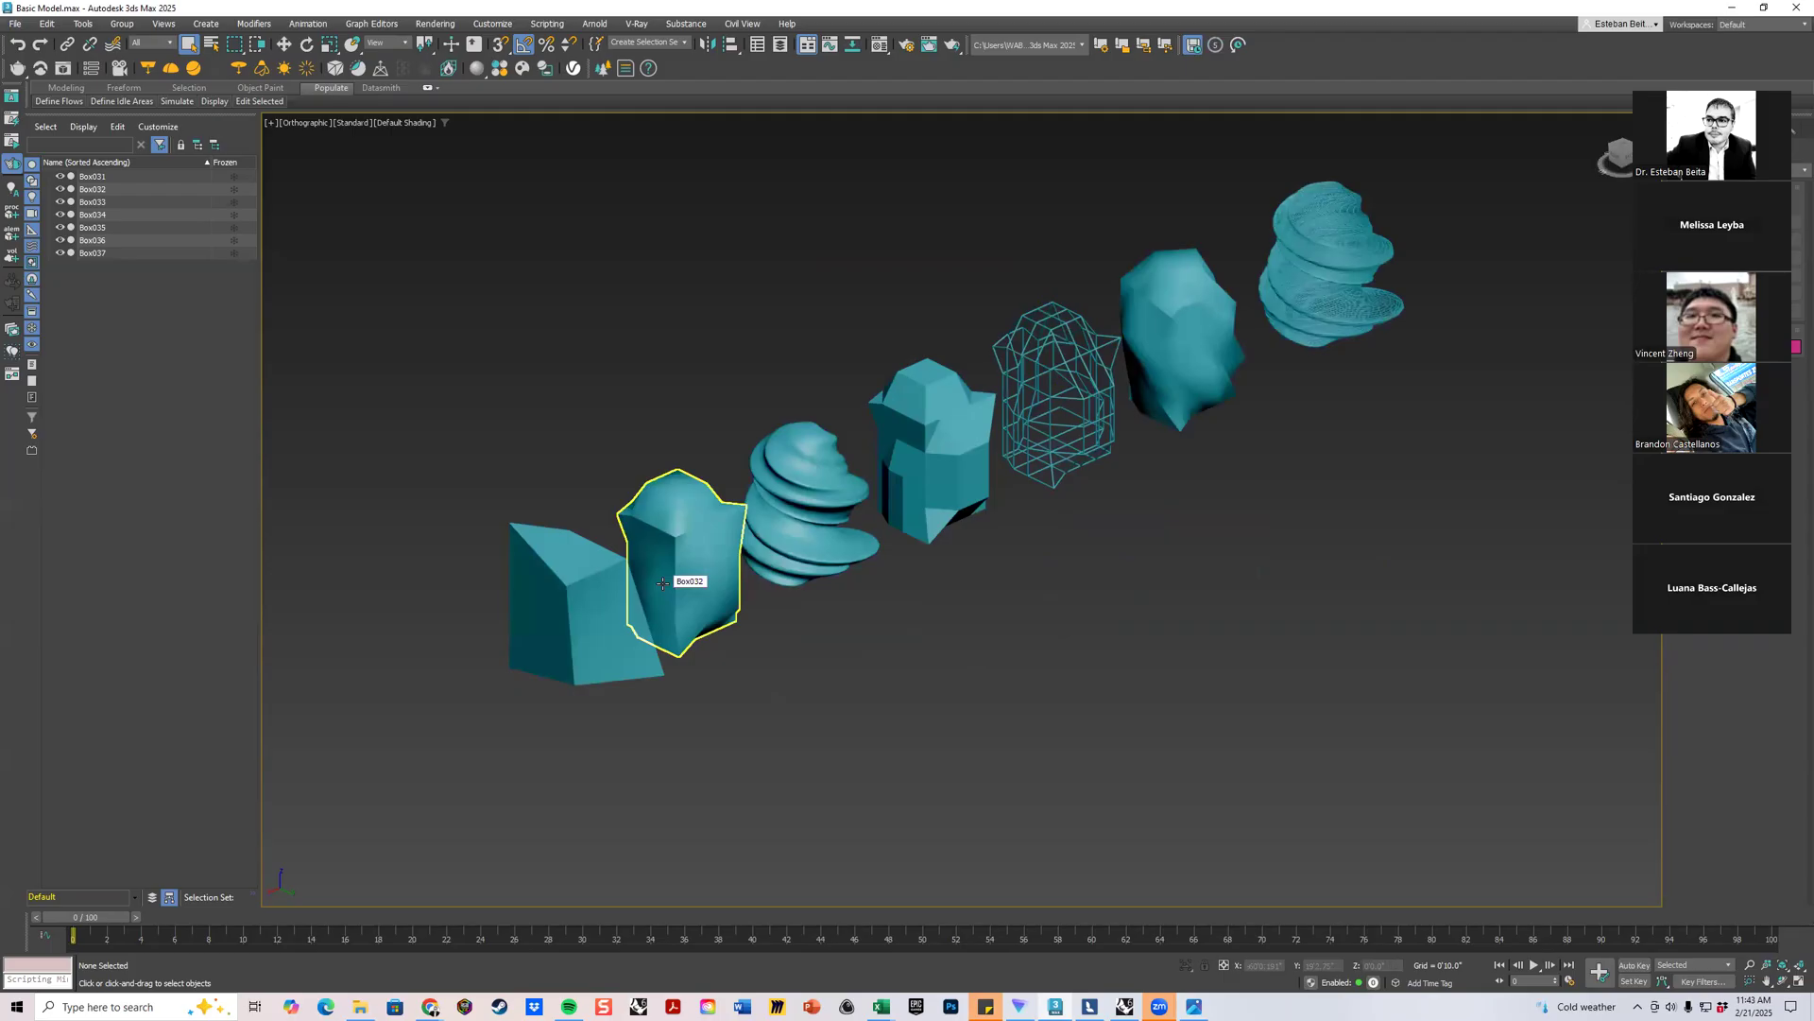
Examine the row of seven modelled forms up close and from a distance, including the faceted, smoothed, twisted and wireframe versions.
middle_click_drag(968, 540, 943, 550)
scroll(635, 589, "up", 2)
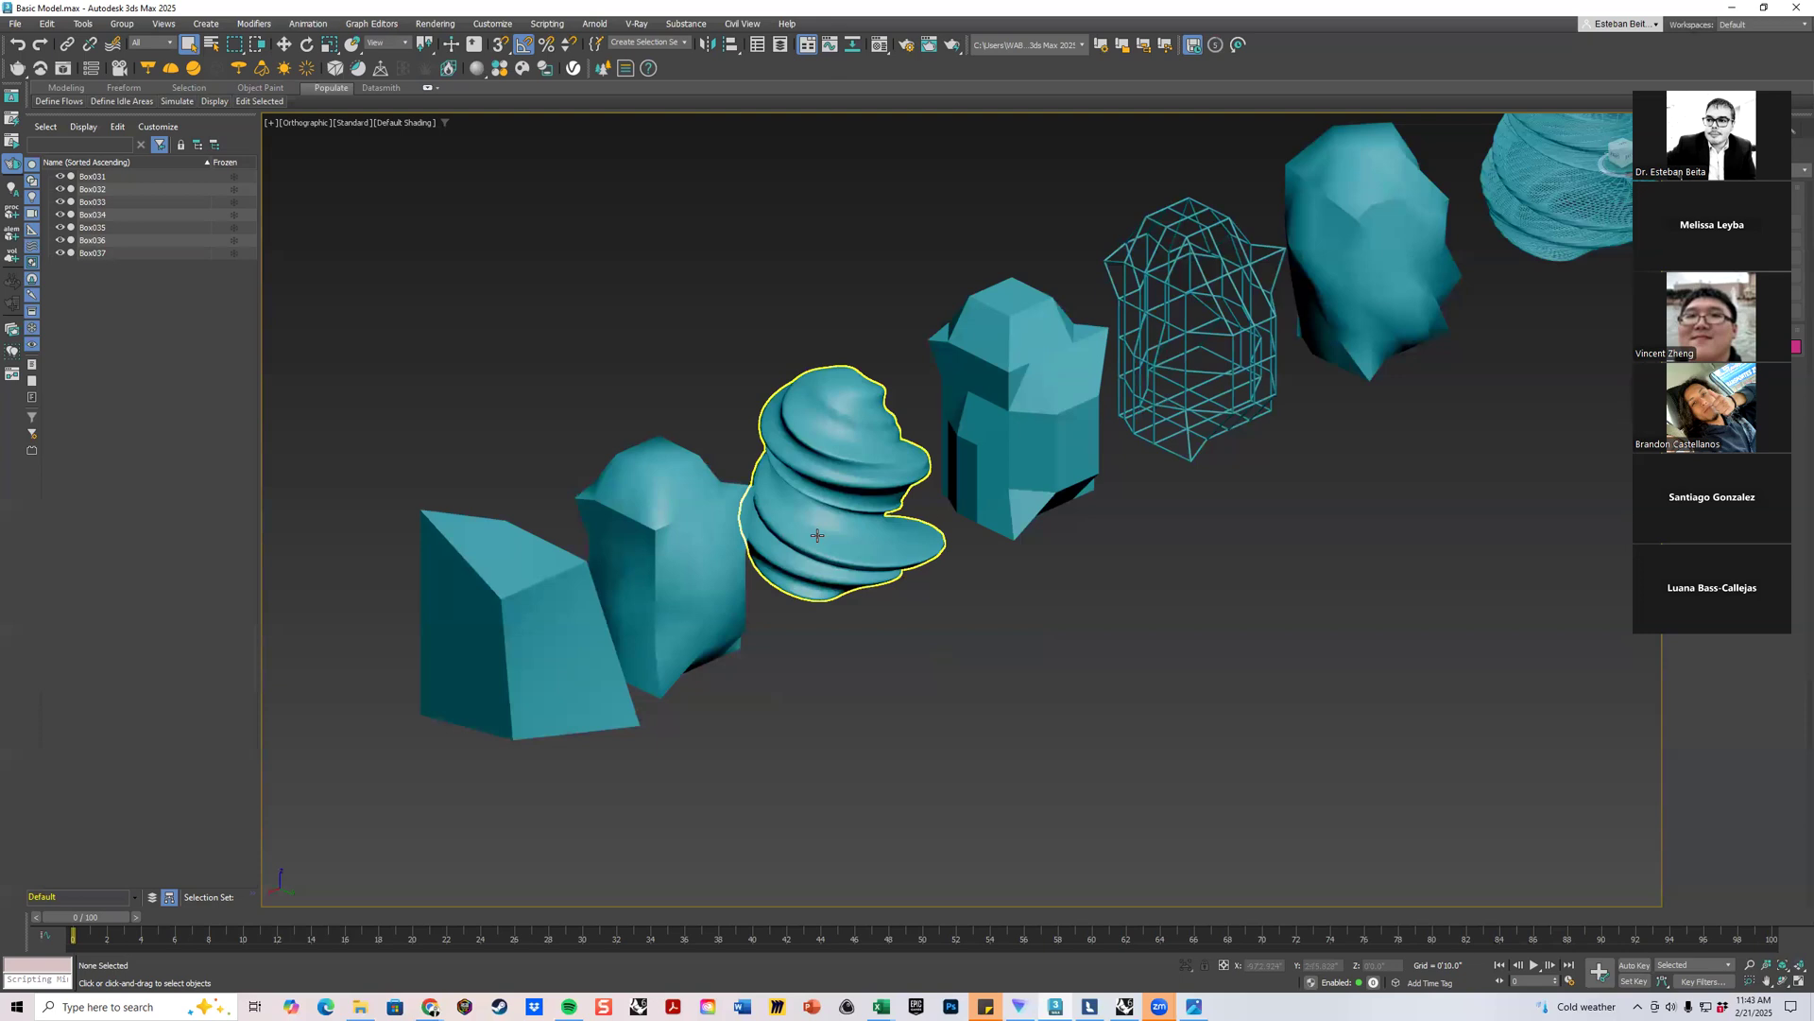
left_click(1019, 510)
scroll(1035, 499, "down", 4)
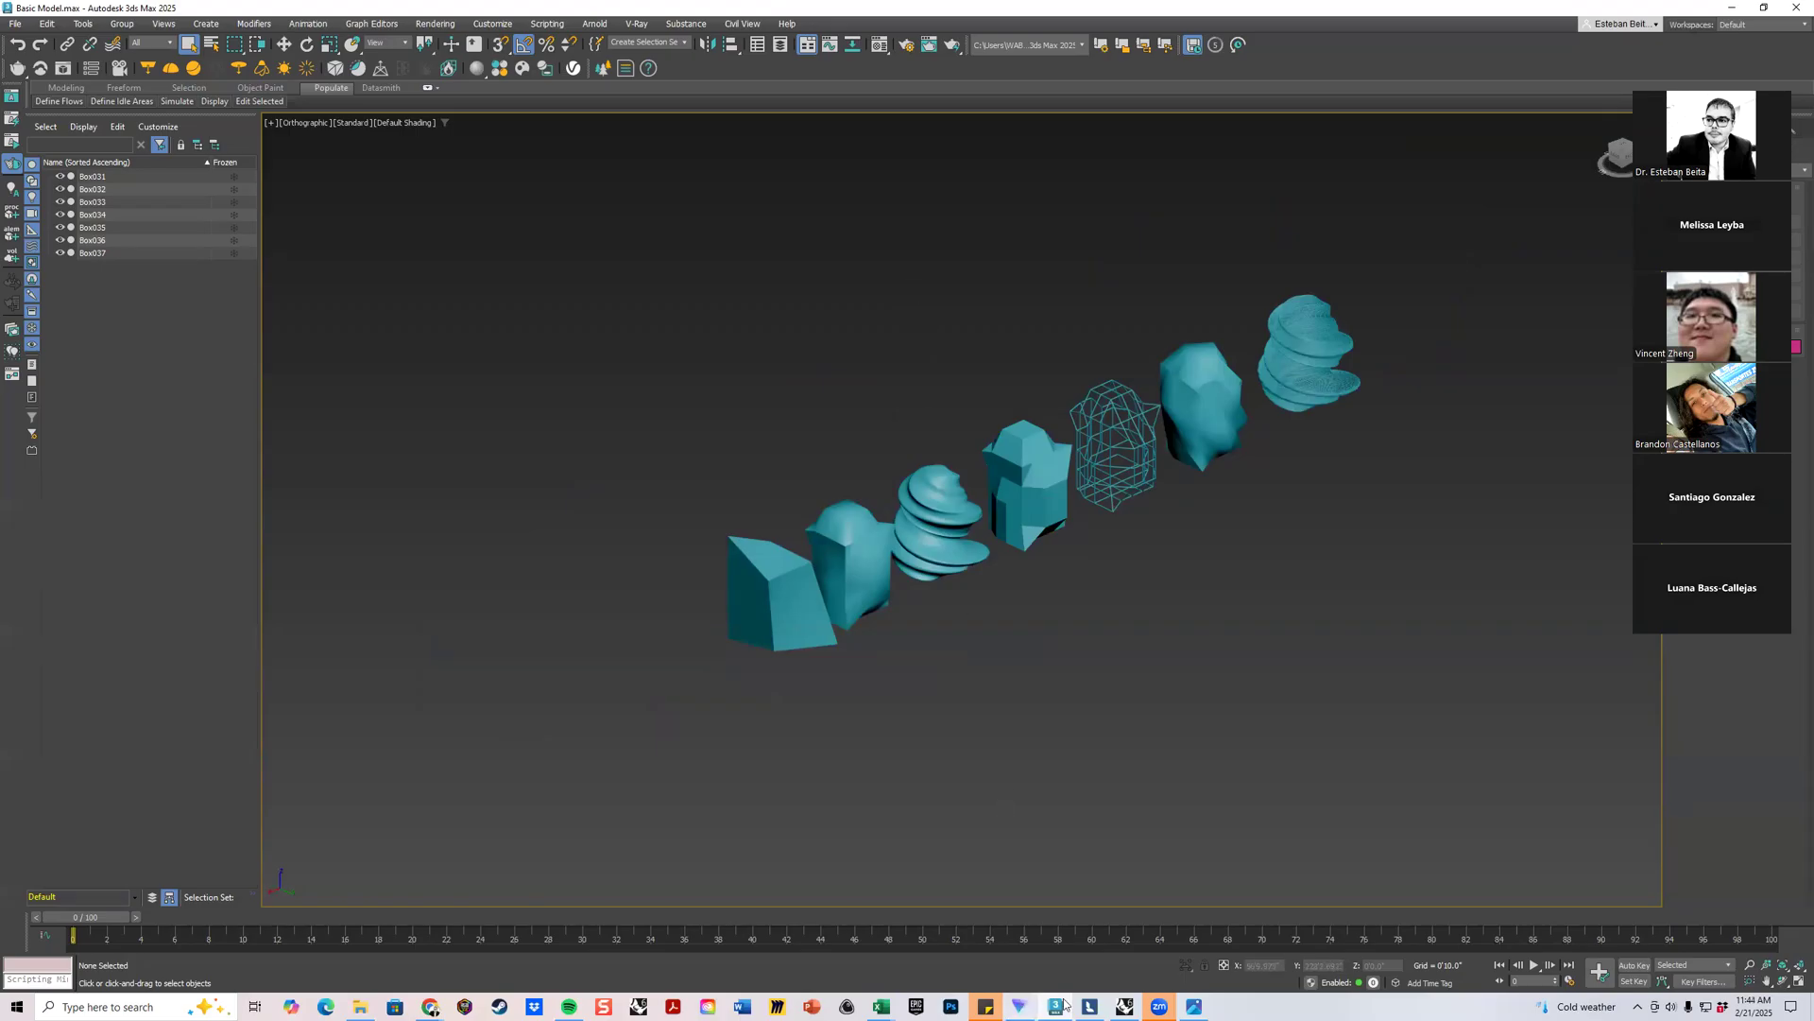
mouse_move(1065, 1003)
middle_click_drag(1056, 546, 1030, 560)
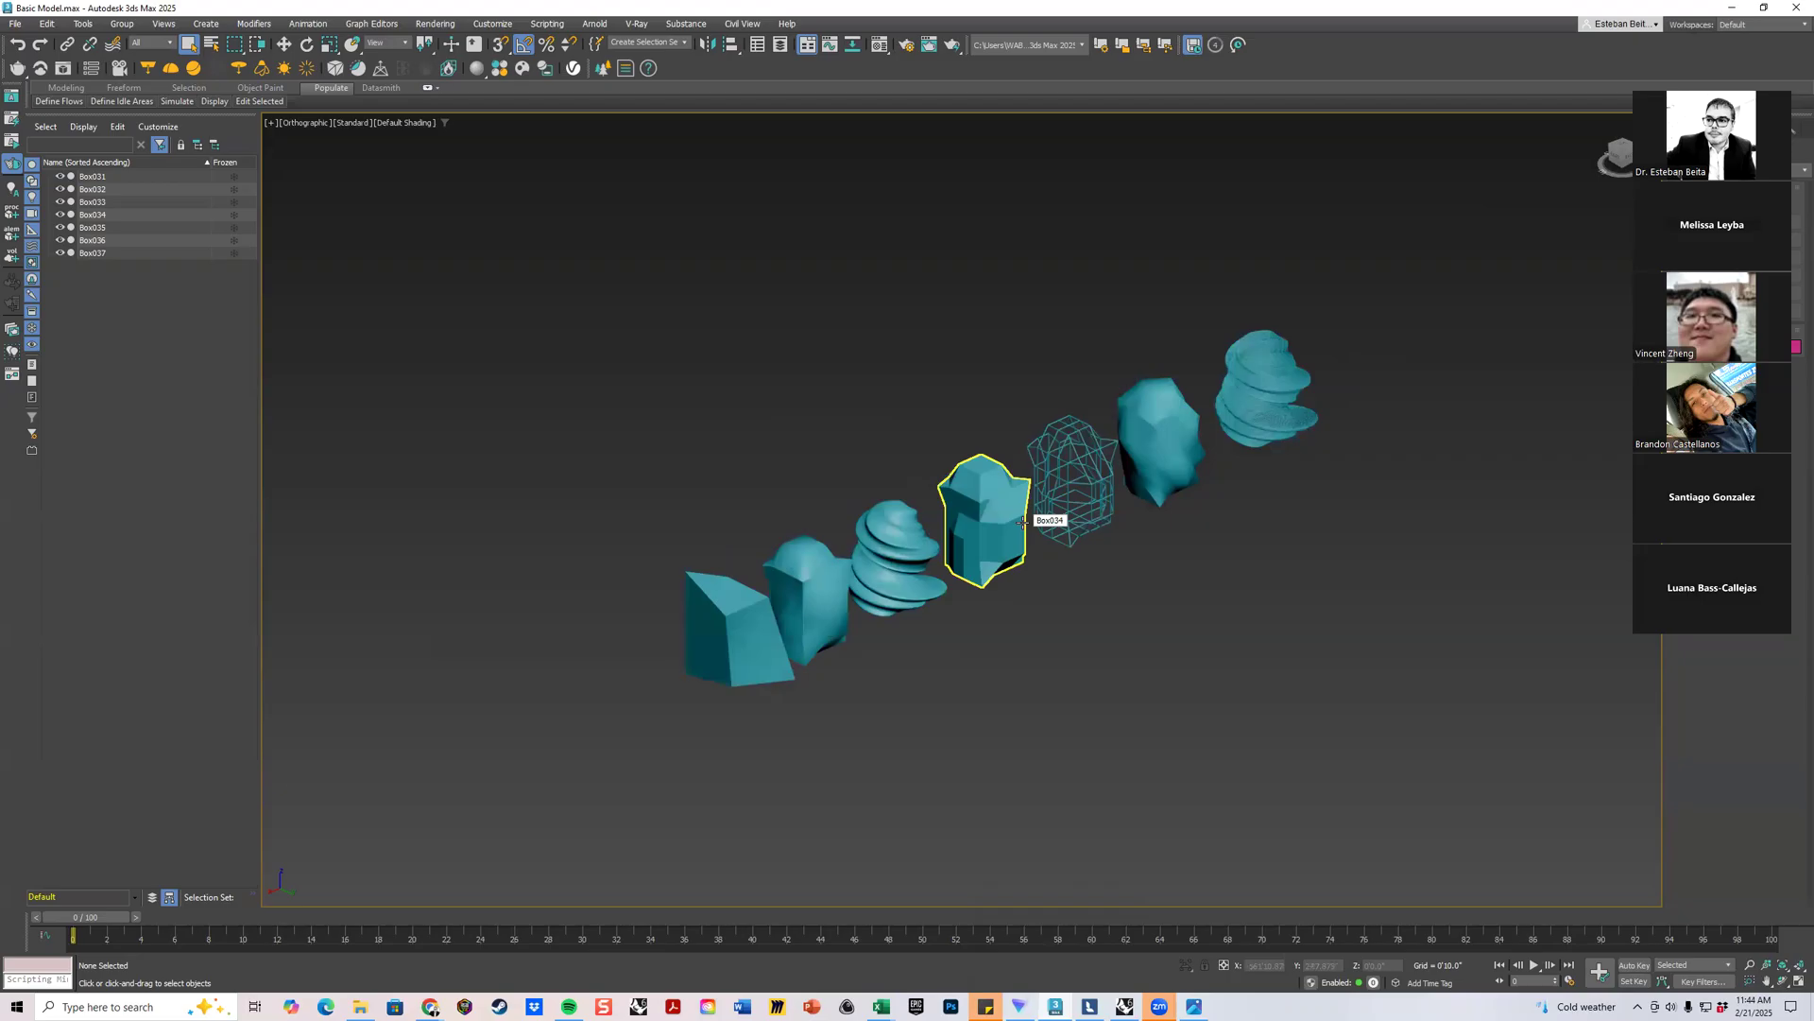
middle_click_drag(1166, 539, 894, 595)
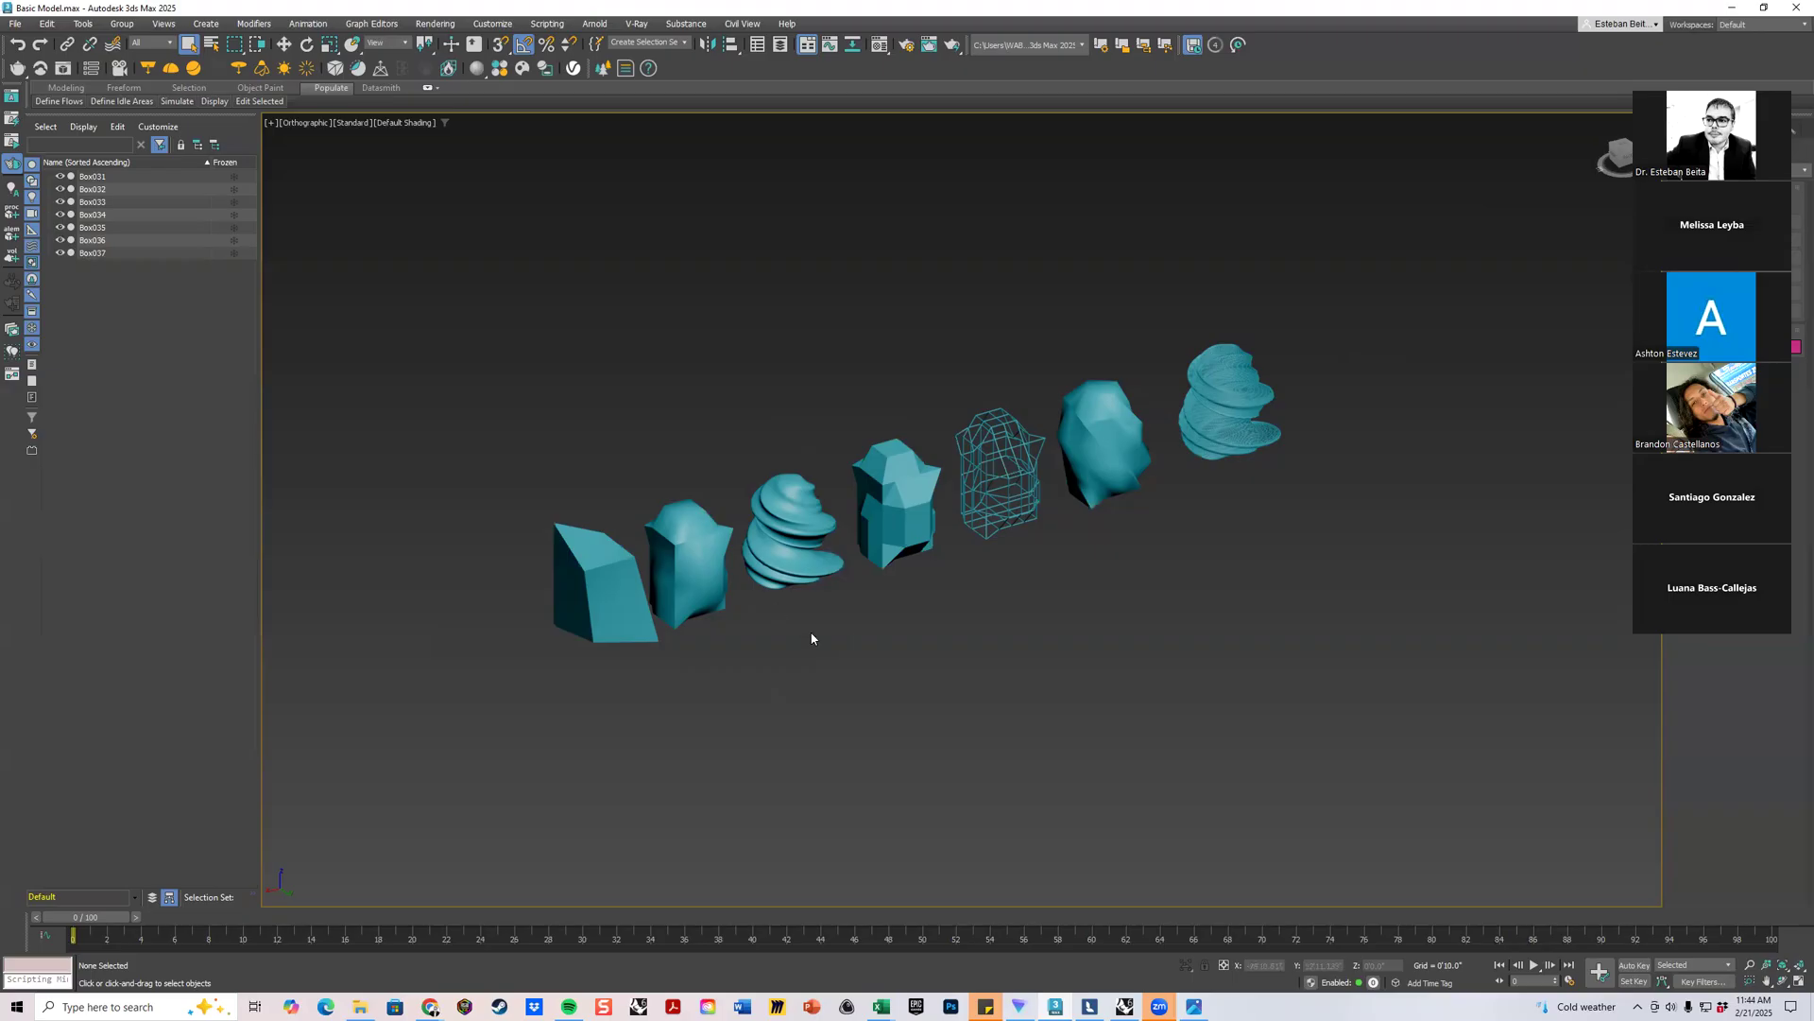
scroll(915, 595, "down", 2)
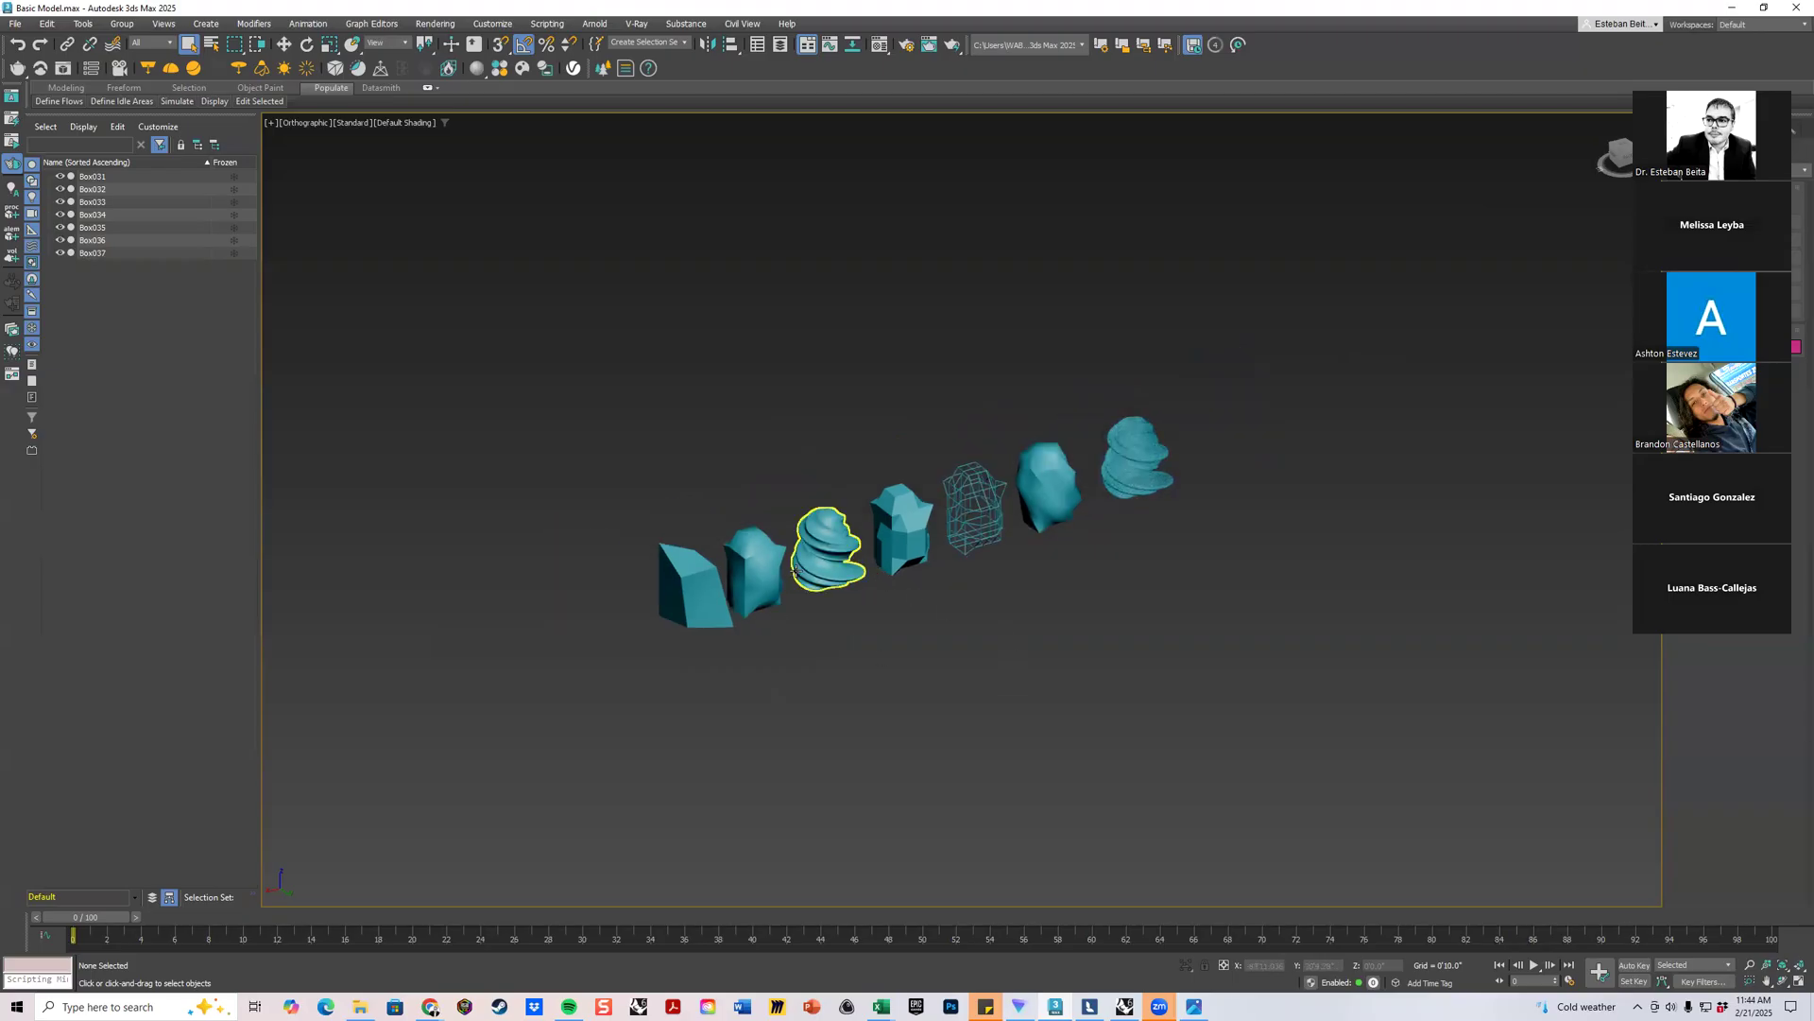
scroll(765, 572, "up", 2)
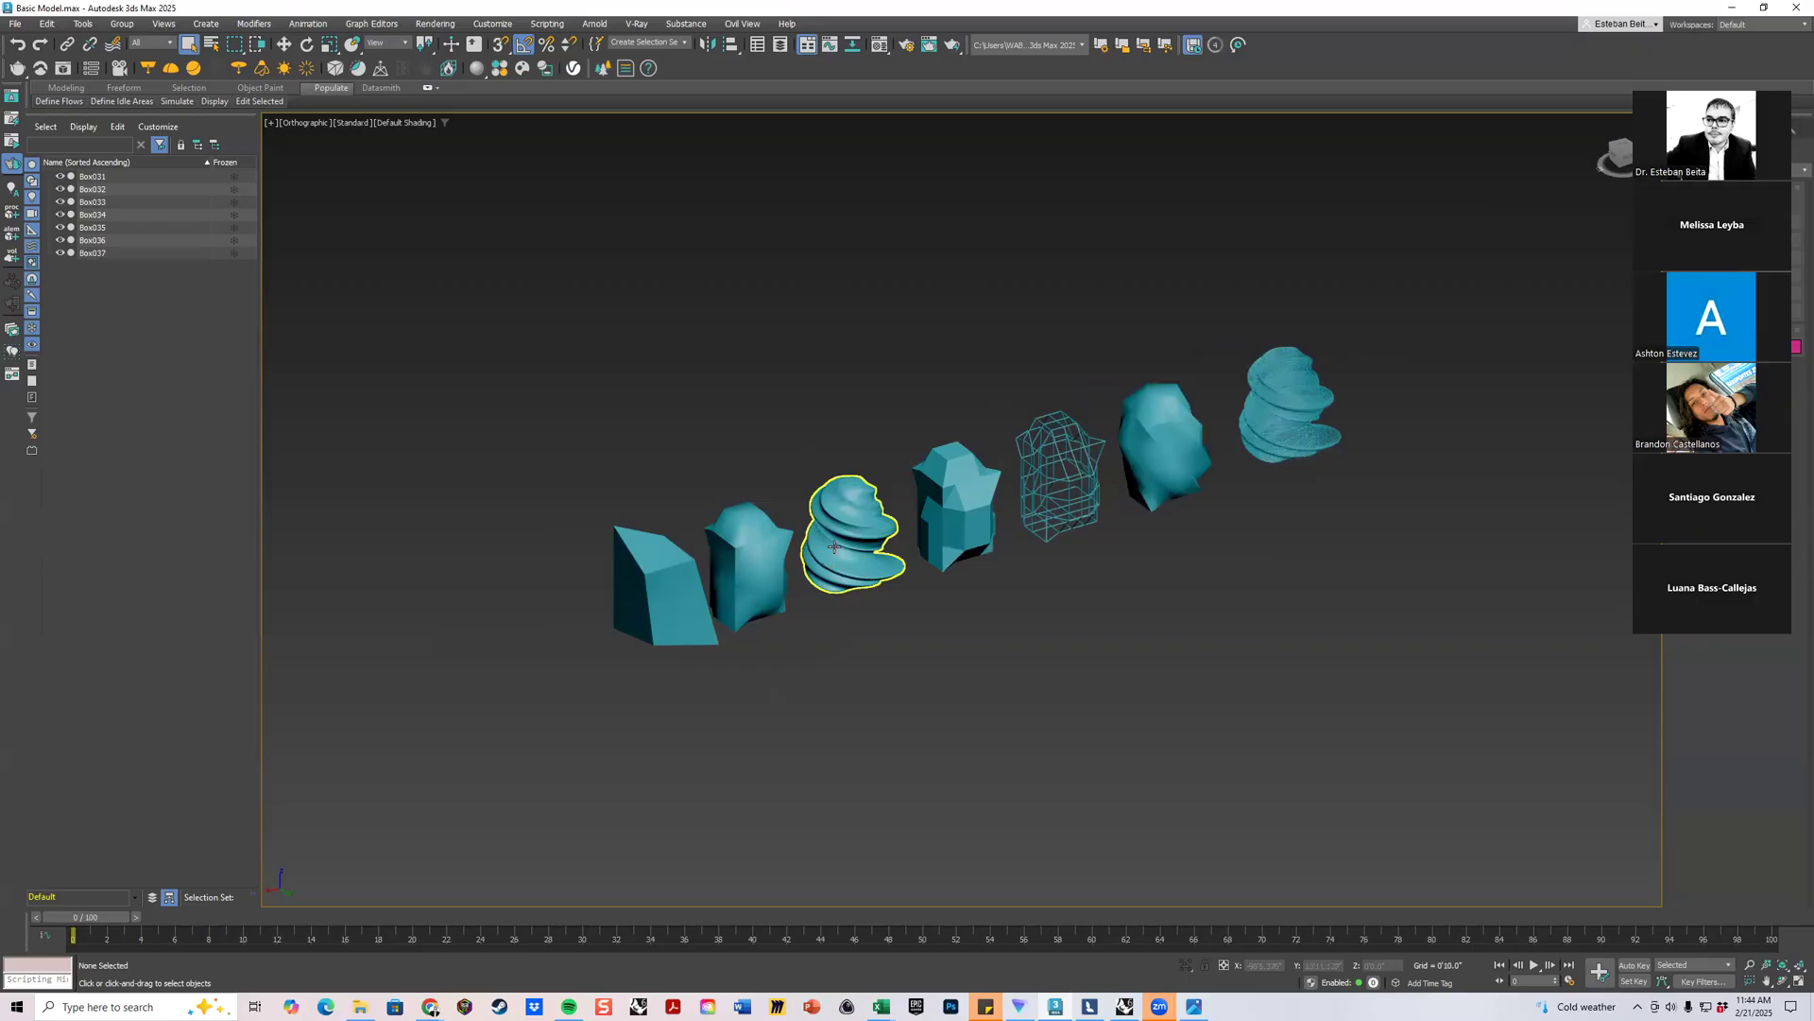
scroll(841, 491, "up", 4)
middle_click_drag(770, 550, 142, 728)
scroll(809, 572, "up", 2)
scroll(809, 573, "down", 1)
scroll(830, 546, "down", 5)
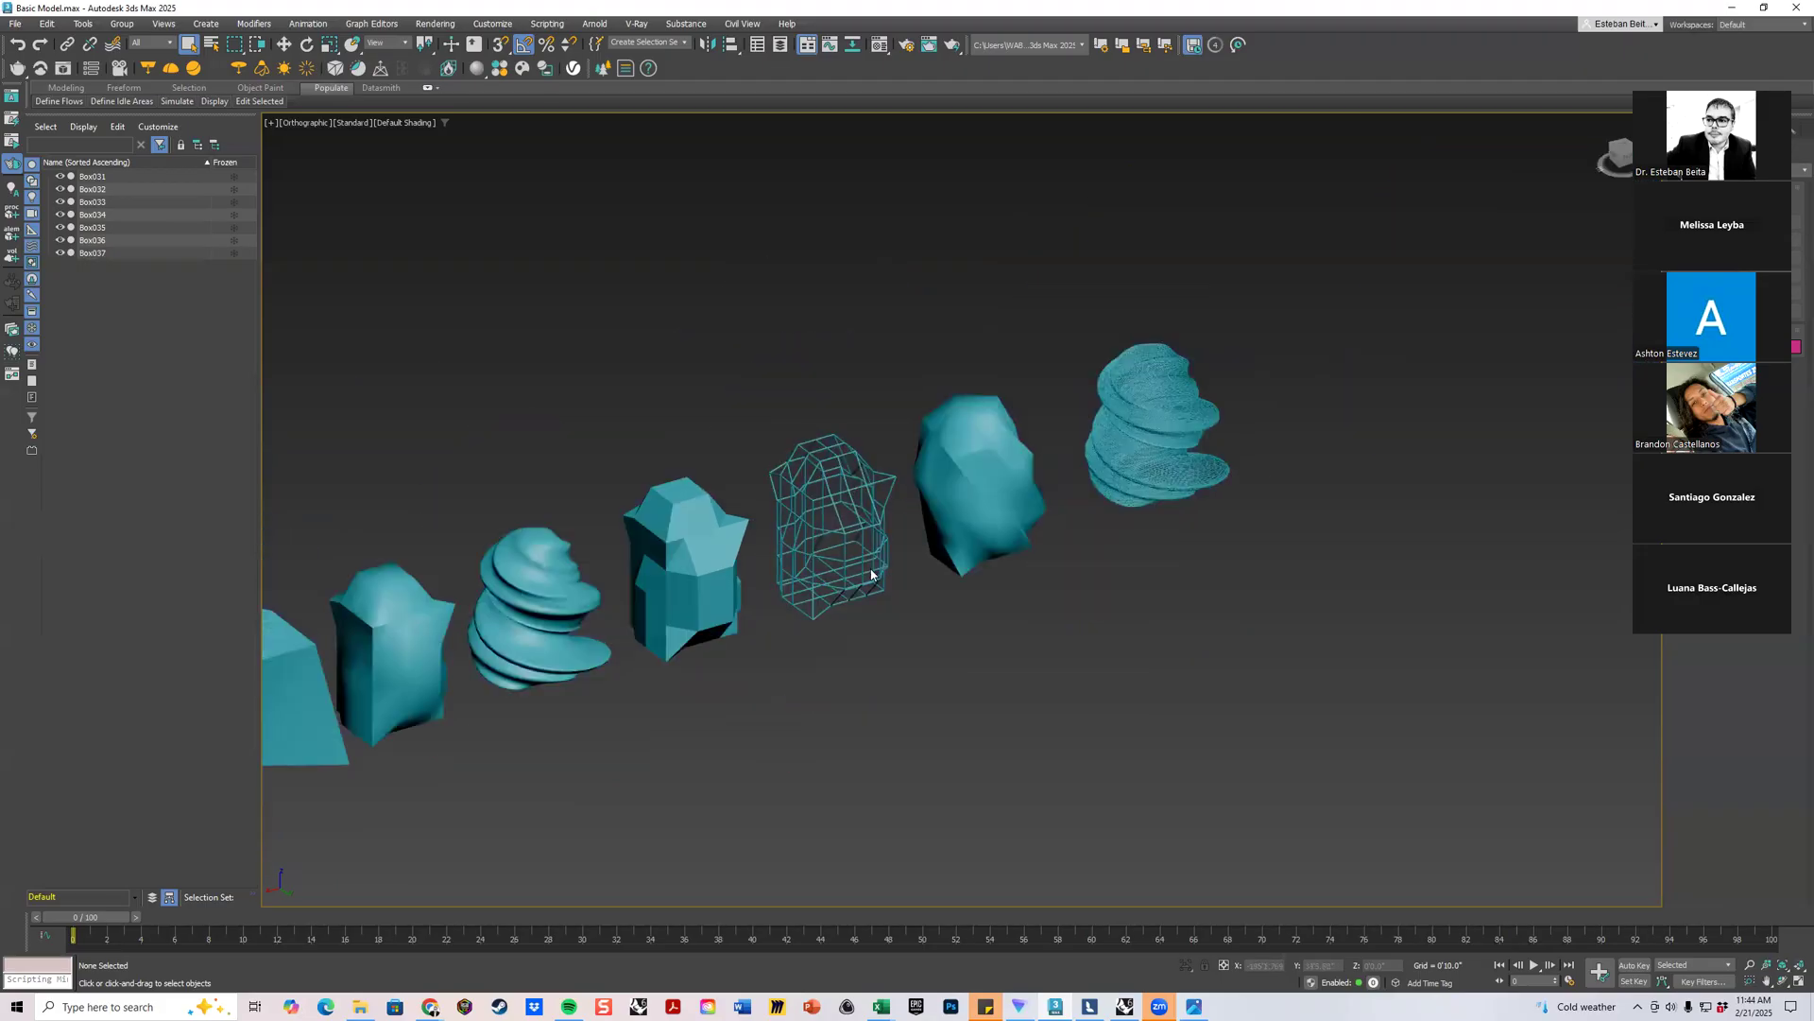
middle_click_drag(870, 575, 1120, 569)
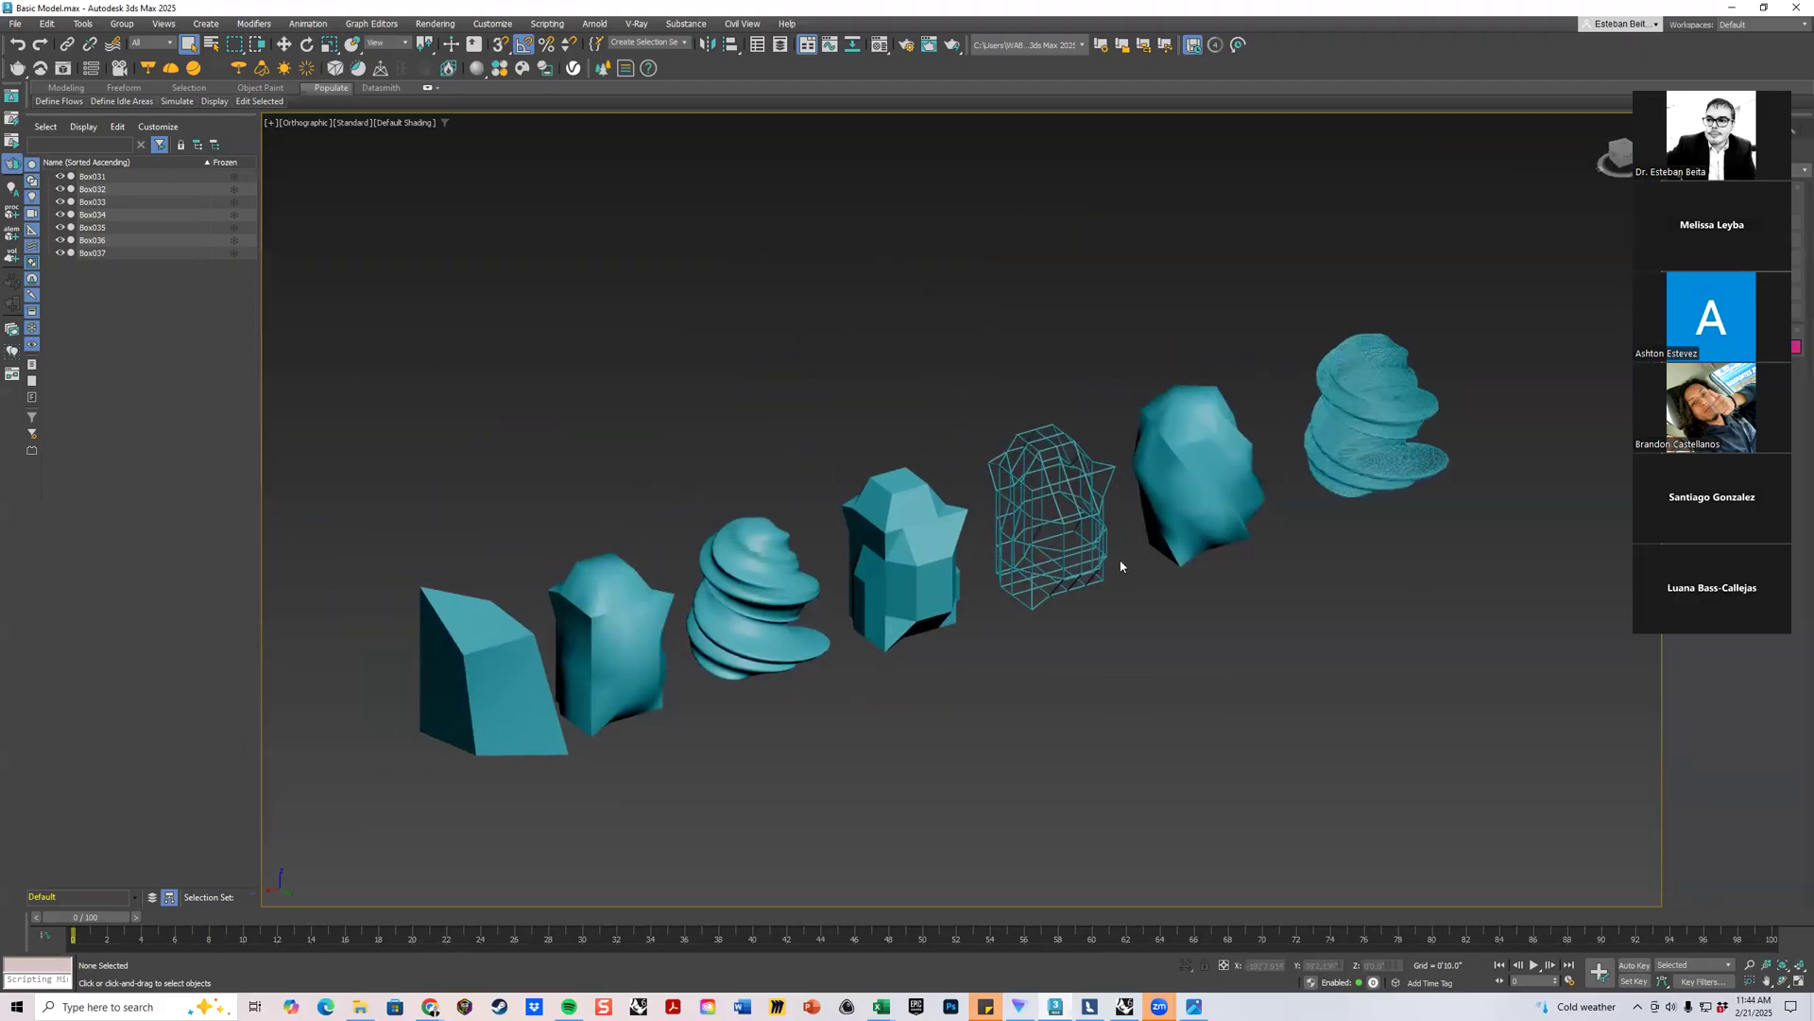
middle_click_drag(1265, 648, 1275, 600)
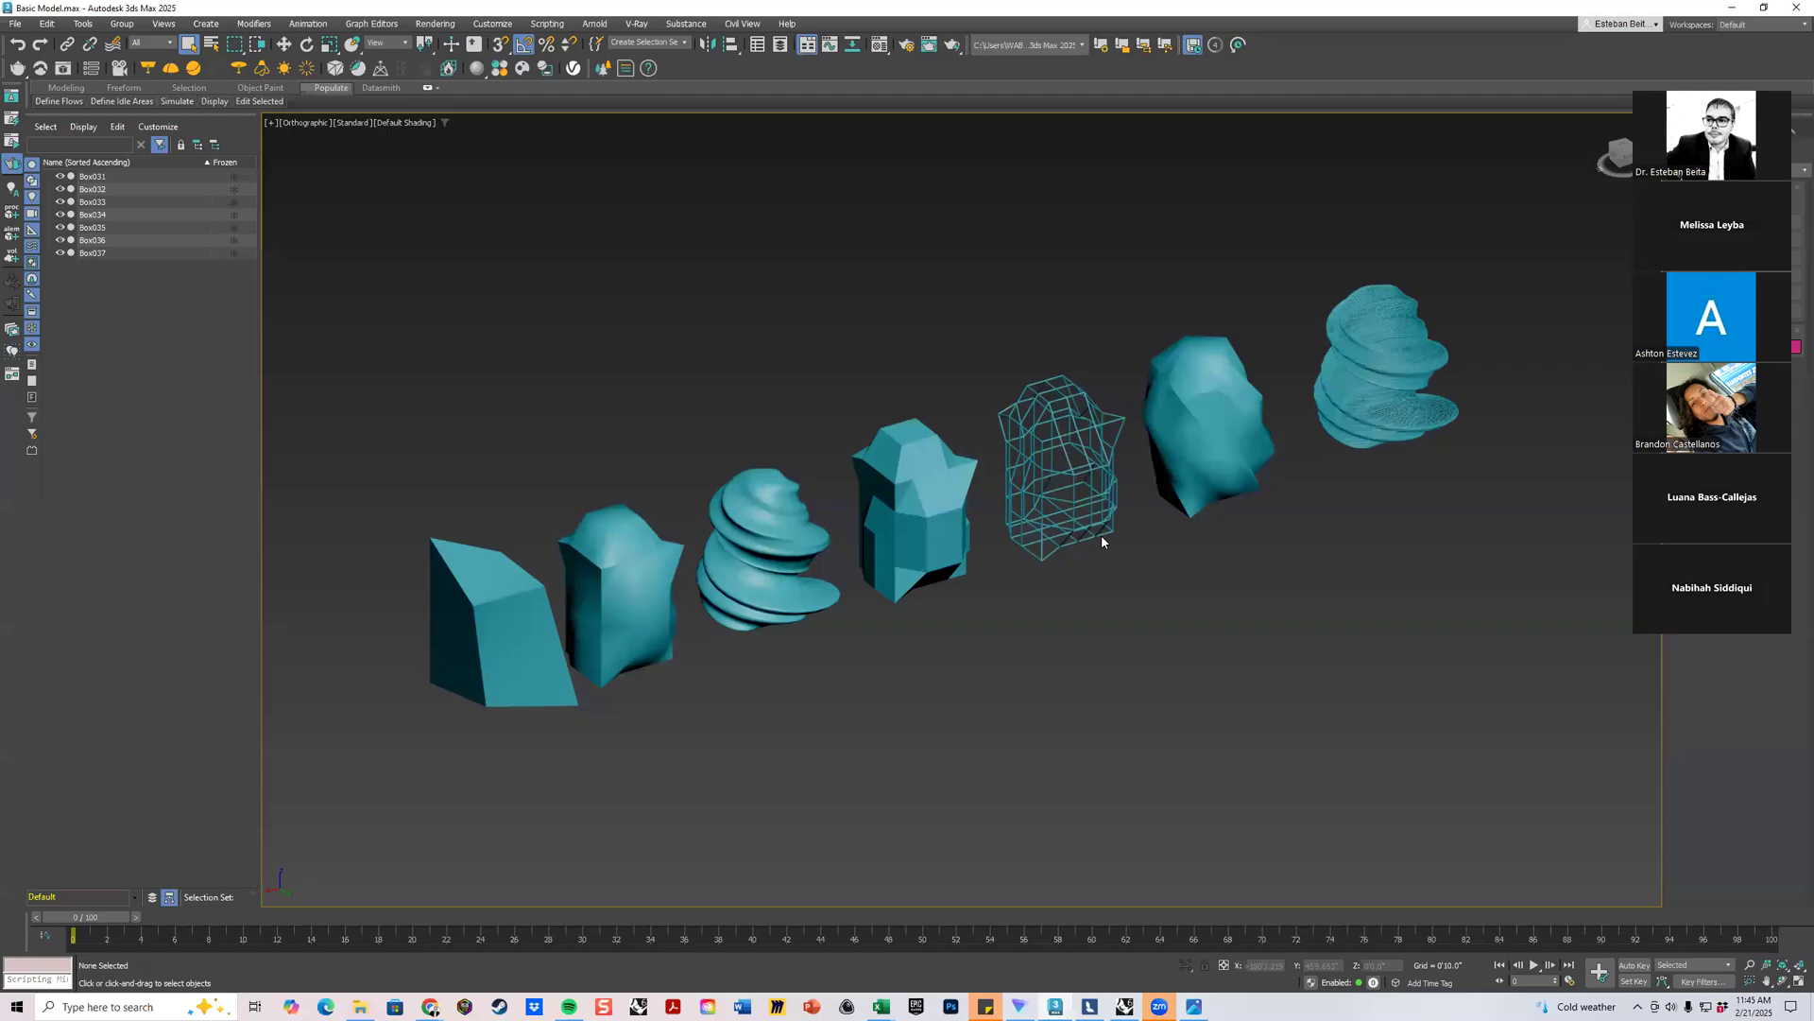
Create a large, thin Standard Primitives box as a ground slab extending well beyond all seven forms.
scroll(1235, 536, "down", 4)
middle_click_drag(1148, 504, 1049, 499)
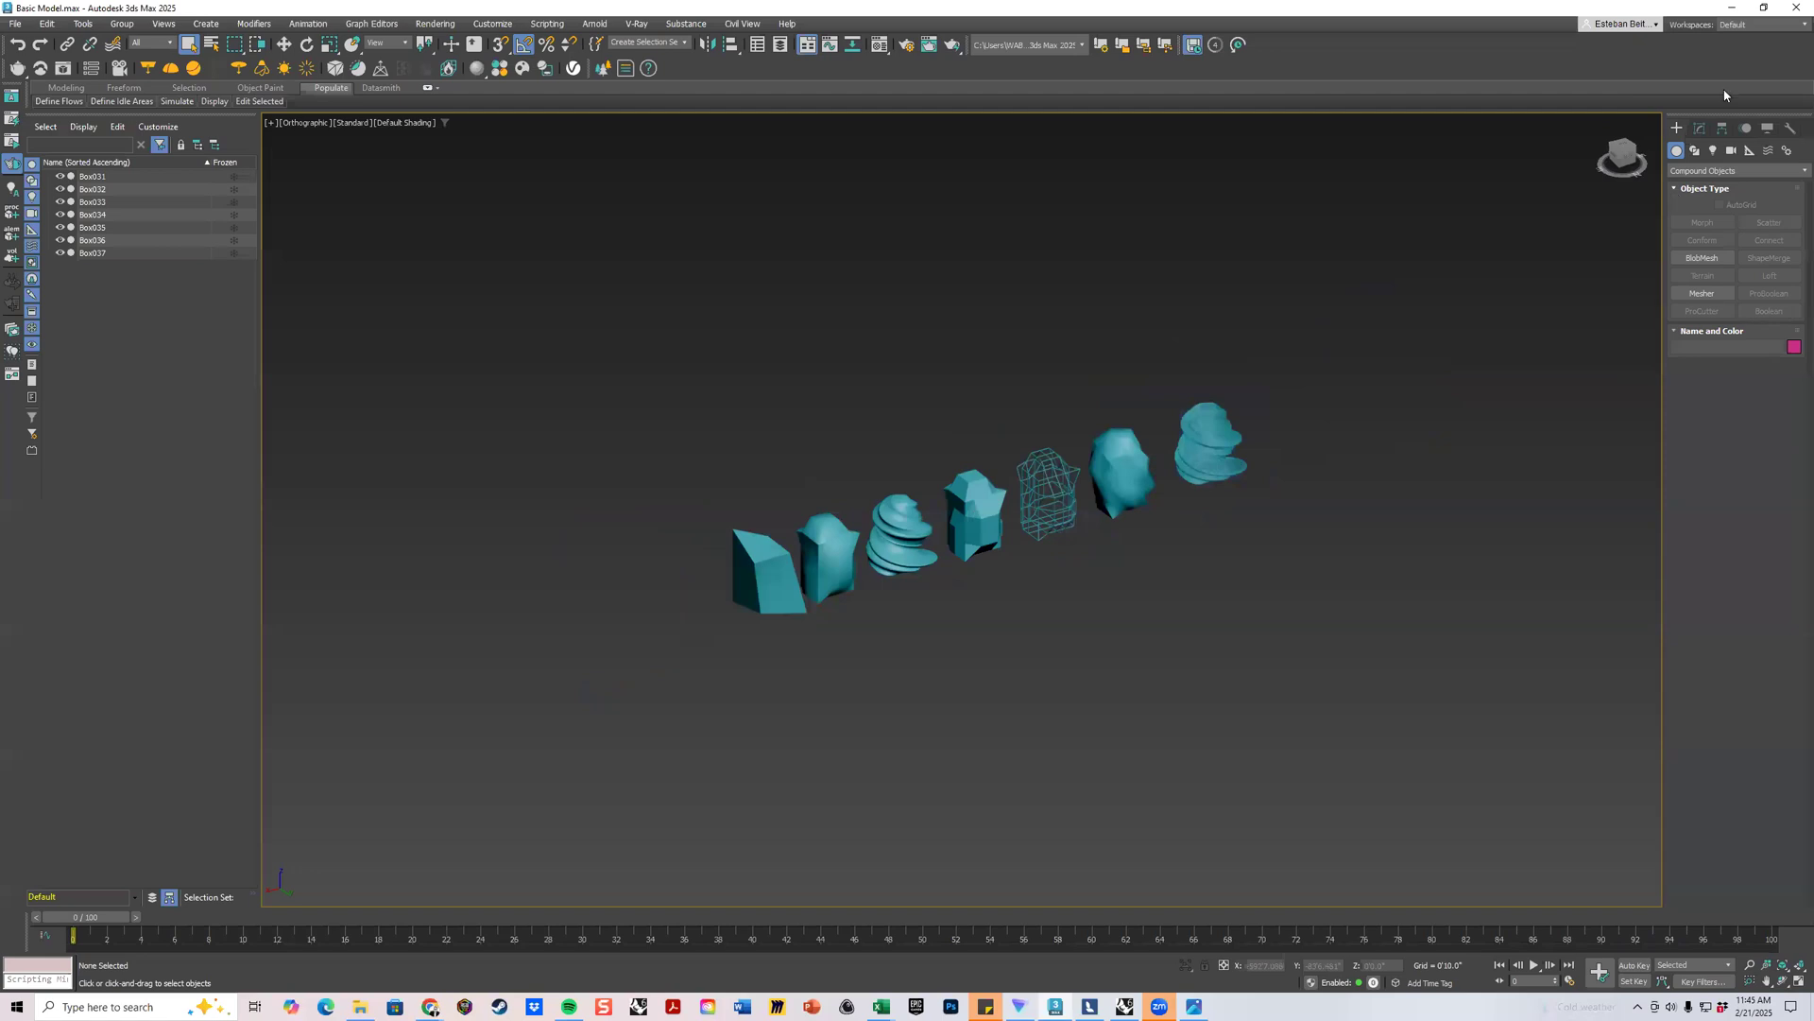
left_click(1737, 170)
left_click(1710, 182)
left_click(1702, 222)
left_click_drag(1270, 278, 722, 804)
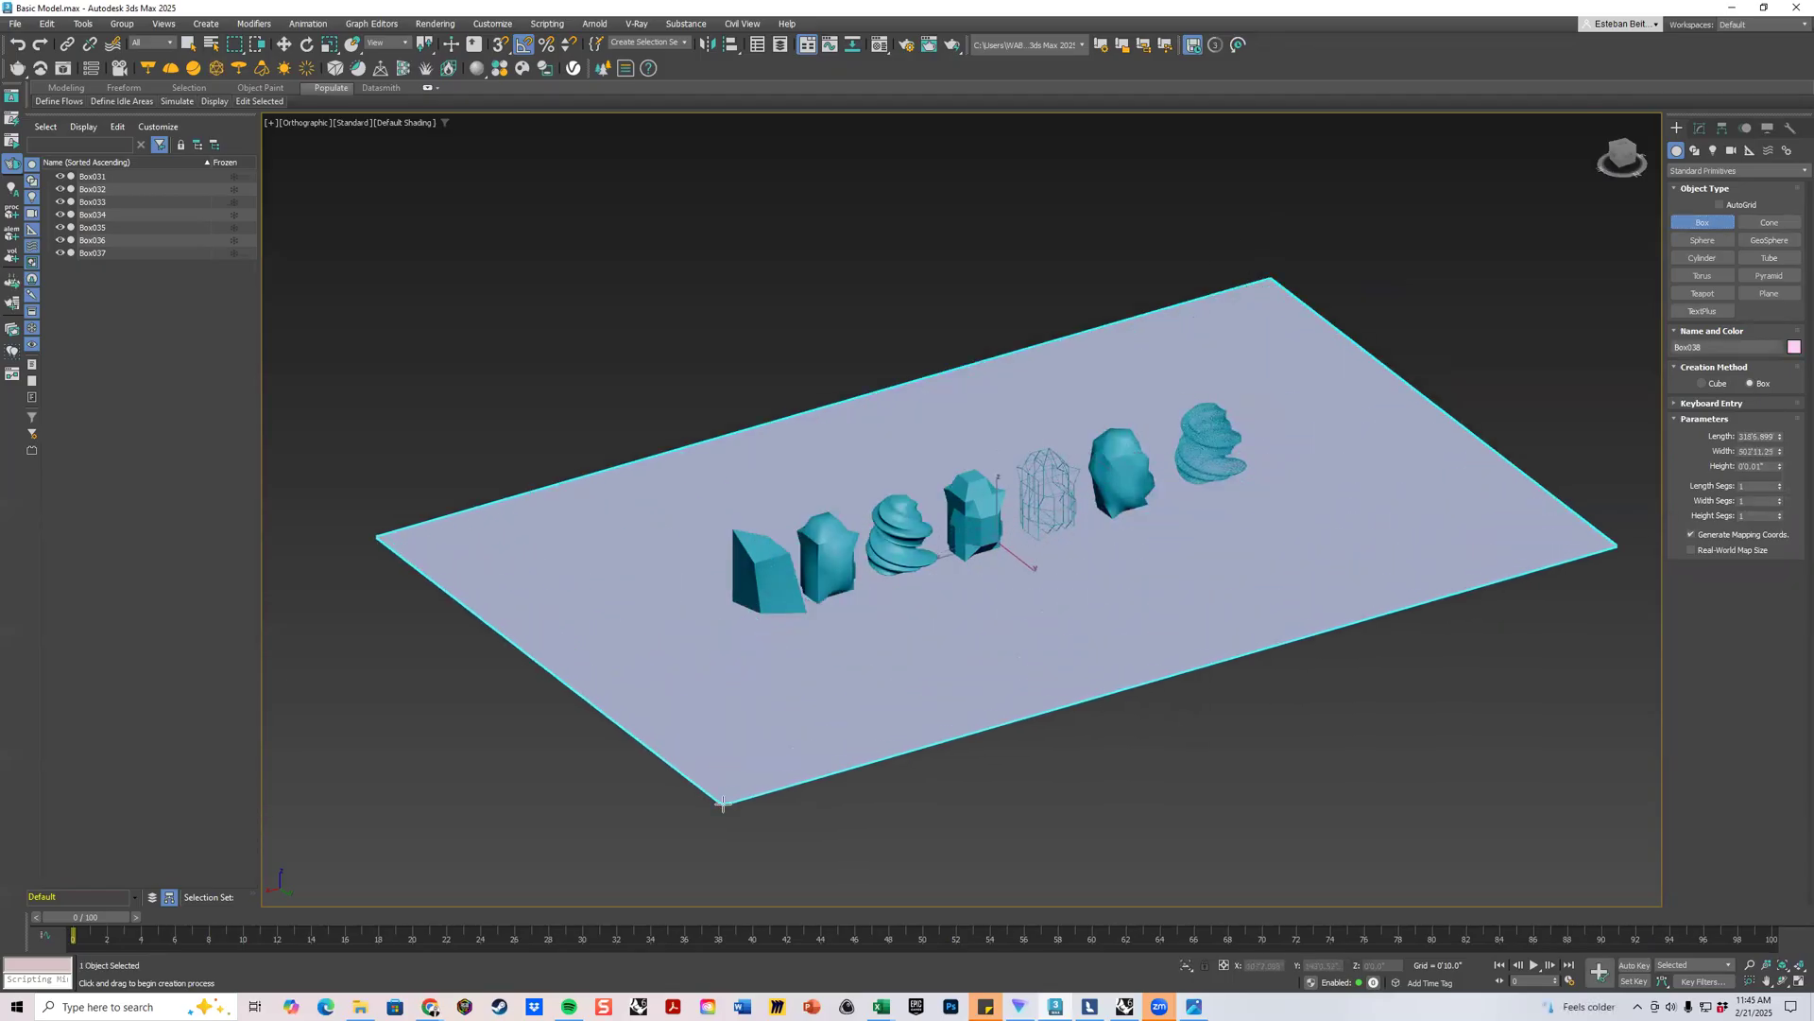
left_click(739, 827)
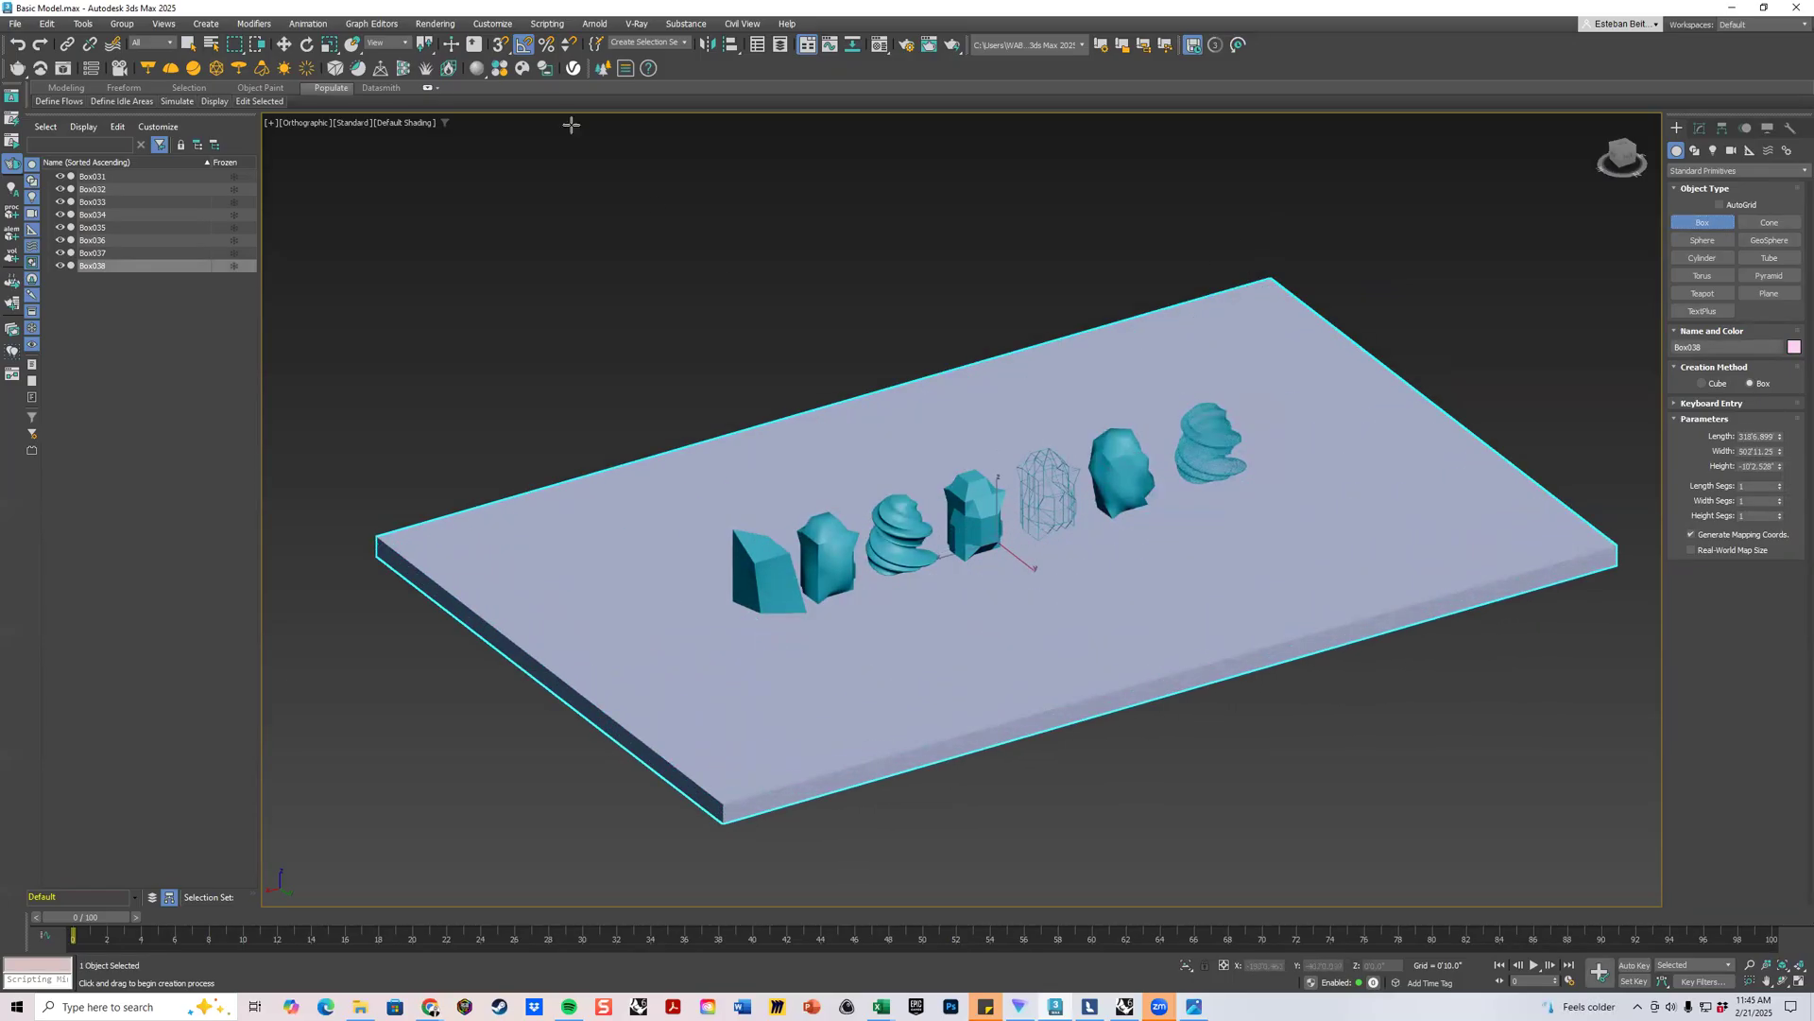
Move the wedge-shaped form at the end of the row slightly away from its neighbour, and deselect it.
left_click(291, 44)
middle_click_drag(781, 488, 1002, 446)
middle_click_drag(1180, 647, 954, 505, "alt")
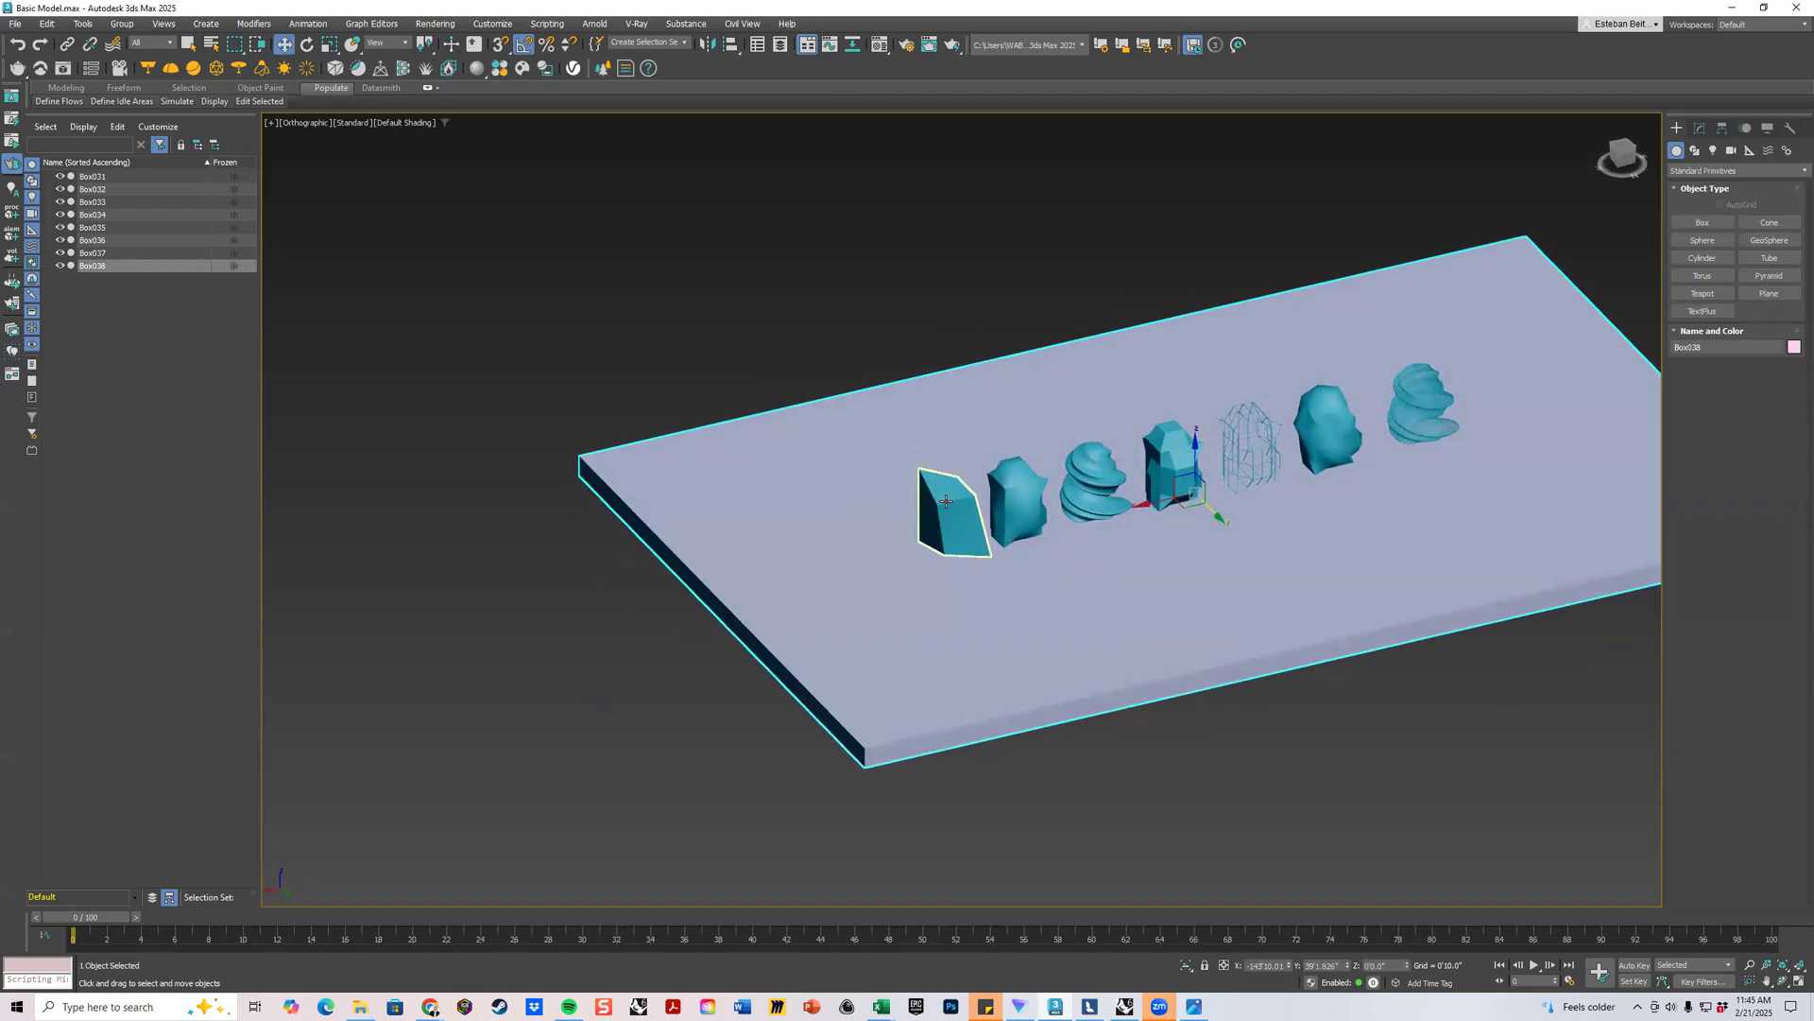
left_click(946, 501)
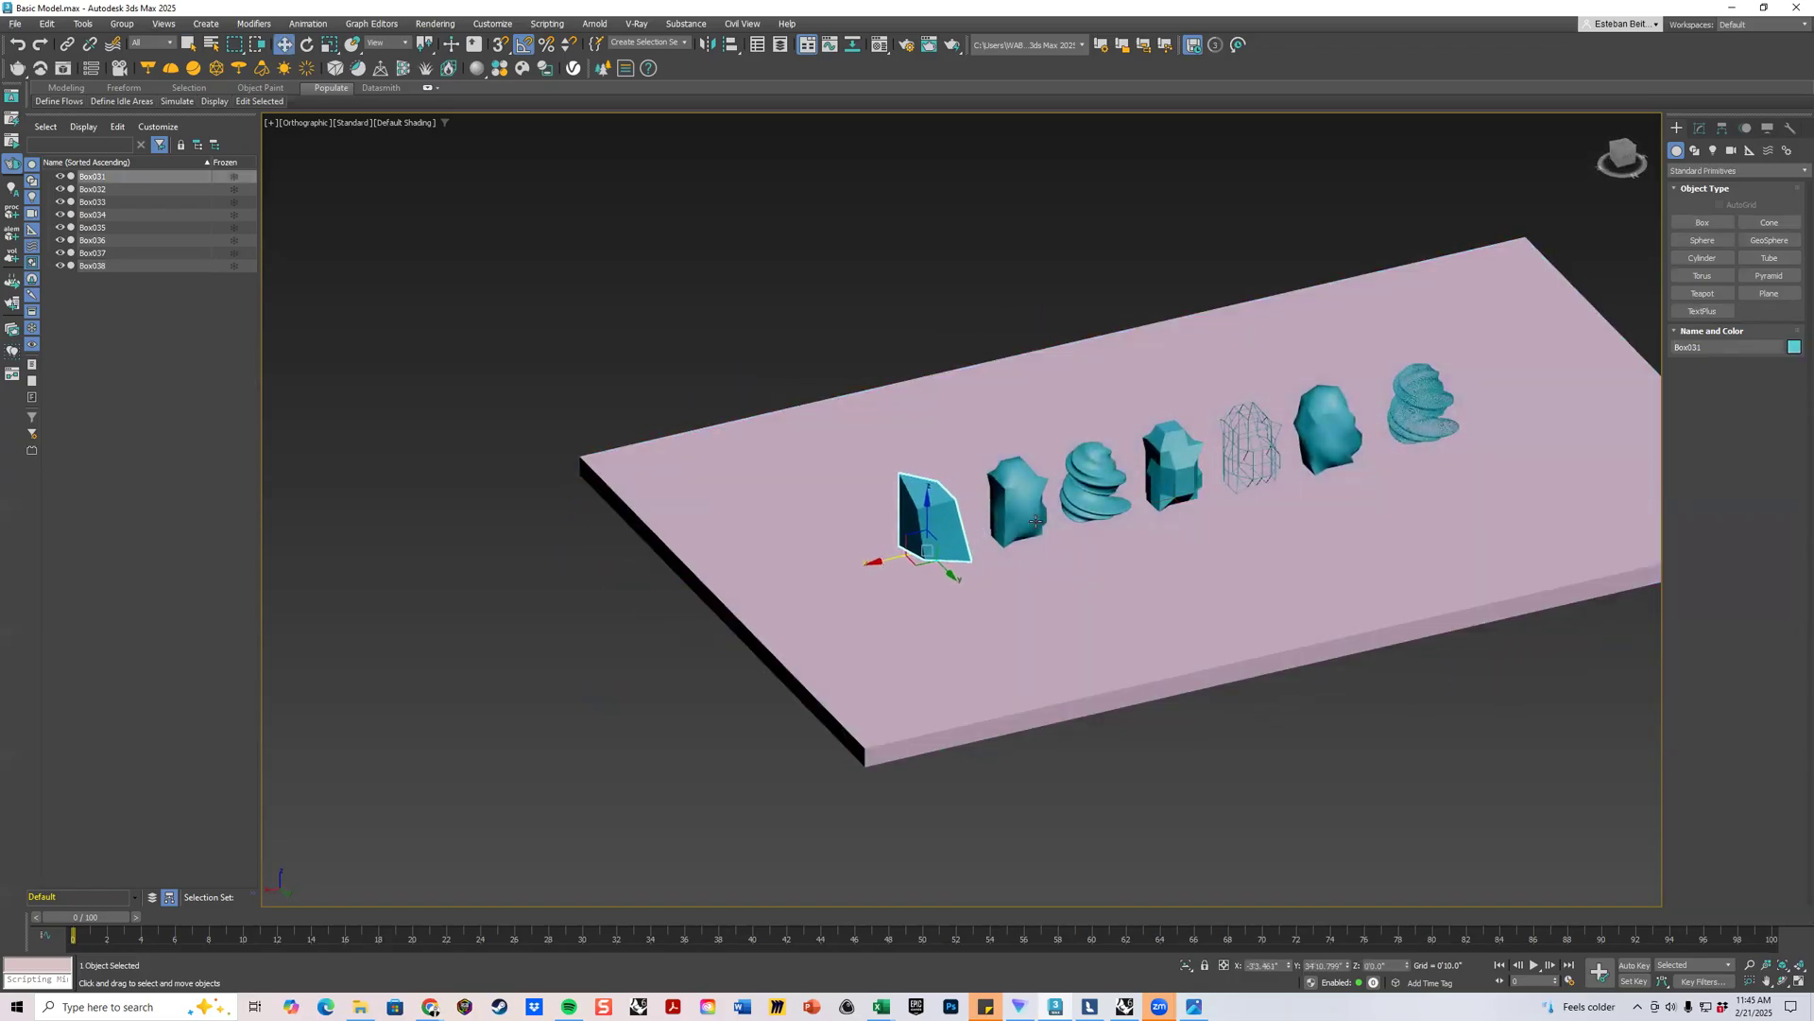
middle_click_drag(1035, 521, 851, 634)
left_click(920, 380)
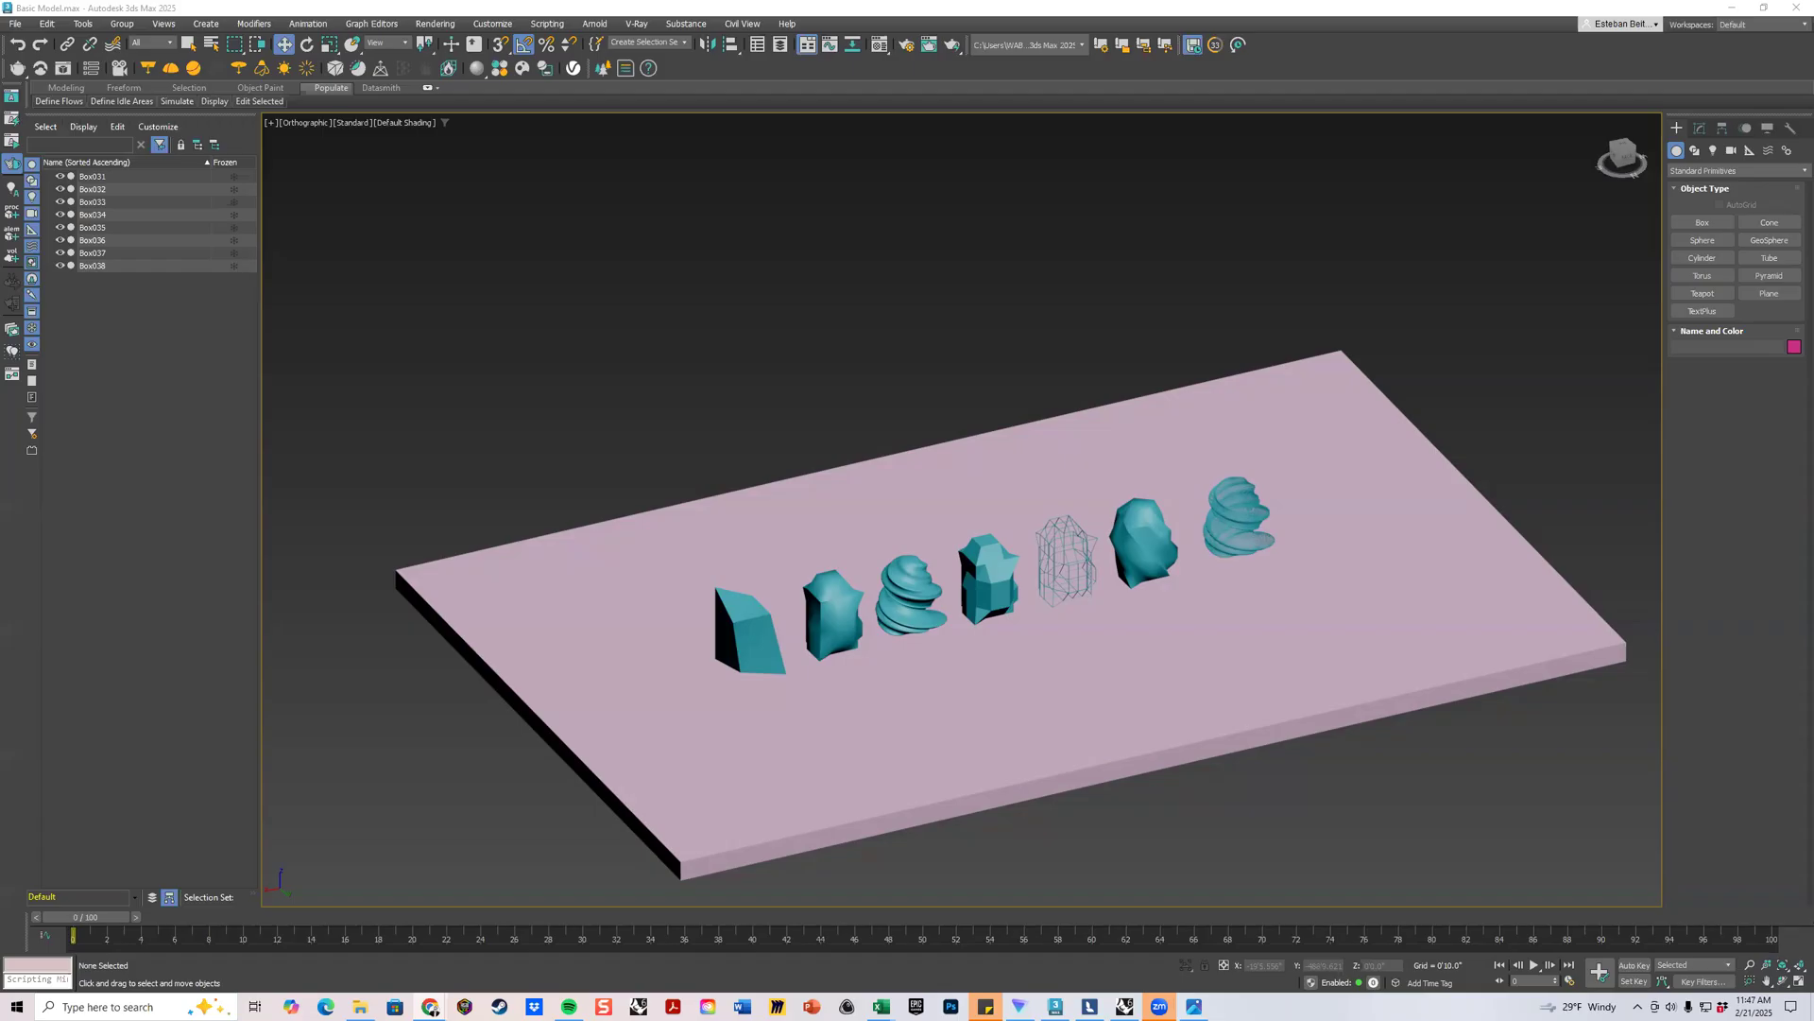
Switch to Chrome and find the Vray Account announcement on Brightspace, highlighting the username and password in its licence instructions.
key("alt+Tab")
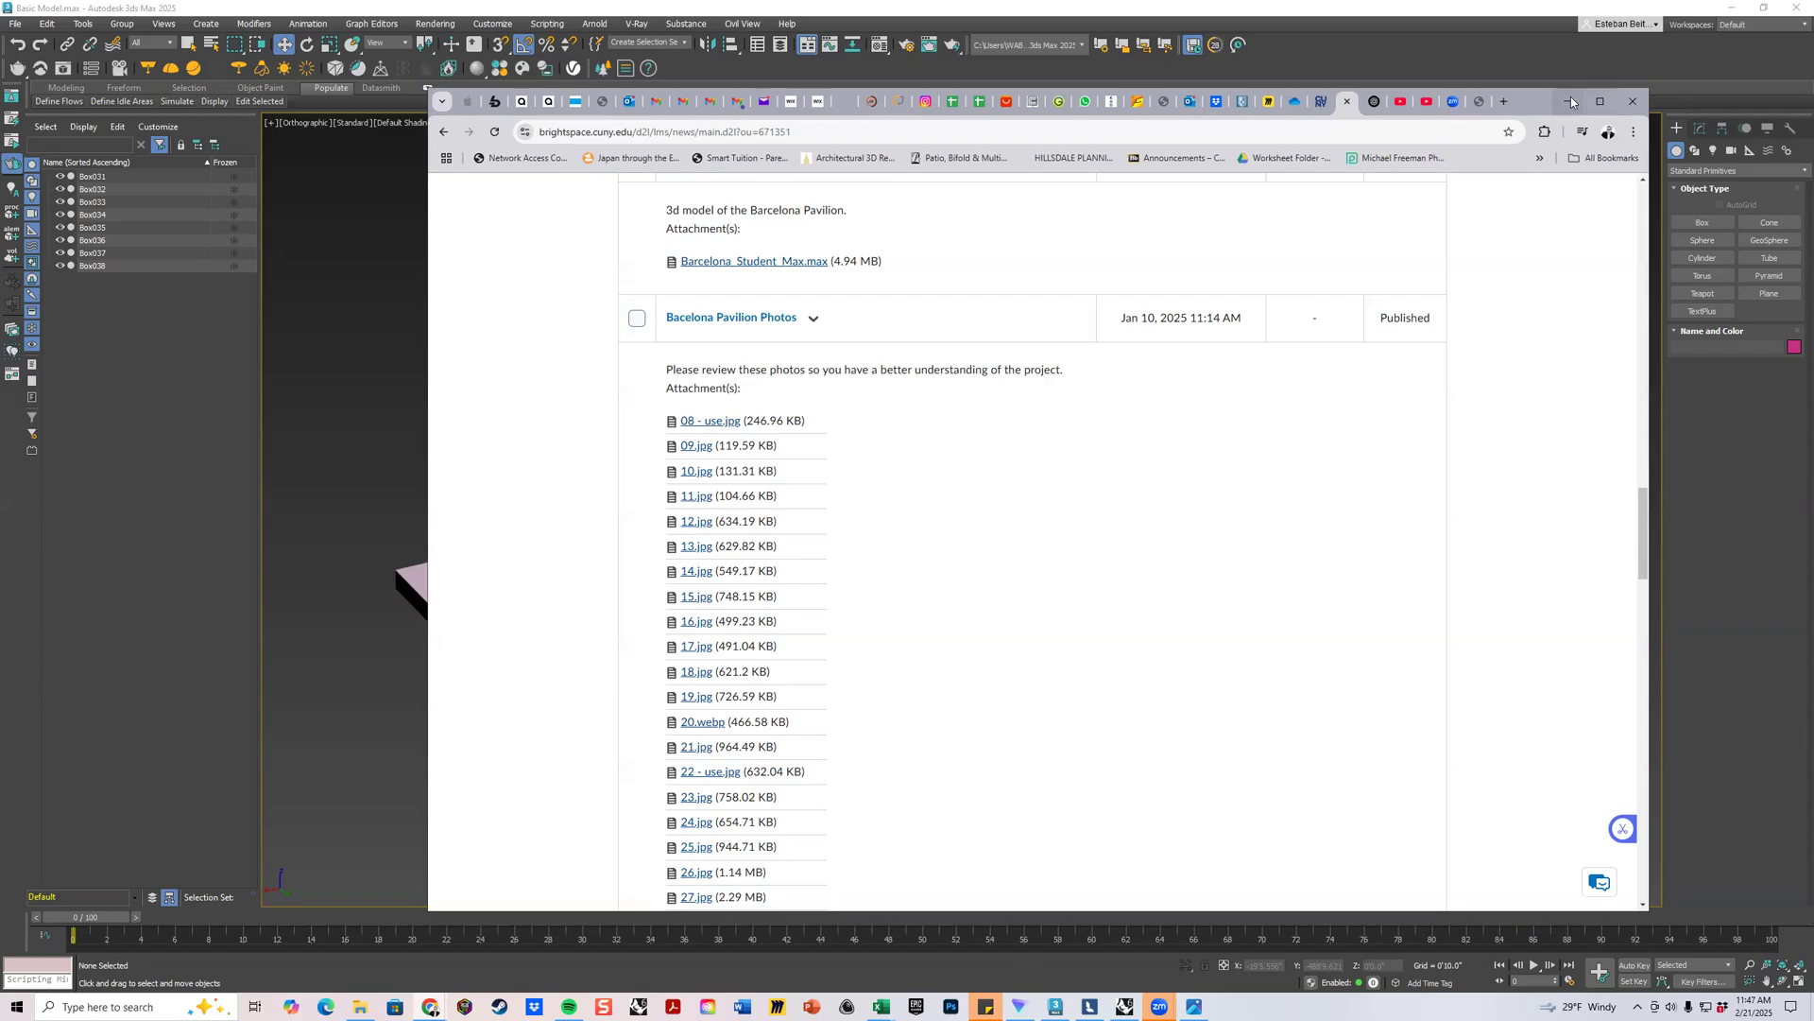
key("alt+Tab")
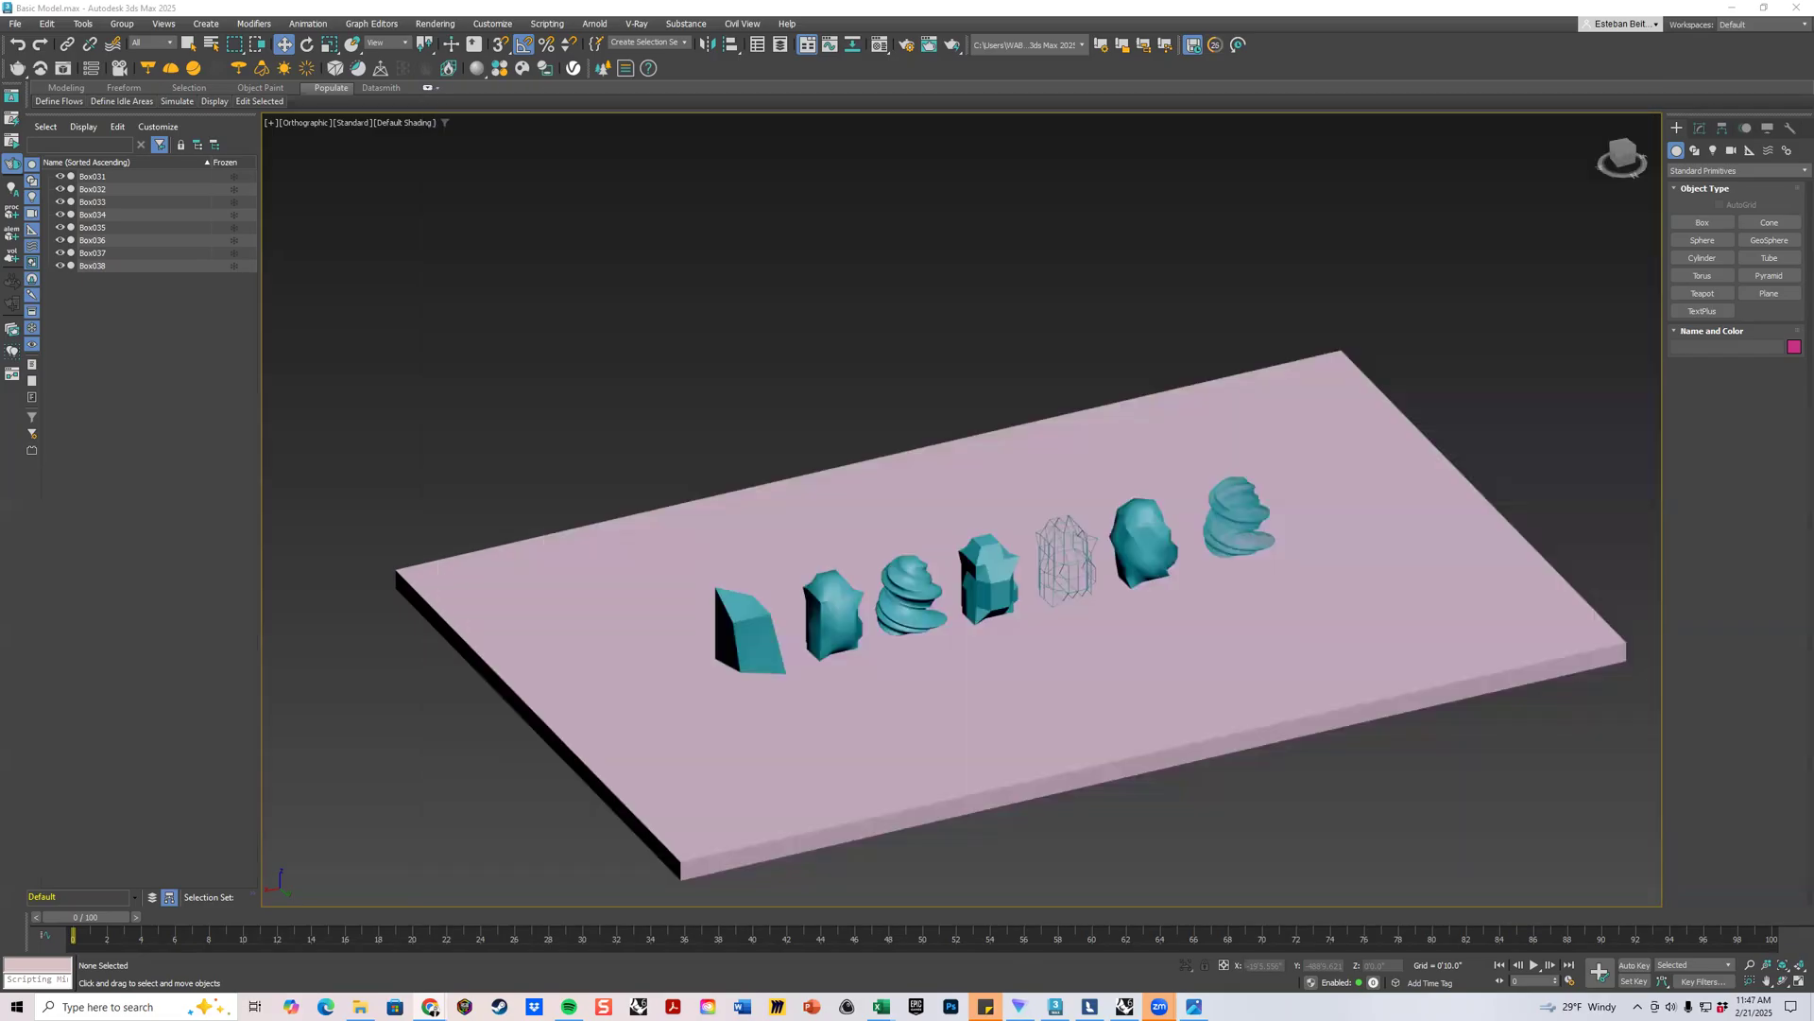
key("alt+Tab")
scroll(798, 462, "down", 15)
scroll(818, 461, "up", 5)
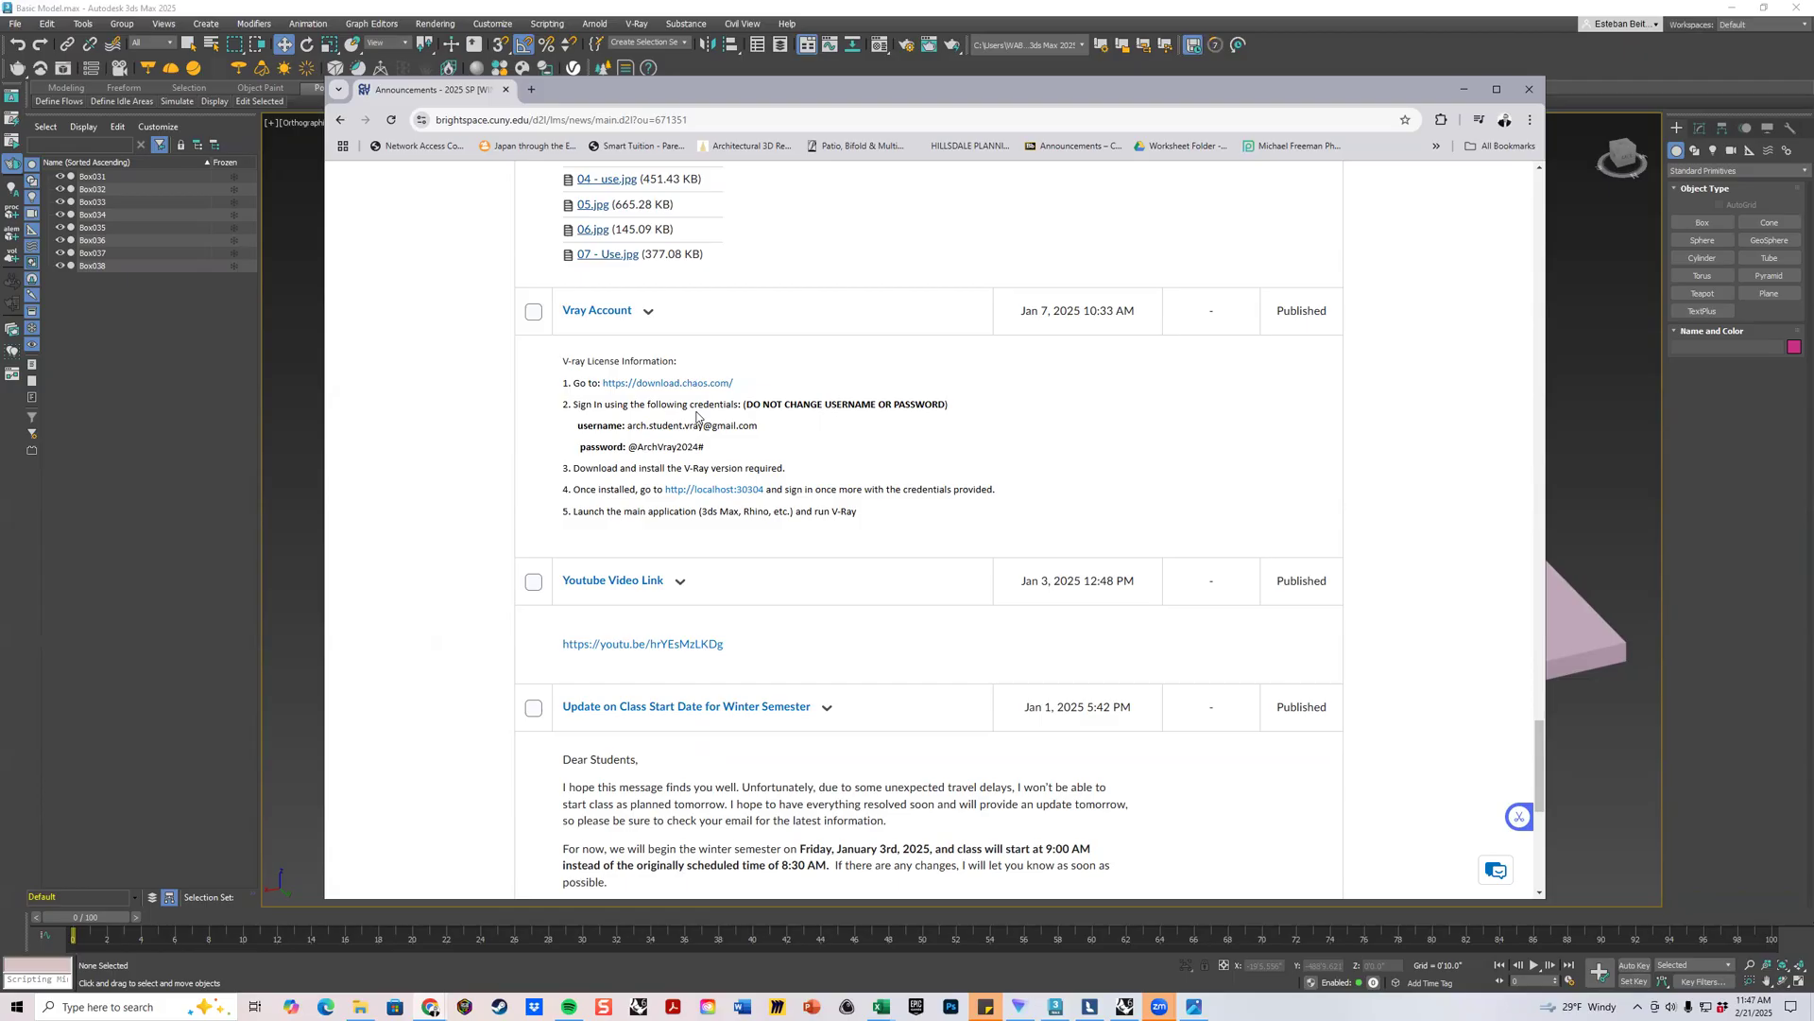
left_click_drag(629, 427, 767, 430)
left_click(635, 459)
left_click_drag(629, 447, 717, 452)
left_click_drag(1366, 96, 1362, 95)
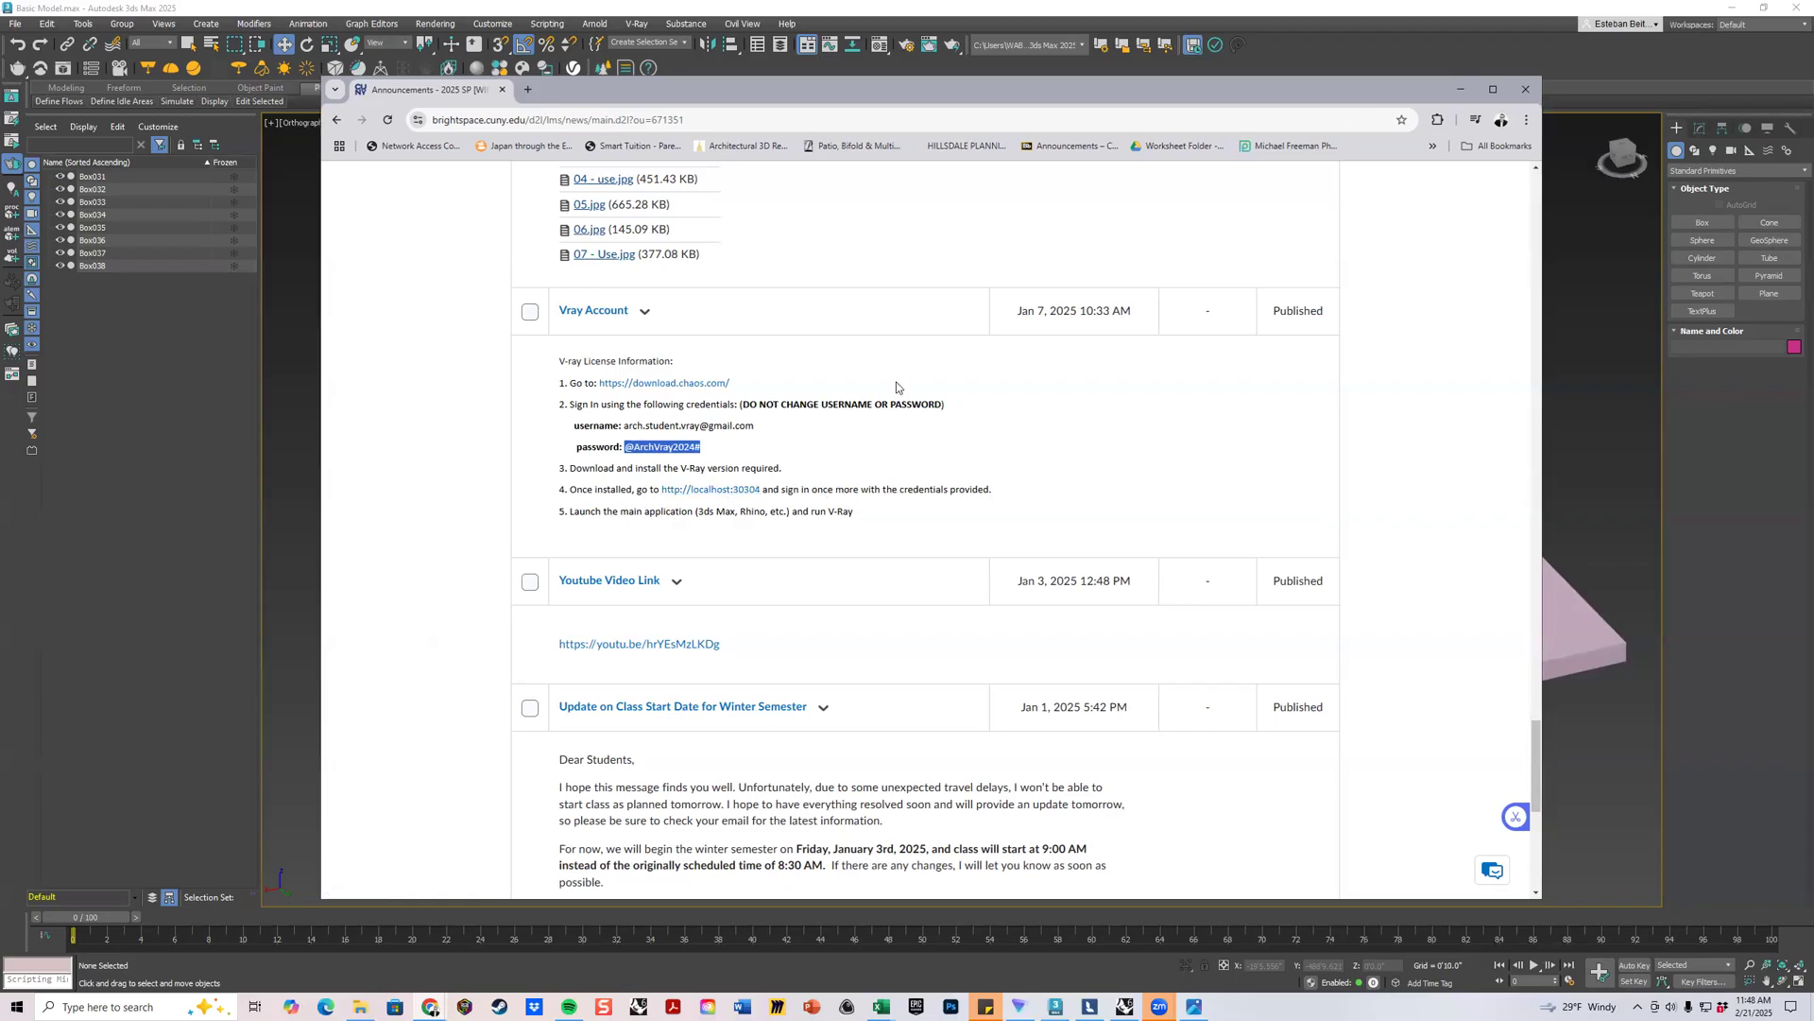
Open the download.chaos.com link, reveal the prefilled account password to check the credentials, and sign in to Chaos.
left_click(712, 385)
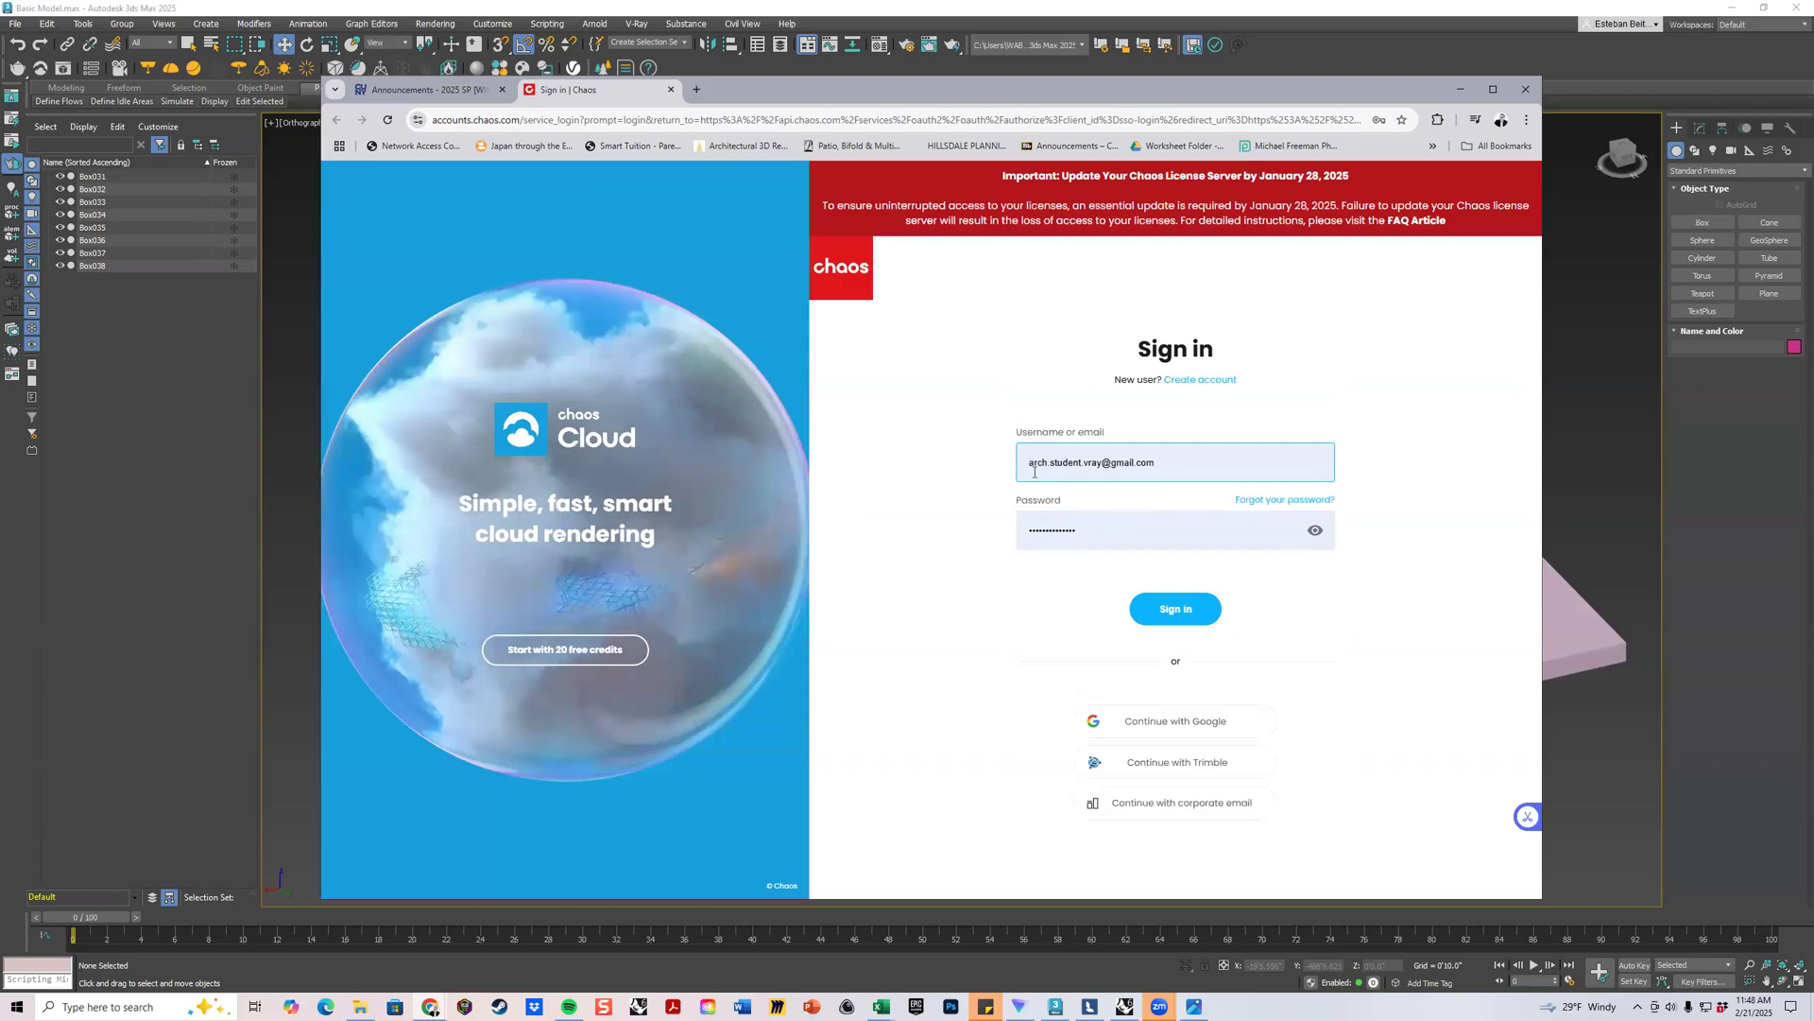
left_click(1314, 531)
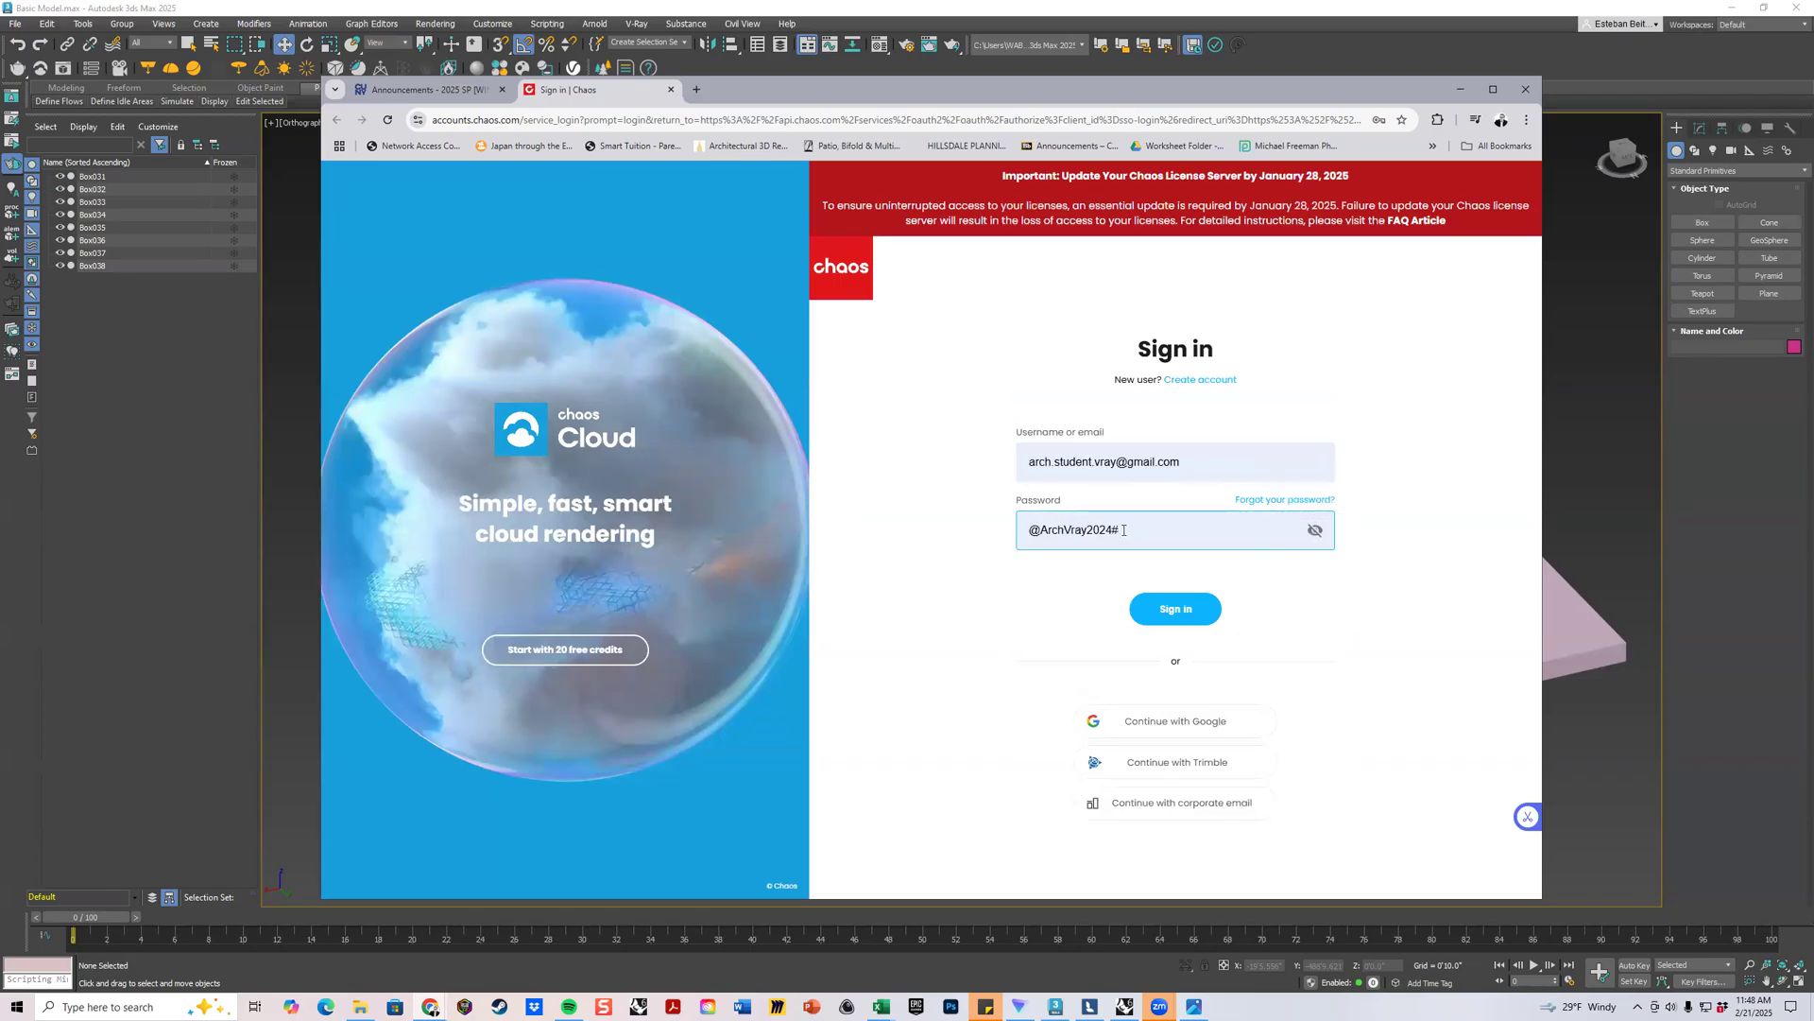
left_click(1034, 460)
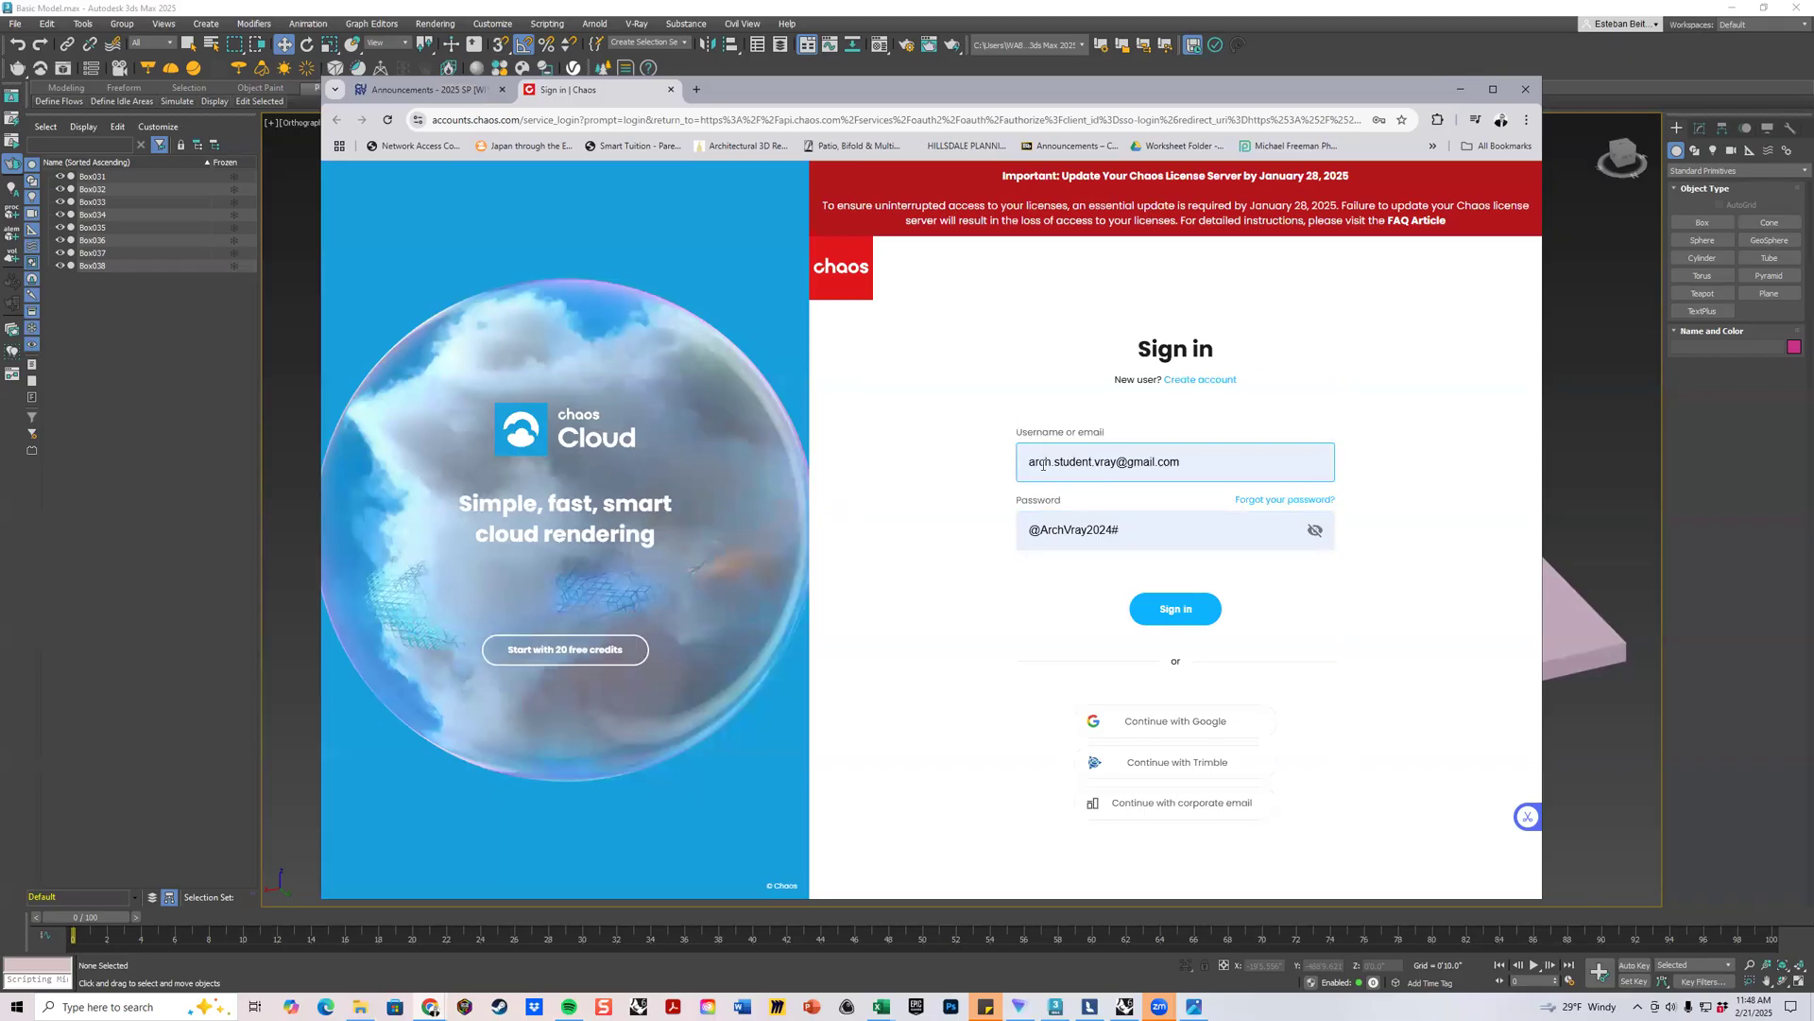
left_click(1050, 537)
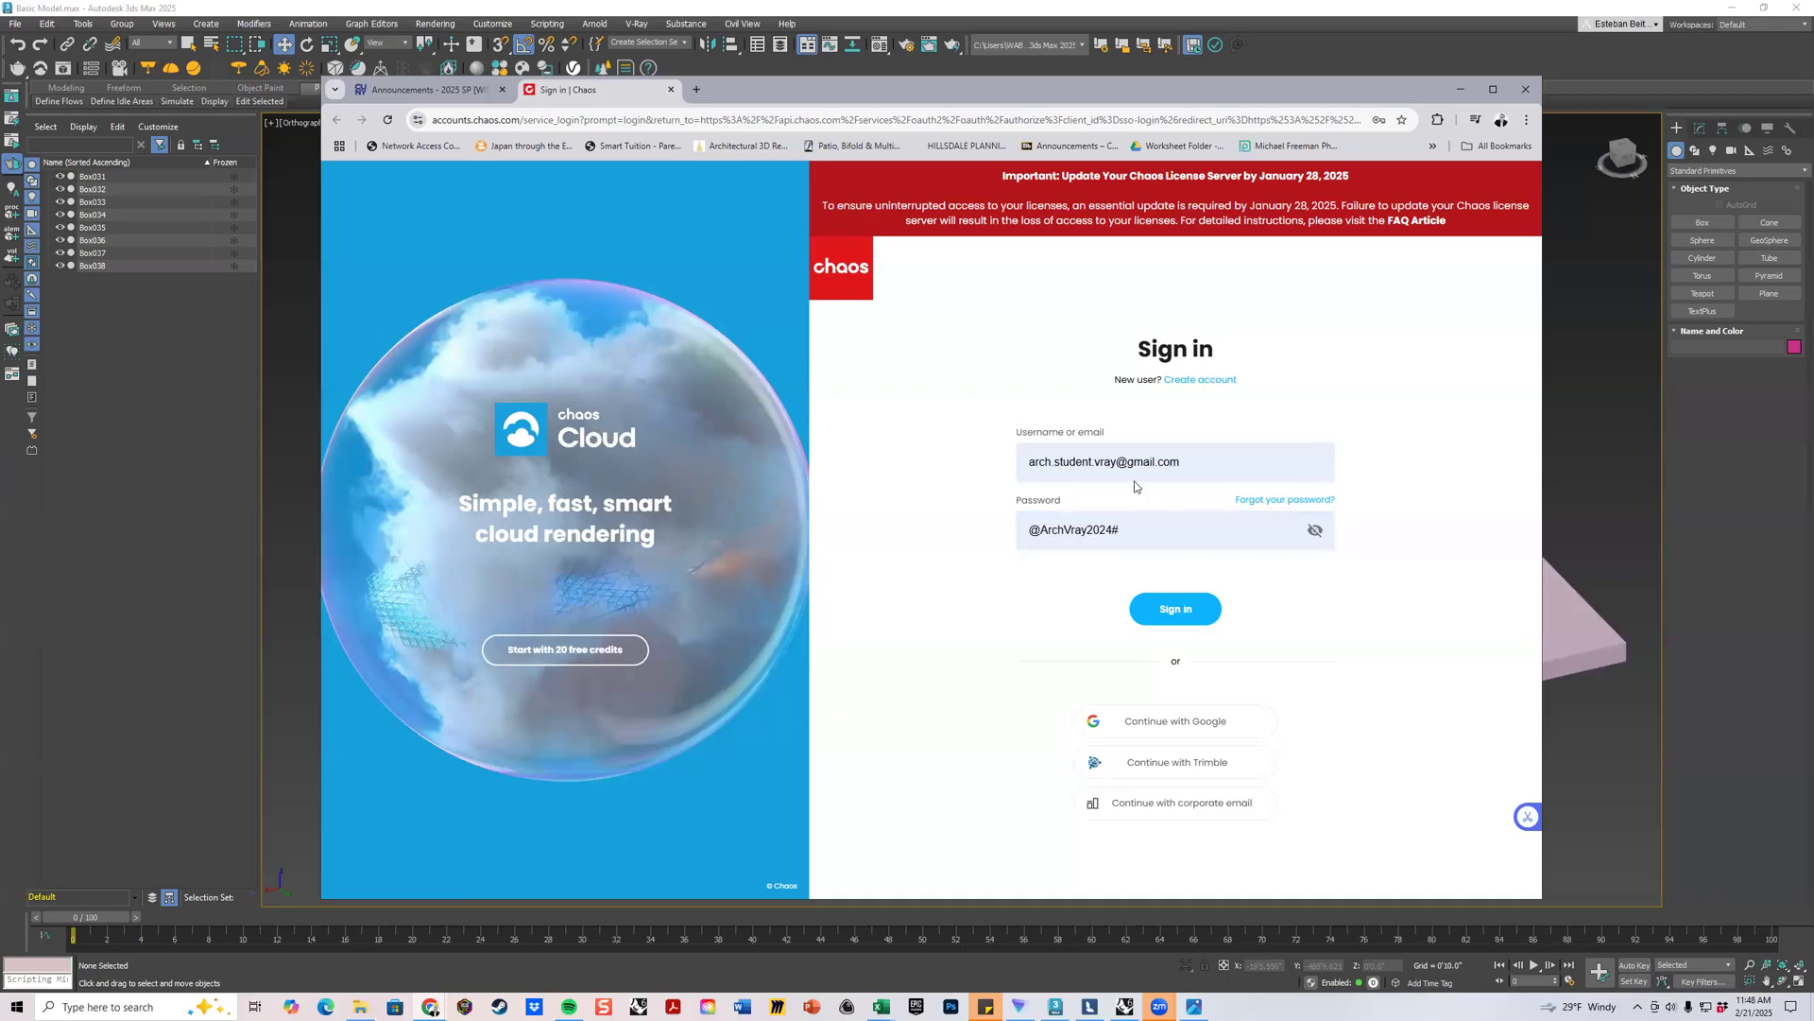
left_click(1182, 620)
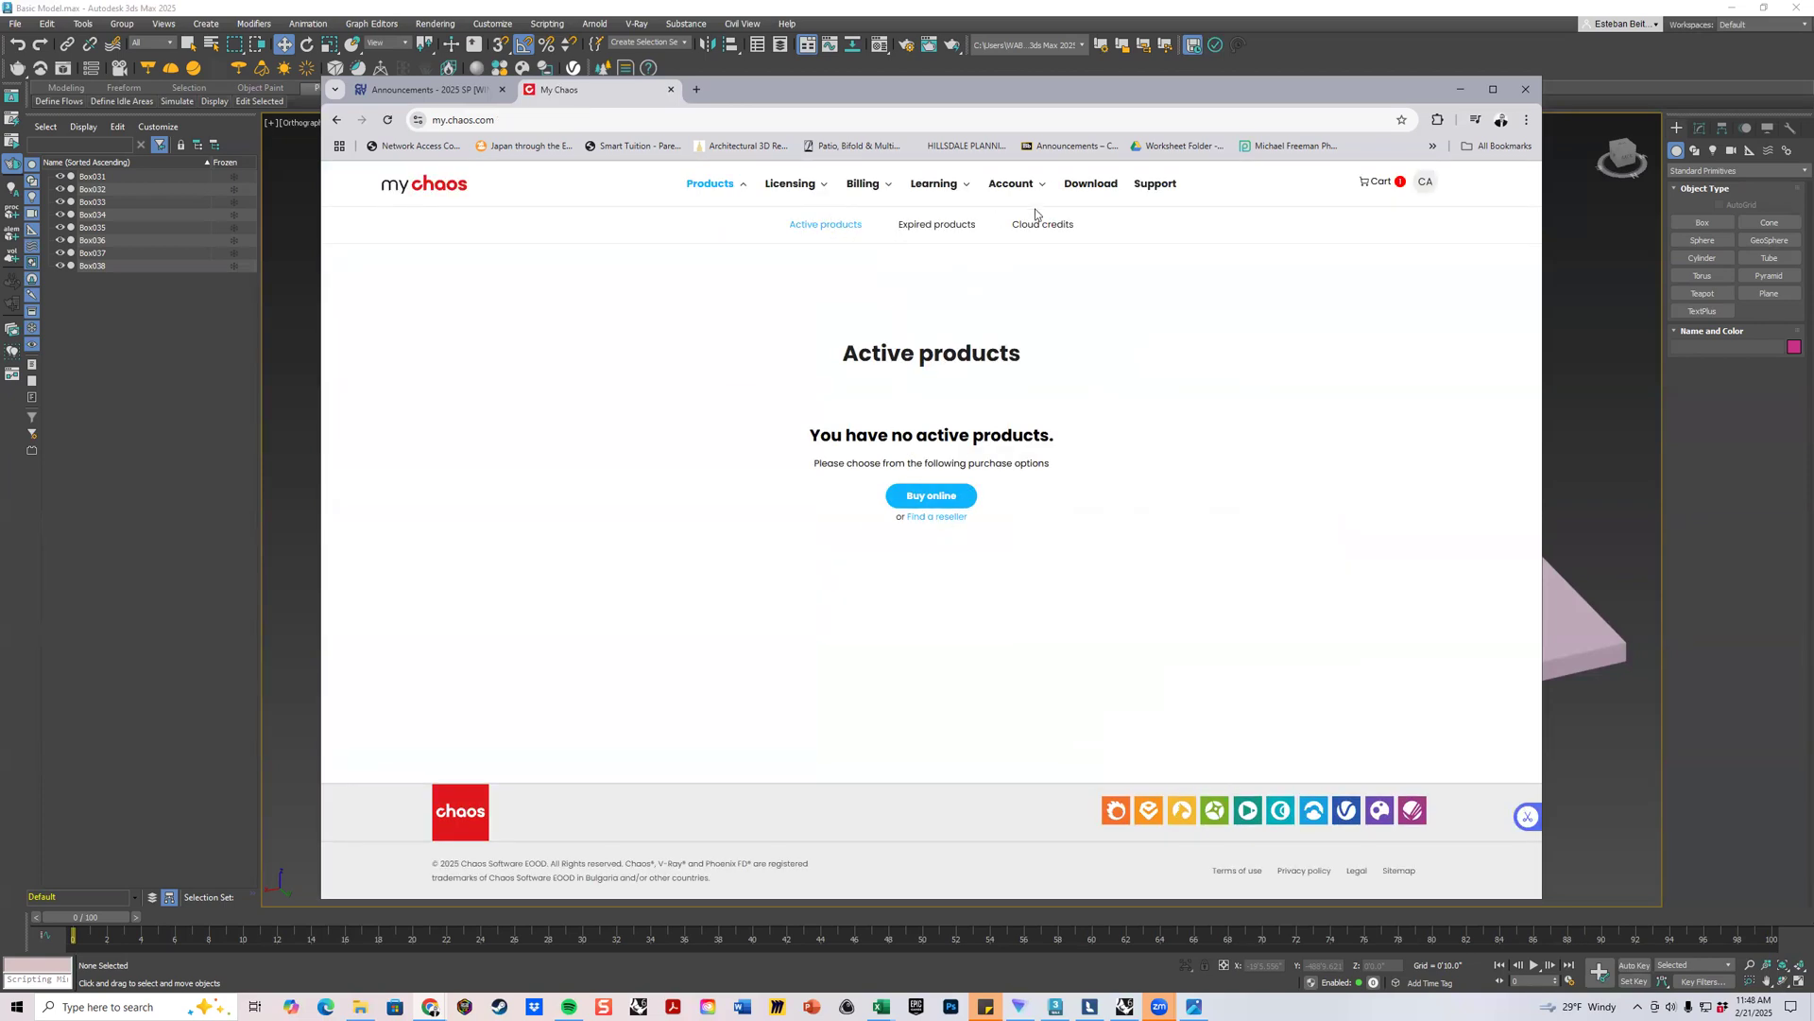
Open the Chaos download page and choose V-Ray for 3ds Max with platform version 2025.
left_click(1093, 184)
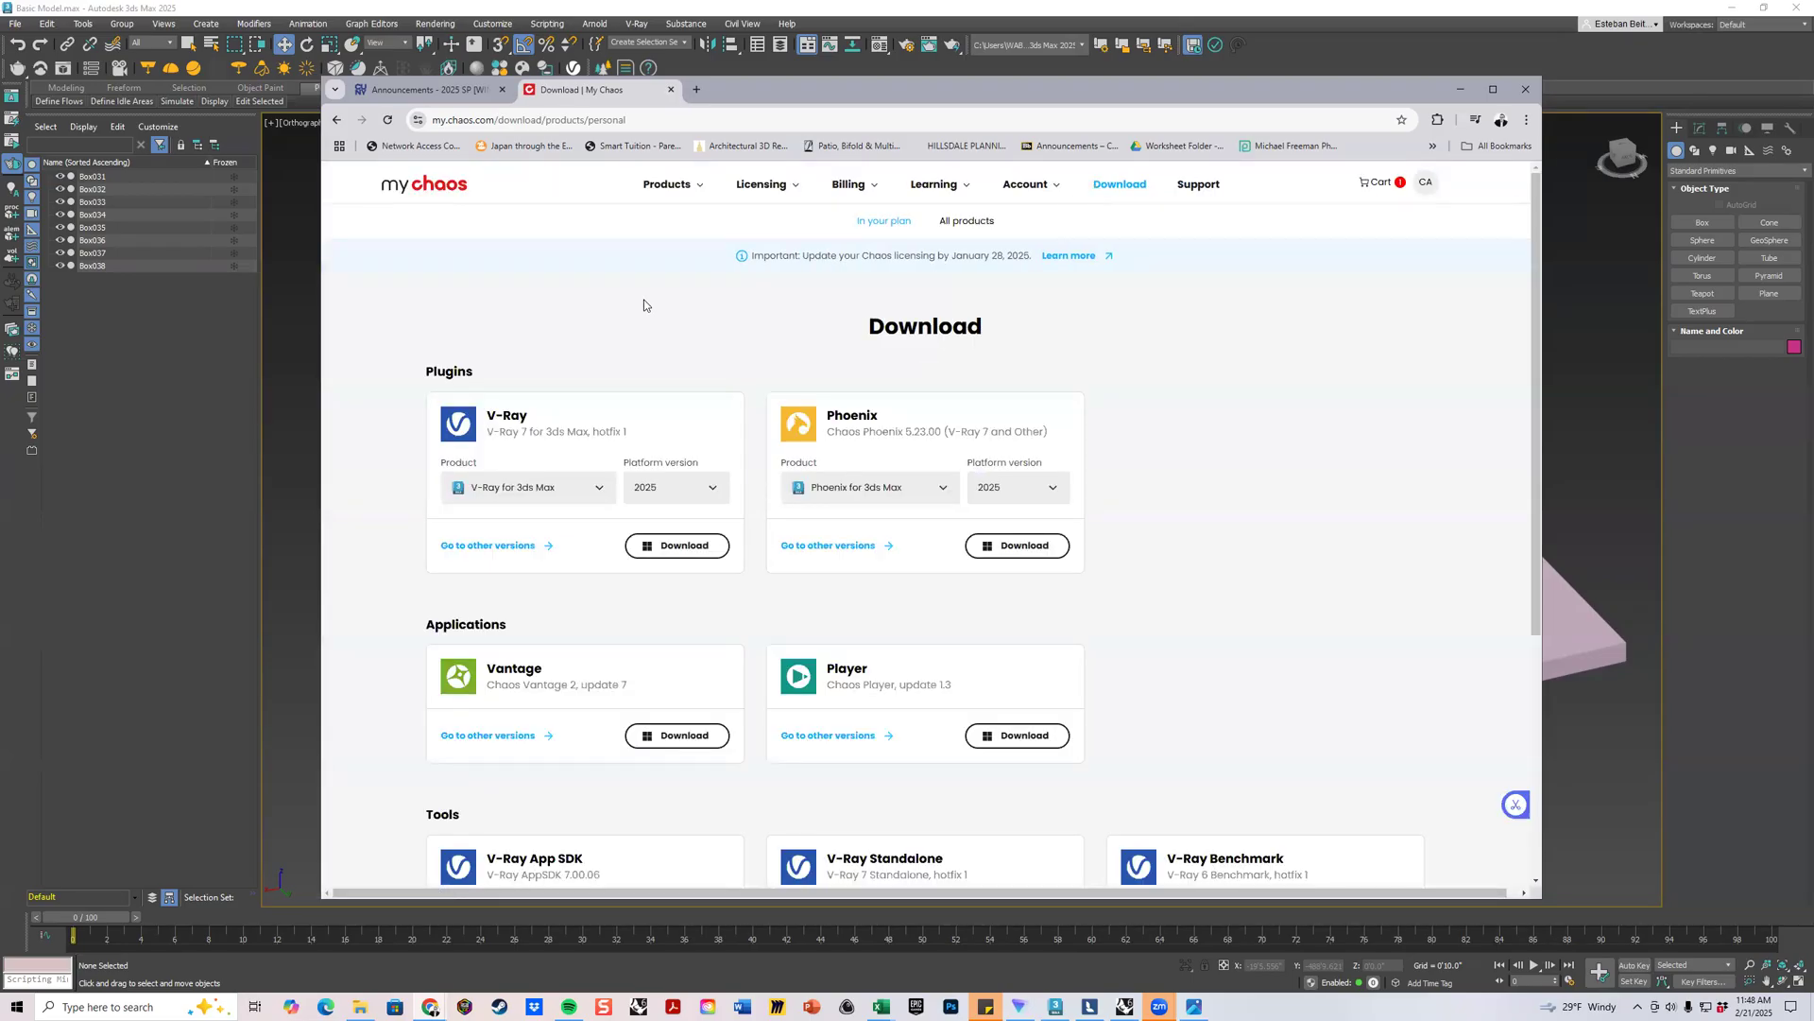
left_click(599, 491)
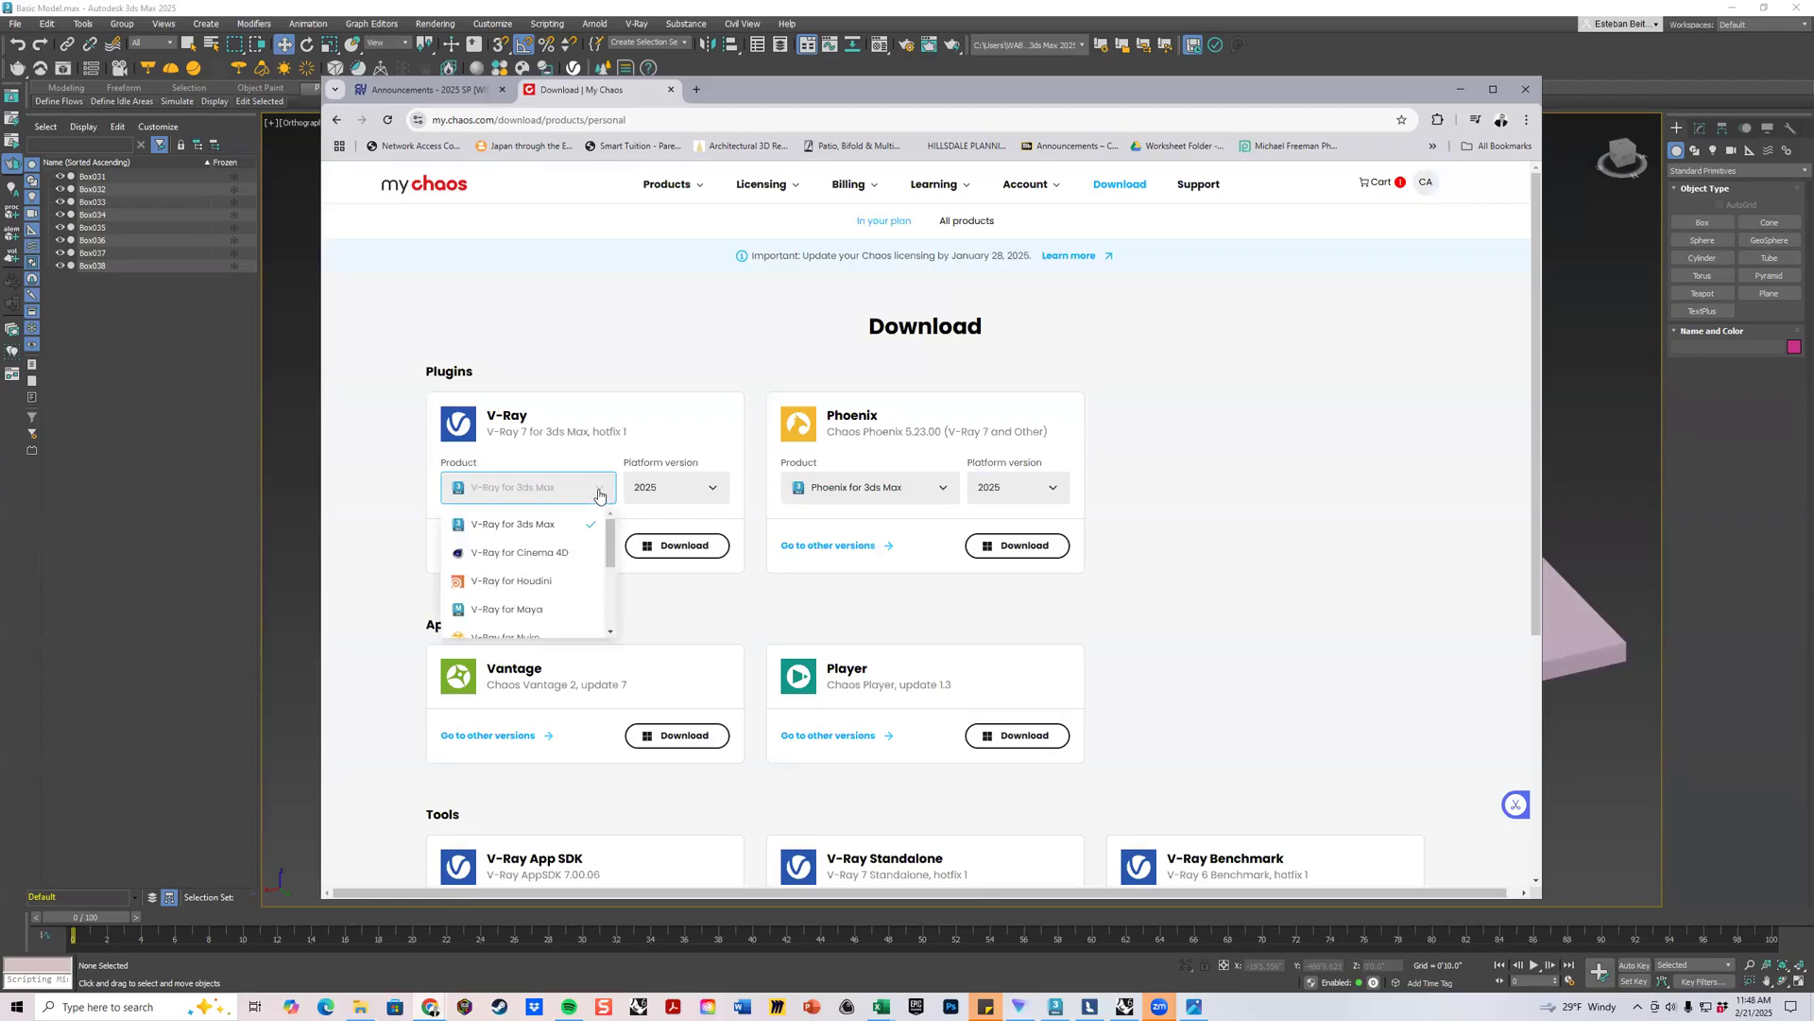
left_click(713, 490)
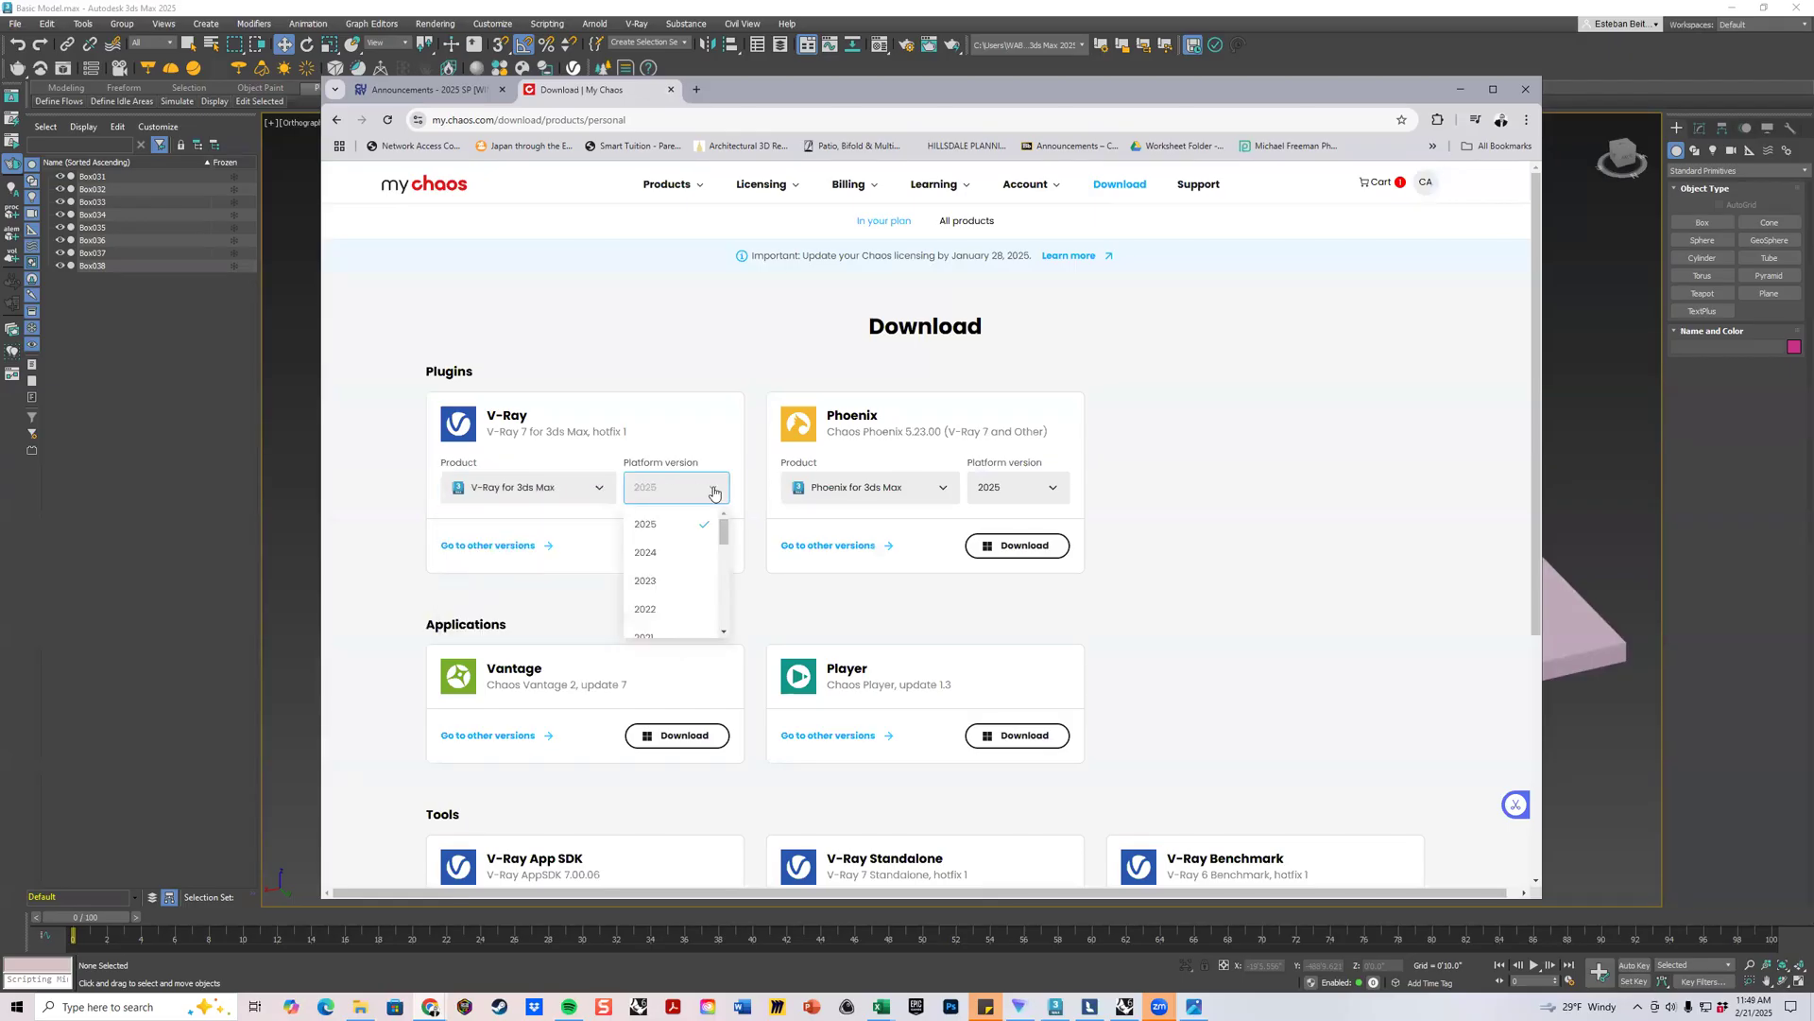
left_click(683, 526)
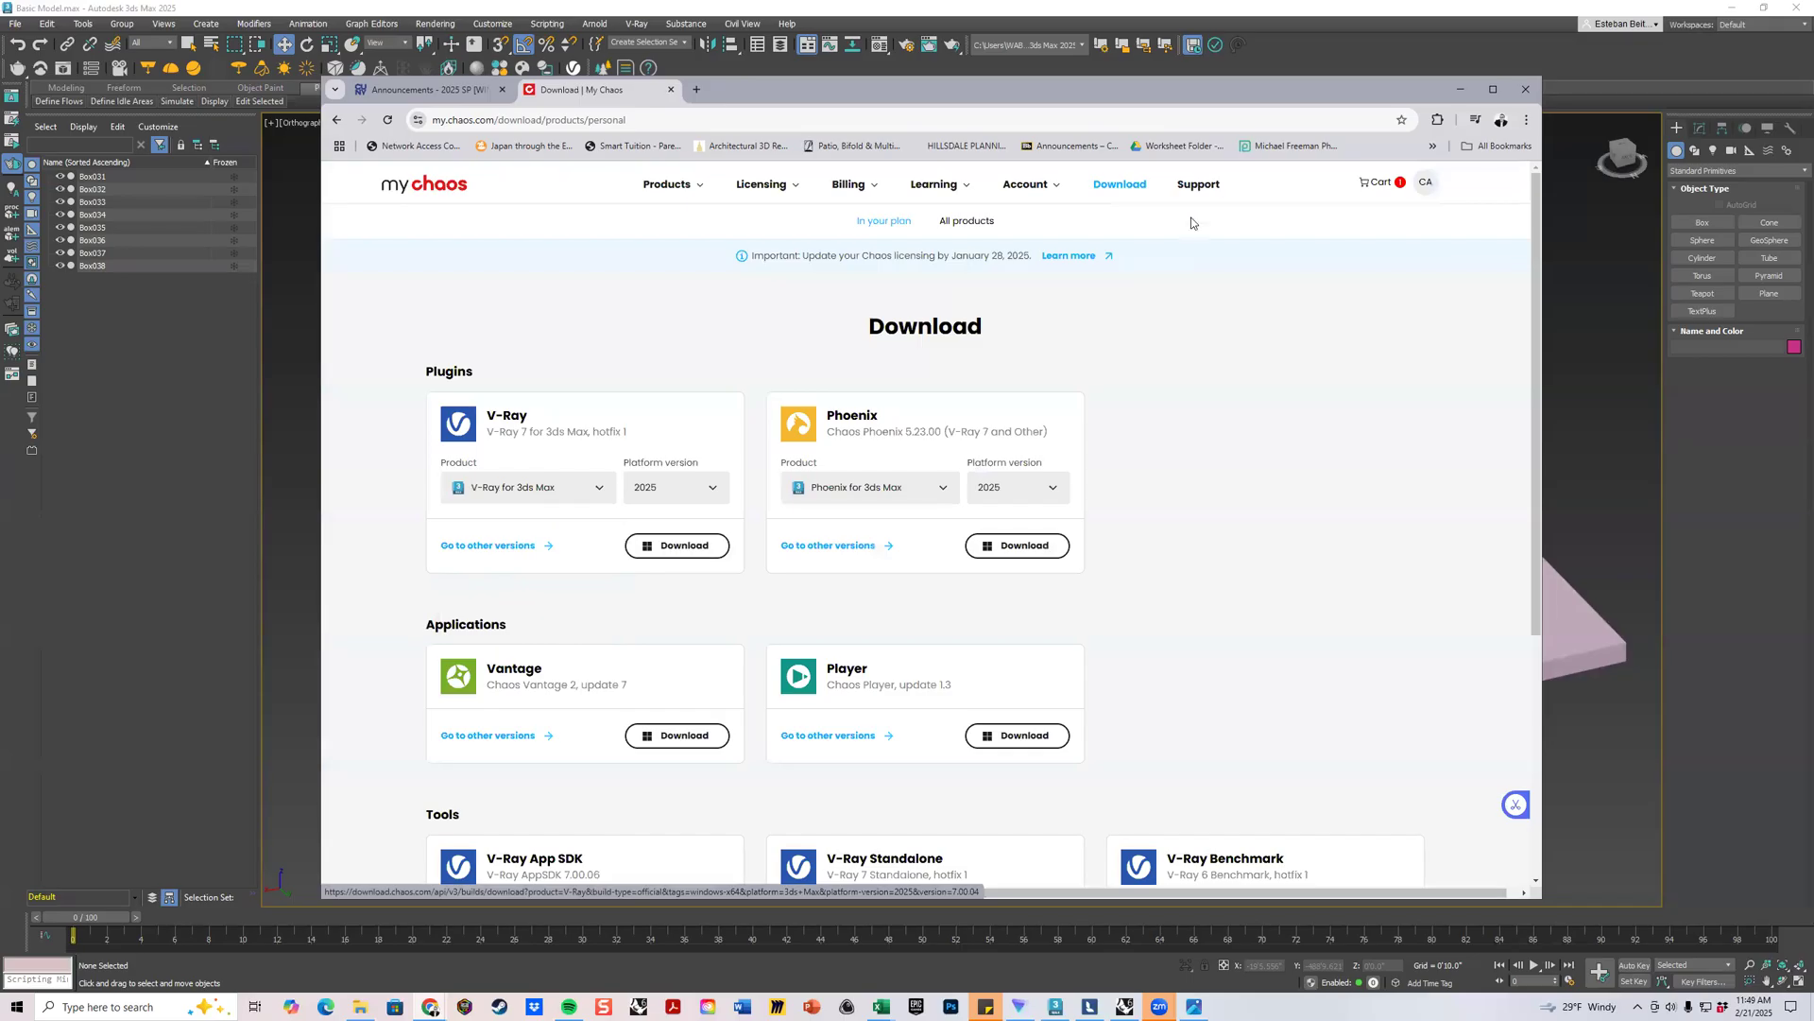
Switch back to 3ds Max, leaving the Chaos download page open in the minimized browser.
left_click_drag(1403, 86, 1256, 462)
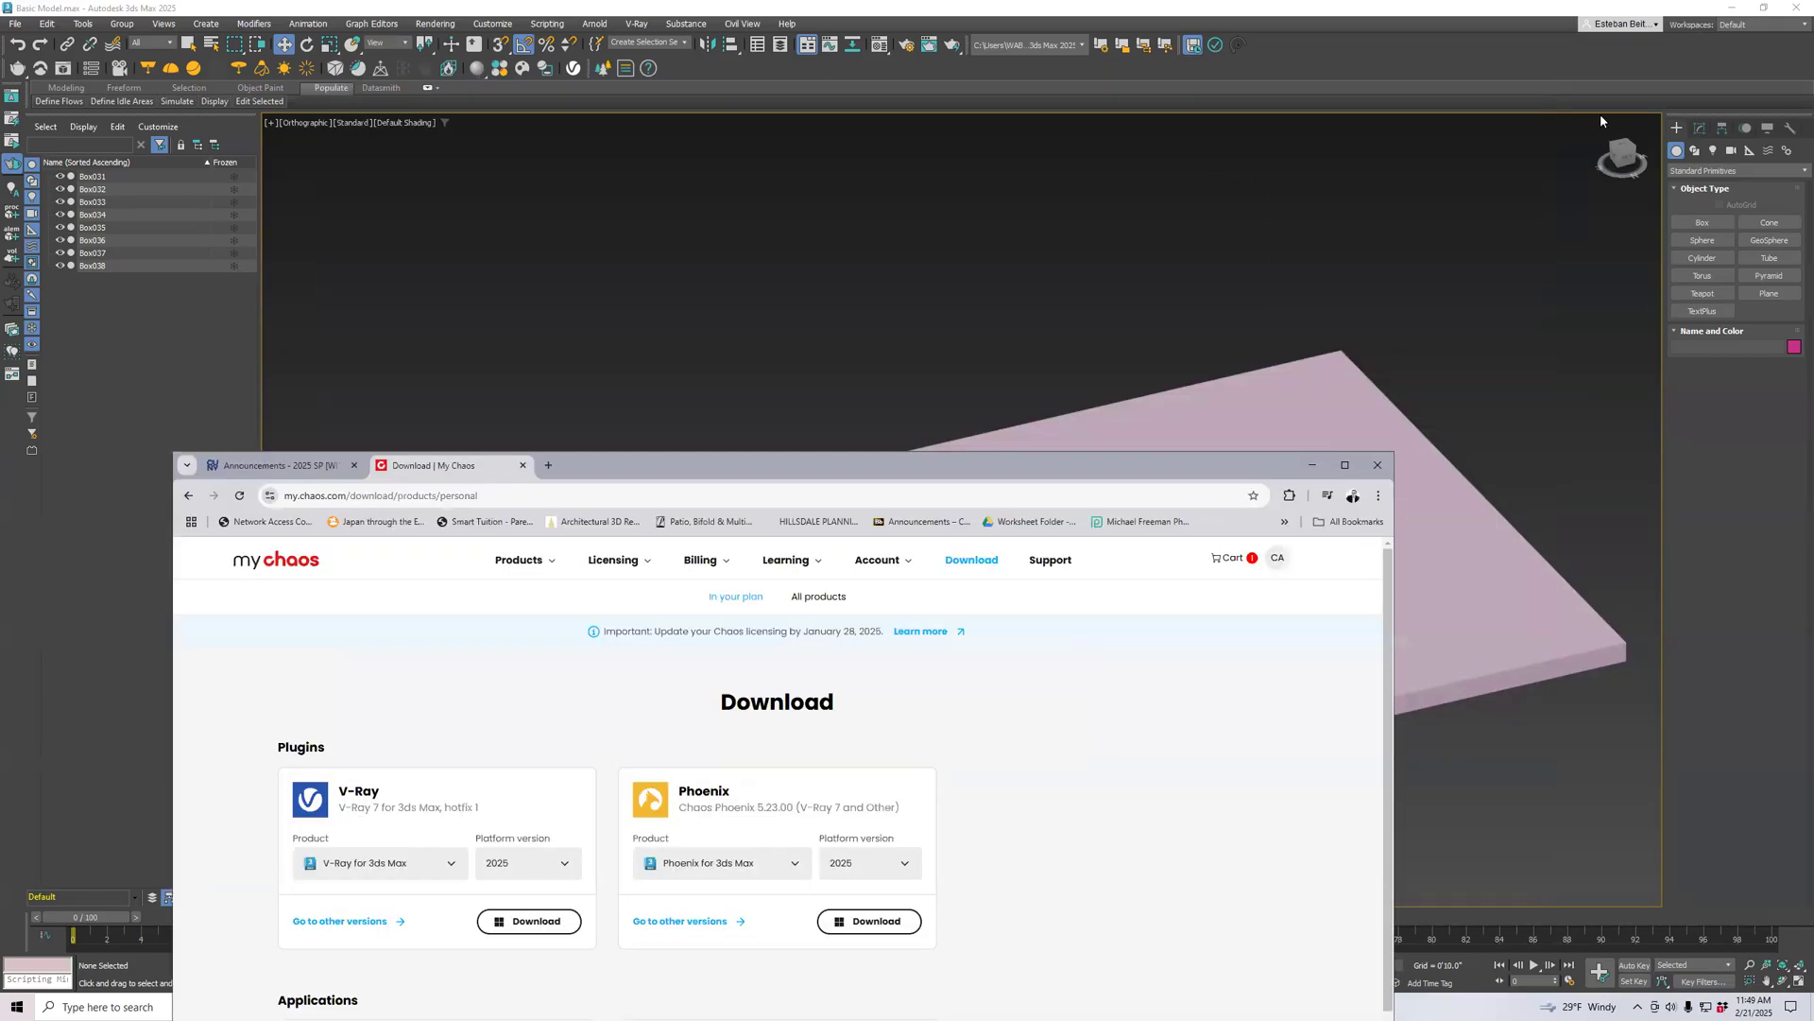
left_click(1226, 421)
left_click_drag(1147, 465, 1387, 65)
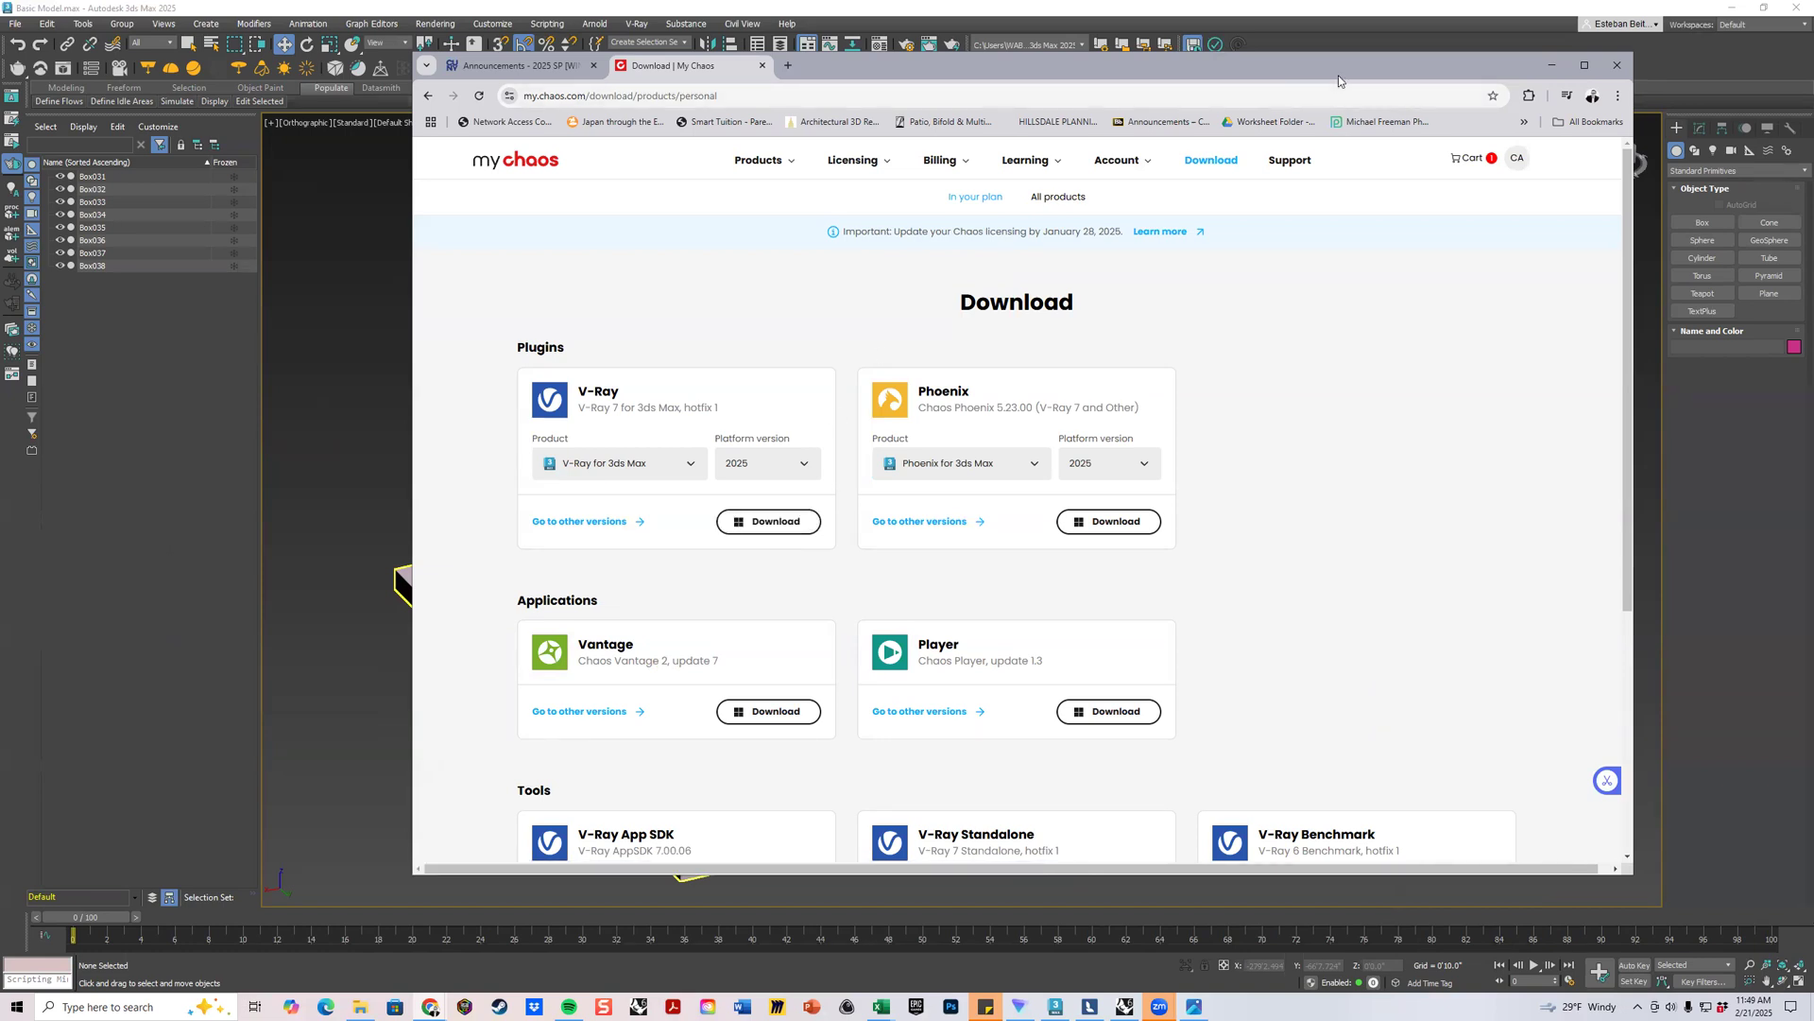
left_click(1551, 65)
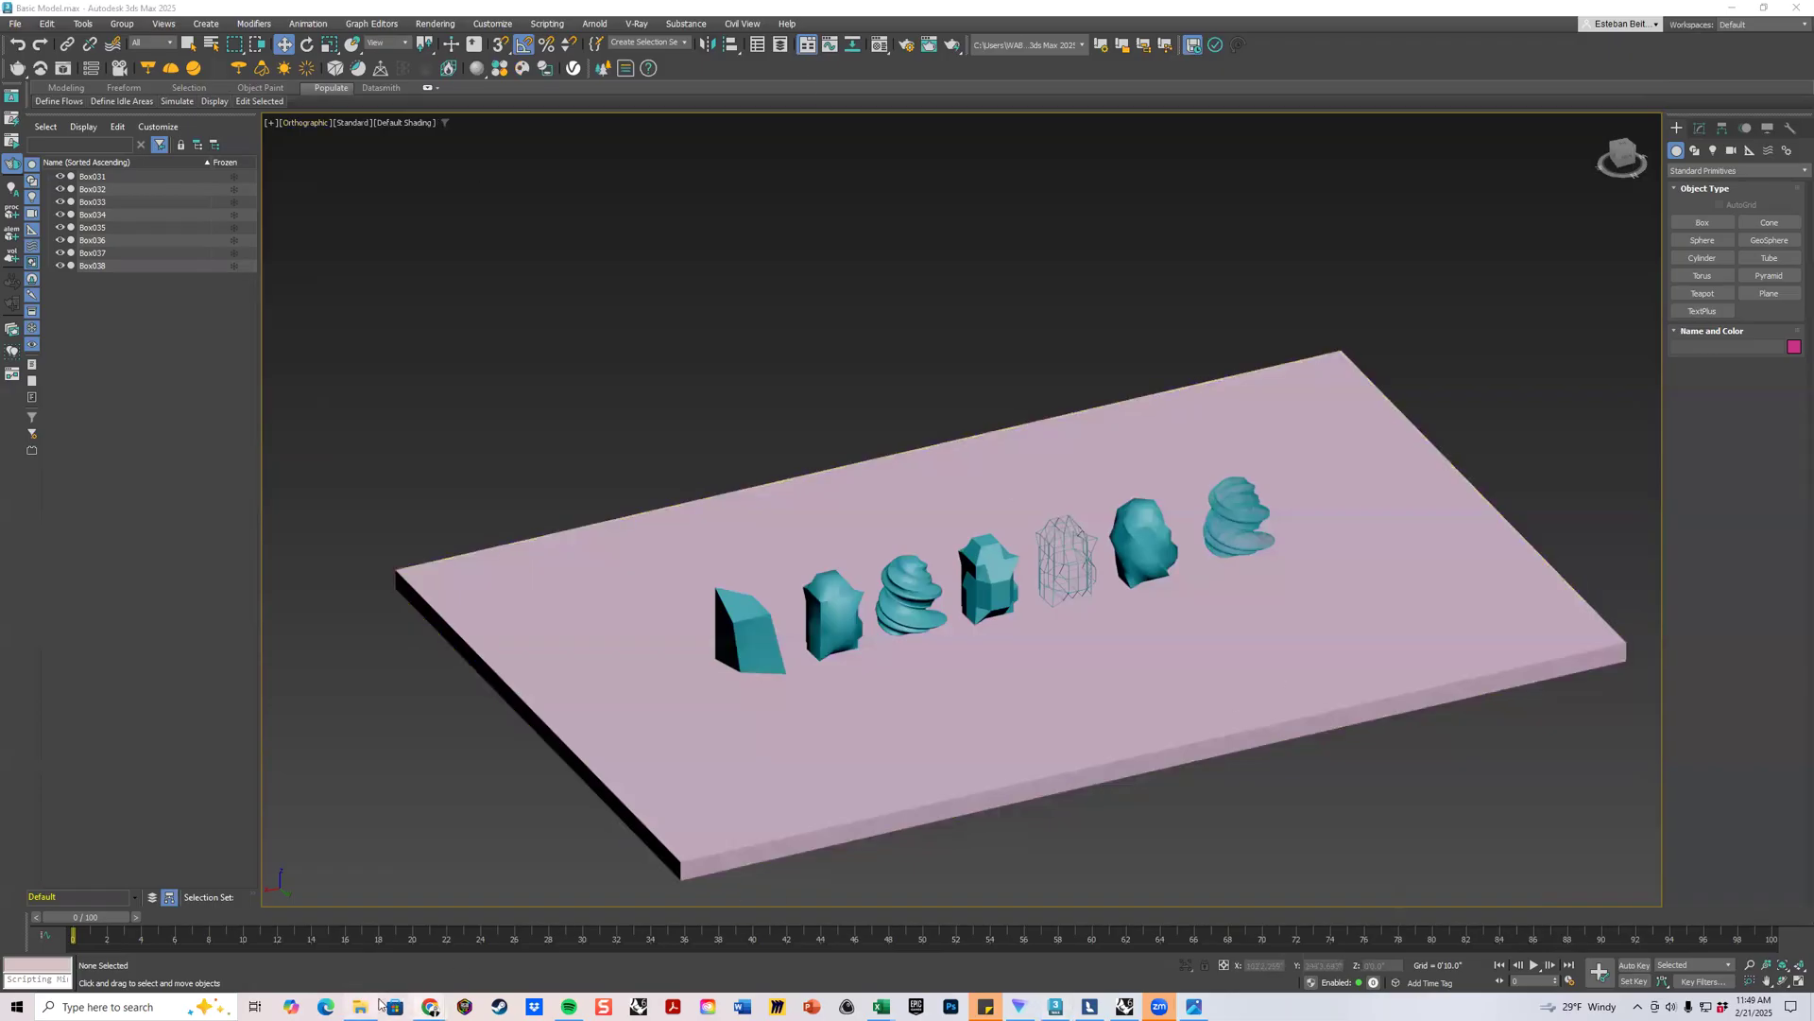
mouse_move(430, 1006)
left_click_drag(1813, 76, 1076, 75)
left_click(505, 82)
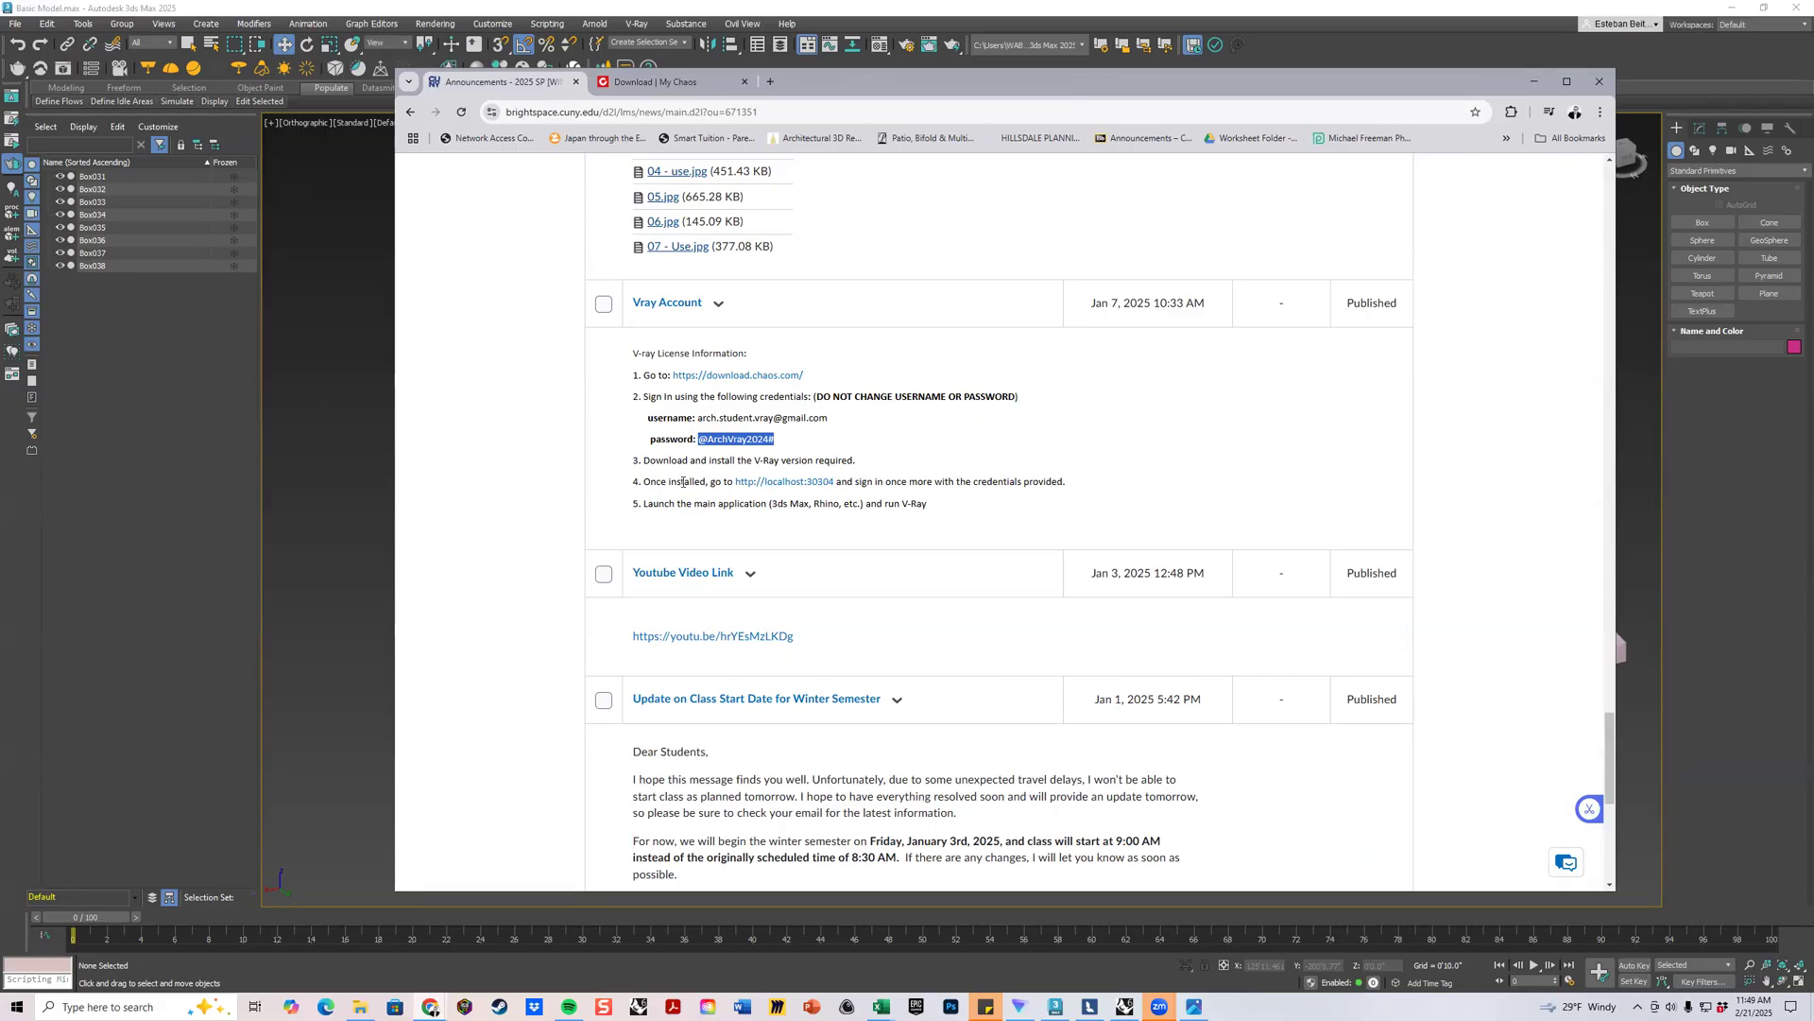
left_click(787, 484)
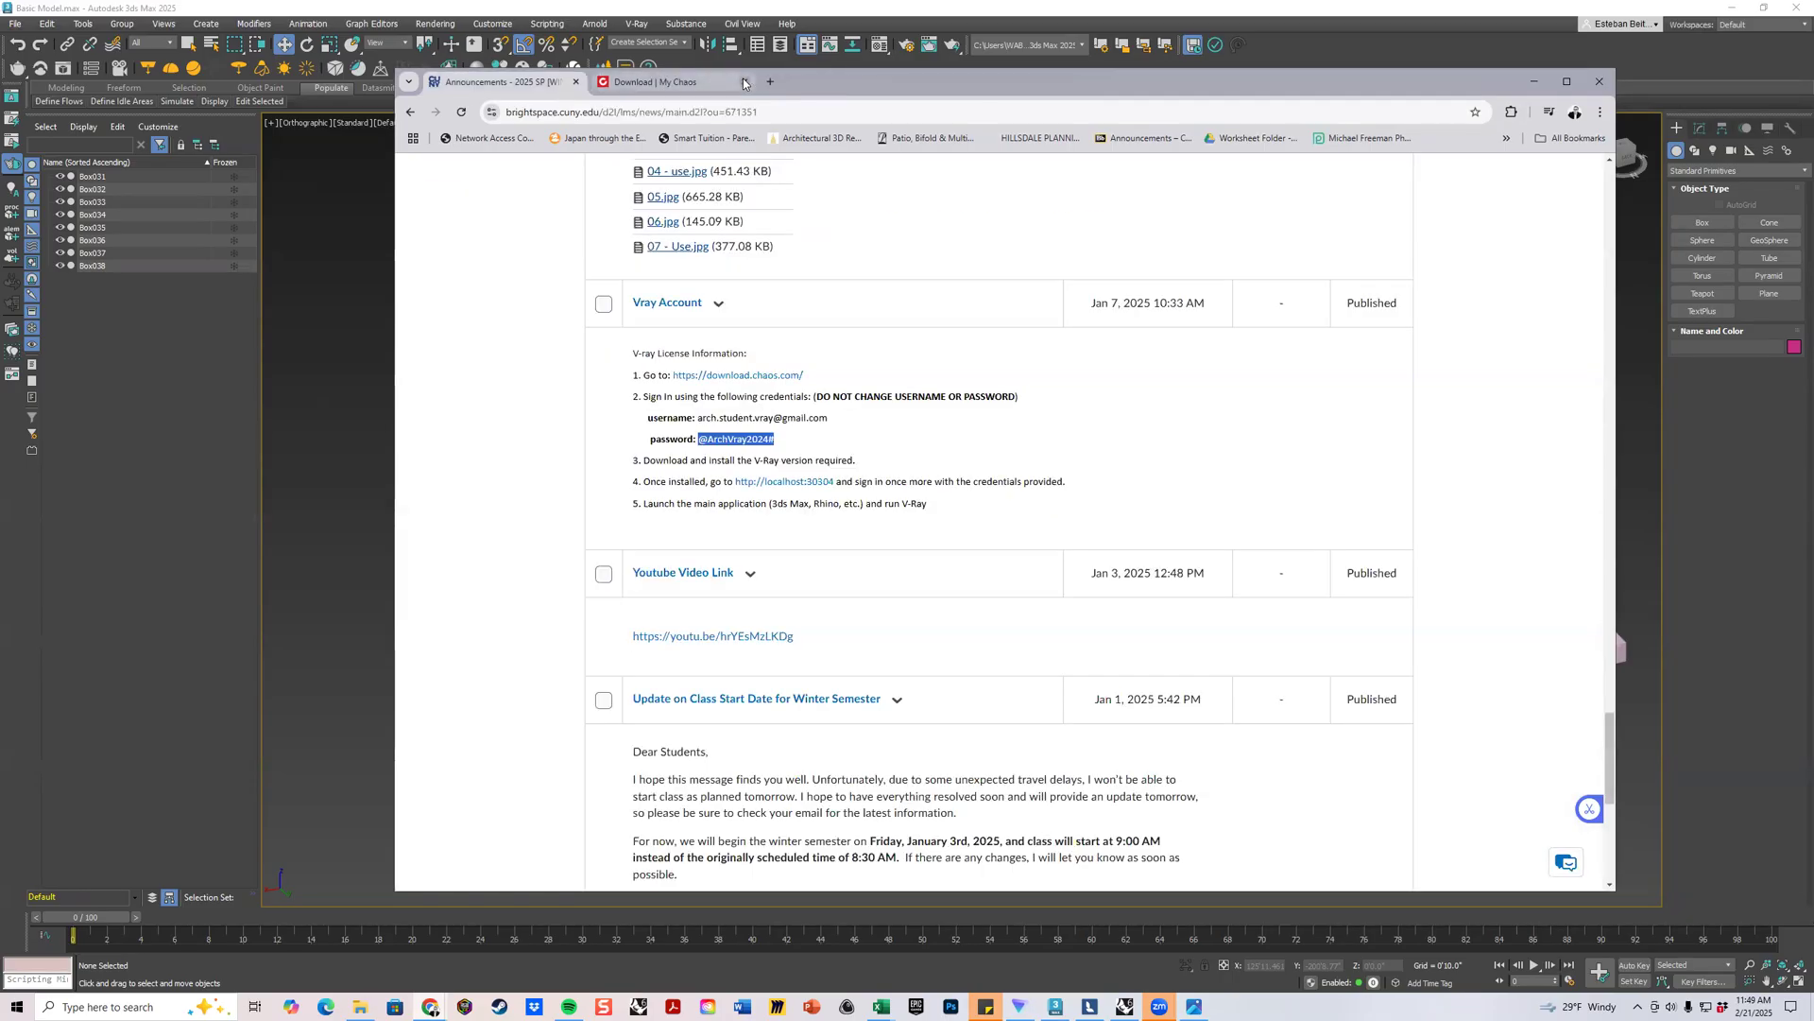
Close the Chaos download page and switch back to the 3ds Max scene.
left_click(744, 82)
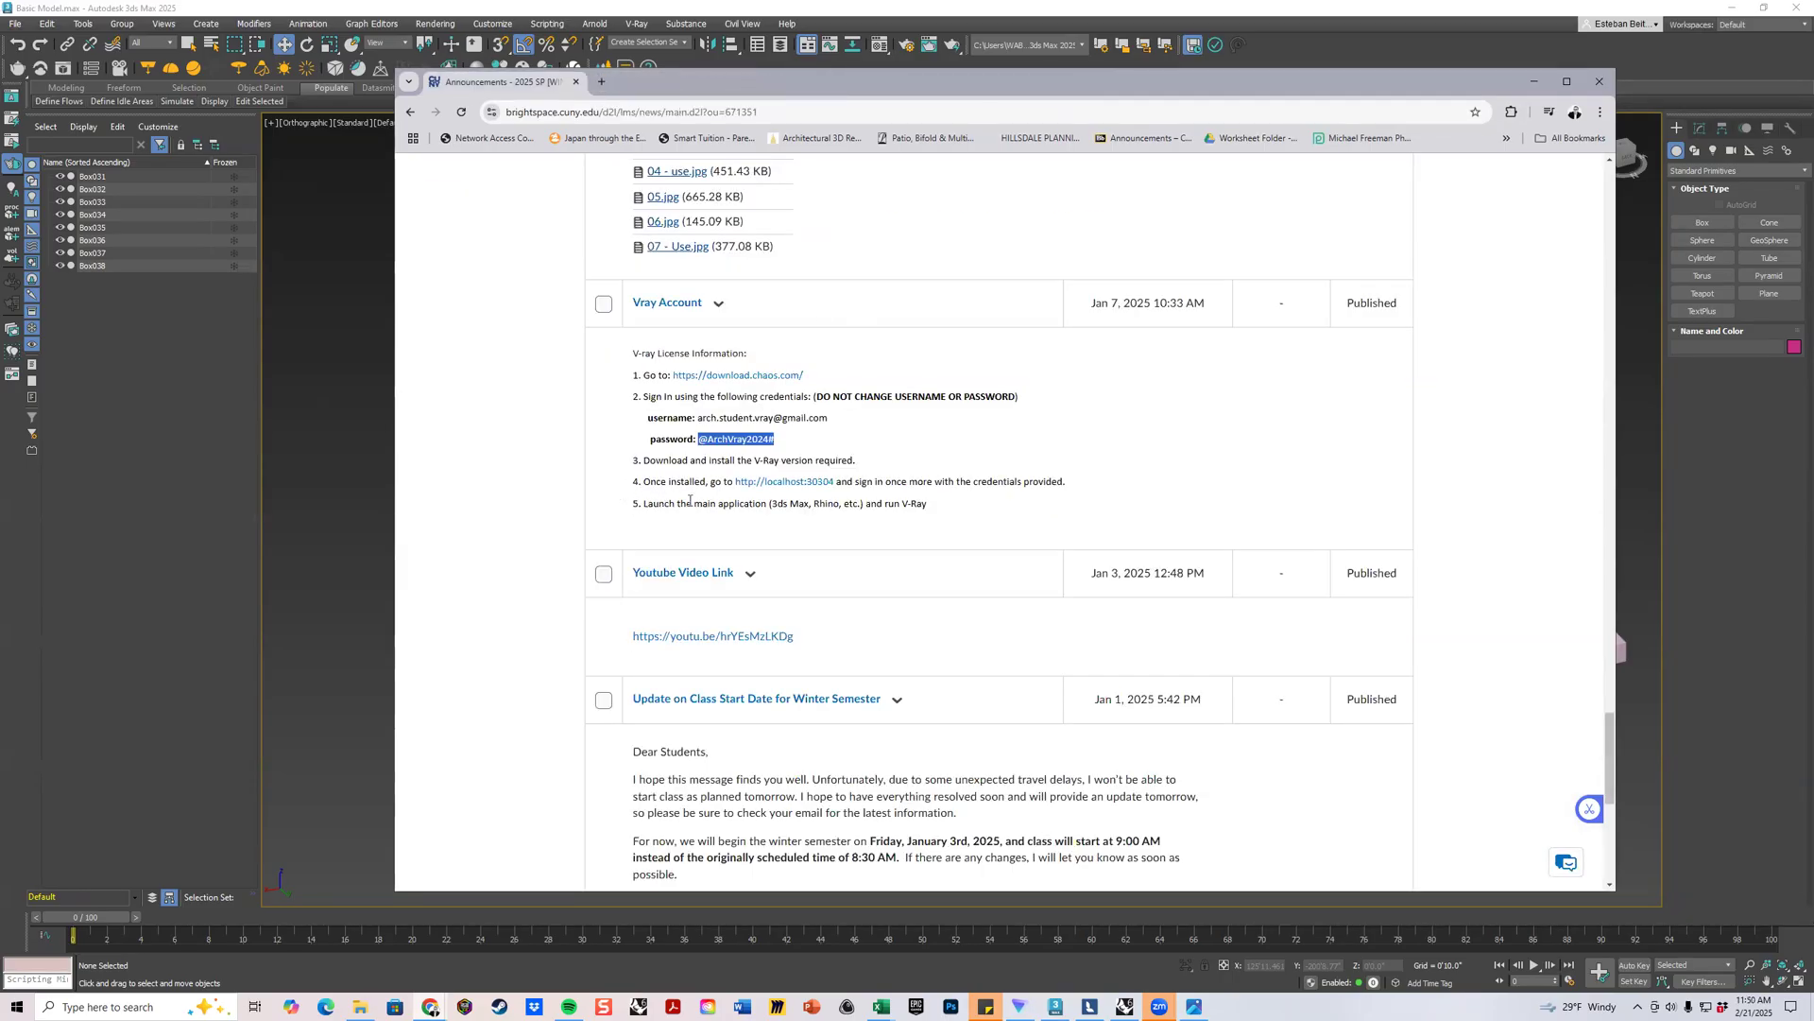
left_click(1534, 81)
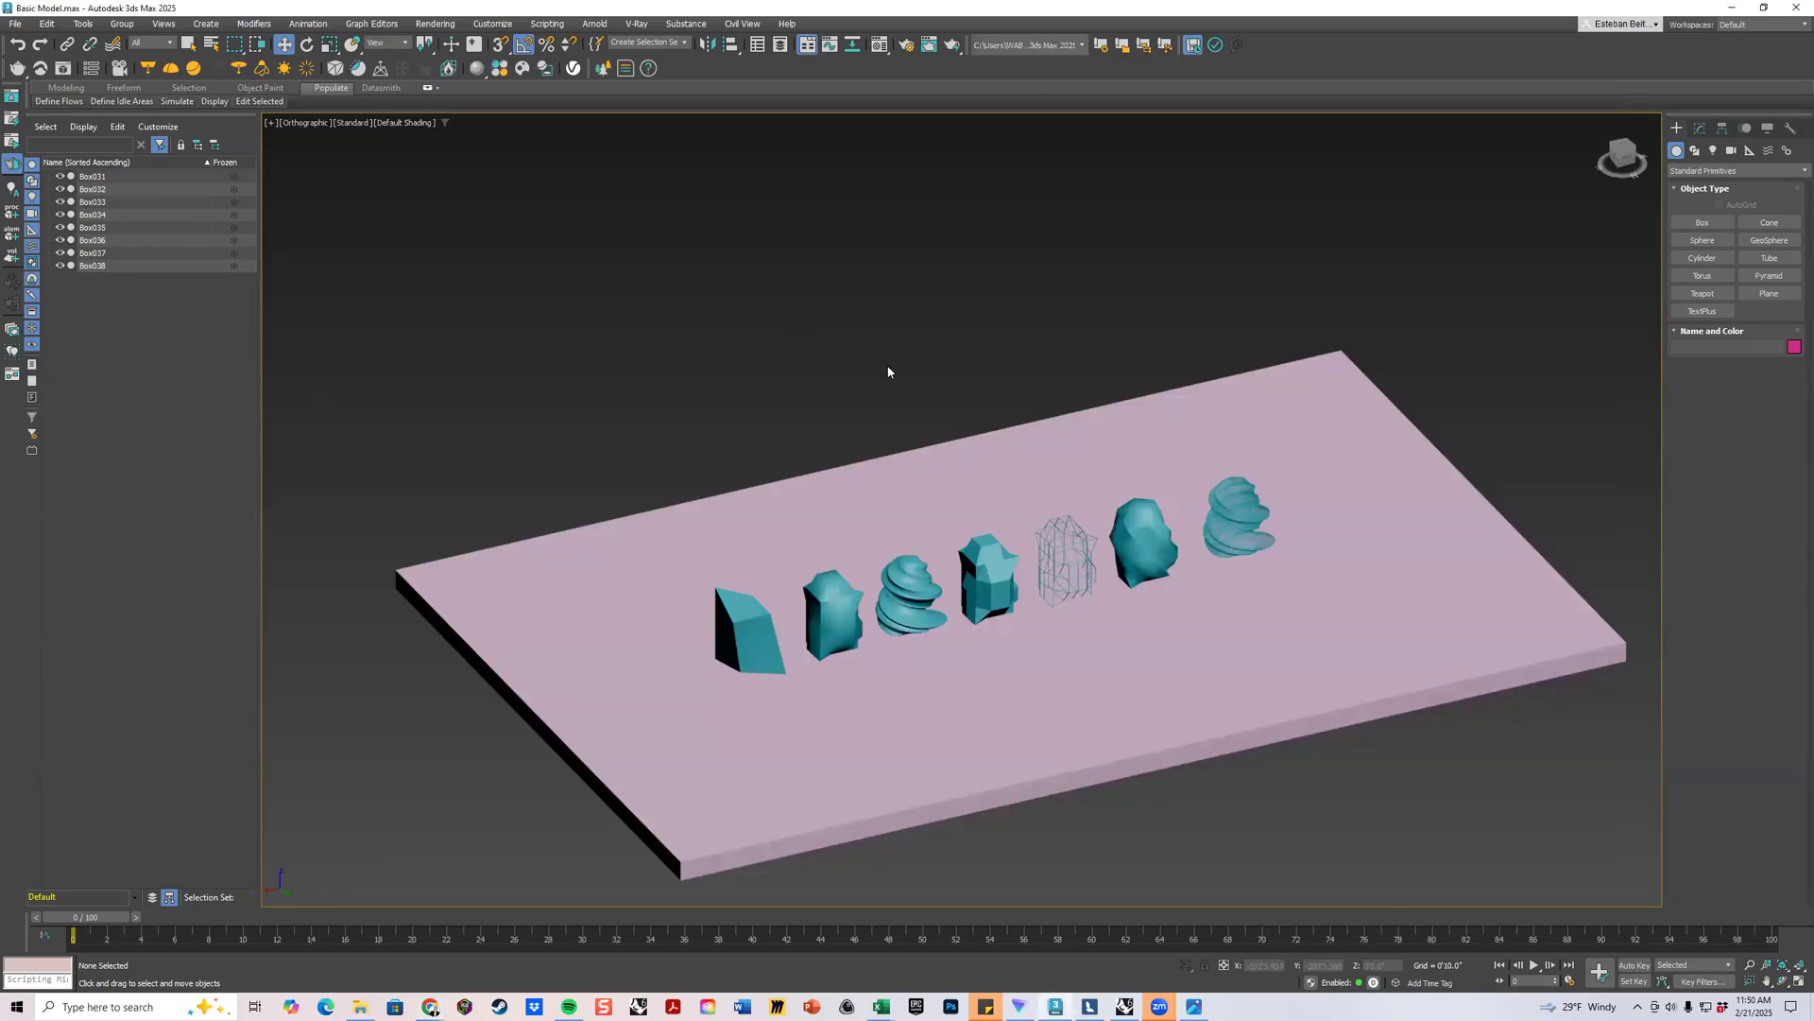
Open Render Setup and change the renderer from Arnold to V-Ray 7 Hotfix 1.
middle_click_drag(1061, 422, 1061, 412)
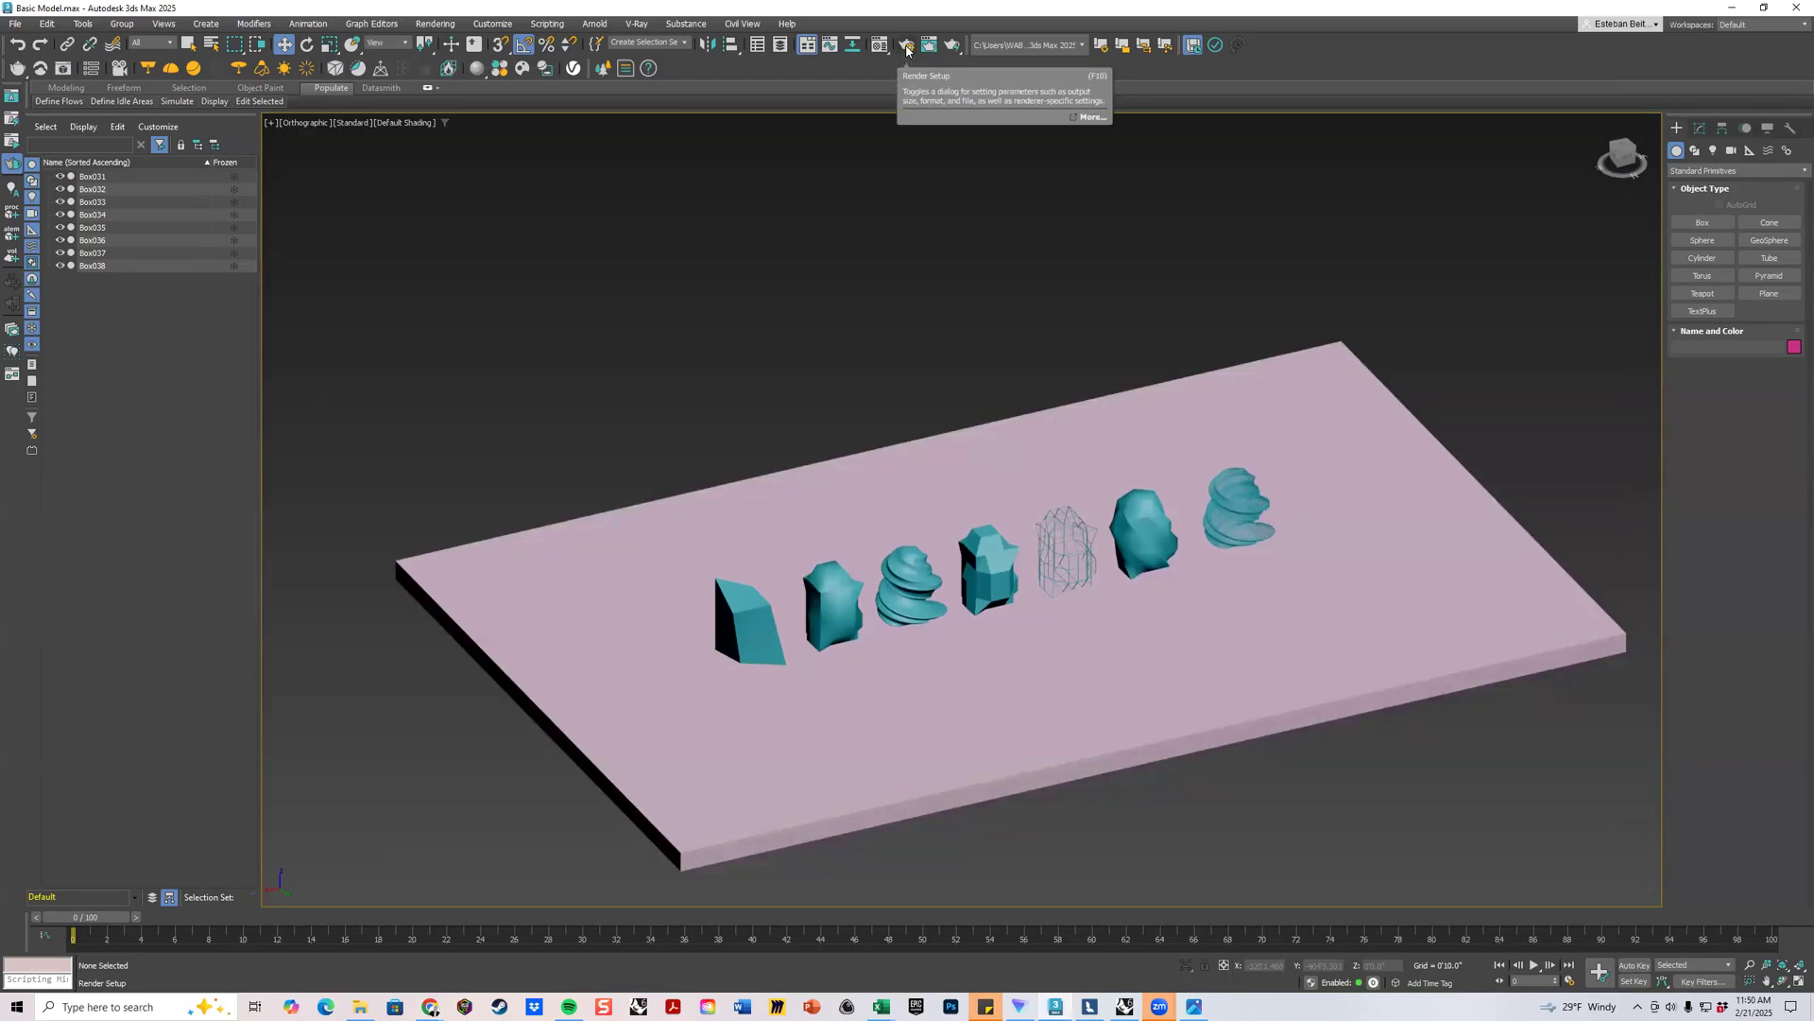
left_click(906, 49)
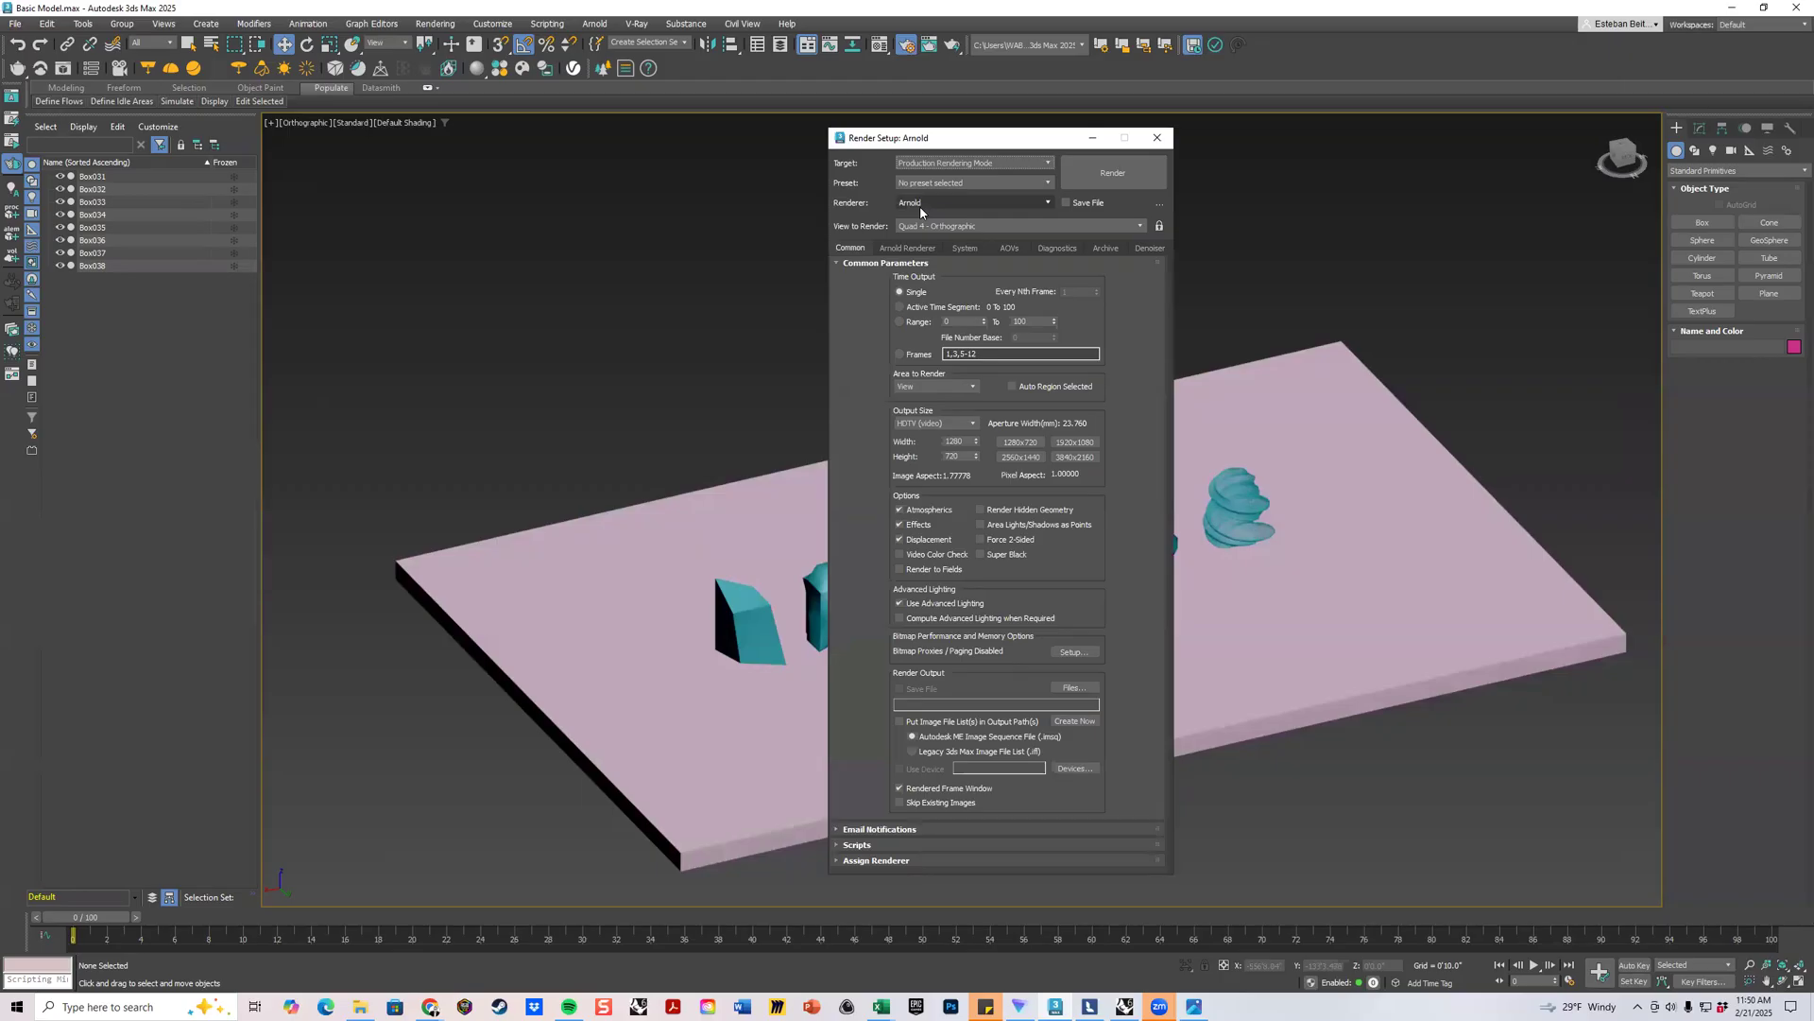
left_click(1047, 203)
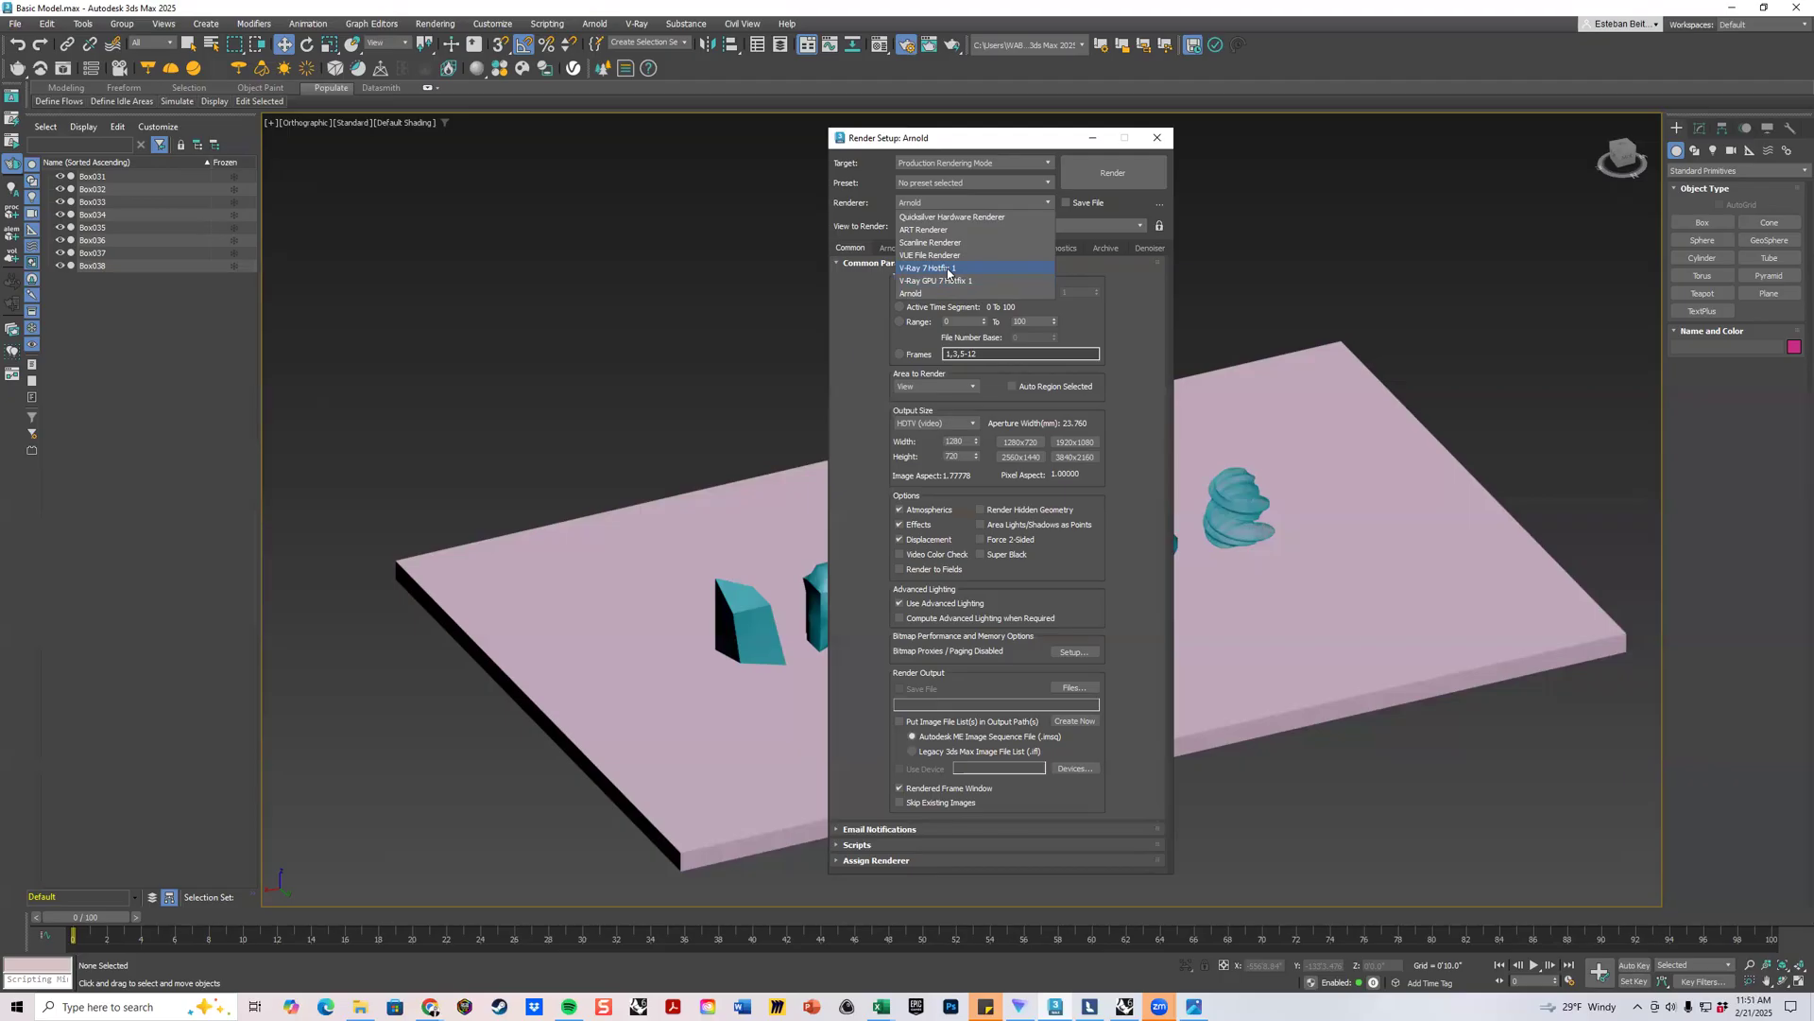
left_click(949, 269)
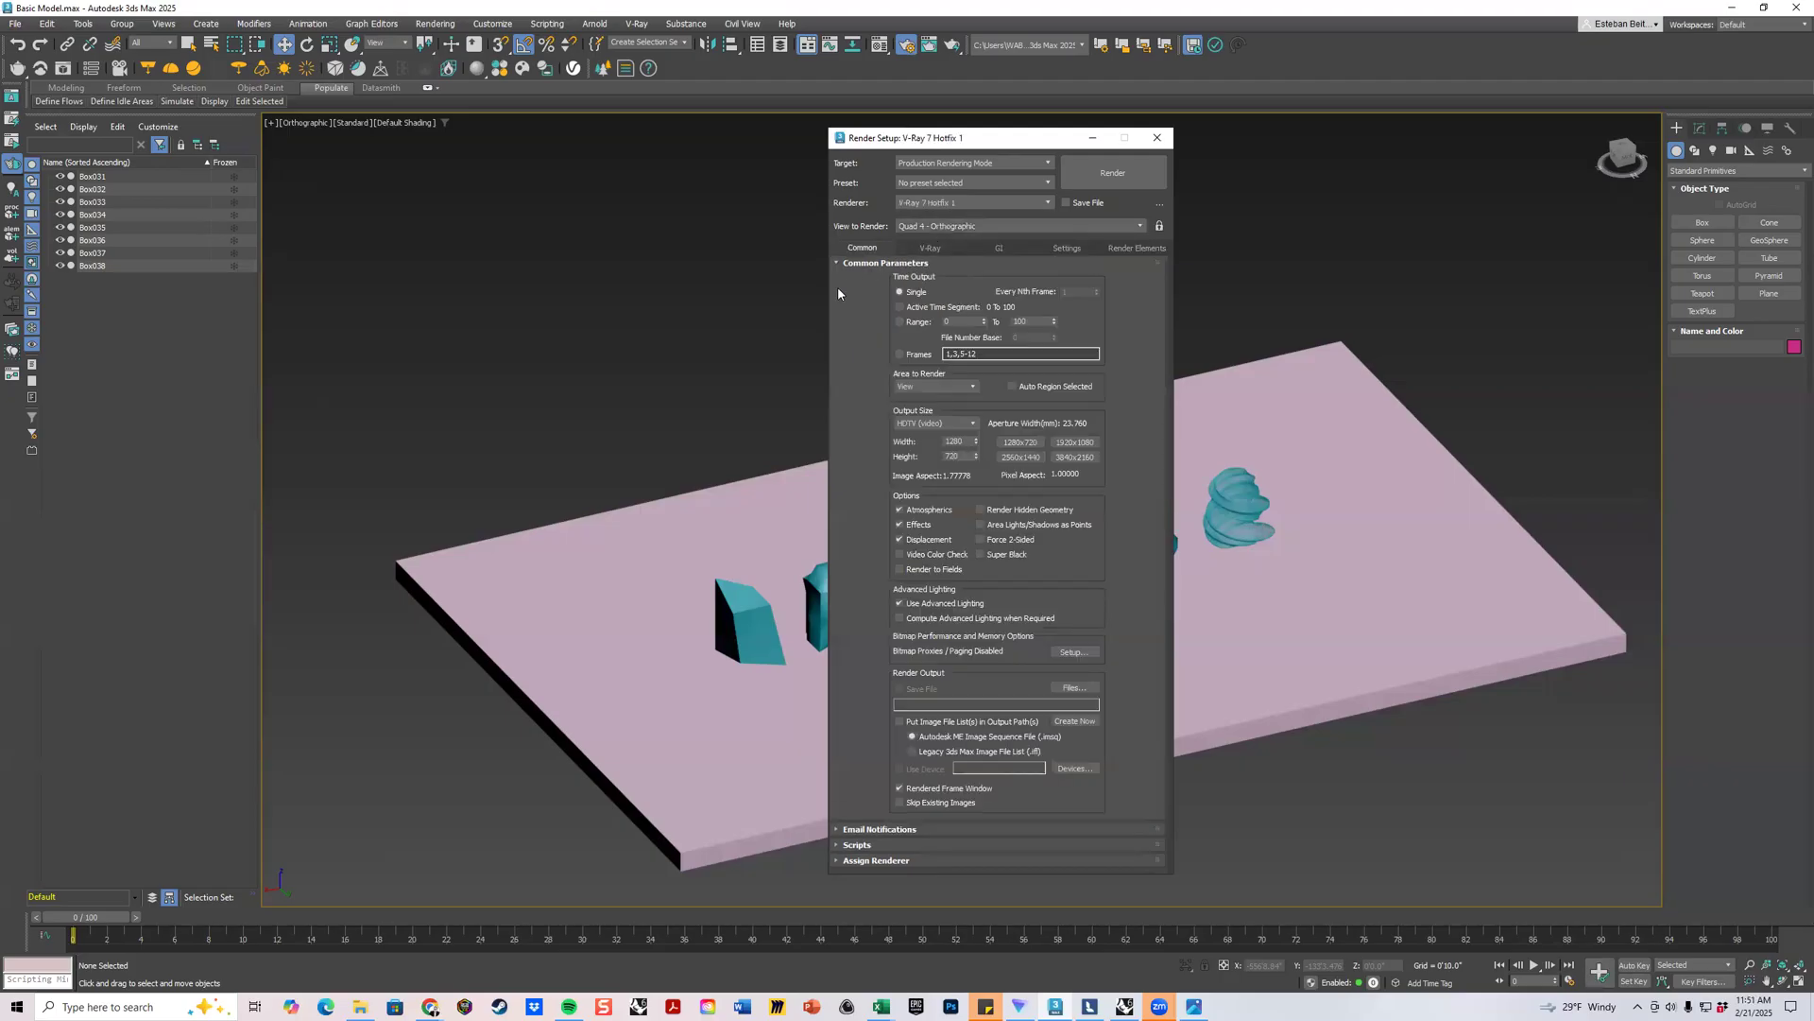
Check the V-Ray authorization settings and the Chaos License Server page, and close both the page and Render Setup.
left_click(933, 248)
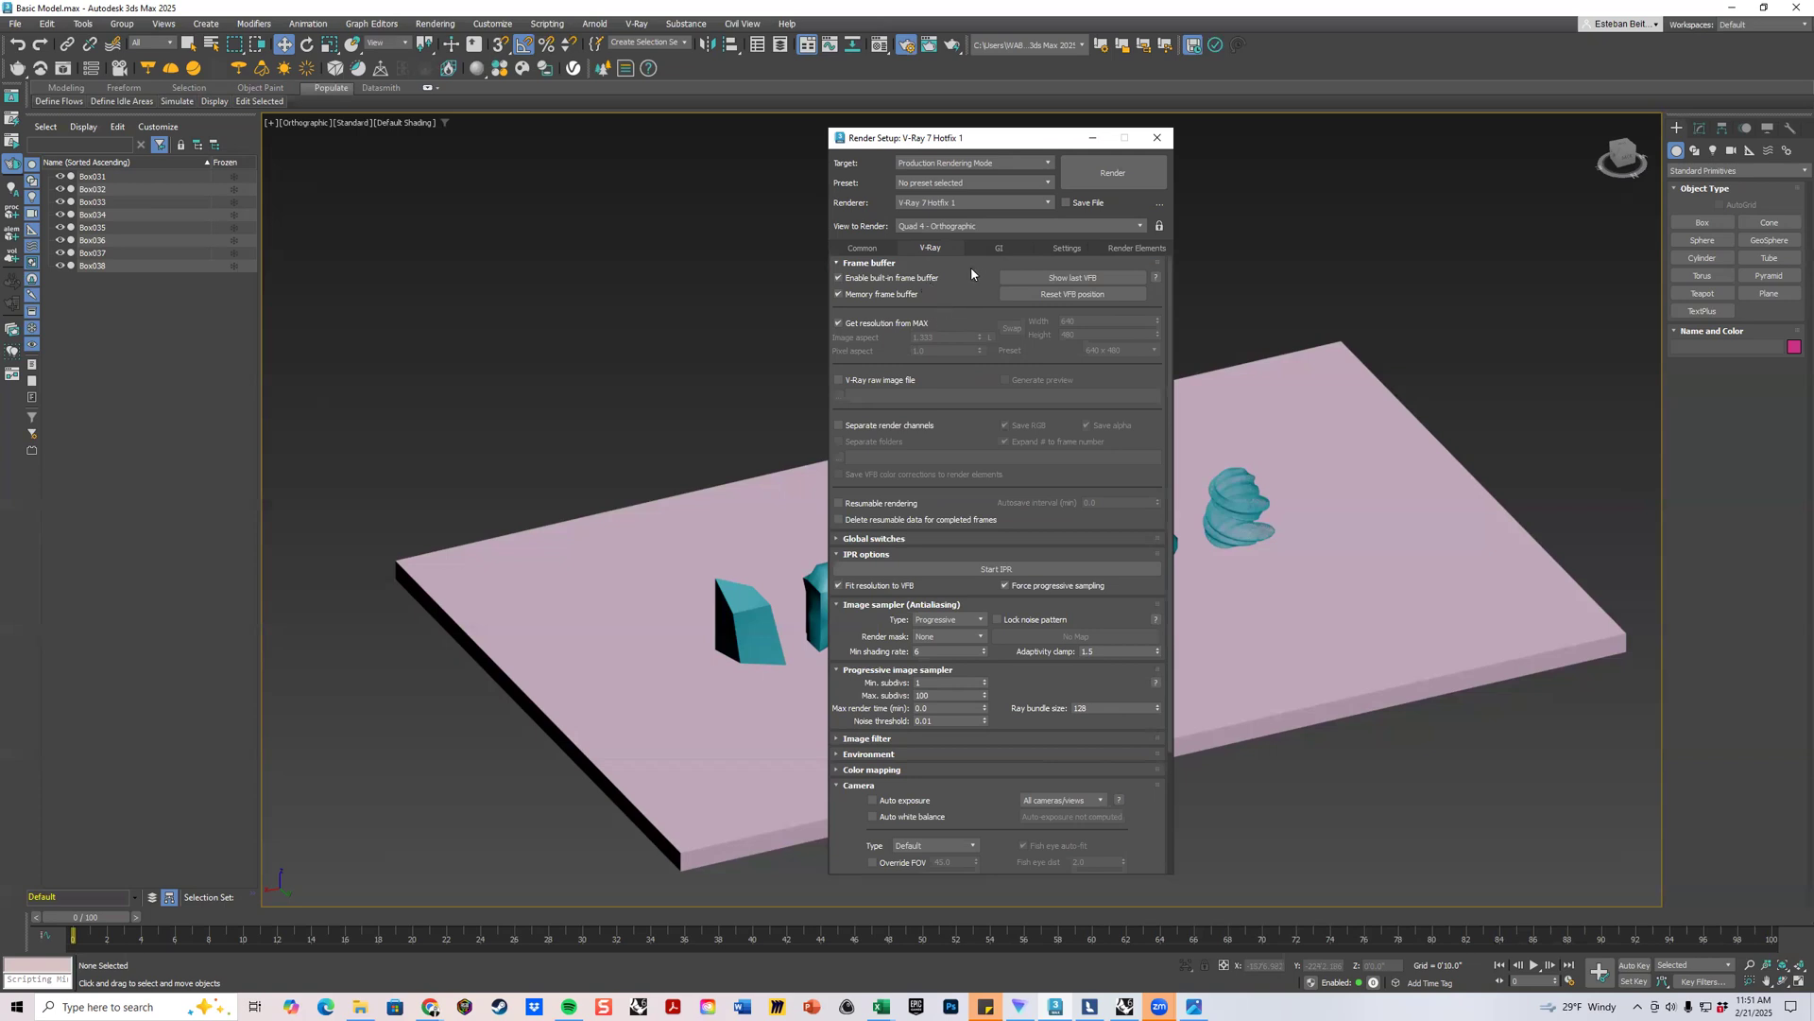
left_click(1068, 250)
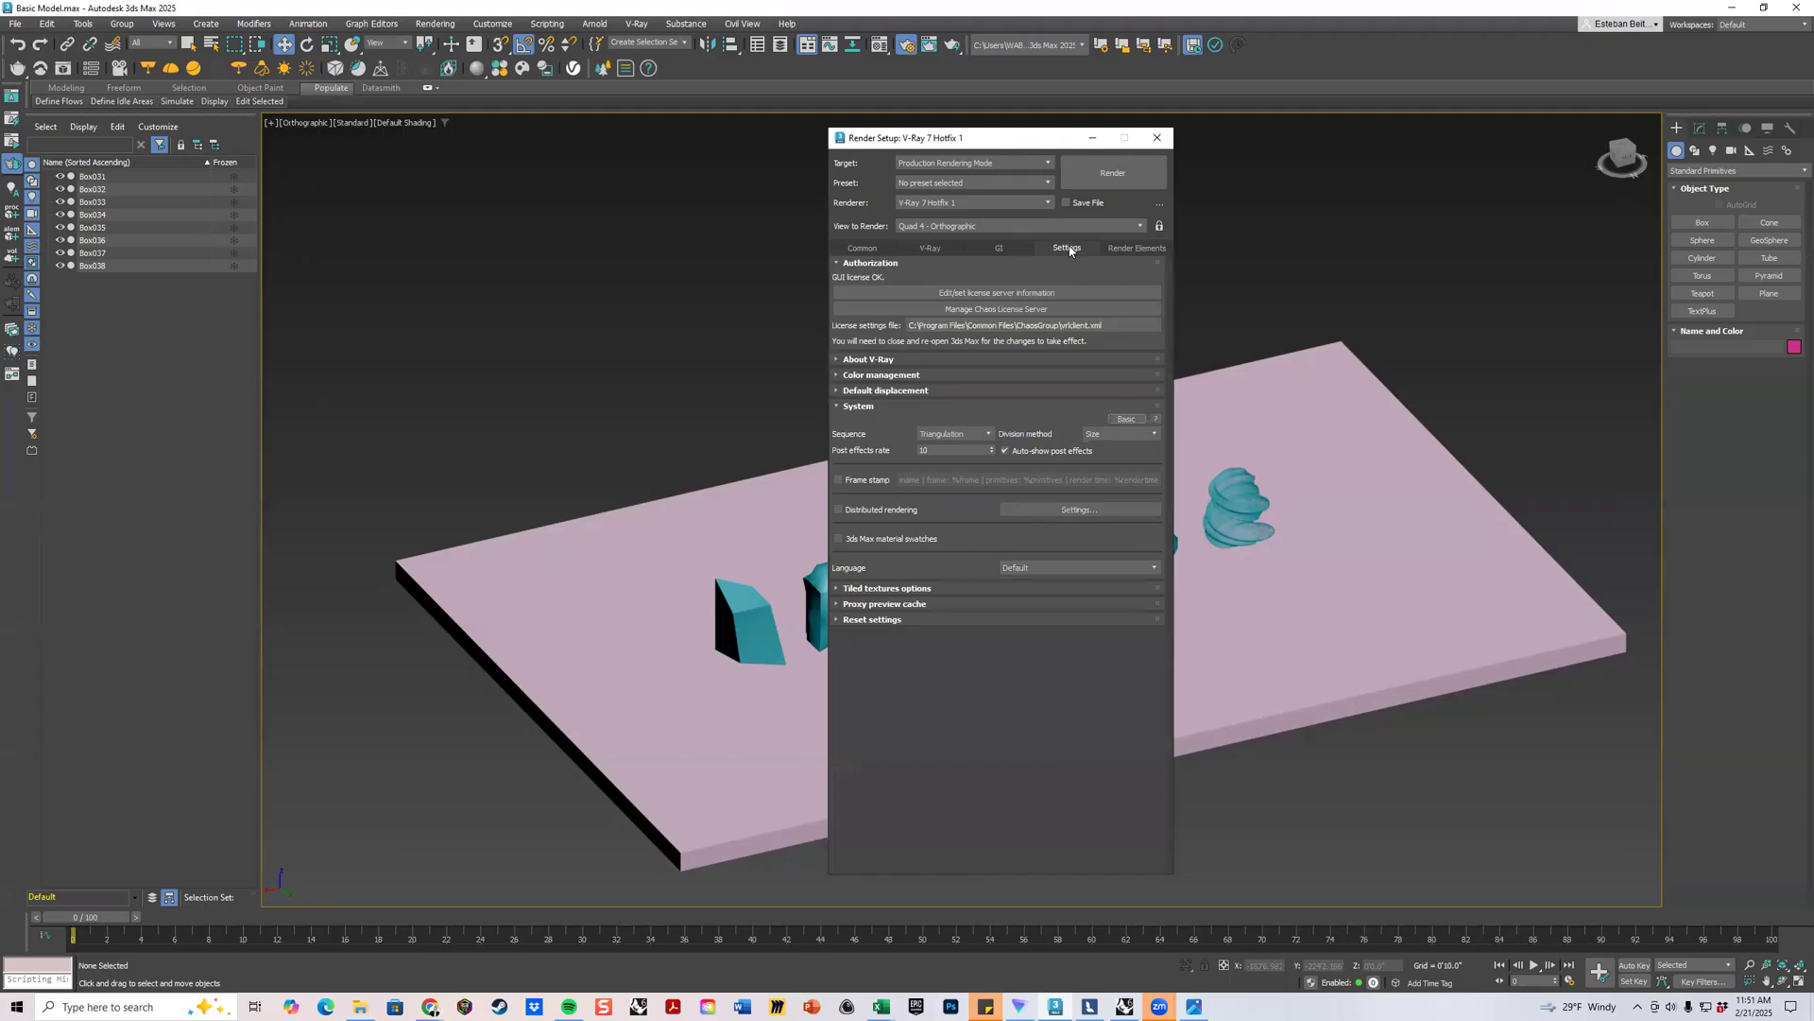
left_click(978, 312)
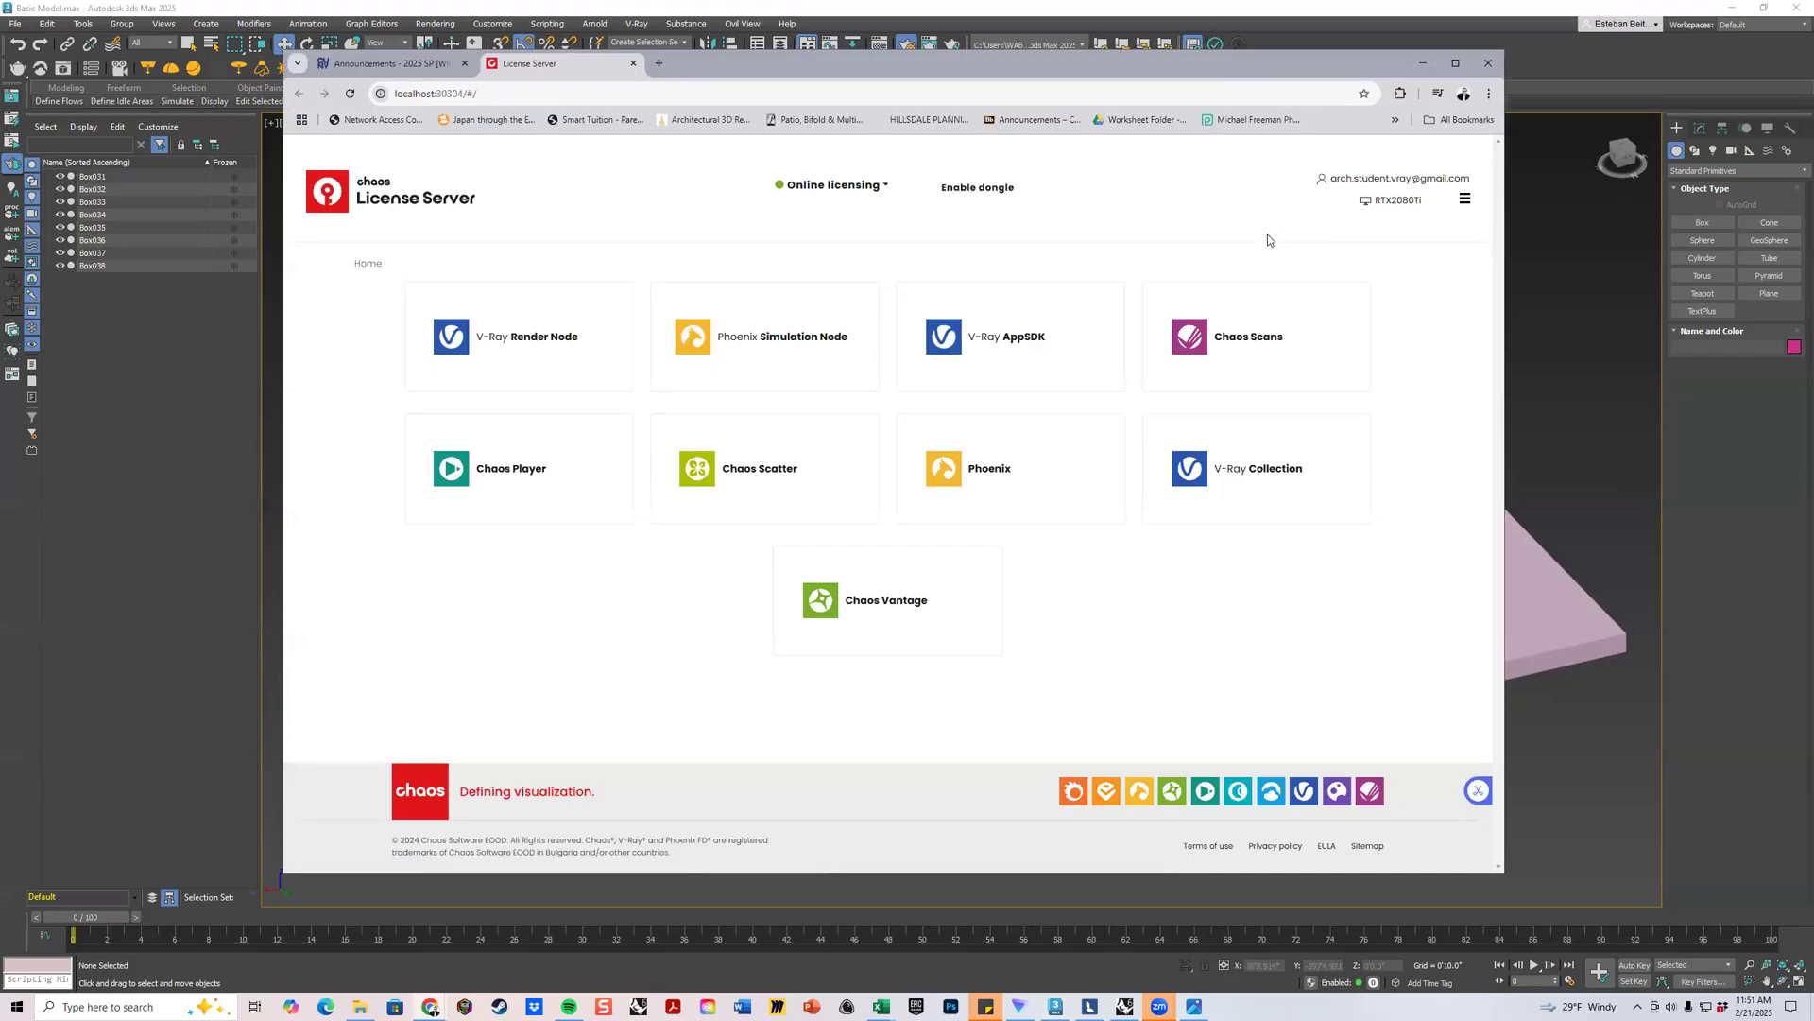
left_click(1488, 62)
left_click(1157, 137)
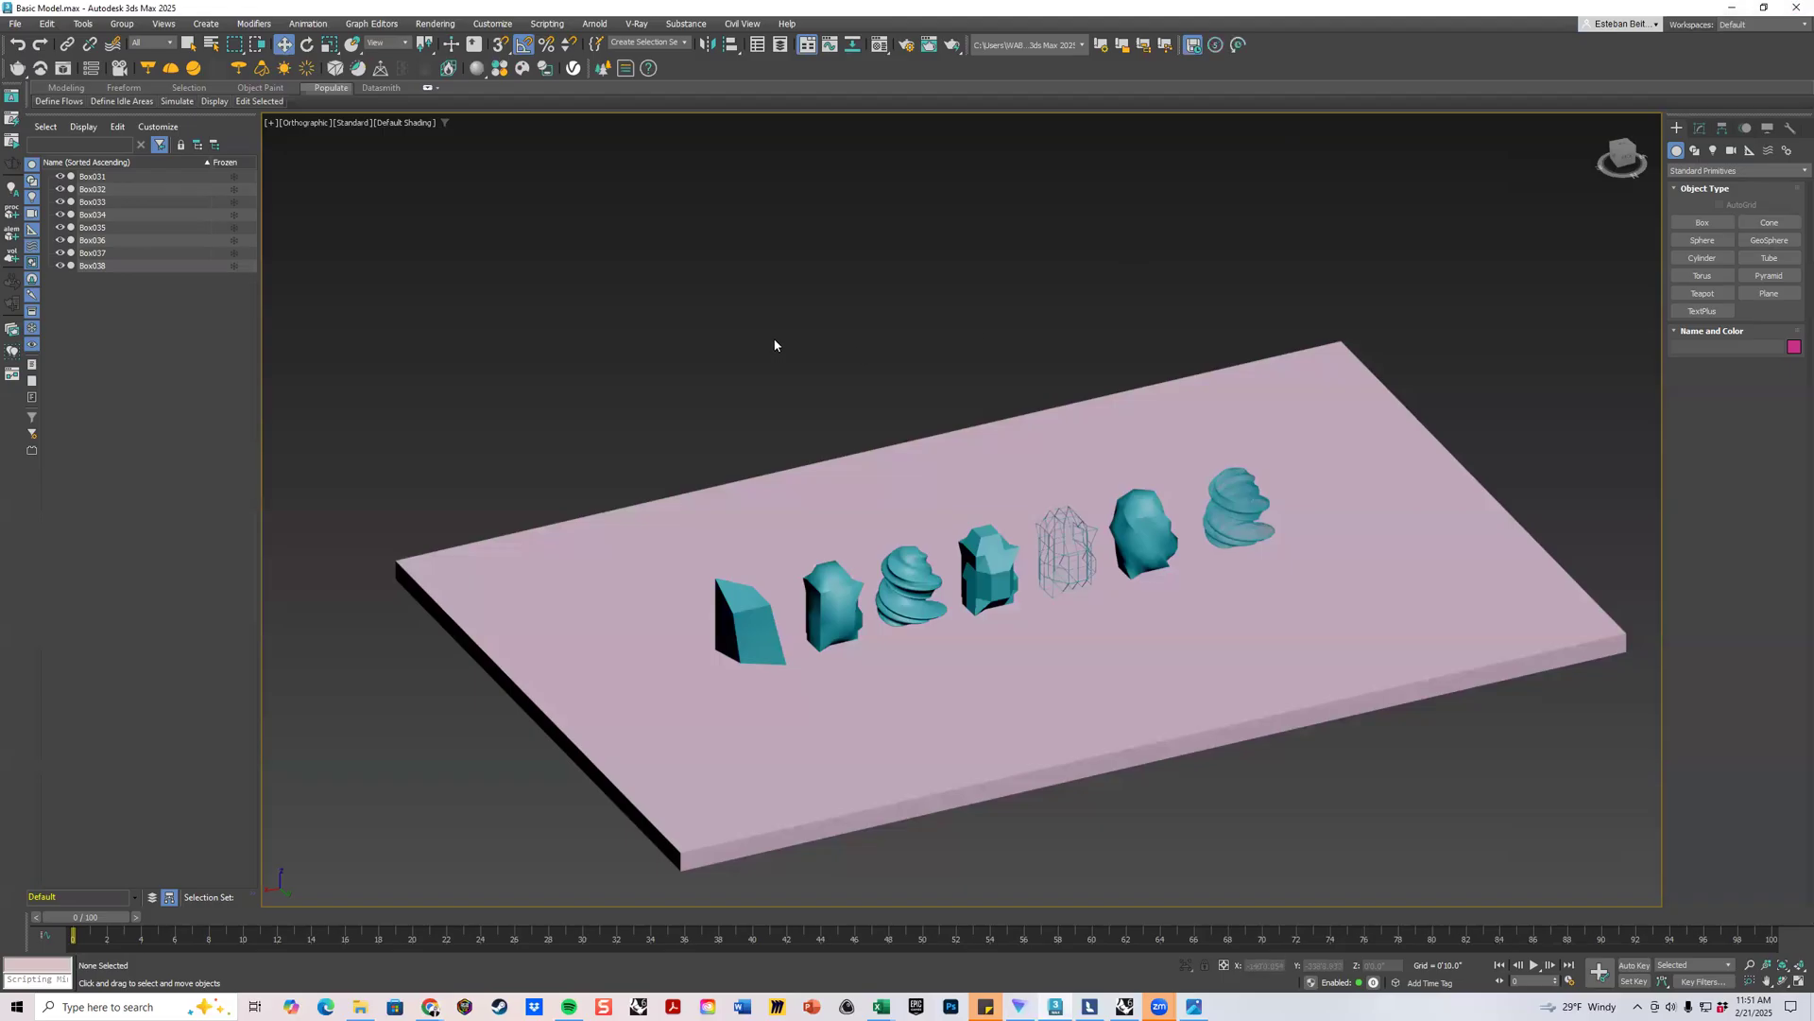
Reopen Render Setup to review the V-Ray frame buffer, image sampler and camera options, and close it.
left_click(907, 46)
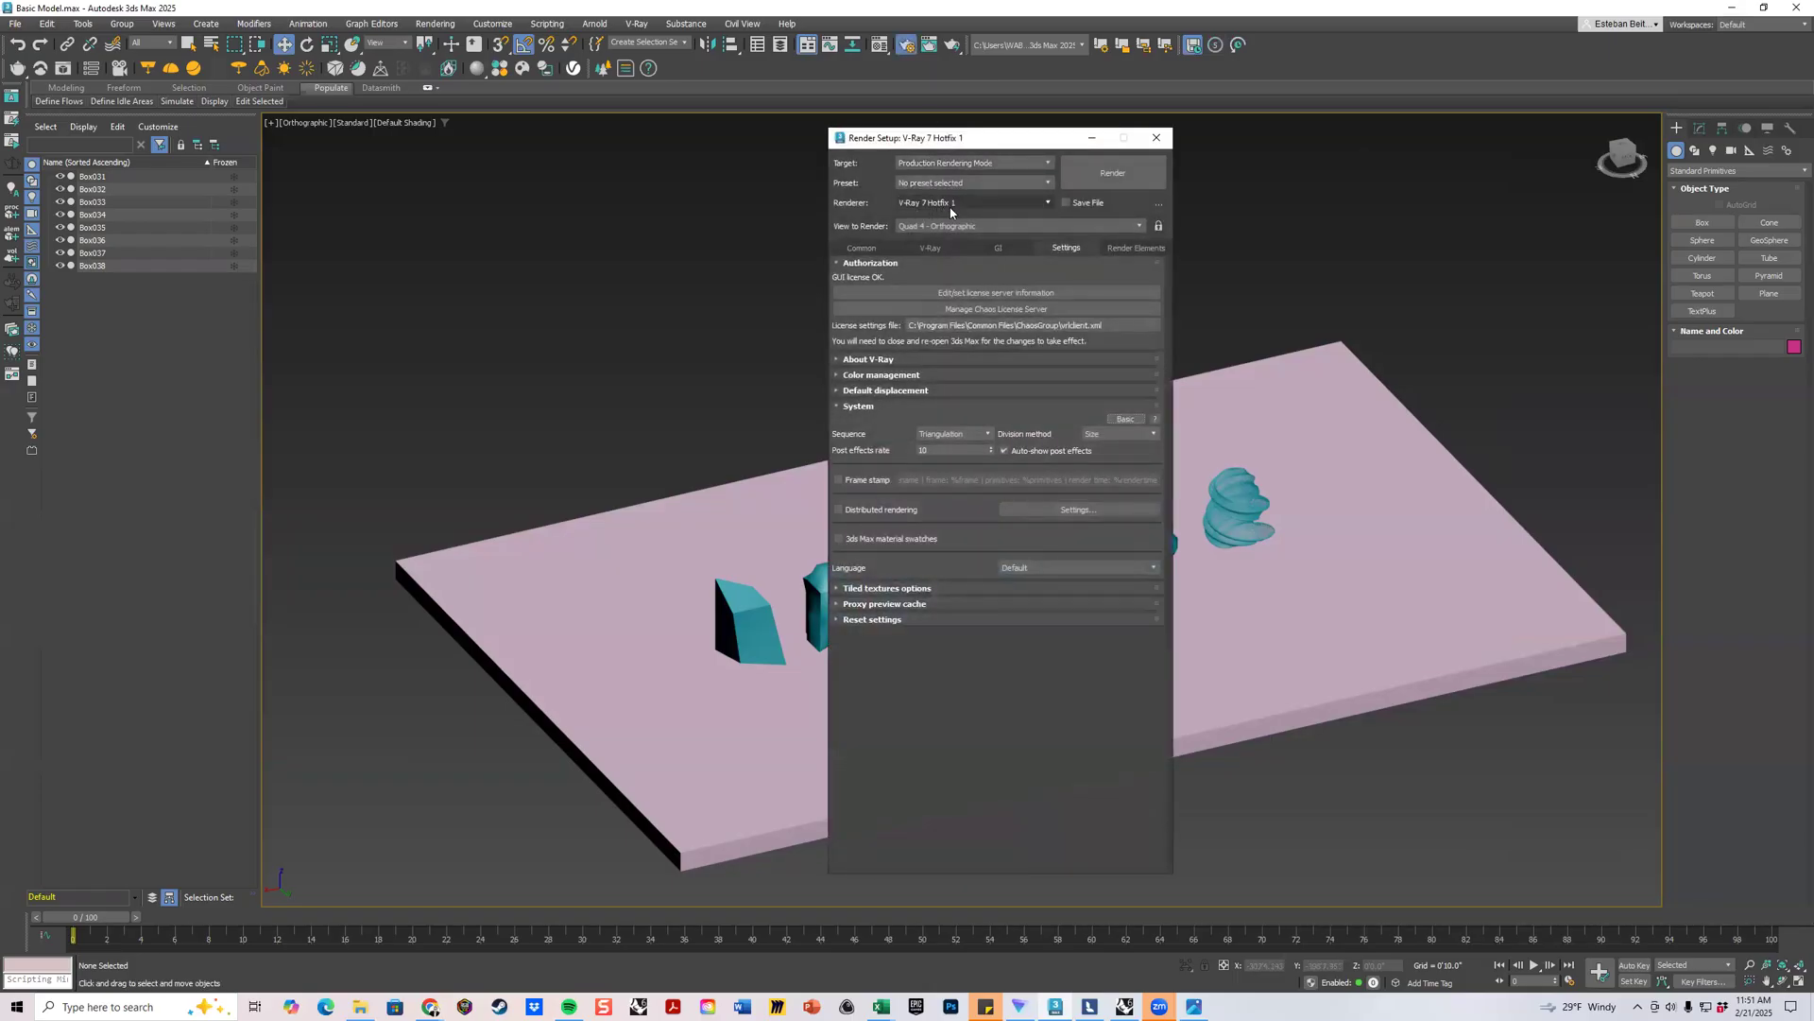
left_click(930, 248)
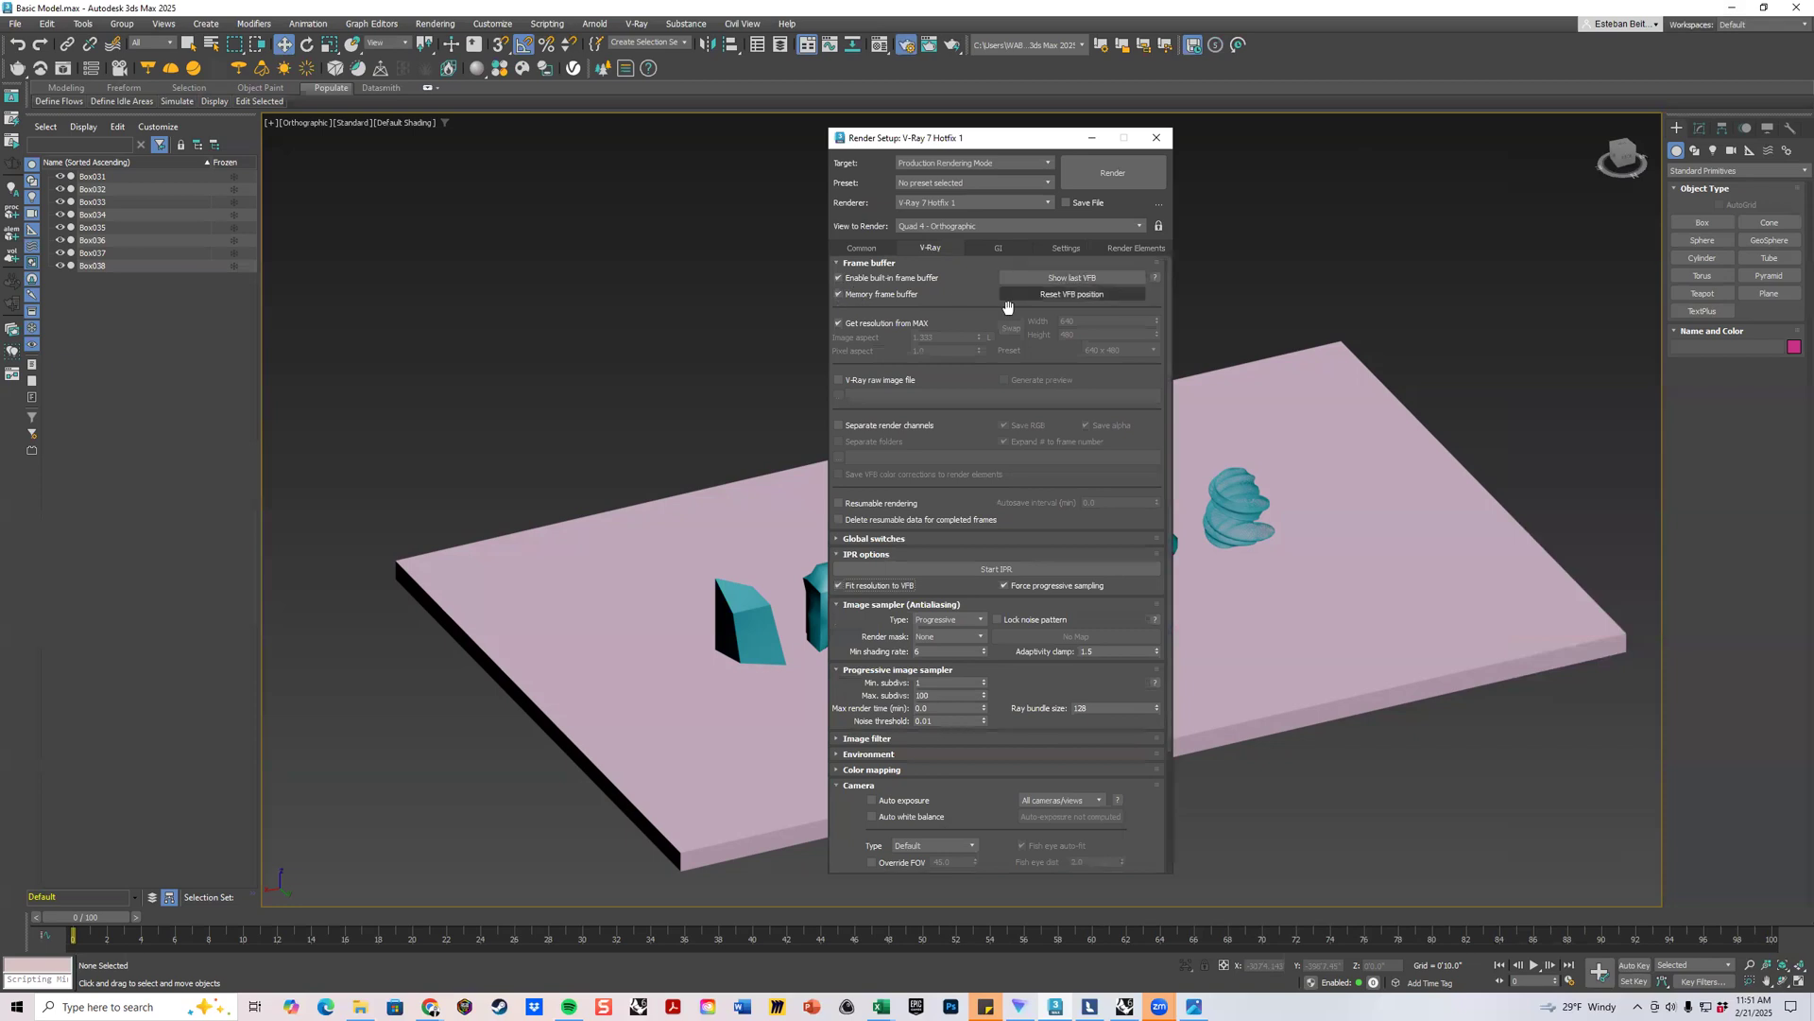
scroll(1016, 593, "down", 4)
scroll(1013, 271, "up", 4)
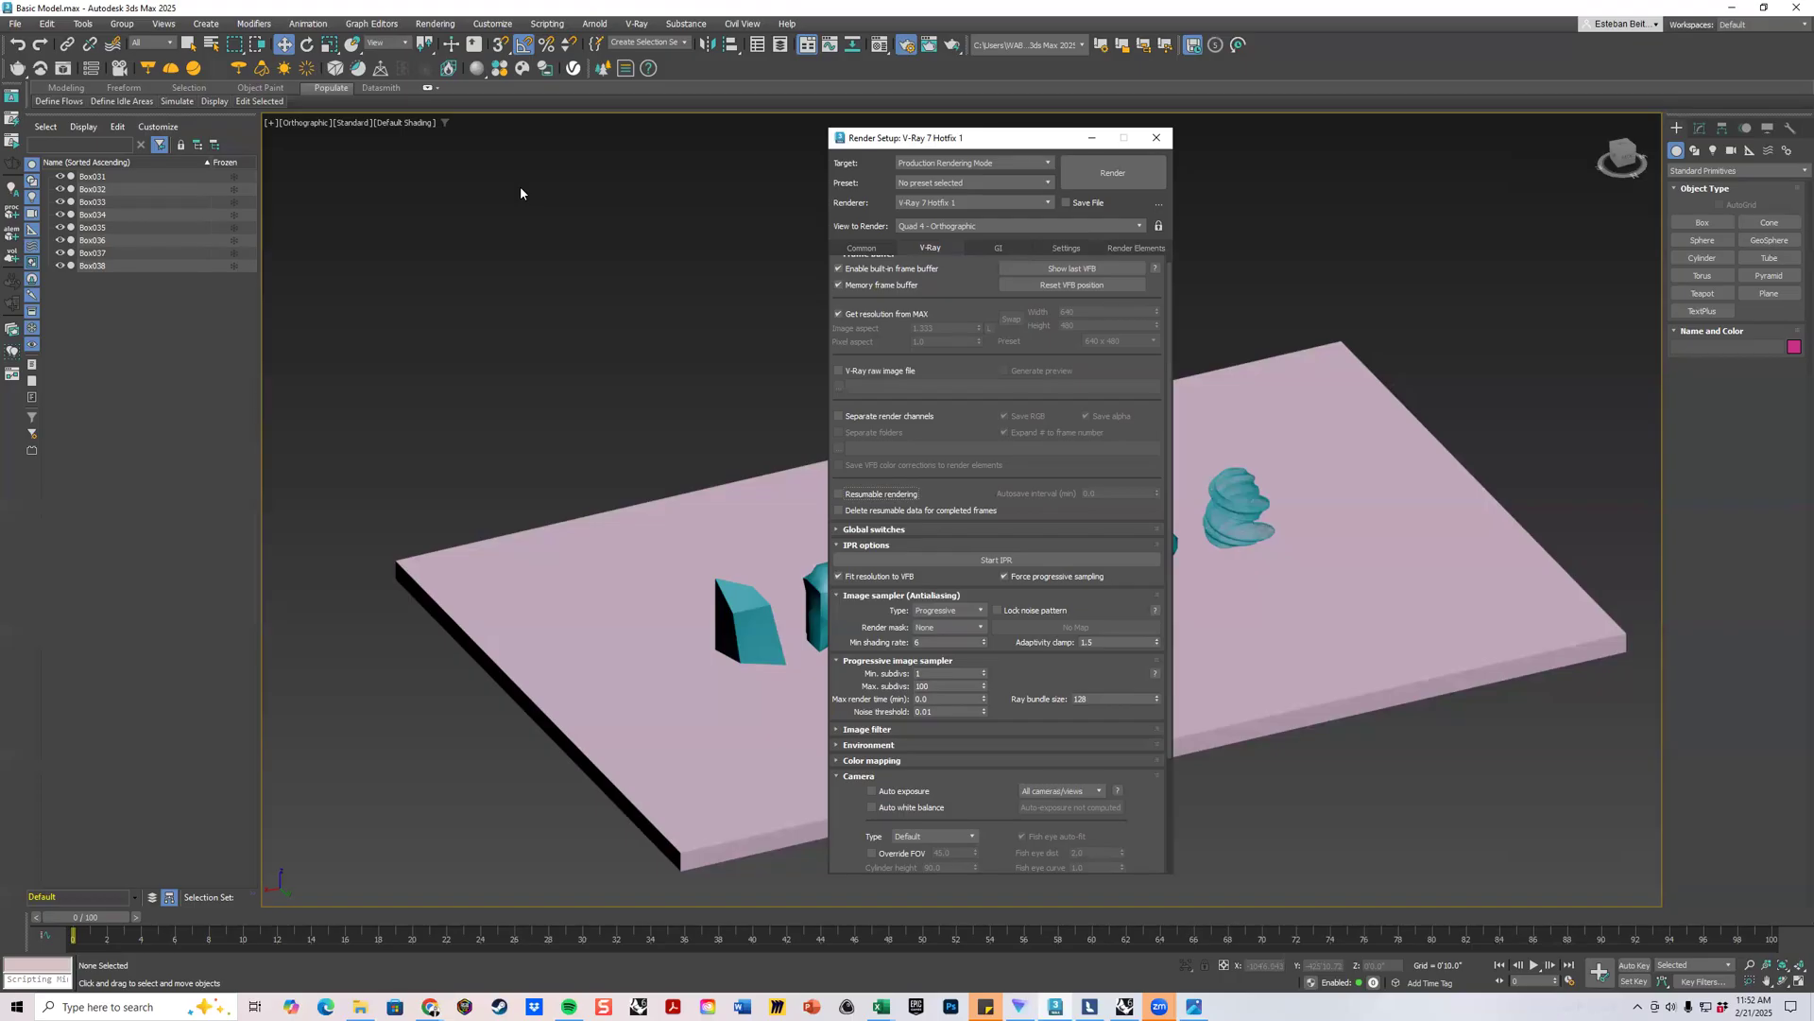
left_click(1156, 139)
Maximize the Top viewport with the whole ground slab and the row of forms in view.
scroll(996, 355, "down", 3)
middle_click_drag(1024, 394, 887, 541, "alt")
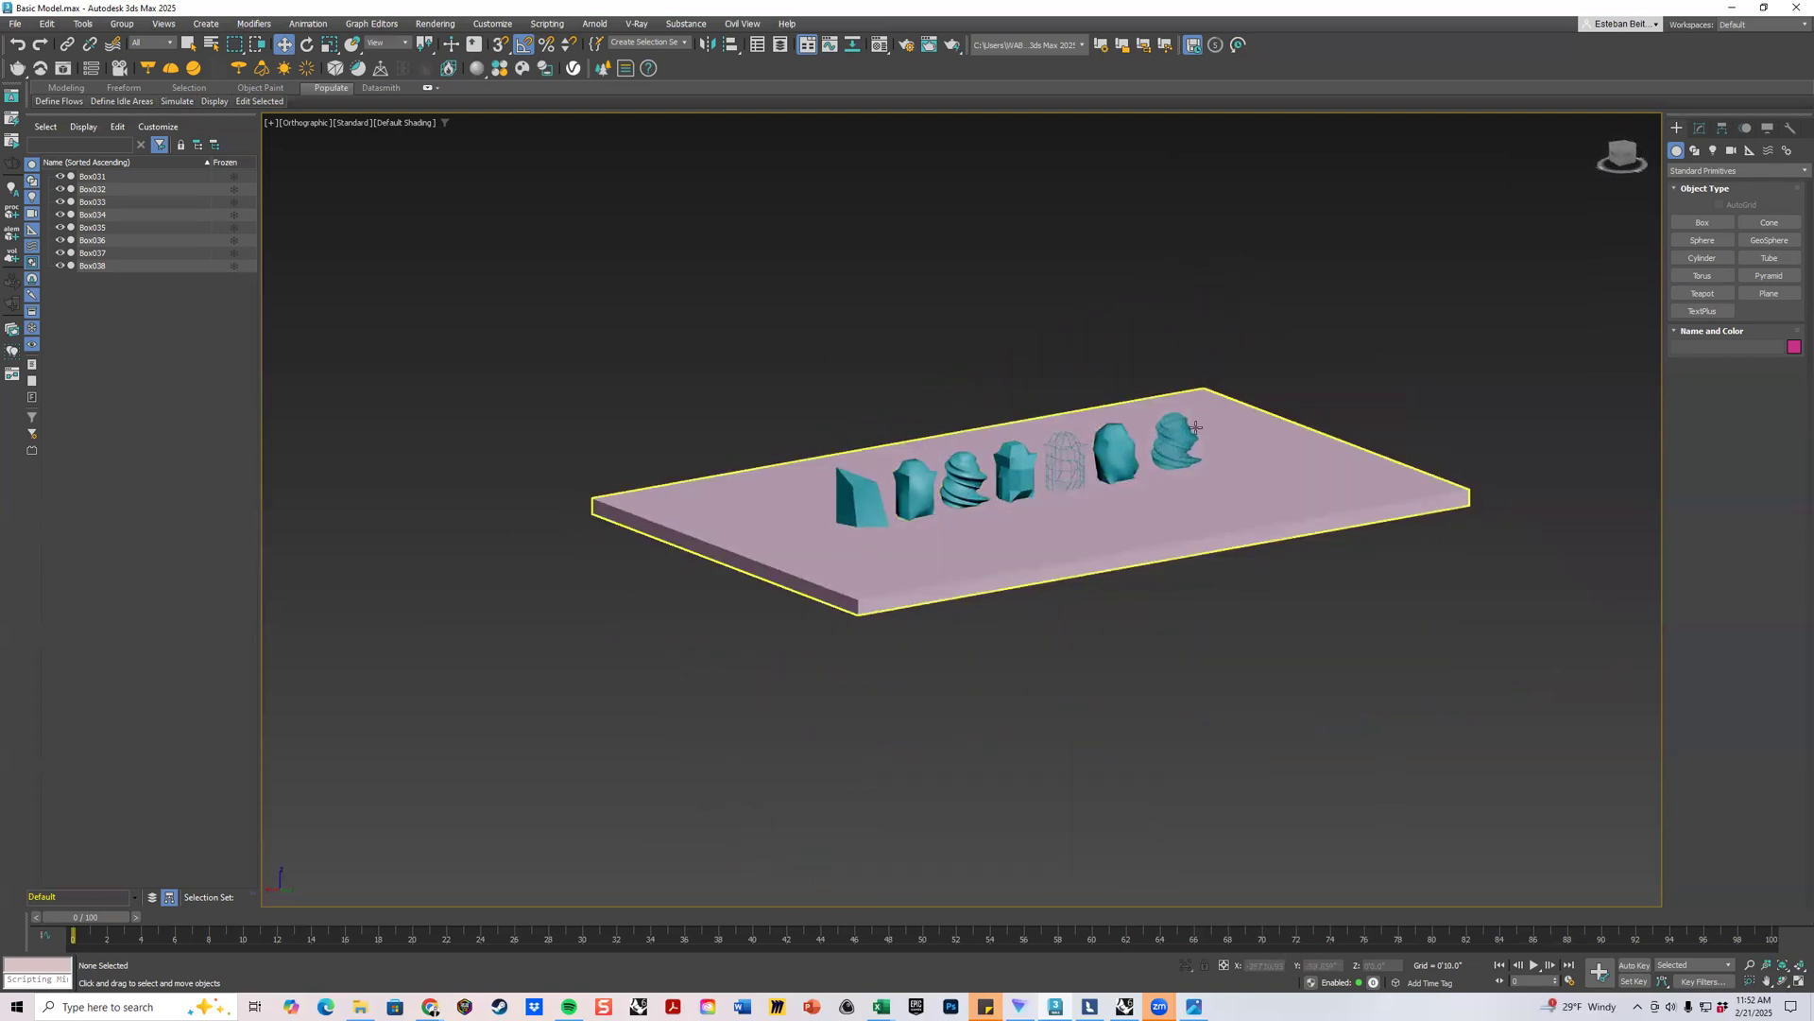
middle_click_drag(1354, 384, 1229, 365, "alt")
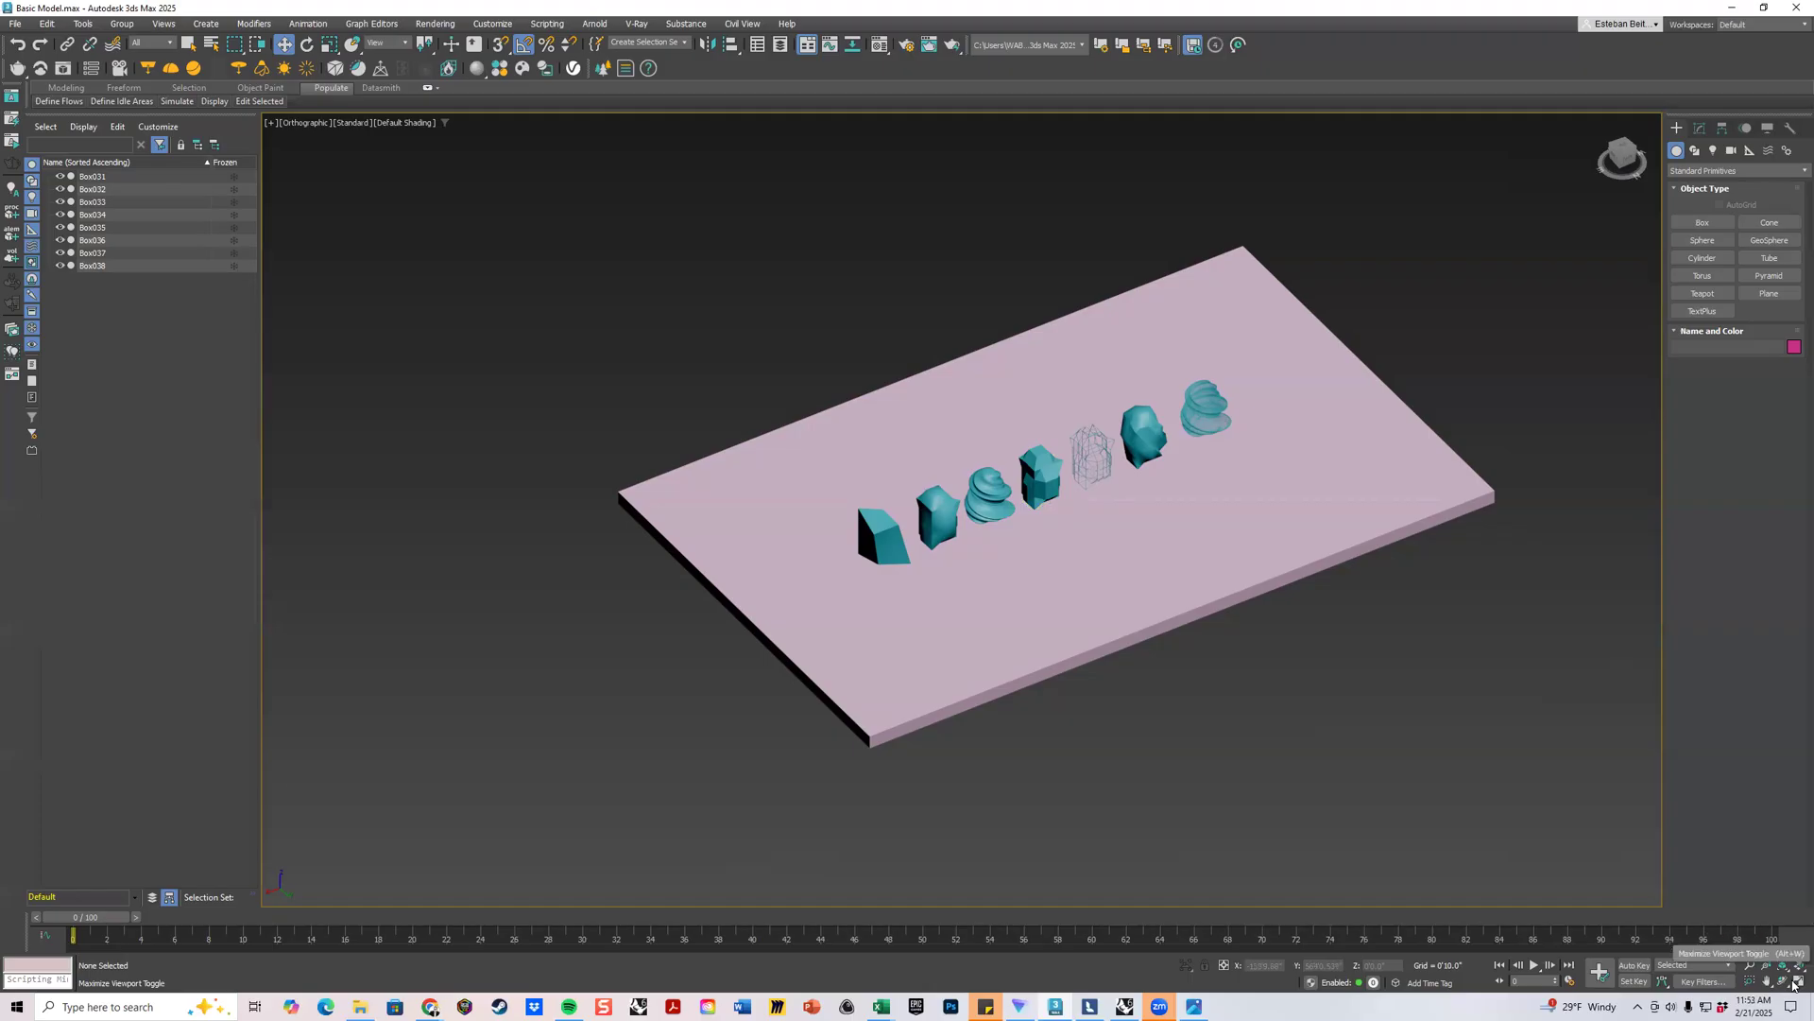
left_click(1794, 984)
left_click(732, 301)
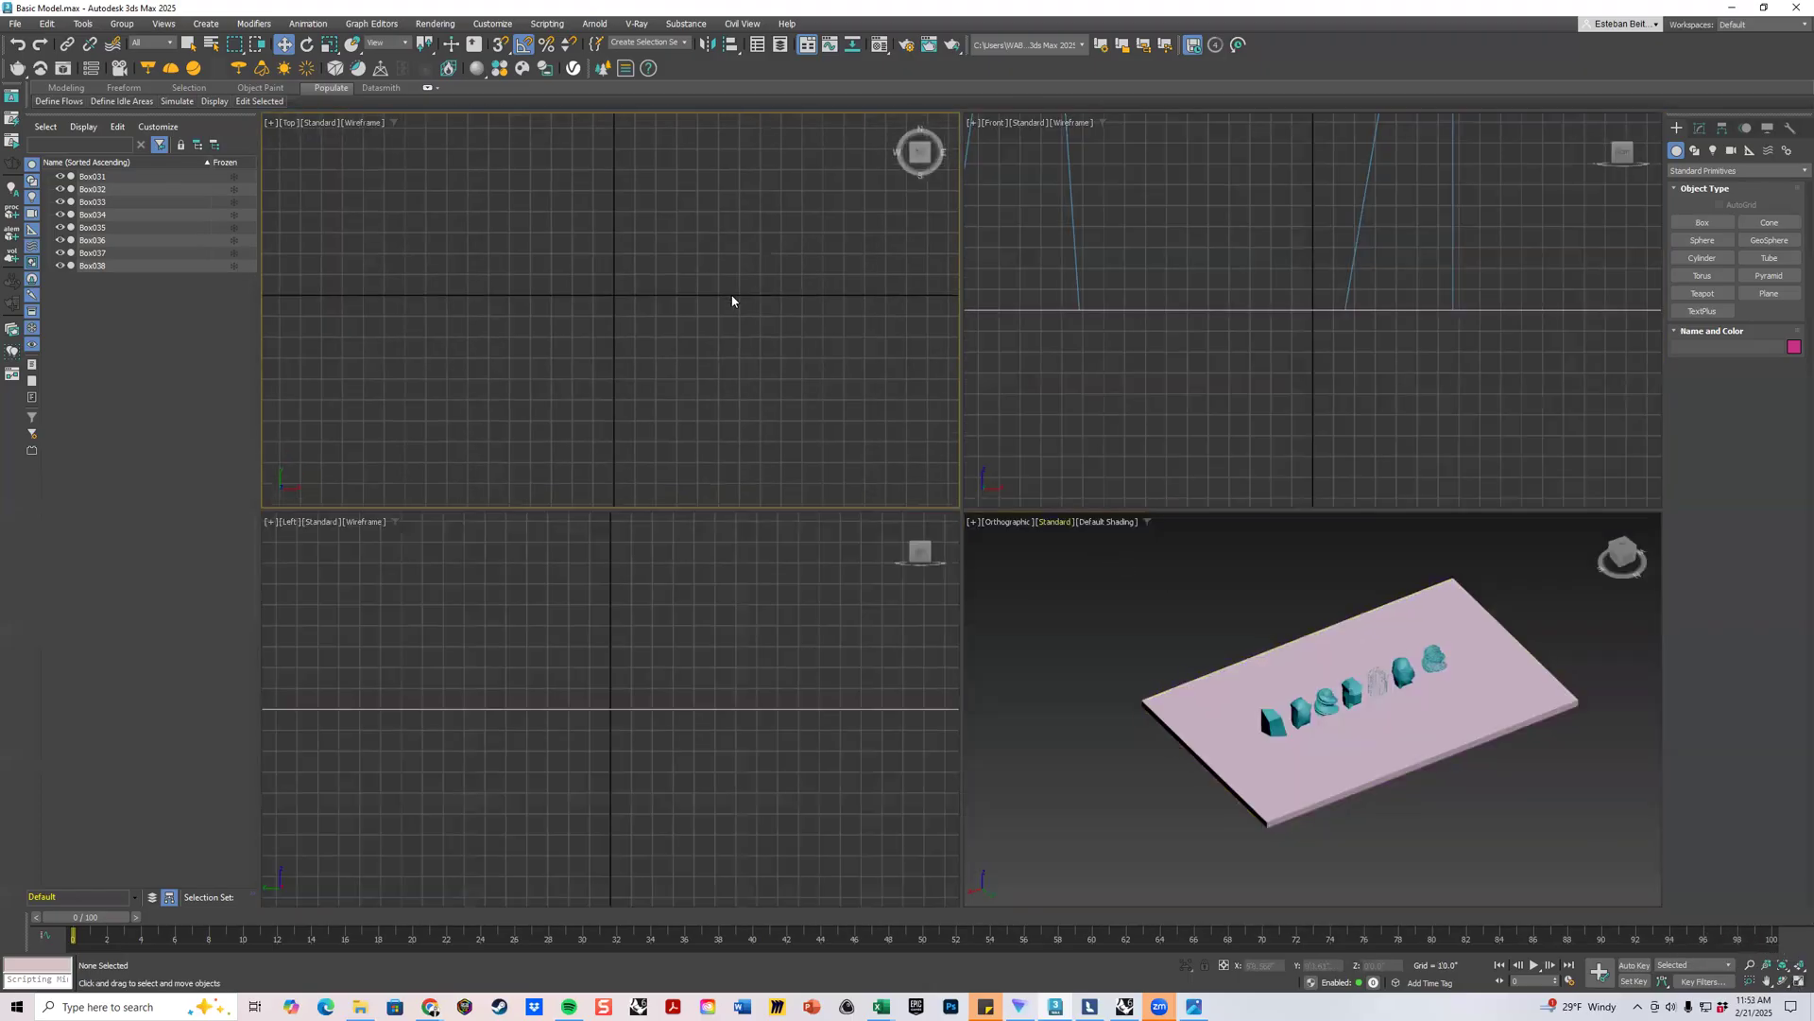
scroll(639, 299, "down", 6)
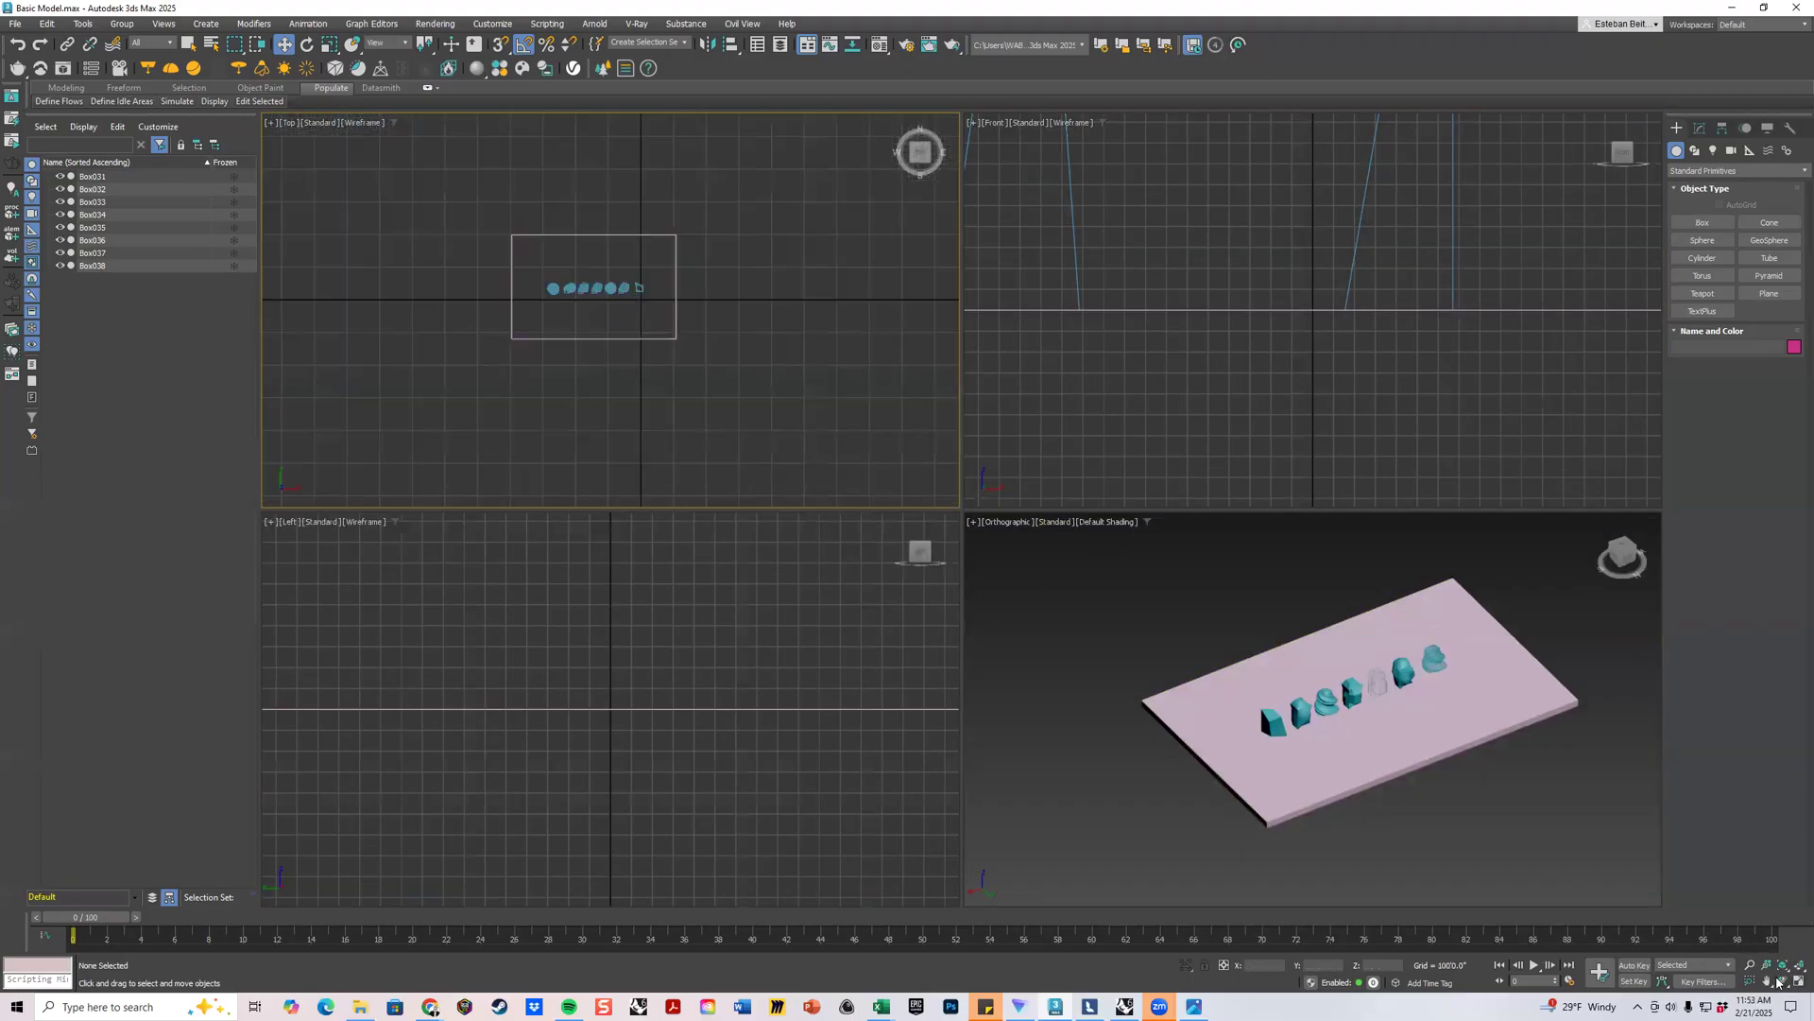
left_click(1793, 983)
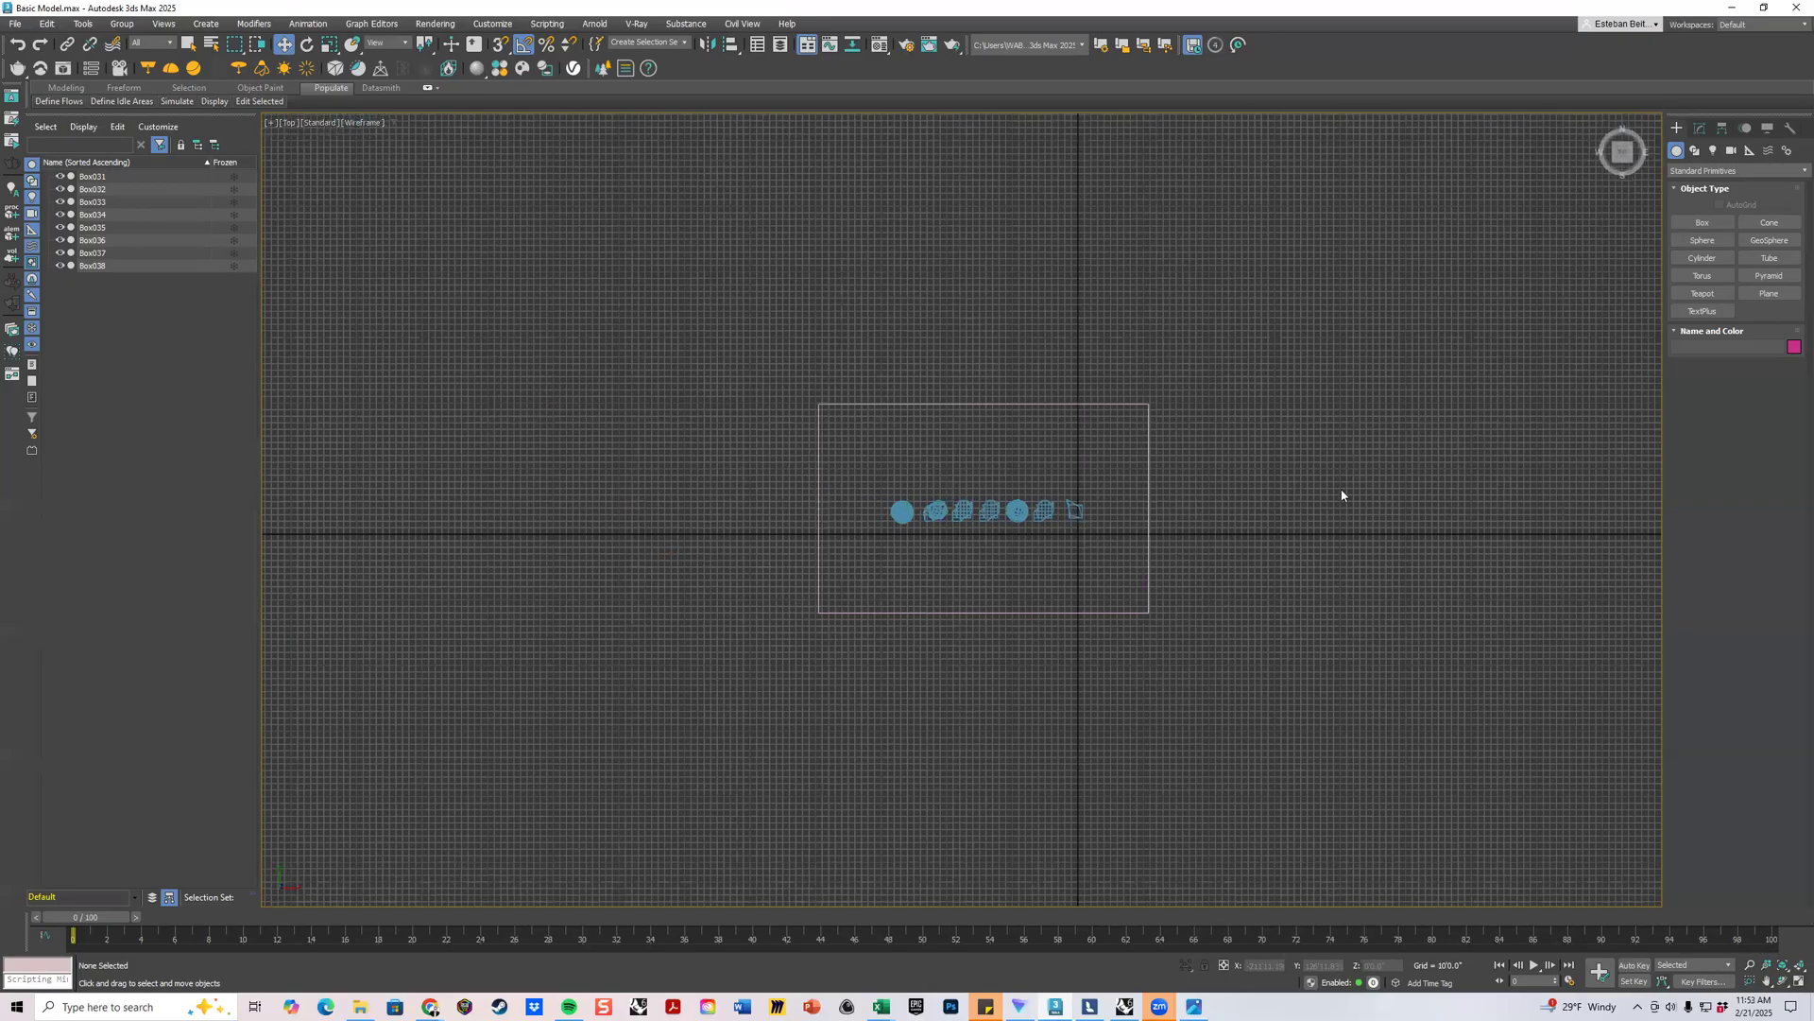
scroll(947, 483, "up", 2)
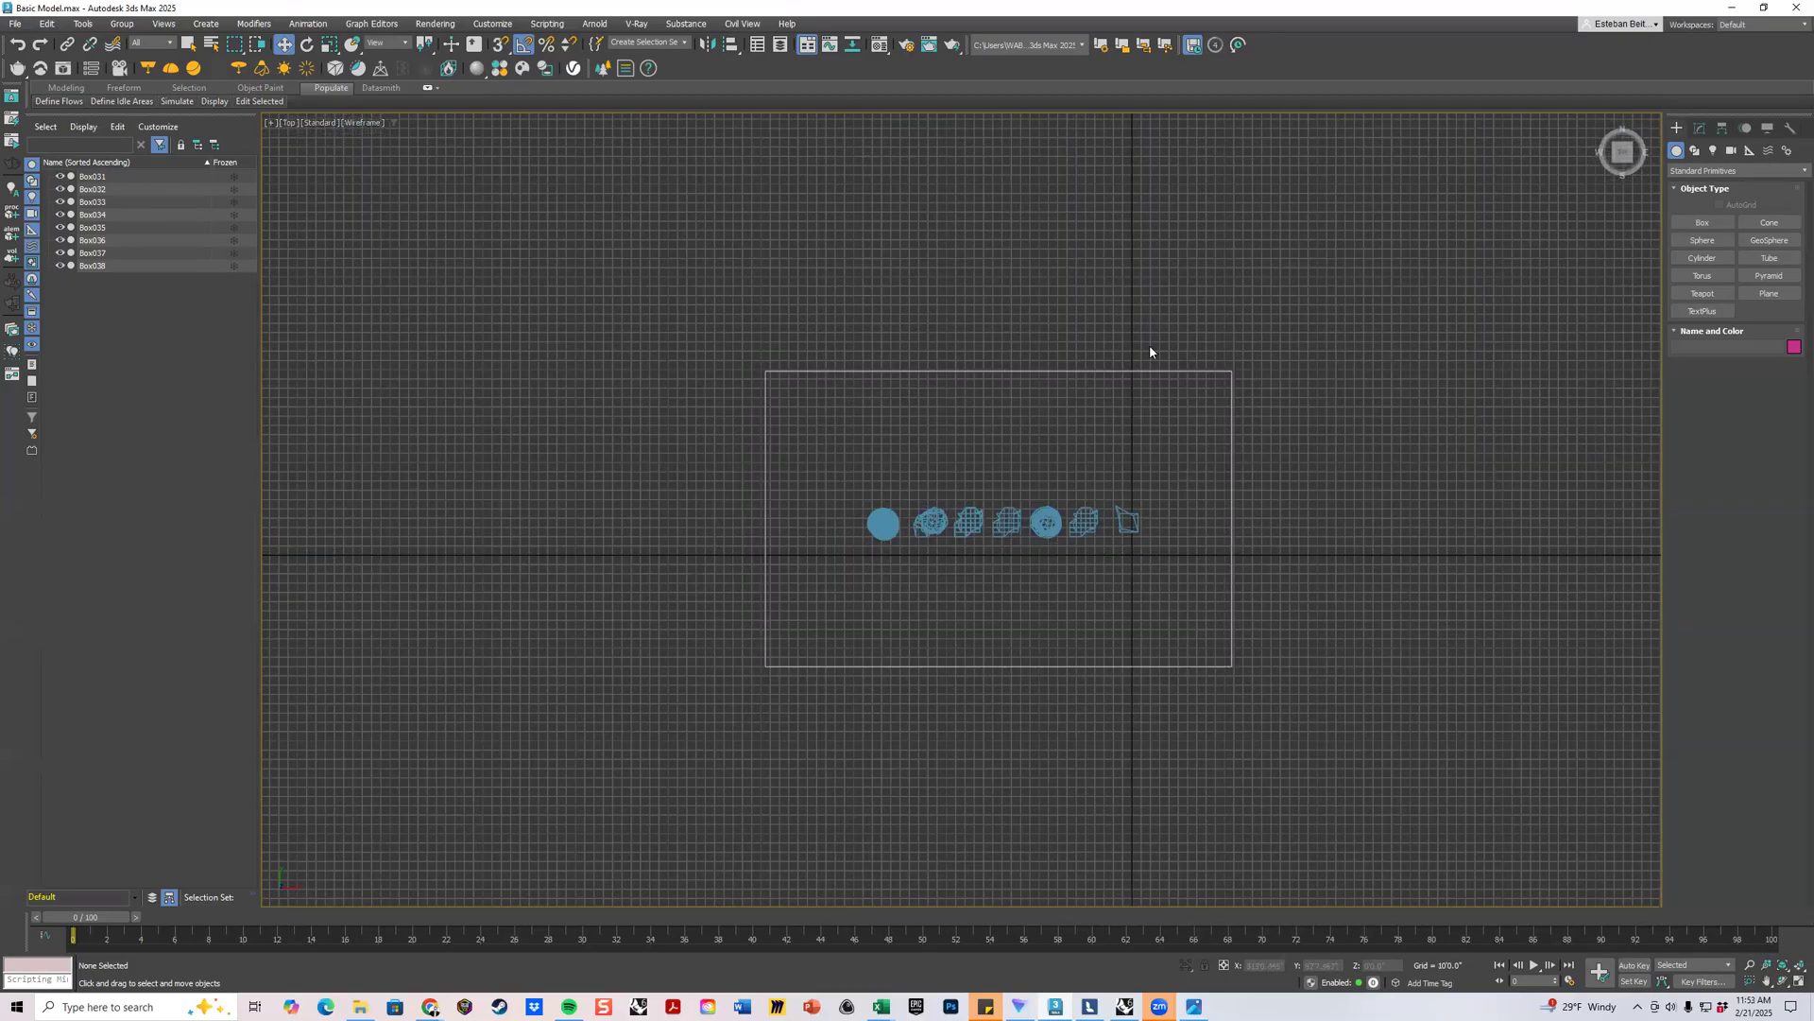
Hide the grid in the Top viewport and switch it from wireframe to Default Shading.
key("g")
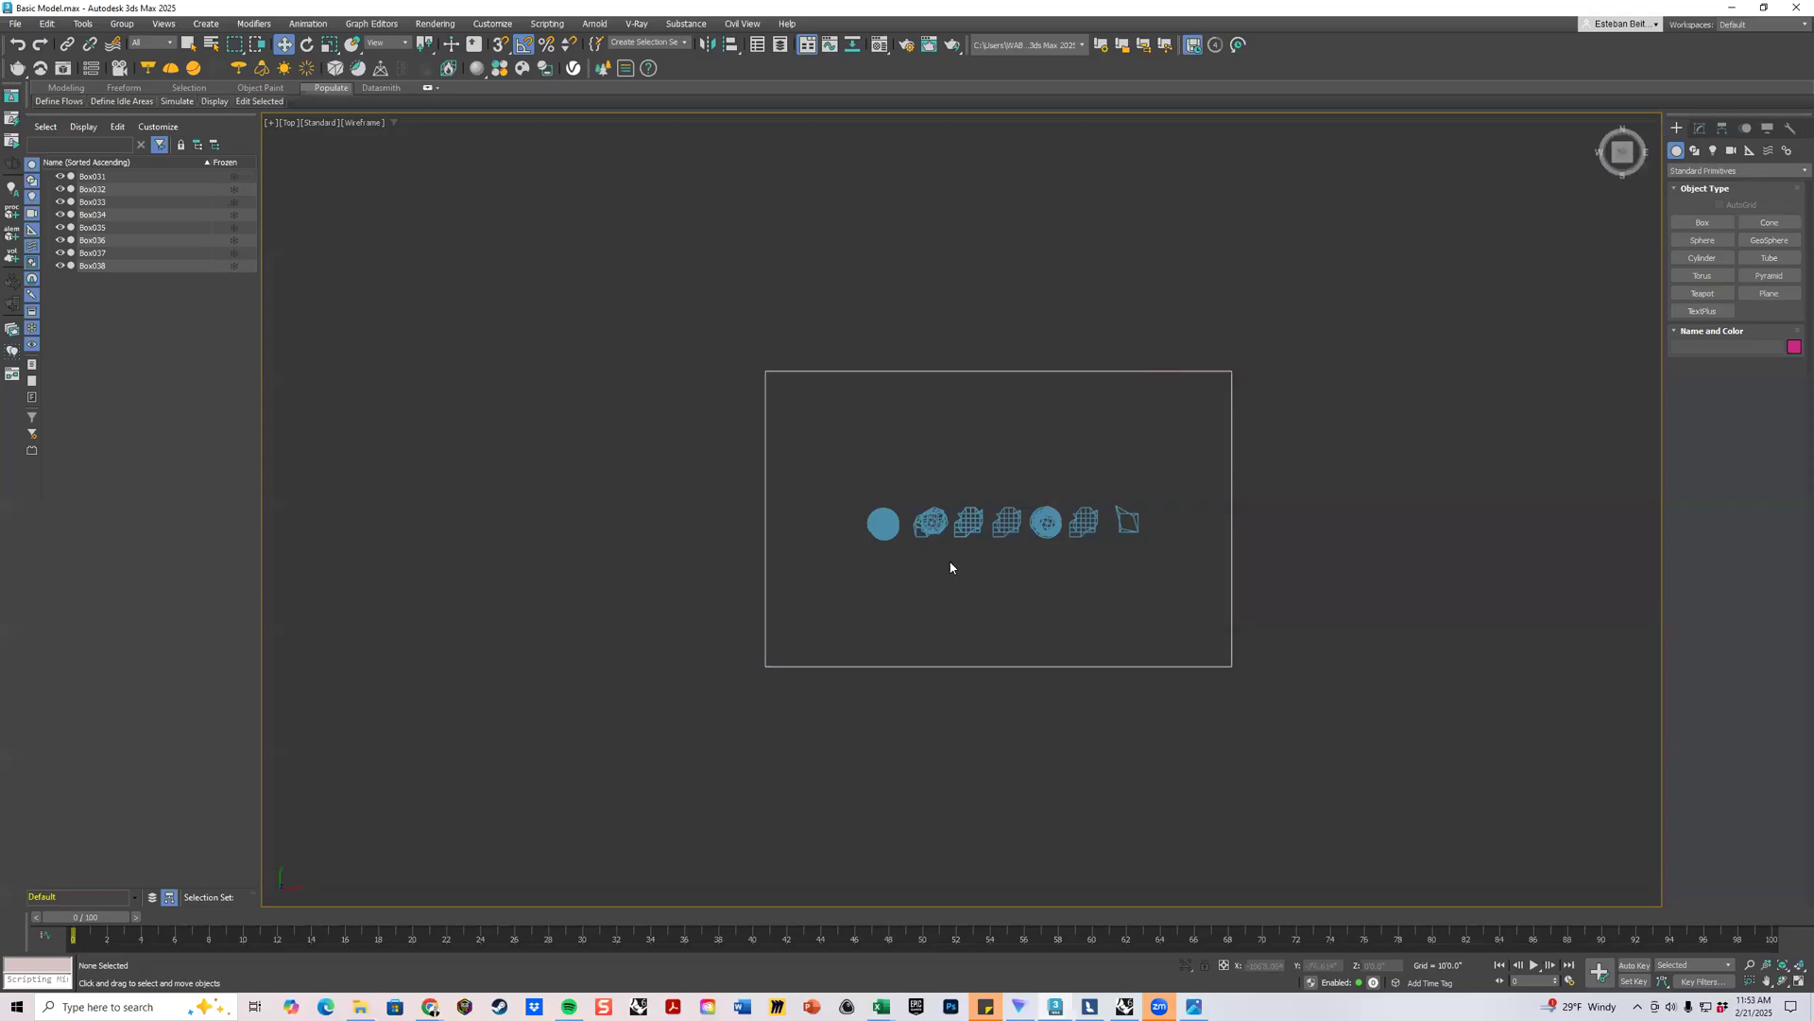
key("F3")
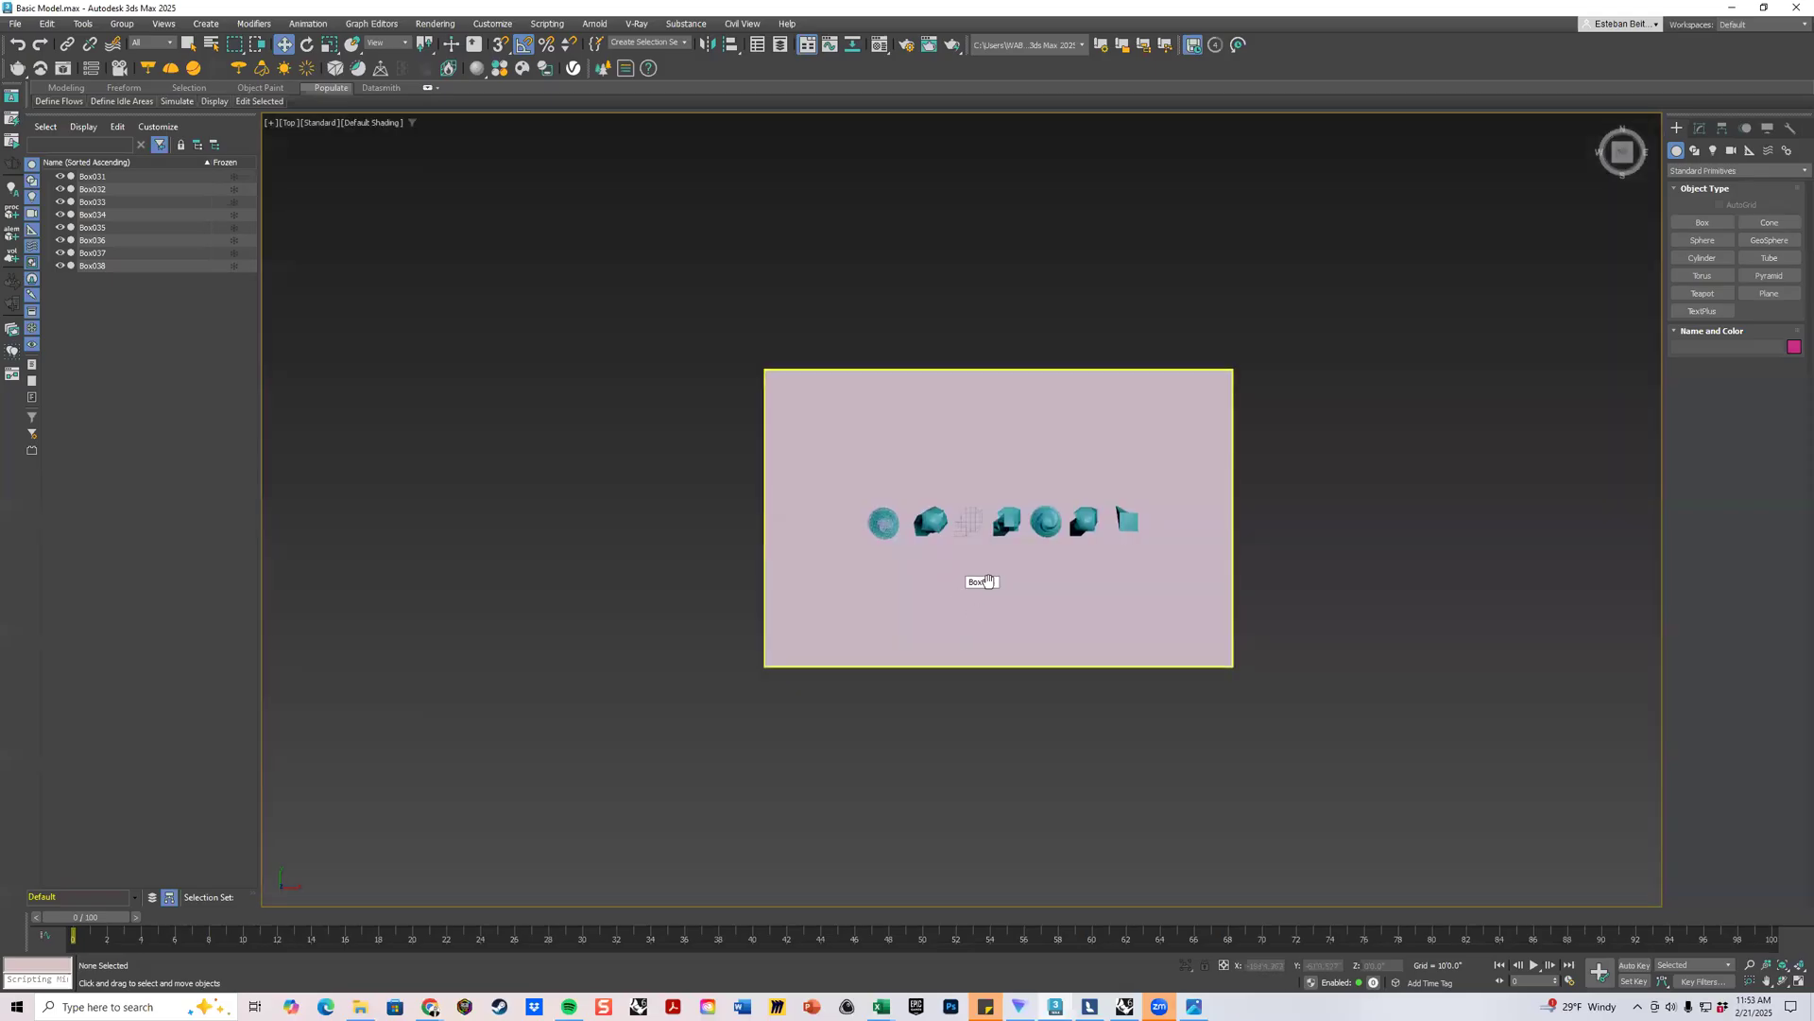
scroll(977, 571, "up", 4)
middle_click_drag(1036, 507, 965, 640)
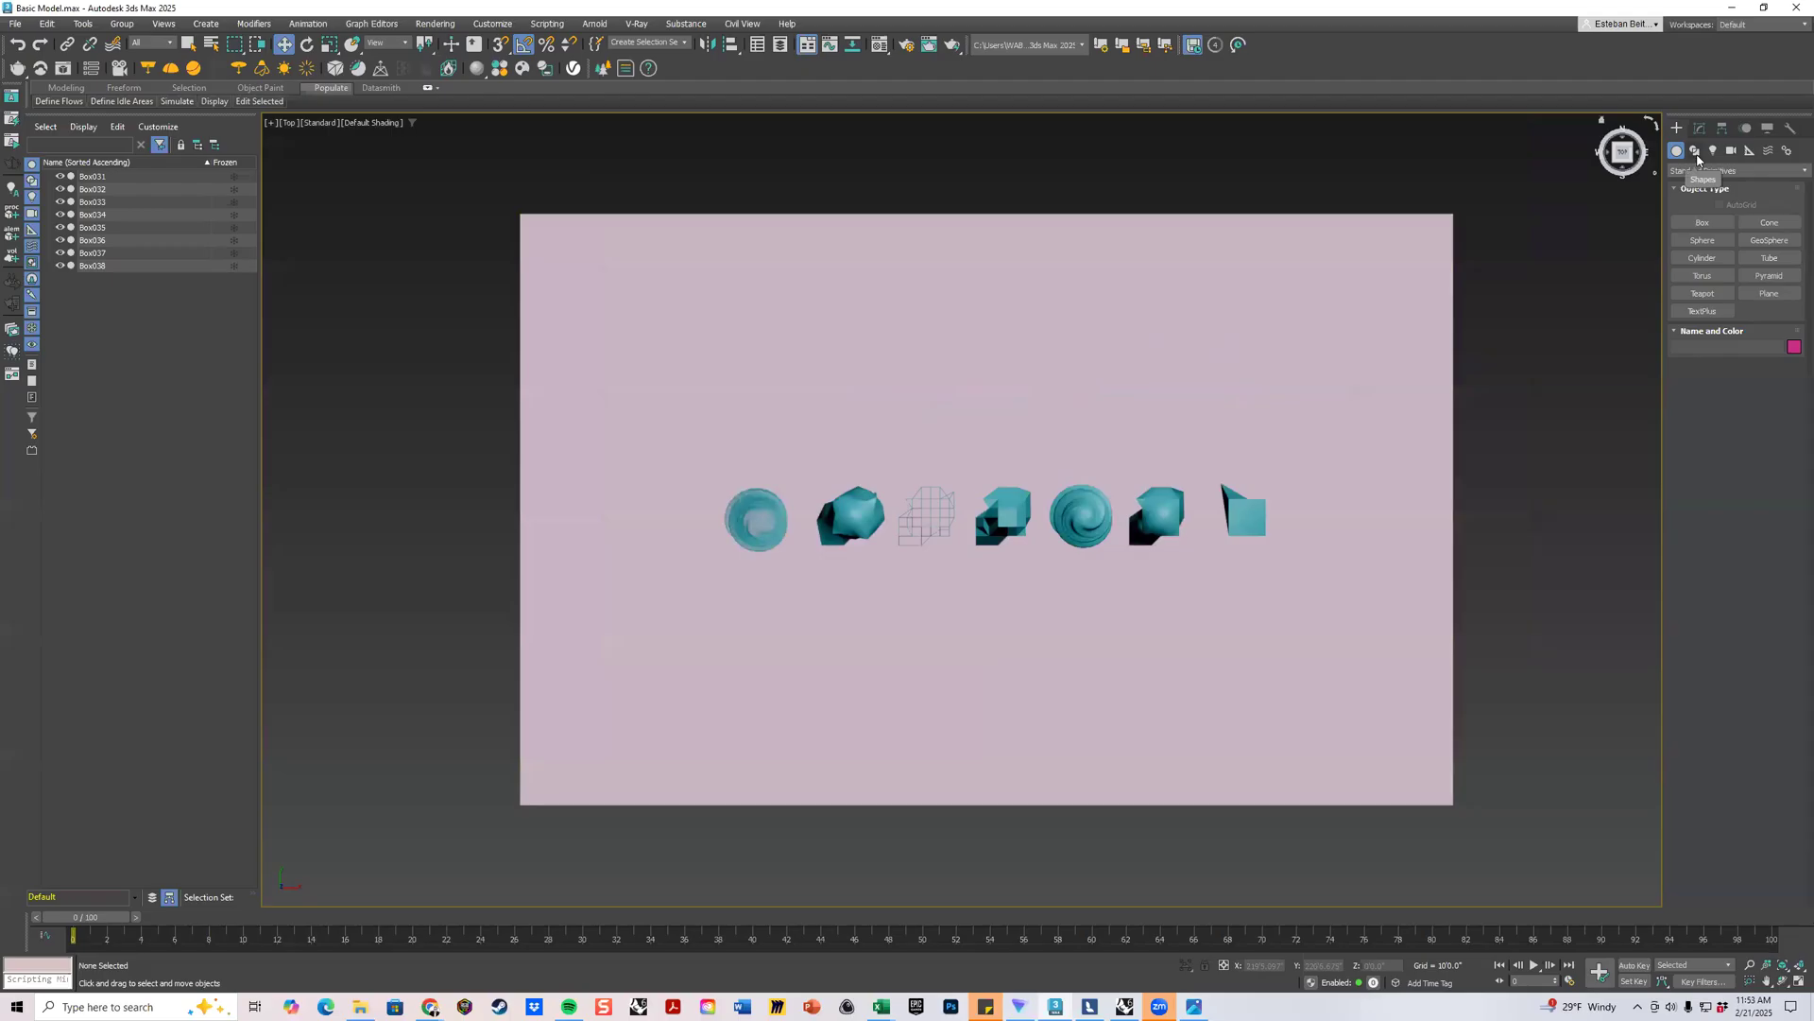
Create a Standard Physical camera on the slab behind the row of forms, with its target just short of the spiral form.
left_click(1696, 152)
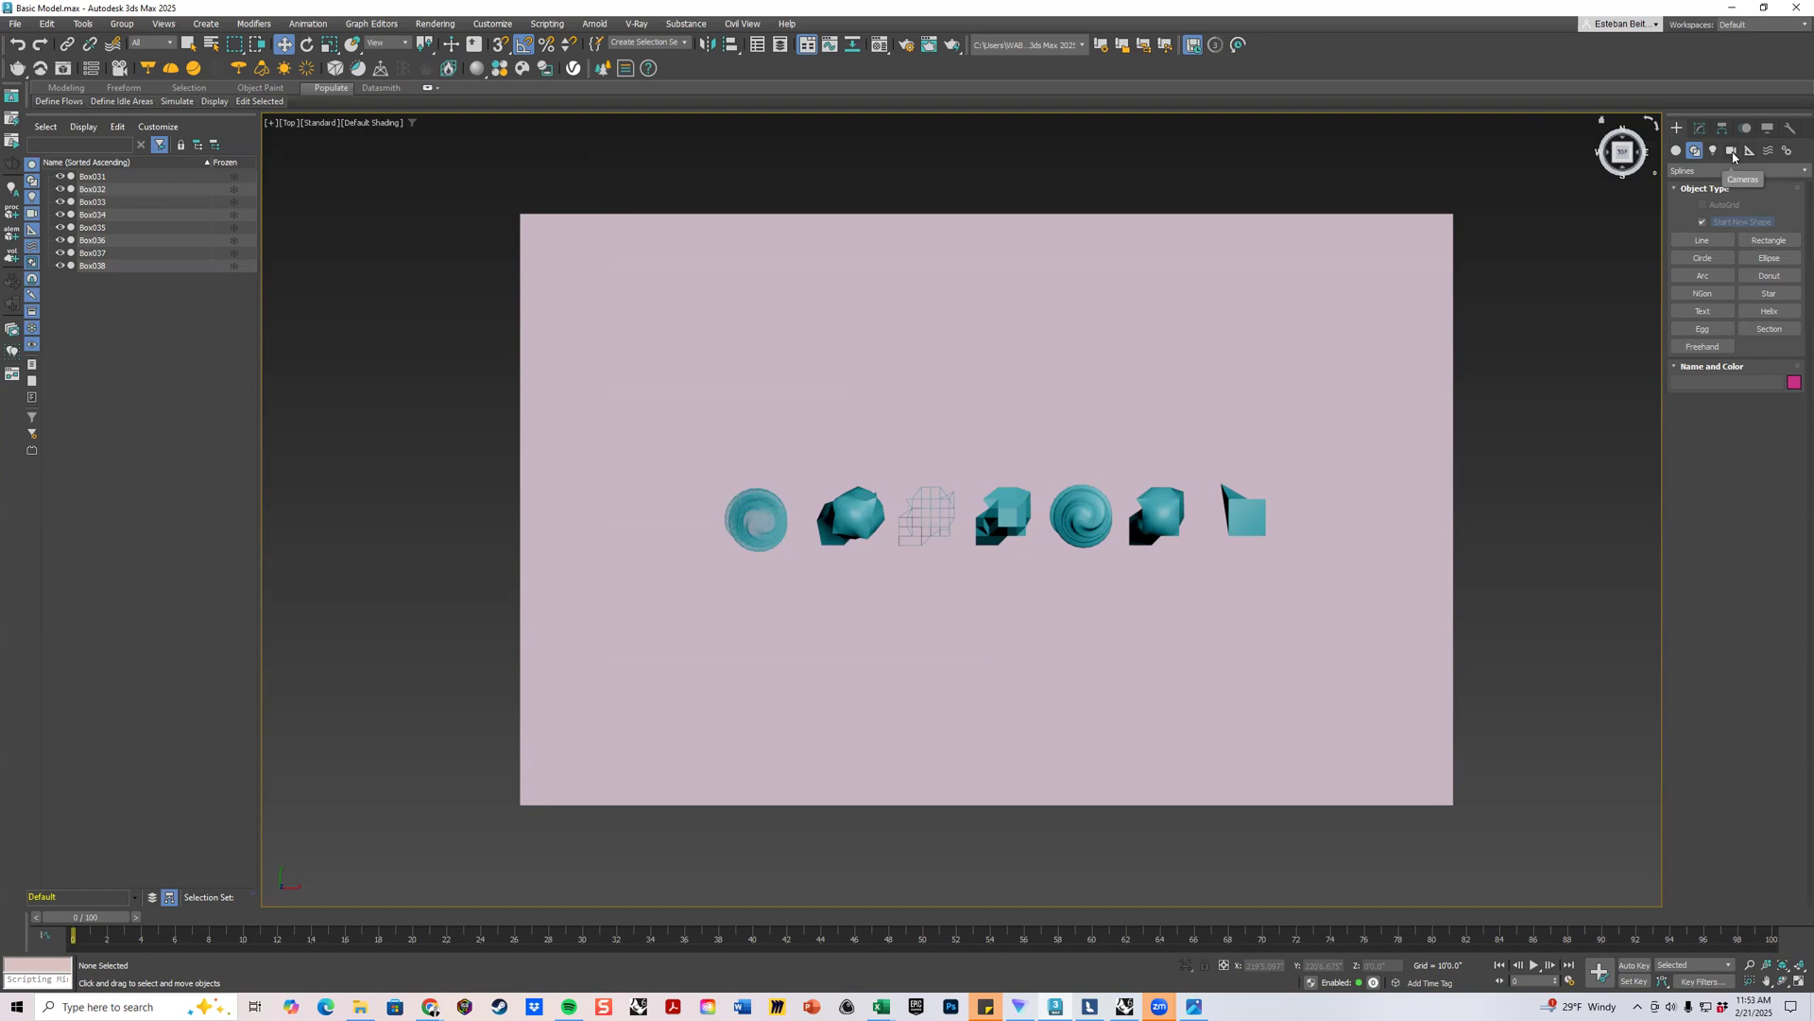
left_click(1732, 152)
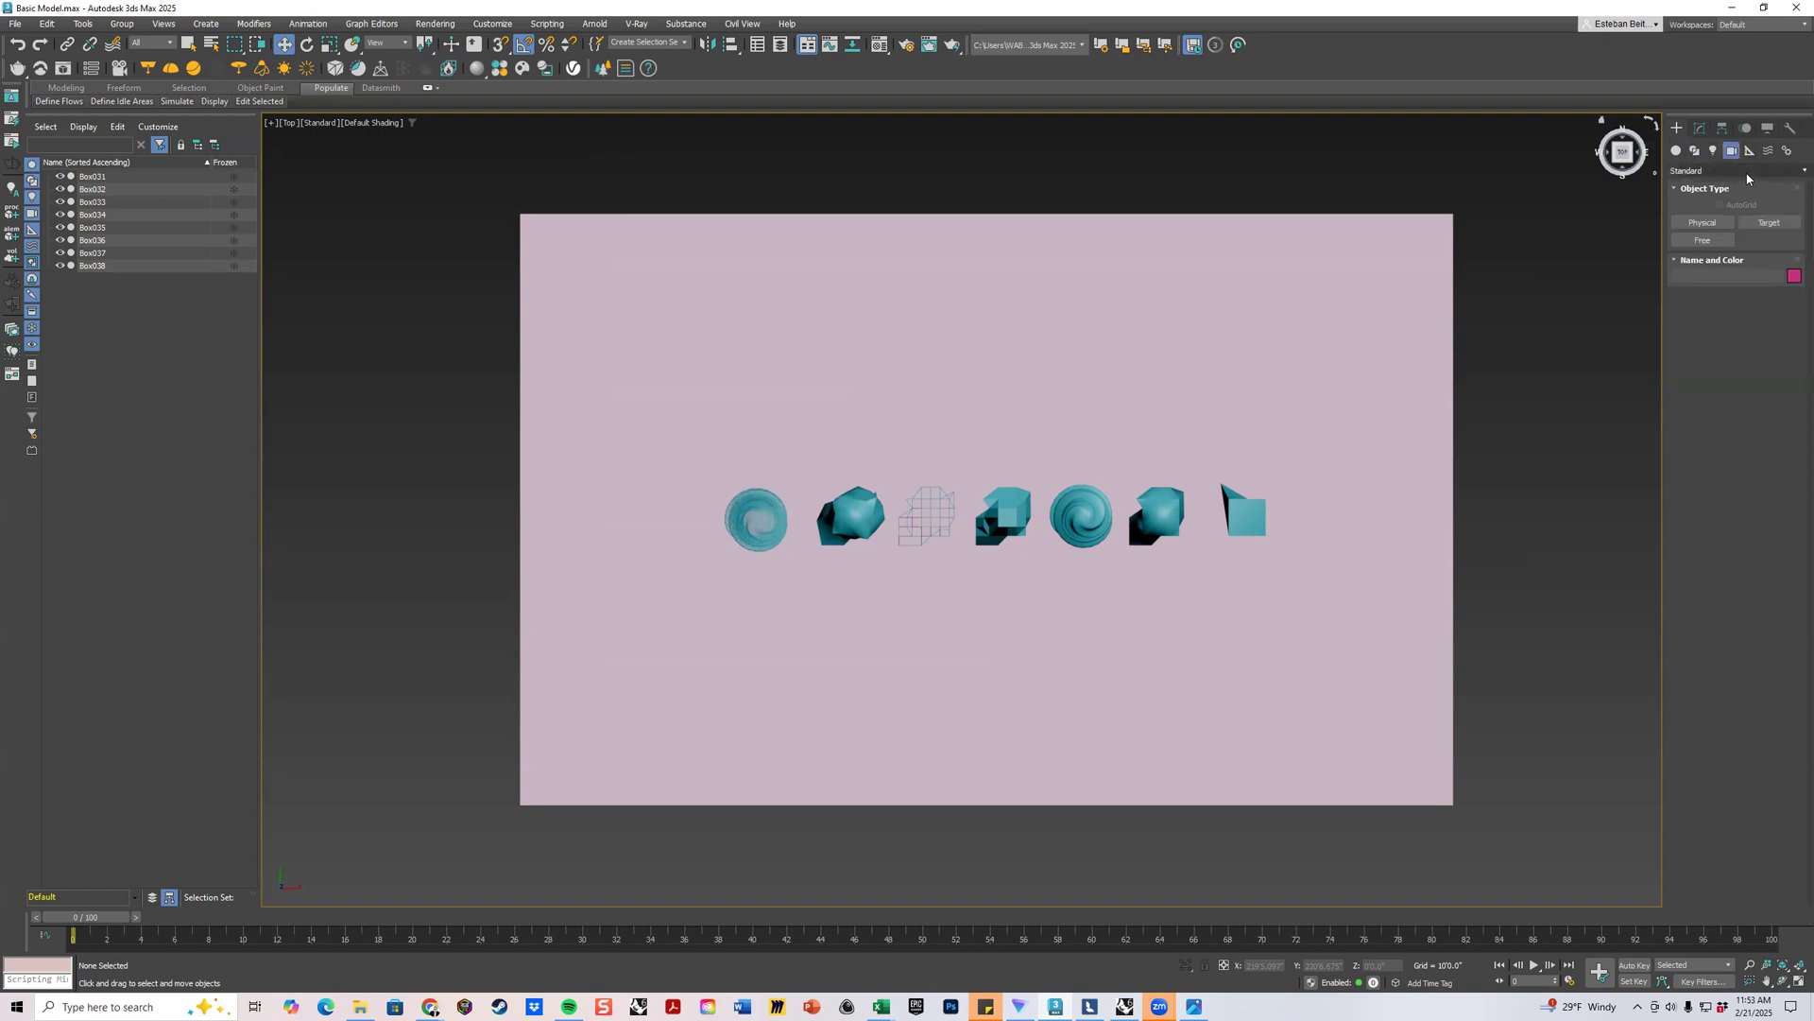
left_click(1768, 172)
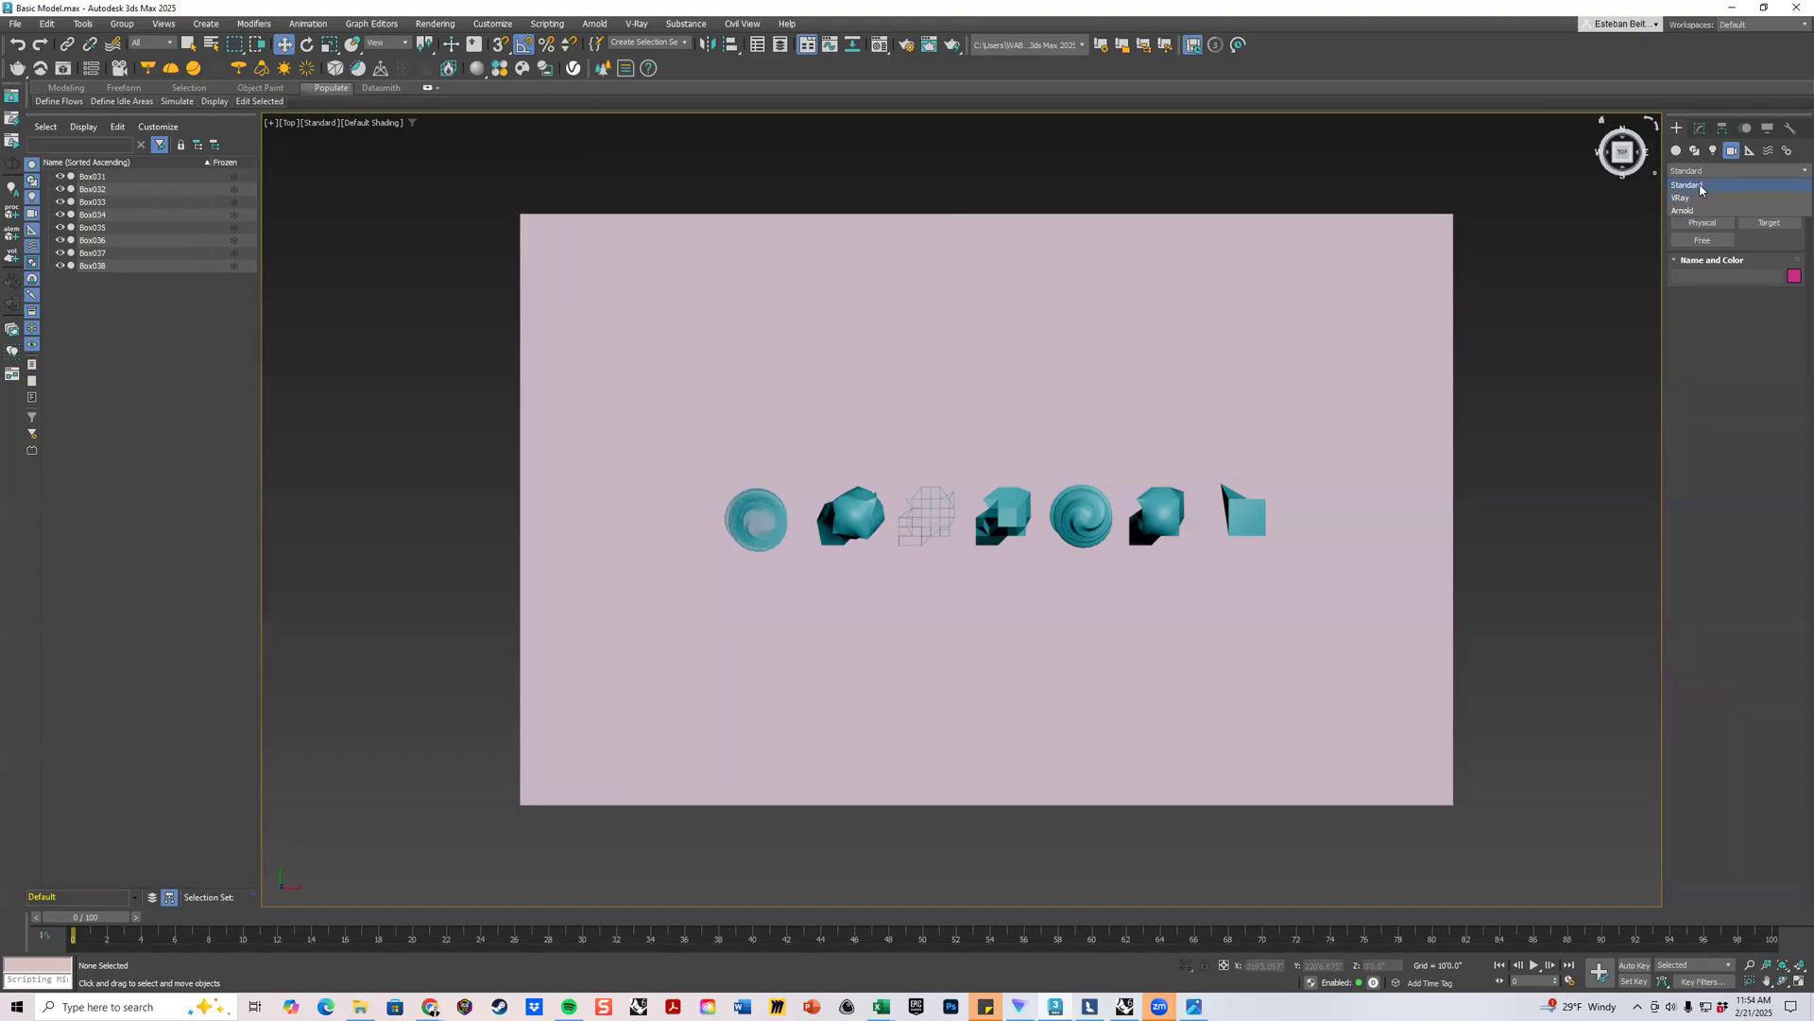
left_click(1700, 186)
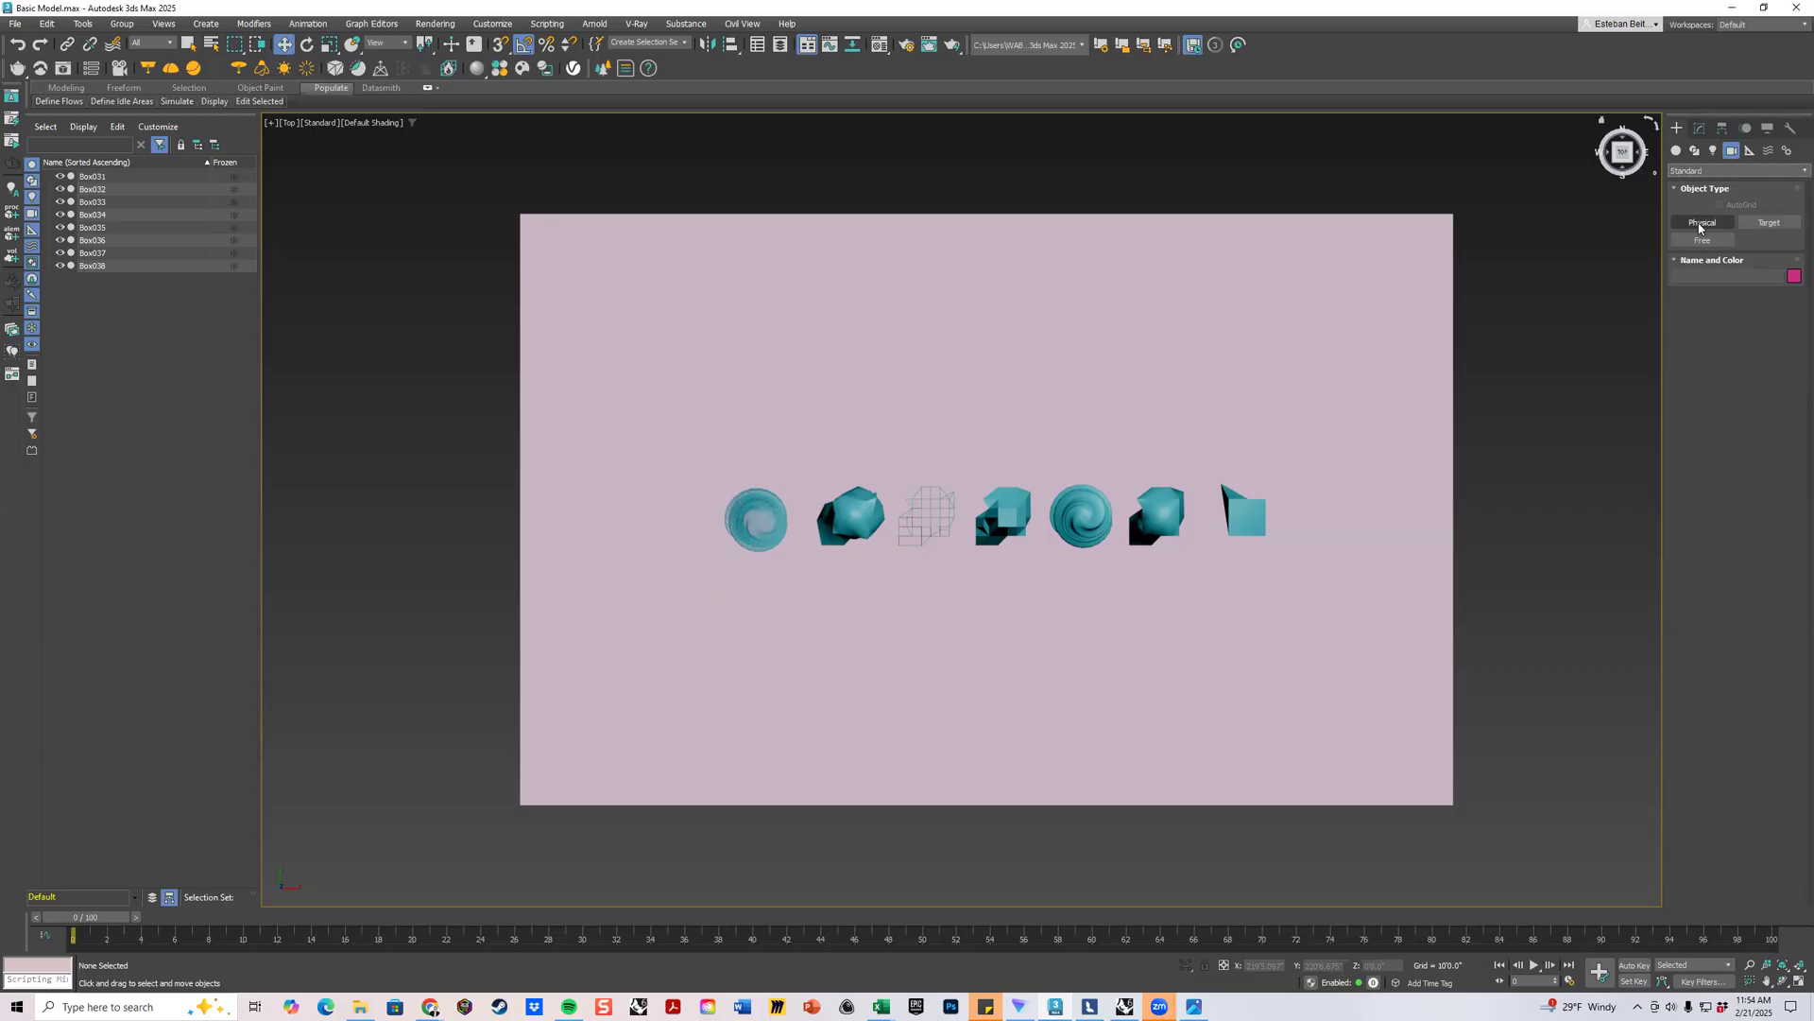
left_click(1704, 227)
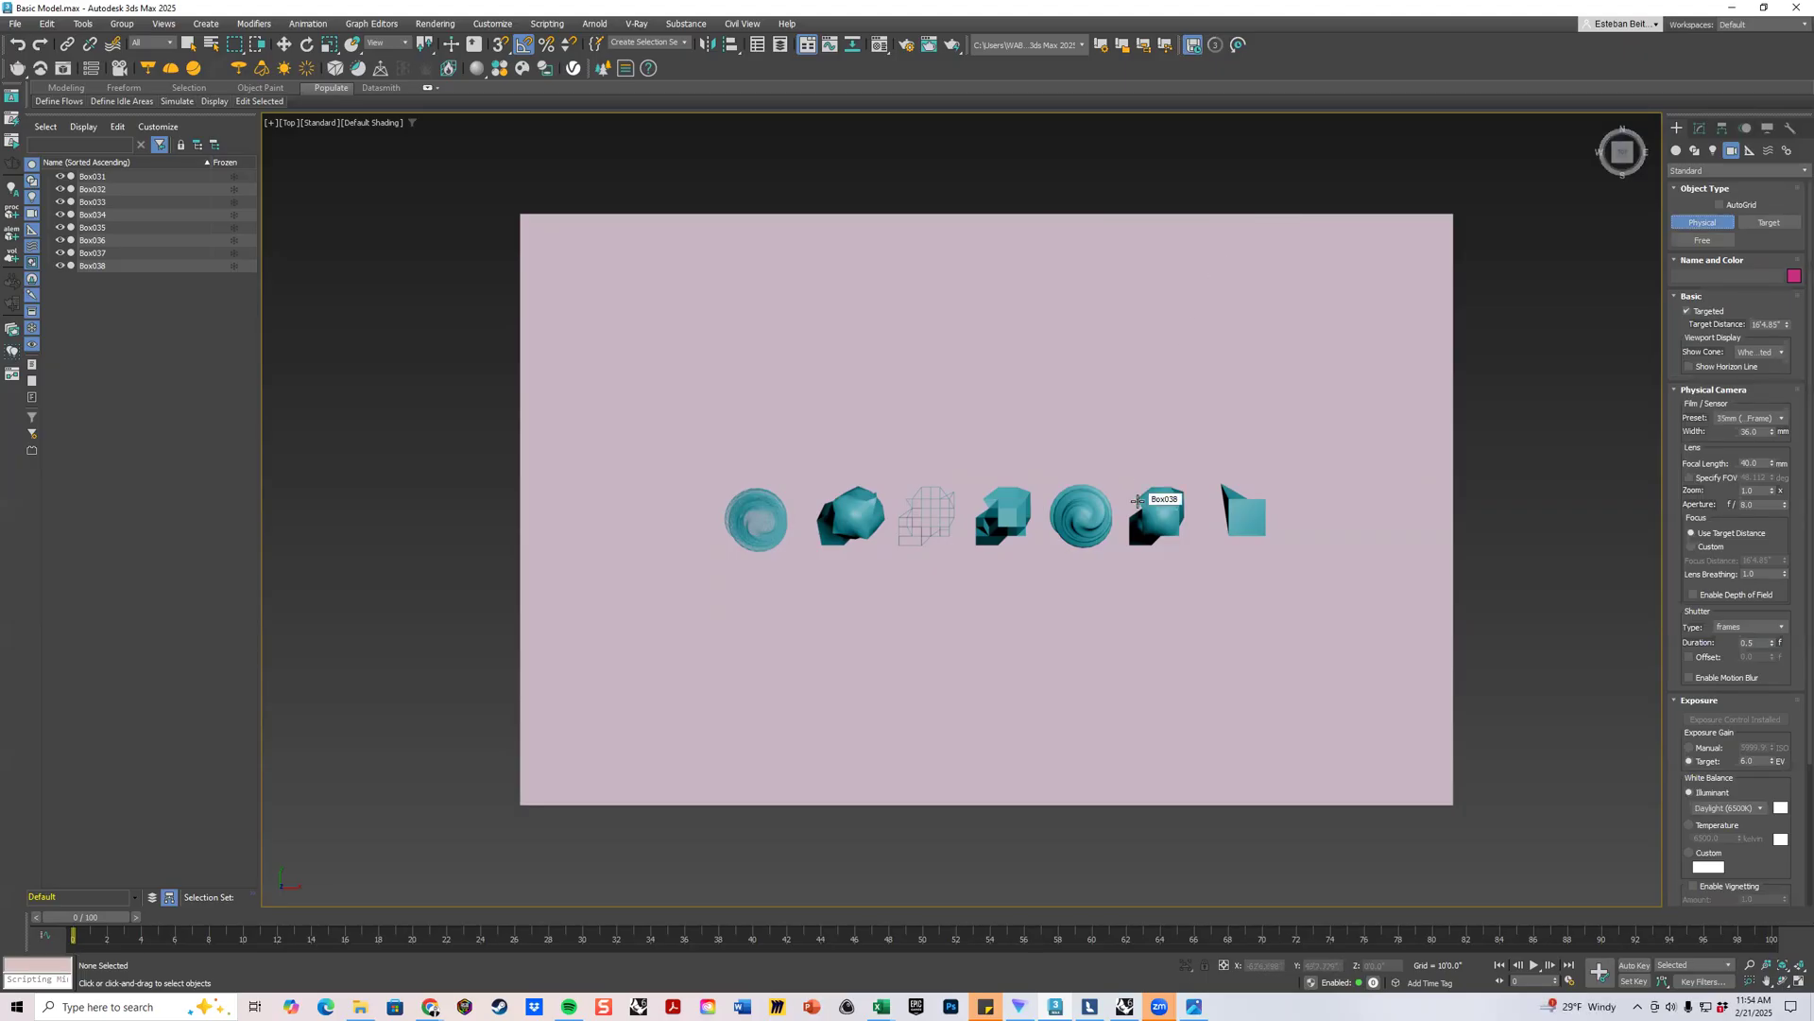
scroll(1138, 501, "up", 5)
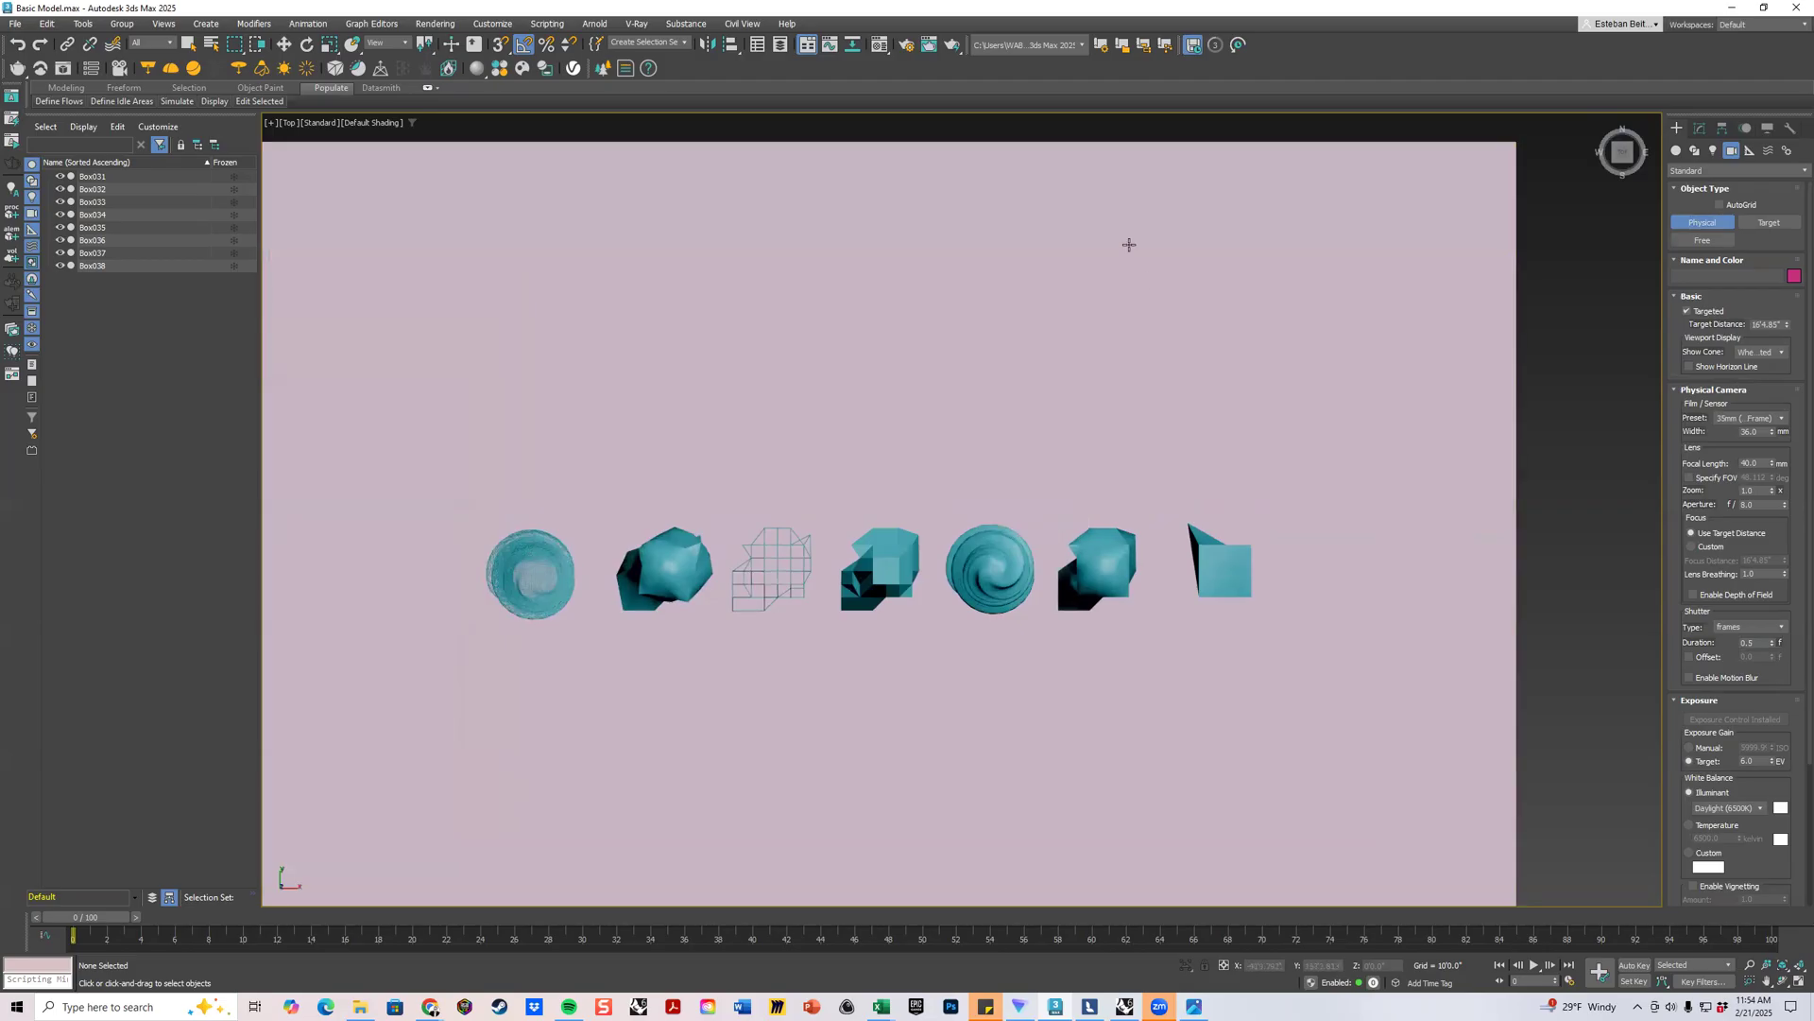
left_click(1133, 238)
left_click_drag(1134, 238, 1012, 502)
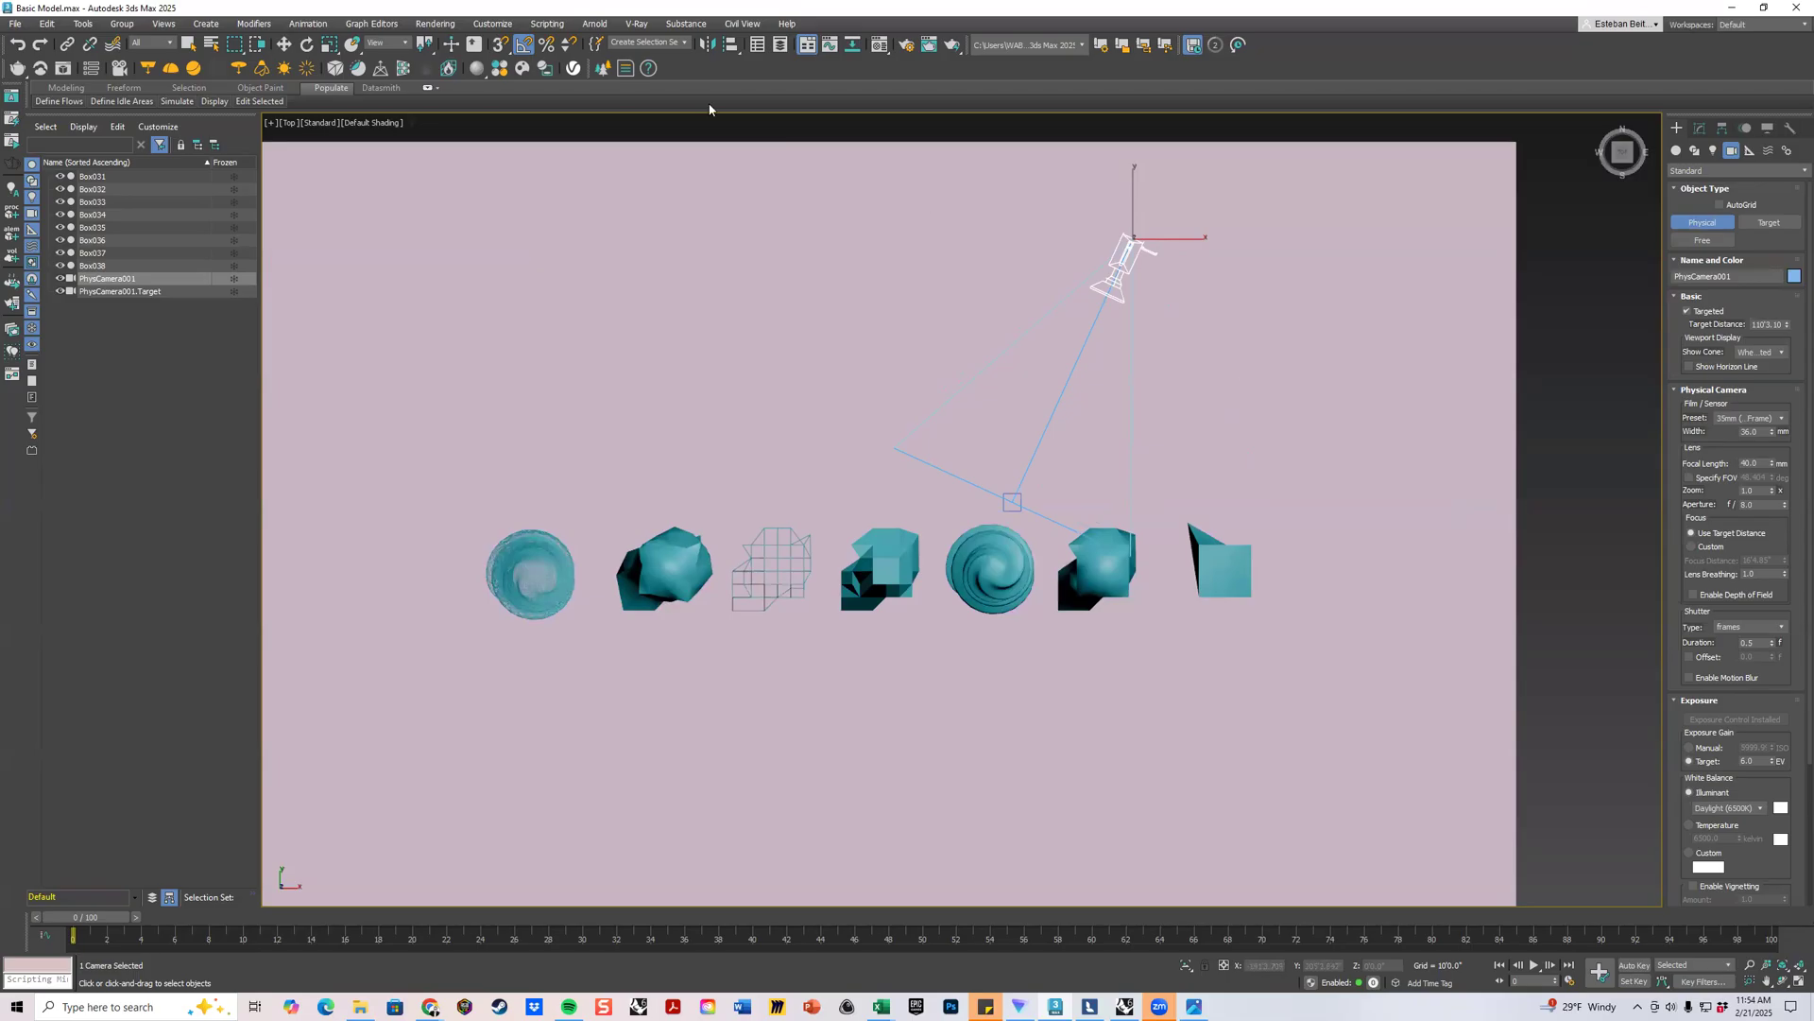
Move the camera farther toward the slab's nearest corner and shift its target away from the row of forms.
left_click(288, 45)
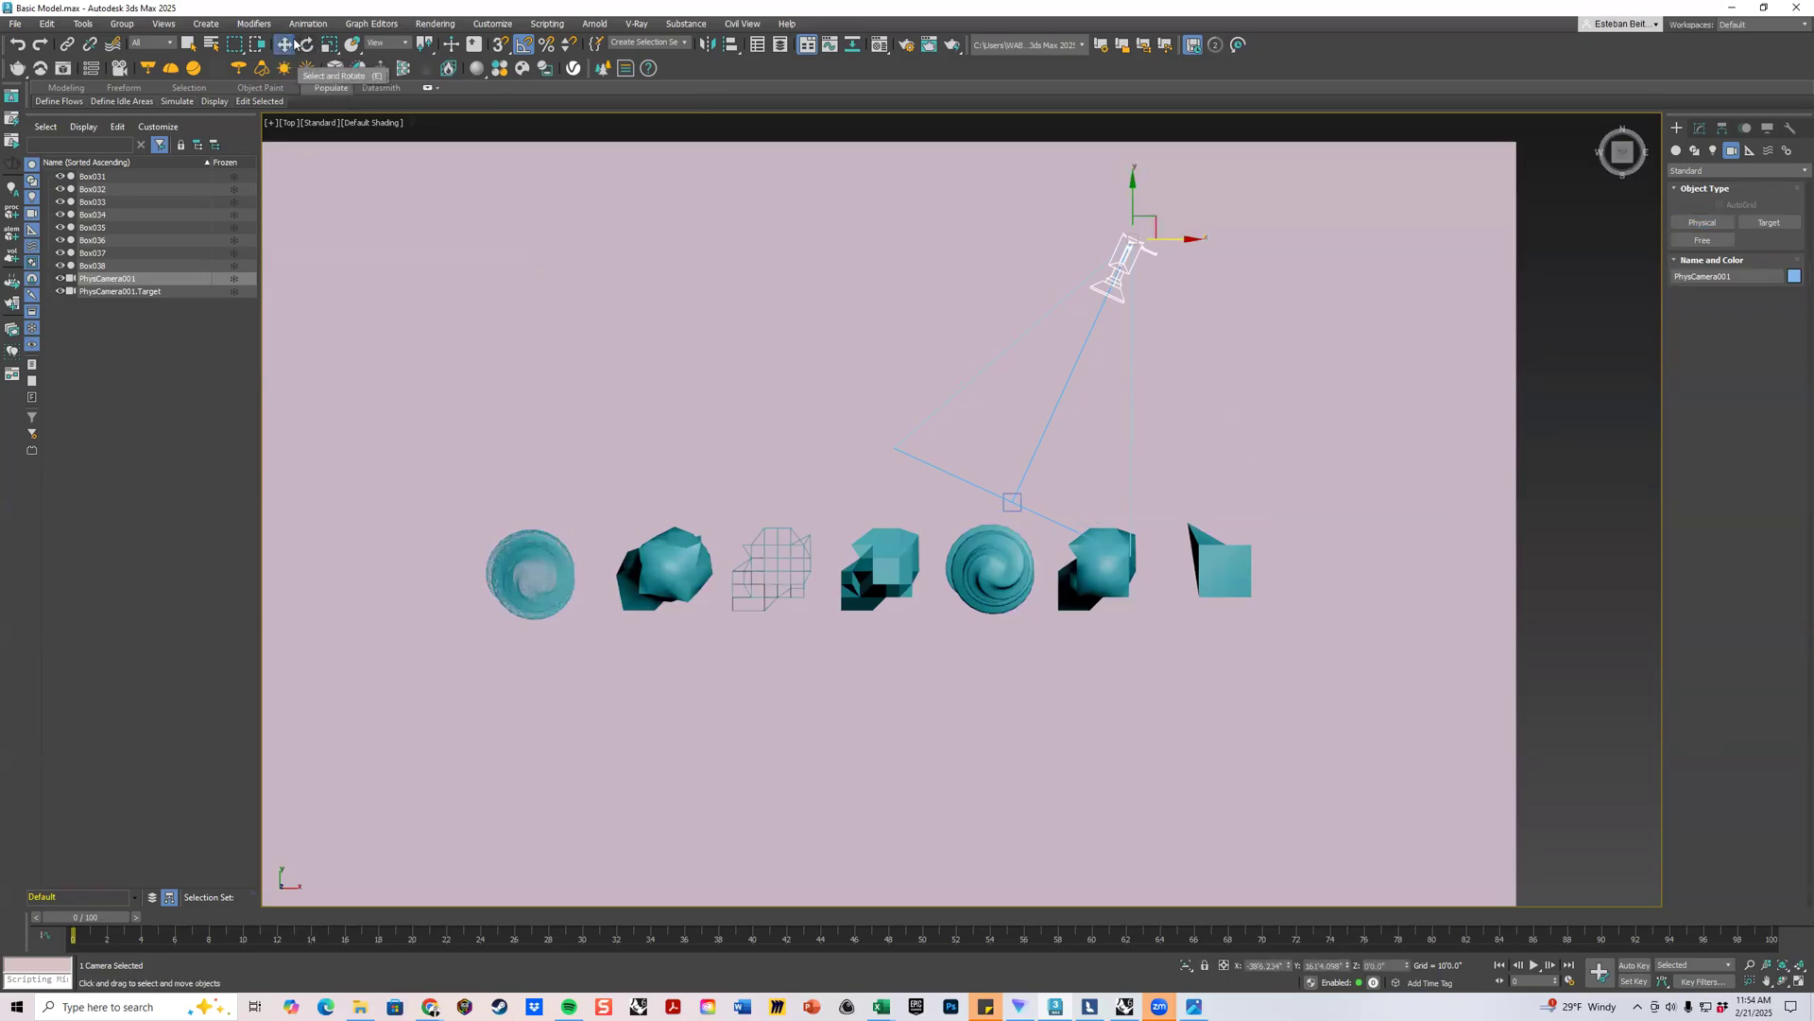
left_click_drag(1168, 217, 1249, 187)
left_click(1012, 502)
left_click_drag(1012, 502, 1010, 422)
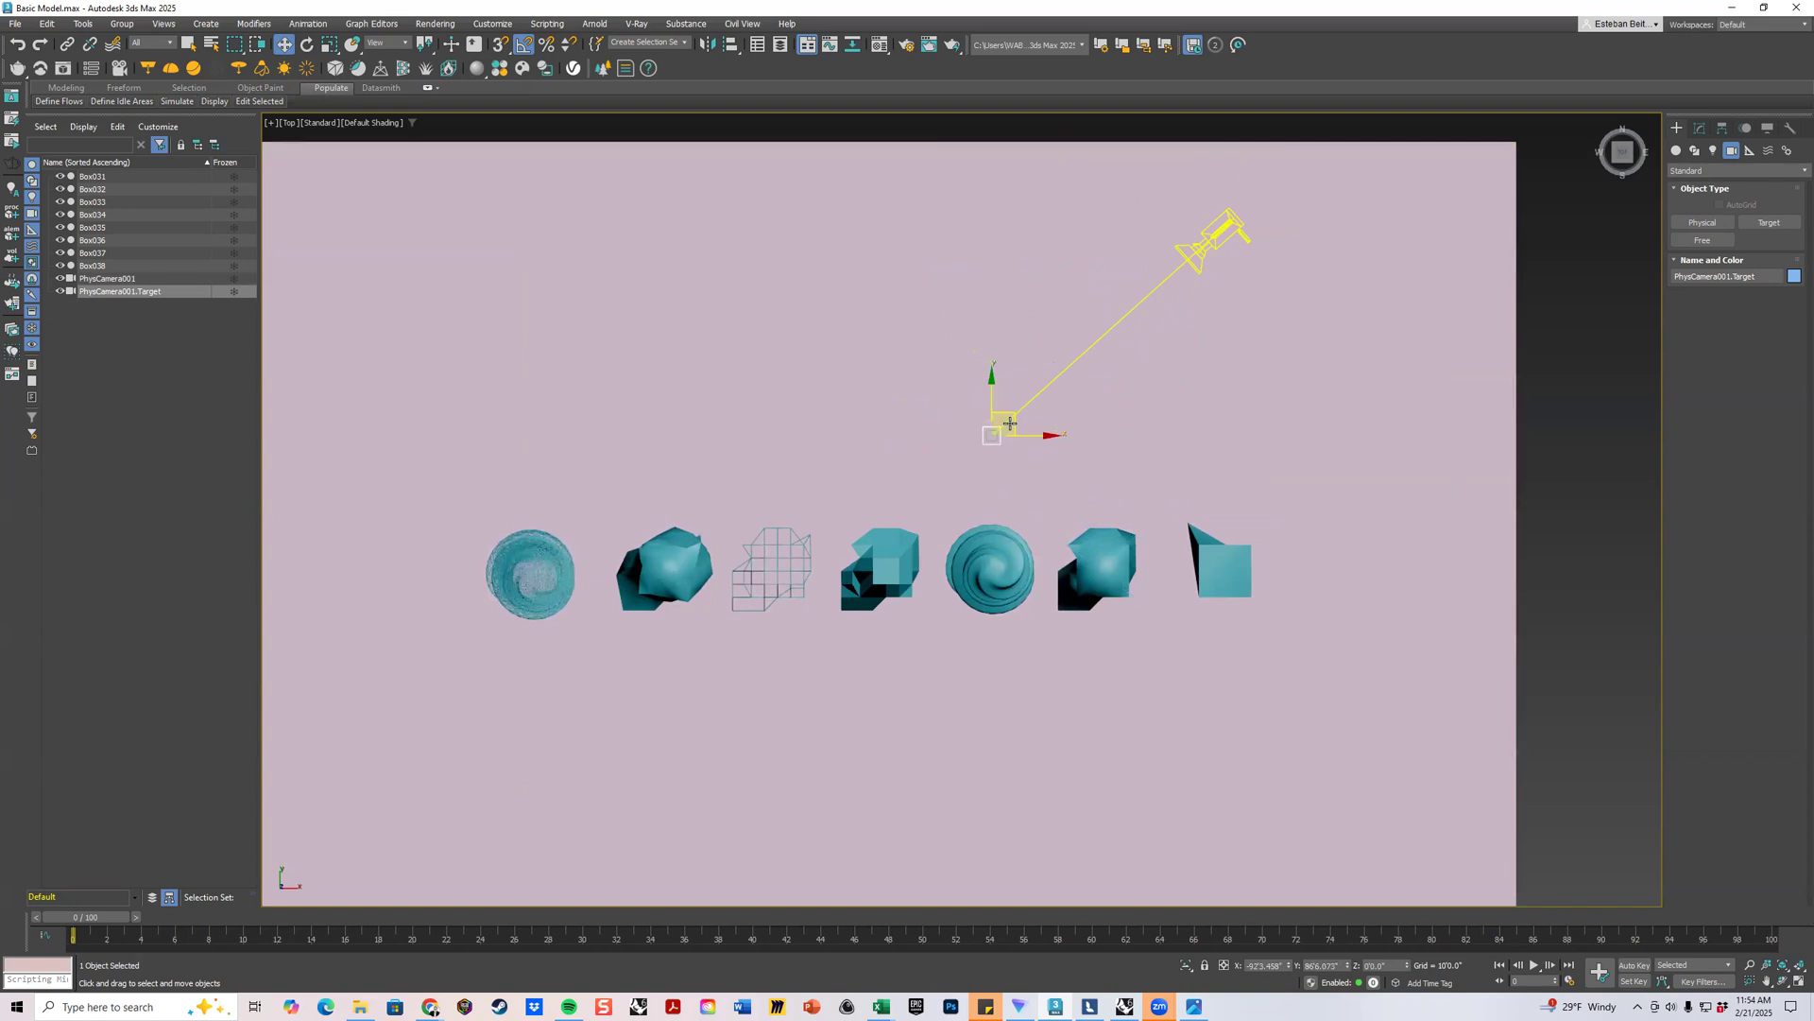
mouse_move(1010, 423)
left_mouse_down()
mouse_move(968, 257)
mouse_move(982, 424)
mouse_move(1146, 473)
mouse_move(1323, 406)
mouse_move(943, 401)
mouse_move(1034, 420)
left_mouse_up()
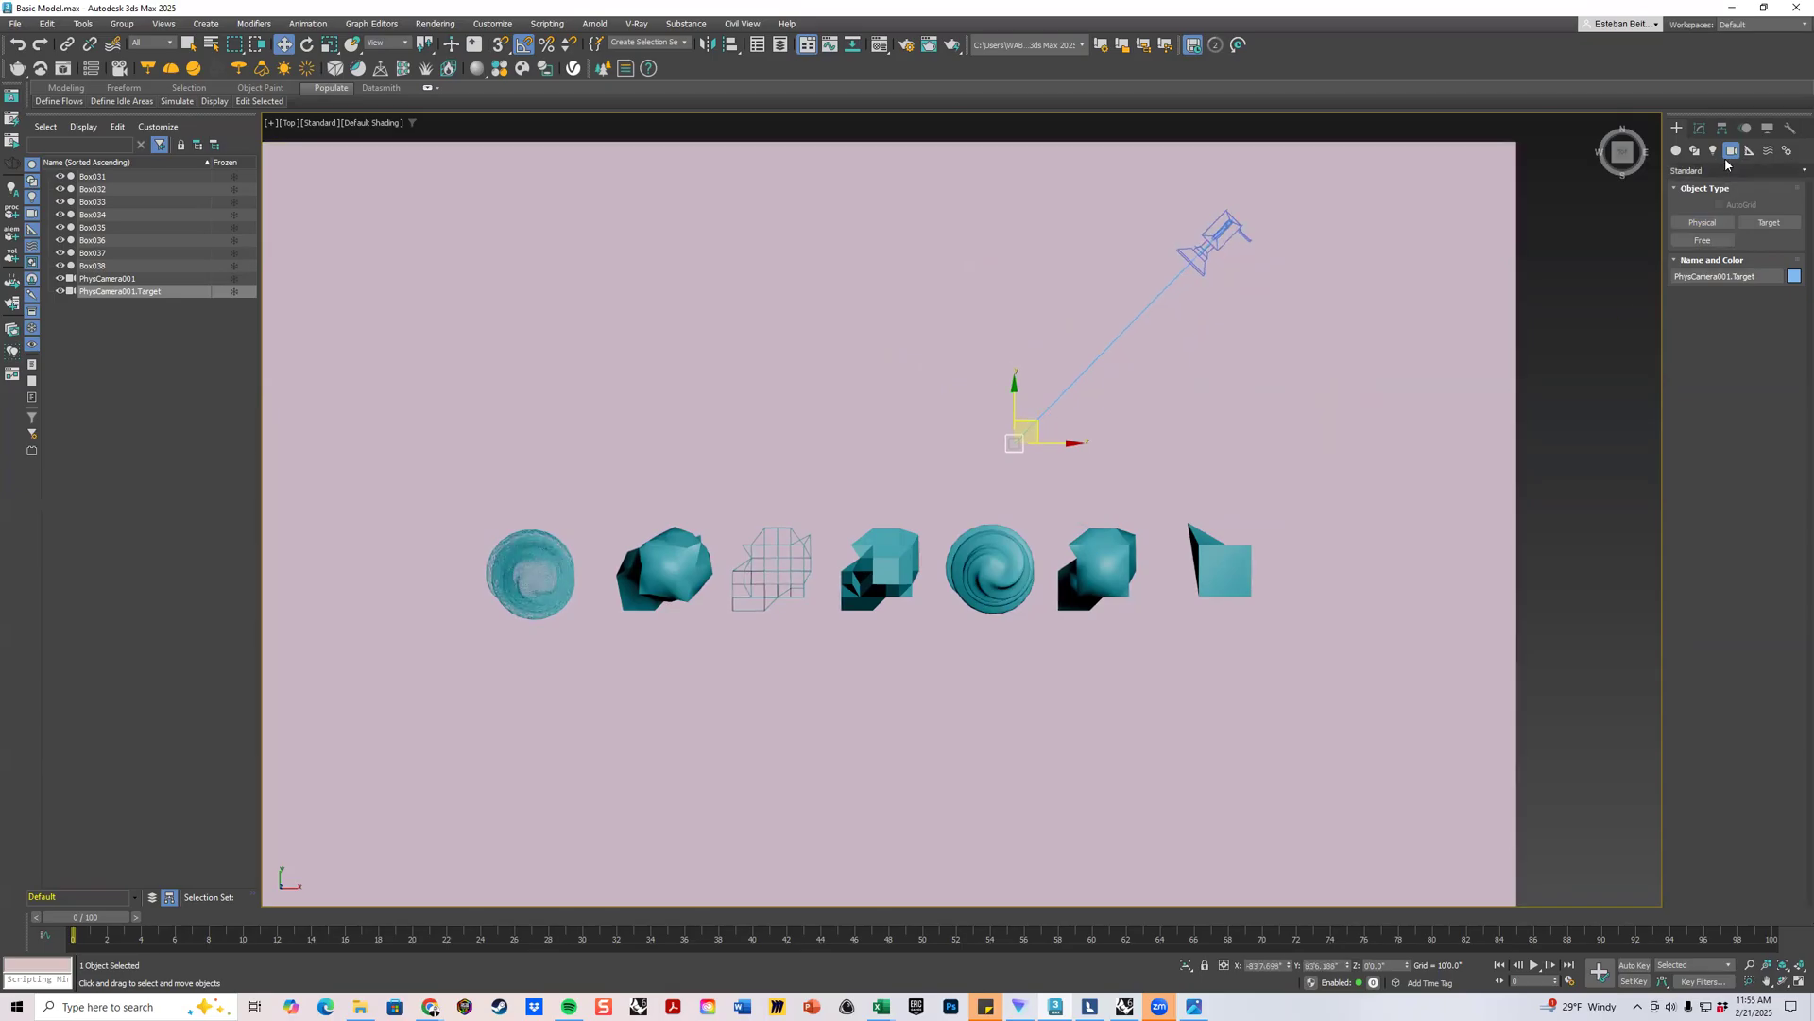
Select the camera body for modification and move it slightly closer to its target.
left_click(1698, 127)
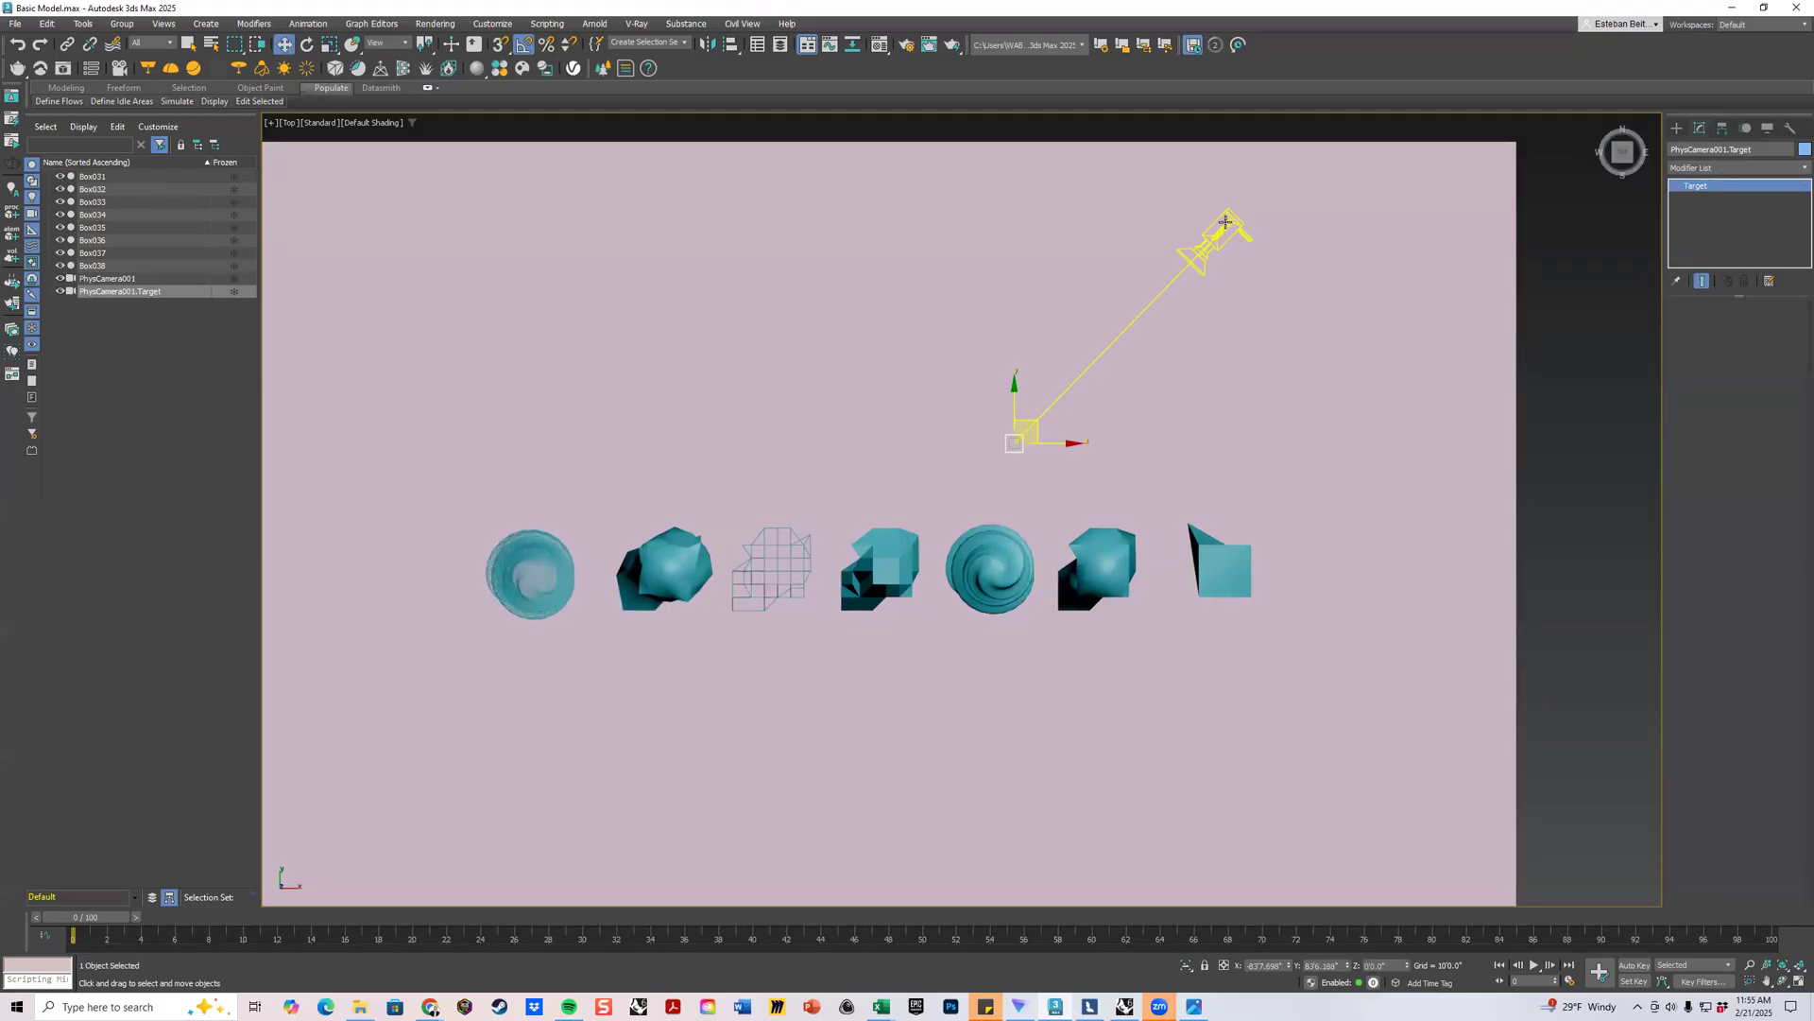
left_click(1227, 223)
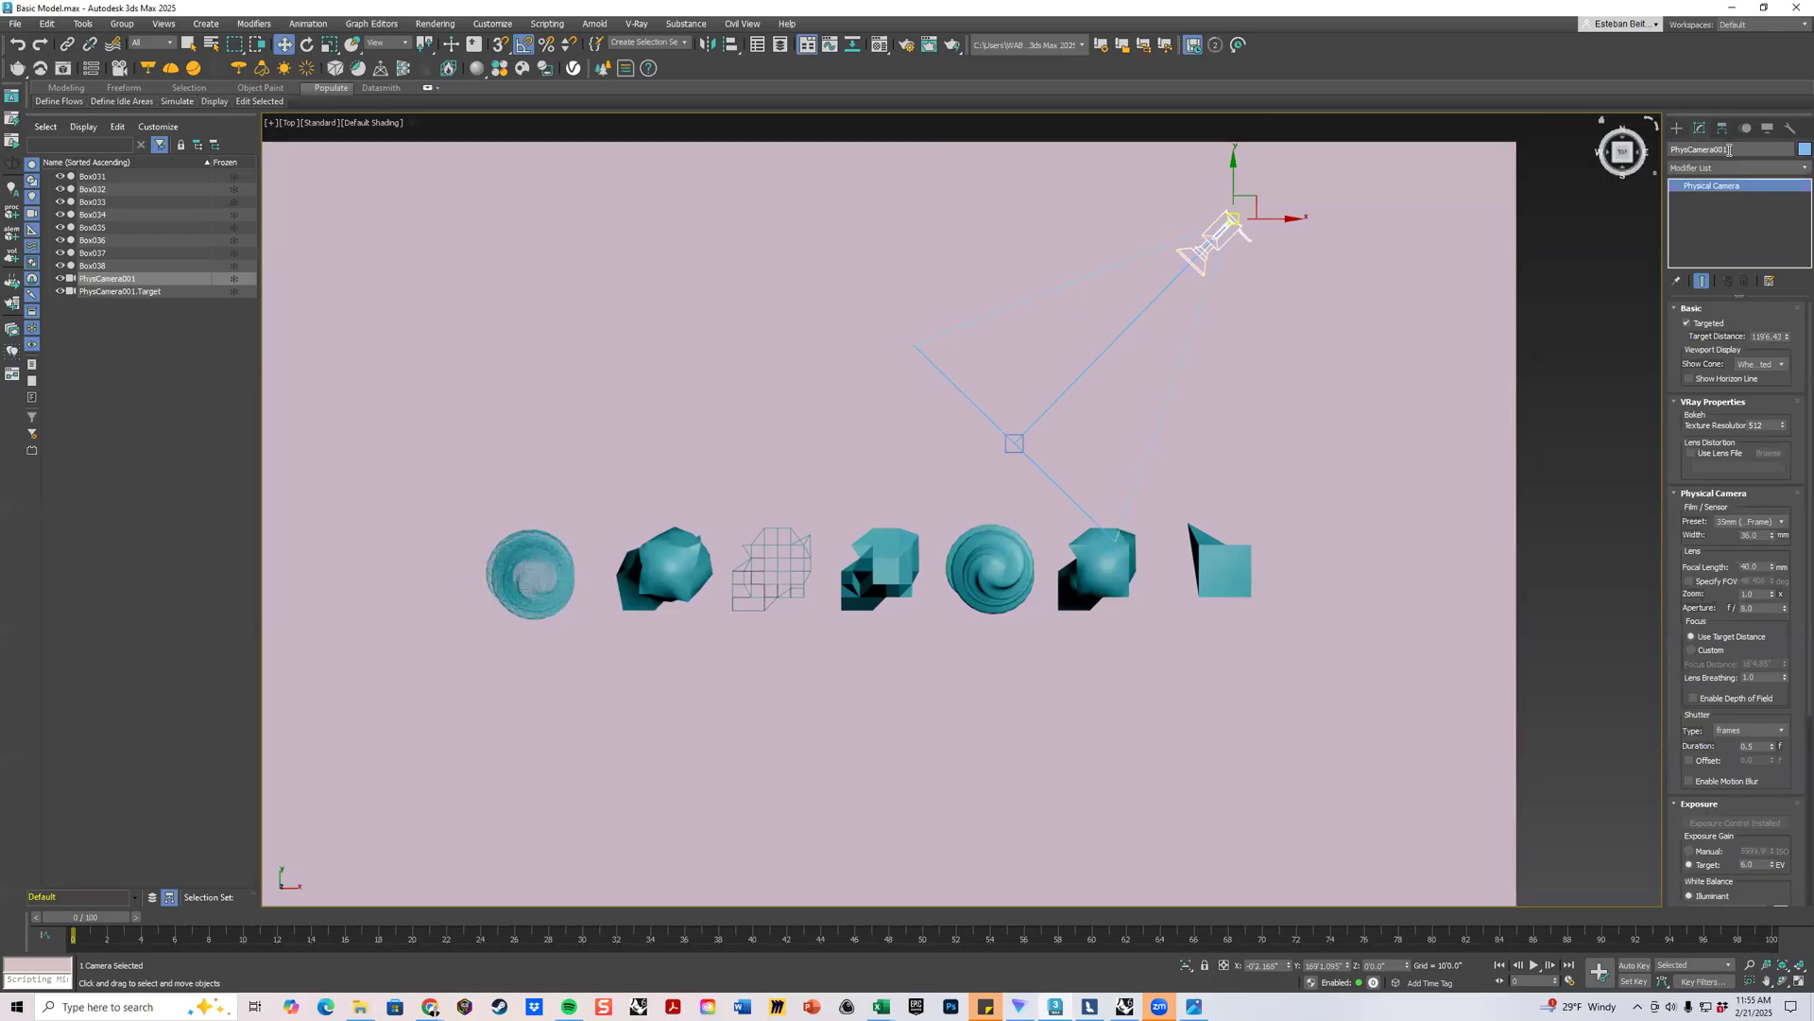
middle_click_drag(1243, 224, 1250, 266)
mouse_move(1250, 266)
left_mouse_down()
mouse_move(1219, 232)
mouse_move(1049, 227)
mouse_move(1222, 221)
mouse_move(1276, 342)
mouse_move(1069, 202)
mouse_move(1211, 216)
mouse_move(1236, 241)
left_mouse_up()
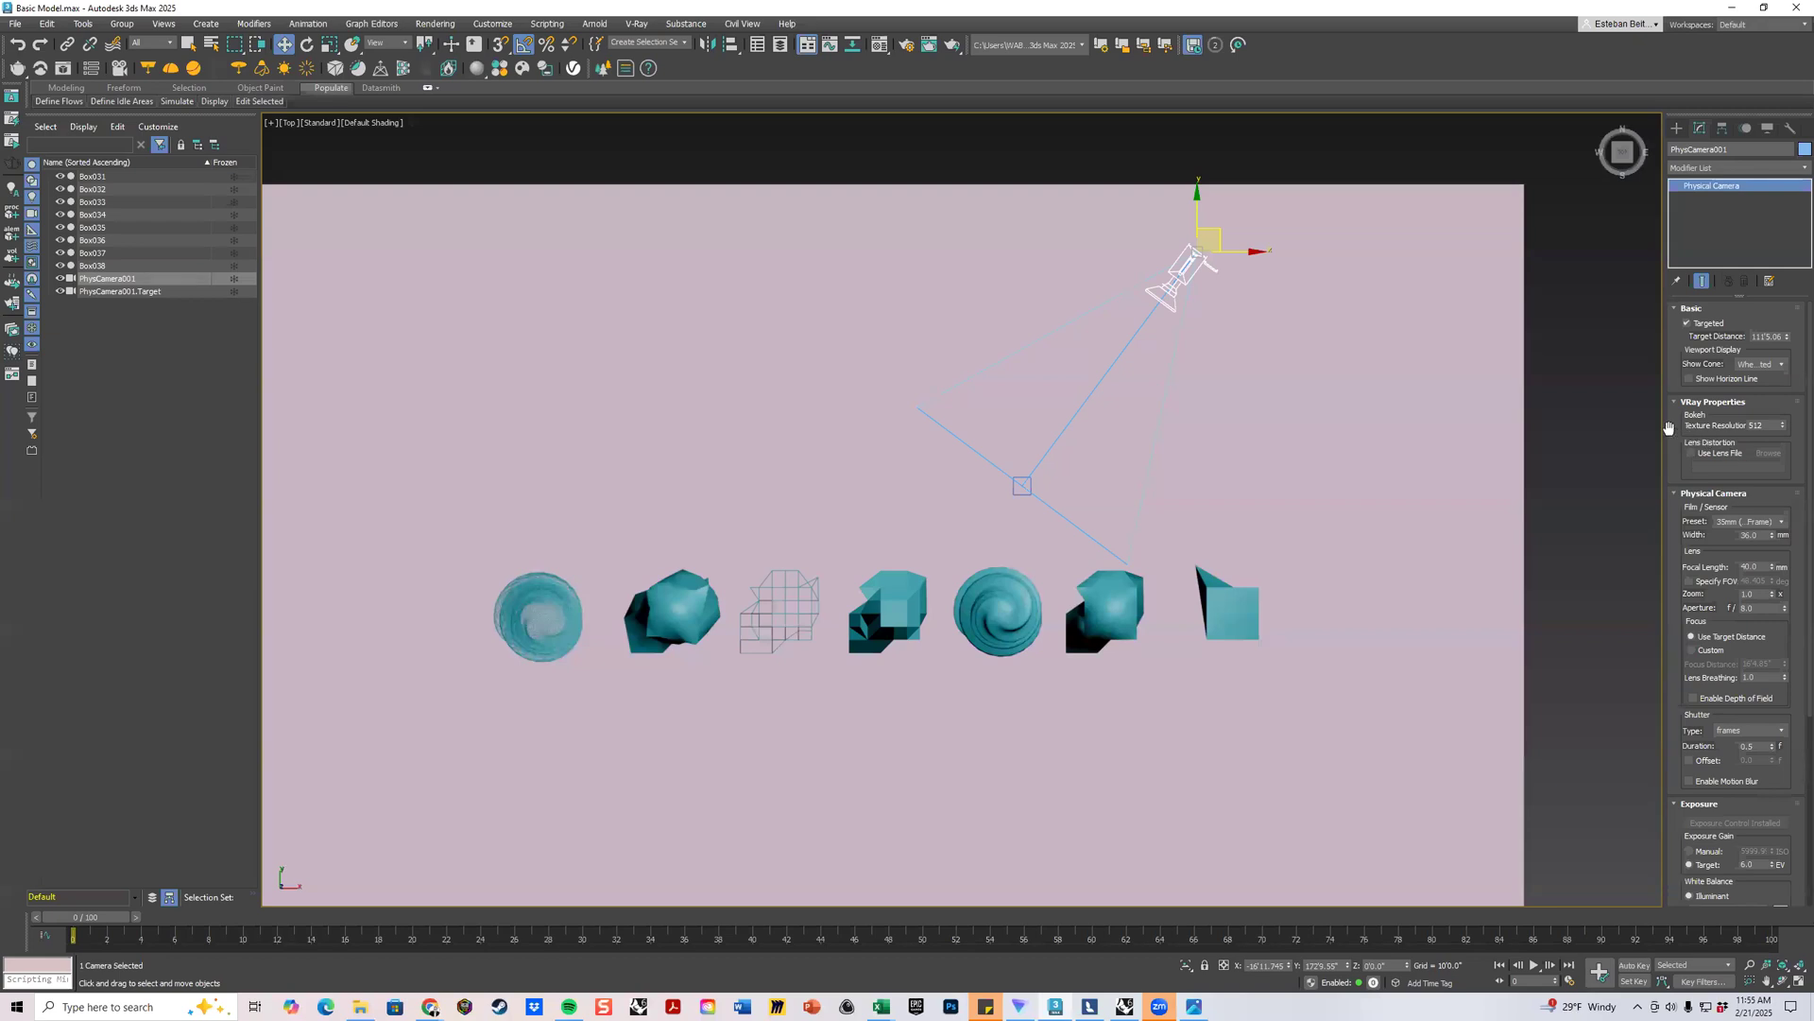
Examine the selected camera's VRay Properties, Physical Camera and Exposure parameters.
scroll(1673, 432, "down", 1)
left_click_drag(1673, 431, 1673, 440)
left_click_drag(1691, 472, 1696, 515)
left_click_drag(1722, 541, 1725, 492)
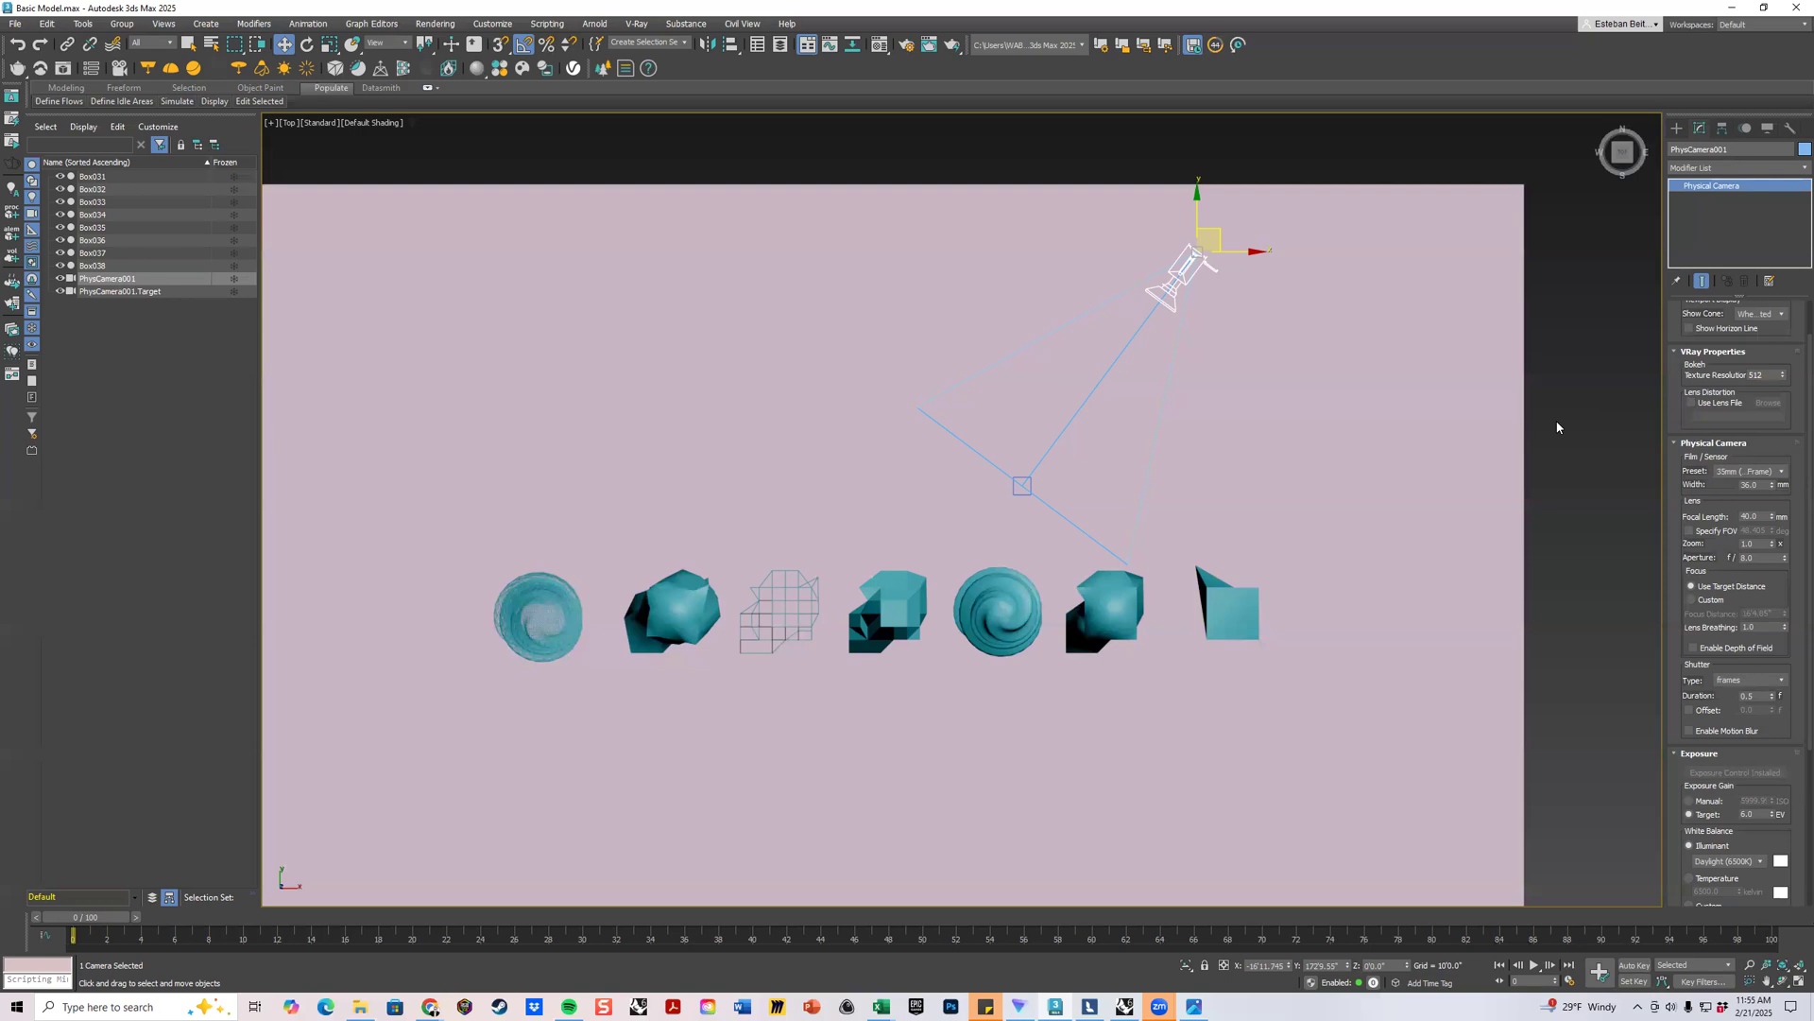
scroll(1109, 444, "up", 6)
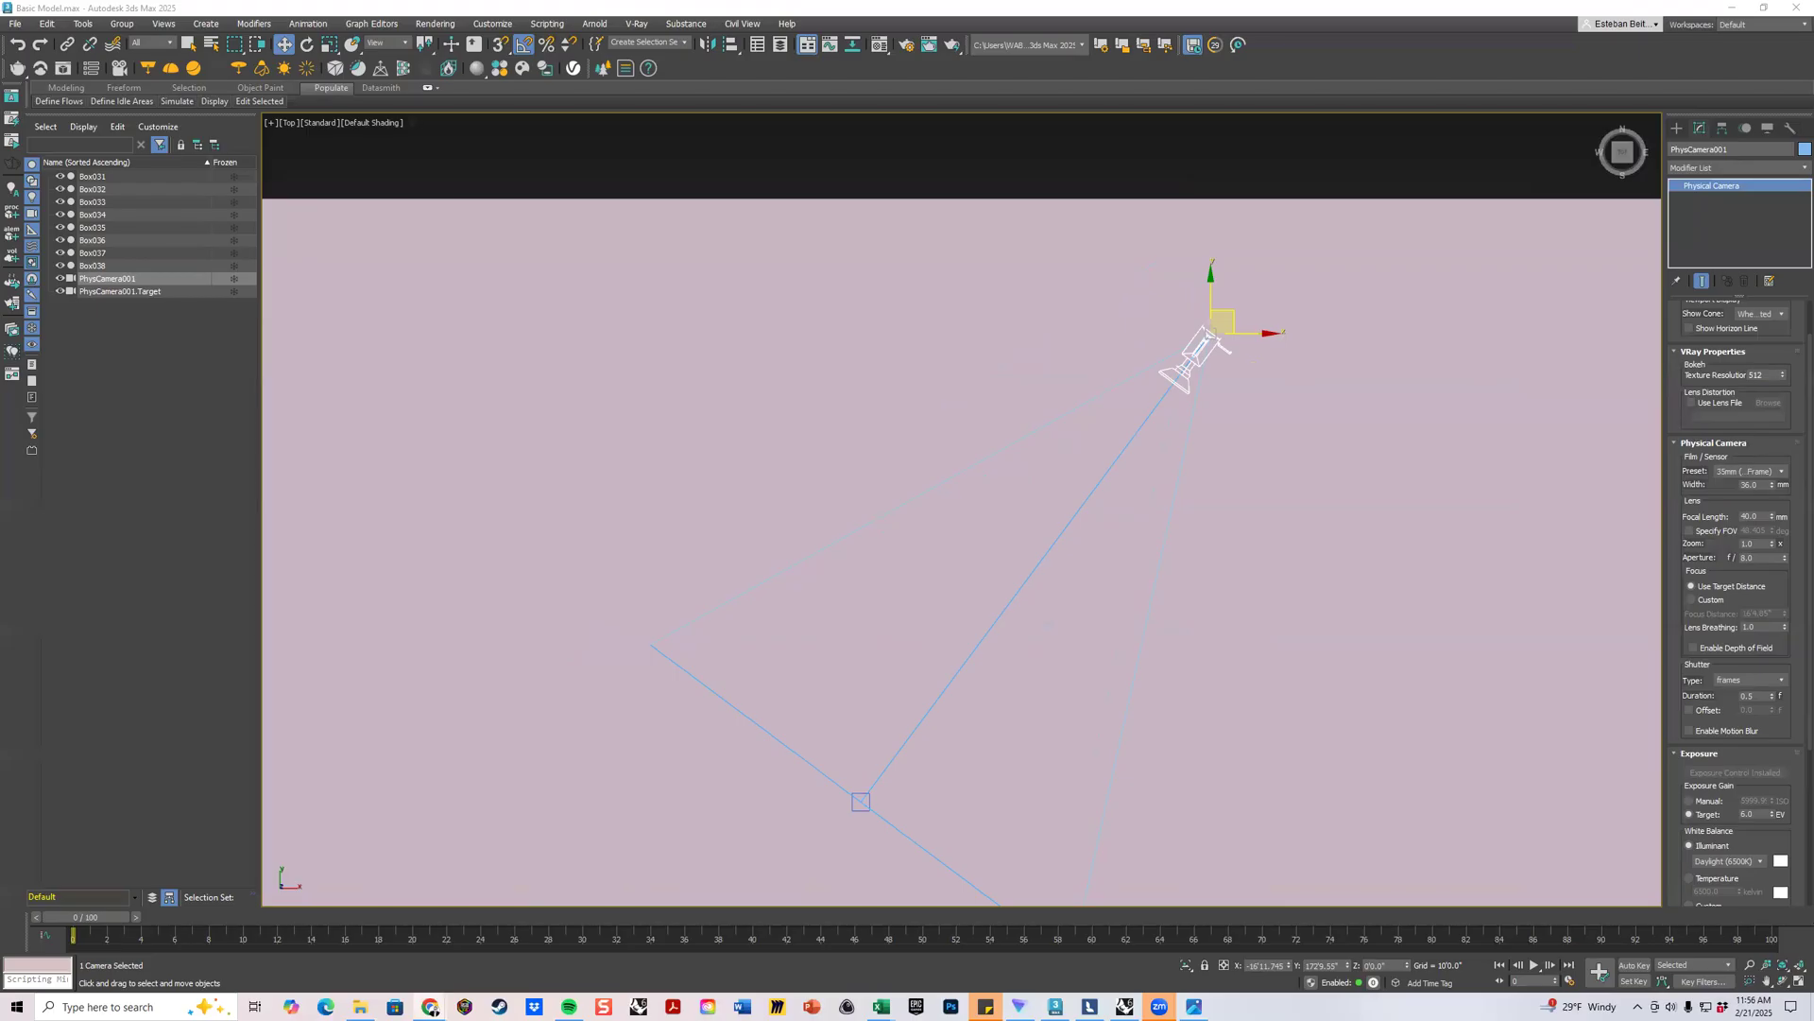
Switch to the browser to look at the DSLR camera image results and return to 3ds Max.
key("alt+Tab")
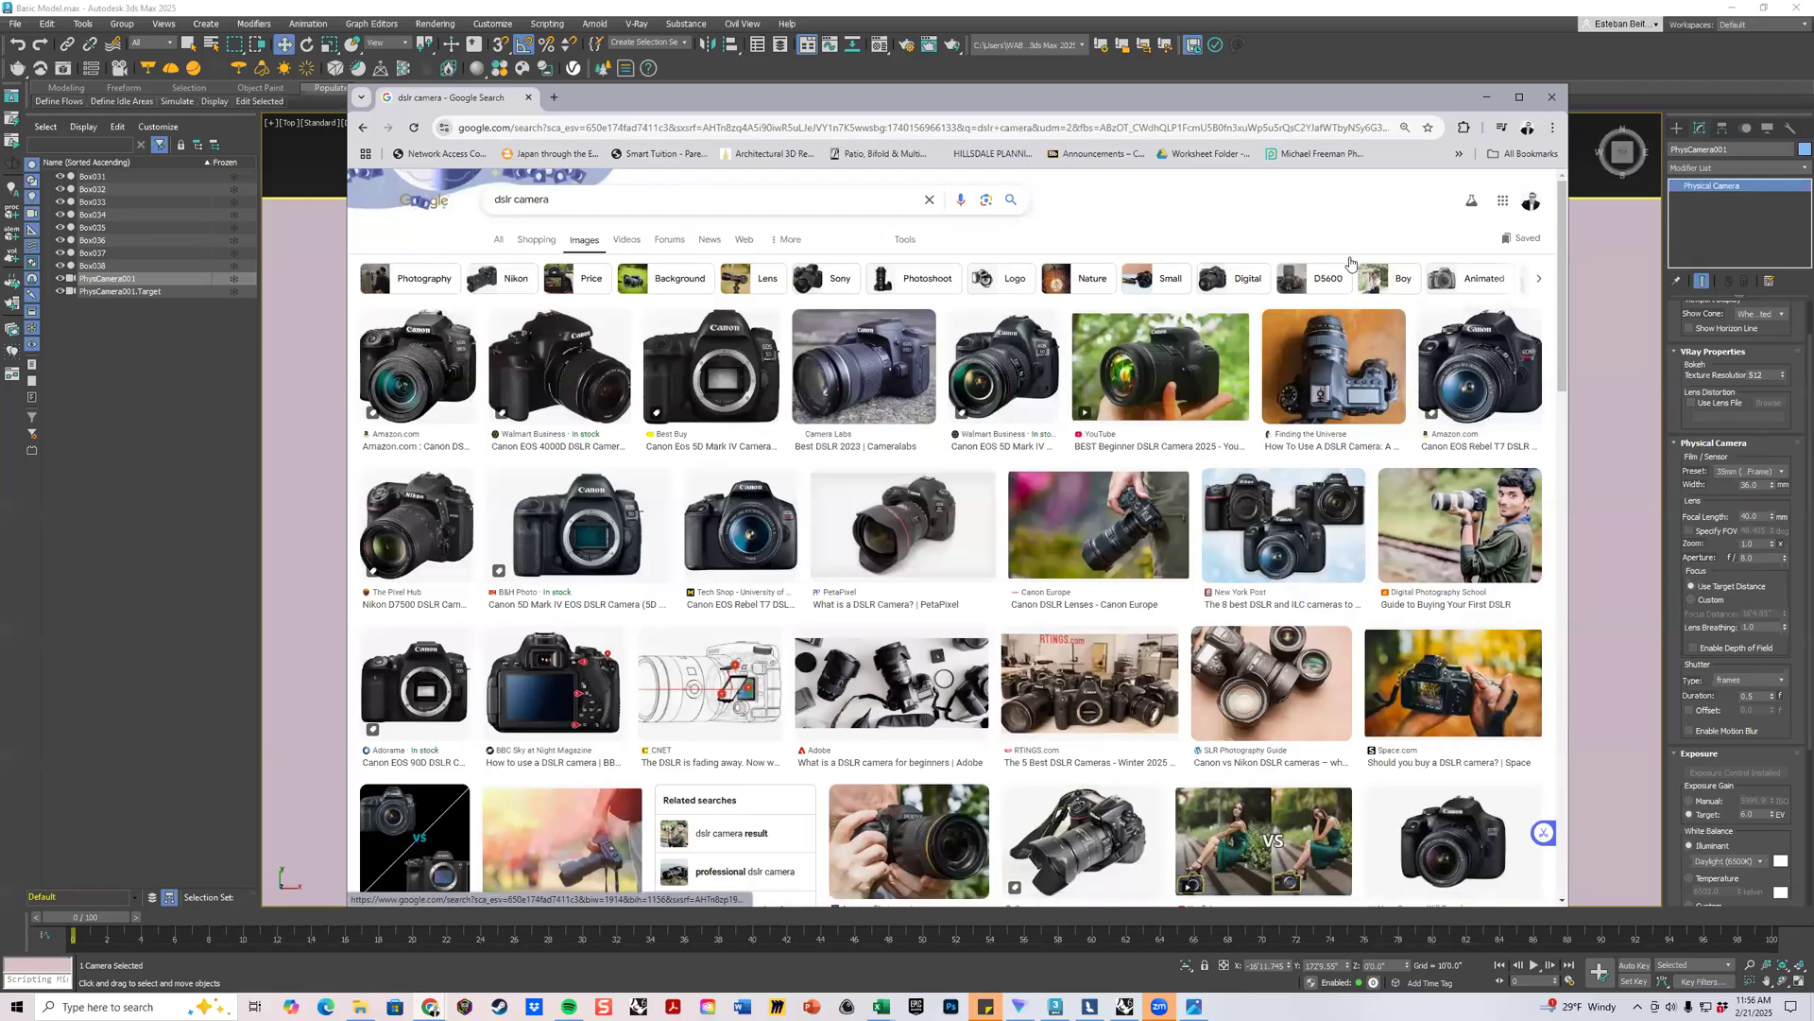
left_click(1487, 97)
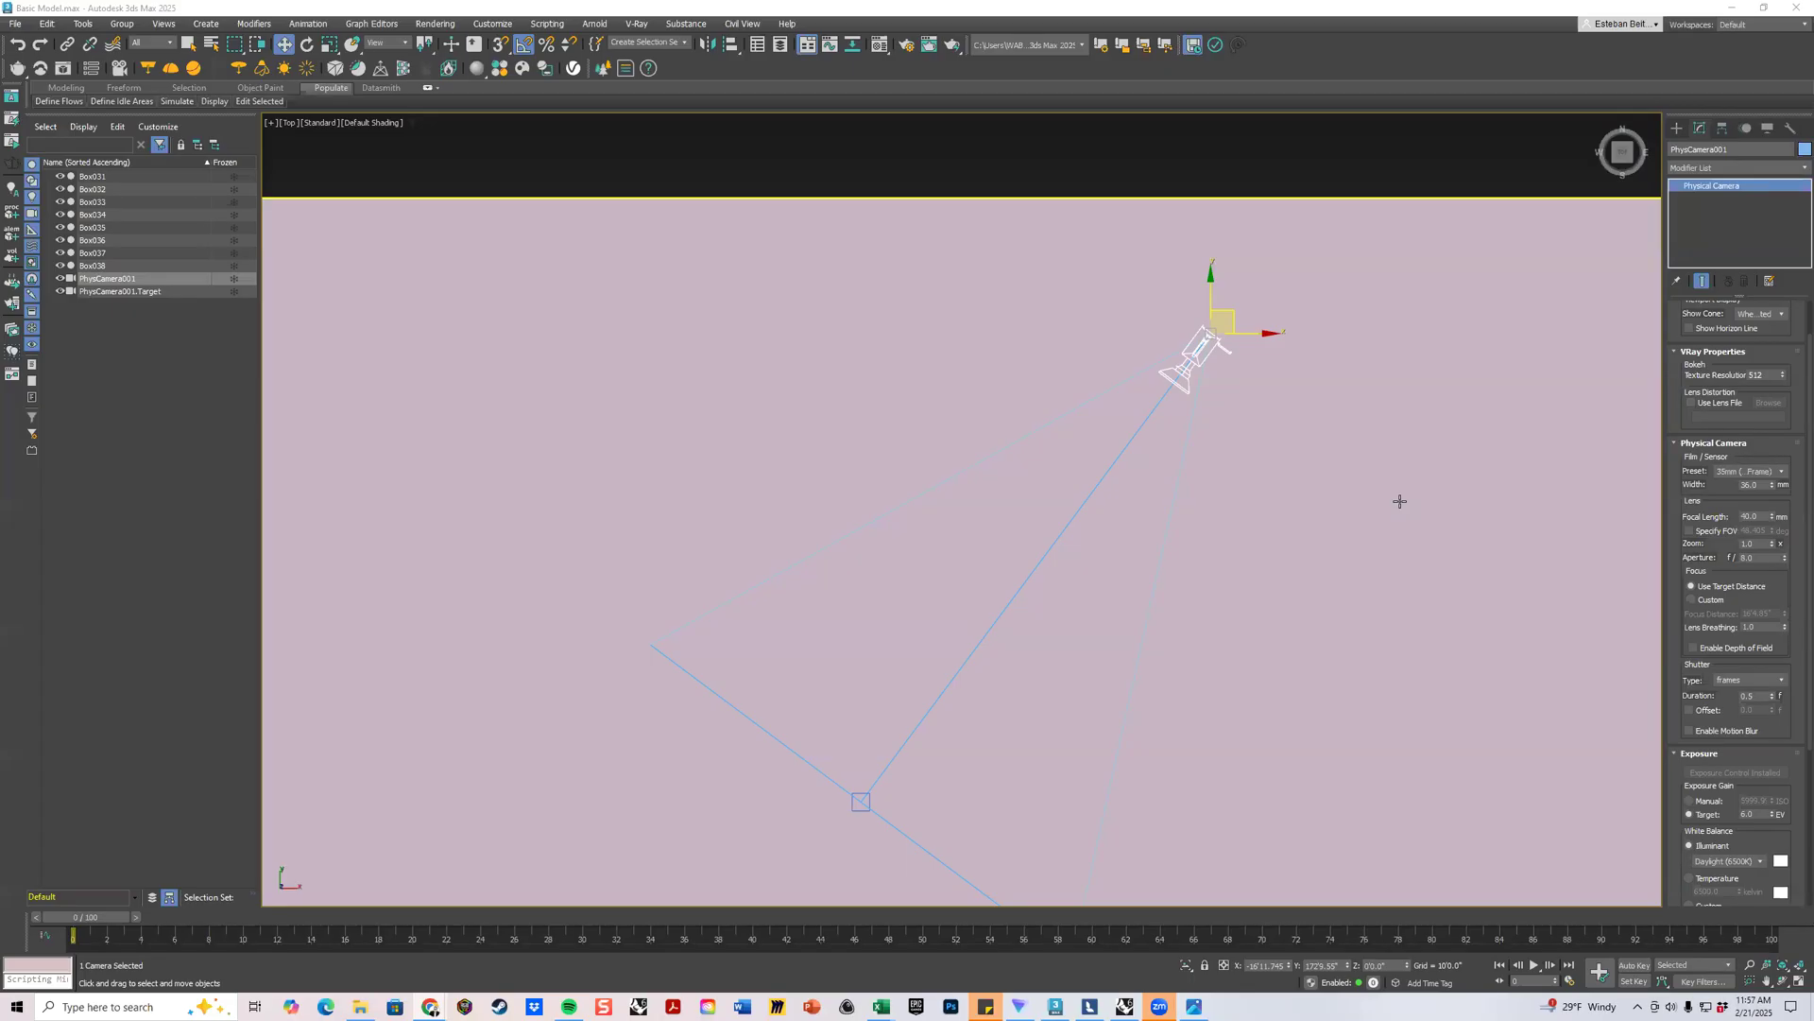
Change the top view's display from shaded to wireframe with the camera and the row of forms in frame.
scroll(1400, 501, "down", 3)
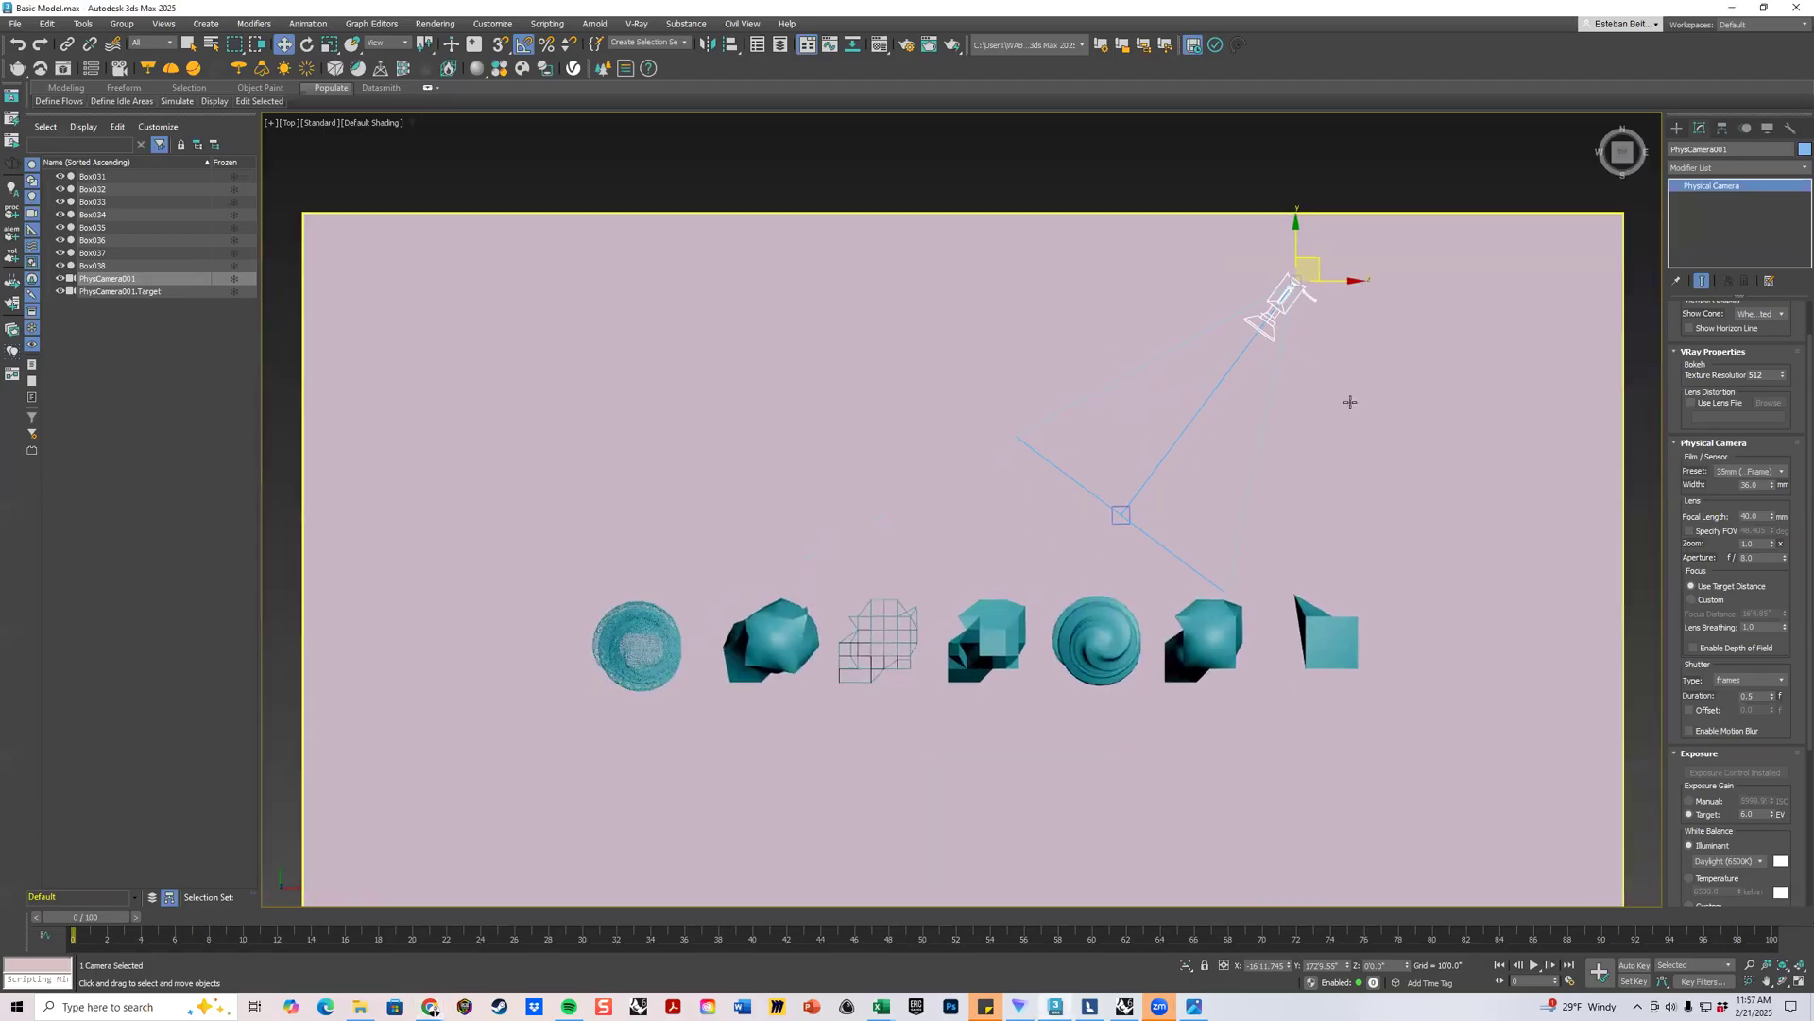
scroll(1350, 403, "up", 2)
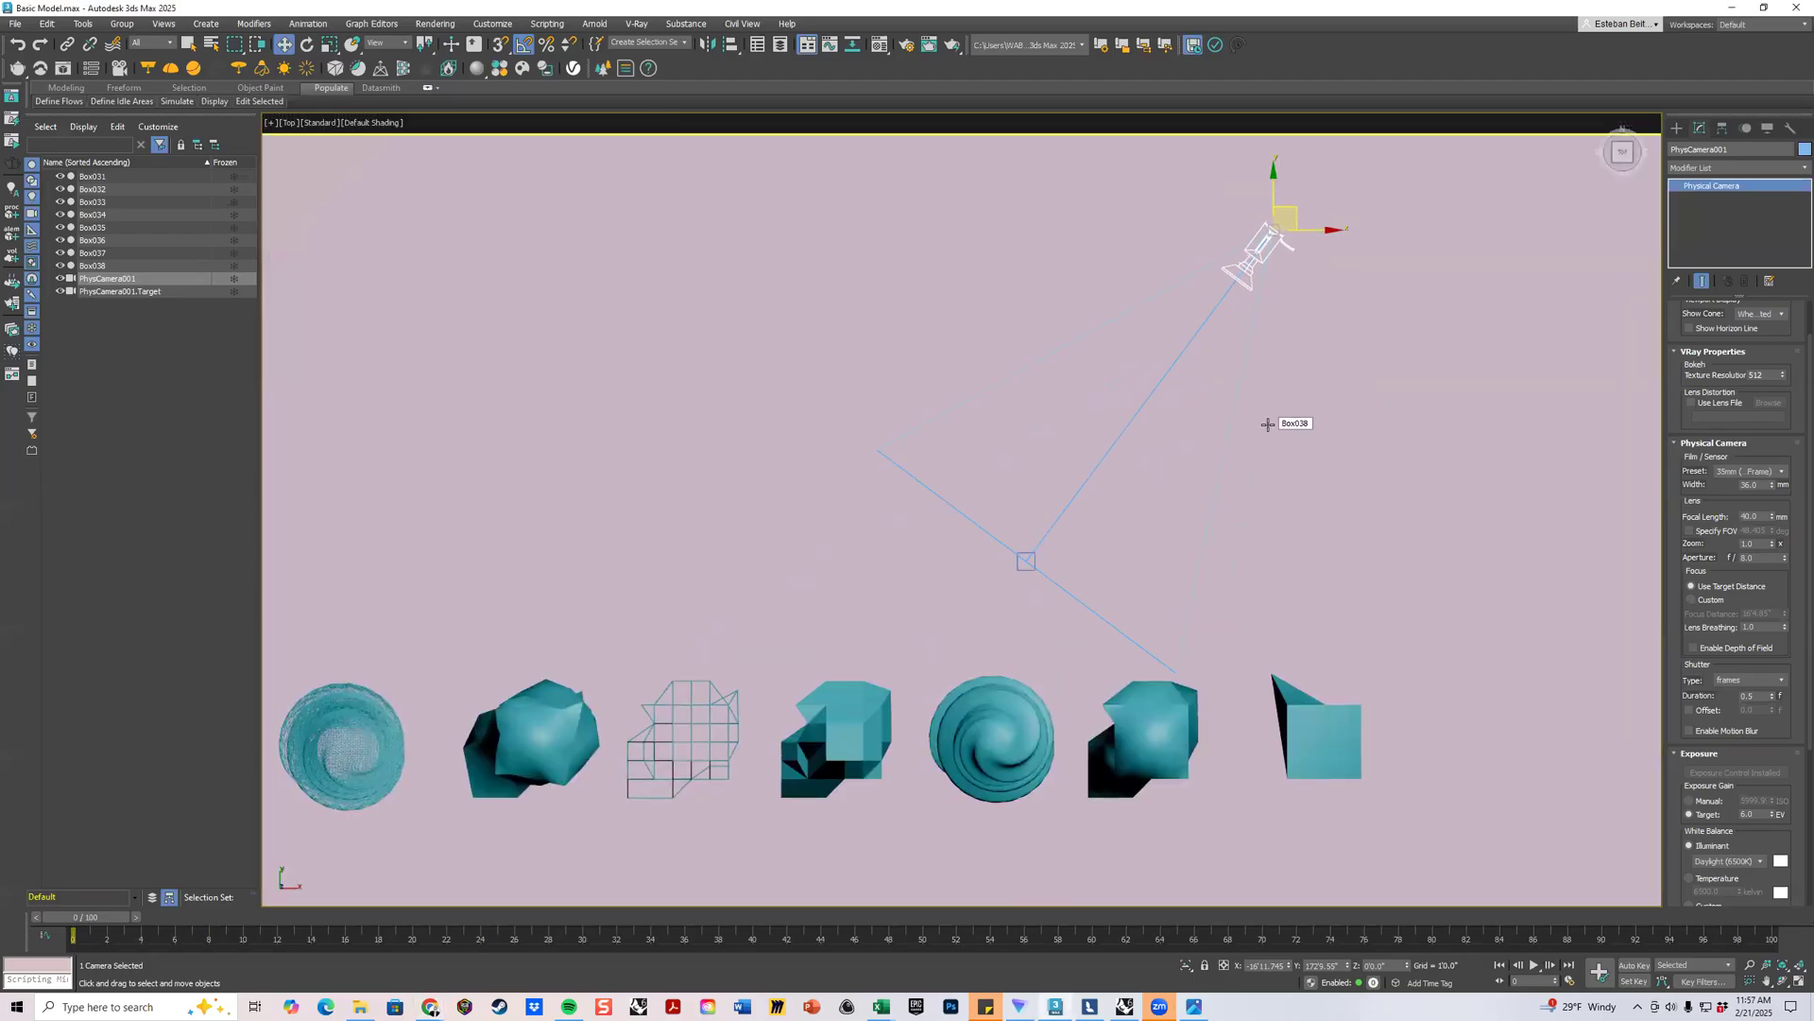
key("F3")
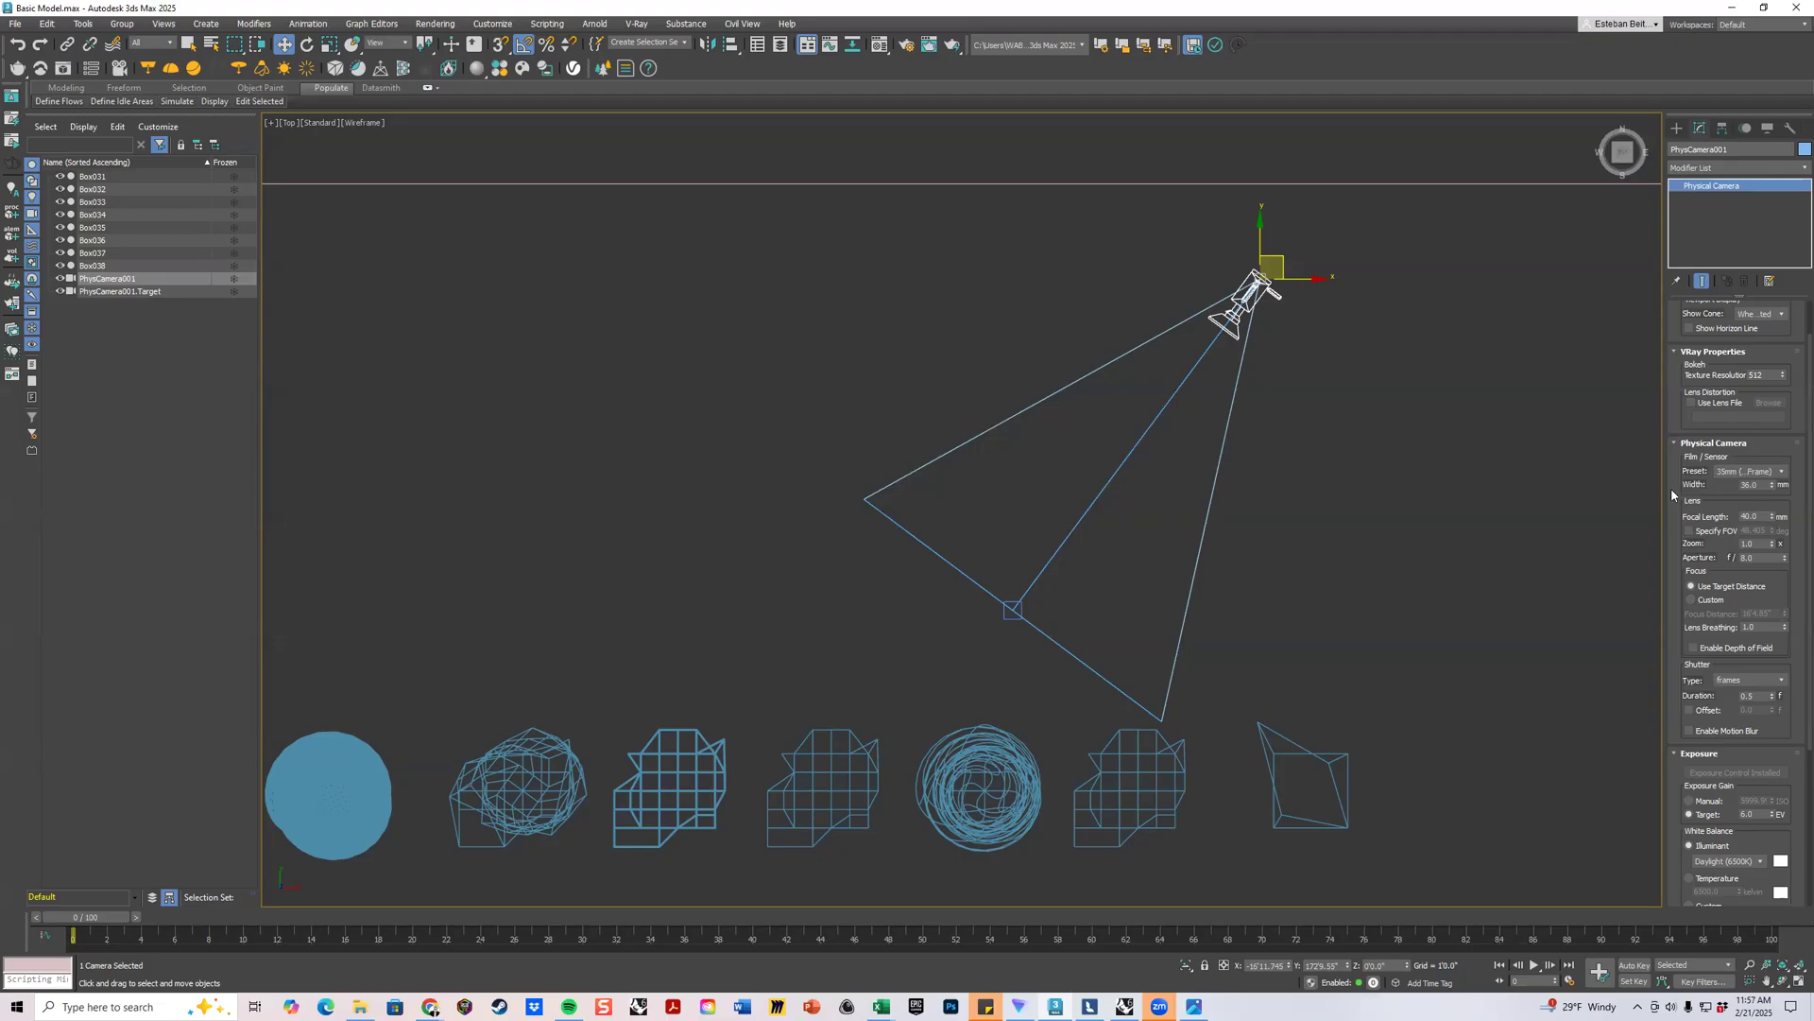
Try a 5 mm focal length on the camera and a much longer one to compare their viewing cones.
left_click_drag(1773, 518, 1774, 544)
scroll(1425, 518, "down", 6)
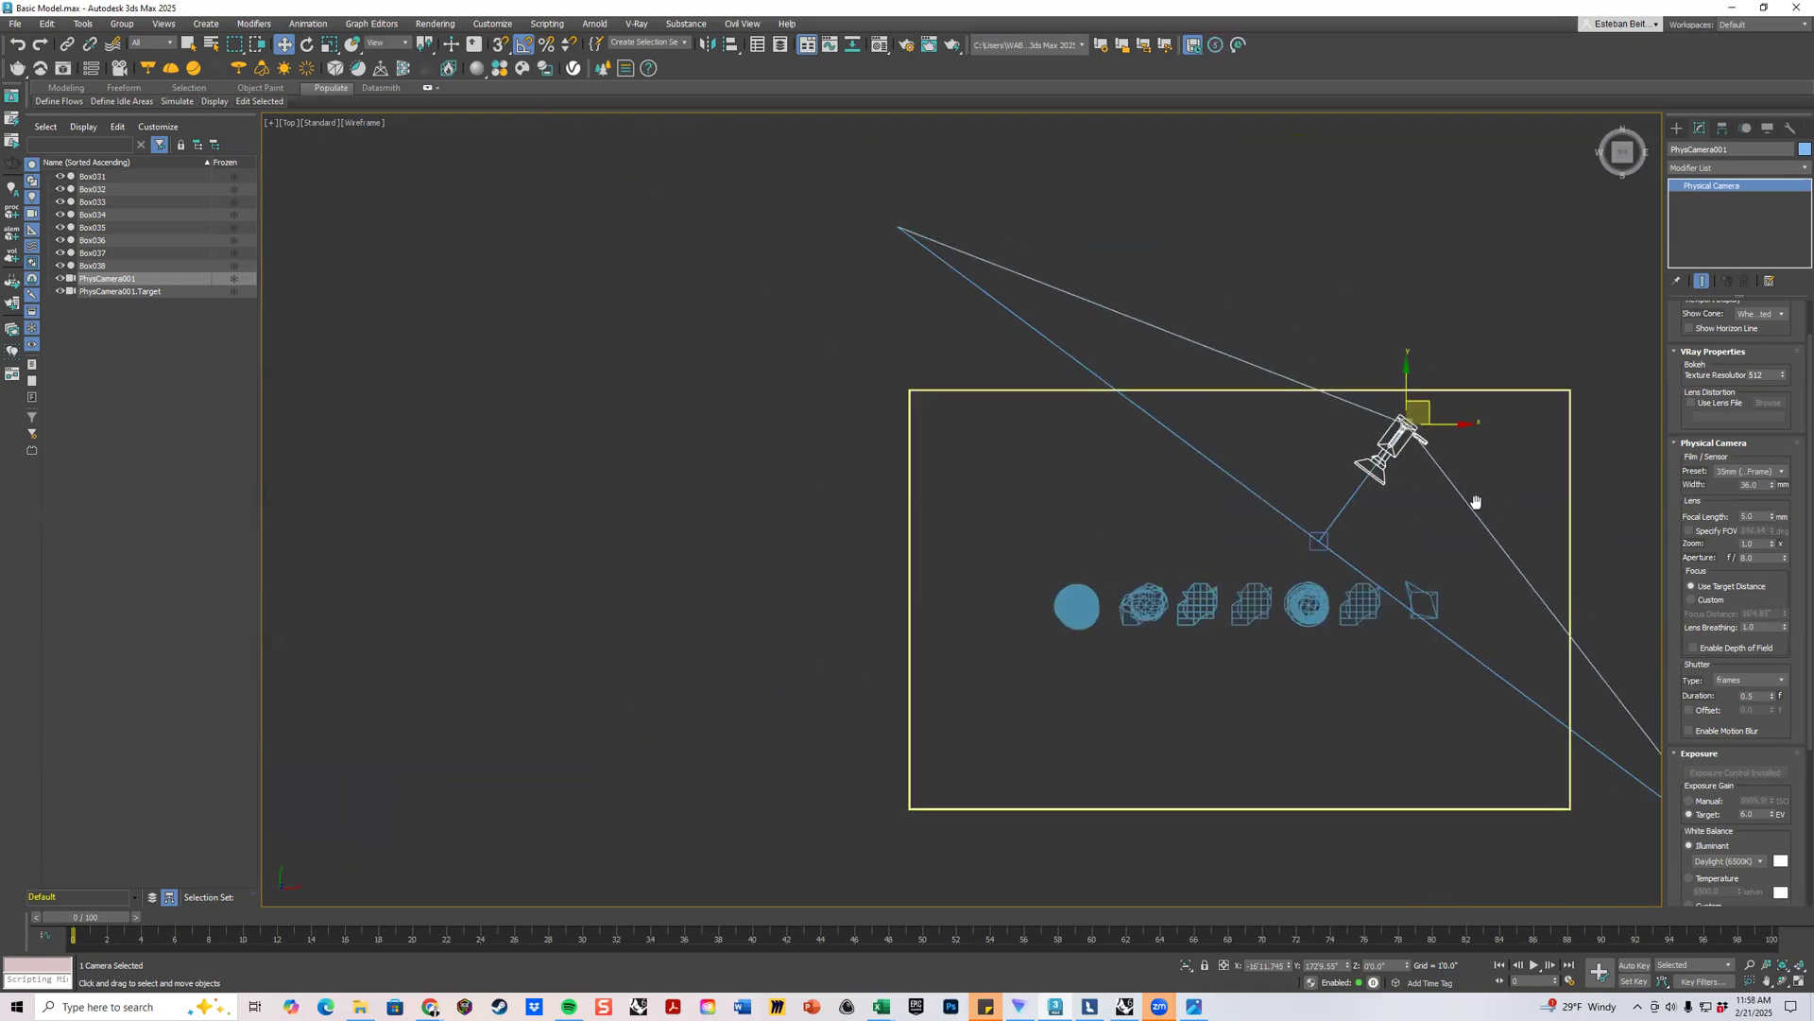
double_click(1751, 516)
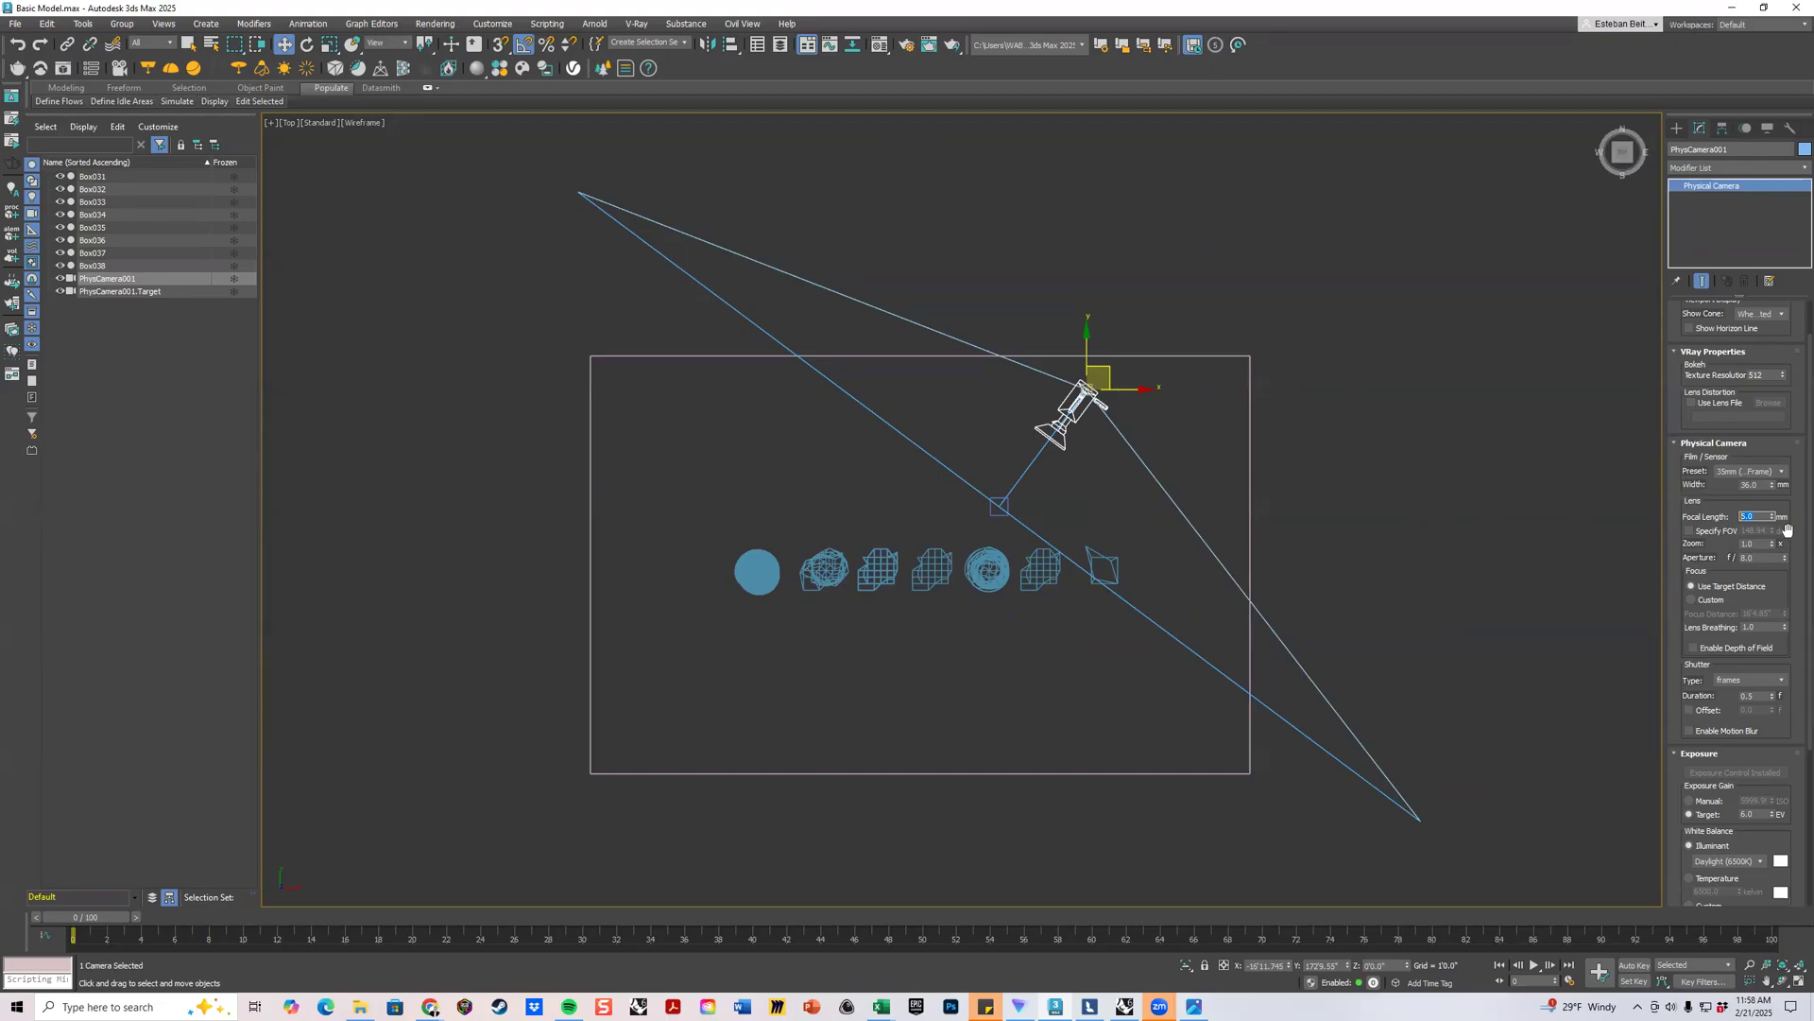
left_click_drag(1773, 517, 1774, 441)
scroll(1074, 527, "up", 4)
scroll(1077, 526, "up", 4)
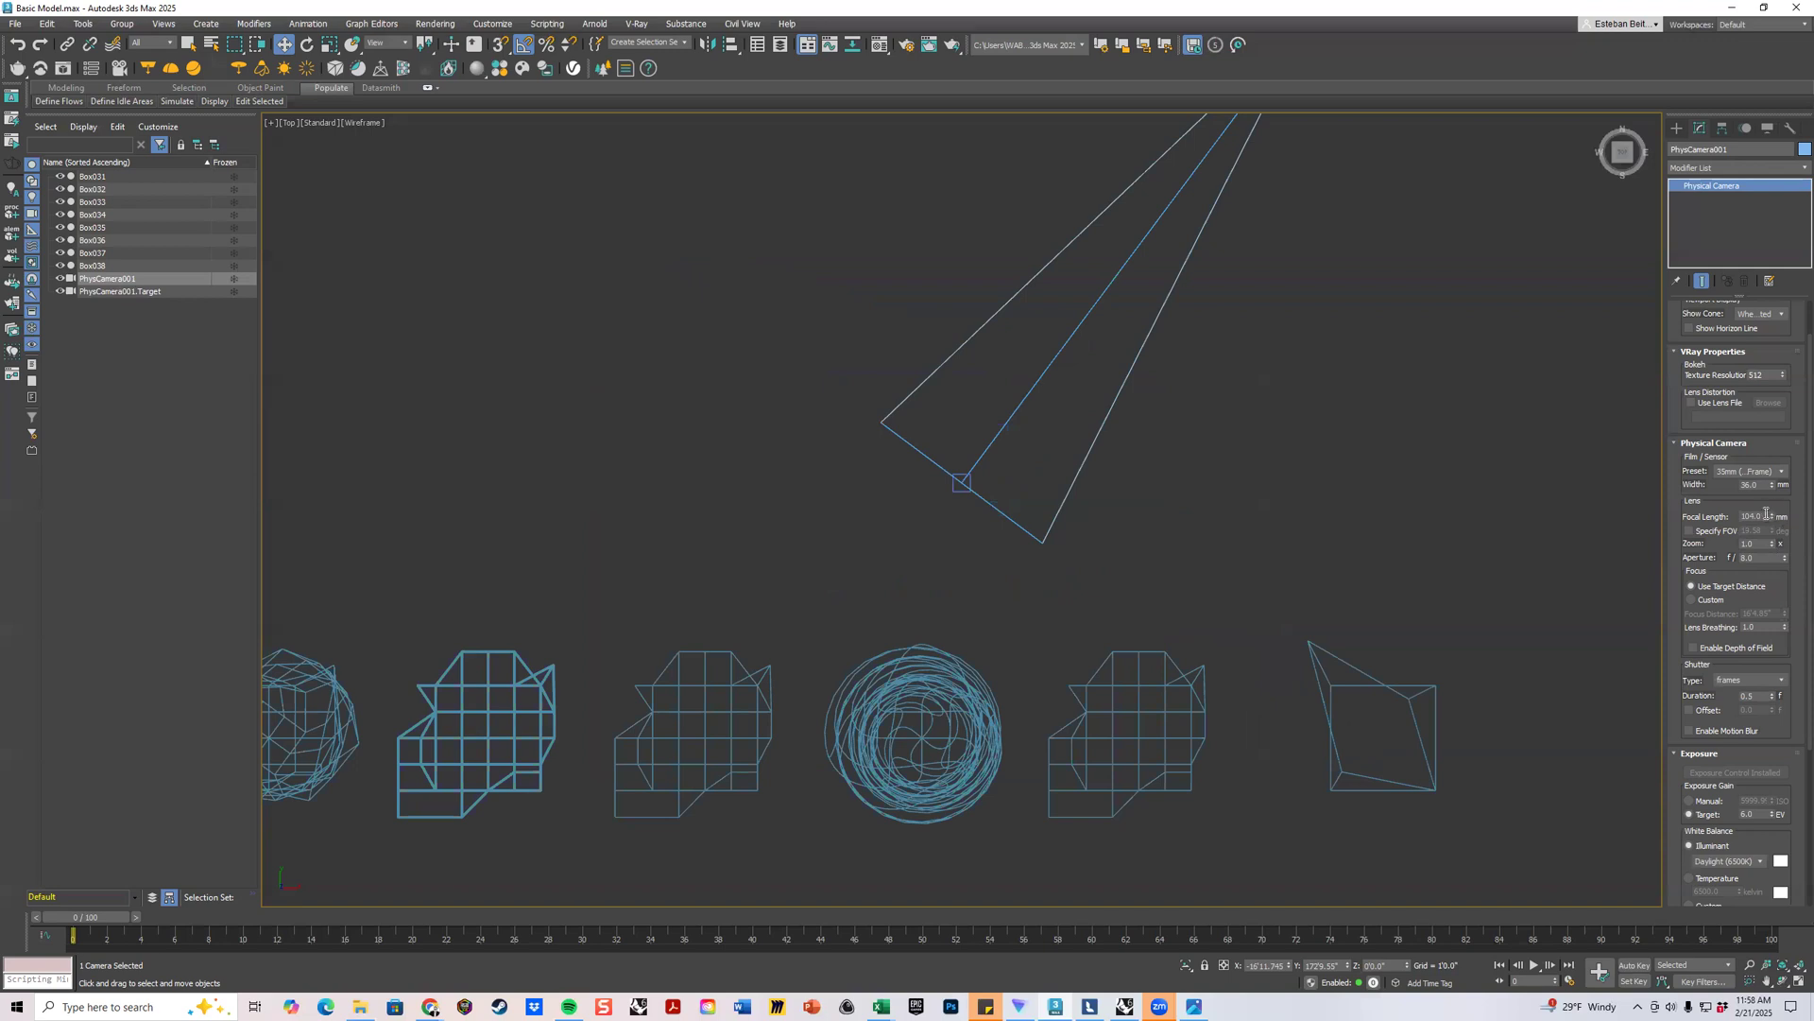
Set the camera's focal length to 24 mm and keep the camera selected.
left_click_drag(1763, 516, 1710, 515)
type("24")
key("Return")
scroll(1179, 479, "down", 5)
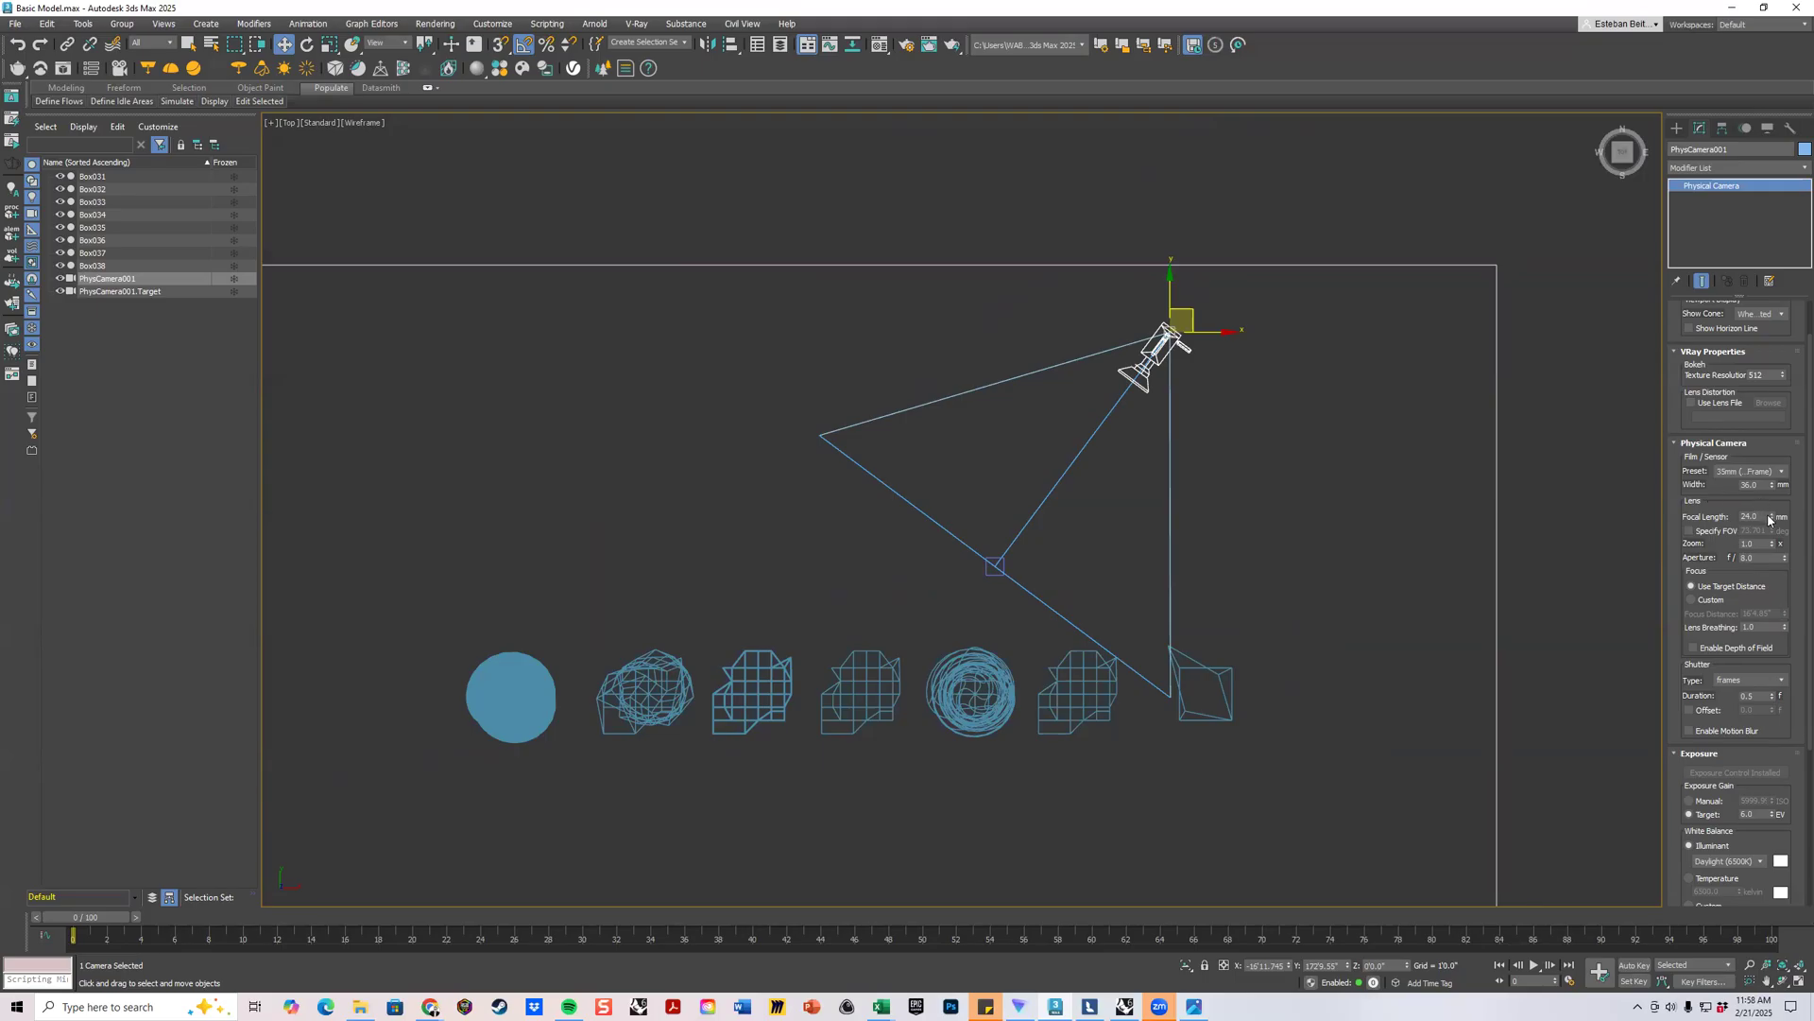
left_click(1244, 463)
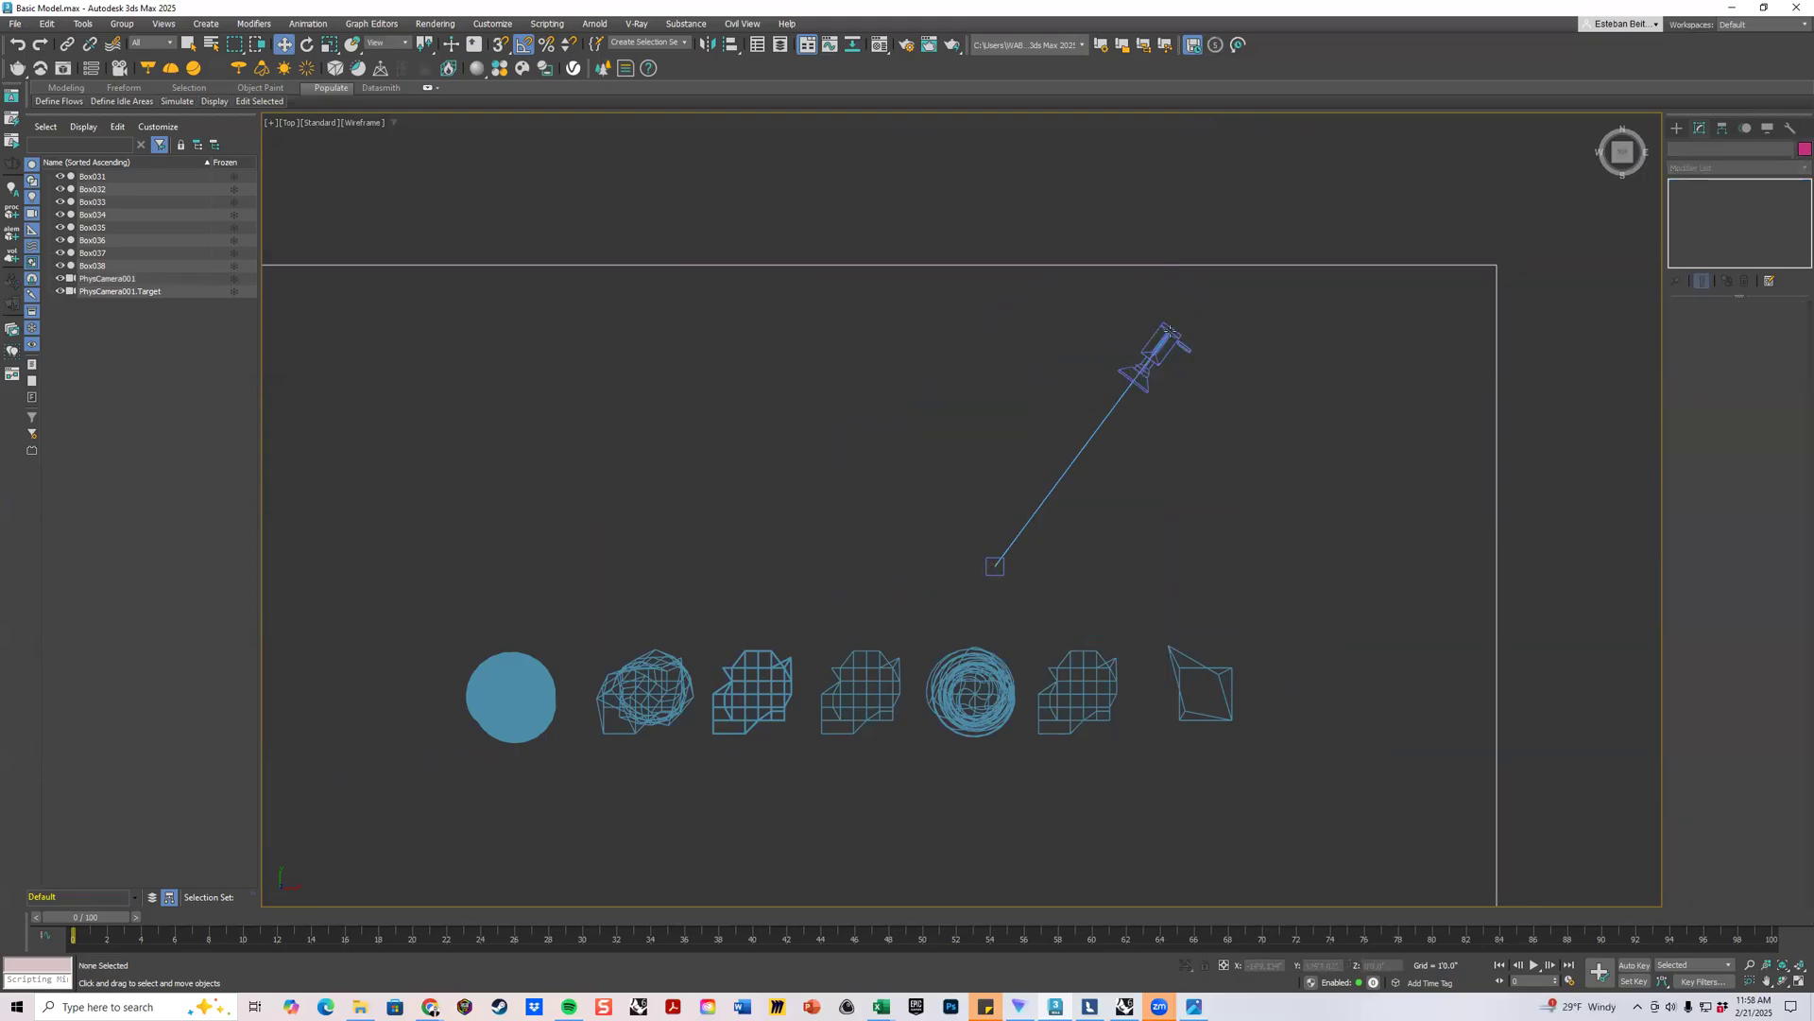
left_click(1169, 332)
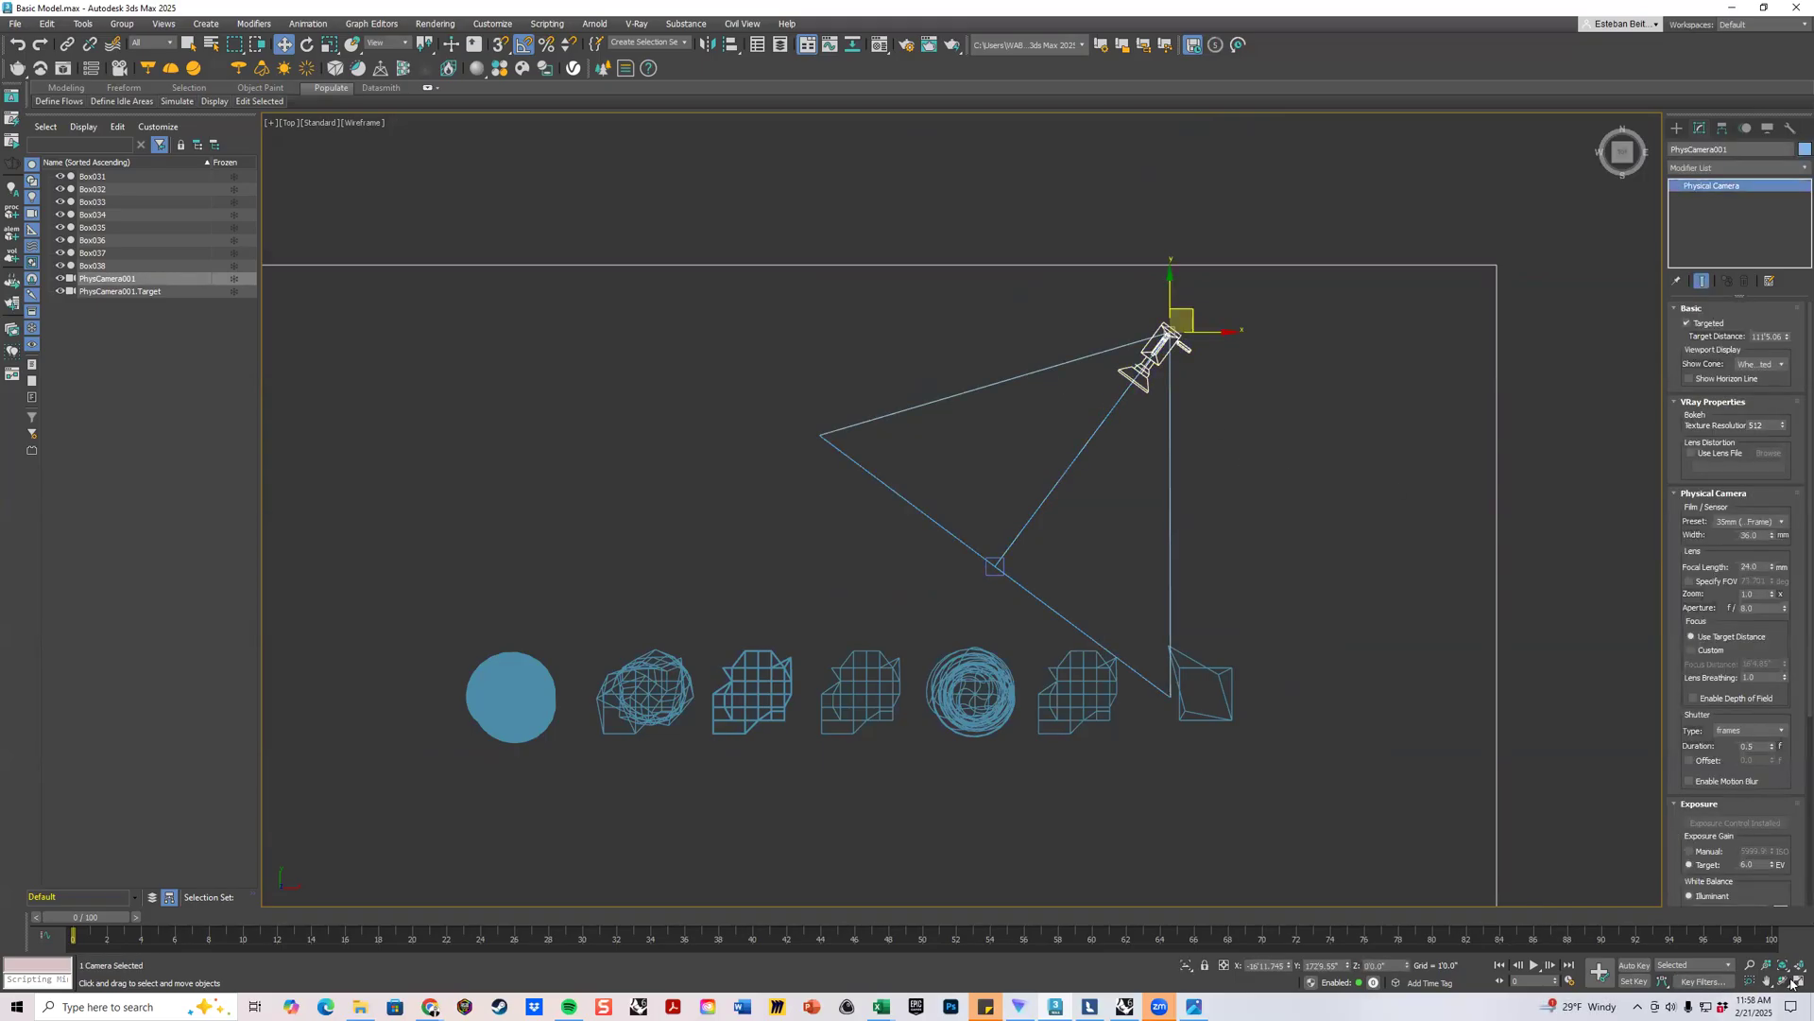
Examine the camera's height and viewing cone relative to the slab and forms in the enlarged orthographic view.
key("alt+w")
scroll(1320, 728, "up", 5)
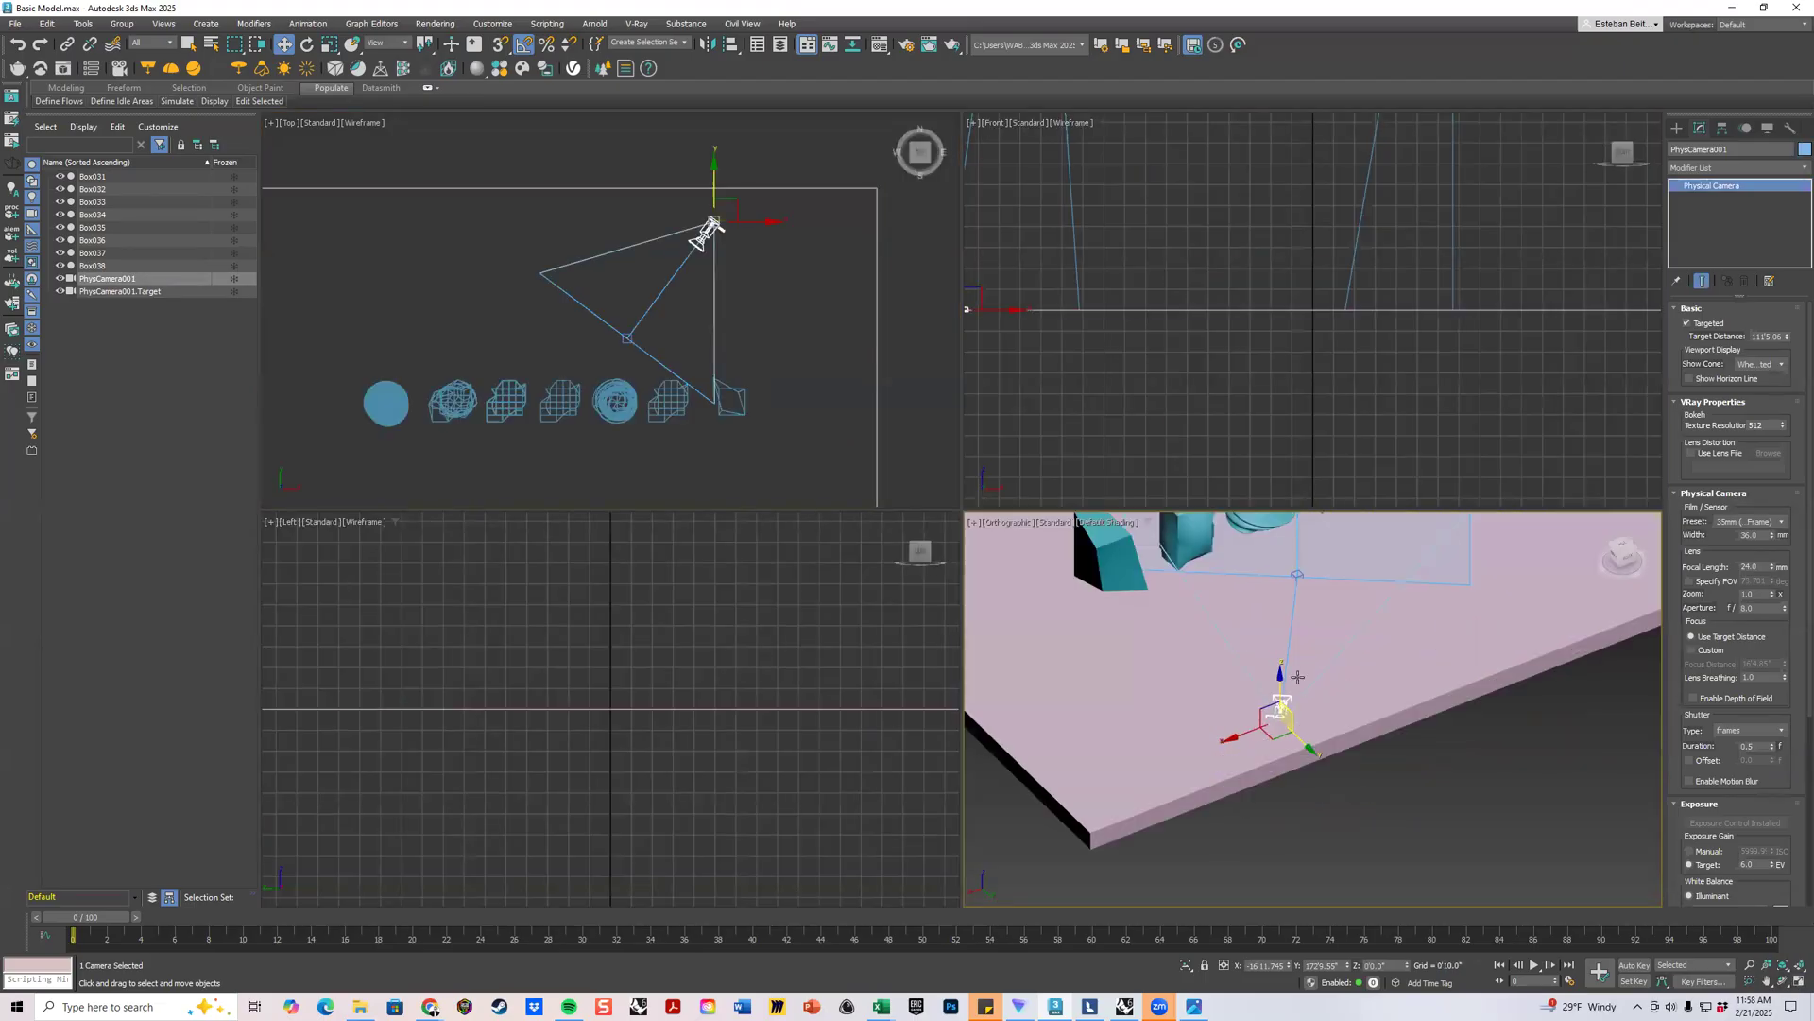
left_click(1795, 964)
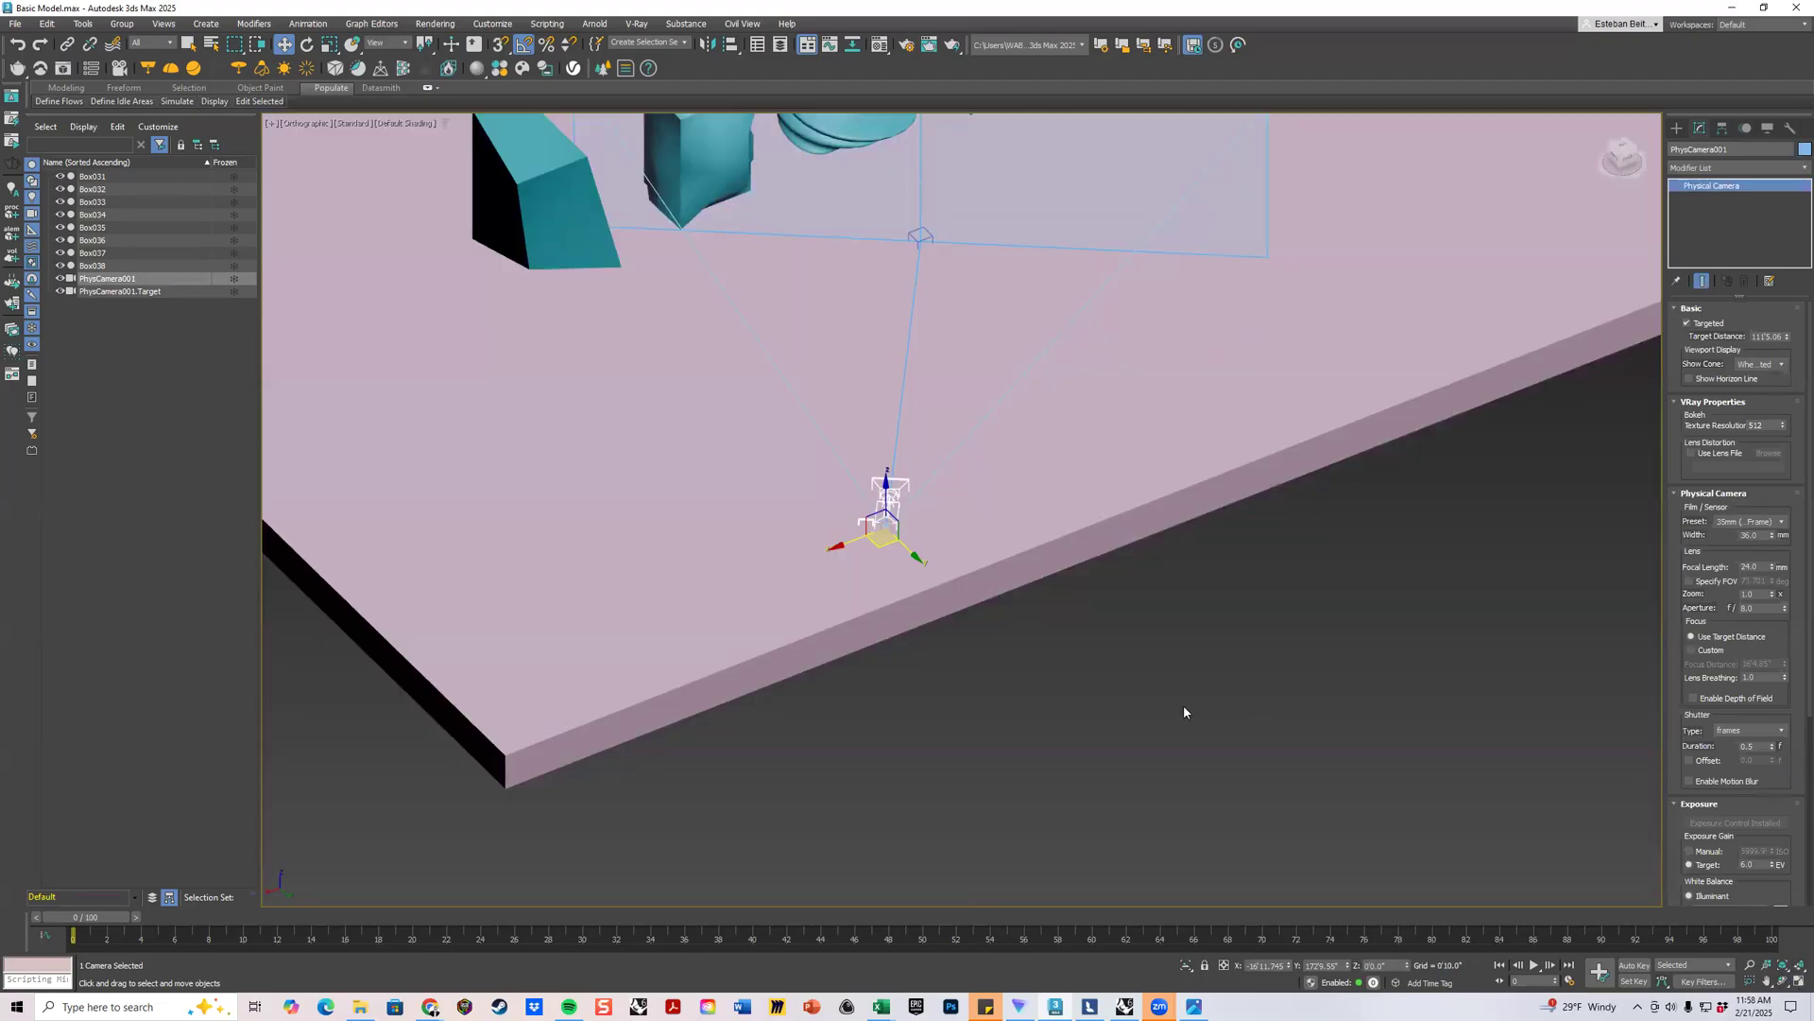
scroll(1183, 705, "down", 3)
scroll(1170, 744, "up", 3)
mouse_move(1170, 747)
middle_mouse_down("alt")
mouse_move(1122, 697)
mouse_move(1154, 721)
middle_mouse_up("alt")
scroll(943, 518, "up", 5)
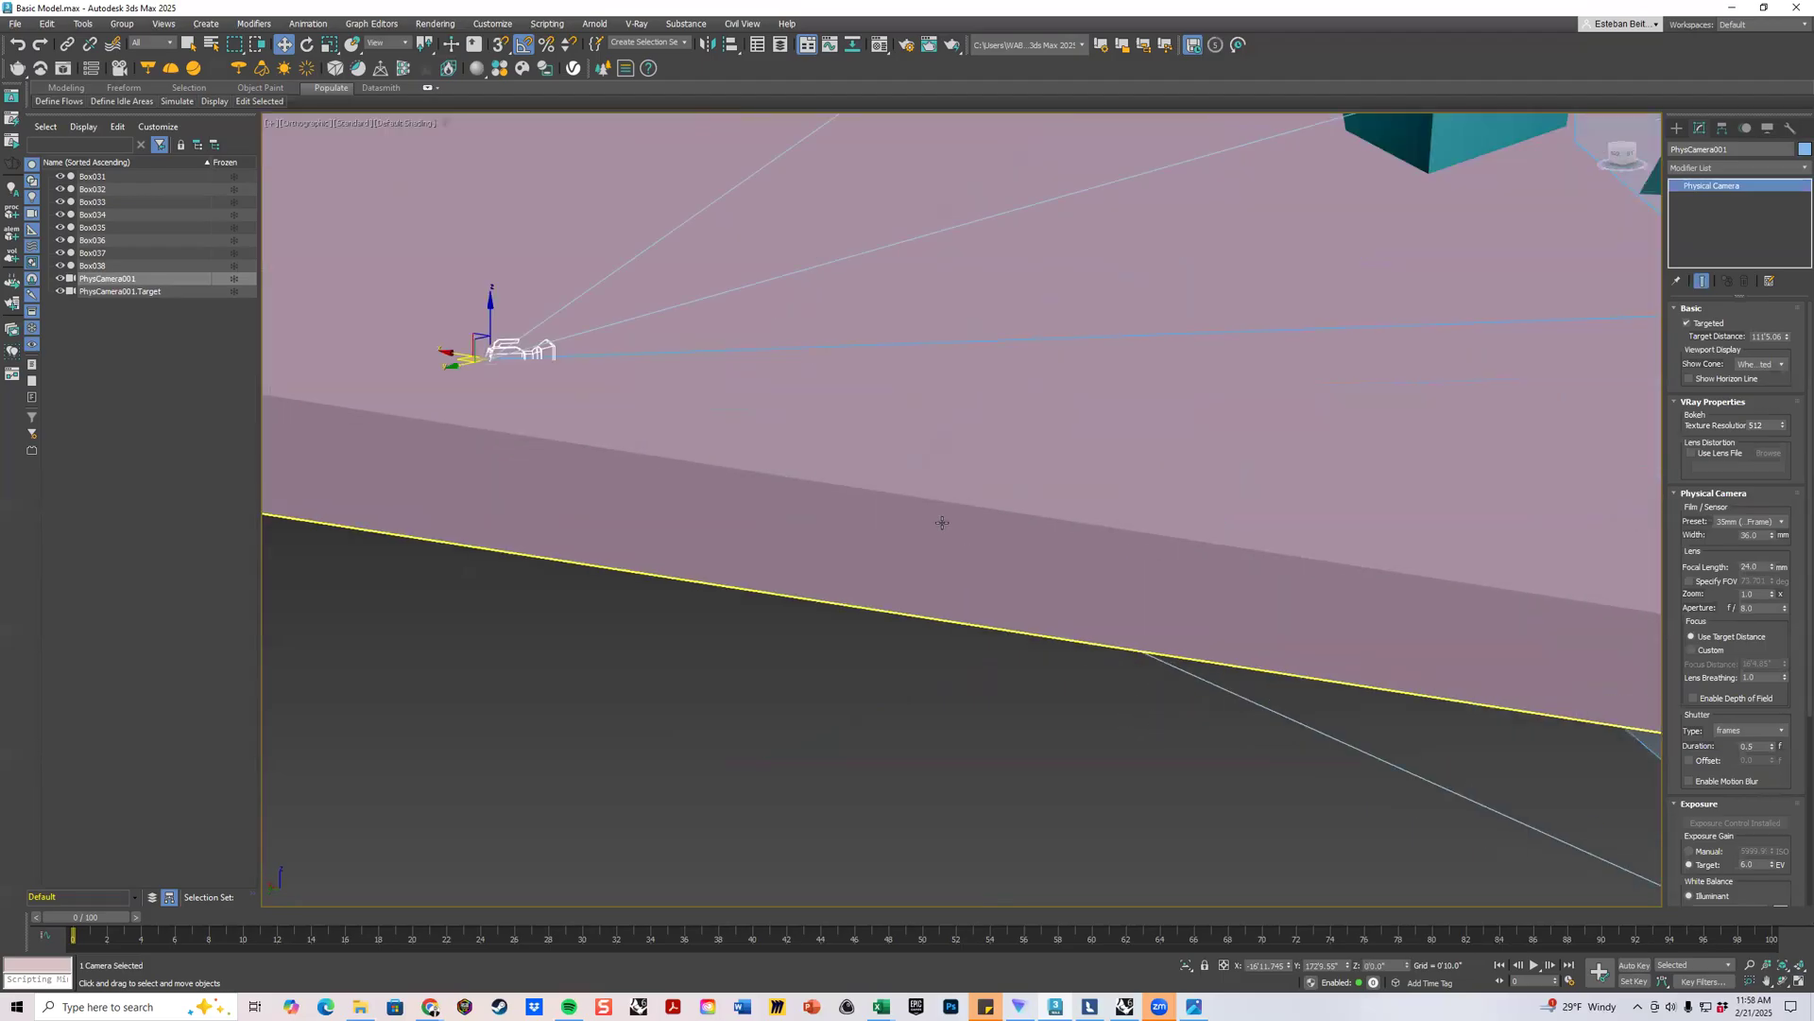
scroll(1324, 360, "down", 6)
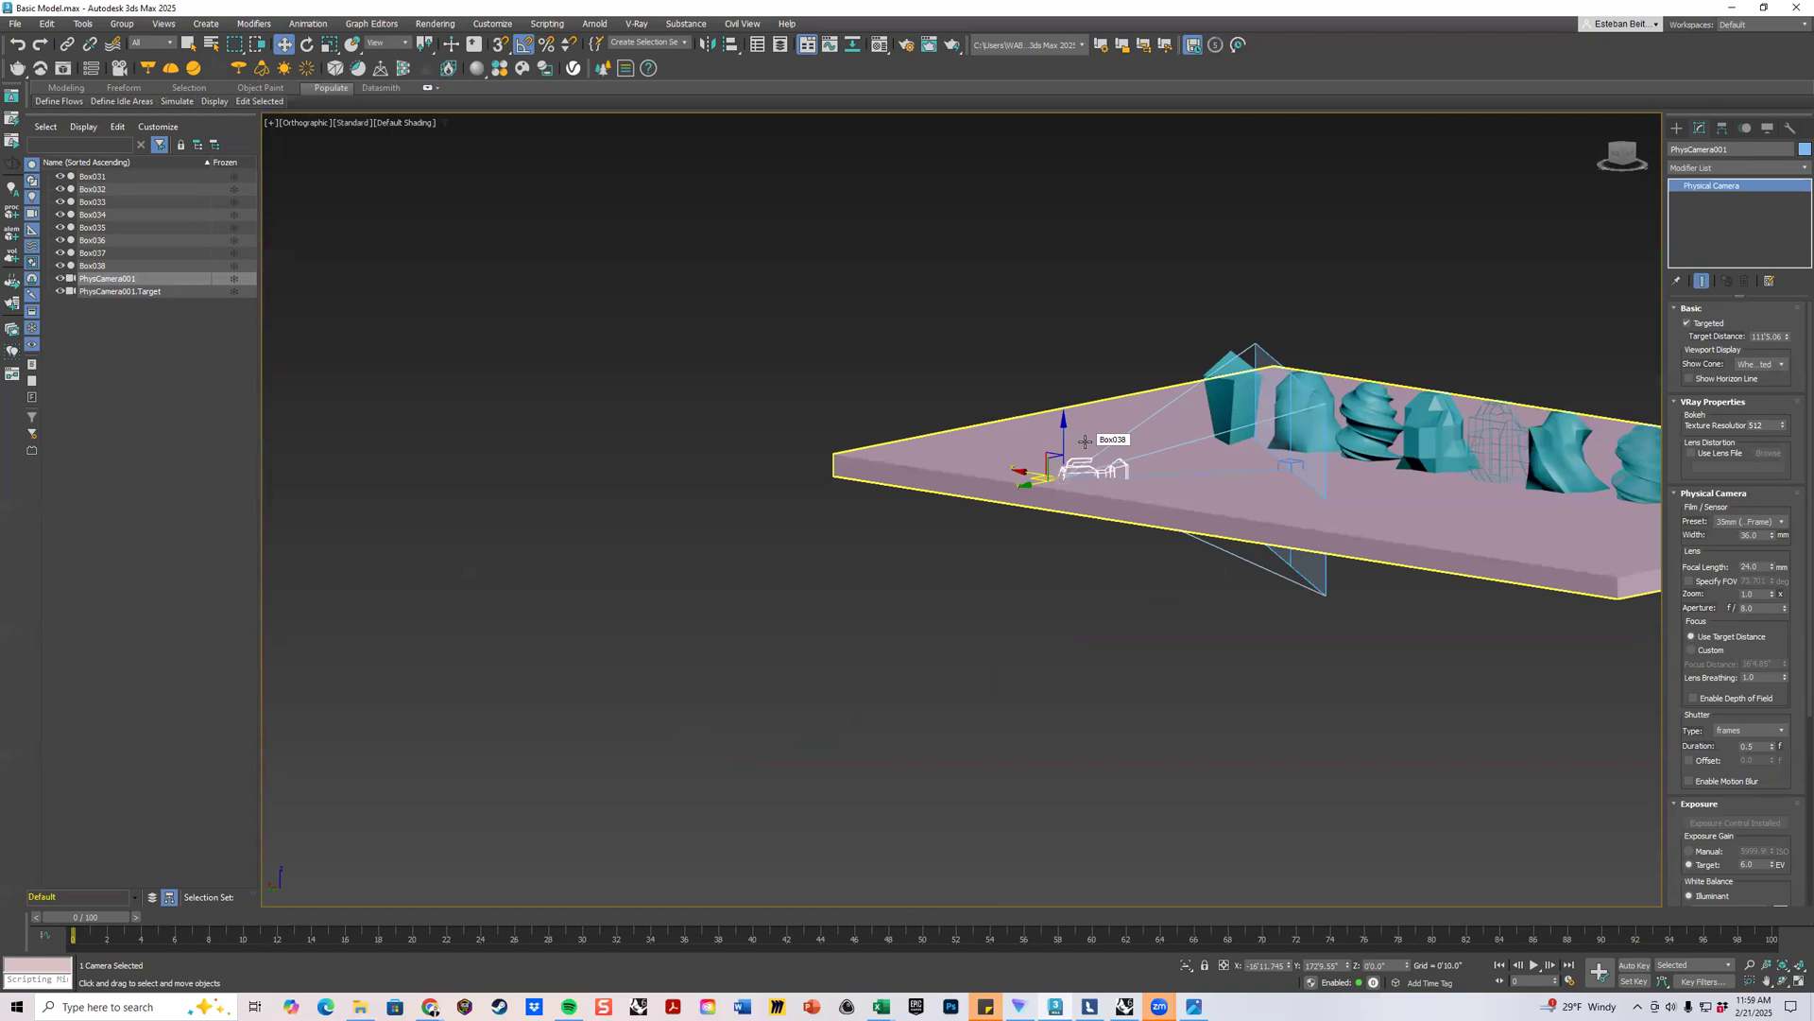
scroll(1086, 442, "up", 2)
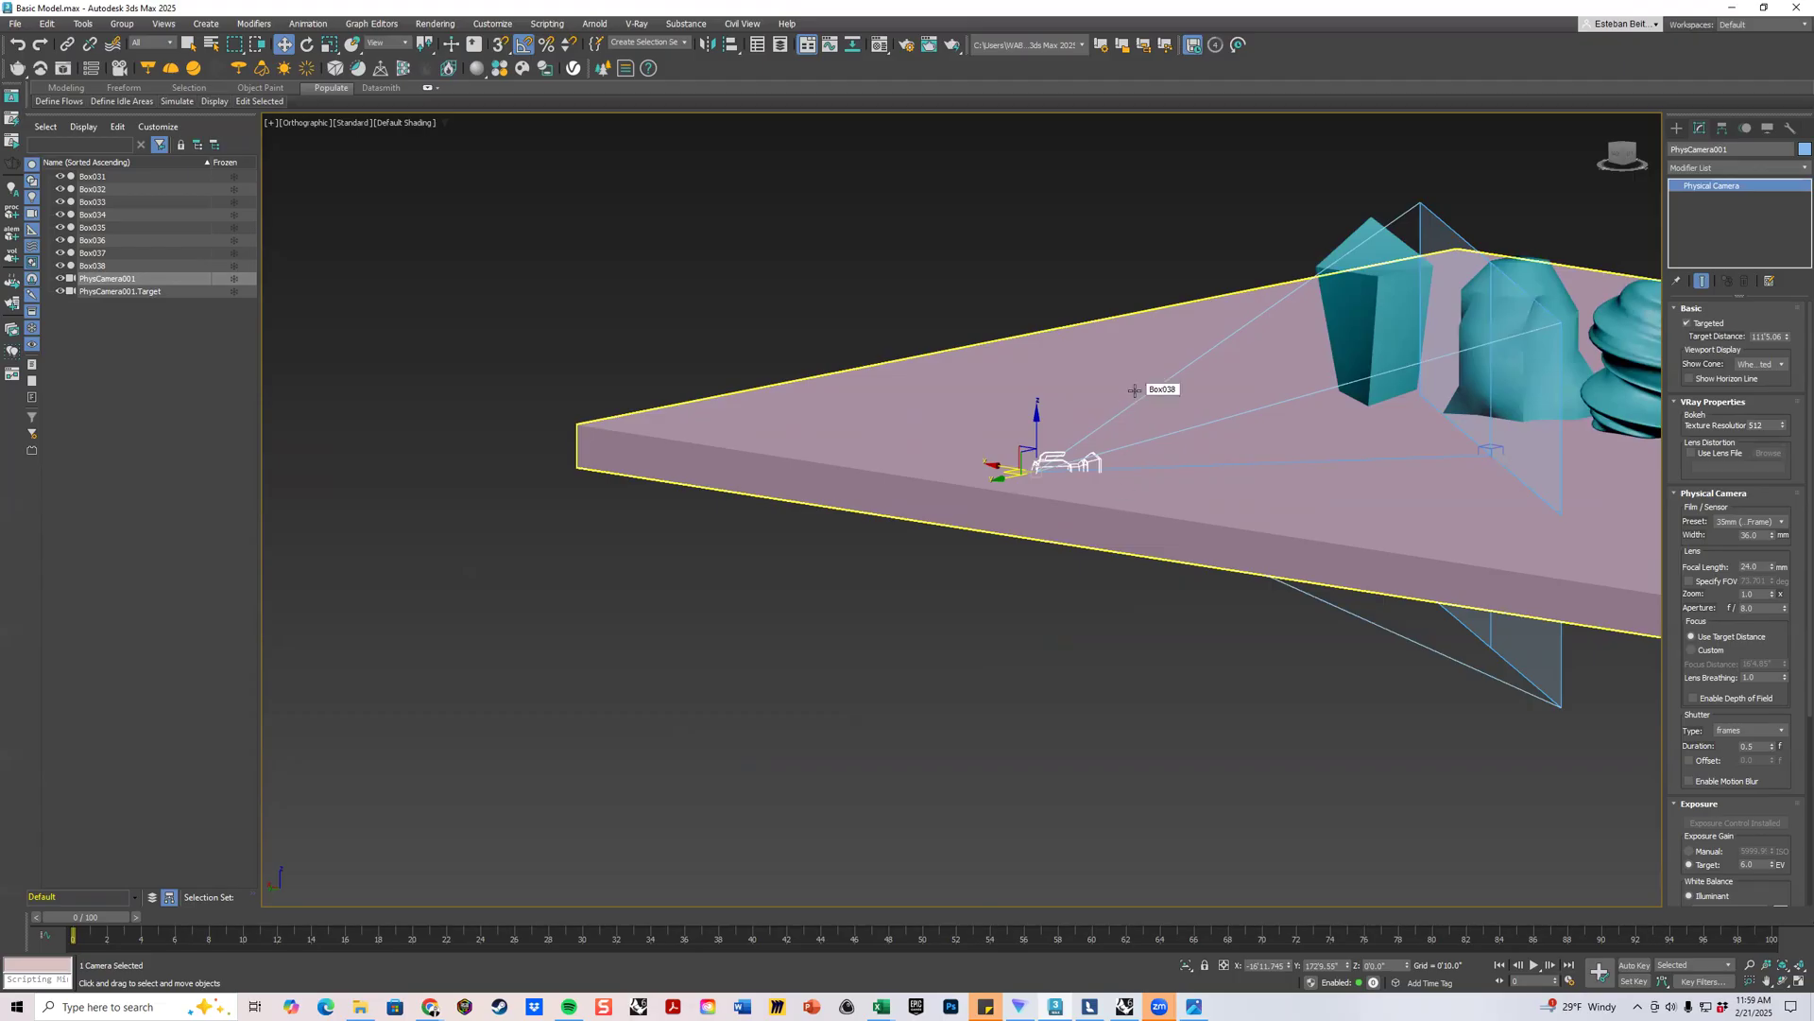
Restore the four-viewport layout and turn the front view into a shaded orthographic view of the forms.
left_click(1794, 979)
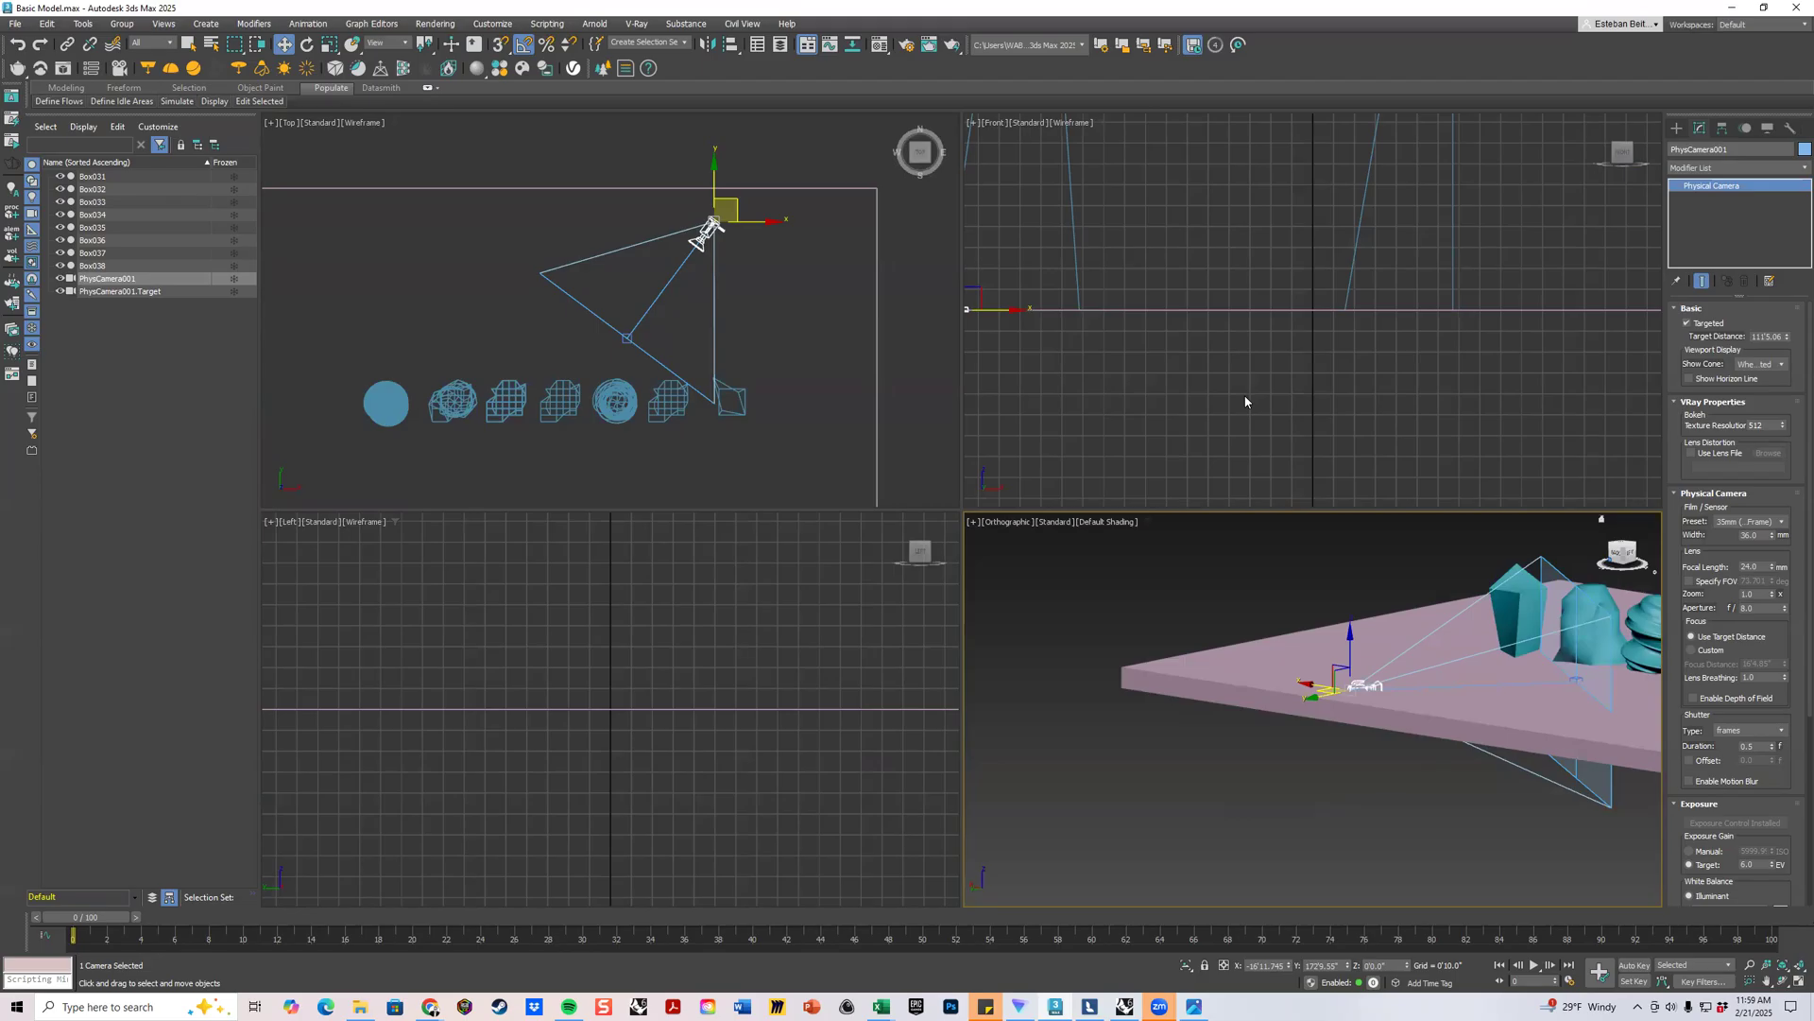
left_click(1114, 200)
scroll(1149, 251, "down", 3)
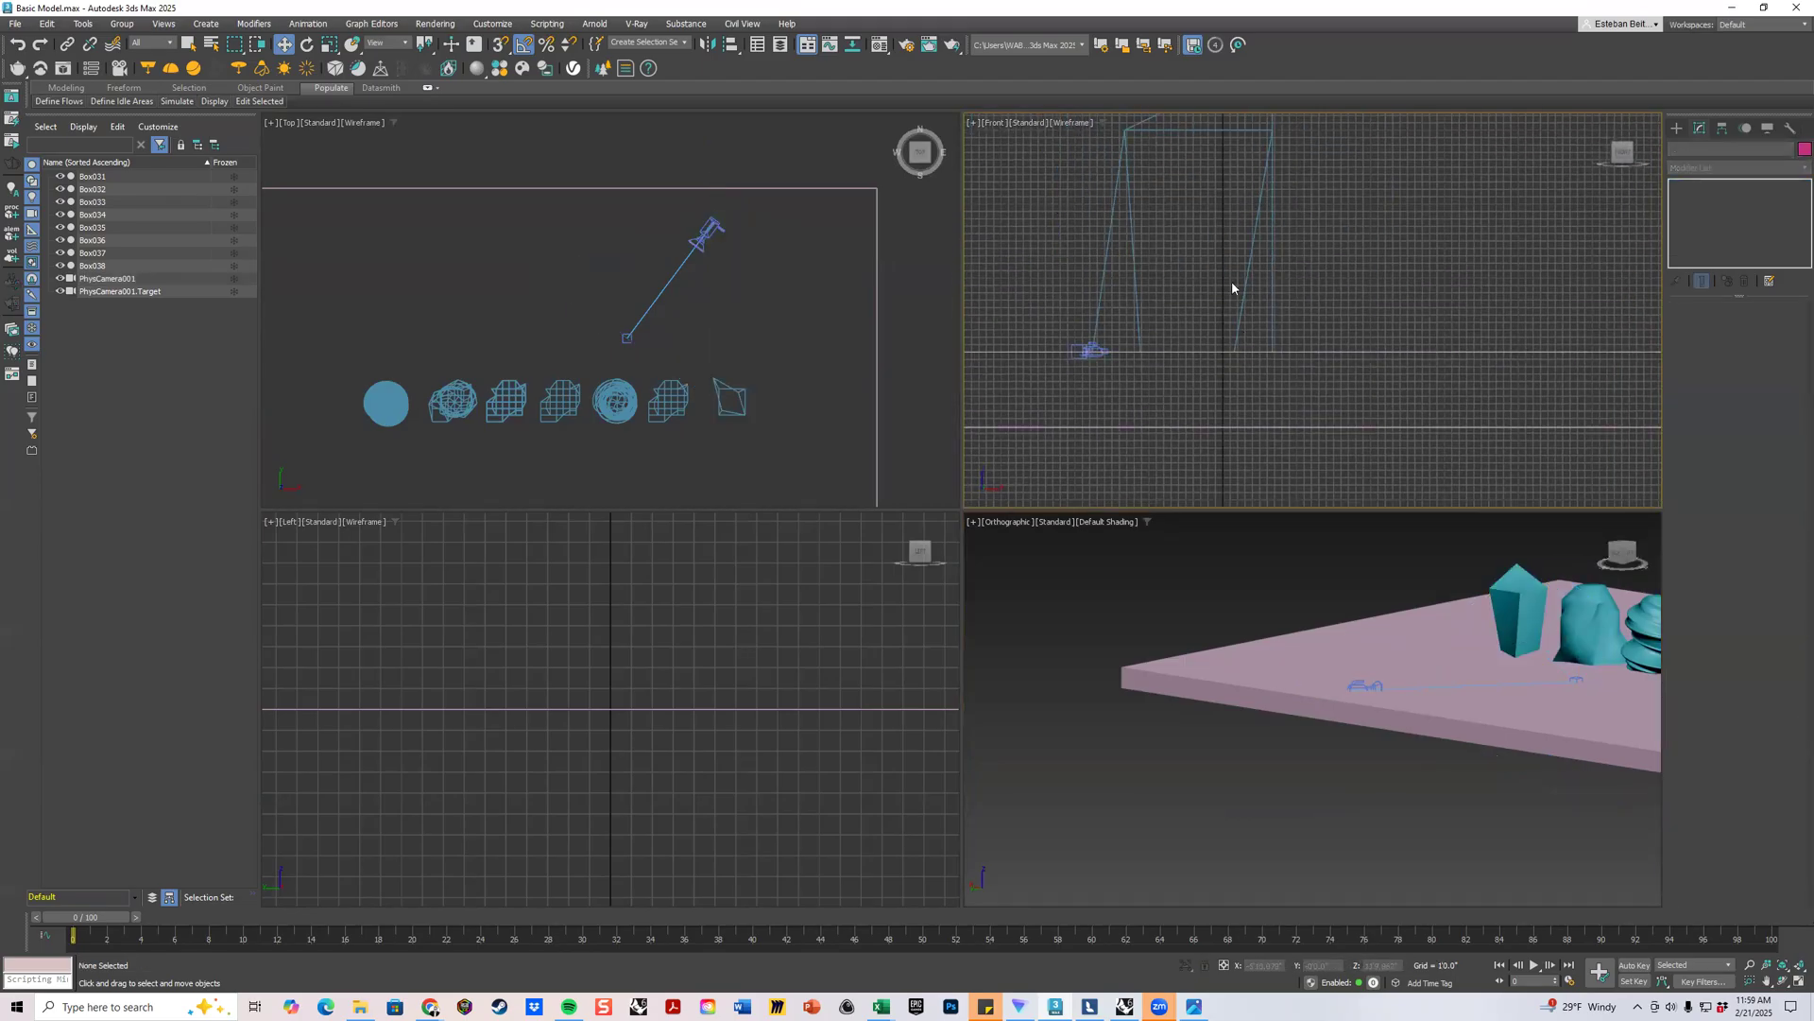
scroll(1198, 289, "up", 4)
scroll(1217, 318, "down", 5)
mouse_move(1244, 342)
middle_mouse_down("alt")
mouse_move(1308, 352)
mouse_move(1228, 350)
mouse_move(1313, 340)
middle_mouse_up("alt")
key("F3")
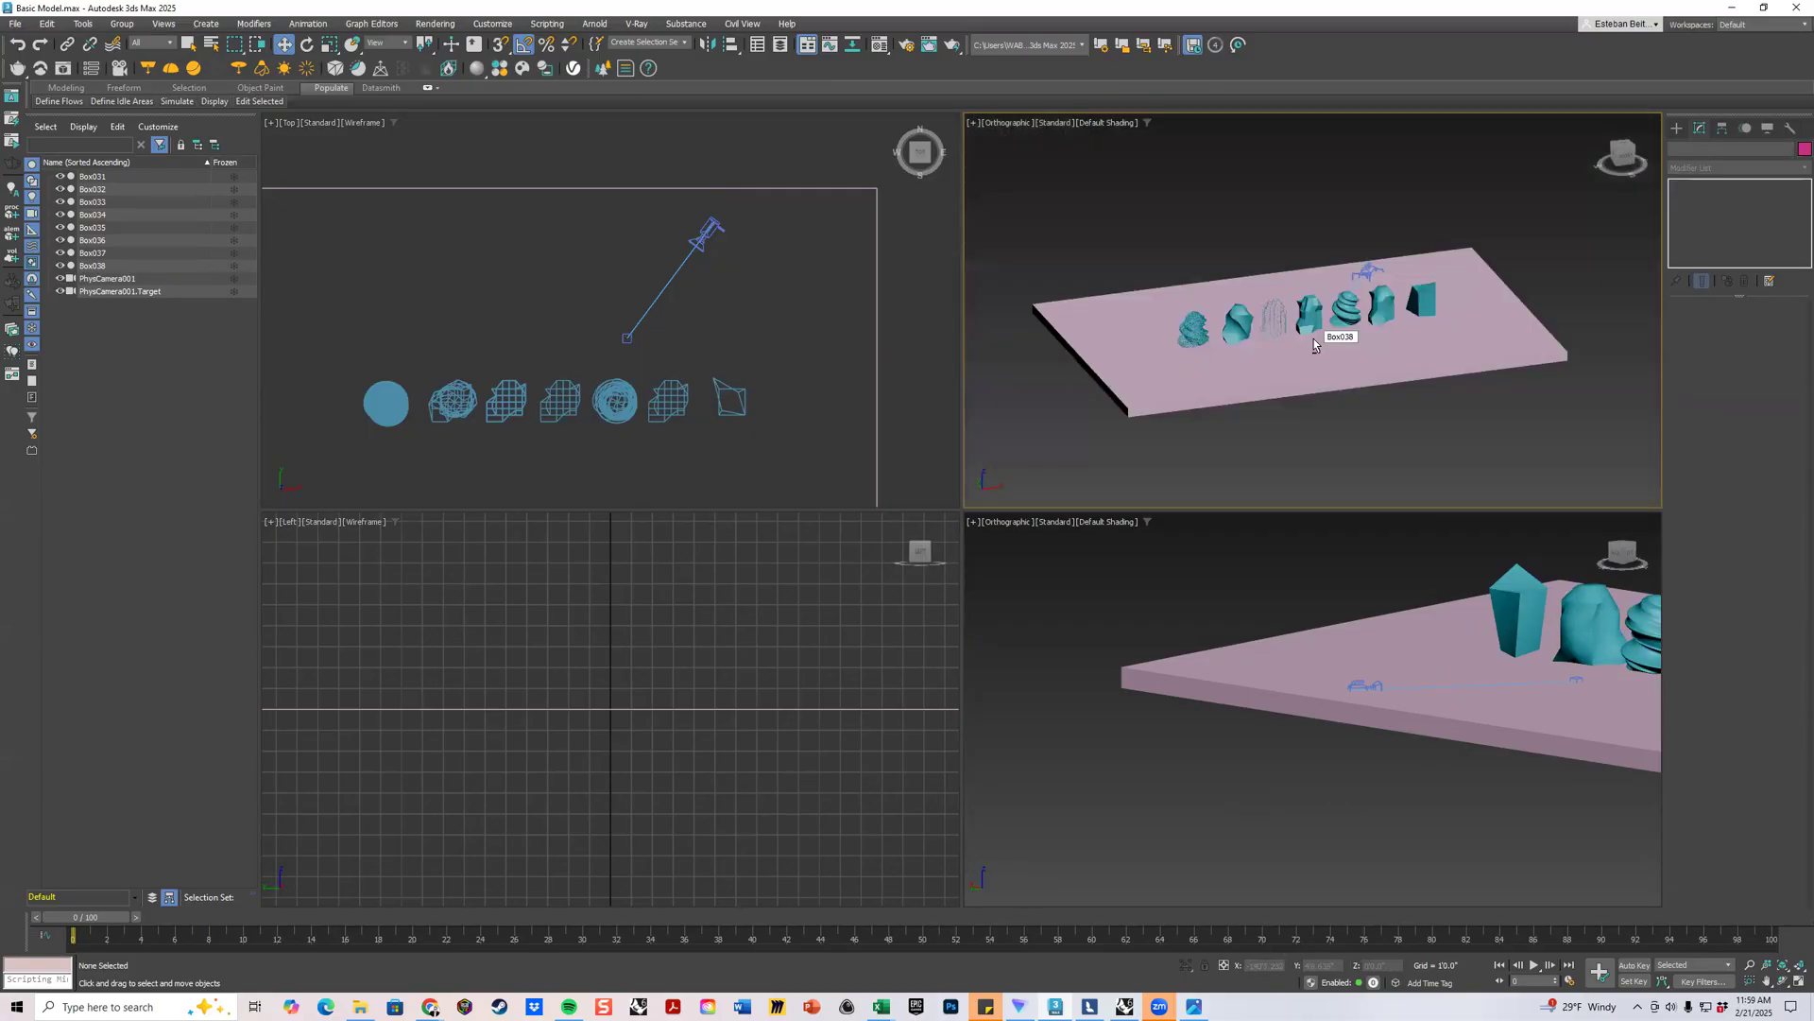
scroll(1342, 319, "up", 5)
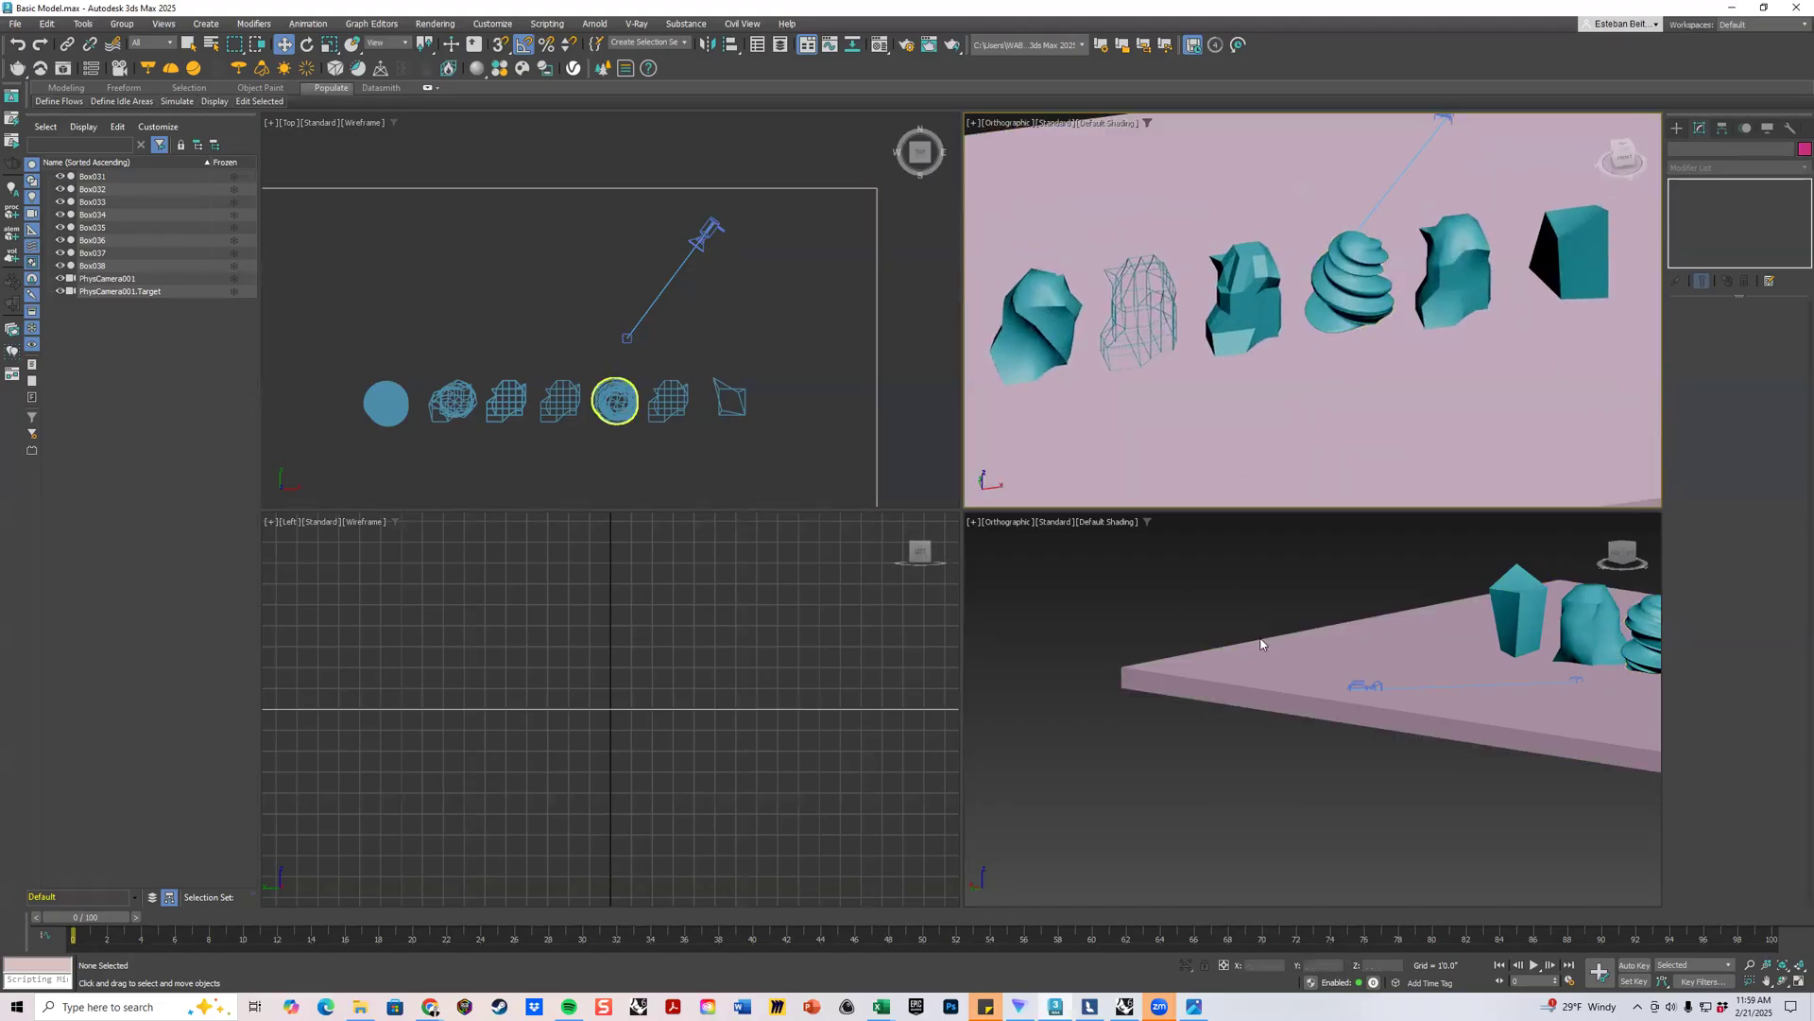
Set the original shaded orthographic viewport to look through PhysCamera001.
left_click(1005, 522)
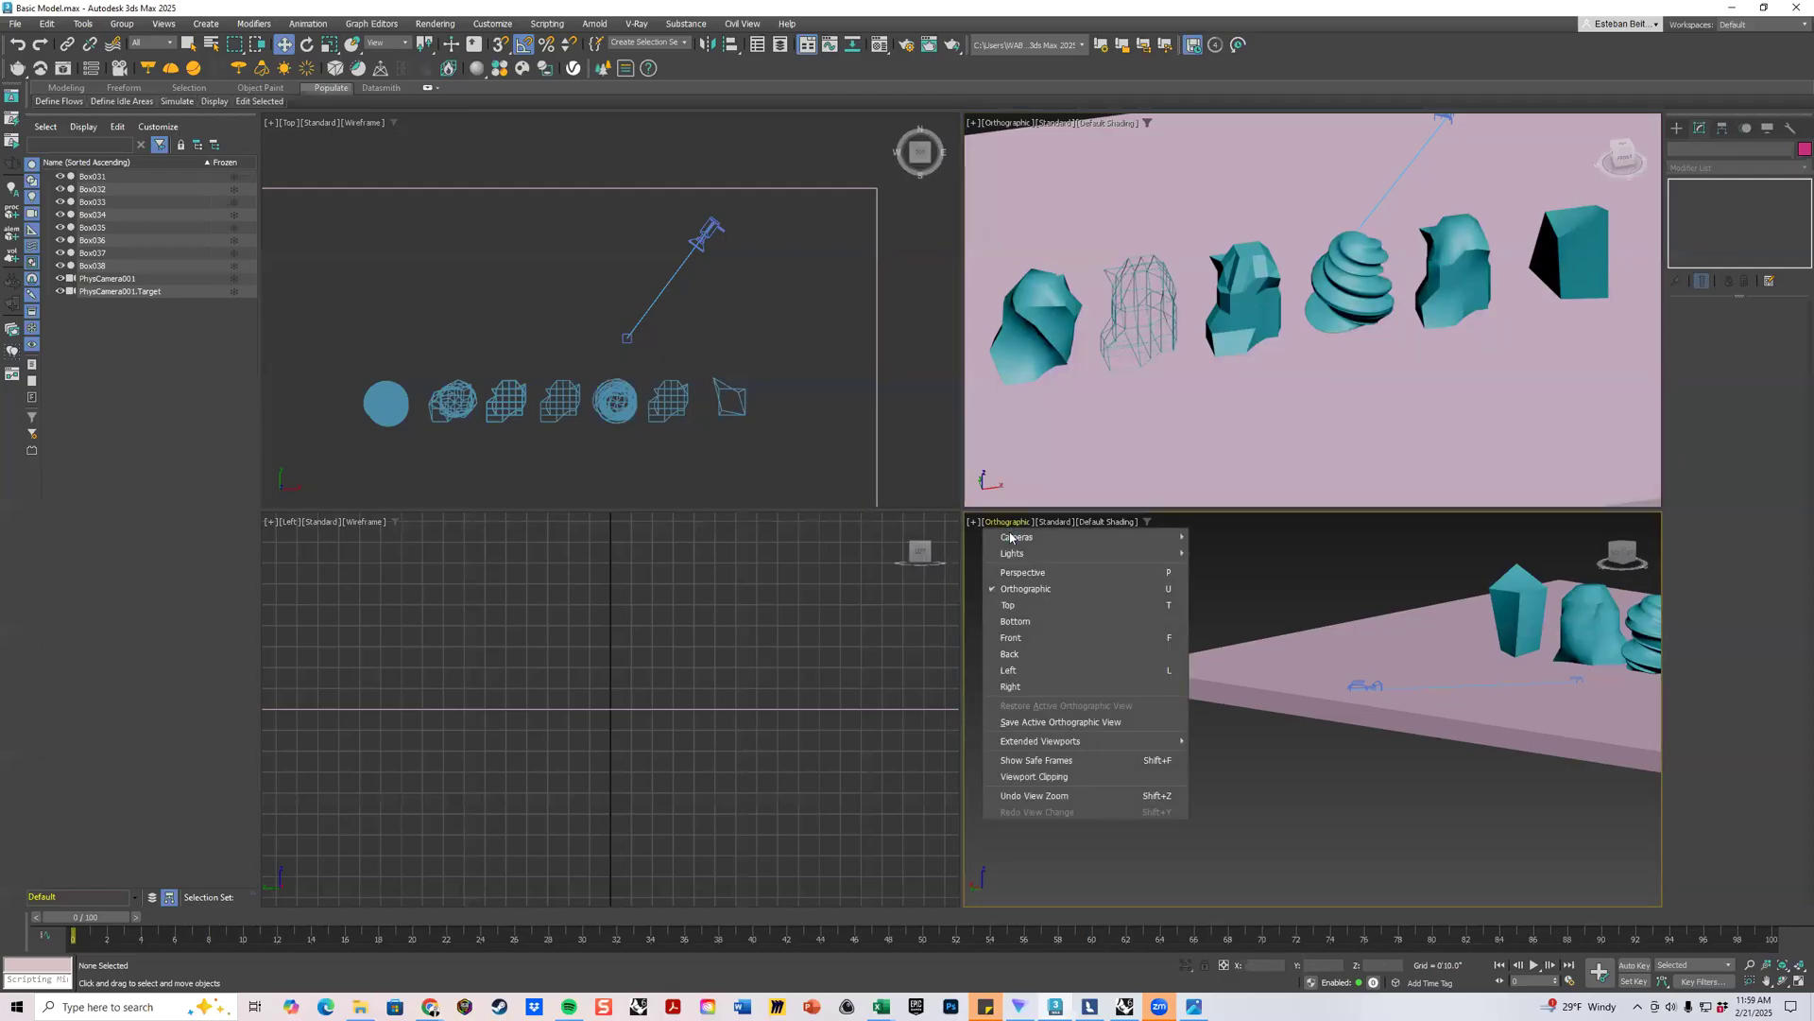
mouse_move(1058, 537)
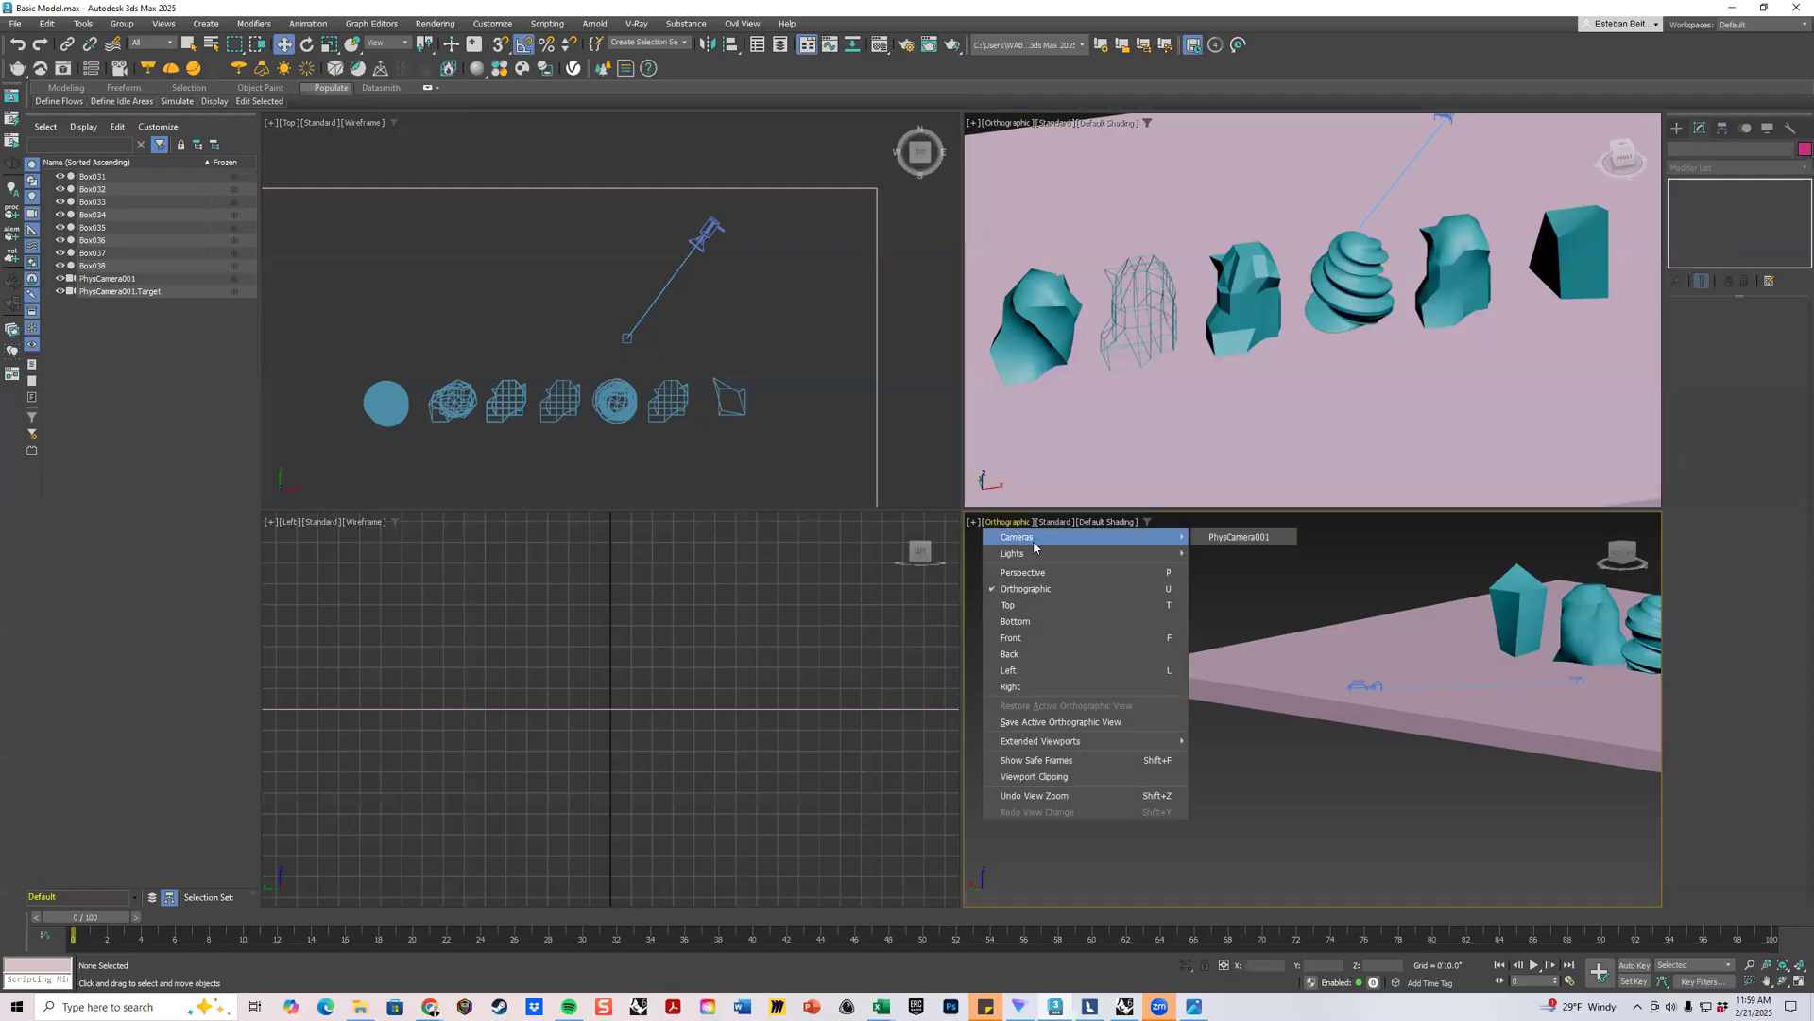
left_click(1223, 539)
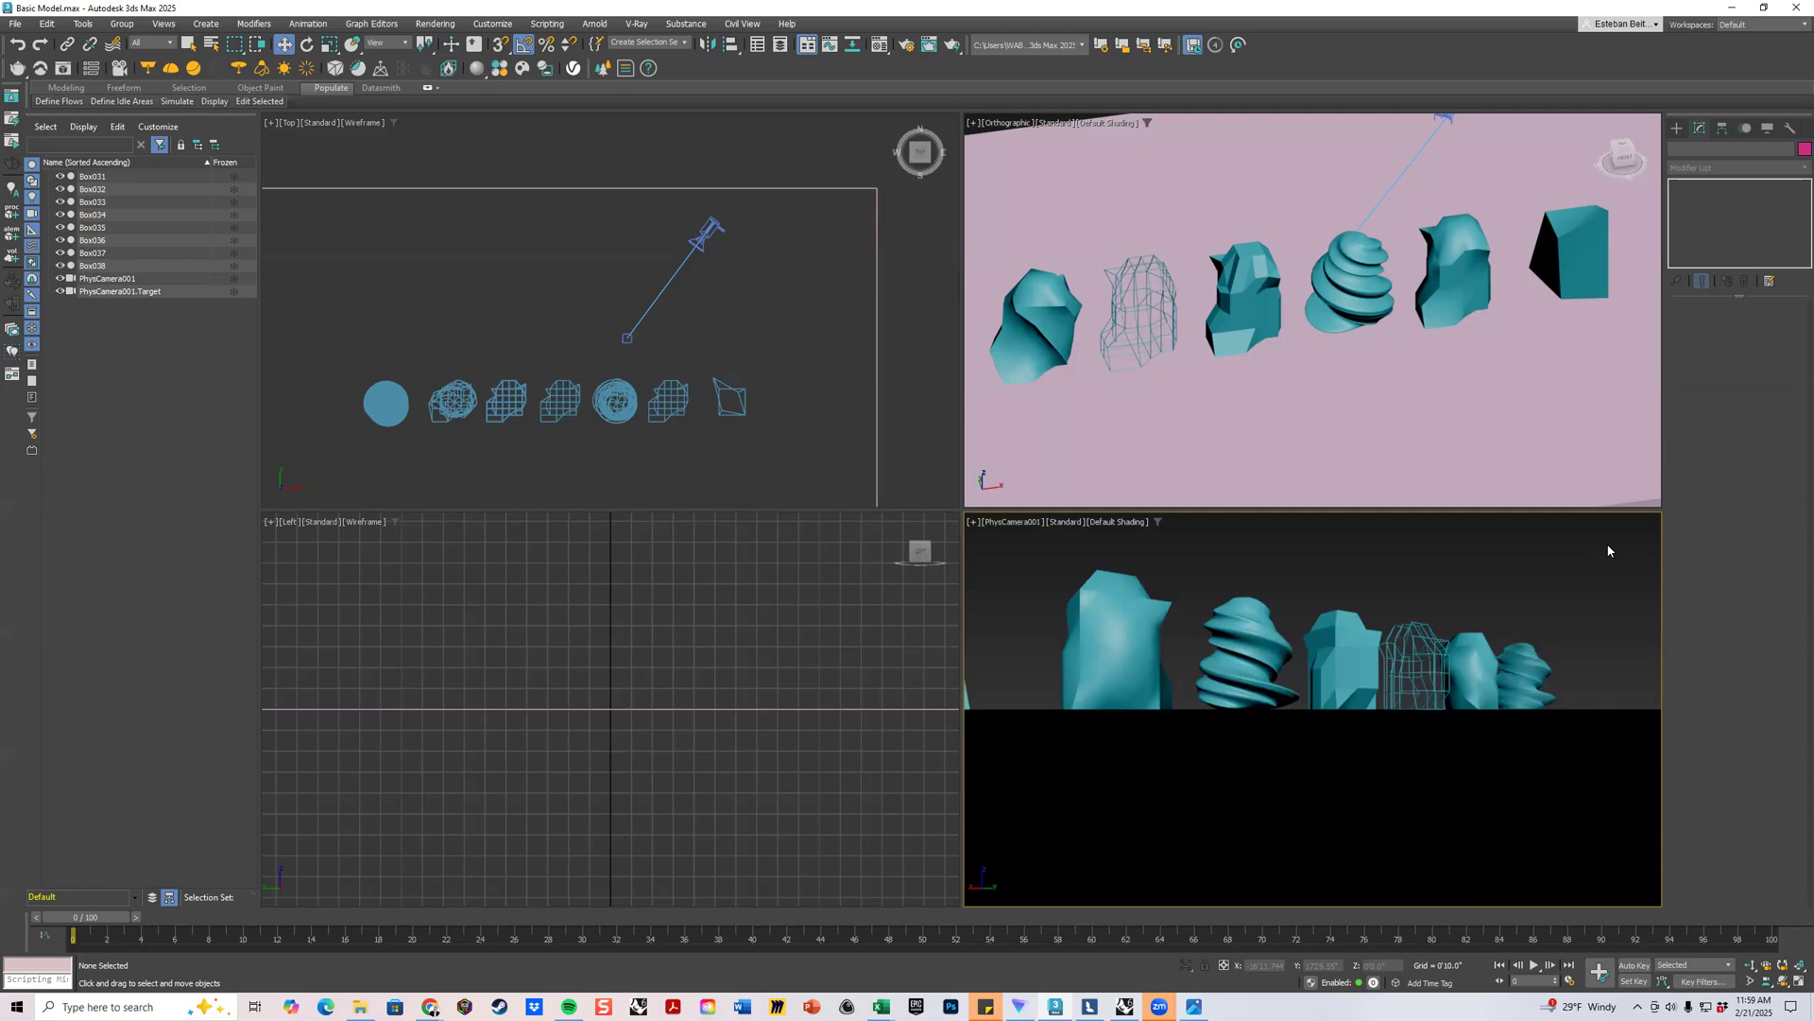
Select only the camera's target, raise it well above the slab and lower it back to slab level.
left_click(1204, 292)
scroll(1204, 292, "down", 4)
middle_click_drag(1204, 292, 1363, 404)
middle_click_drag(1362, 404, 1521, 385)
scroll(1167, 379, "up", 5)
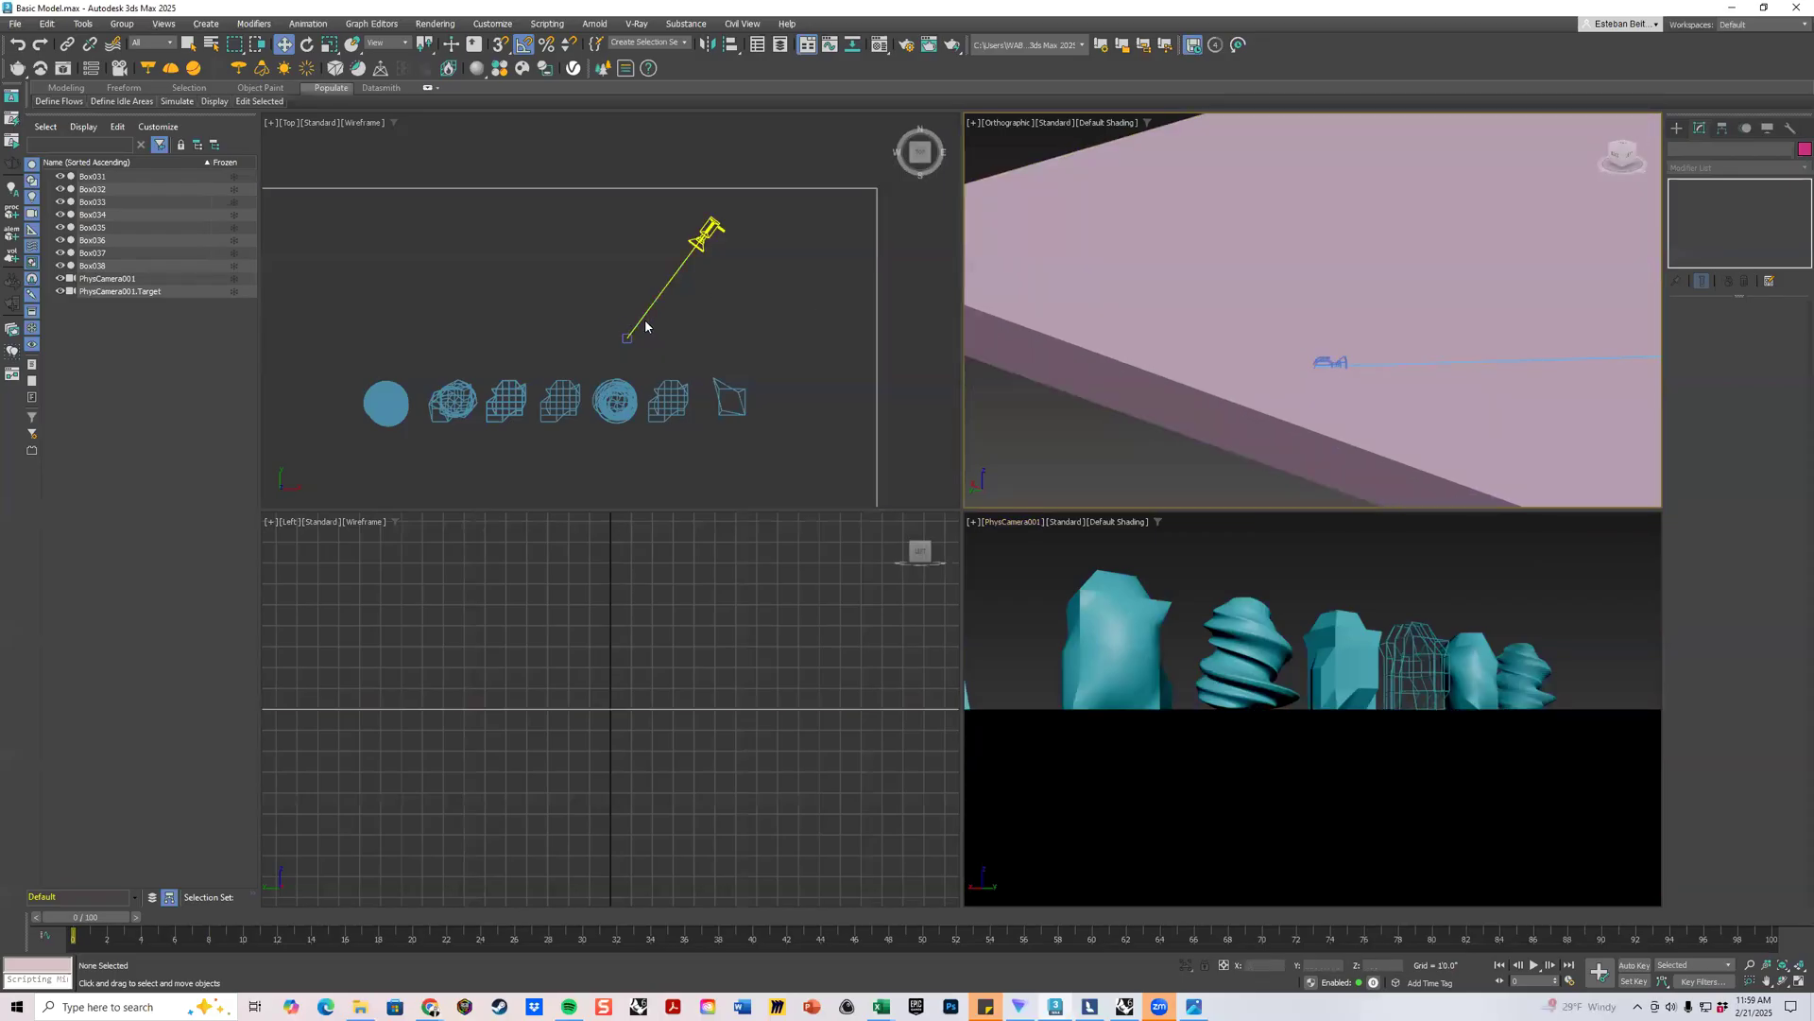
middle_click_drag(670, 304, 696, 331)
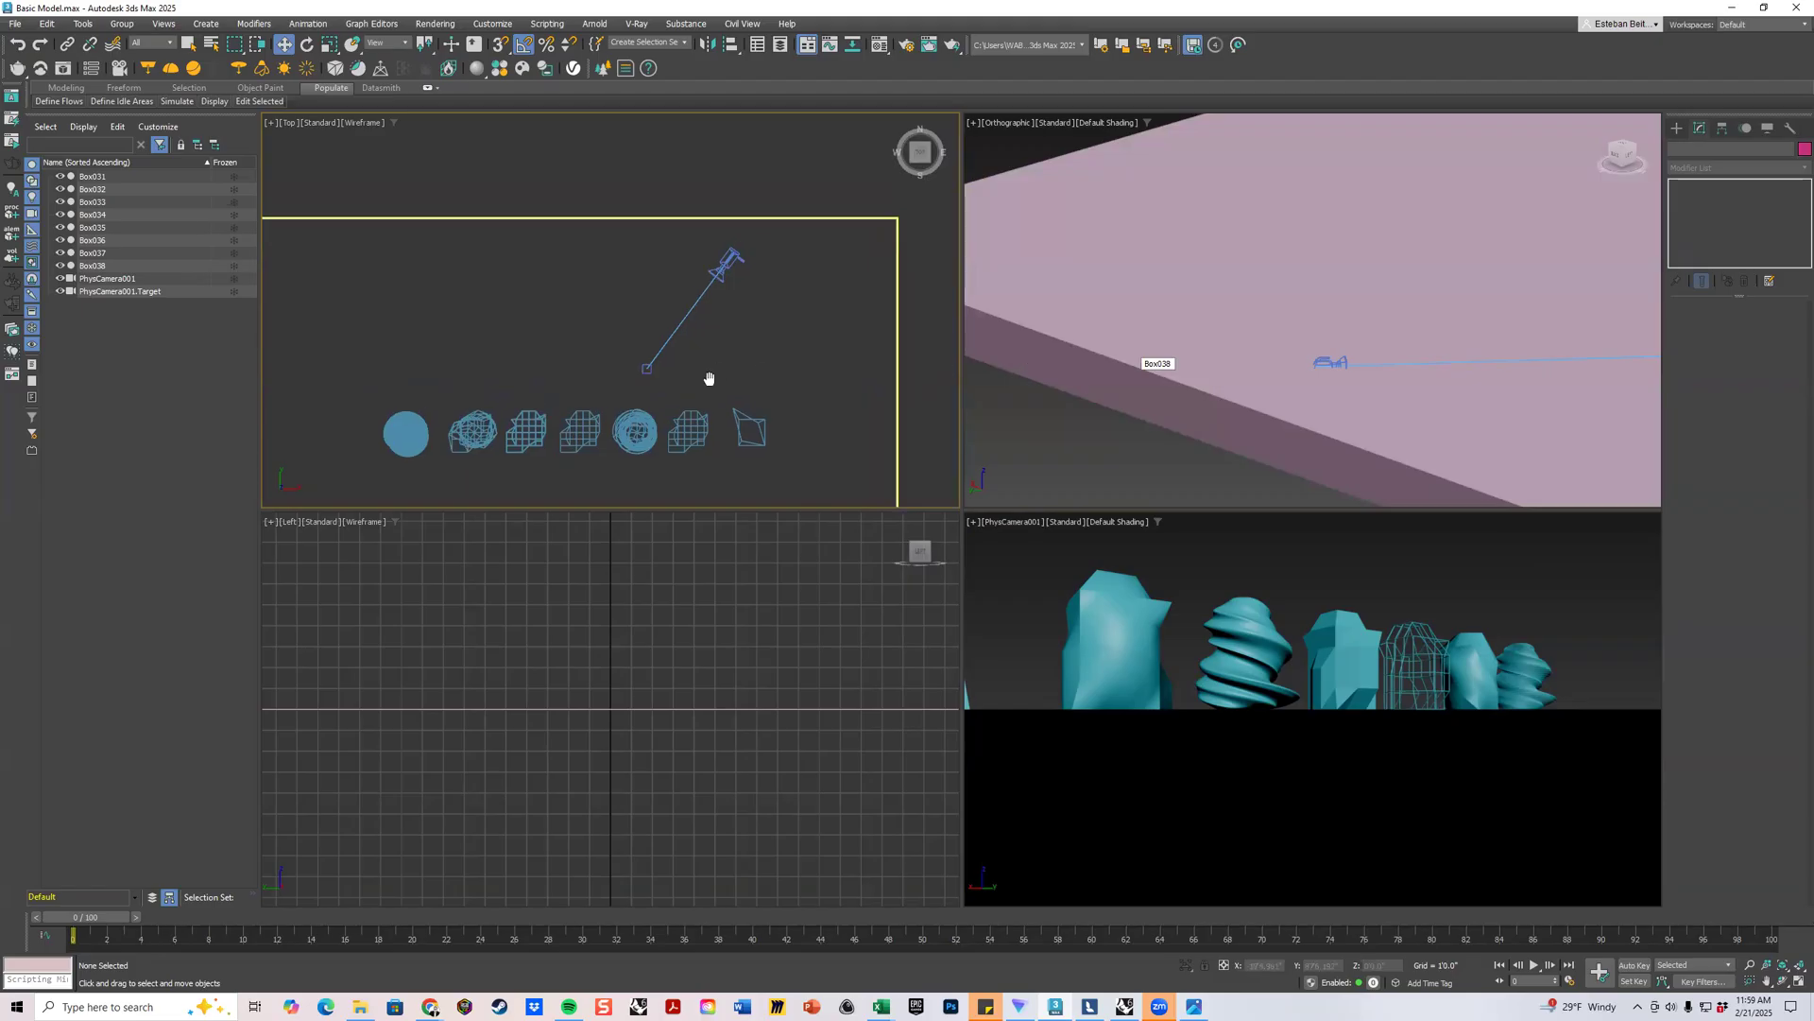
scroll(671, 335, "up", 3)
left_click_drag(780, 232, 545, 445)
left_click(626, 404)
left_click(592, 422)
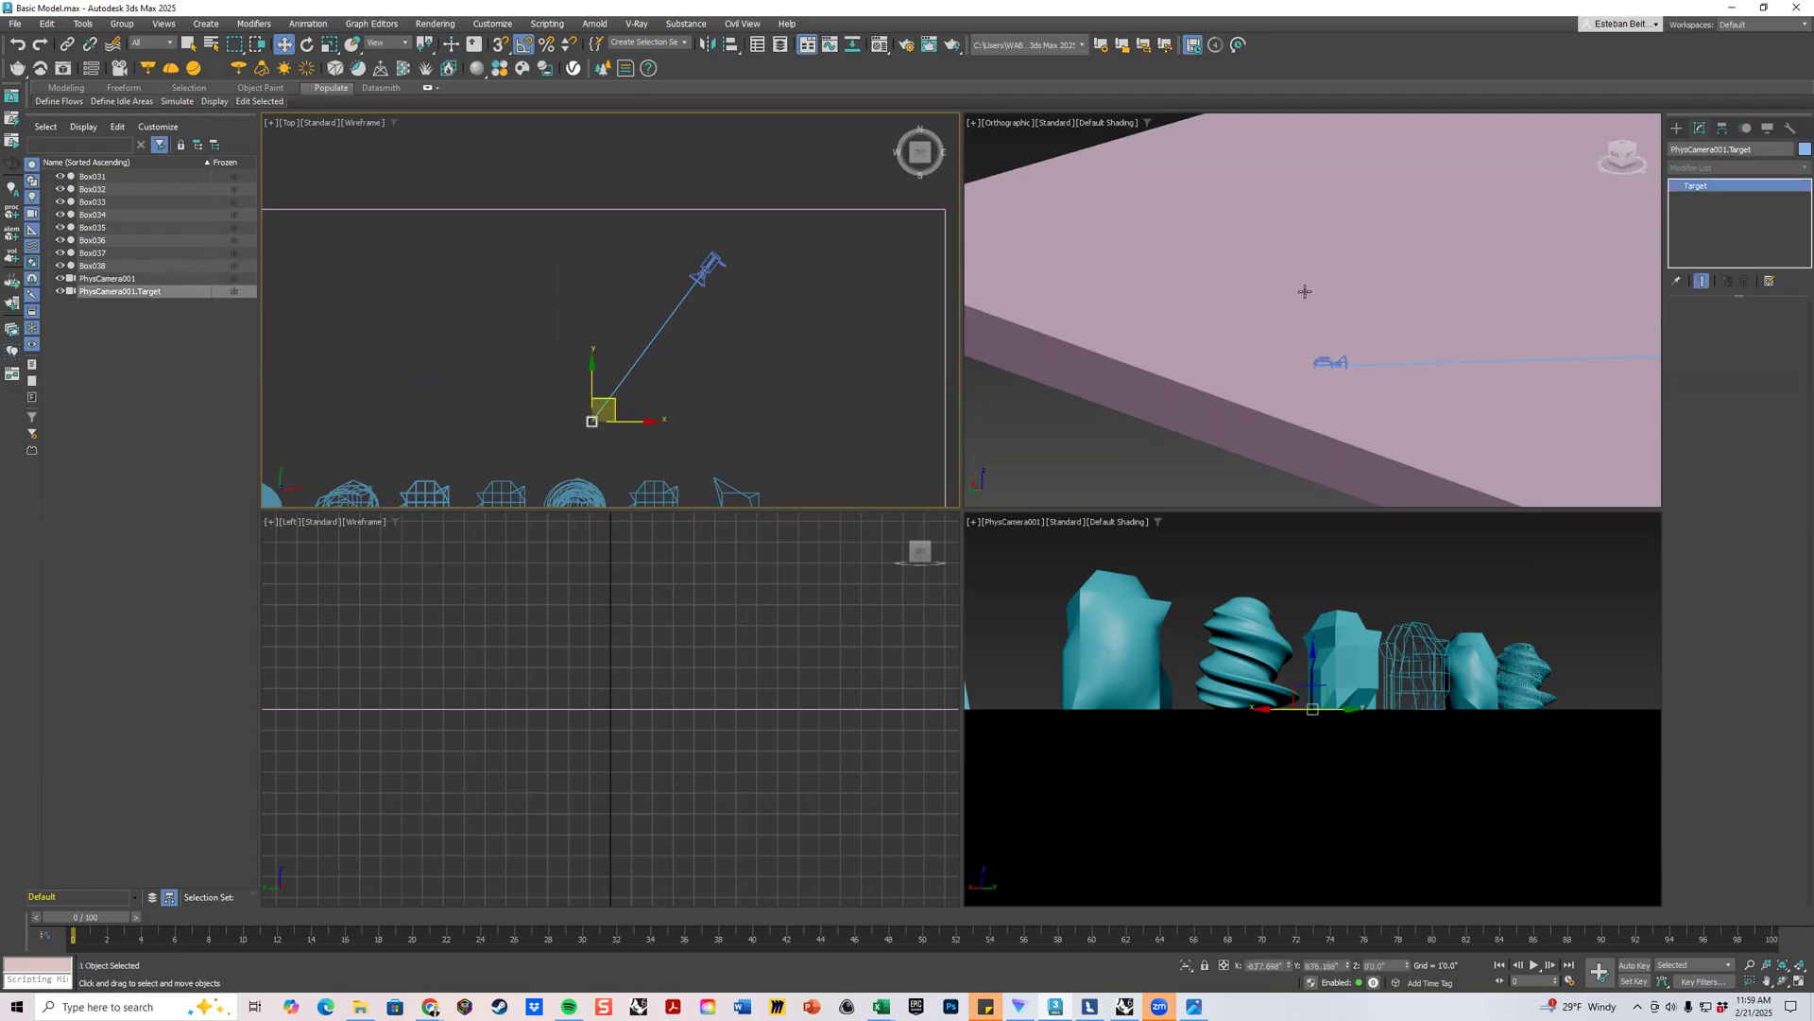
scroll(1305, 291, "down", 3)
left_click_drag(1448, 302, 1458, 170)
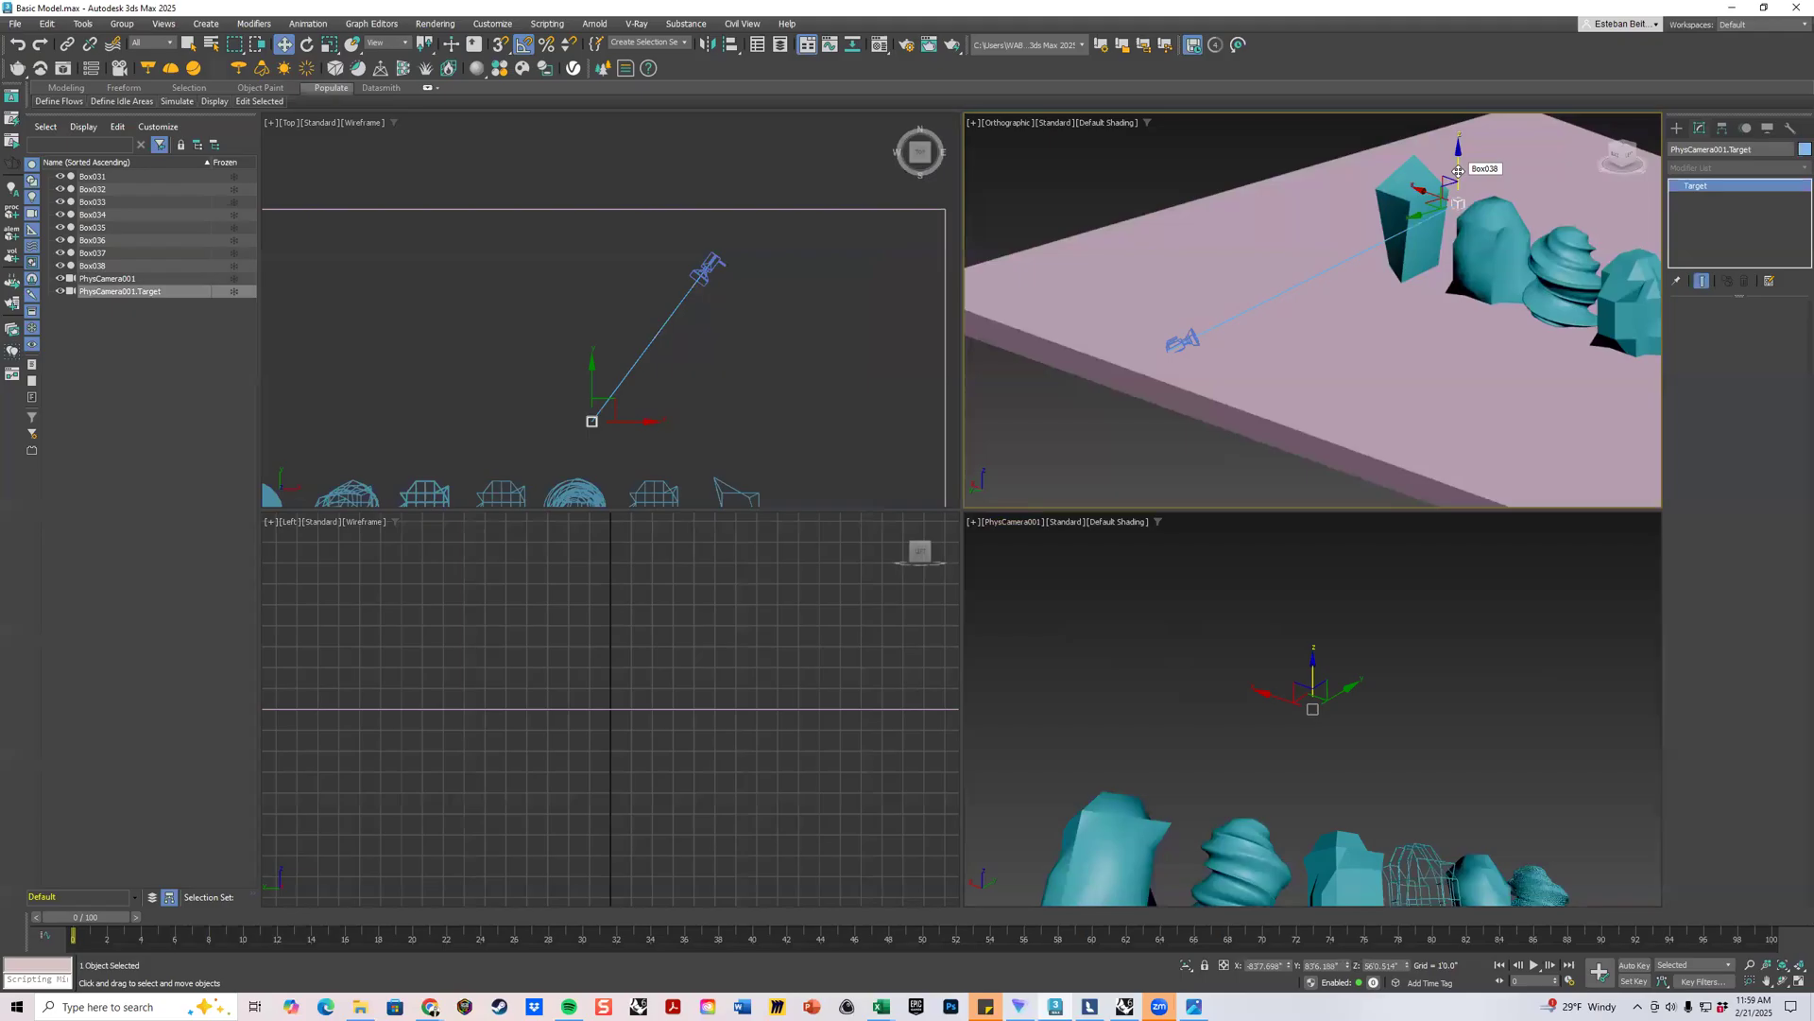
left_click_drag(1458, 171, 1458, 335)
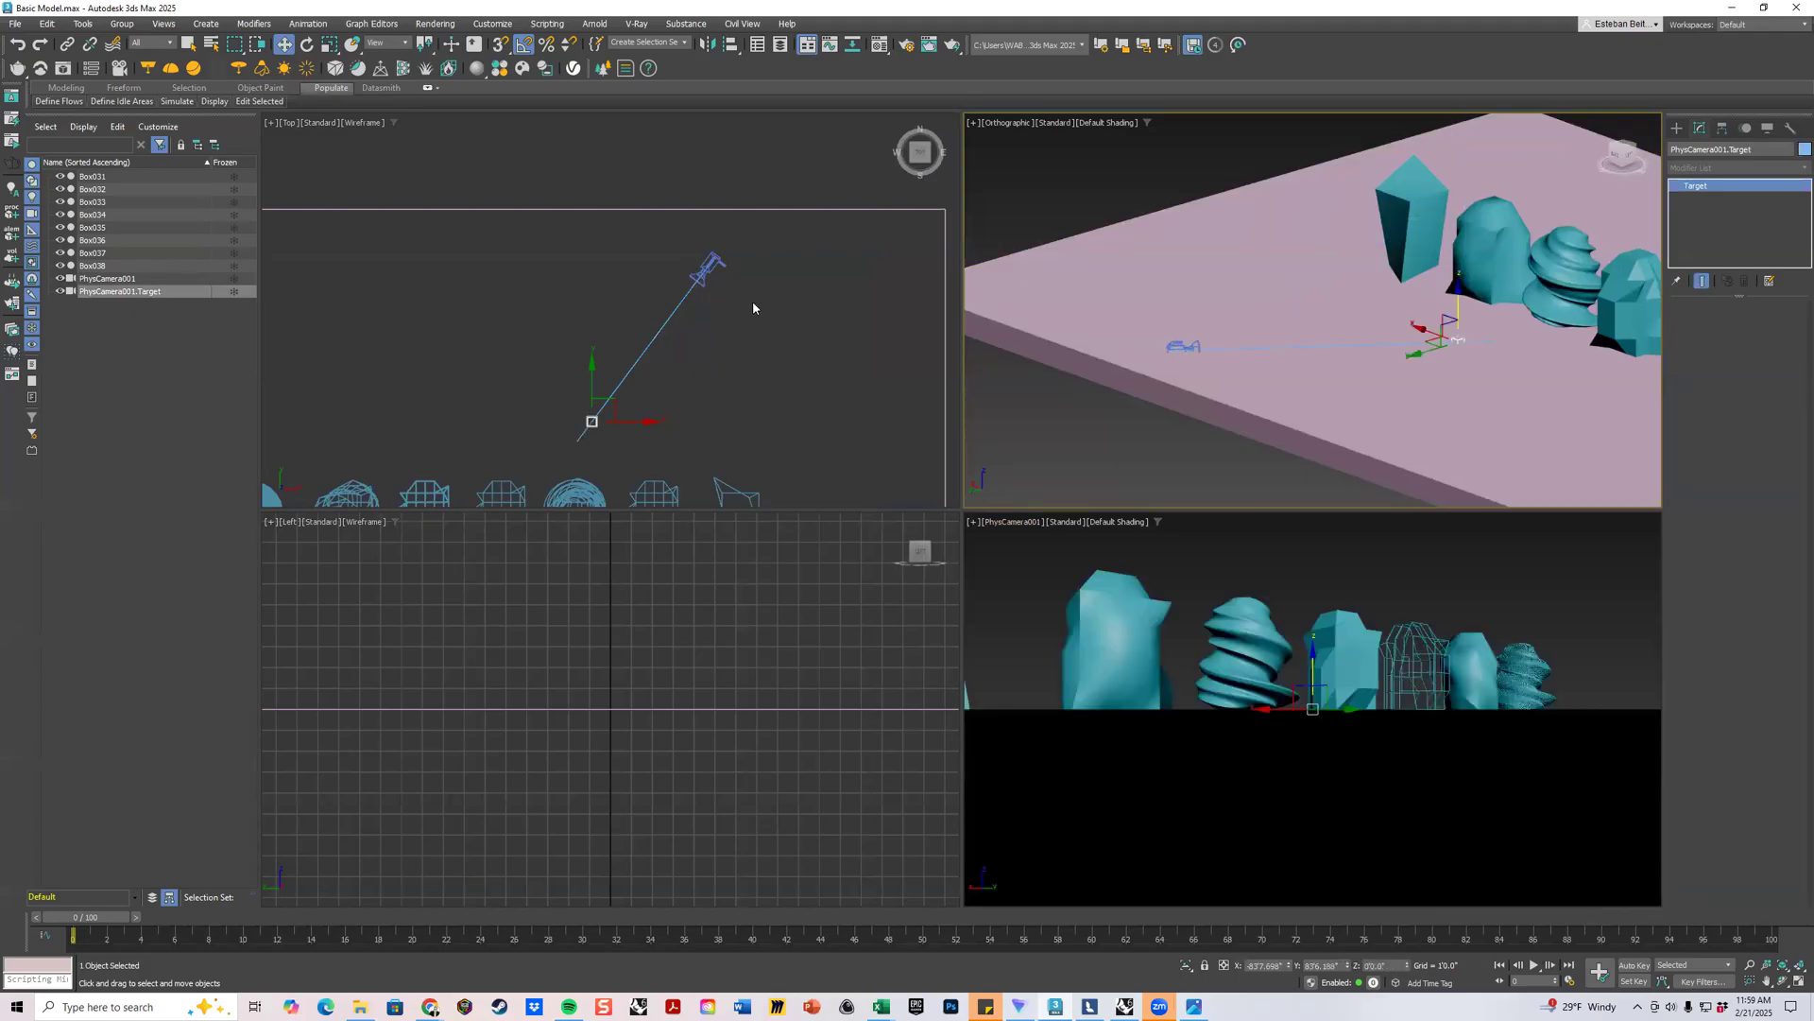
Select the camera together with its target and raise both vertically above the slab's surface.
left_click(762, 243)
left_click_drag(759, 242, 557, 447)
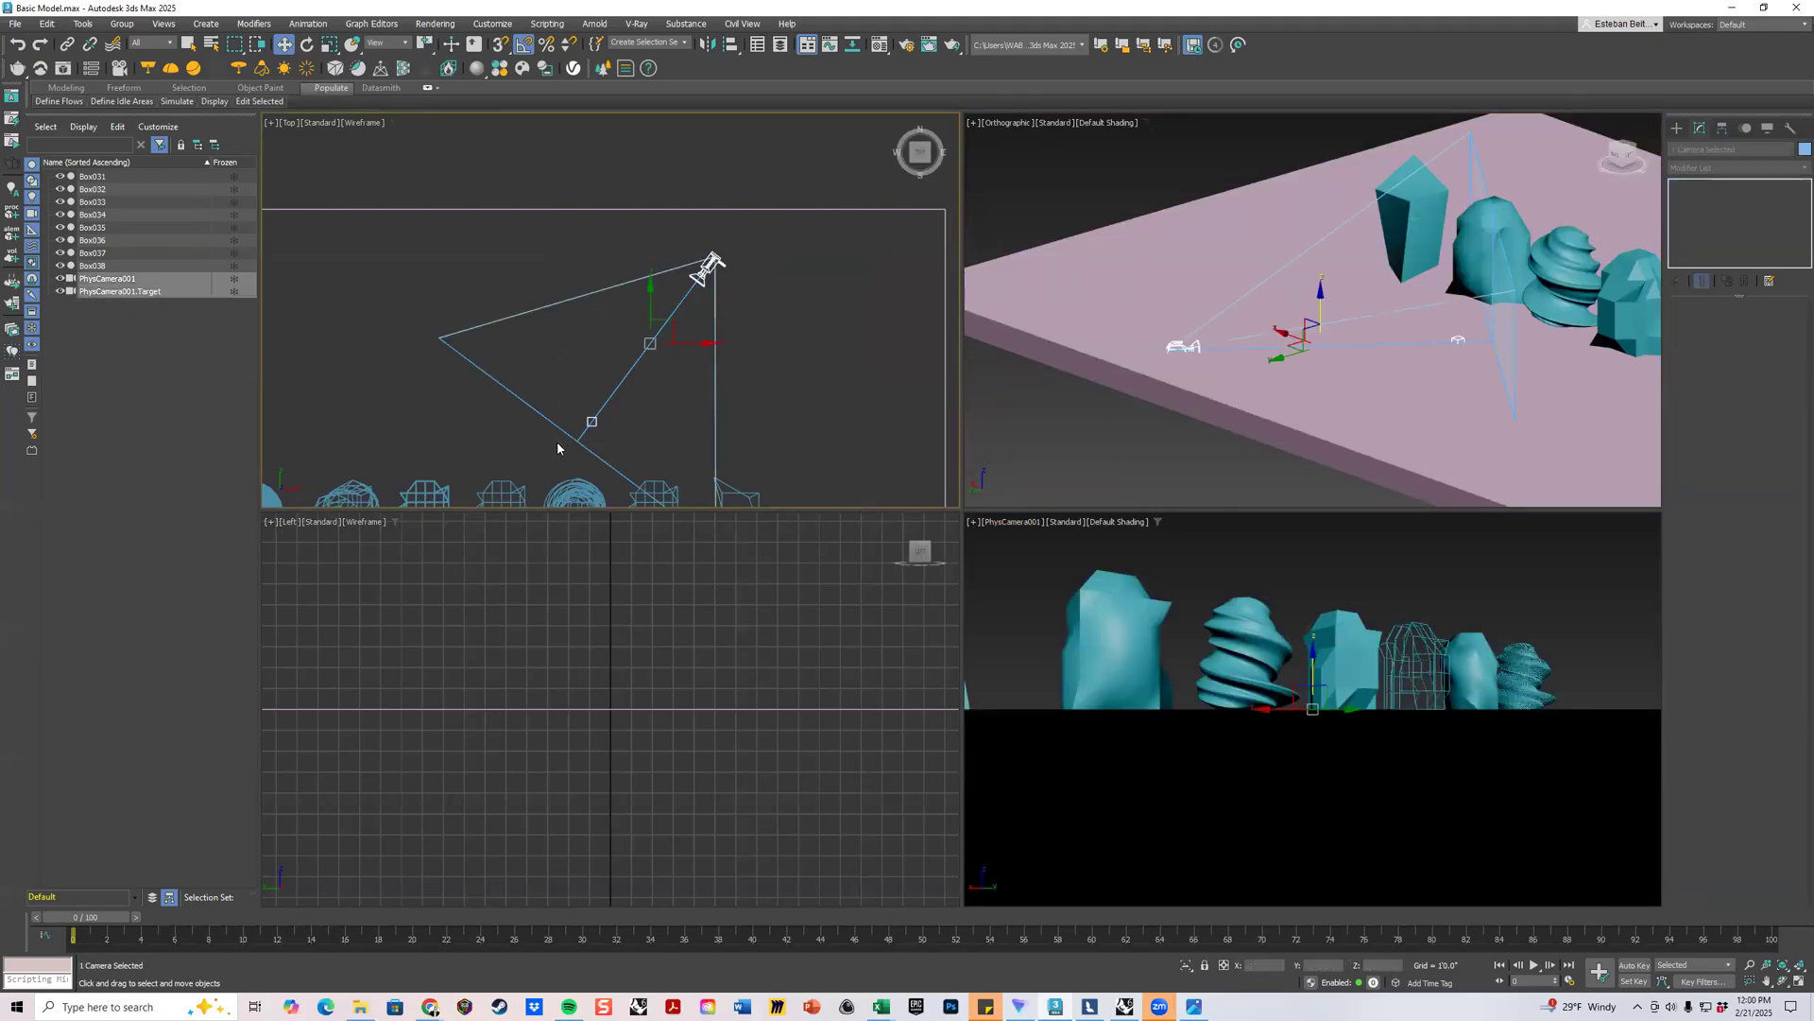
middle_click_drag(1262, 395, 1241, 393)
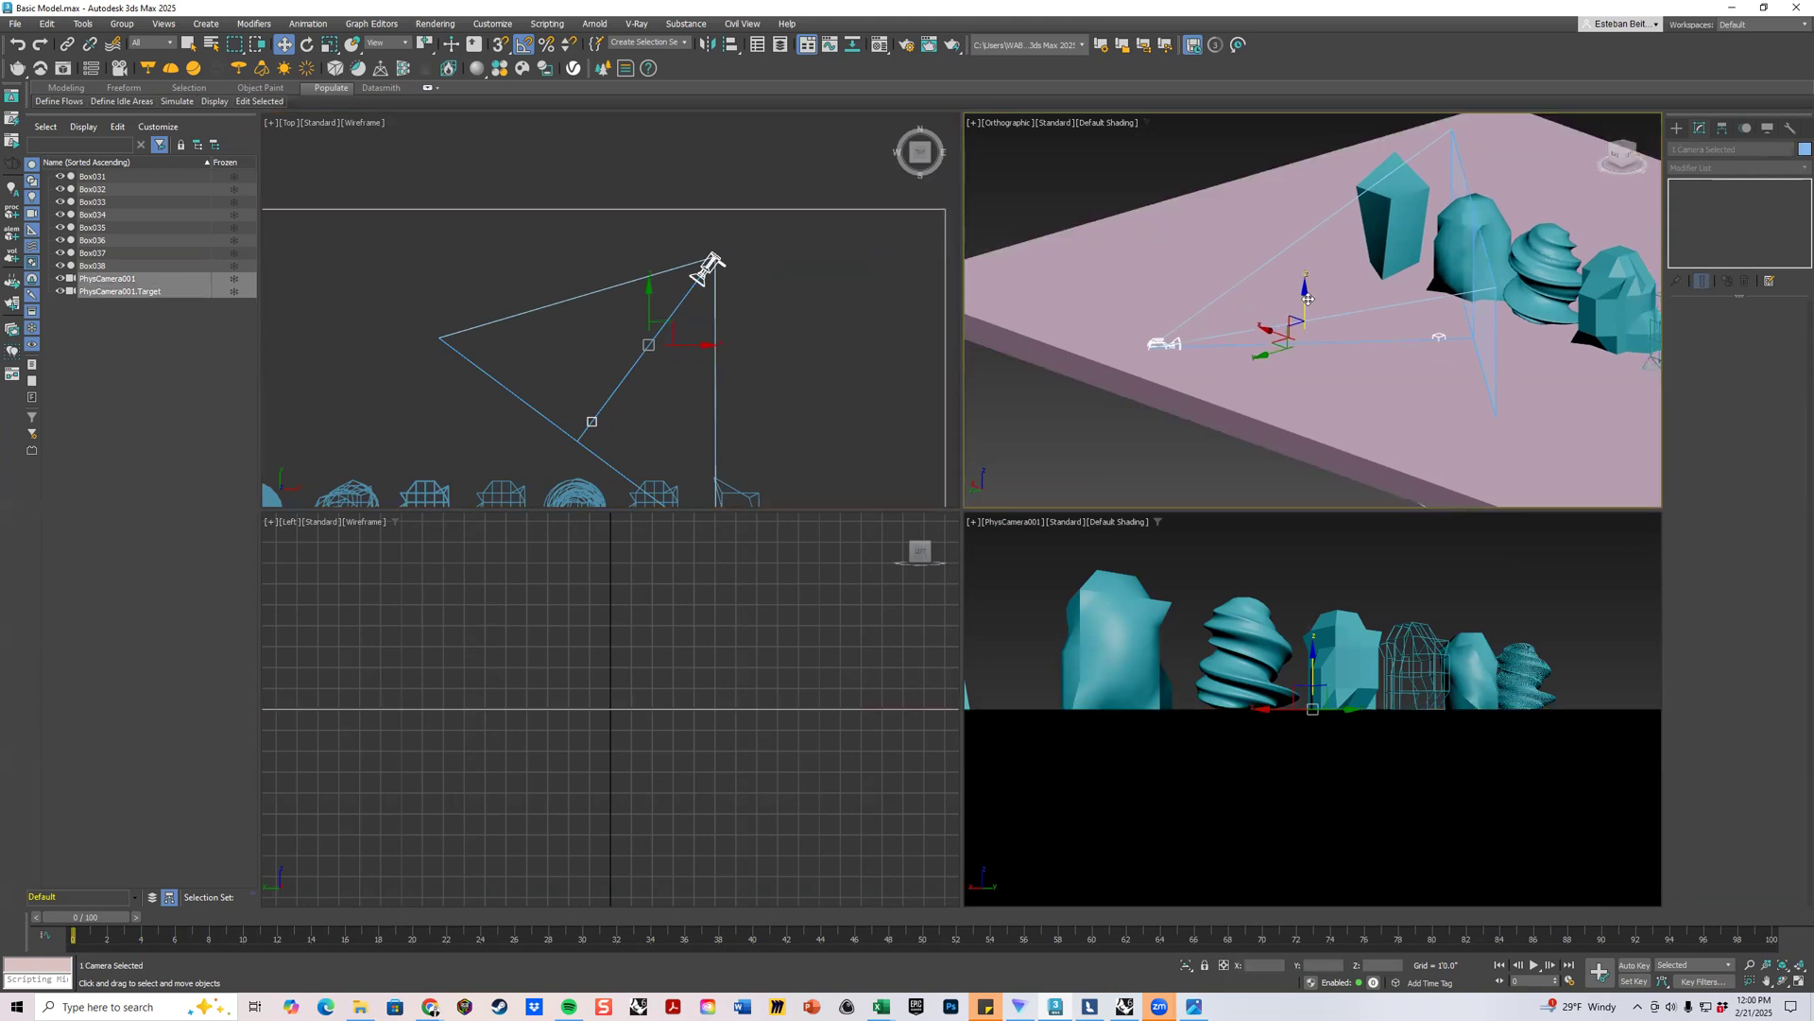
left_click_drag(1306, 291, 1310, 247)
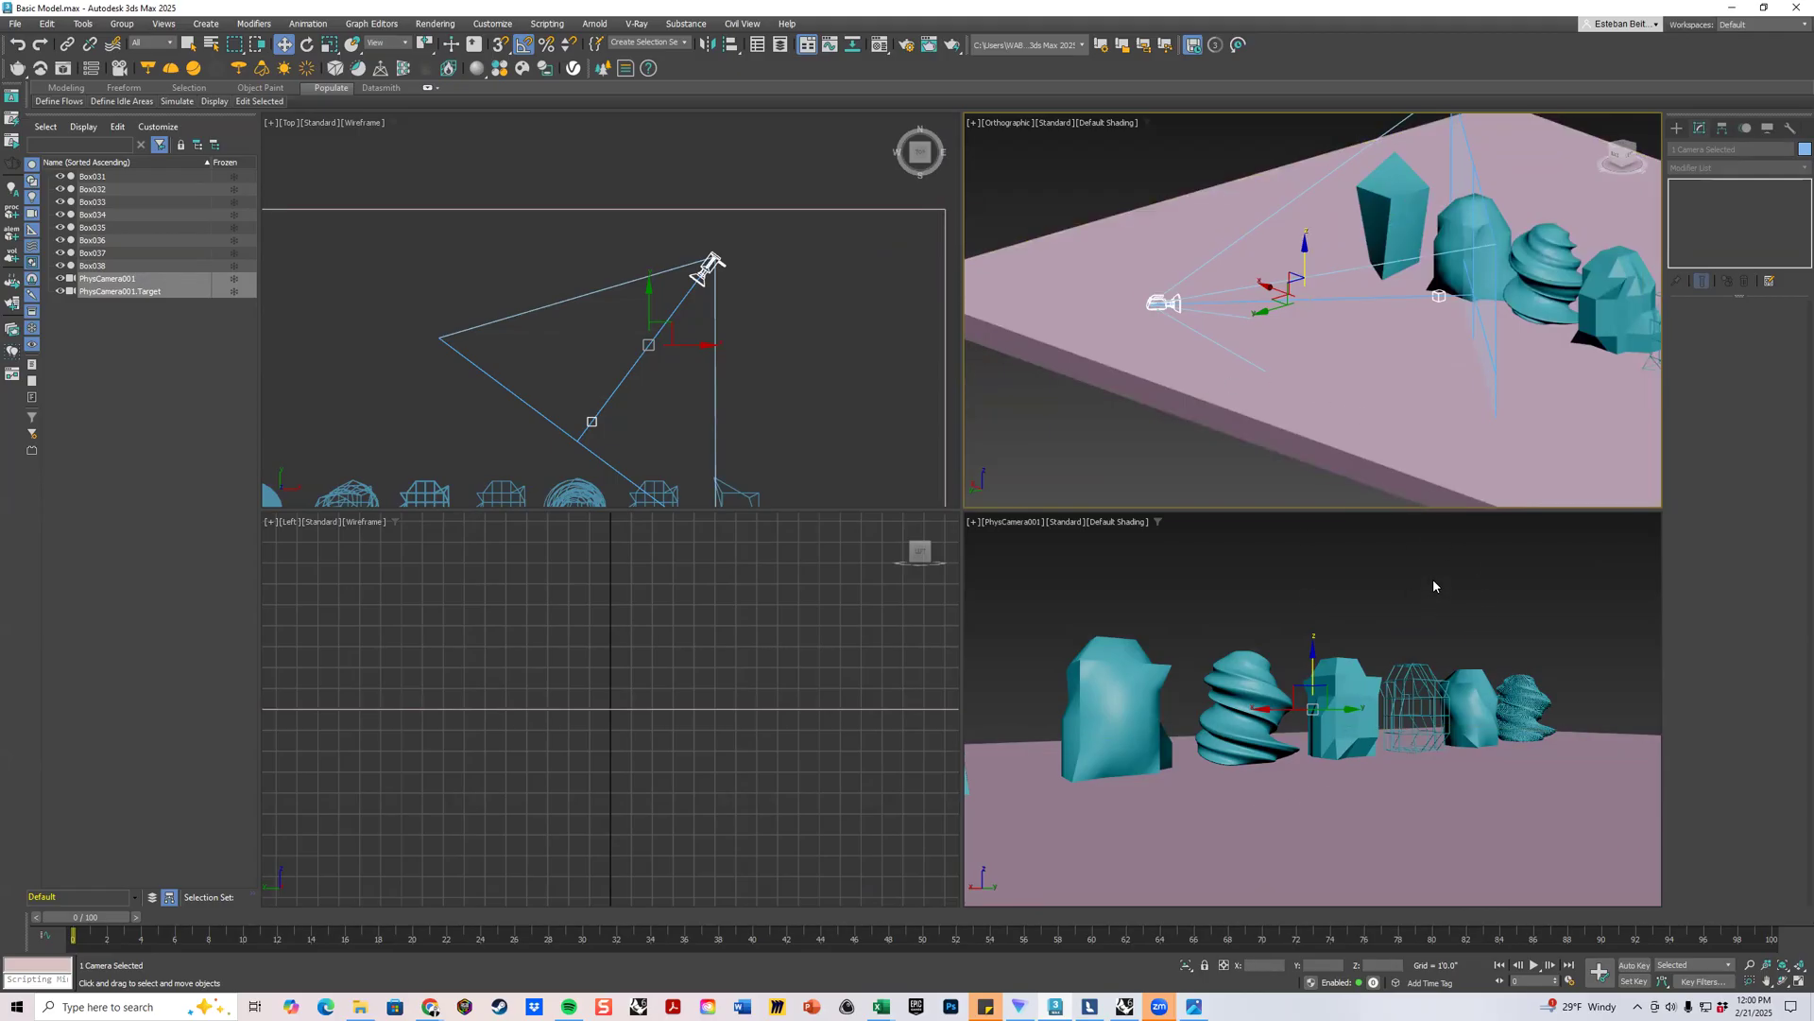
left_click(1425, 538)
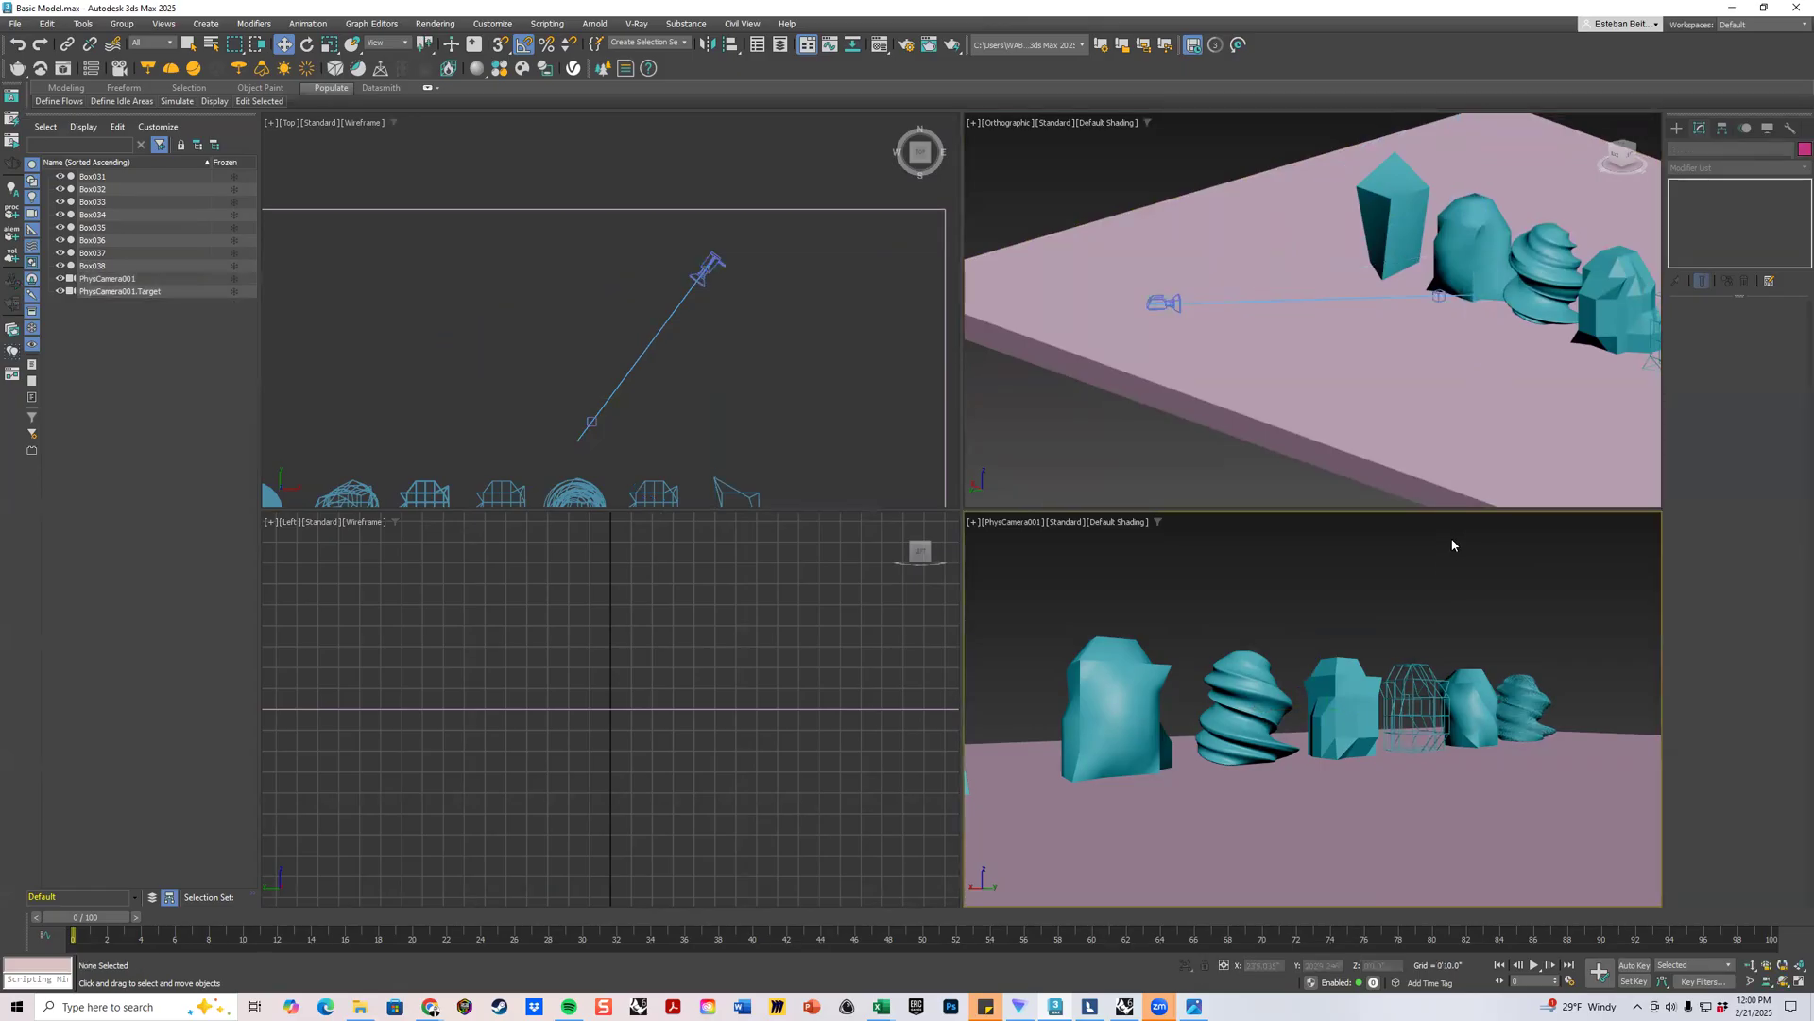
Select the camera body alone and move it in the top view, closer to its target and away from the slab's nearest corner.
left_click(1381, 355)
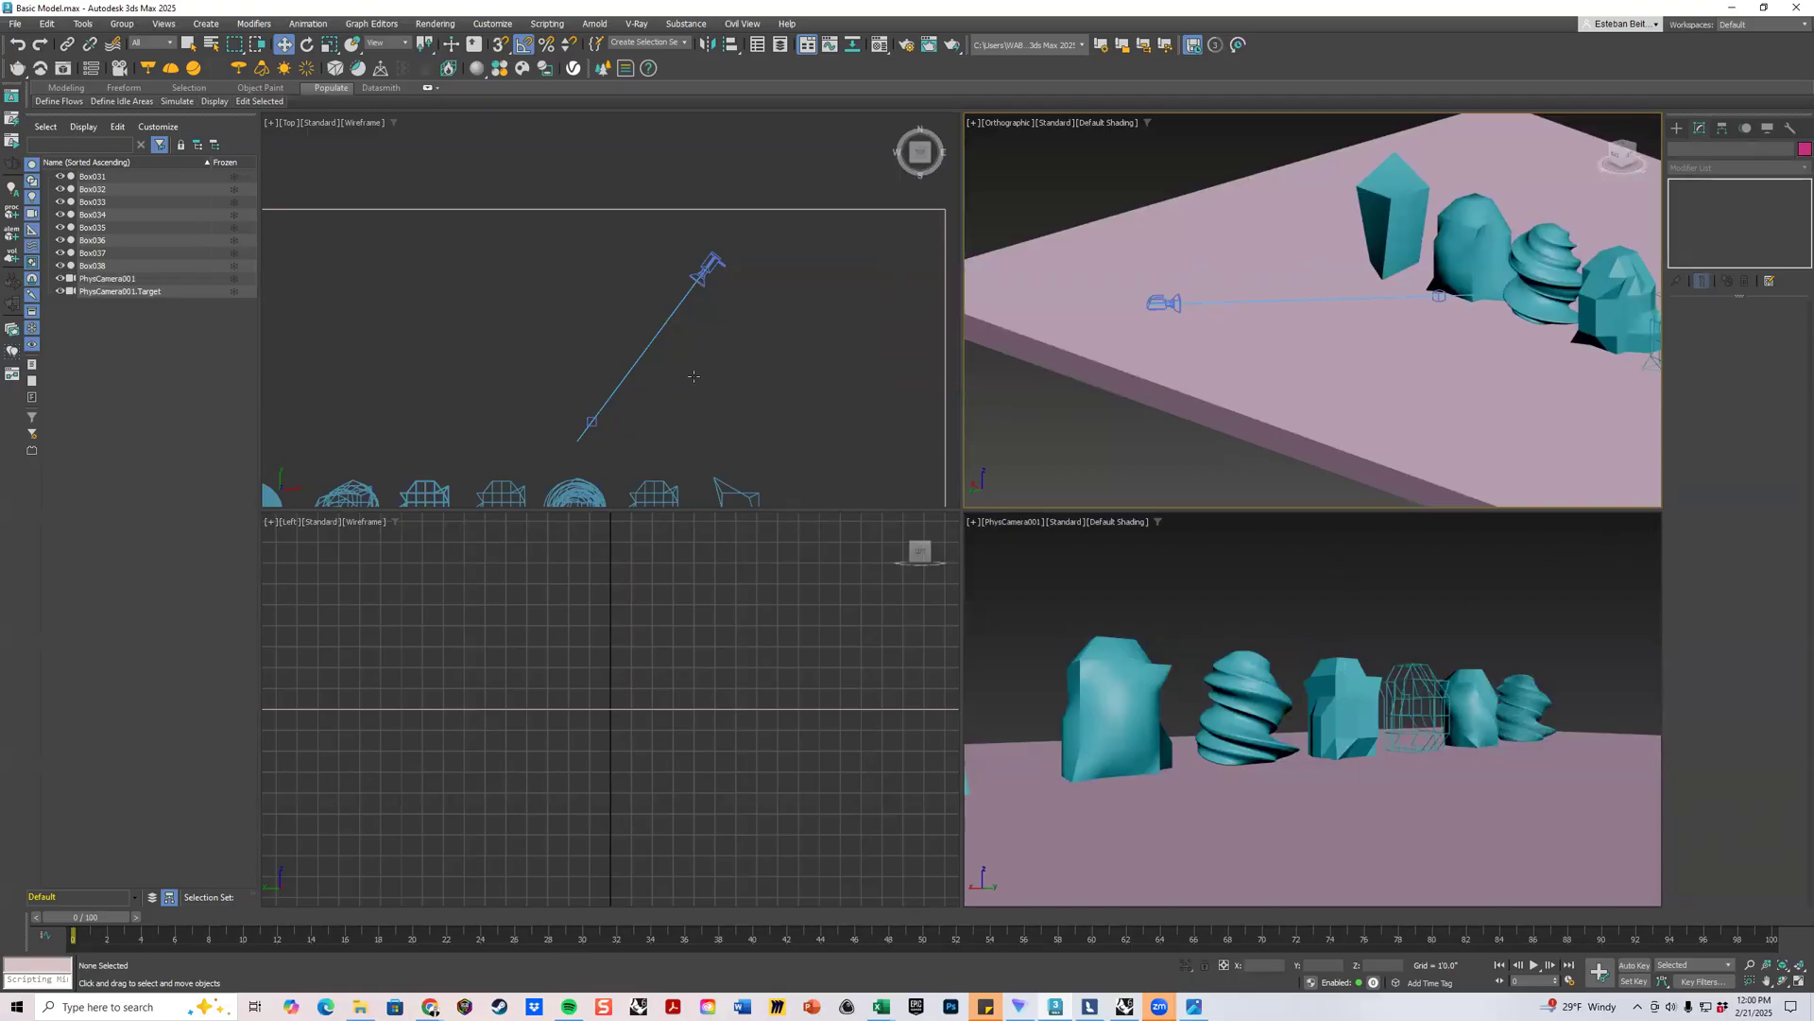
left_click(716, 257)
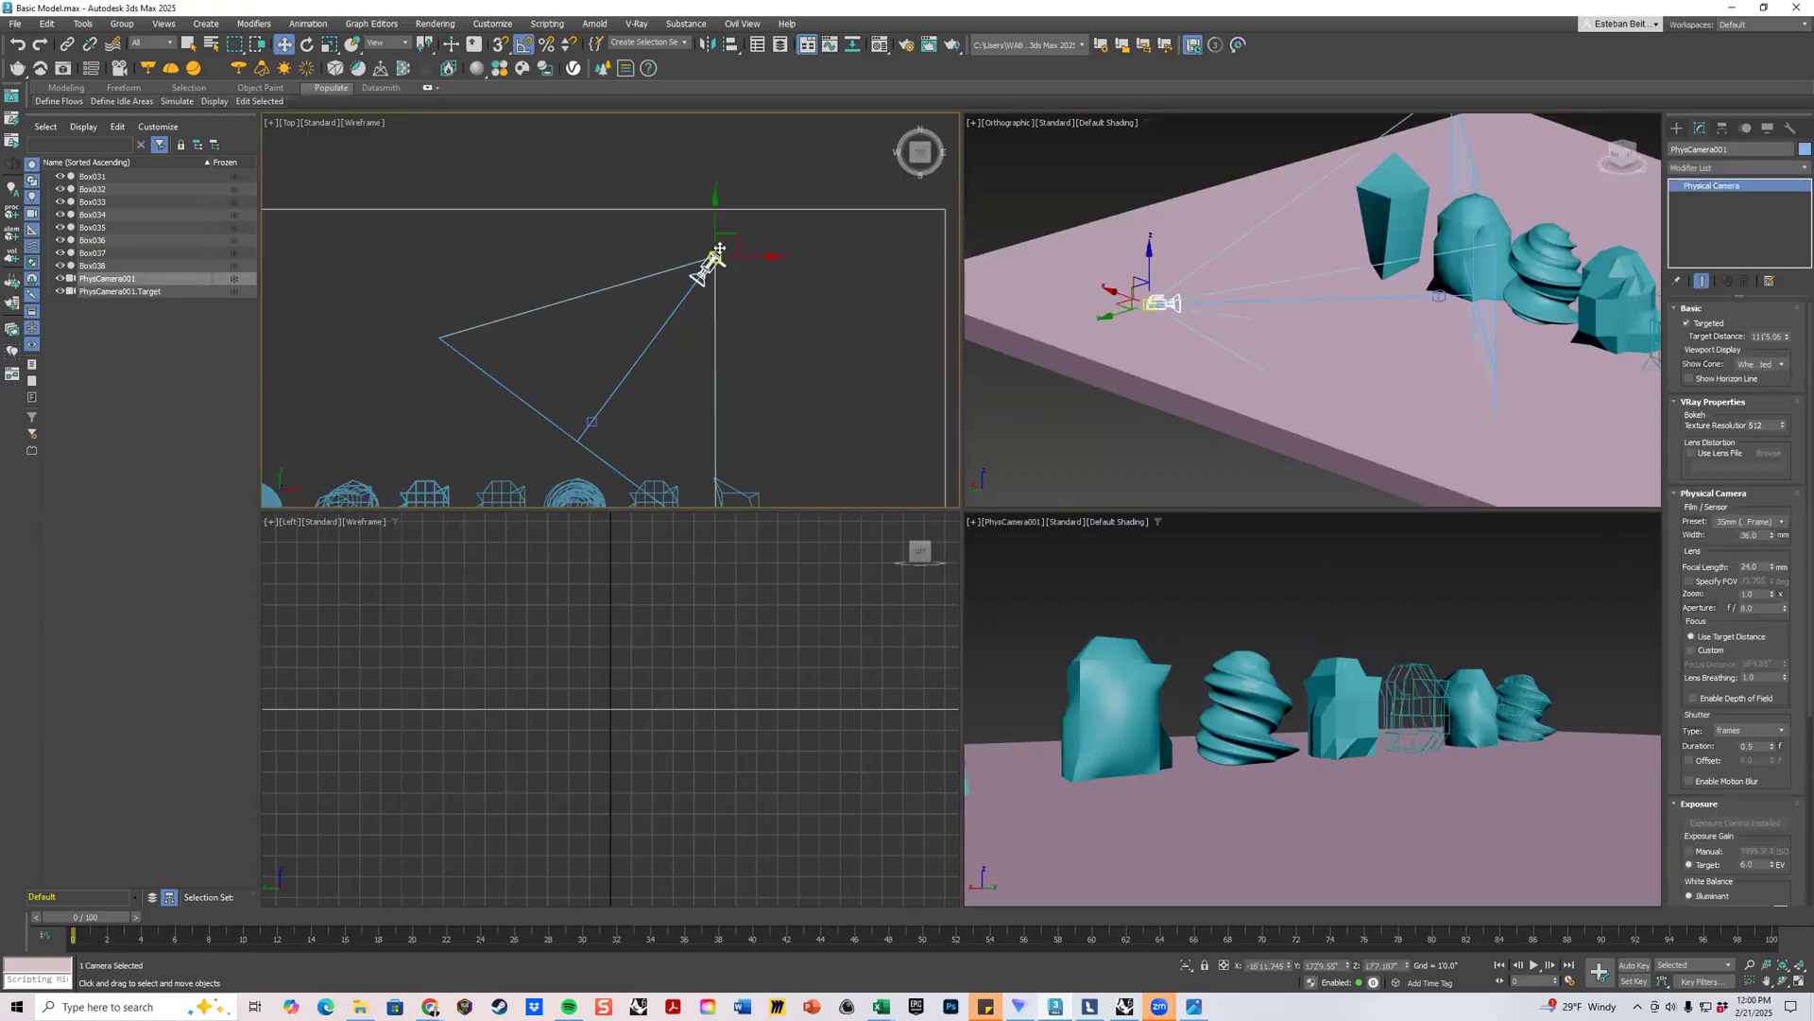
left_click_drag(735, 223, 682, 242)
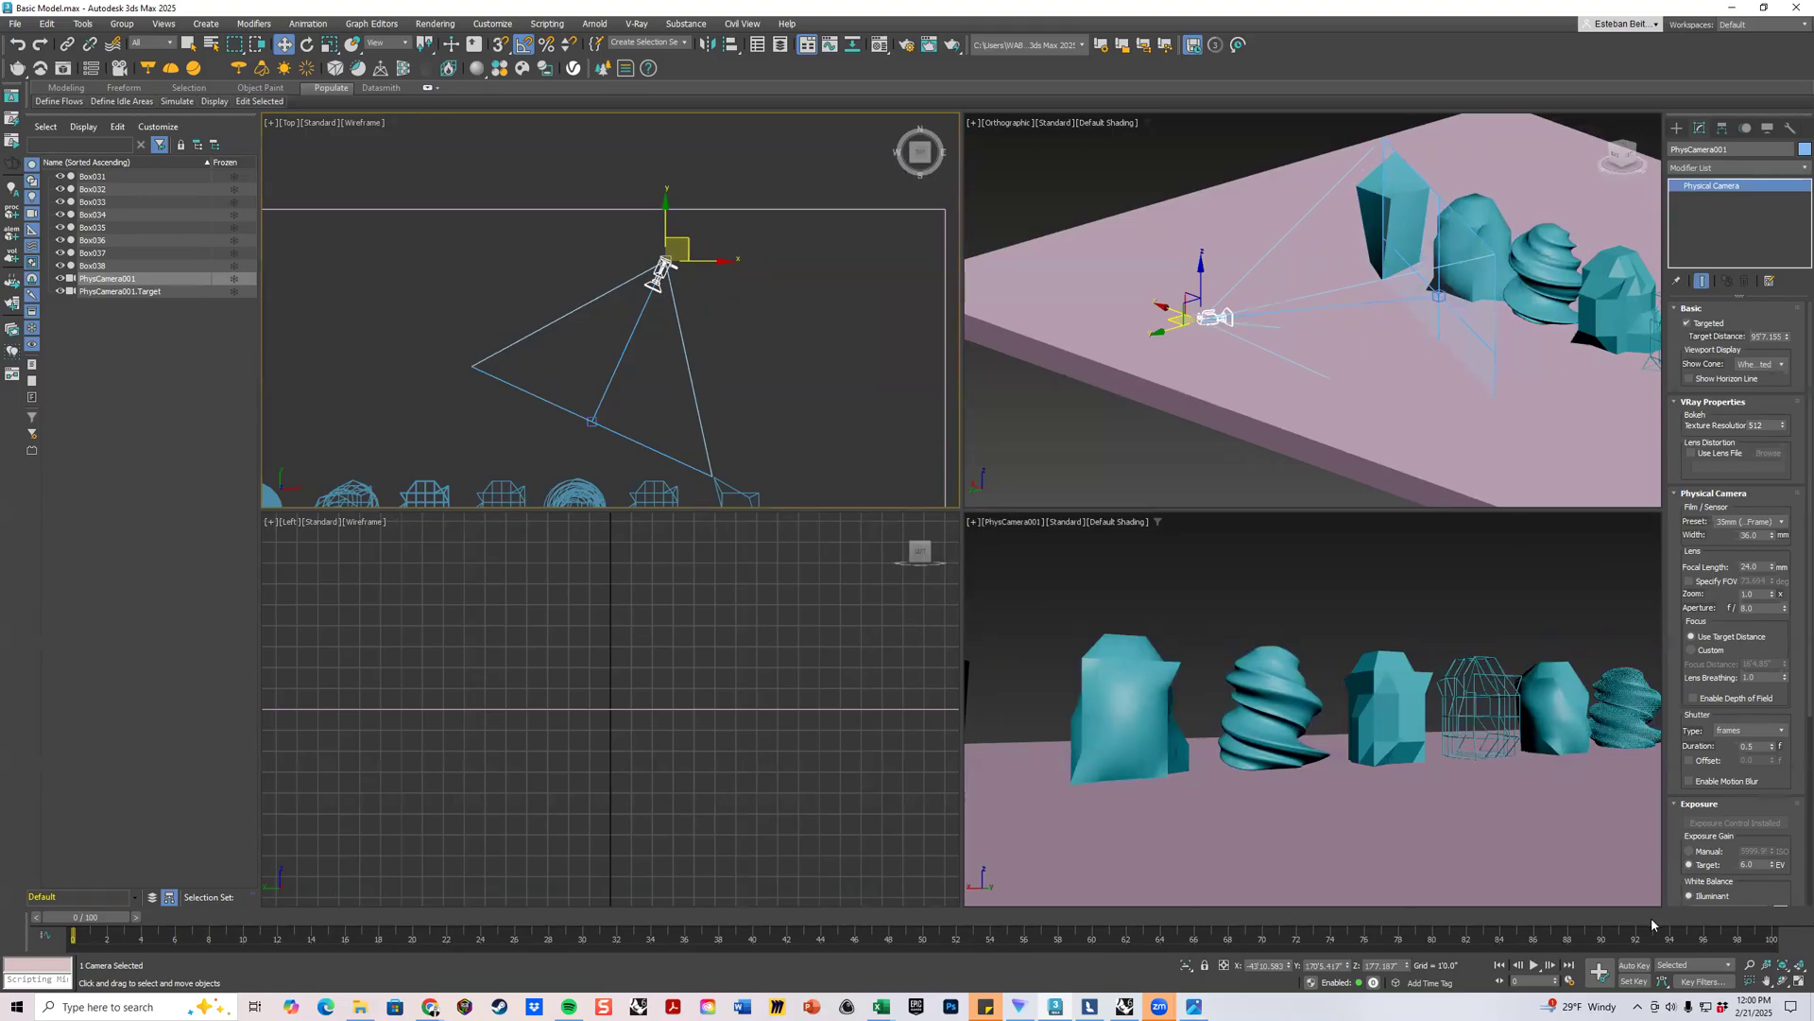
Activate the camera viewport and resize the viewport layout narrower and wider to compare how the camera's framing changes.
left_click(1220, 556)
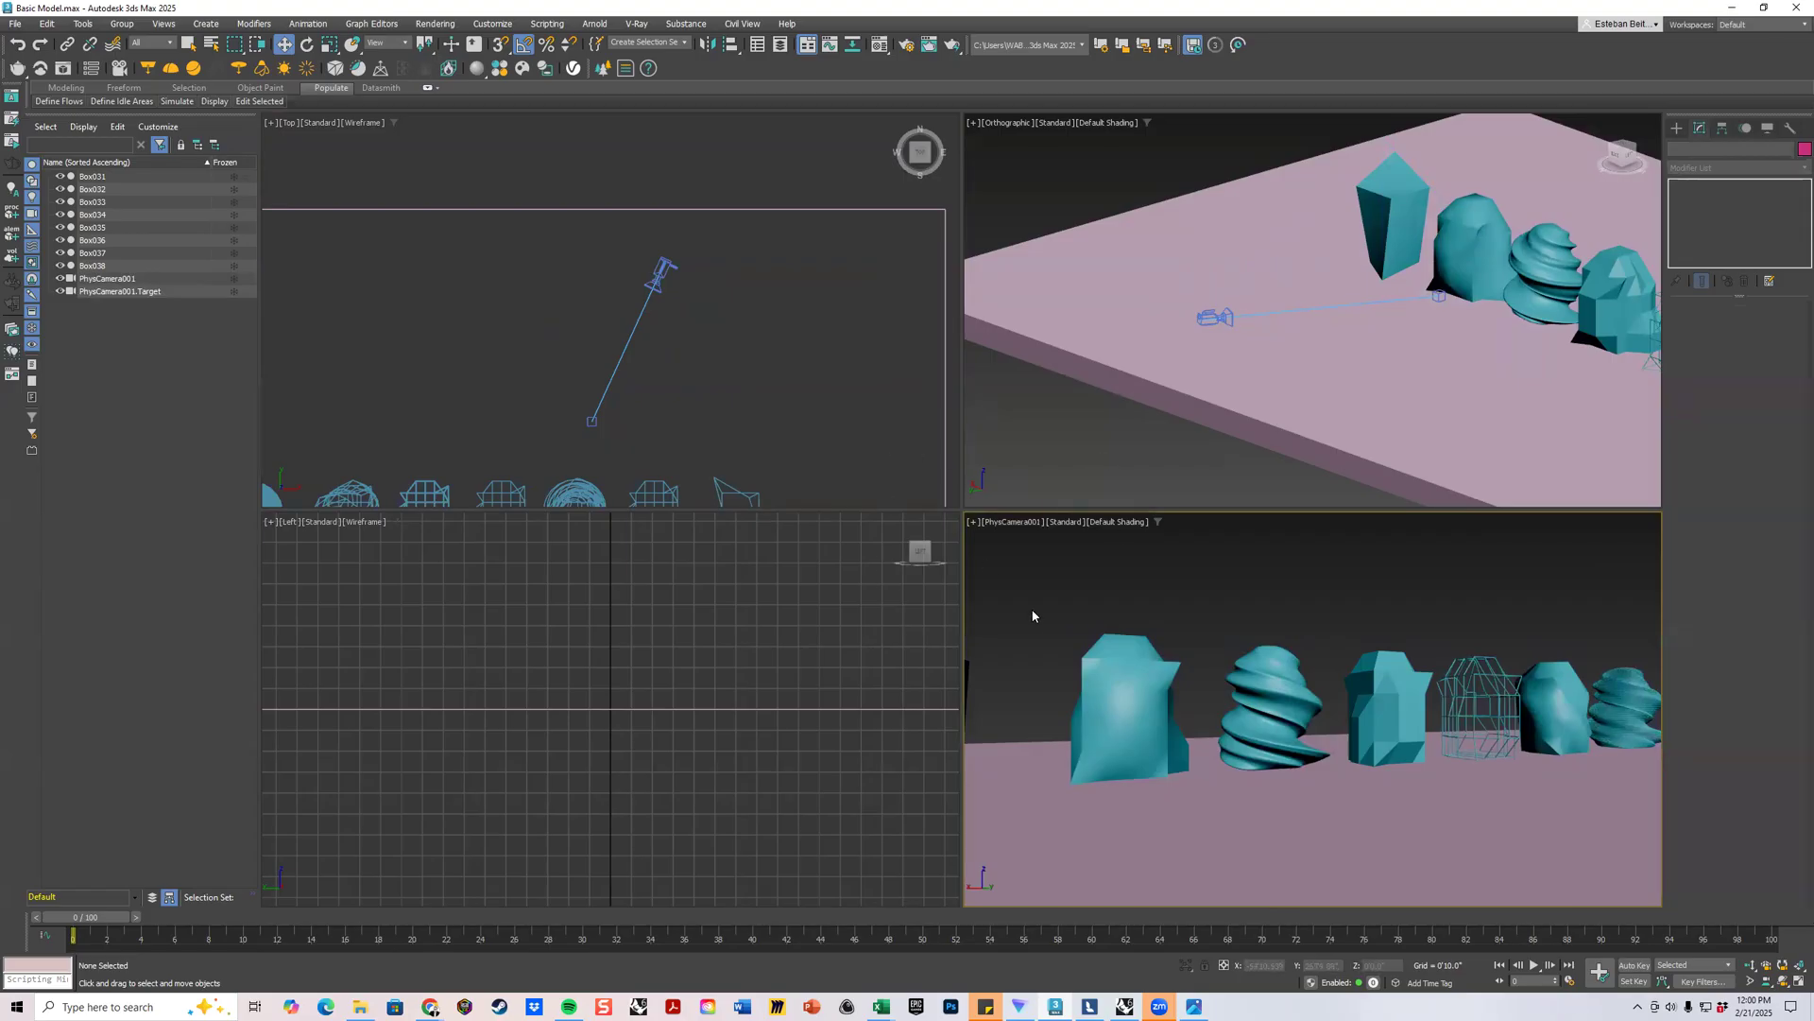
left_click_drag(962, 509, 1349, 516)
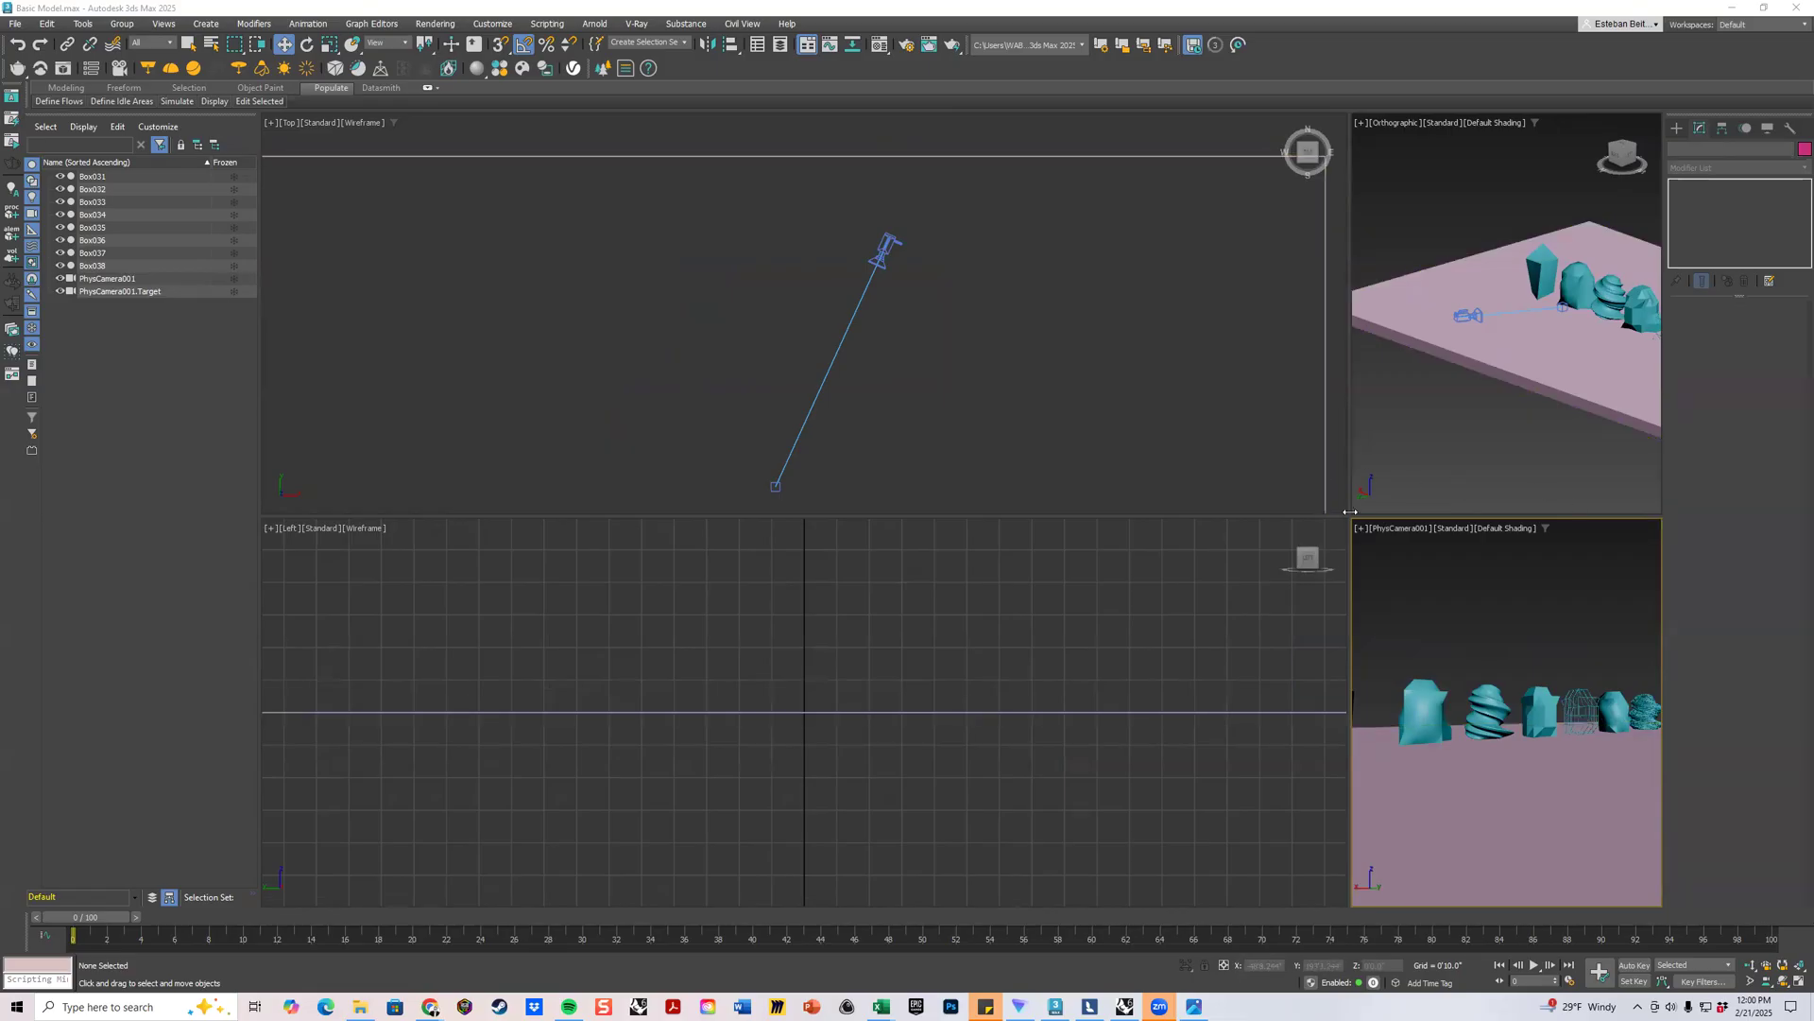
left_click_drag(1349, 511, 697, 537)
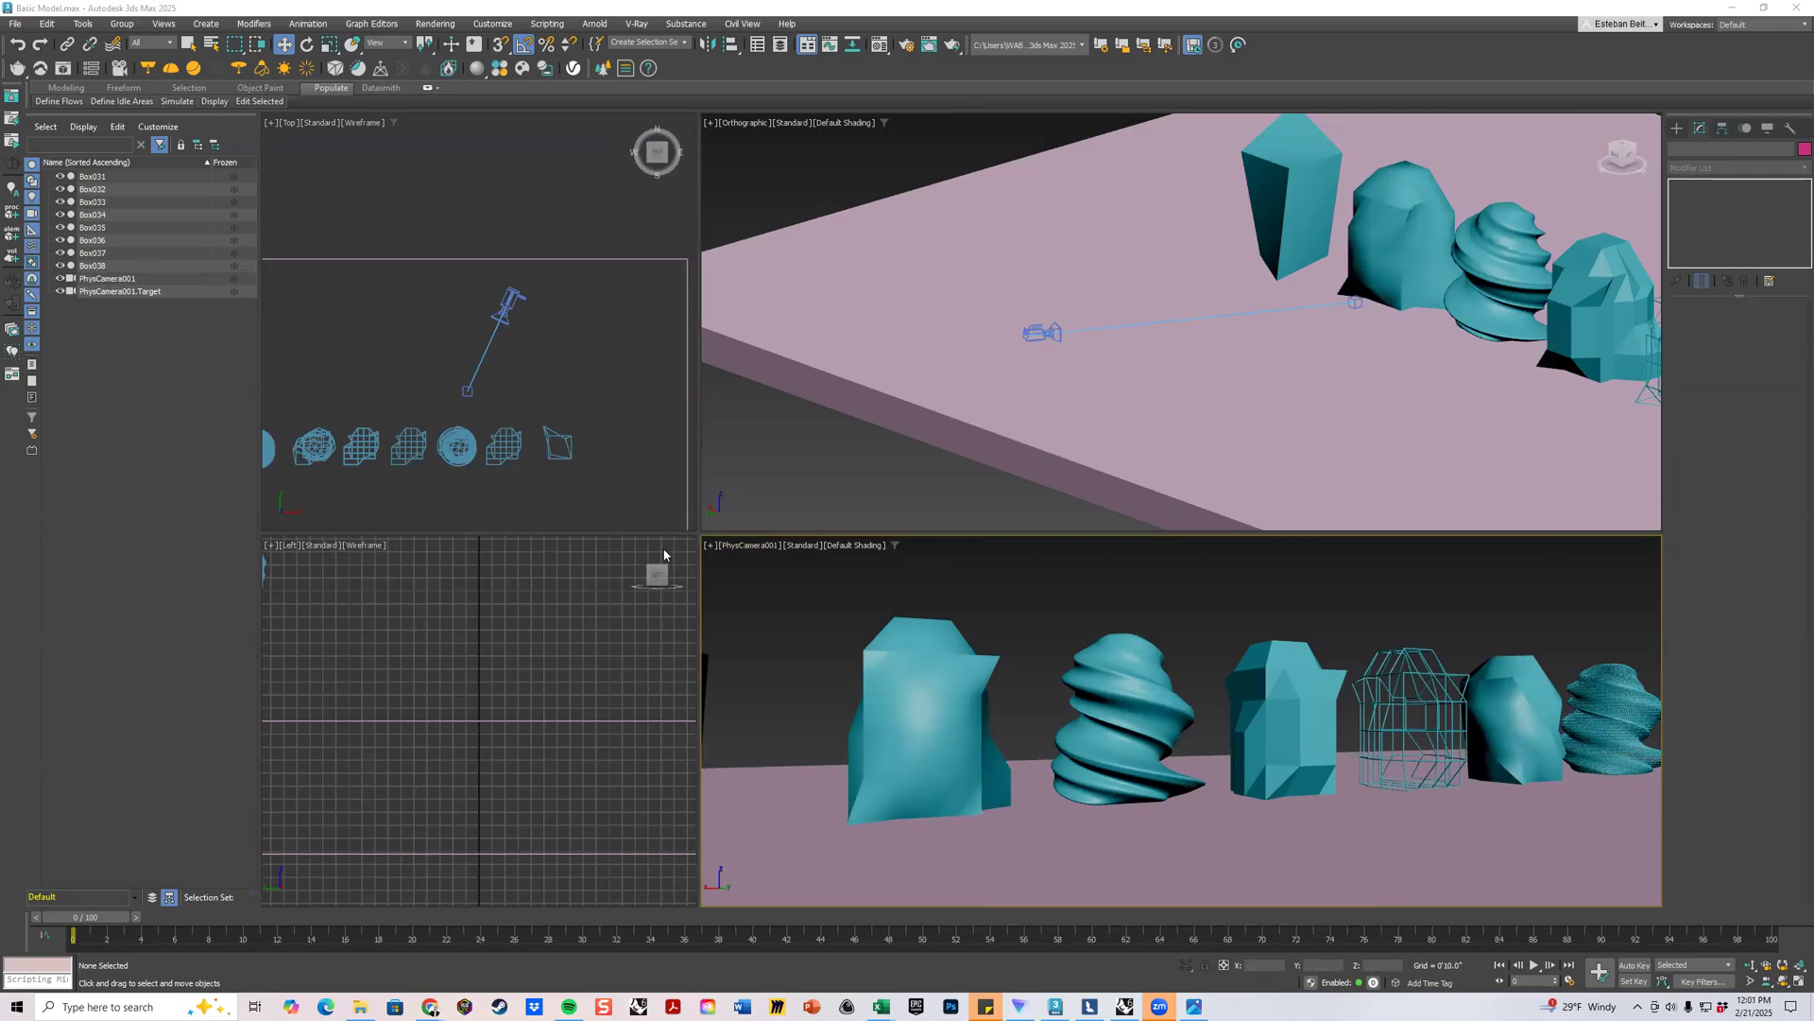
left_click_drag(690, 535, 978, 535)
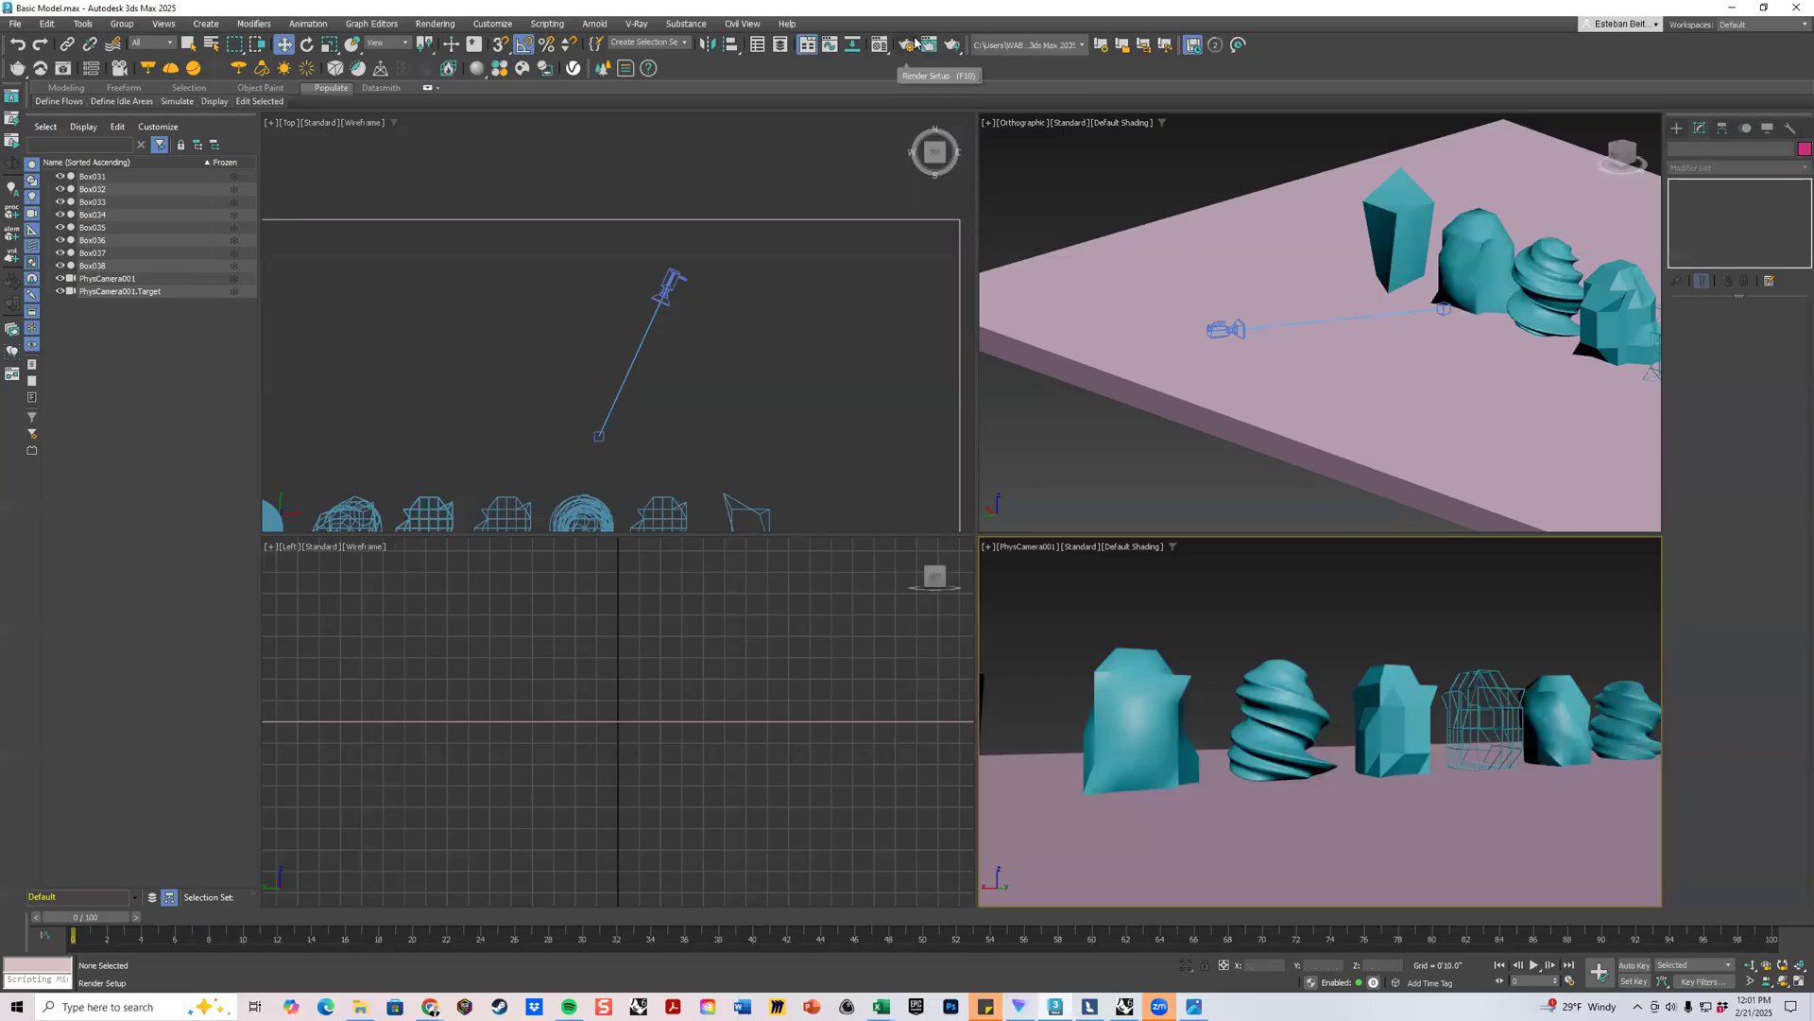
Set the render output size to the VistaVision preset at 1024x683 pixels and close the render settings.
left_click(910, 45)
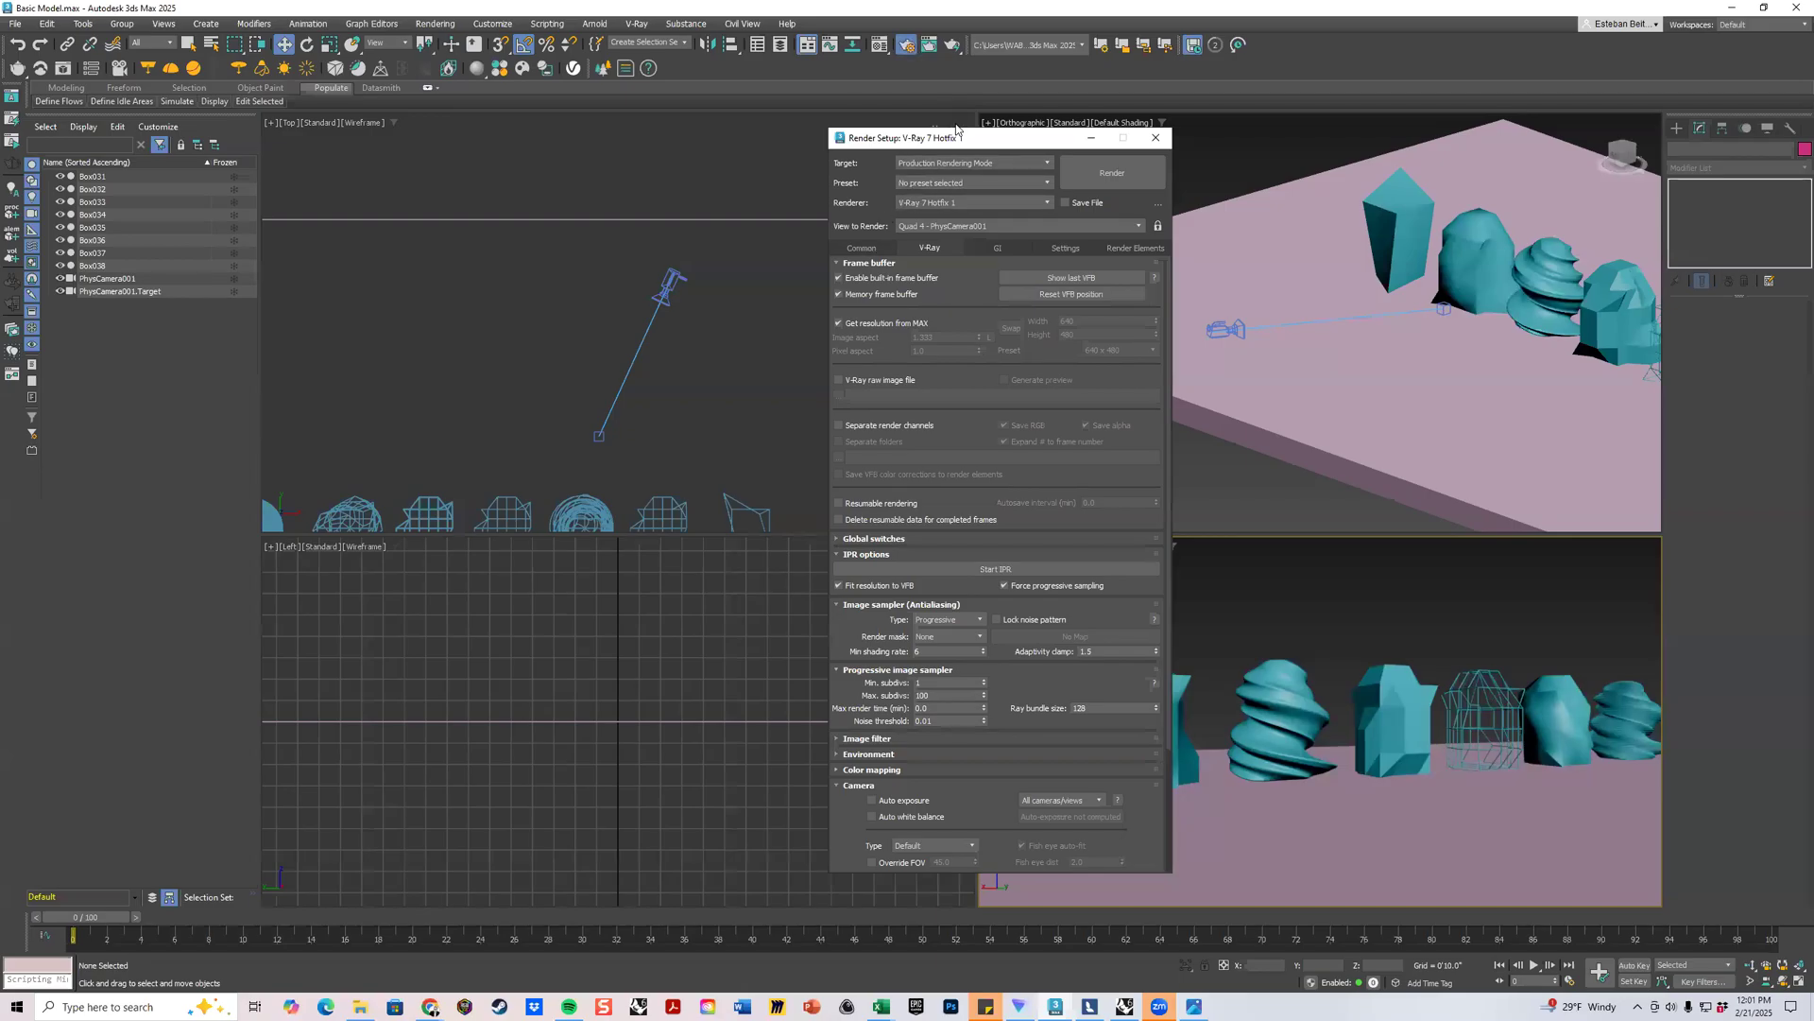
left_click(869, 248)
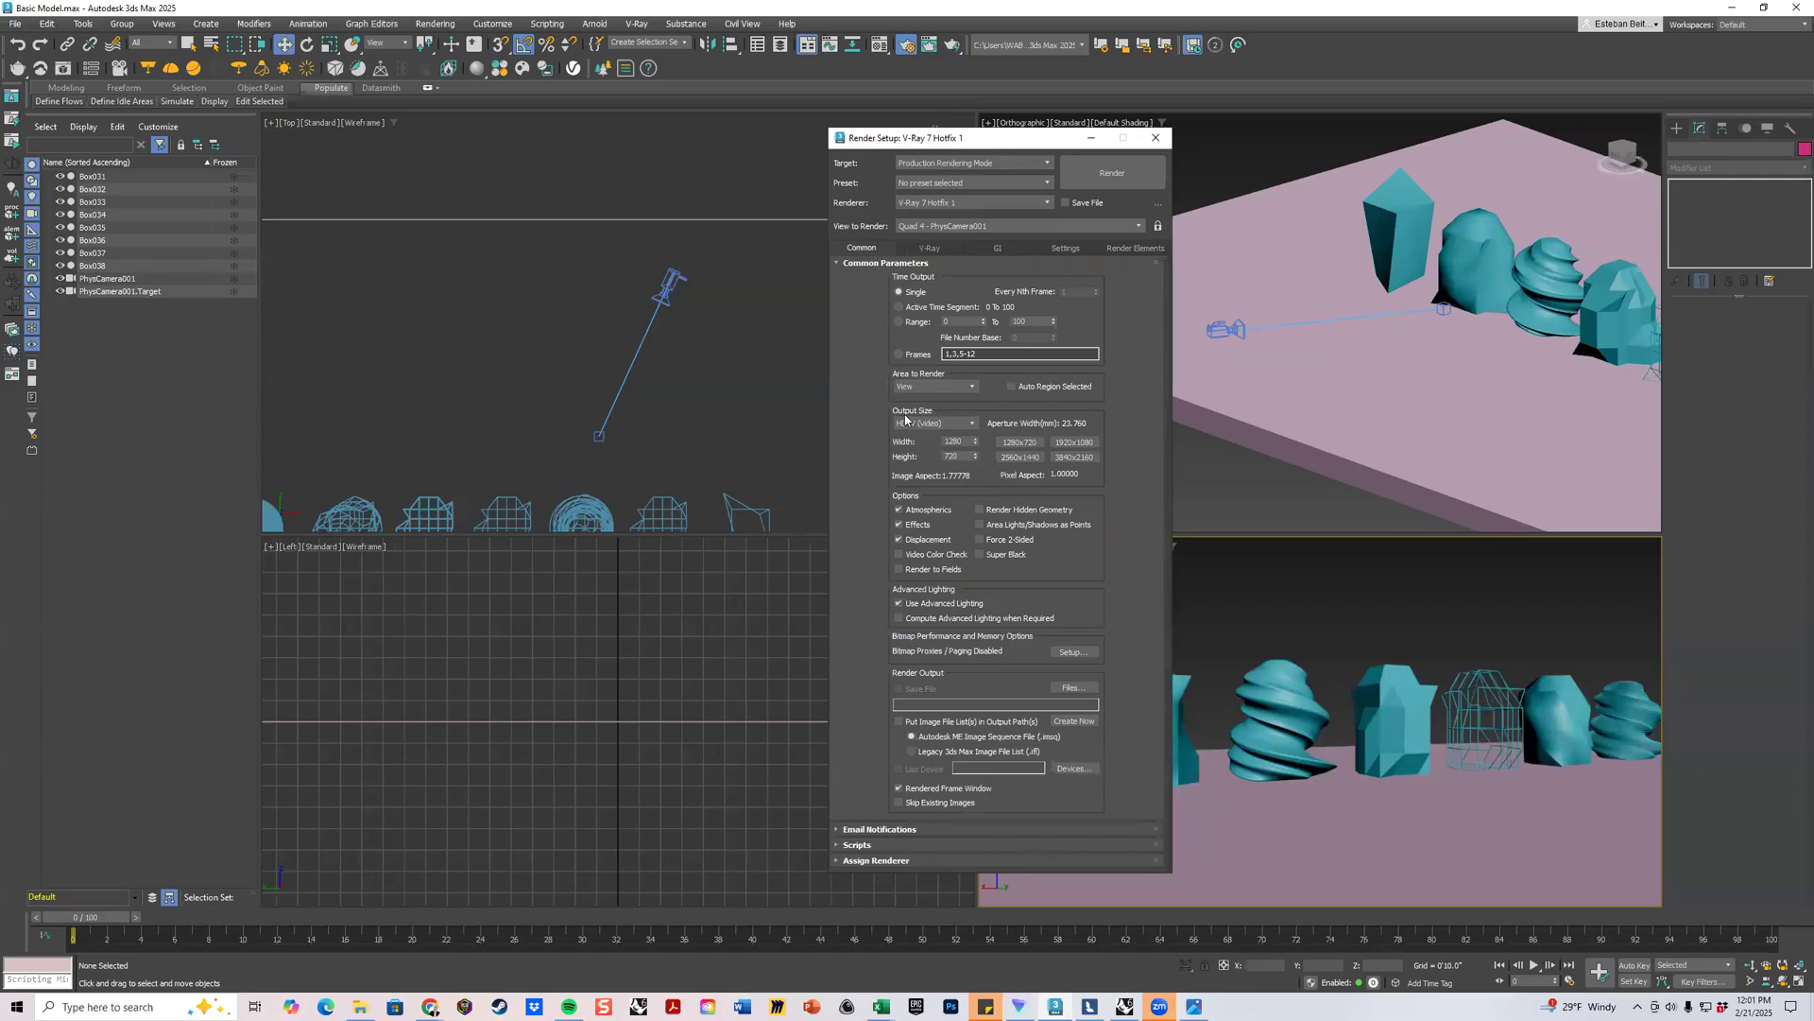
left_click(965, 424)
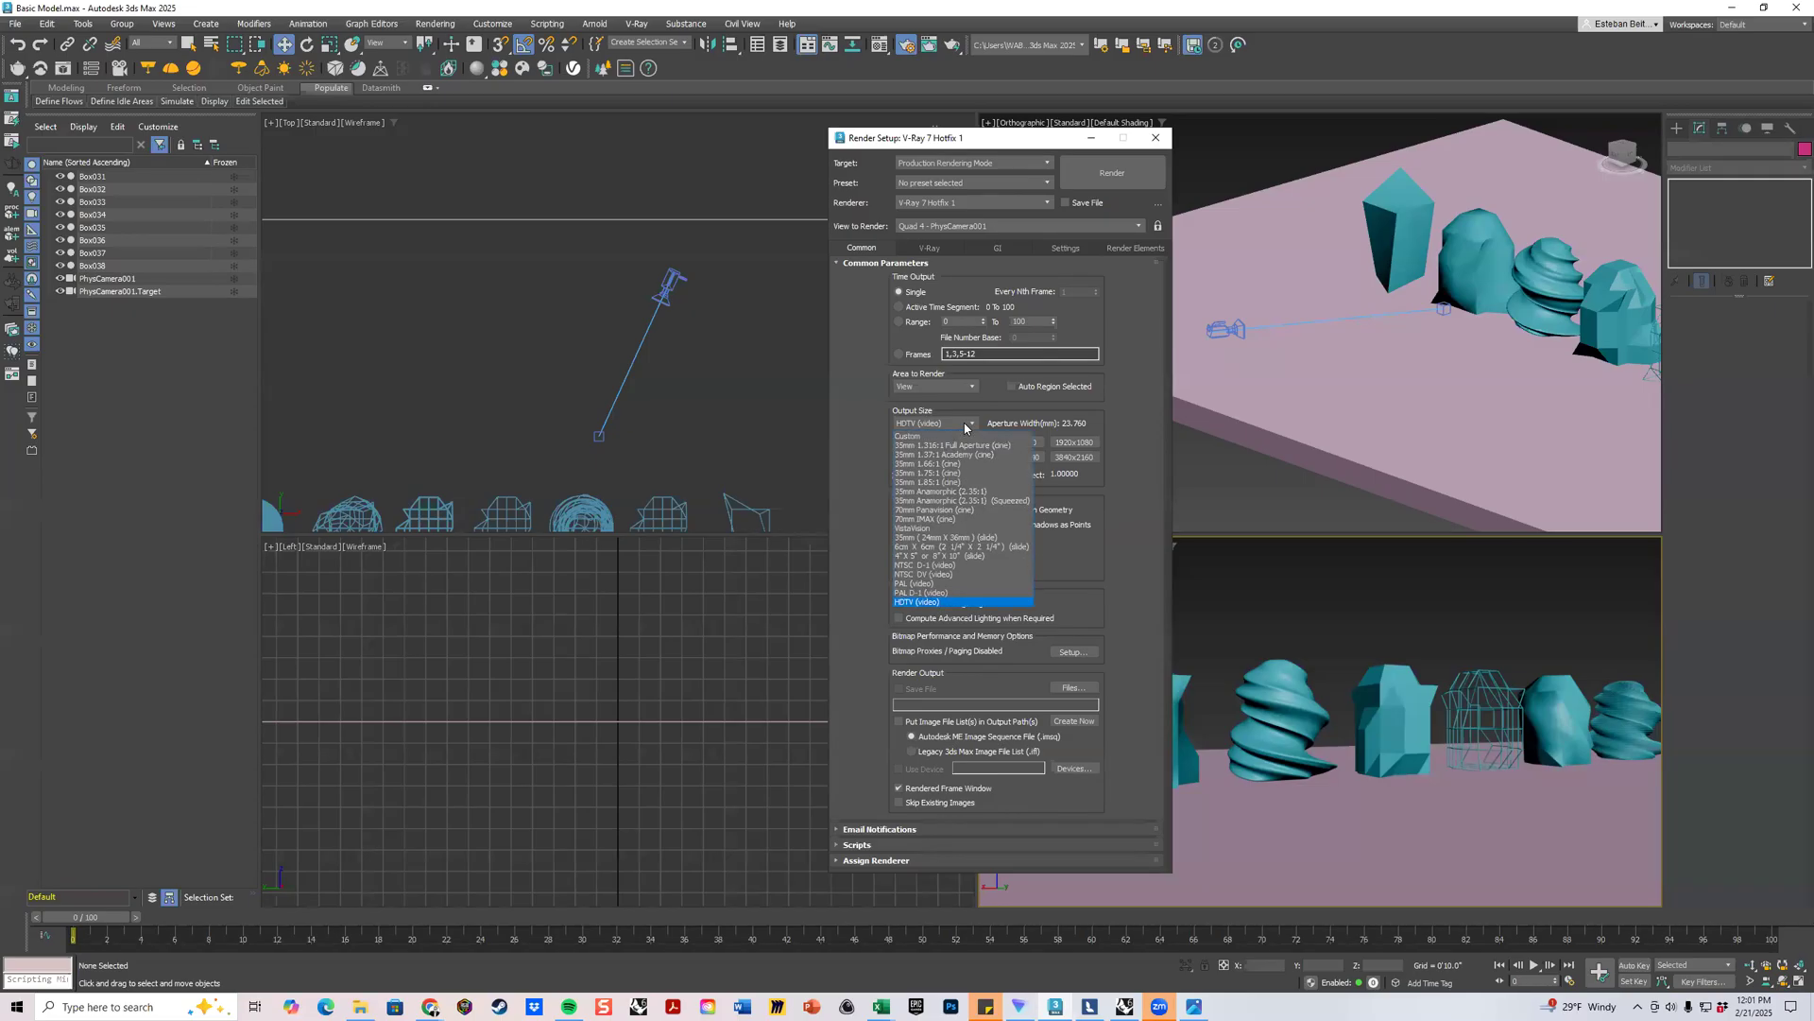
left_click(922, 532)
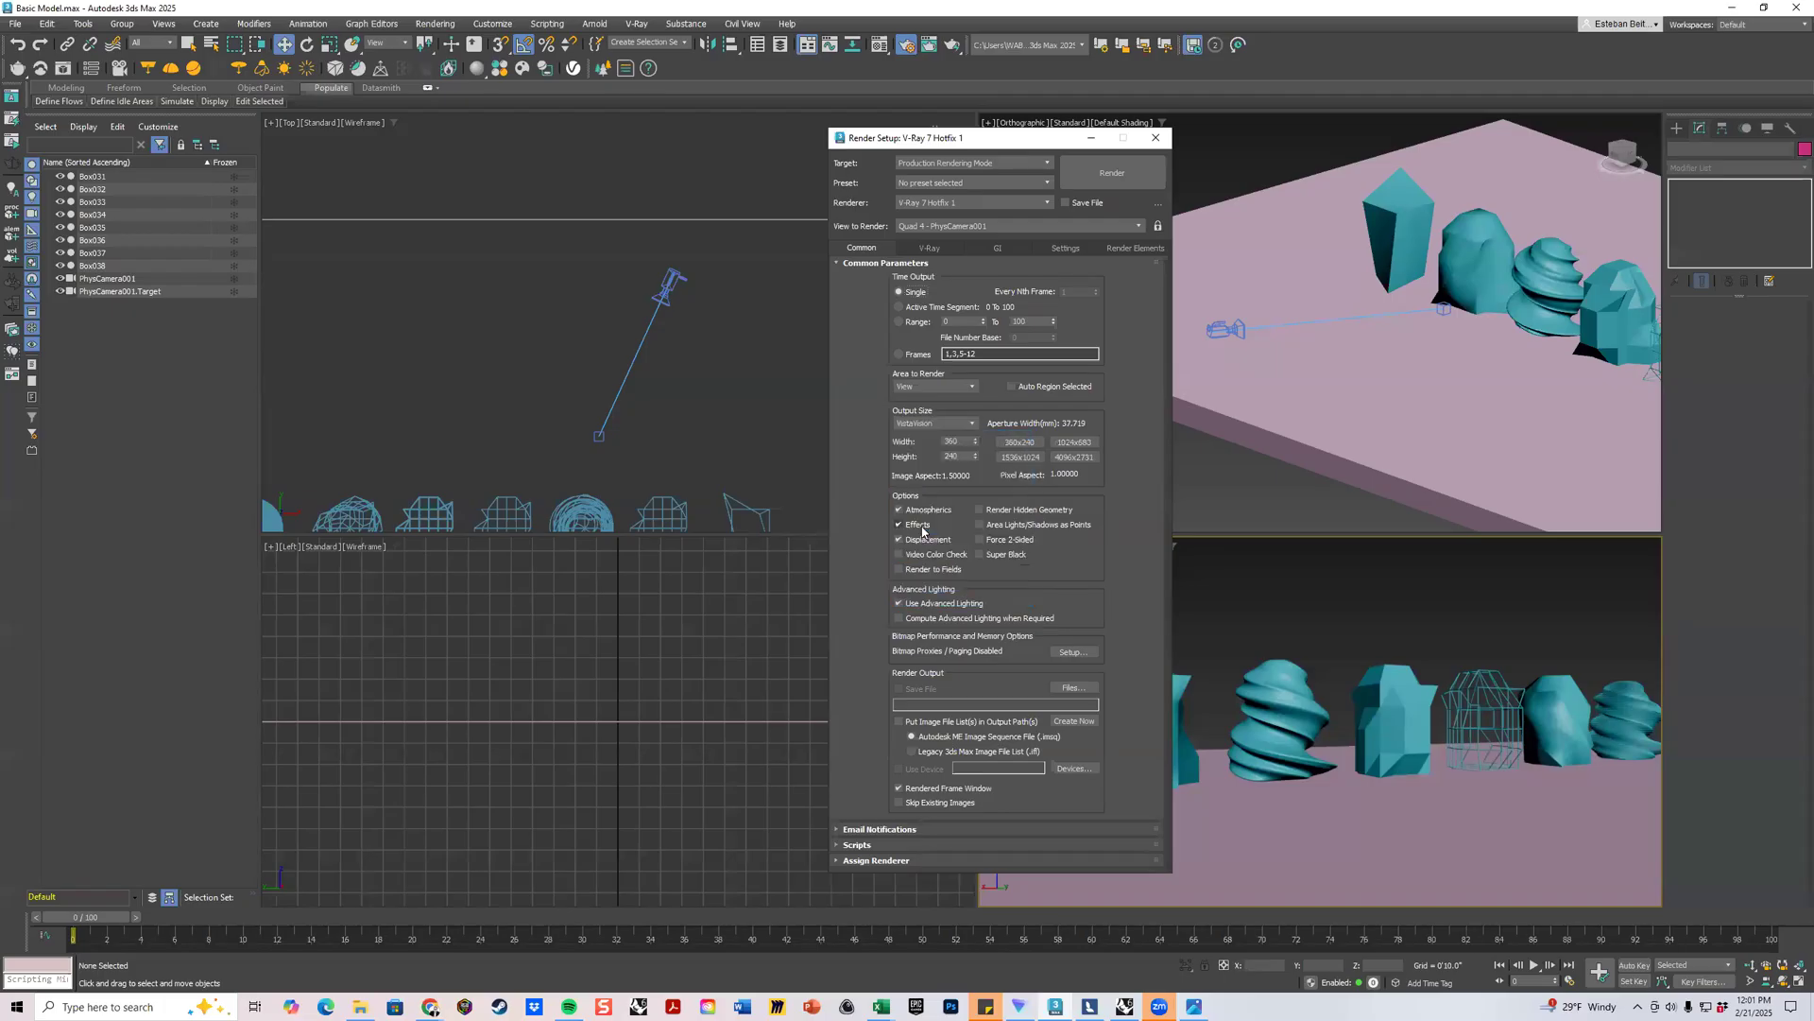
left_click(1076, 443)
left_click(1155, 137)
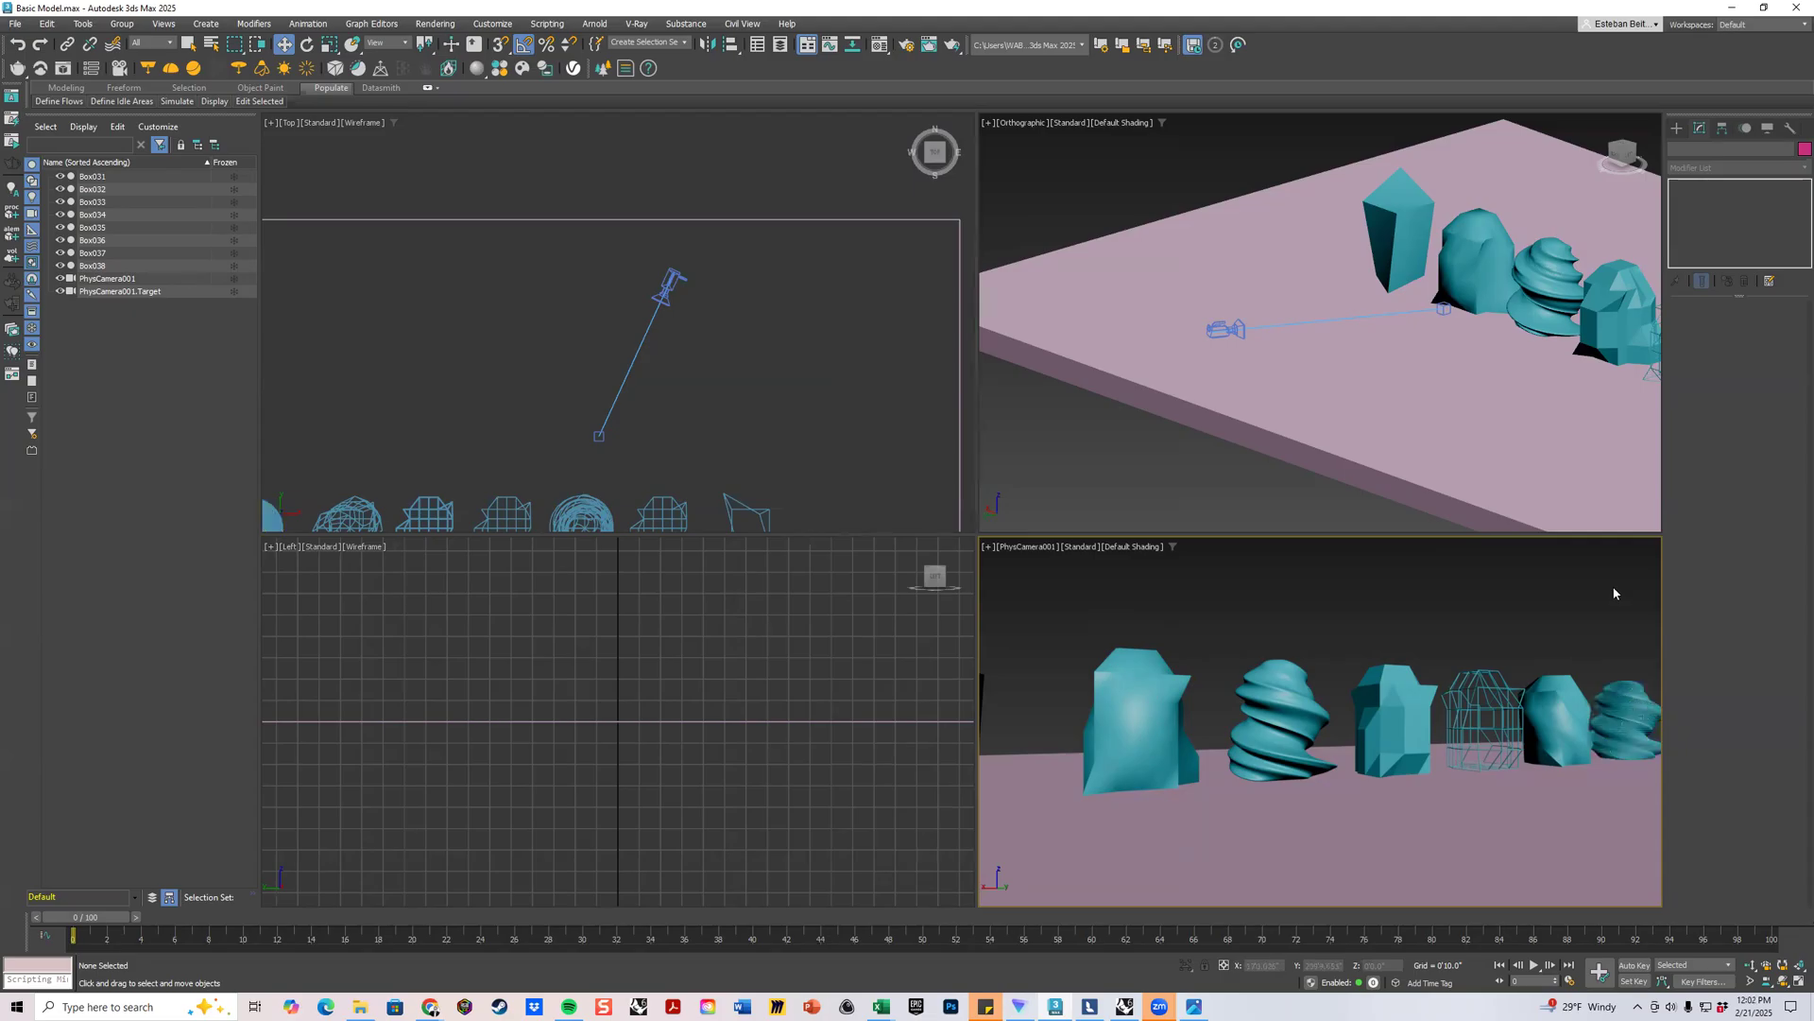
Show safe frames in the PhysCamera001 viewport and resize the viewport layout so the camera view is wider.
left_click(1005, 548)
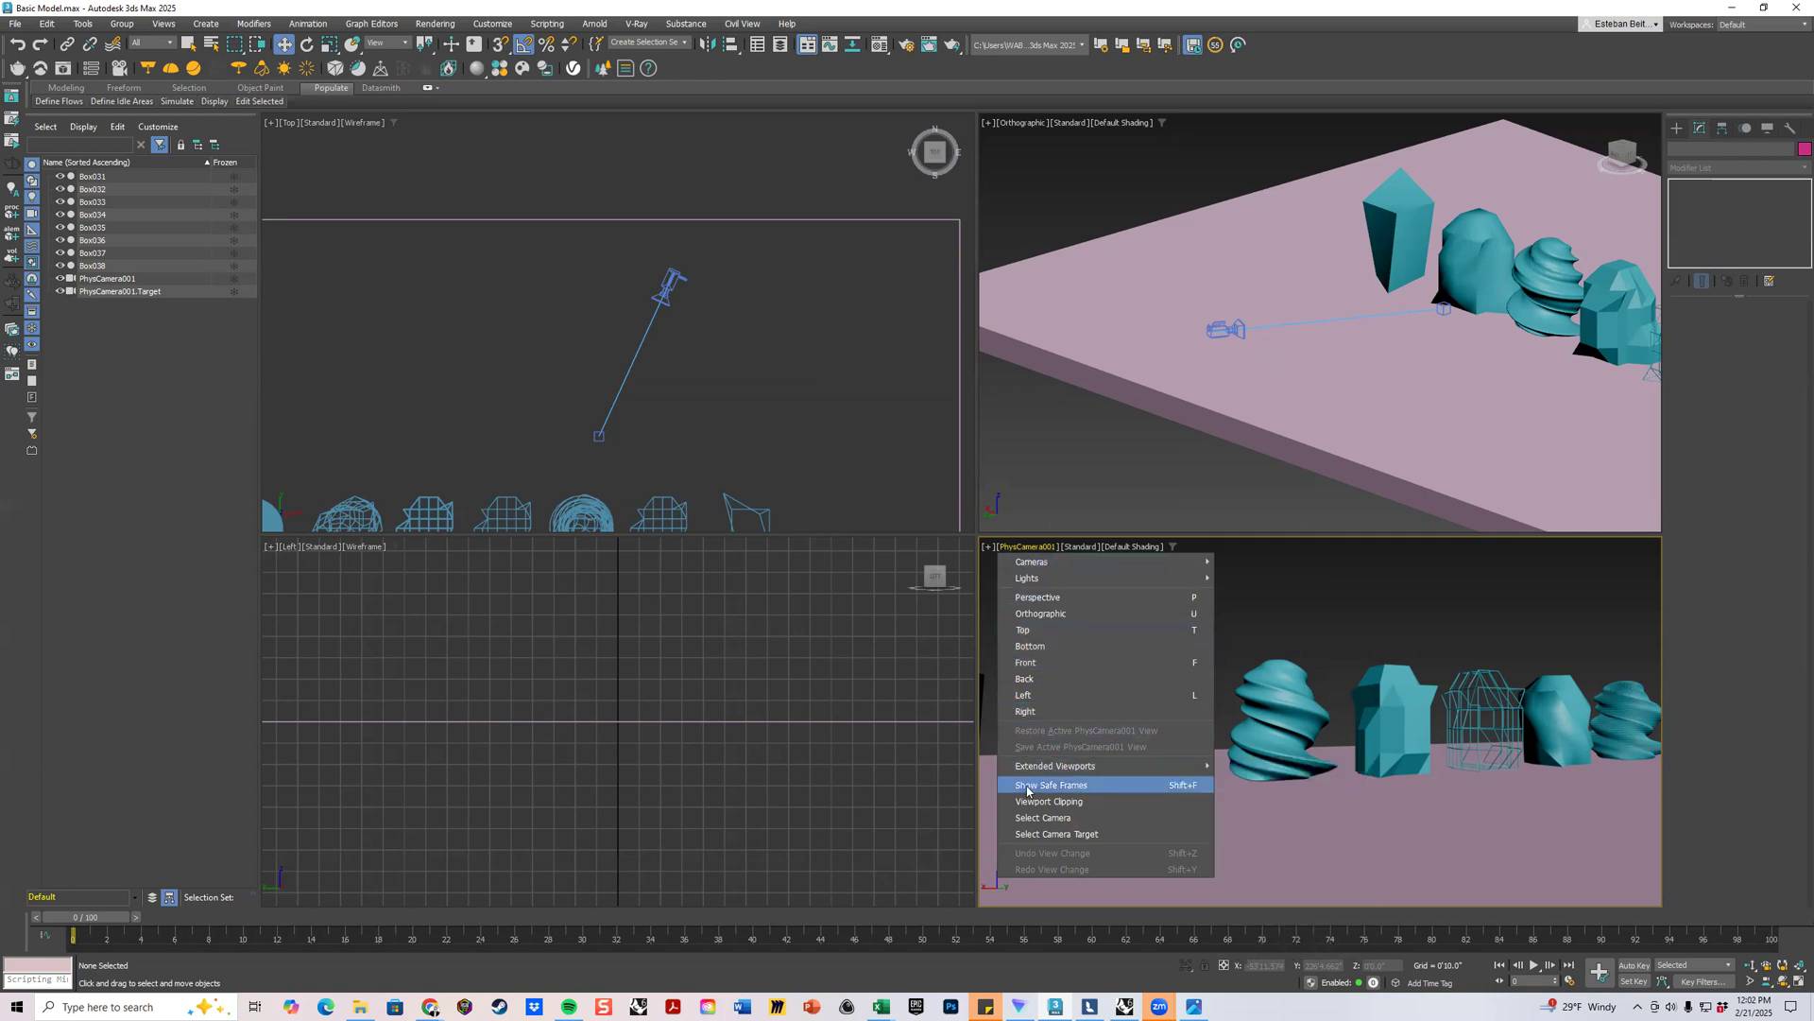
left_click(1080, 792)
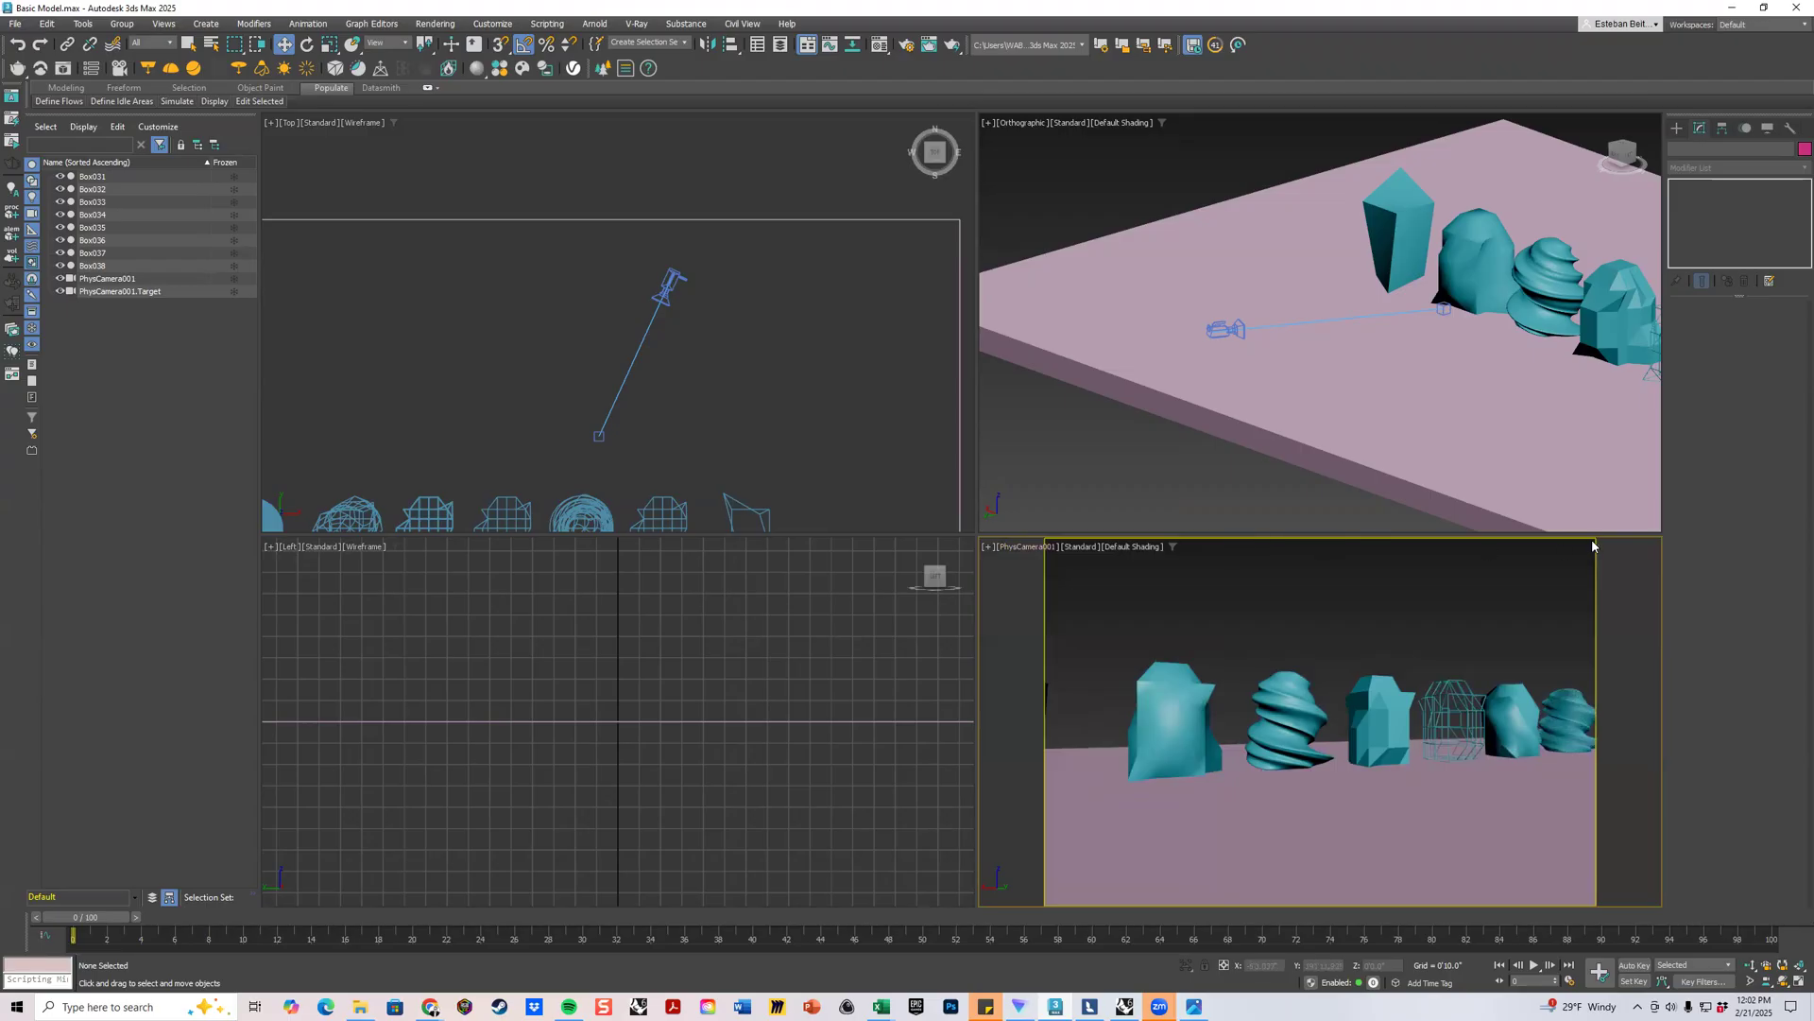
left_click_drag(980, 543, 1406, 502)
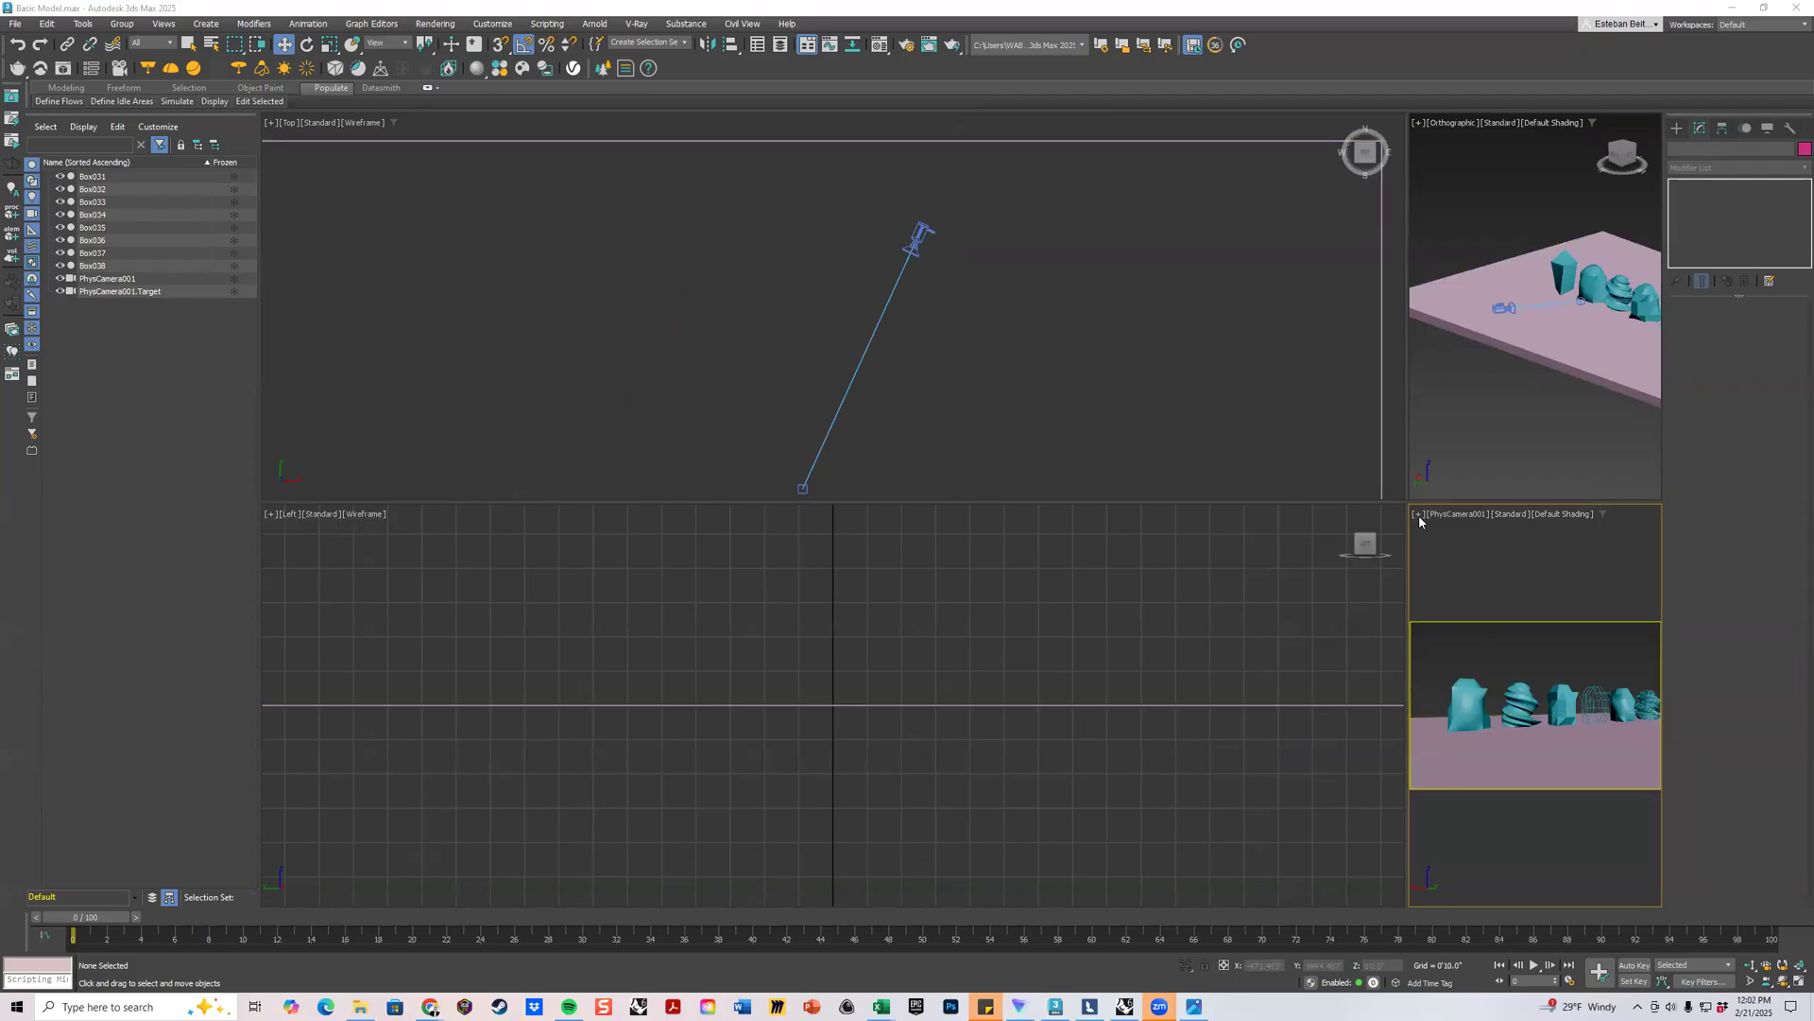
left_click_drag(1408, 502, 598, 516)
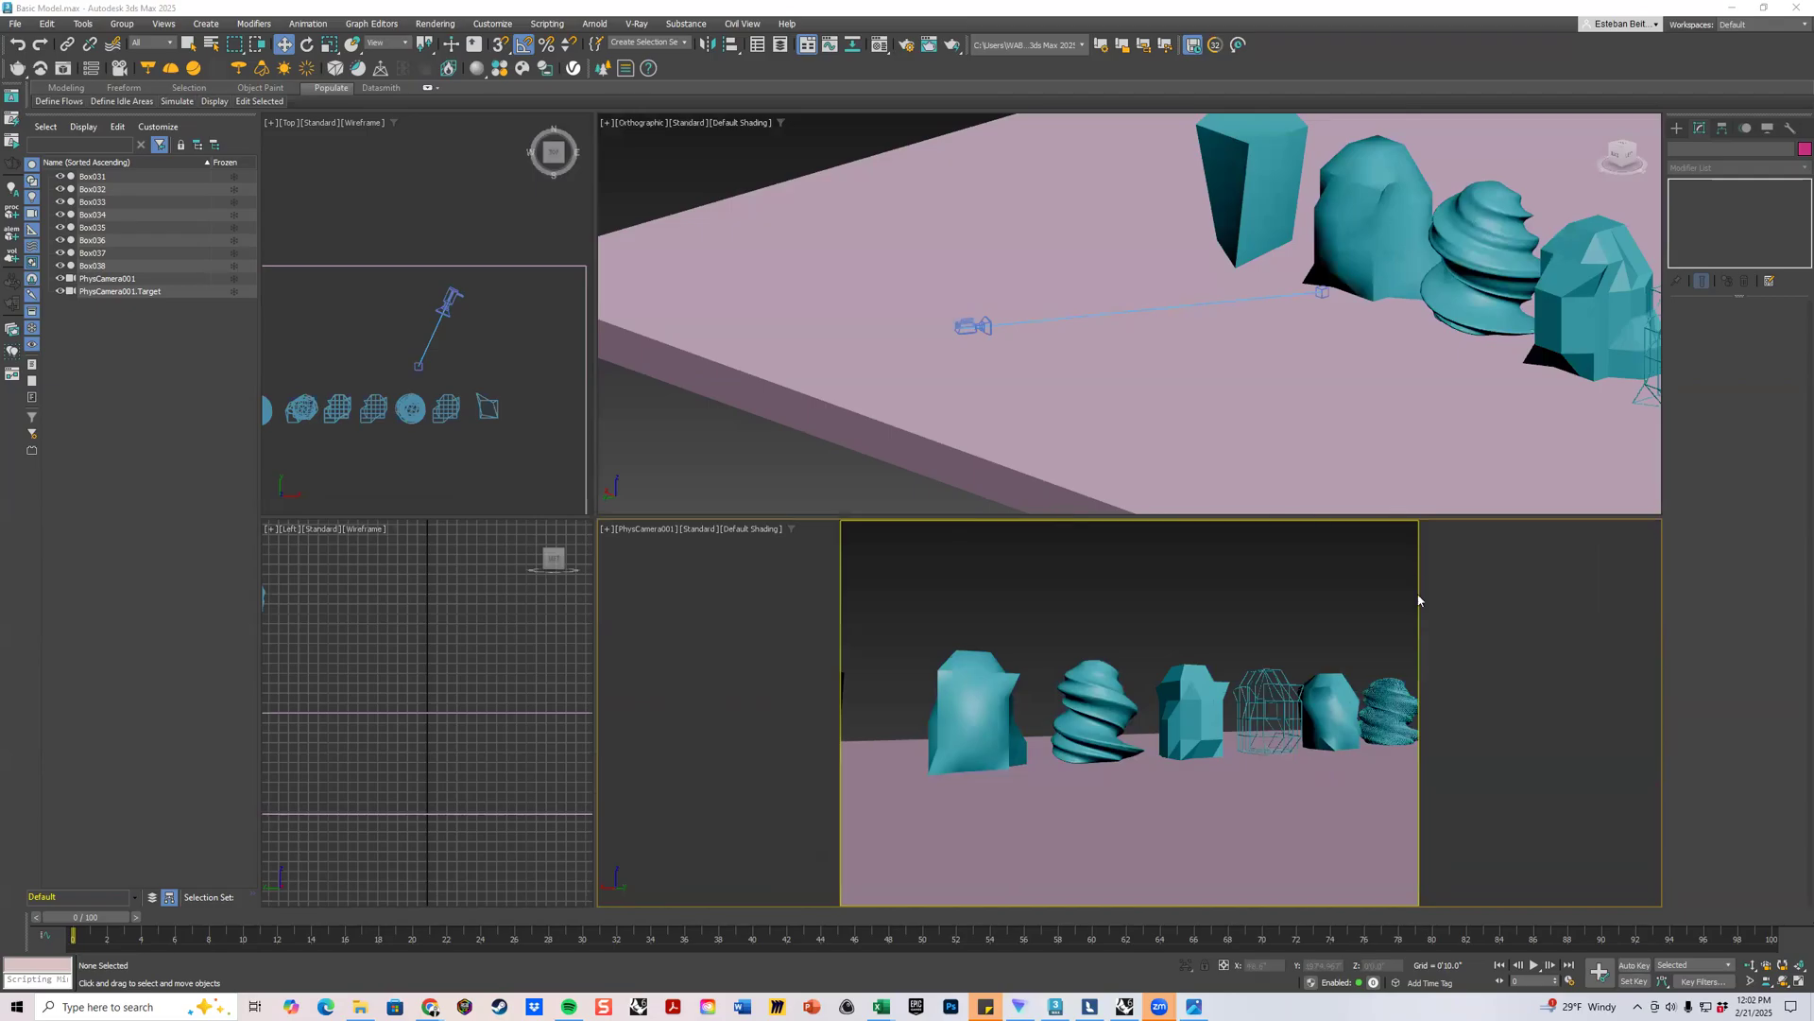
left_click_drag(595, 517, 886, 510)
Move the camera body alone in the top view, slightly toward the slab's nearest short edge, to fit the forms inside the safe frame.
left_click(626, 265)
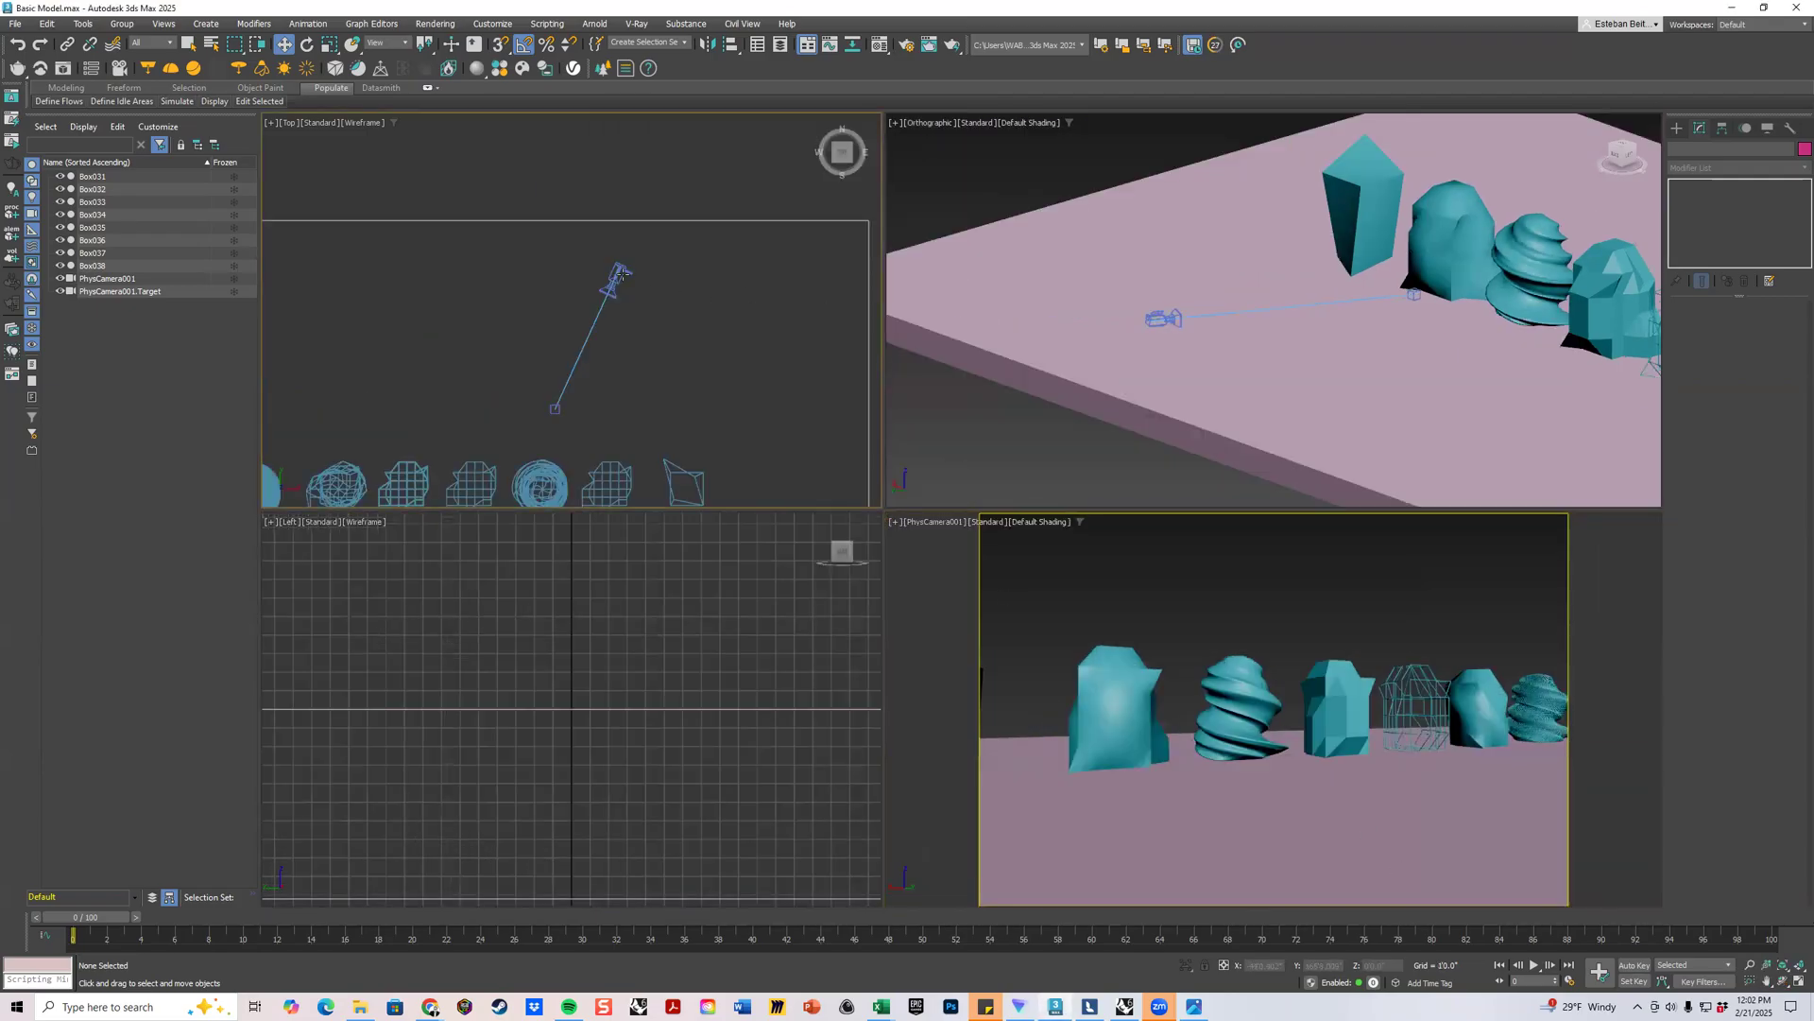
left_click(629, 261)
left_click_drag(643, 253, 678, 268)
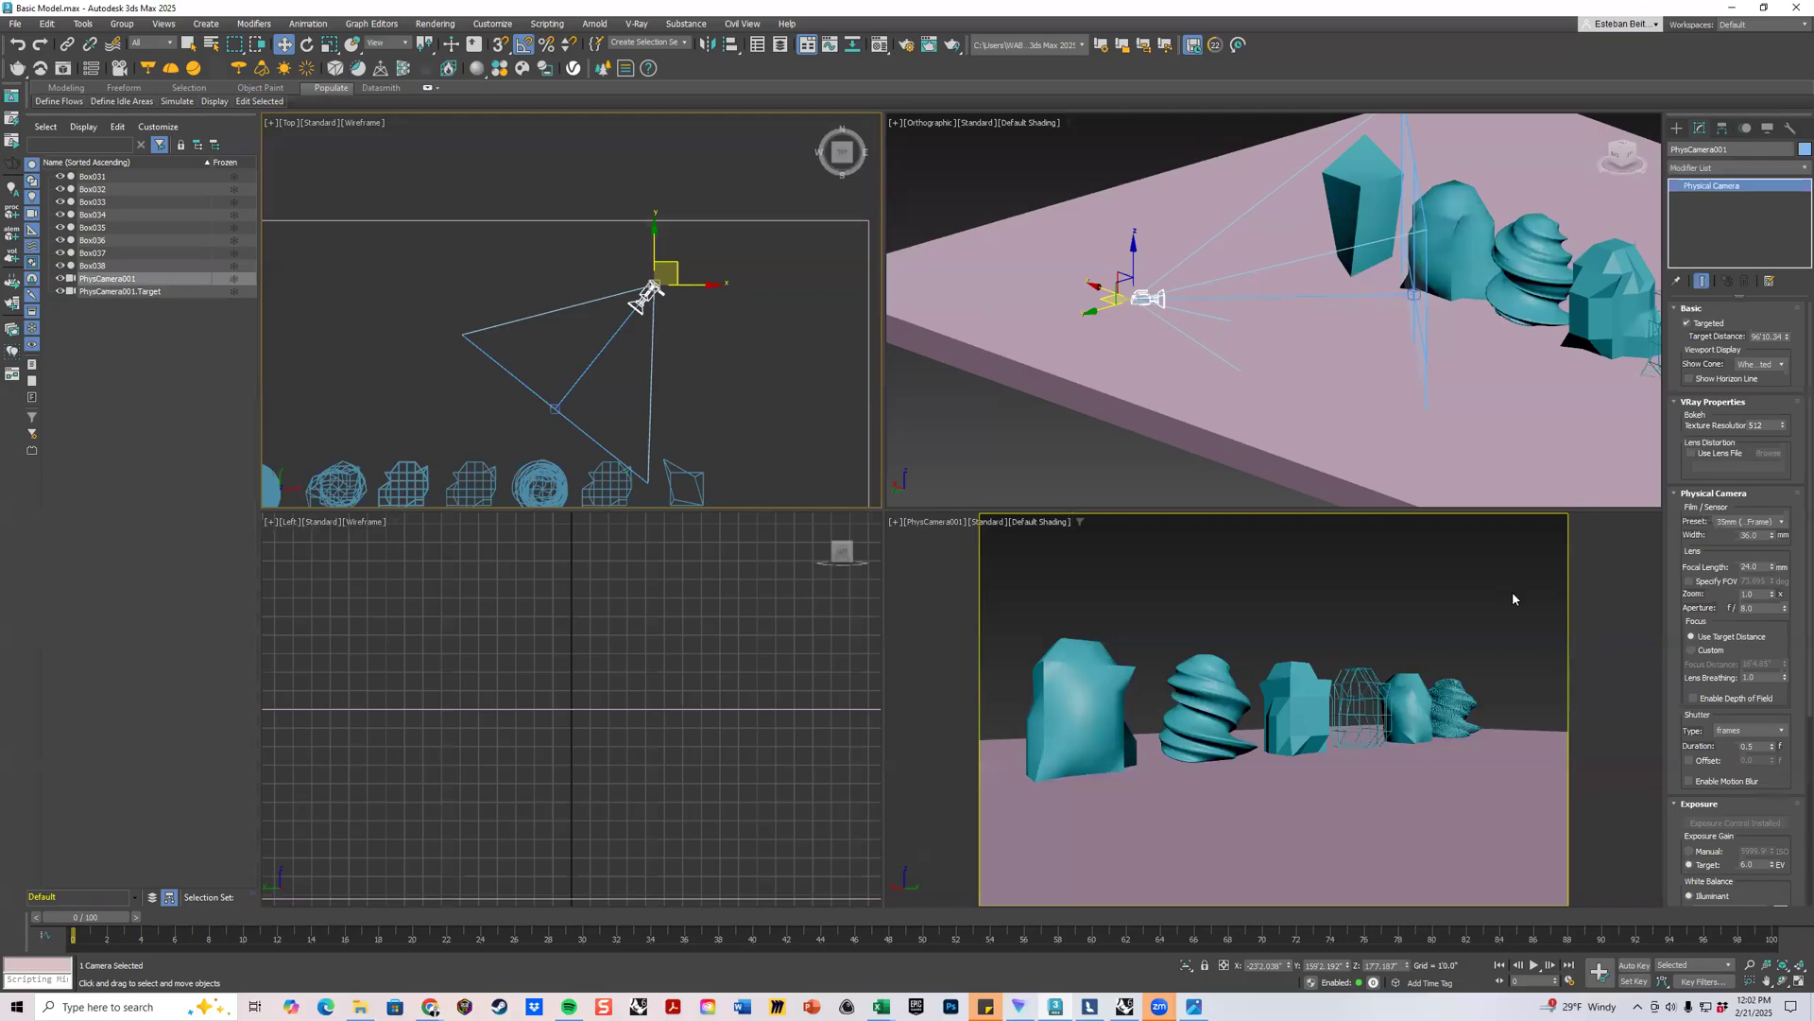
left_click_drag(675, 261, 663, 253)
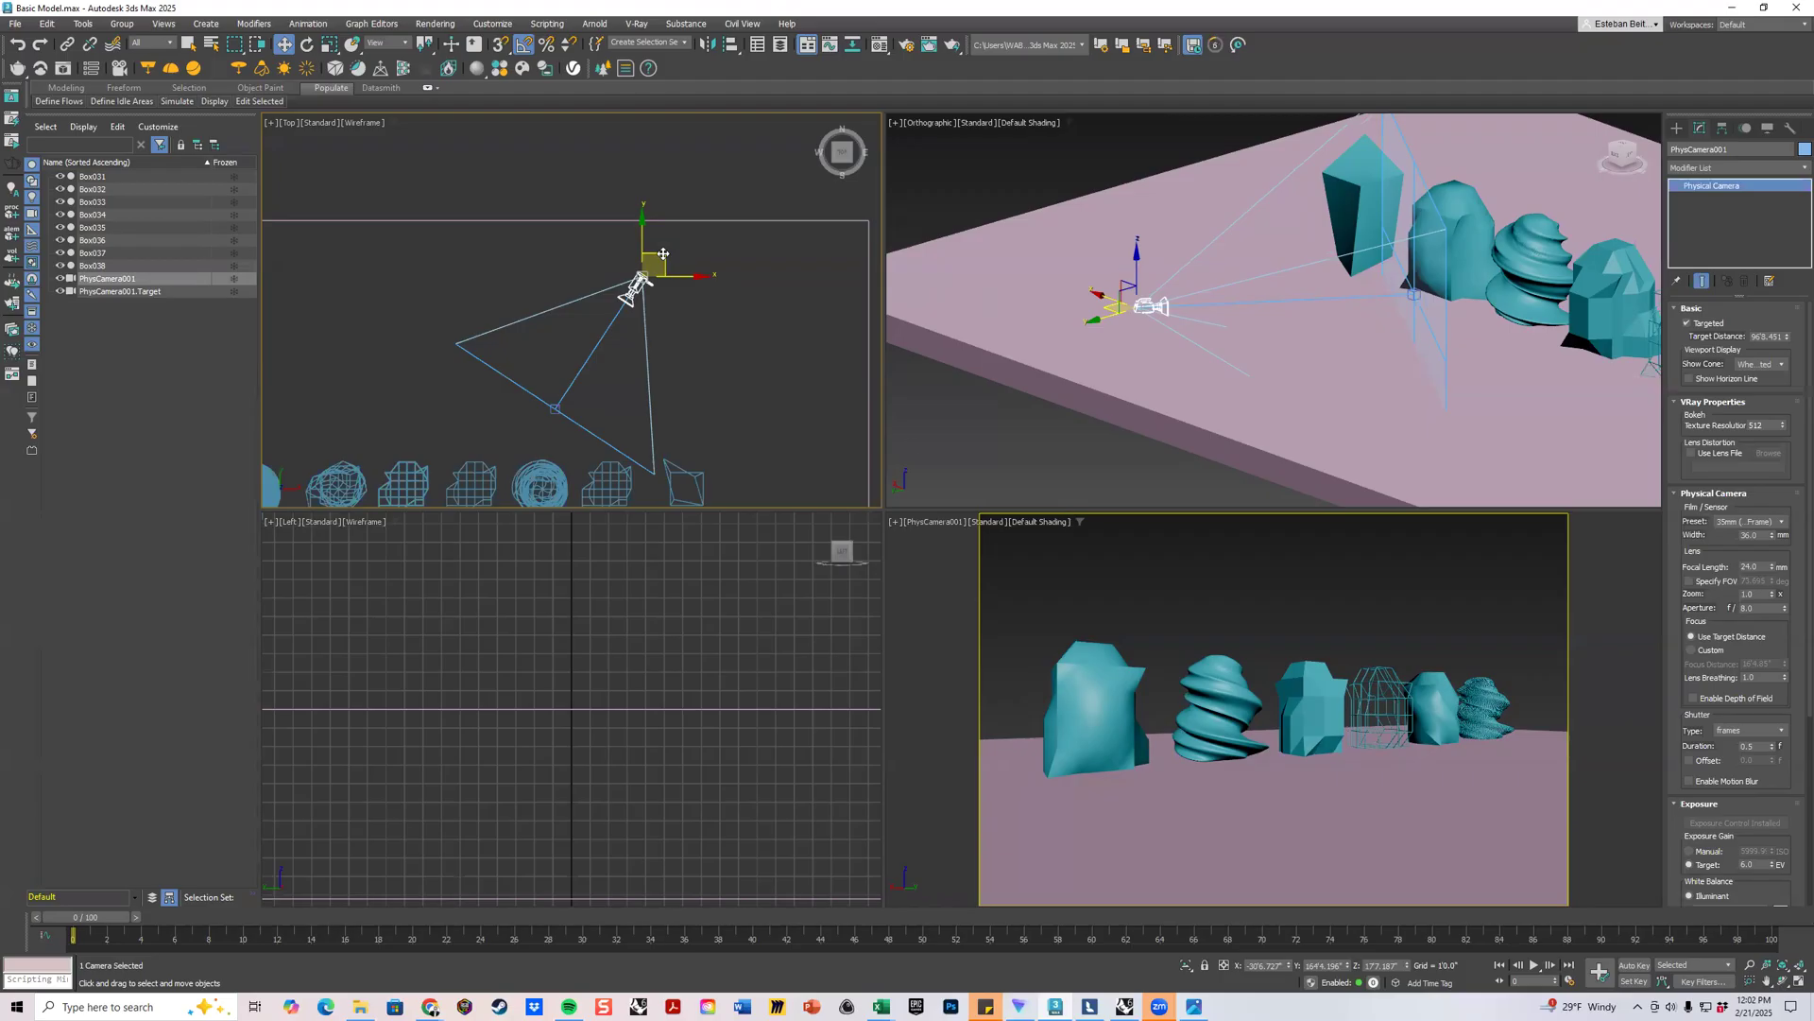
left_click(1430, 569)
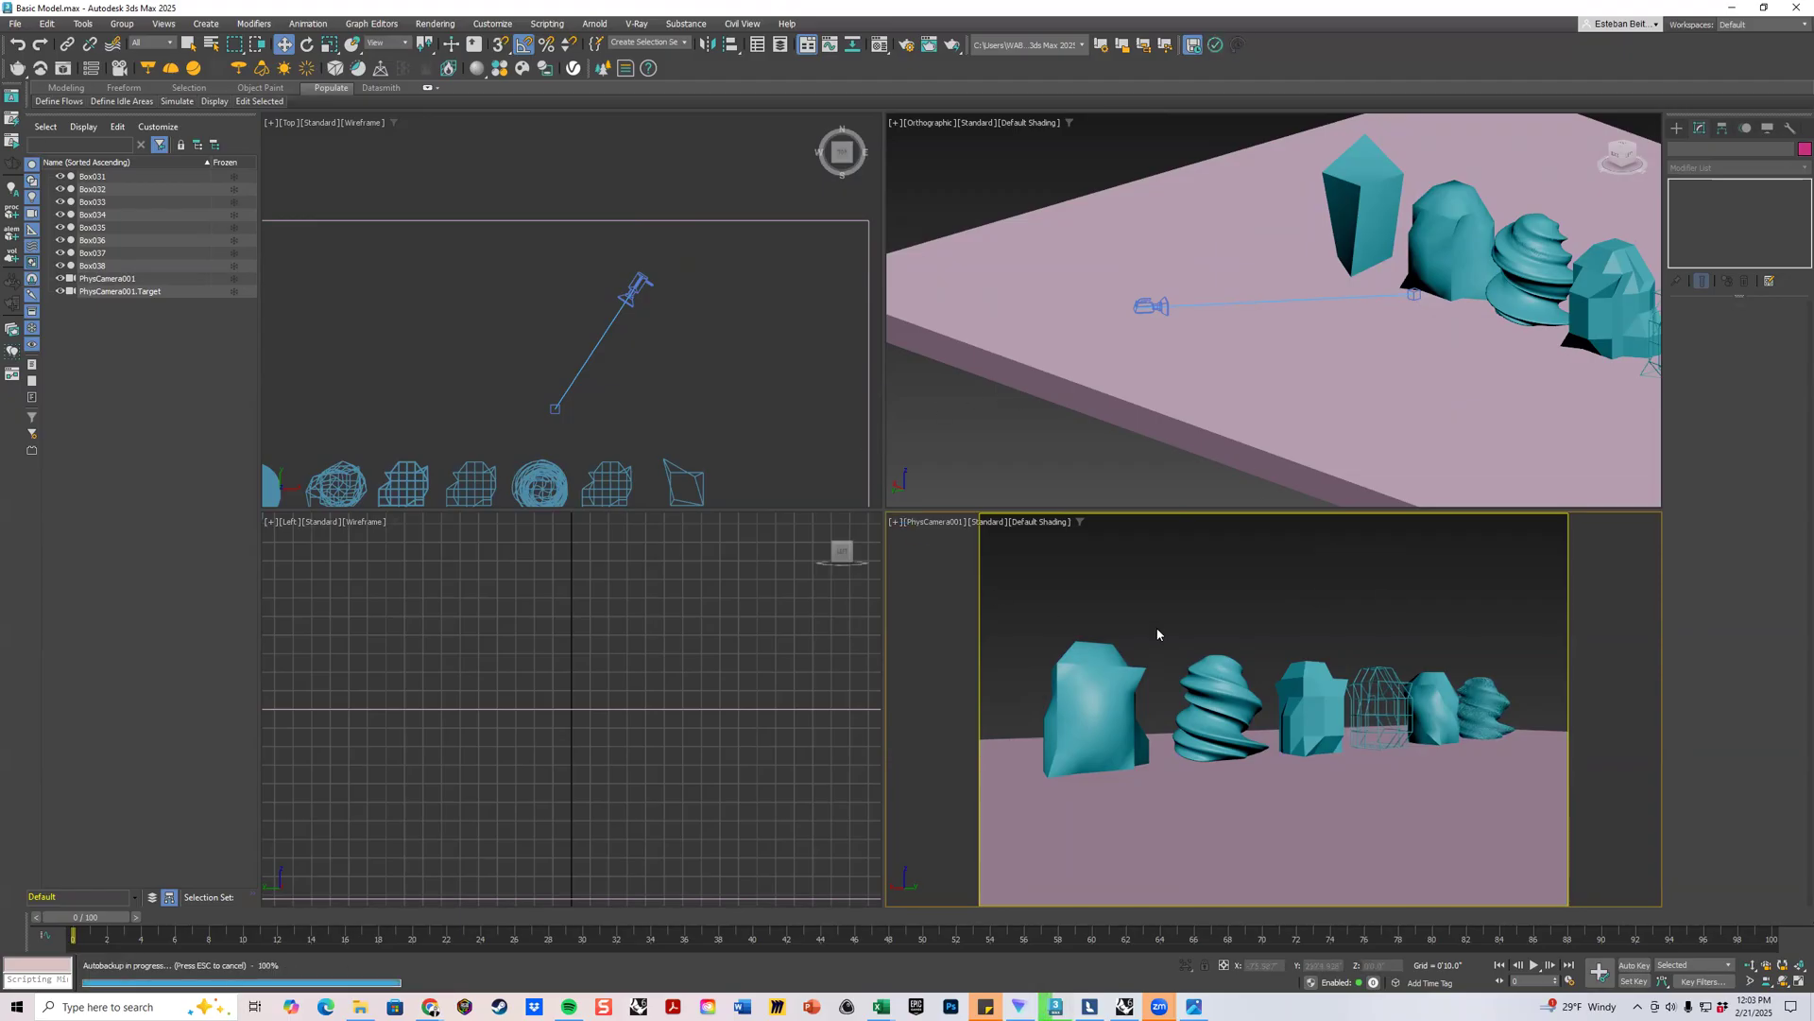
Render the PhysCamera001 view with nothing selected, then close the V-Ray Frame Buffer.
left_click(1087, 693)
left_click(1220, 715)
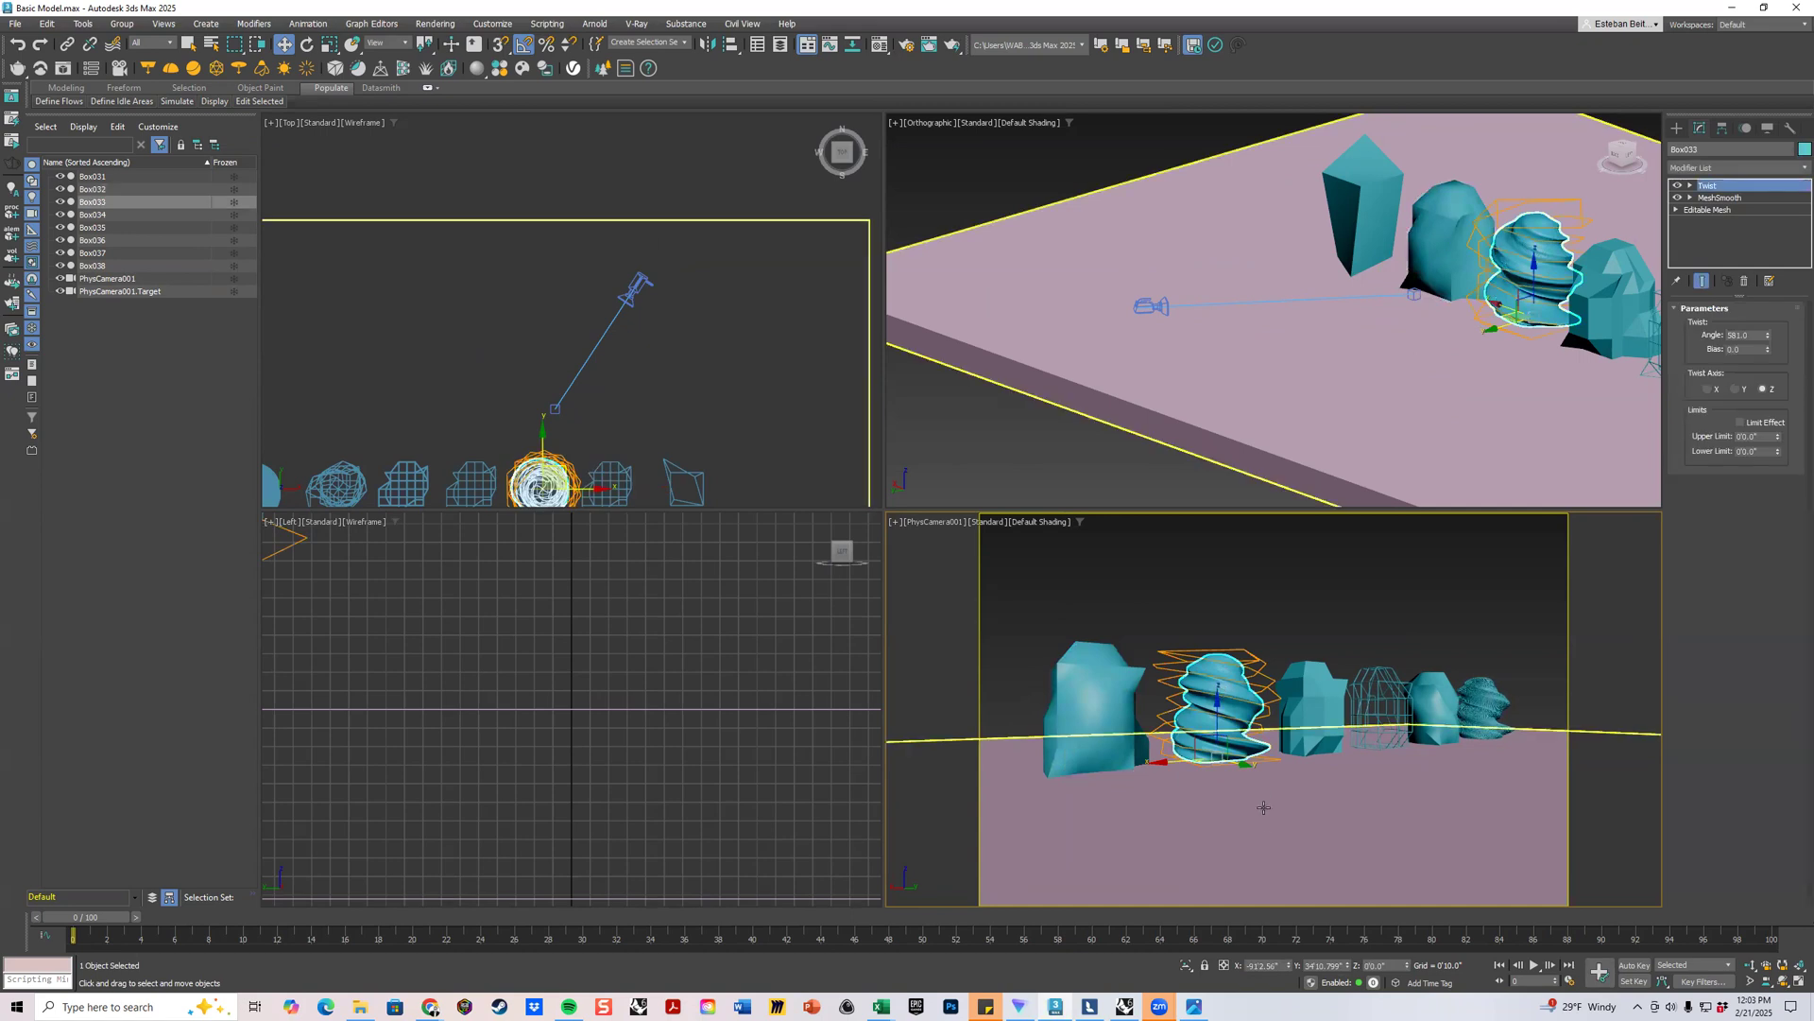
left_click(1382, 610)
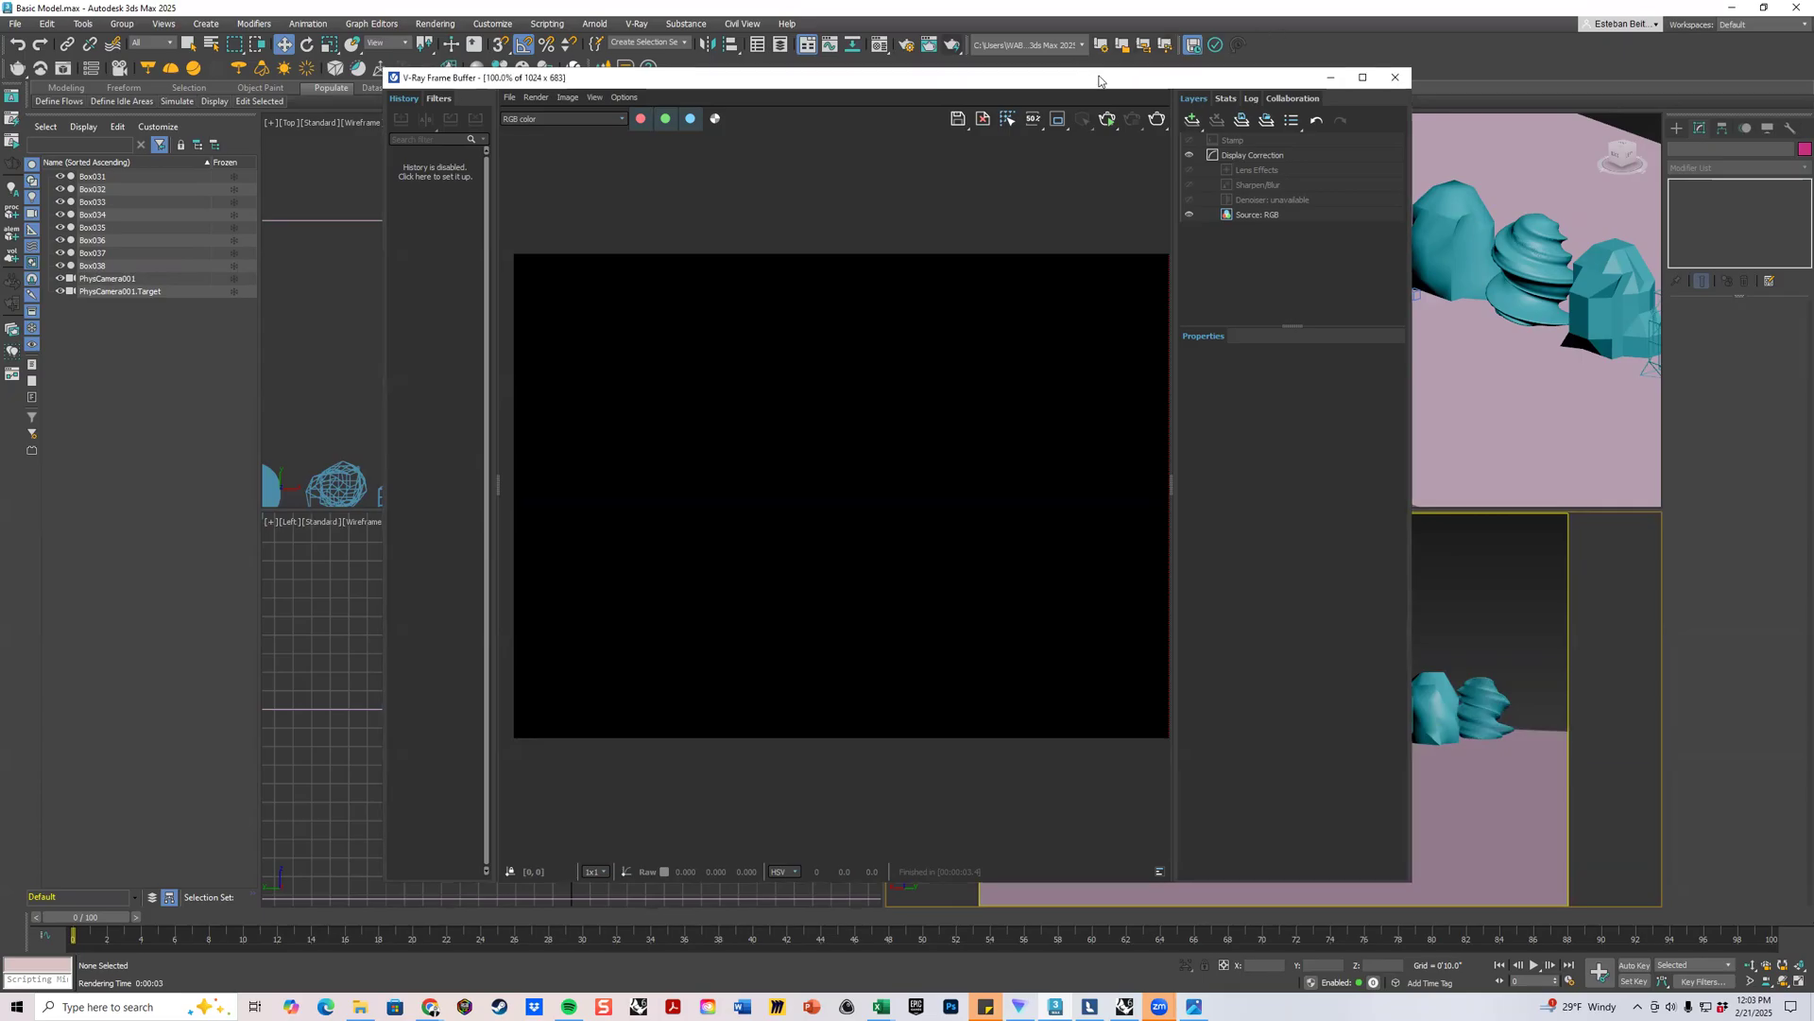
left_click(1395, 76)
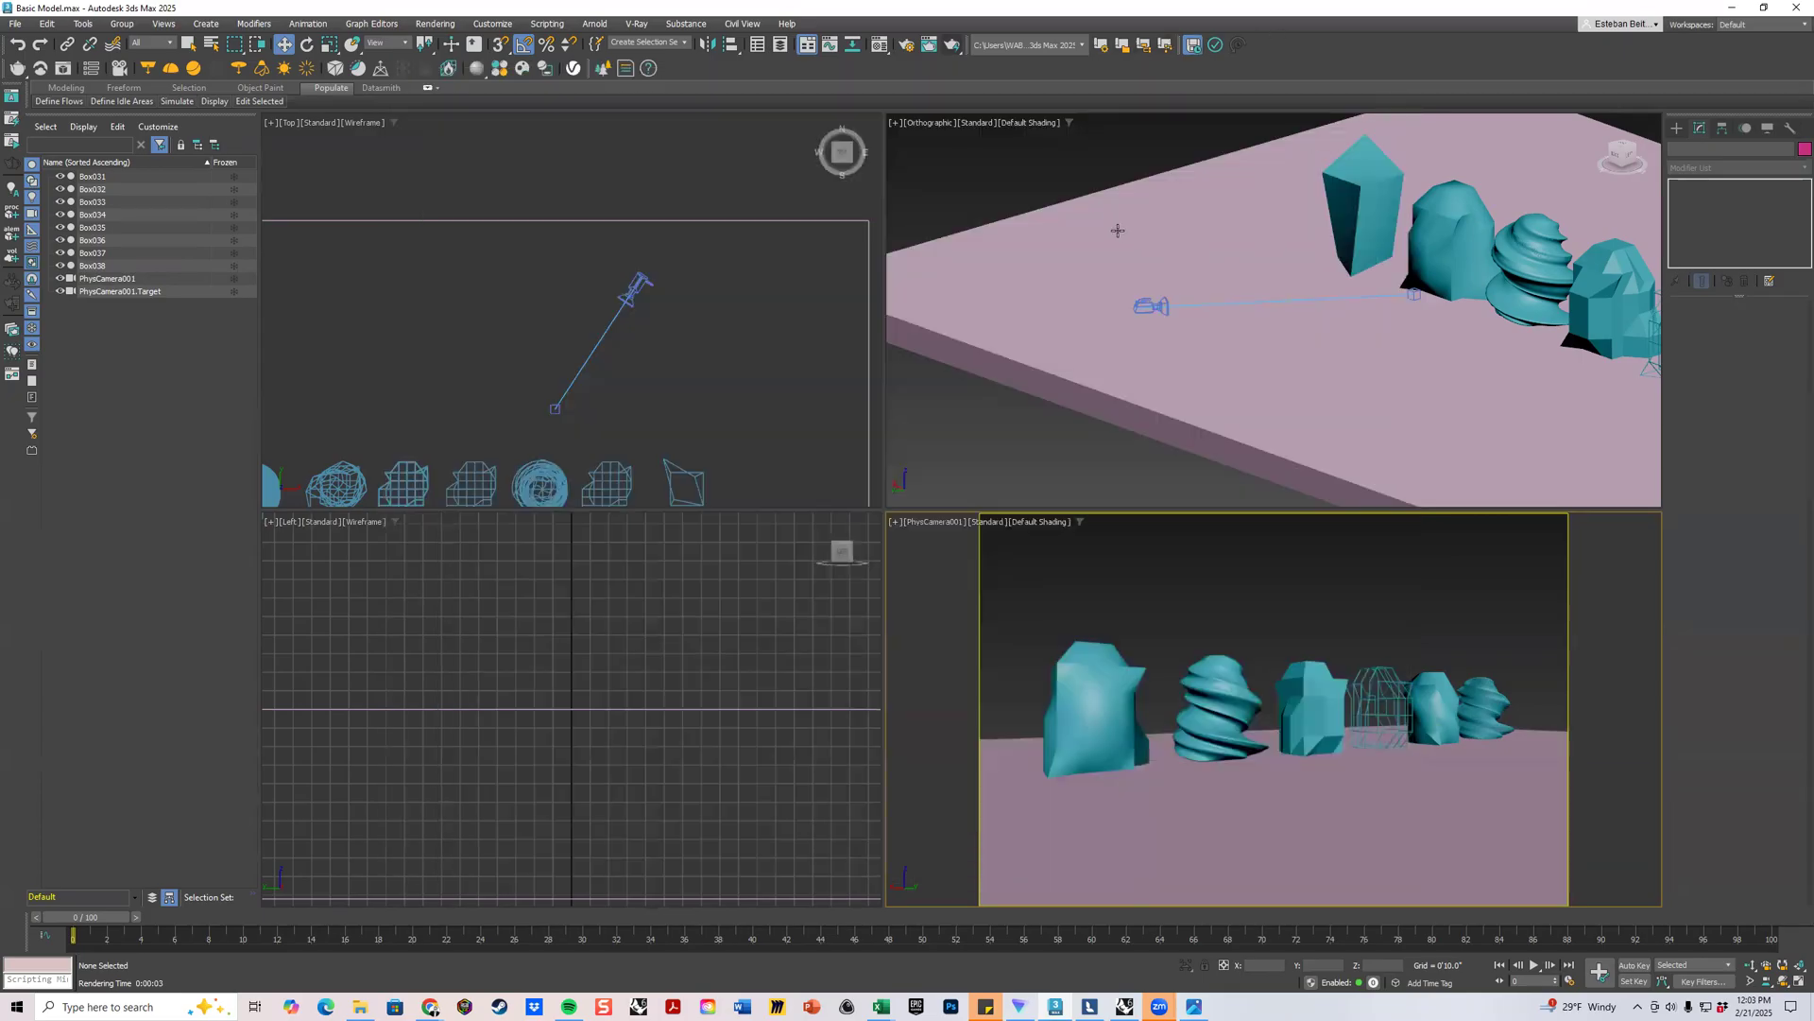
In the maximized Top view, create a VRaySun well outside the slab, aimed diagonally at the forms, and add the VRaySky environment map.
scroll(1082, 179, "down", 8)
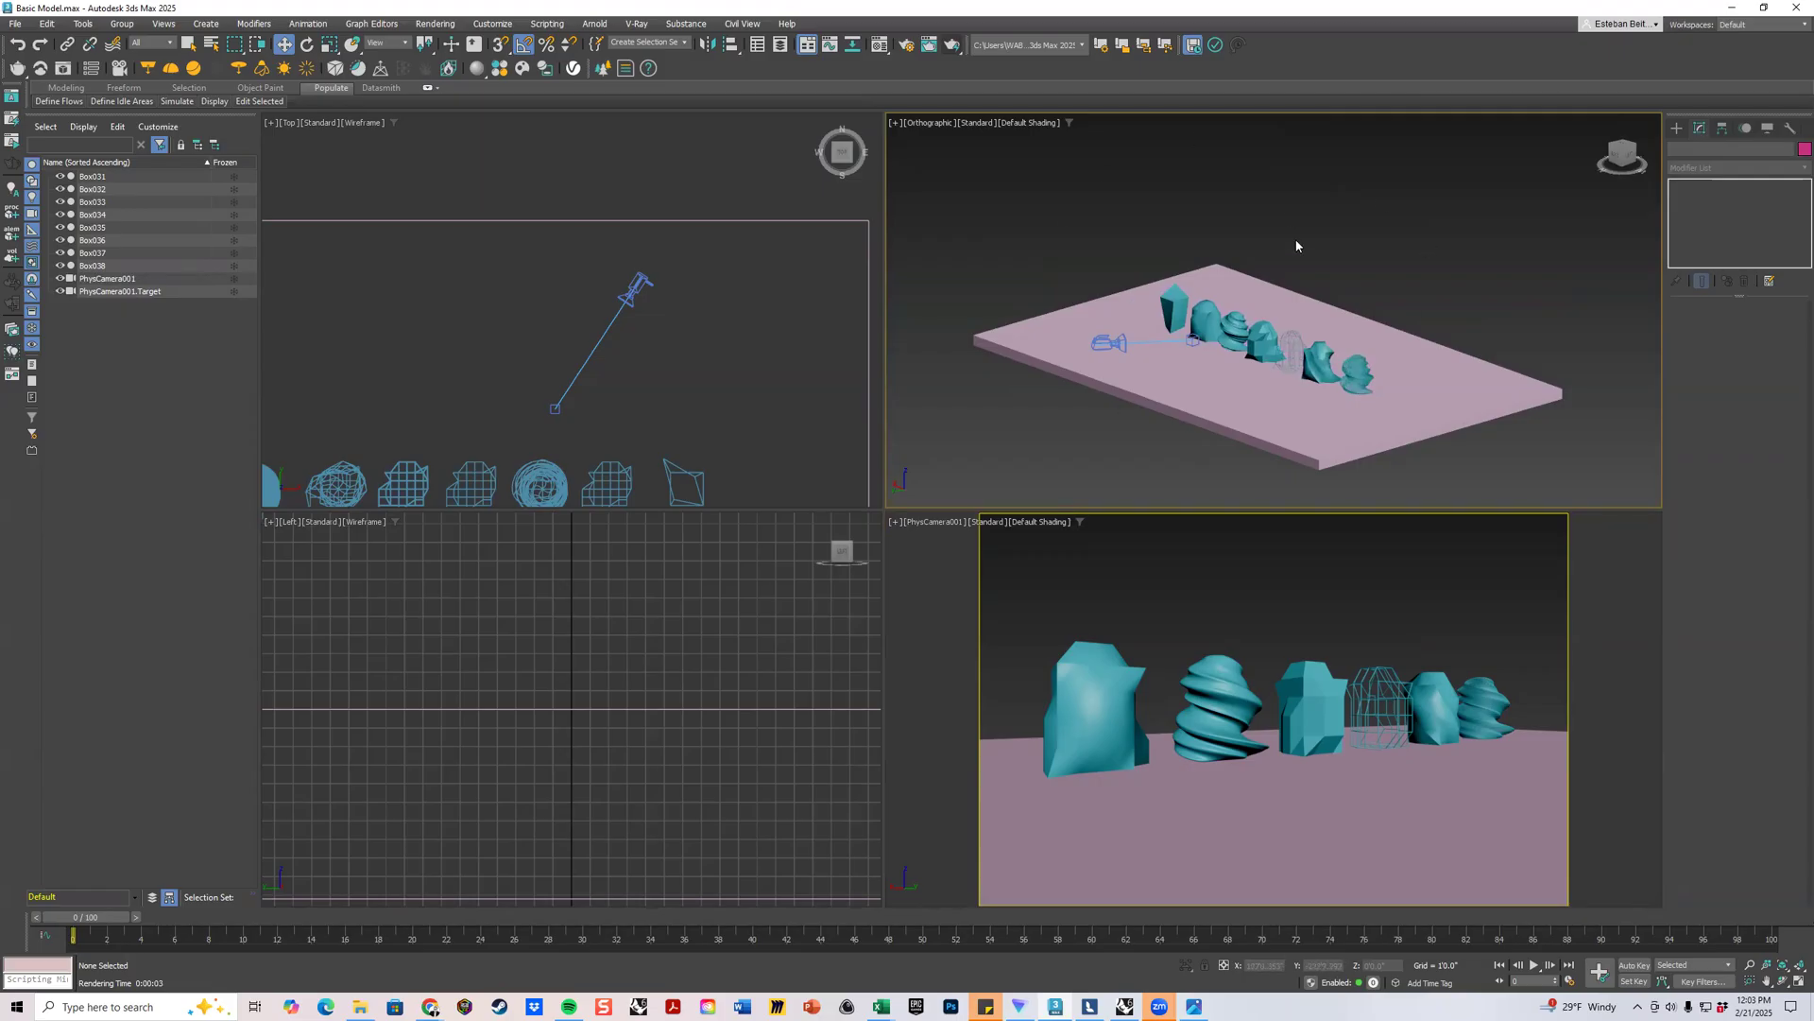
left_click(647, 410)
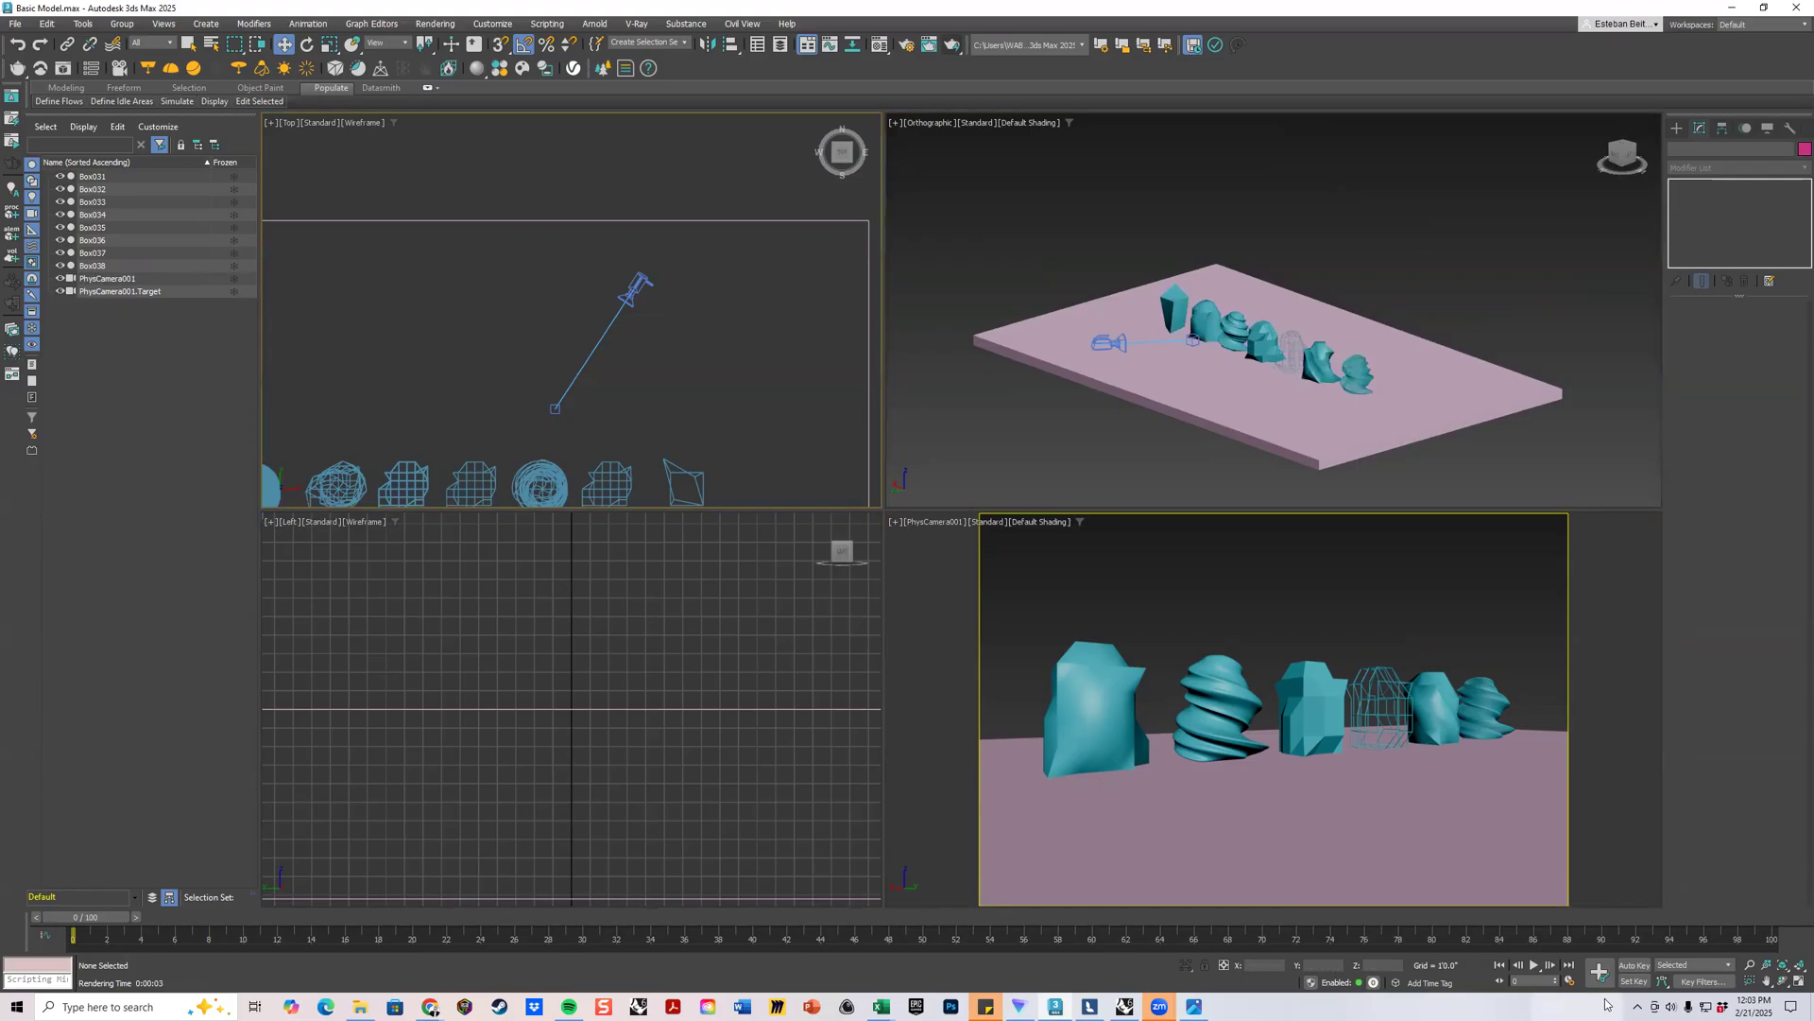
left_click(1798, 980)
scroll(1062, 481, "down", 4)
middle_click_drag(1062, 481, 961, 413)
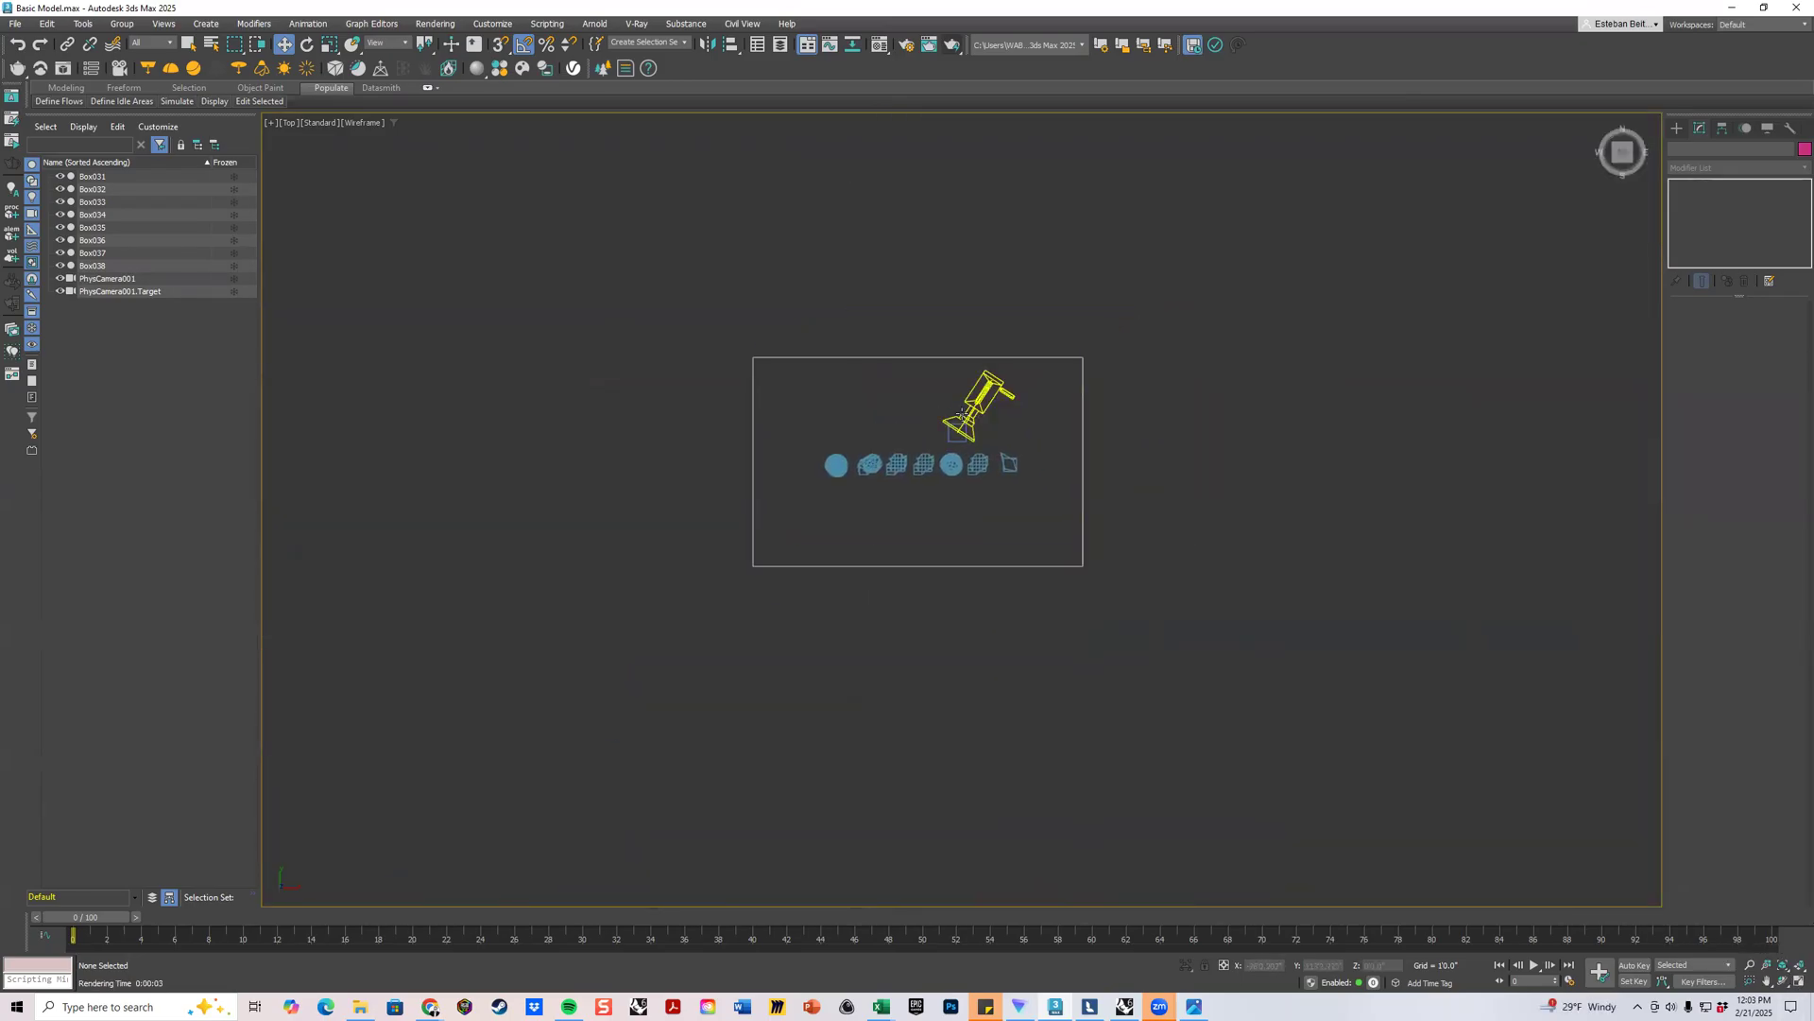
left_click(1671, 131)
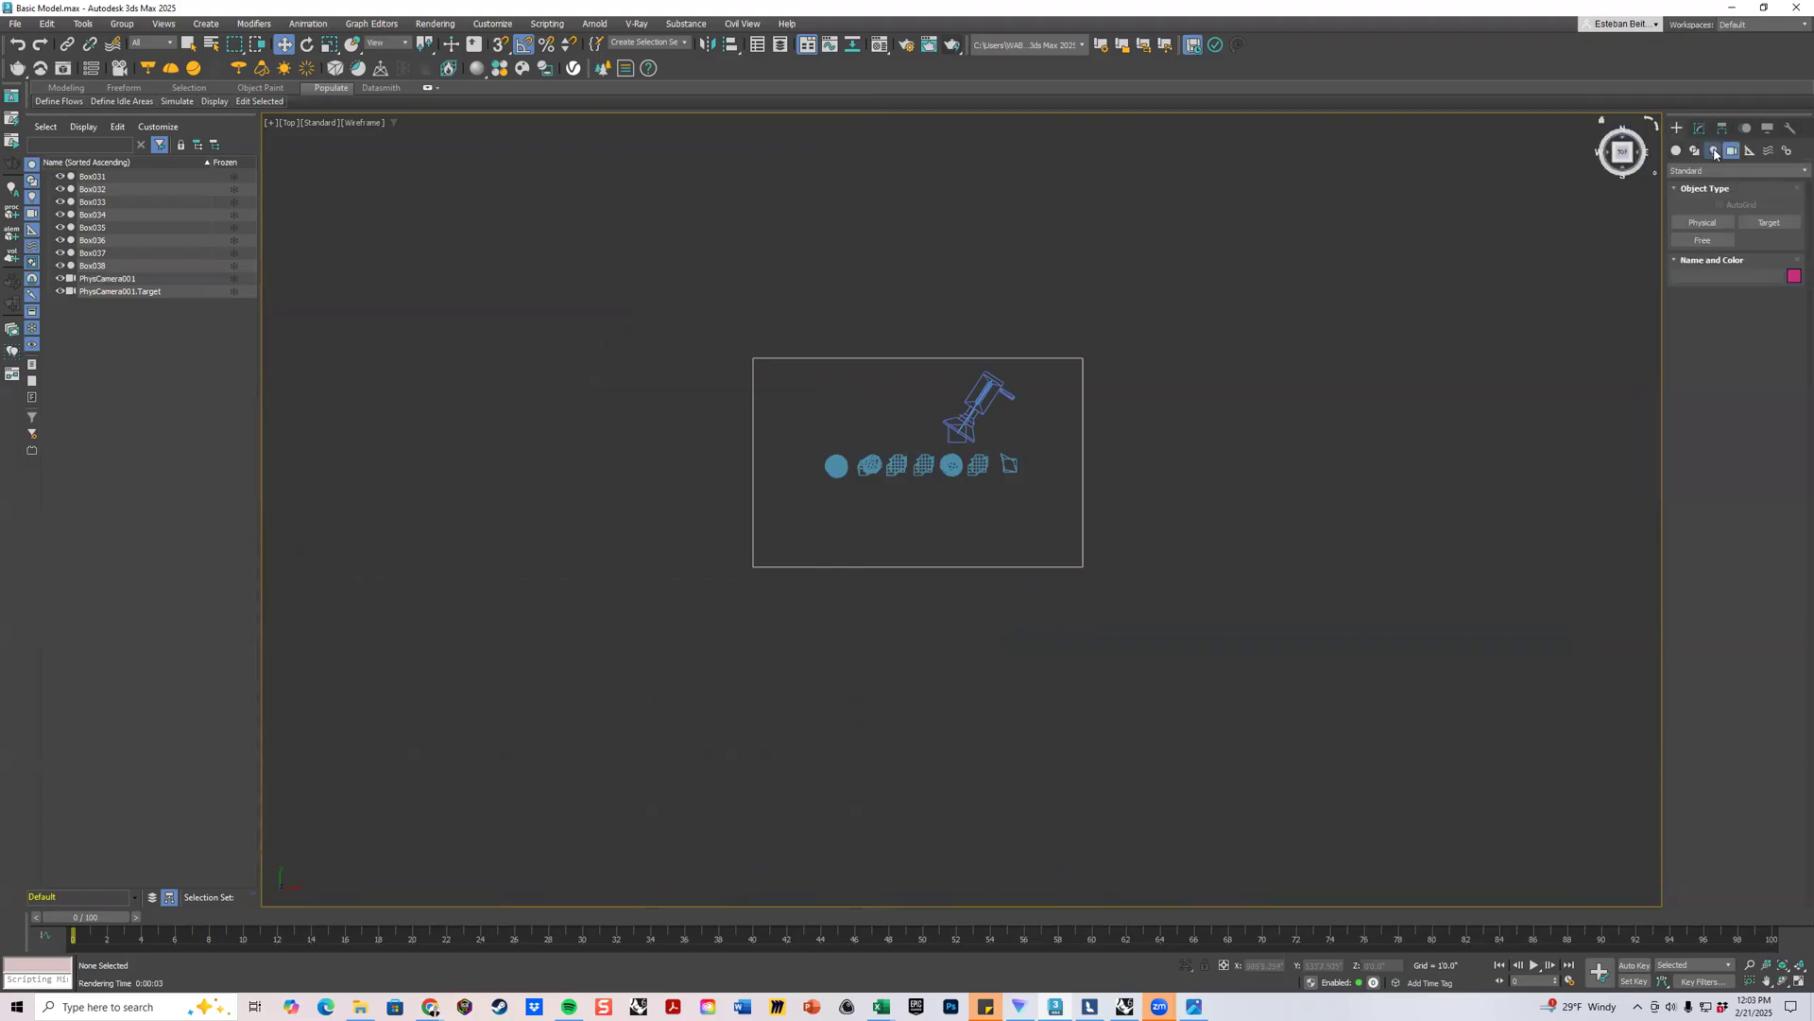
left_click(1714, 151)
left_click(1792, 171)
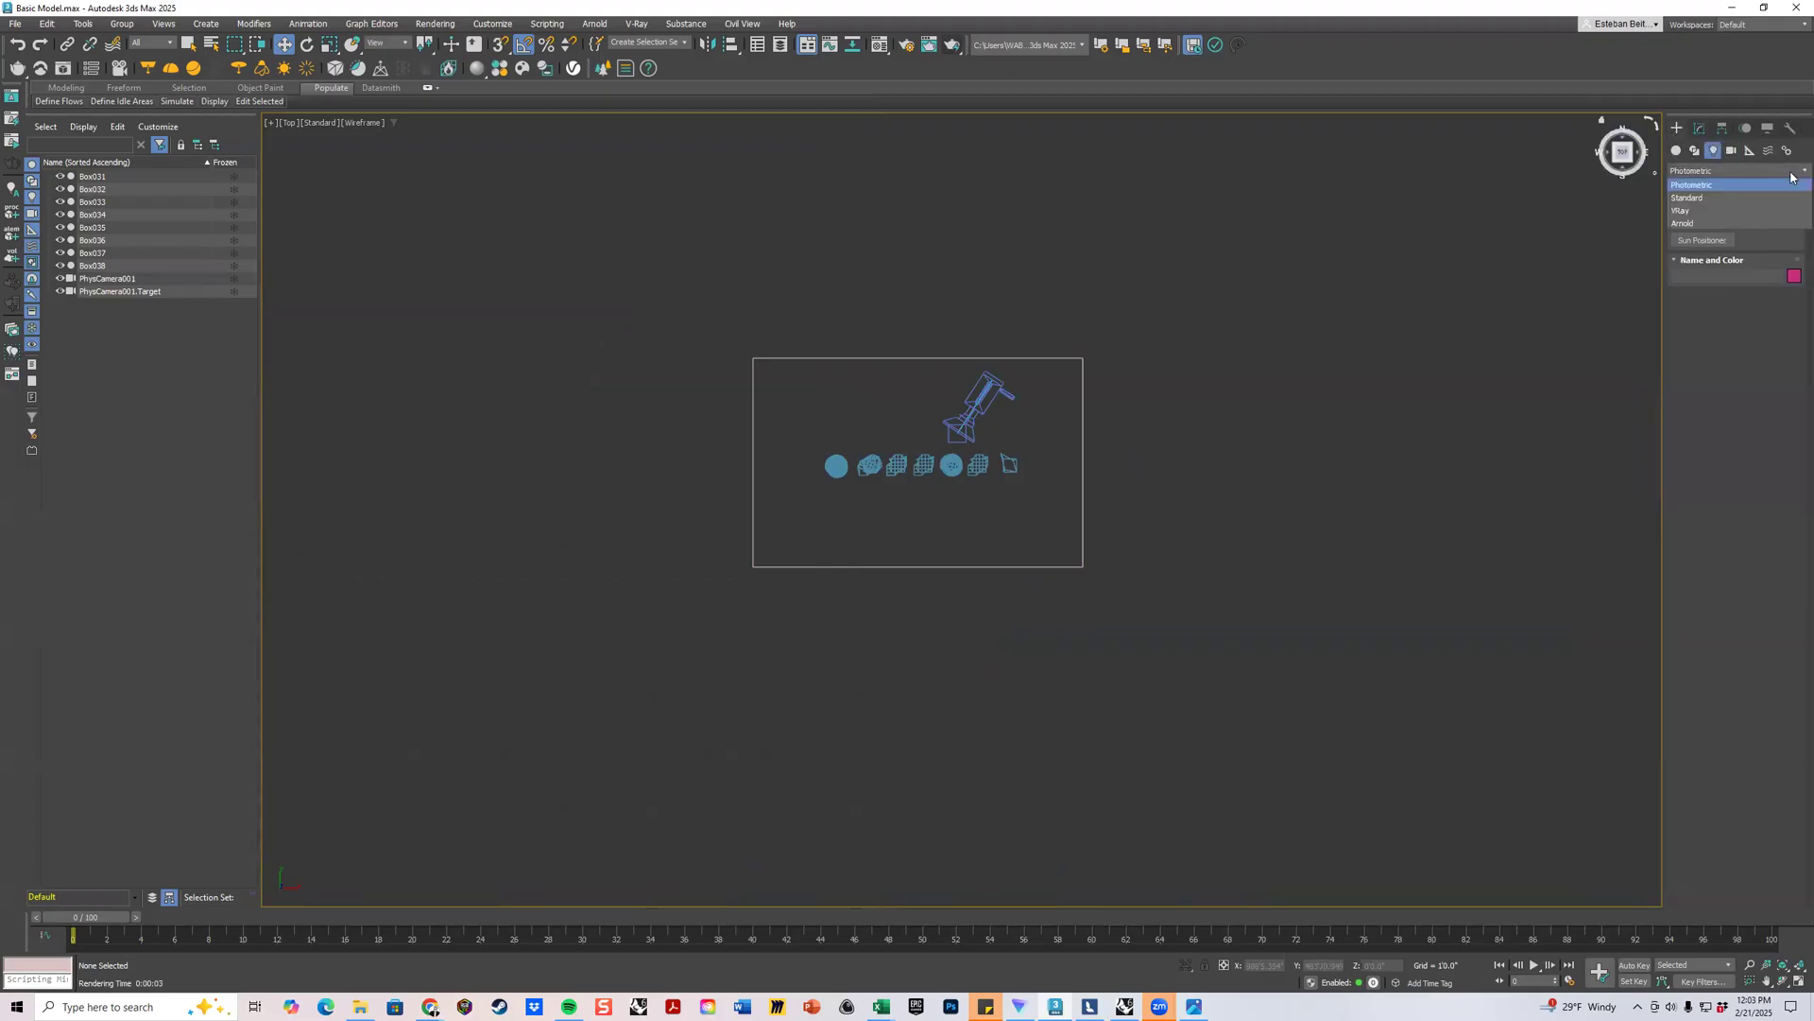
left_click(1691, 211)
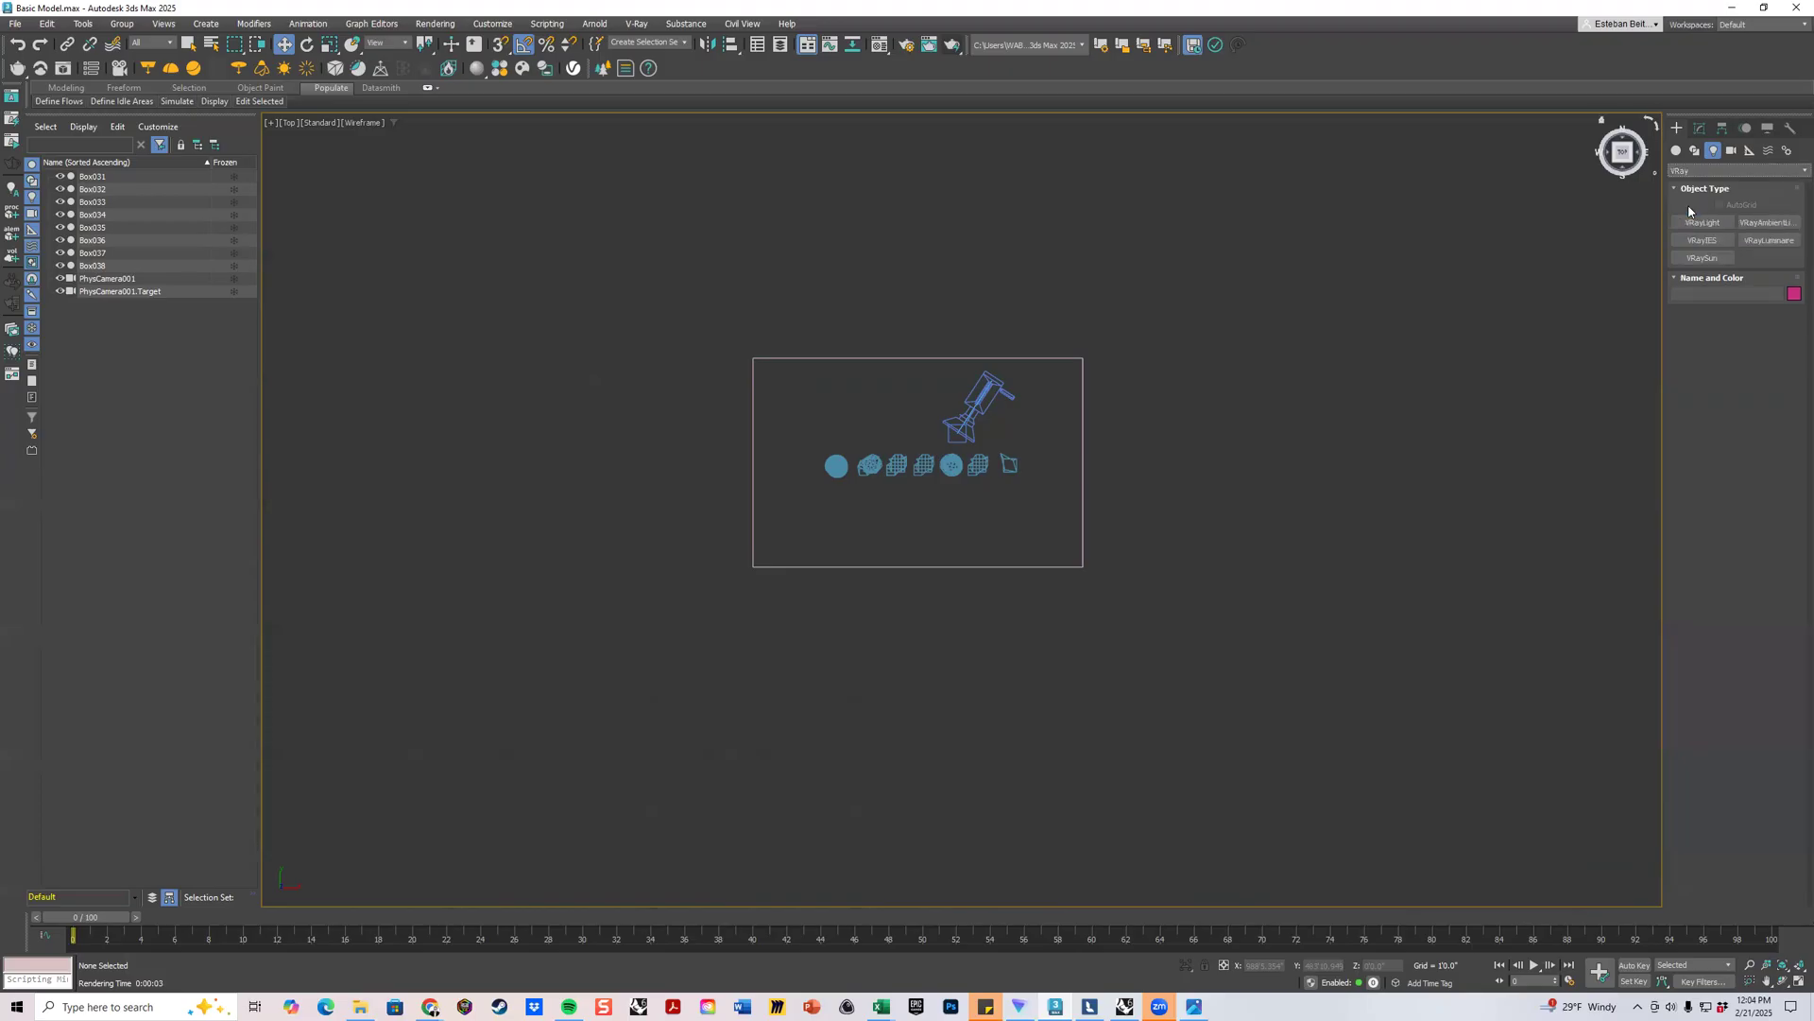
left_click(1703, 259)
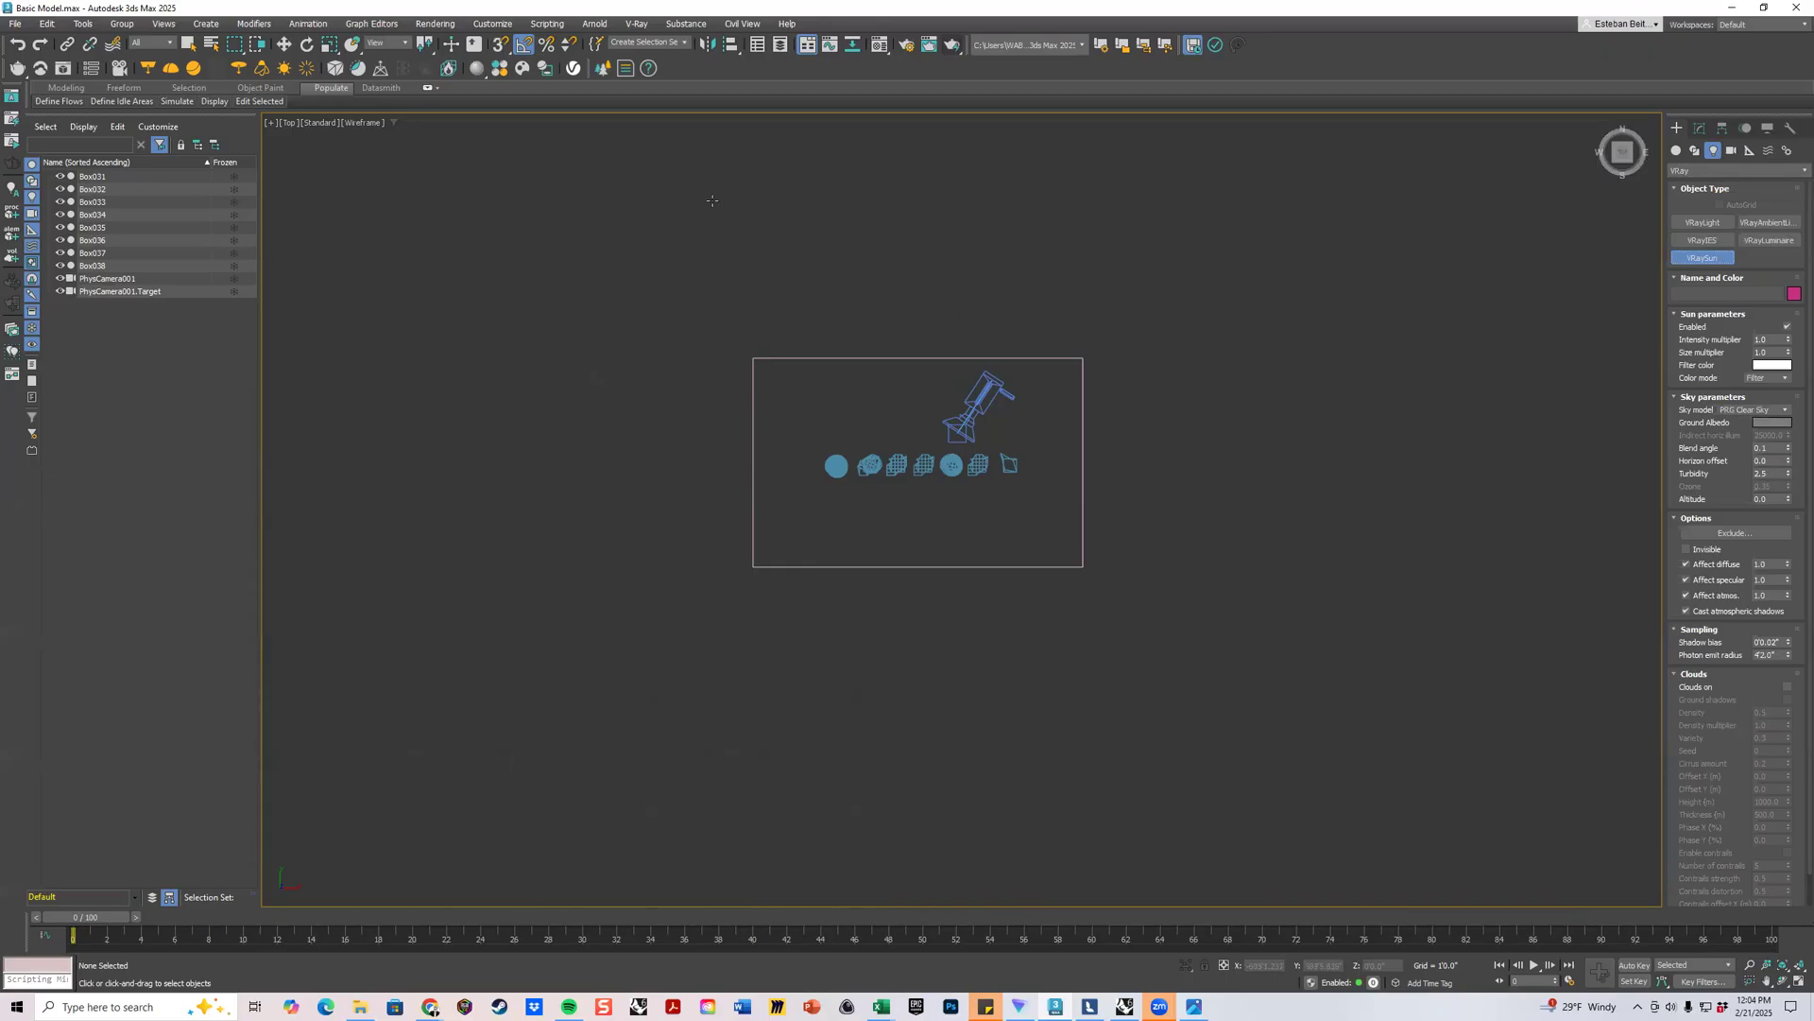
left_click_drag(588, 161, 863, 434)
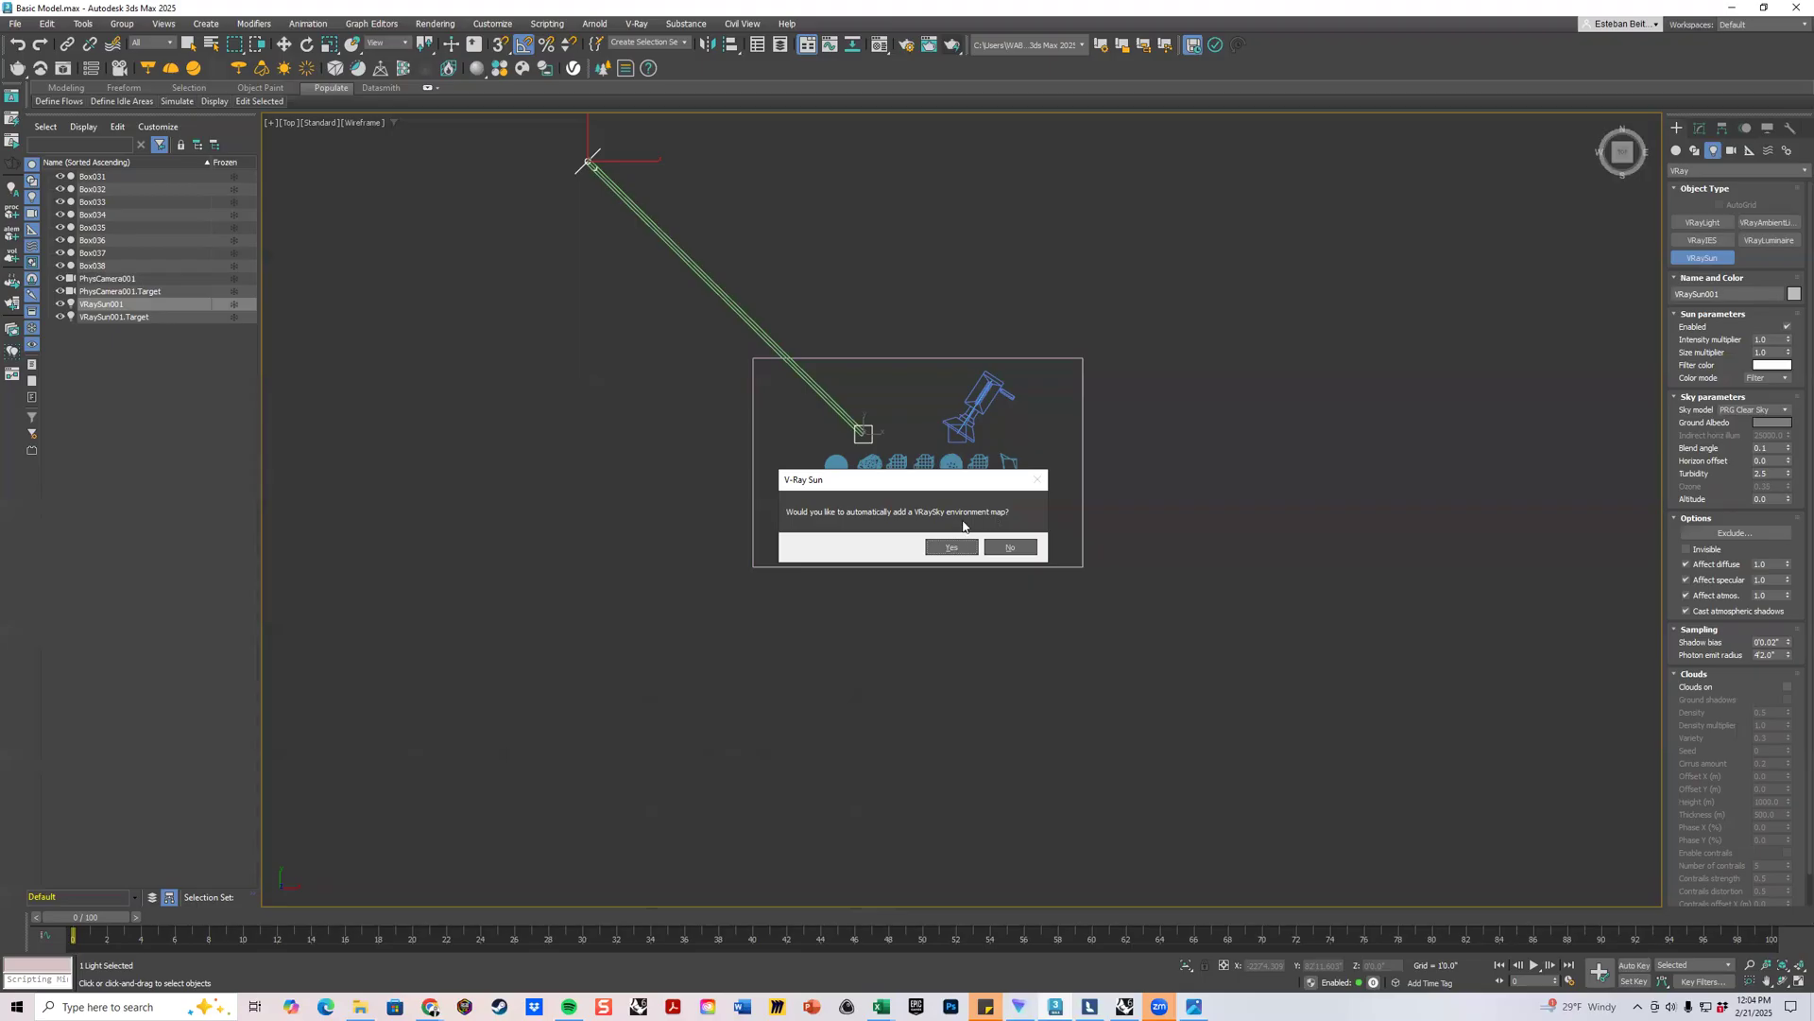
left_click(950, 548)
End sun creation with the Move tool and examine the sun's symbol and beam in the top view, keeping the sun selected.
middle_click_drag(689, 464, 923, 612)
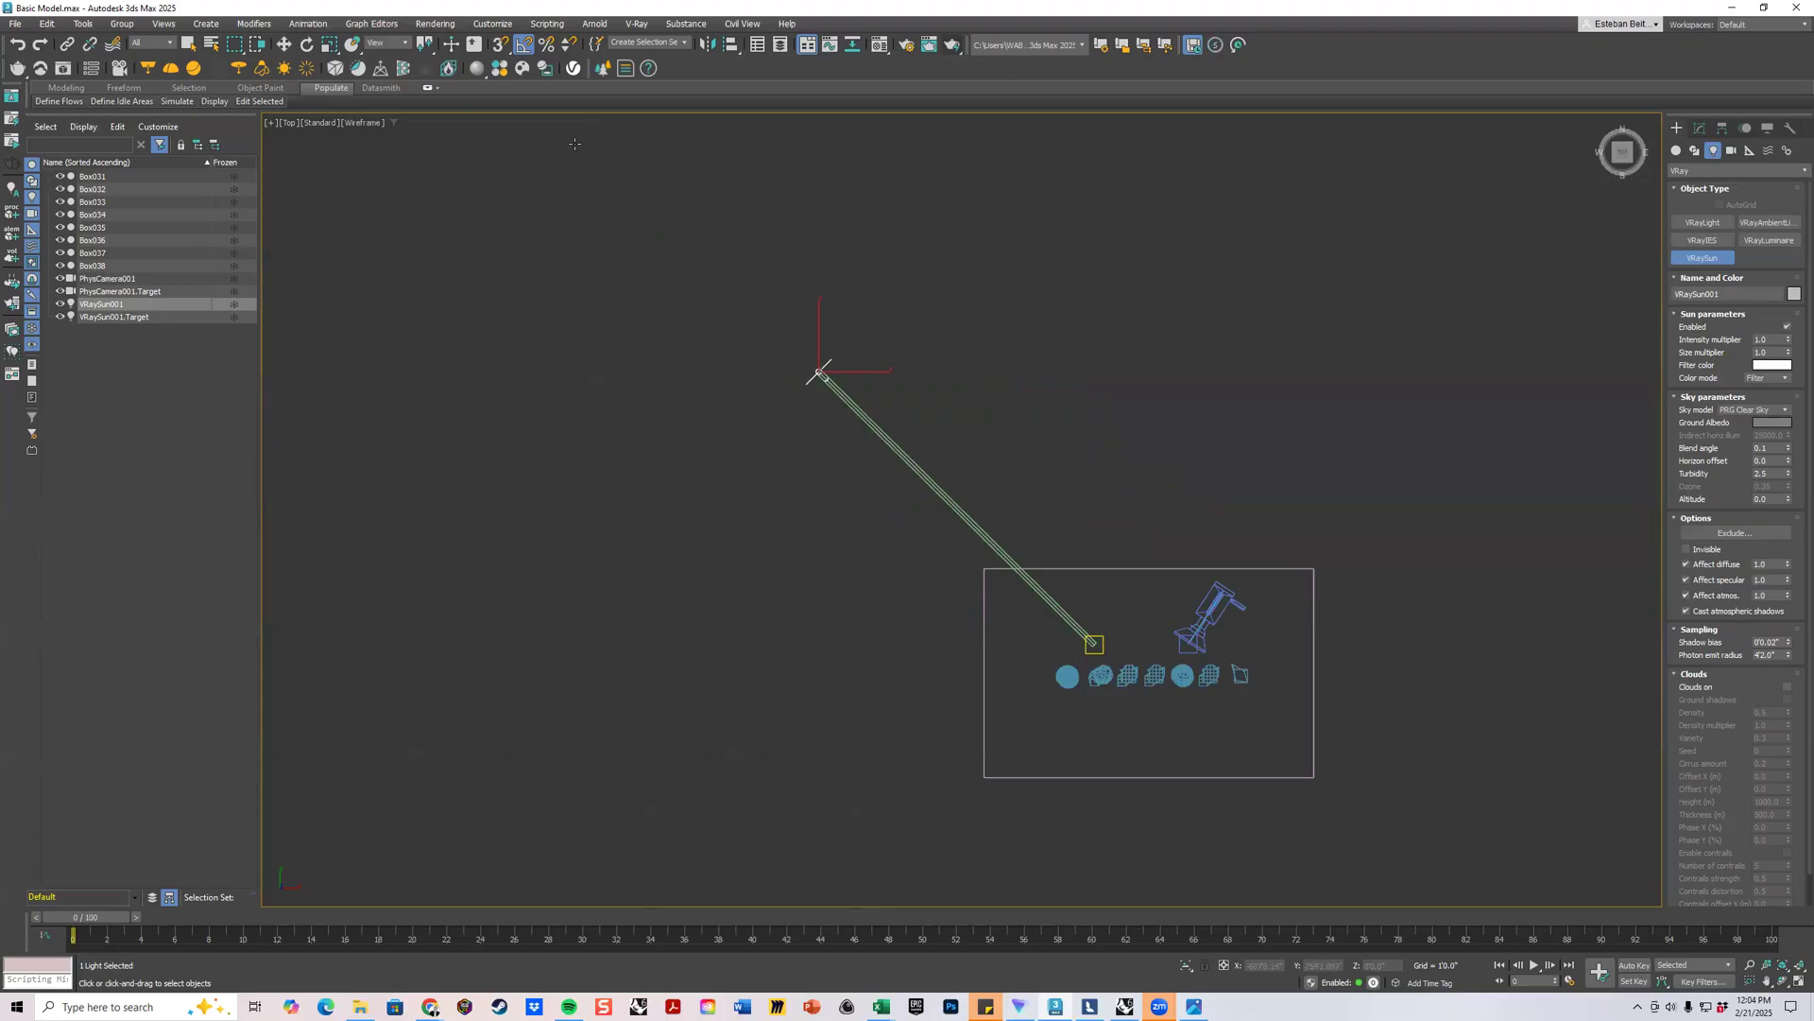
left_click(283, 44)
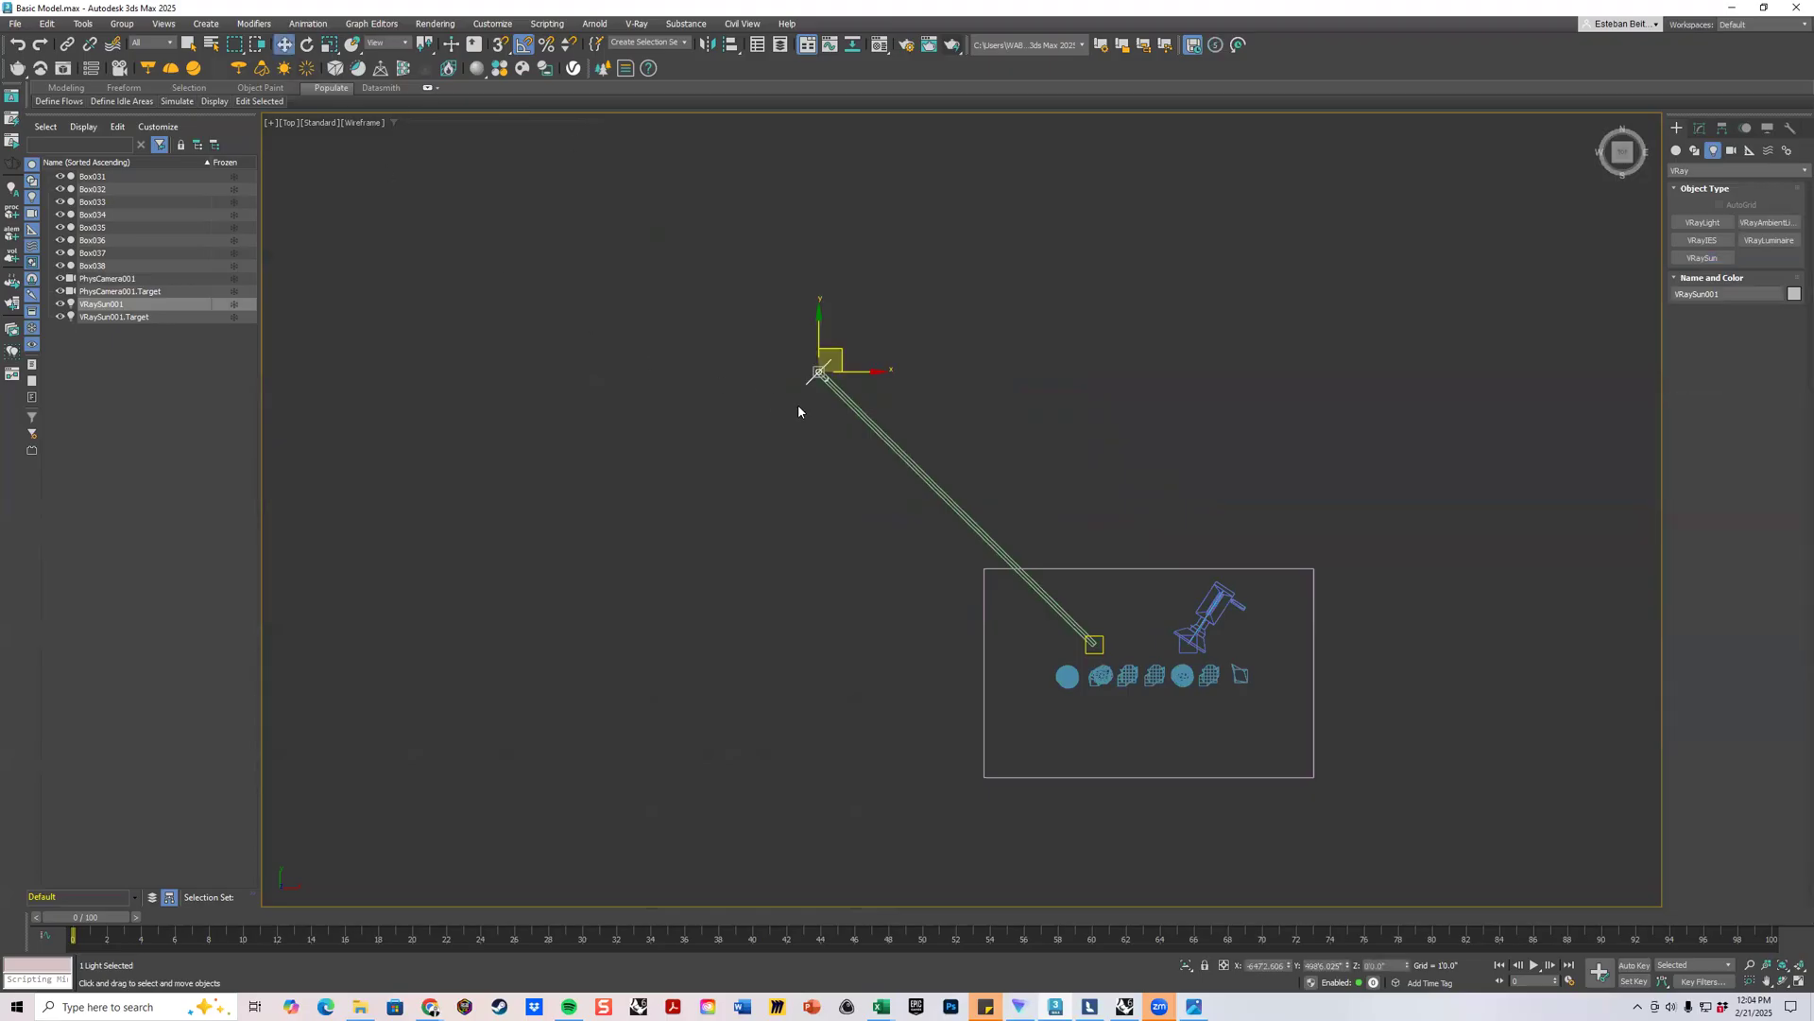
scroll(980, 280, "up", 5)
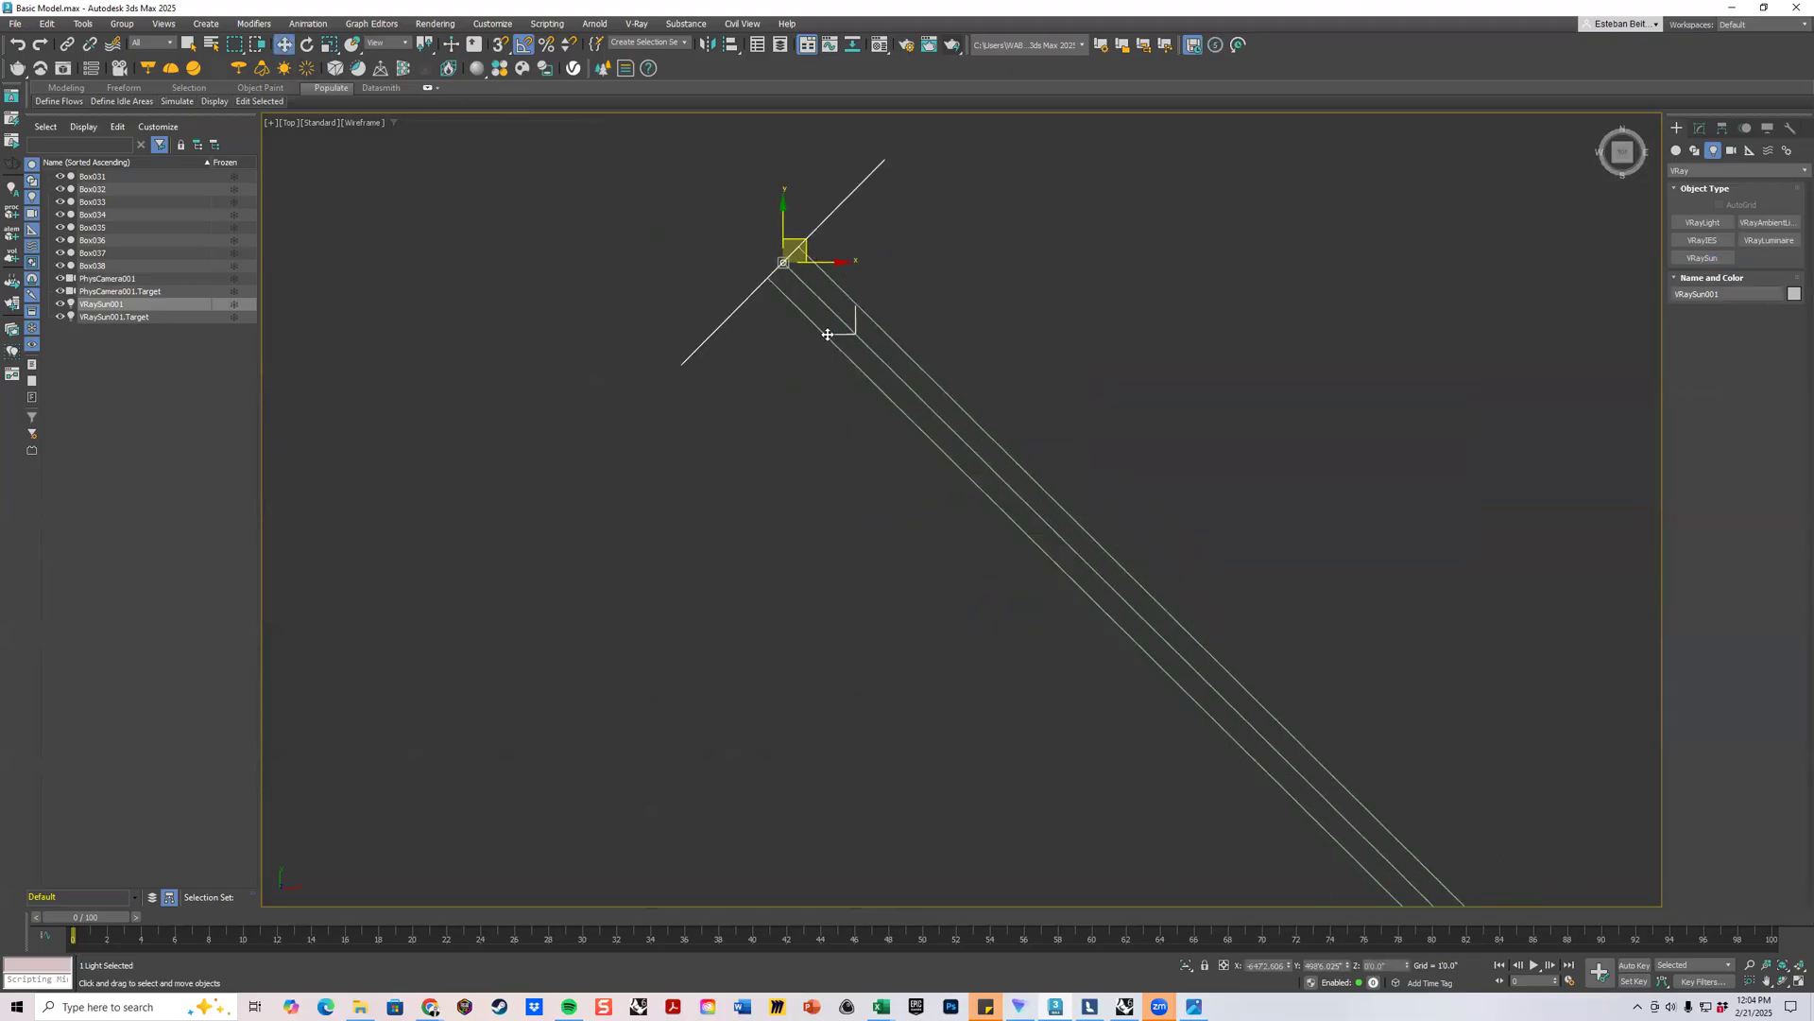
scroll(863, 348, "down", 5)
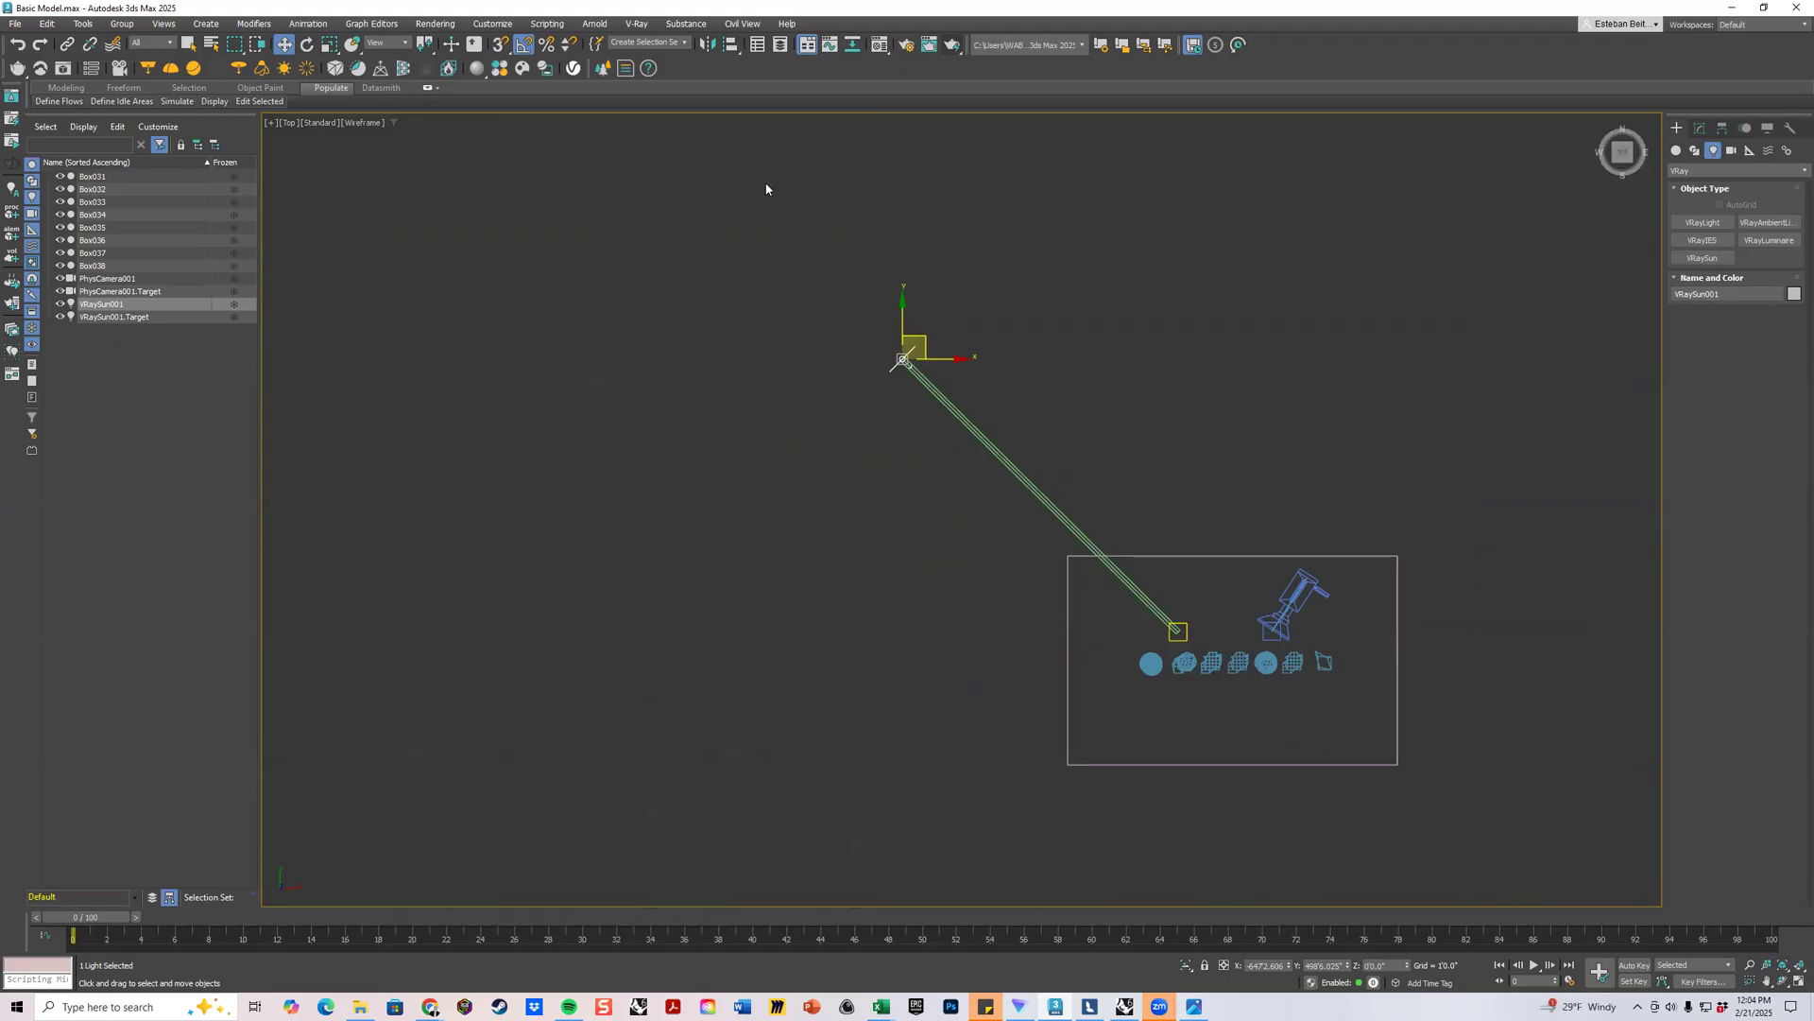
scroll(892, 376, "up", 5)
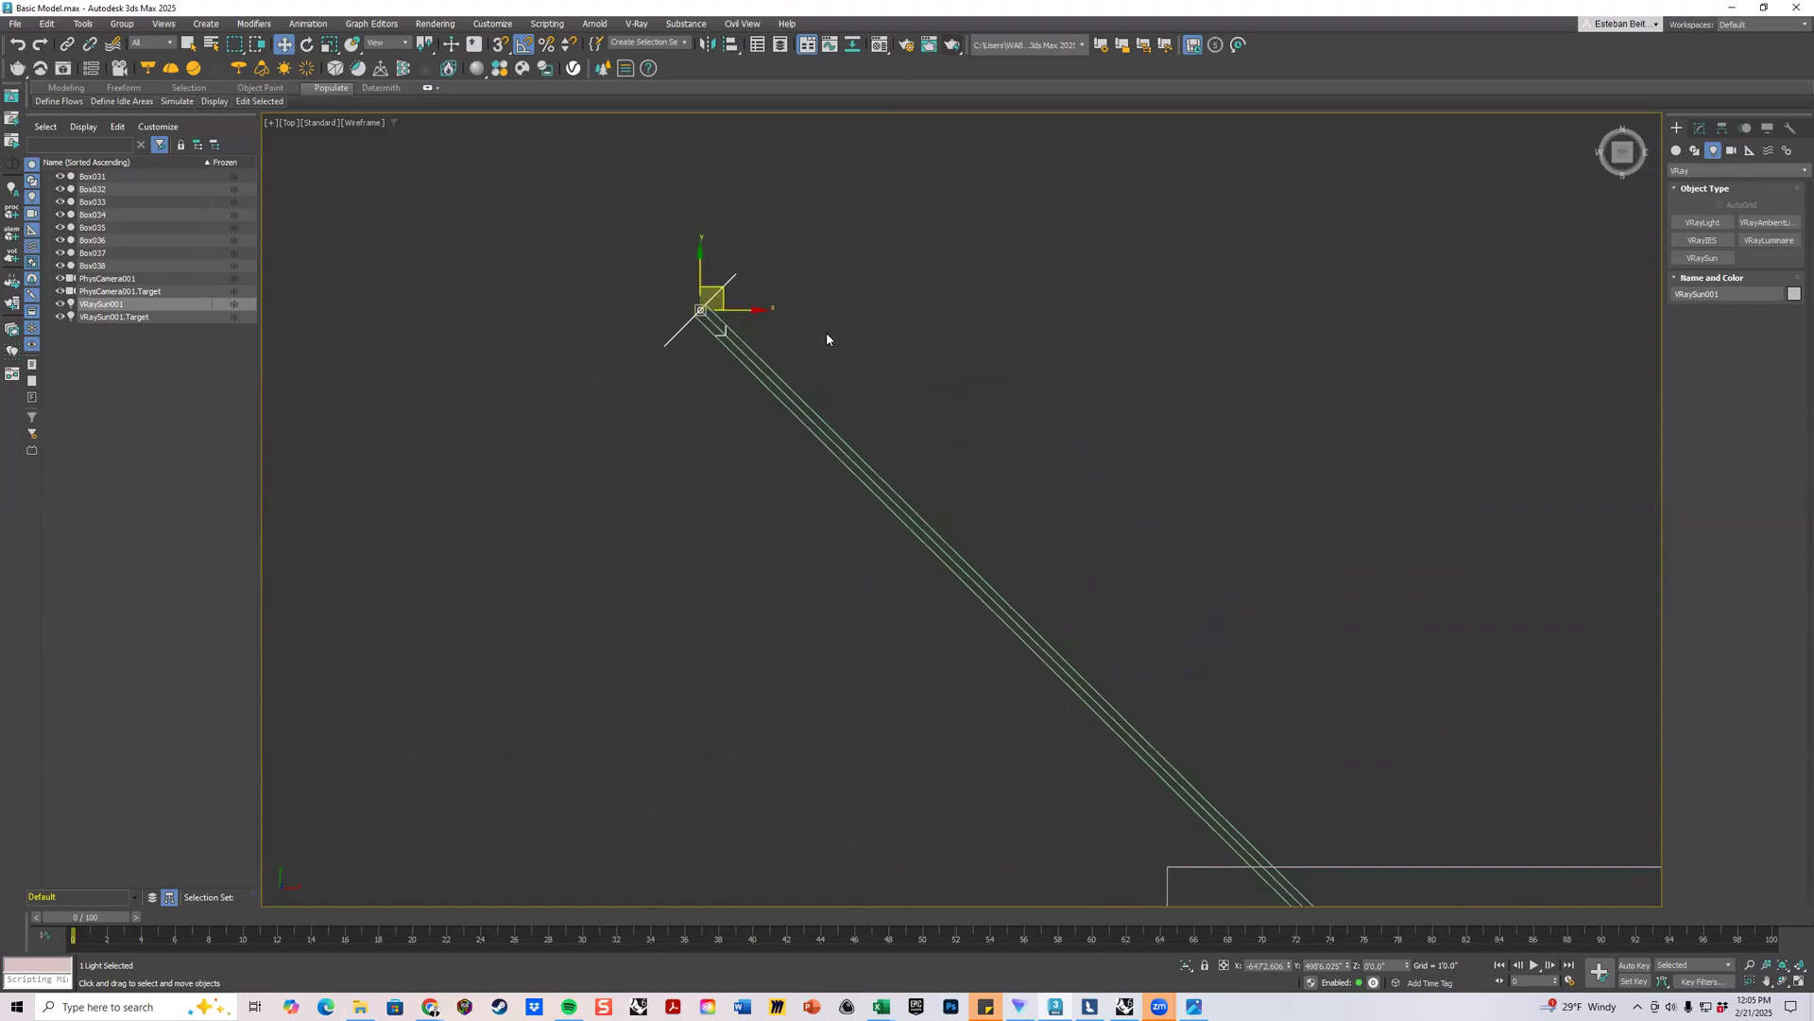
left_click(826, 339)
key("ctrl+z")
Show the VRaySun's parameters, and move only its target in the Top view slightly away from the row of forms.
left_click(1699, 128)
scroll(1381, 337, "down", 2)
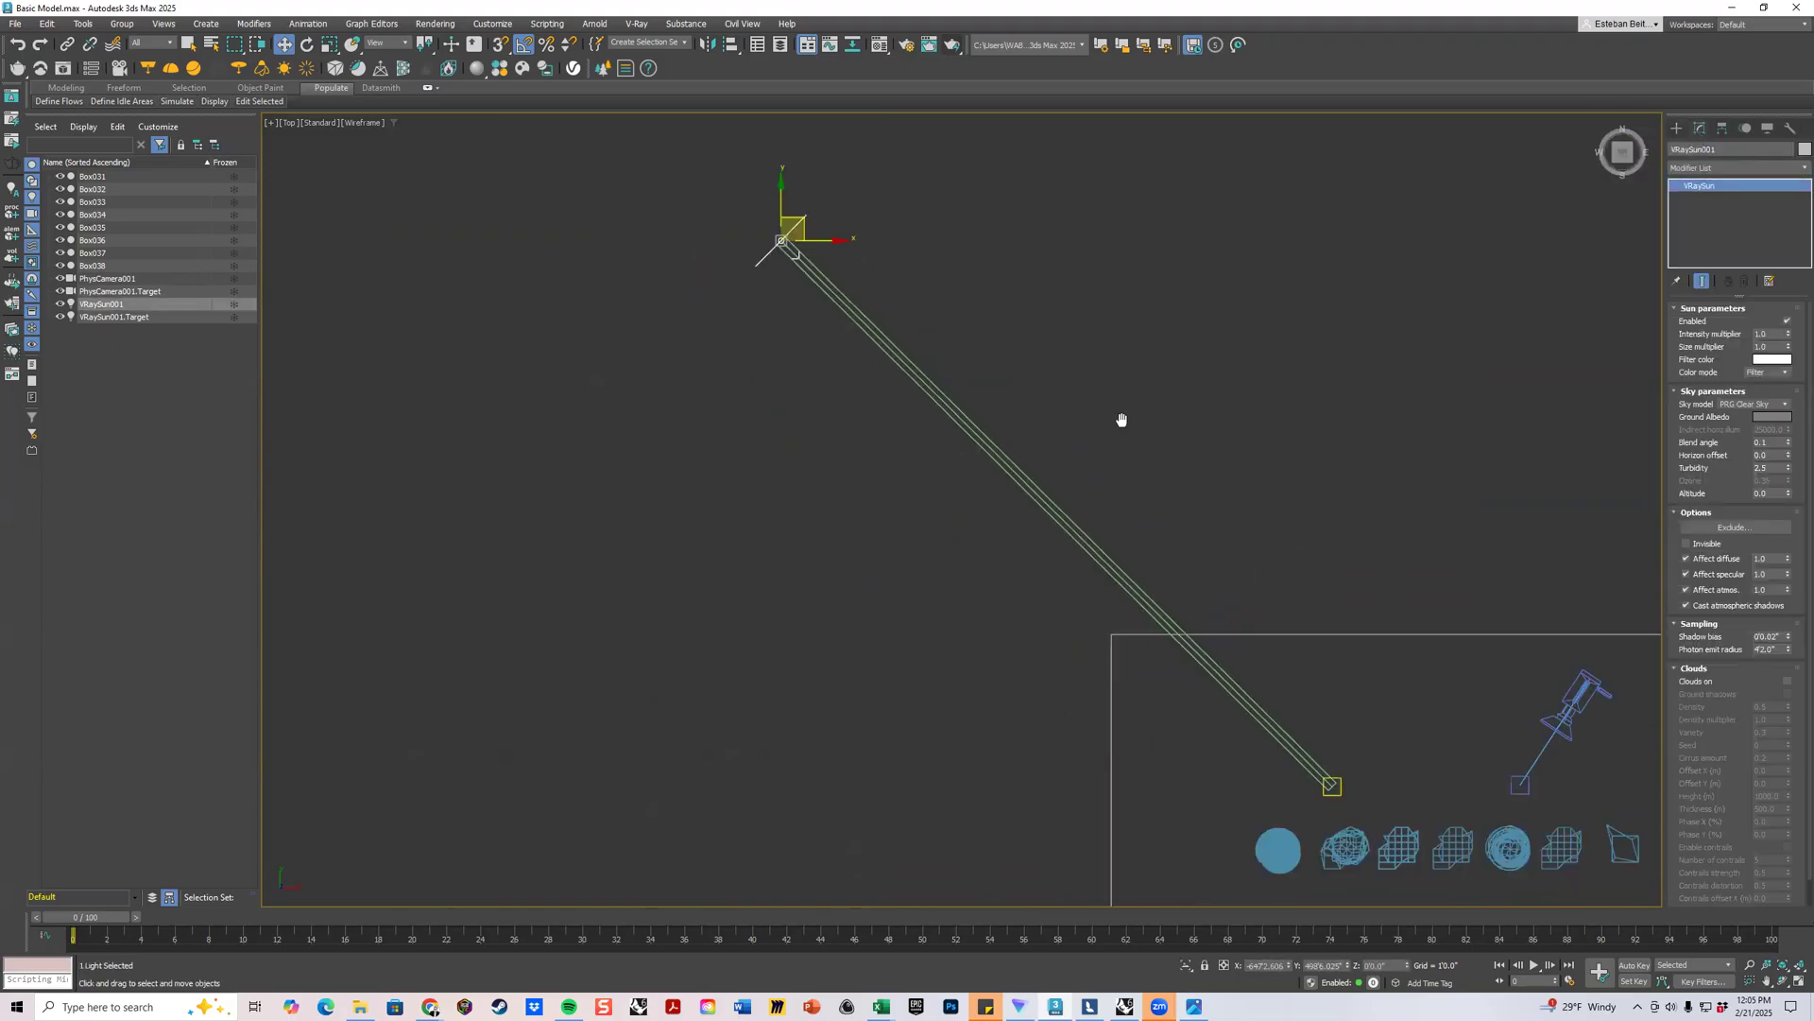
middle_click_drag(1122, 418, 954, 222)
left_click(1172, 589)
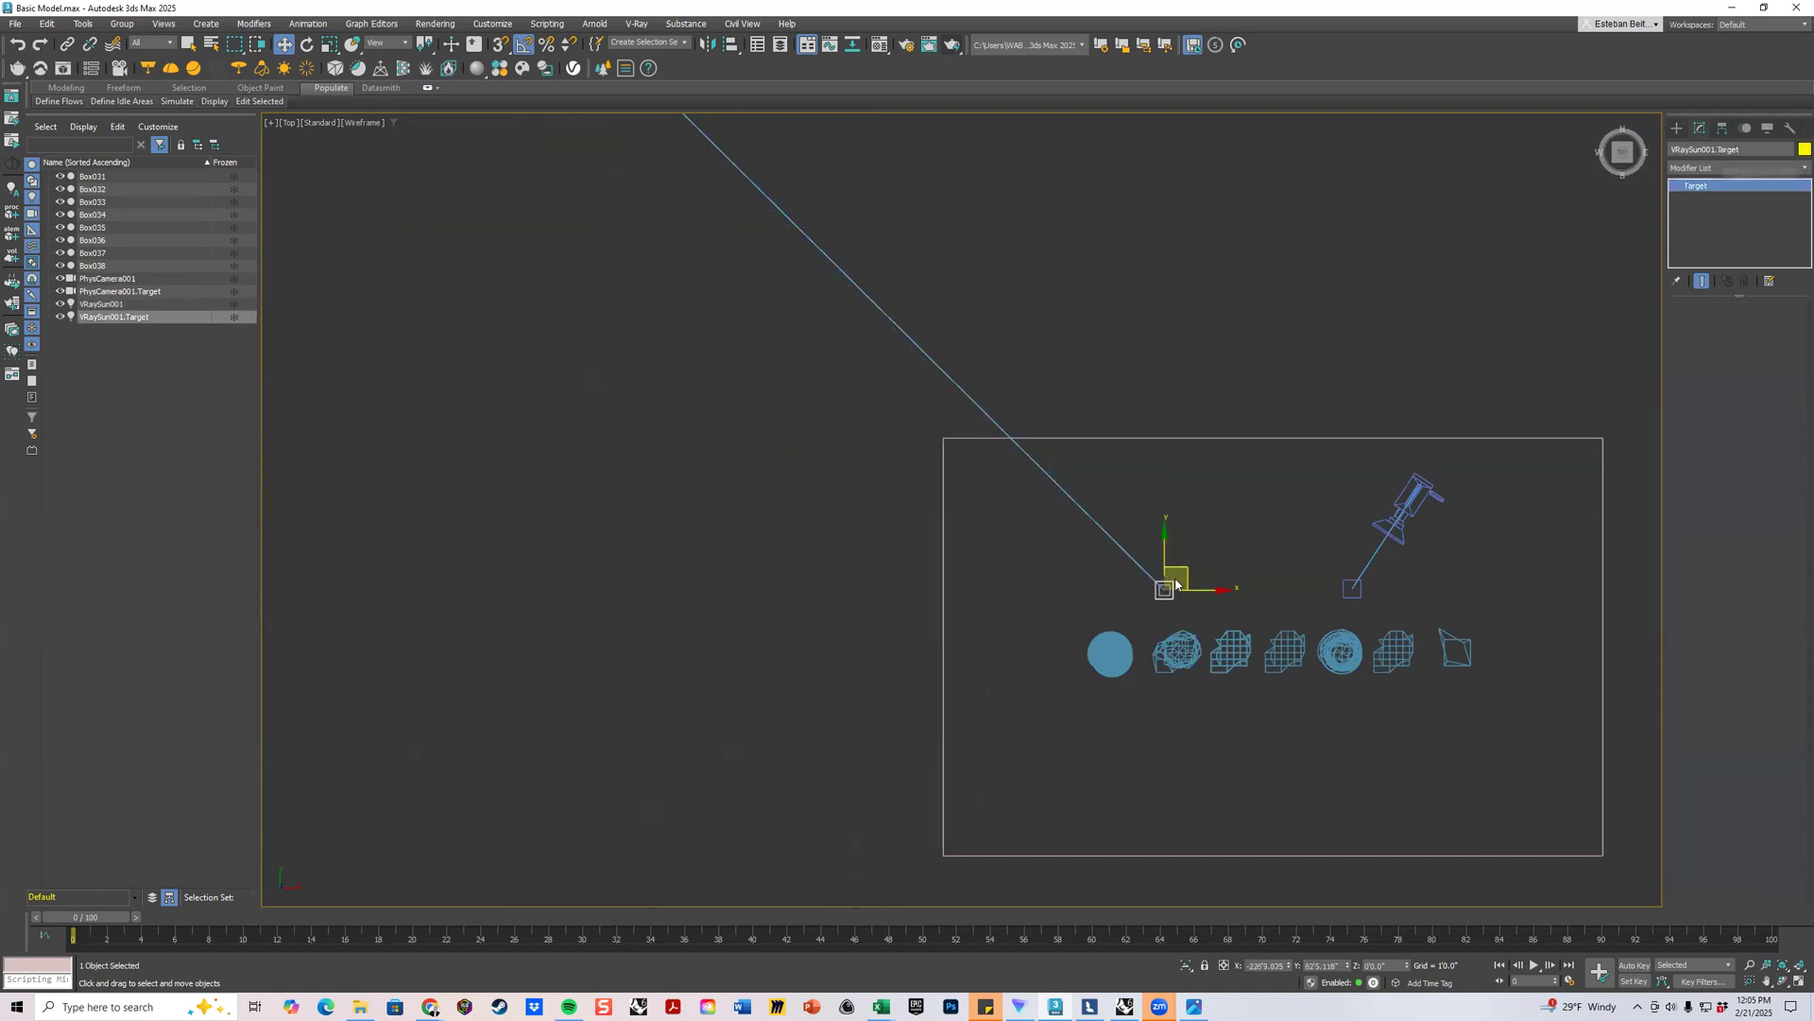
left_click_drag(1178, 573, 1184, 498)
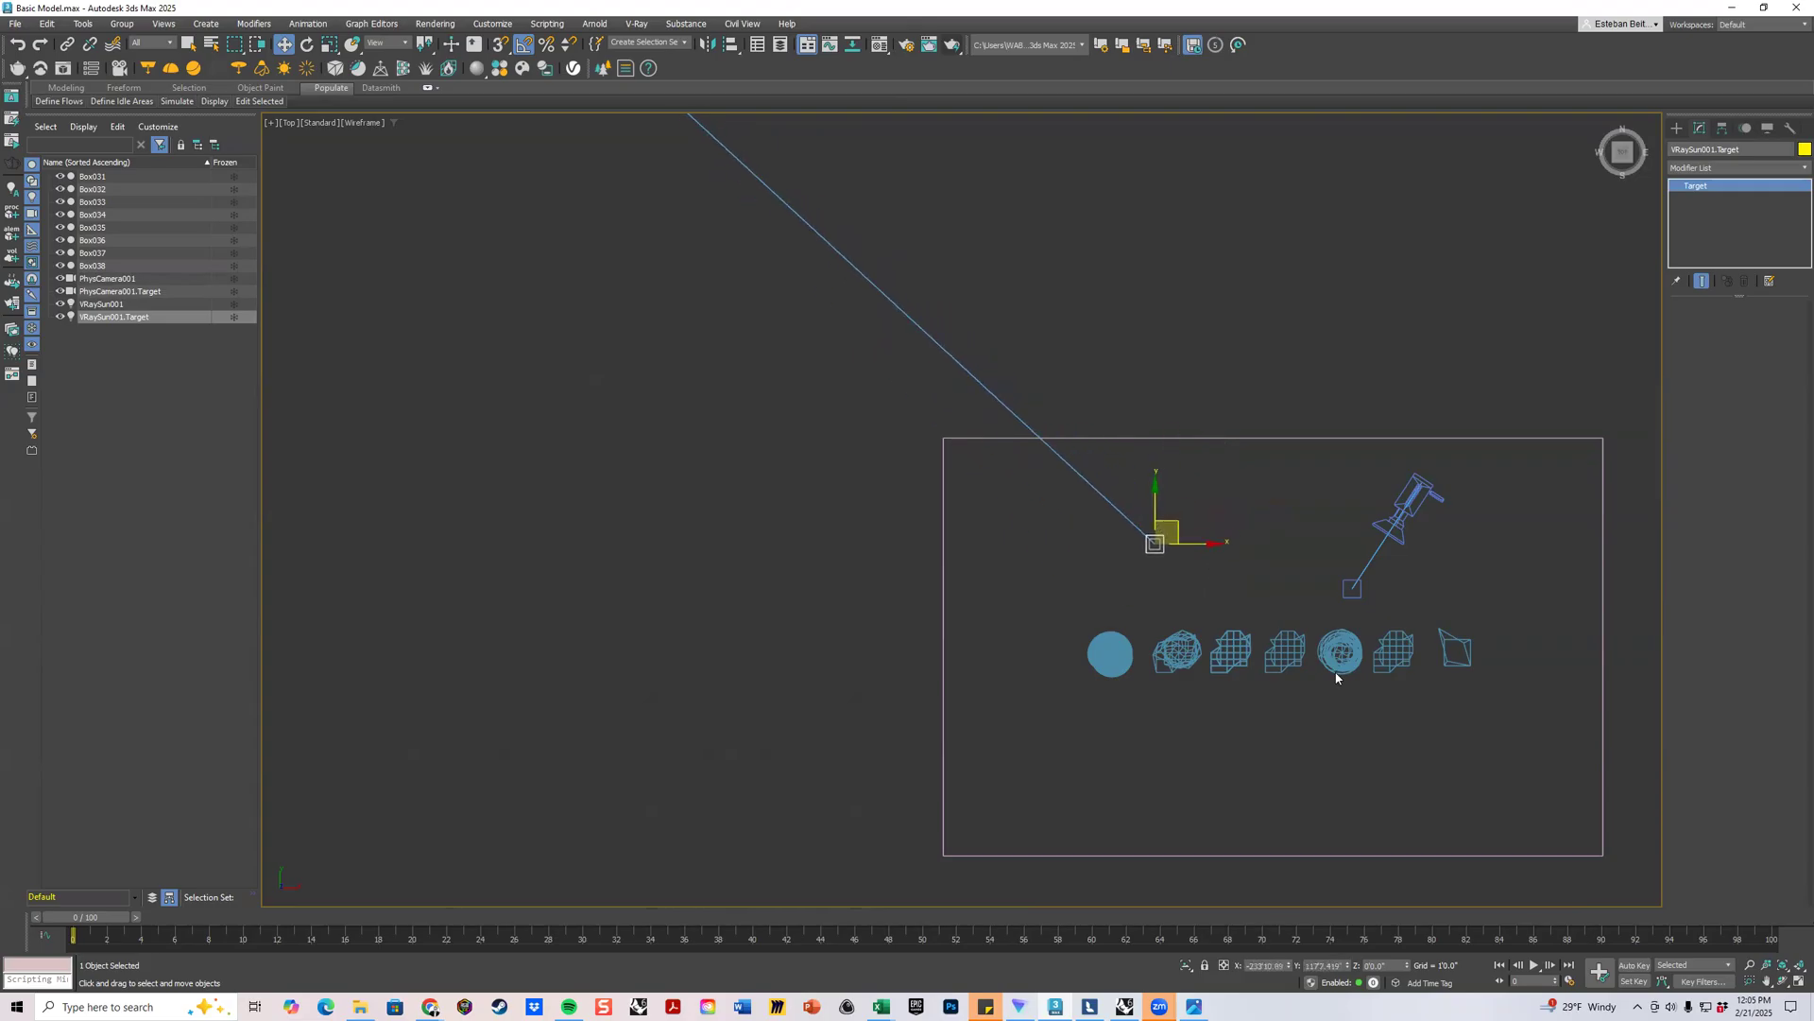
Examine the sun's height relative to the slab and forms in a low, side-on orthographic view.
left_click(1793, 989)
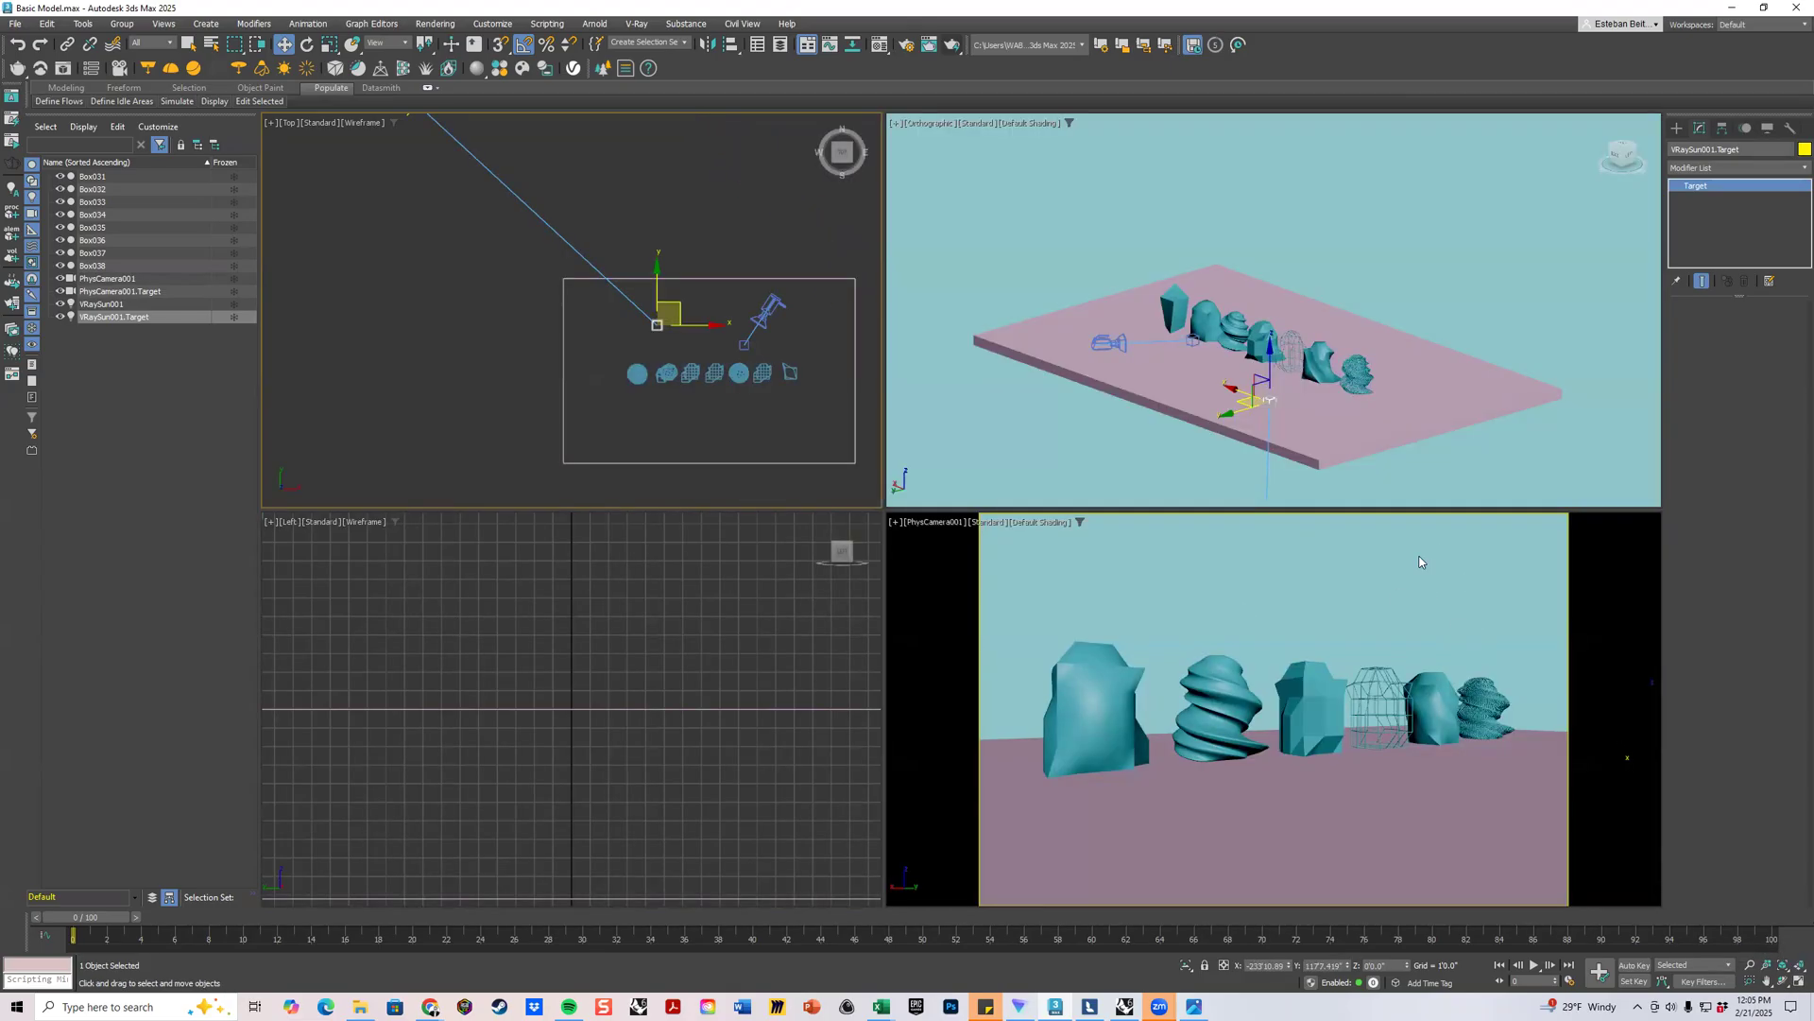
scroll(1402, 353, "down", 5)
middle_click_drag(1402, 353, 1270, 352, "alt")
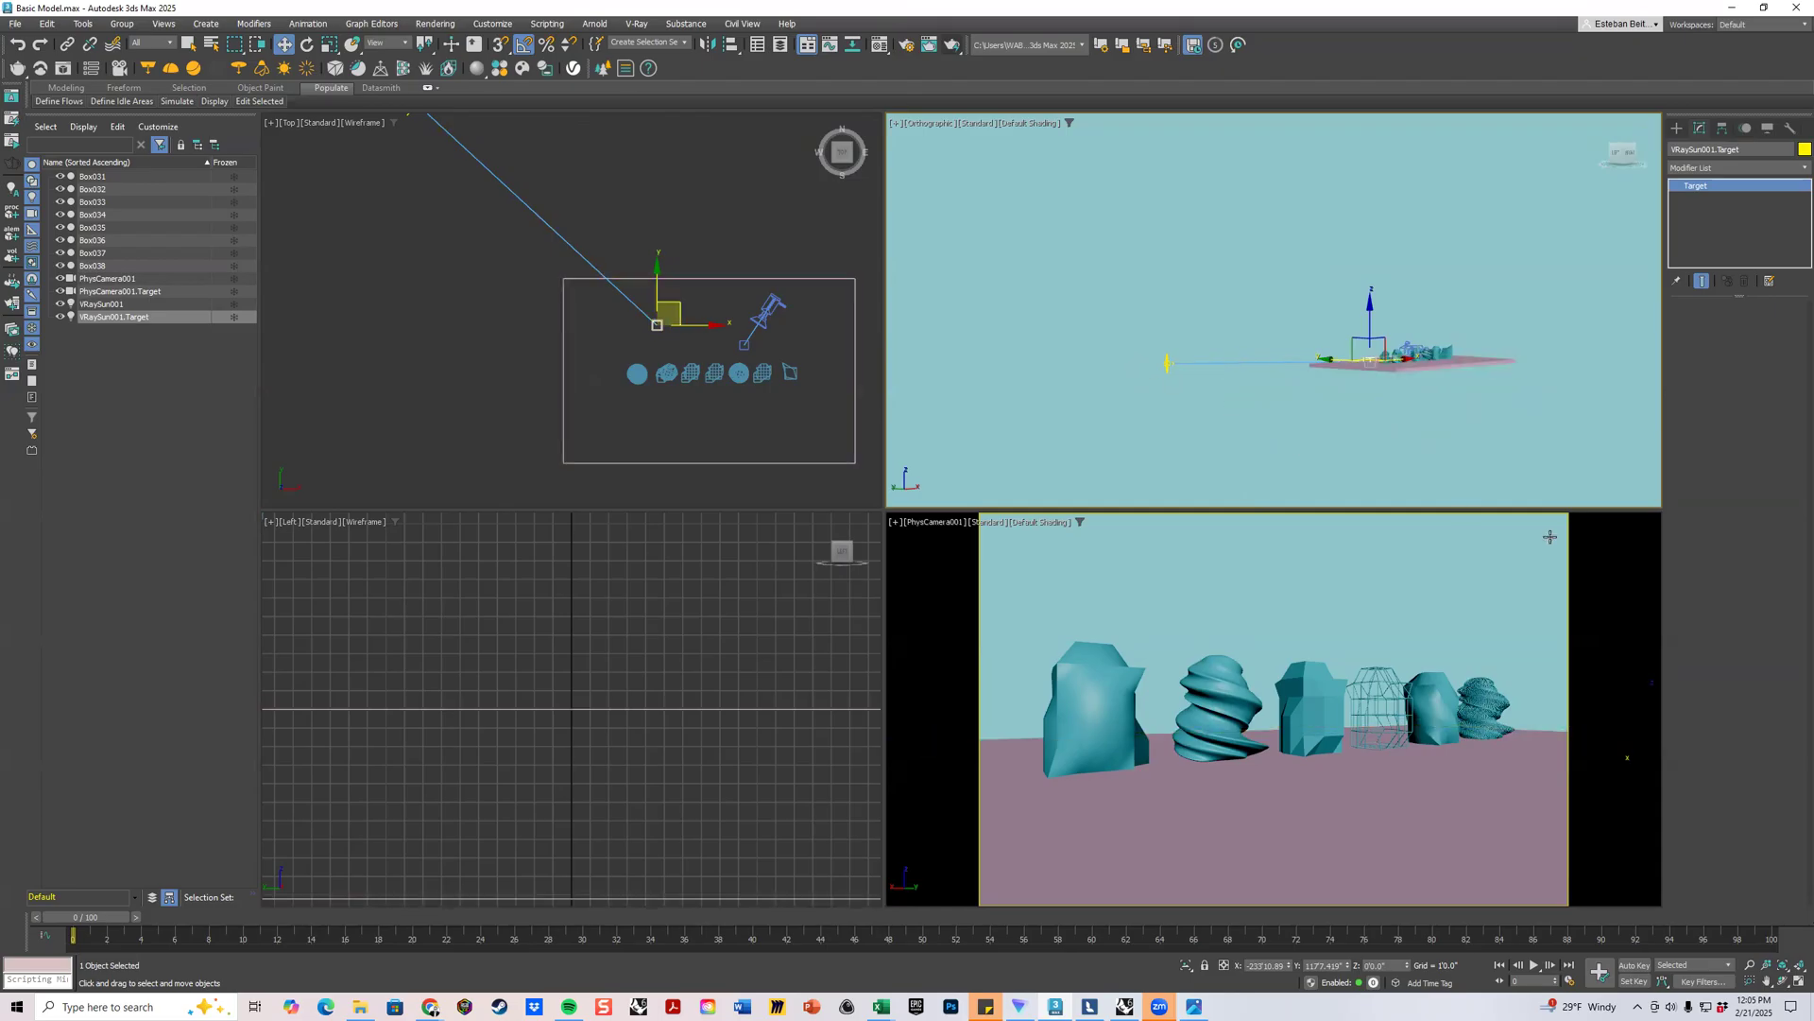
left_click(1799, 983)
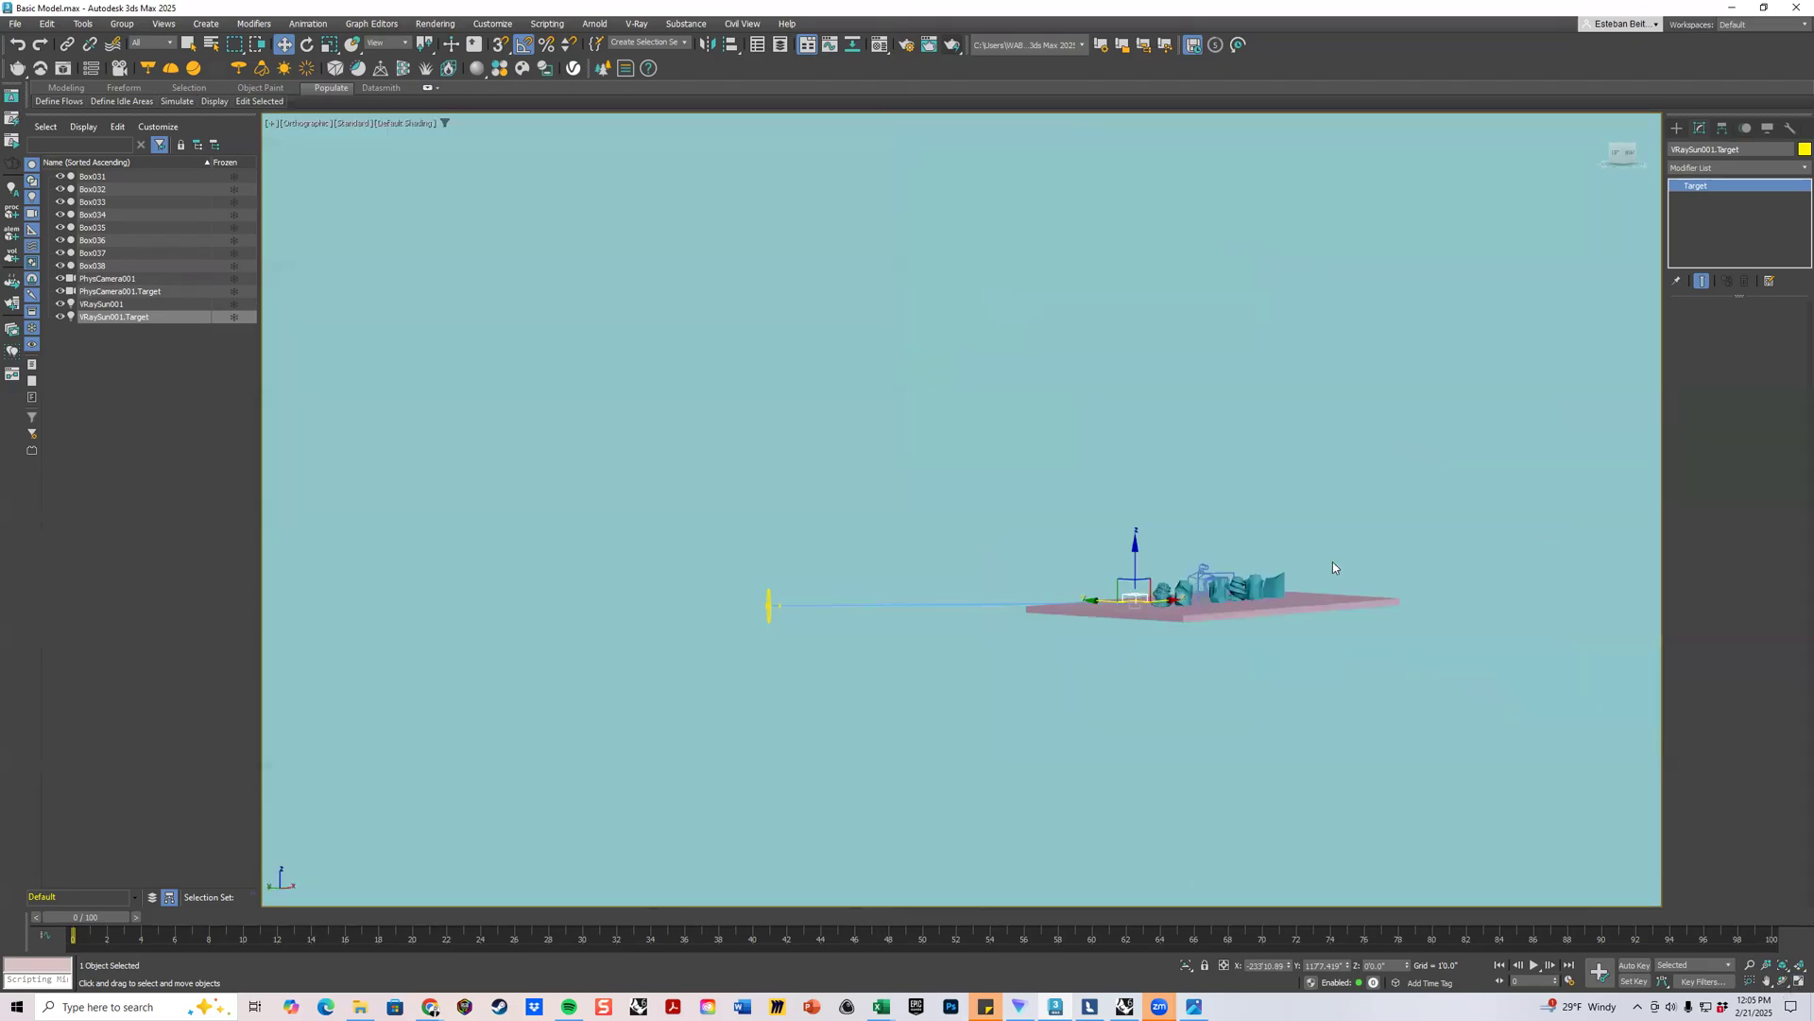
scroll(1153, 598, "up", 4)
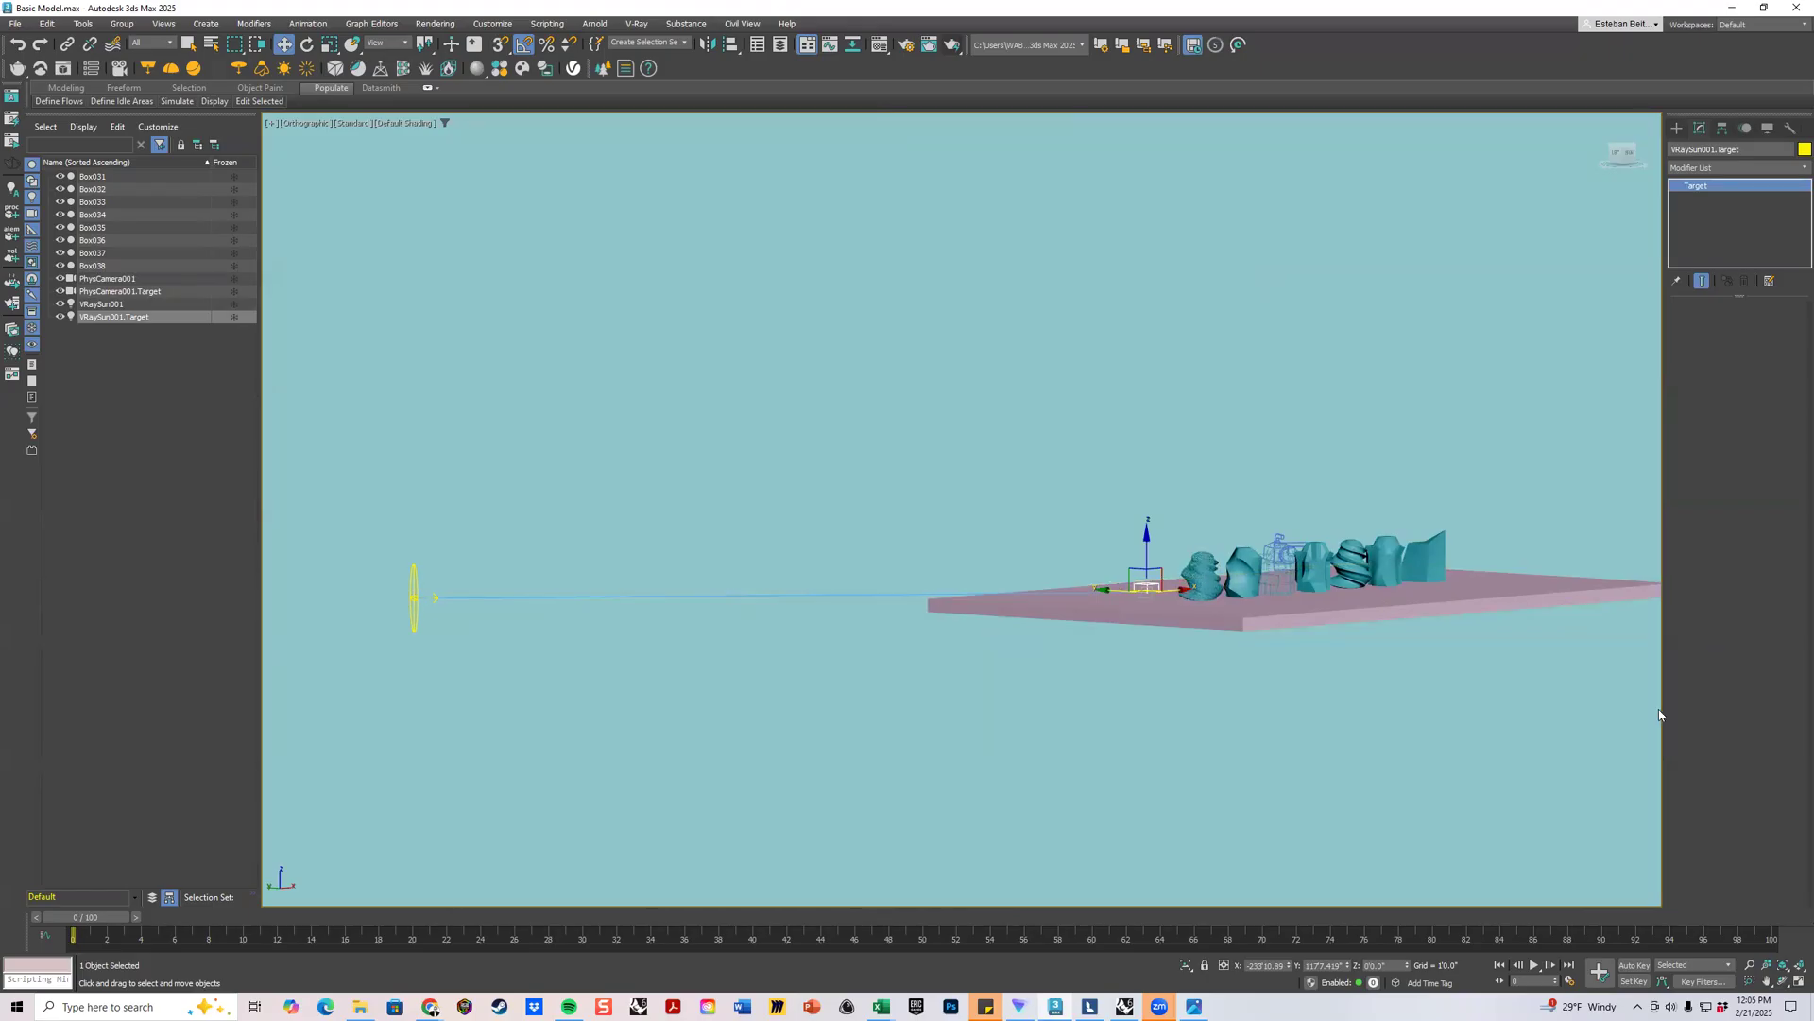
left_click(1799, 983)
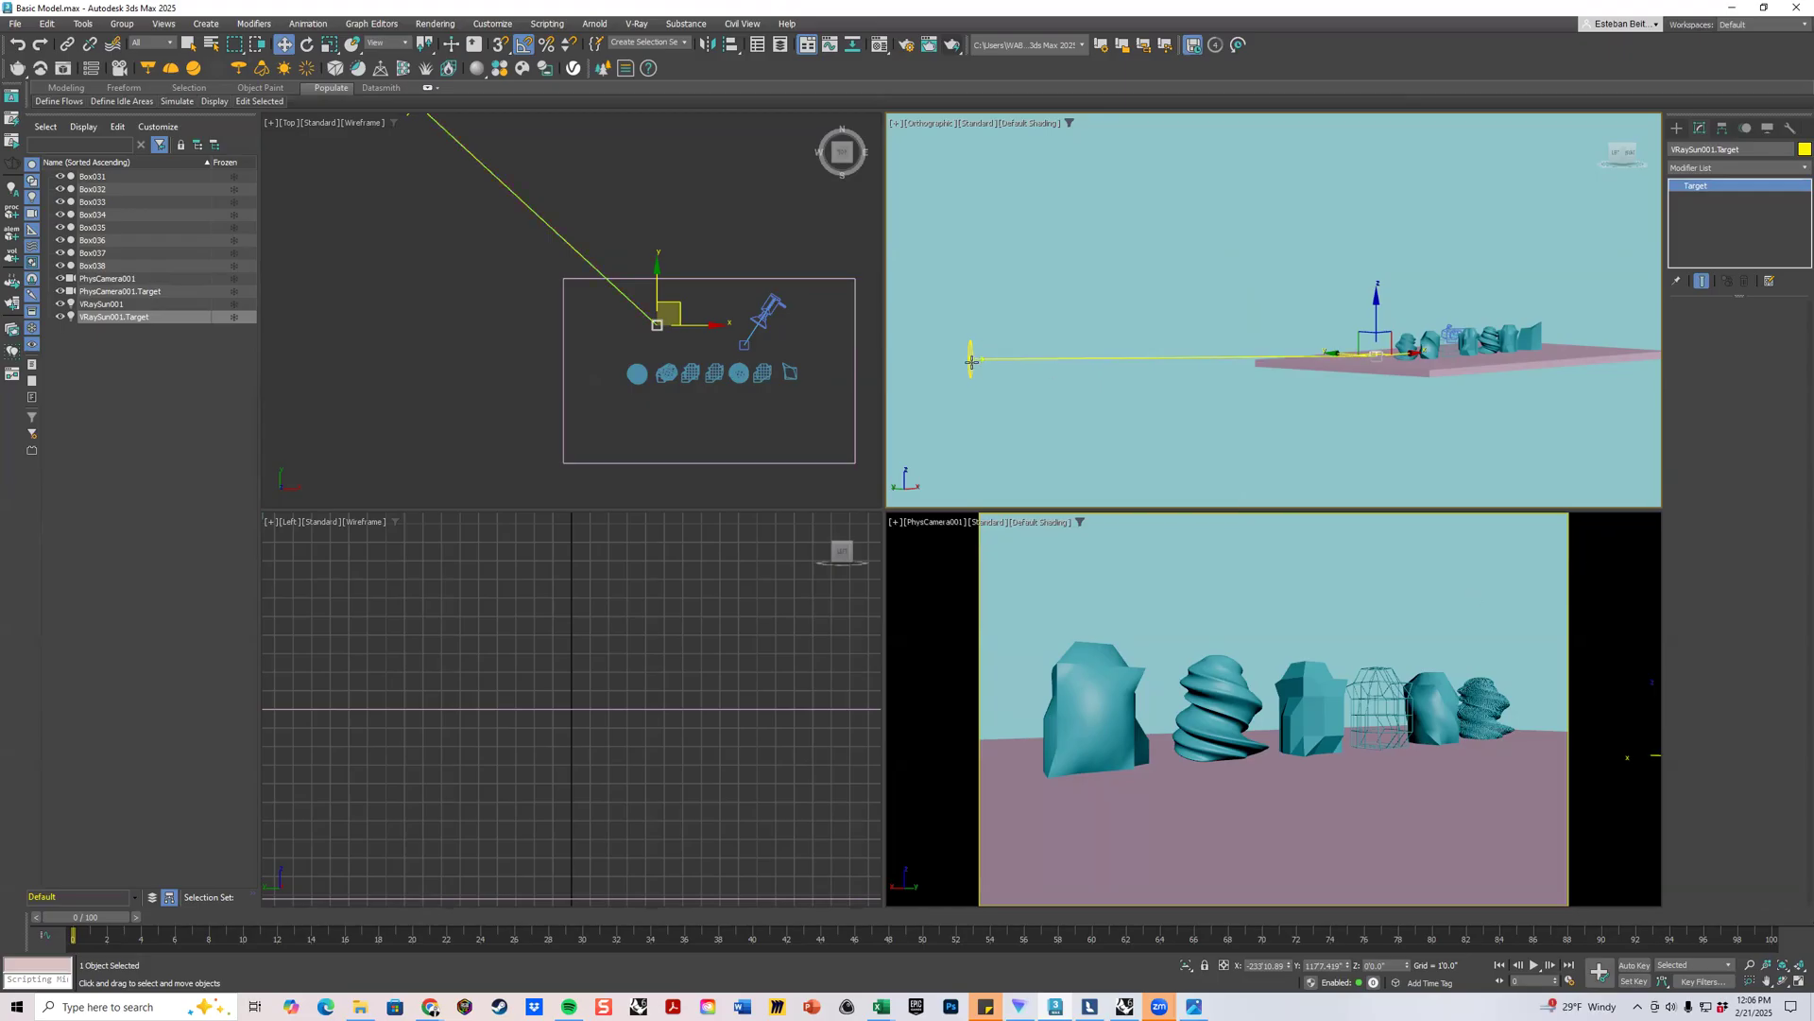
Render the PhysCamera001 view with nothing selected, and minimize the V-Ray Frame Buffer after viewing the image.
left_click(1580, 518)
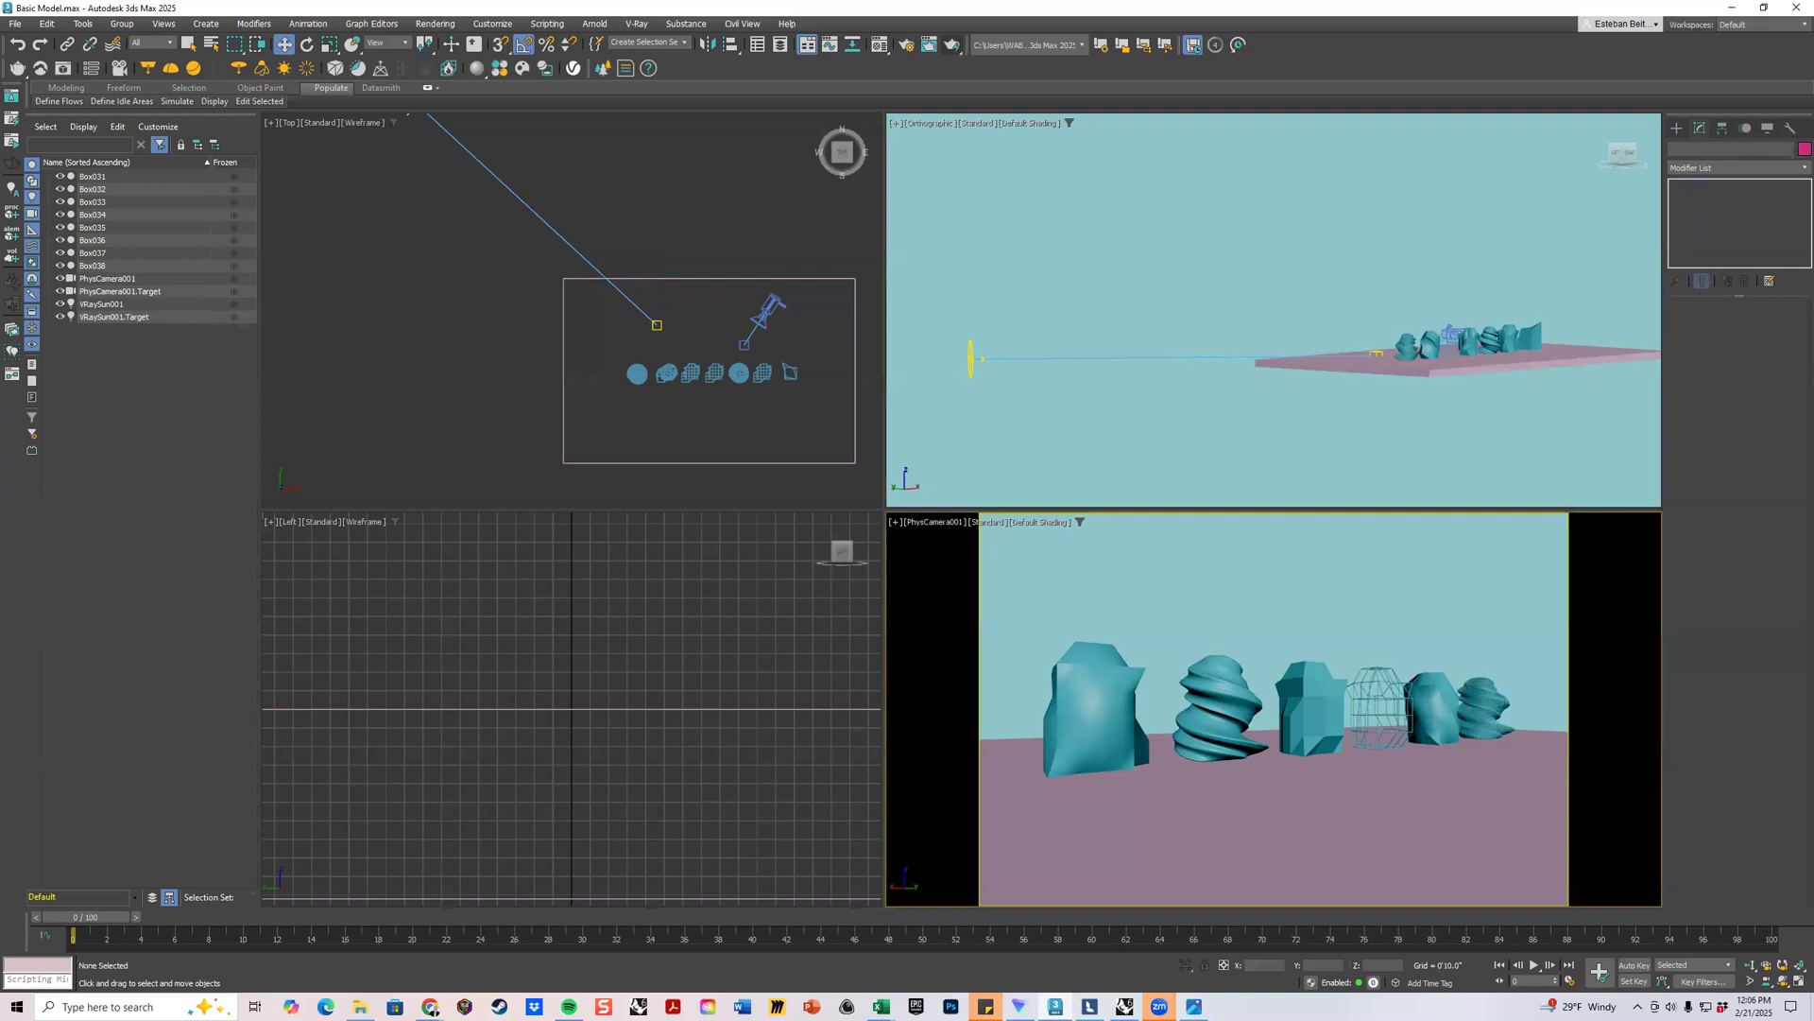
left_click(929, 45)
left_click(910, 112)
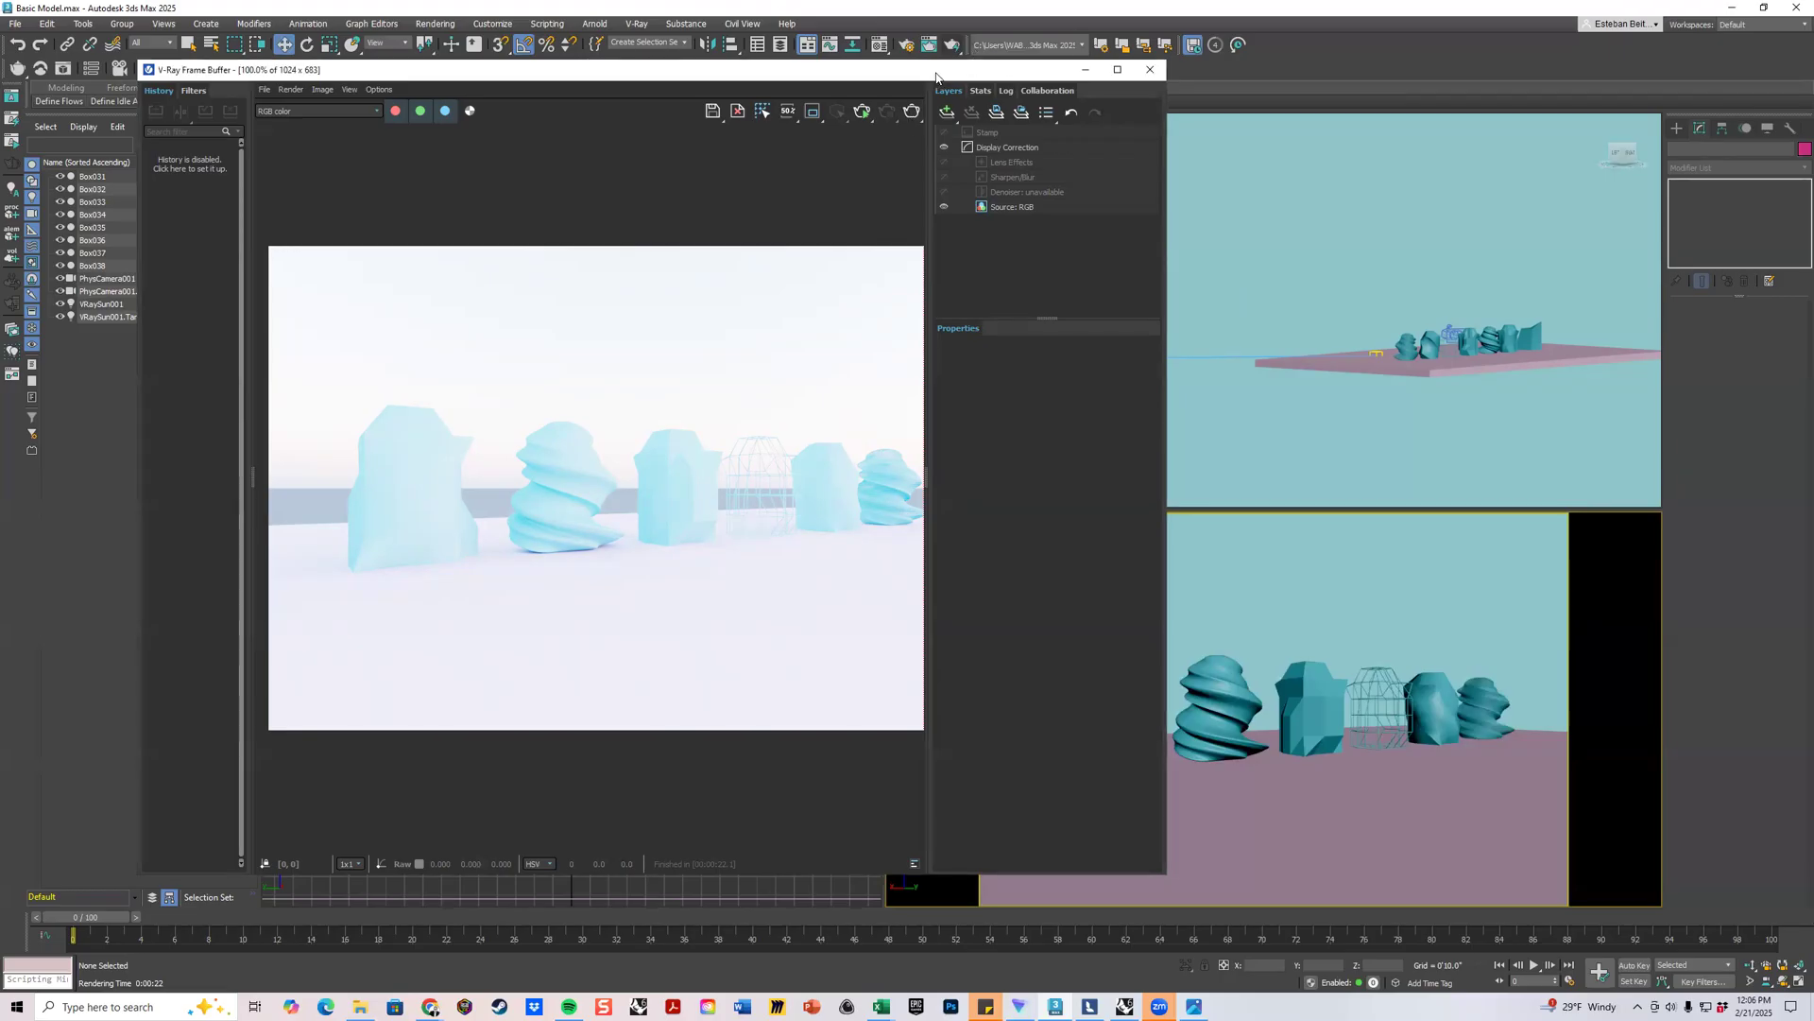
left_click_drag(937, 77, 1198, 81)
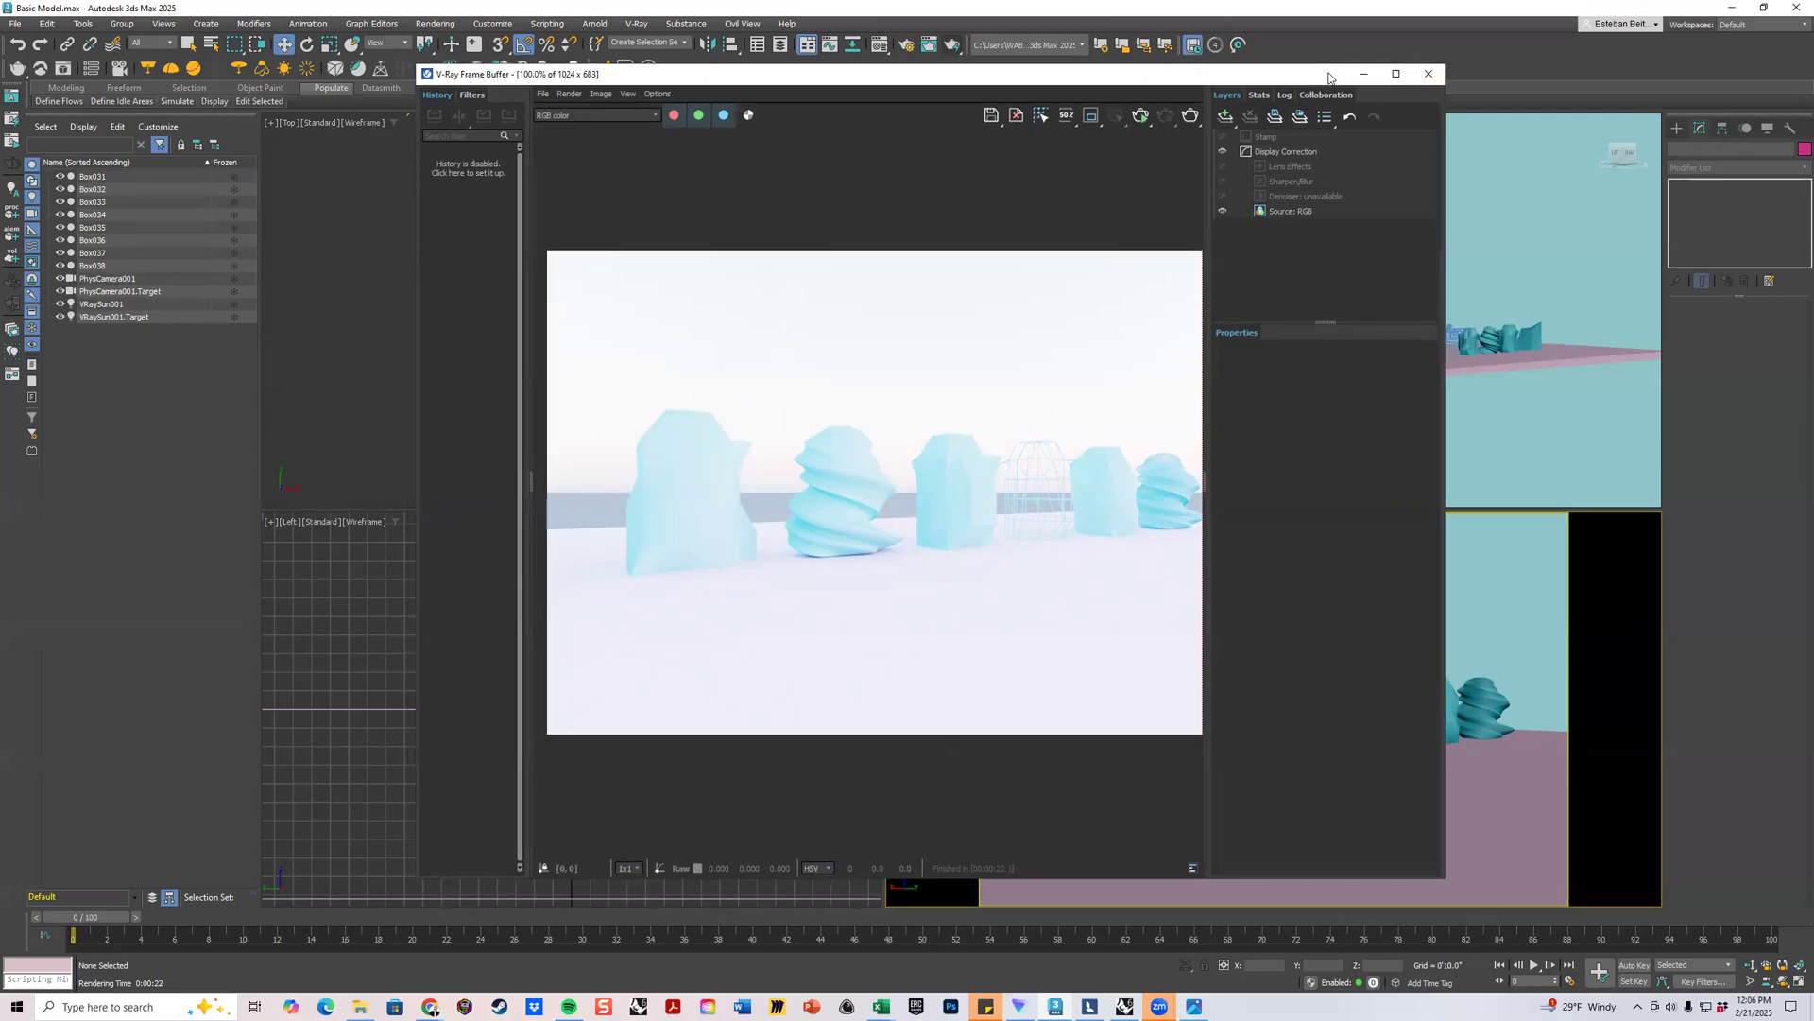
left_click(1357, 73)
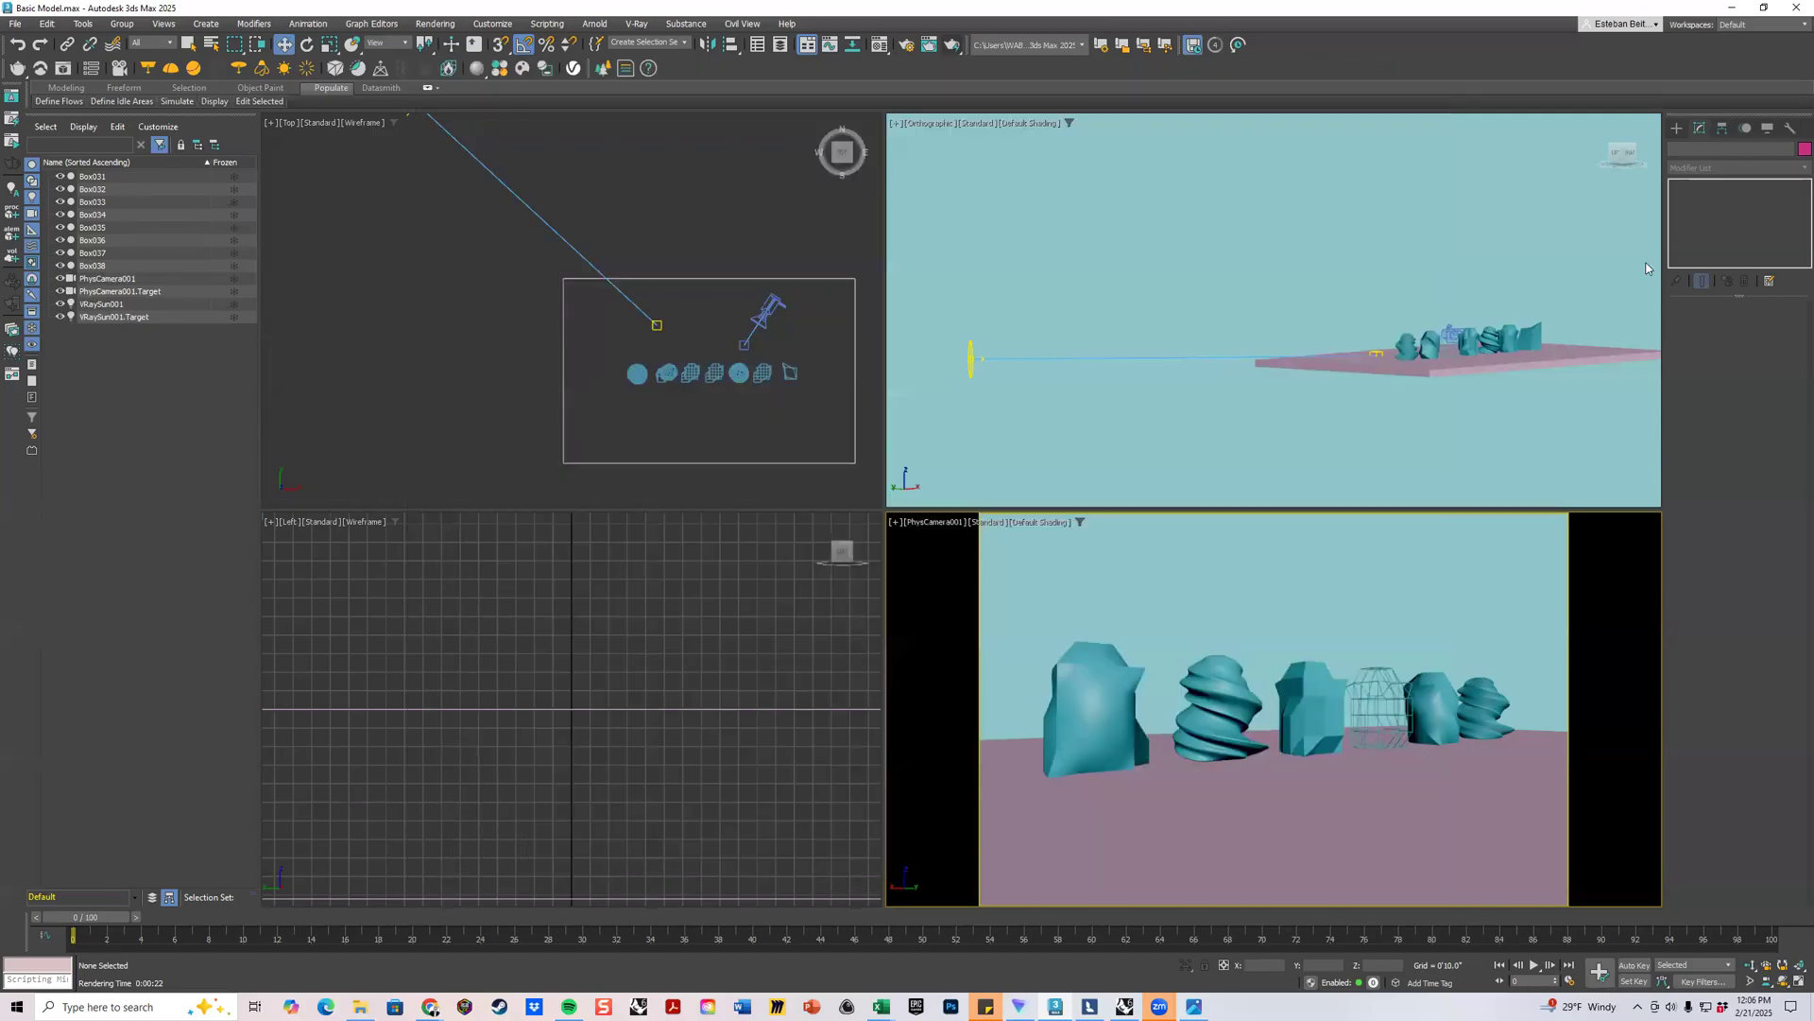
Set the scene's exposure control to VRay Exposure Control with its mode set to From VRay camera.
left_click(447, 28)
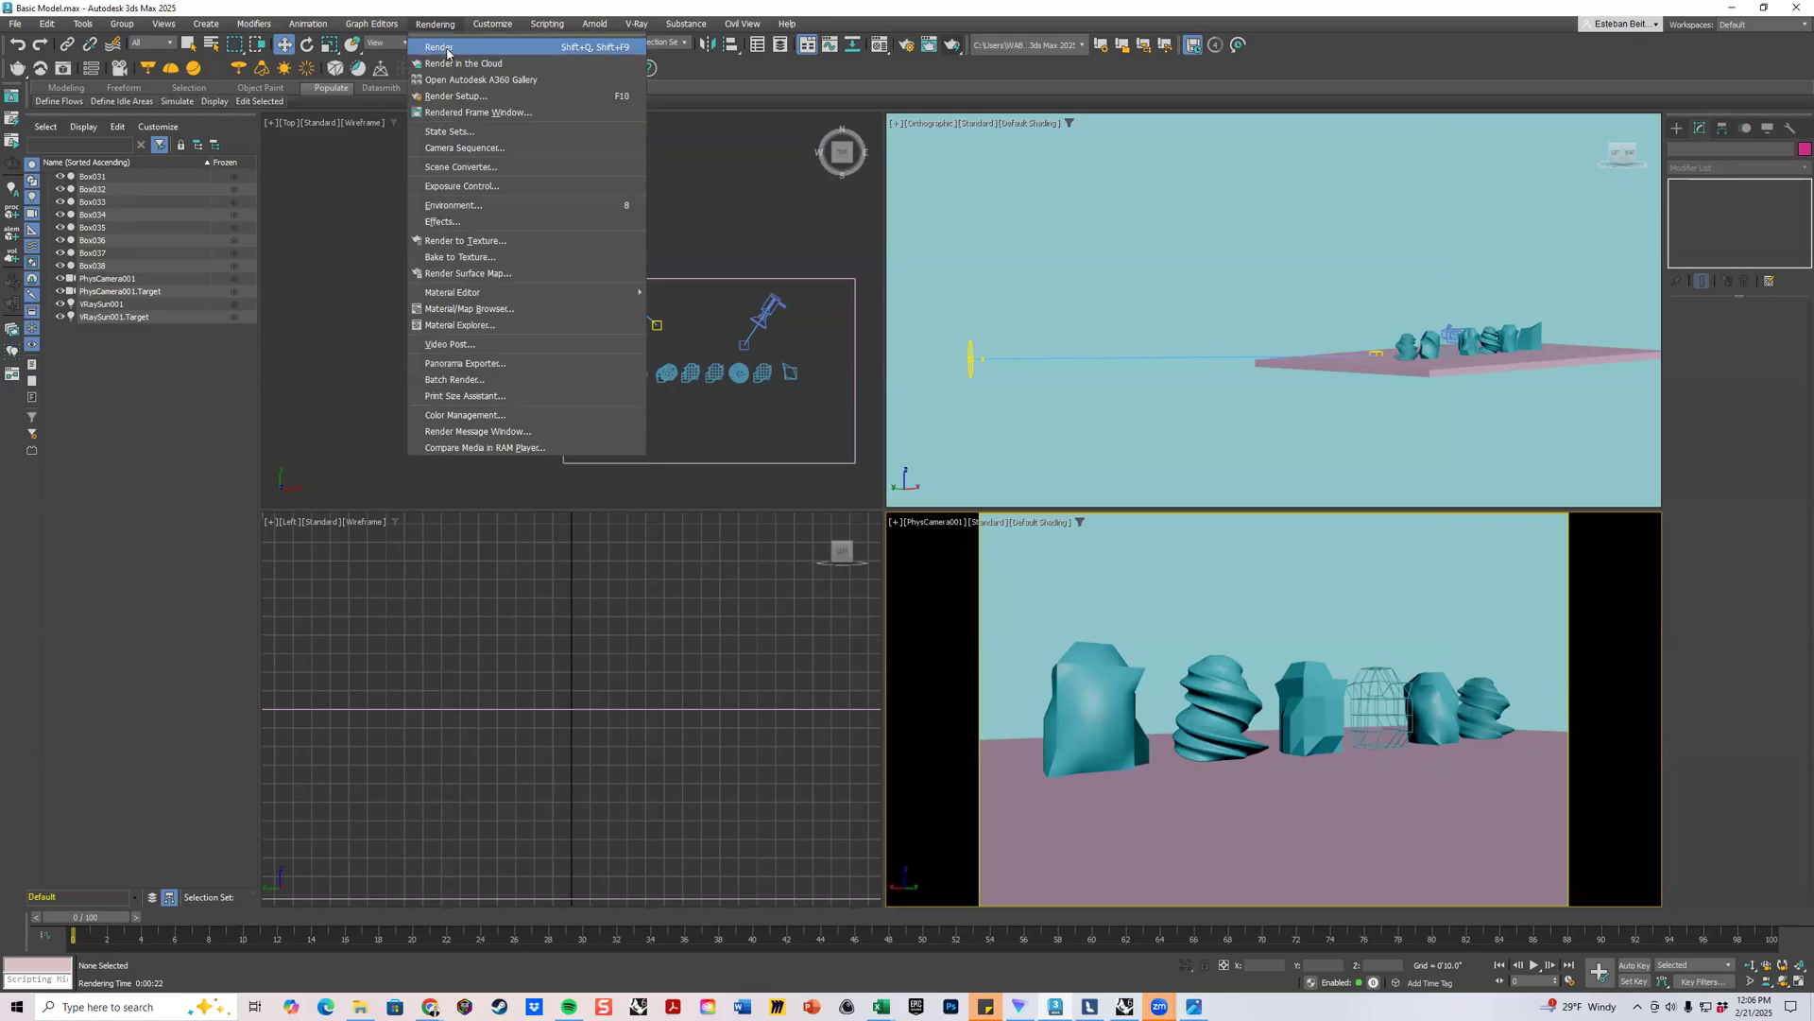
left_click(477, 188)
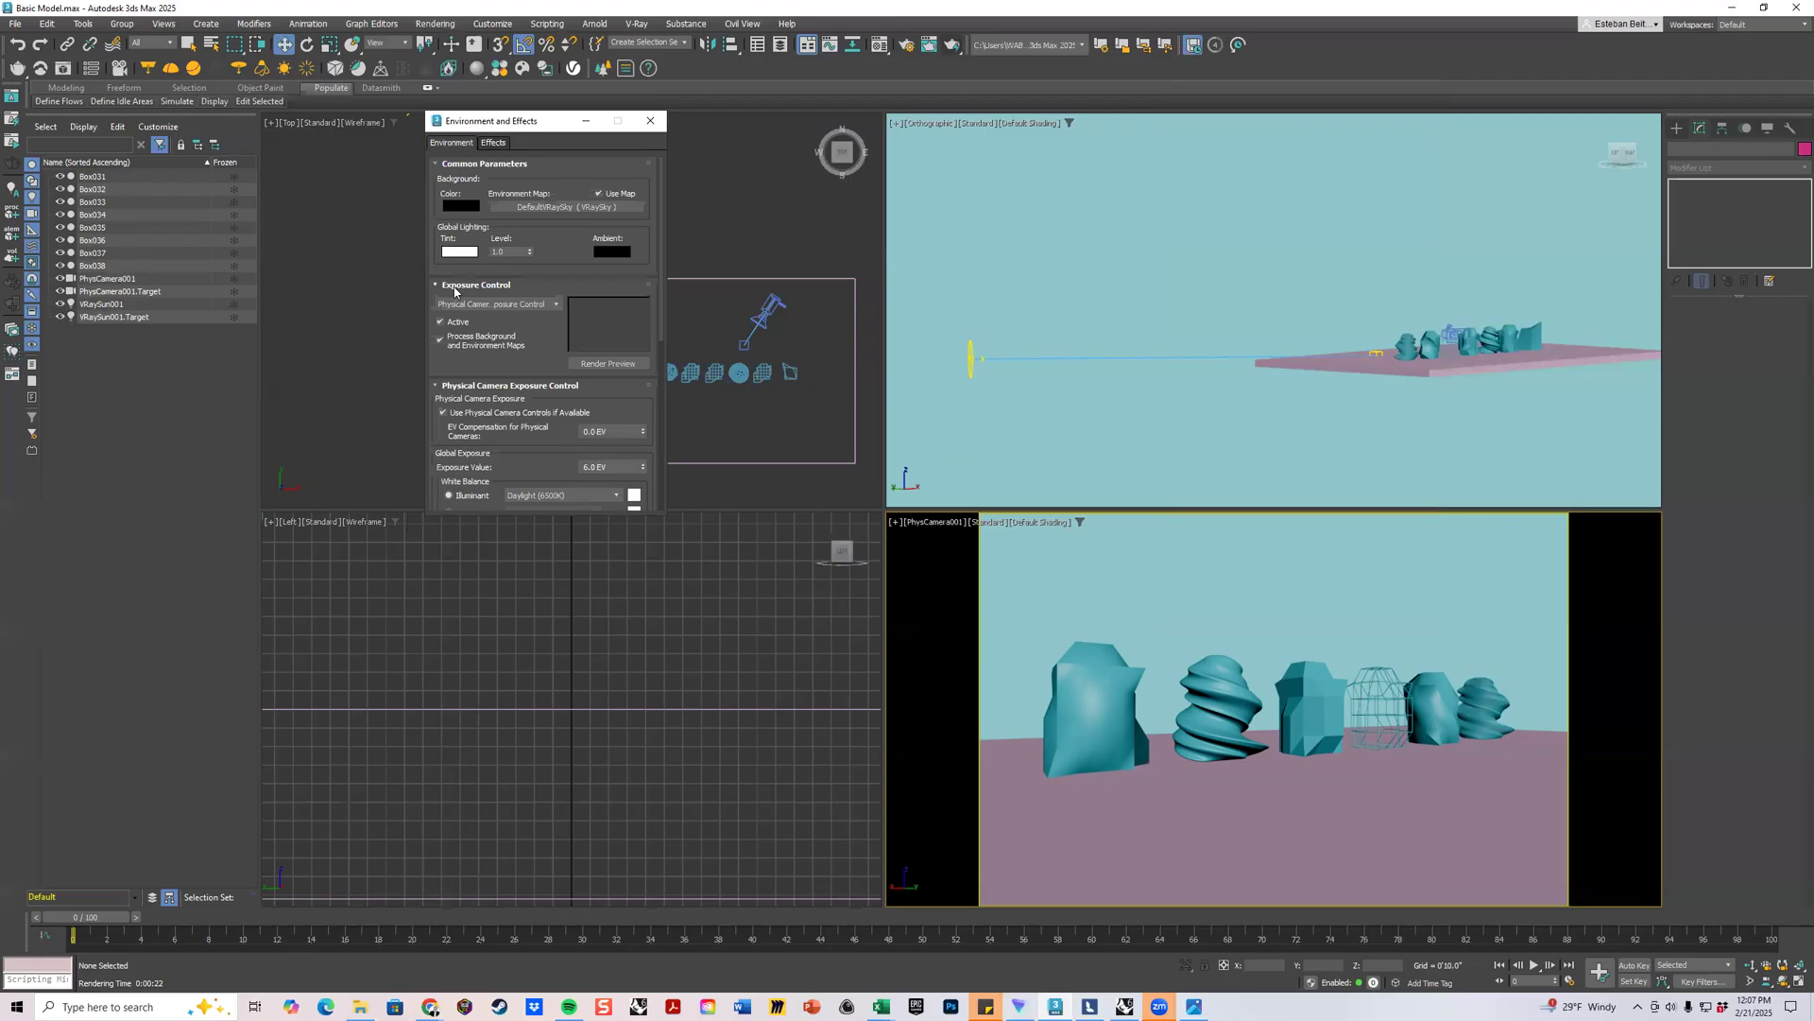
left_click(554, 305)
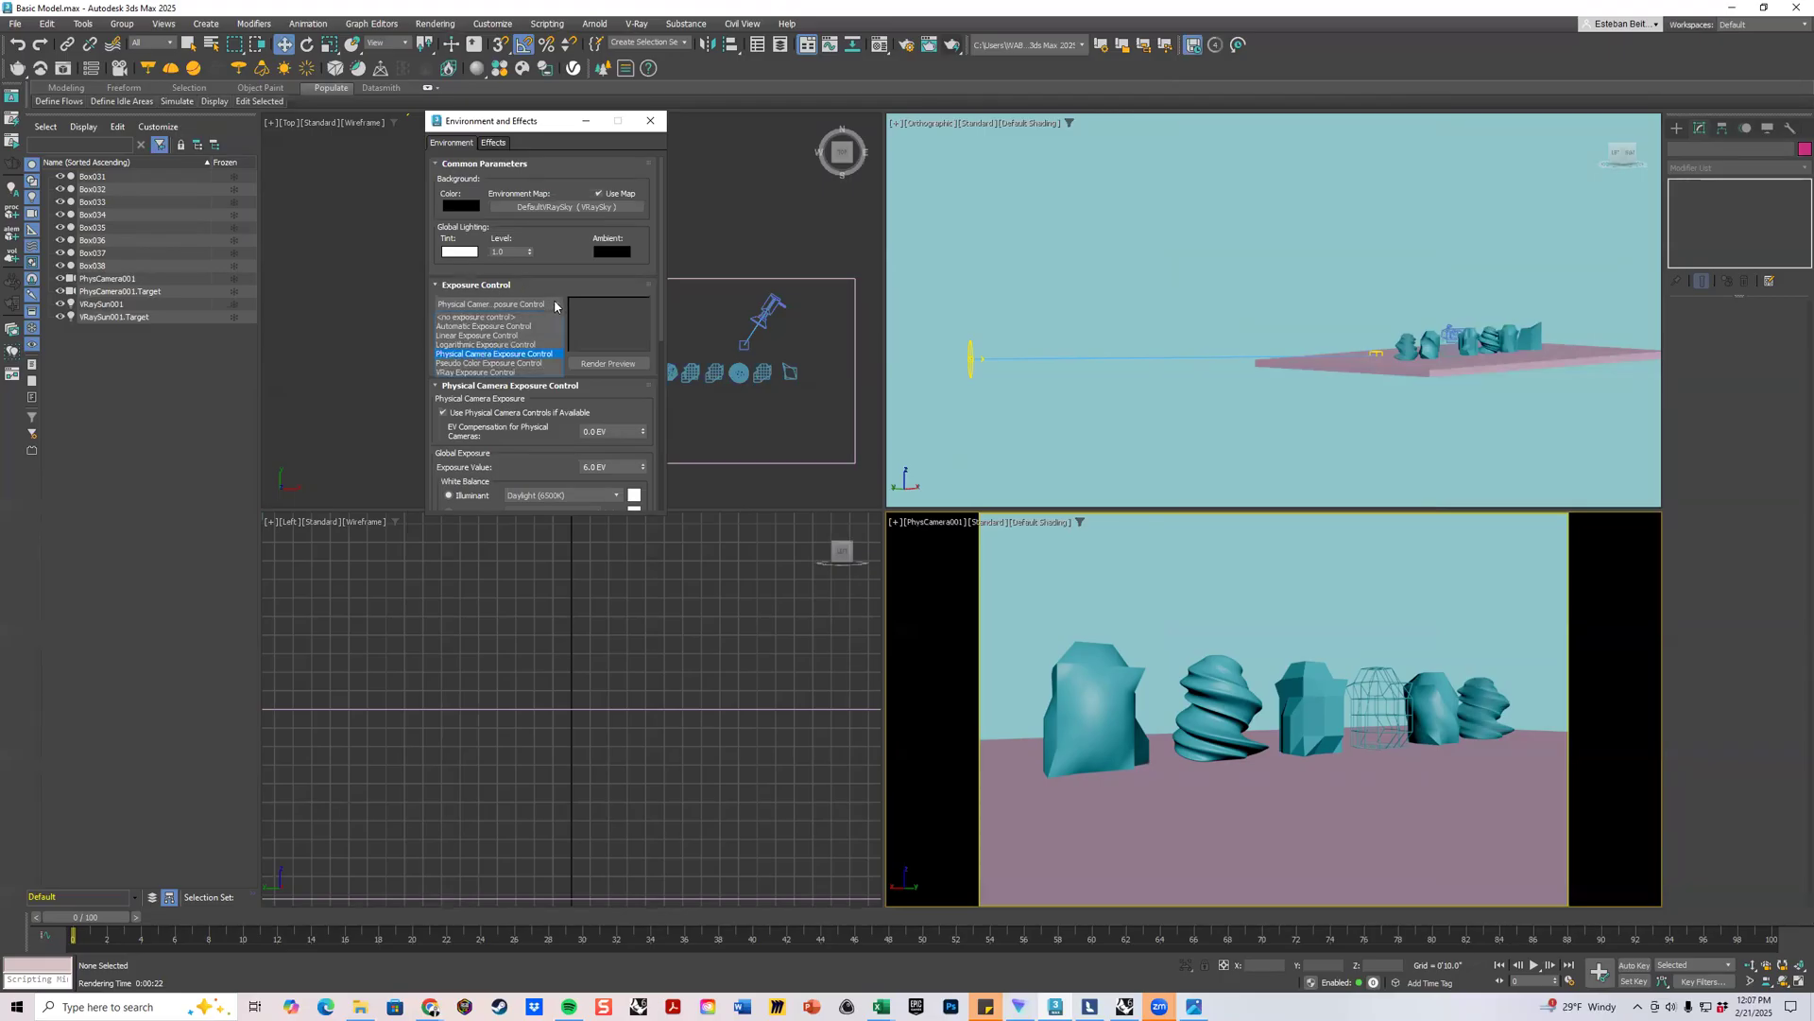
left_click(520, 373)
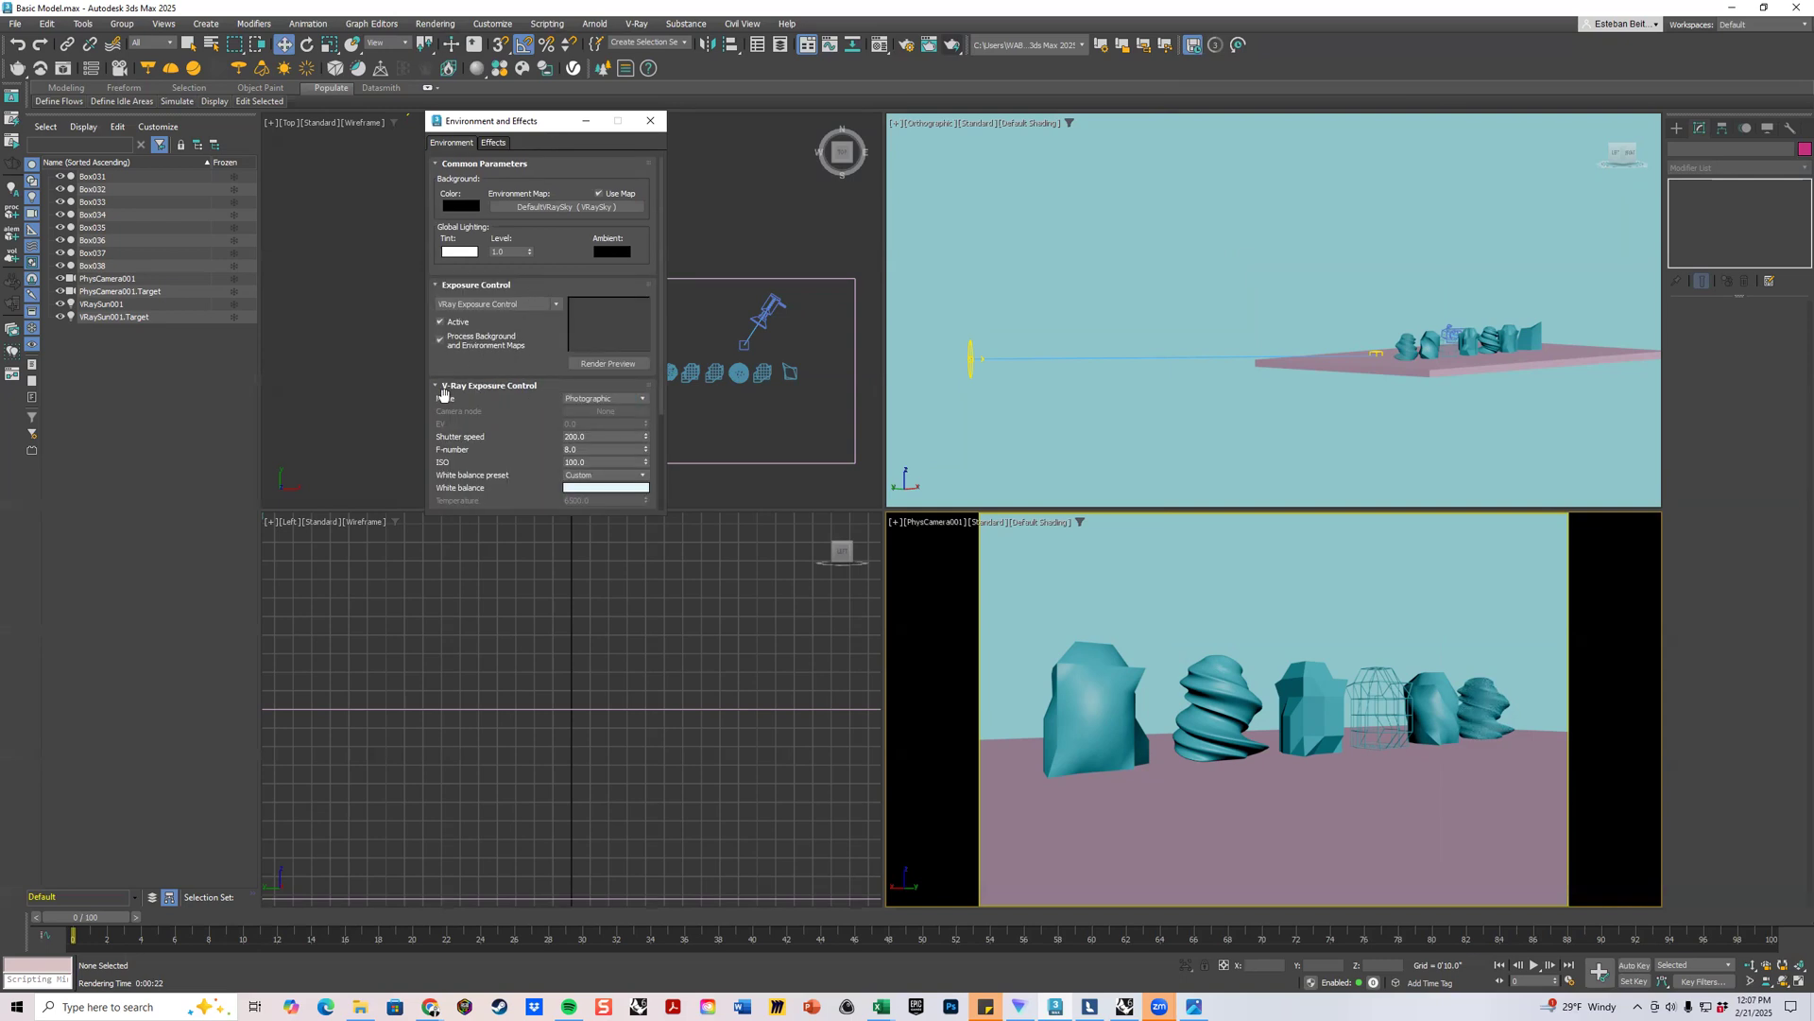
left_click(616, 400)
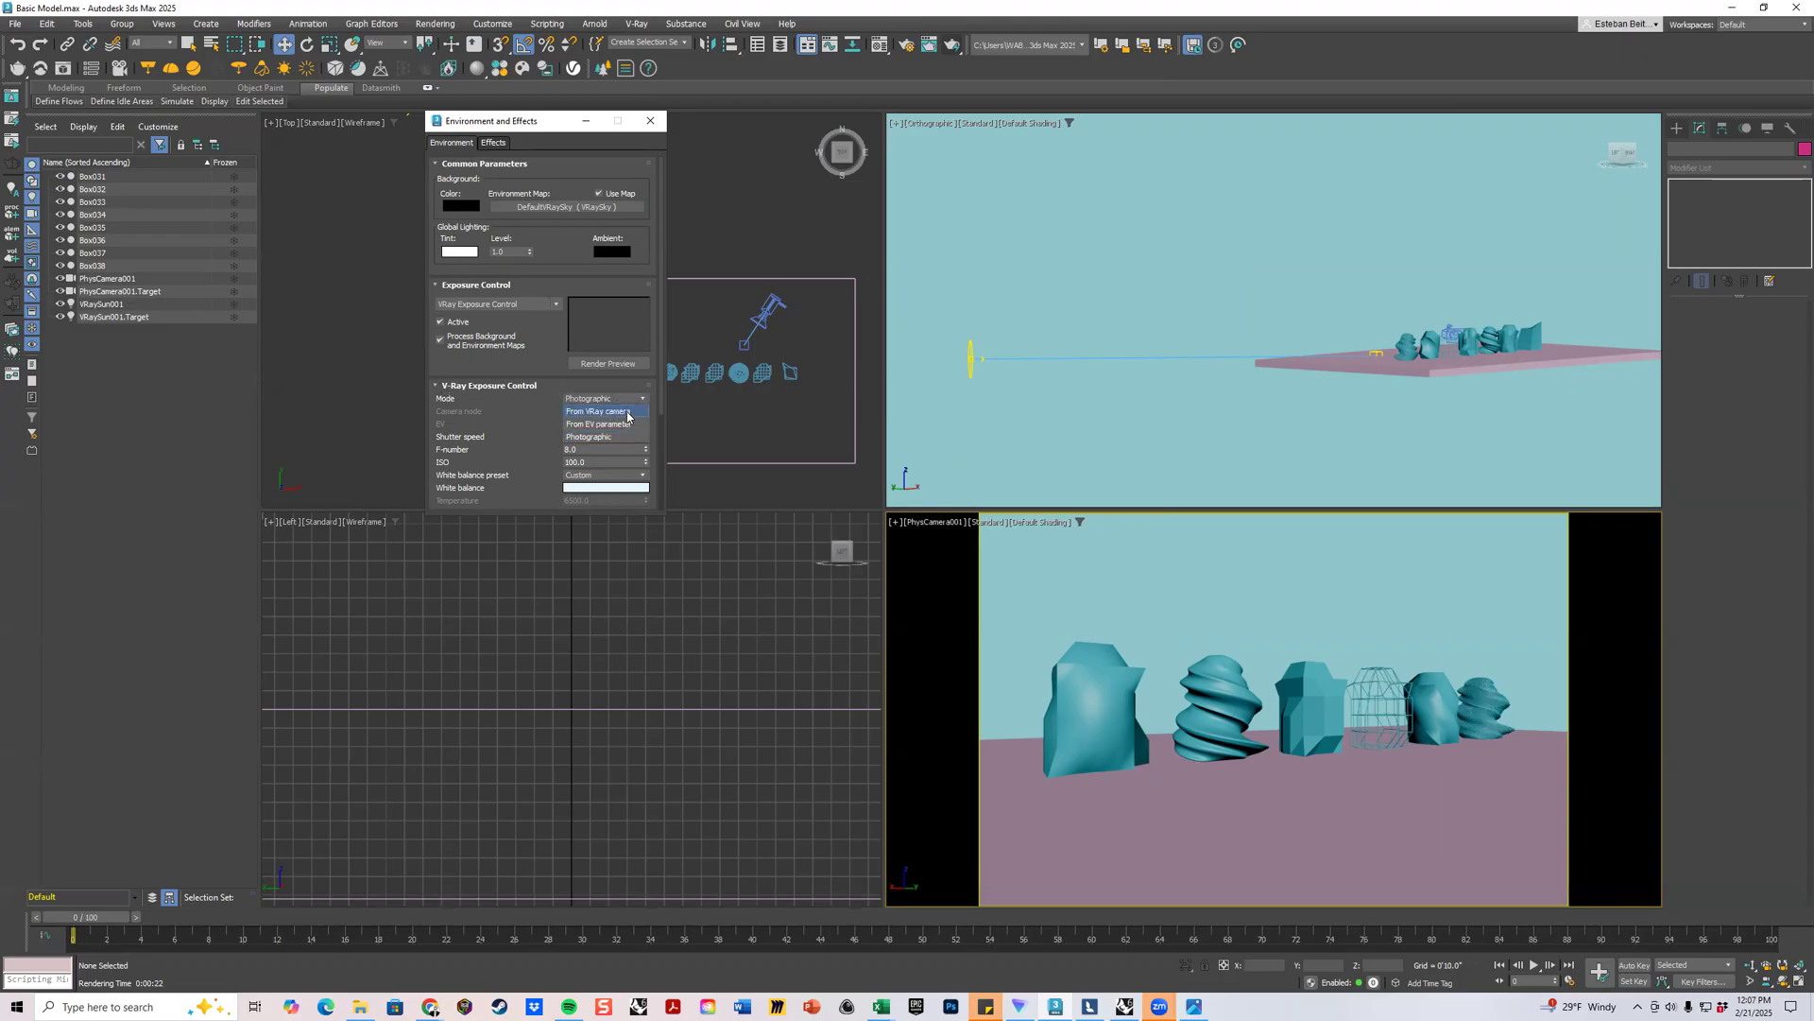
left_click(628, 413)
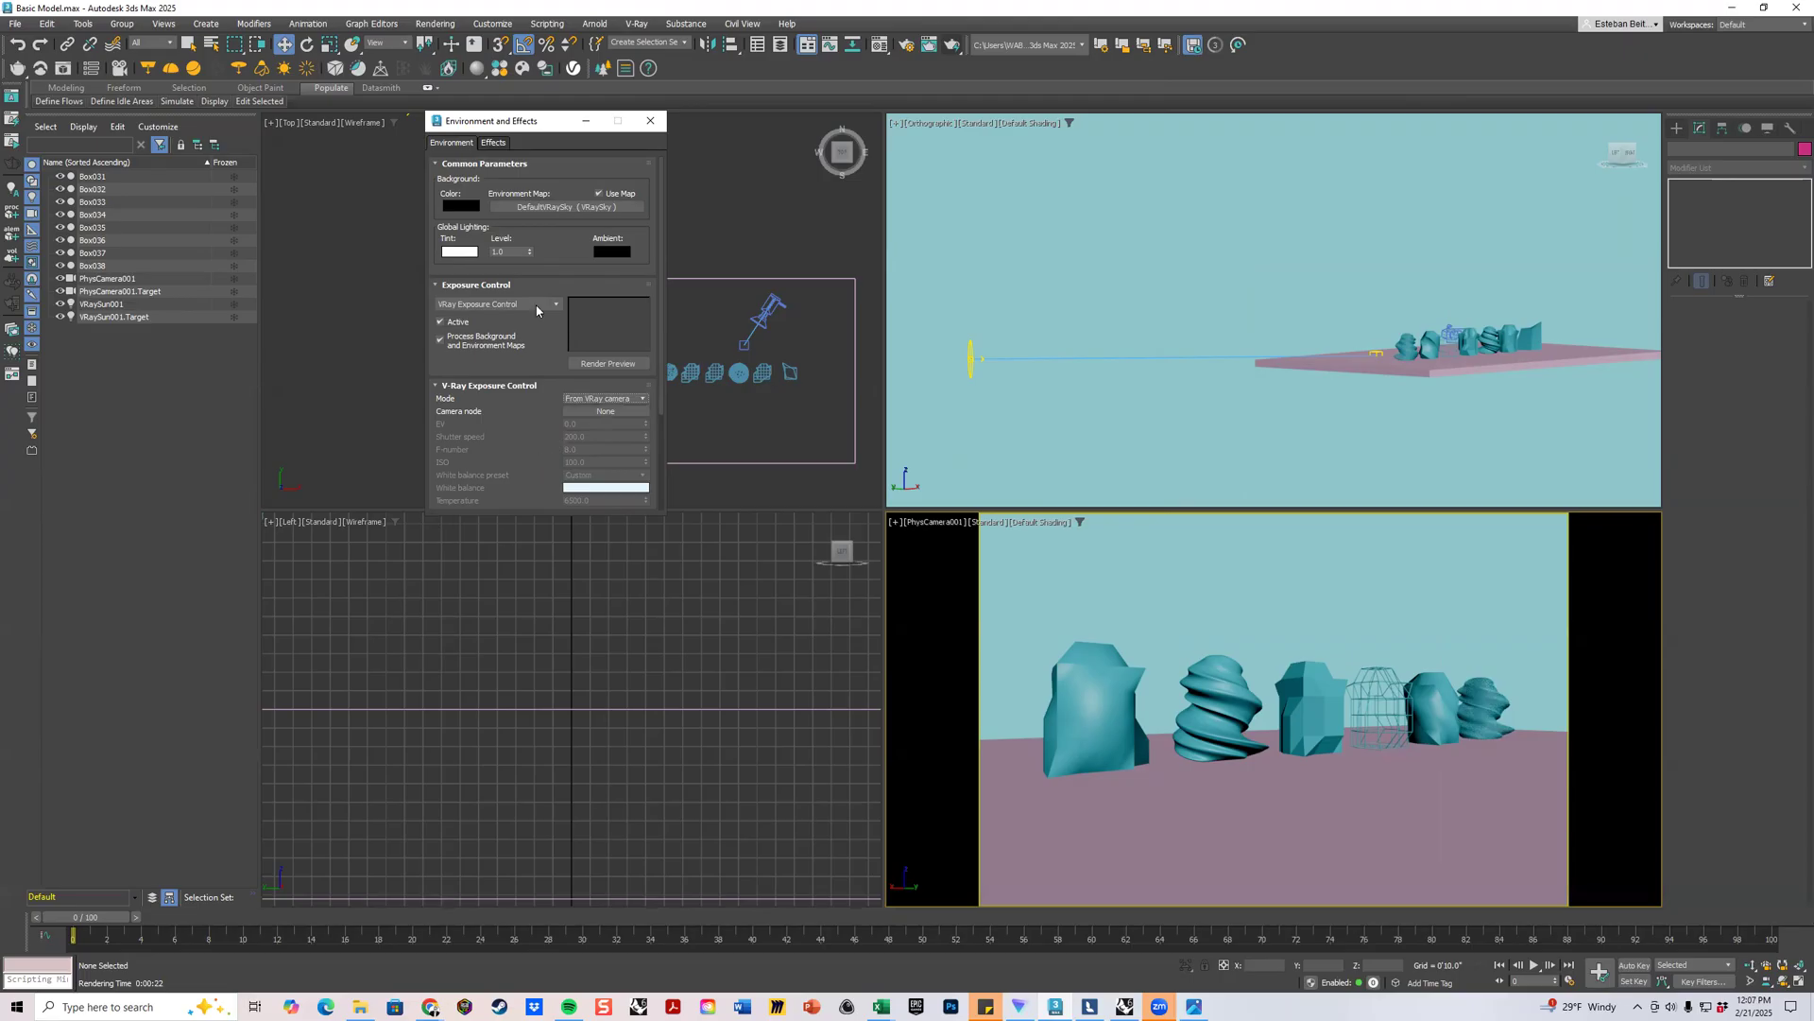
left_click(650, 120)
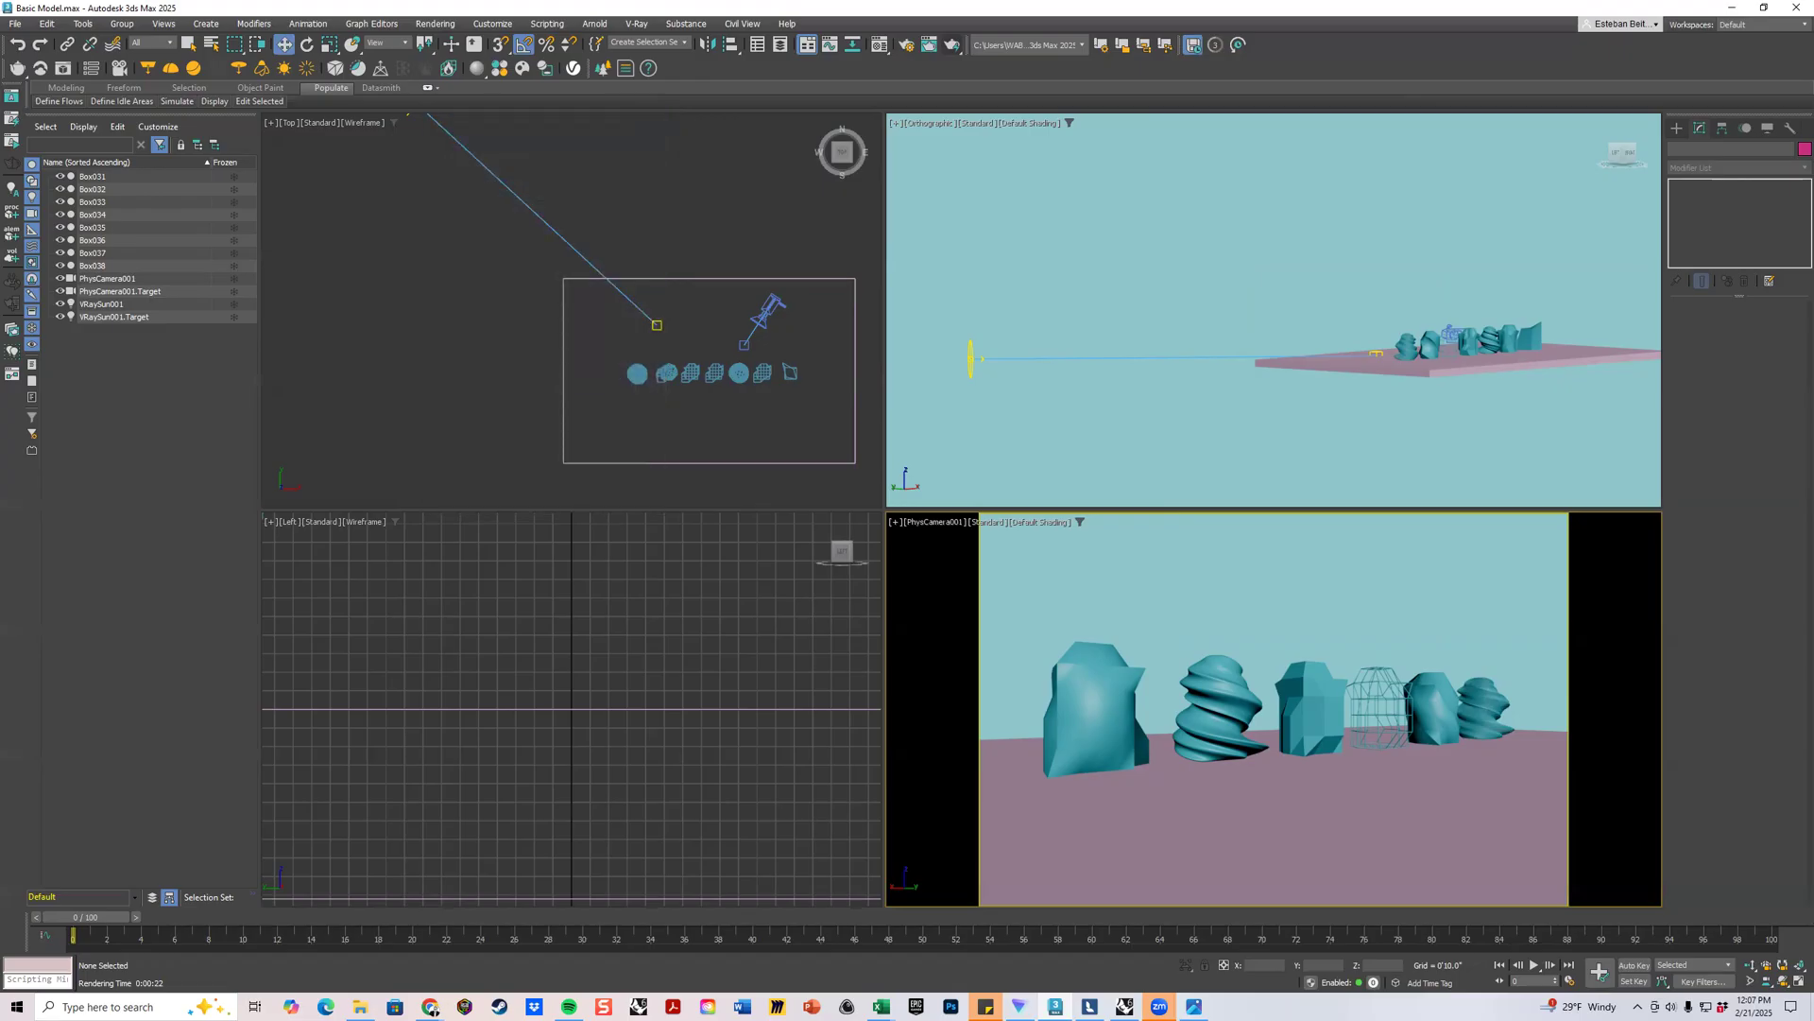
Render the camera view again from the V-Ray Frame Buffer, widen its window to fit the image, and inspect the result.
key("ctrl+i")
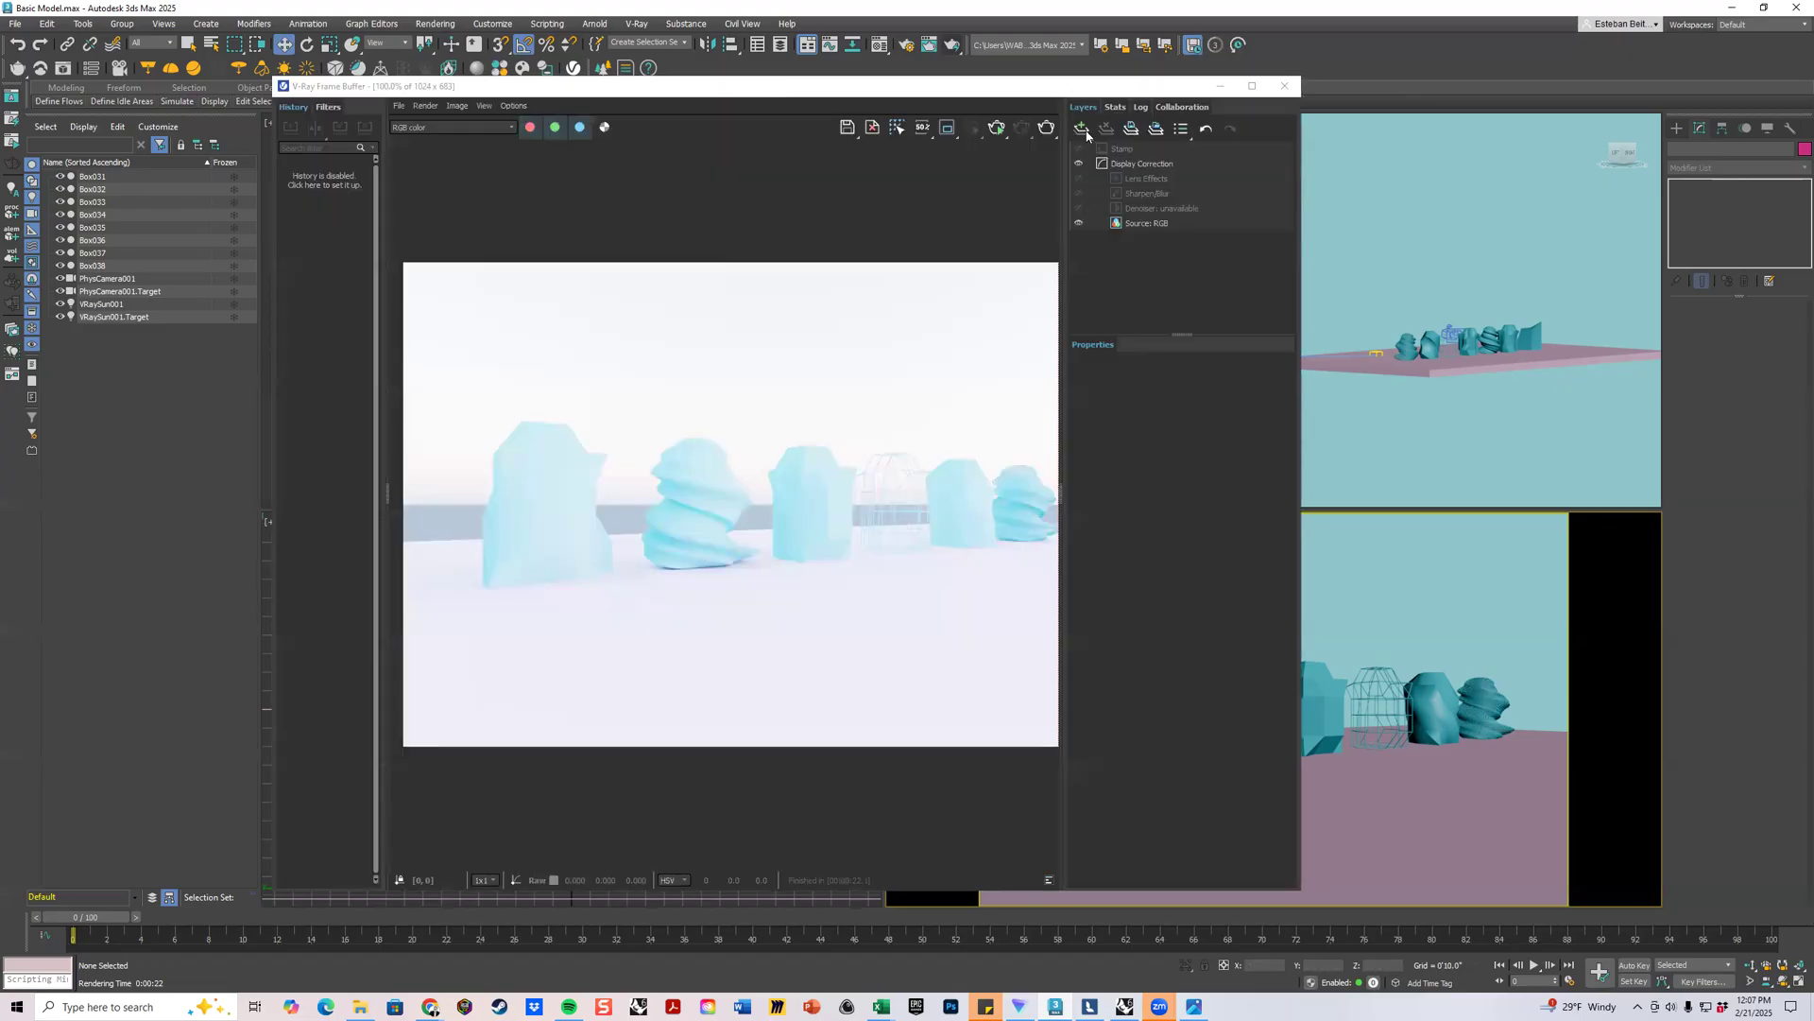
left_click(1047, 127)
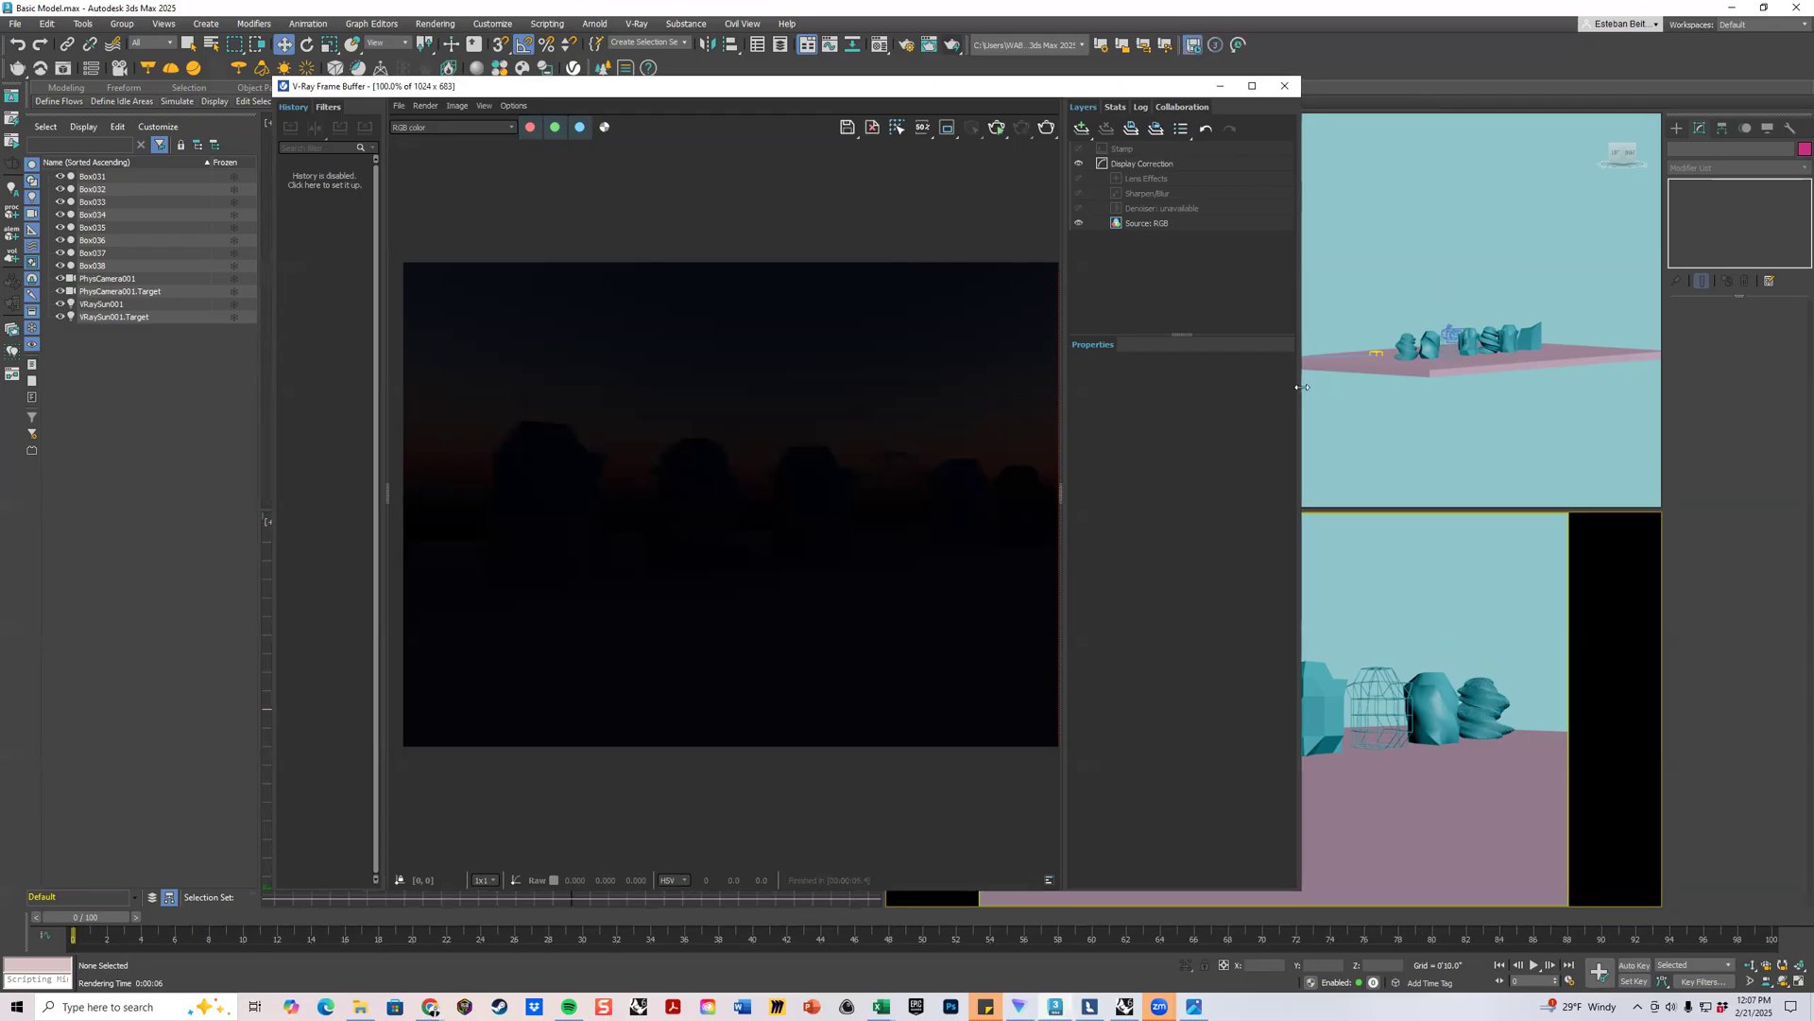
left_click_drag(1301, 387, 1462, 386)
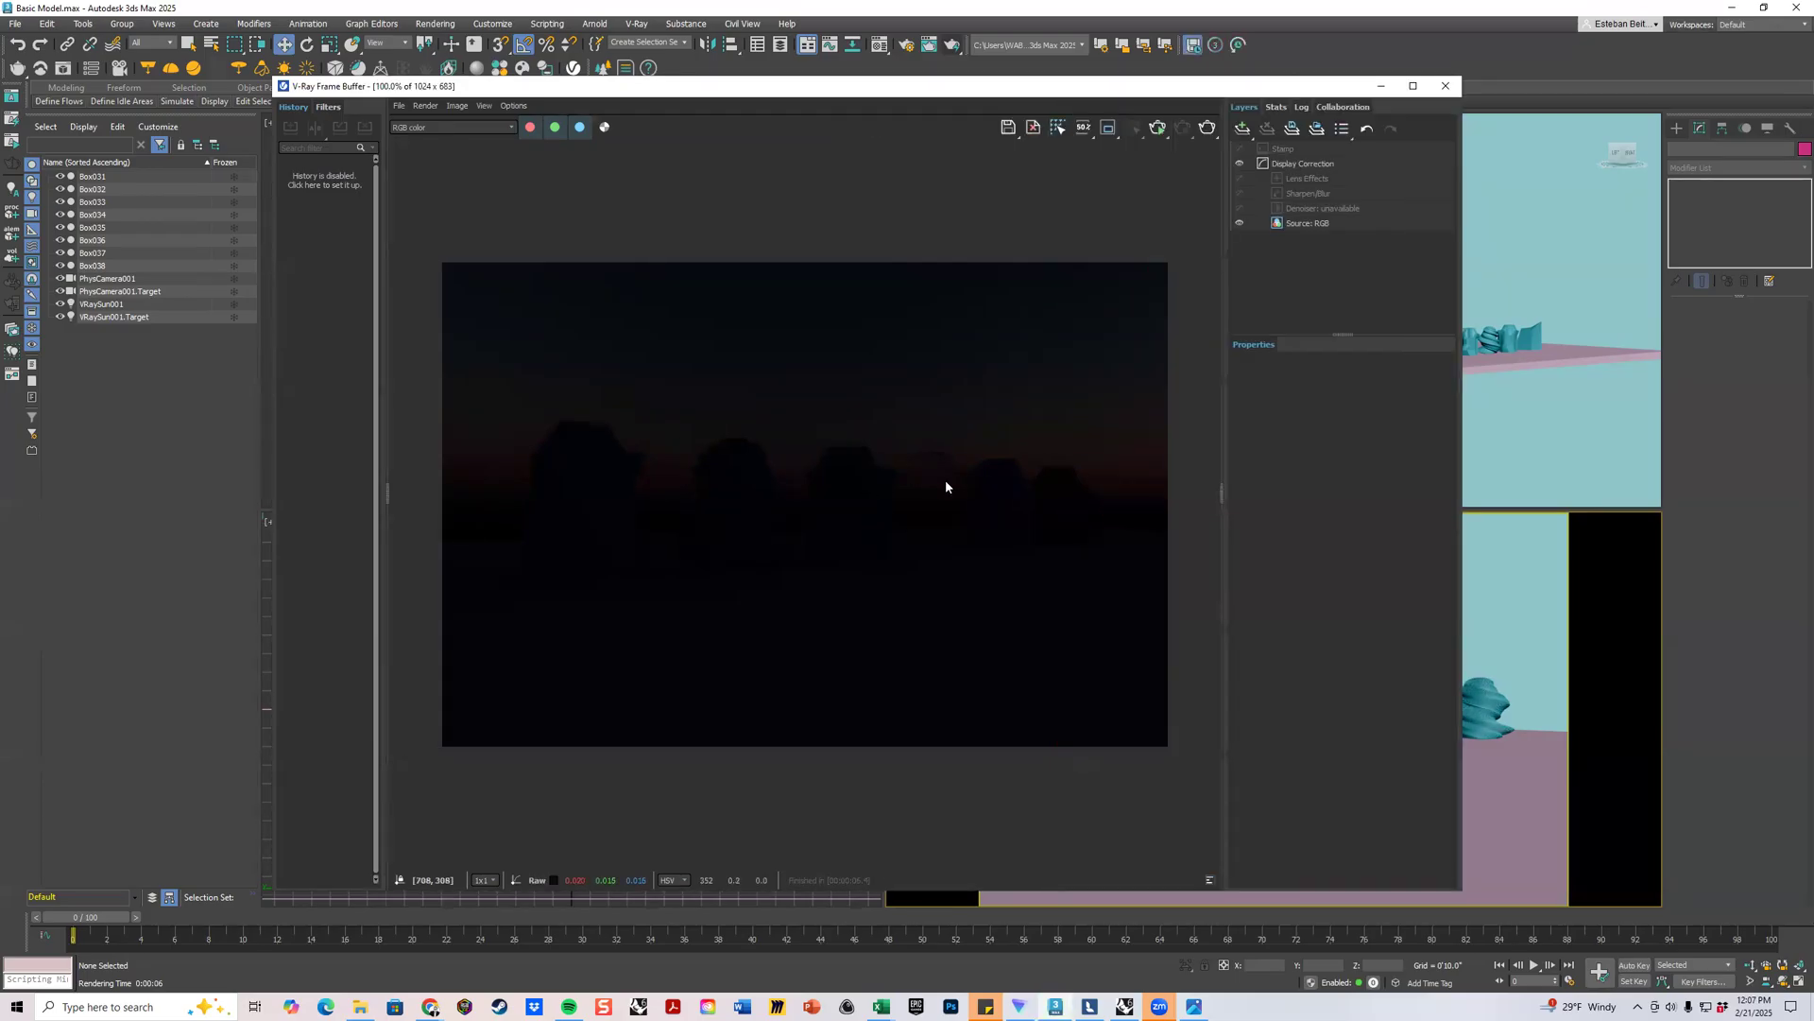
scroll(946, 487, "up", 3)
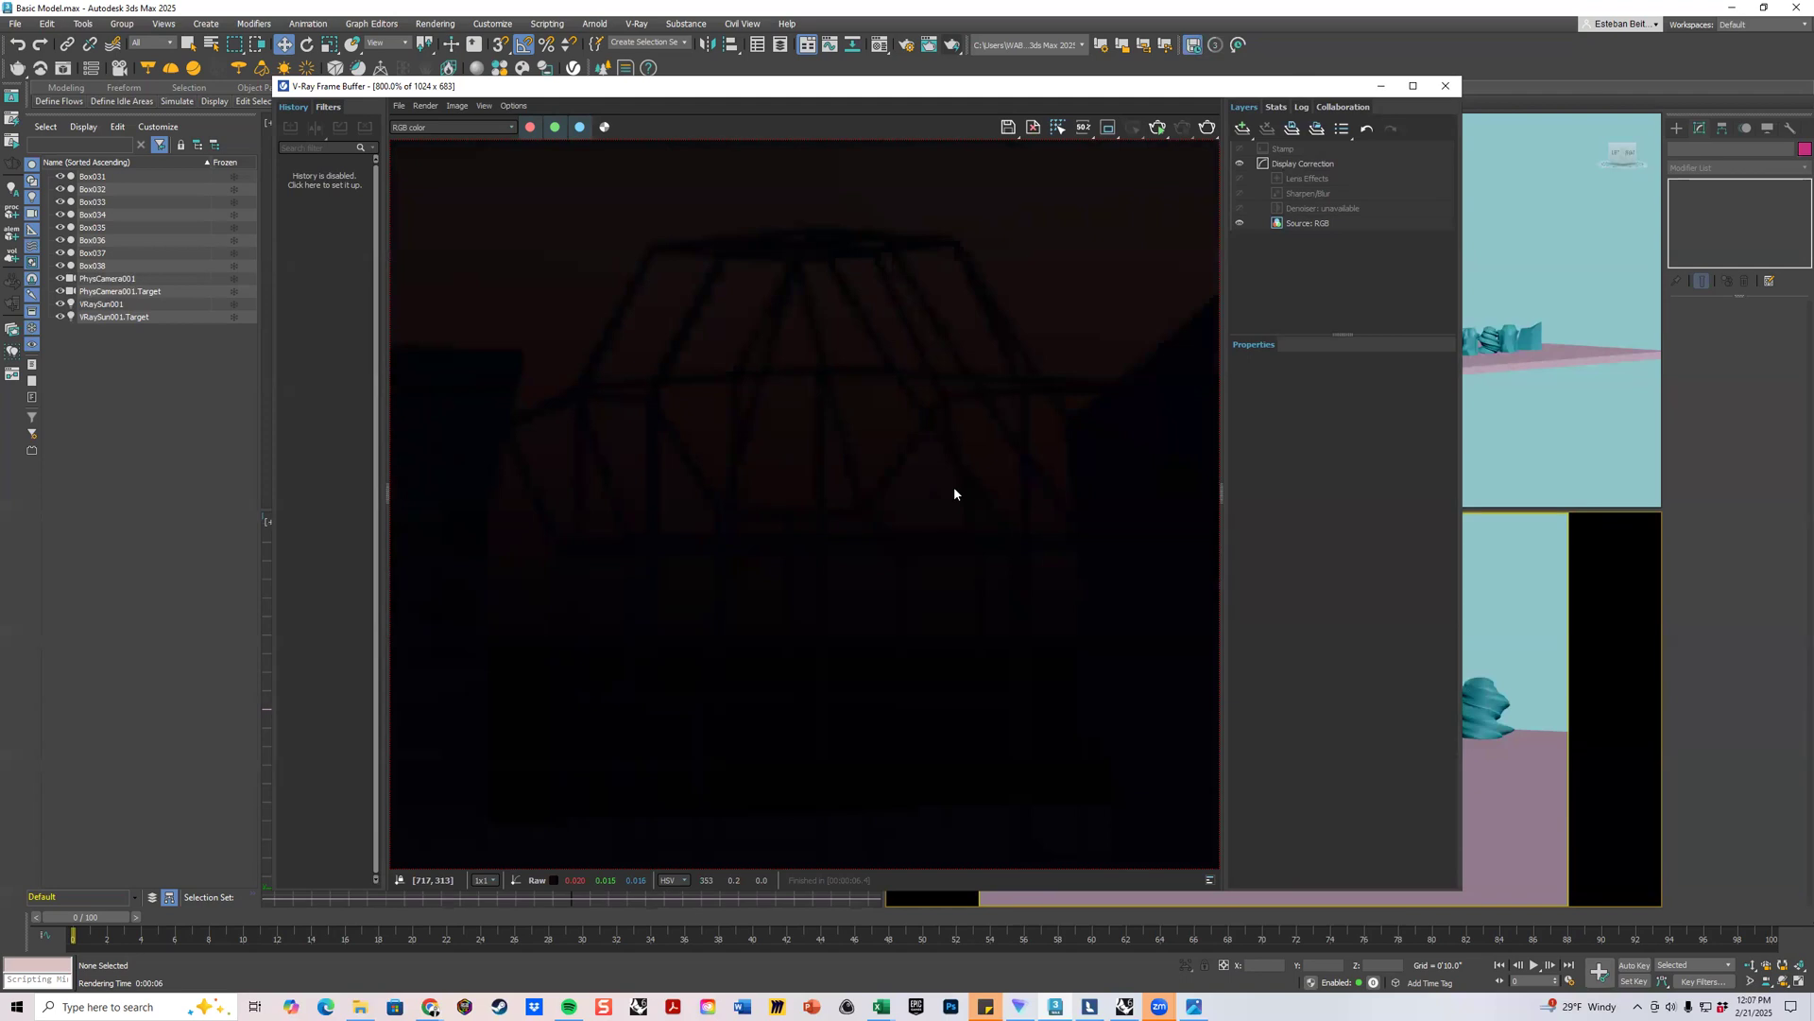
scroll(955, 489, "down", 3)
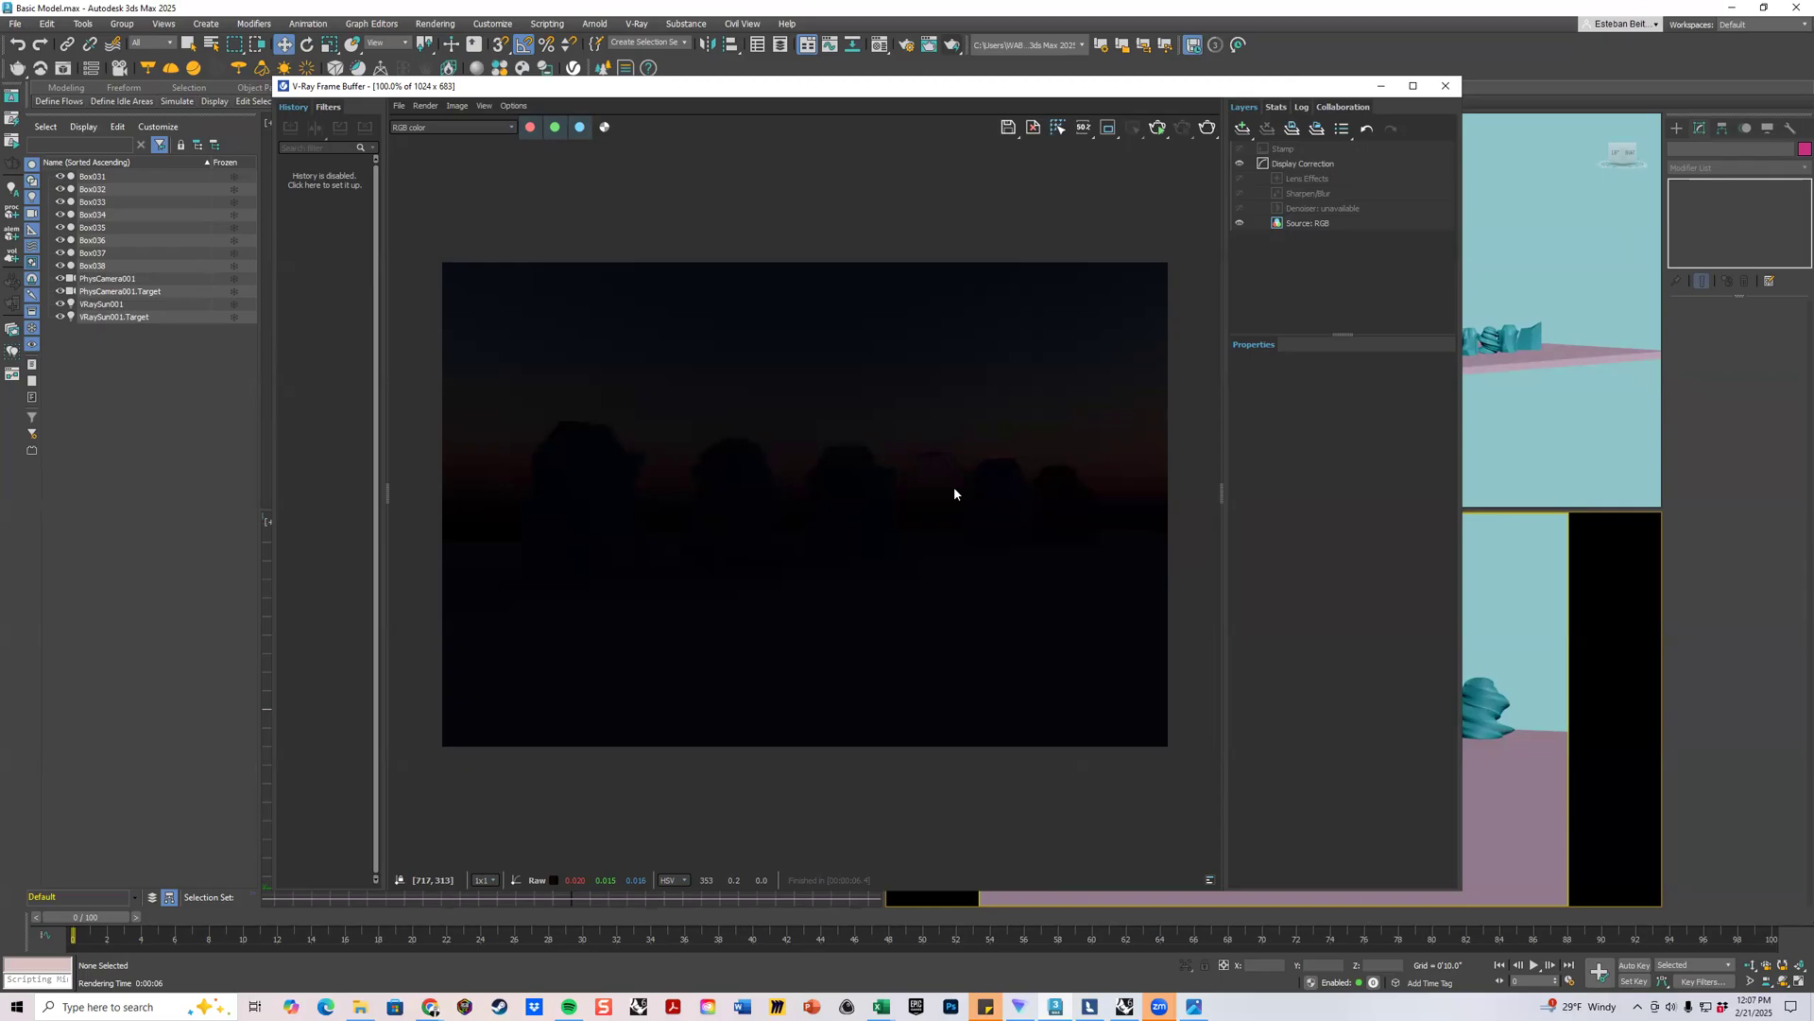
Move the V-Ray Frame Buffer out of the way and maximize the orthographic view, framing the sun and slab with open space above.
left_click_drag(1009, 86, 1124, 757)
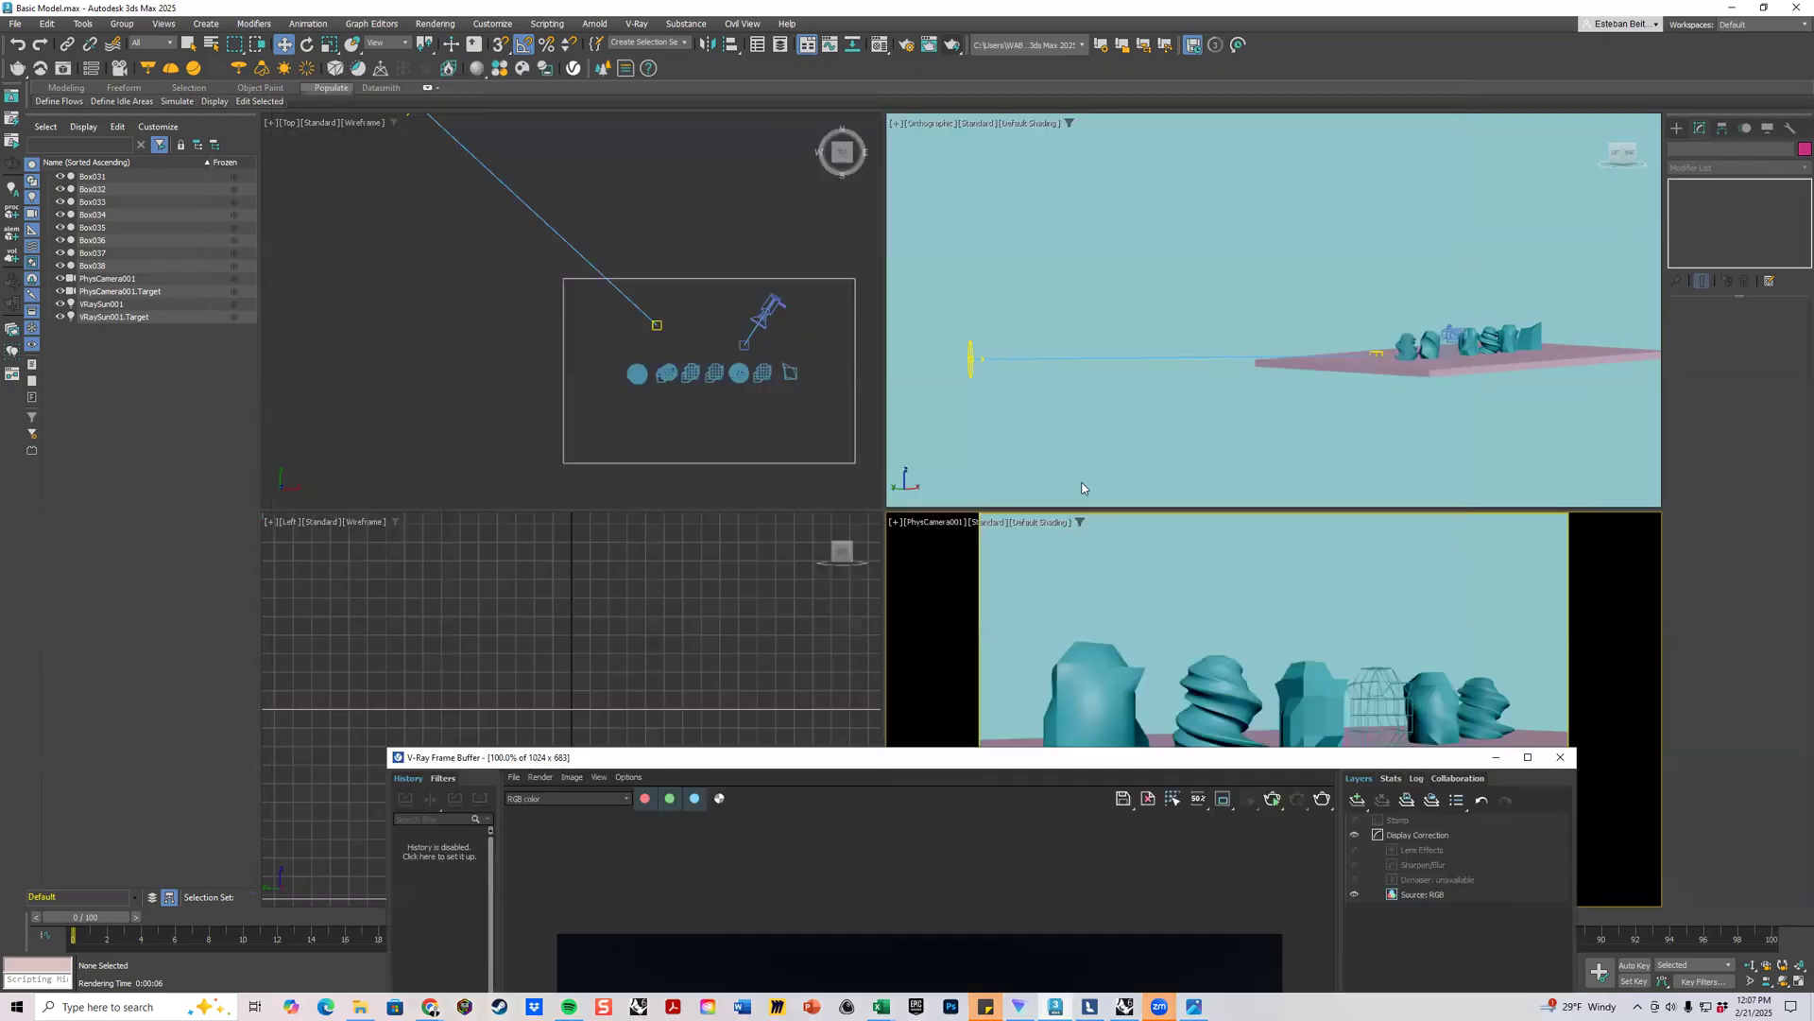
left_click(1370, 361)
left_click_drag(1133, 757, 1133, 753)
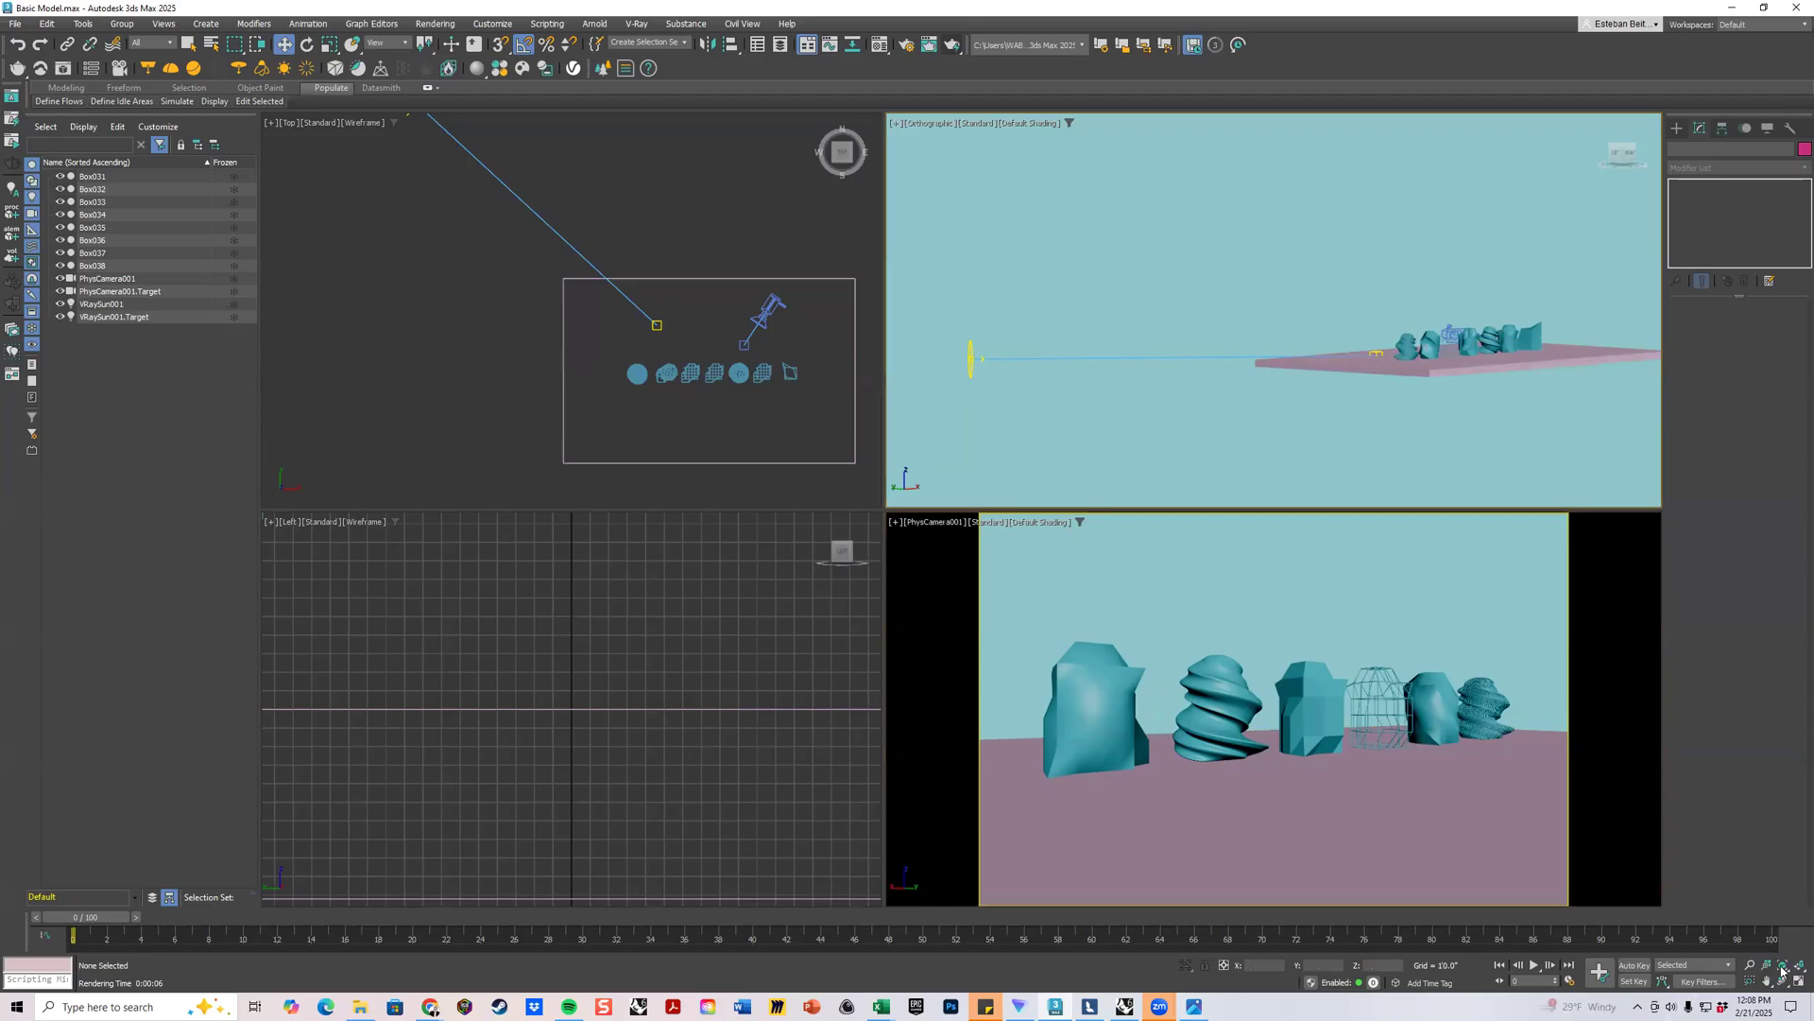
key("alt+w")
middle_click_drag(1032, 539, 949, 663)
scroll(949, 663, "up", 2)
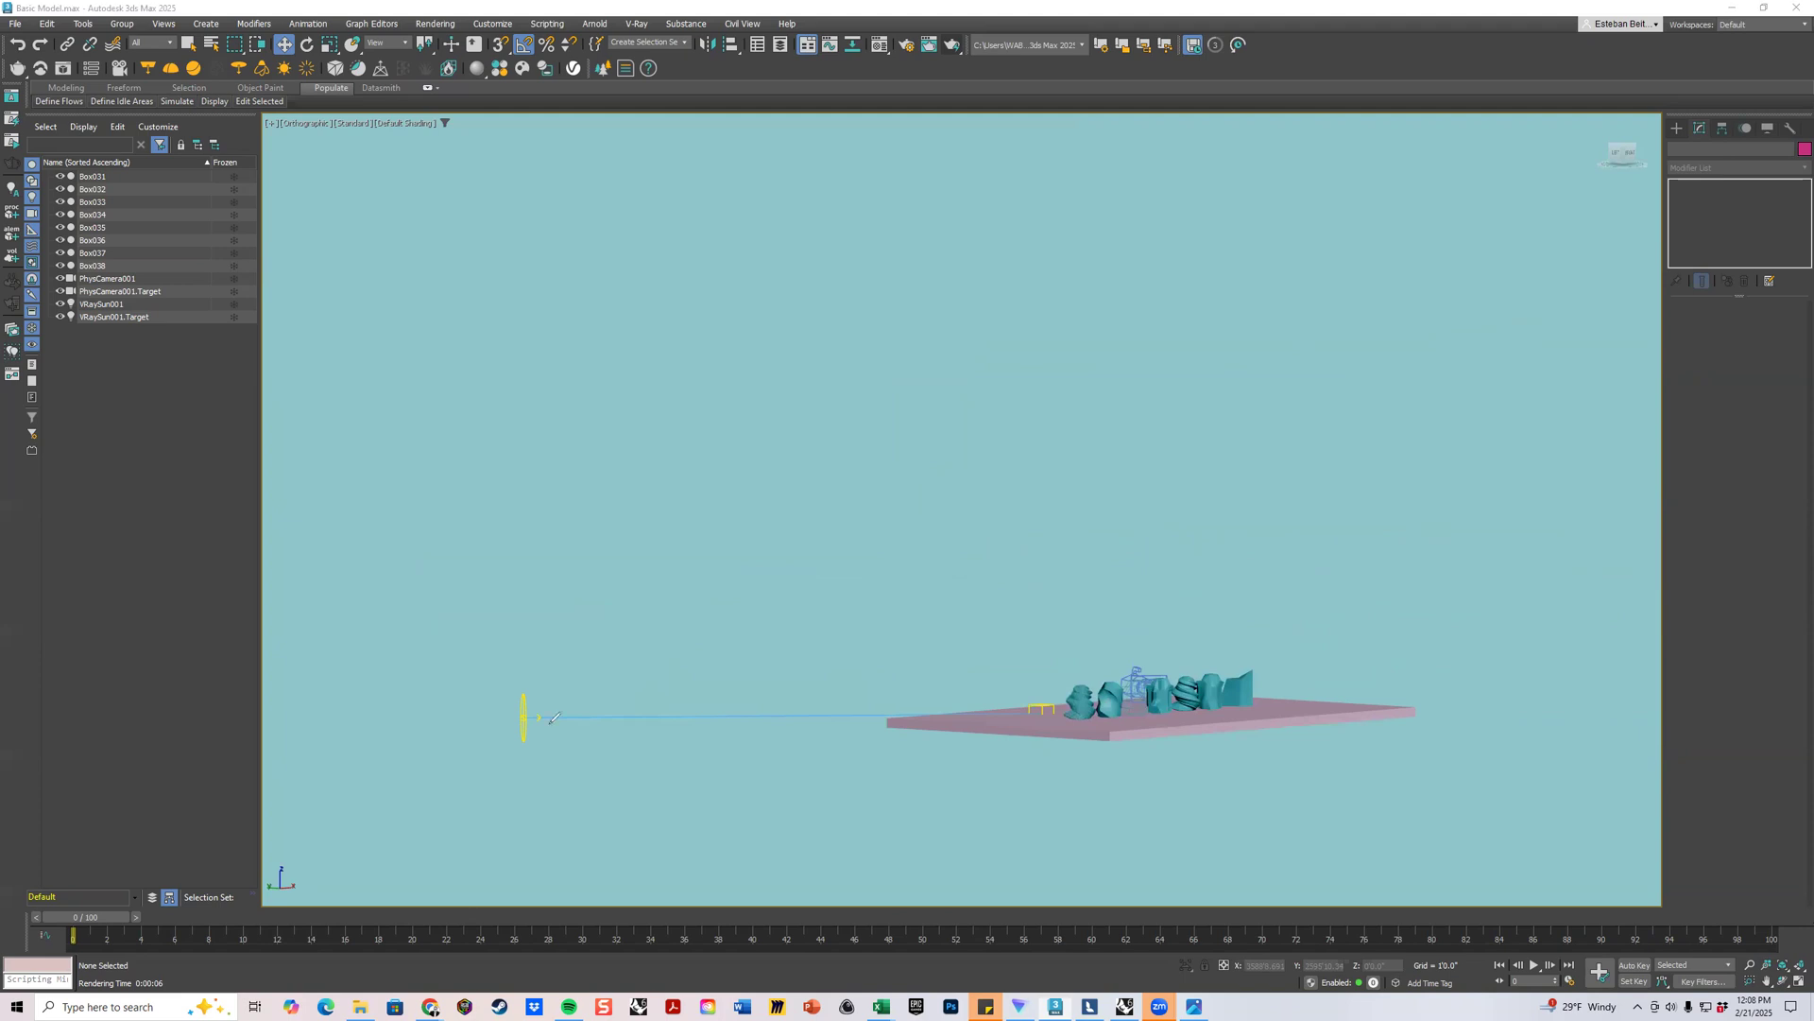
mouse_move(518, 777)
left_mouse_down()
mouse_move(571, 583)
mouse_move(667, 472)
mouse_move(811, 375)
mouse_move(1008, 316)
mouse_move(1237, 302)
left_mouse_up()
left_click_drag(455, 726, 940, 715)
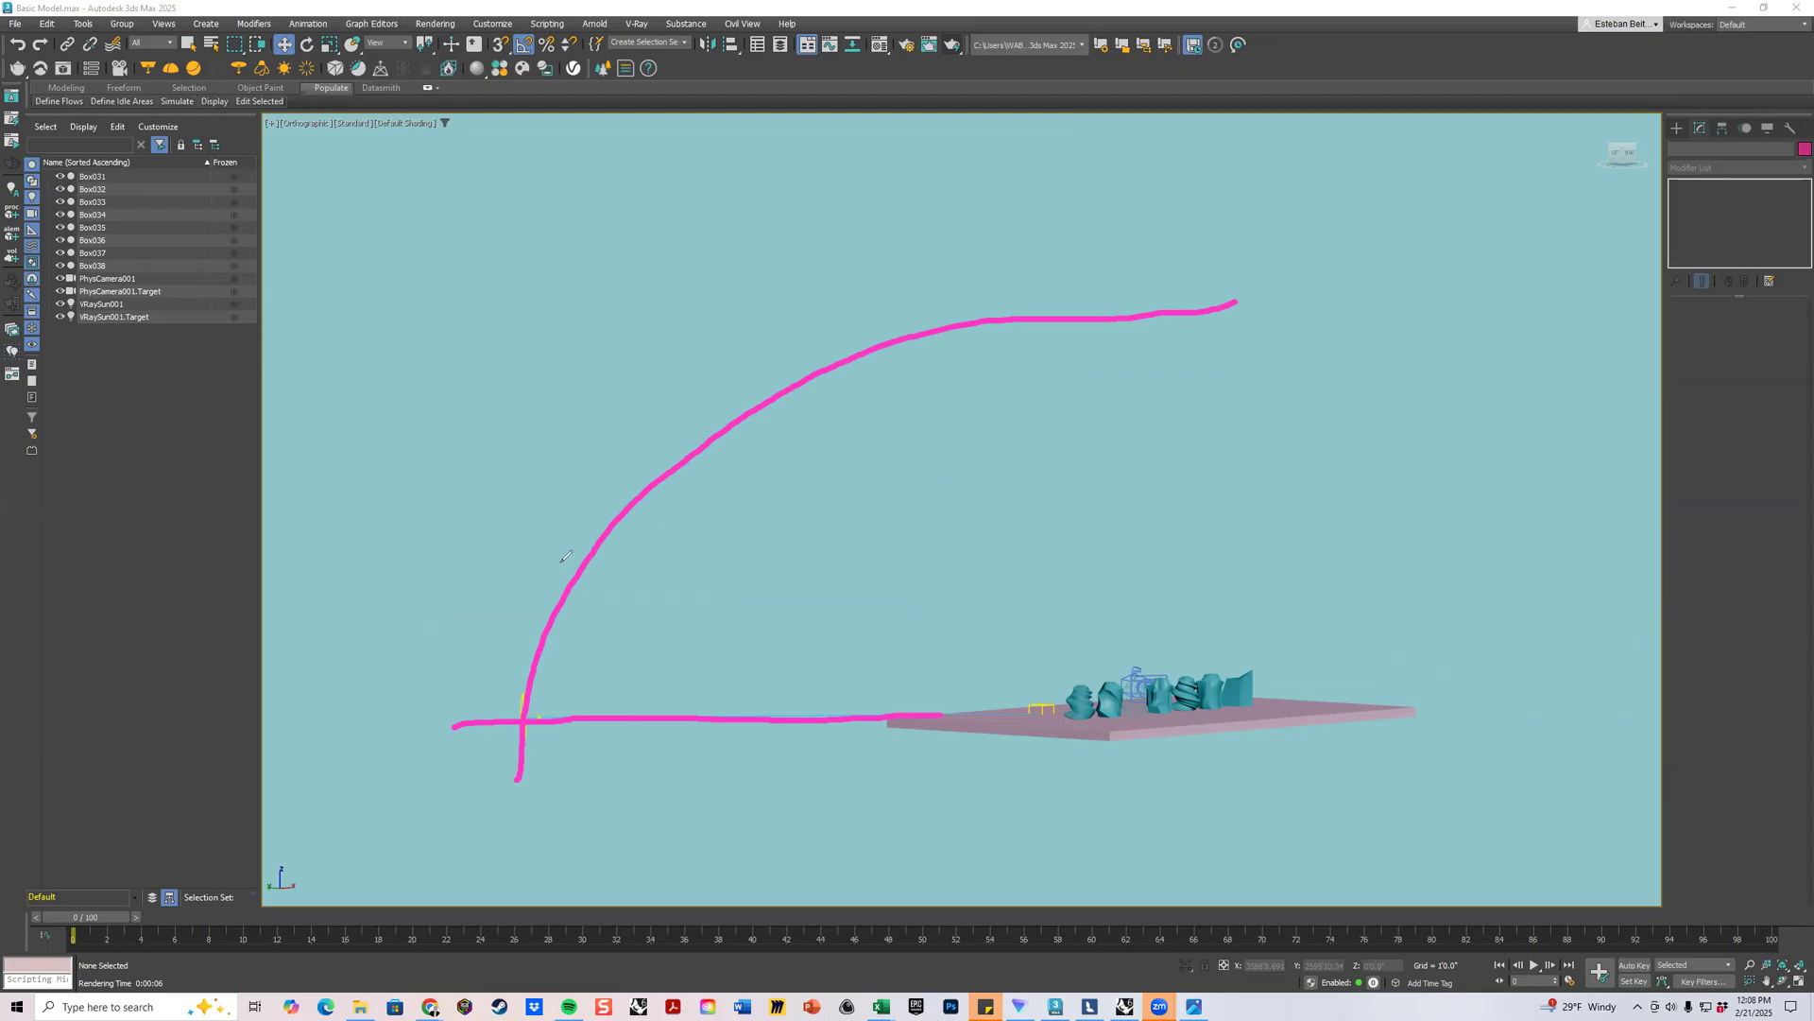
left_click_drag(568, 578, 573, 580)
mouse_move(650, 443)
left_mouse_down()
mouse_move(628, 493)
mouse_move(693, 452)
left_mouse_up()
mouse_move(790, 348)
left_mouse_down()
mouse_move(773, 365)
mouse_move(828, 365)
left_mouse_up()
mouse_move(1003, 273)
left_mouse_down()
mouse_move(943, 288)
mouse_move(1016, 308)
left_mouse_up()
mouse_move(1200, 255)
left_mouse_down()
mouse_move(1139, 336)
mouse_move(1237, 333)
left_mouse_up()
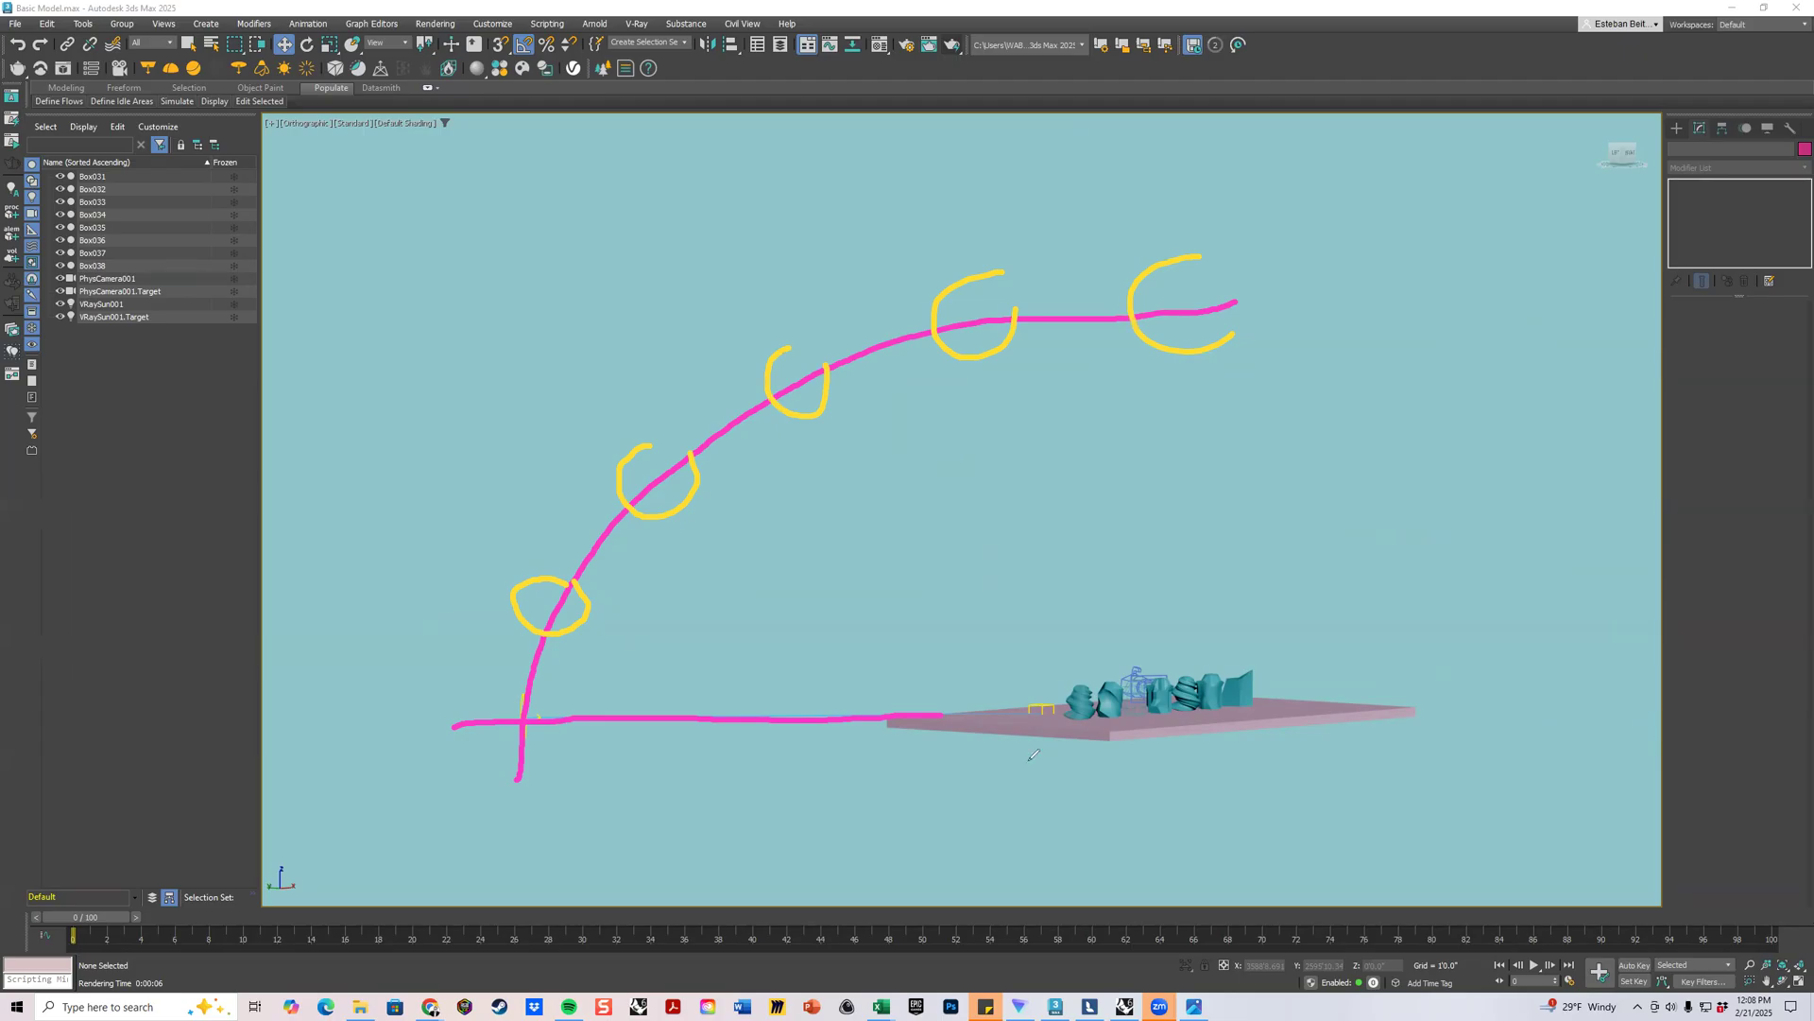
left_click_drag(1033, 714, 564, 598)
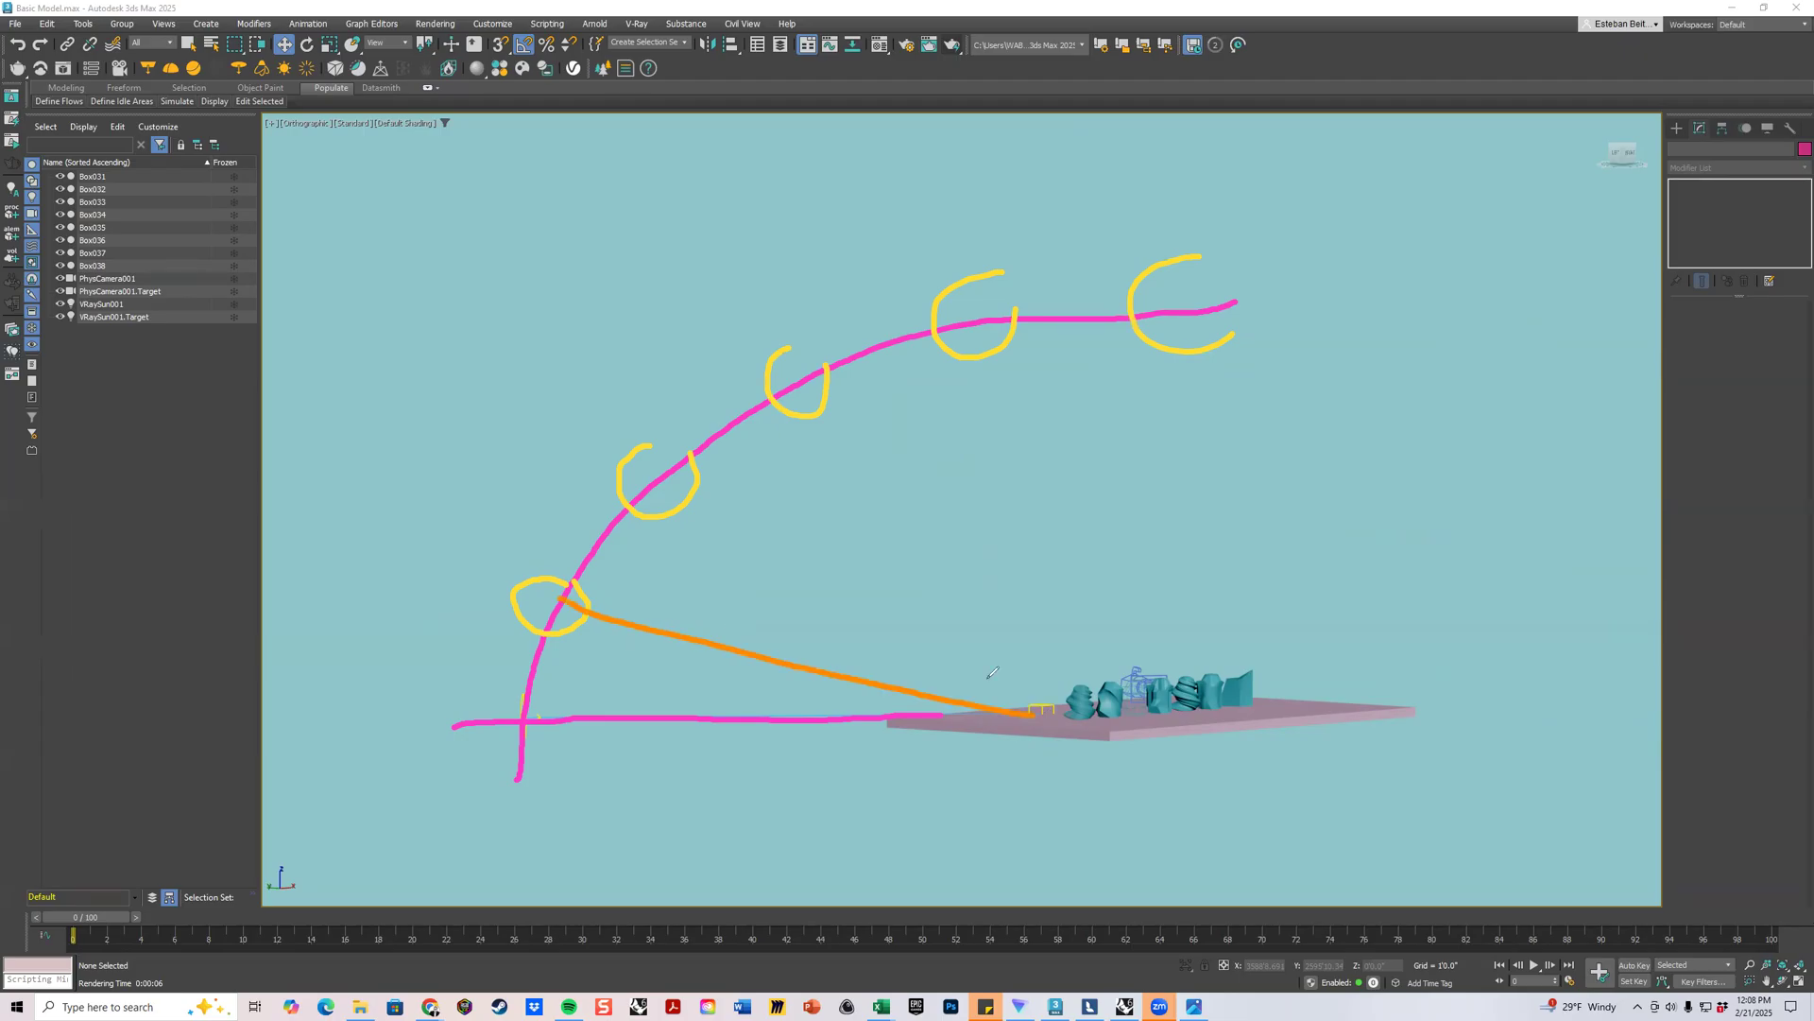
left_click_drag(1033, 711, 654, 509)
left_click_drag(1047, 705, 820, 402)
mouse_move(1049, 701)
left_mouse_down()
mouse_move(965, 455)
mouse_move(961, 338)
left_mouse_up()
mouse_move(1052, 704)
left_mouse_down()
mouse_move(1069, 528)
mouse_move(1157, 293)
left_mouse_up()
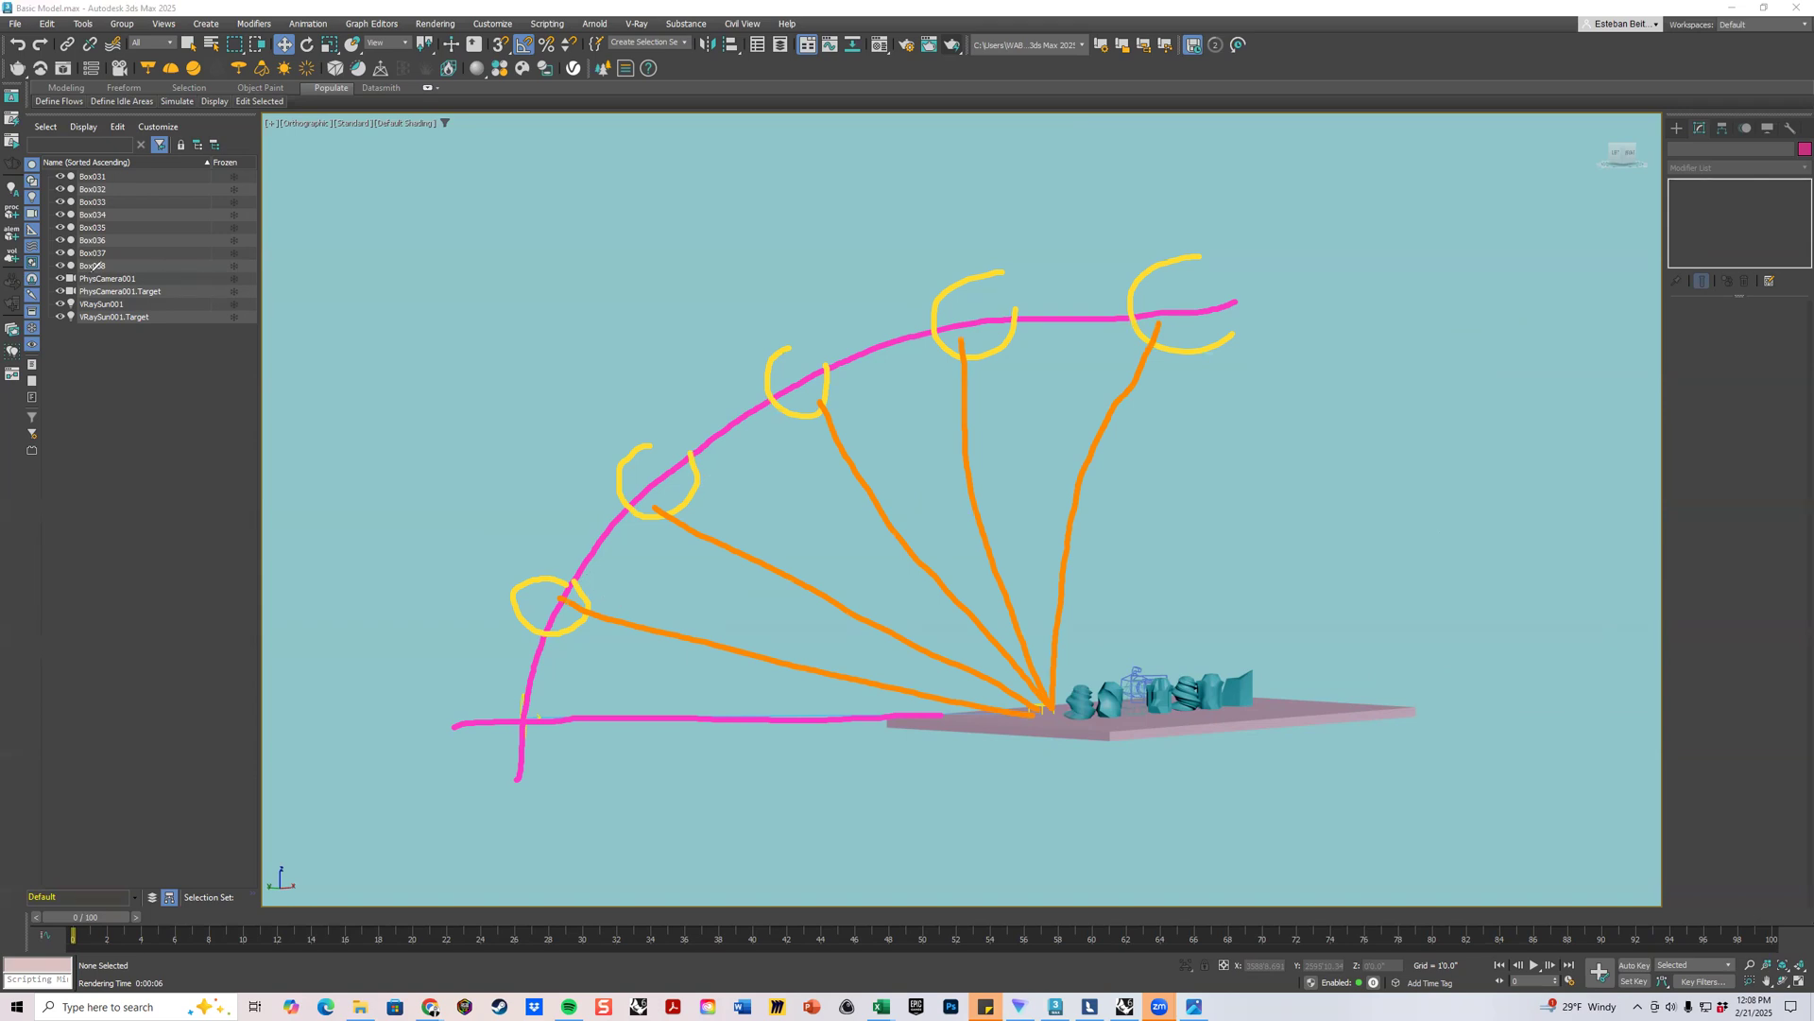
left_click_drag(918, 652, 937, 666)
key("ctrl+z")
left_click_drag(830, 679, 814, 728)
left_click_drag(900, 633, 871, 682)
left_click_drag(565, 710, 587, 643)
left_click_drag(621, 607, 665, 526)
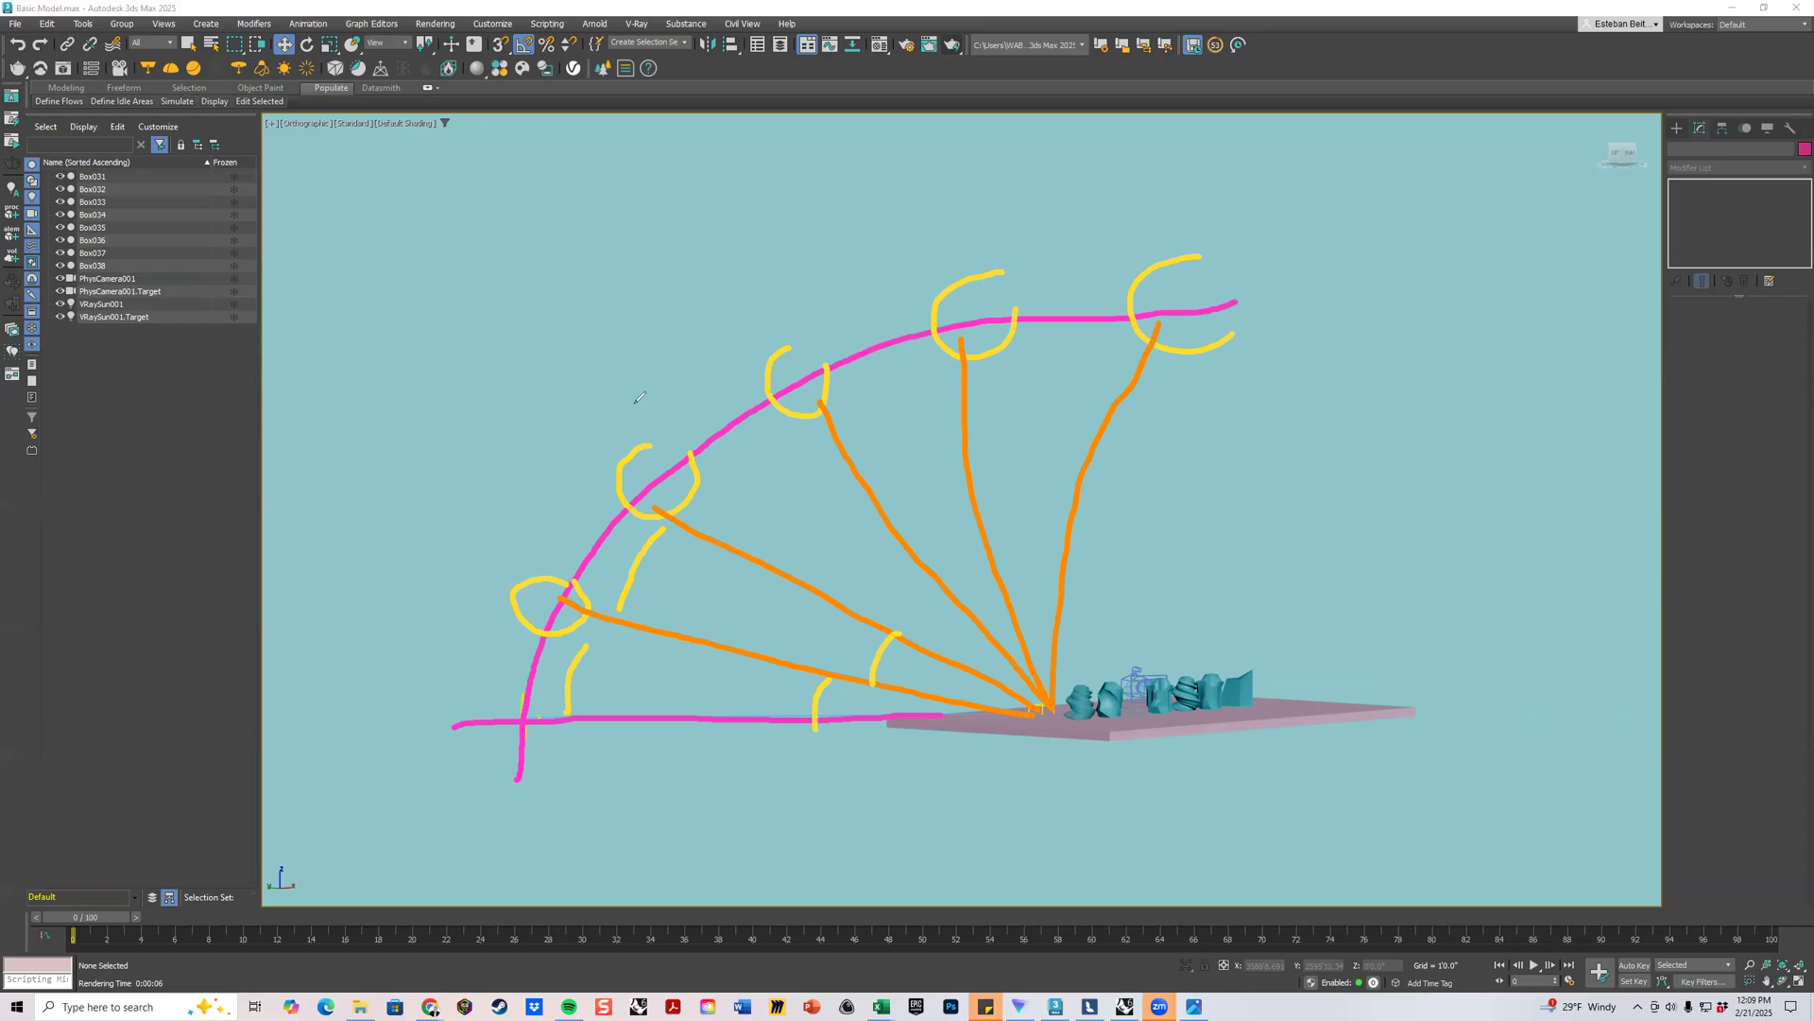
mouse_move(515, 480)
left_mouse_down()
mouse_move(558, 406)
mouse_move(685, 304)
mouse_move(821, 242)
mouse_move(1113, 187)
mouse_move(1104, 224)
left_mouse_up()
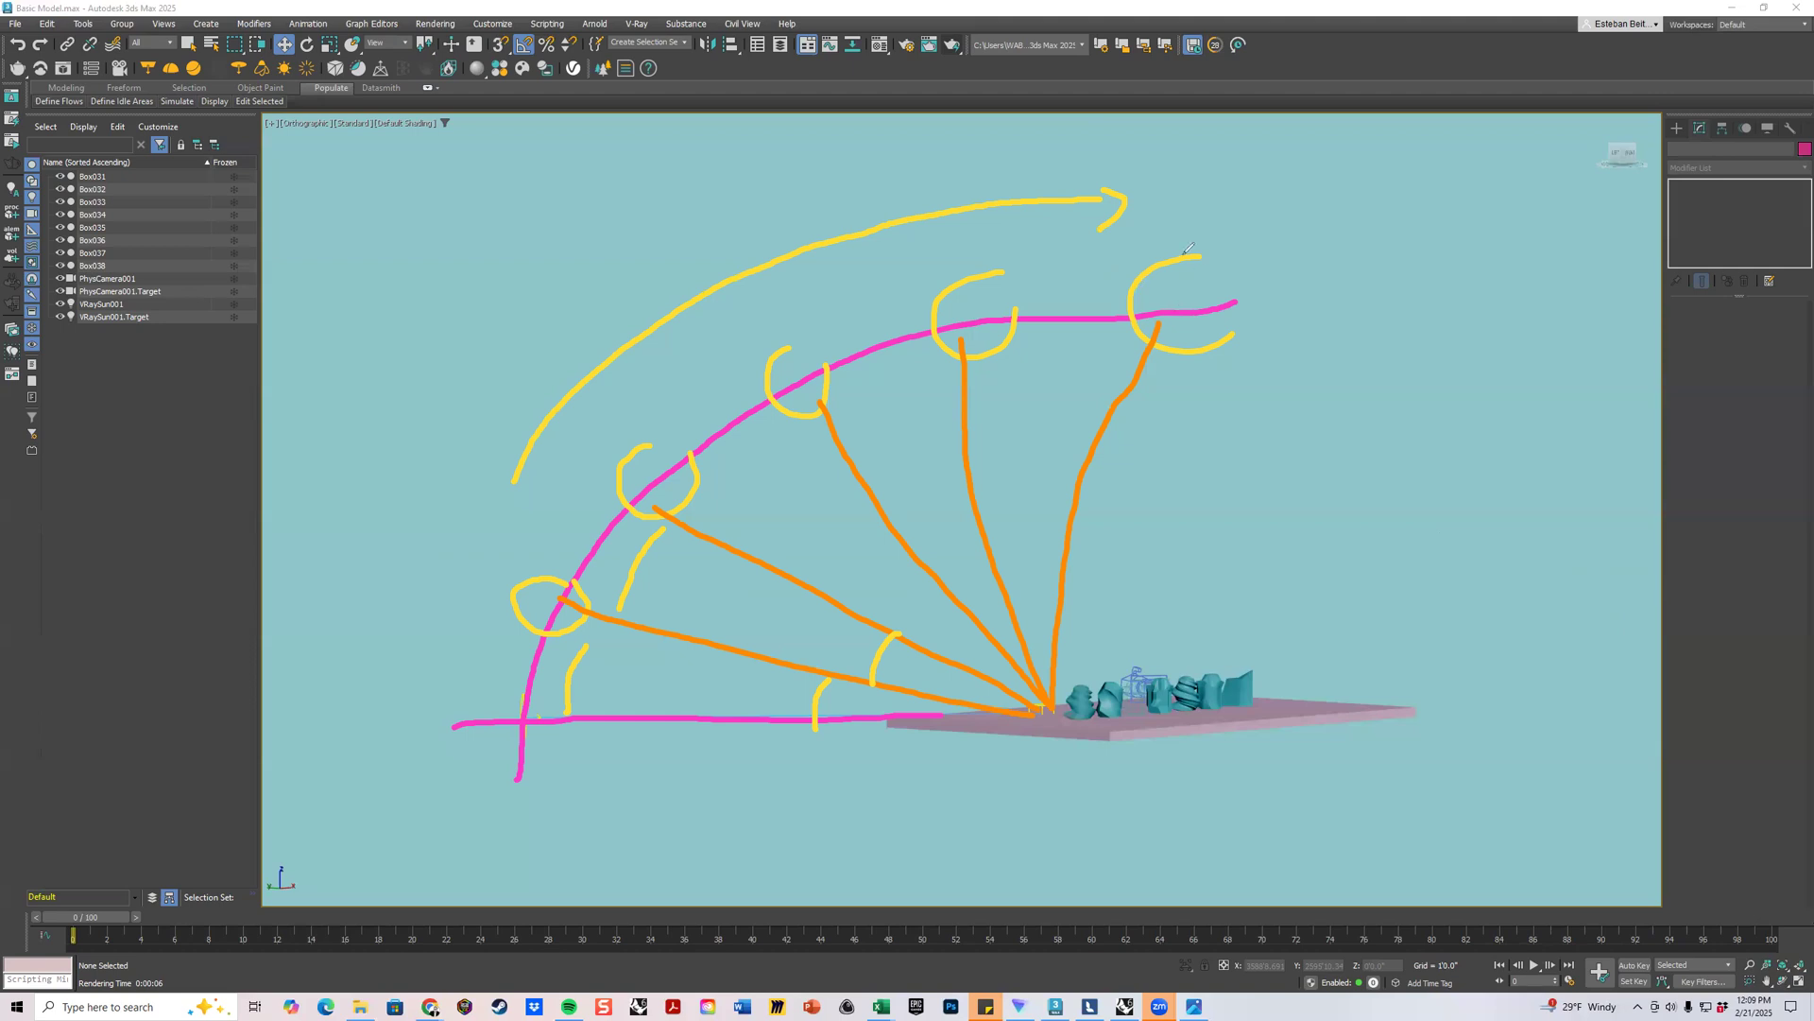
left_click_drag(1102, 380, 1124, 377)
left_click_drag(1094, 462, 1083, 574)
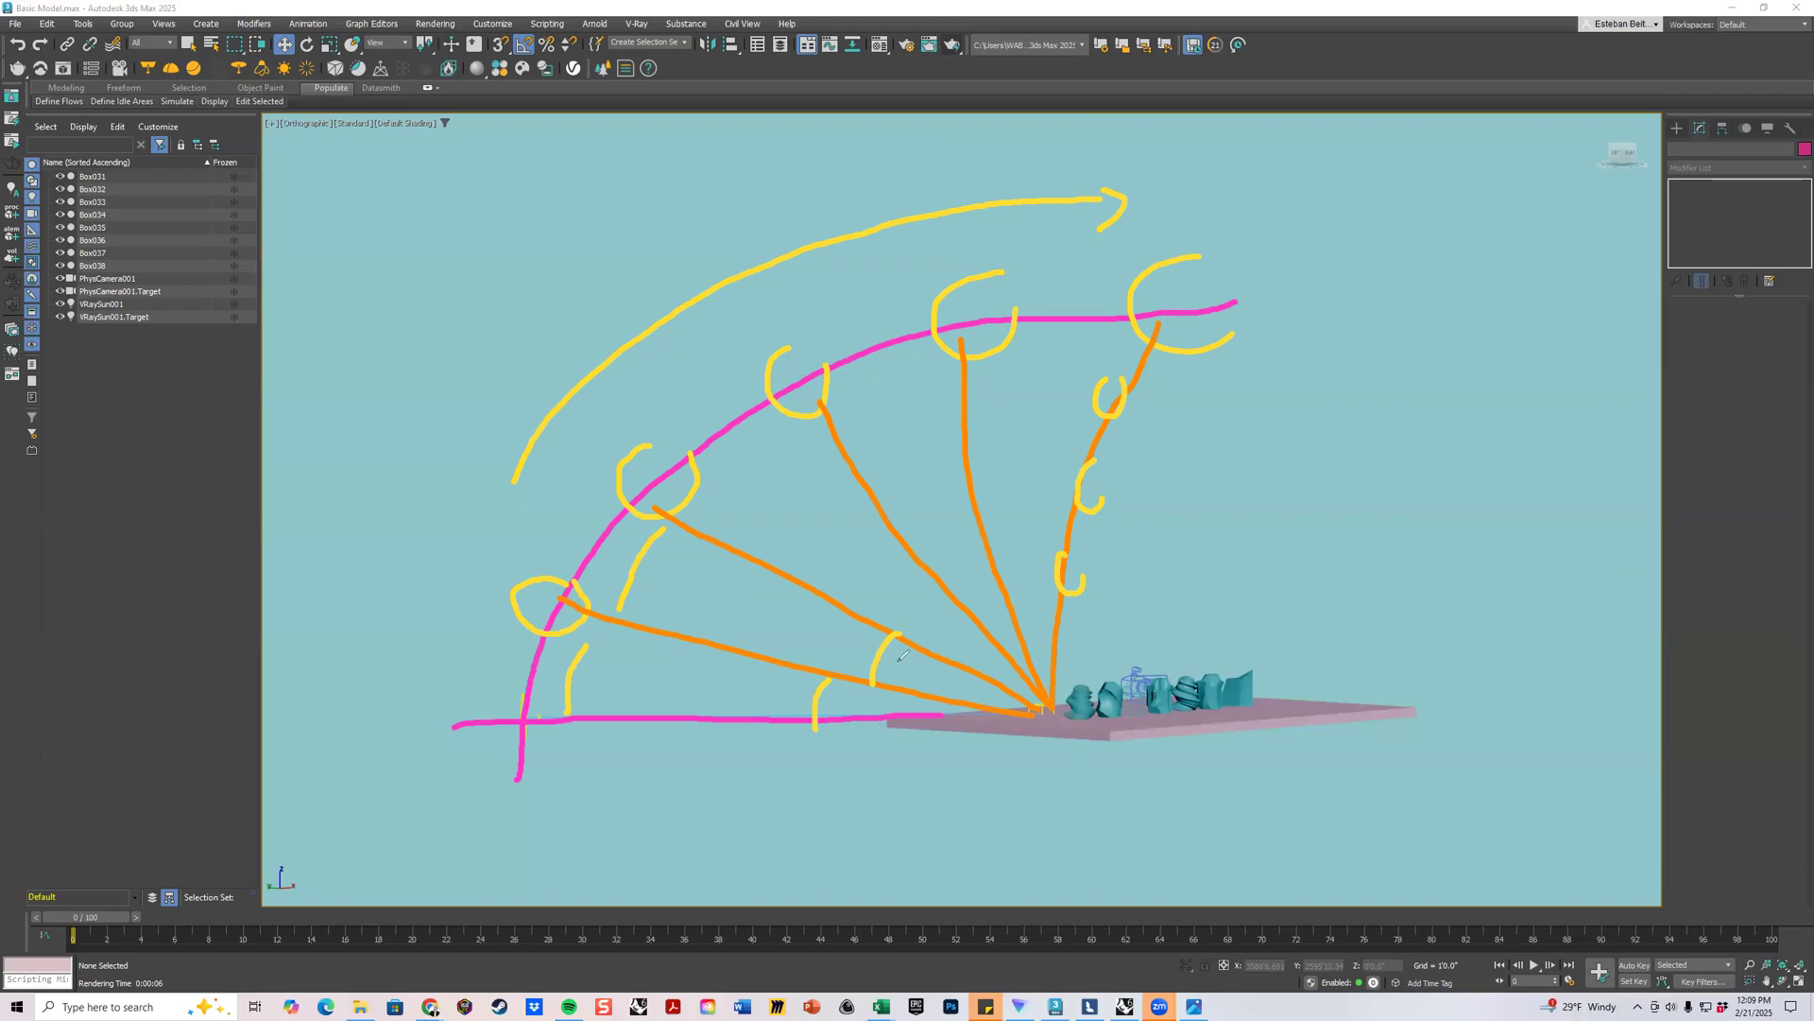
key("alt+Tab")
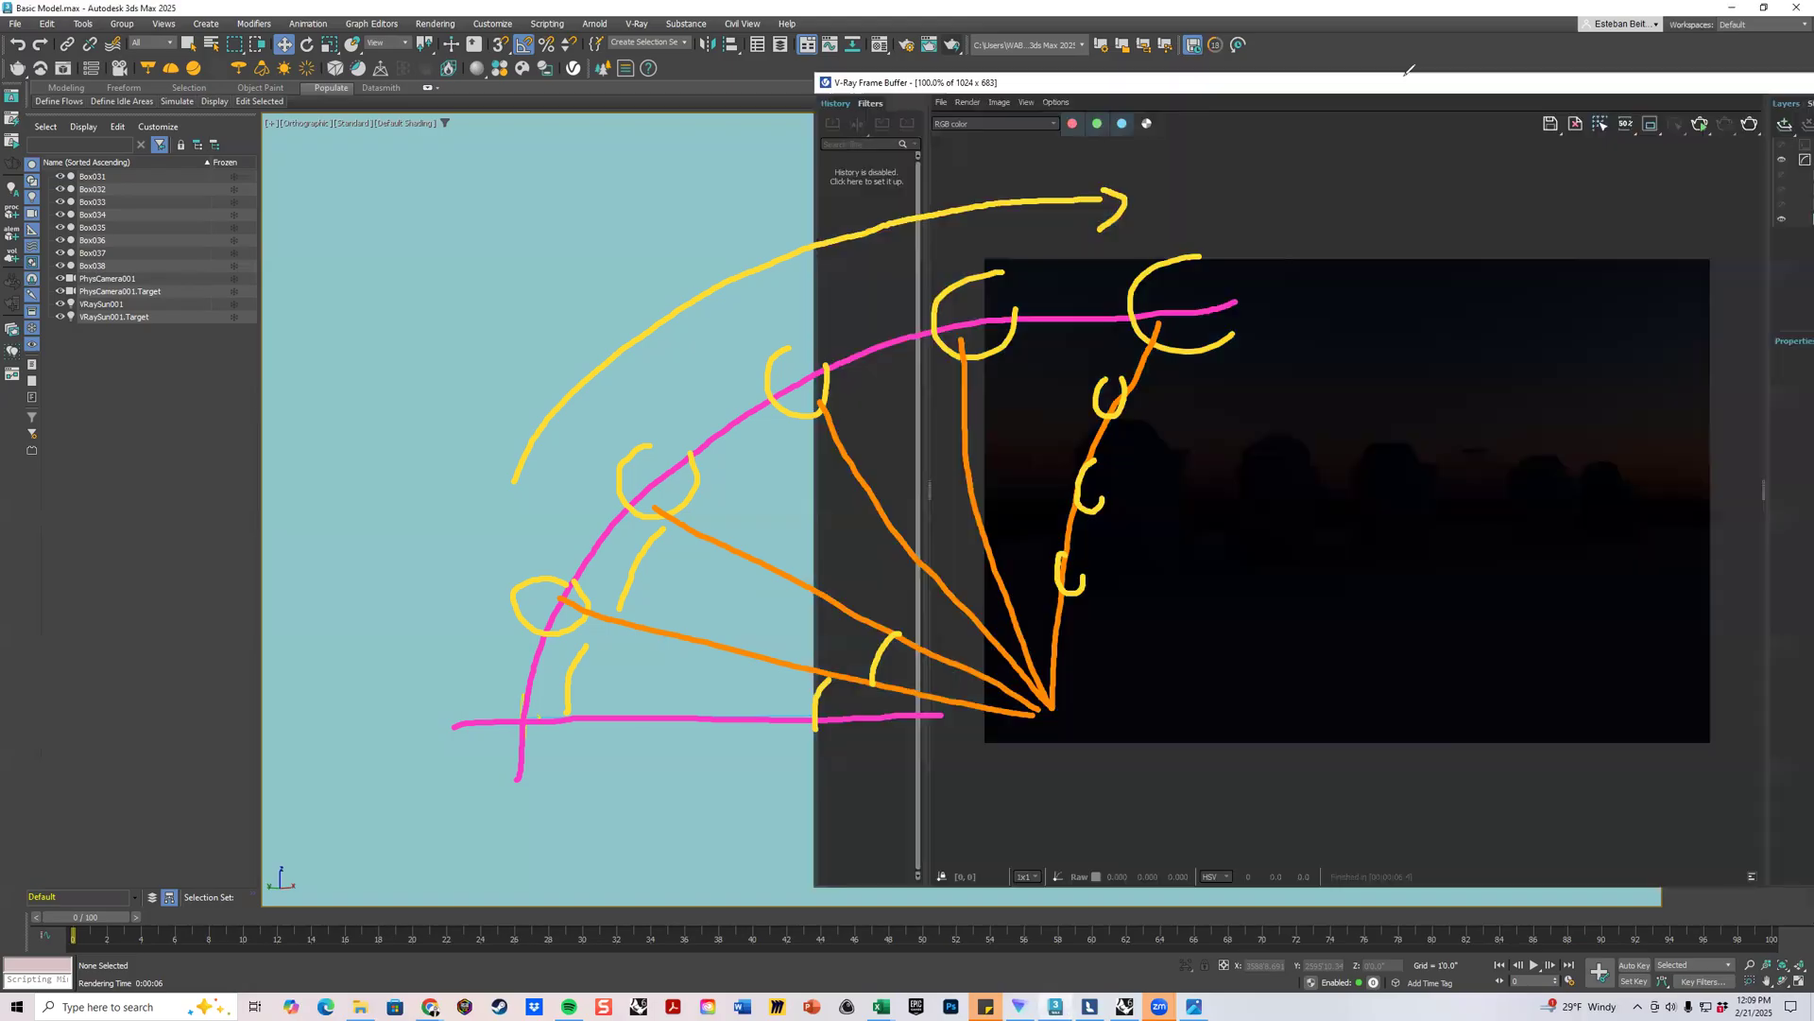
left_click_drag(506, 718, 541, 701)
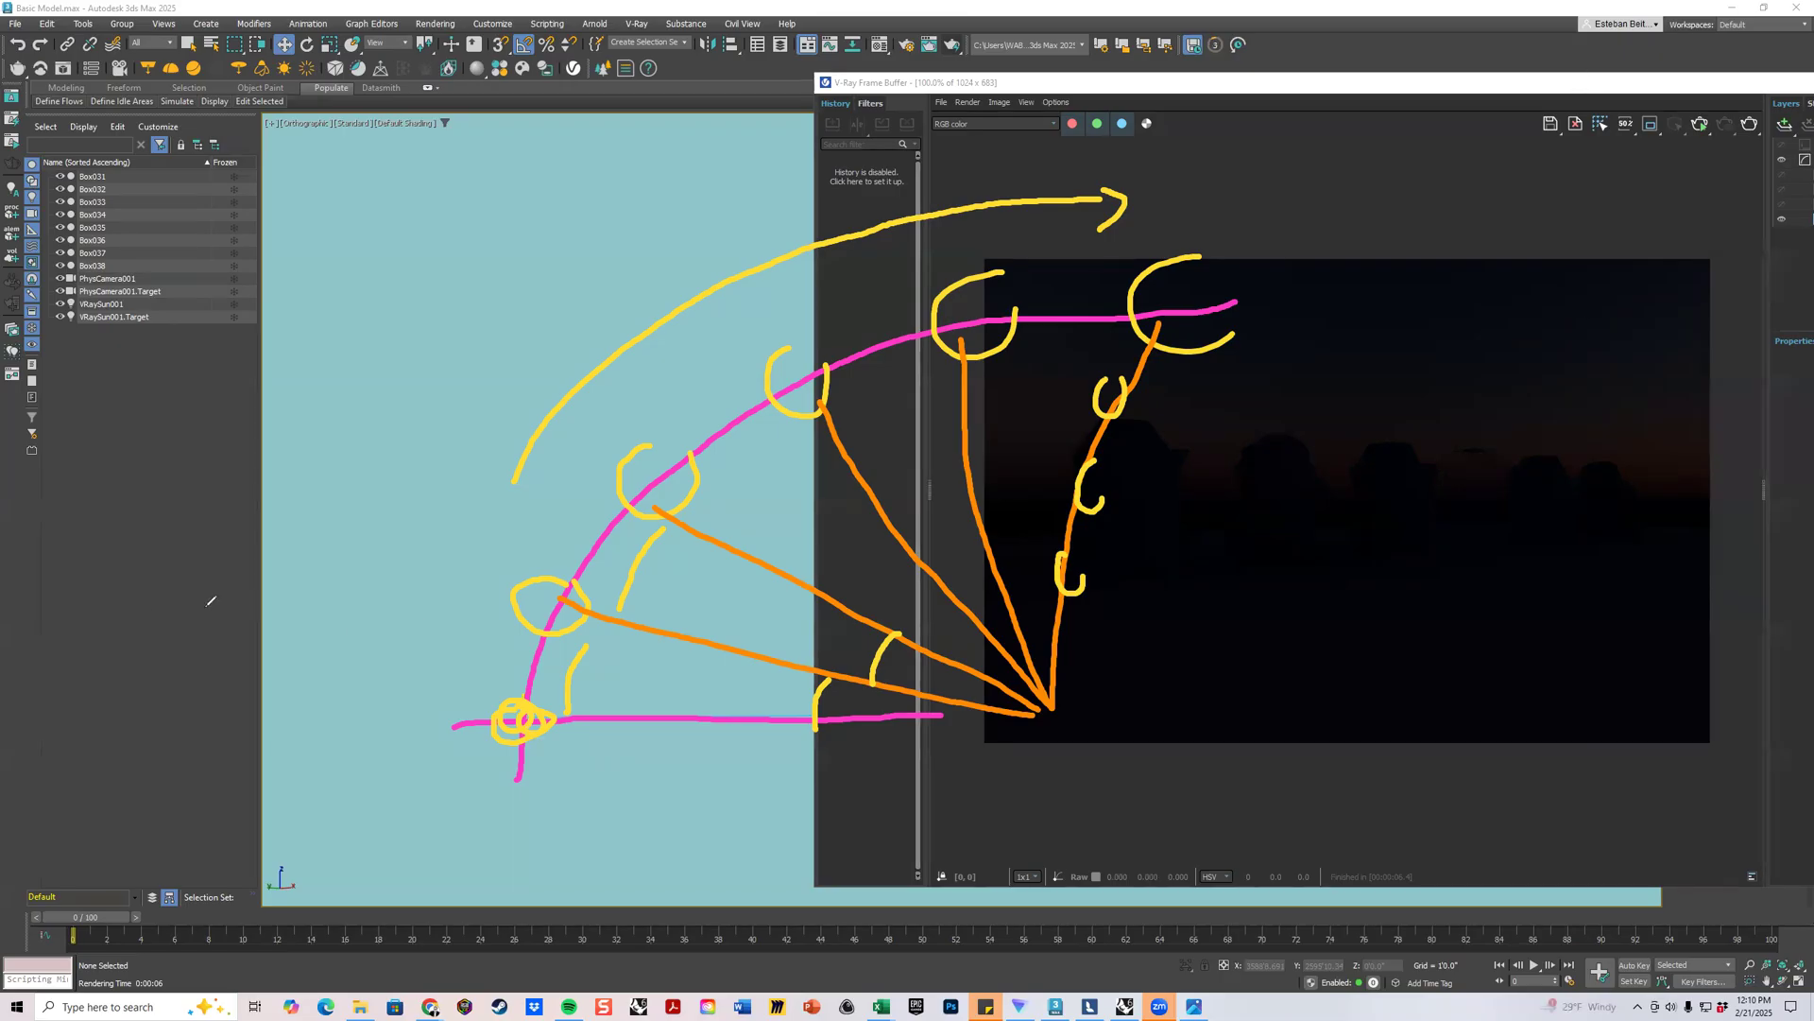
left_click(54, 588)
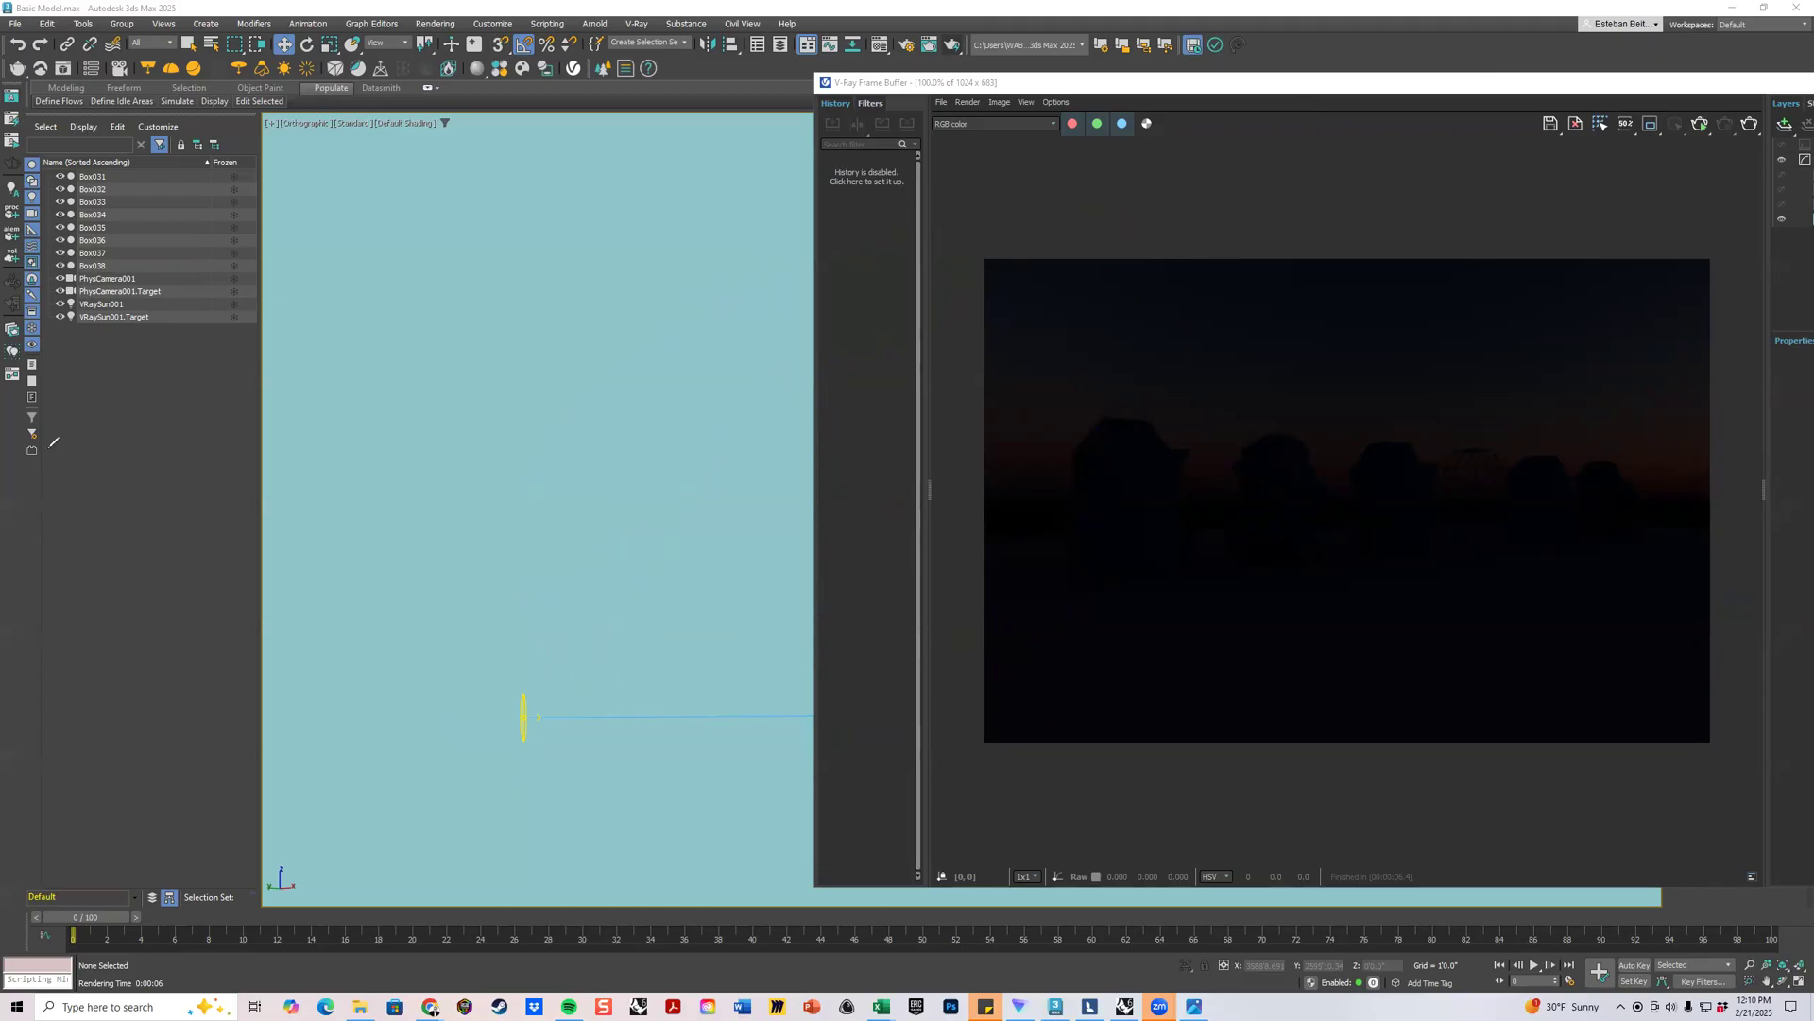
Define a narrow full-height render region over the leftmost form in the V-Ray Frame Buffer, and close the frame buffer.
double_click(1204, 86)
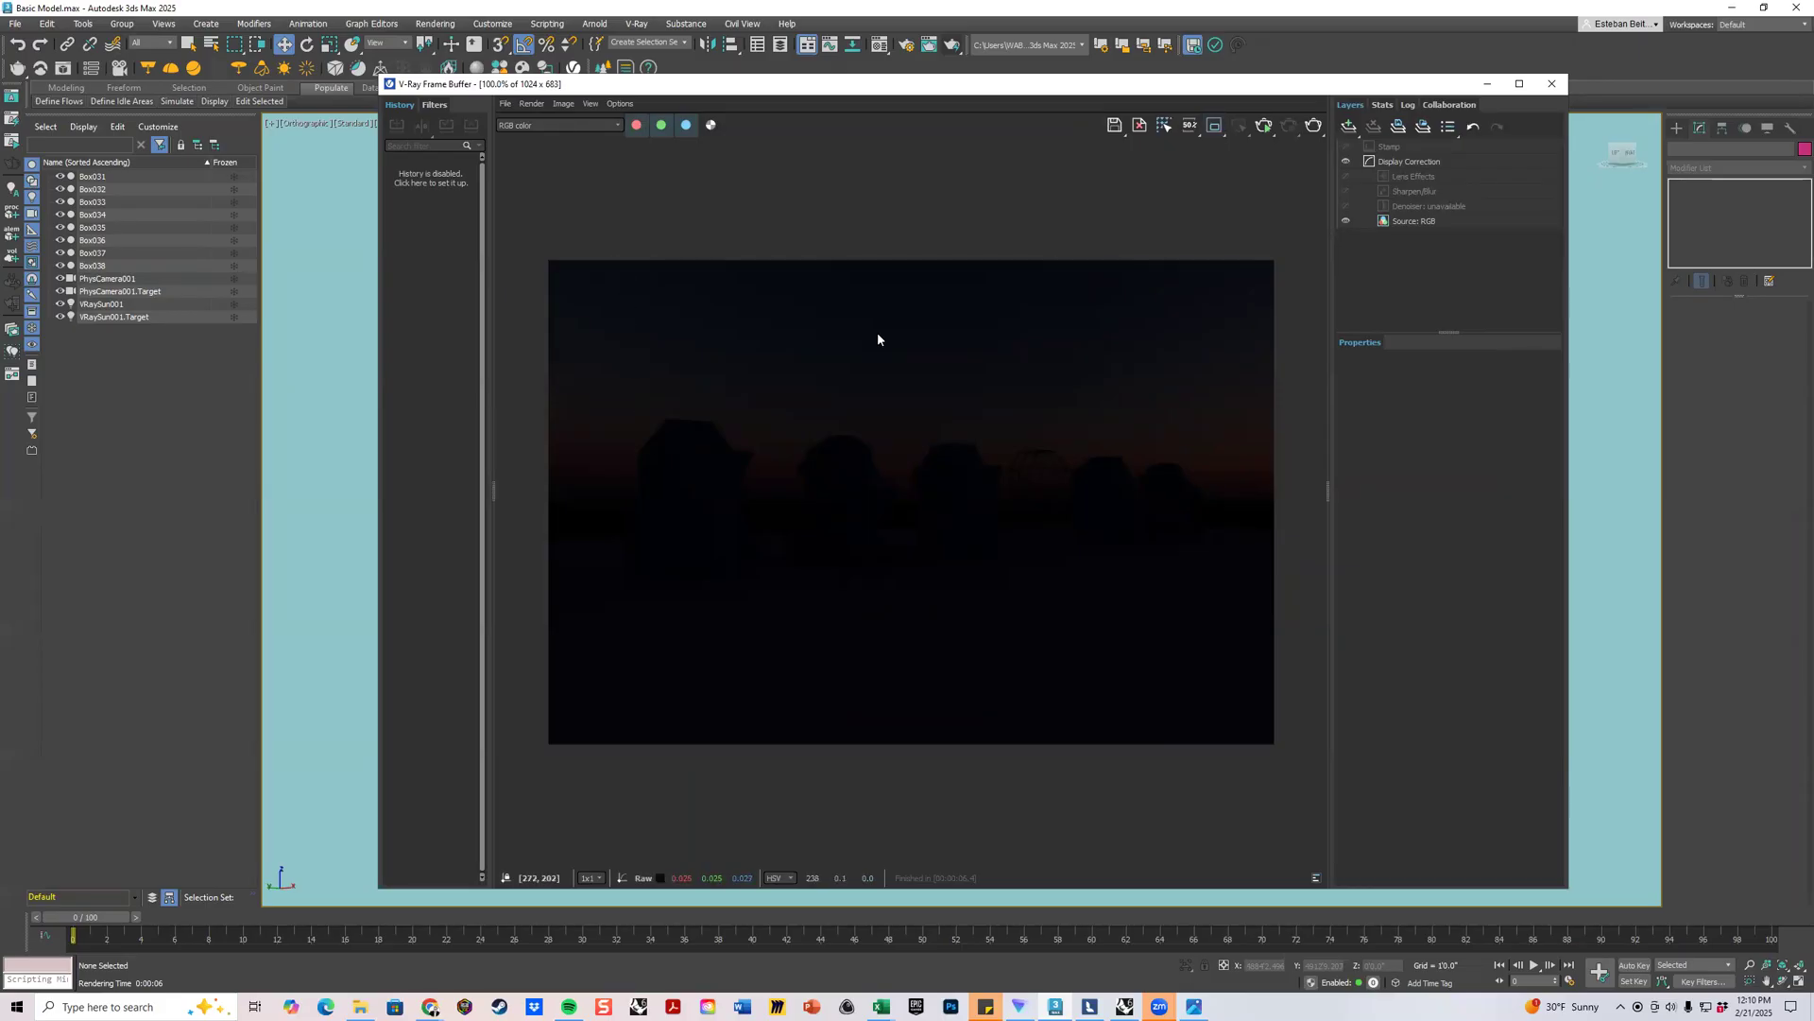
left_click(1214, 126)
left_click_drag(627, 258, 722, 768)
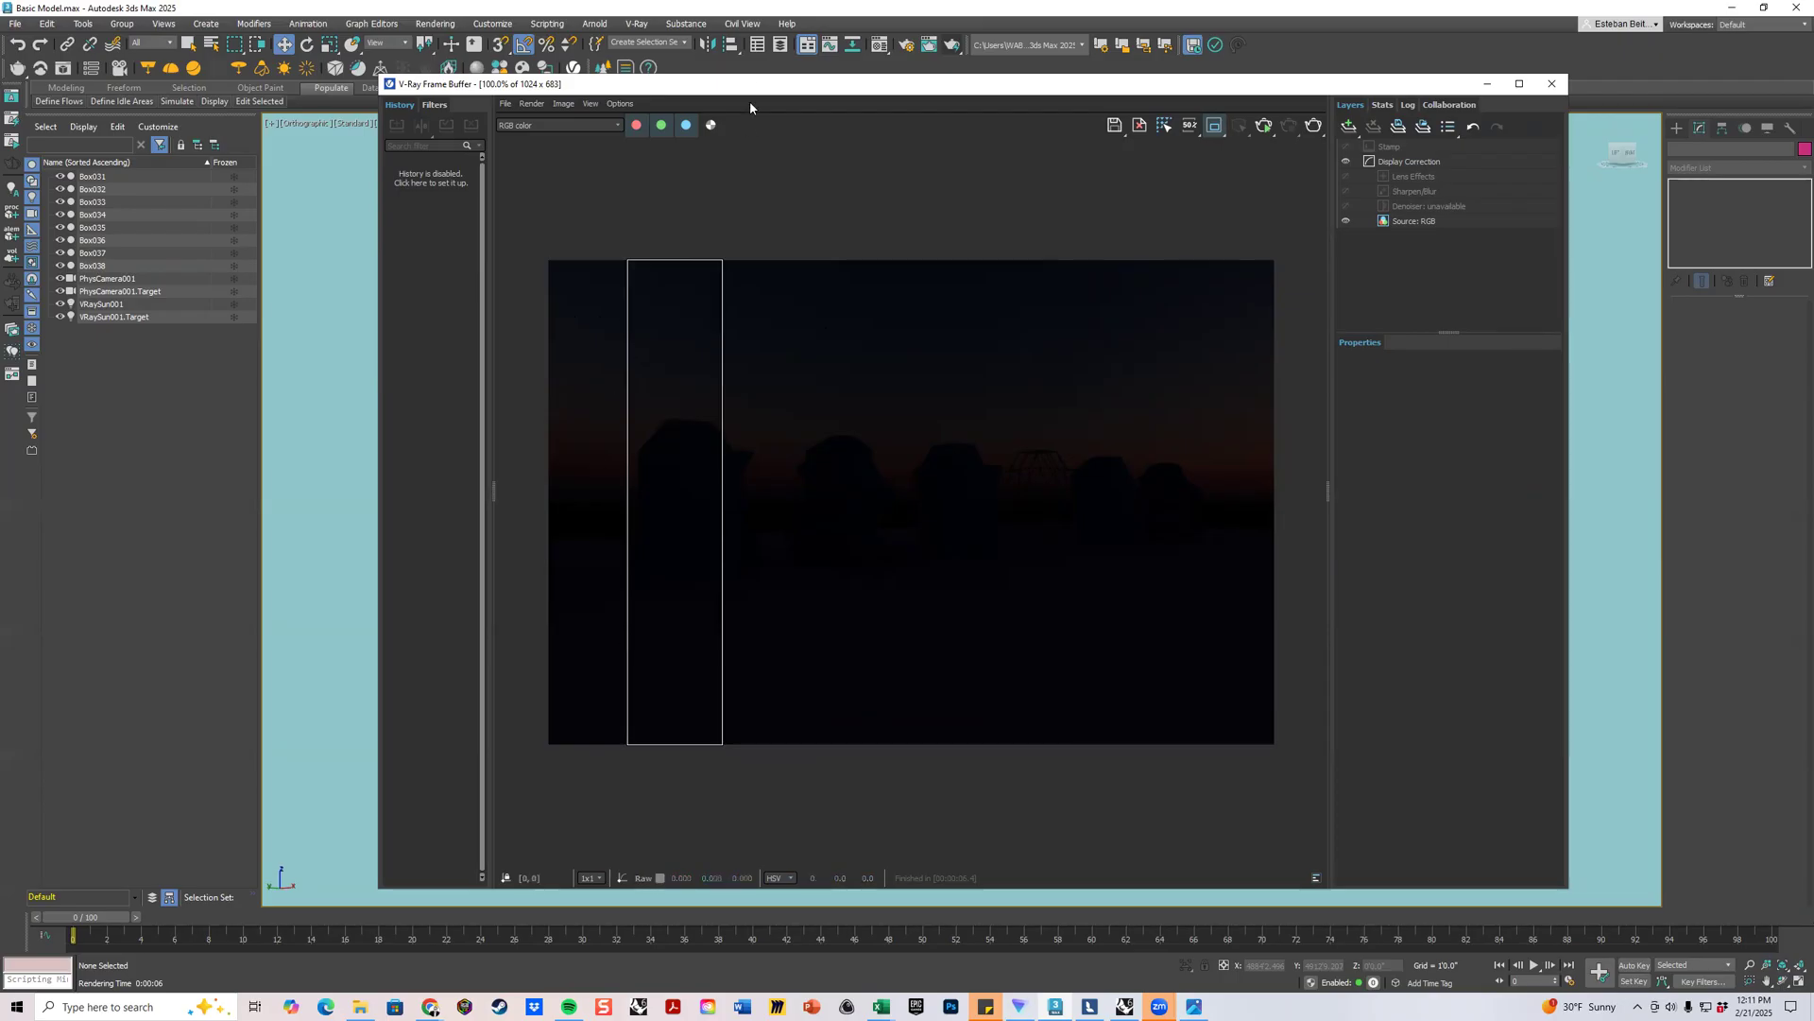
left_click(1552, 83)
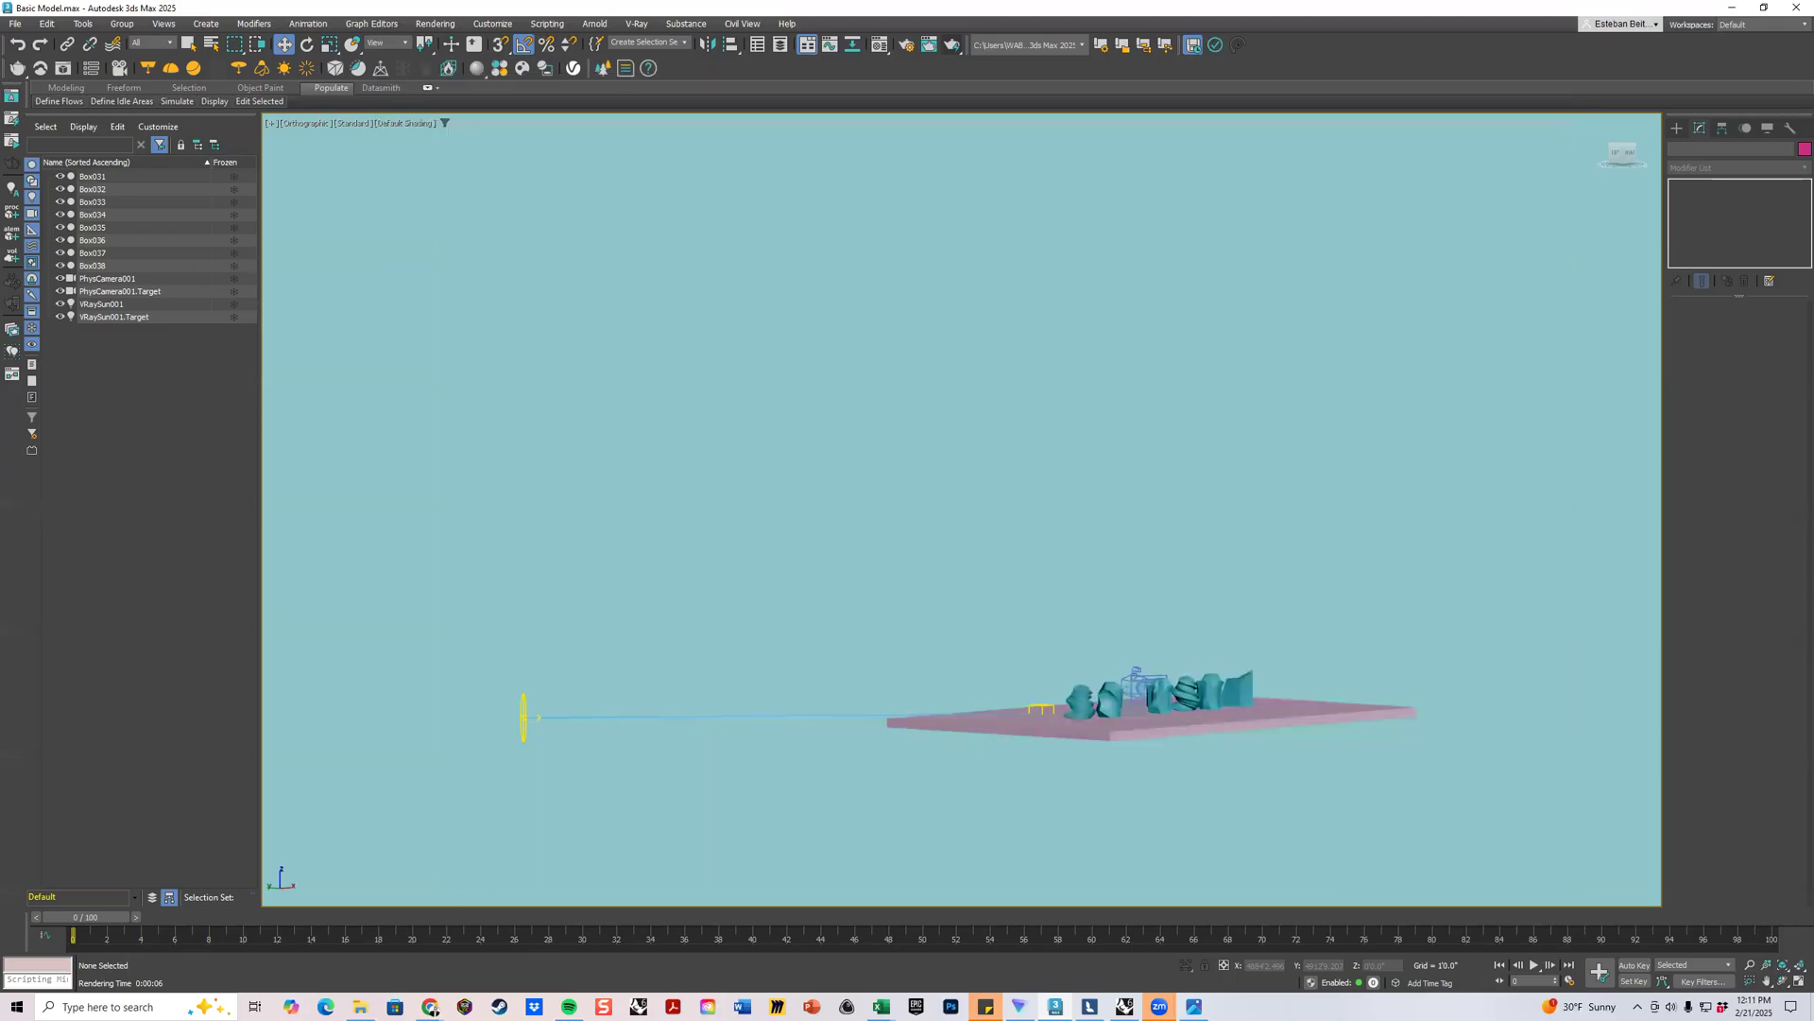
Select the VRaySun, restore the four-viewport layout, and raise the sun slightly above the ground in the Left view.
left_click(523, 716)
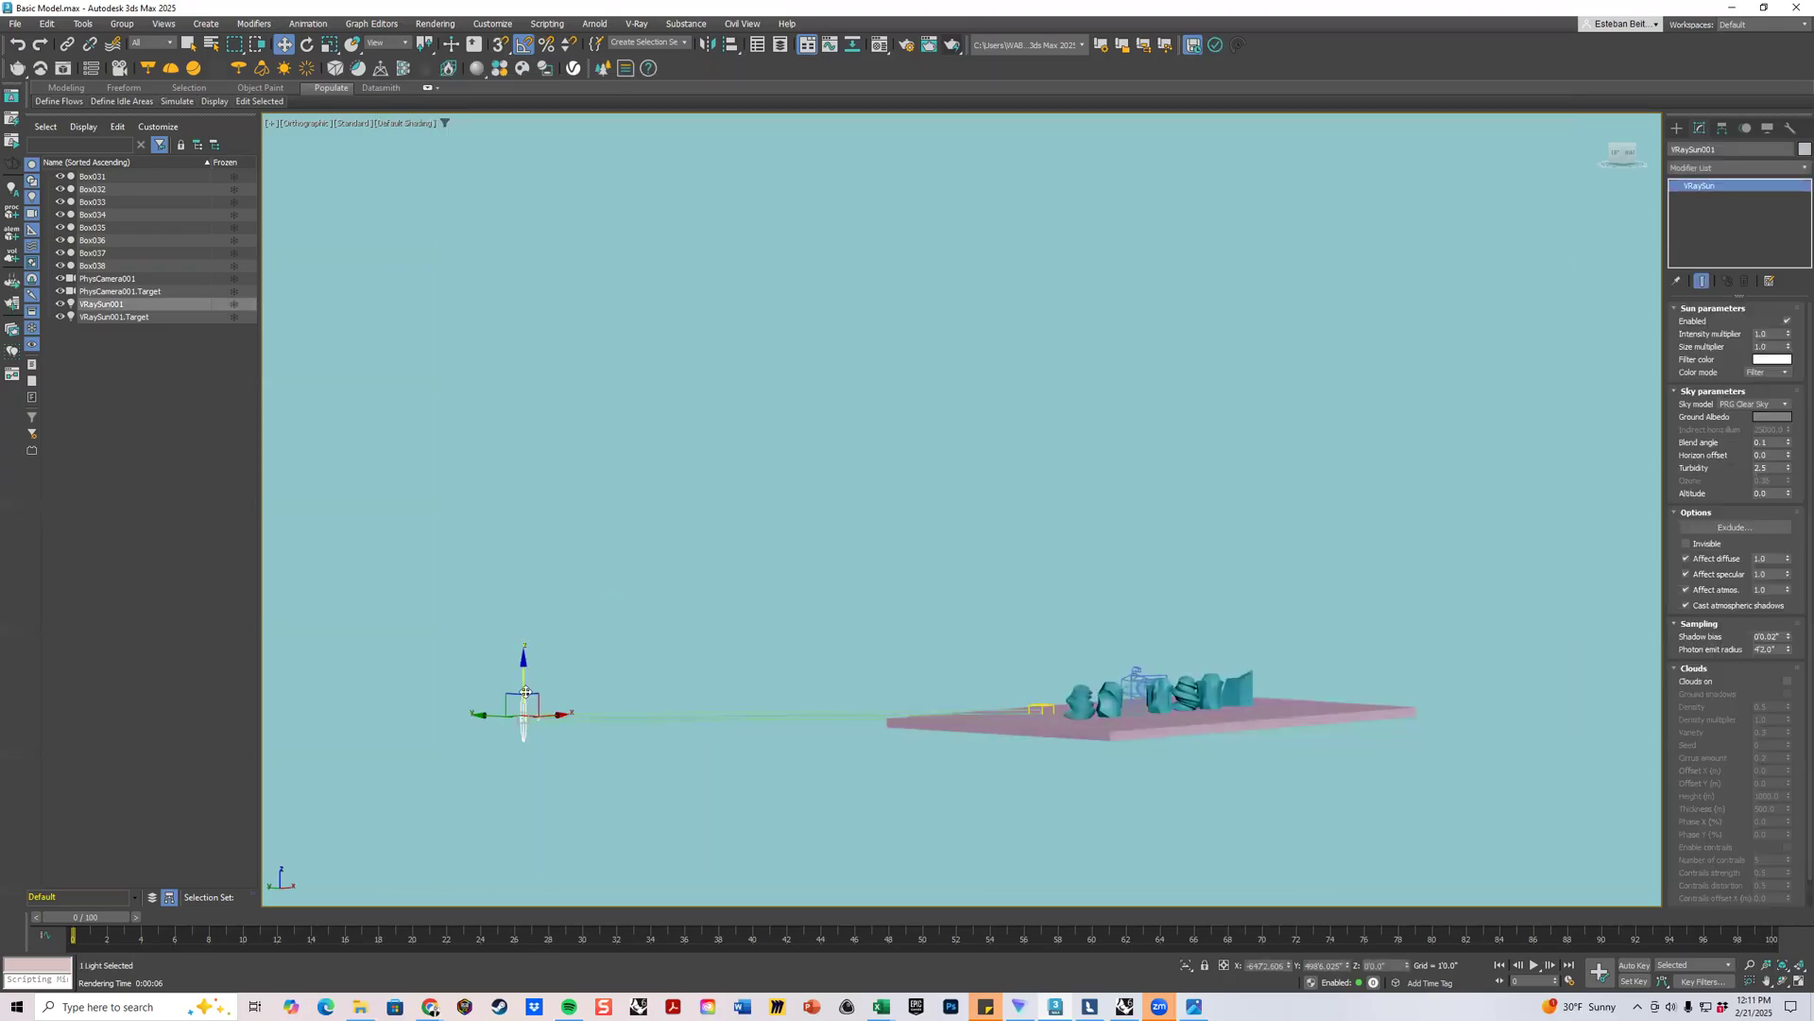
left_click(1798, 980)
scroll(666, 661, "down", 10)
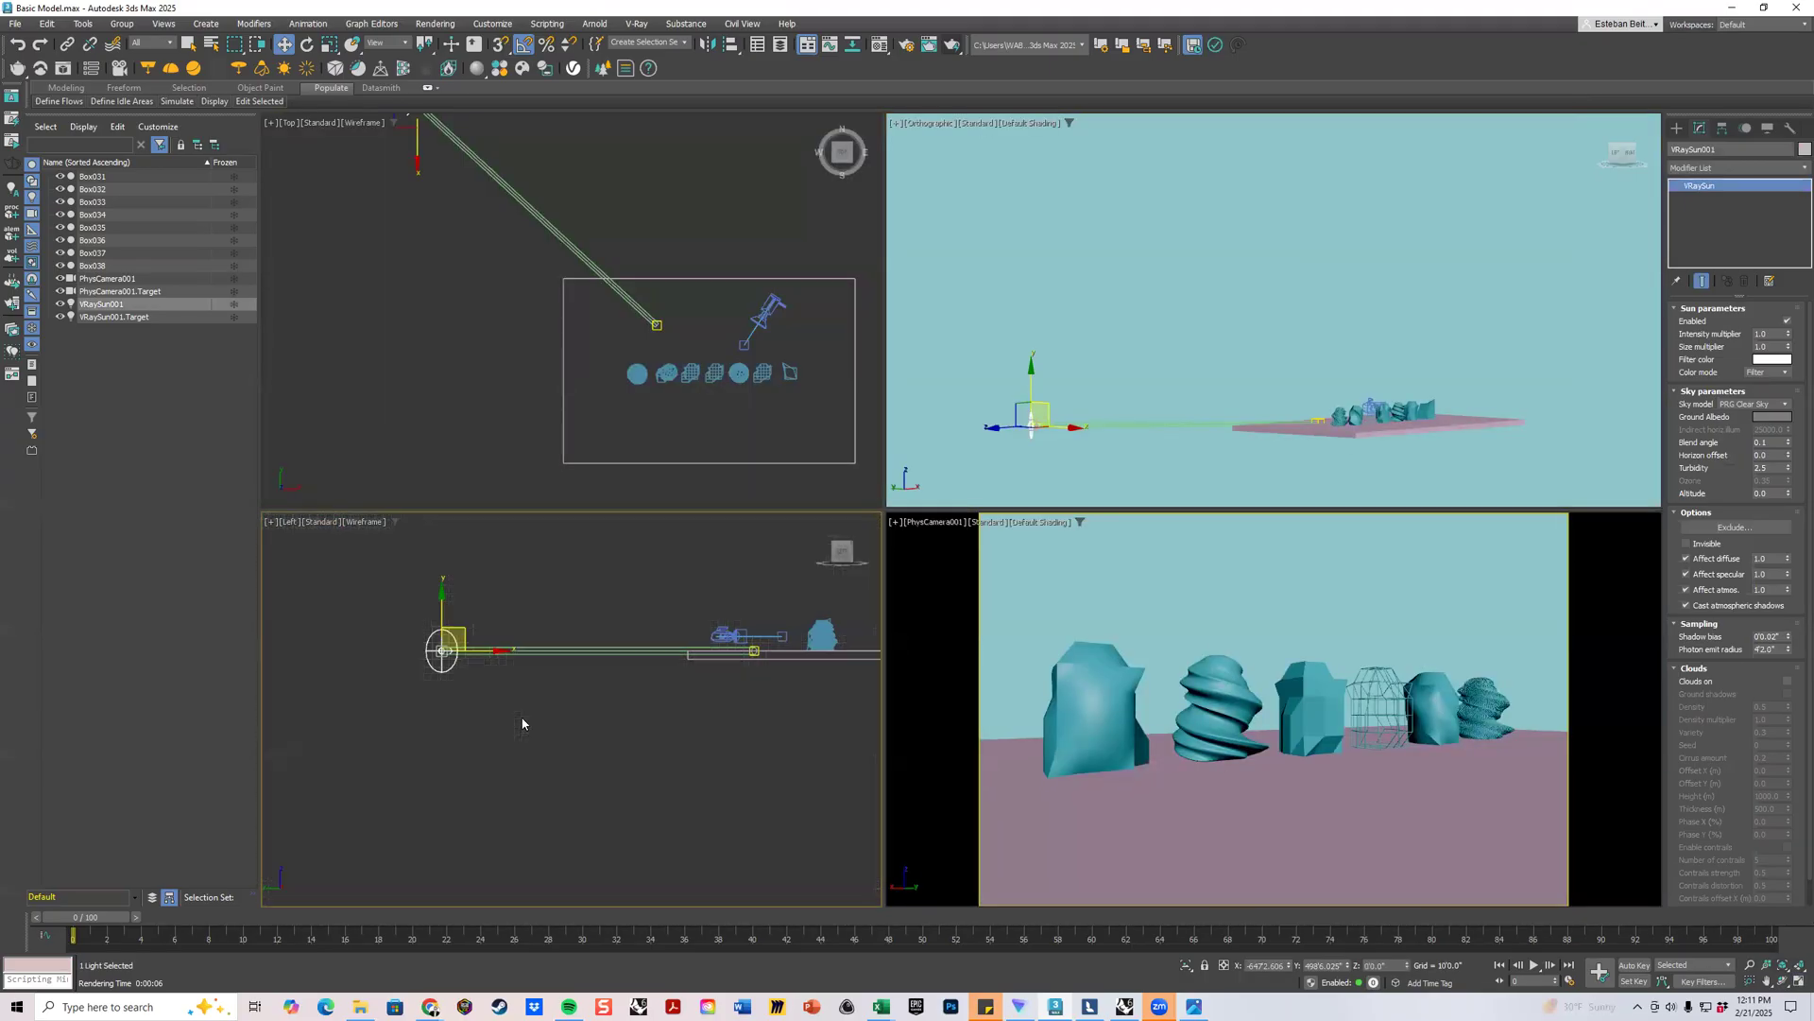
scroll(519, 723, "up", 4)
left_click_drag(426, 701, 426, 621)
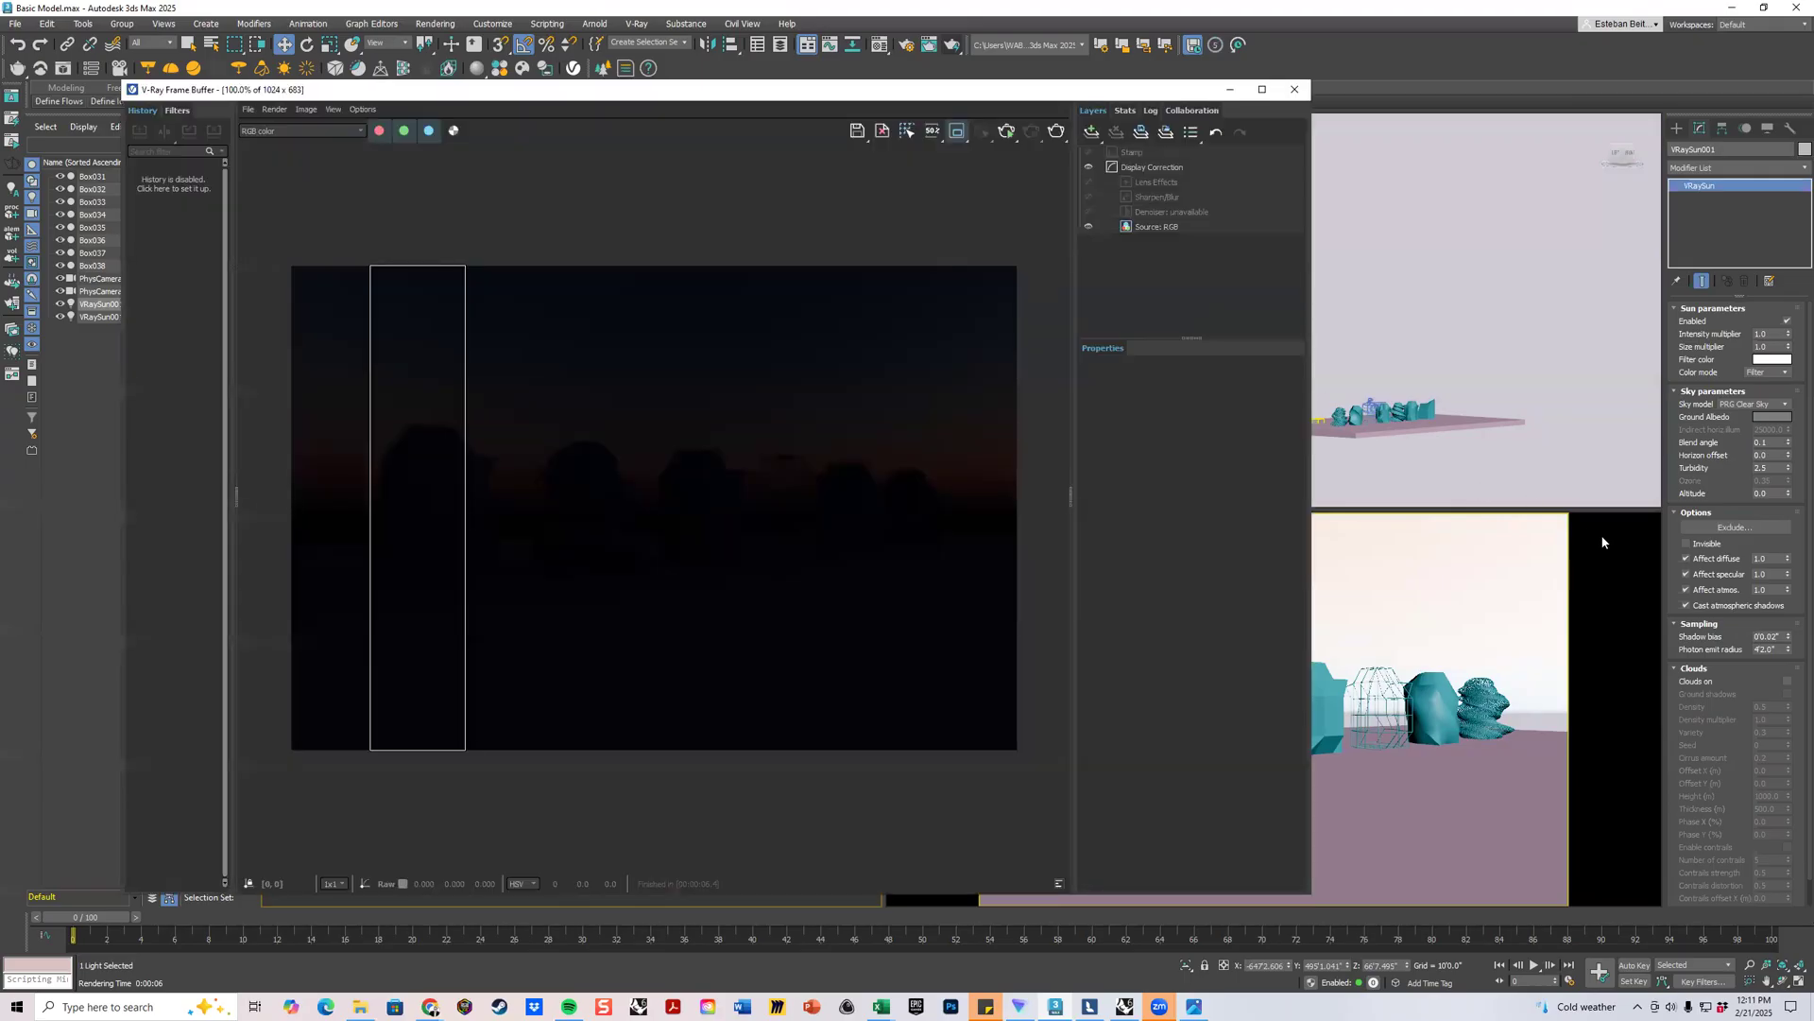
Render the narrow region of the PhysCamera001 view with nothing selected, and put the V-Ray Frame Buffer away after viewing it.
left_click(1608, 526)
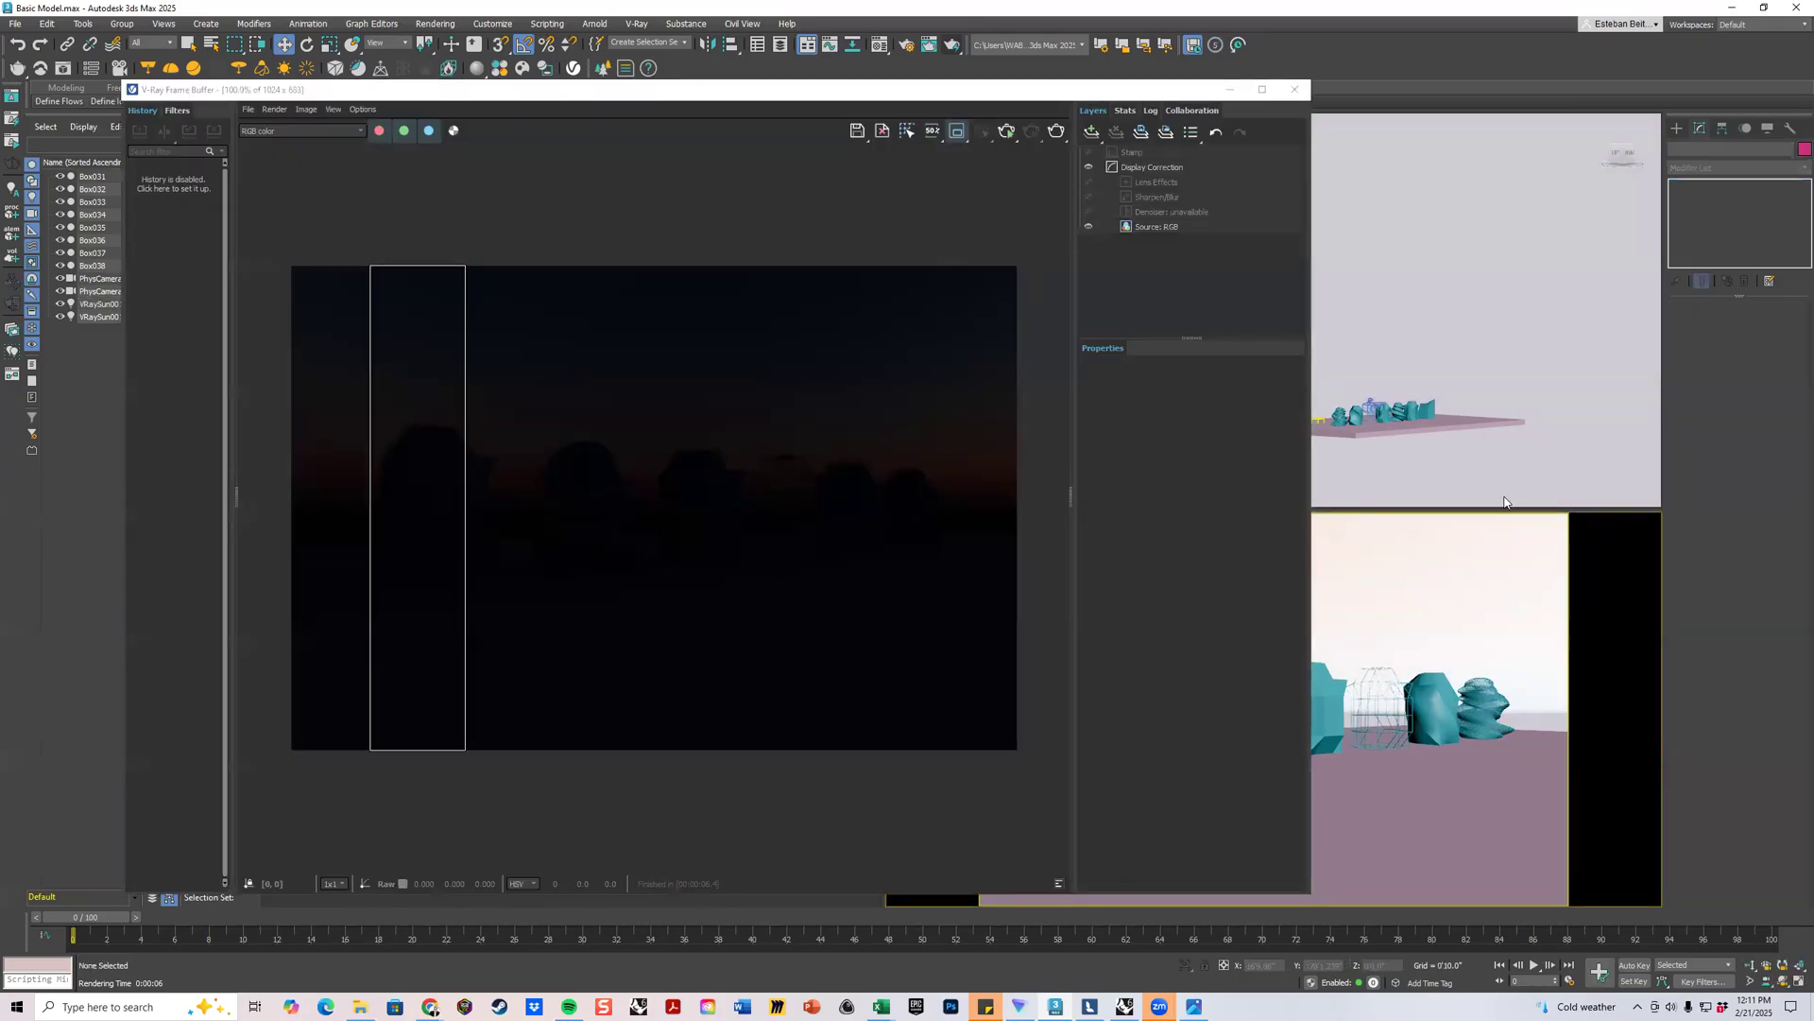
left_click(1052, 132)
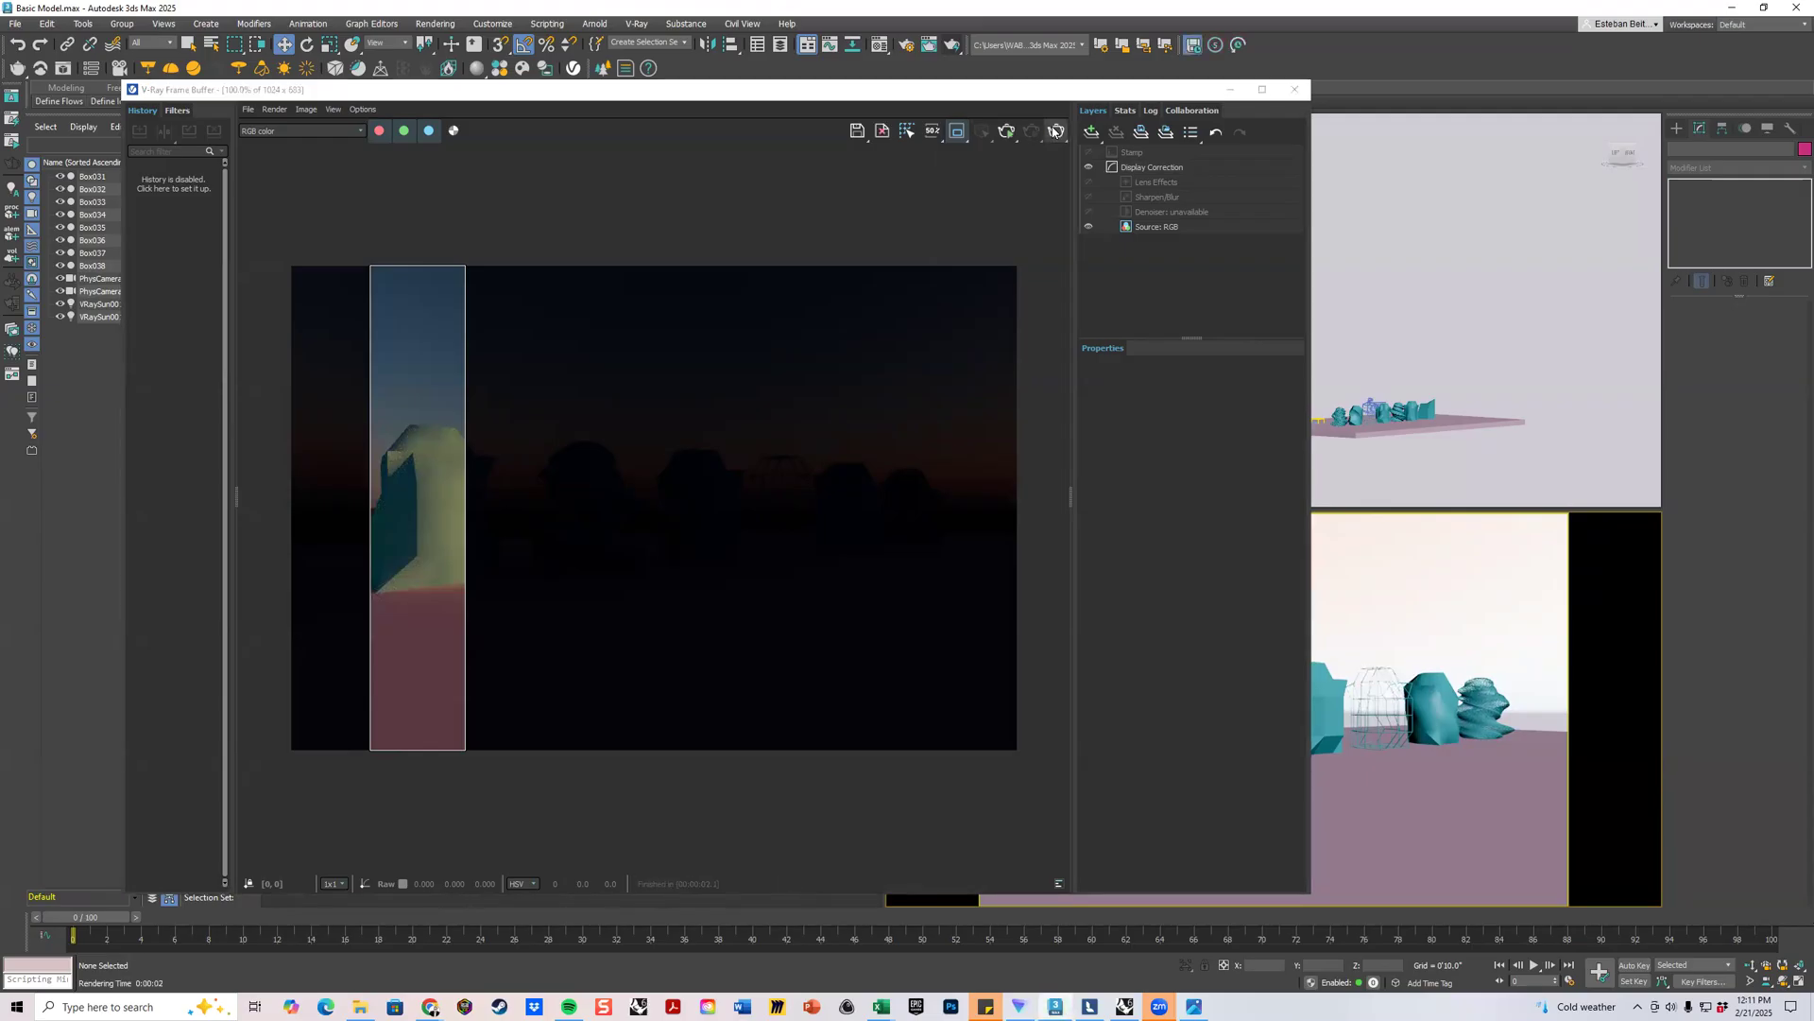
left_click(726, 82)
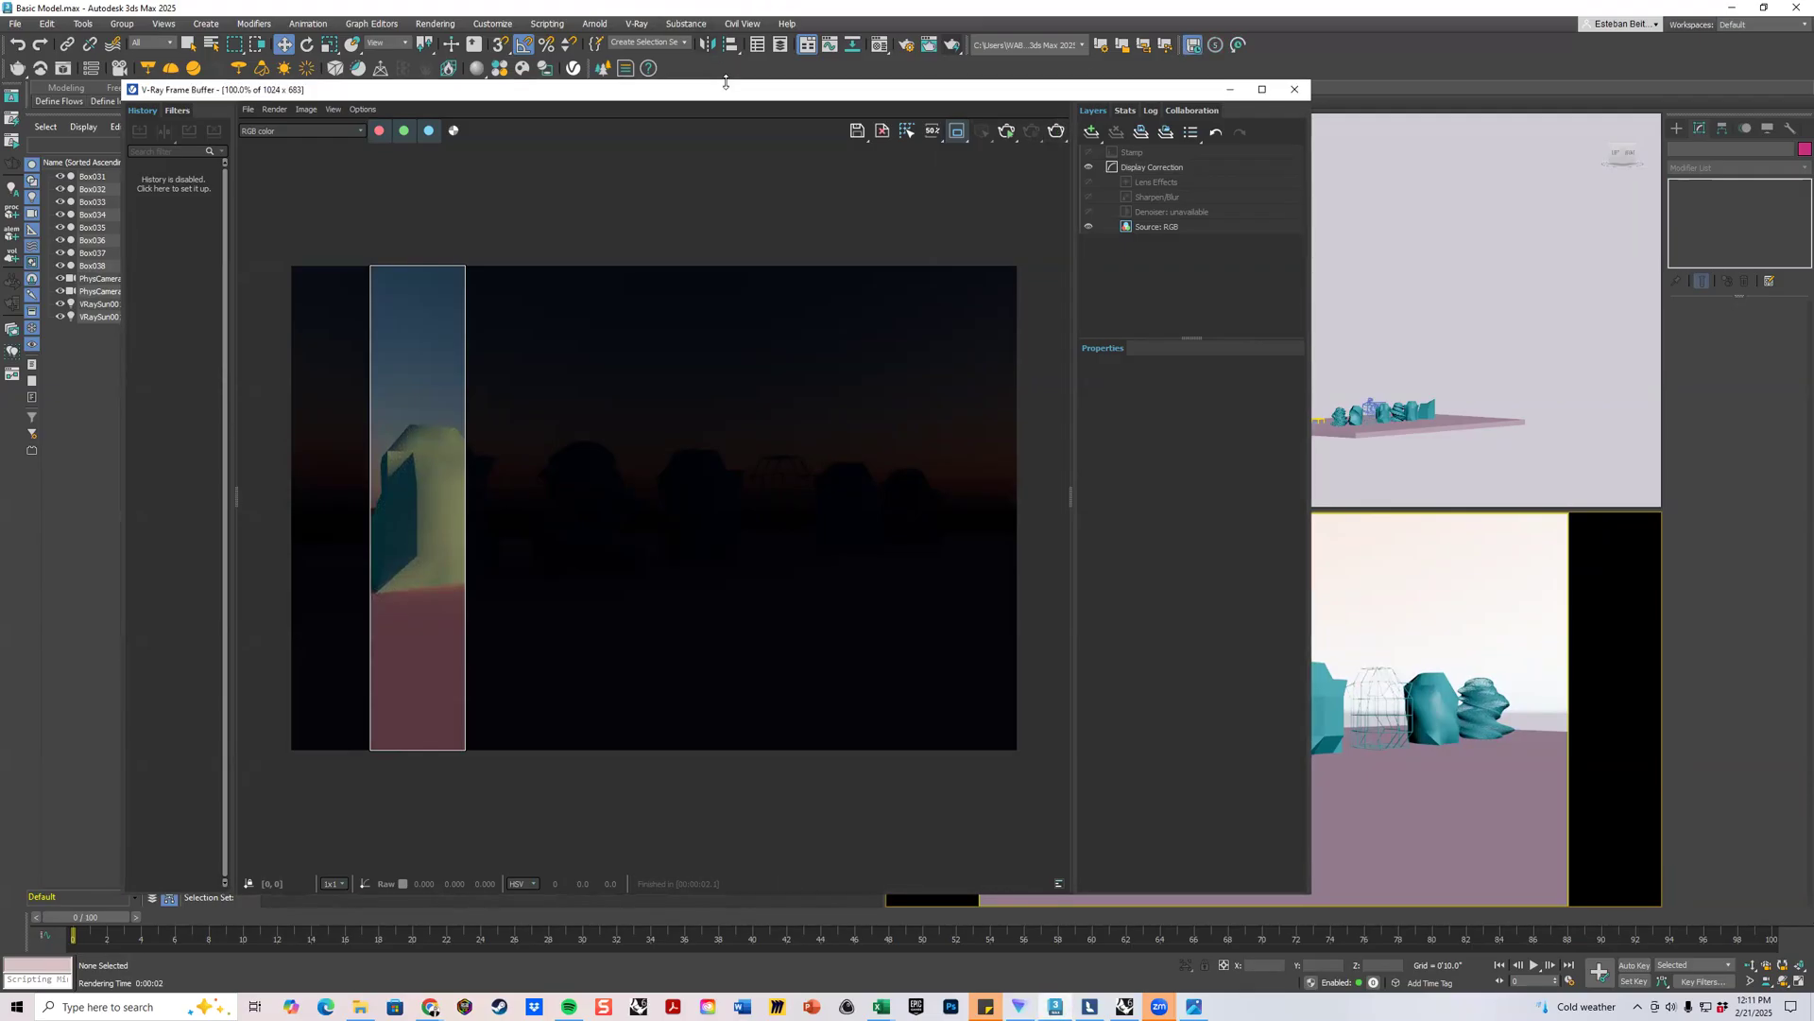
left_click_drag(727, 90, 0, 91)
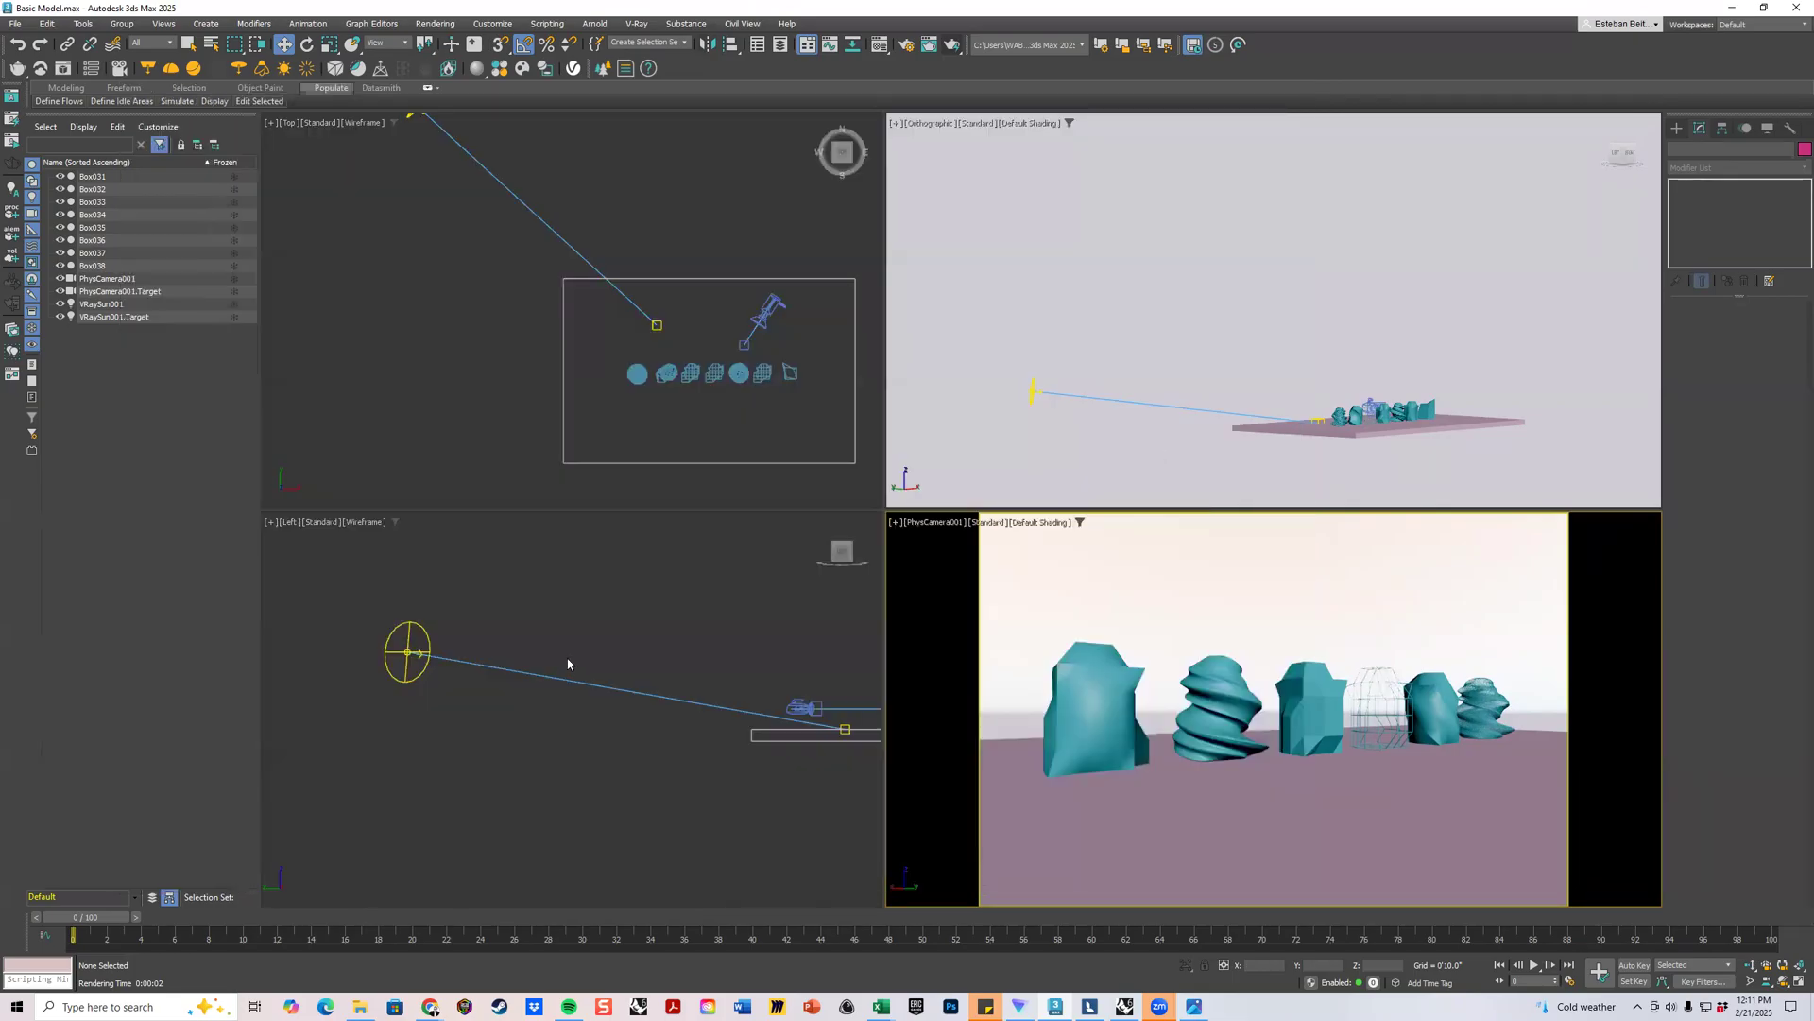
Raise the VRaySun further in the Left view so its light falls on the forms at a steeper angle.
scroll(568, 665, "down", 5)
middle_click_drag(525, 650, 392, 722)
left_click_drag(348, 718, 387, 614)
left_click(364, 694)
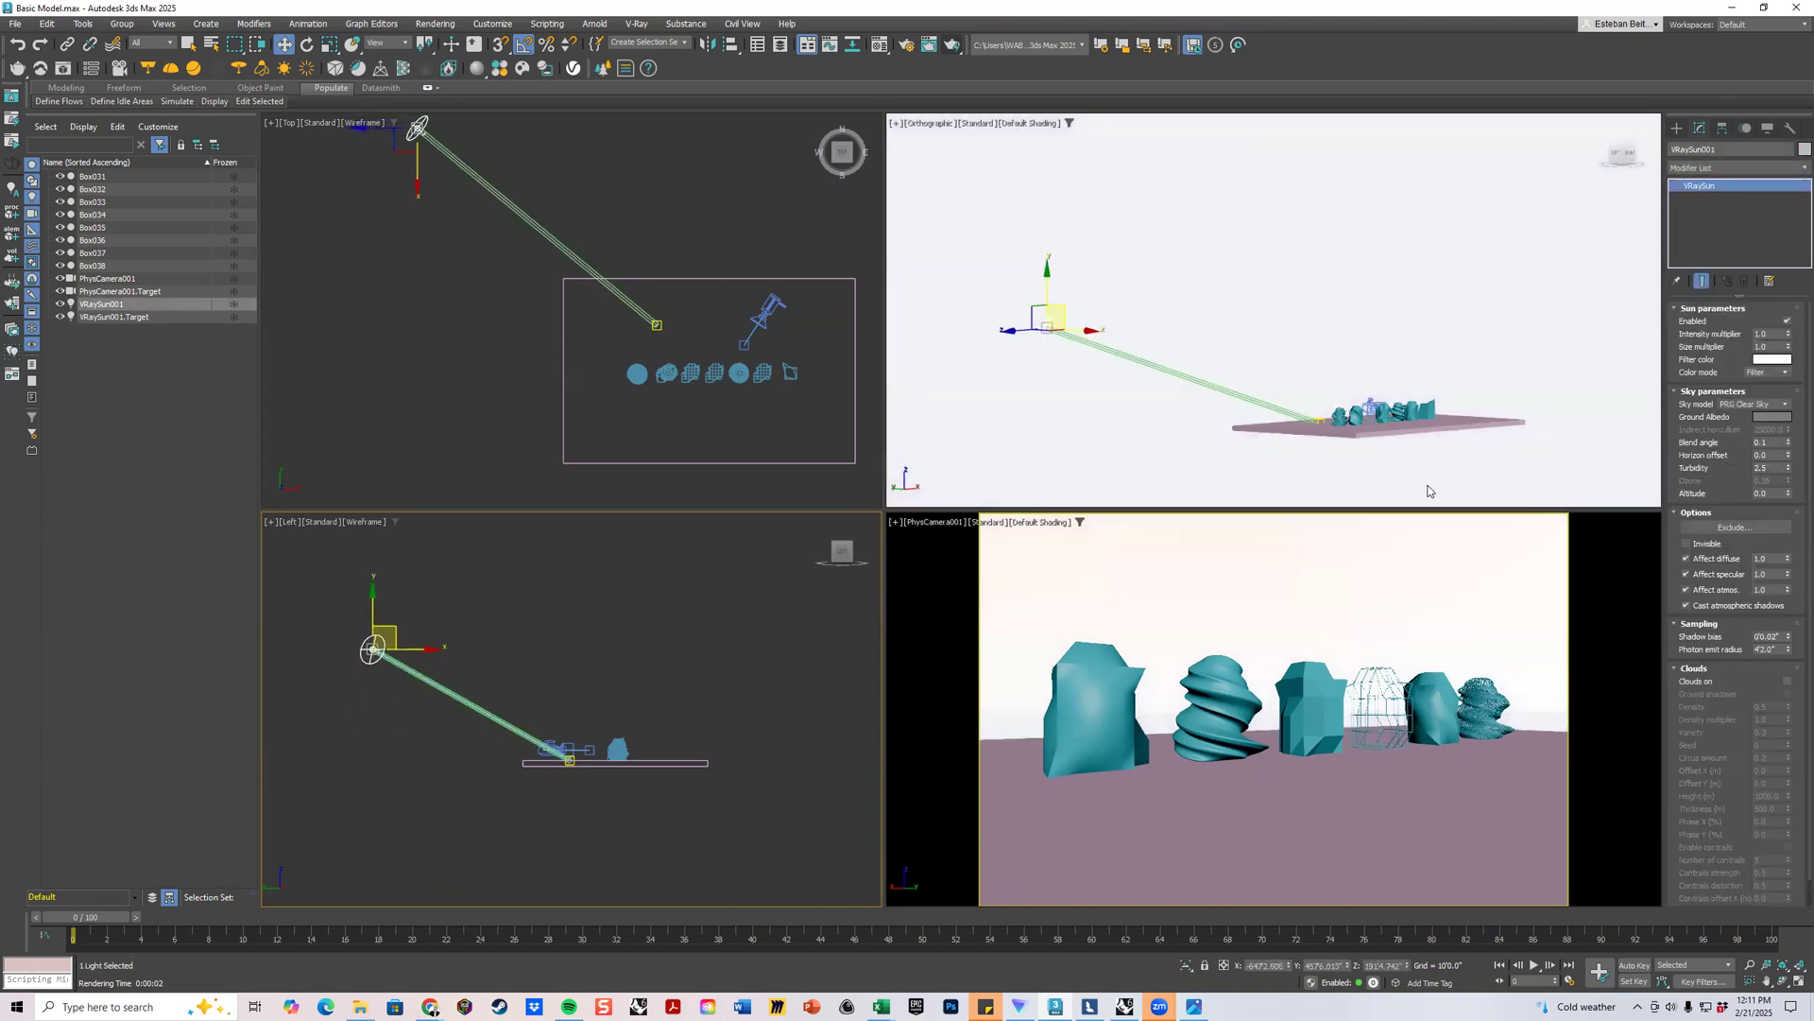
Define the adjacent strip over the second form as the render region, render it from the camera view, and put the frame buffer away.
left_click(1272, 605)
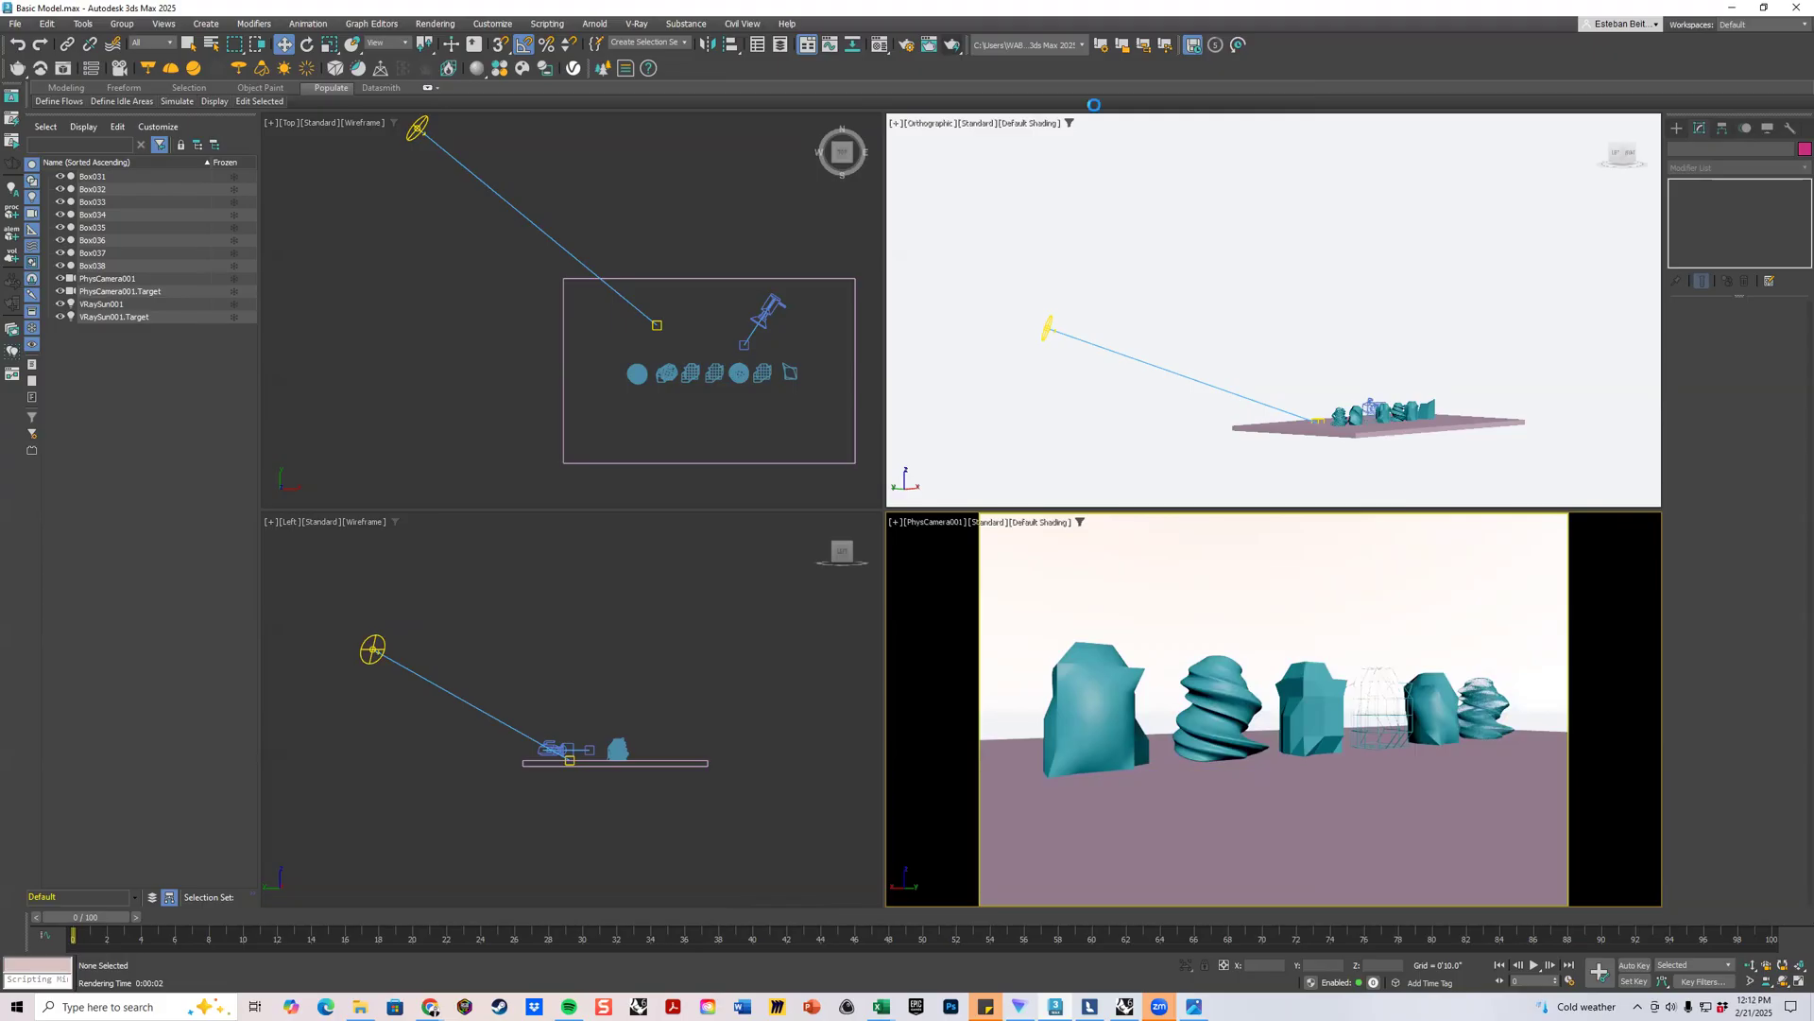
key("shift+q")
left_click_drag(820, 513, 790, 796)
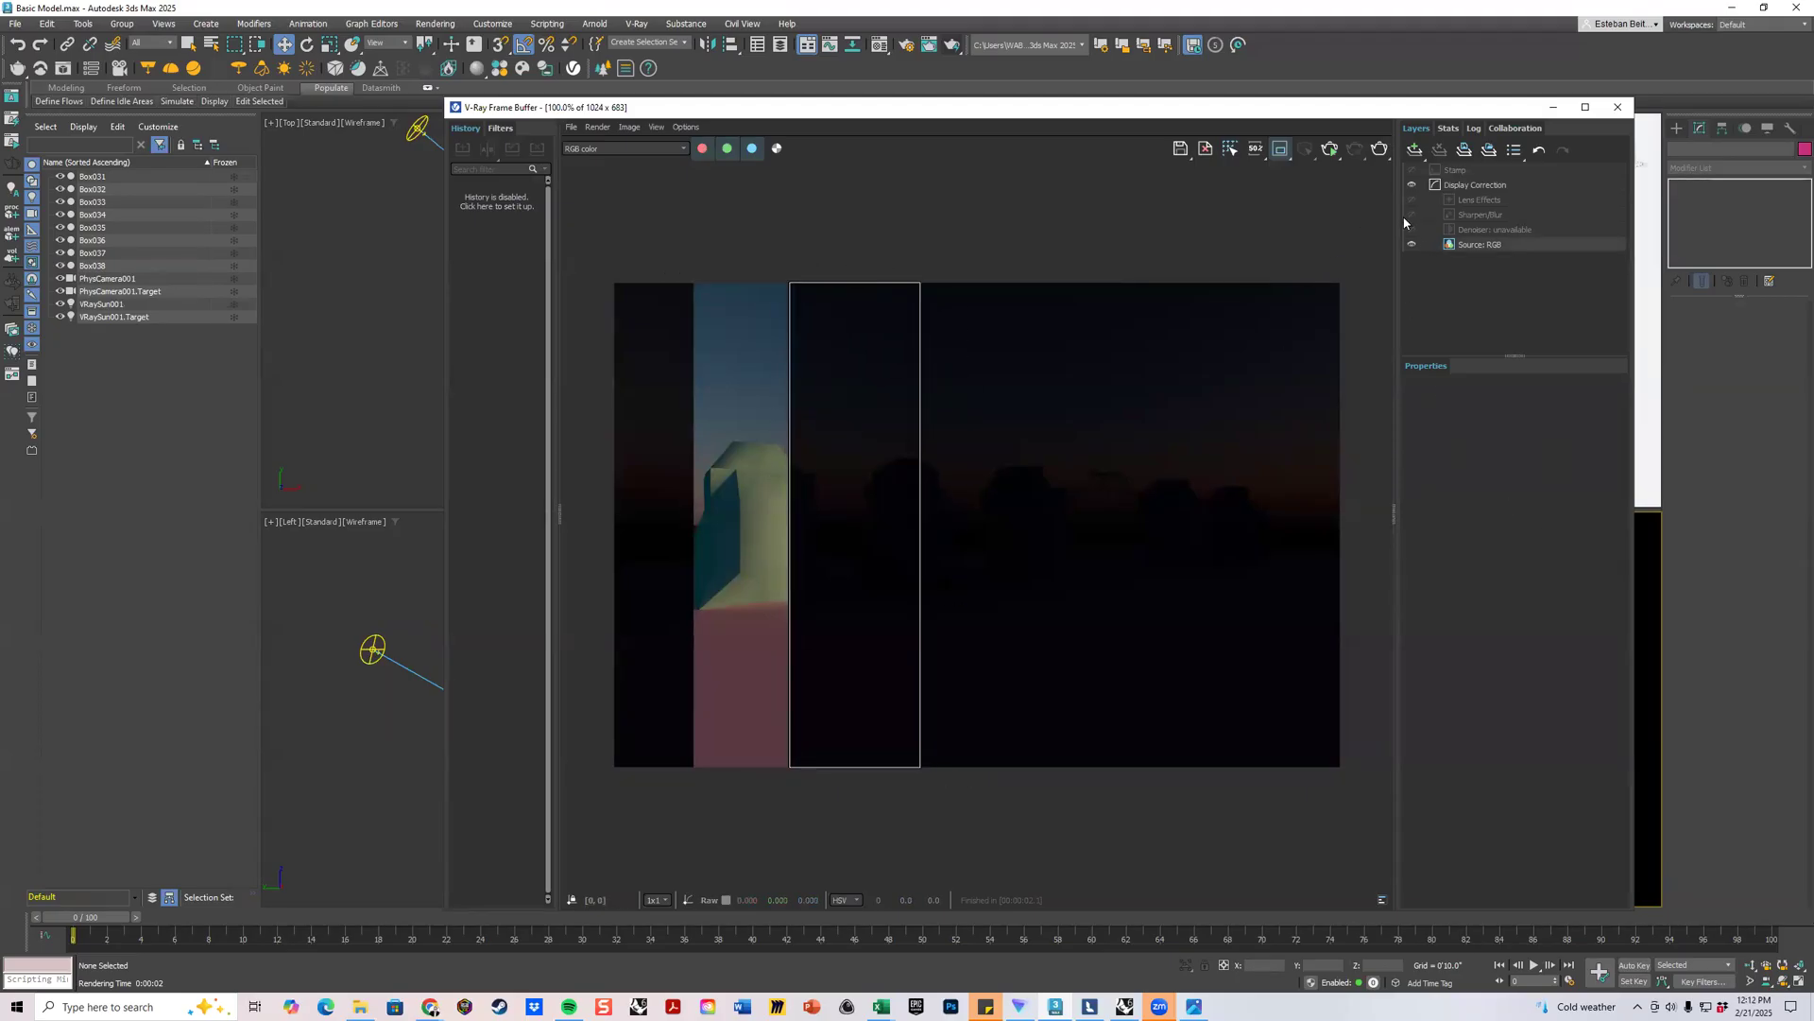
left_click(1378, 154)
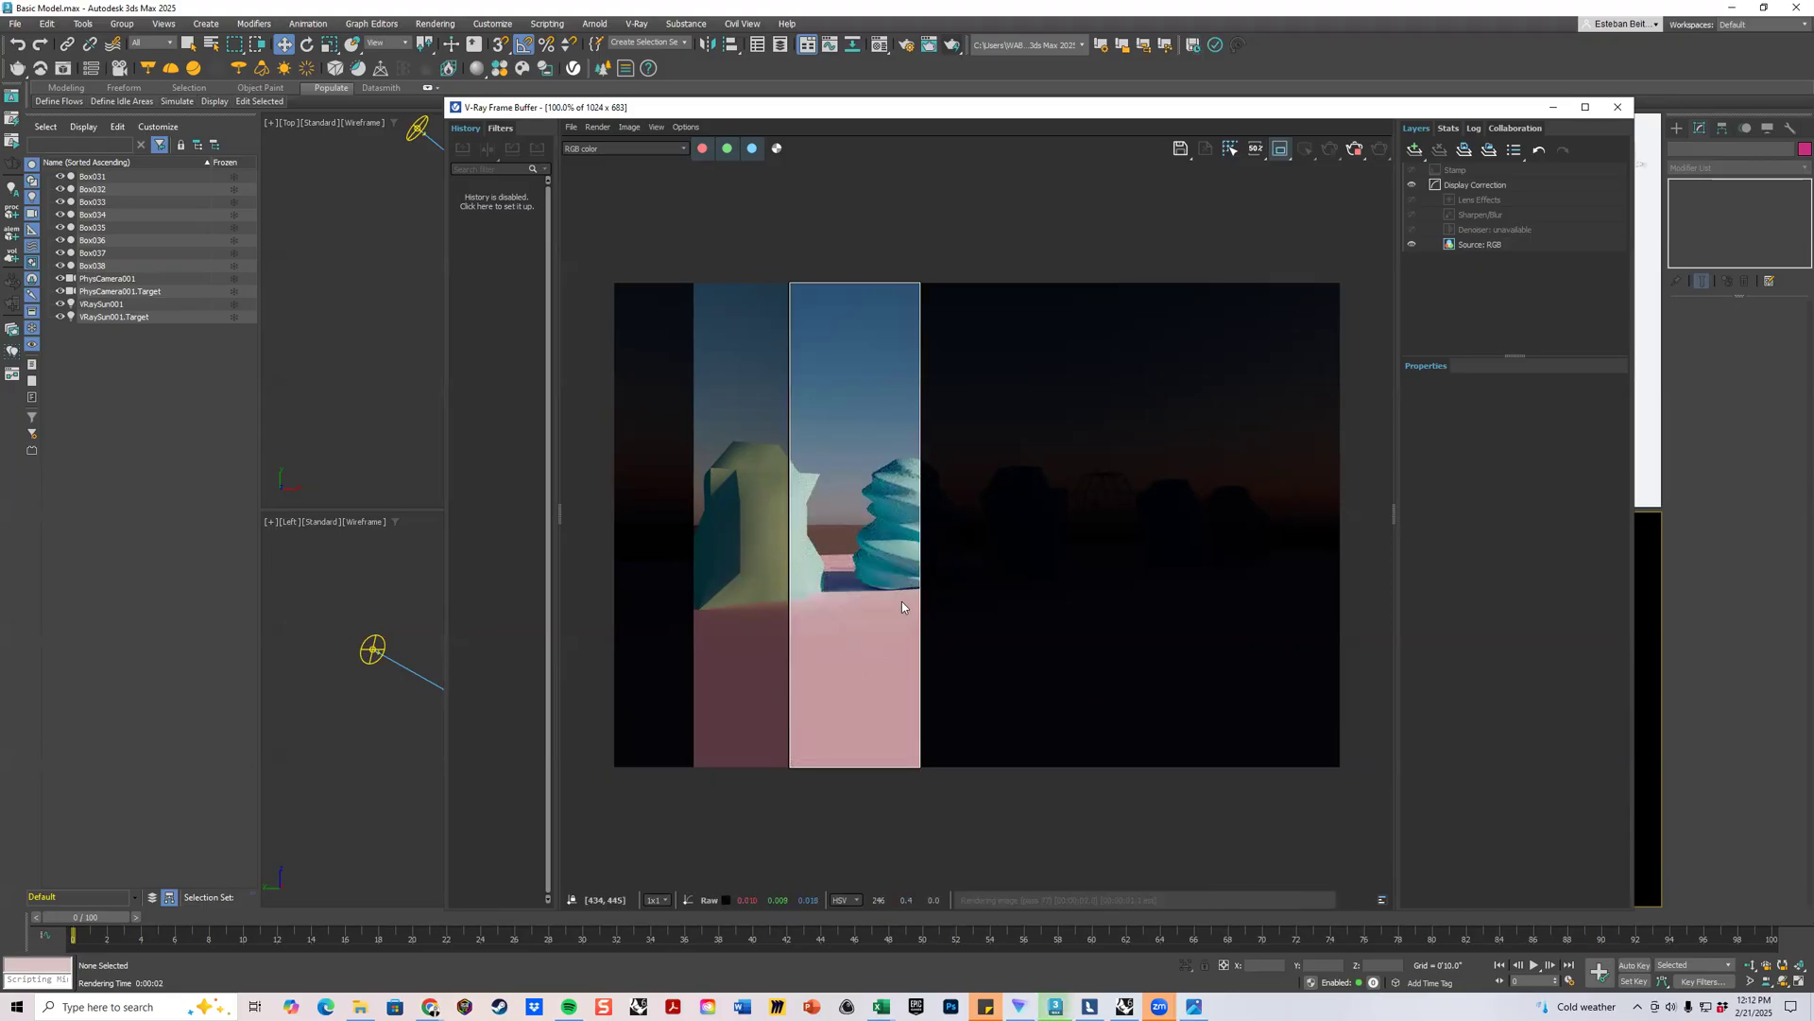
left_click_drag(1154, 109, 1167, 106)
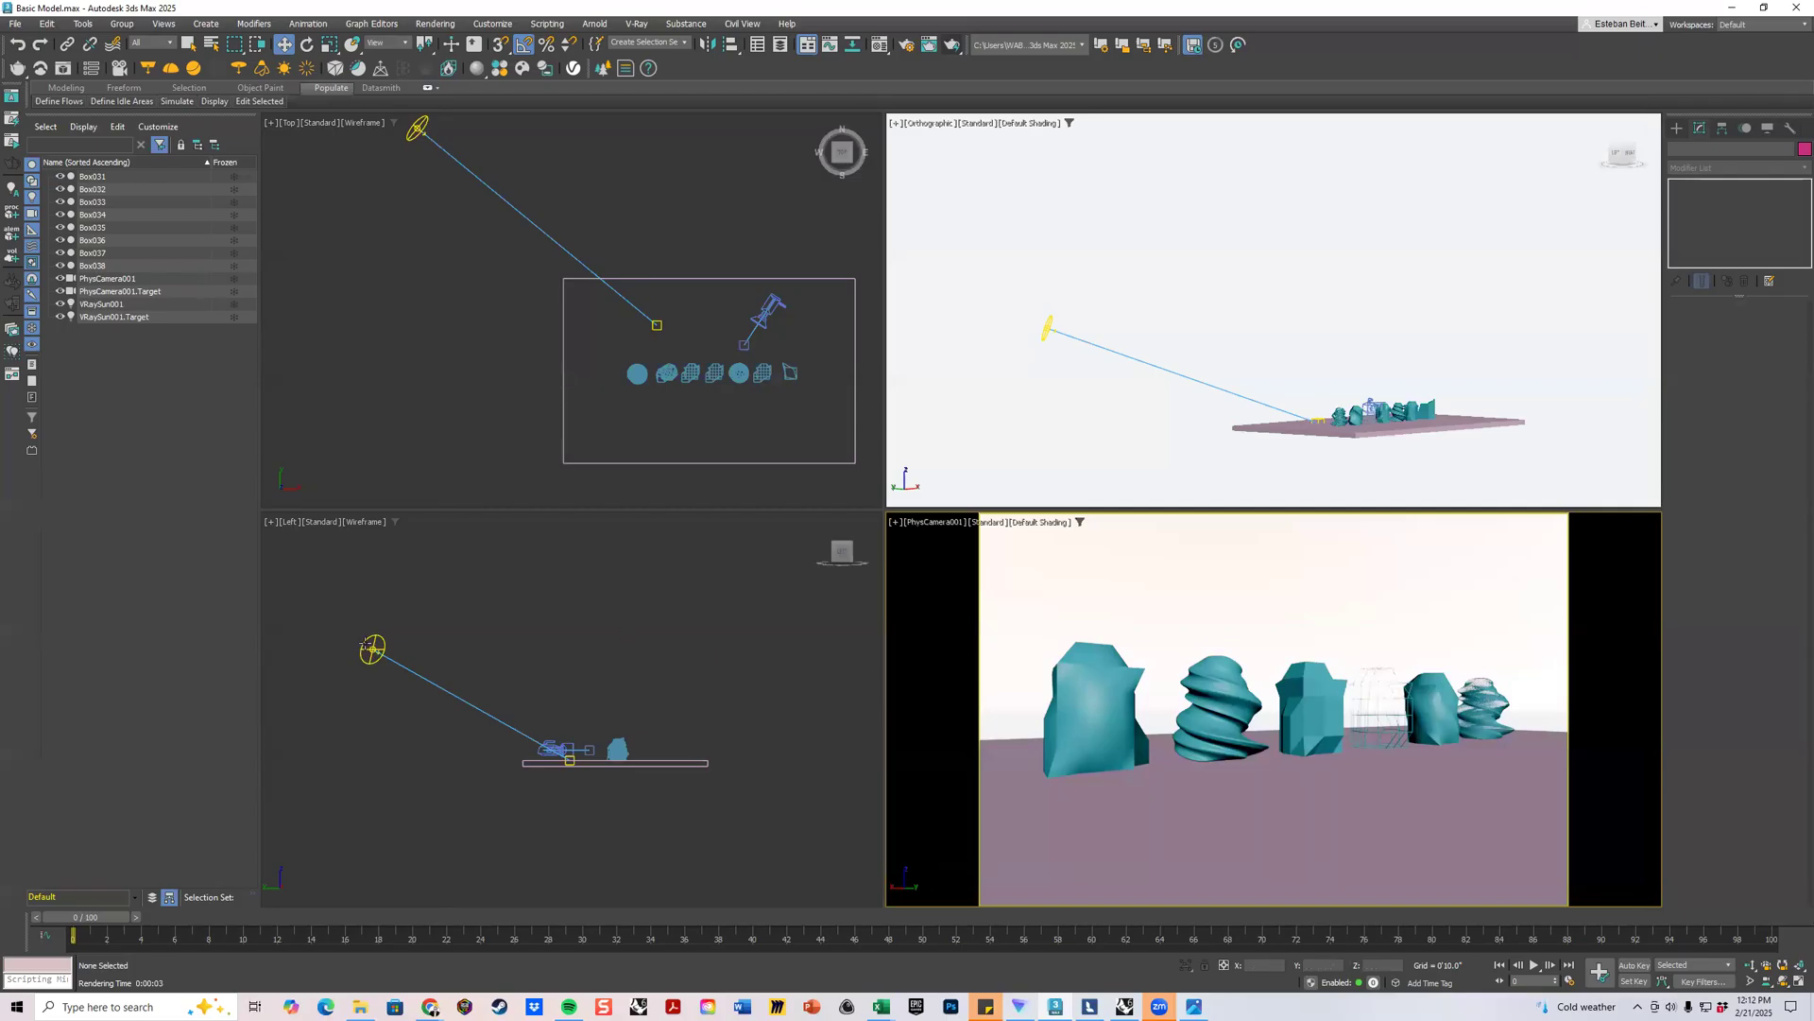
Move the VRaySun higher and closer to the forms in the Left view, and reactivate the camera view with nothing selected.
left_click(372, 648)
left_click_drag(403, 612, 451, 526)
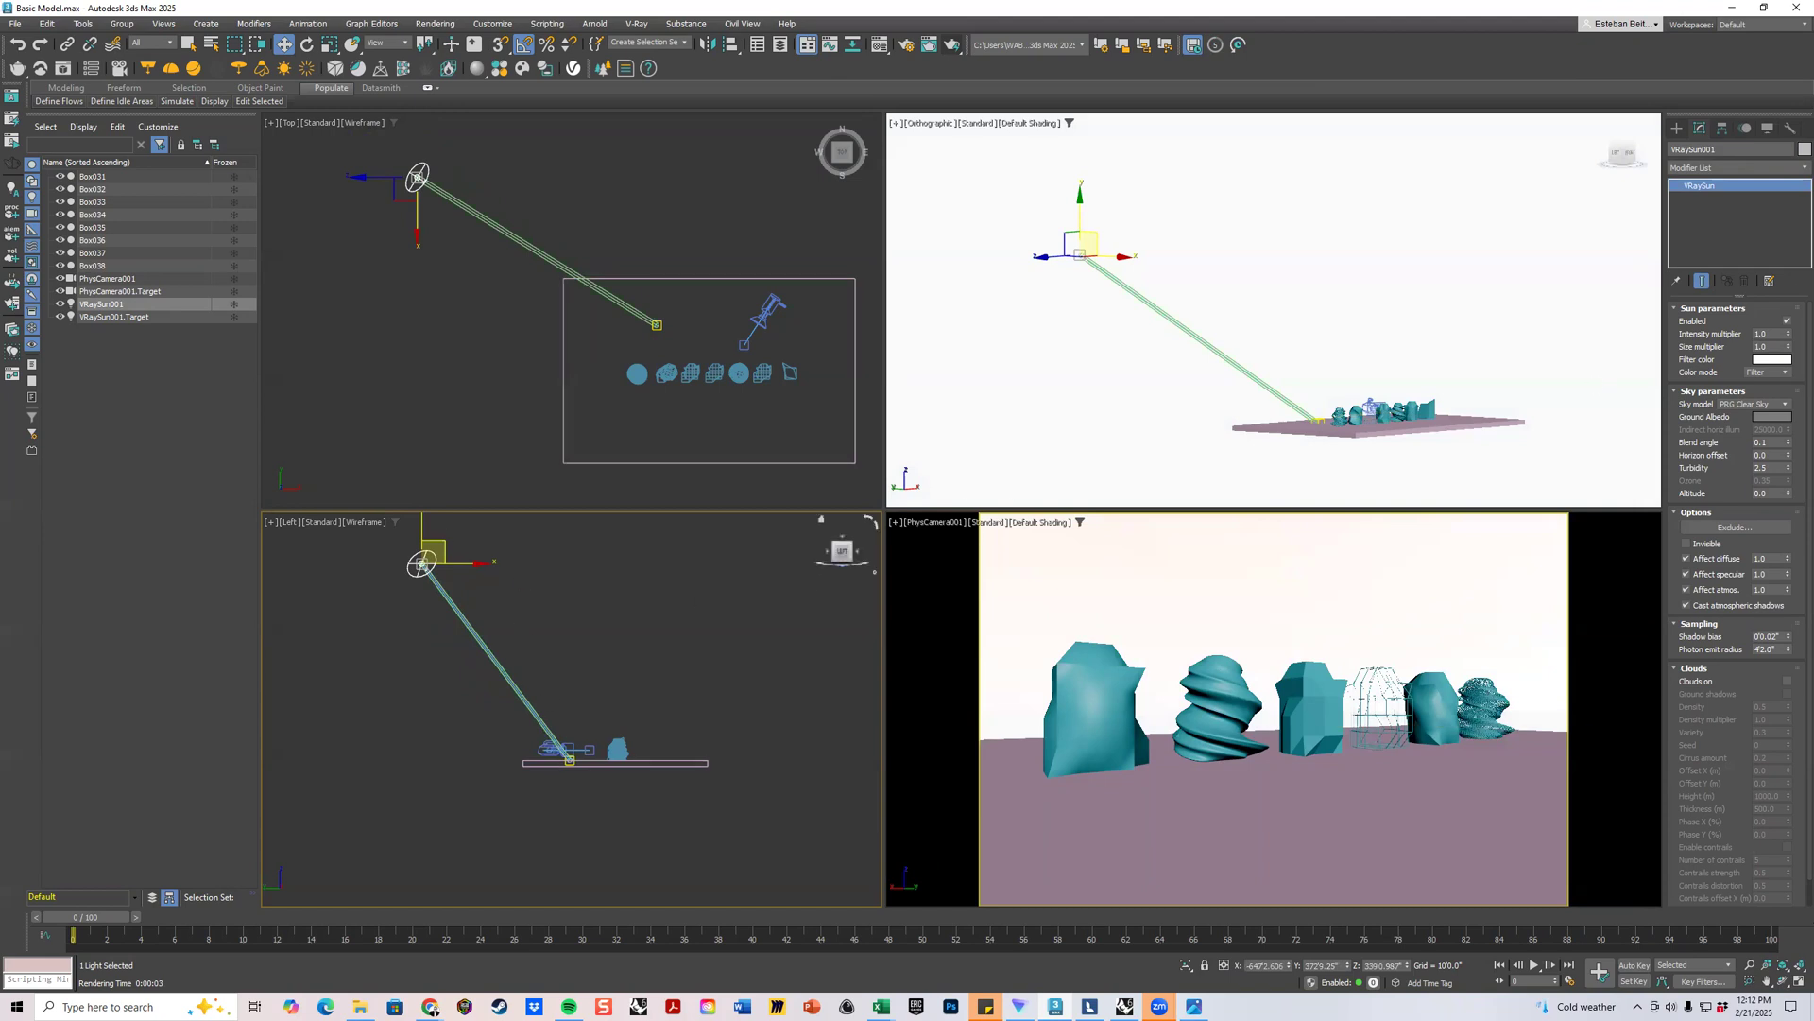
left_click(1621, 558)
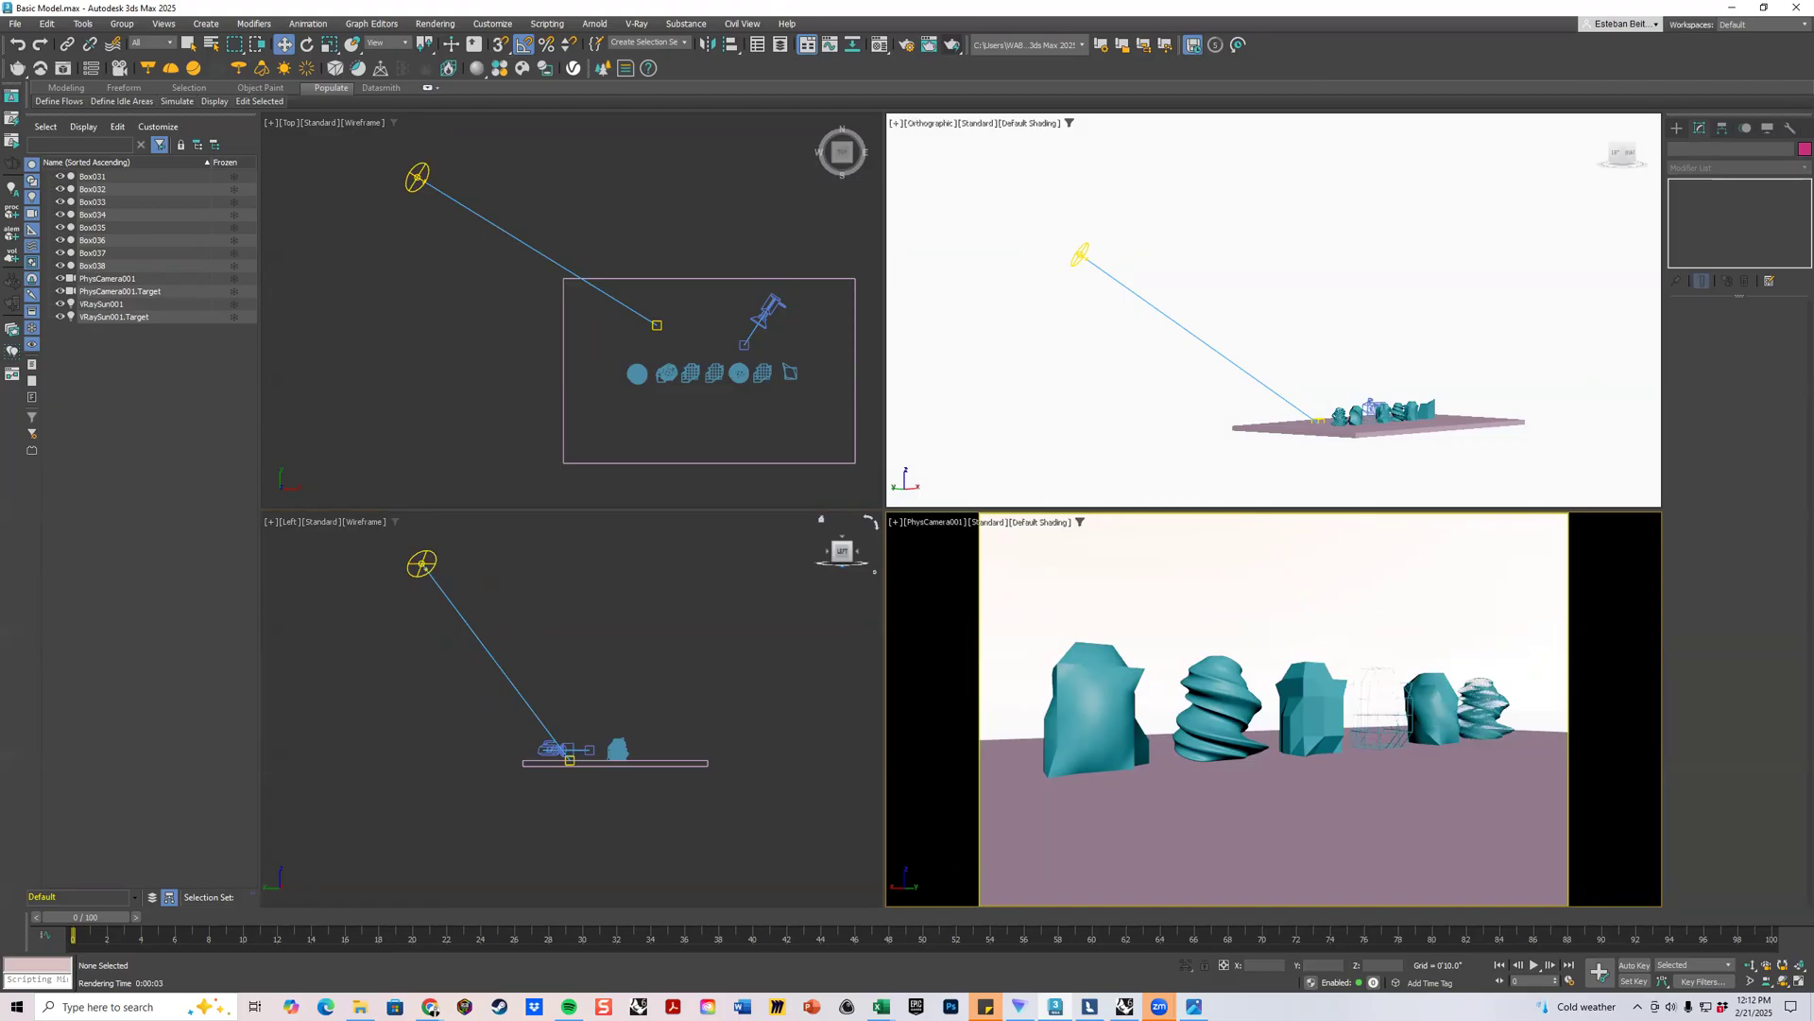
Define the rest of the image beyond the second strip as the render region and render it.
key("shift+q")
left_click_drag(1320, 267, 903, 757)
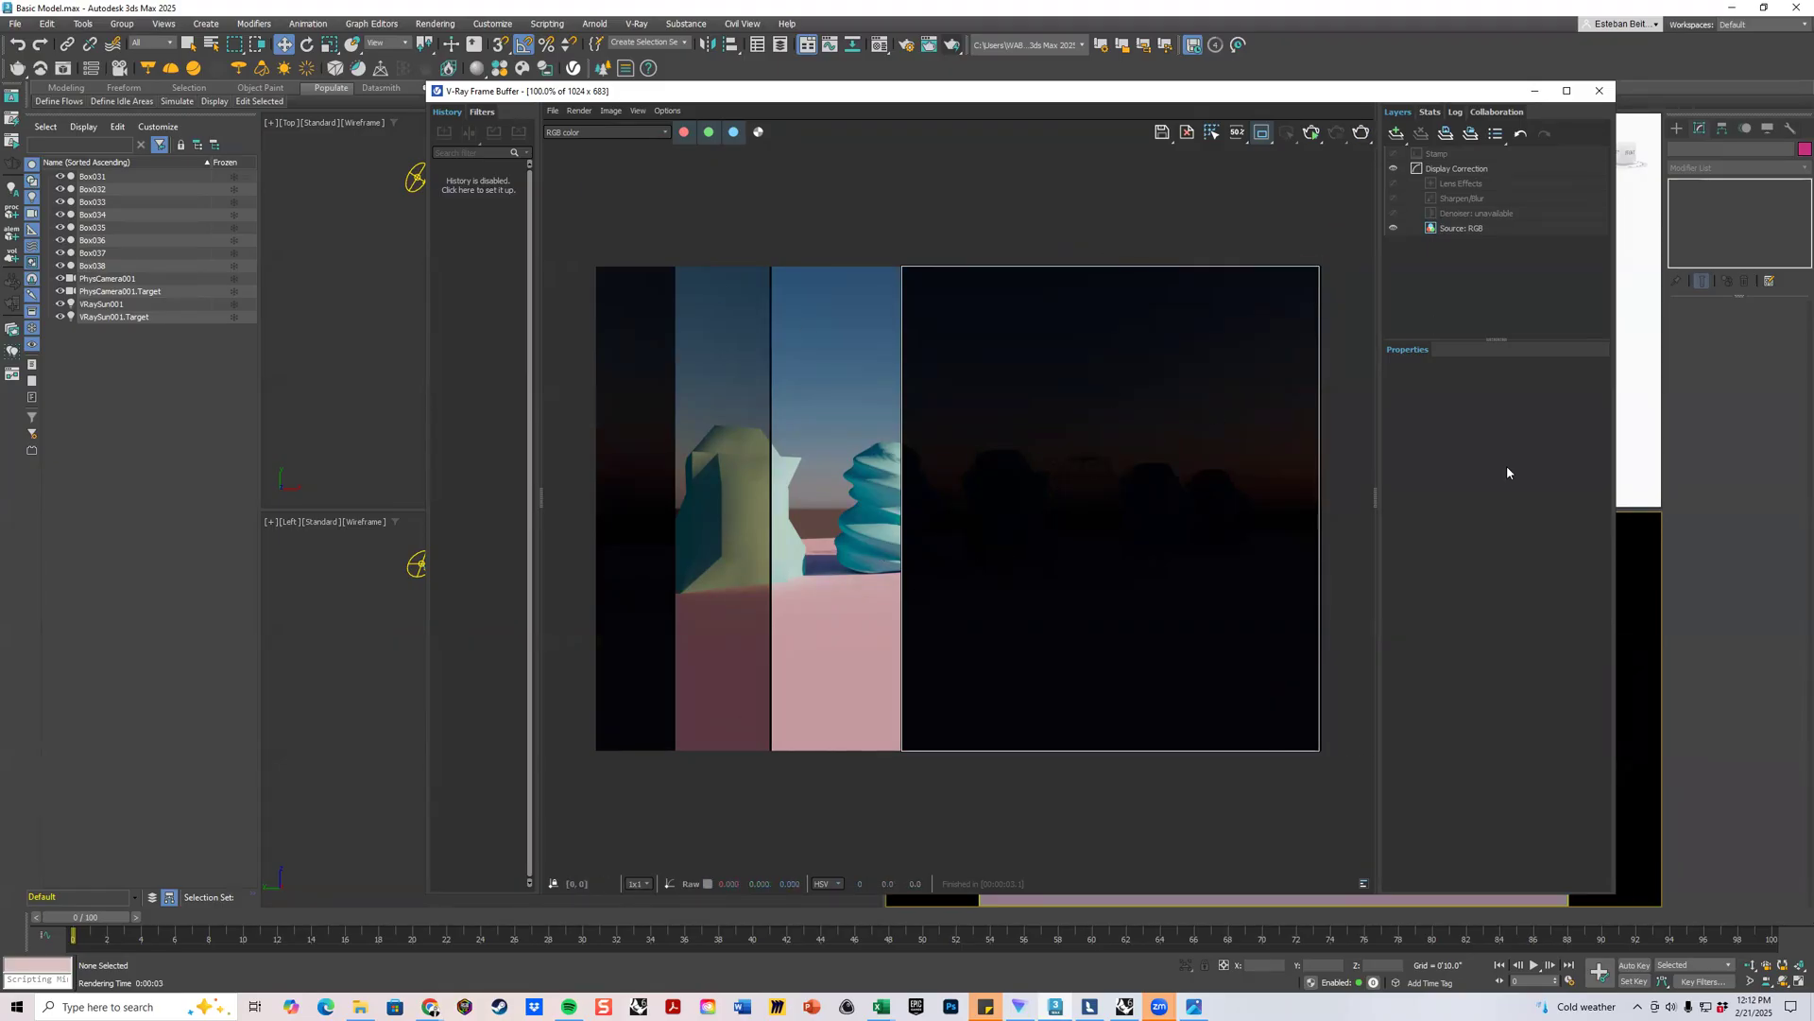
left_click(1360, 132)
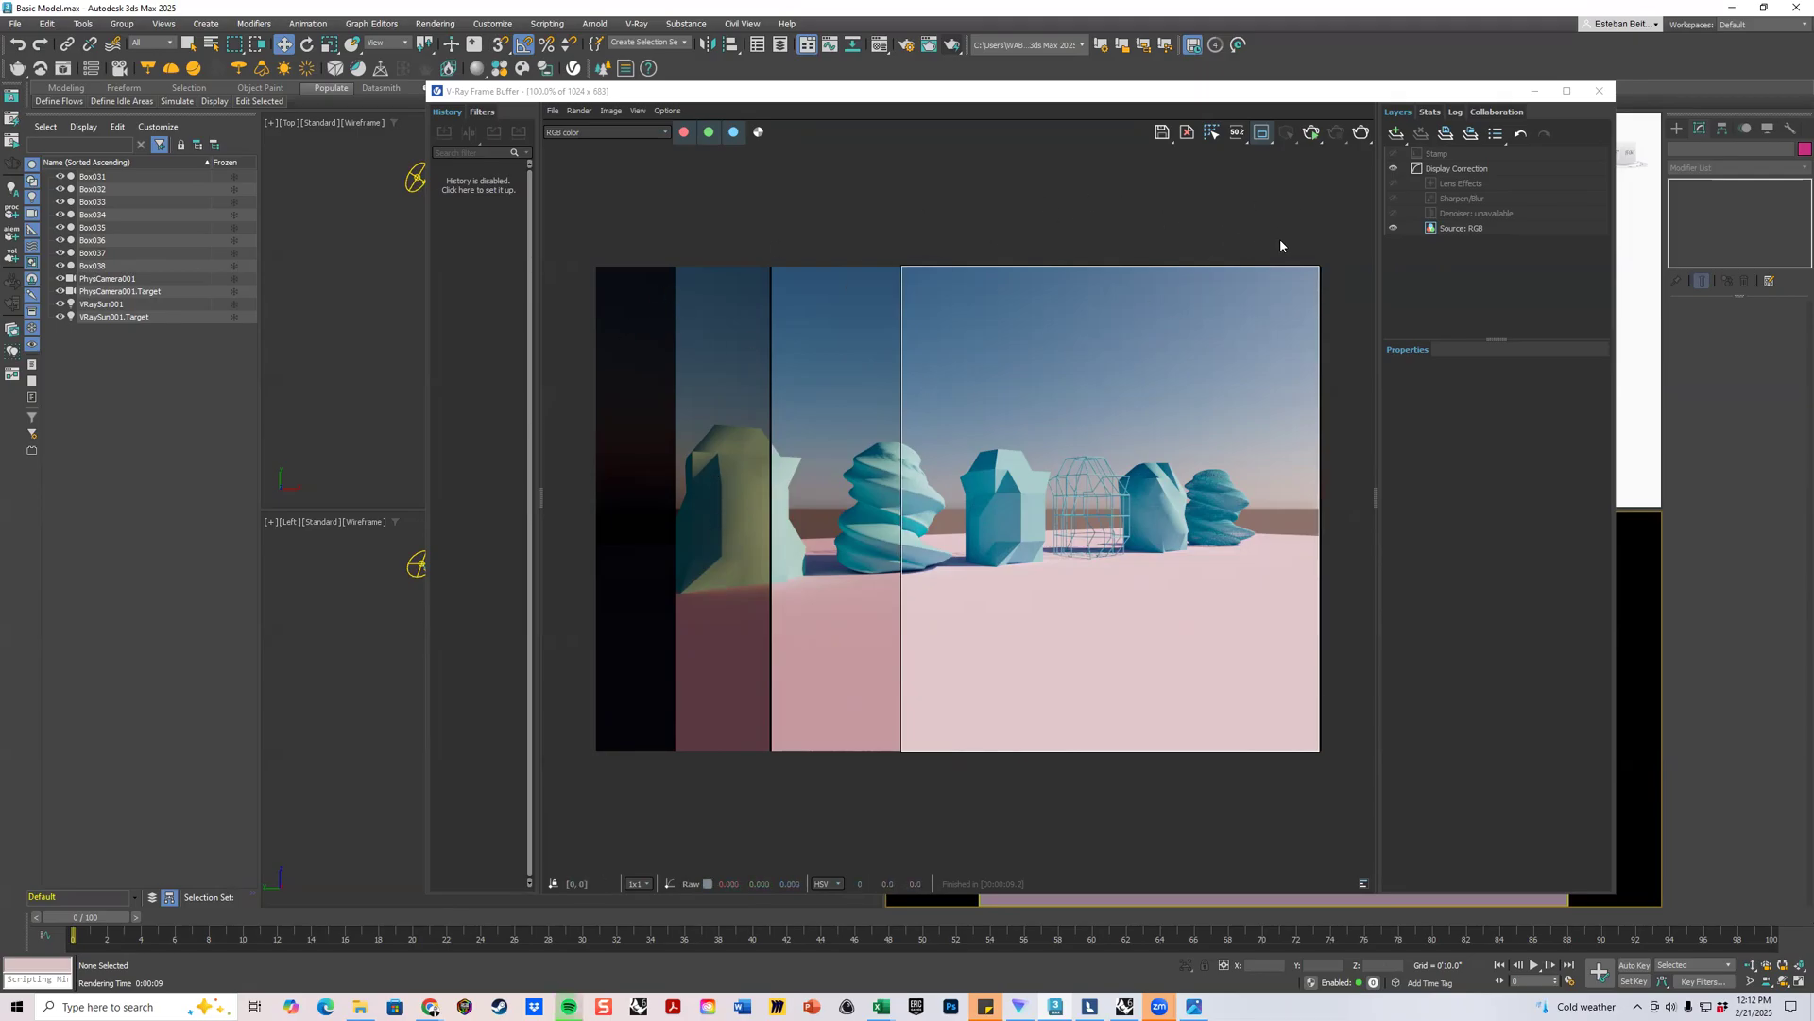
Save the rendered image from the V-Ray Frame Buffer as a JPEG file with quality 100.
left_click(1162, 135)
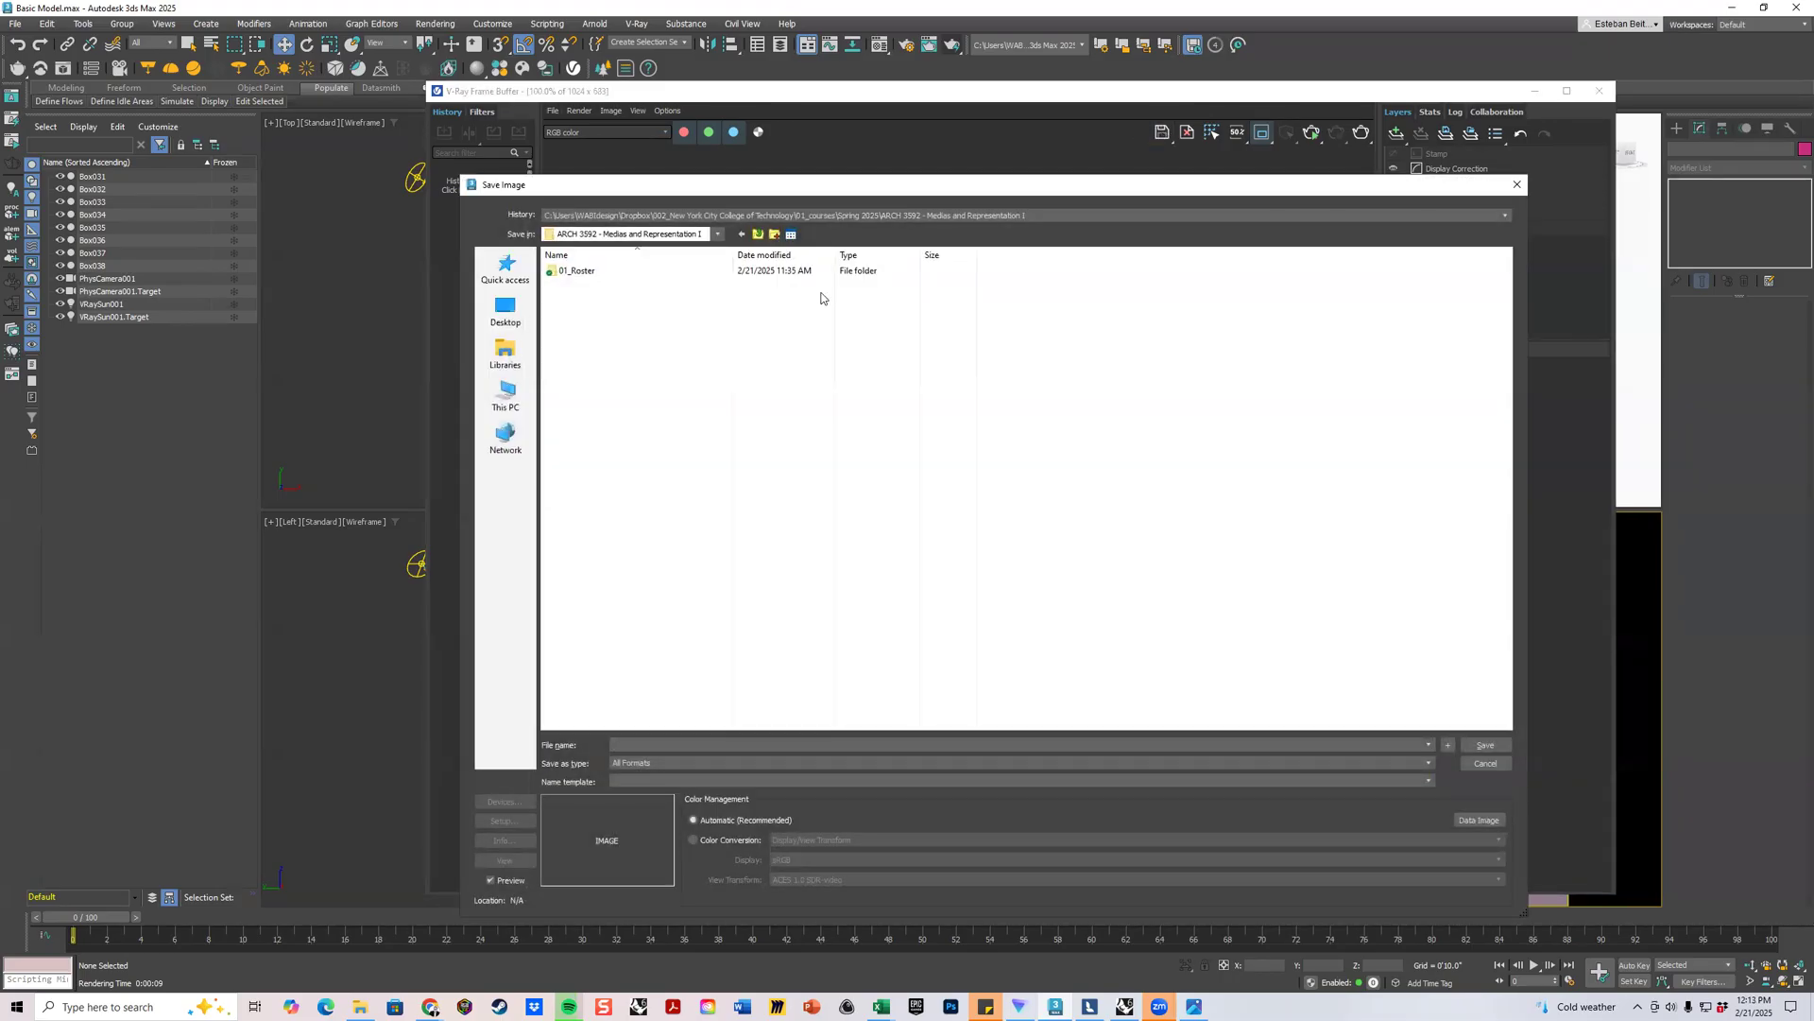
left_click(651, 763)
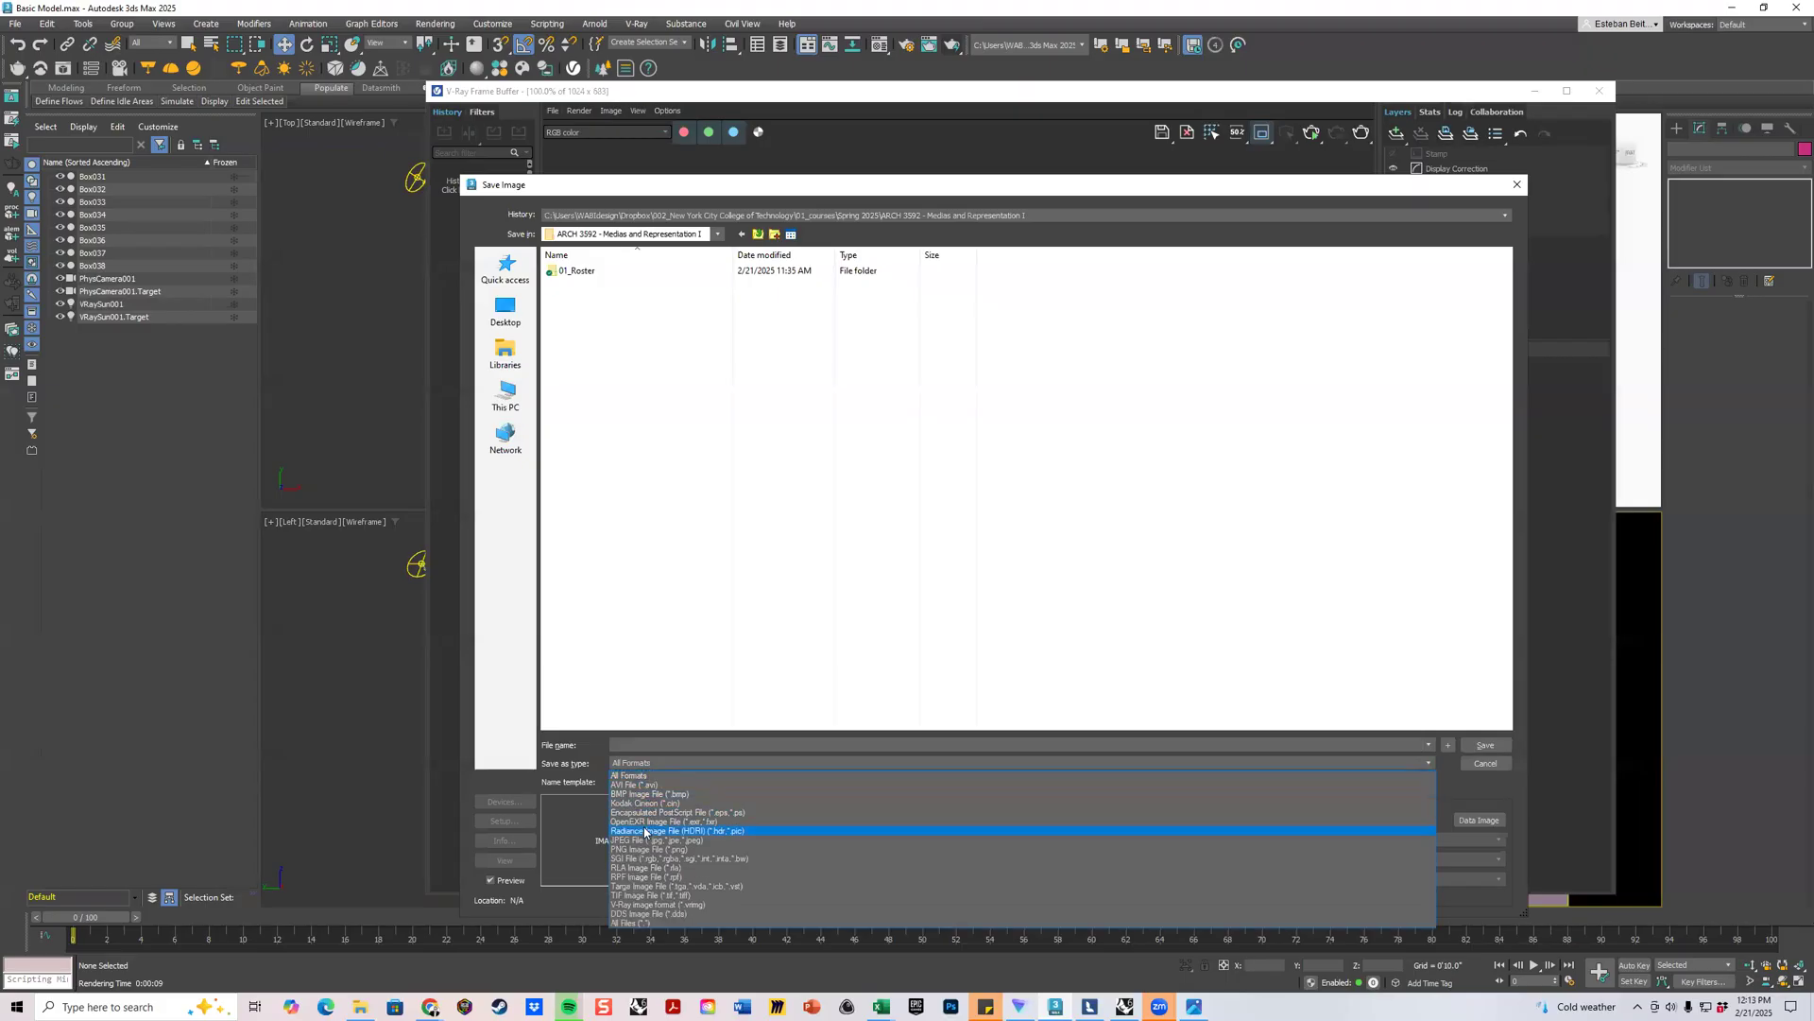
left_click(648, 840)
left_click(638, 745)
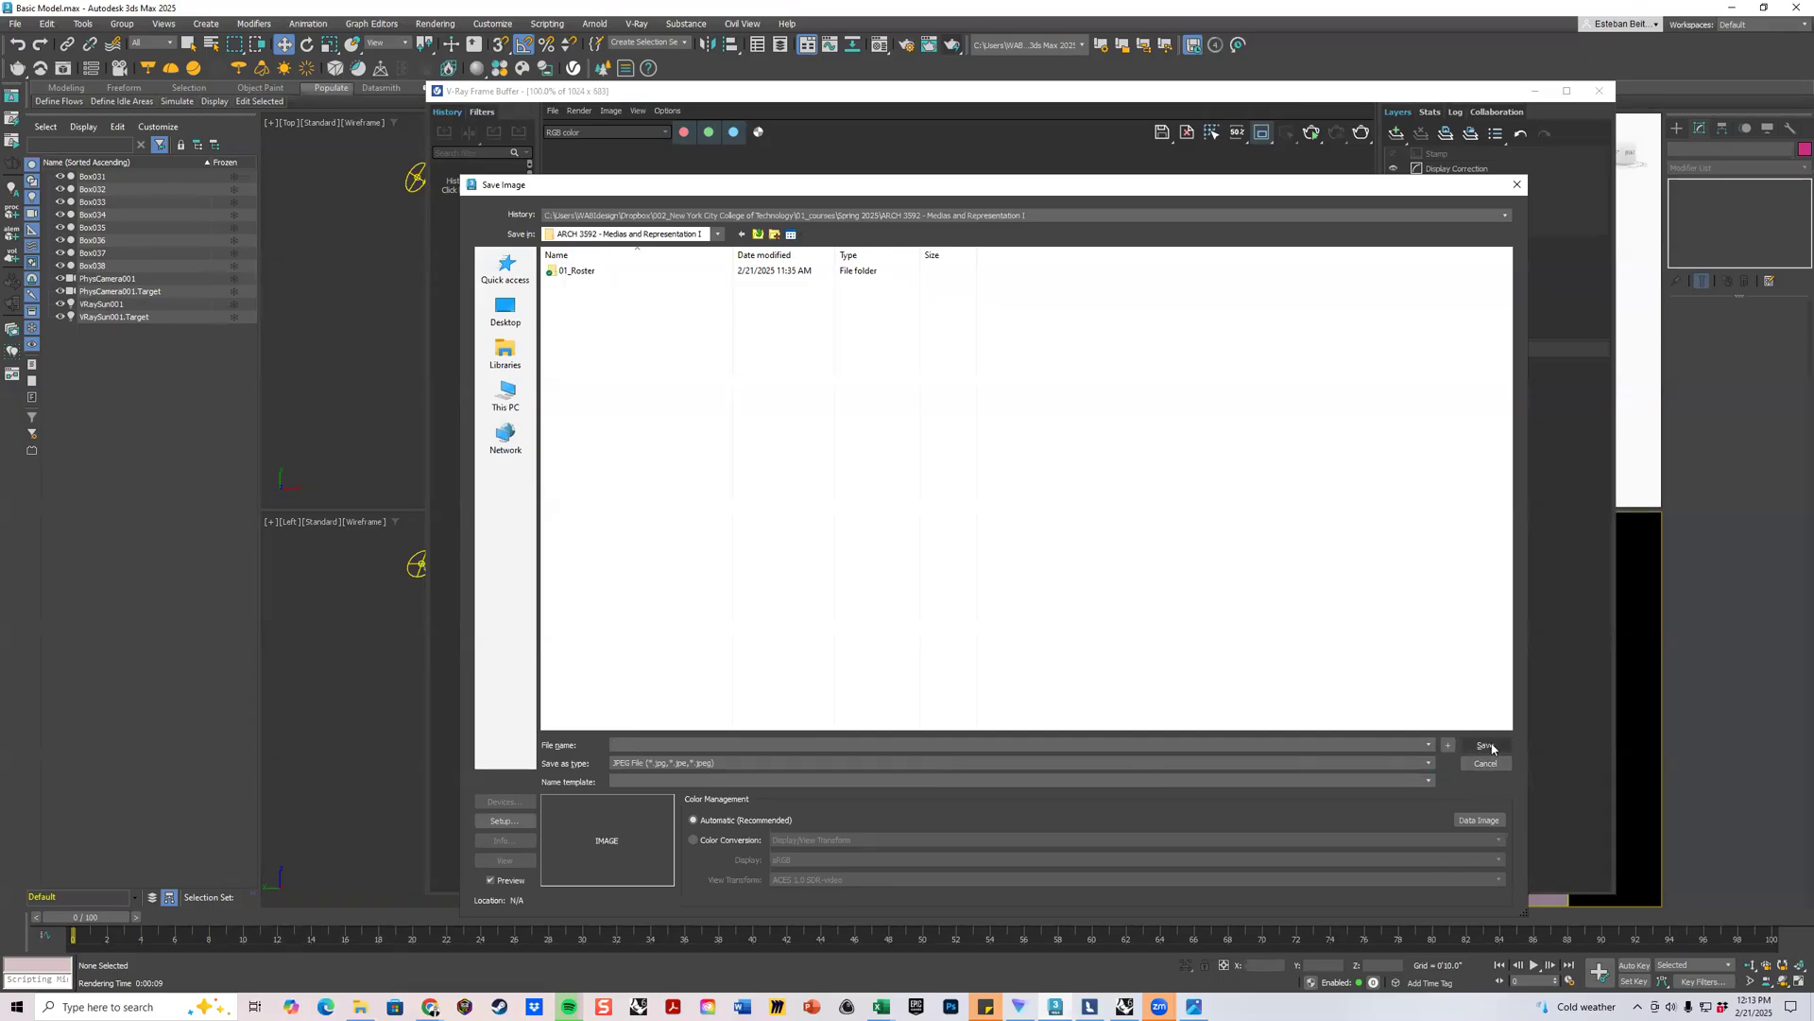
key("Return")
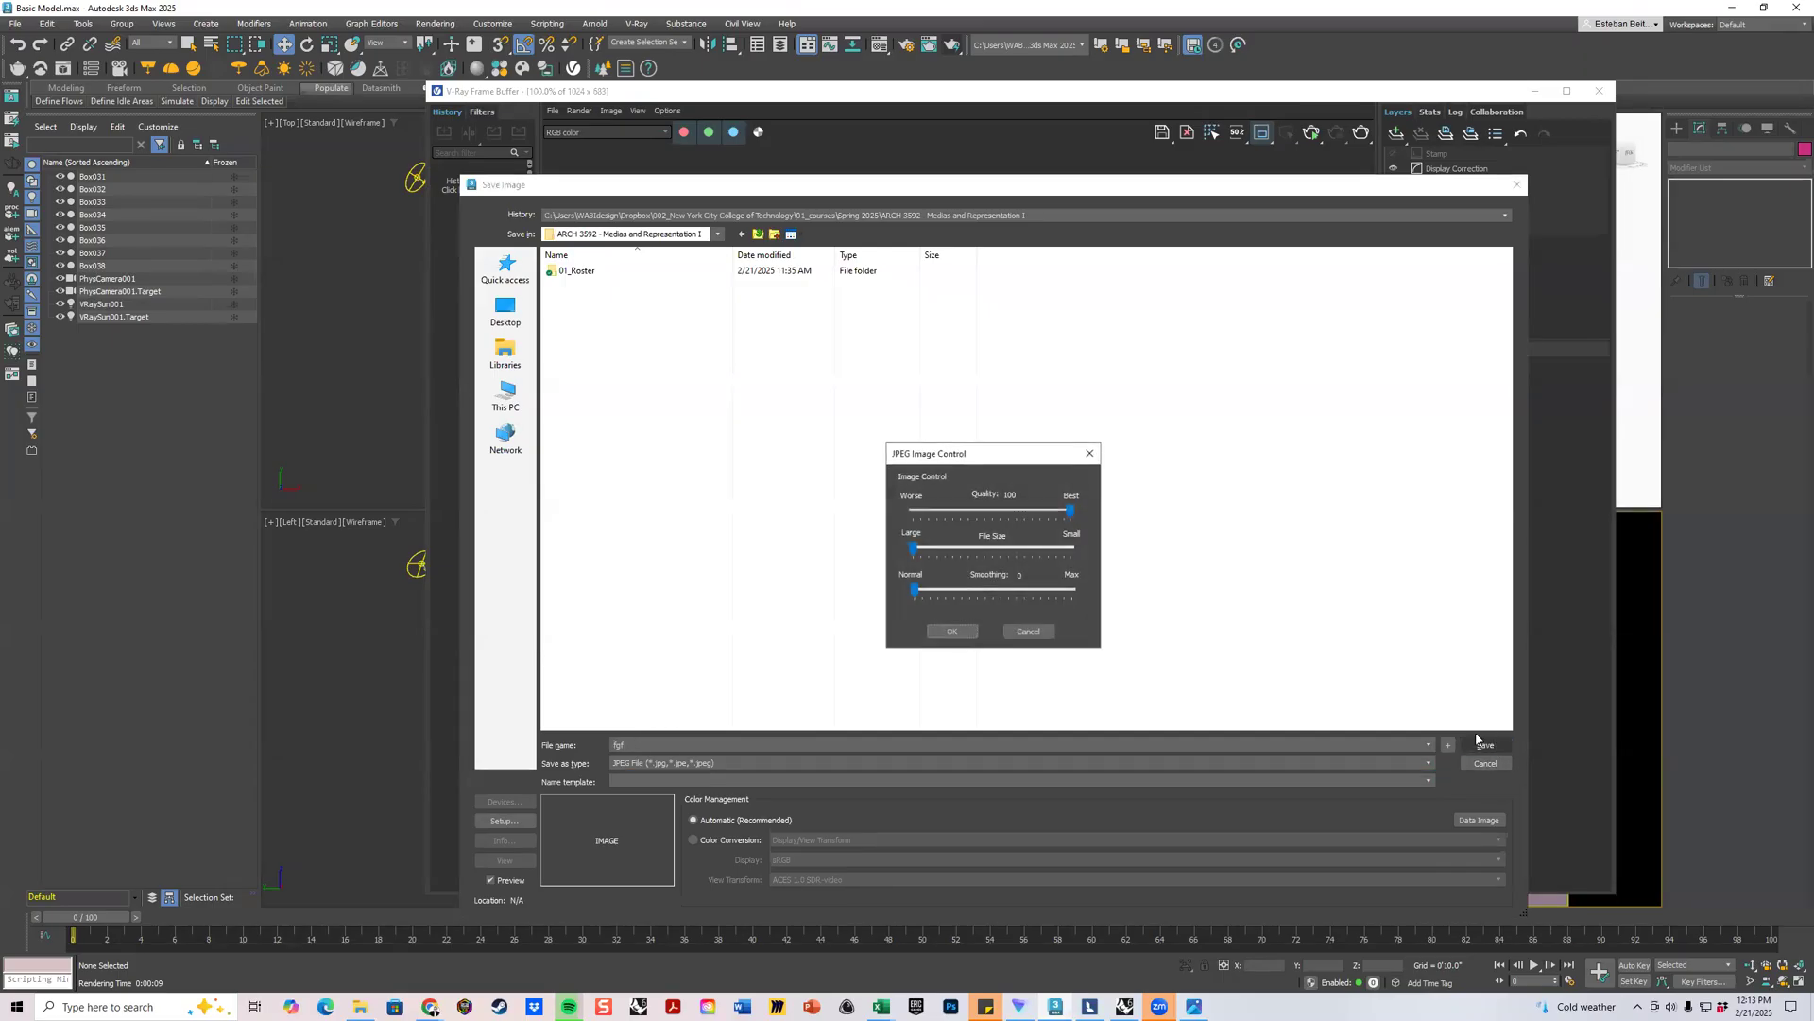
mouse_move(1068, 512)
left_mouse_down()
mouse_move(951, 511)
mouse_move(1091, 513)
mouse_move(1074, 510)
left_mouse_up()
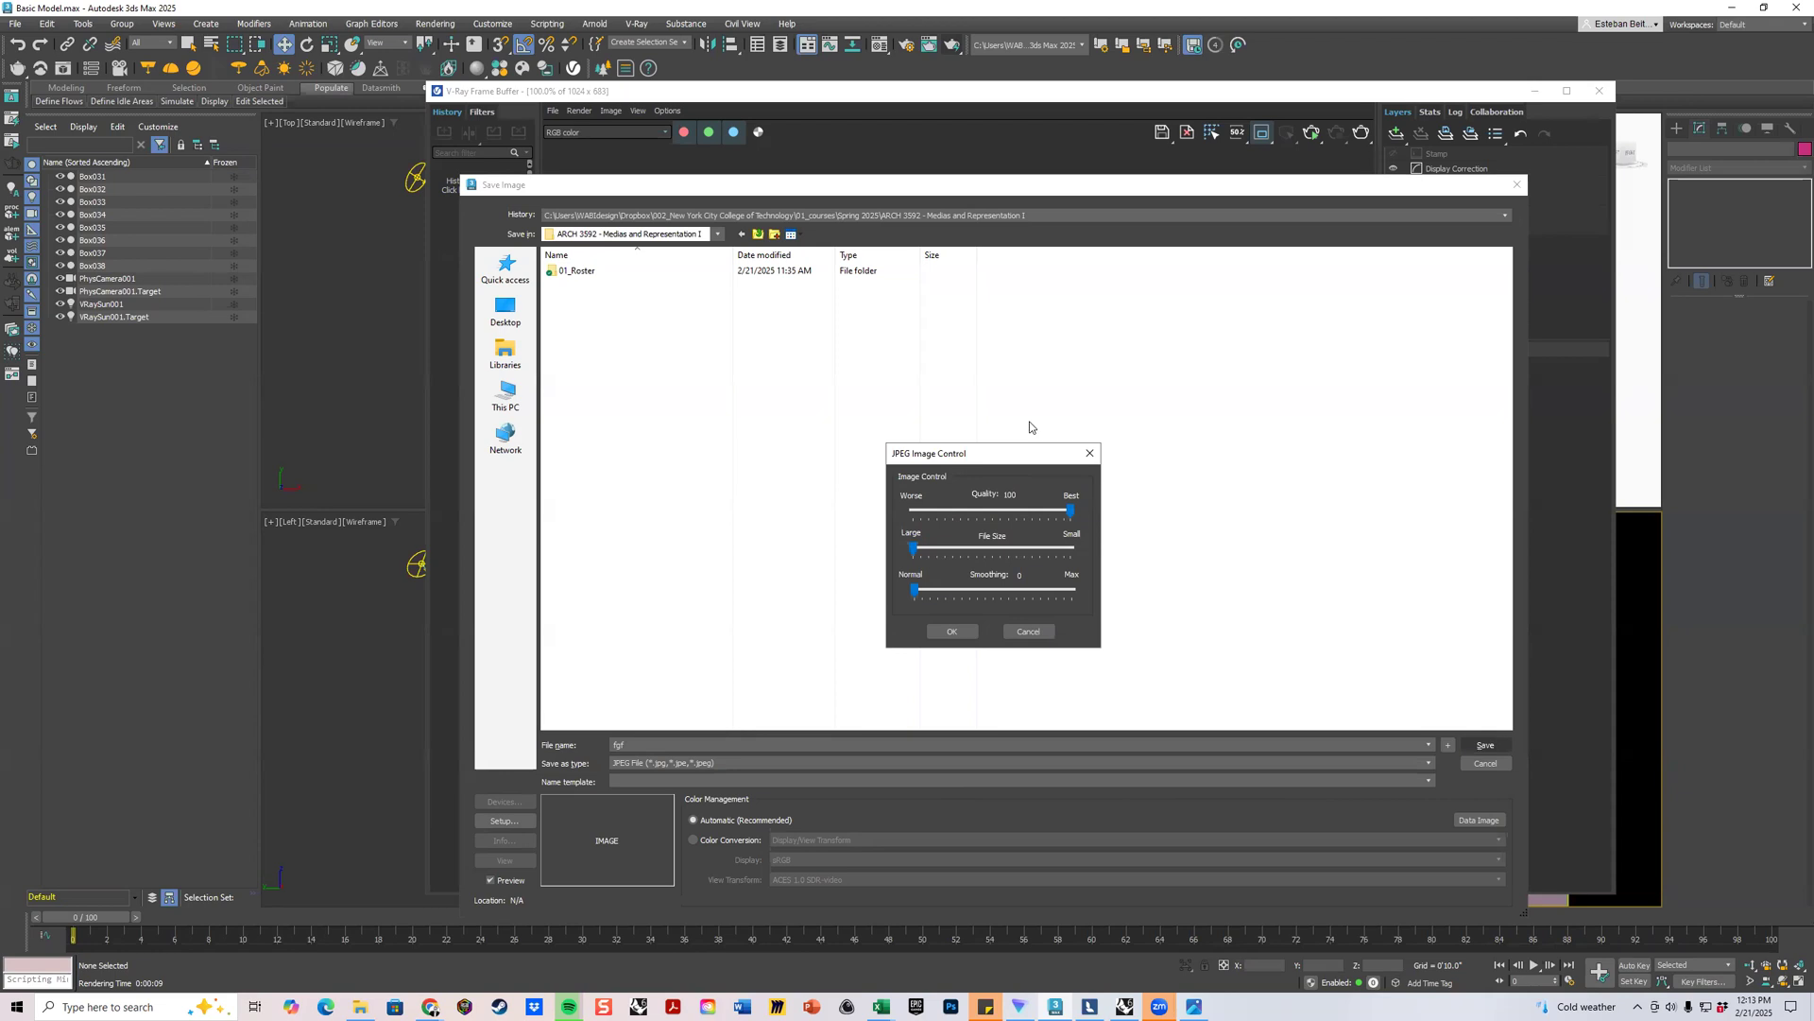
left_click(949, 631)
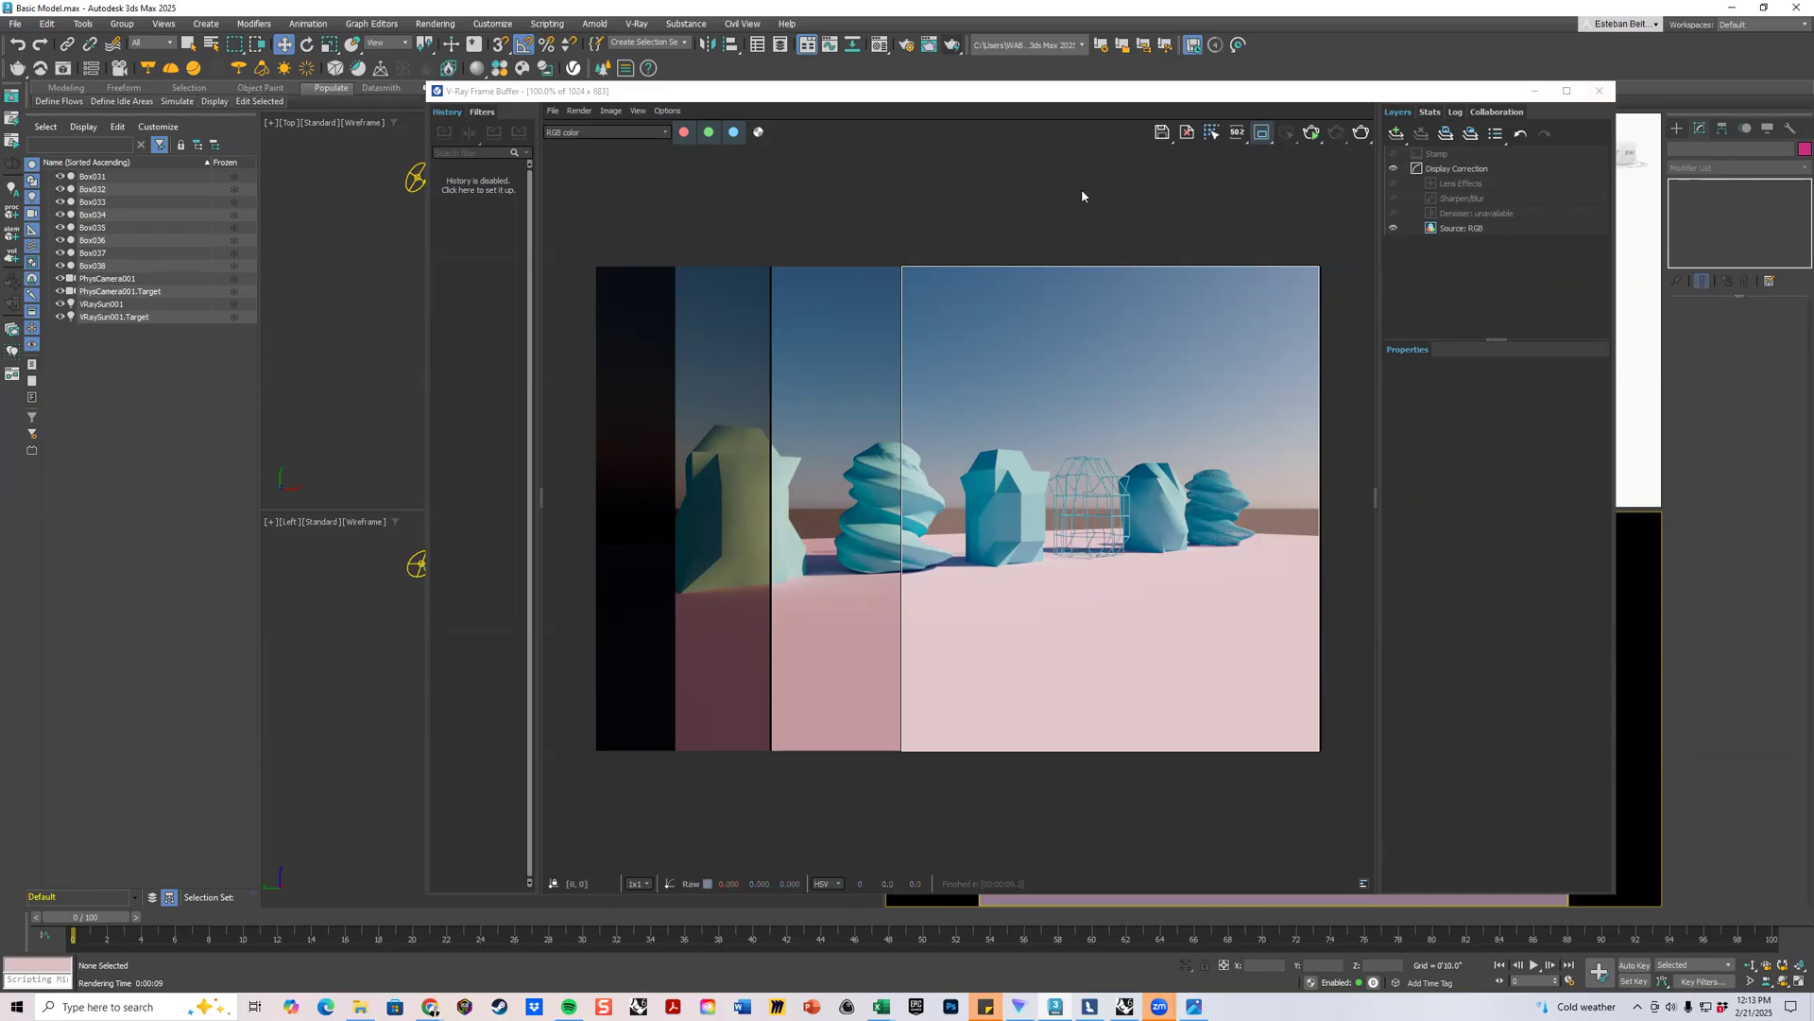
Turn off region rendering and close the V-Ray Frame Buffer.
left_click(1271, 137)
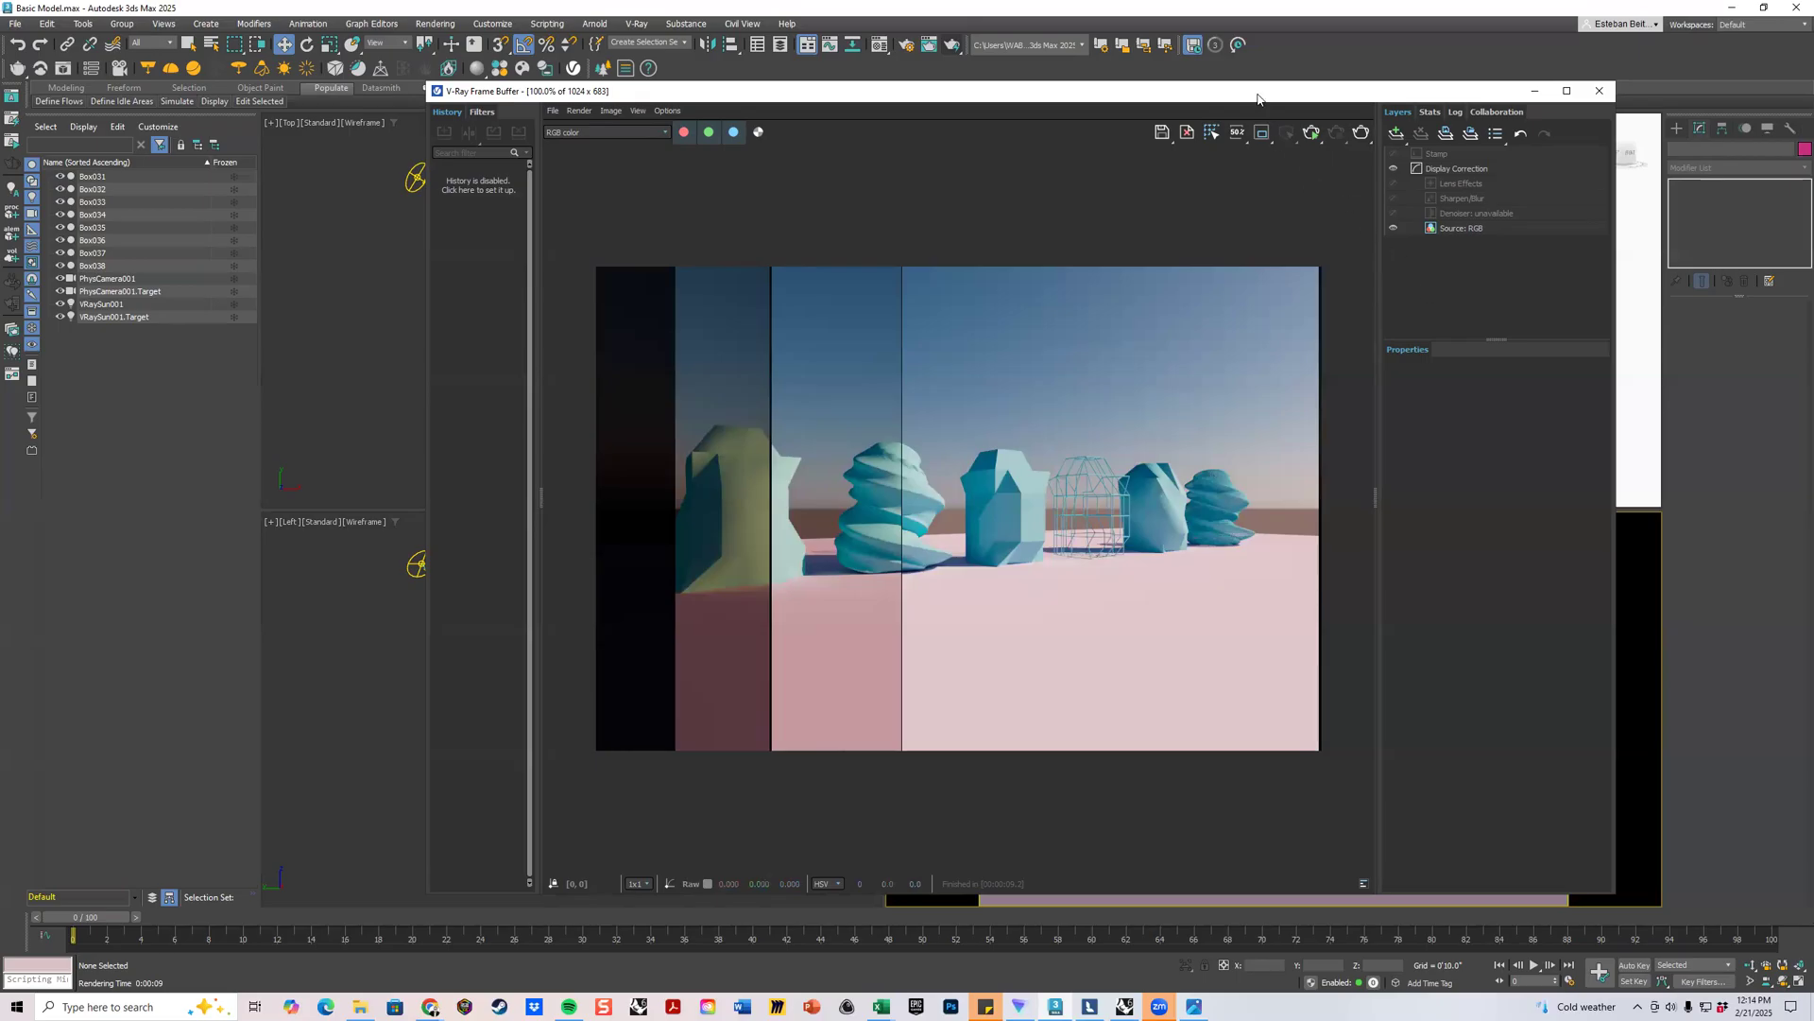
left_click(1599, 91)
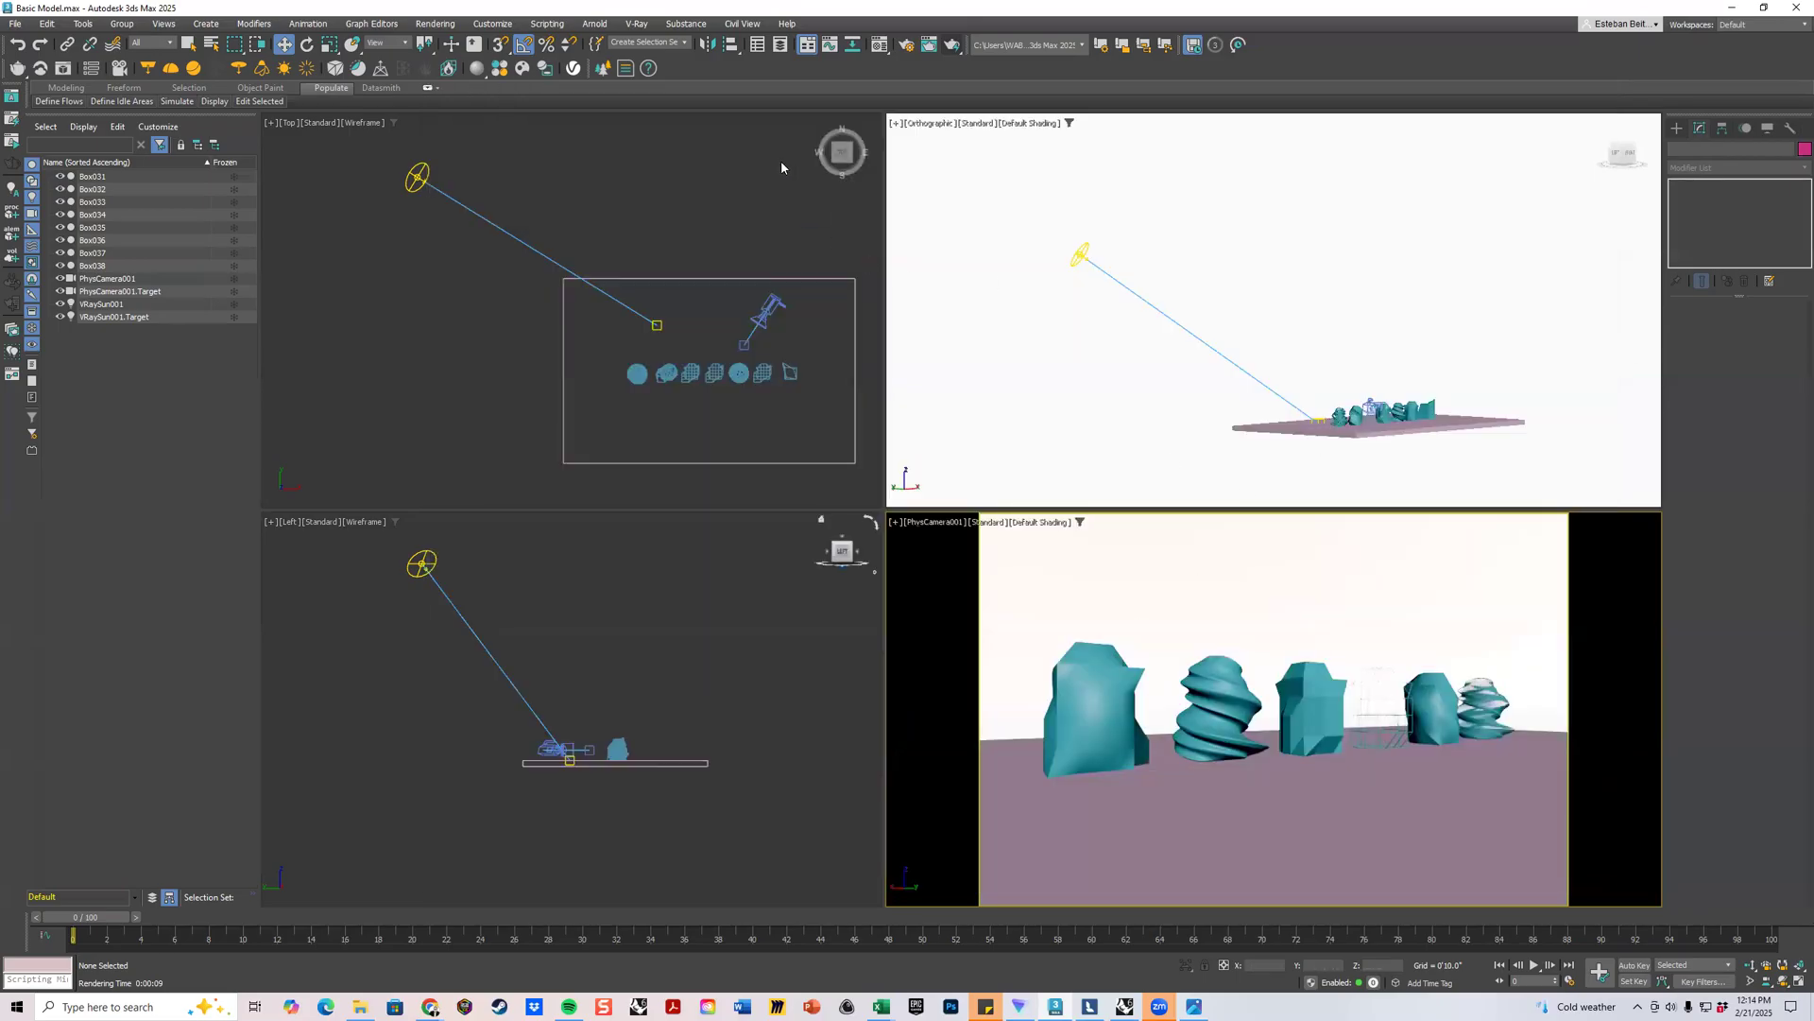
Set the render output size to the VistaVision preset at 1024 × 683 pixels, and close Render Setup.
left_click(907, 49)
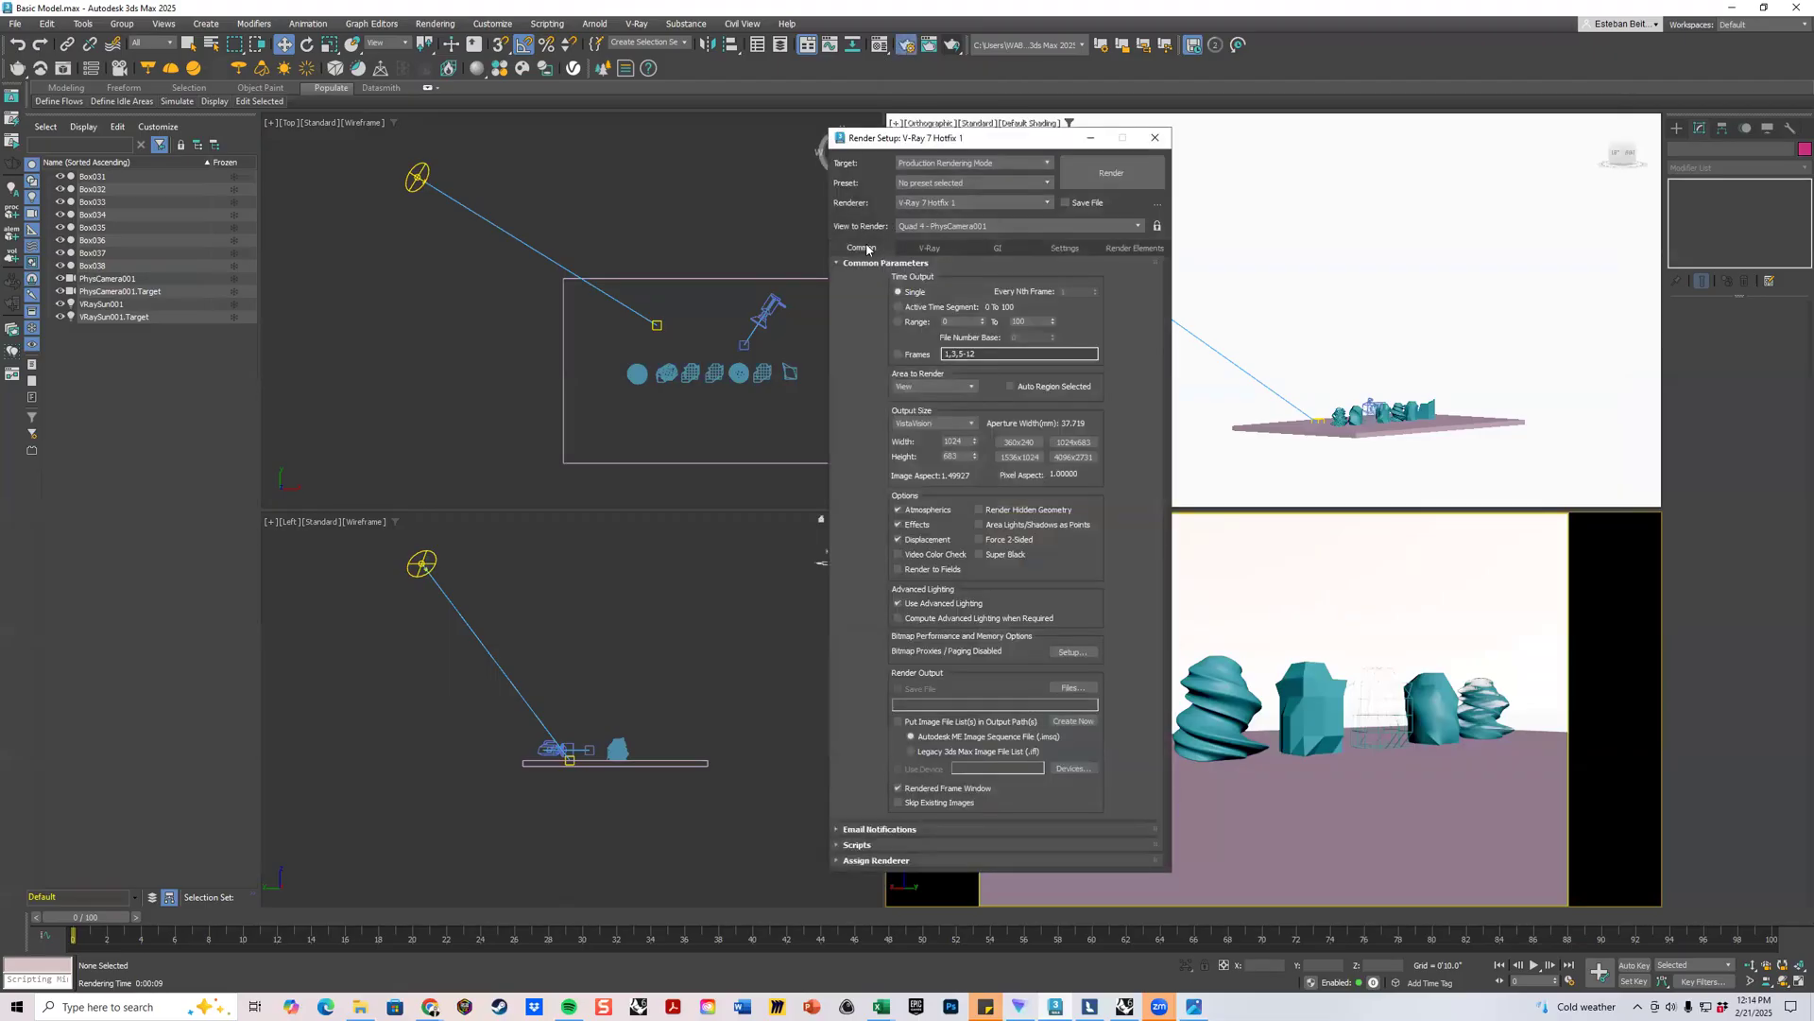
left_click(909, 422)
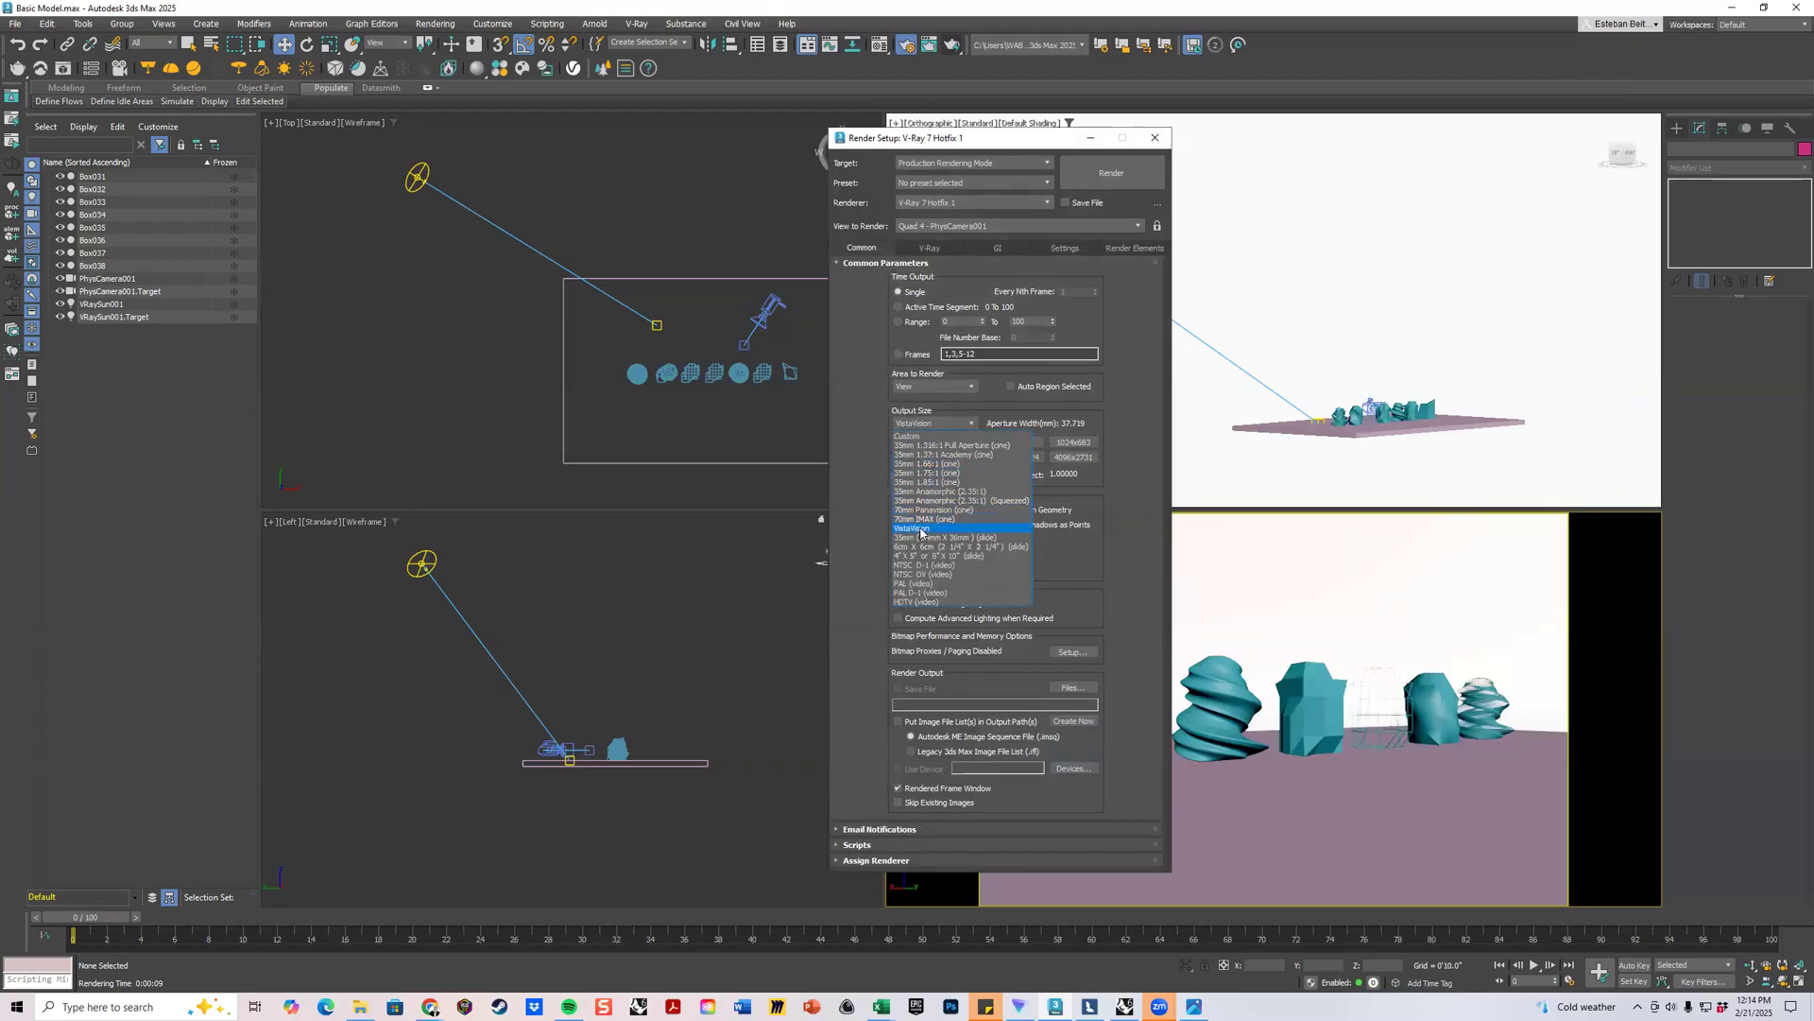
left_click(921, 531)
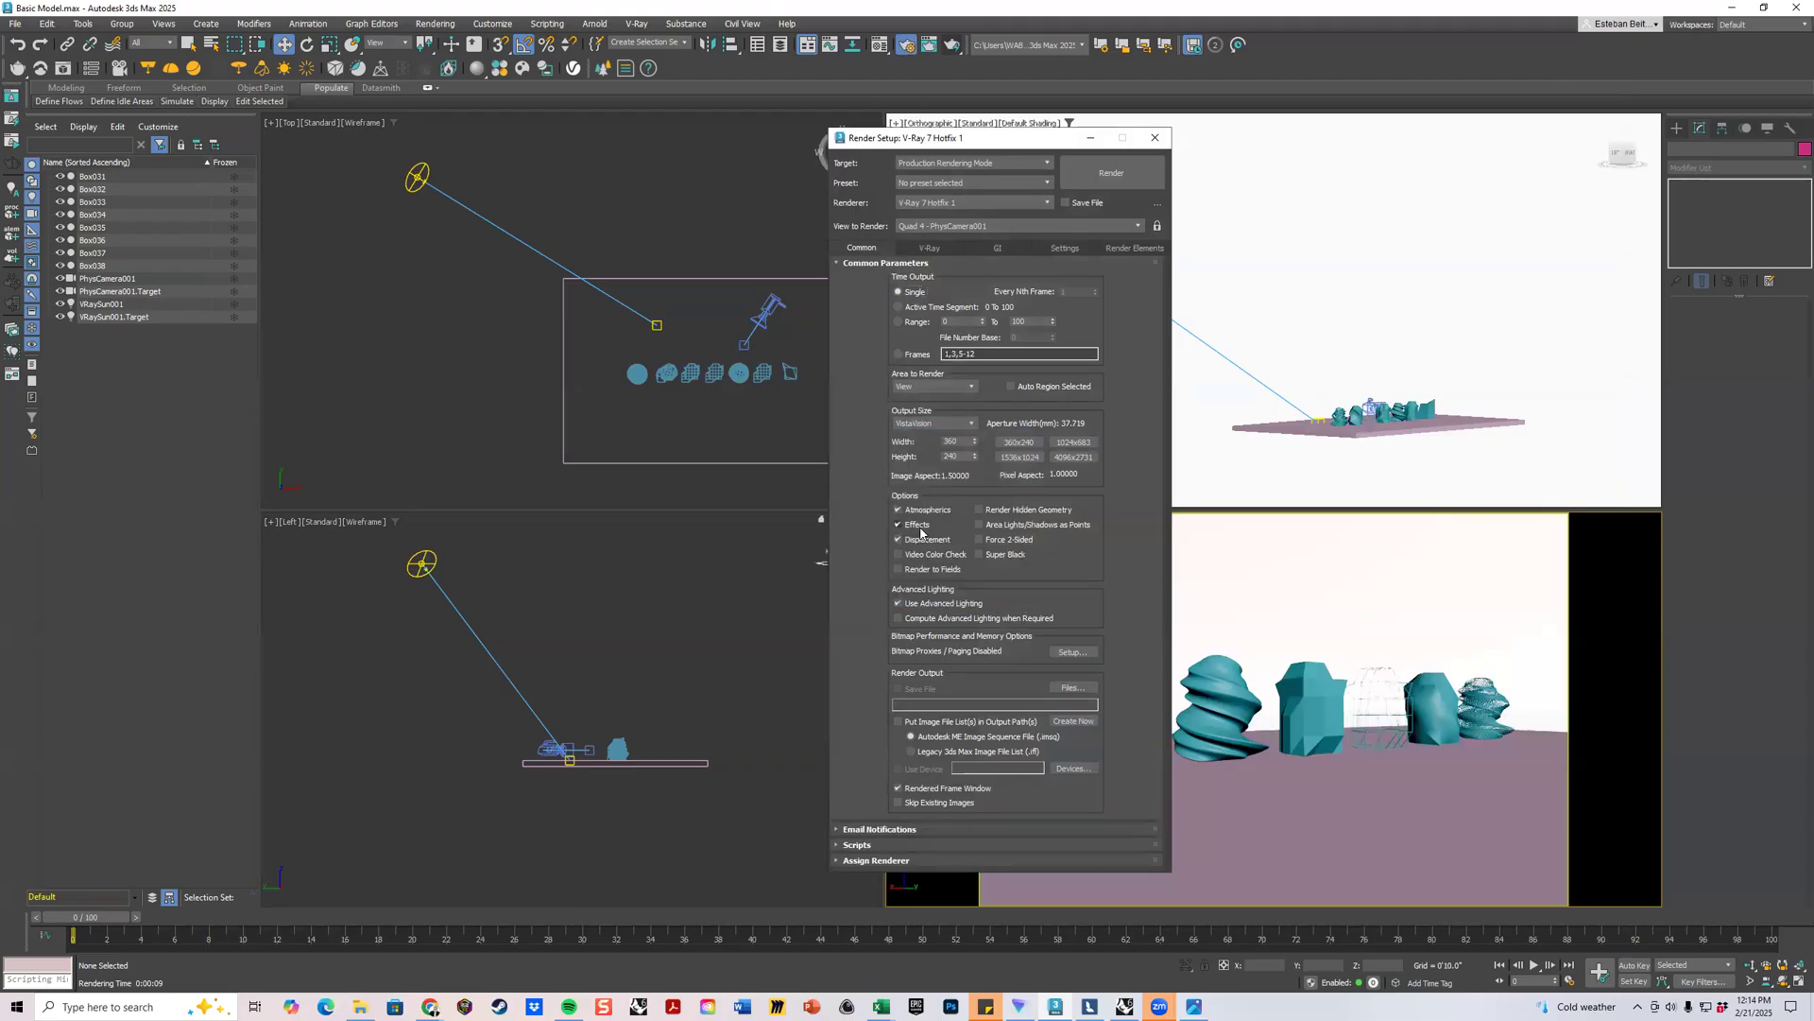
left_click(1074, 441)
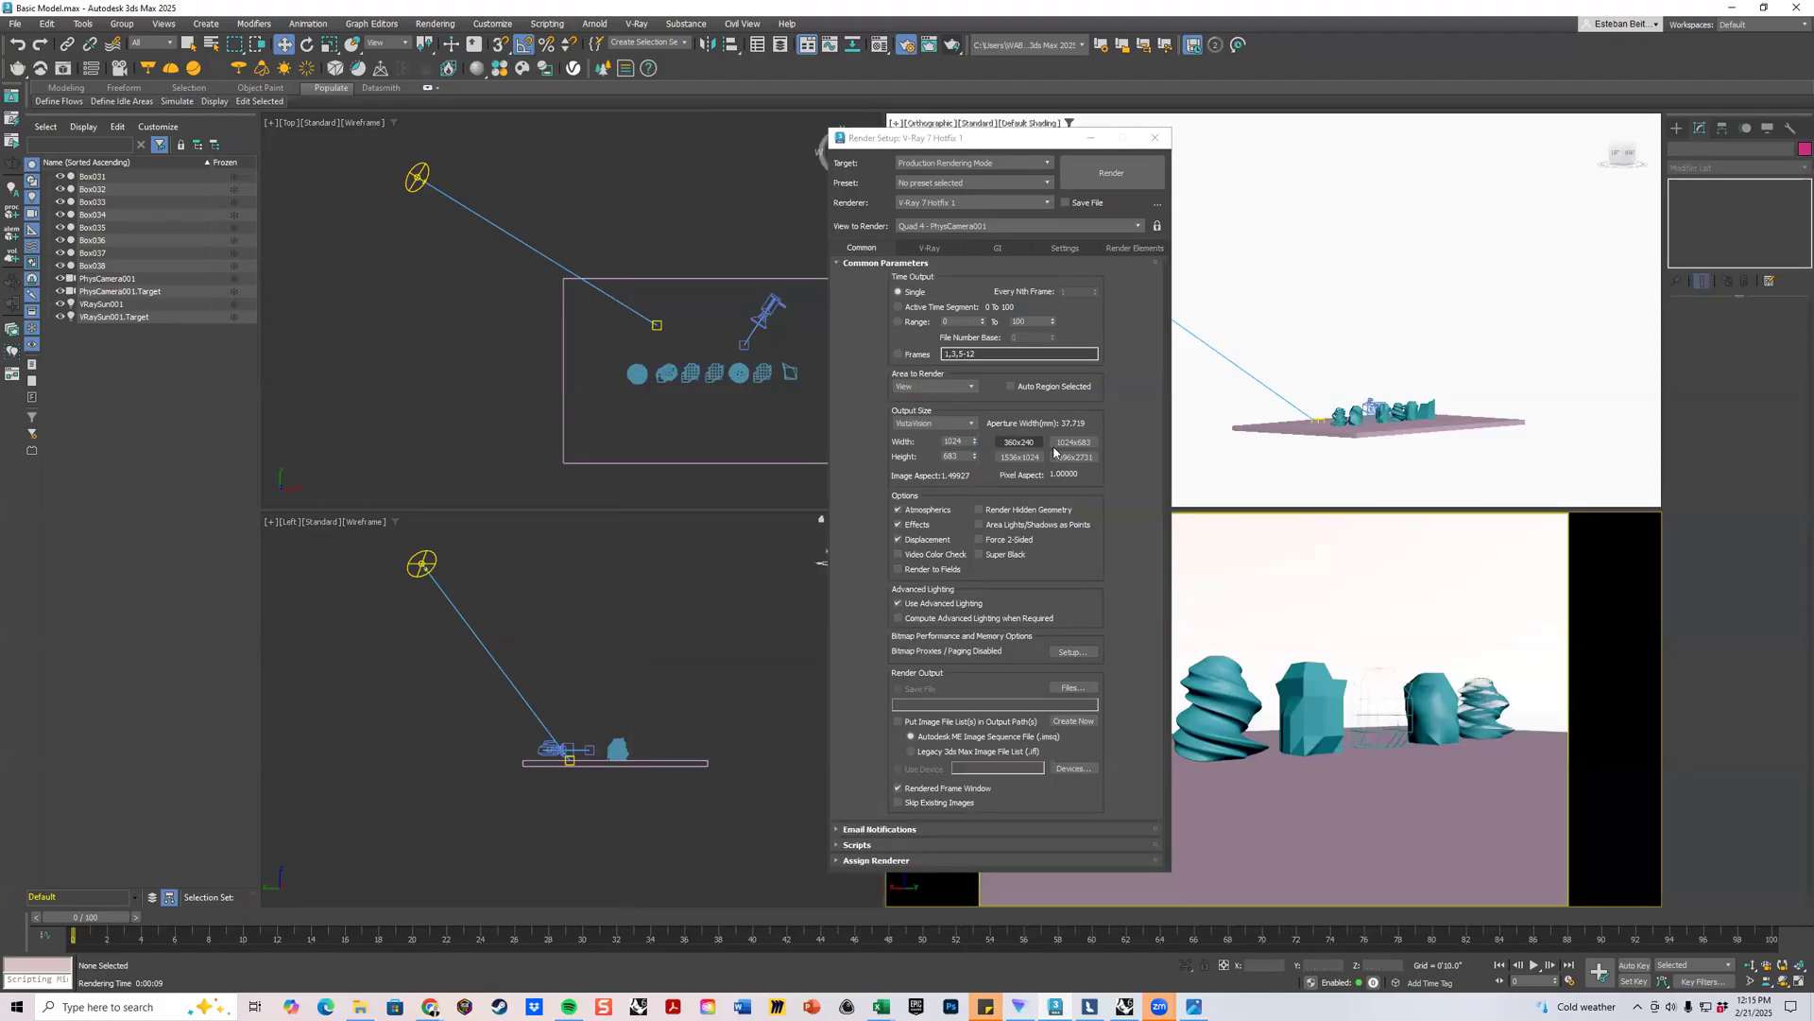
left_click(972, 423)
left_click(974, 424)
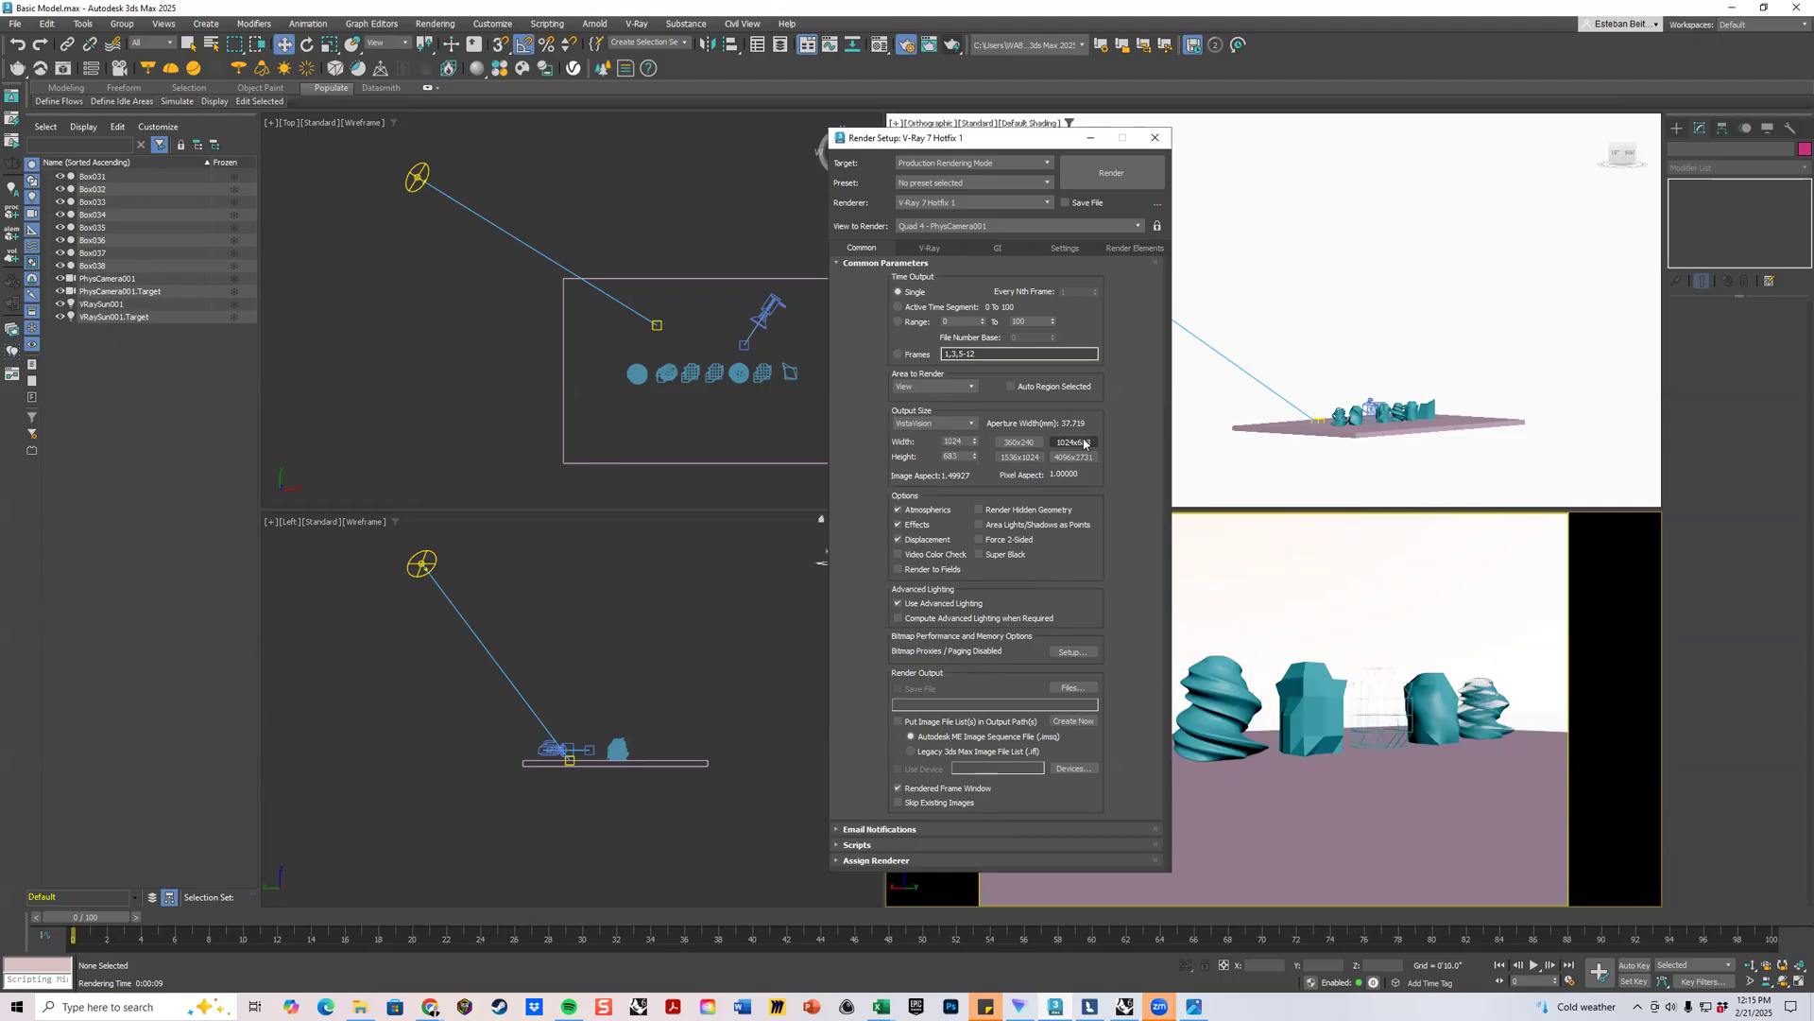
left_click(1154, 139)
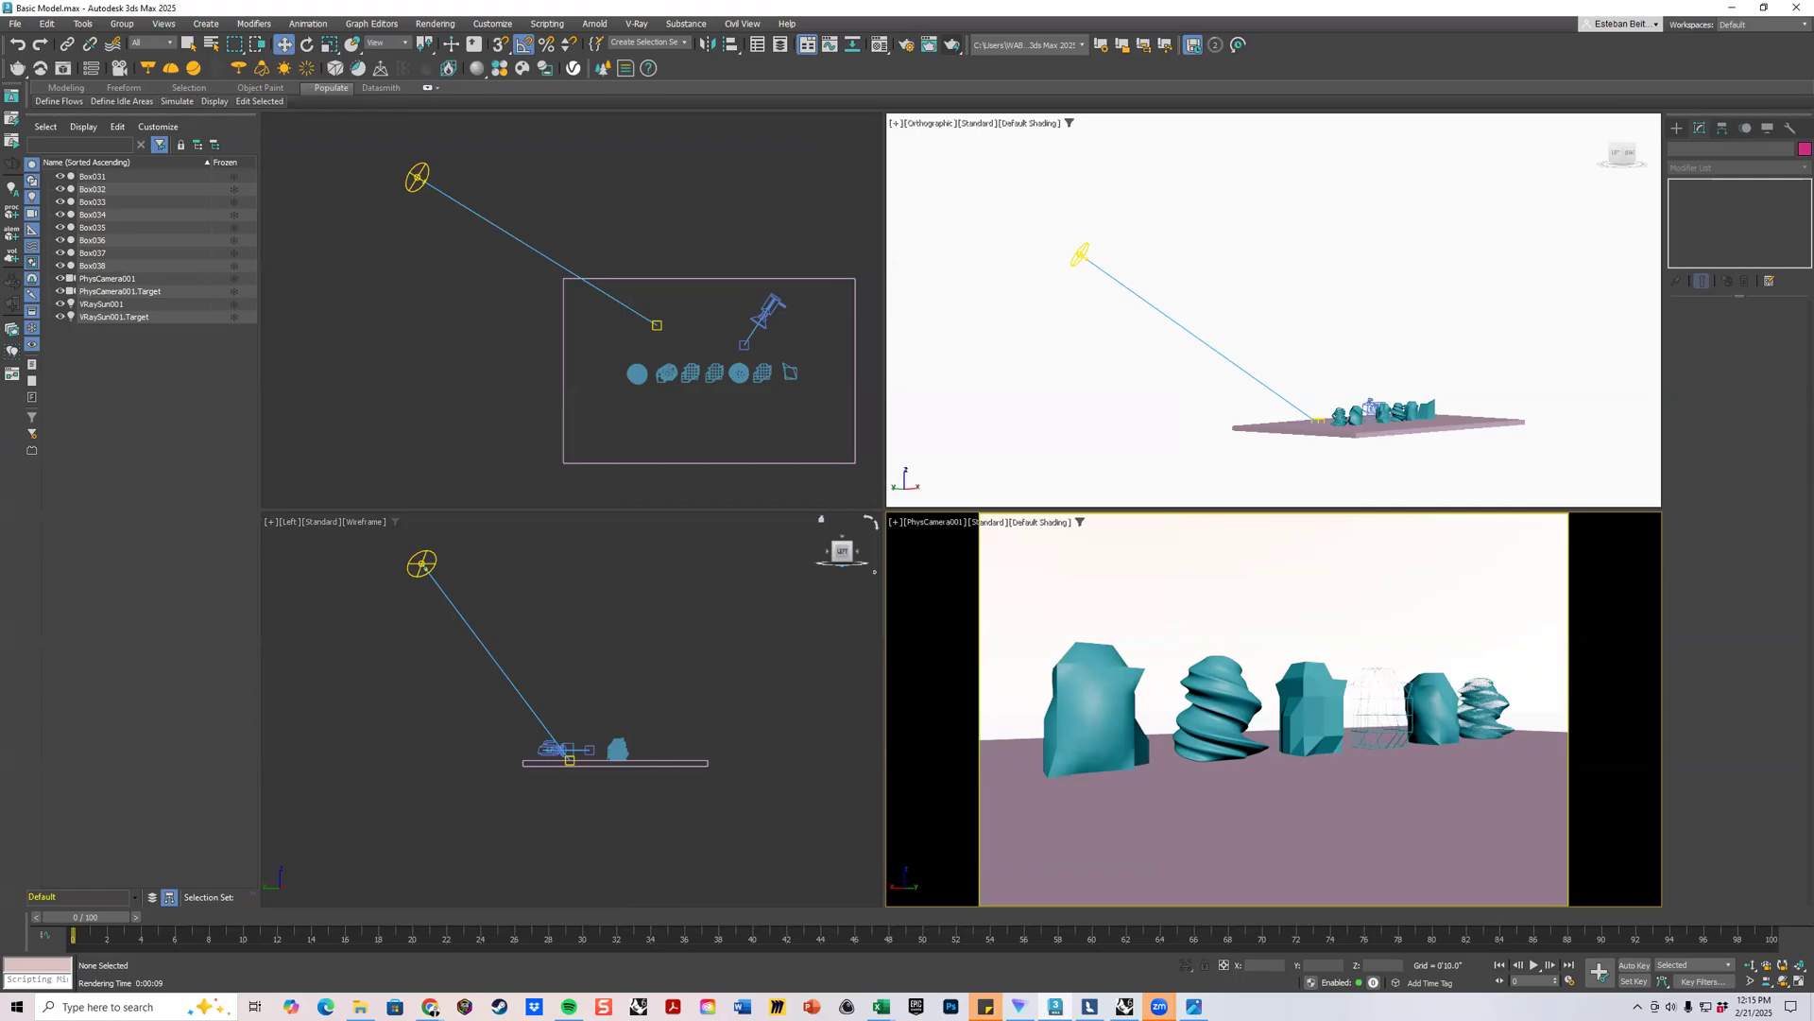
Review the last rendered image in the V-Ray Frame Buffer and move its window out of the way.
left_click(928, 44)
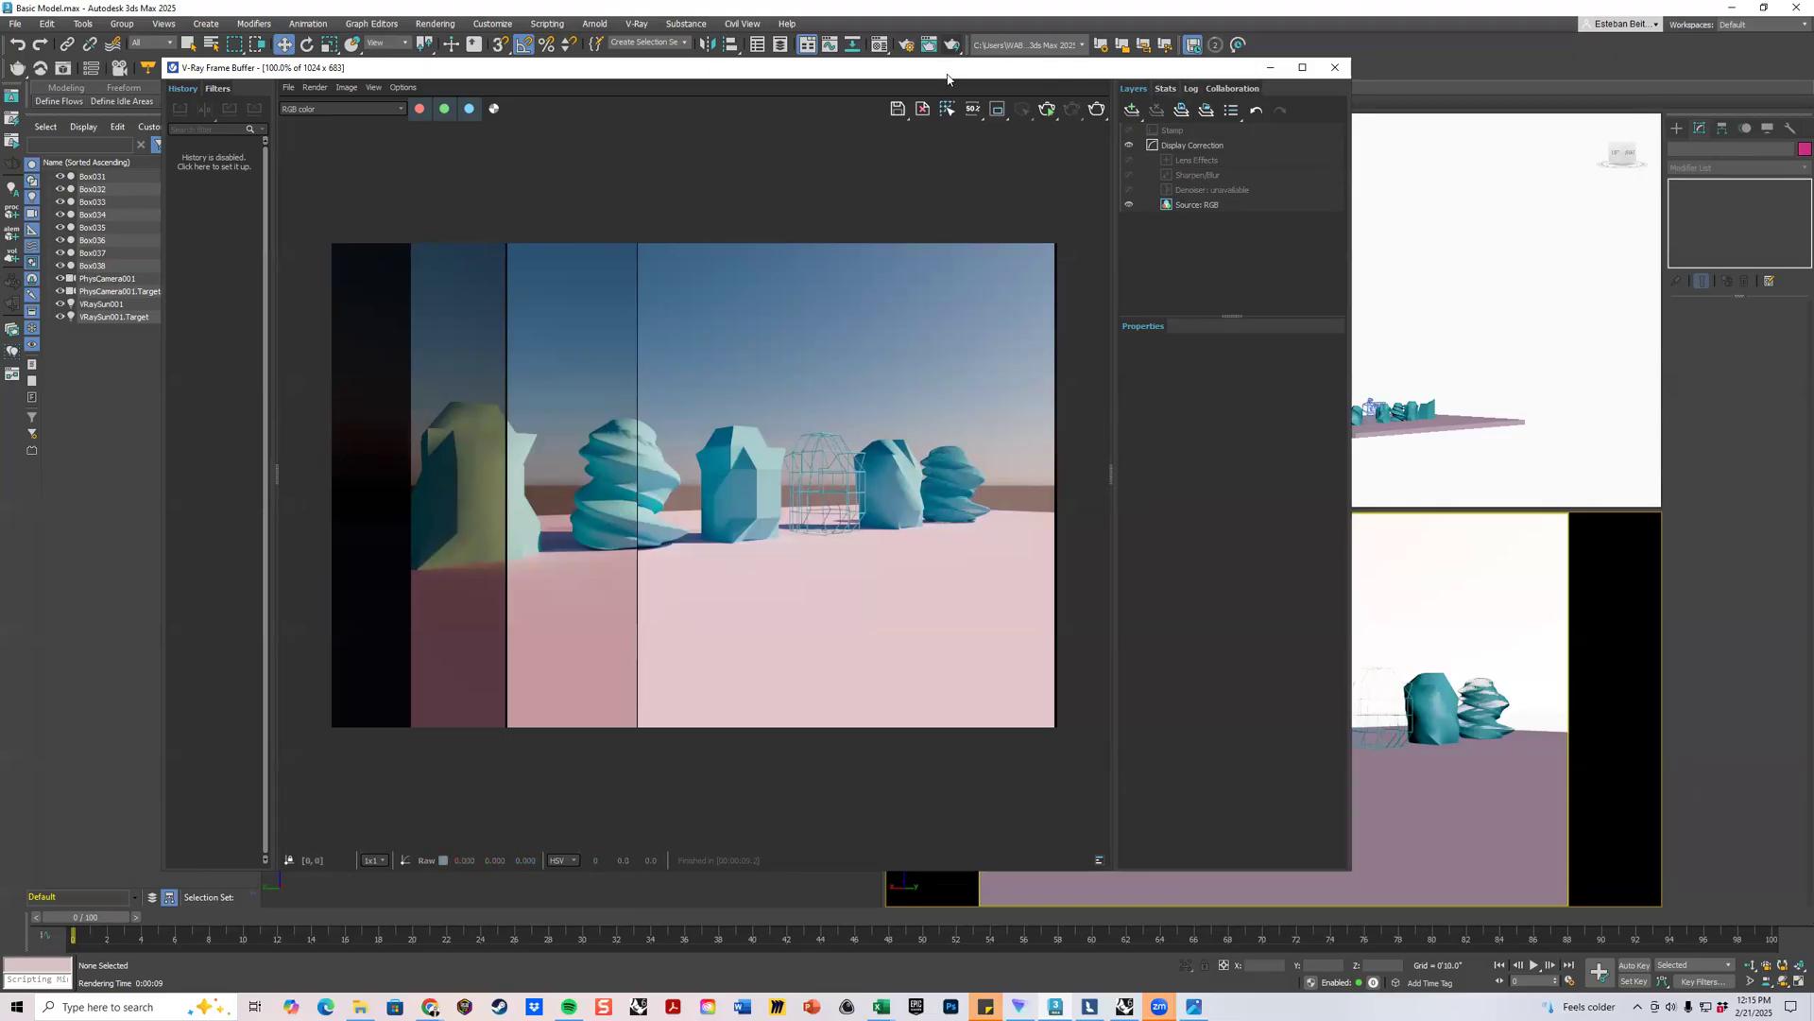
left_click(1334, 67)
left_click(422, 564)
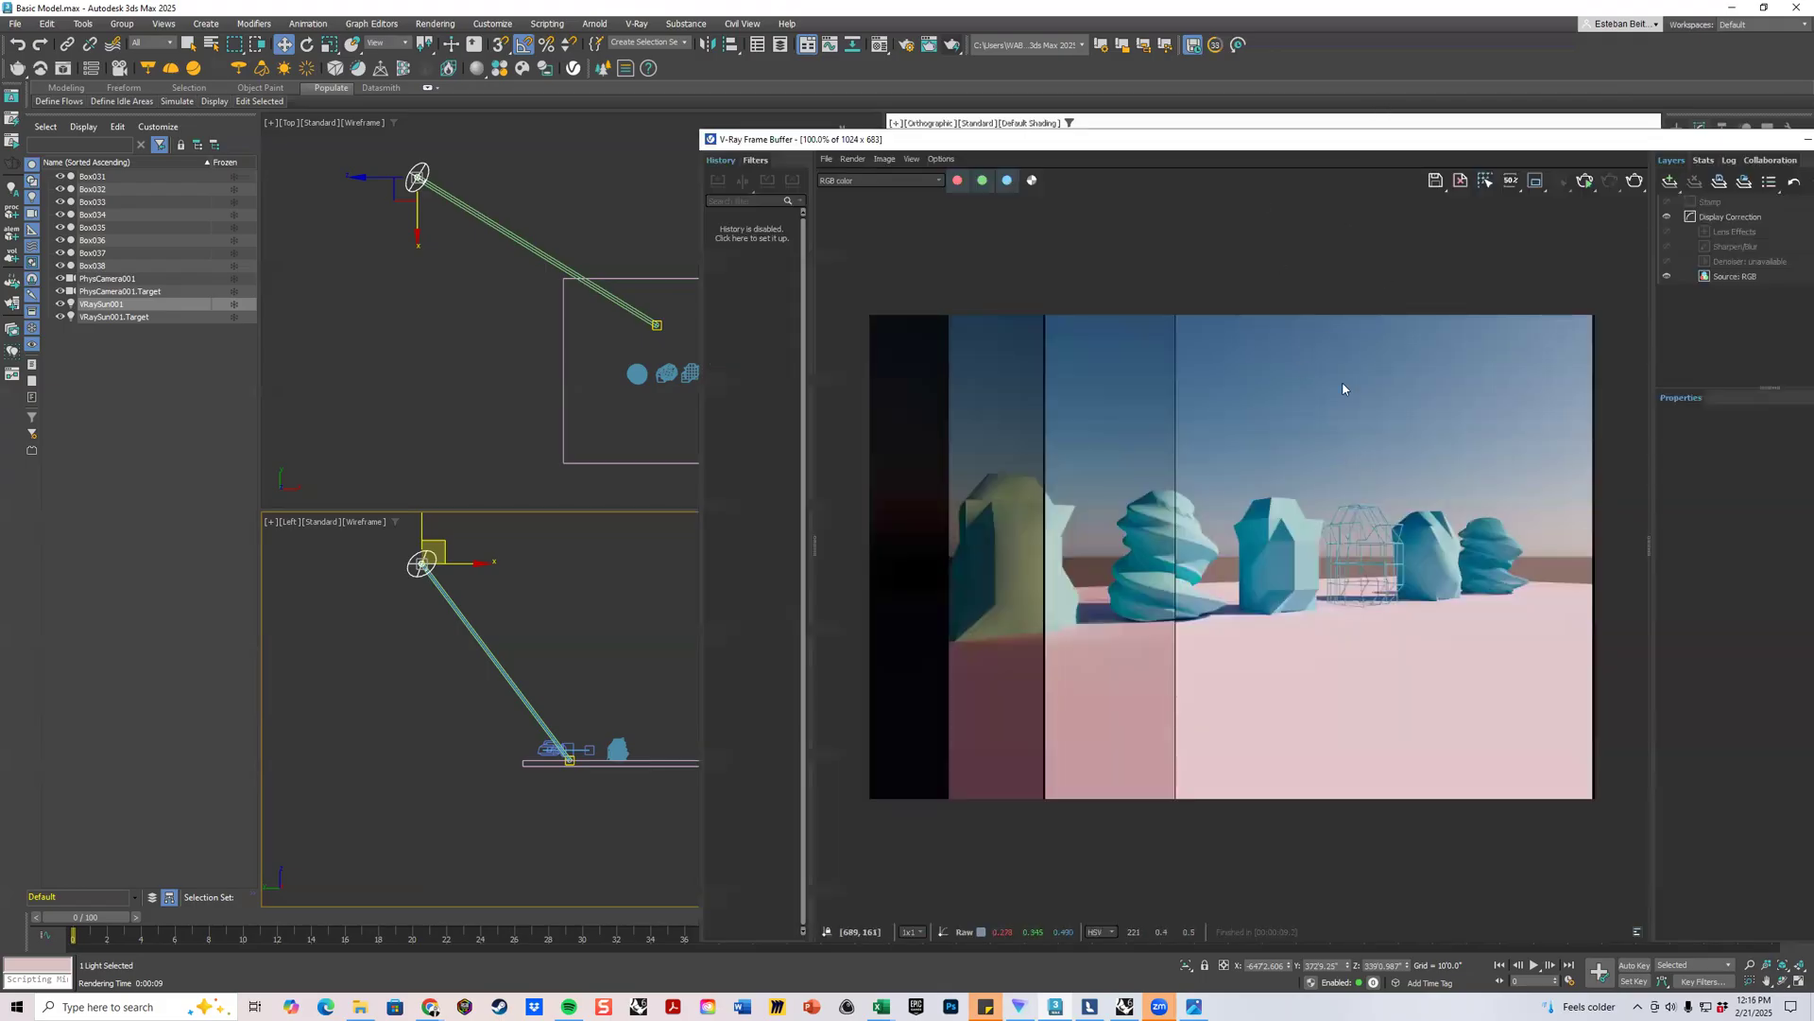
left_click_drag(1427, 140, 1813, 142)
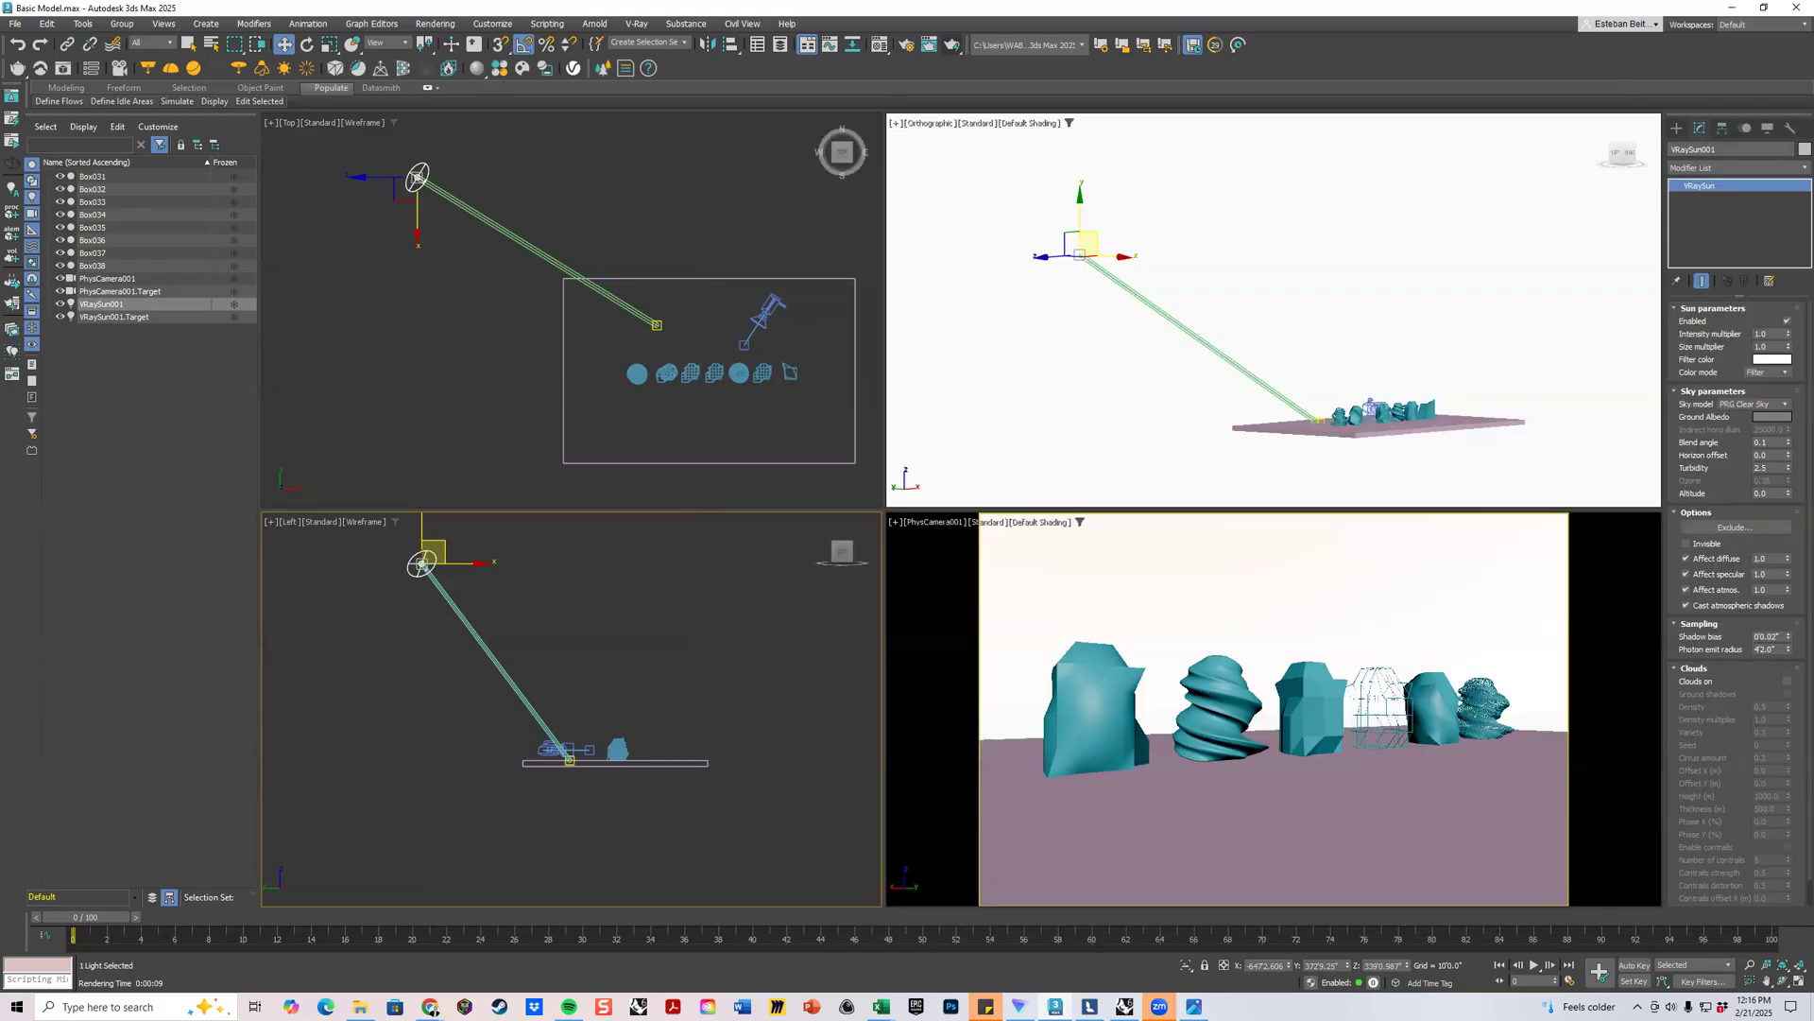
left_click_drag(1813, 132, 1432, 140)
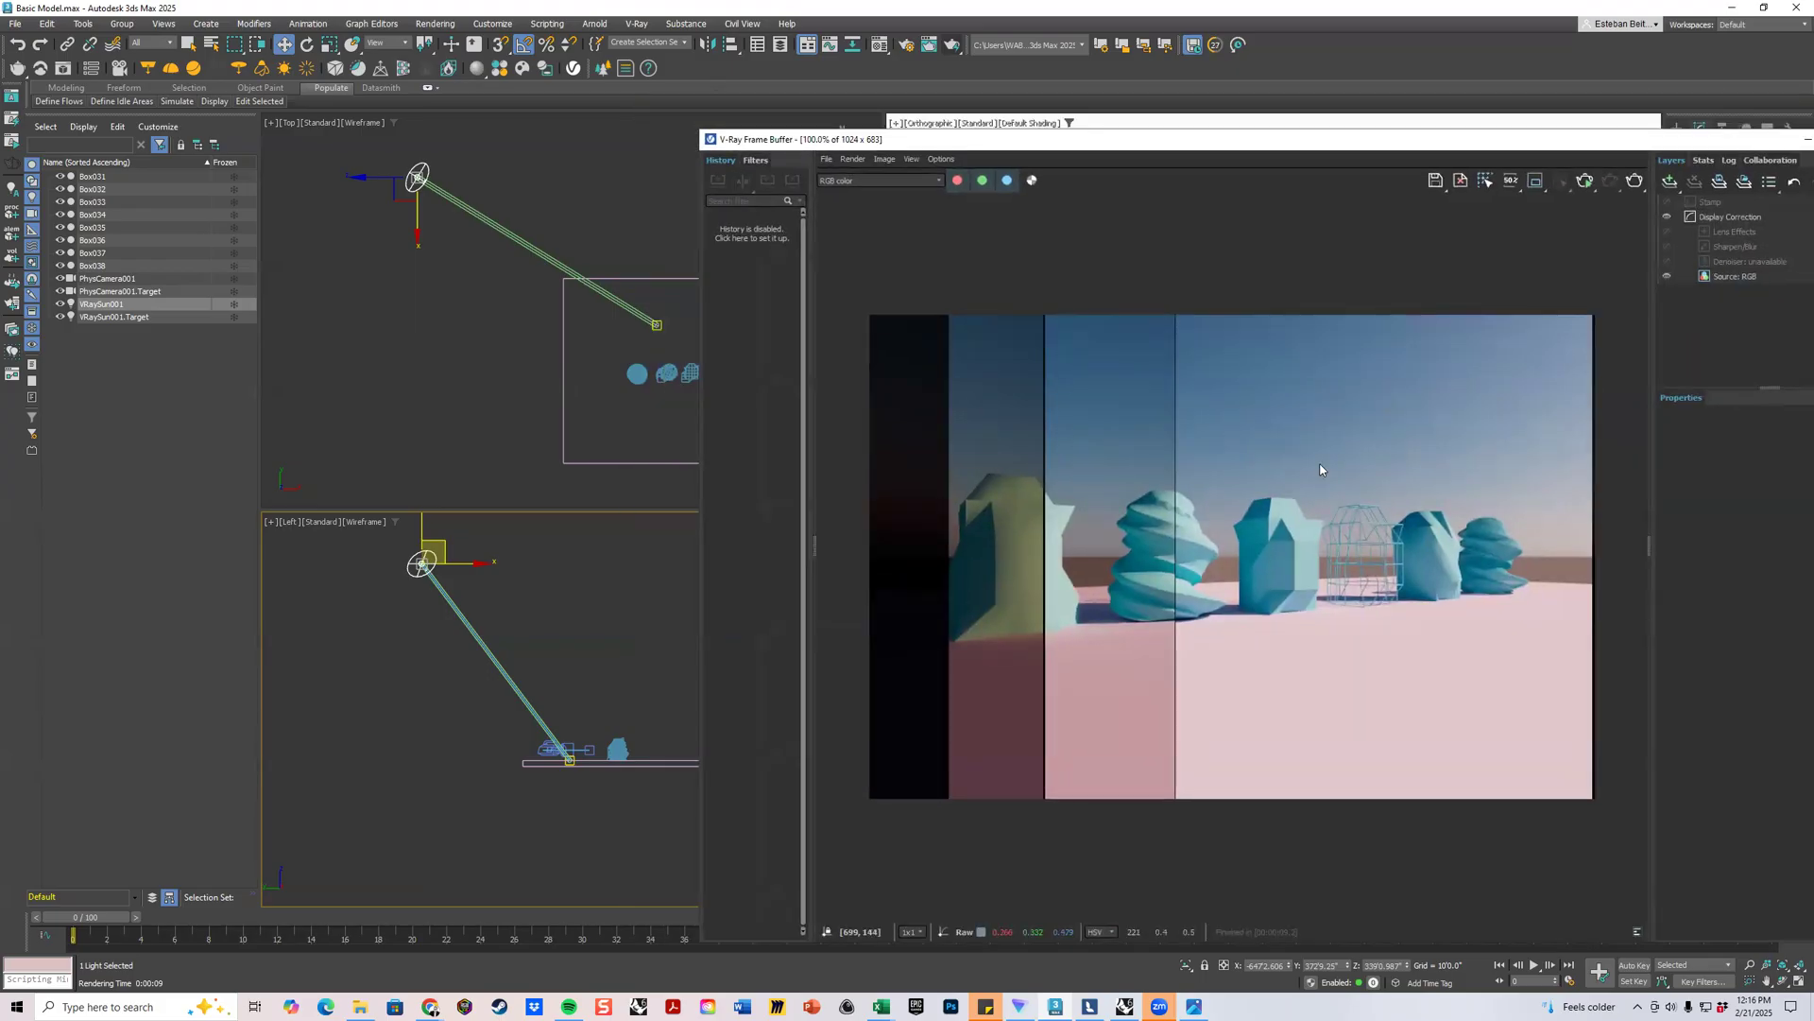
left_click(1809, 139)
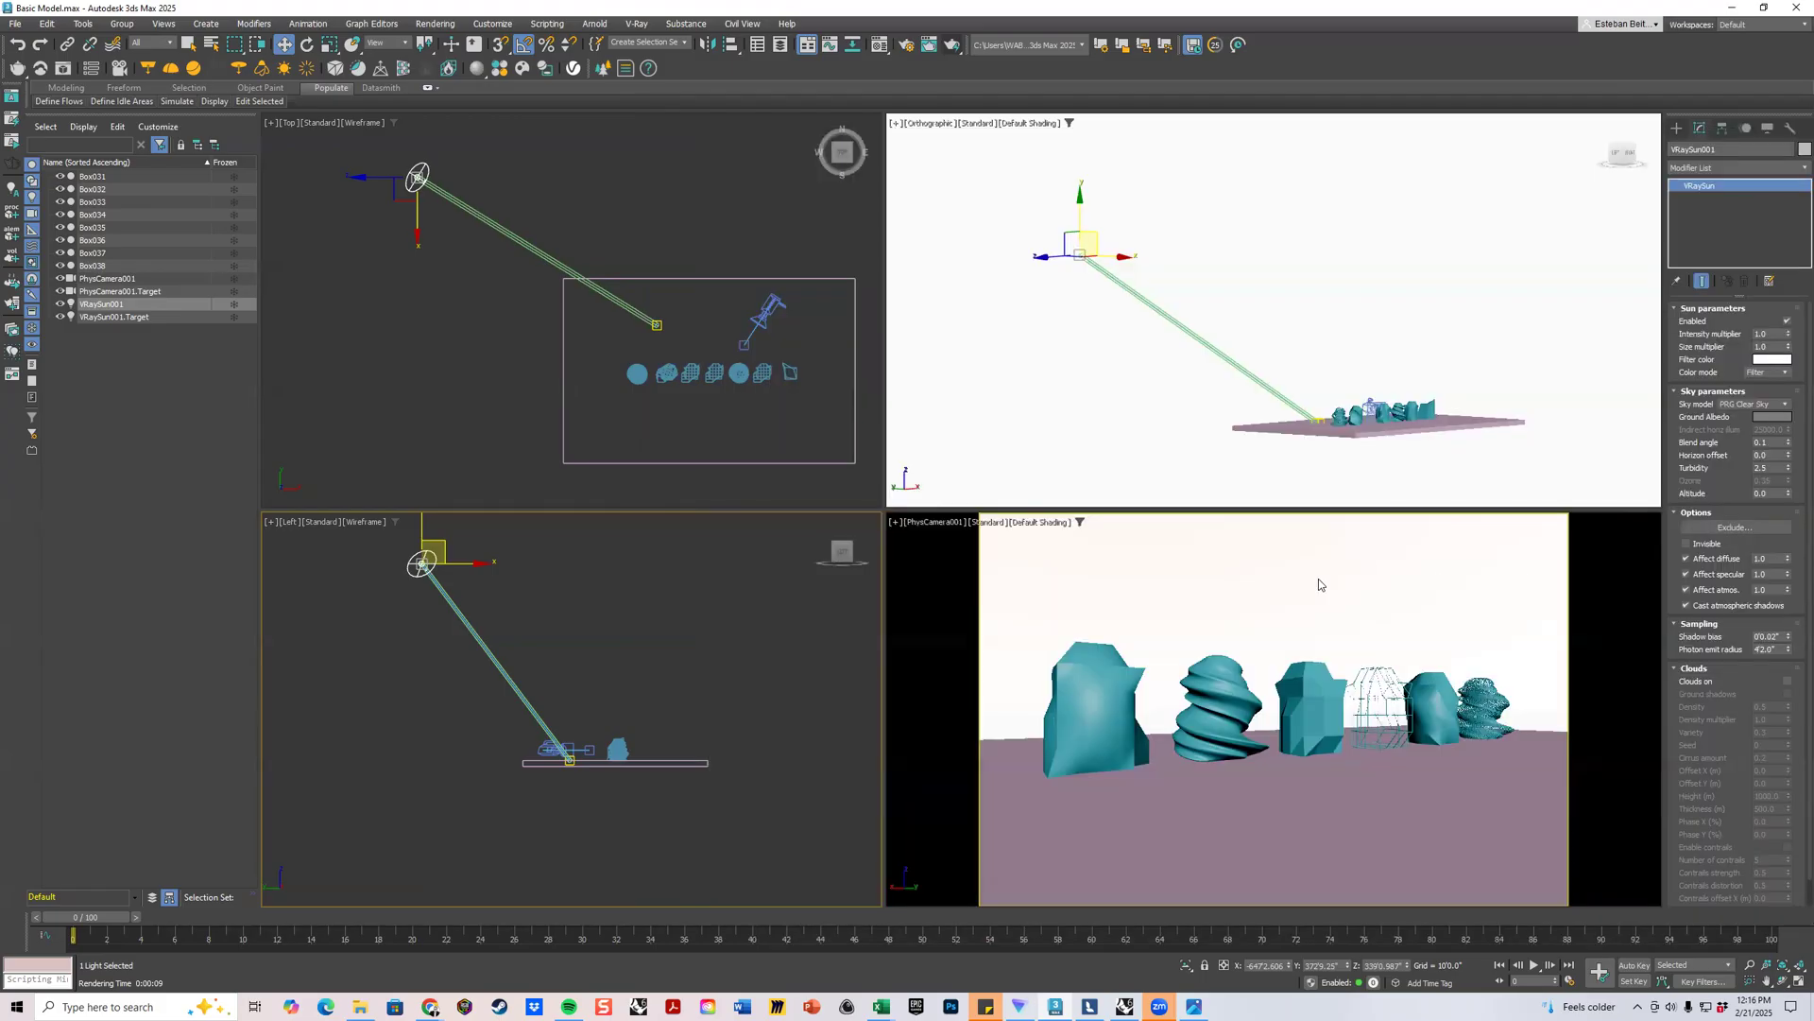
left_click(938, 522)
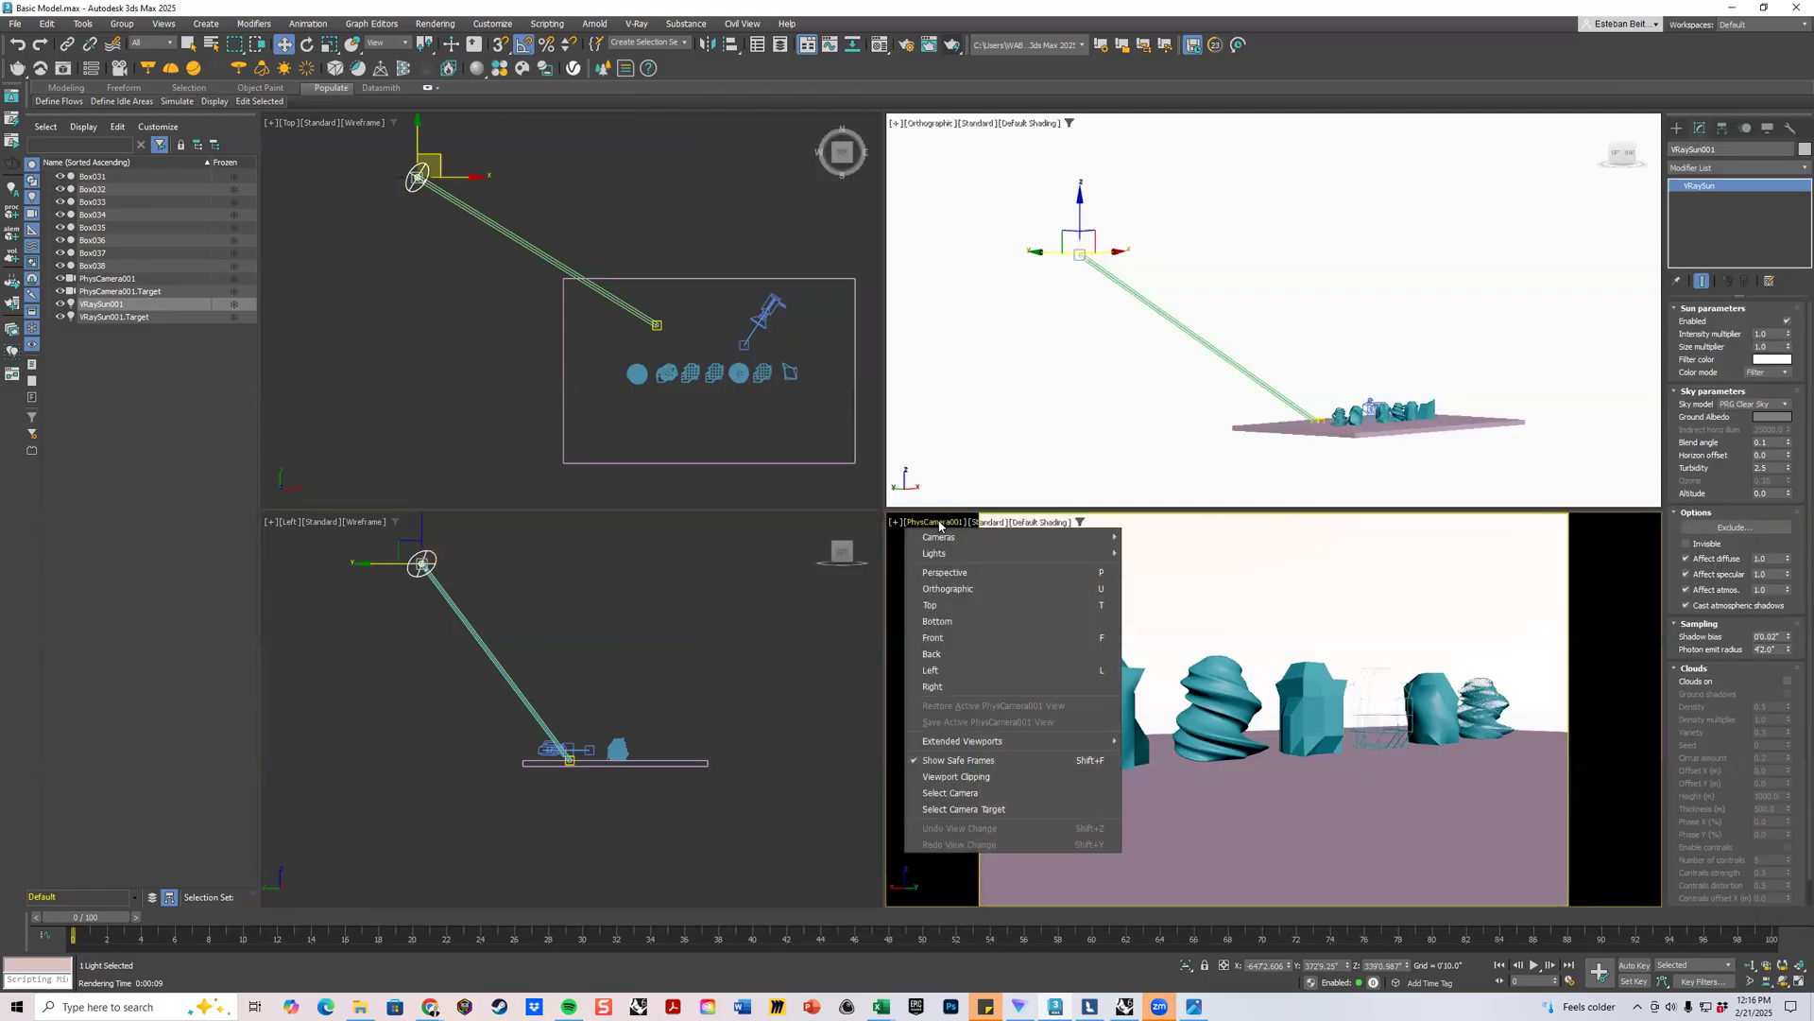
left_click(980, 523)
left_click(980, 524)
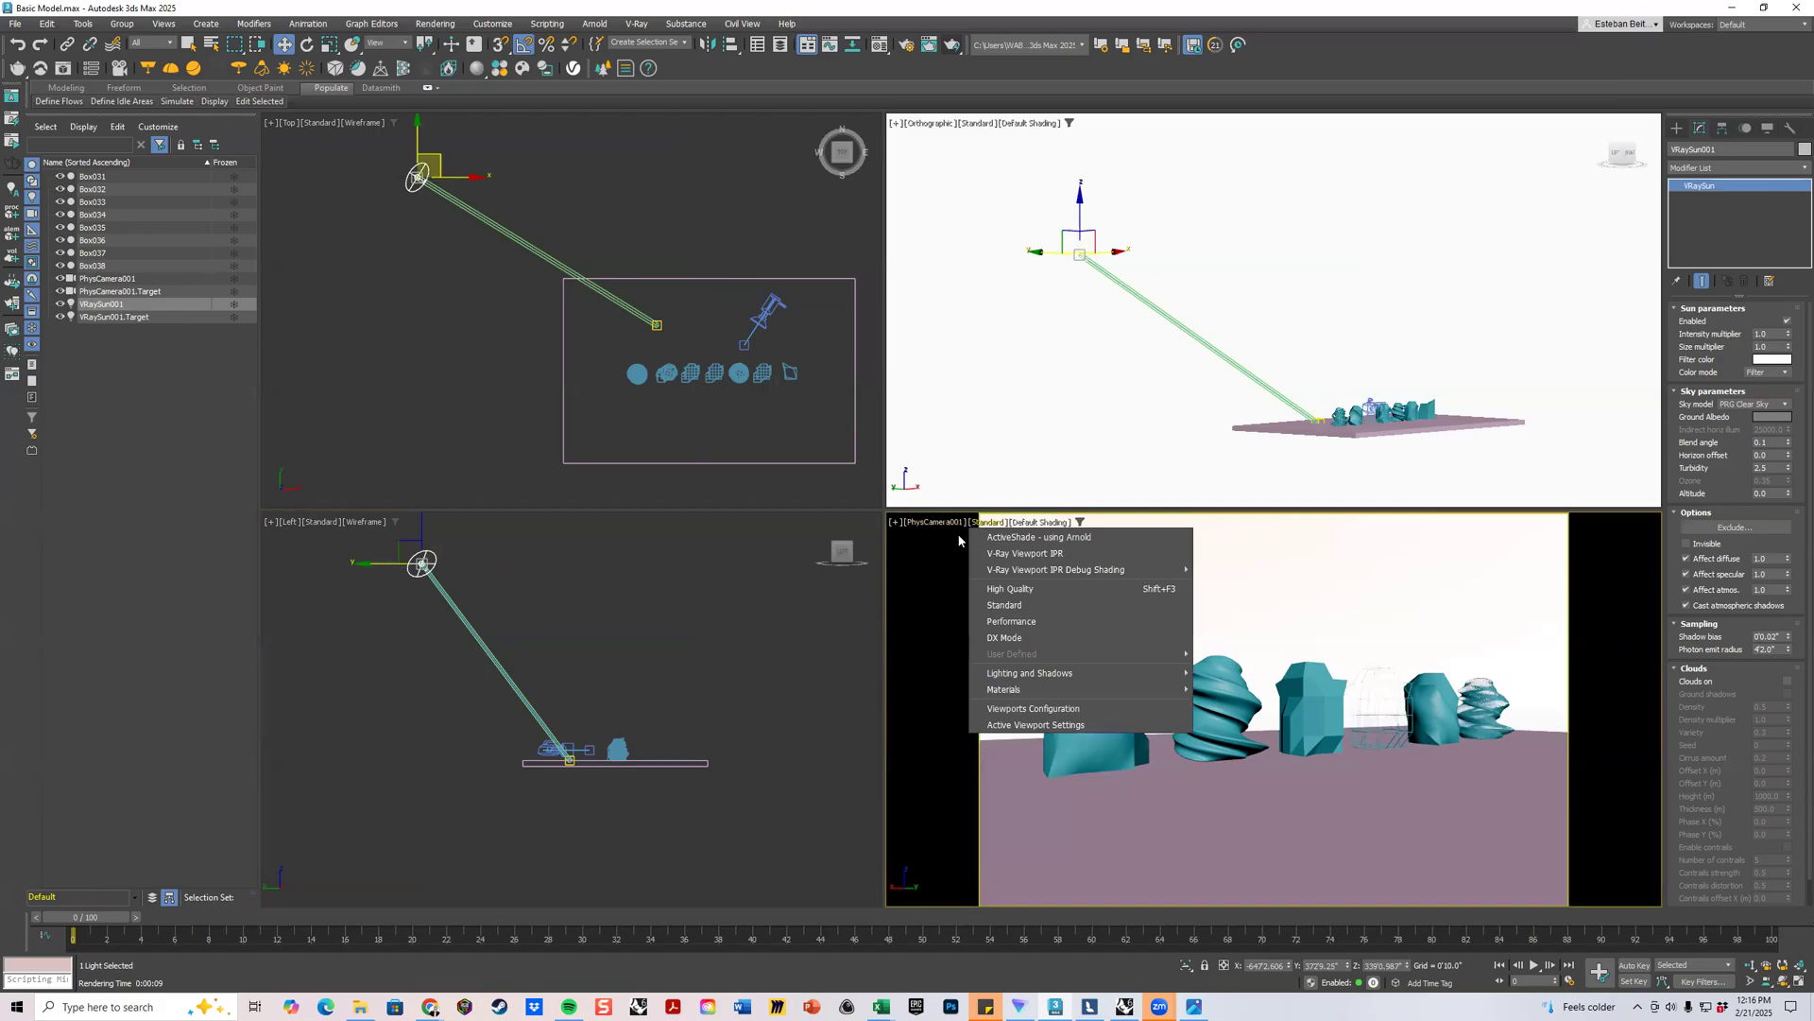
left_click(958, 540)
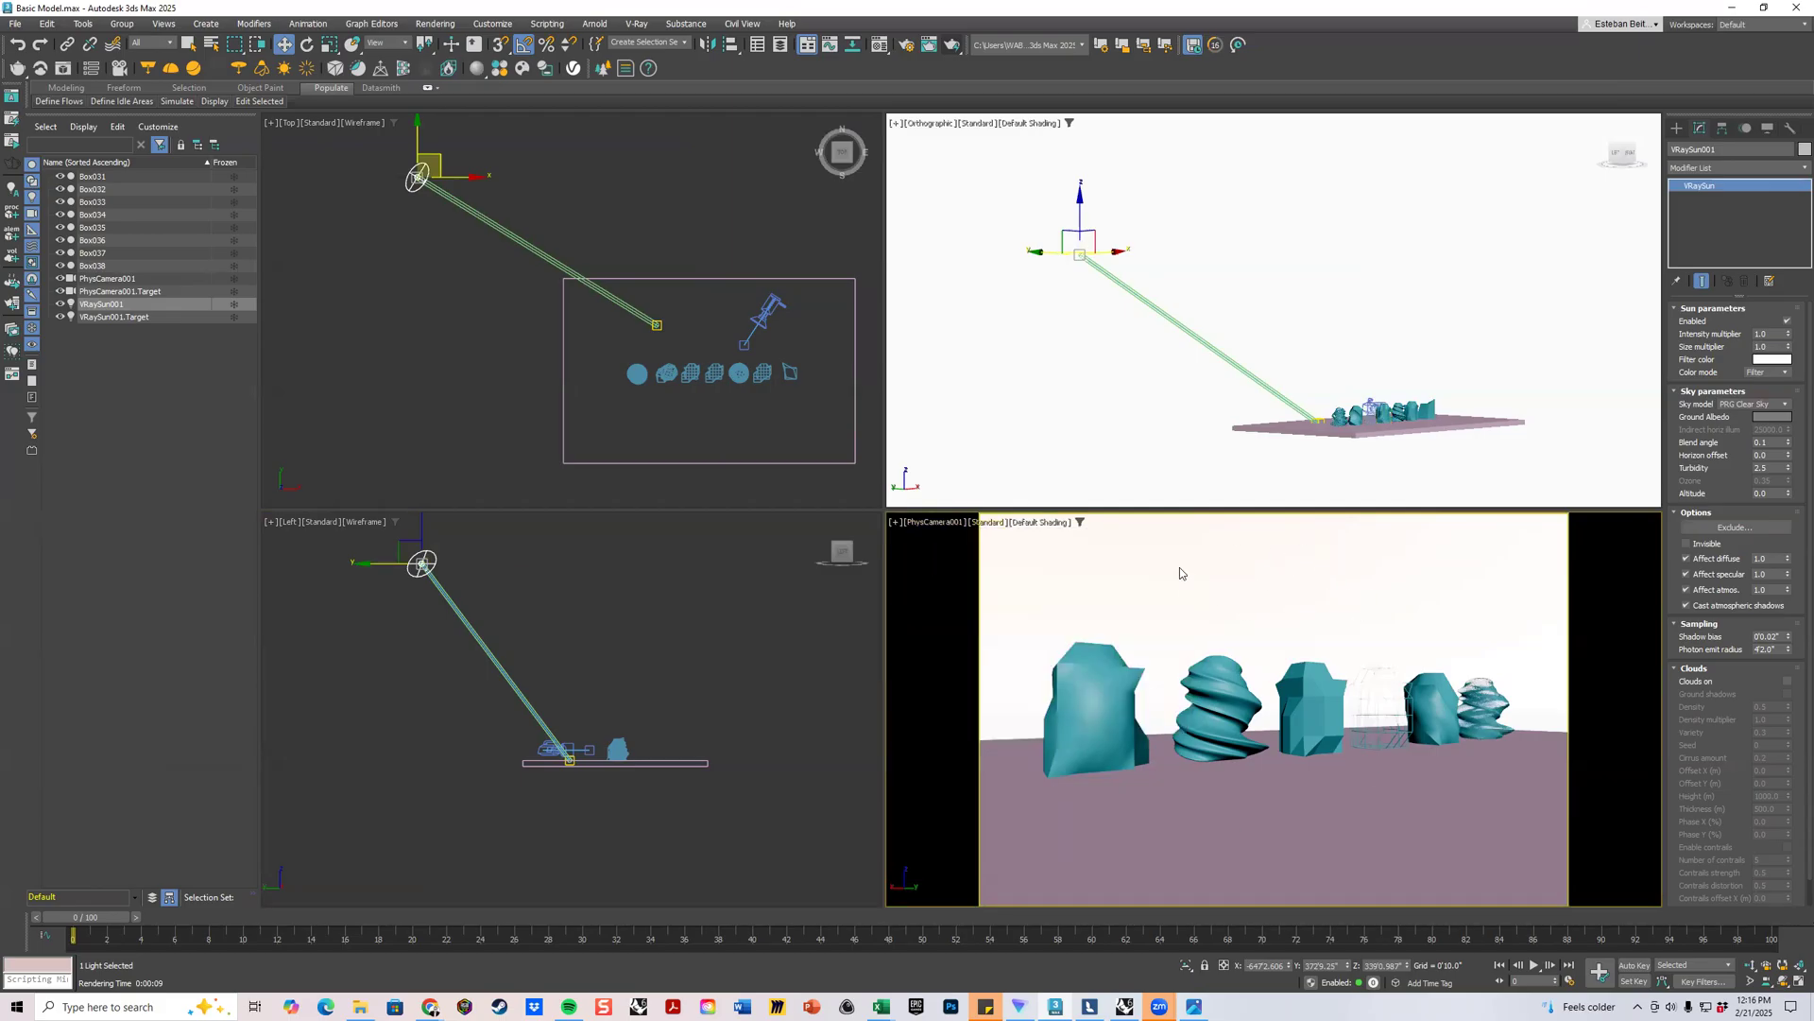
left_click(990, 523)
left_click(994, 527)
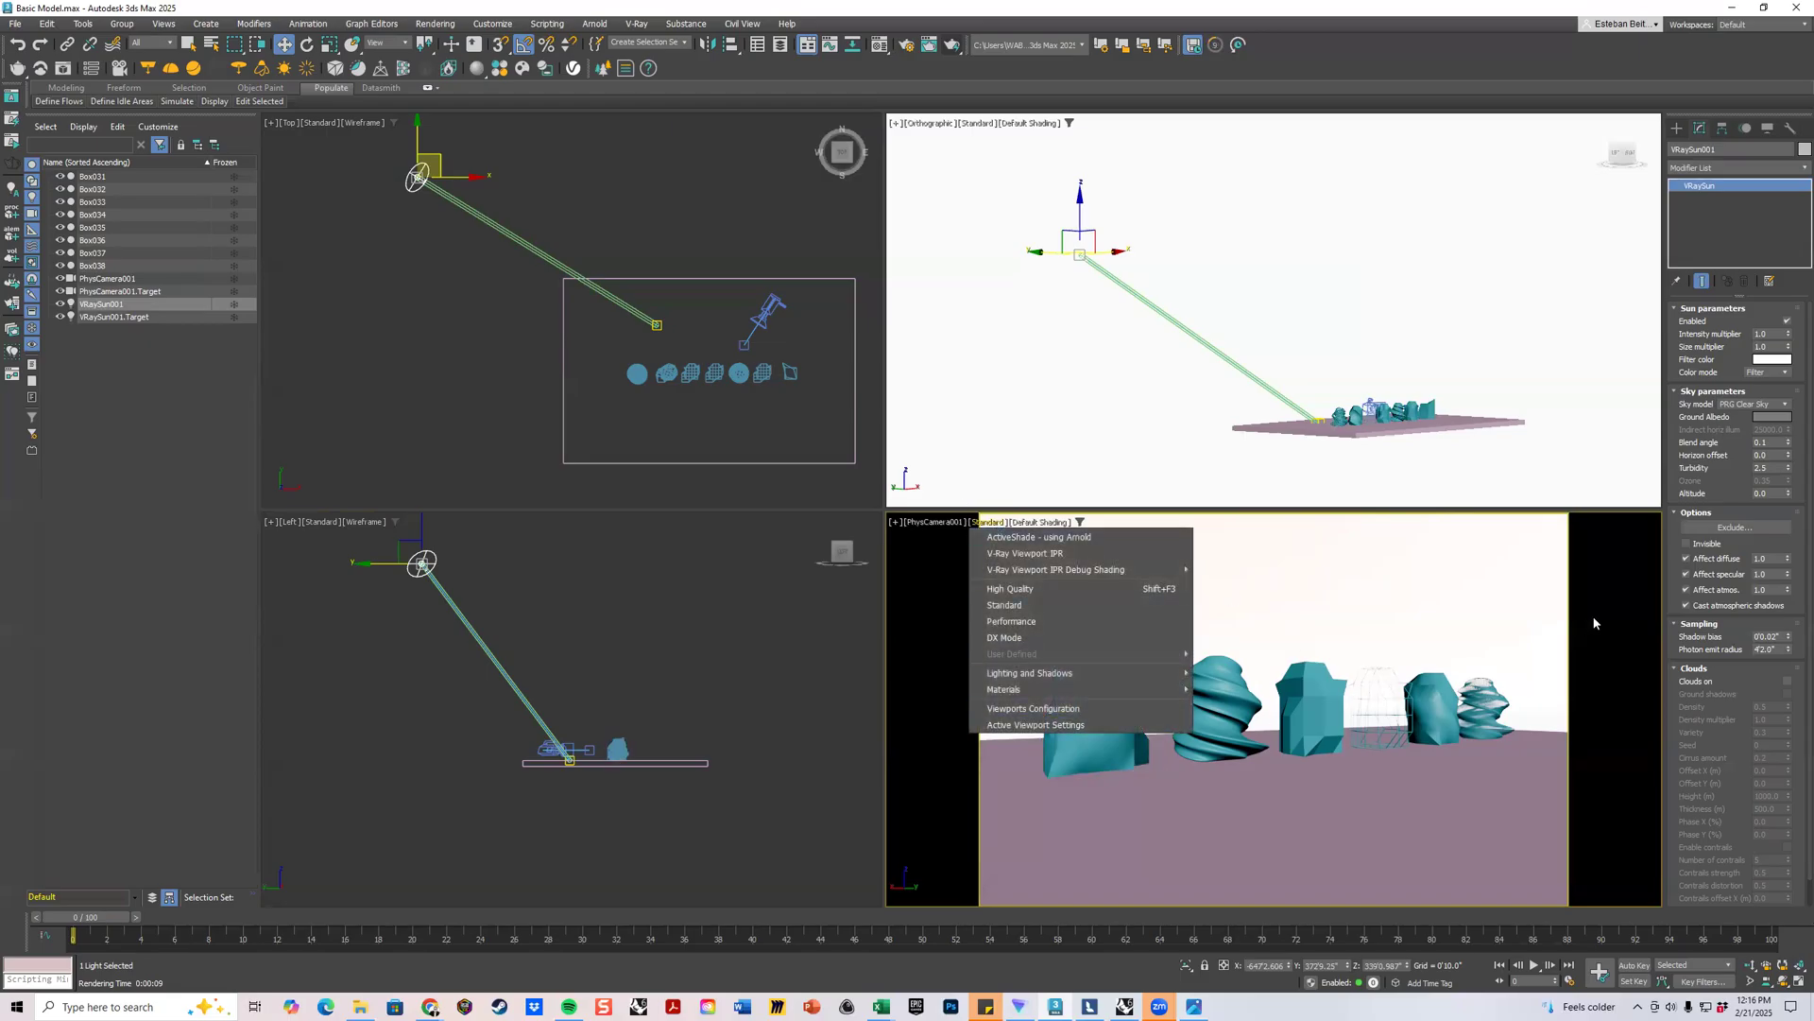
left_click(1365, 527)
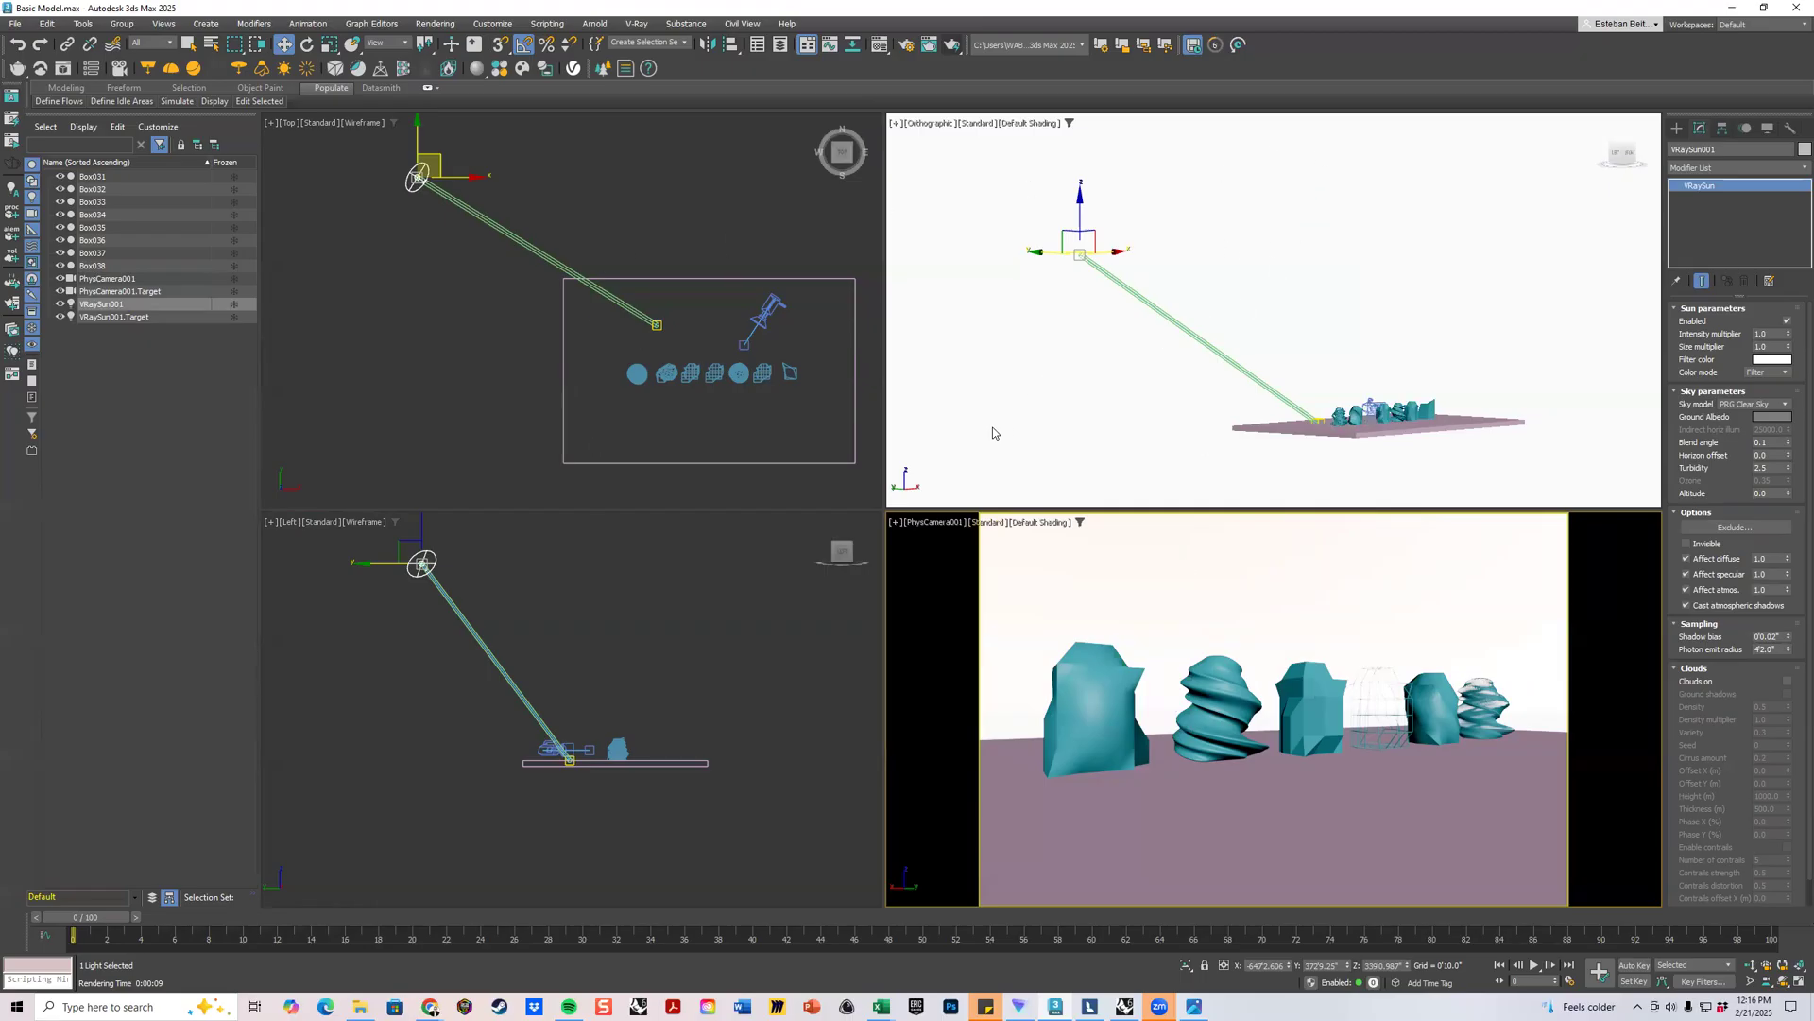
left_click(1219, 595)
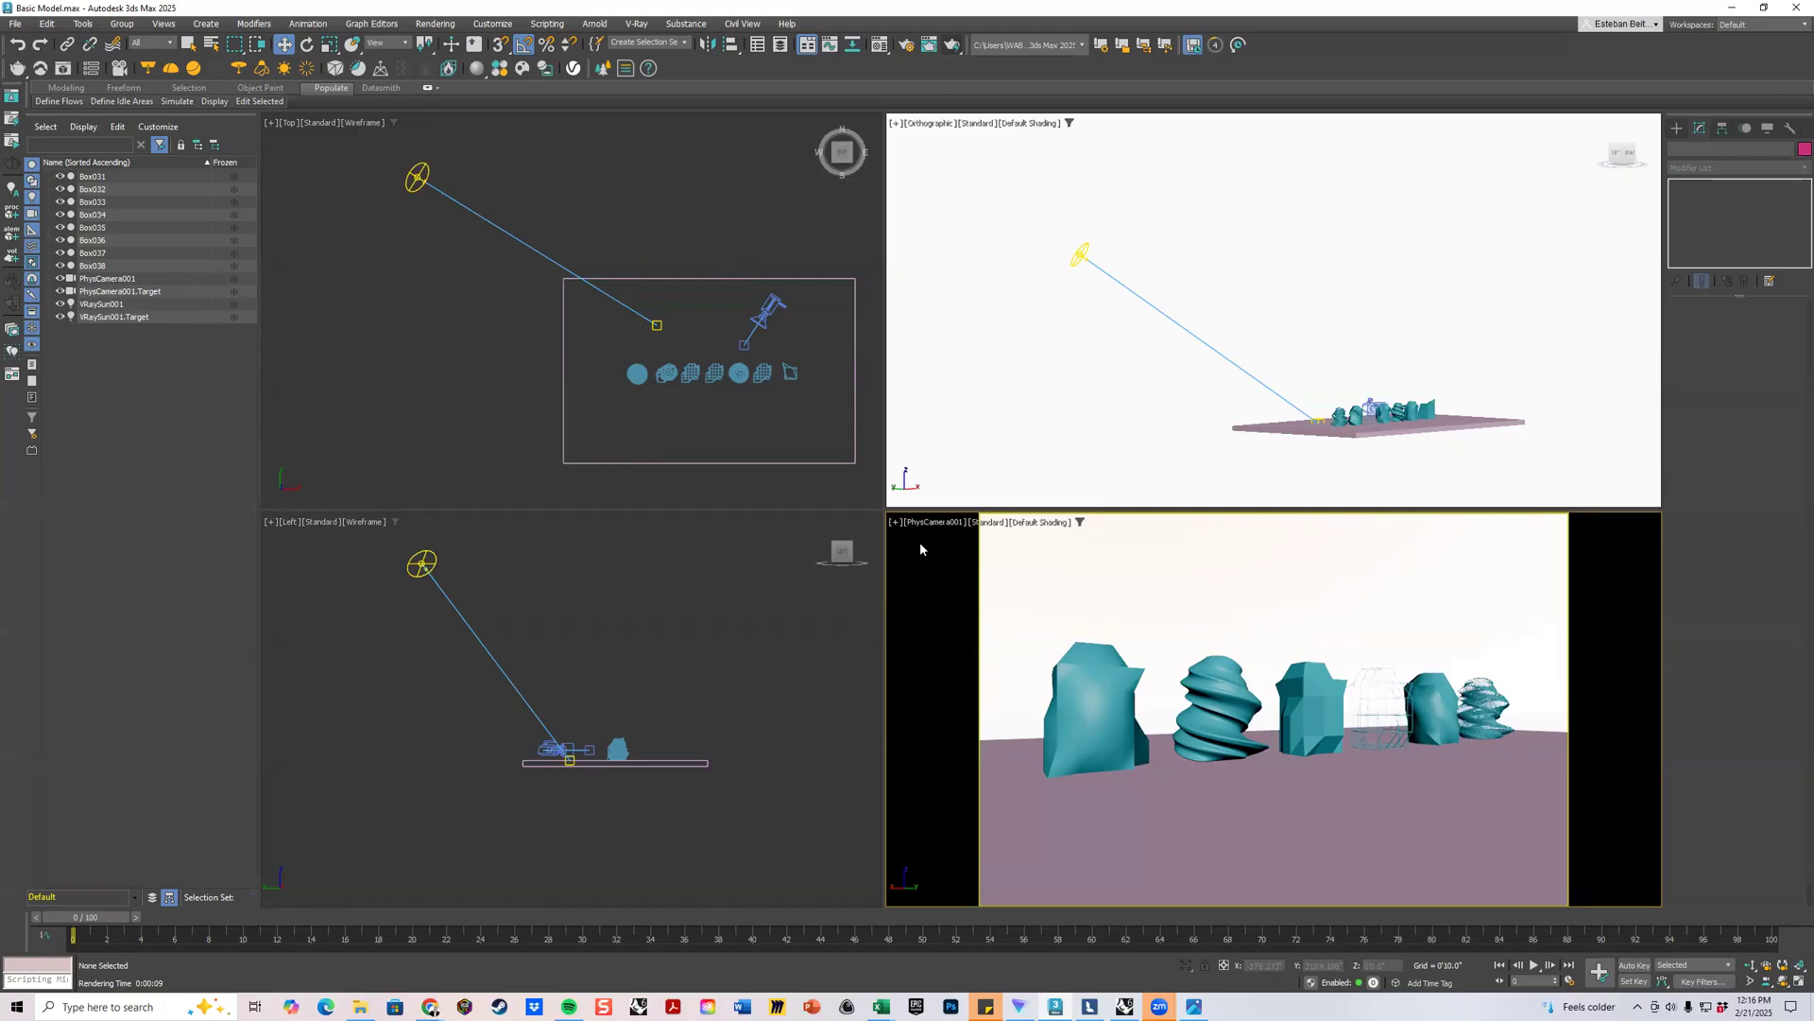
Turn on V-Ray Viewport IPR in the PhysCamera001 viewport and move the frame buffer window clear of the viewports.
left_click(992, 525)
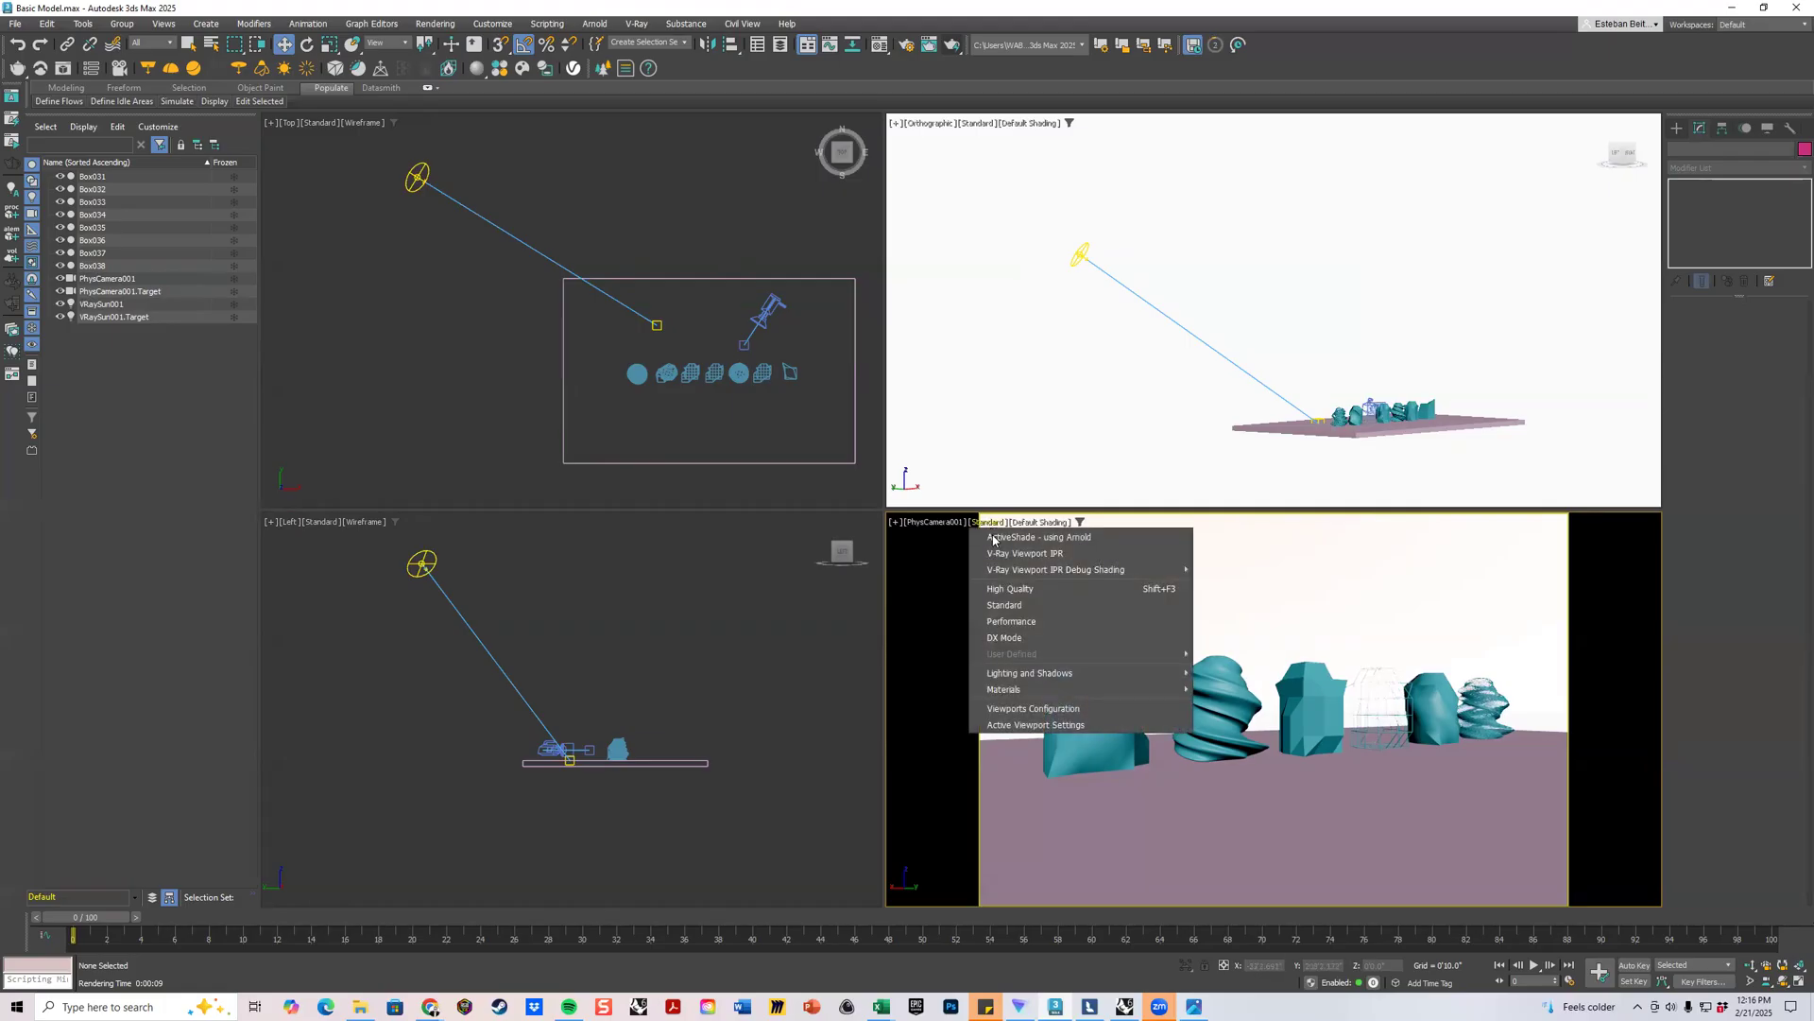
left_click(1067, 556)
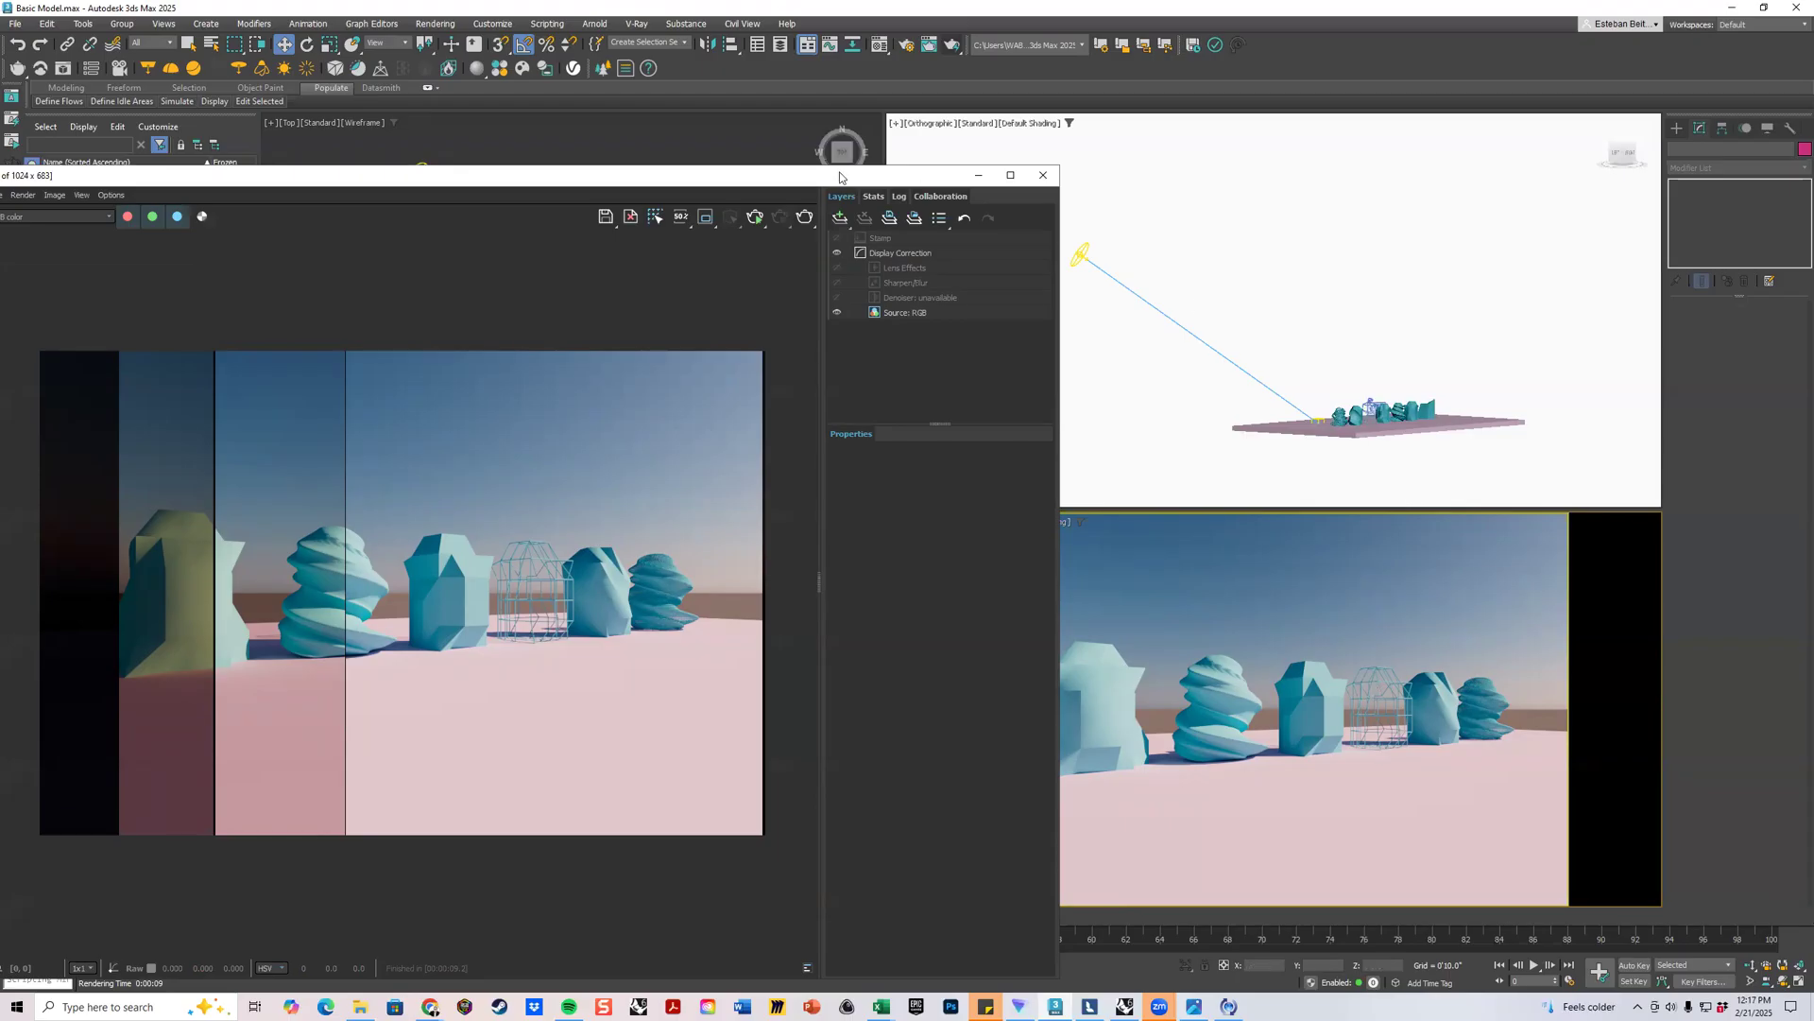
left_click_drag(845, 176, 0, 176)
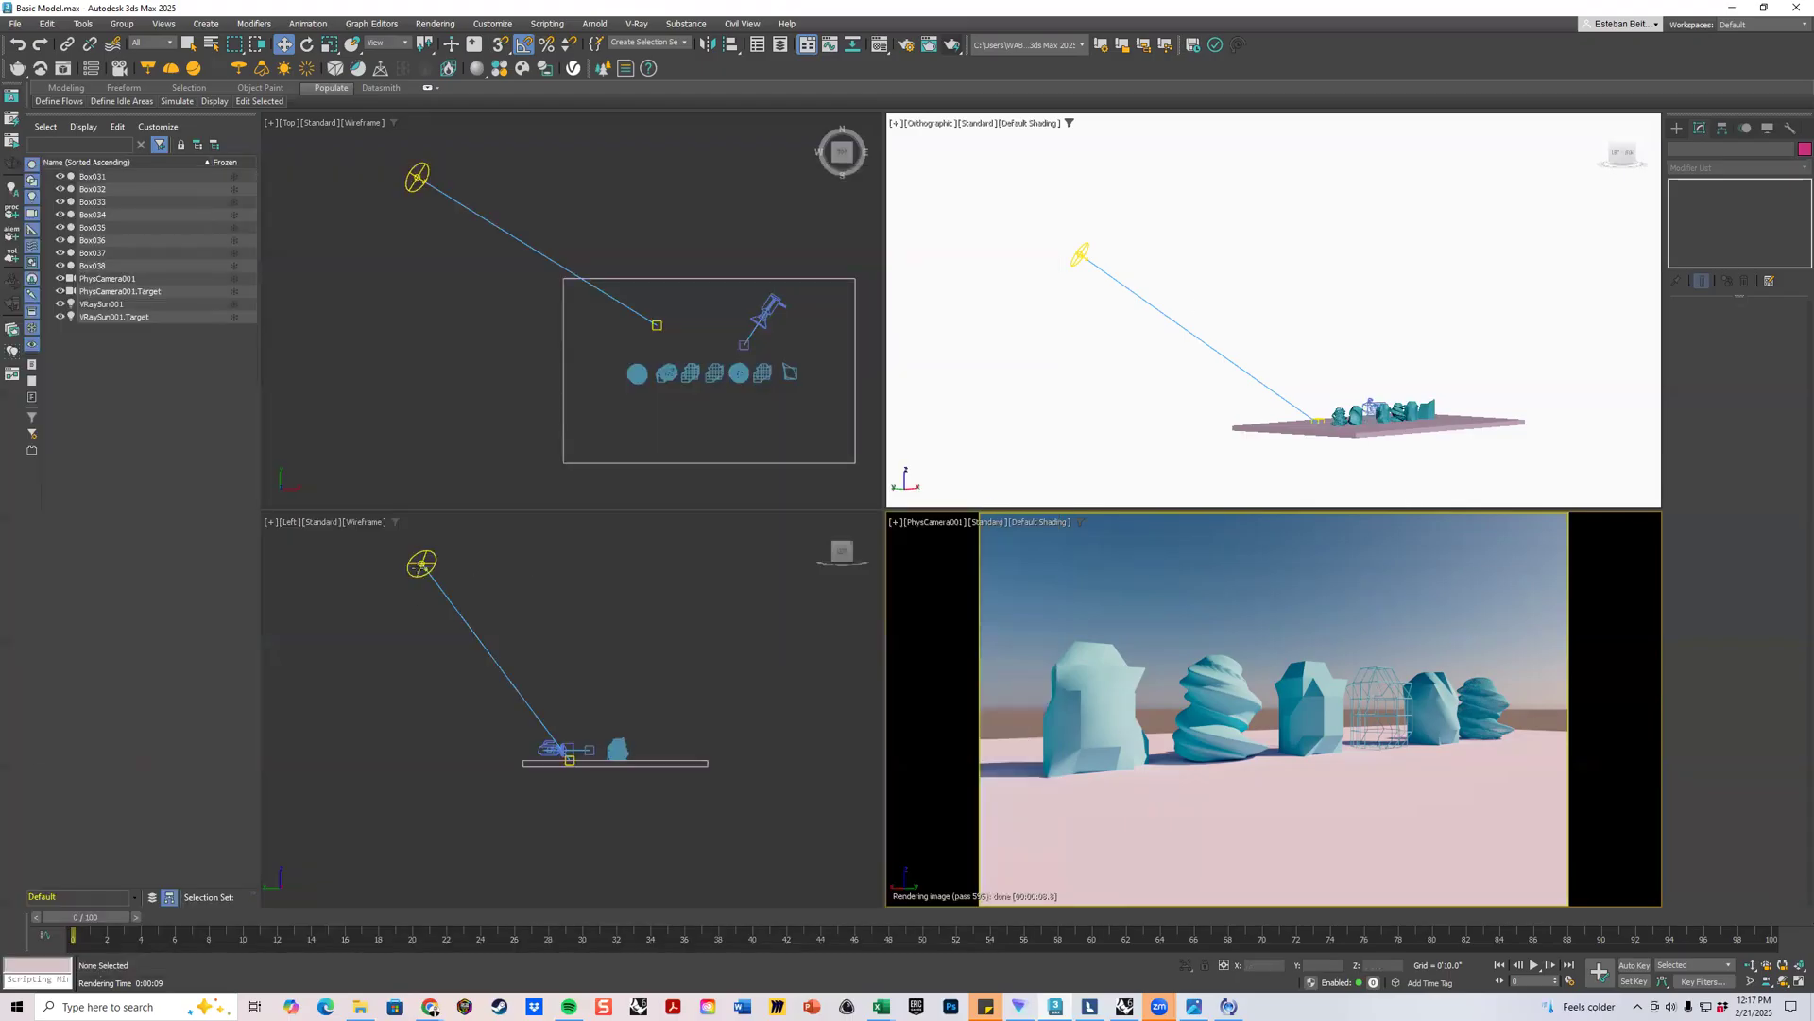
Lower the VRaySun in stages in the Left view until it sits just above the ground plane's level.
left_click(421, 564)
left_click_drag(441, 543, 402, 578)
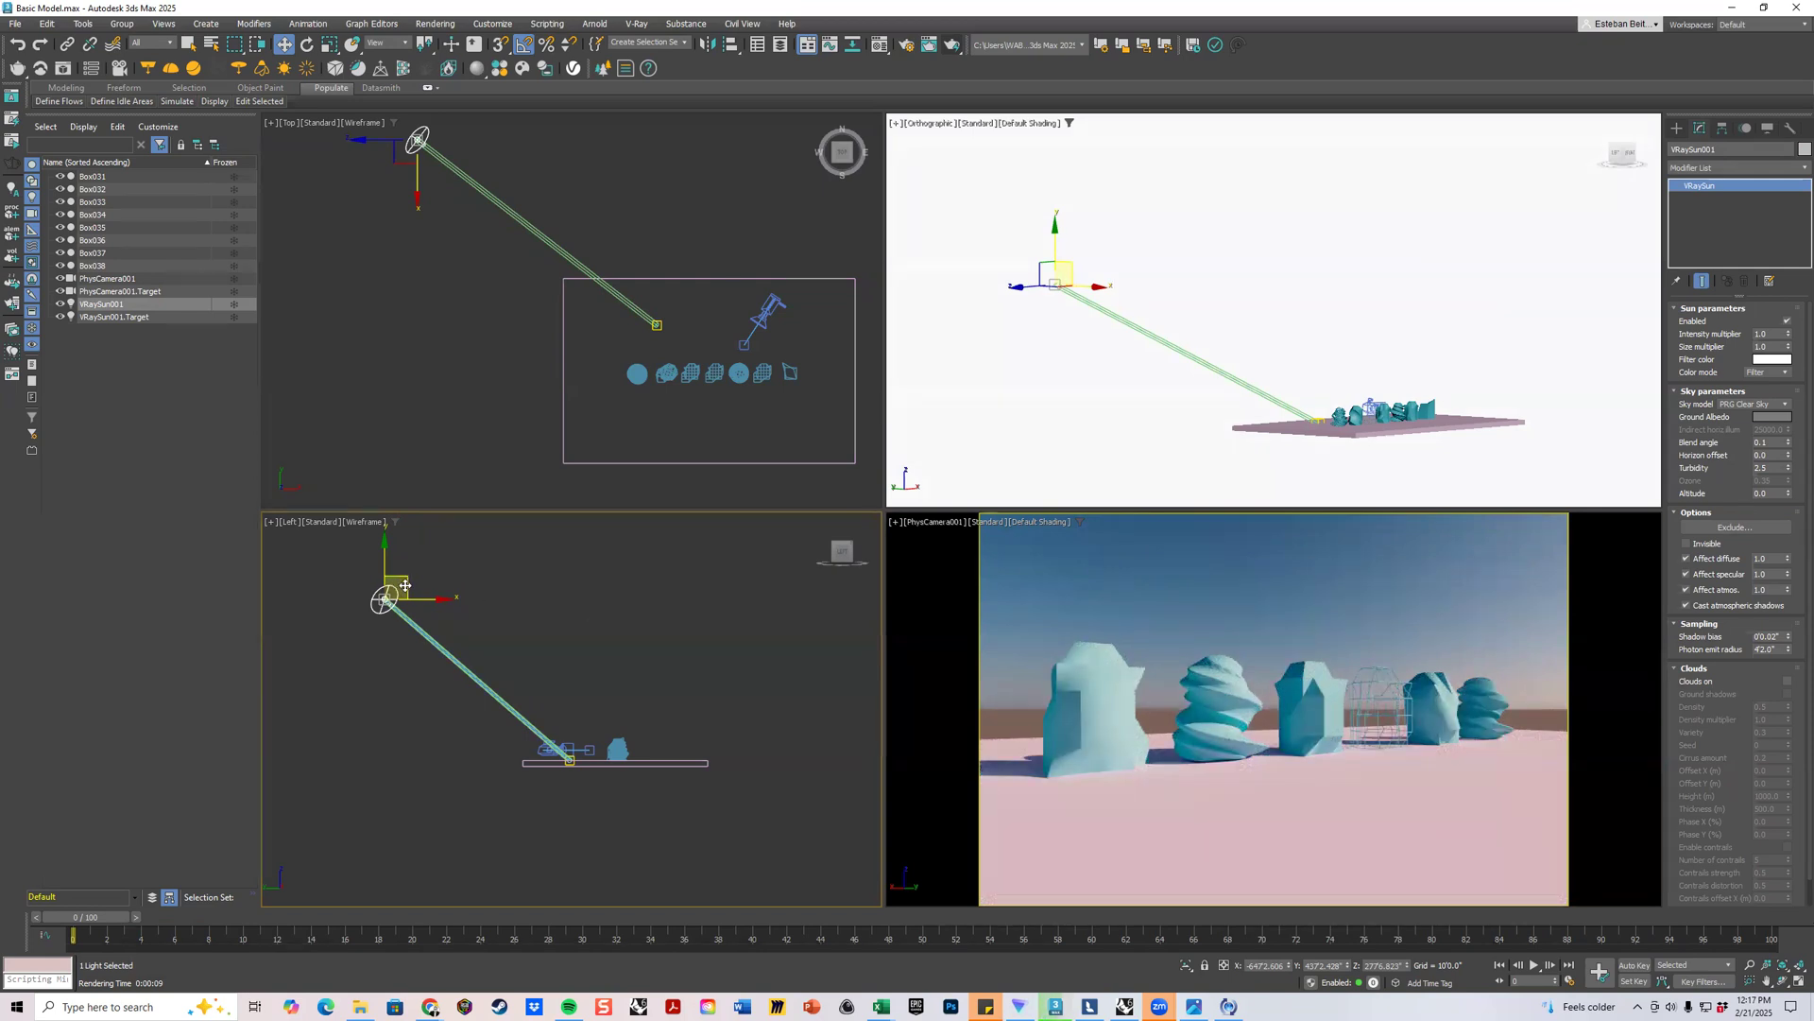
left_click_drag(404, 579, 382, 620)
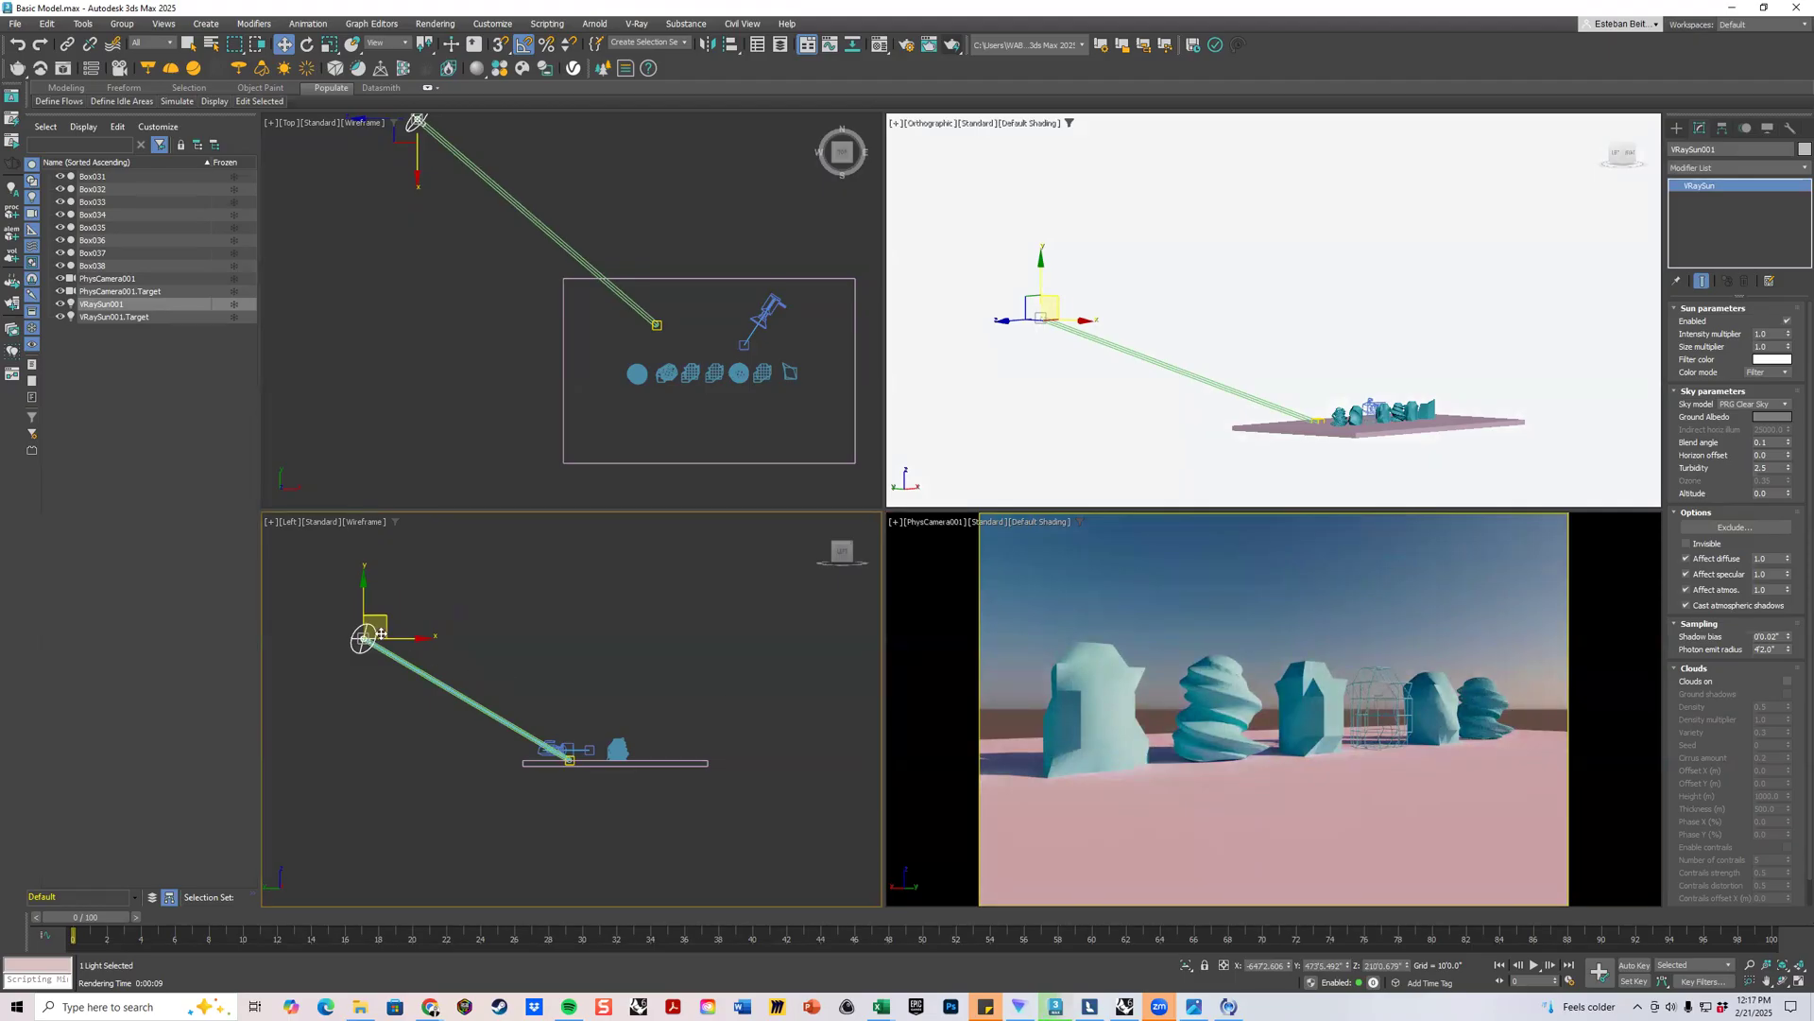
left_click_drag(382, 620, 375, 658)
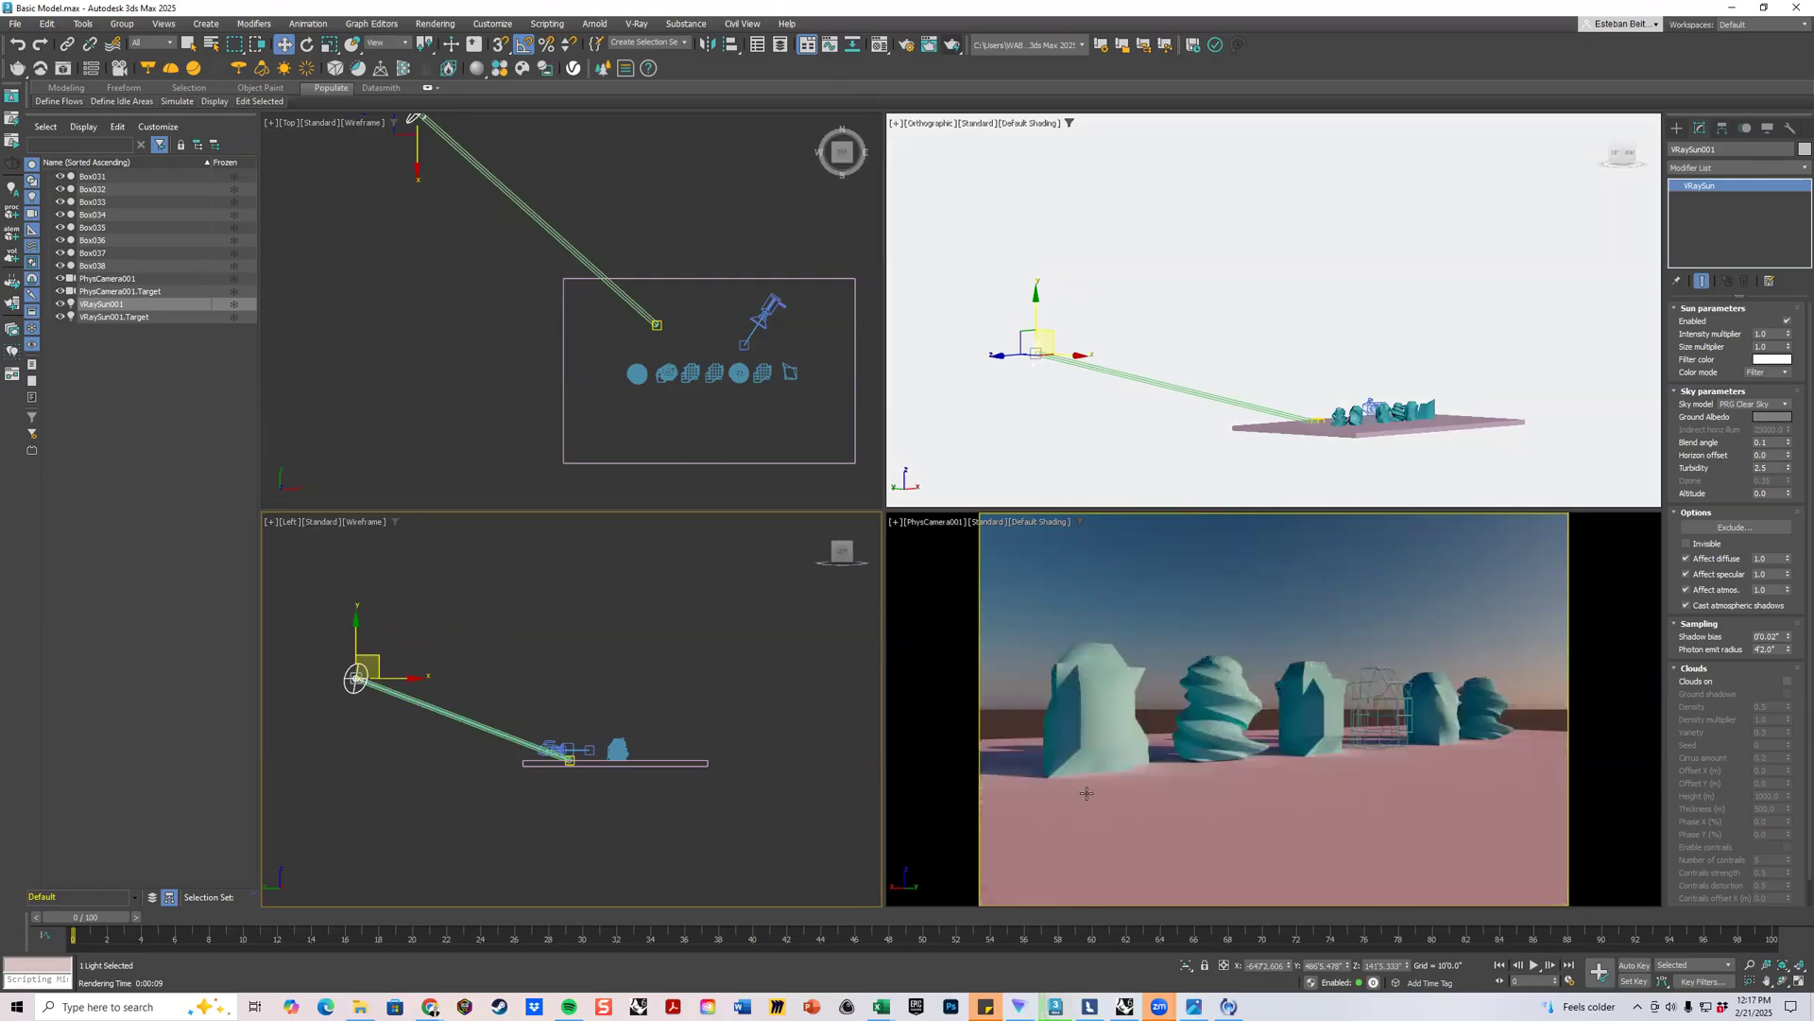
left_click_drag(368, 663, 372, 691)
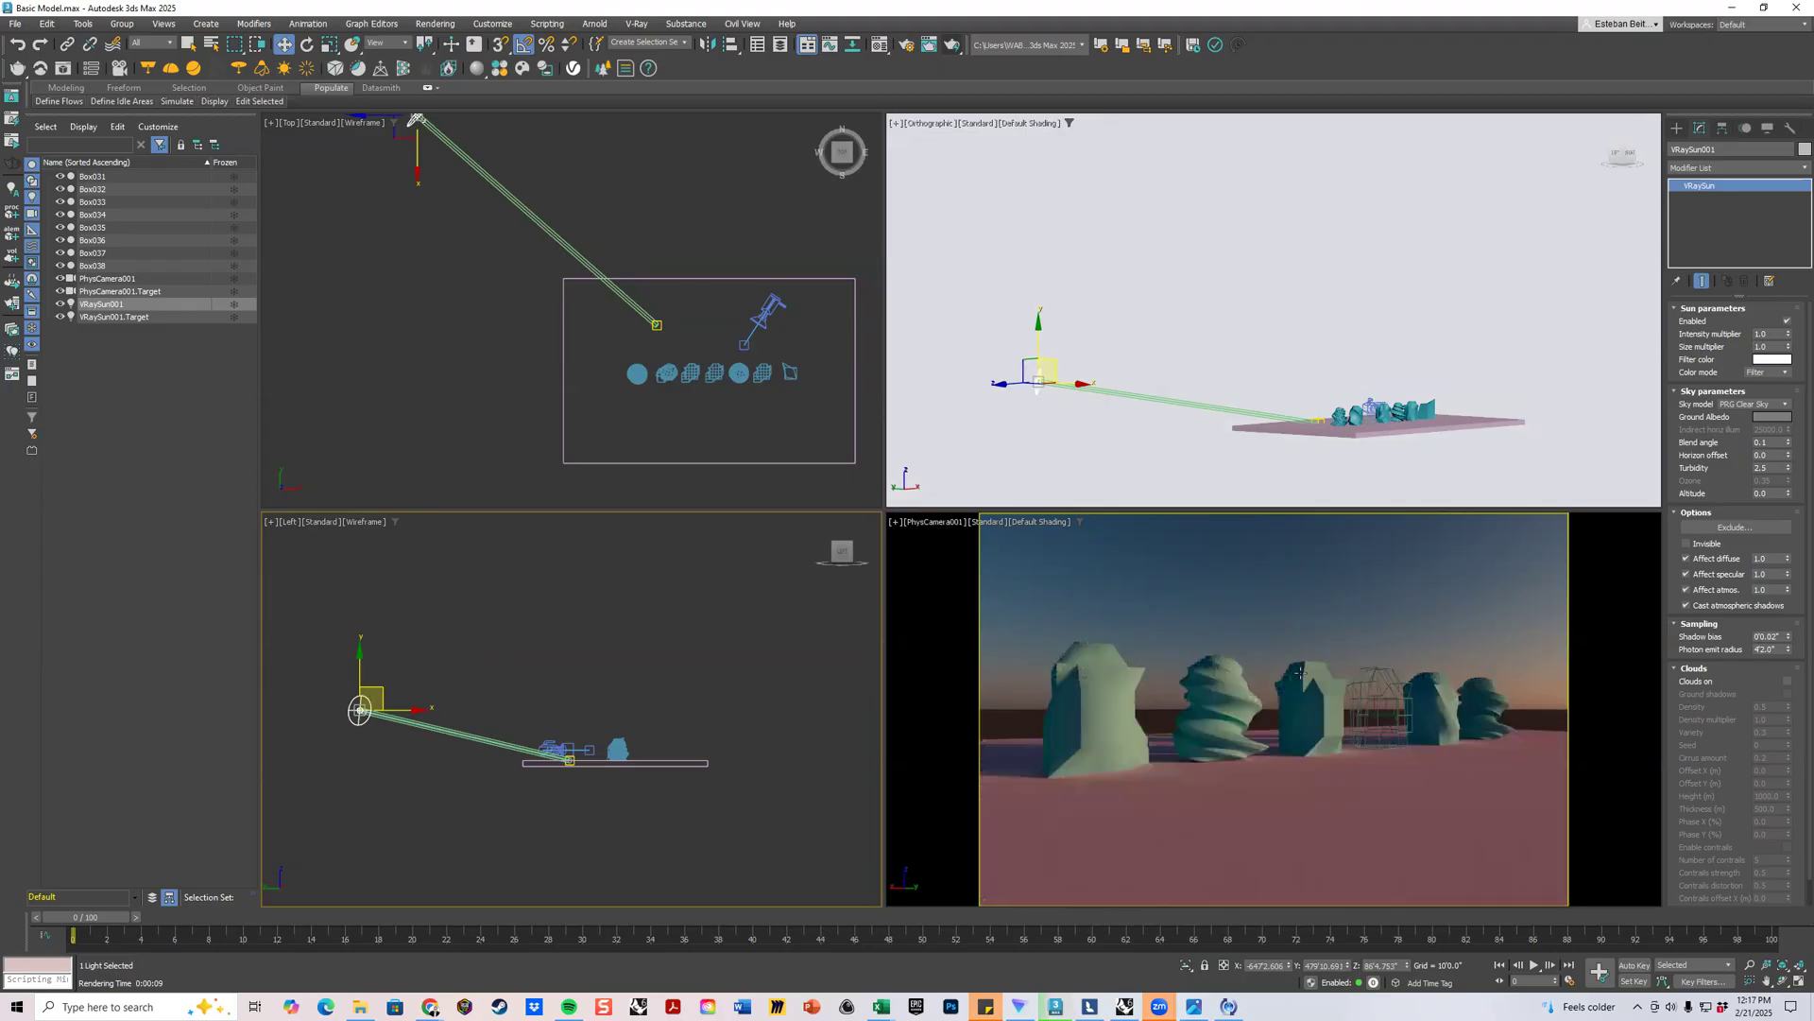
left_click_drag(383, 701, 380, 724)
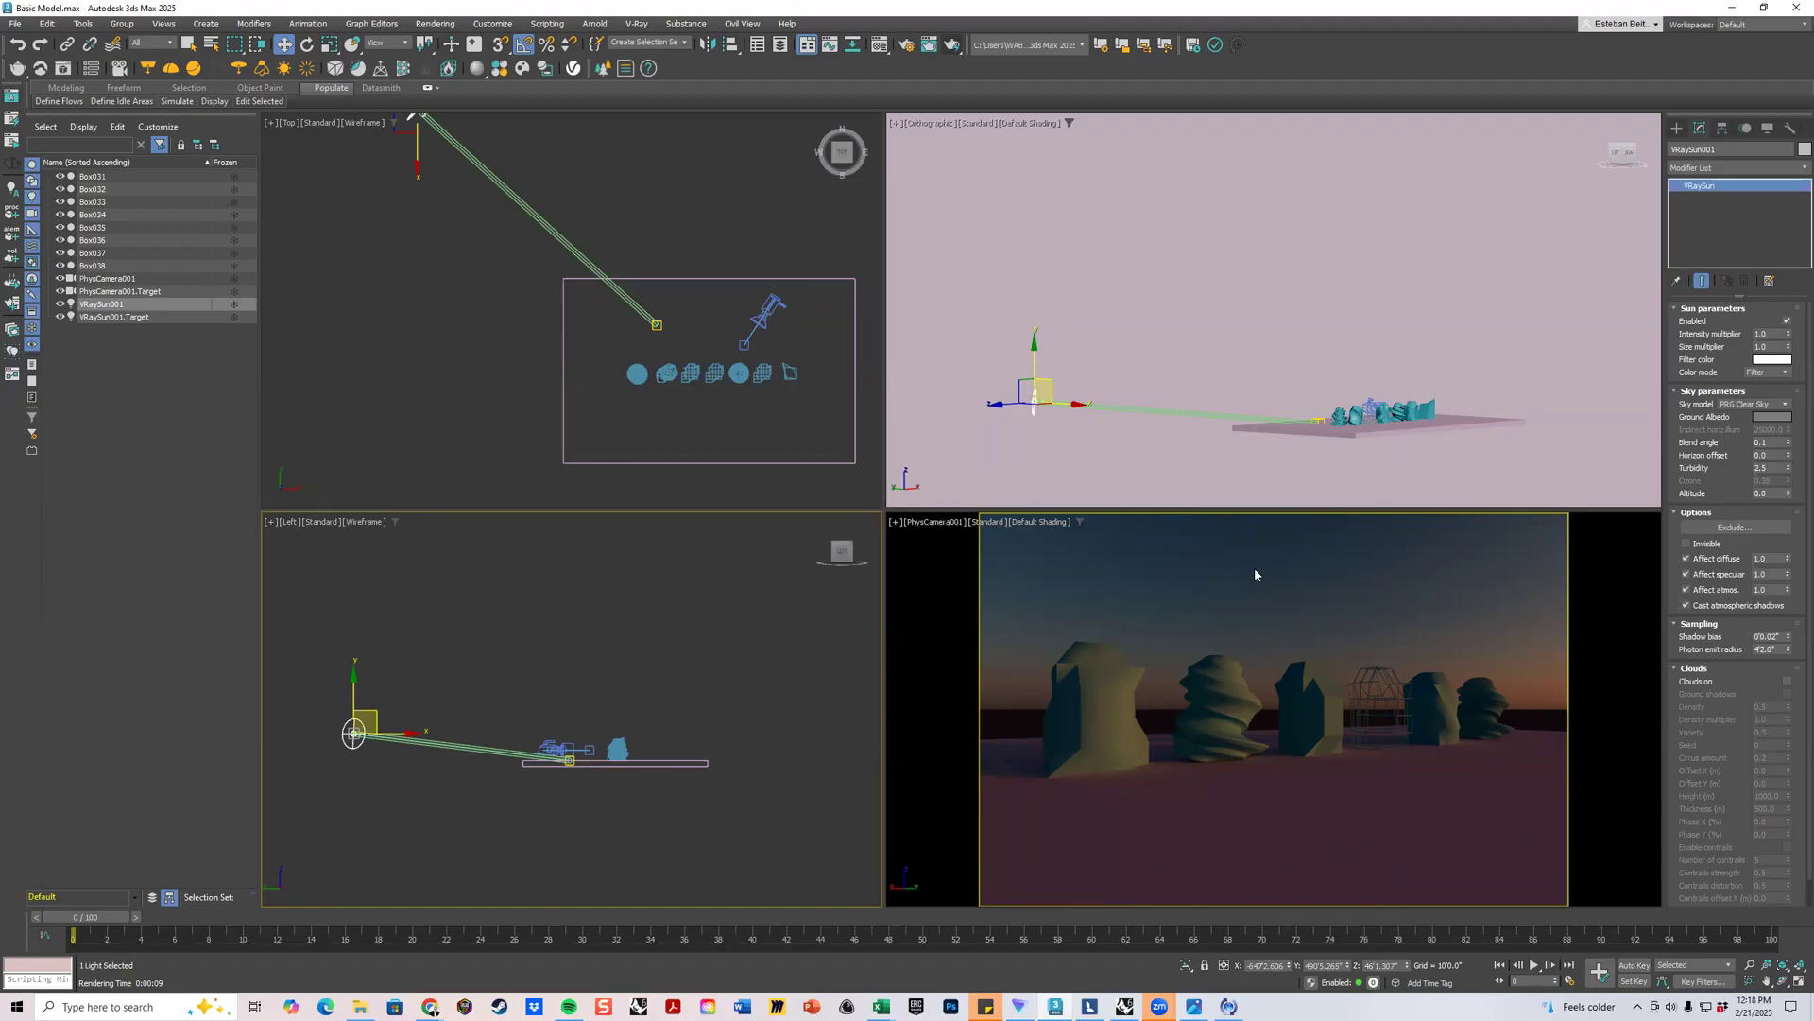
Turn V-Ray Viewport IPR off and on again in the PhysCamera001 viewport.
left_click(996, 523)
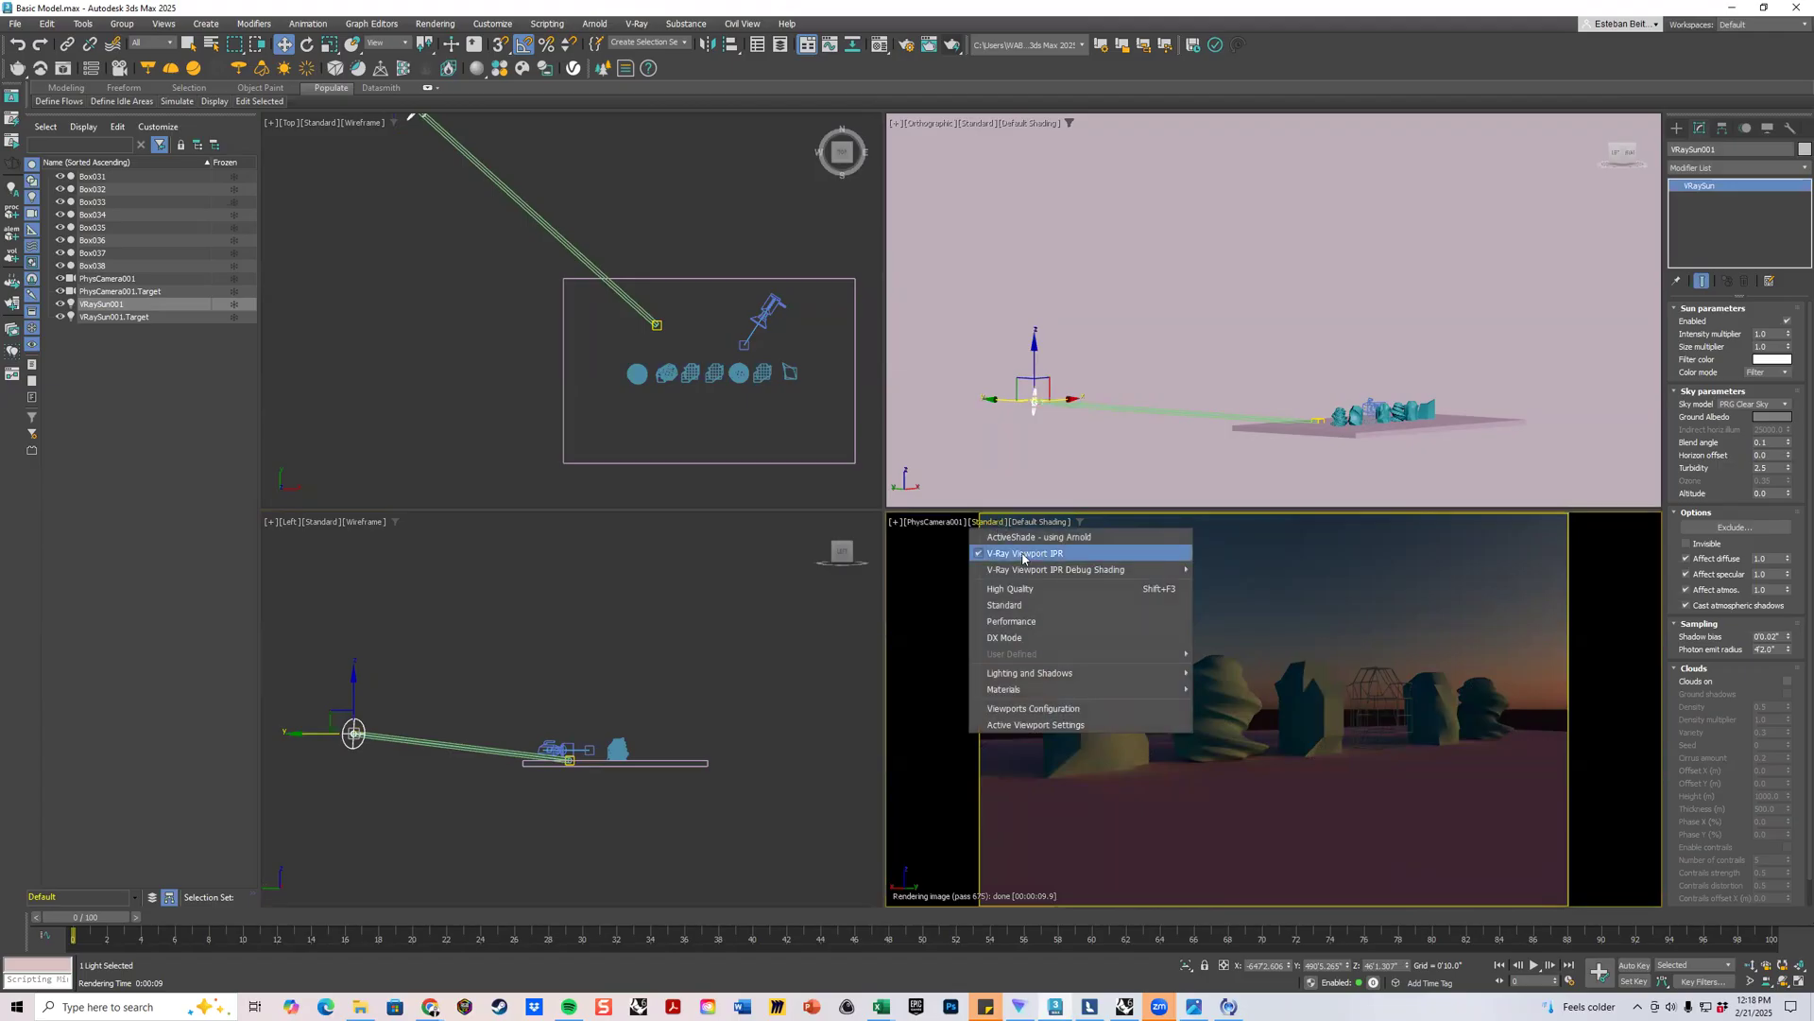
left_click(1022, 555)
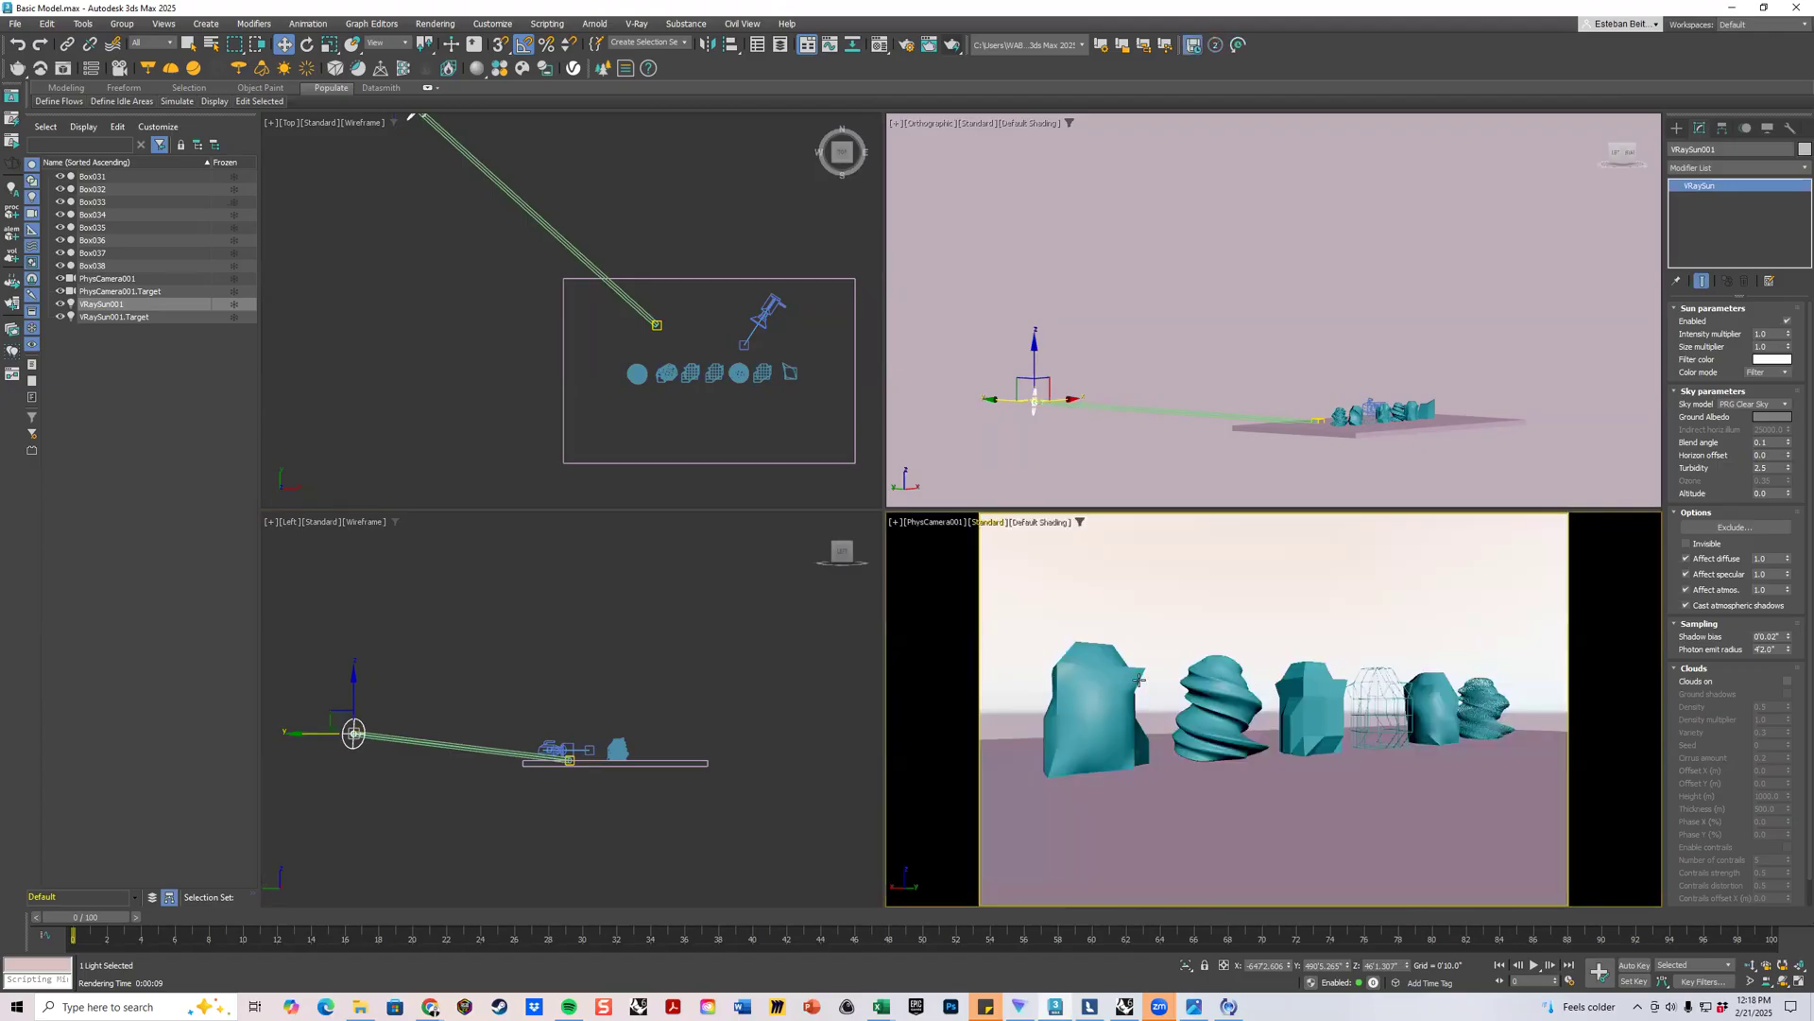
left_click(993, 522)
left_click(1028, 555)
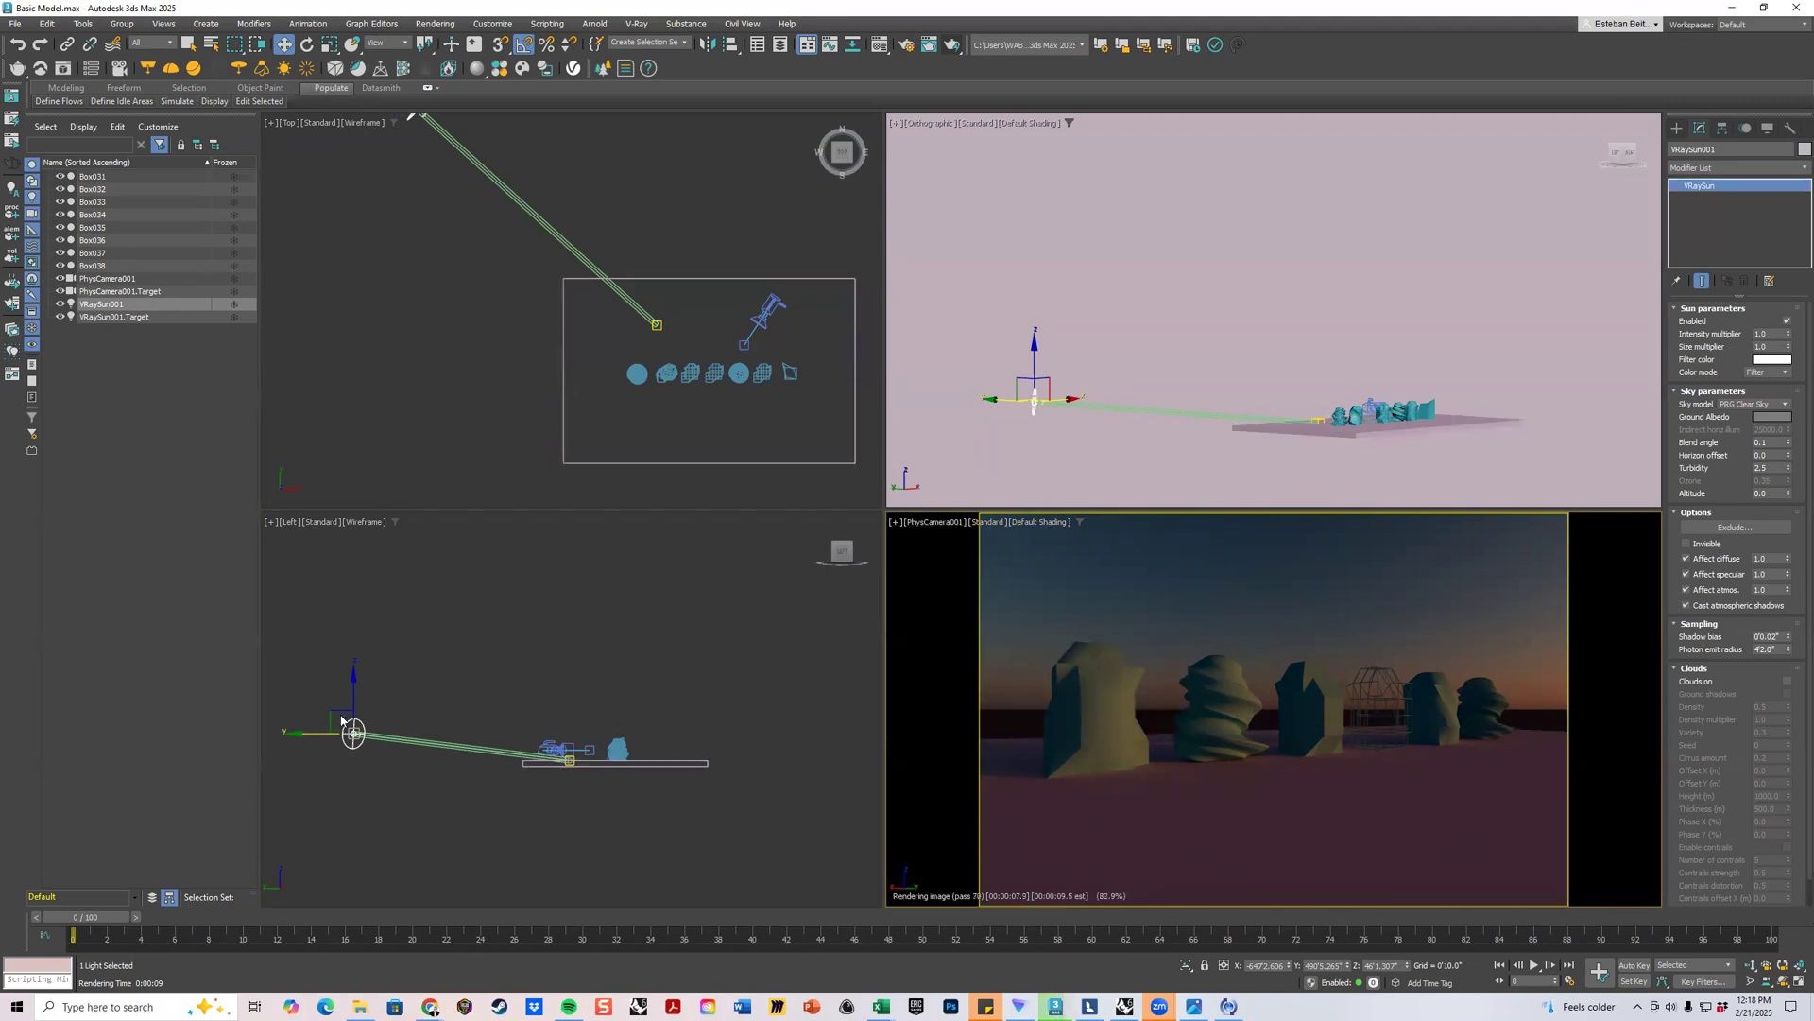
Raise the VRaySun high above the ground in the Left view, and move it farther from the forms in the Top view.
left_click_drag(343, 713, 437, 585)
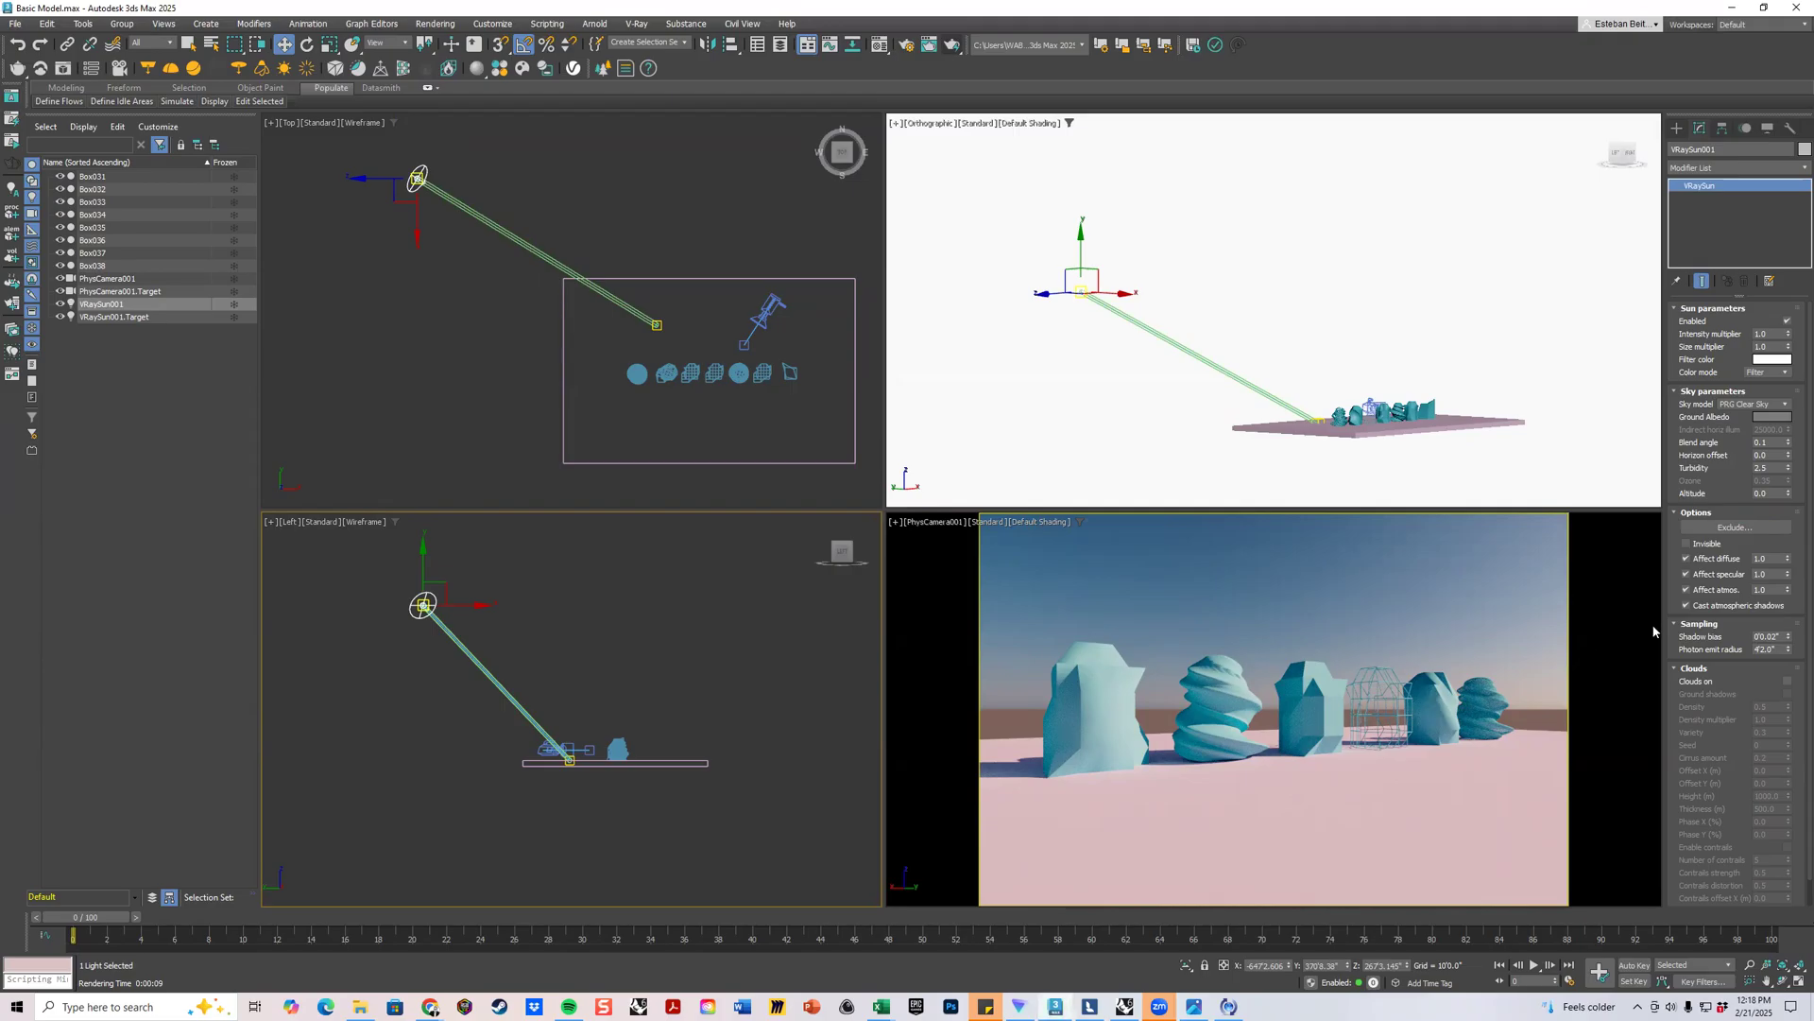
left_click(1618, 585)
left_click(742, 420)
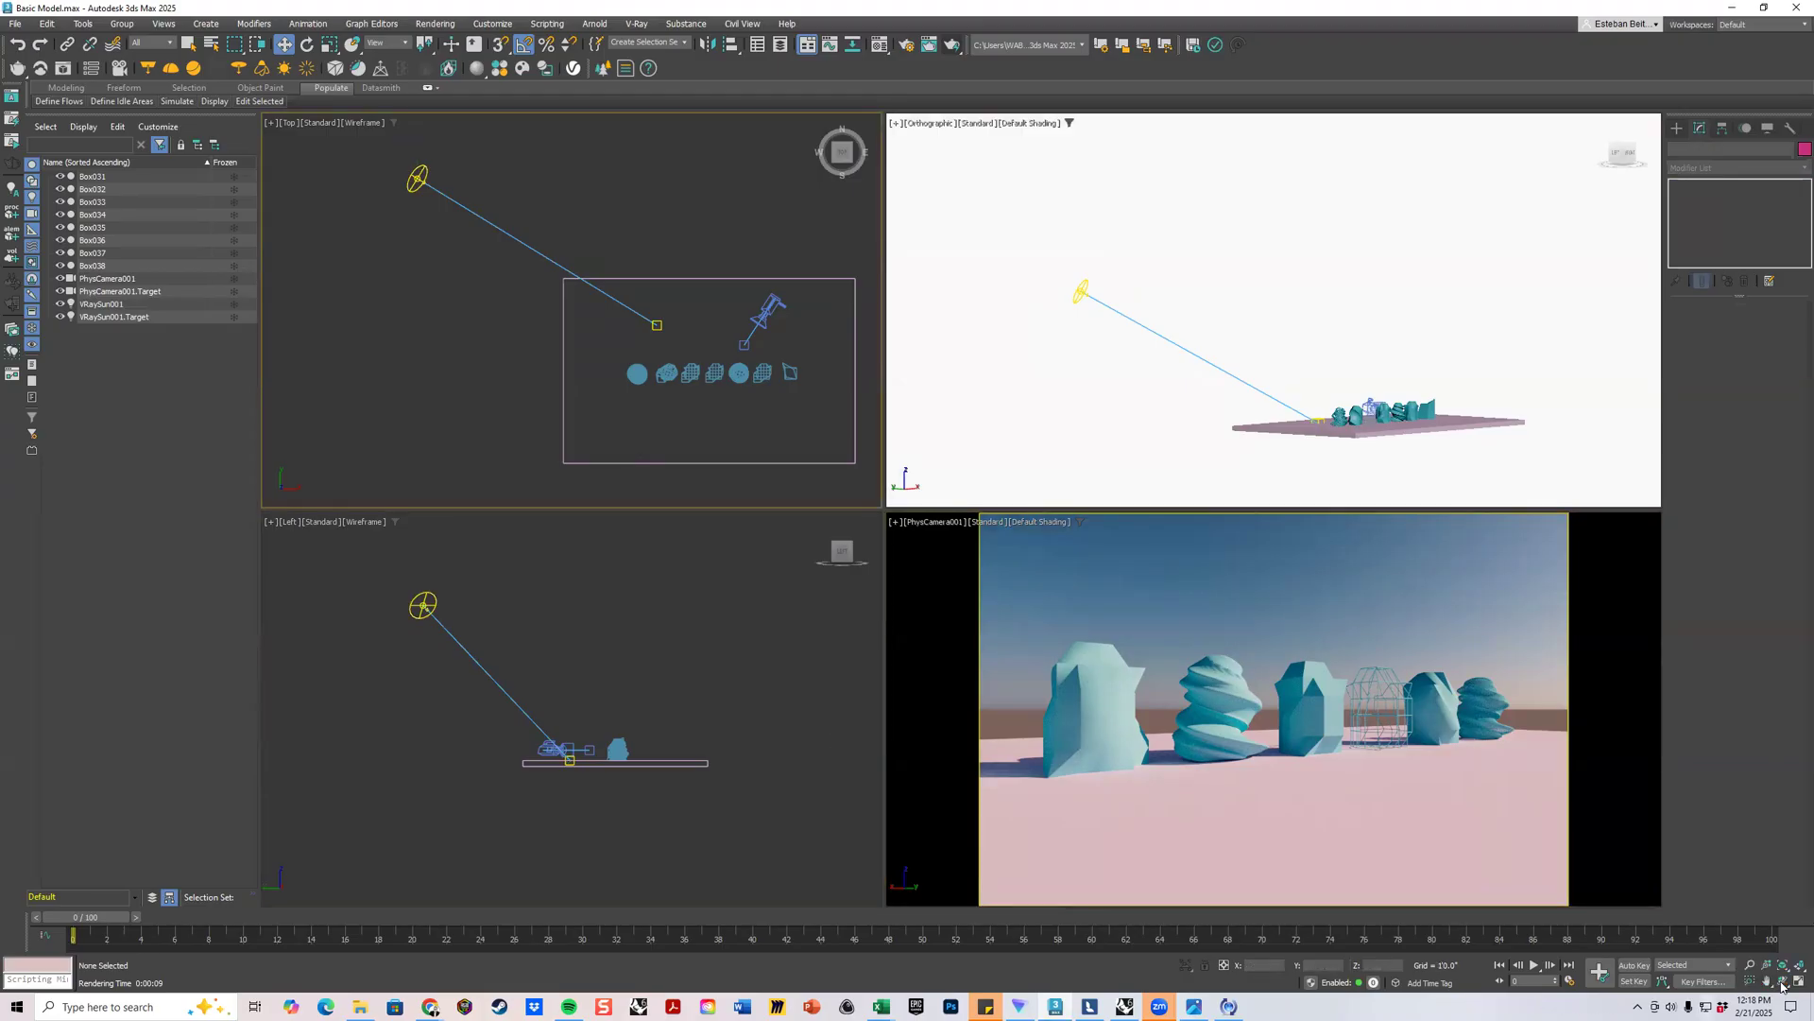
key("alt+w")
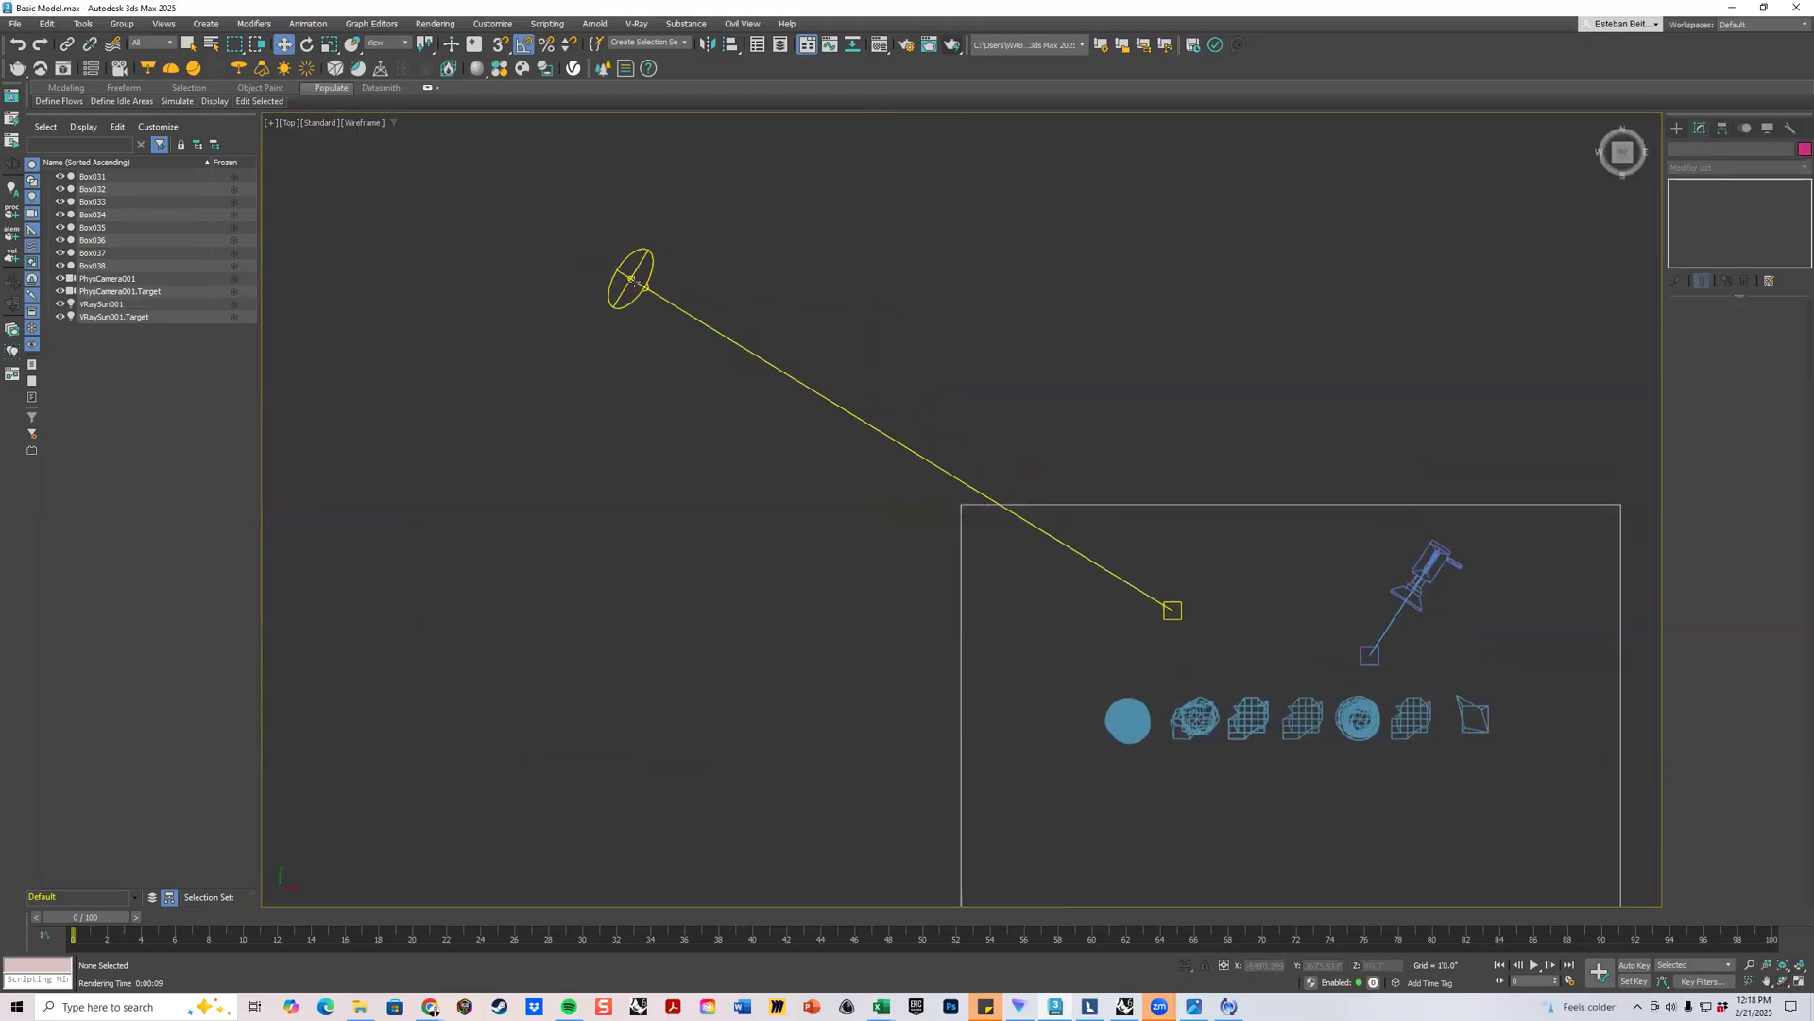
left_click(631, 276)
left_click_drag(643, 263, 507, 204)
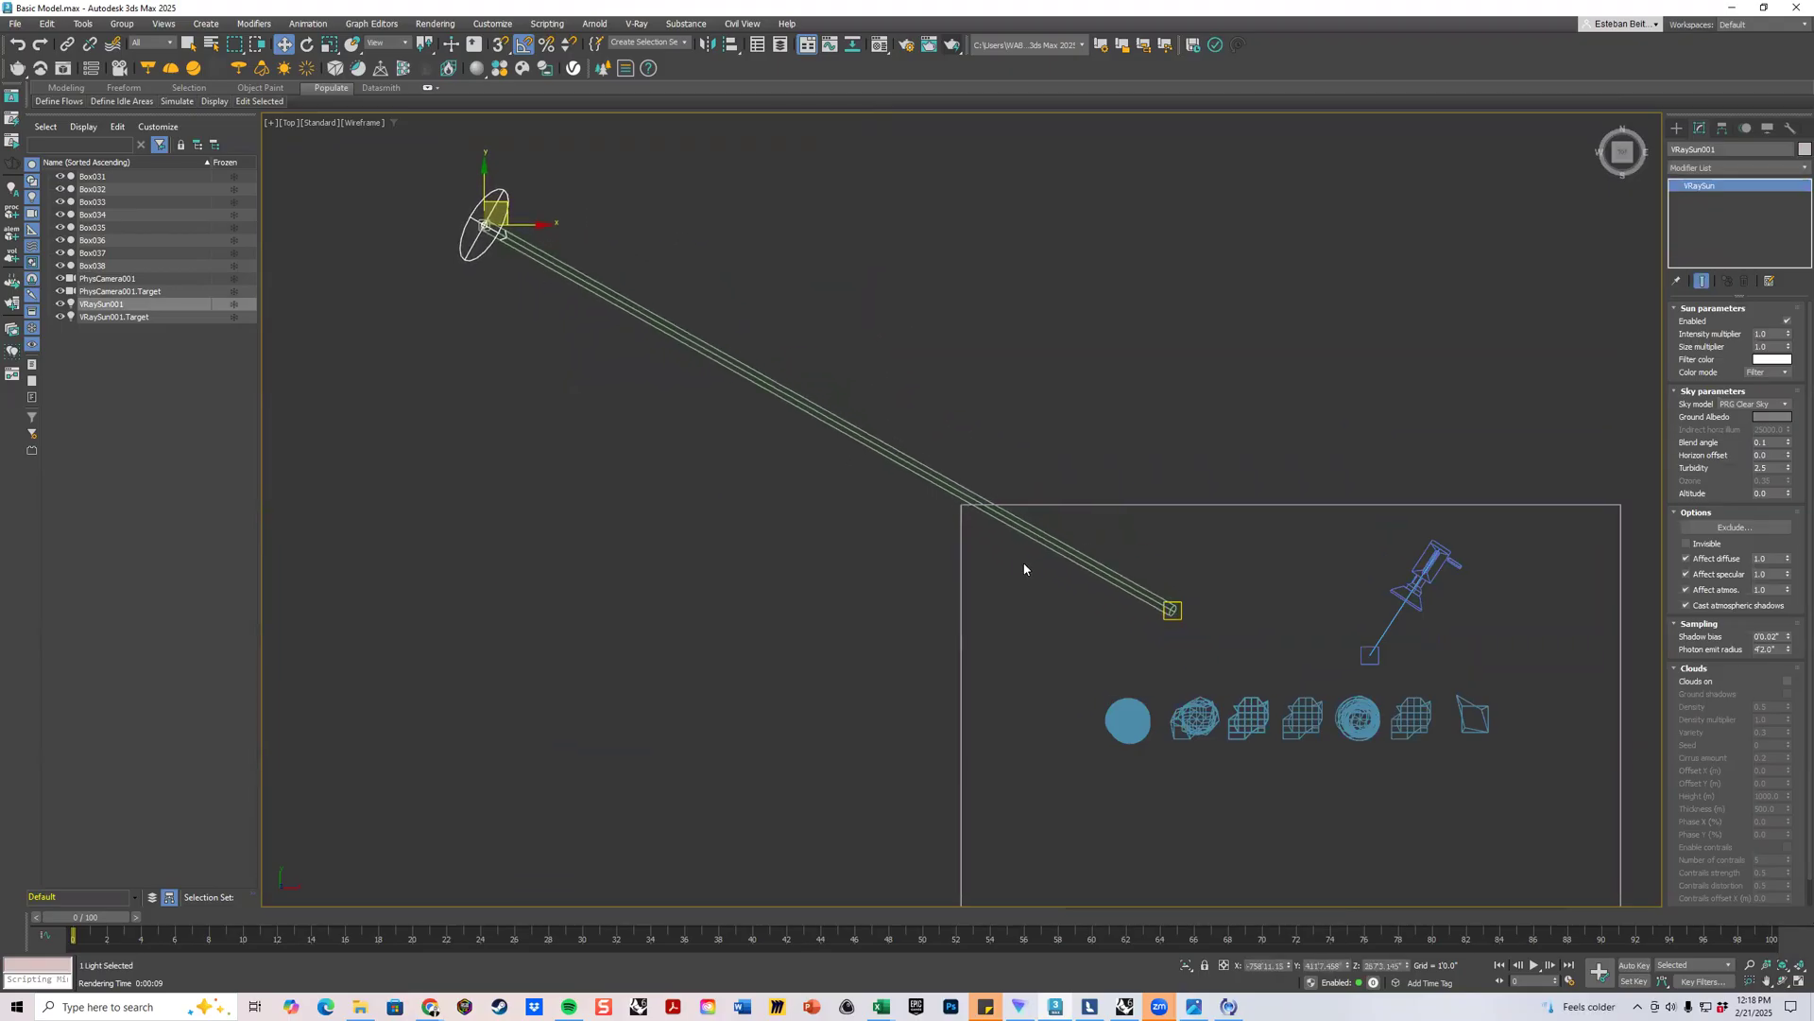
Restore the four-viewport layout and swing the VRaySun around to the camera's side of the ground plane in the Orthographic view.
left_click(1798, 980)
middle_click_drag(1365, 430, 1309, 208, "alt")
scroll(1363, 285, "up", 5)
scroll(1311, 218, "down", 2)
middle_click_drag(1318, 306, 1281, 350)
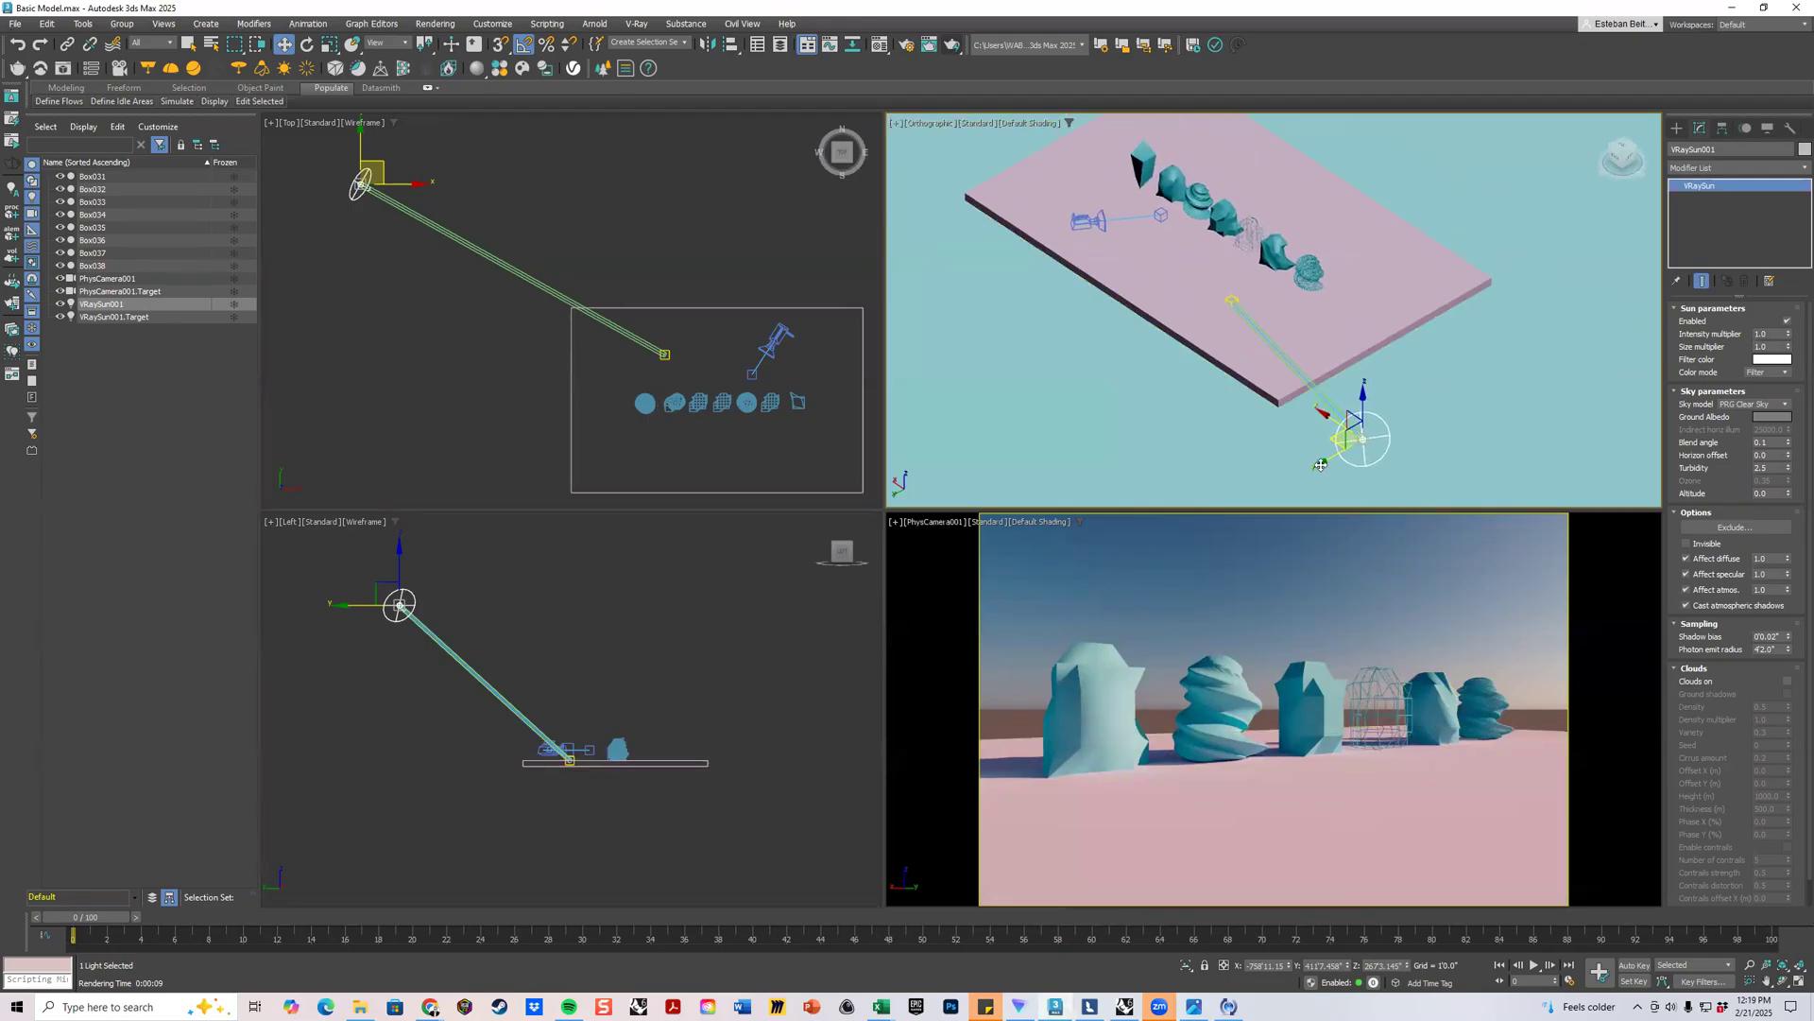
left_click_drag(1334, 438, 1063, 406)
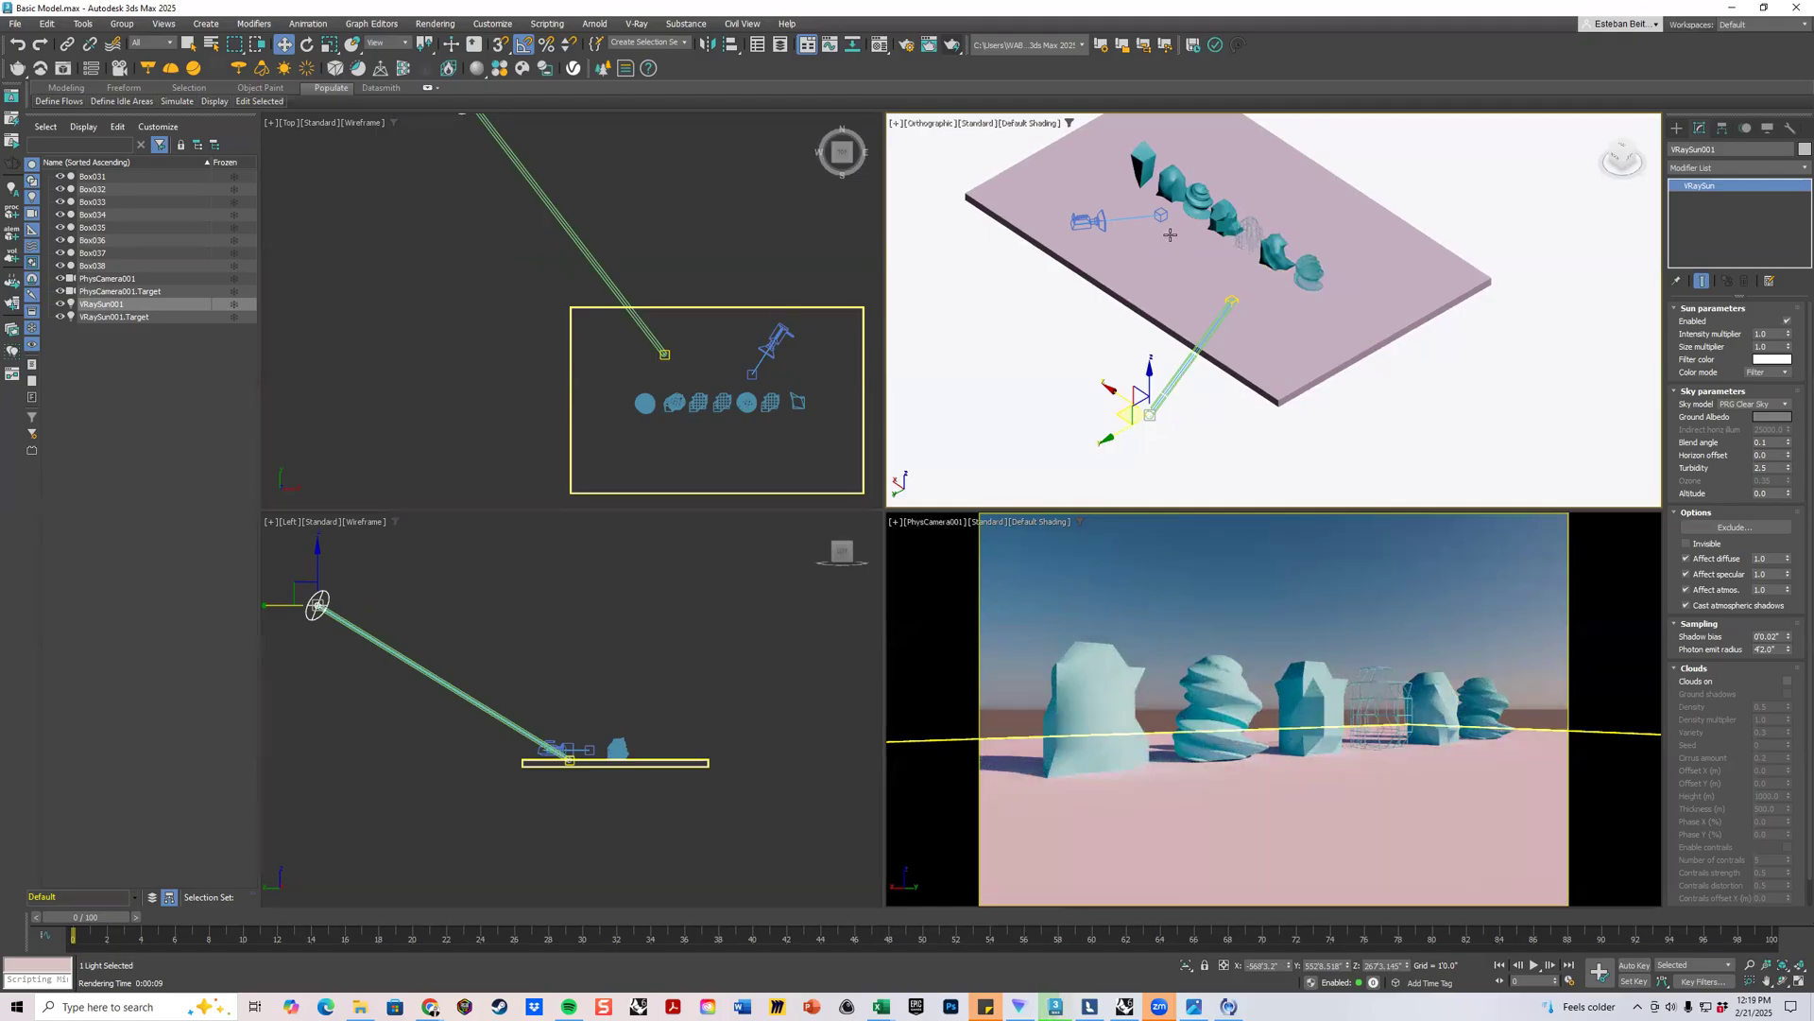
Move the VRaySun in the Top view to the opposite side of the forms from the camera, beyond the ground plane.
scroll(1165, 242, "up", 5)
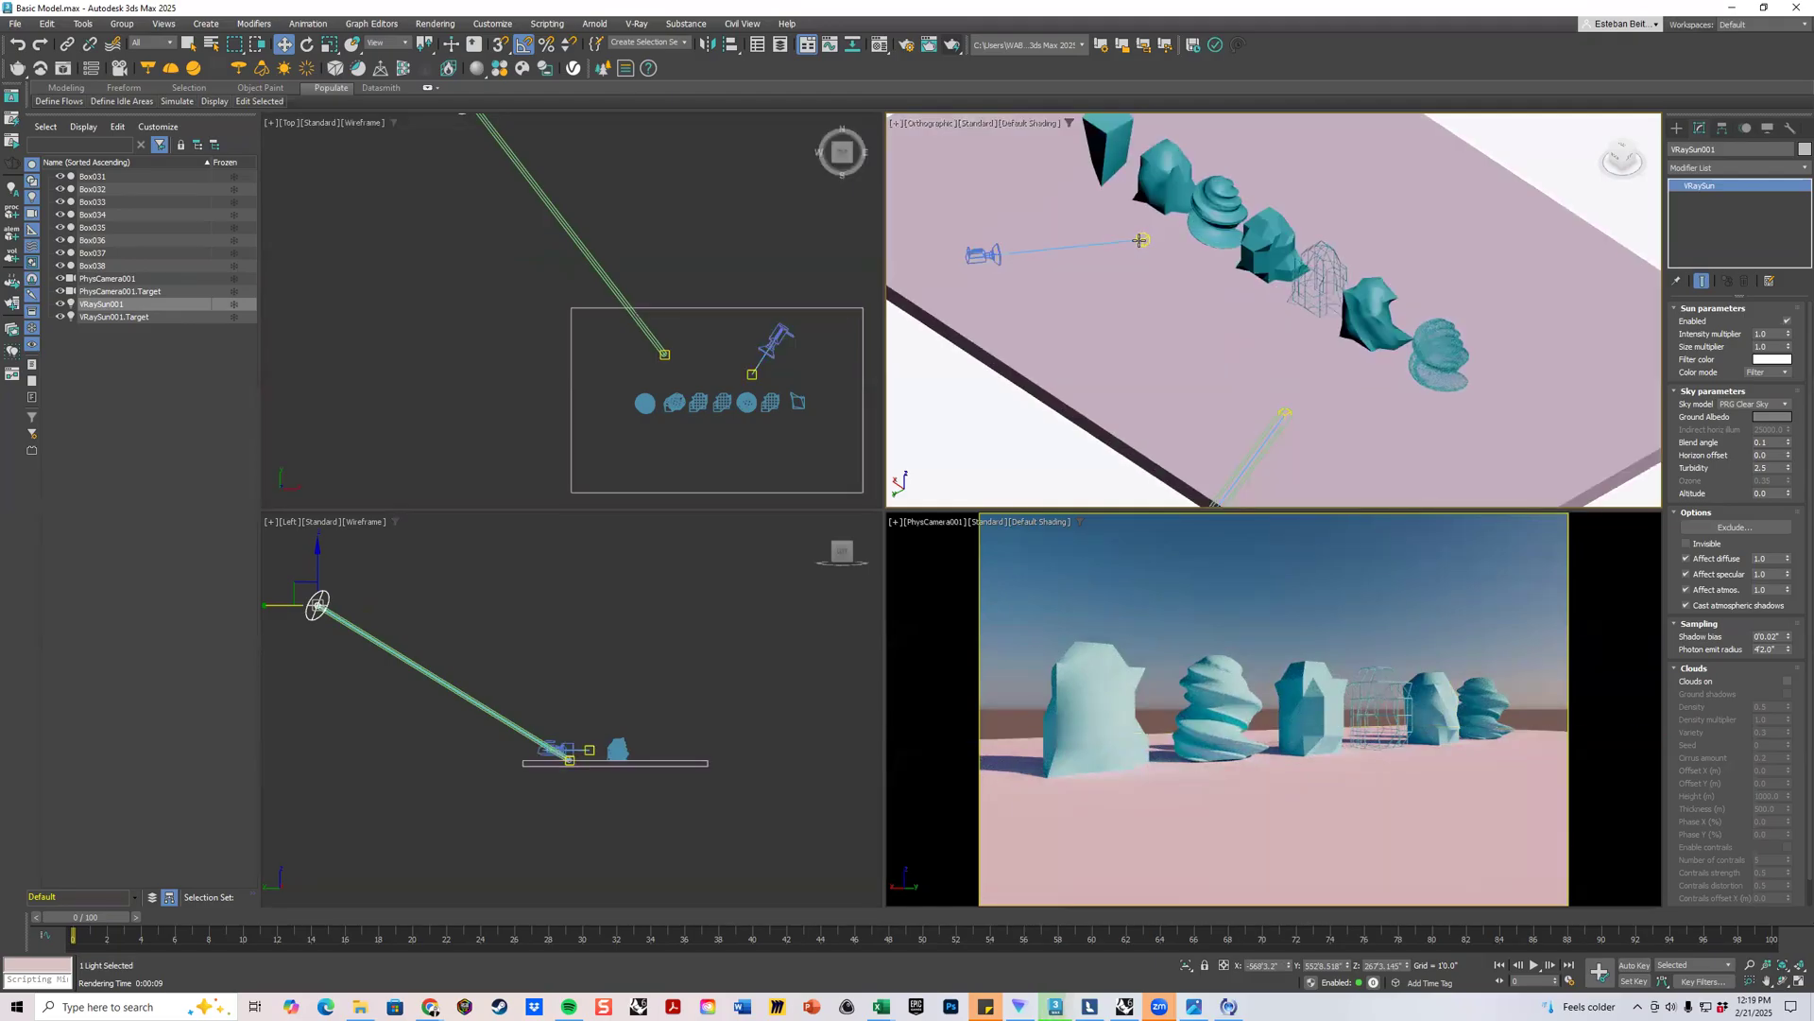
scroll(1081, 407, "down", 8)
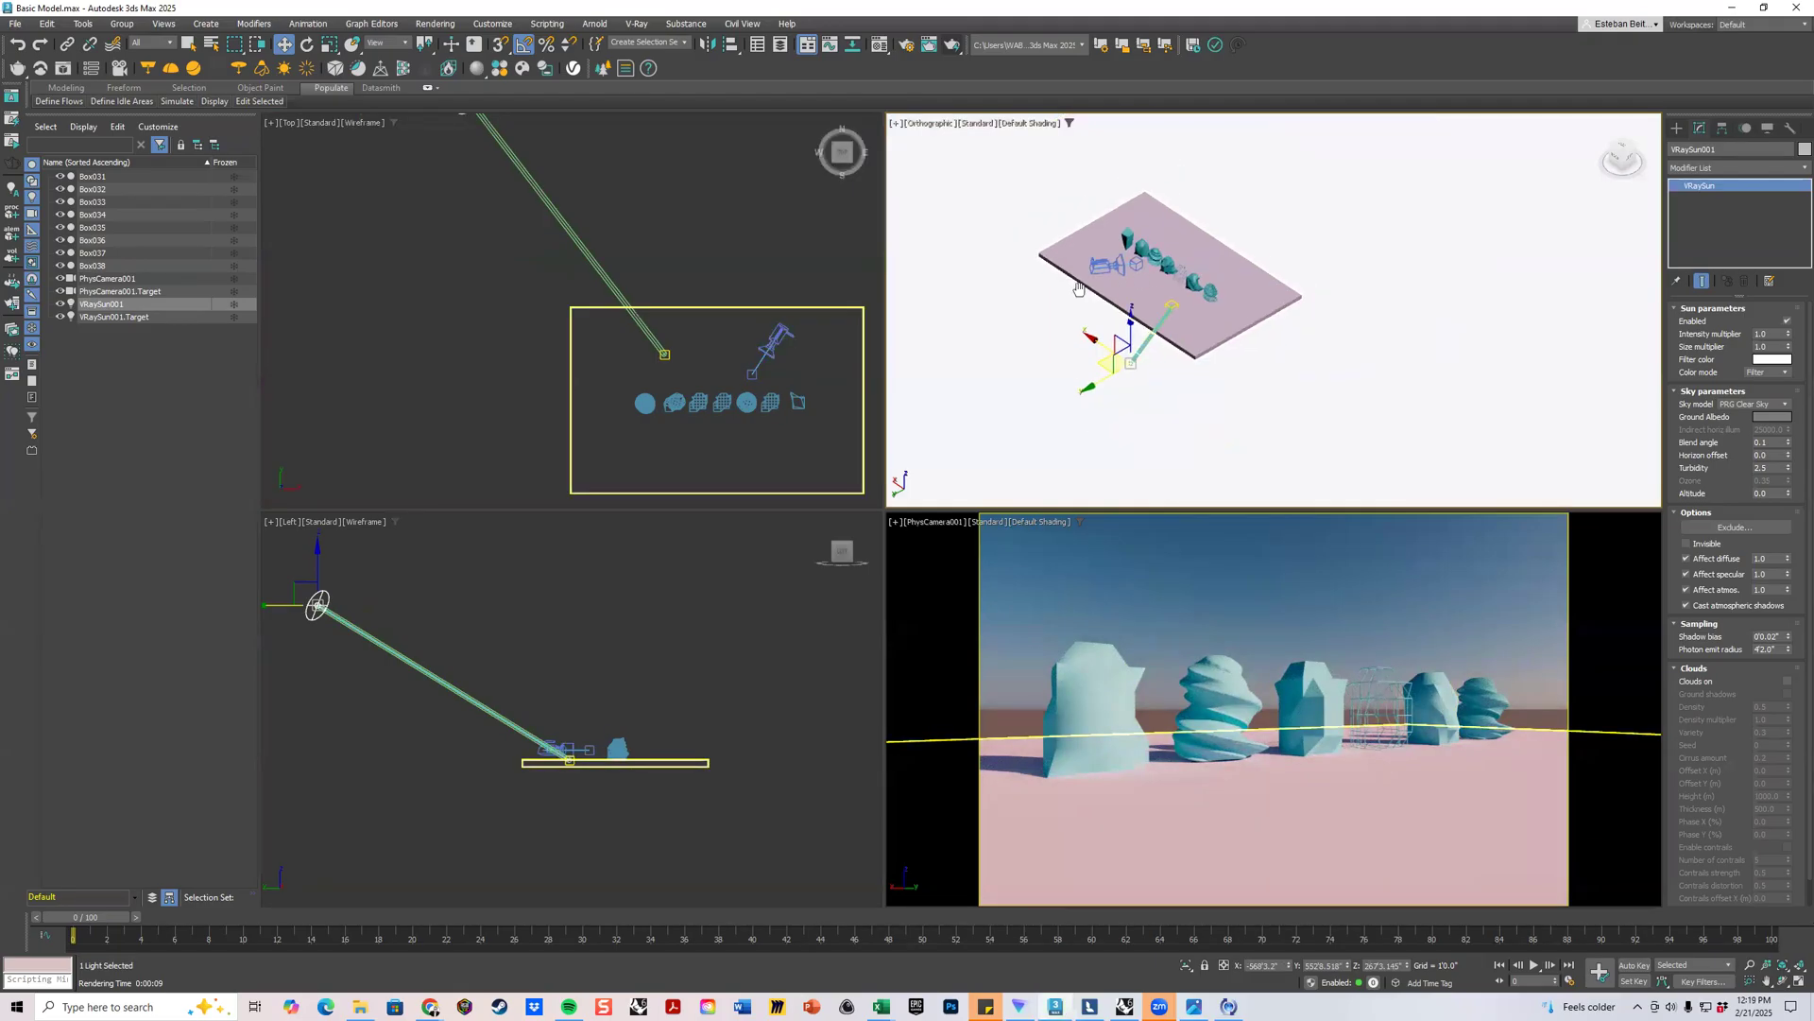
middle_click_drag(1081, 406, 907, 396, "alt")
scroll(708, 343, "down", 3)
scroll(708, 343, "down", 2)
left_click_drag(642, 259, 793, 420)
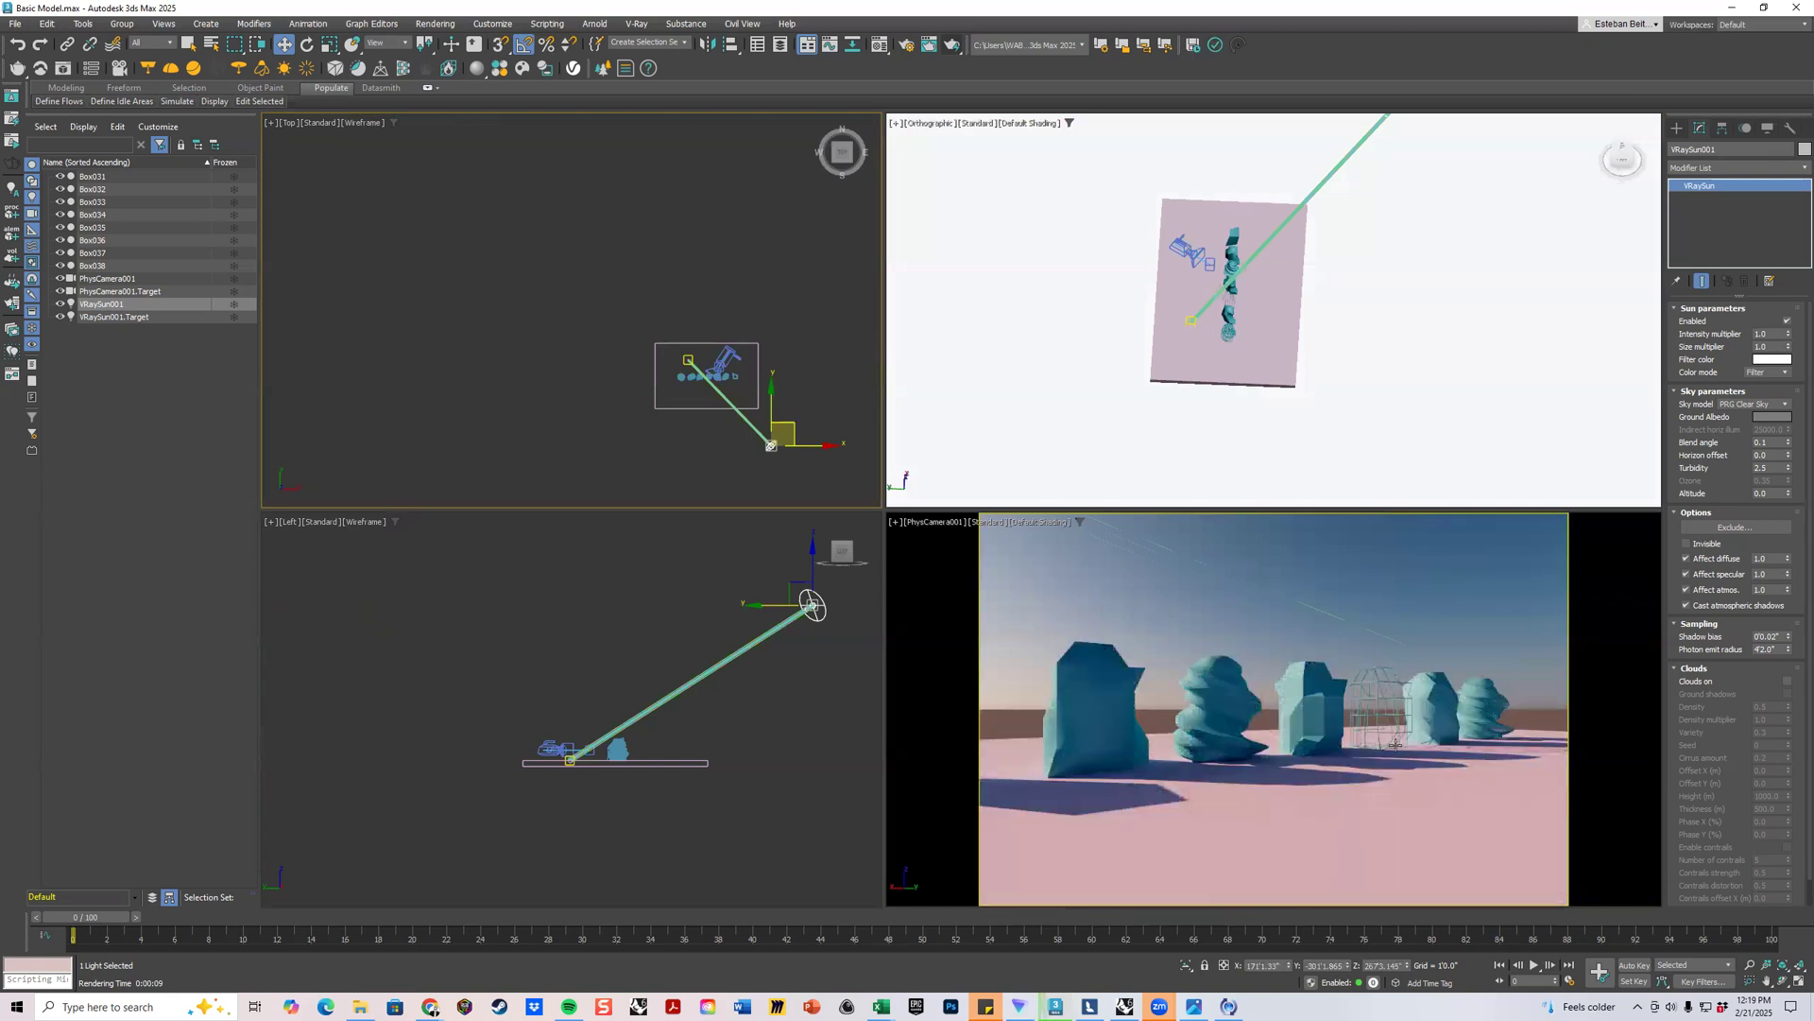
Move PhysCamera001 together with its target in the Top view, bringing it closer to the row of forms.
left_click(724, 409)
scroll(724, 397, "up", 10)
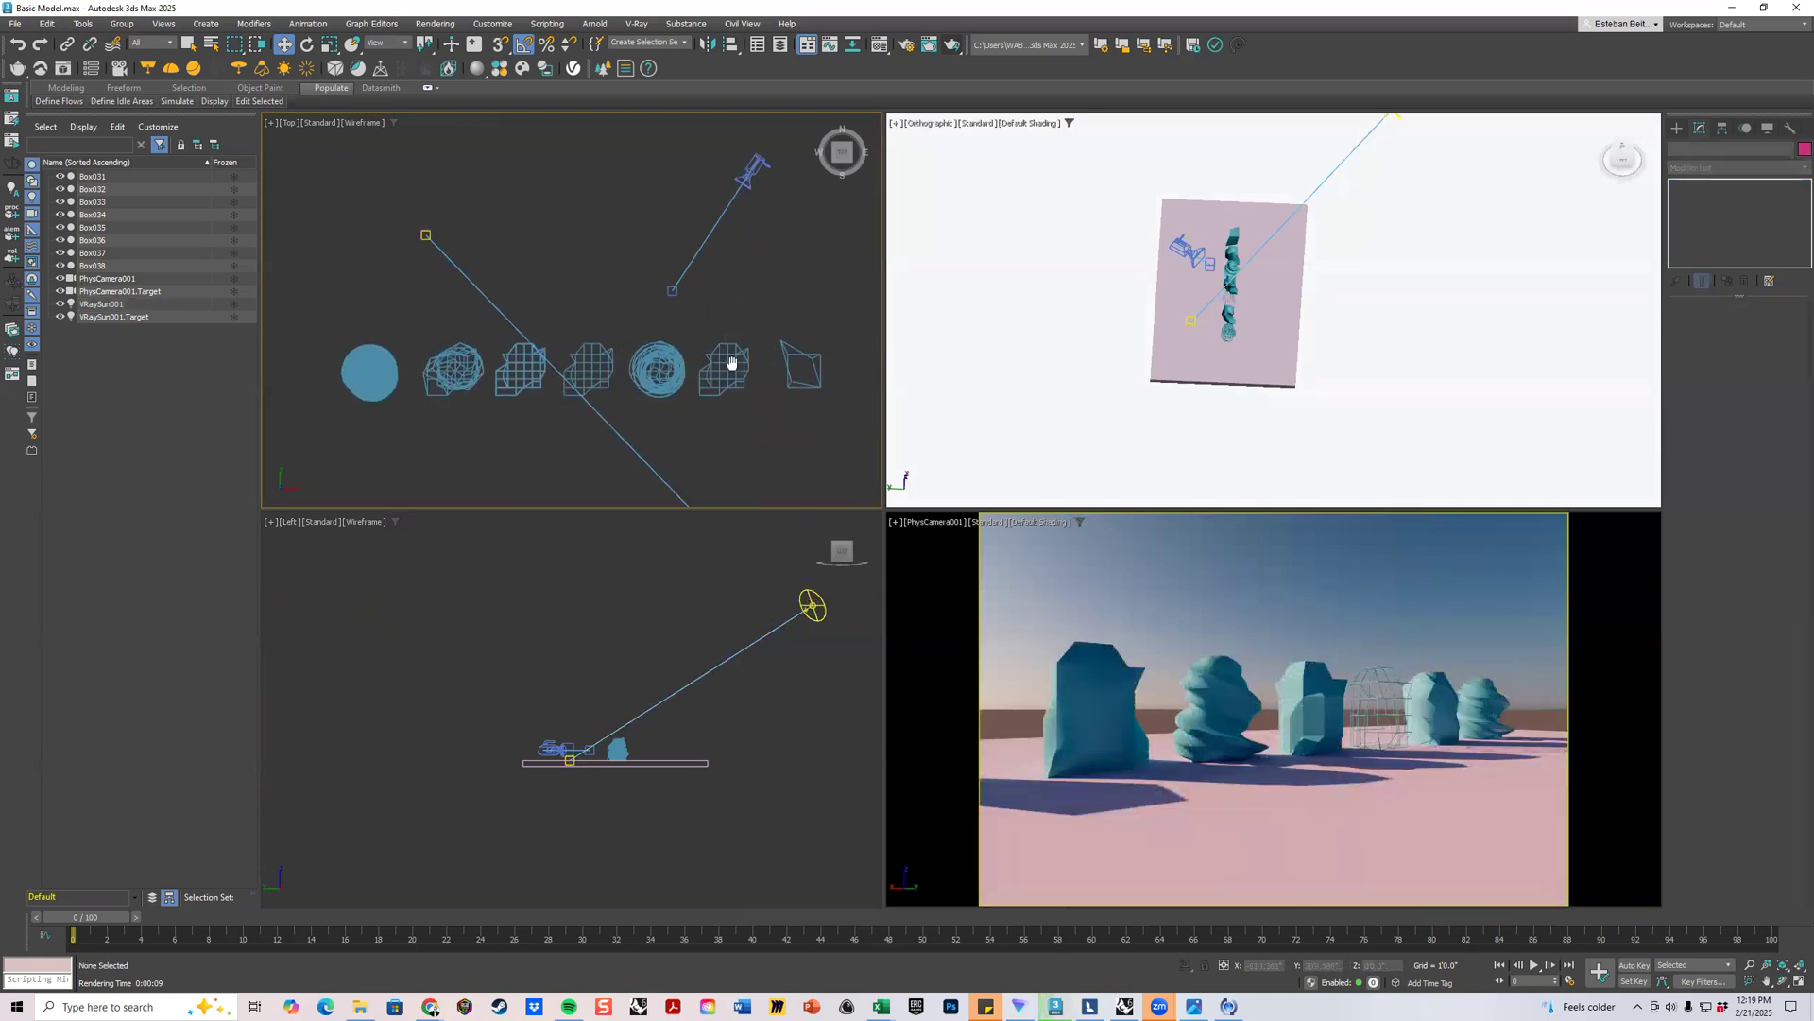
left_click_drag(643, 371, 643, 366)
left_click_drag(741, 257, 645, 337)
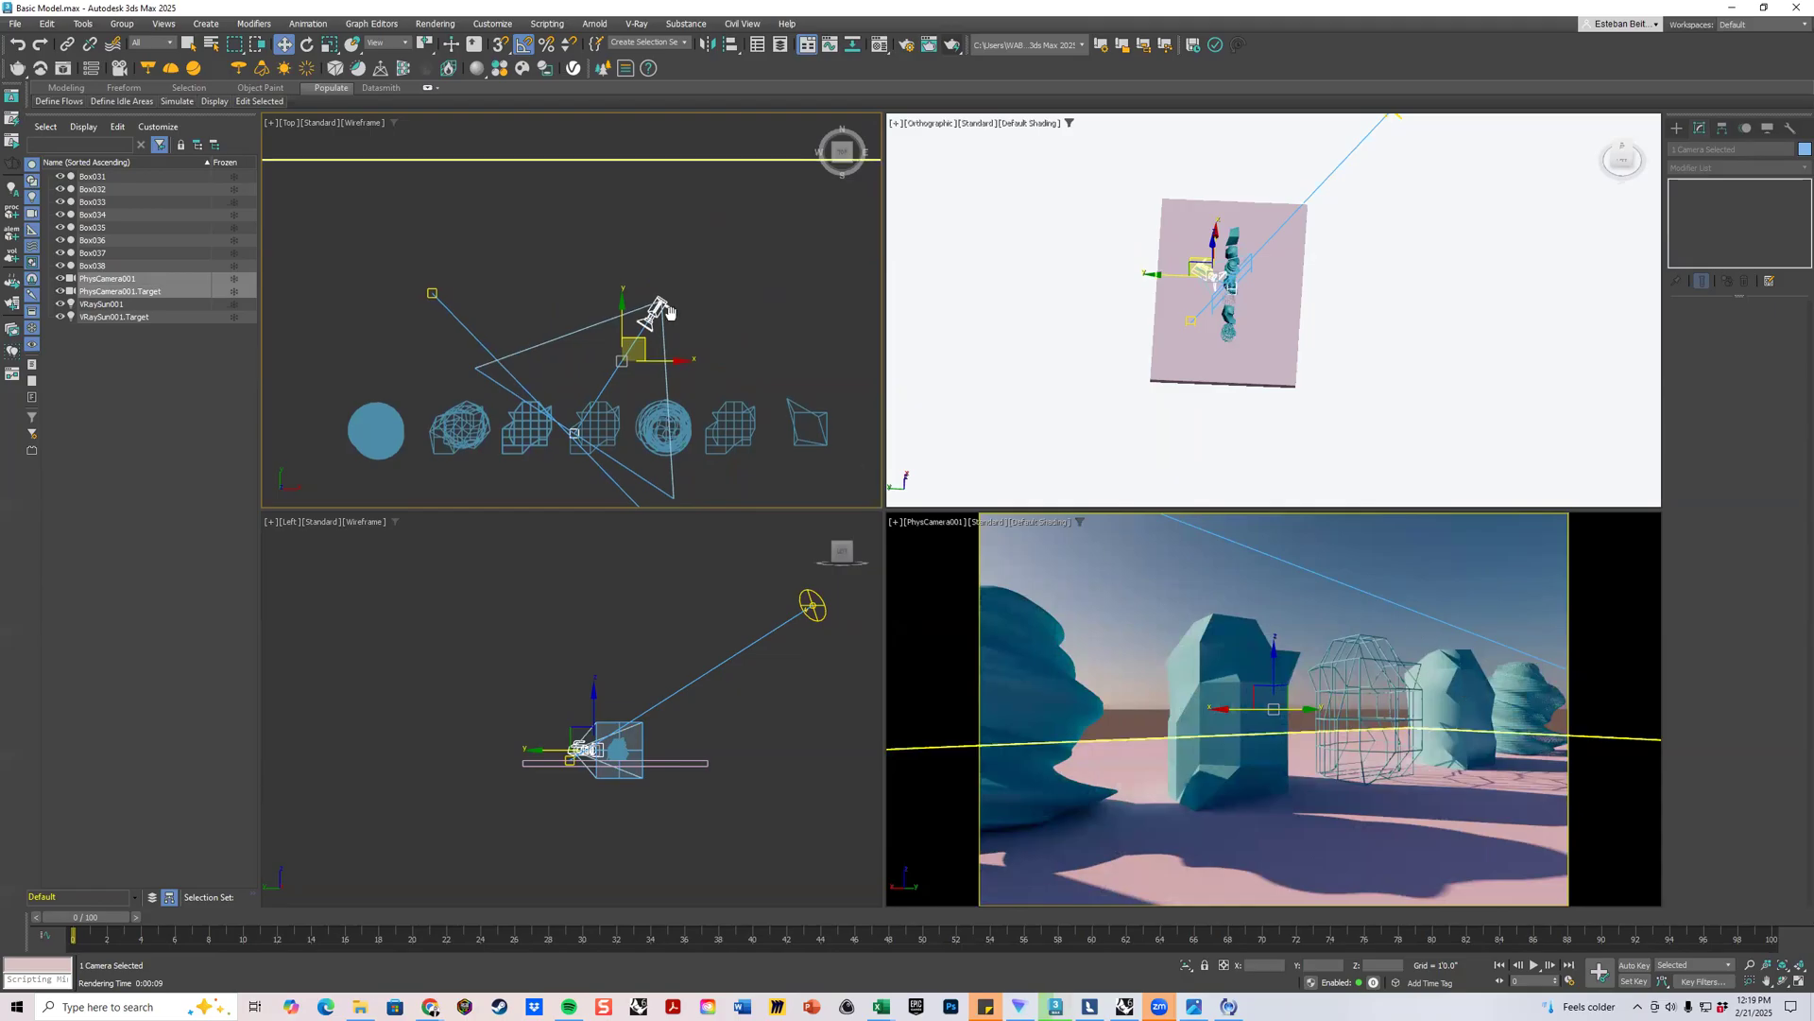
scroll(619, 433, "up", 3)
left_click_drag(636, 271, 565, 312)
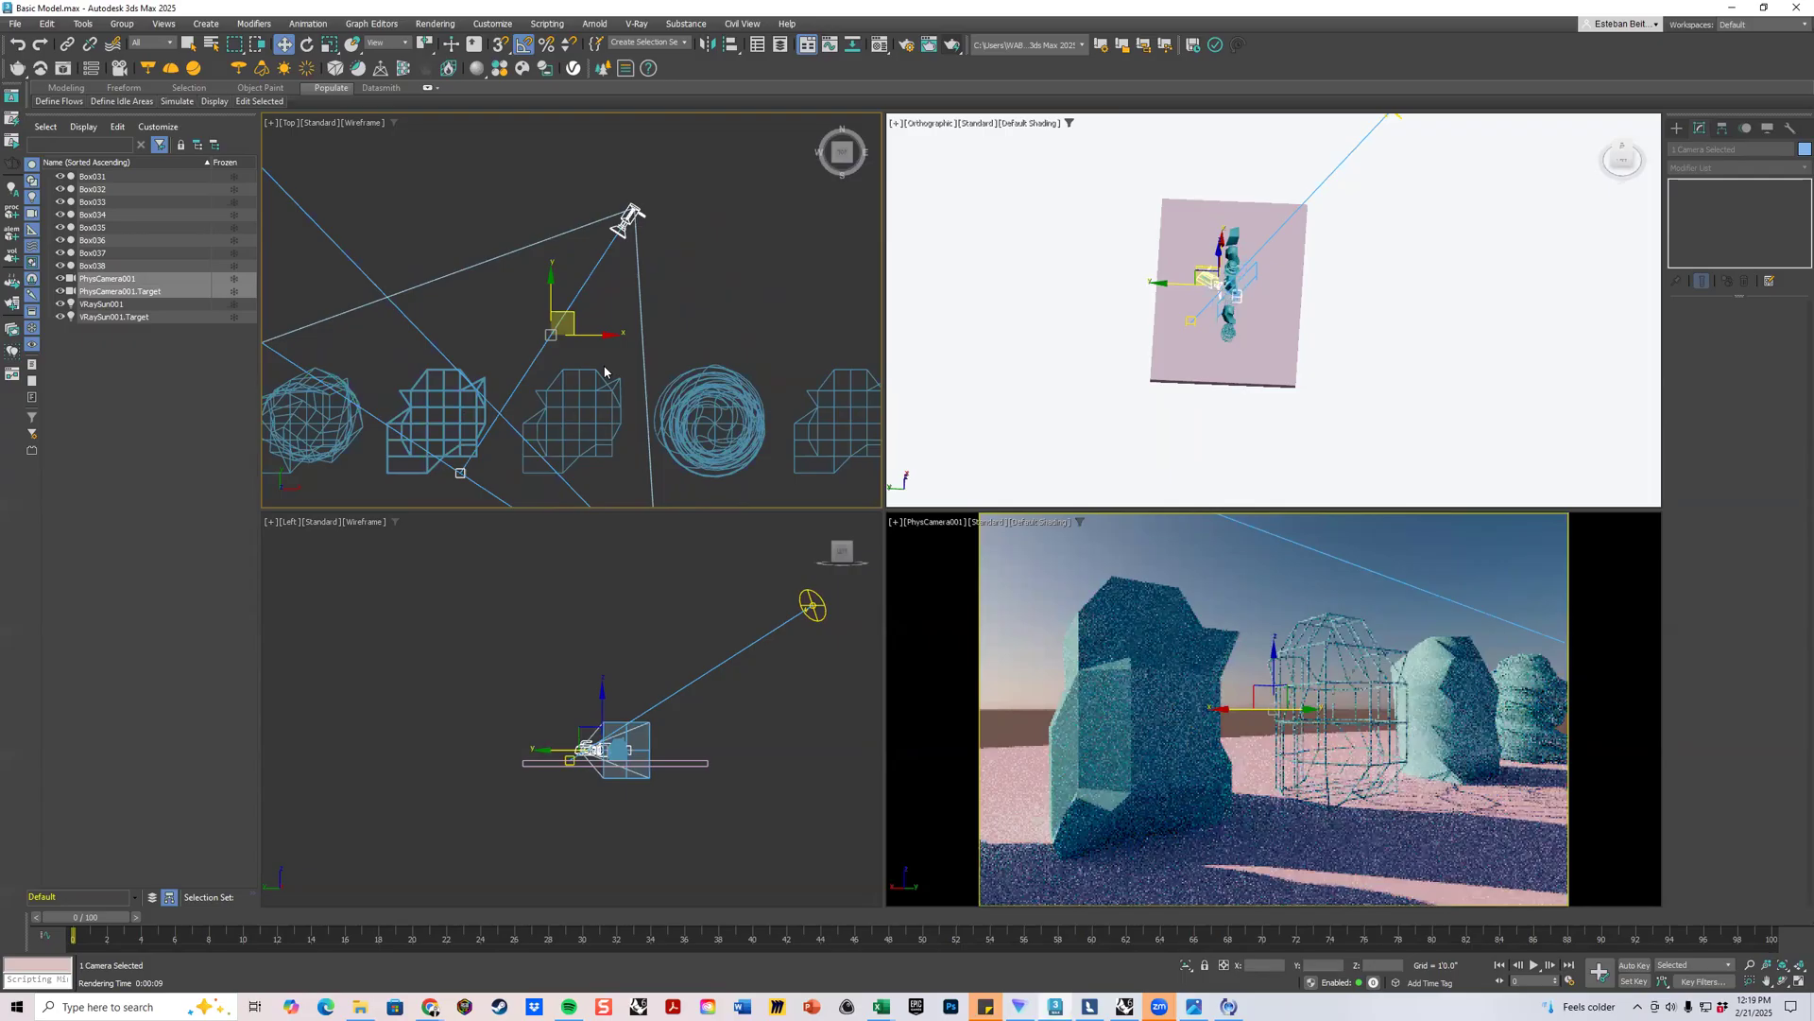
Lower PhysCamera001 and its target slightly toward the ground plane in the Left view.
scroll(588, 676, "up", 3)
scroll(588, 675, "up", 2)
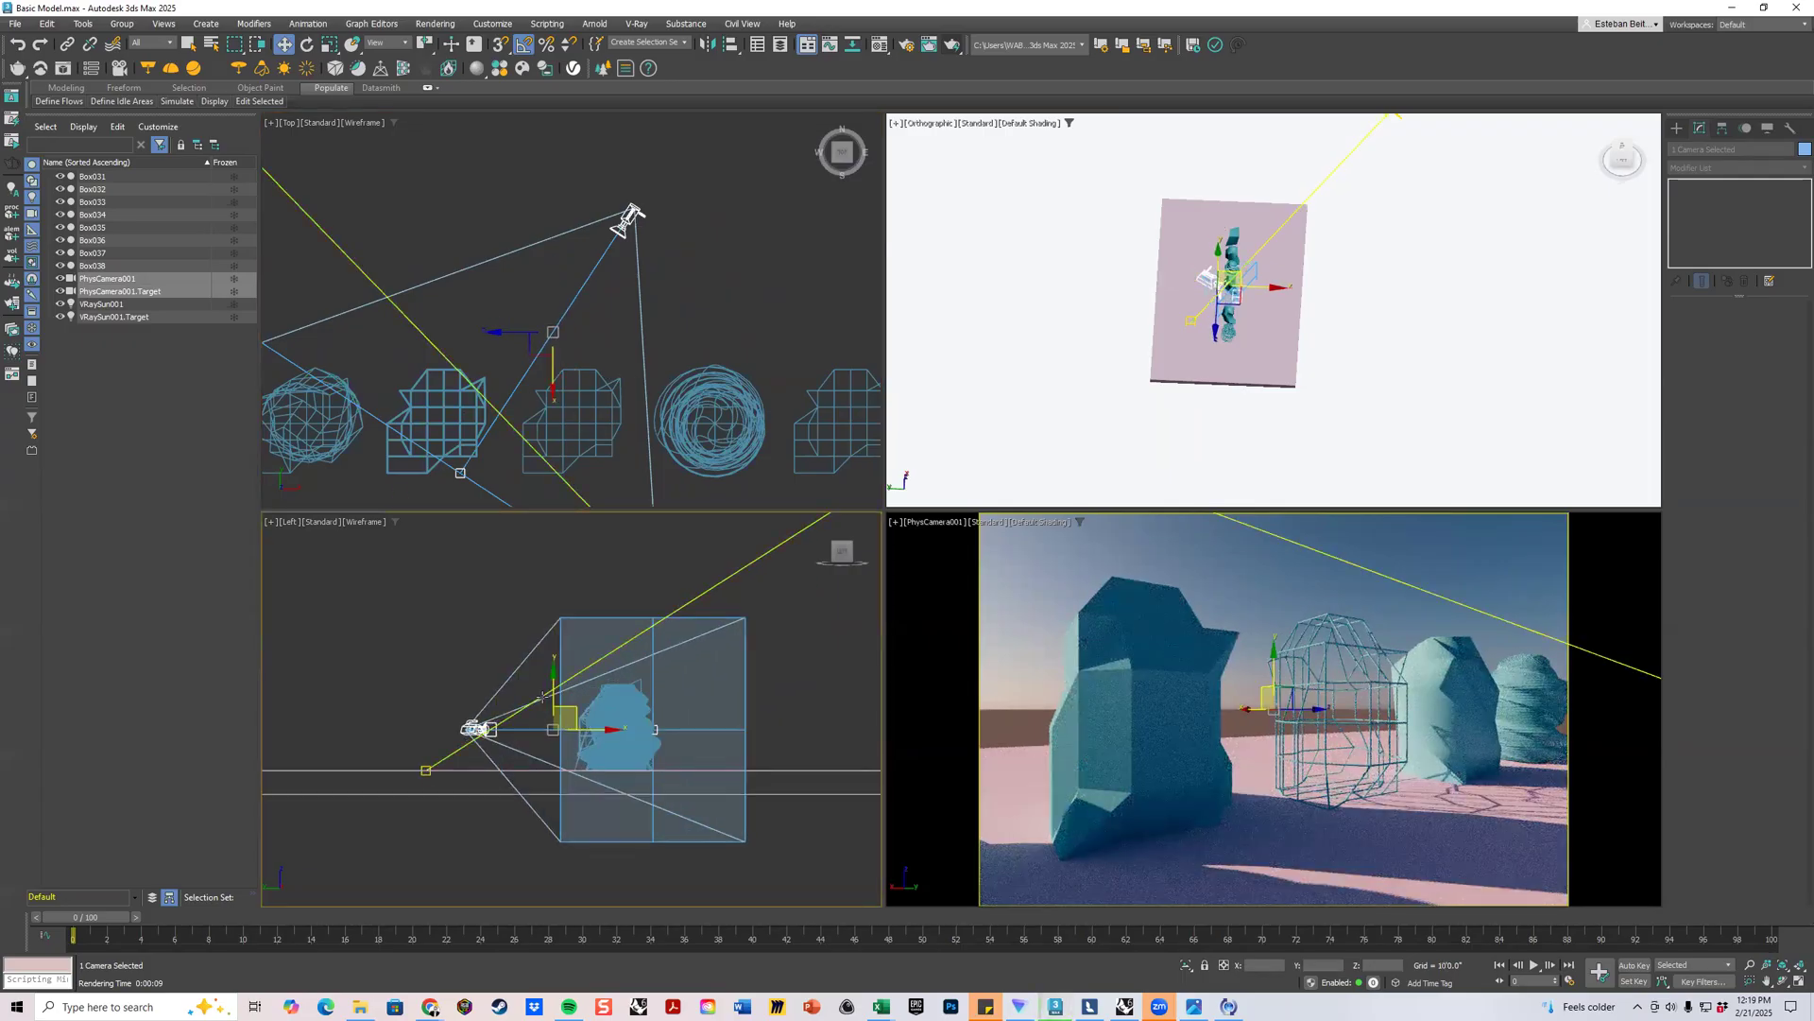
left_click_drag(555, 690, 555, 699)
left_click_drag(559, 706, 557, 711)
Shift PhysCamera001 and its target along the row past the wireframe form in the Top view, and adjust the target alone to reframe.
middle_click_drag(548, 342, 690, 257)
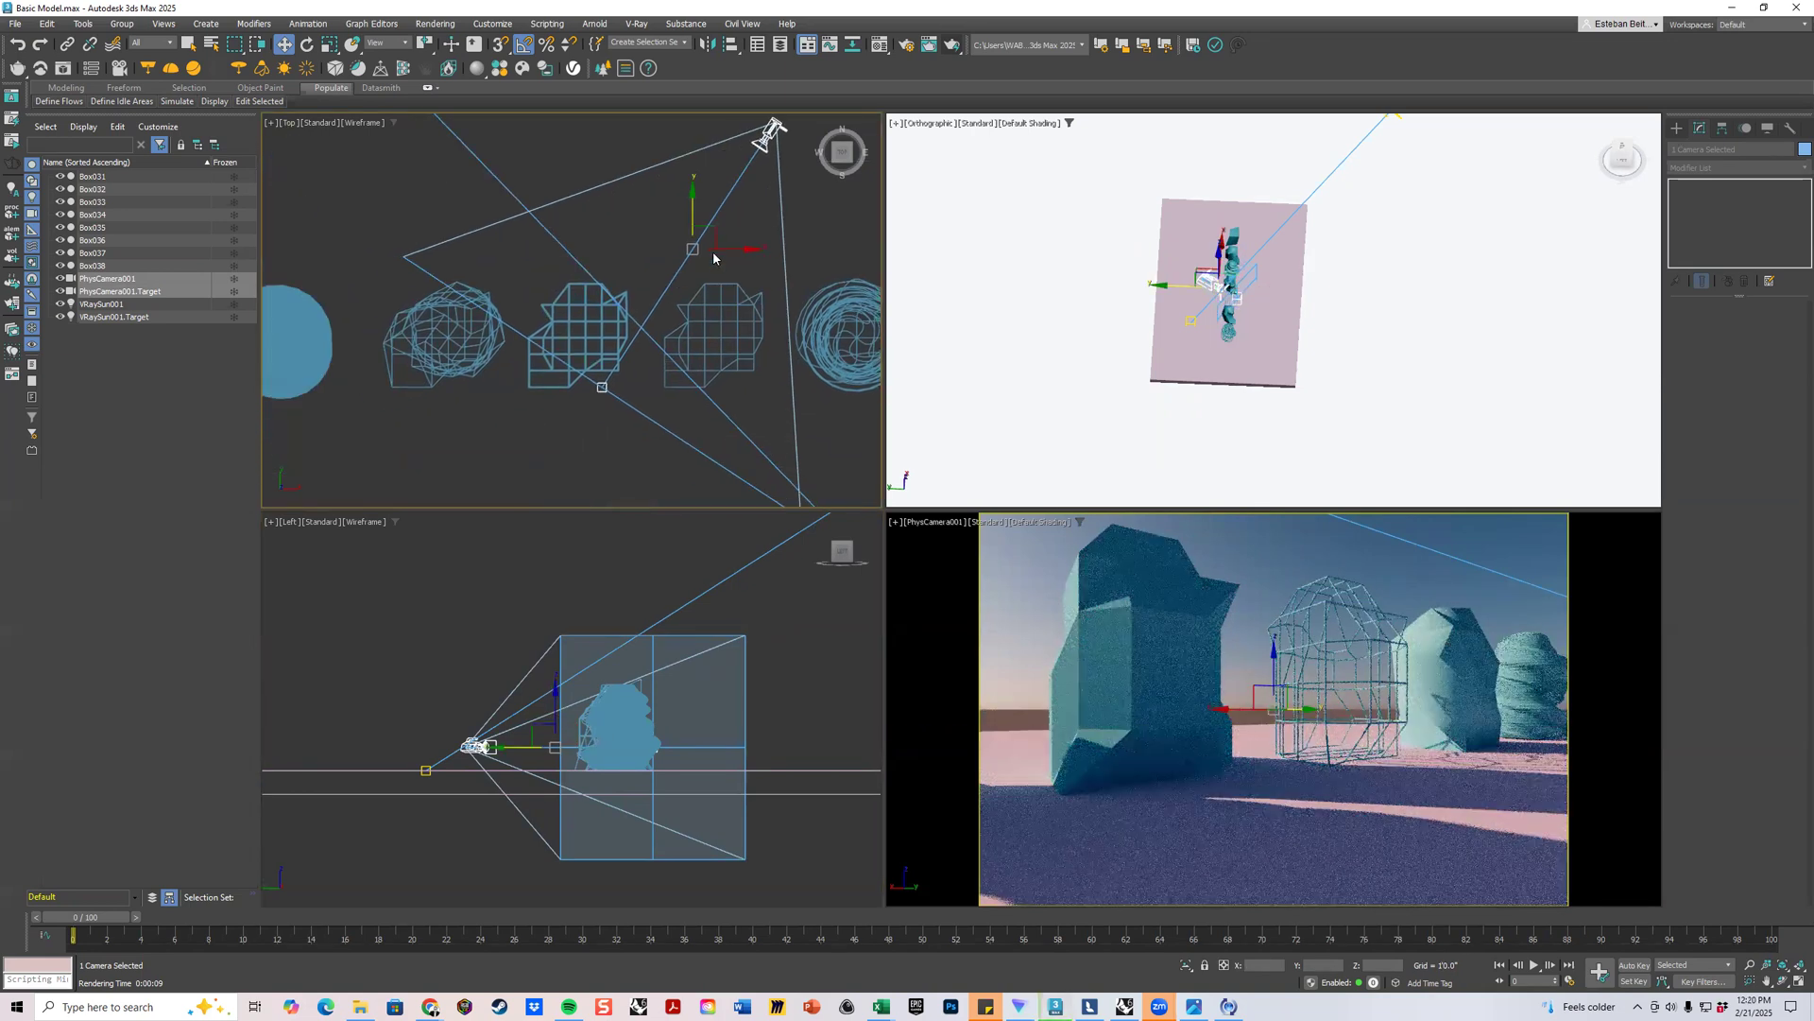
left_click_drag(707, 242, 622, 261)
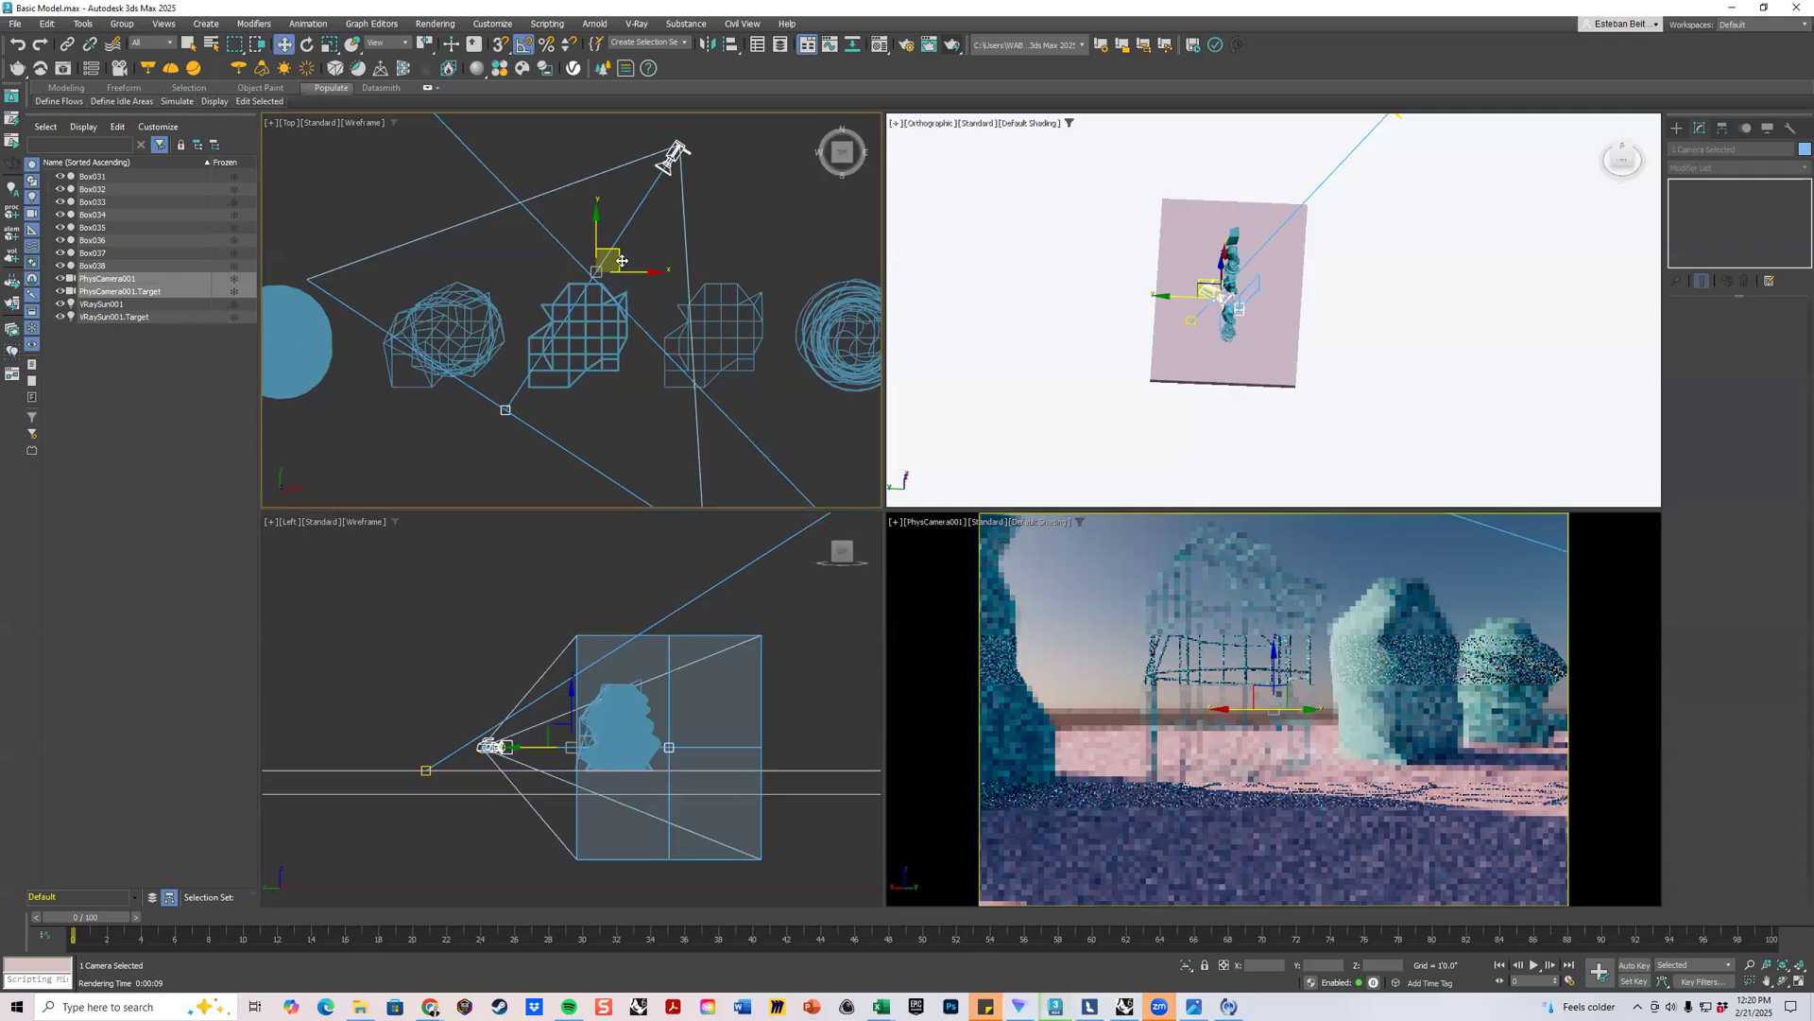
middle_click_drag(494, 308, 450, 260)
left_click_drag(565, 205, 472, 192)
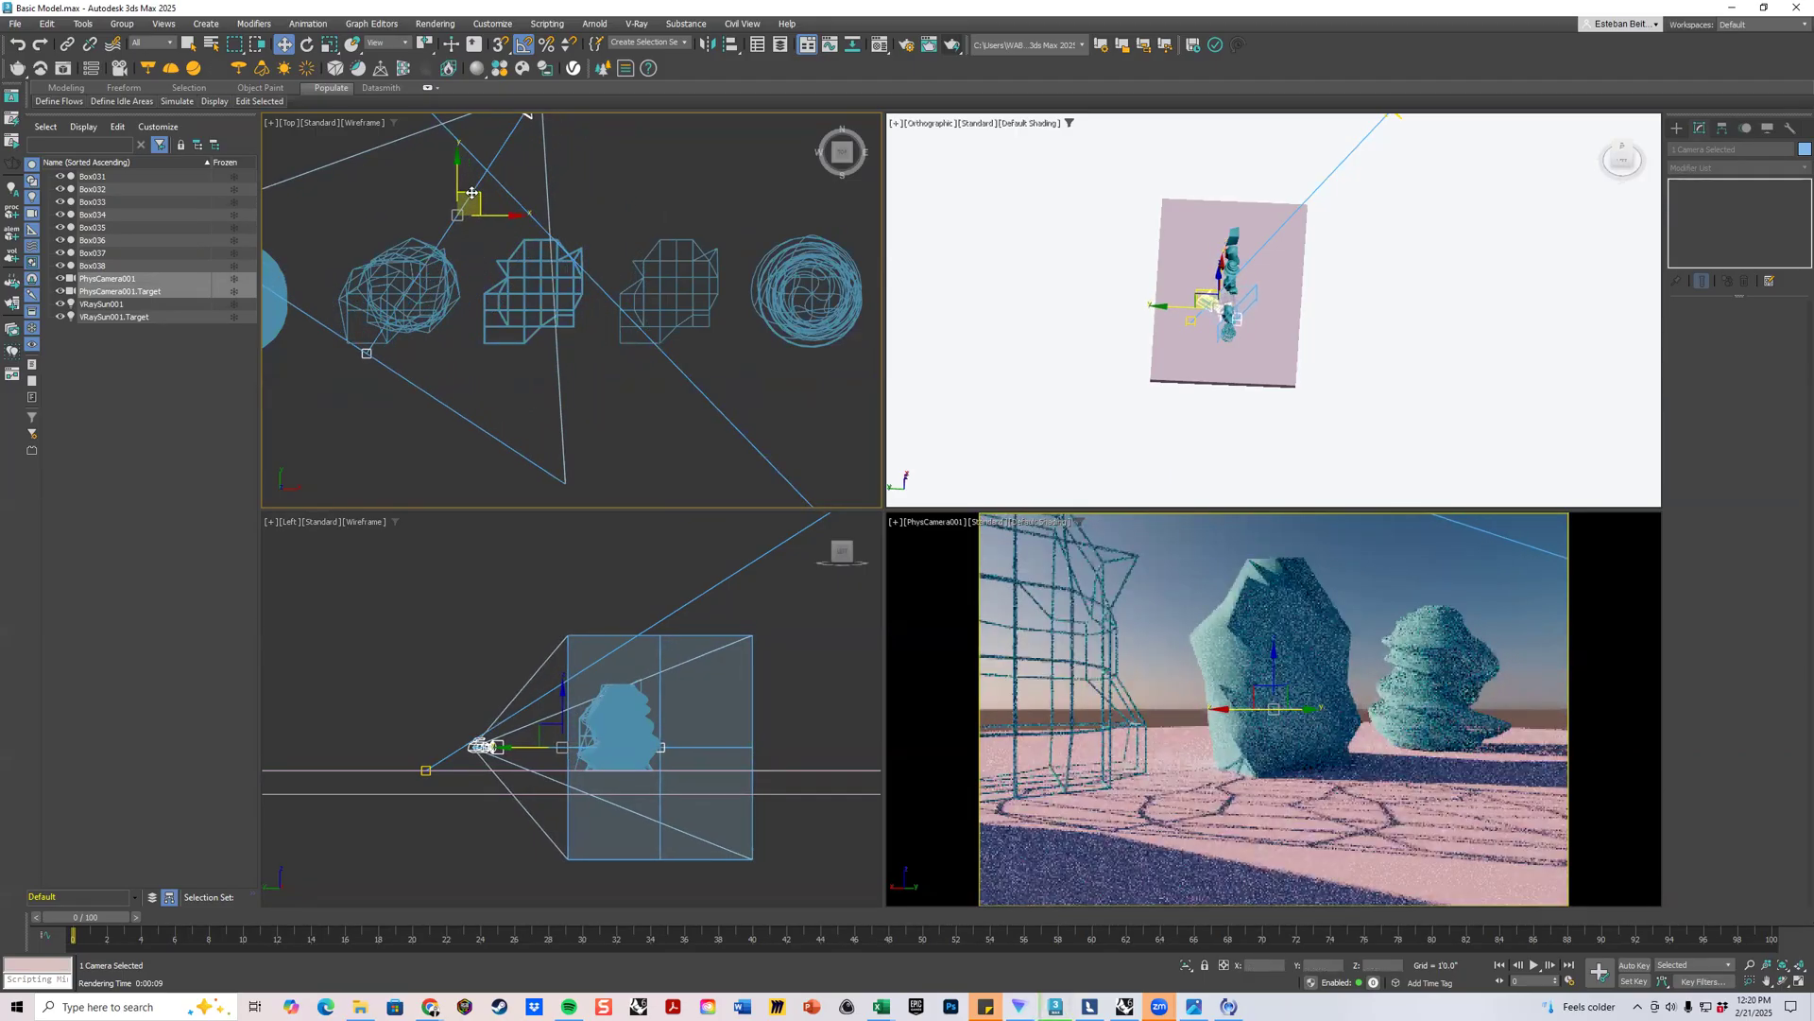
left_click(368, 354)
left_click_drag(393, 342, 423, 341)
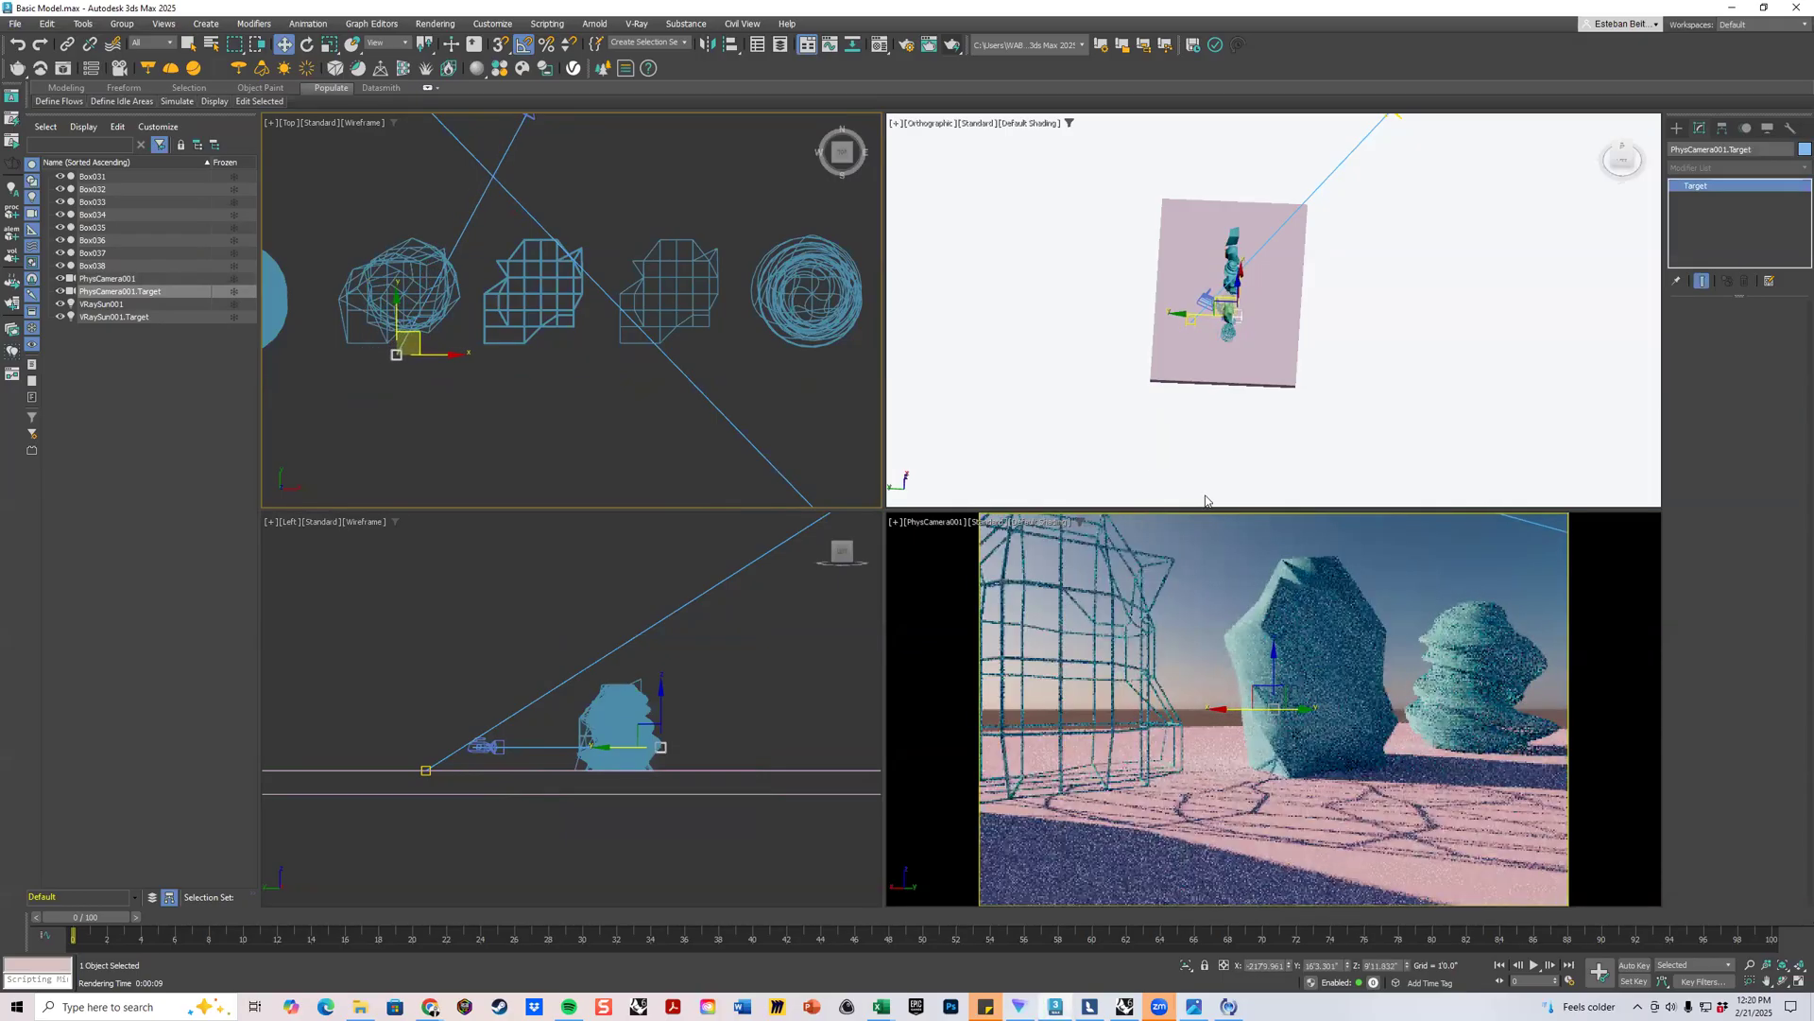
left_click(1612, 571)
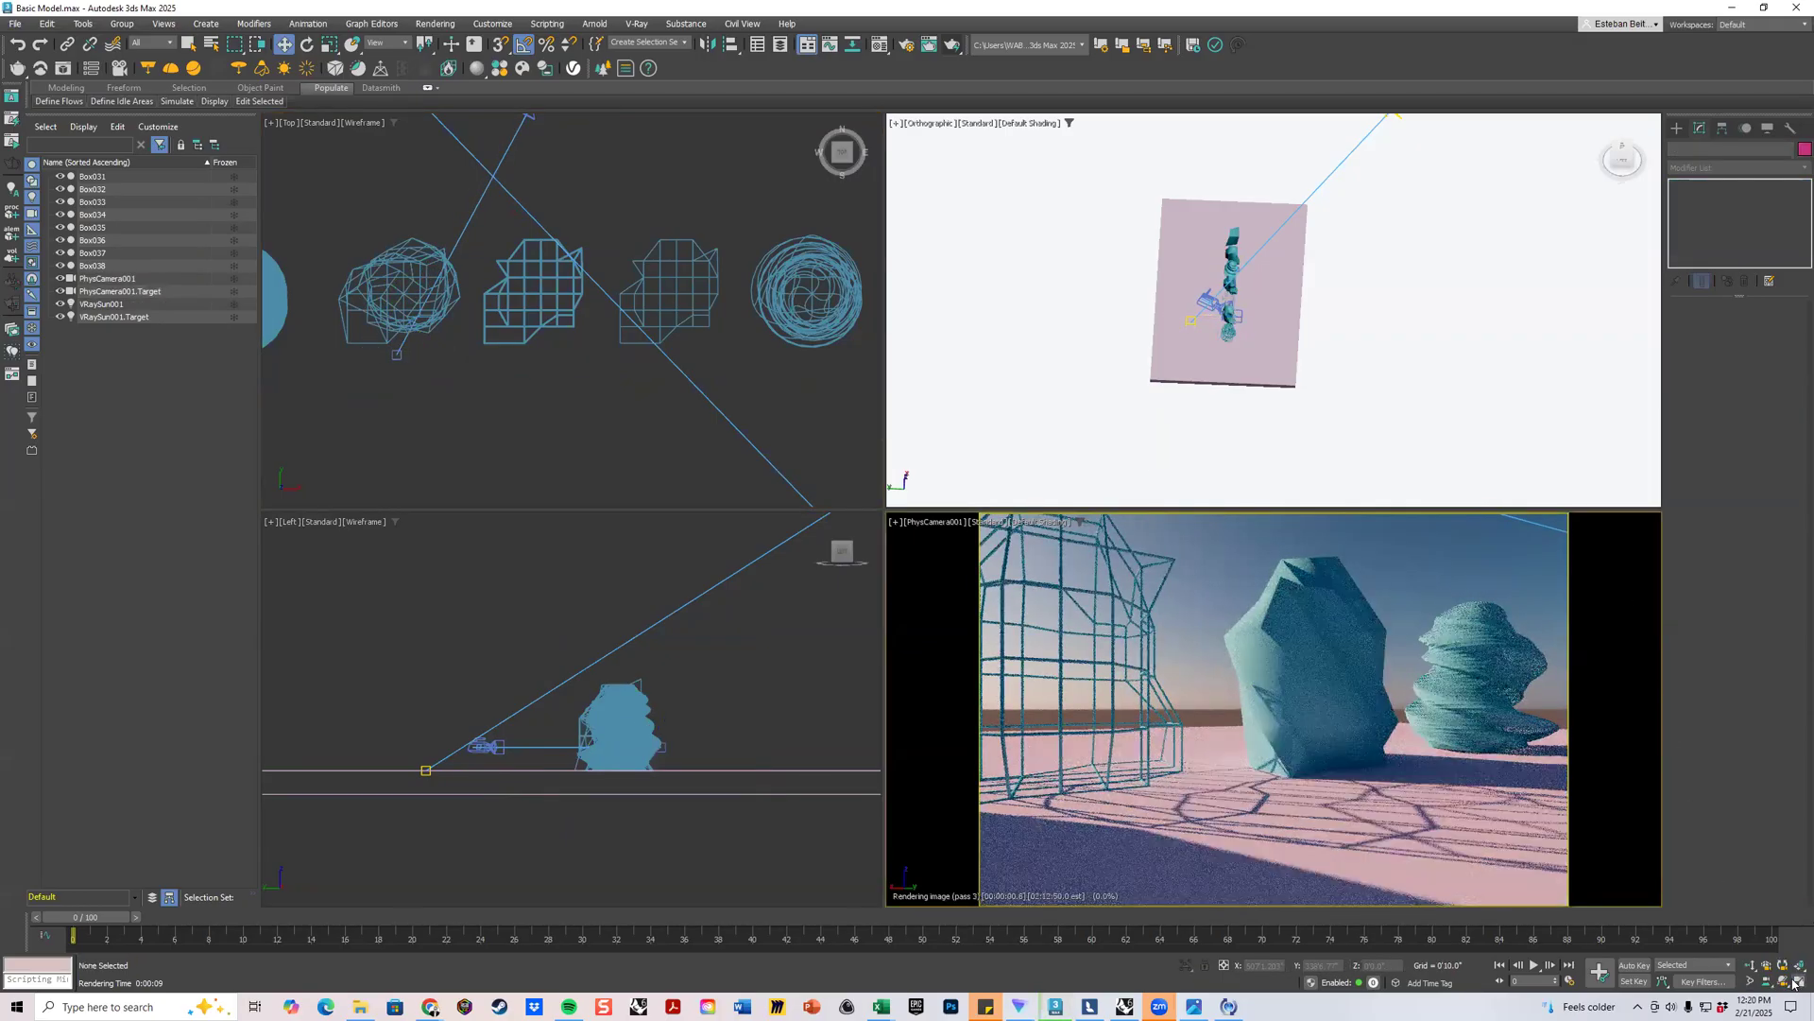
Maximize the PhysCamera001 viewport and render it in the V-Ray Frame Buffer.
left_click(1795, 983)
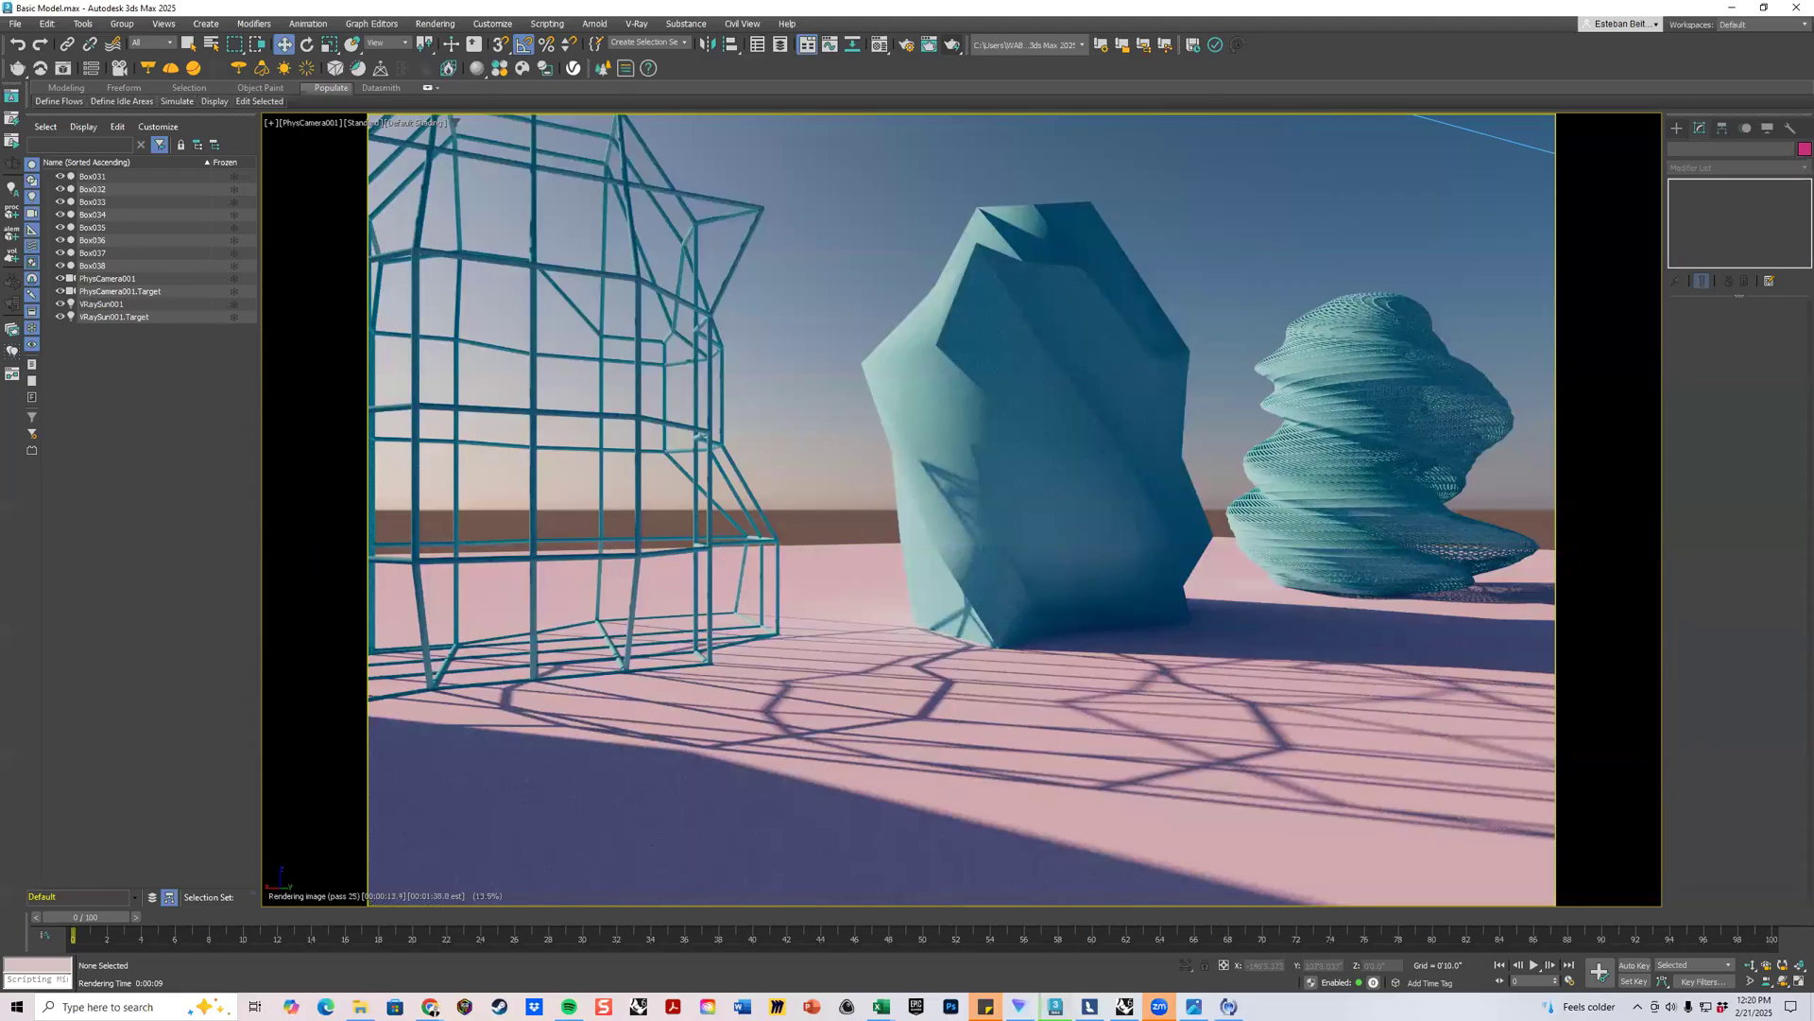
left_click(930, 44)
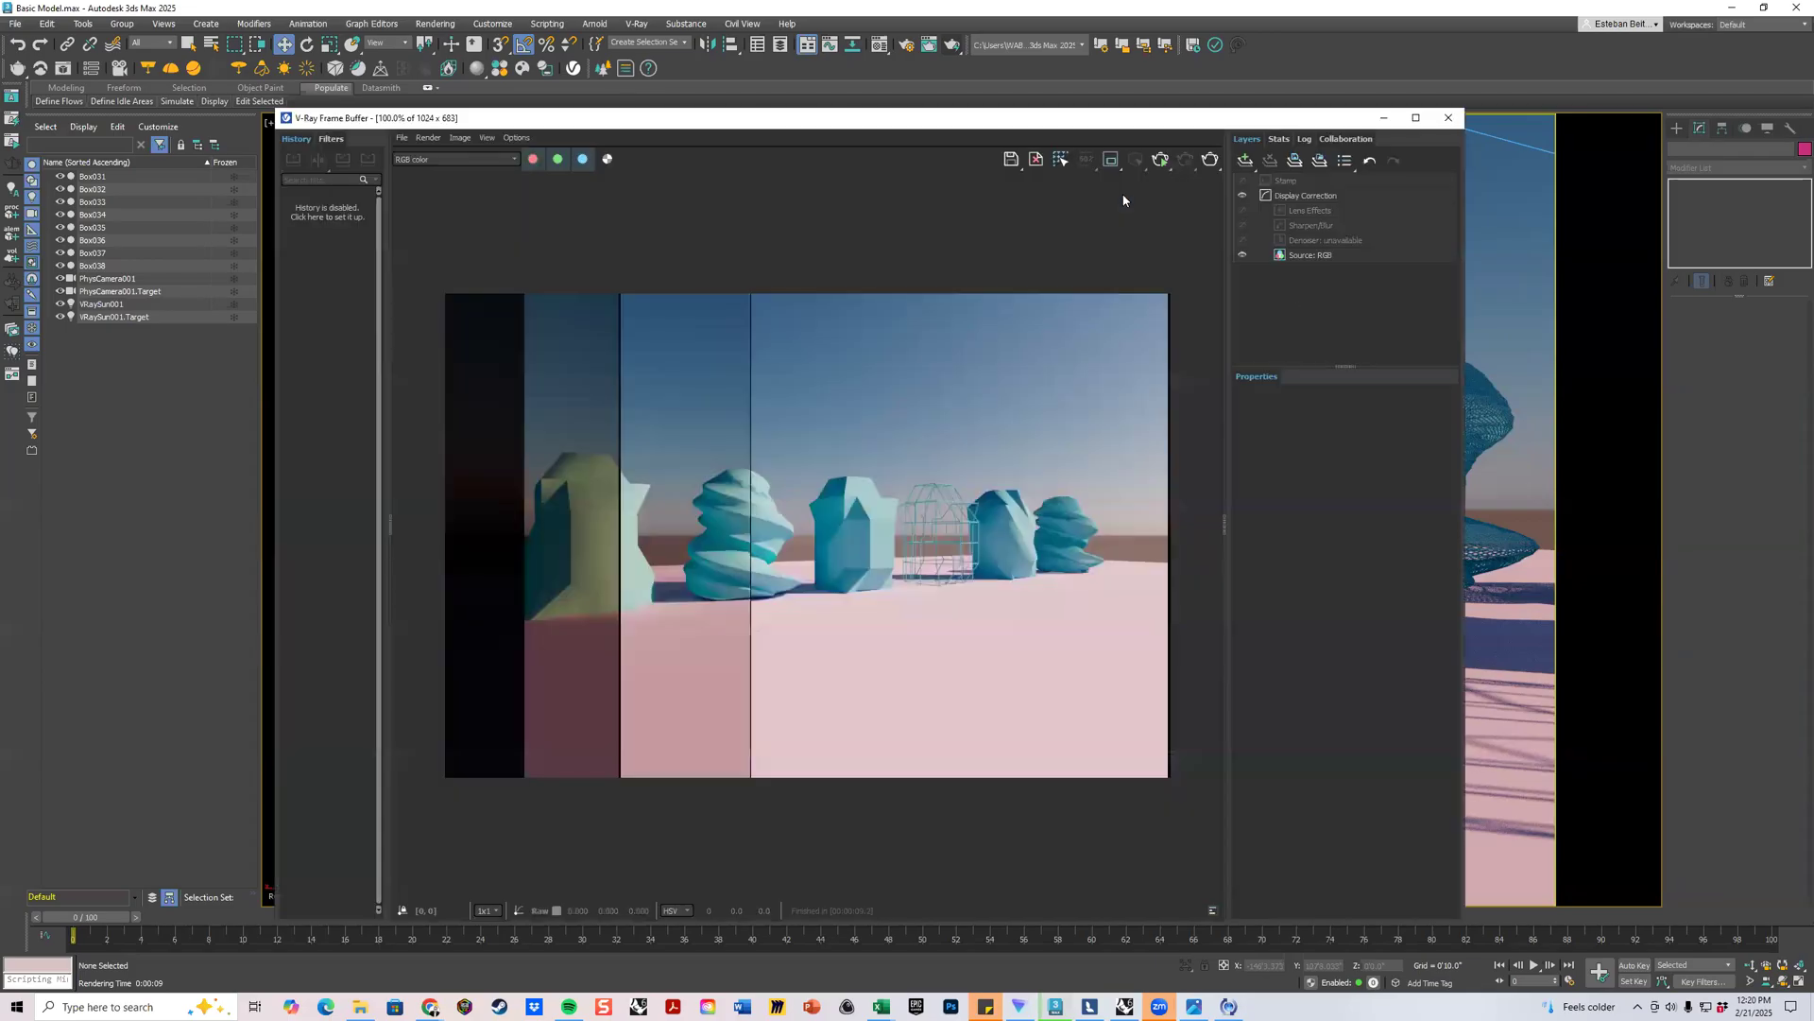
left_click(1219, 162)
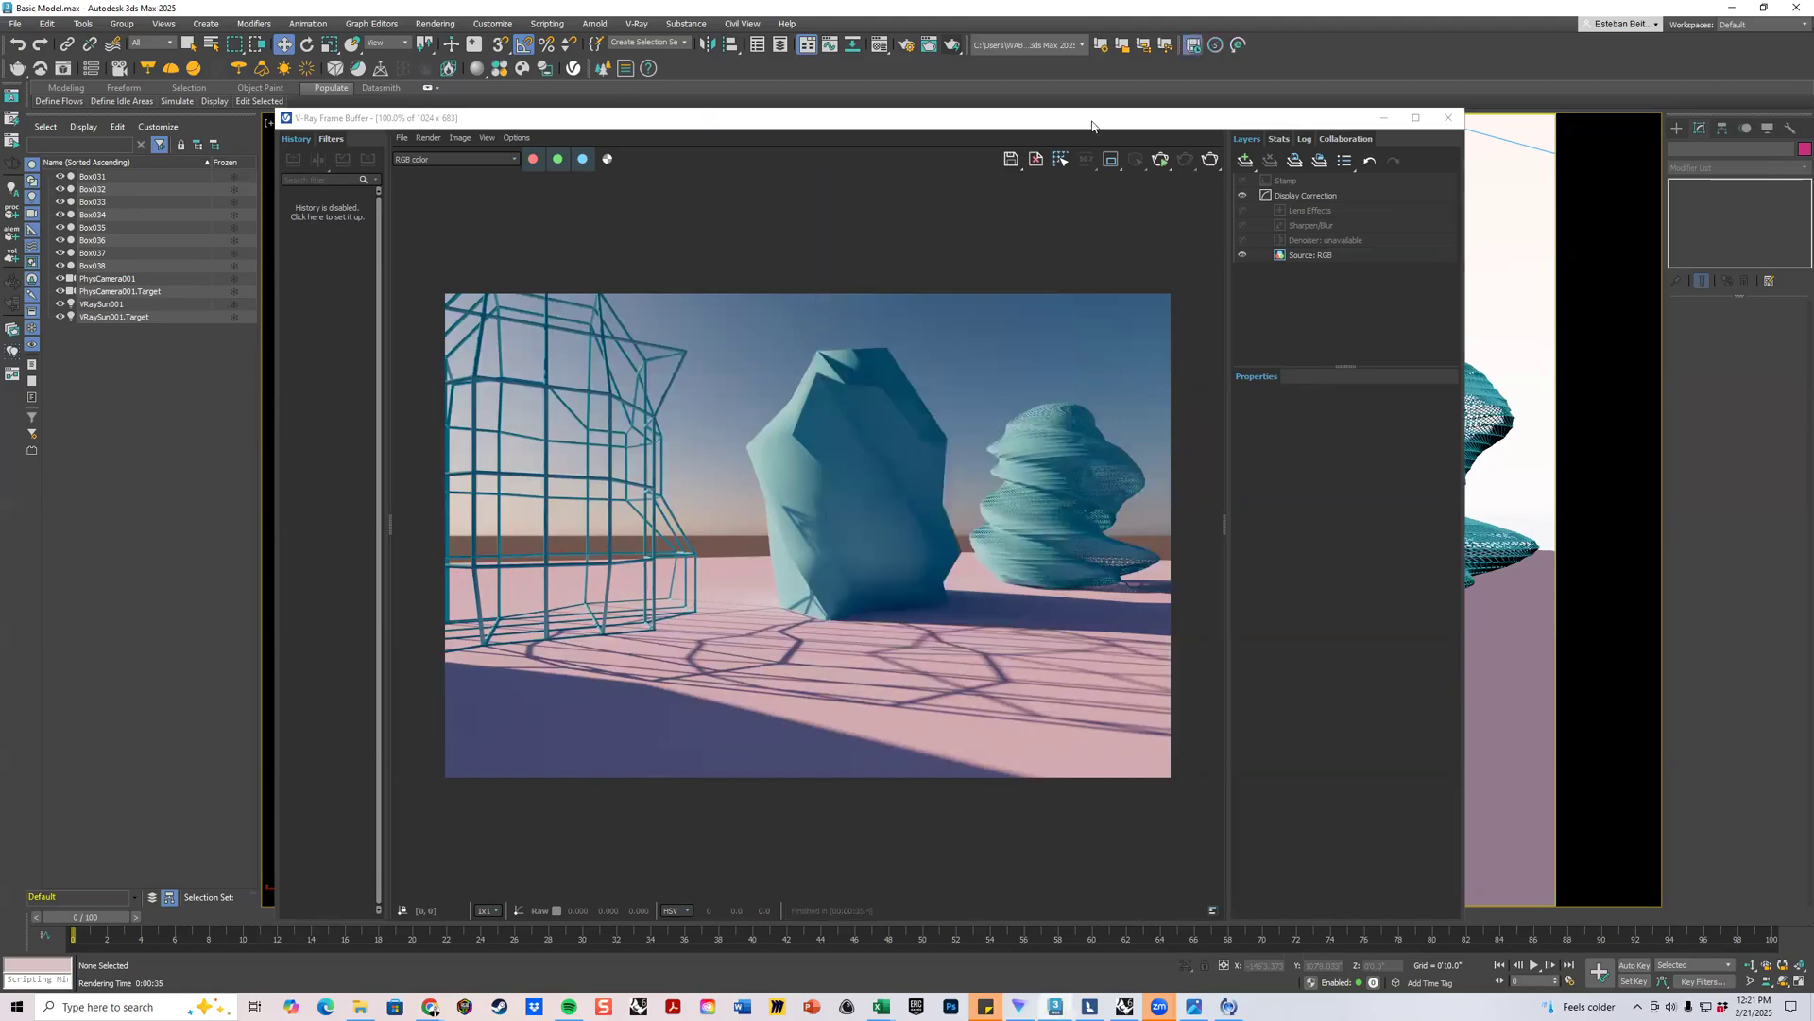
Move the V-Ray Frame Buffer aside and restart V-Ray Viewport IPR in the PhysCamera001 viewport.
left_click_drag(1091, 125, 1354, 841)
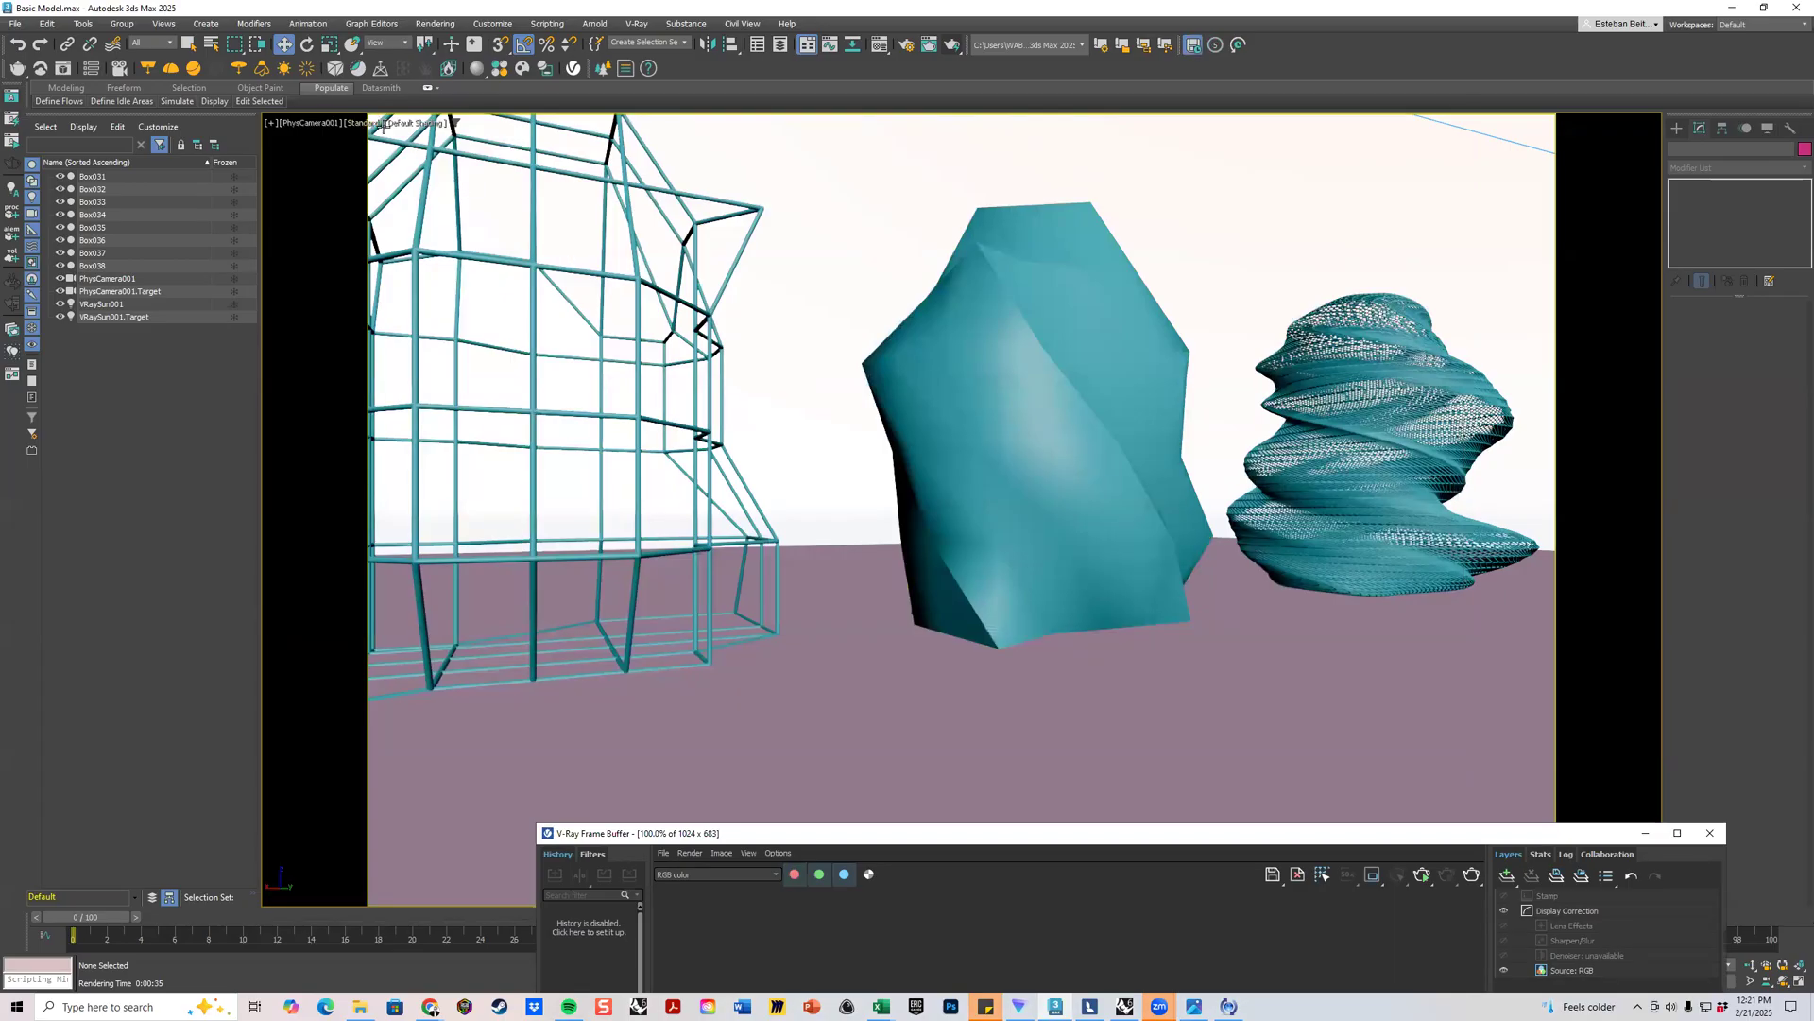
left_click(362, 121)
left_click(406, 143)
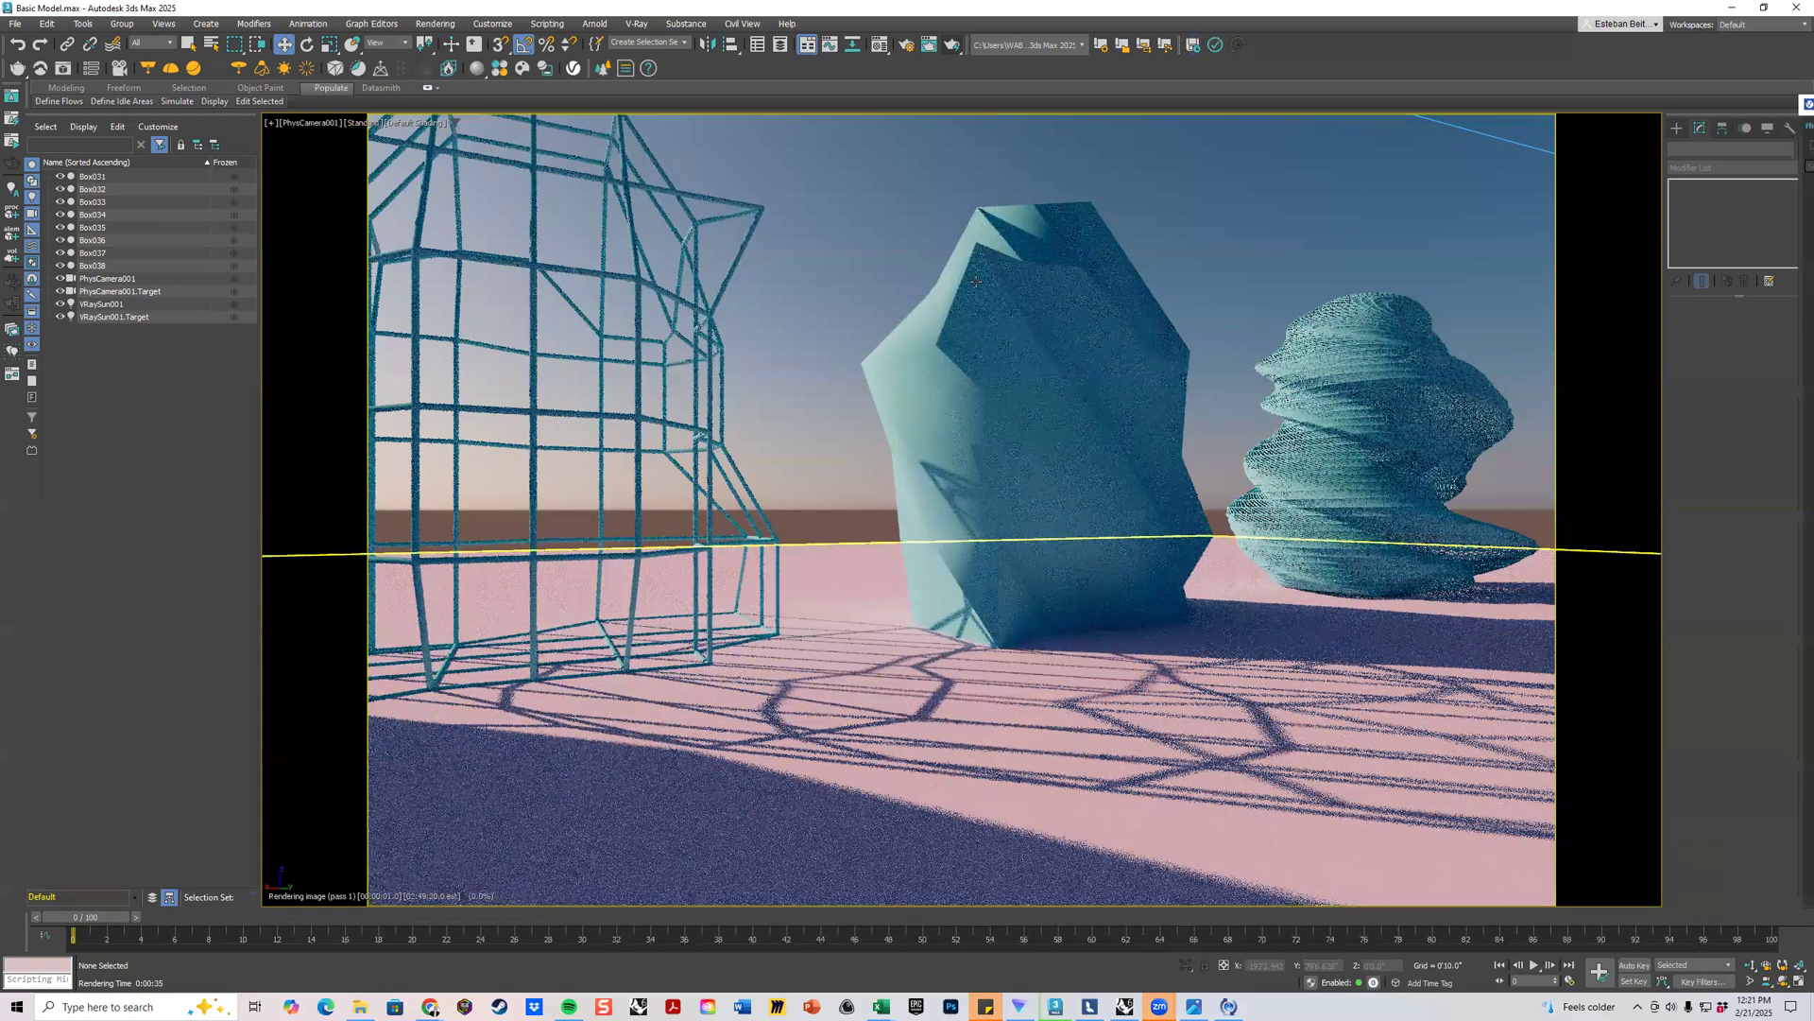
left_click(1172, 737)
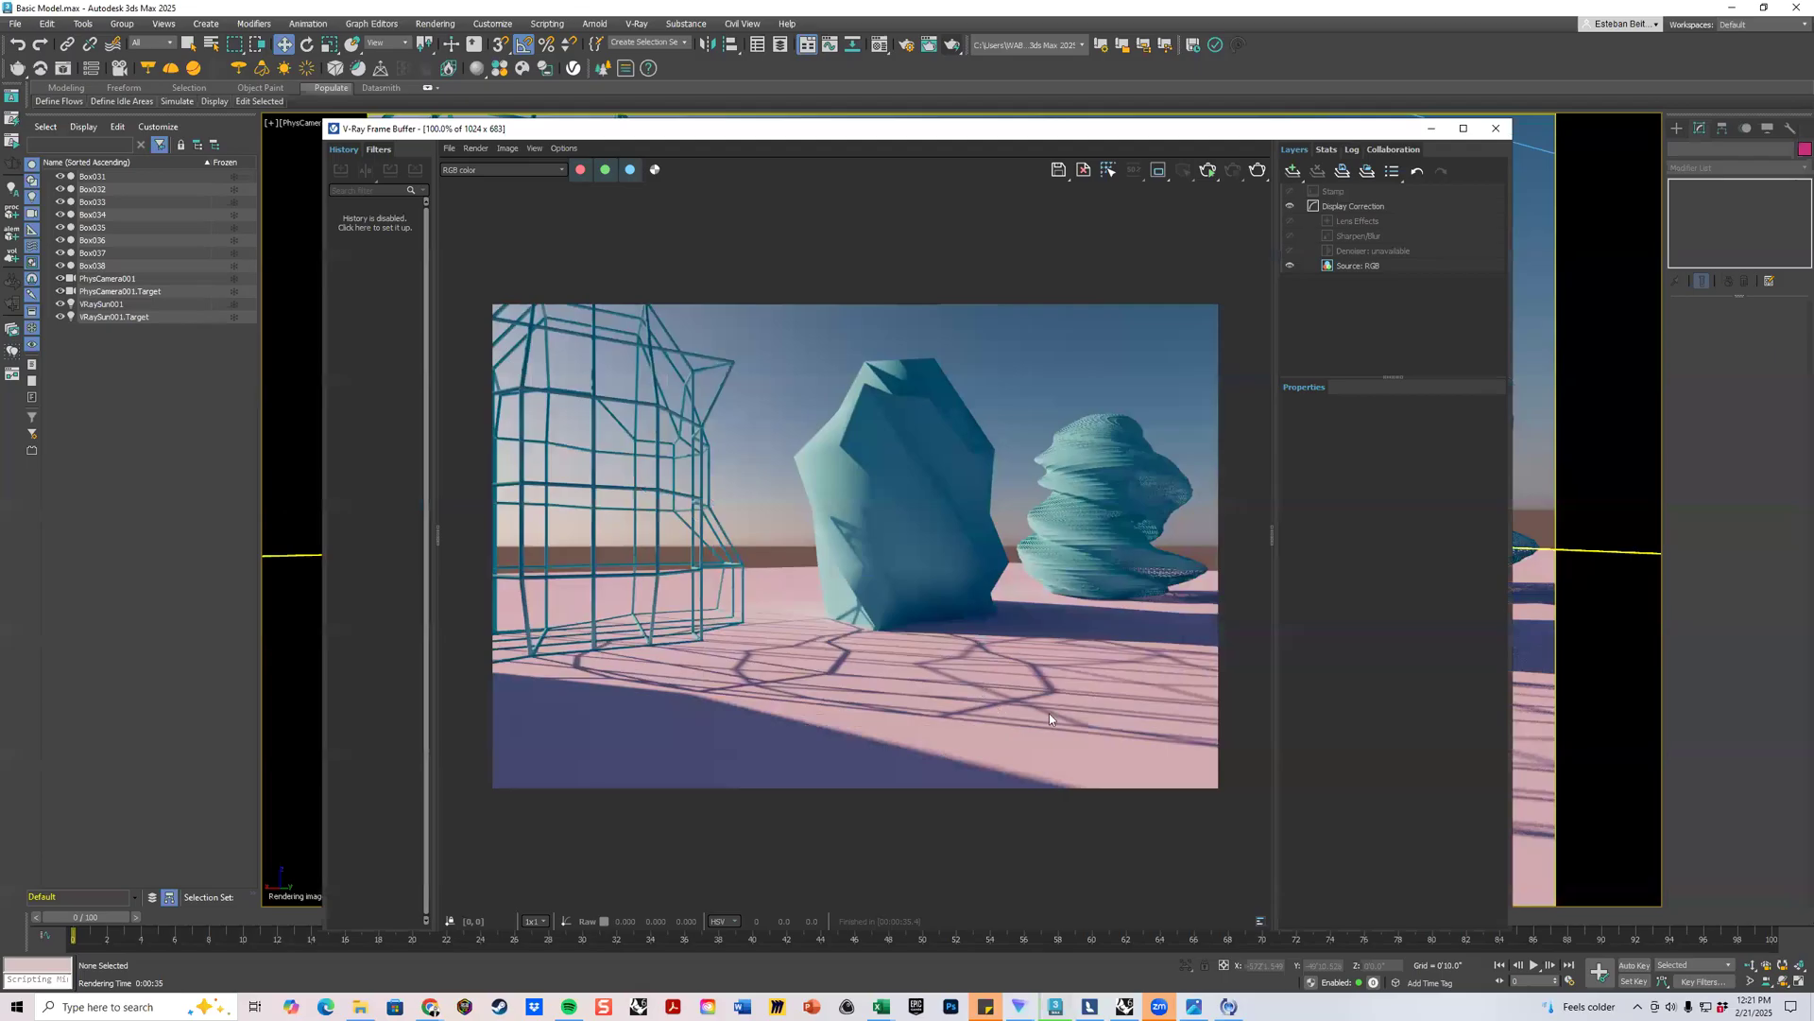
Examine the rendered forms and their cast shadows up close in the V-Ray Frame Buffer, and close it.
scroll(1049, 712, "up", 3)
scroll(923, 716, "down", 3)
scroll(712, 584, "up", 2)
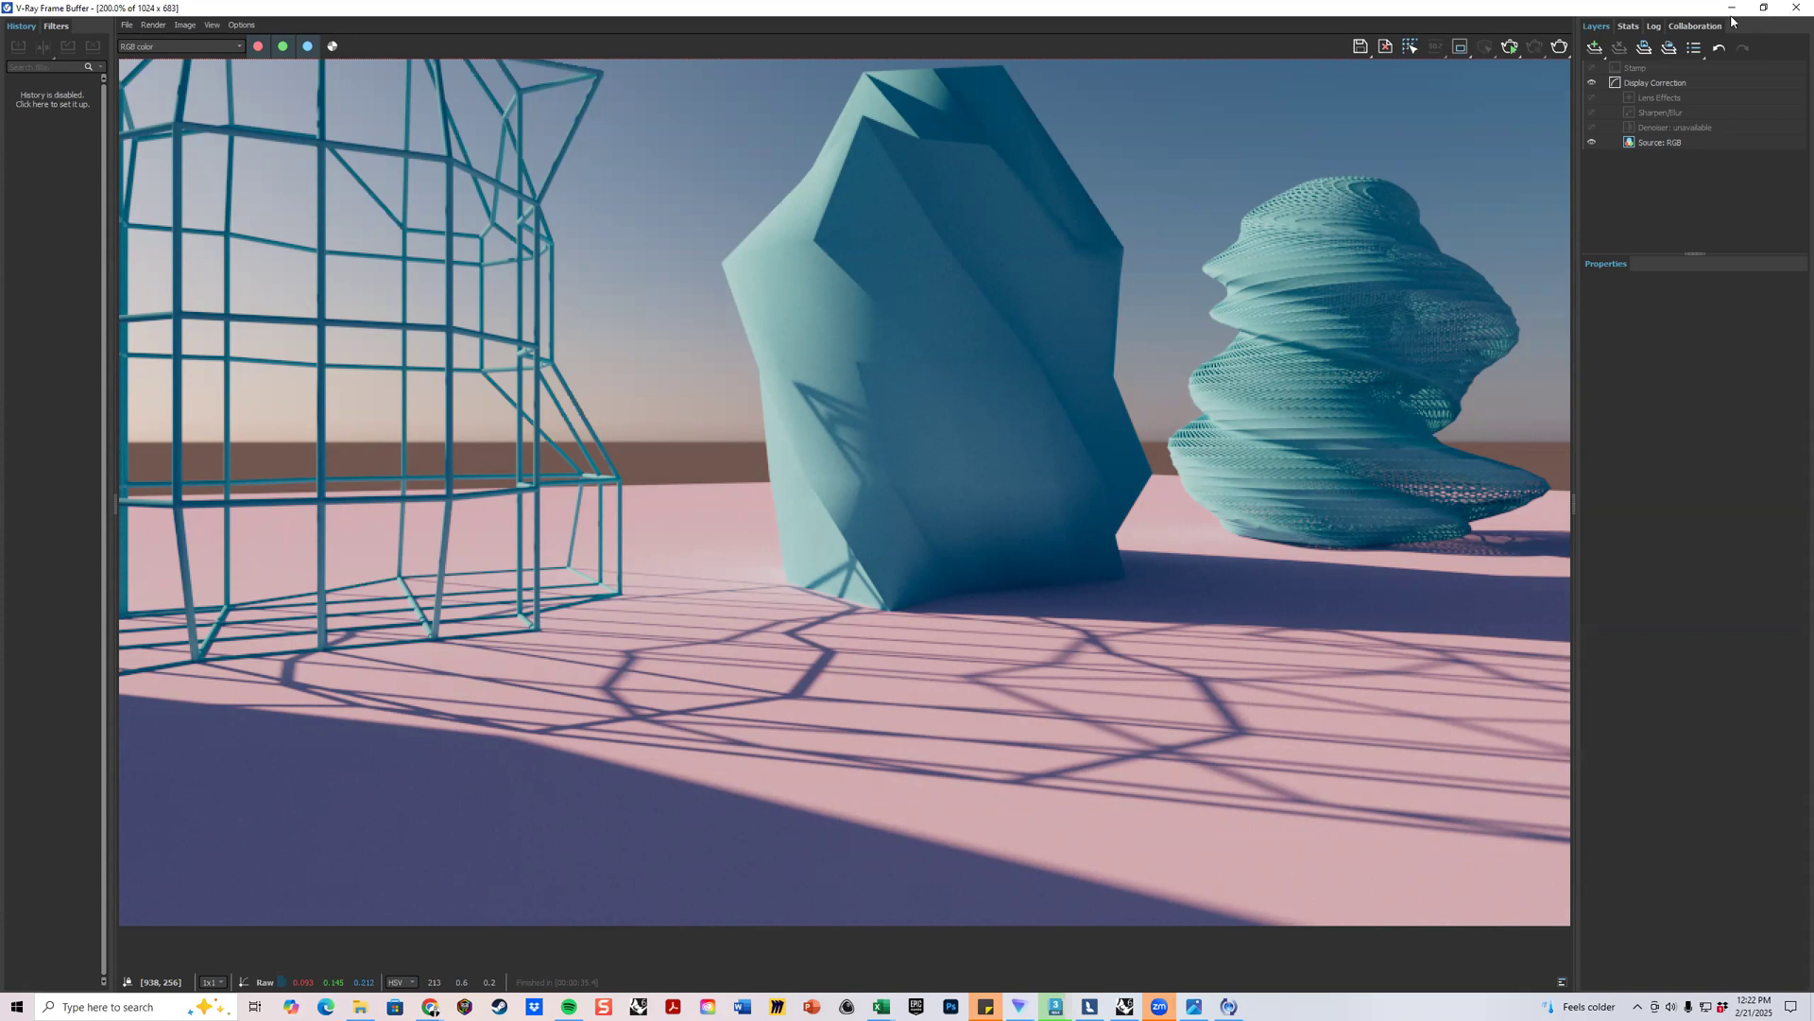
left_click(1763, 8)
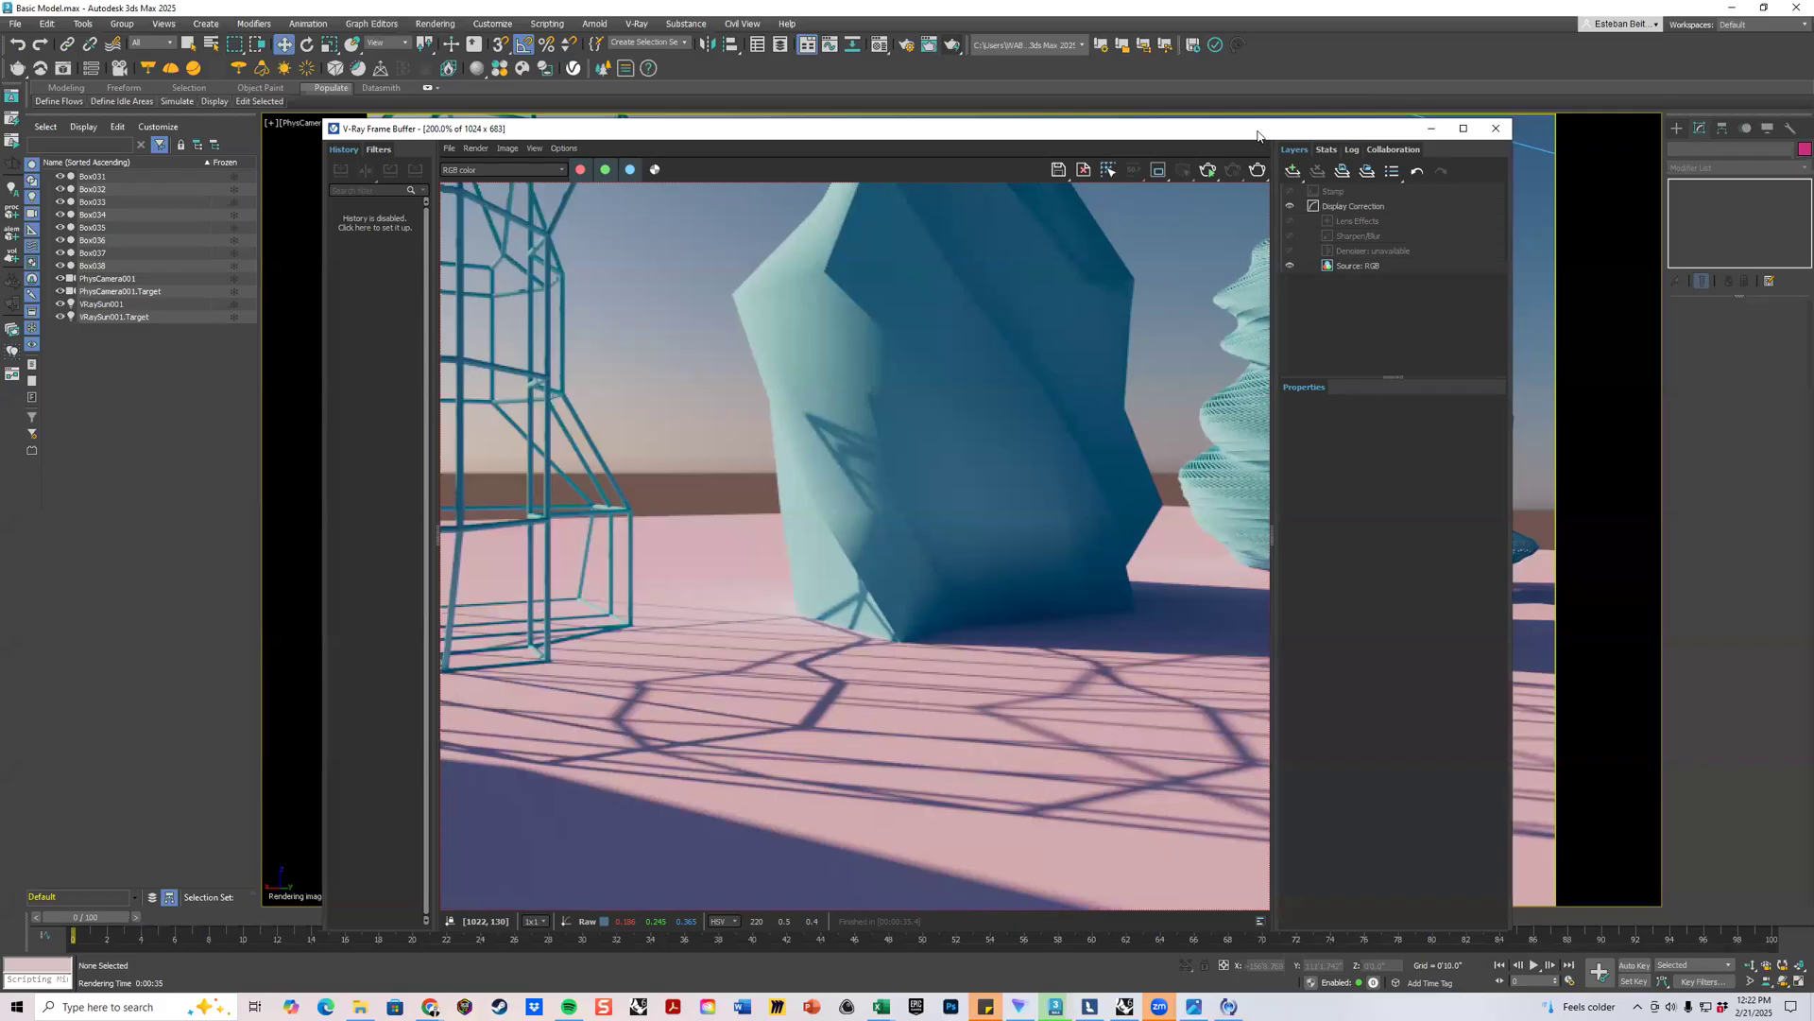
left_click_drag(1382, 173, 1383, 175)
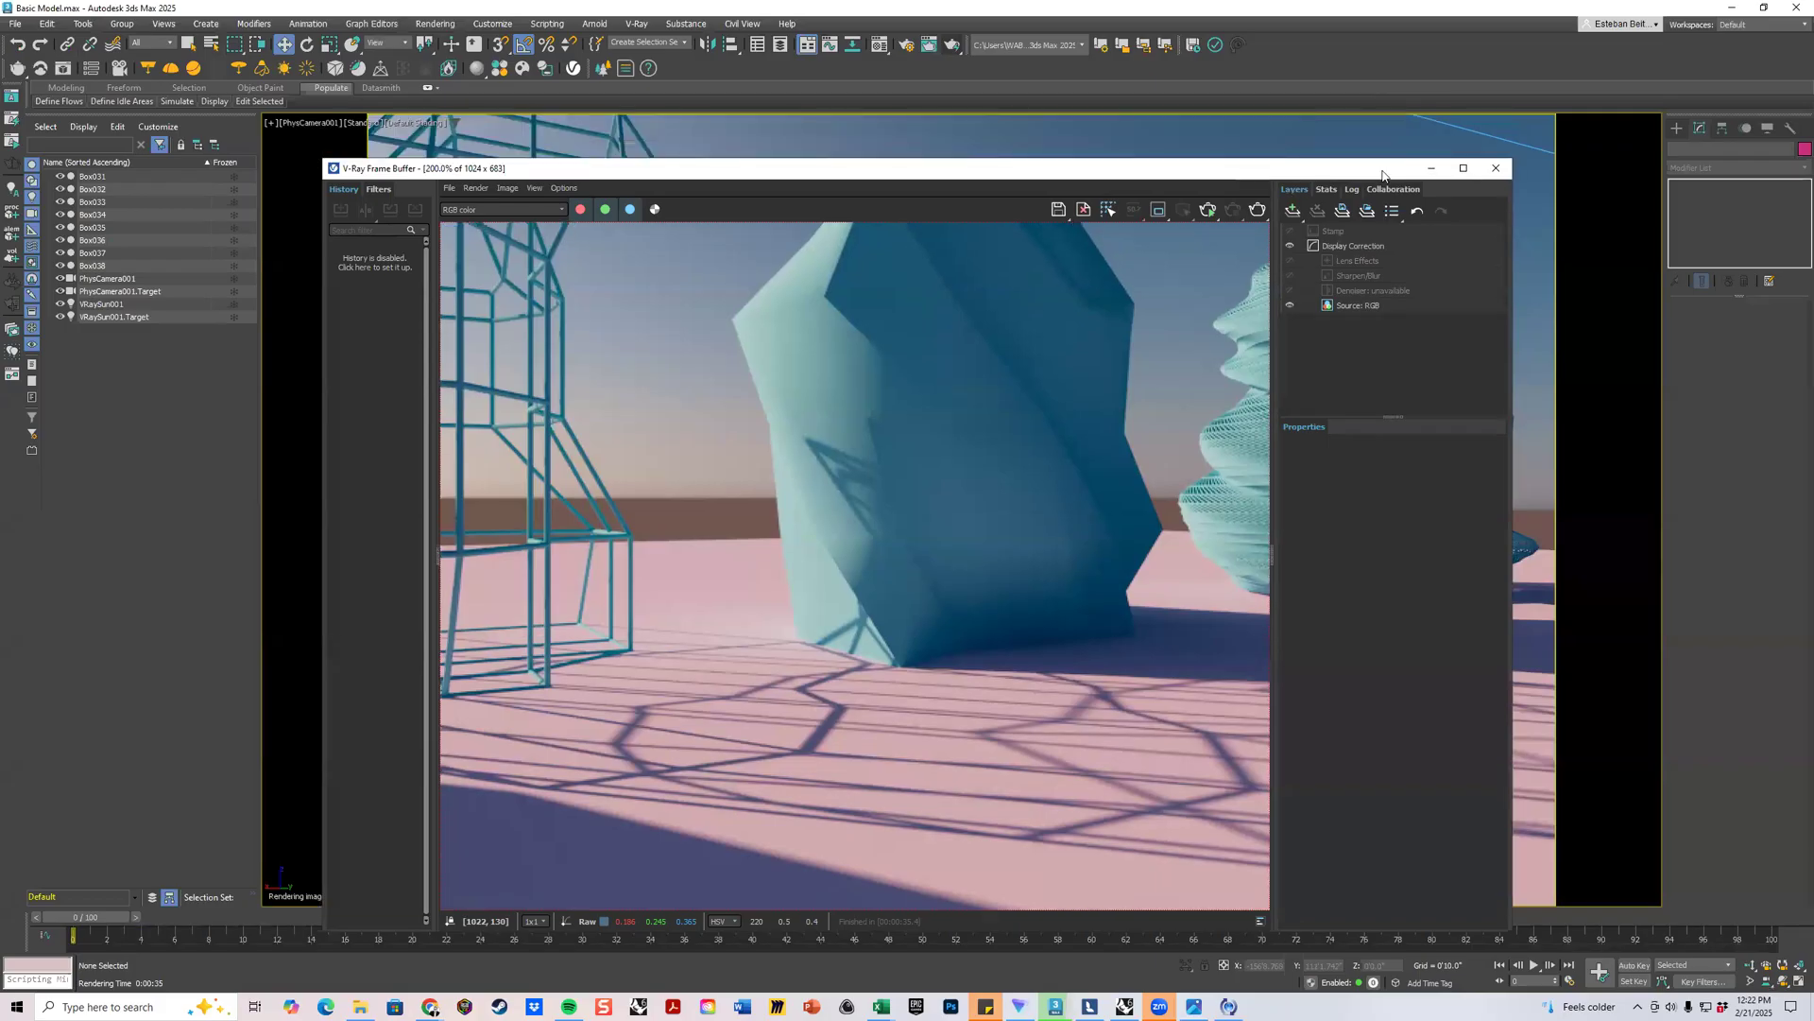
left_click(1496, 169)
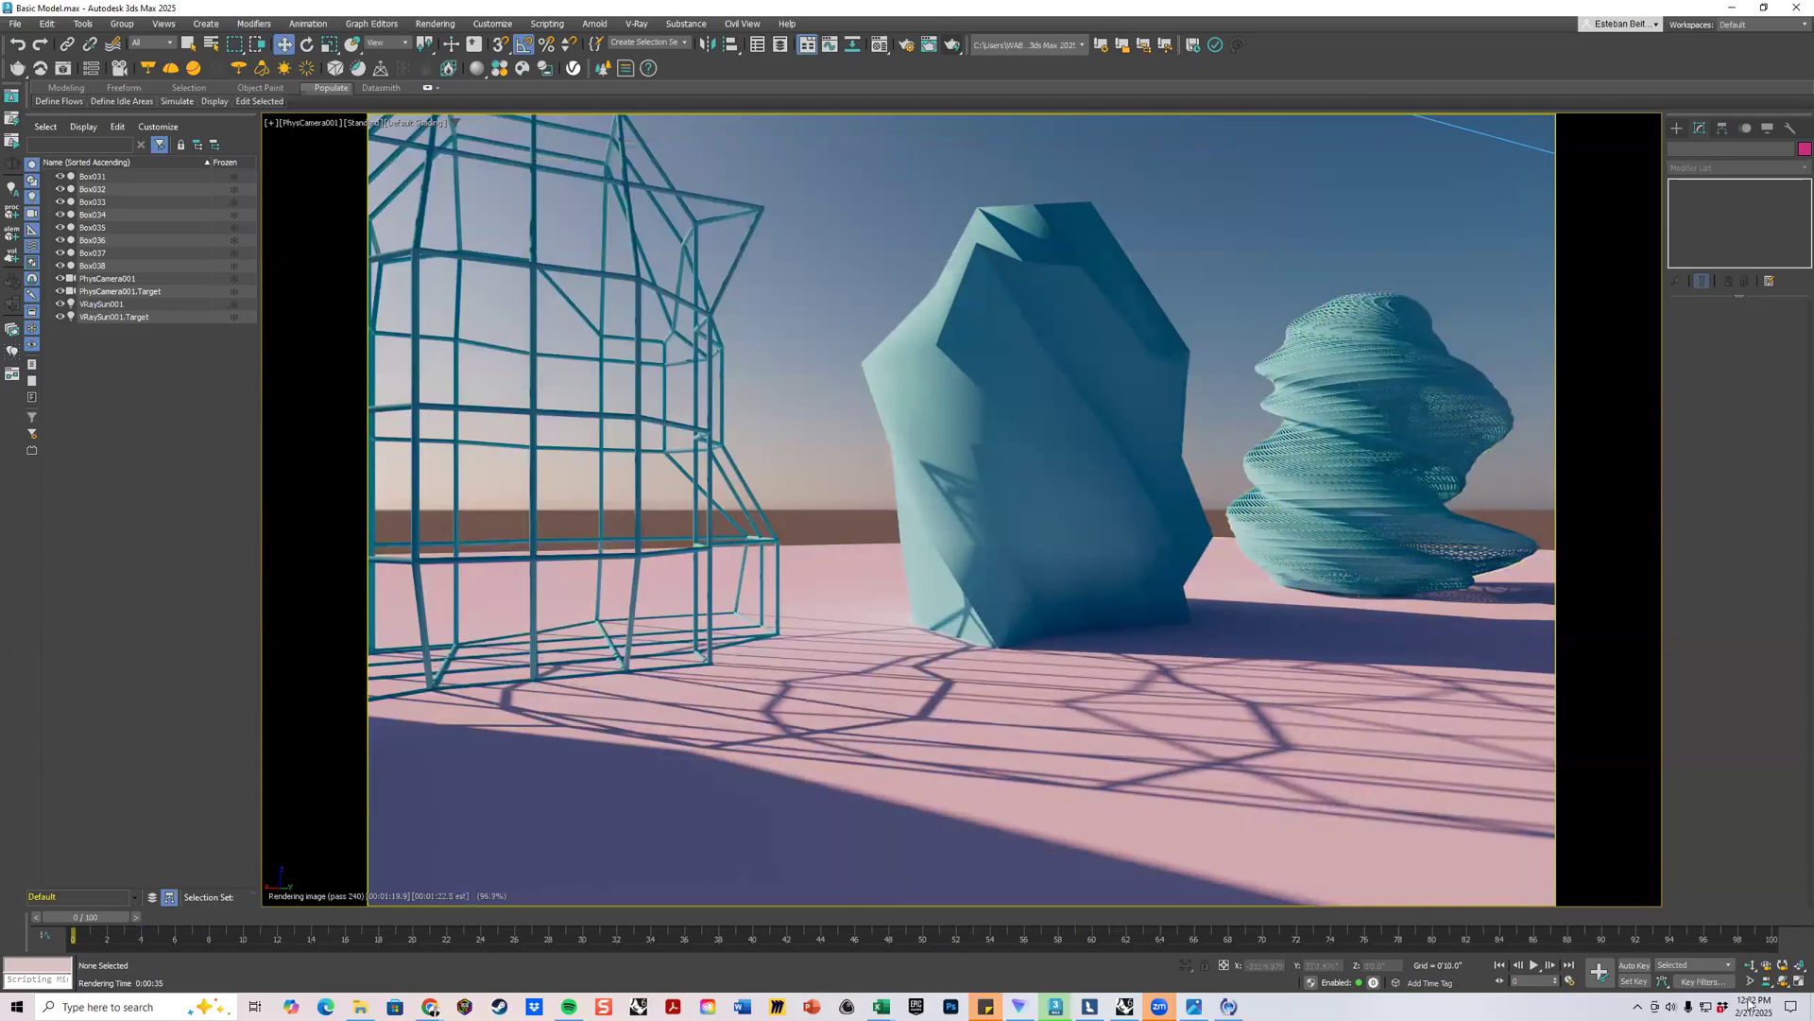
Restore the four-viewport layout and select the VRaySun in the Top view.
left_click(1795, 981)
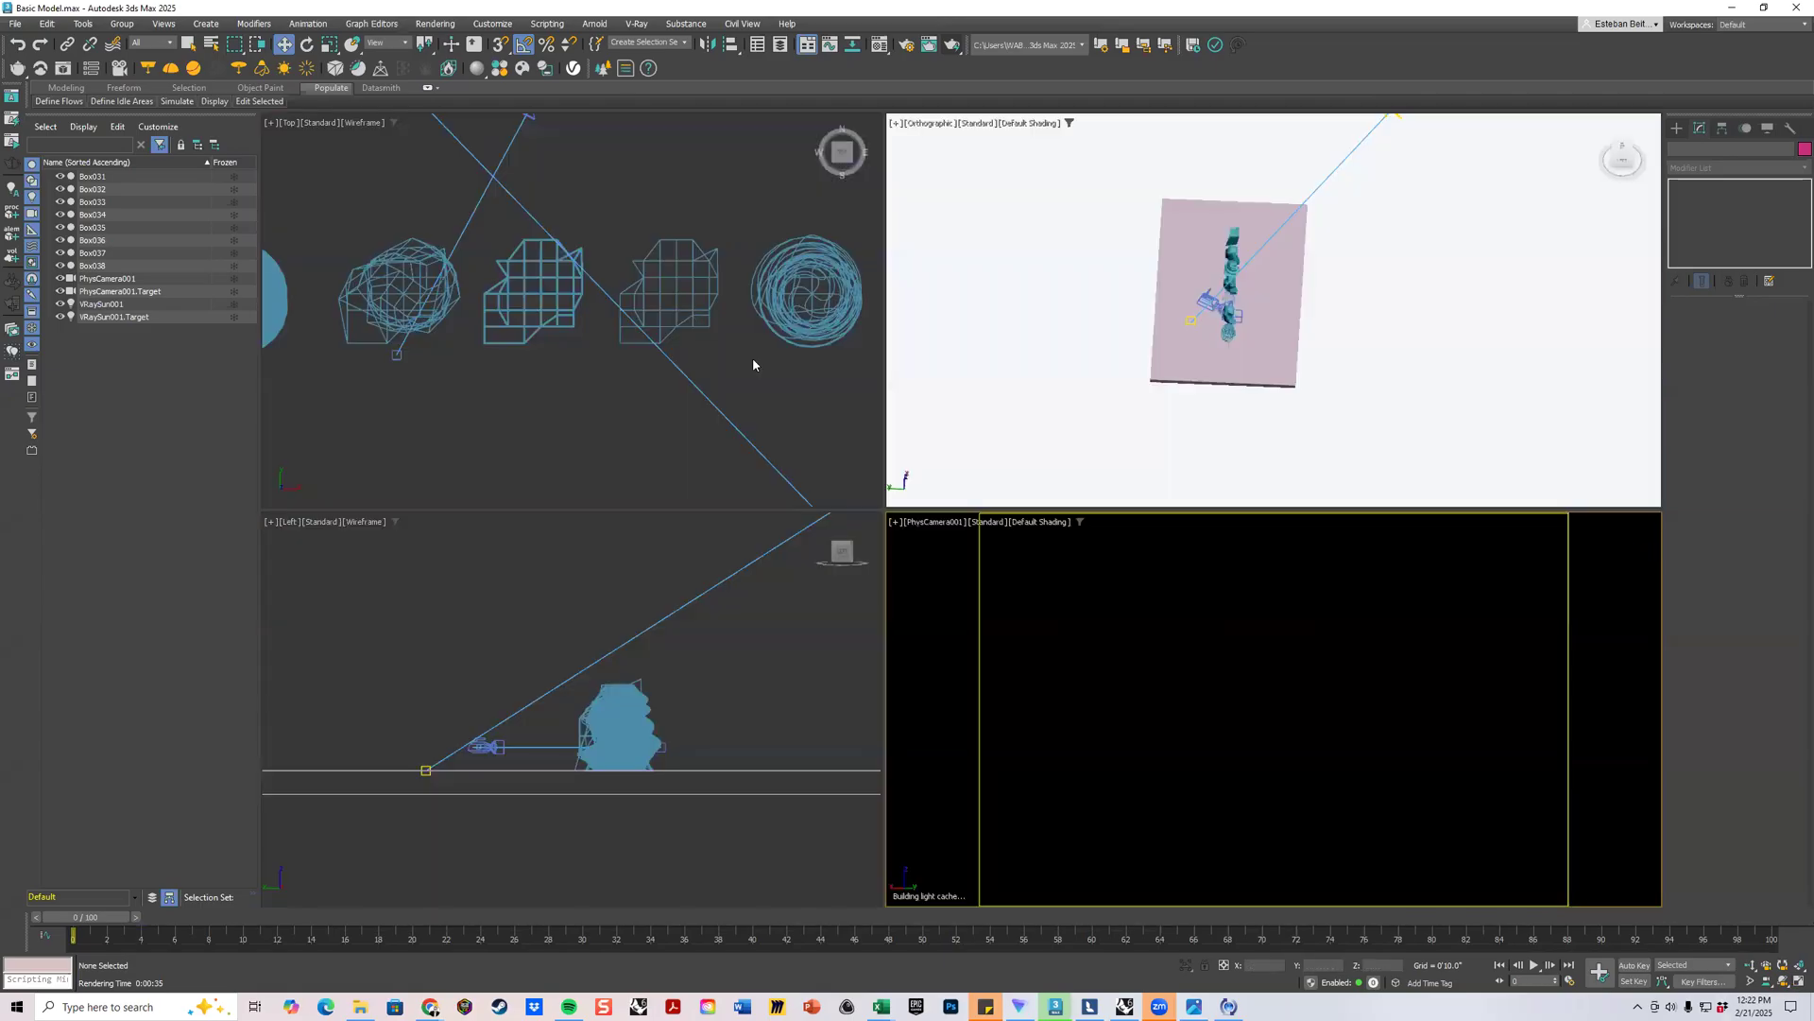
scroll(684, 340, "down", 5)
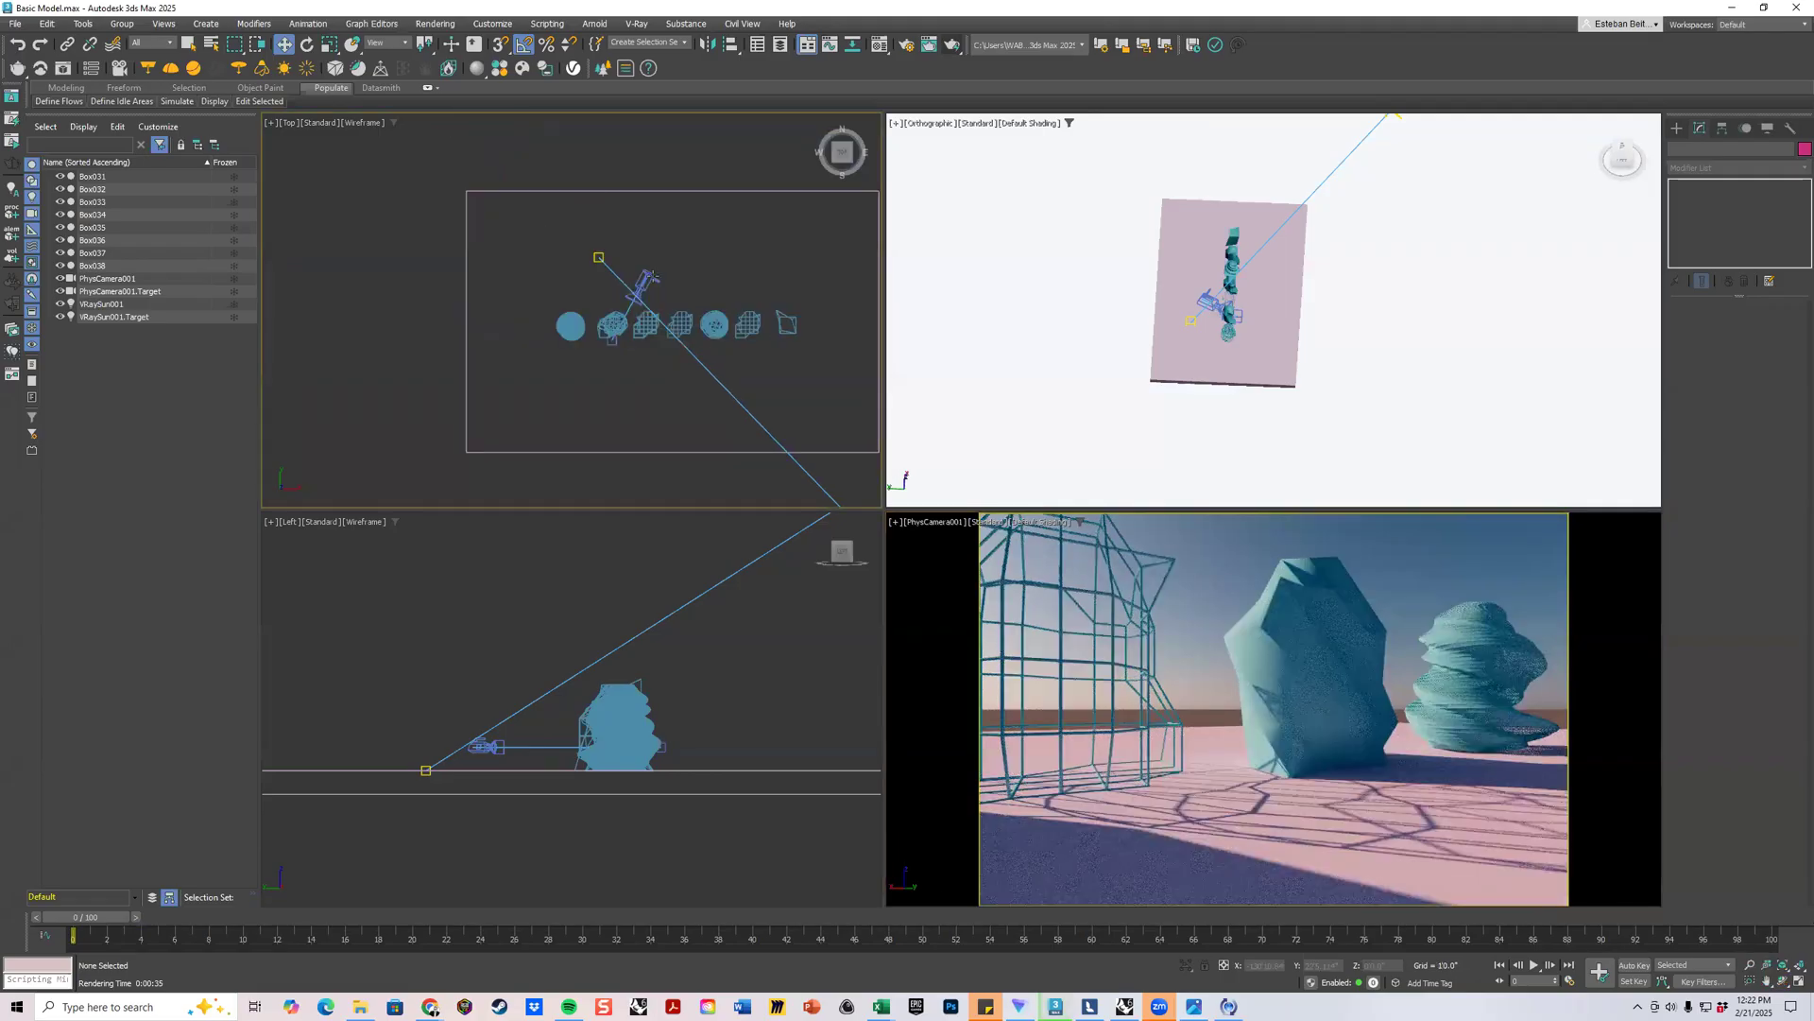
scroll(681, 383, "up", 3)
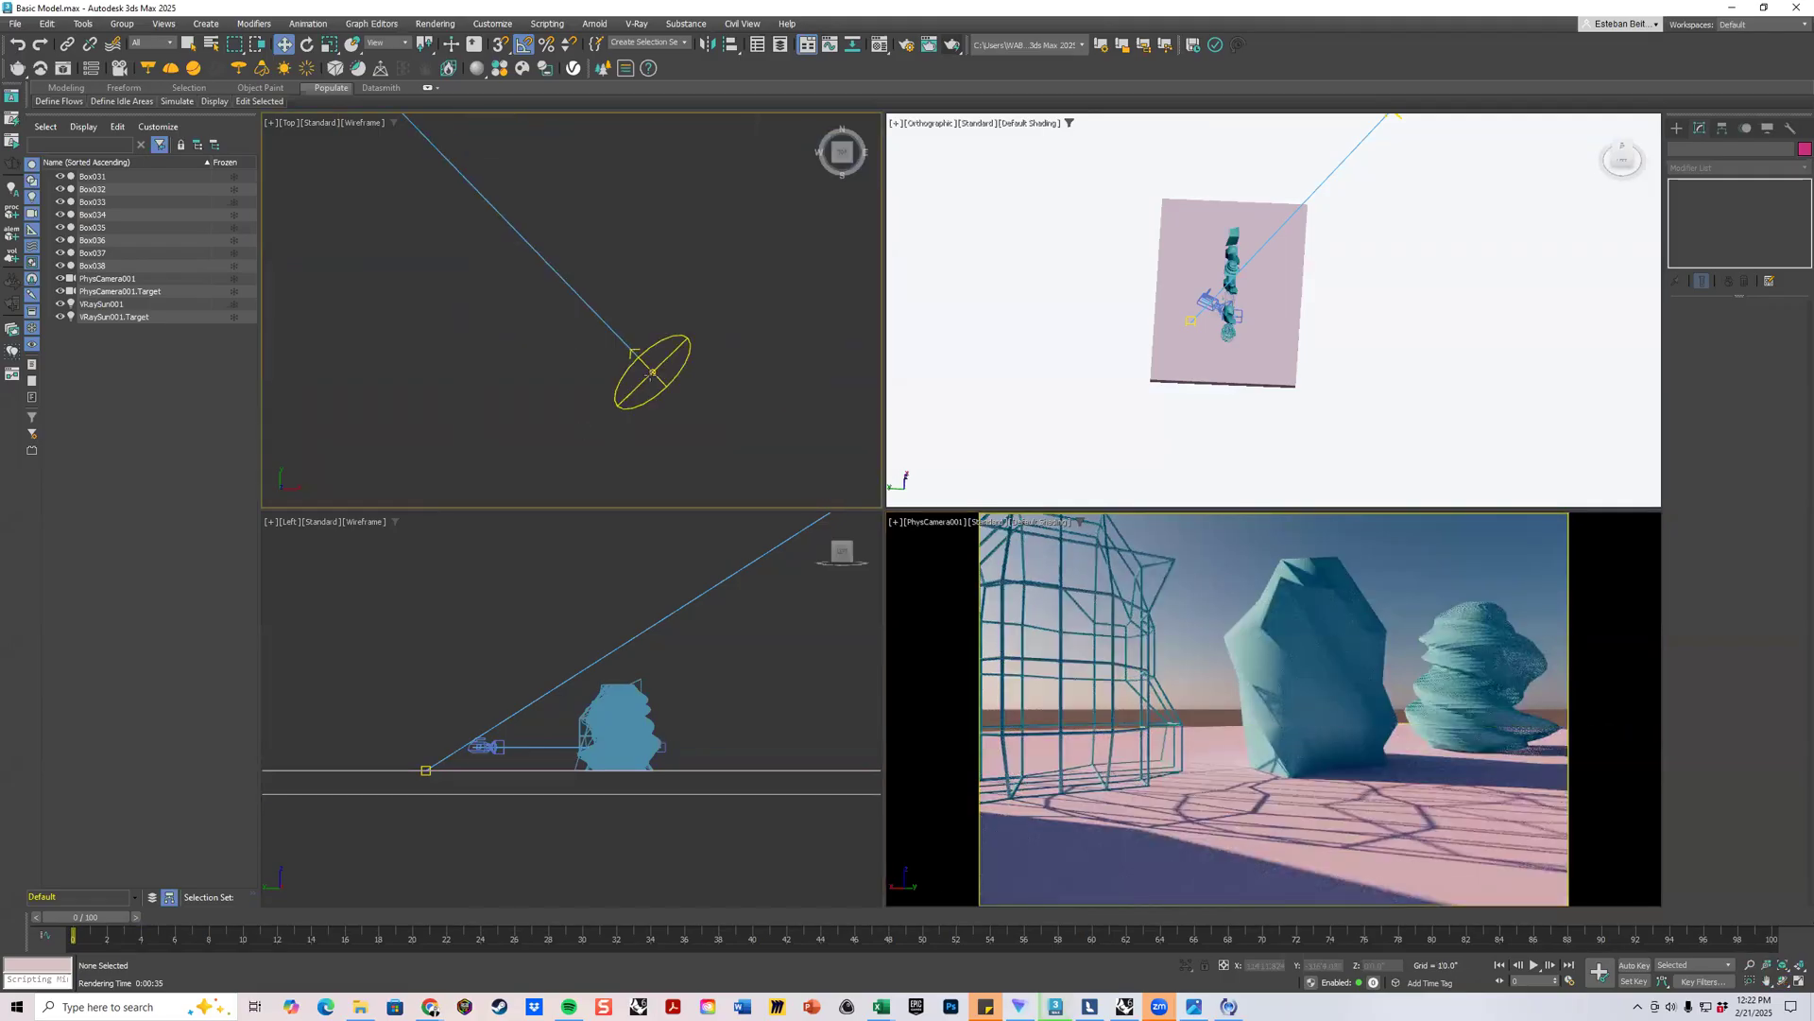
left_click(650, 375)
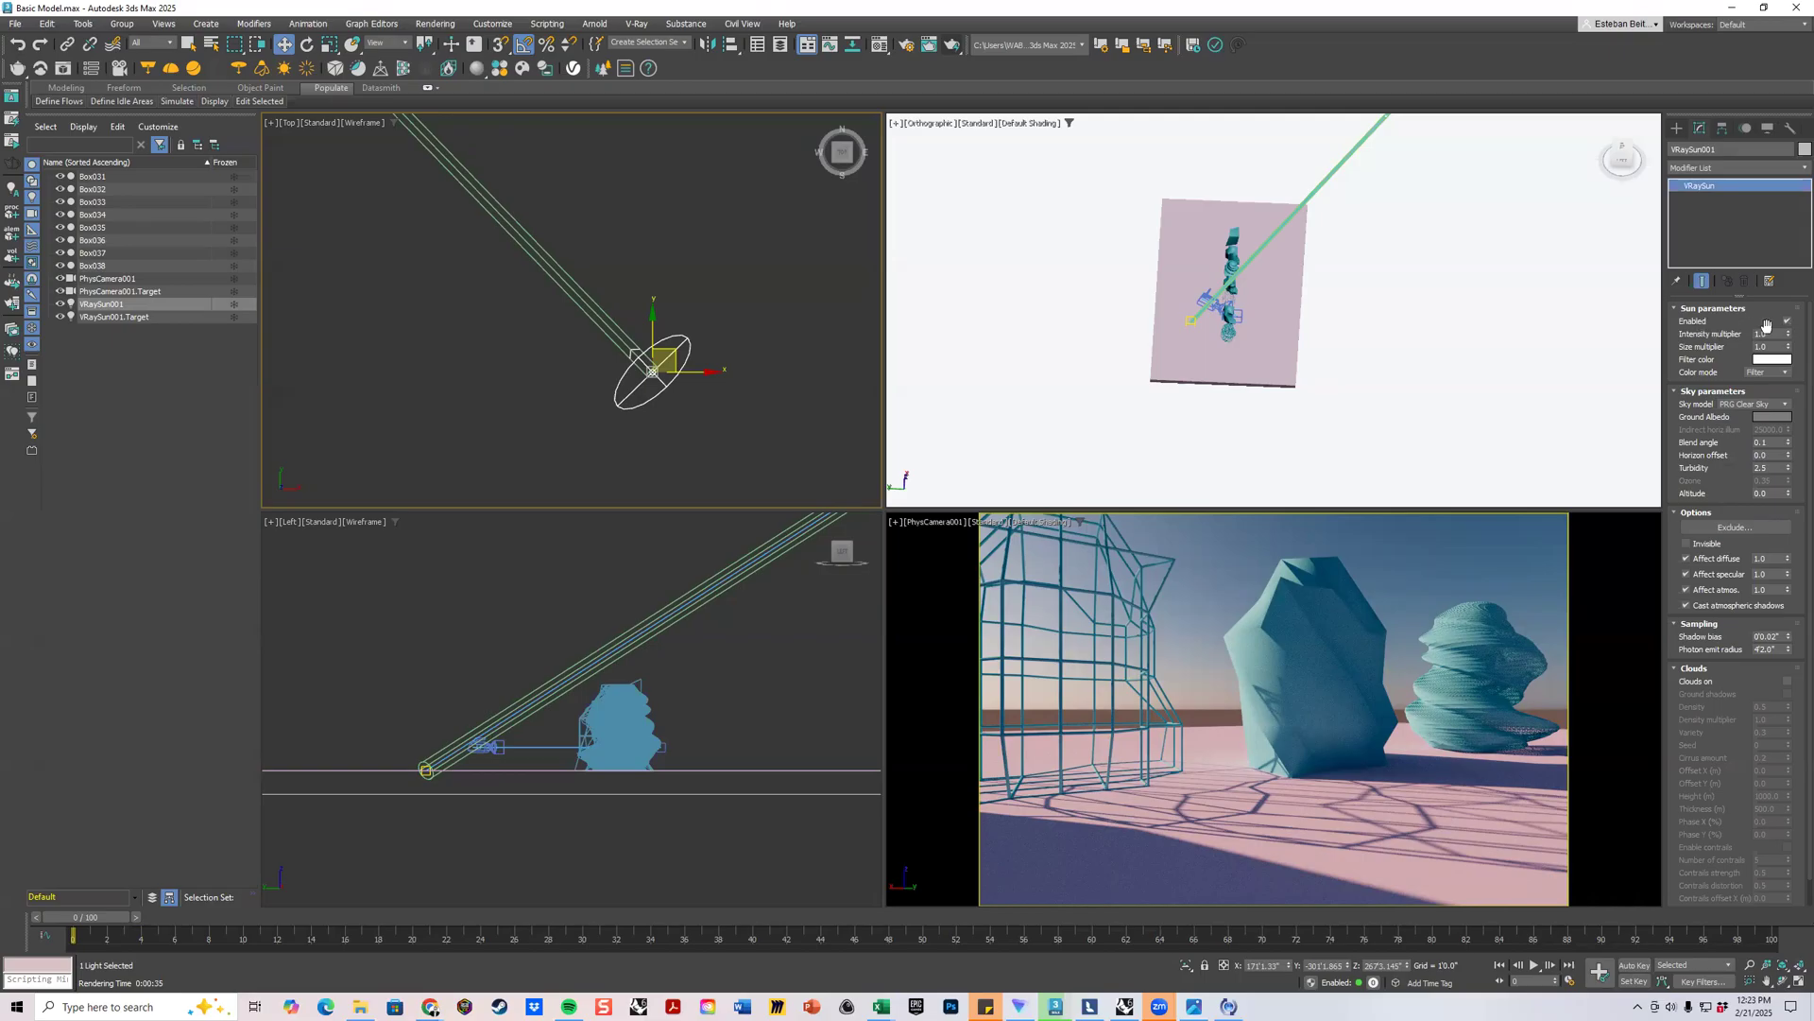
Disable the VRaySun to test the scene without direct sunlight, and clear the selection.
left_click(603, 416)
scroll(603, 416, "up", 3)
left_click(741, 302)
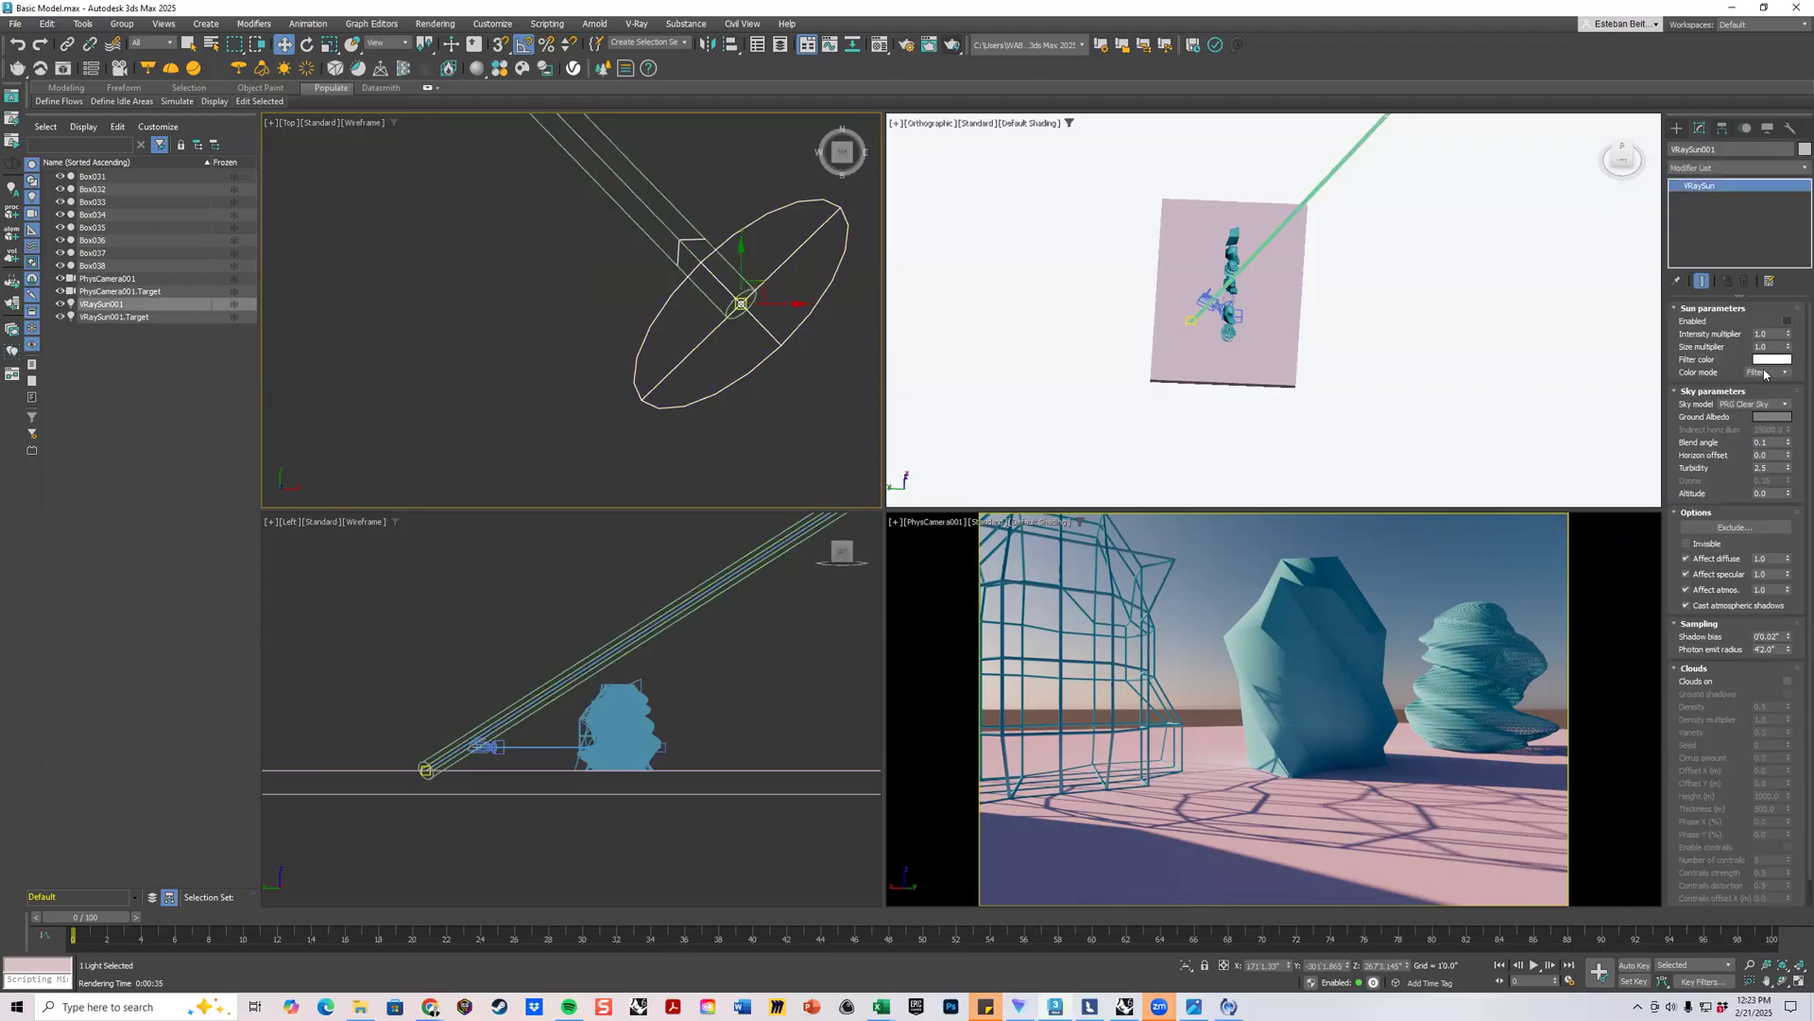
left_click(826, 397)
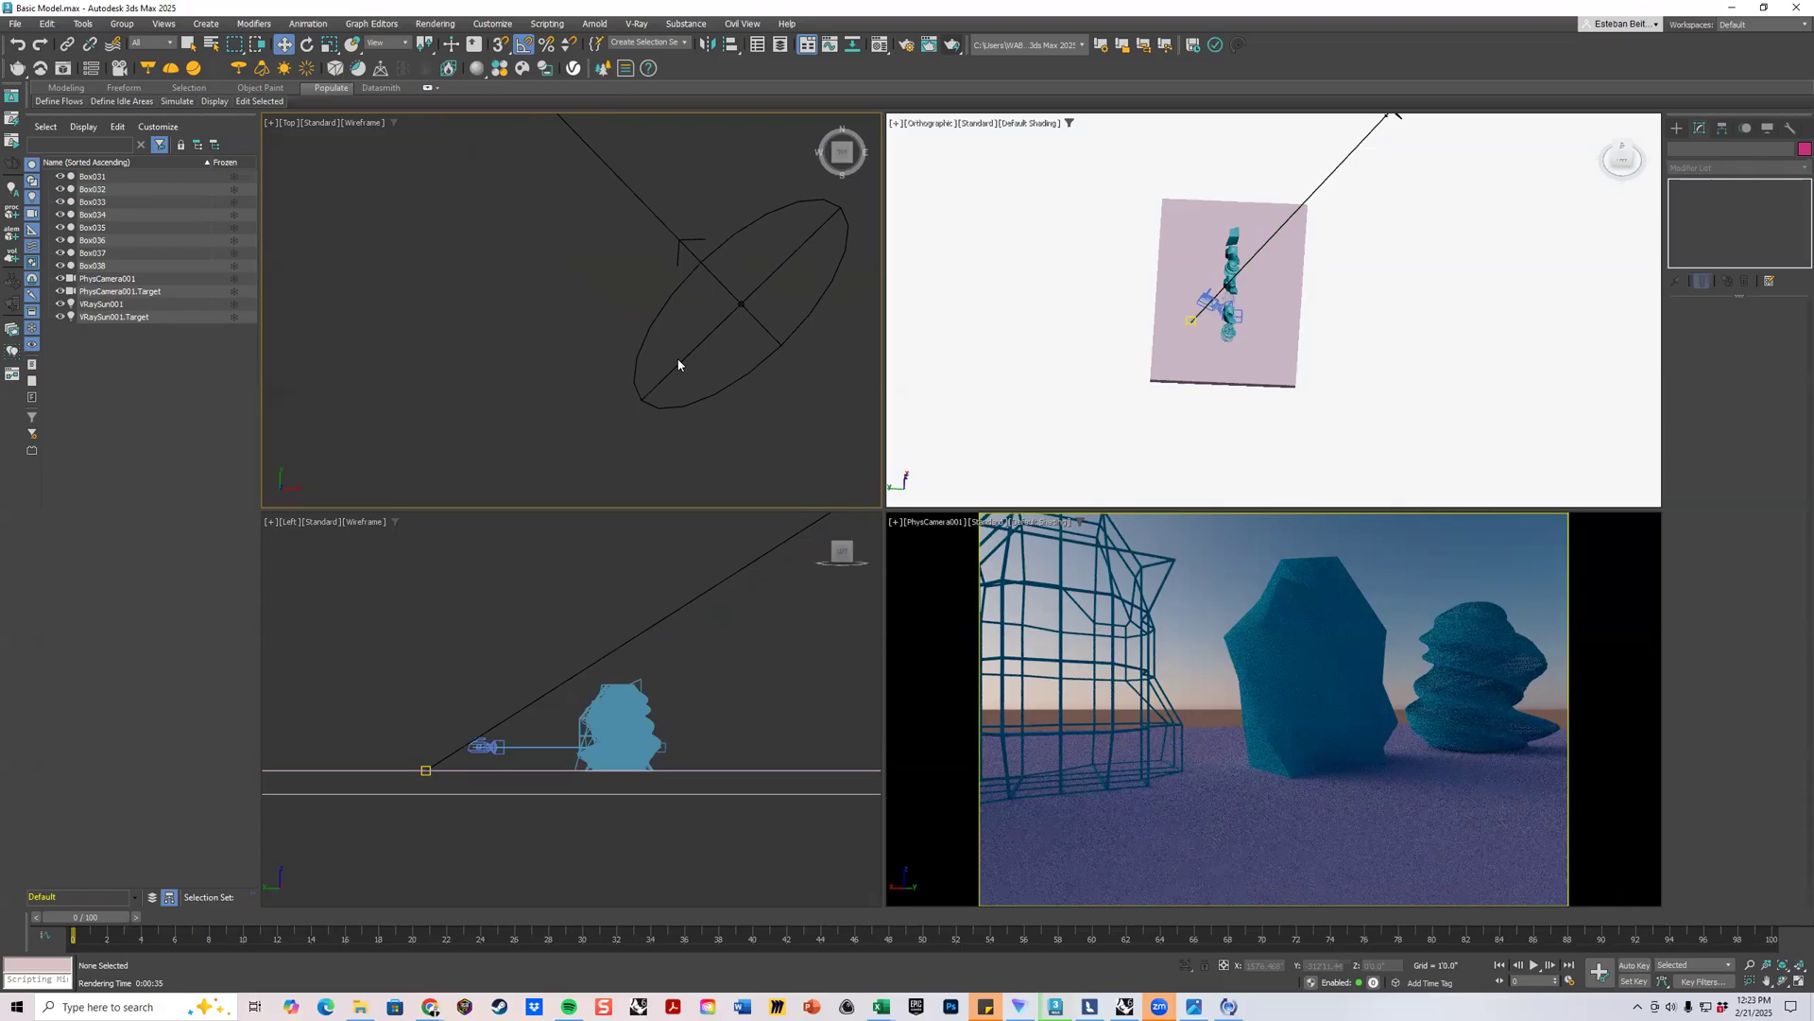
Select the VRaySun again in the Top view and re-enable it.
middle_click_drag(674, 232, 662, 234)
middle_click_drag(730, 318, 619, 338)
left_click(619, 324)
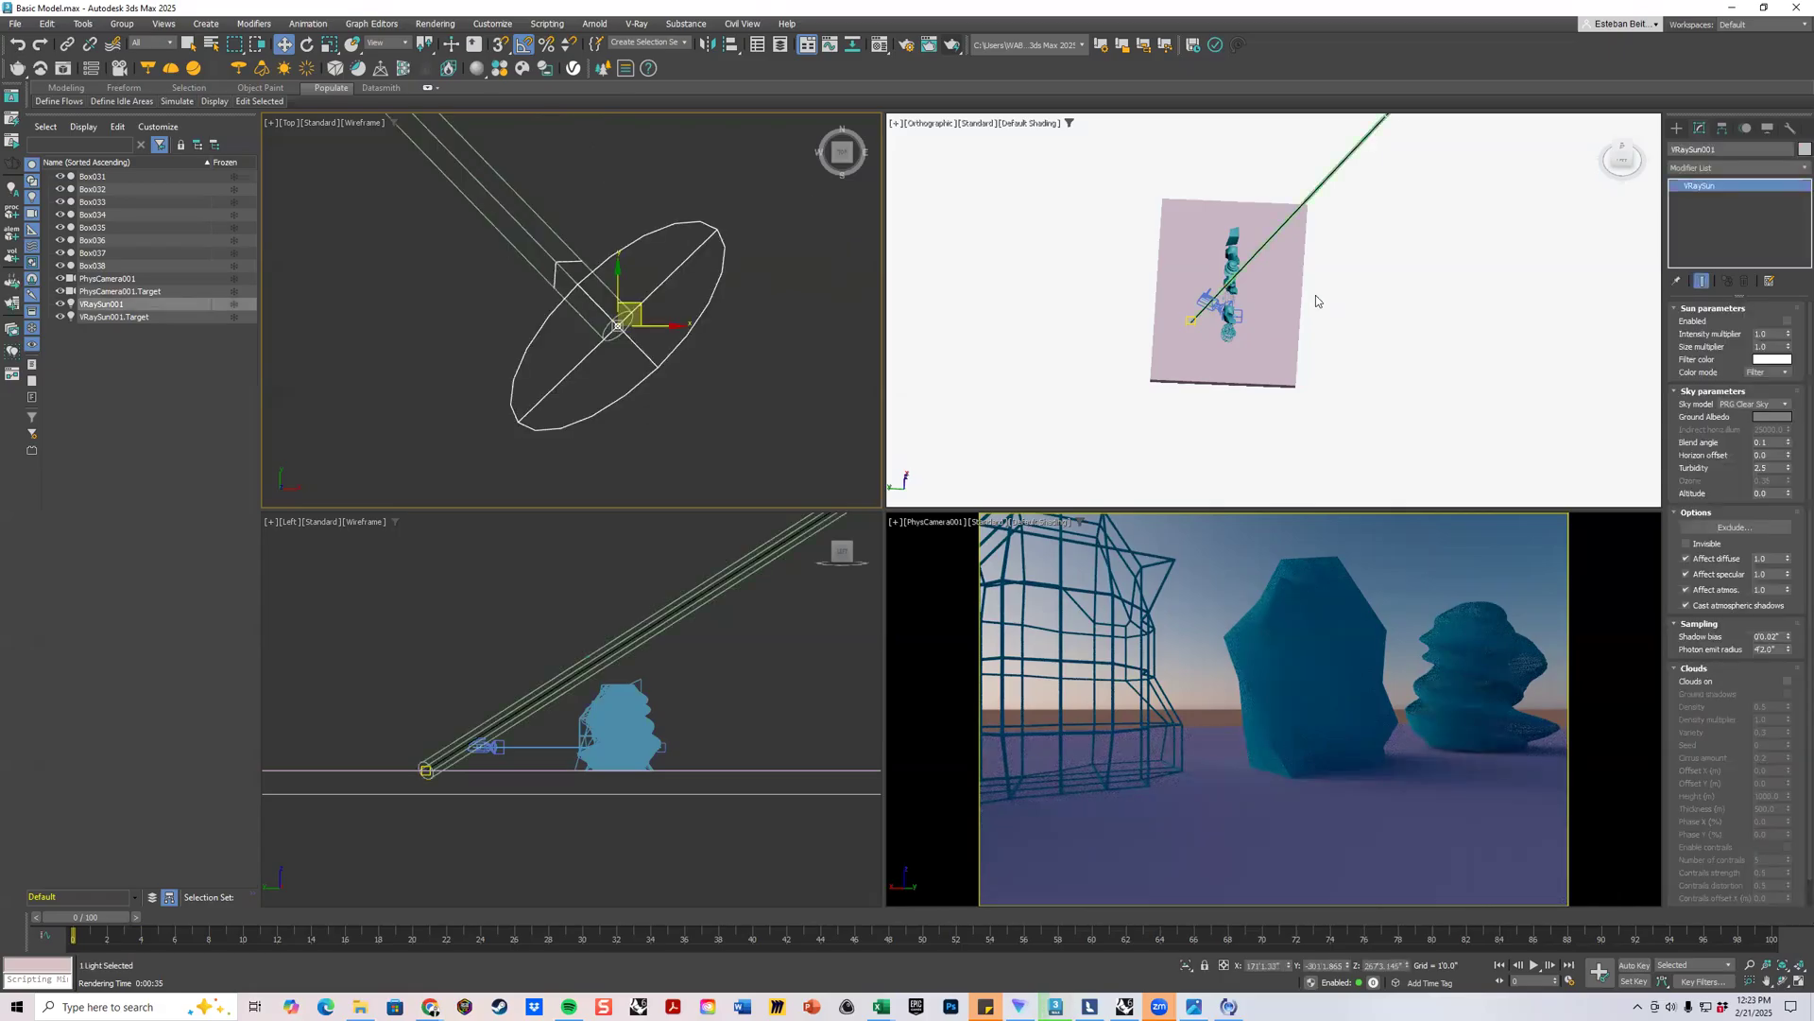
left_click(1787, 320)
left_click(821, 342)
Set the VRaySun's intensity multiplier to 5.0.
left_click(618, 324)
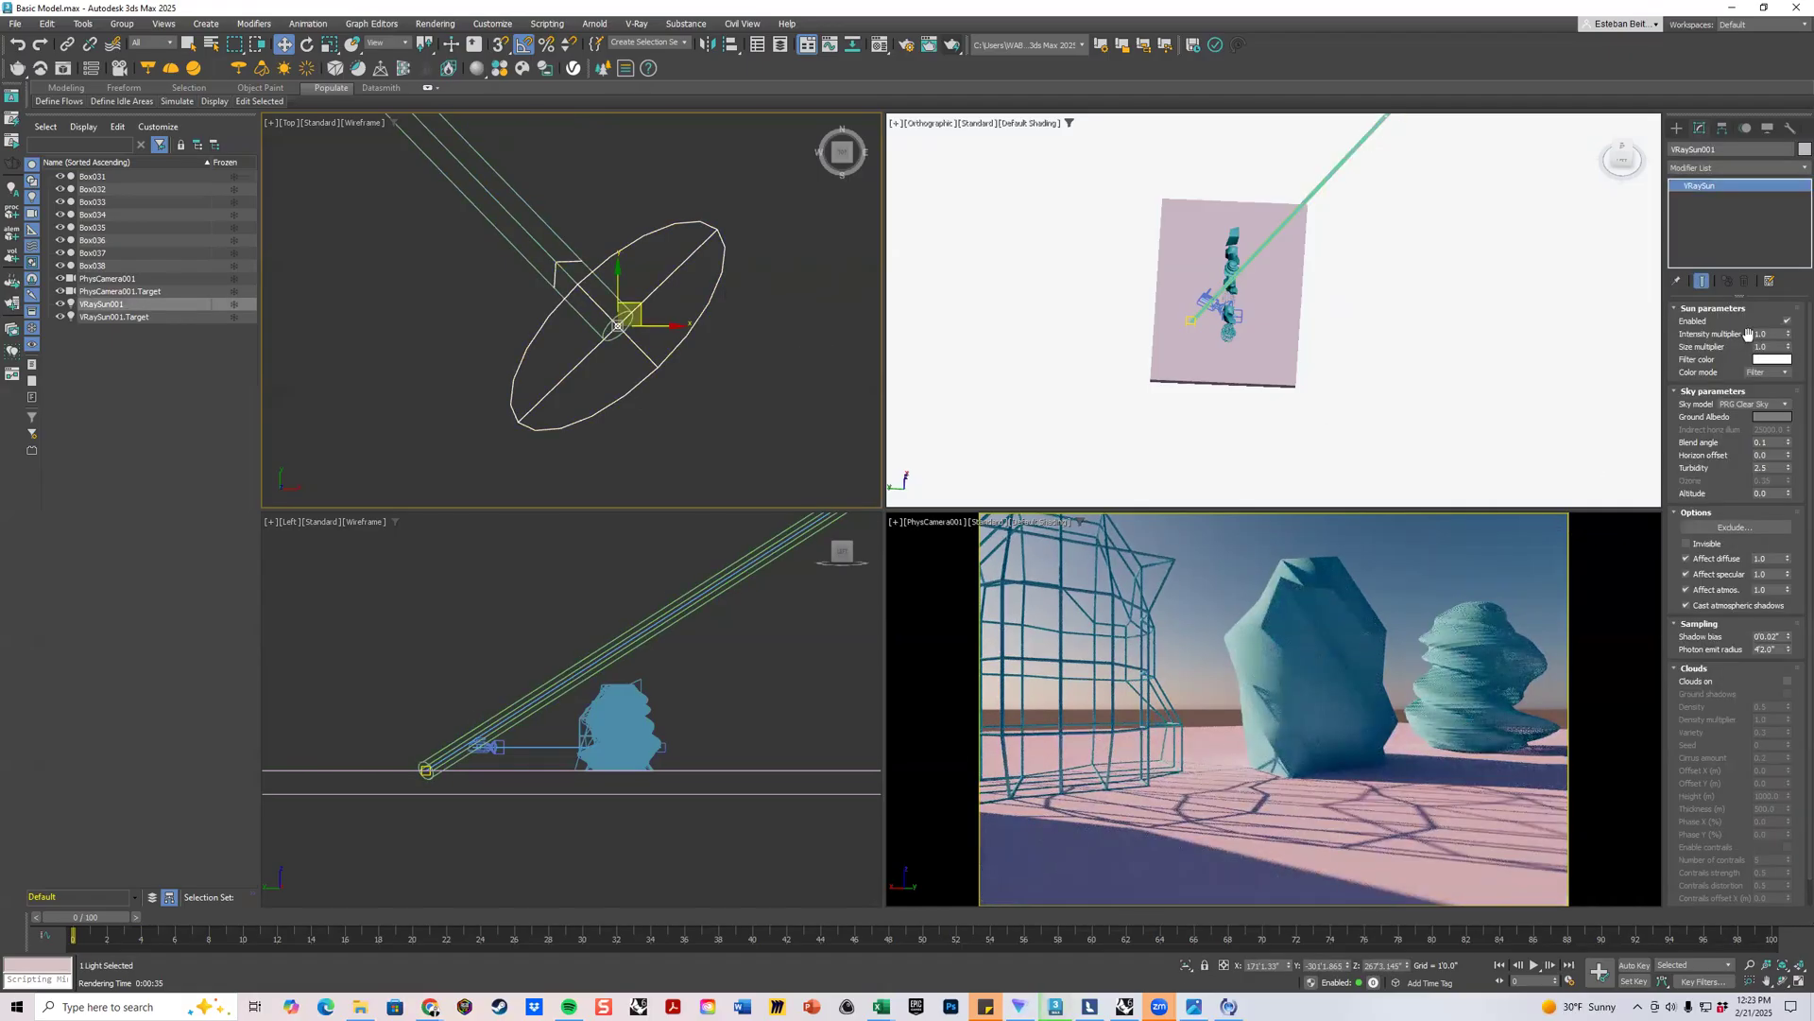
double_click(1767, 334)
left_click(1773, 331)
key("ctrl+a")
type("5")
key("Return")
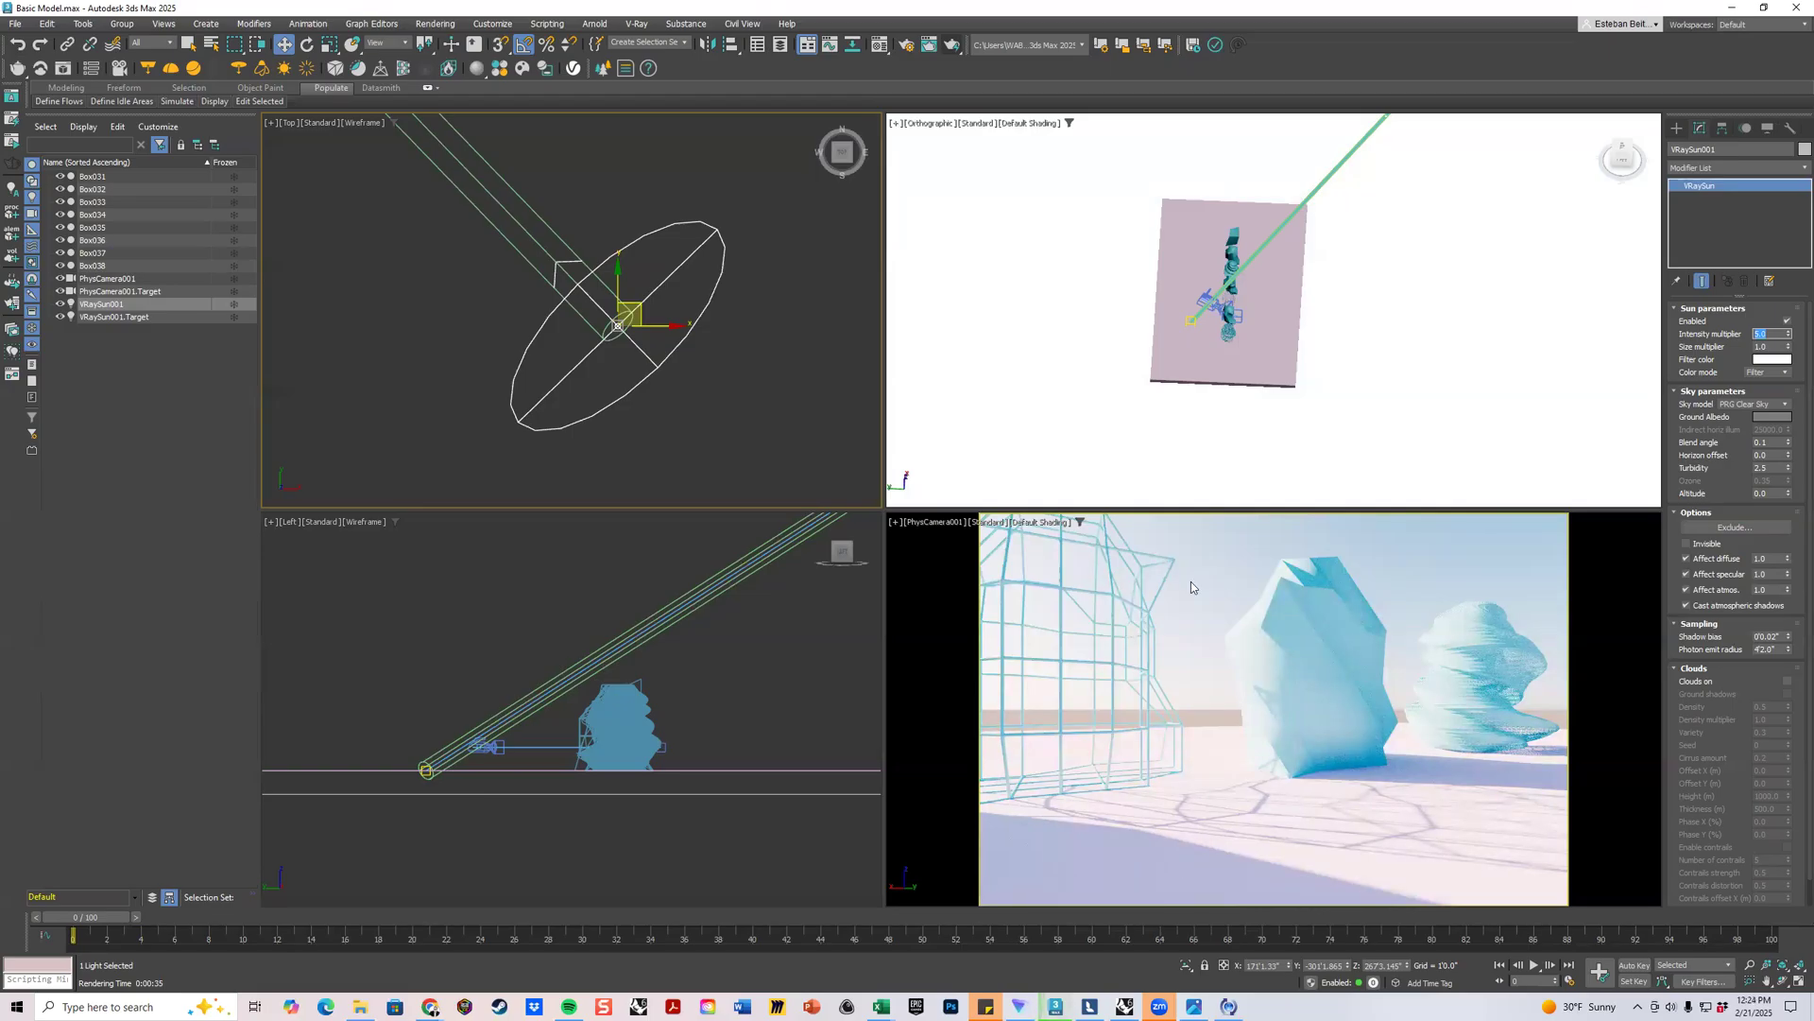
left_click(433, 25)
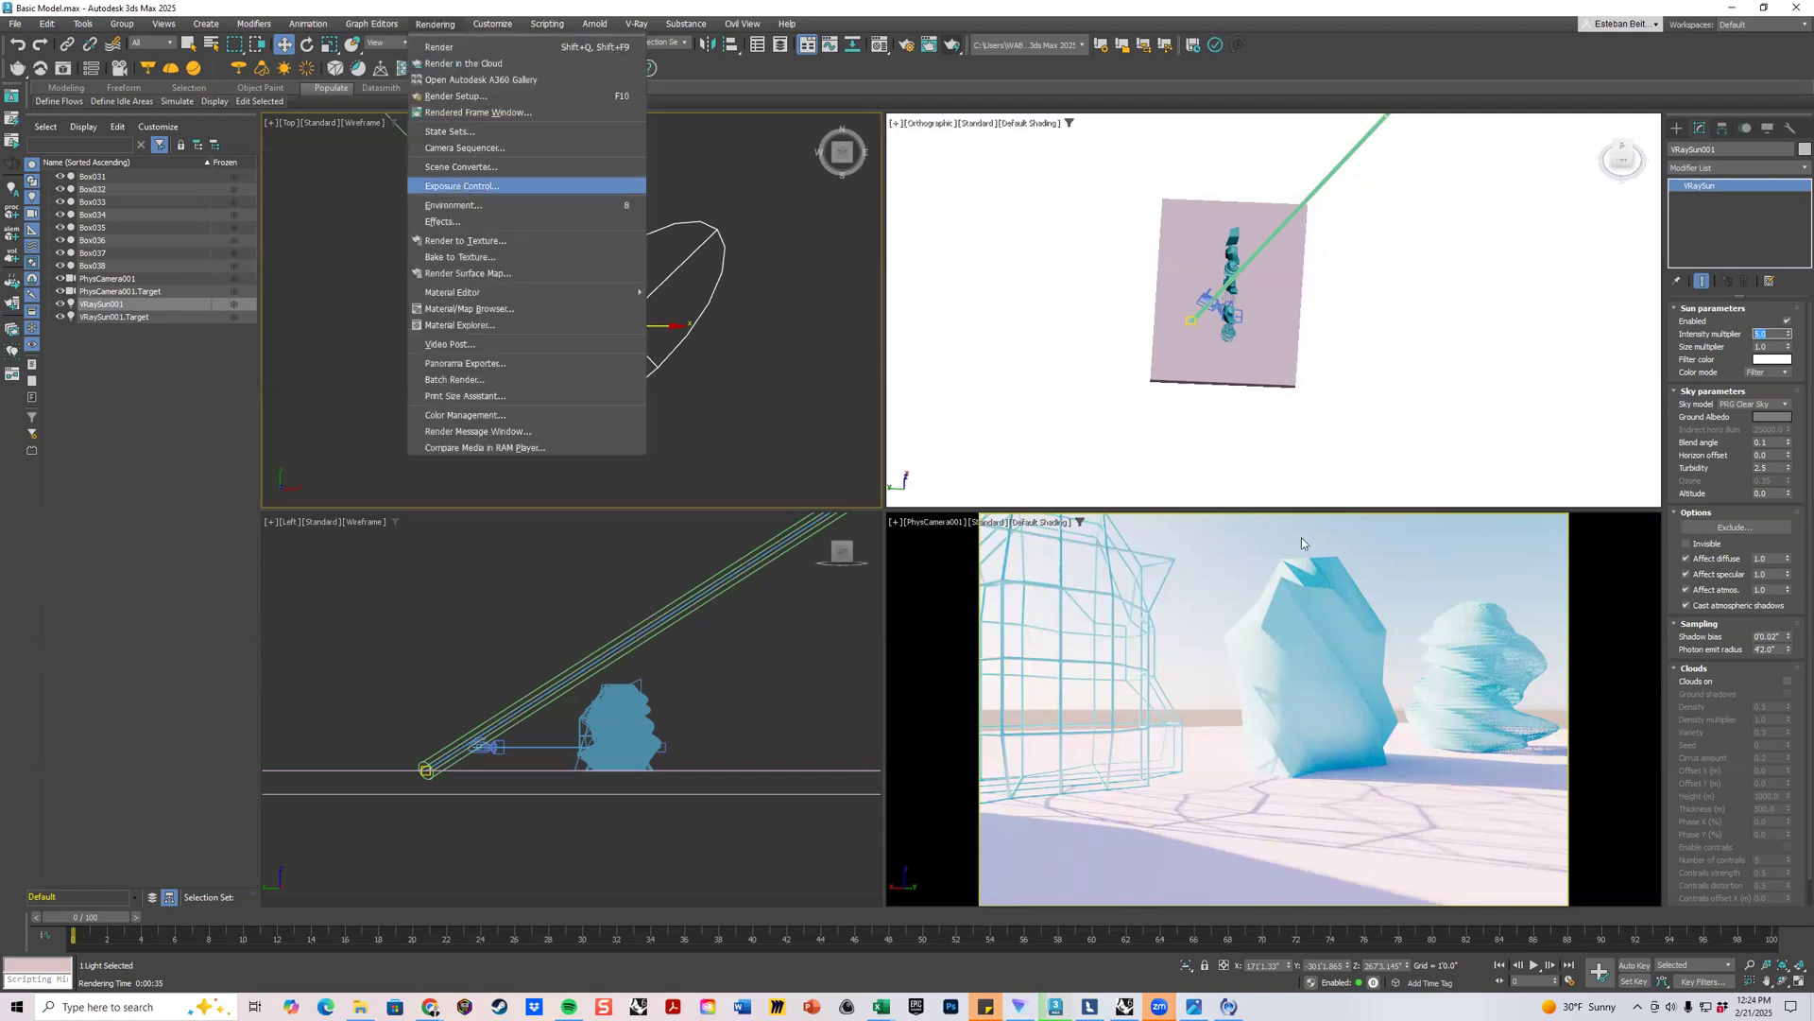
left_click(1595, 565)
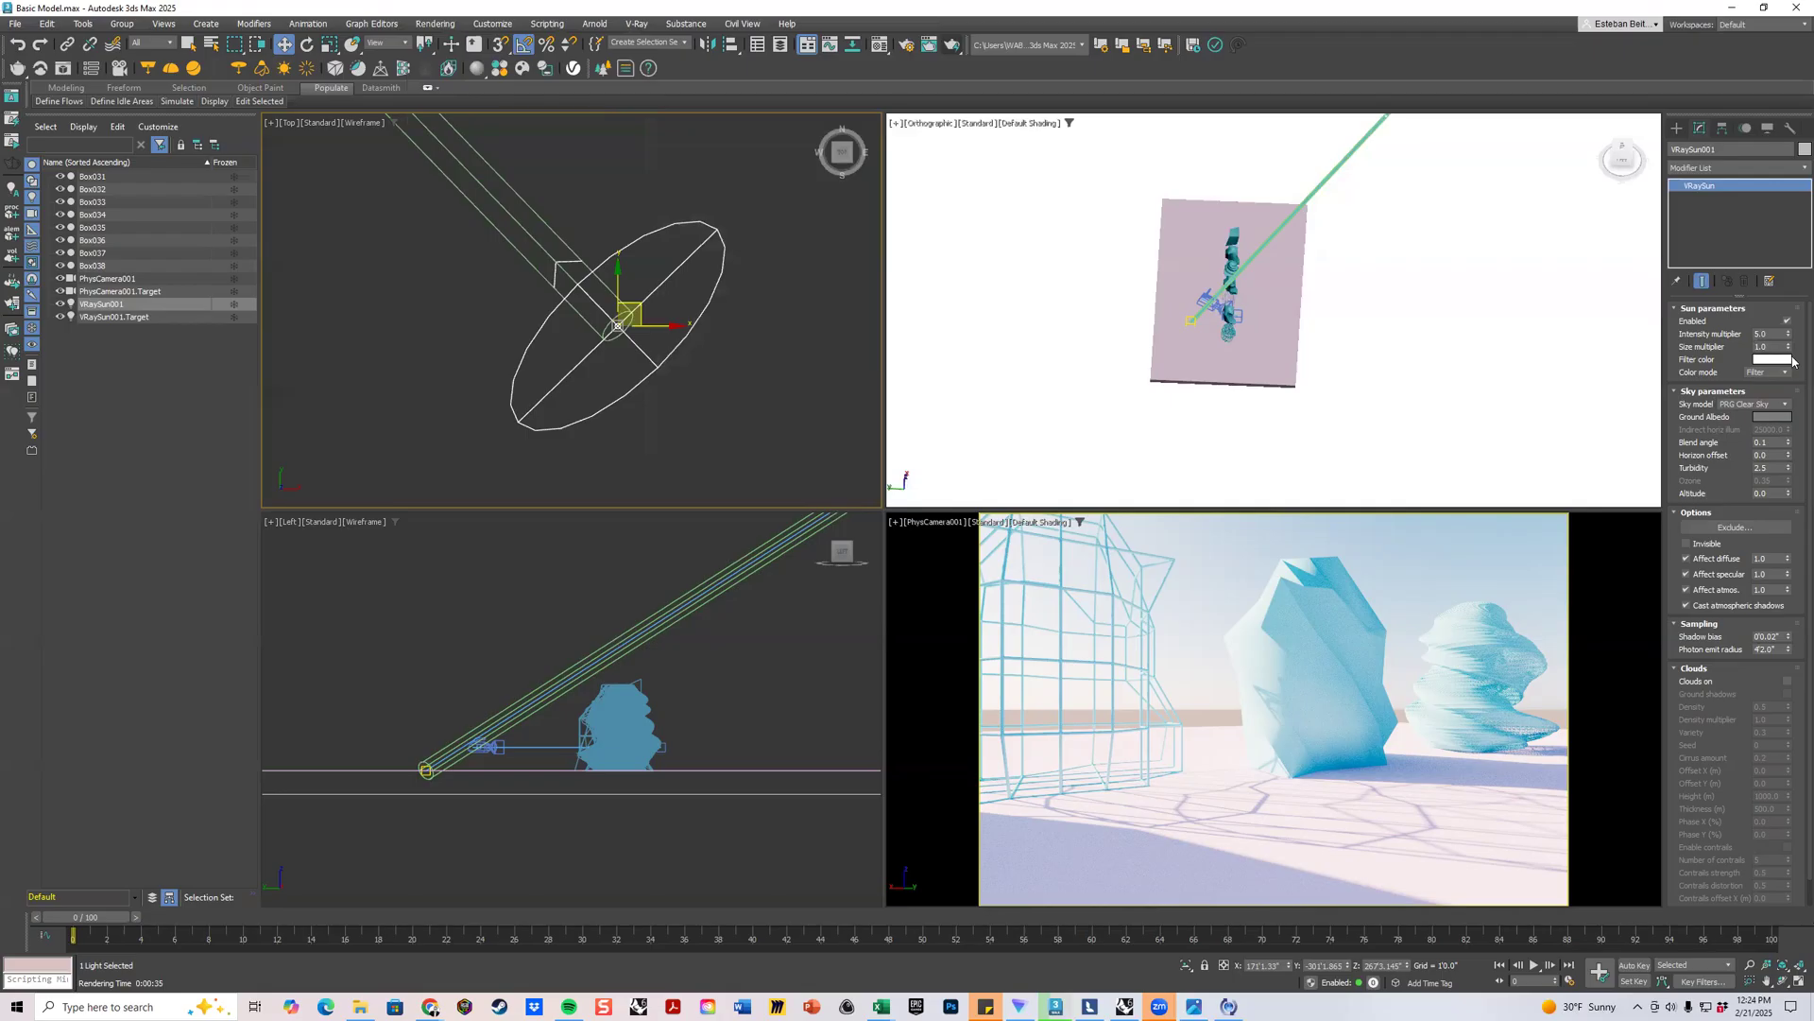
Set the VRaySun's intensity multiplier back to 1.0.
left_click(1775, 332)
key("Return")
key("Tab")
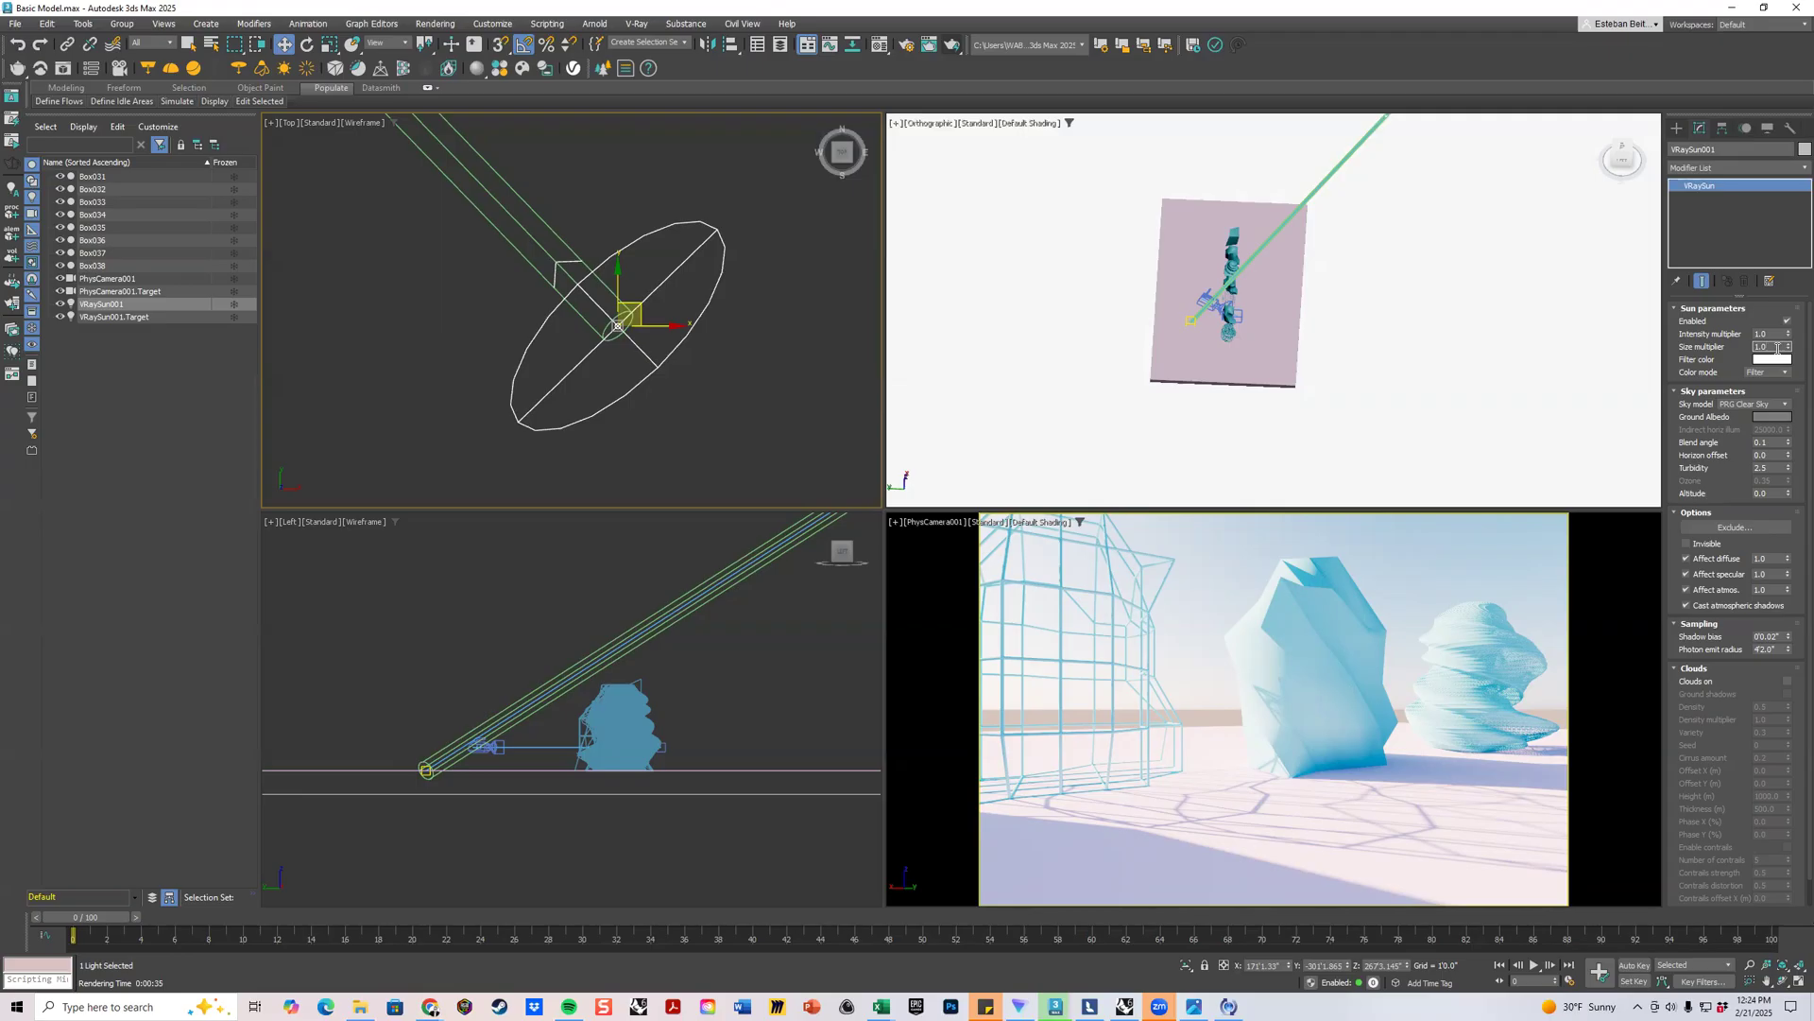
Reduce the VRaySun's size multiplier to sharpen the edges of the cast shadows.
left_click_drag(1779, 348, 1706, 348)
key("BackSpace")
type("1")
key("Return")
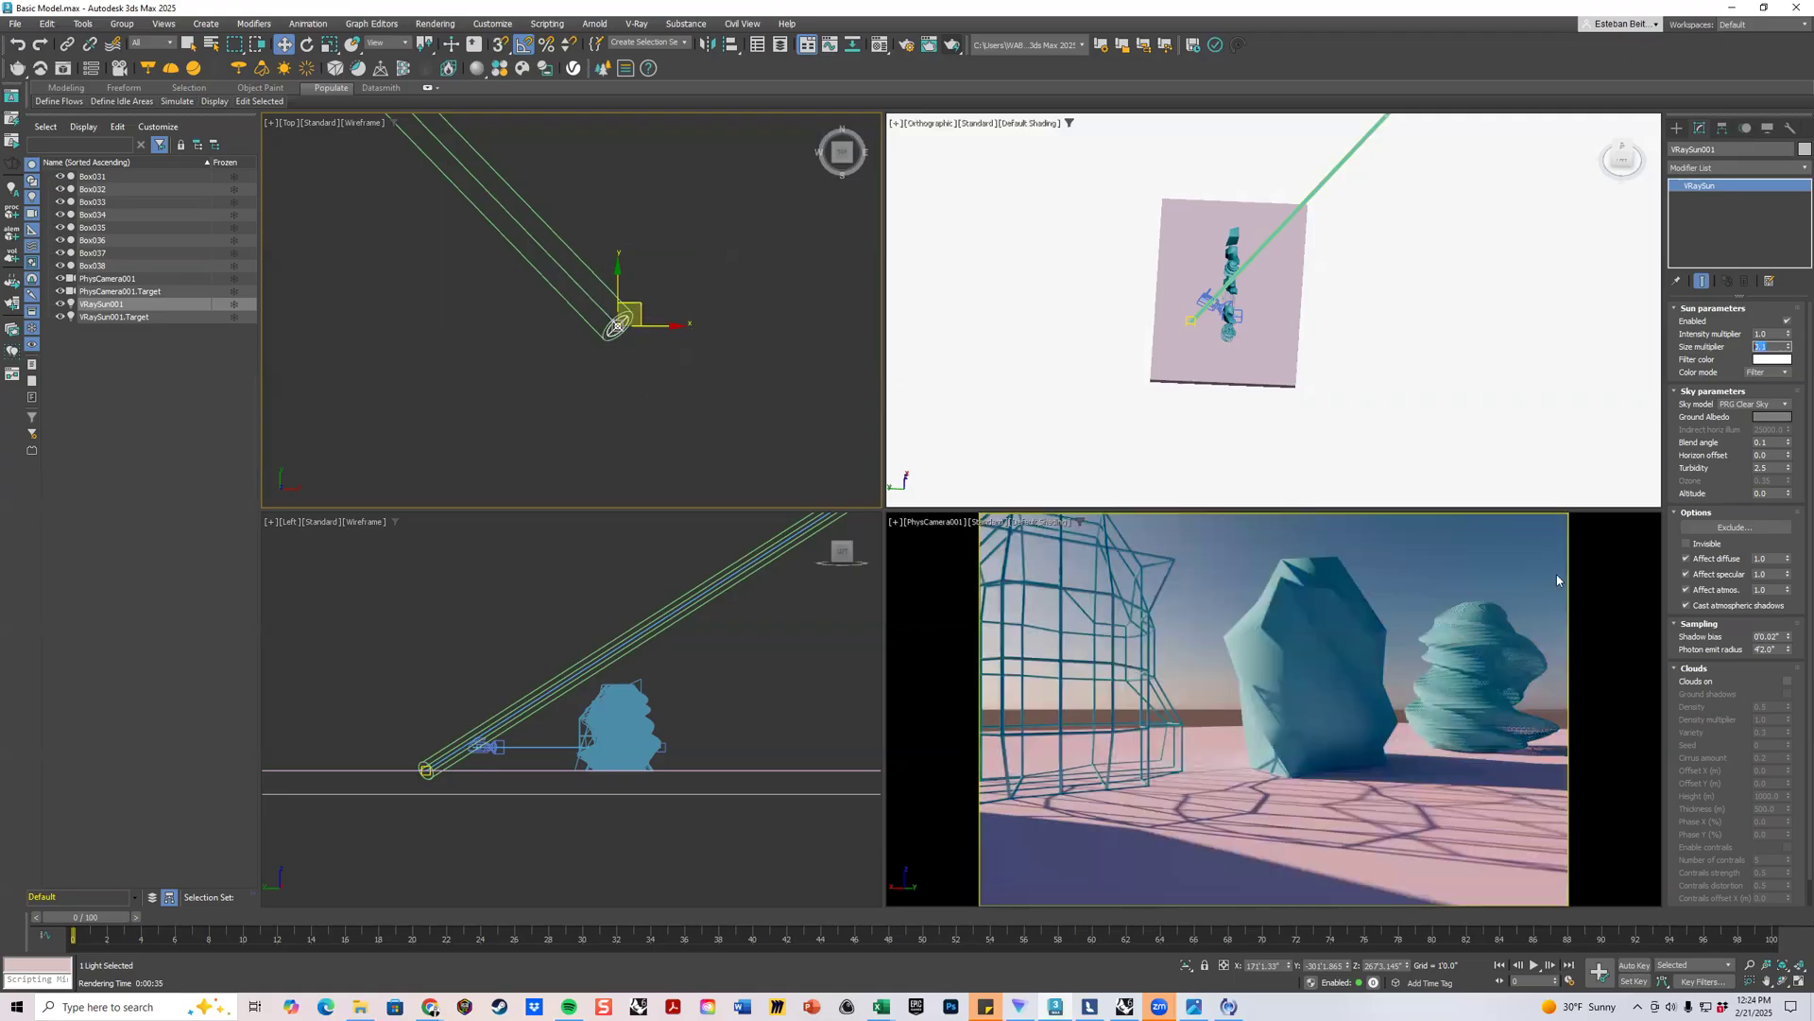
Render the PhysCamera001 view again and examine the shadow edges on the ground in the V-Ray Frame Buffer.
left_click(618, 326)
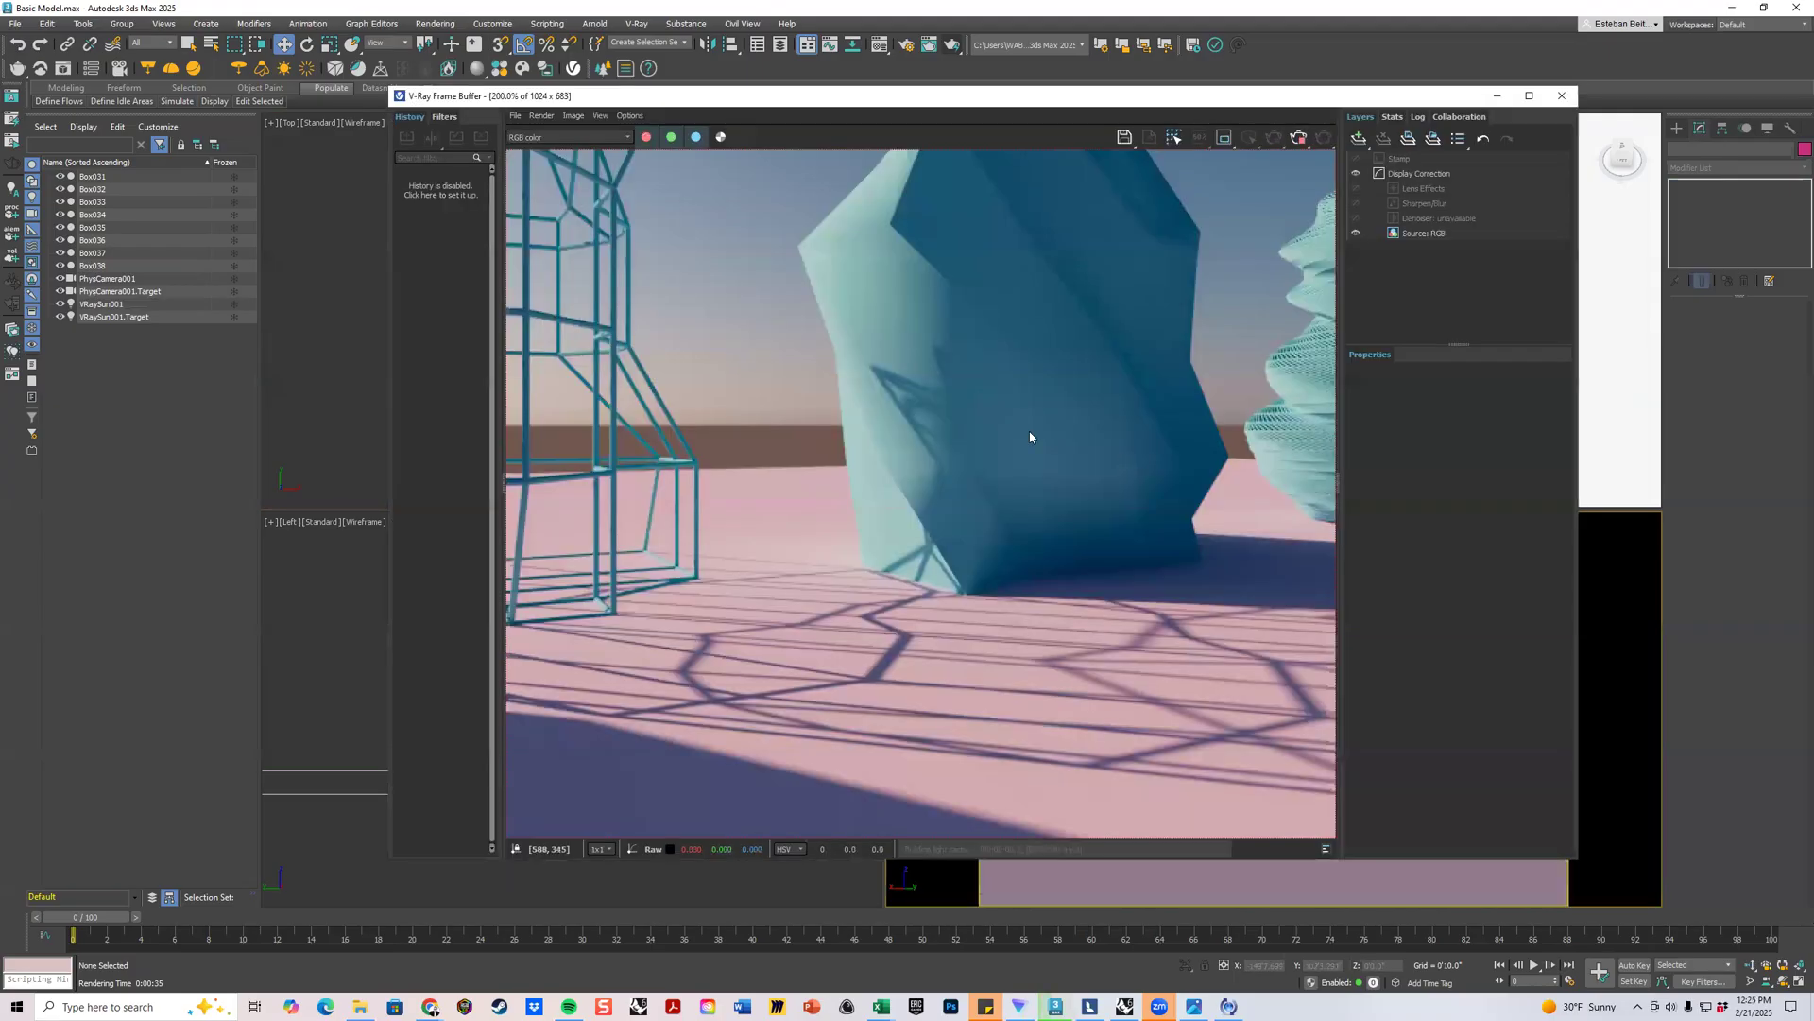
scroll(1030, 437, "down", 2)
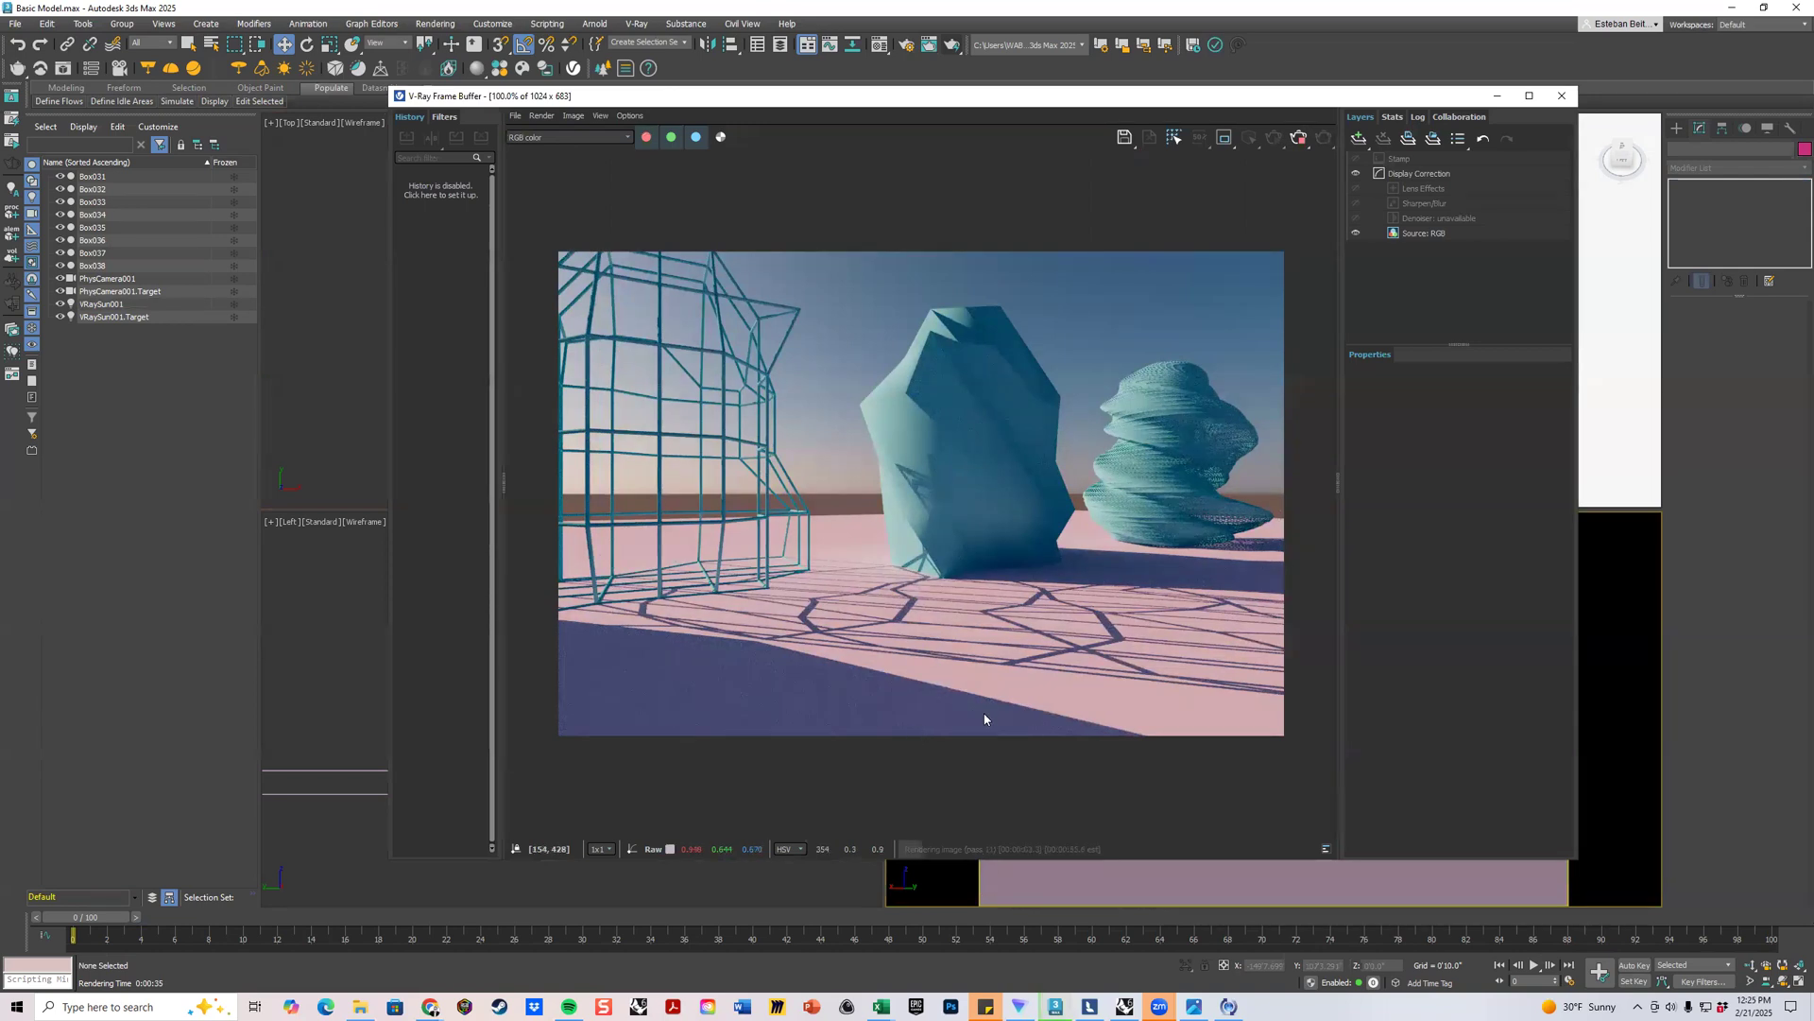
scroll(915, 660, "up", 2)
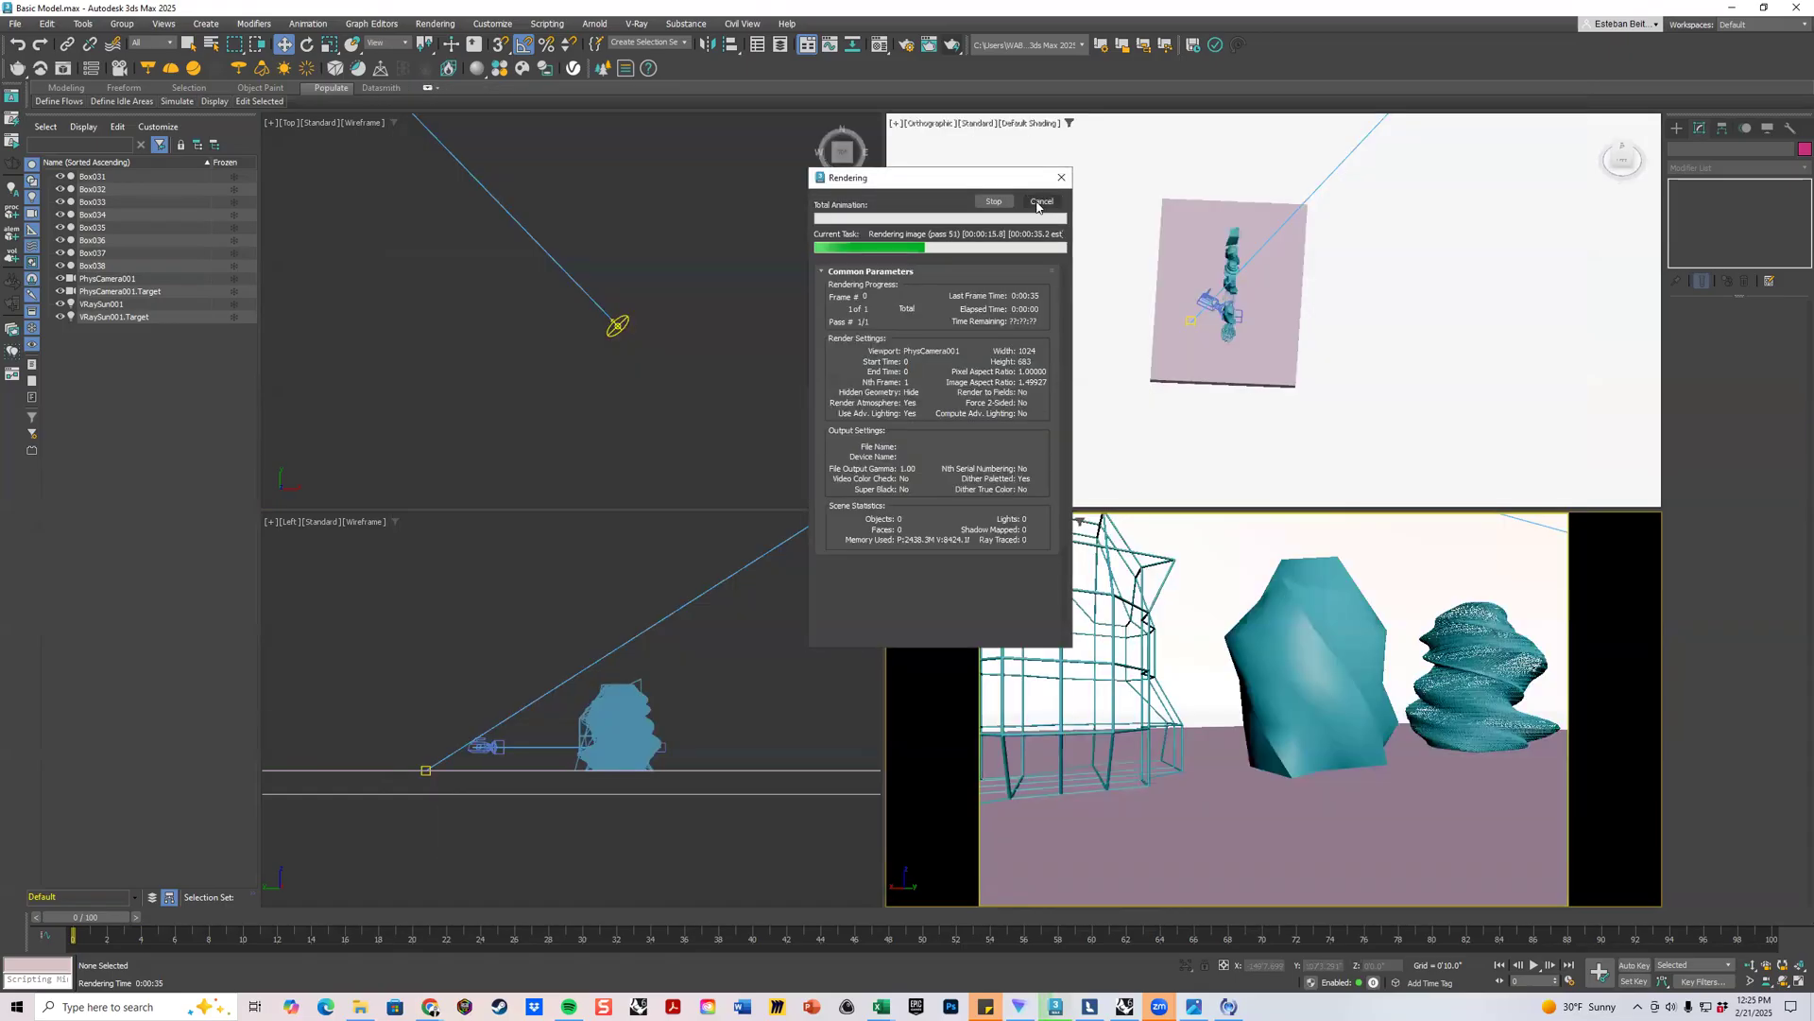
Stop the running render and set the VRaySun's size multiplier to 10.
left_click(1040, 201)
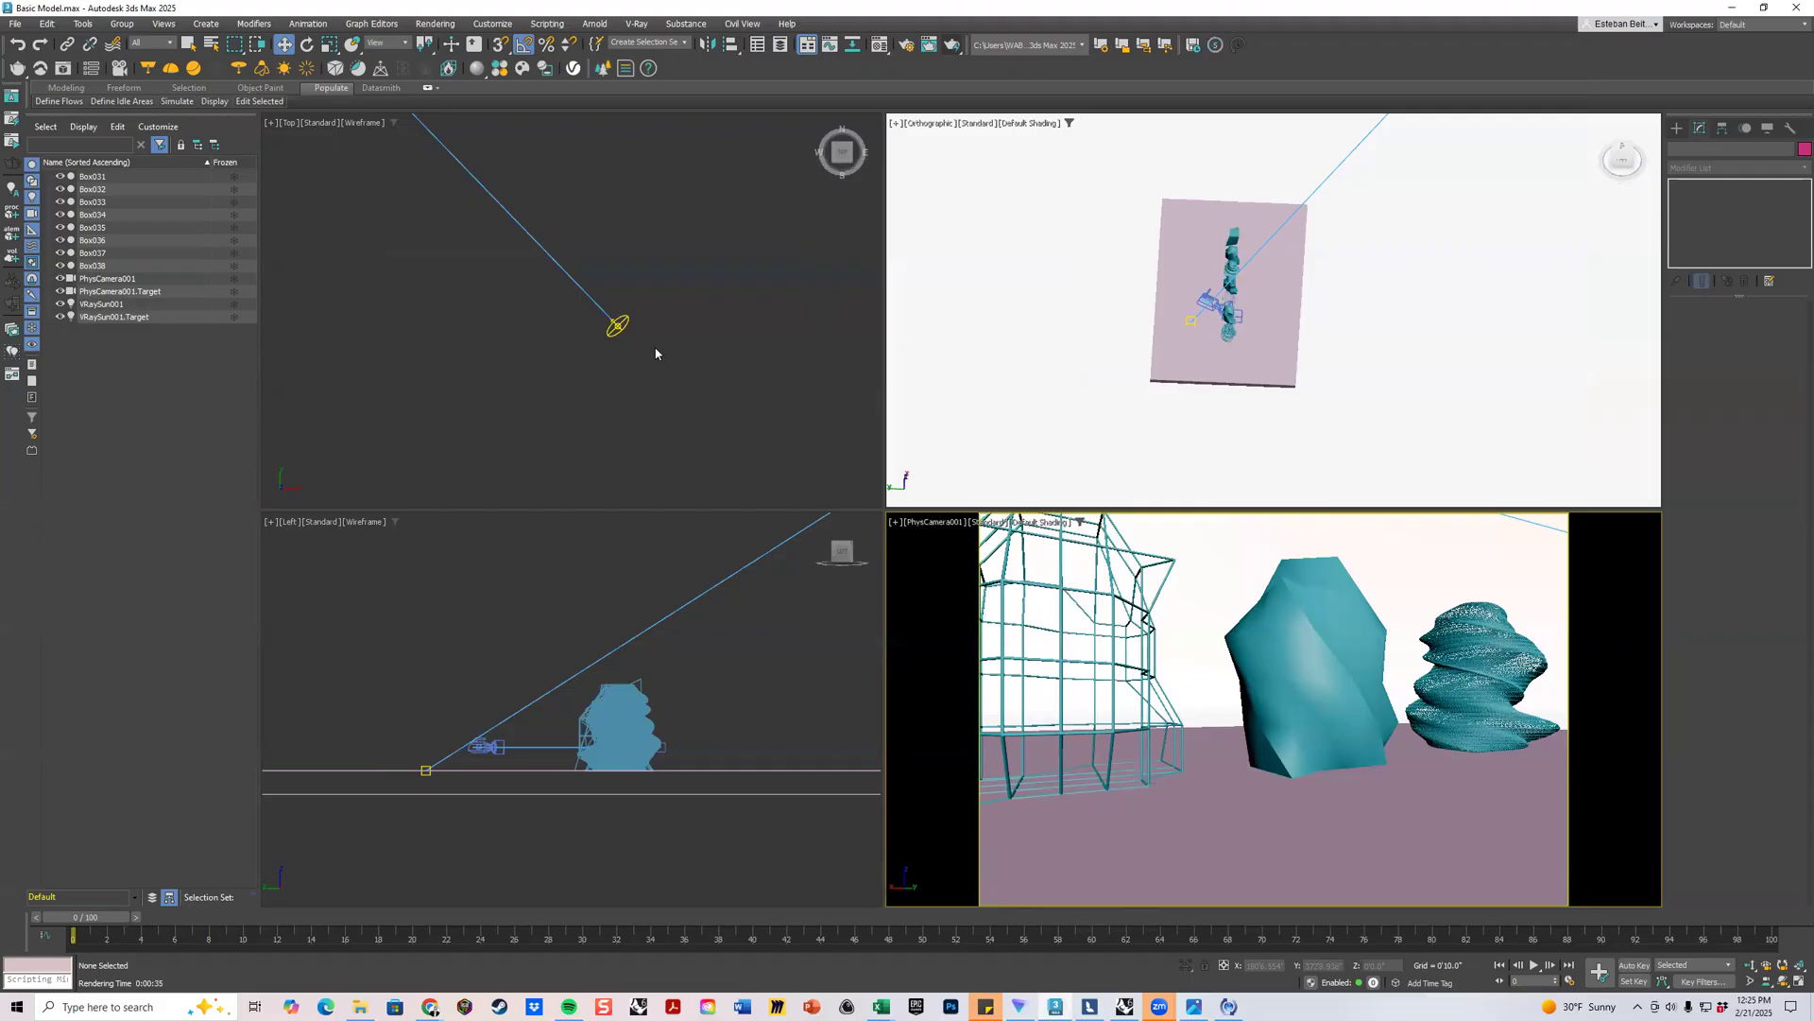
left_click(614, 328)
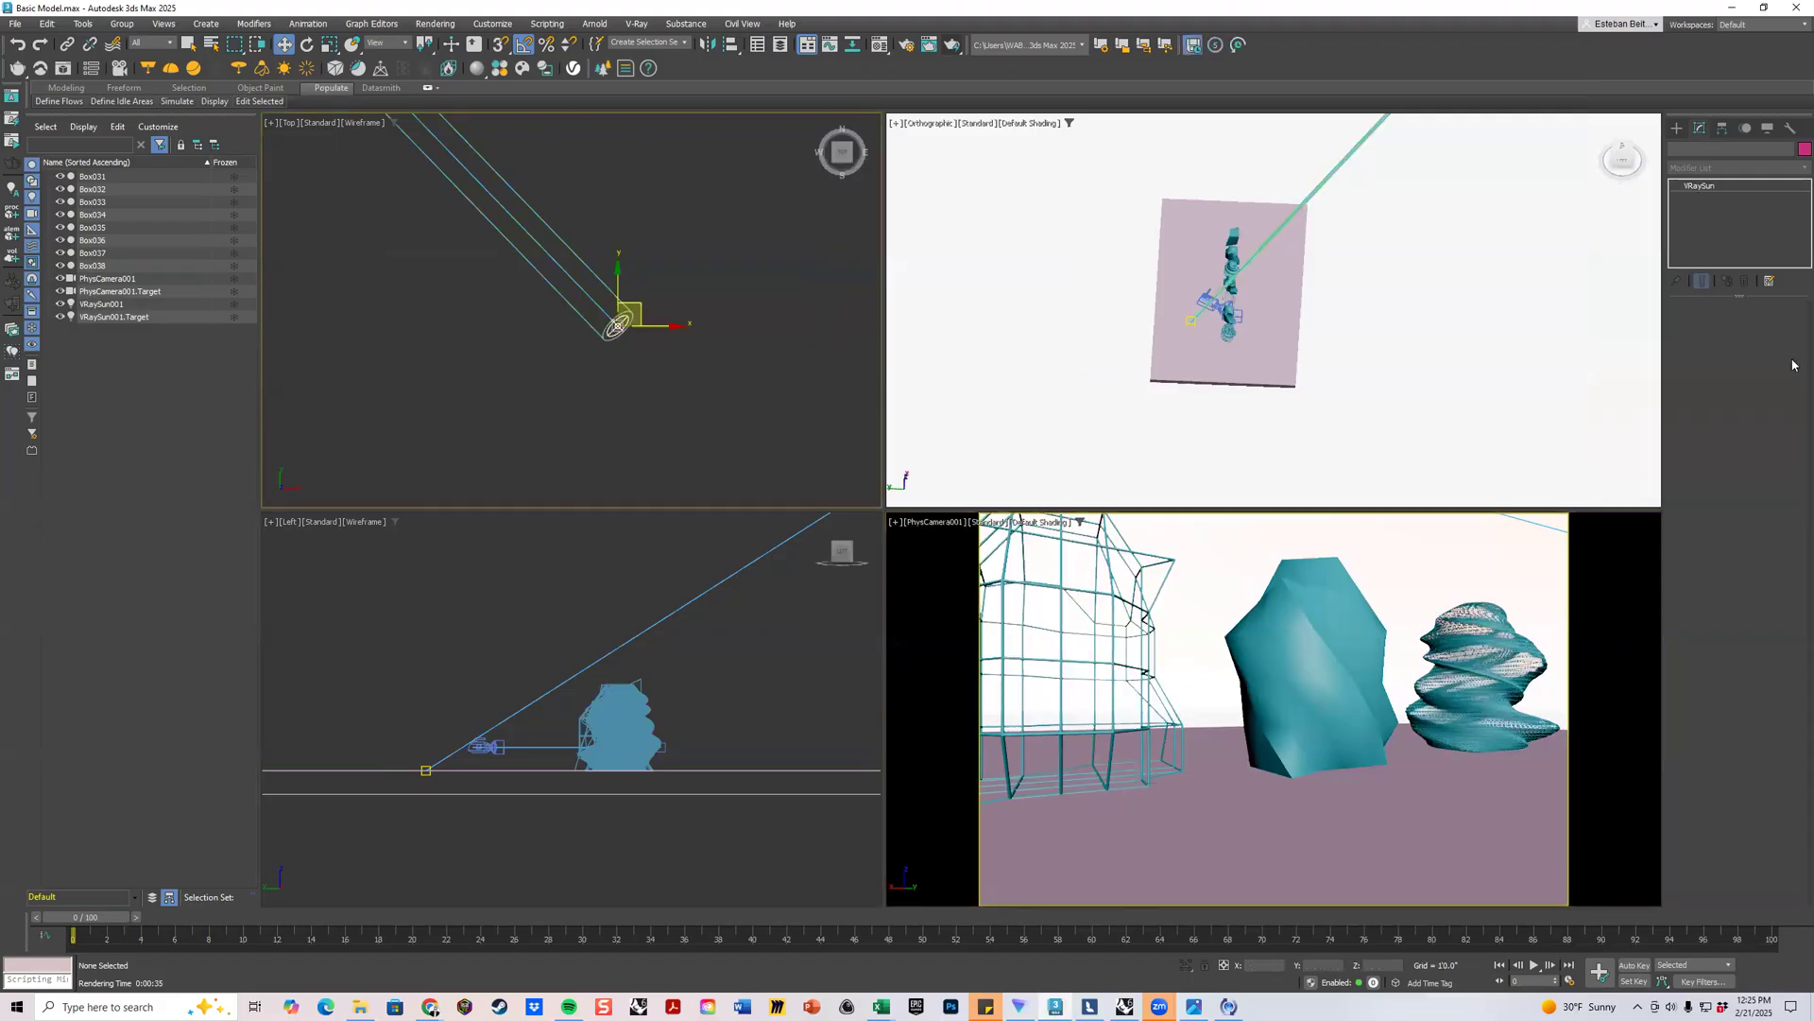
left_click(1763, 346)
type("10")
key("Return")
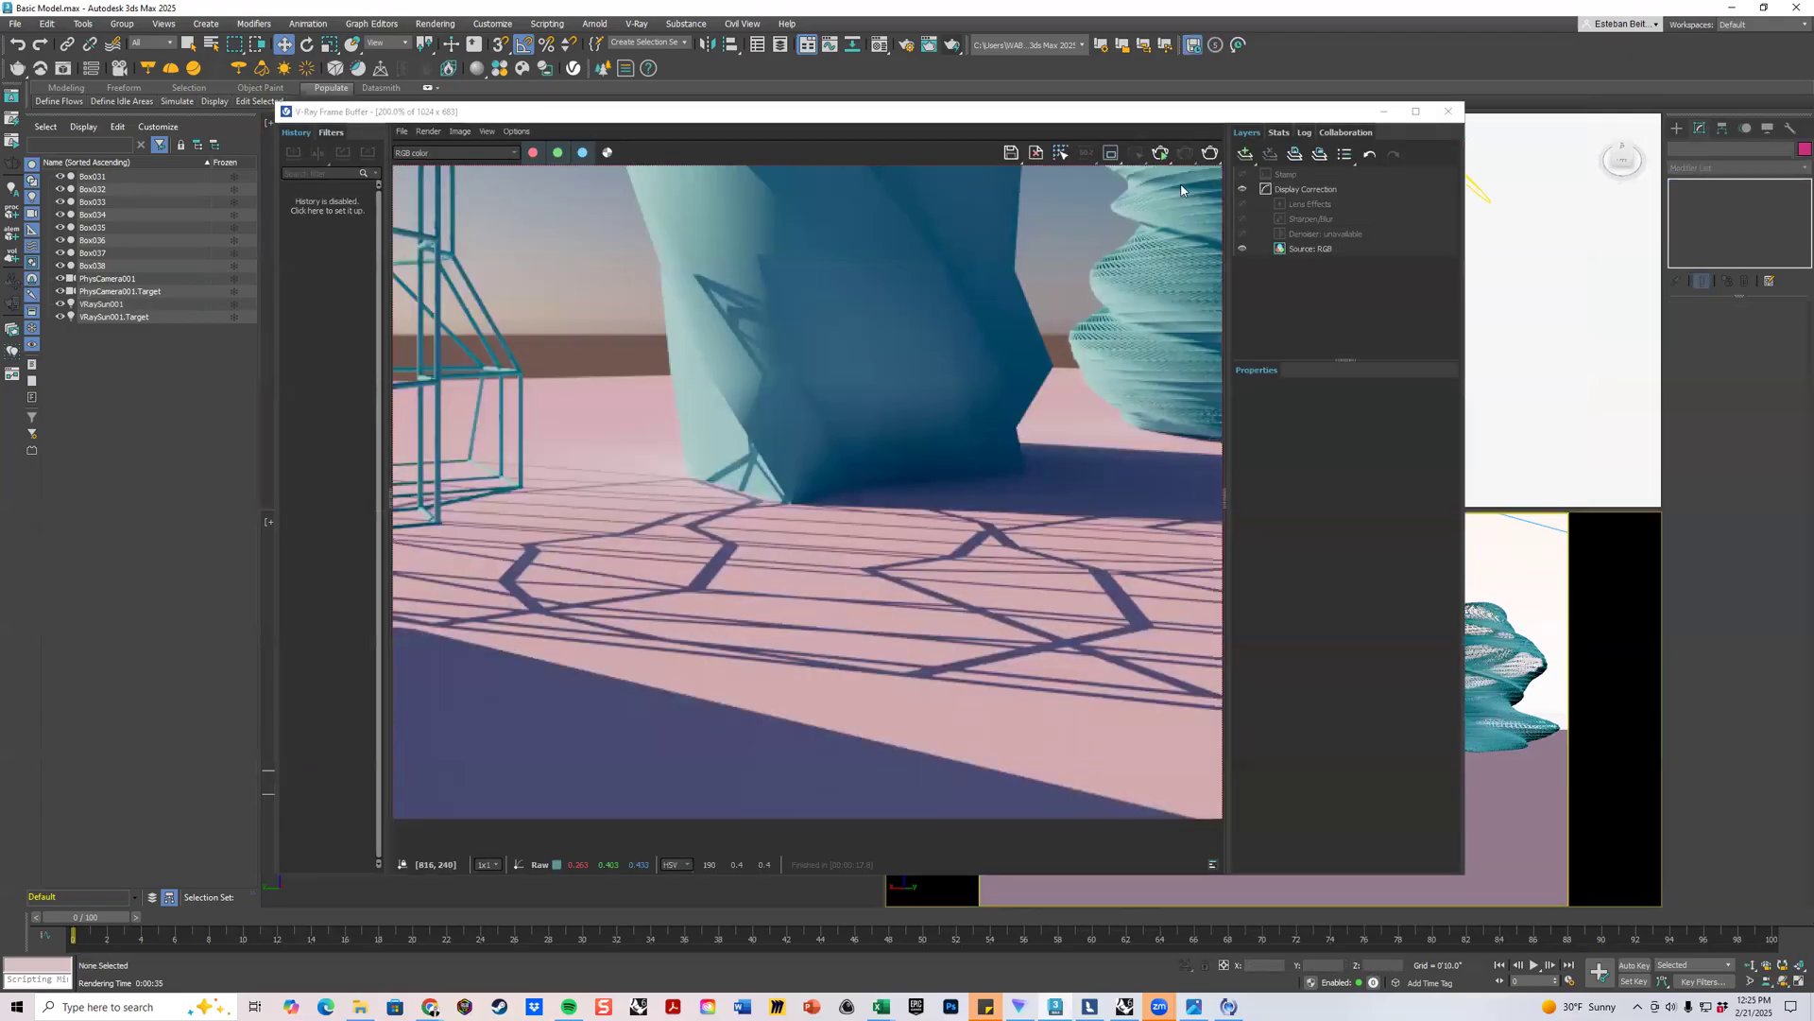
Render the PhysCamera001 view with the enlarged sun, examine the ground shadows across the whole frame, and clear the frame buffer off the viewports.
left_click(1208, 153)
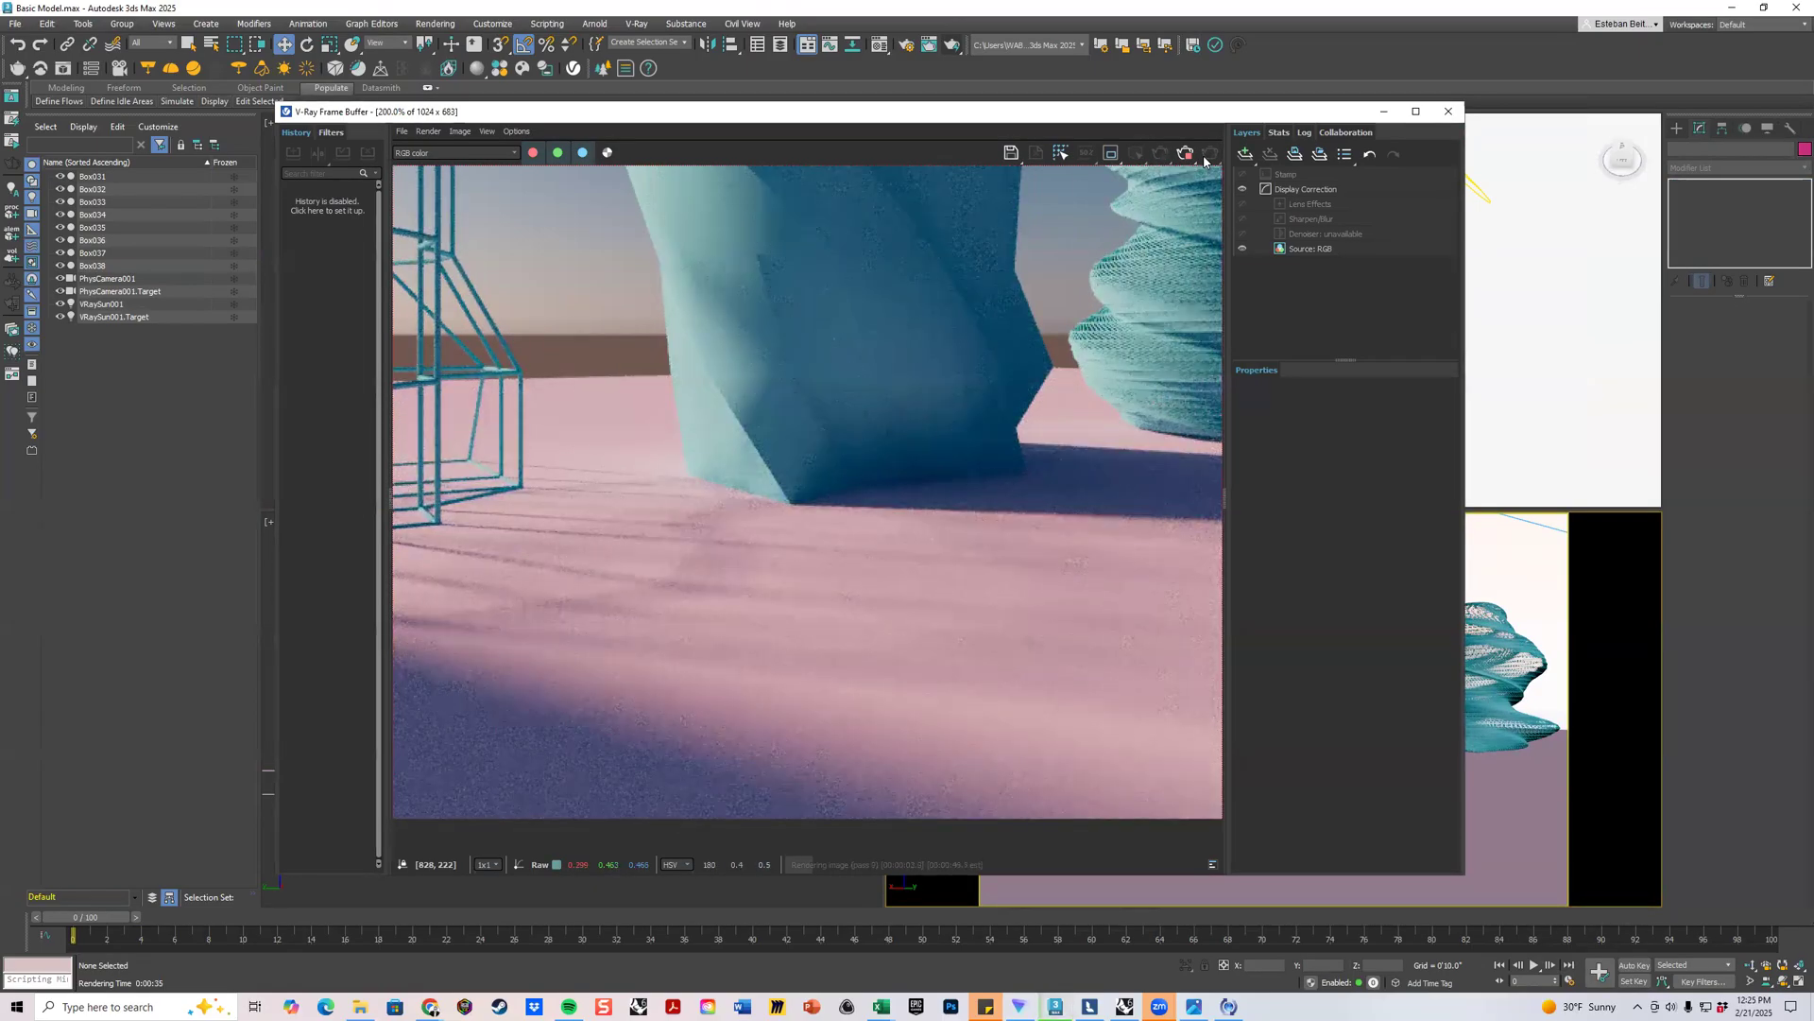
scroll(718, 517, "down", 1)
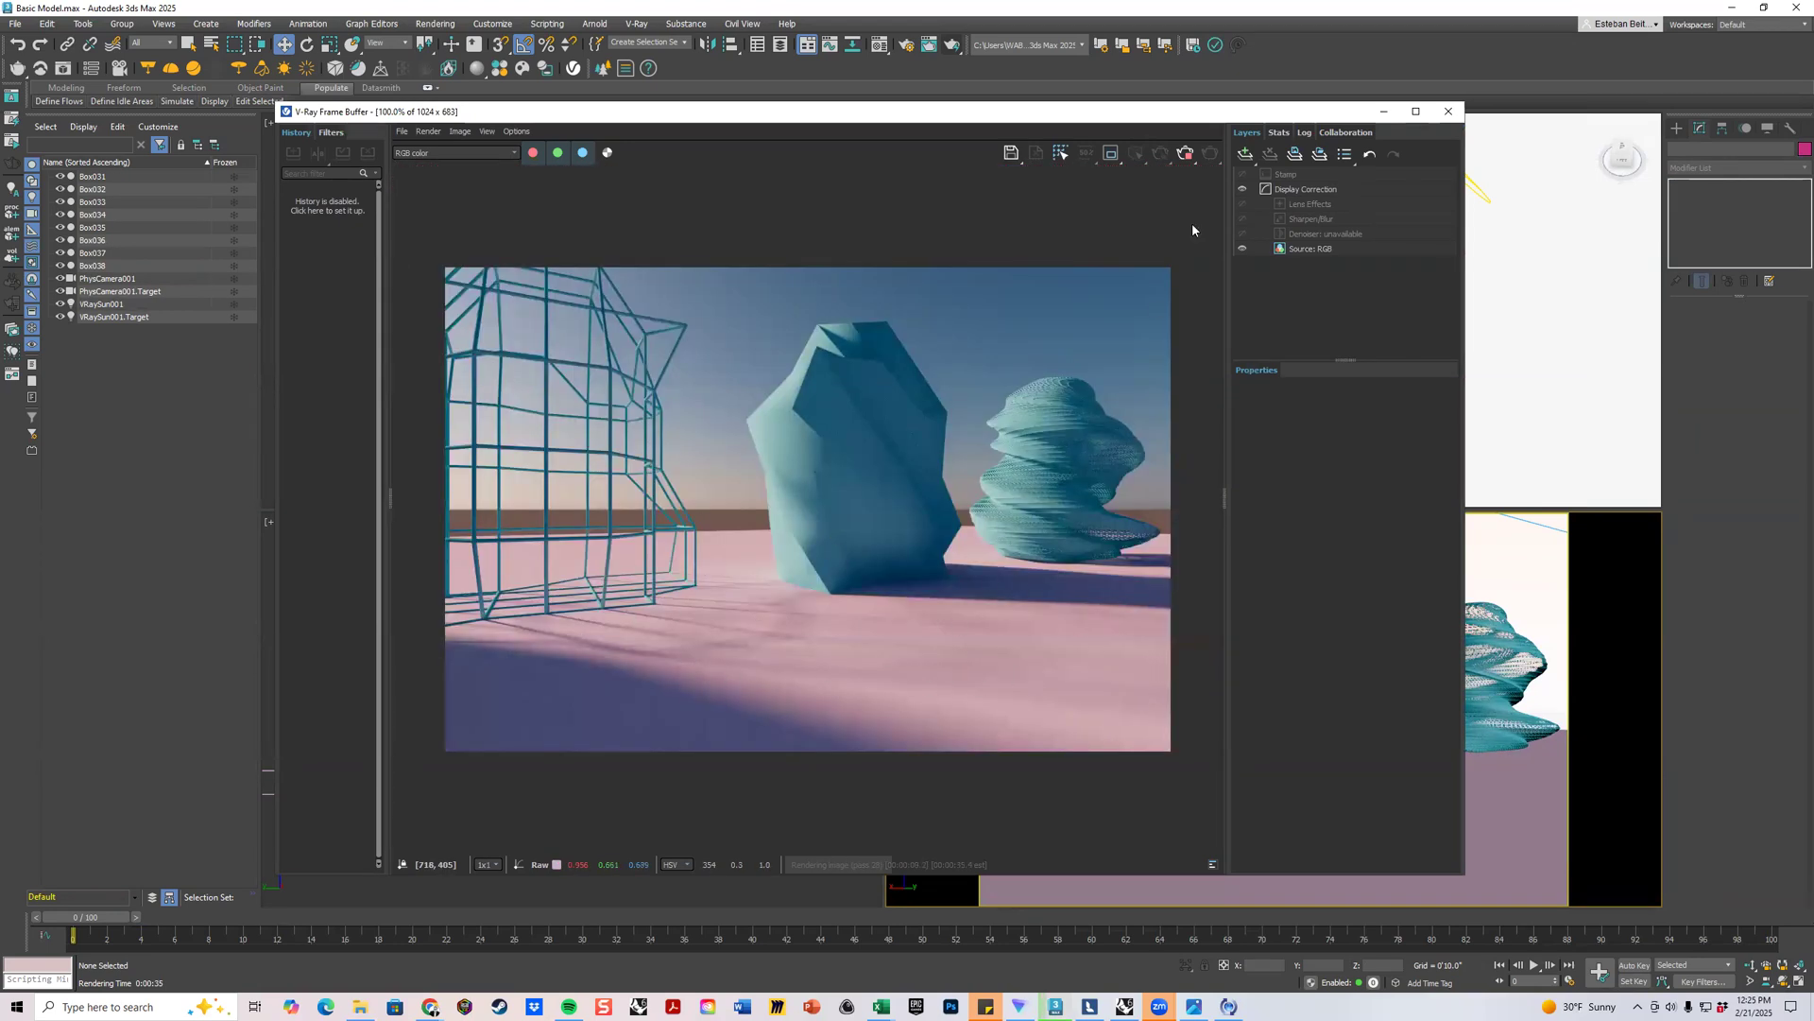
left_click_drag(851, 111, 1813, 104)
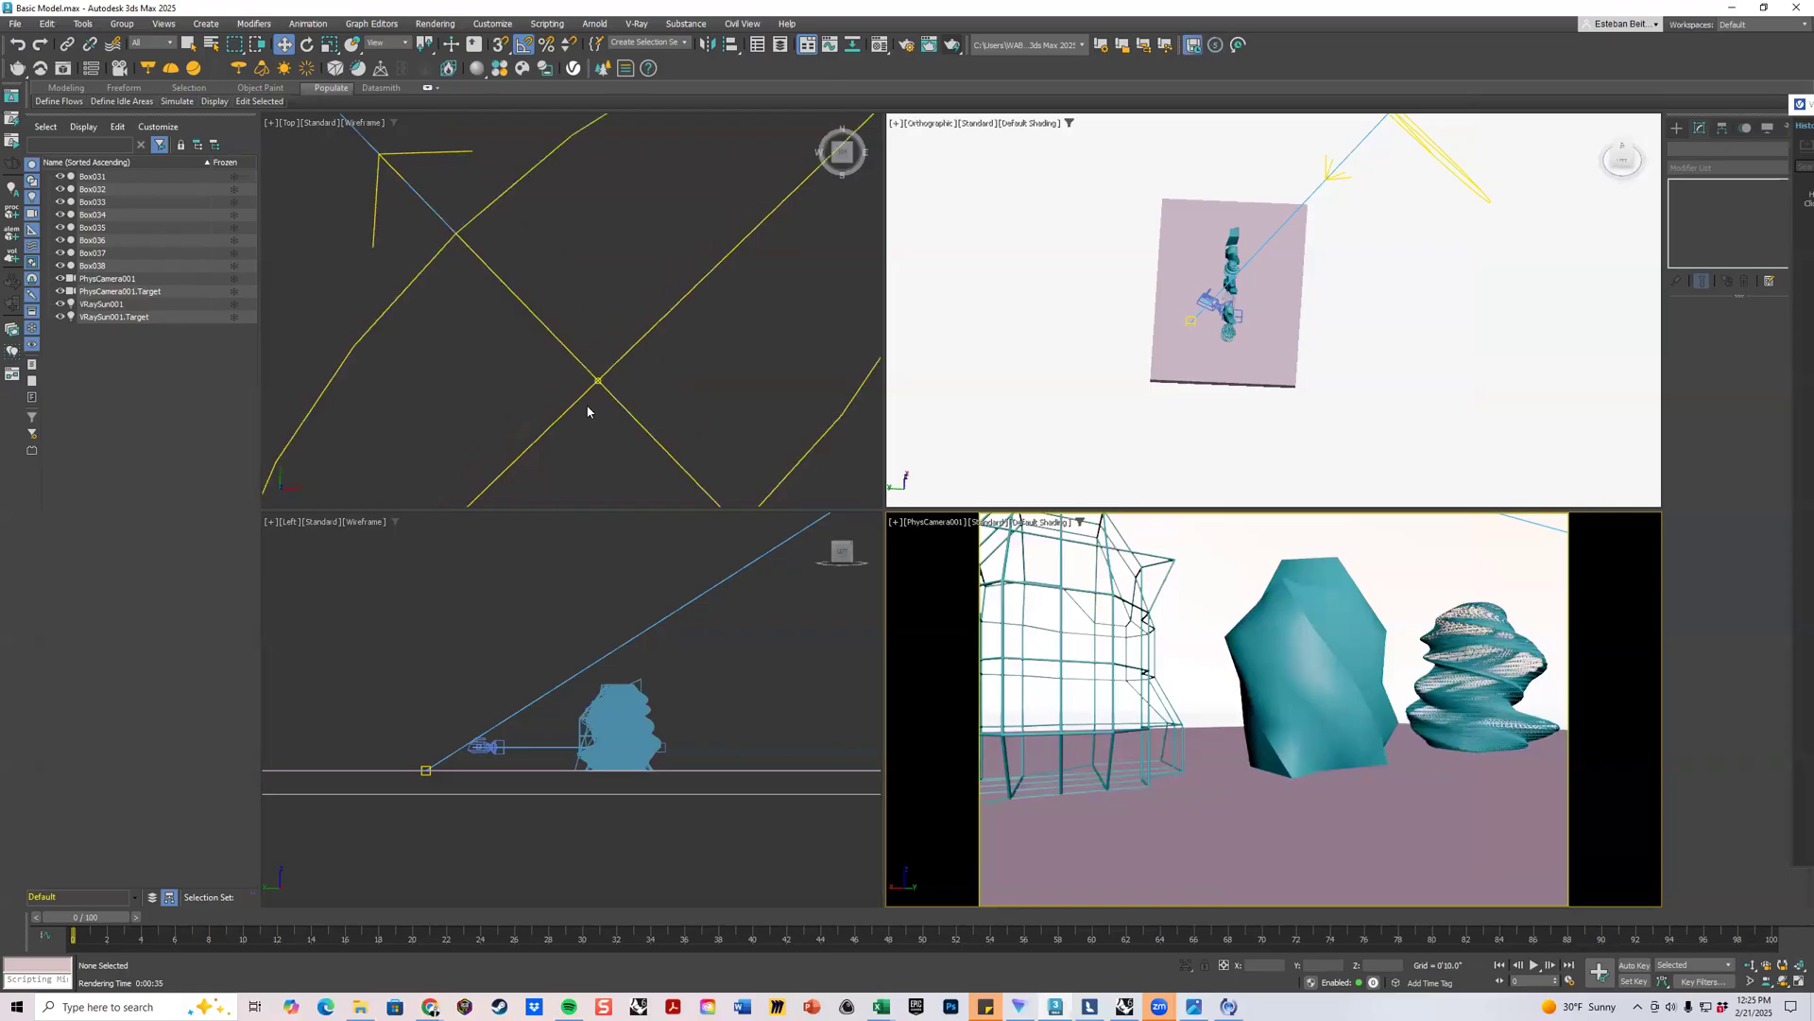
Set the VRaySun's size multiplier to 1.3 and render the physical camera view.
left_click(592, 398)
scroll(592, 398, "up", 3)
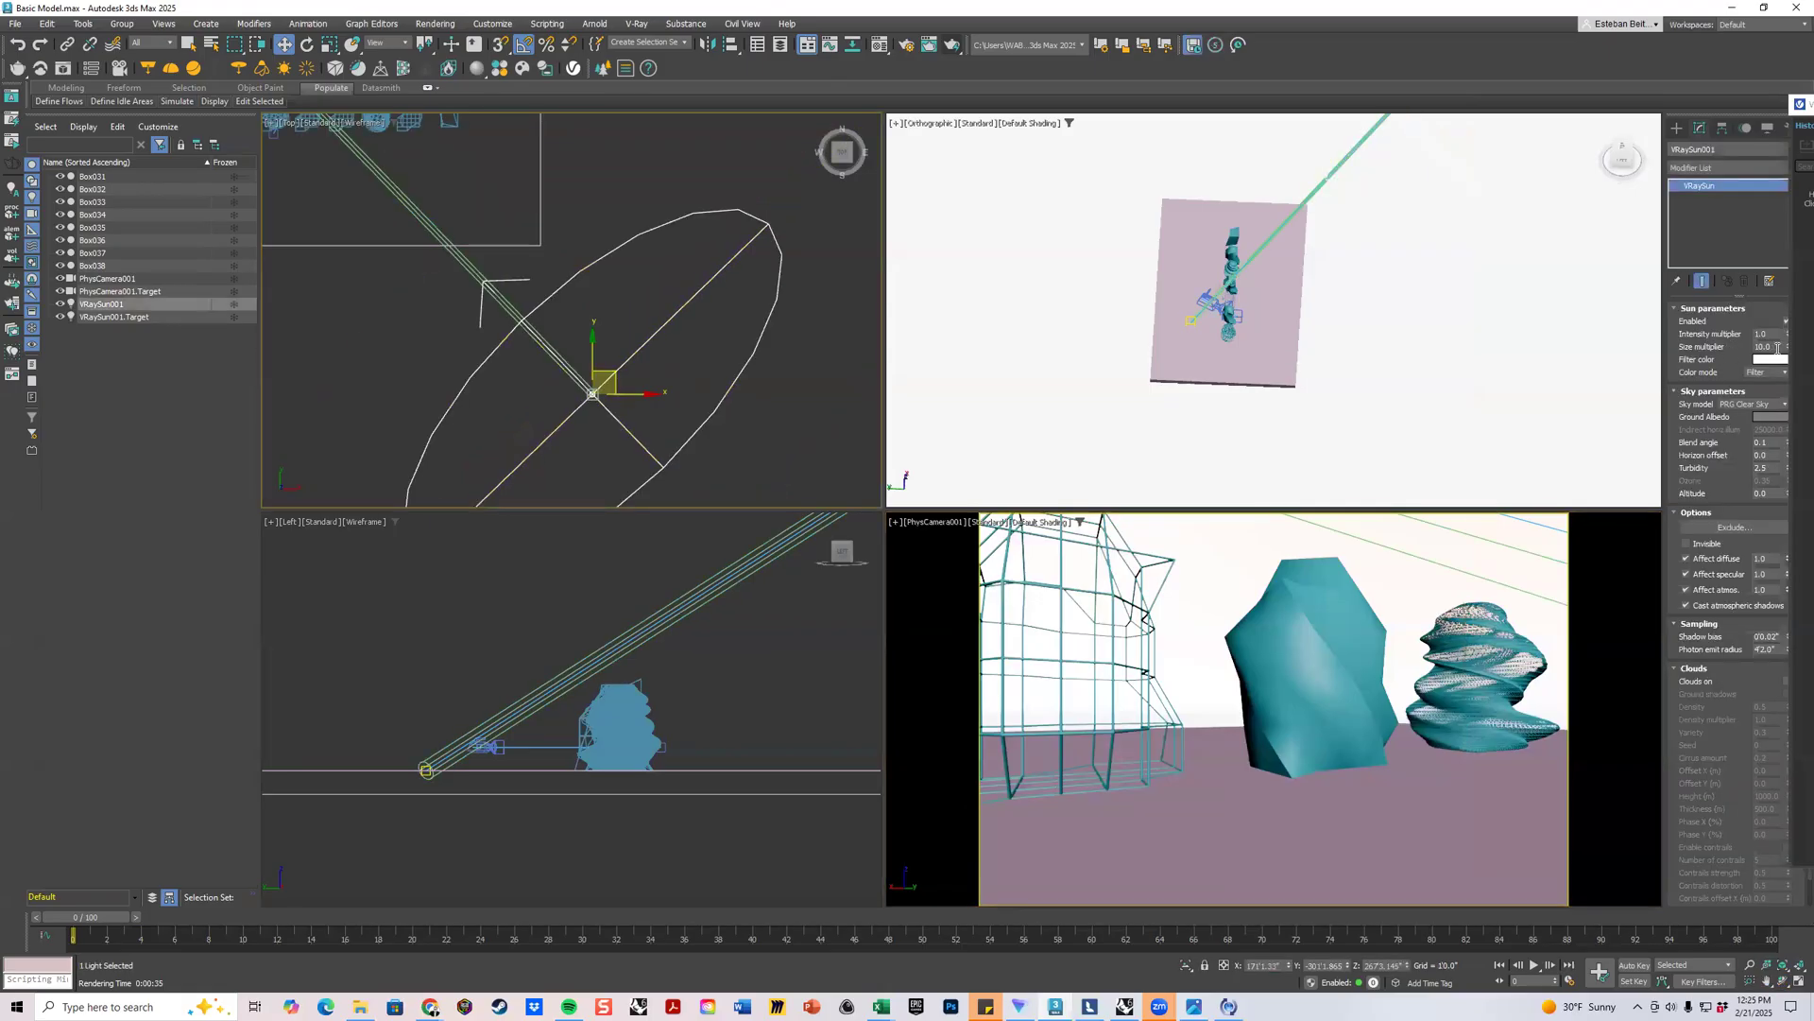
left_click_drag(1778, 347, 1724, 346)
type("1.3")
key("Return")
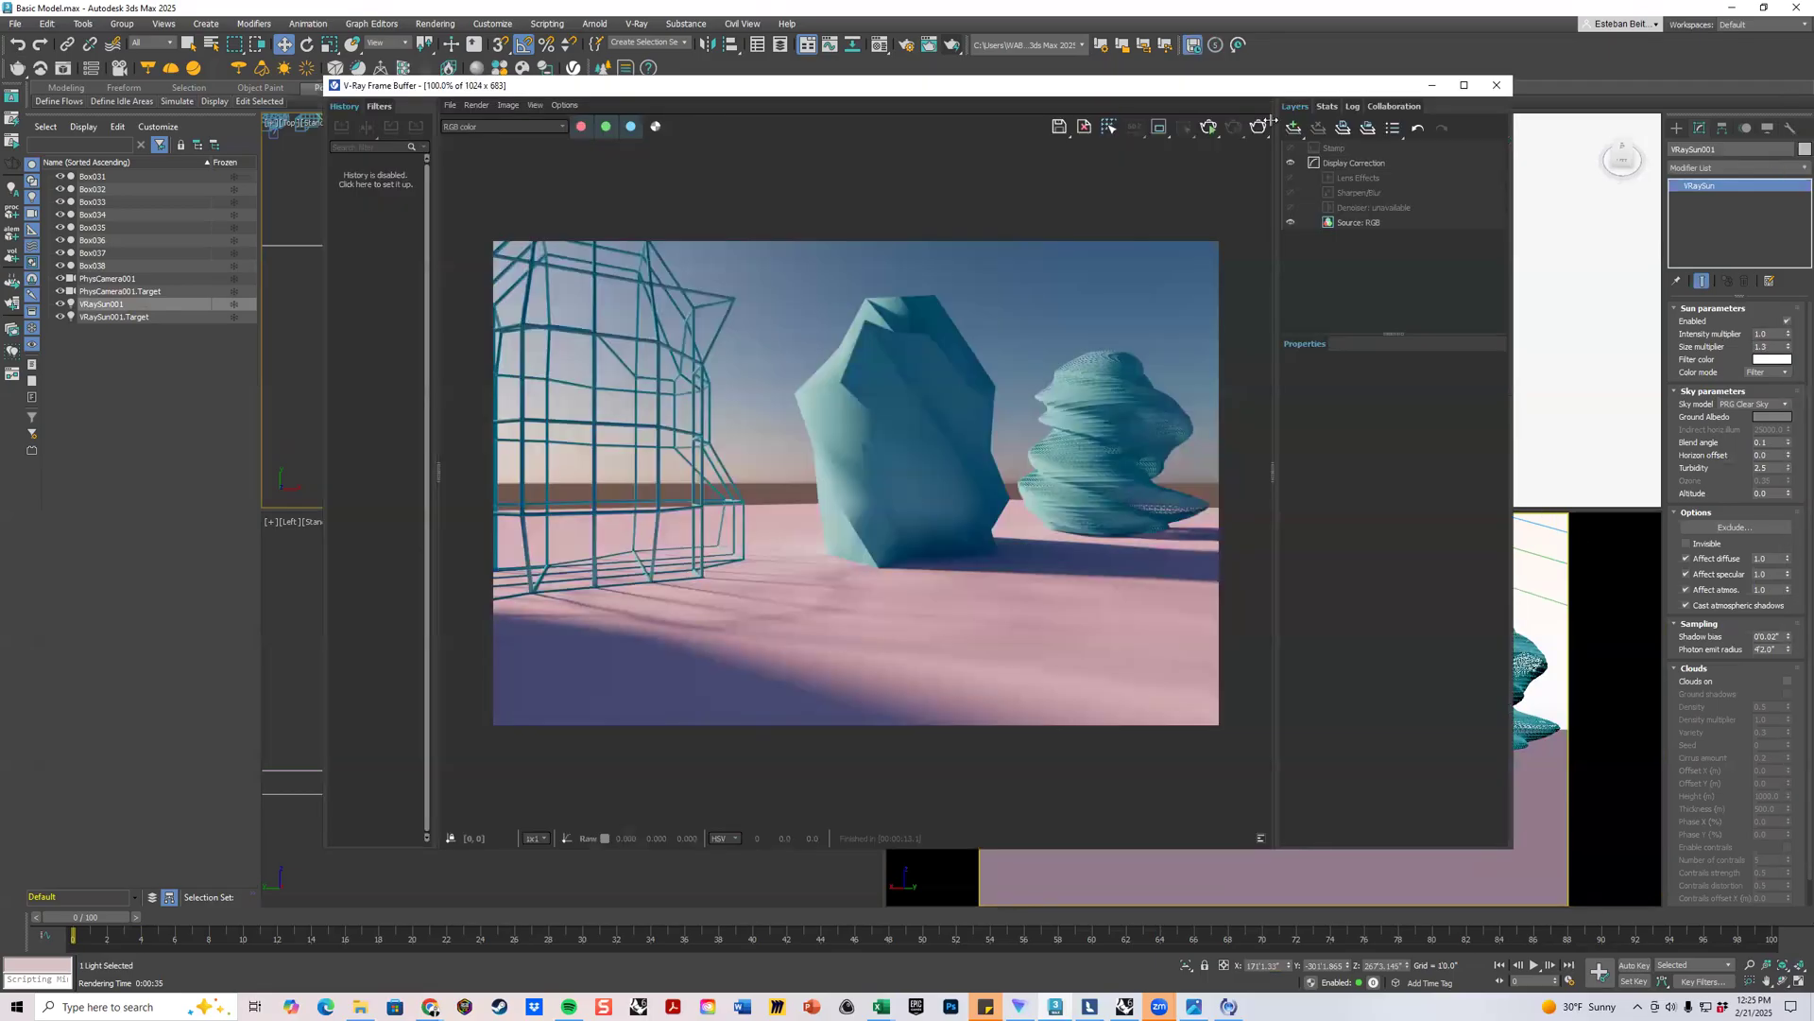
left_click(1261, 125)
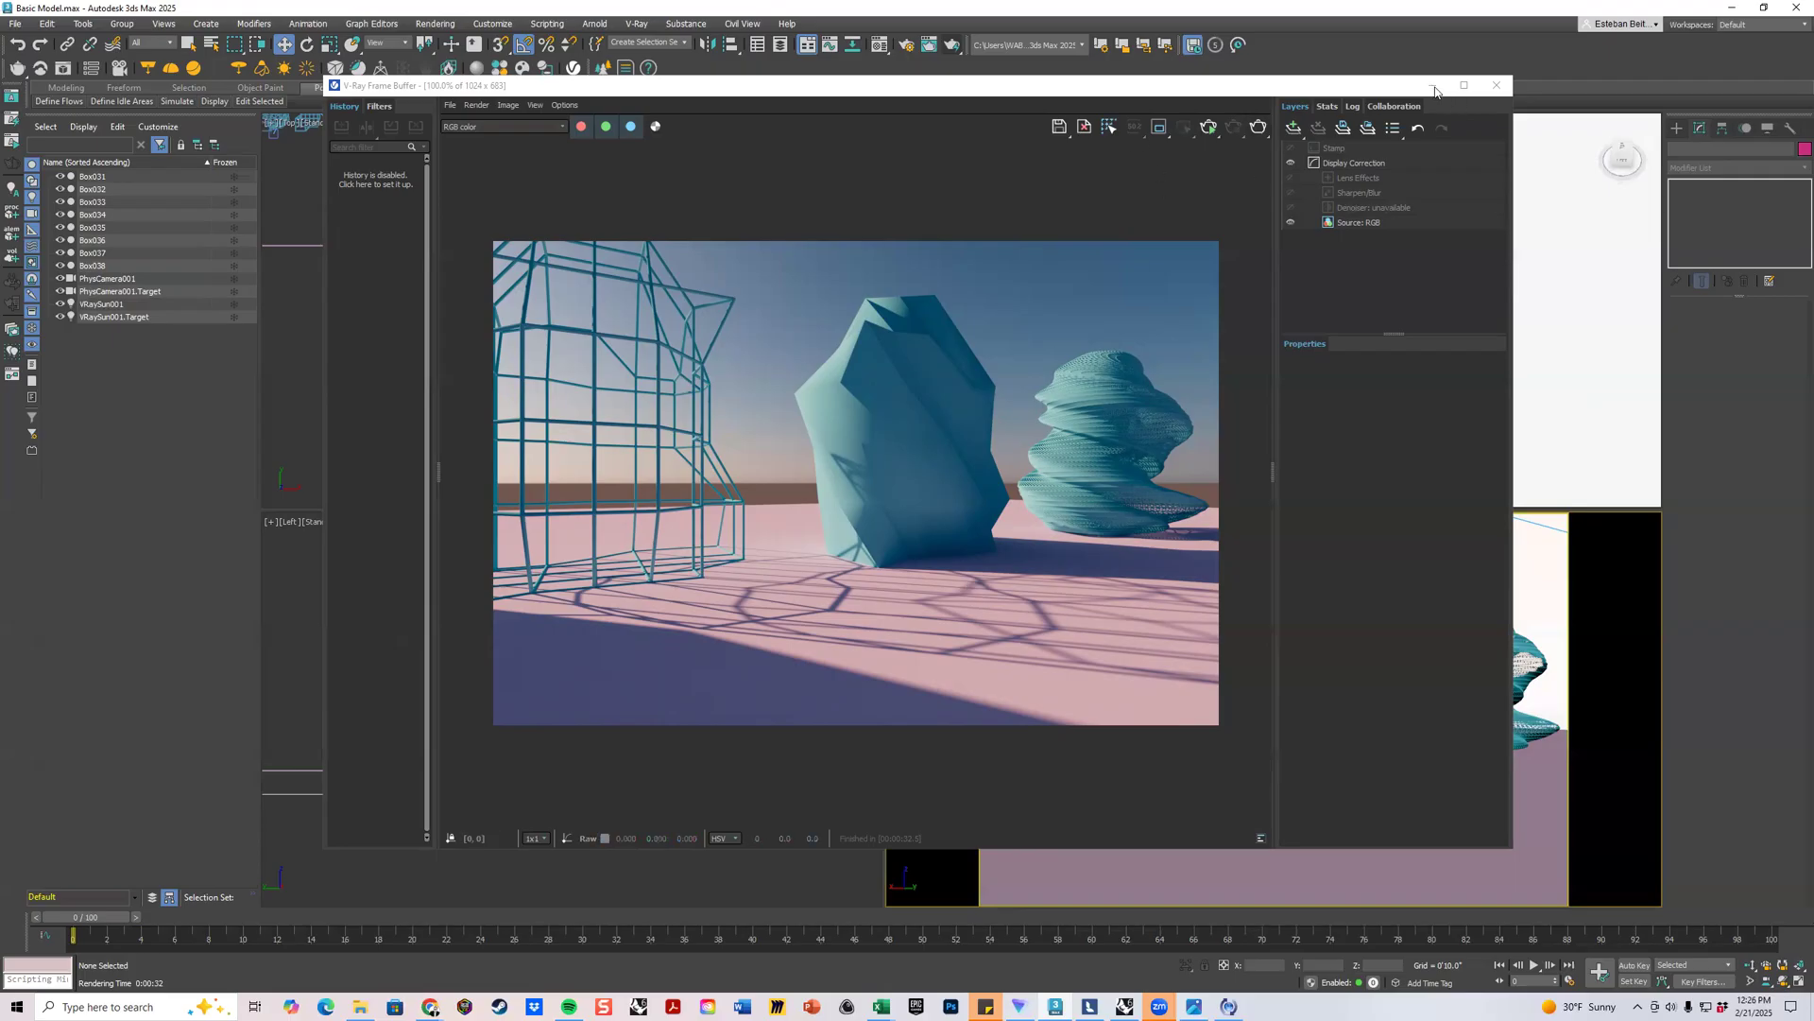
Close the frame buffer and set the VRaySun's size multiplier to 1.
left_click_drag(1326, 95, 1336, 96)
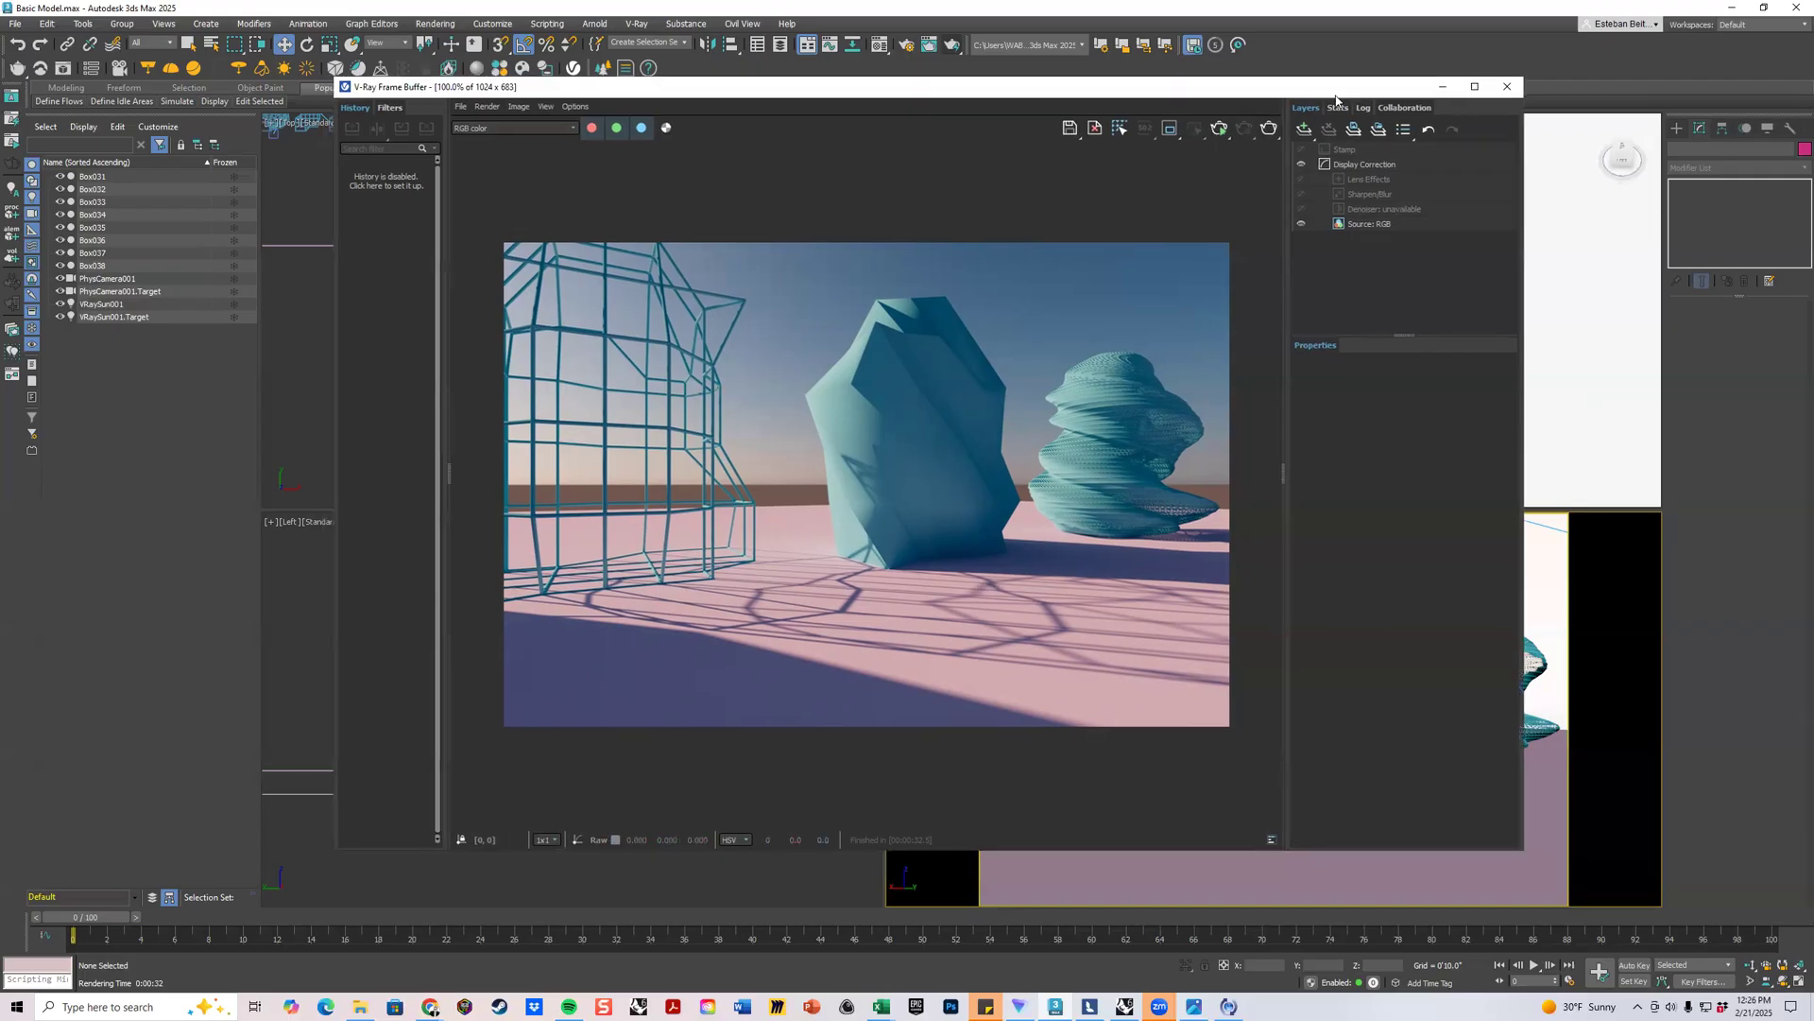
left_click(1507, 86)
left_click(661, 396)
left_click(600, 398)
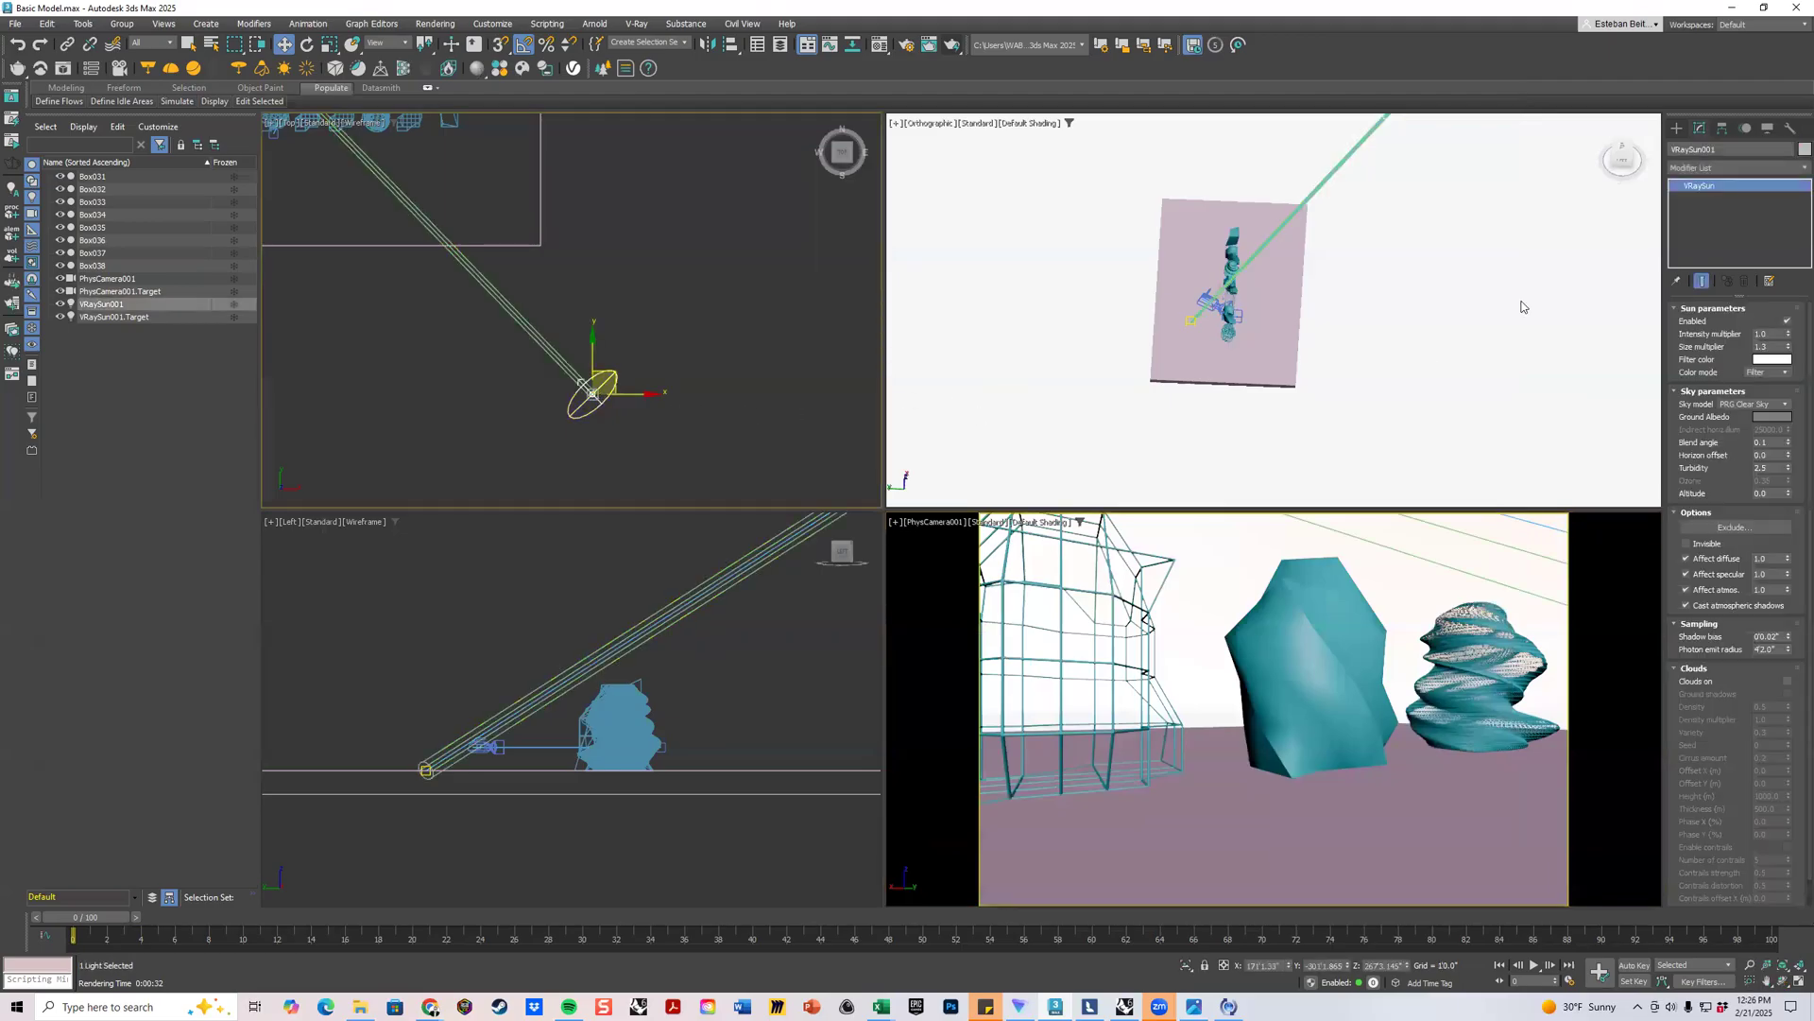
double_click(1760, 347)
type("1")
key("Return")
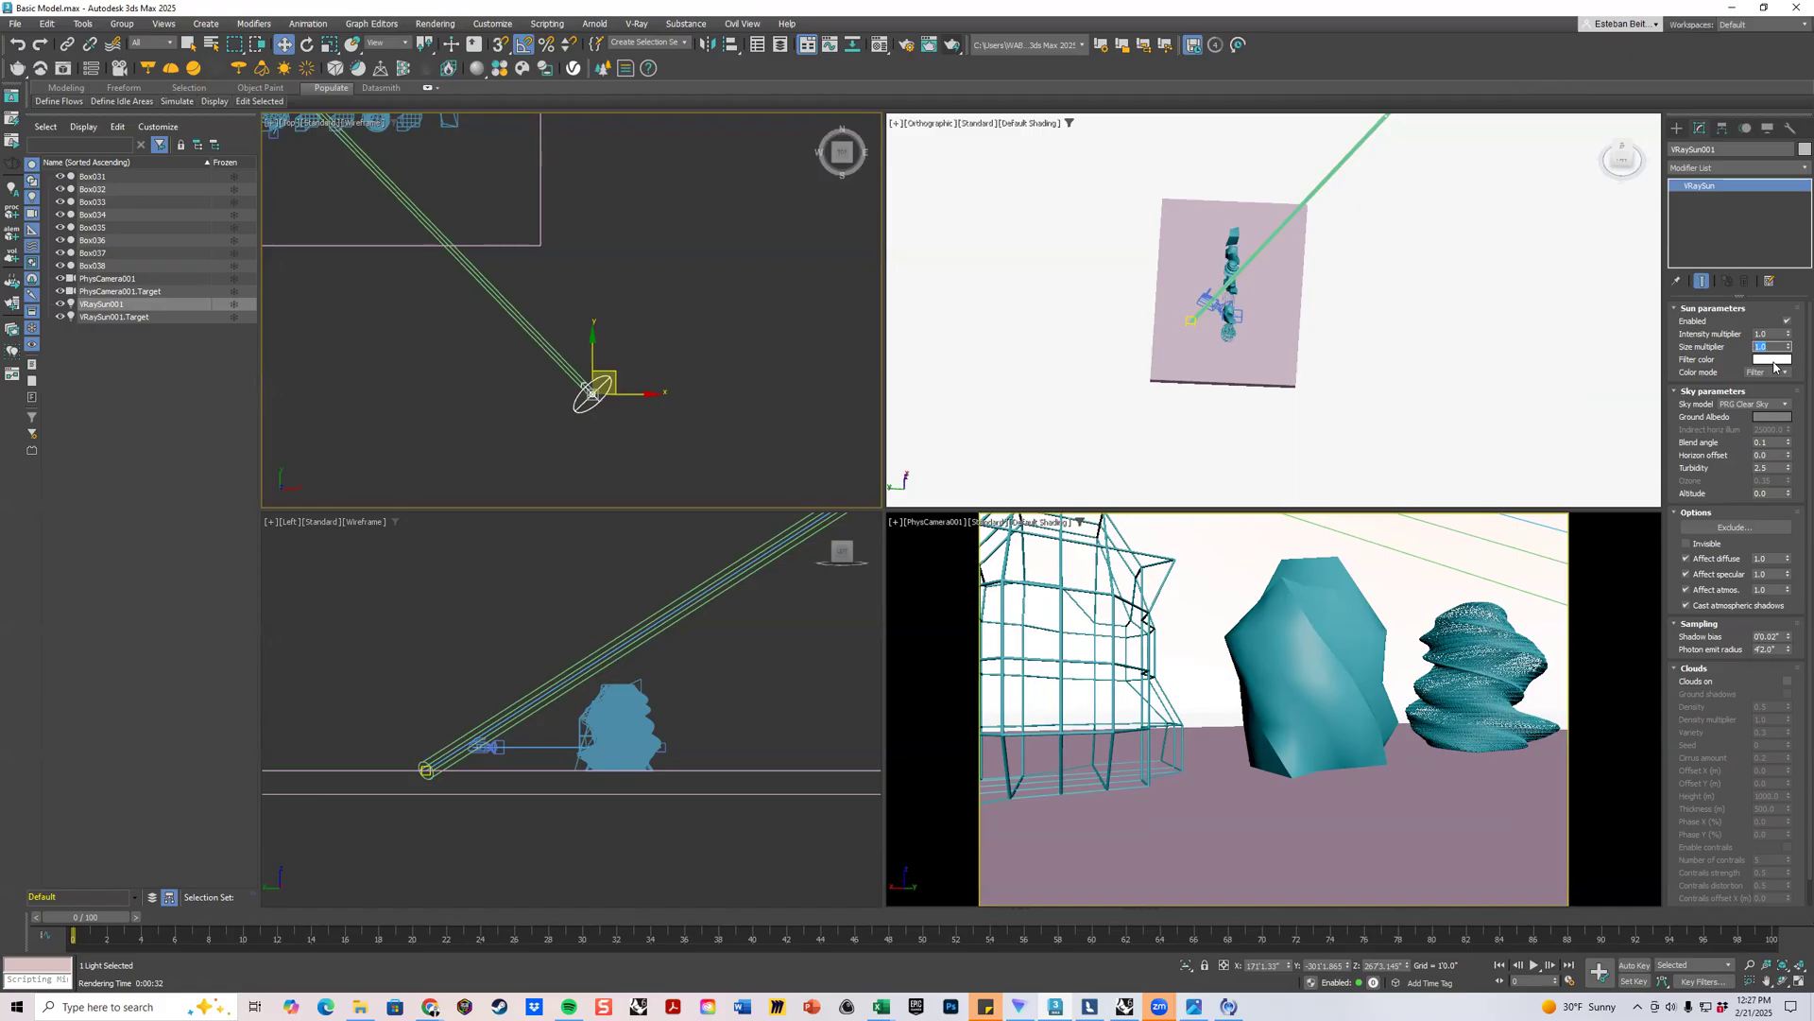
Change the sun's filter color to a light orange.
left_click(1772, 361)
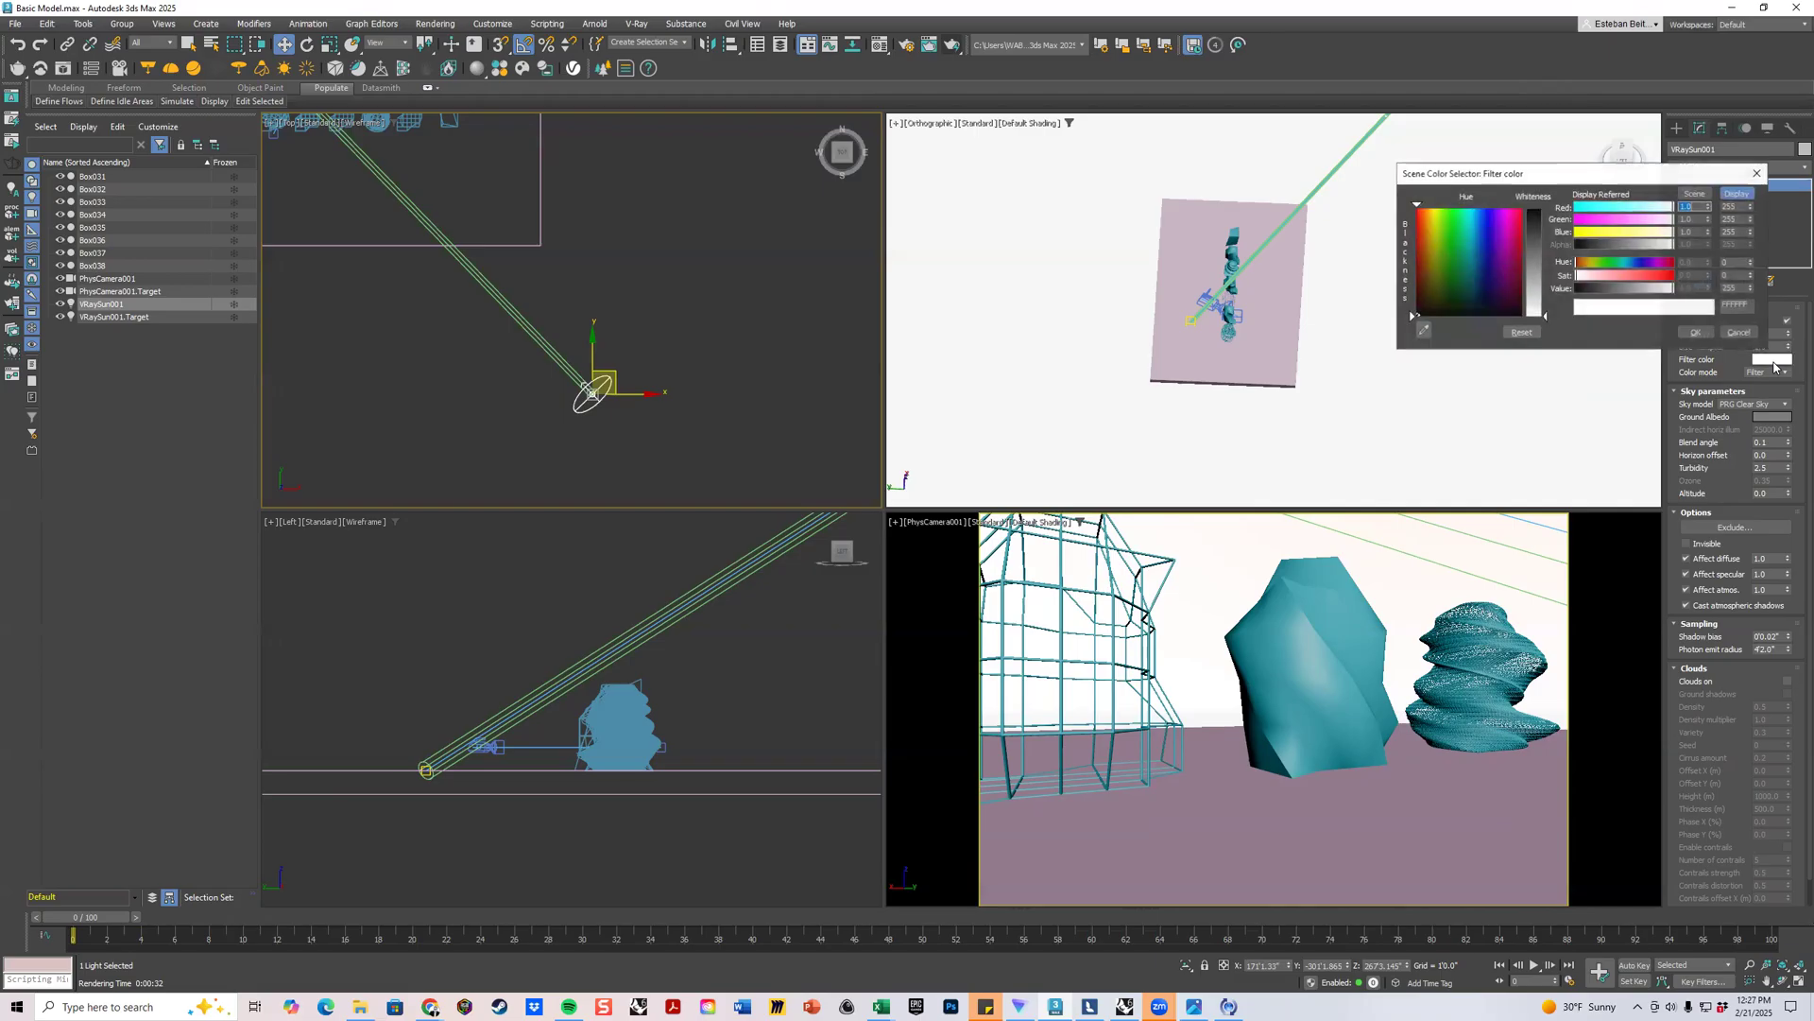
left_click(1435, 243)
left_click_drag(1428, 255, 1427, 229)
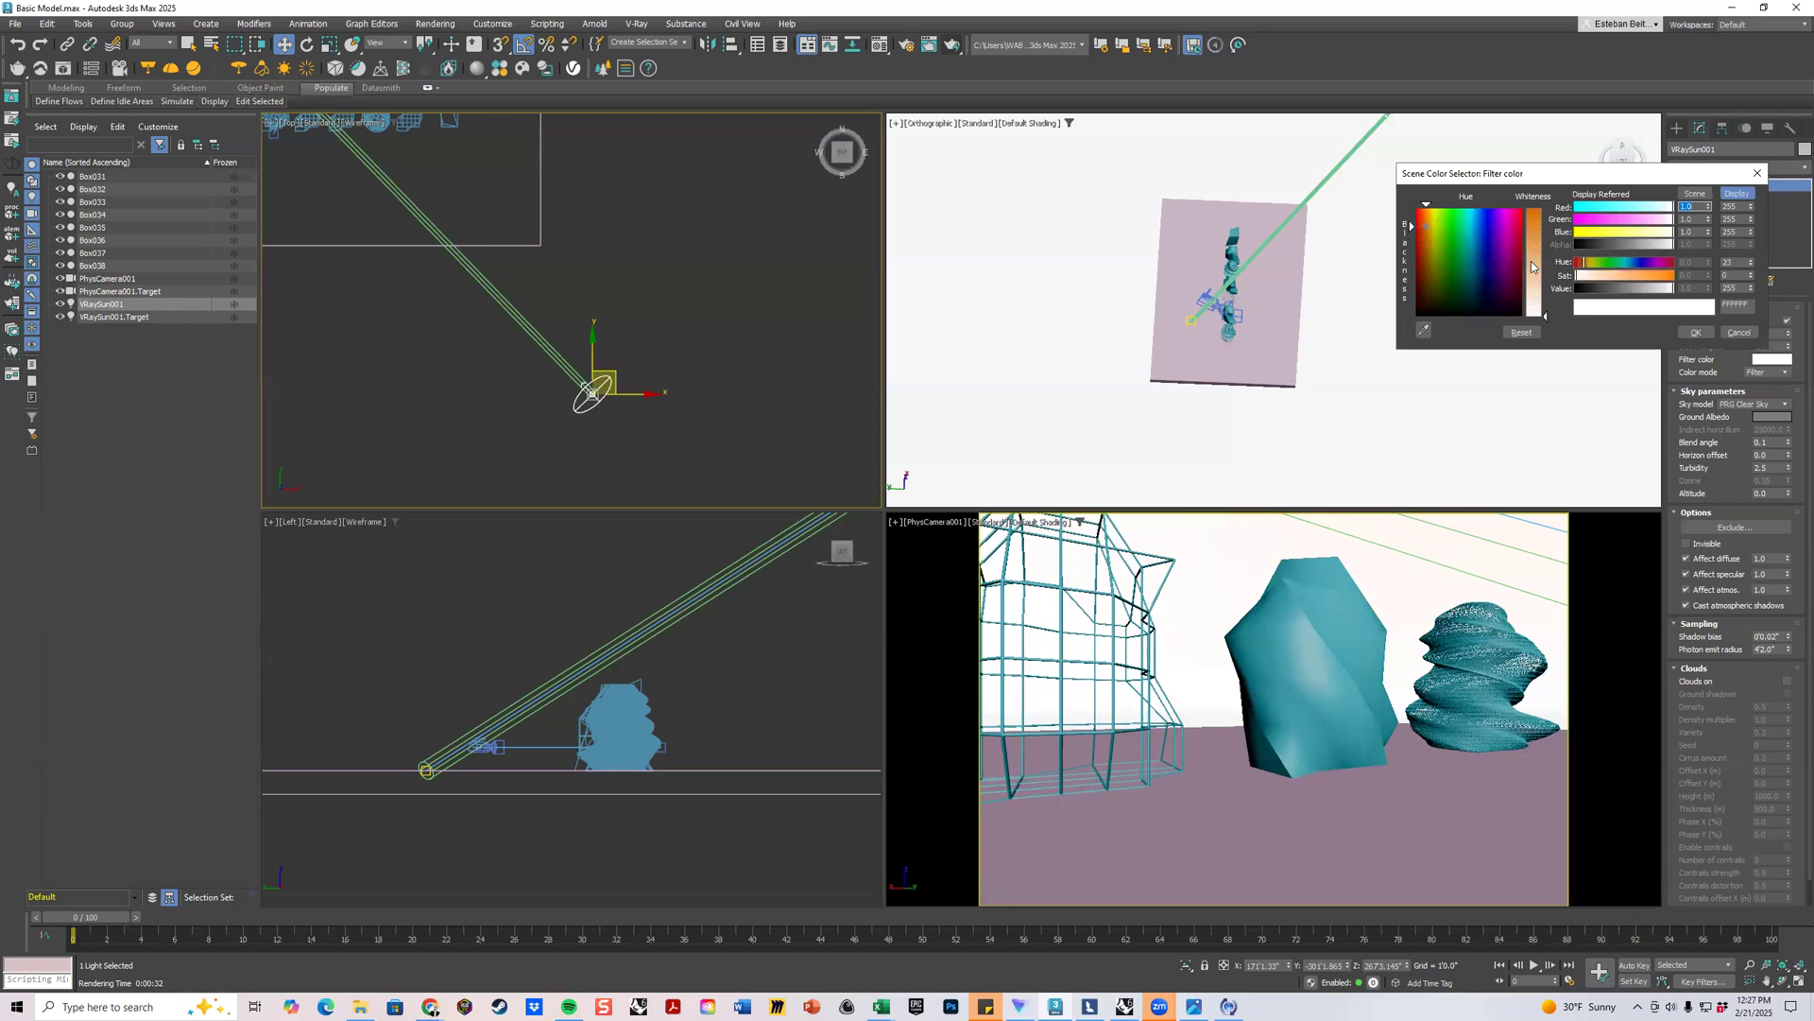
left_click(1535, 262)
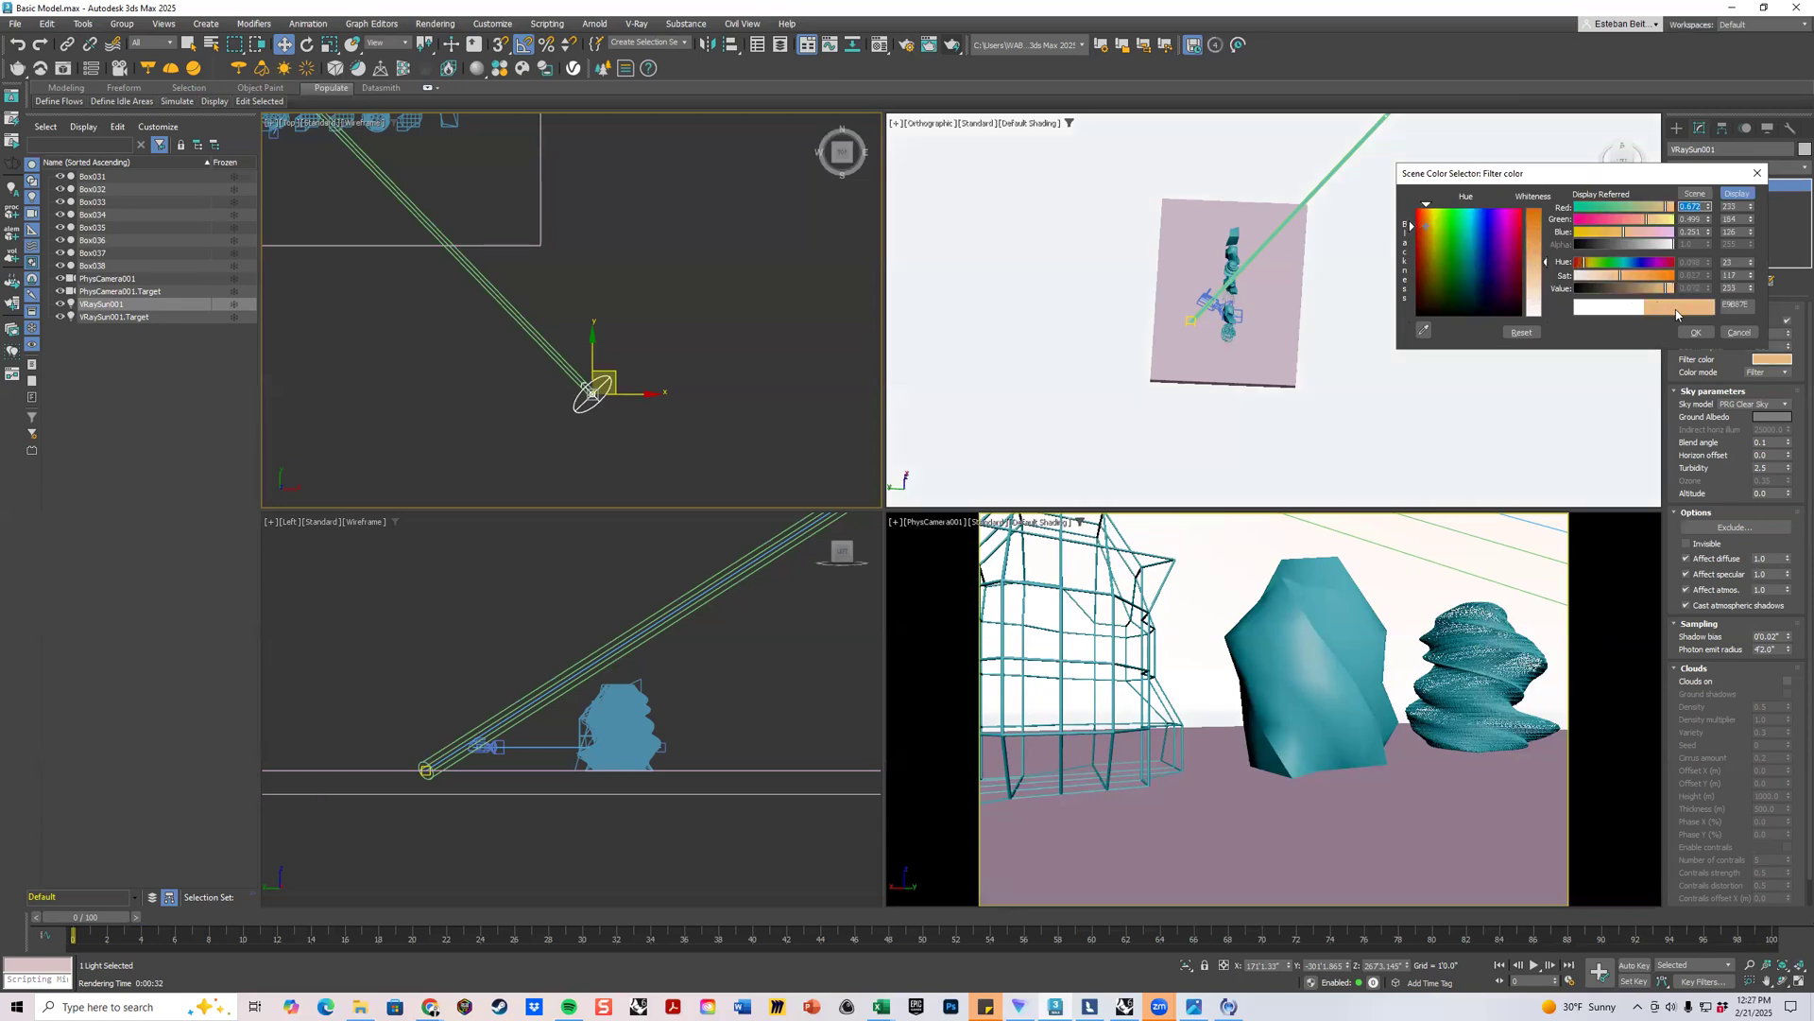
left_click(1695, 333)
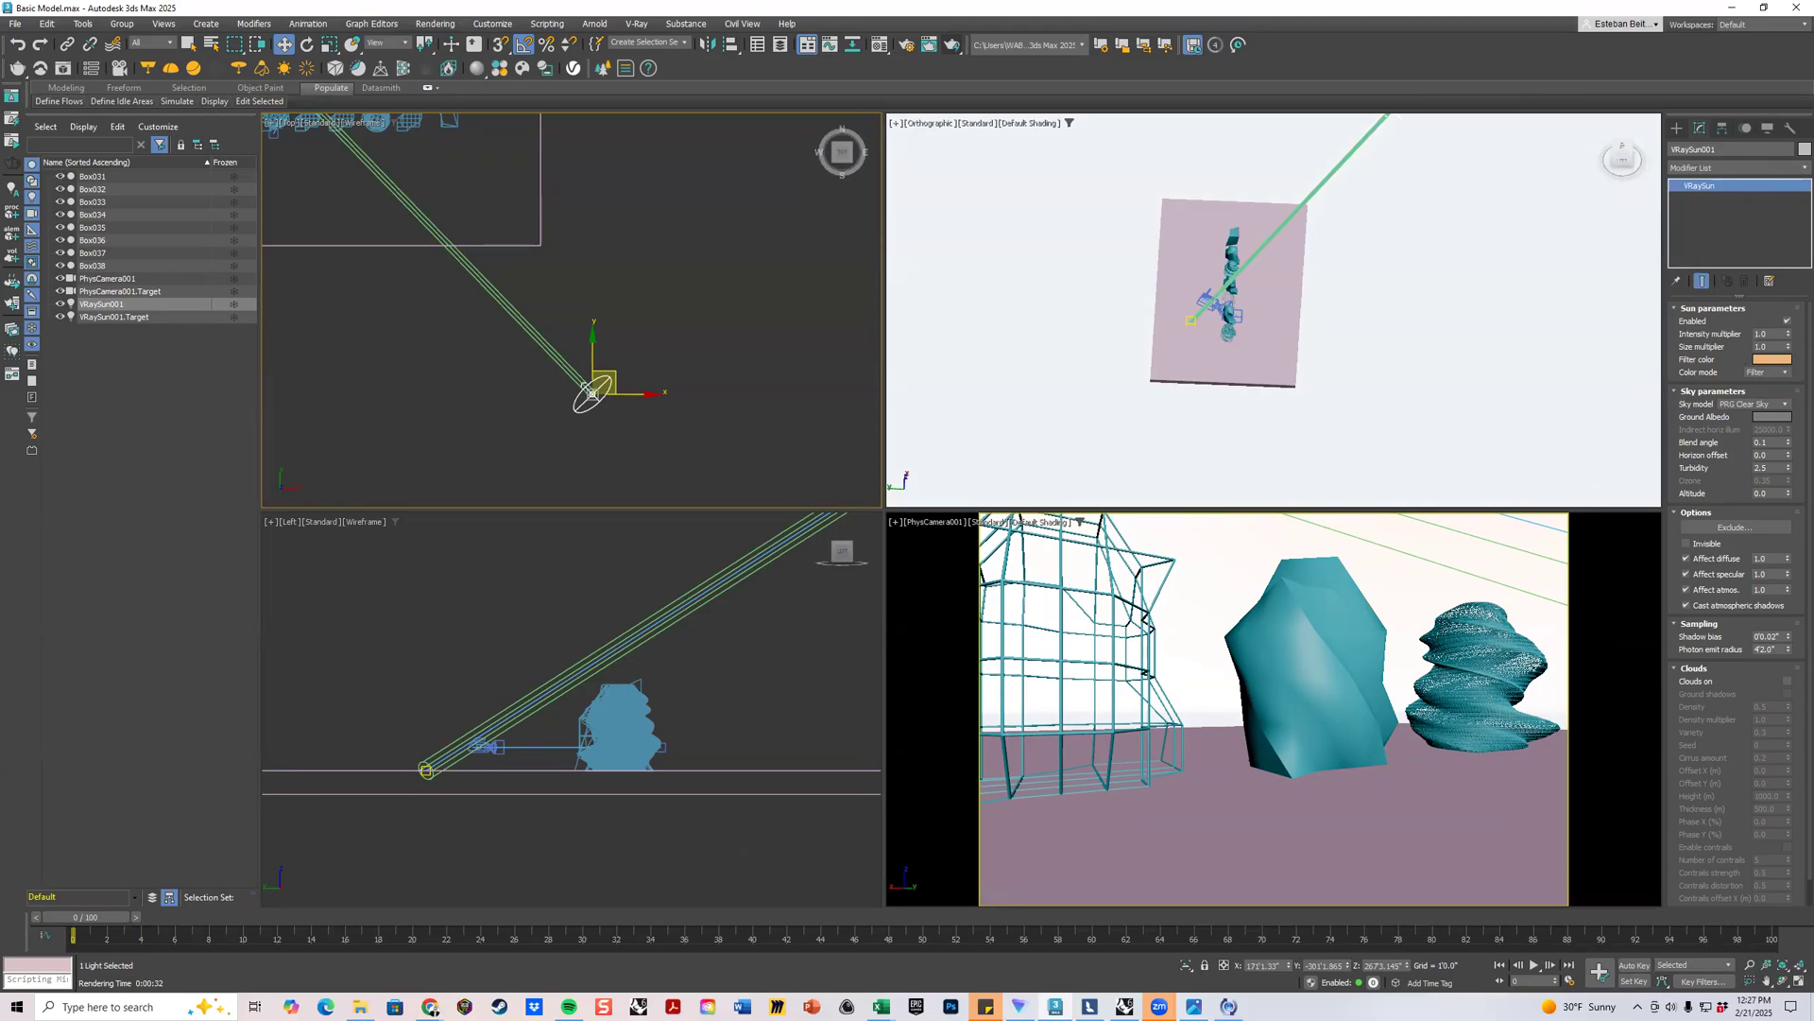
Render the physical camera view to preview the orange sunlight, stopping the render early.
left_click(929, 45)
left_click(1597, 533)
left_click(1324, 159)
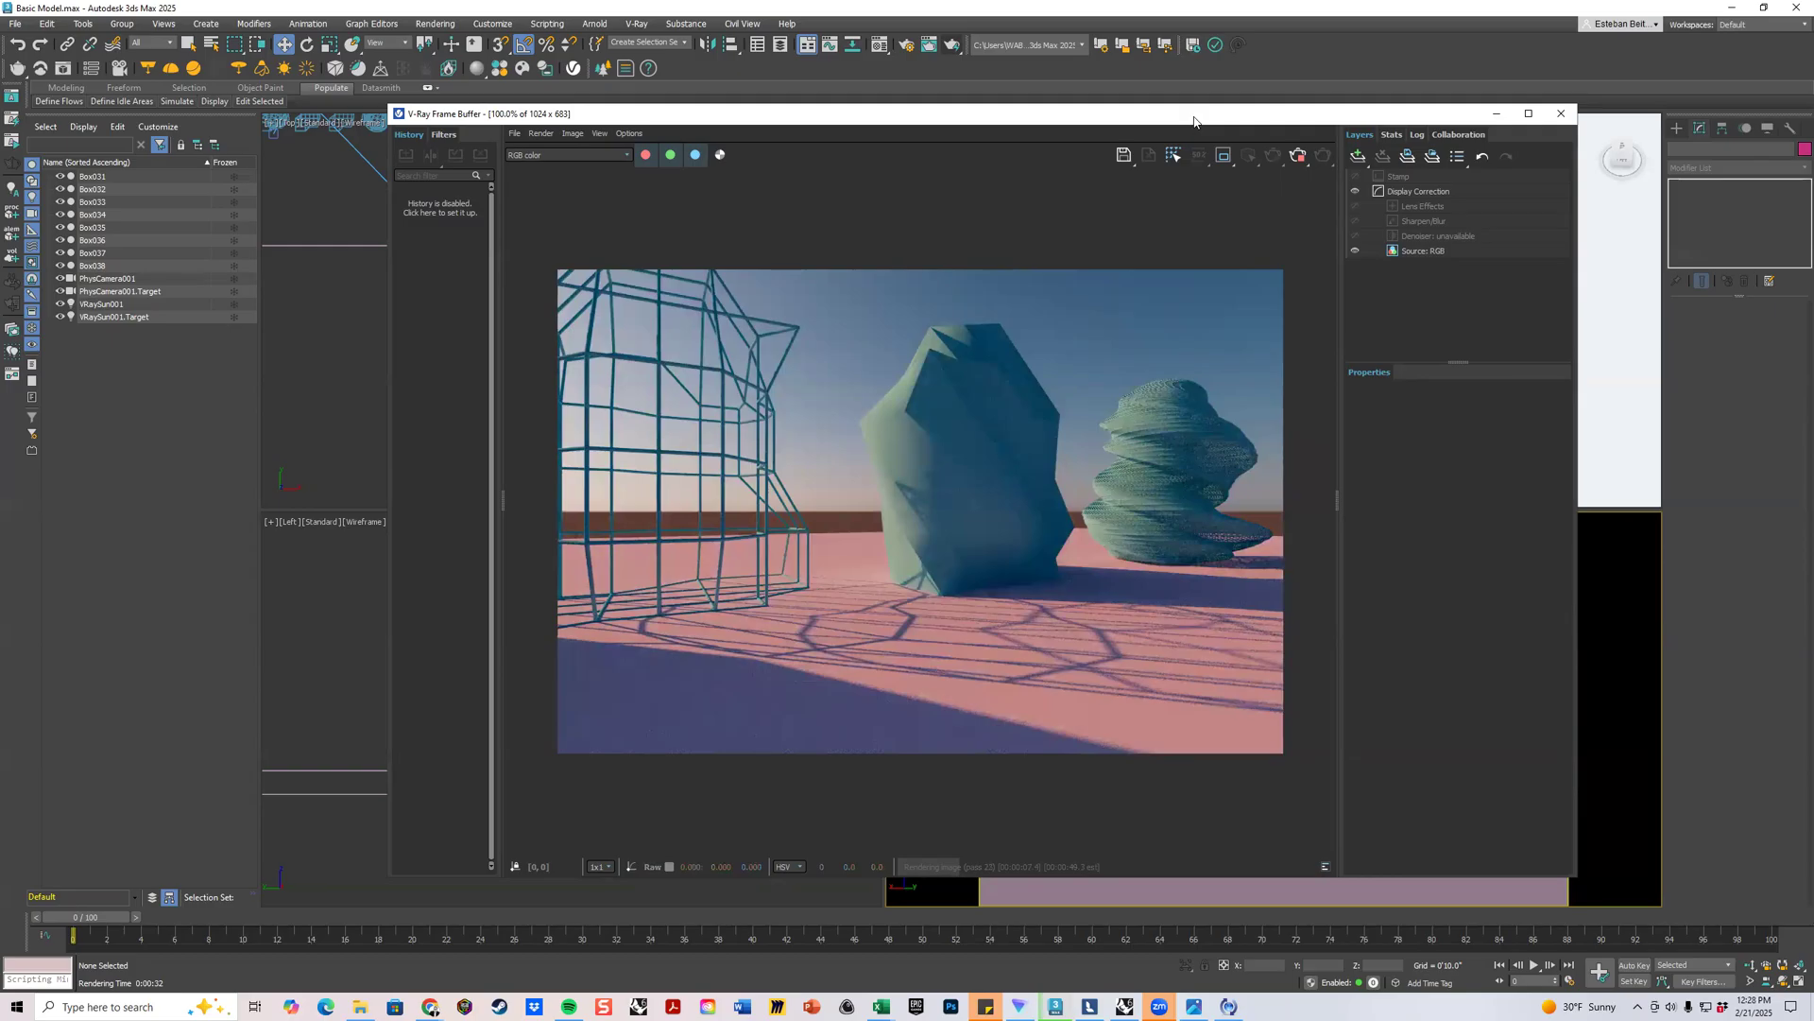
left_click(1561, 114)
left_click(1044, 202)
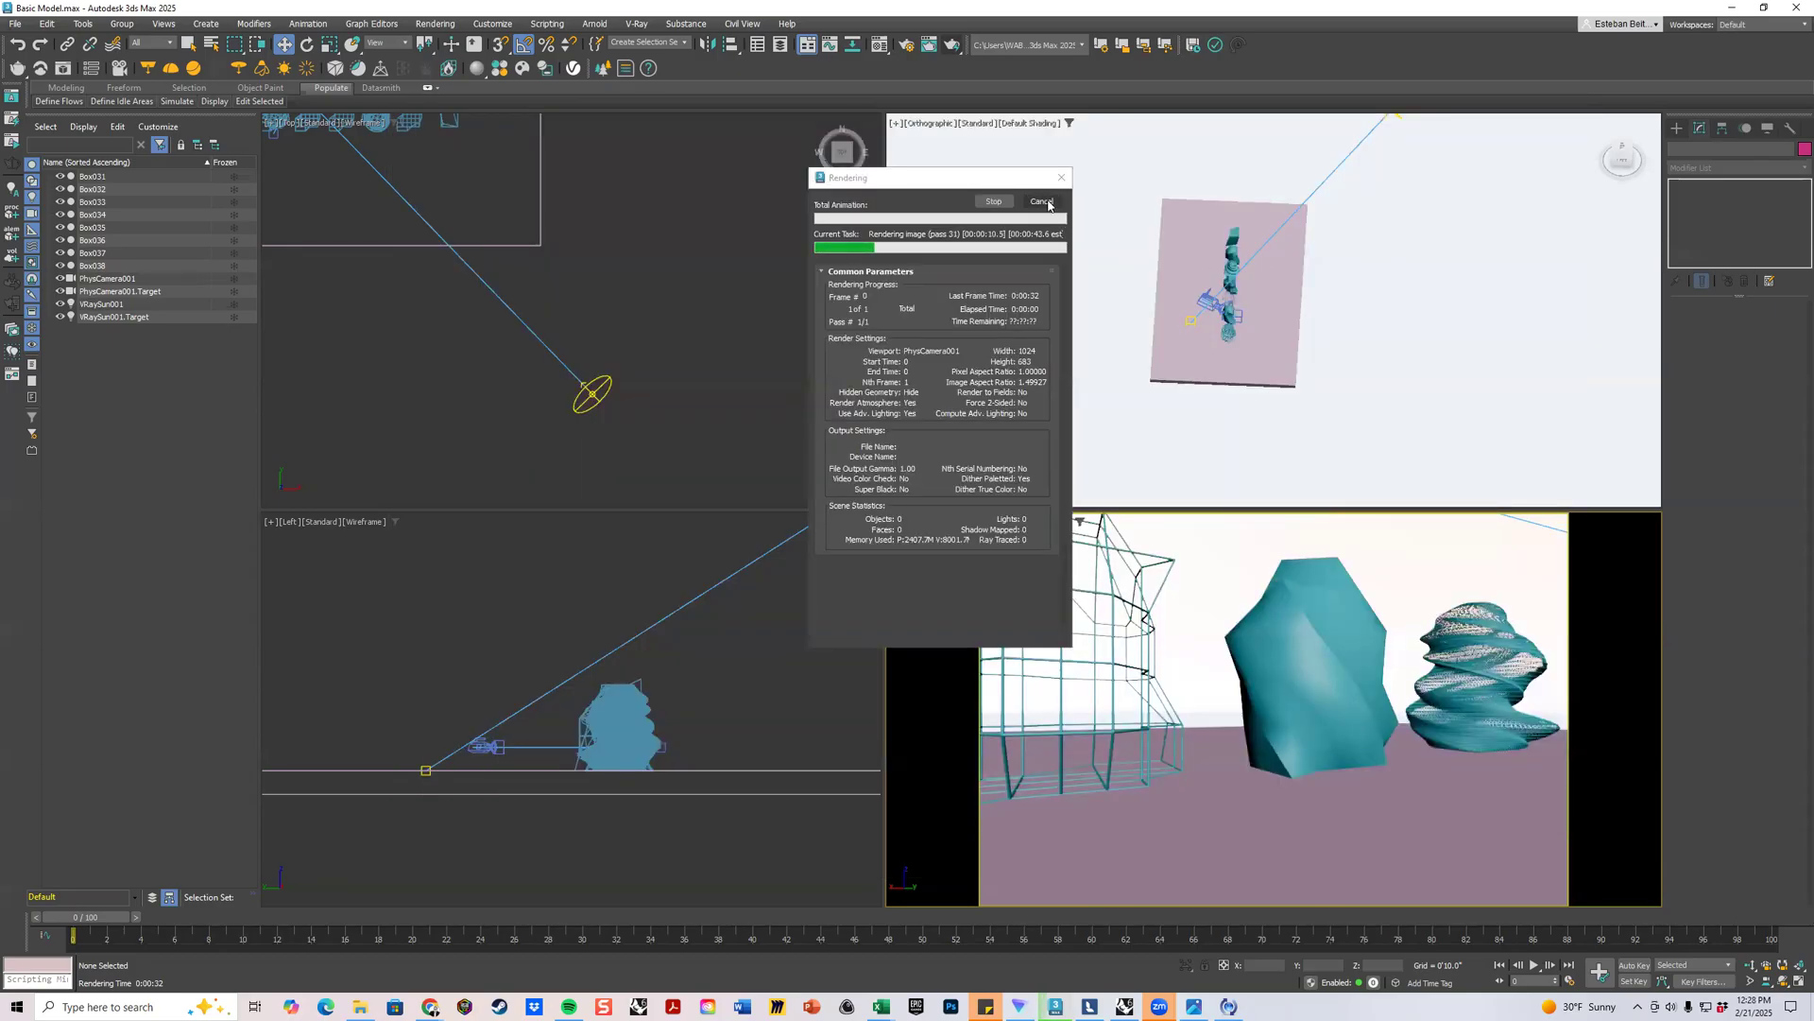
Change the VRaySun's filter color to a saturated green.
left_click(596, 393)
left_click(1770, 359)
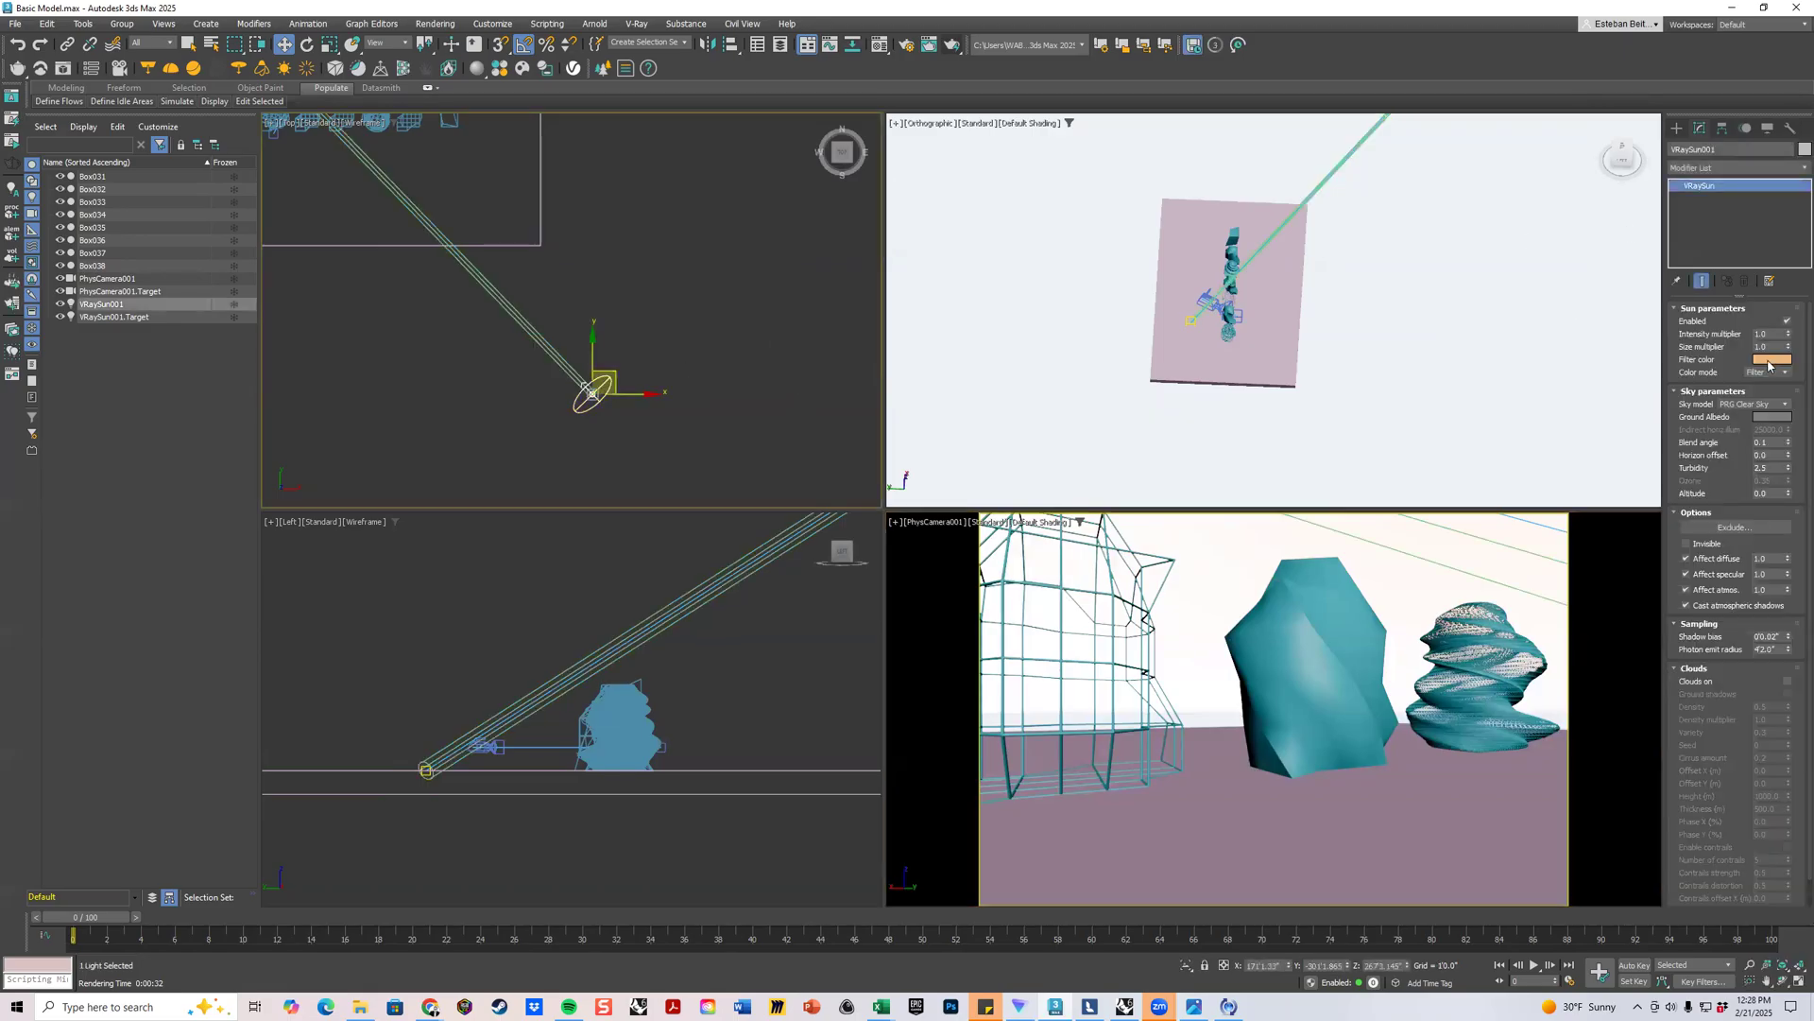
left_click_drag(1443, 225, 1444, 219)
left_click_drag(1532, 258, 1532, 206)
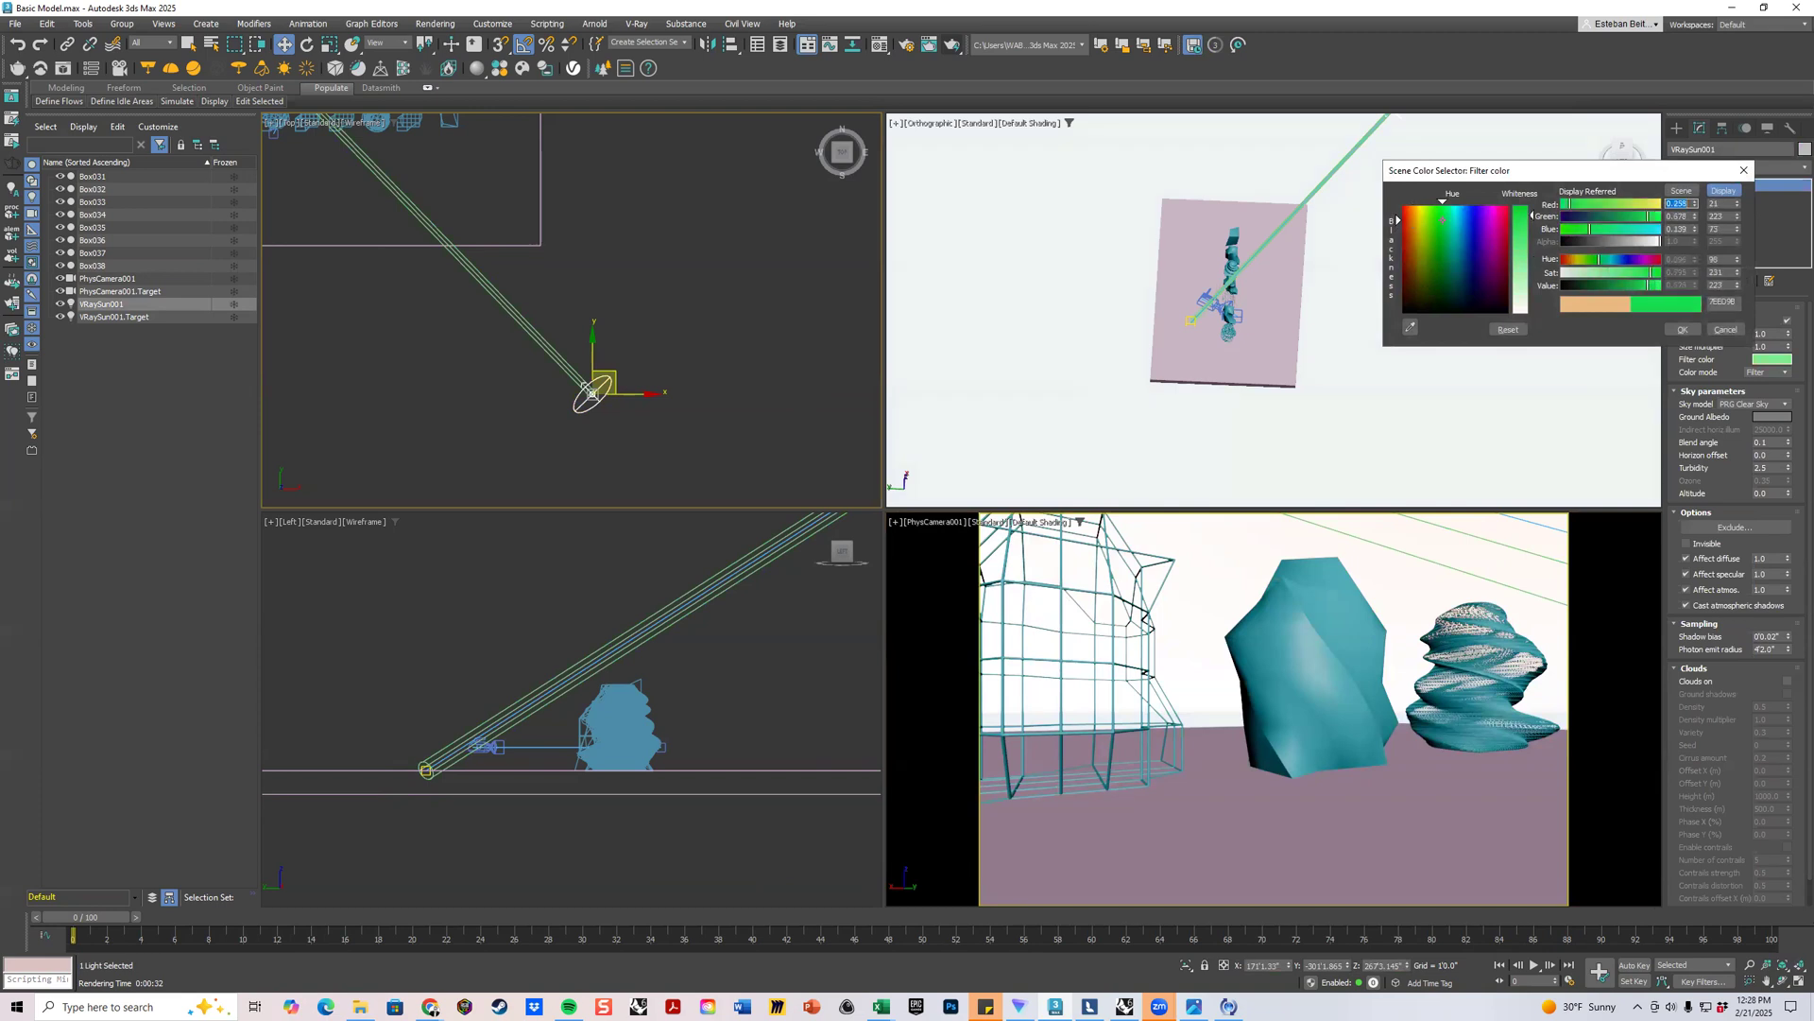
left_click(1681, 330)
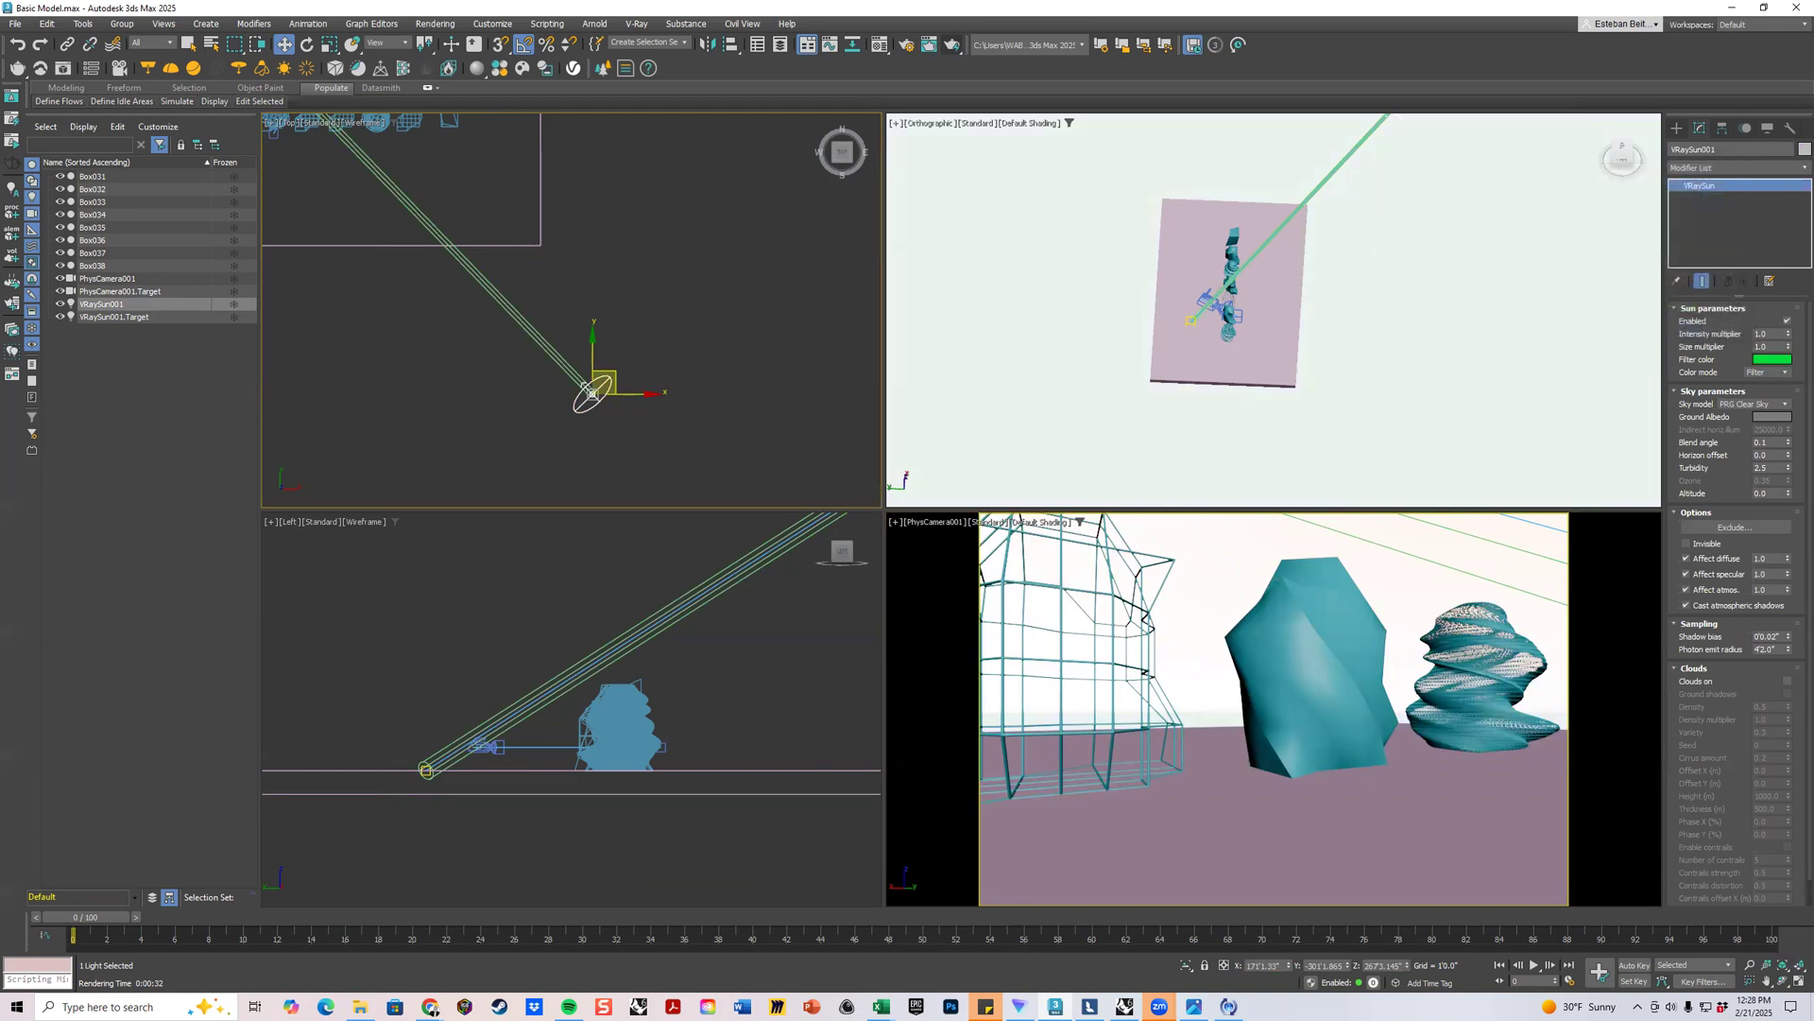
Render the physical camera view to preview the green sunlight, cancelling the render before it completes.
key("shift+q")
left_click(1609, 550)
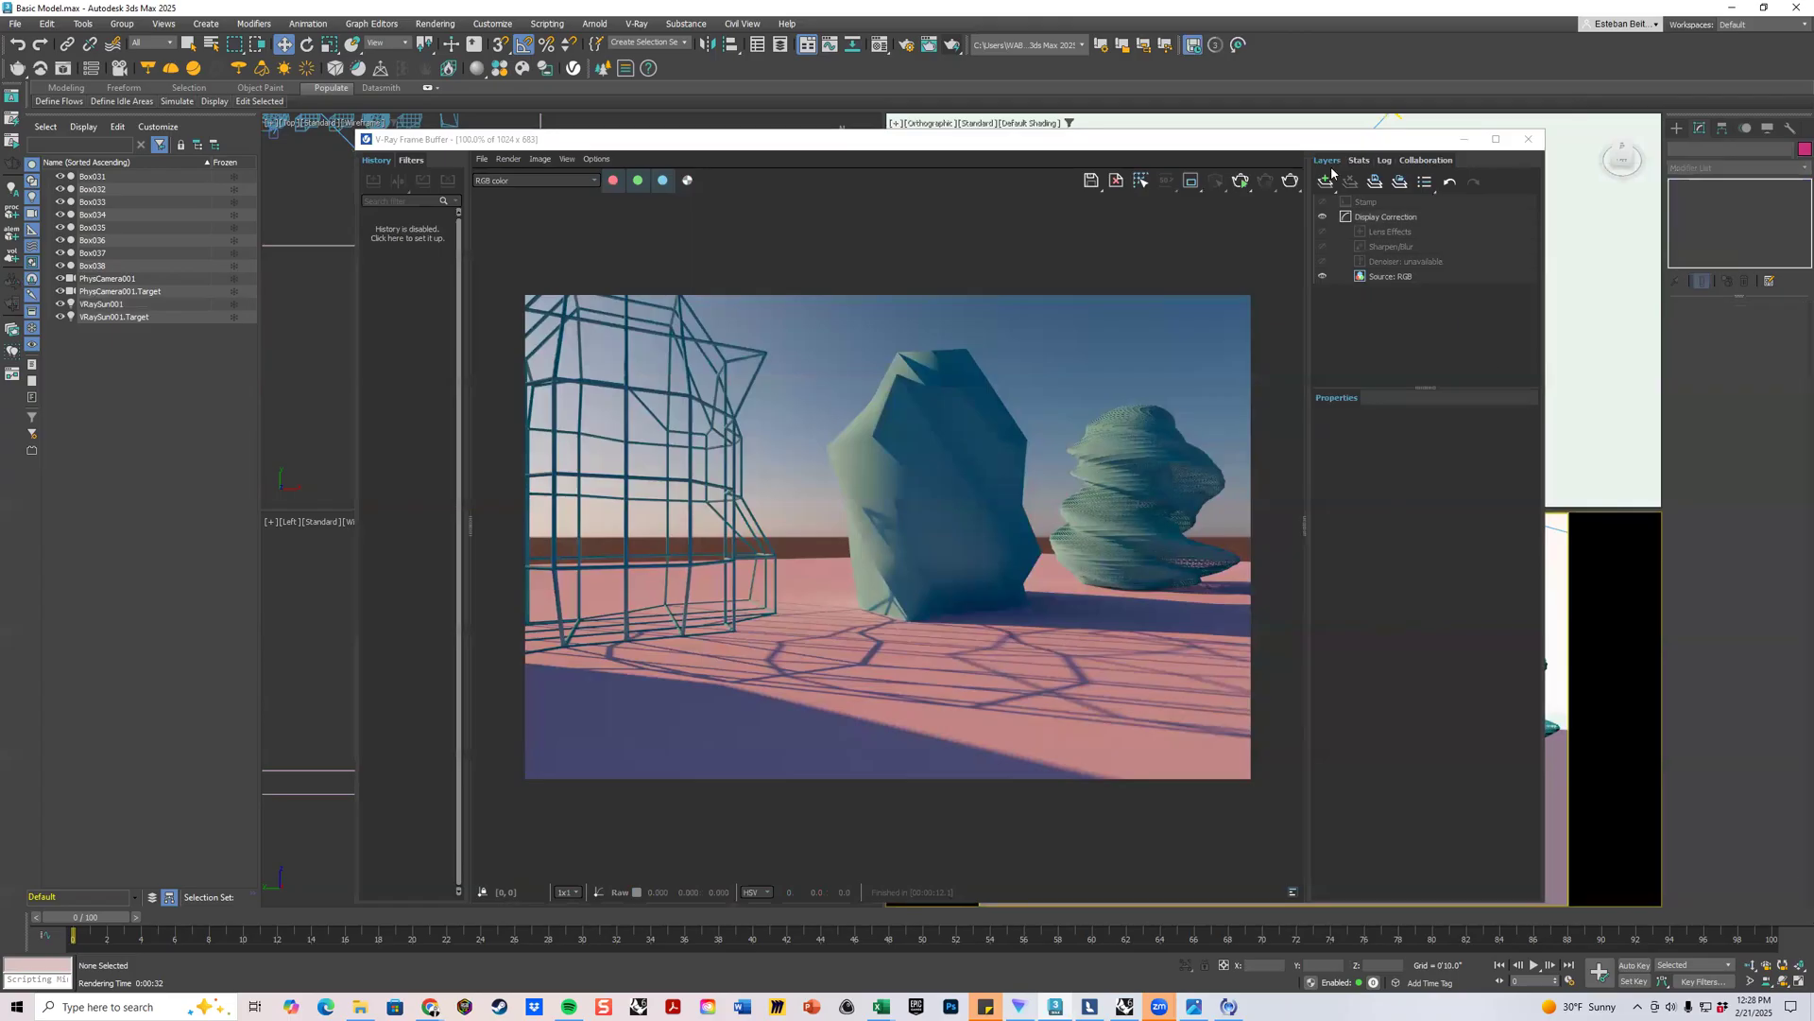
left_click(1295, 181)
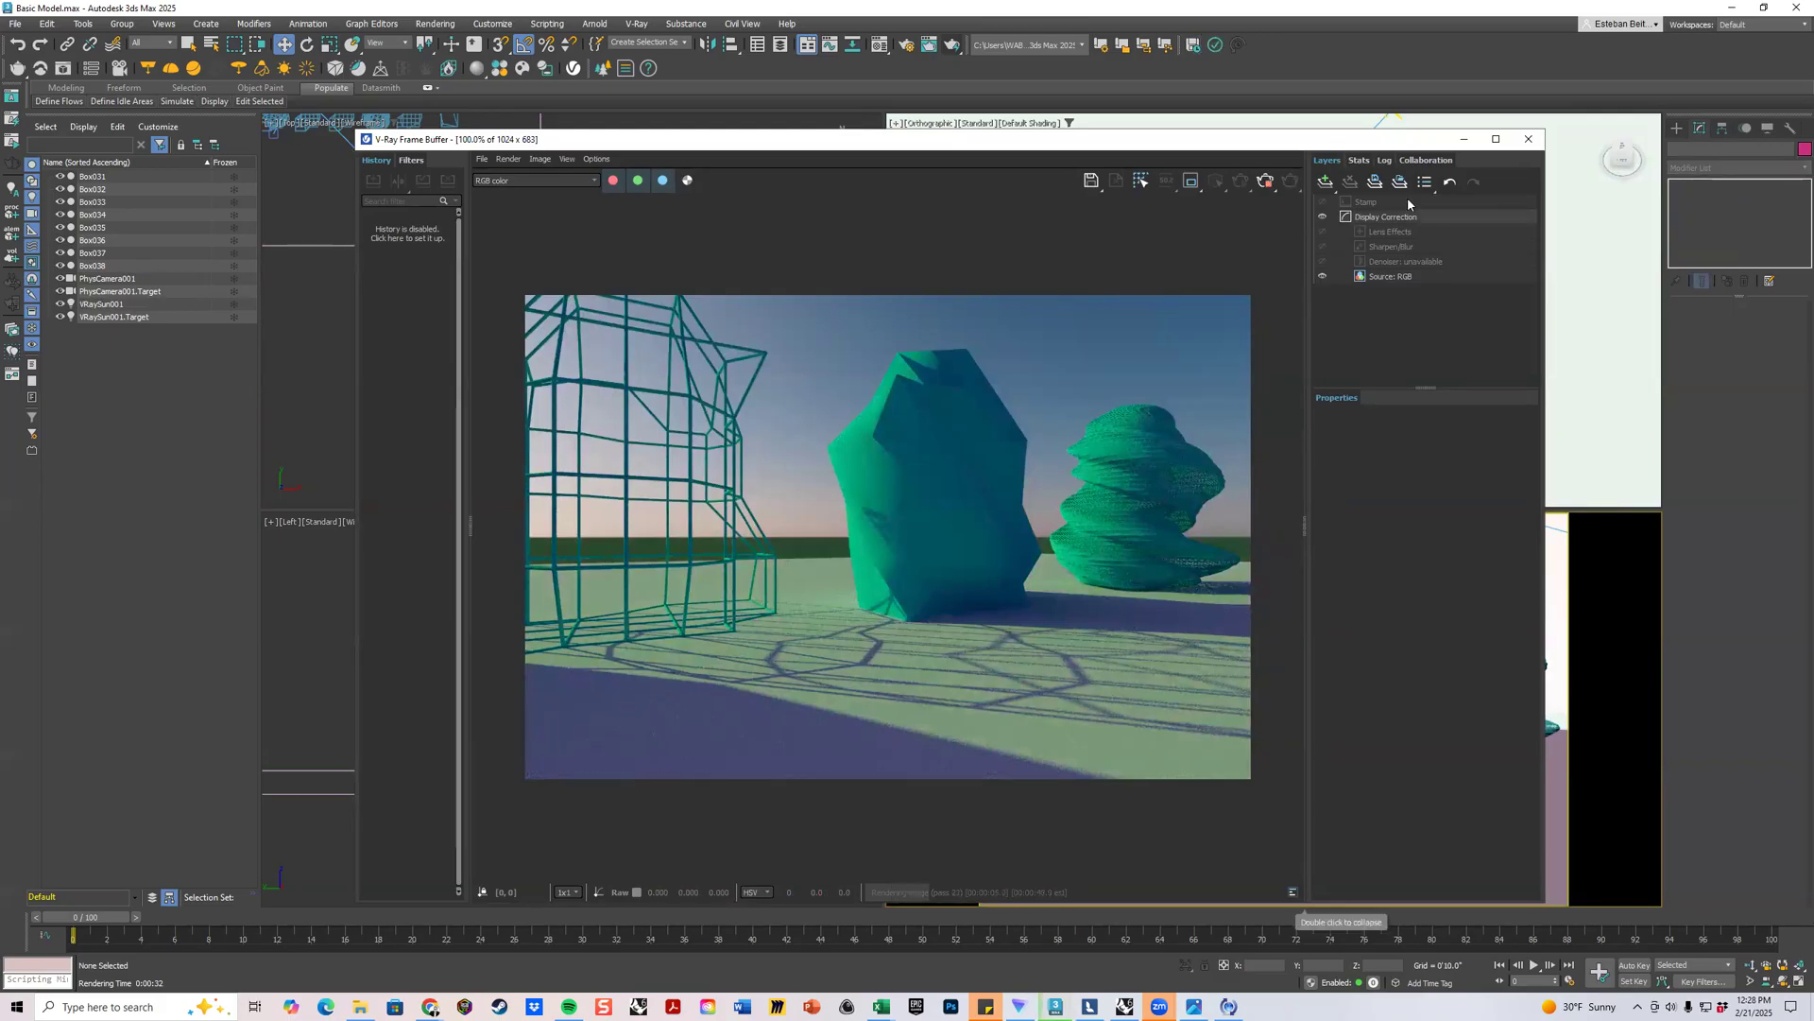
left_click(1464, 140)
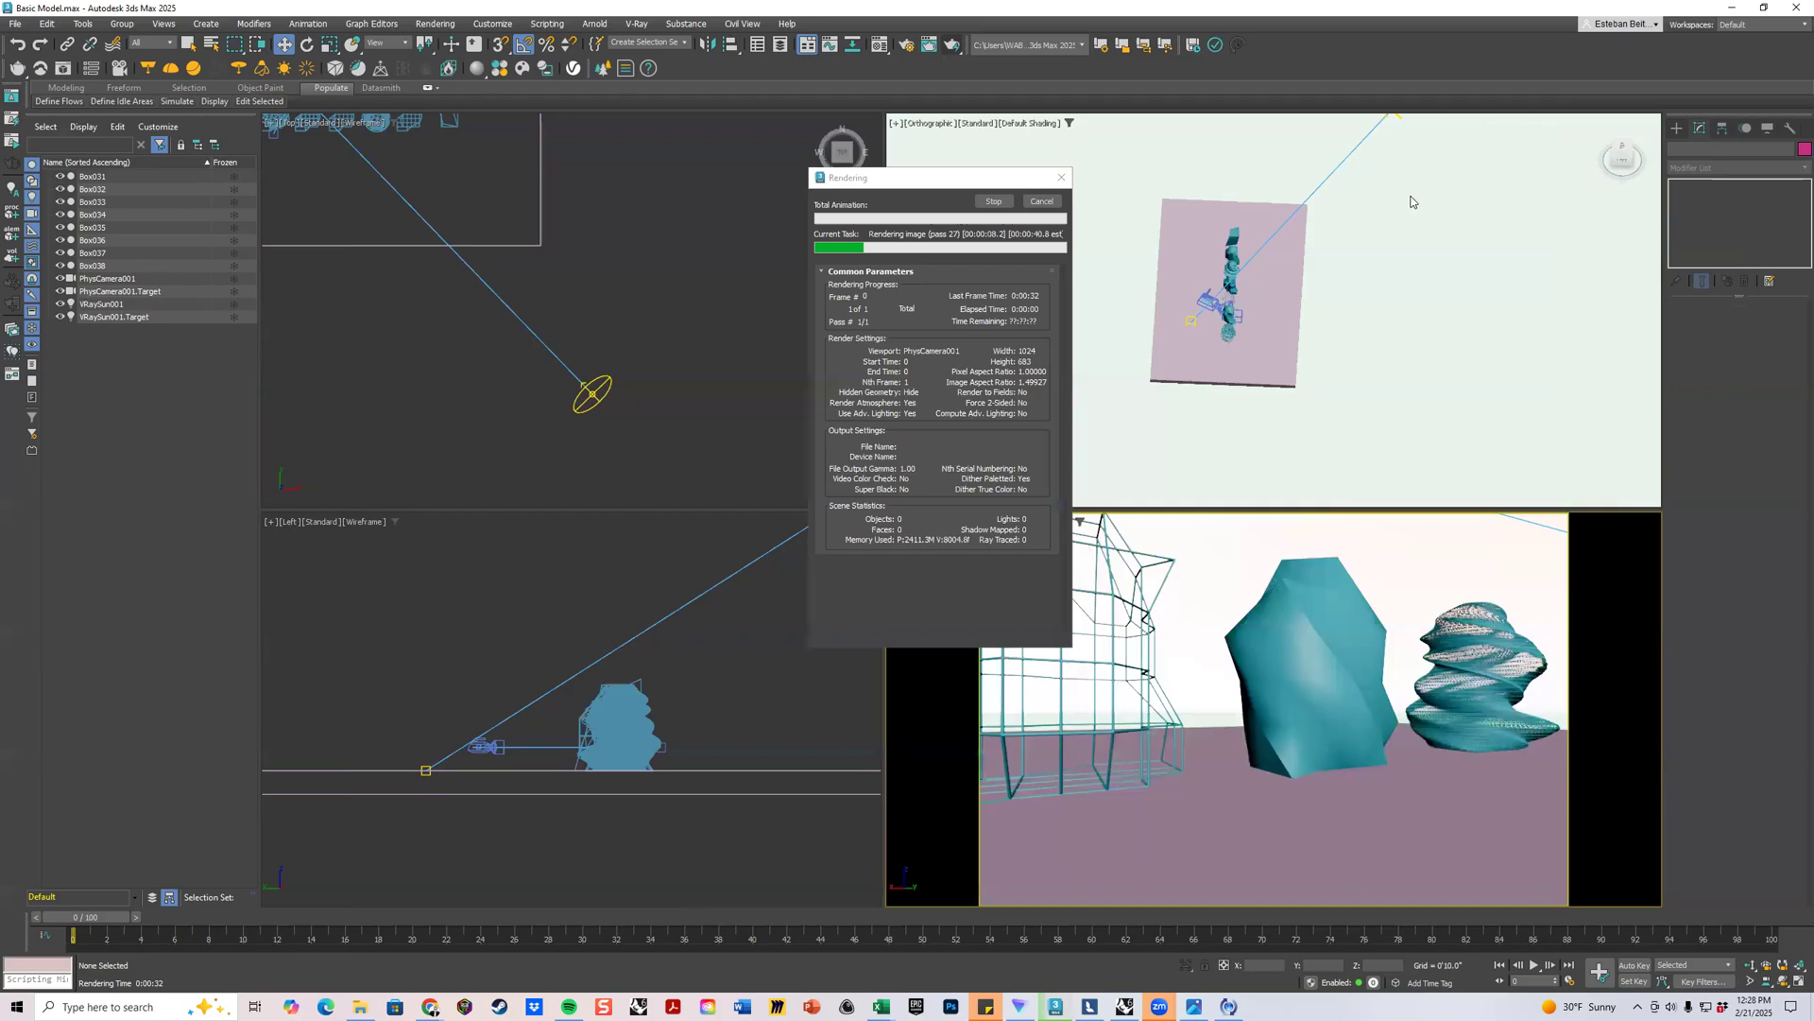
left_click(1042, 201)
Reset the VRaySun's filter color to pure white.
left_click(591, 393)
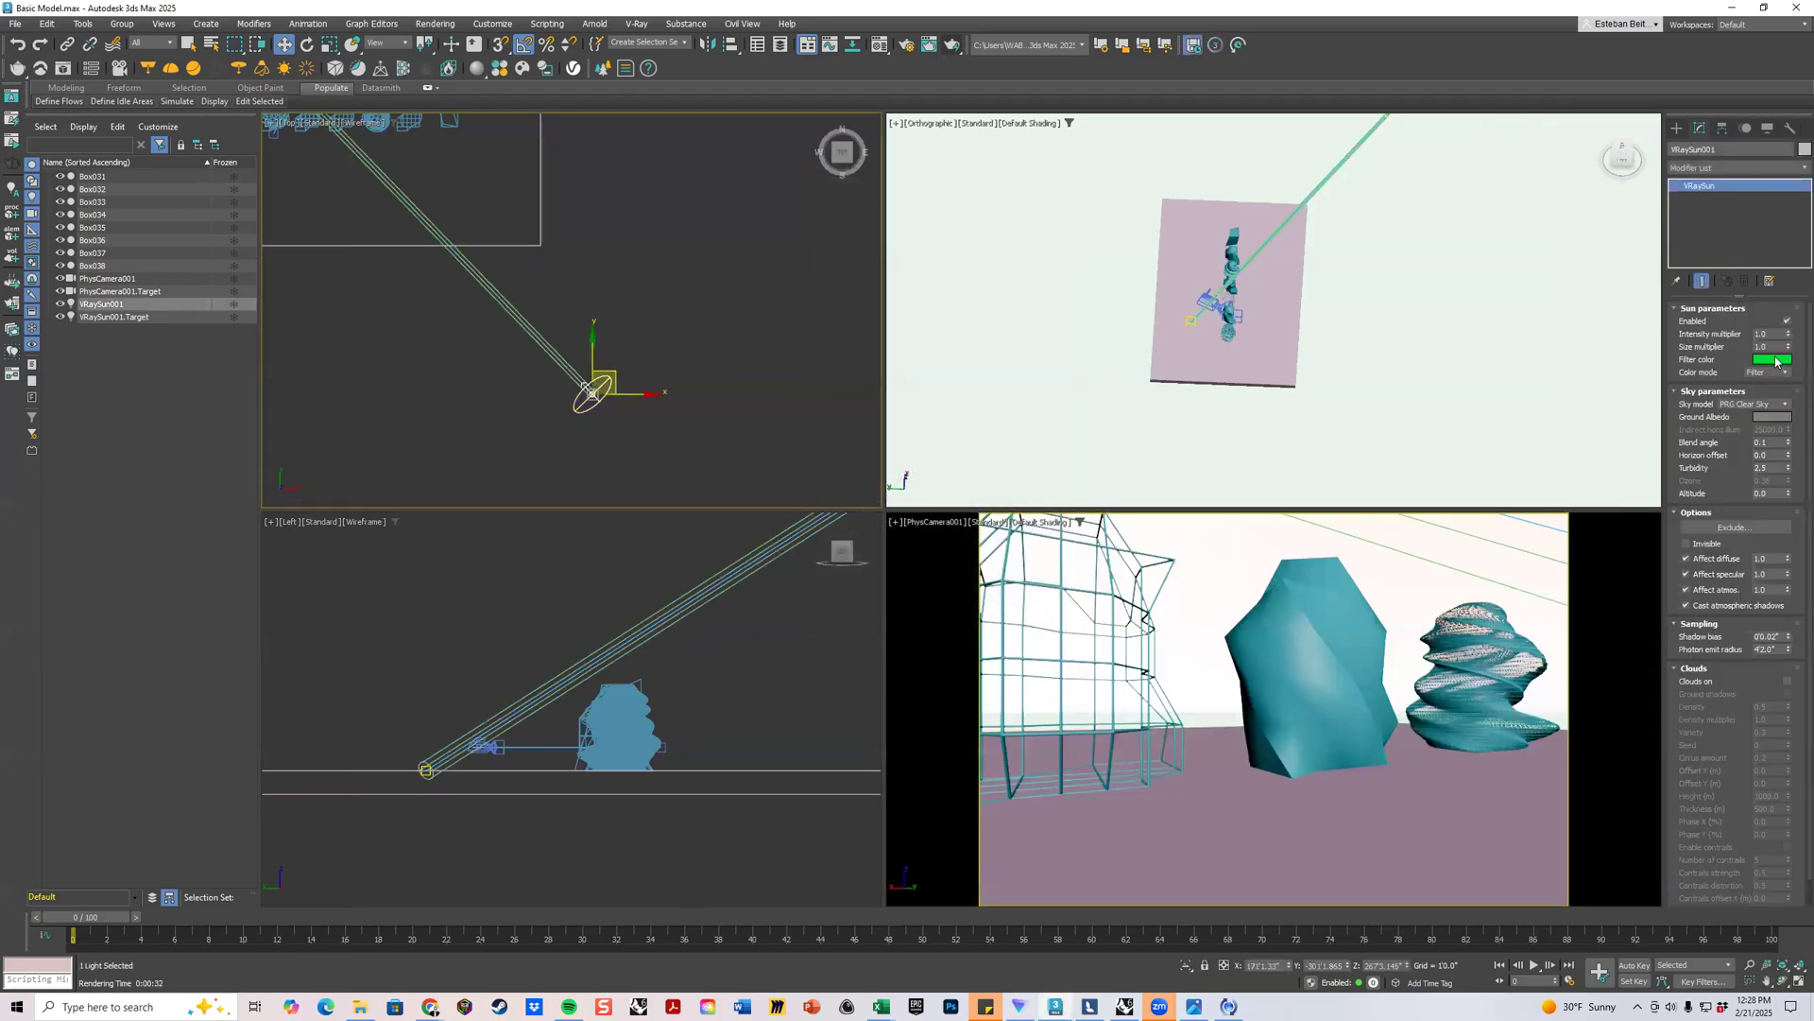
left_click(1774, 359)
left_click_drag(1544, 260, 1545, 317)
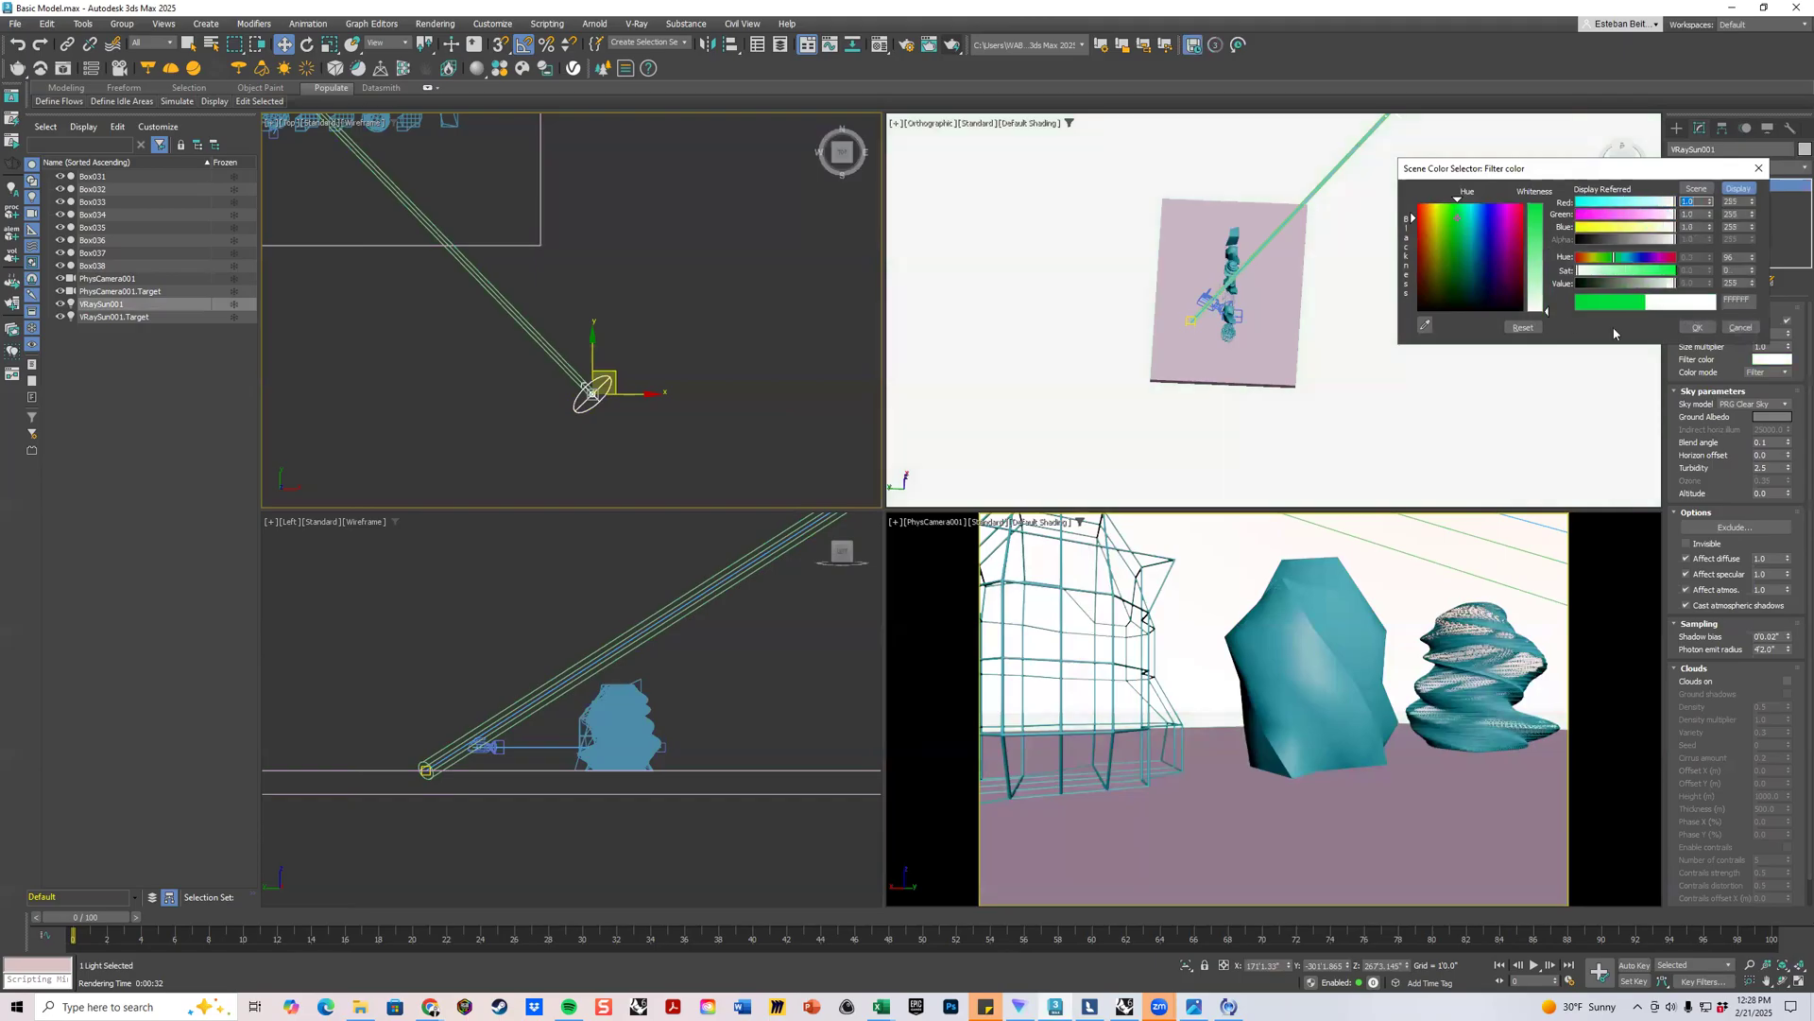
left_click(1689, 326)
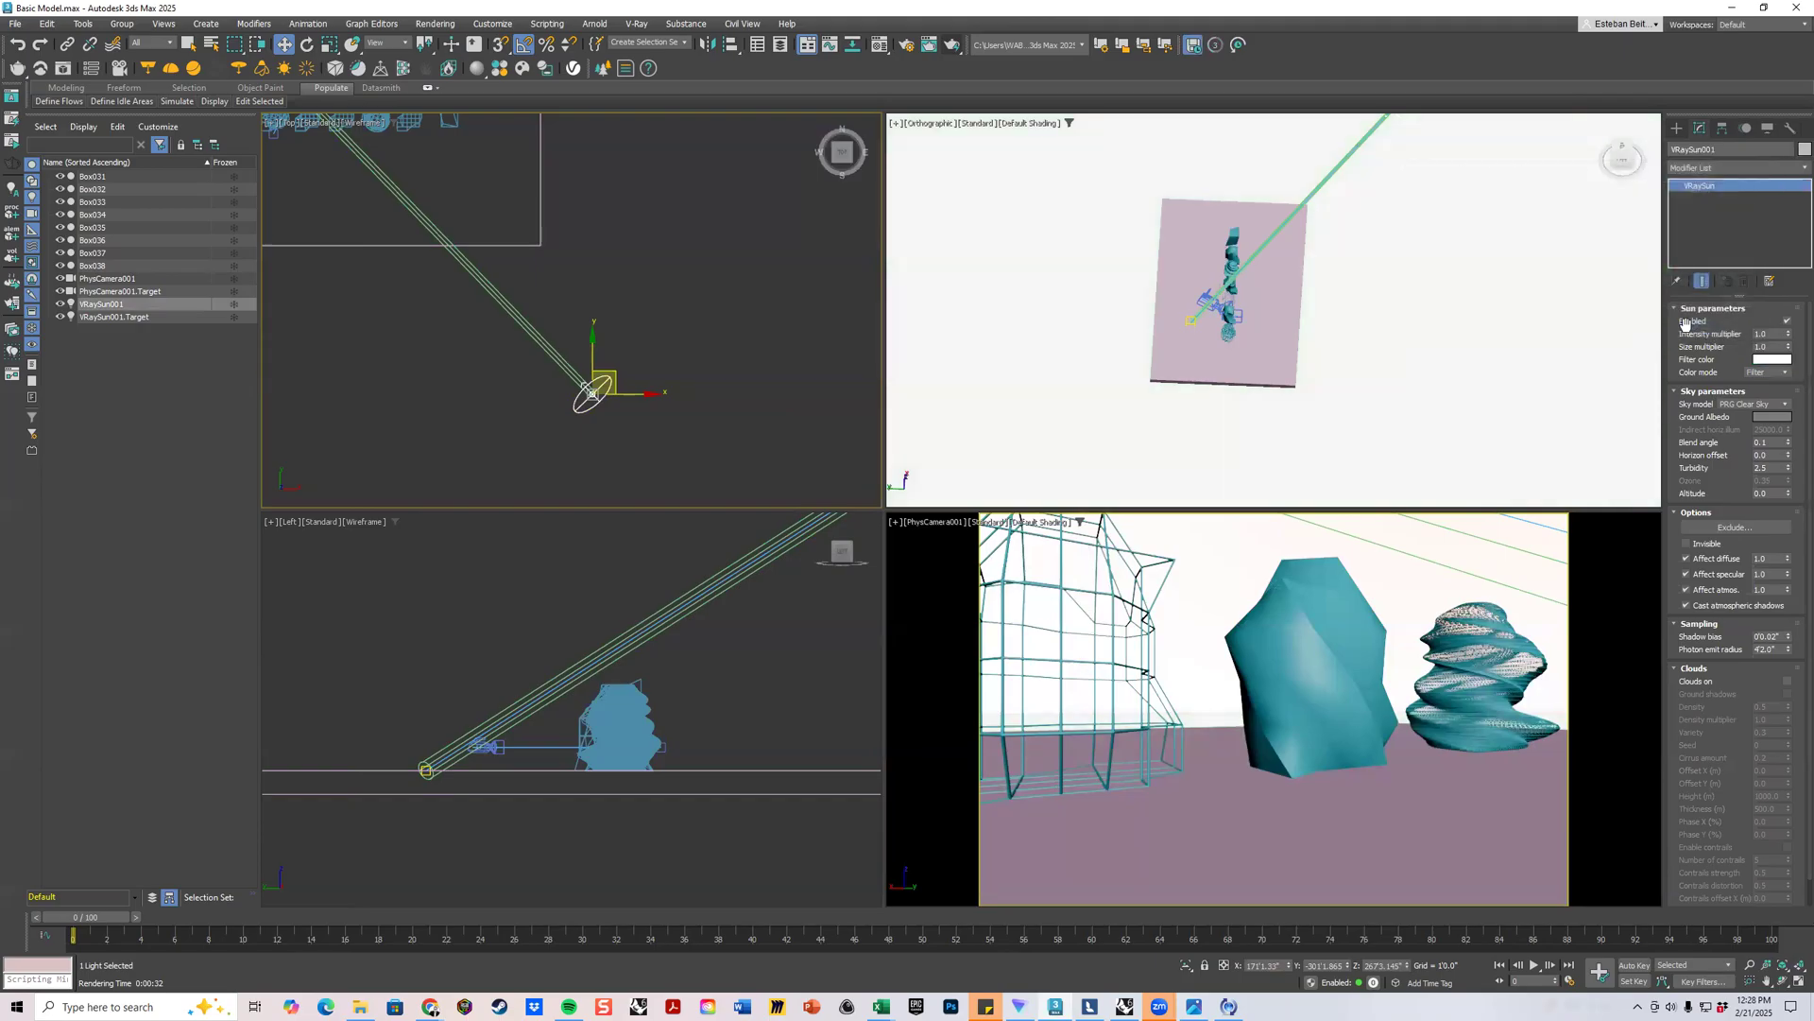
Keep the sun's color mode on Filter and render the physical camera view with the white filter color.
left_click(1785, 372)
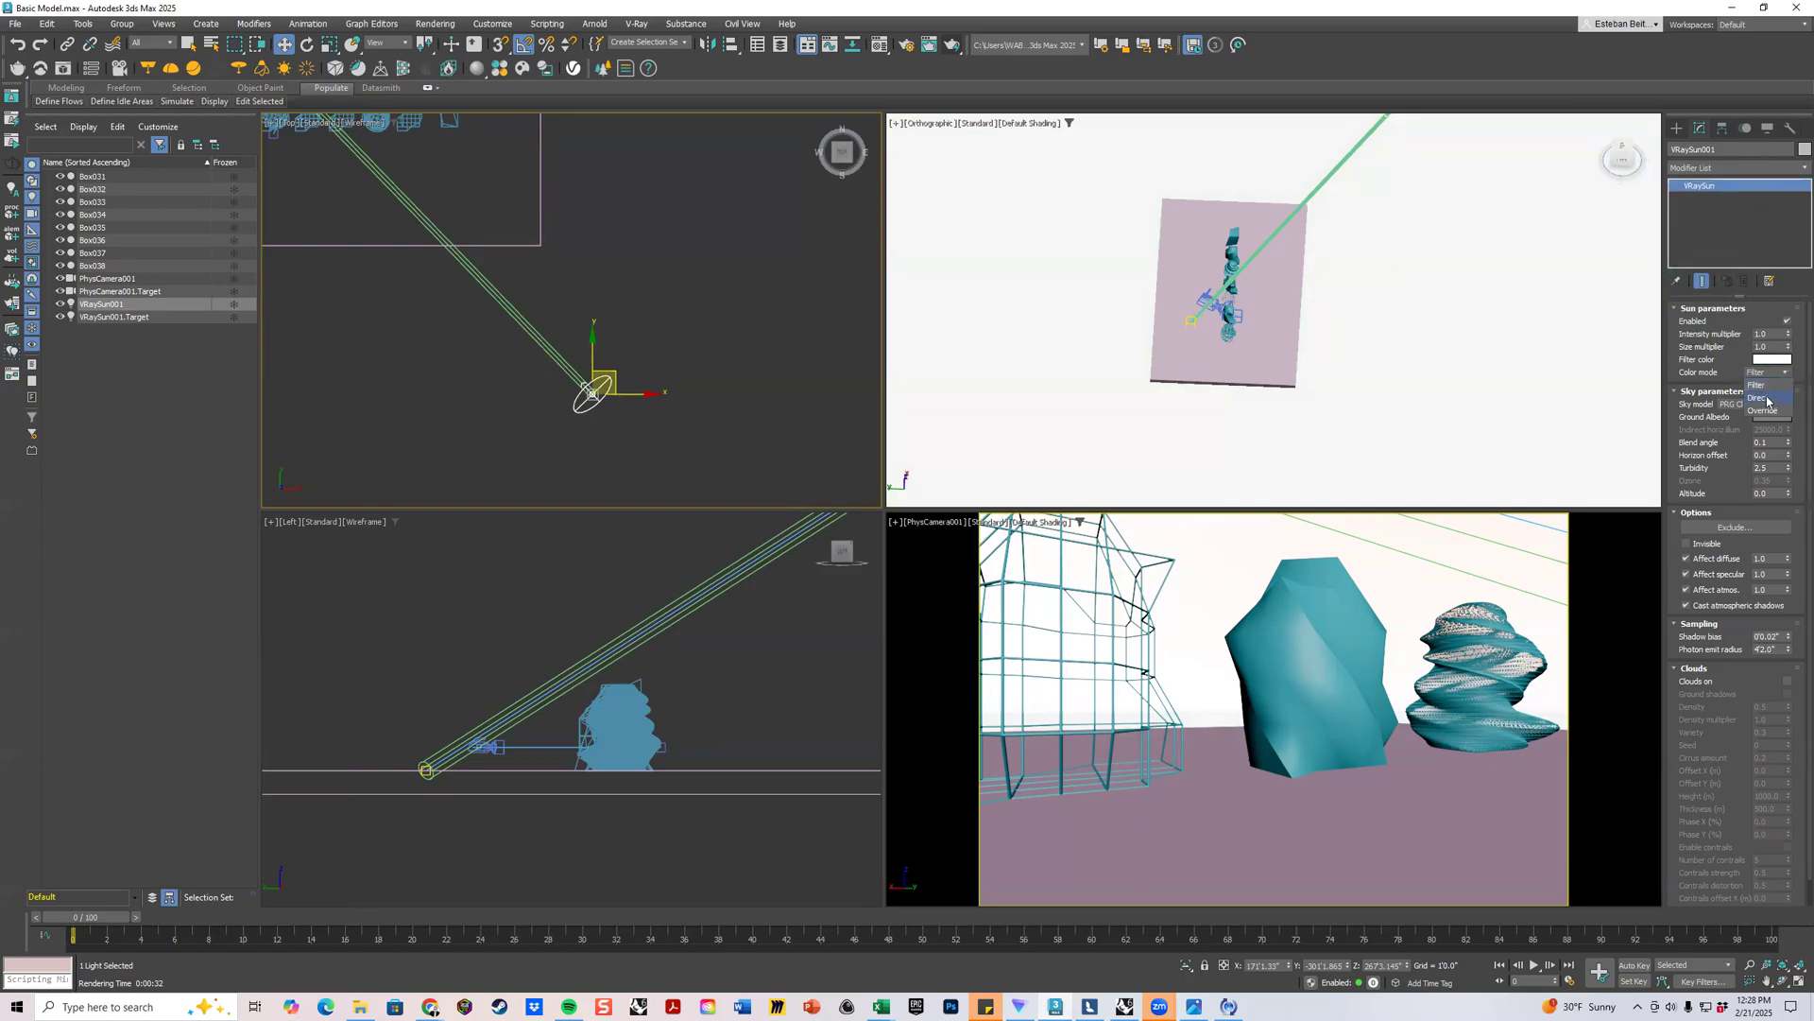
left_click(1775, 387)
left_click(929, 44)
left_click(1626, 537)
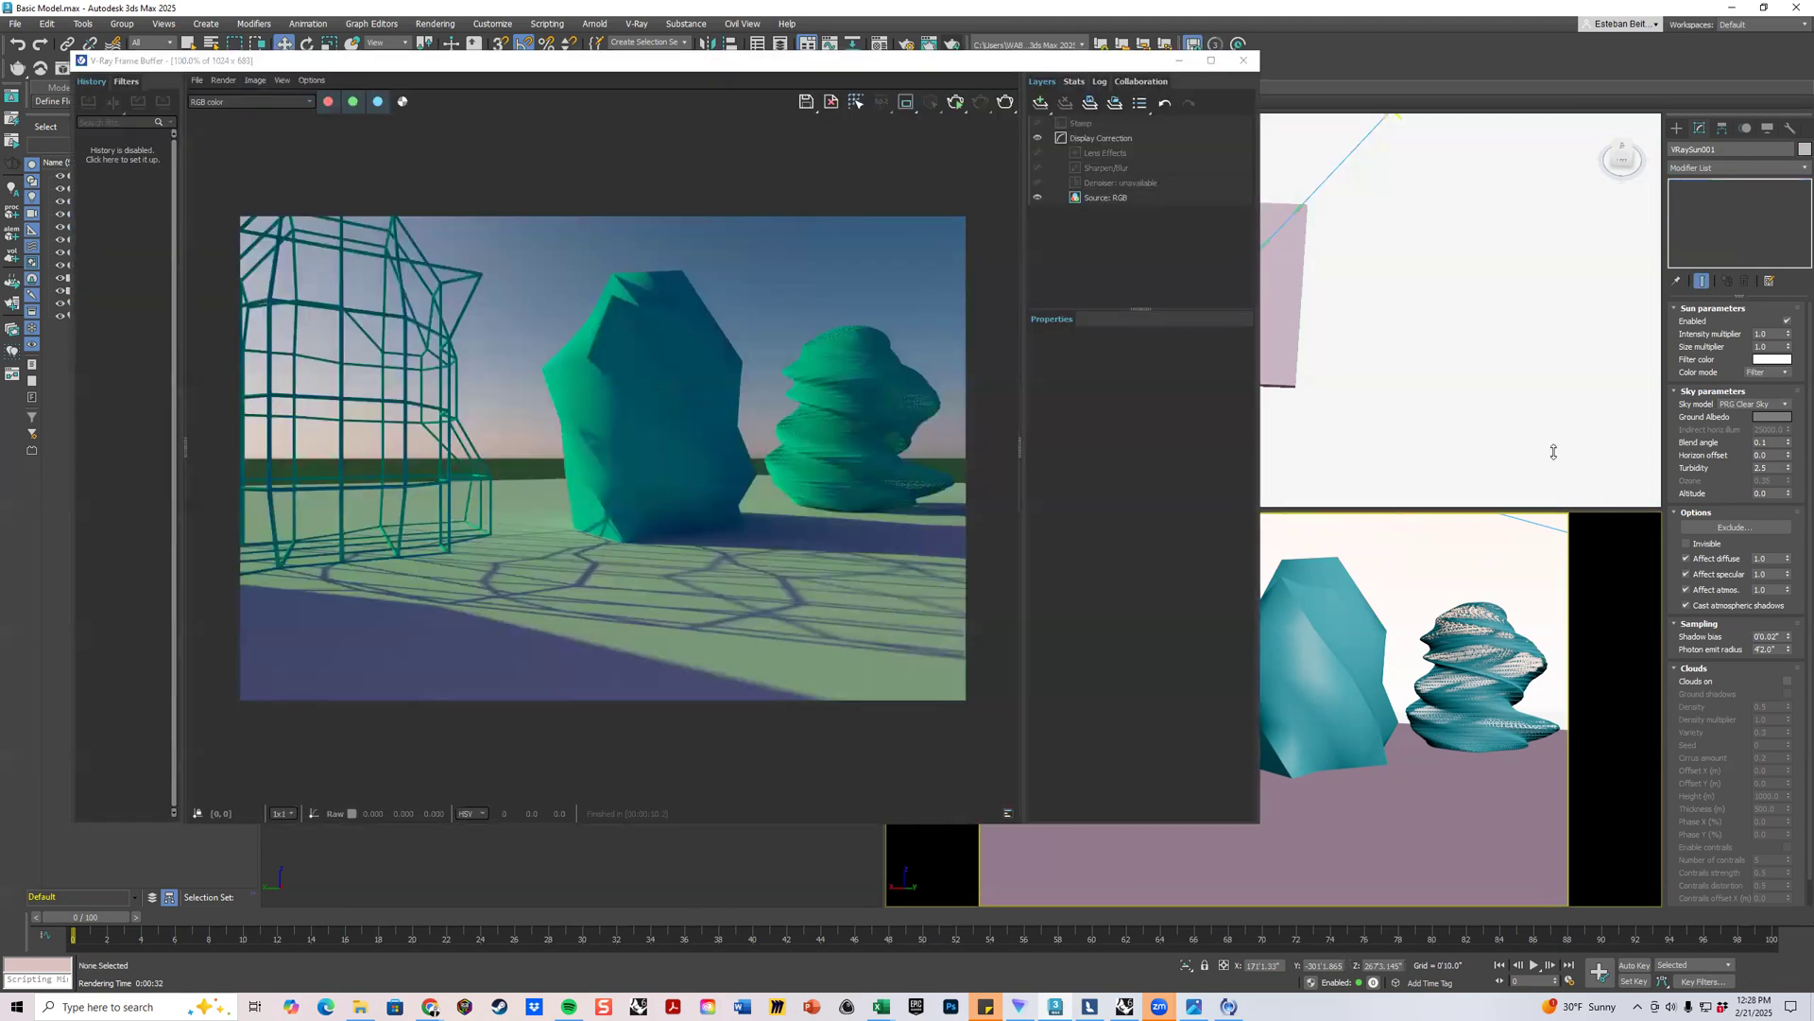
left_click(1007, 103)
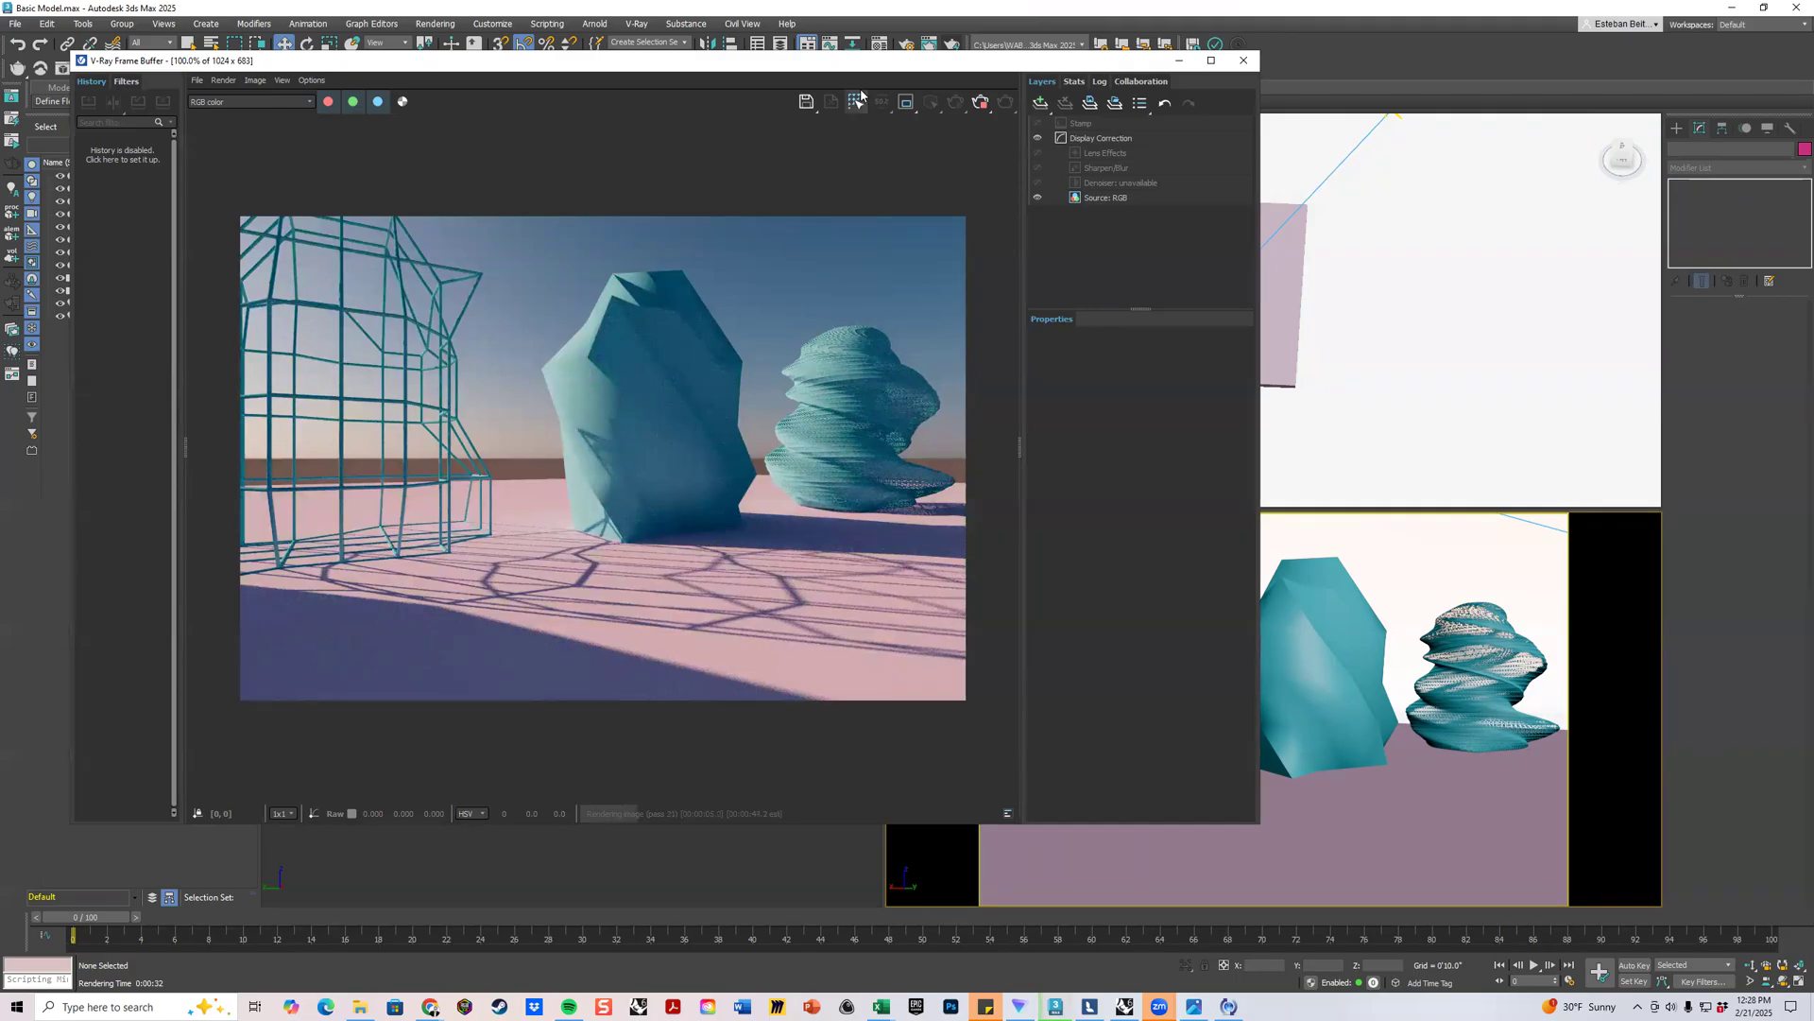
Cancel the running render and arrange a narrower frame buffer window so the viewports and sun parameters stay accessible.
left_click_drag(857, 66, 1146, 305)
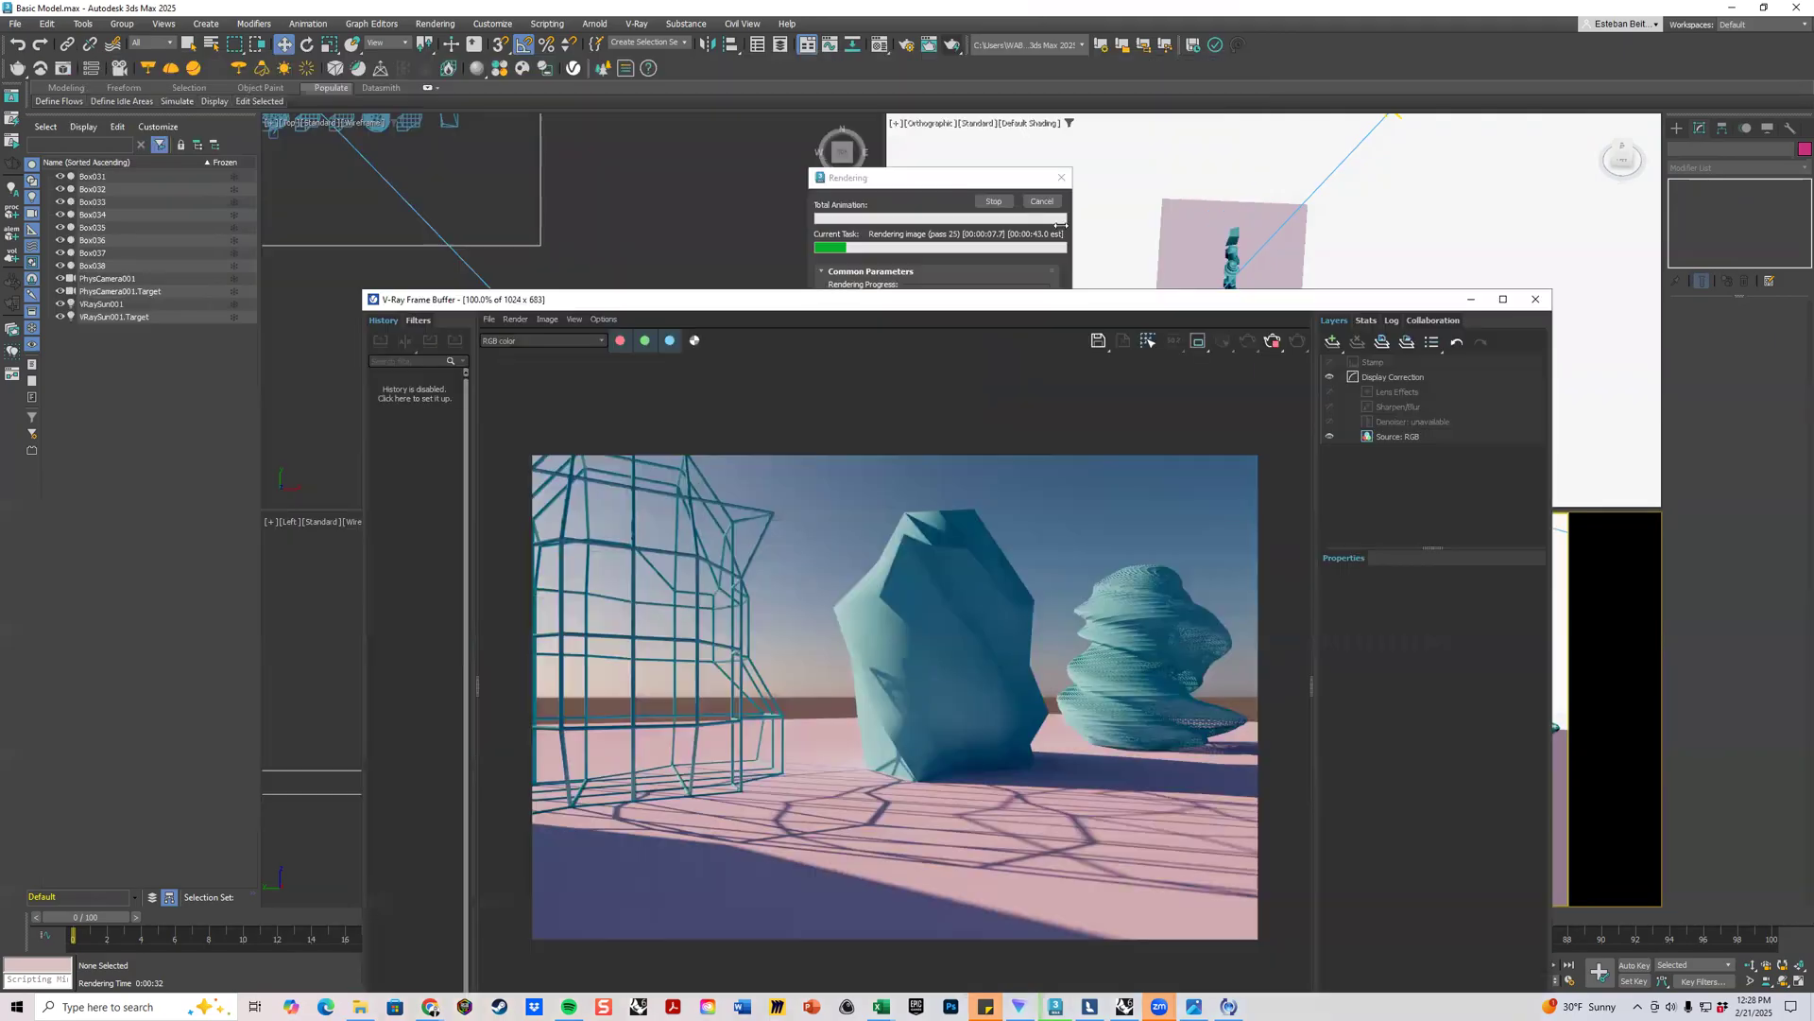
left_click(931, 181)
left_click_drag(932, 182, 169, 116)
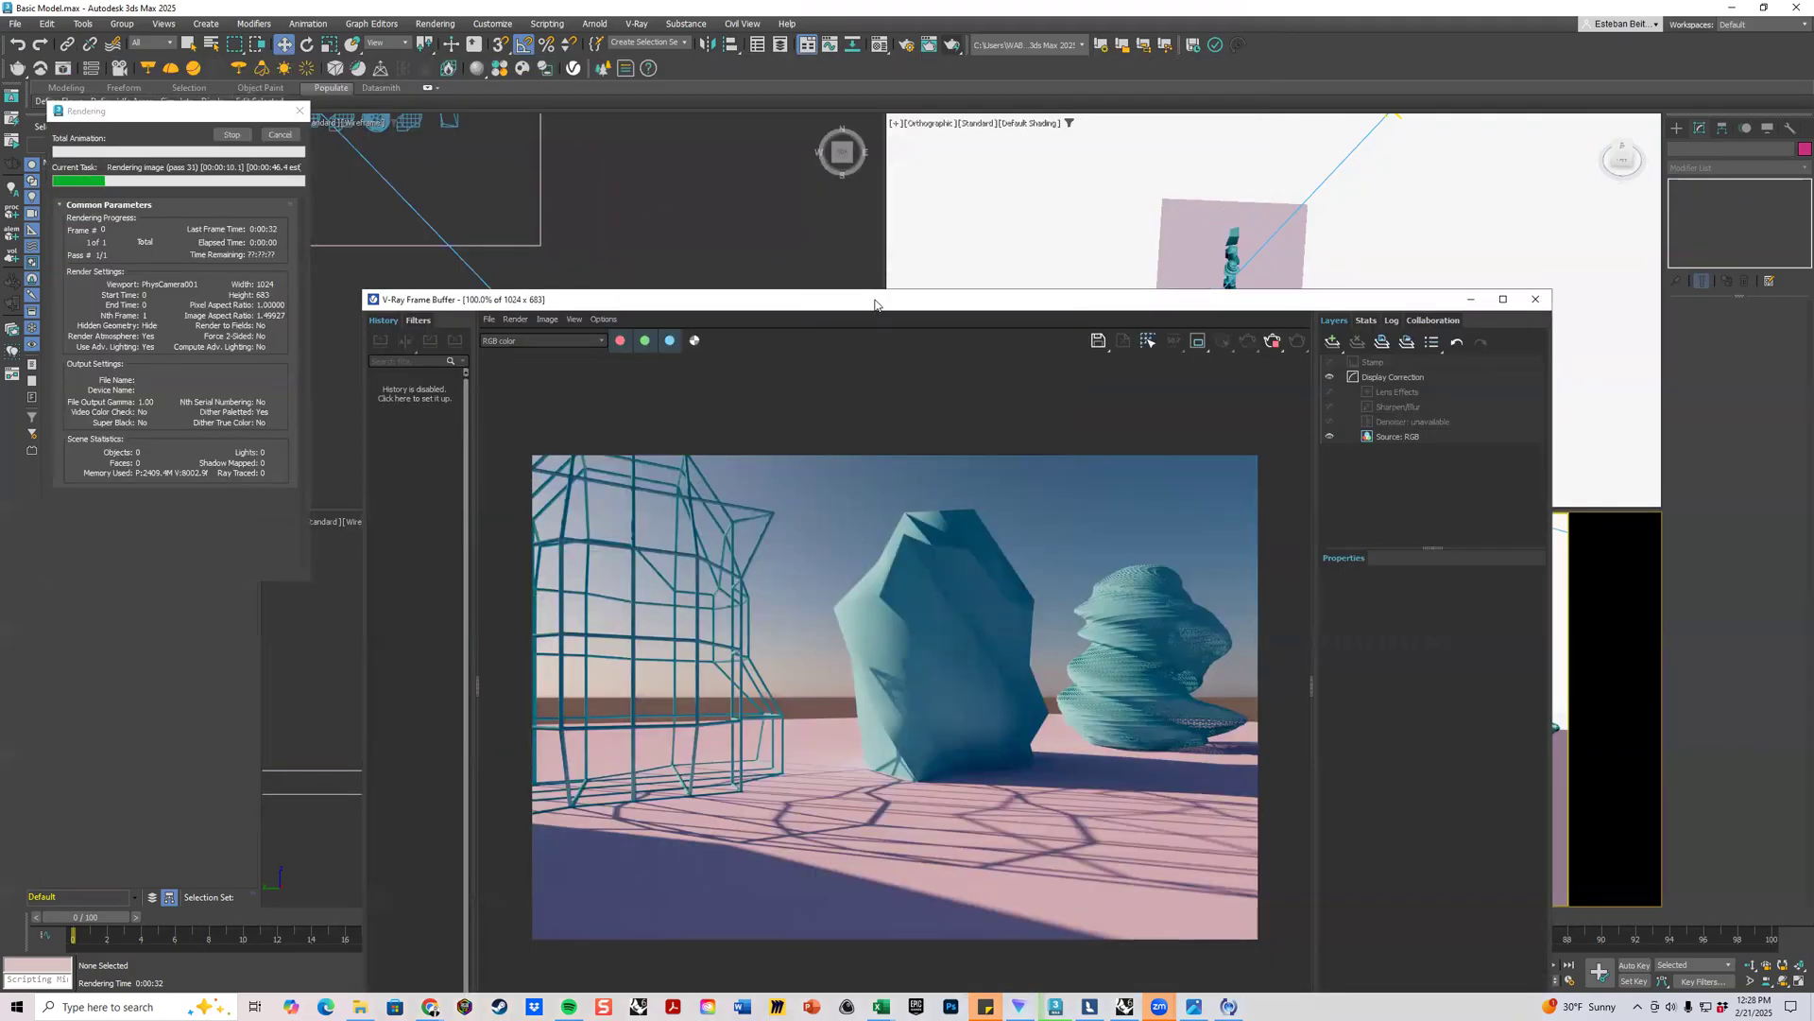
left_click_drag(873, 292, 772, 97)
left_click(253, 242)
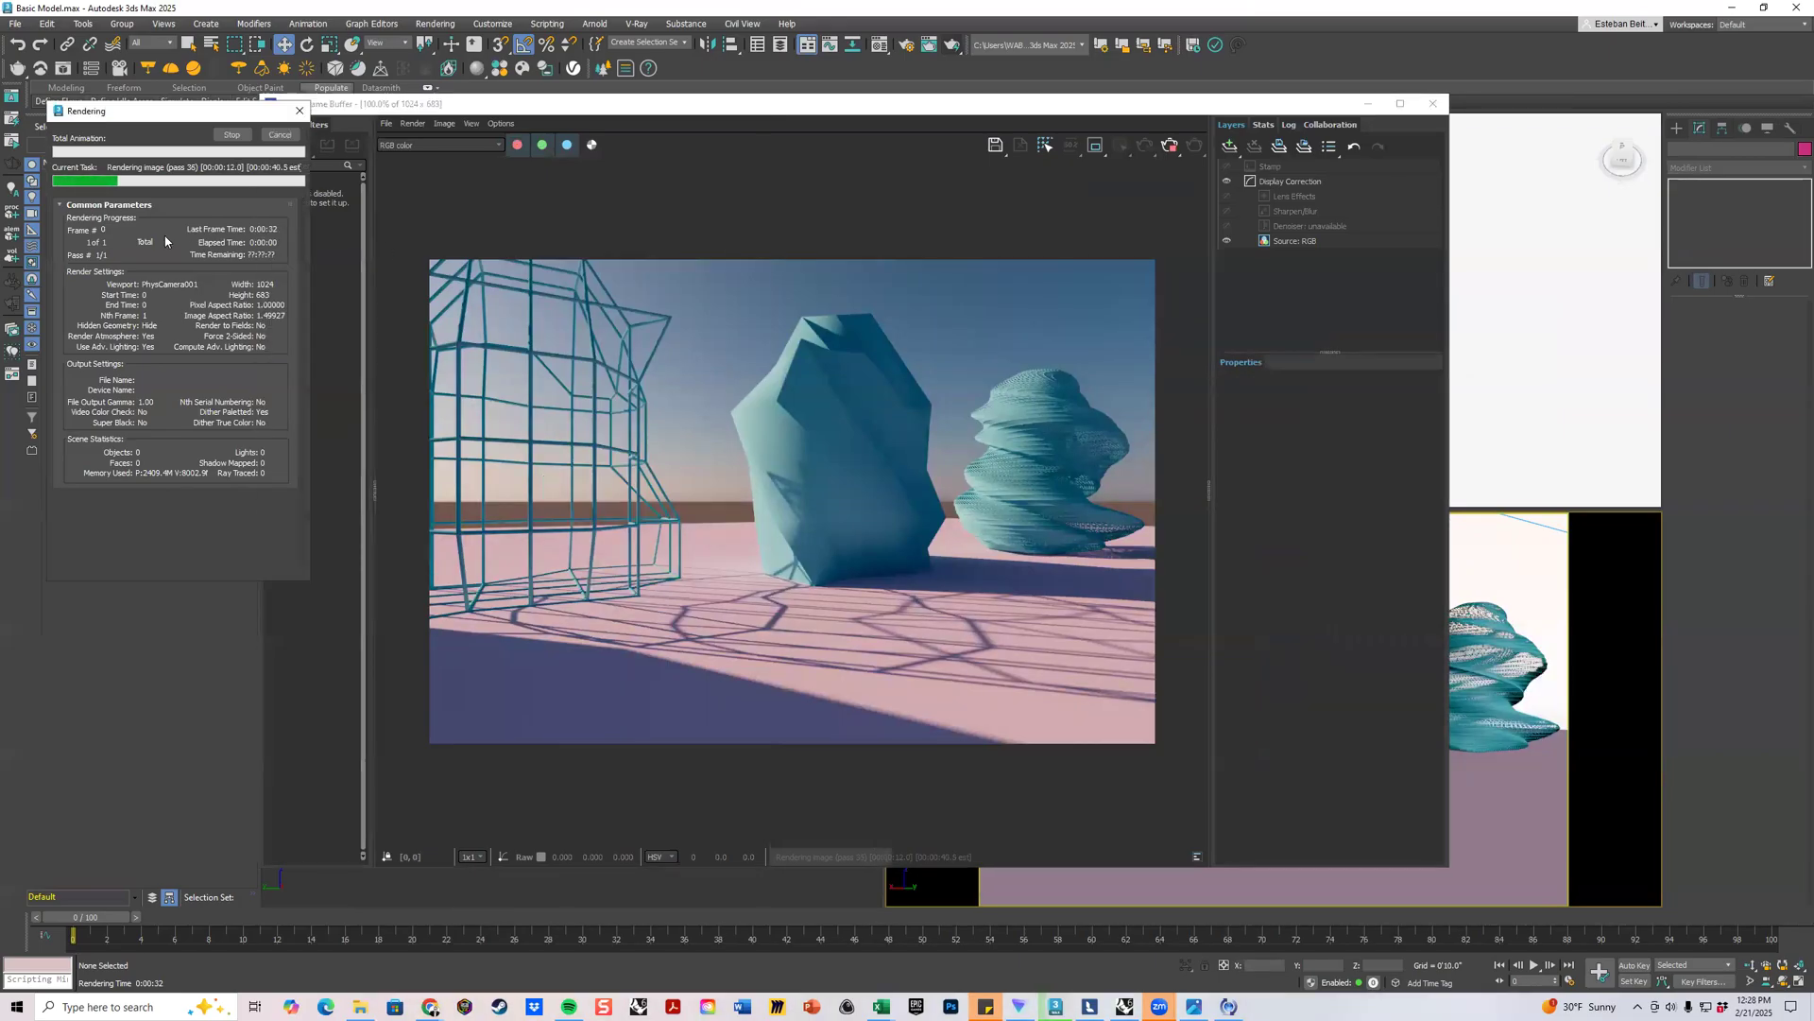
left_click(284, 135)
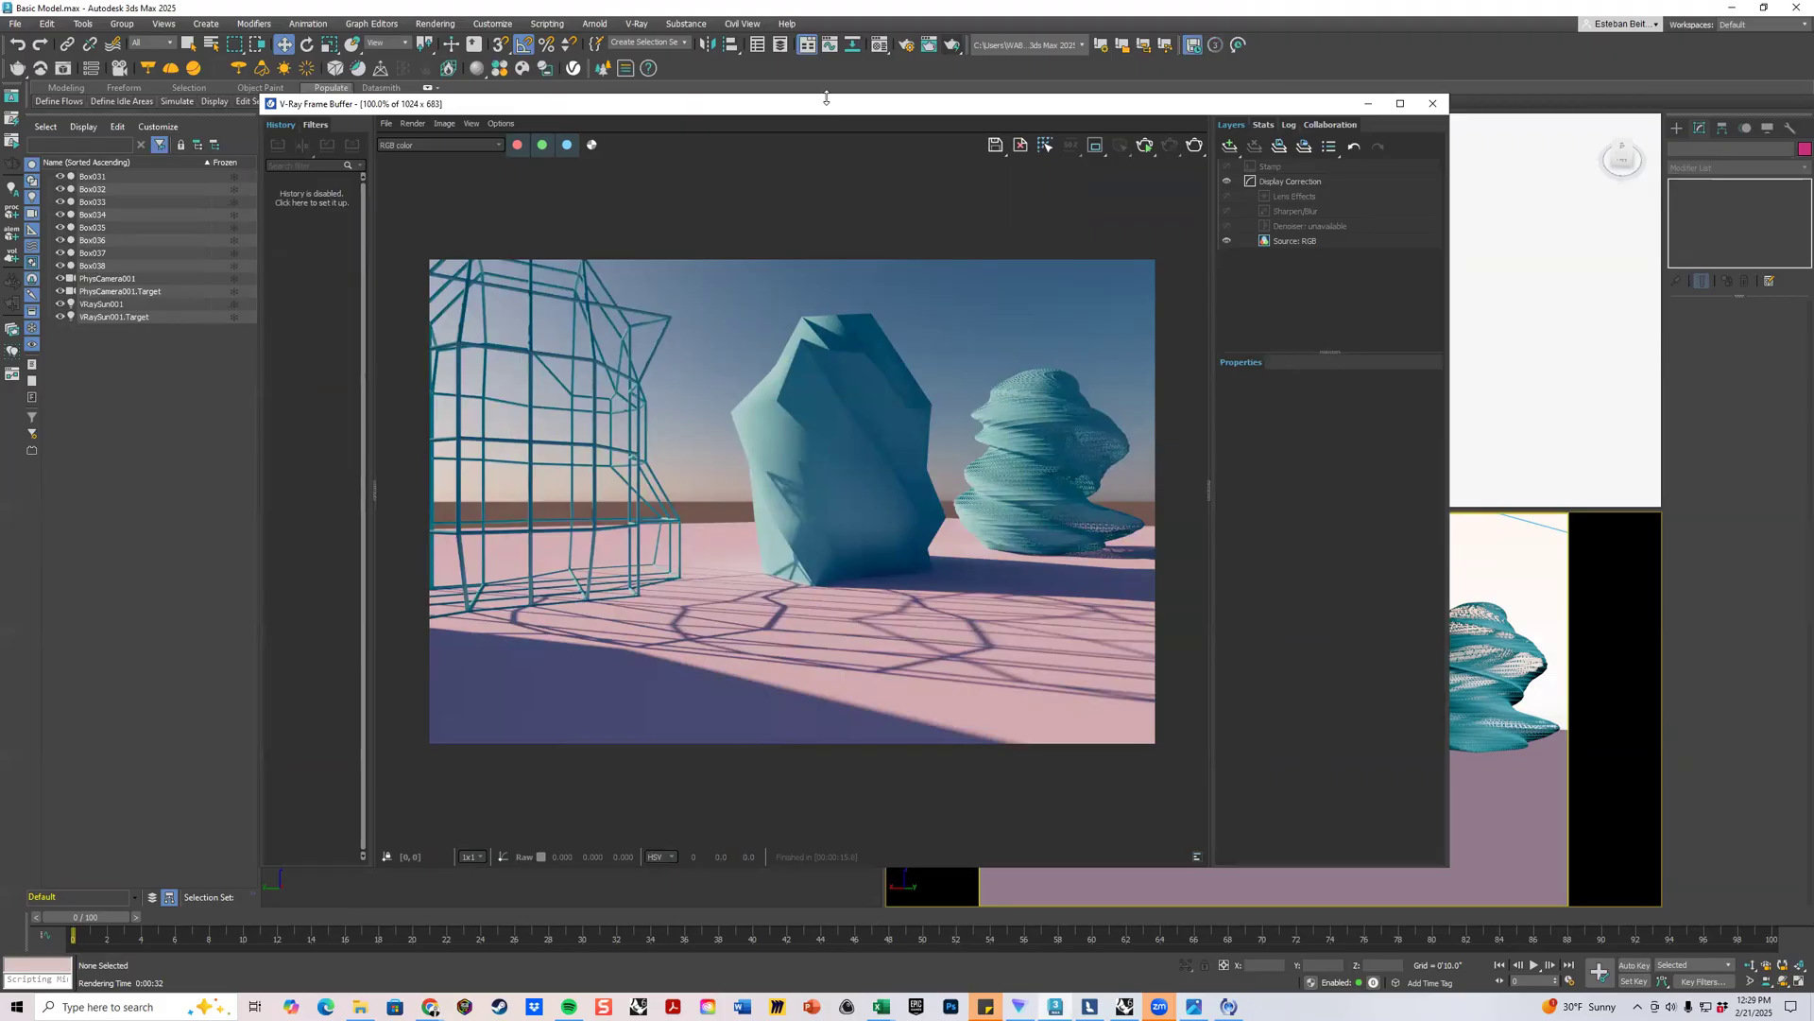
left_click_drag(825, 106, 612, 113)
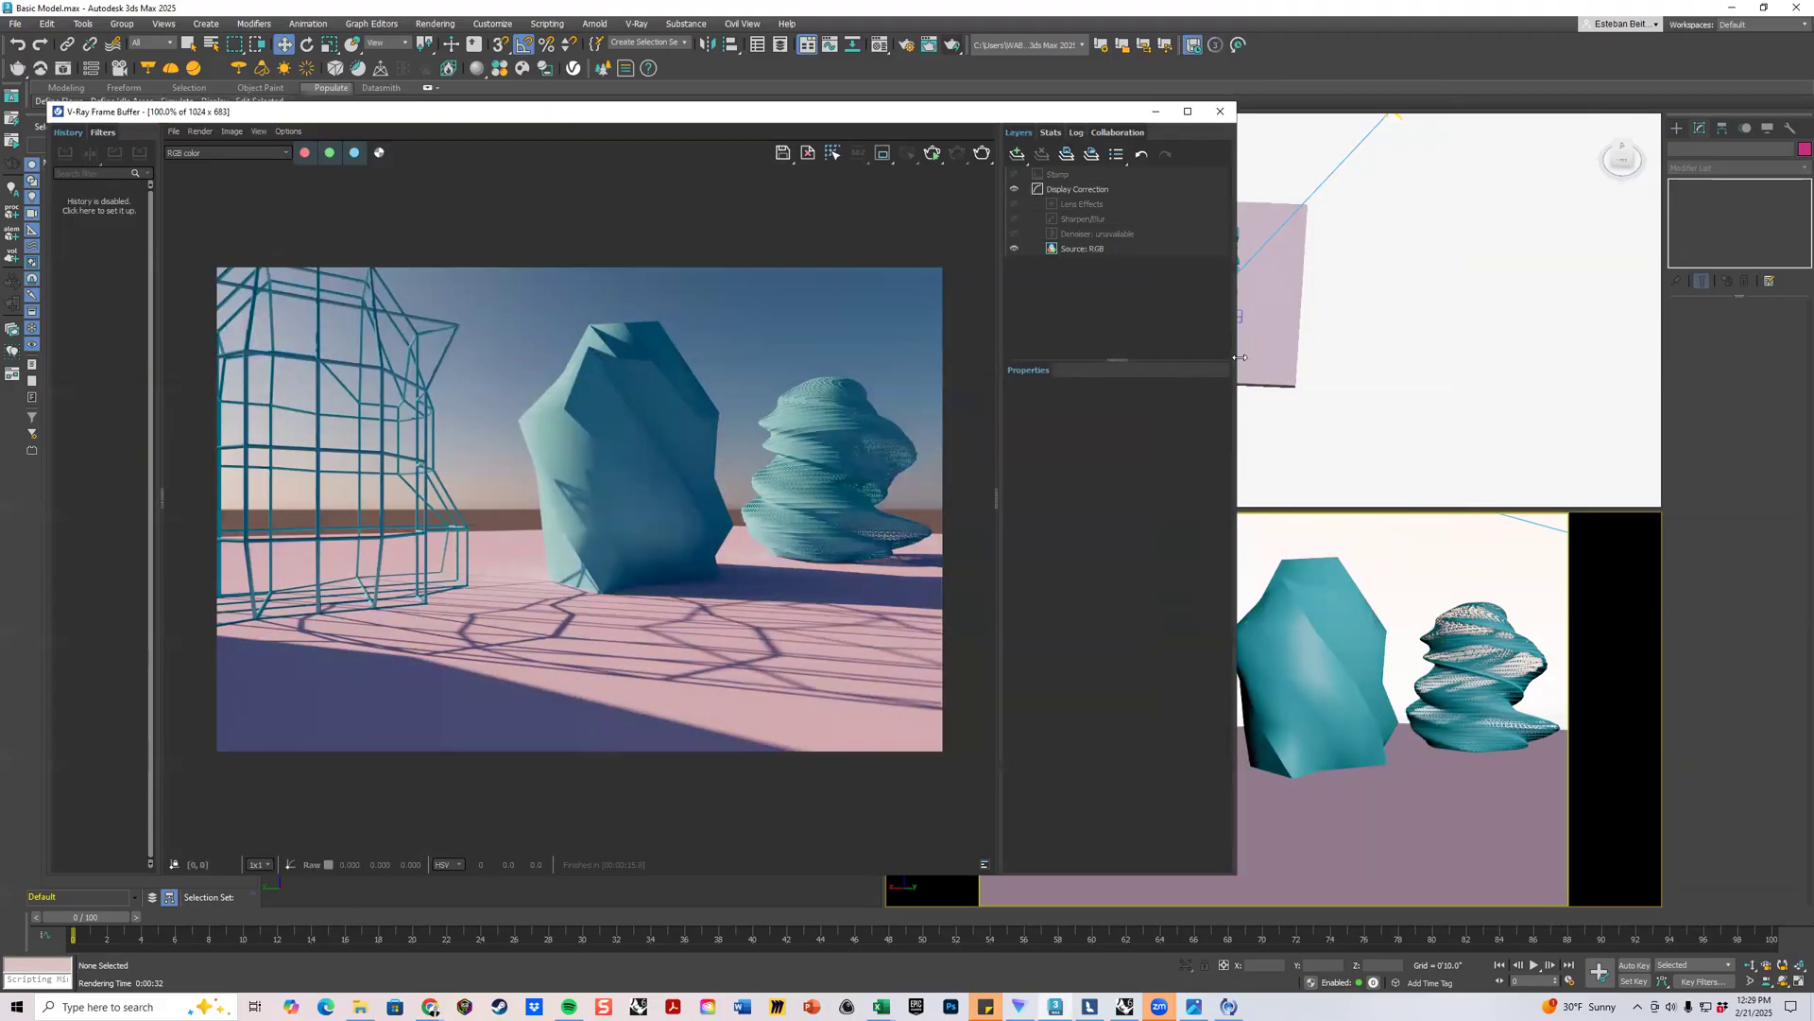
left_click_drag(1236, 357, 1155, 357)
Select the VRaySun in the orthographic view and set its color mode to Direct.
scroll(1430, 287, "down", 5)
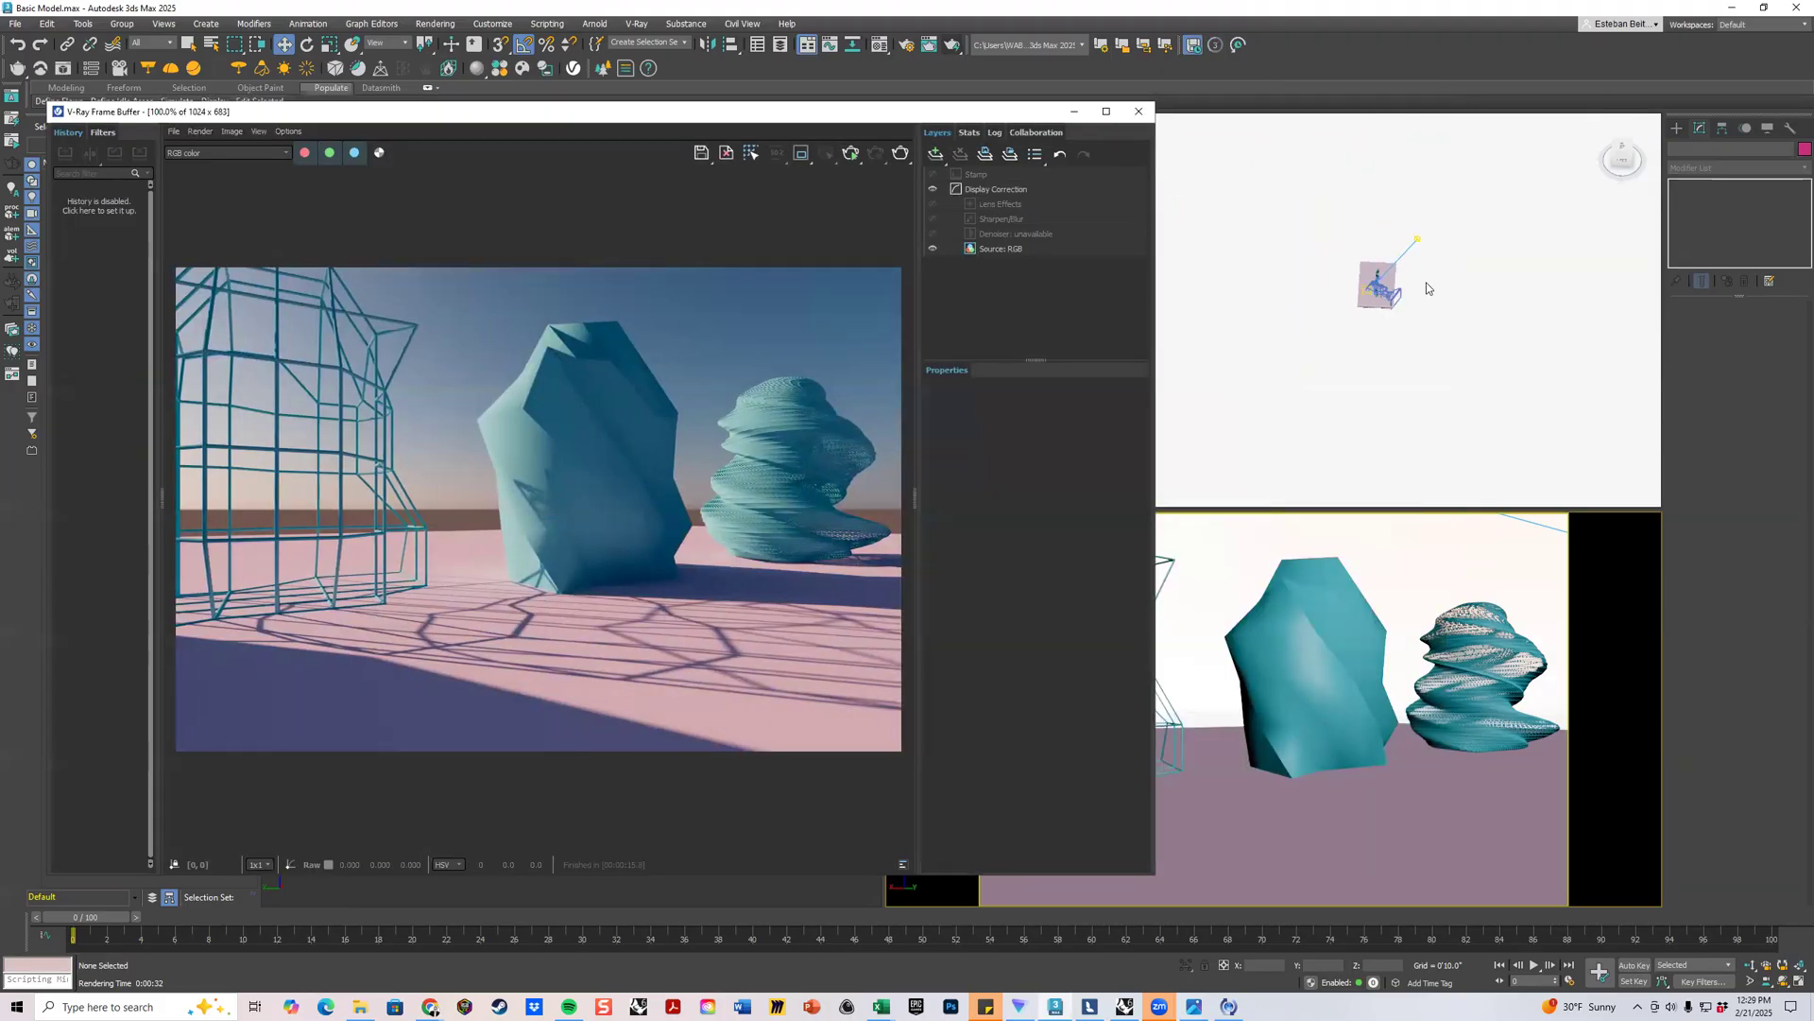
left_click(1430, 183)
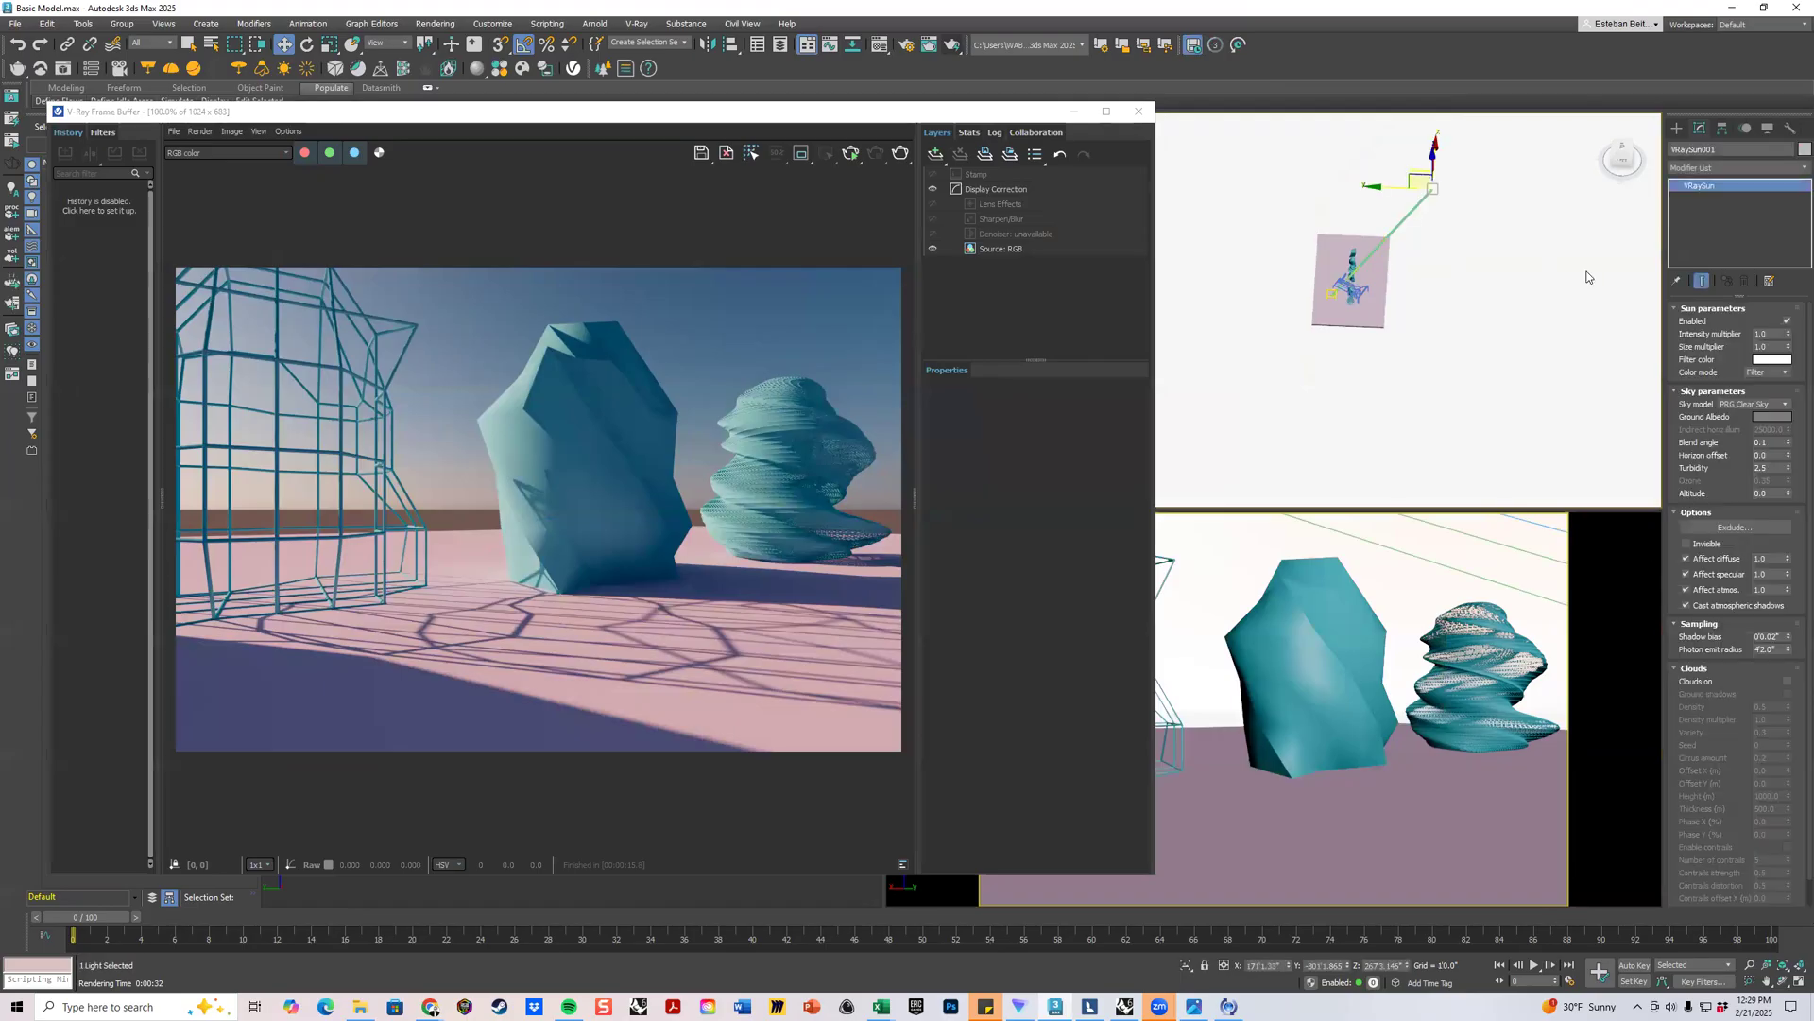
left_click(1761, 373)
left_click(1758, 398)
Define a full-height render region about 349 × 683 pixels over the image's middle and render it from the physical camera.
left_click(801, 154)
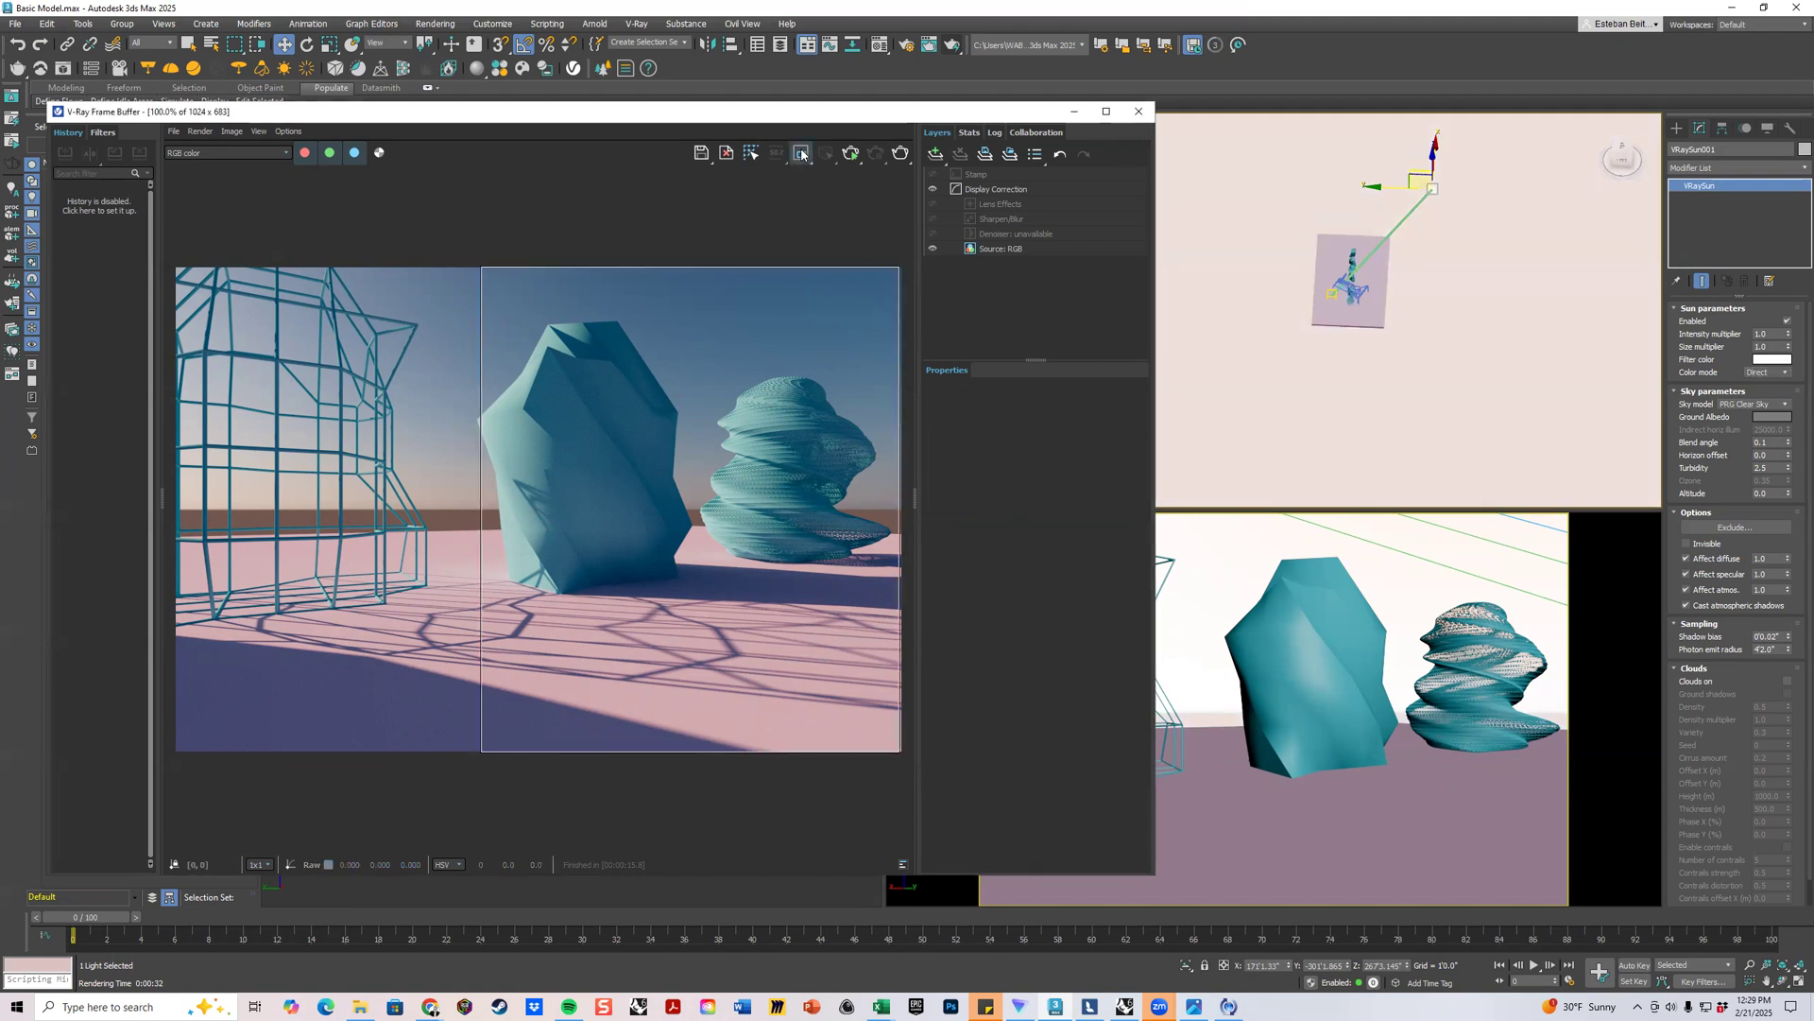
left_click_drag(393, 252, 642, 786)
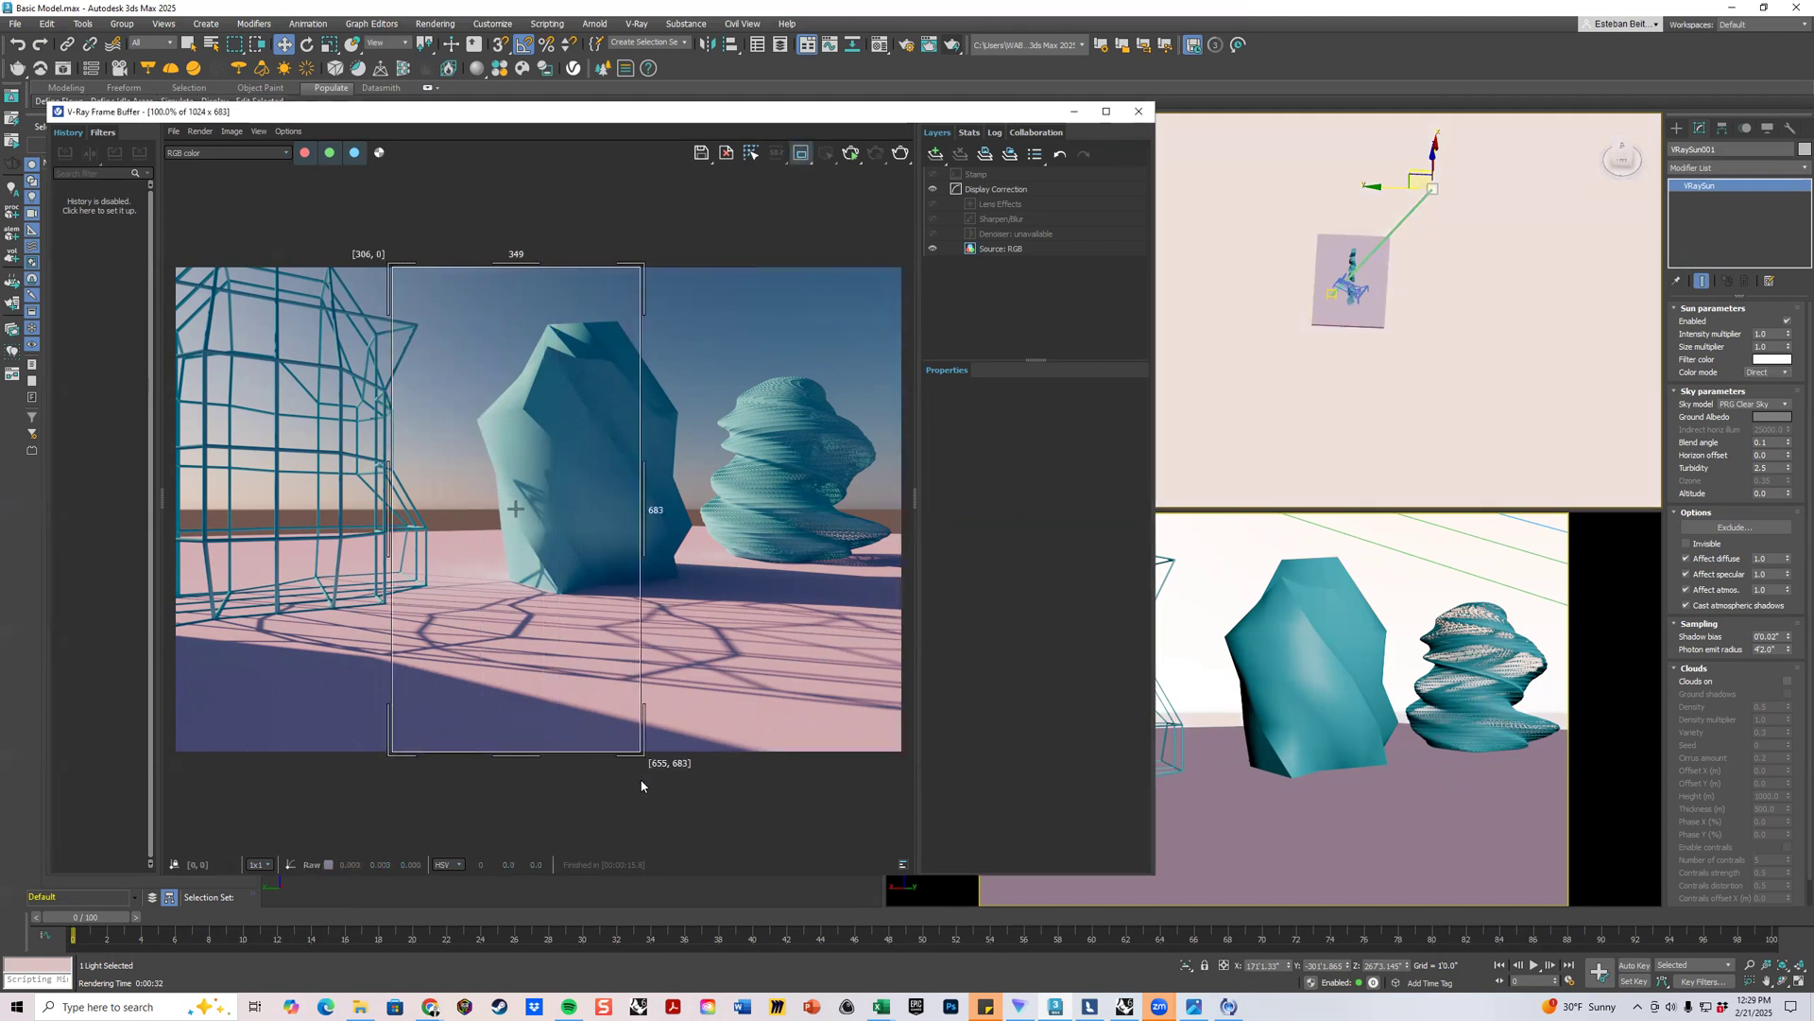
left_click(1612, 565)
left_click(898, 155)
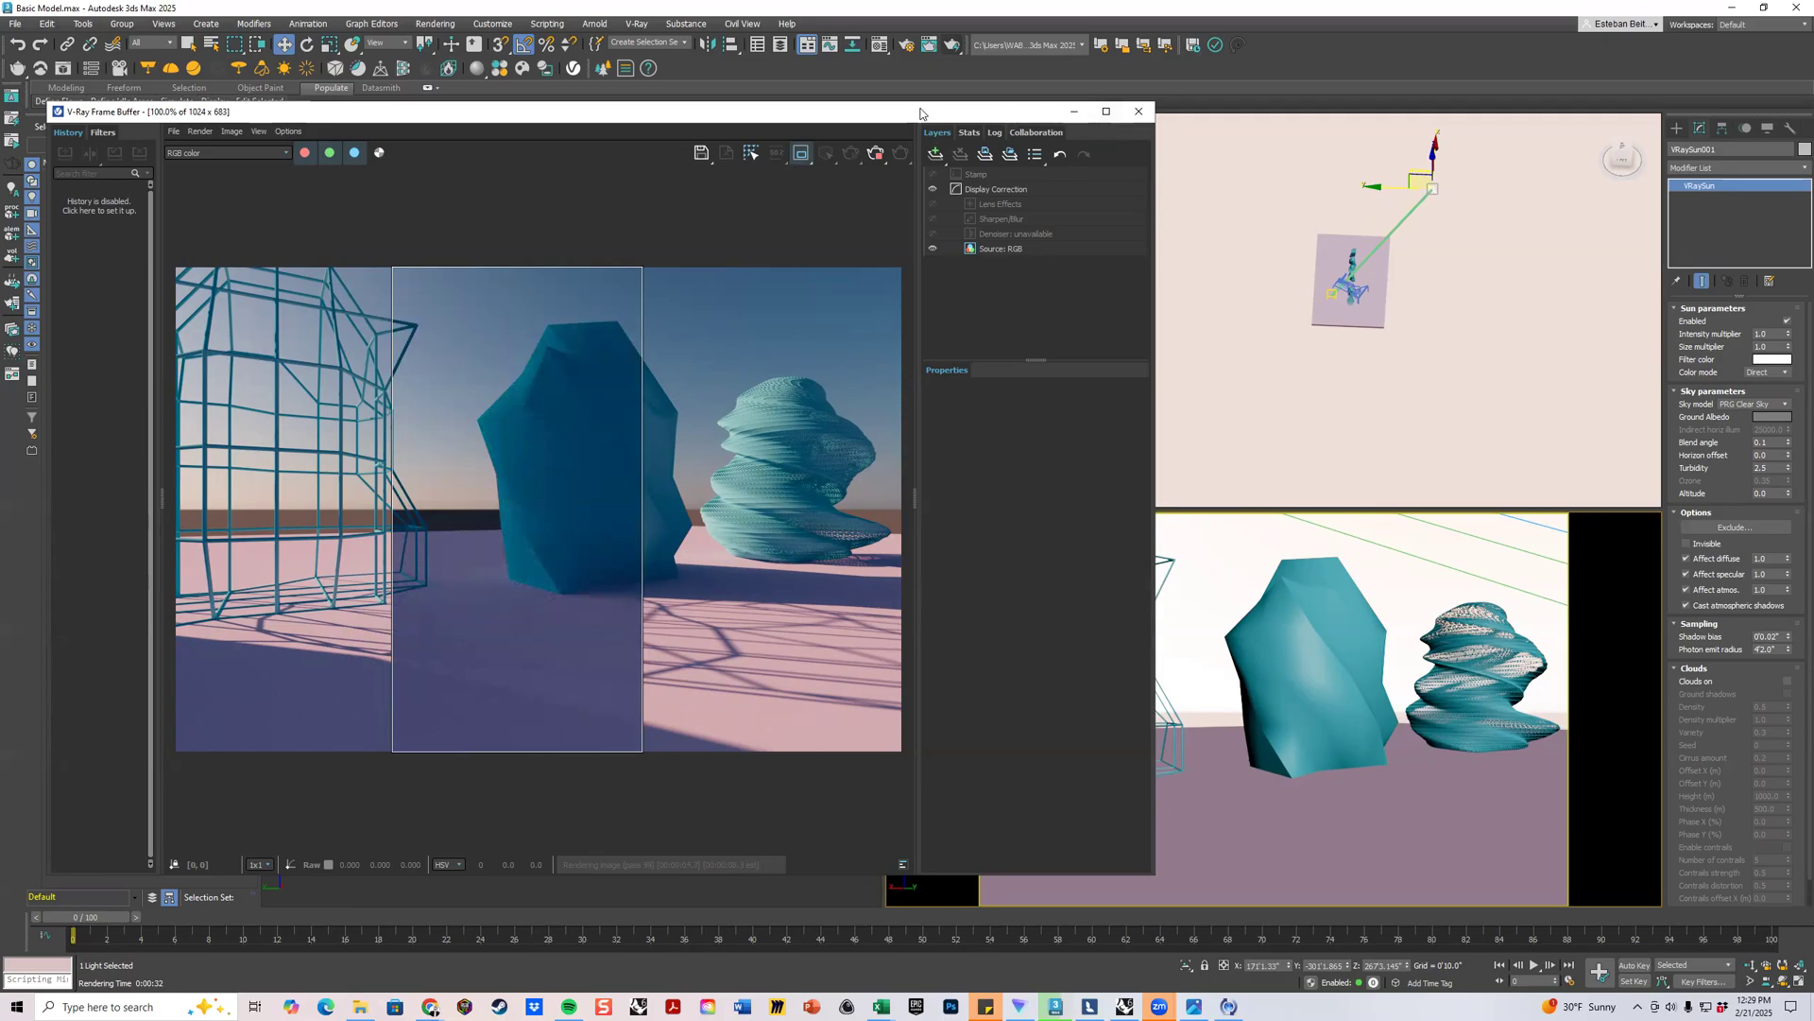
left_click_drag(924, 113, 1048, 115)
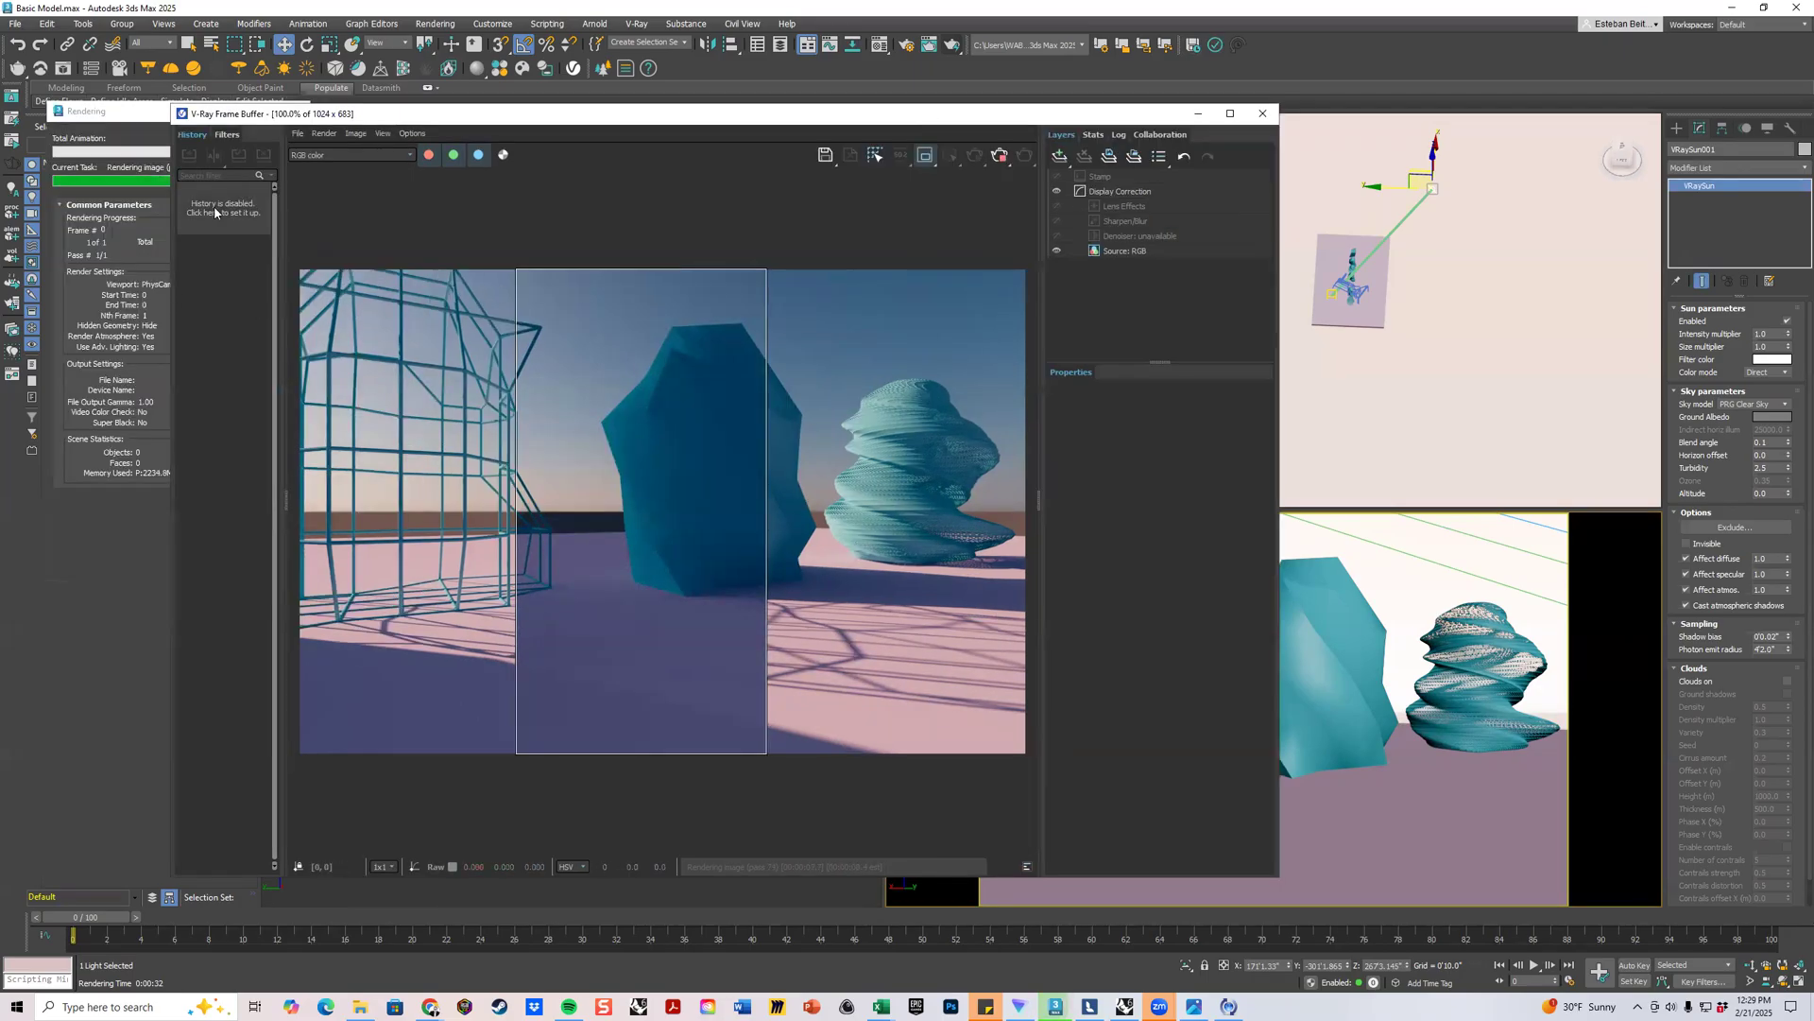
End the running region render and set the VRaySun's color mode to Override.
left_click(147, 224)
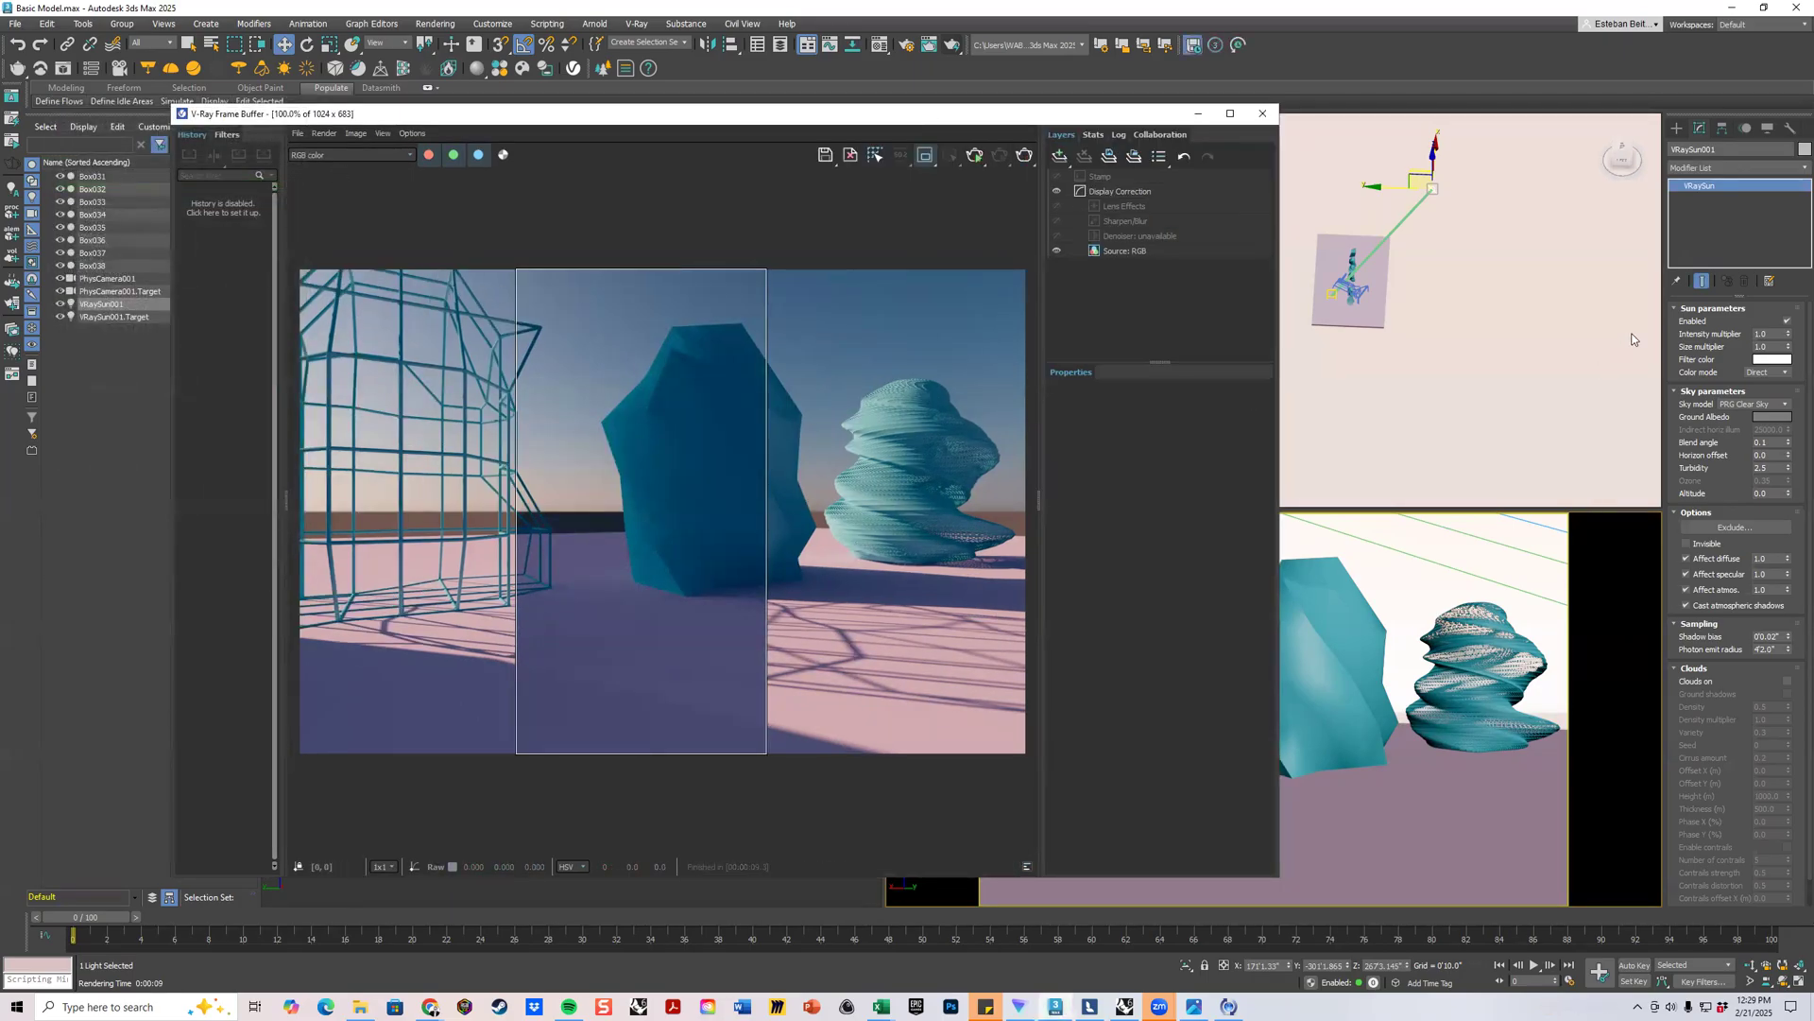
left_click(1774, 374)
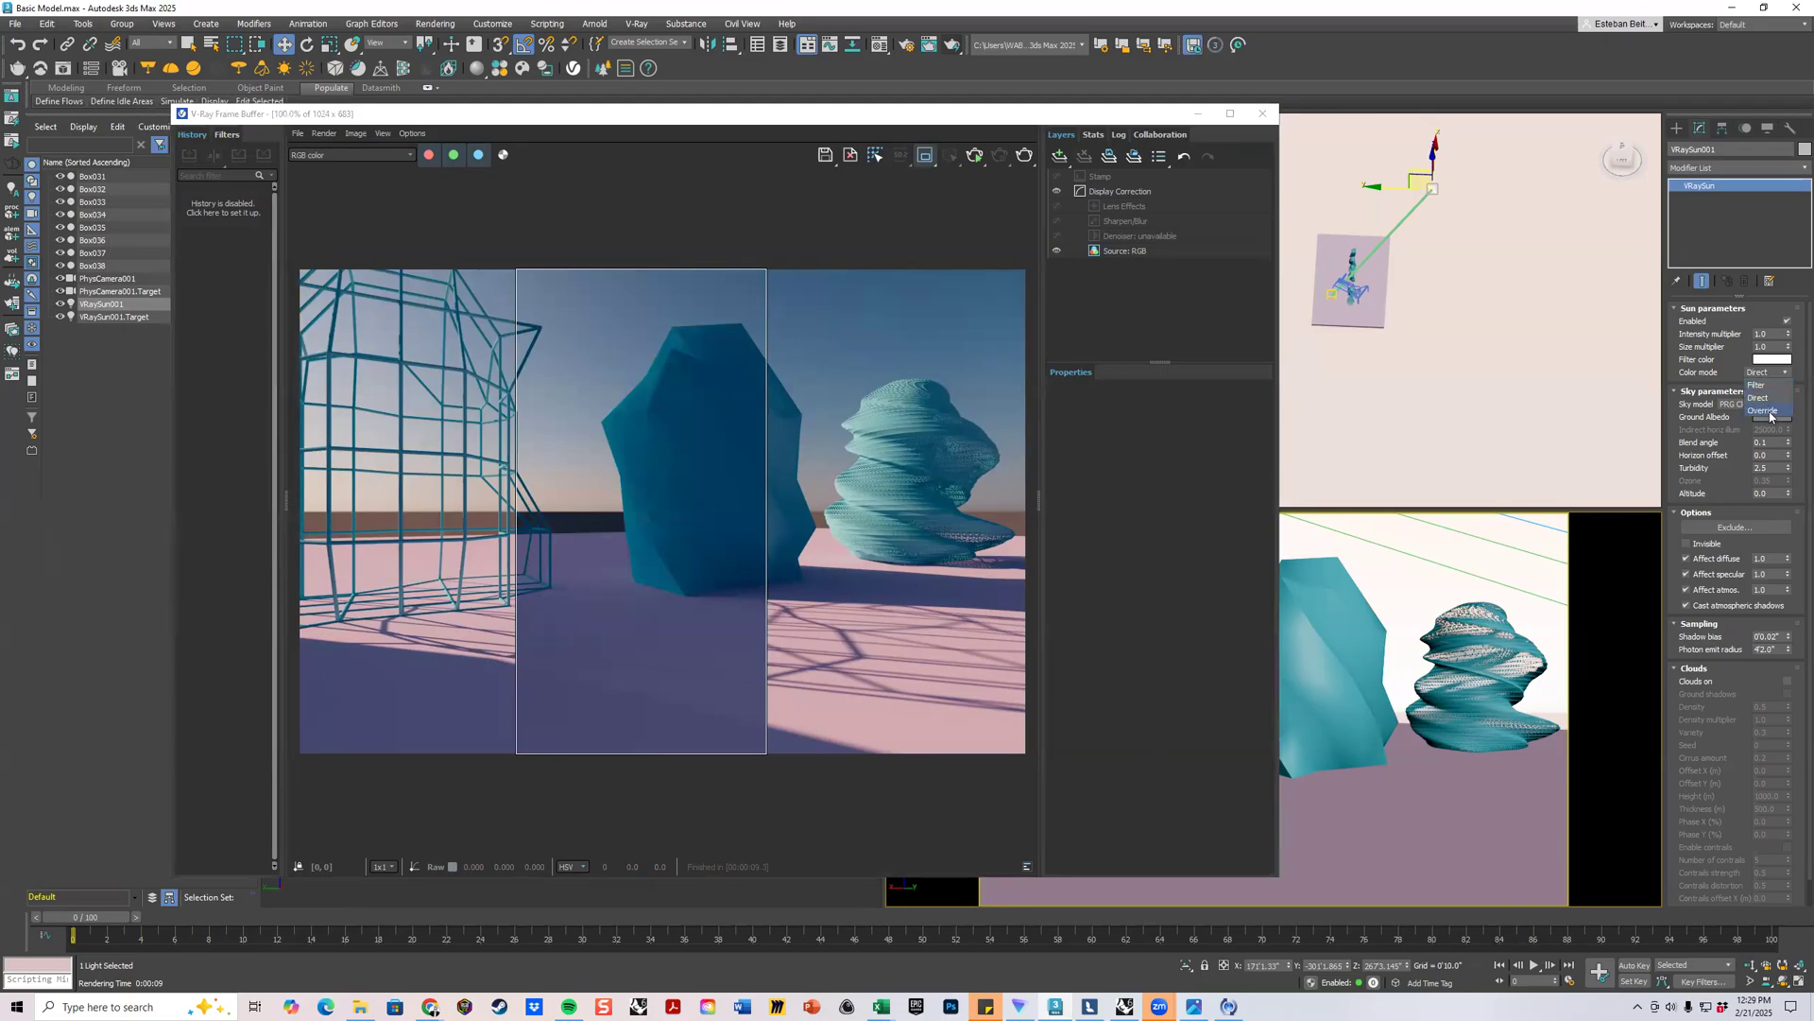
left_click(1763, 411)
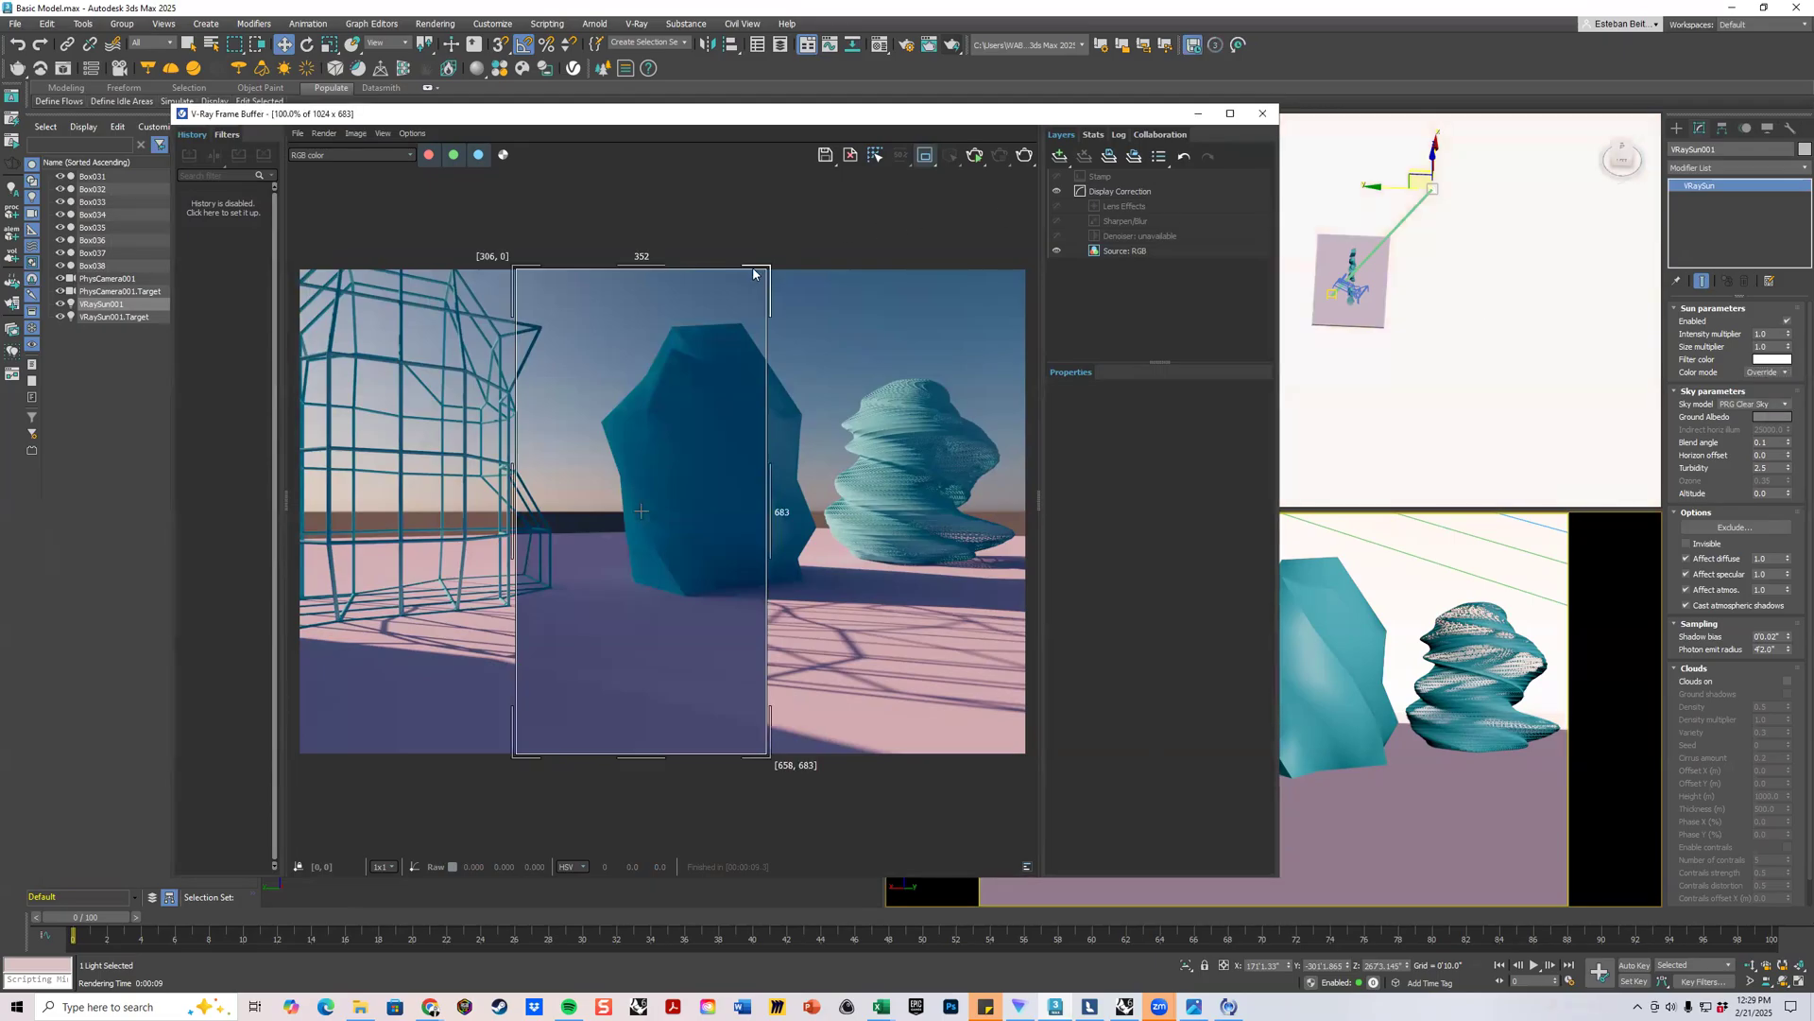
Render a full-height region about 378 × 683 pixels over the twisted model at the image's right side, ending the render early.
left_click_drag(1028, 268, 762, 791)
left_click(1025, 156)
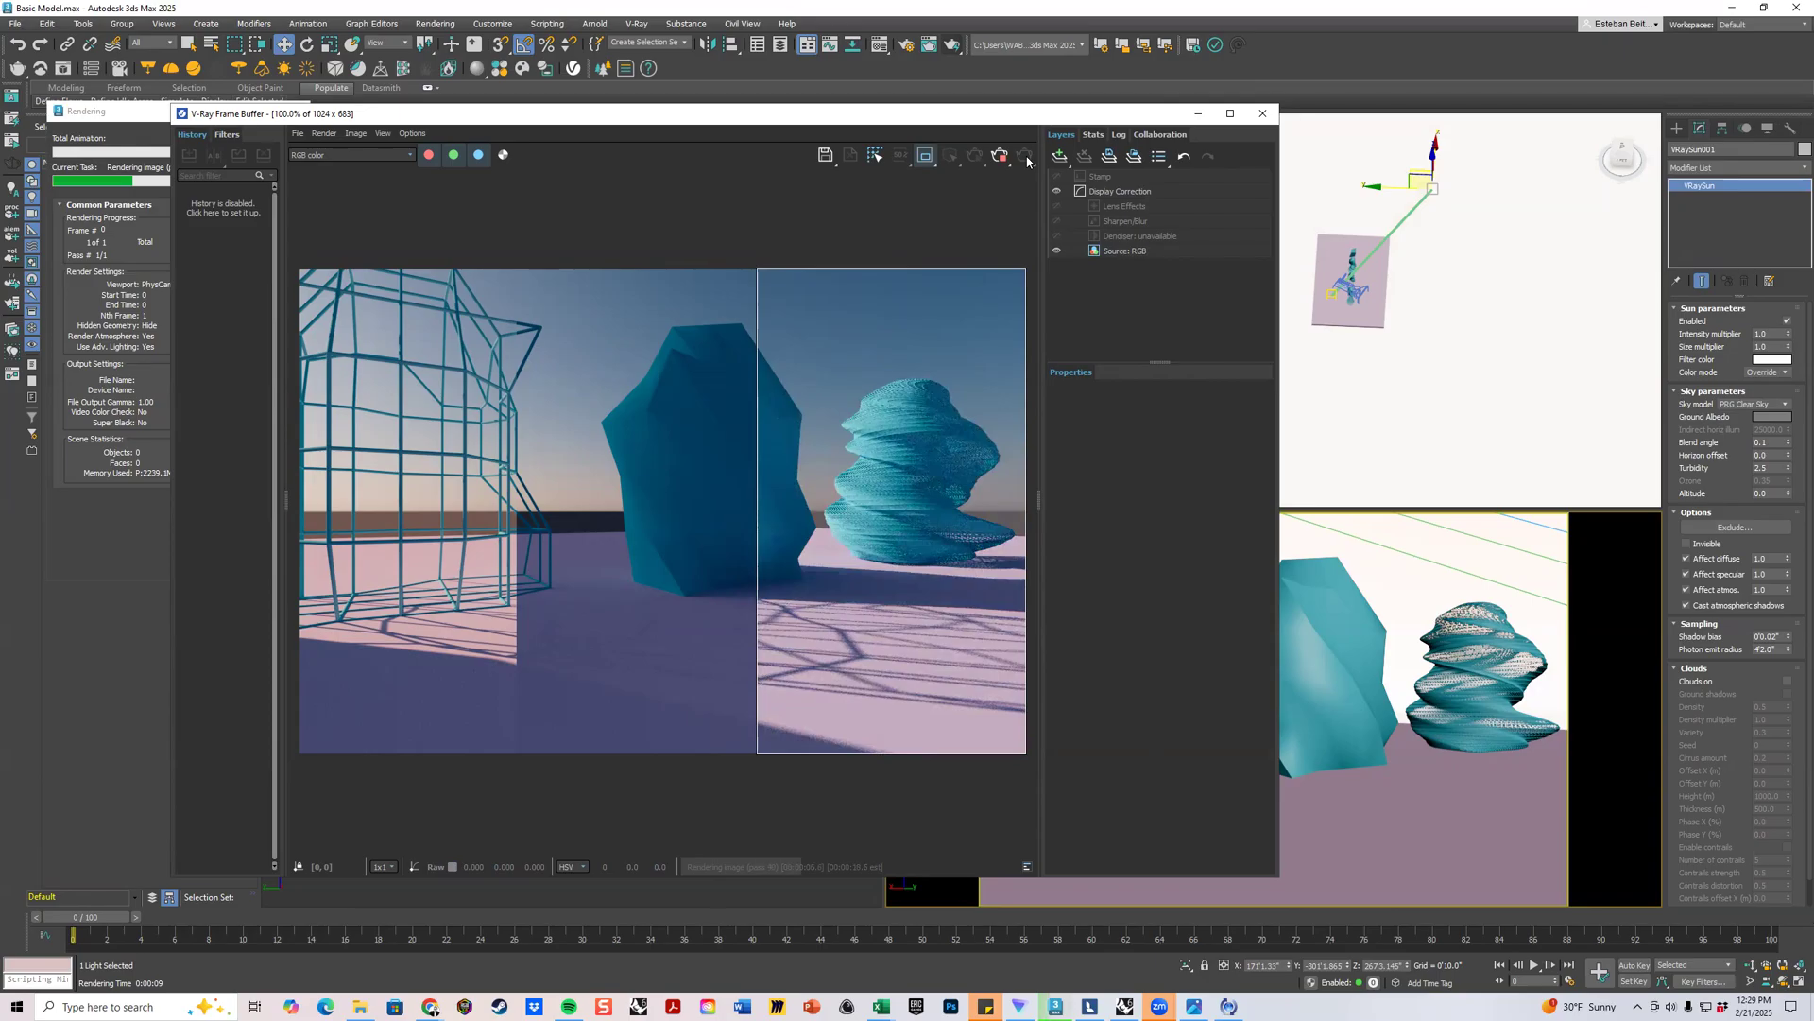
left_click(1783, 374)
left_click(132, 194)
left_click(282, 135)
Return the VRaySun's color mode to Filter.
left_click(1780, 371)
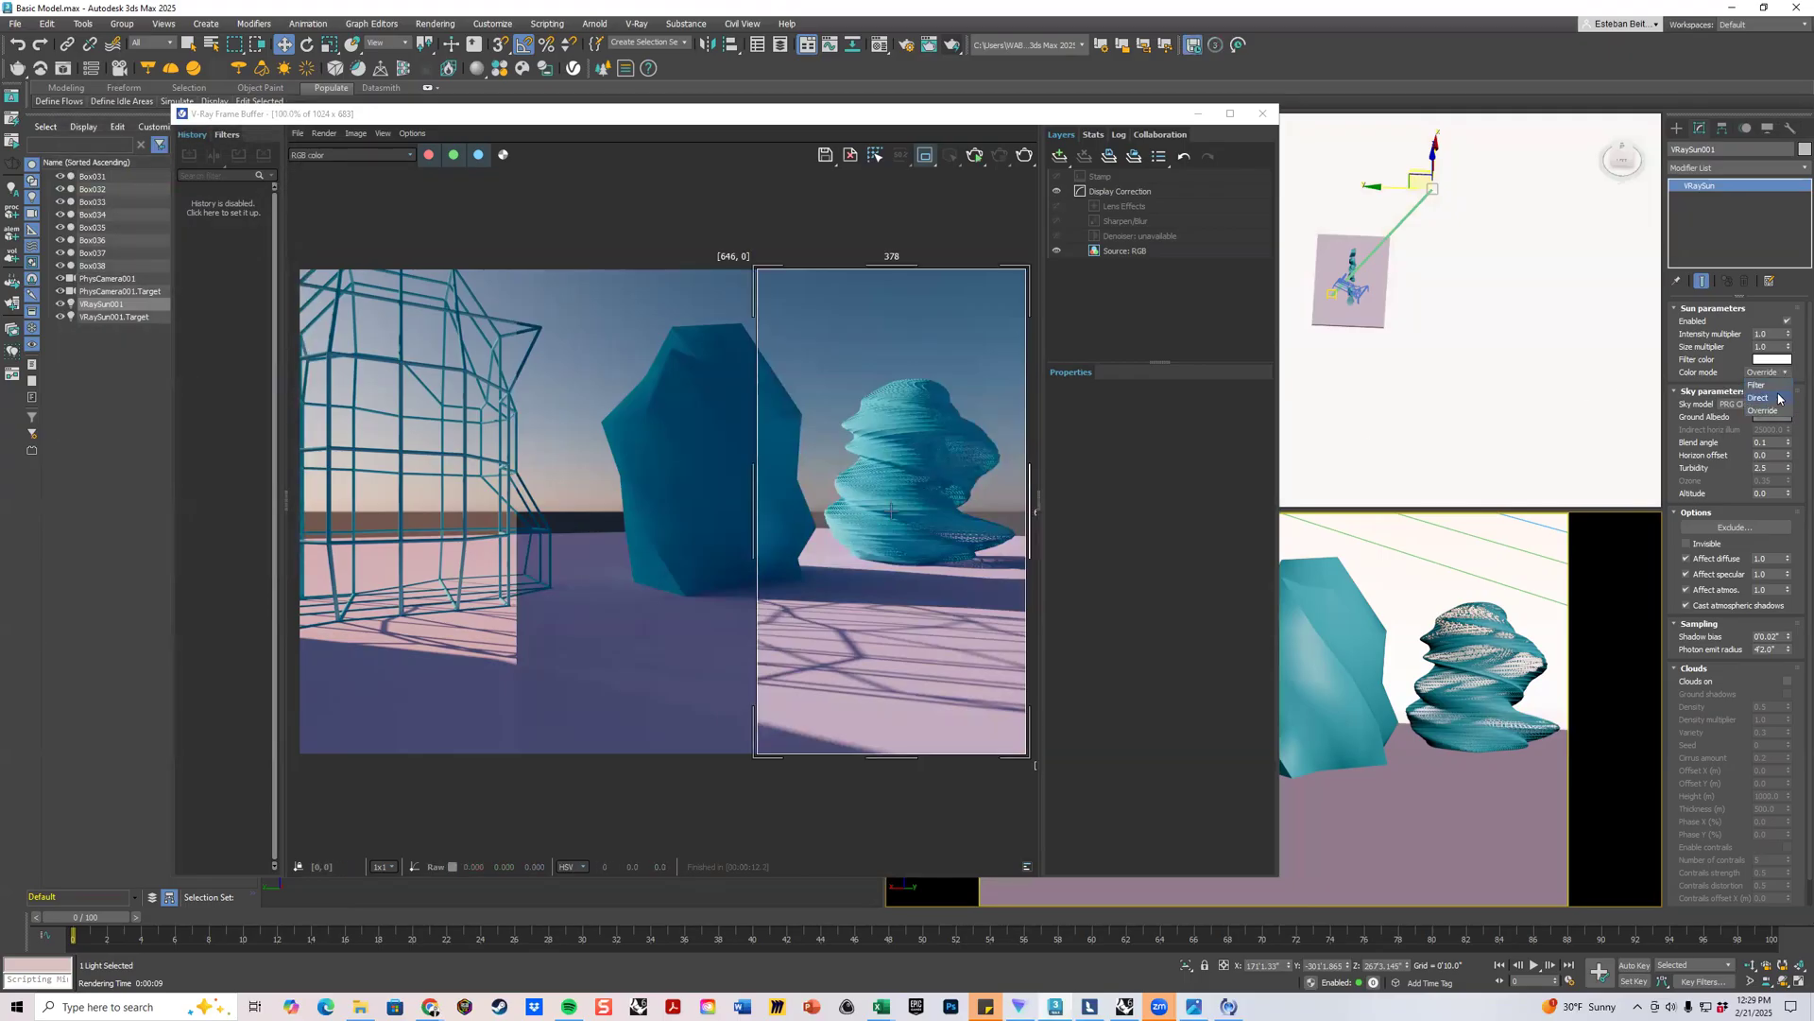
left_click(596, 471)
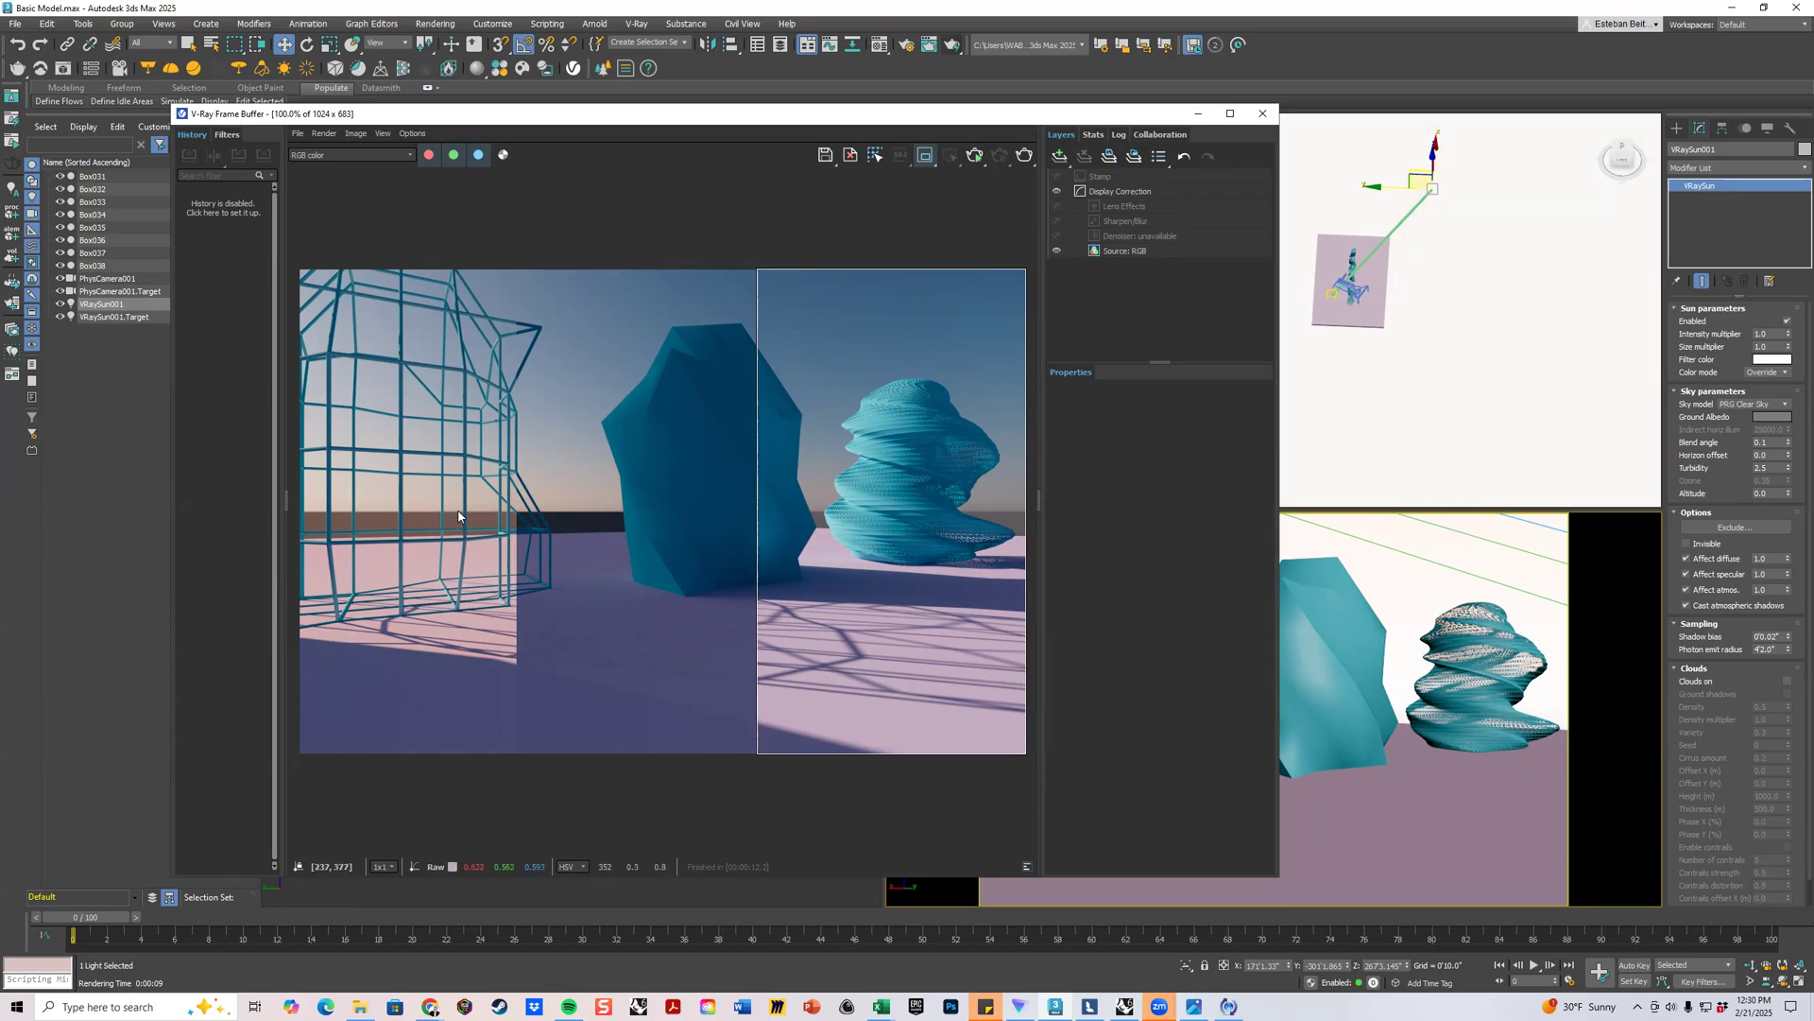
left_click(1764, 375)
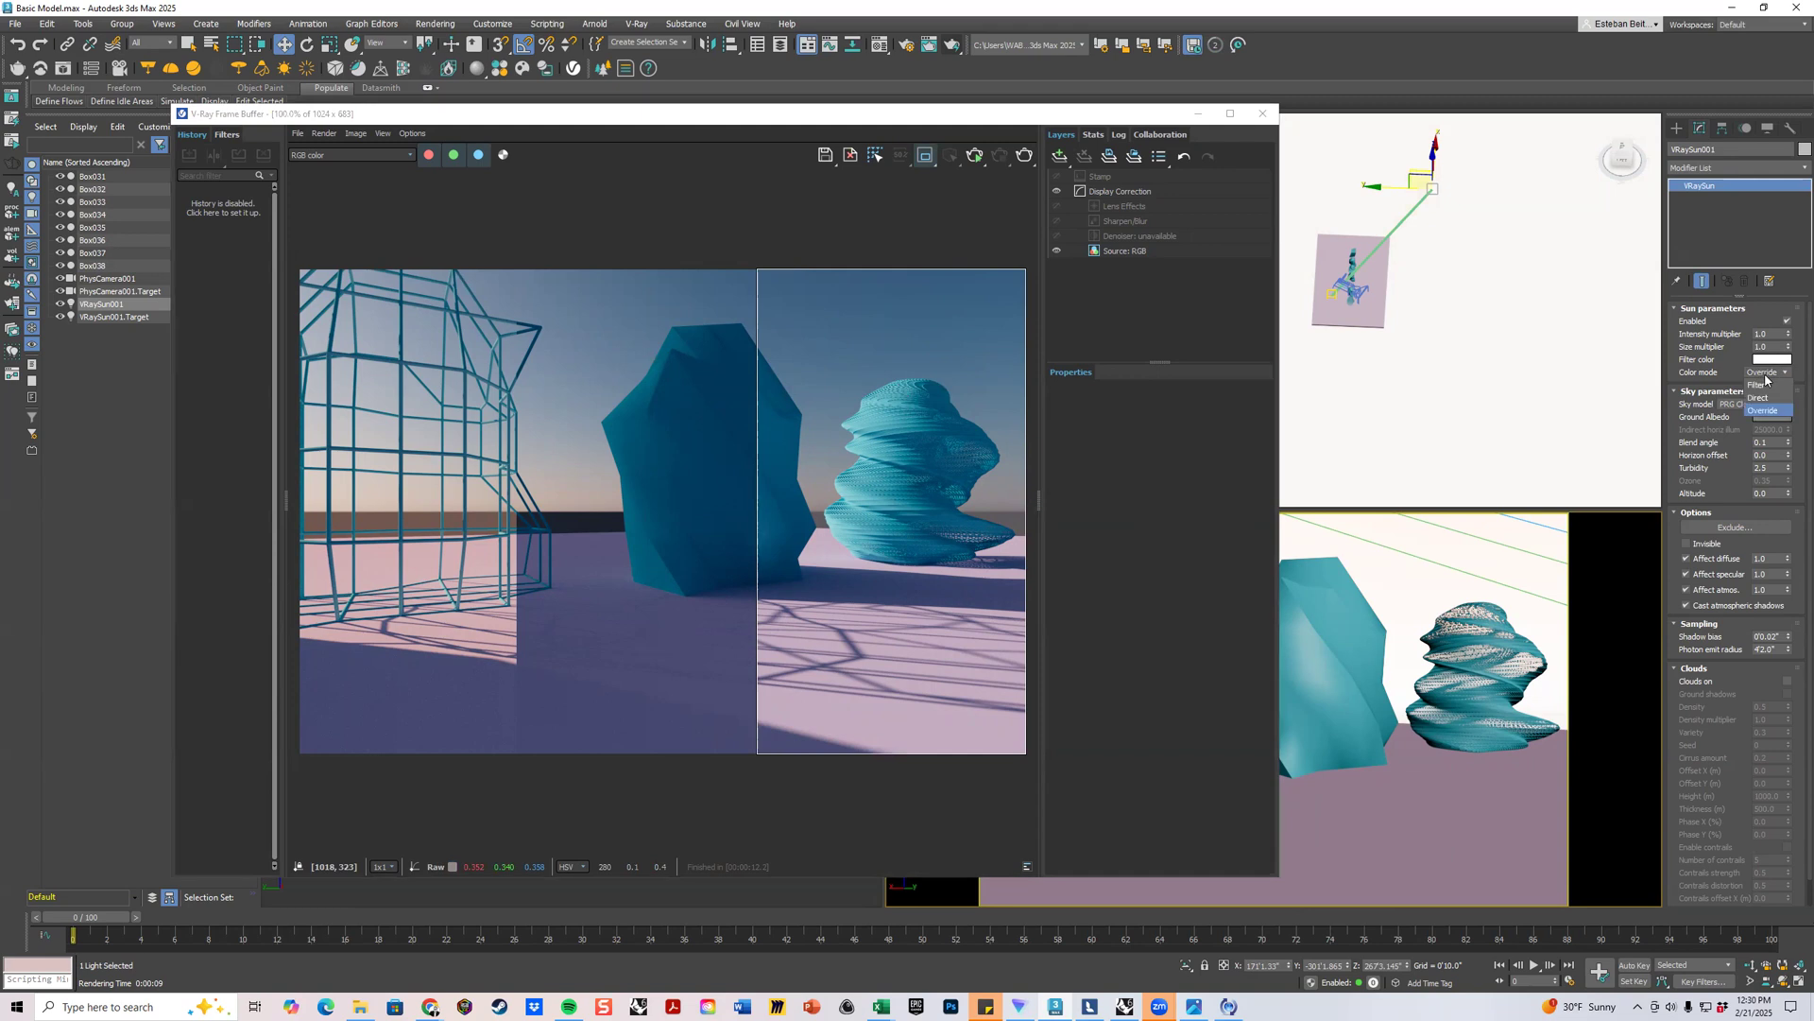
left_click(1762, 384)
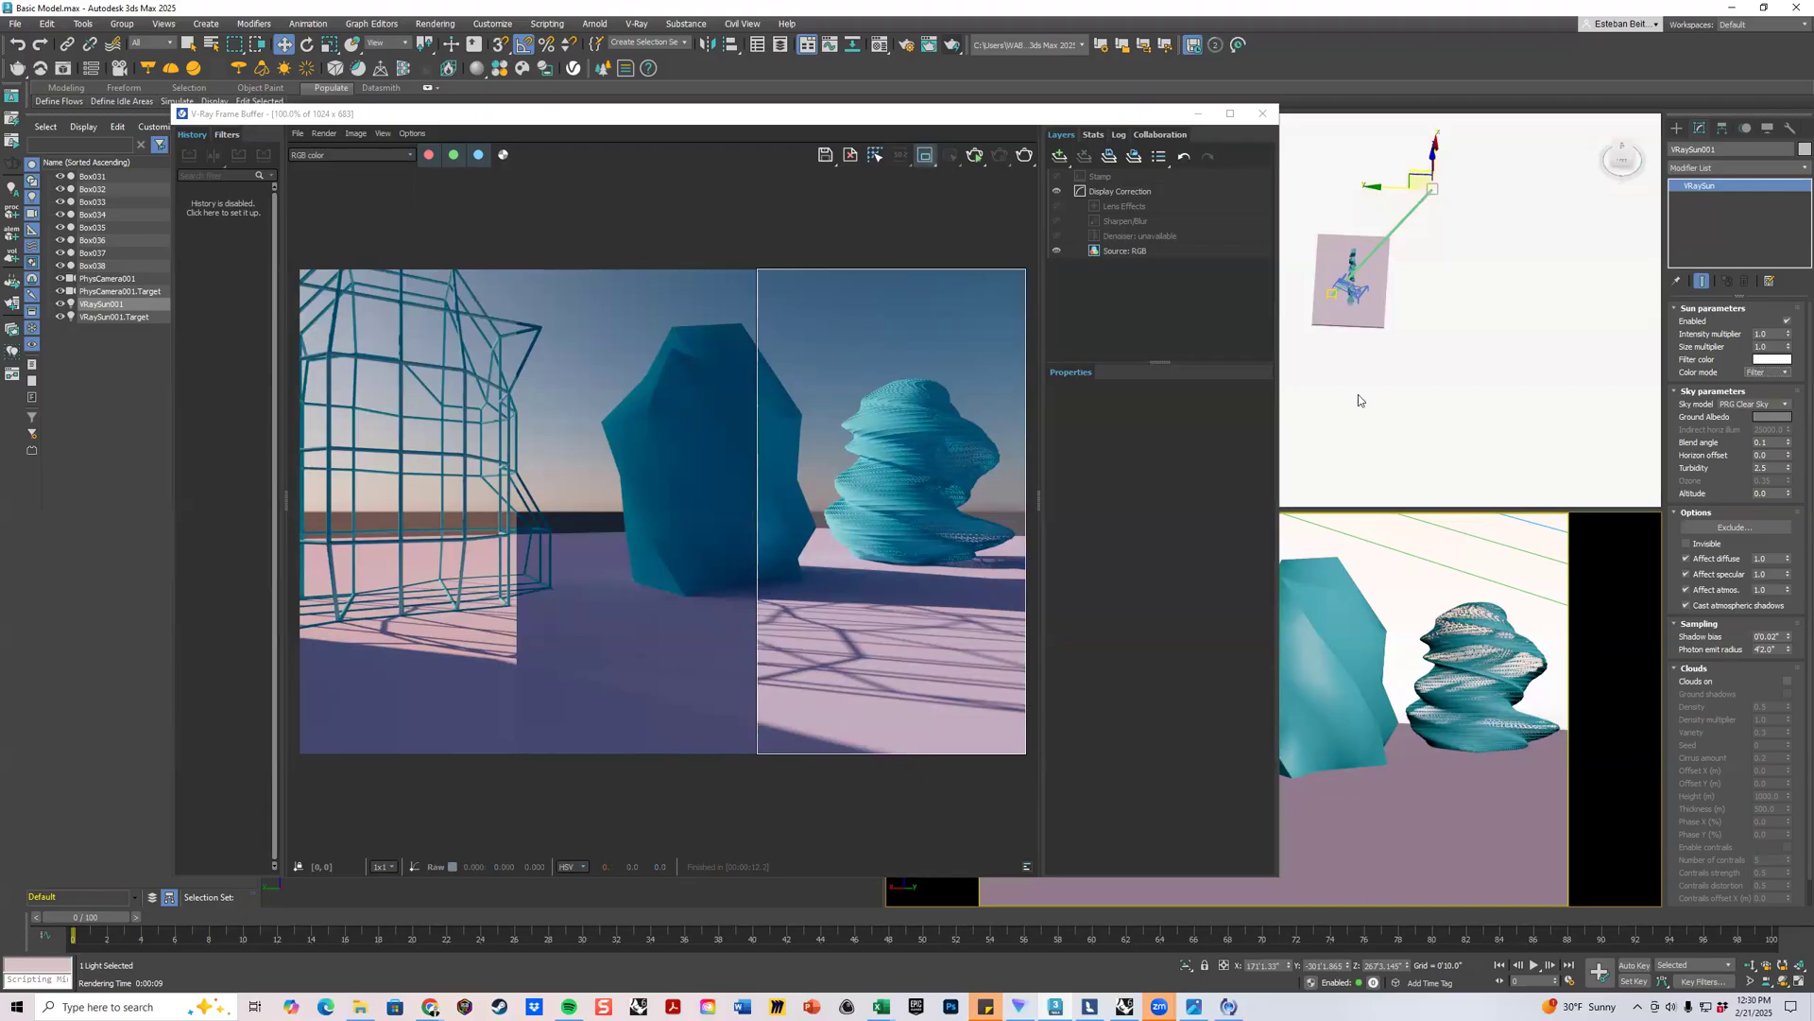
Set the sky model to Preetham et al. and render the whole camera view without a region, cancelling once the image is clear enough.
left_click(1784, 405)
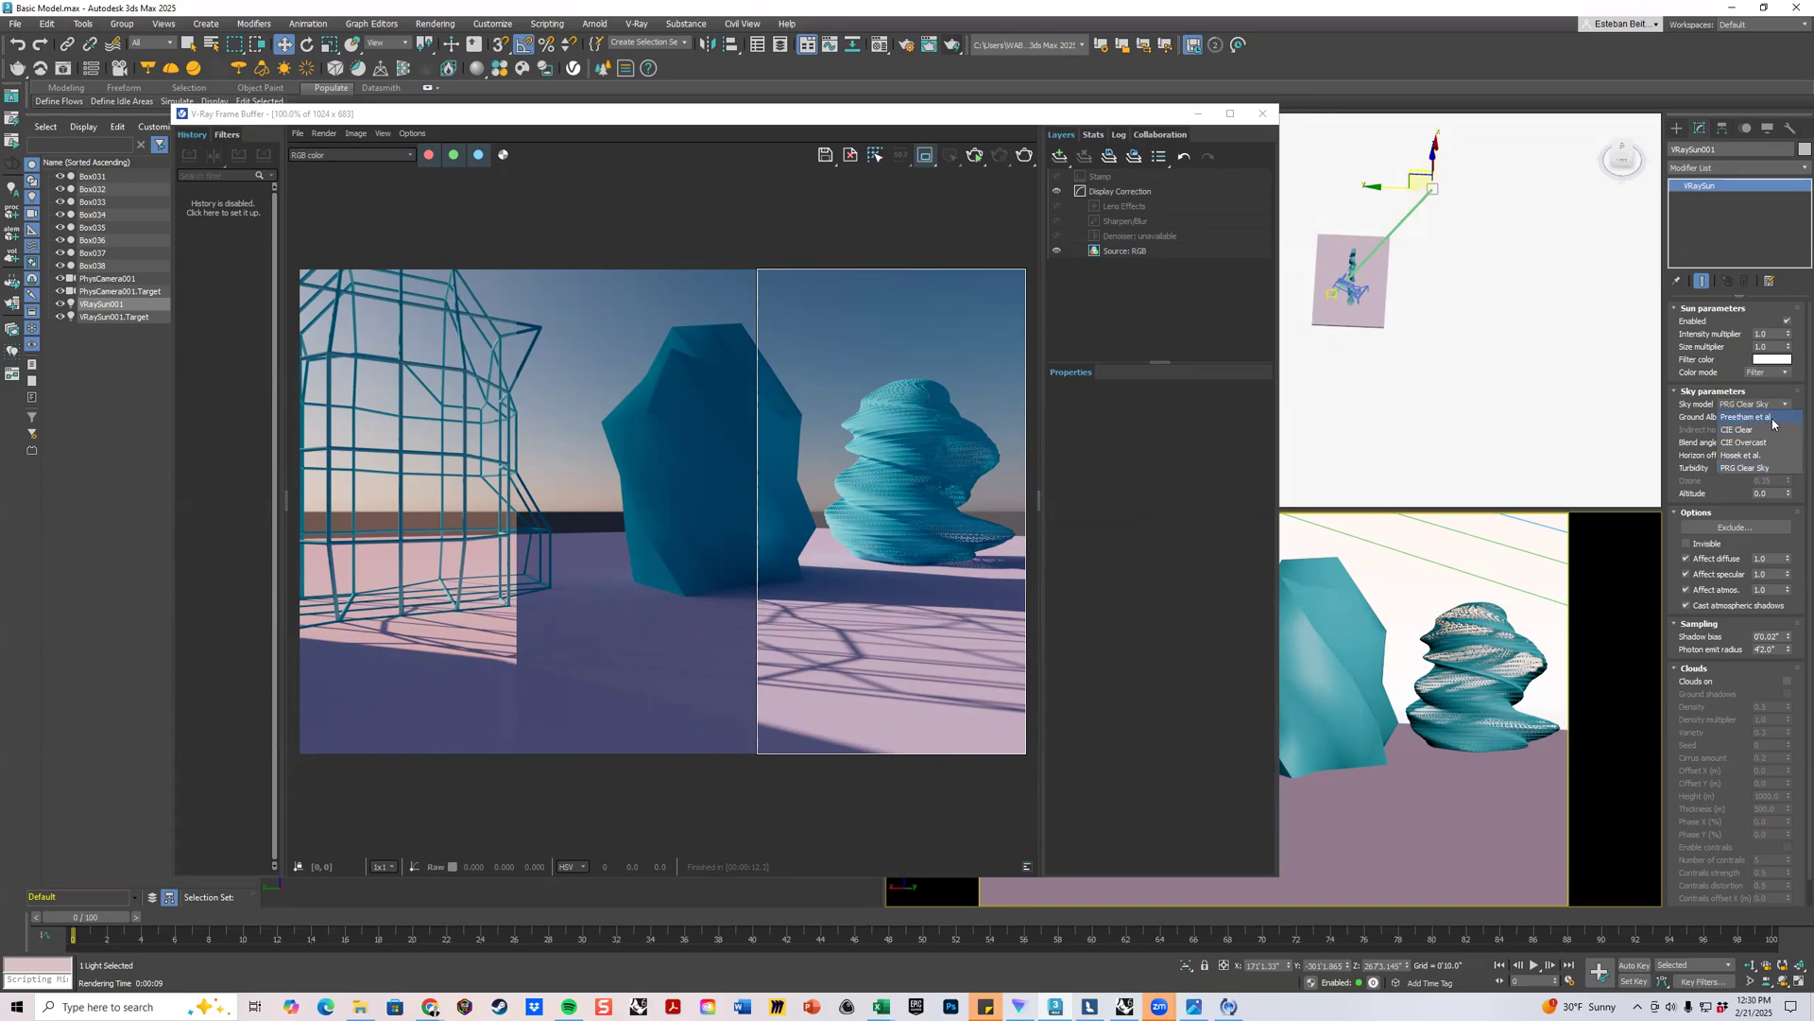
left_click(1771, 418)
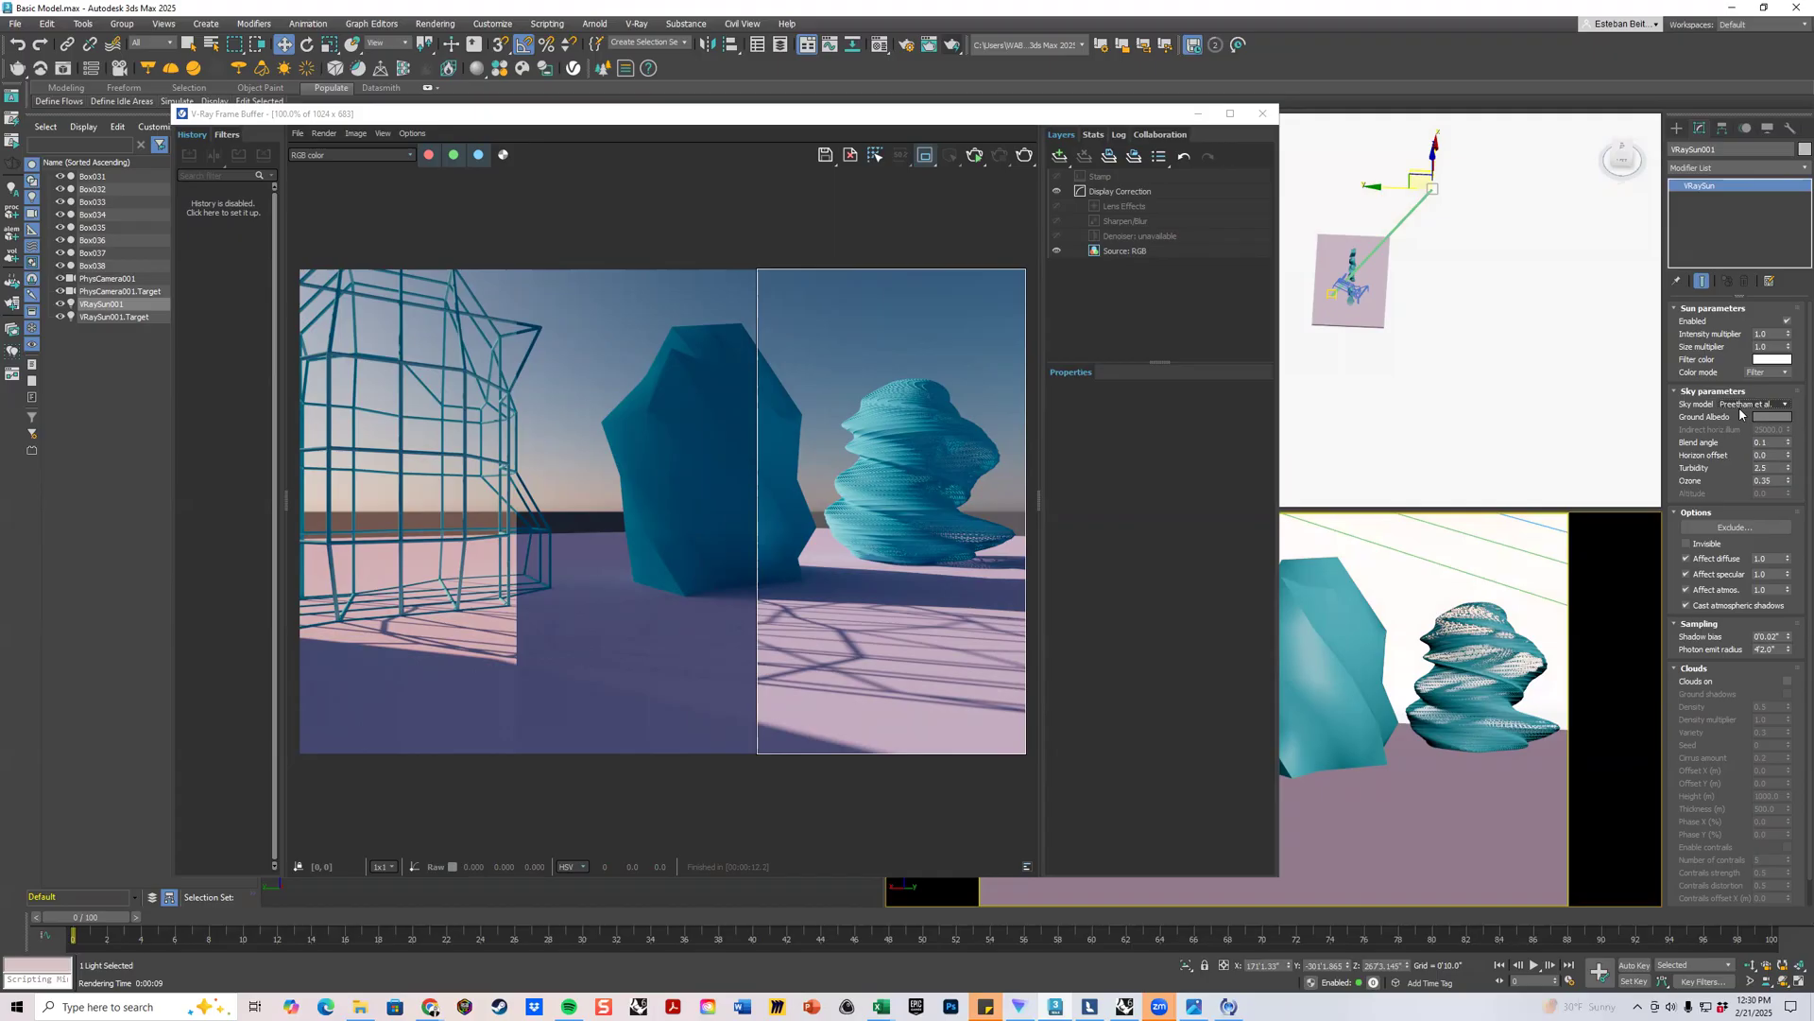
scroll(804, 370, "up", 1)
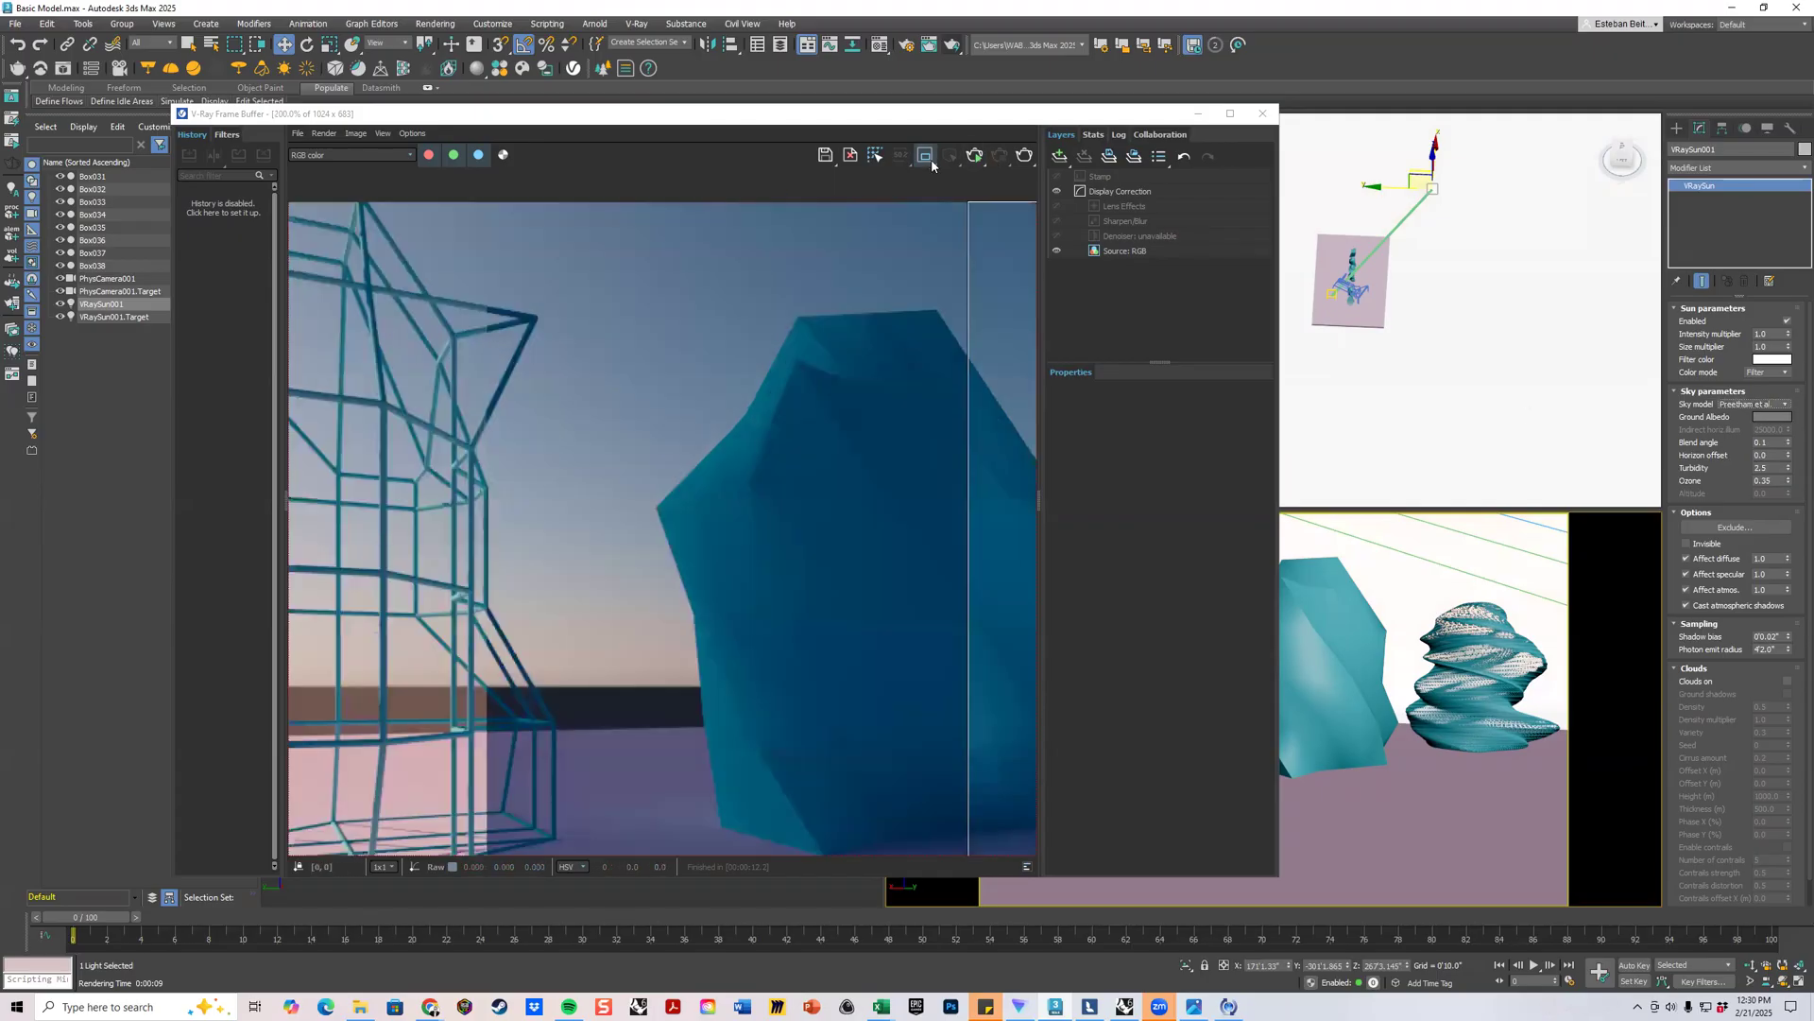
left_click(1024, 154)
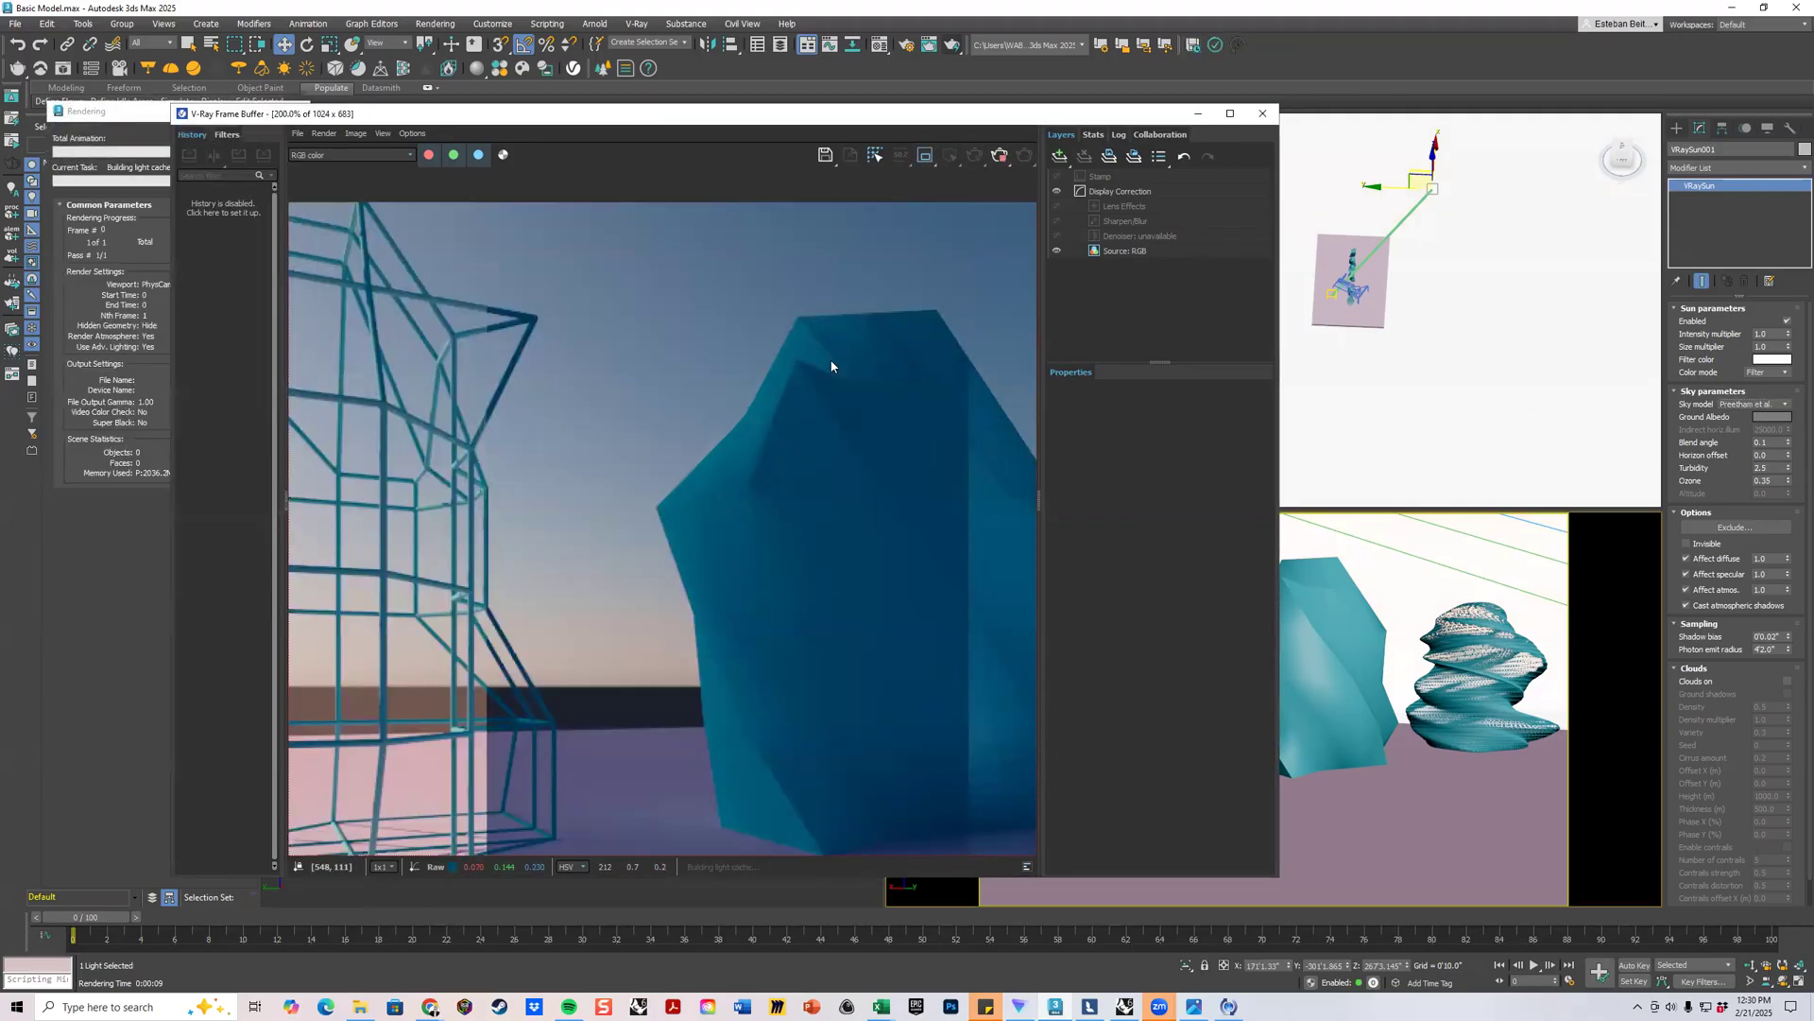
scroll(831, 369, "down", 1)
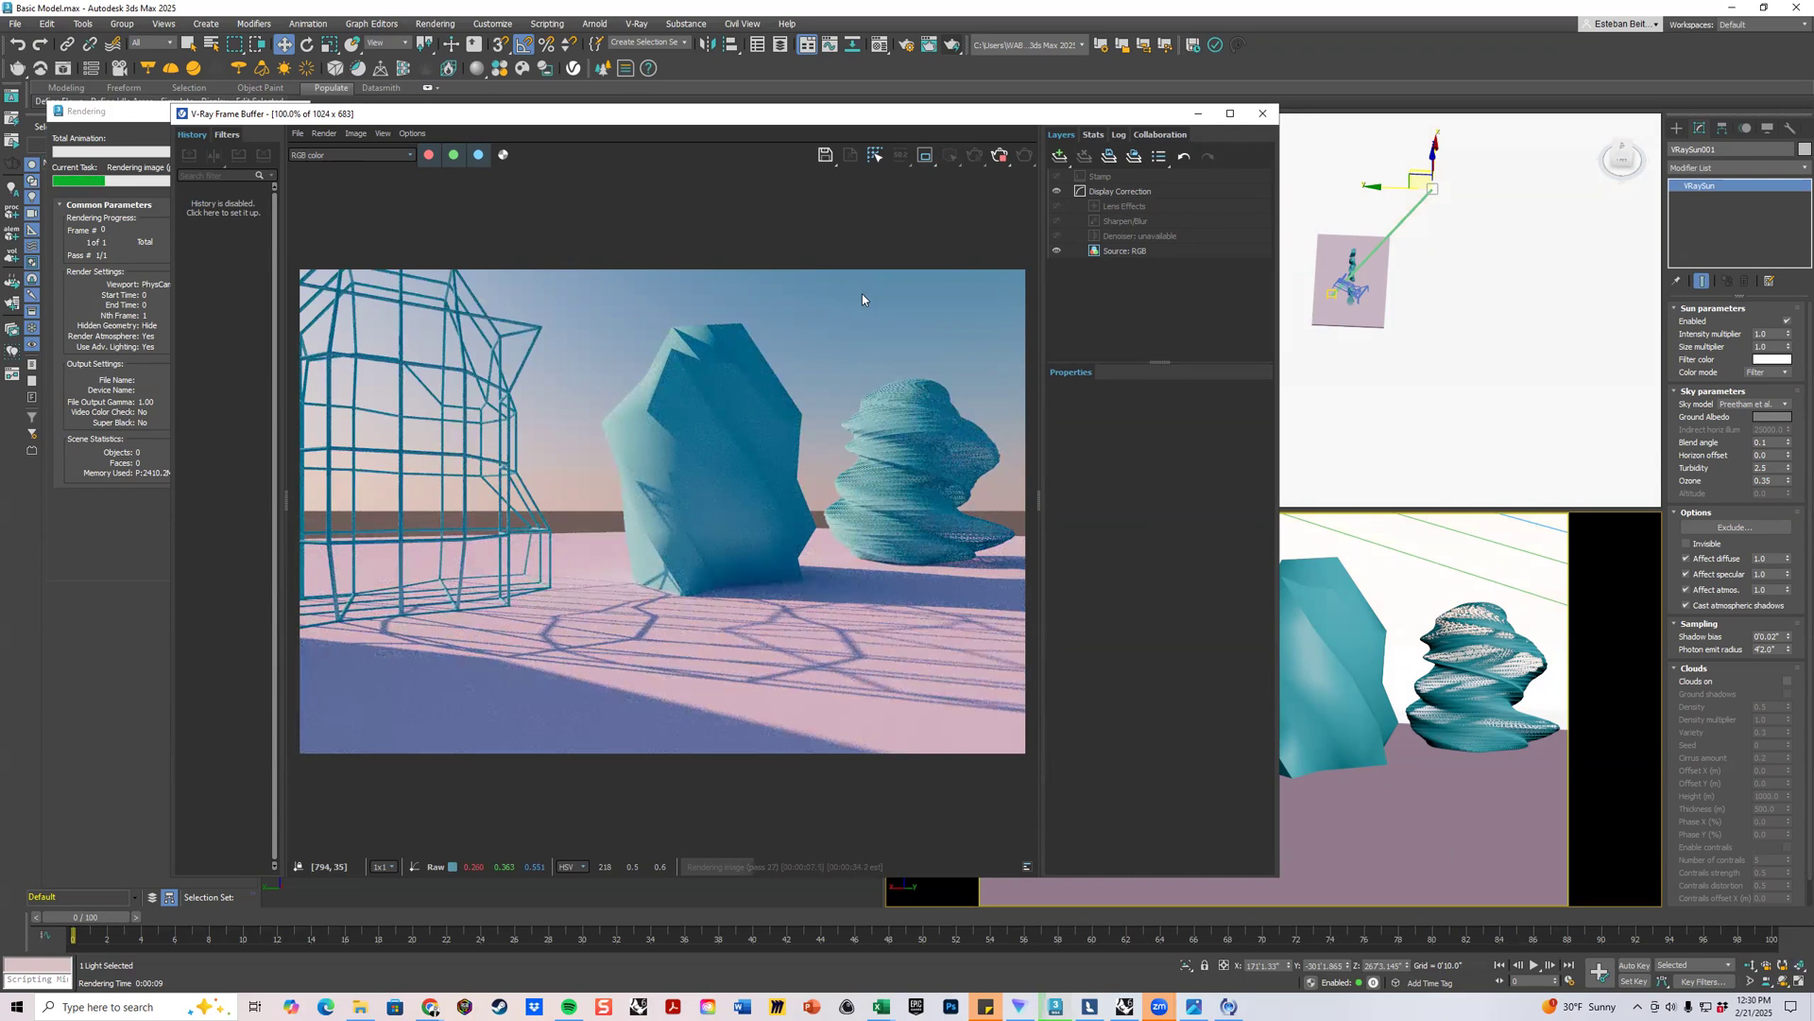
left_click(104, 110)
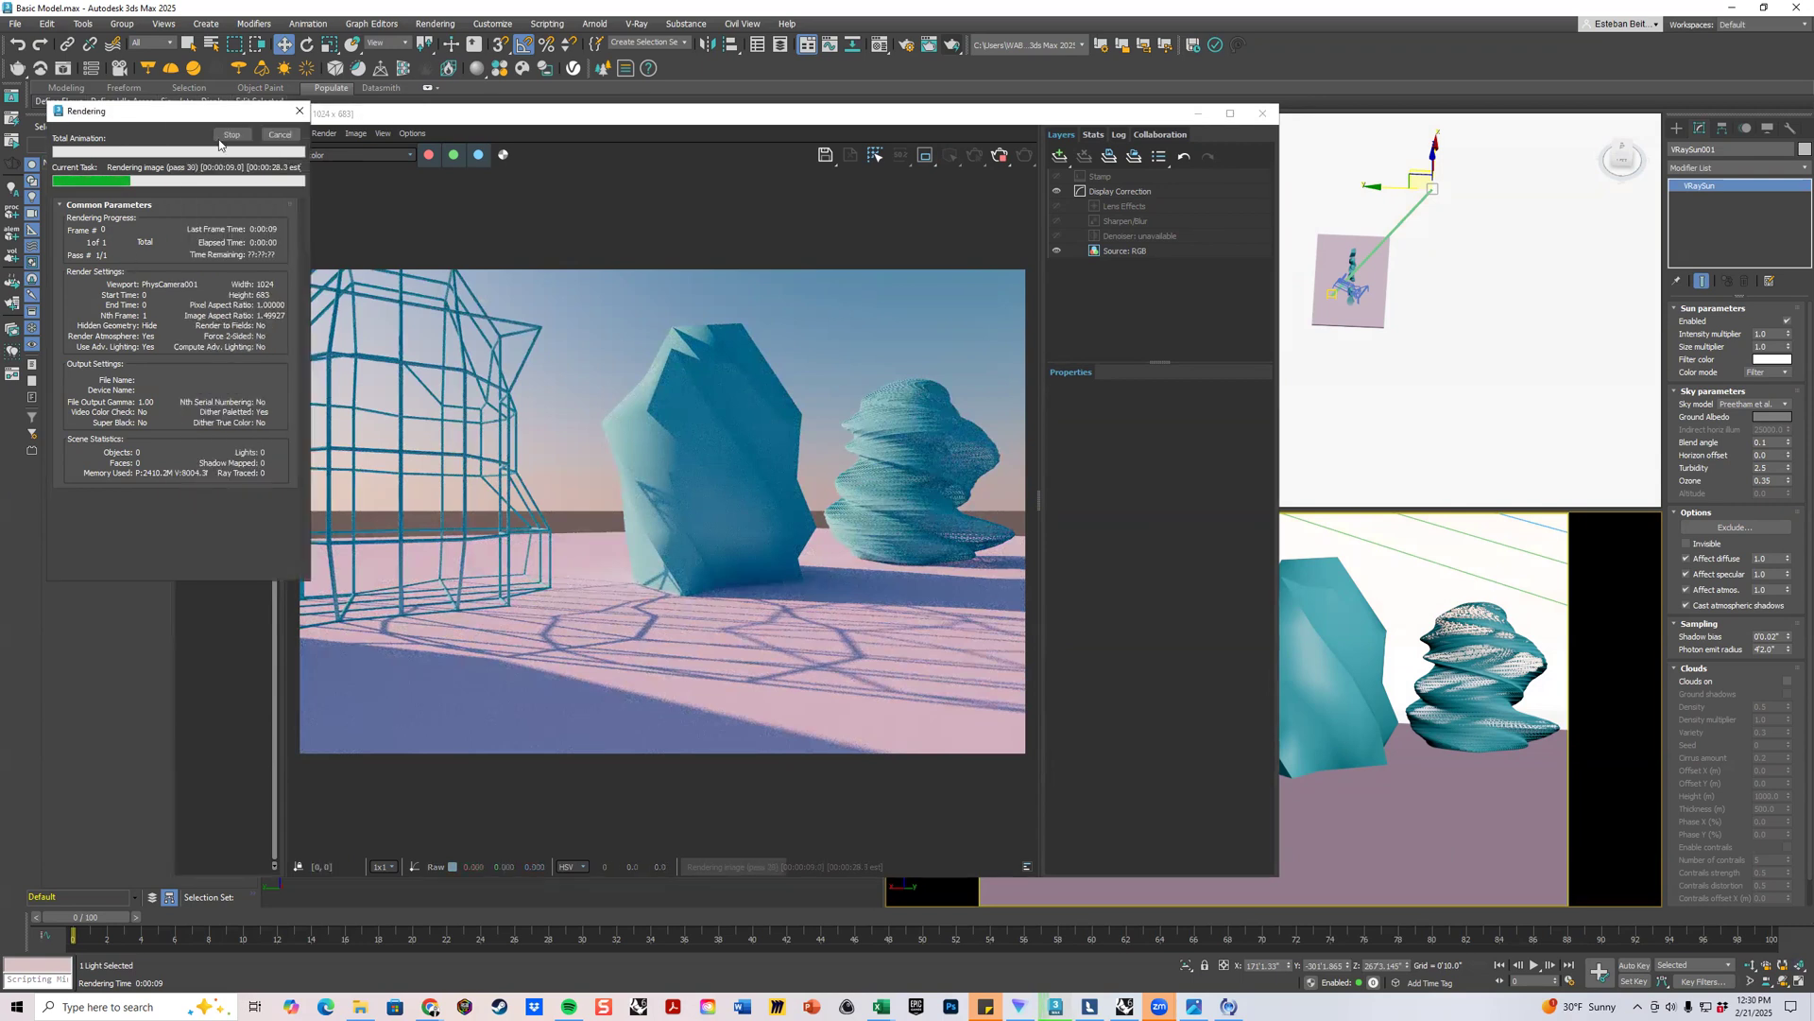
left_click(297, 135)
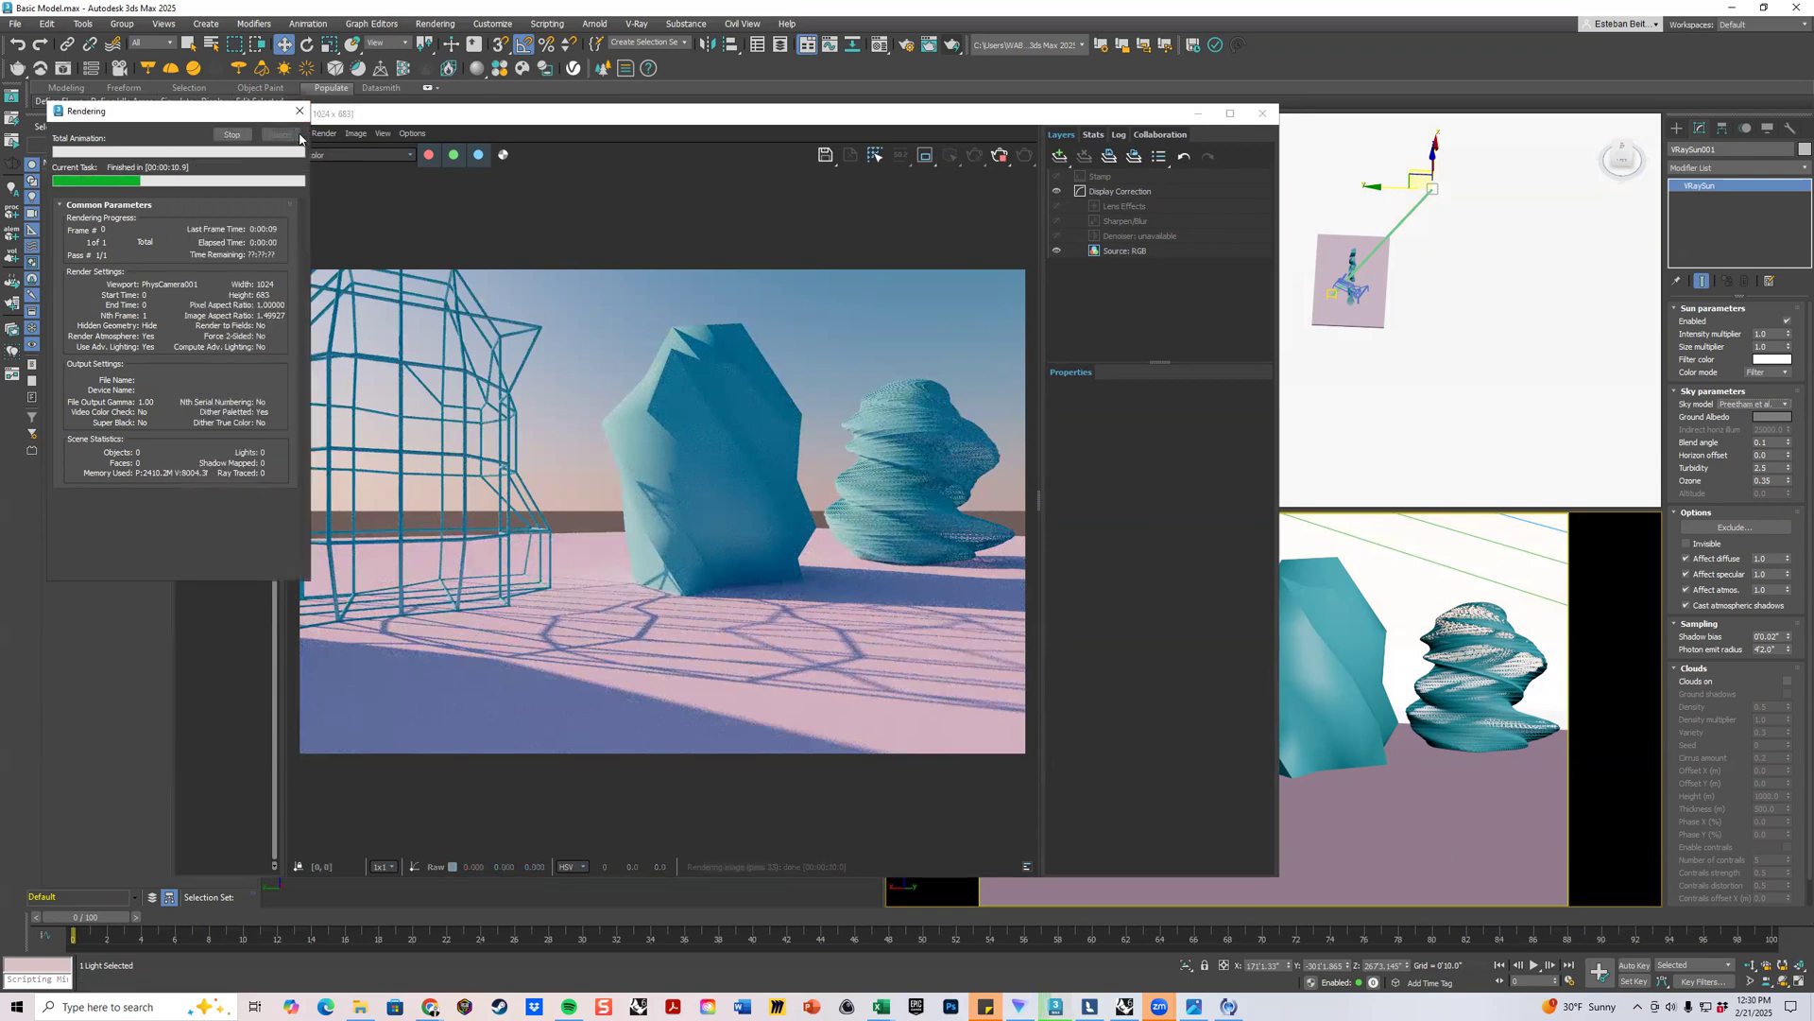
Set the sky model to CIE Clear and render a full-height region about 288 × 683 pixels between the wireframe and middle models.
left_click(1751, 403)
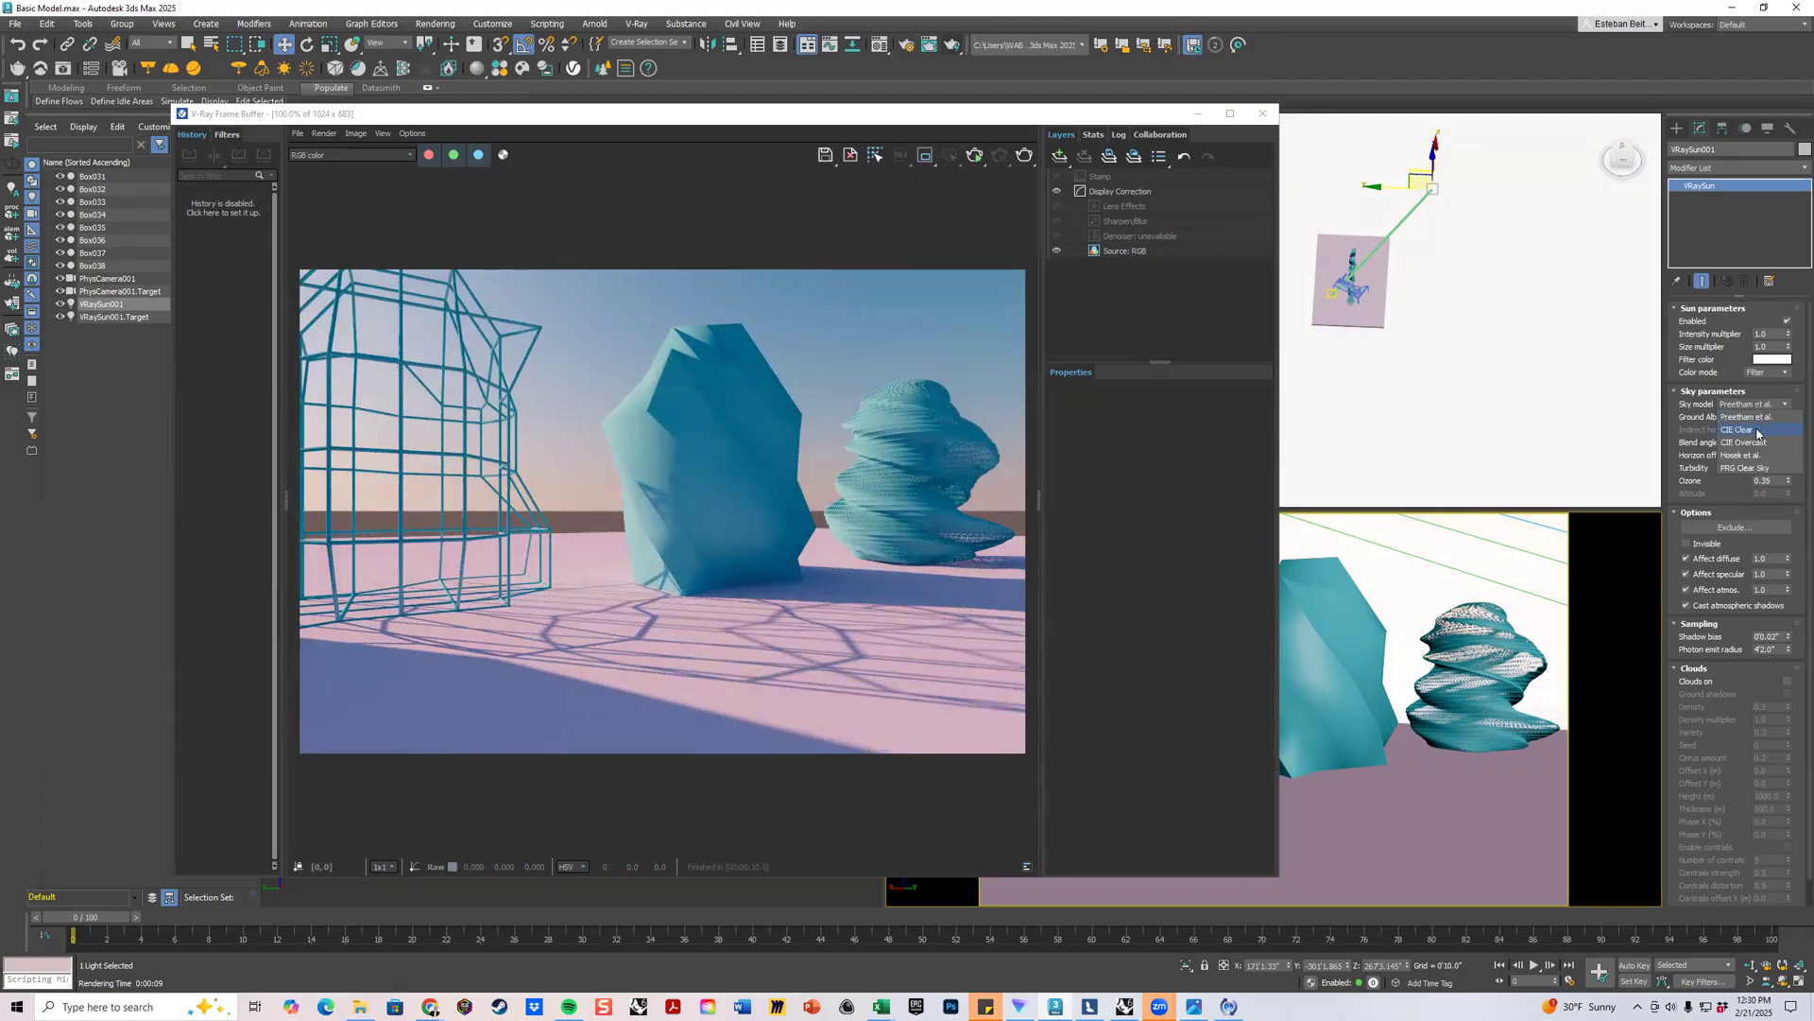
left_click(1757, 432)
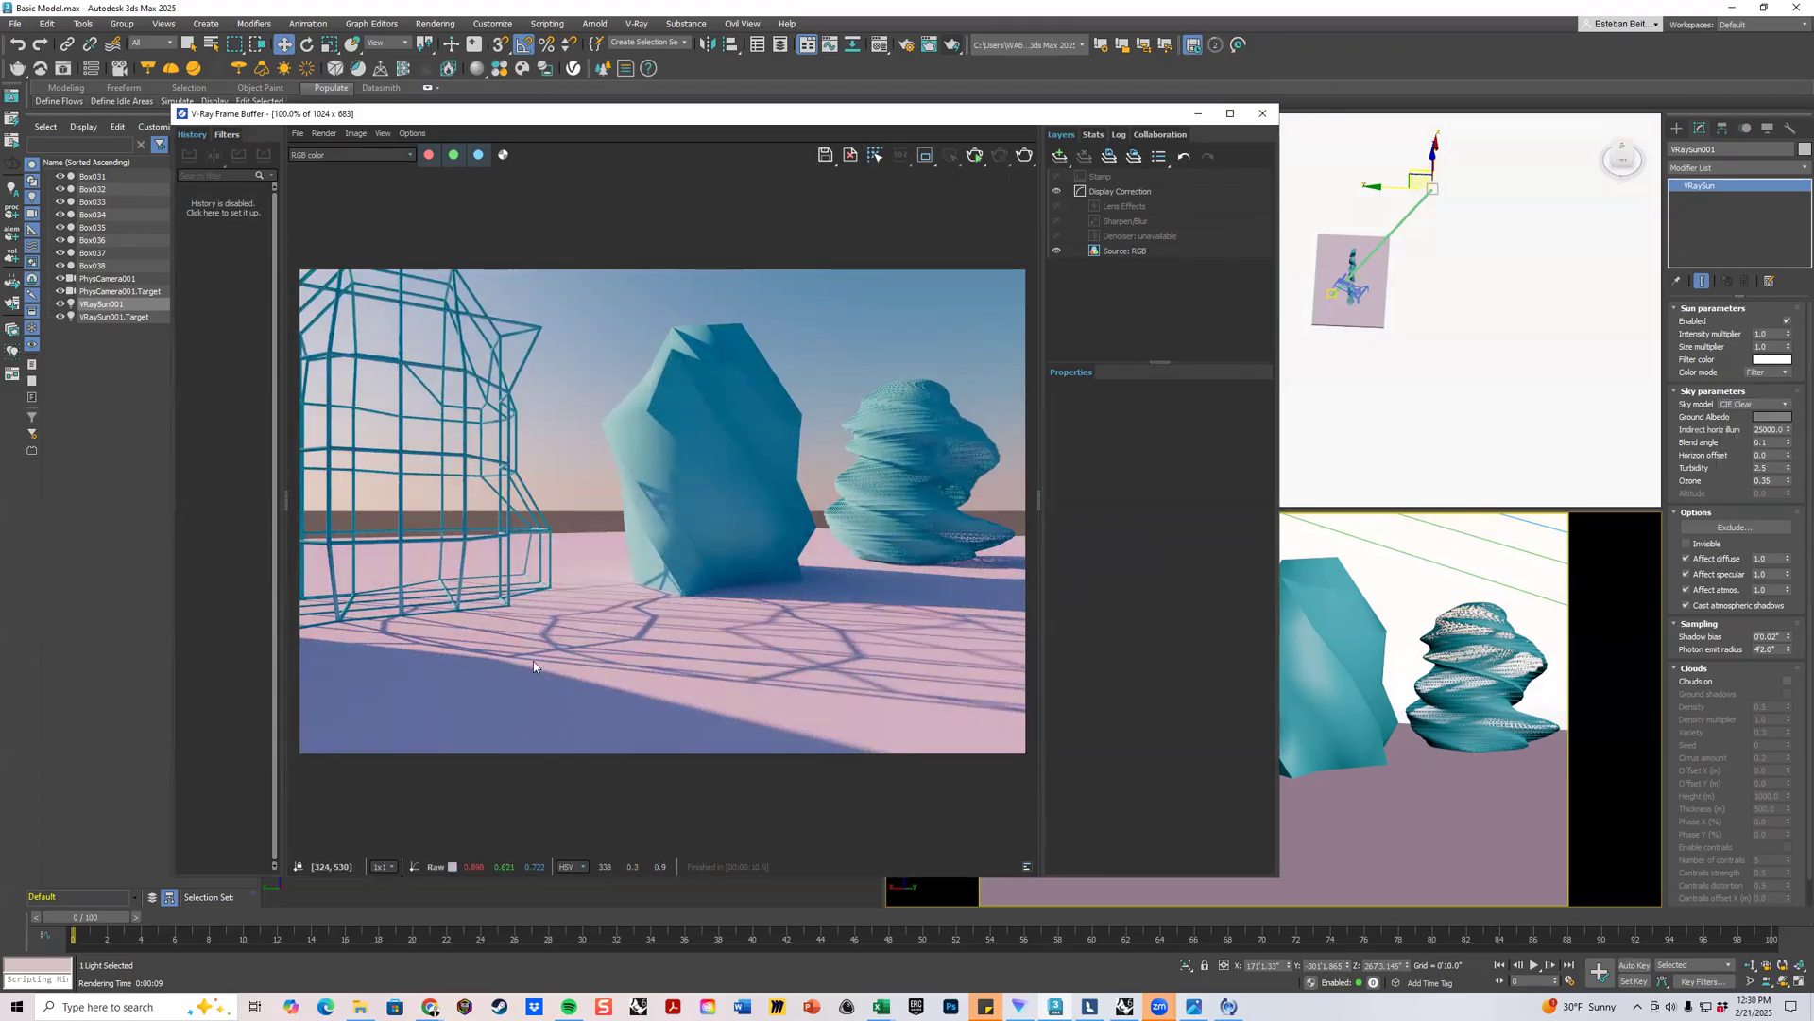
left_click(916, 156)
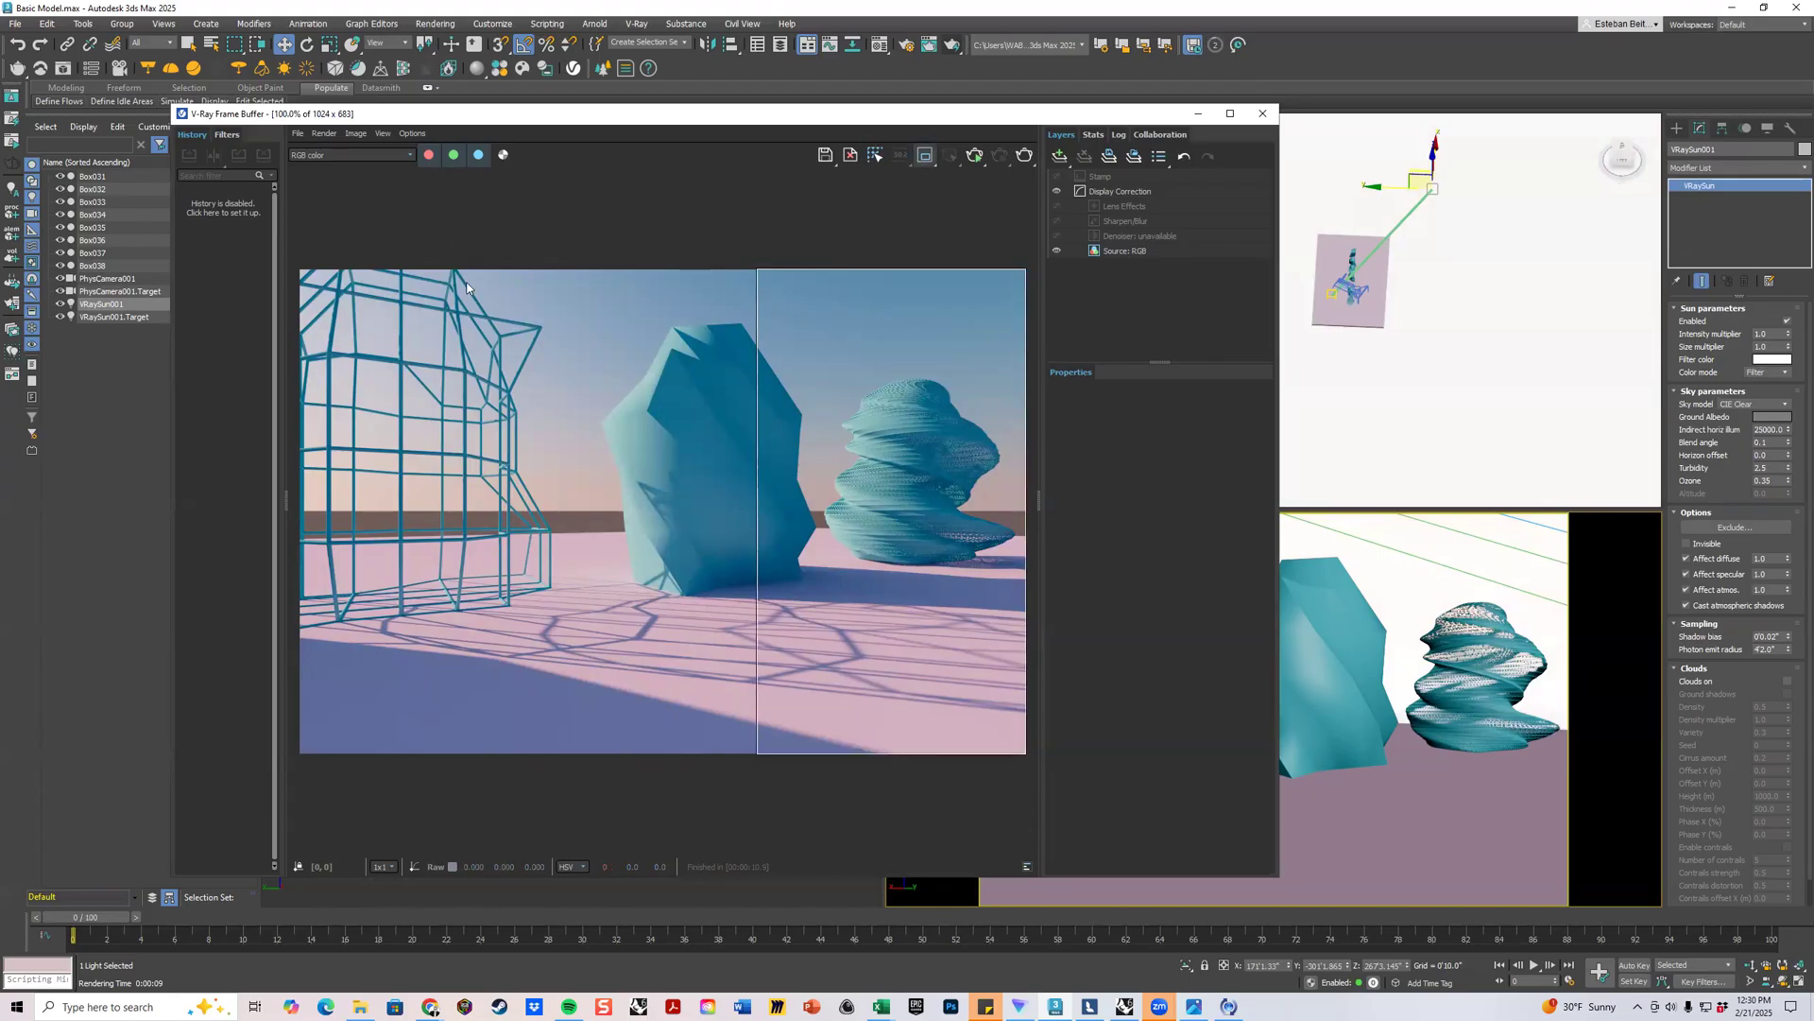
left_click_drag(421, 269, 625, 781)
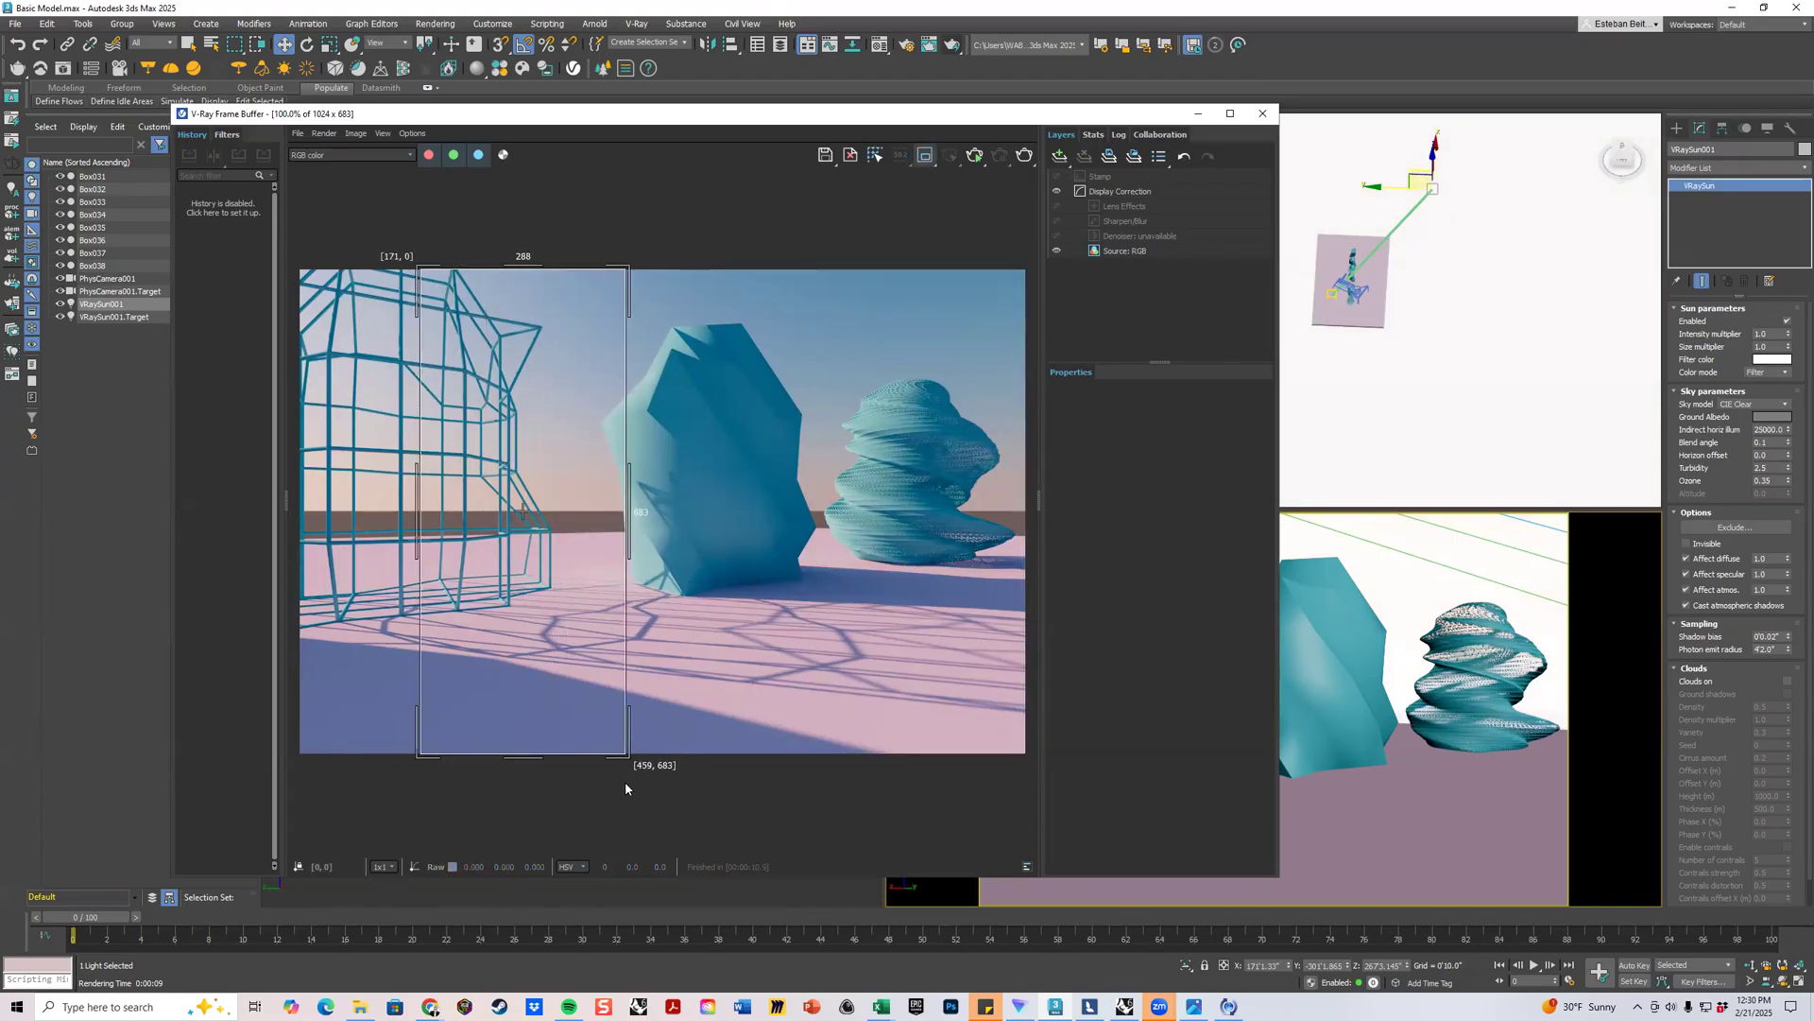
right_click(1595, 563)
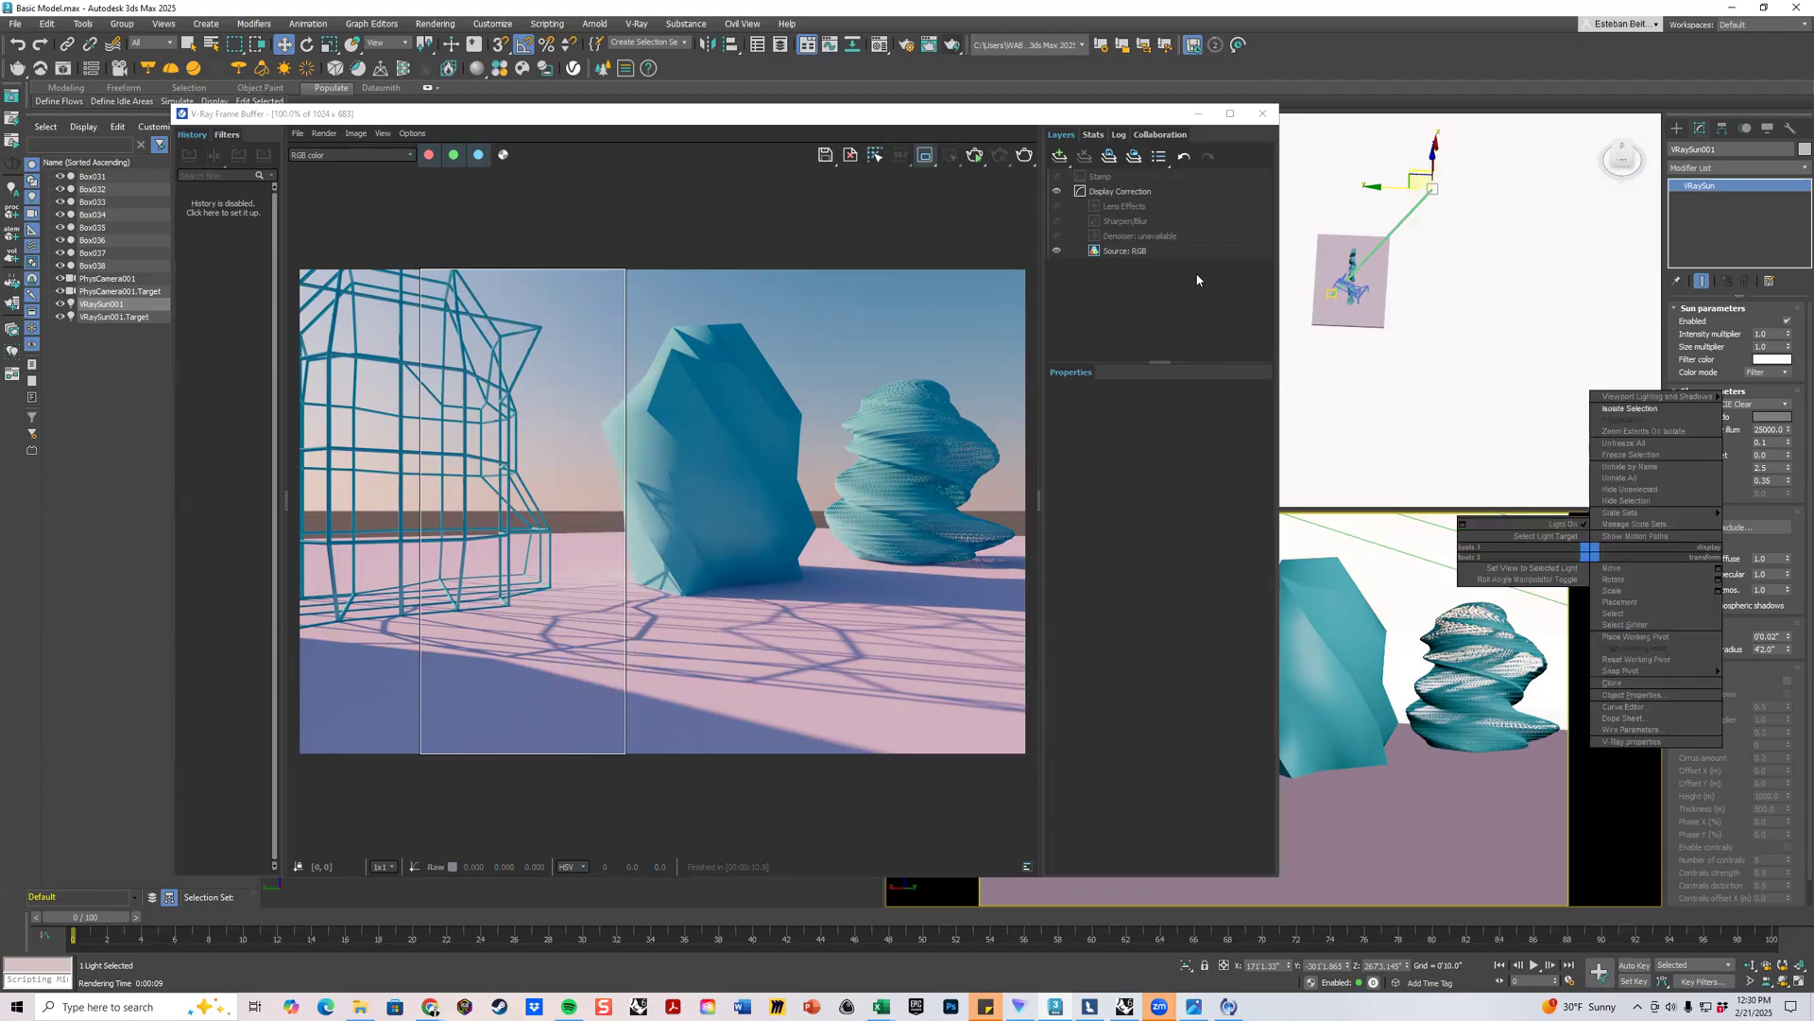
left_click(1025, 155)
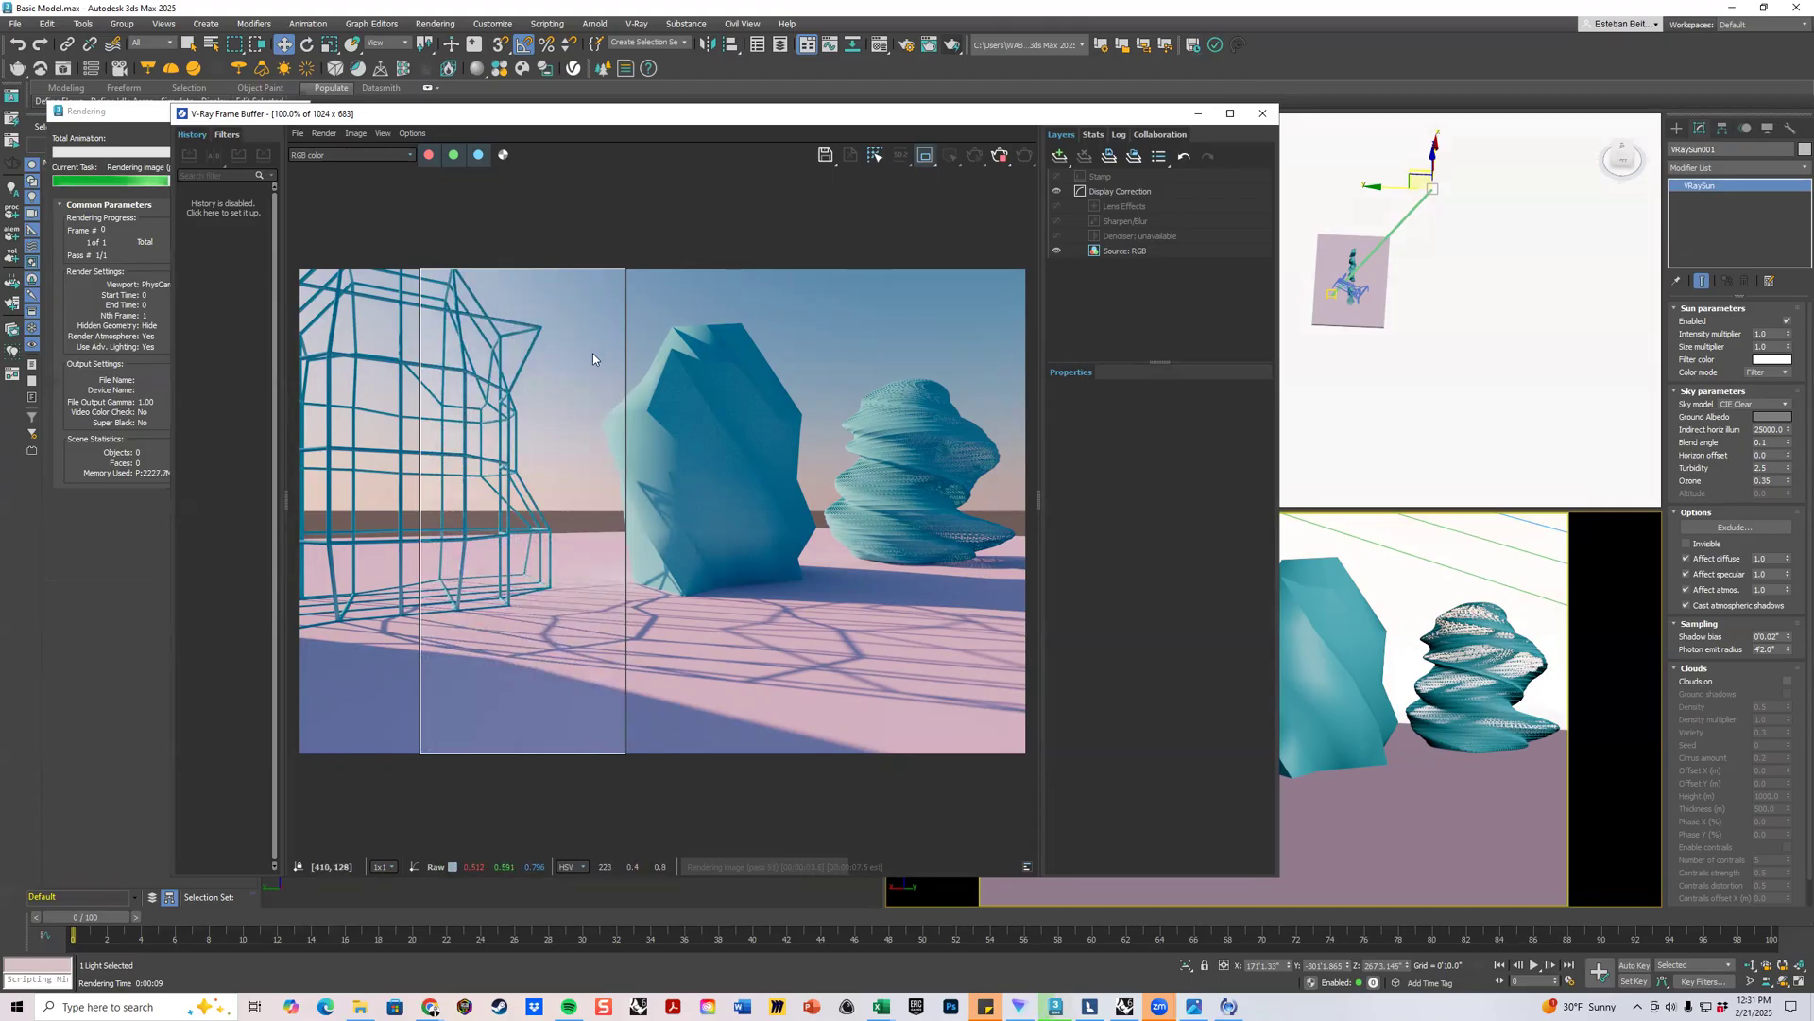
left_click(138, 257)
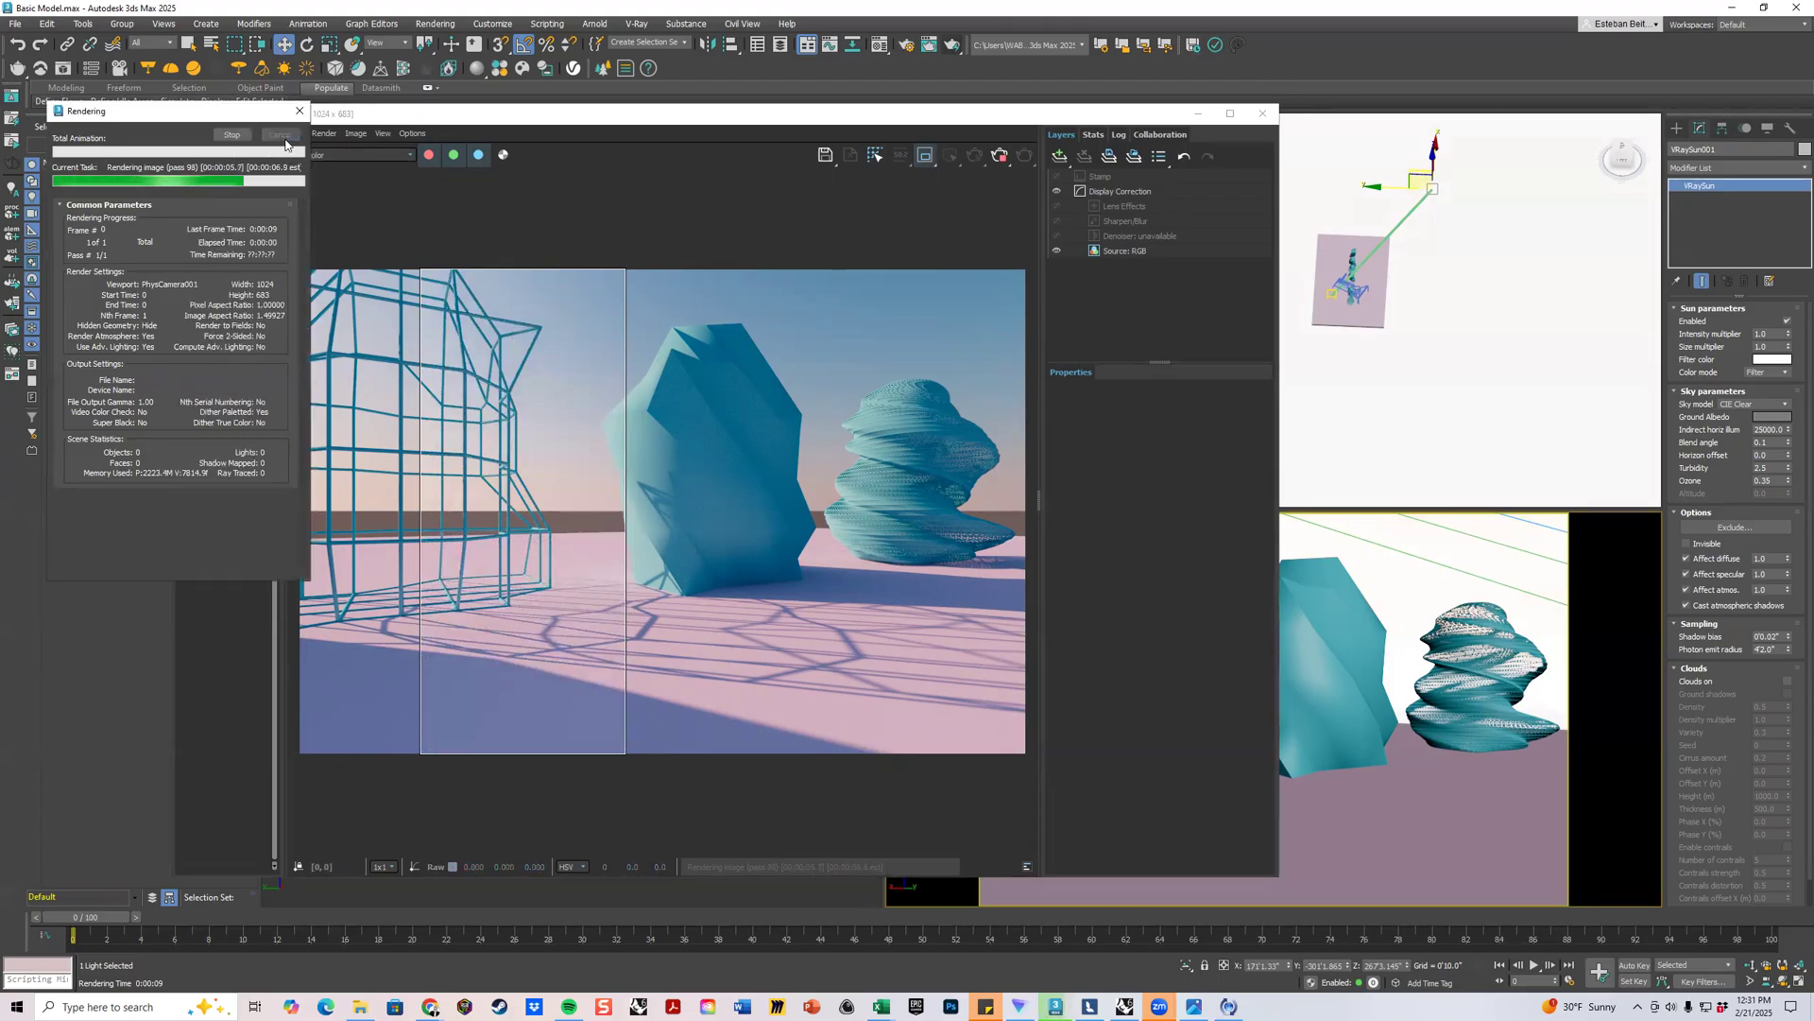
Set the sky model to CIE Overcast and render a full-height region around the solid middle model.
left_click(1758, 403)
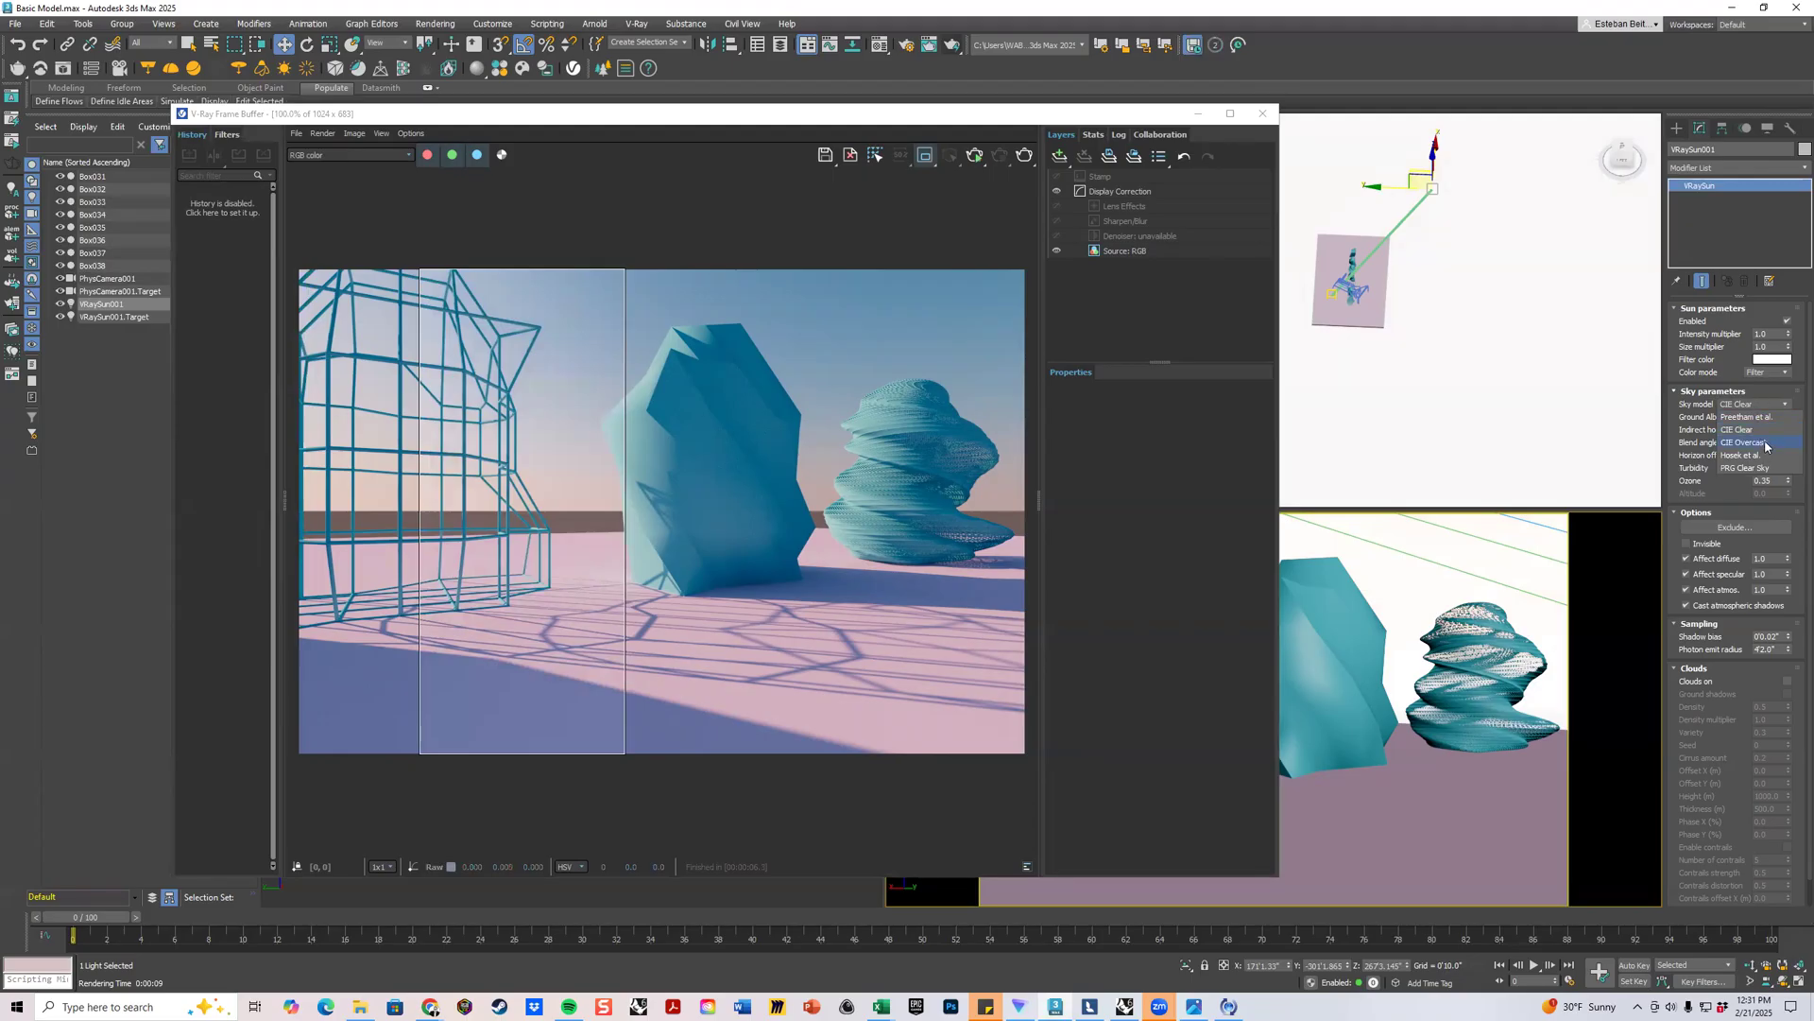
left_click(1764, 444)
left_click_drag(826, 267, 607, 753)
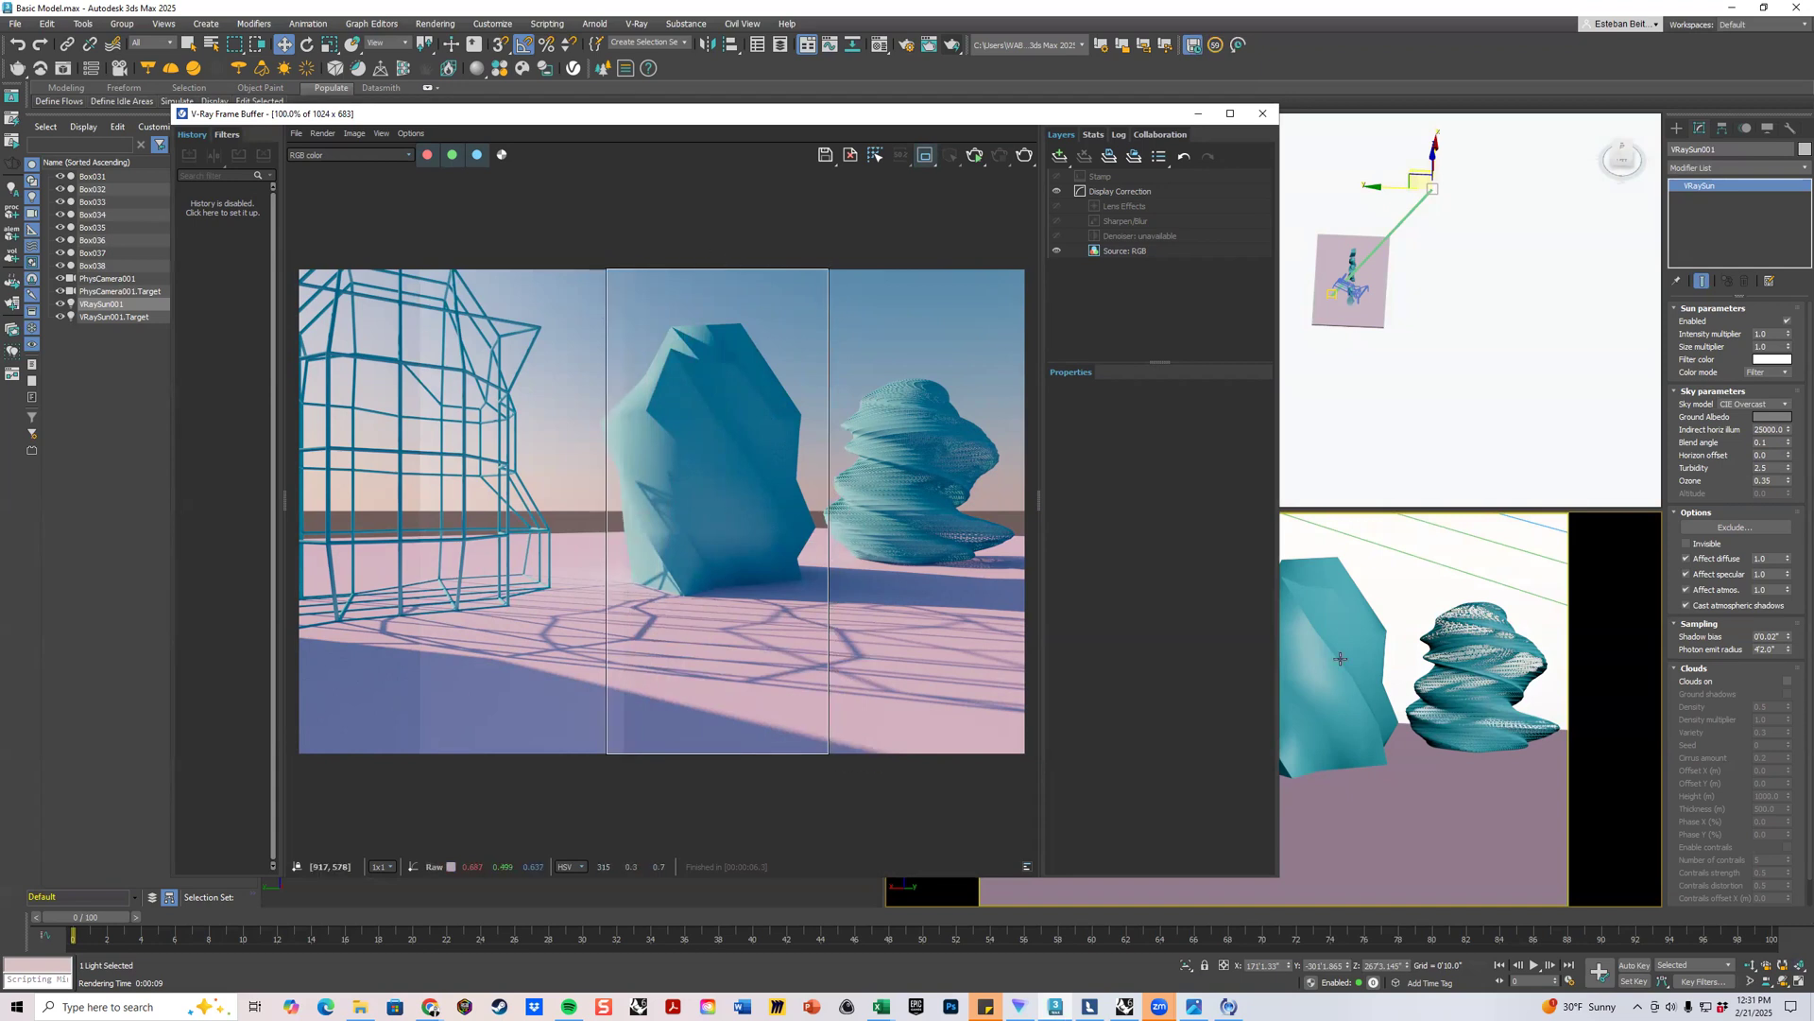
right_click(1610, 526)
left_click(1035, 156)
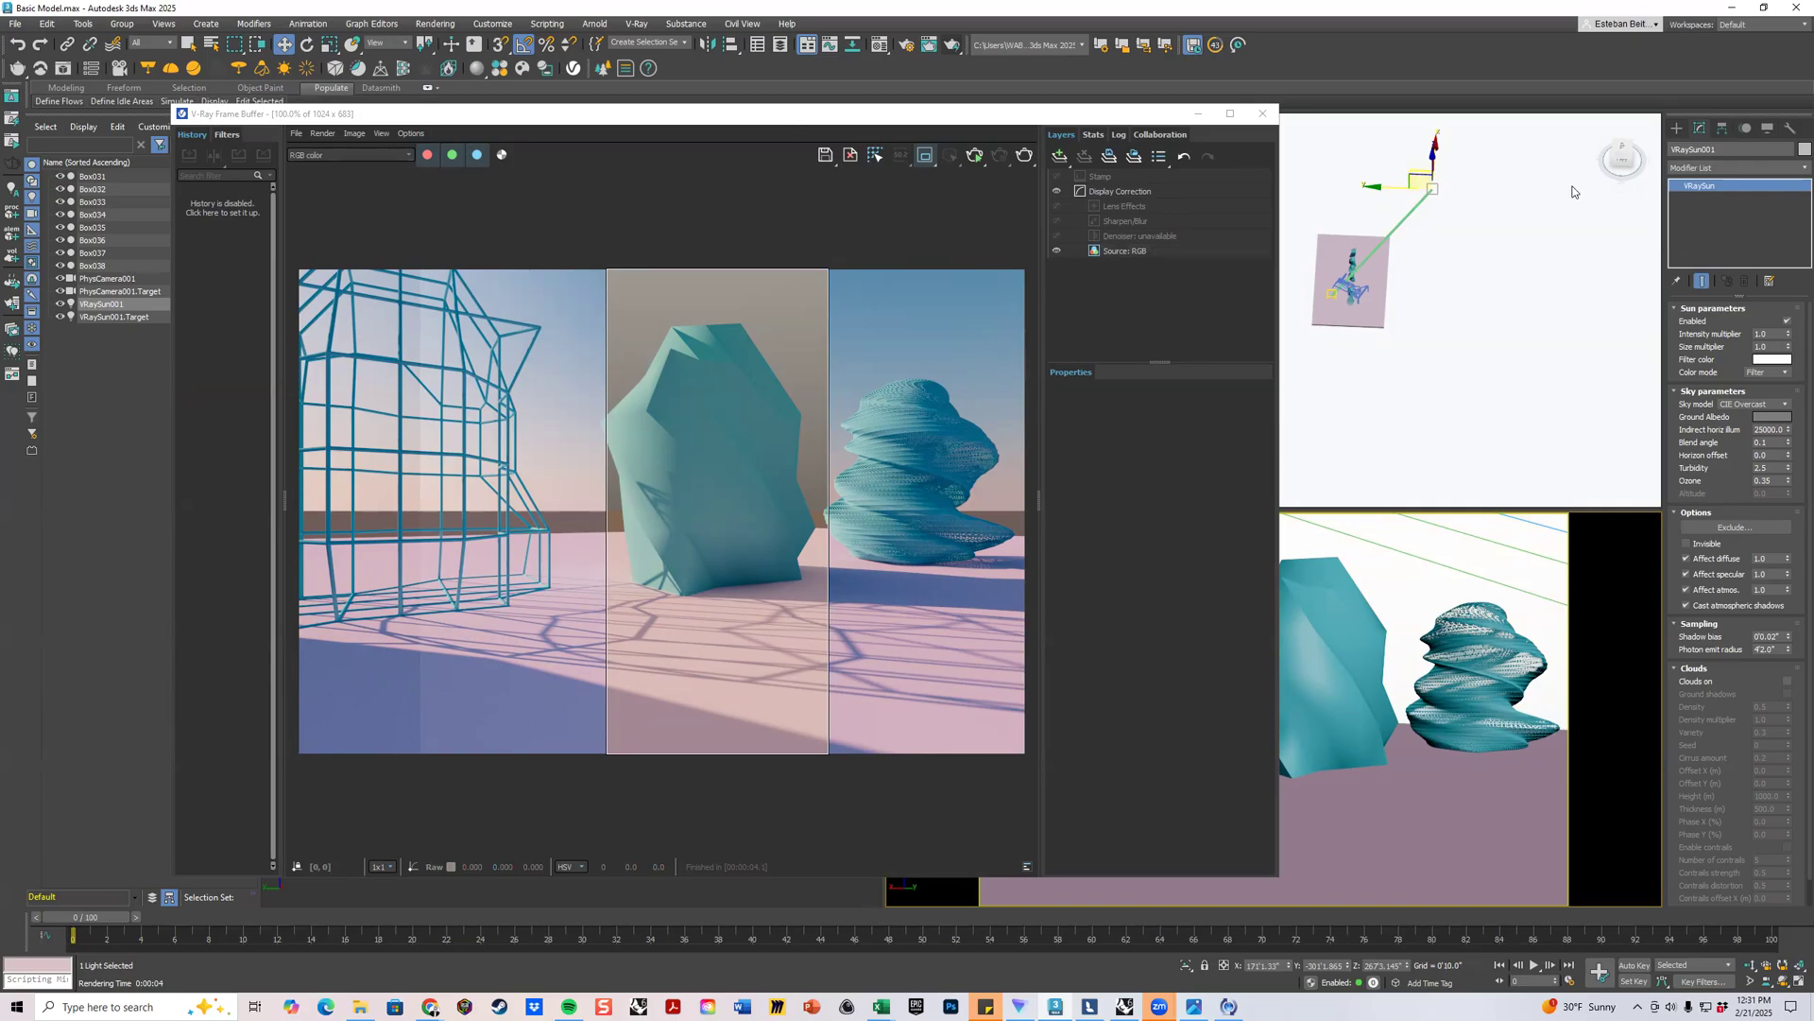
Set the sky model to Hosek et al. and render a full-height region about 320 × 683 pixels around the twisted model, ending it early.
left_click(1754, 403)
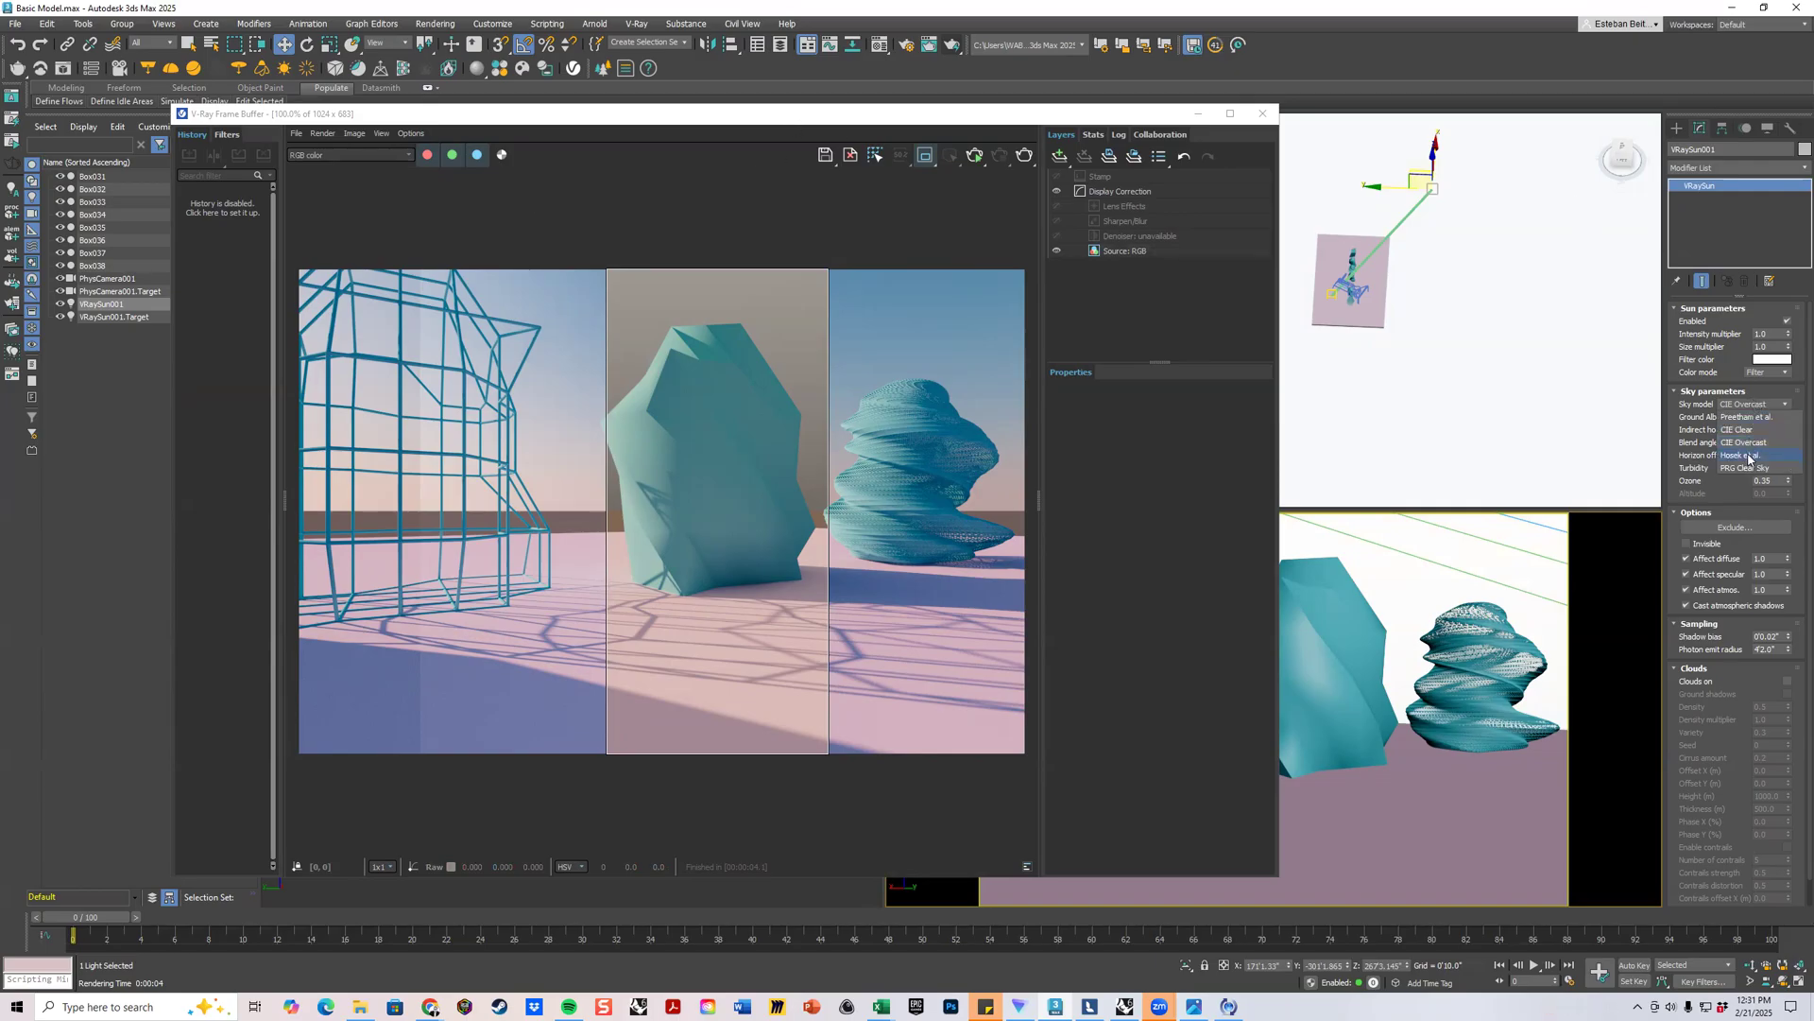
left_click(1763, 458)
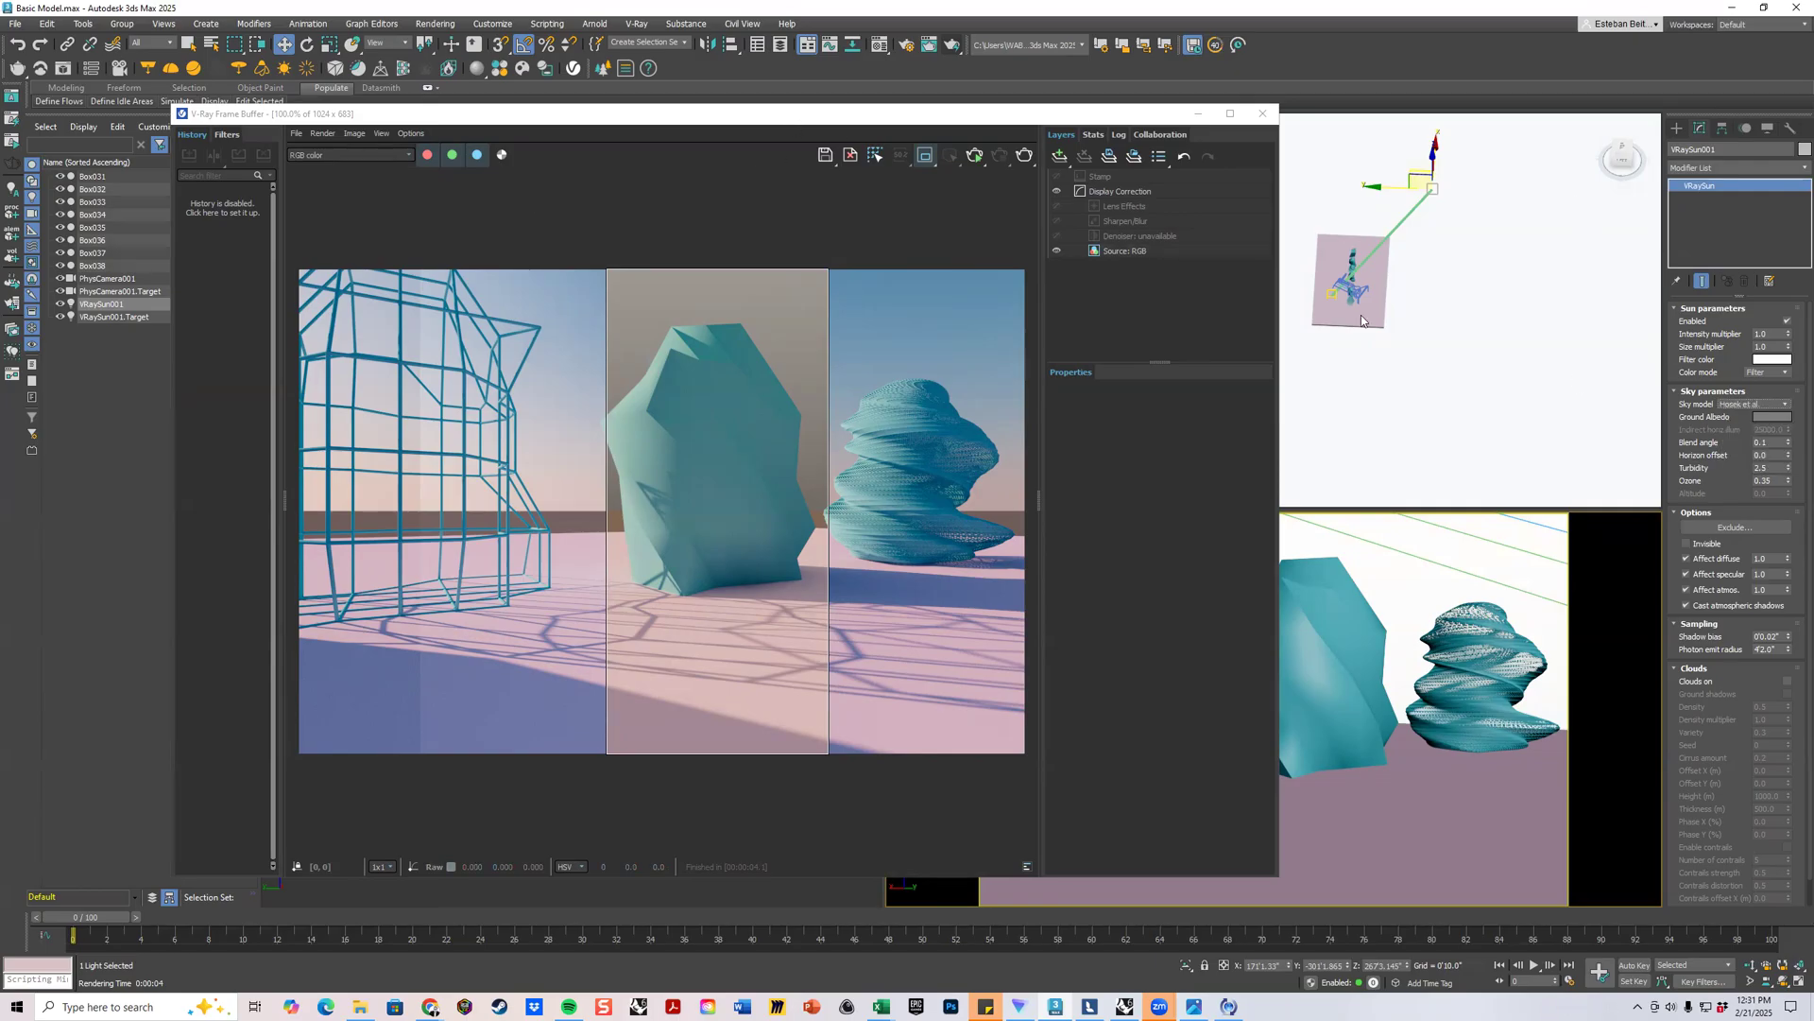
left_click_drag(798, 248, 1004, 723)
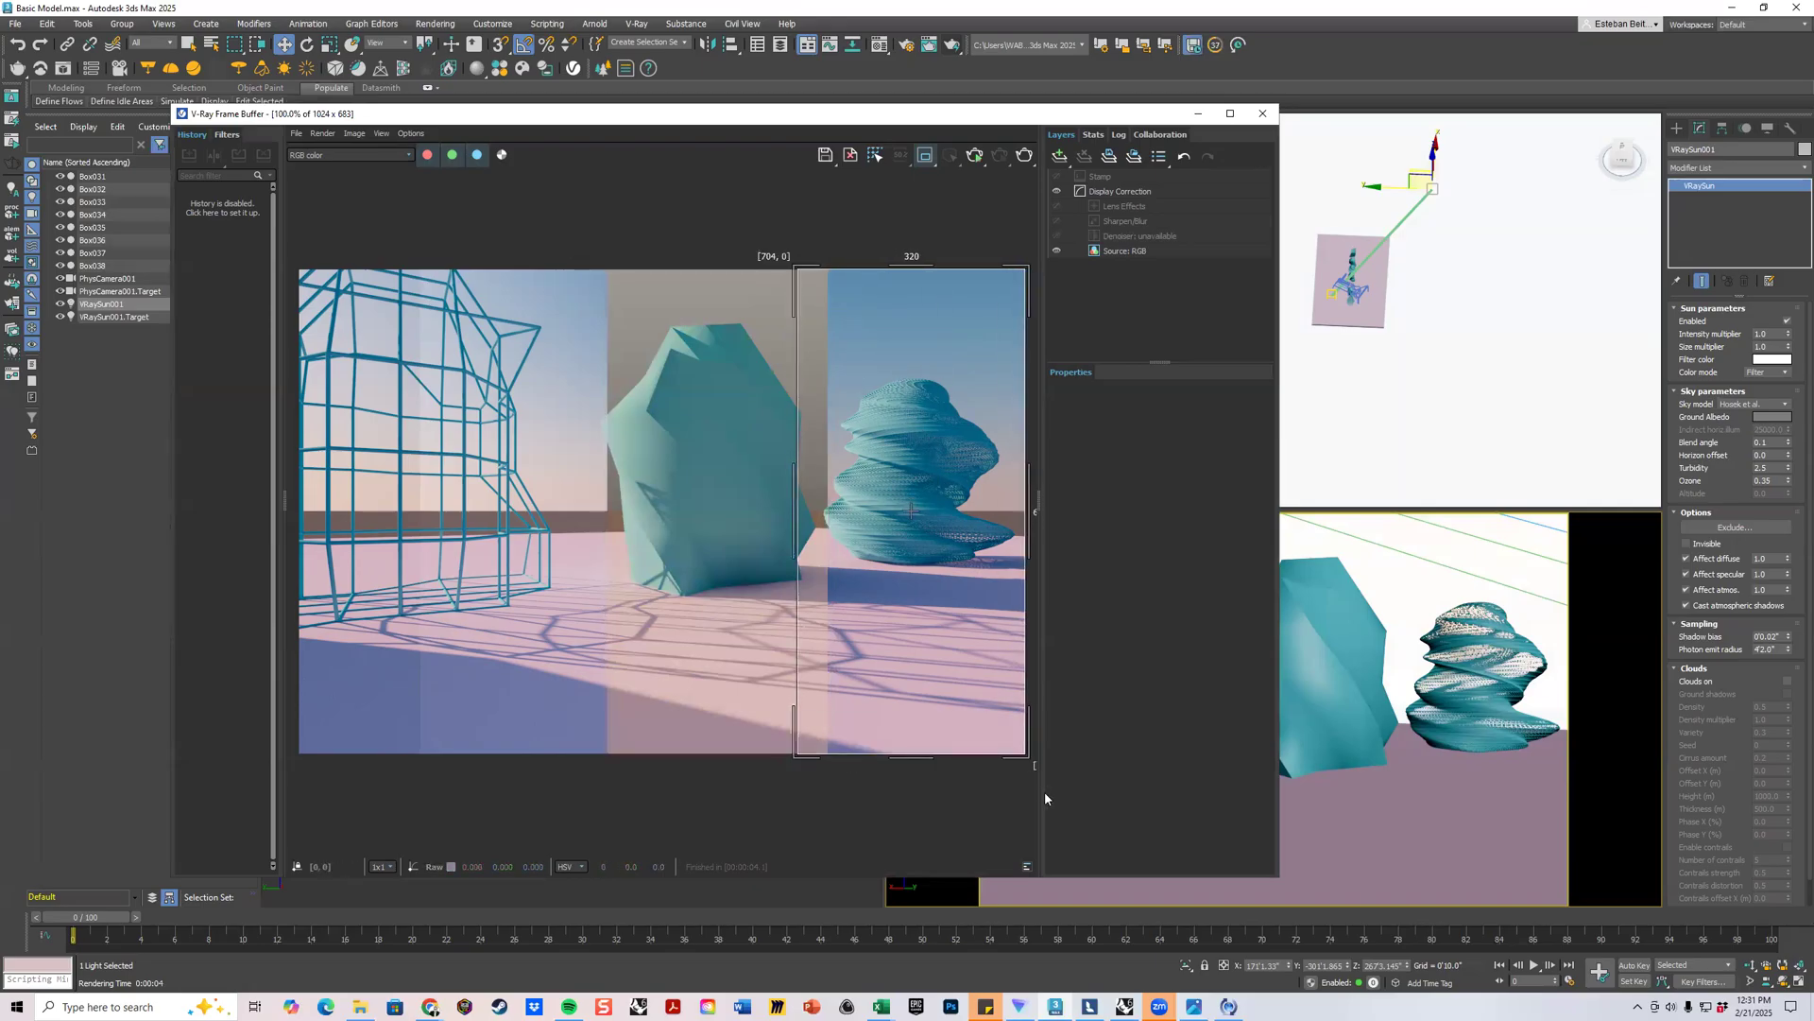
left_click(1589, 584)
left_click(1023, 157)
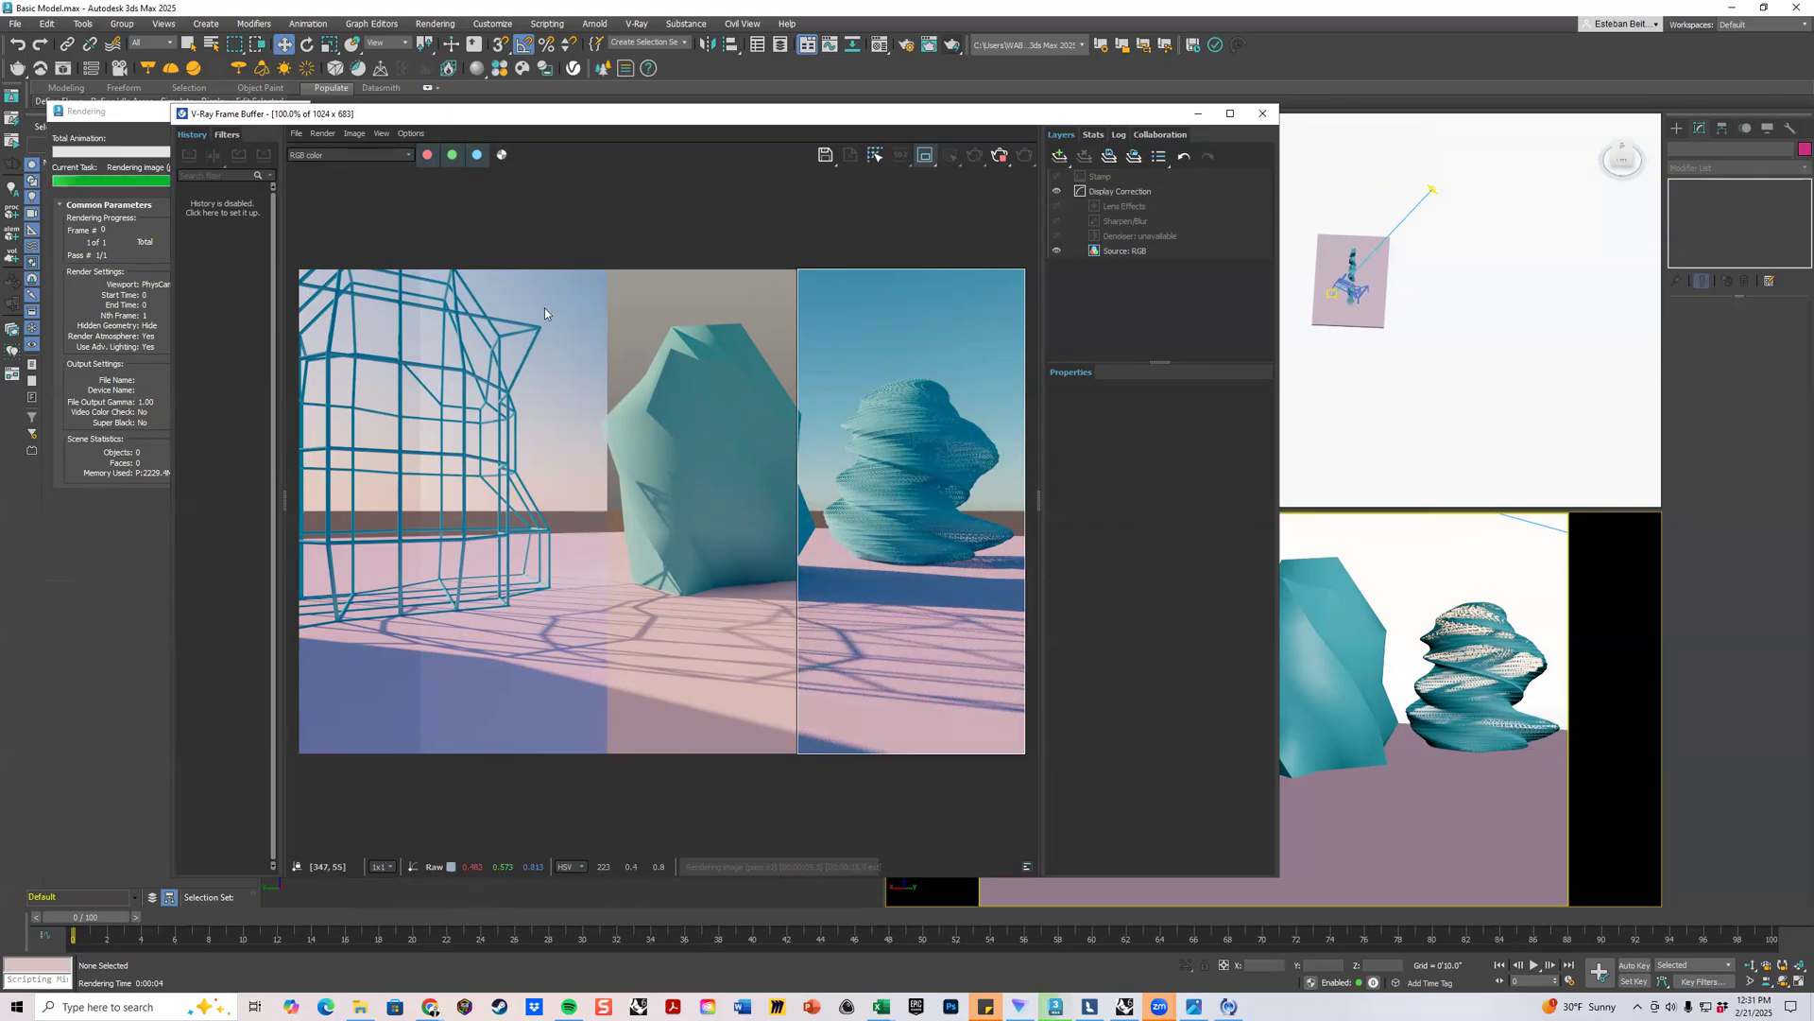
left_click(147, 213)
left_click(288, 133)
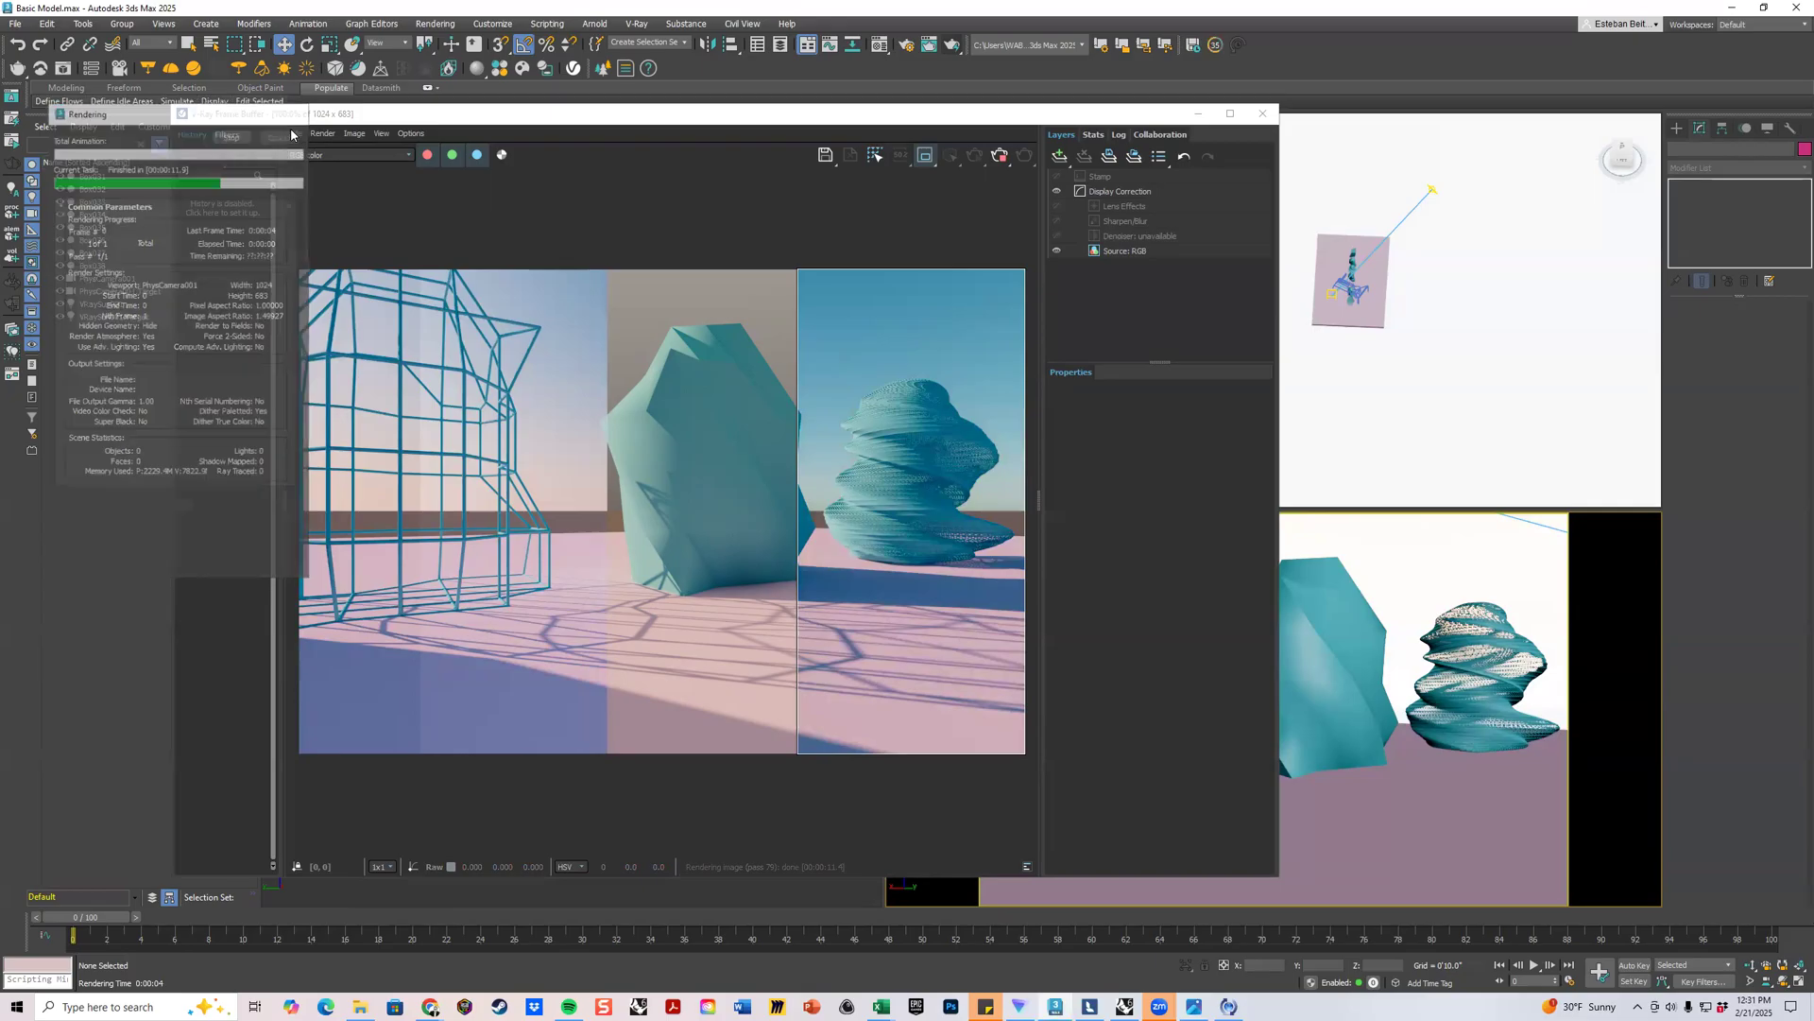
left_click(294, 133)
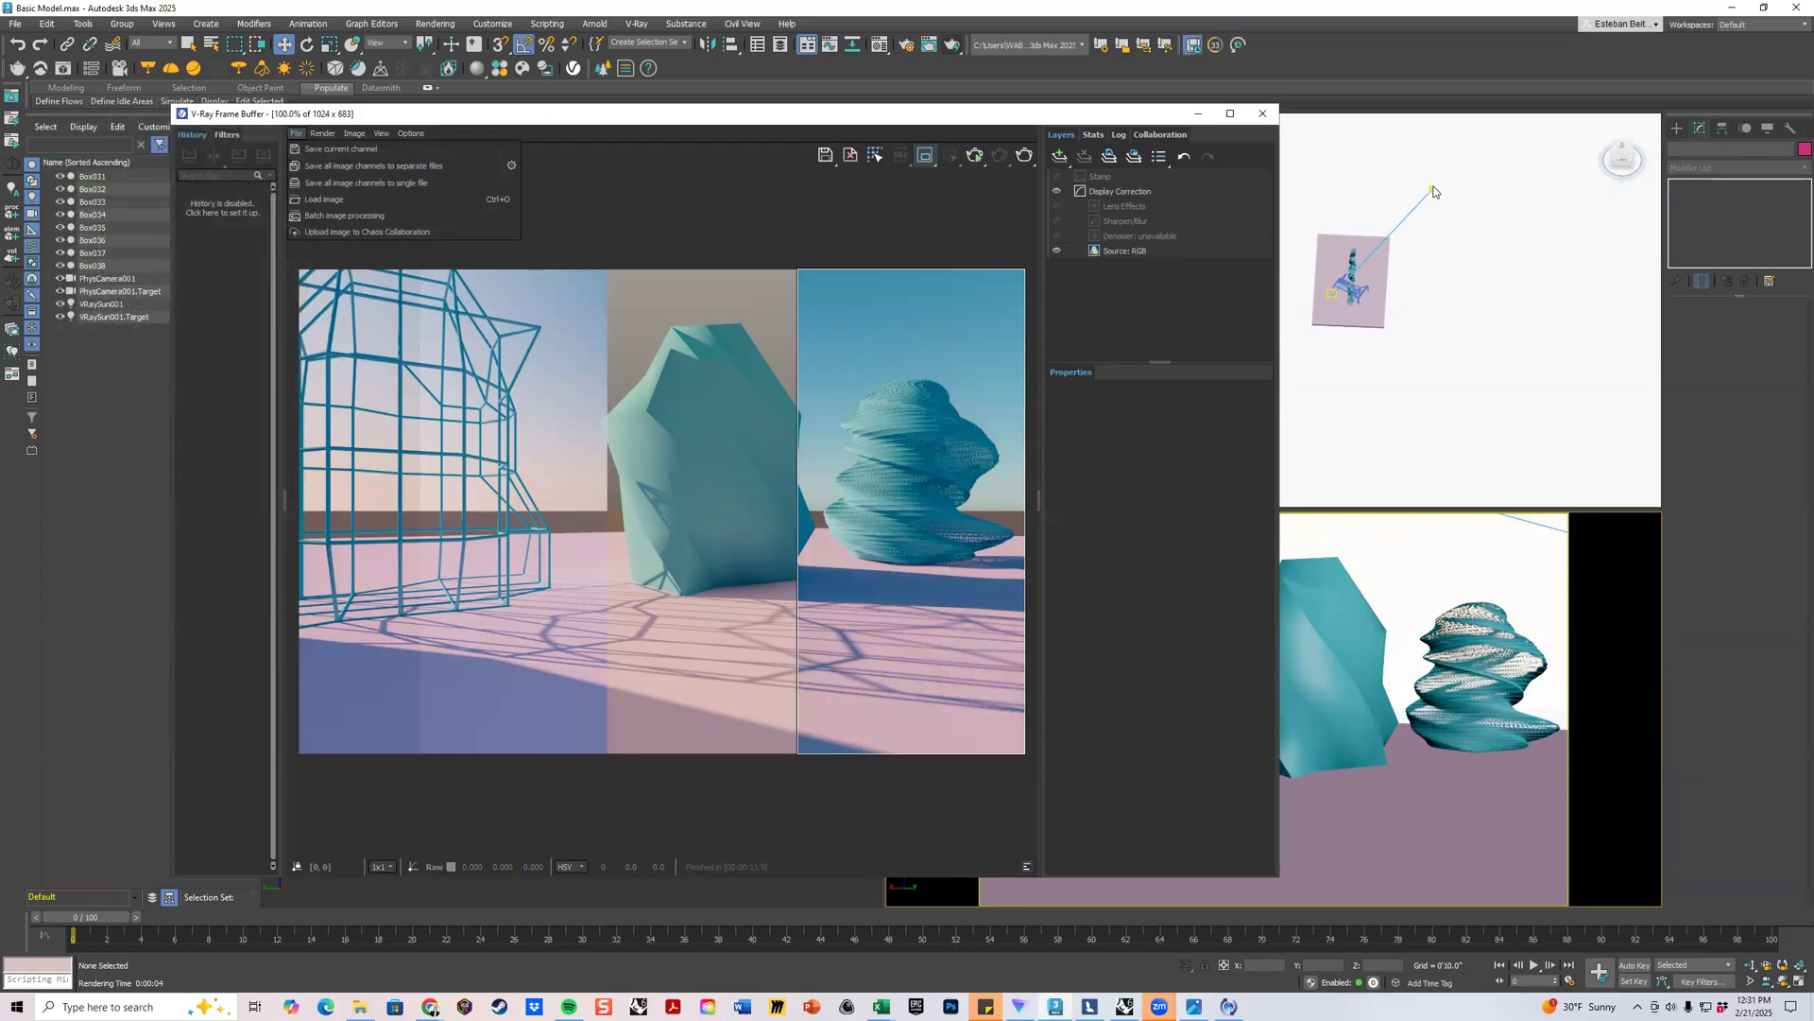
Select the VRaySun in the orthographic view and set its sky model to PRG Clear Sky.
left_click(1429, 193)
left_click(1434, 191)
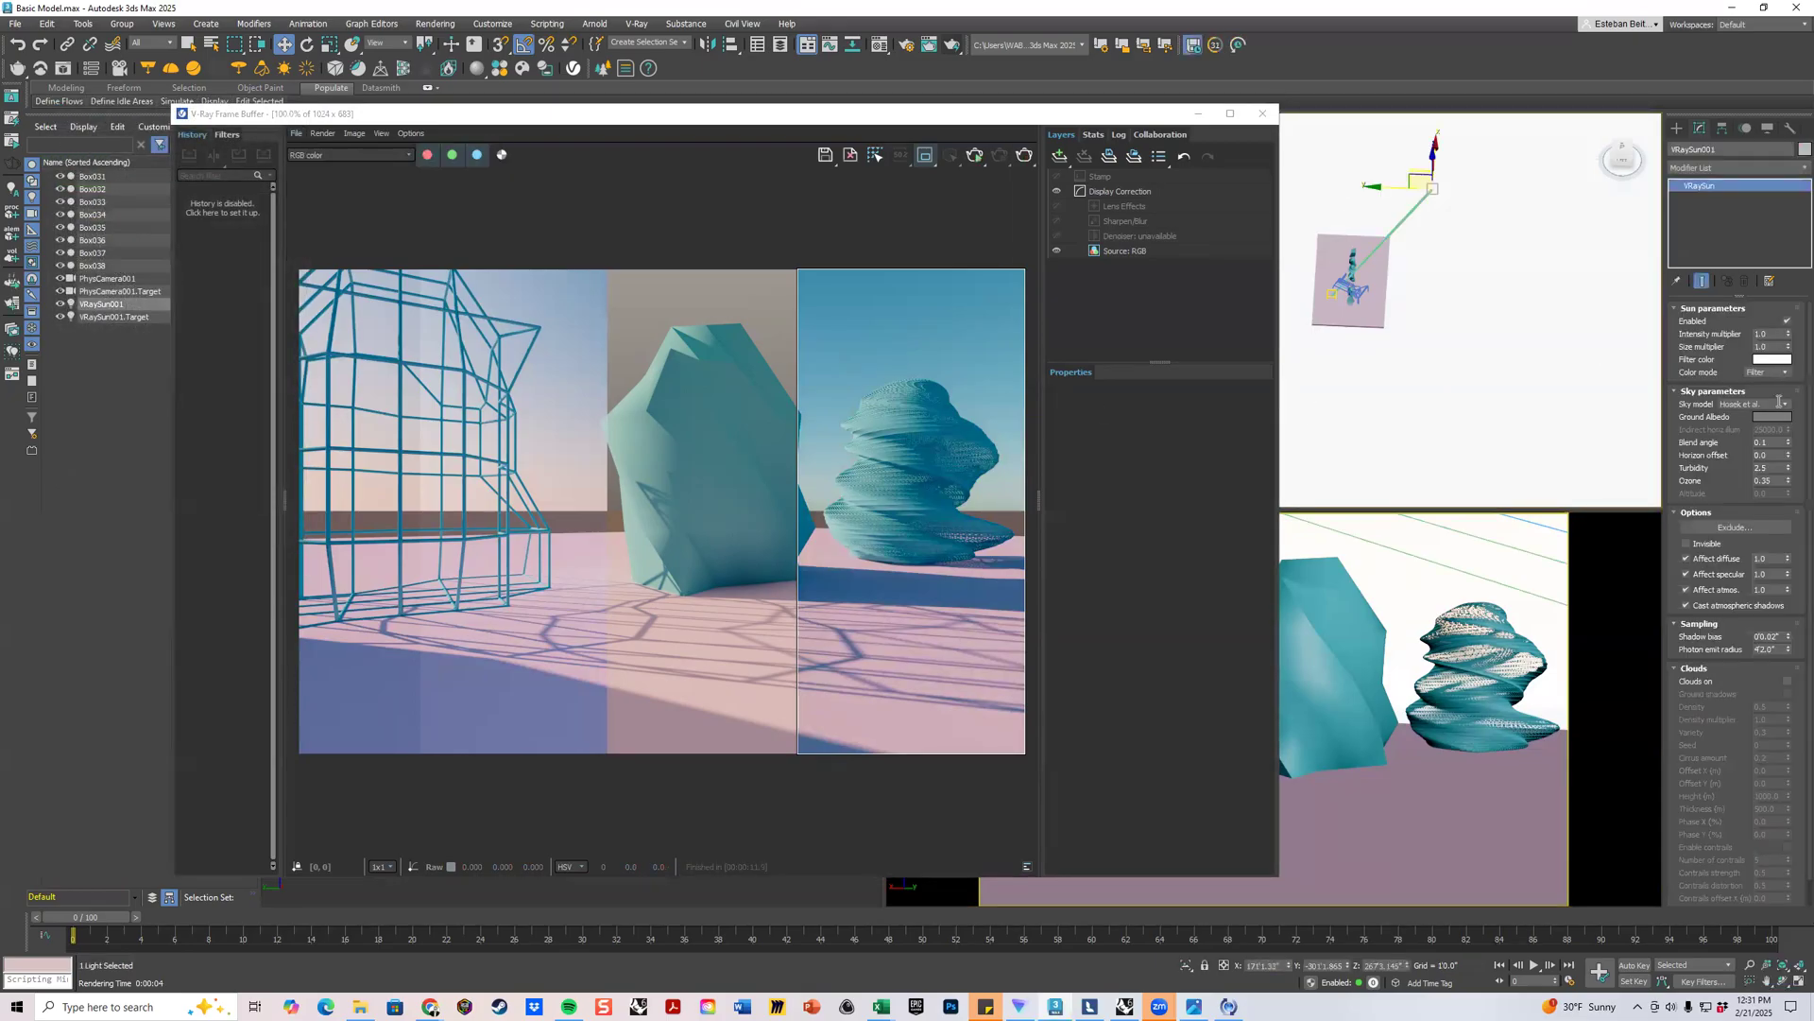
left_click(1783, 404)
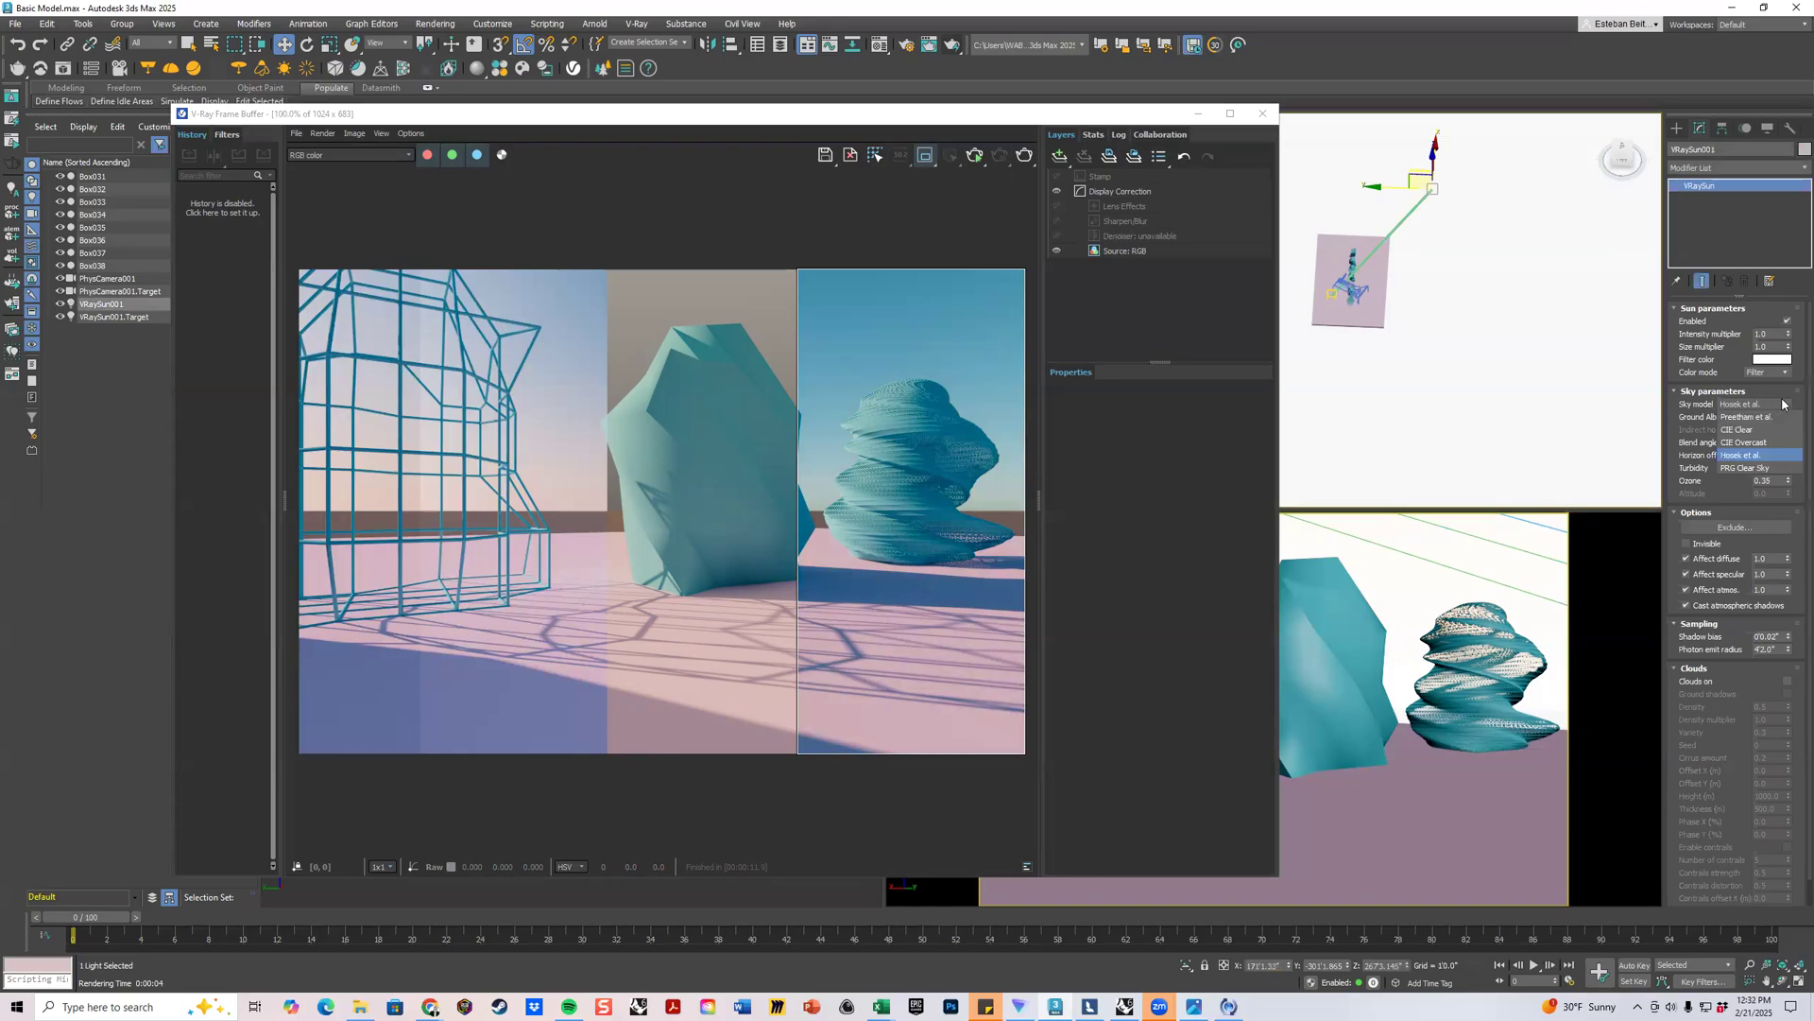
left_click(1767, 469)
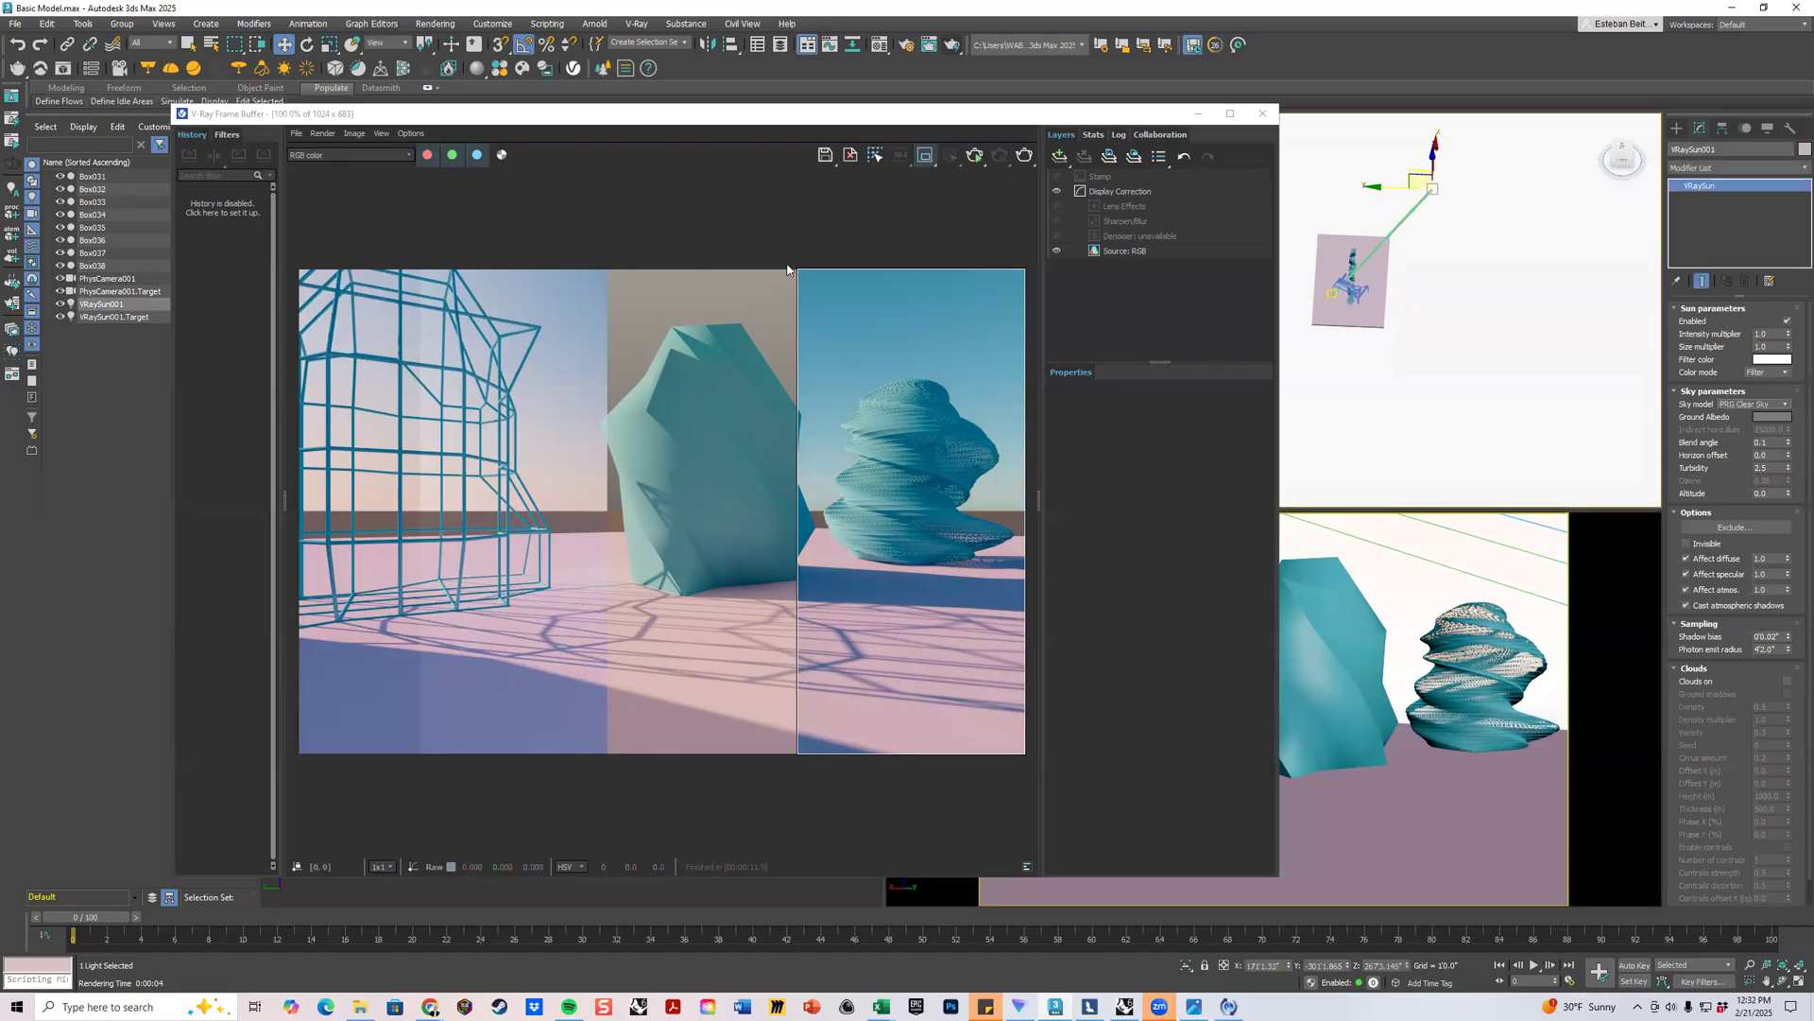
Render a full-height region about 180 pixels wide over the twisted model's outer half, keeping the PRG Clear Sky model.
left_click_drag(895, 267, 1053, 785)
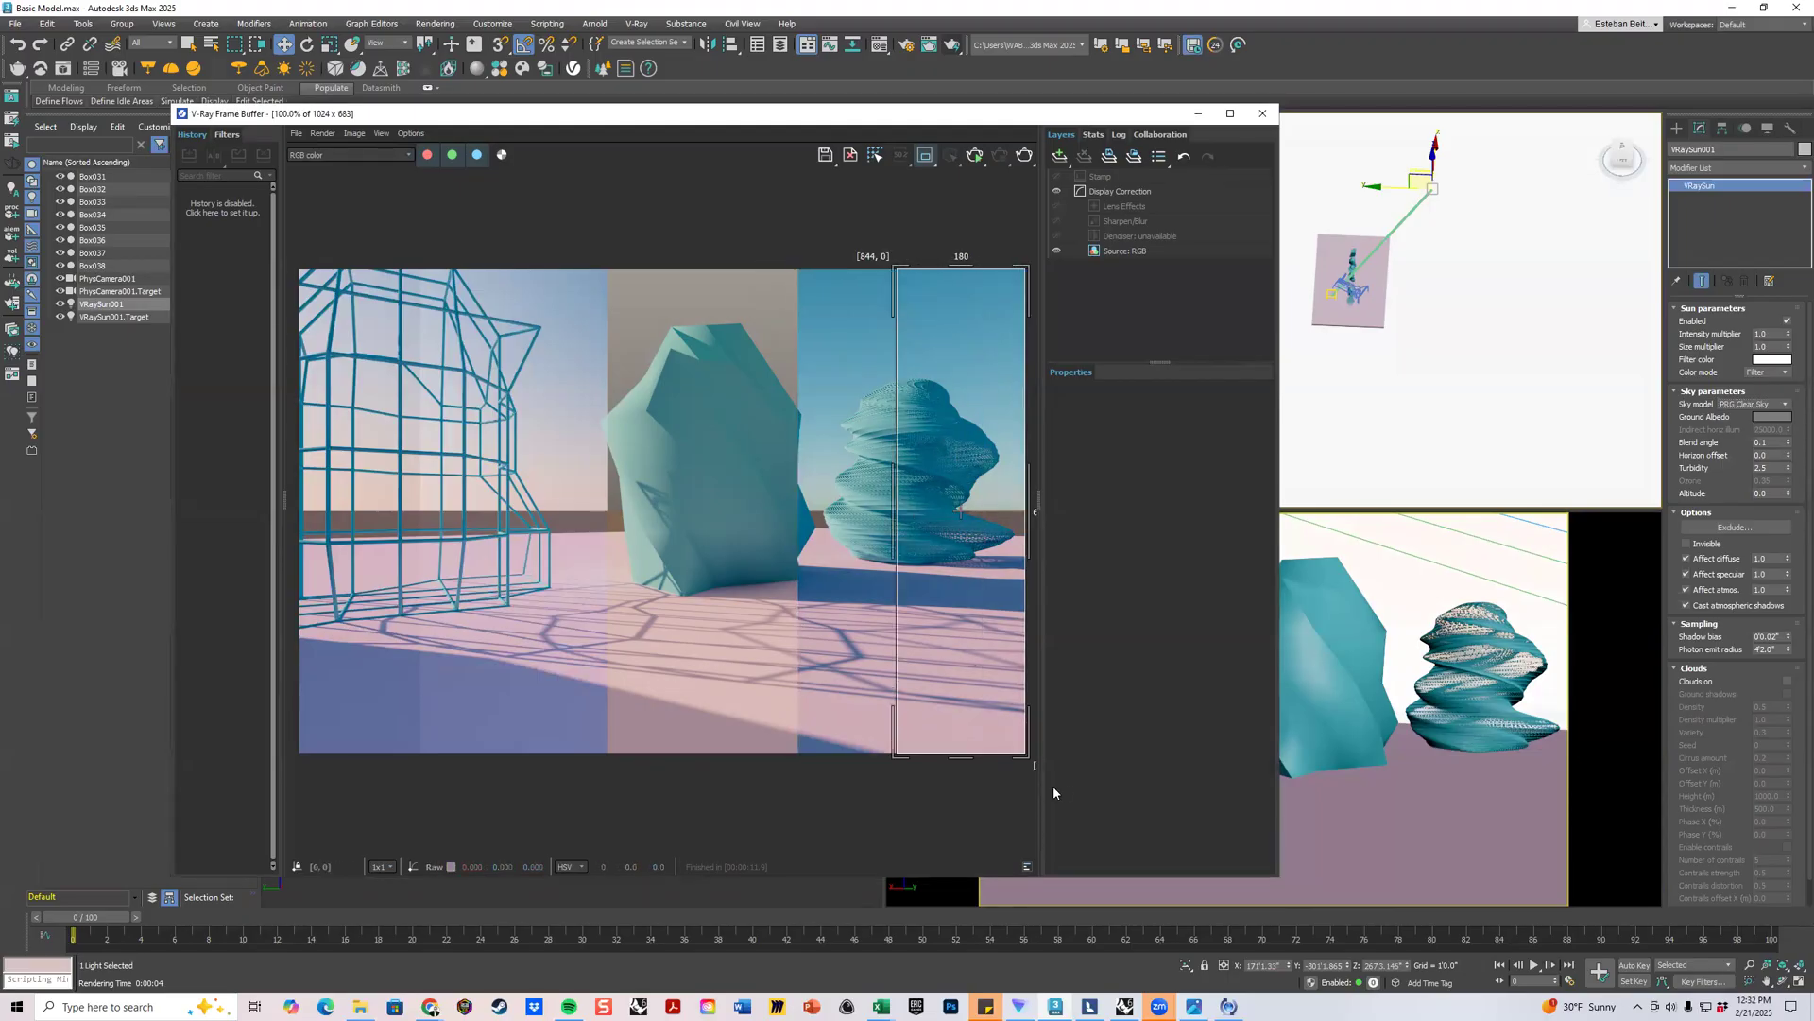
right_click(1631, 556)
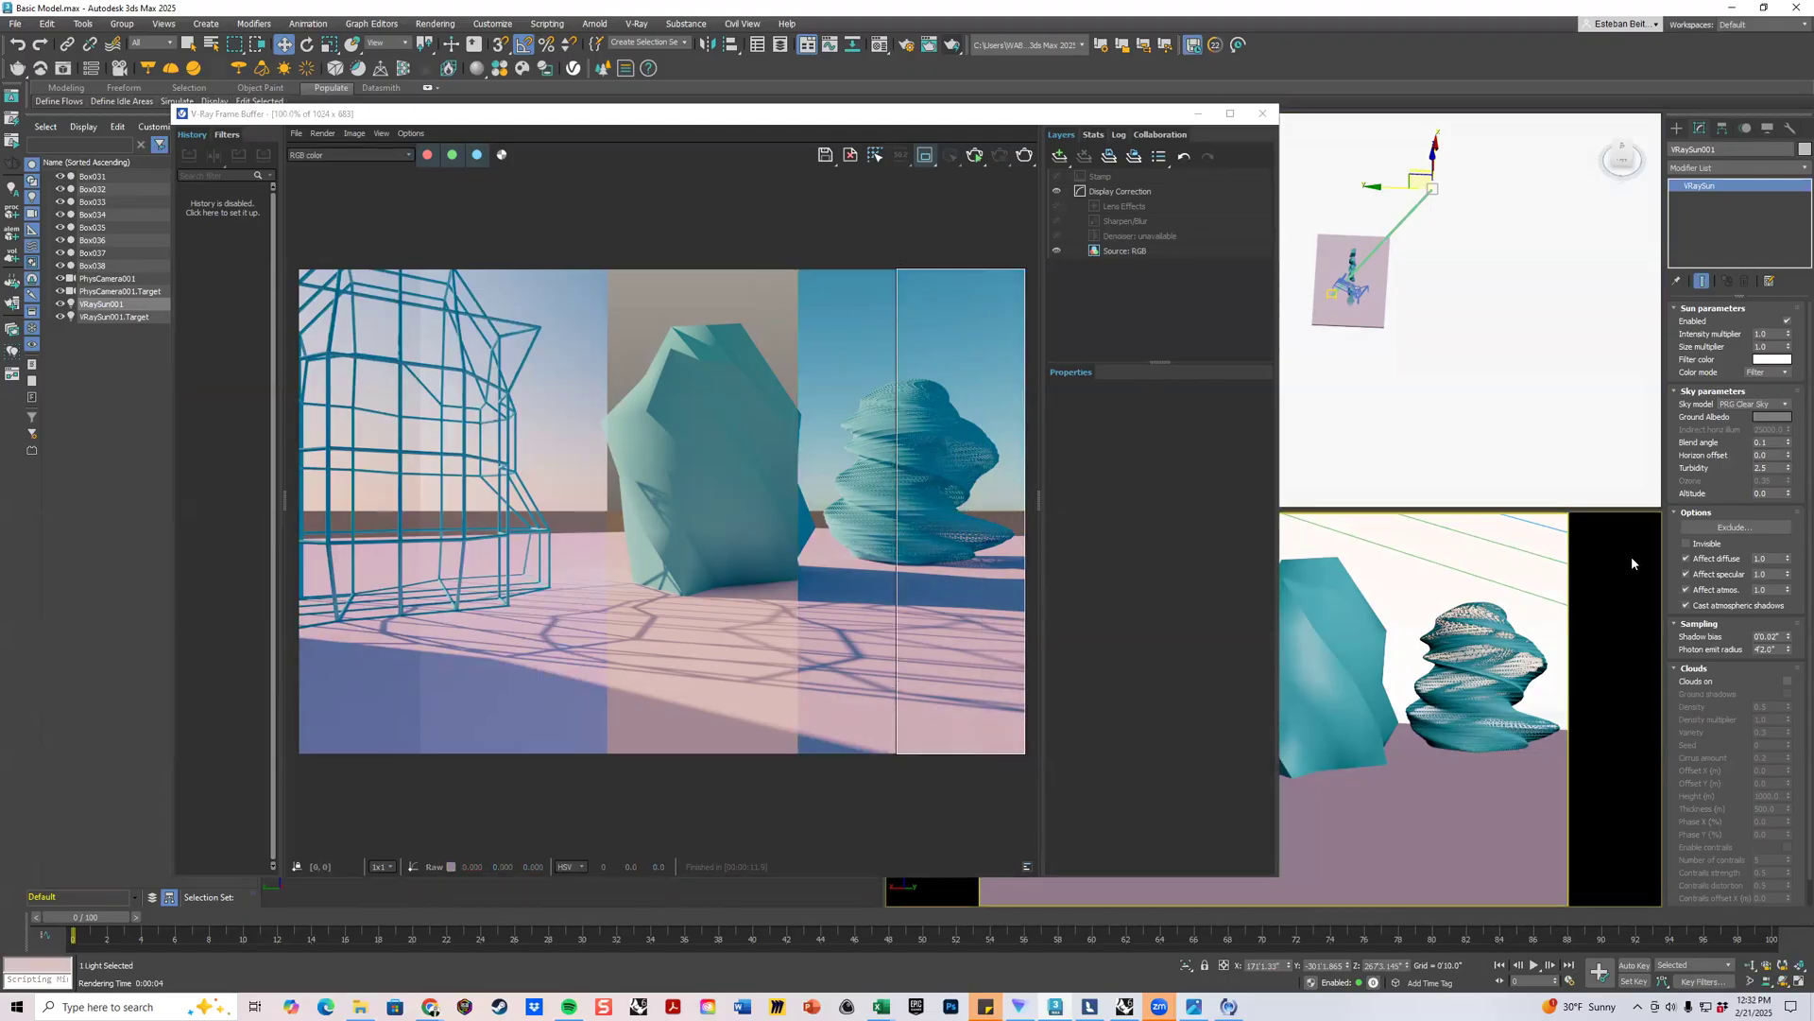
left_click(1032, 154)
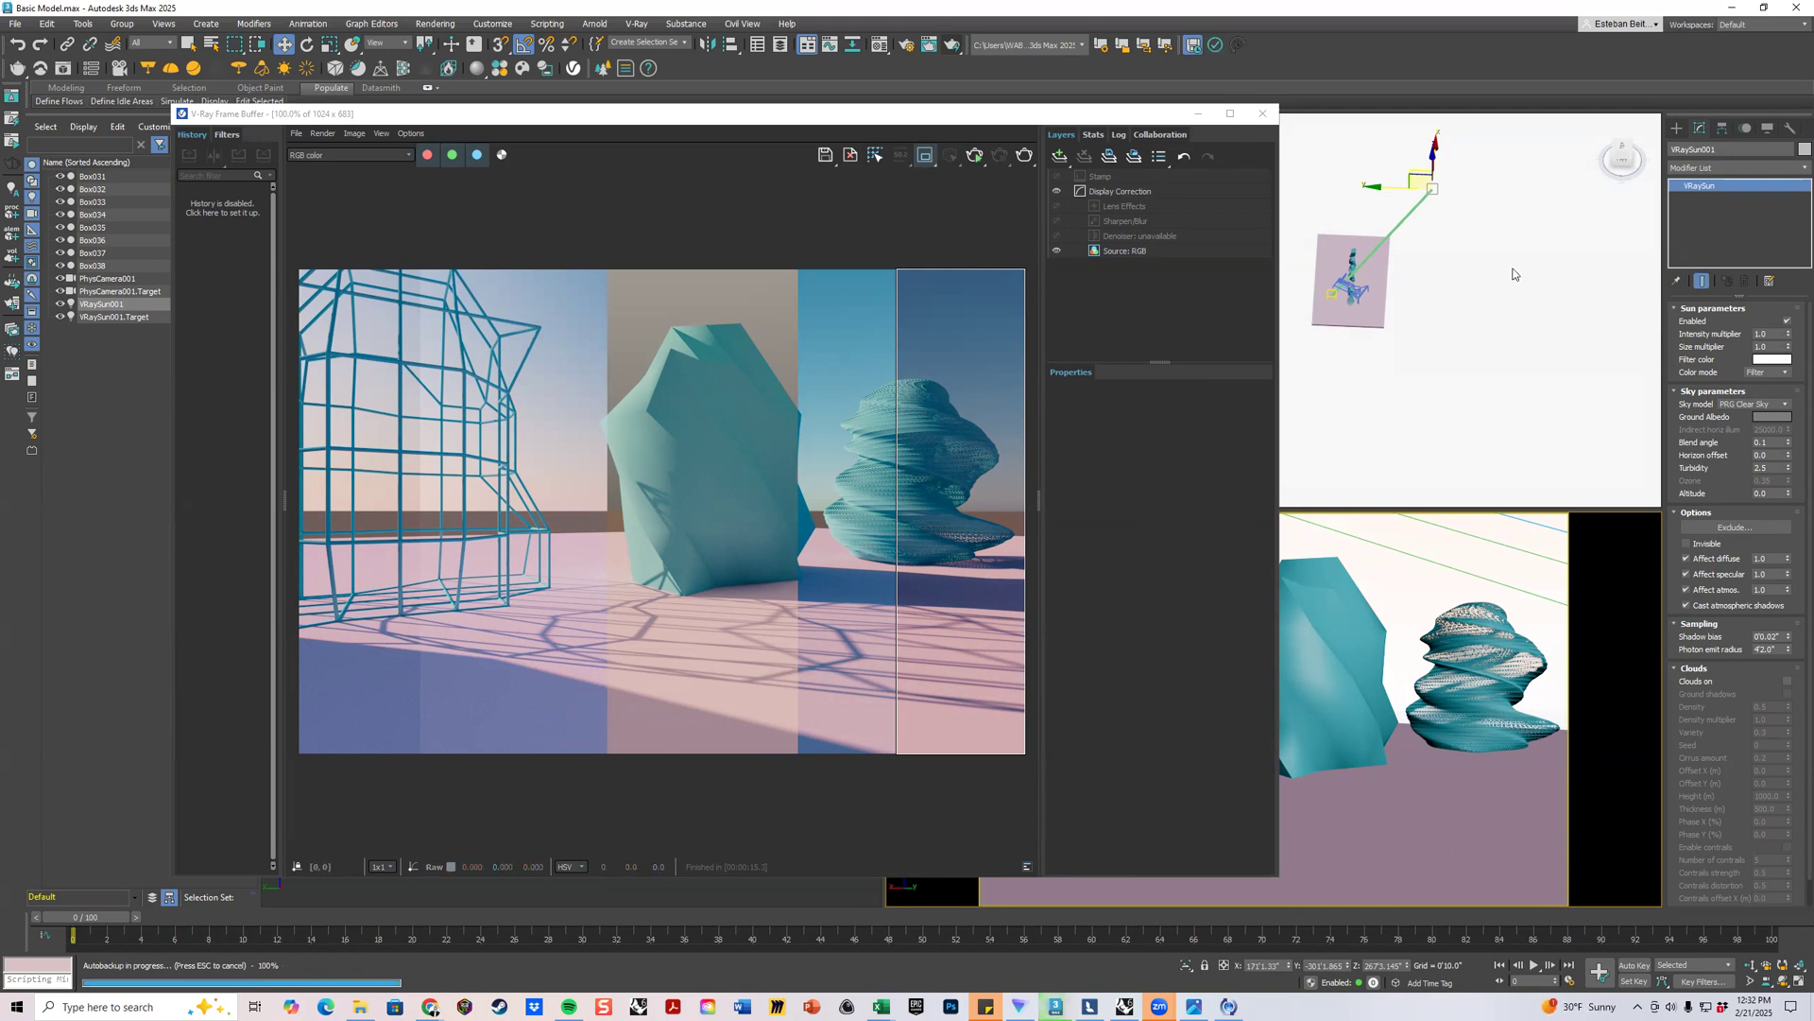
left_click(1775, 405)
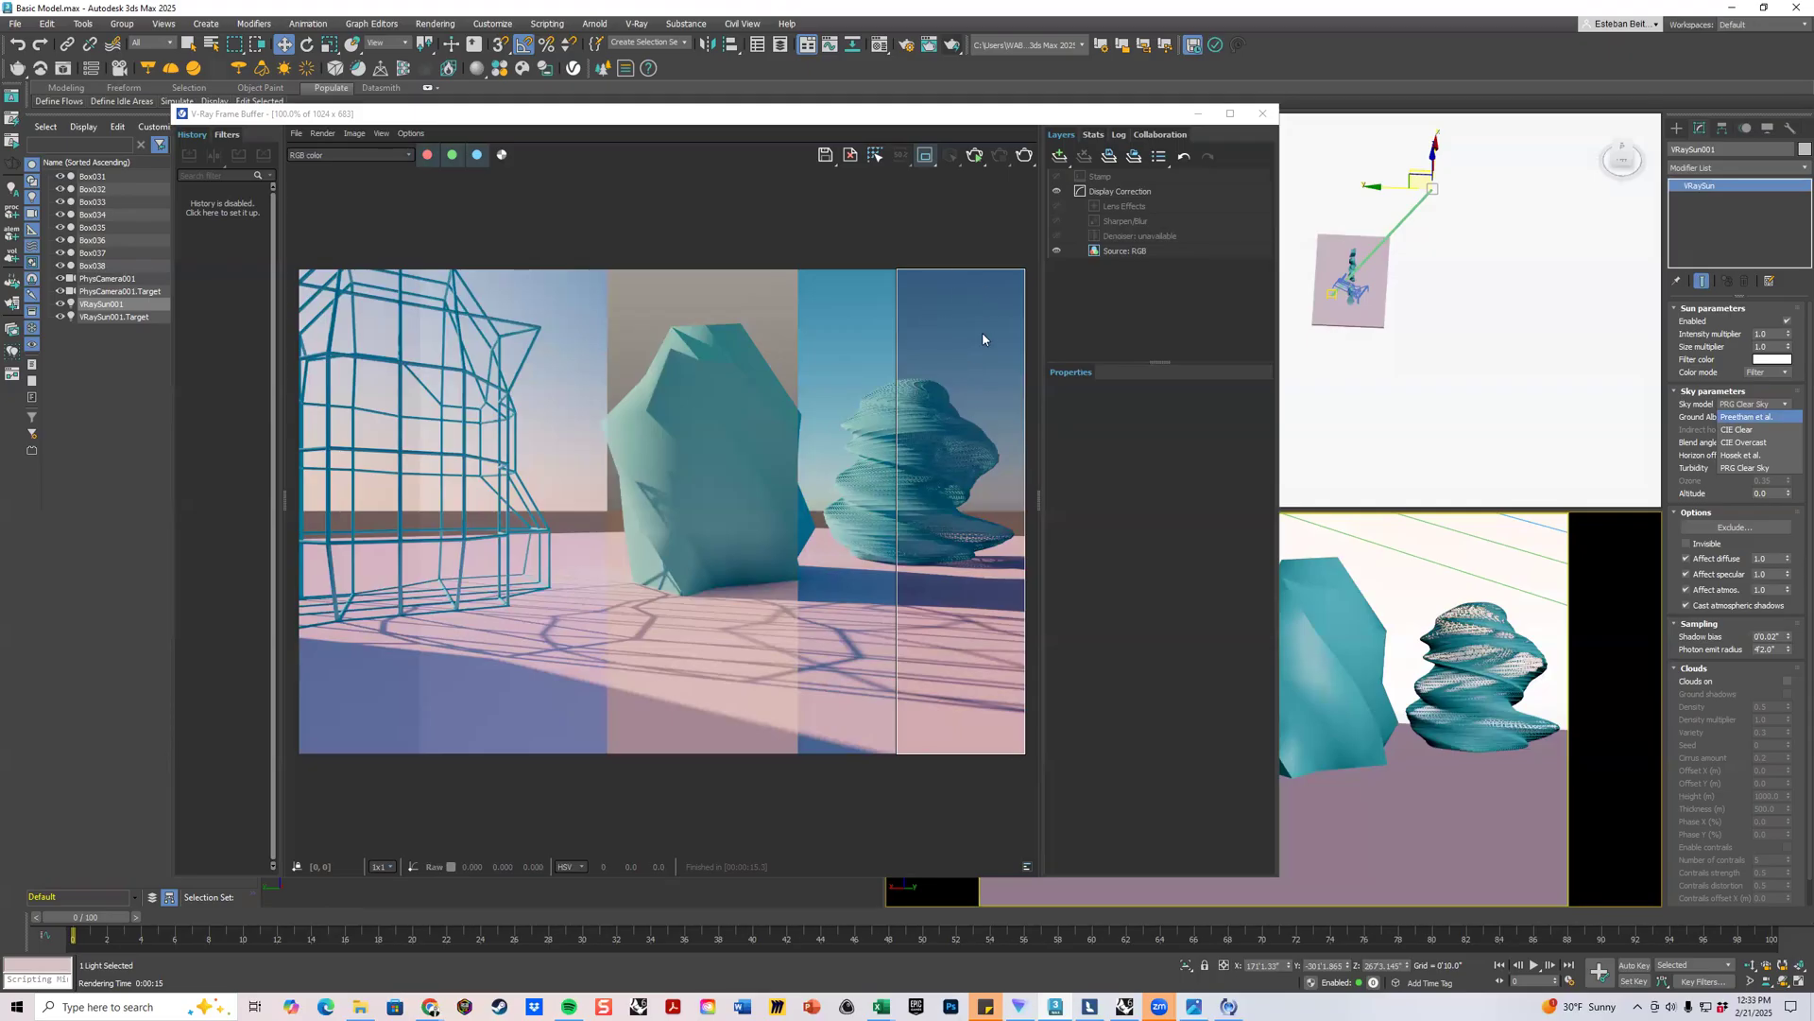
left_click(1748, 468)
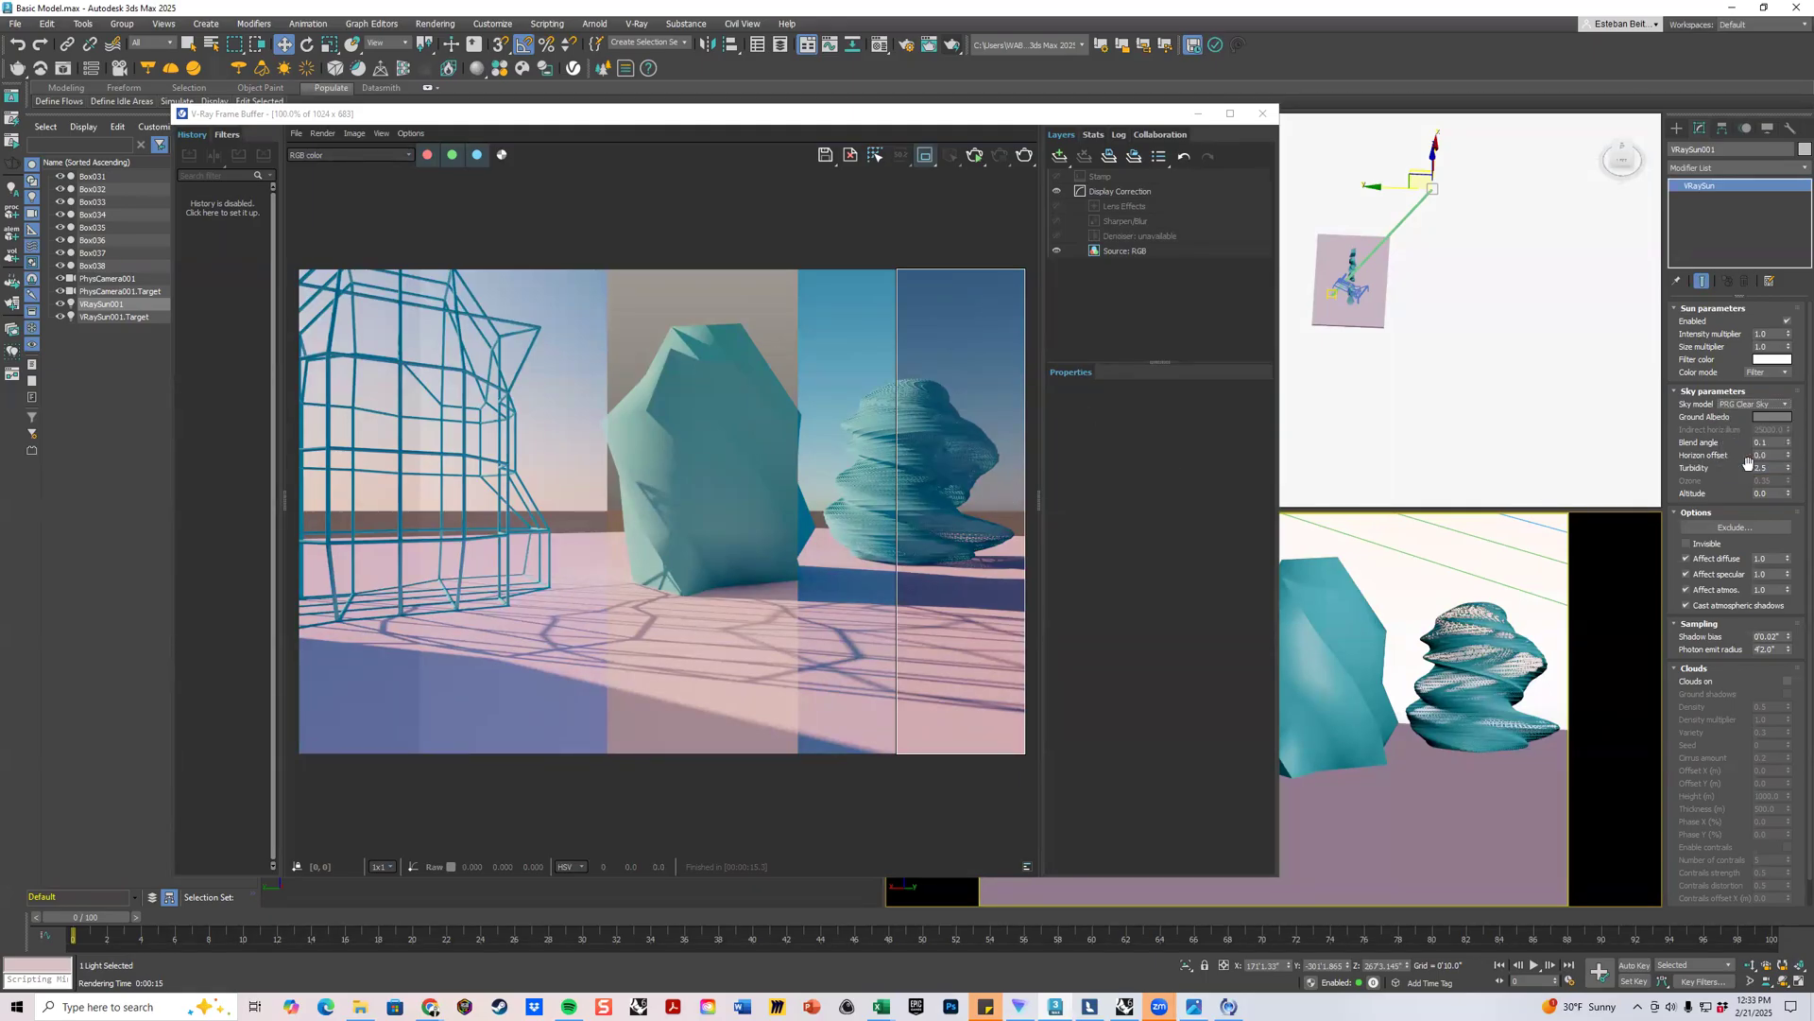
left_click(1273, 115)
Select the VRaySun in the left view and move it higher and closer to the models for a steeper sun angle.
left_click(594, 579)
scroll(593, 579, "down", 5)
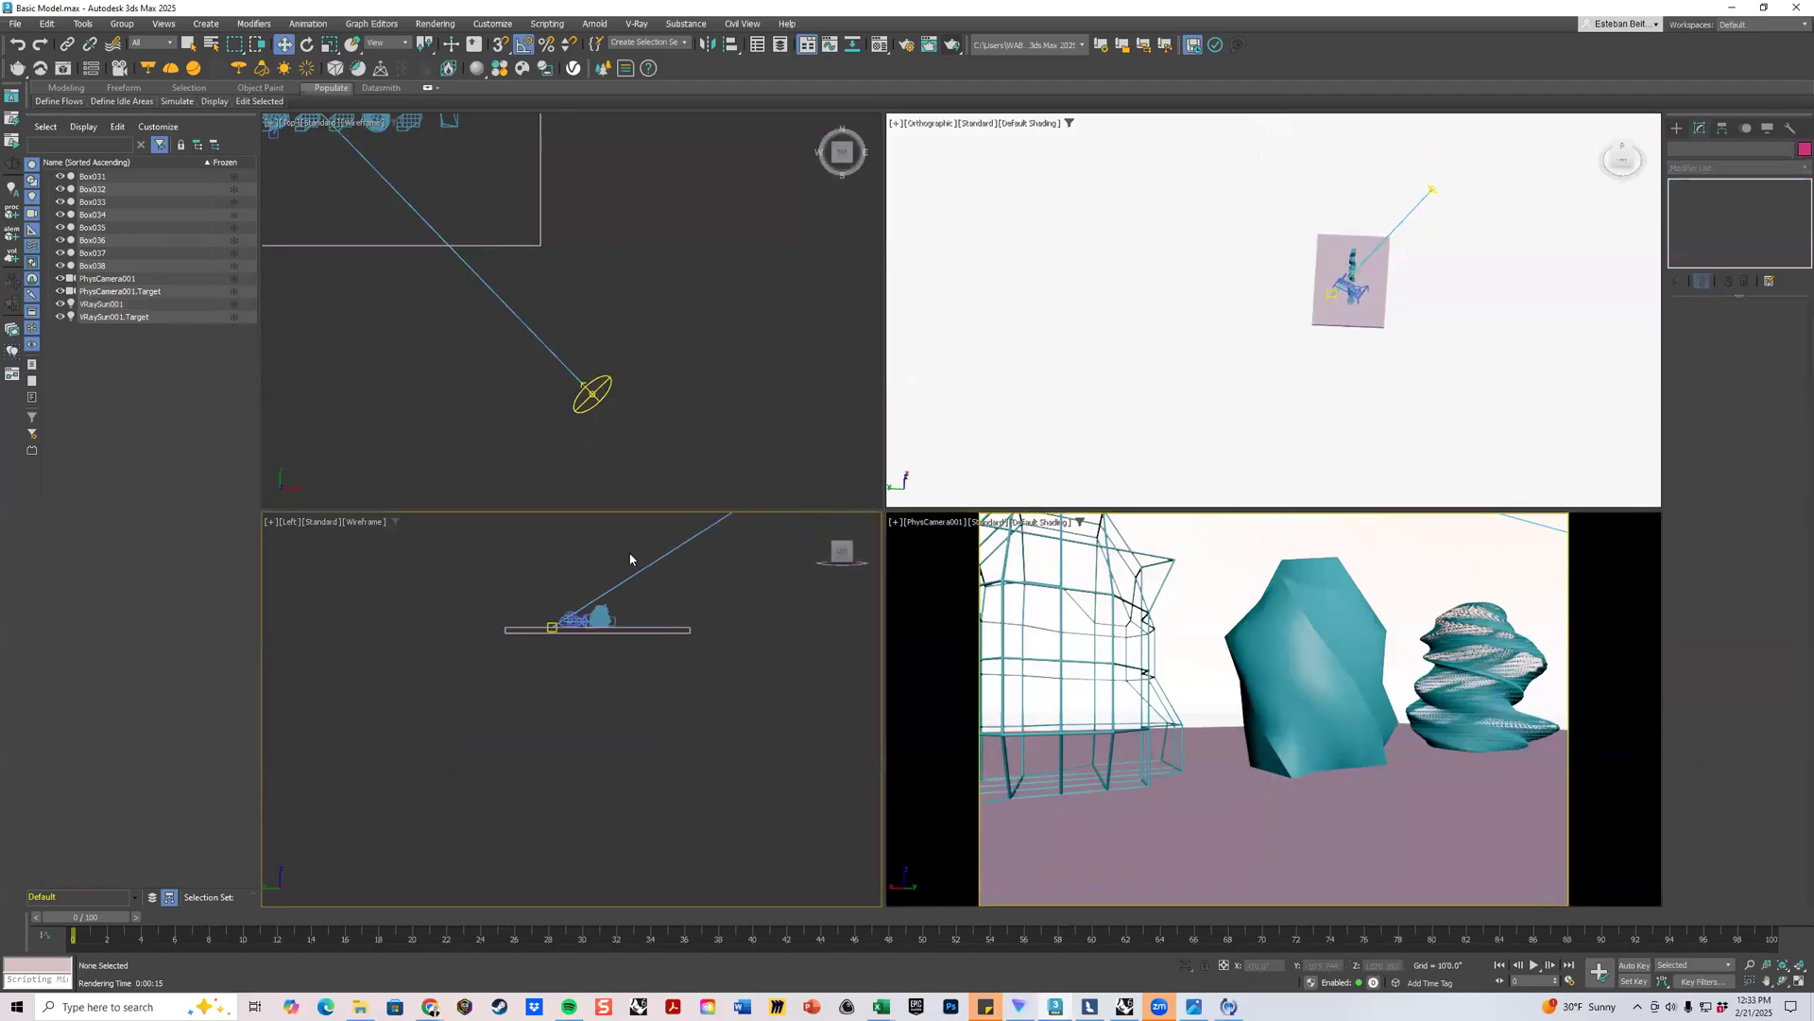
middle_click_drag(632, 558, 605, 714)
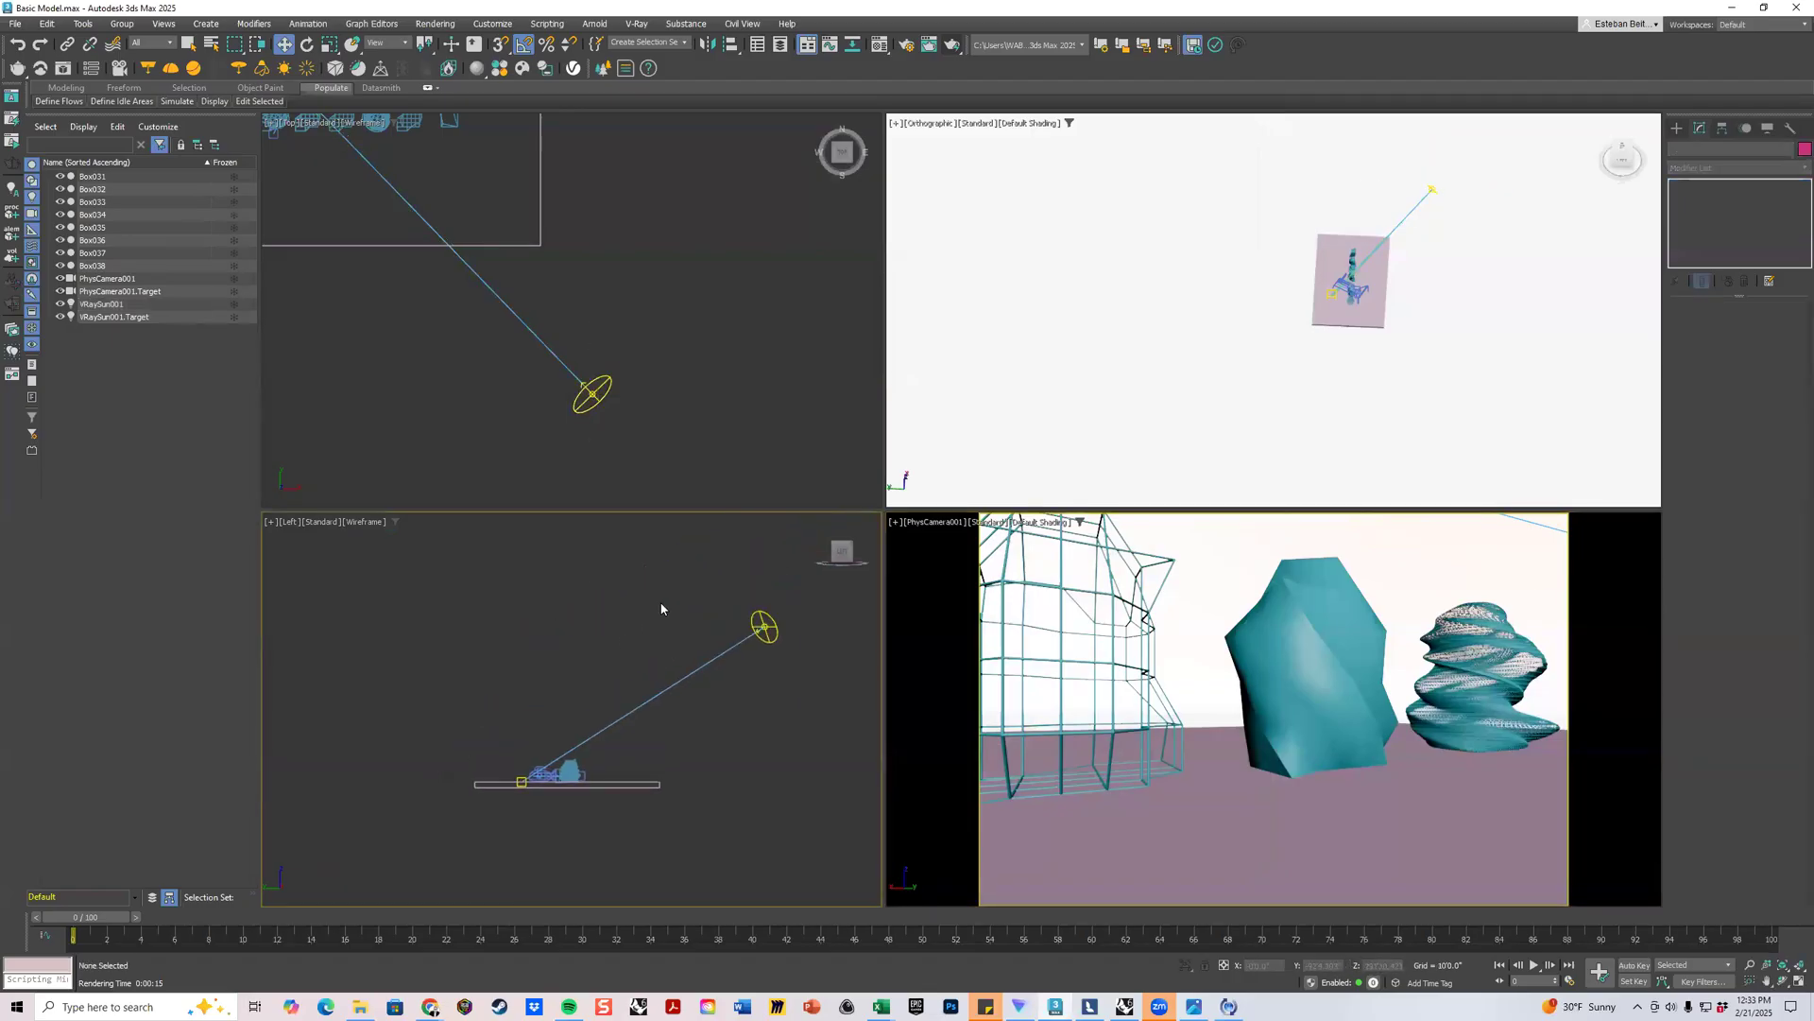
left_click(768, 625)
left_click_drag(784, 603, 689, 516)
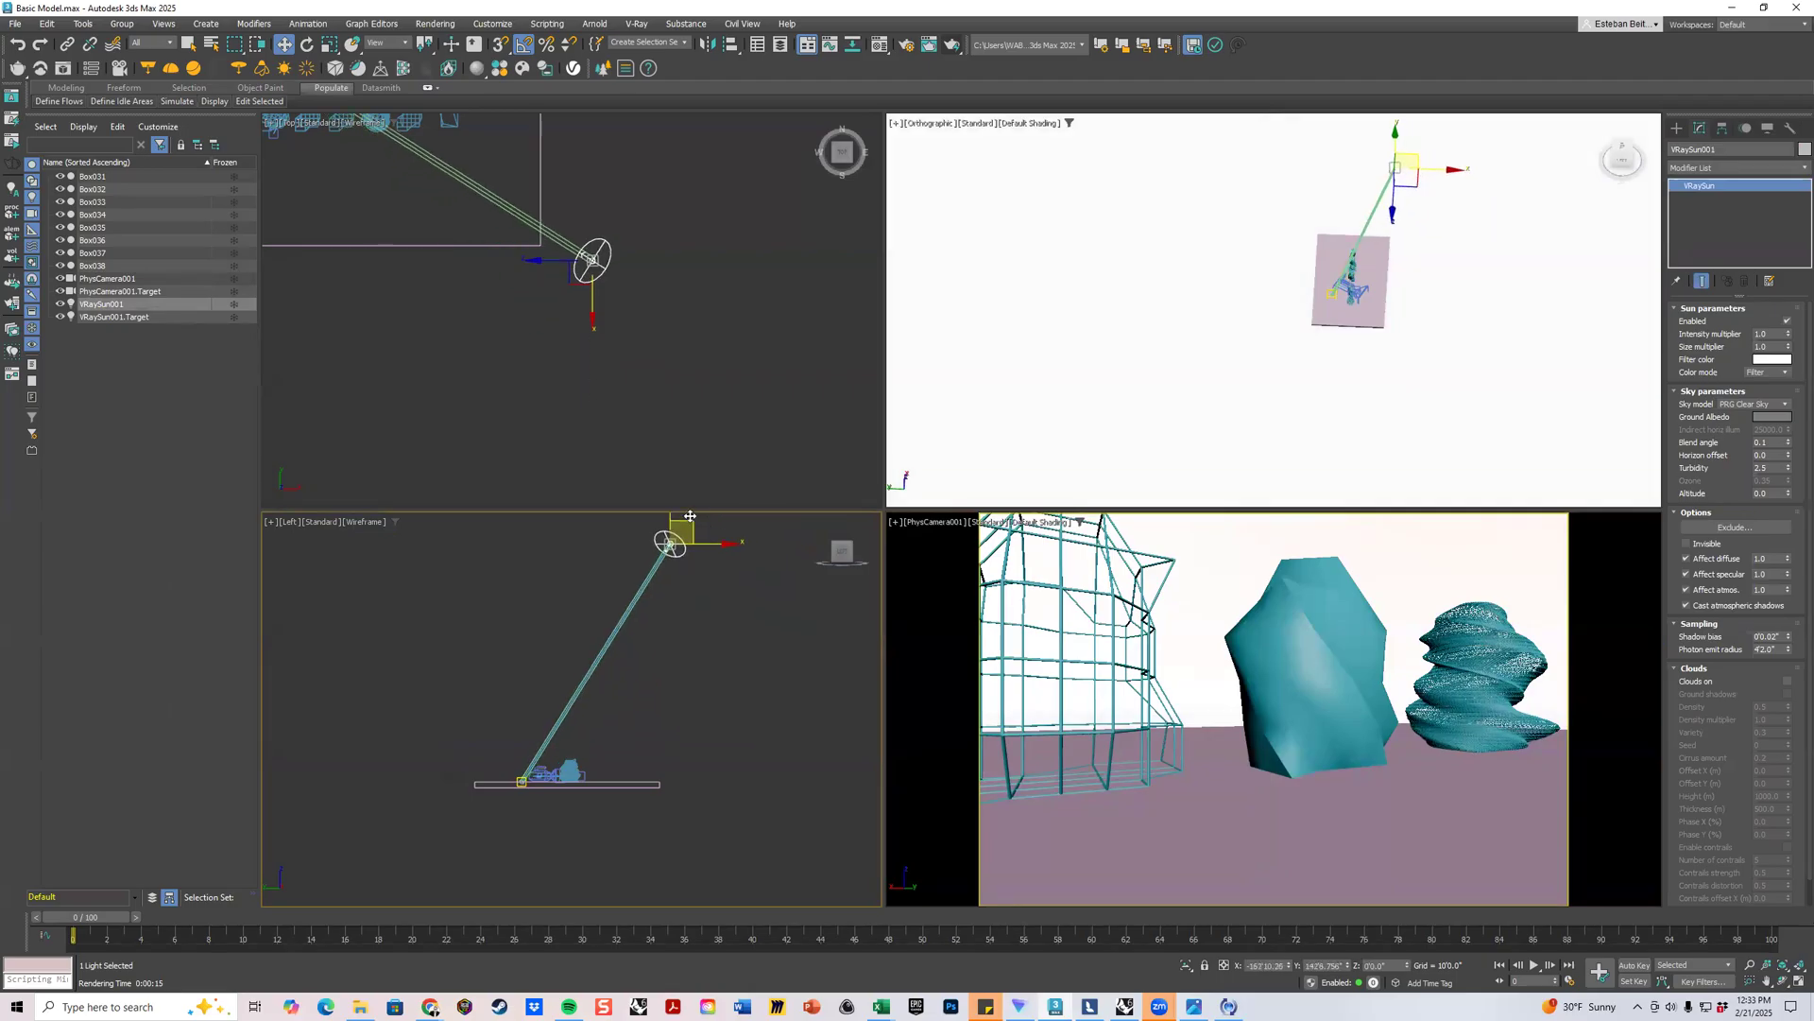
Render the same narrow region of the camera view with the raised sun and close the frame buffer.
left_click(1224, 530)
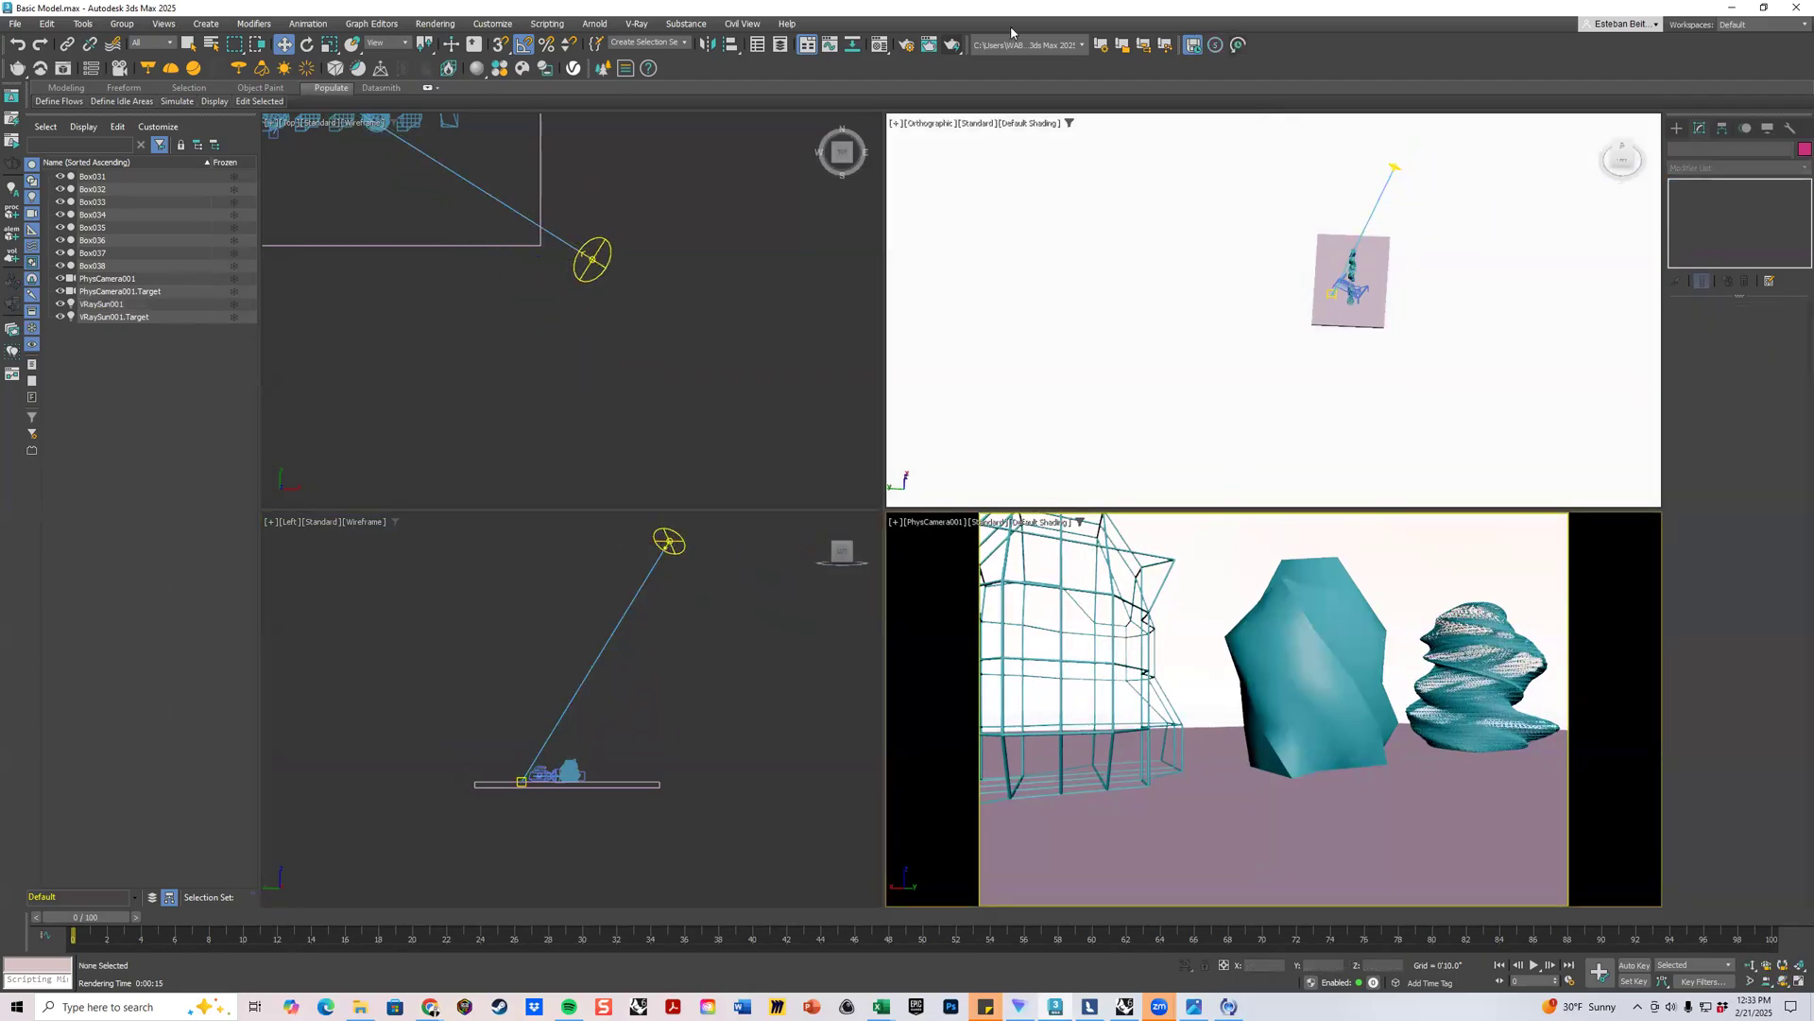
left_click(953, 45)
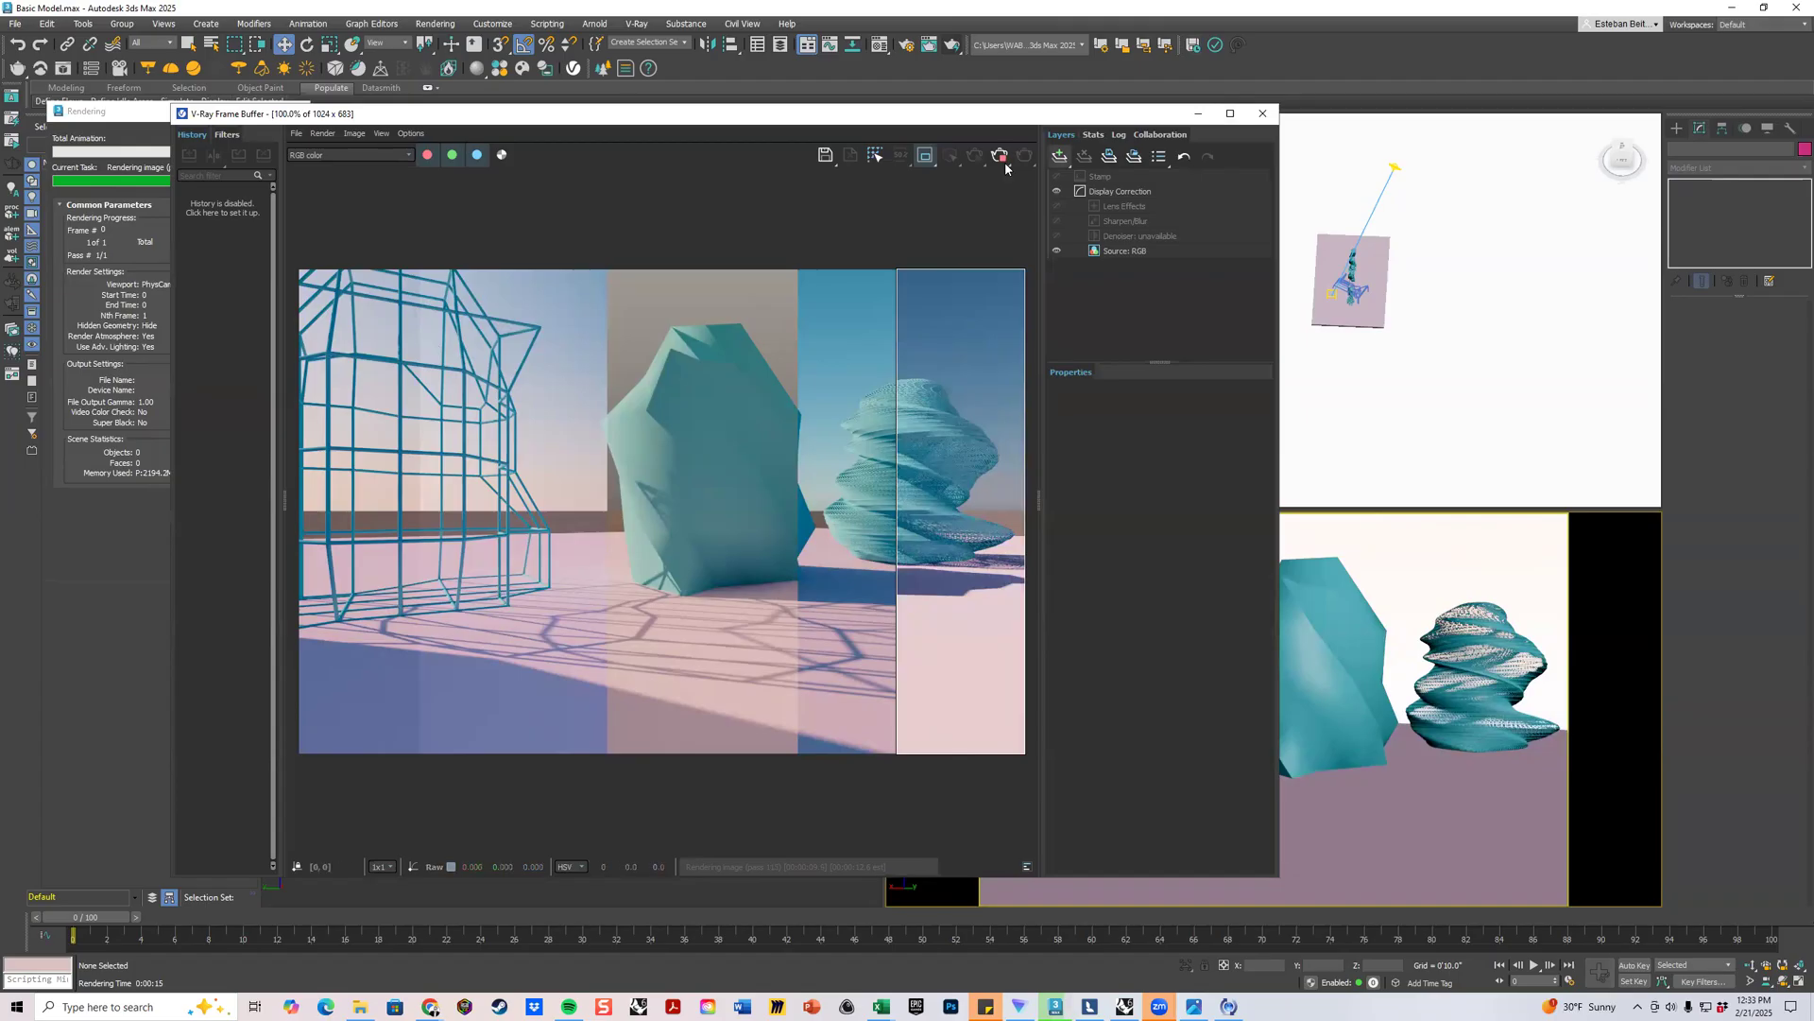
left_click(113, 111)
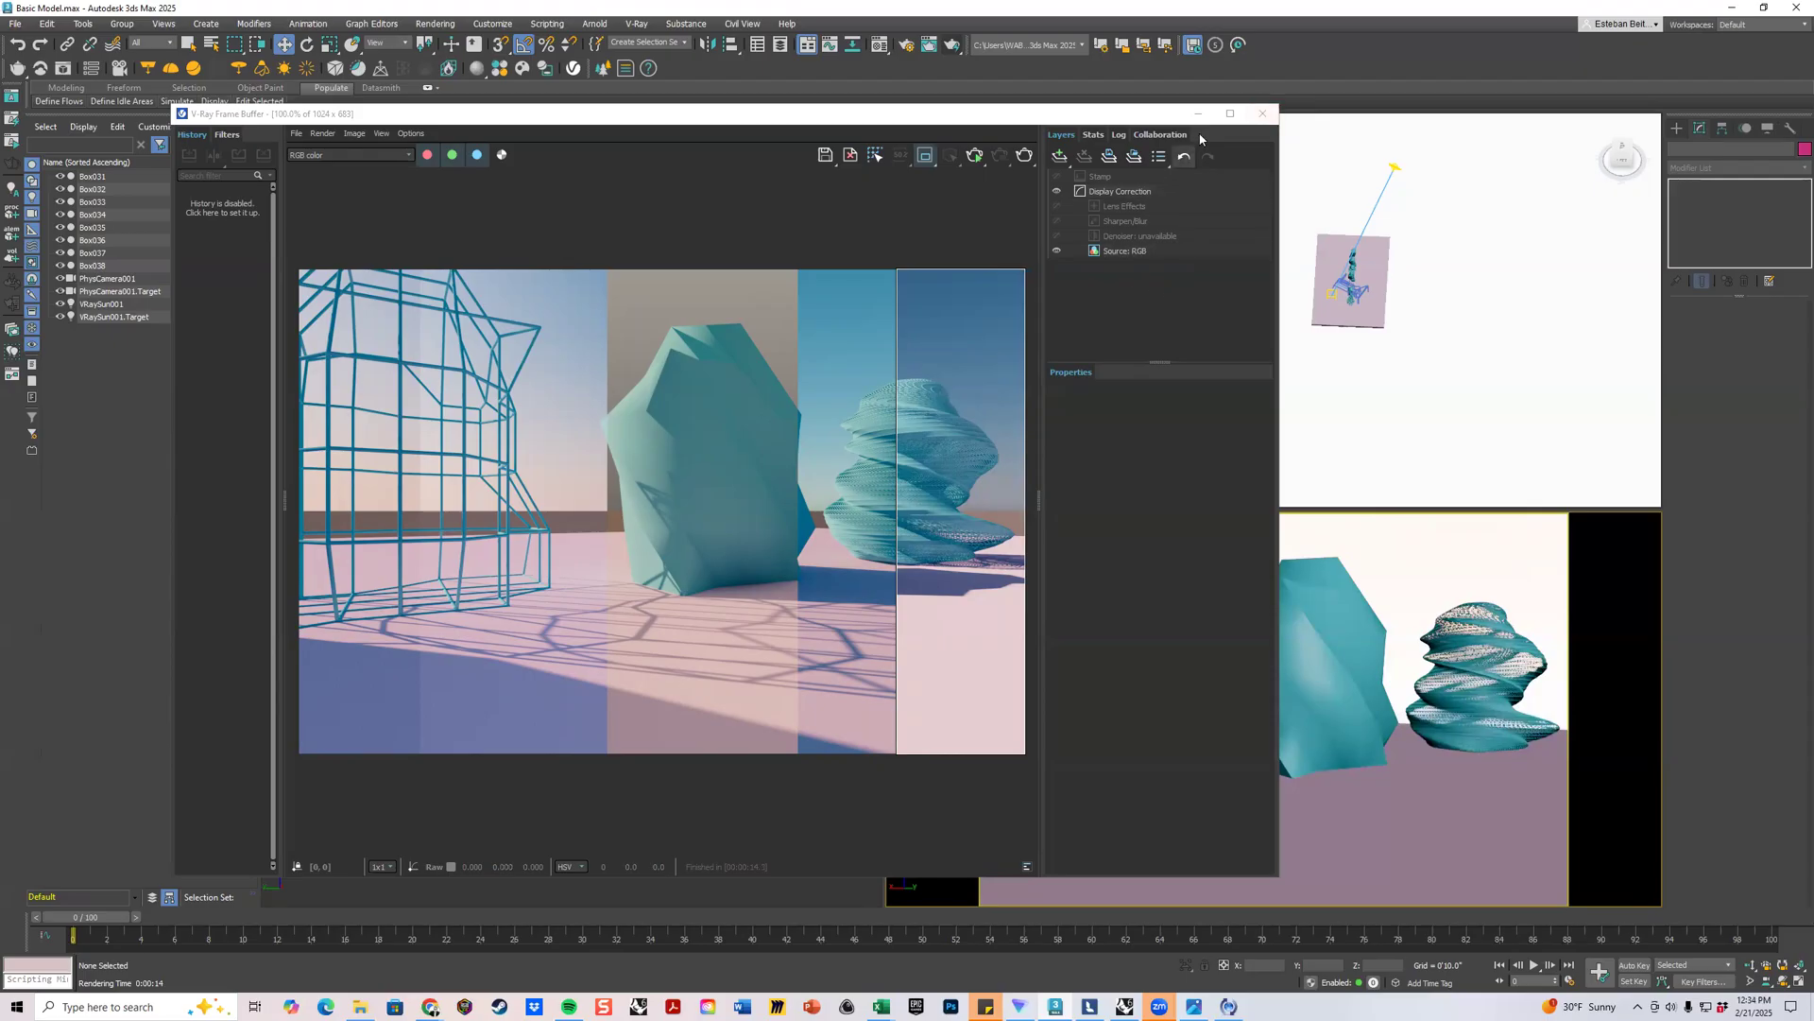
left_click(1263, 113)
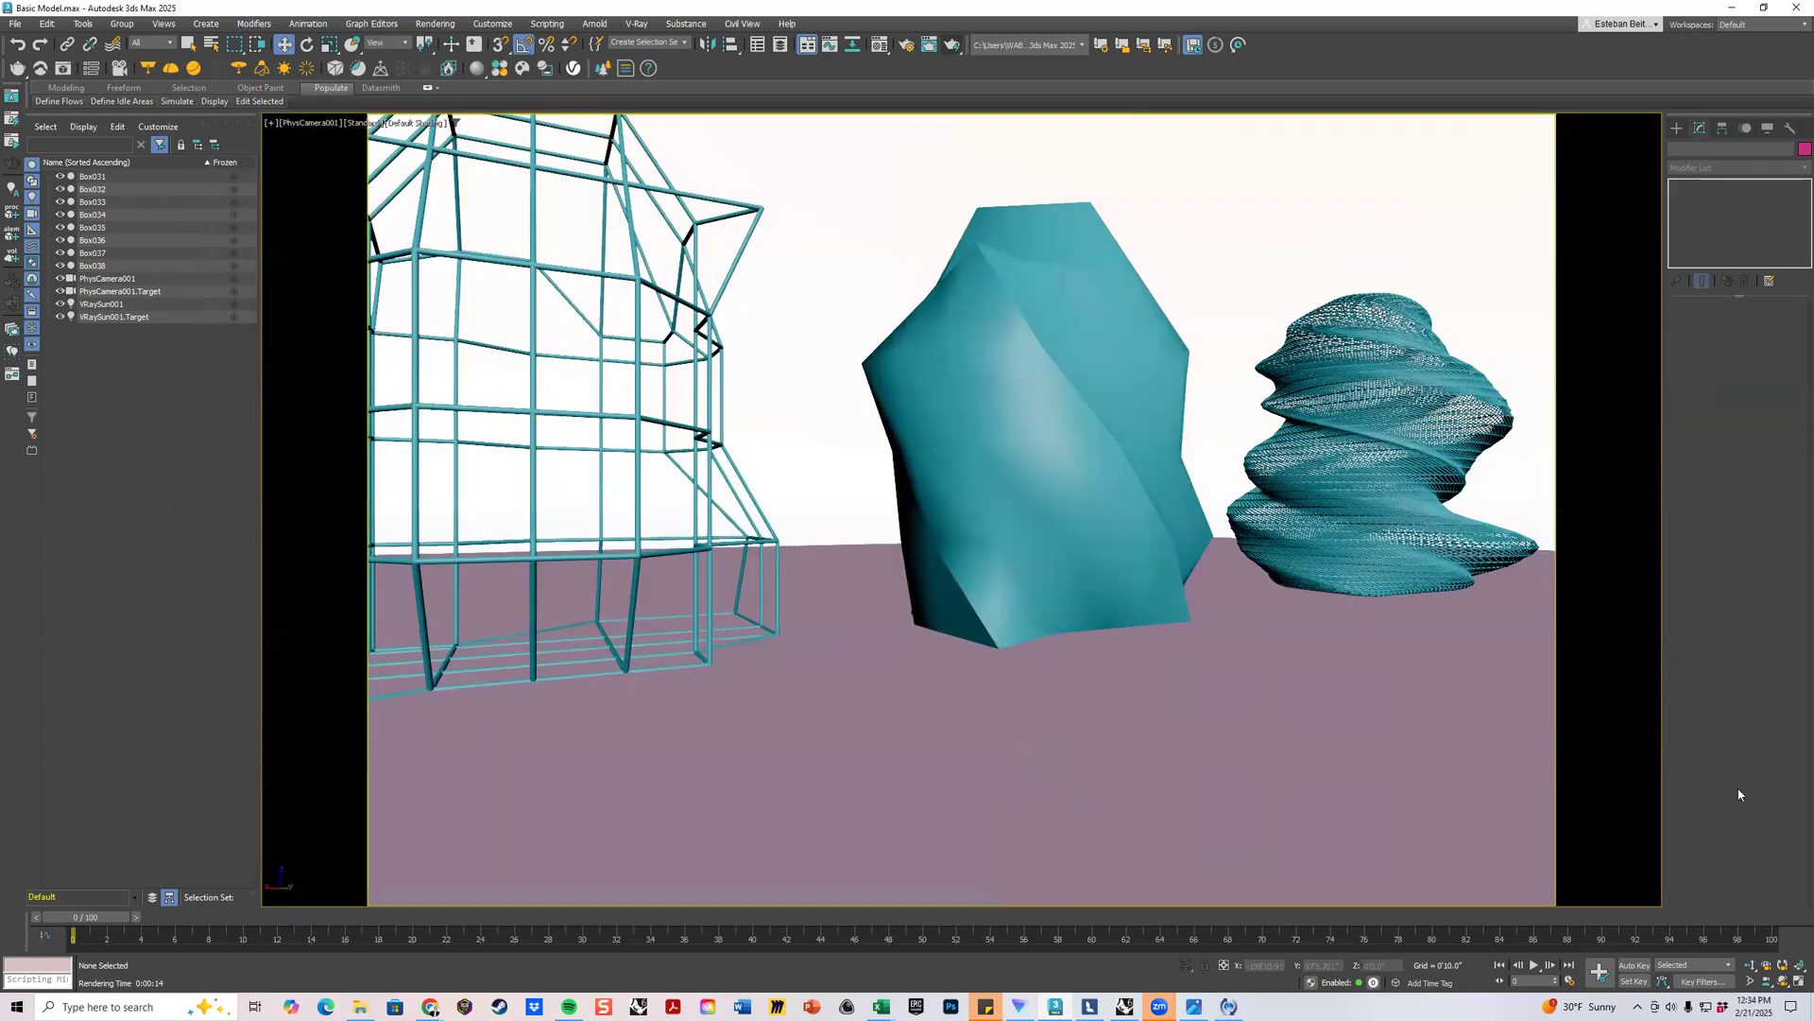
Maximize the camera view, start V-Ray Viewport IPR in it, and restore the four-view layout.
left_click(1797, 982)
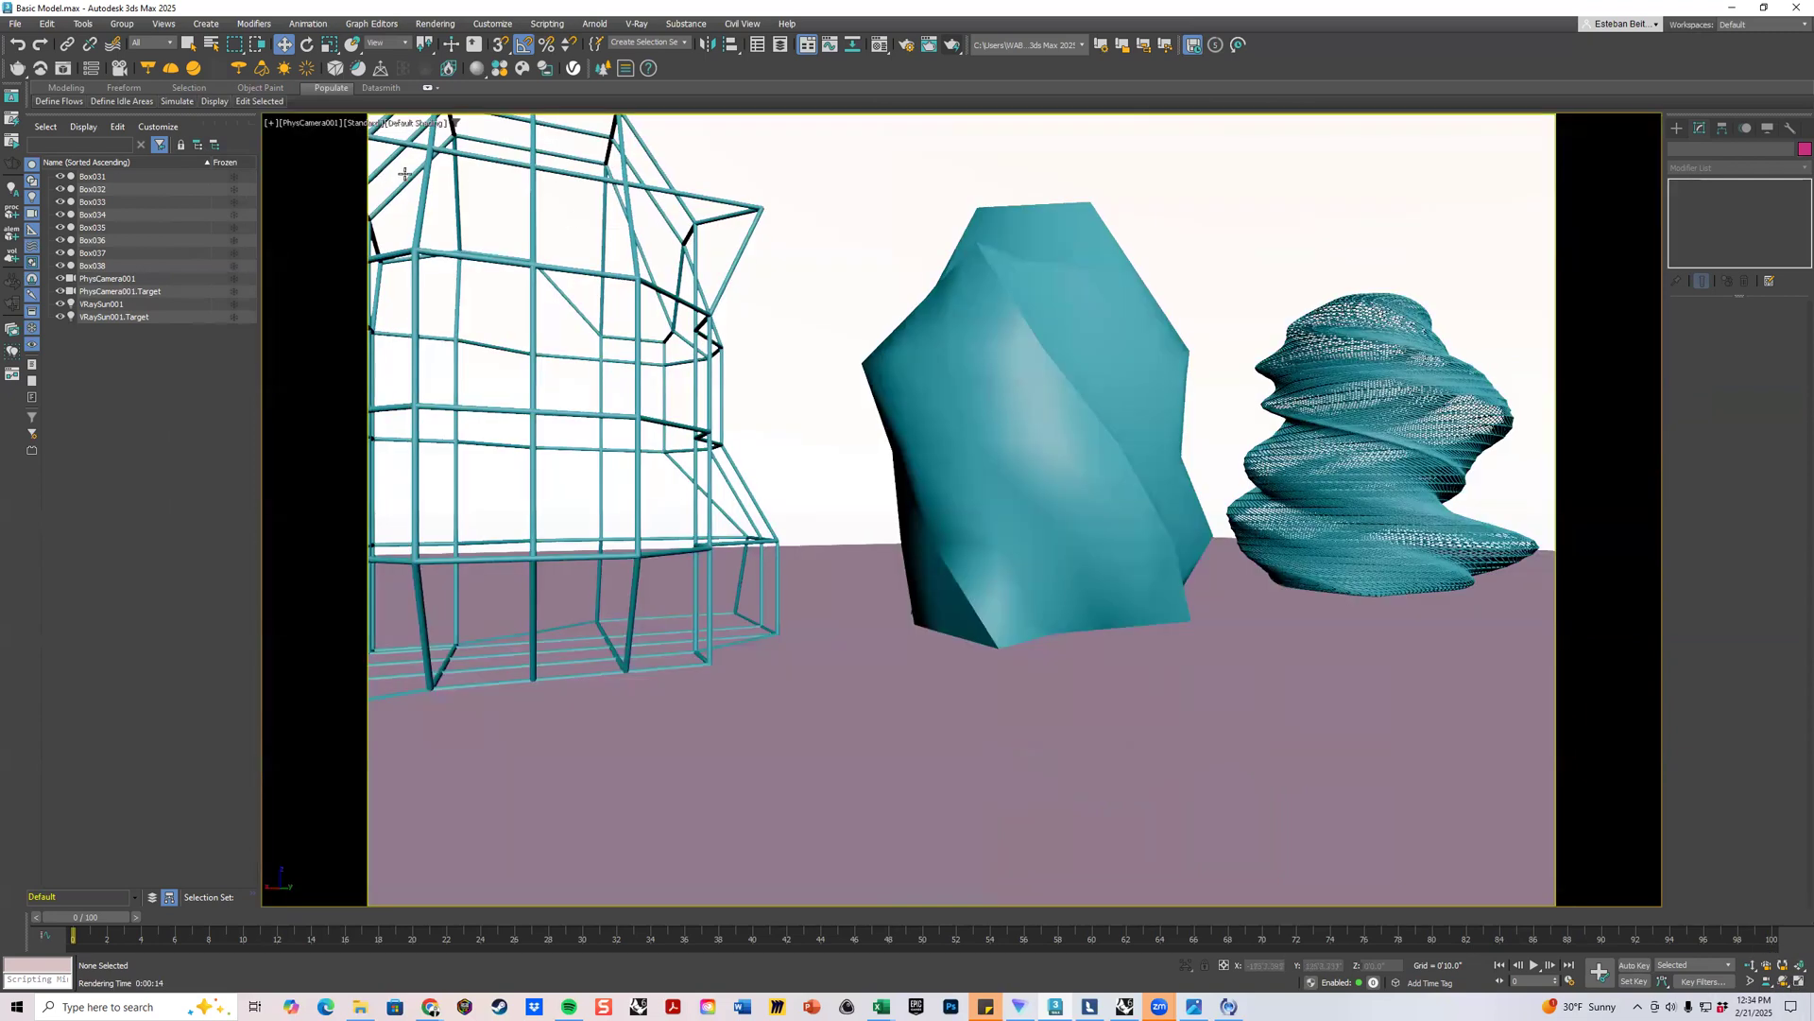
left_click(370, 124)
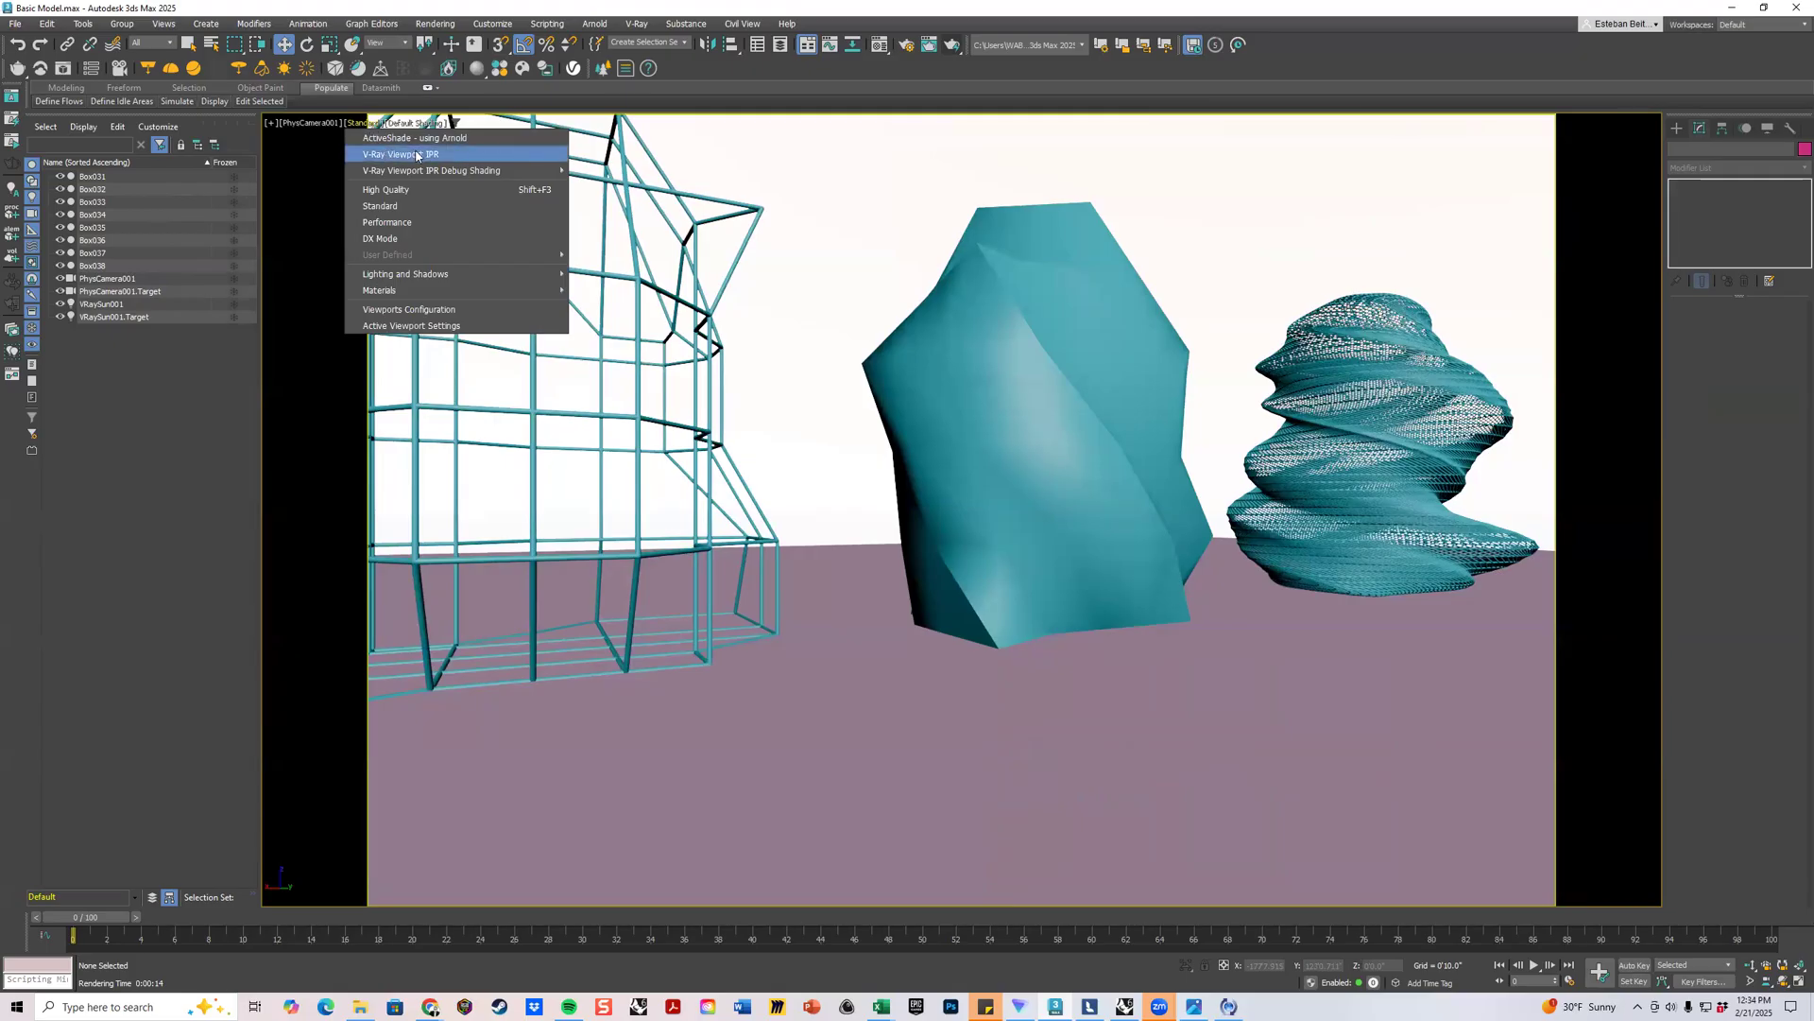
left_click(415, 154)
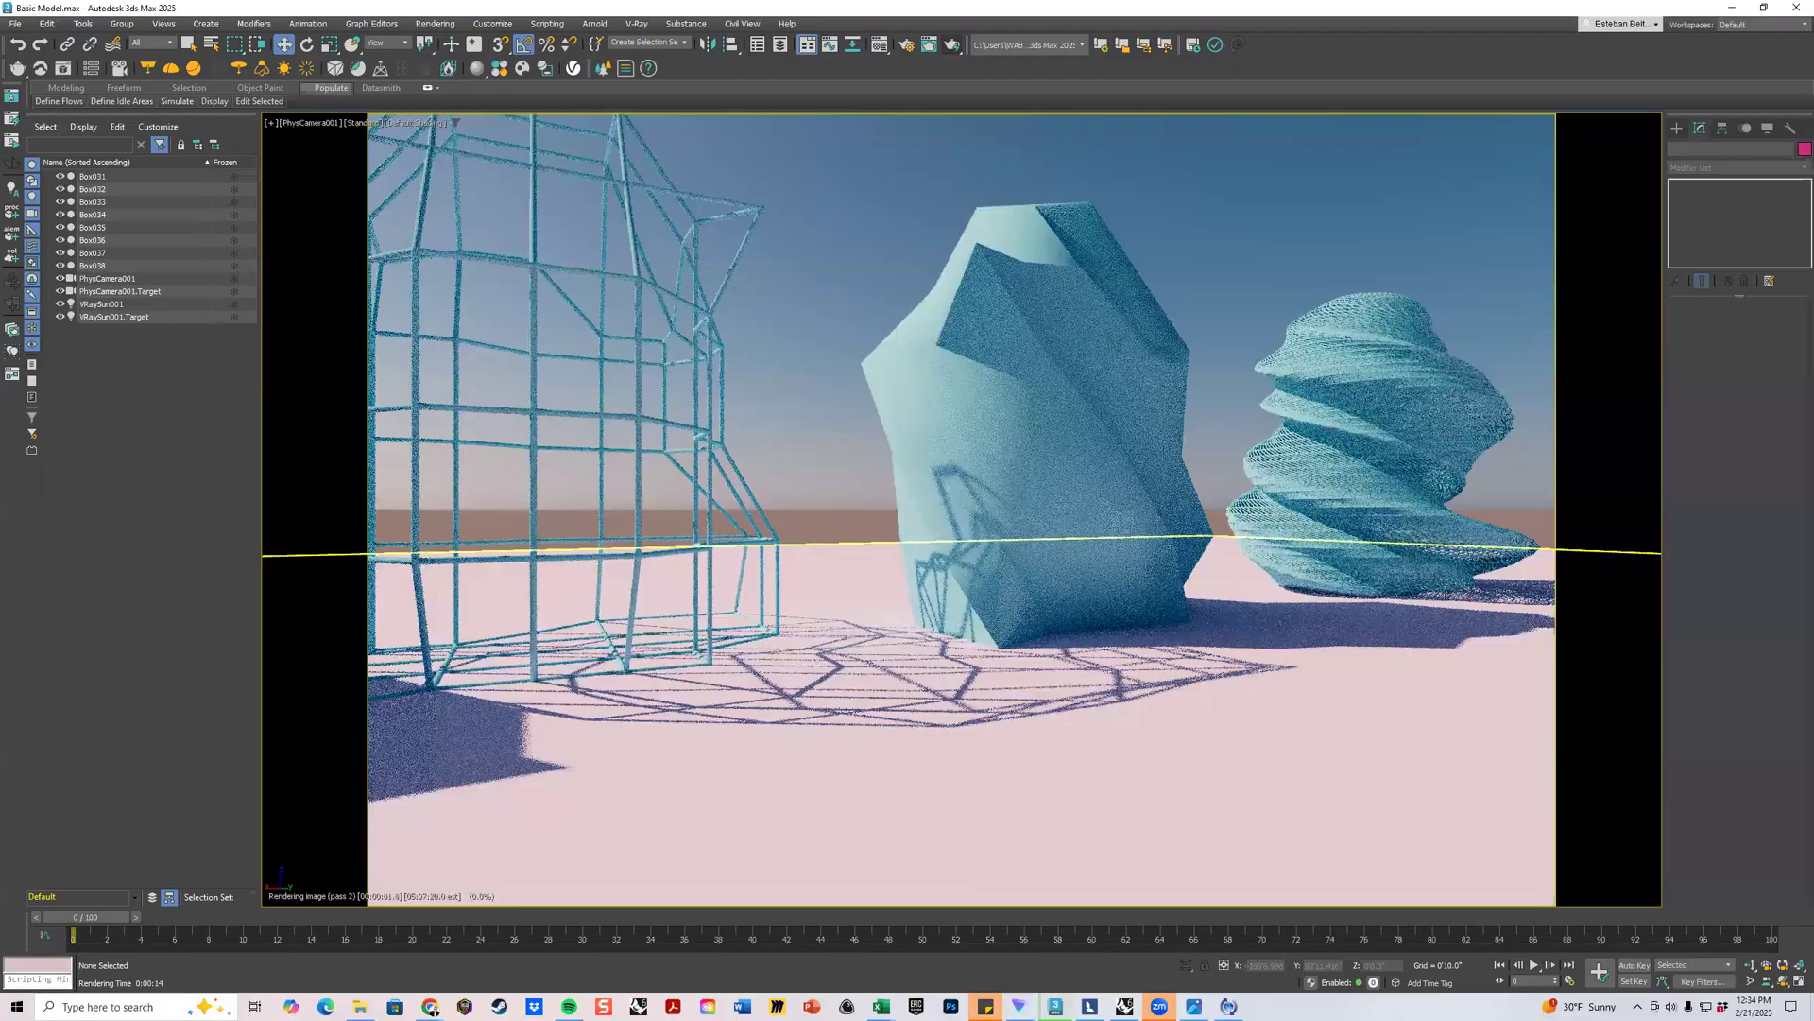
key("alt+w")
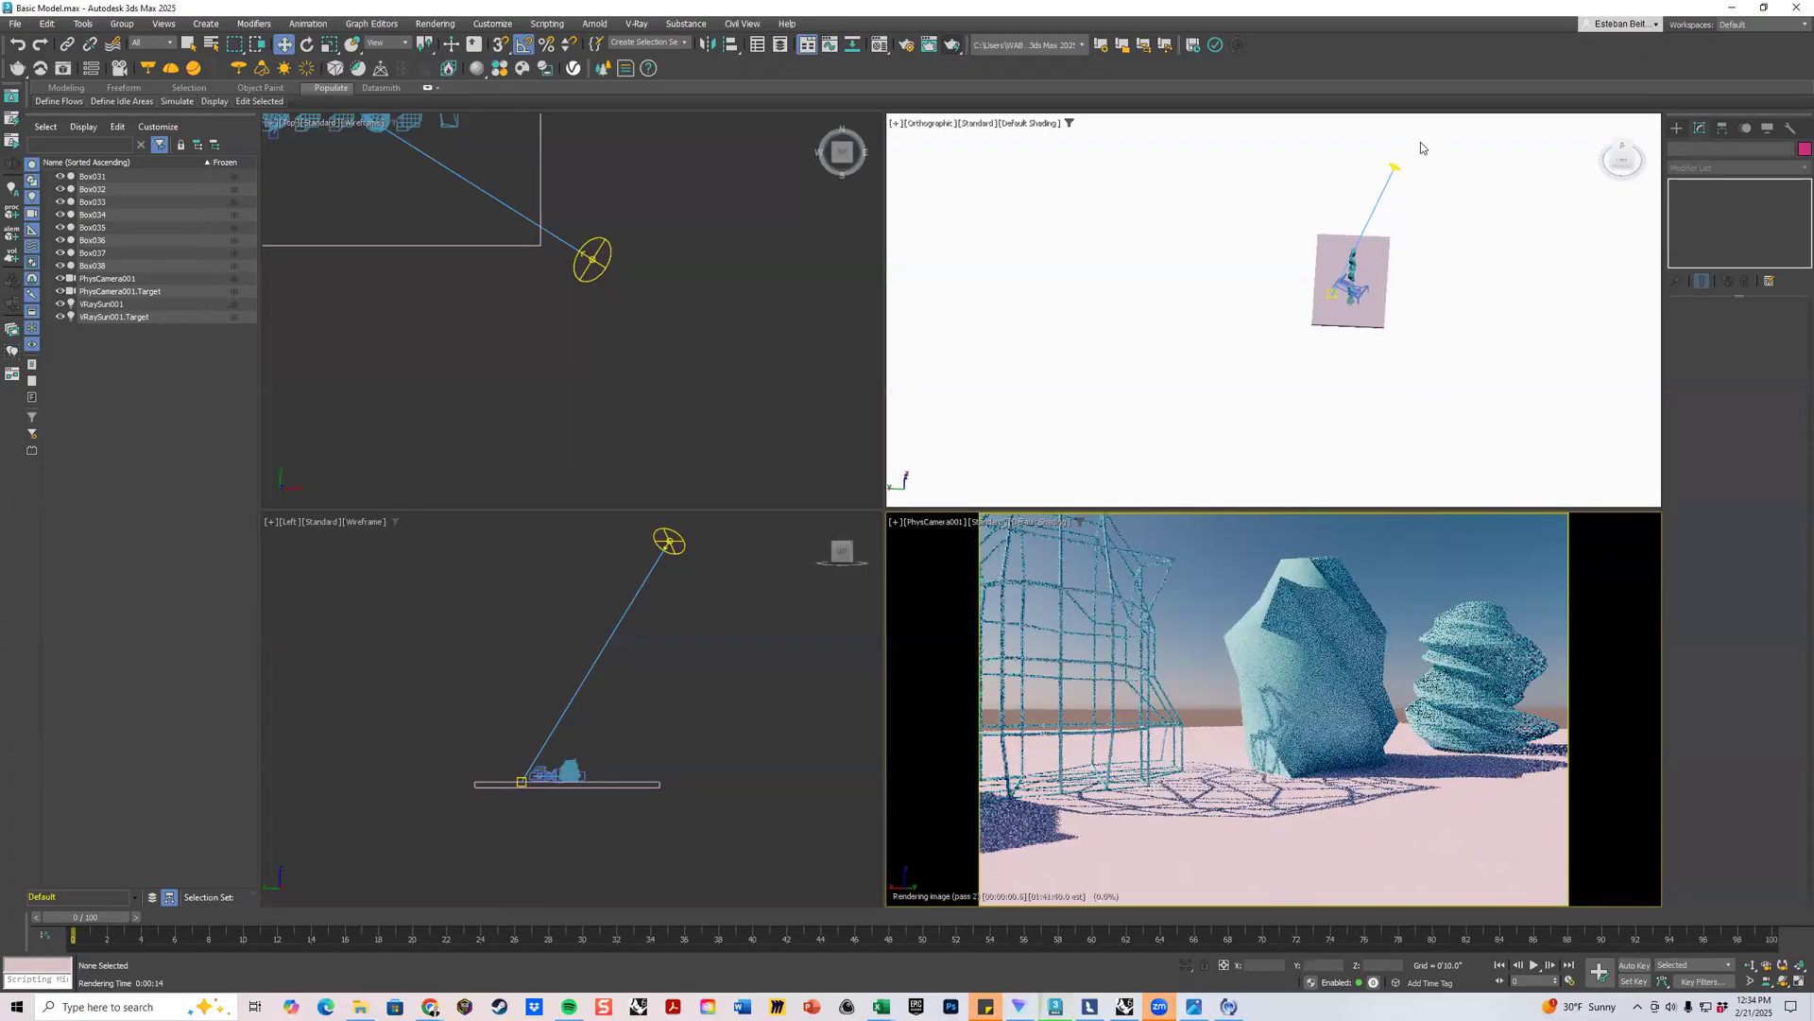
Select the VRaySun in the orthographic view and turn its clouds on for the live camera preview.
left_click(1394, 168)
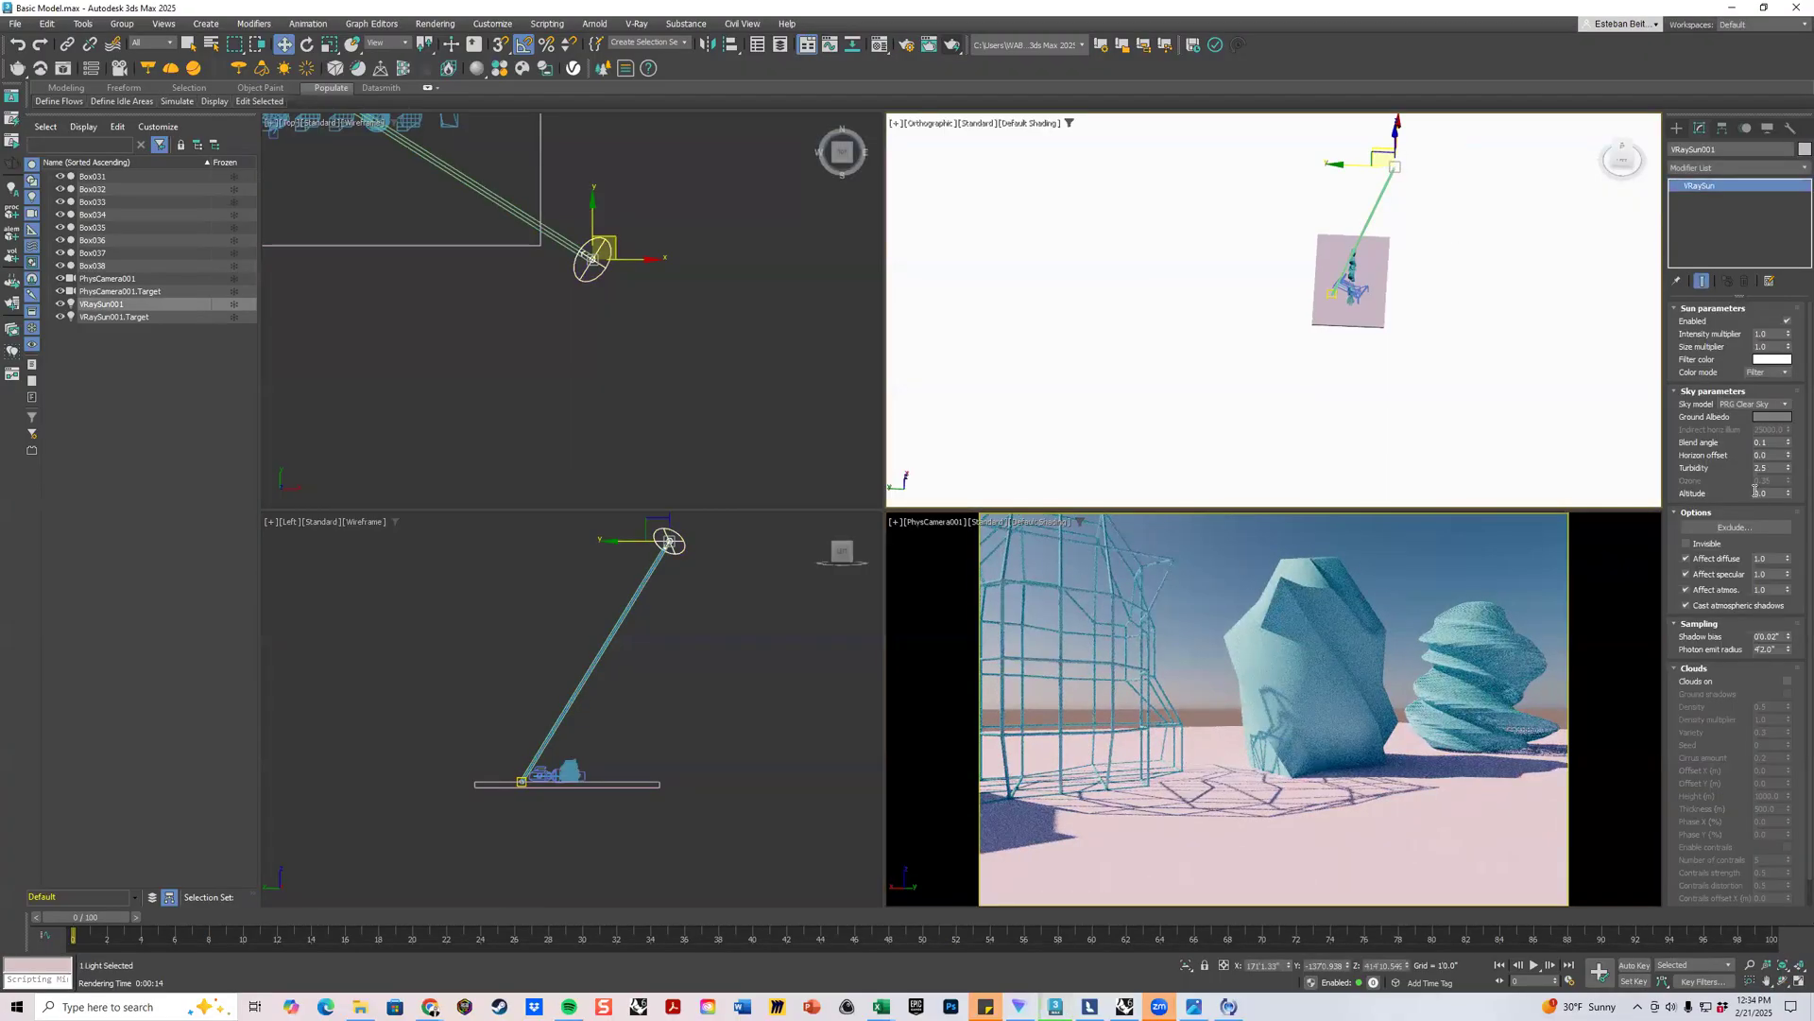
scroll(1744, 397, "down", 2)
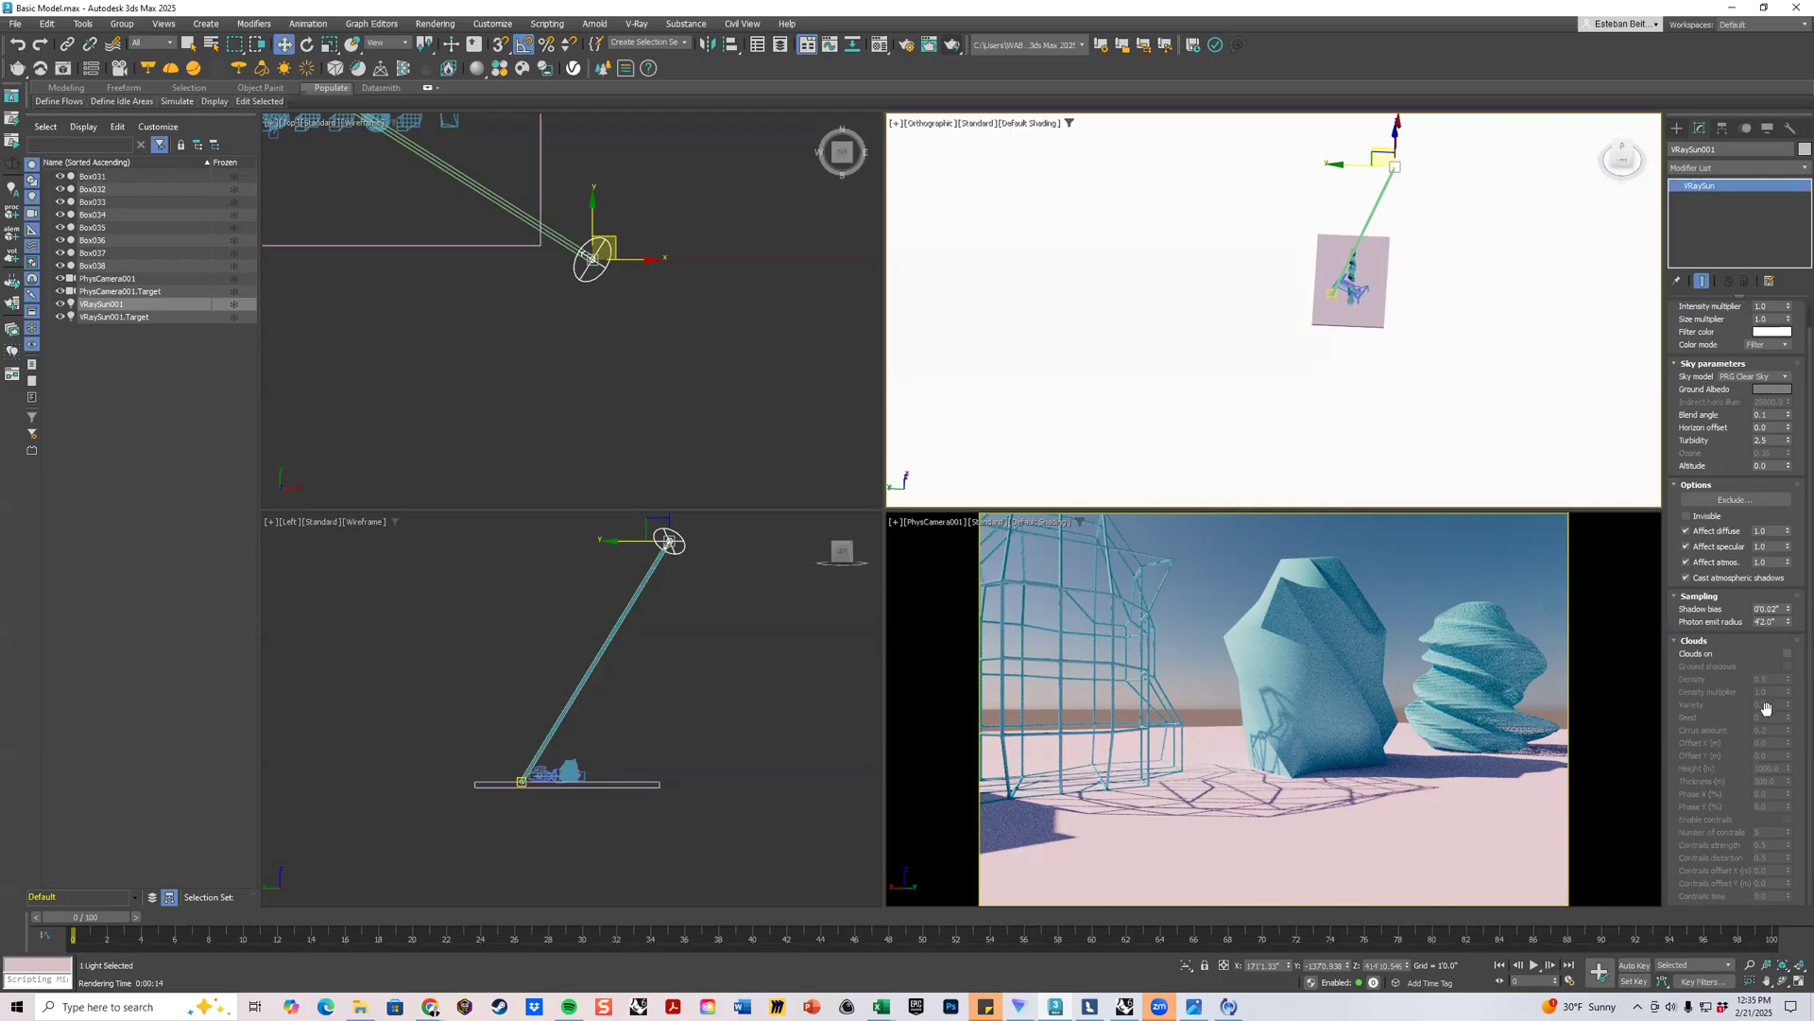
left_click(1787, 653)
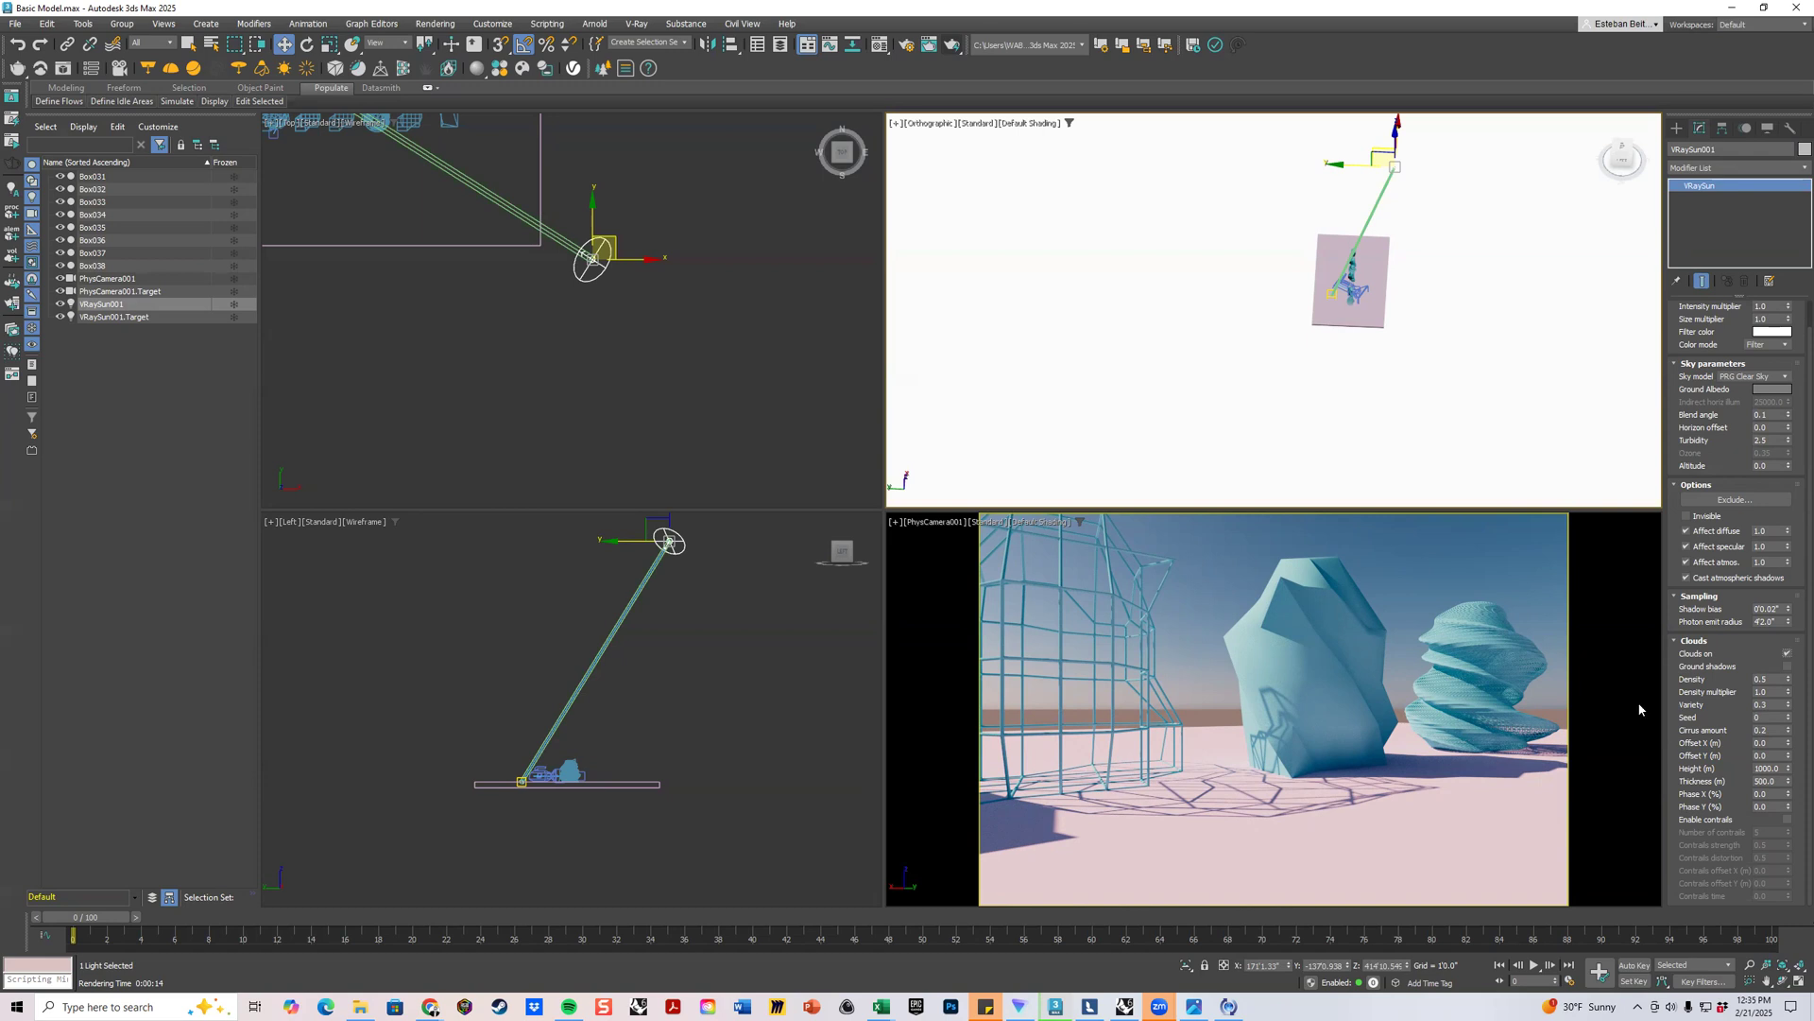
left_click(1783, 650)
left_click(1494, 544)
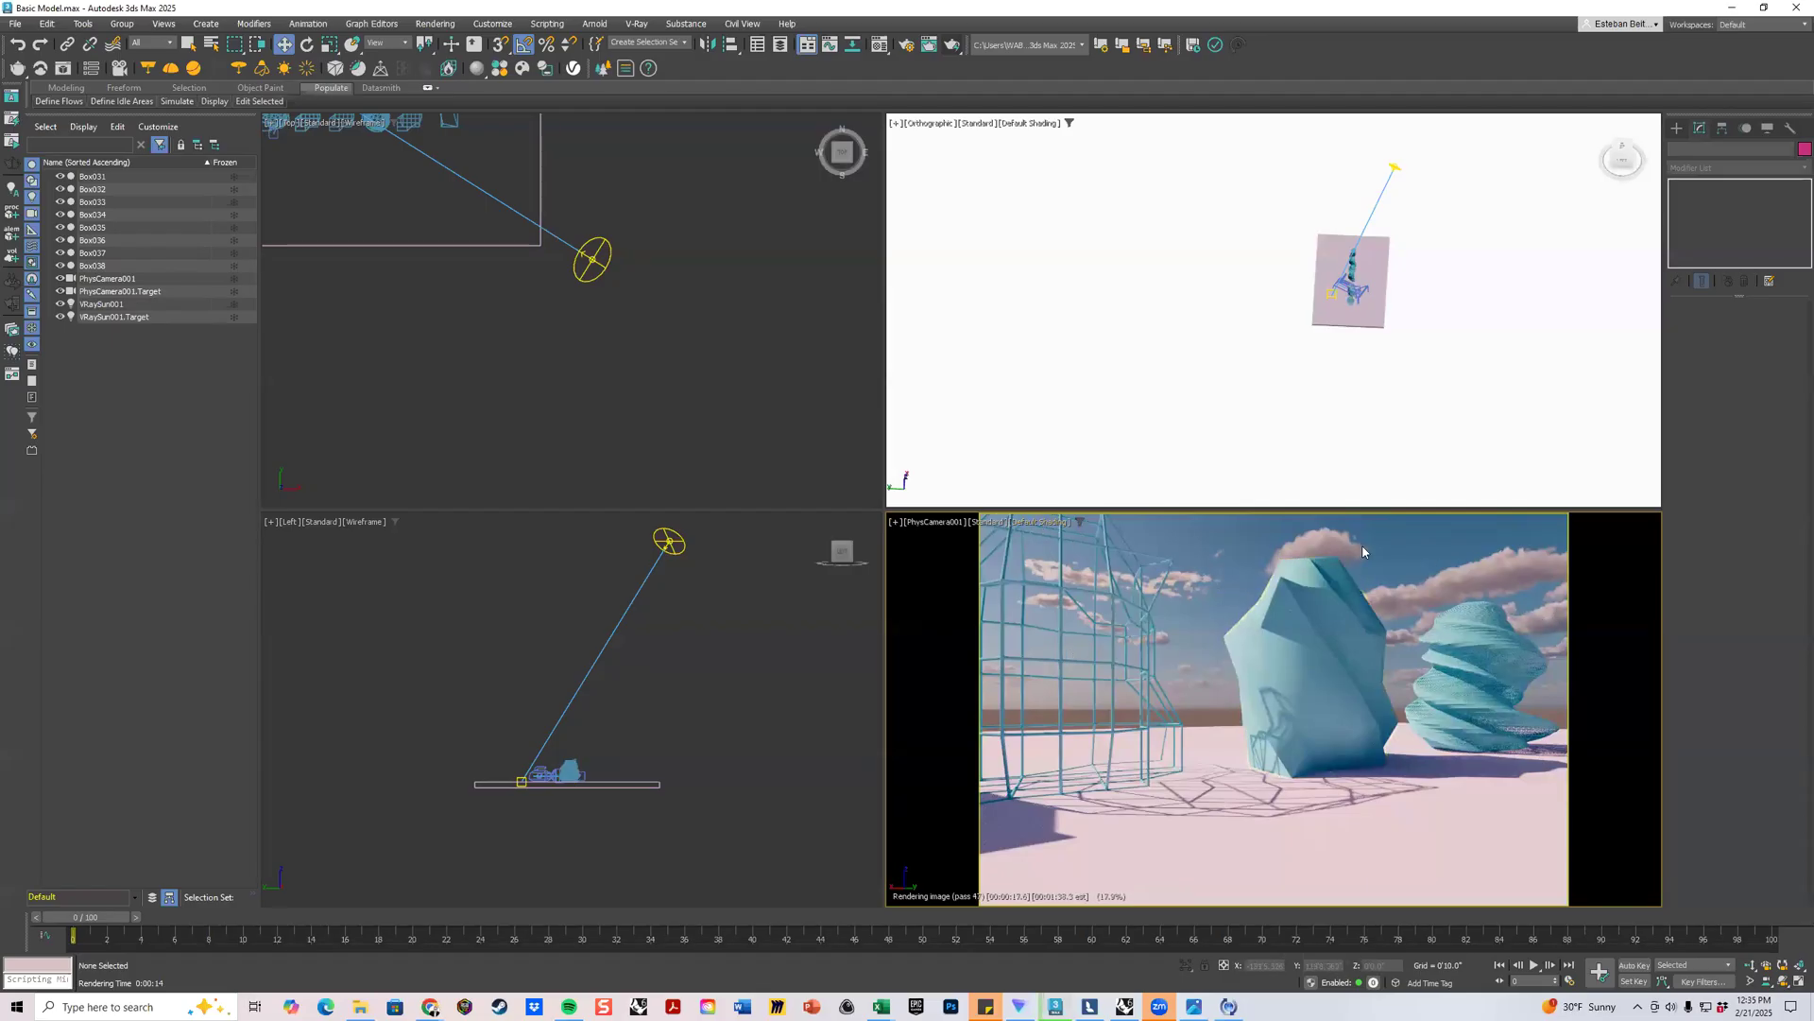
left_click(728, 566)
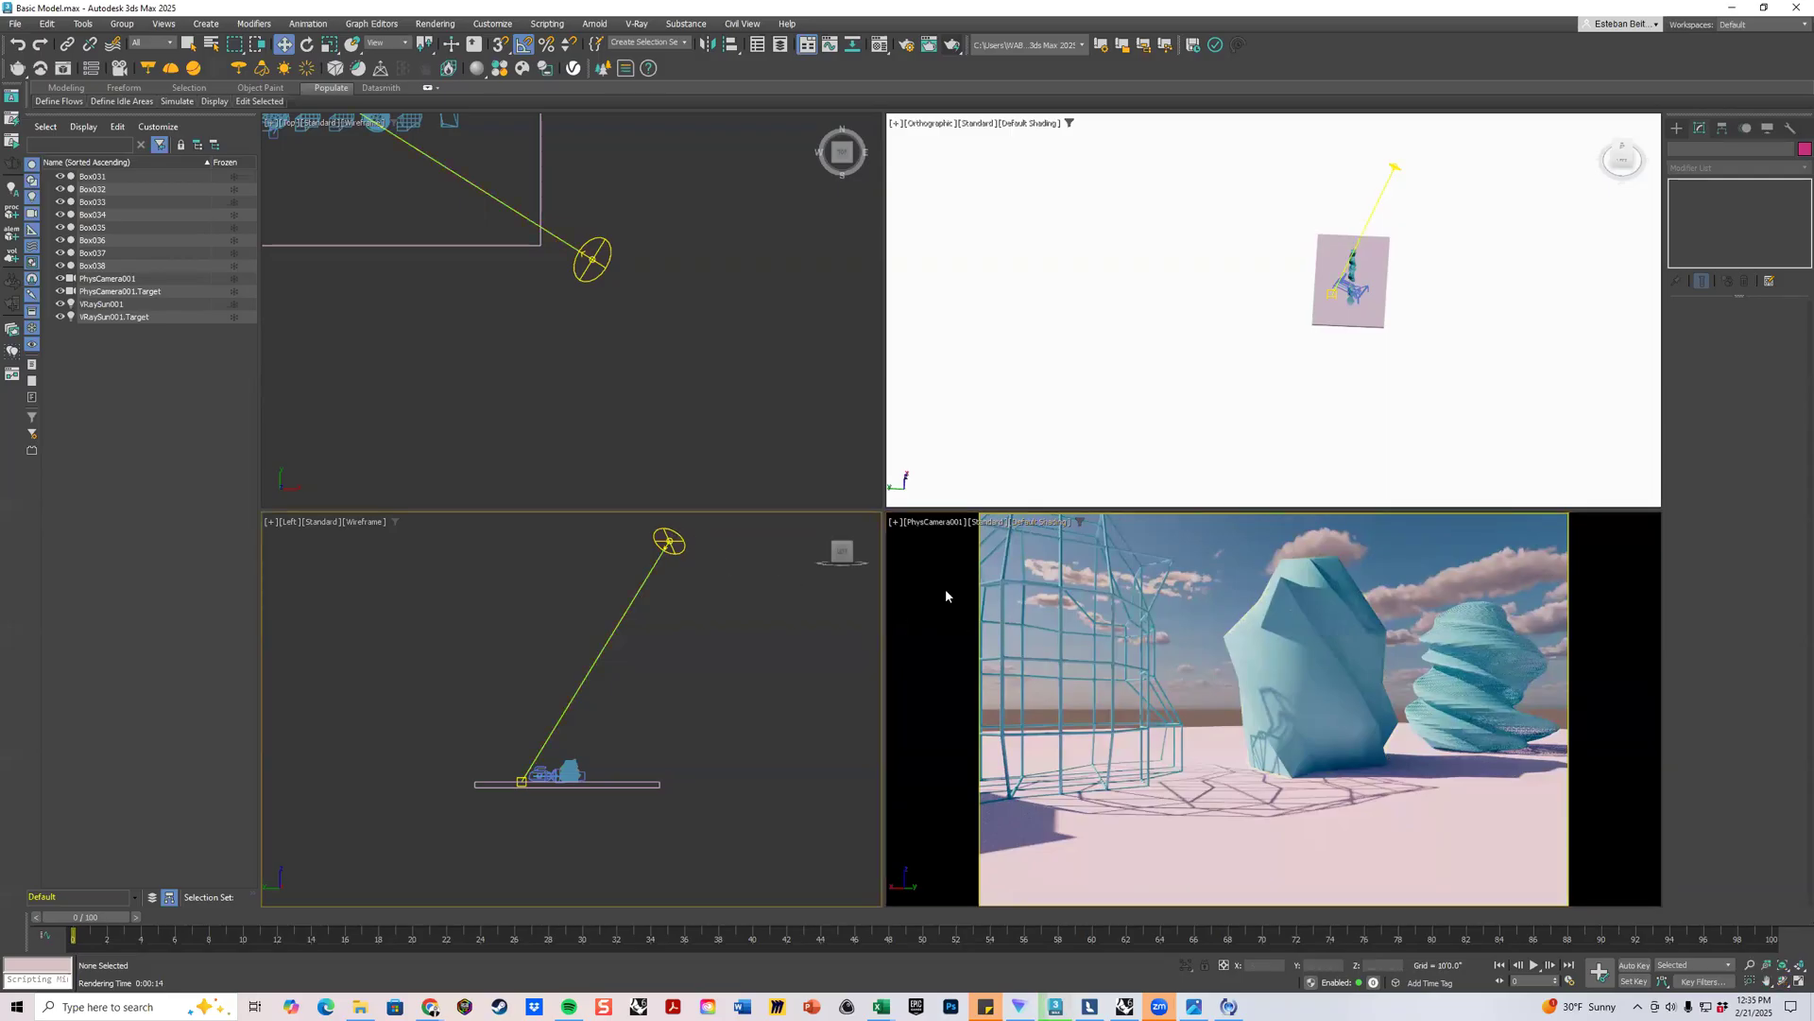
left_click(914, 576)
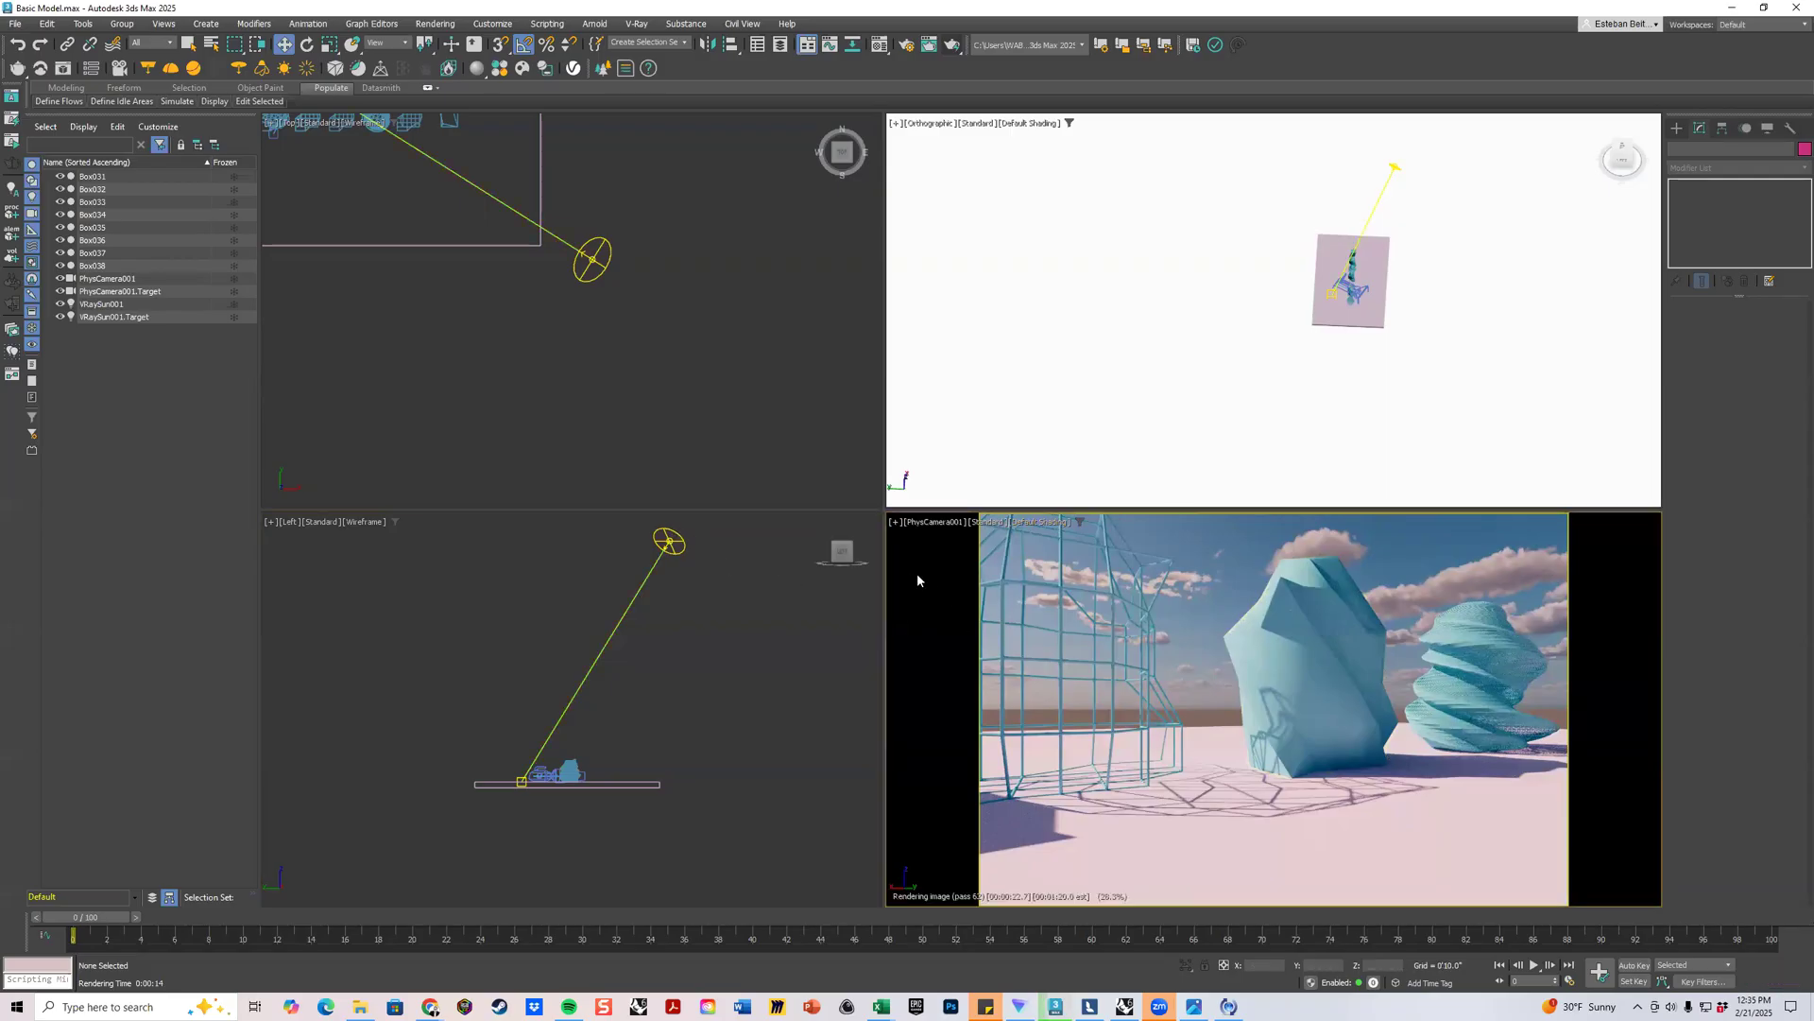
Render the camera view with clouds, turn off region rendering to render the full frame, and dismiss the frame buffer.
left_click(953, 46)
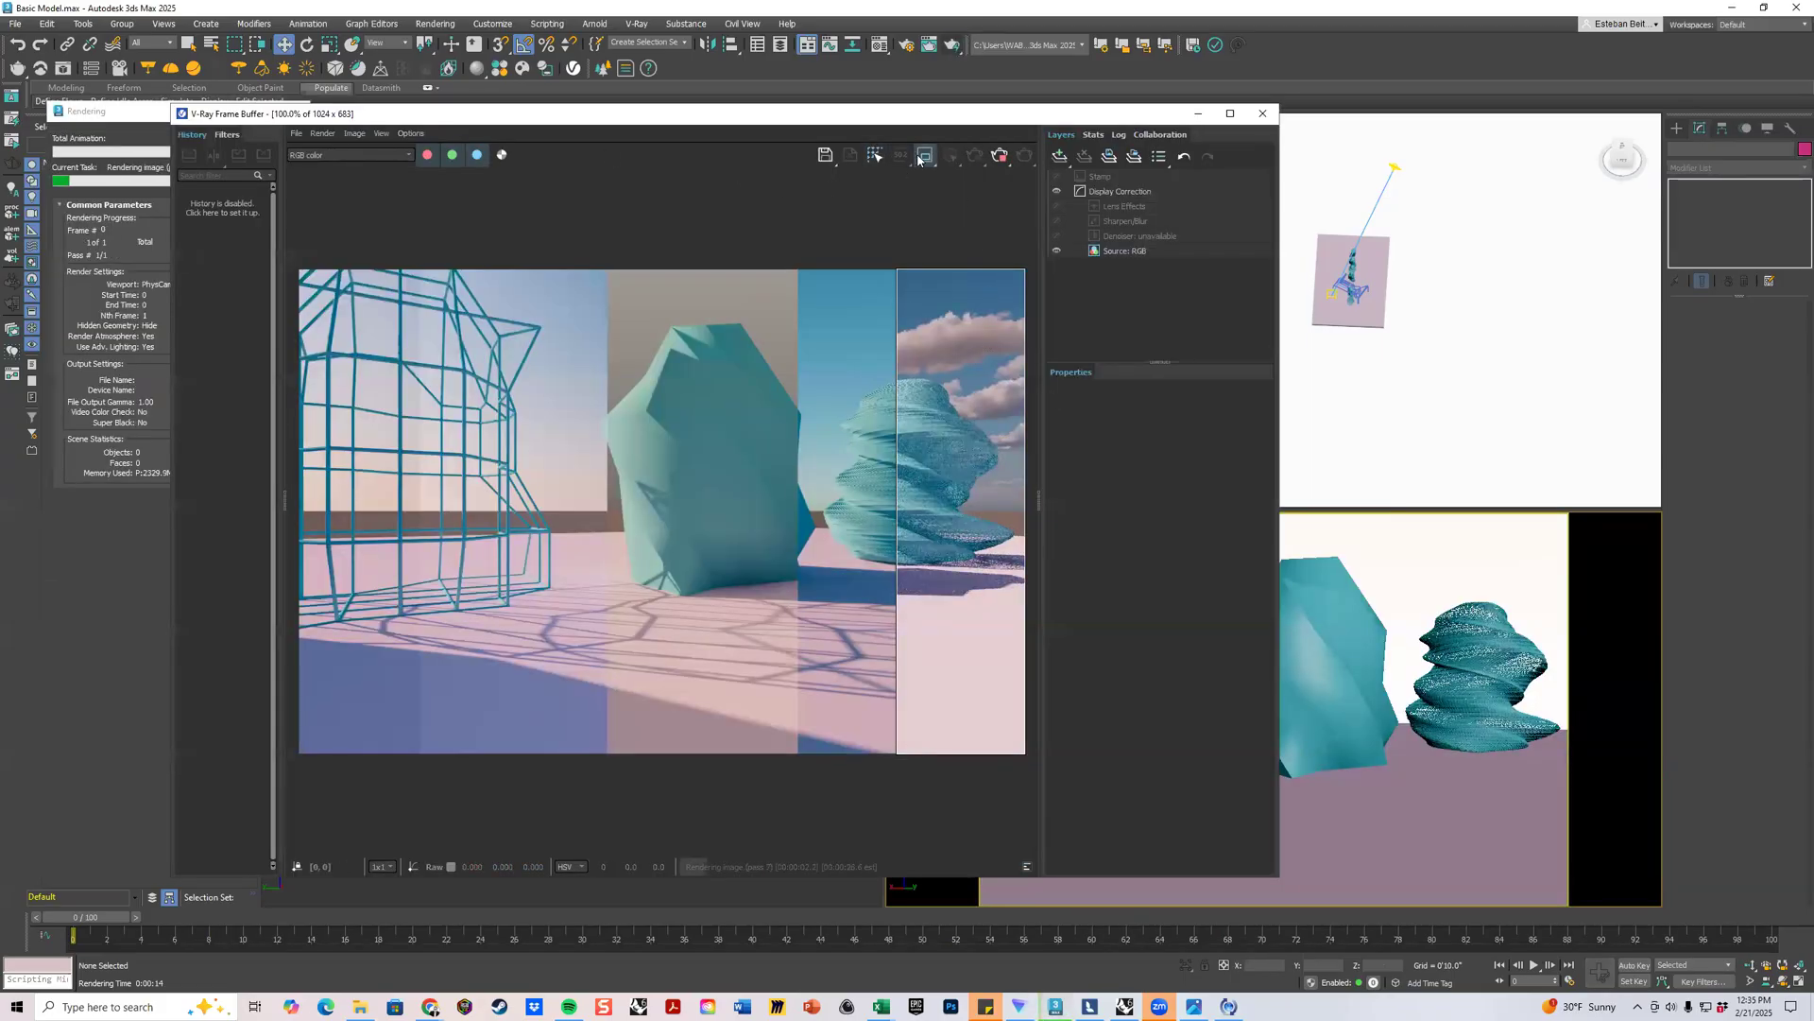
left_click(1033, 156)
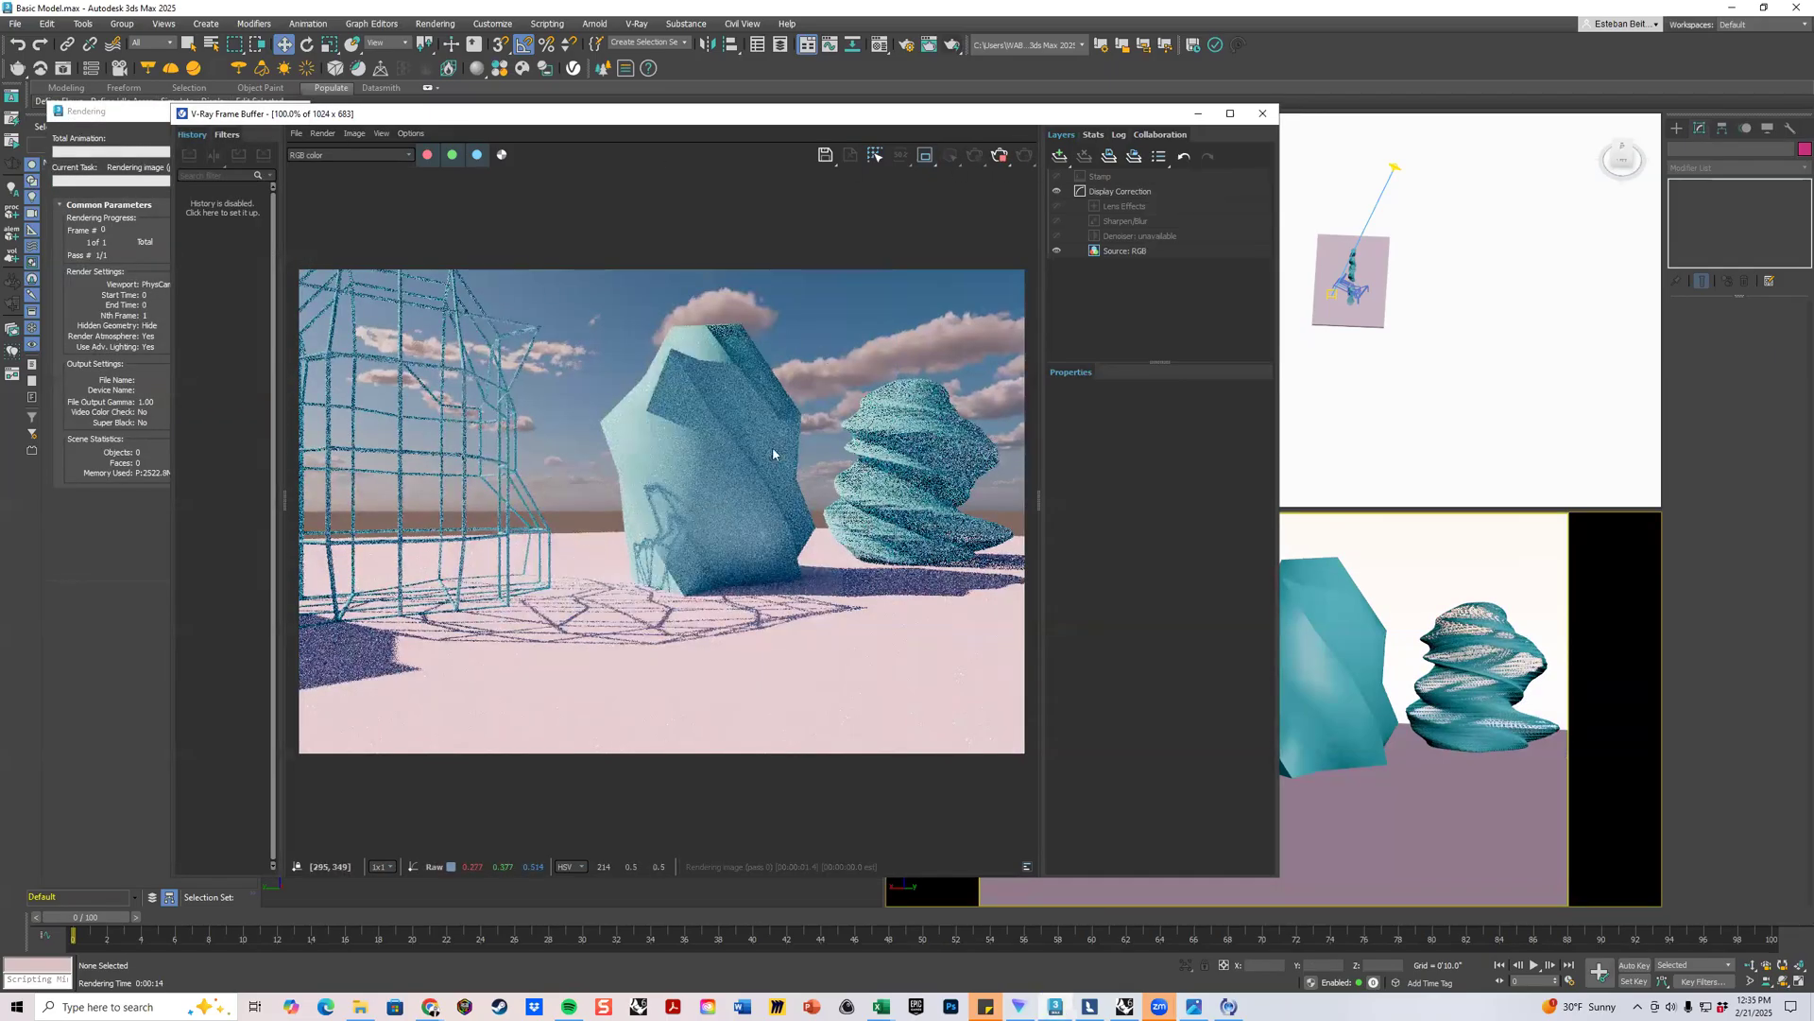
left_click_drag(1098, 117, 1813, 118)
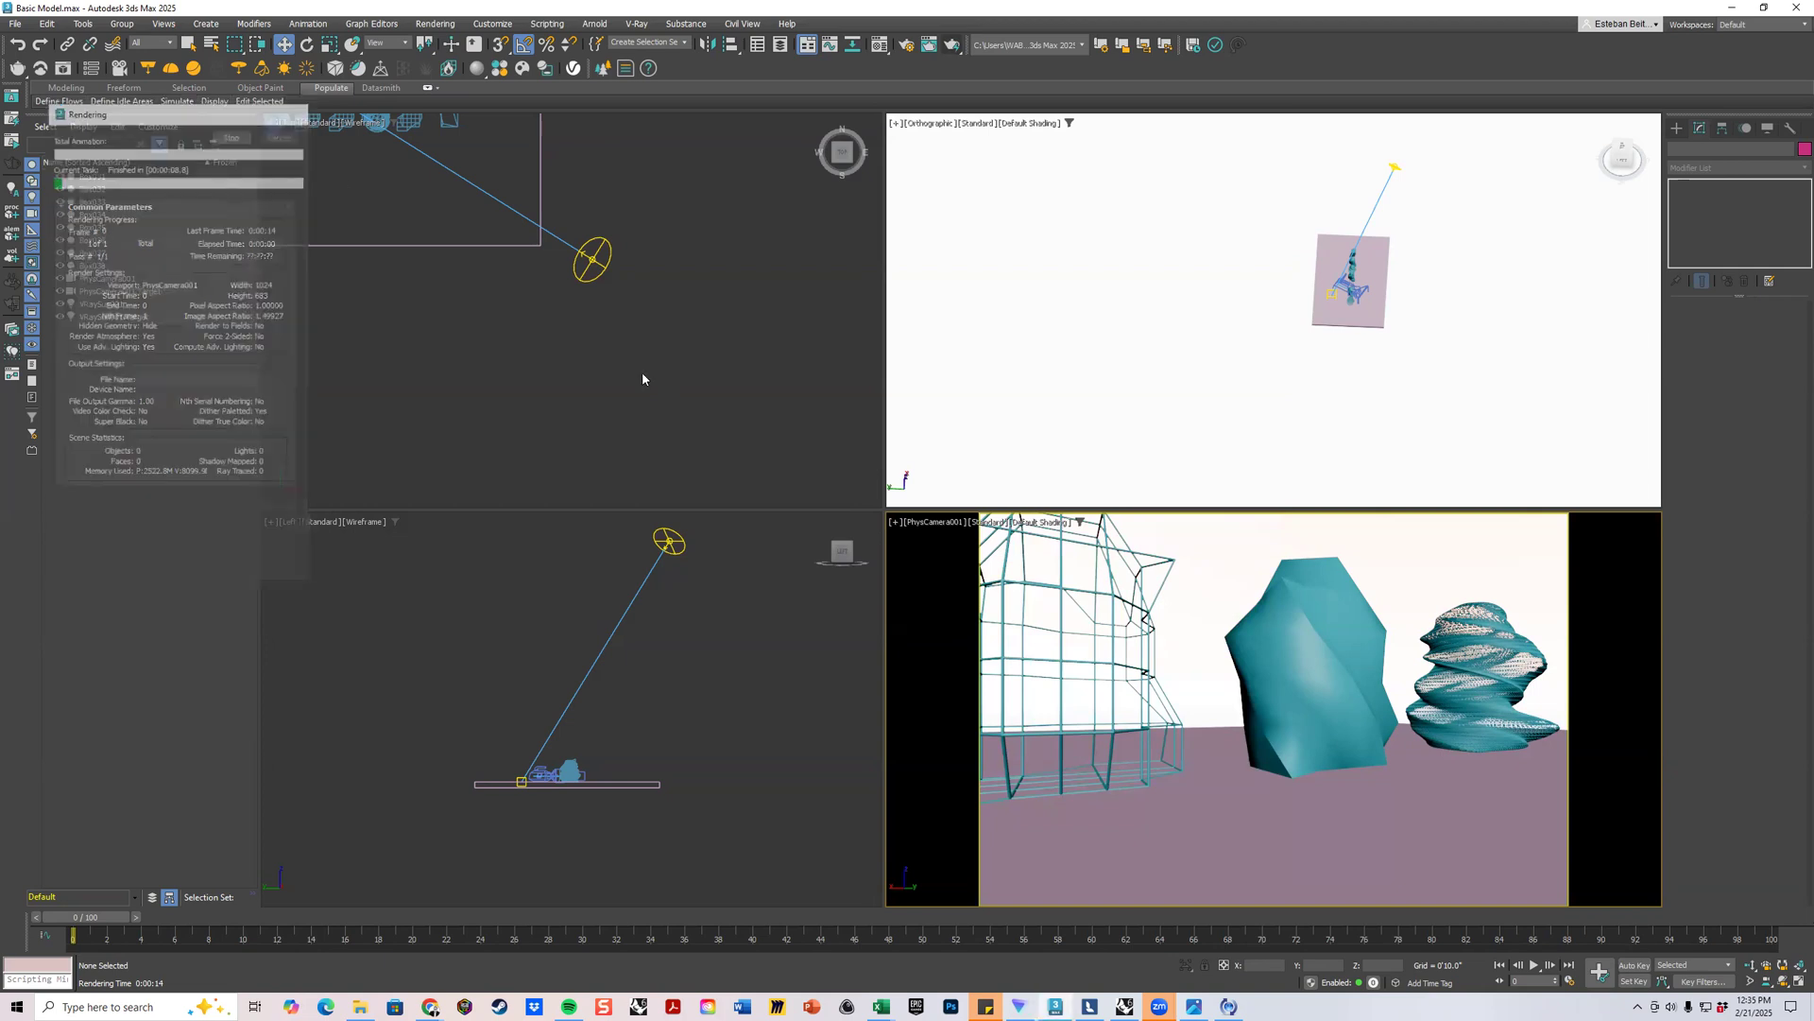
Enlarge the camera viewport and restart V-Ray Viewport IPR in it with the VRaySun selected.
left_click_drag(885, 511, 667, 310)
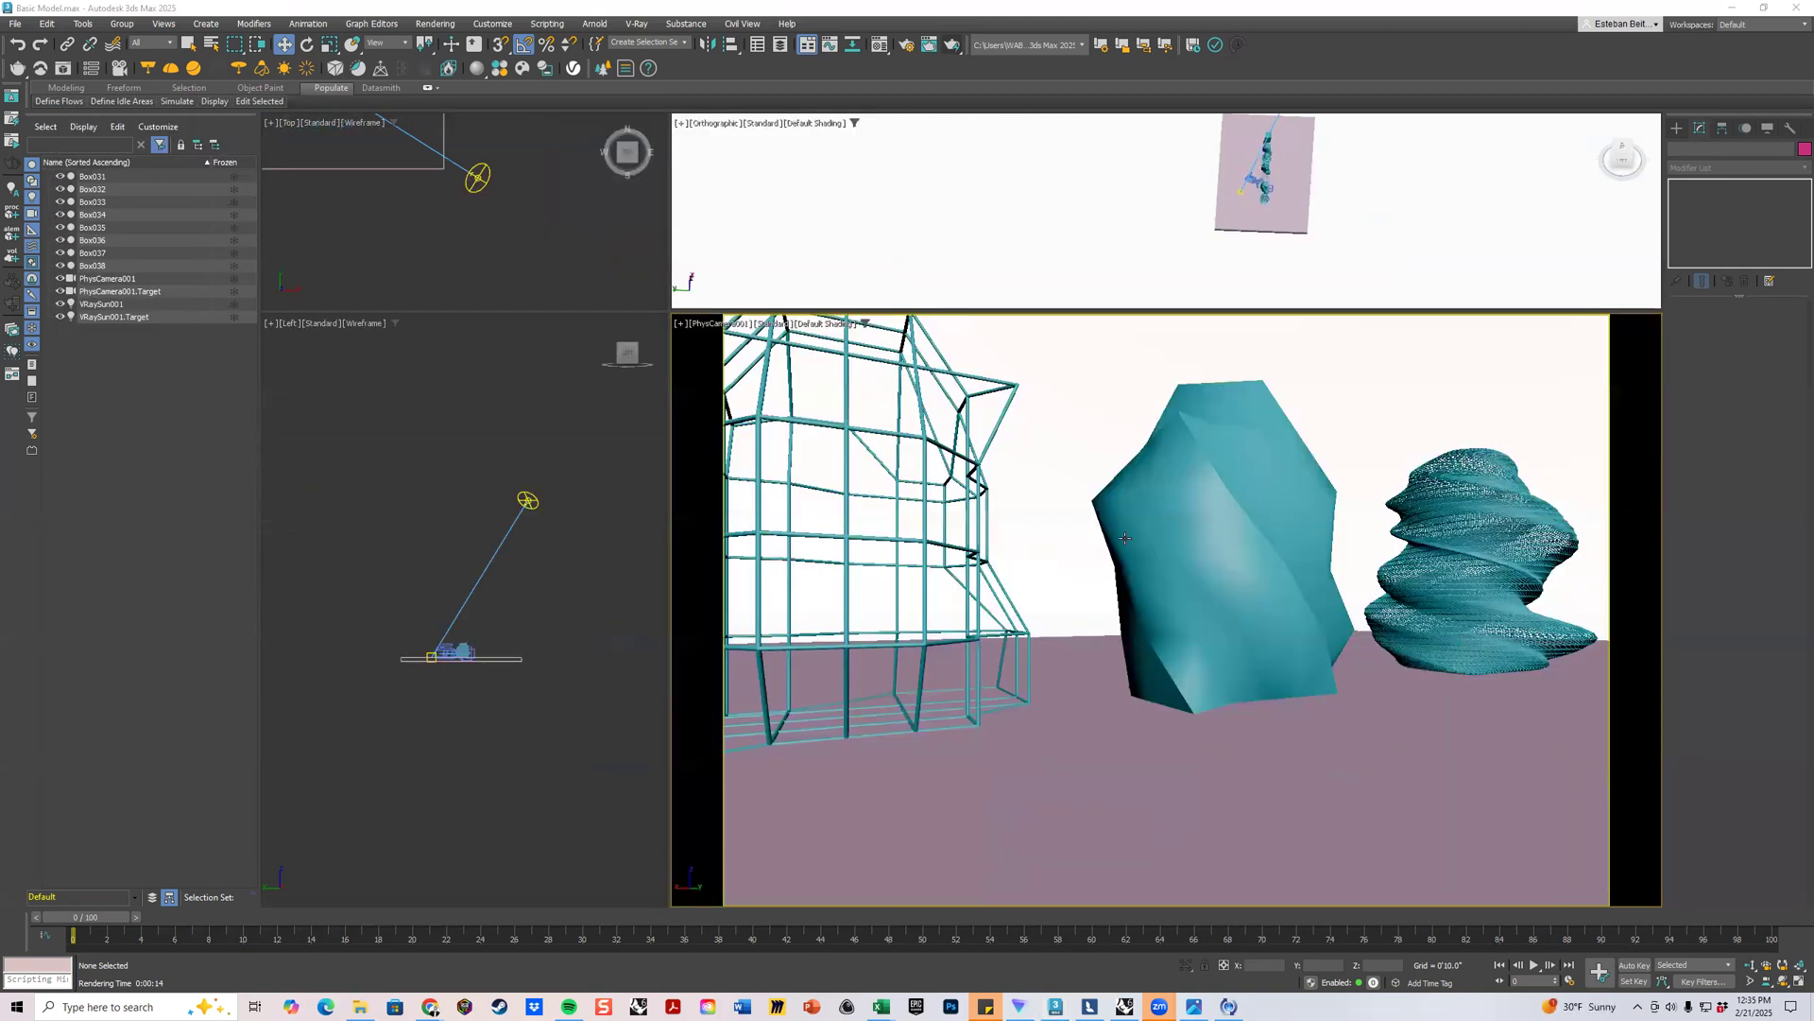
left_click(528, 500)
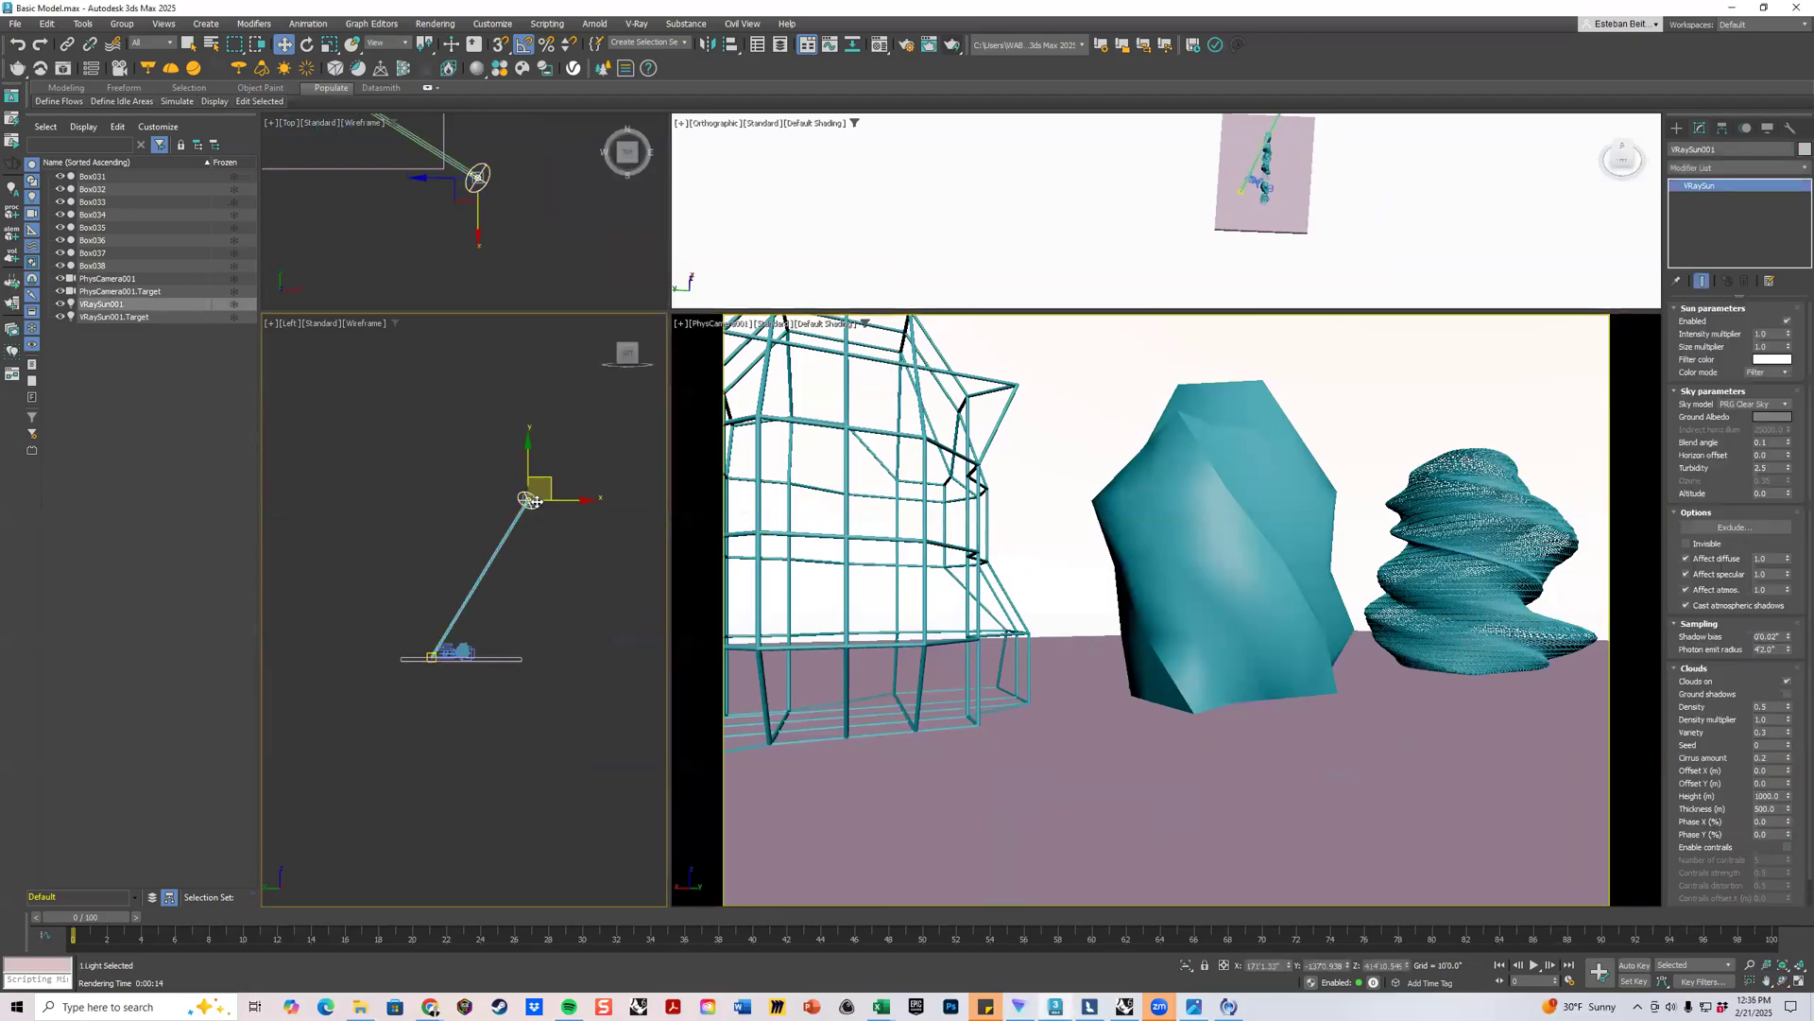
left_click(772, 323)
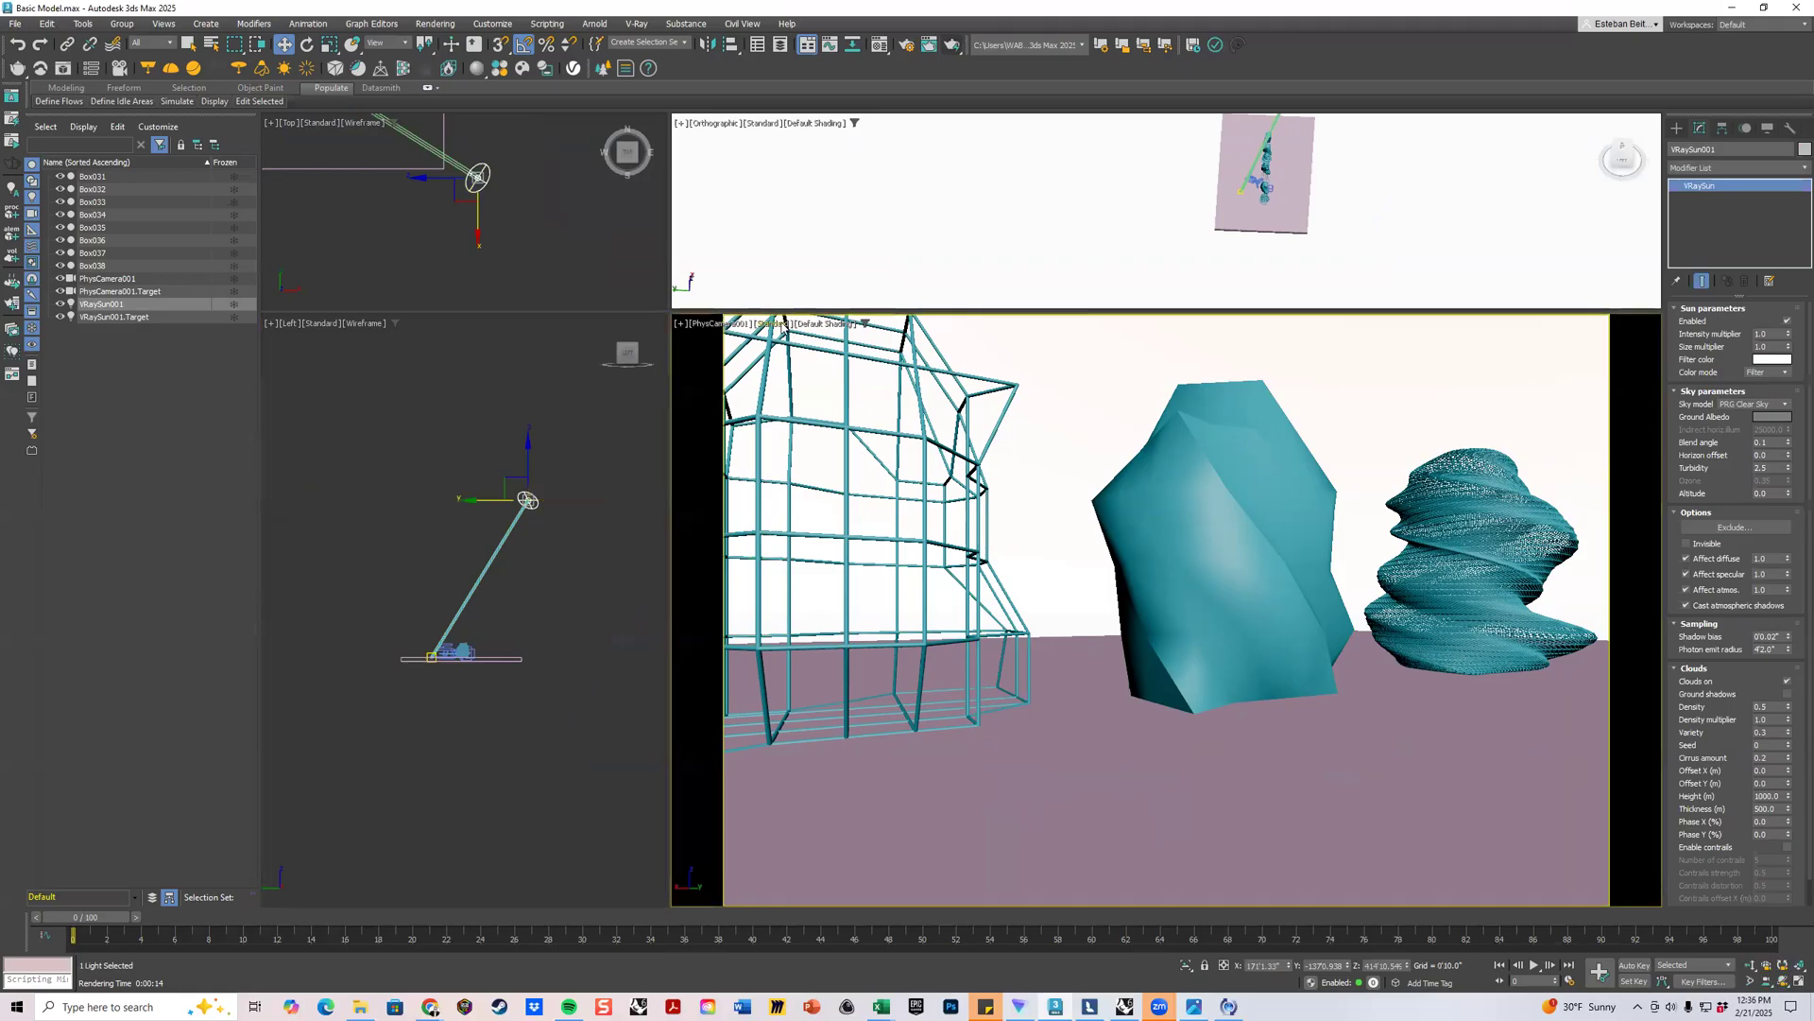
left_click(810, 355)
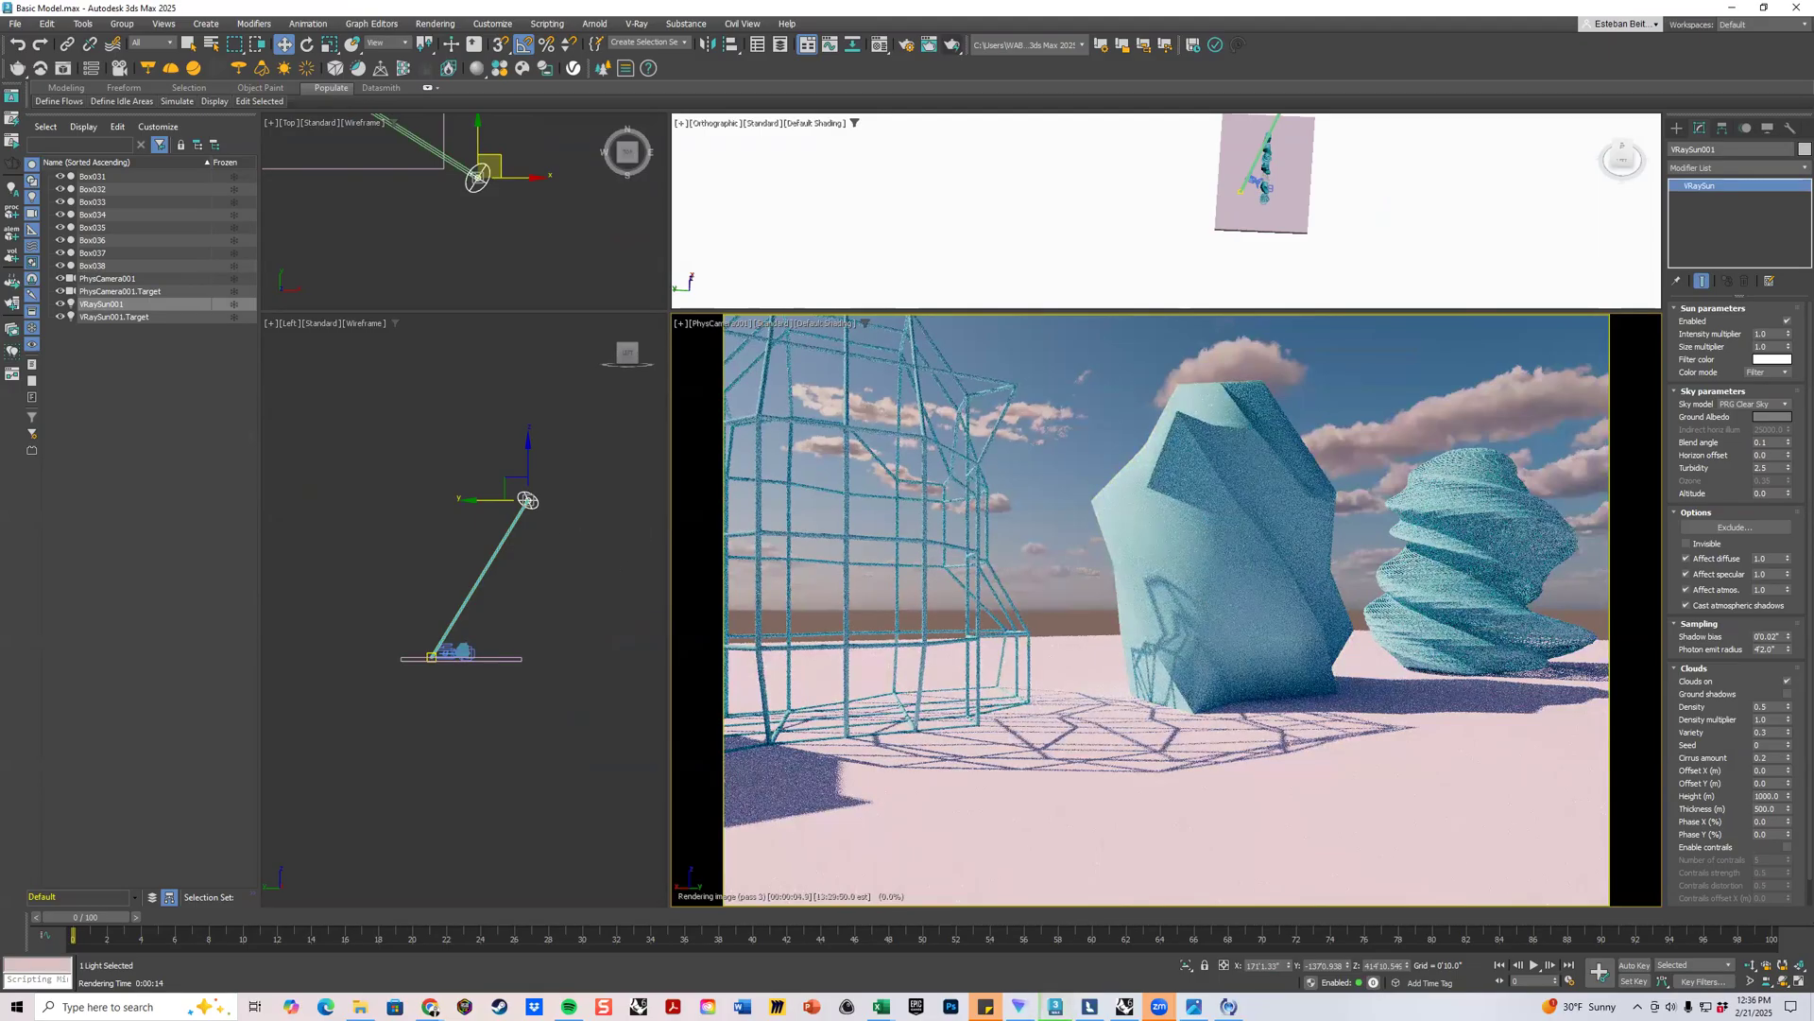
Try a cloud density of 1 on the VRaySun and settle on 0.6.
scroll(1748, 643, "down", 1)
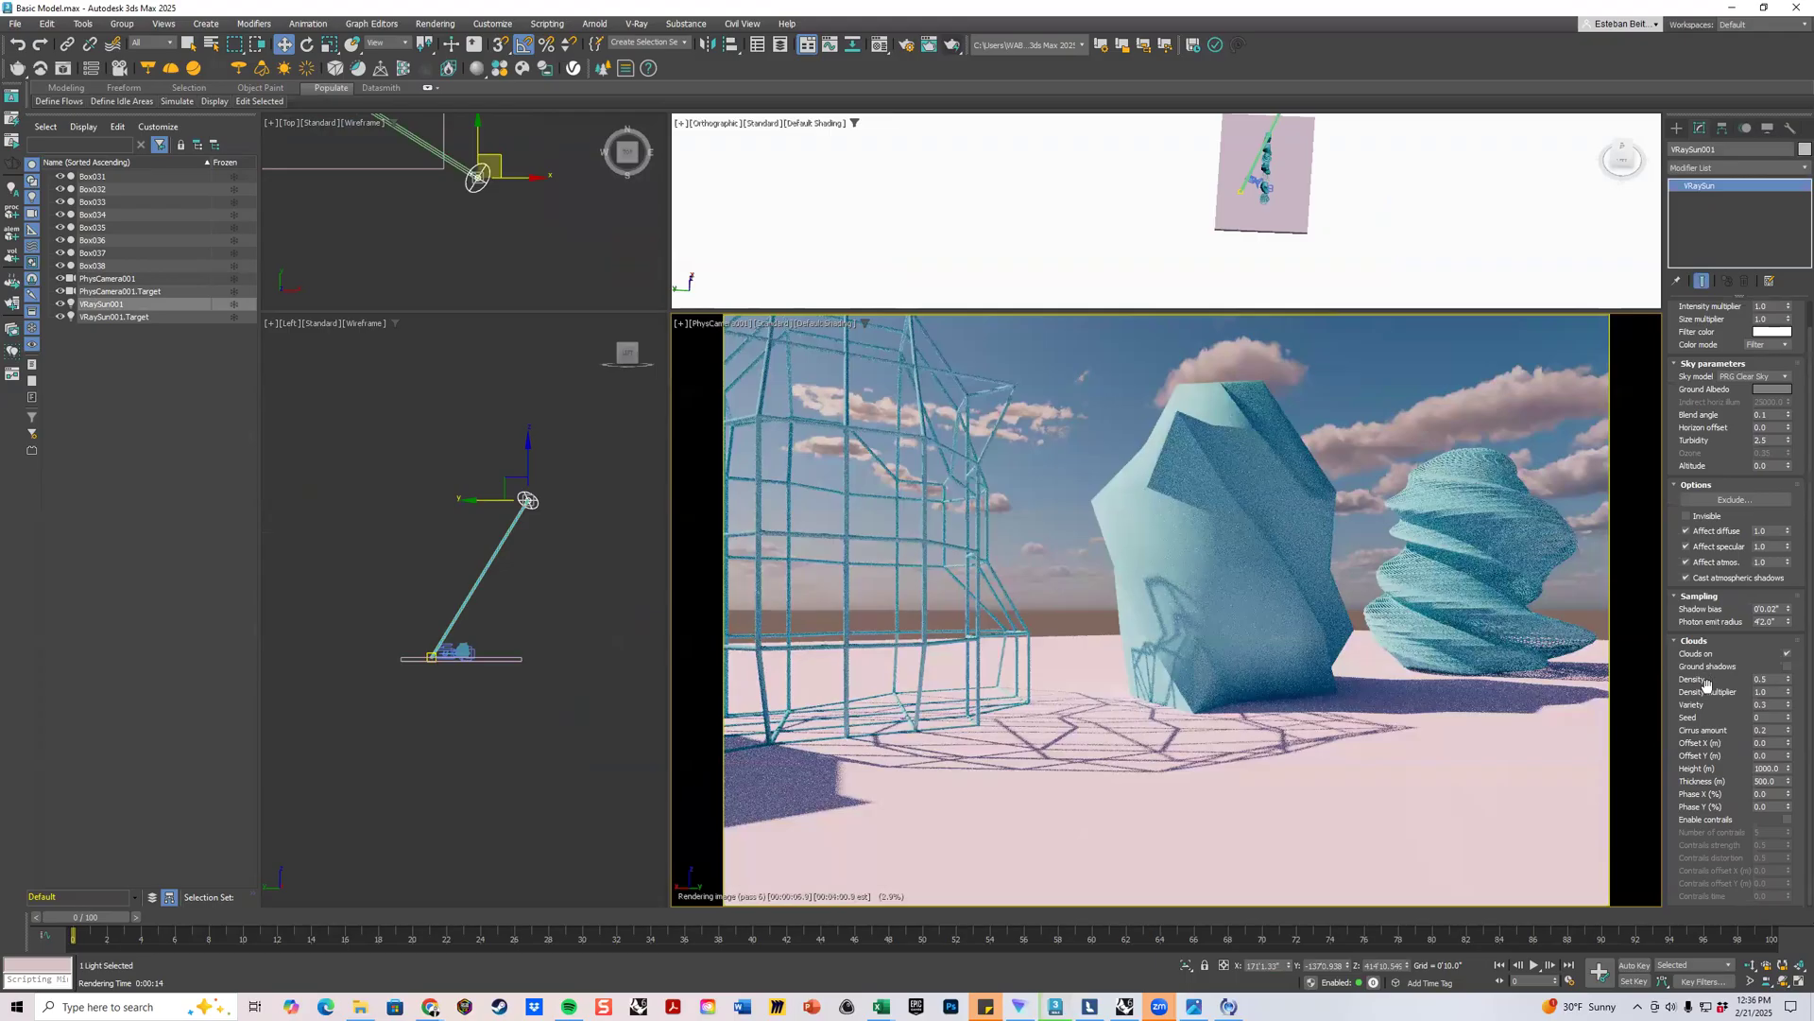
left_click(1765, 680)
left_click_drag(1765, 680, 1726, 676)
type("1")
key("Return")
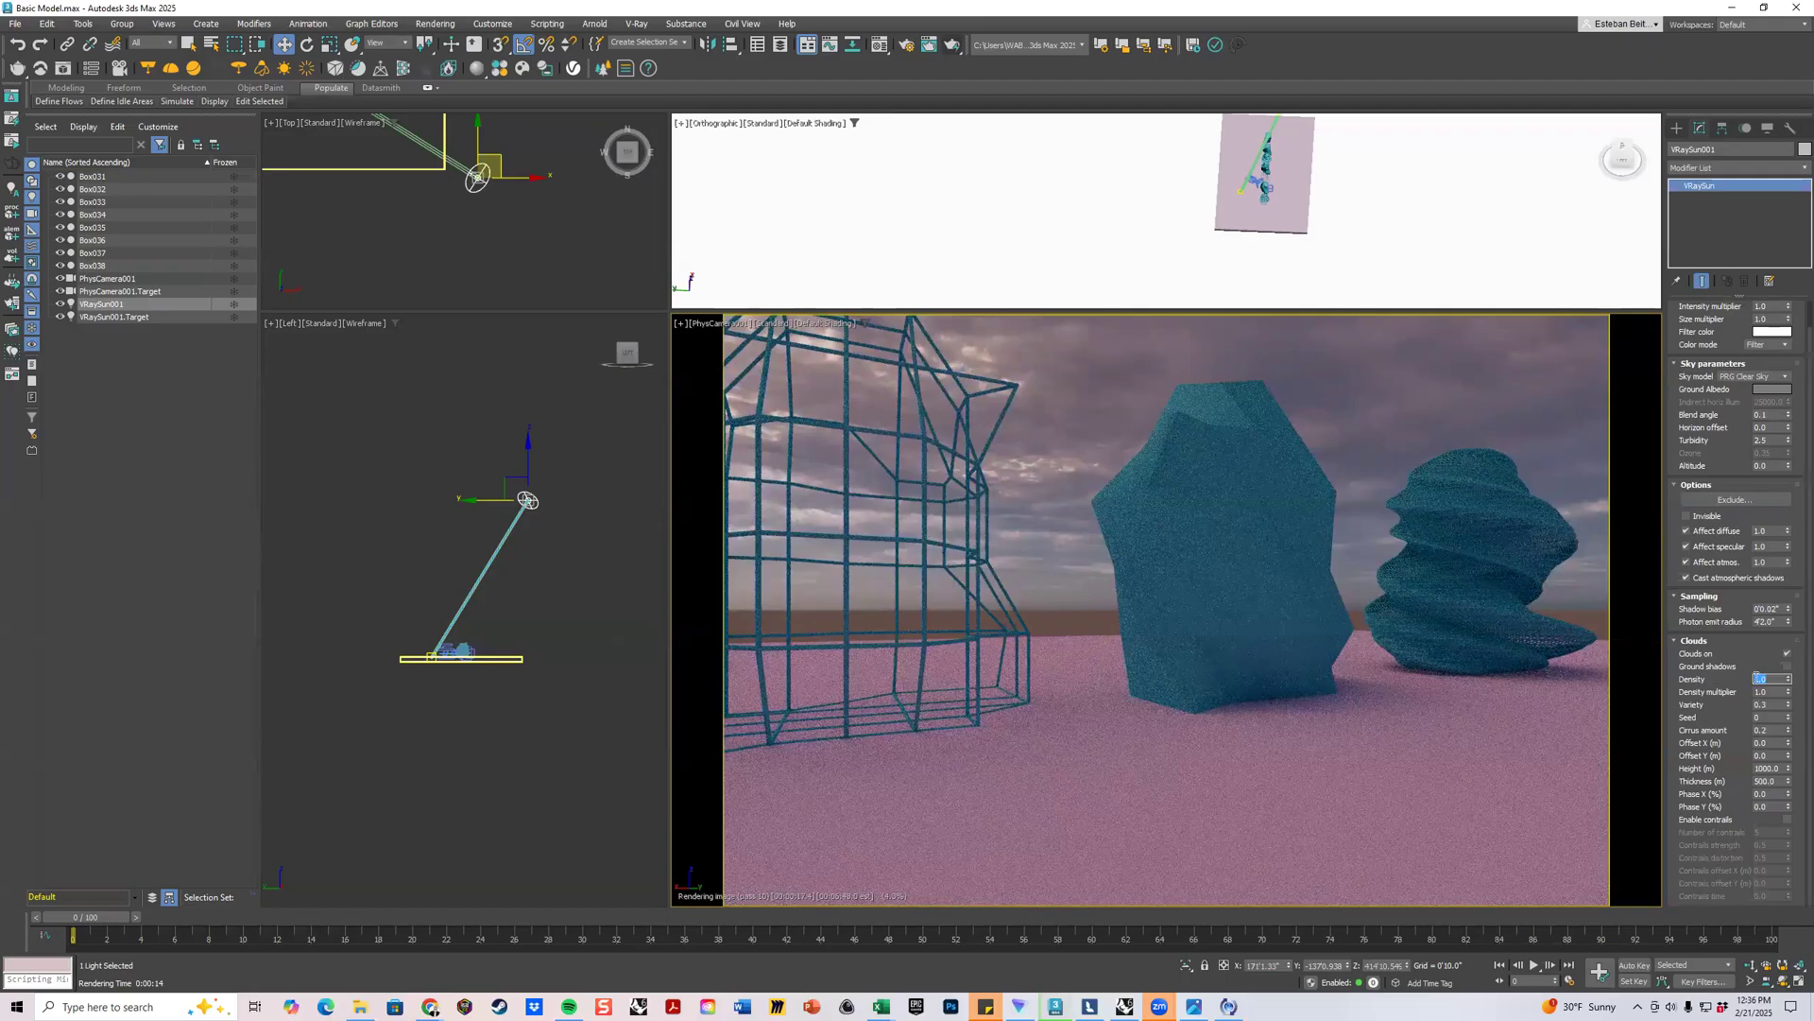
type(".")
key("Return")
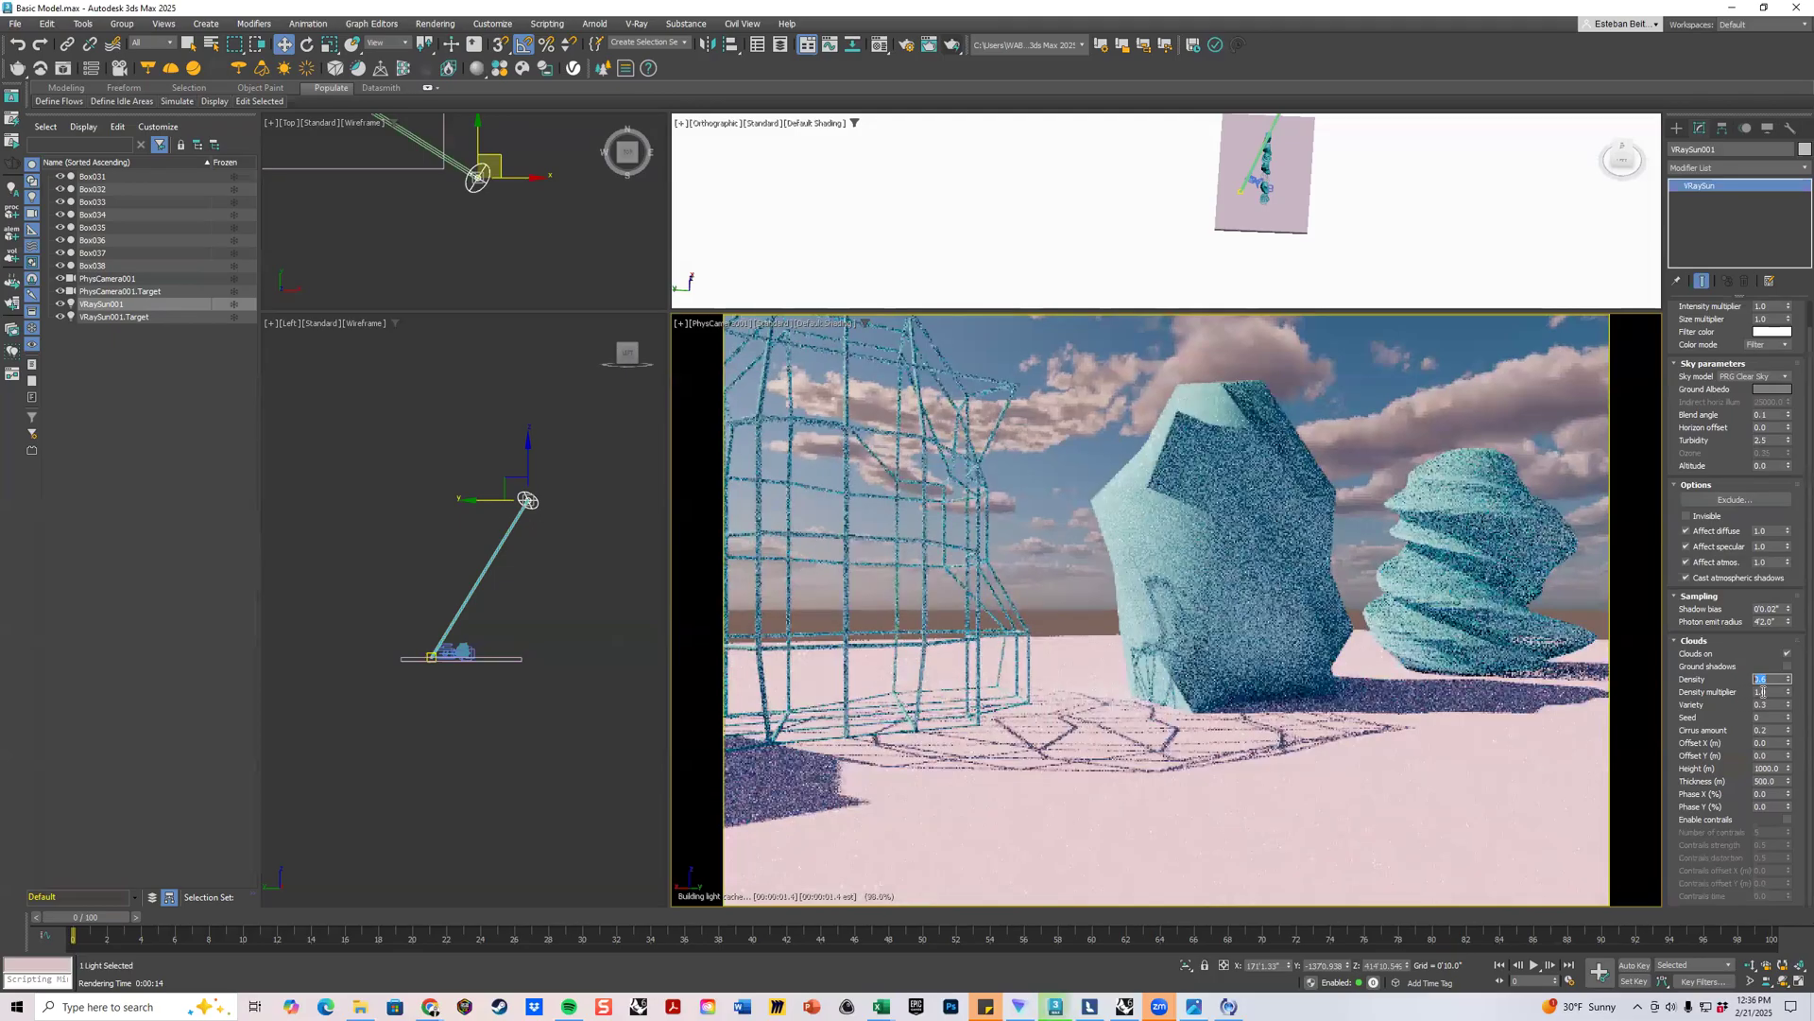
Try a cloud density multiplier of 1.5 and raise it to 2.
key("Tab")
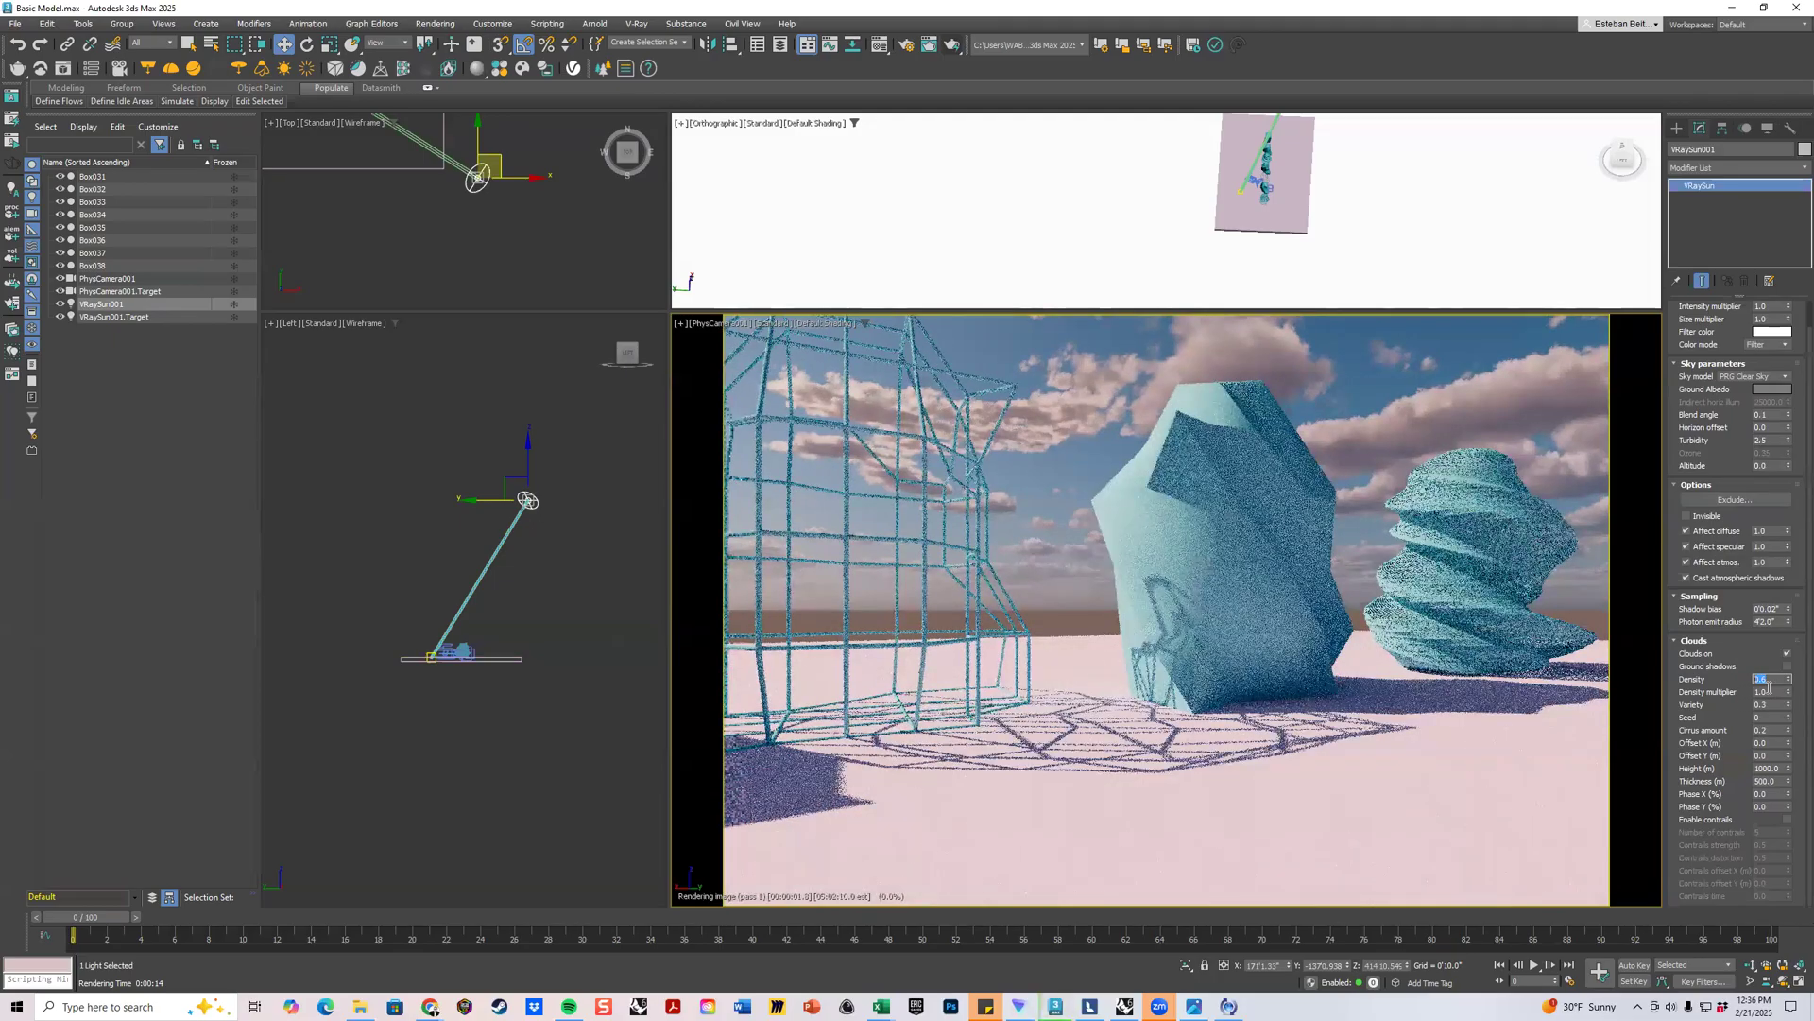
type("1.5")
key("Return")
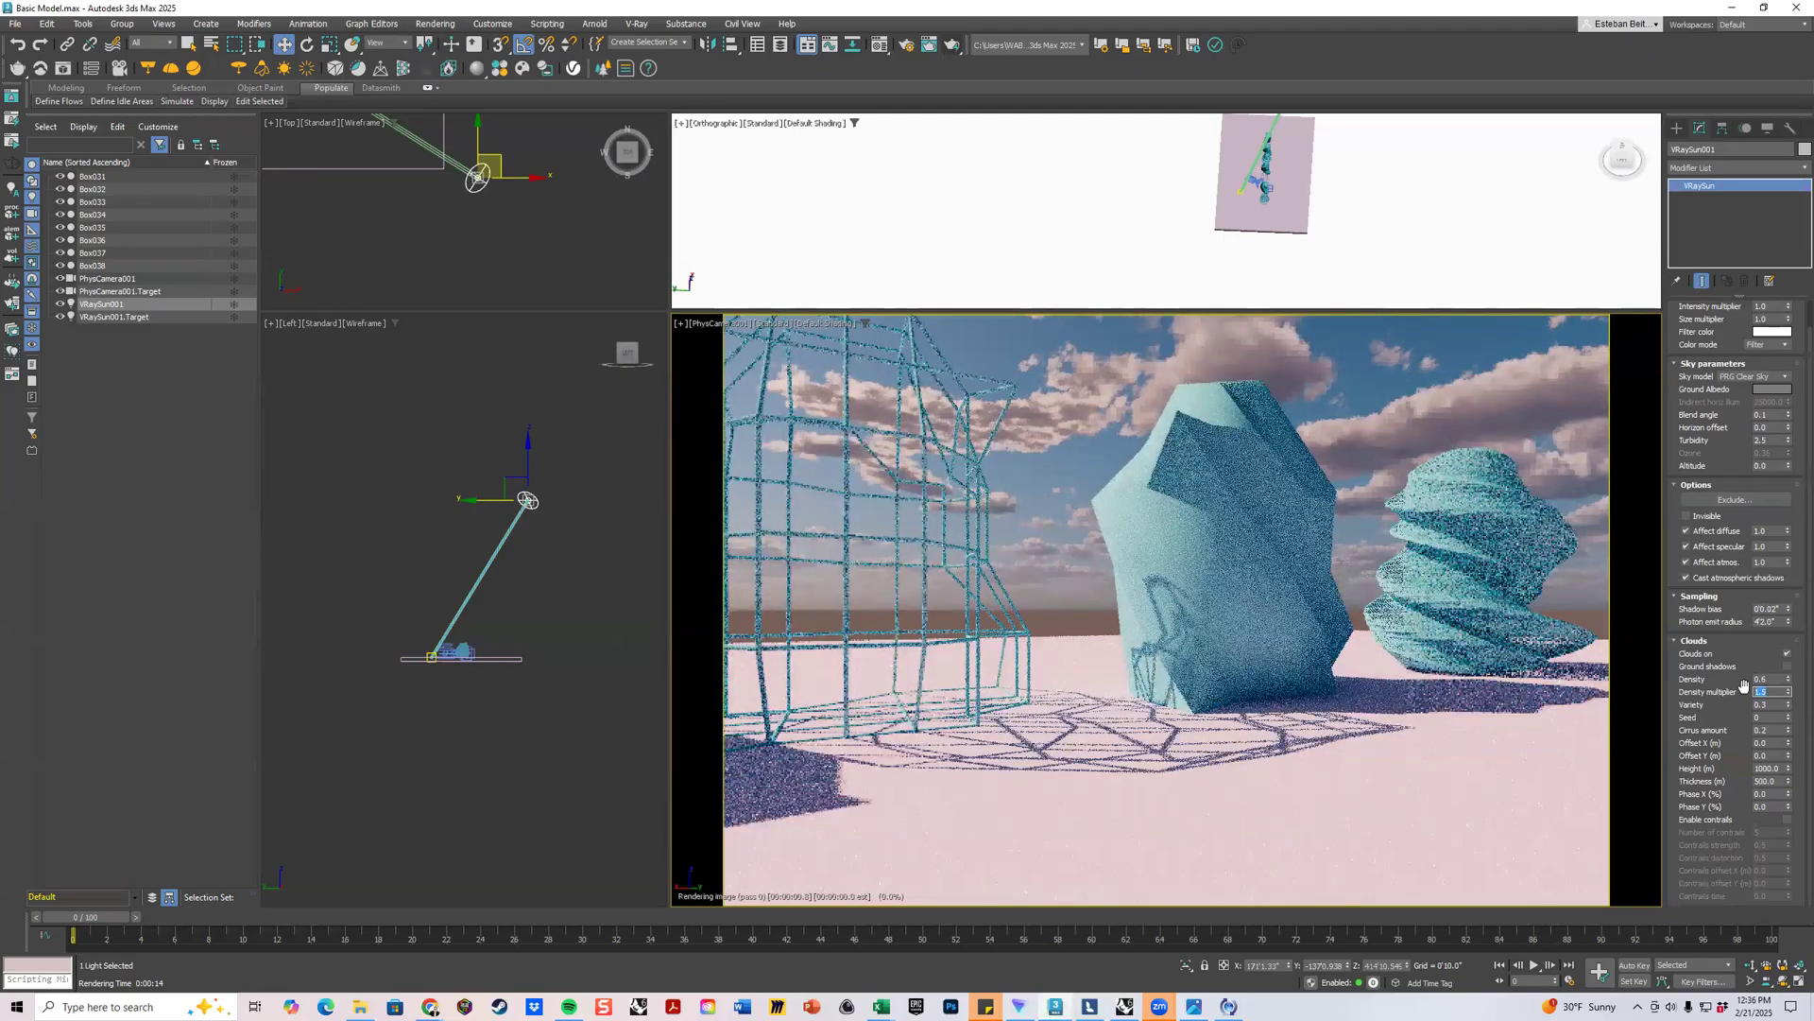
type("2")
key("Return")
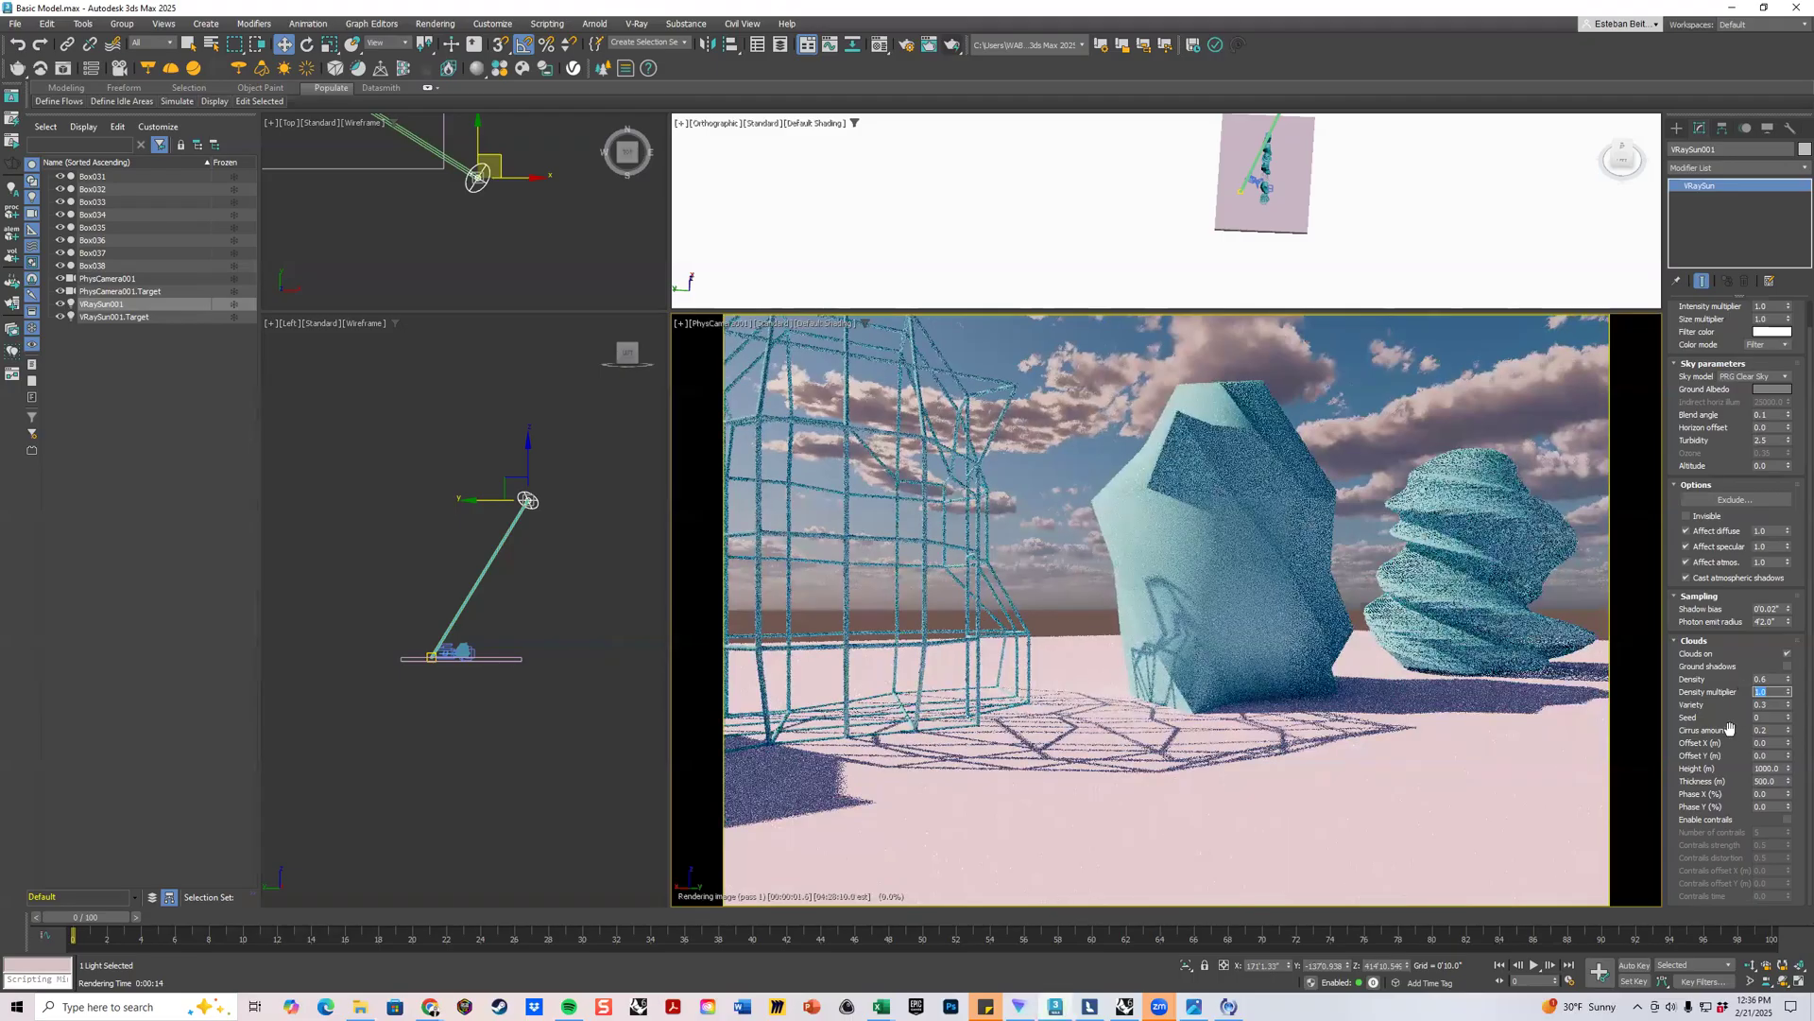
Reset the cloud density multiplier to 1, set the variety to 0.5 and raise the cirrus amount to 1.
key("Tab")
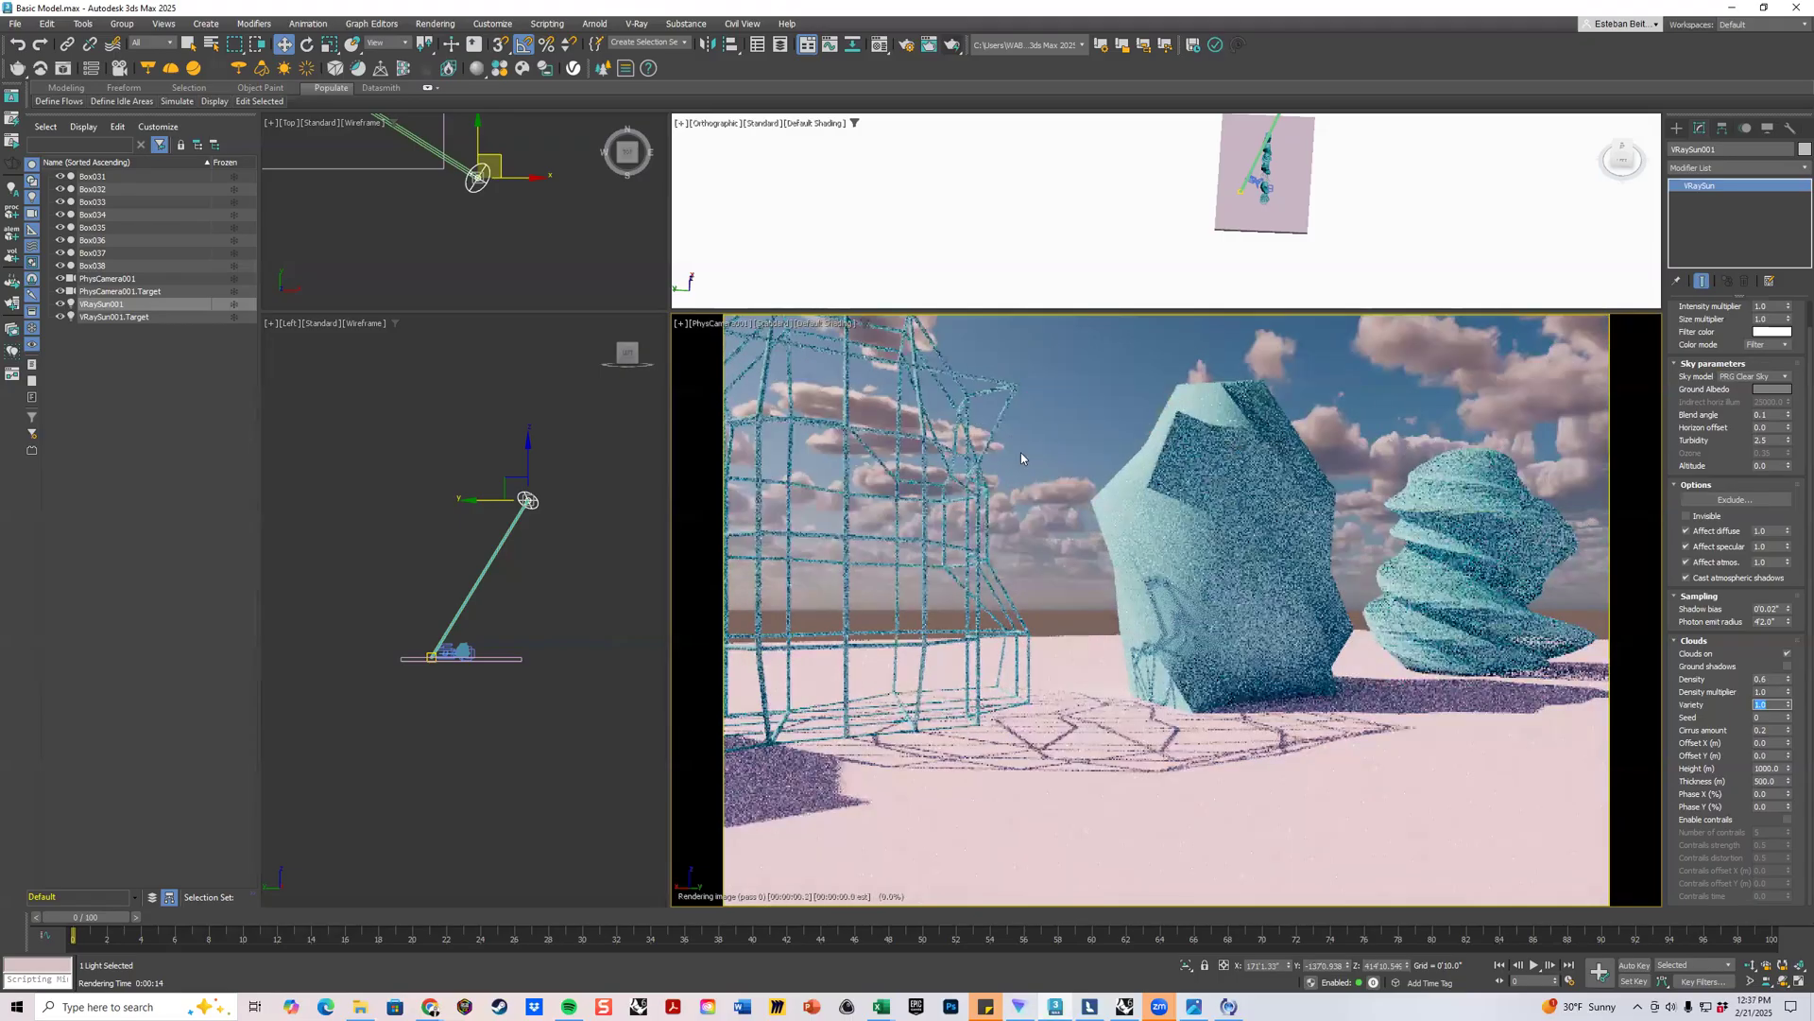
left_click(1783, 700)
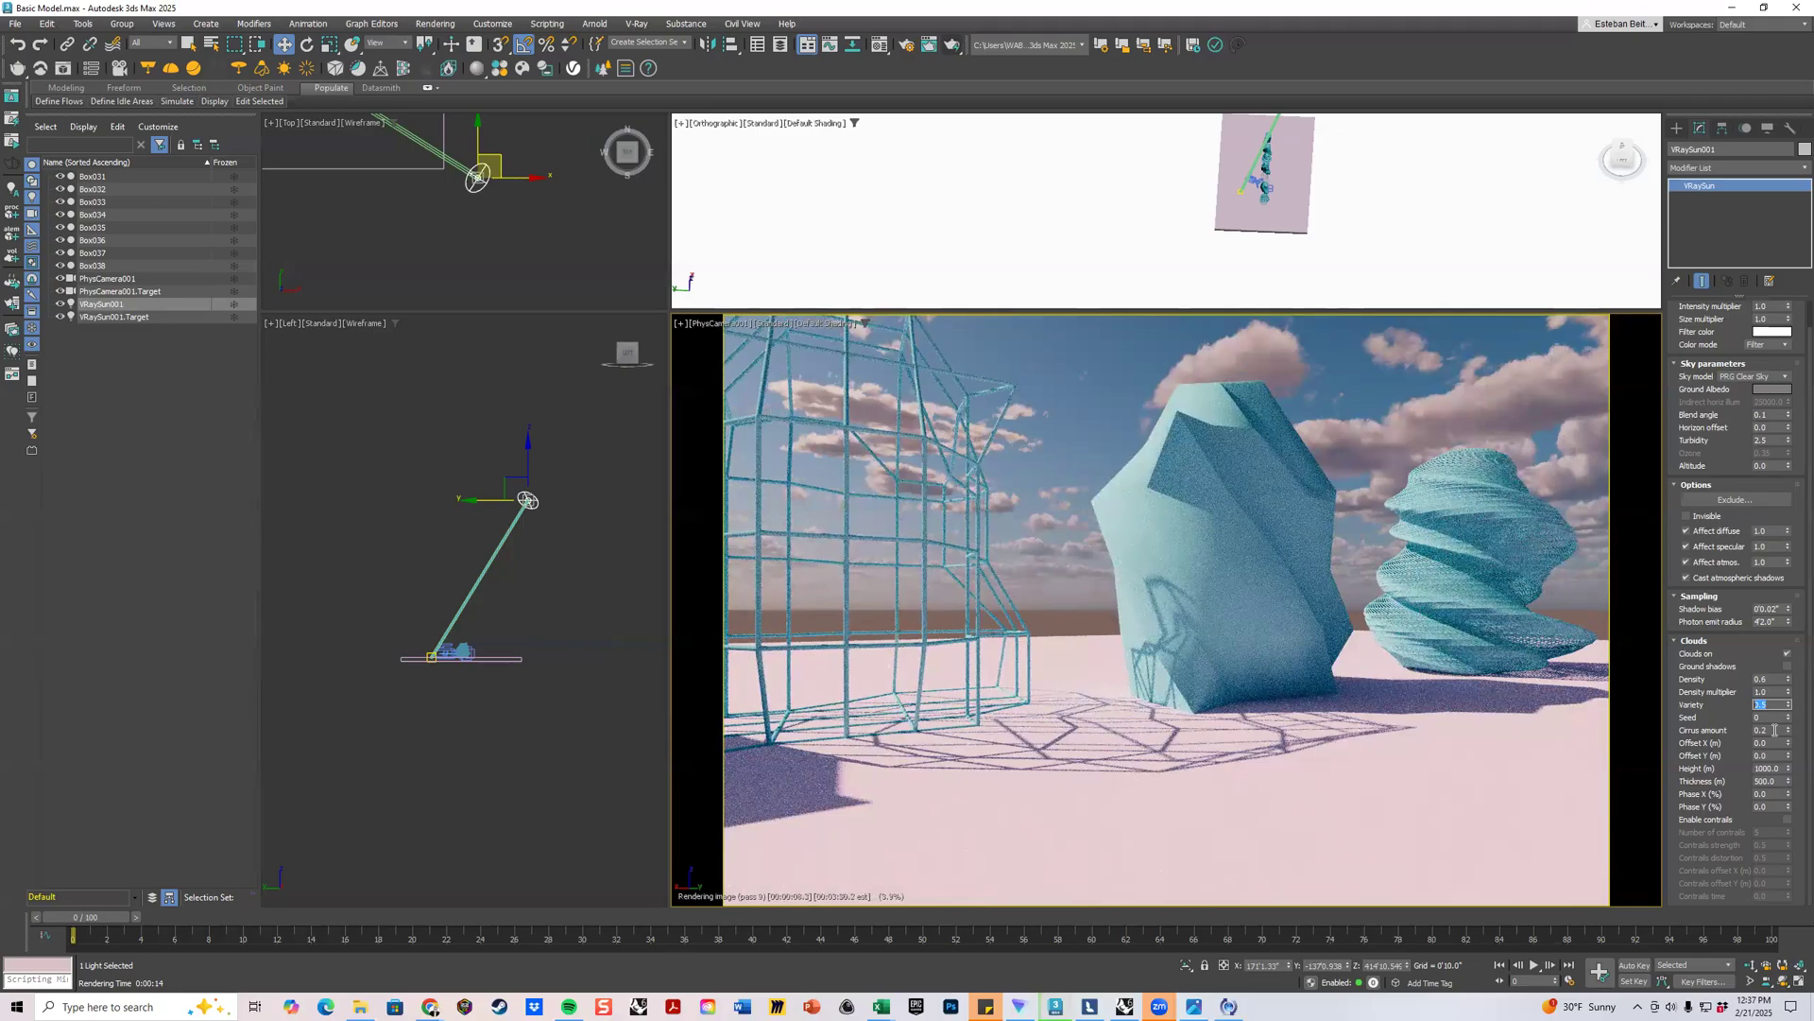
left_click(1774, 730)
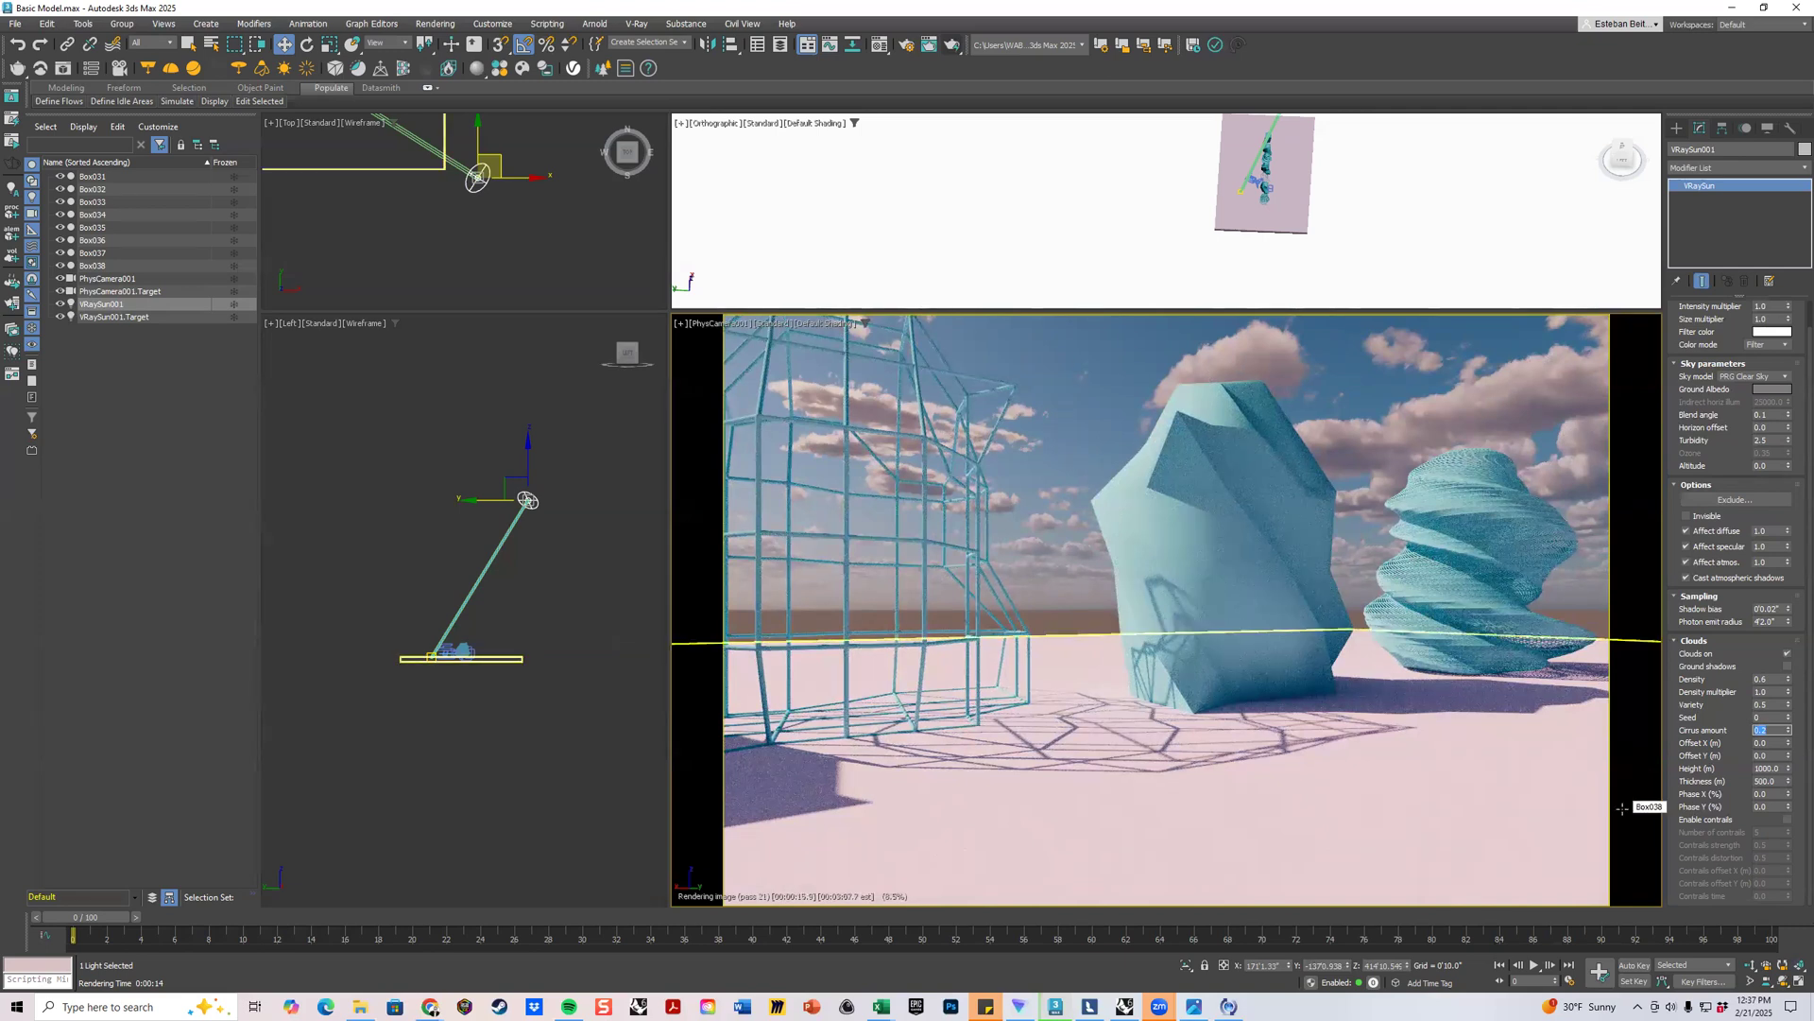
key("Return")
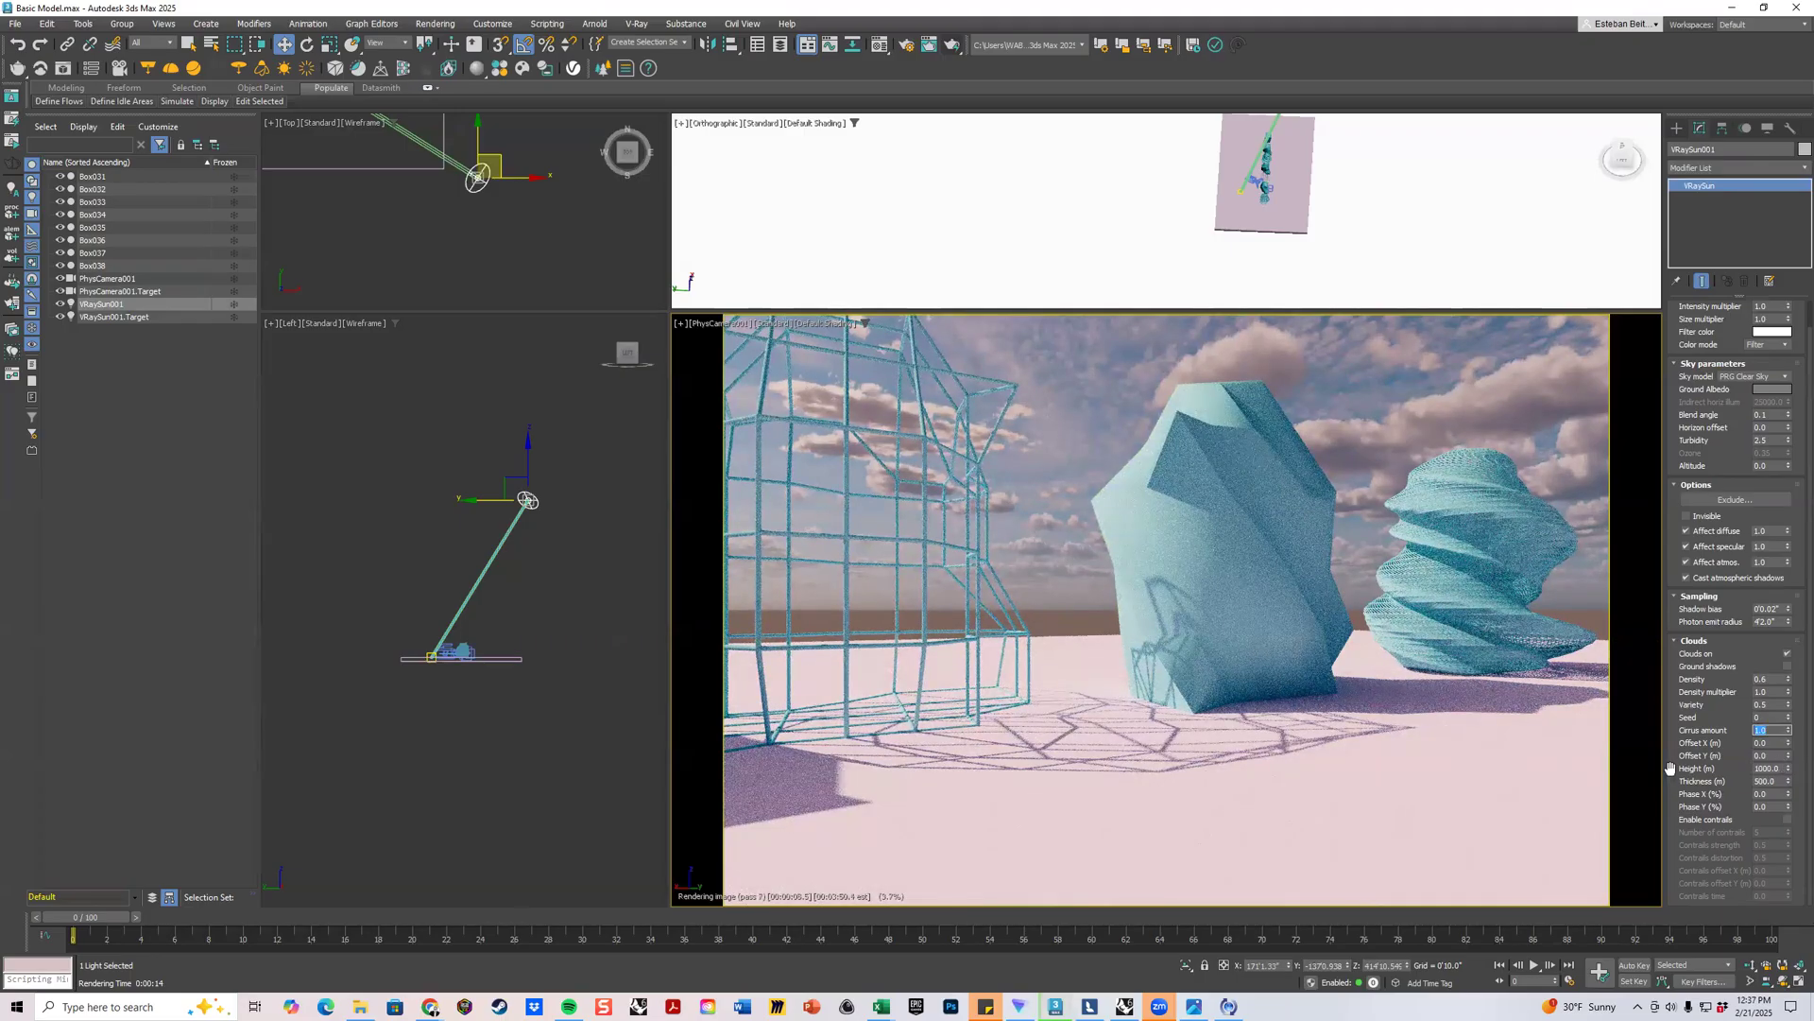
Set the cloud thickness back to 500 m and reduce the cirrus amount on the VRaySun.
left_click(1773, 781)
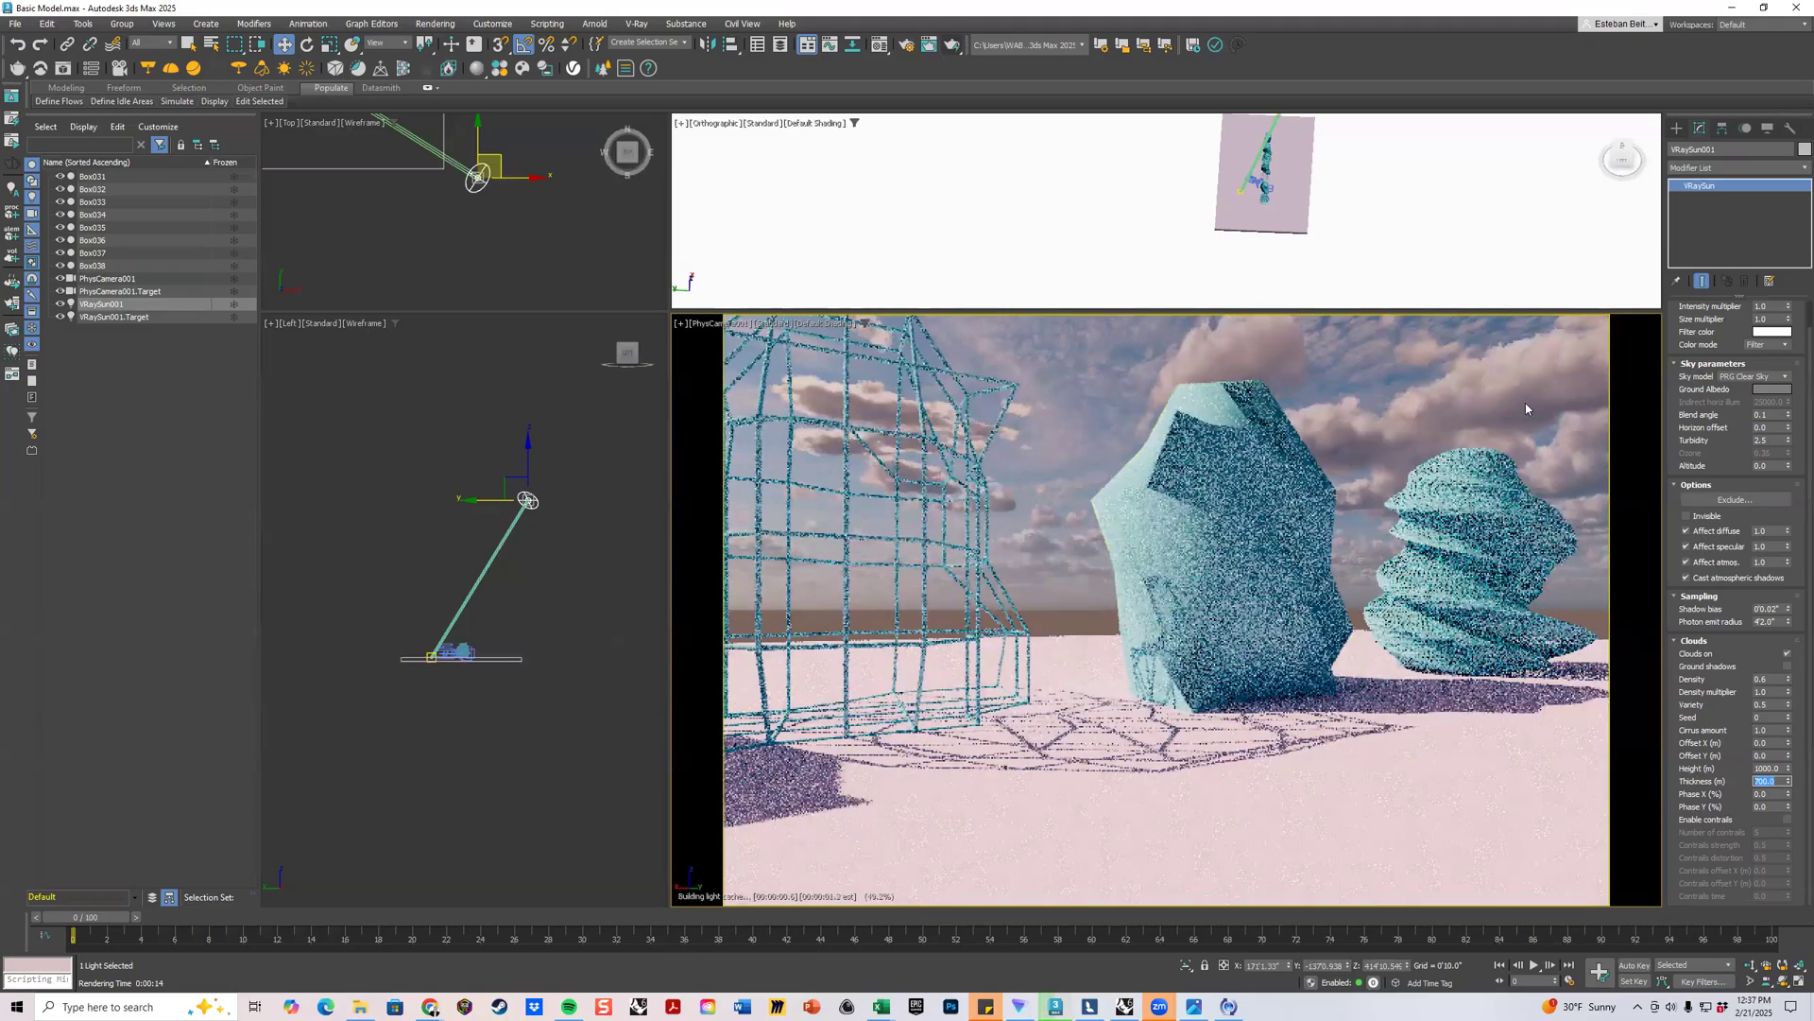
type("500")
key("Return")
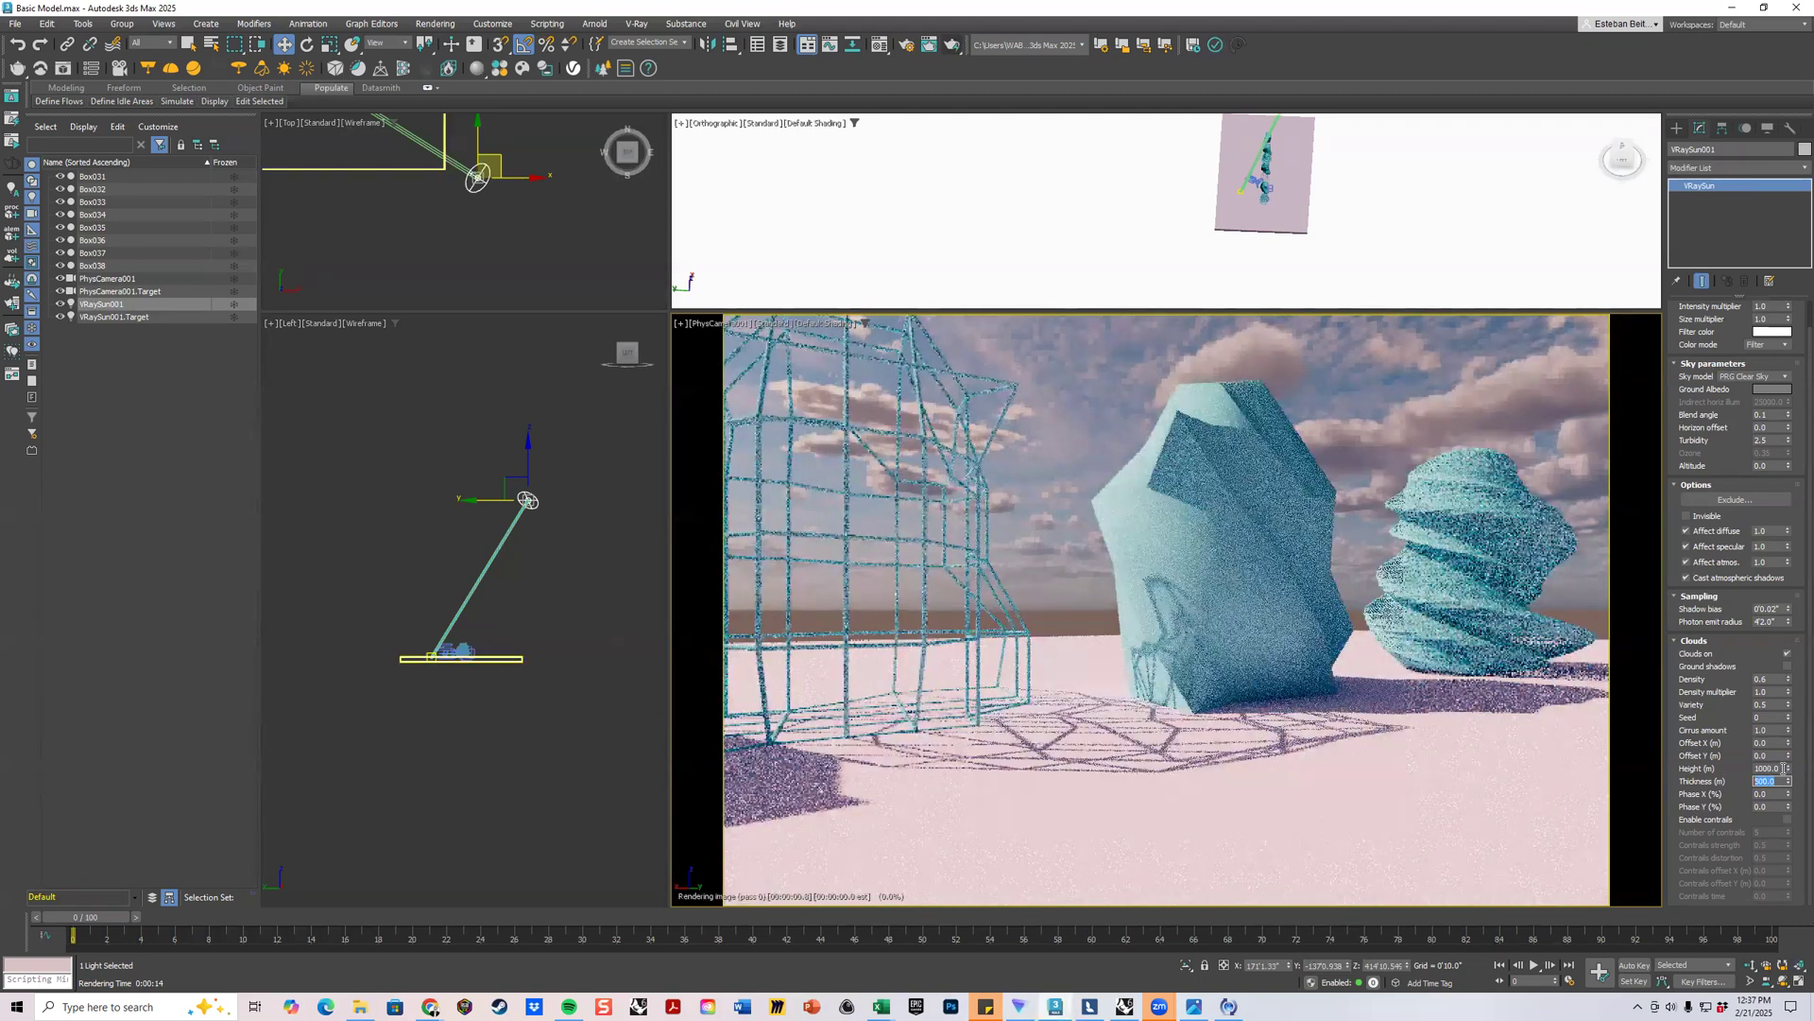
left_click(1772, 731)
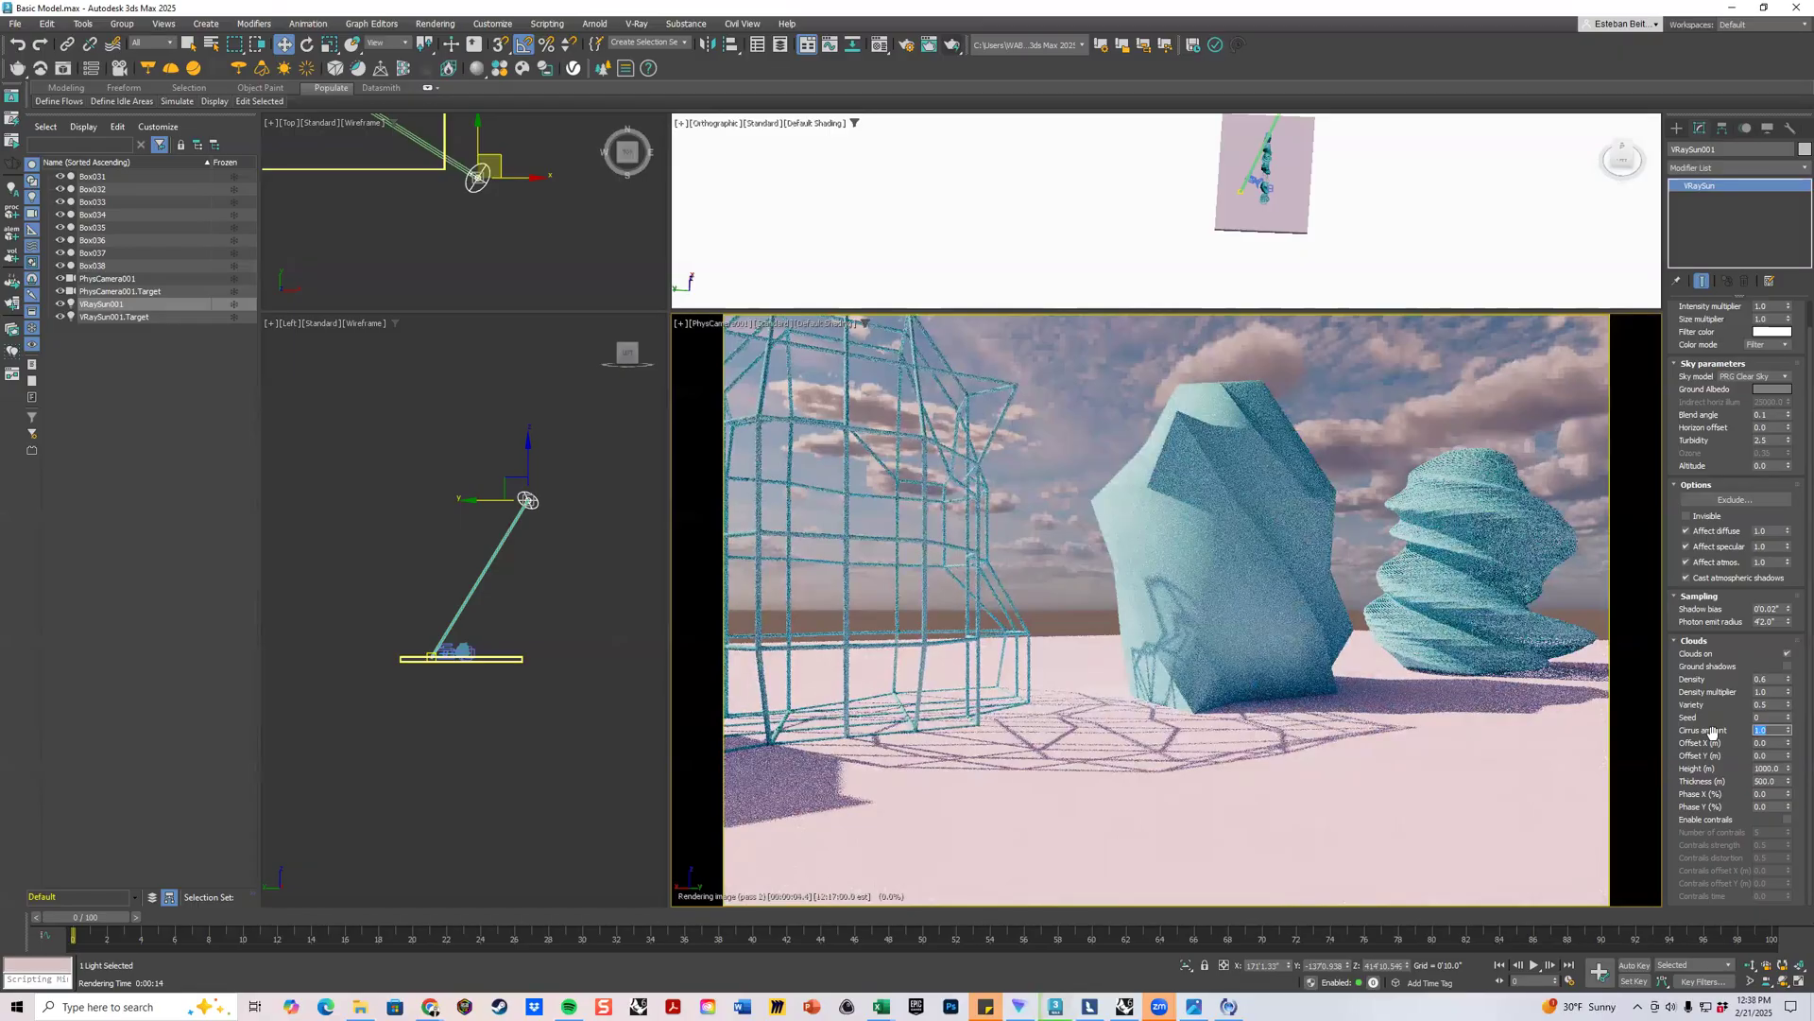
type("3")
key("Return")
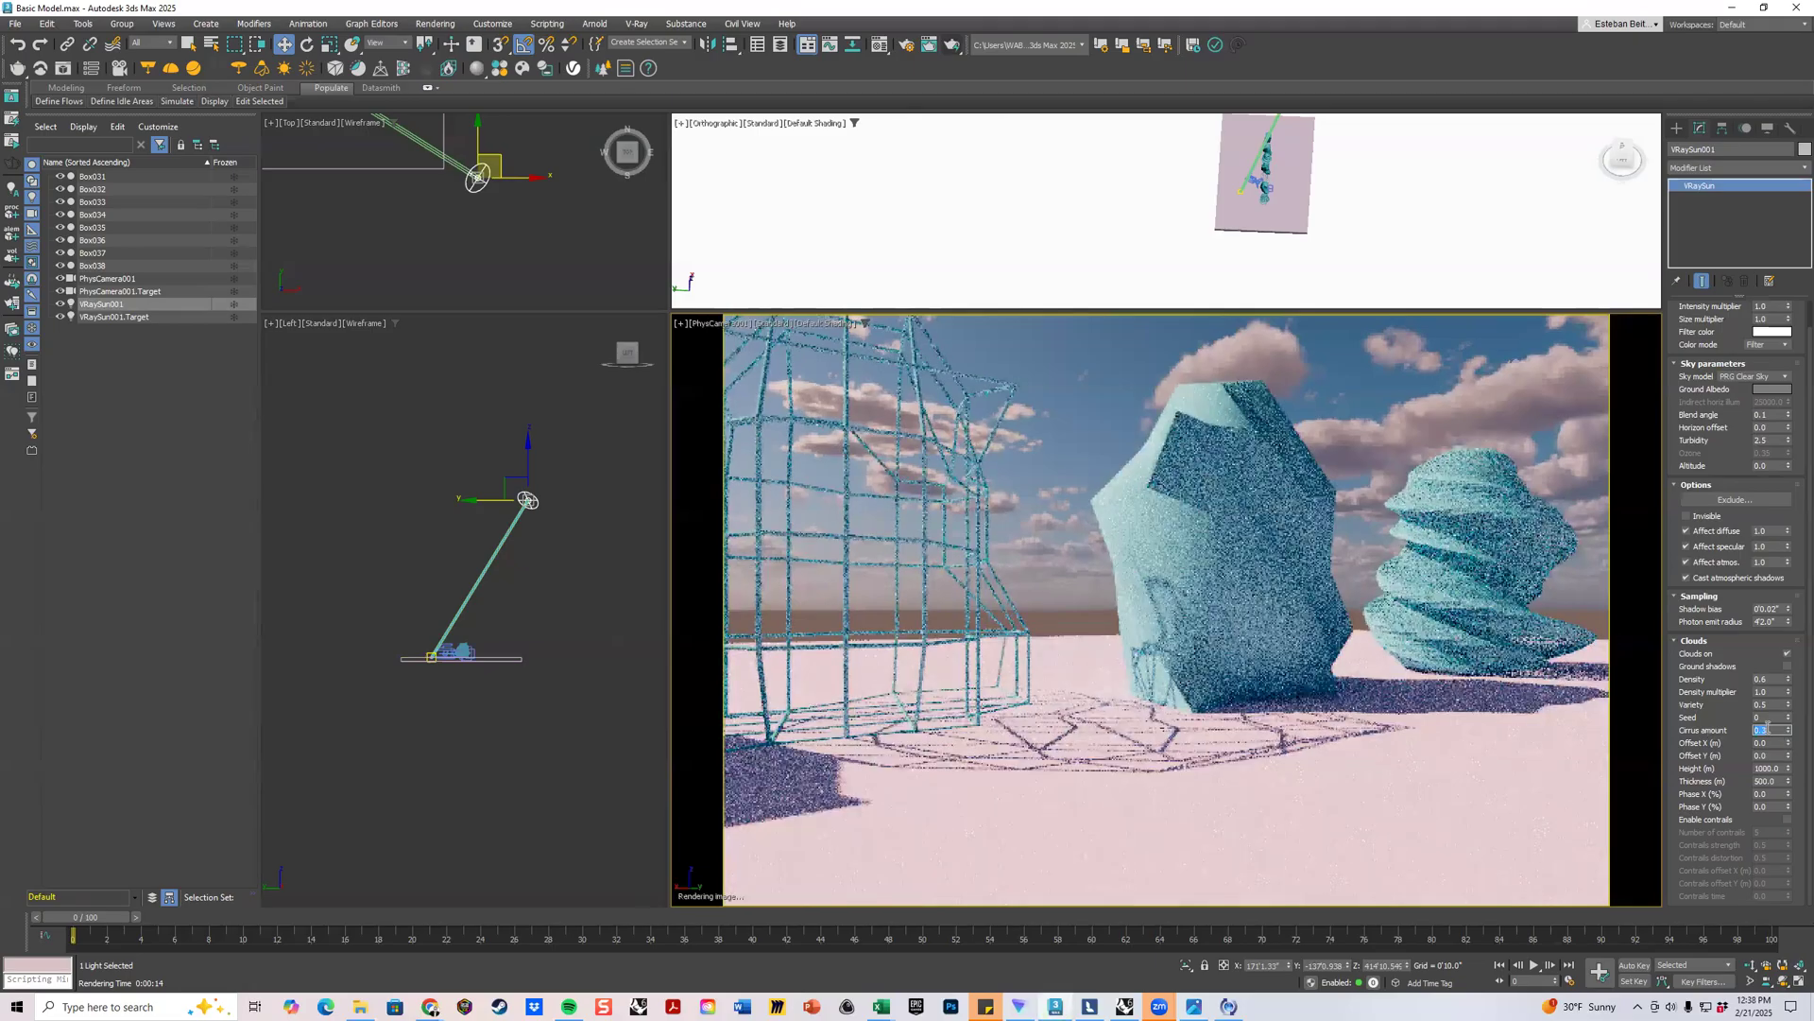
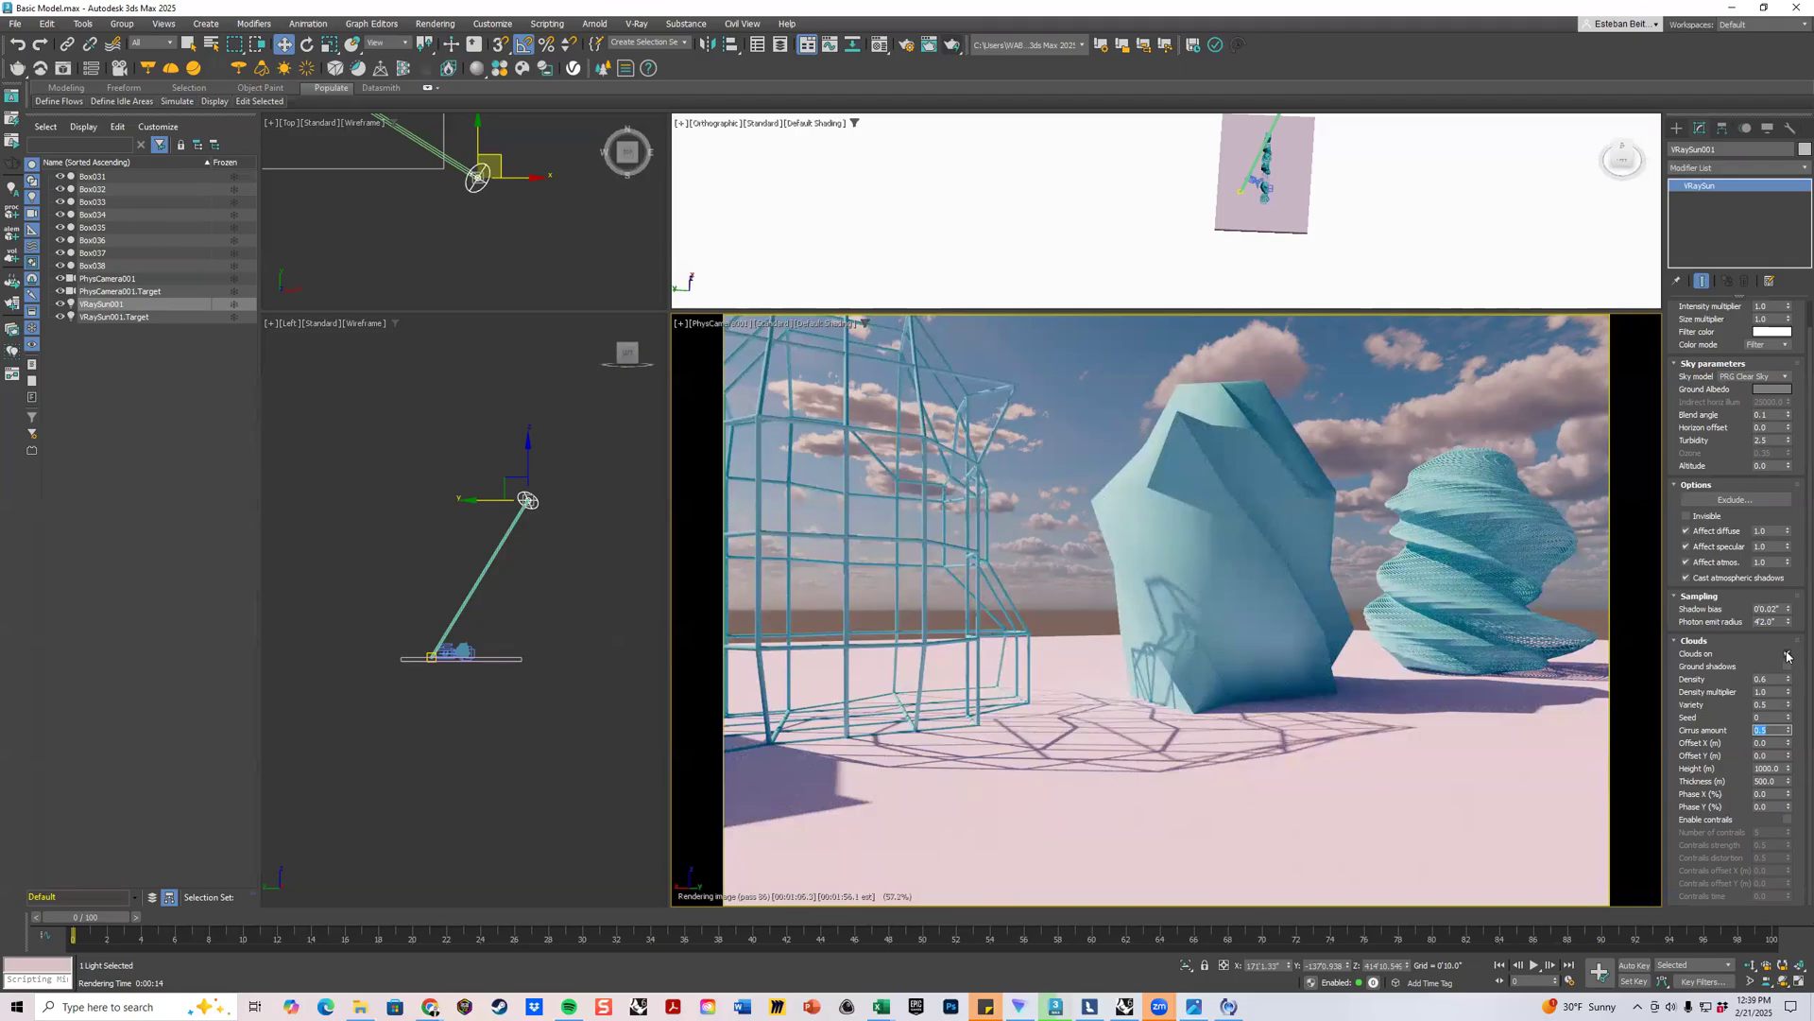
Turn the VRaySun's clouds off to compare the sky, and undo that change.
left_click(1787, 655)
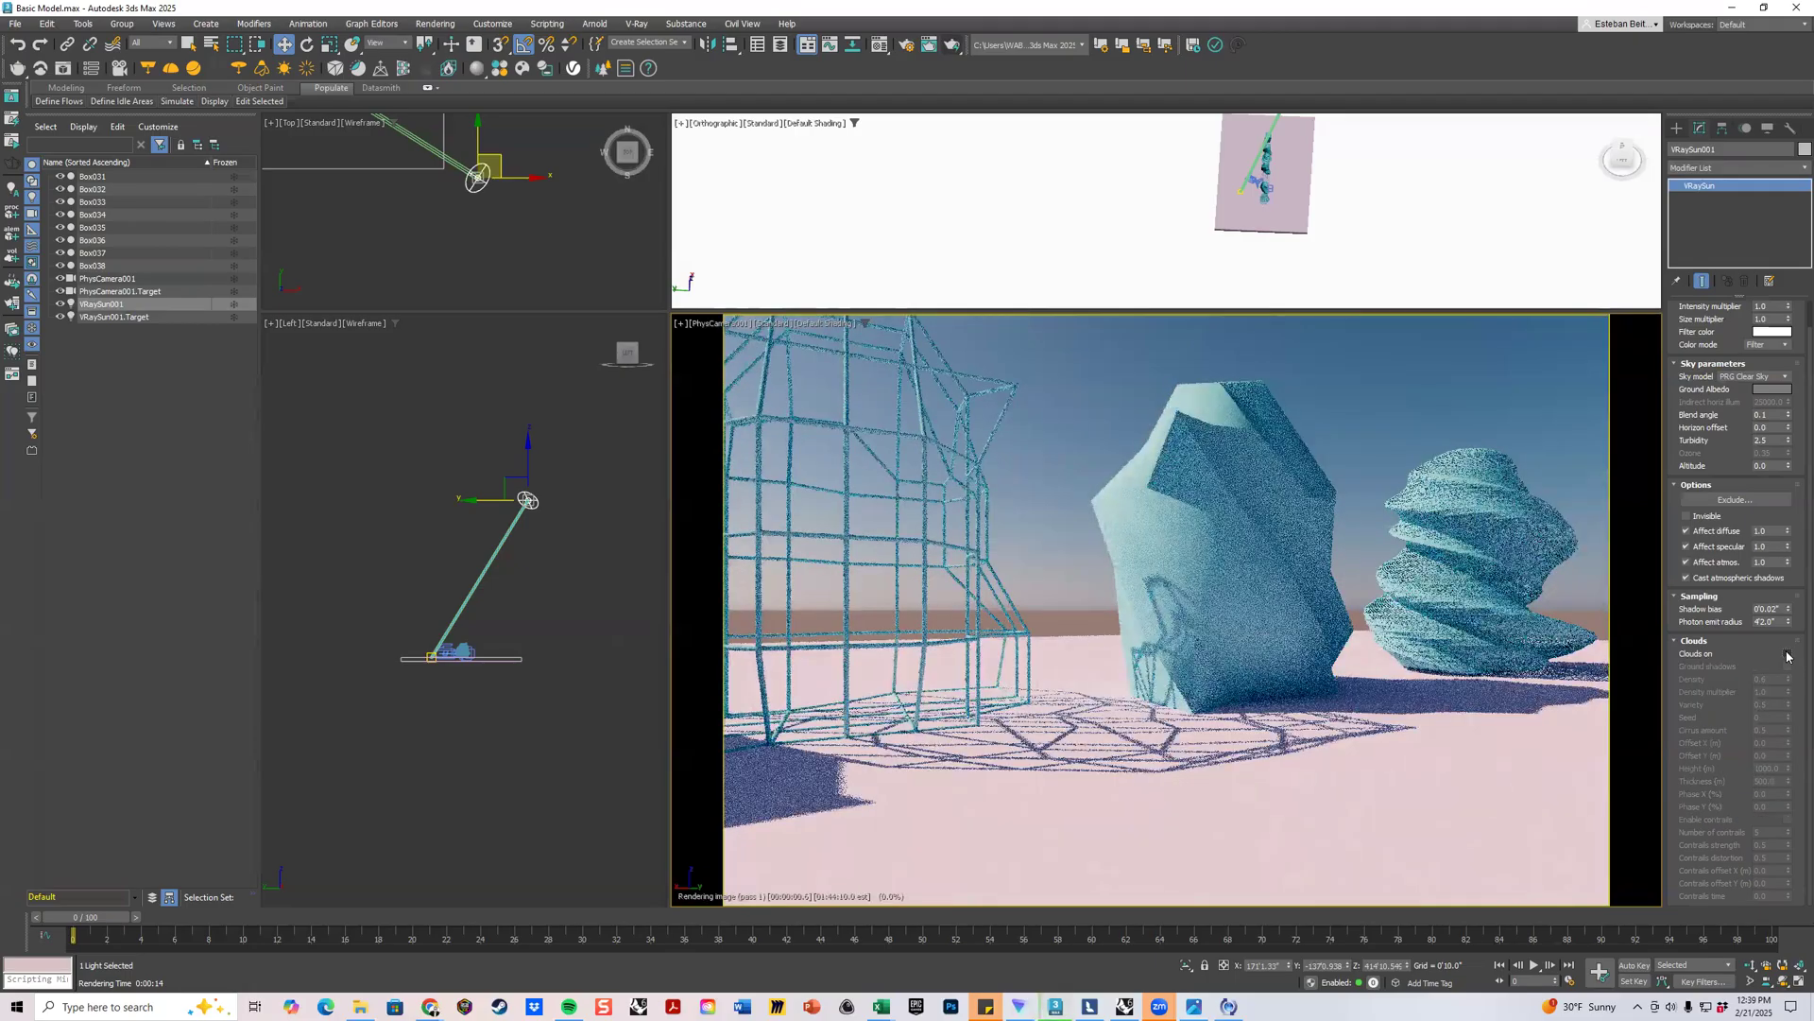
key("ctrl+z")
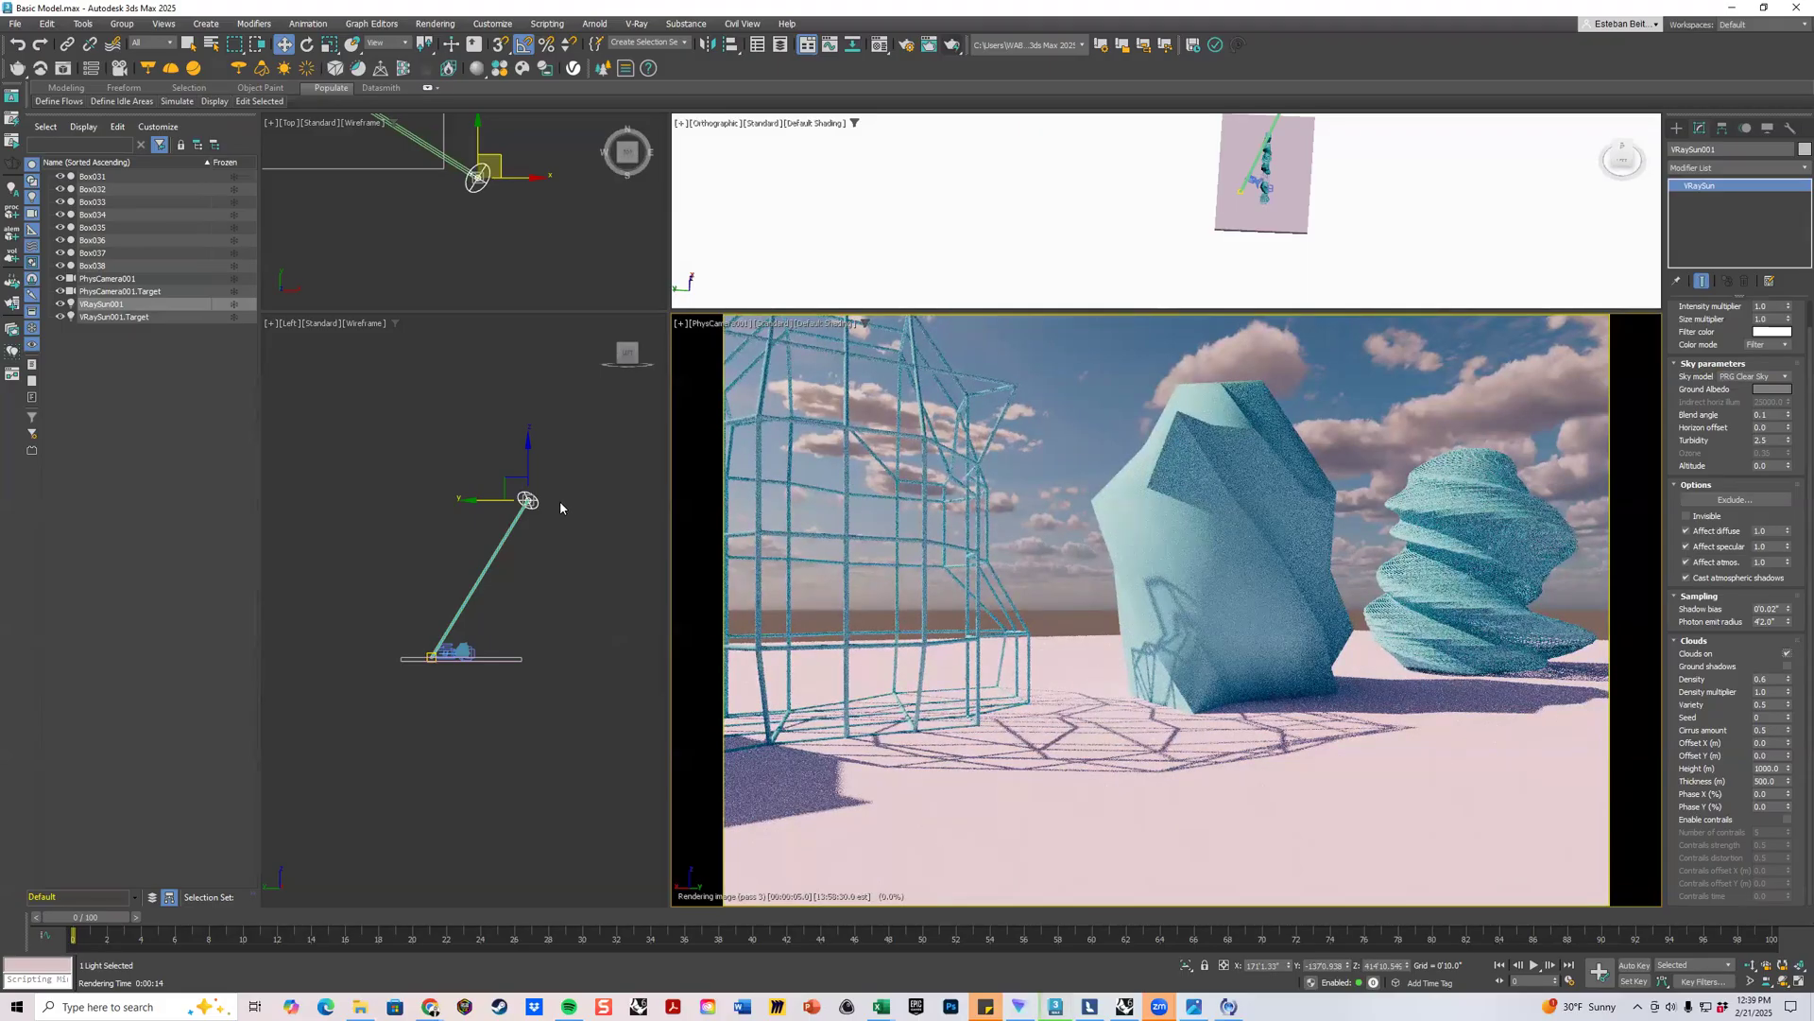
Select the physical camera in the top view and set its focal length to 10 mm.
left_click(571, 541)
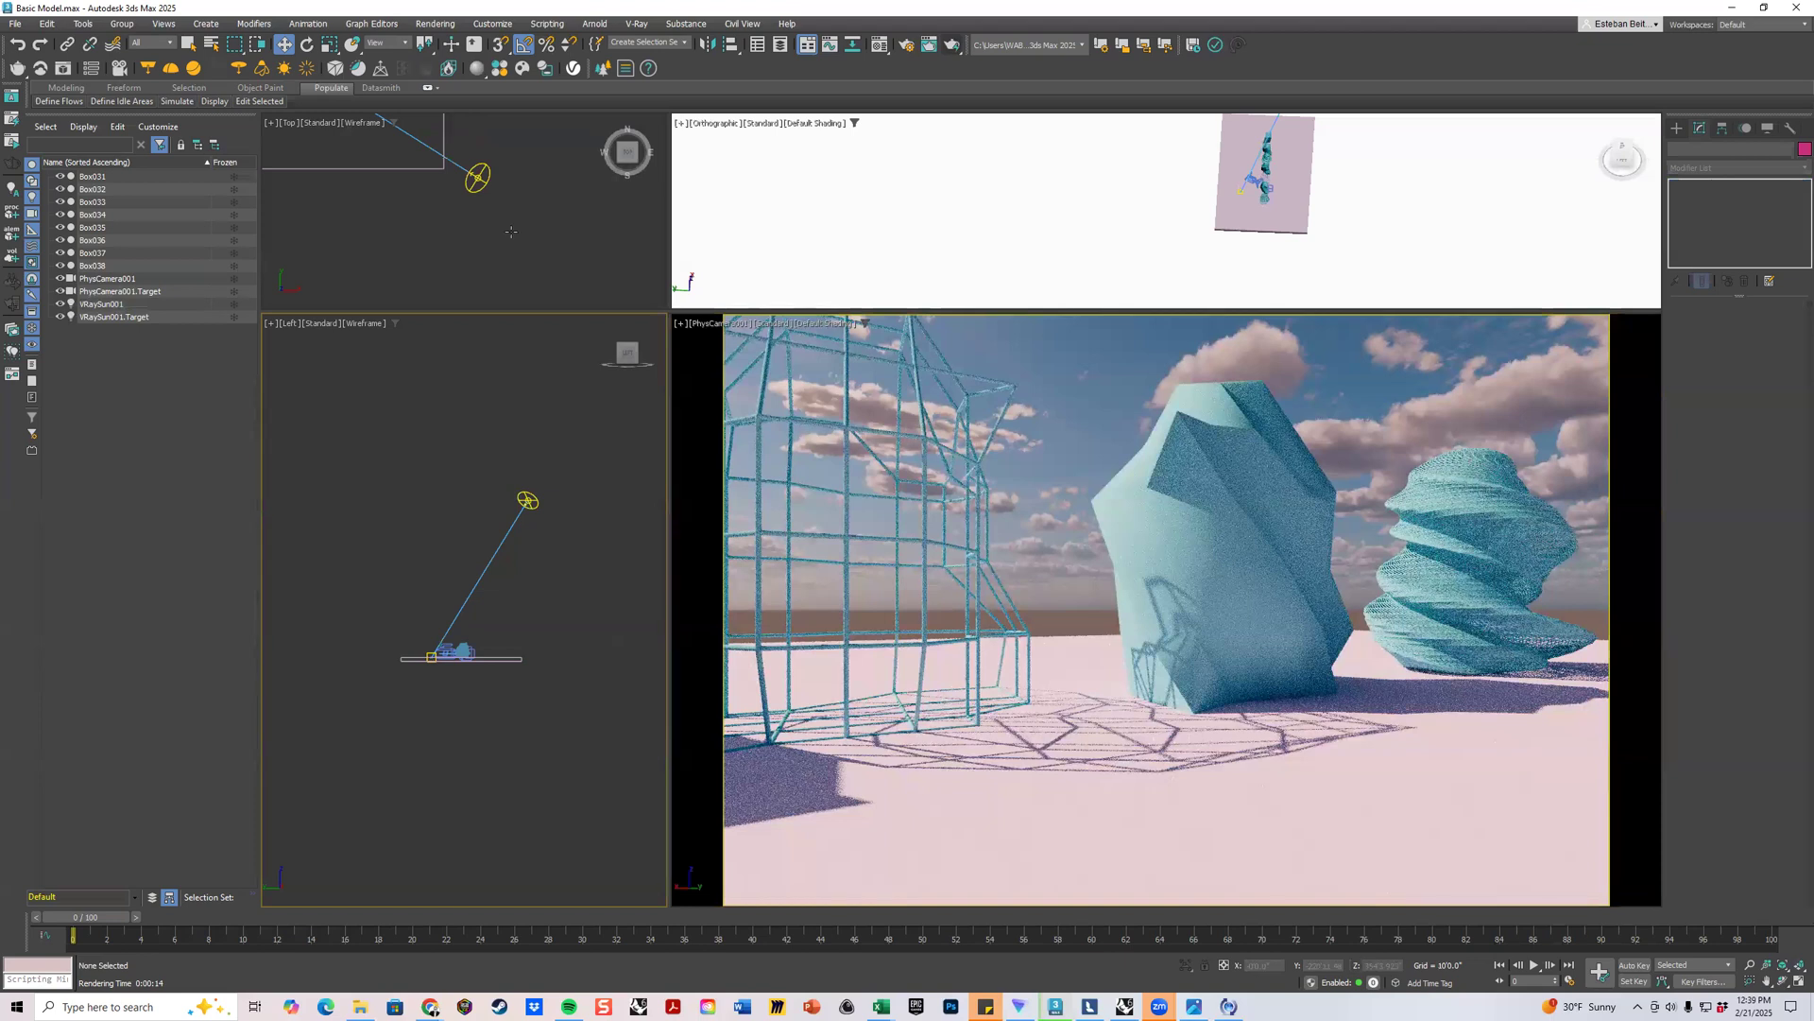
middle_click_drag(509, 200, 515, 215)
scroll(384, 201, "down", 4)
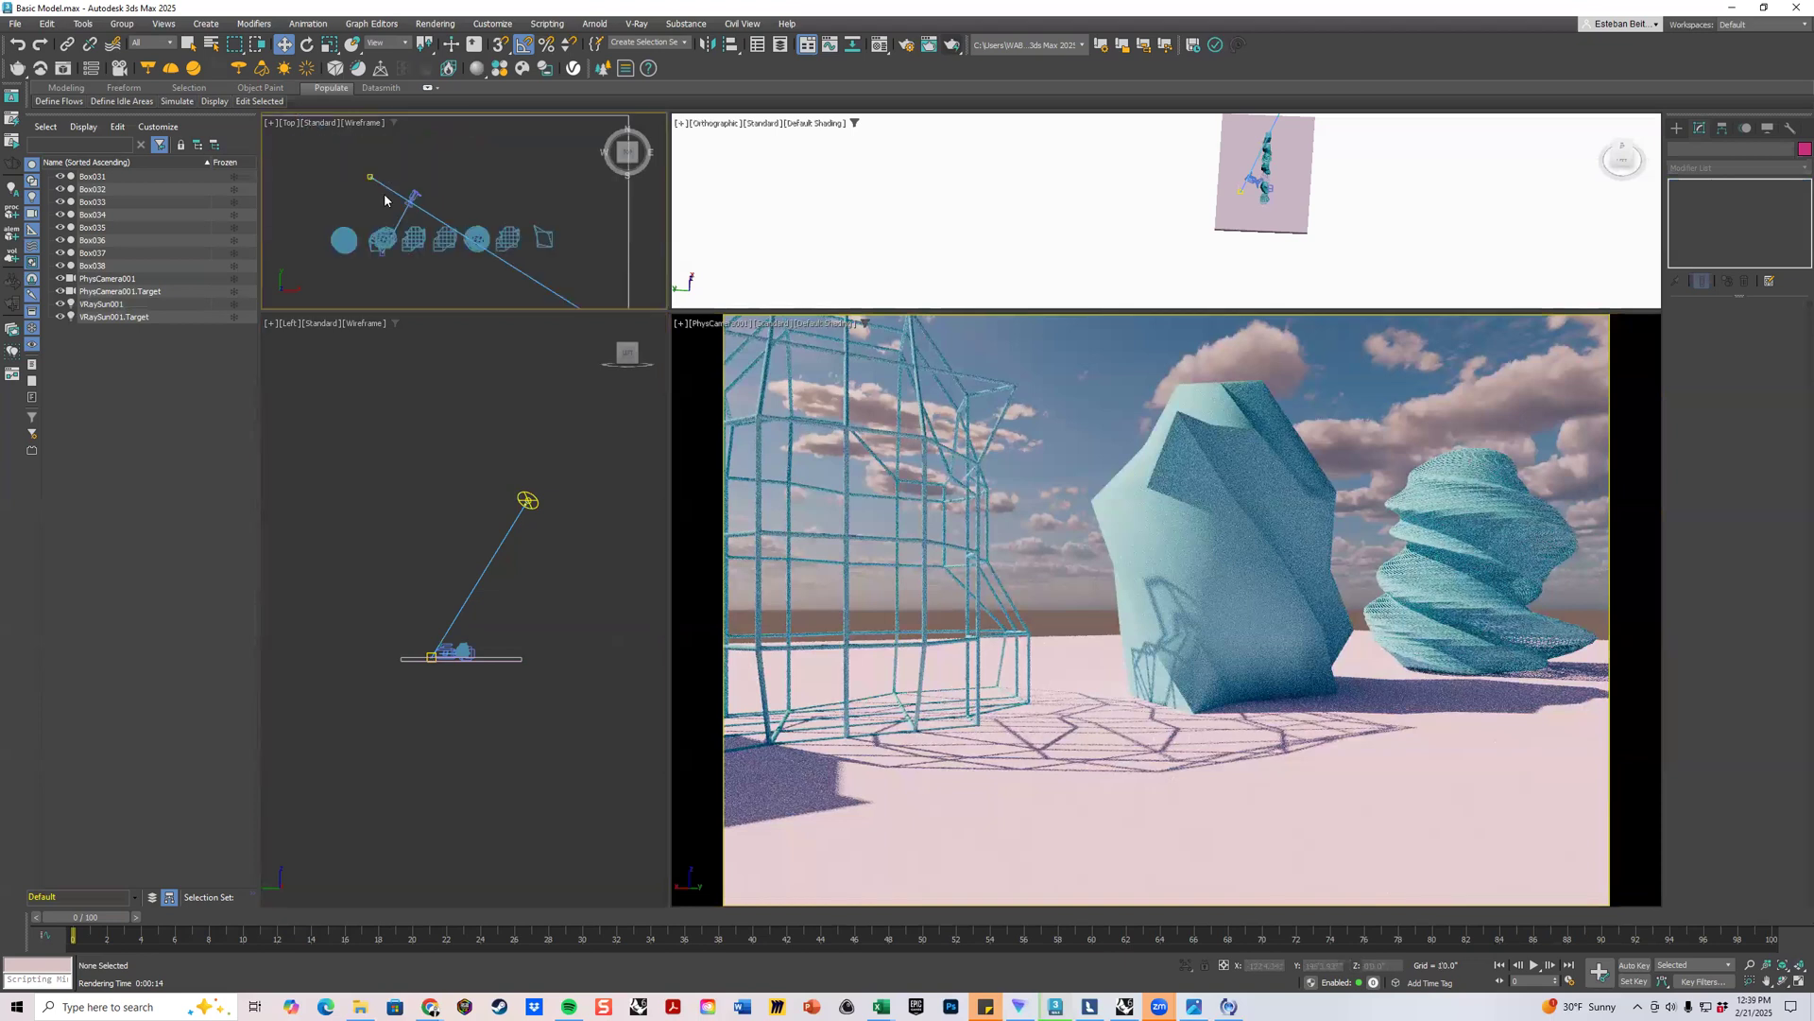
scroll(382, 196, "up", 4)
left_click(474, 189)
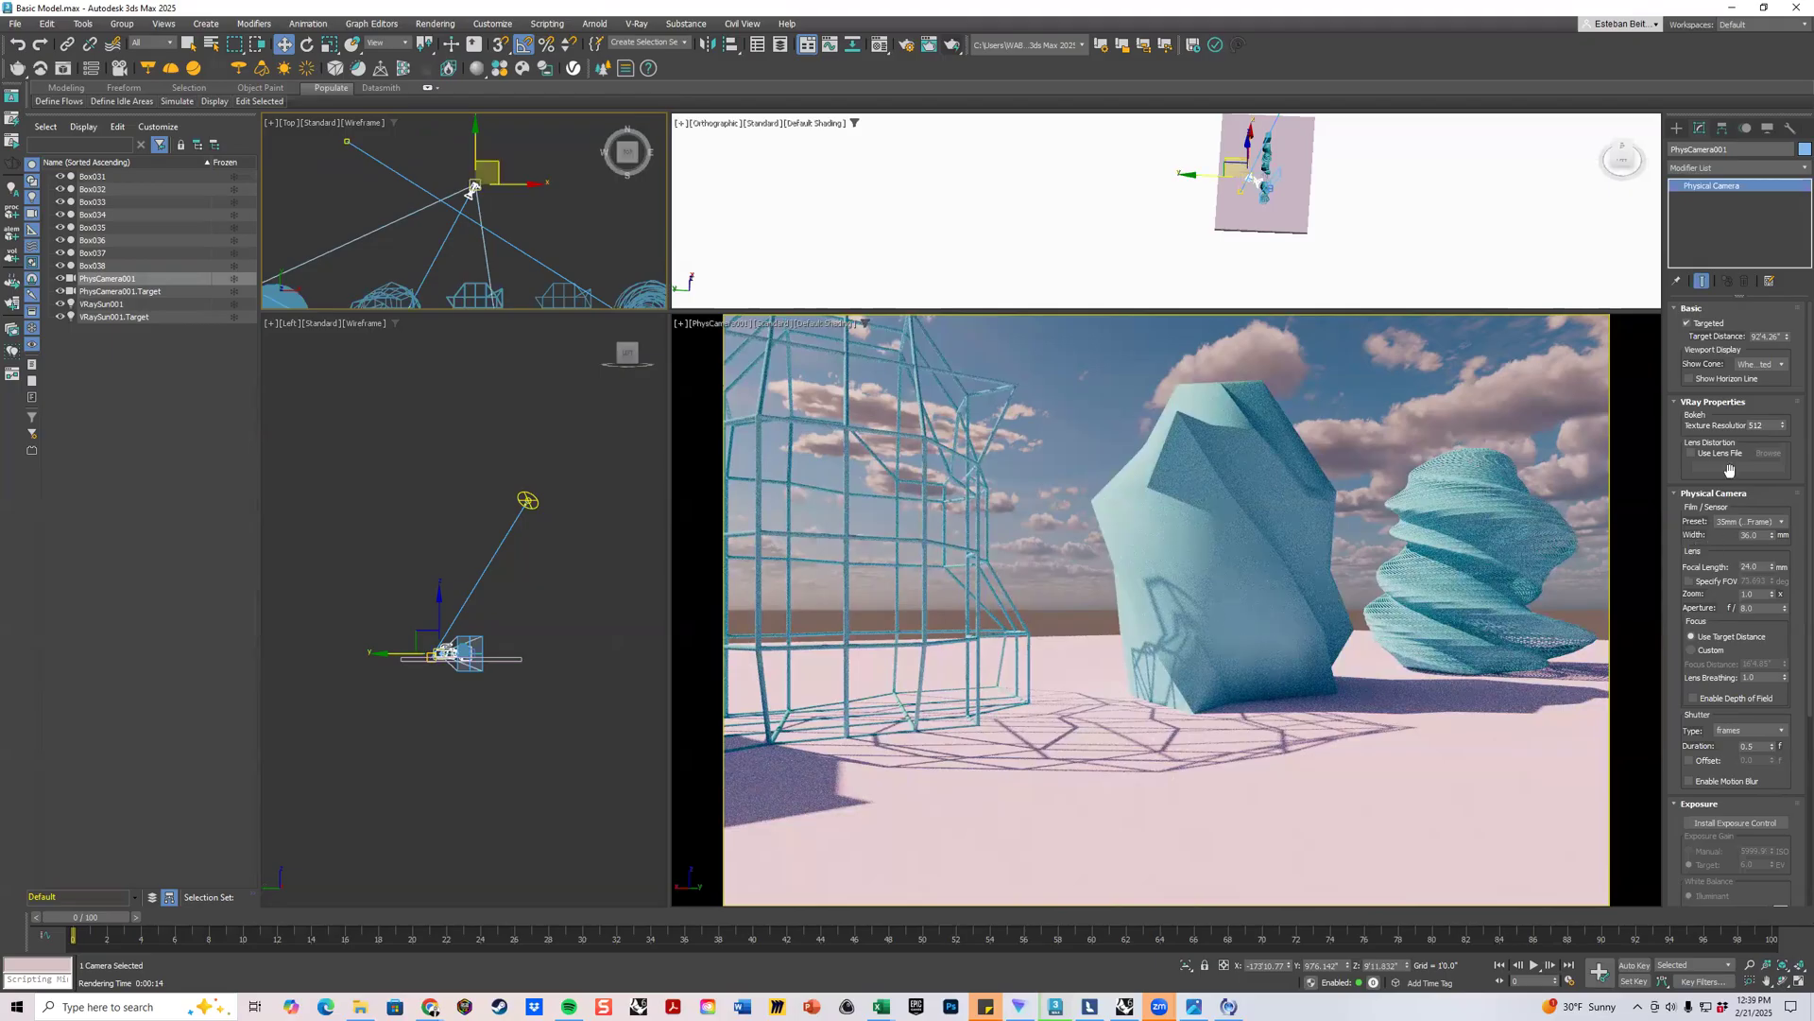
left_click(1750, 566)
type("10")
key("Return")
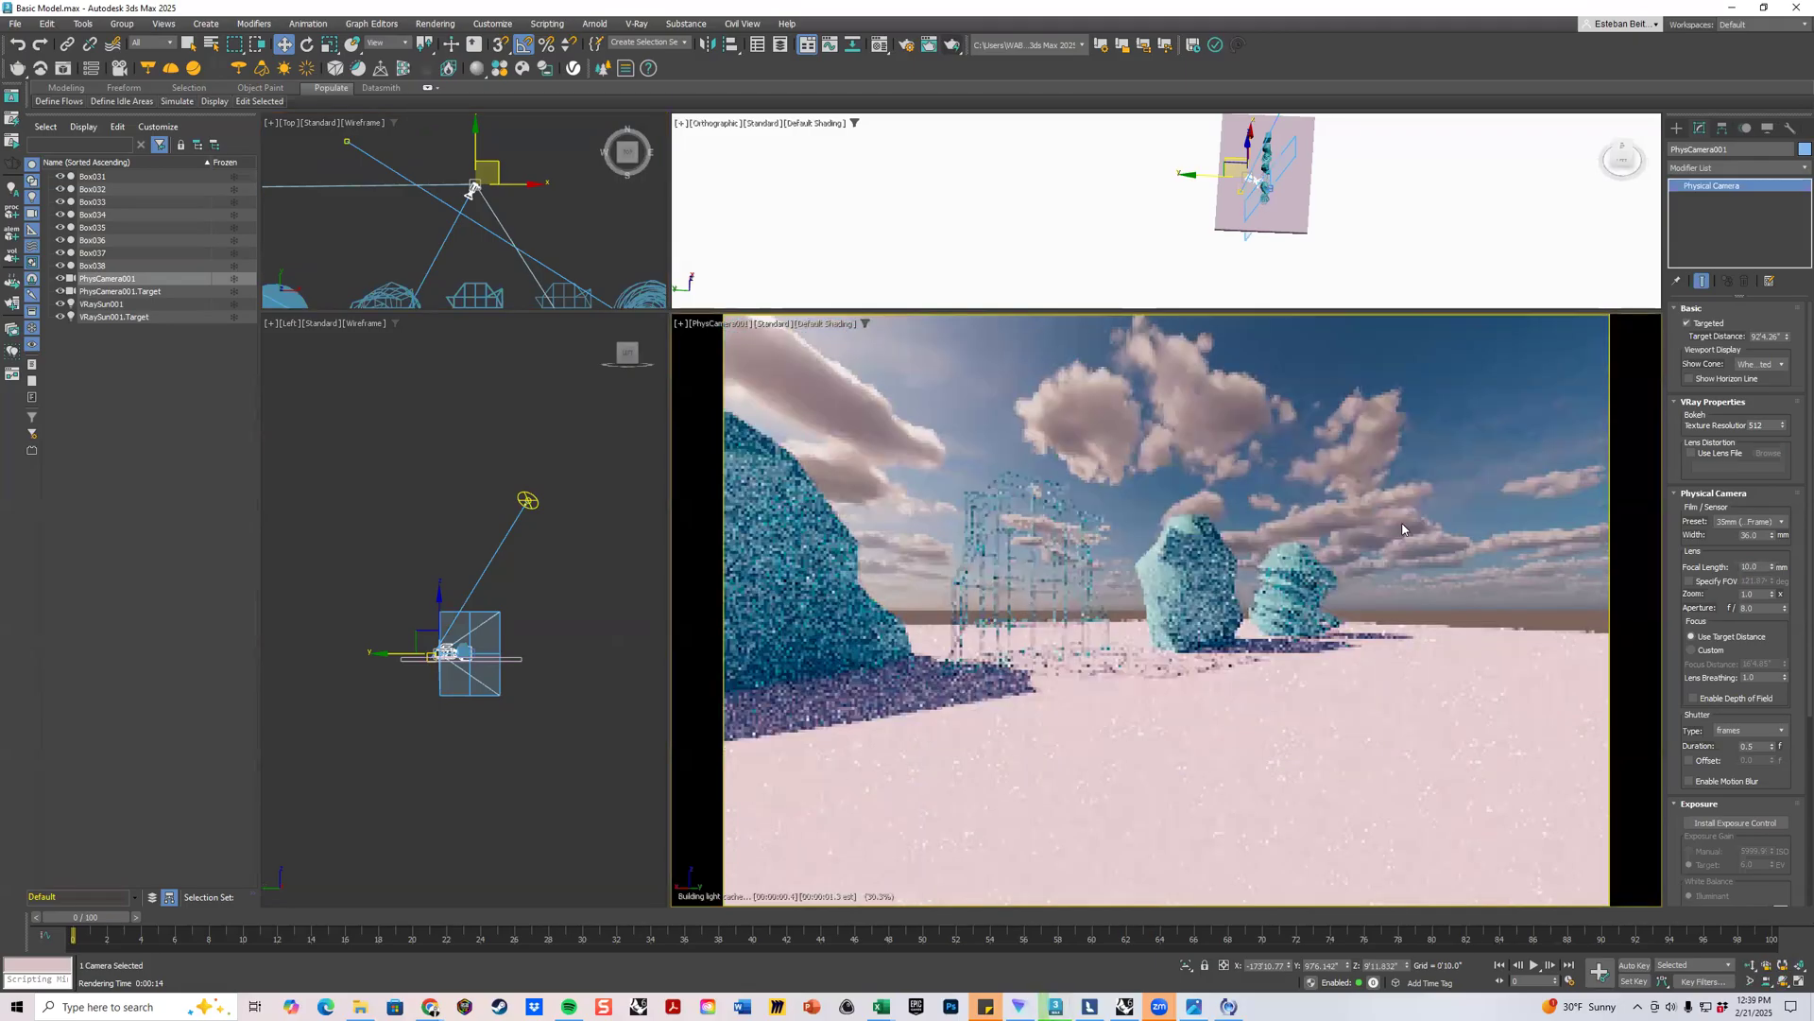
left_click(851, 572)
left_click(865, 545)
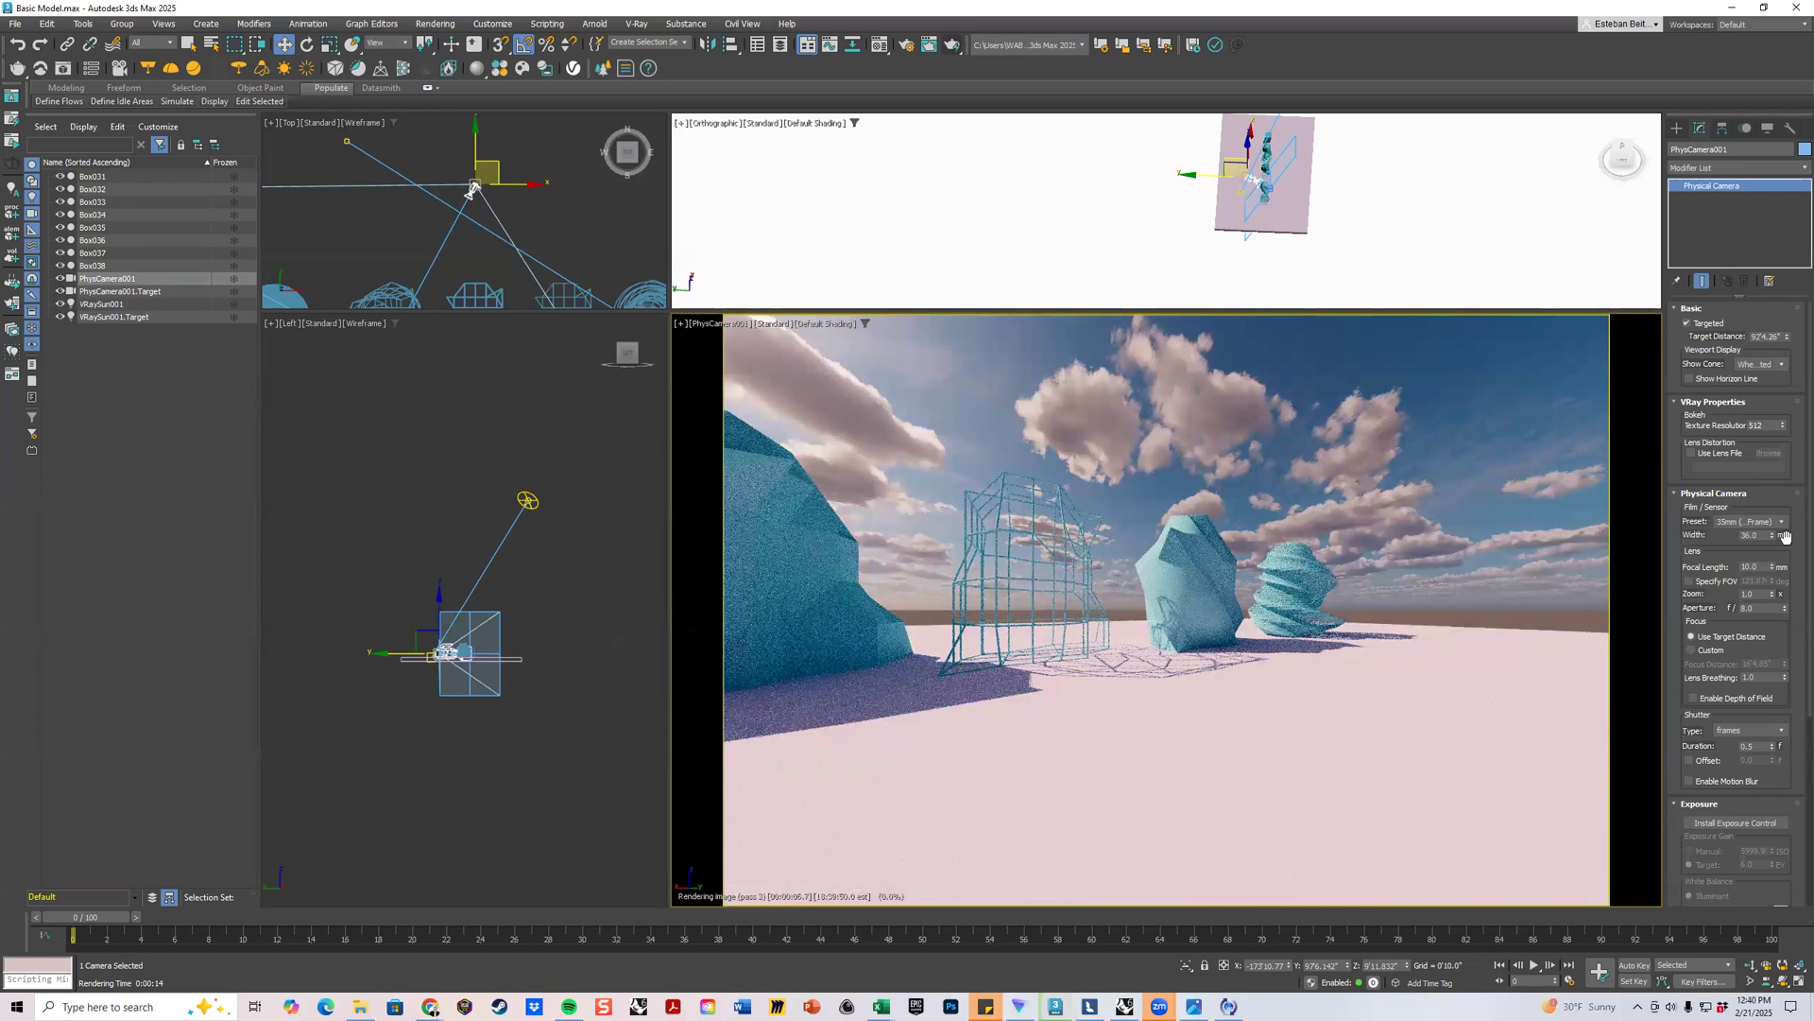
Try camera focal lengths of 5, 20 and 50 mm, and return to 24 mm.
left_click_drag(1763, 567, 1706, 565)
type("5")
key("Return")
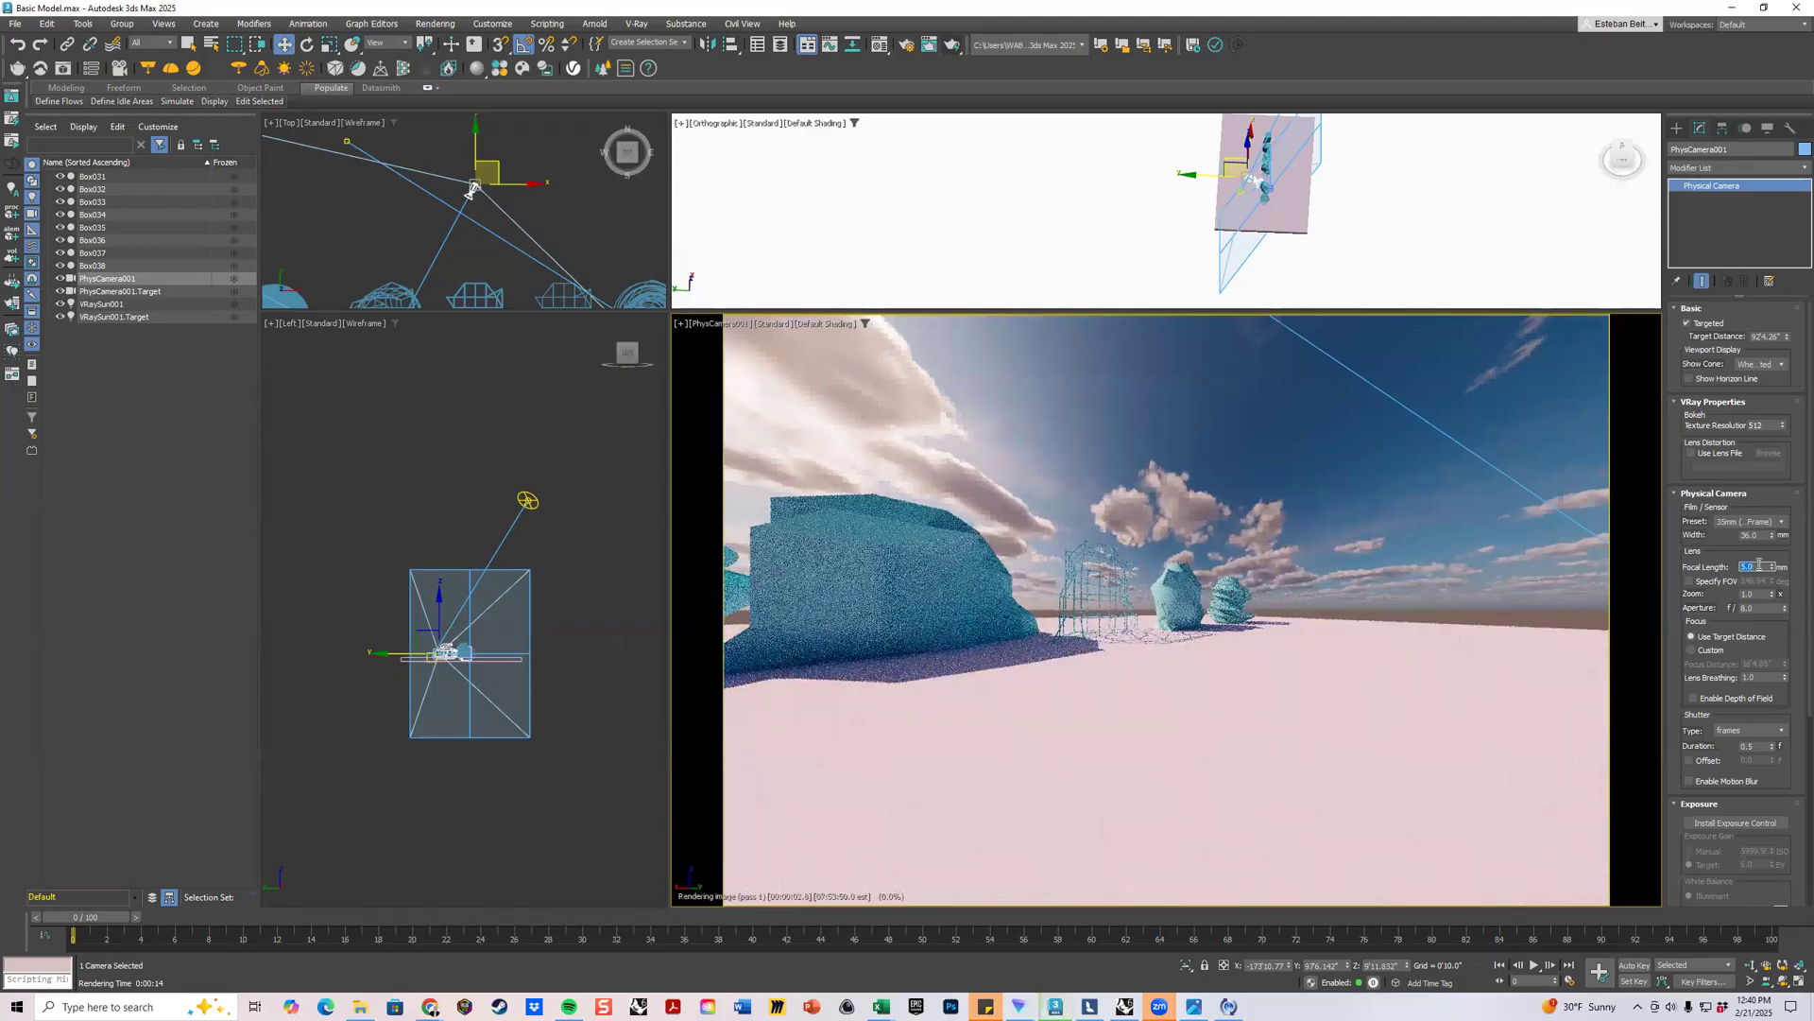
type("30")
key("Return")
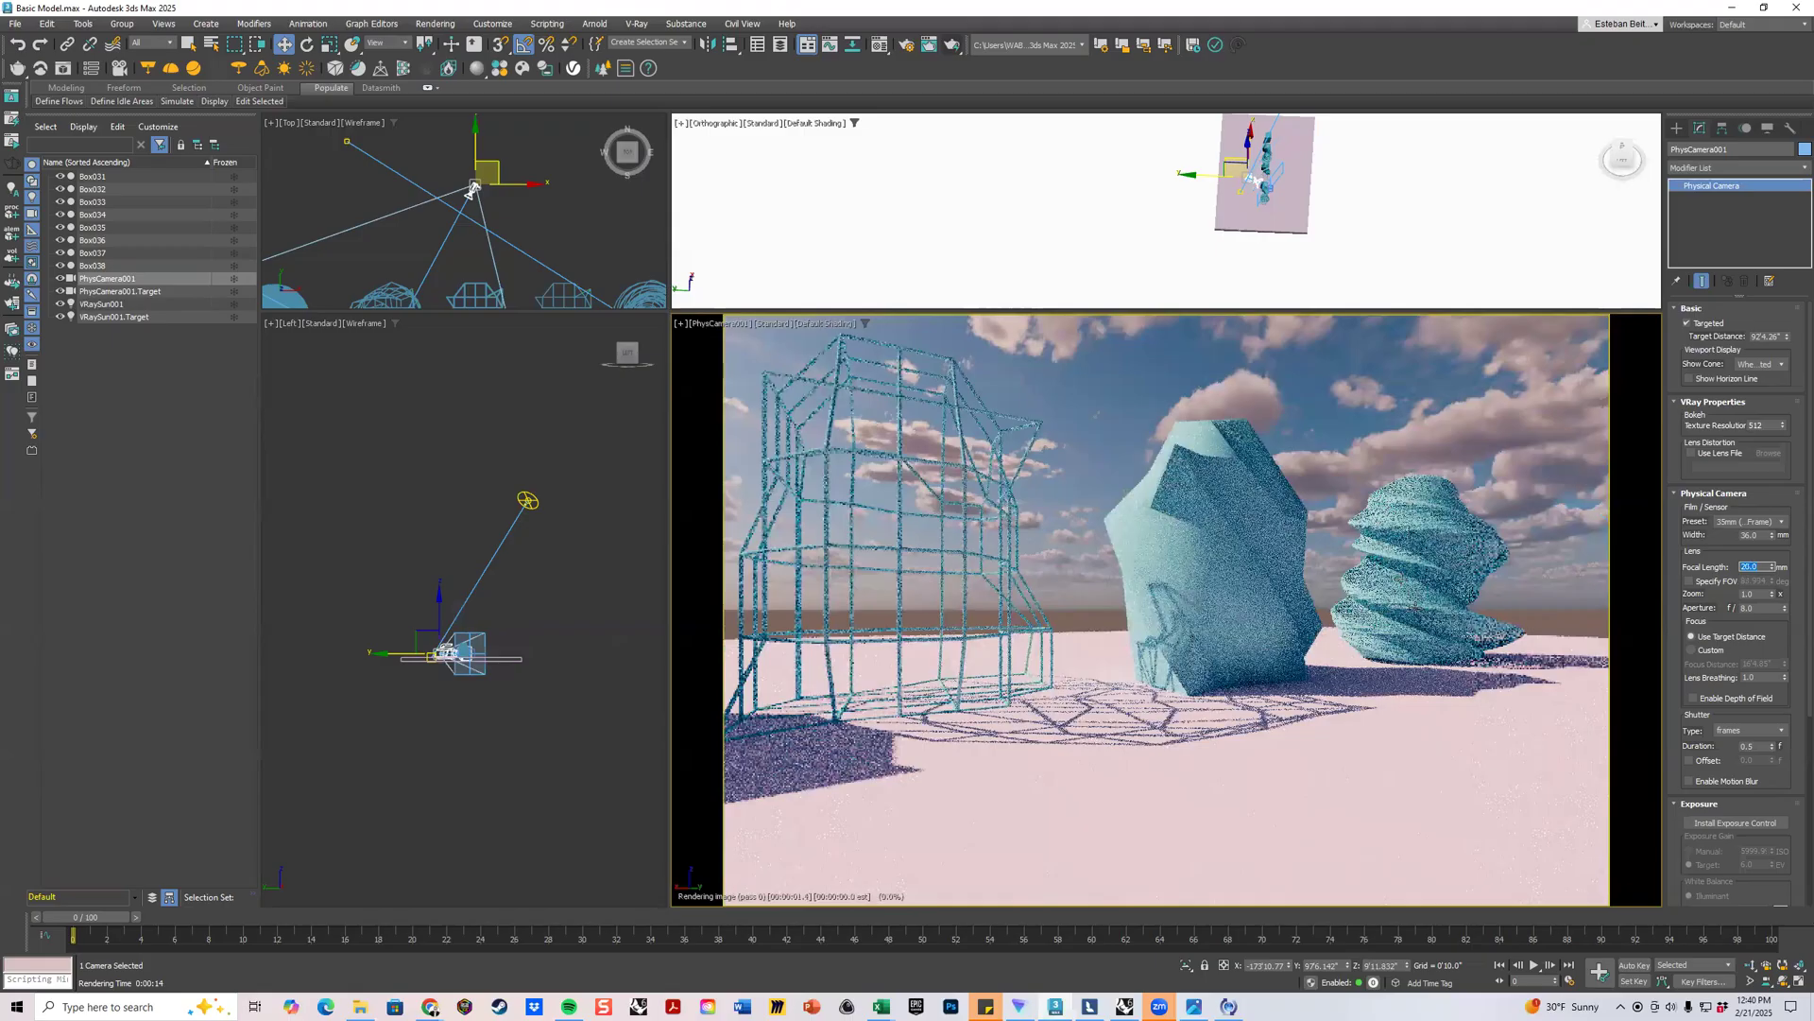
type("50")
key("Return")
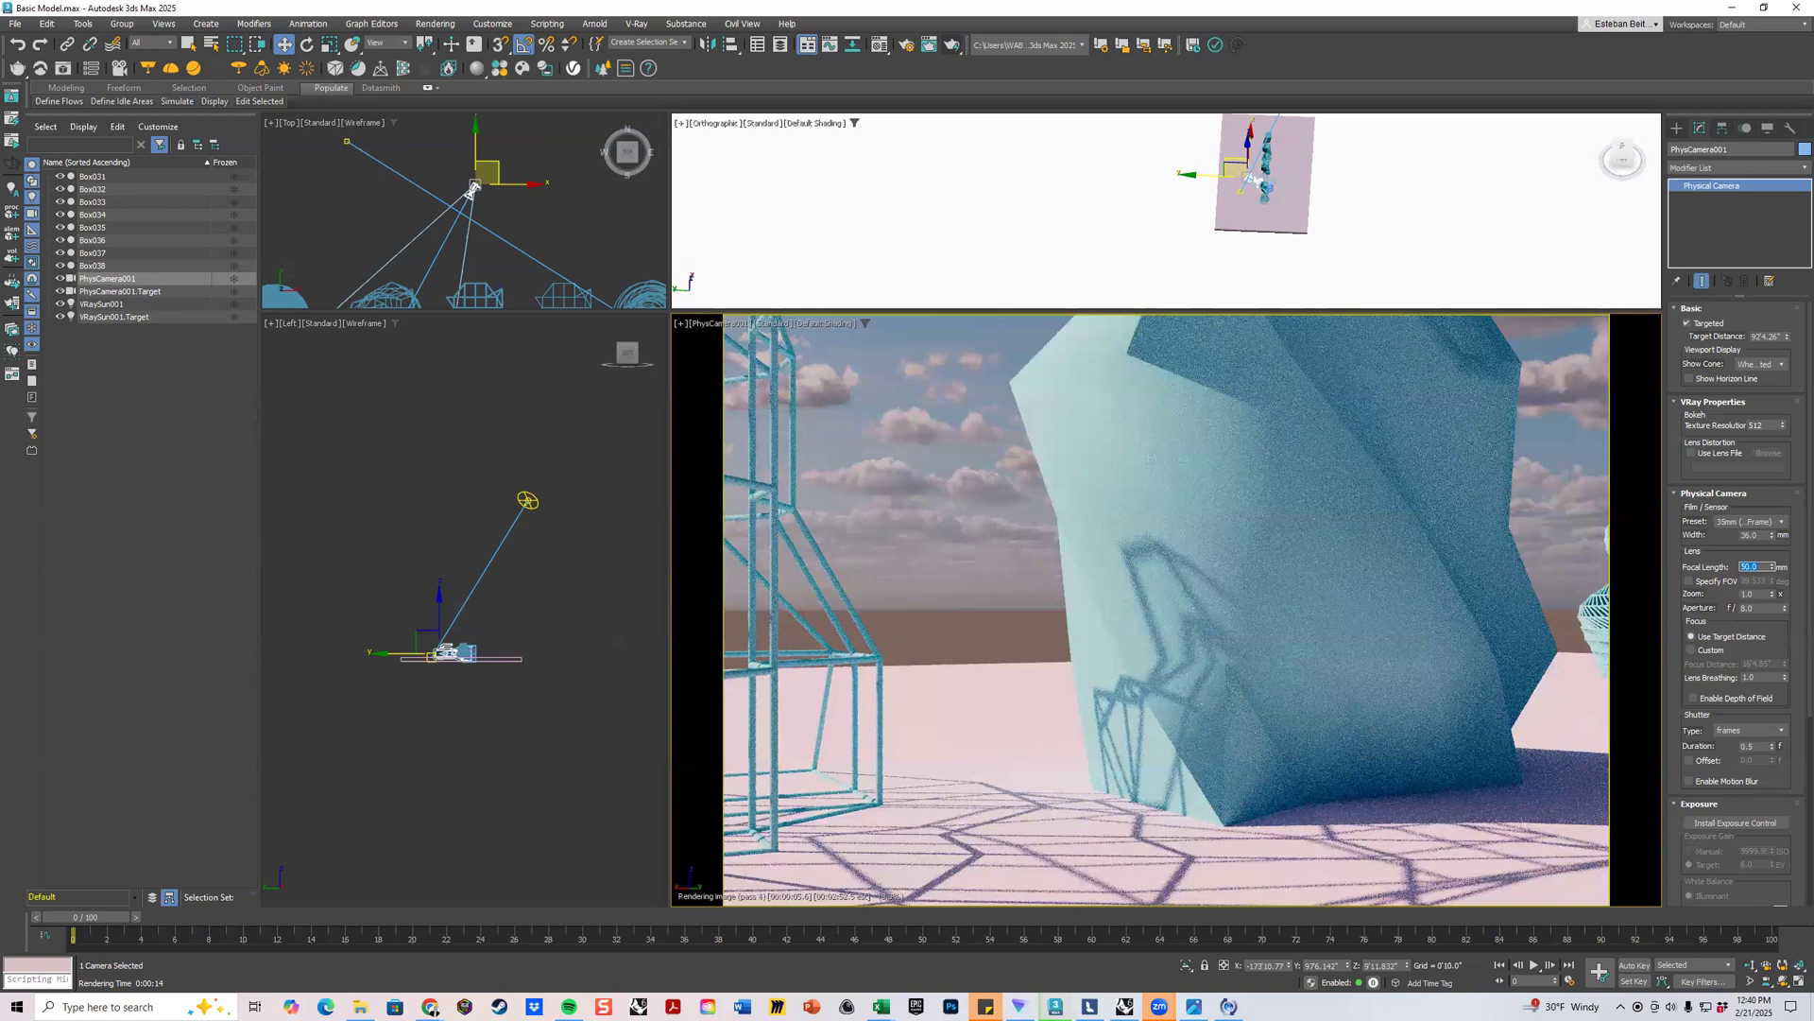
type("24")
key("Return")
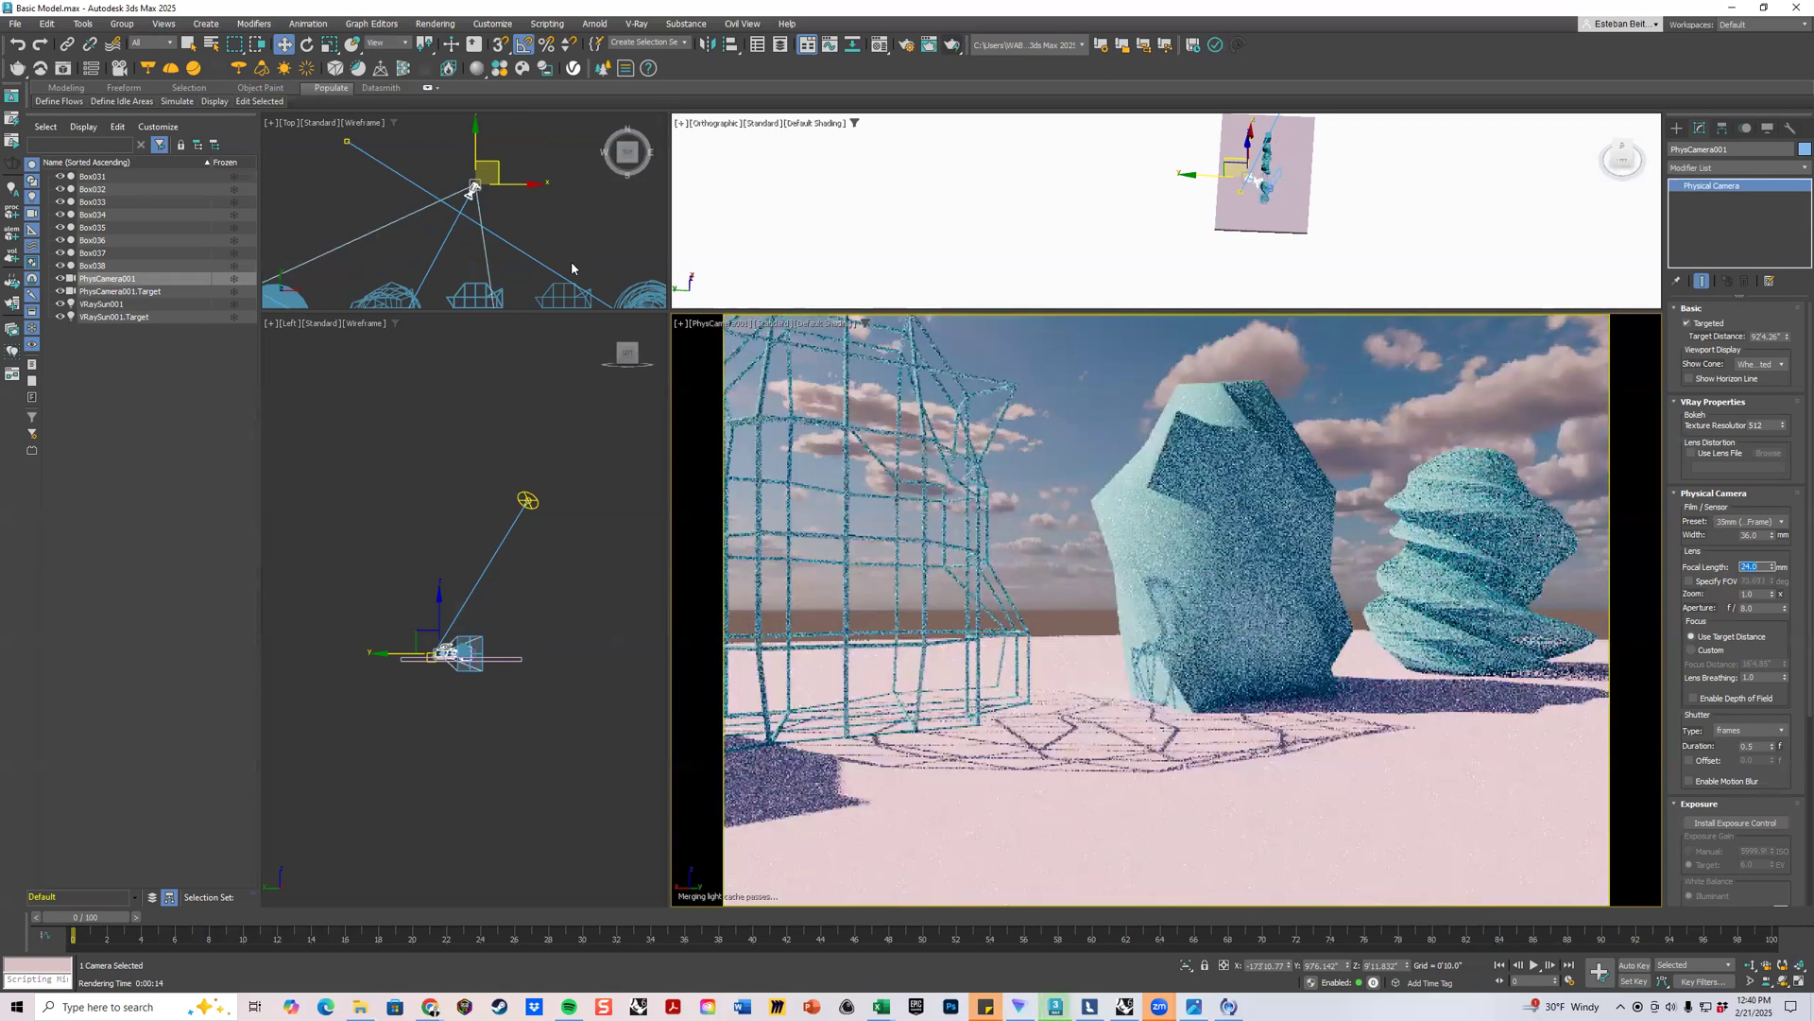
Move the physical camera slightly in the top view to reframe the twisted models, and deselect it.
middle_click_drag(491, 157, 492, 169)
mouse_move(497, 154)
left_mouse_down()
mouse_move(471, 207)
mouse_move(488, 162)
left_mouse_up()
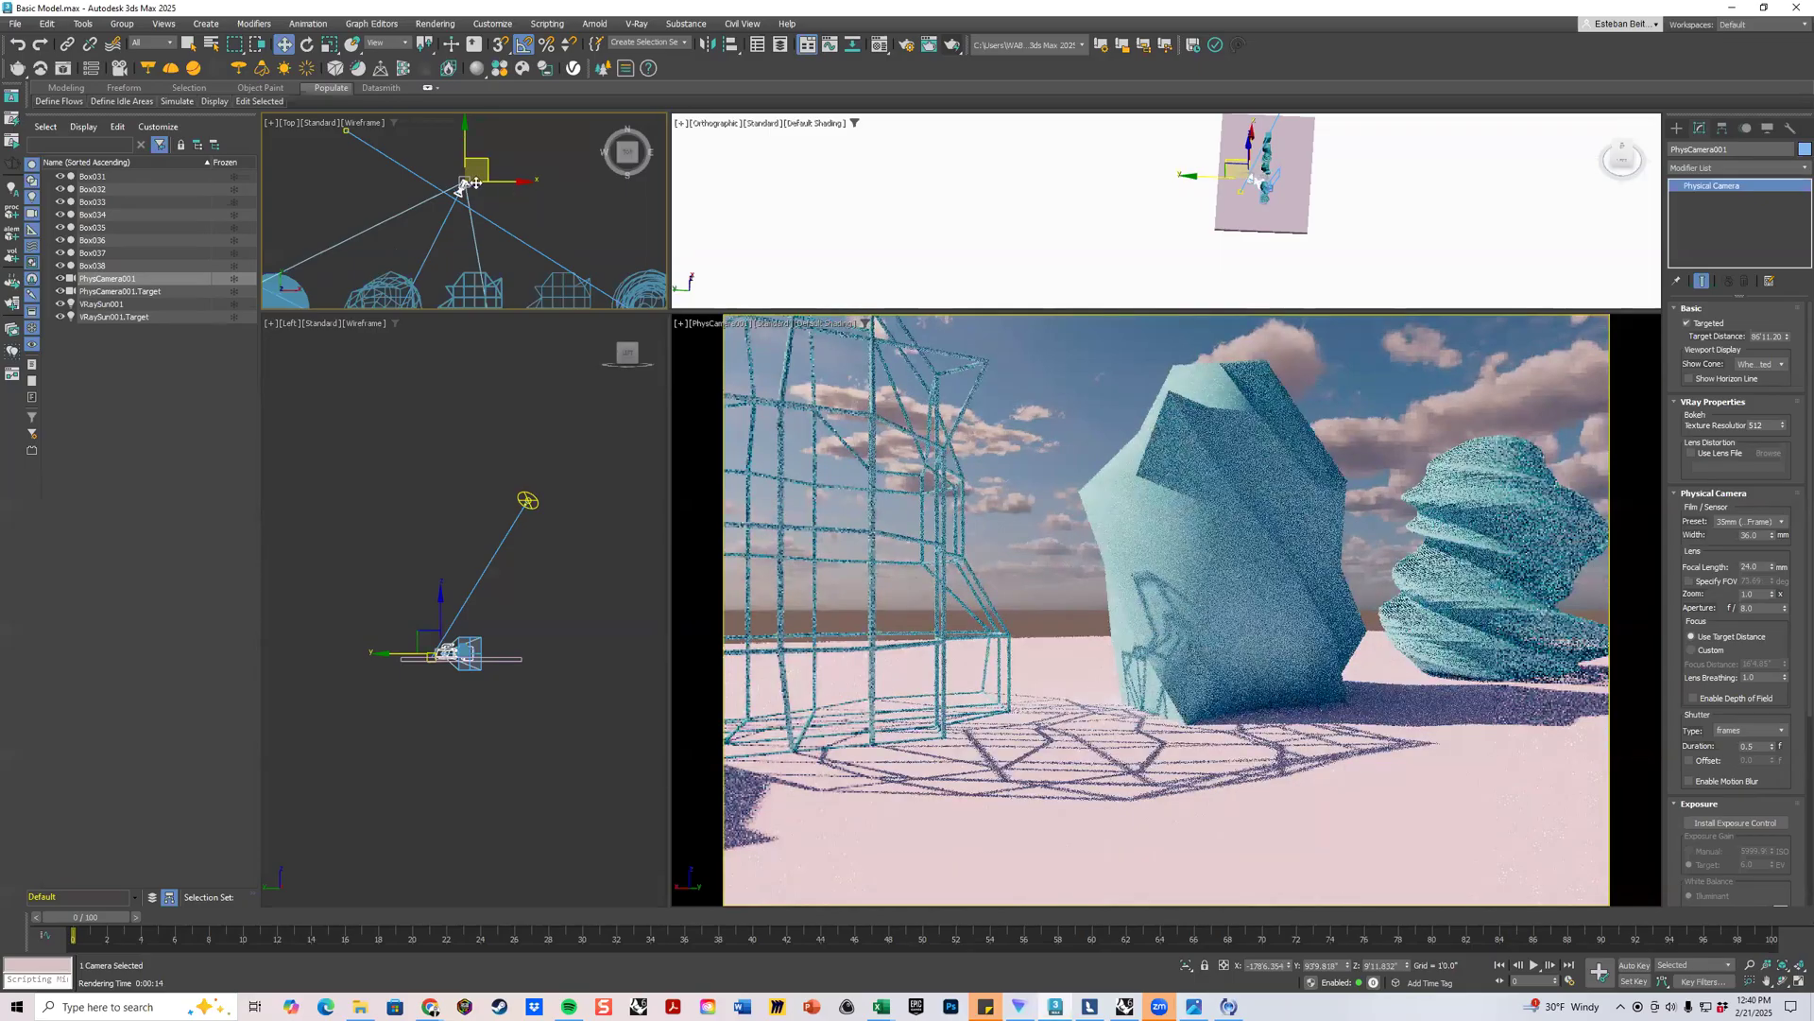
left_click_drag(477, 167, 486, 140)
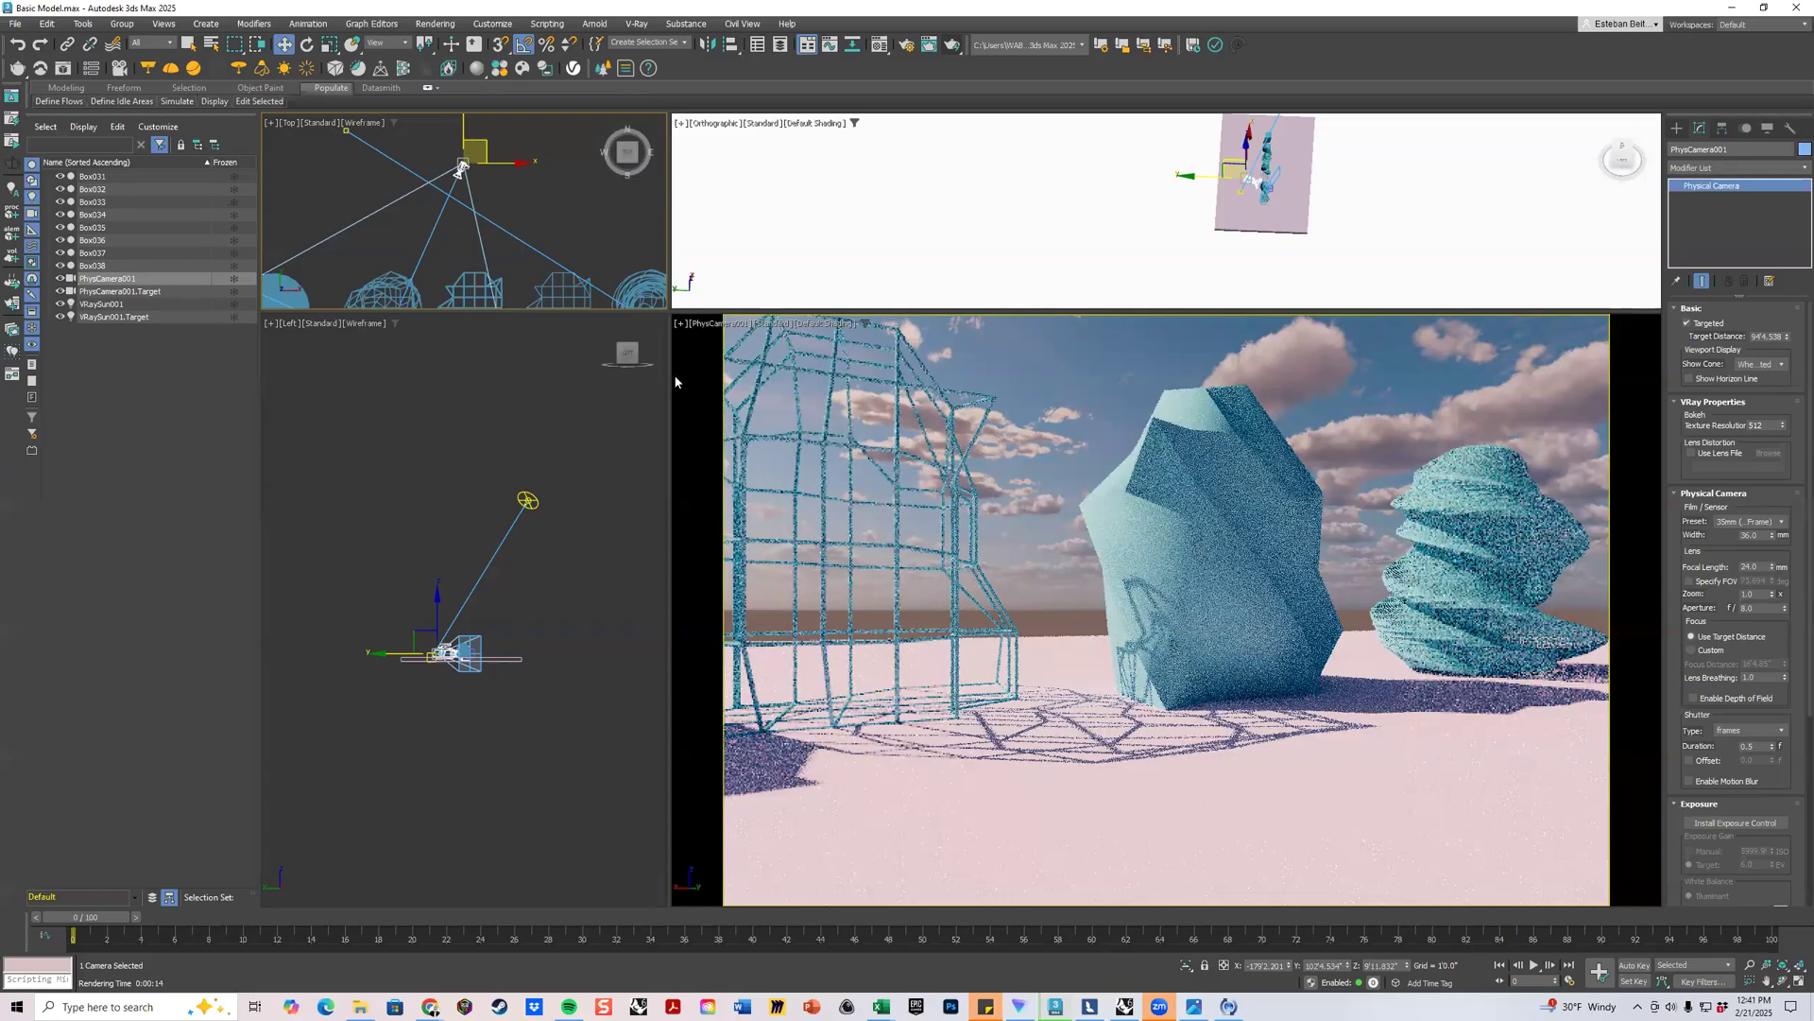
left_click(673, 328)
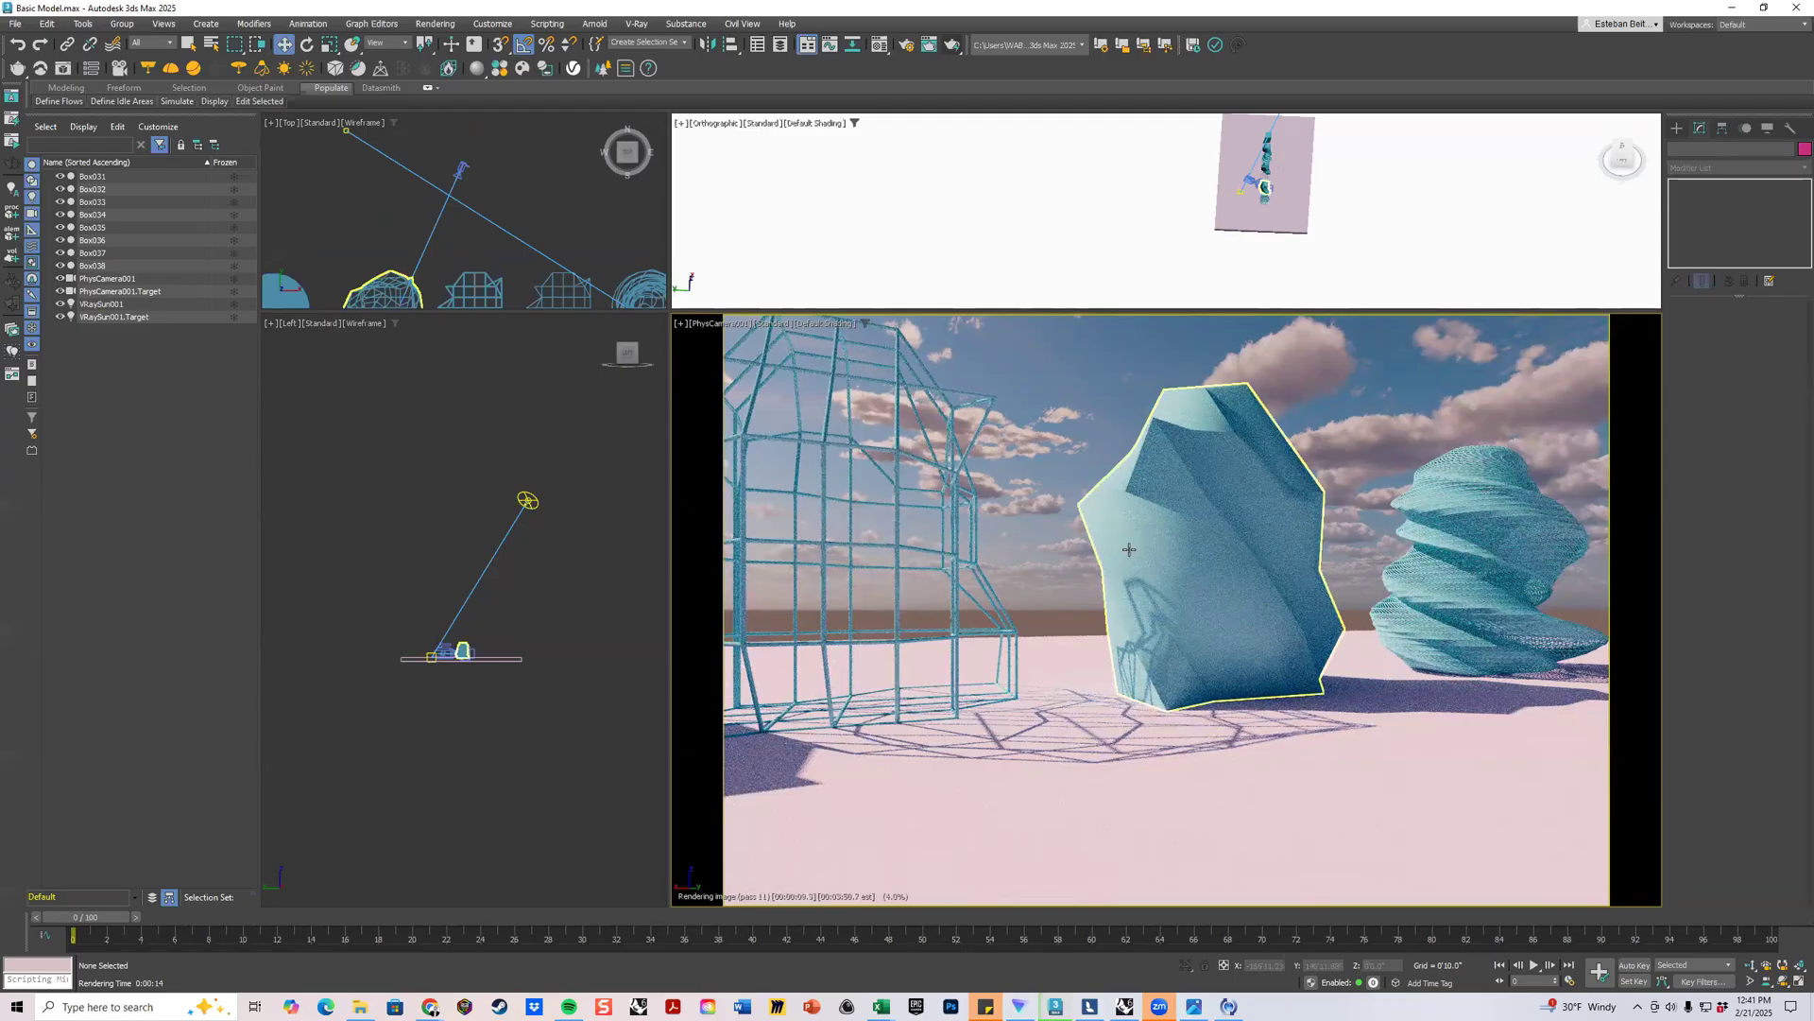
left_click(883, 337)
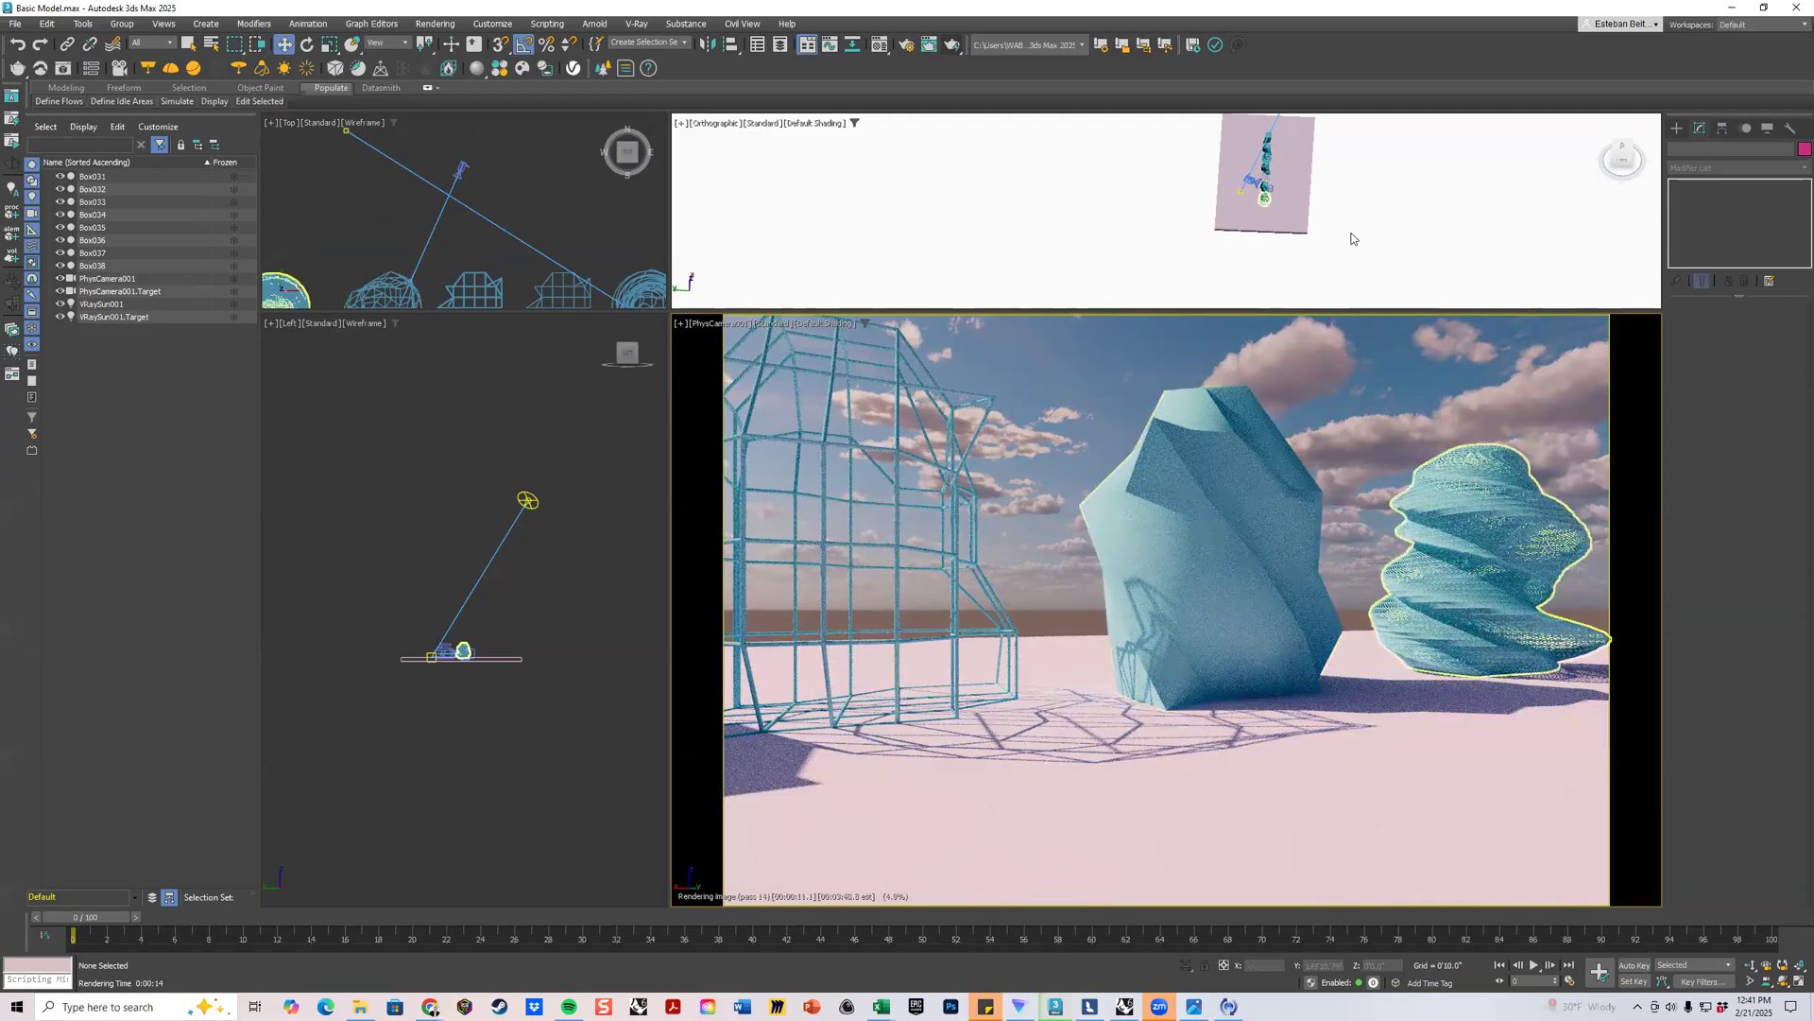
Resize the four viewports to roughly equal quarters and maximize the orthographic viewport, framed on the row of models.
scroll(1368, 236, "down", 3)
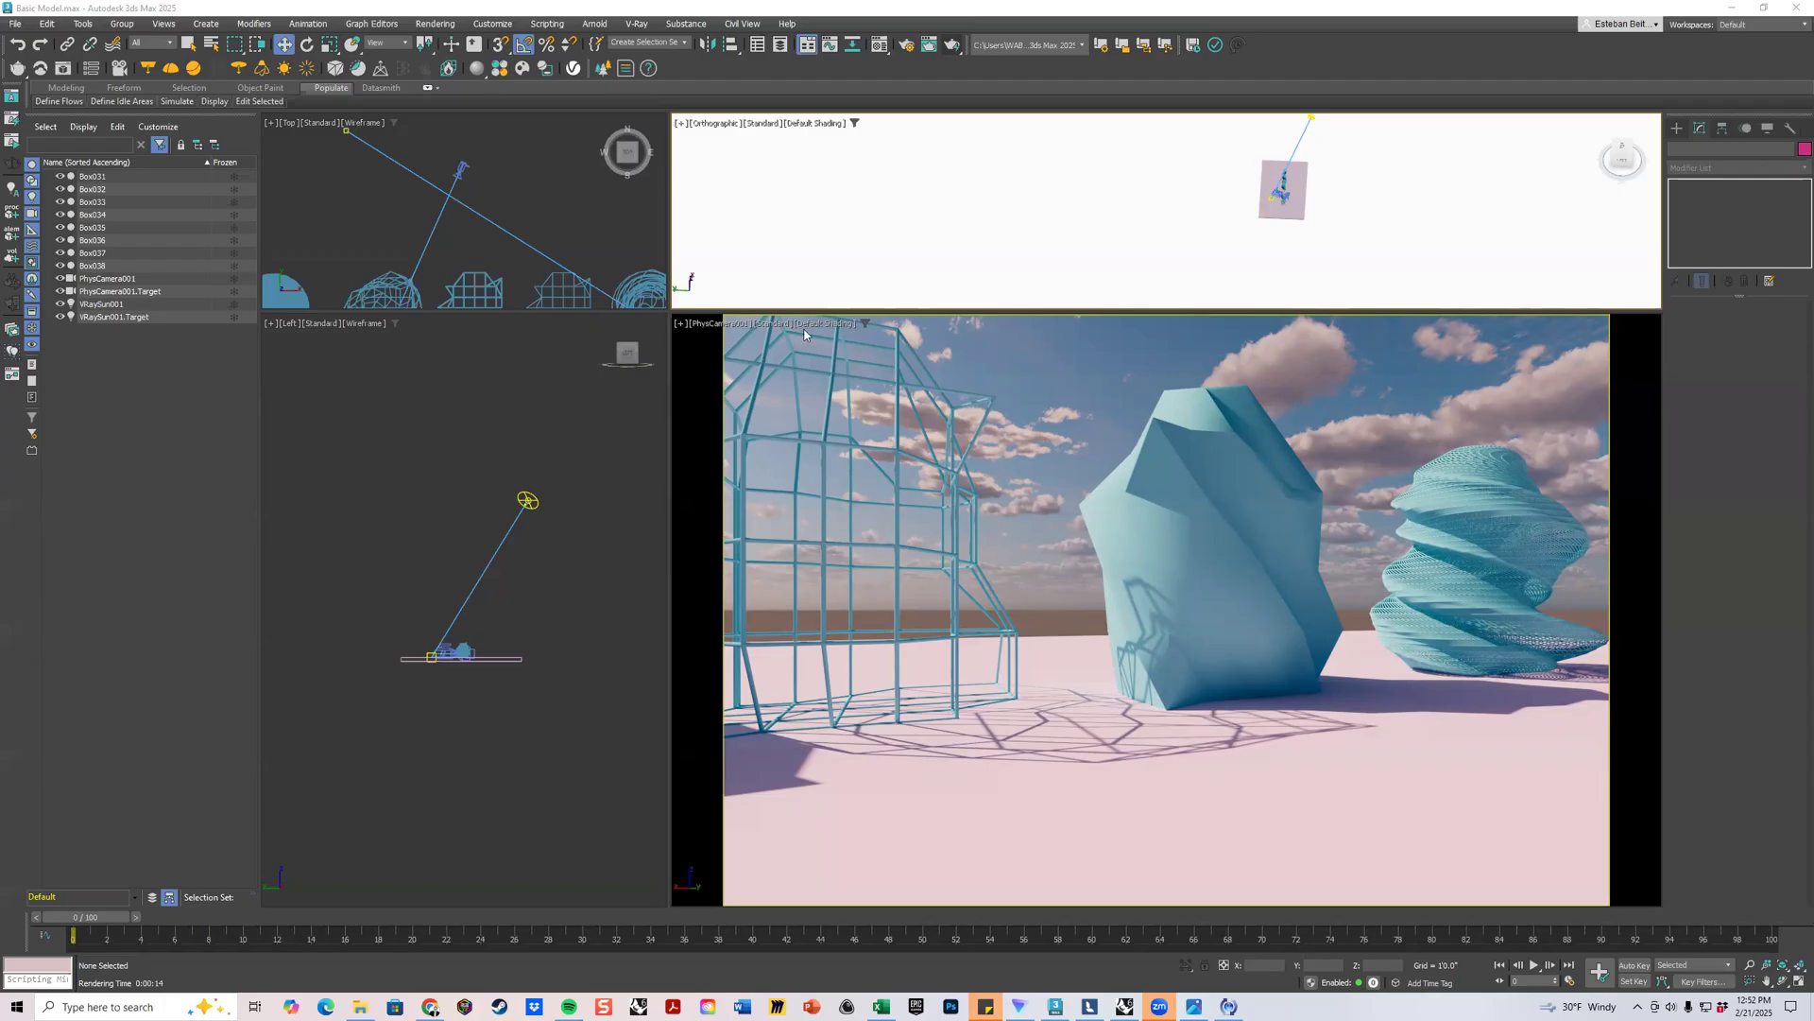
left_click_drag(674, 310, 902, 480)
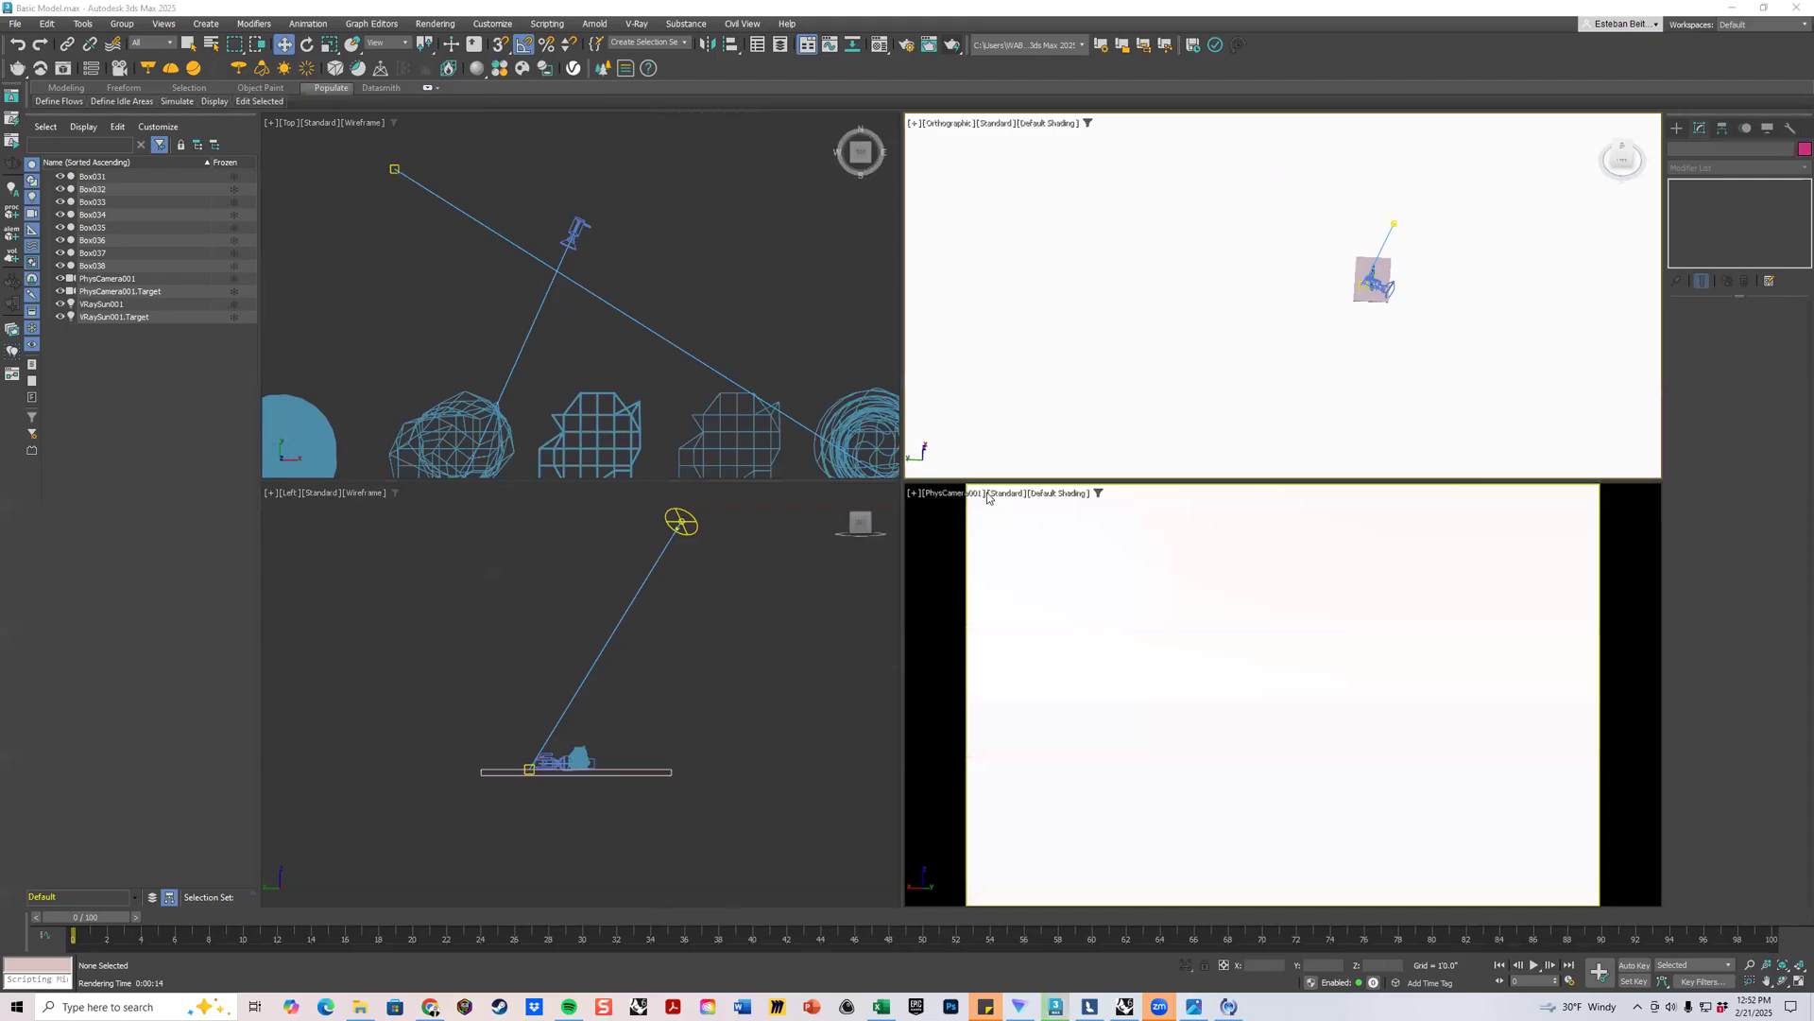
scroll(1402, 276, "up", 3)
scroll(1408, 345, "up", 4)
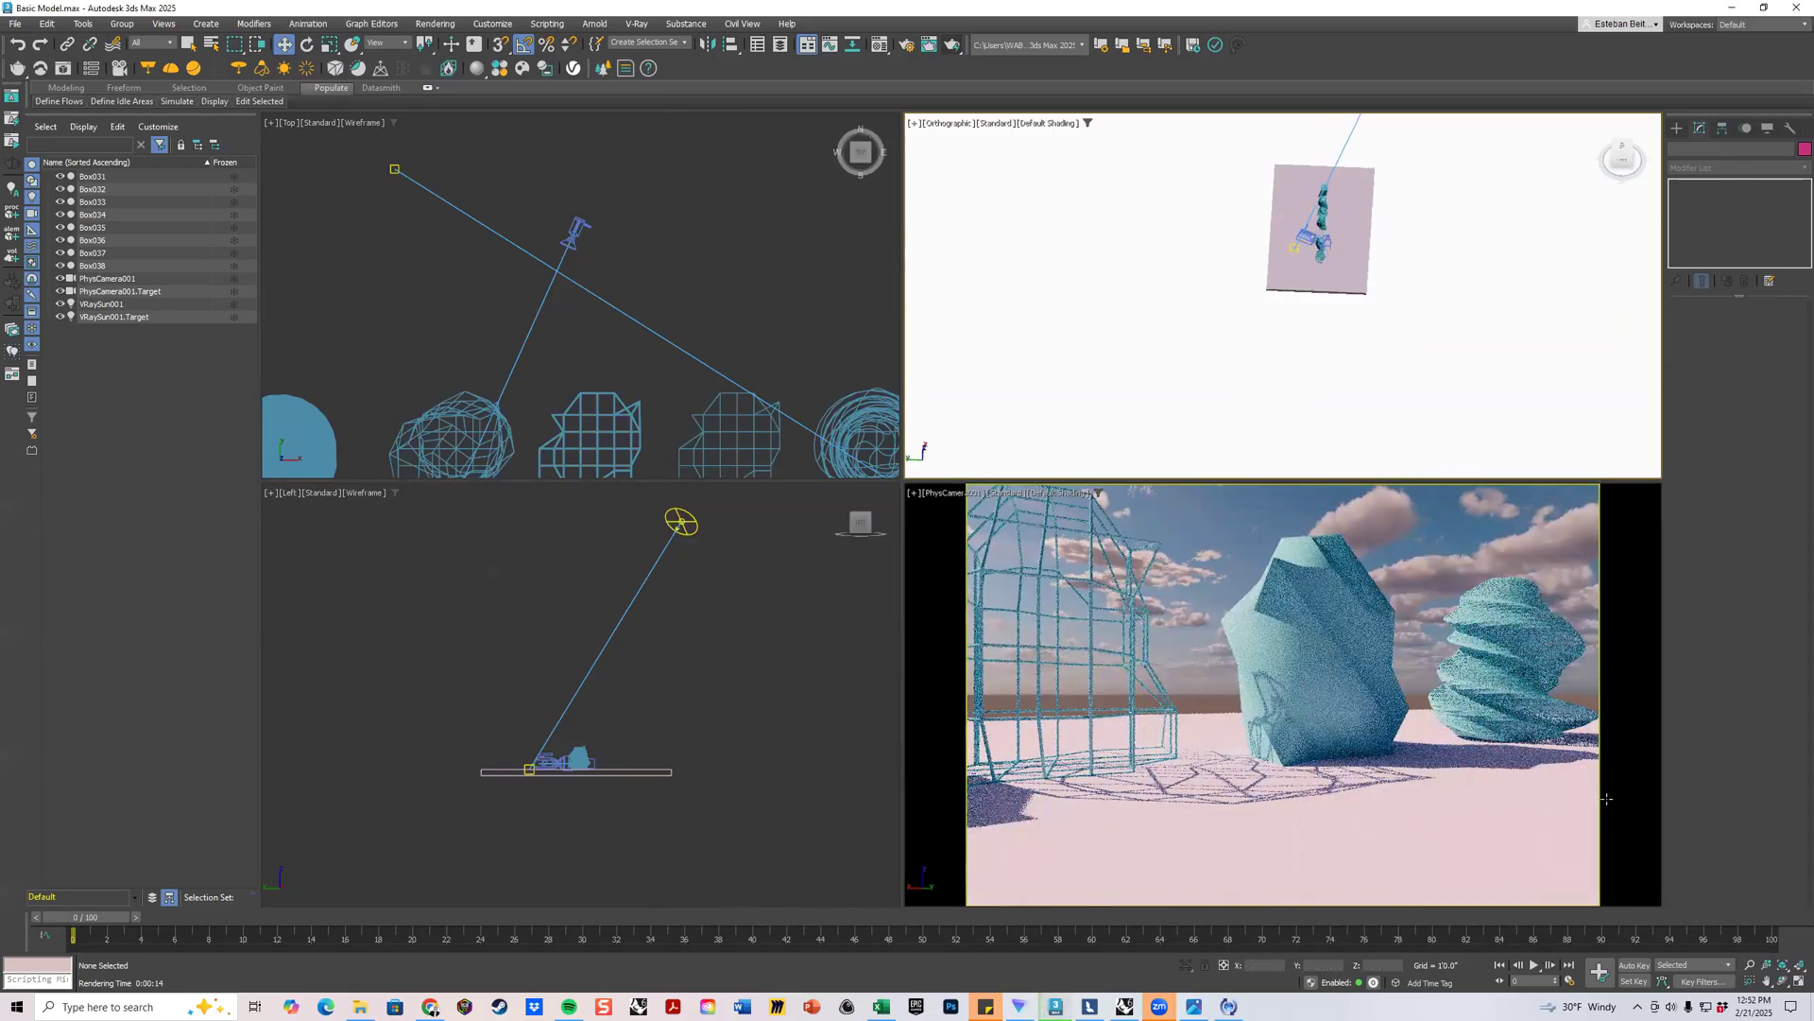
left_click(1795, 981)
middle_click_drag(1130, 530, 1257, 414, "alt")
scroll(1138, 390, "up", 6)
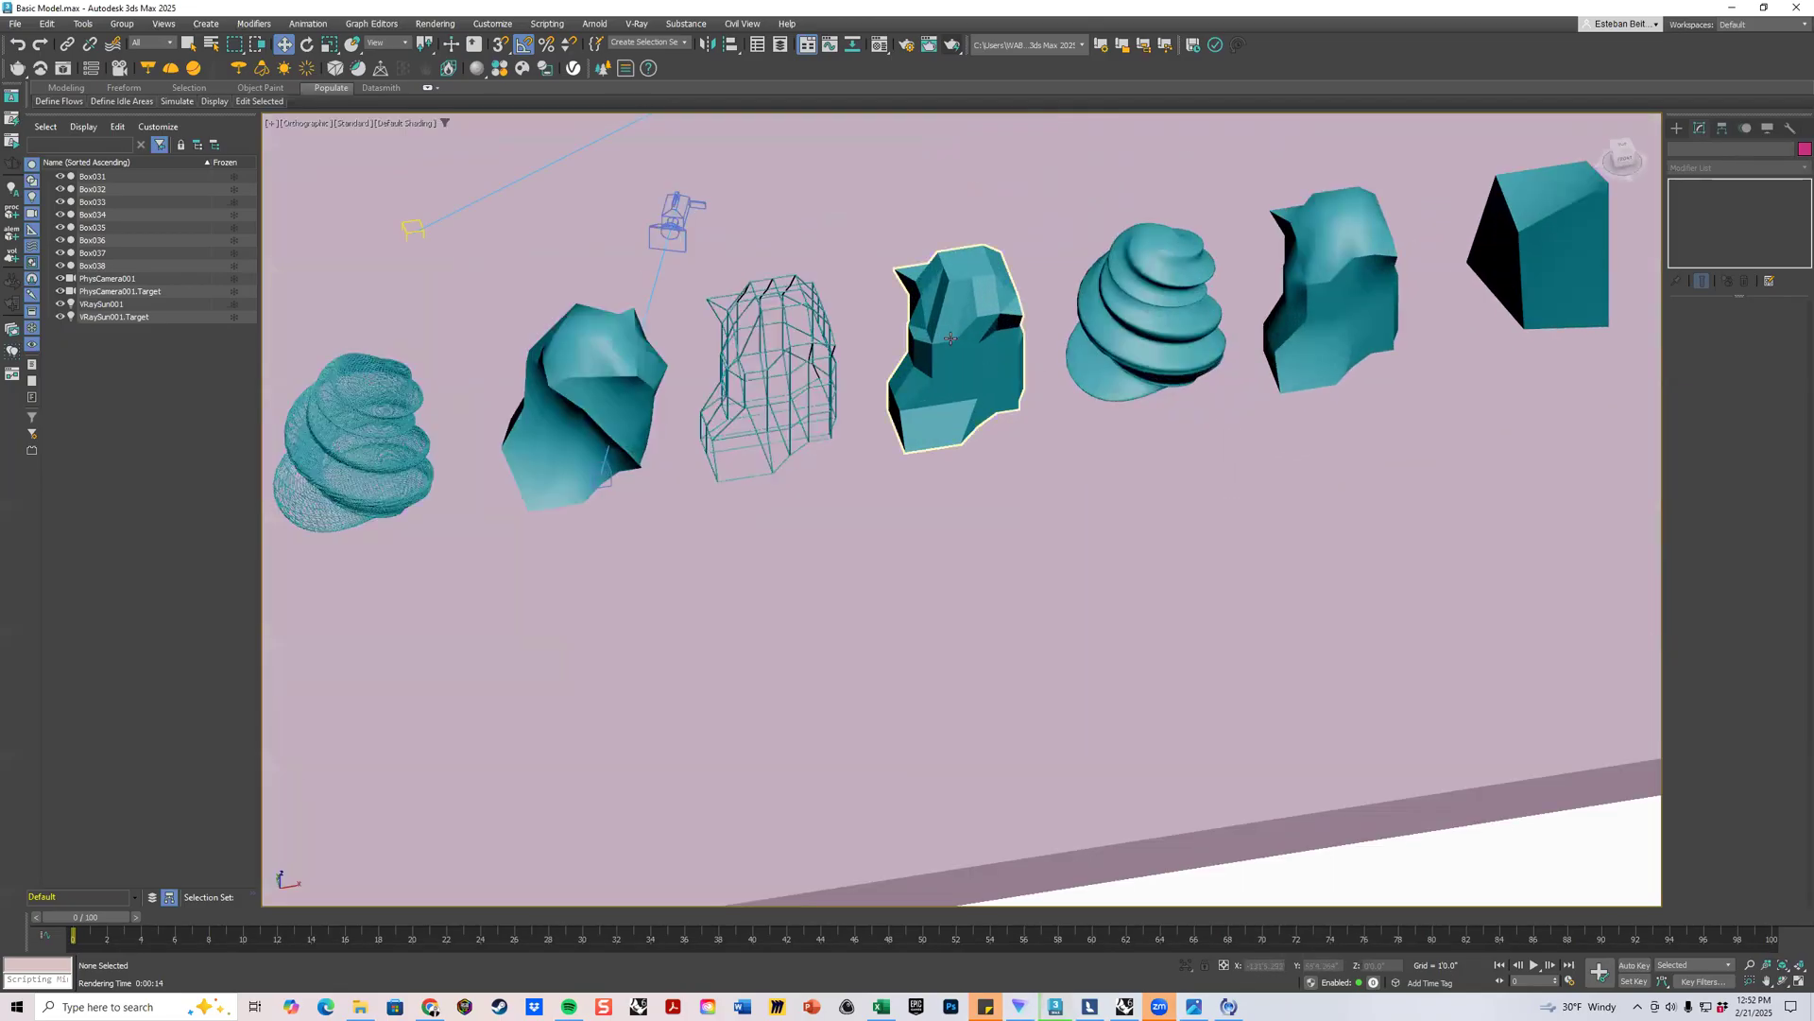
middle_click_drag(1121, 372, 1095, 391)
mouse_move(943, 517)
middle_mouse_down("alt")
mouse_move(972, 485)
mouse_move(966, 513)
middle_mouse_up("alt")
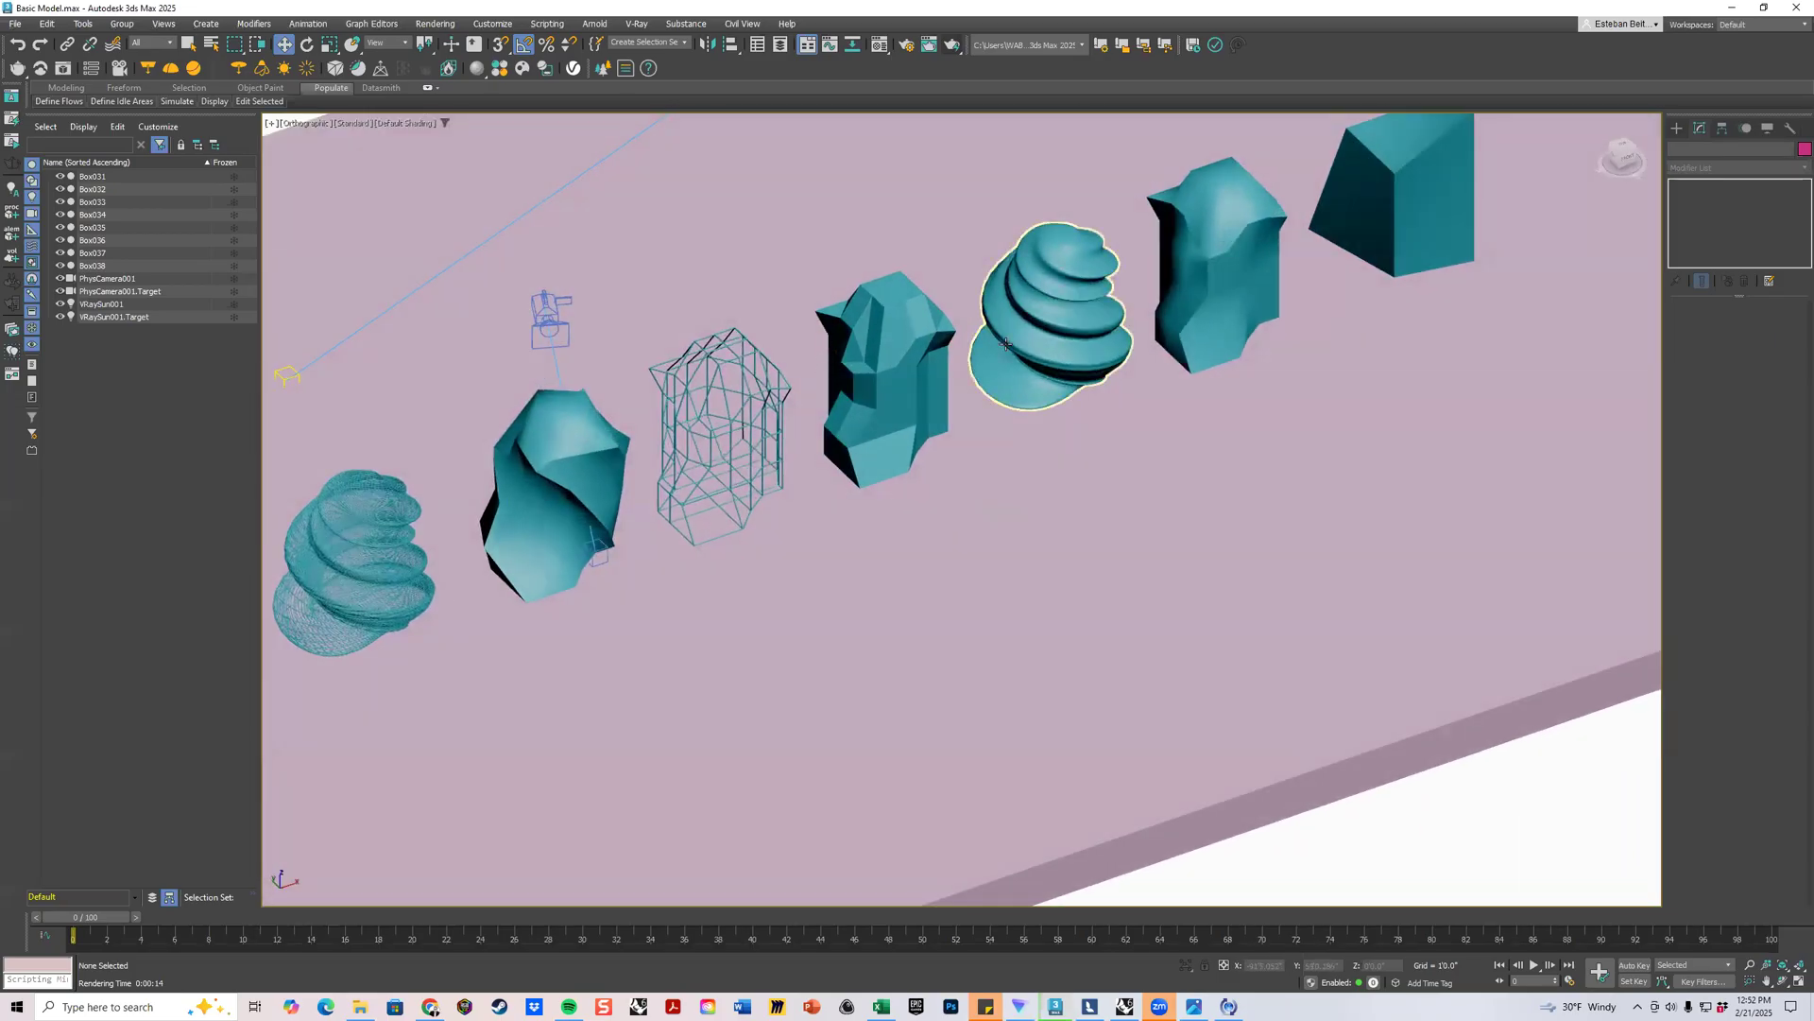
scroll(1081, 329, "up", 5)
scroll(1081, 329, "down", 10)
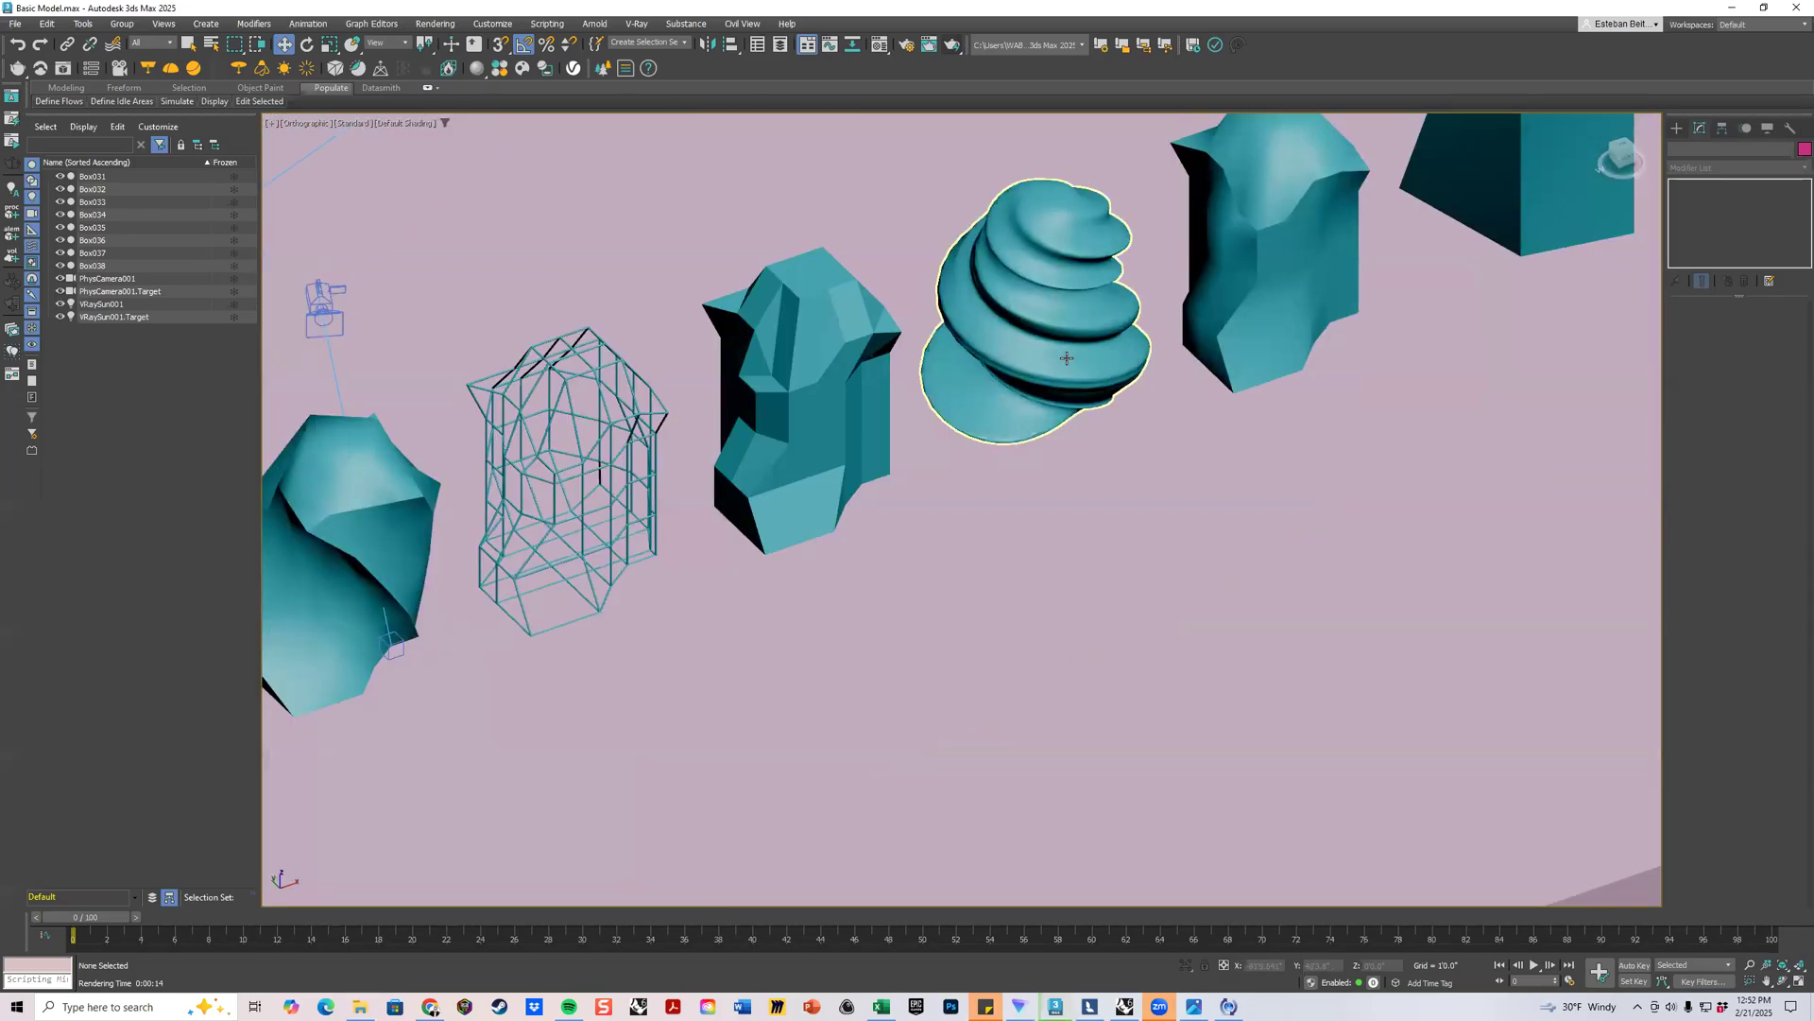
Create a tall standard primitive box about 17 ft wide on the ground plane in front of the solid spiral model.
left_click(1677, 128)
left_click(1714, 151)
left_click(1701, 170)
left_click(1698, 197)
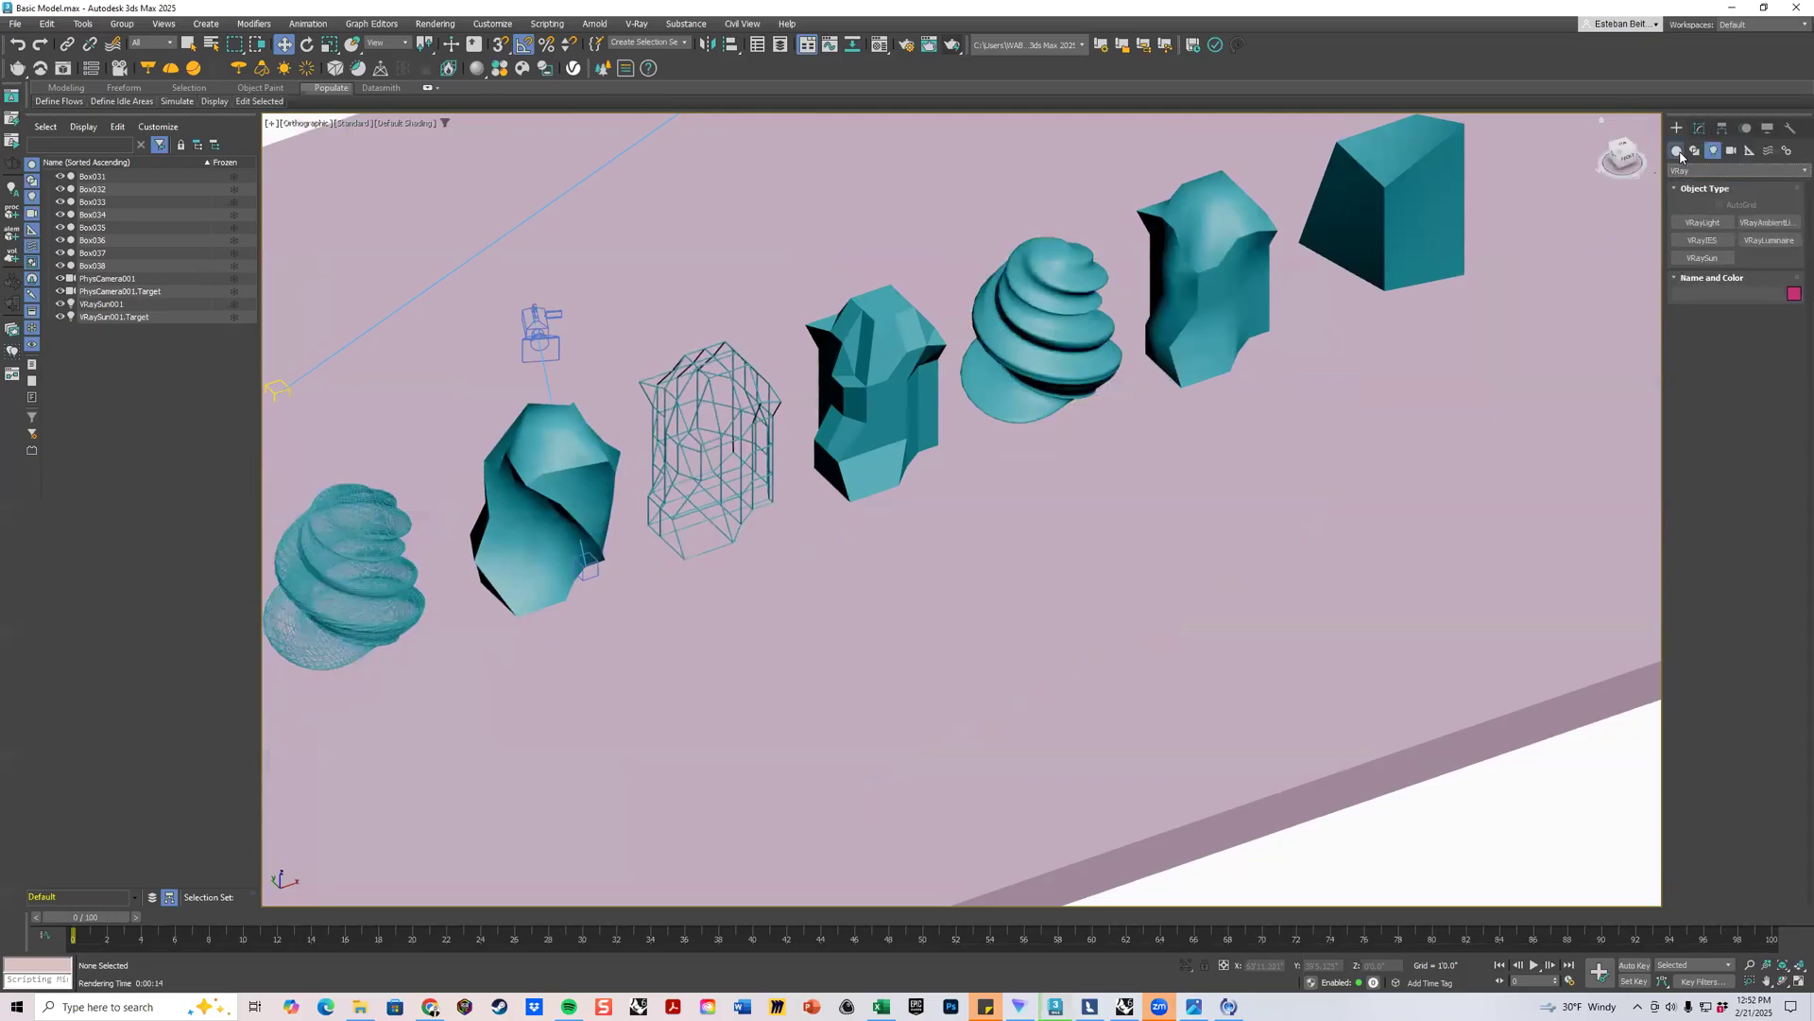
left_click(1677, 150)
left_click(1702, 222)
scroll(1094, 502, "up", 10)
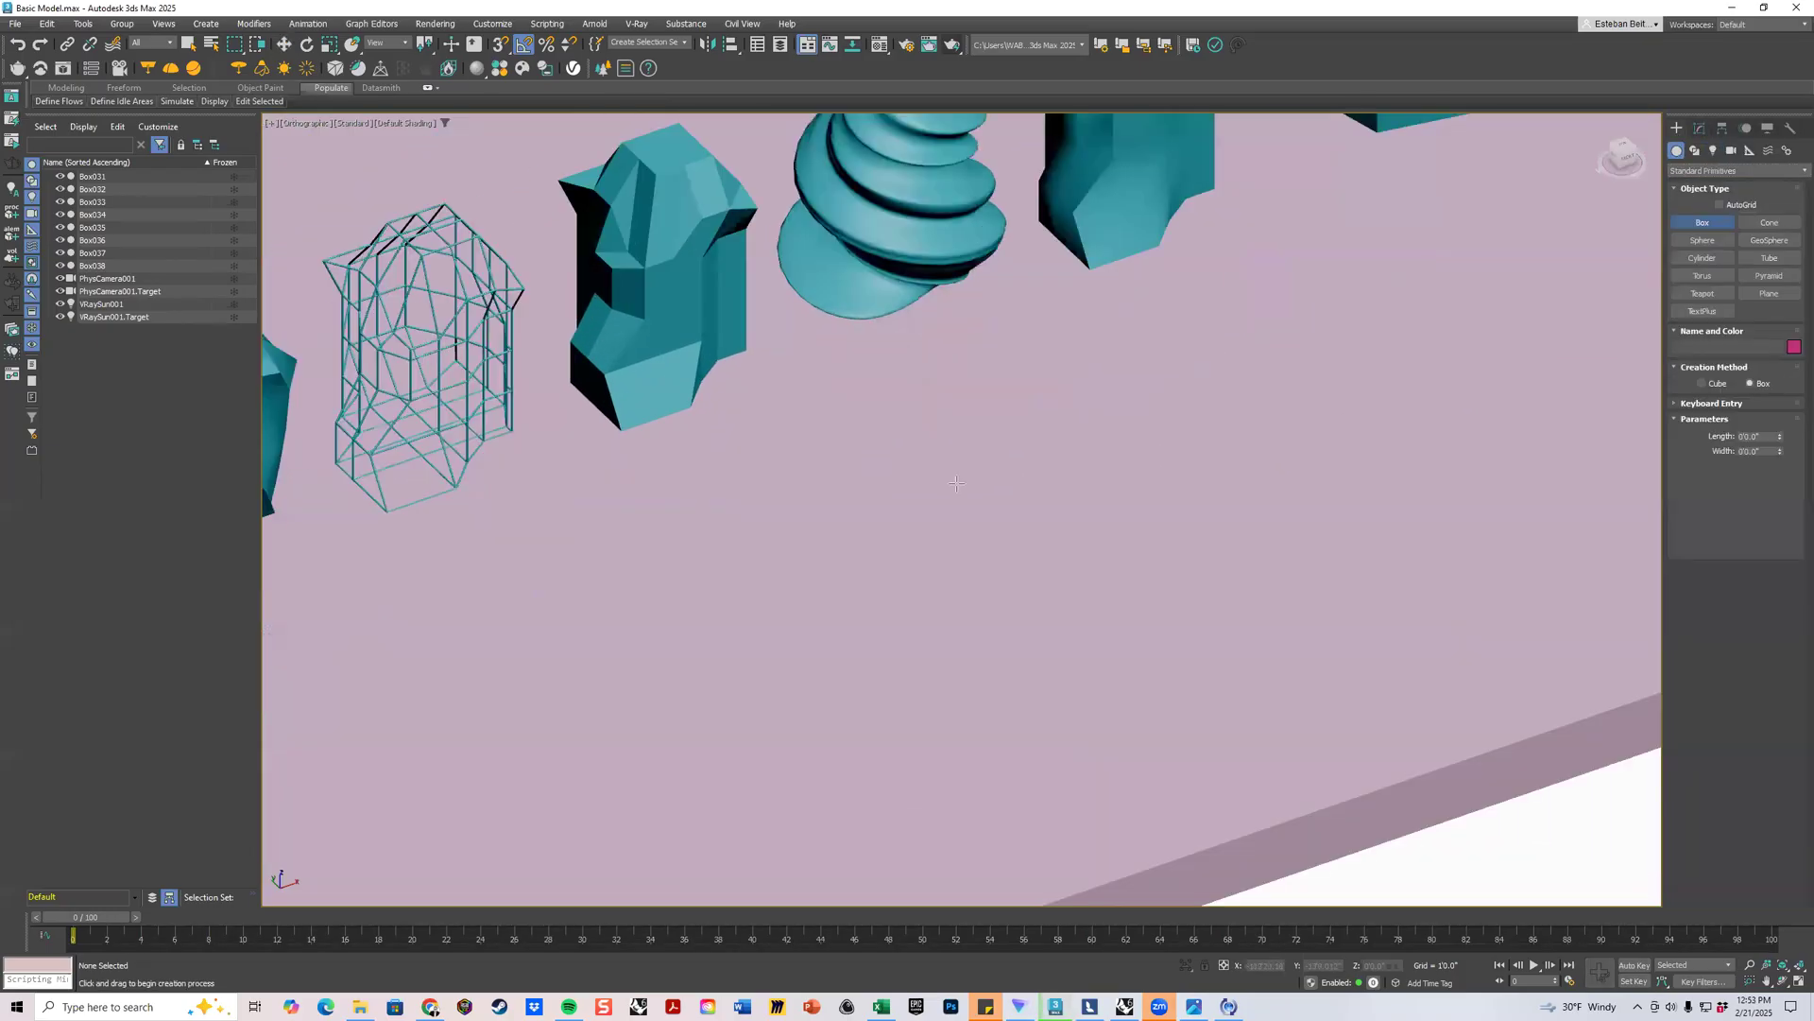
left_click_drag(908, 483, 1130, 518)
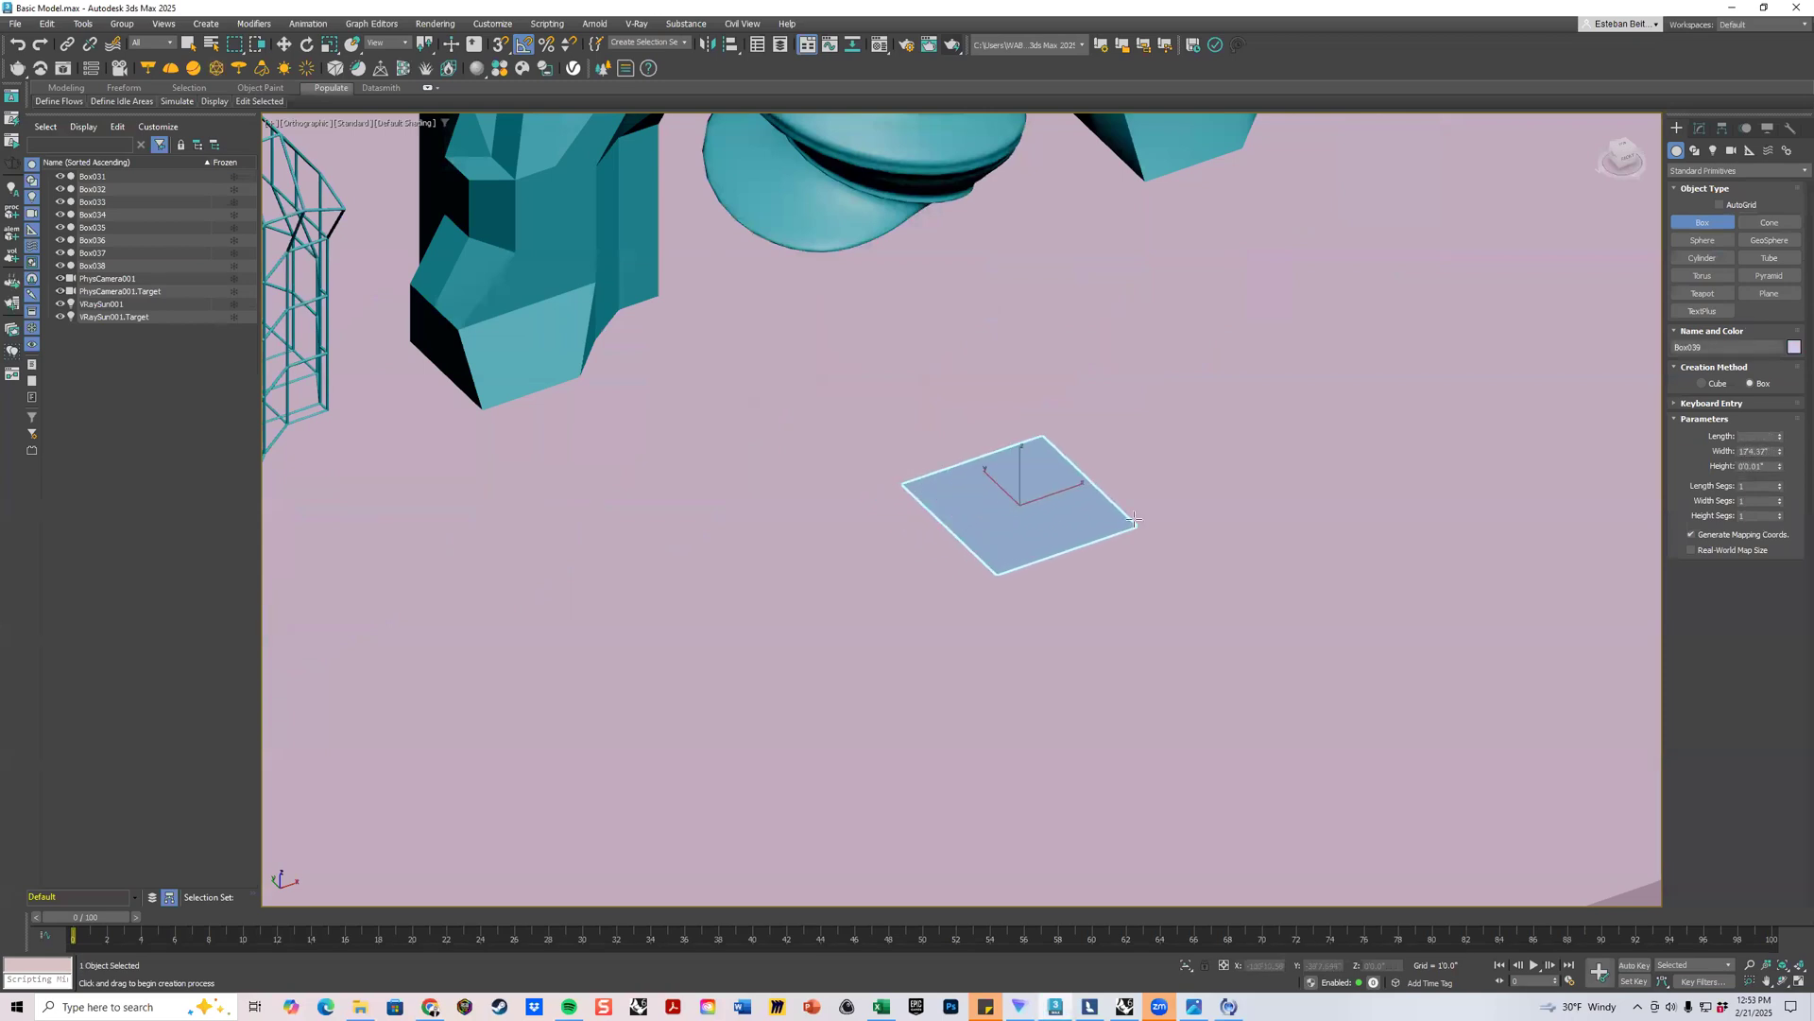
left_click(1121, 397)
left_click(1131, 356)
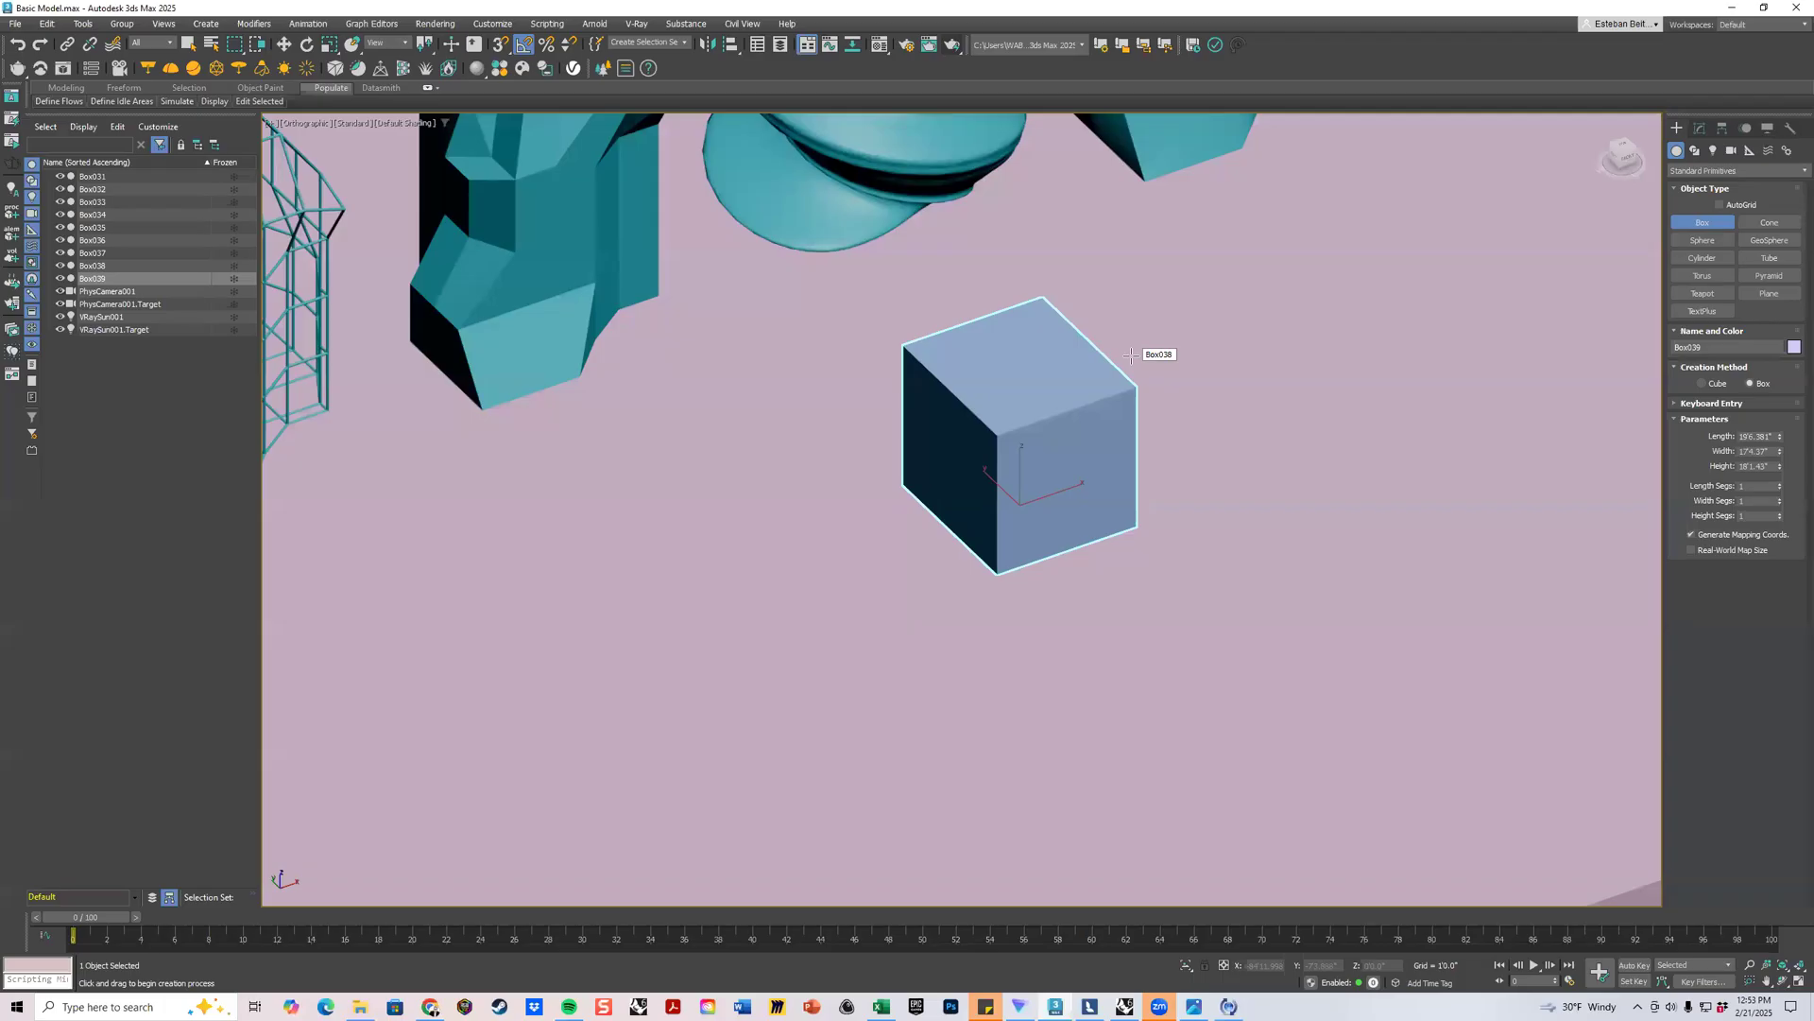
scroll(1131, 355, "down", 4)
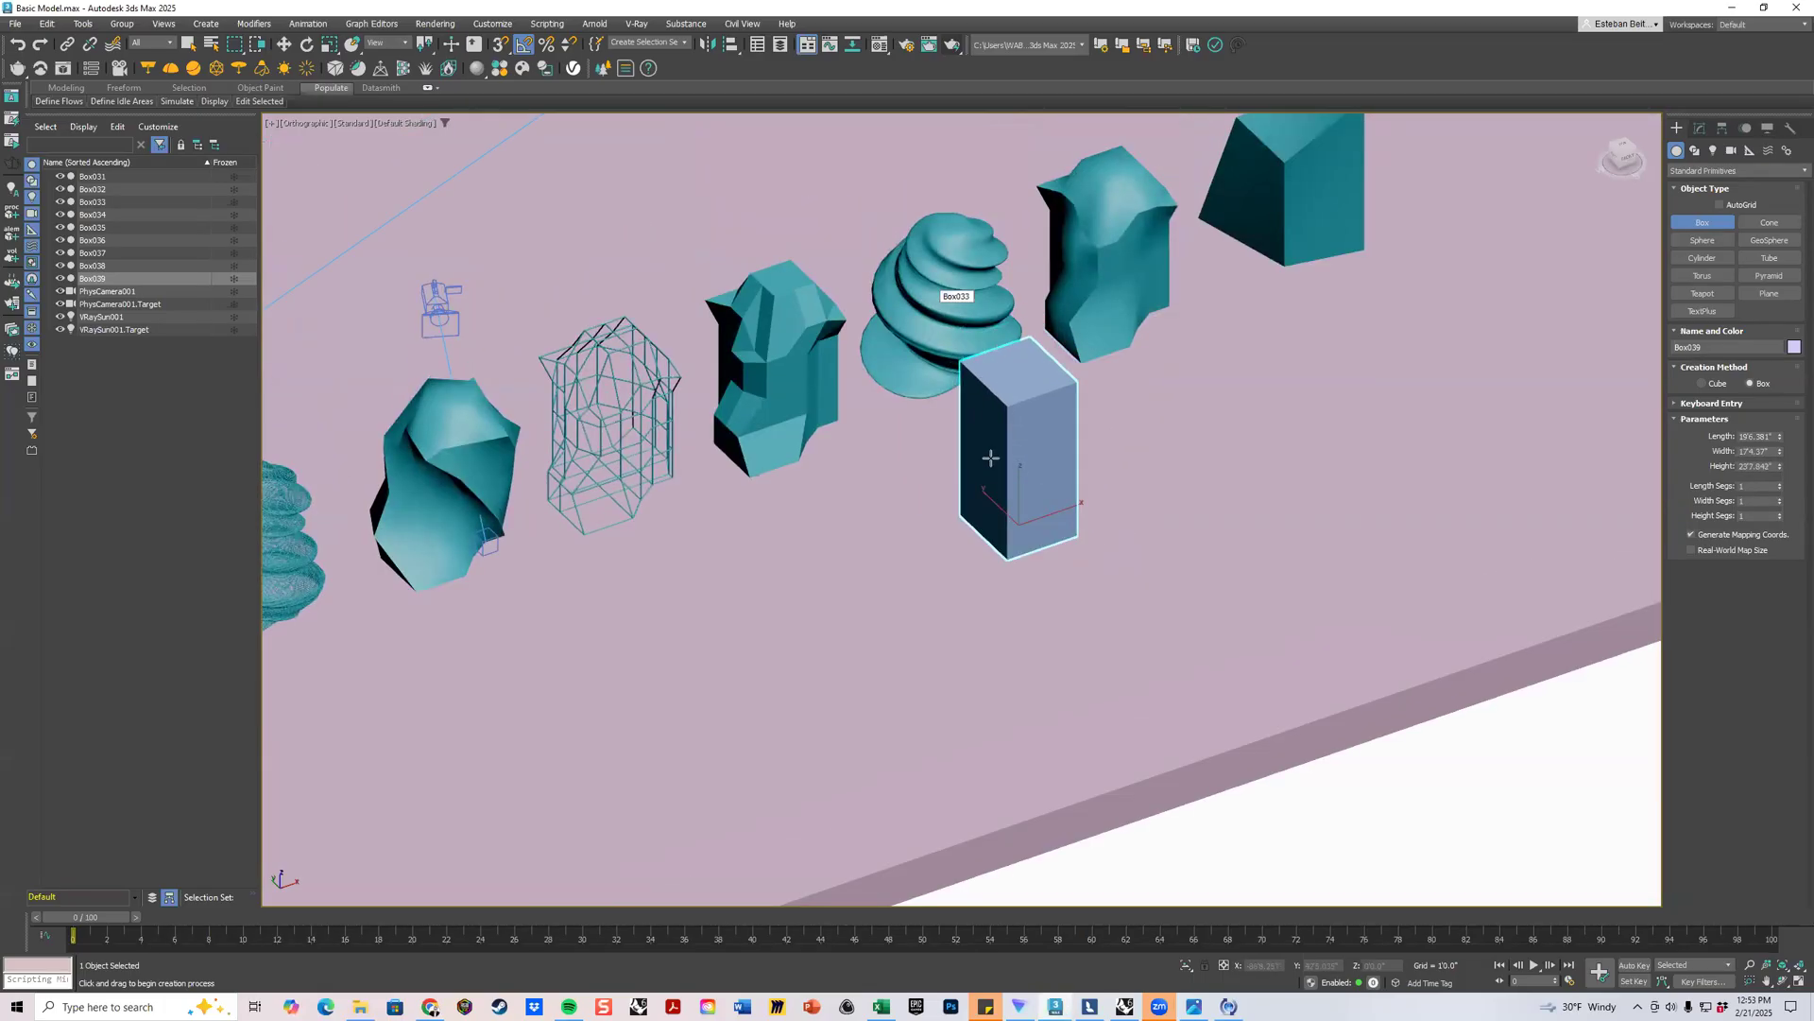
Finish the new box's height and set its length, width and height to 5 ft each.
scroll(1002, 489, "up", 5)
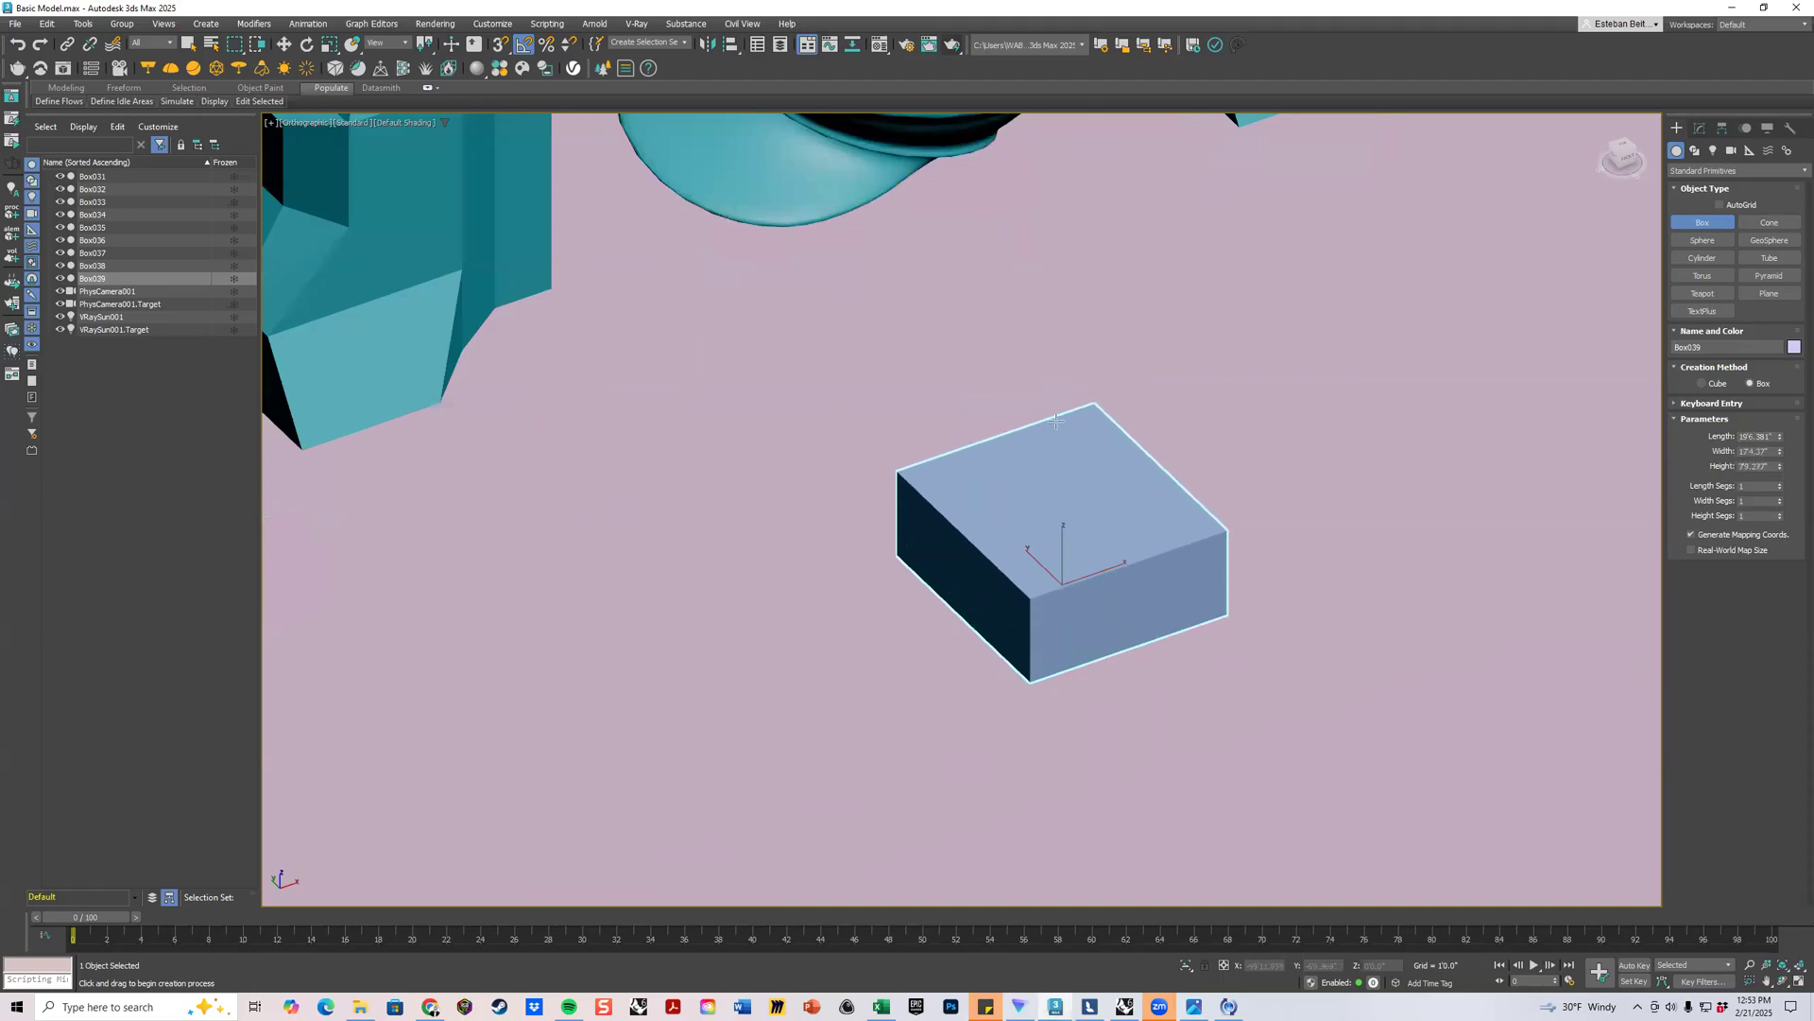
left_click(1155, 388)
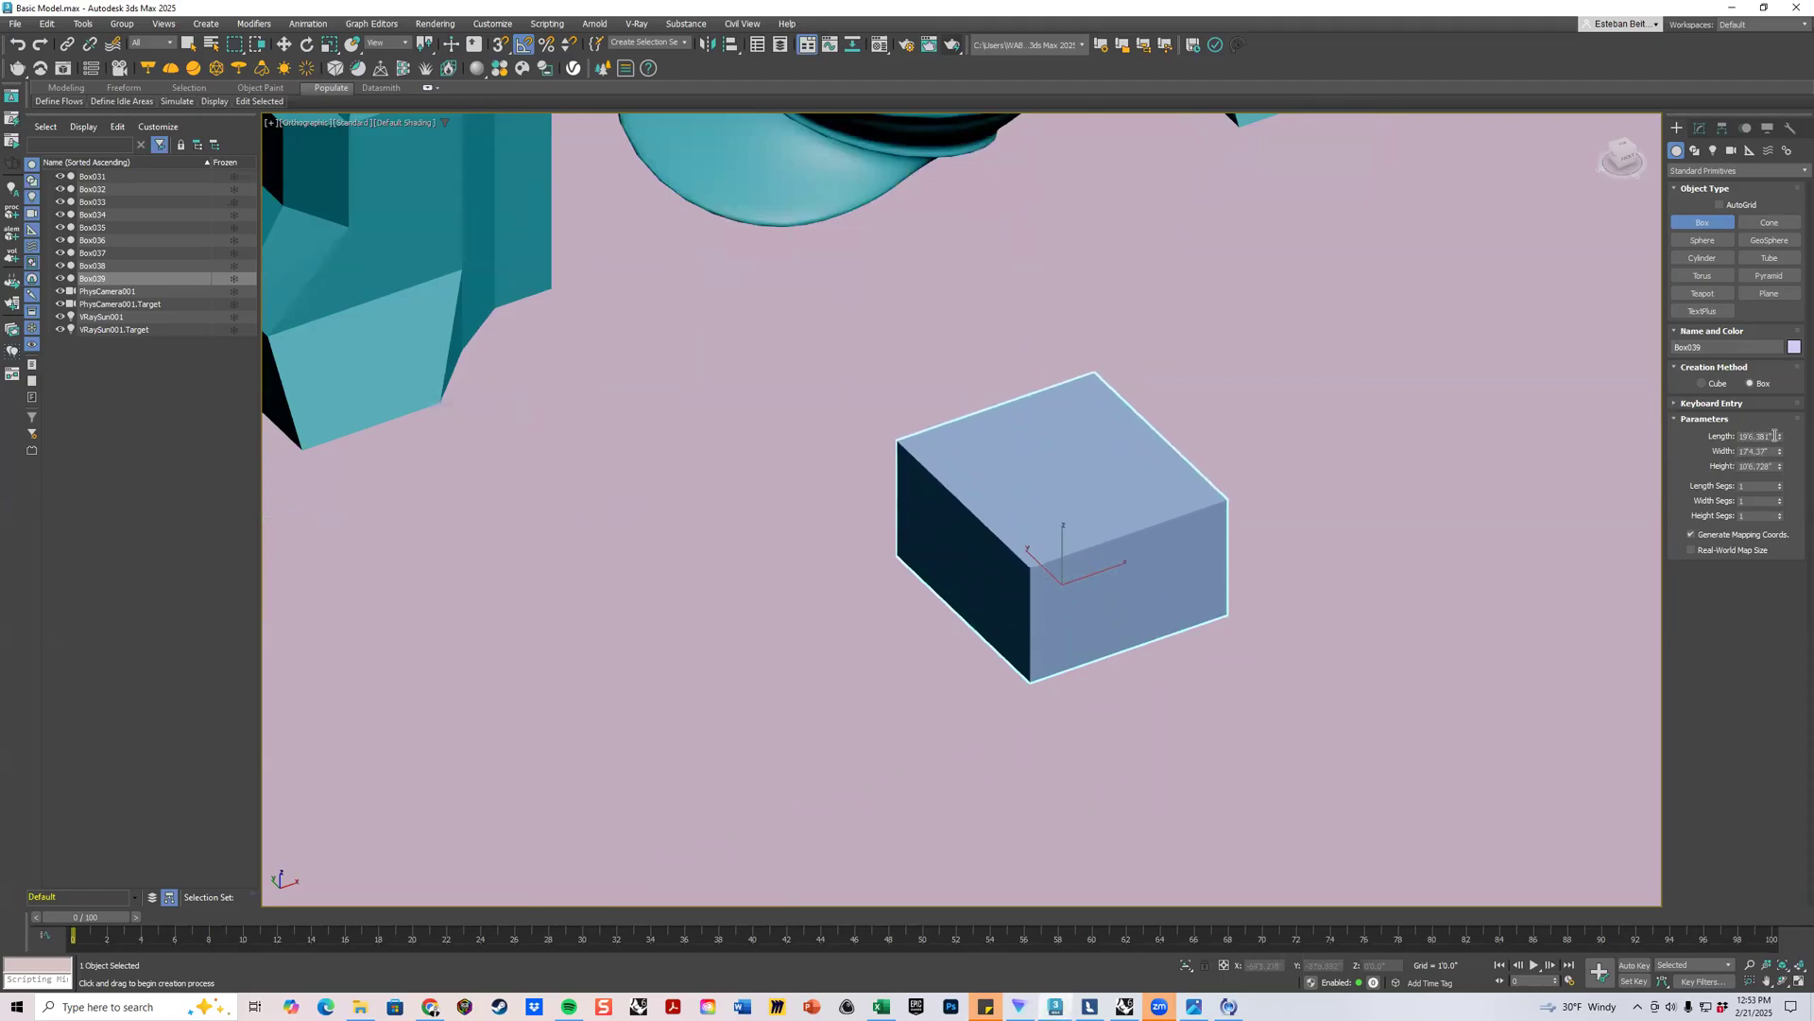
double_click(1771, 436)
type("50")
key("Return")
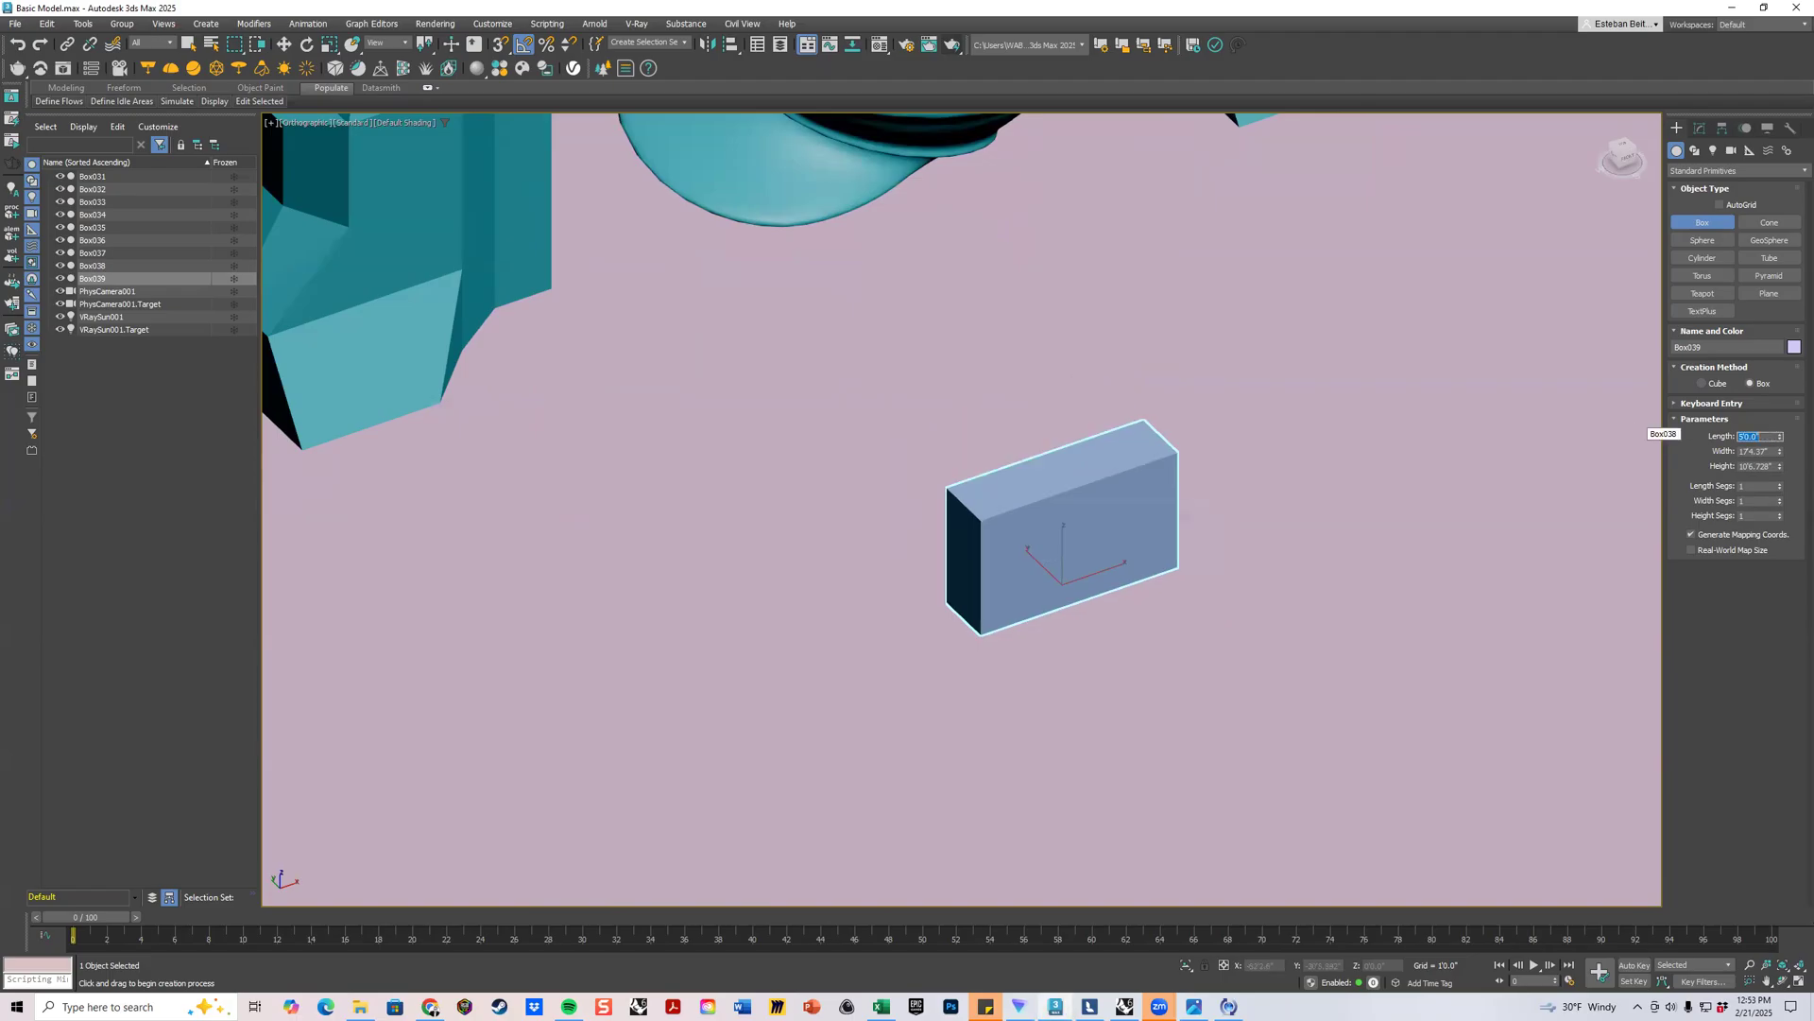
double_click(1767, 451)
type("5")
key("Return")
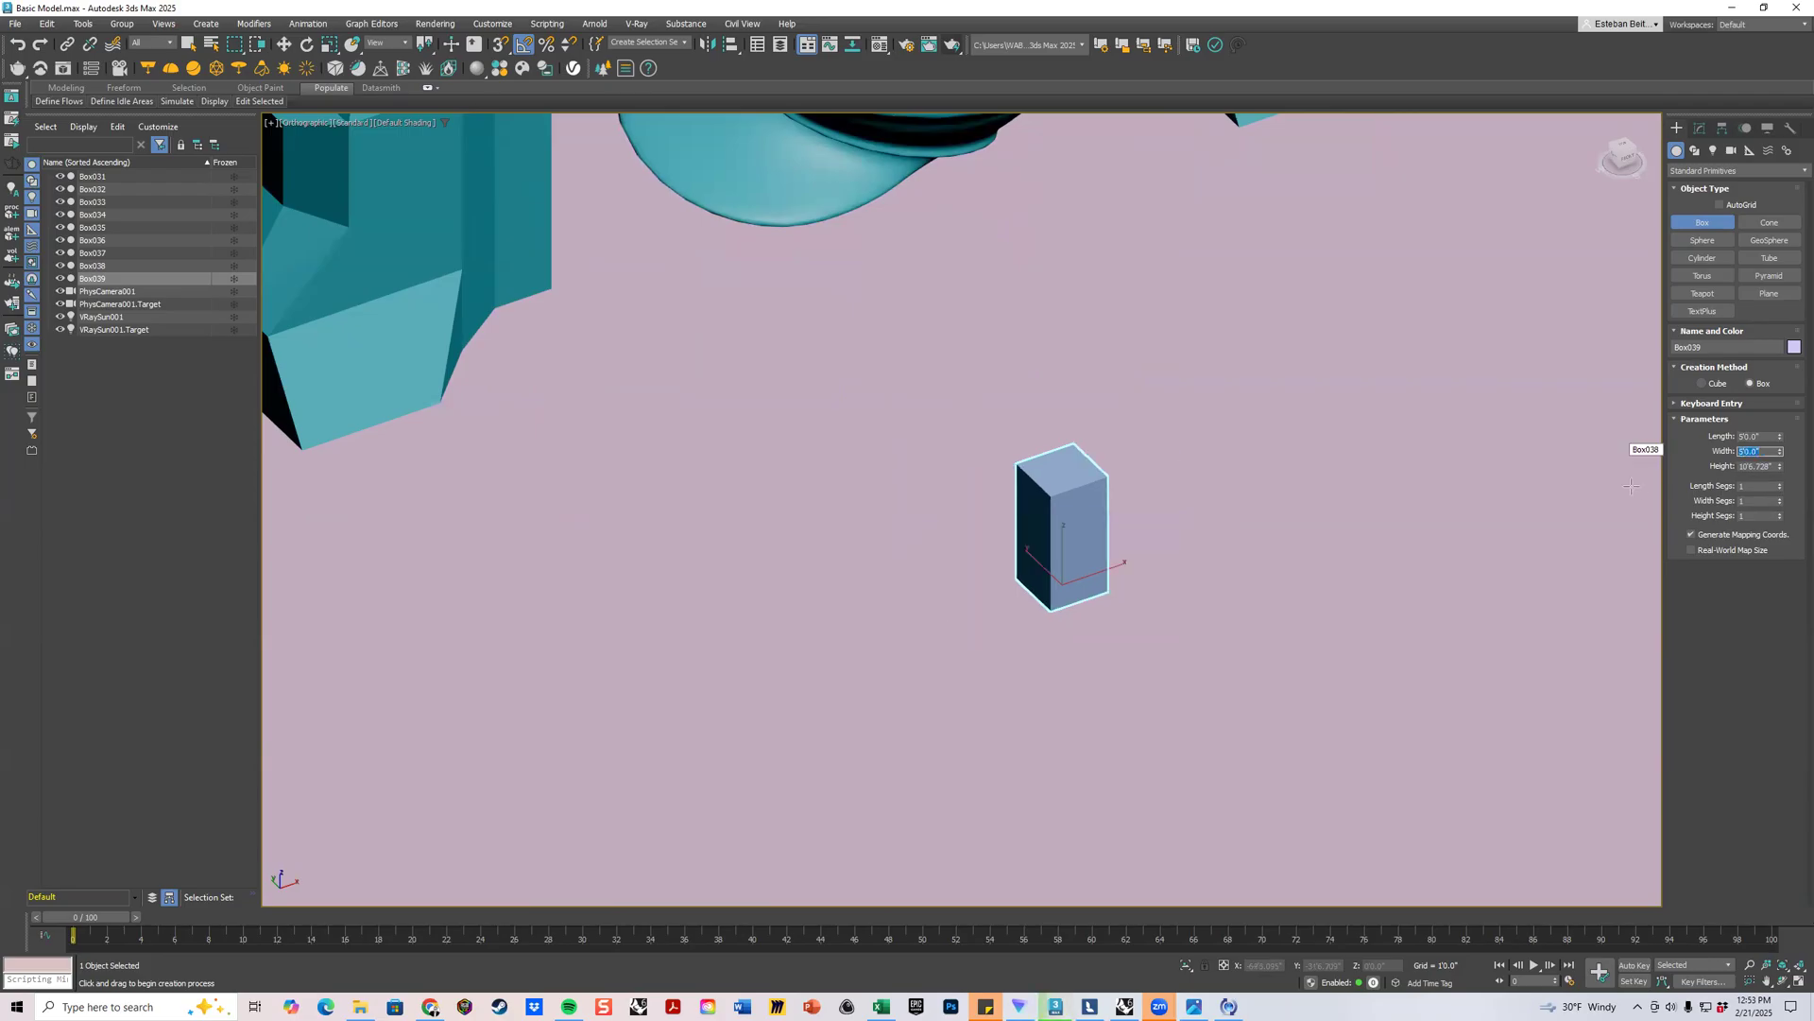
double_click(1771, 466)
type("5")
key("Return")
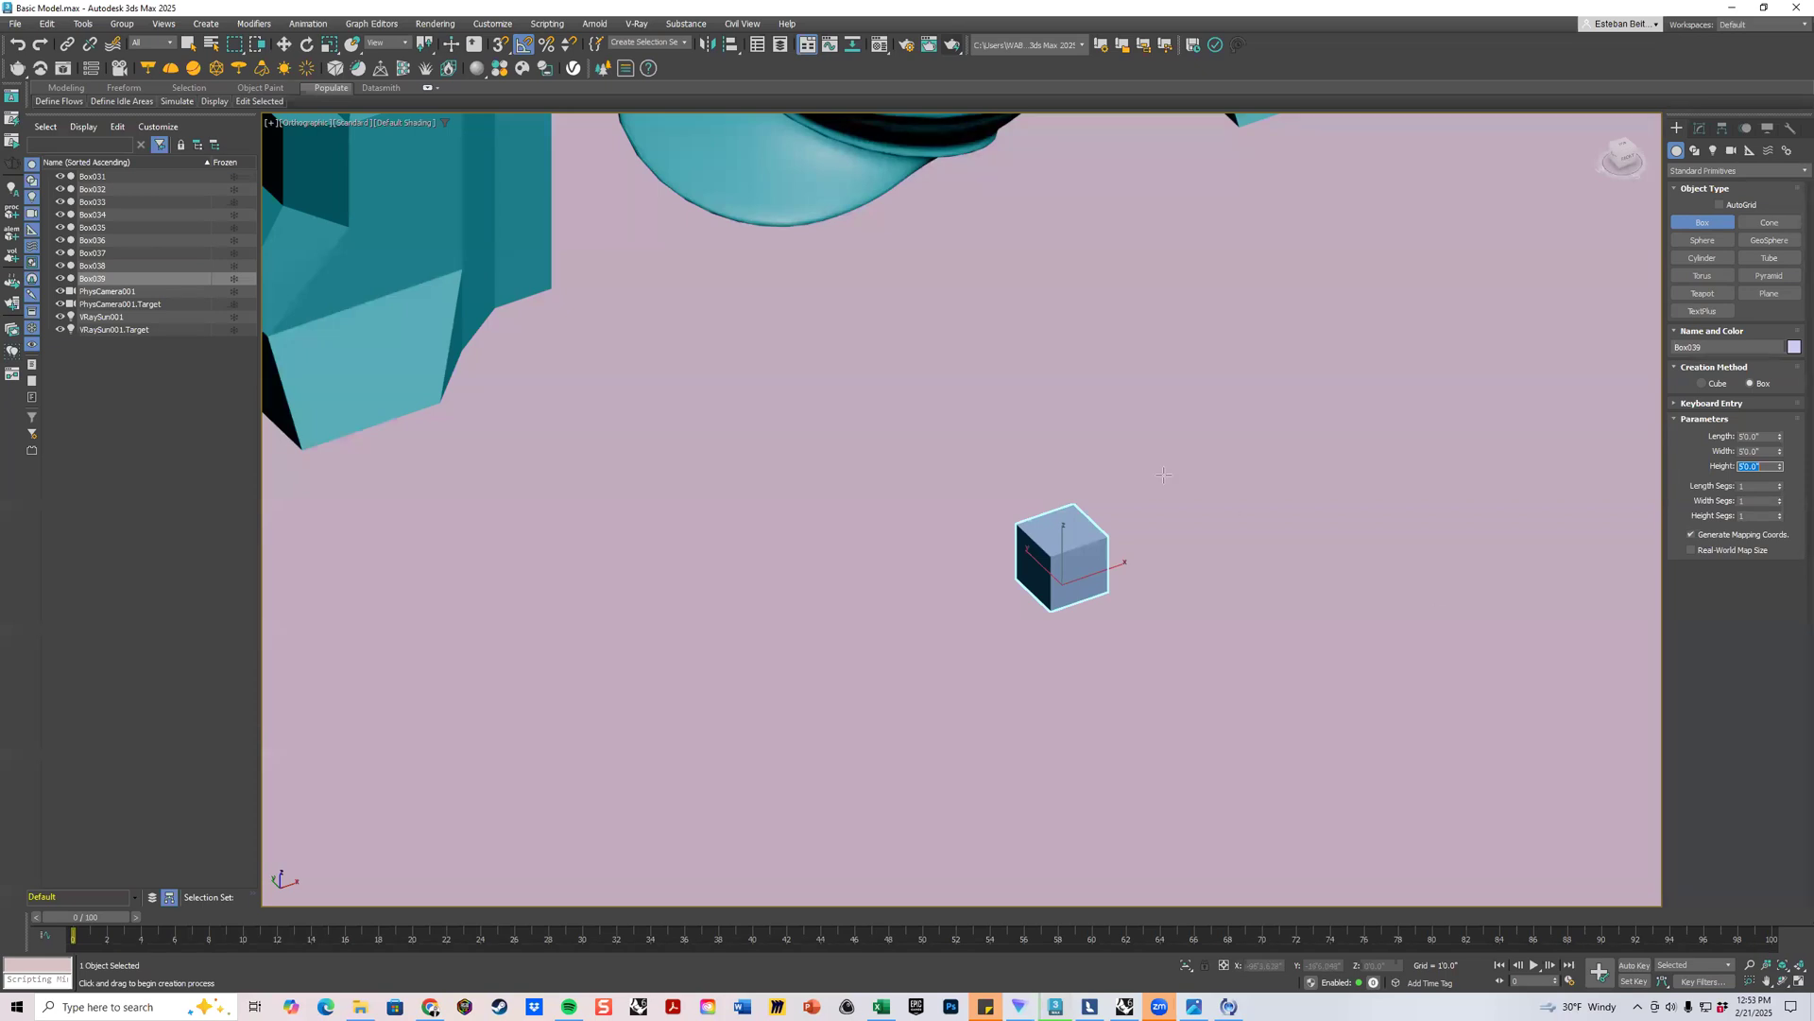
Review the display unit settings in Units Setup, close them unchanged, and frame the cube.
left_click(501, 24)
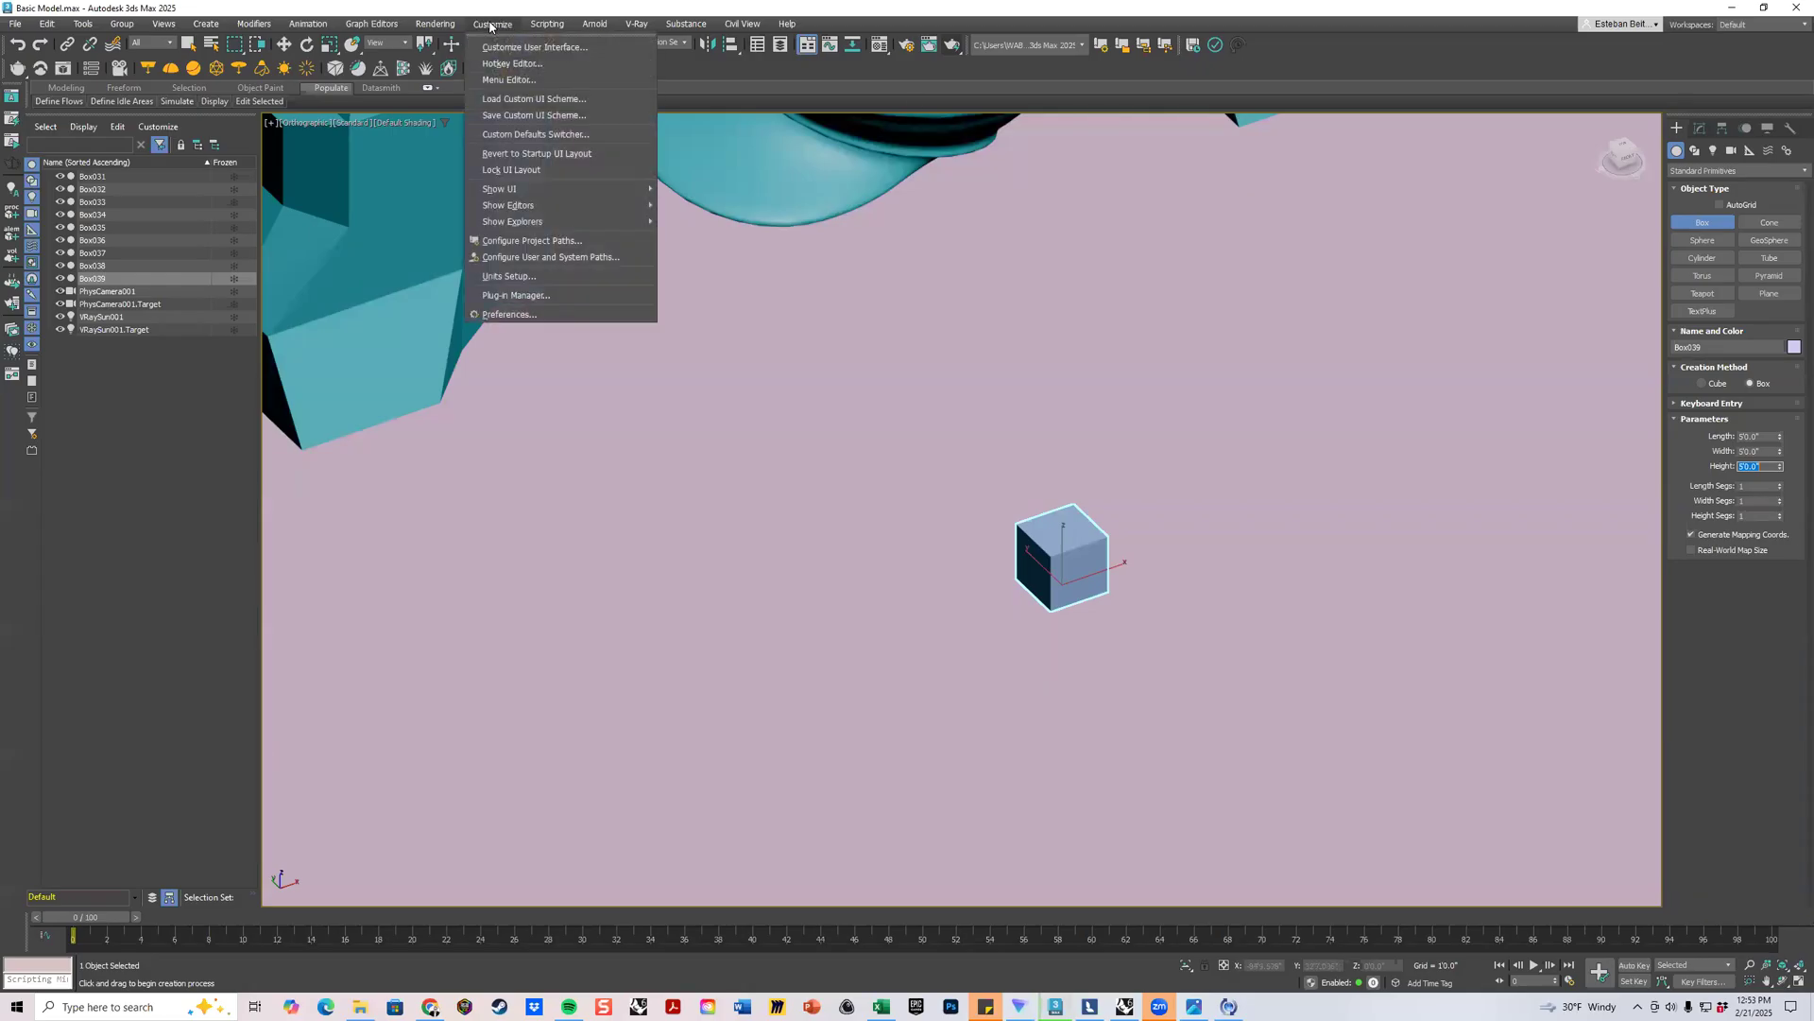
left_click(525, 279)
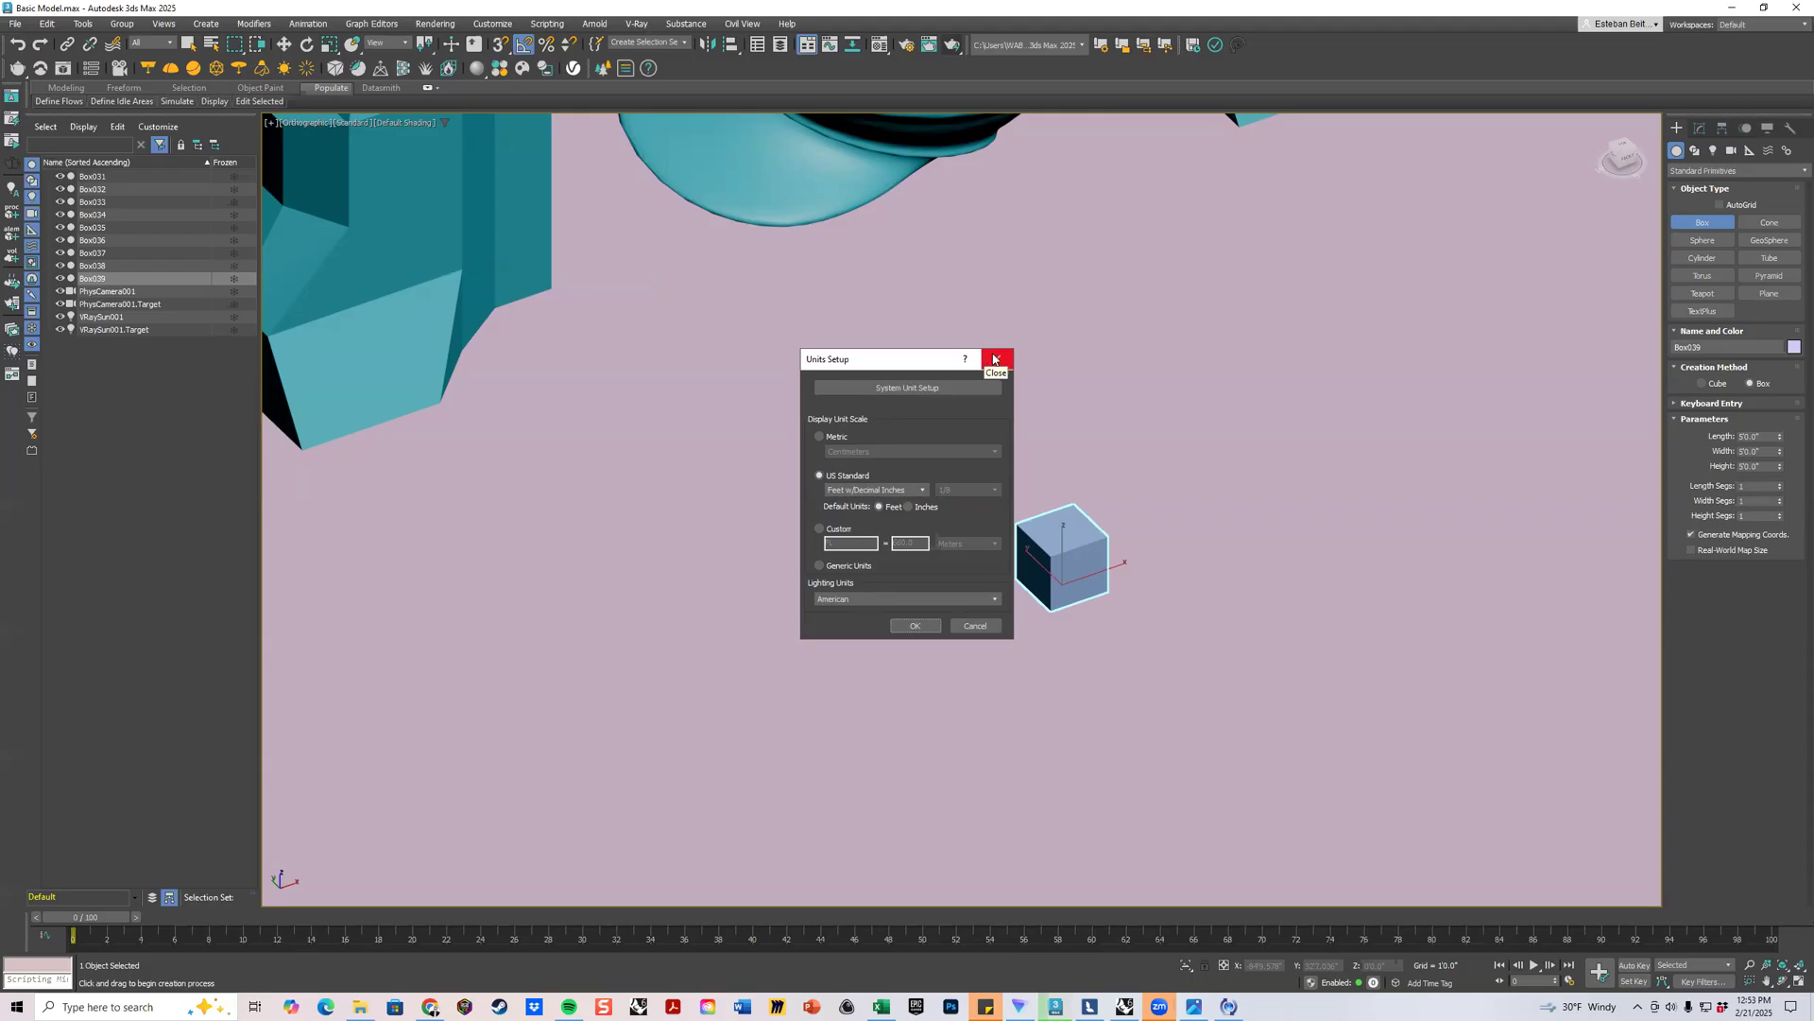
key("z")
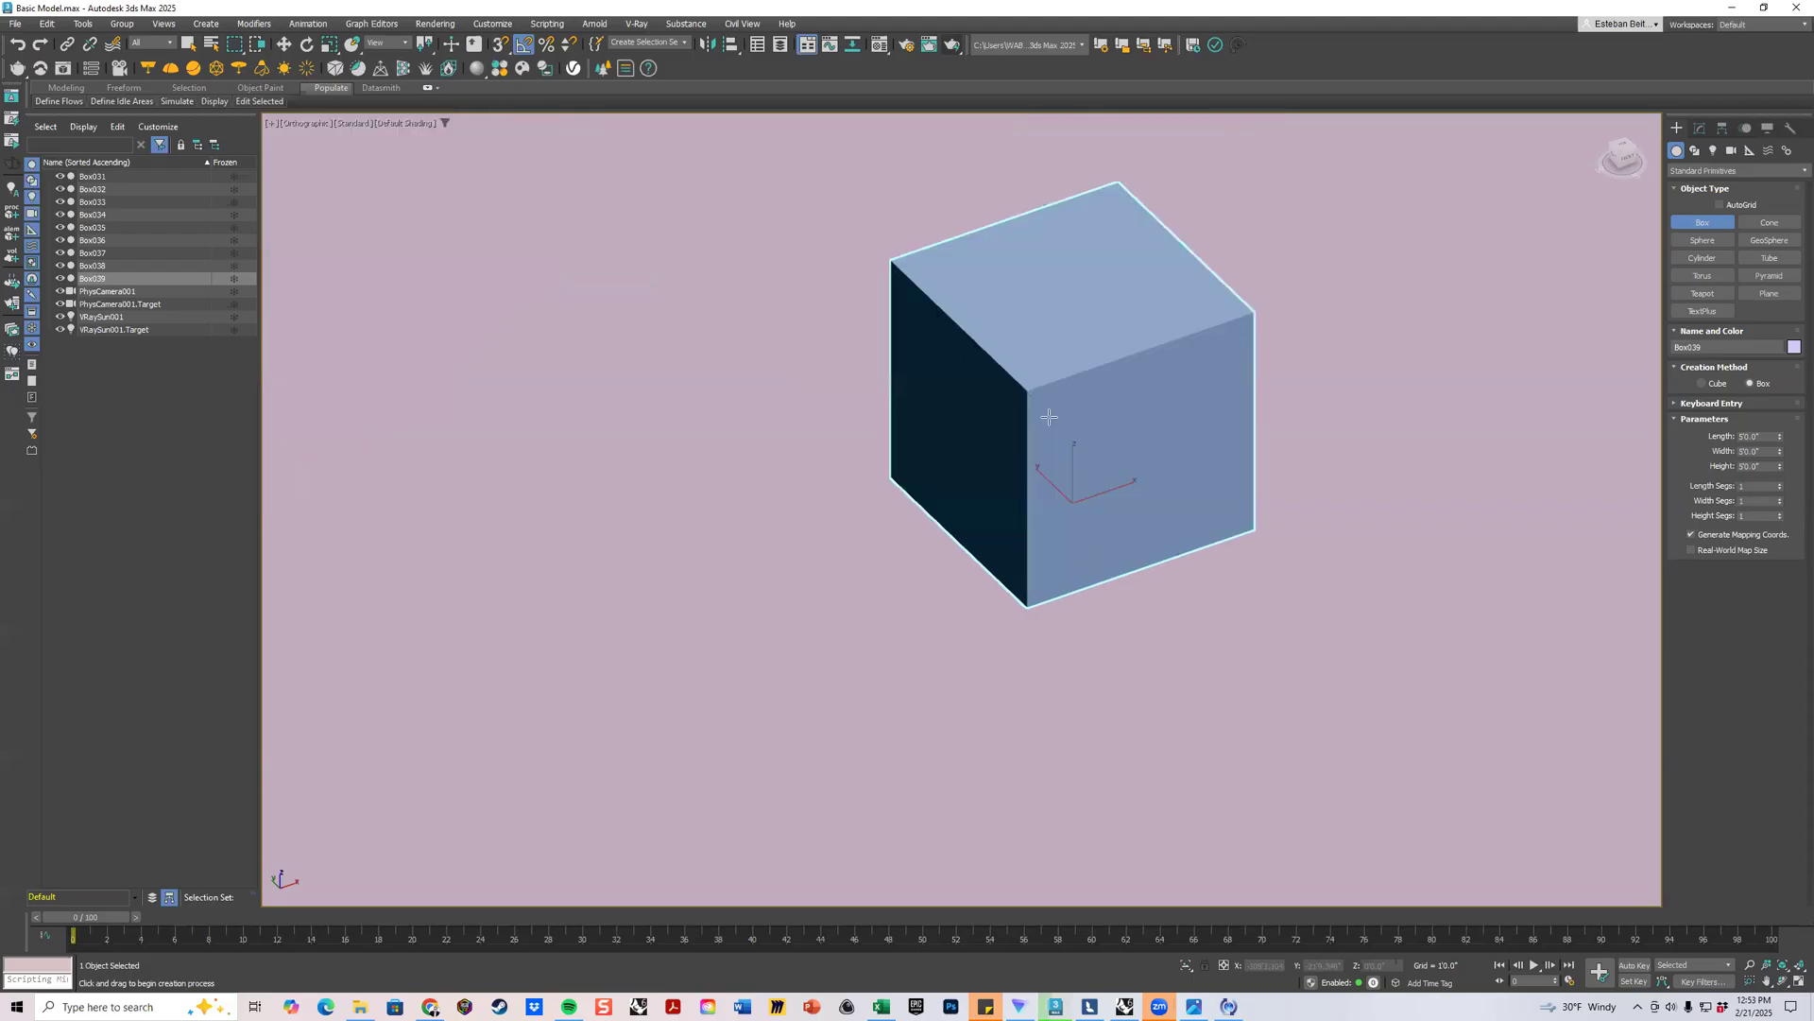
scroll(1067, 414, "down", 2)
scroll(986, 430, "up", 1)
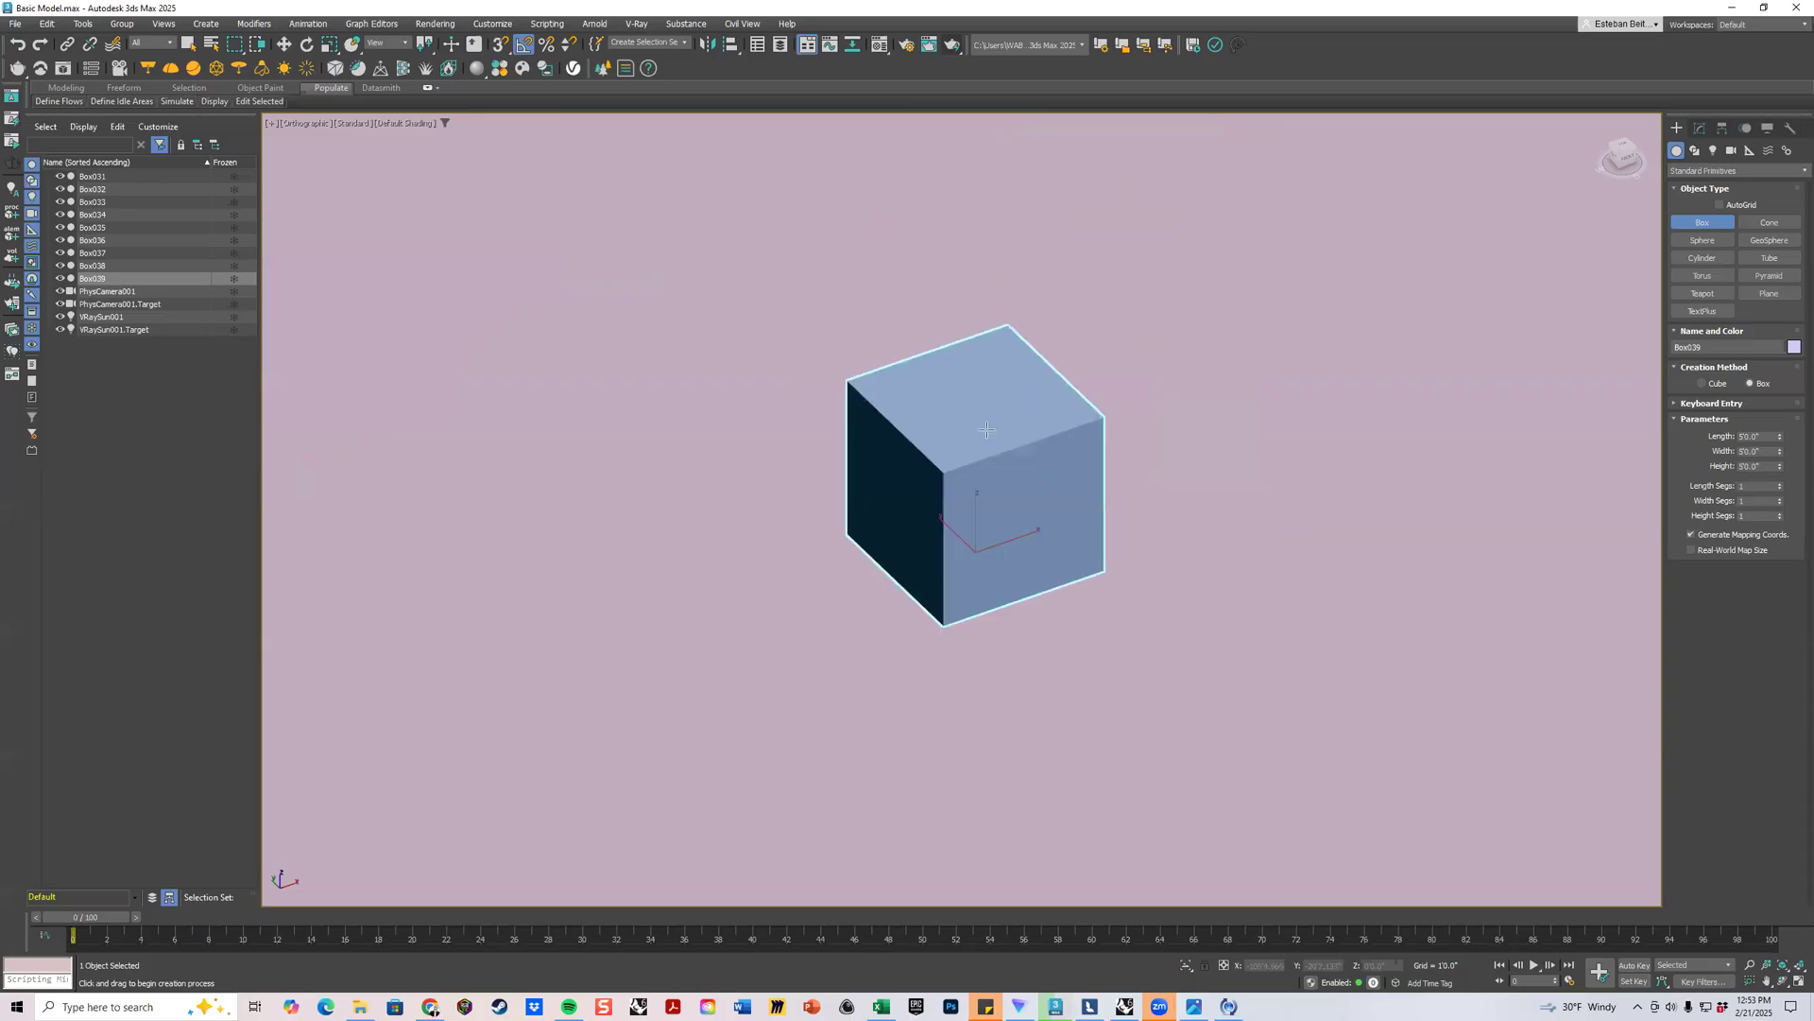
Try moving the cube a short way along the X axis, and undo the move.
key("w")
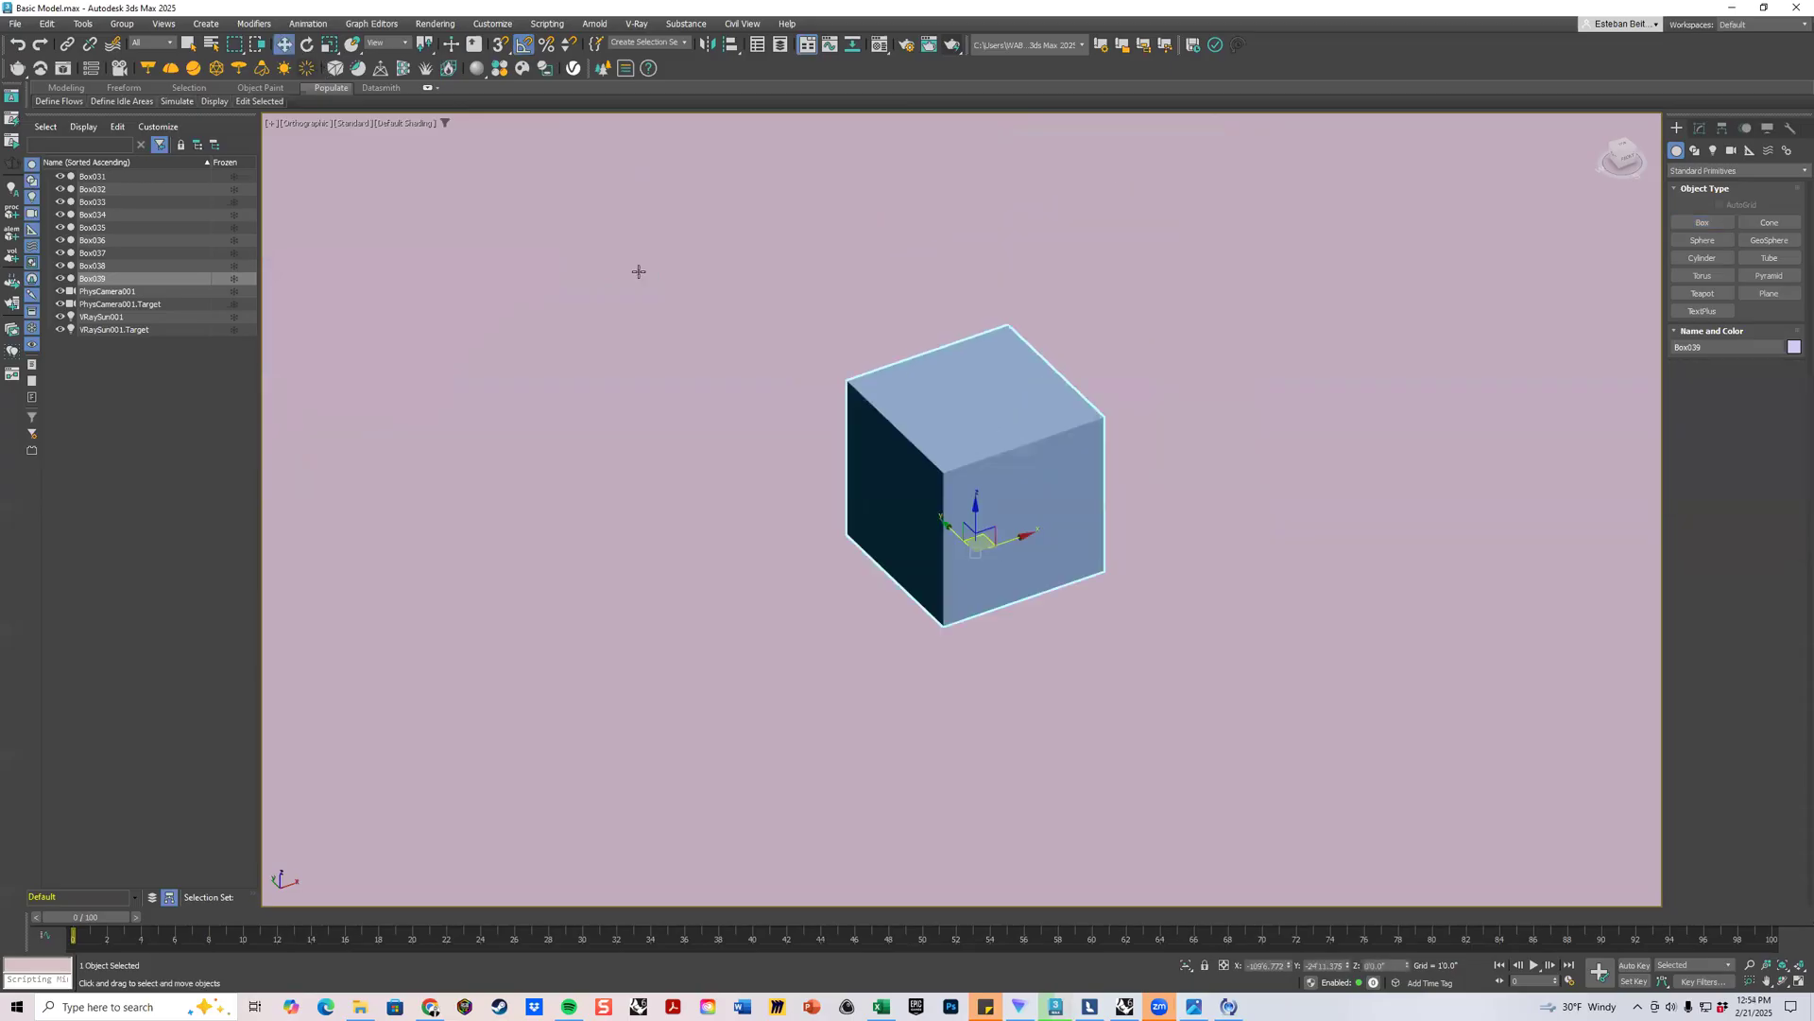
scroll(859, 511, "down", 2)
left_click_drag(875, 480, 955, 451)
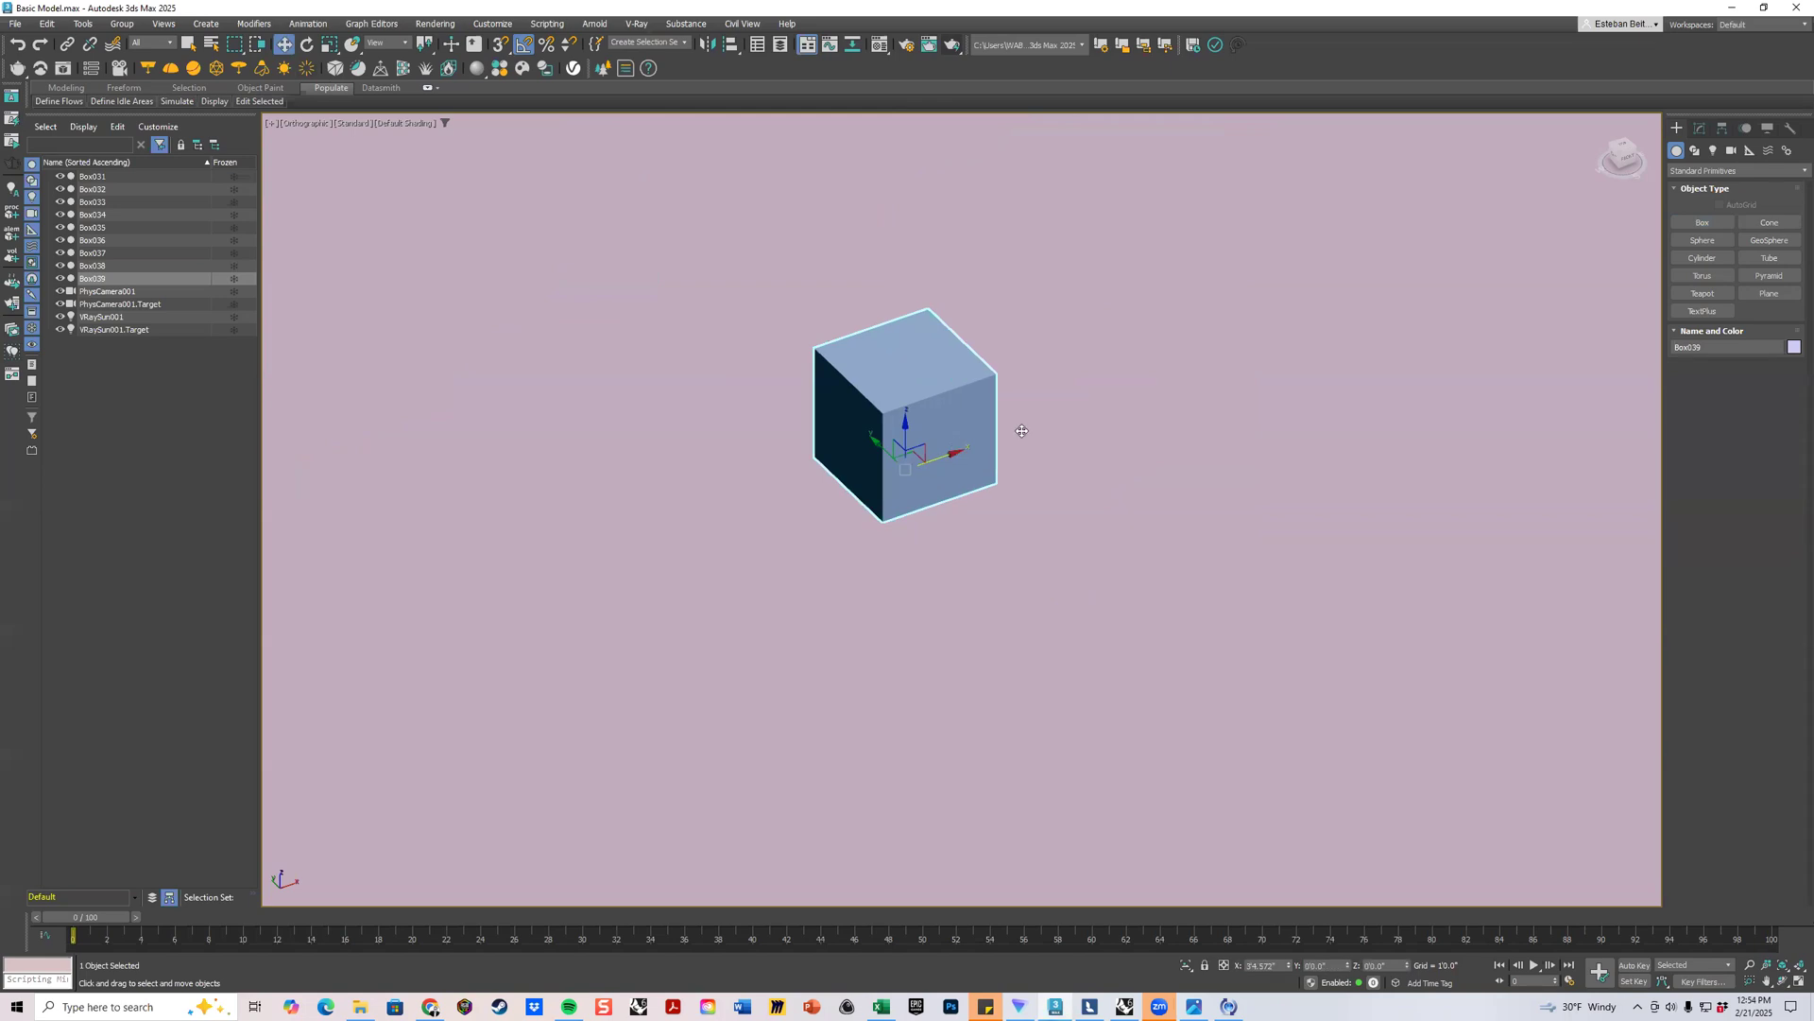
key("ctrl+z")
key("super")
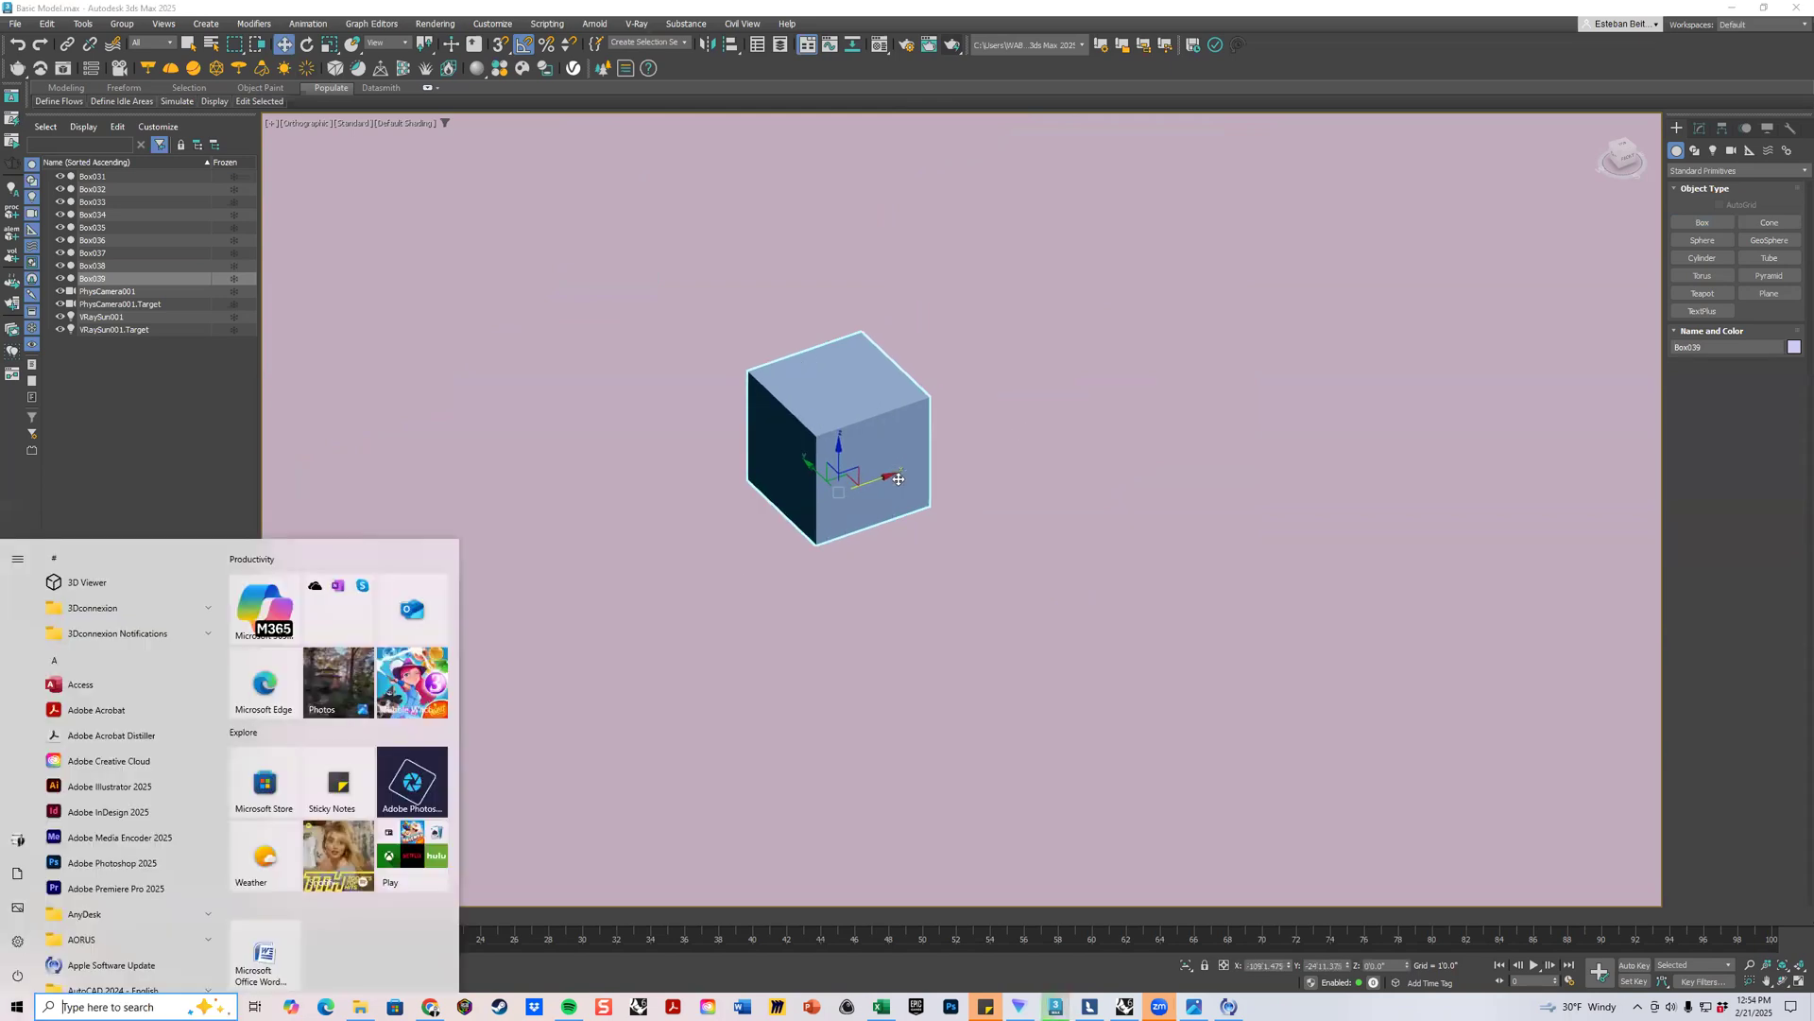
key("Escape")
Clone the cube along the X axis as four independent copies, making an evenly spaced row of five cubes.
left_click_drag(898, 479, 1038, 415, "shift")
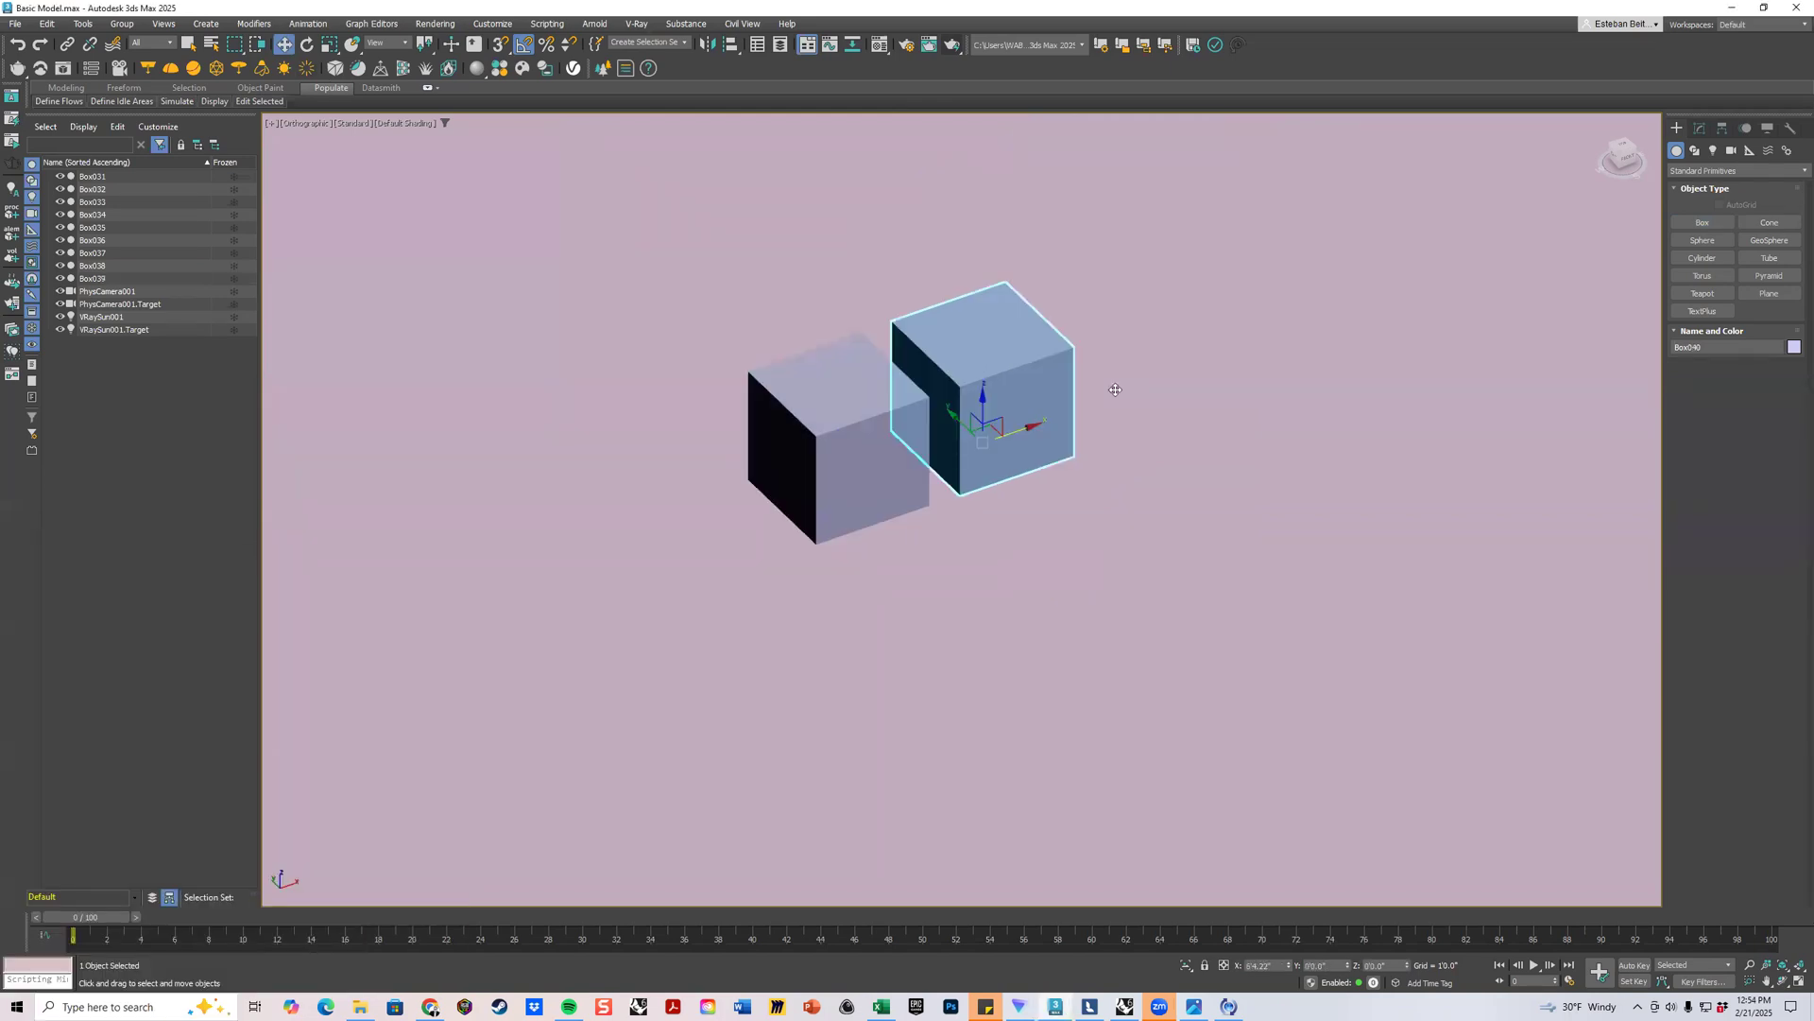
left_click_drag(929, 488, 1017, 458, "shift")
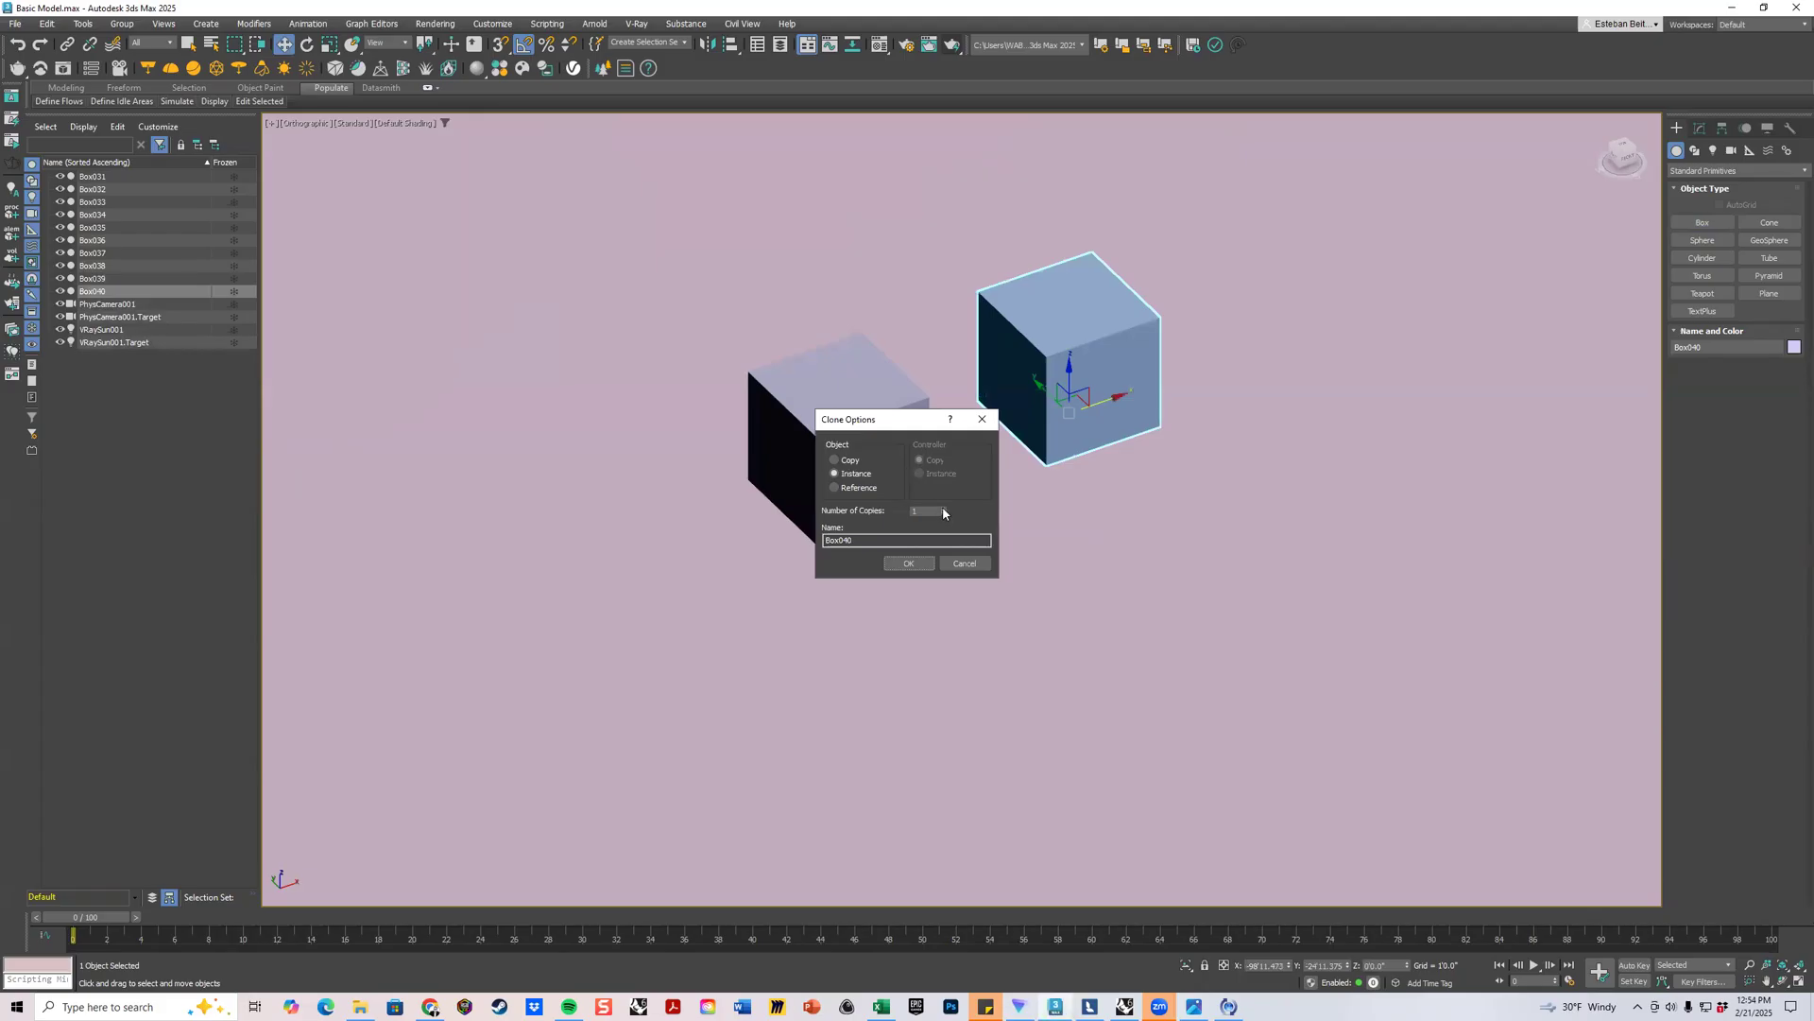
left_click(943, 508)
left_click(908, 564)
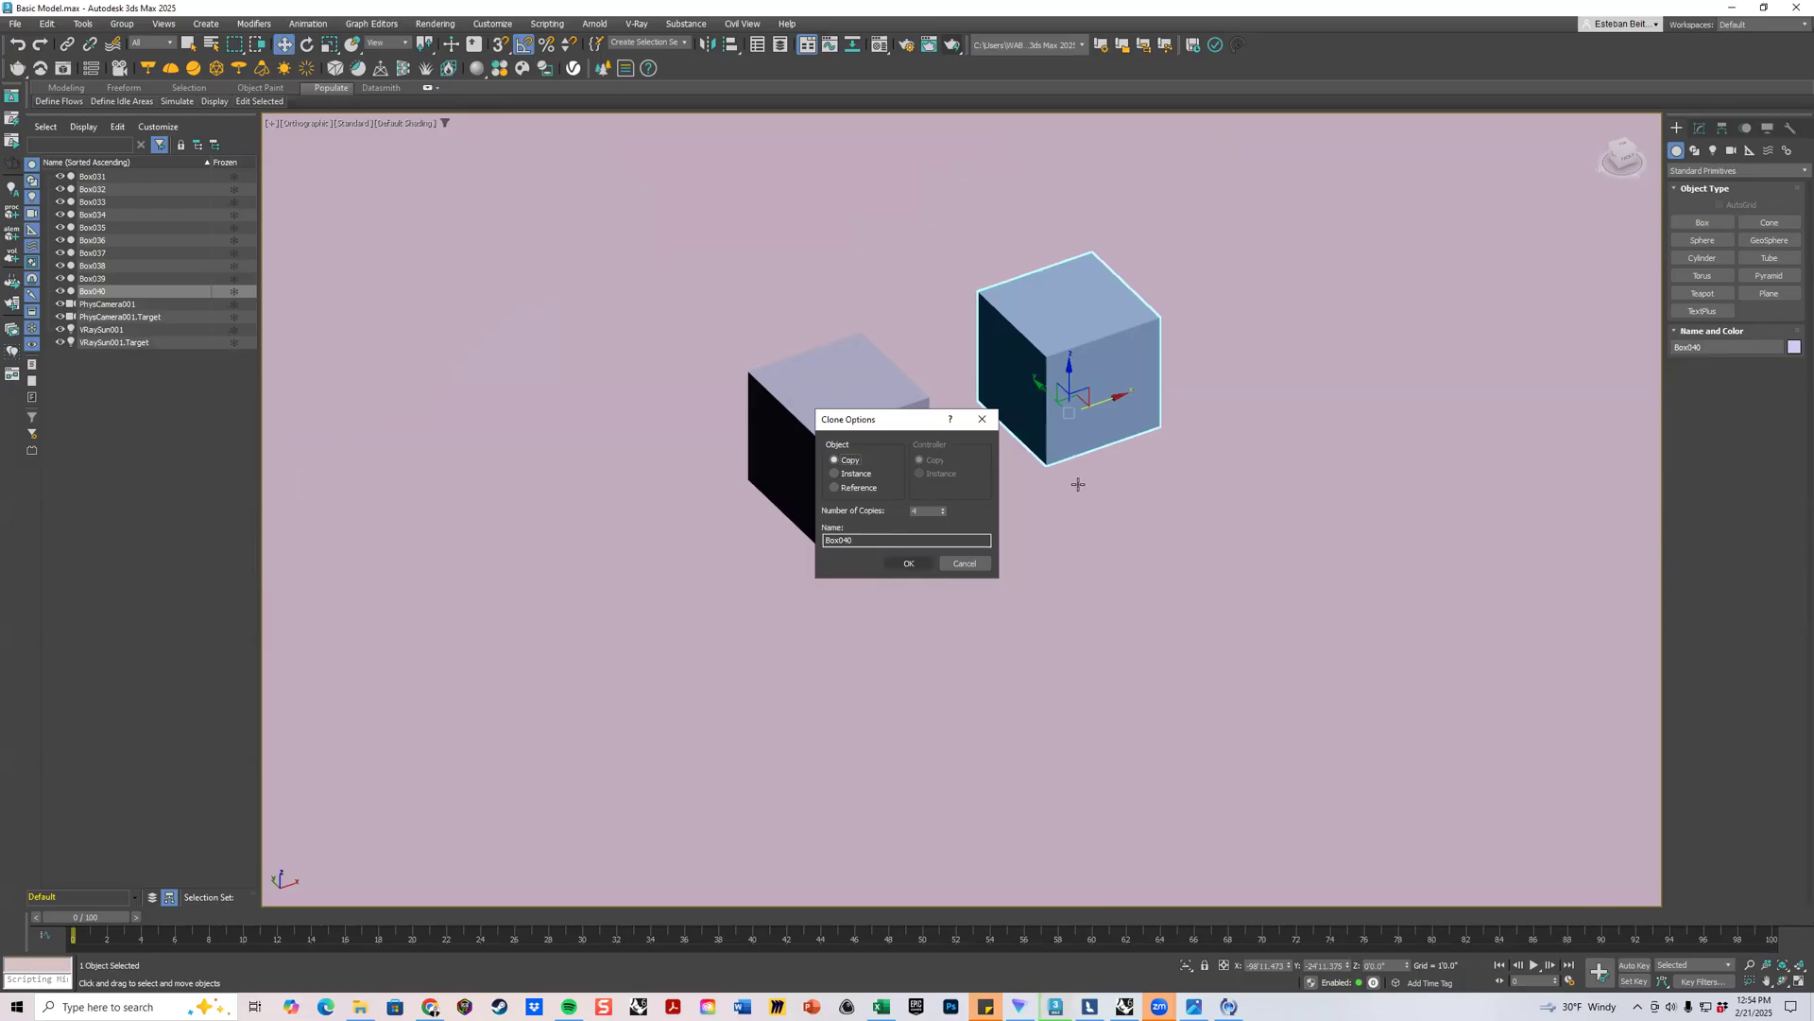
scroll(936, 615, "down", 5)
scroll(1096, 498, "up", 5)
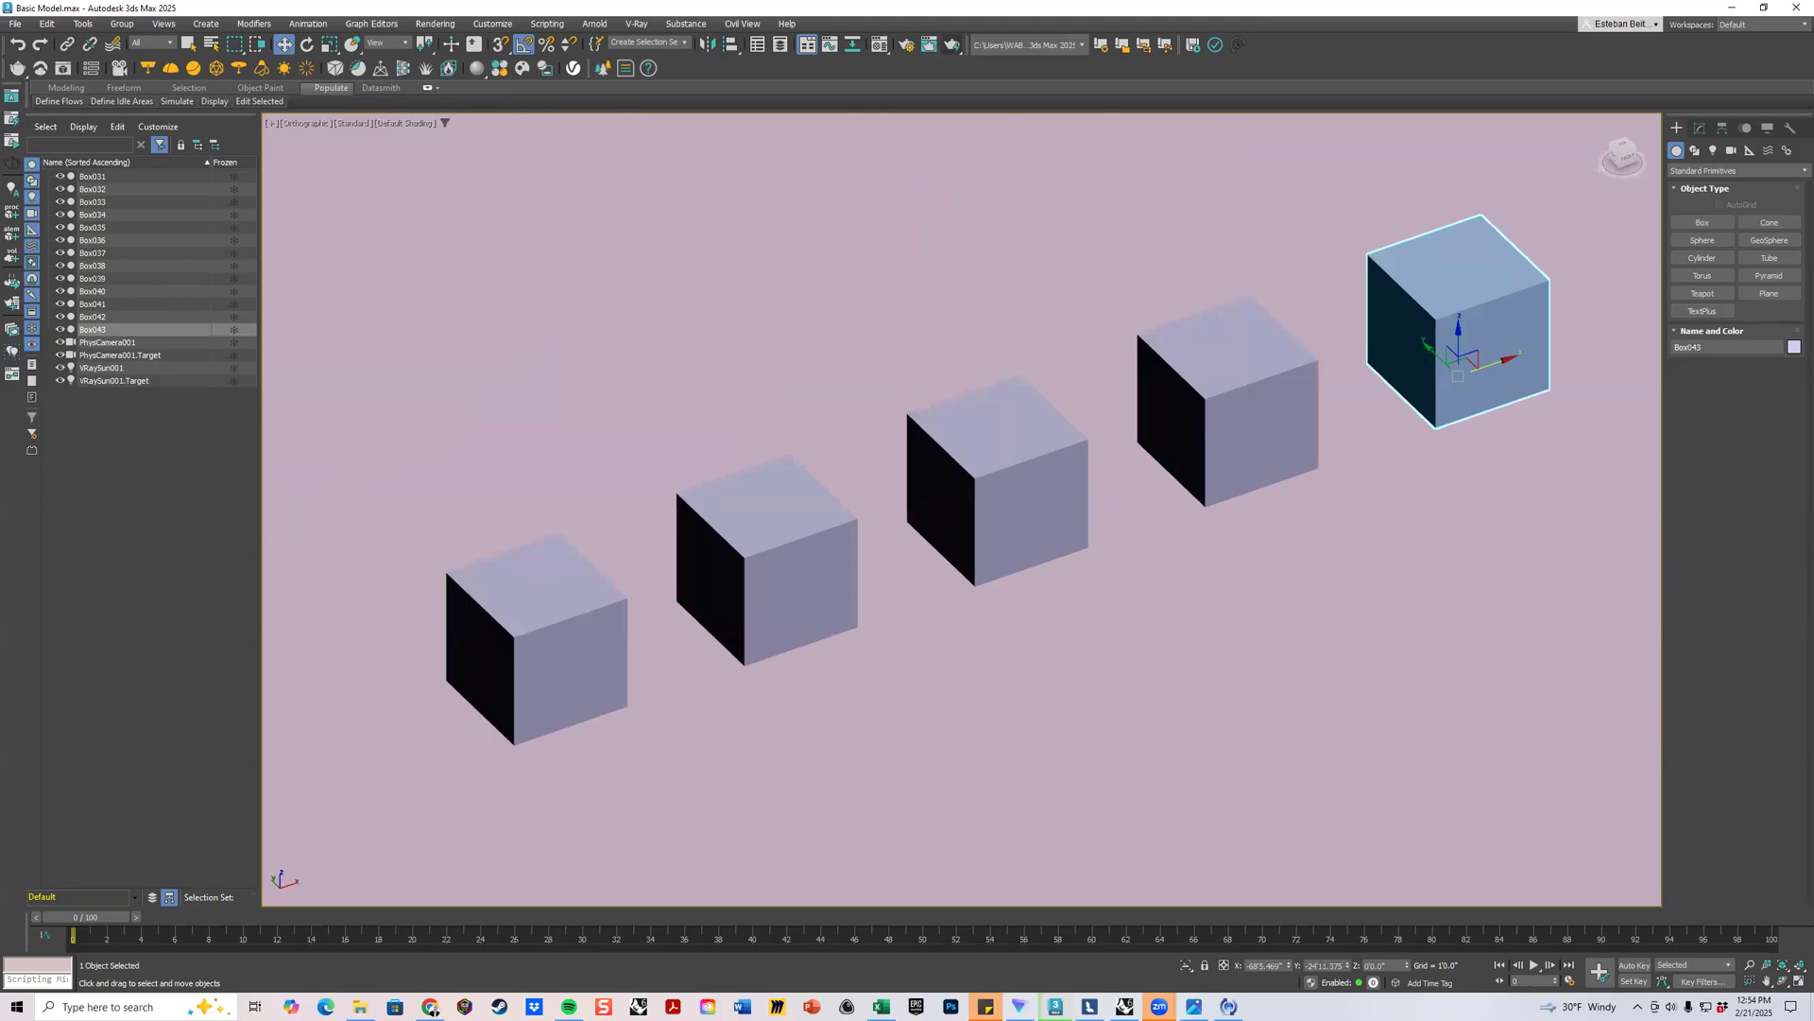
Switch to the Chrome window with the SketchUp Texture Club site, maximize it, and open the site's login page.
left_click(431, 1008)
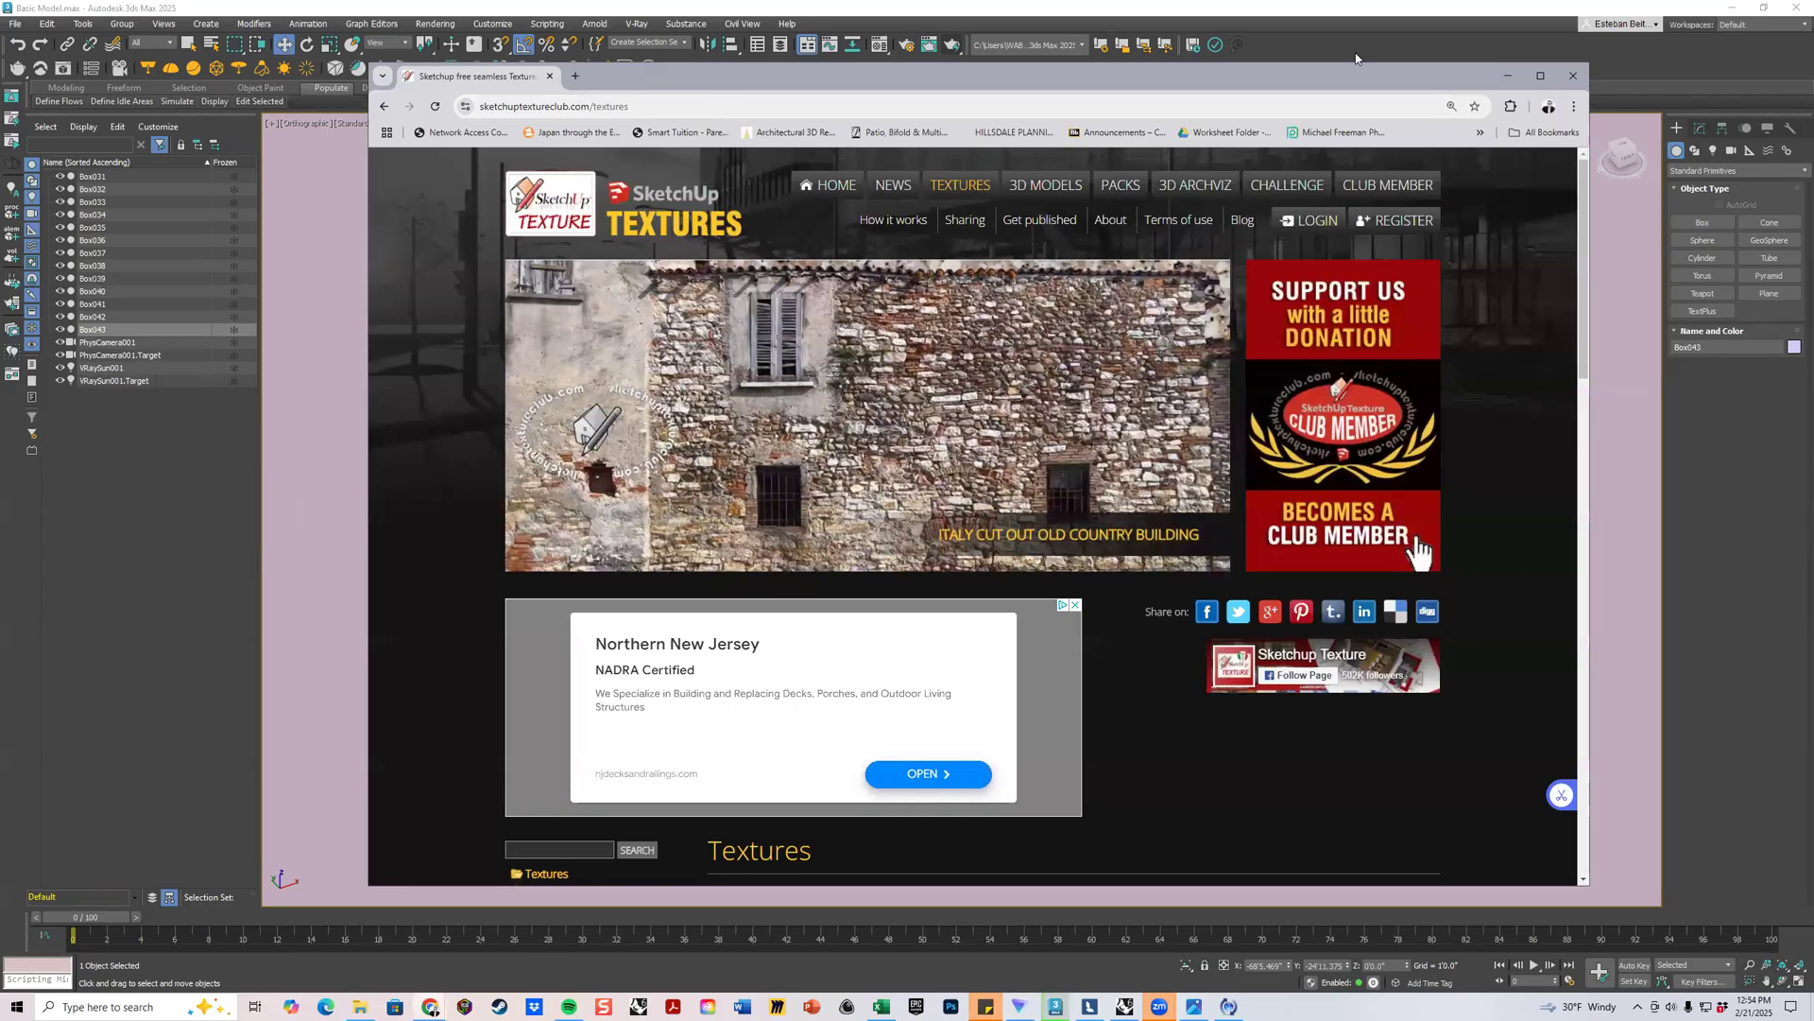
left_click(1540, 76)
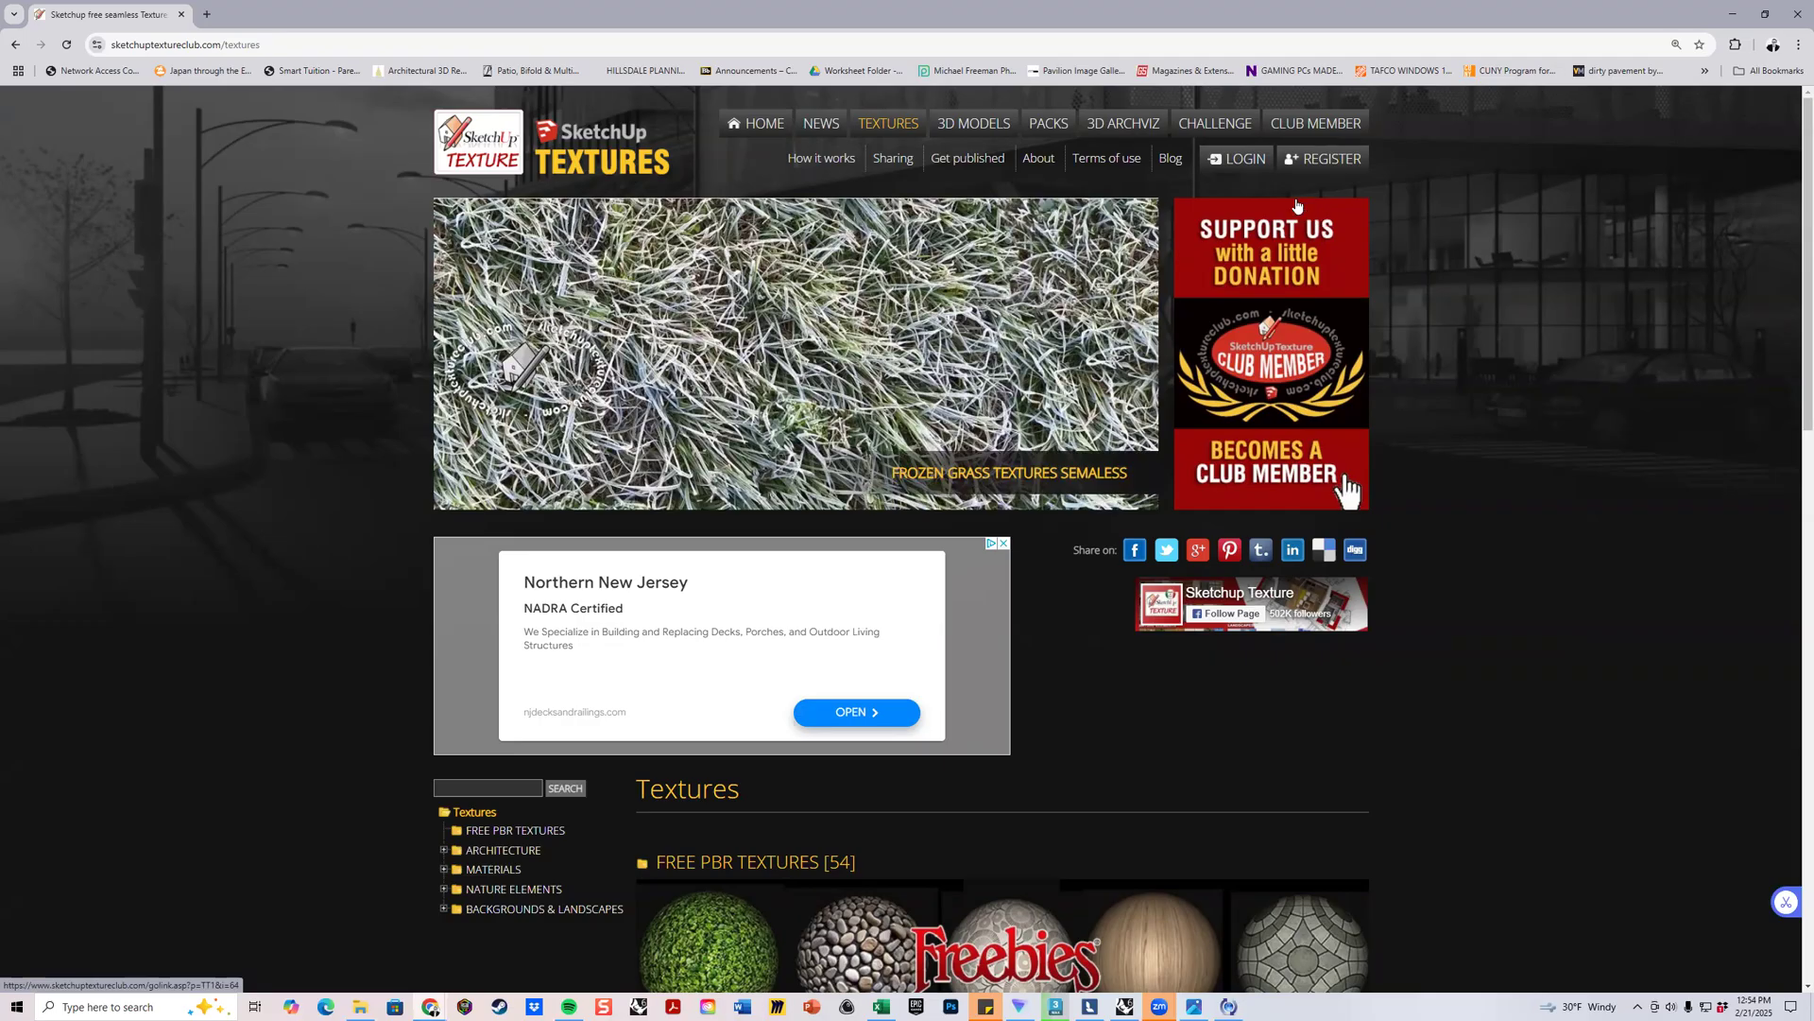
left_click(1261, 165)
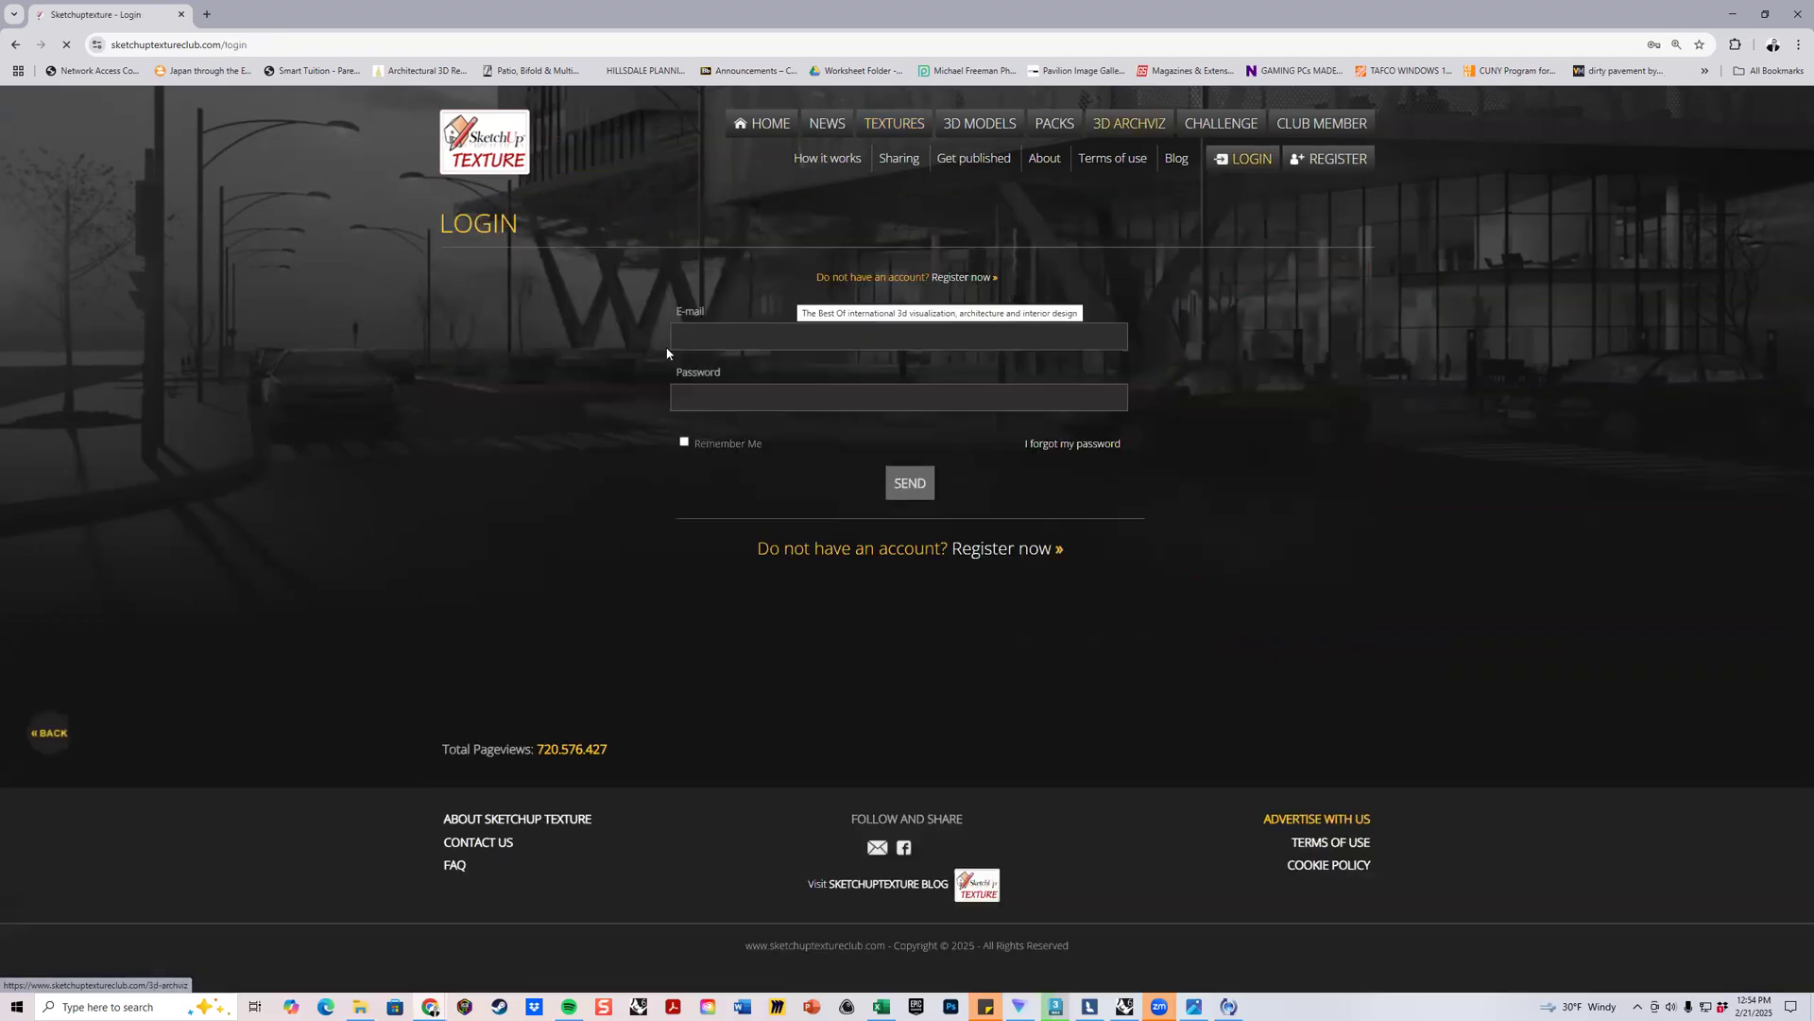
Log in to the texture site with the saved account e-mail and password.
left_click(778, 334)
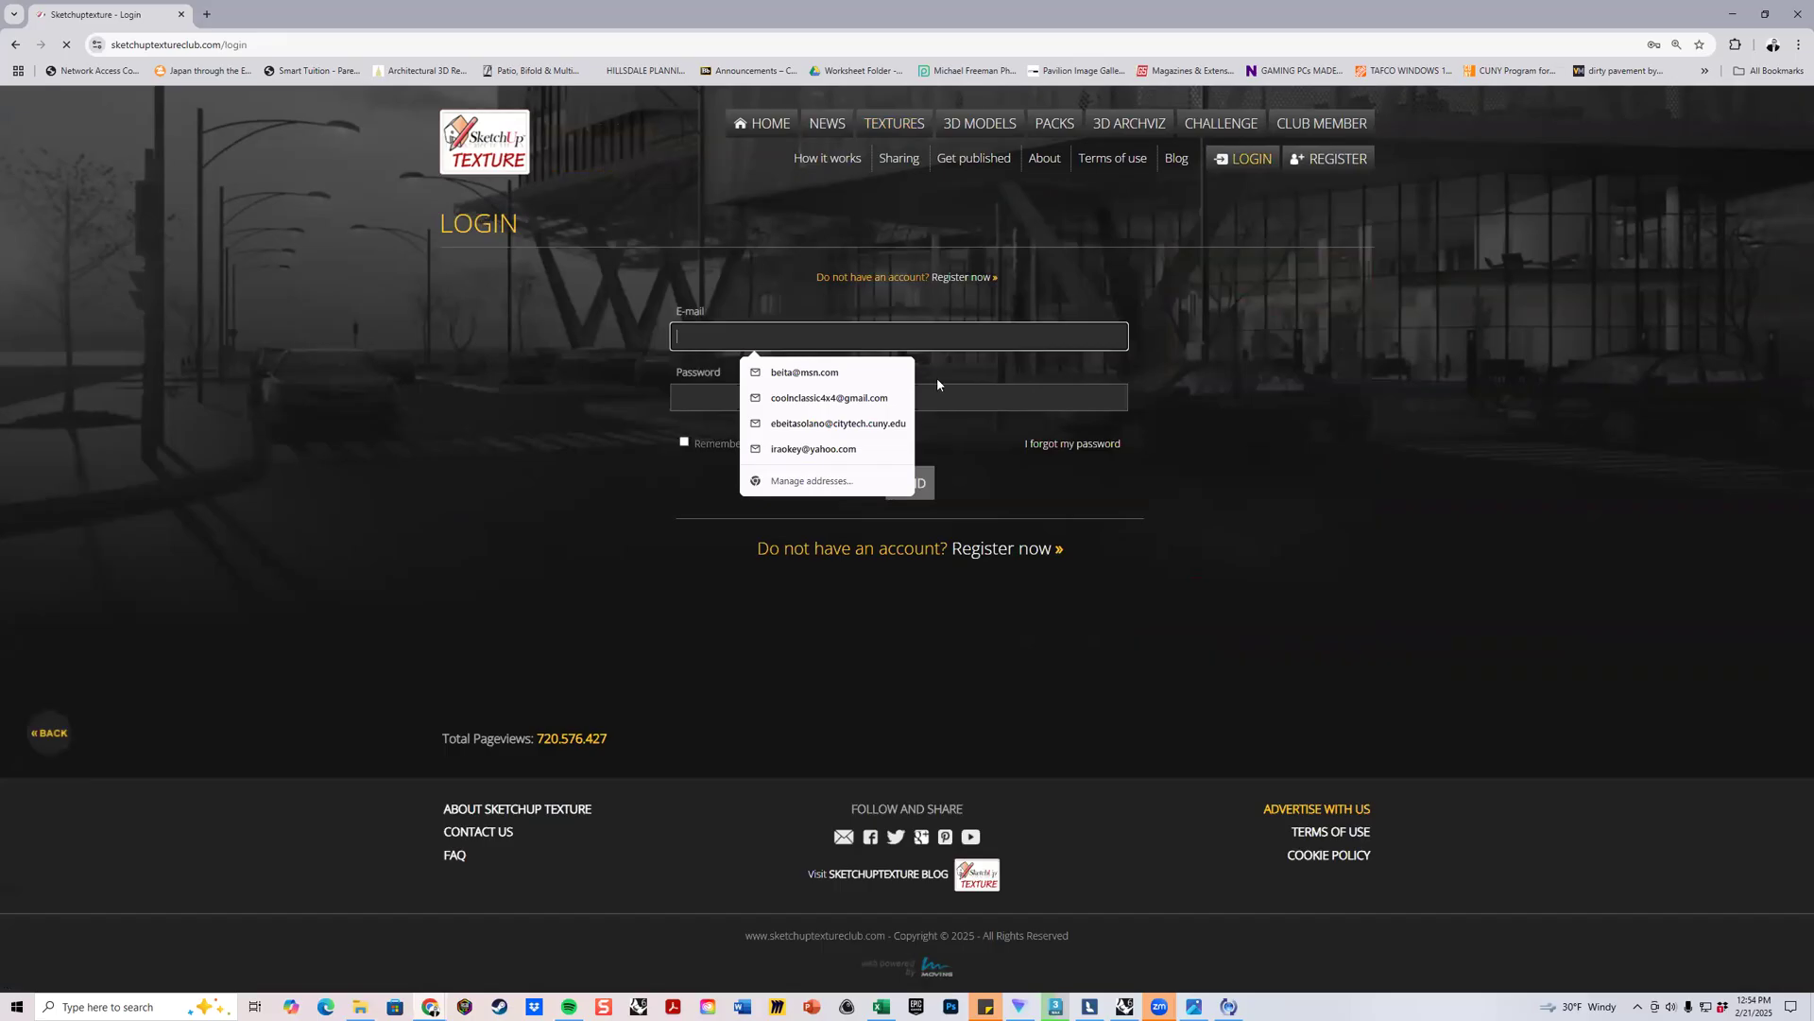
key("Down")
key("Down")
key("Down")
key("Return")
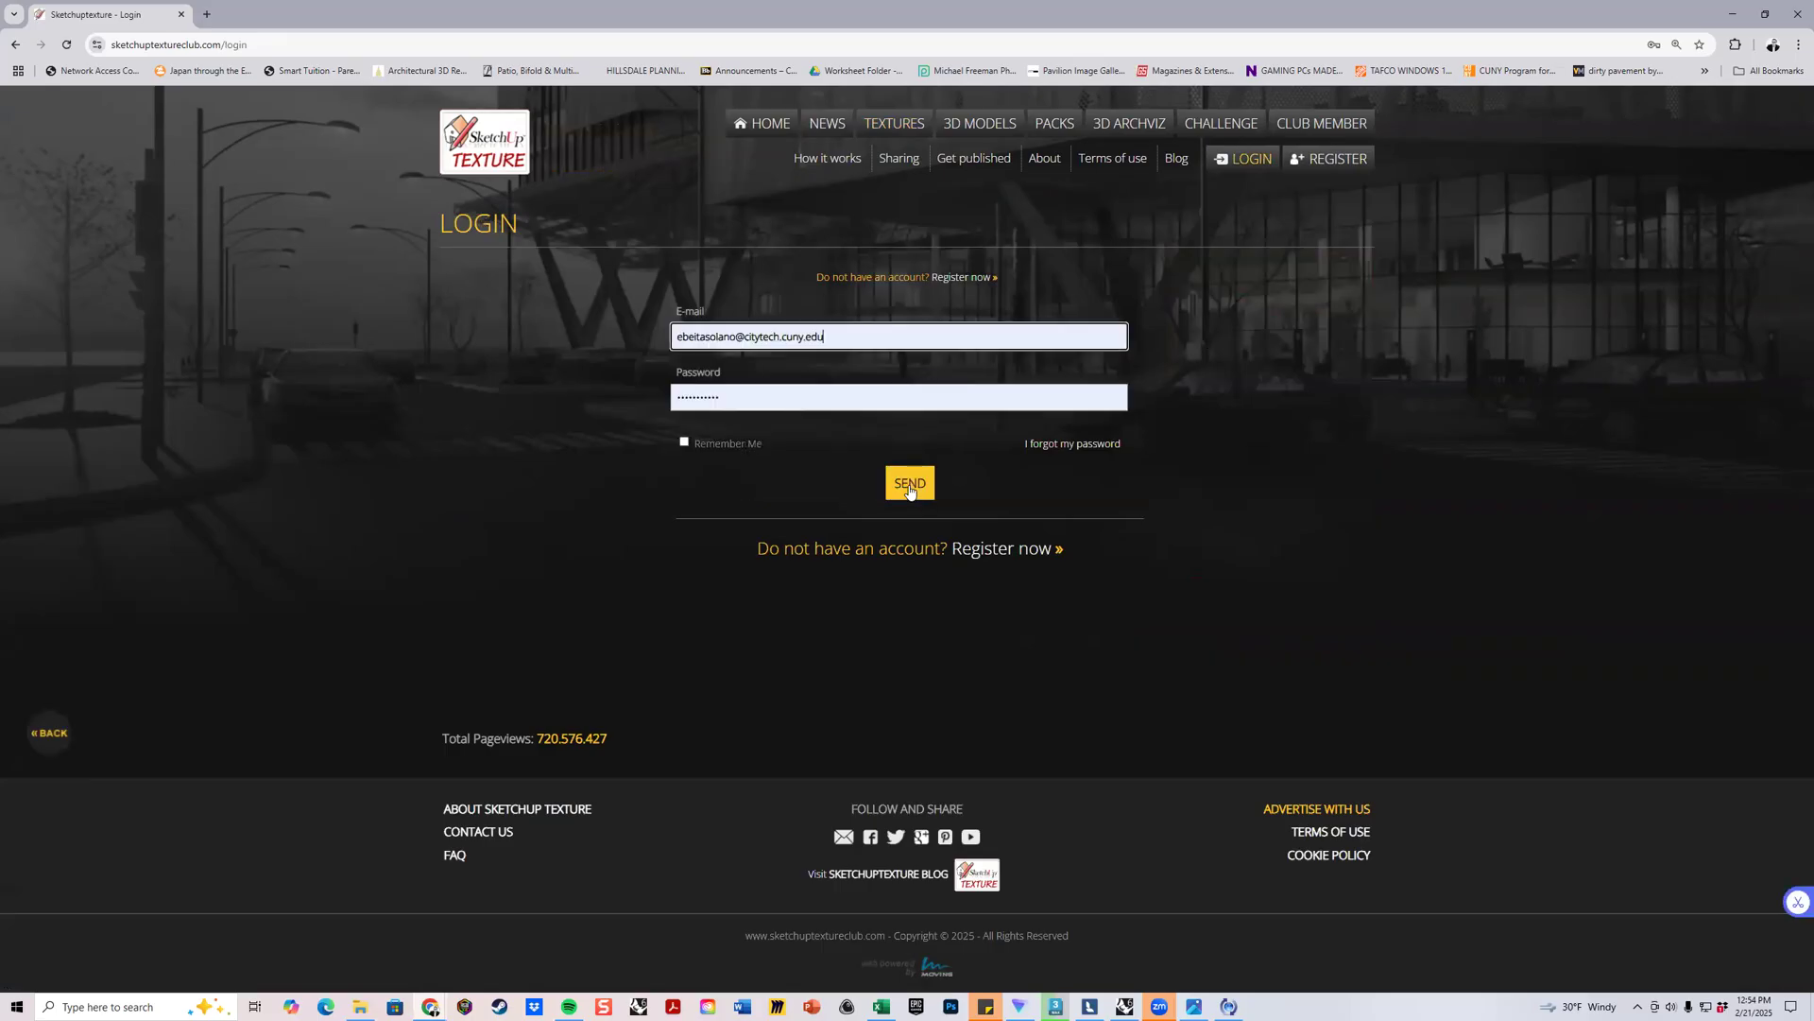
key("Return")
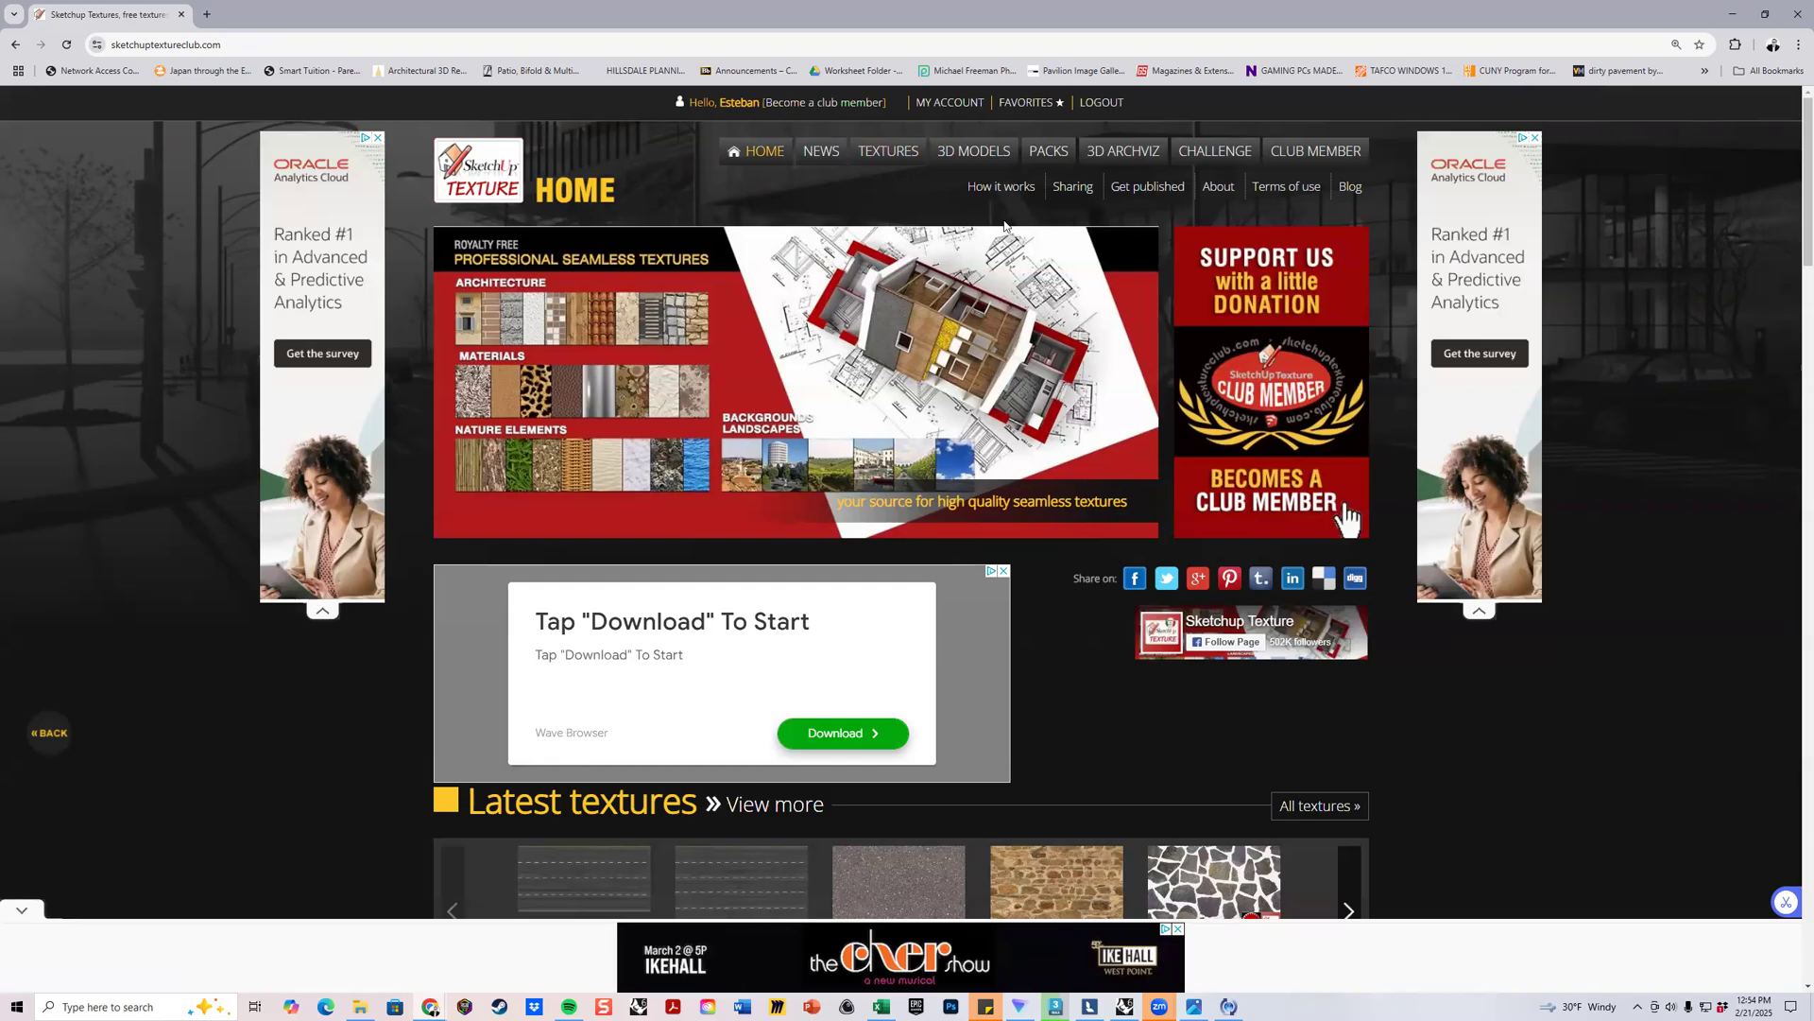
Look over the home page and open the site's Textures section, dismissing the full-page ad.
scroll(1005, 227, "down", 3)
scroll(1004, 227, "up", 2)
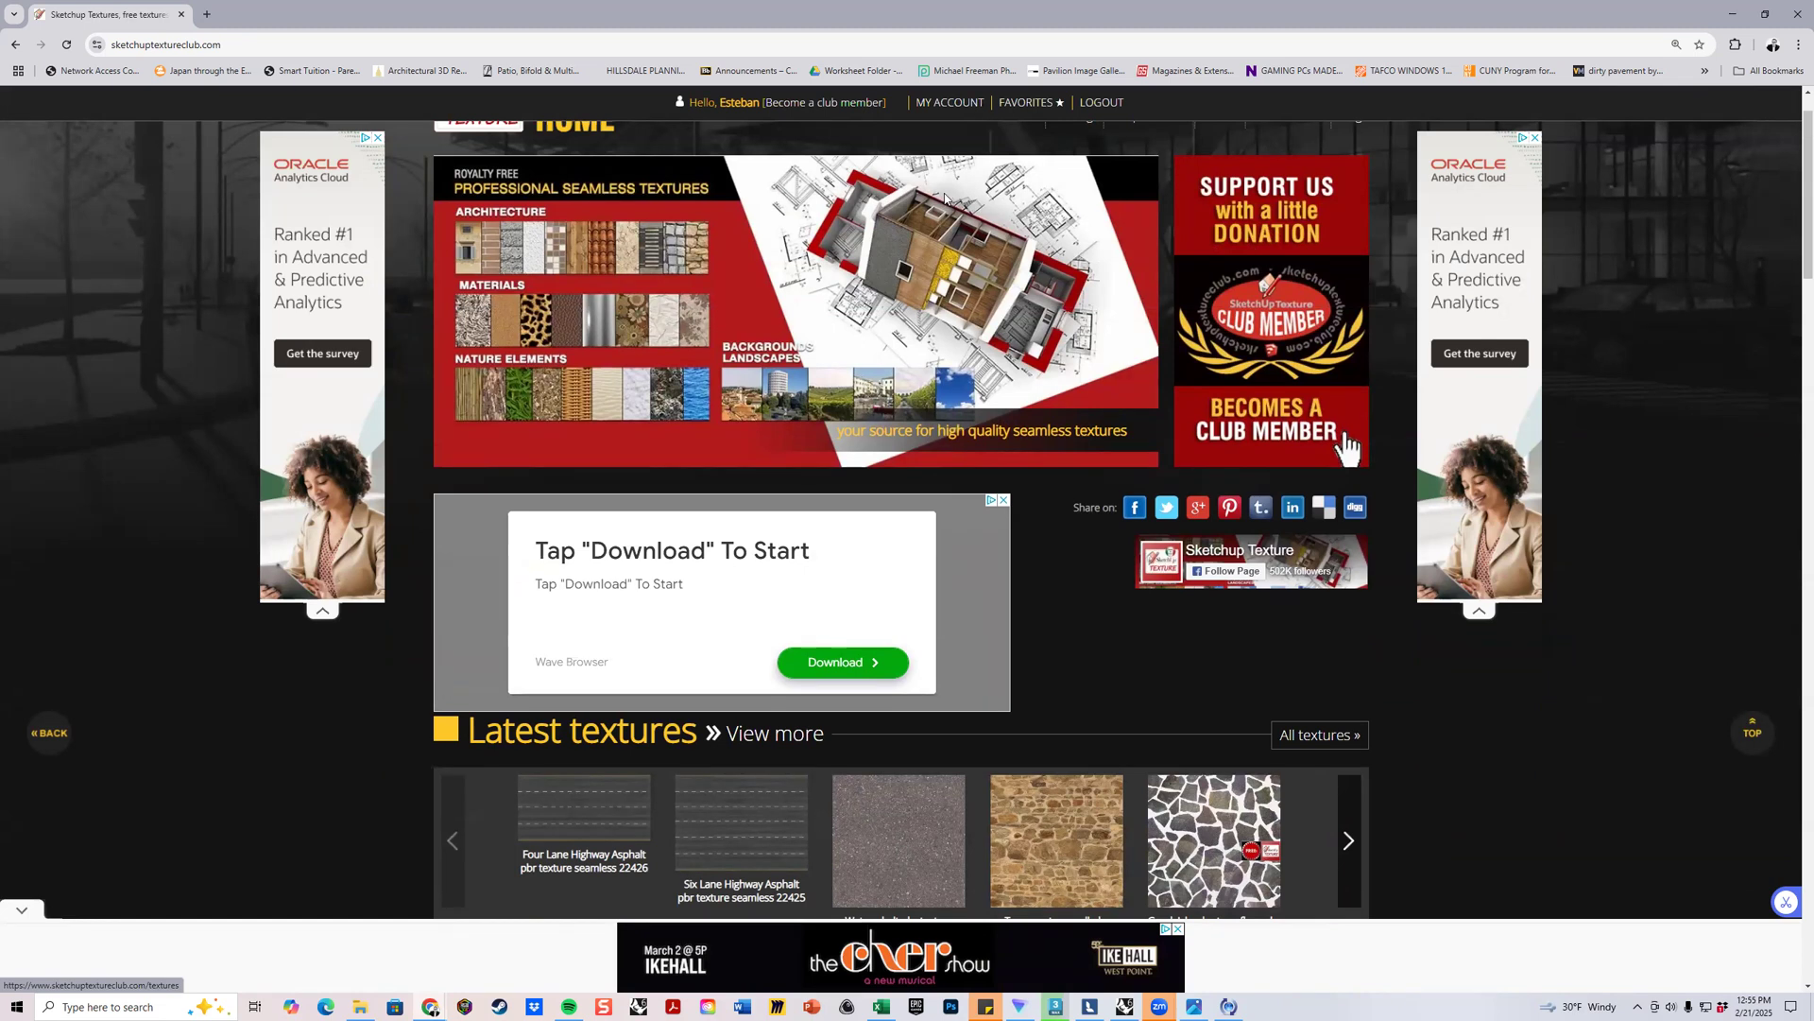
scroll(930, 233, "up", 1)
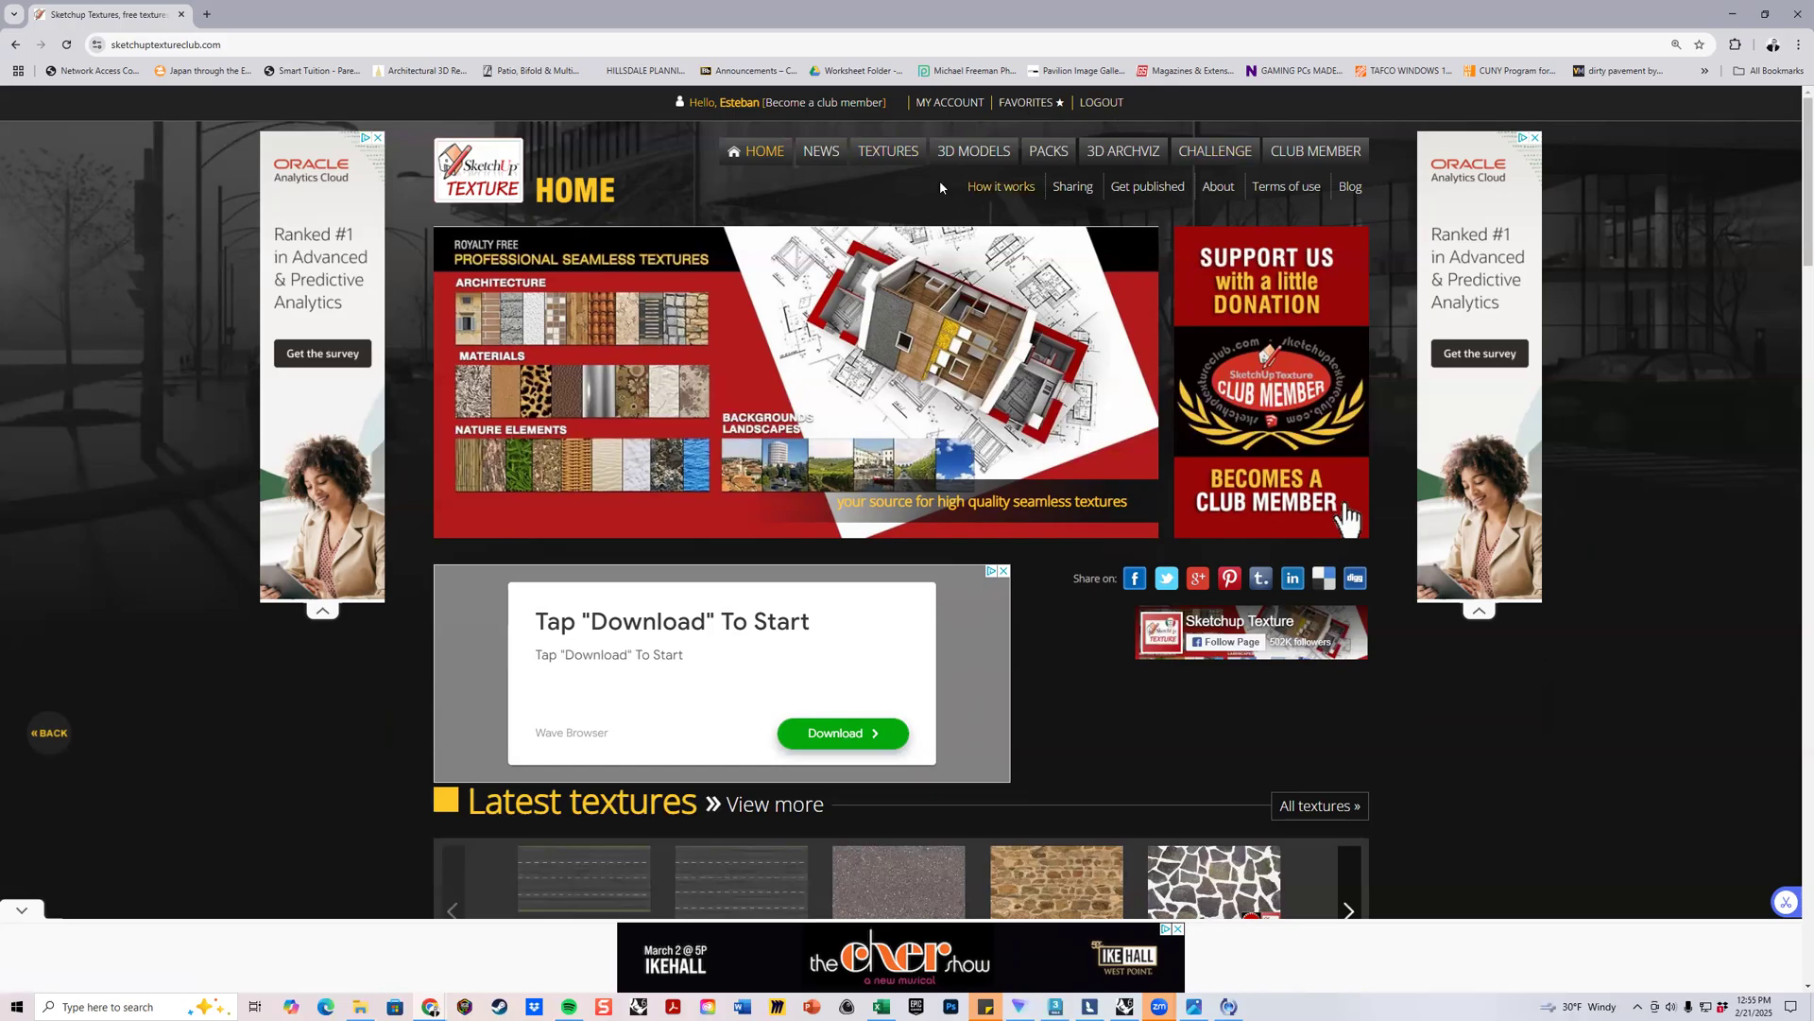
left_click(893, 154)
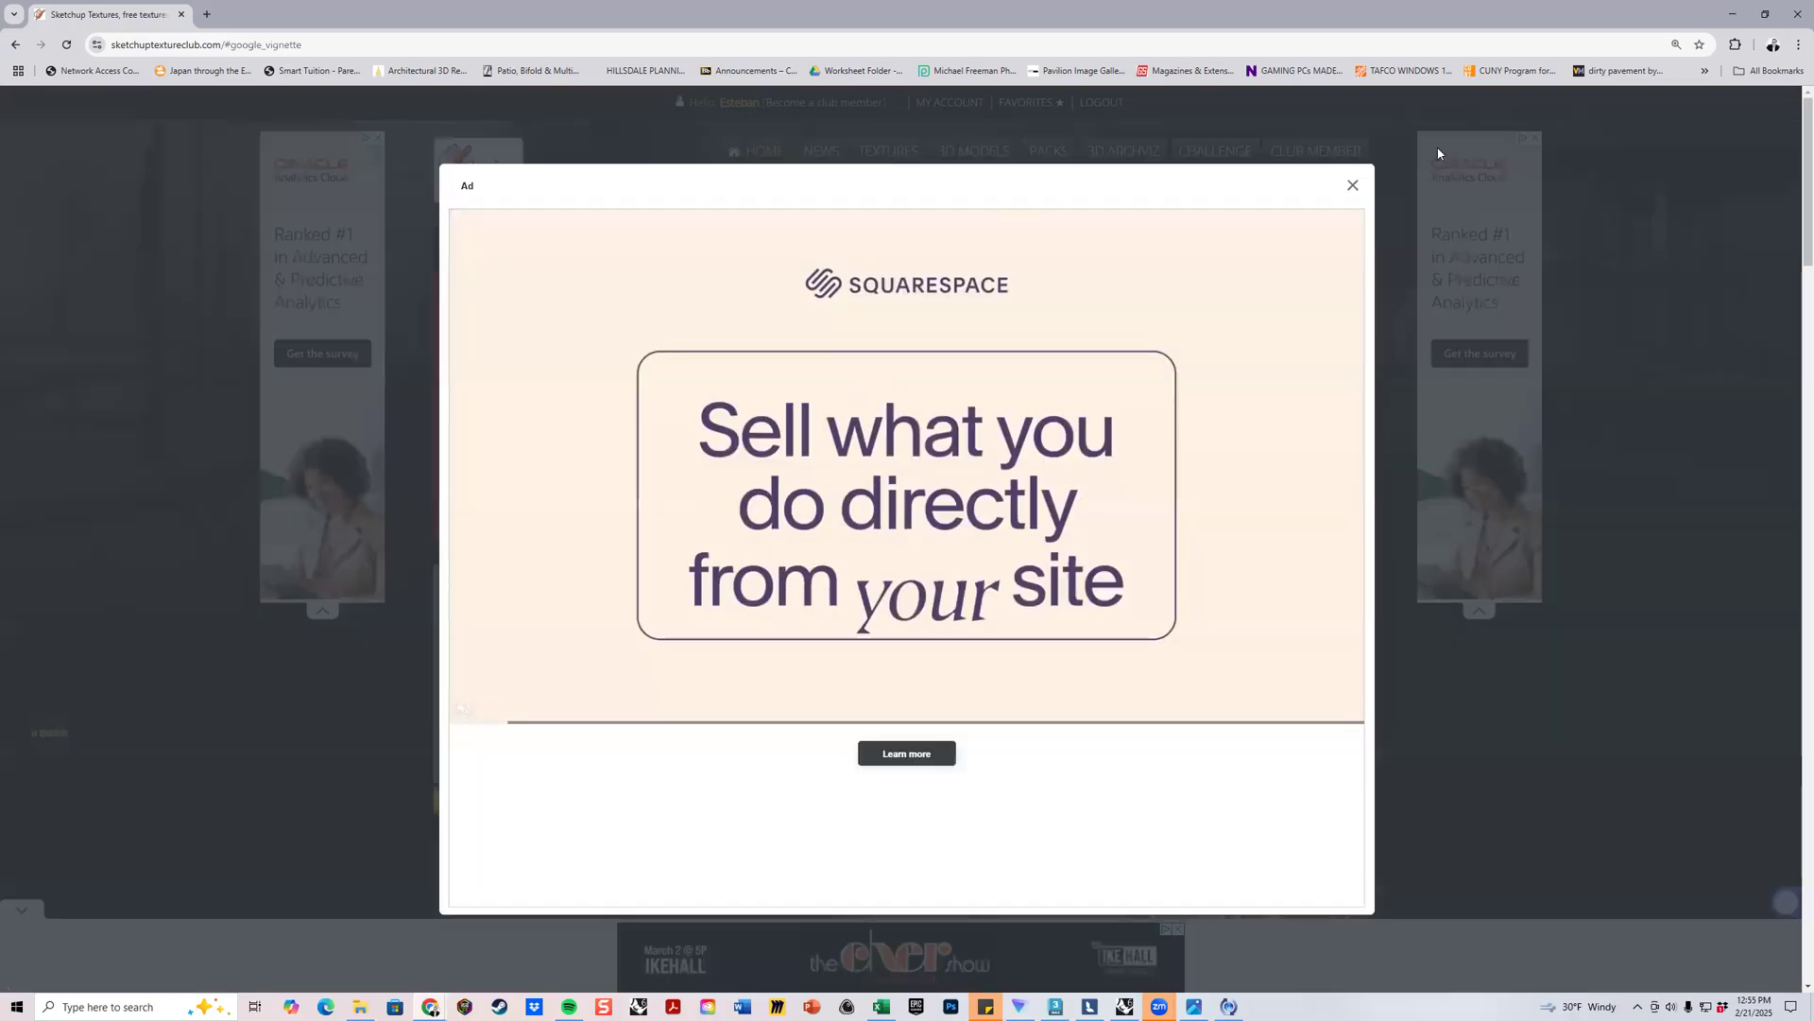
left_click(1353, 186)
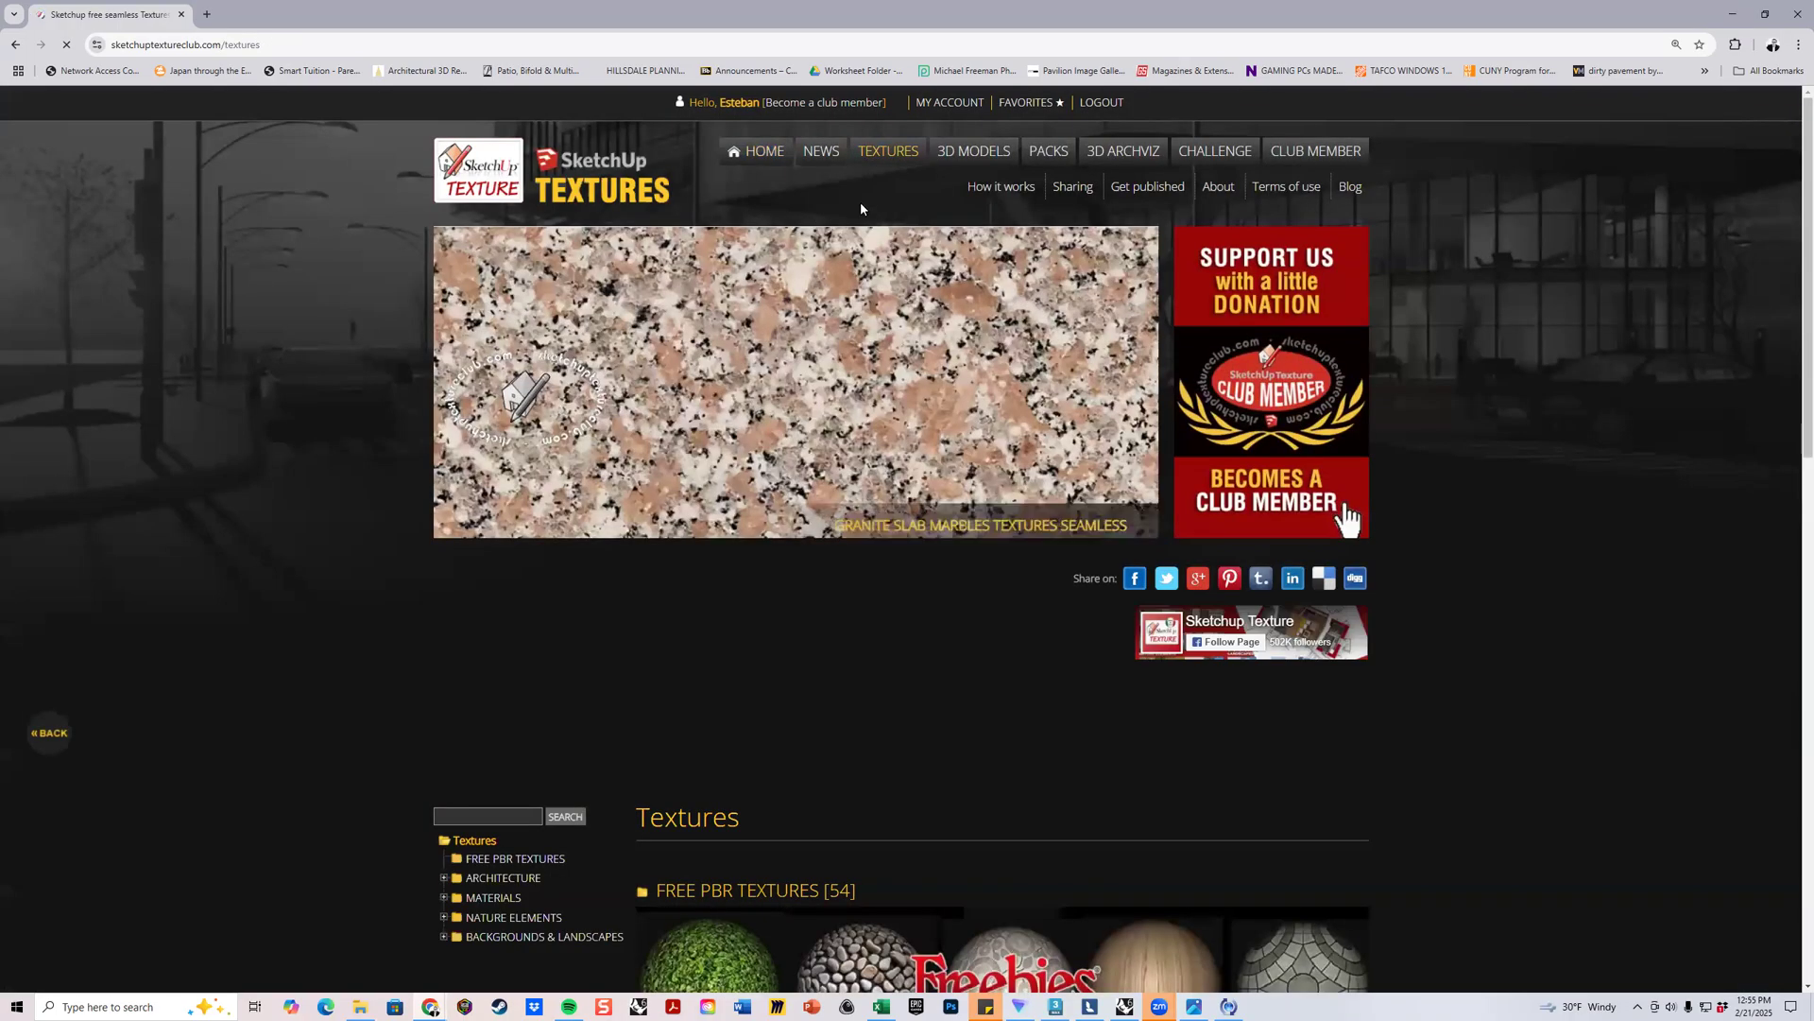
Open the Architecture texture category and look through its subcategories.
scroll(662, 378, "down", 3)
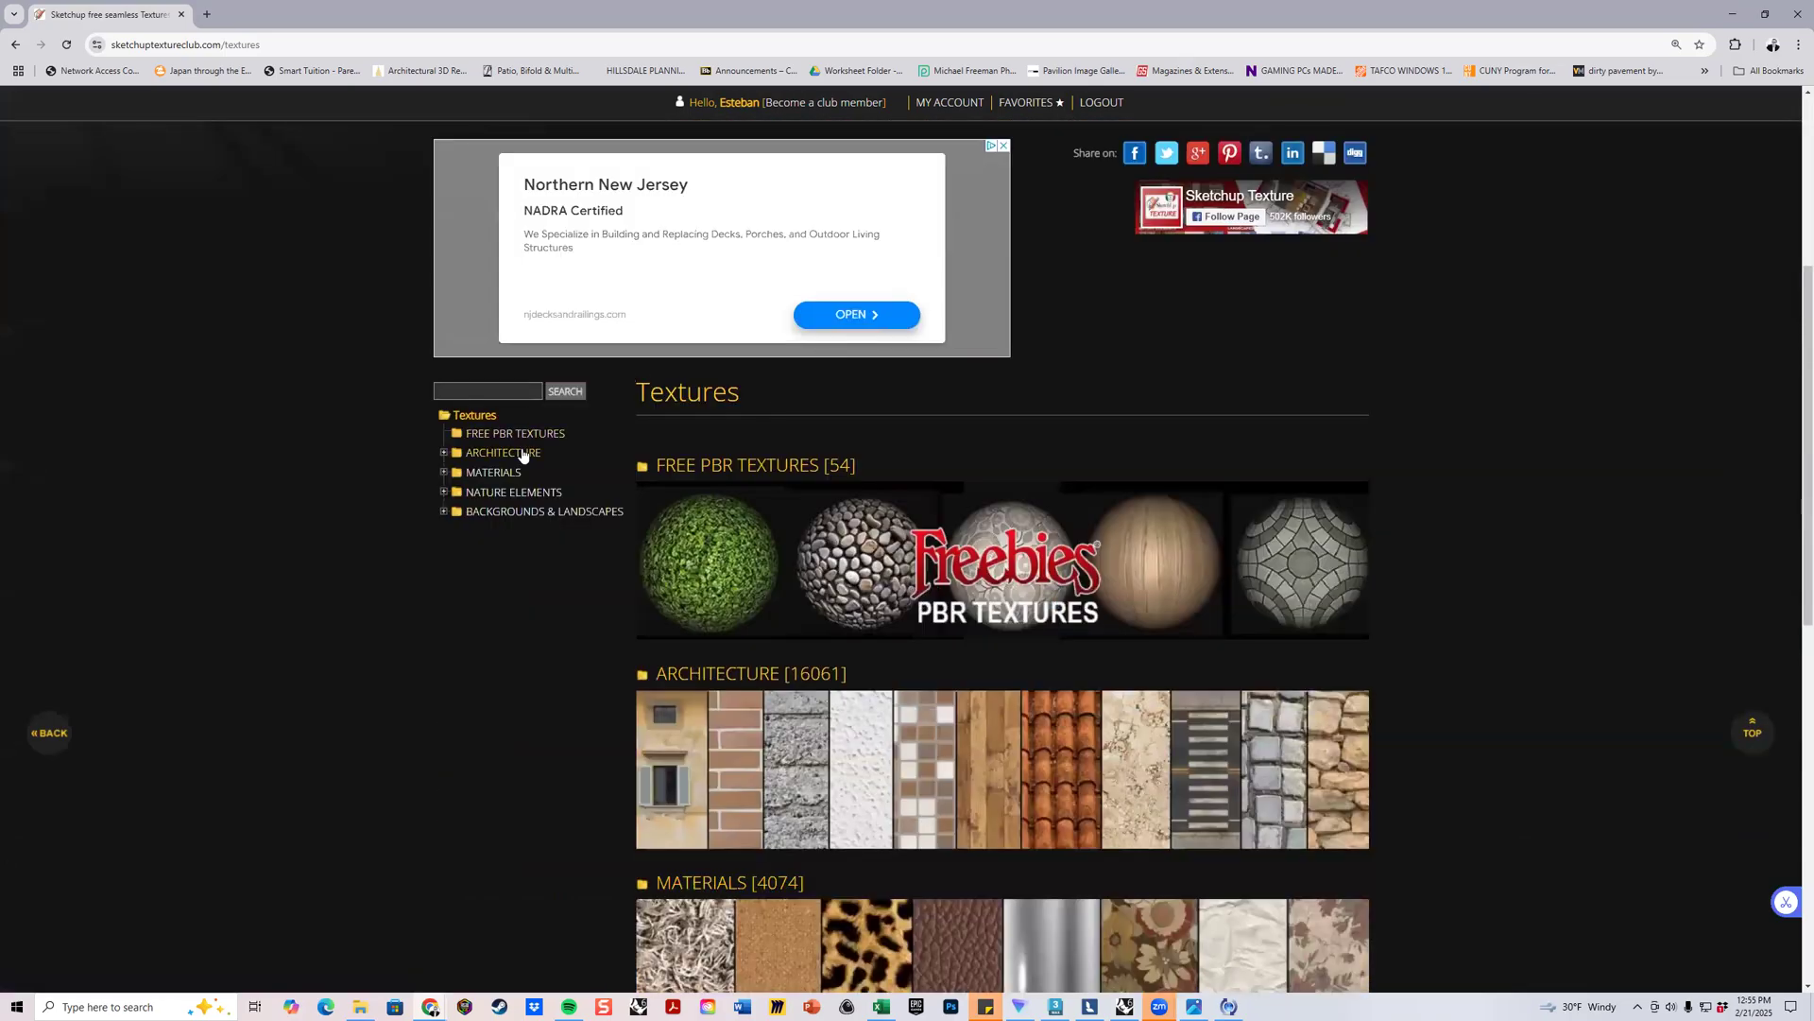
left_click(770, 673)
scroll(830, 448, "down", 5)
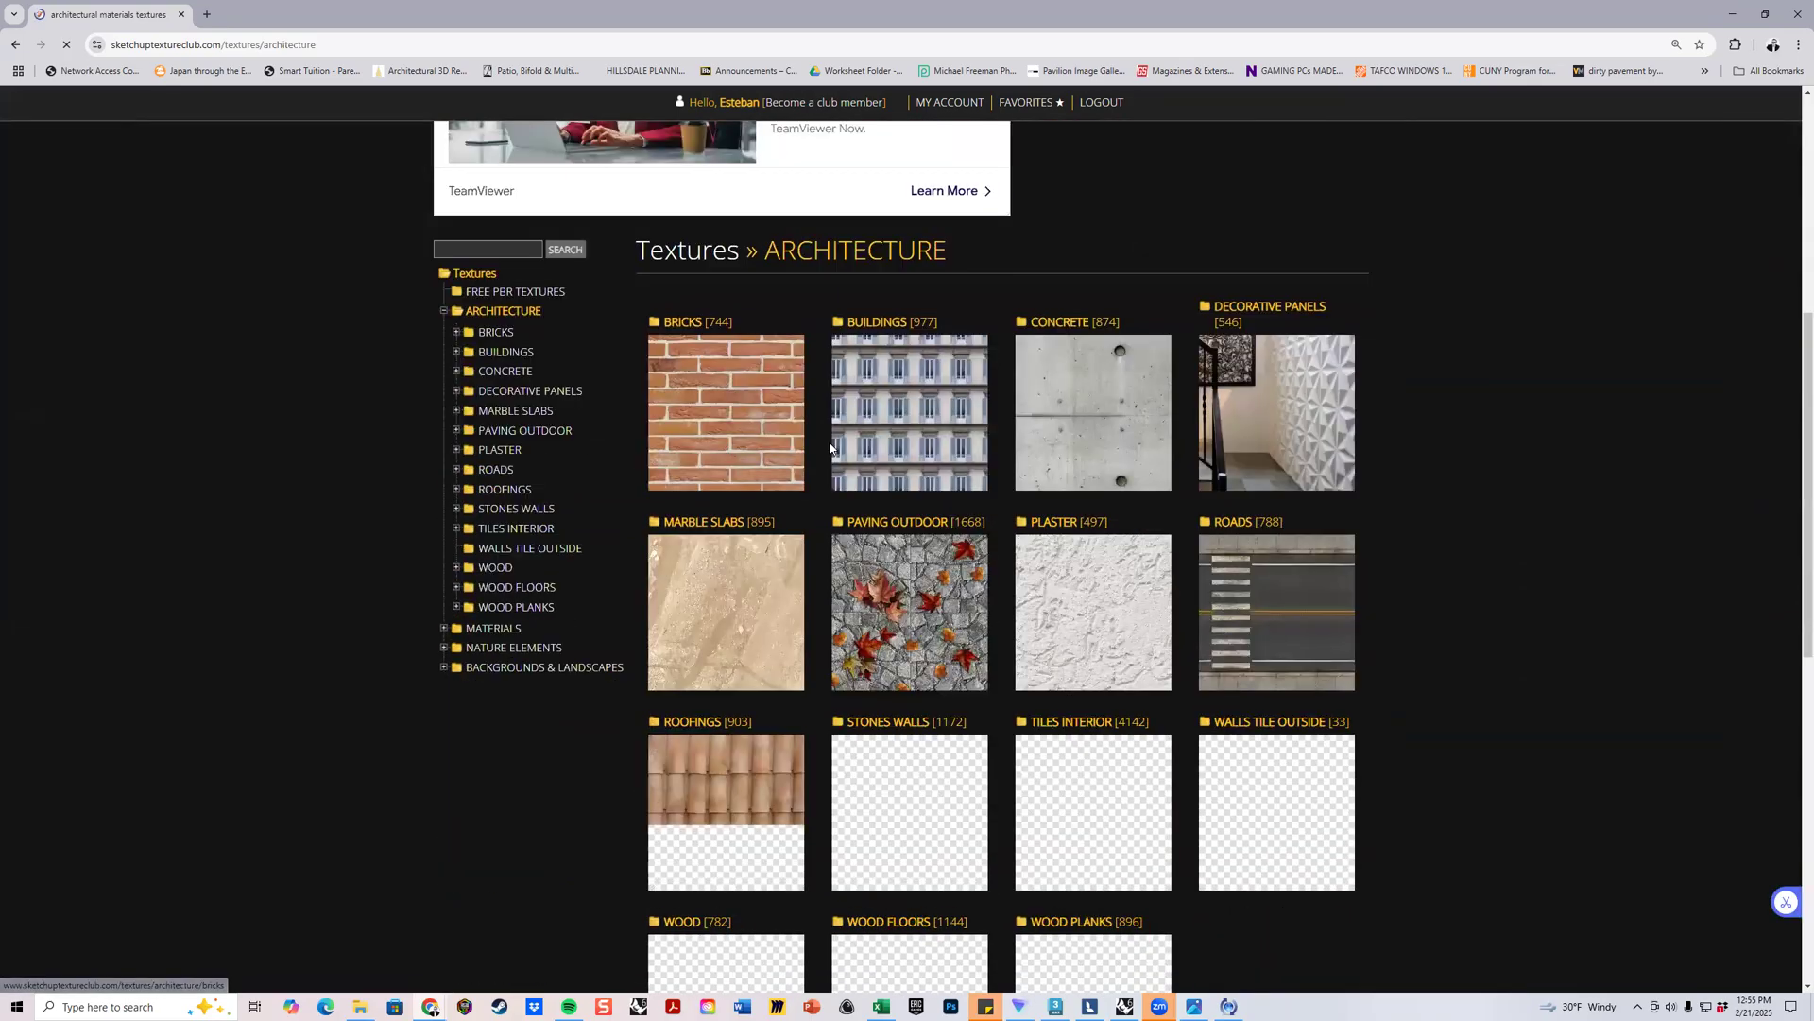
scroll(945, 359, "down", 1)
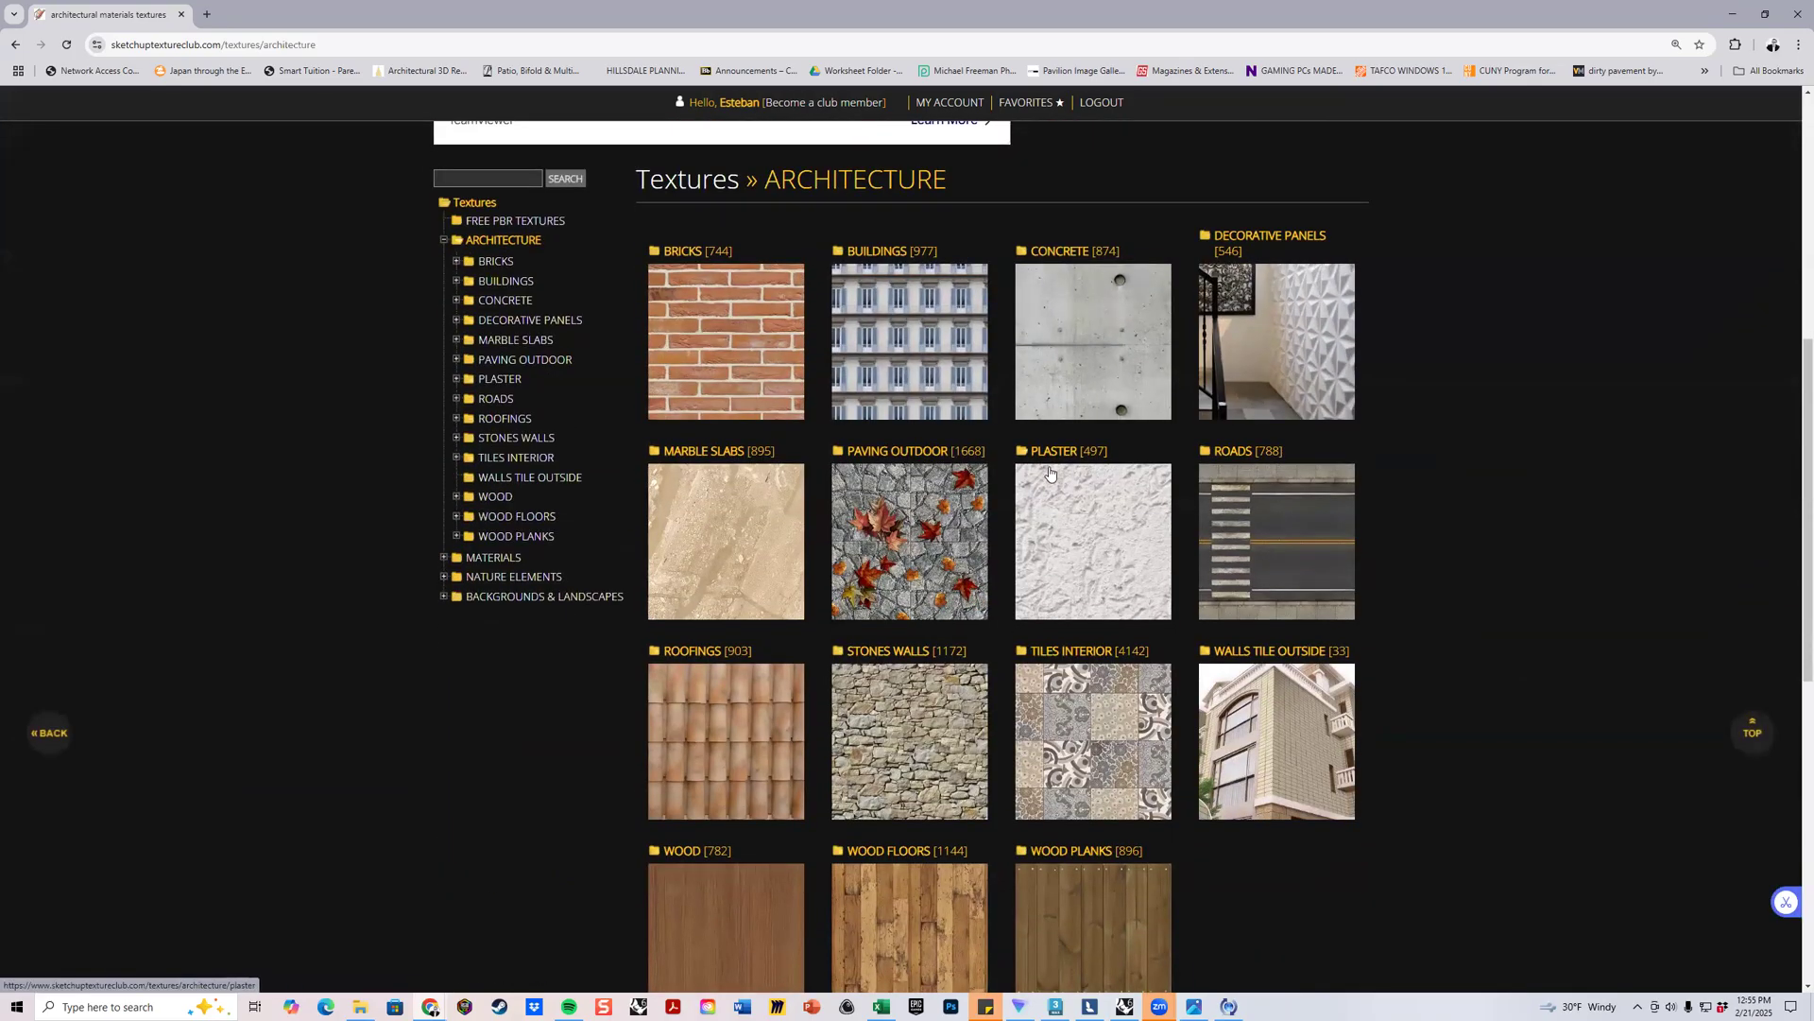
scroll(898, 530, "down", 3)
scroll(741, 588, "up", 3)
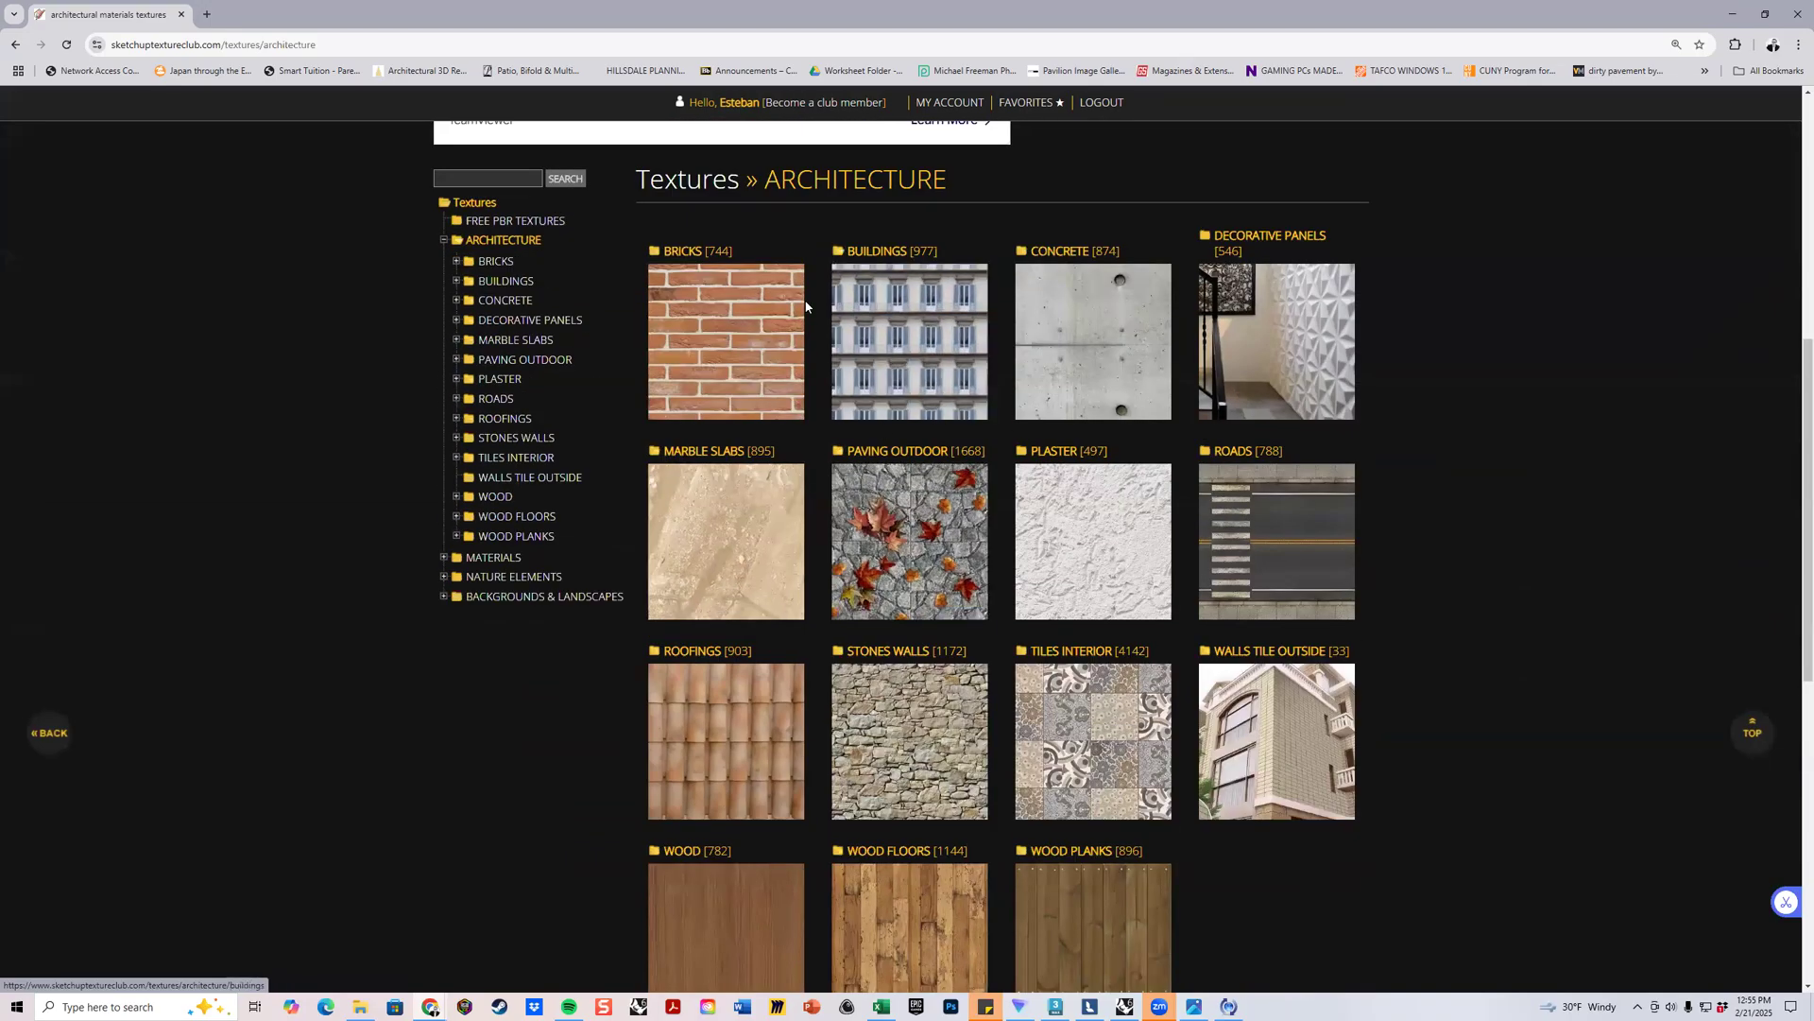
Open the Special Bricks textures within the Bricks category and browse the seamless brick thumbnails.
left_click(740, 317)
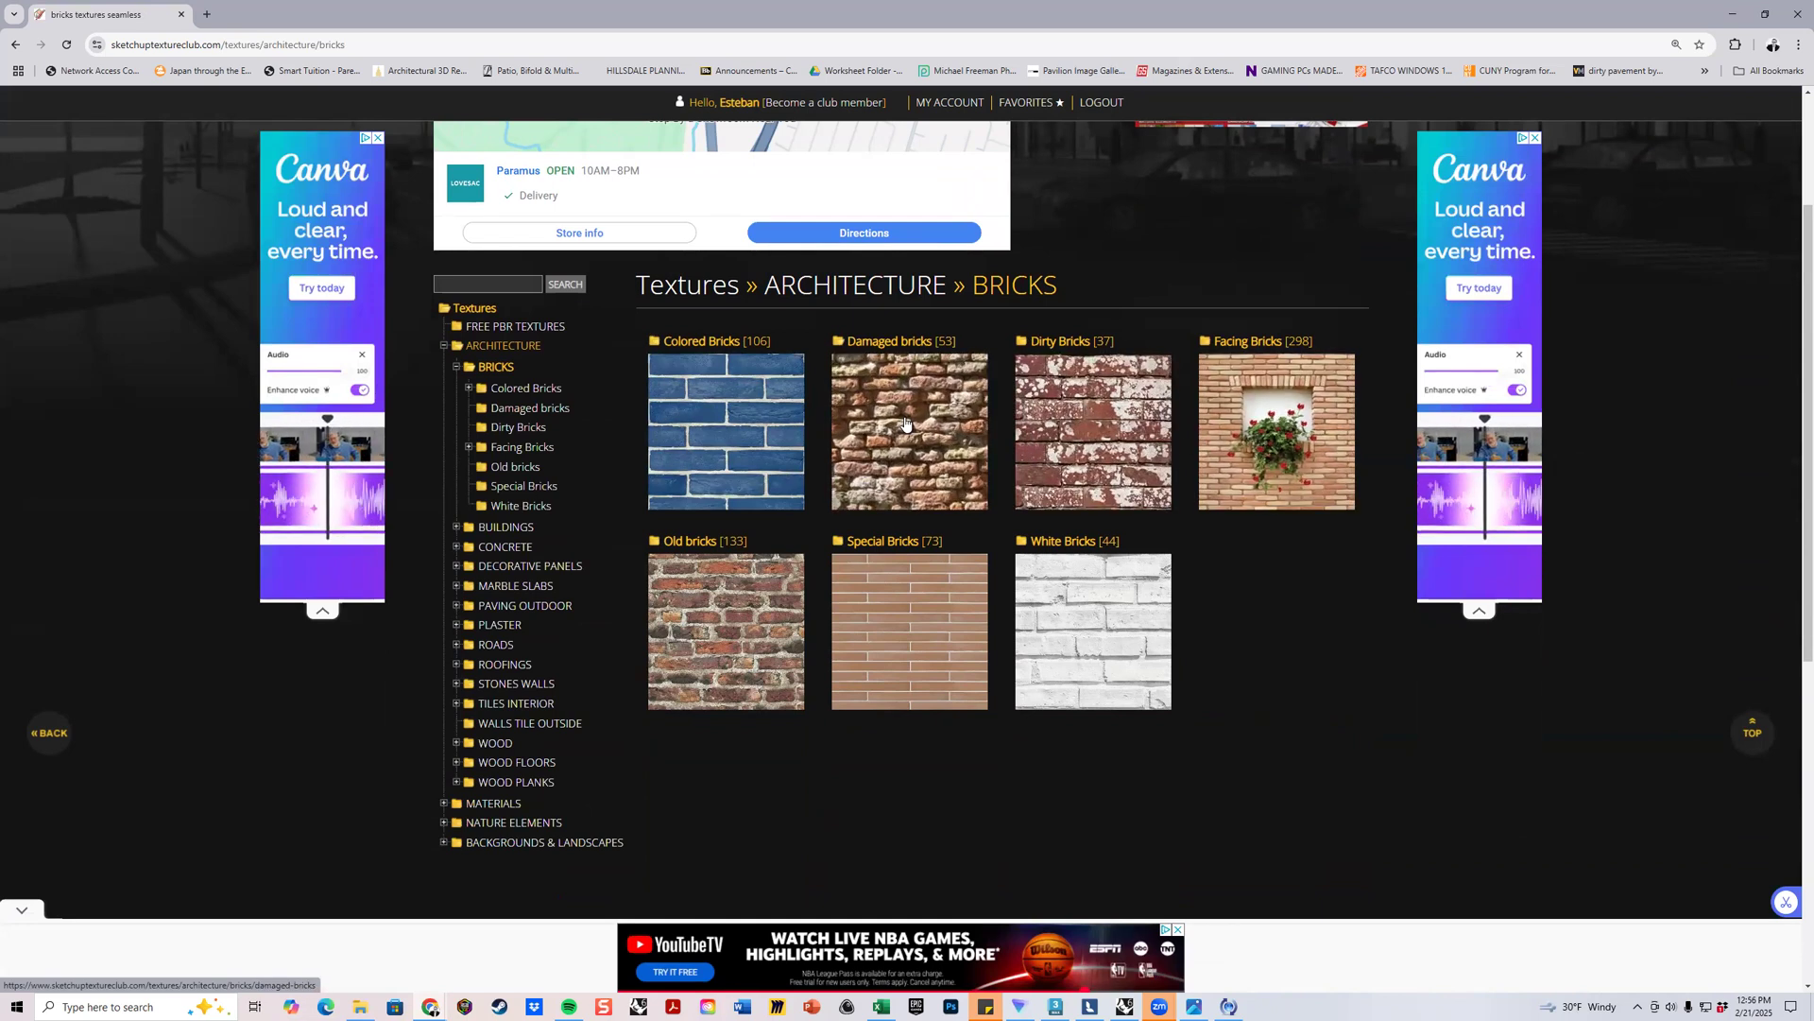
left_click(916, 638)
scroll(1009, 425, "down", 10)
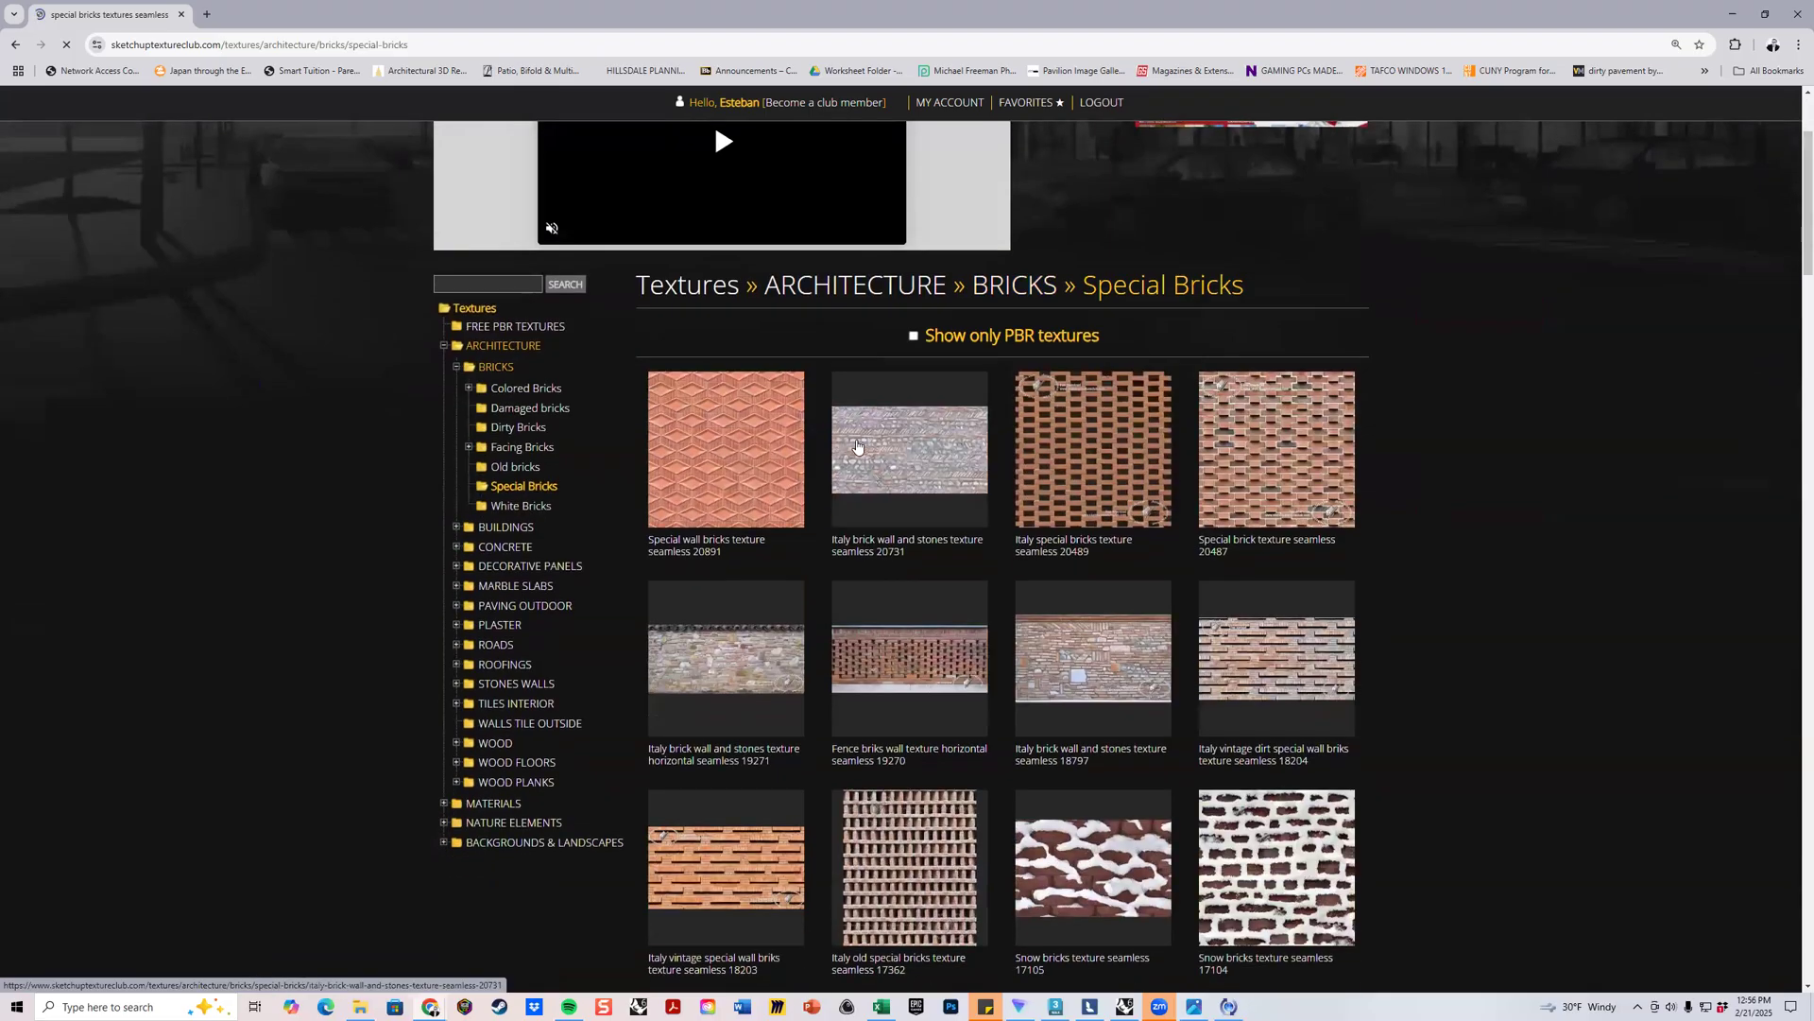
scroll(855, 449, "down", 2)
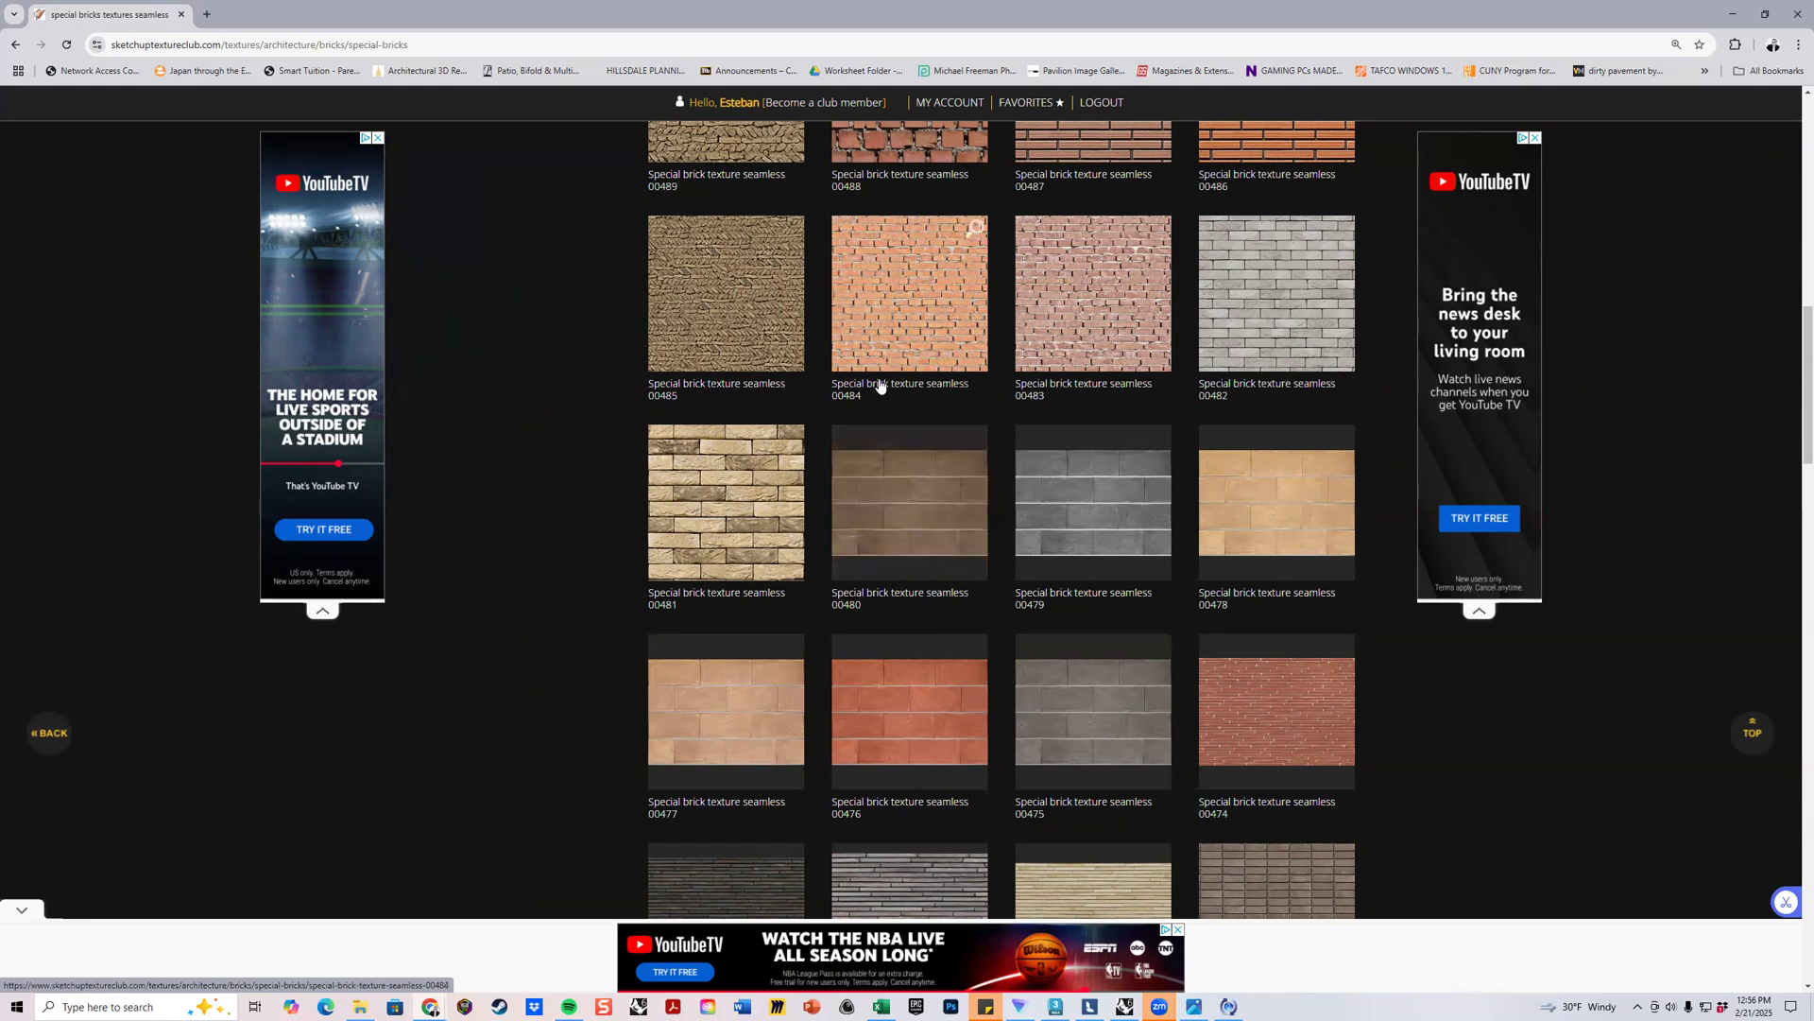
Open the stone texture G07022.JPG in the image viewer, then move and shrink the viewer window.
left_click(360, 1006)
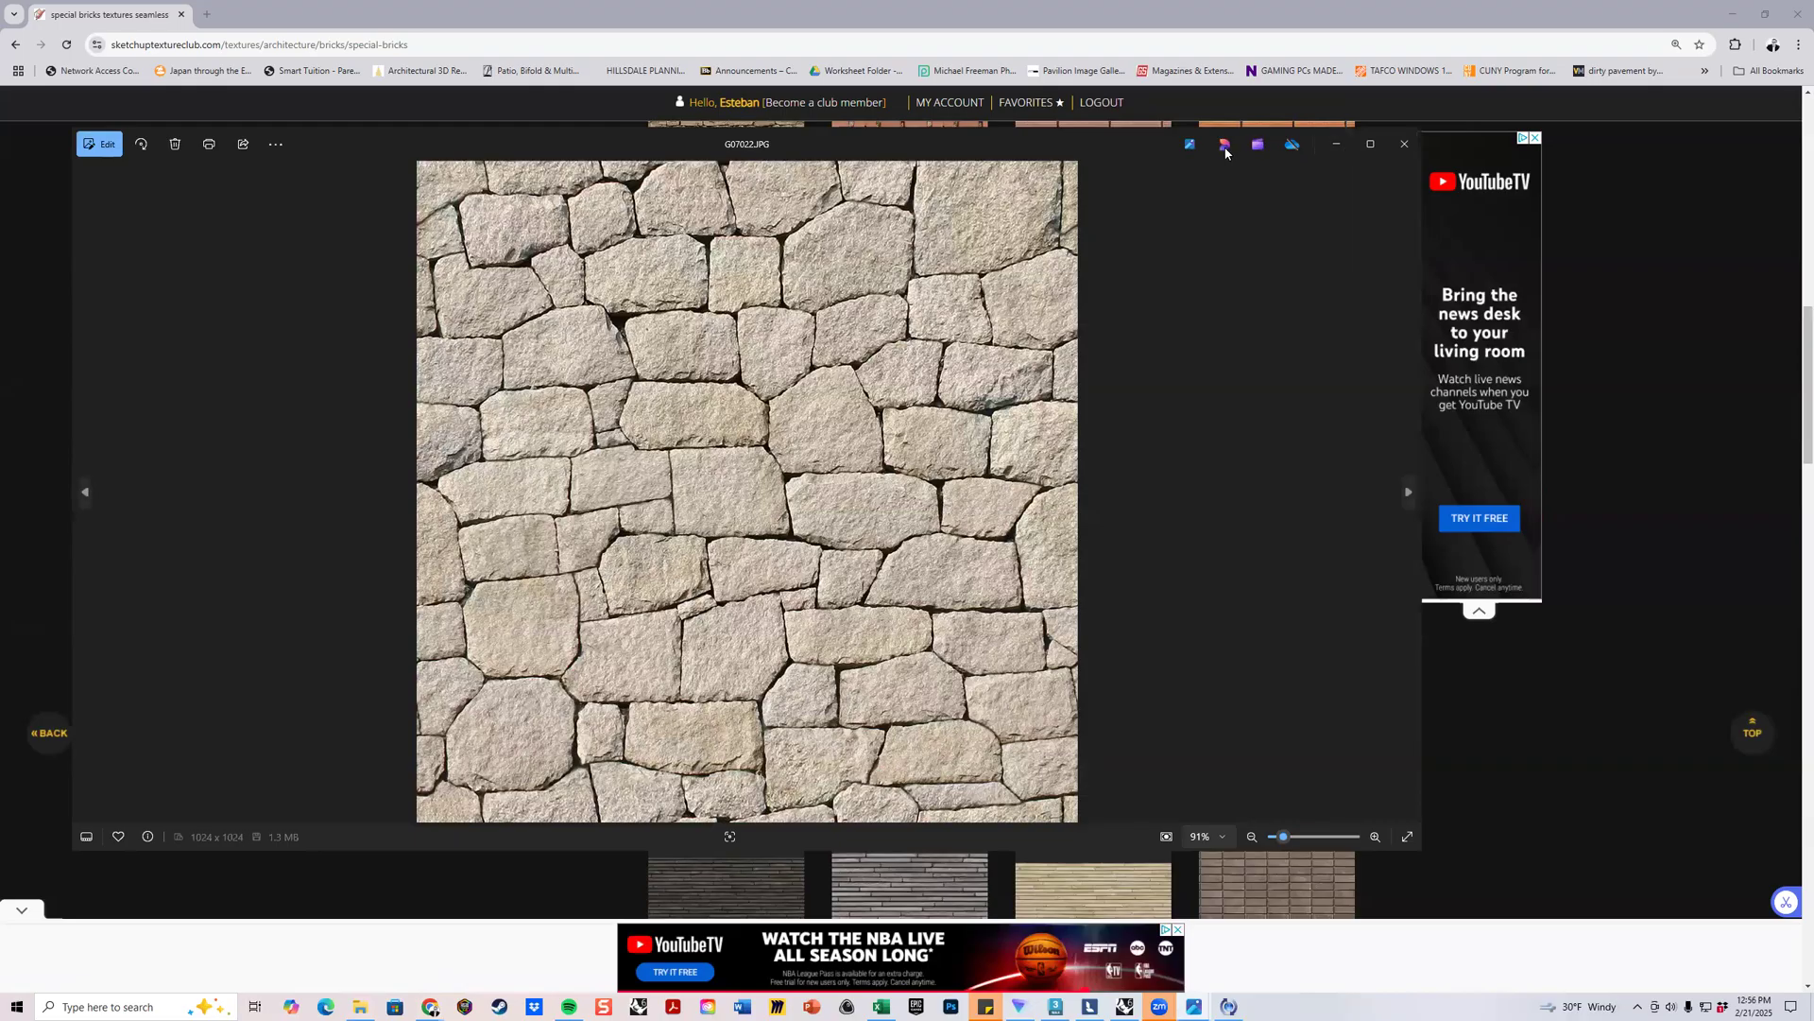
left_click_drag(999, 139, 1204, 150)
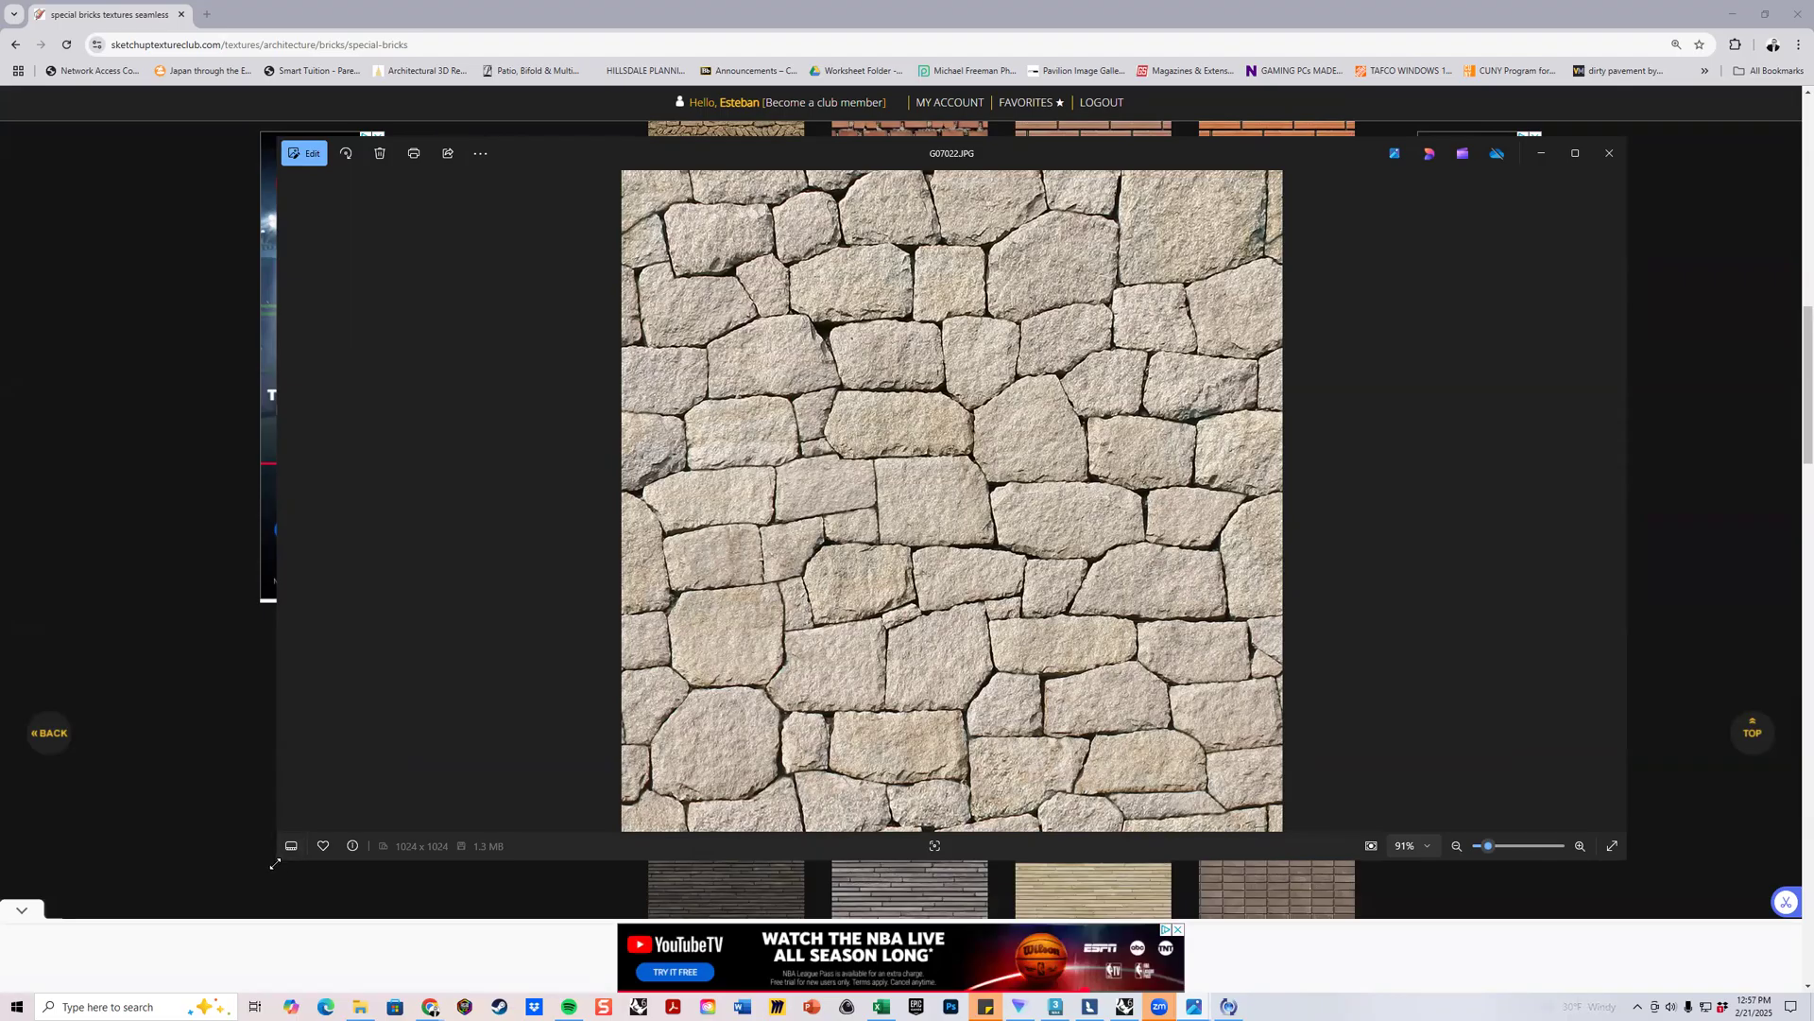
left_click_drag(275, 863, 757, 640)
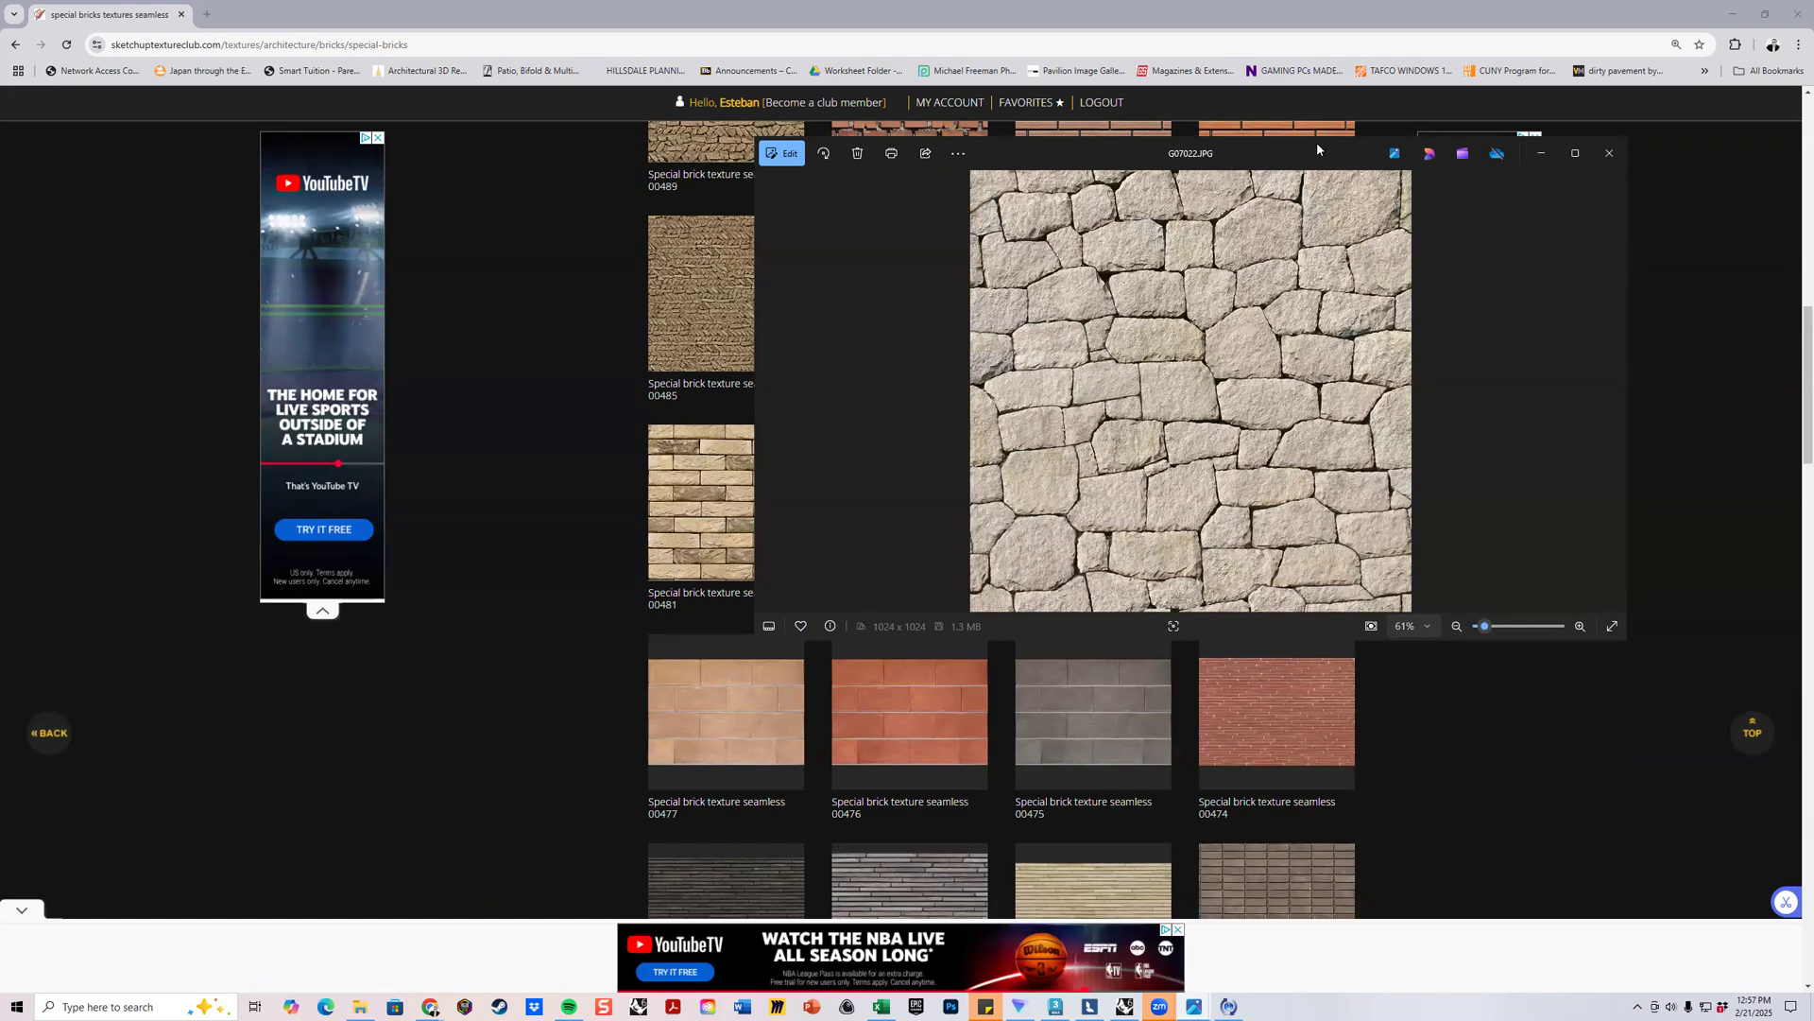
Create two blank portrait documents in Photoshop, each 11 x 17 inches at 300 pixels/inch.
left_click(519, 830)
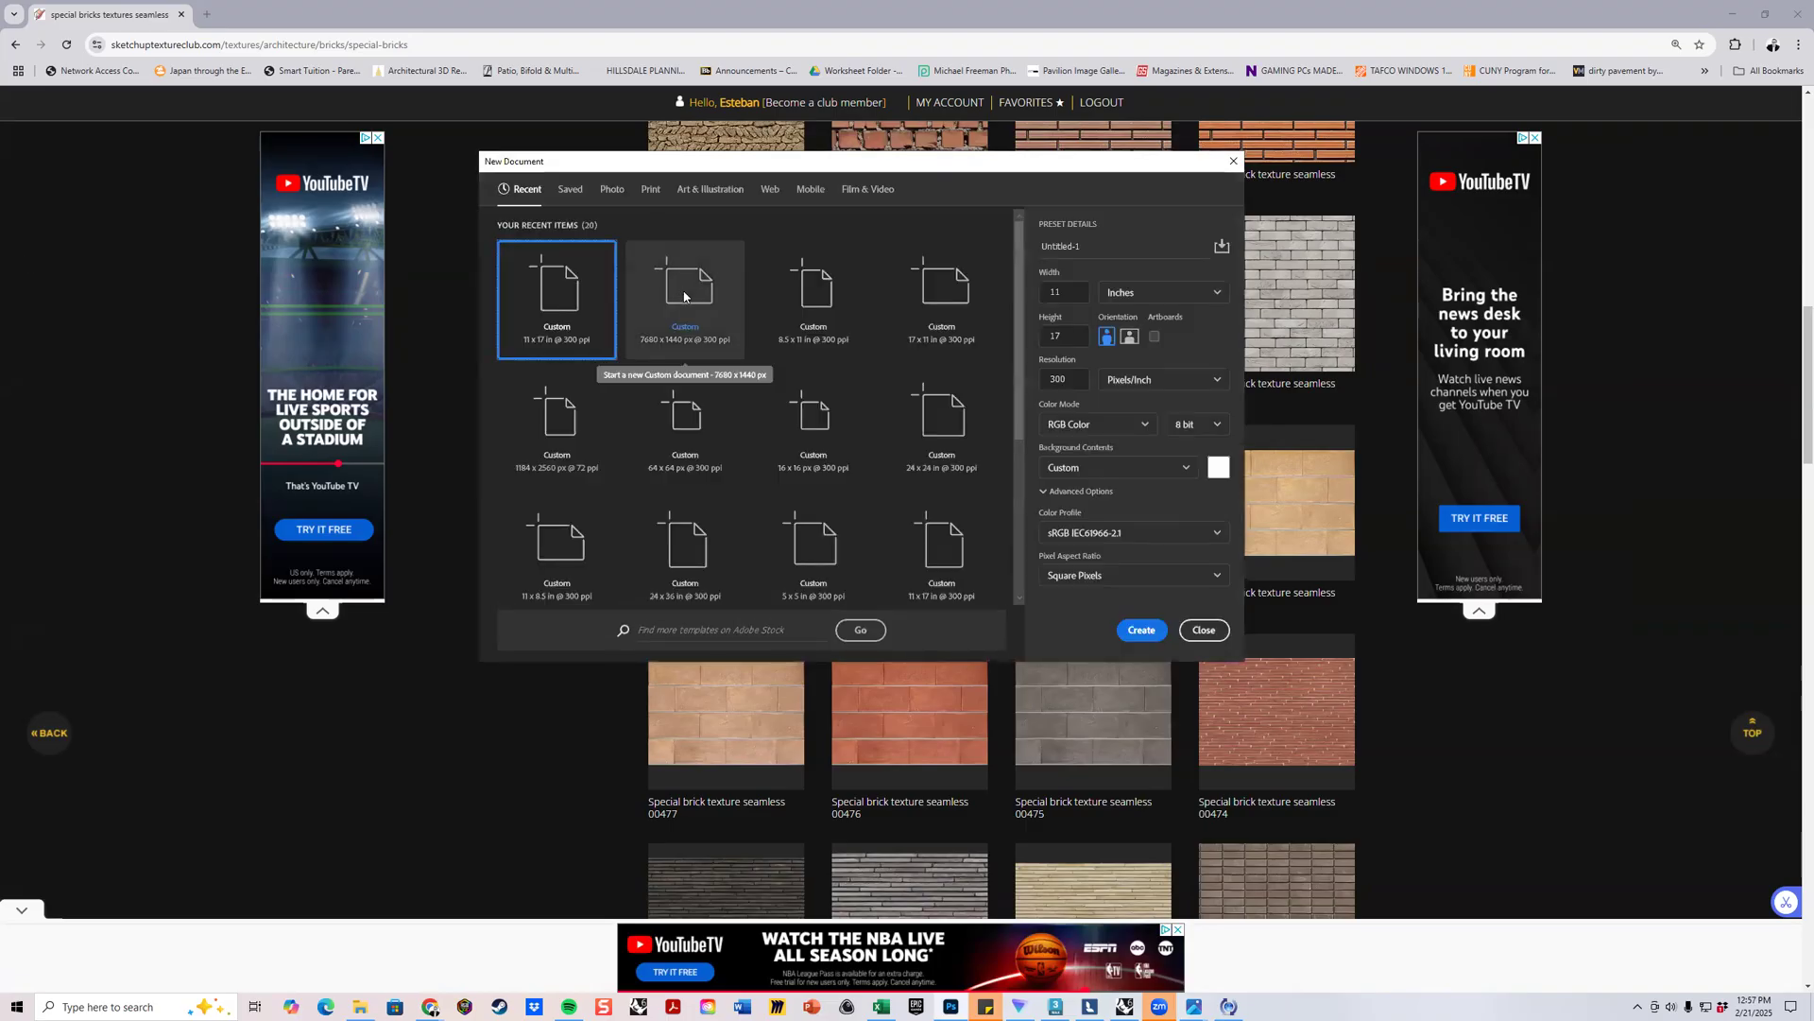
left_click(1156, 629)
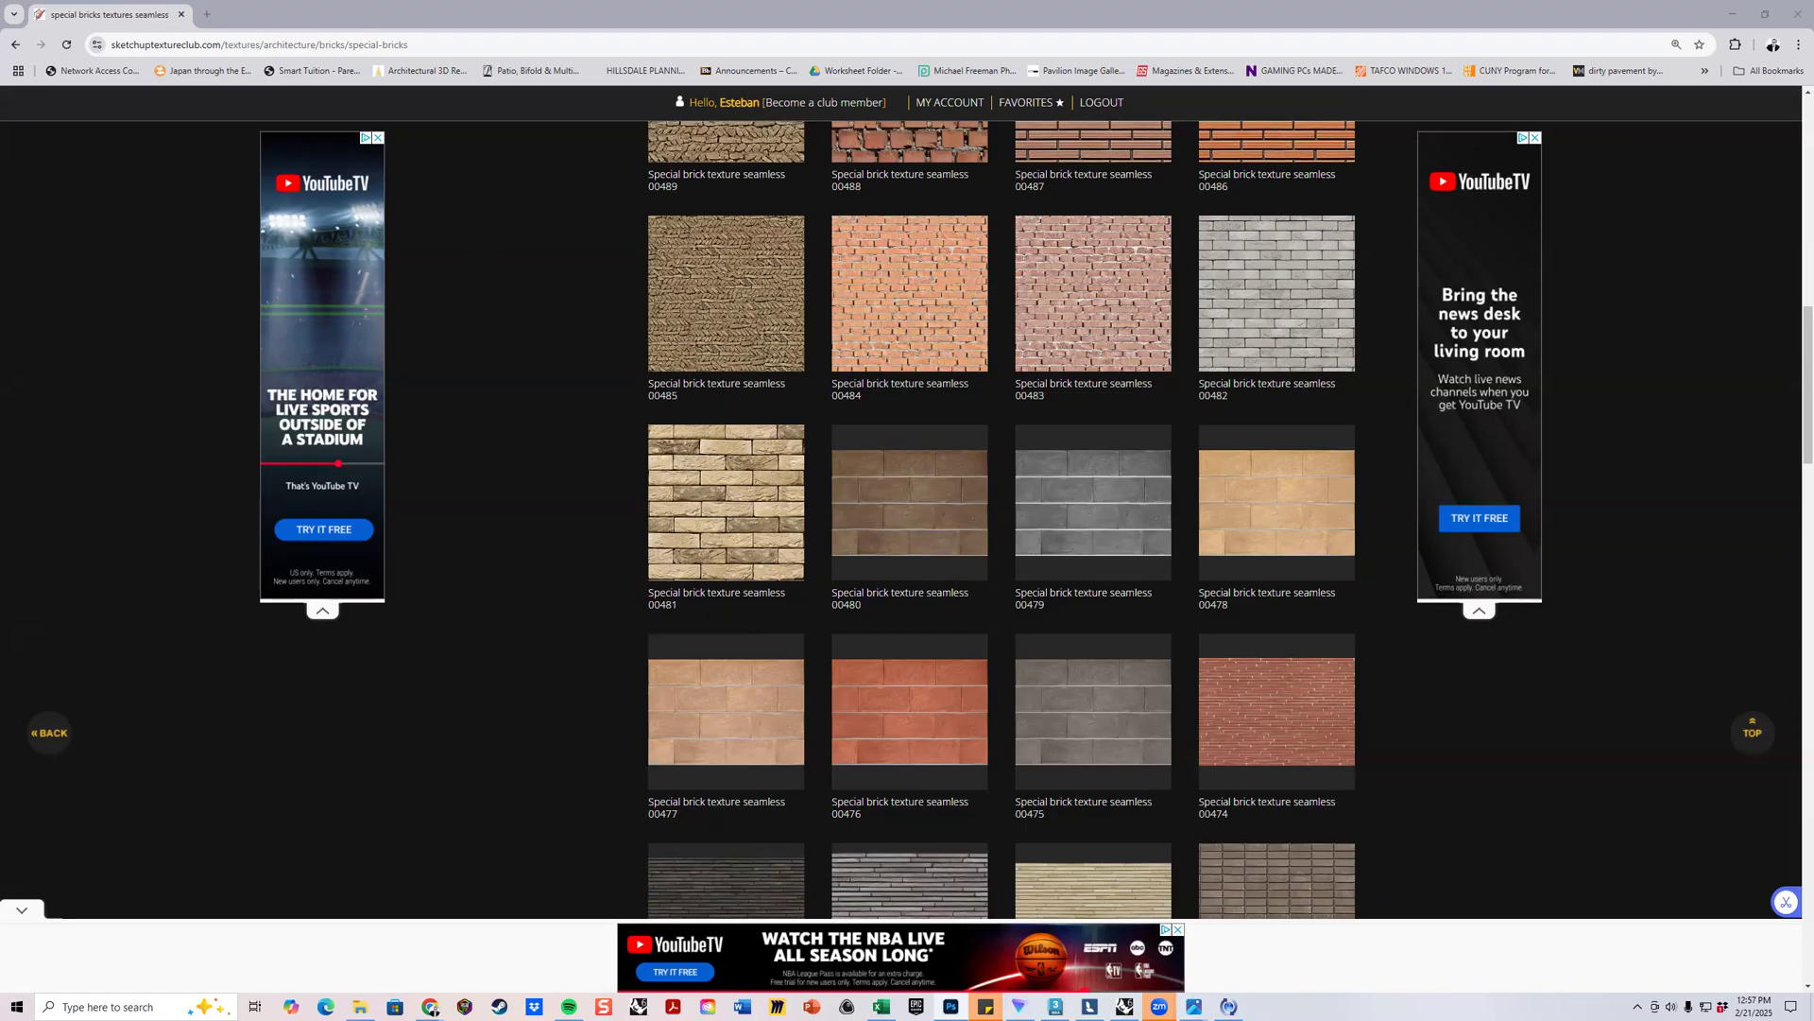
key("ctrl+n")
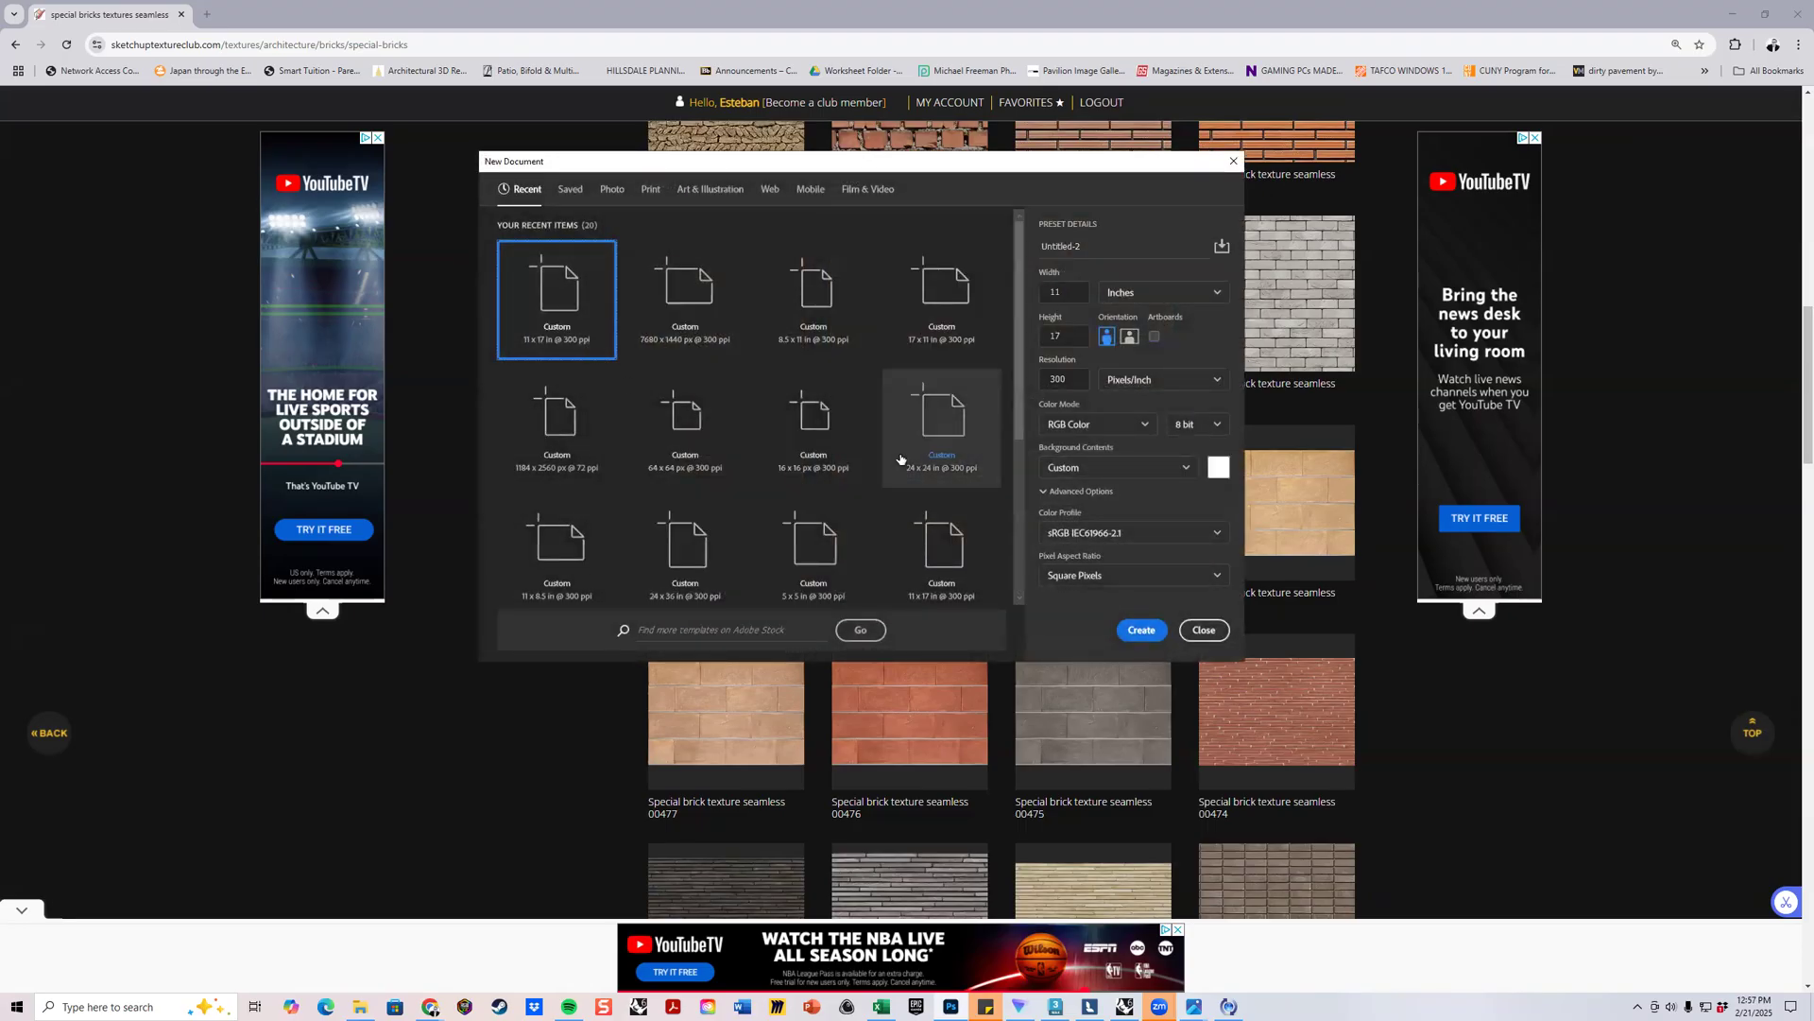
left_click(944, 328)
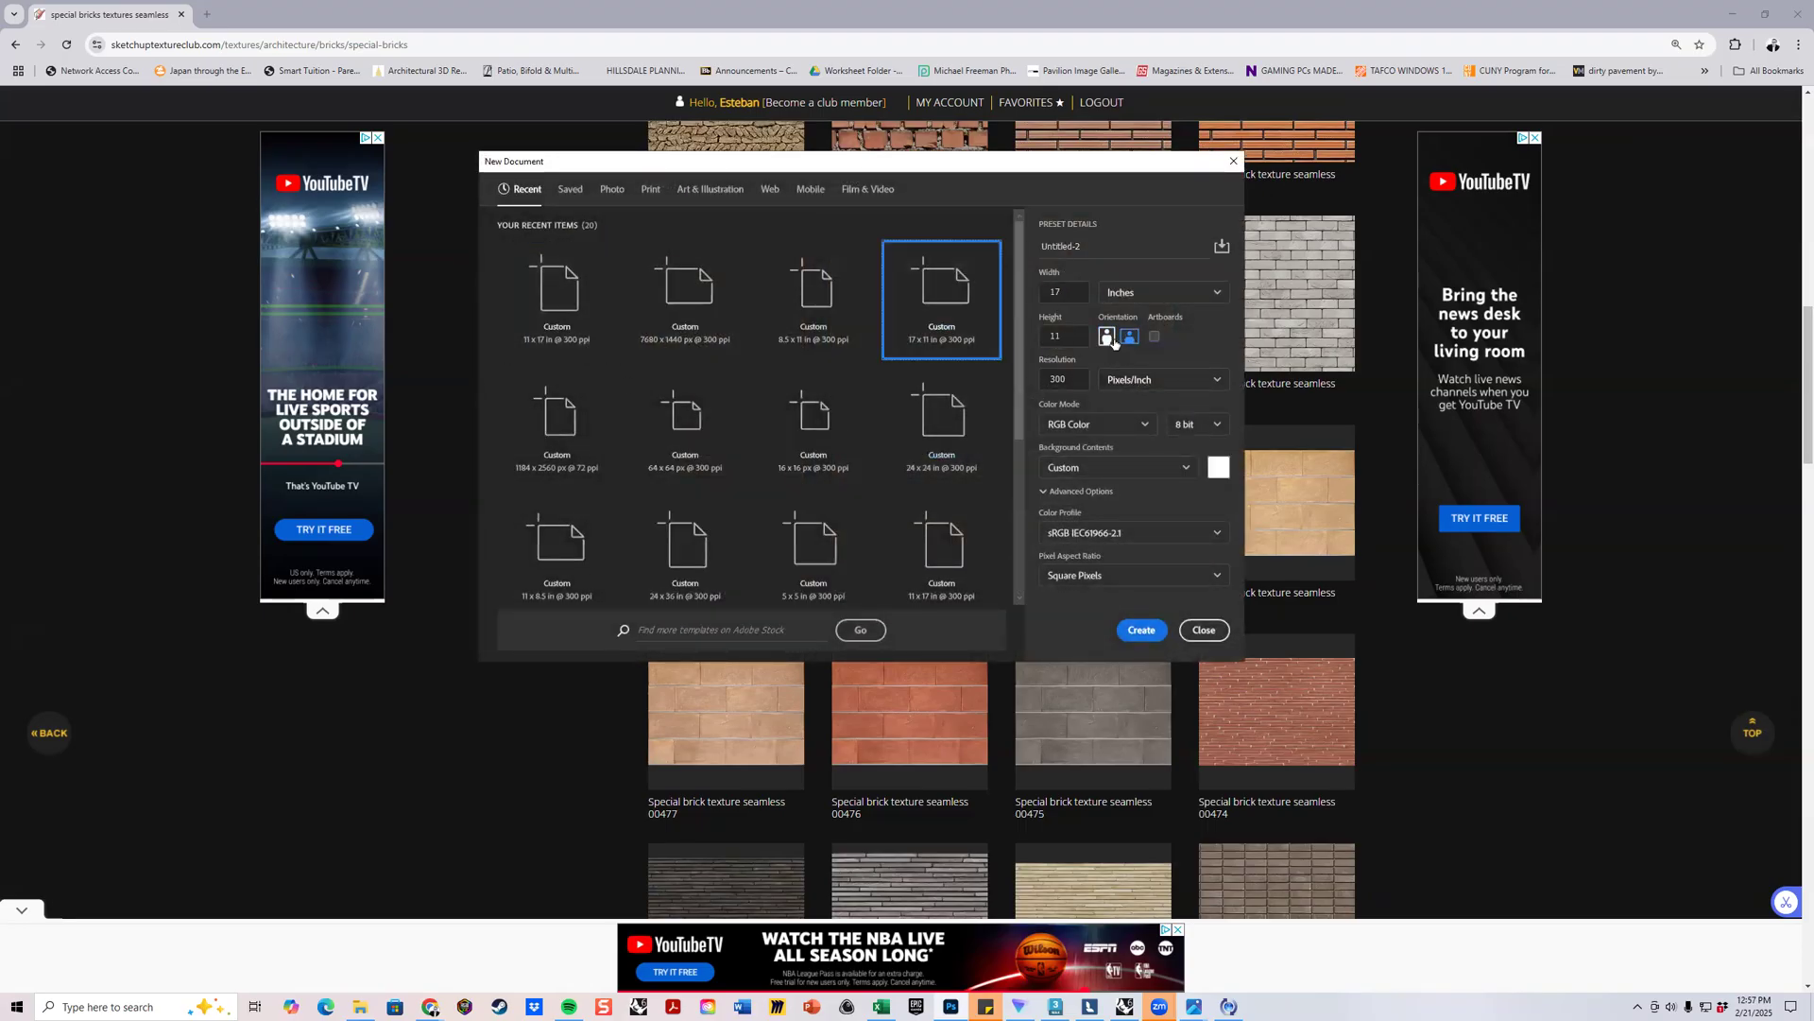
left_click(1143, 629)
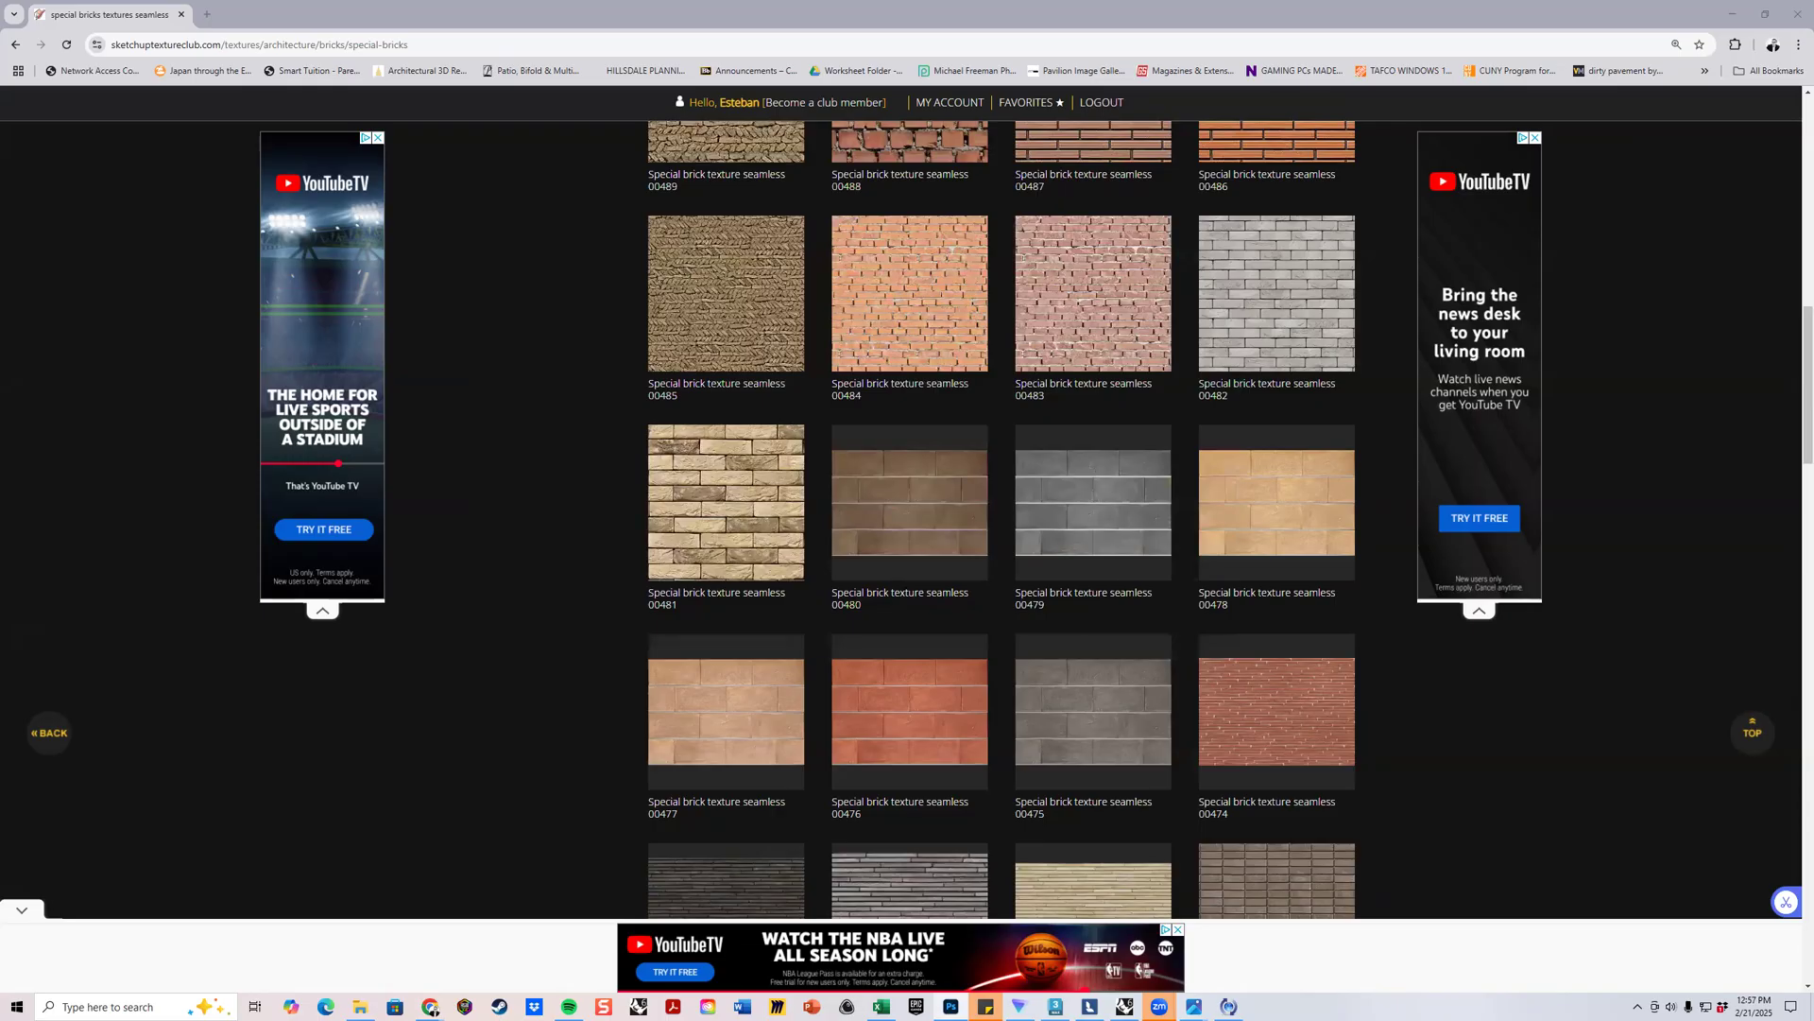
Create a new landscape document 17 inches wide and 11 inches high at 300 pixels/inch.
key("ctrl+n")
left_click(1131, 337)
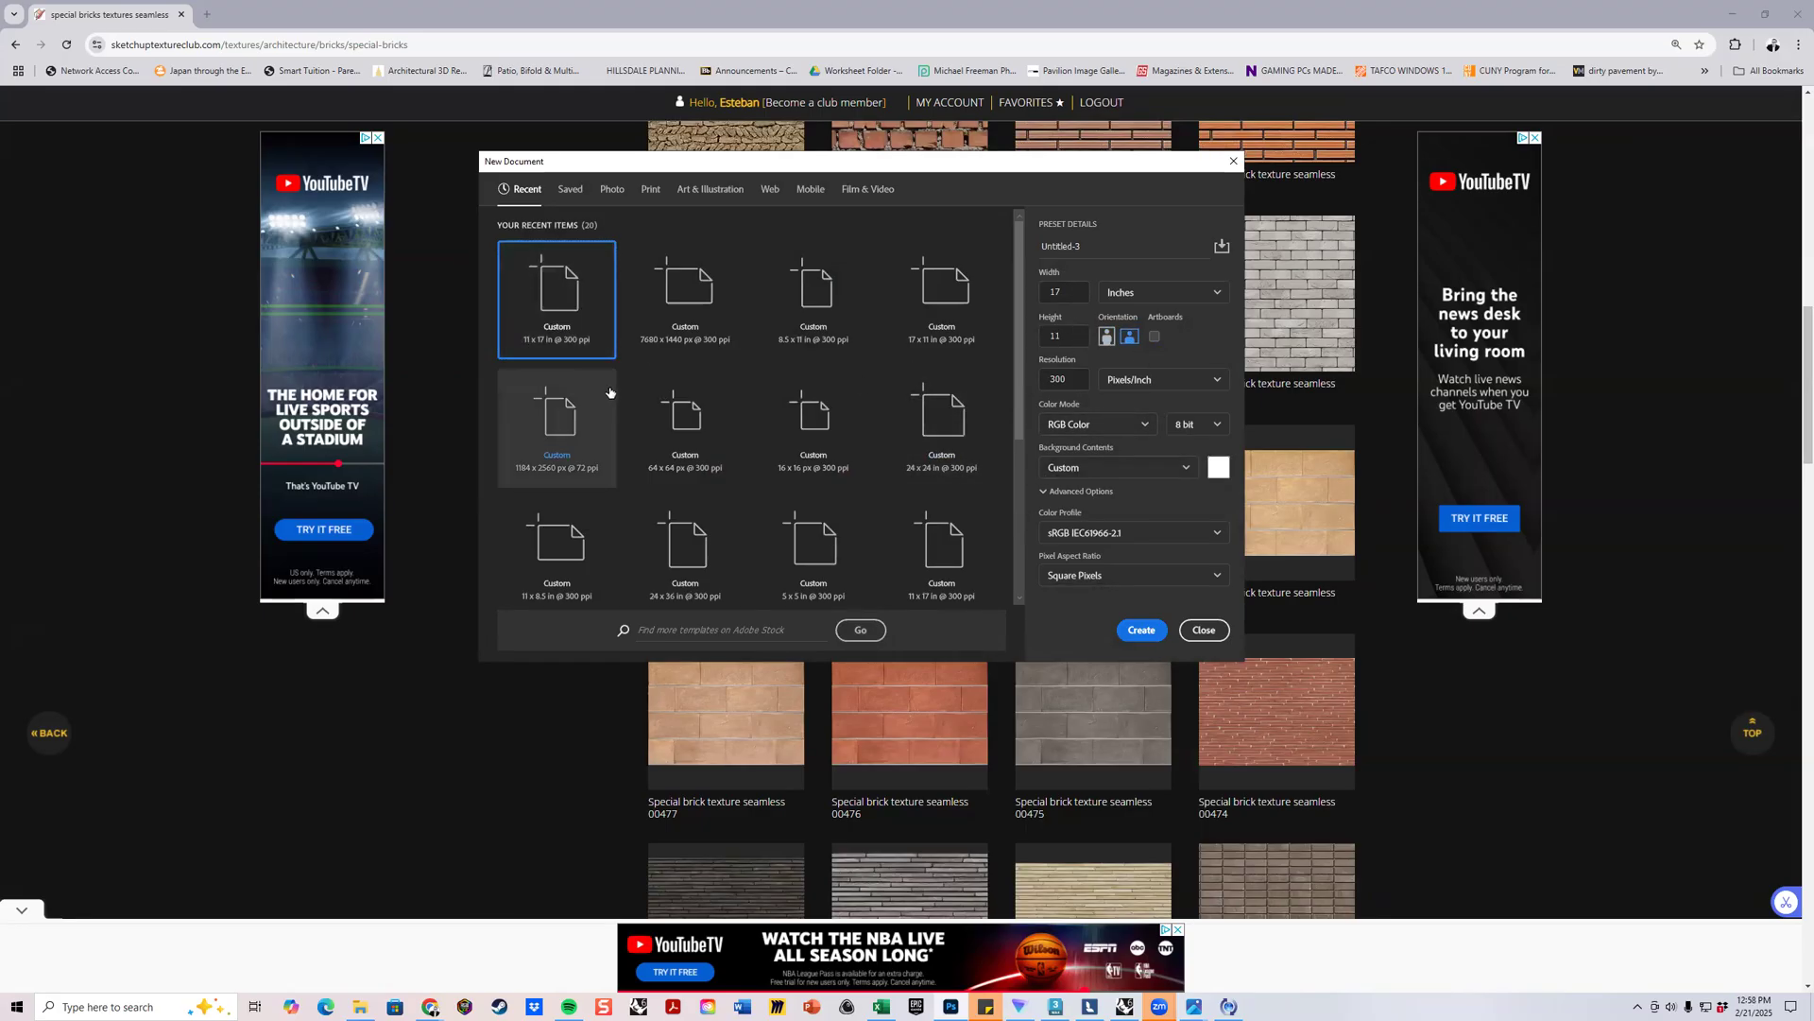
left_click(941, 293)
left_click(1141, 630)
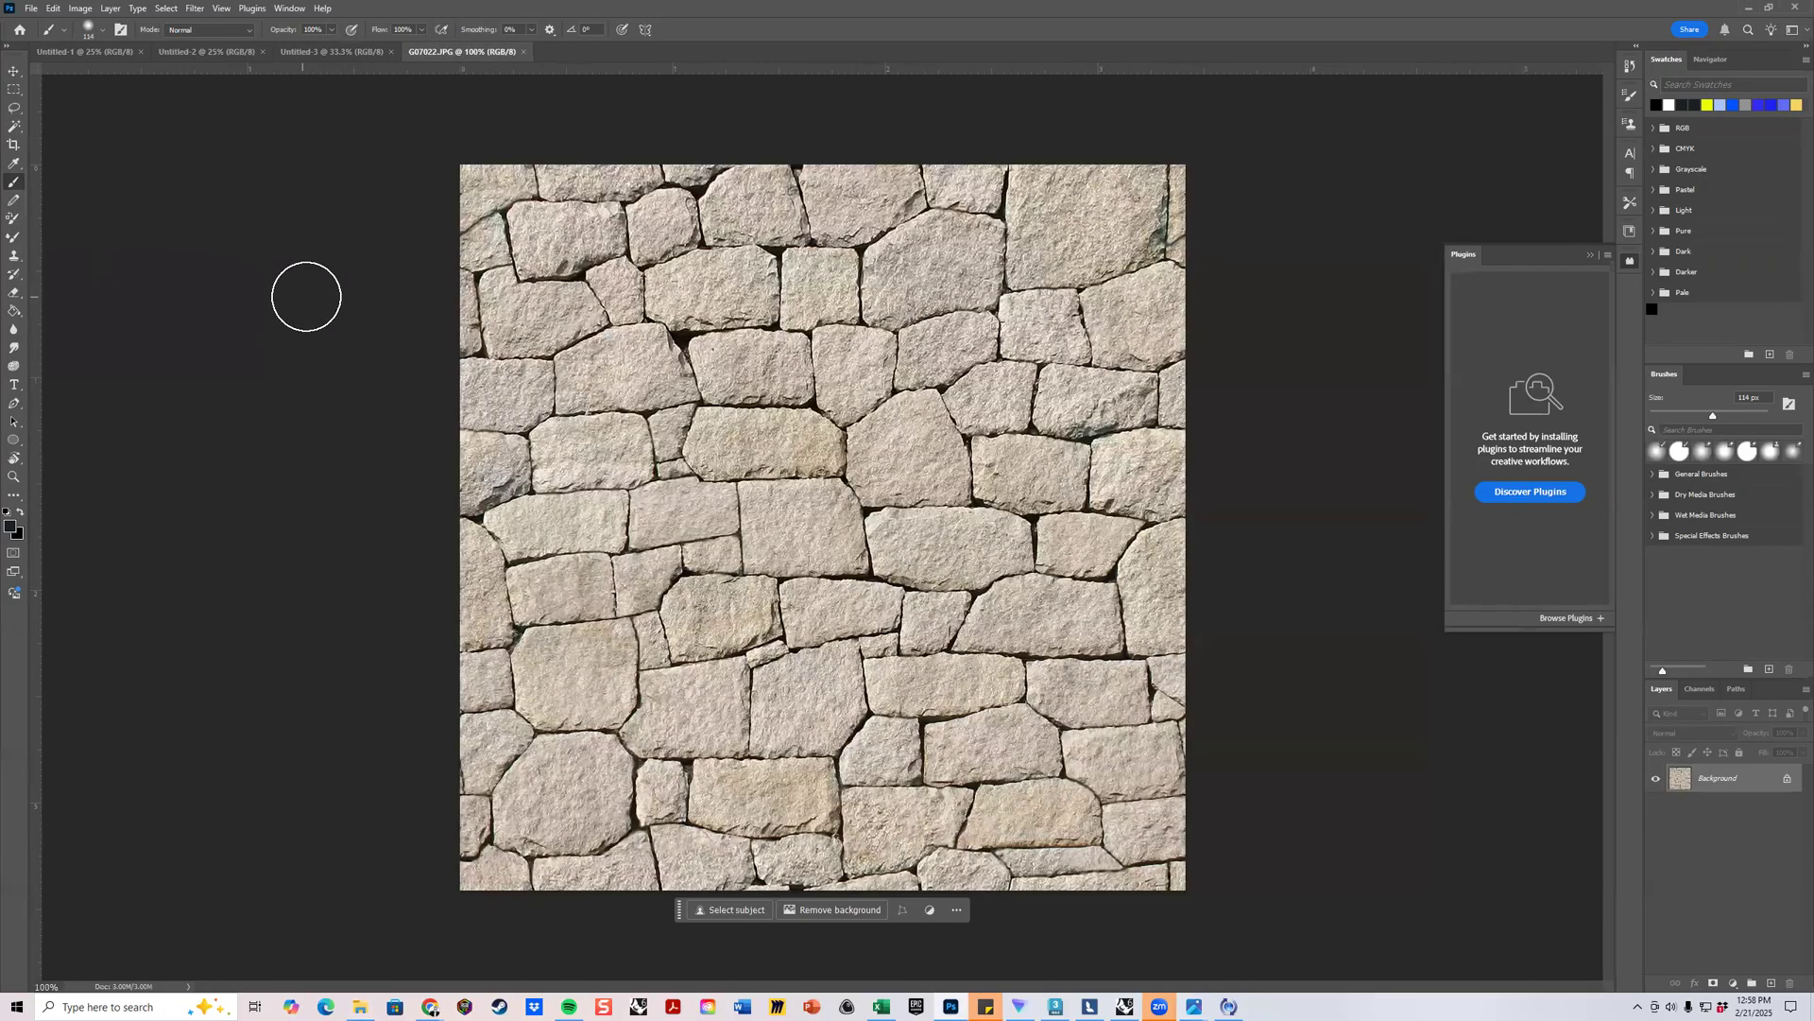
Collapse the Plugins window and select the entire G07022.JPG stone image for copying.
left_click(14, 107)
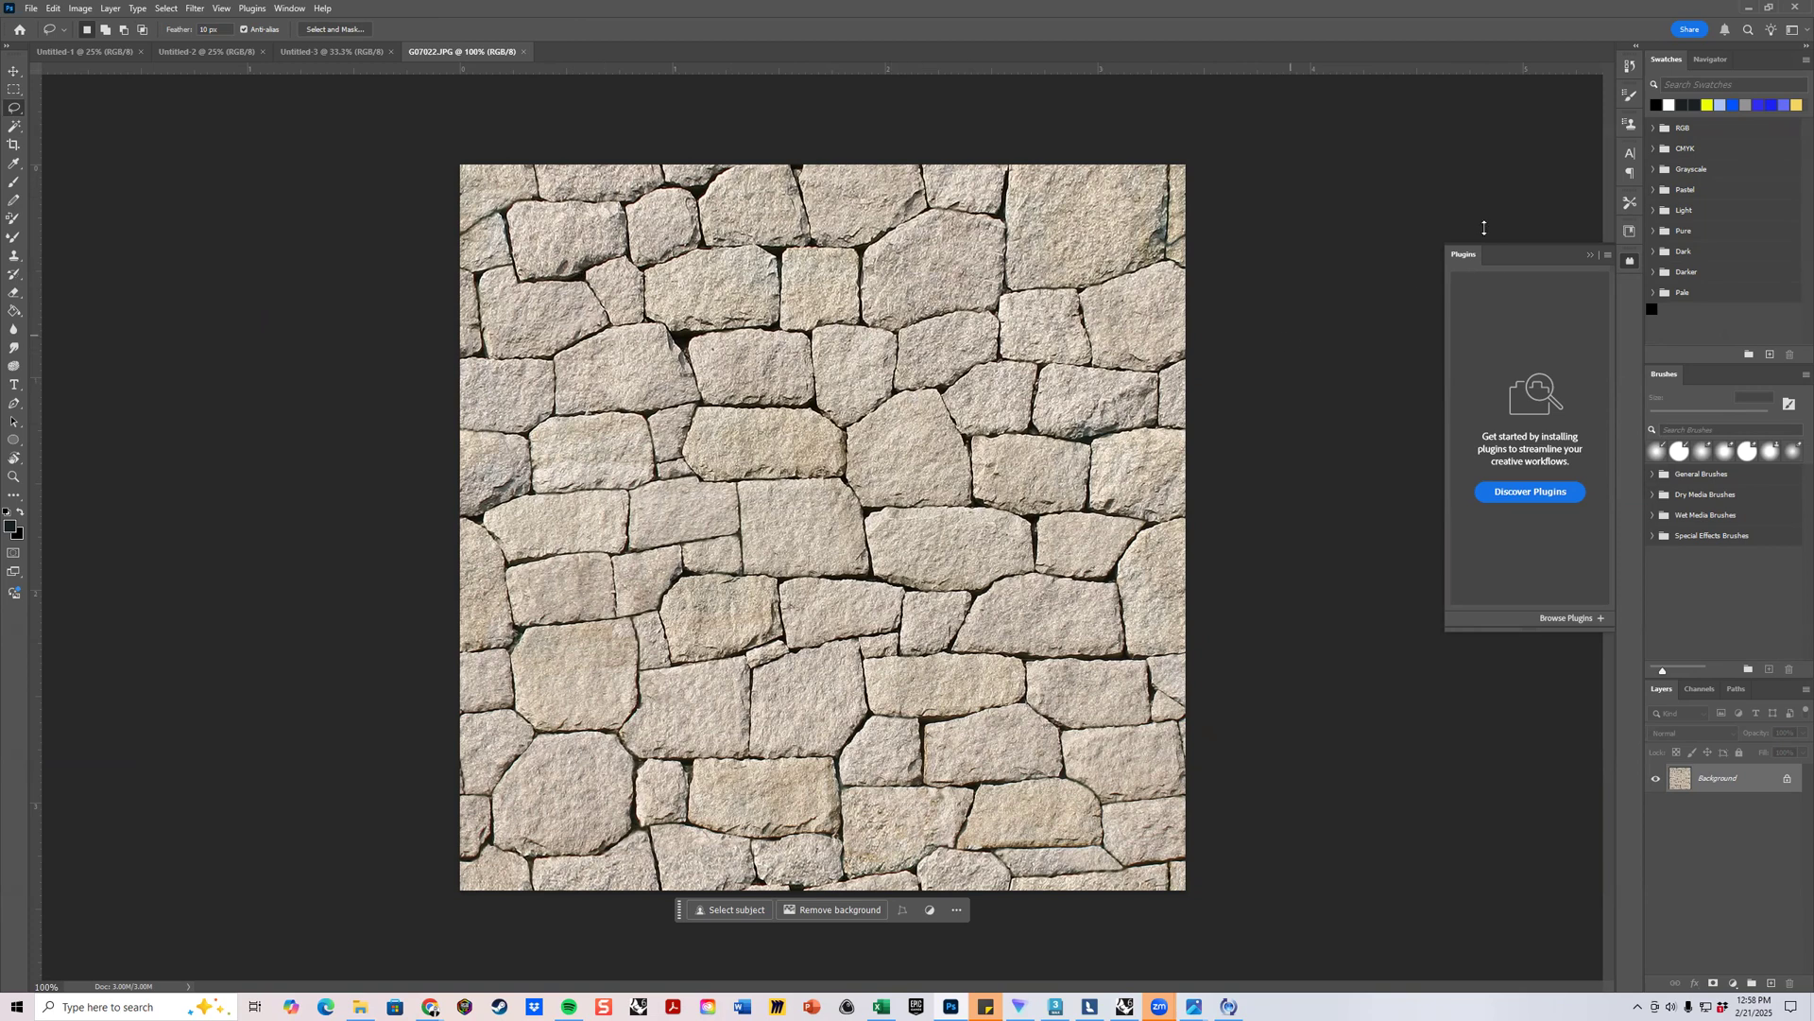
left_click(1591, 255)
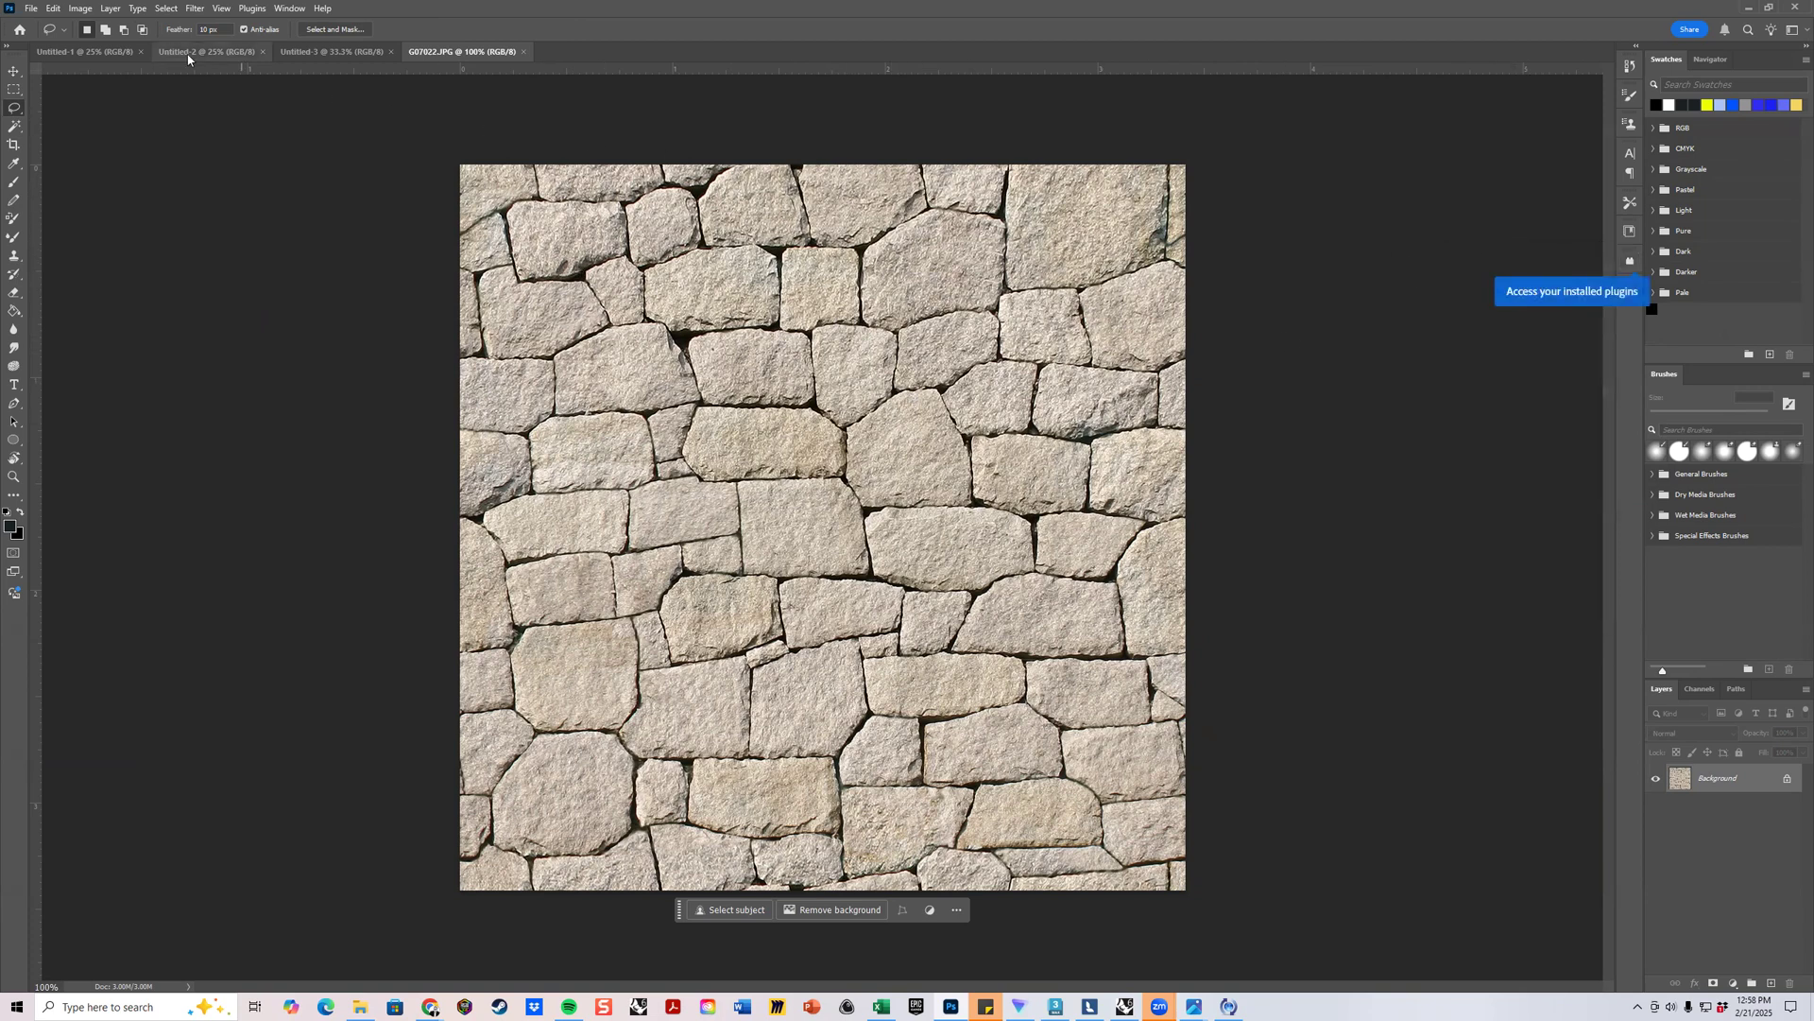
key("ctrl+a")
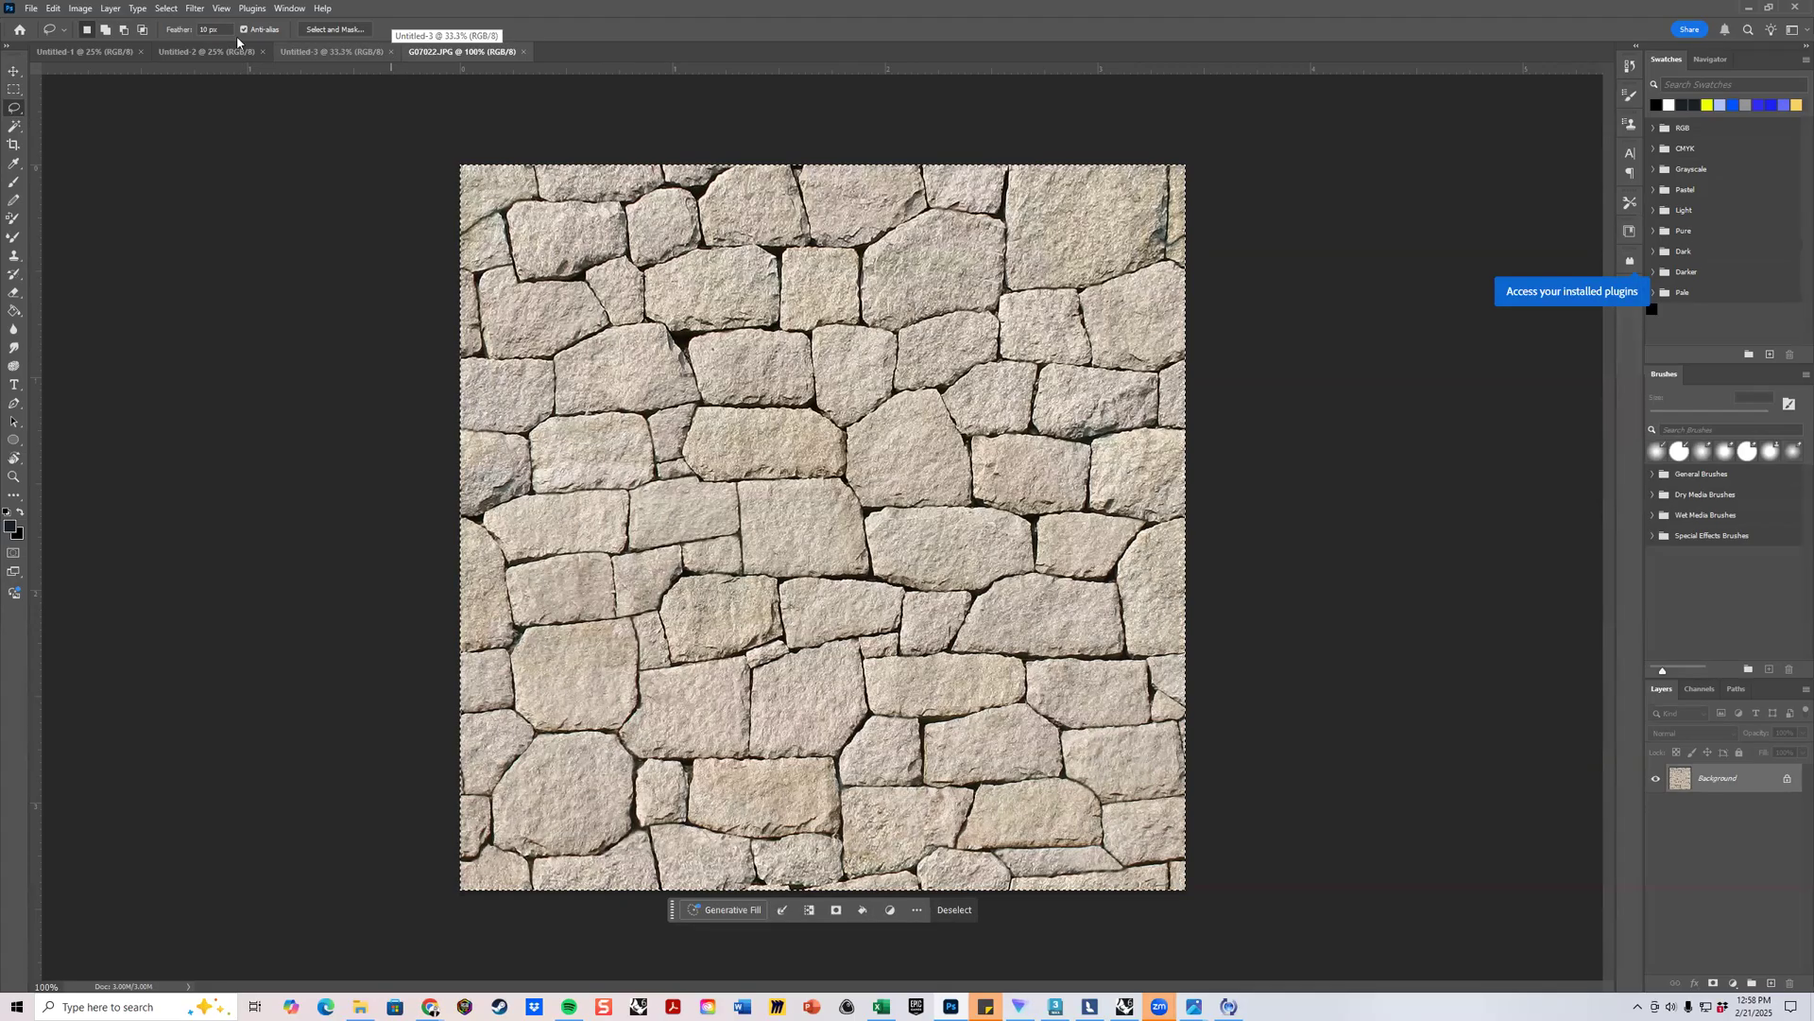
Close the blank portrait documents Untitled-1 and Untitled-2 and switch to the landscape document Untitled-3.
left_click(96, 52)
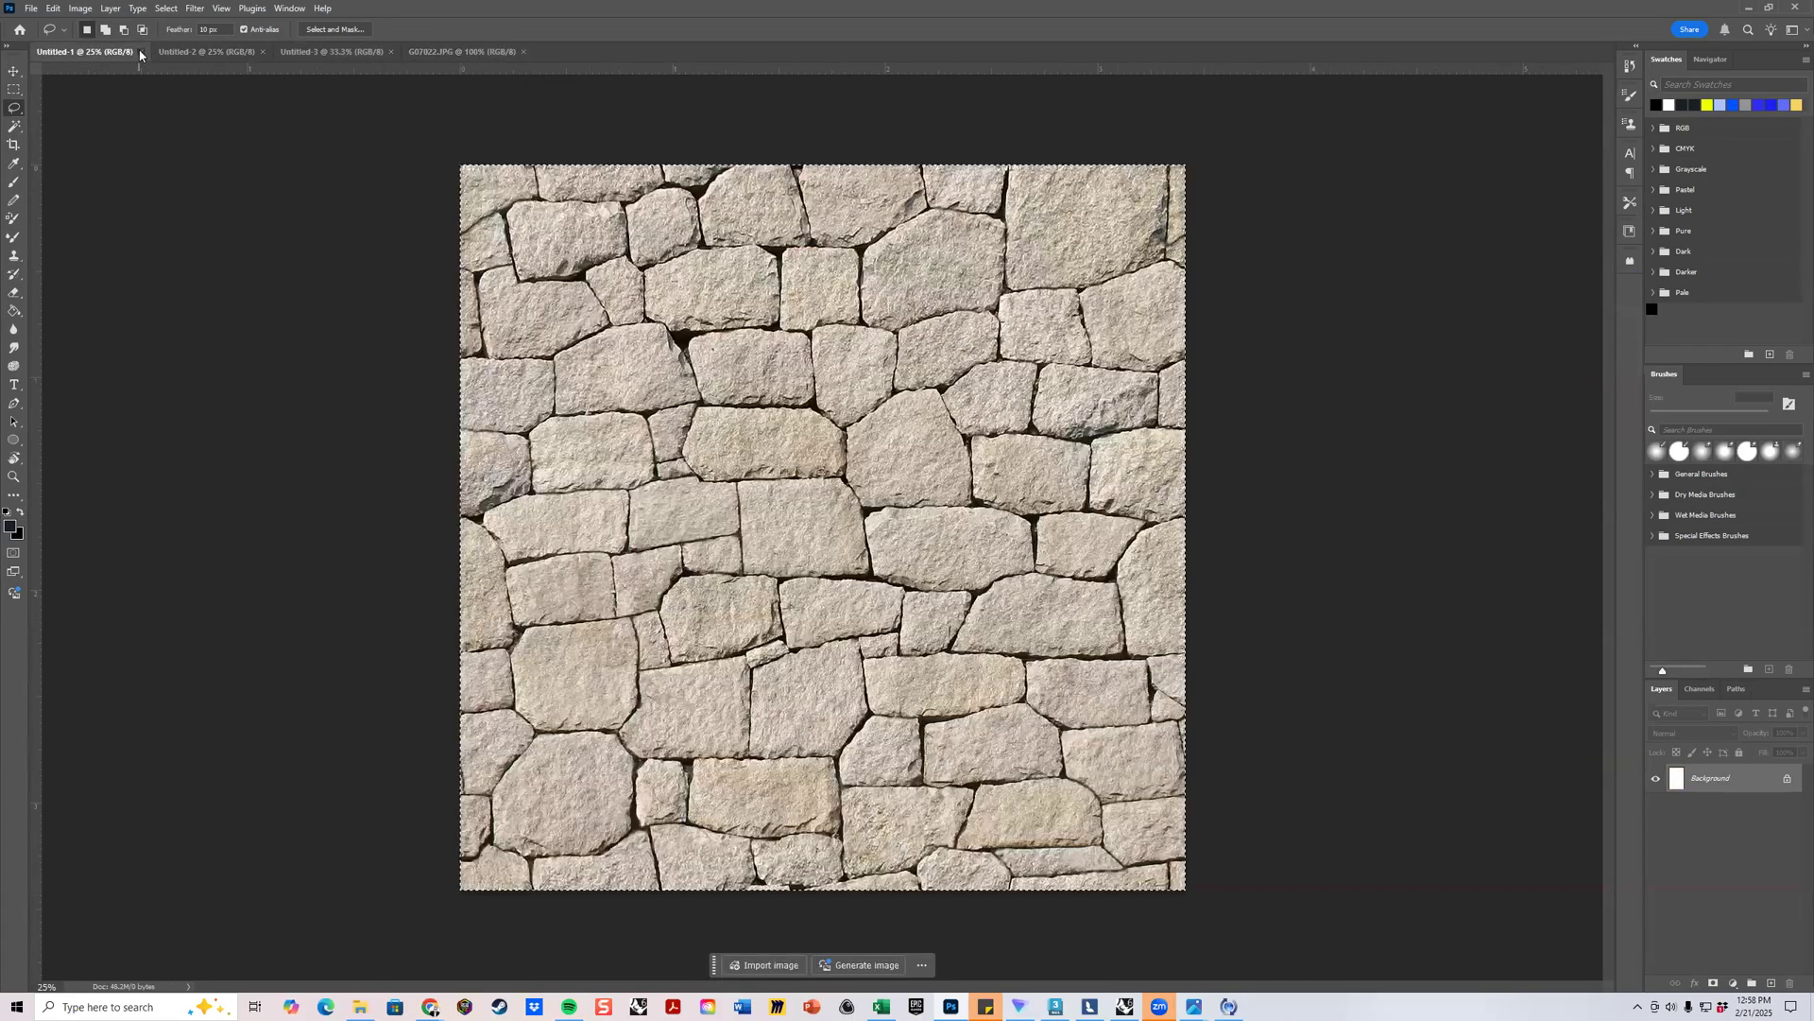
left_click(140, 52)
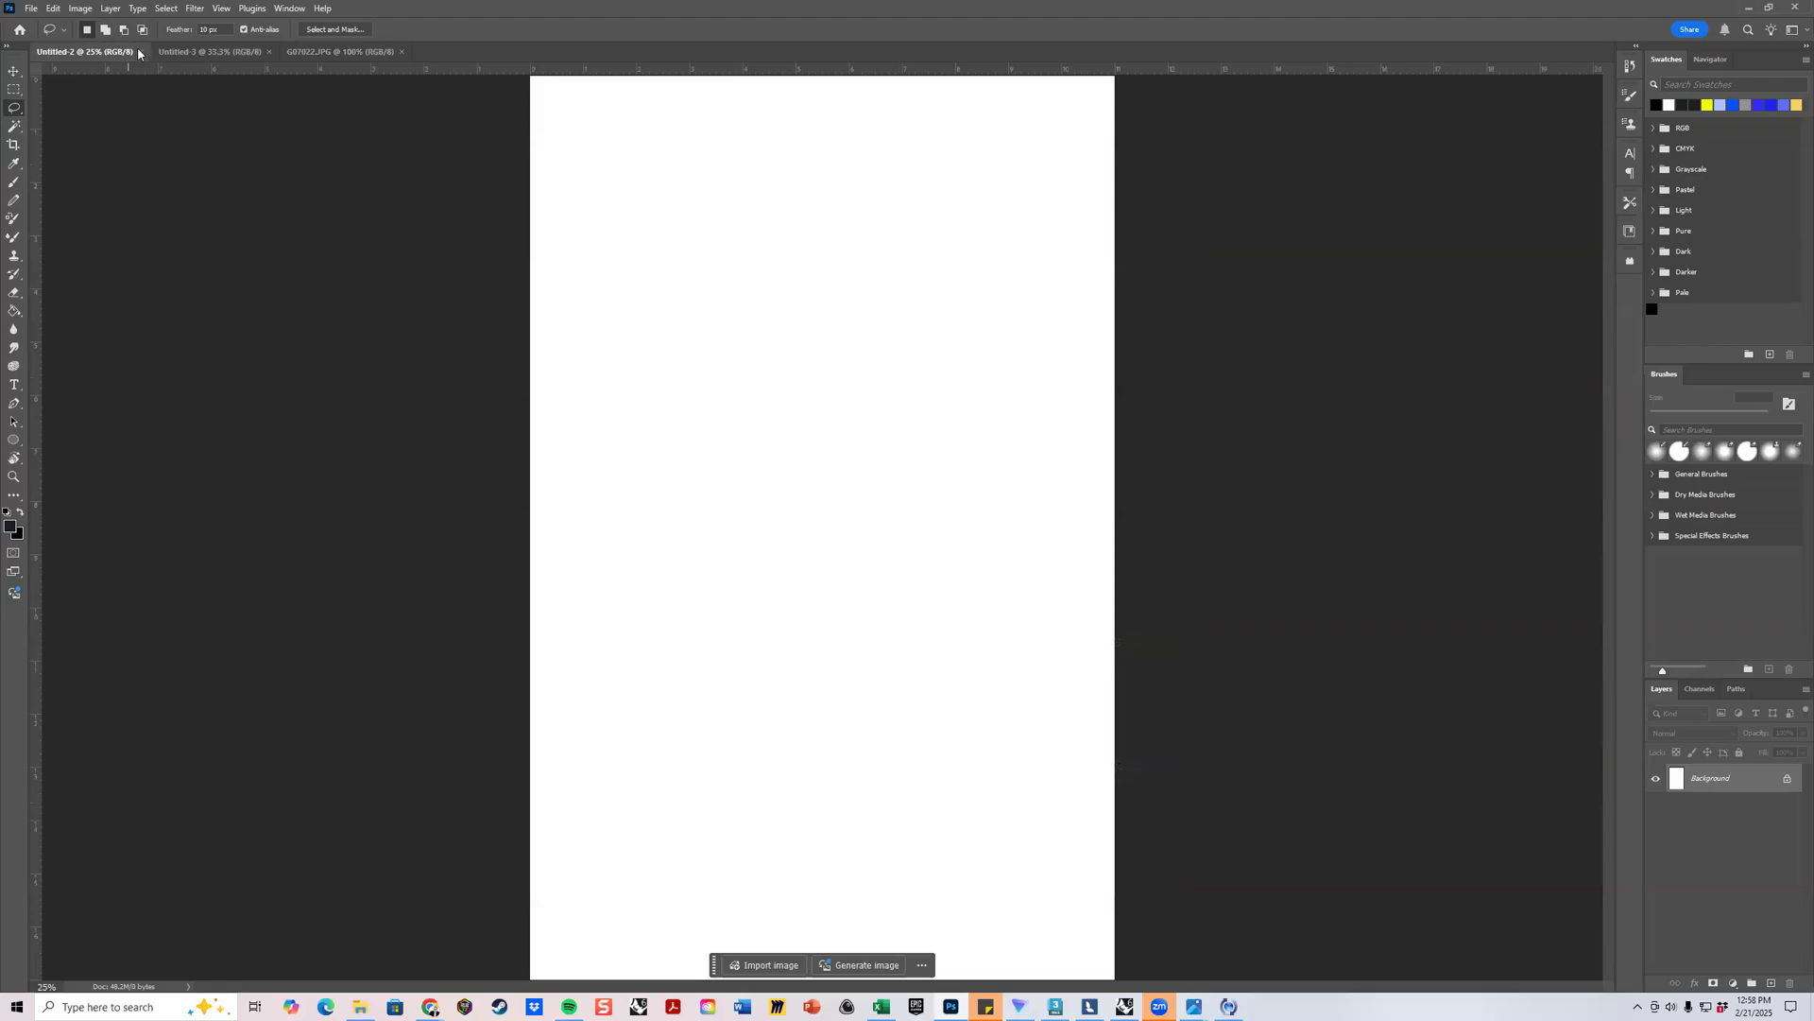
left_click(140, 52)
left_click(113, 52)
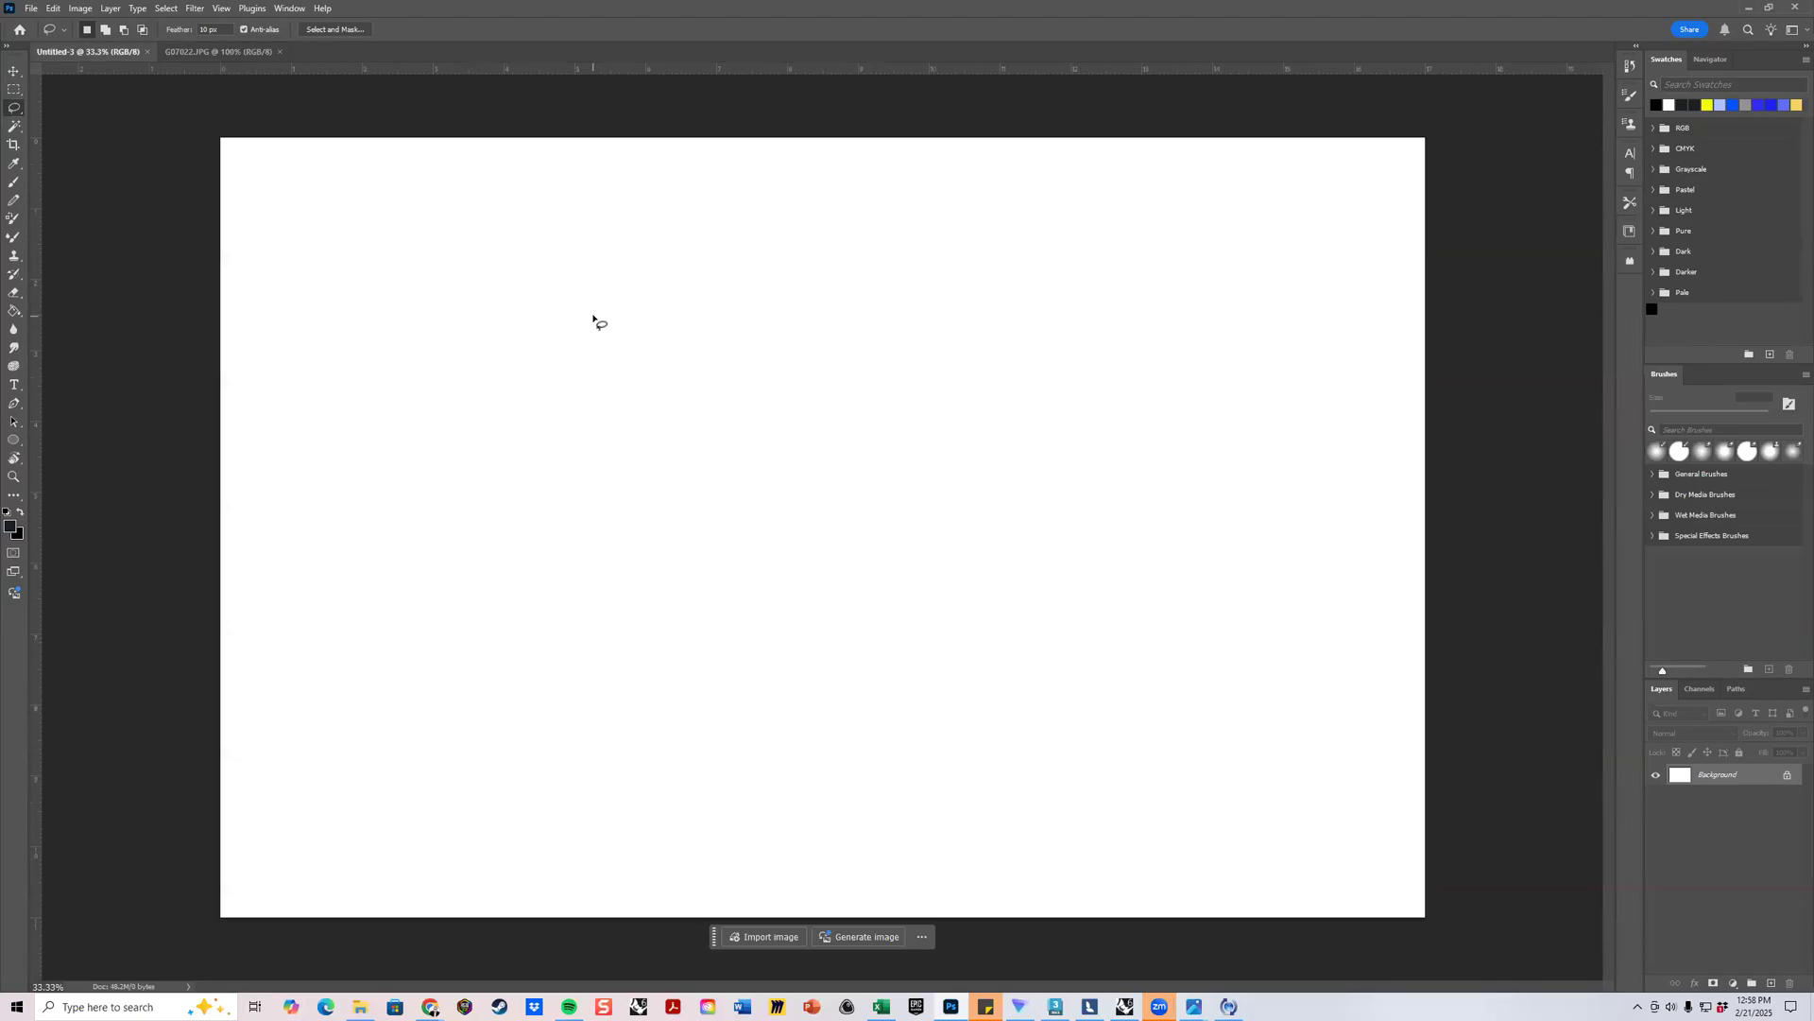
Paste the stone image into the landscape document and move it to the canvas's lower-left corner.
key("ctrl+v")
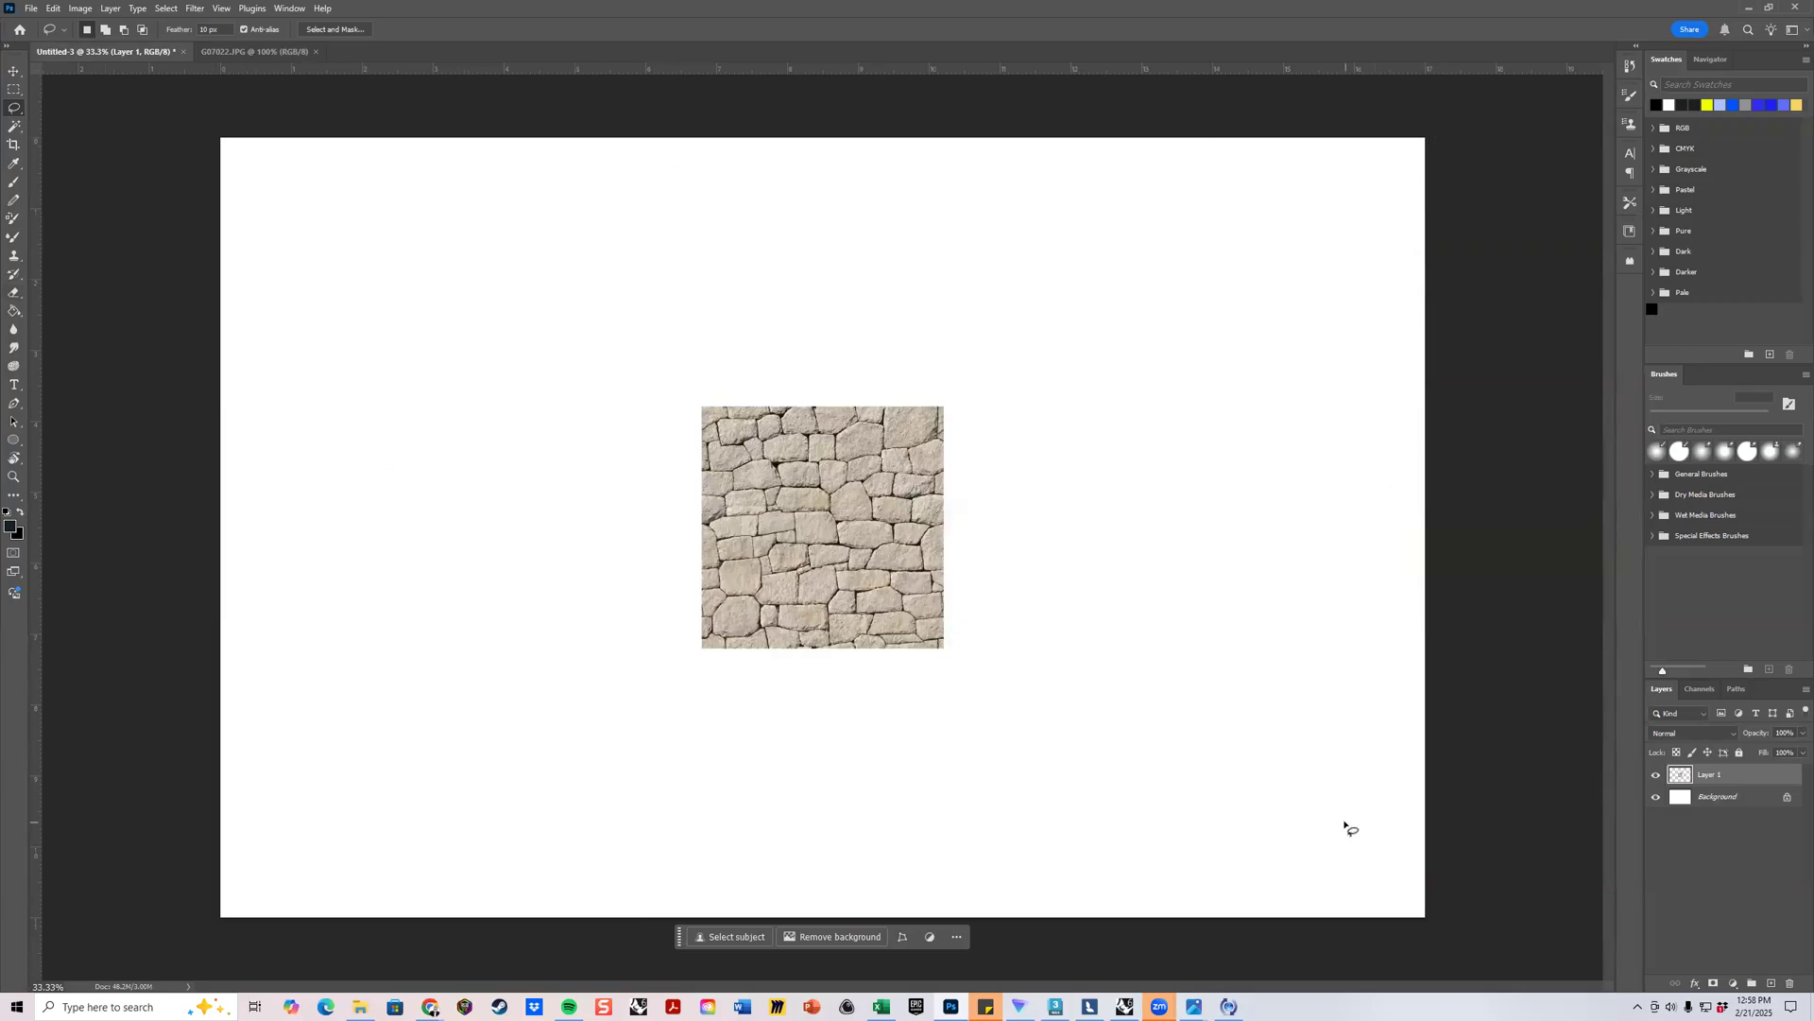
left_click(15, 72)
left_click_drag(783, 456, 309, 728)
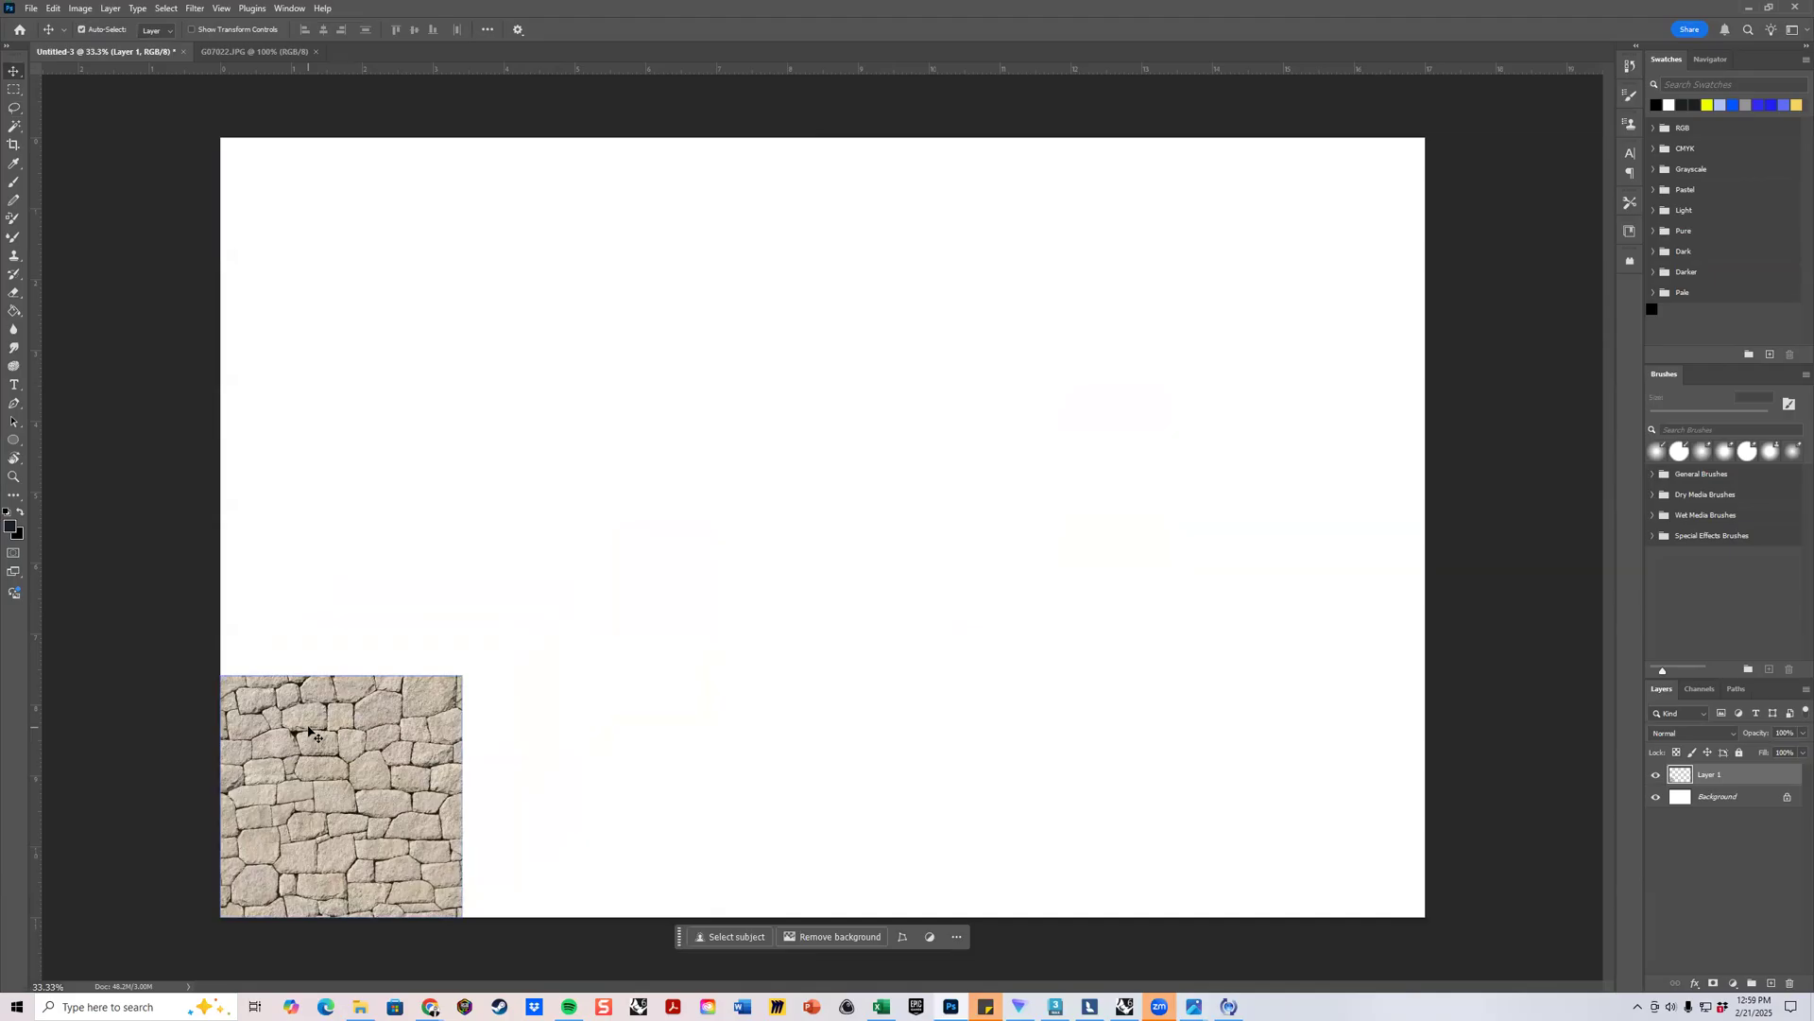
key("ctrl+t")
left_click(455, 674)
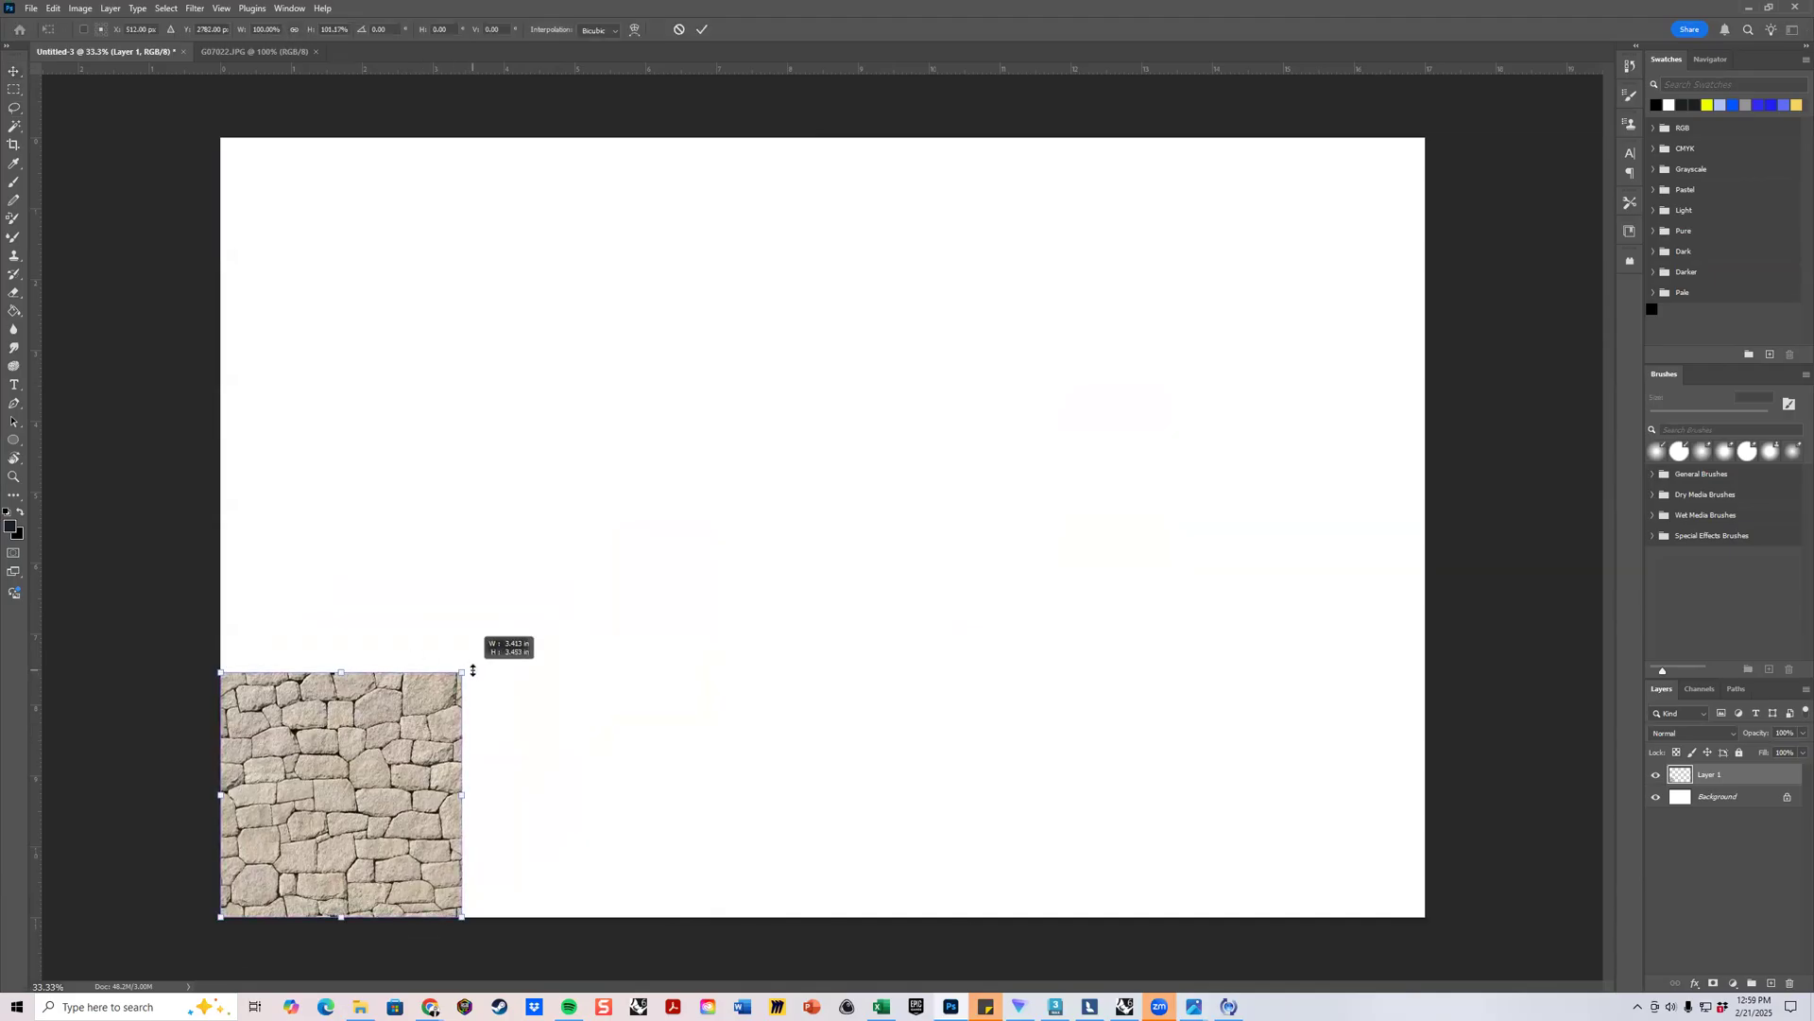
left_click_drag(462, 672, 1437, 130)
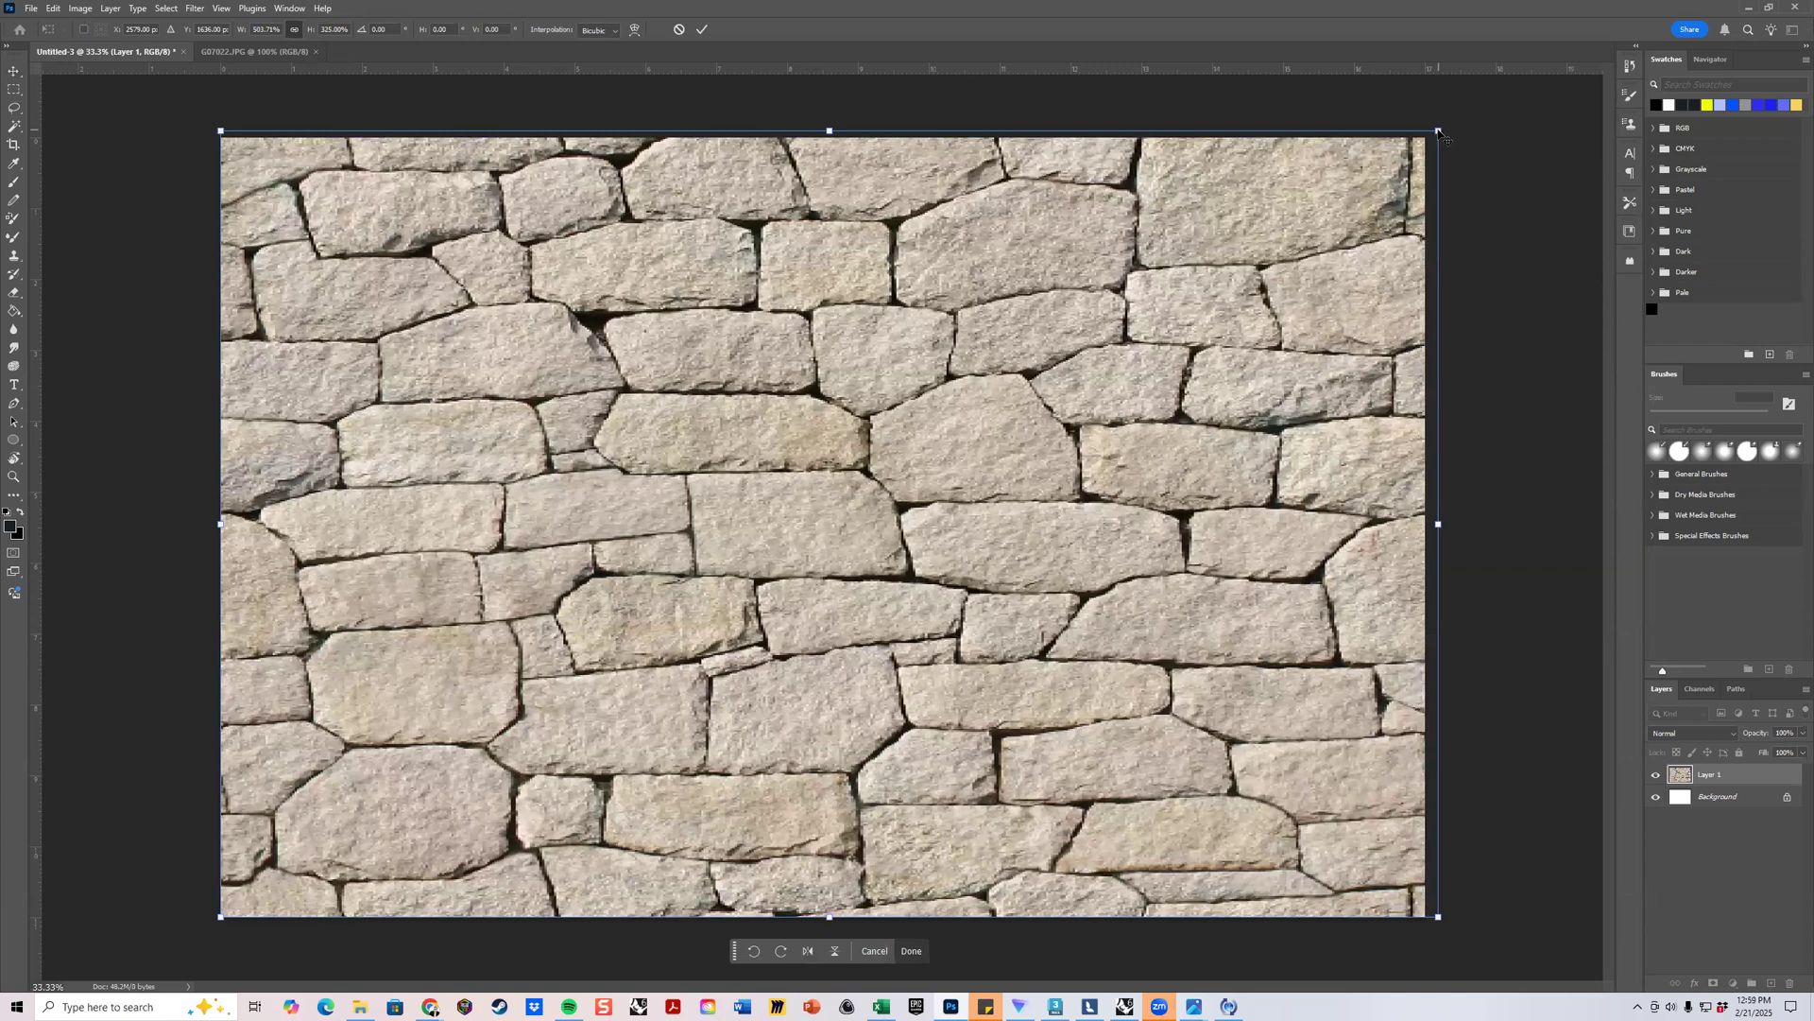
key("Escape")
Move the stone tile near the canvas centre and butt pasted copies against its right and left edges to form a row of three.
left_click_drag(429, 759, 881, 490)
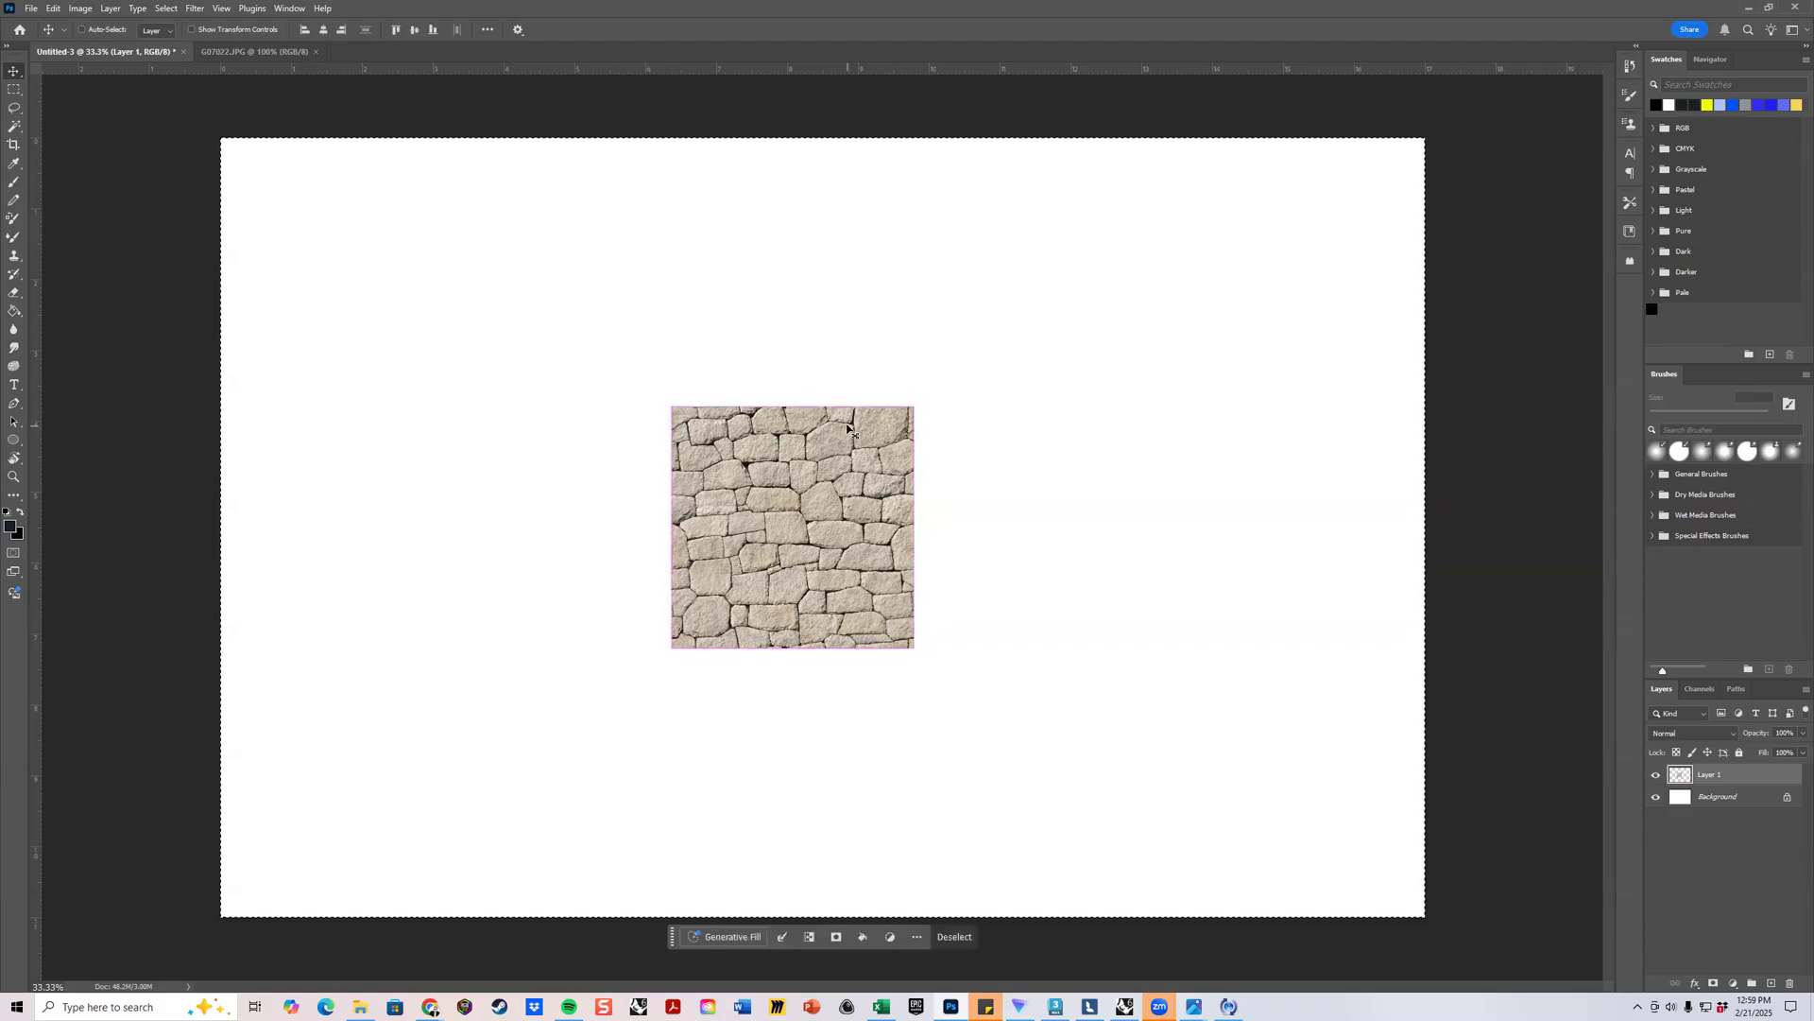
key("ctrl+v")
left_click_drag(832, 537, 1039, 528)
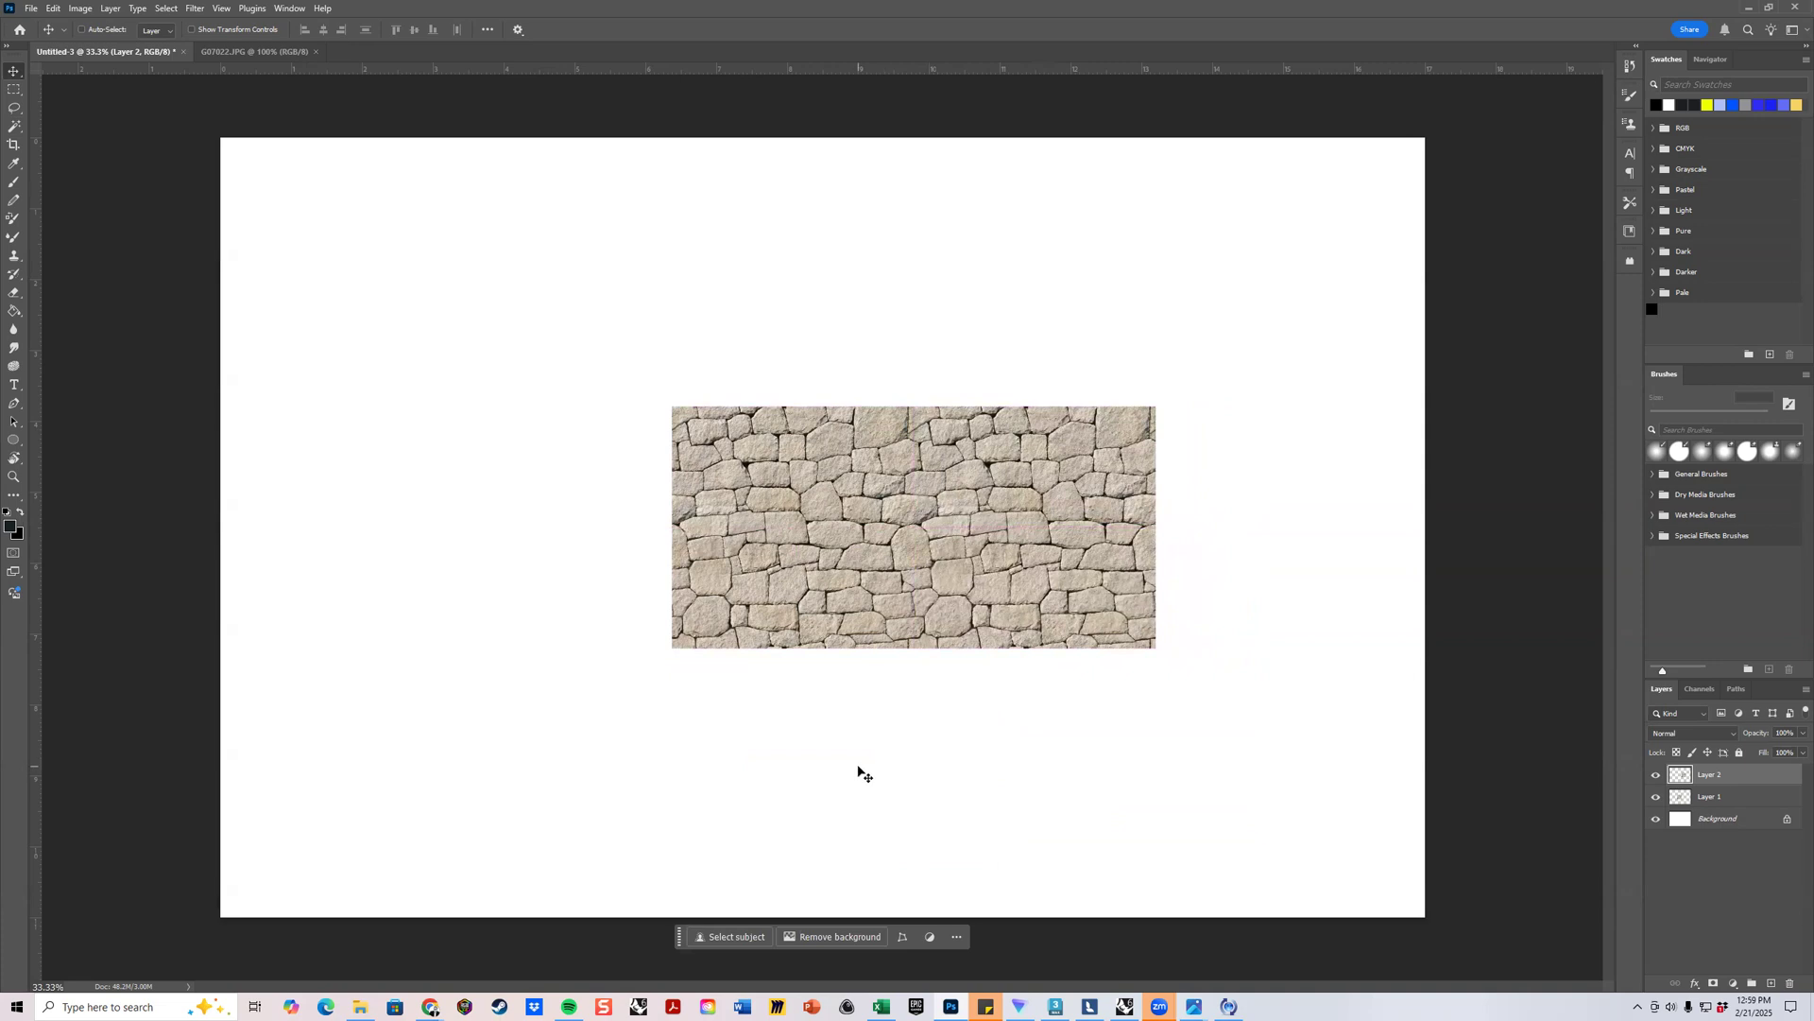
left_click(751, 513, "ctrl")
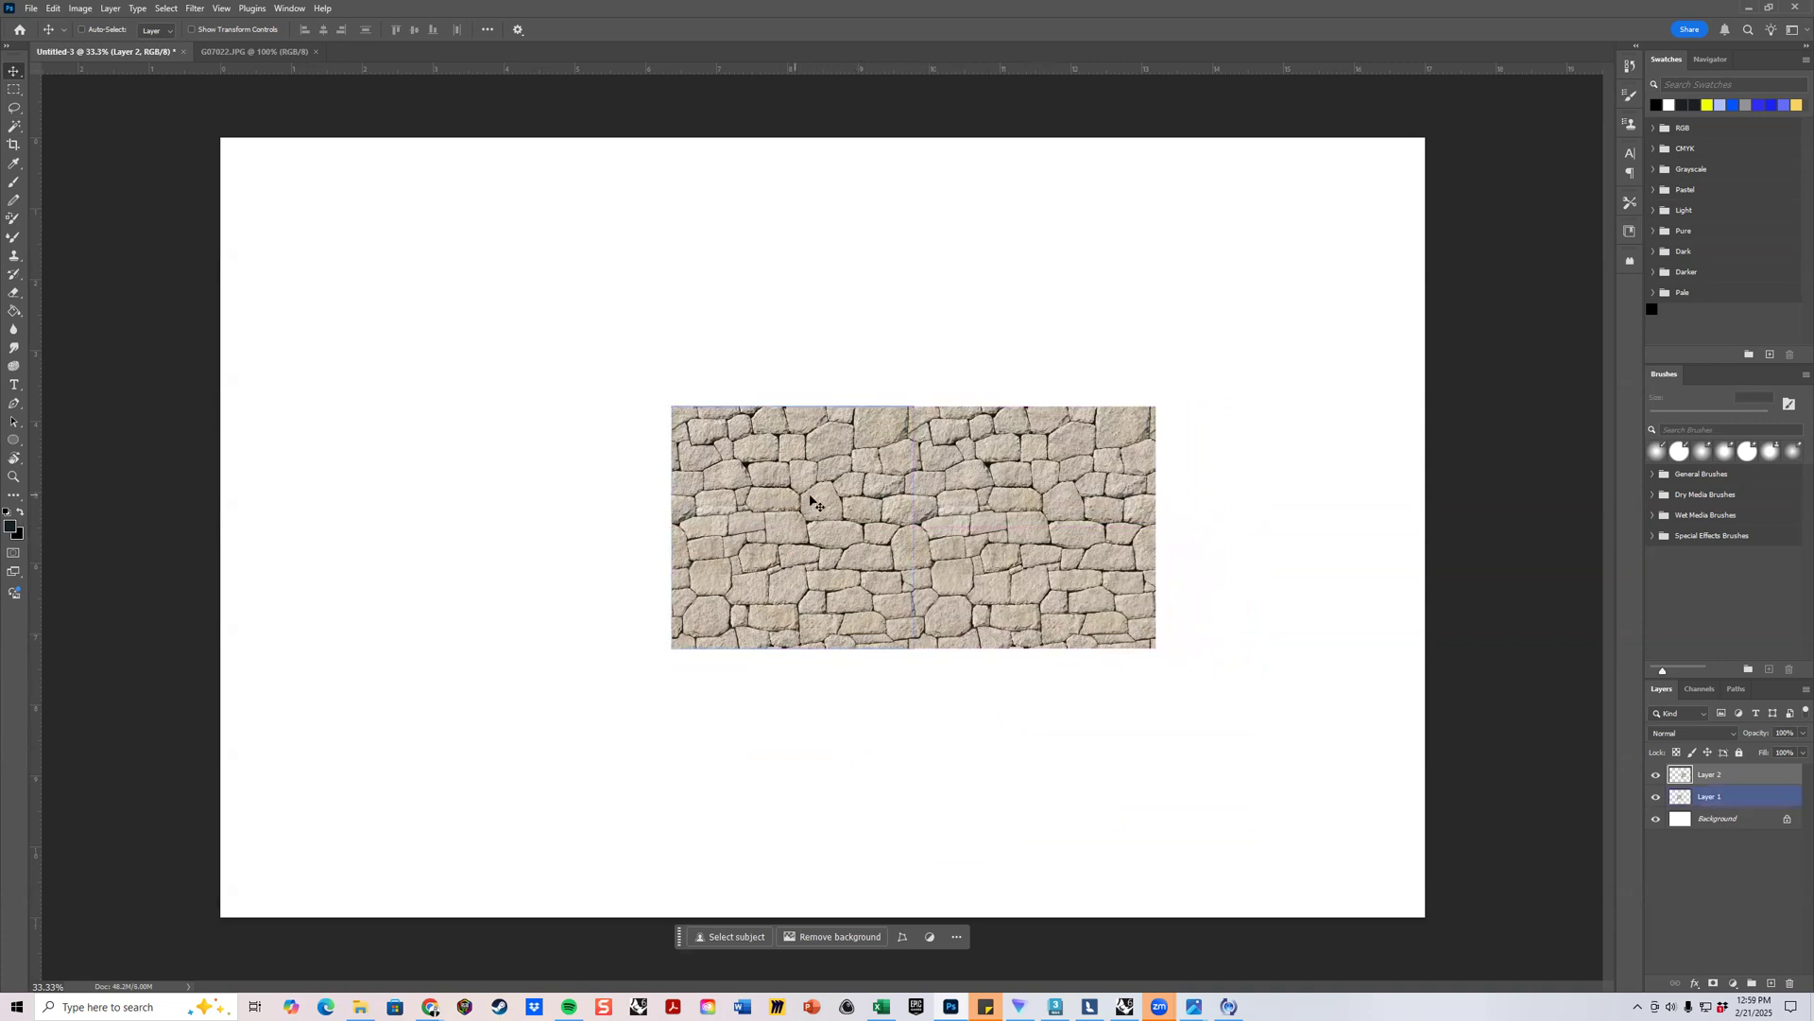
key("ctrl+z")
key("ctrl+v")
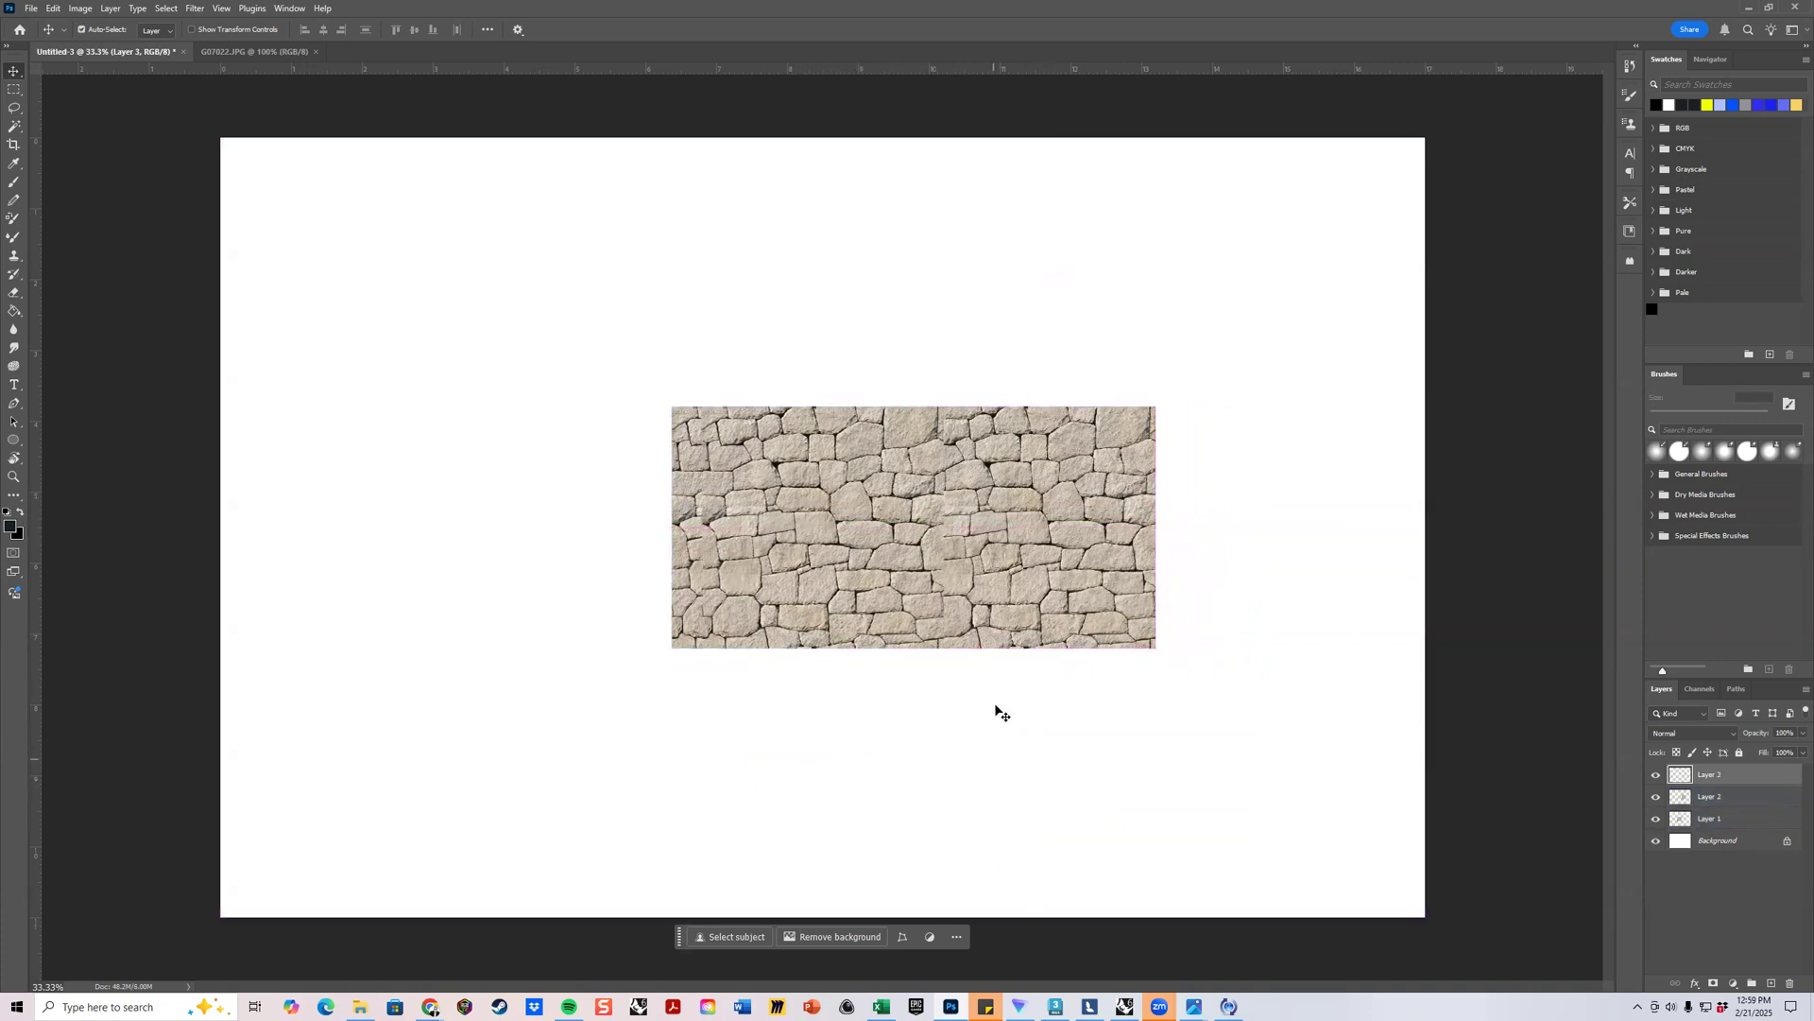
left_click_drag(815, 578, 547, 578)
Paste three more stone tiles and align them edge to edge as a row directly above the existing one.
key("ctrl+v")
left_click_drag(784, 543, 513, 307)
key("ctrl+v")
left_click_drag(806, 513, 775, 273)
key("ctrl+v")
left_click_drag(860, 525, 1052, 295)
Paste another three stone tiles and align them below the middle row to complete a 3 x 3 grid.
key("ctrl+v")
left_click_drag(845, 444, 578, 672)
key("ctrl+v")
left_click_drag(785, 535, 755, 780)
key("ctrl+v")
left_click_drag(792, 661, 1066, 753)
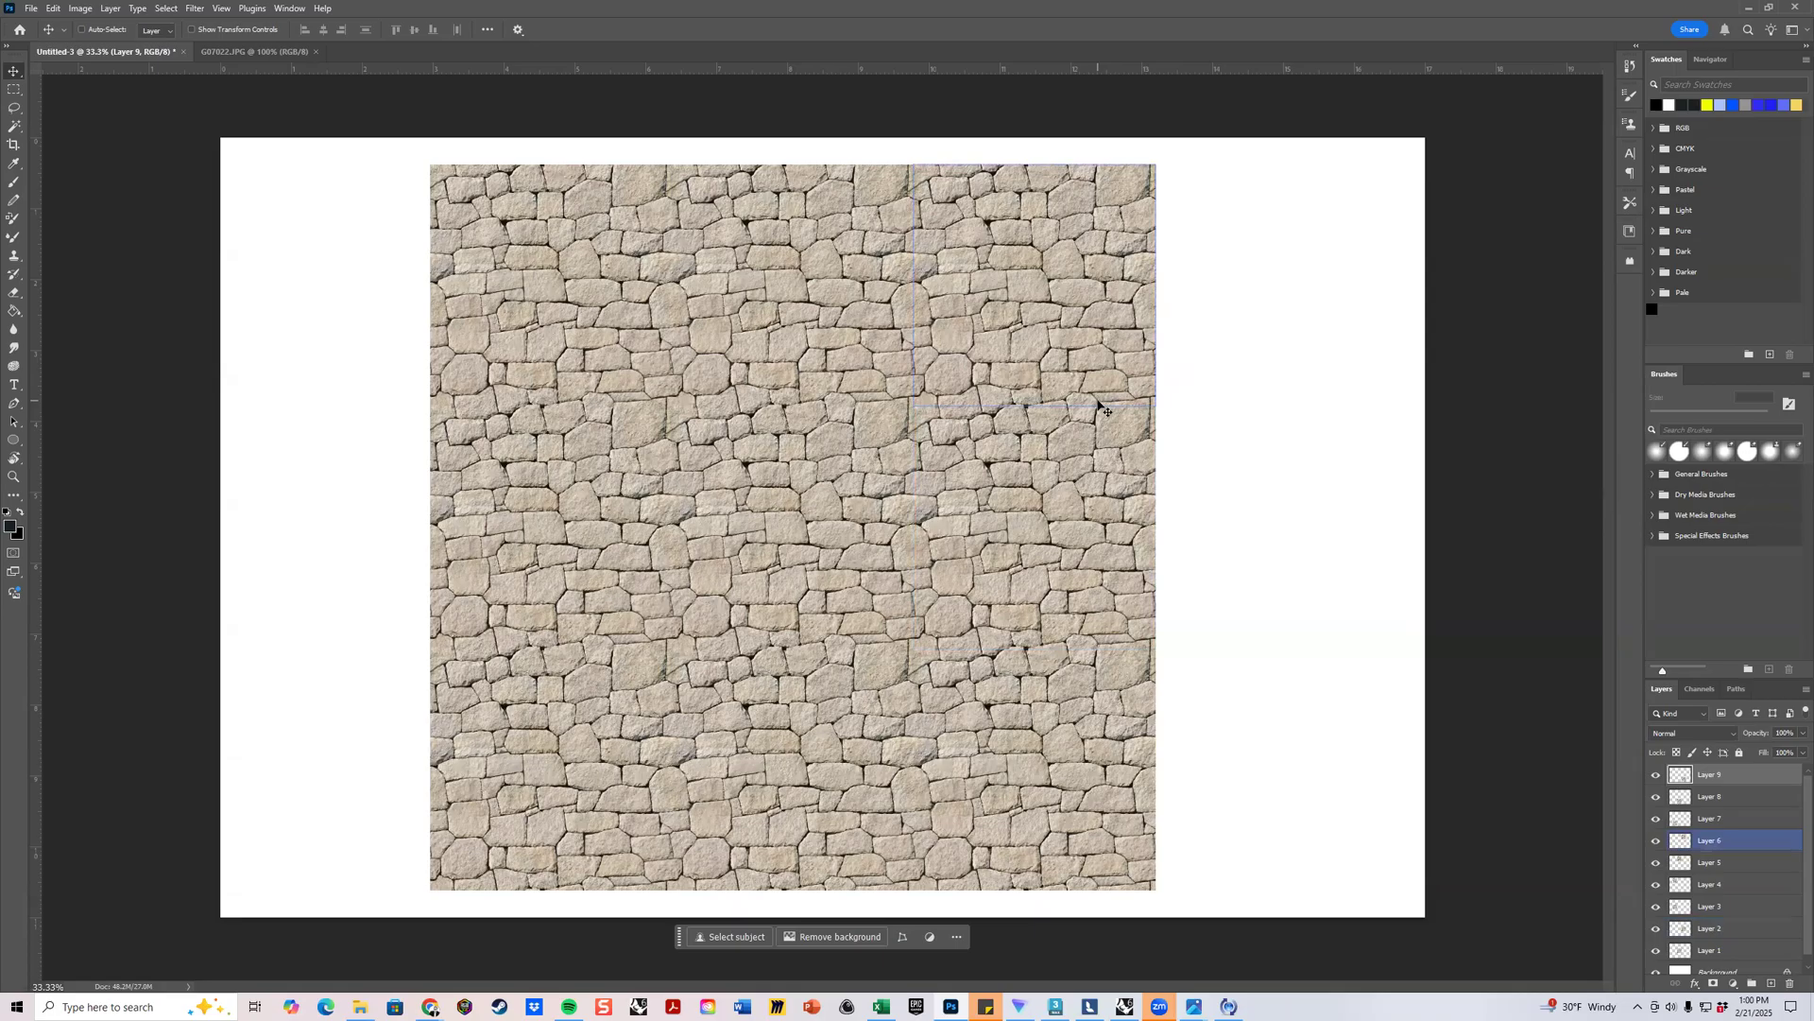
Switch back to the browser and open Special brick texture seamless 00486 from the Special Bricks thumbnails.
left_click(1748, 10)
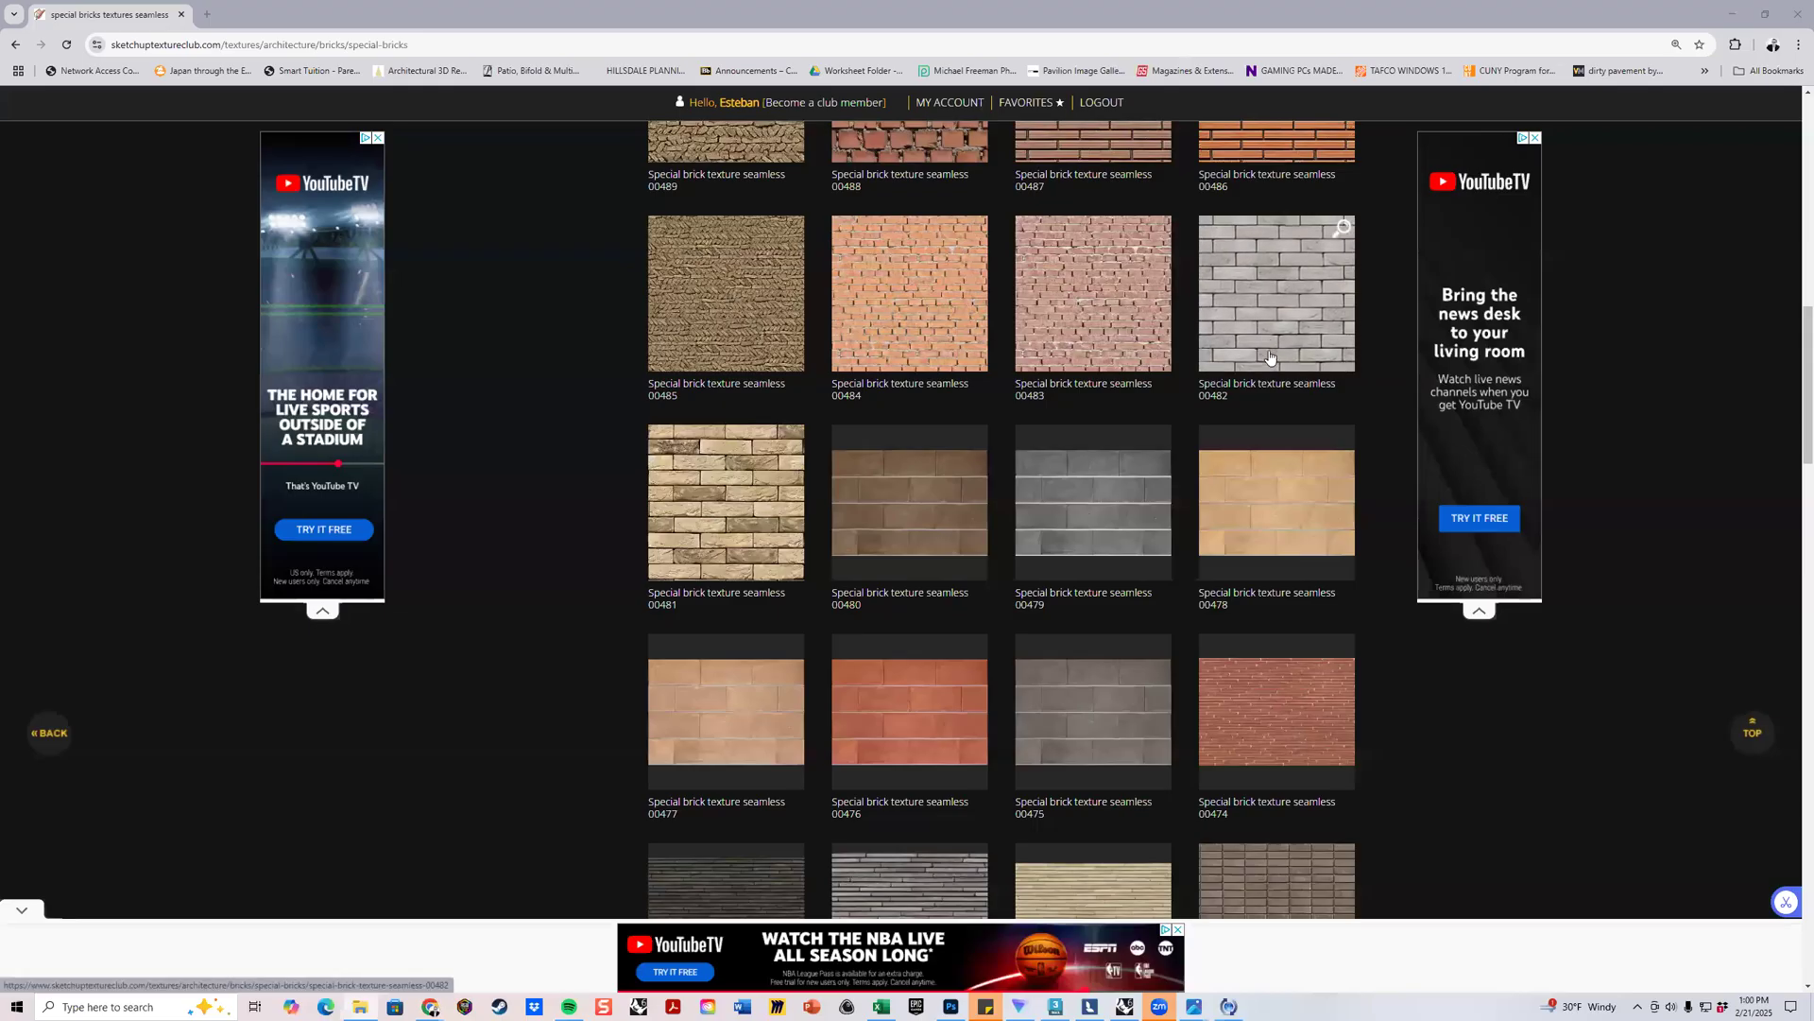
scroll(1268, 357, "down", 2)
scroll(1269, 359, "down", 6)
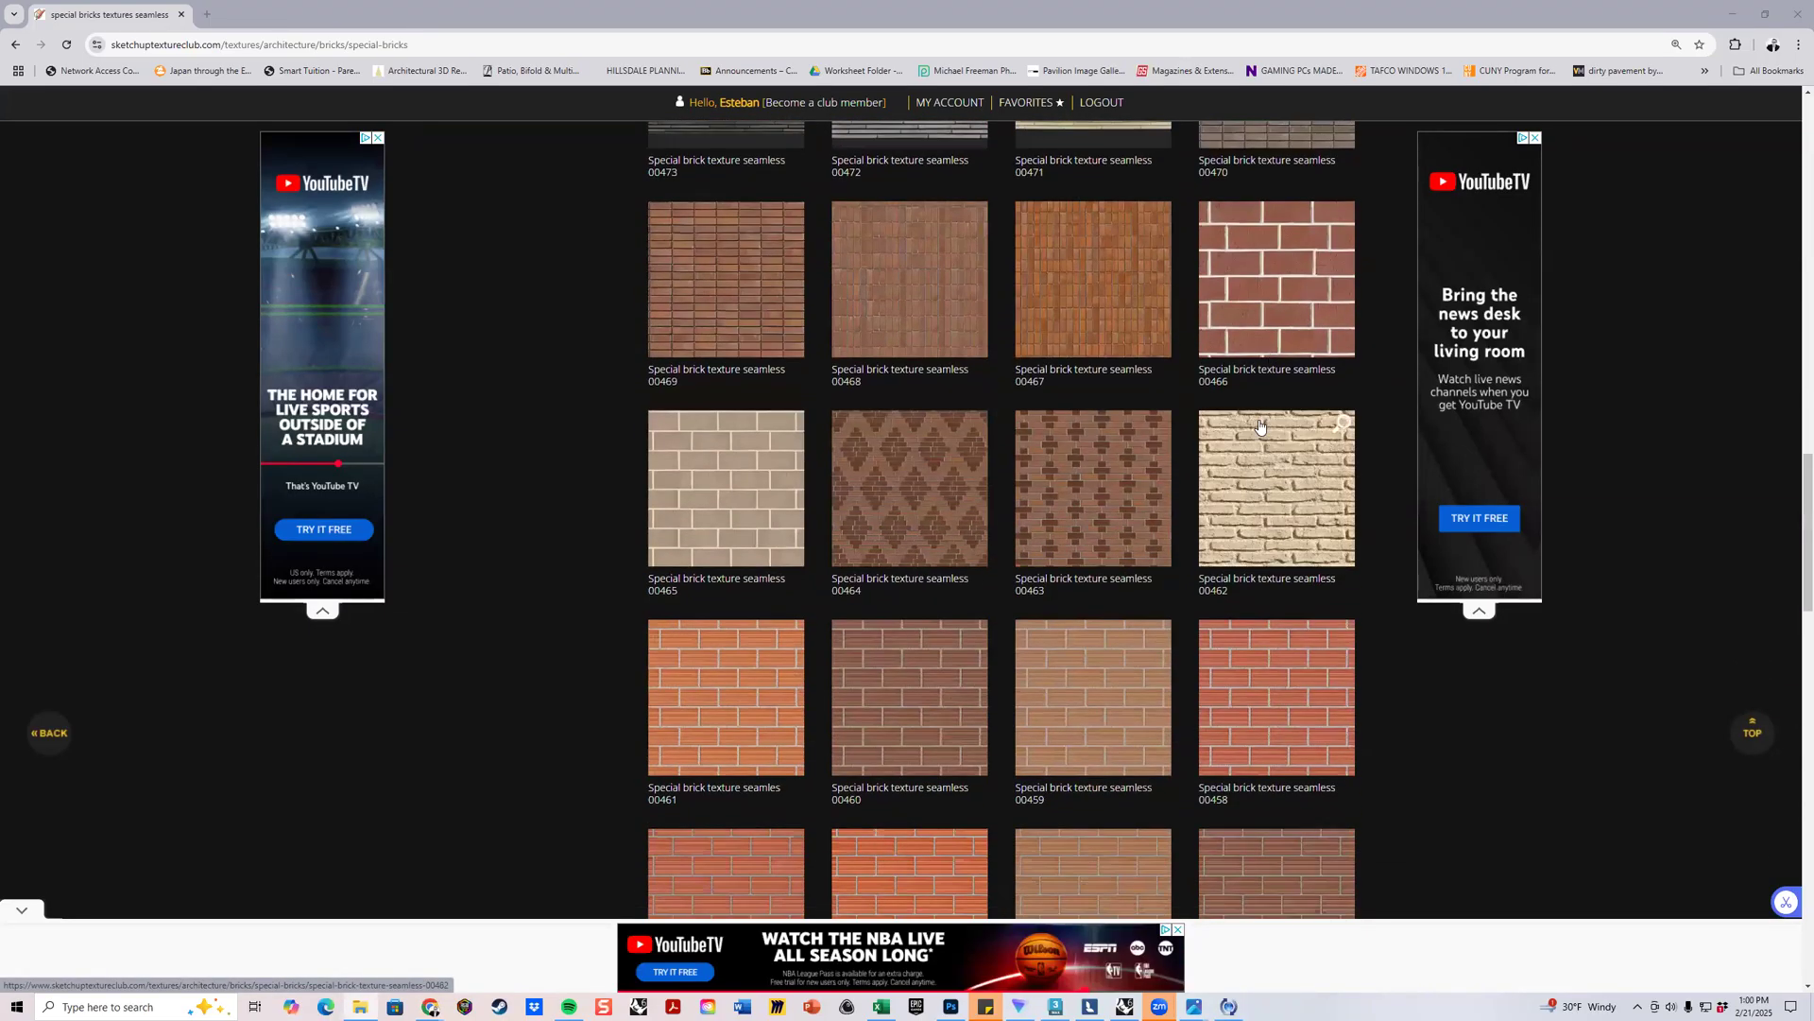
scroll(1259, 427, "up", 20)
scroll(1260, 427, "up", 2)
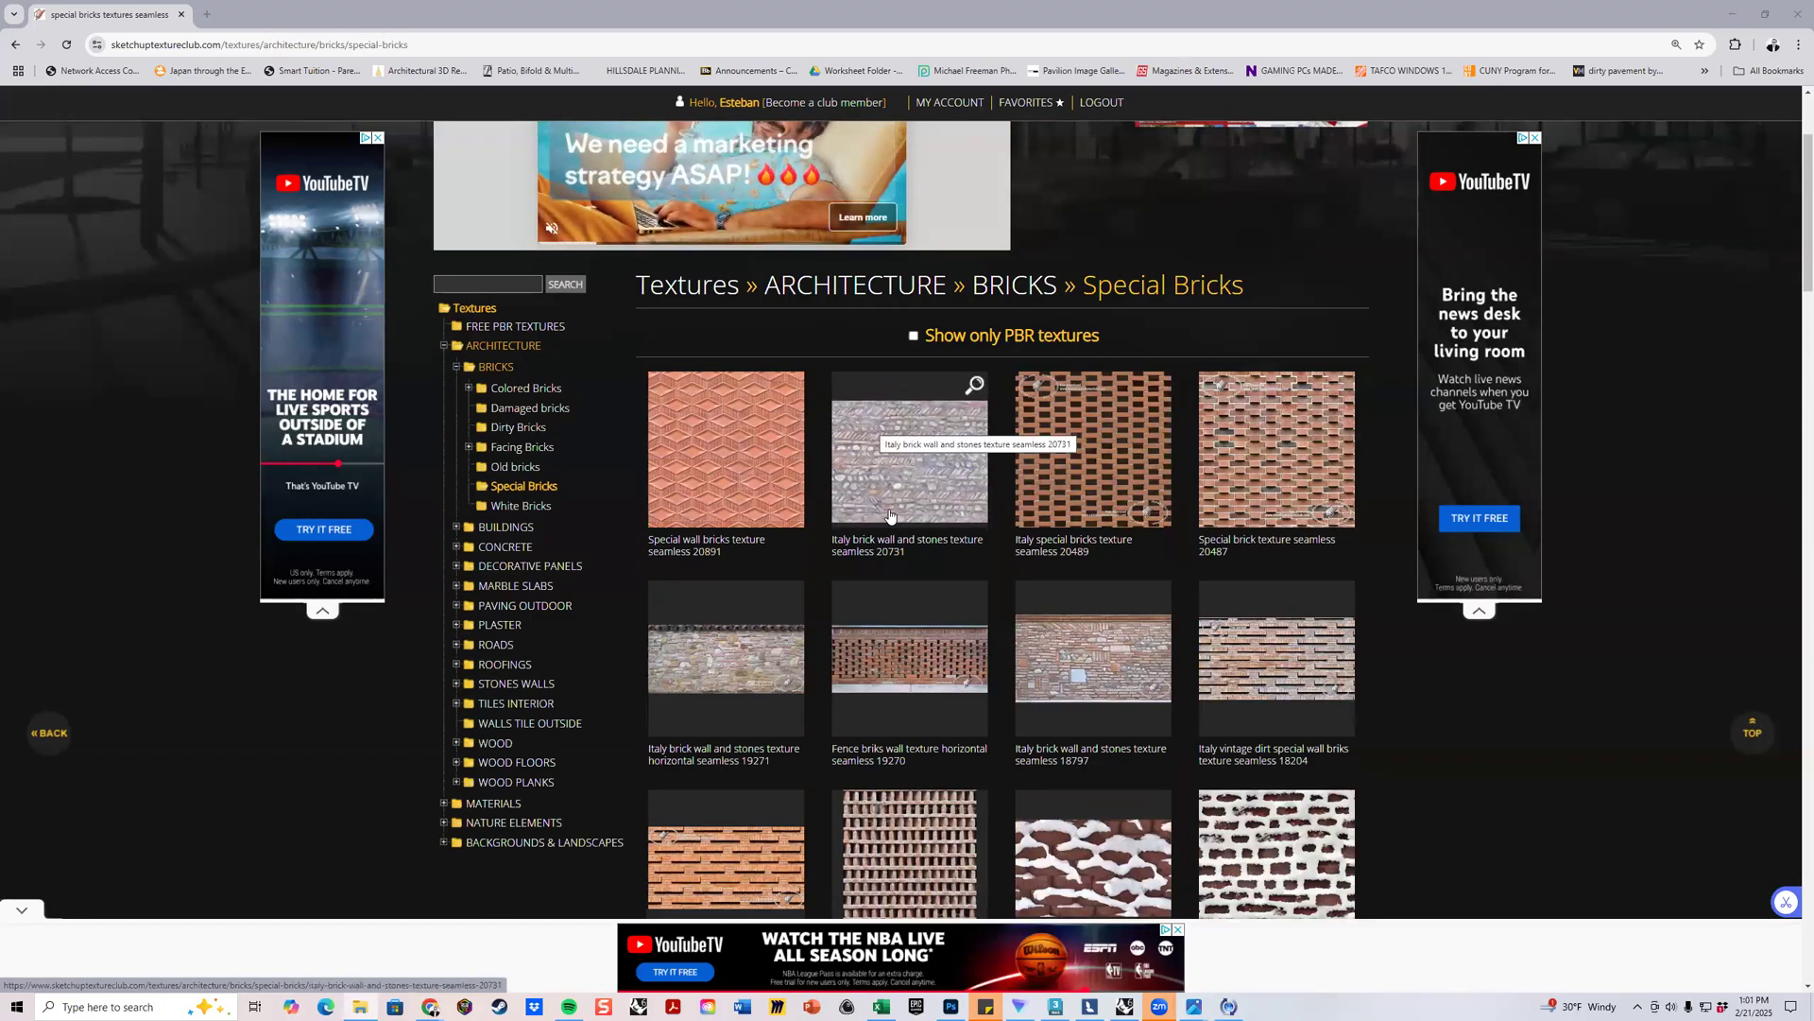
scroll(873, 431, "down", 7)
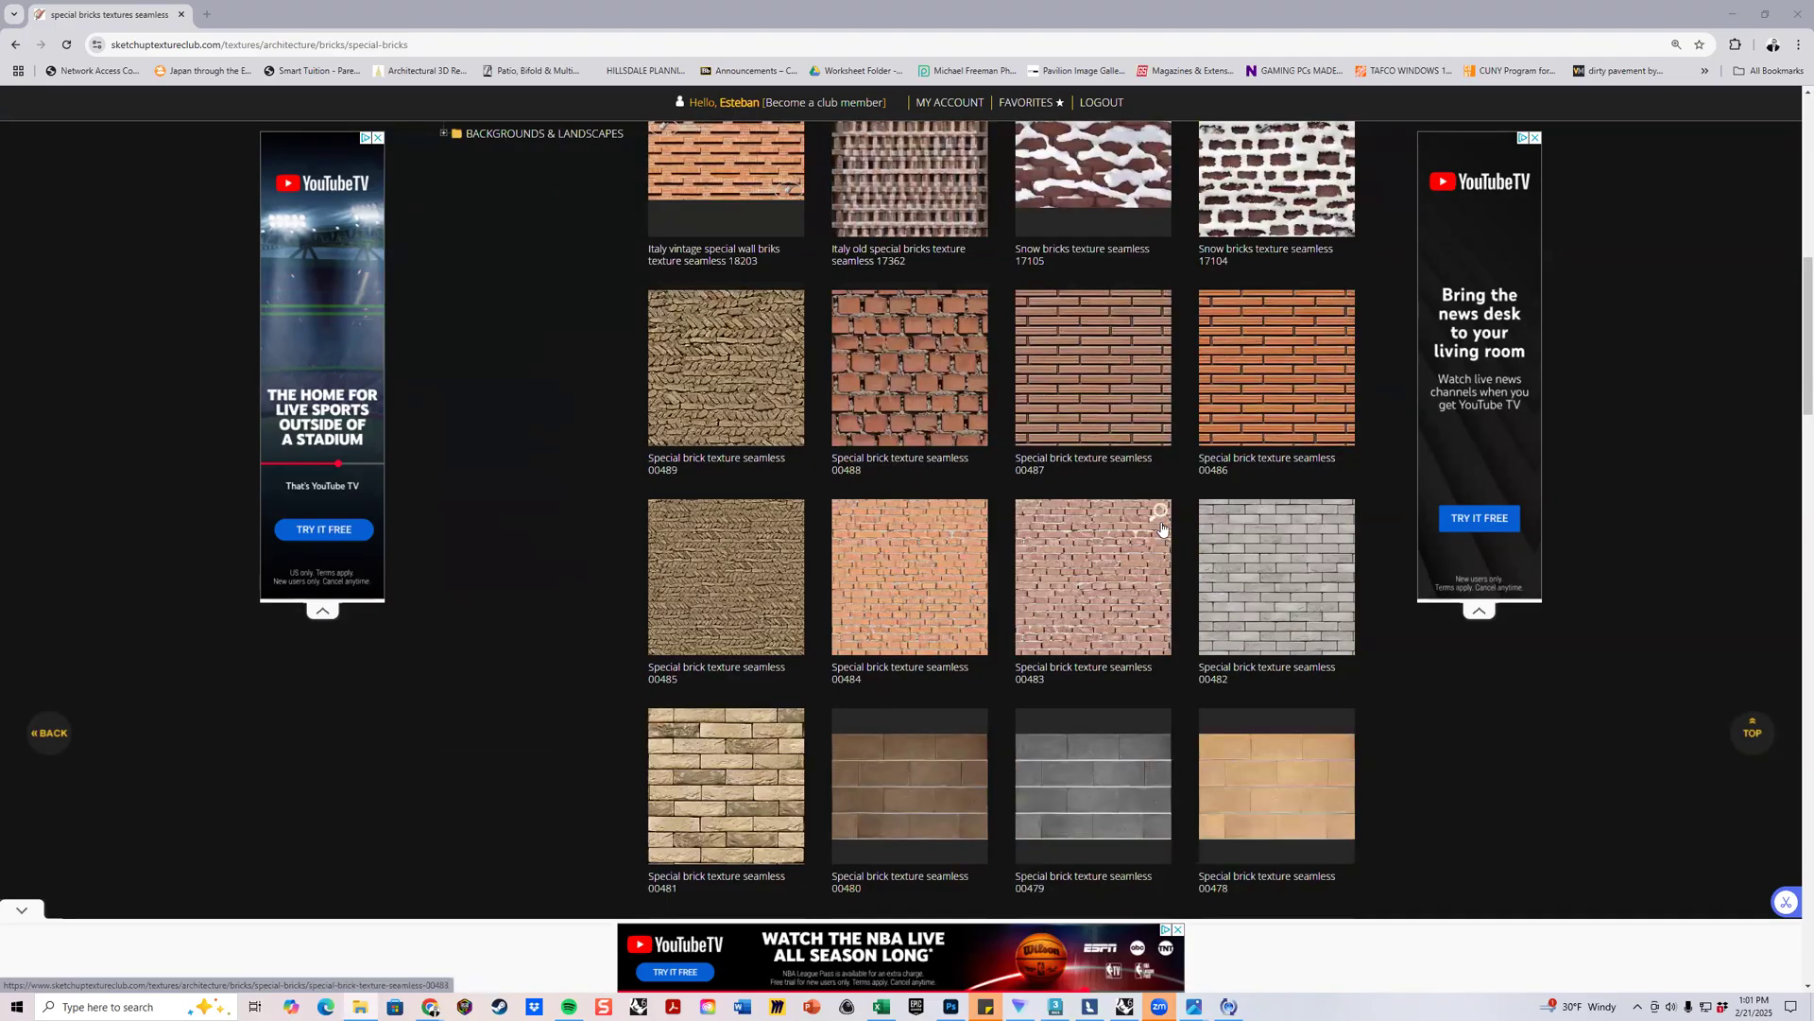
left_click(1269, 374)
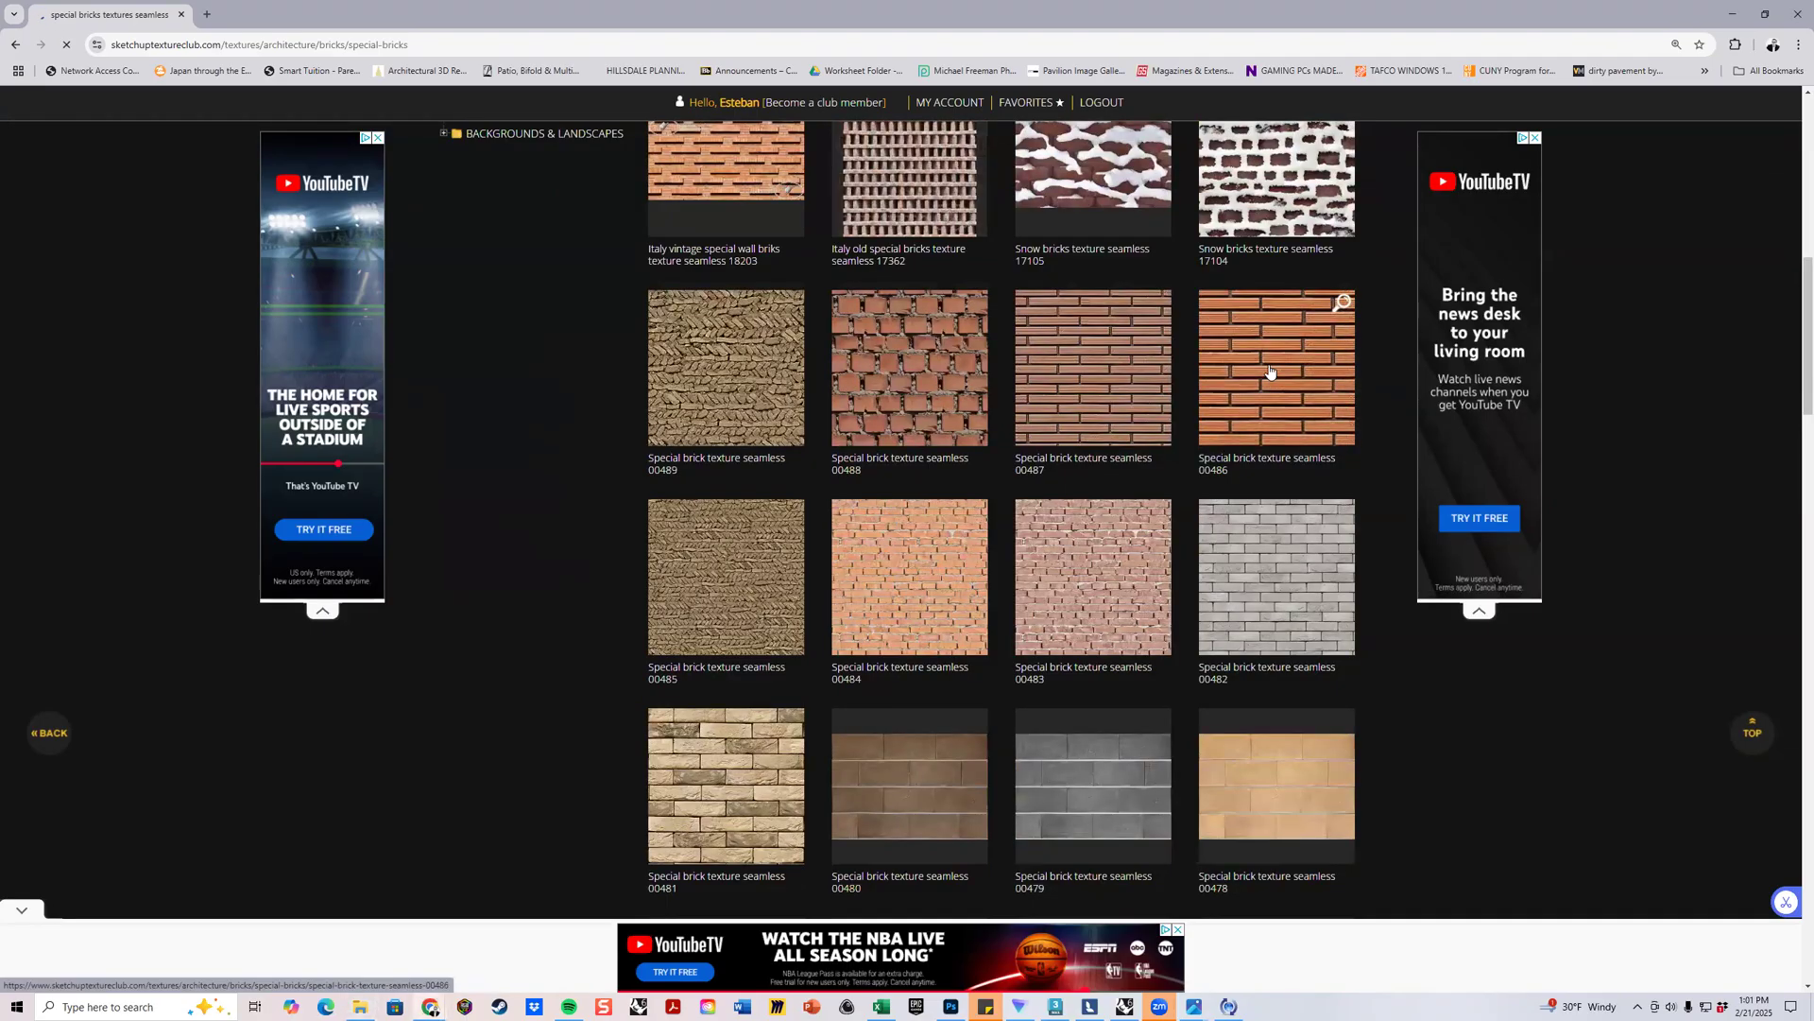
Download the free-user 1000x1000 px version of brick texture 00486.
scroll(931, 481, "down", 2)
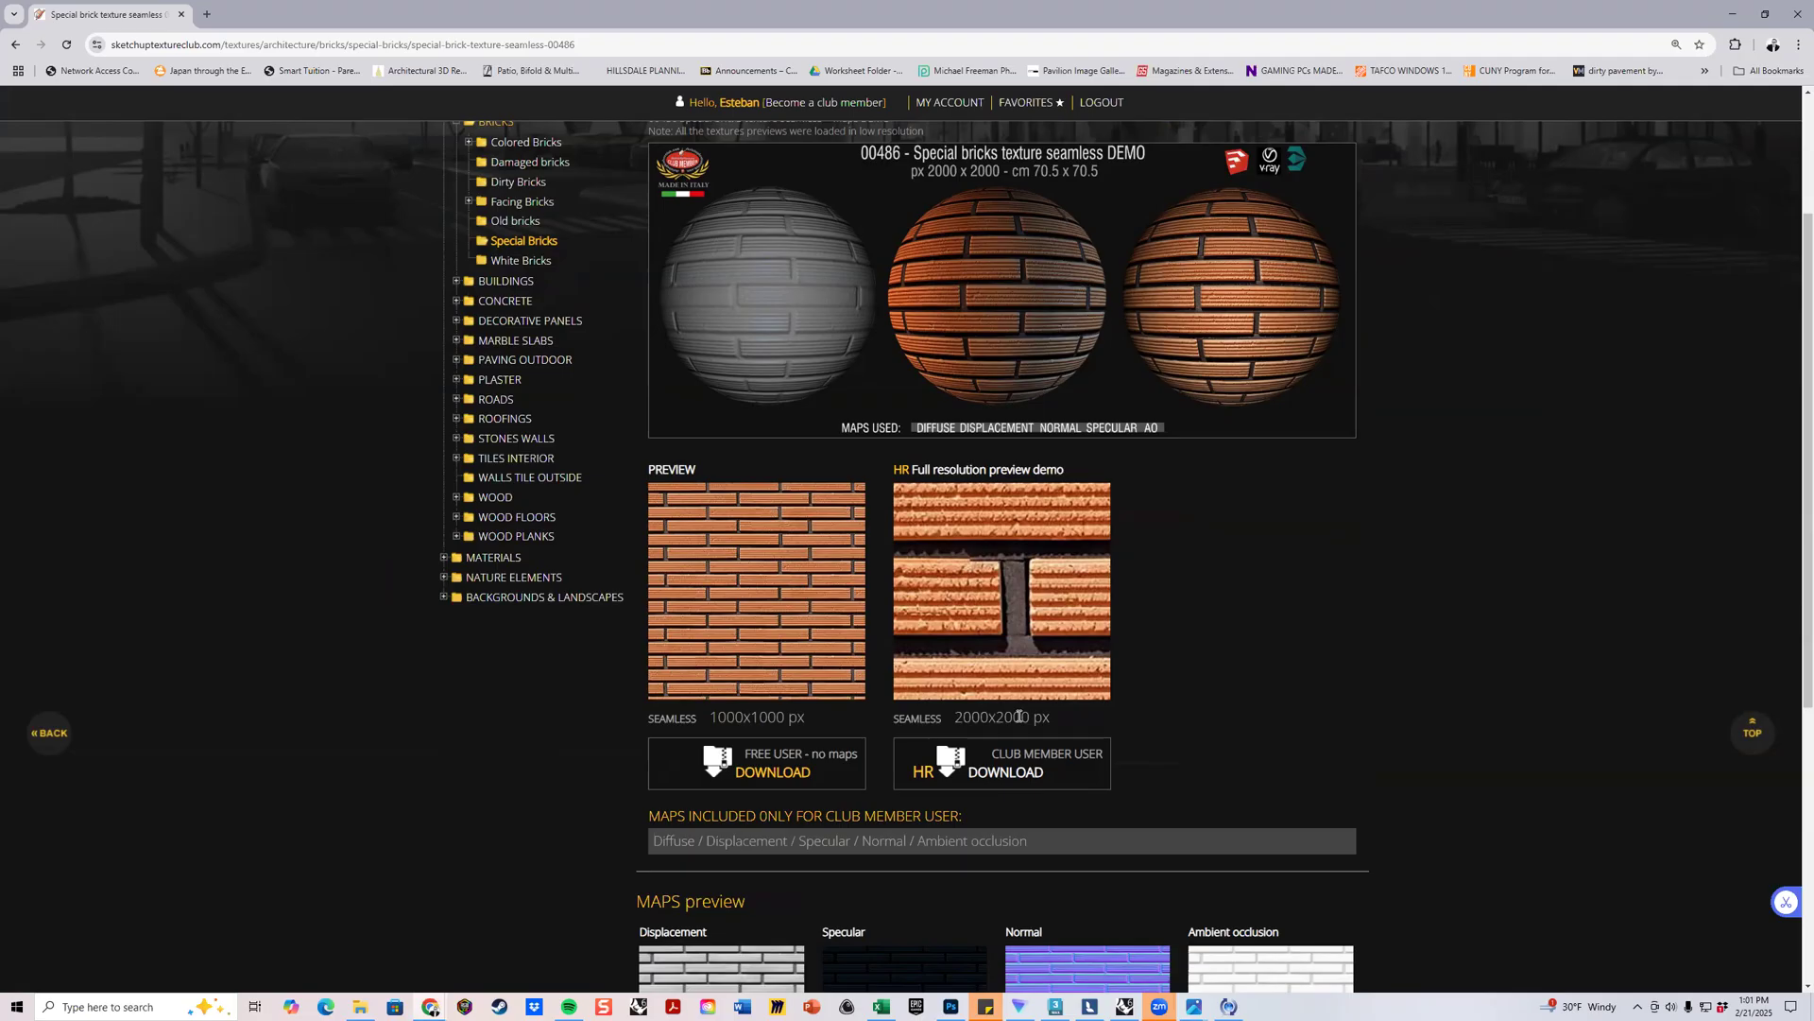
left_click(772, 773)
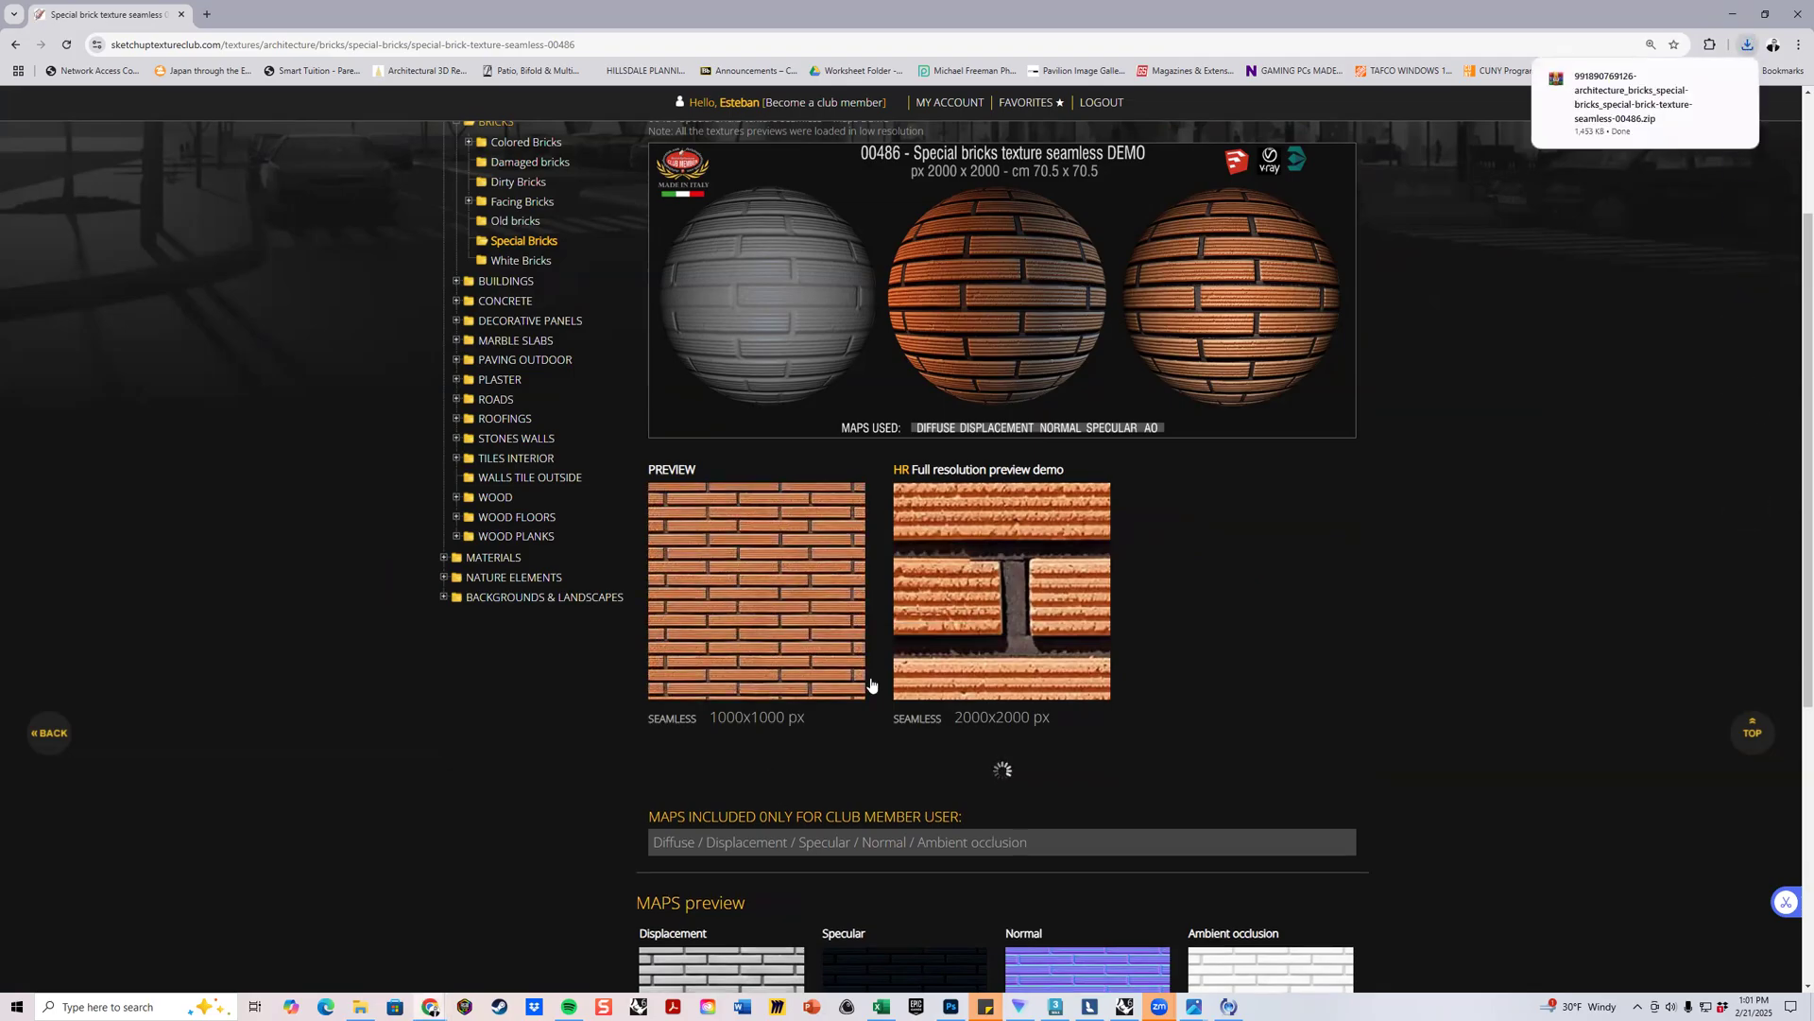
mouse_move(1564, 110)
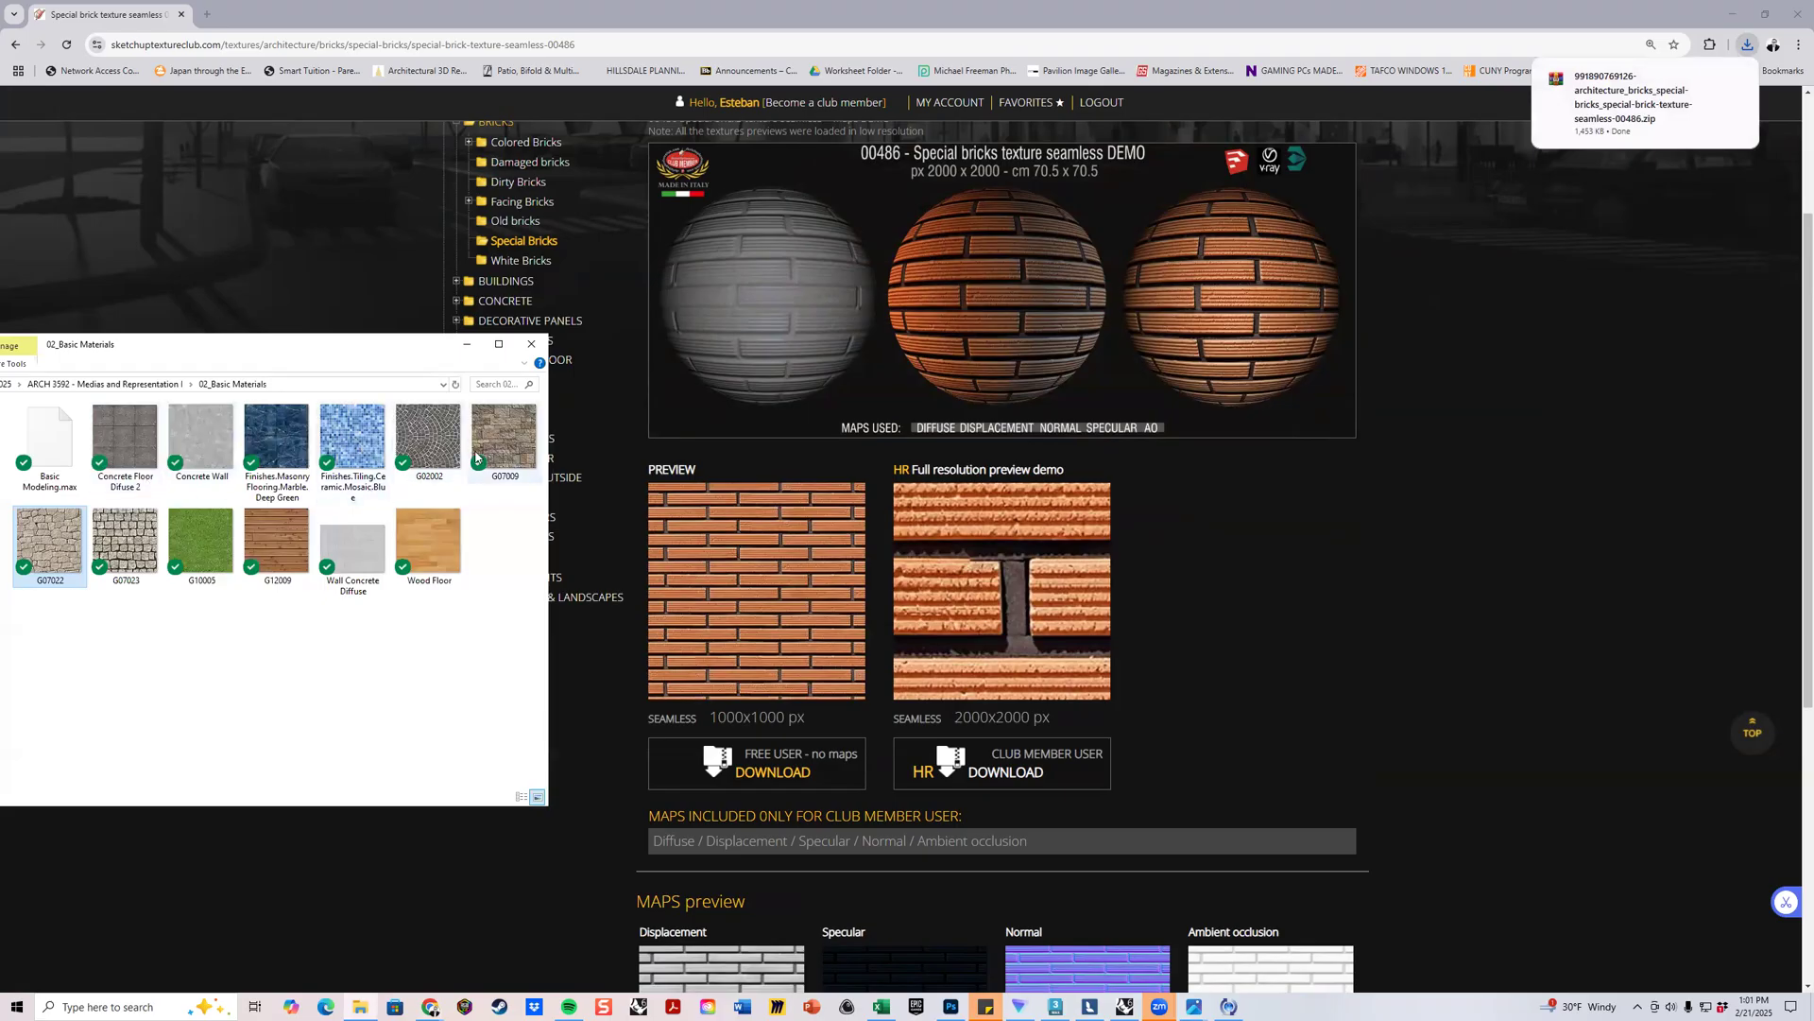
Look over the texture images in the 02_Basic Materials folder, selecting the Wood Floor image.
left_click(426, 541)
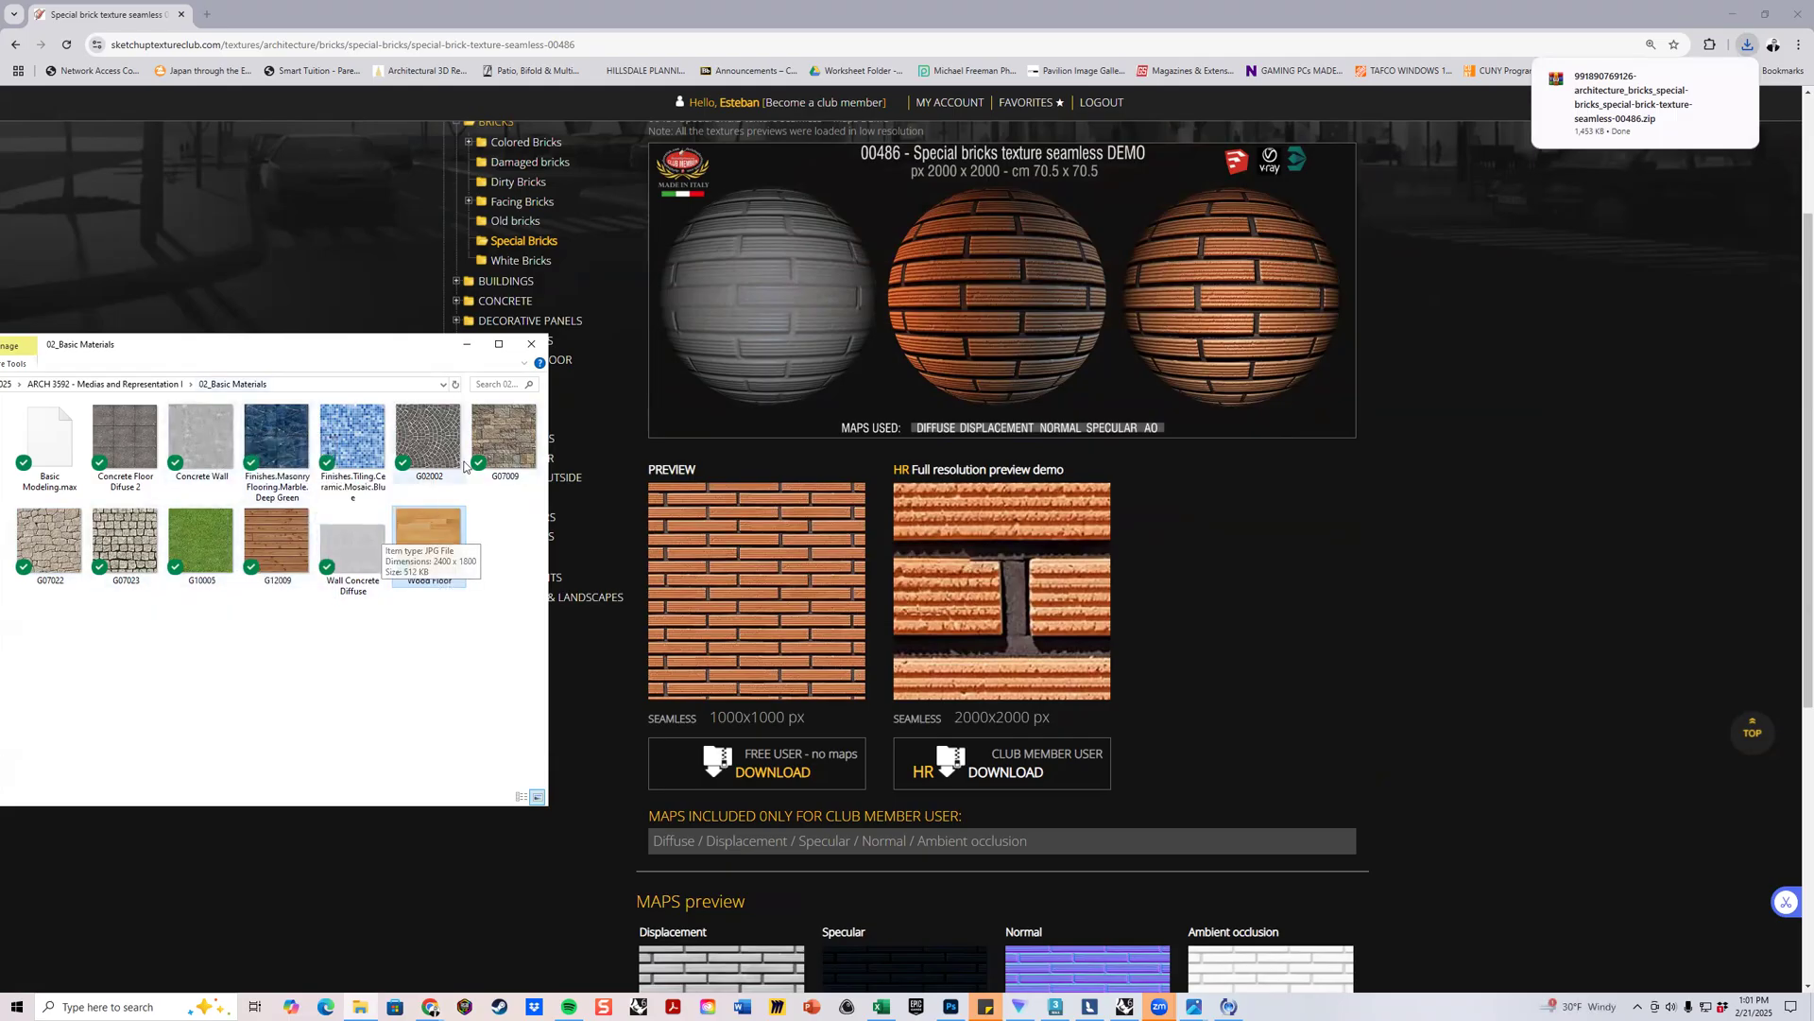
mouse_move(286, 513)
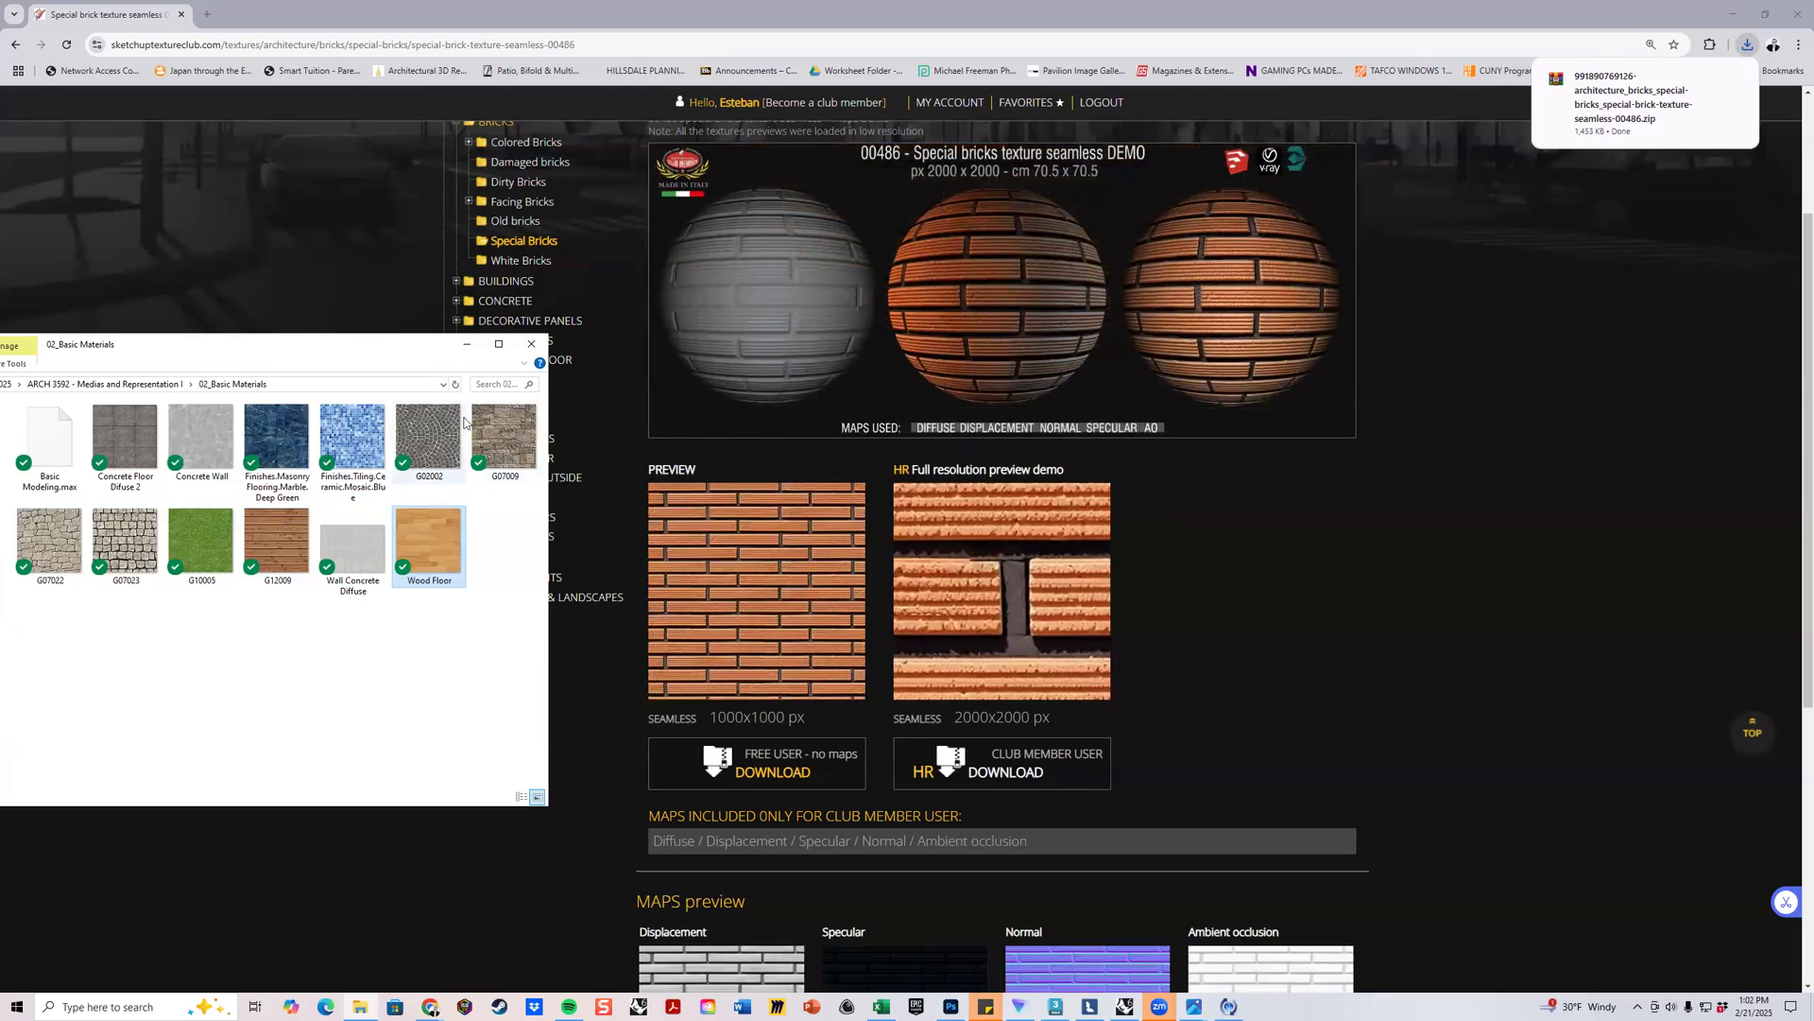
Move the folder window aside, minimize the browser and return to the row of five cubes in 3ds Max.
left_click_drag(321, 351, 0, 352)
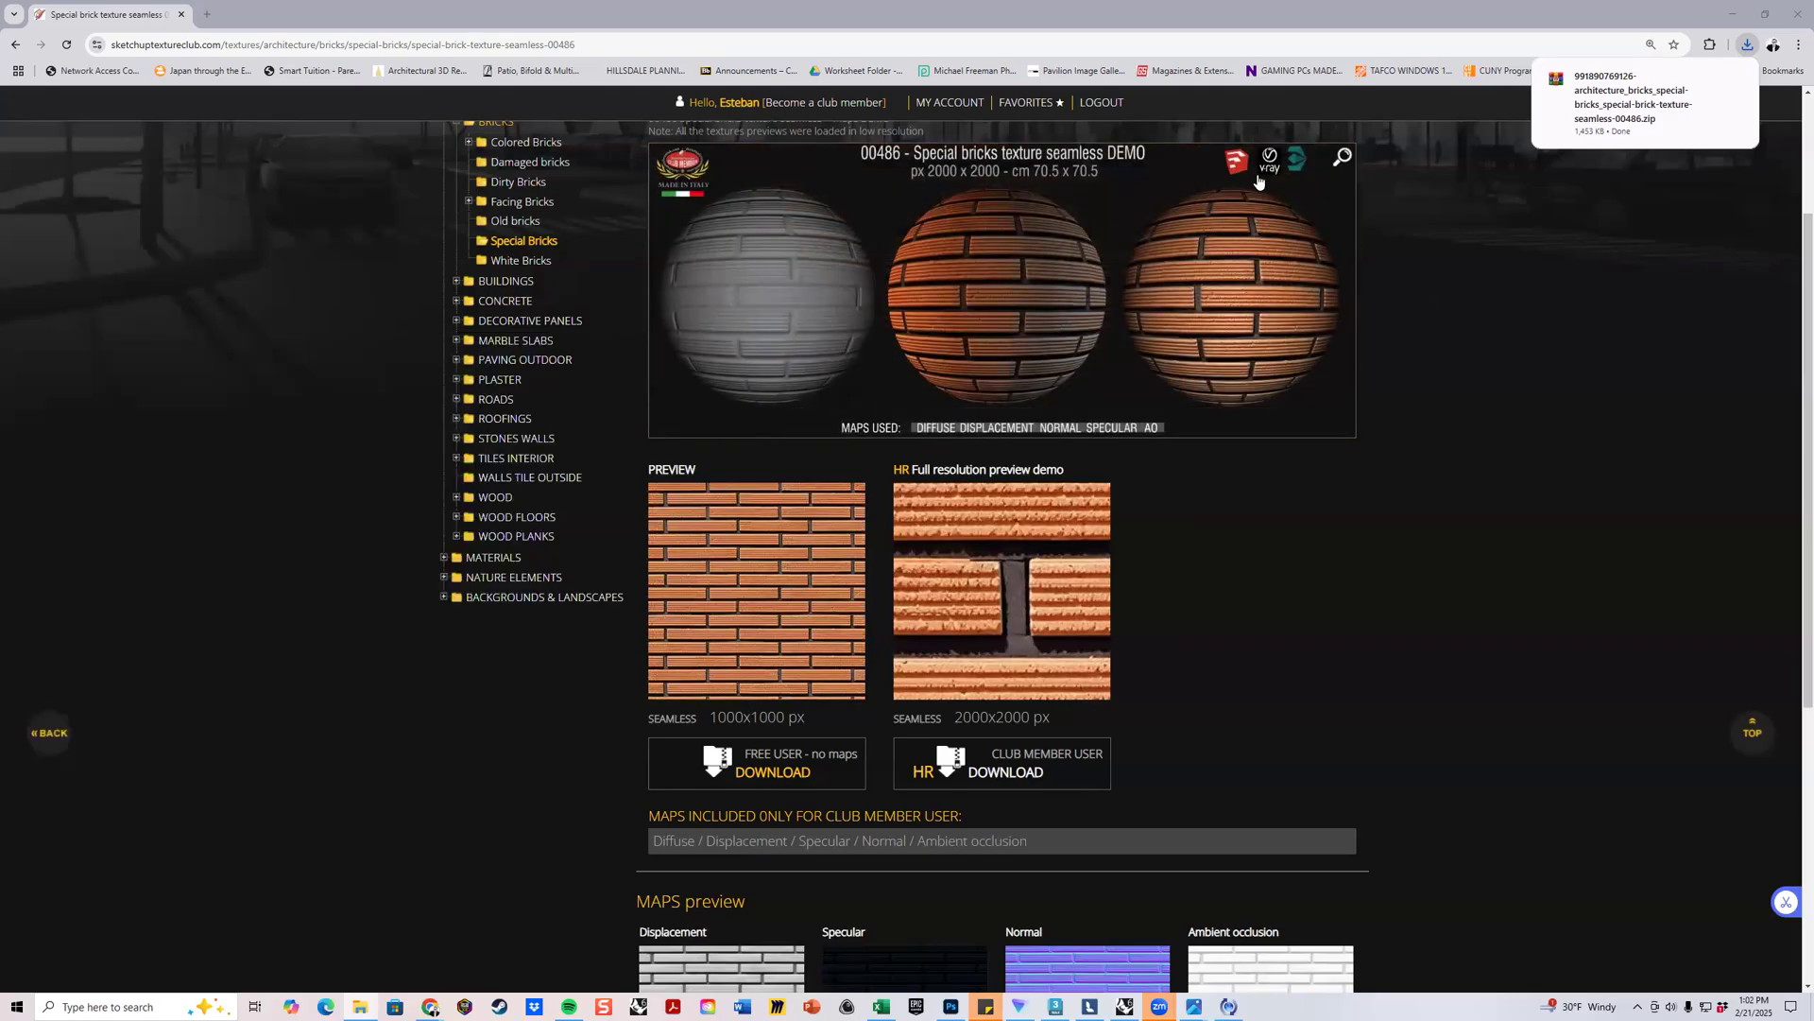
left_click(1732, 13)
left_click_drag(443, 539, 1001, 352)
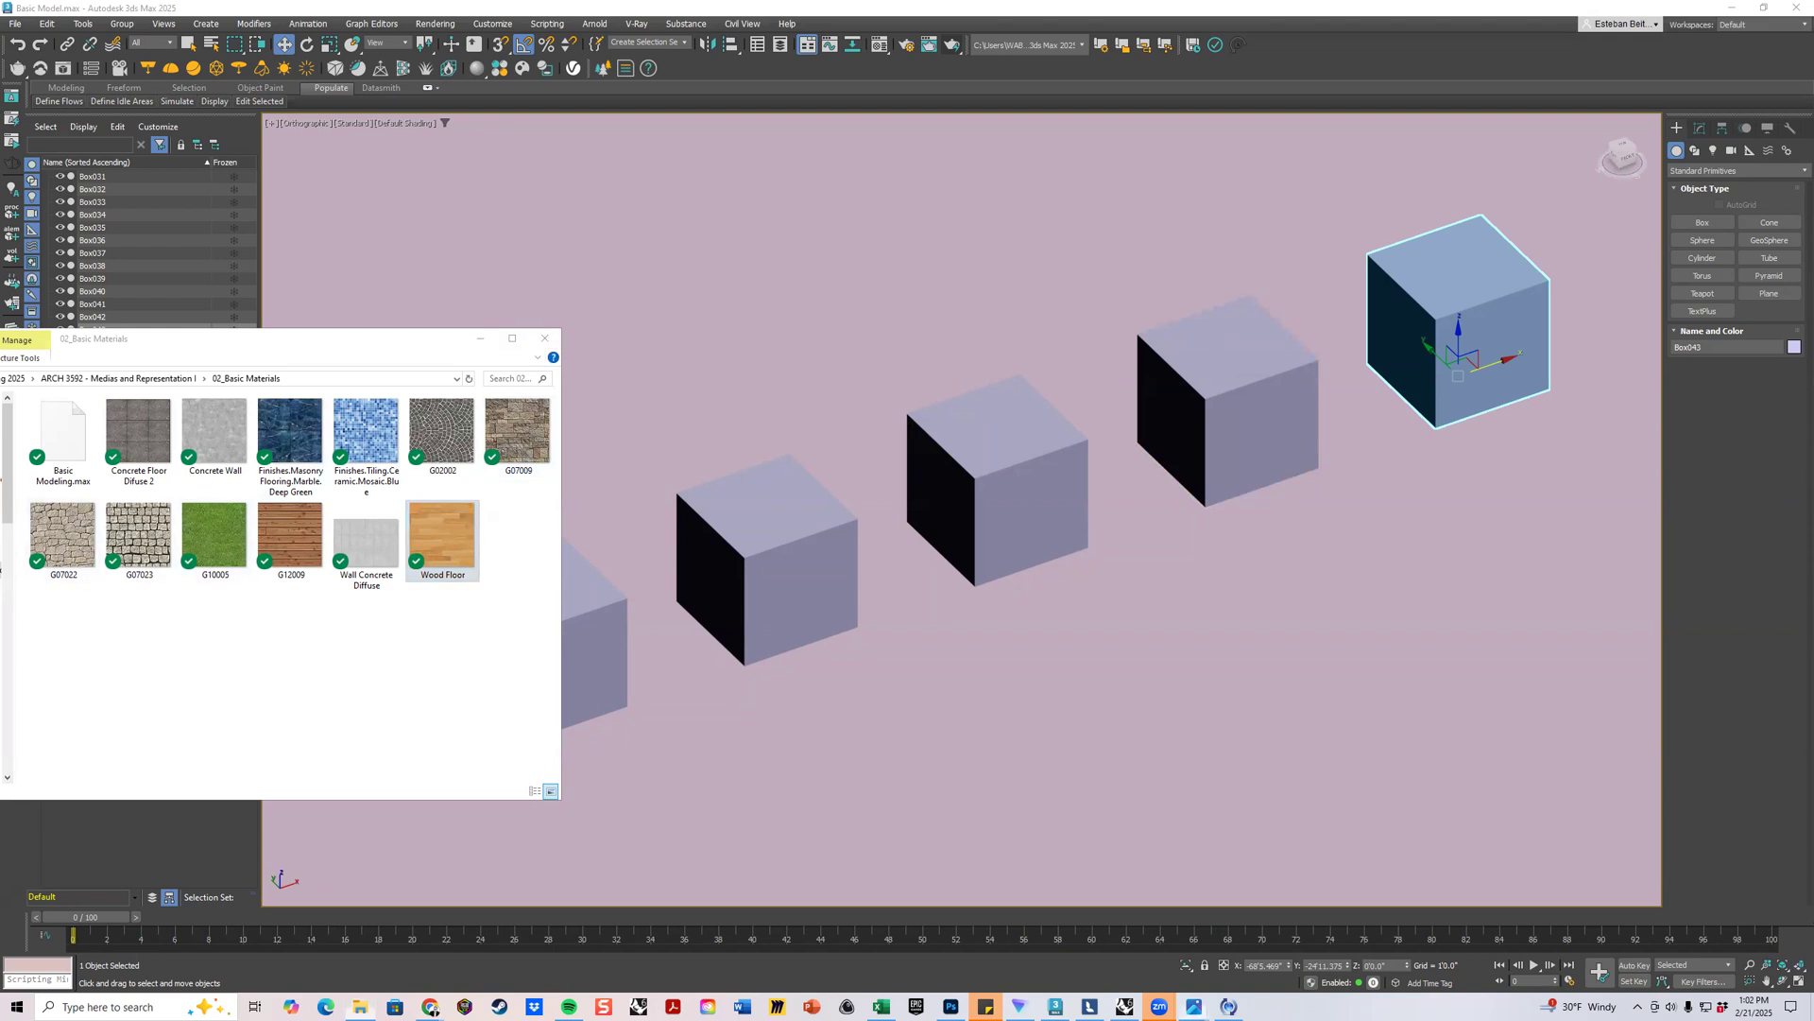
double_click(368, 343)
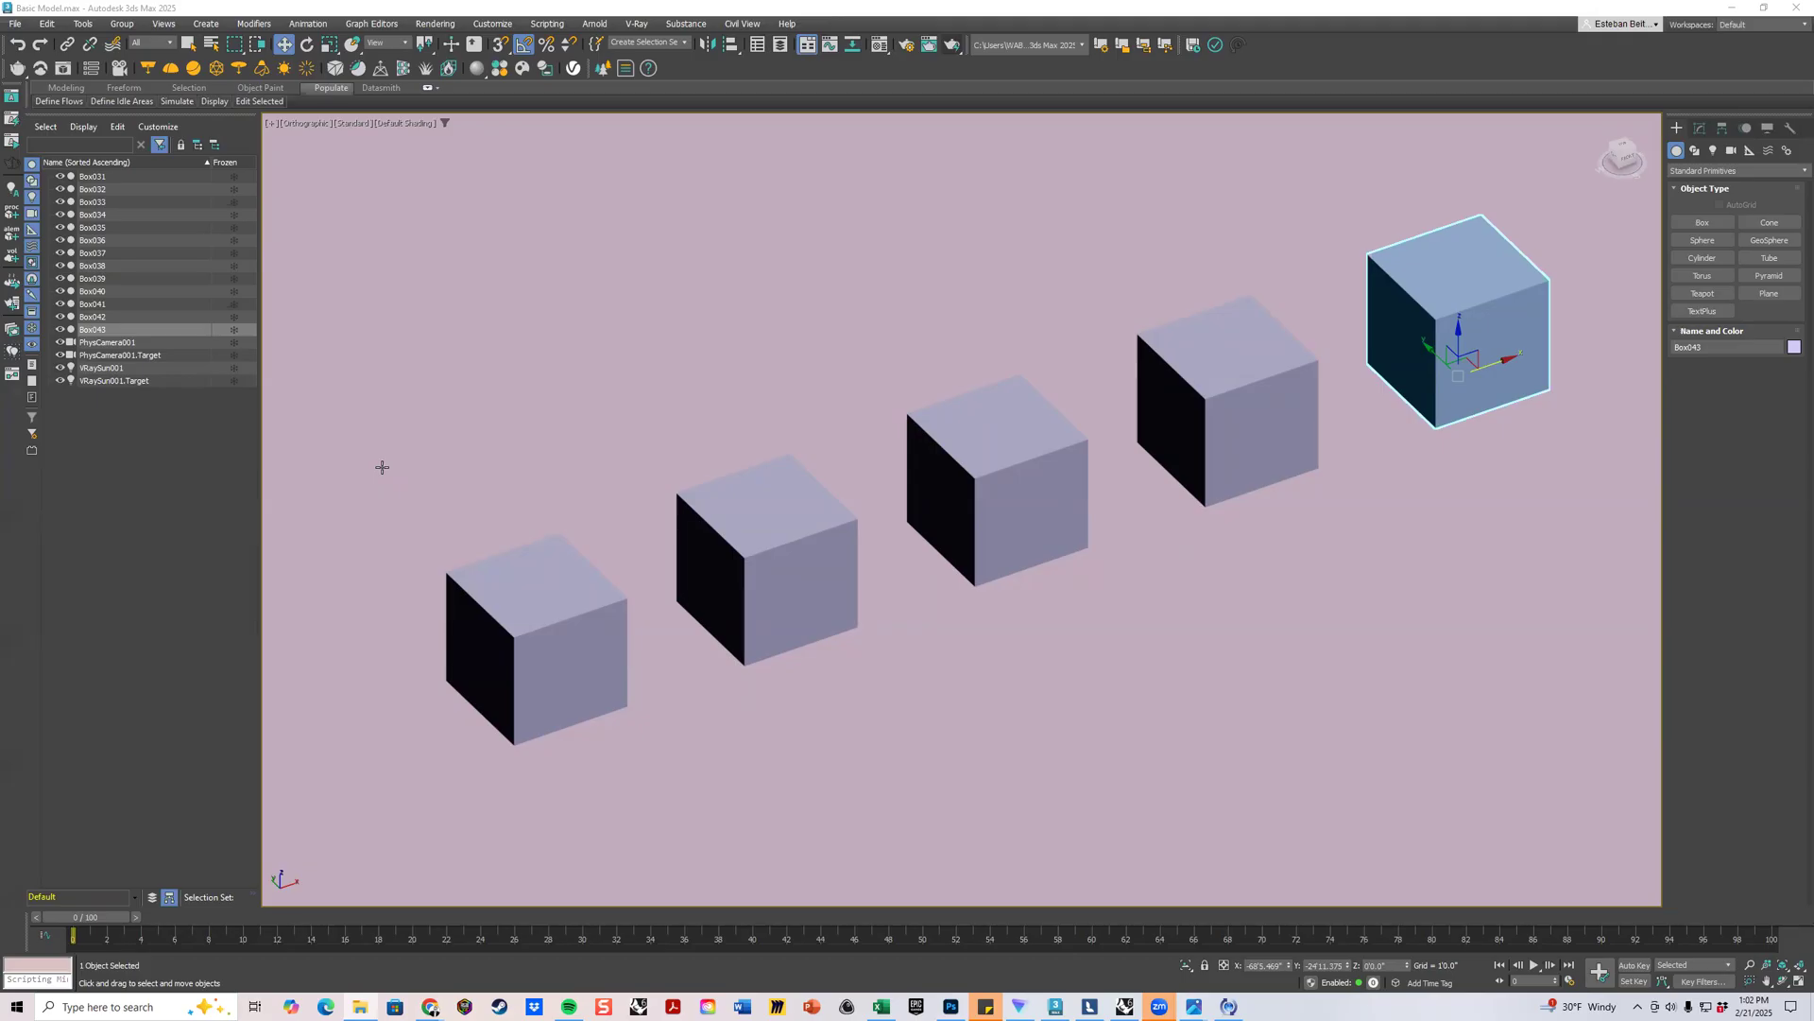
middle_click_drag(561, 439, 838, 284)
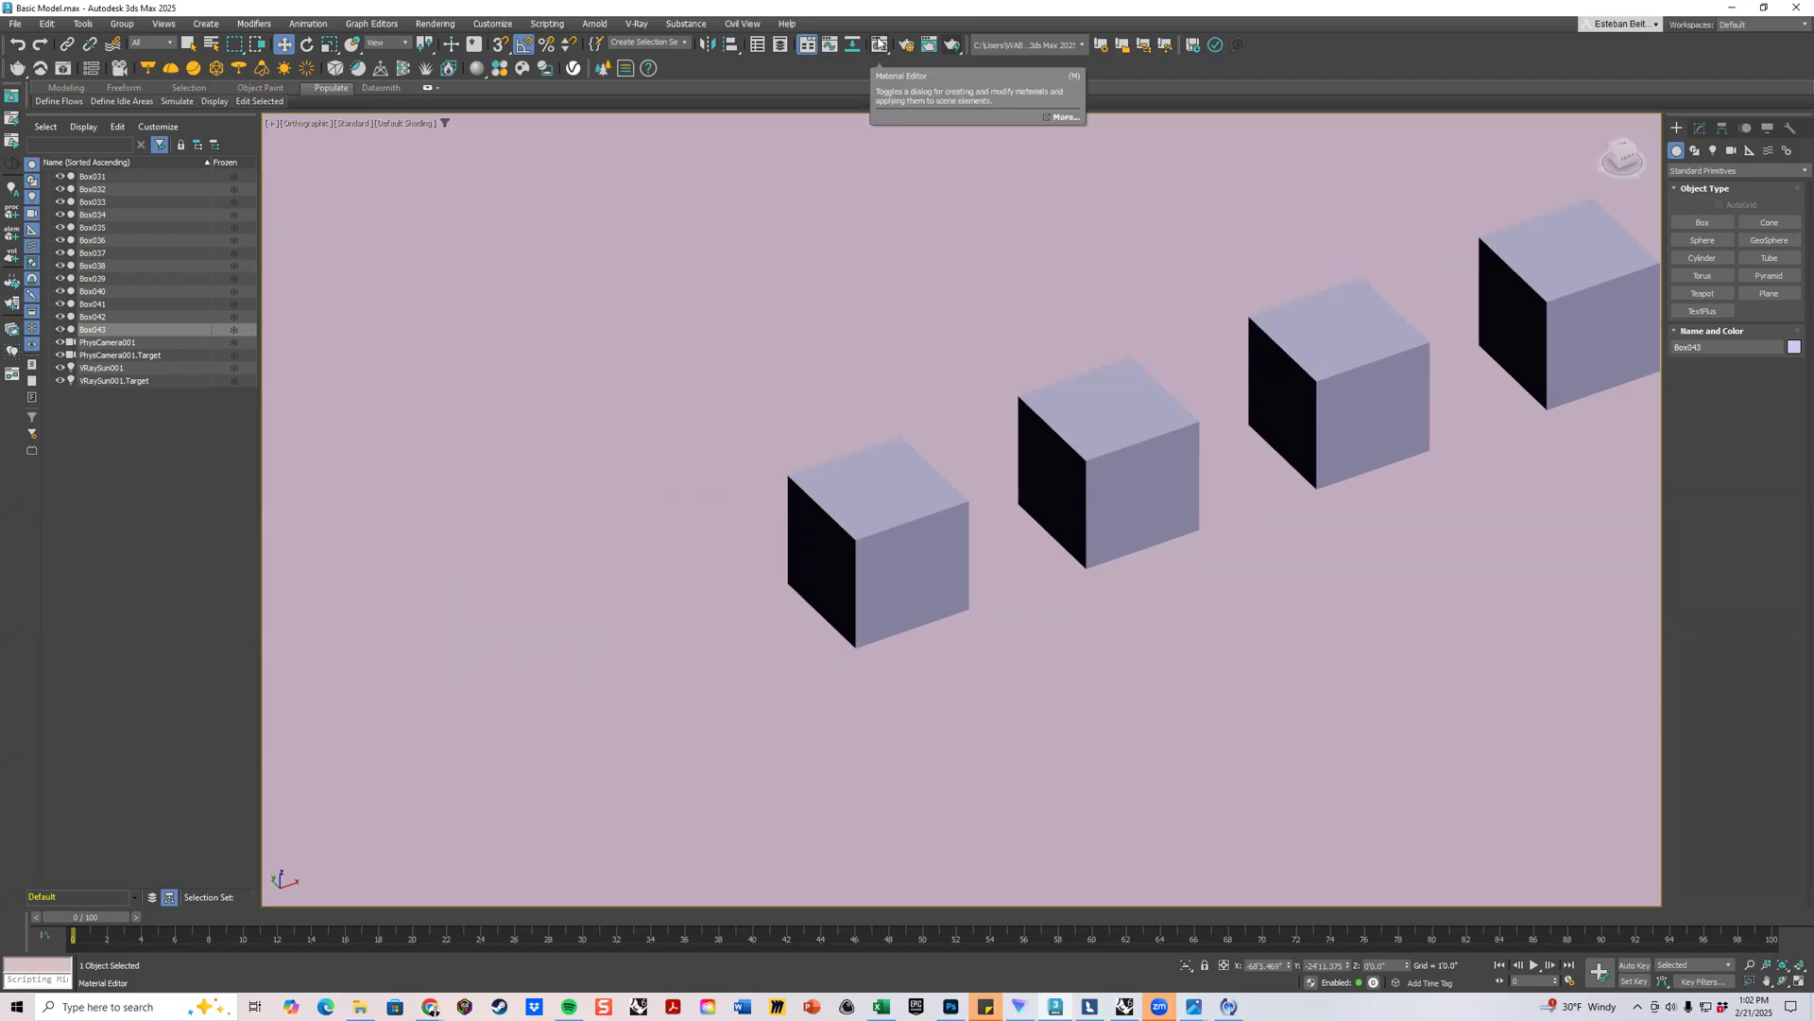
Open the Material Editor and switch it from Slate to Compact mode.
left_click(884, 50)
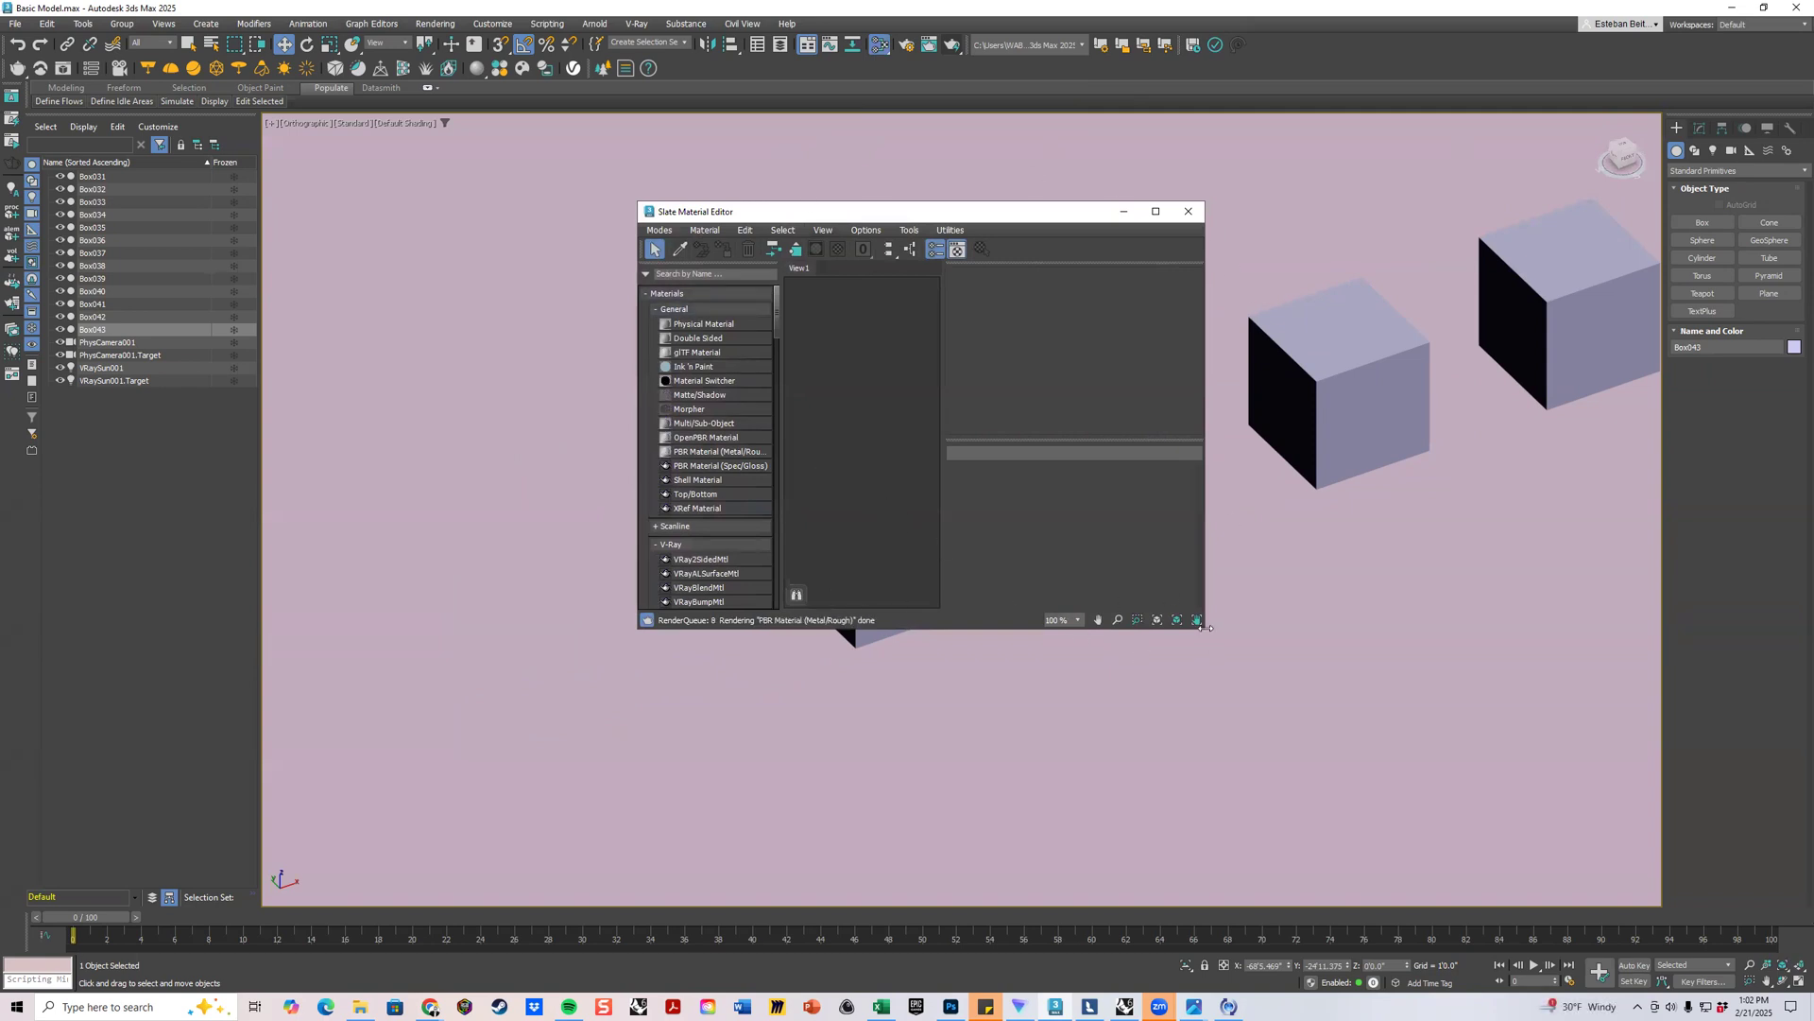
left_click(661, 232)
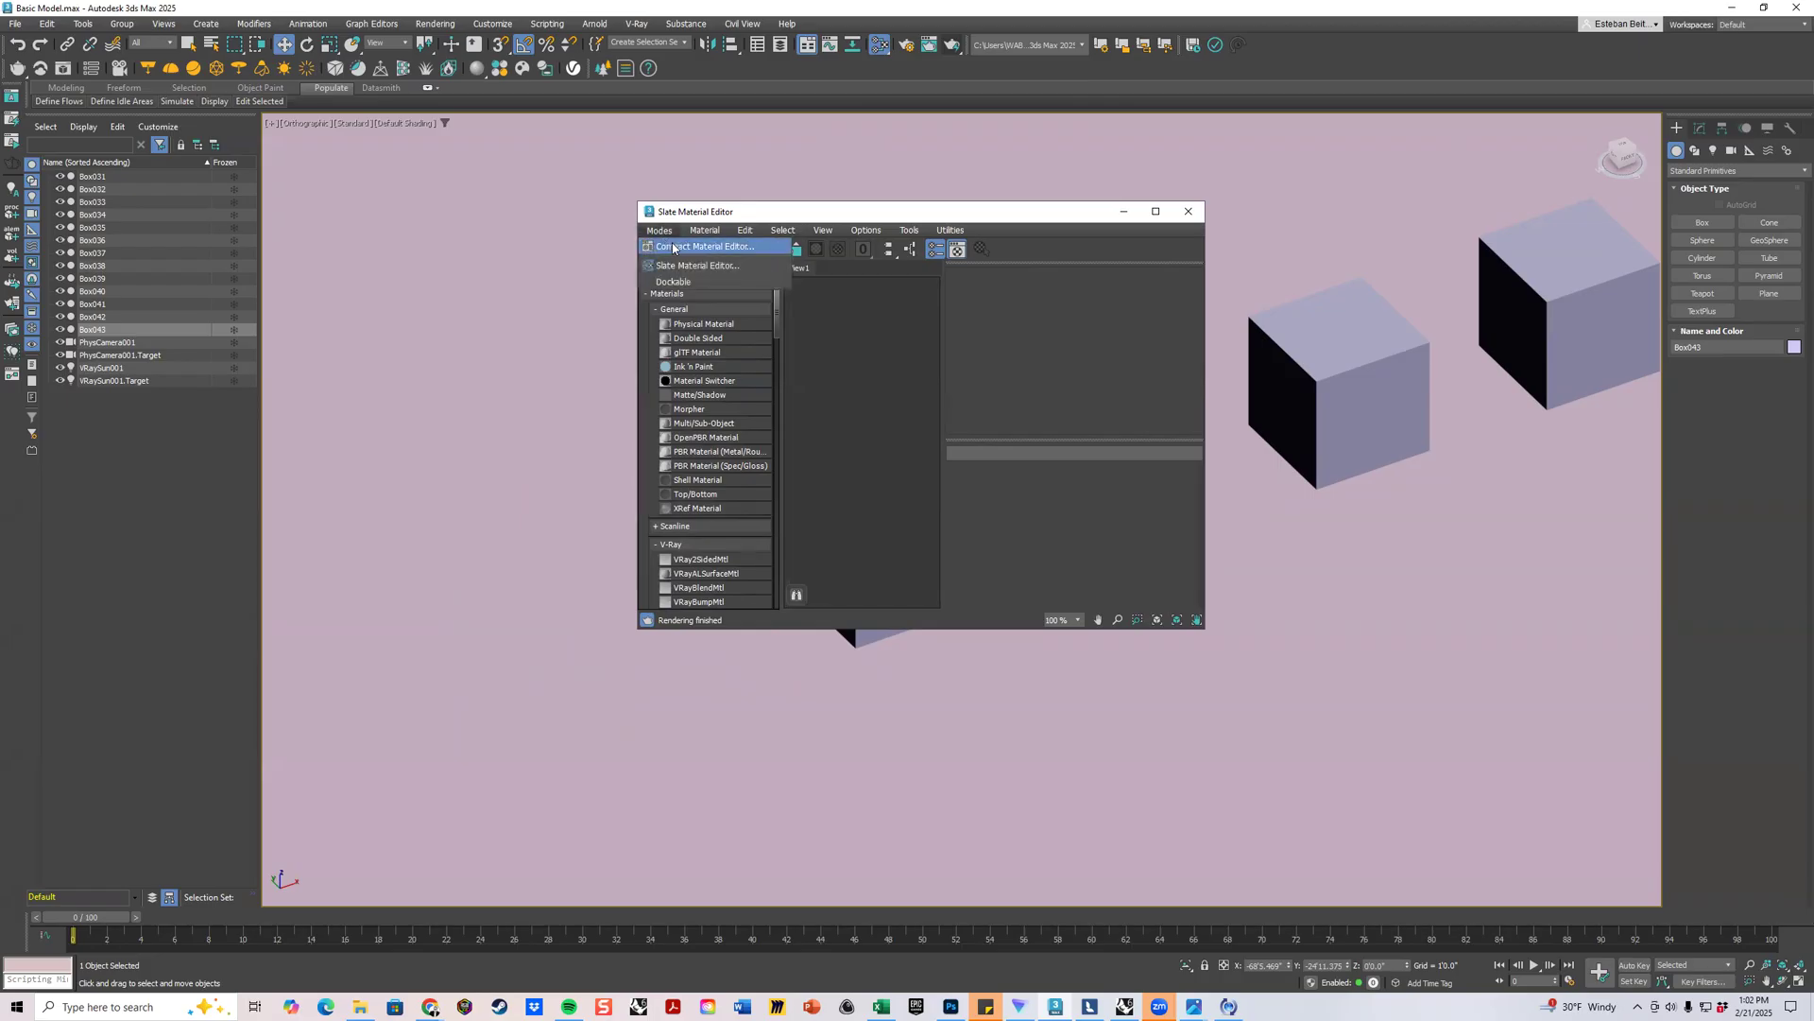
left_click(672, 248)
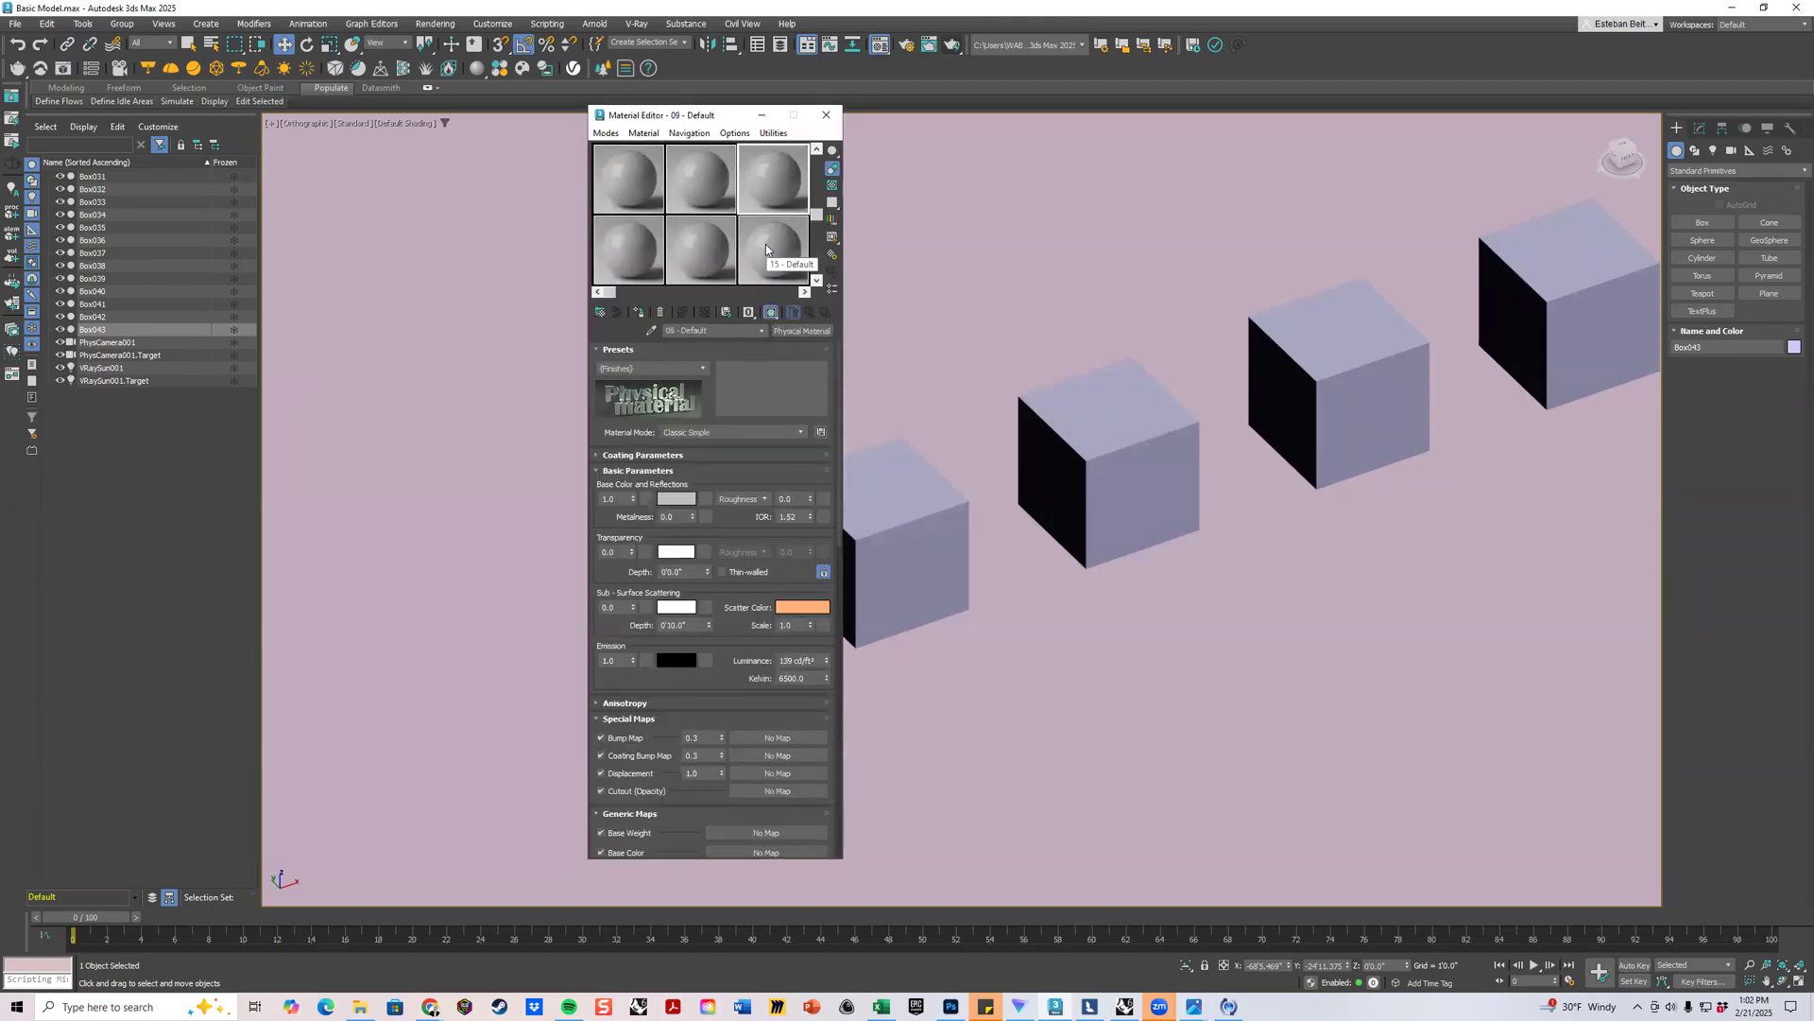
Look through the material sample slots and make the first slot active.
left_click(621, 244)
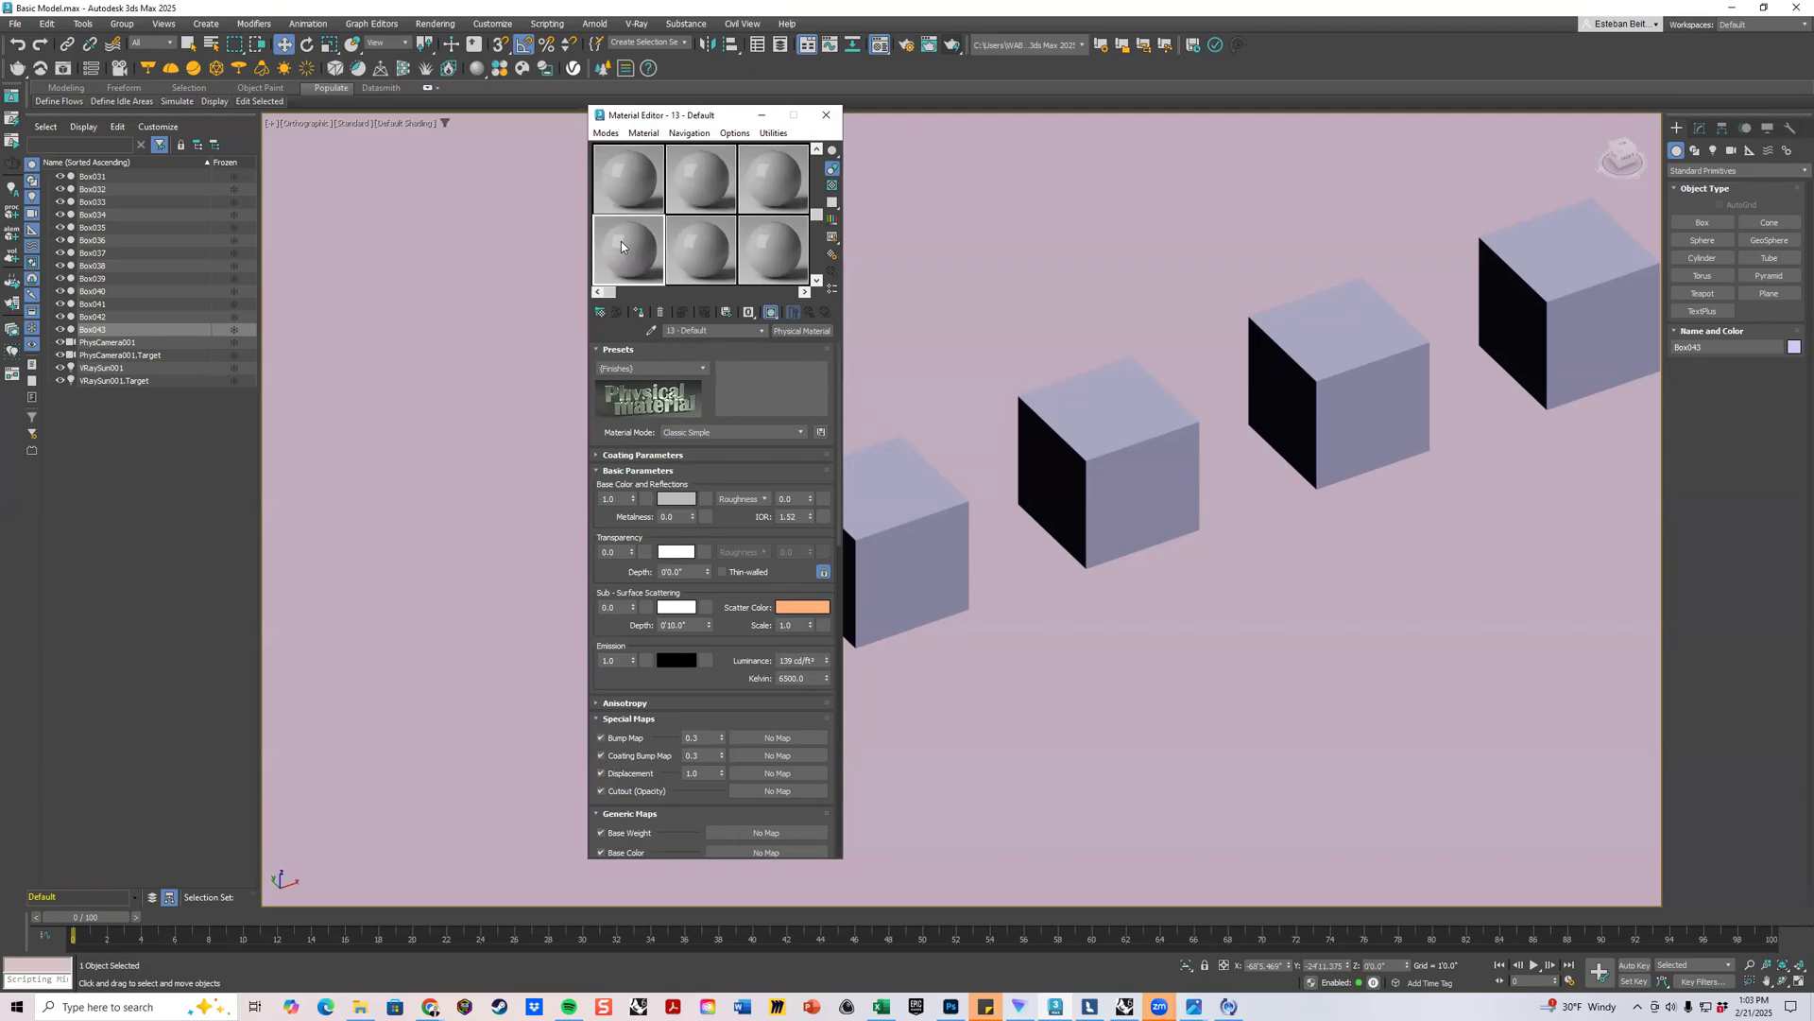
left_click(699, 184)
mouse_move(604, 292)
left_mouse_down()
mouse_move(797, 294)
mouse_move(610, 293)
left_mouse_up()
left_click_drag(818, 215, 831, 125)
scroll(744, 177, "down", 1)
scroll(737, 274, "up", 1)
left_click(620, 183)
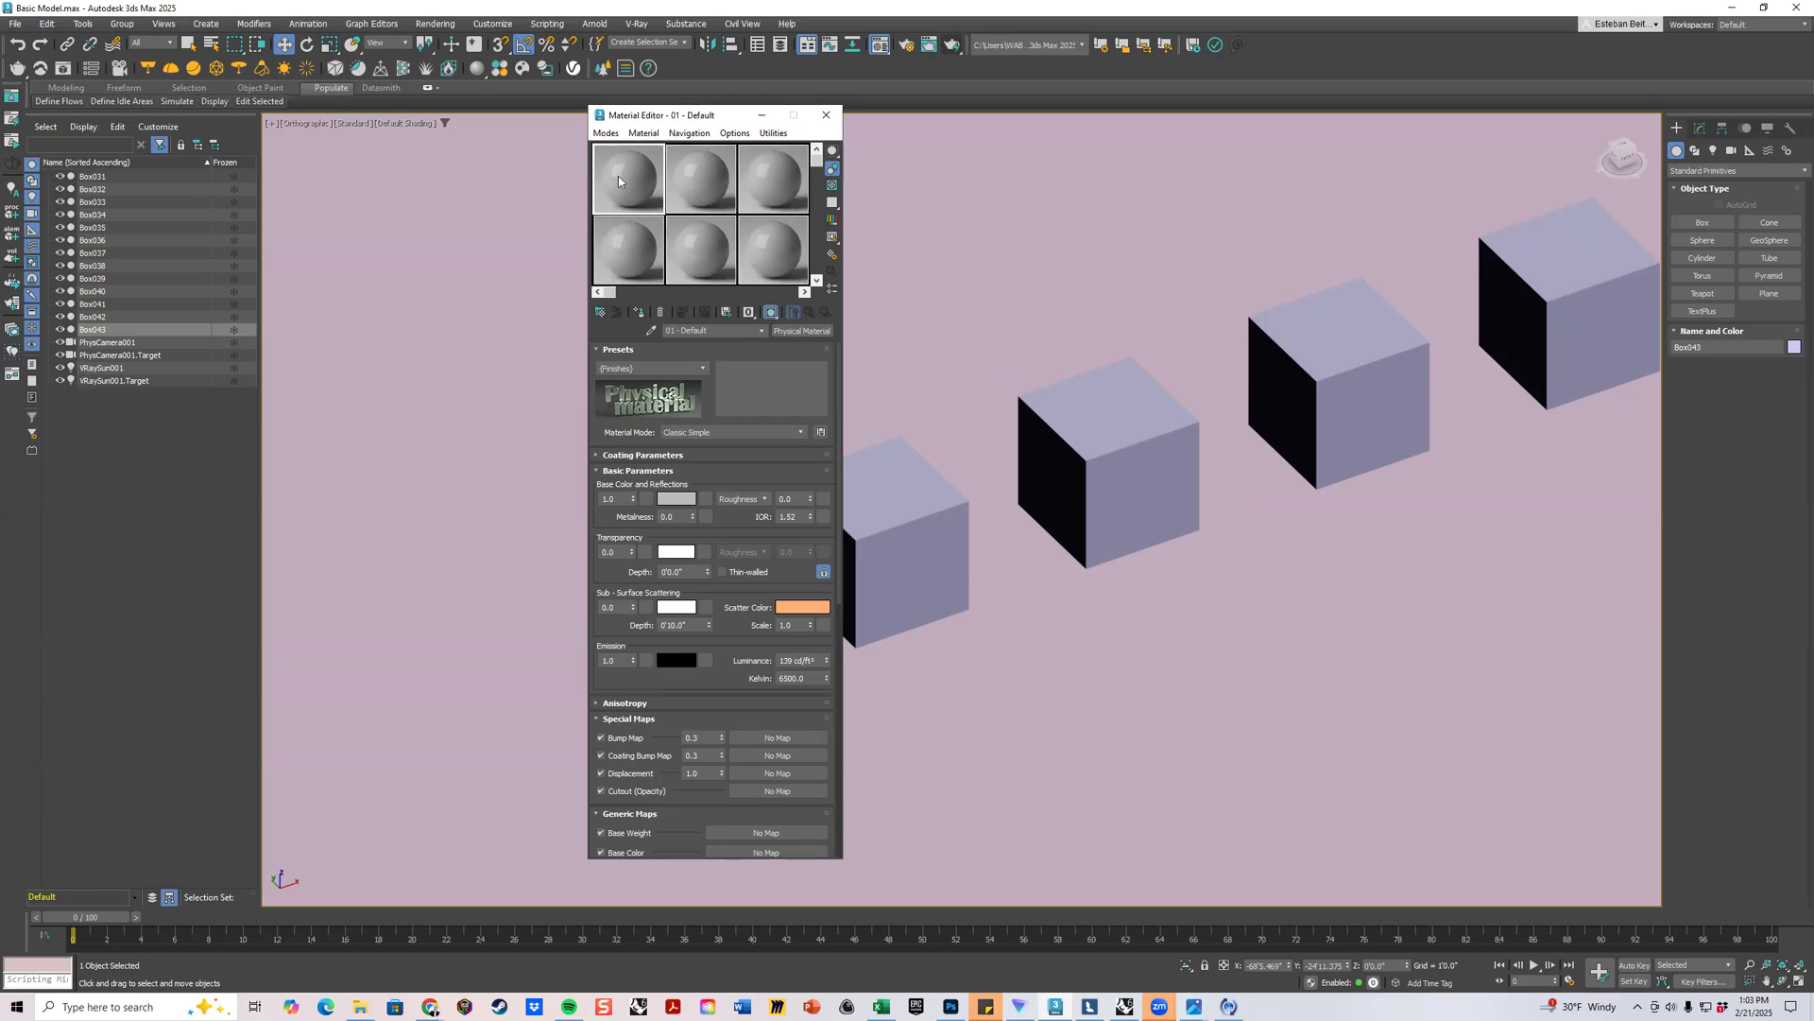
left_click(697, 183)
left_click(626, 162)
Load a VRayMtl into the first sample slot and name the material Stone Wall.
left_click(600, 309)
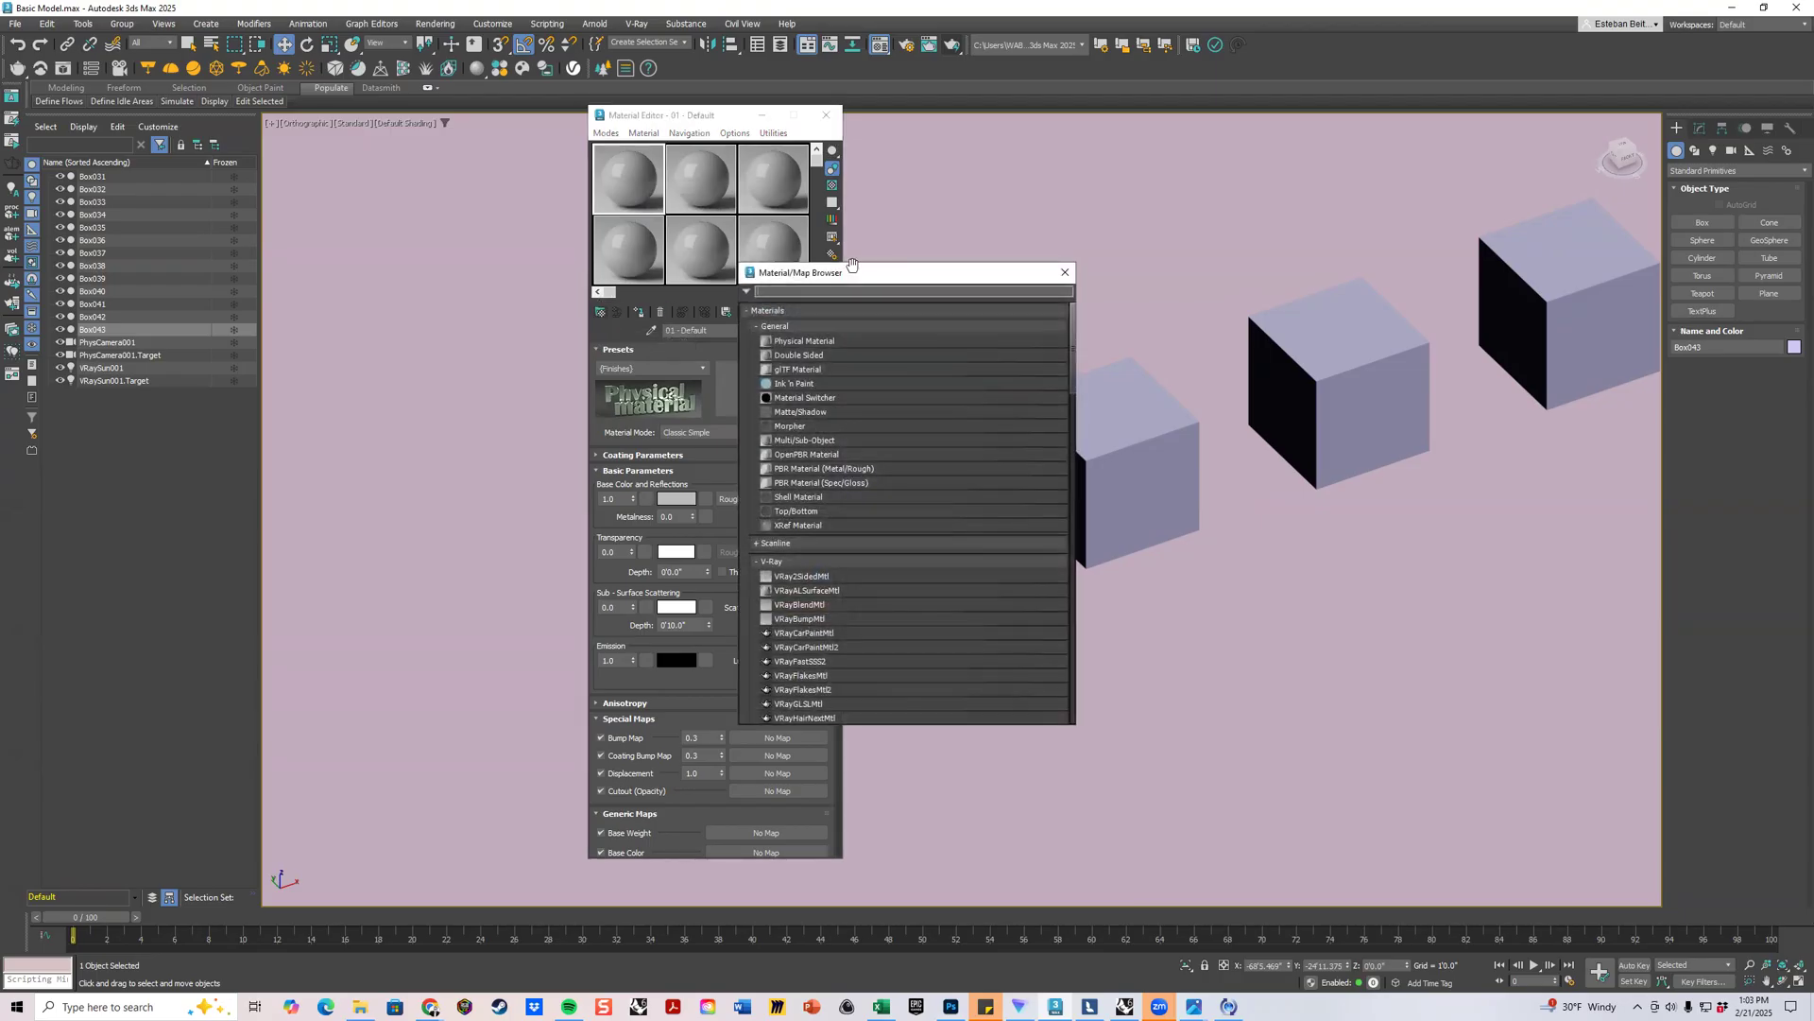
left_click_drag(860, 274, 1004, 252)
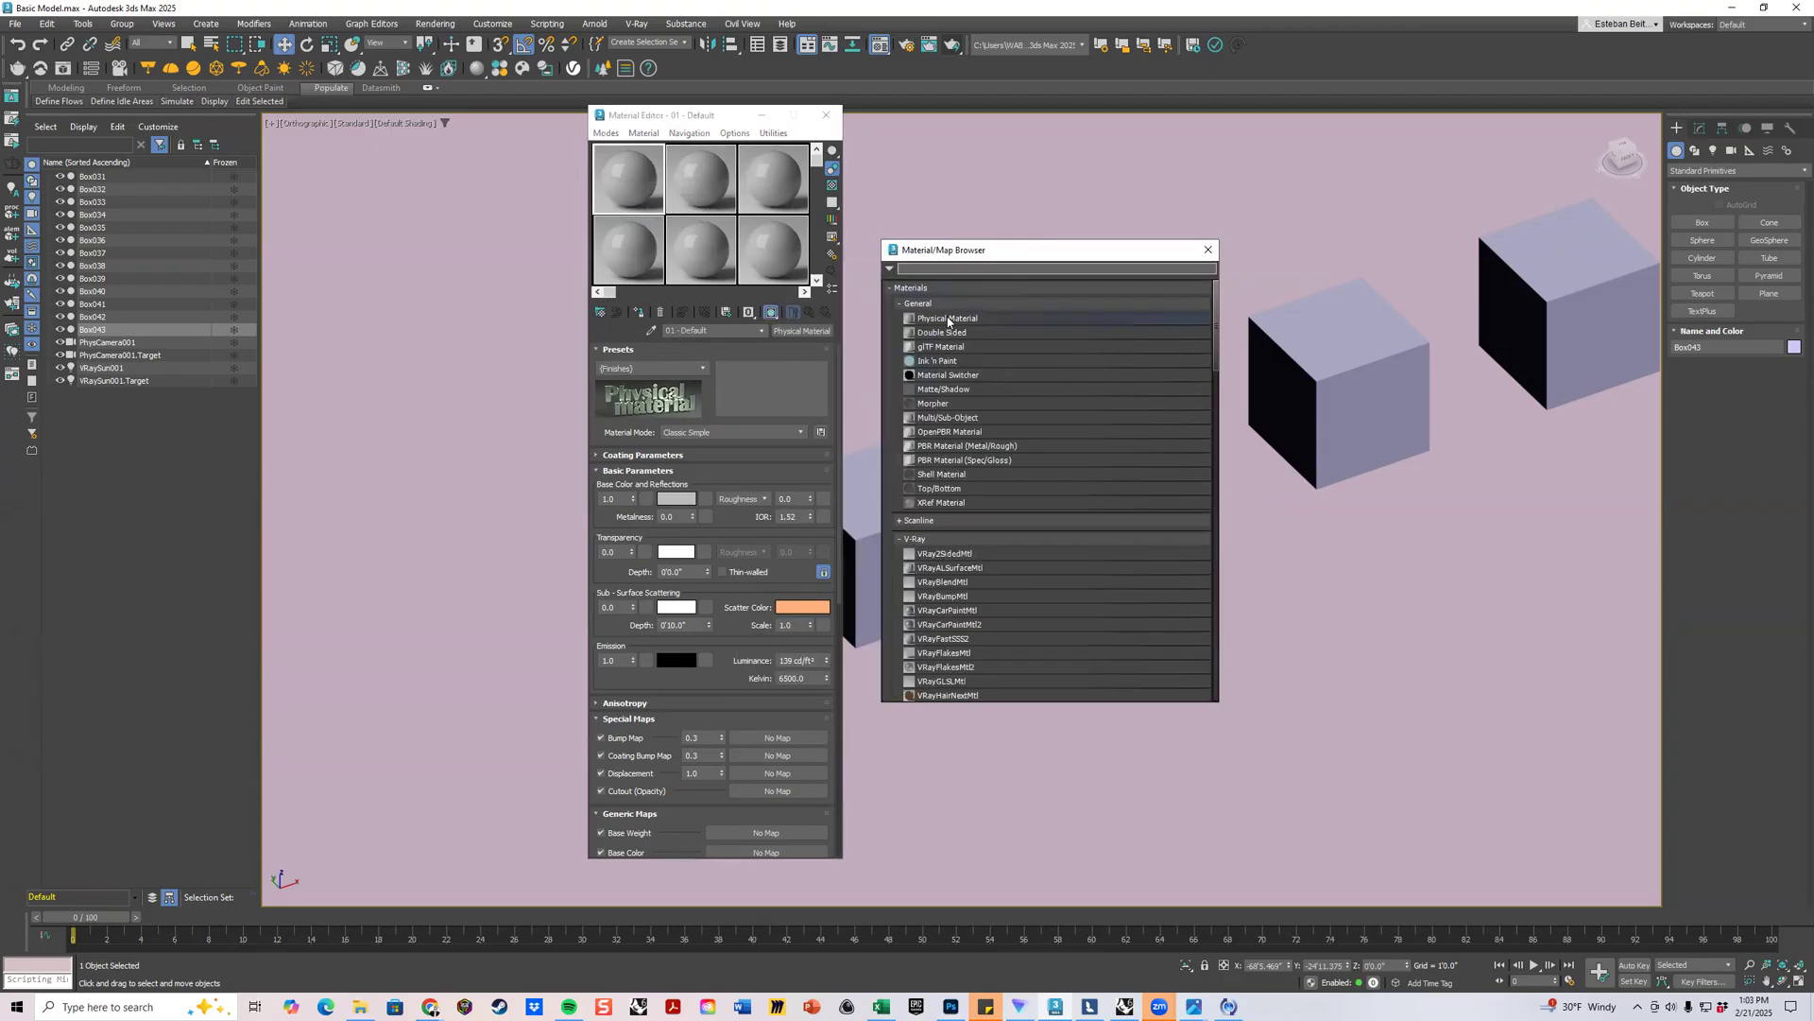
scroll(933, 480, "down", 3)
scroll(932, 479, "down", 1)
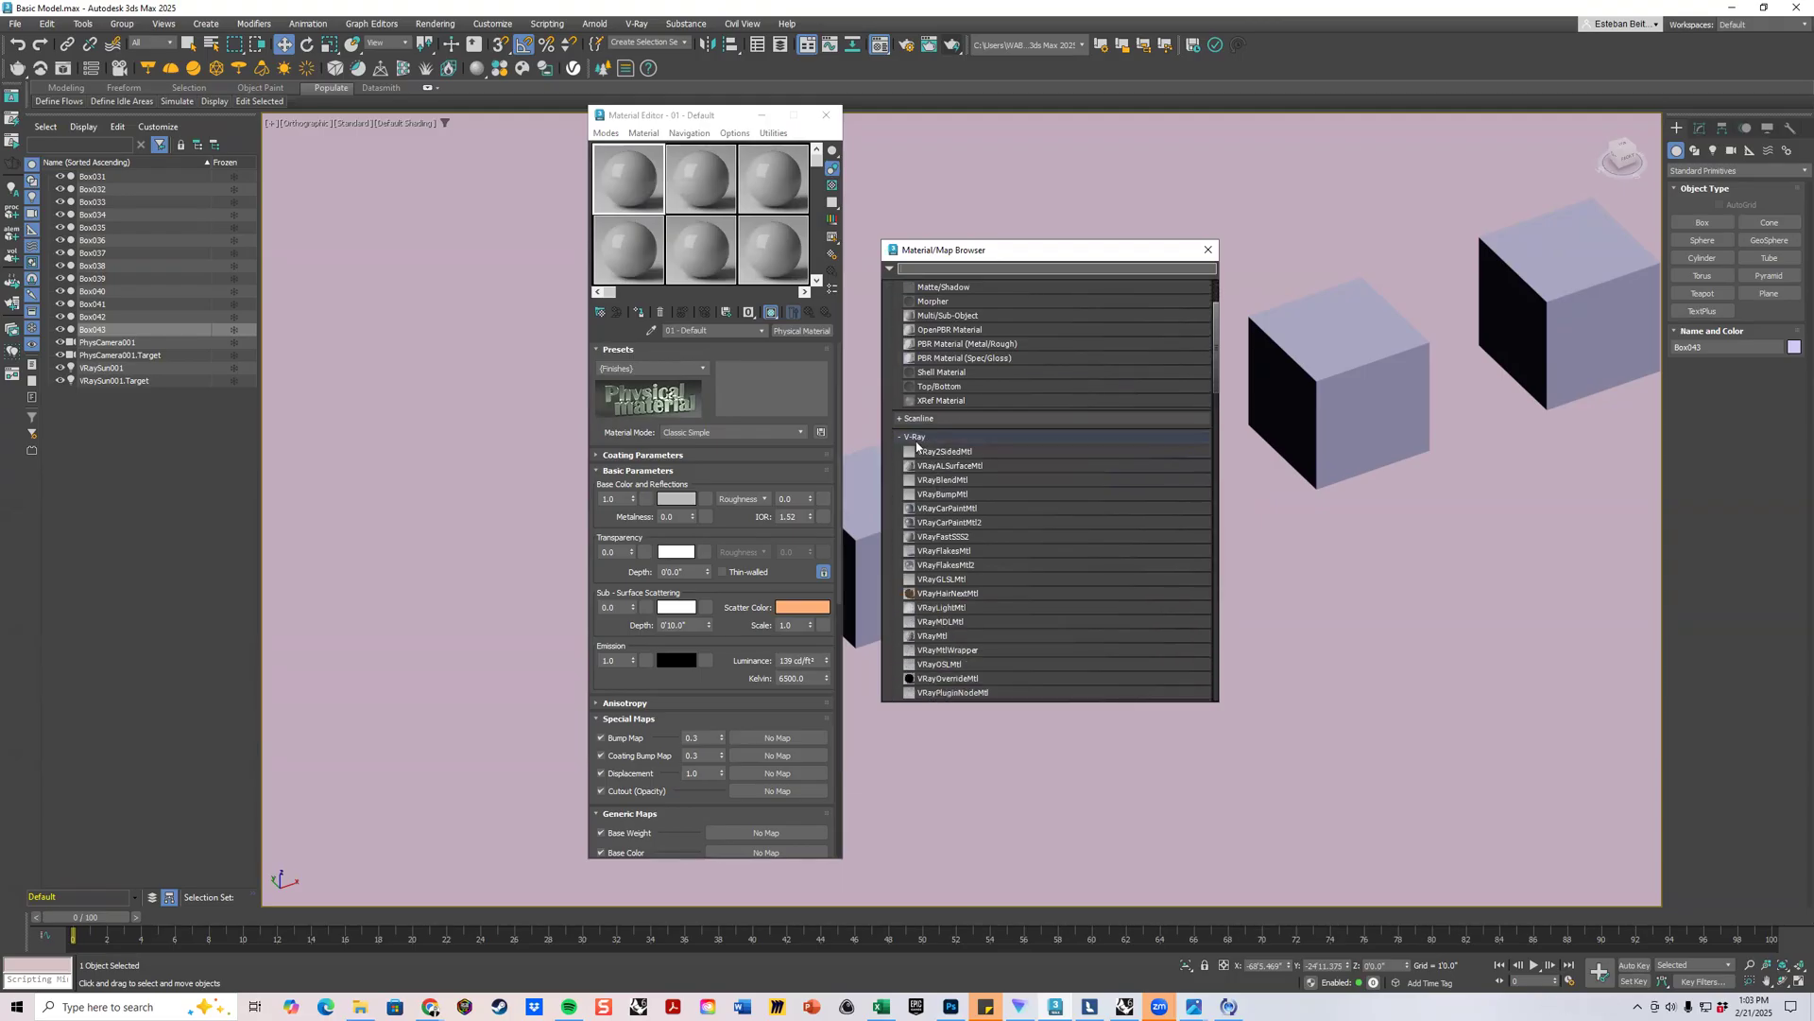
scroll(1036, 464, "down", 6)
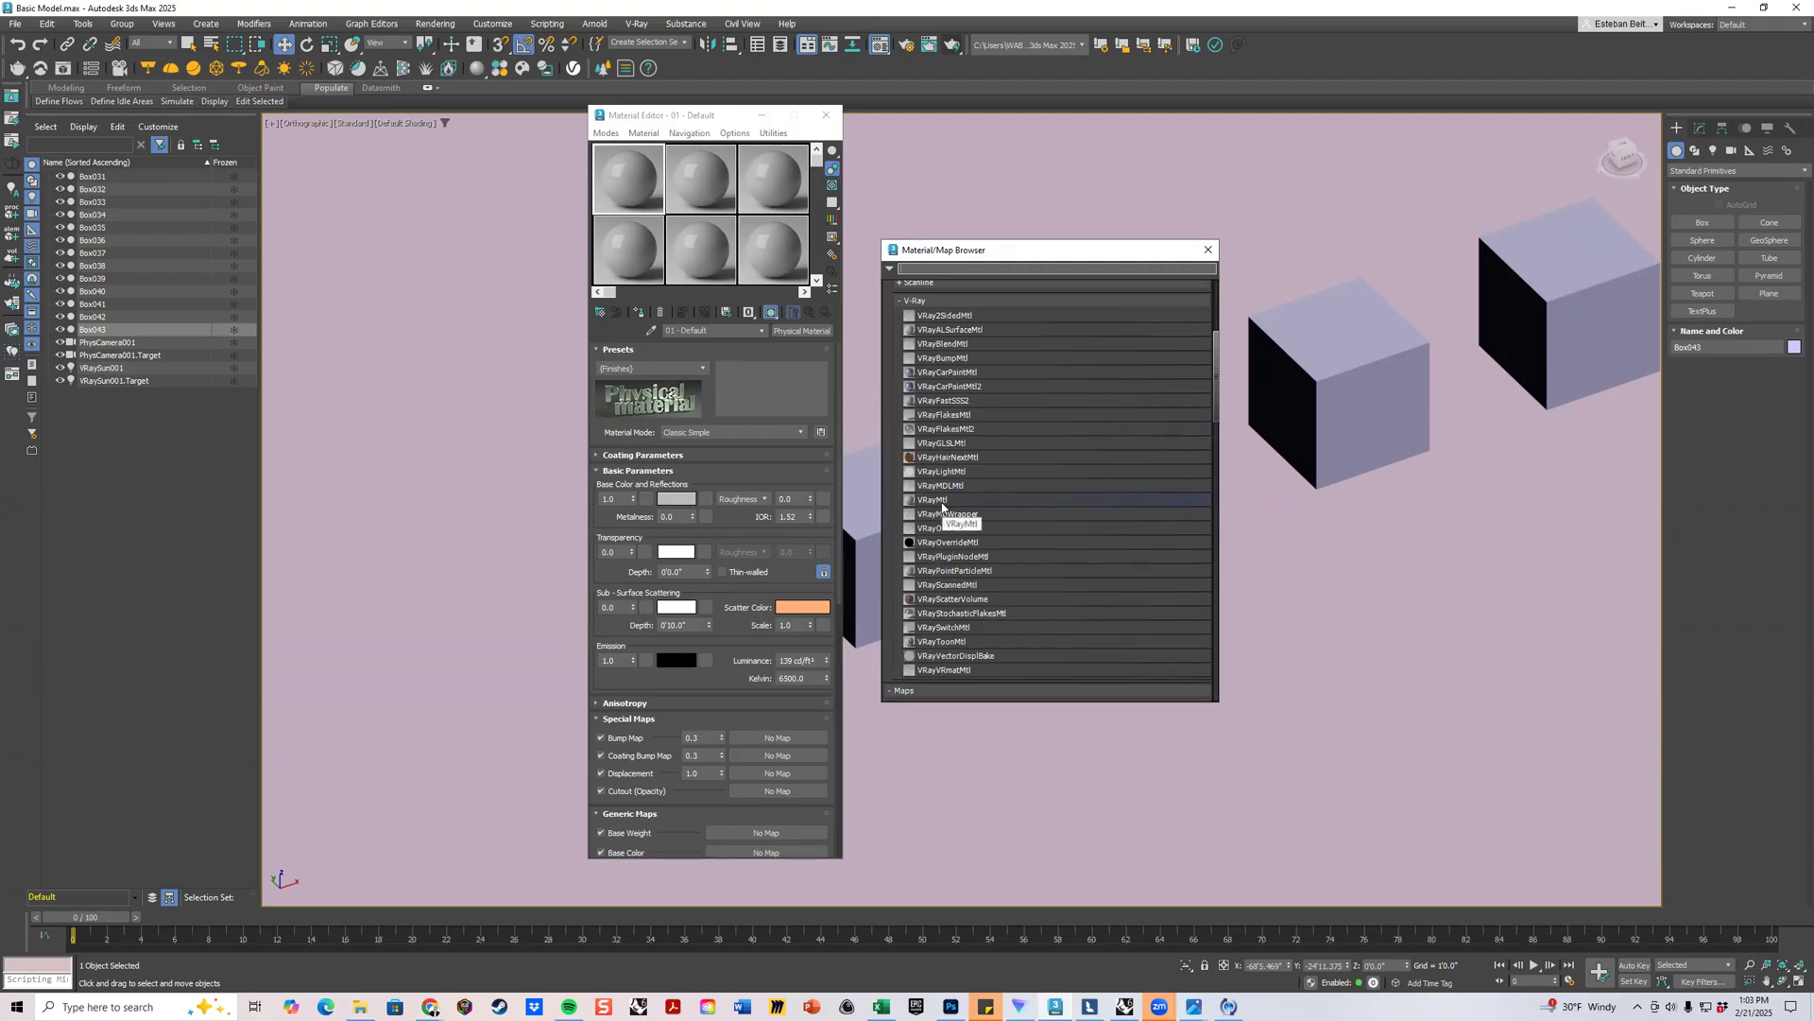
double_click(935, 501)
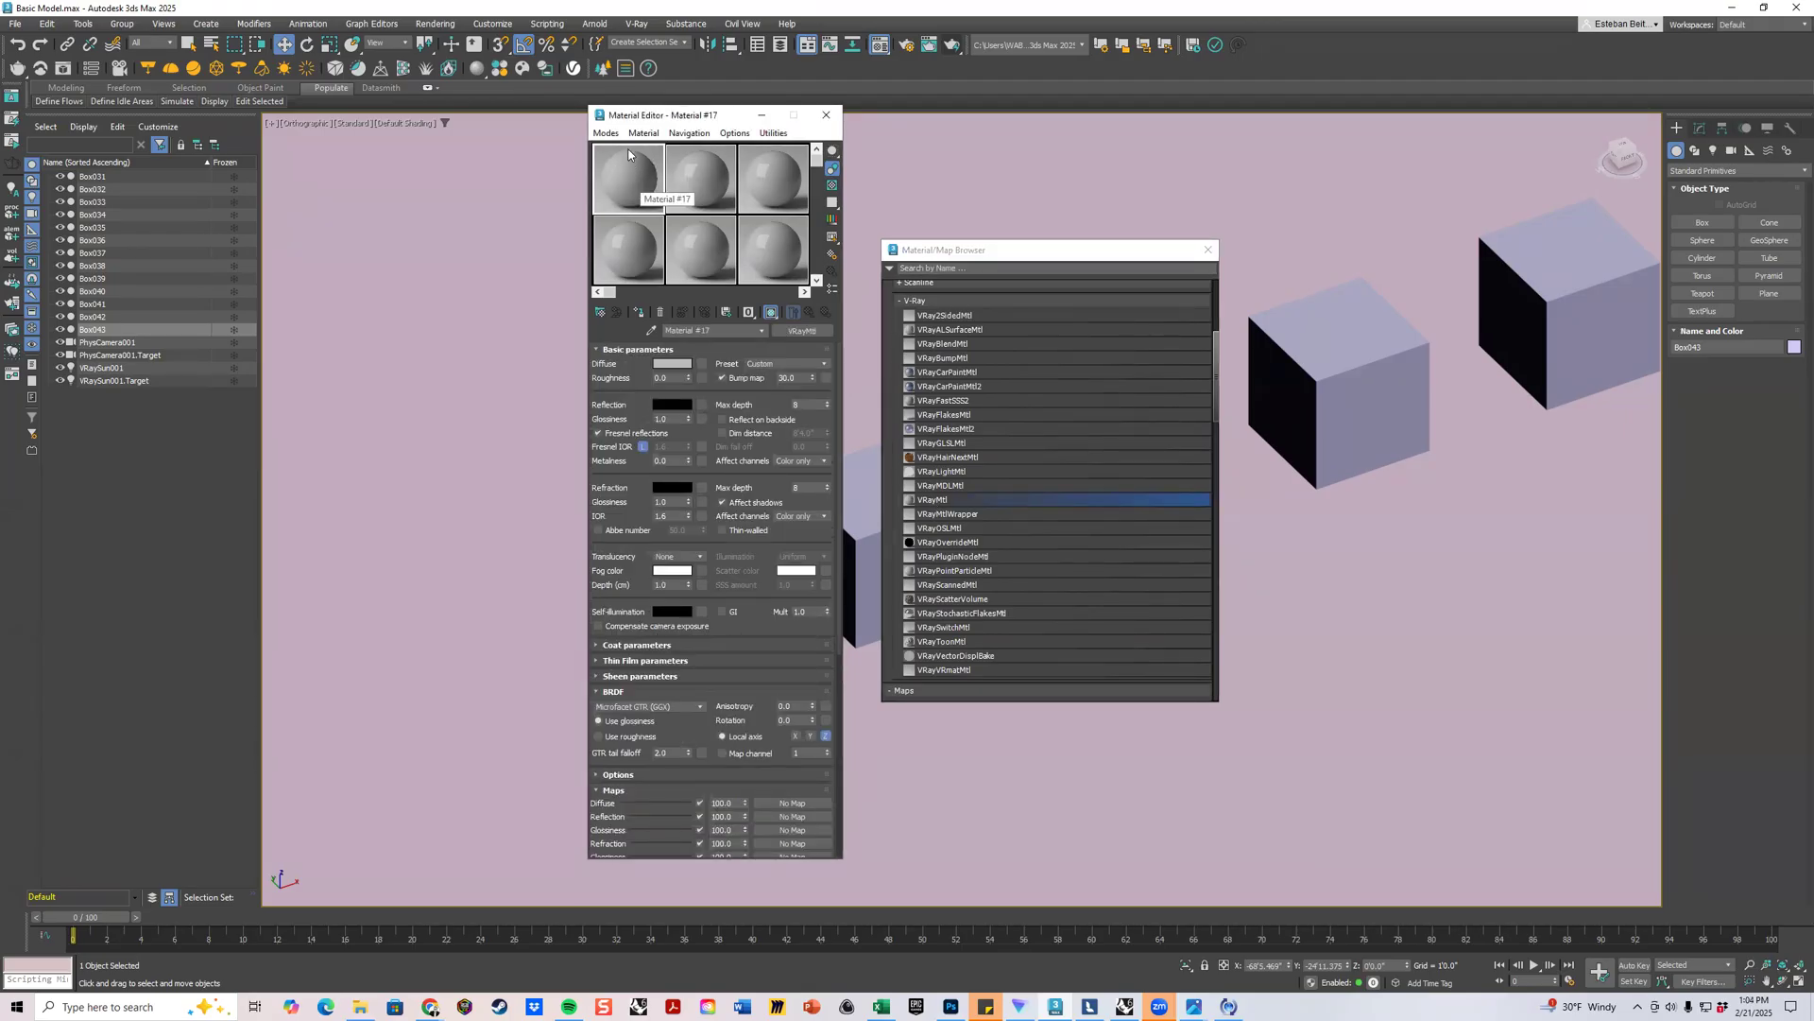
left_click(1208, 251)
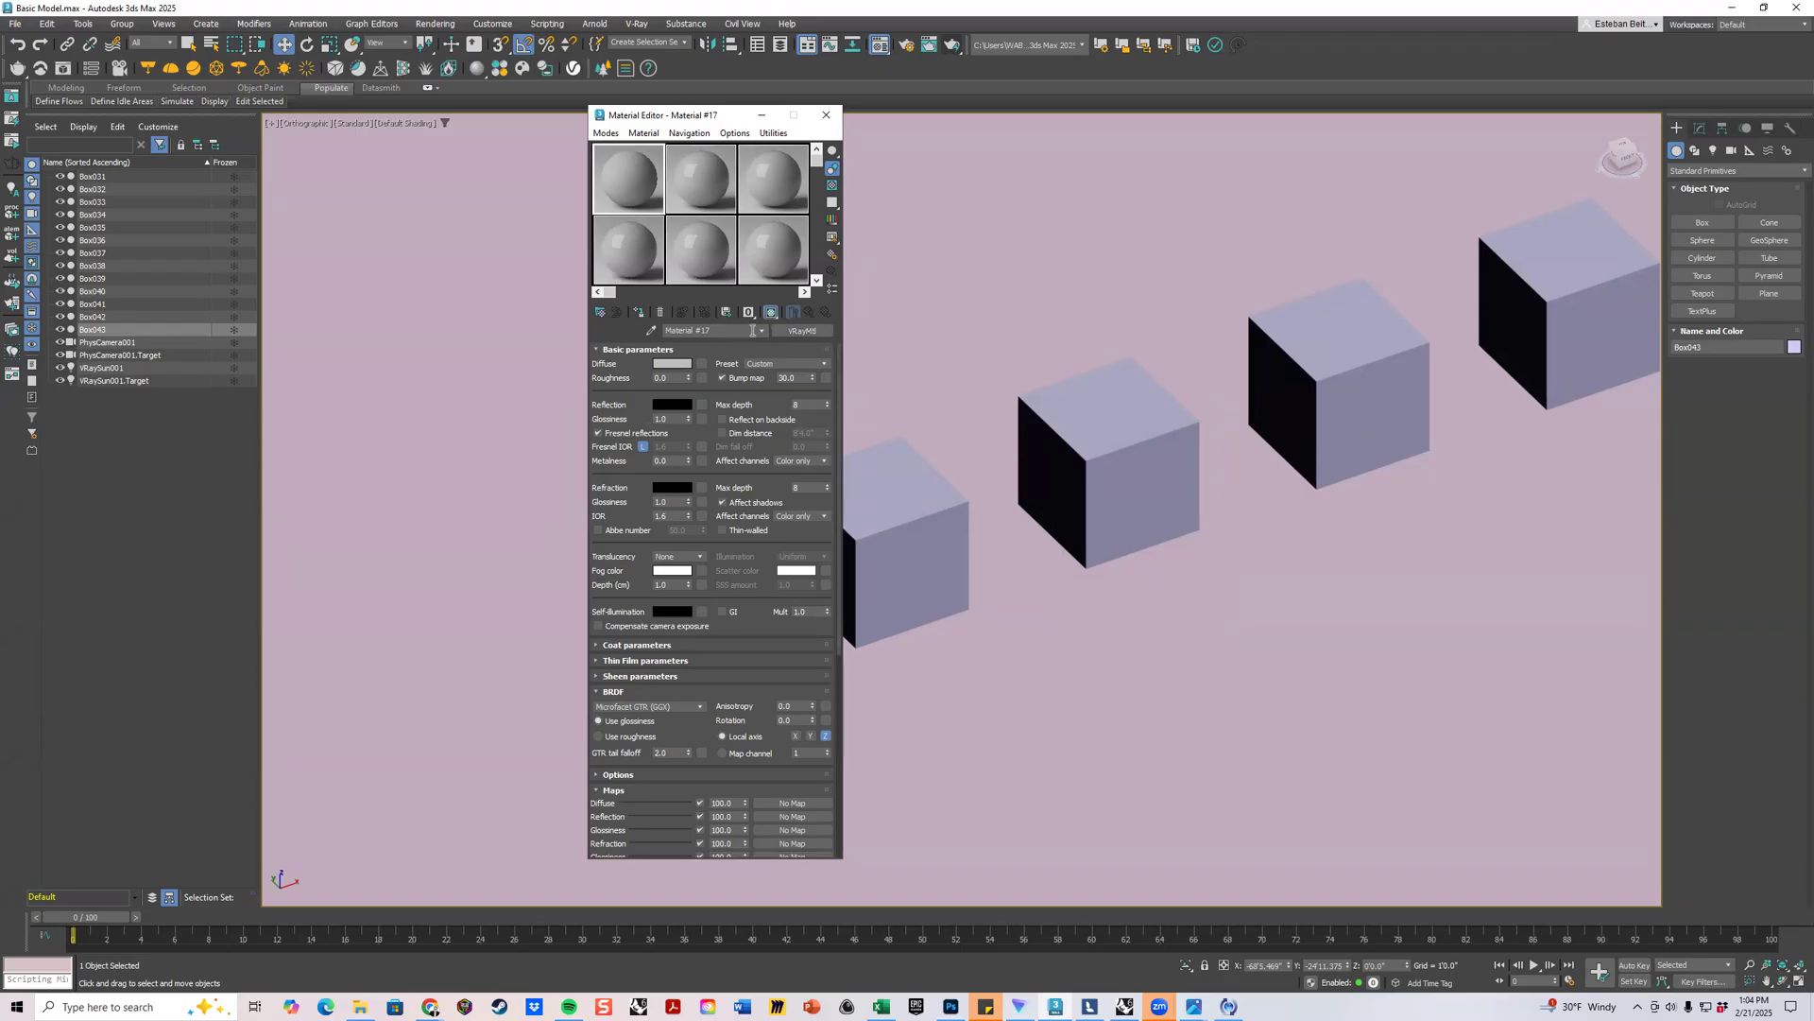
left_click(753, 330)
type("Stone Wall")
Set the Stone Wall material's diffuse color to a crimson red.
middle_click_drag(895, 406, 1097, 407)
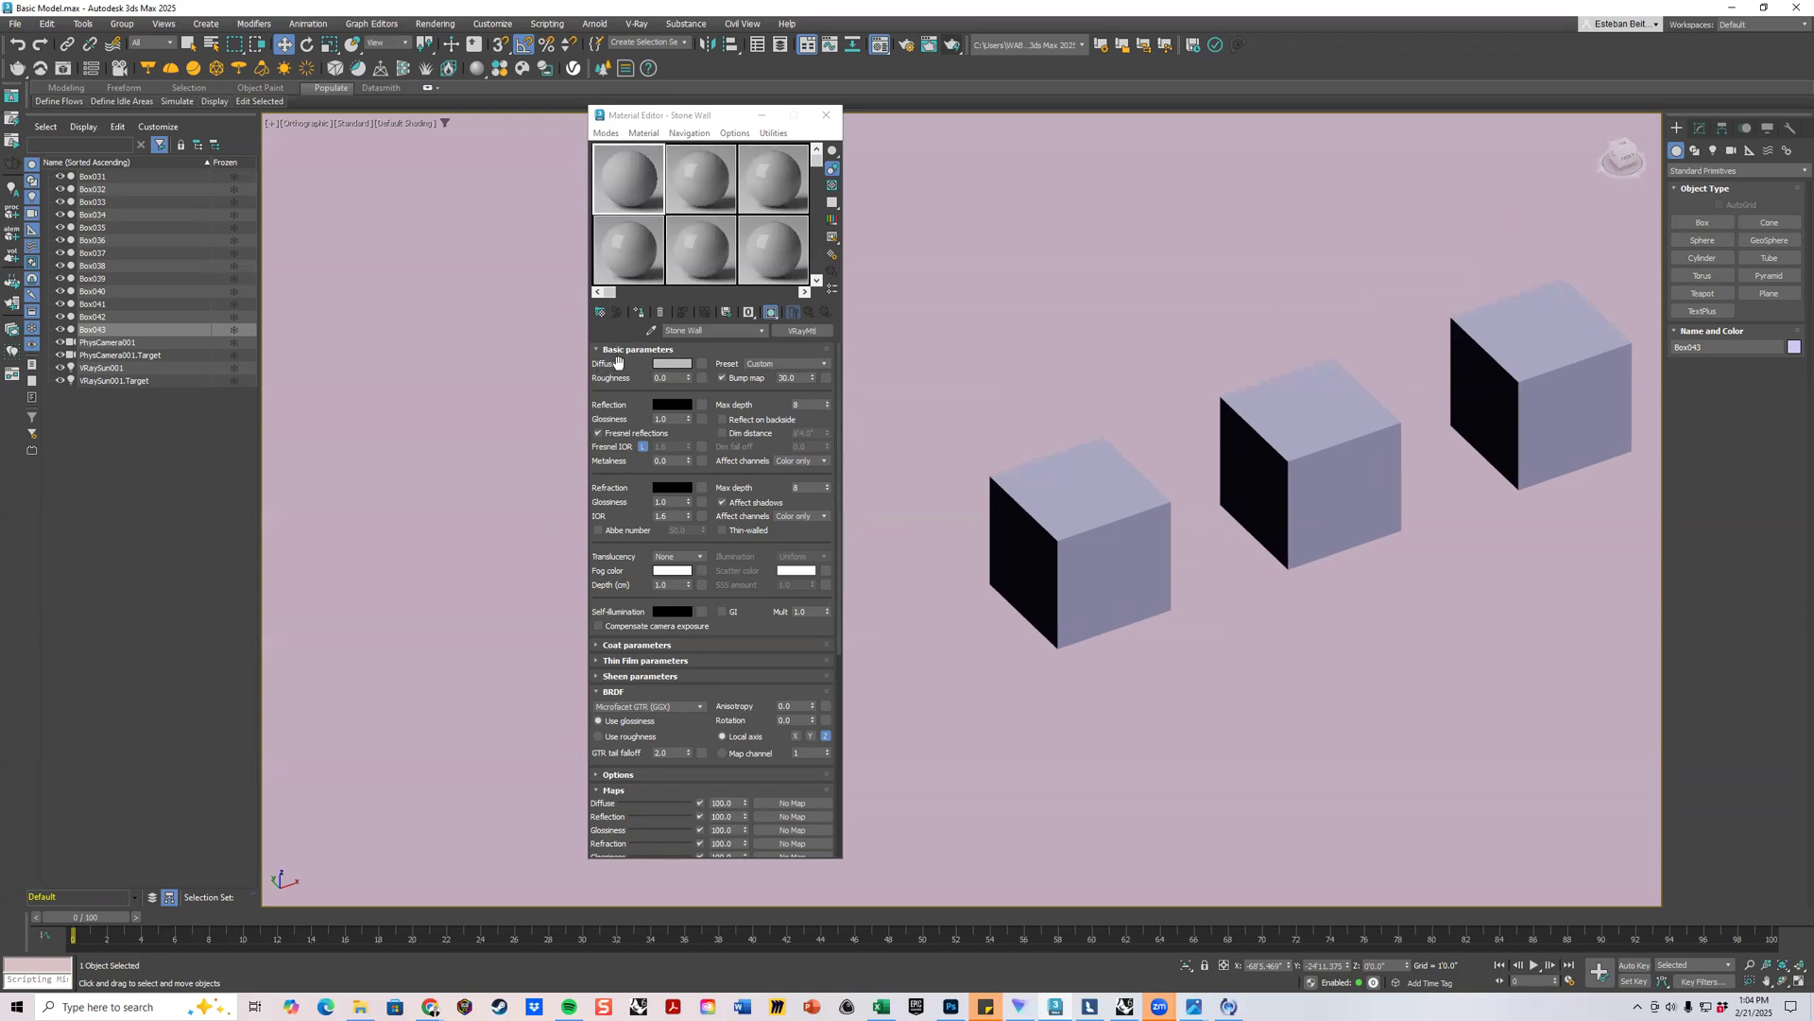
scroll(1081, 457, "up", 5)
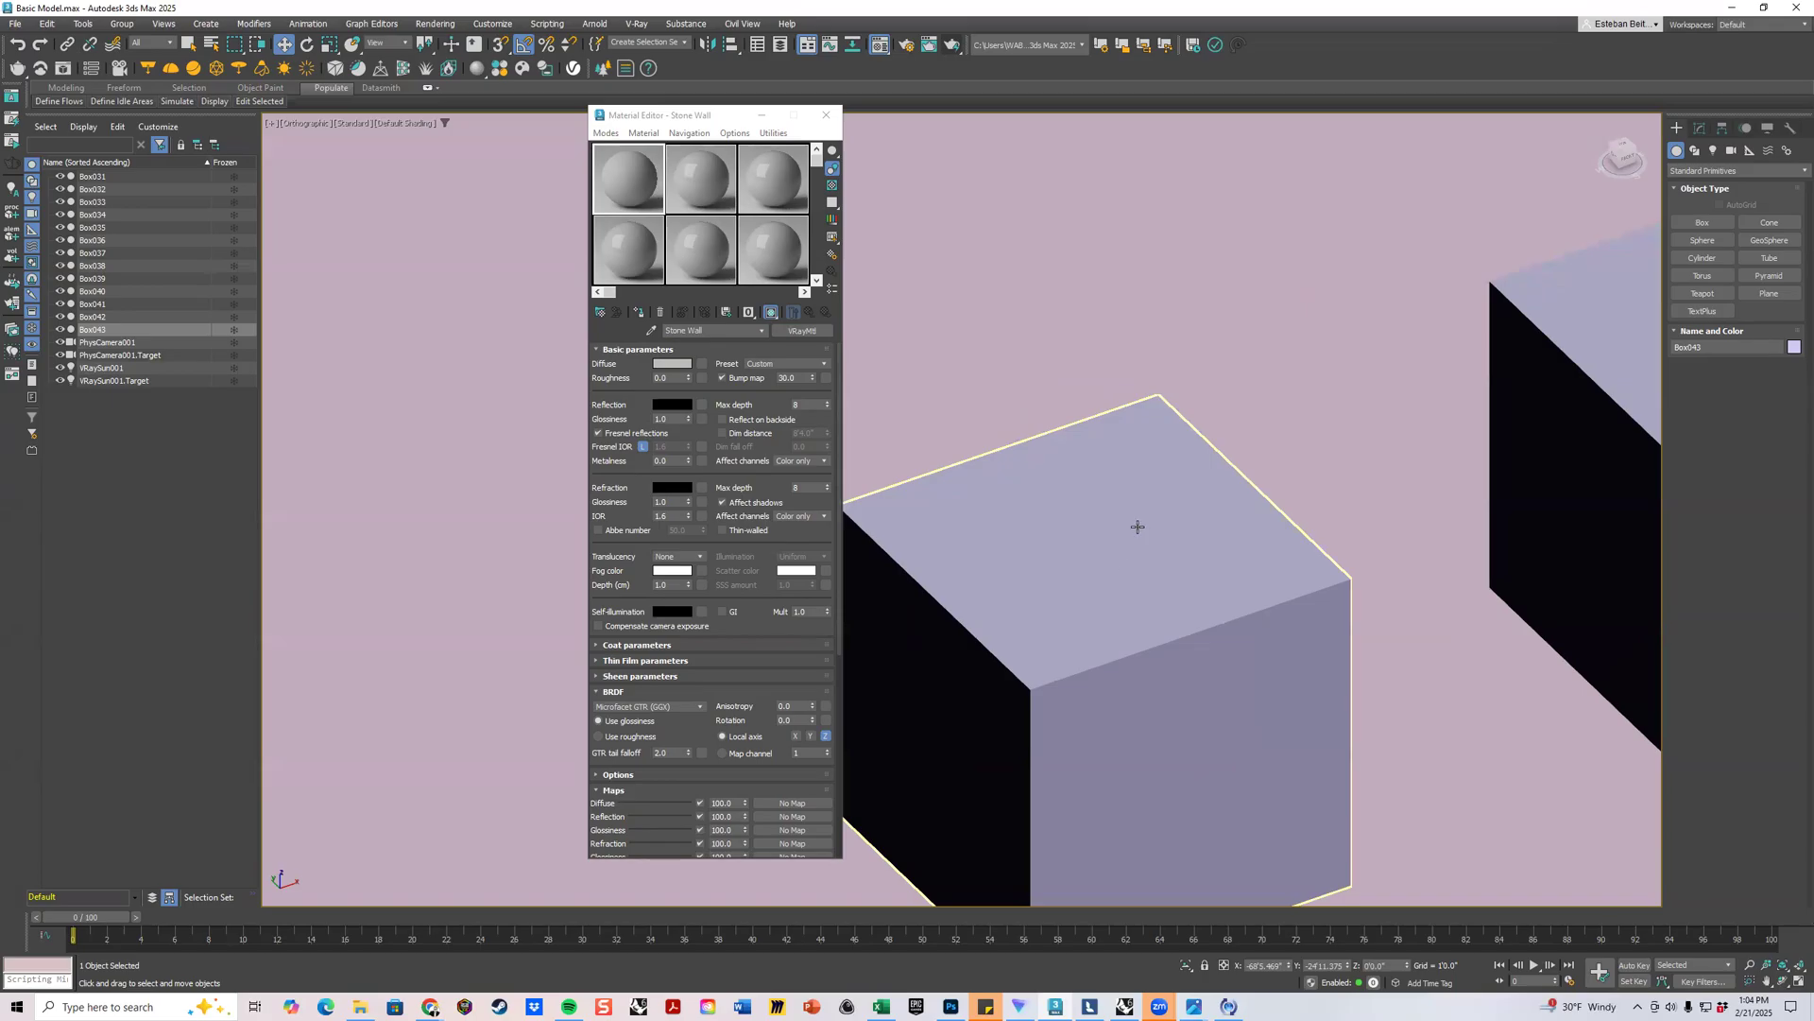
middle_click_drag(1045, 595, 1074, 451)
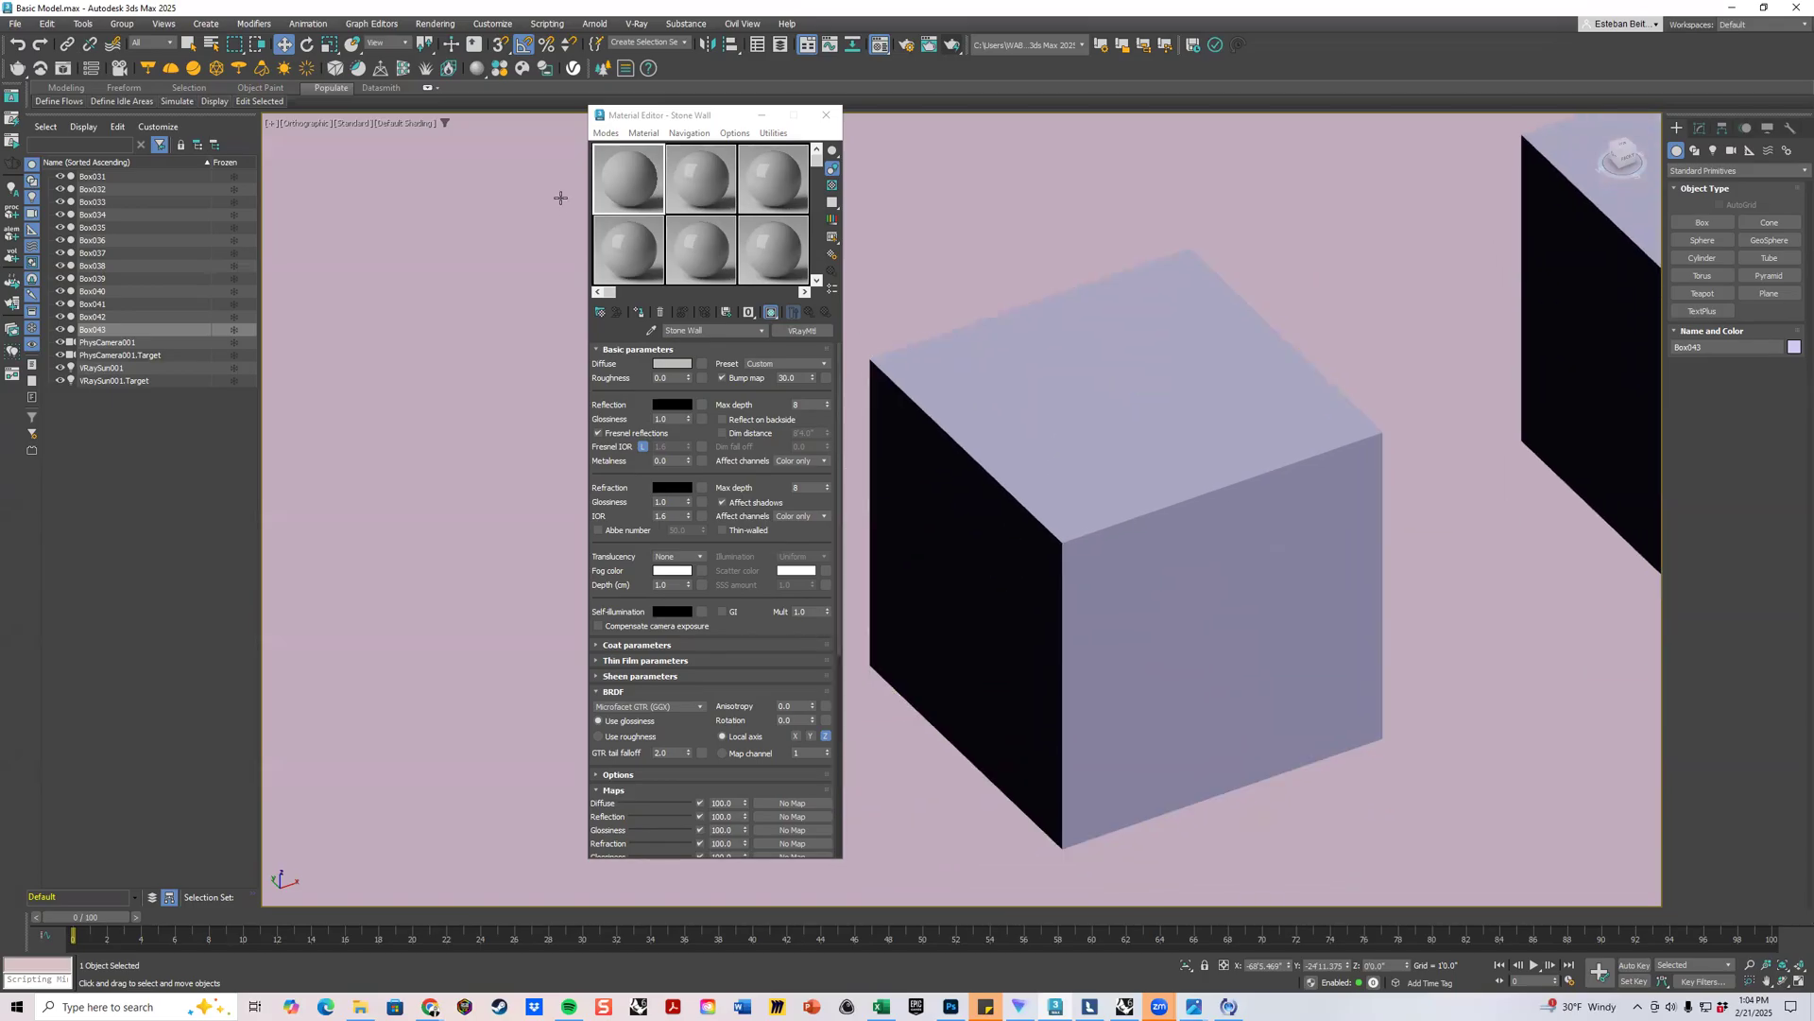
left_click(670, 364)
left_click_drag(407, 217, 414, 219)
left_click_drag(435, 288, 435, 207)
left_click(591, 333)
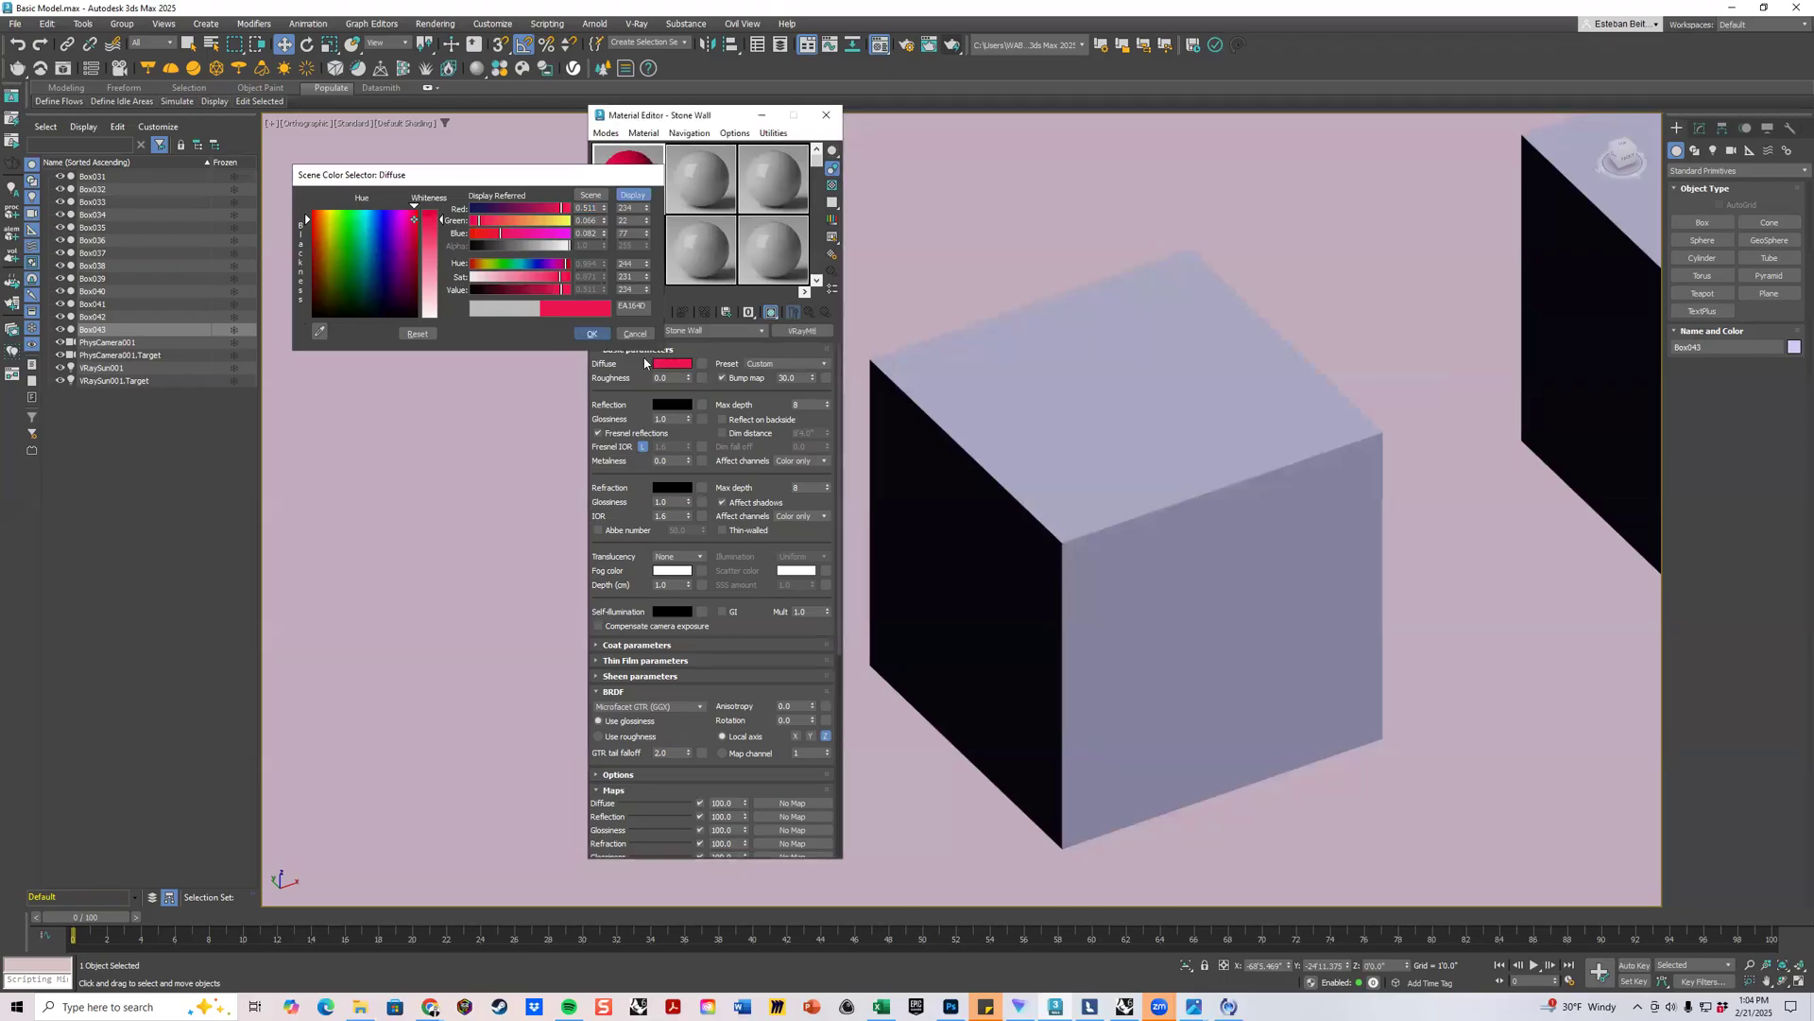
Apply the Stone Wall material to the nearest cube, Box039, and select that cube.
middle_click_drag(1008, 338, 1106, 315)
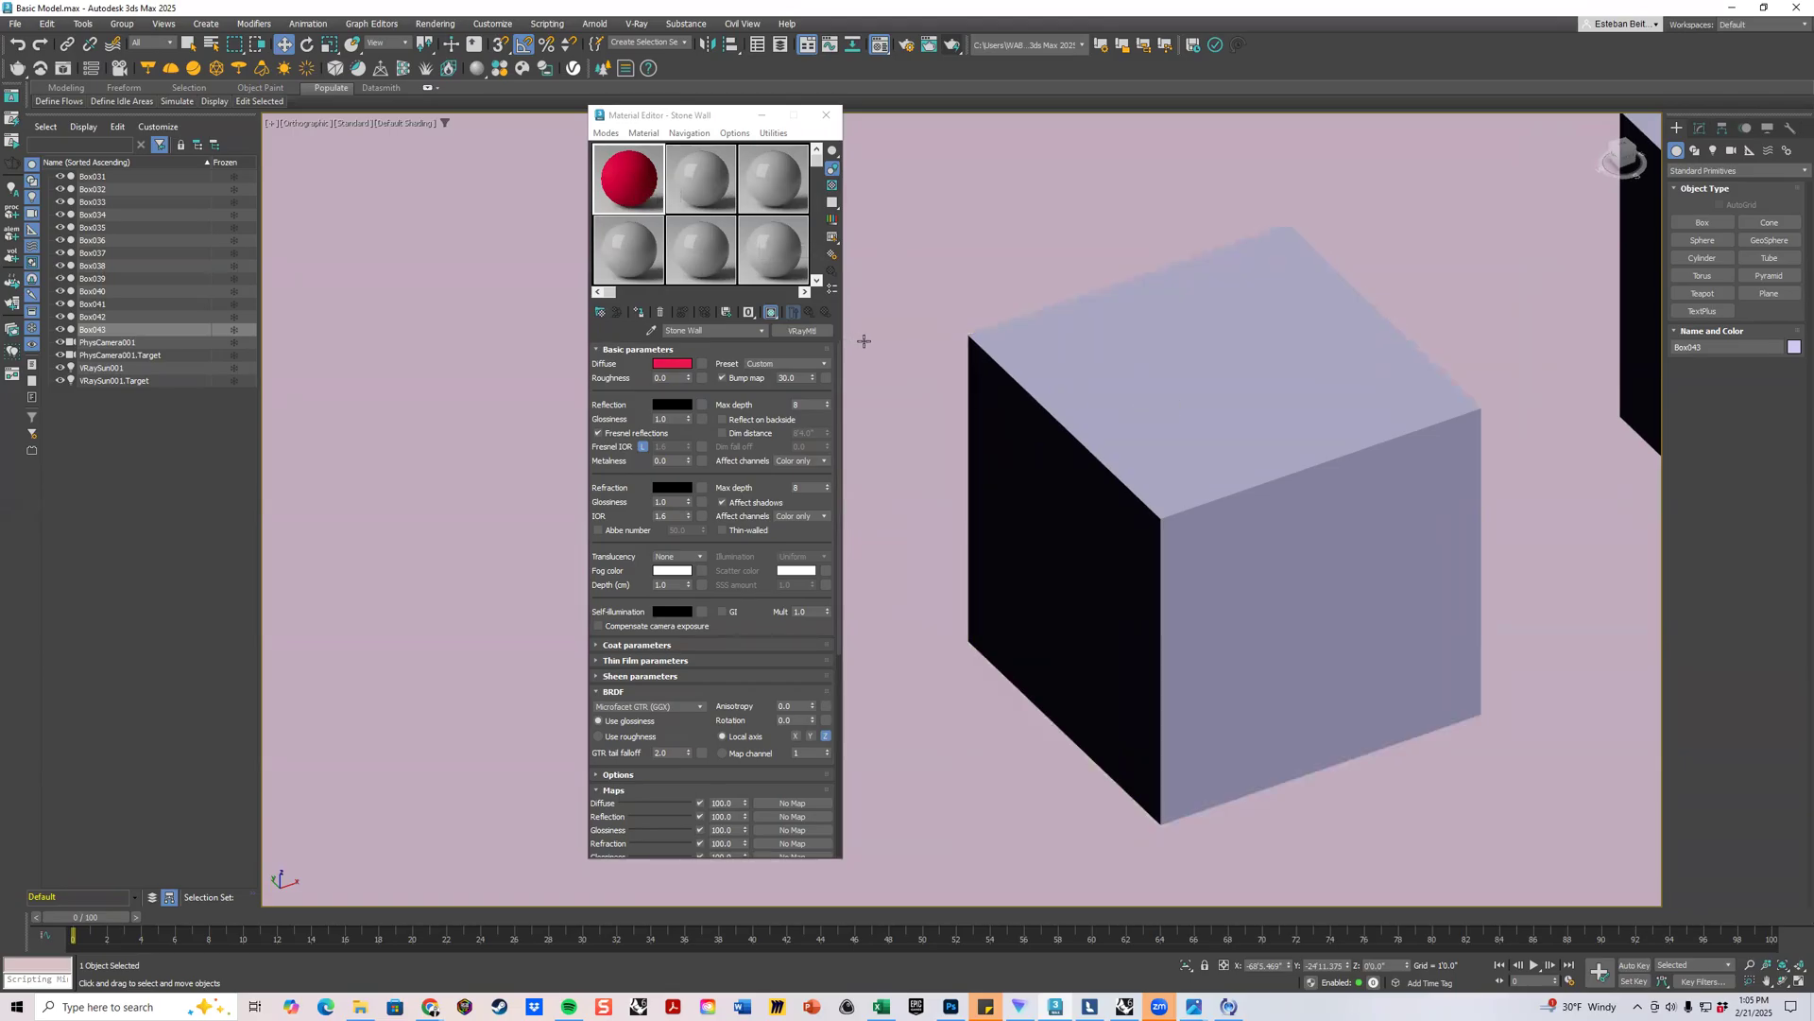
left_click_drag(636, 212, 1177, 354)
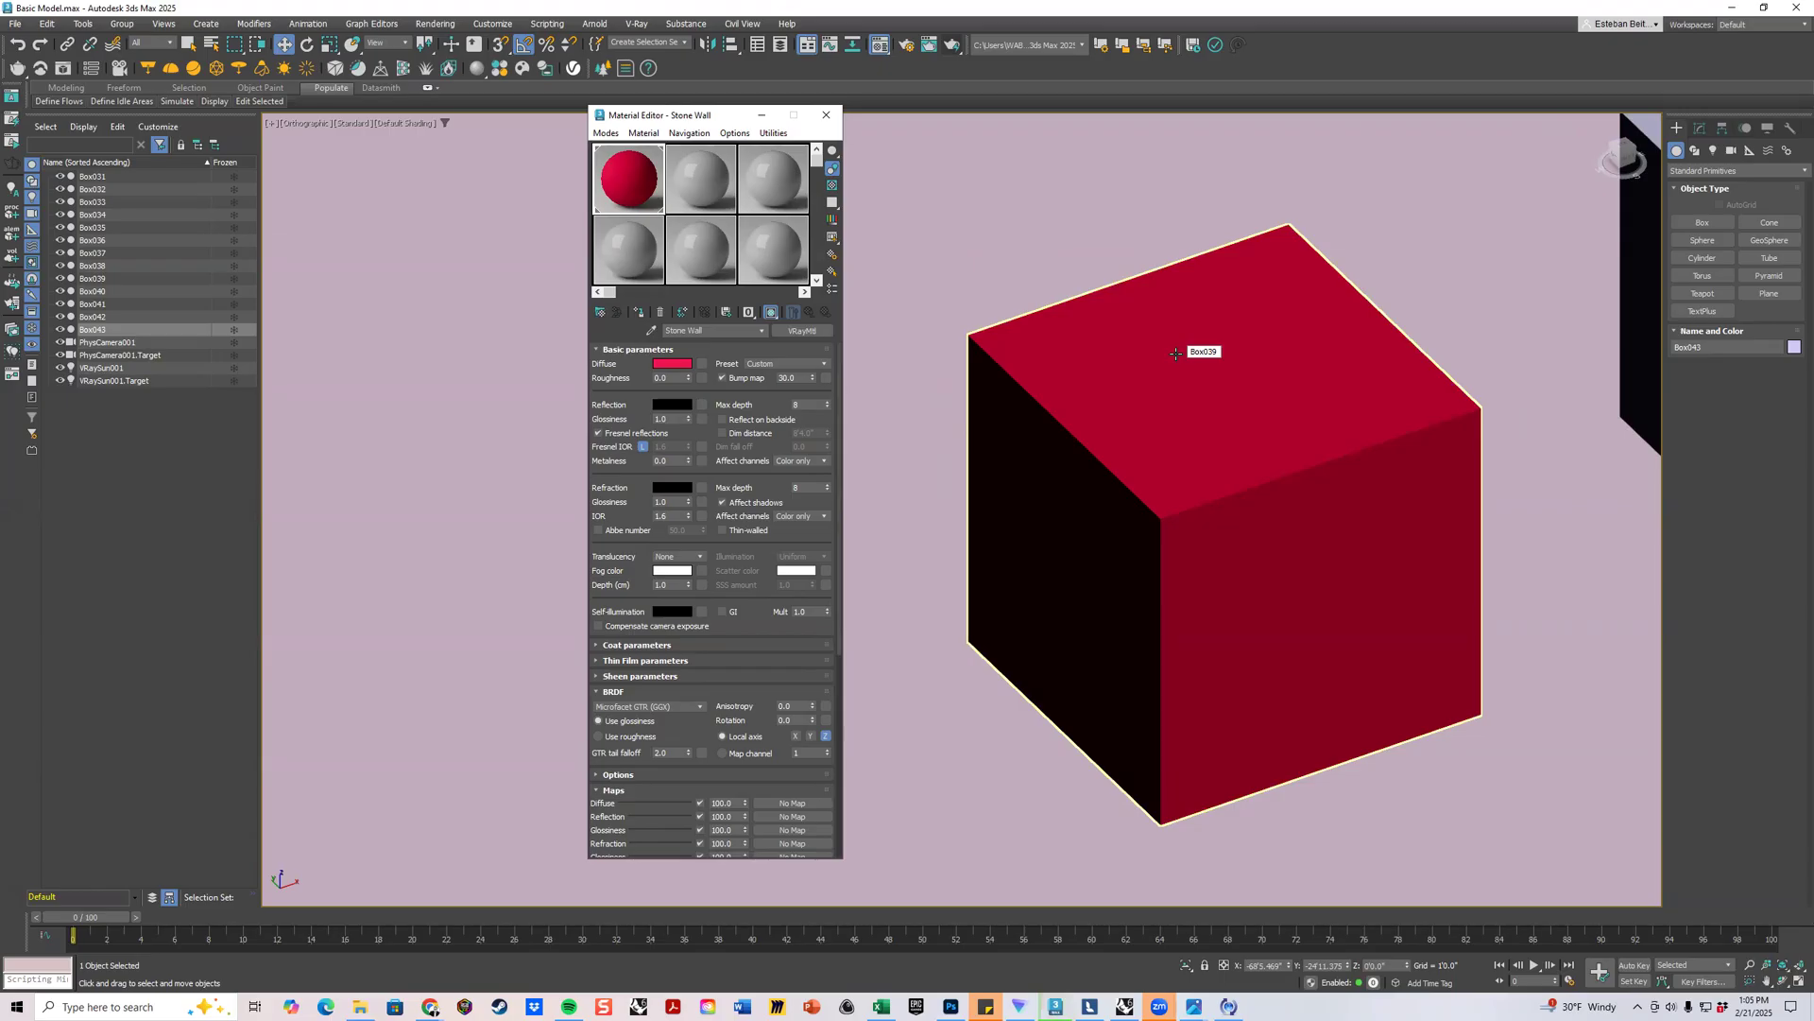
scroll(1177, 353, "down", 2)
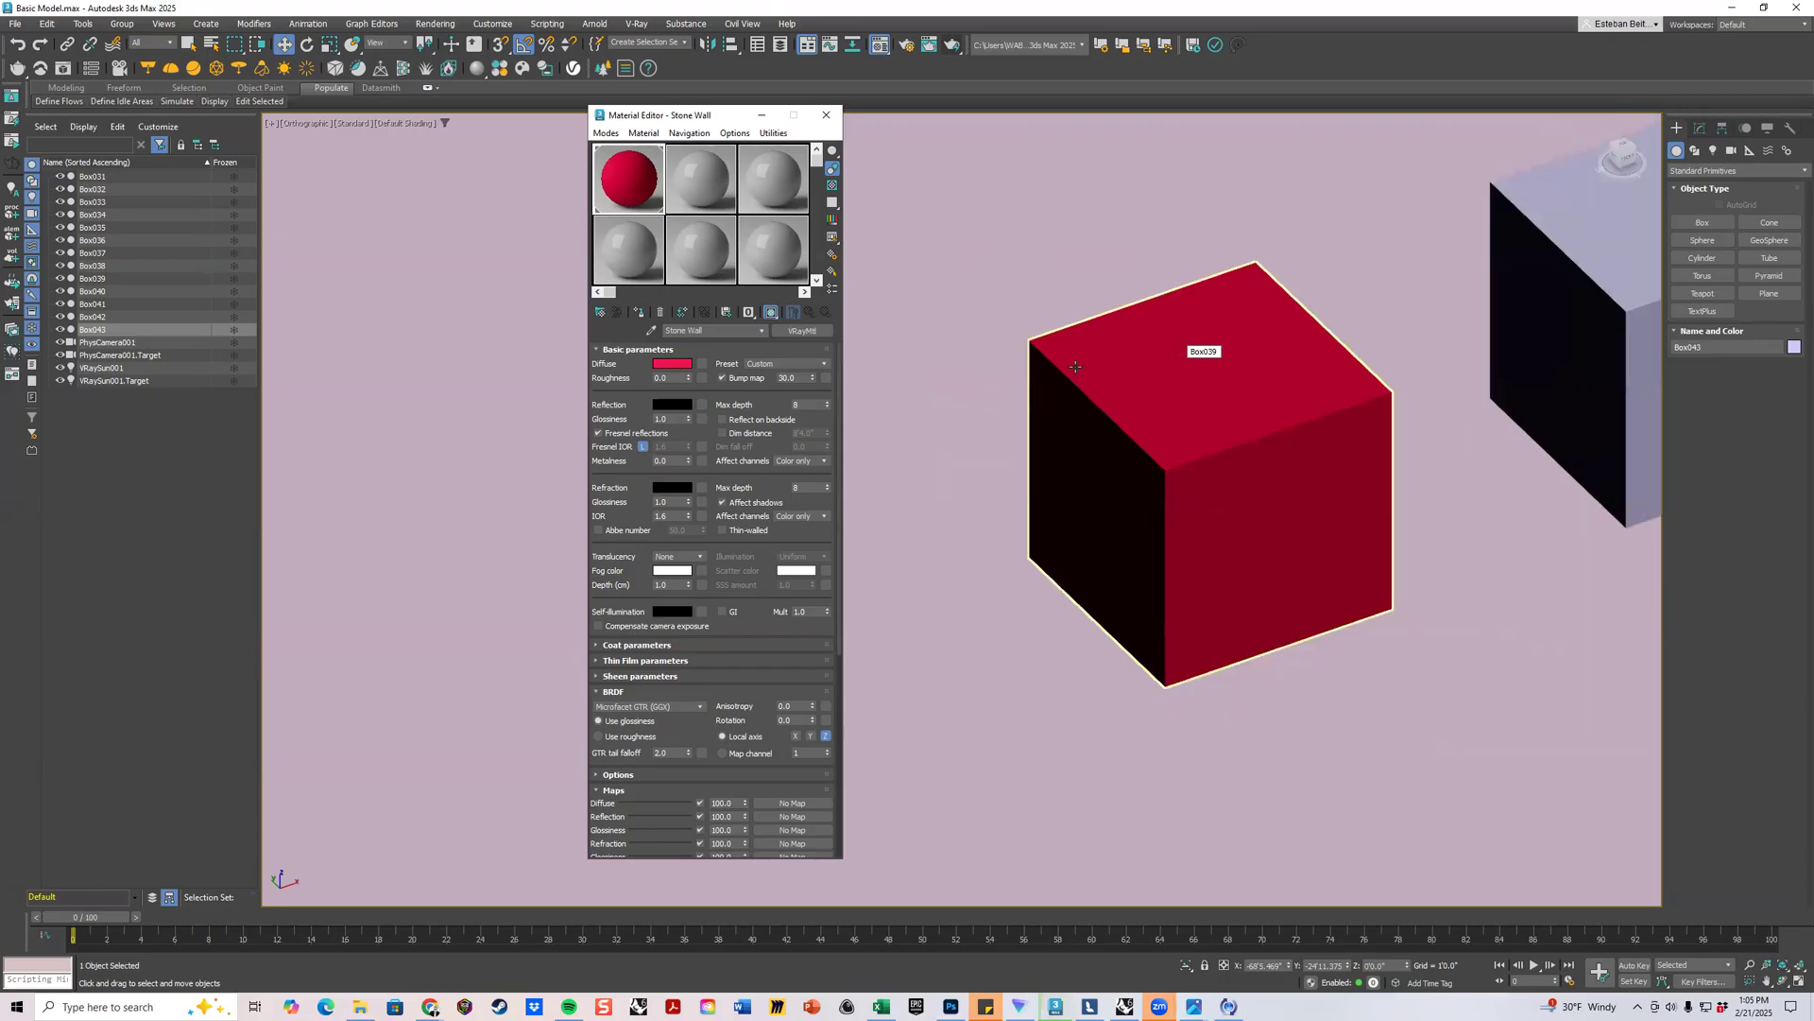
left_click(1247, 341)
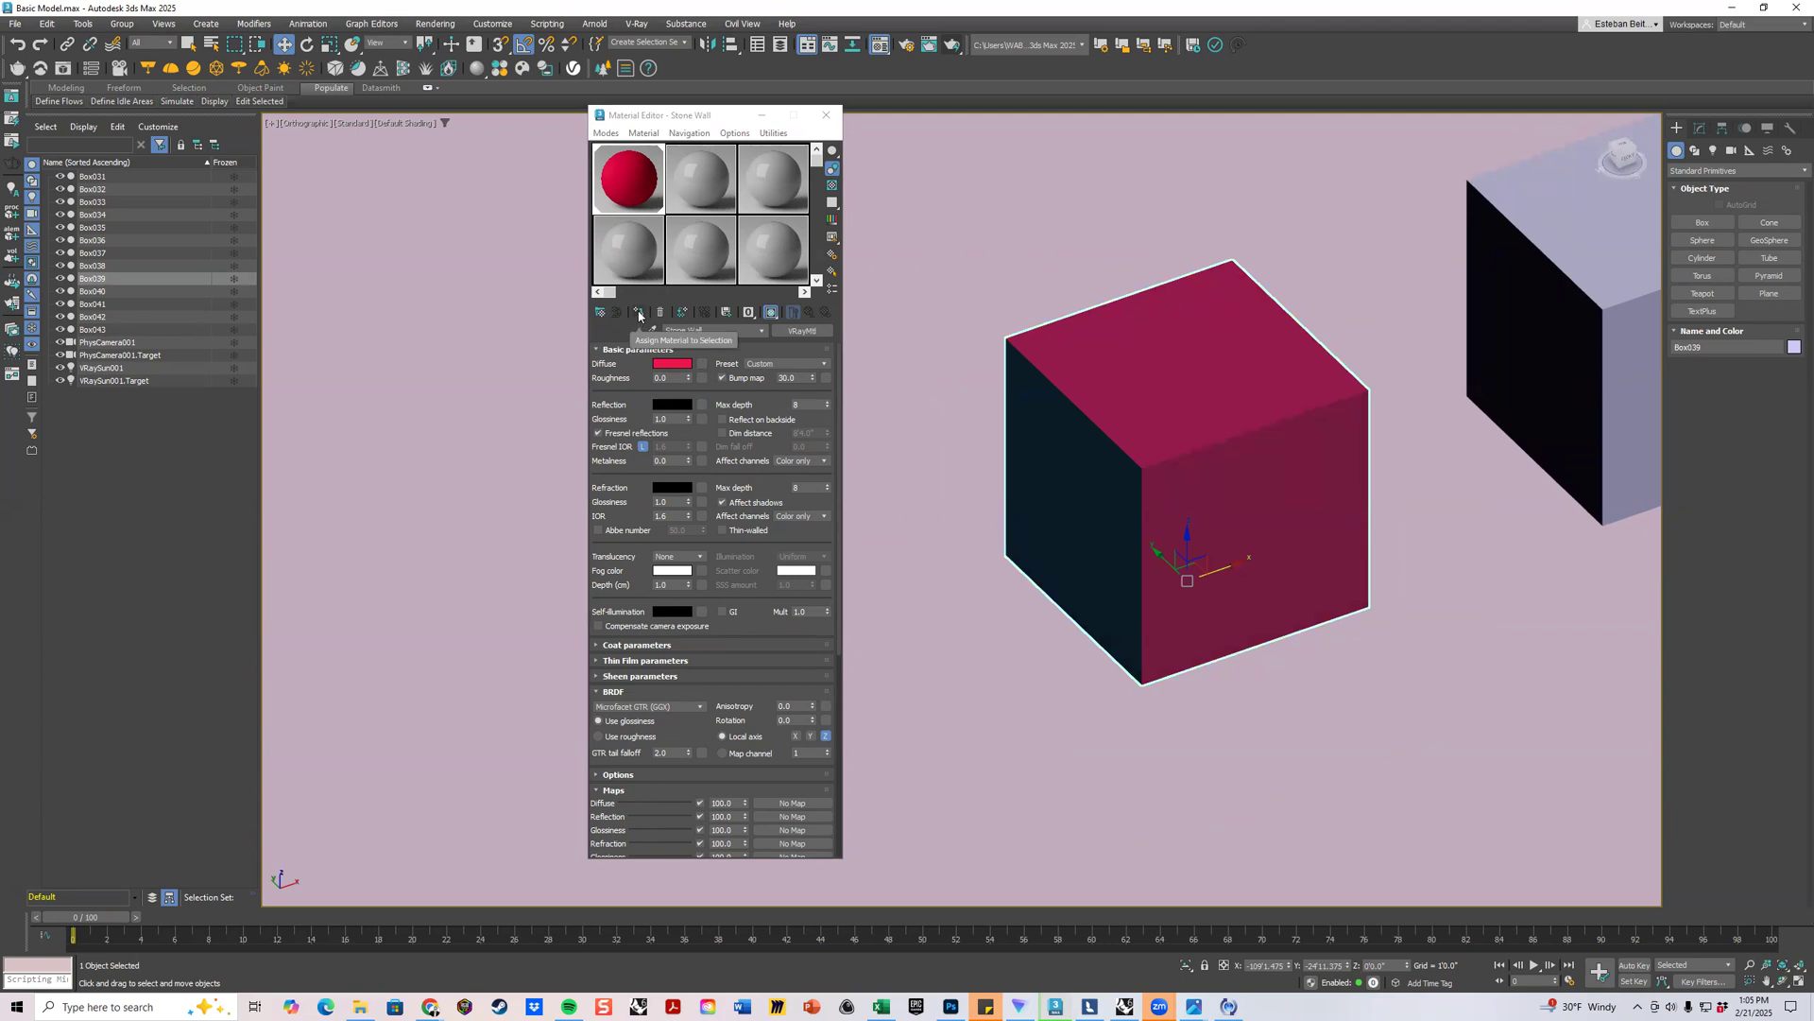
Change the Stone Wall material's diffuse color to magenta.
left_click(666, 363)
mouse_move(444, 213)
left_mouse_down()
mouse_move(397, 203)
mouse_move(431, 198)
left_mouse_up()
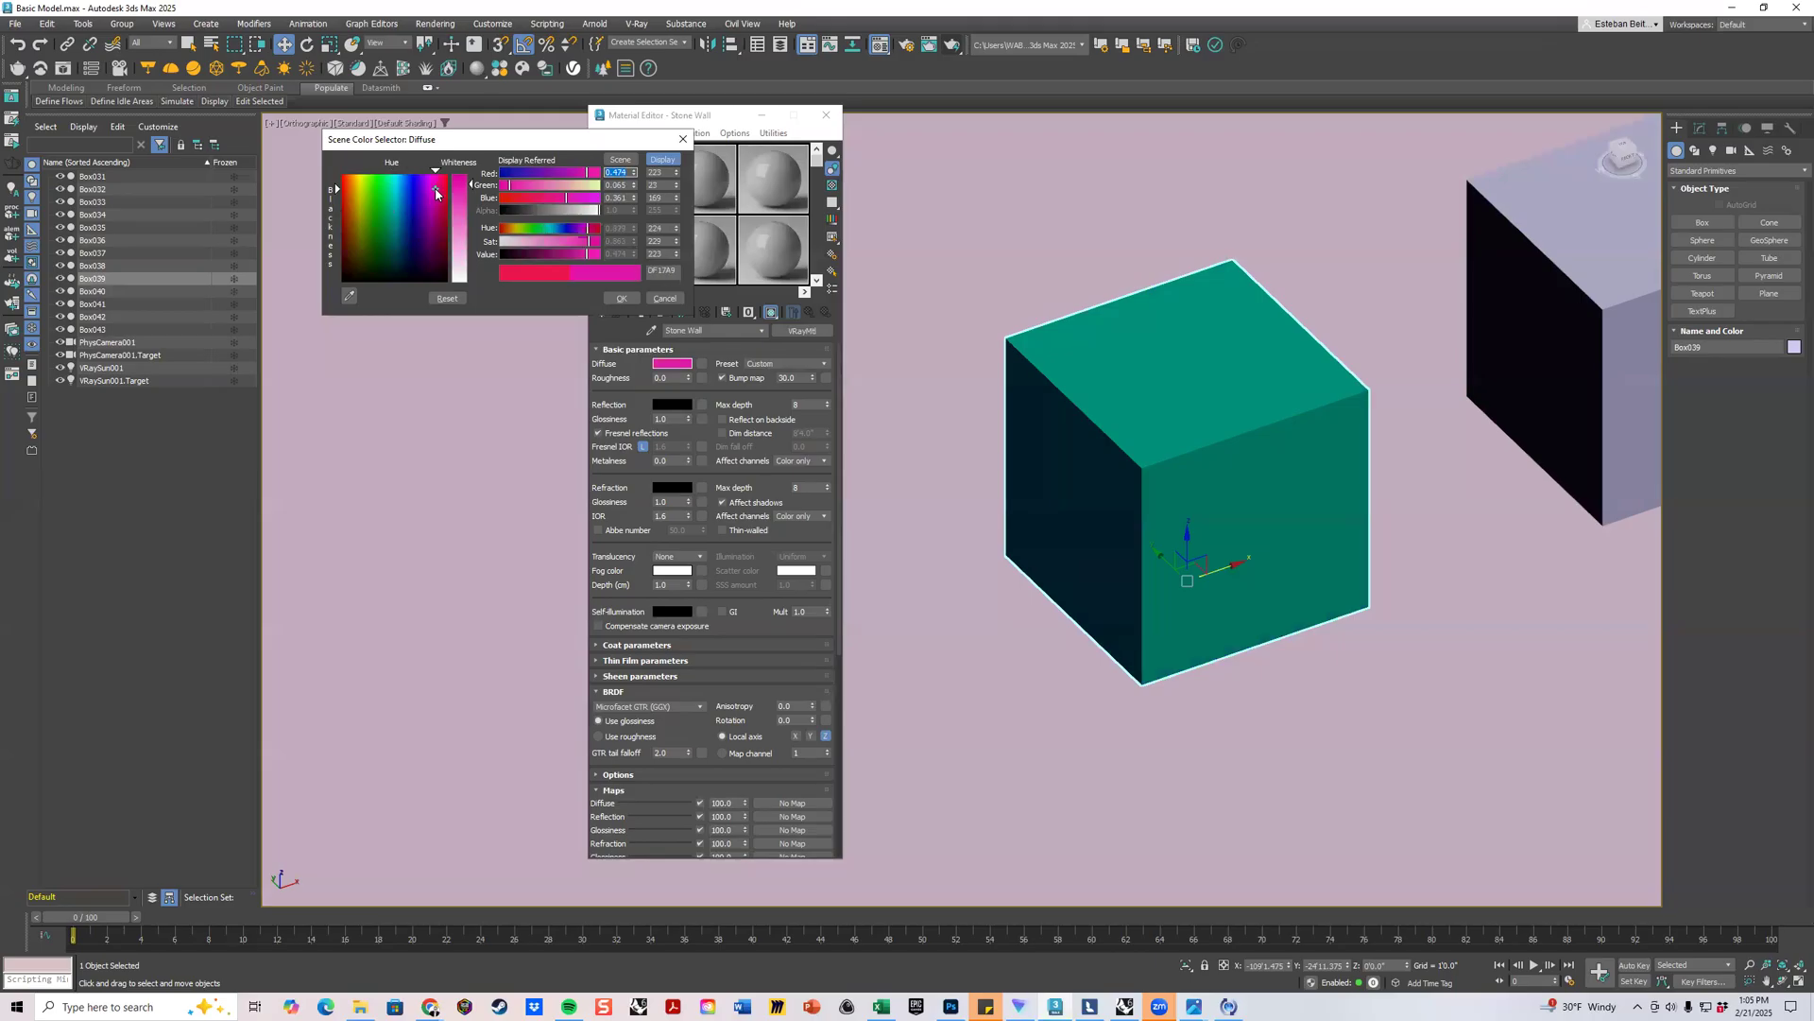
left_click(621, 298)
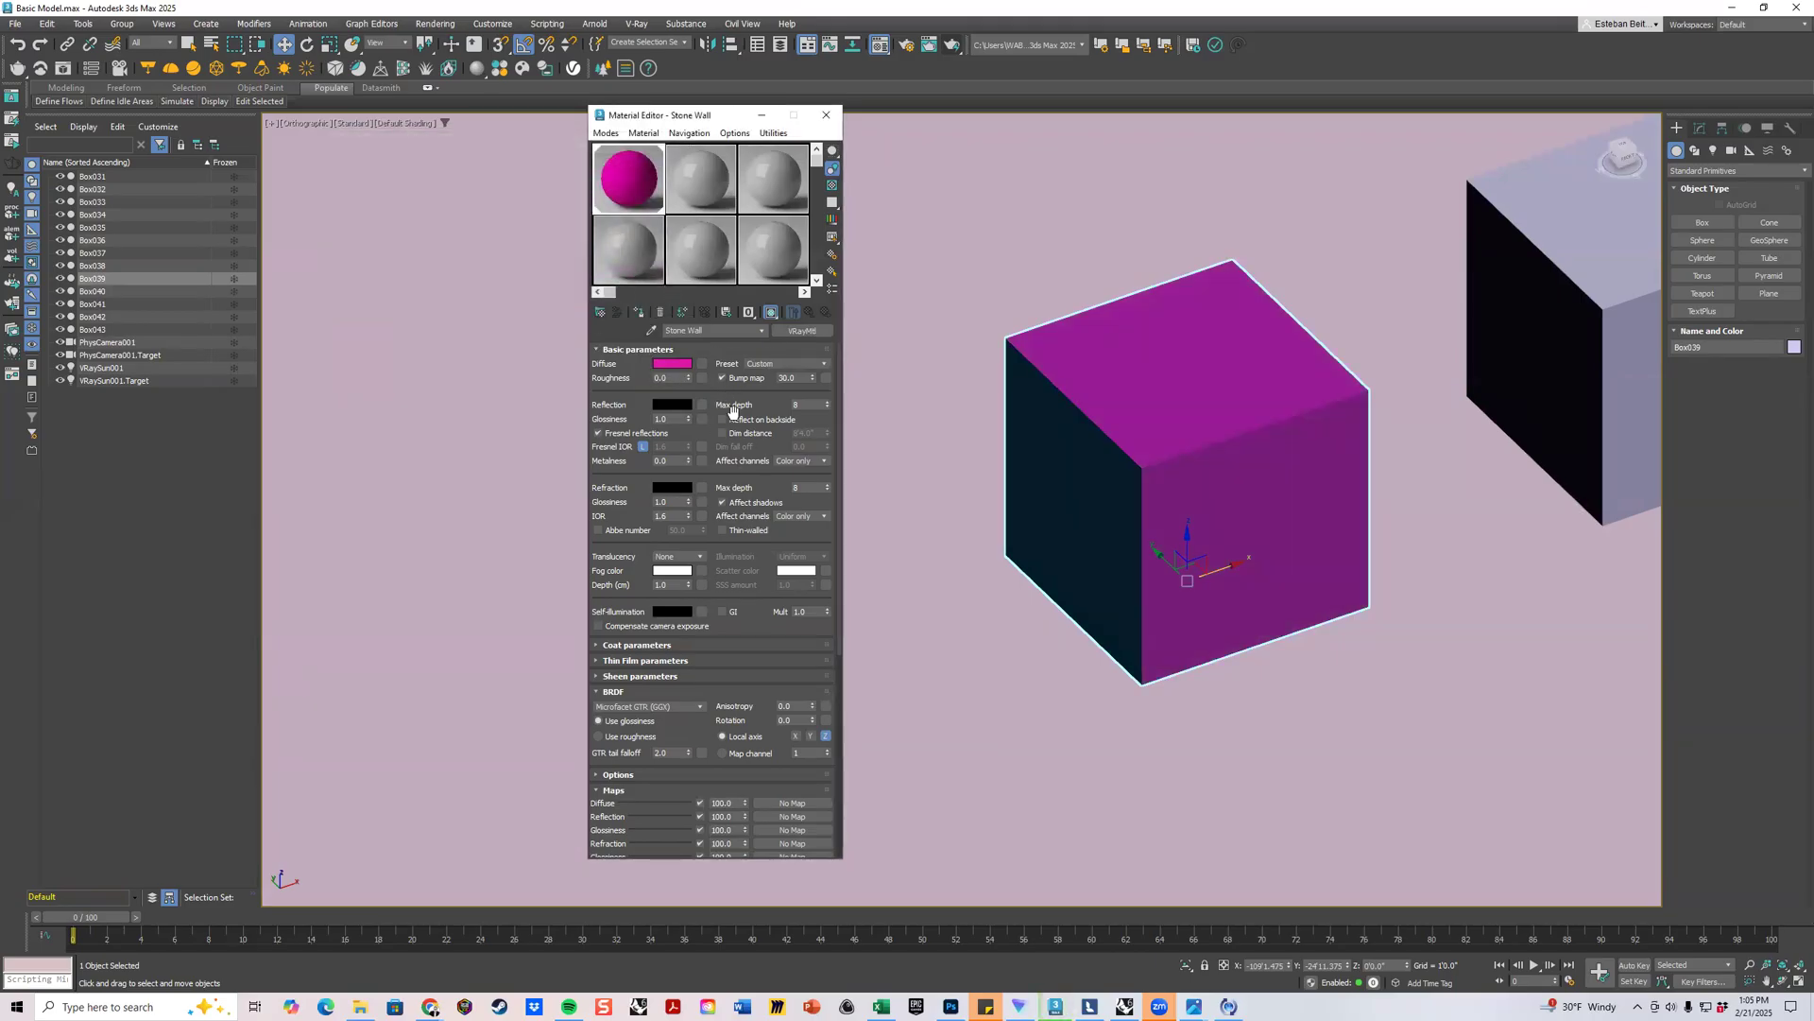
Add a Bitmap to the Diffuse map slot of the Stone Wall material.
left_click_drag(750, 630, 799, 251)
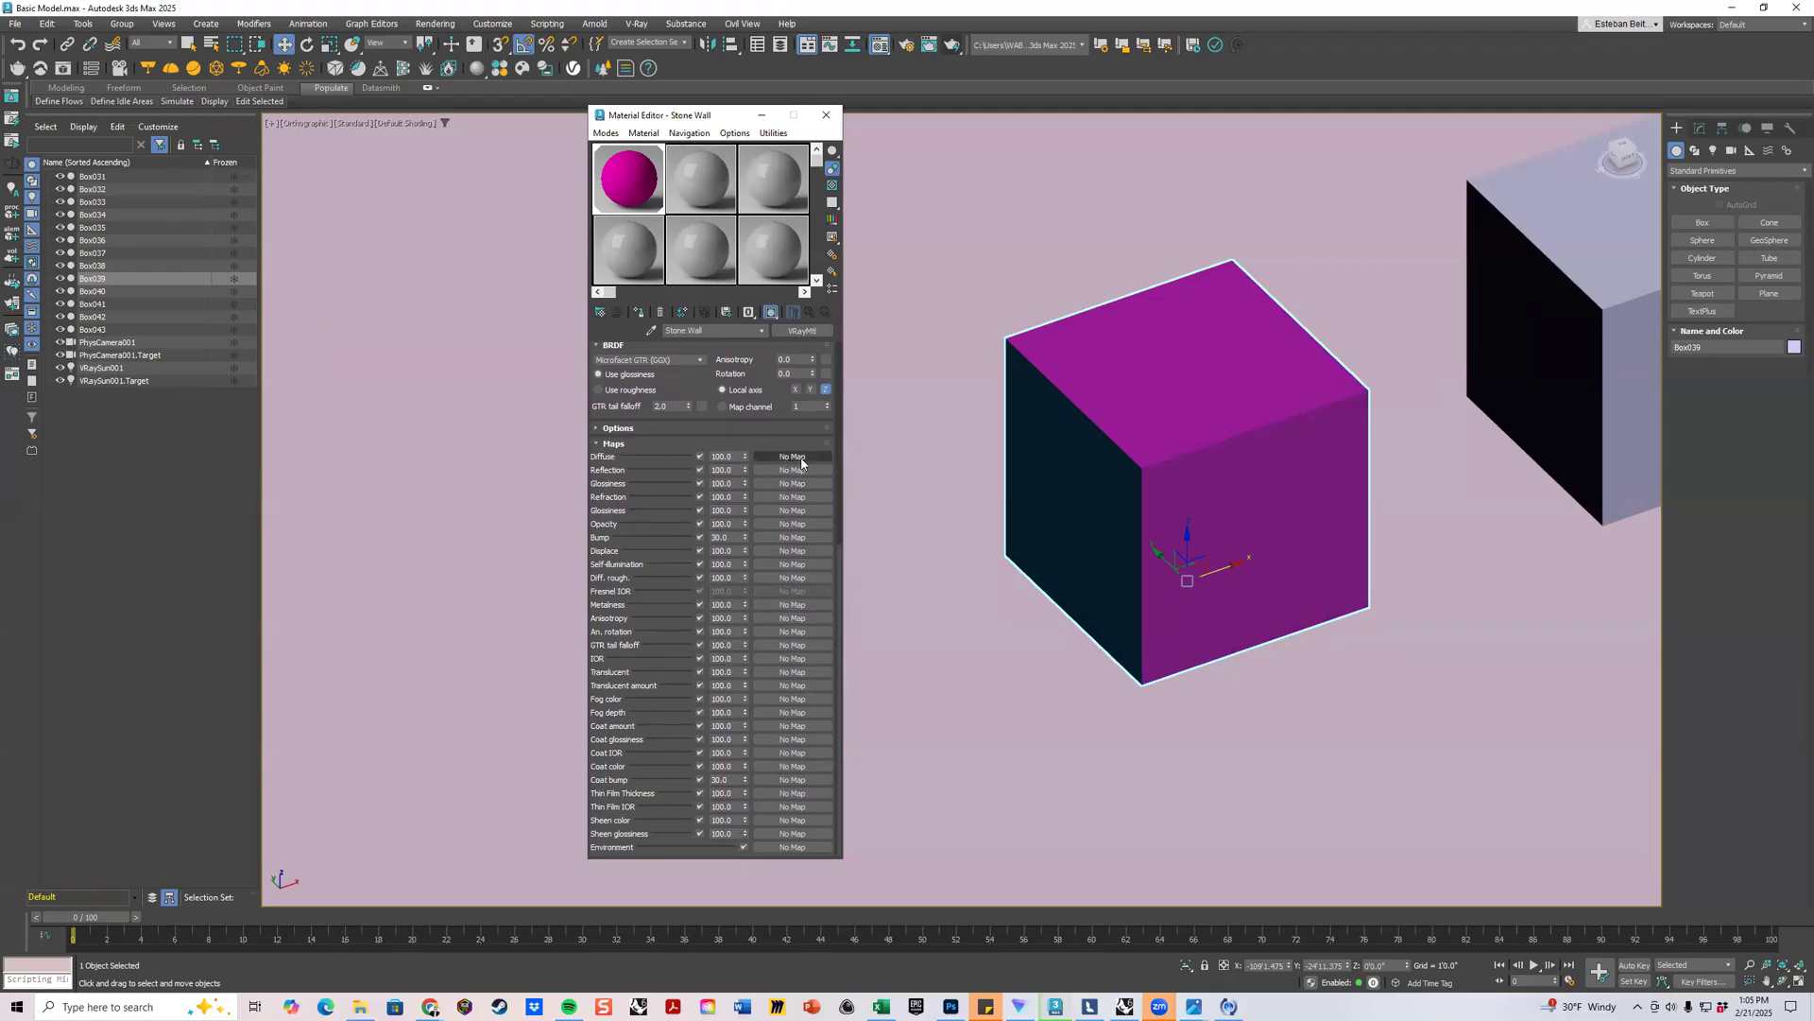
scroll(763, 365, "up", 5)
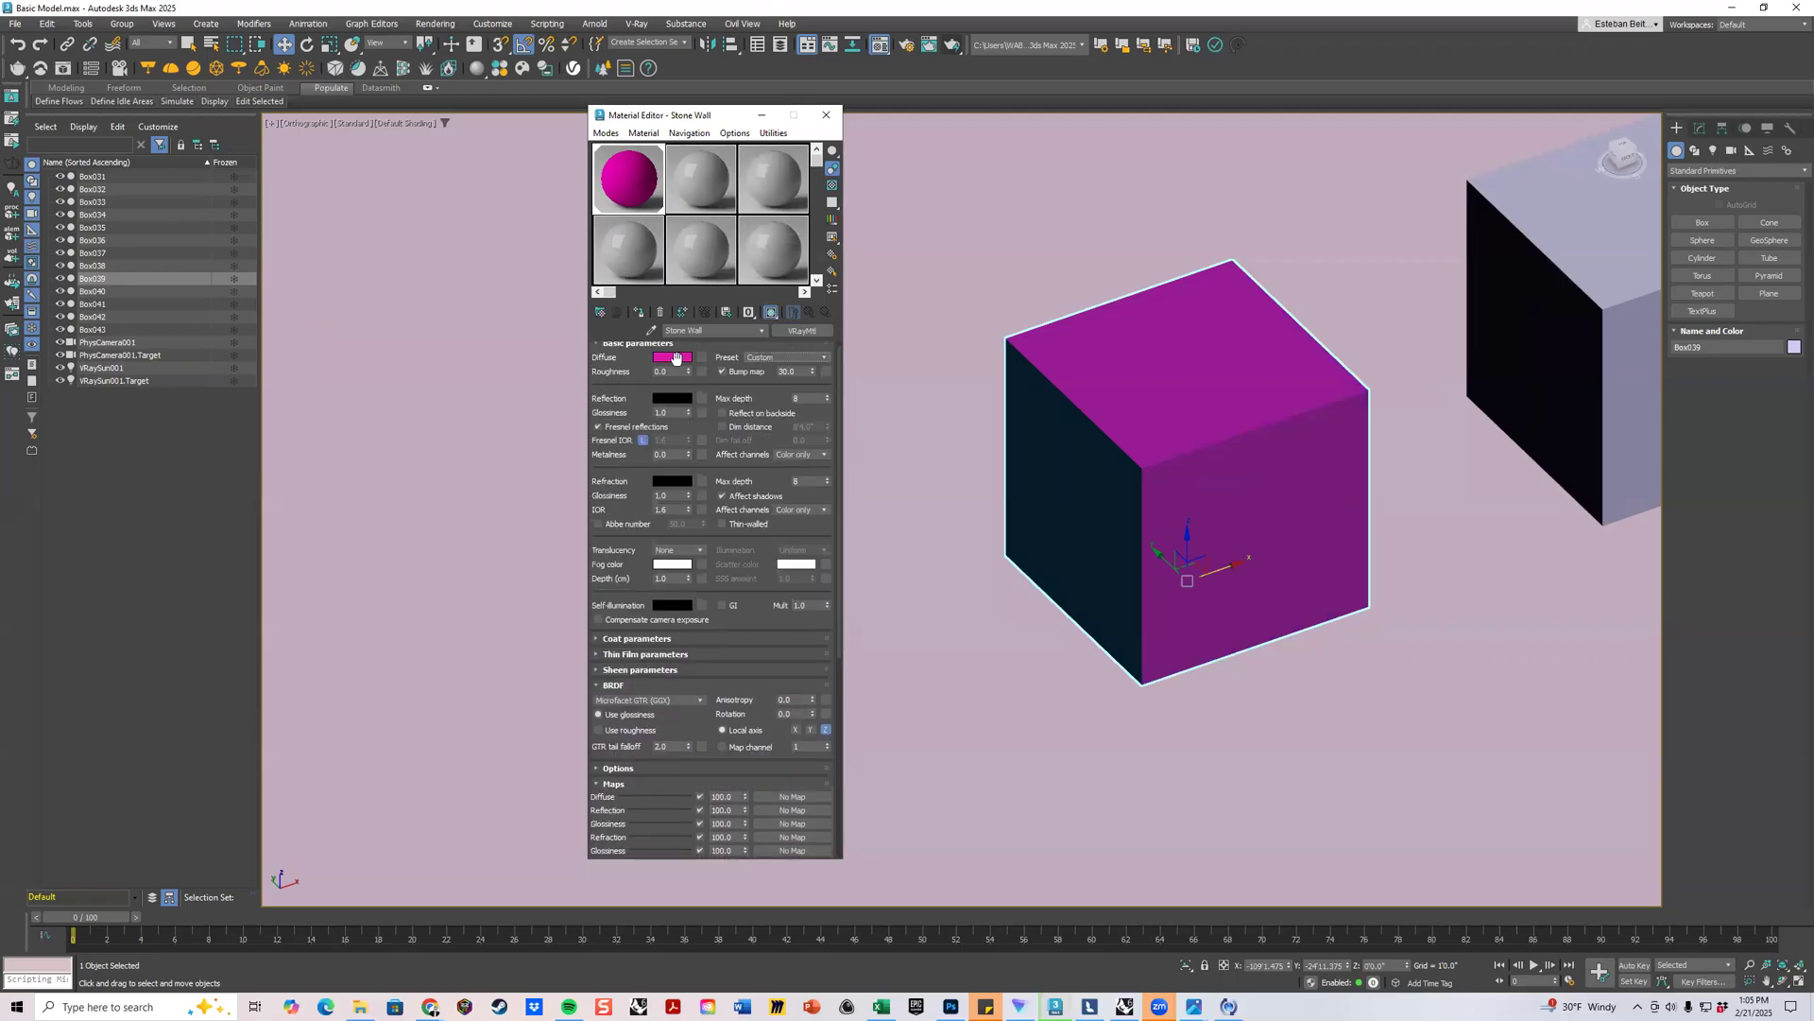
scroll(729, 473, "down", 5)
scroll(728, 472, "up", 1)
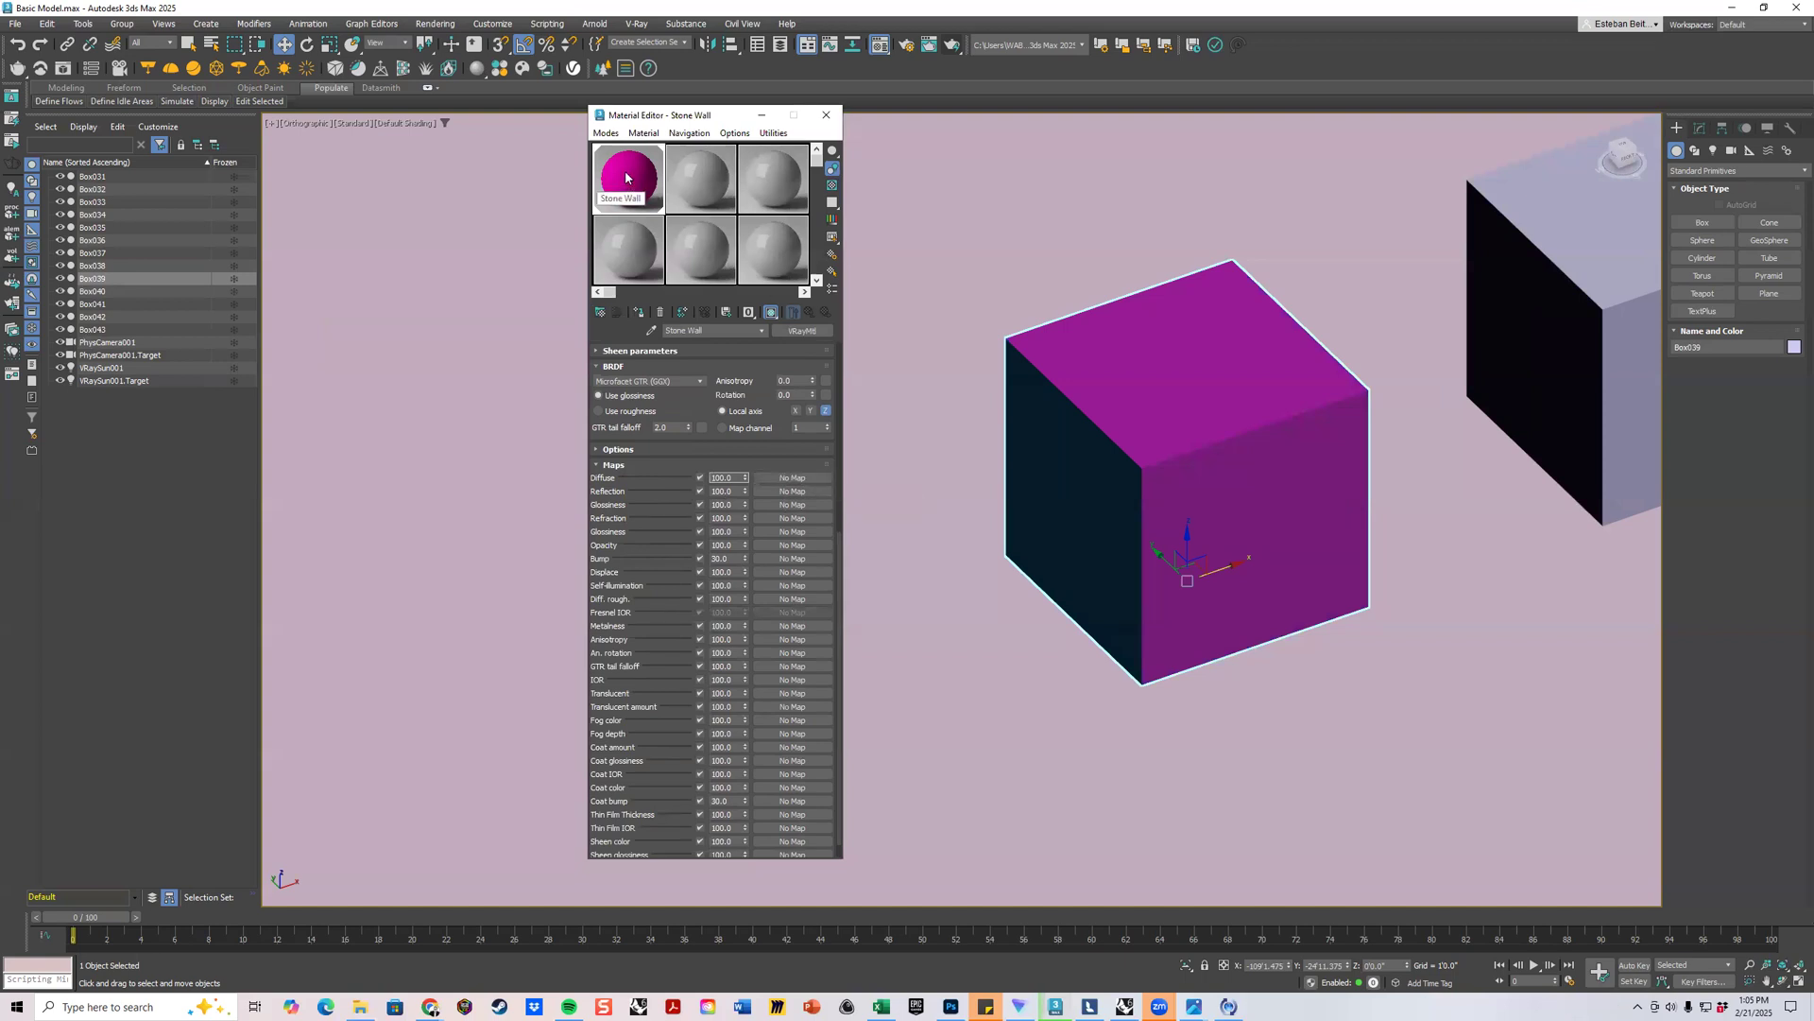
left_click(792, 478)
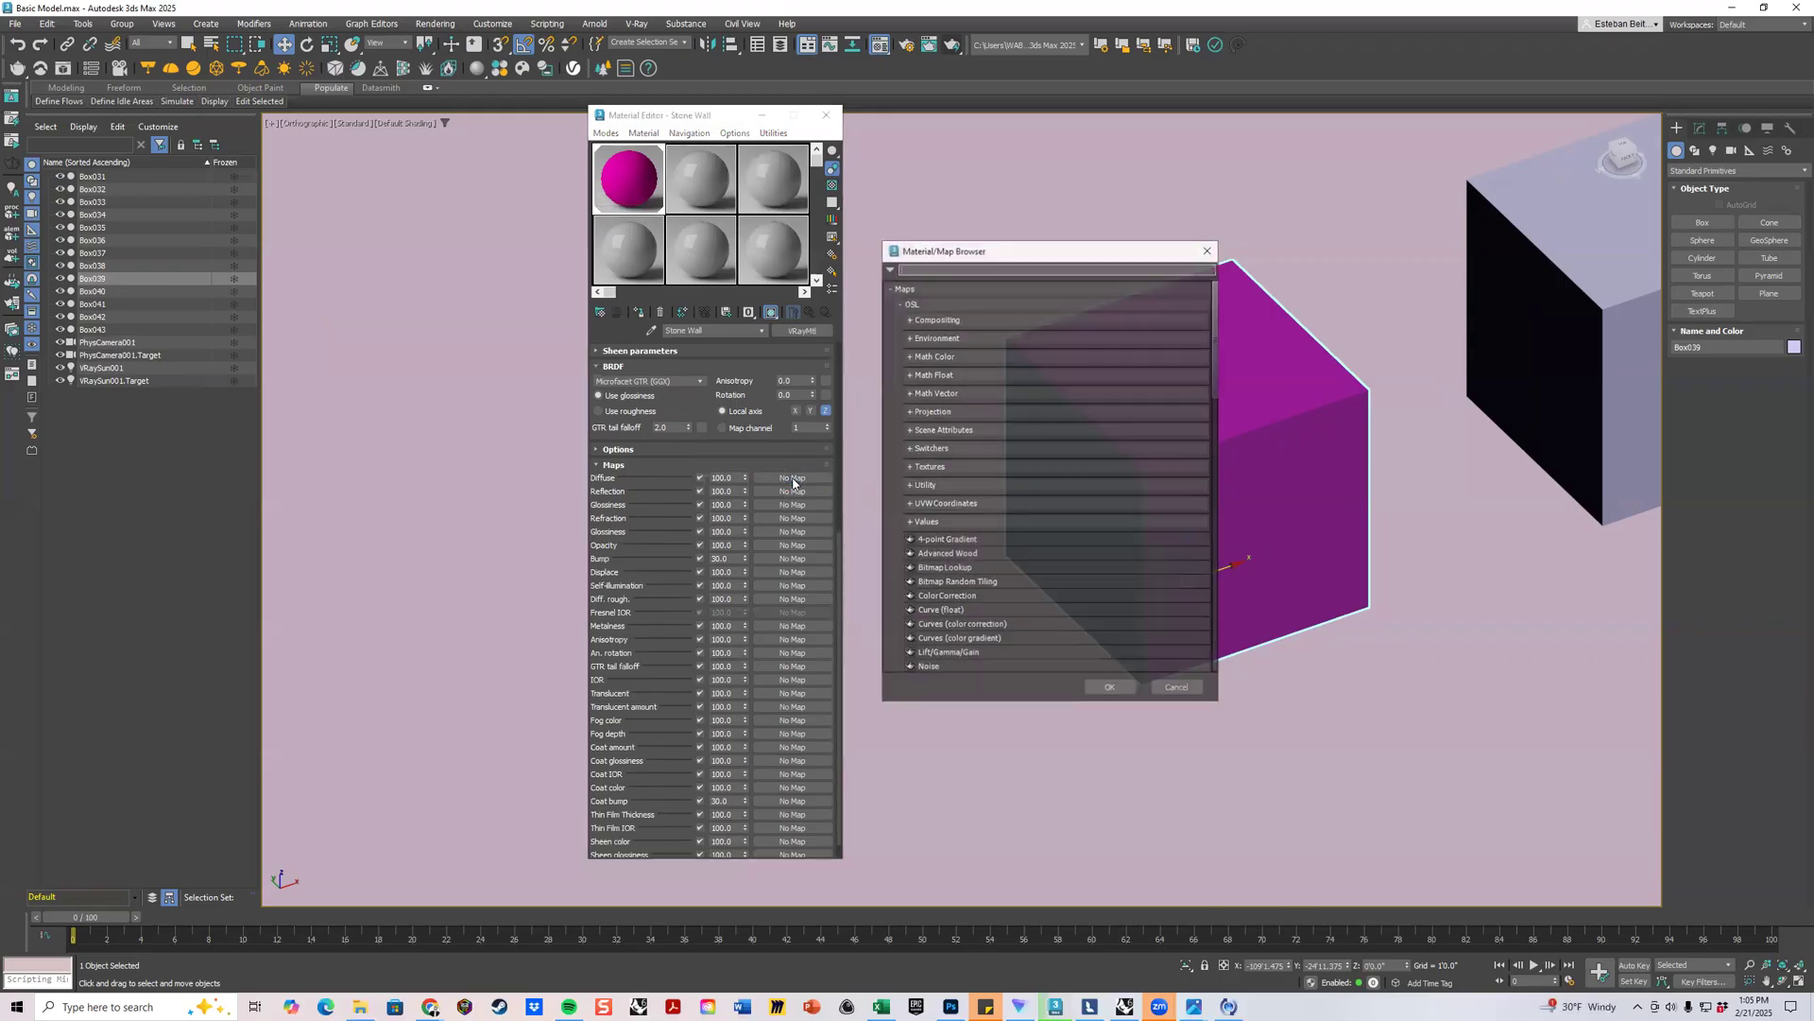
scroll(926, 350, "down", 3)
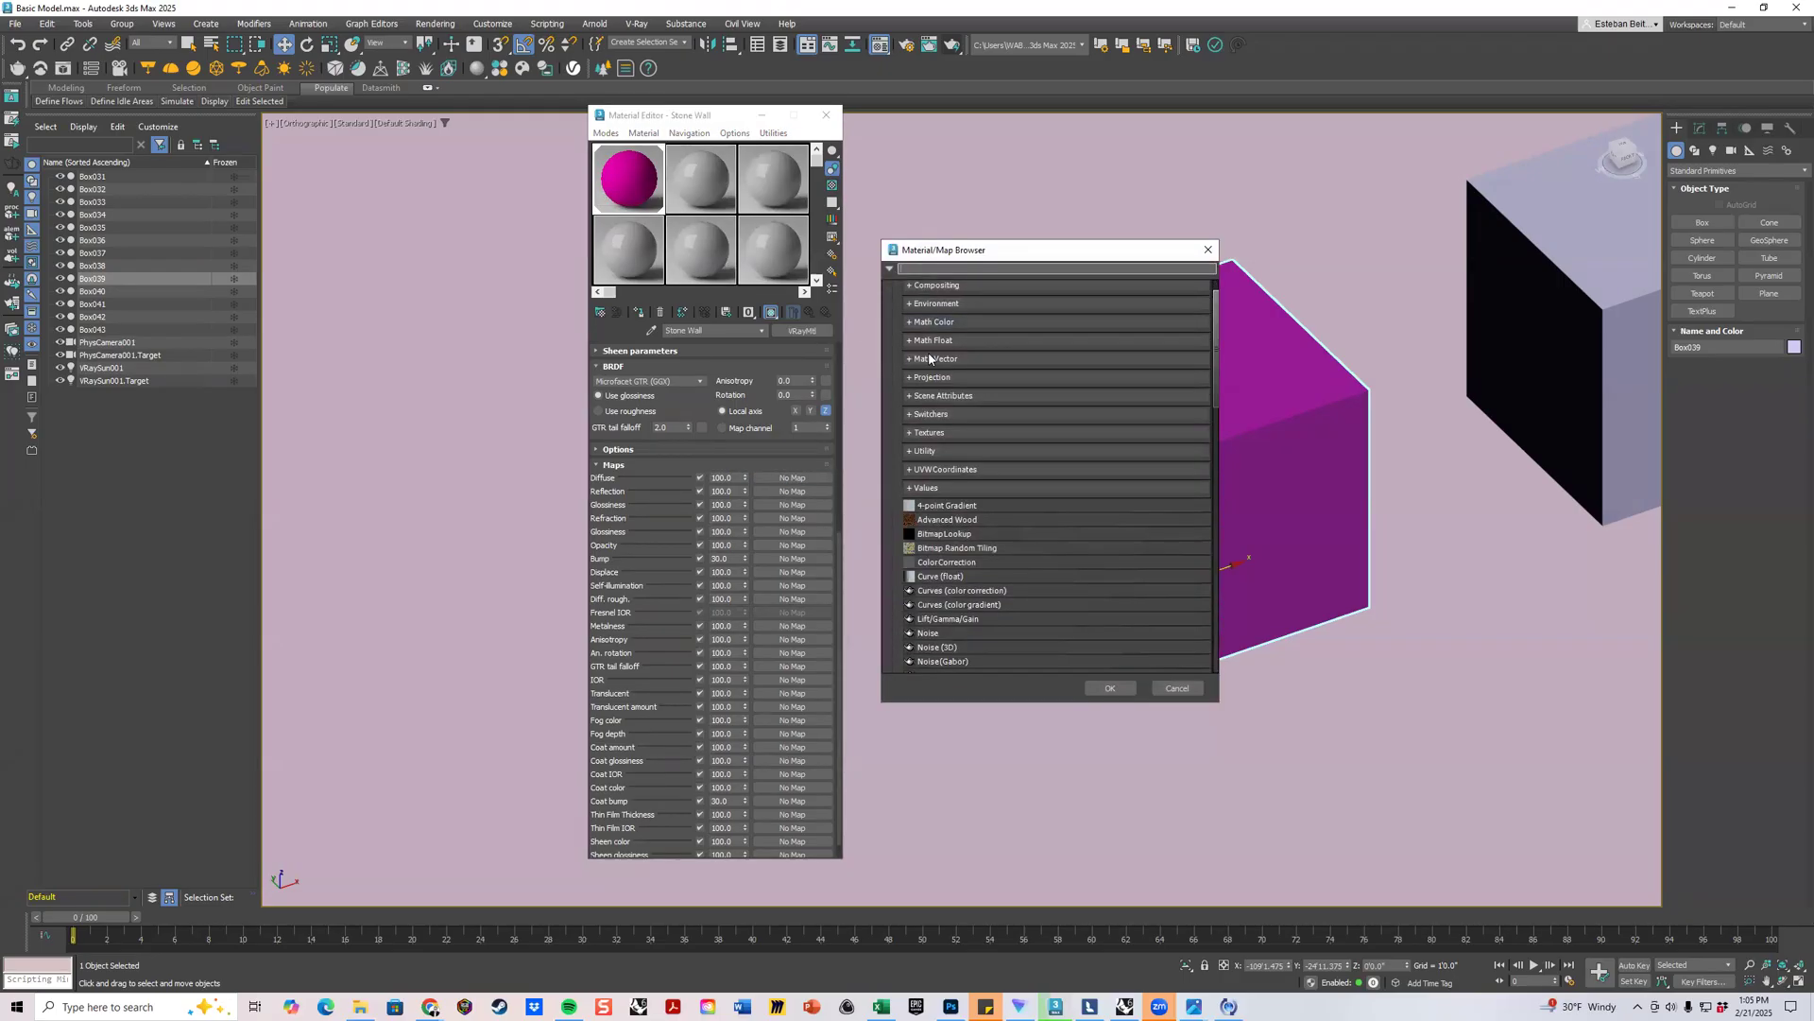
scroll(996, 408, "down", 3)
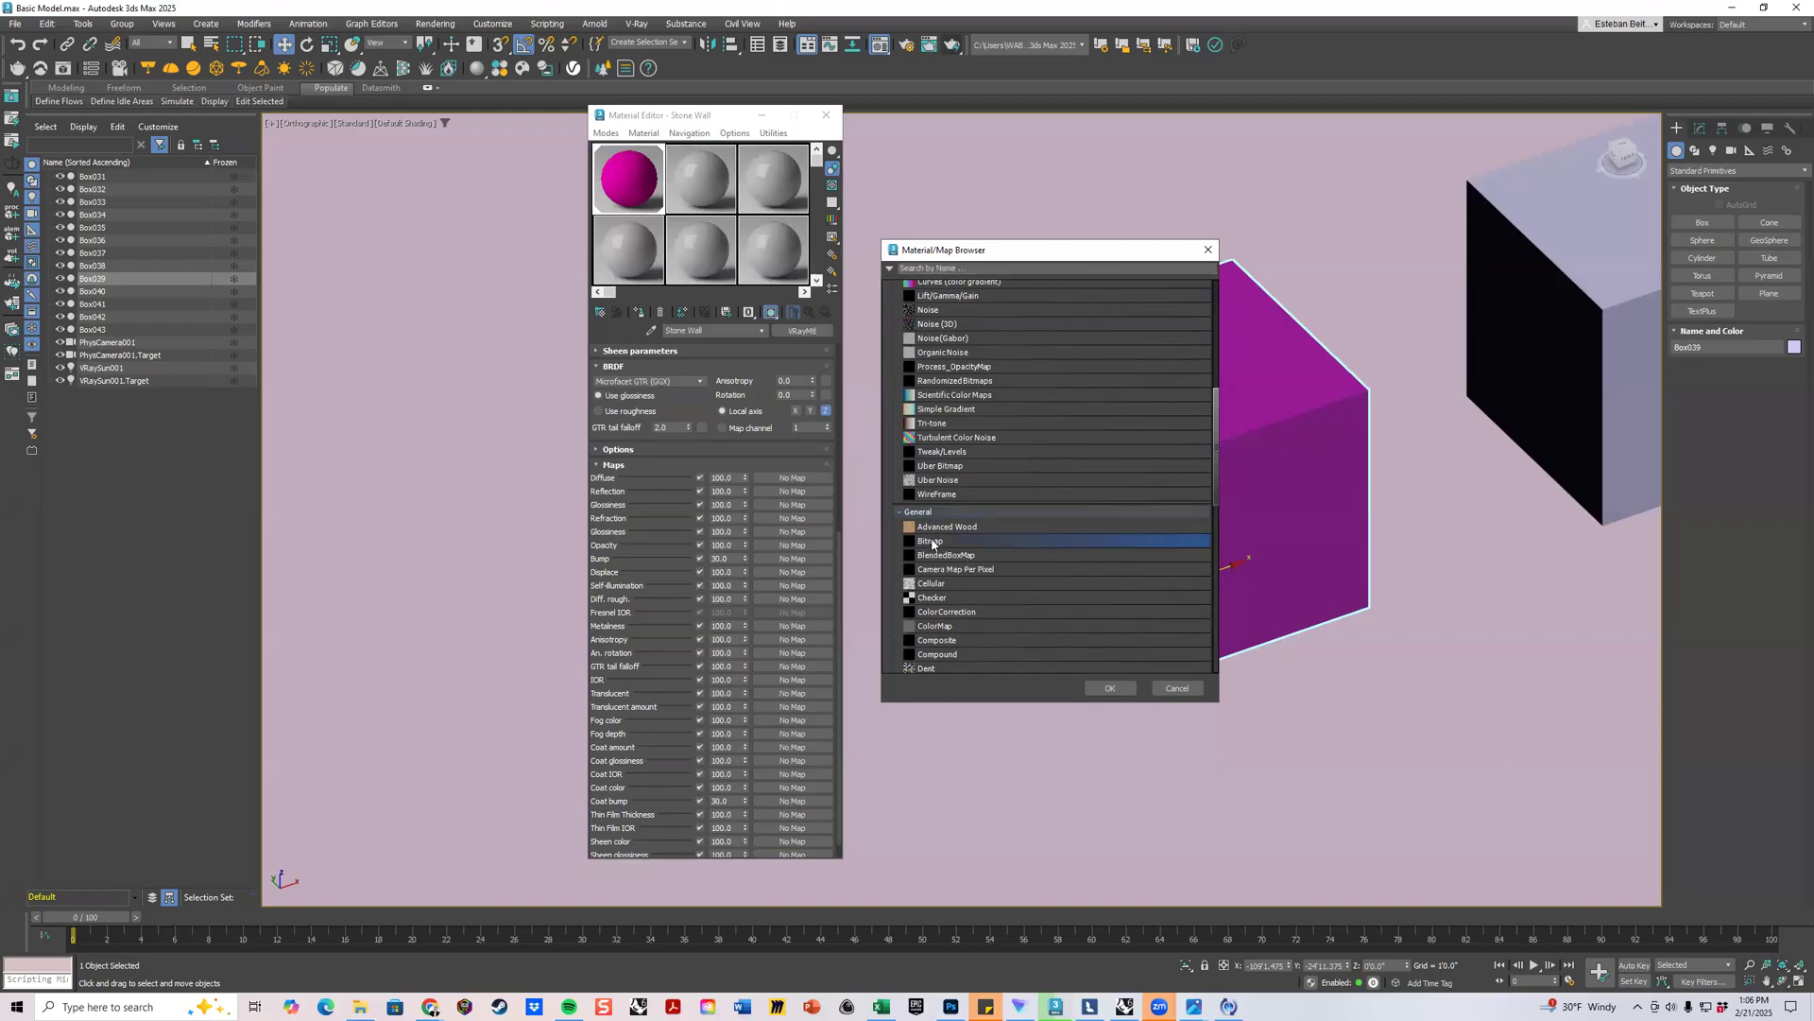
double_click(932, 541)
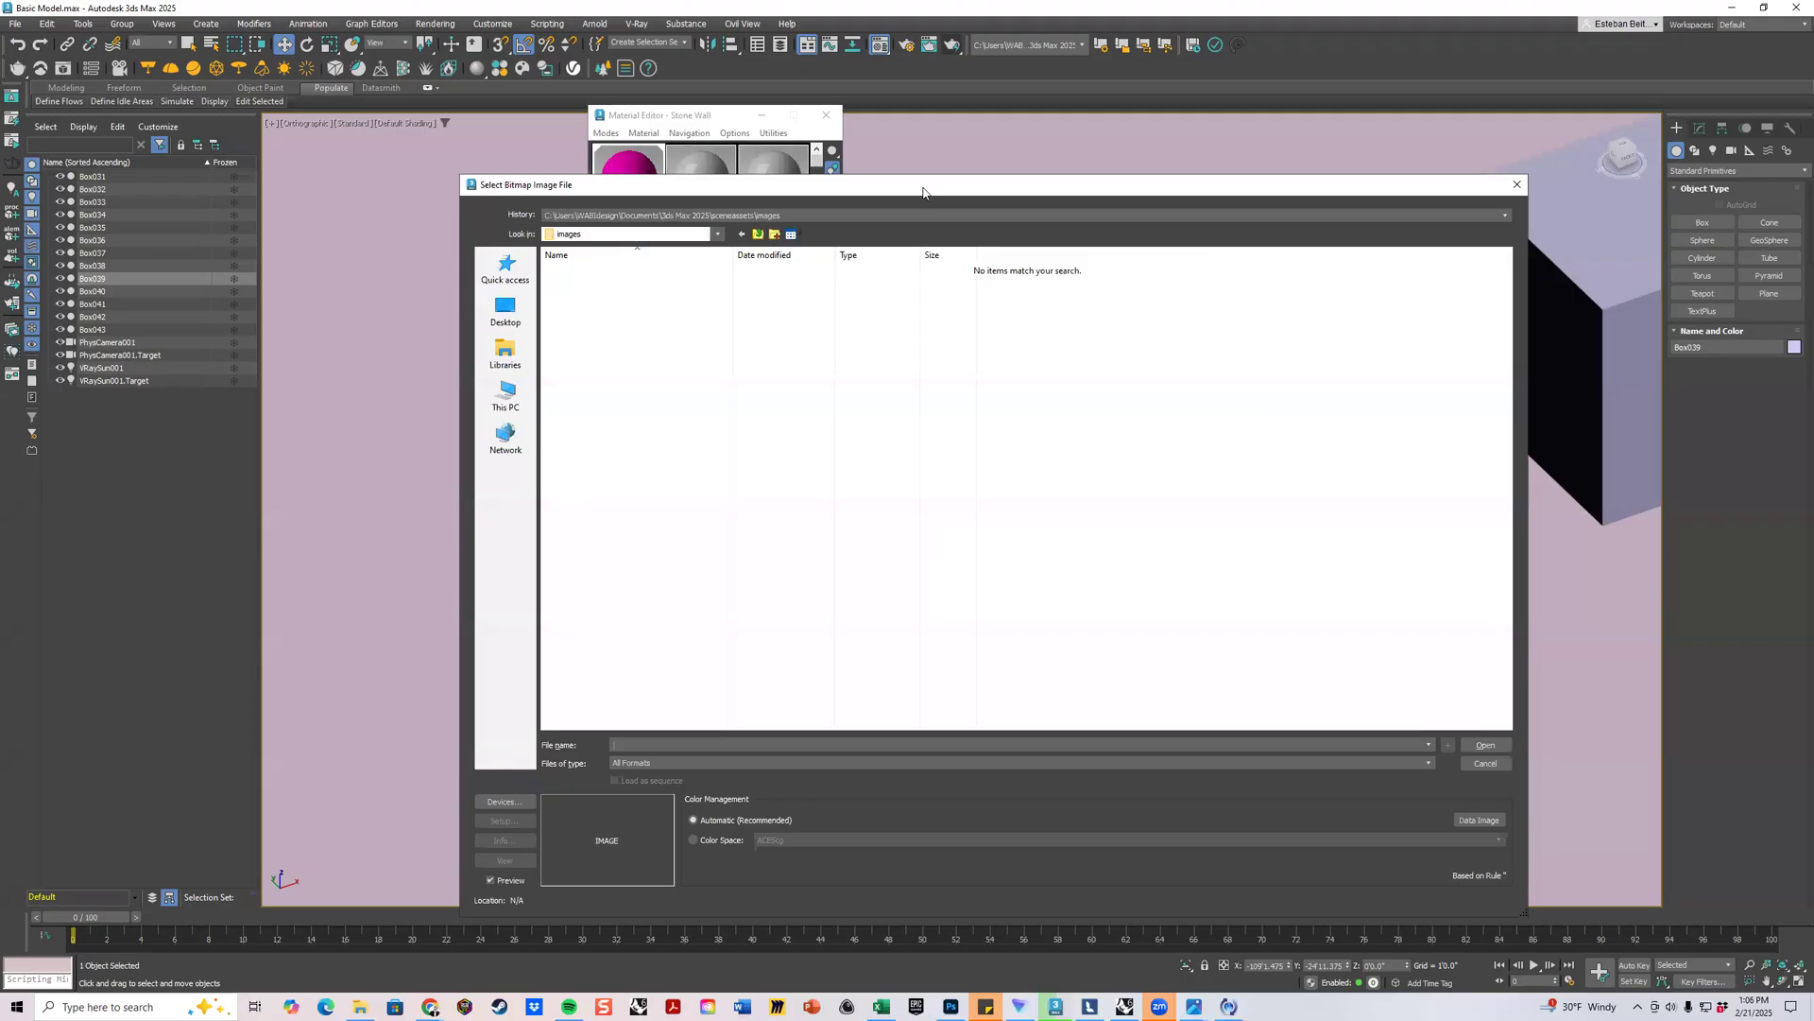
Load the G07022 stone image from the 02_Basic Materials folder into the Diffuse bitmap, browsing the images as extra large icons.
key("Escape")
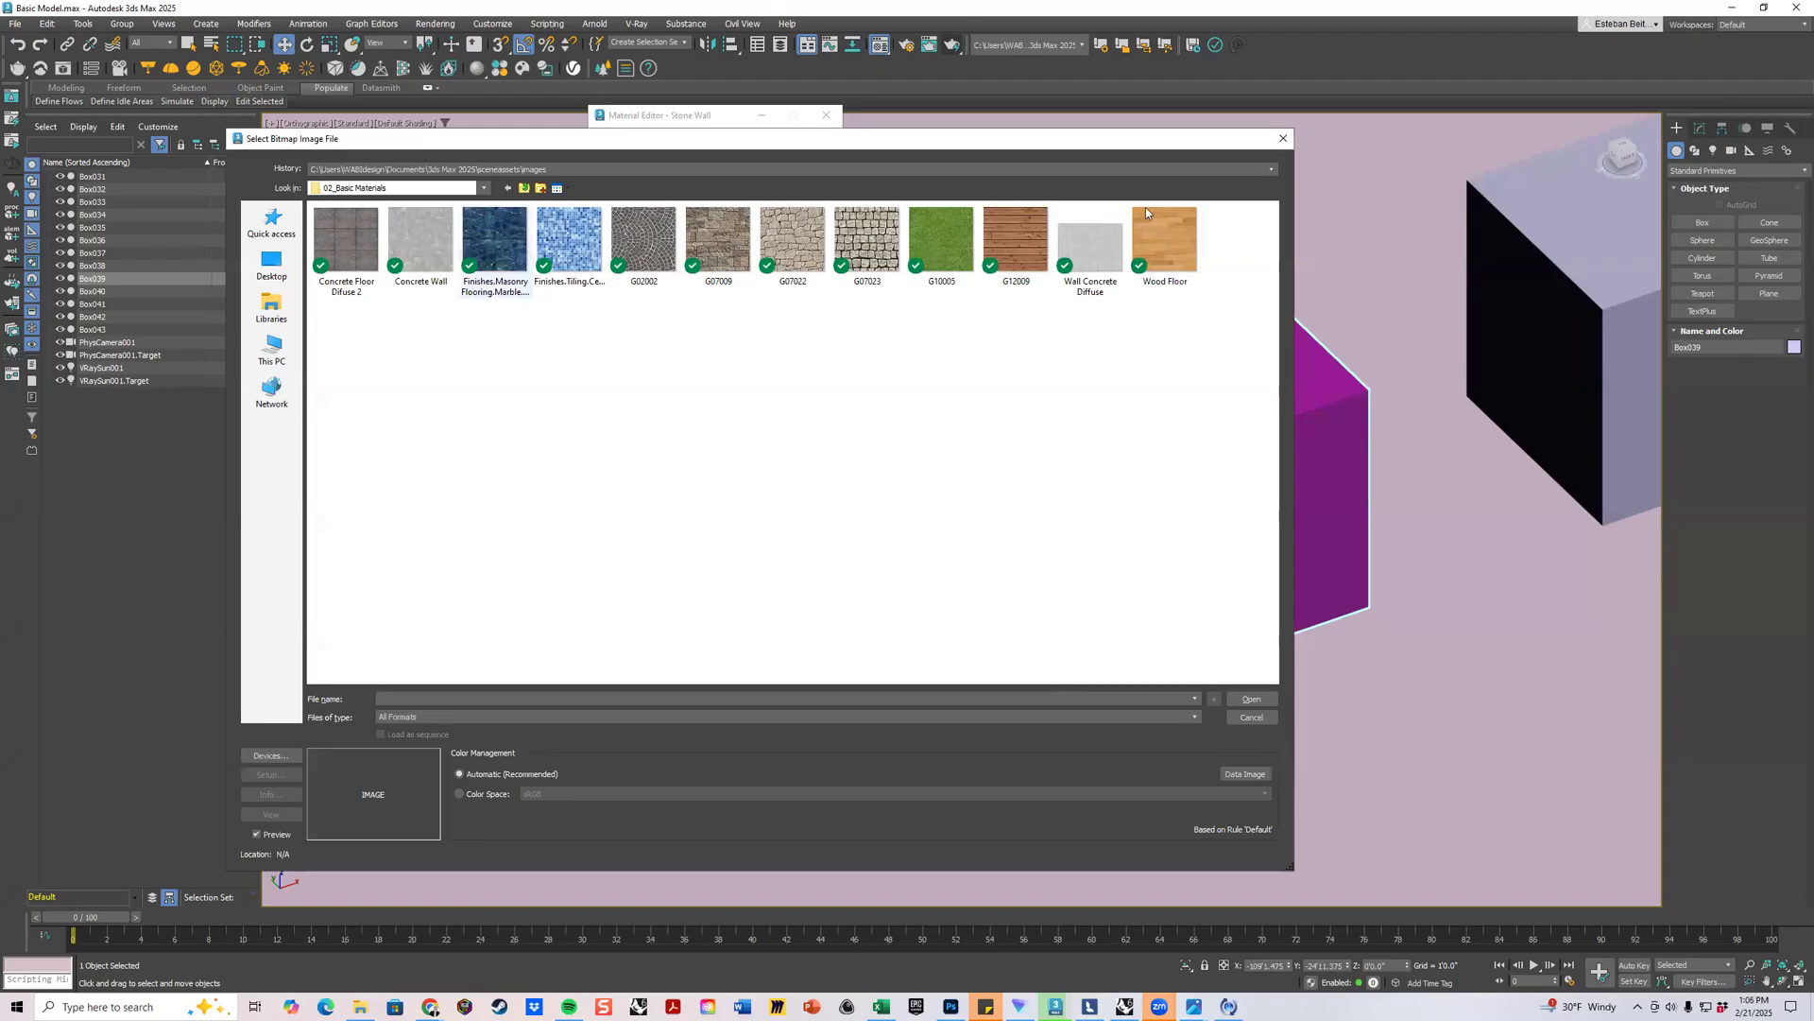
right_click(856, 363)
mouse_move(907, 365)
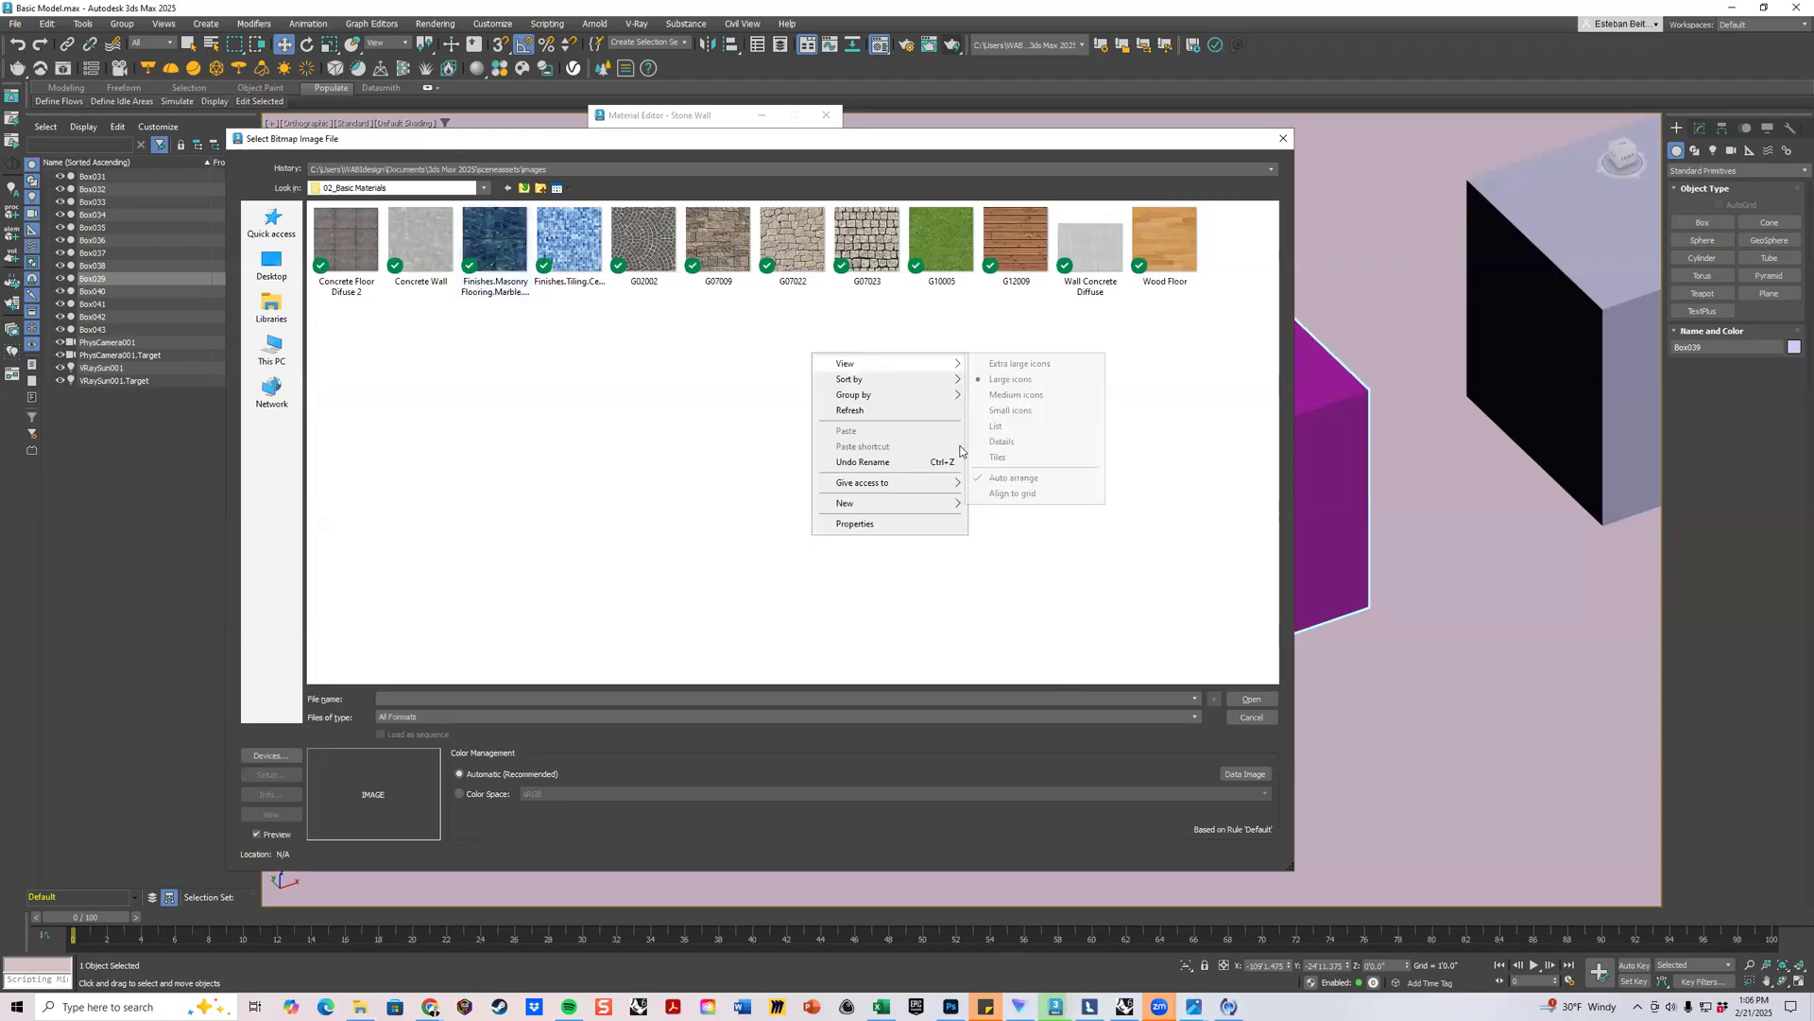
left_click(966, 382)
left_click(764, 570)
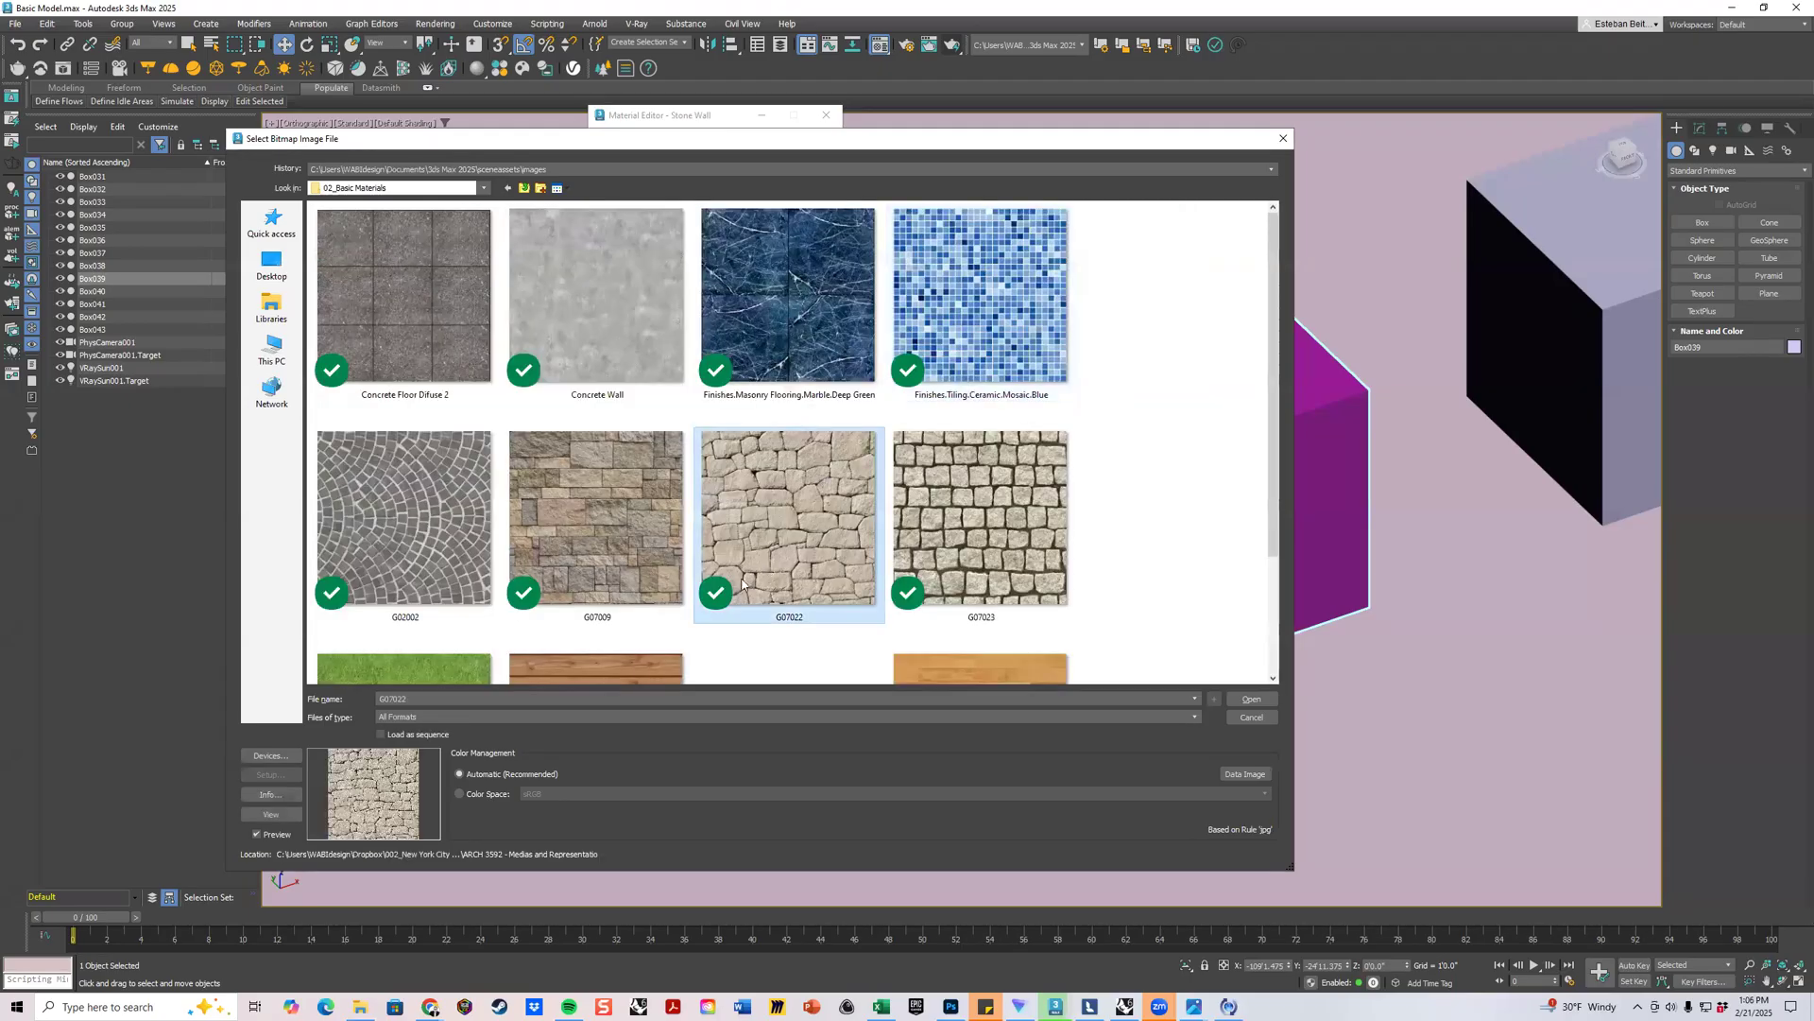
double_click(791, 484)
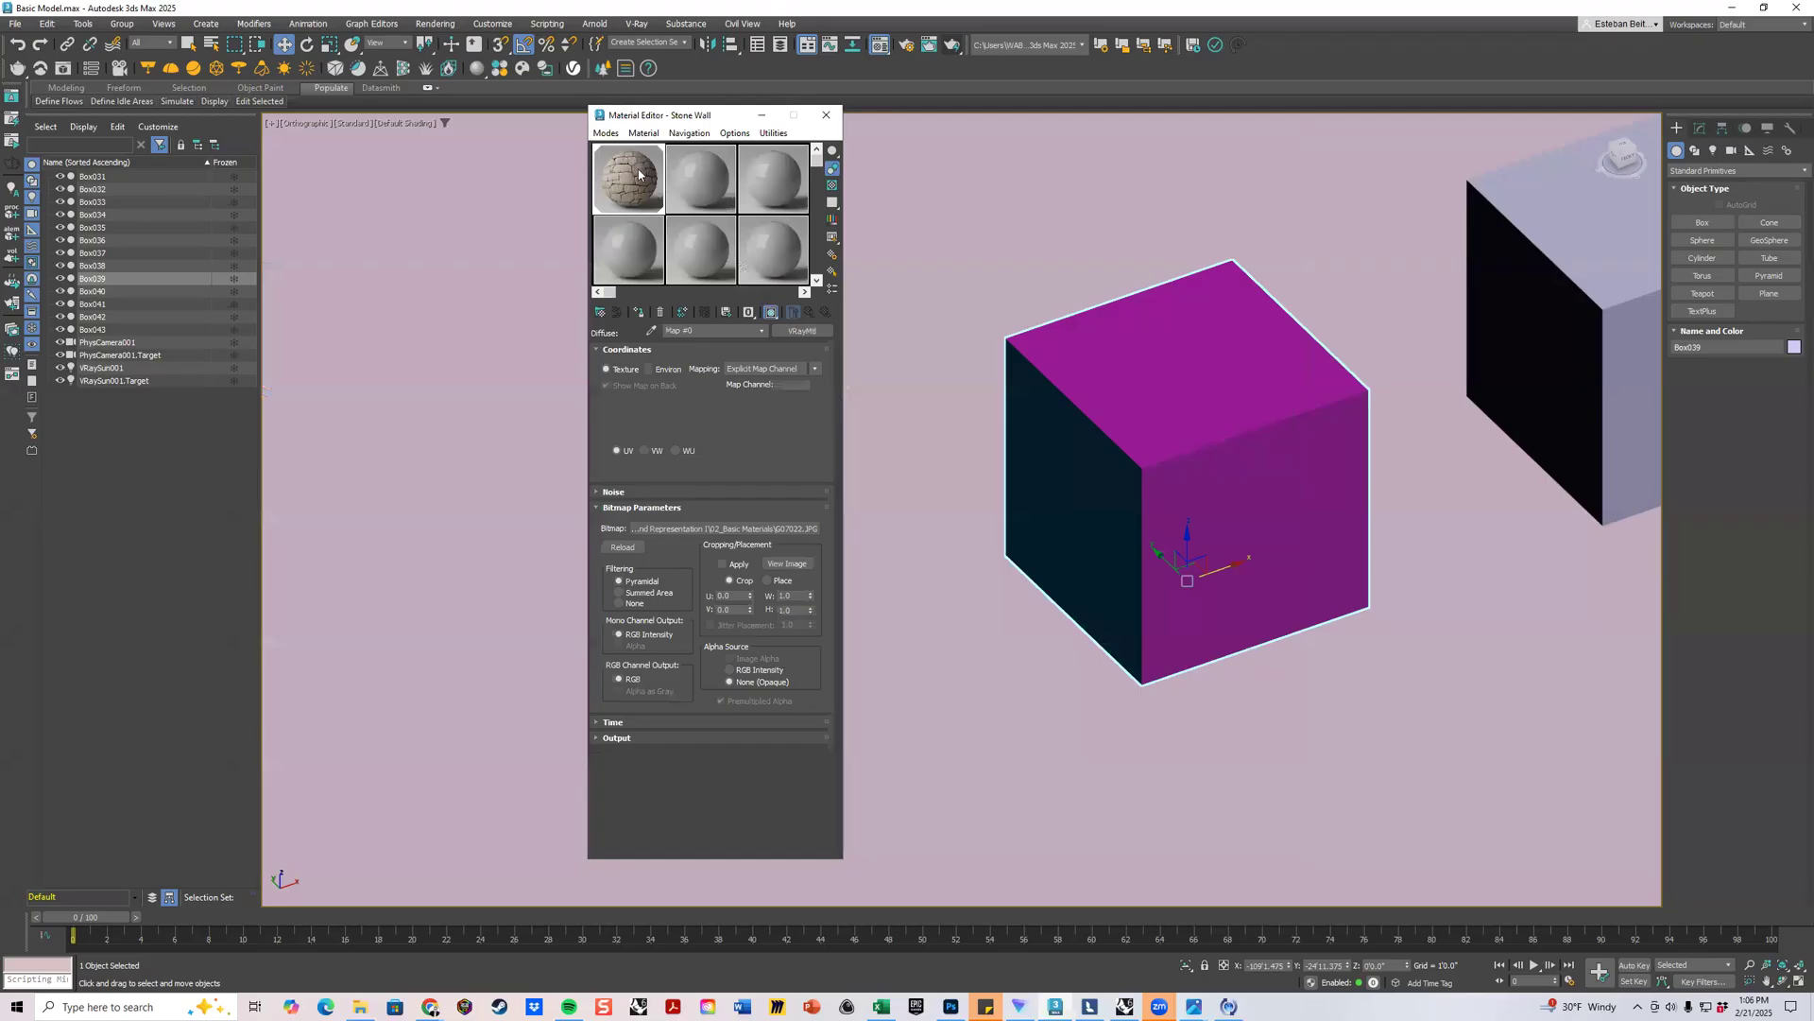
Inspect the Stone Wall sample in an enlarged preview window, then review the parent material's map slots and close the preview.
double_click(639, 174)
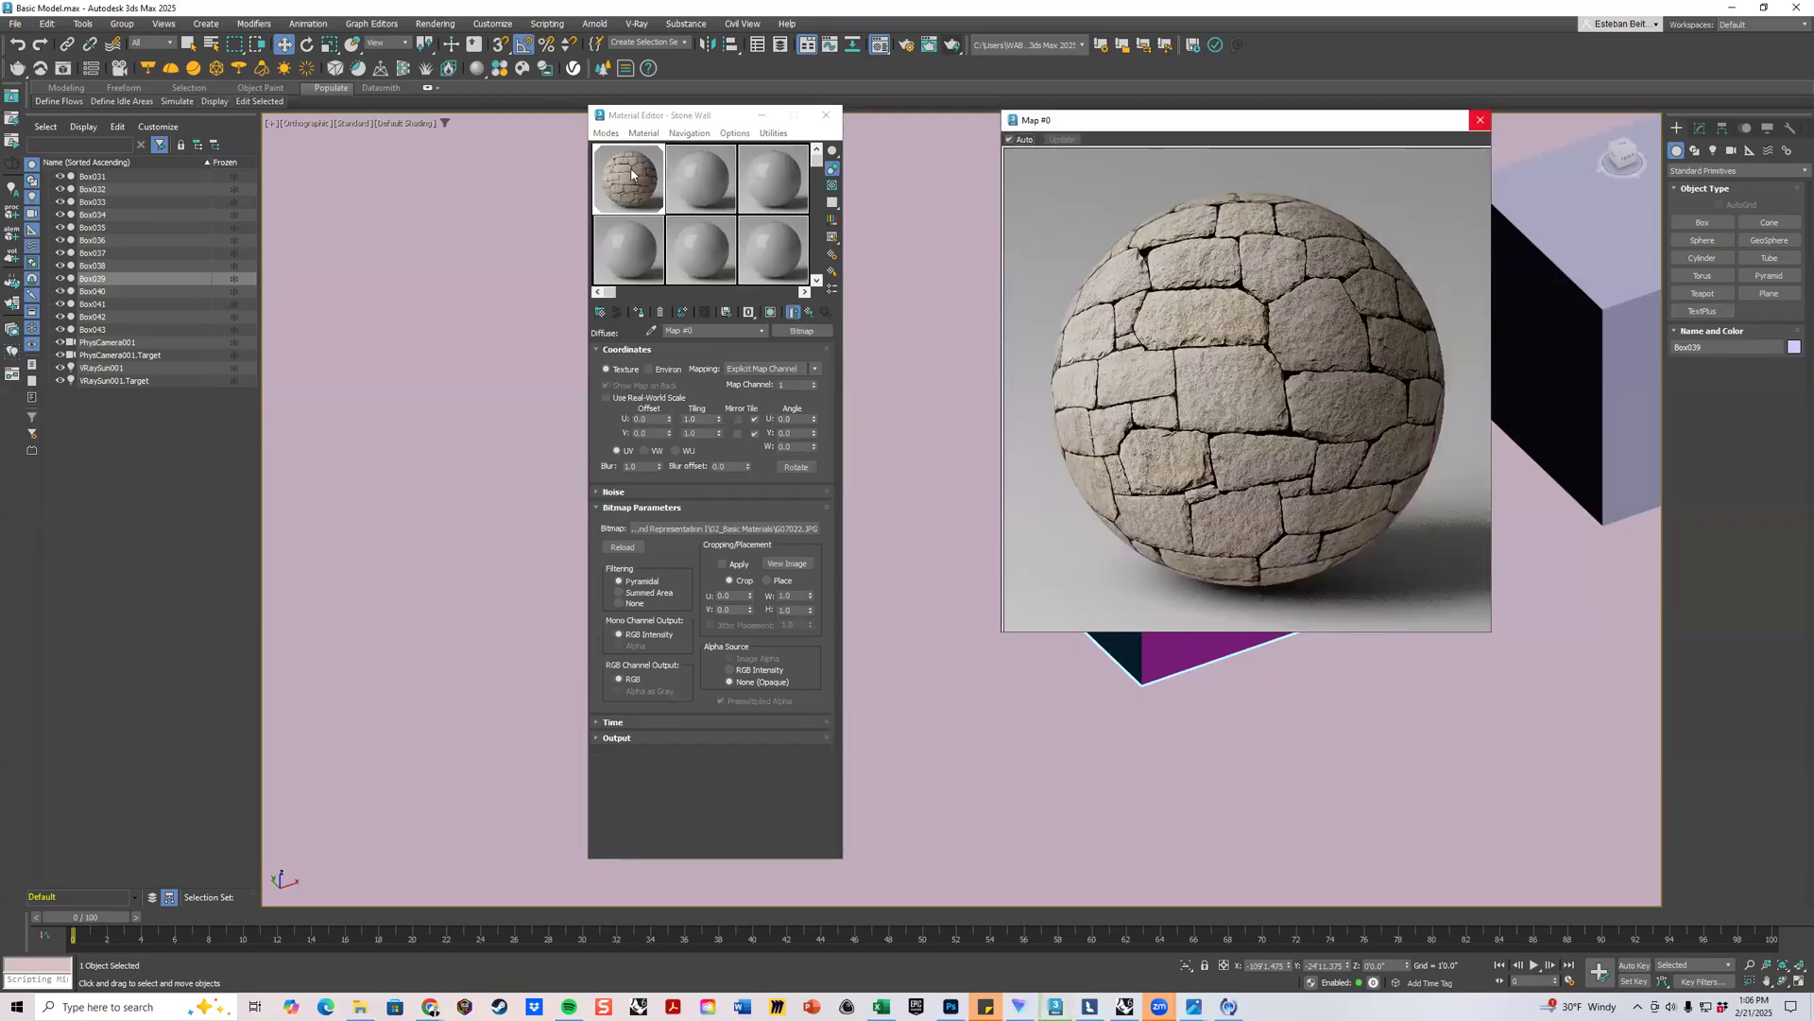
double_click(632, 174)
left_click_drag(1494, 631, 1540, 681)
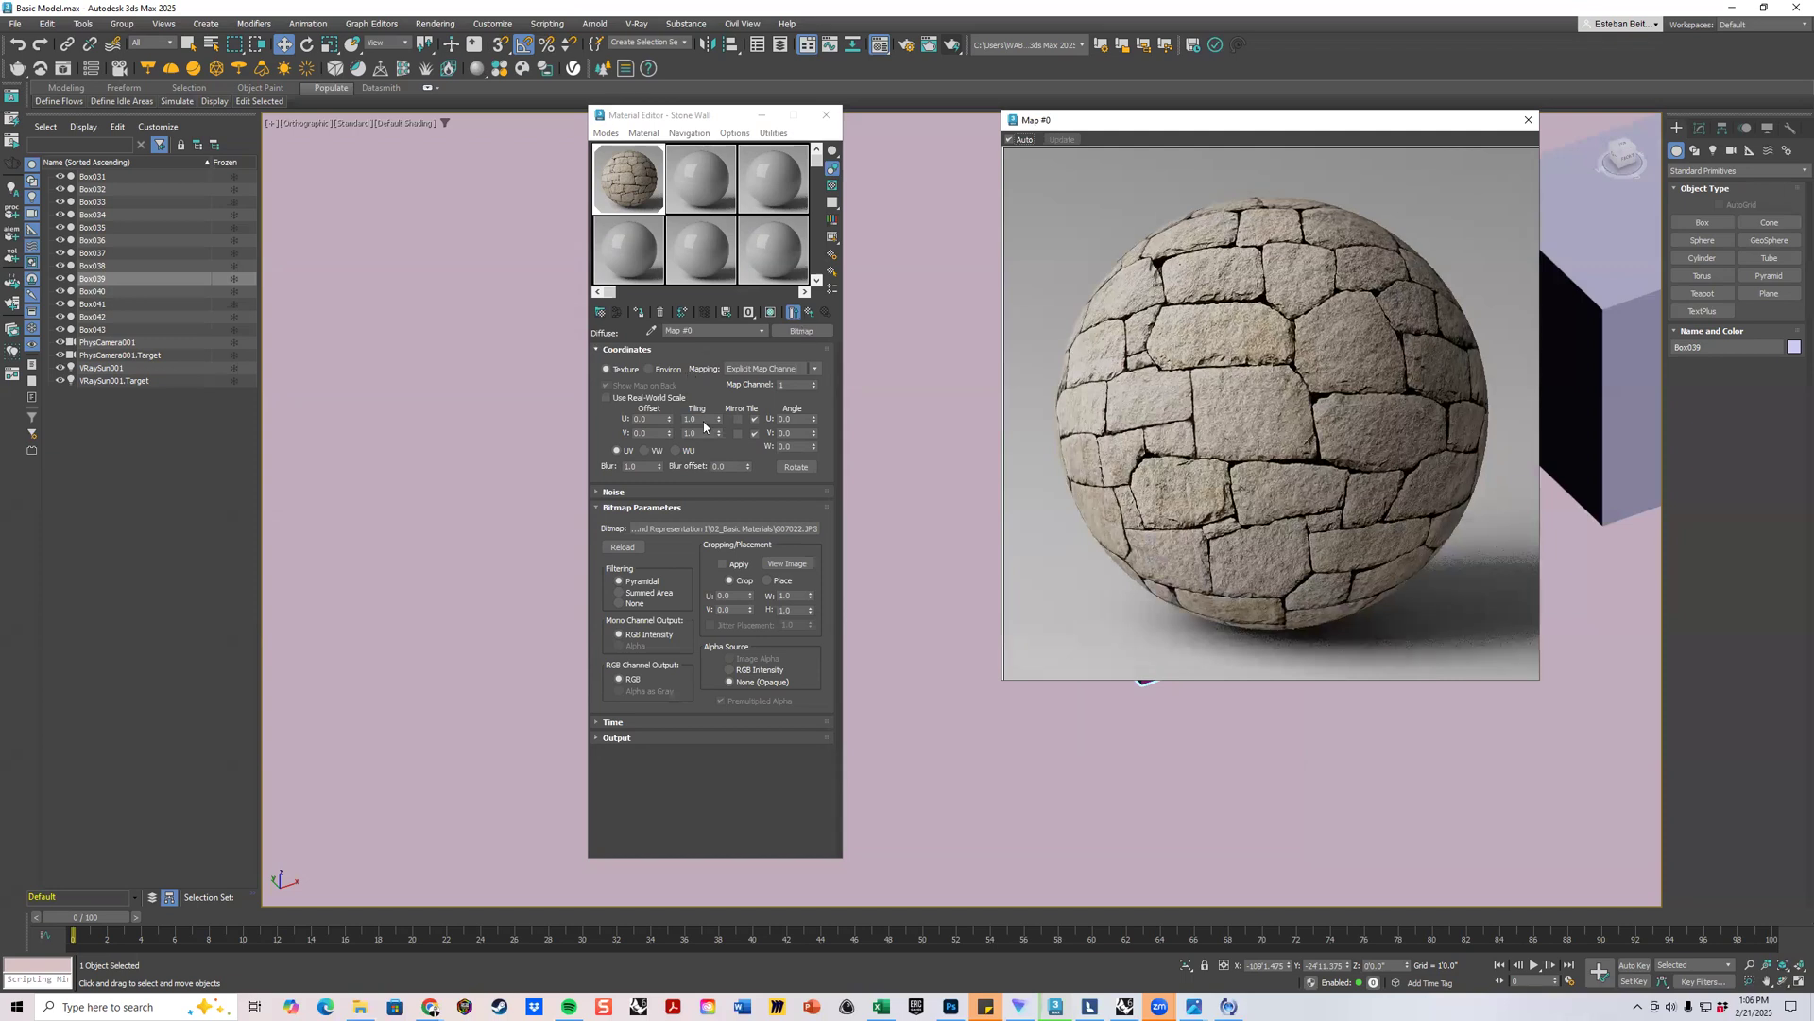
key("Up")
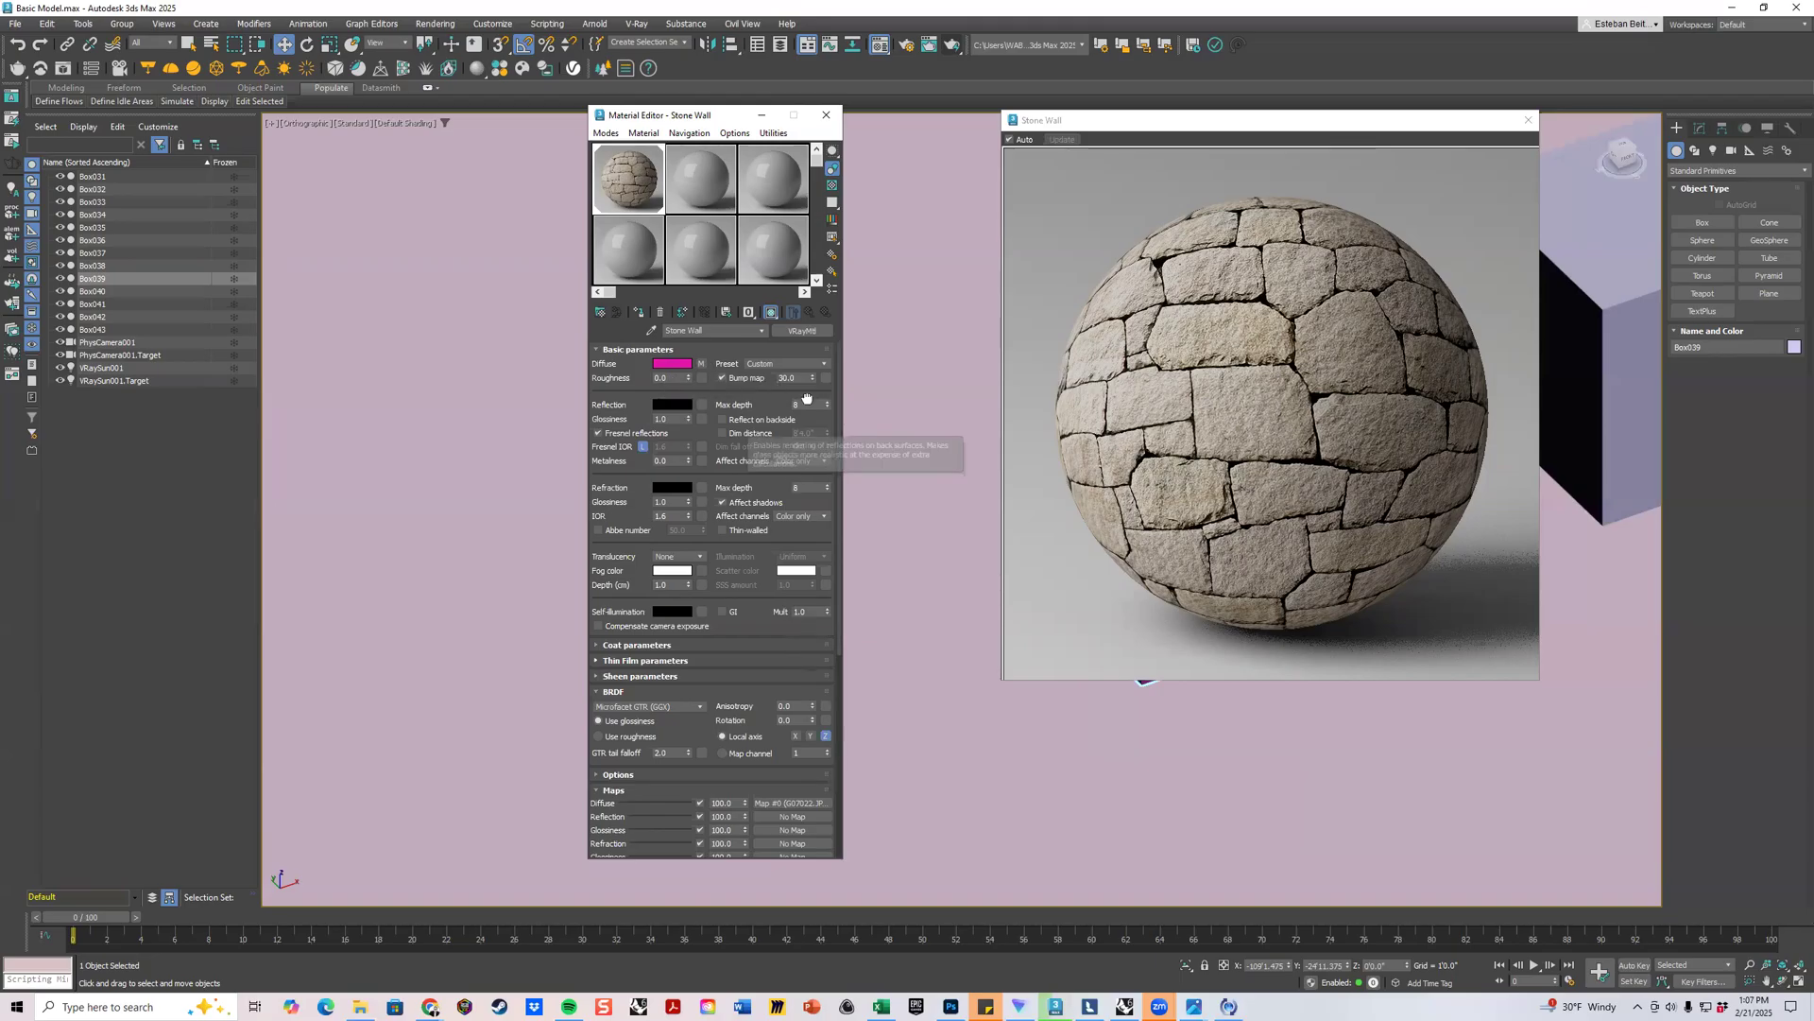
scroll(671, 492, "down", 5)
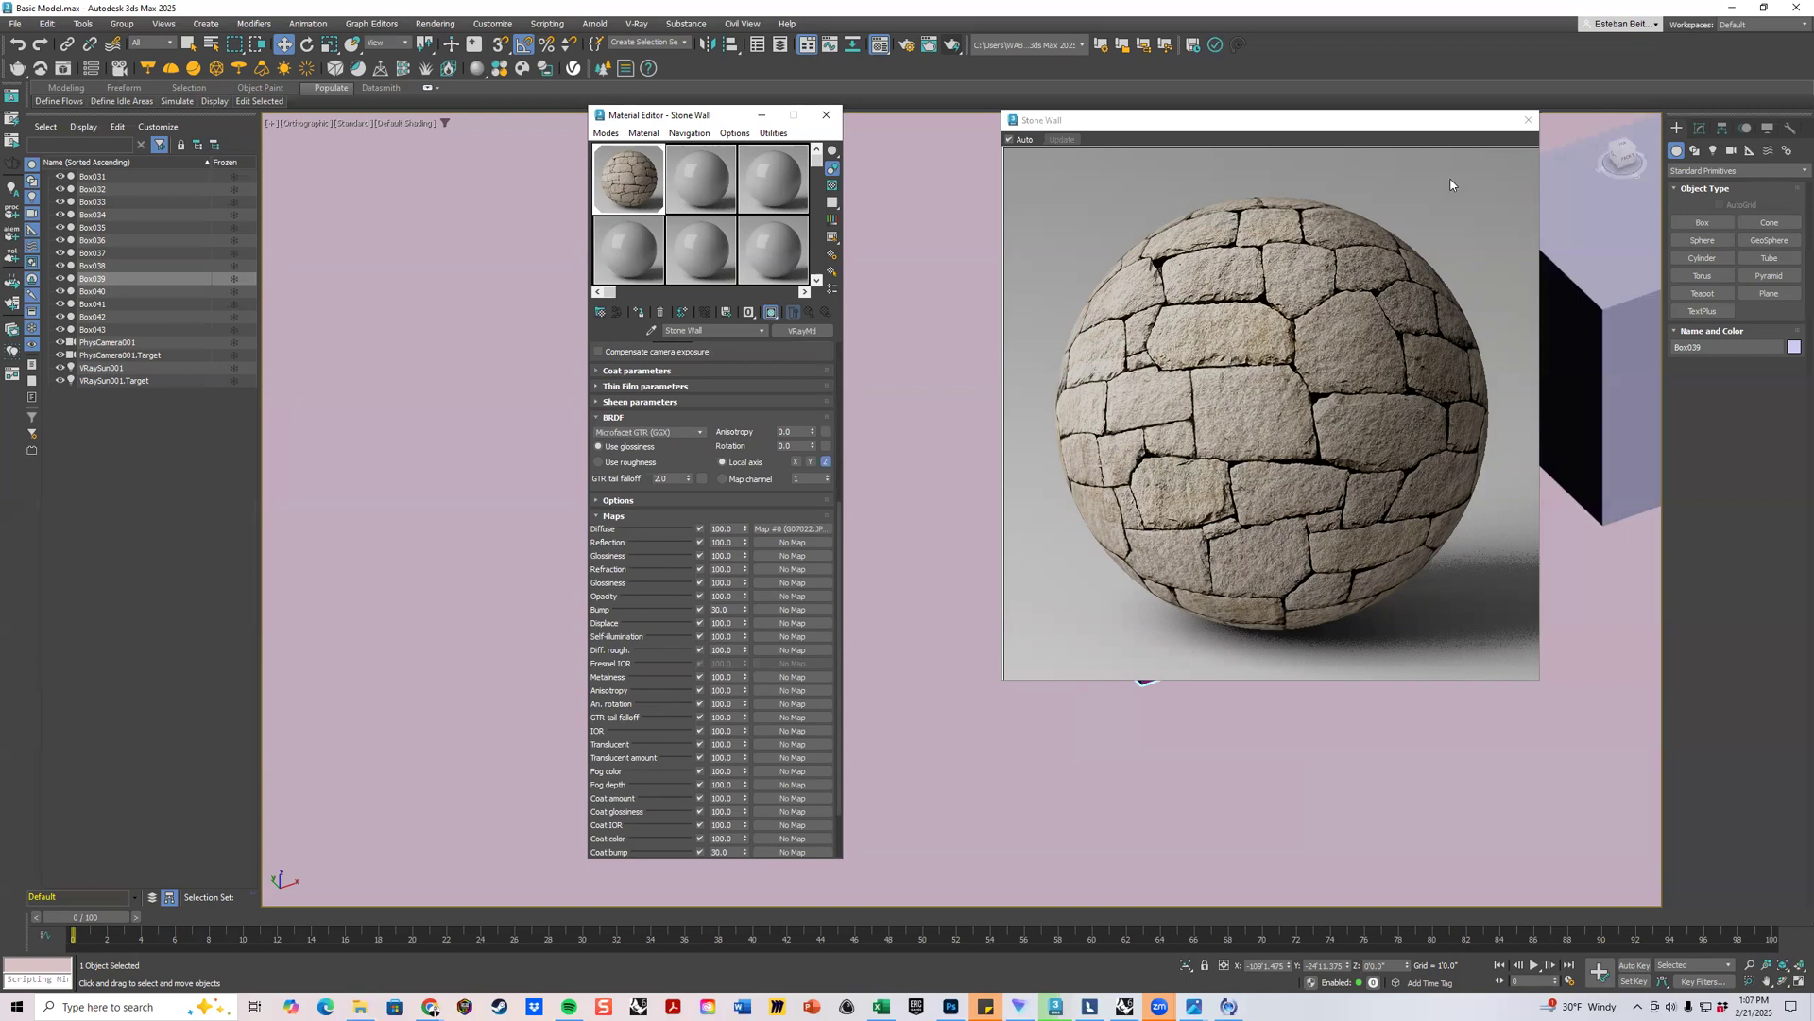
left_click(1526, 121)
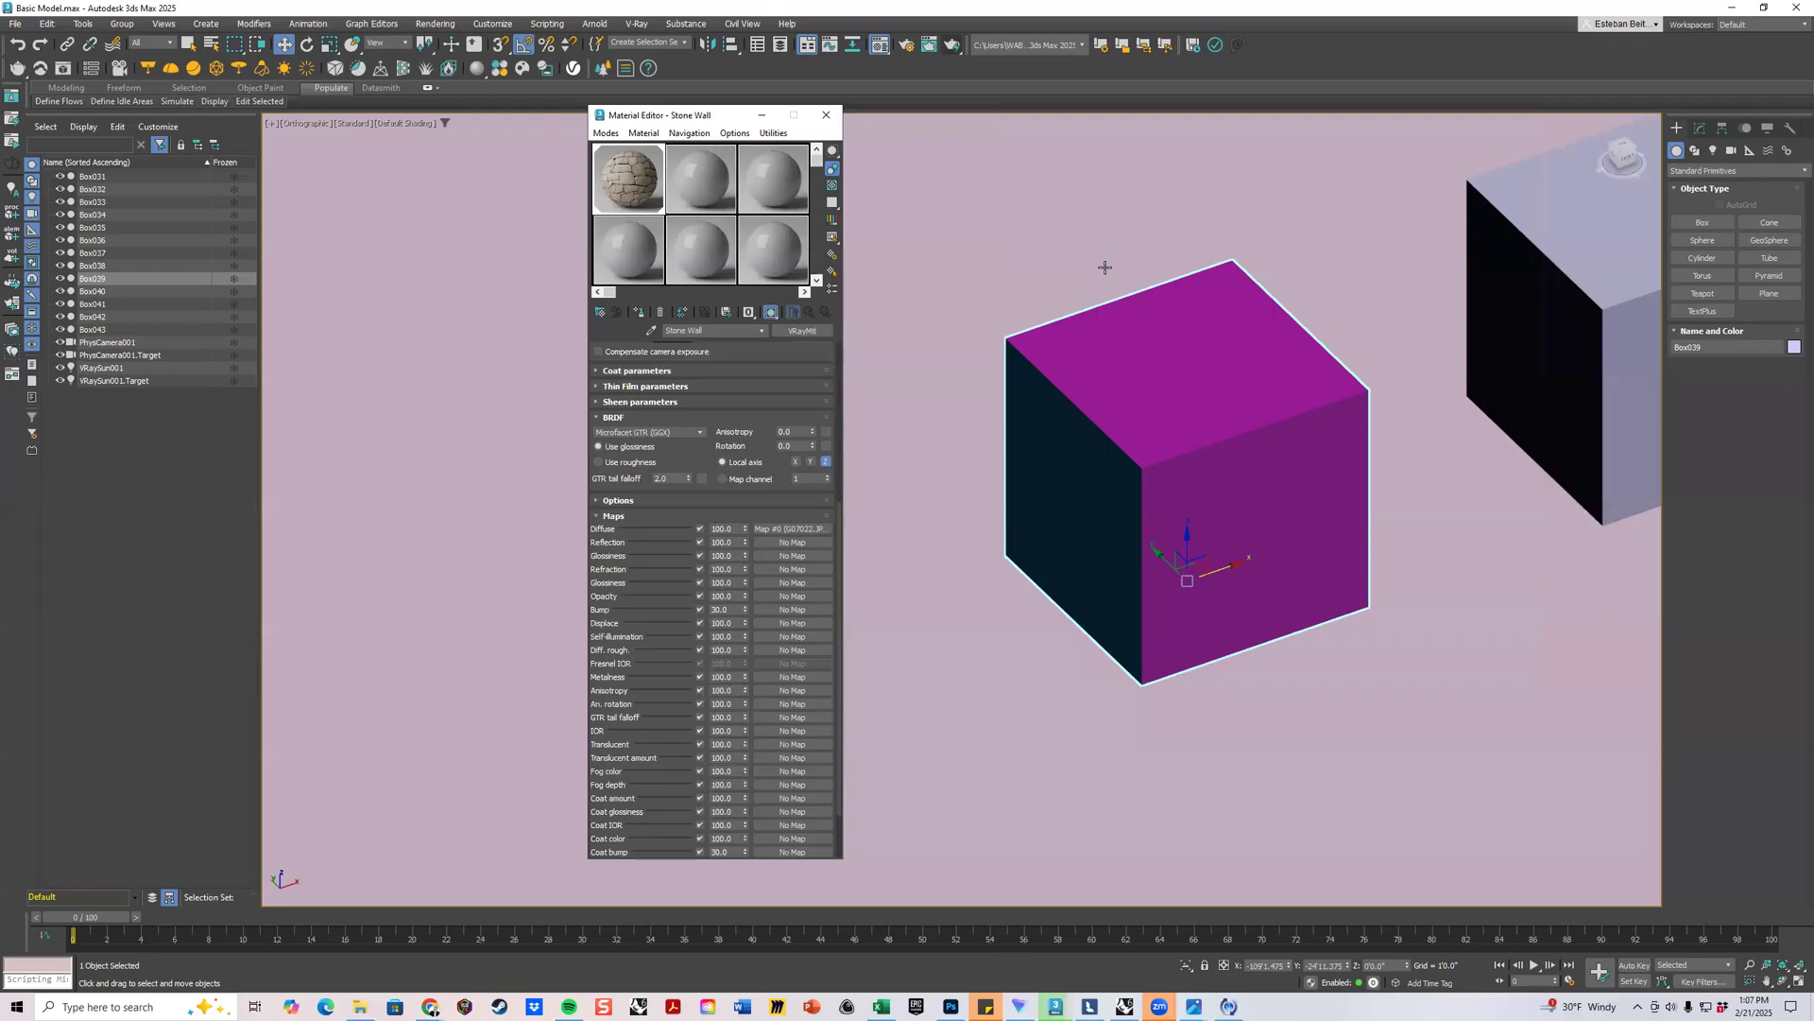
Examine the stone texture's scale and edge alignment on Box039 up close and from several angles.
left_click(1197, 326)
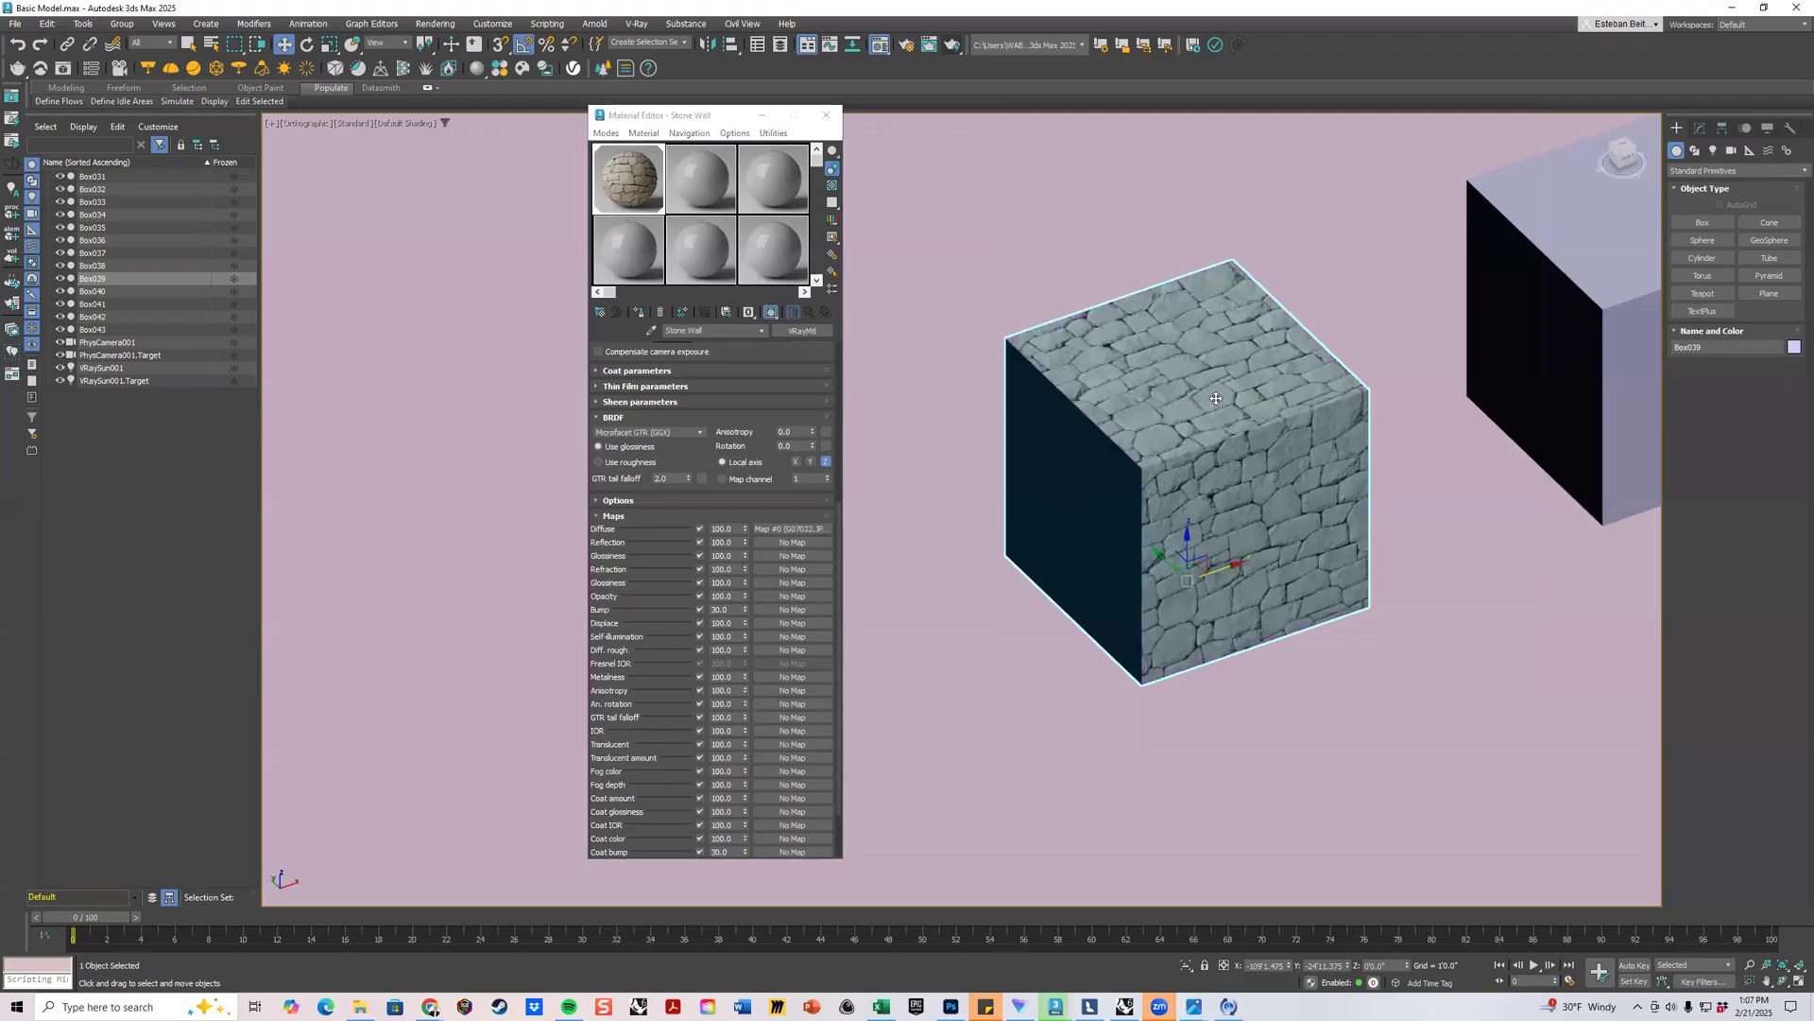
middle_click_drag(1197, 443, 1151, 462)
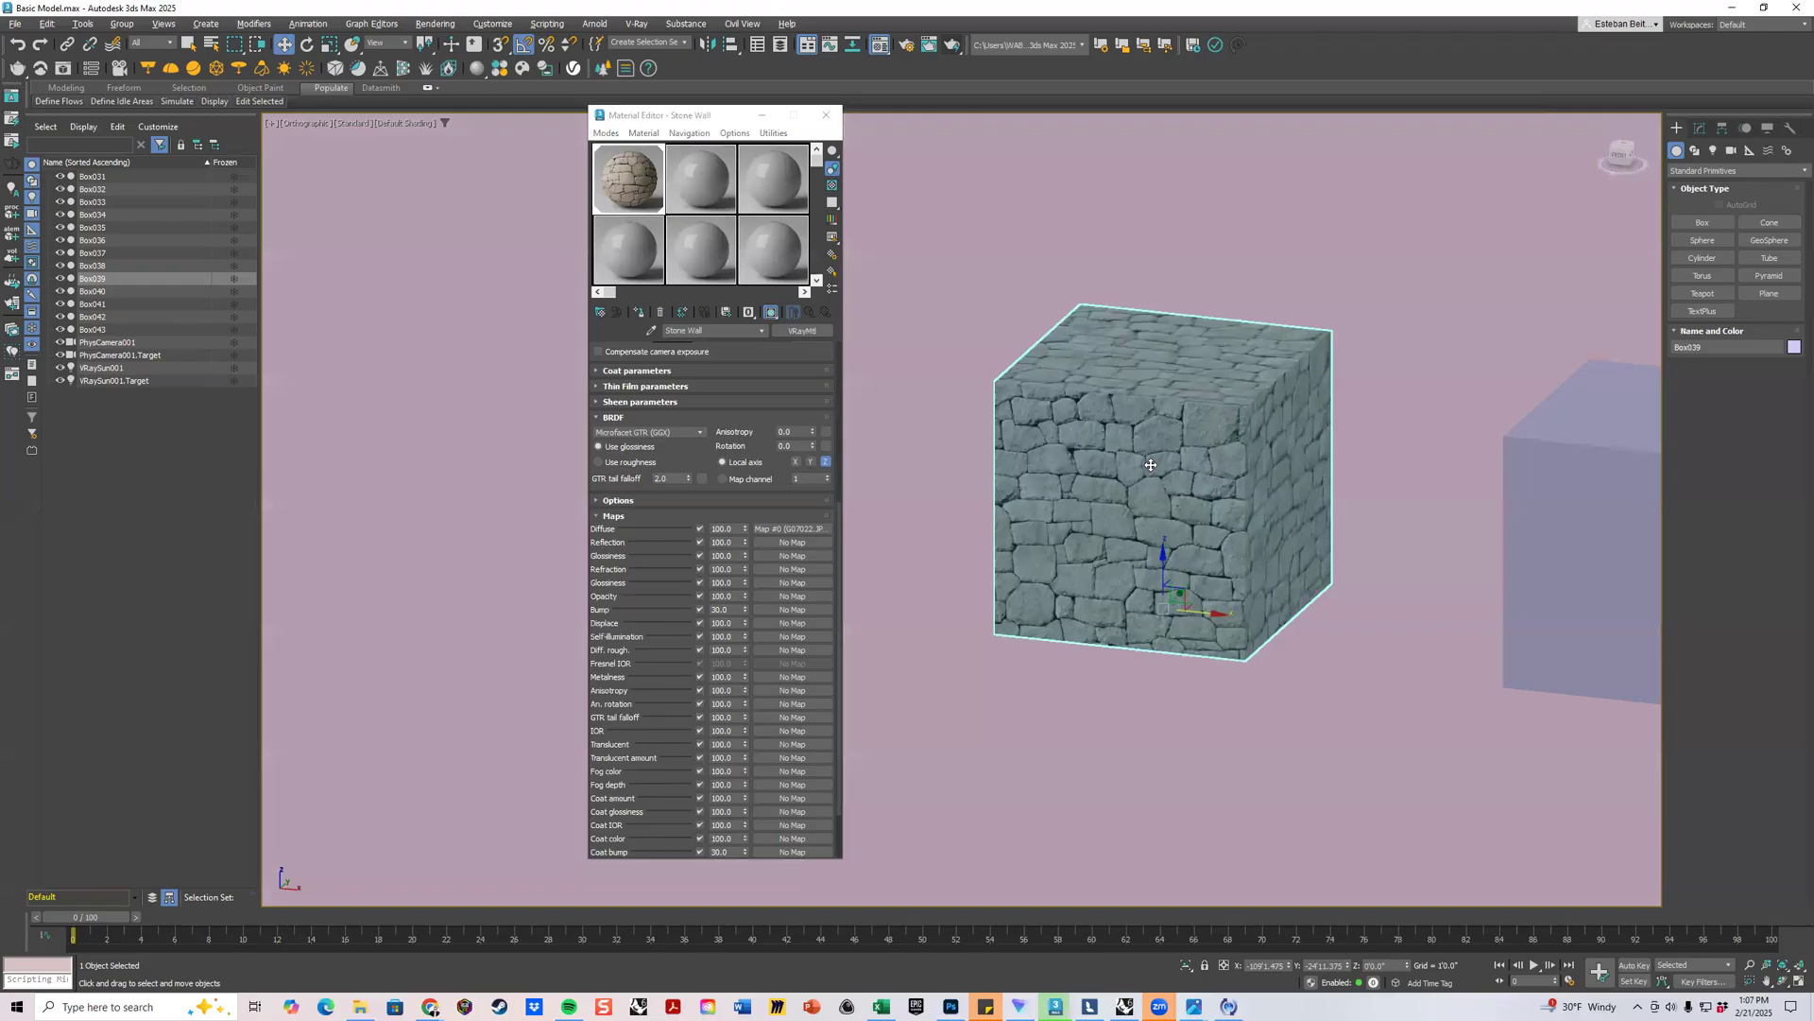
scroll(1178, 327, "up", 5)
scroll(1161, 397, "down", 2)
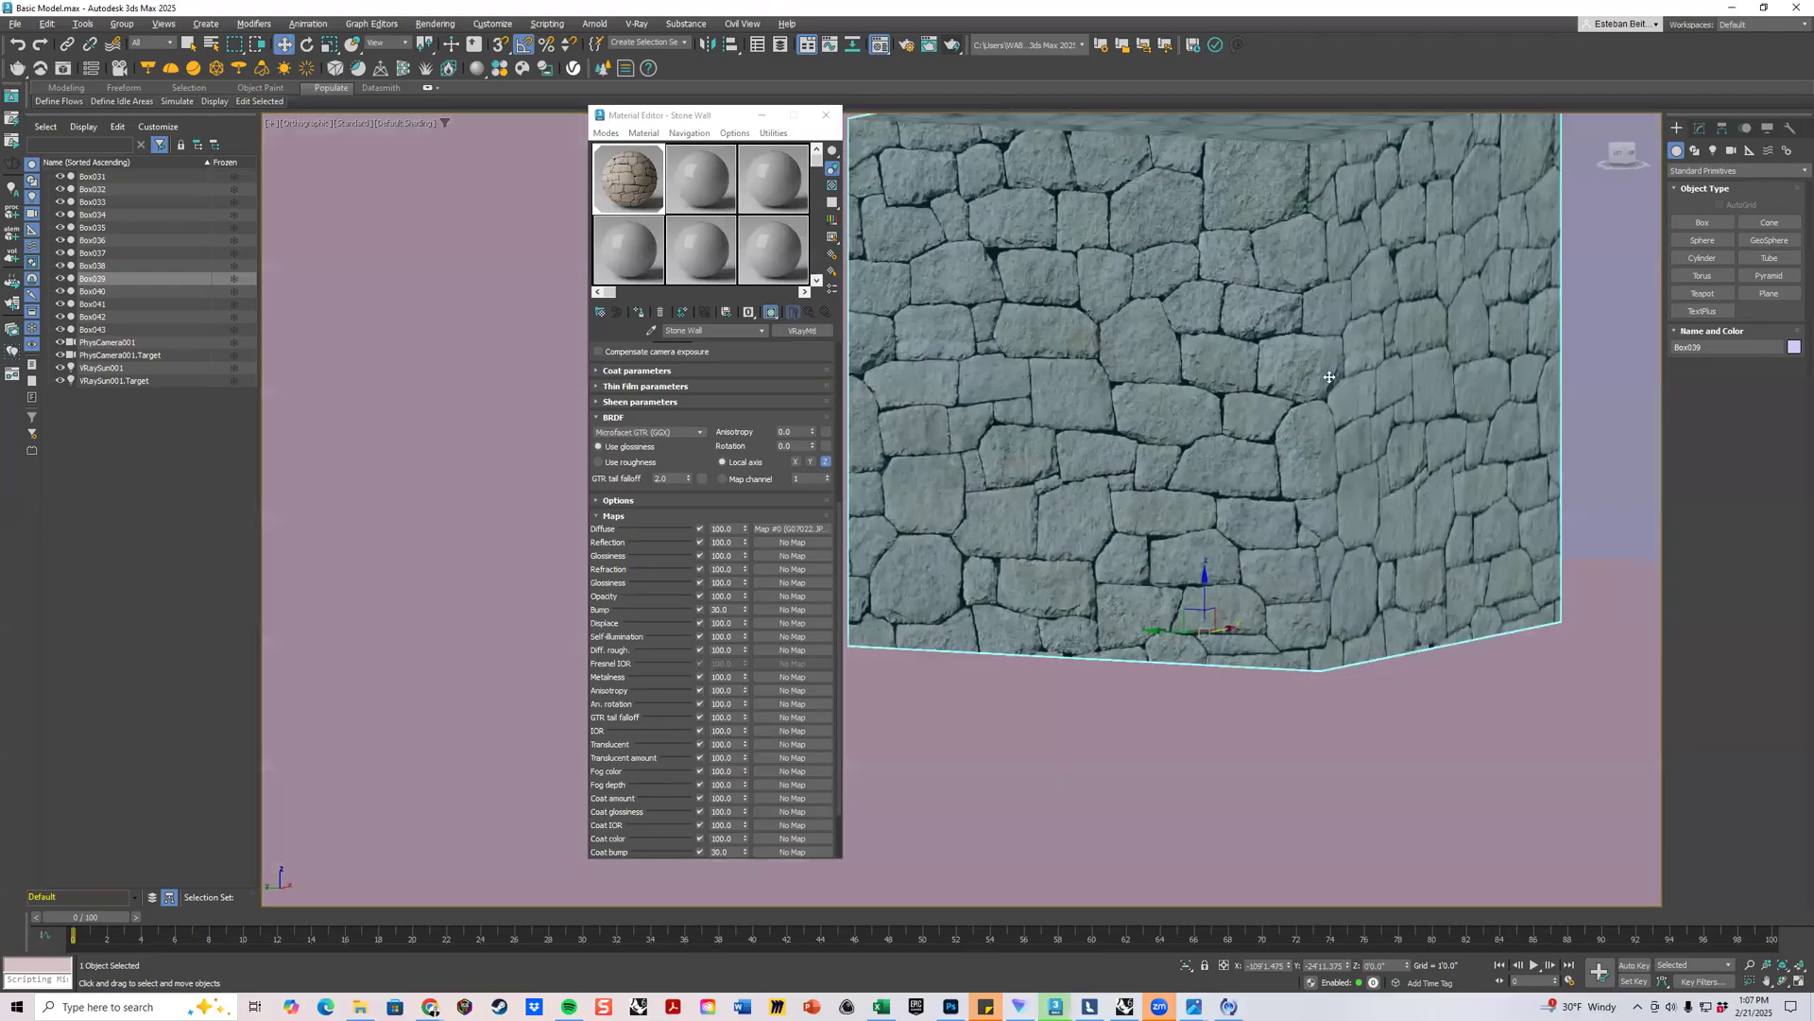
middle_click_drag(1330, 378, 1162, 387, "alt")
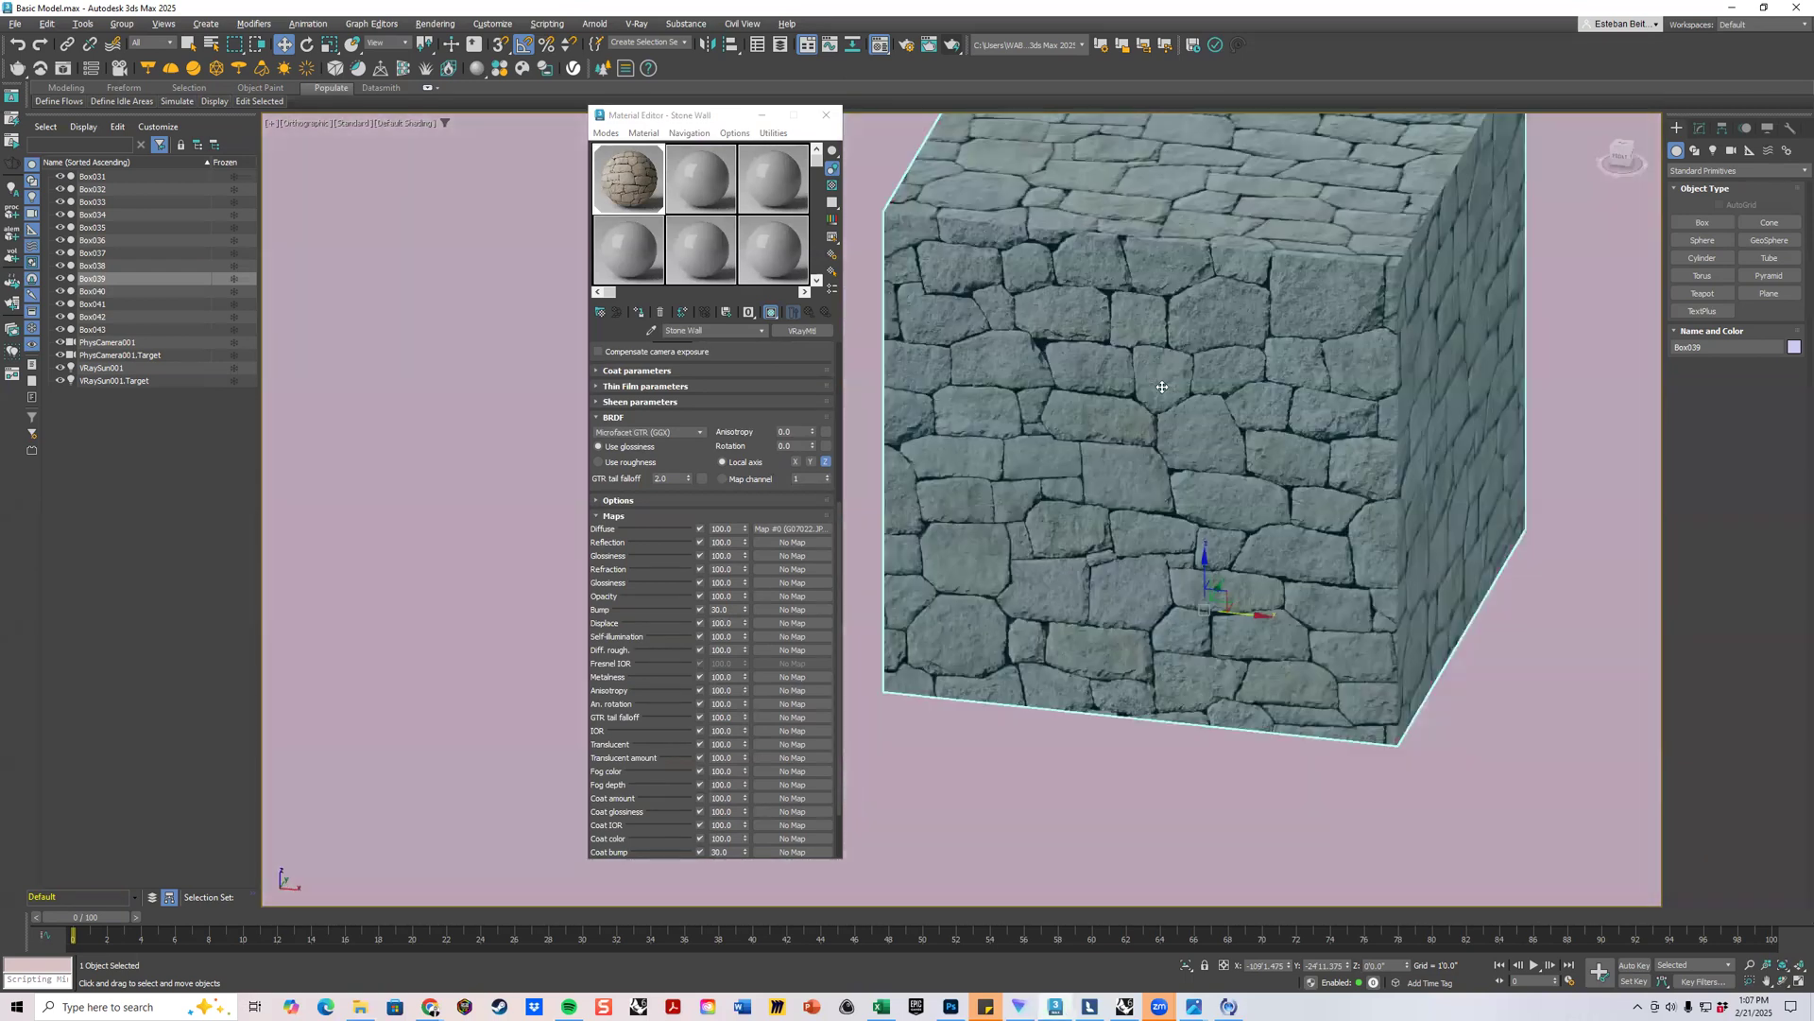
middle_click_drag(1278, 320, 1367, 437, "alt")
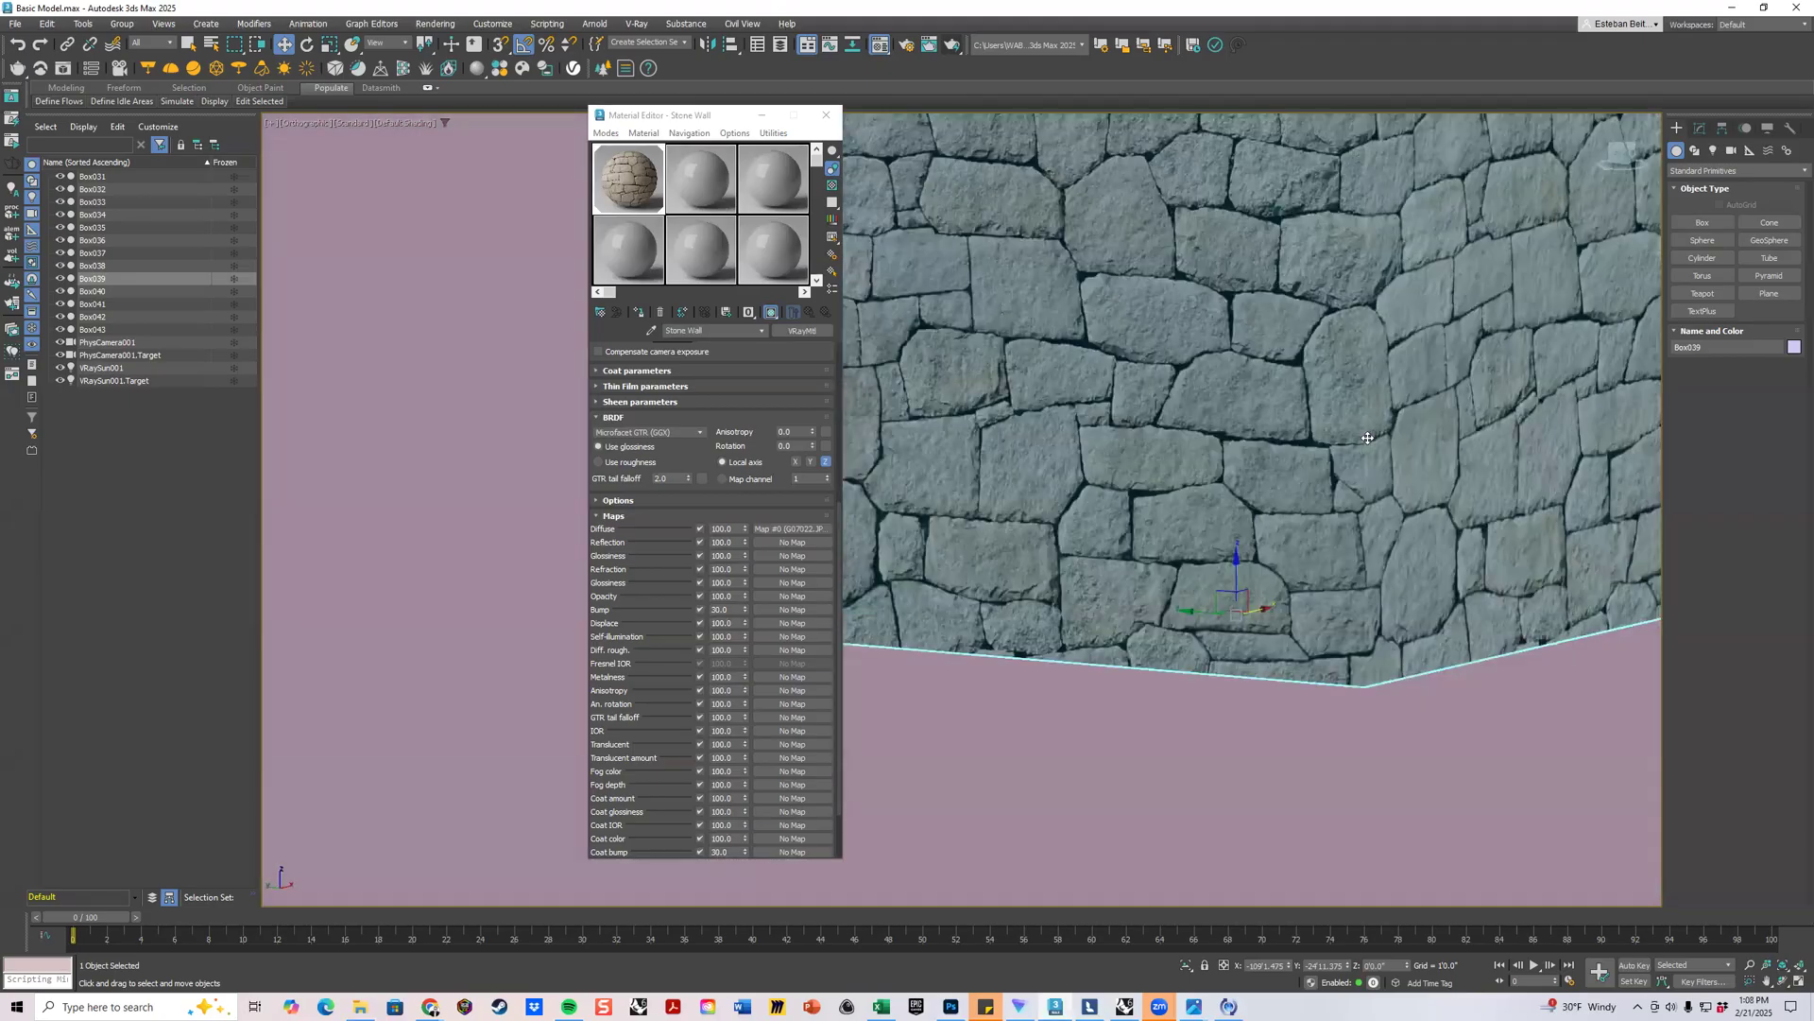
scroll(1295, 404, "down", 3)
middle_click_drag(1270, 472, 1301, 274, "alt")
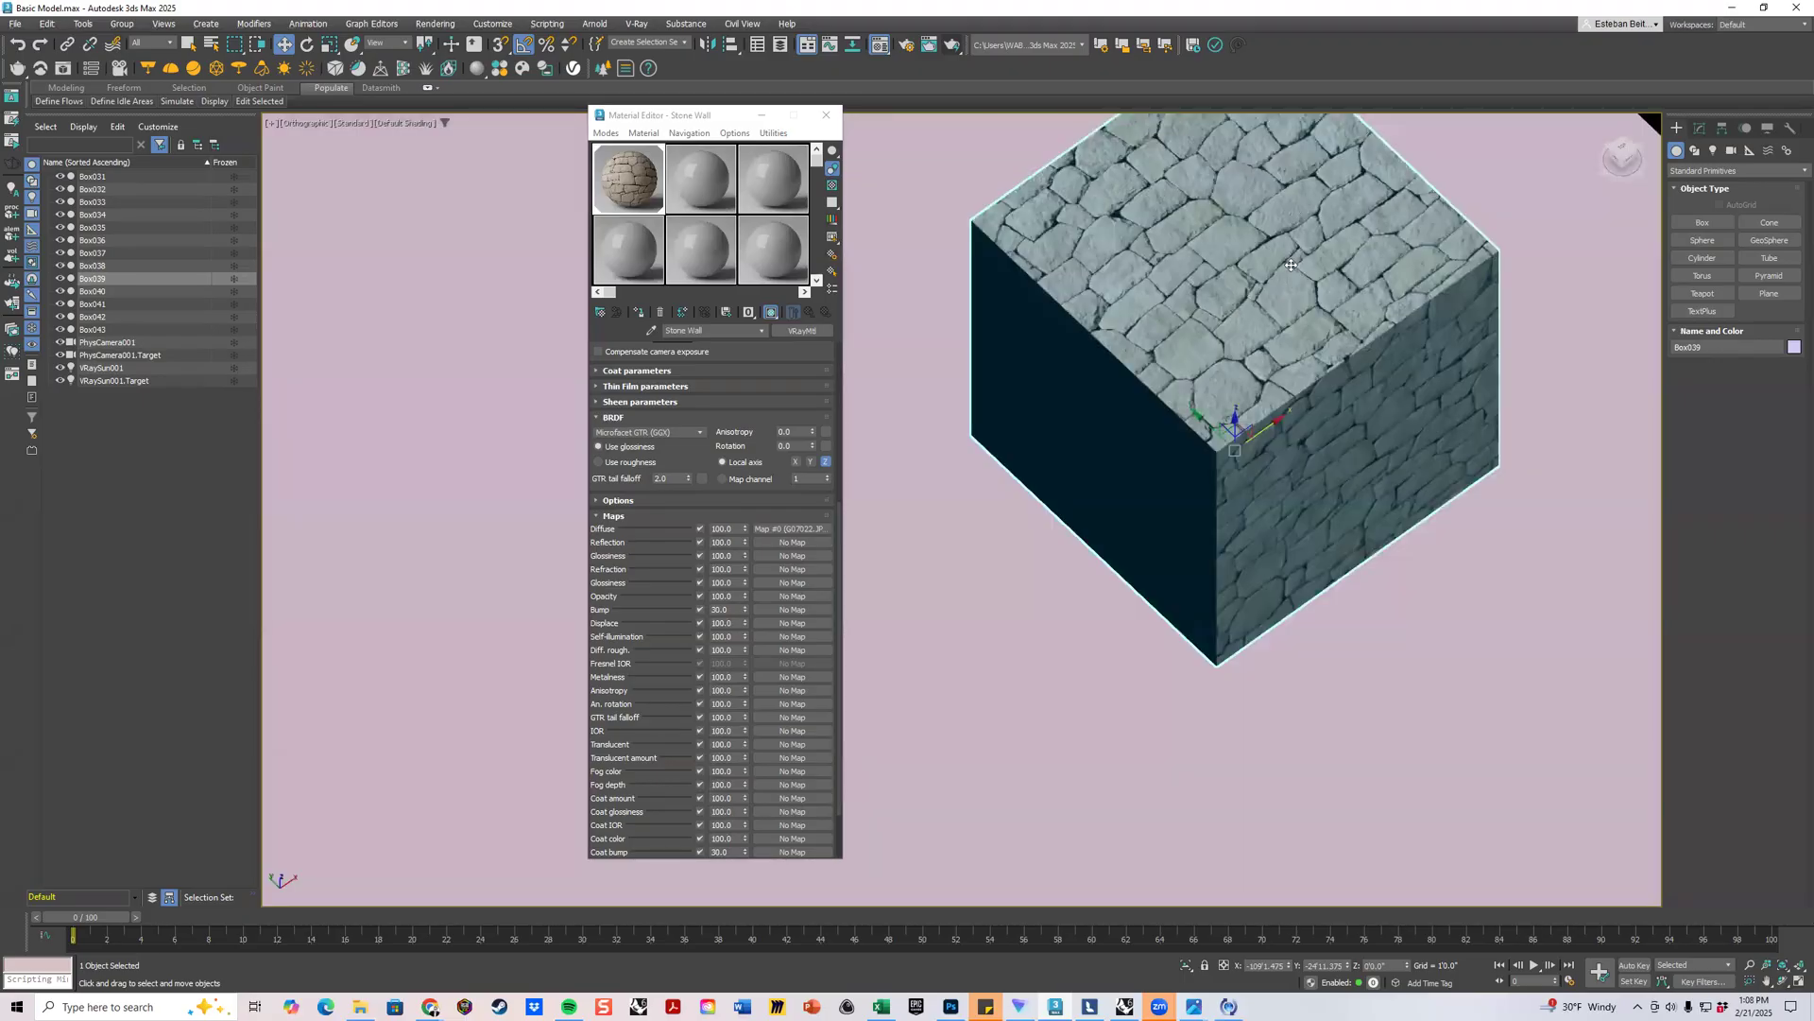
middle_click_drag(1263, 299, 1269, 438, "alt")
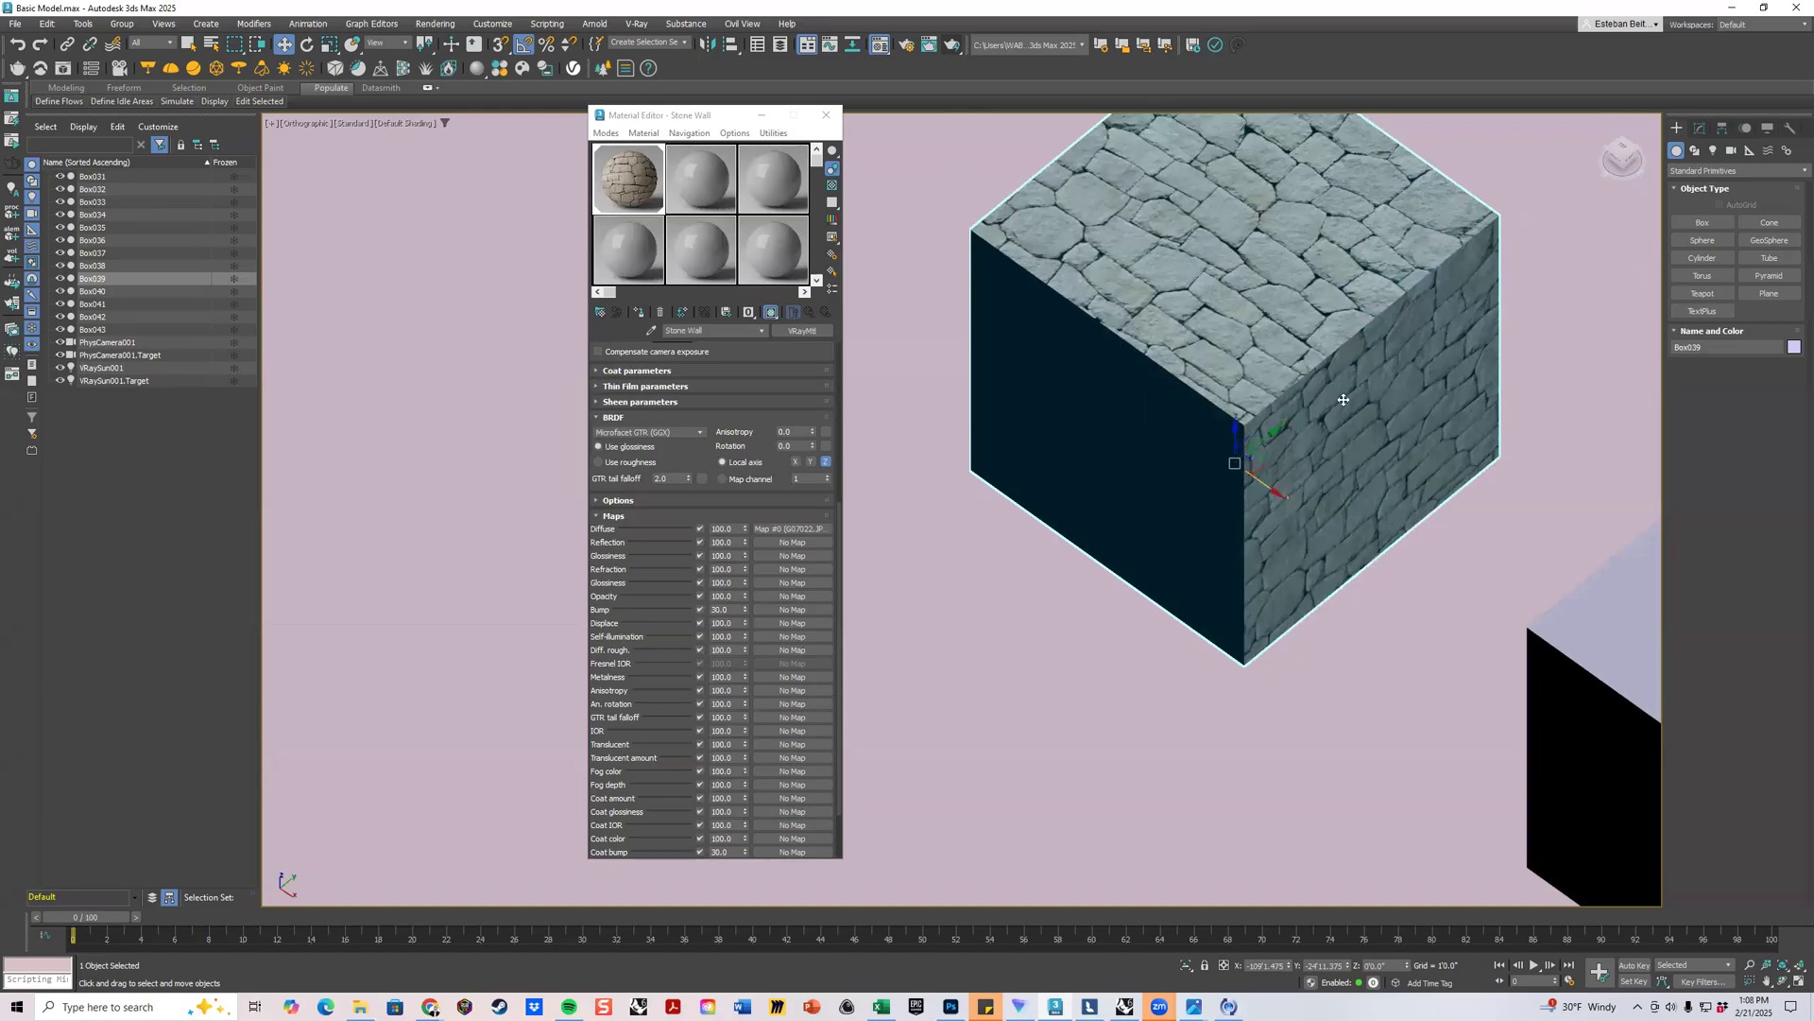
scroll(1277, 408, "down", 3)
middle_click_drag(1221, 489, 1302, 469, "alt")
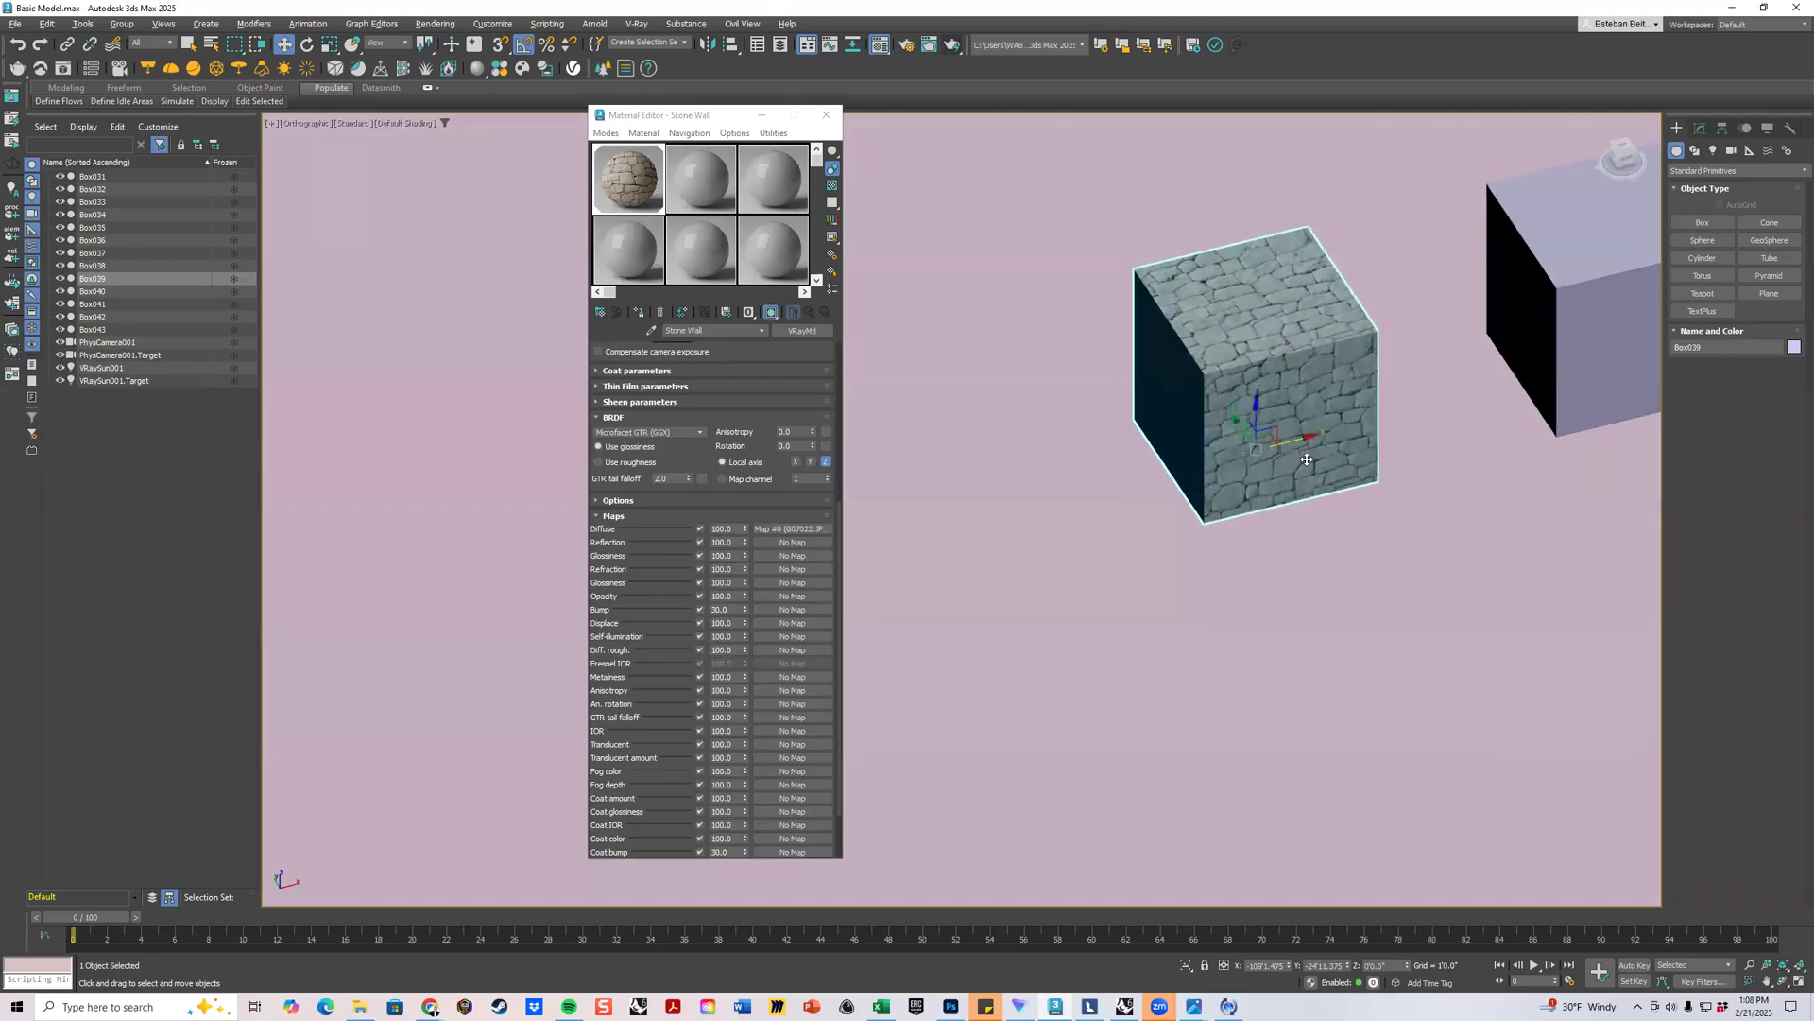
scroll(1260, 567, "up", 4)
scroll(1227, 526, "down", 6)
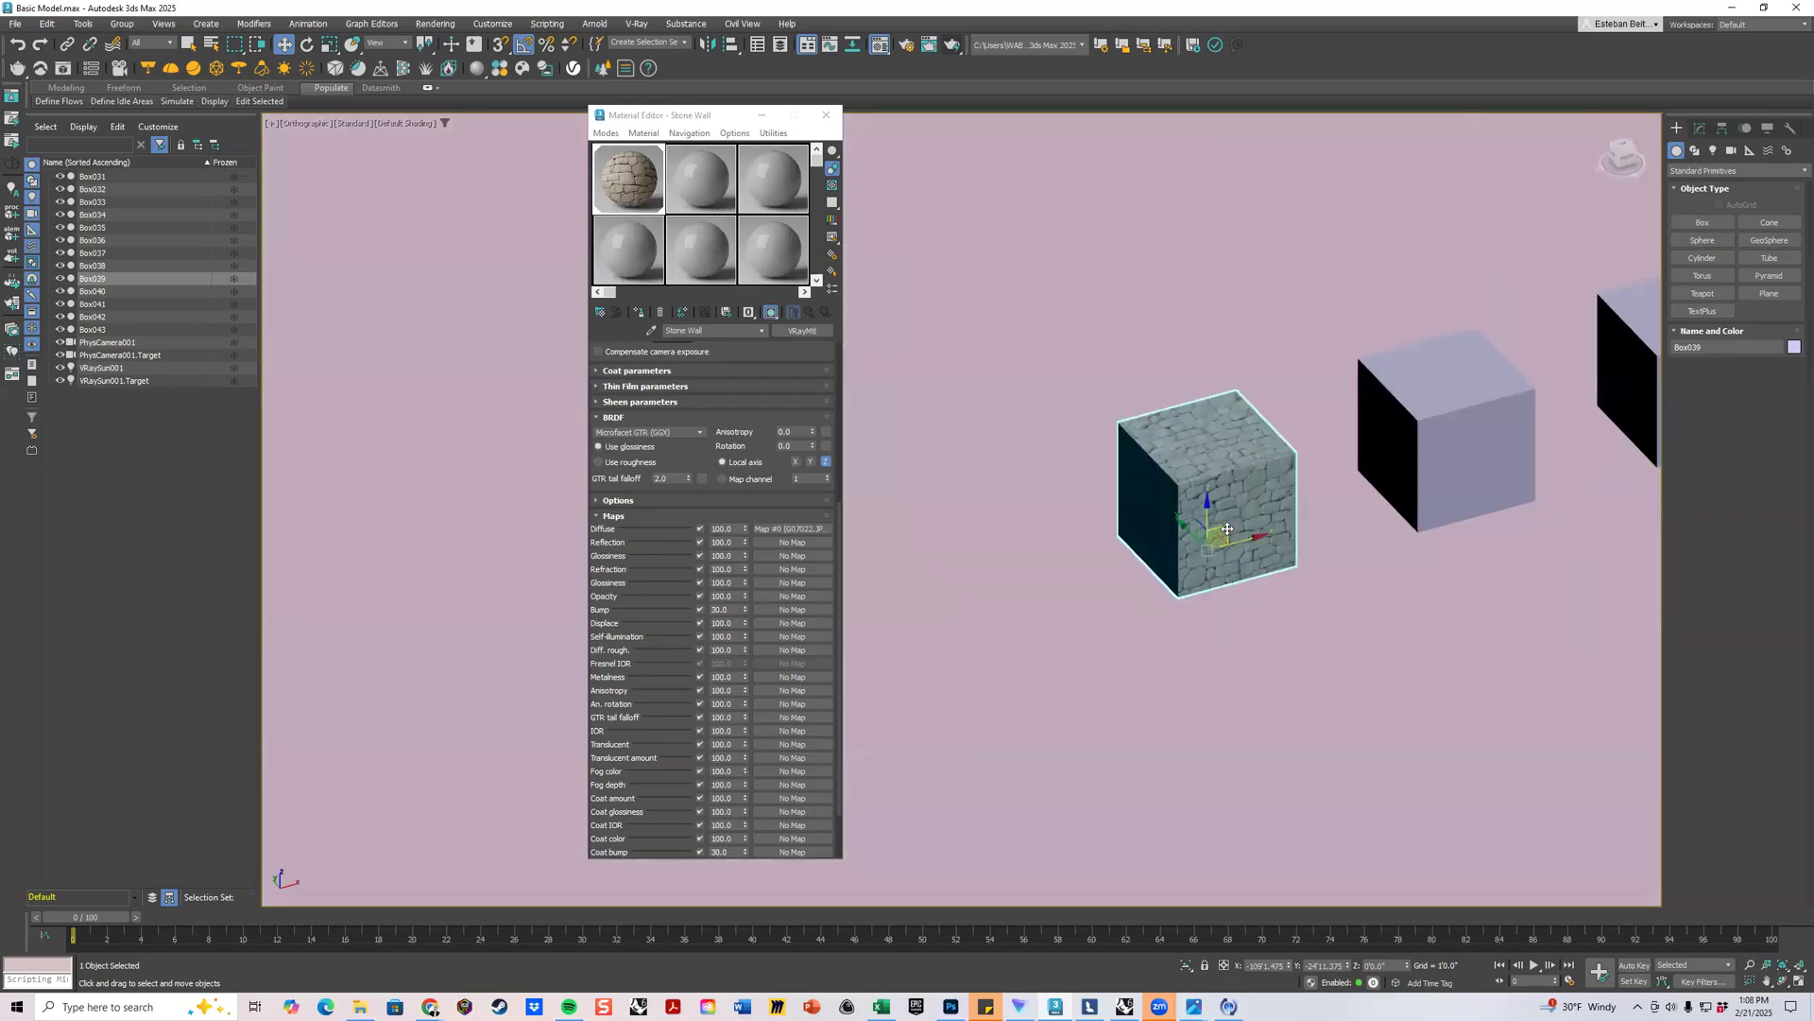
scroll(1427, 466, "up", 8)
scroll(1427, 466, "down", 6)
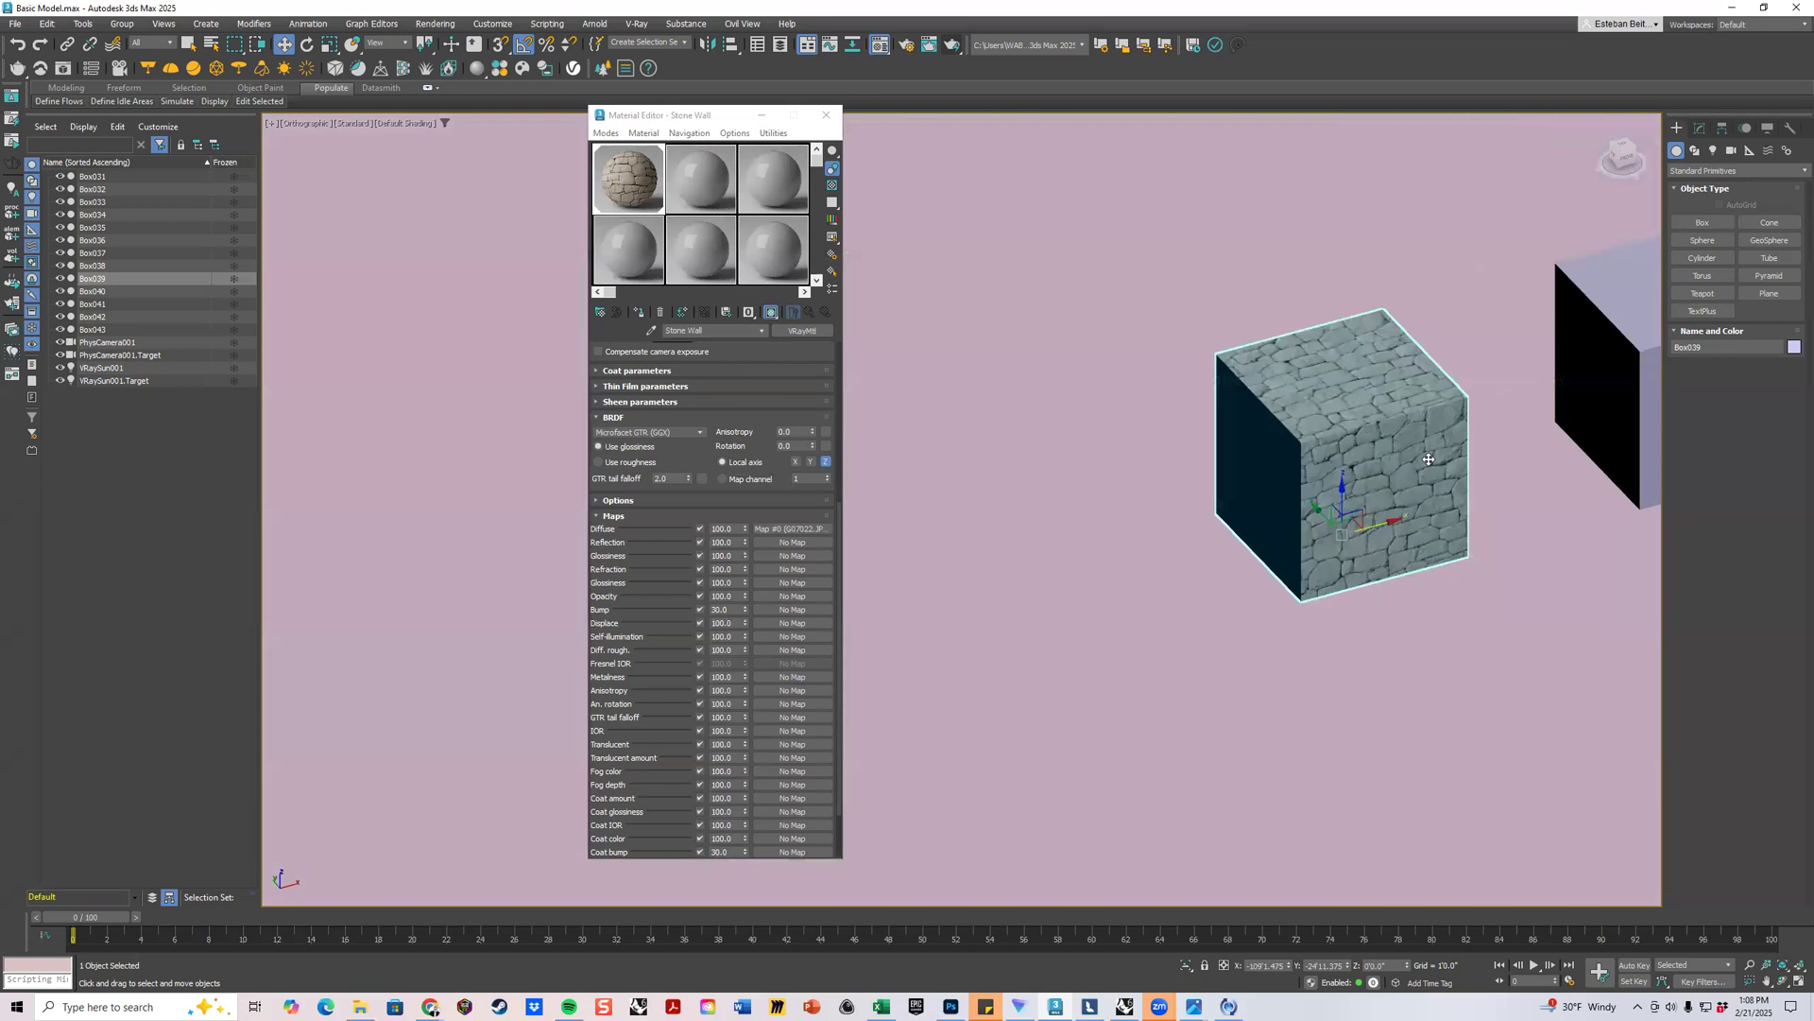
scroll(1326, 485, "up", 4)
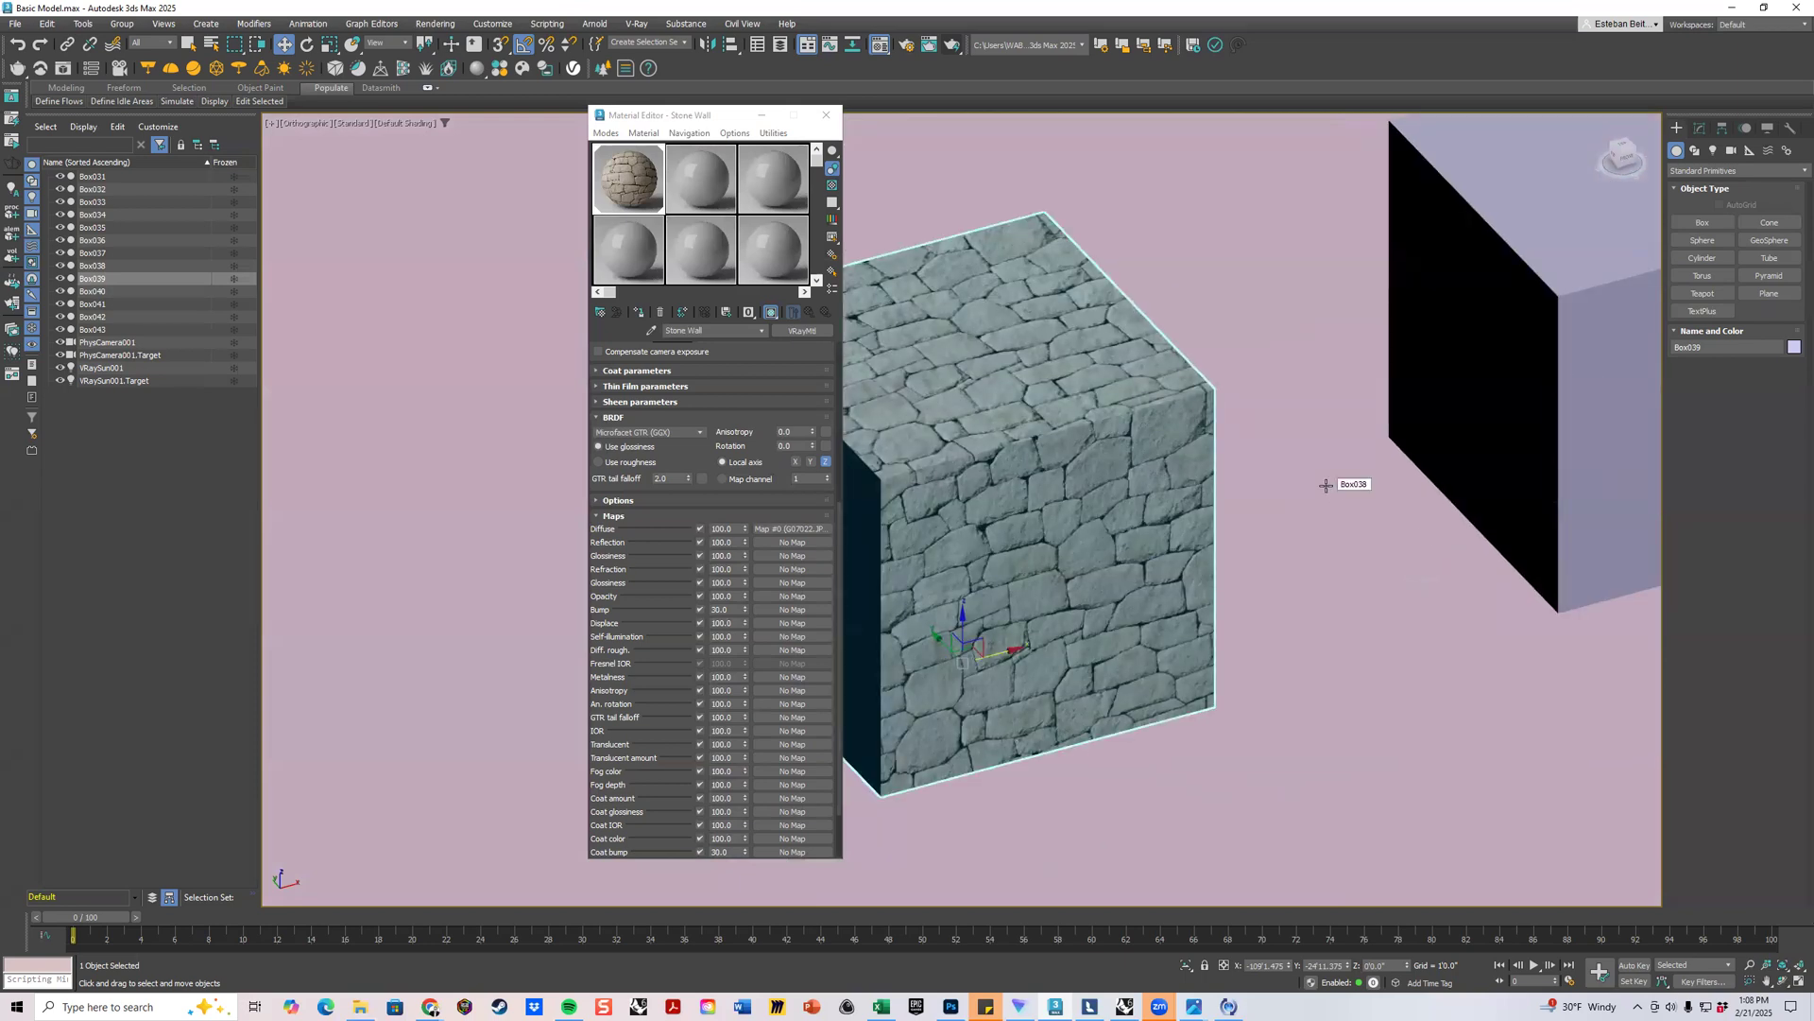
scroll(1333, 492, "down", 5)
scroll(1361, 530, "up", 2)
scroll(1354, 499, "up", 2)
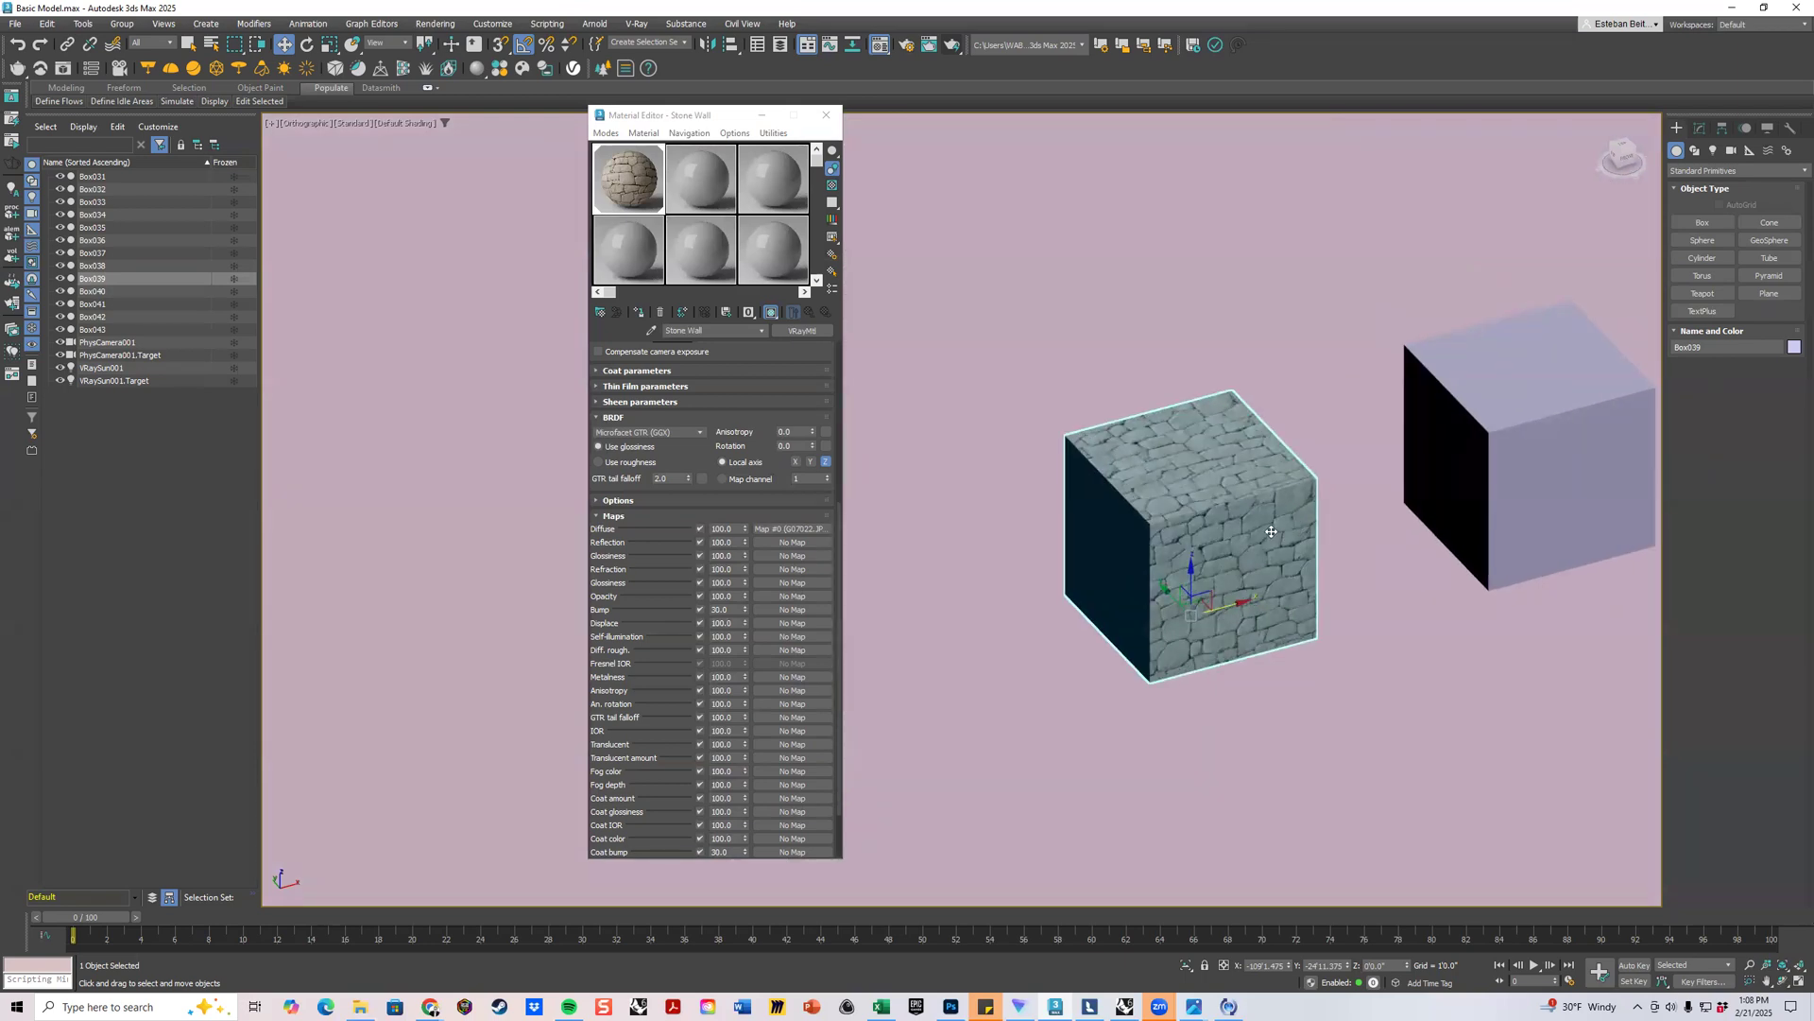
scroll(1271, 531, "up", 2)
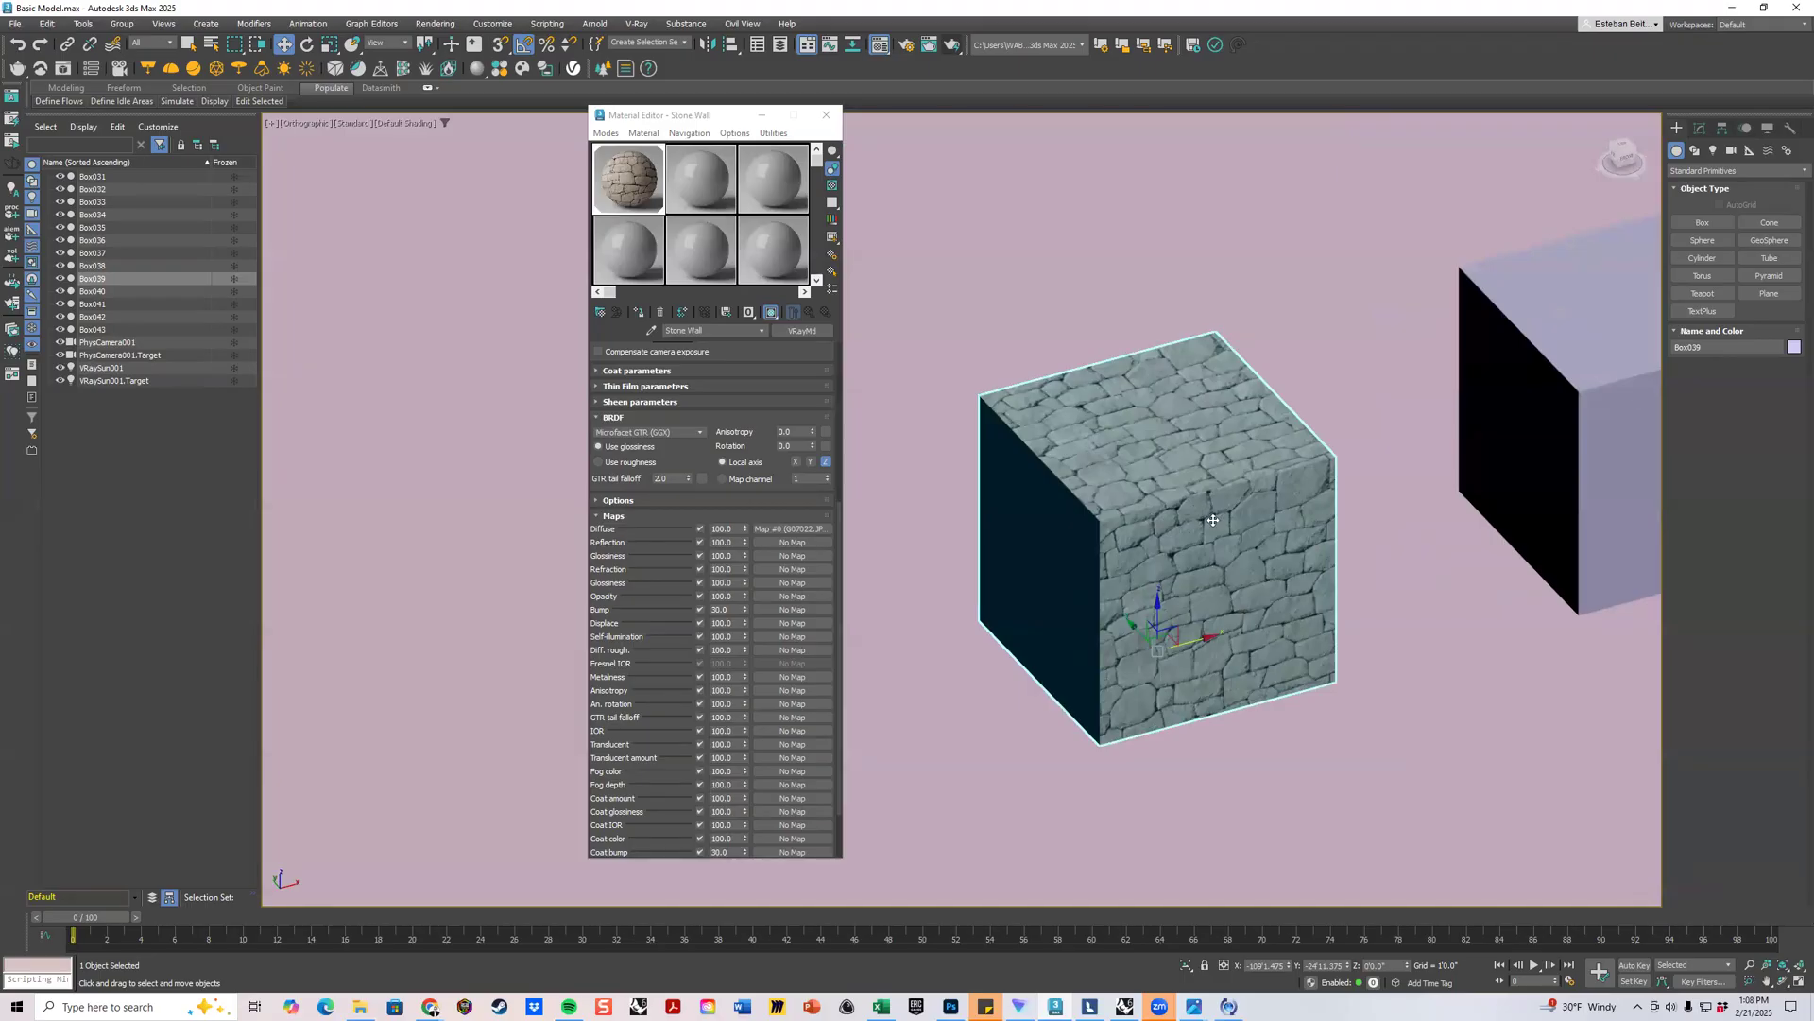
Select the stone-textured cube Box039 and isolate it from the rest of the scene.
left_click(1168, 517)
left_click(1168, 517)
left_click(1351, 393)
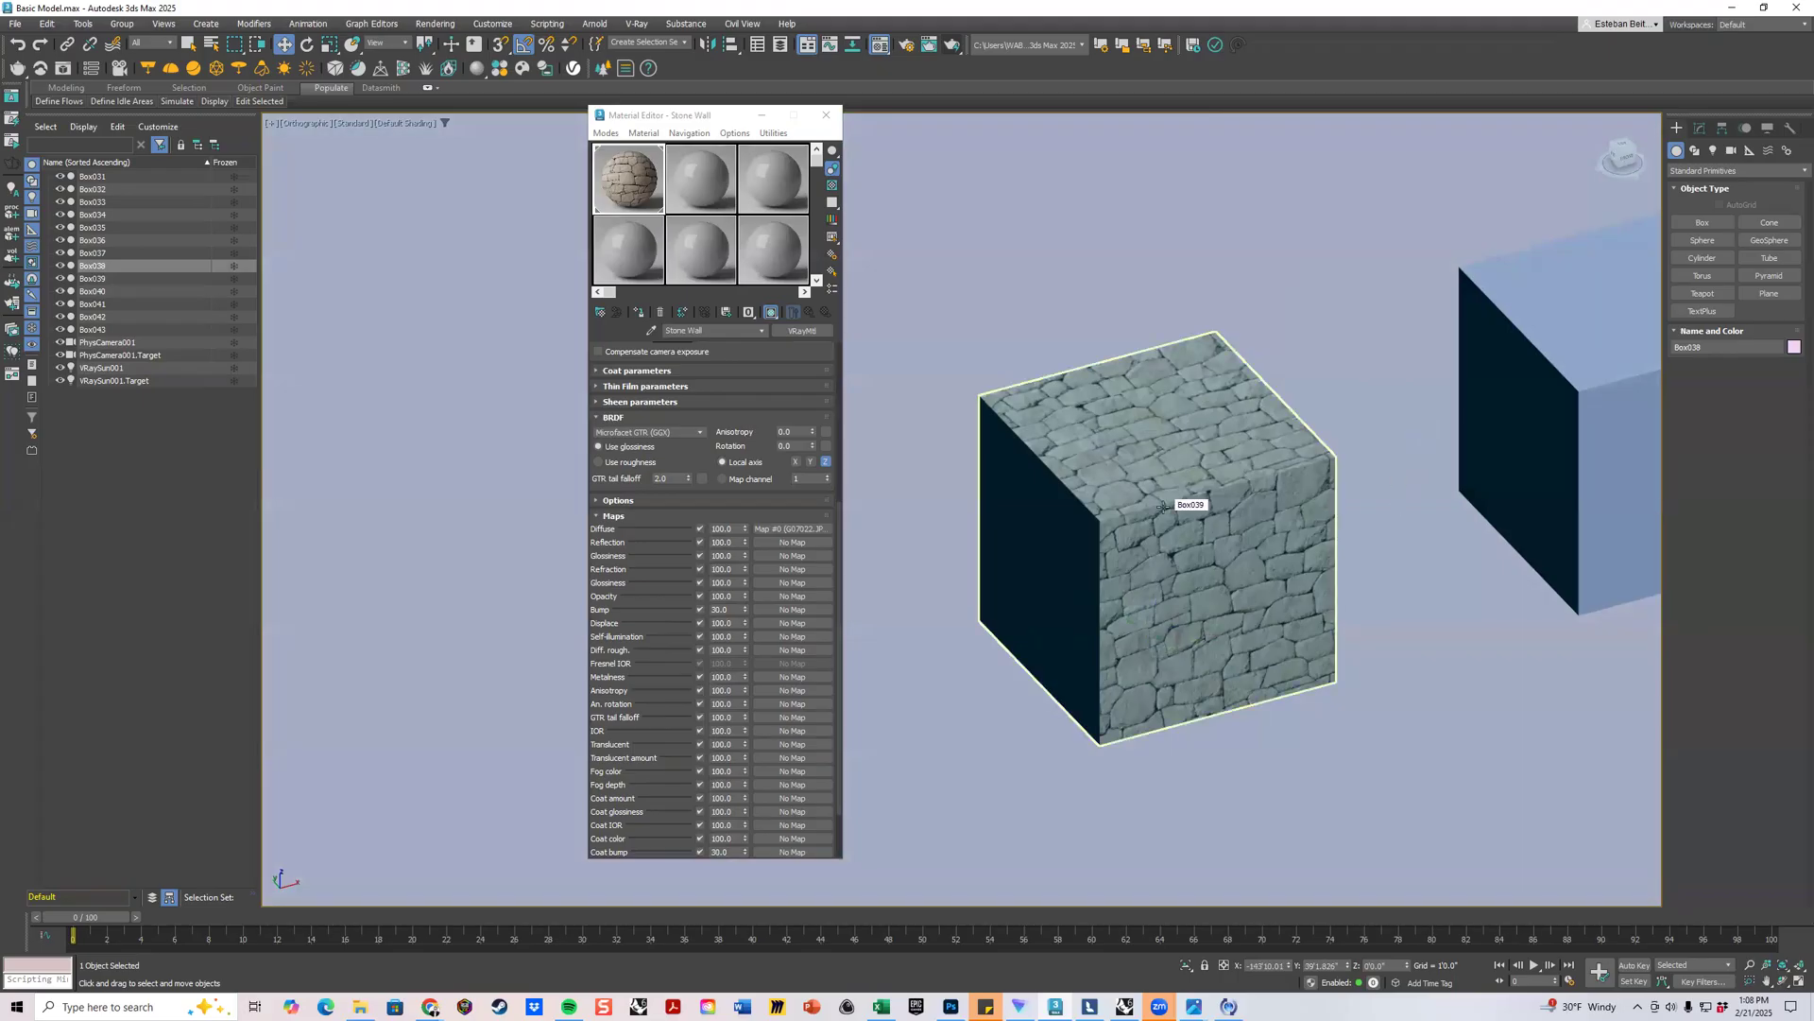
left_click(1200, 474)
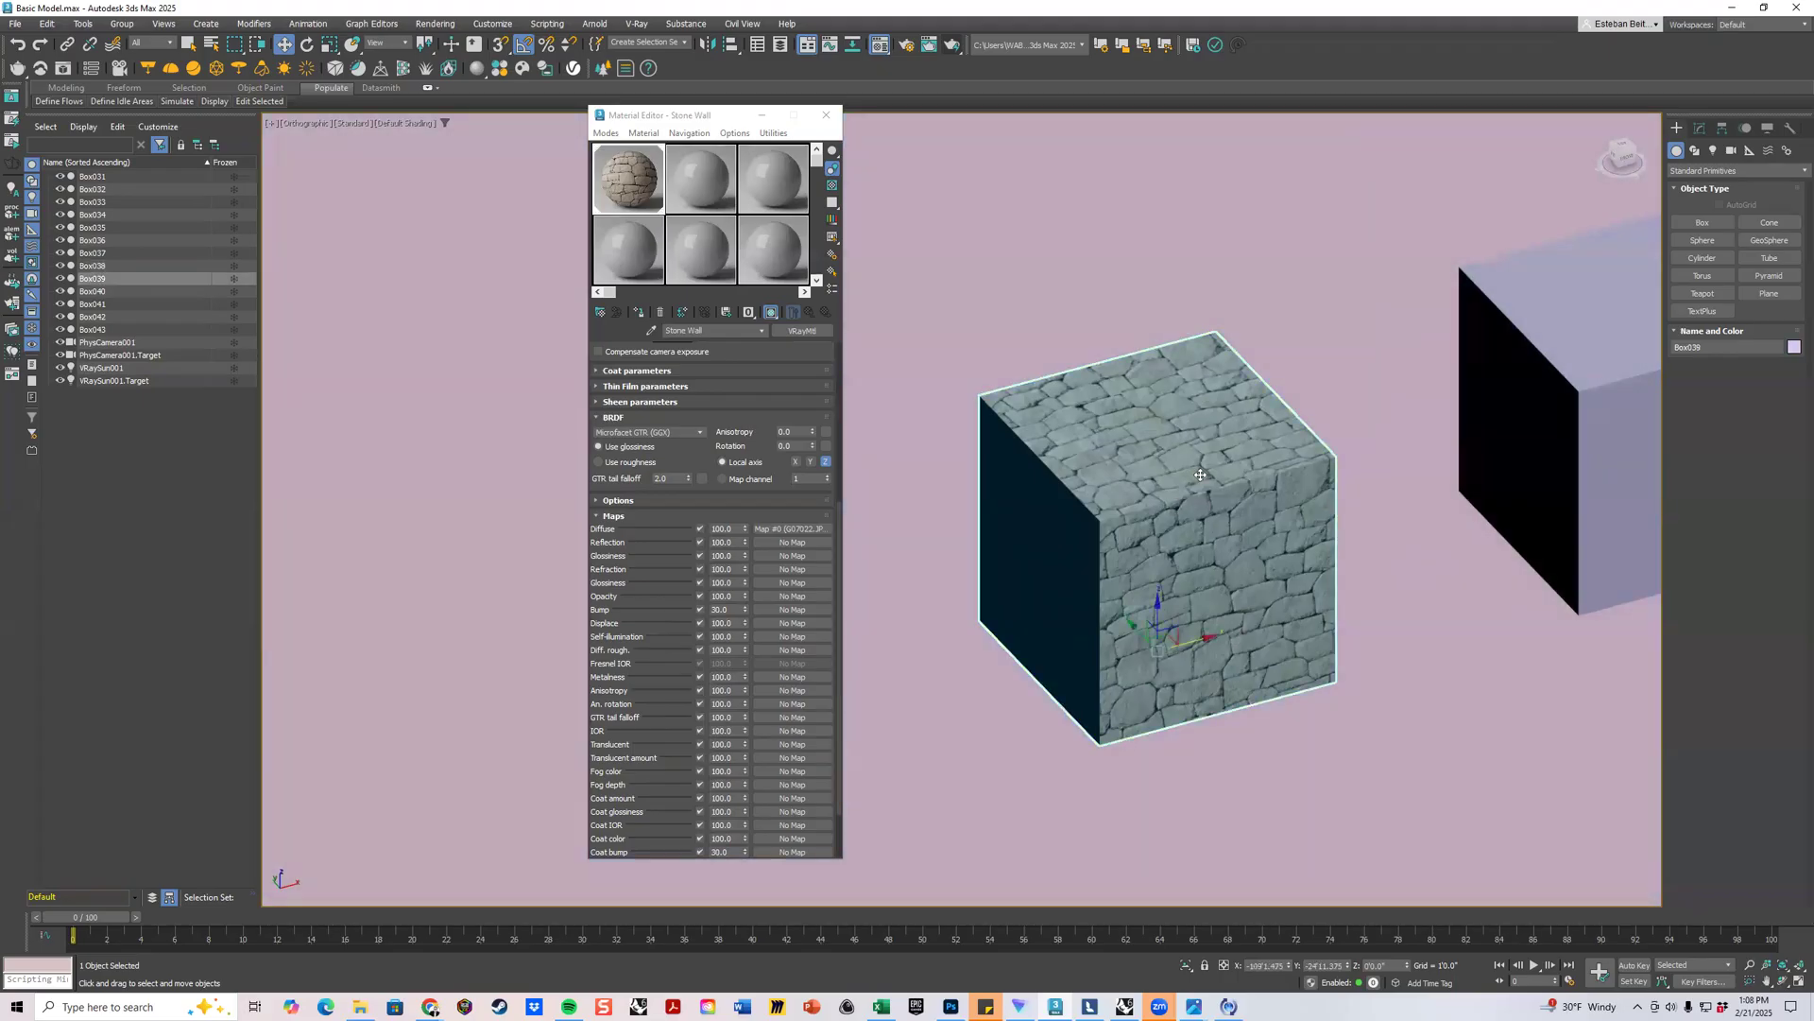
right_click(1193, 427)
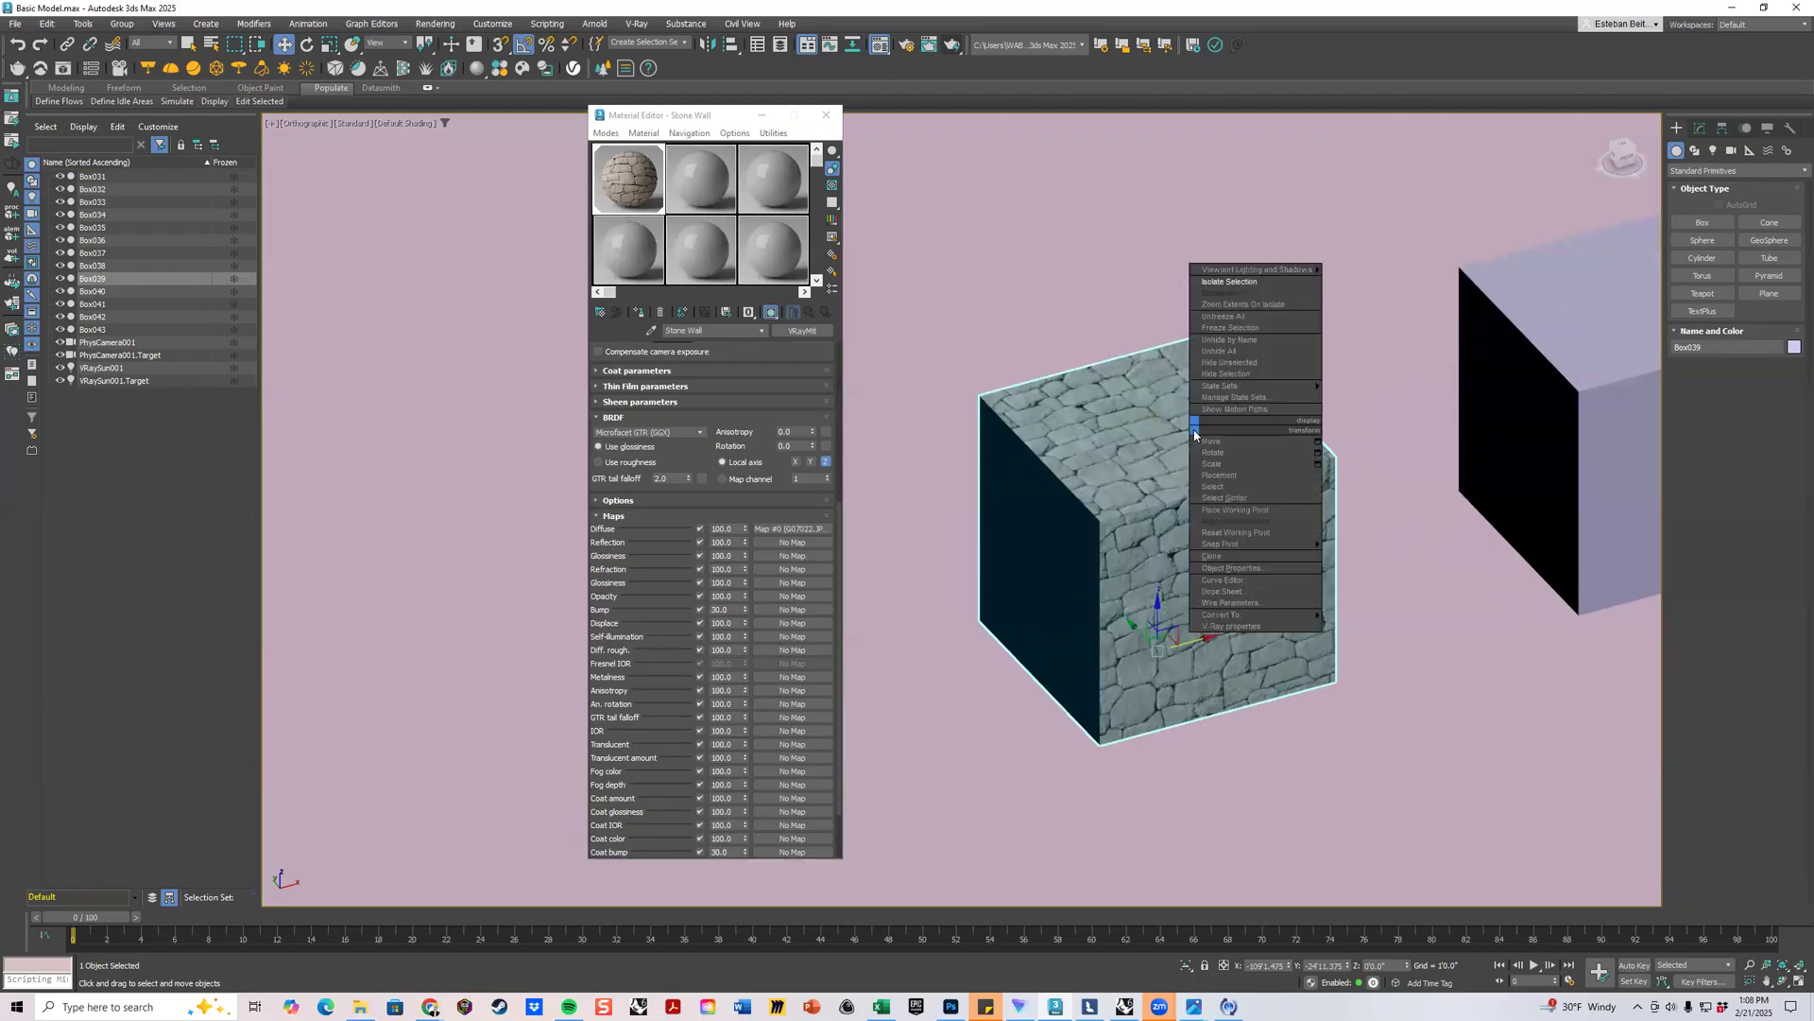
left_click(1218, 283)
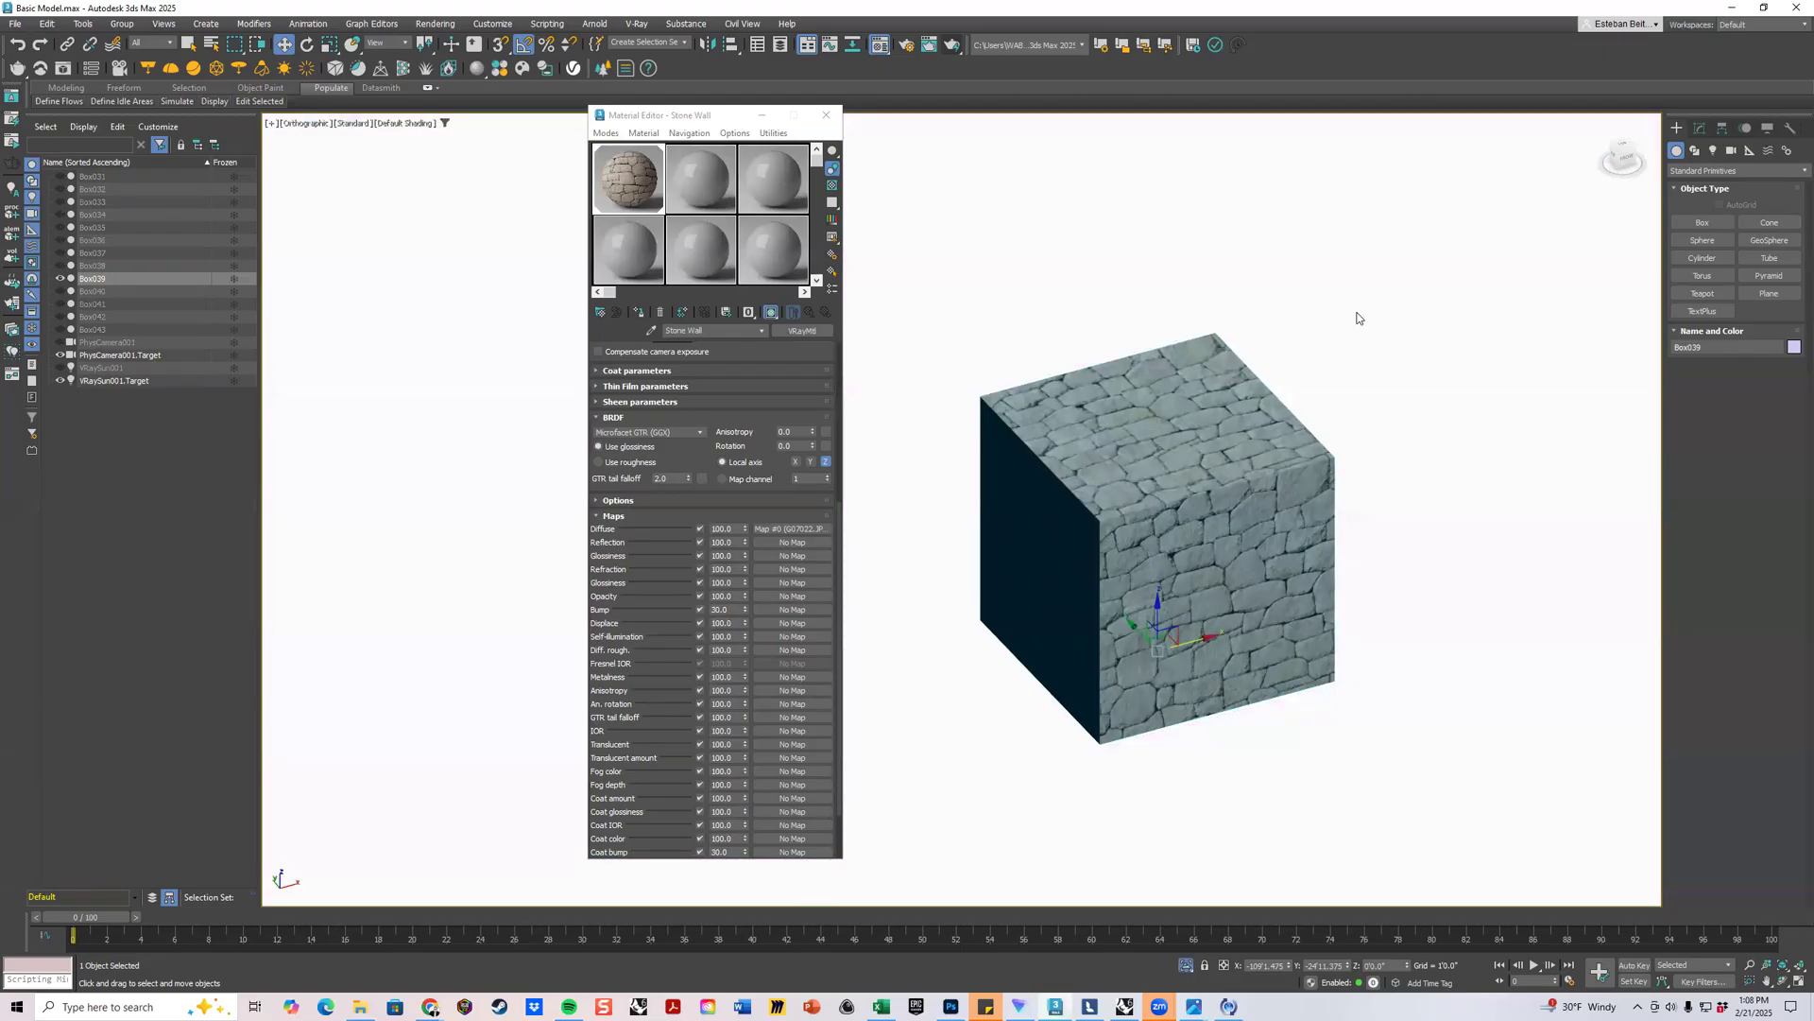
Set the viewport background to Gradient Color and move the Material Editor clear of the isolated cube.
scroll(1309, 378, "up", 10)
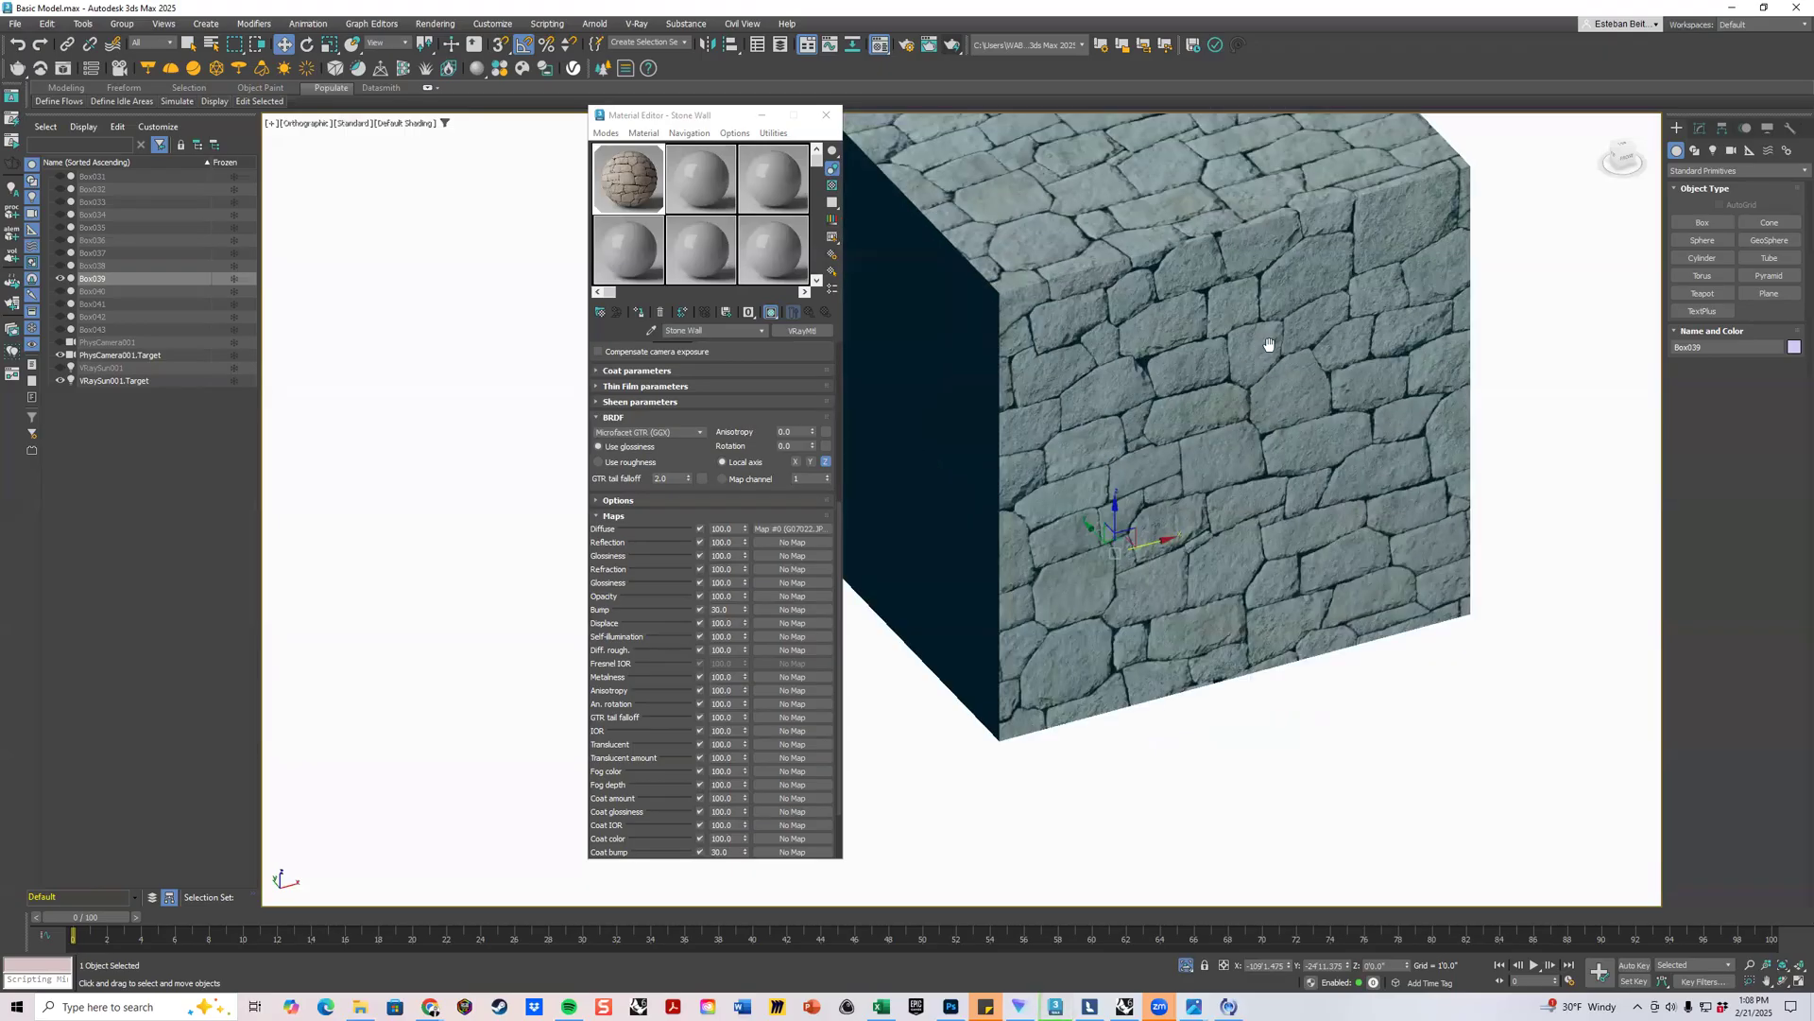
scroll(1281, 500, "down", 2)
middle_click_drag(1232, 400, 1360, 534)
scroll(1237, 439, "down", 2)
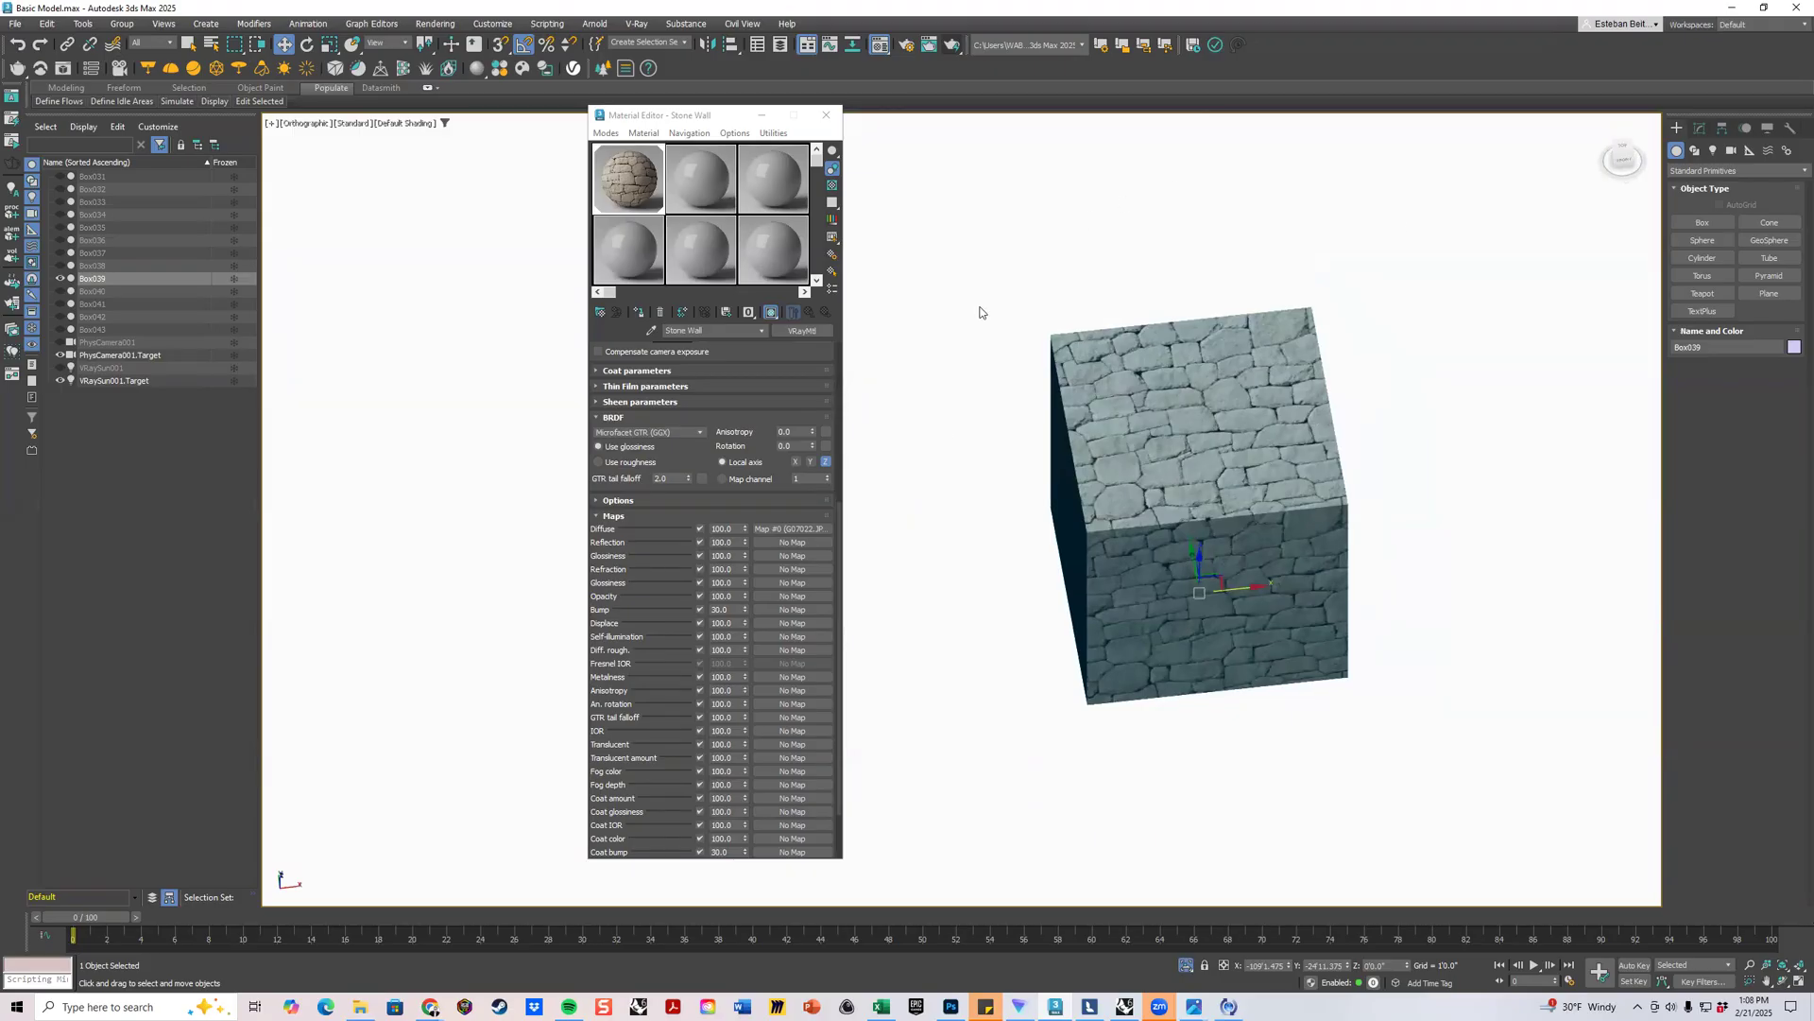
left_click_drag(756, 115, 579, 343)
left_click(406, 124)
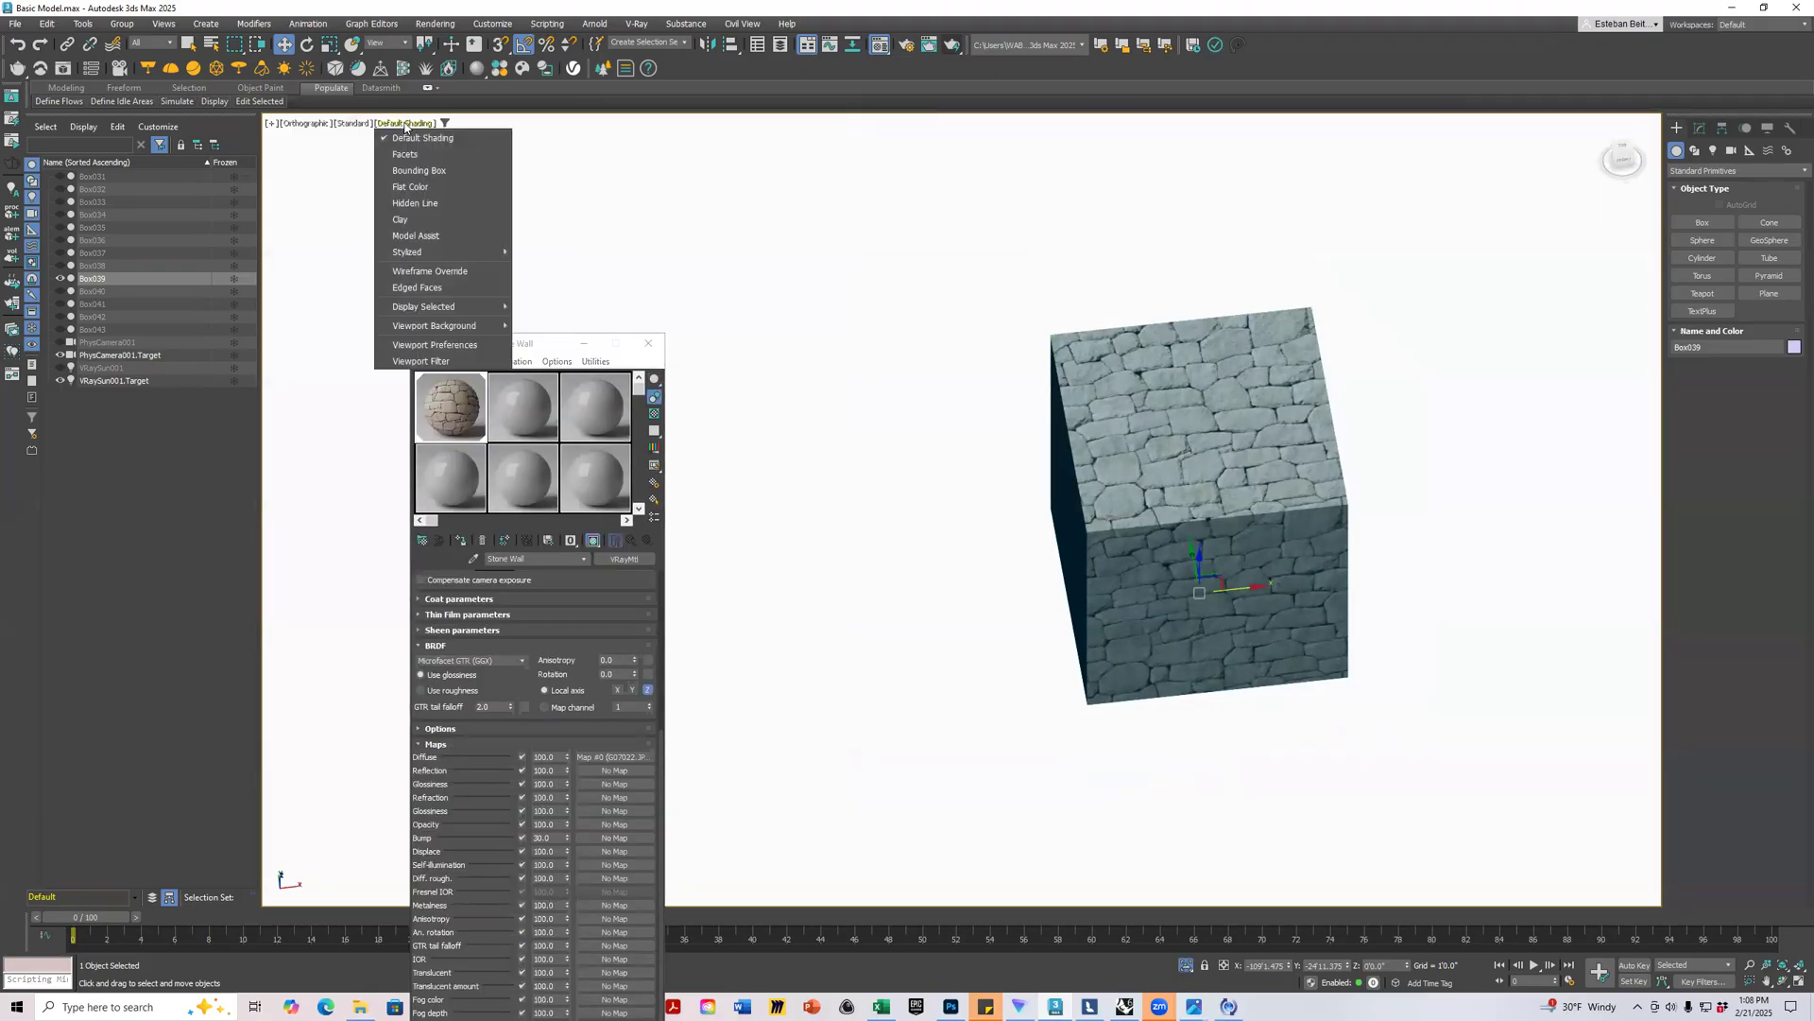
mouse_move(438, 329)
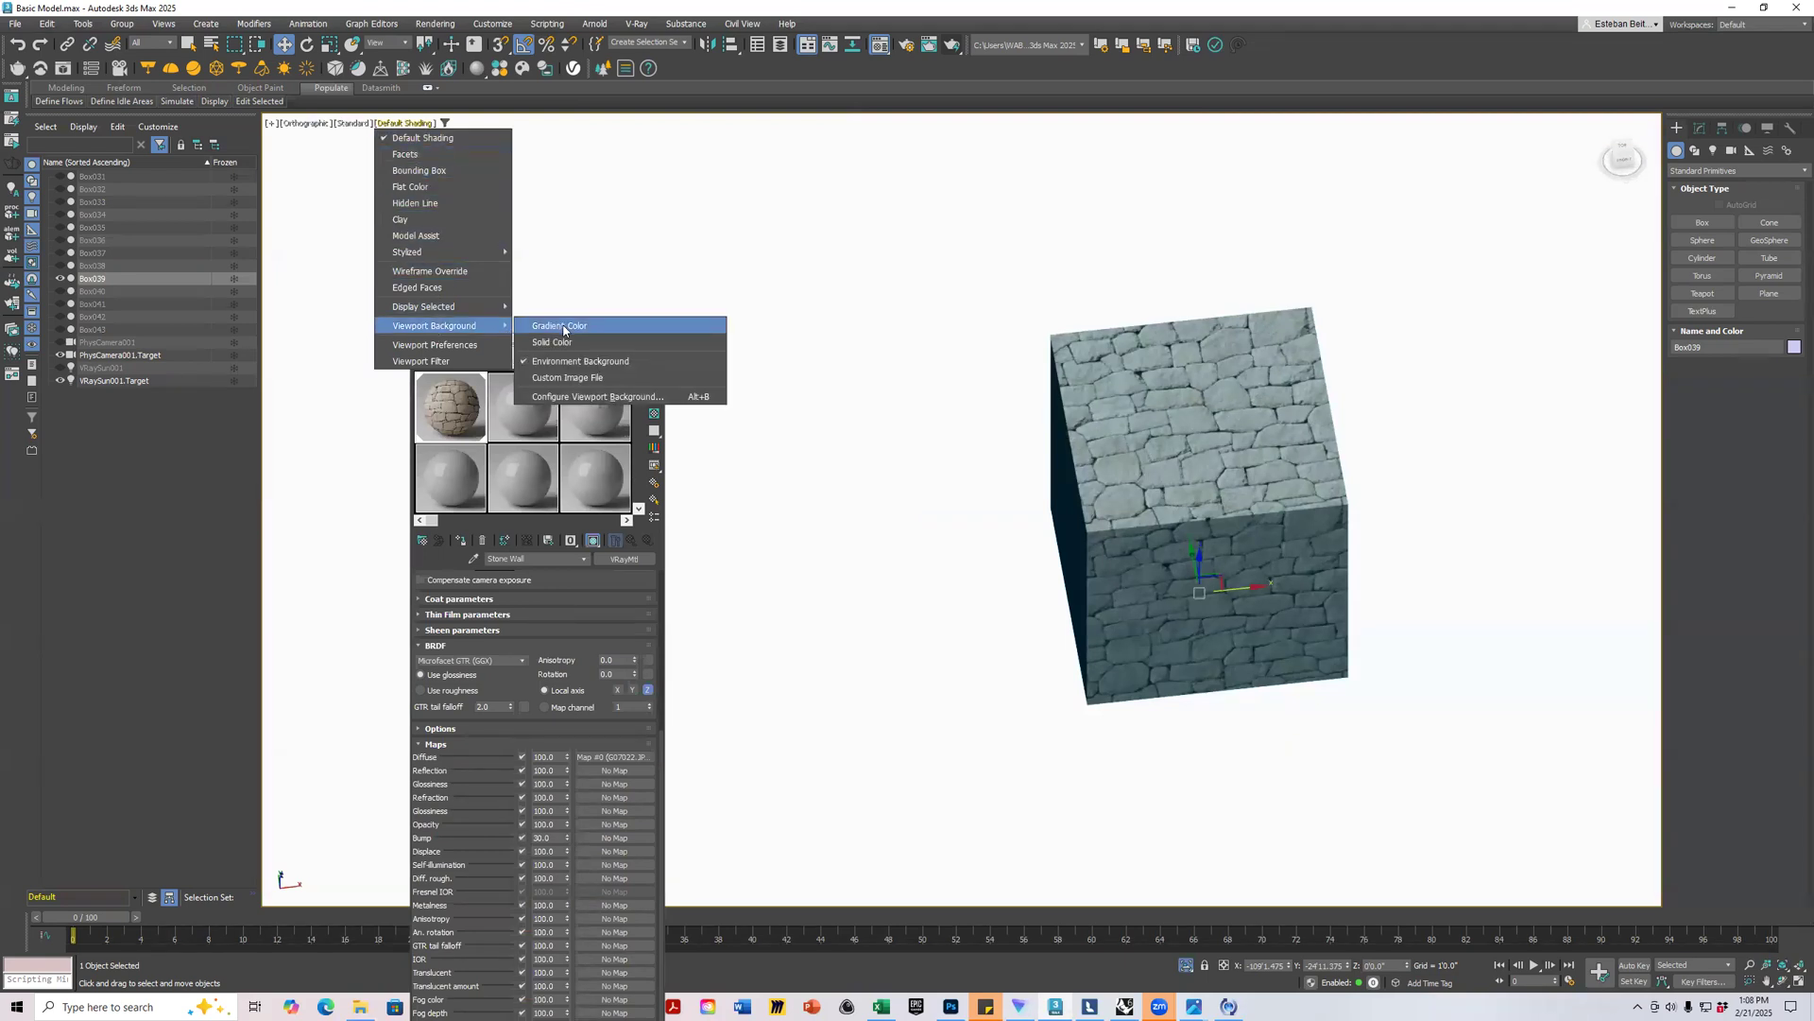
left_click(563, 328)
middle_click_drag(1203, 443, 1270, 430, "alt")
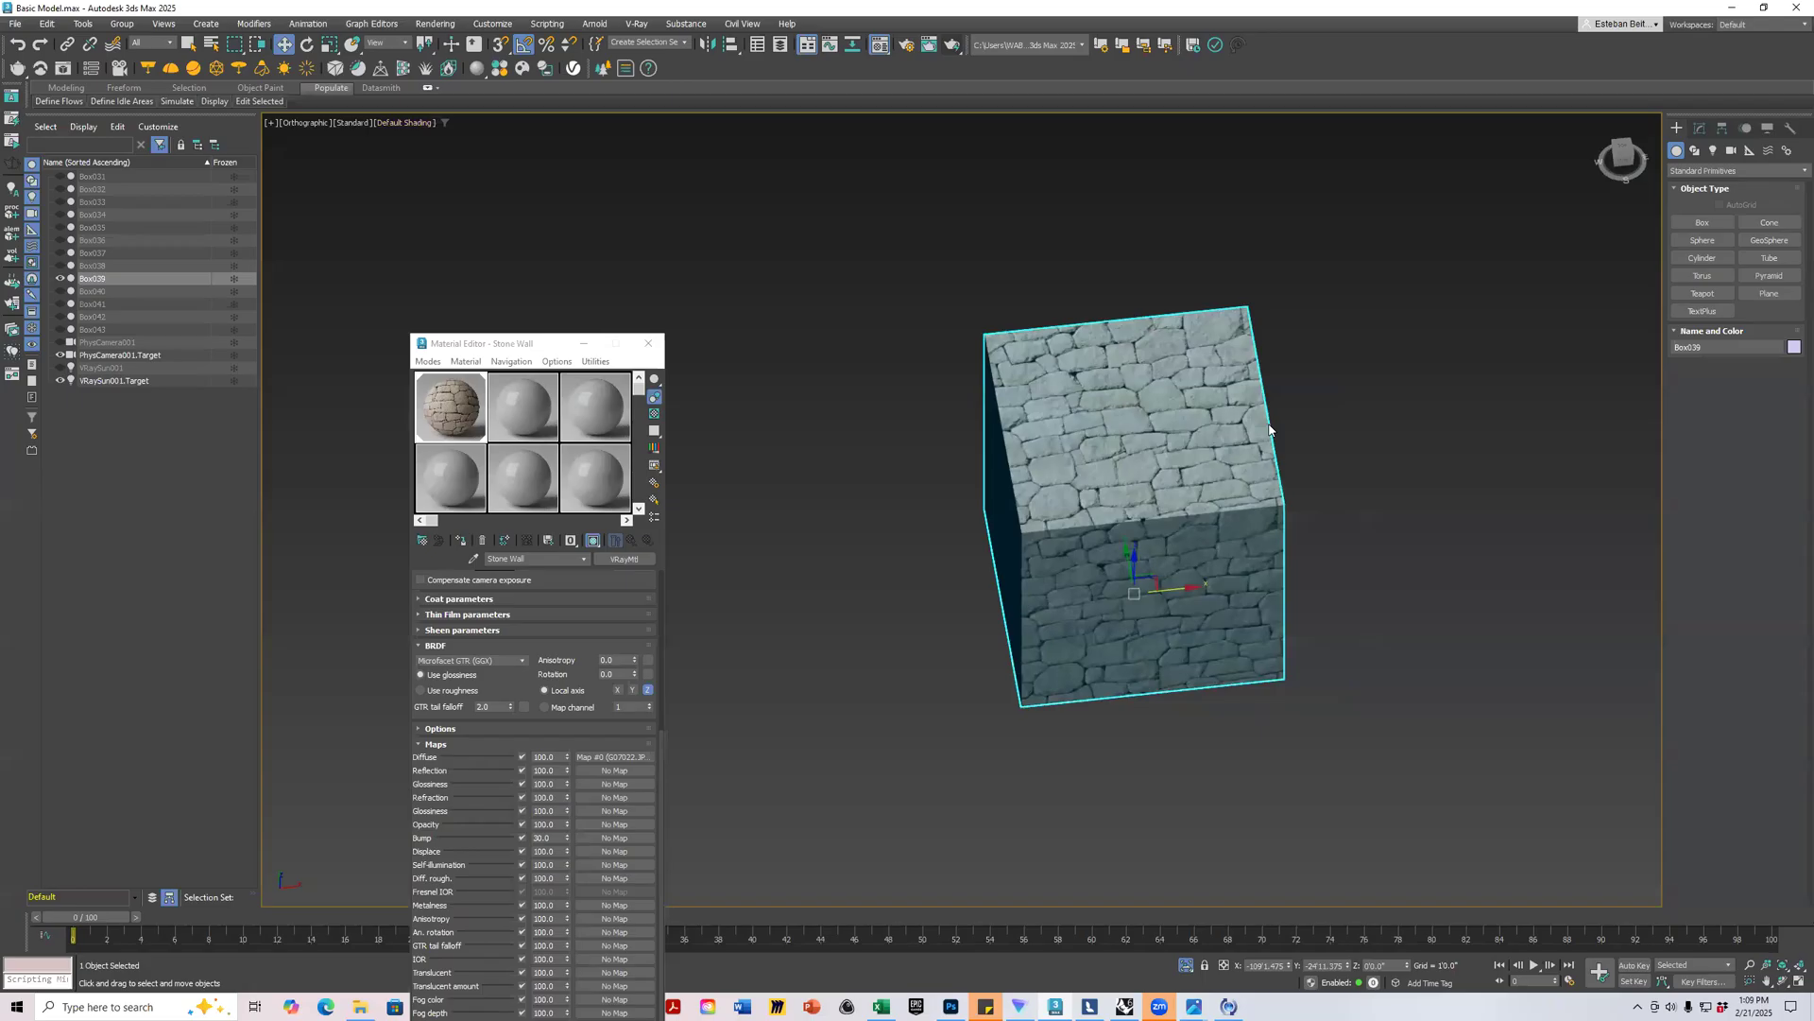
middle_click_drag(1163, 525, 1205, 496, "alt")
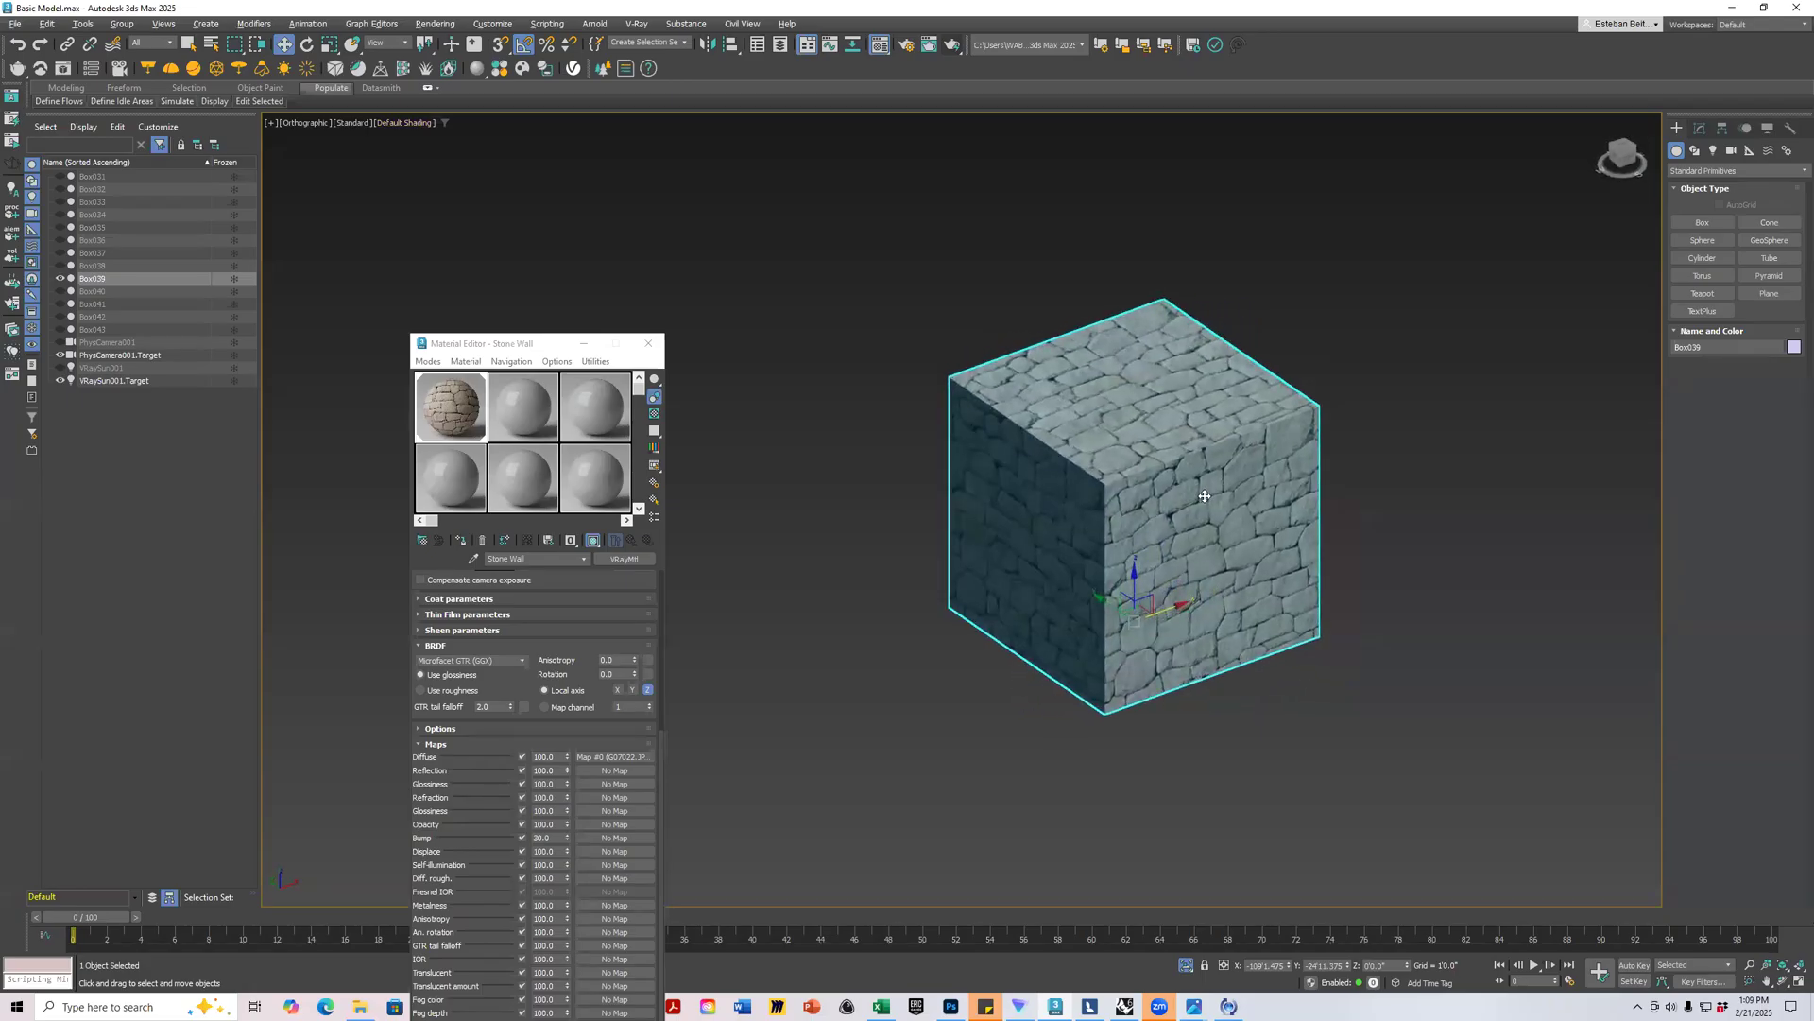
left_click_drag(546, 351, 494, 158)
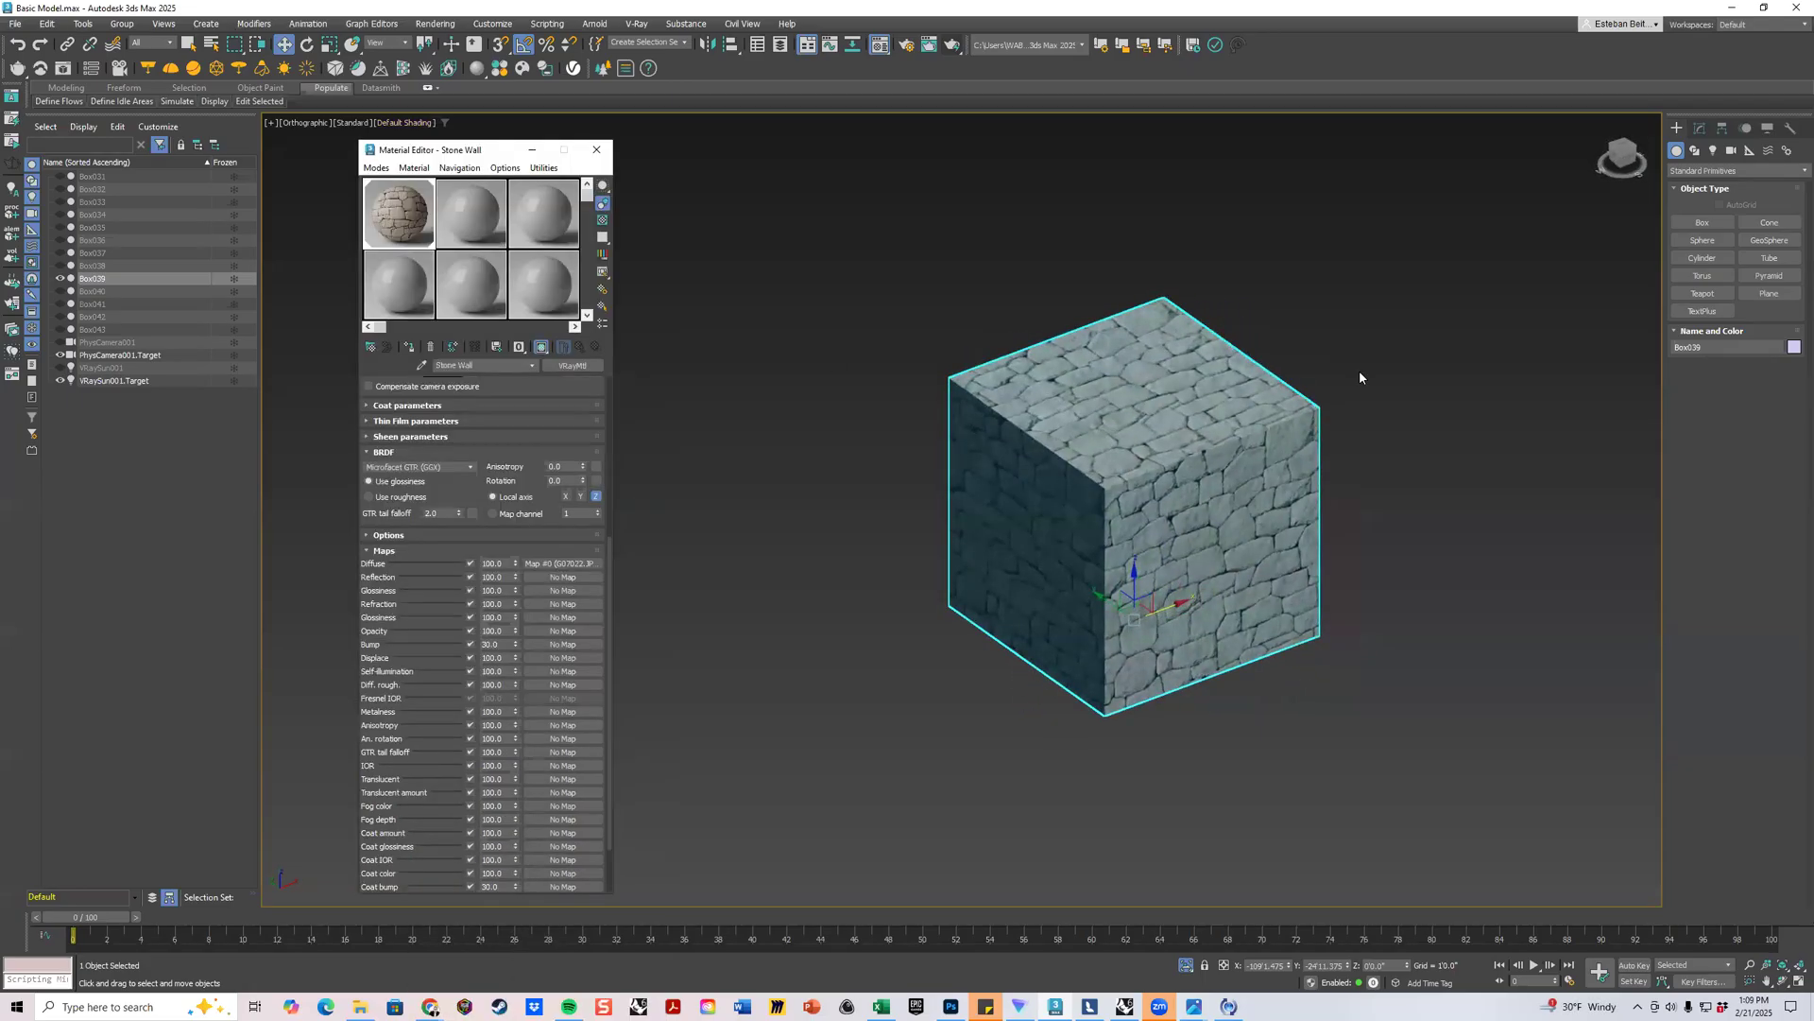
End the isolation to bring back the full scene, and isolate the stone-textured cube Box039 again, leaving nothing selected.
scroll(1361, 372, "down", 6)
scroll(1419, 374, "up", 4)
scroll(1399, 371, "up", 4)
left_click(1201, 344)
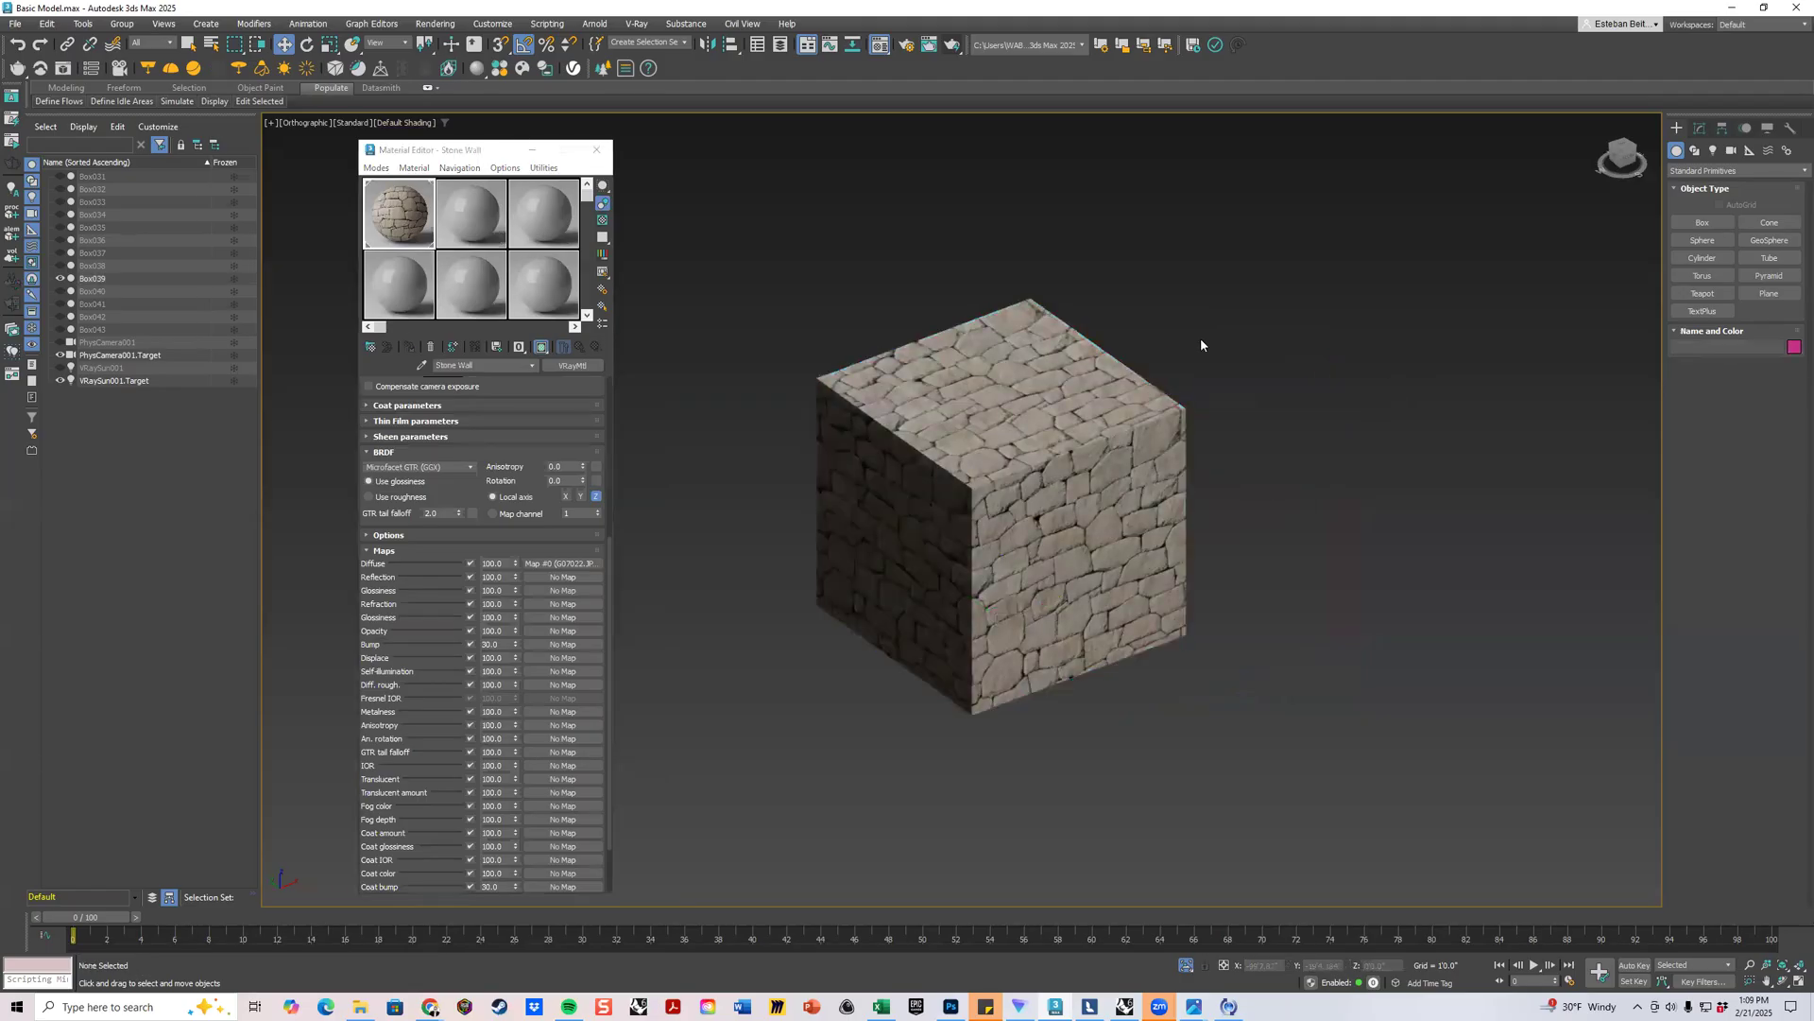
right_click(1192, 331)
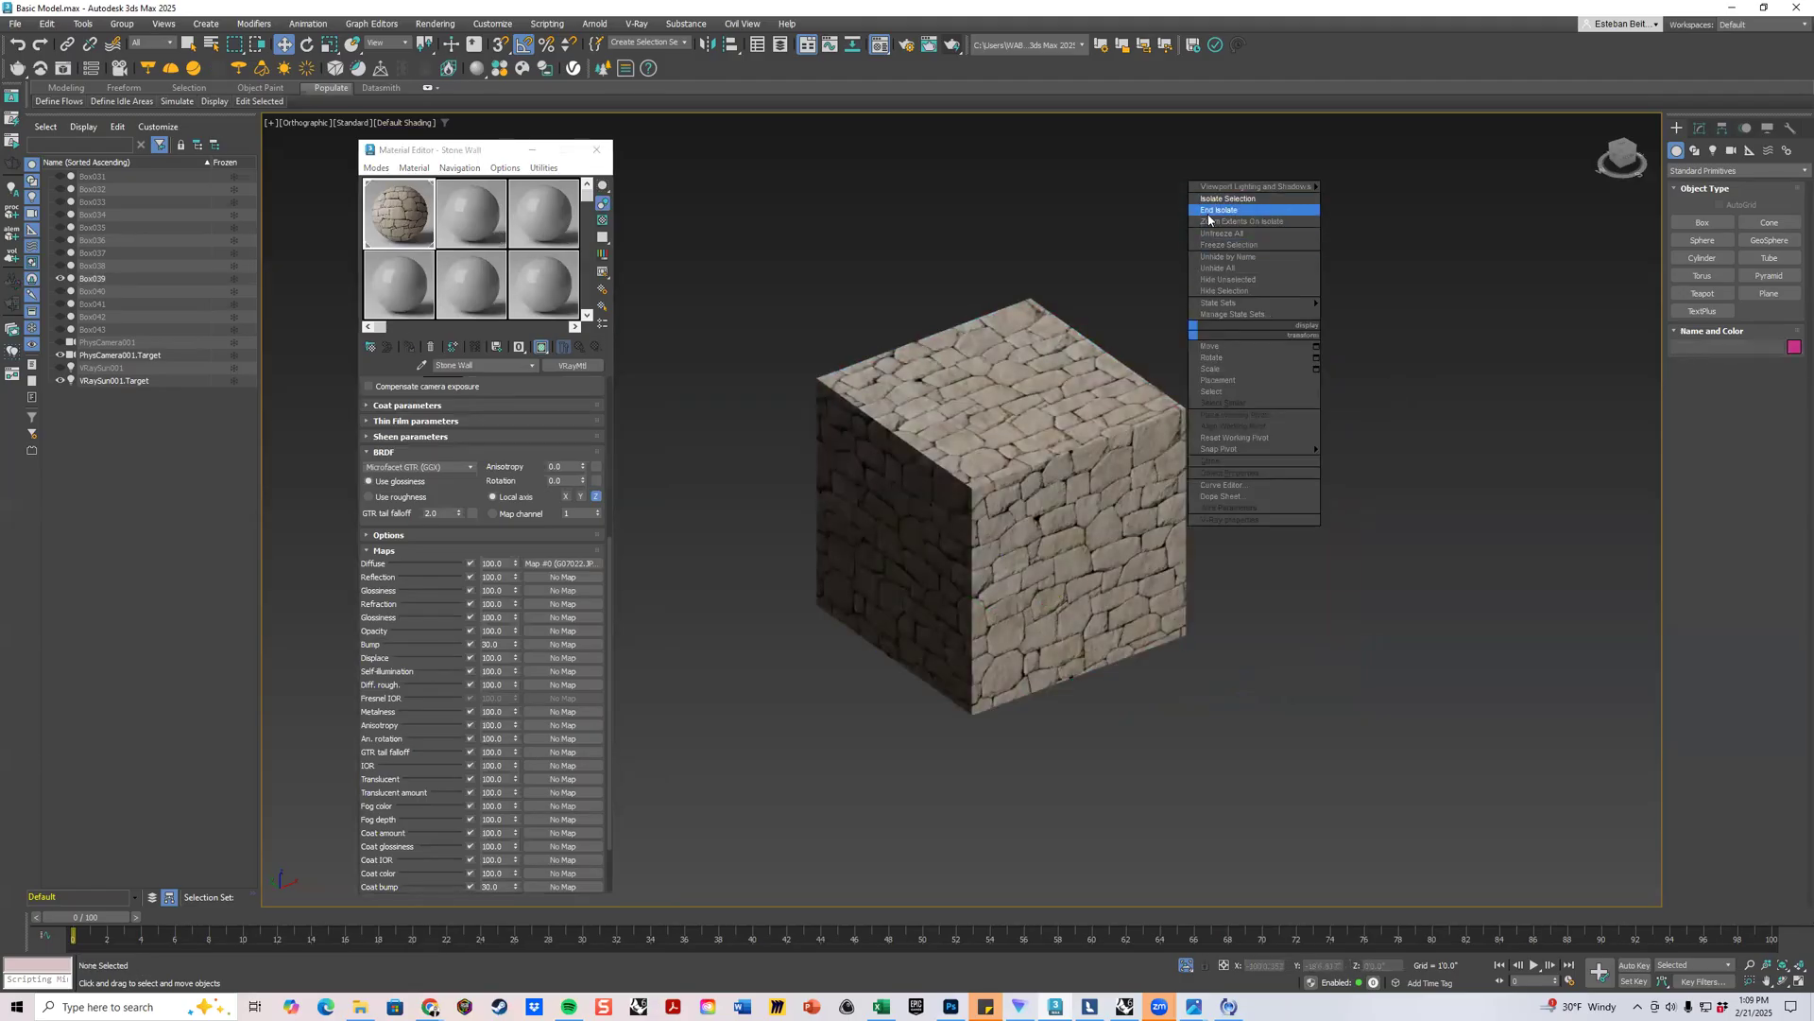
left_click(1210, 214)
left_click(1024, 398)
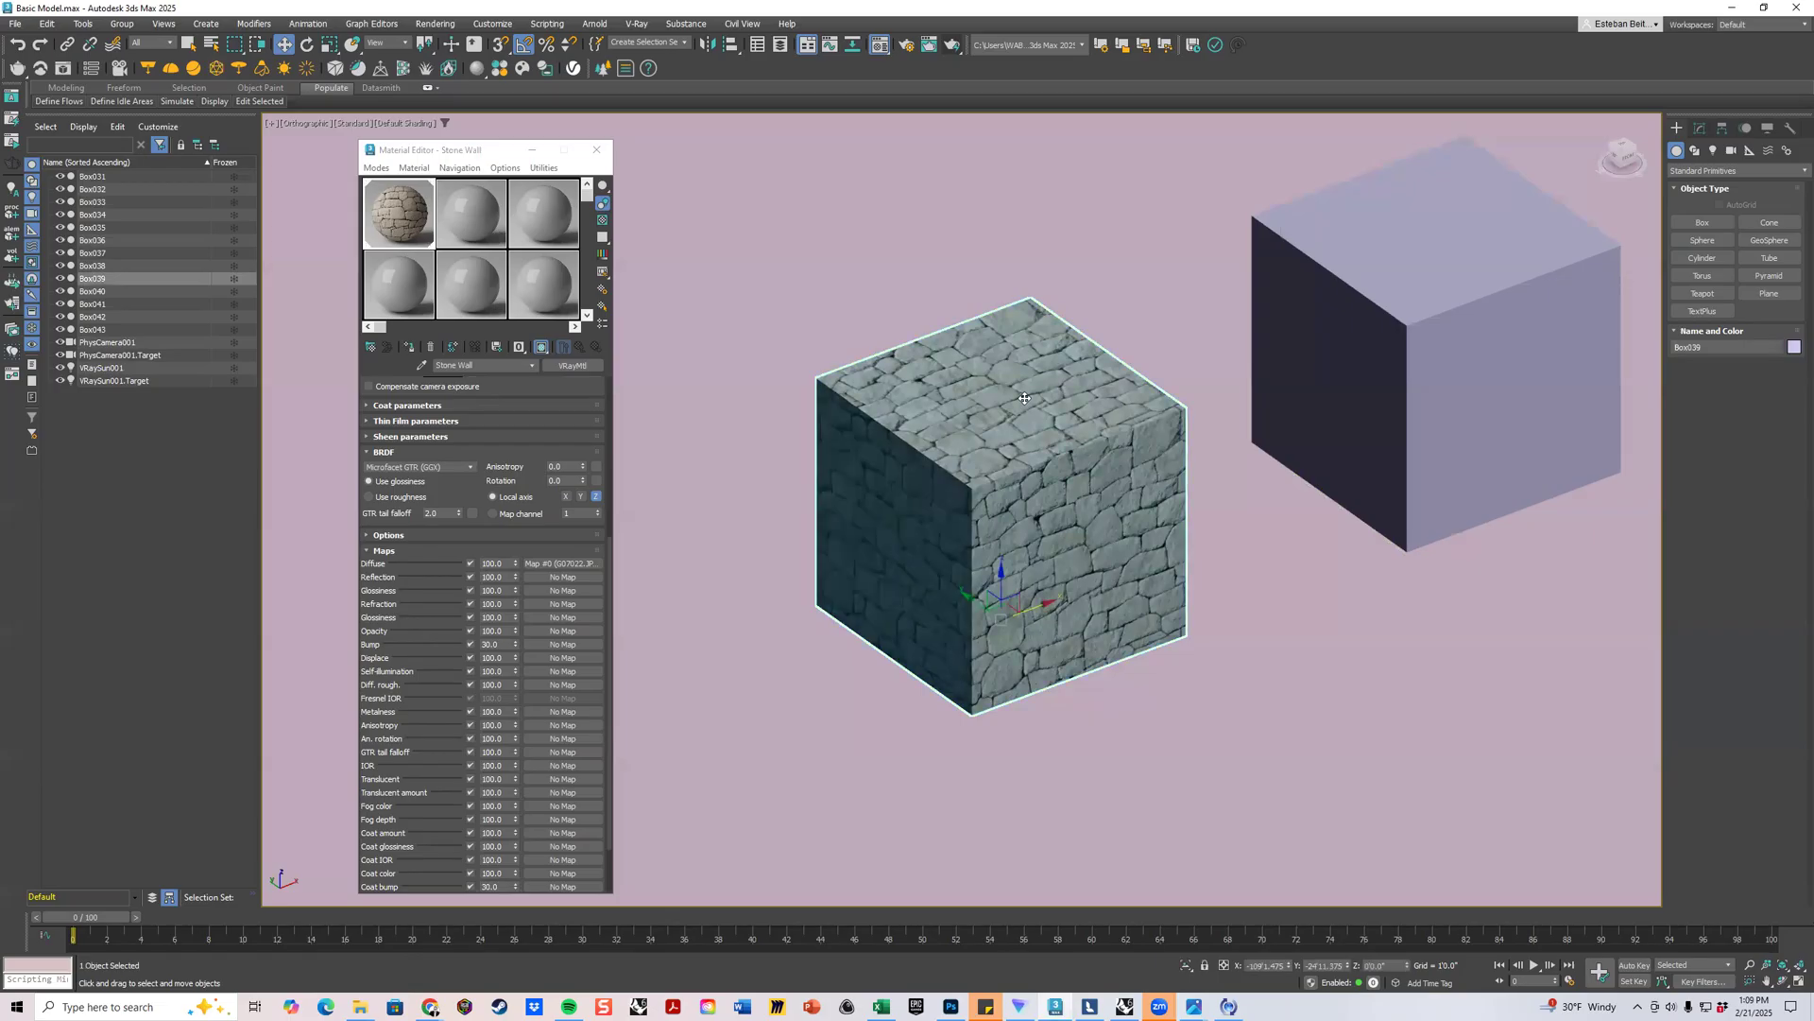
right_click(1024, 398)
left_click(1042, 250)
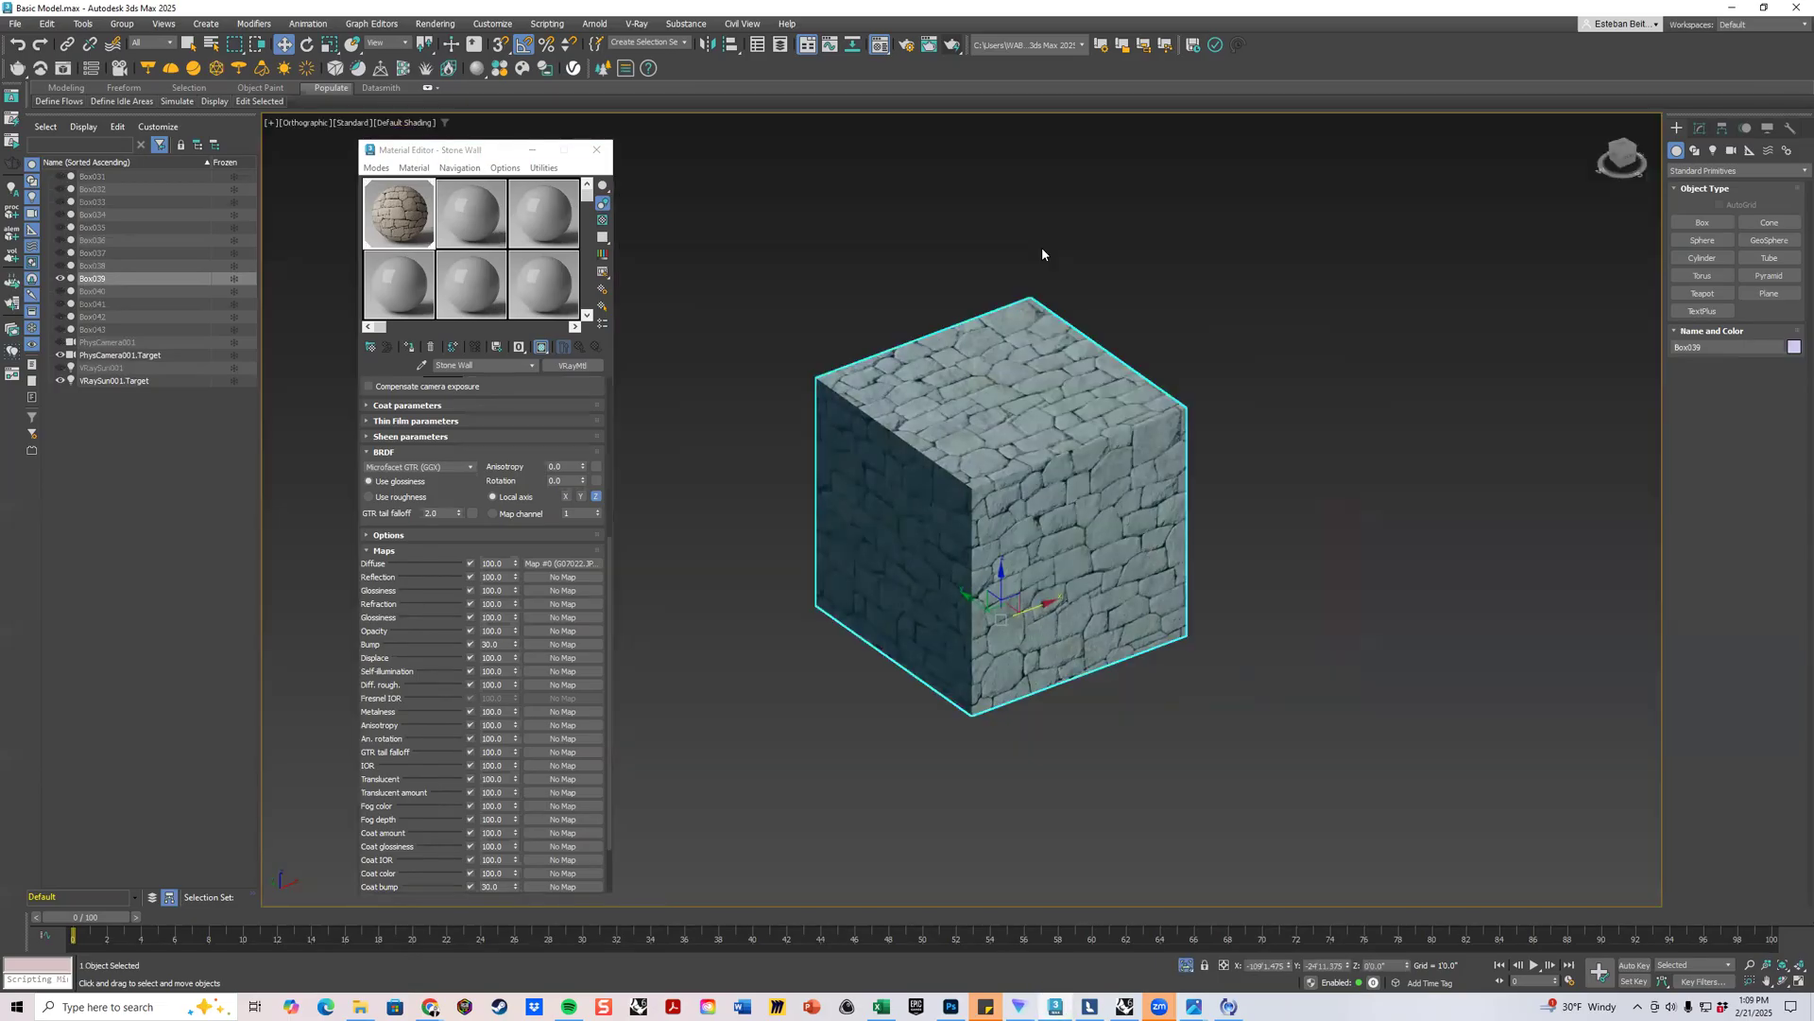
left_click(1159, 313)
Inspect the stone pattern on the isolated cube Box039 up close and select the cube for modification.
scroll(1037, 528, "up", 4)
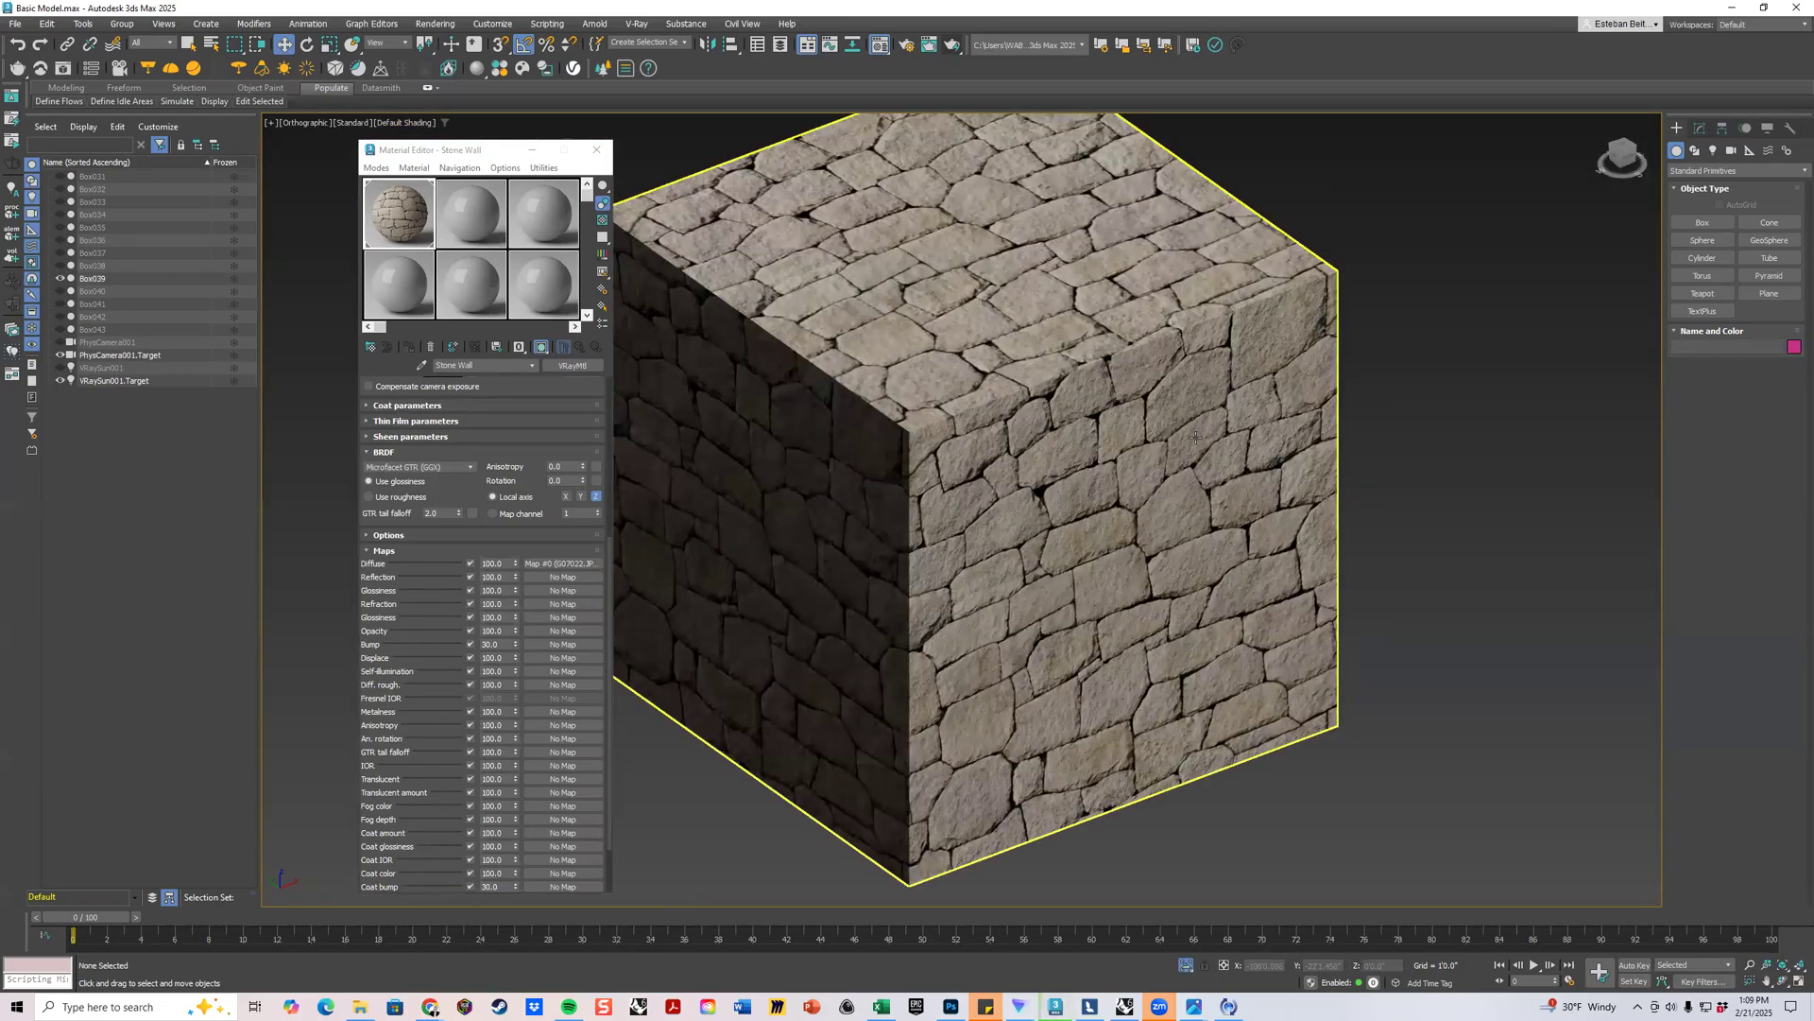
middle_click_drag(1361, 417, 1395, 370)
scroll(1086, 312, "down", 3)
middle_click_drag(1096, 308, 1138, 401)
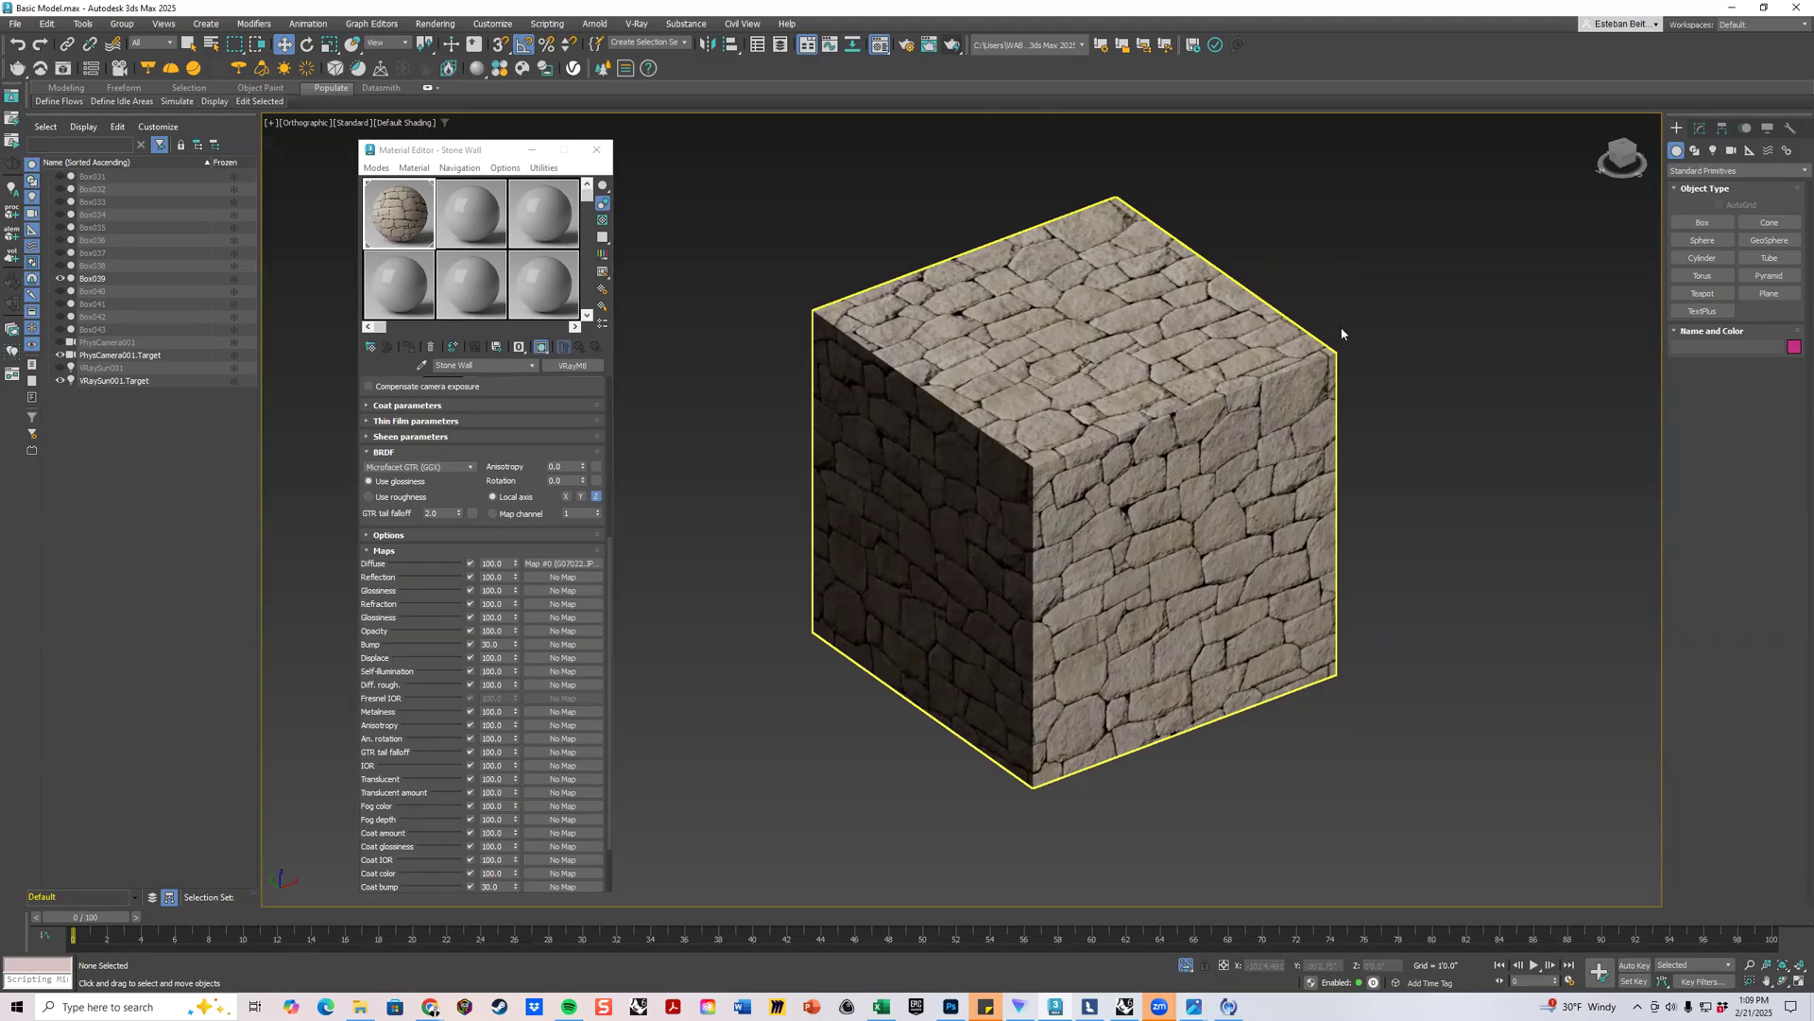
middle_click_drag(1041, 423, 992, 419)
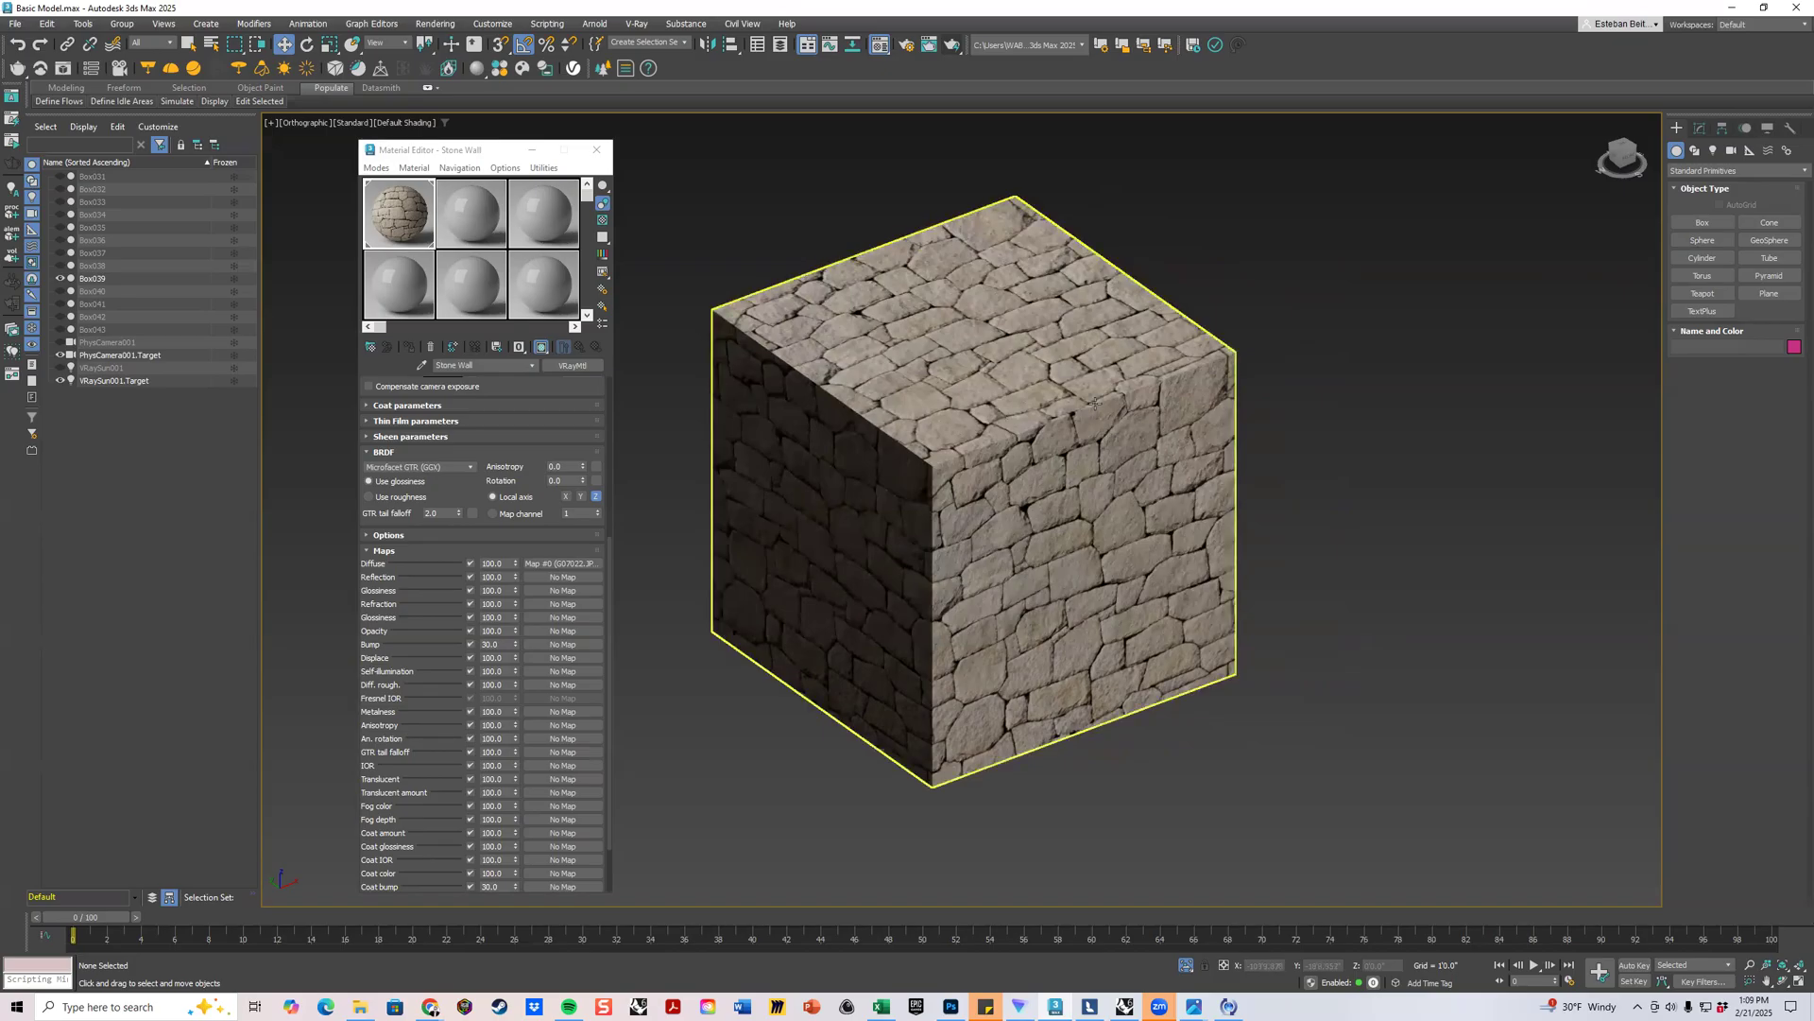
left_click(1031, 325)
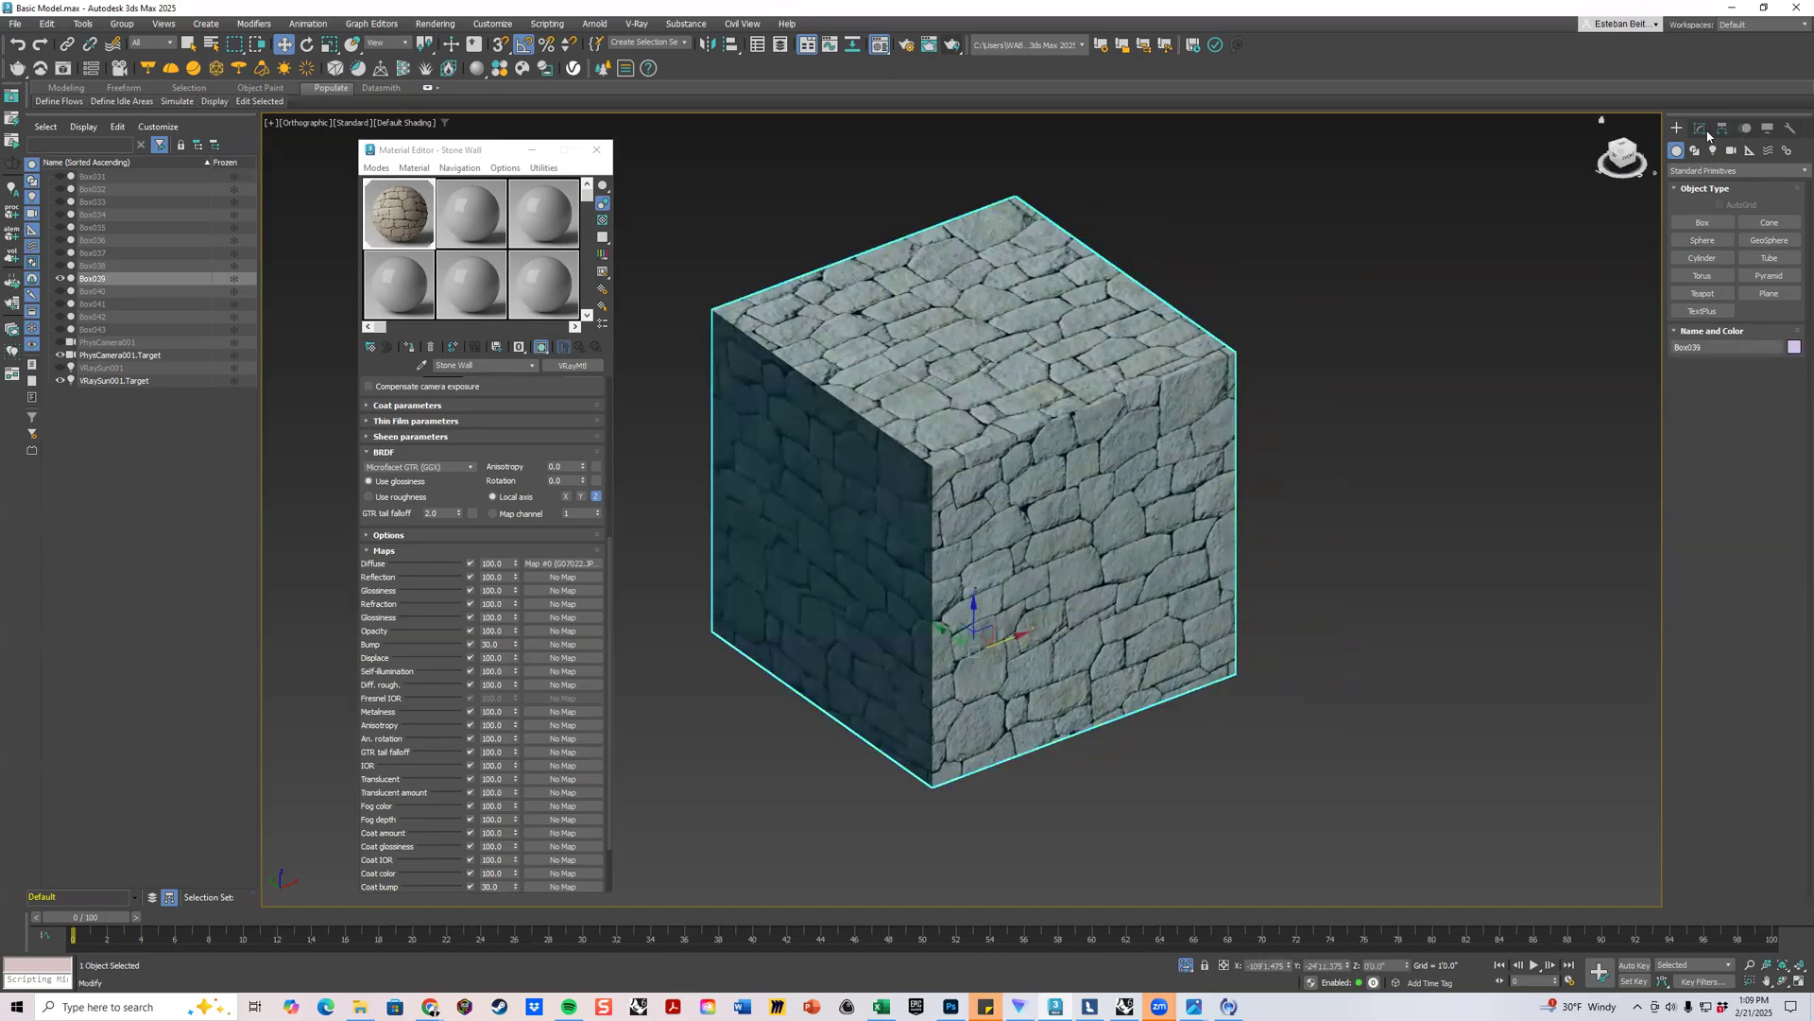
Add a UVW Map modifier to the stone-textured box and set its mapping type to Box.
left_click(1700, 129)
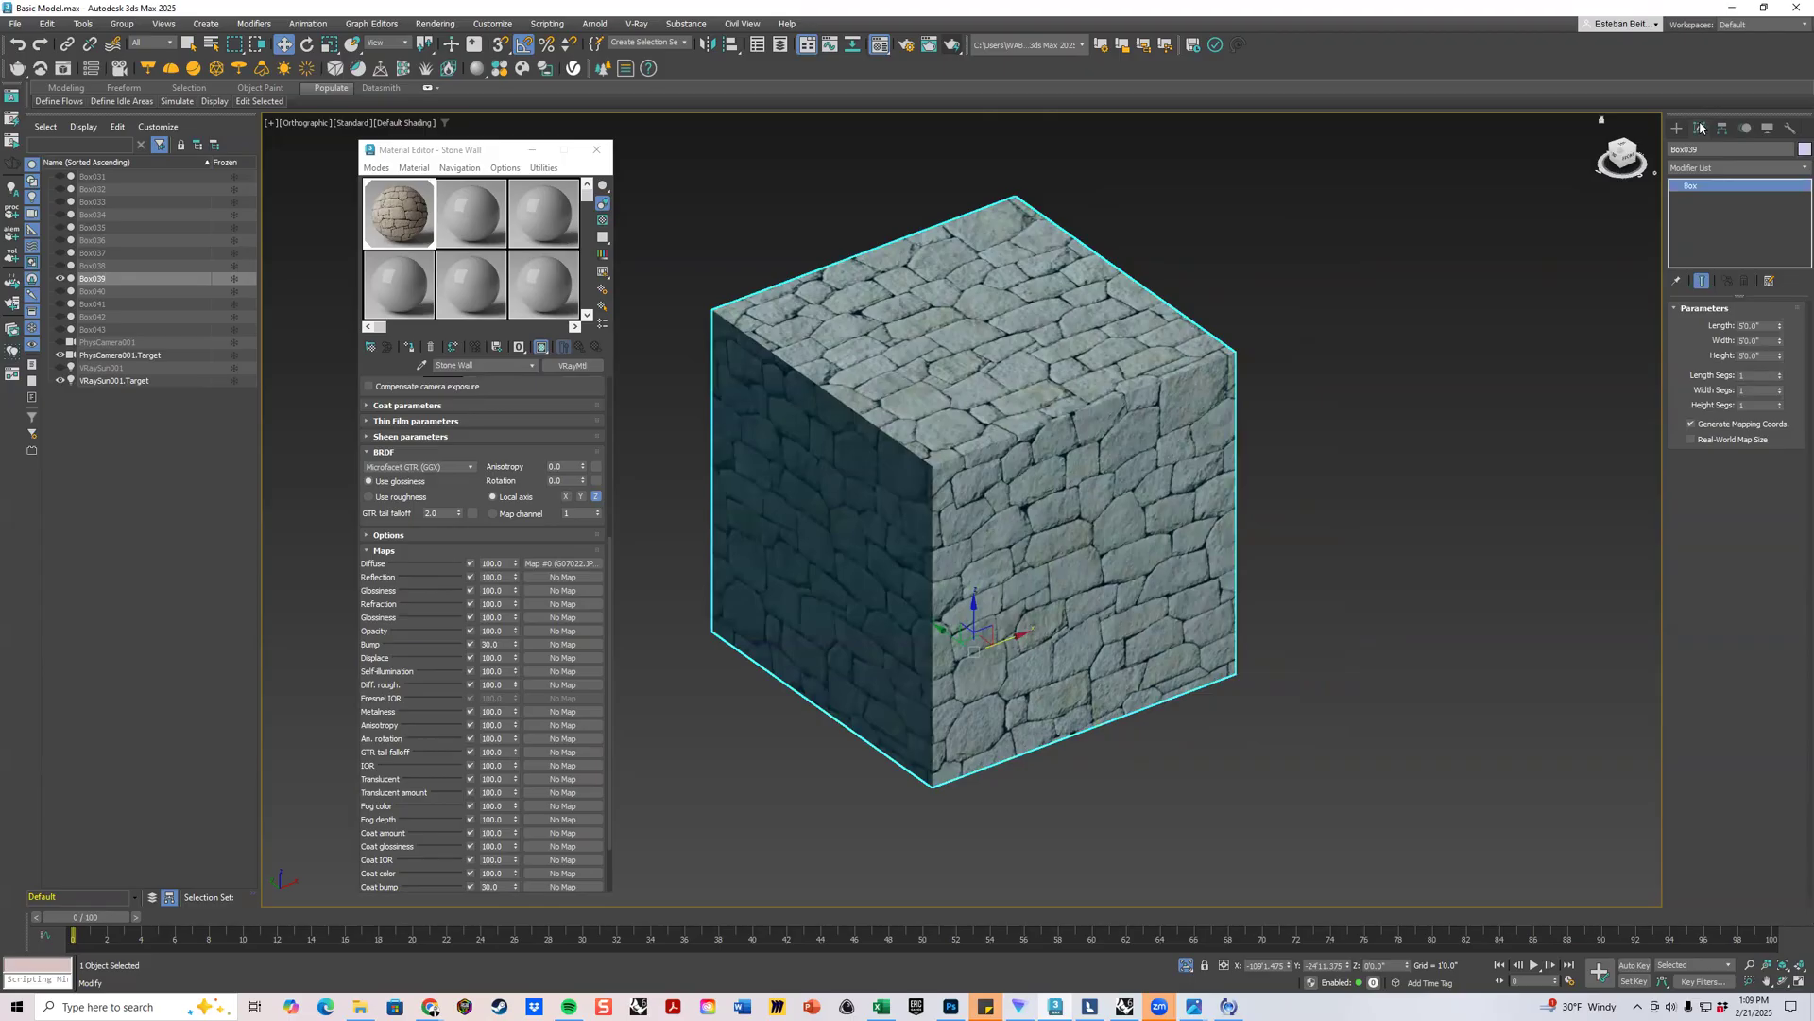
left_click(1794, 171)
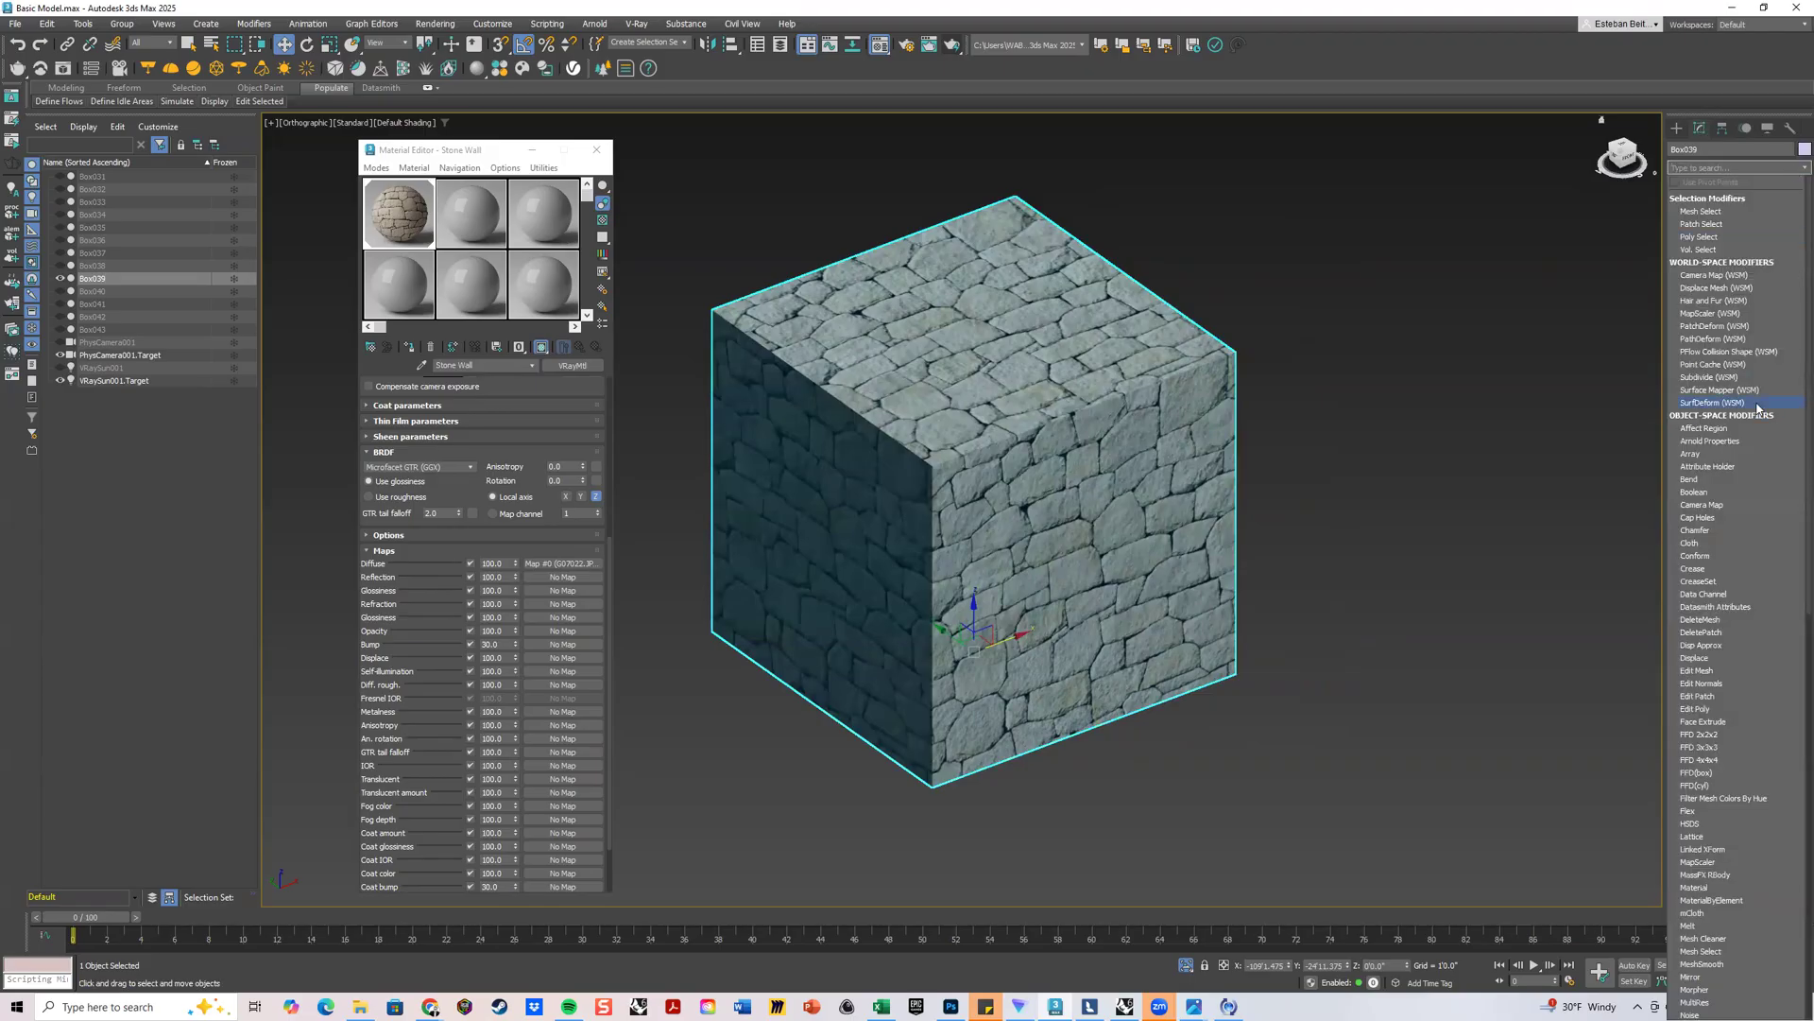
scroll(1758, 408, "down", 20)
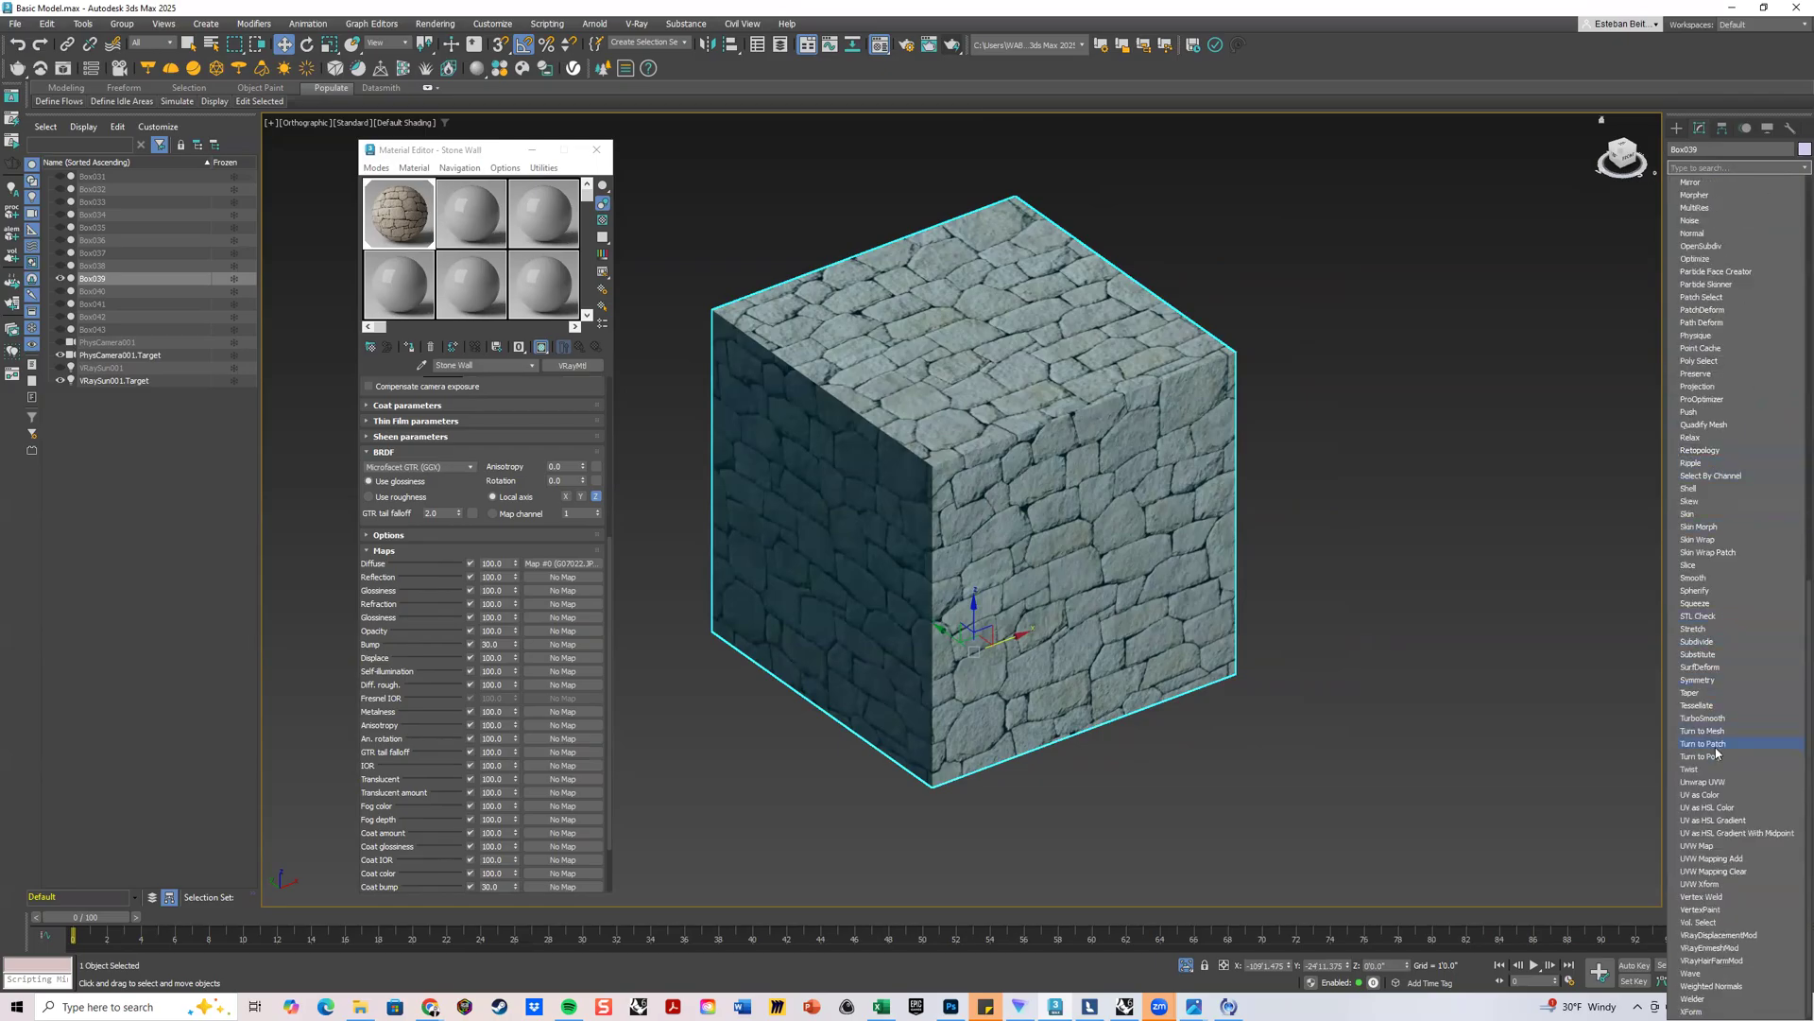
left_click(1708, 846)
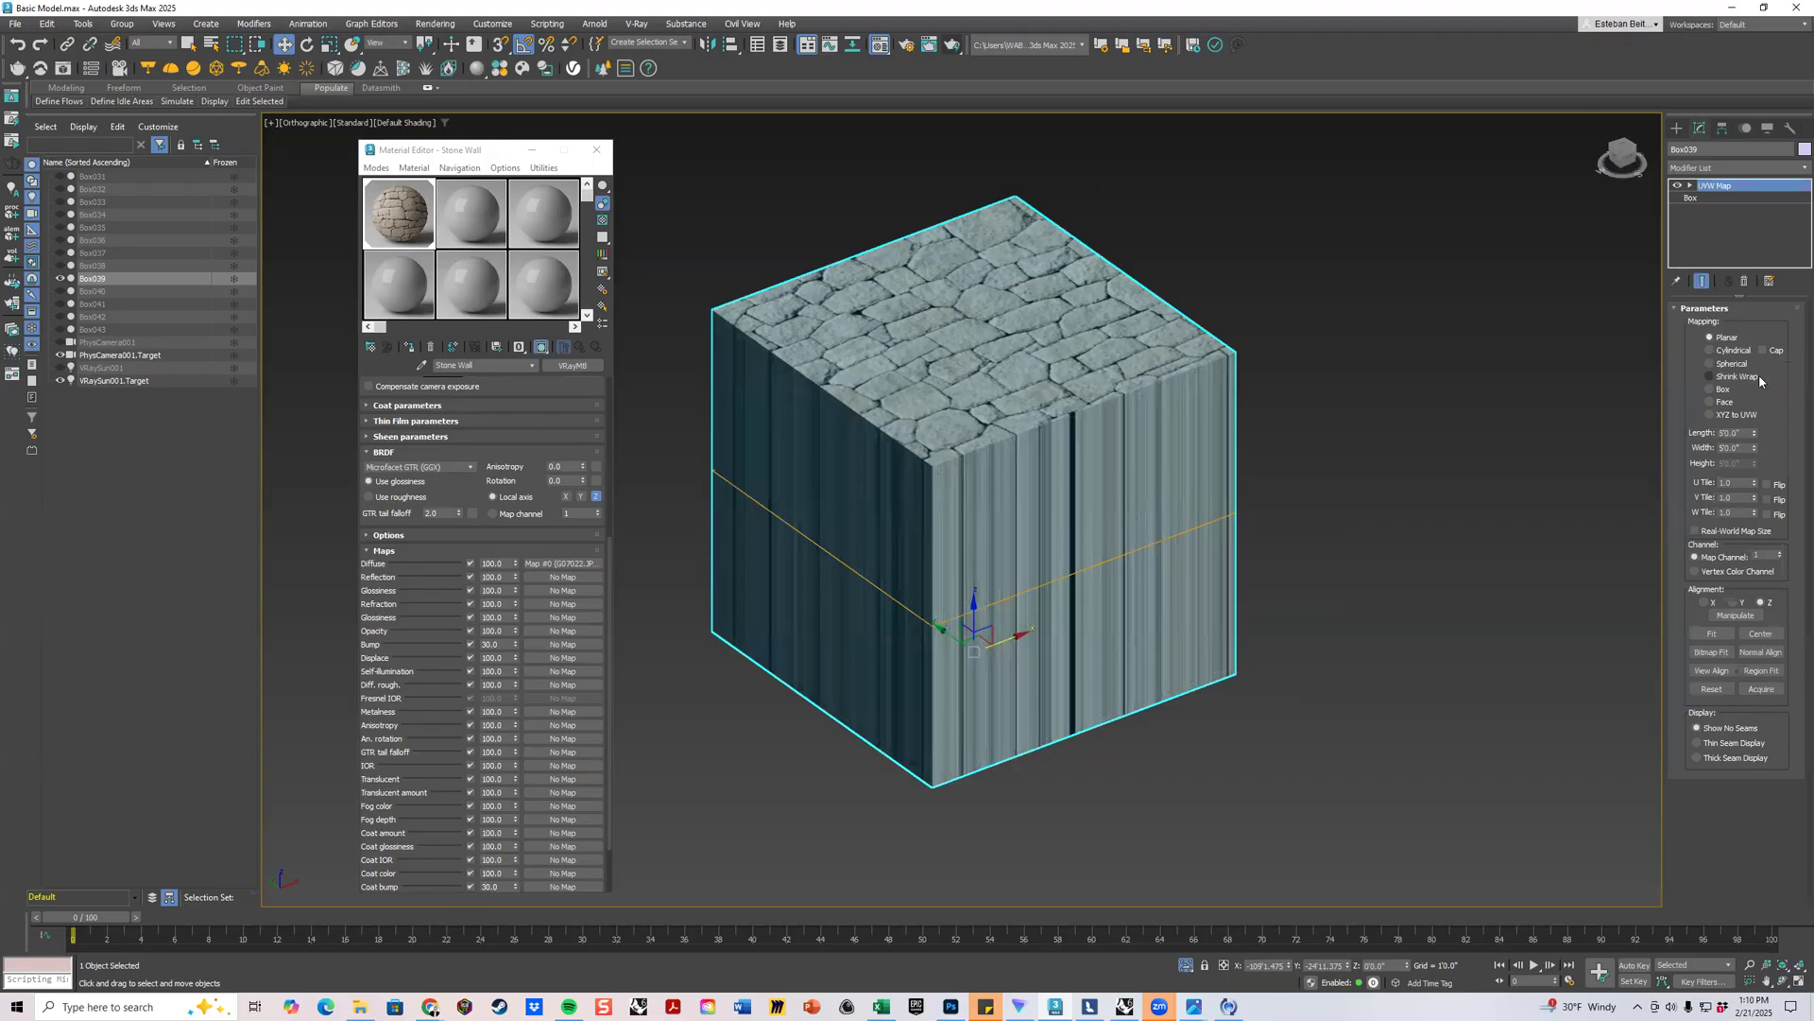
left_click(1724, 389)
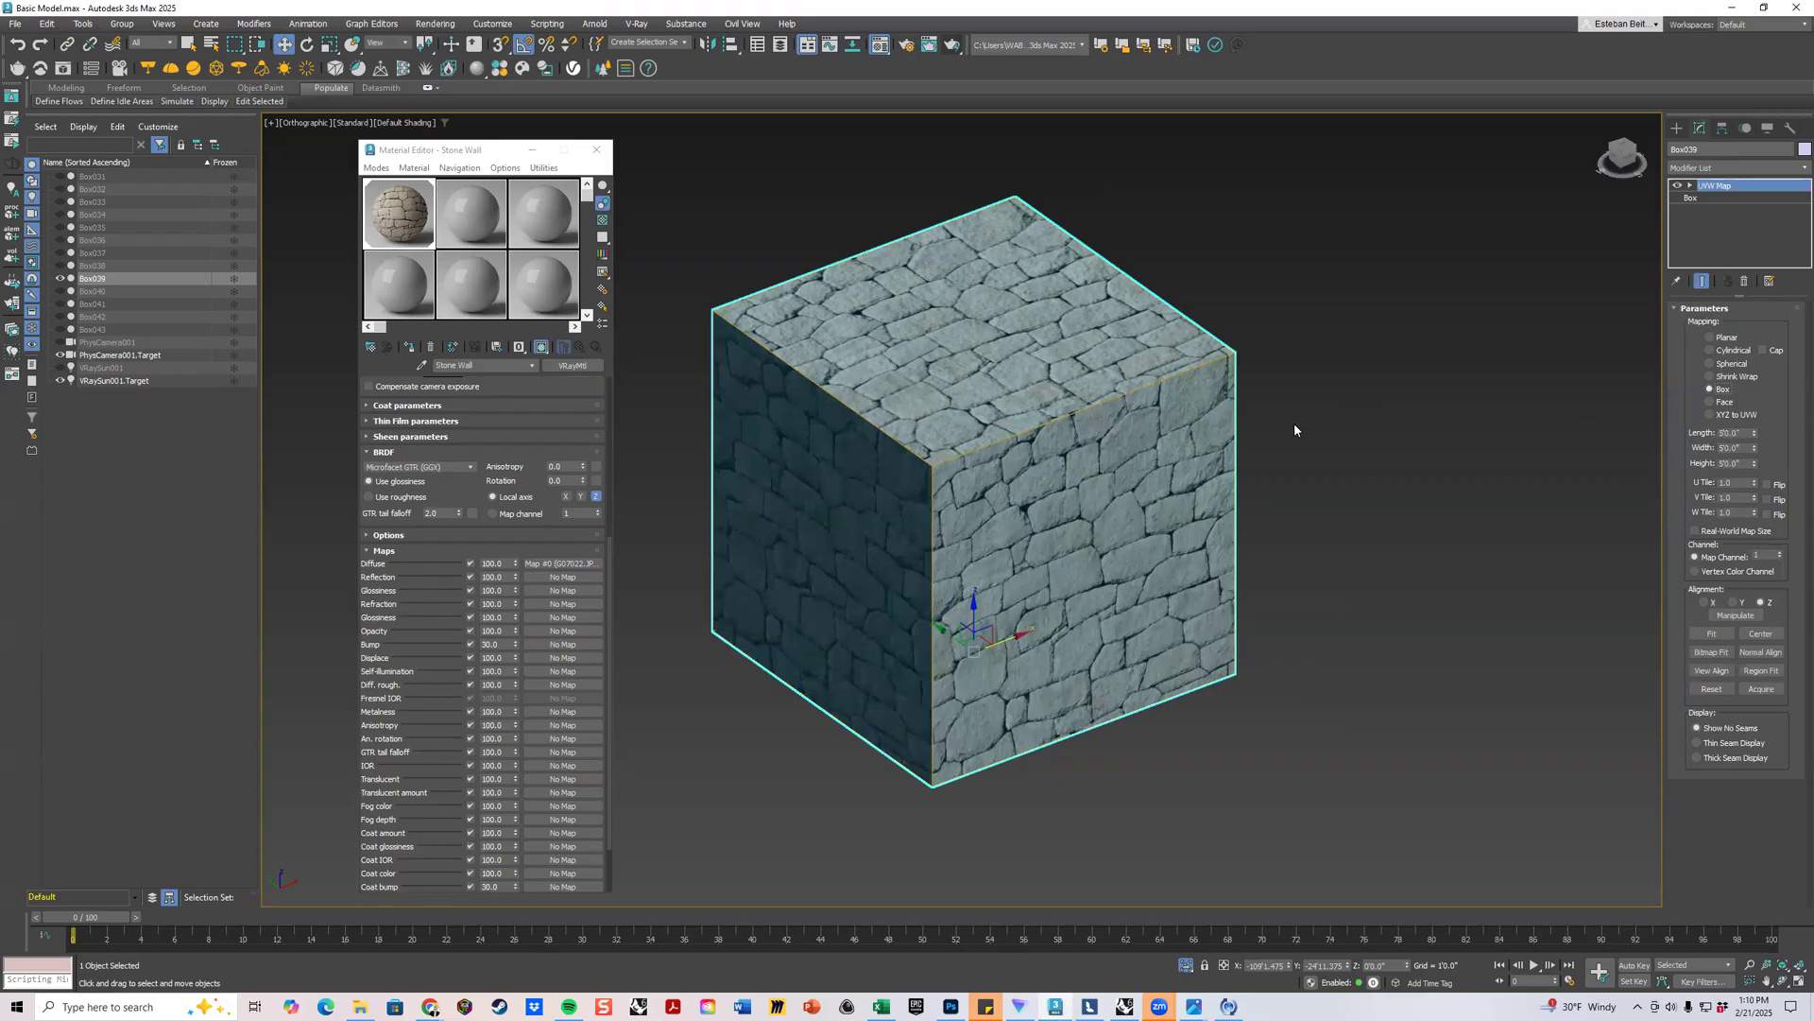
Add an object-space MapScaler modifier above the UVW Map and reduce its scale to 2'4.0".
left_click(1772, 168)
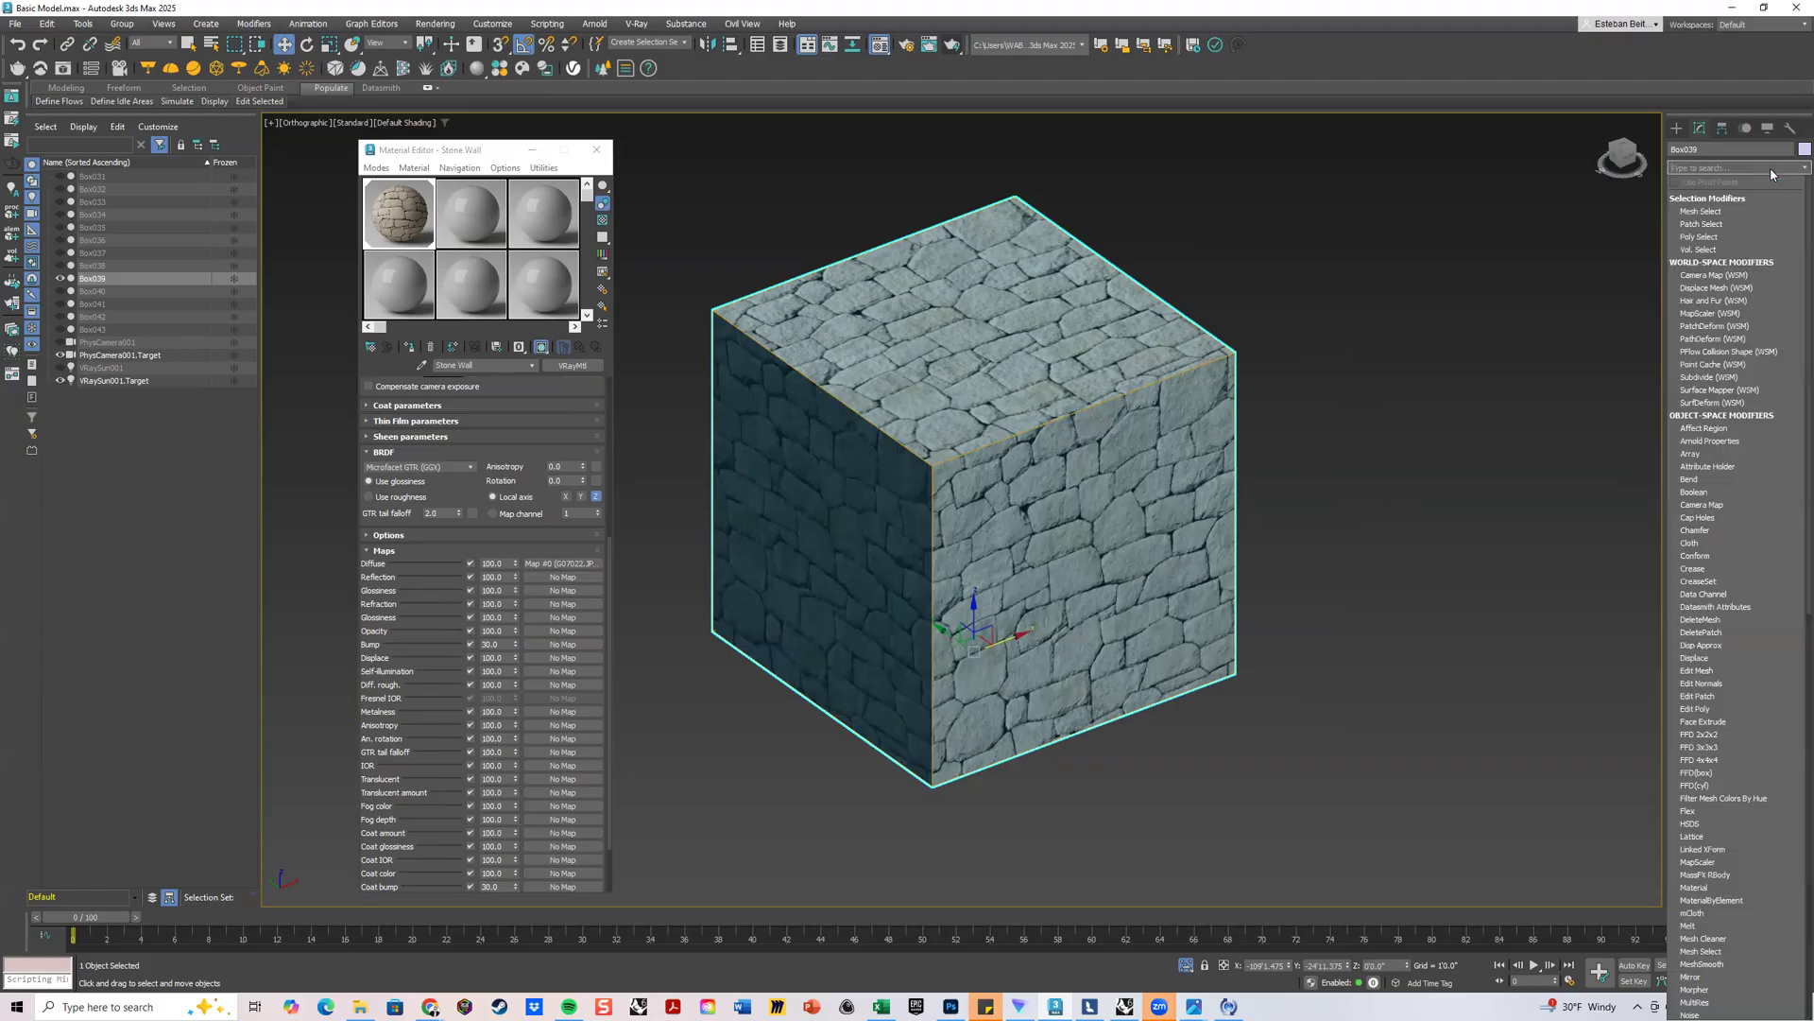
scroll(1752, 408, "down", 3)
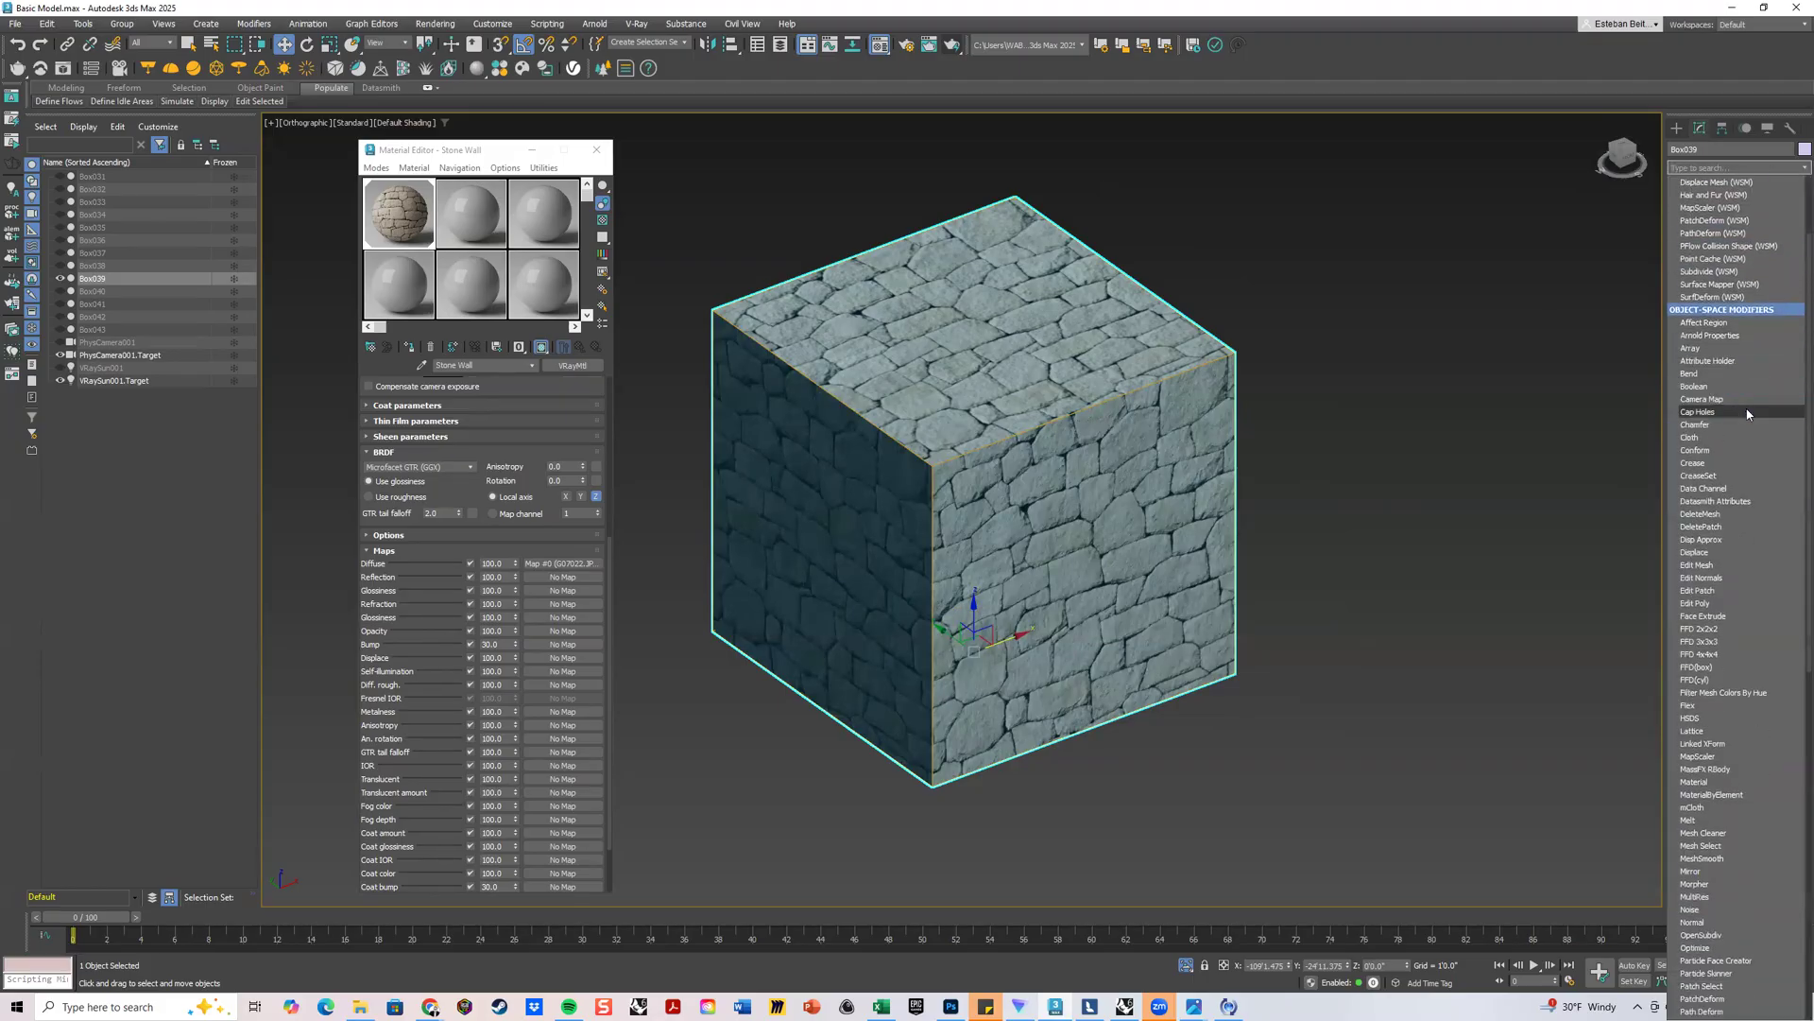
scroll(1695, 546, "down", 3)
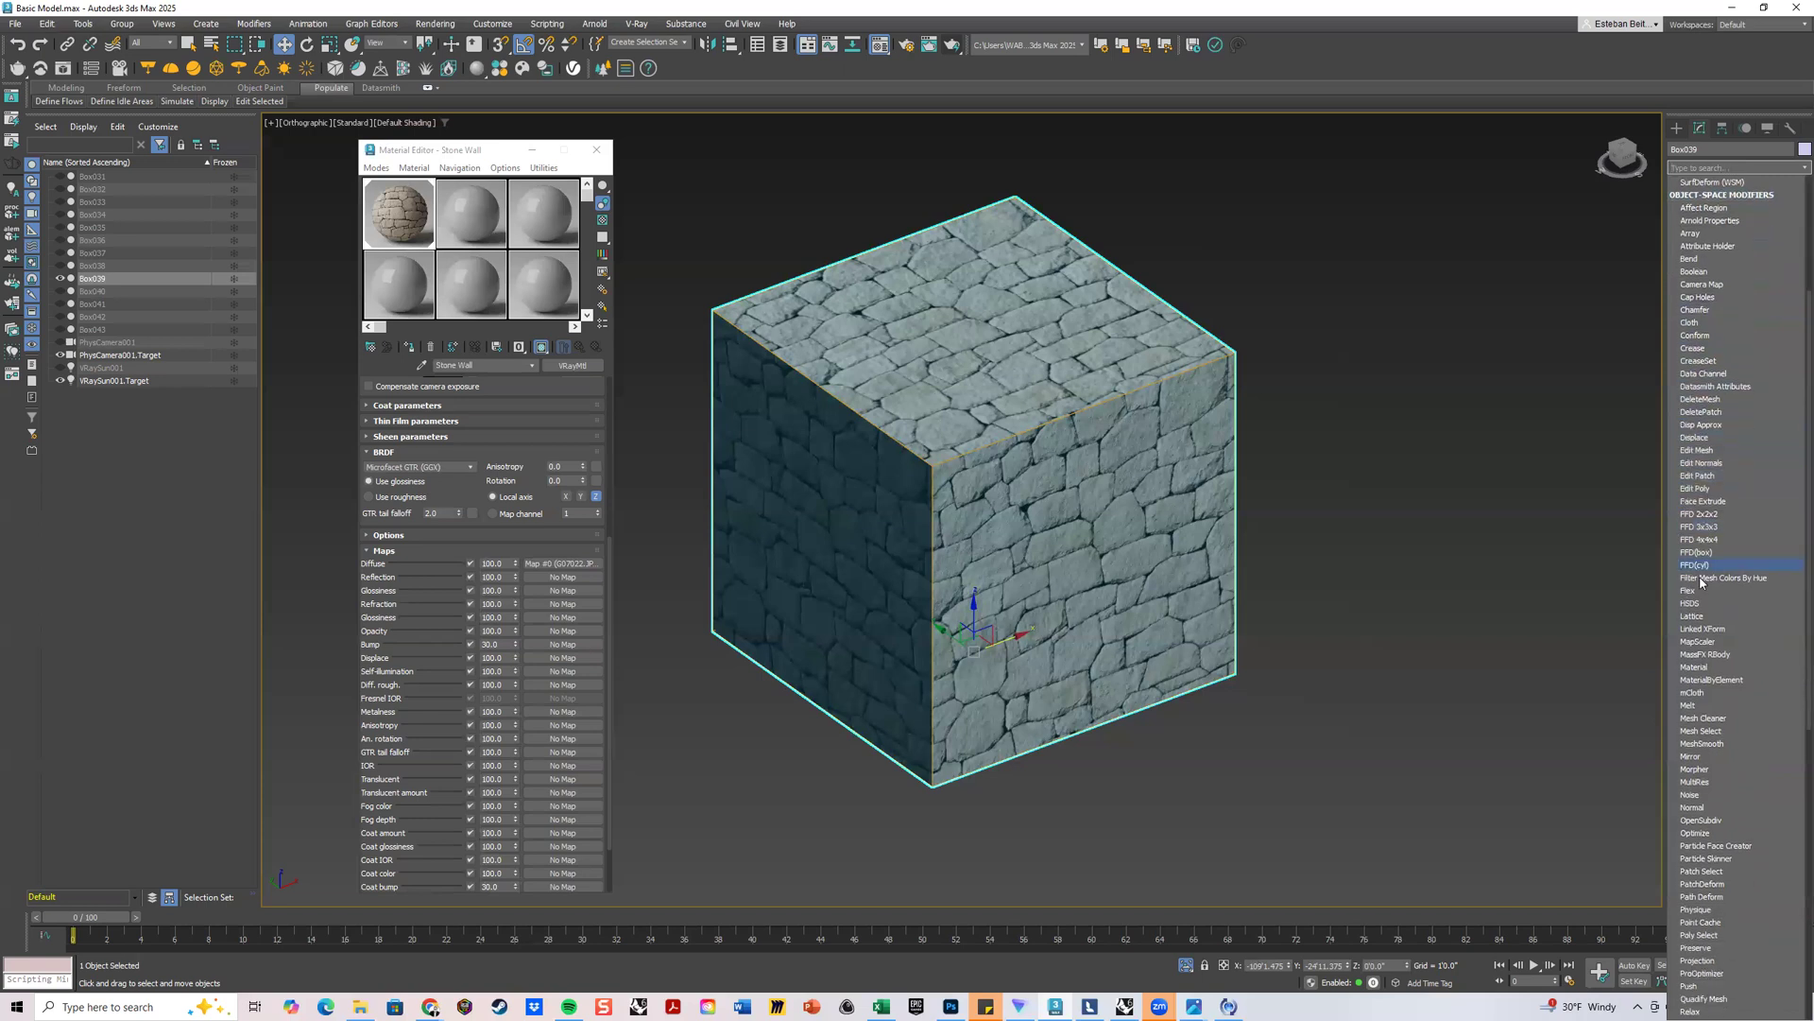
left_click(1704, 642)
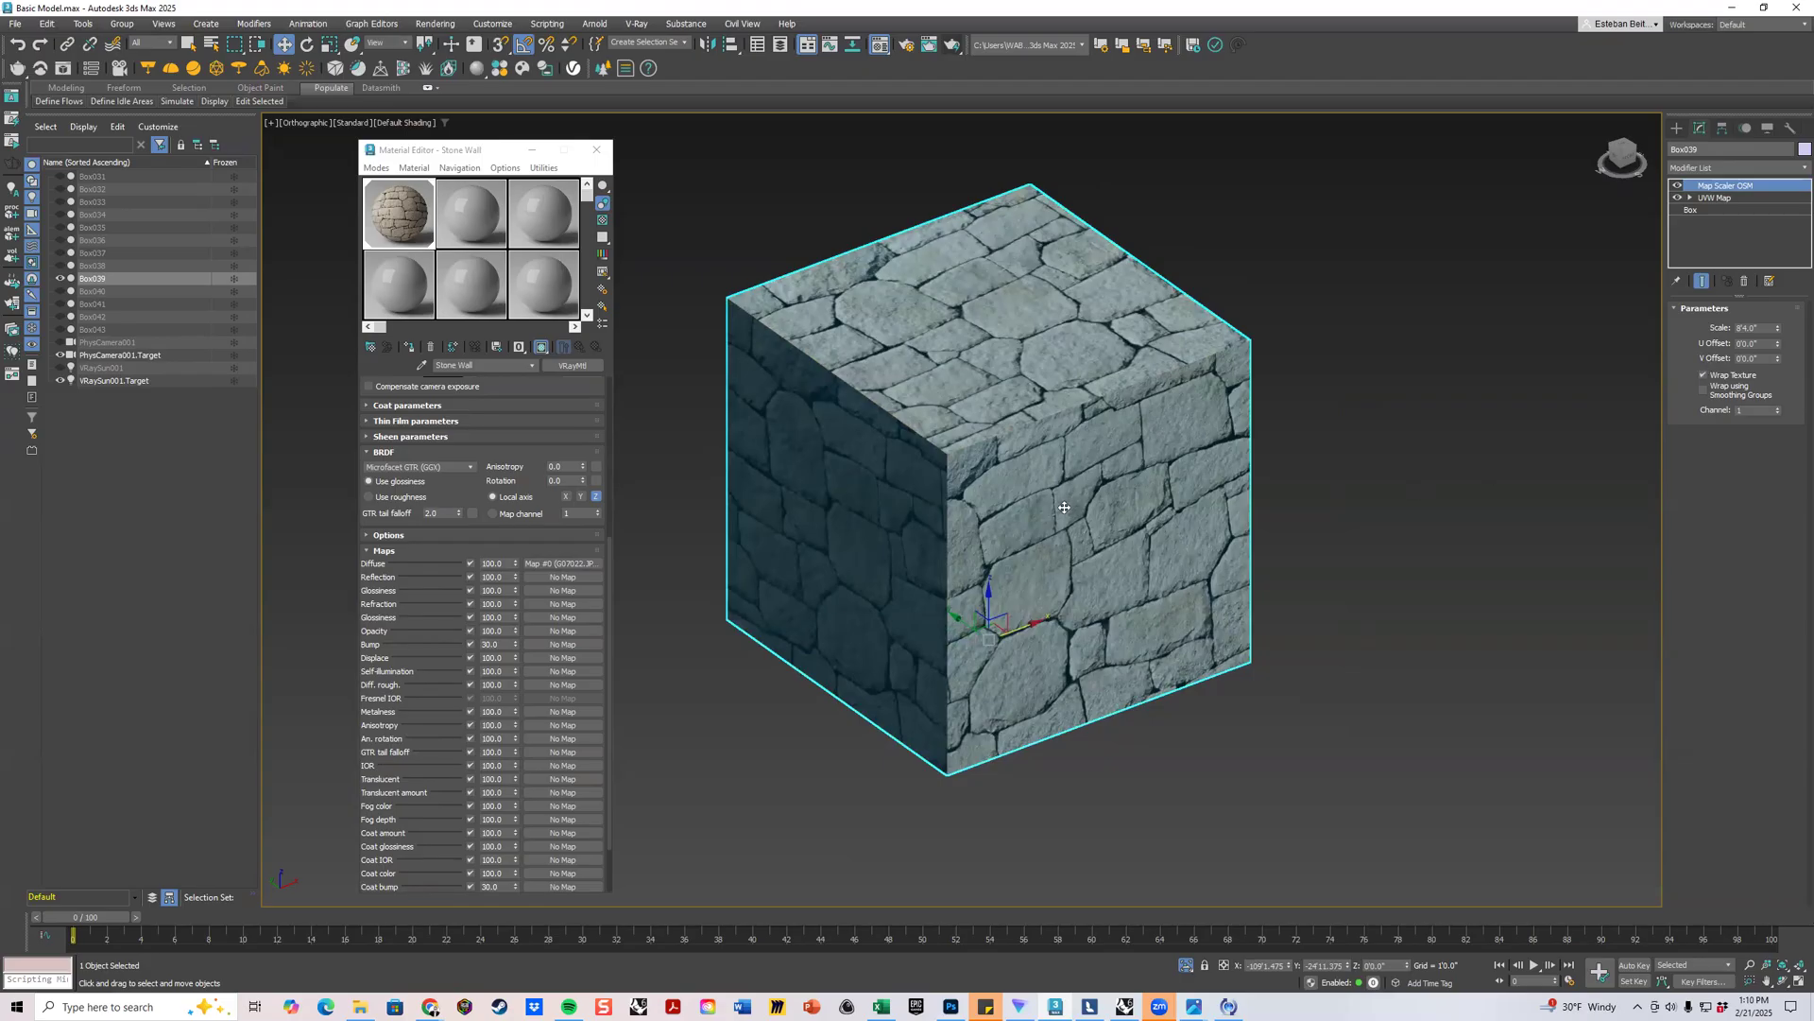
middle_click_drag(1062, 489, 1238, 461)
scroll(1198, 486, "up", 3)
left_click_drag(1781, 329, 1795, 370)
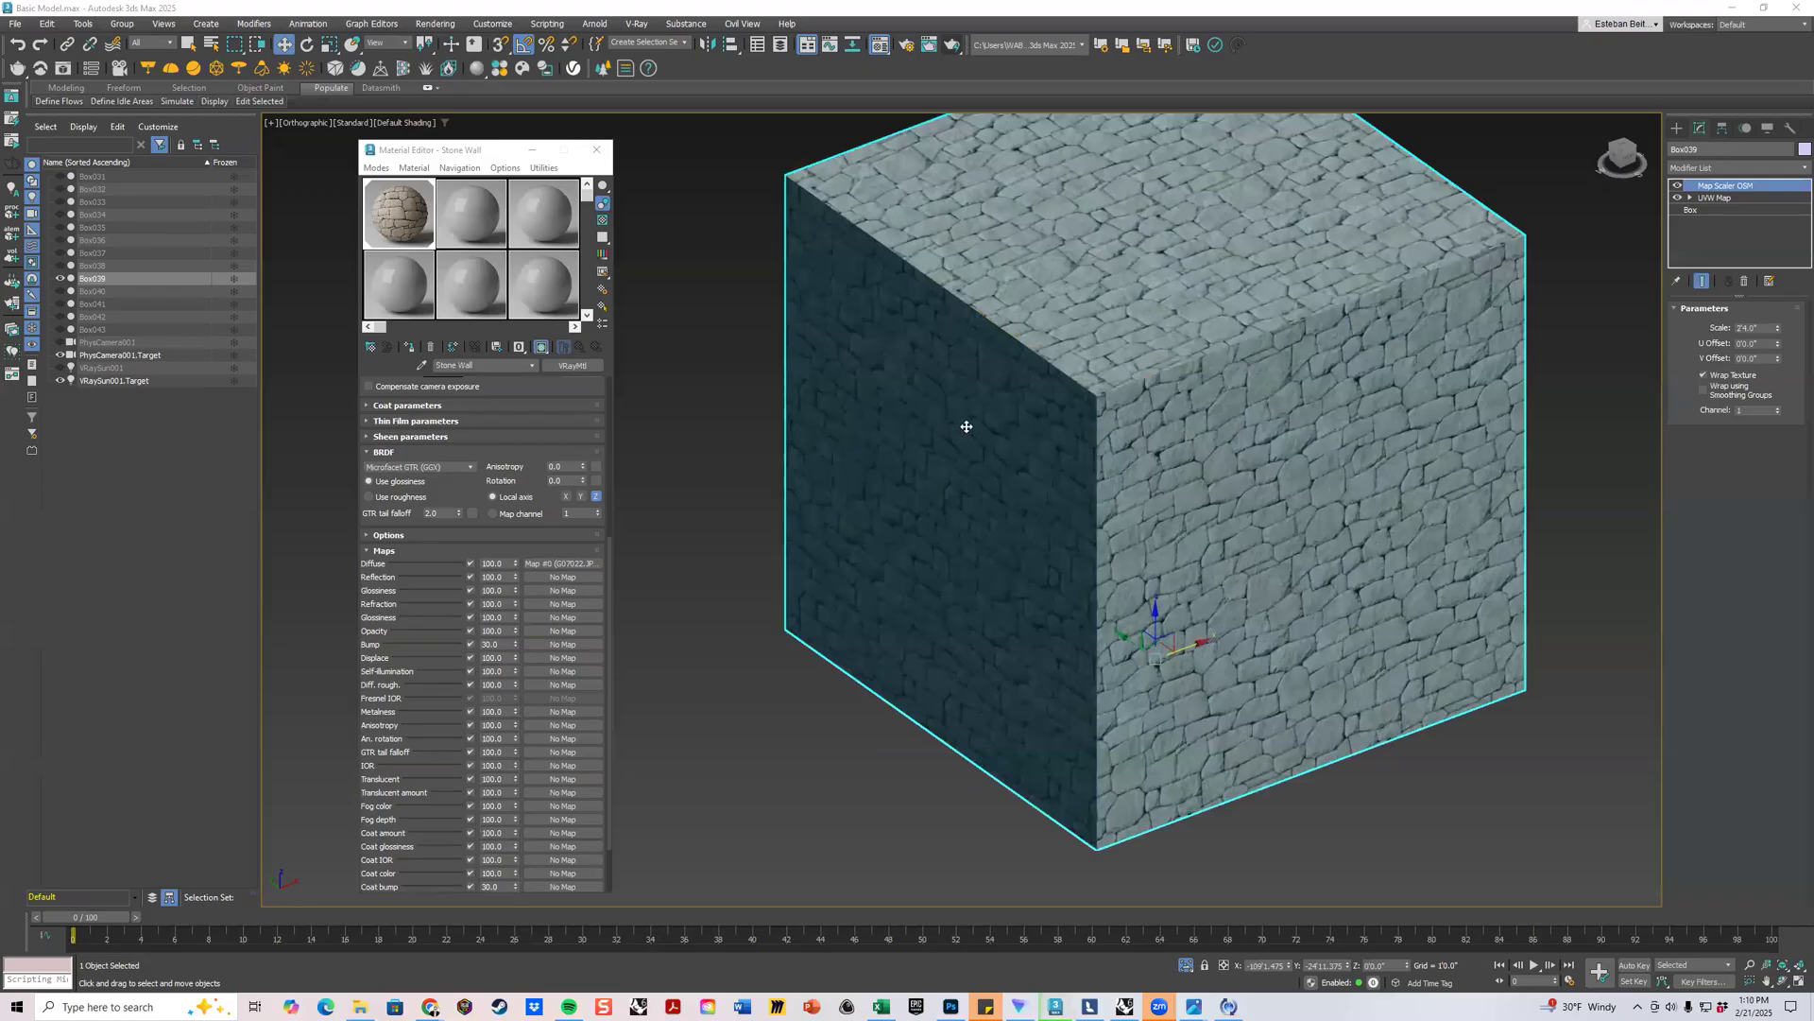
Shift the stone texture with a U offset of about 0'0.11" and V offset of about -0'0.04", and raise the scale to about 2'5.12".
scroll(1047, 451, "up", 8)
scroll(1291, 409, "down", 3)
scroll(1625, 387, "up", 1)
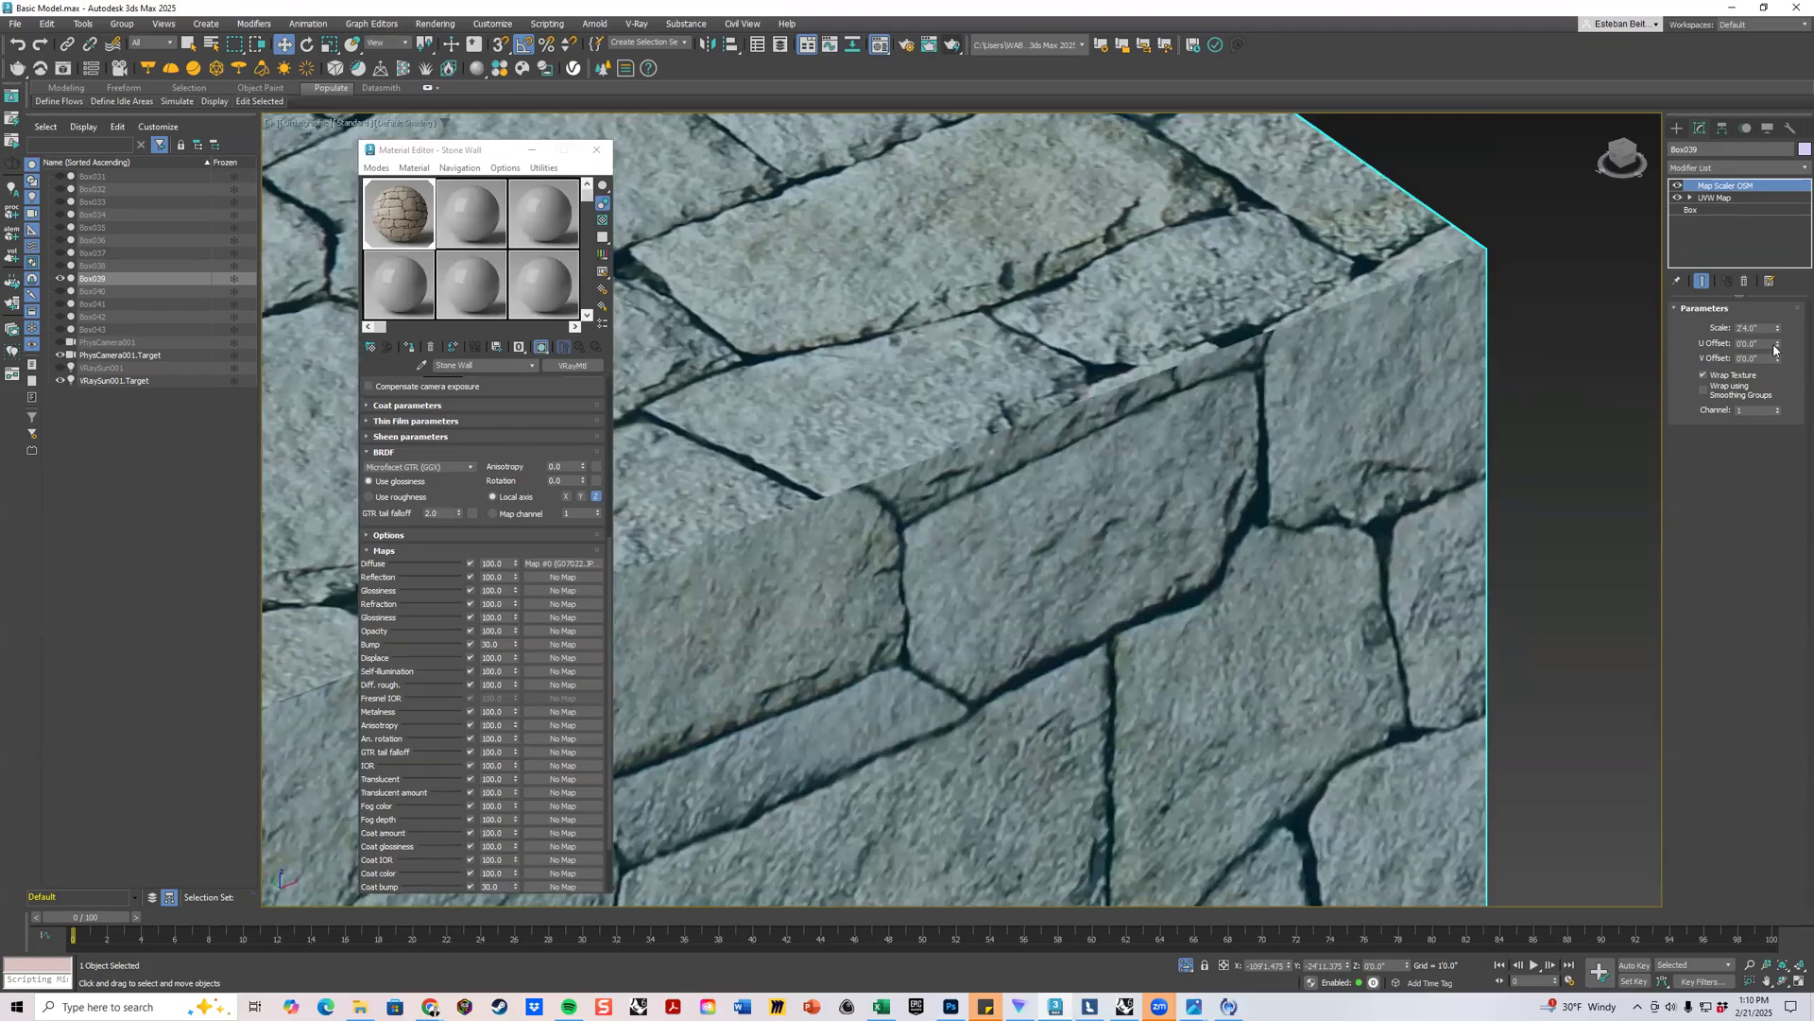
left_click_drag(1777, 342, 1781, 356)
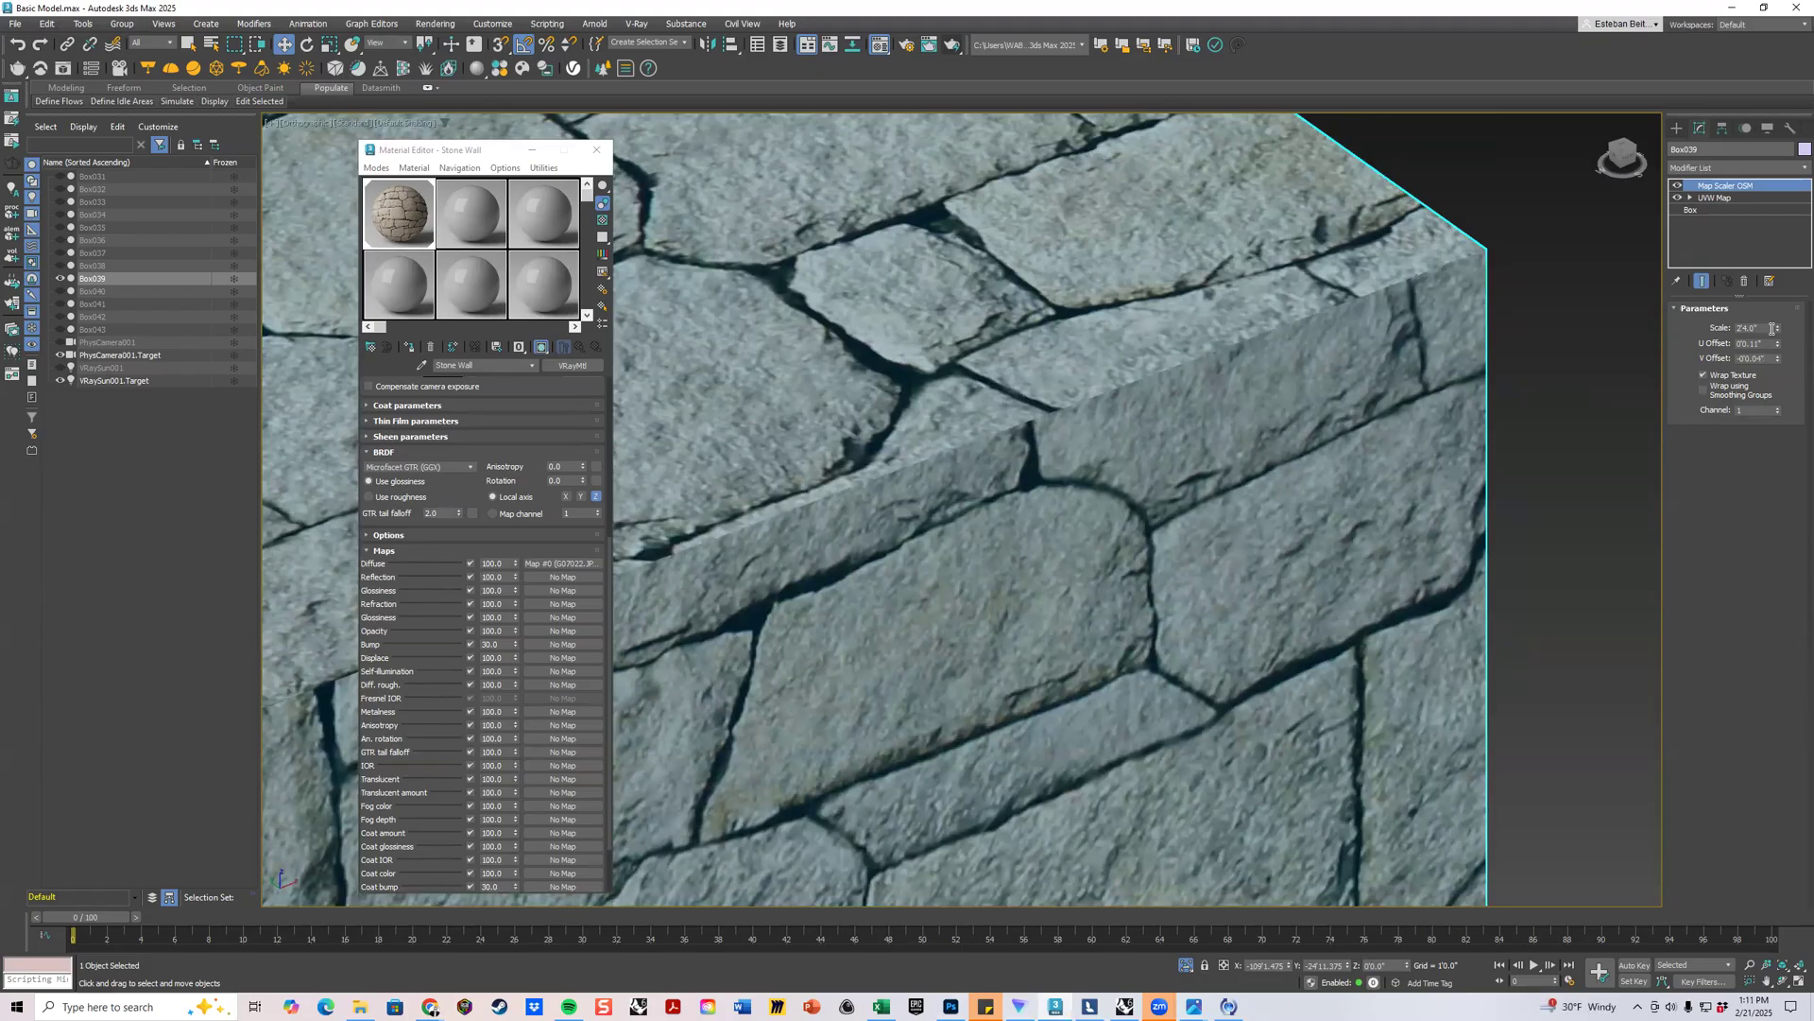
left_click_drag(1778, 325, 1777, 318)
scroll(1226, 486, "down", 2)
scroll(1226, 487, "down", 6)
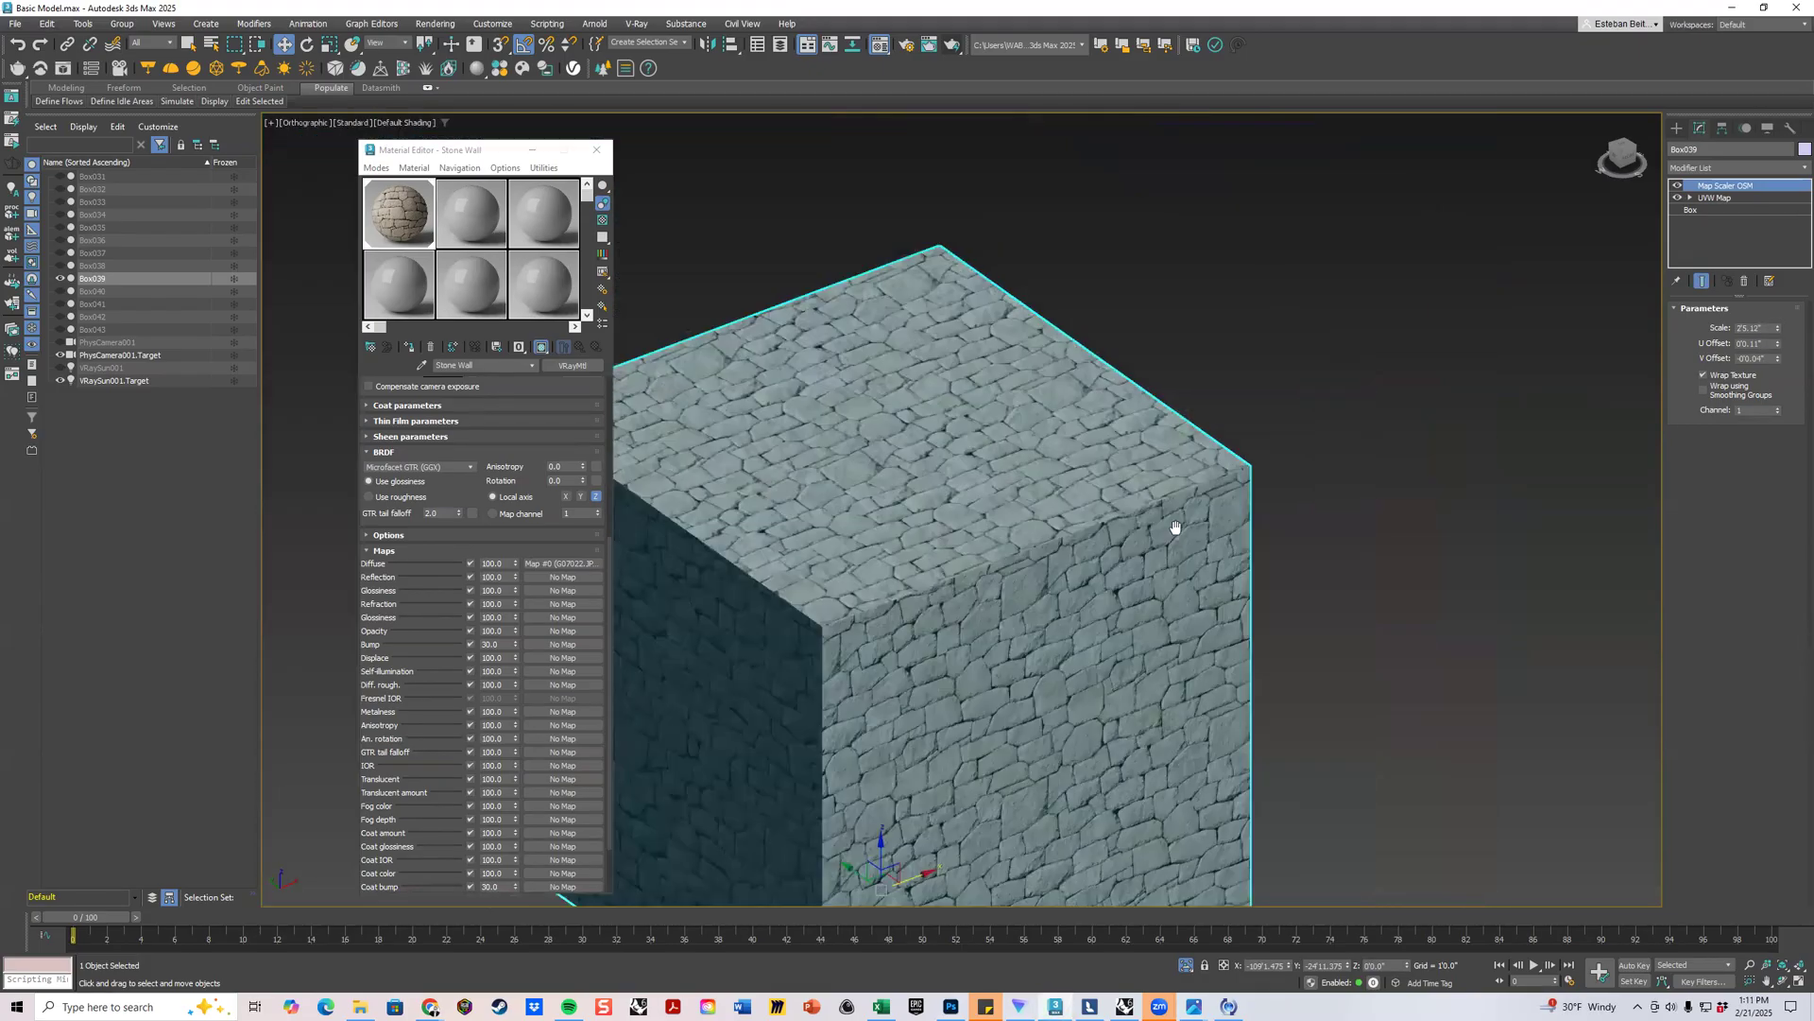
End the isolation of the stone box and bring the row of untextured boxes beside it into view.
mouse_move(1191, 561)
middle_mouse_down("alt")
mouse_move(1454, 519)
mouse_move(1483, 571)
mouse_move(1466, 591)
mouse_move(1339, 607)
mouse_move(972, 615)
mouse_move(1215, 539)
middle_mouse_up("alt")
scroll(1116, 576, "down", 5)
right_click(1251, 502)
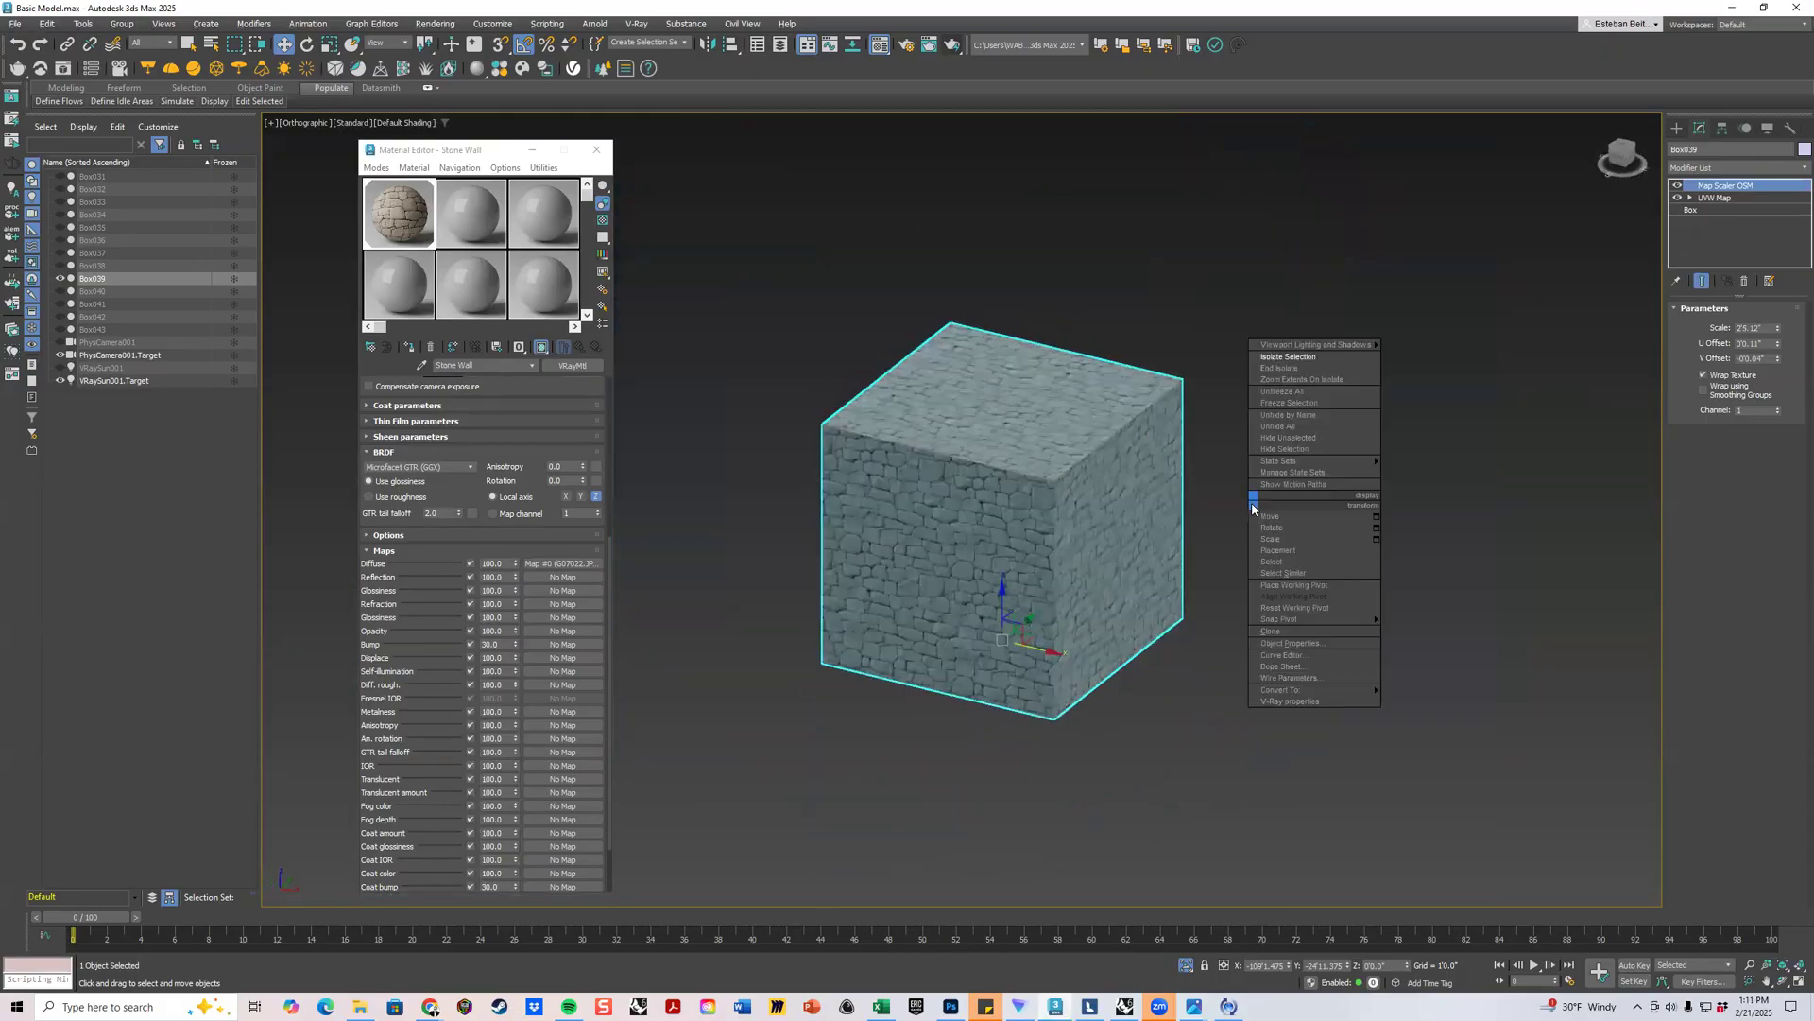
left_click(1278, 367)
scroll(1227, 427, "down", 3)
middle_click_drag(1227, 427, 1050, 302)
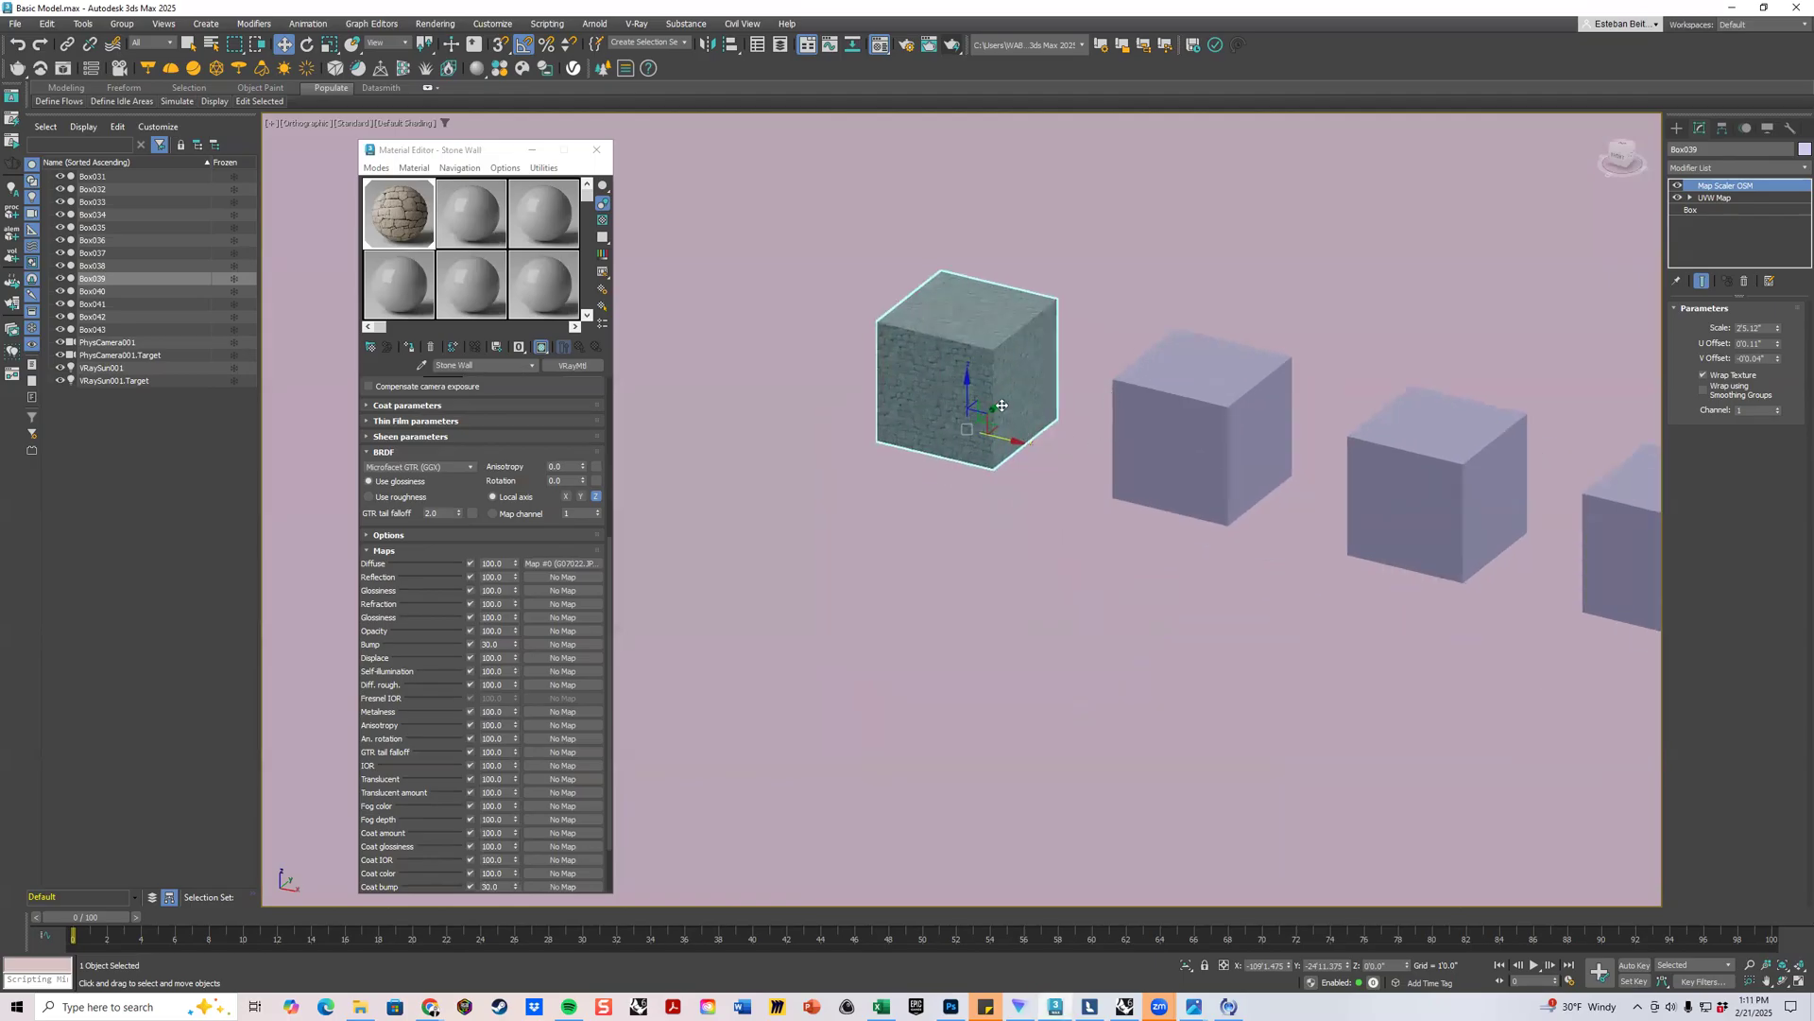
middle_click_drag(1405, 449, 1150, 383)
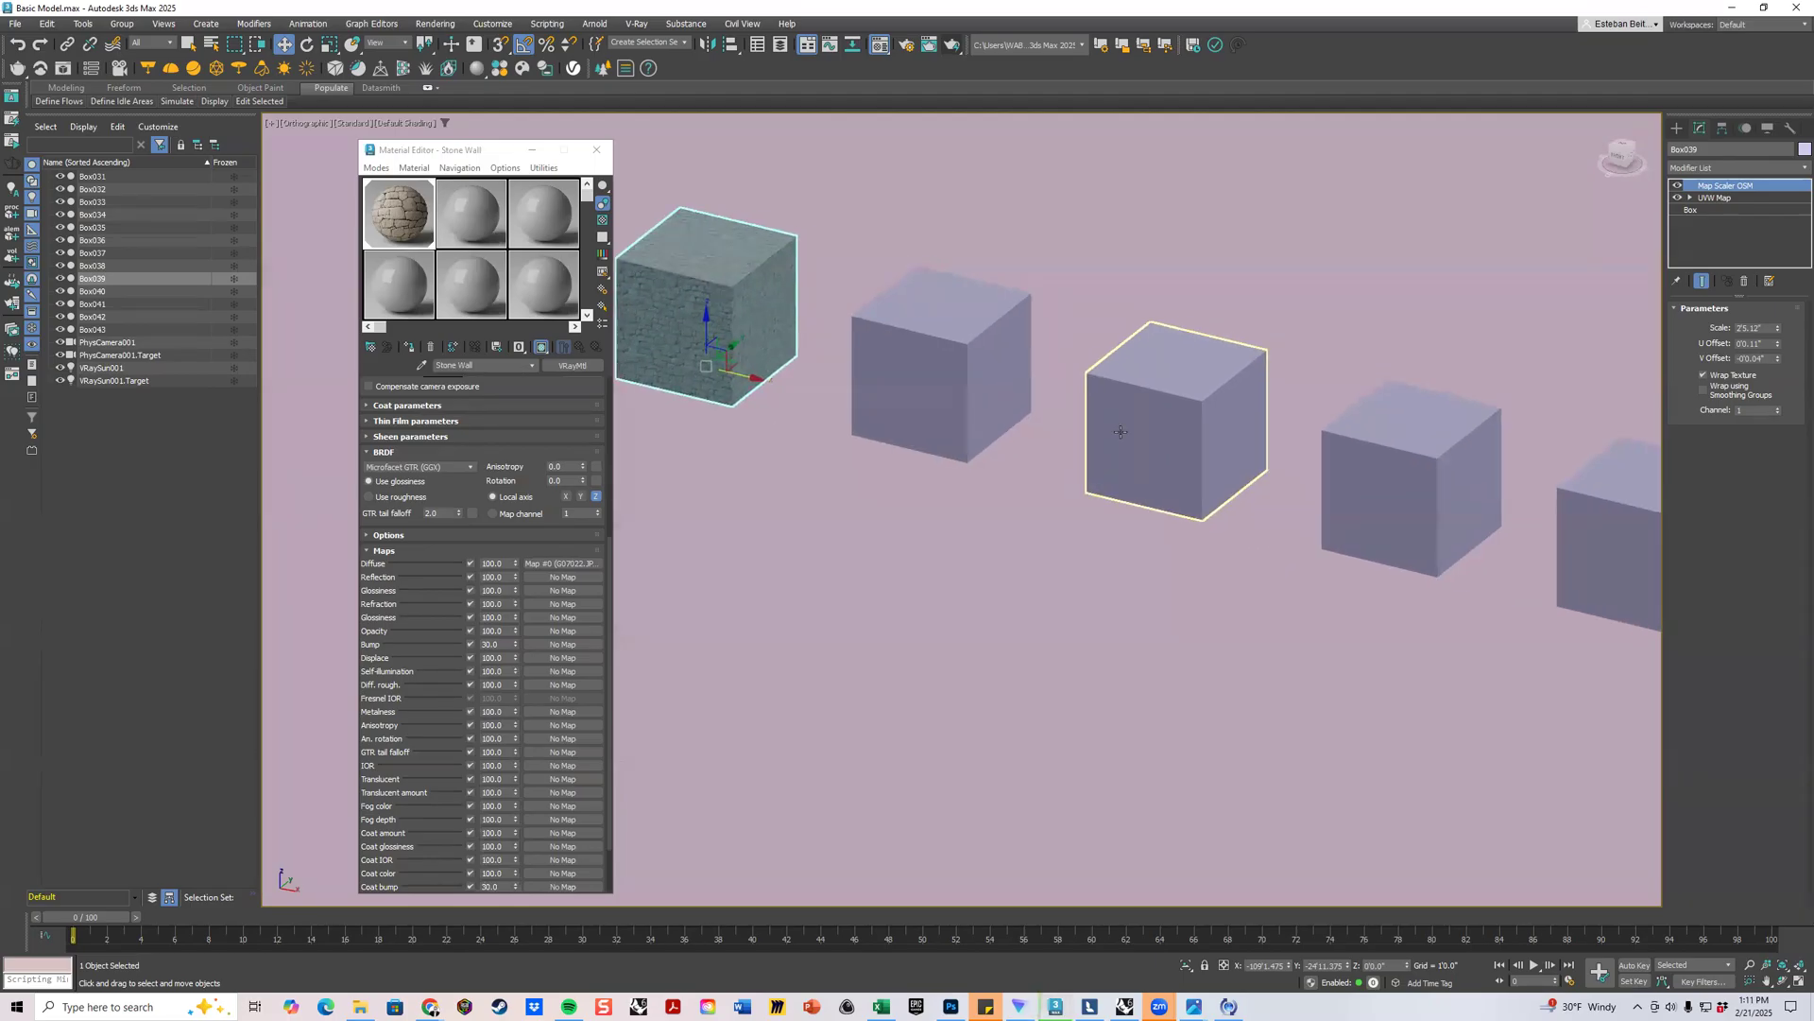
scroll(1147, 482, "down", 4)
scroll(1087, 438, "up", 3)
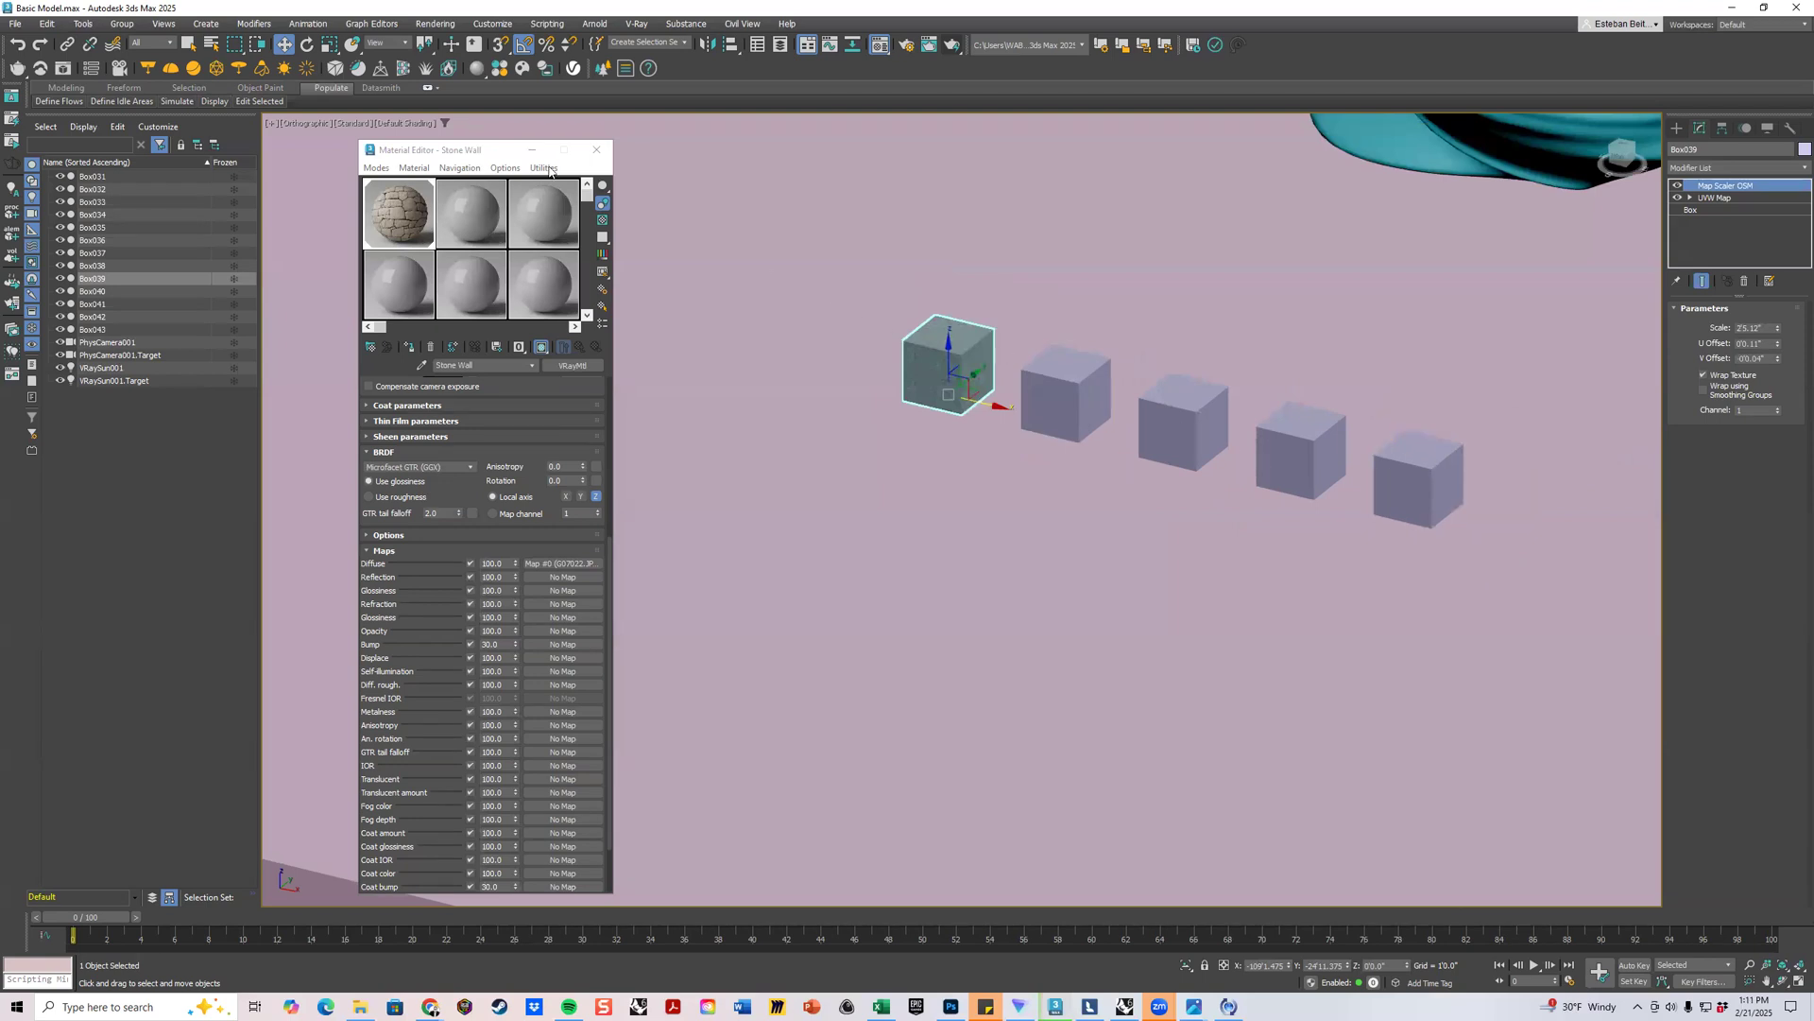
Copy the Stone Wall material into the second sample slot and rename the copy Concrete Tile.
left_click_drag(491, 150, 723, 168)
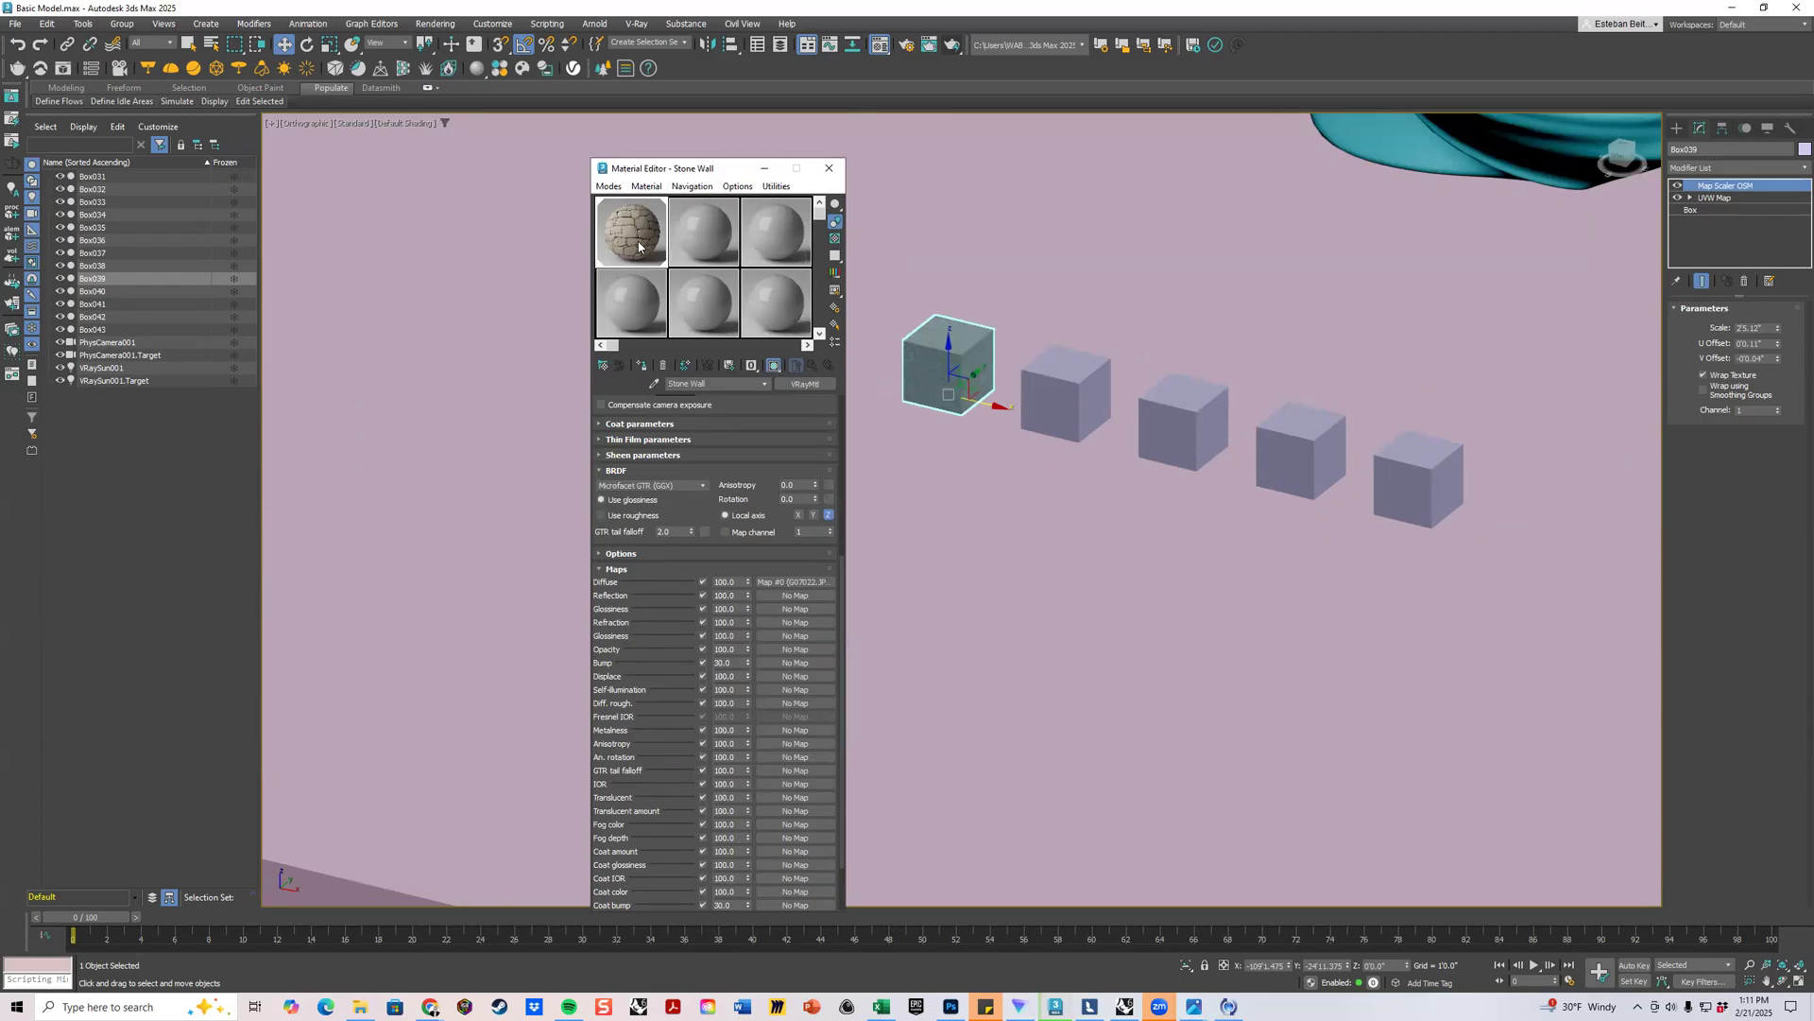
left_click(694, 227)
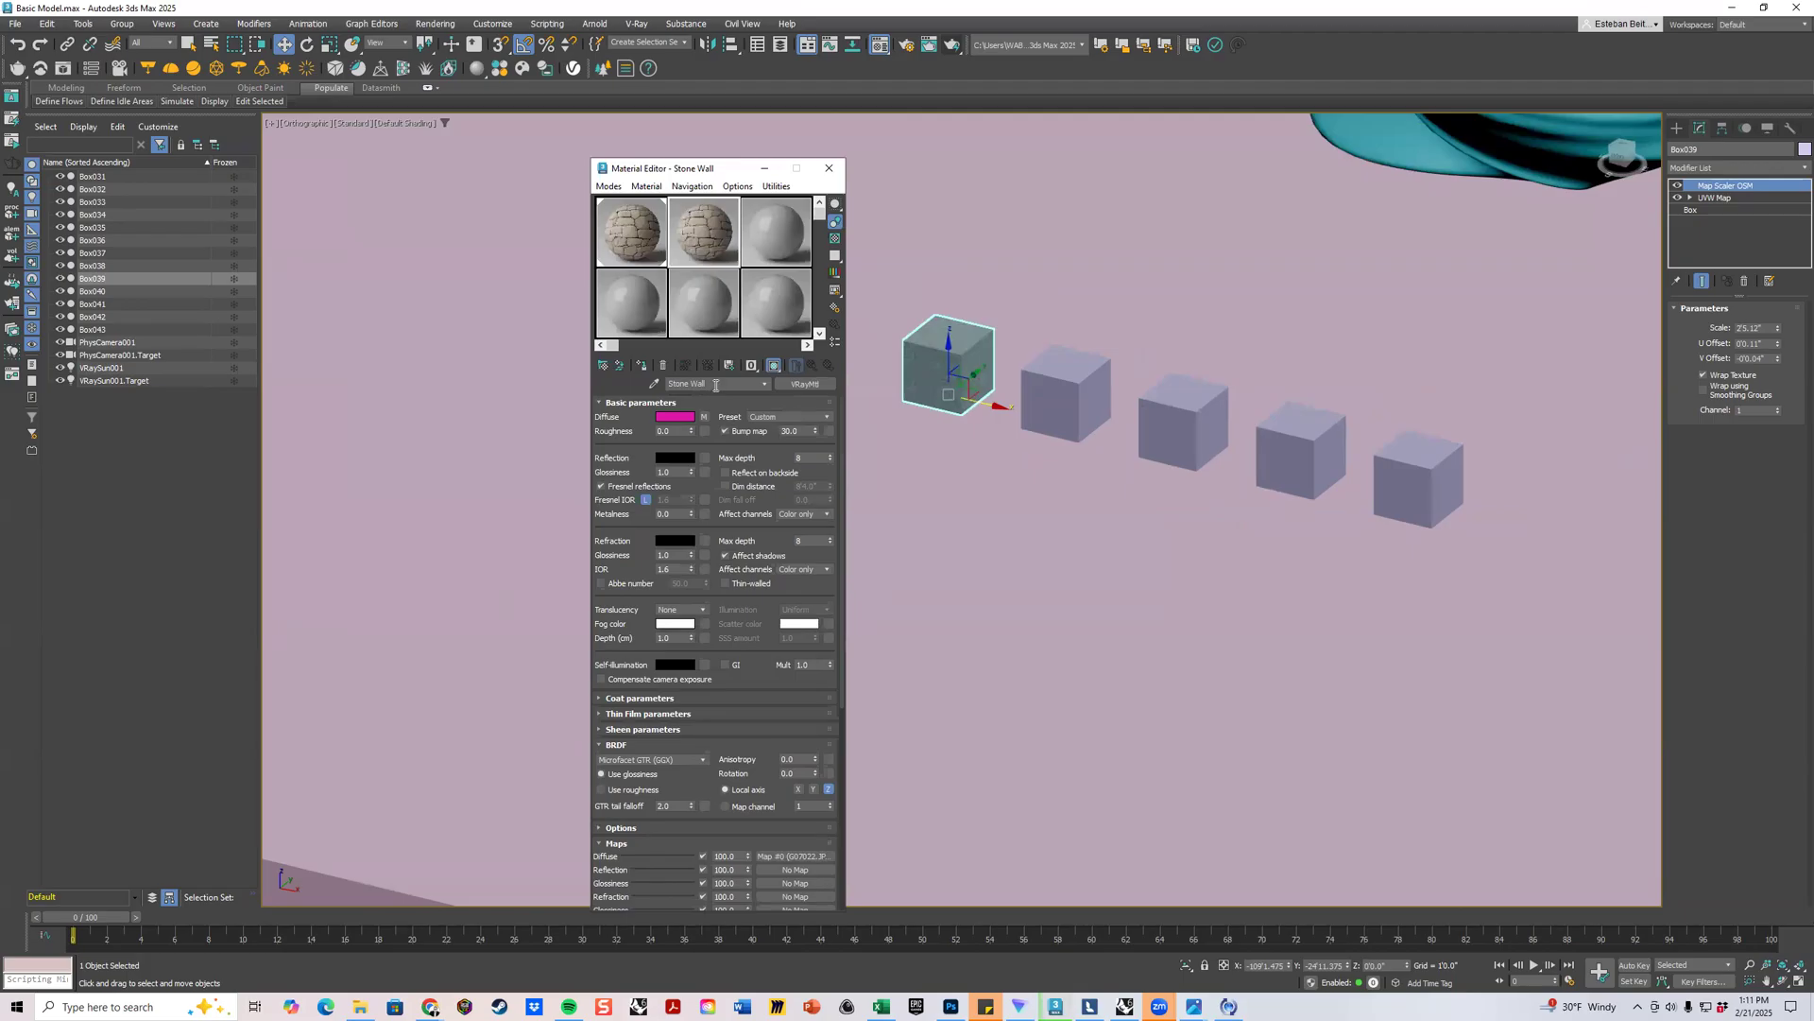
left_click_drag(710, 383, 624, 384)
type("Concret")
Replace the Concrete Tile material's diffuse bitmap with Concrete Floor Difuse 2 and check its enlarged sample preview.
scroll(813, 555, "down", 5)
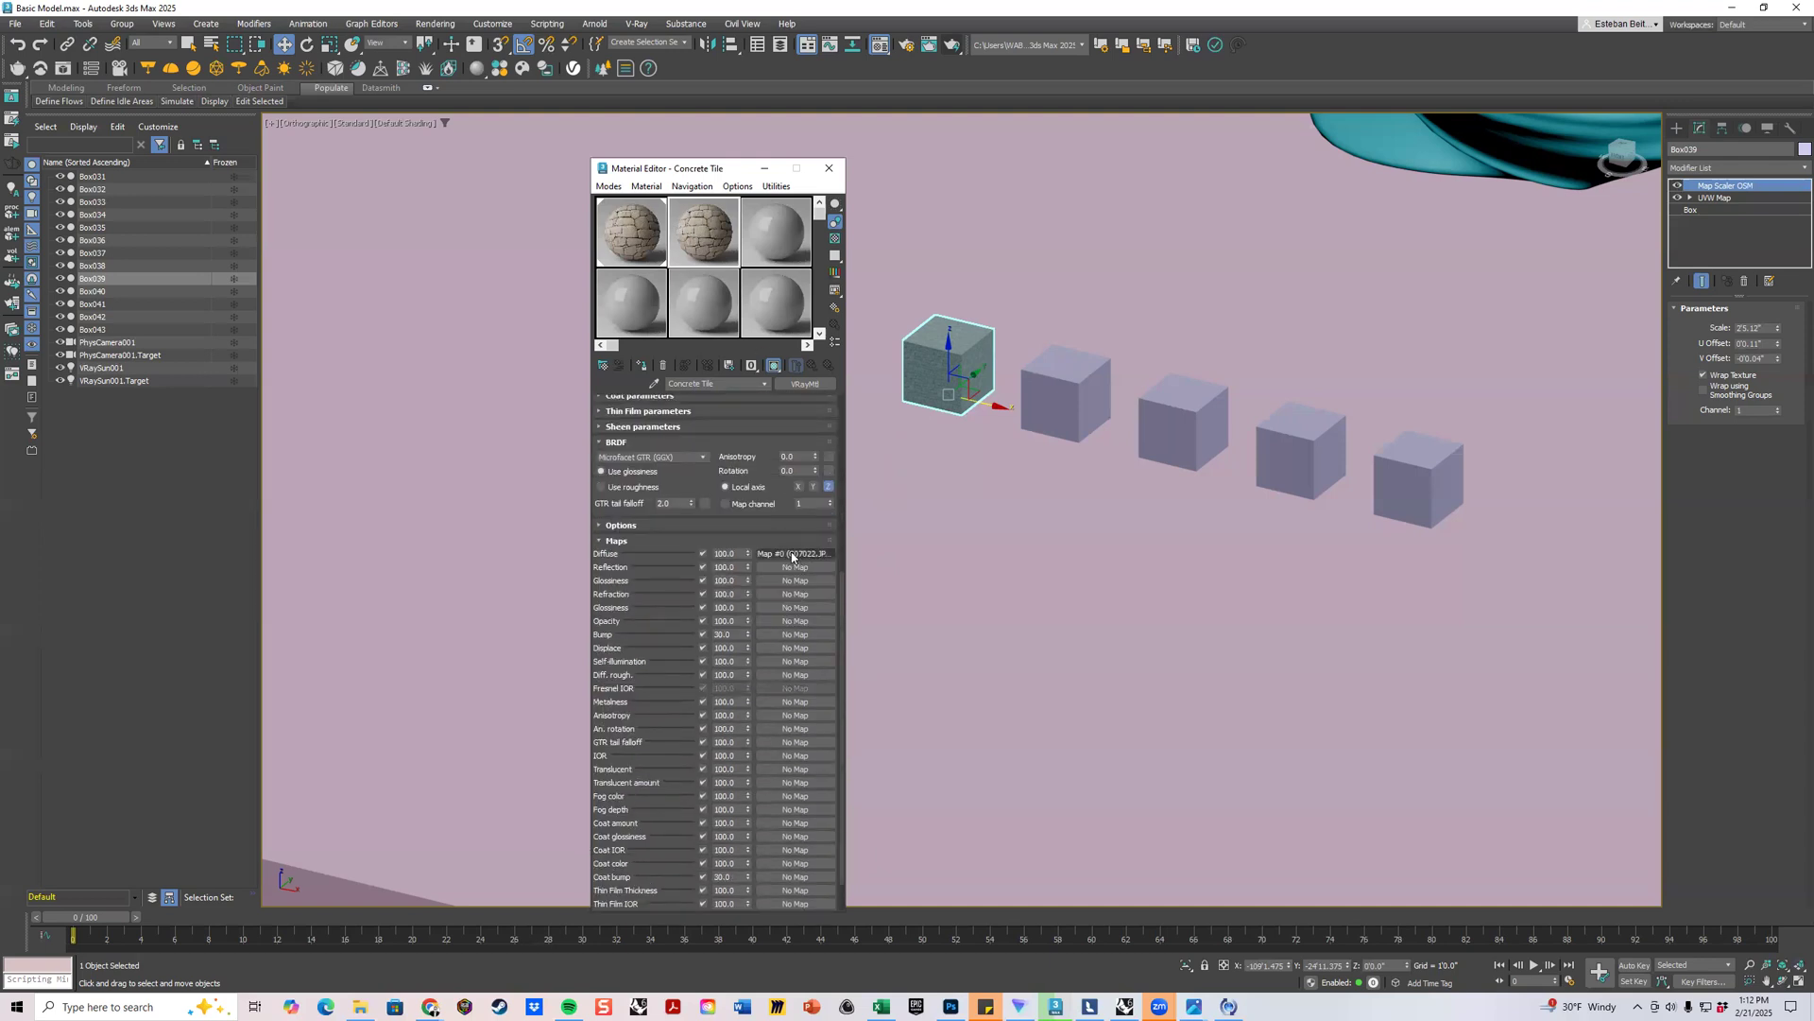
left_click(792, 555)
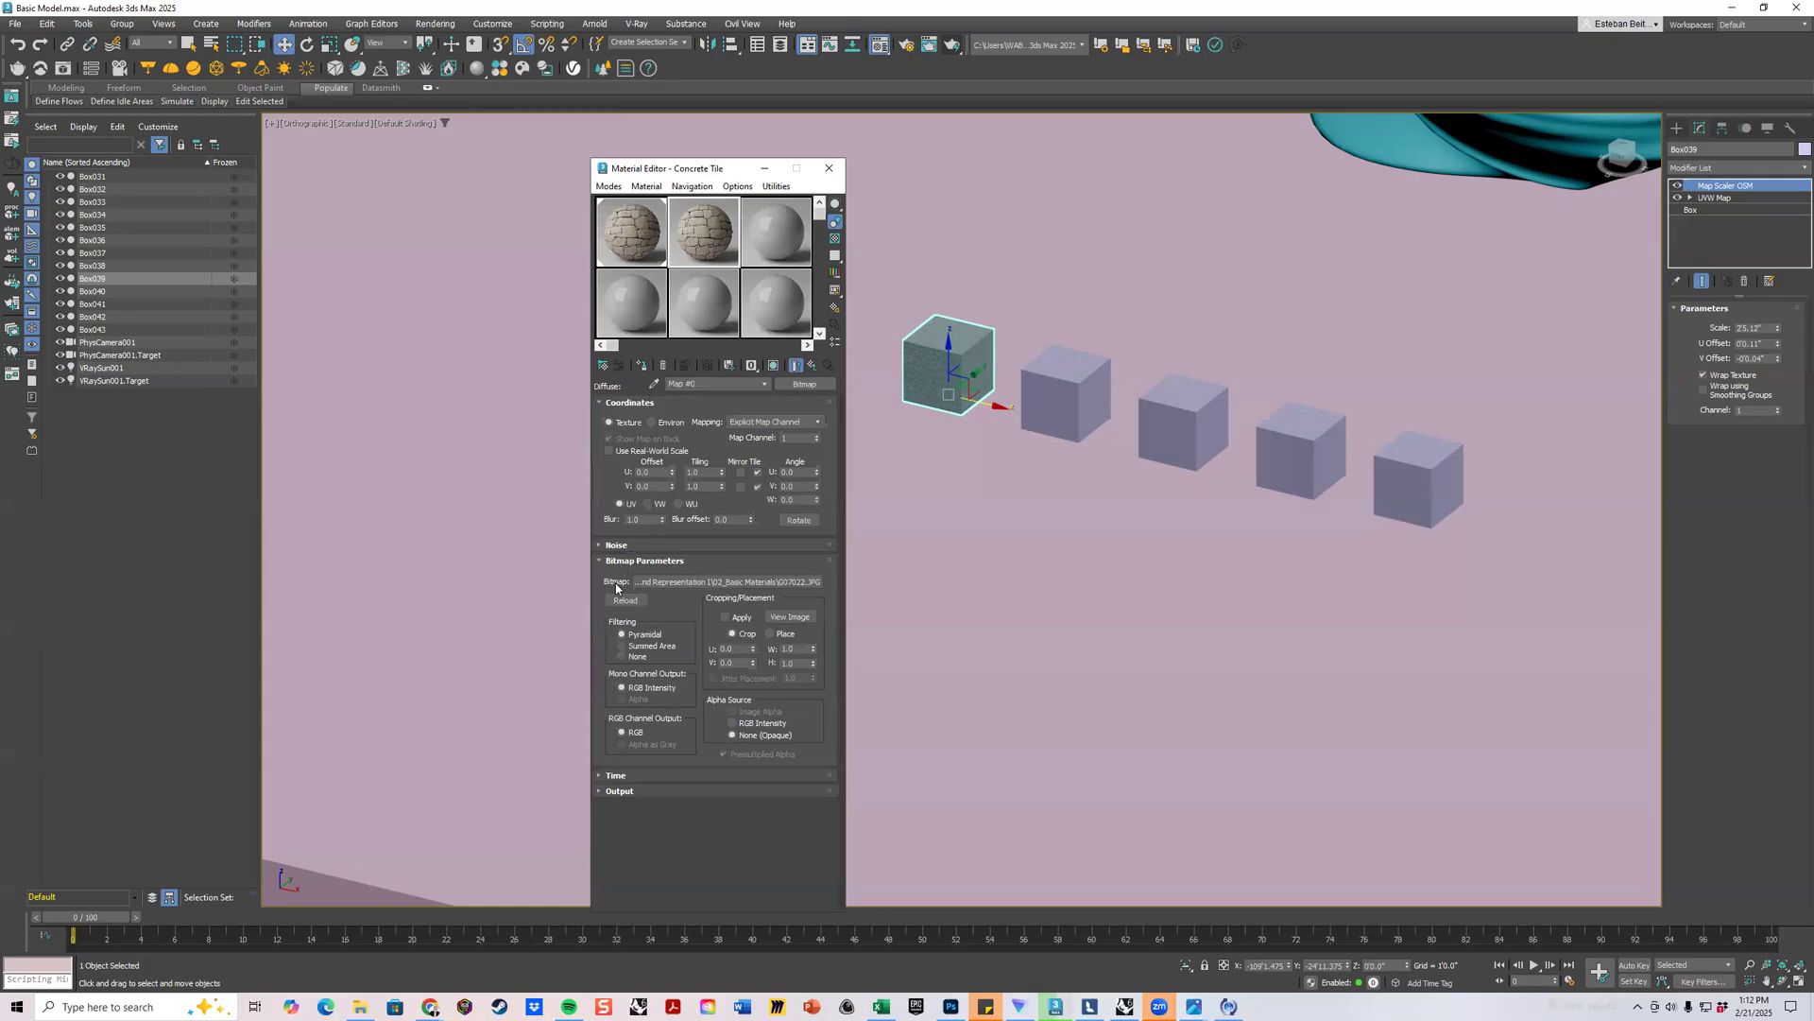
left_click(690, 583)
right_click(1037, 408)
mouse_move(1077, 422)
left_click(1240, 444)
left_click(804, 369)
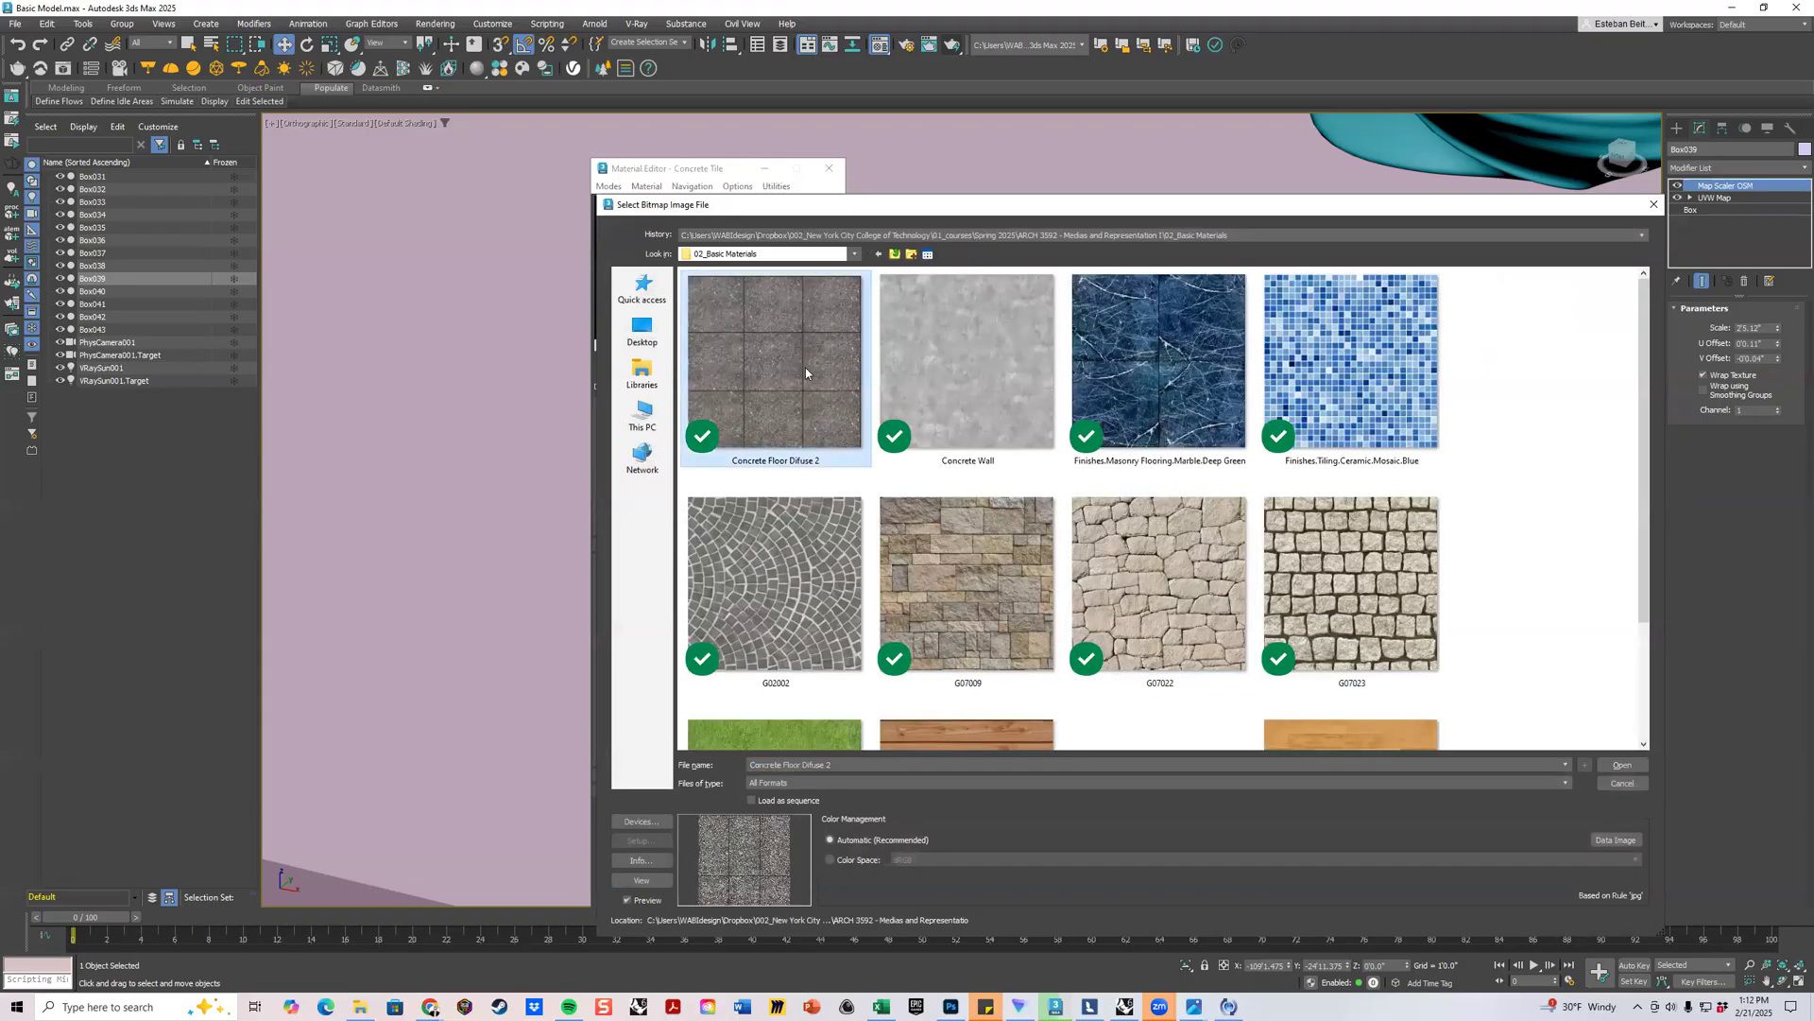
double_click(807, 372)
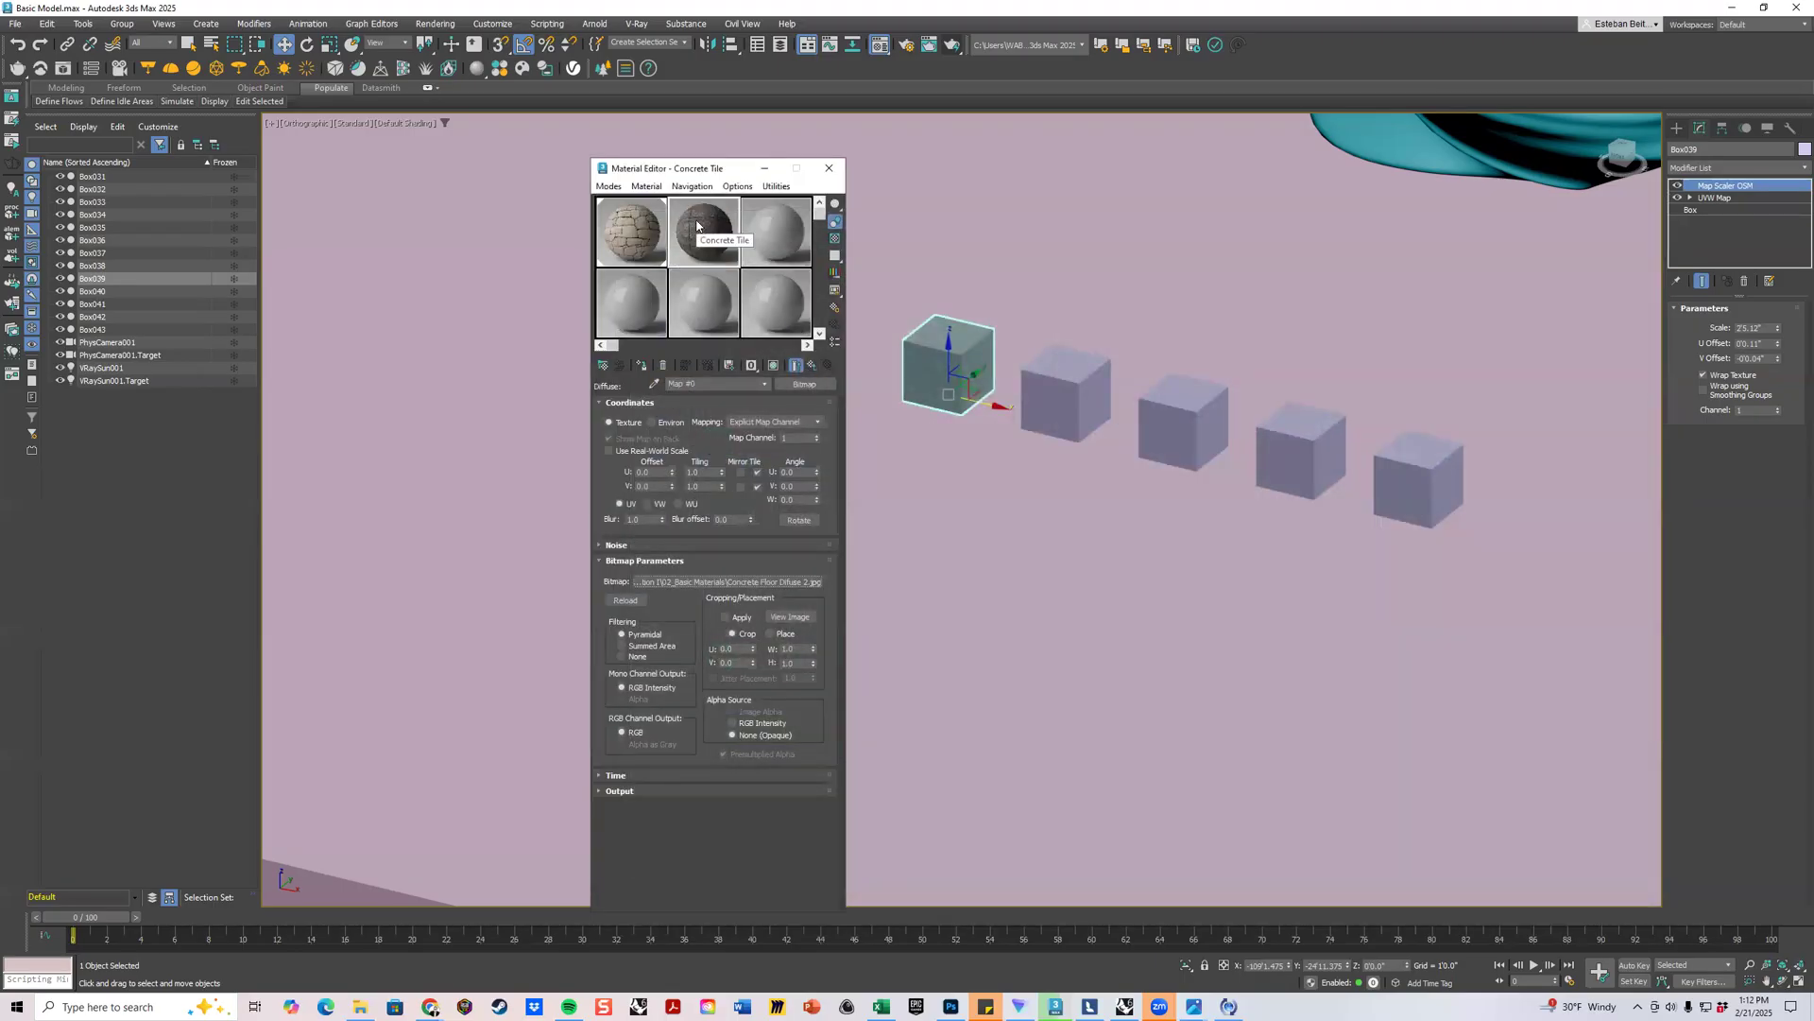
double_click(703, 231)
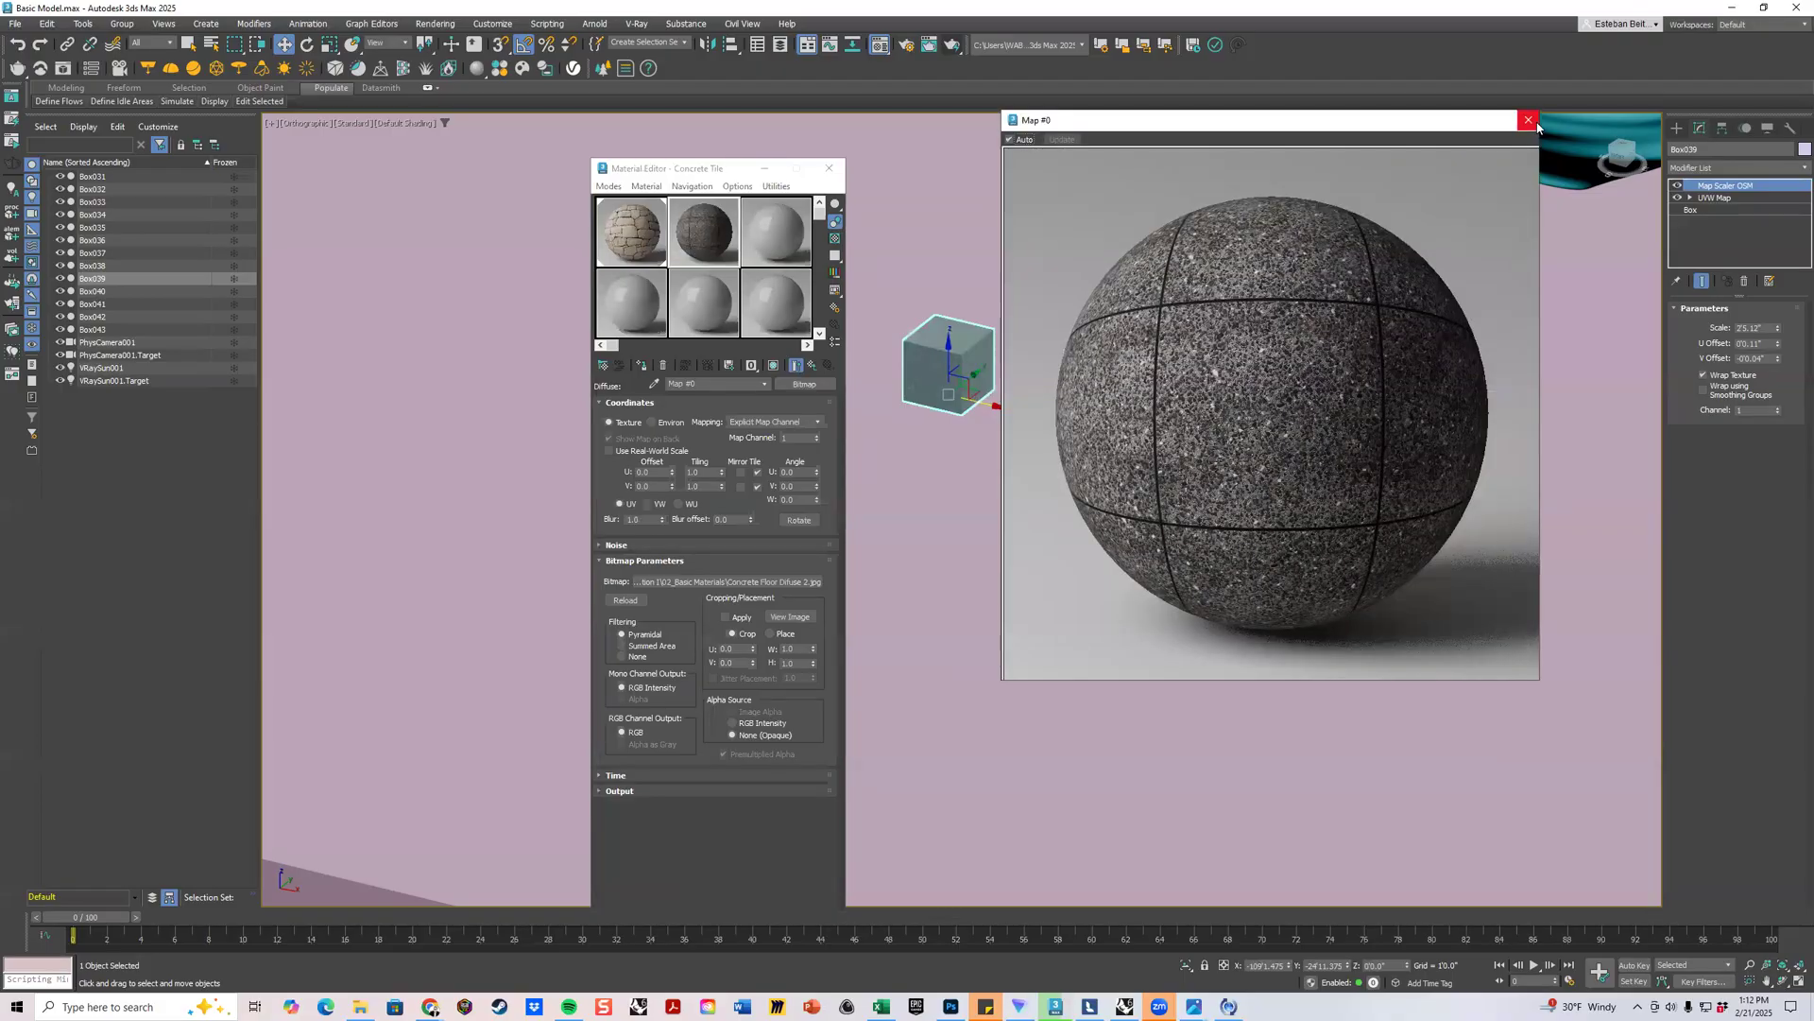
left_click(1528, 120)
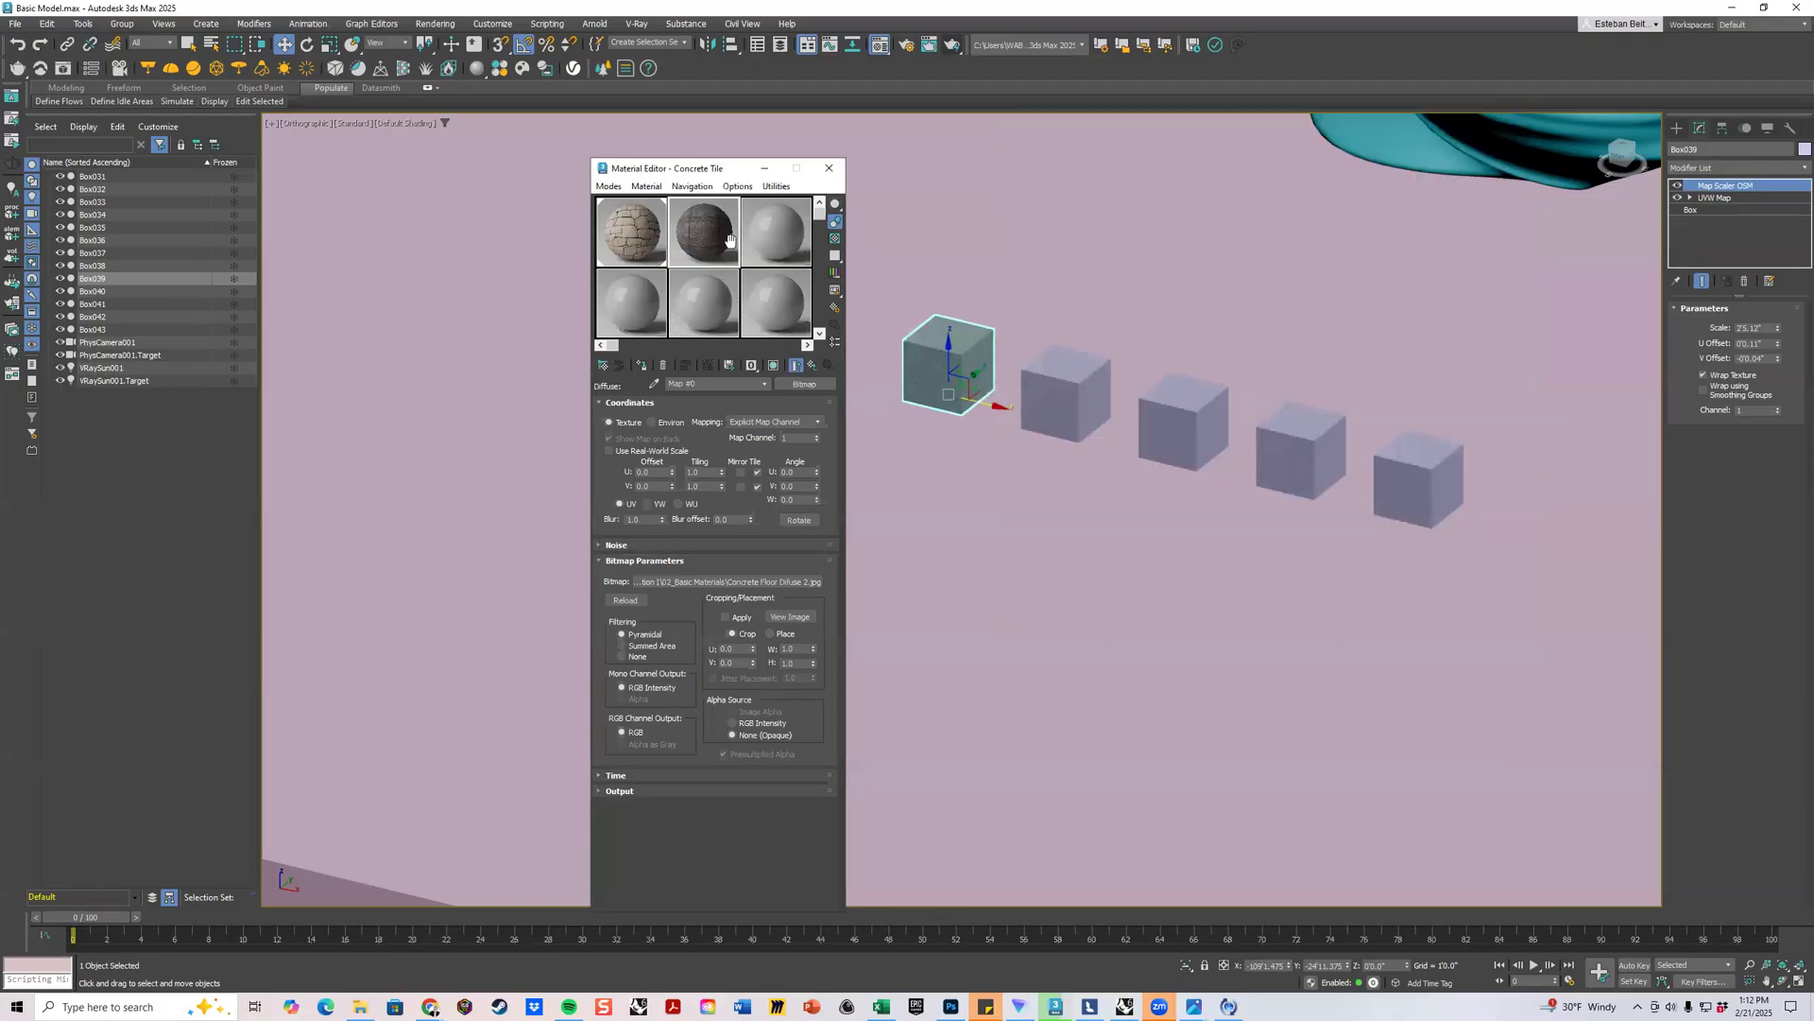
Copy the Concrete Tile material into the third sample slot and rename the copy Blue Tile.
left_click(777, 228)
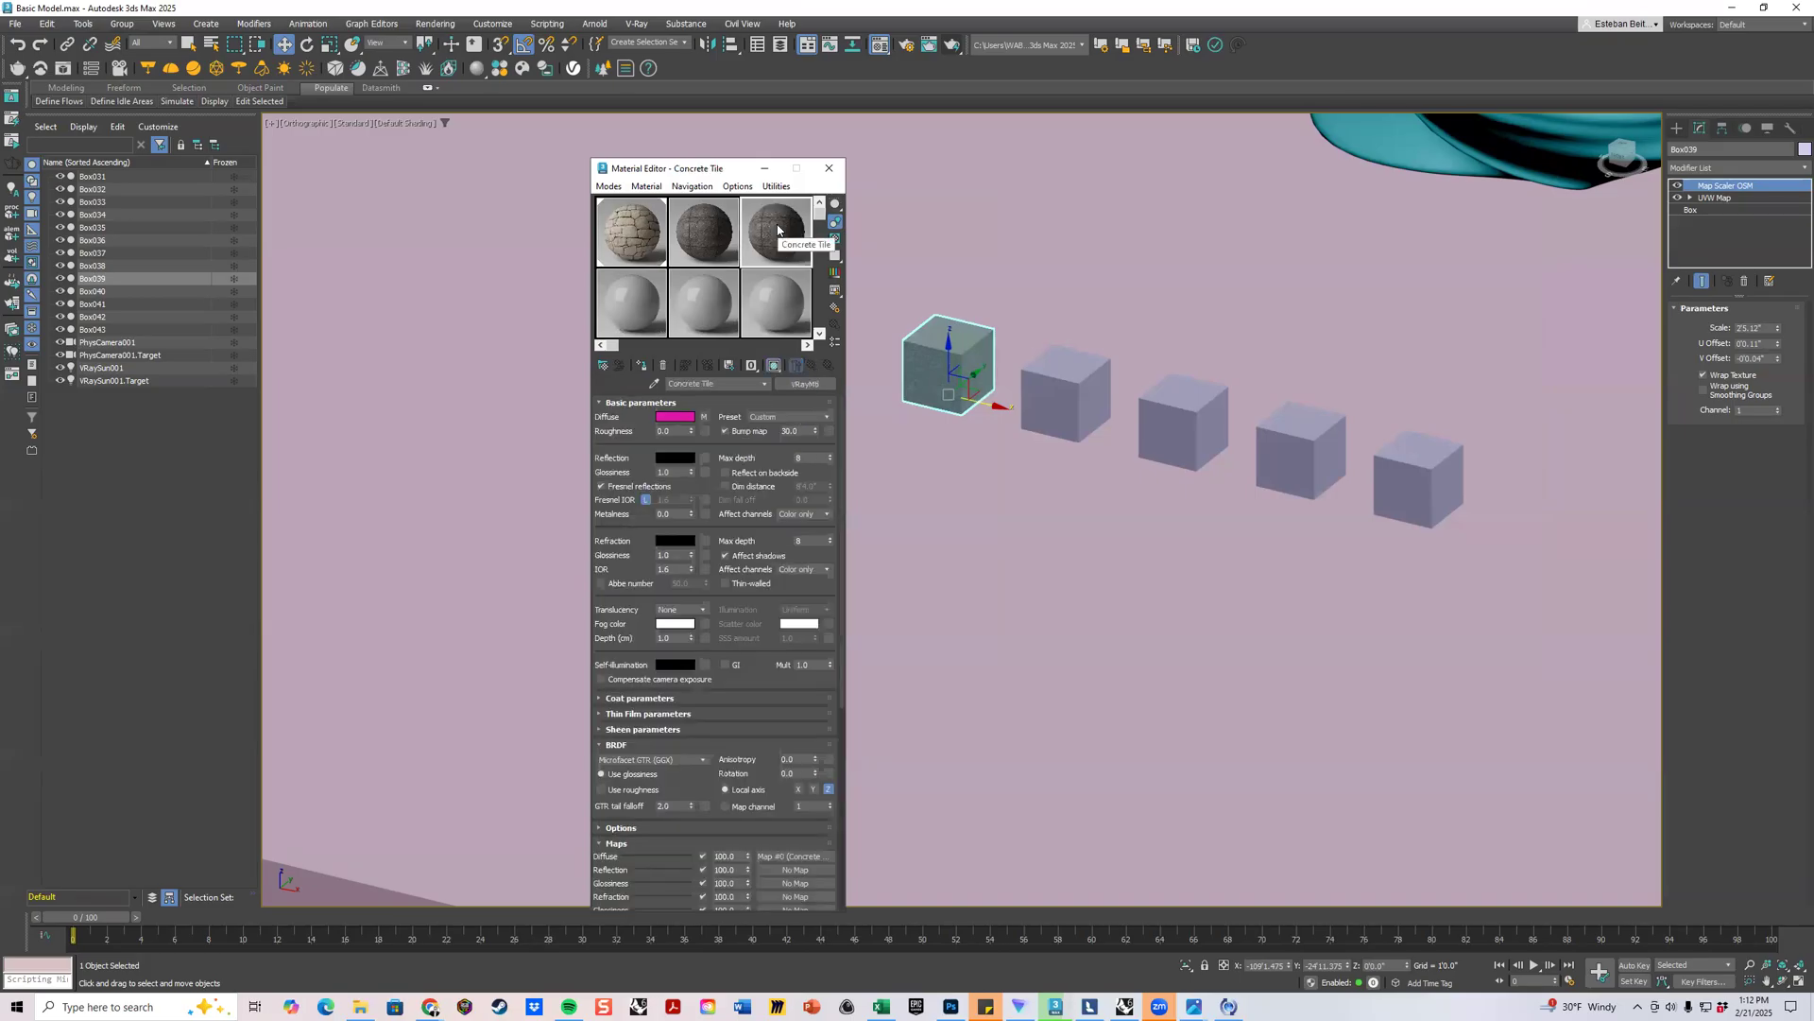
left_click_drag(722, 387, 593, 394)
type("Blue")
key("Return")
type("Tile")
Replace the Blue Tile material's diffuse bitmap with Finishes.Tiling.Ceramic.Mosaic.Blue.
scroll(747, 816, "down", 1)
left_click(796, 840)
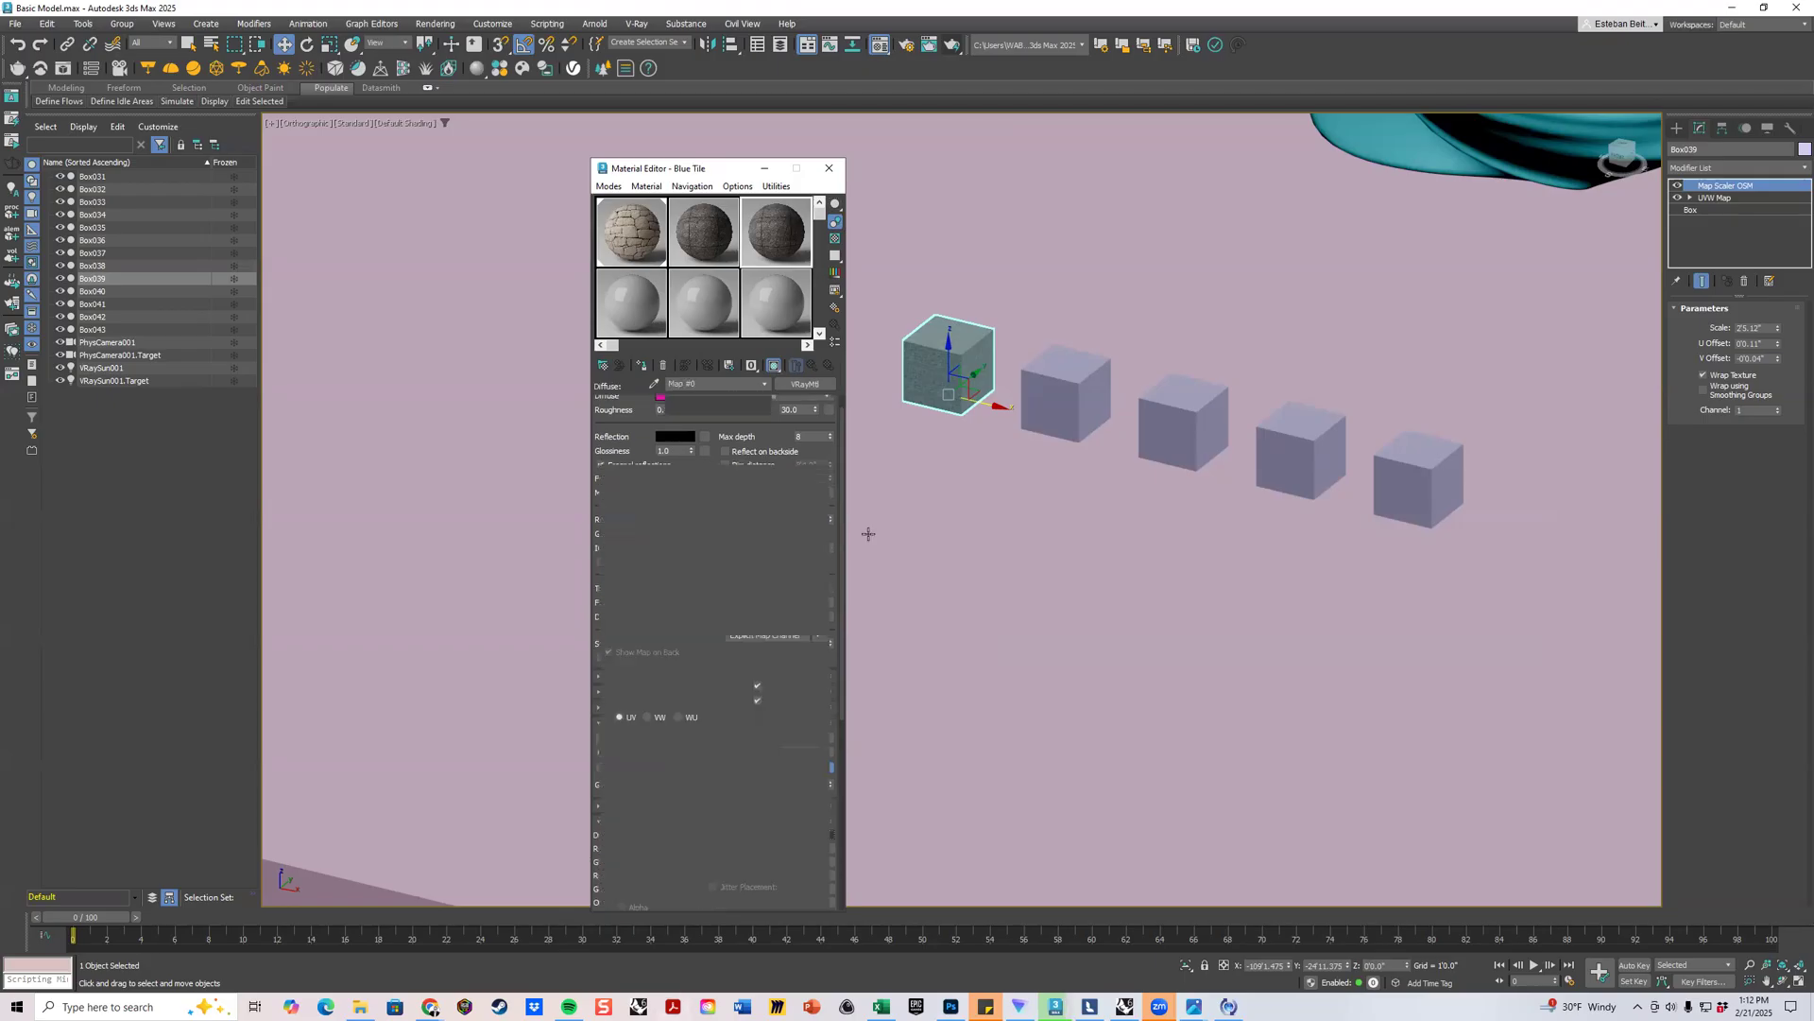
left_click(712, 582)
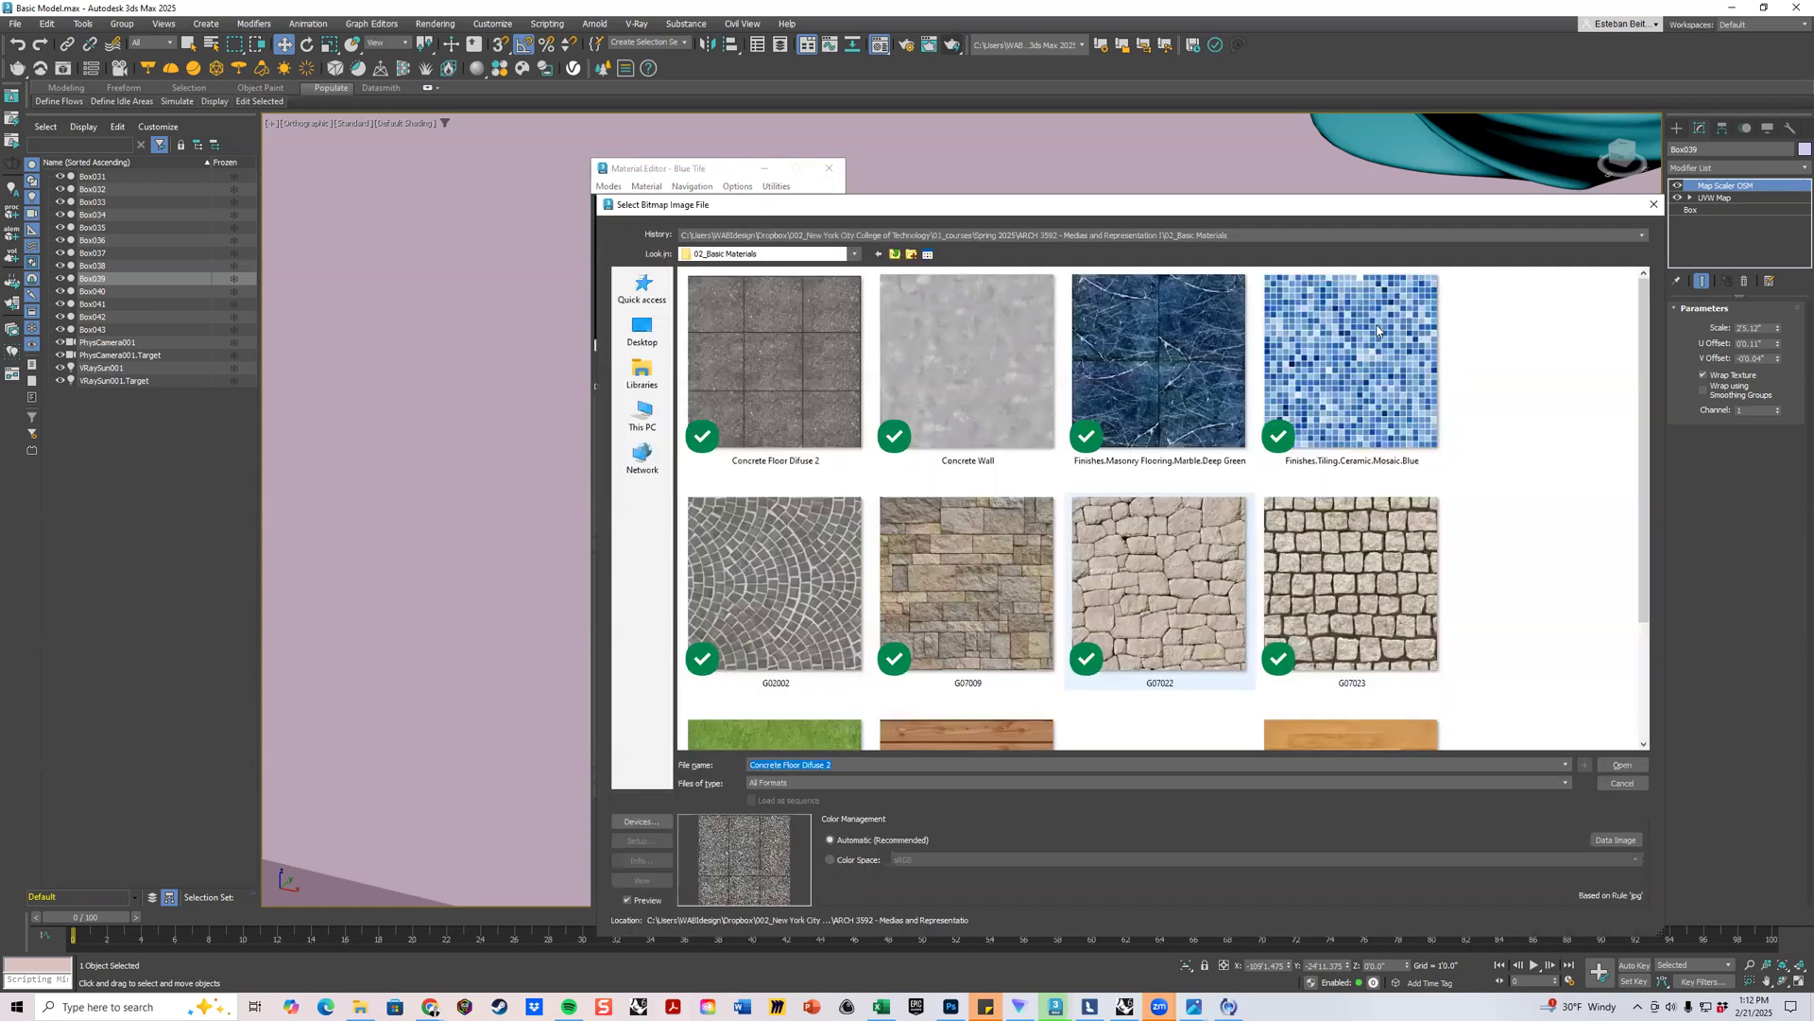
double_click(1377, 330)
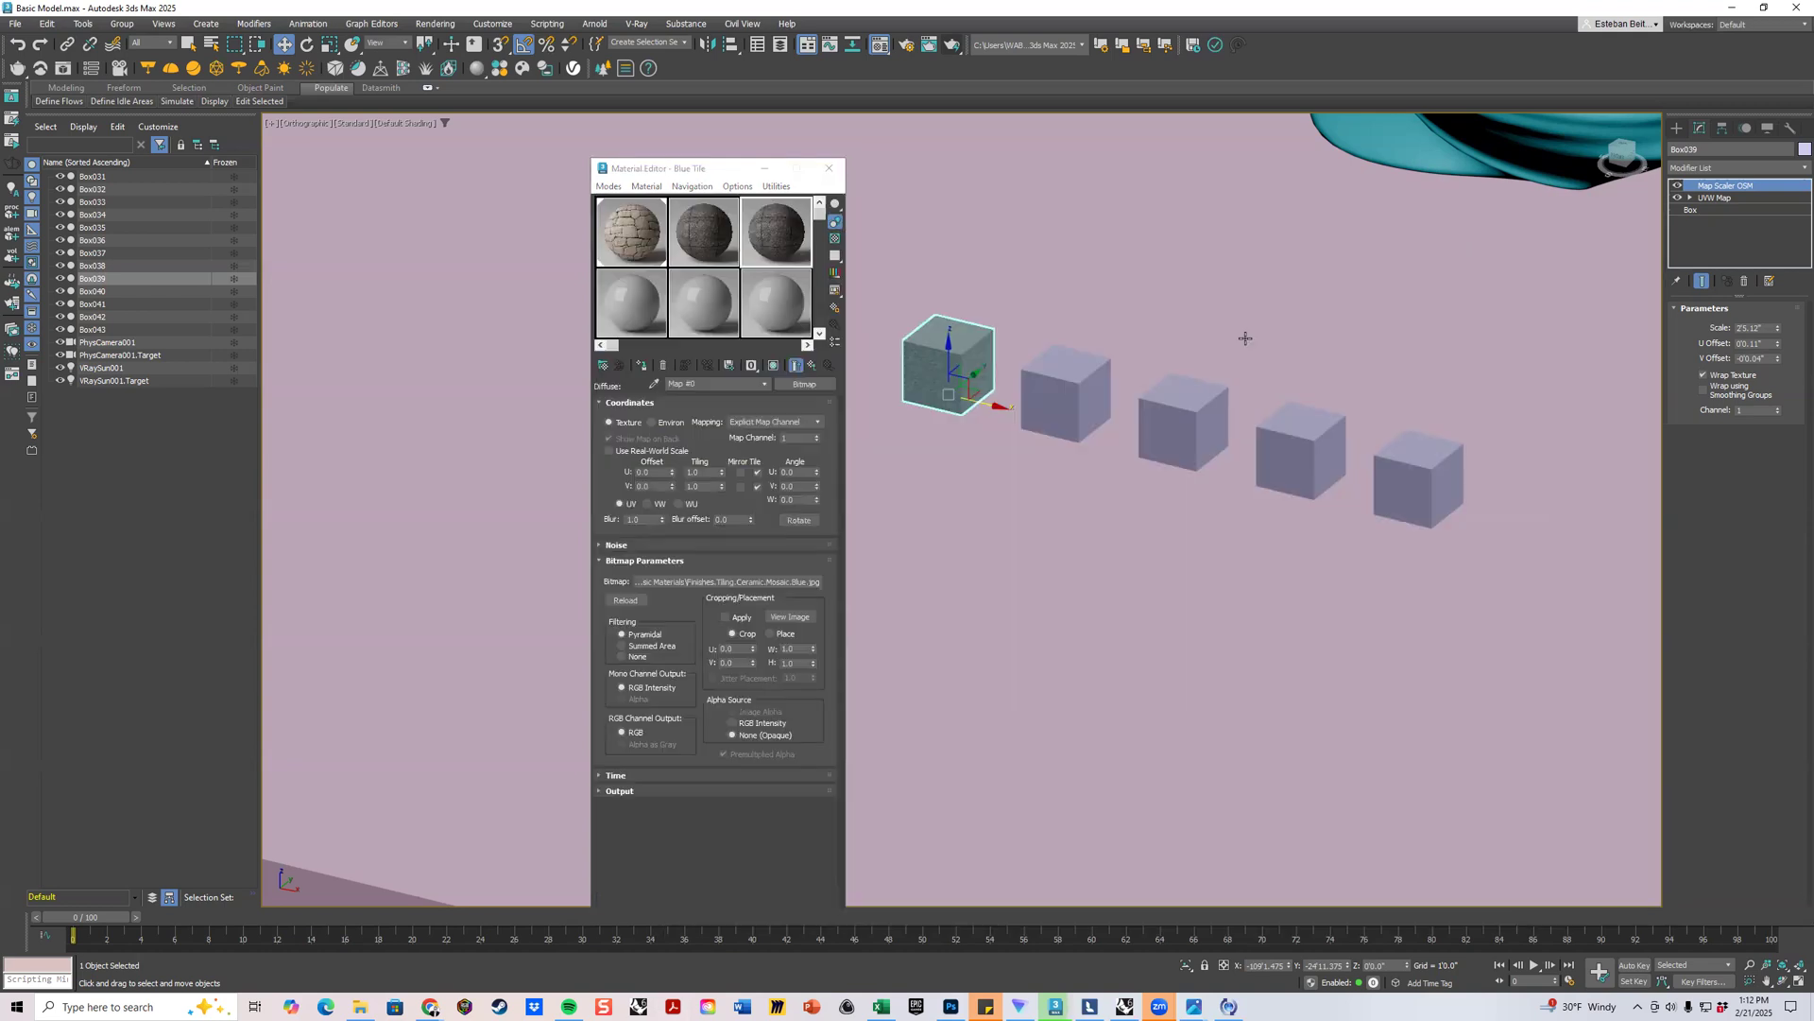
Copy the Blue Tile material into the fourth sample slot and rename the copy Wood.
left_click(638, 304)
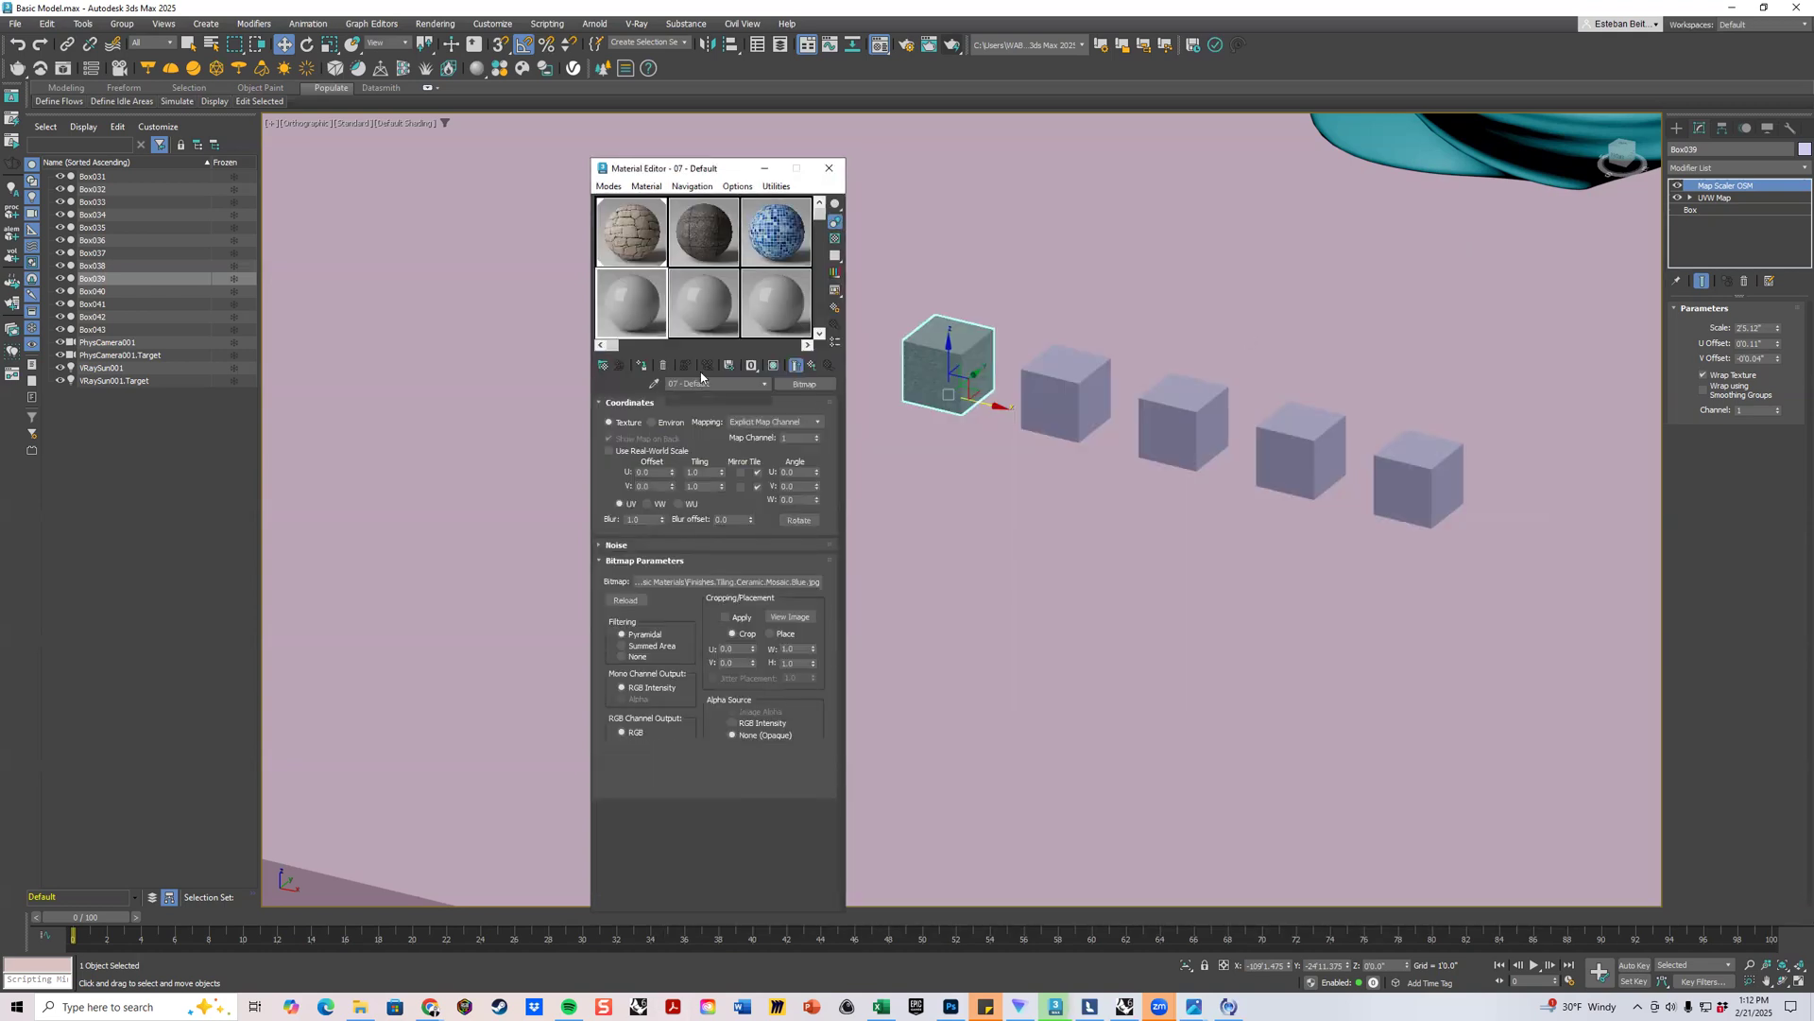
left_click_drag(725, 381, 622, 386)
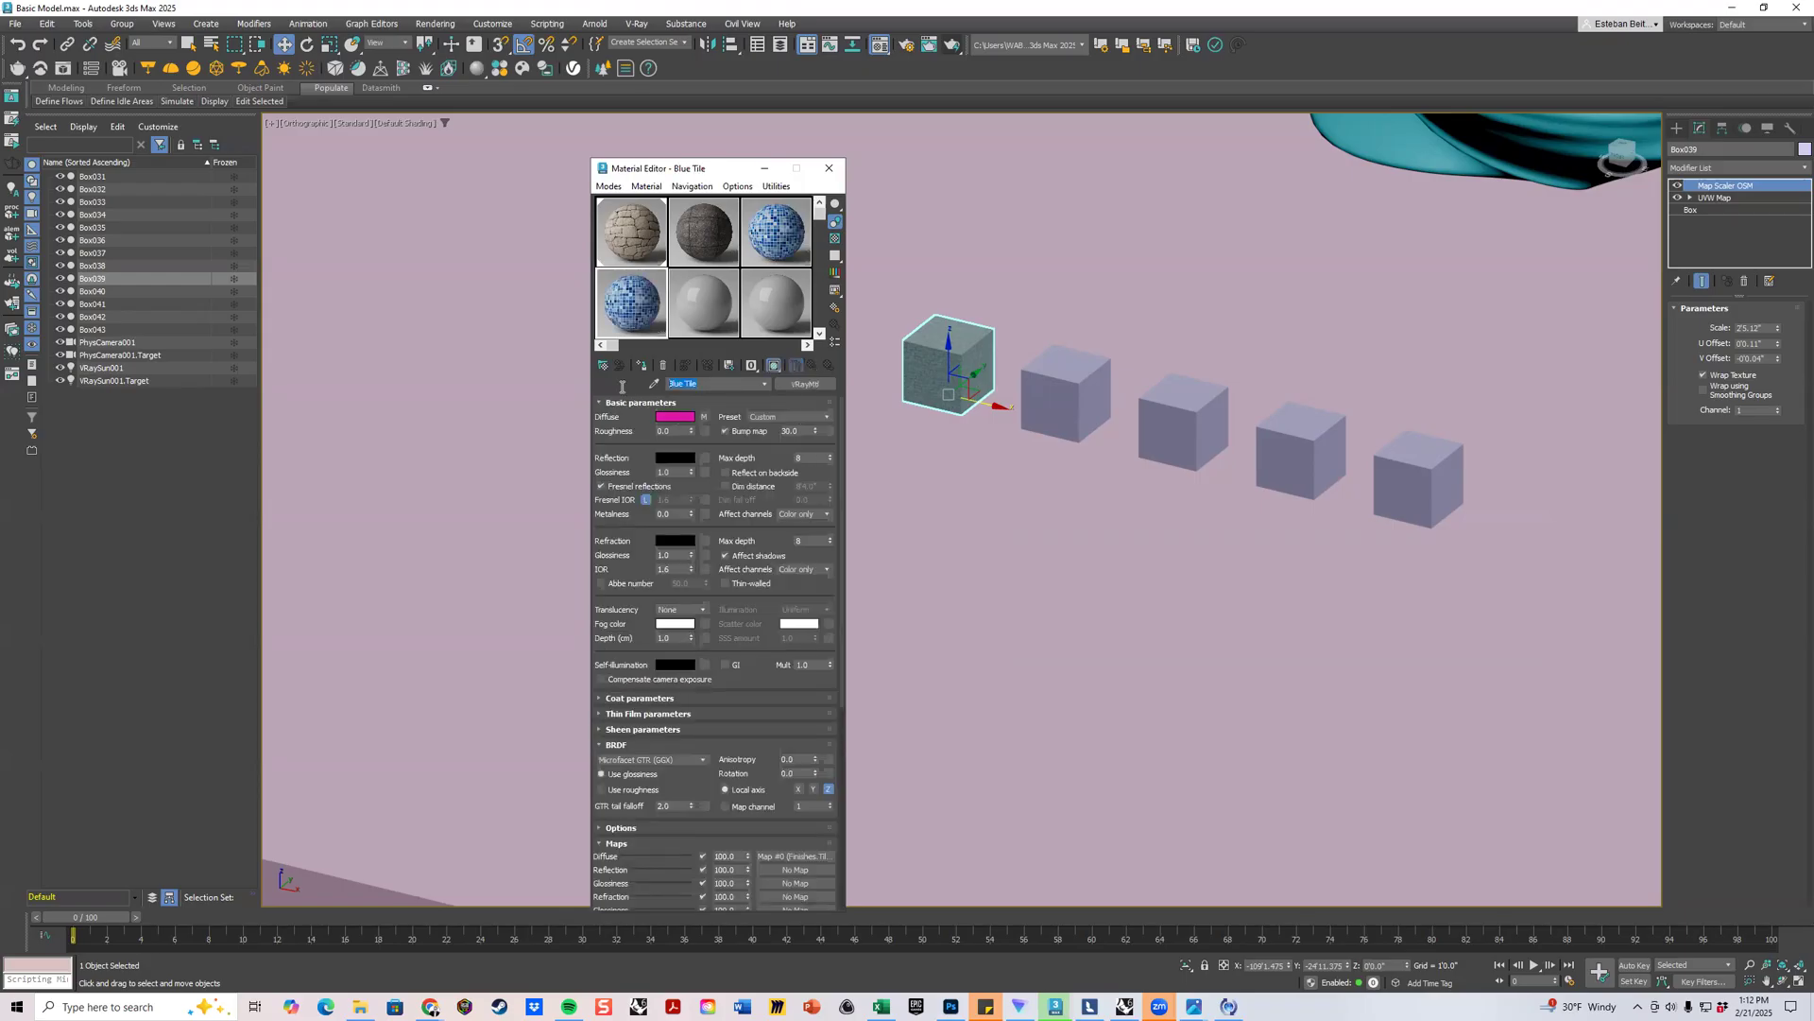
type("Wood")
Replace the Wood material's diffuse bitmap with the wood plank image G12009.
left_click(818, 858)
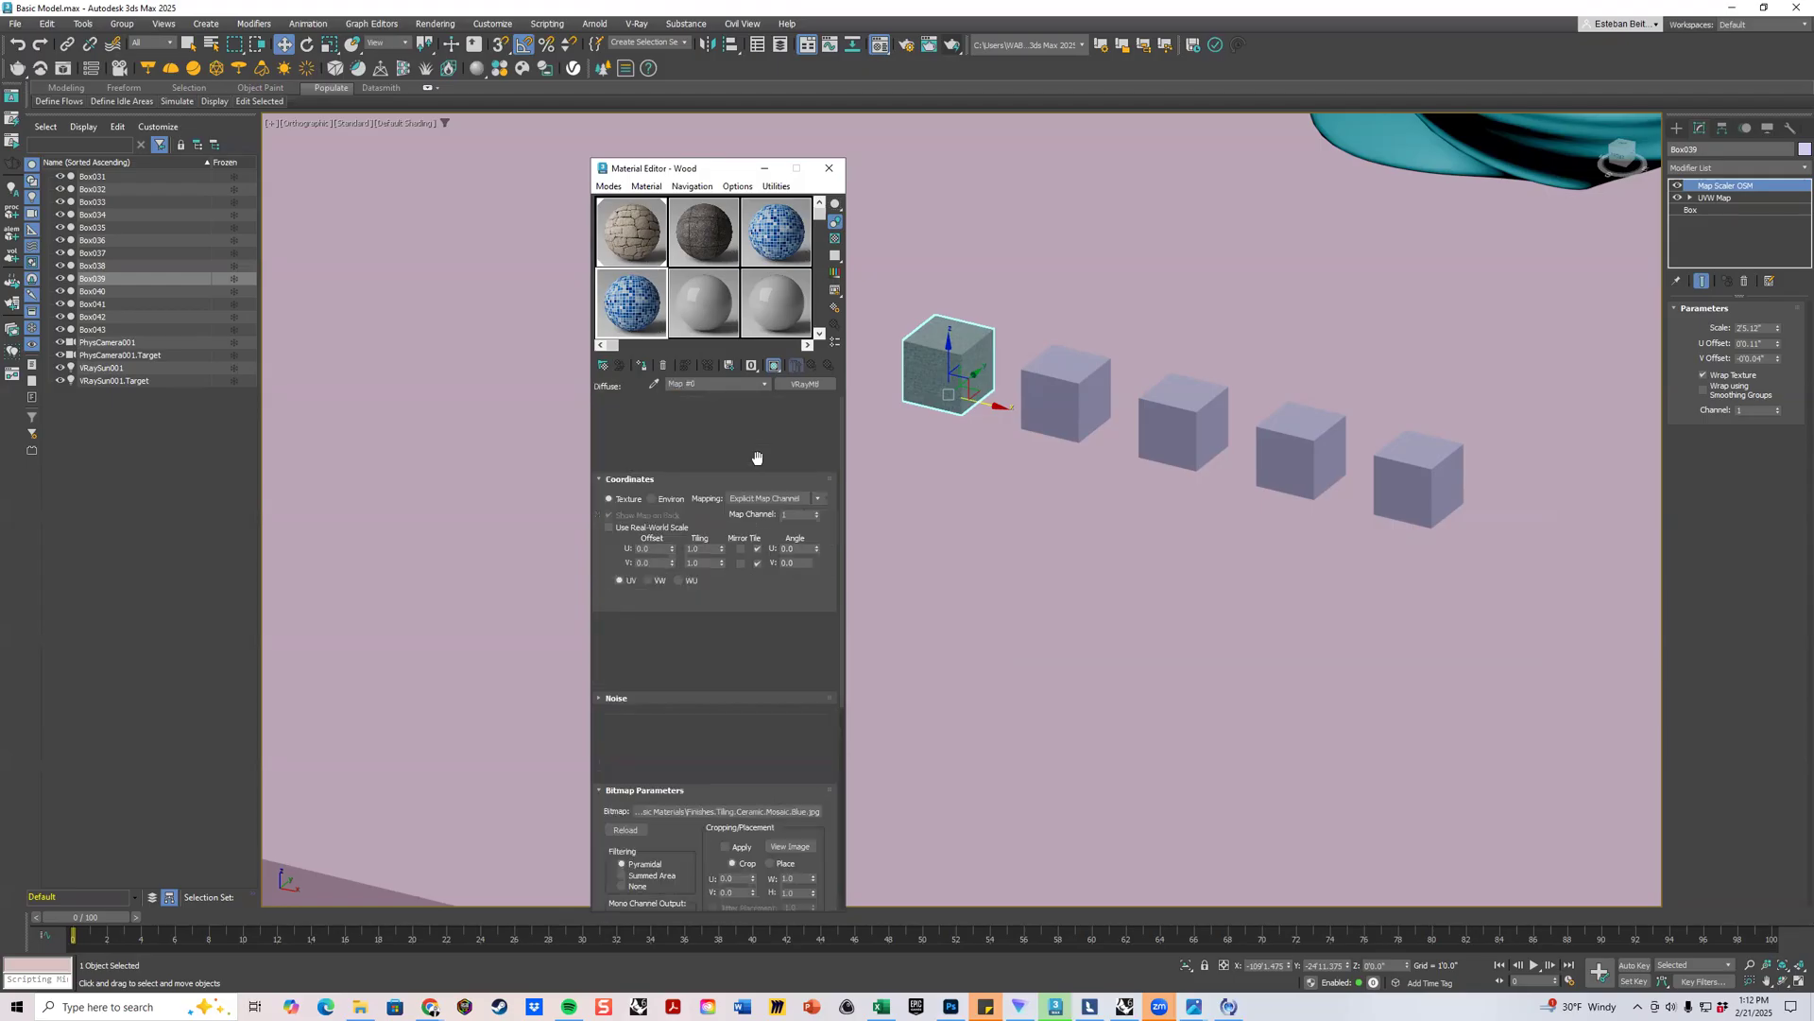
left_click(677, 581)
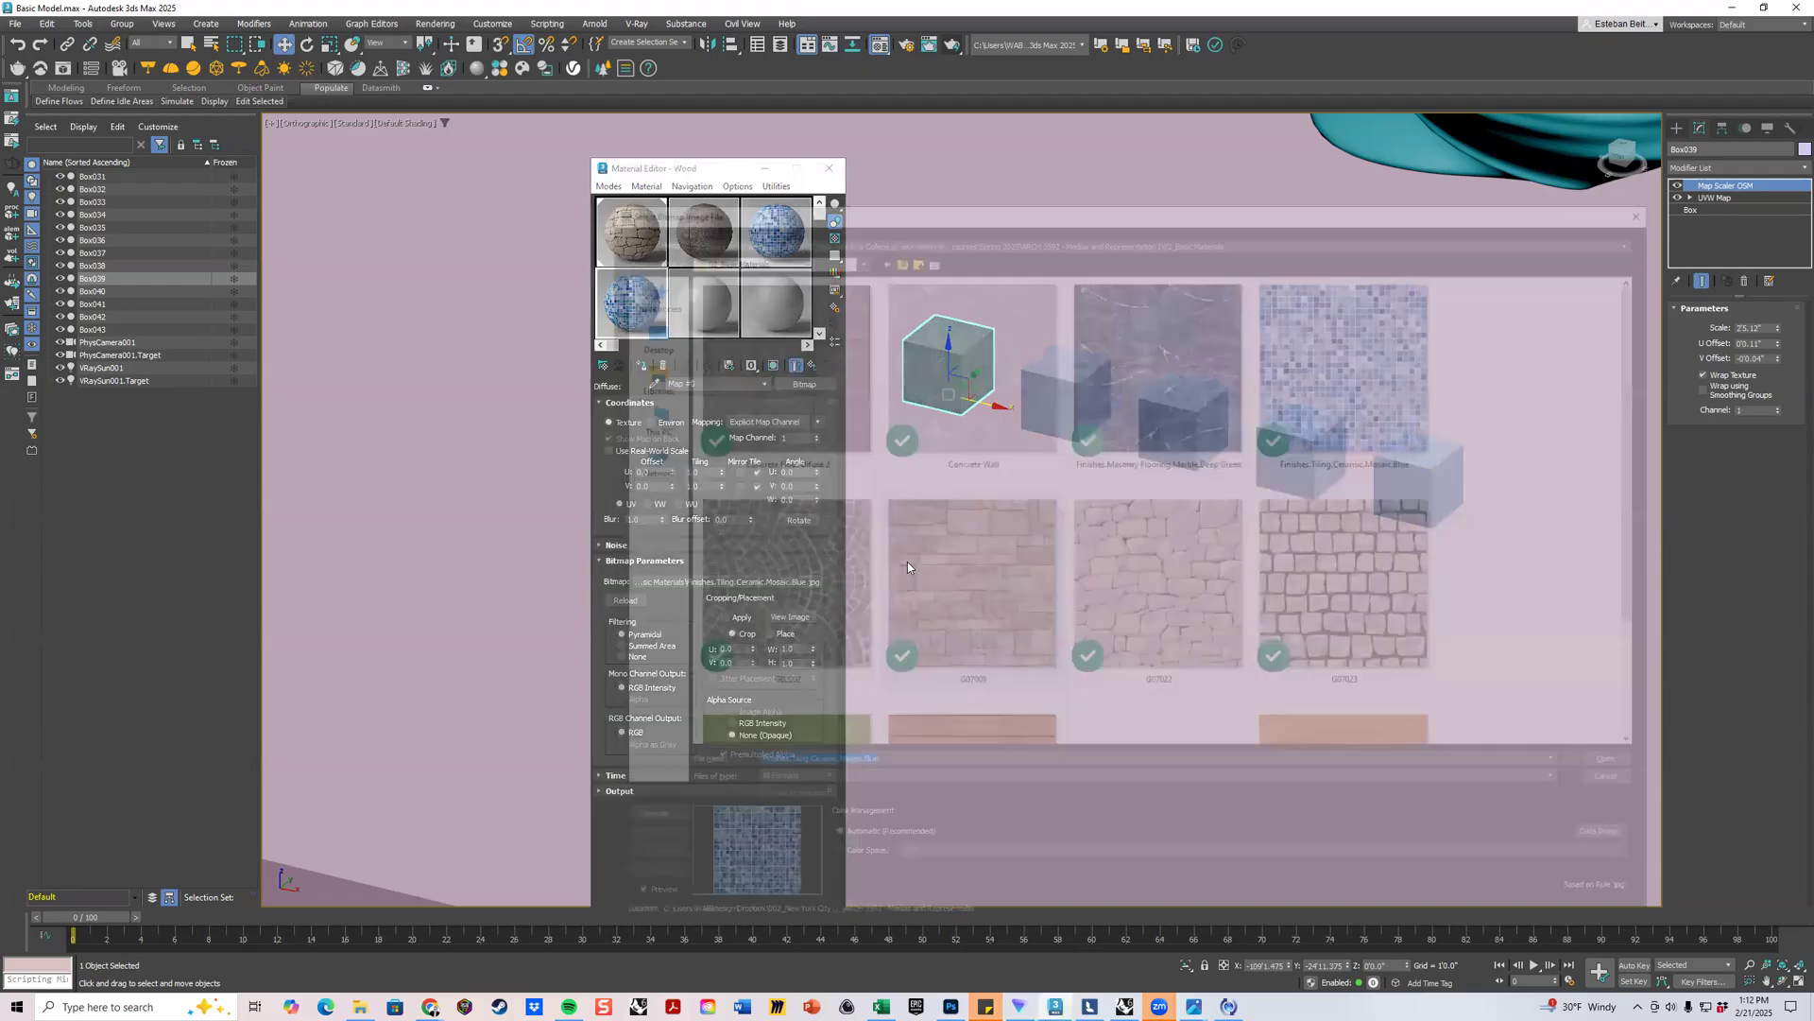
scroll(1321, 554, "down", 2)
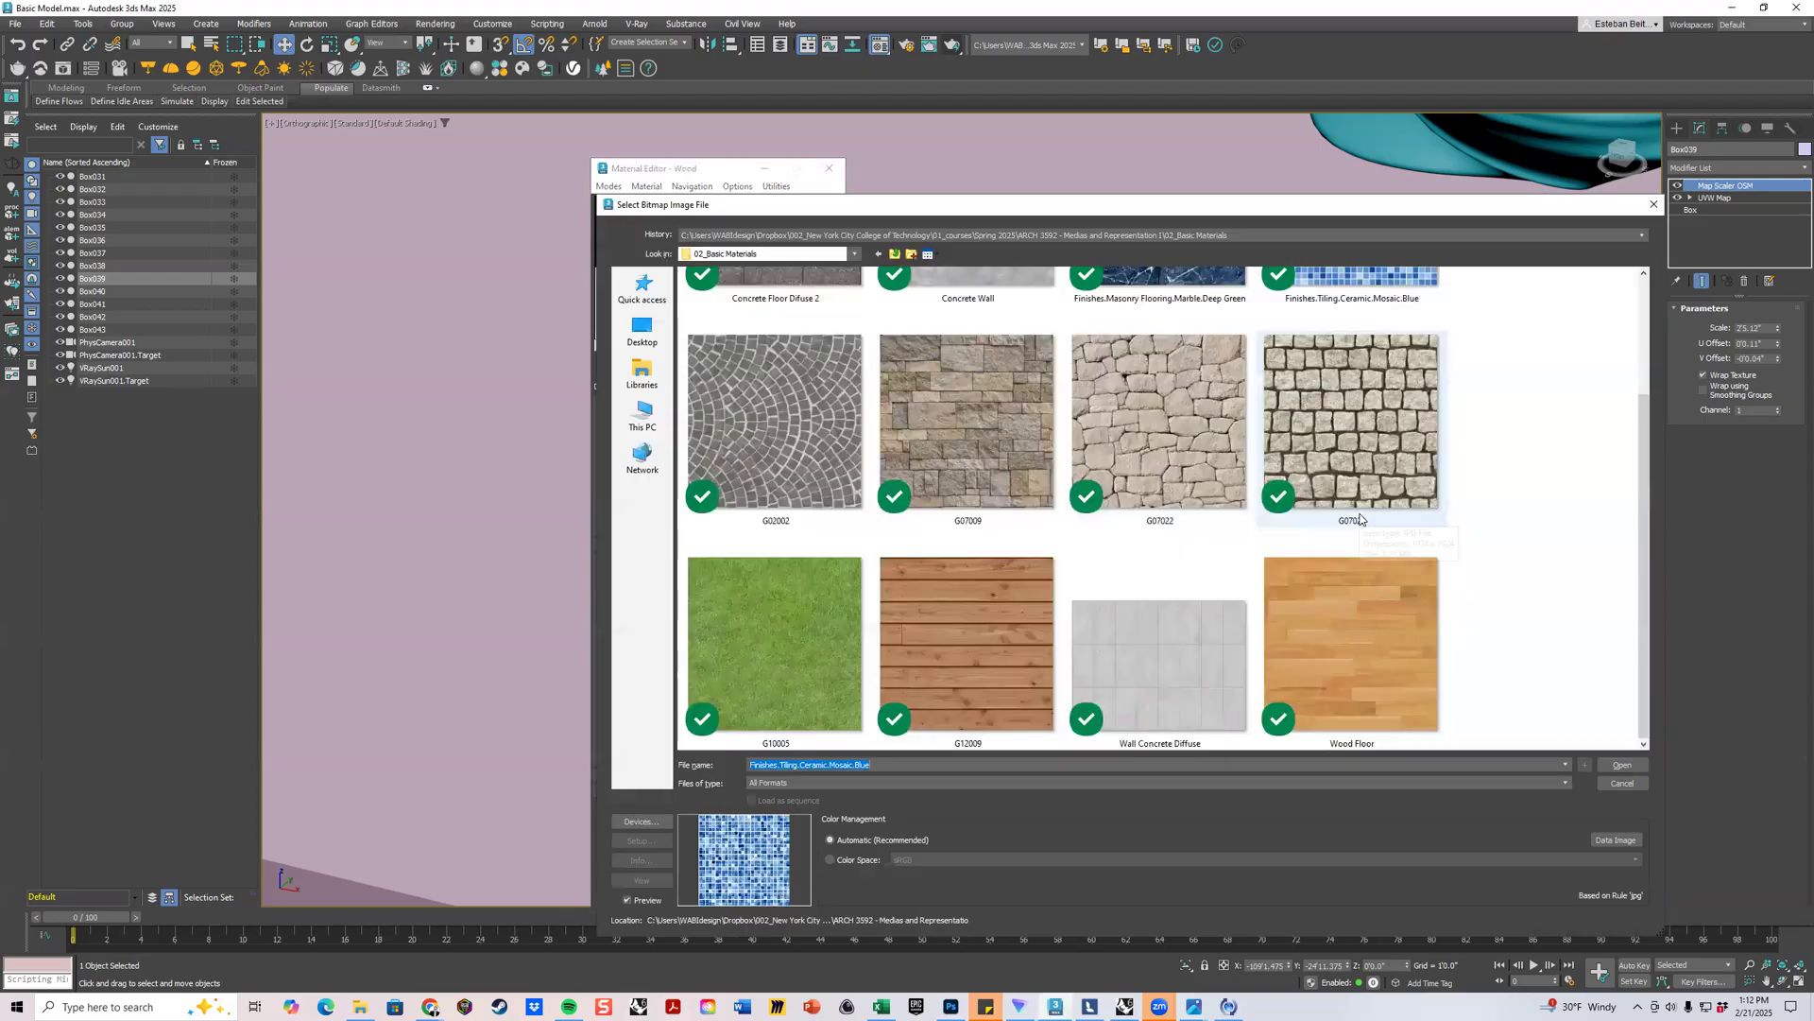
double_click(981, 593)
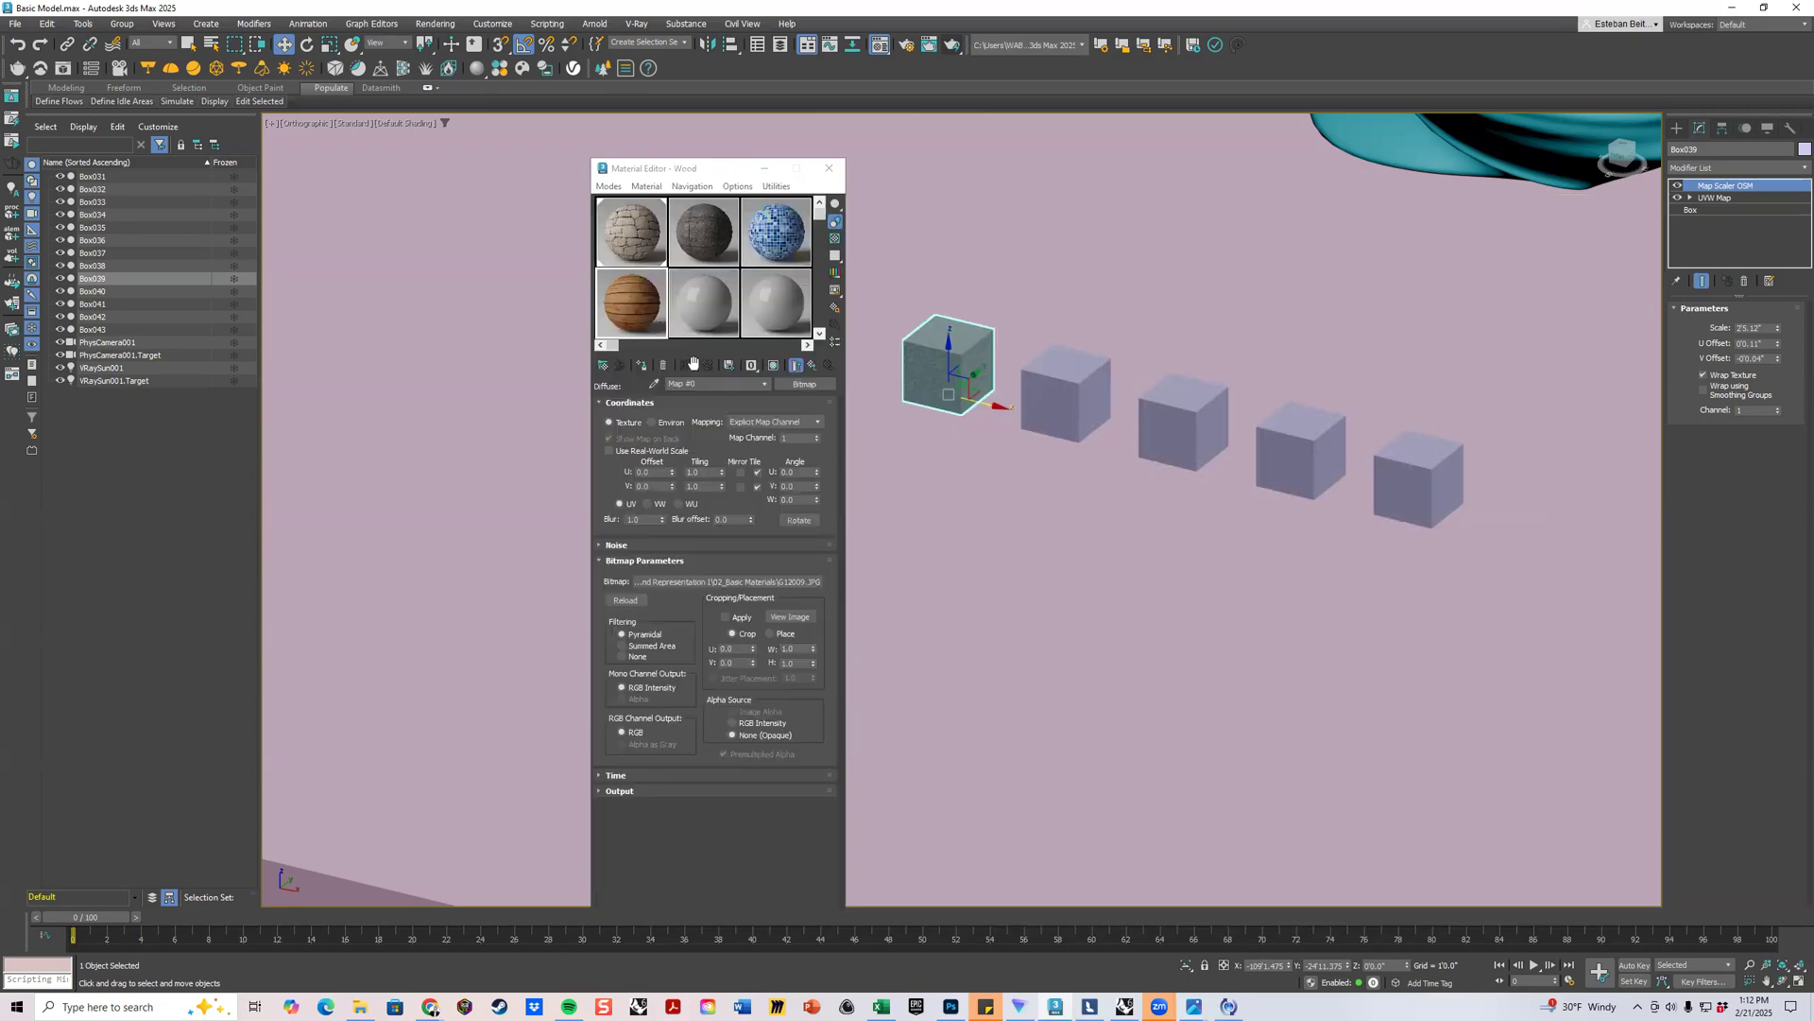
Copy the Wood material into the fifth sample slot and rename the copy Concrete.
left_click_drag(688, 295, 697, 300)
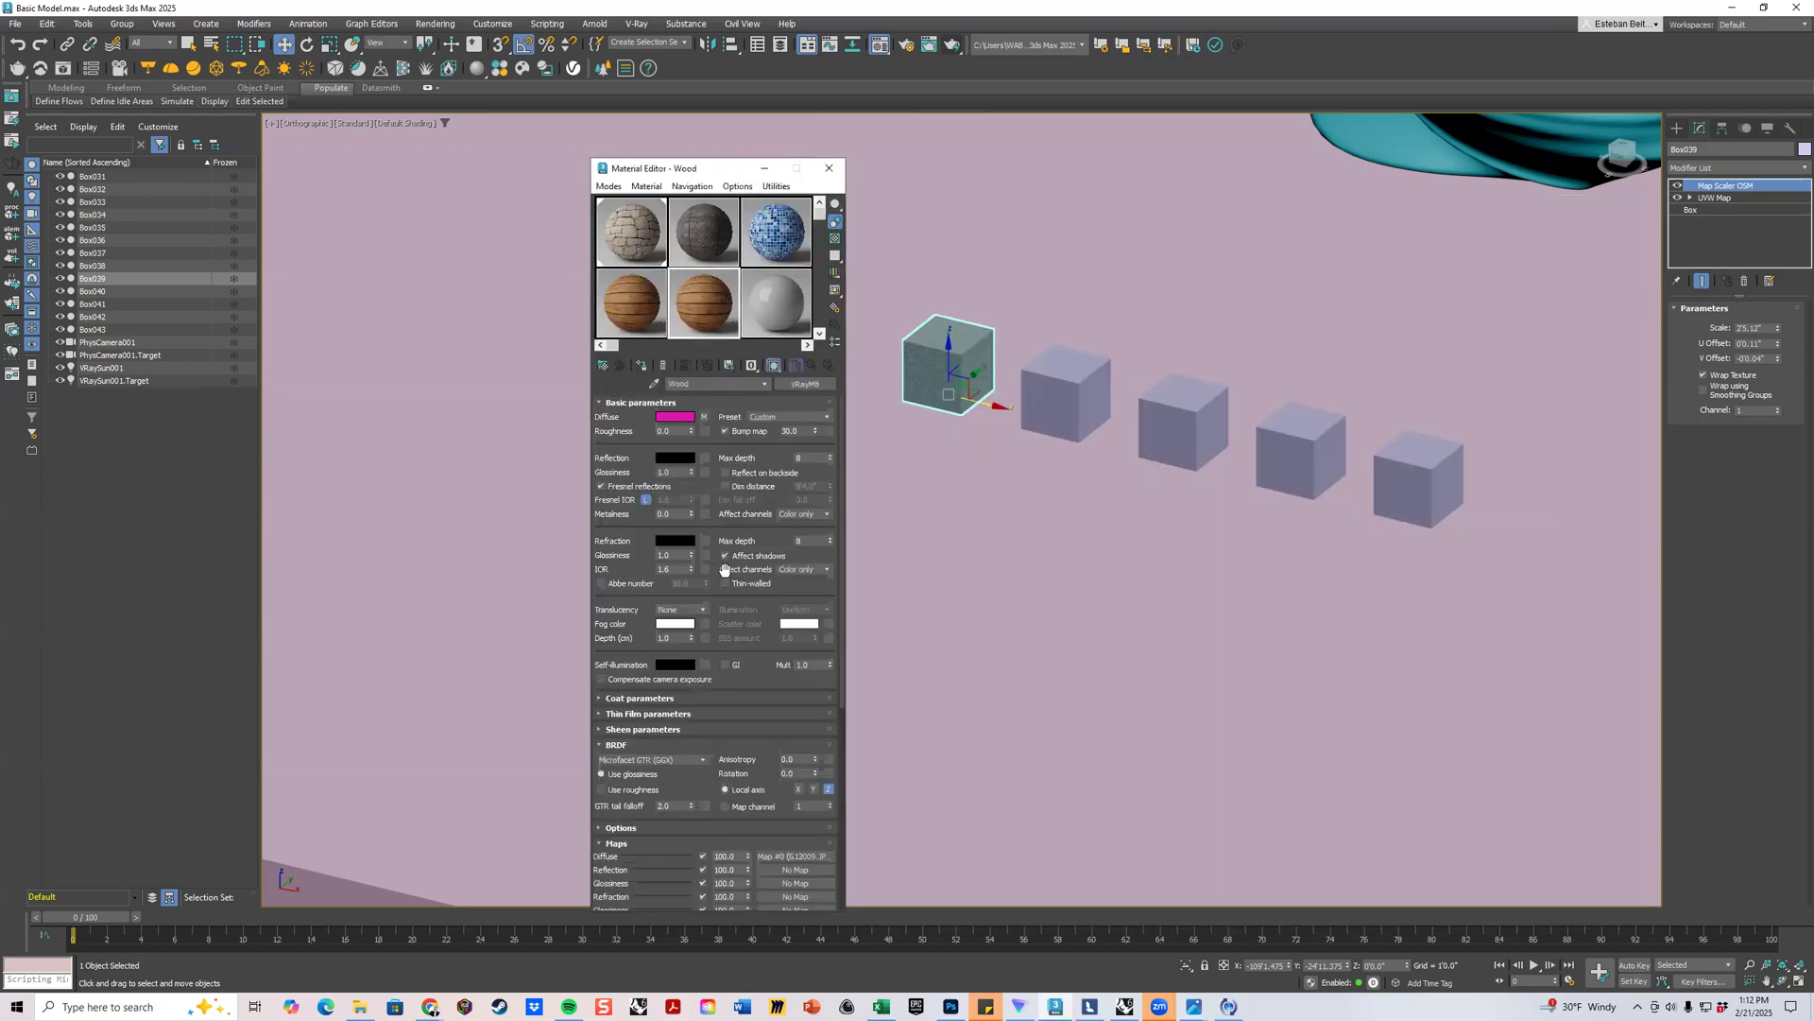
left_click_drag(713, 383, 625, 384)
type("Conc")
key("Return")
Replace the Concrete material's diffuse bitmap with the Wall Concrete Diffuse image.
left_click(785, 856)
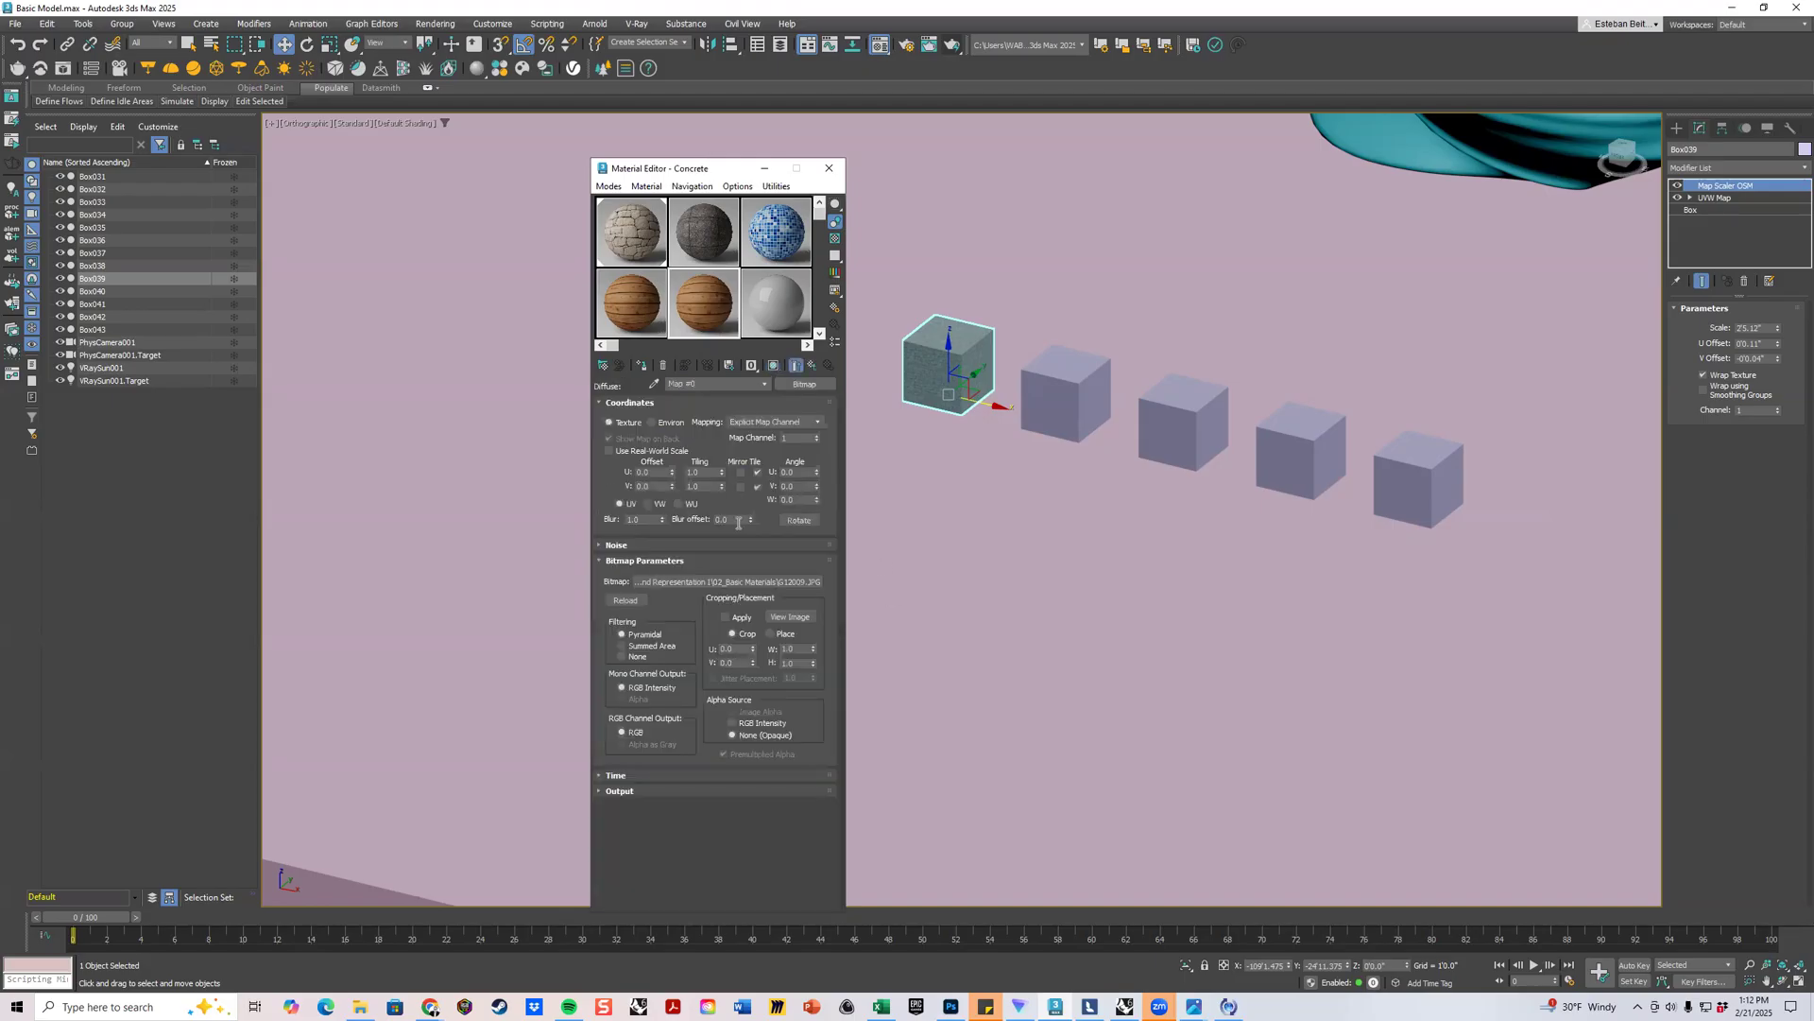
left_click(741, 582)
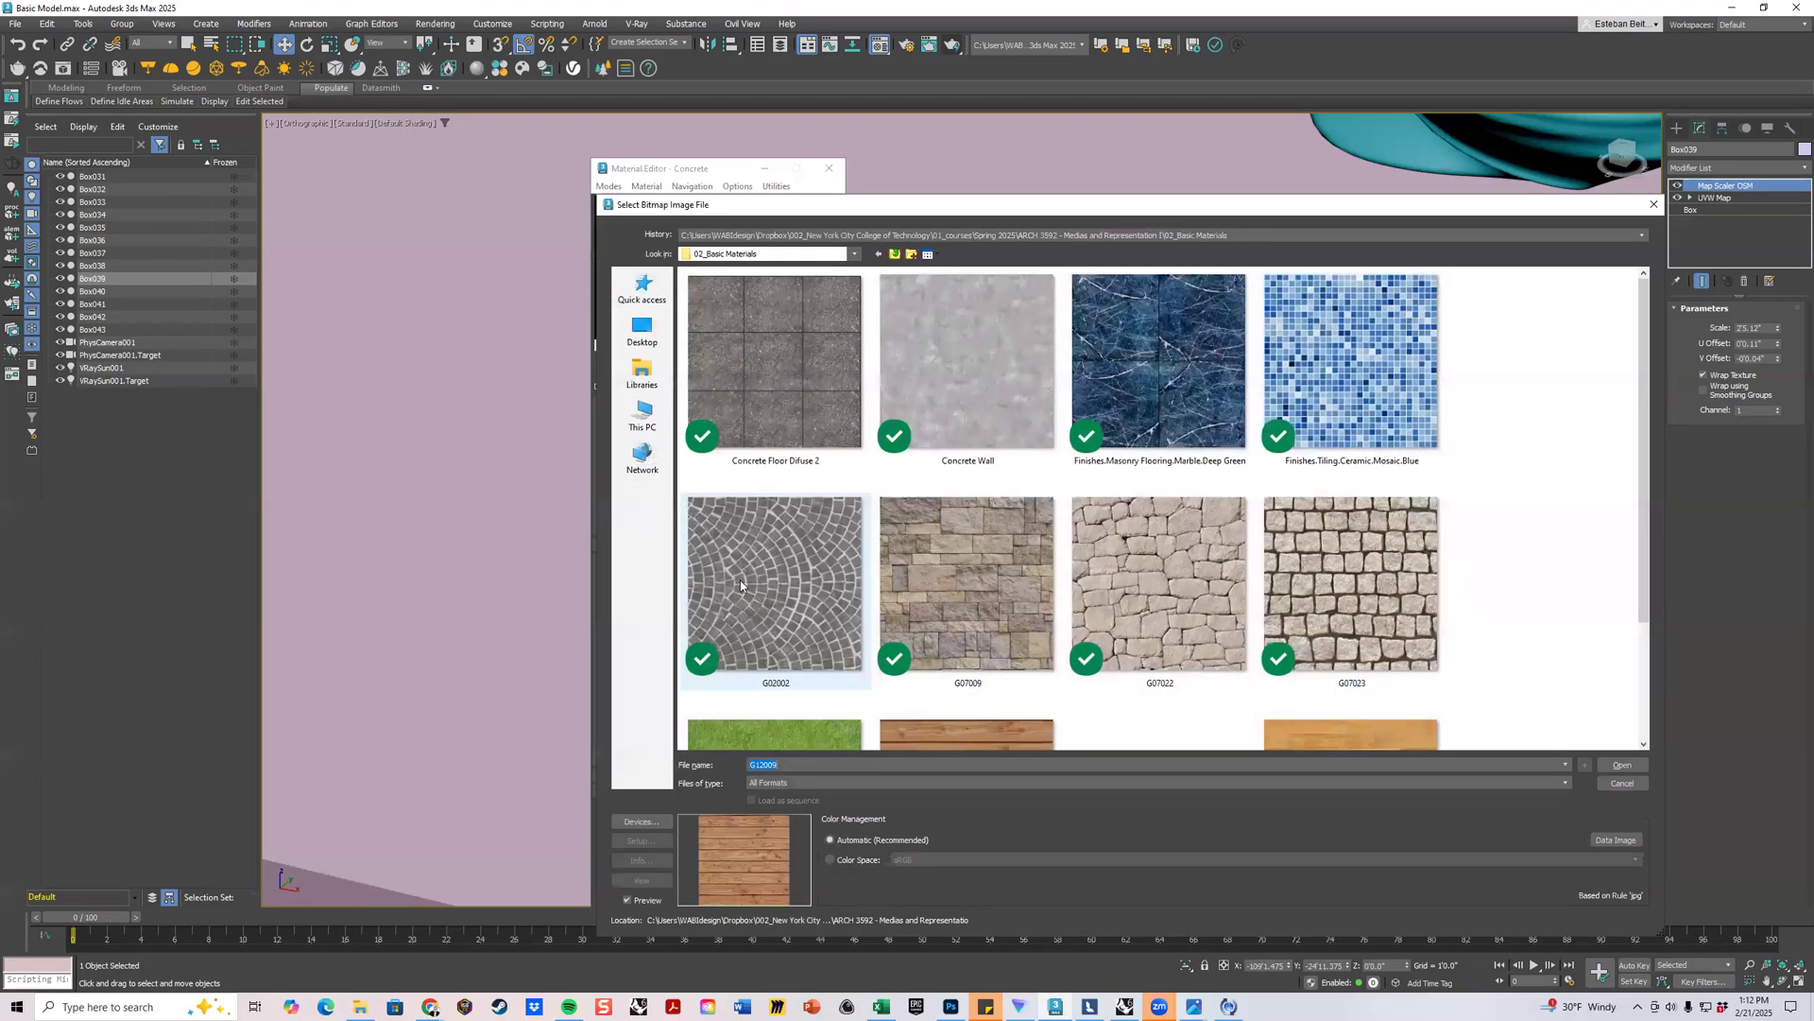
double_click(1156, 671)
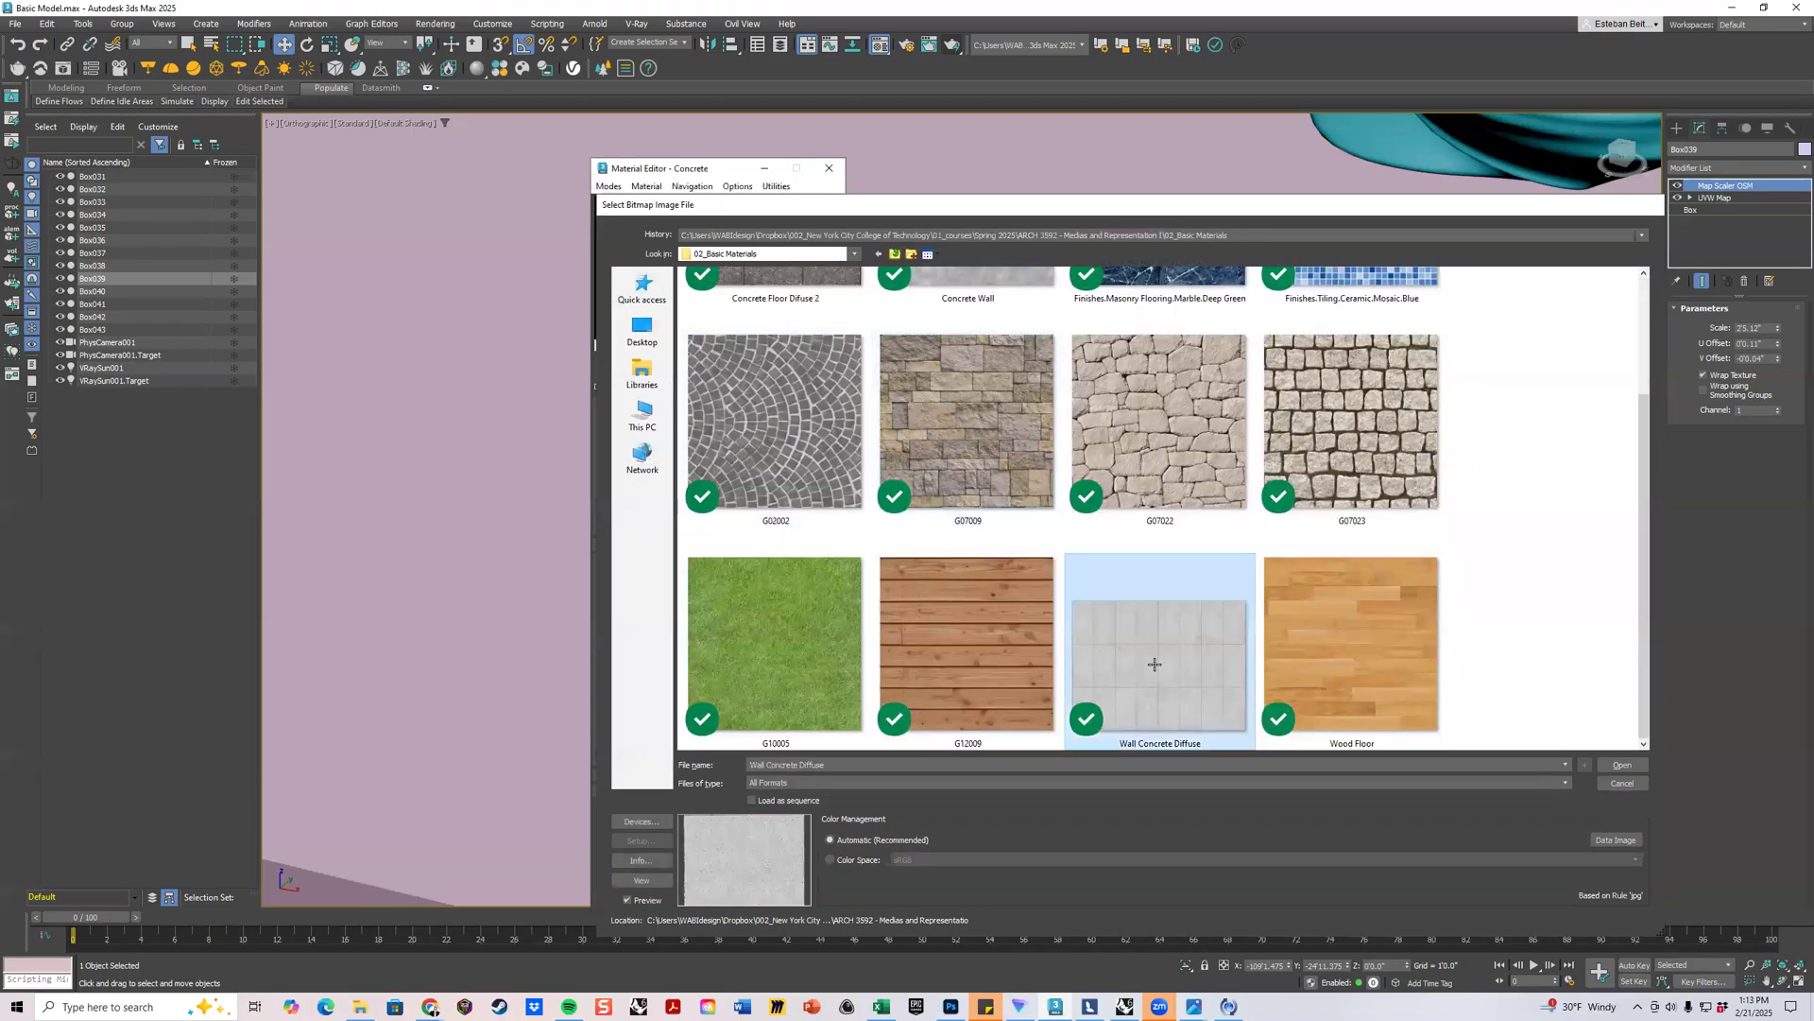
Copy the Concrete material into the sixth sample slot and rename the copy Pavers.
left_click_drag(718, 301, 760, 297)
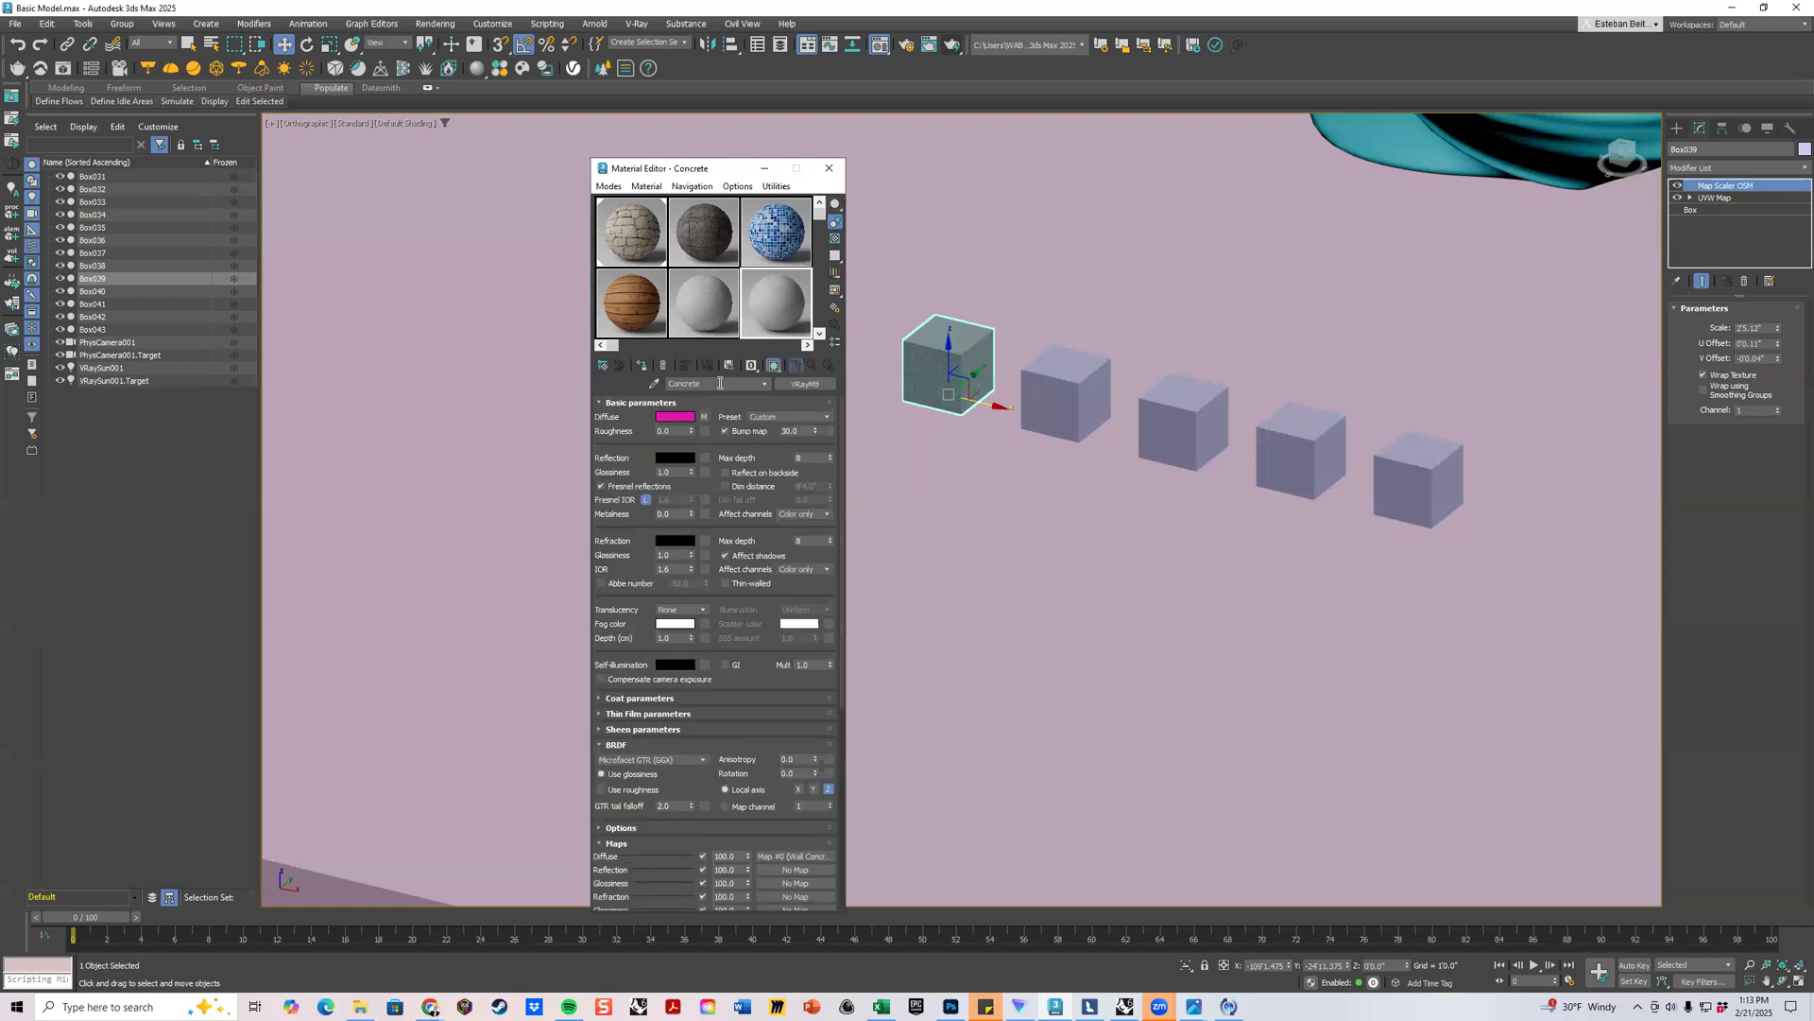
double_click(724, 381)
type("P")
Replace the Pavers material's diffuse bitmap with the cobblestone image G02002.
left_click(794, 856)
left_click(682, 582)
left_click(779, 559)
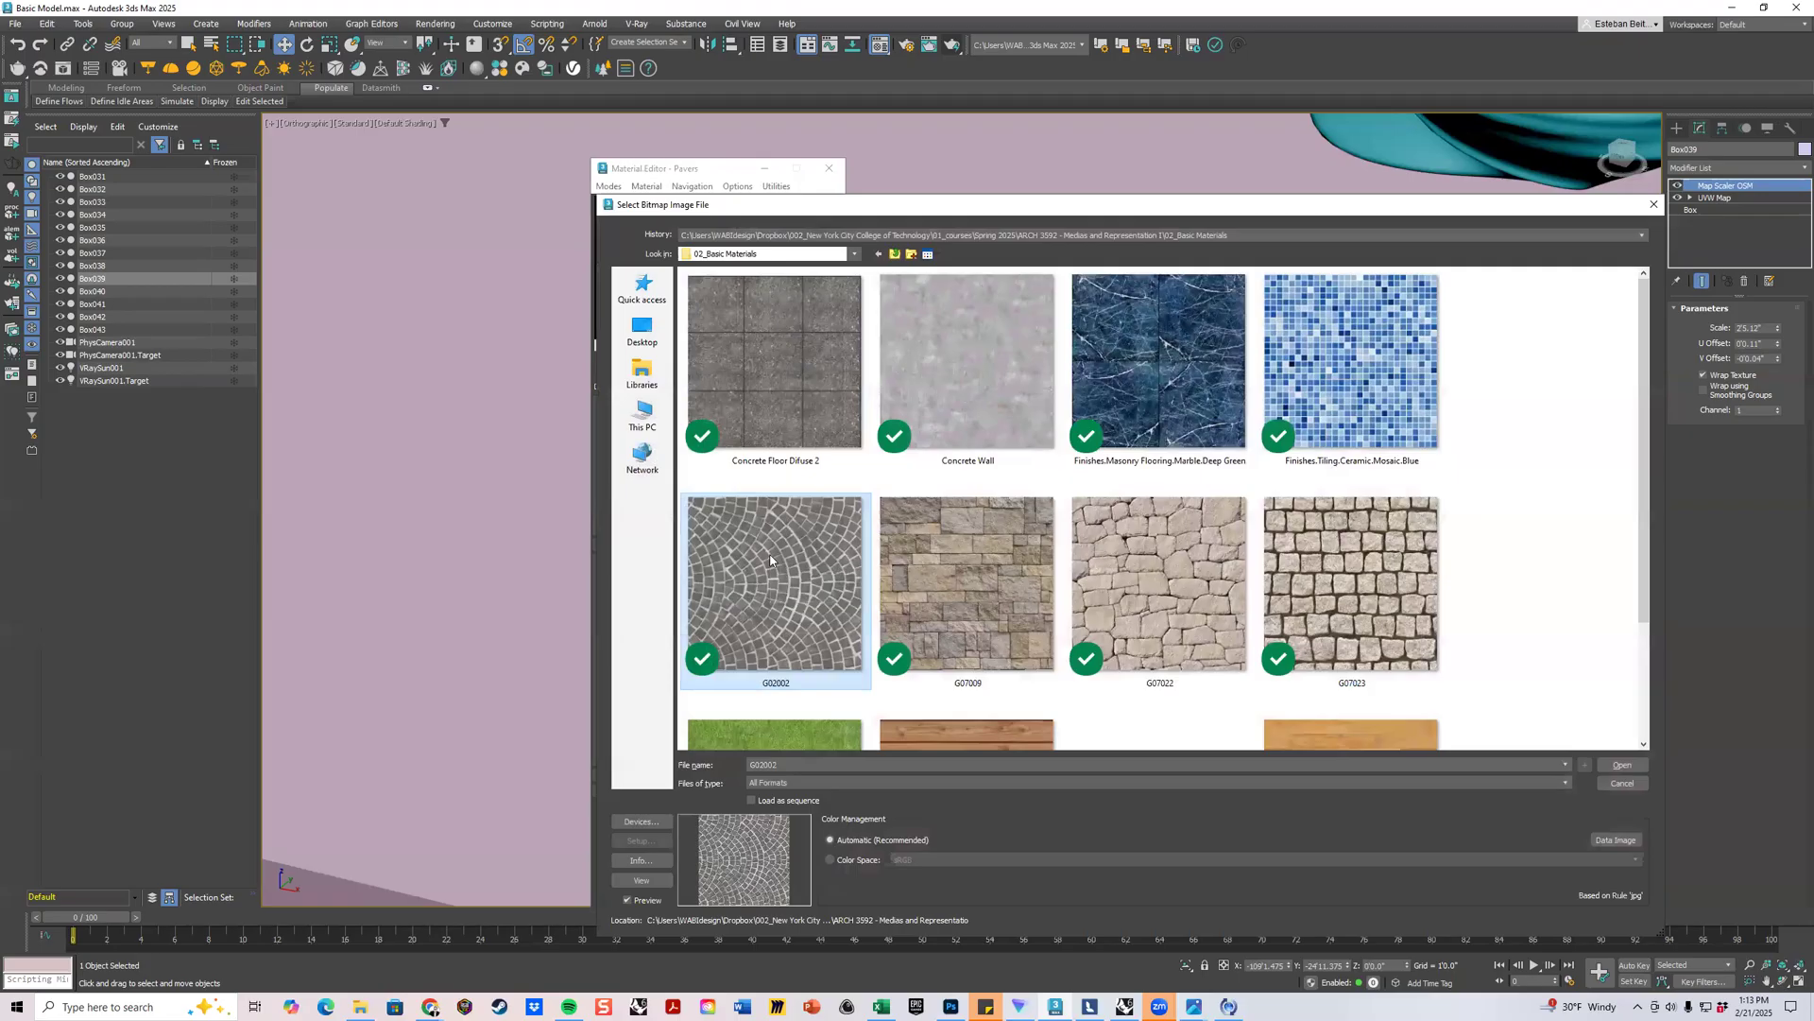
double_click(769, 559)
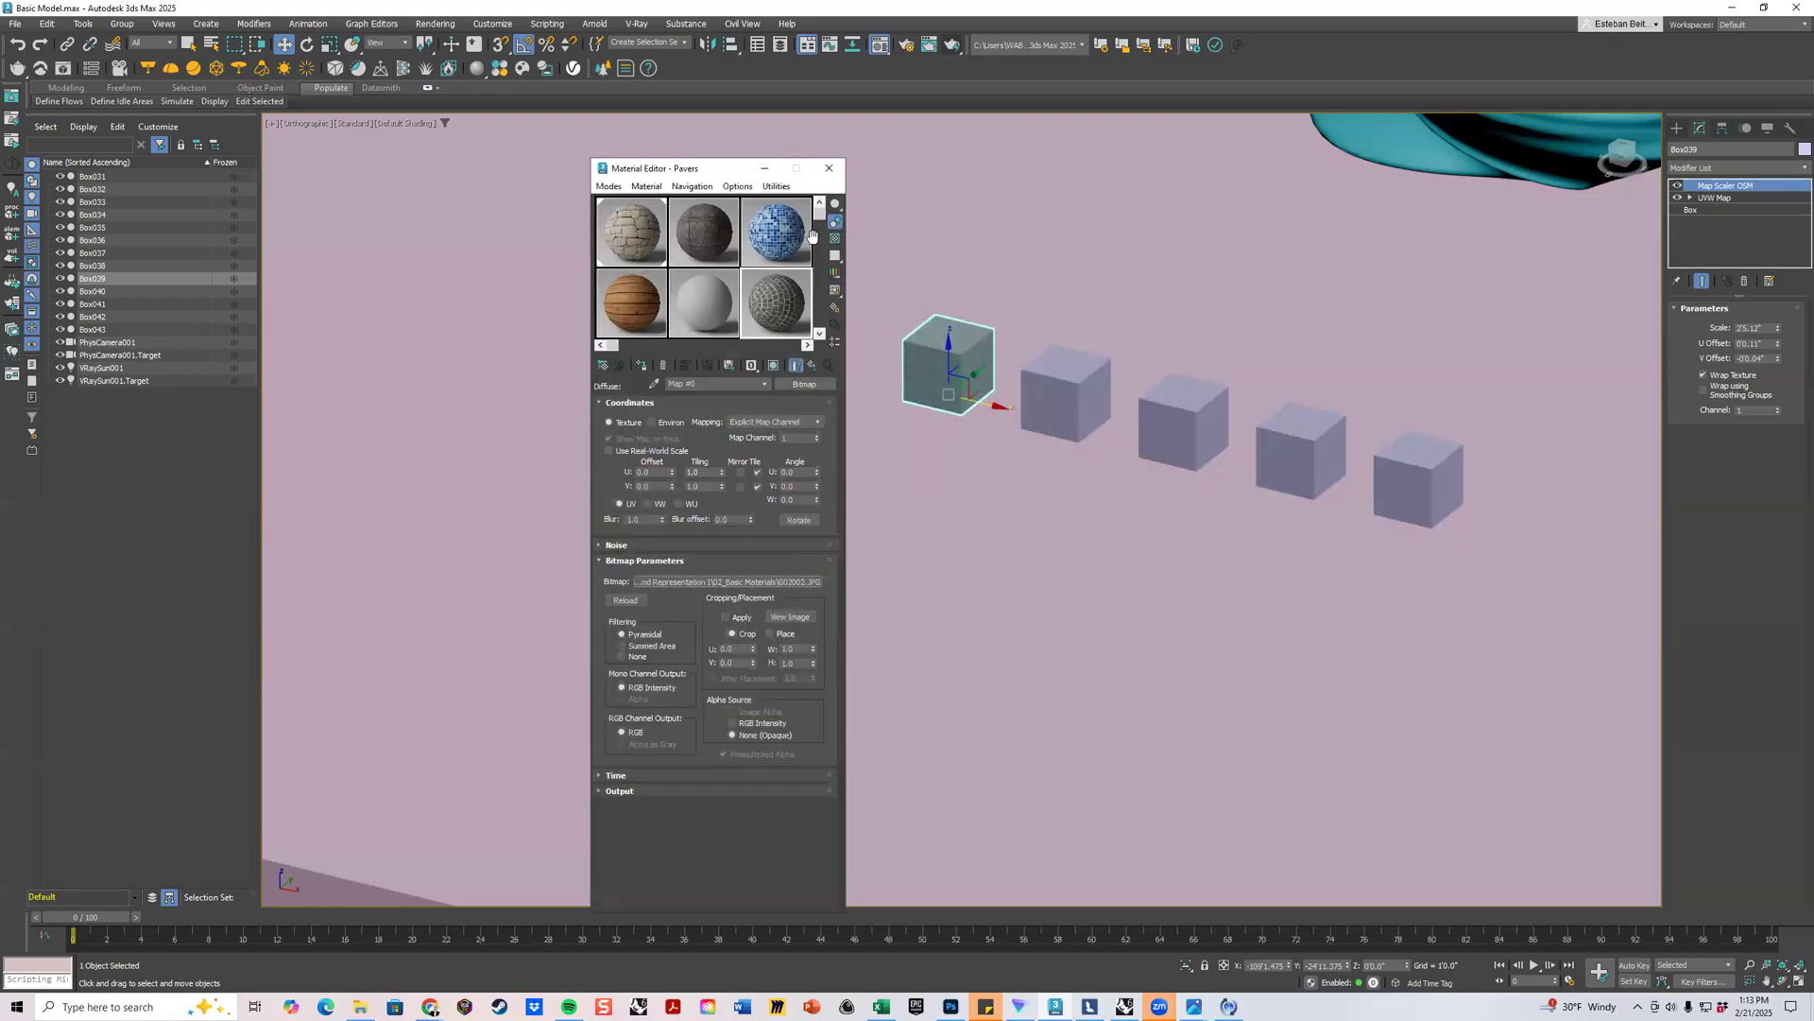
Compare enlarged previews of the Blue Tile and Pavers materials side by side, then close both previews.
double_click(780, 238)
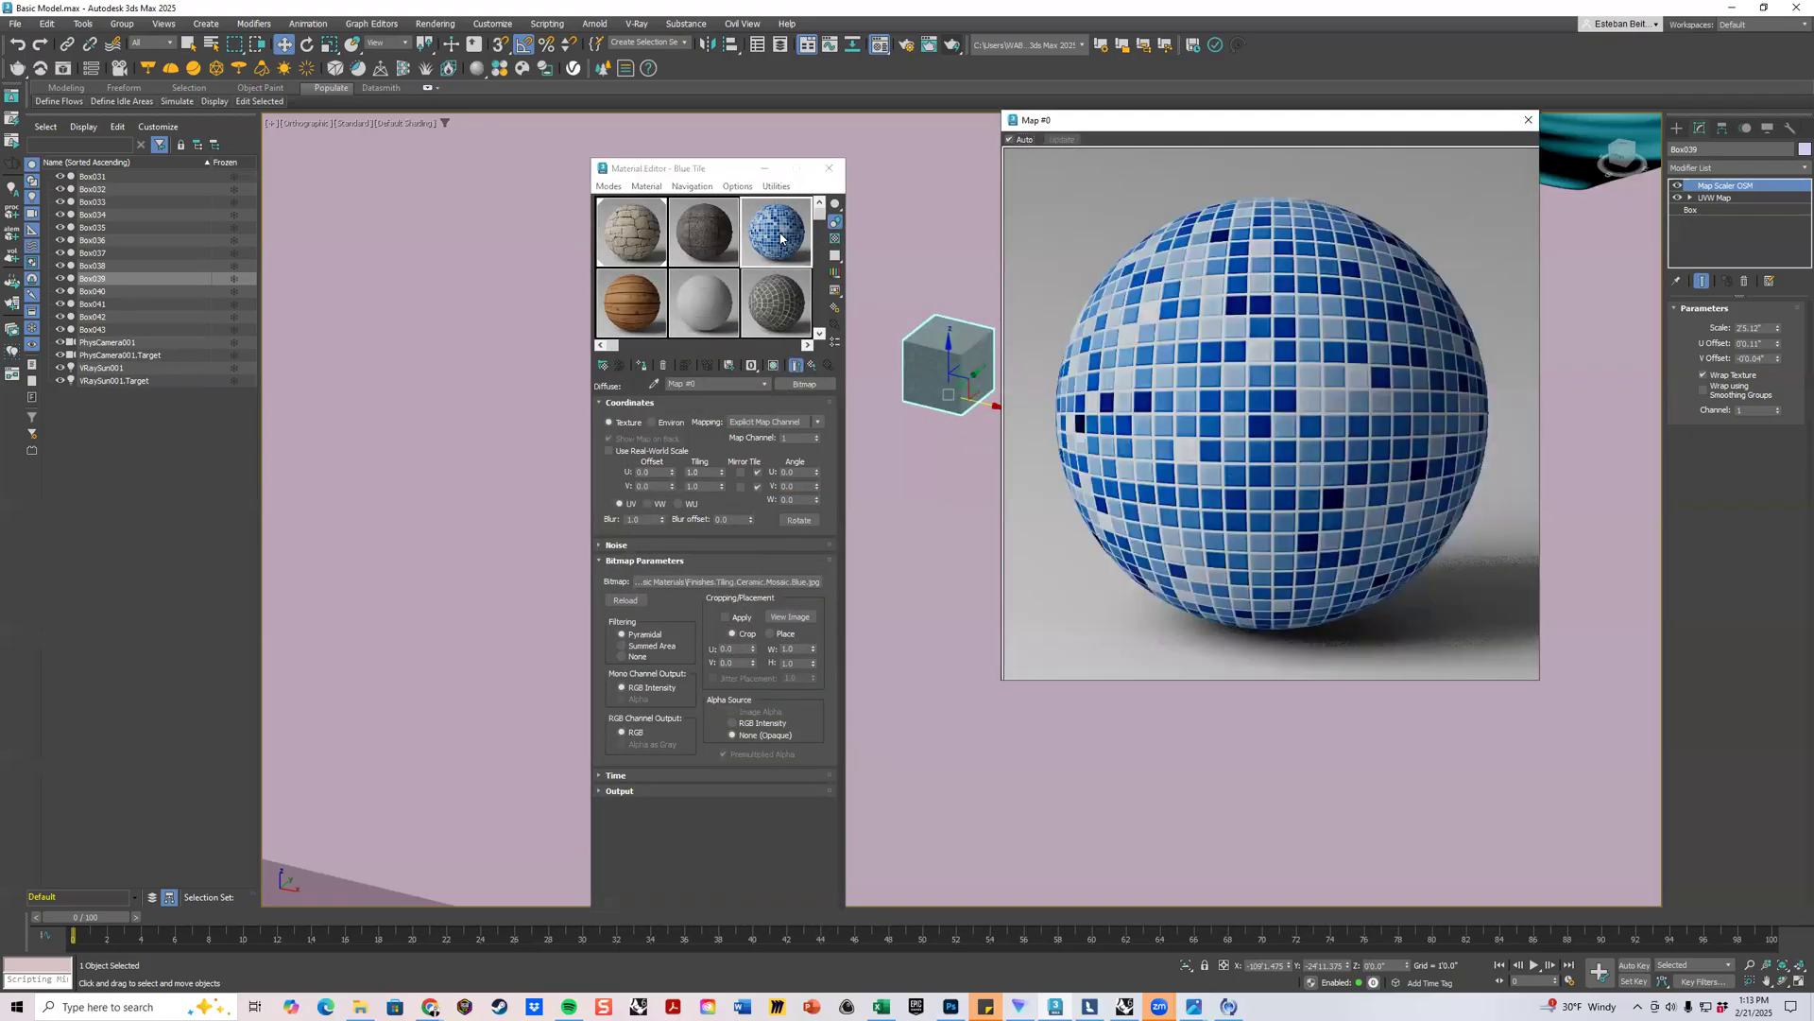
double_click(784, 298)
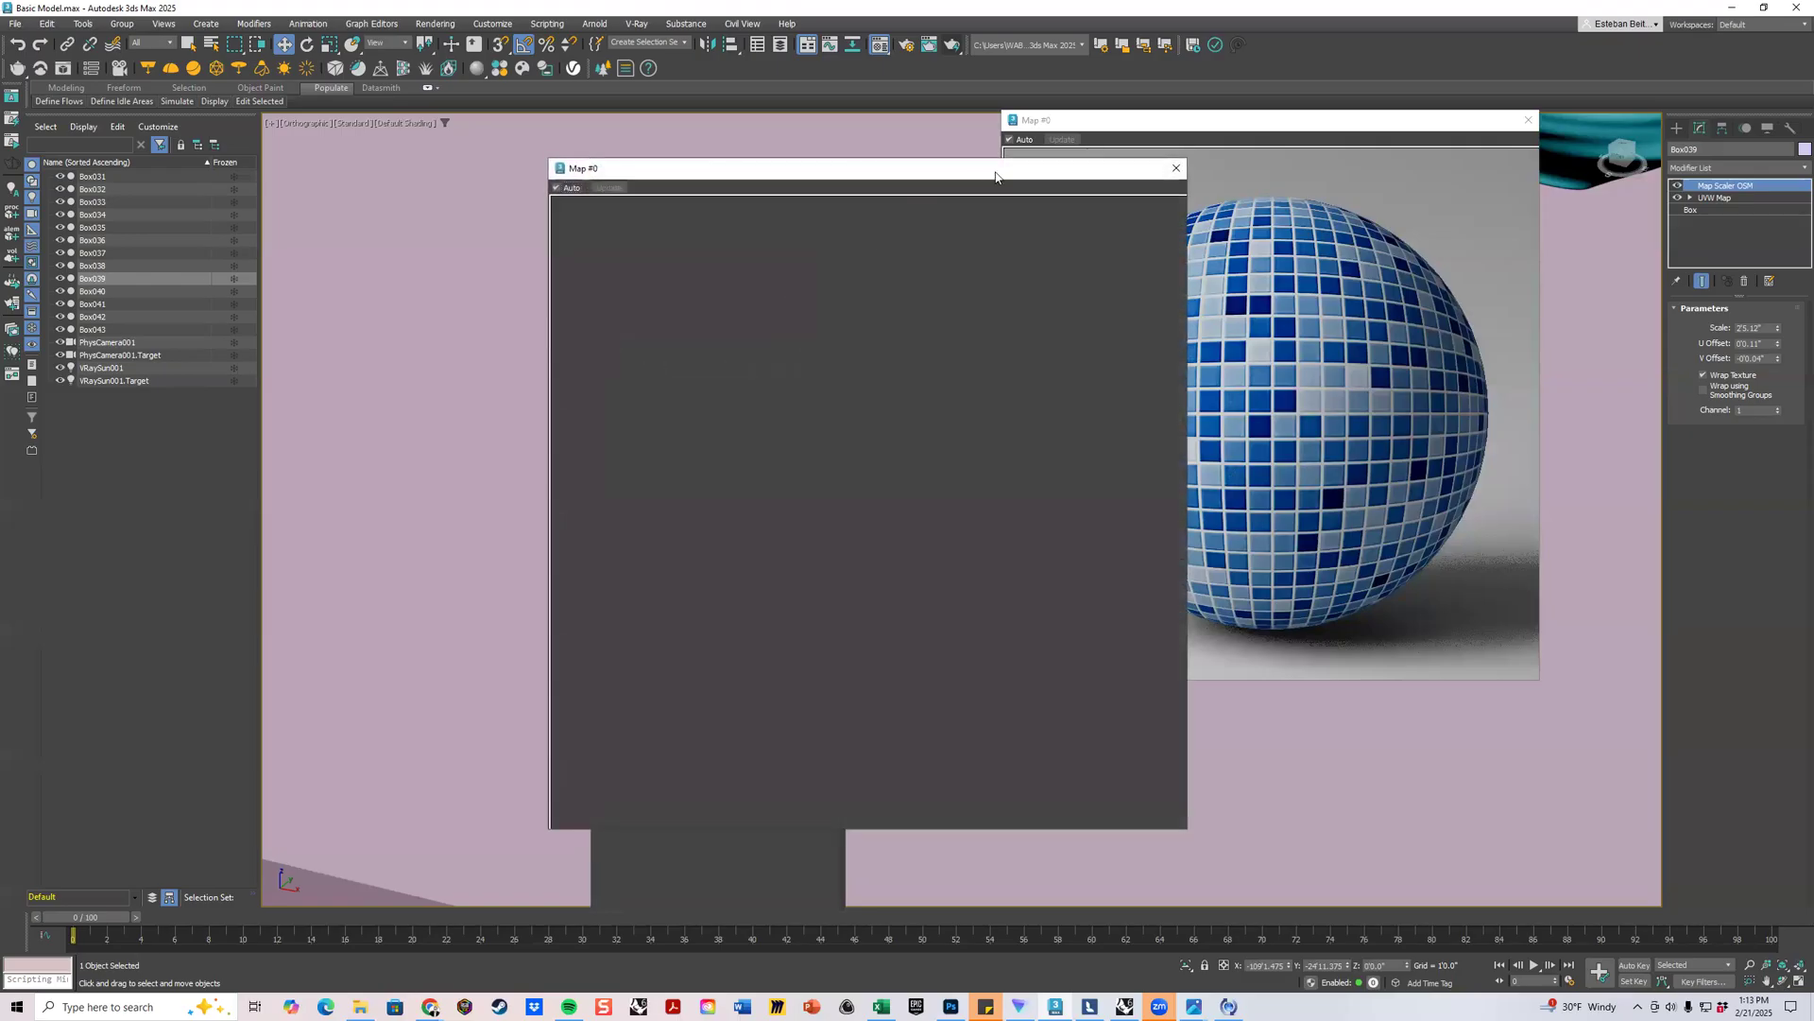
left_click_drag(655, 171, 316, 189)
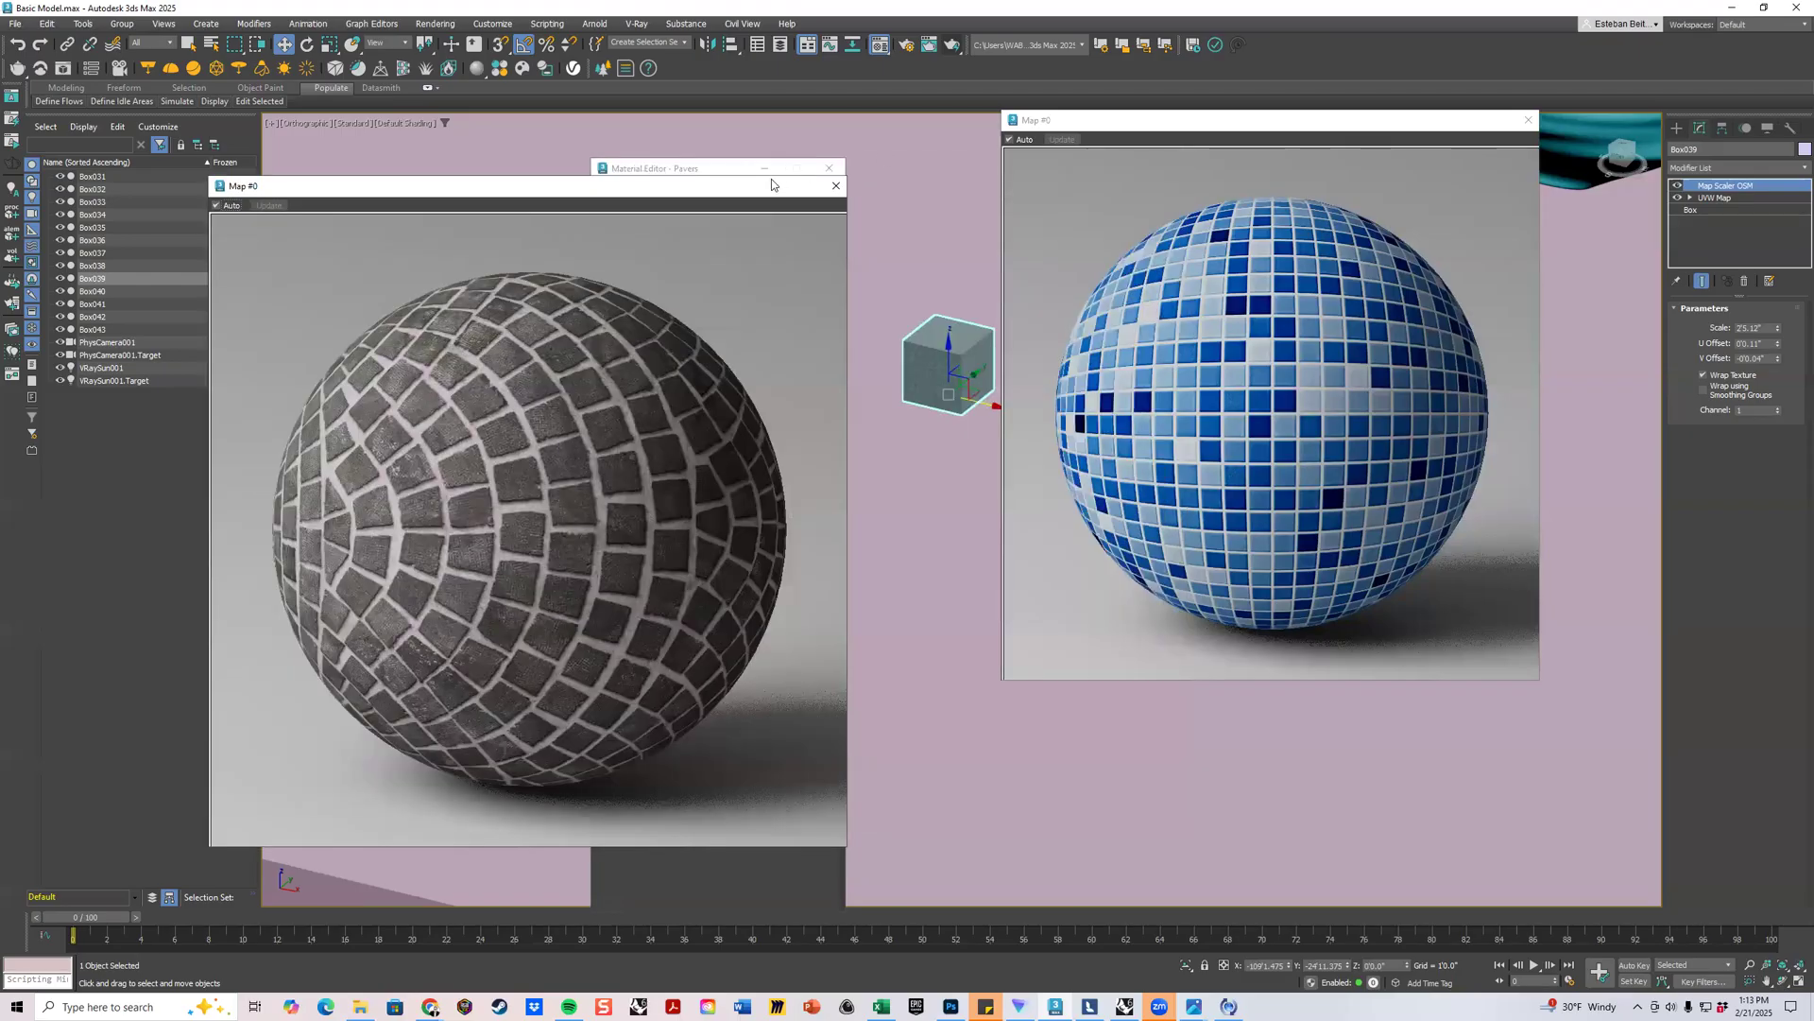
left_click_drag(771, 184, 653, 190)
left_click(780, 311)
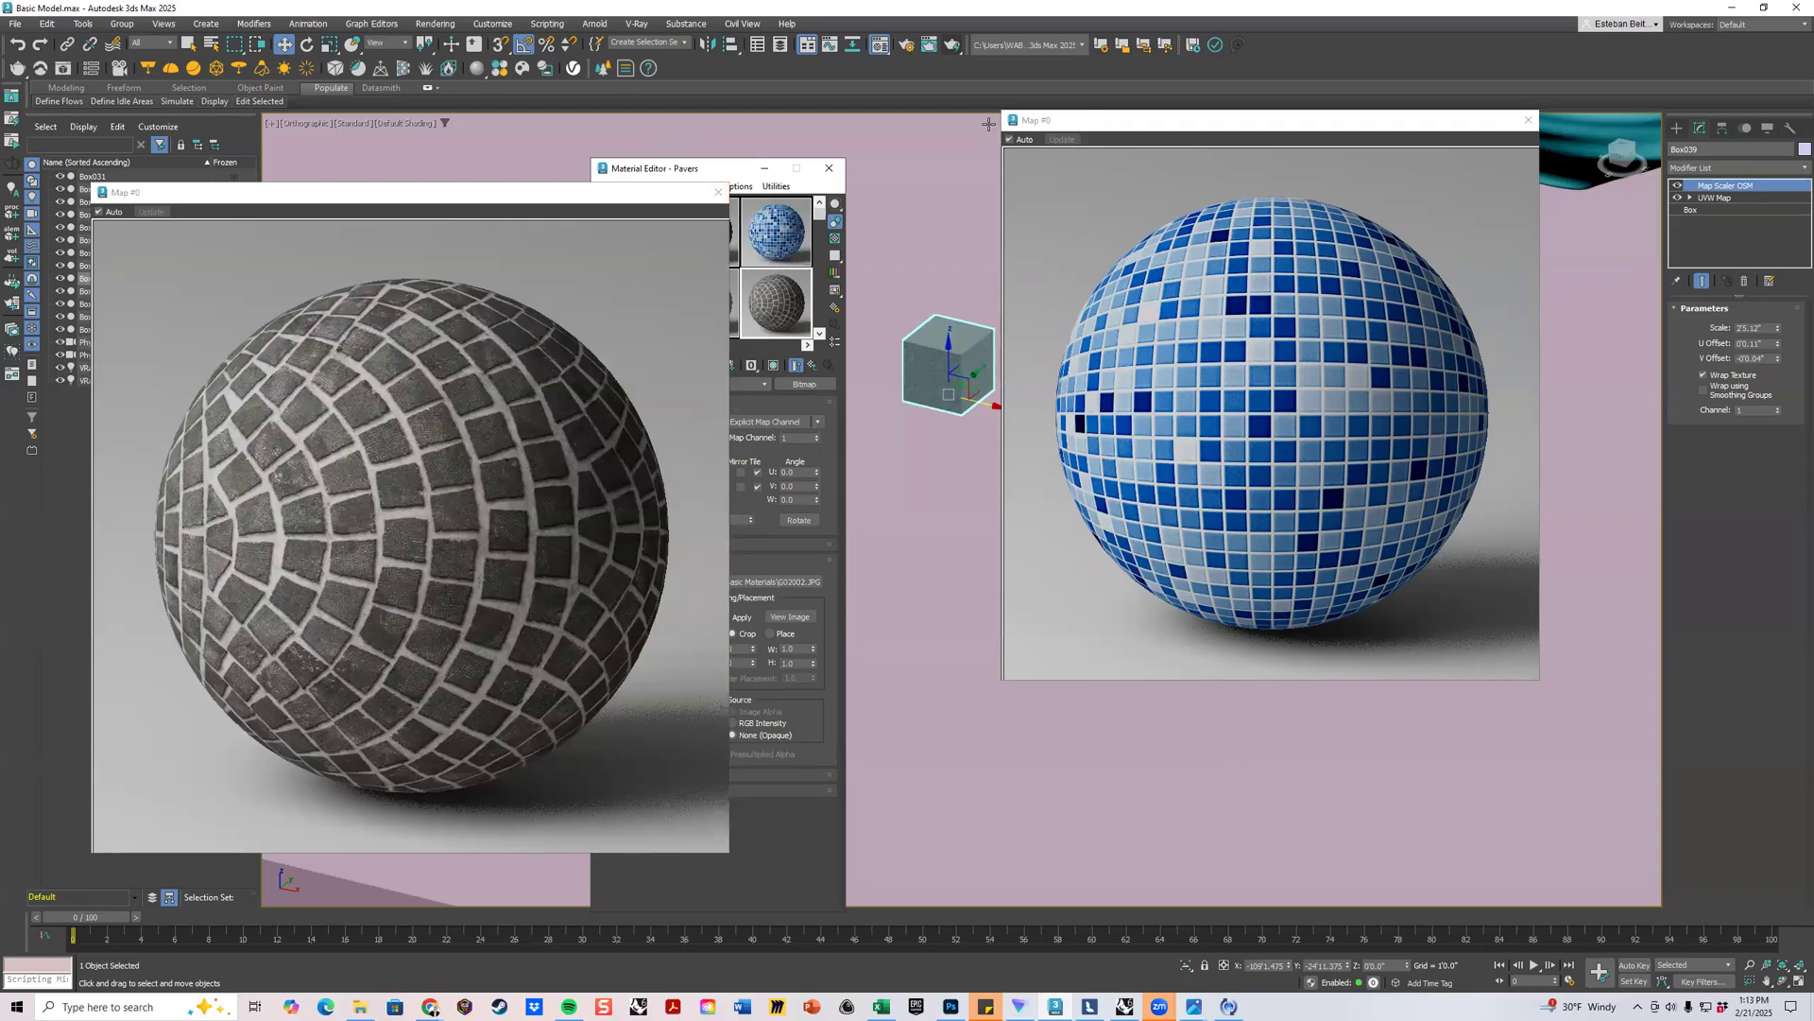
left_click_drag(1540, 679, 1593, 732)
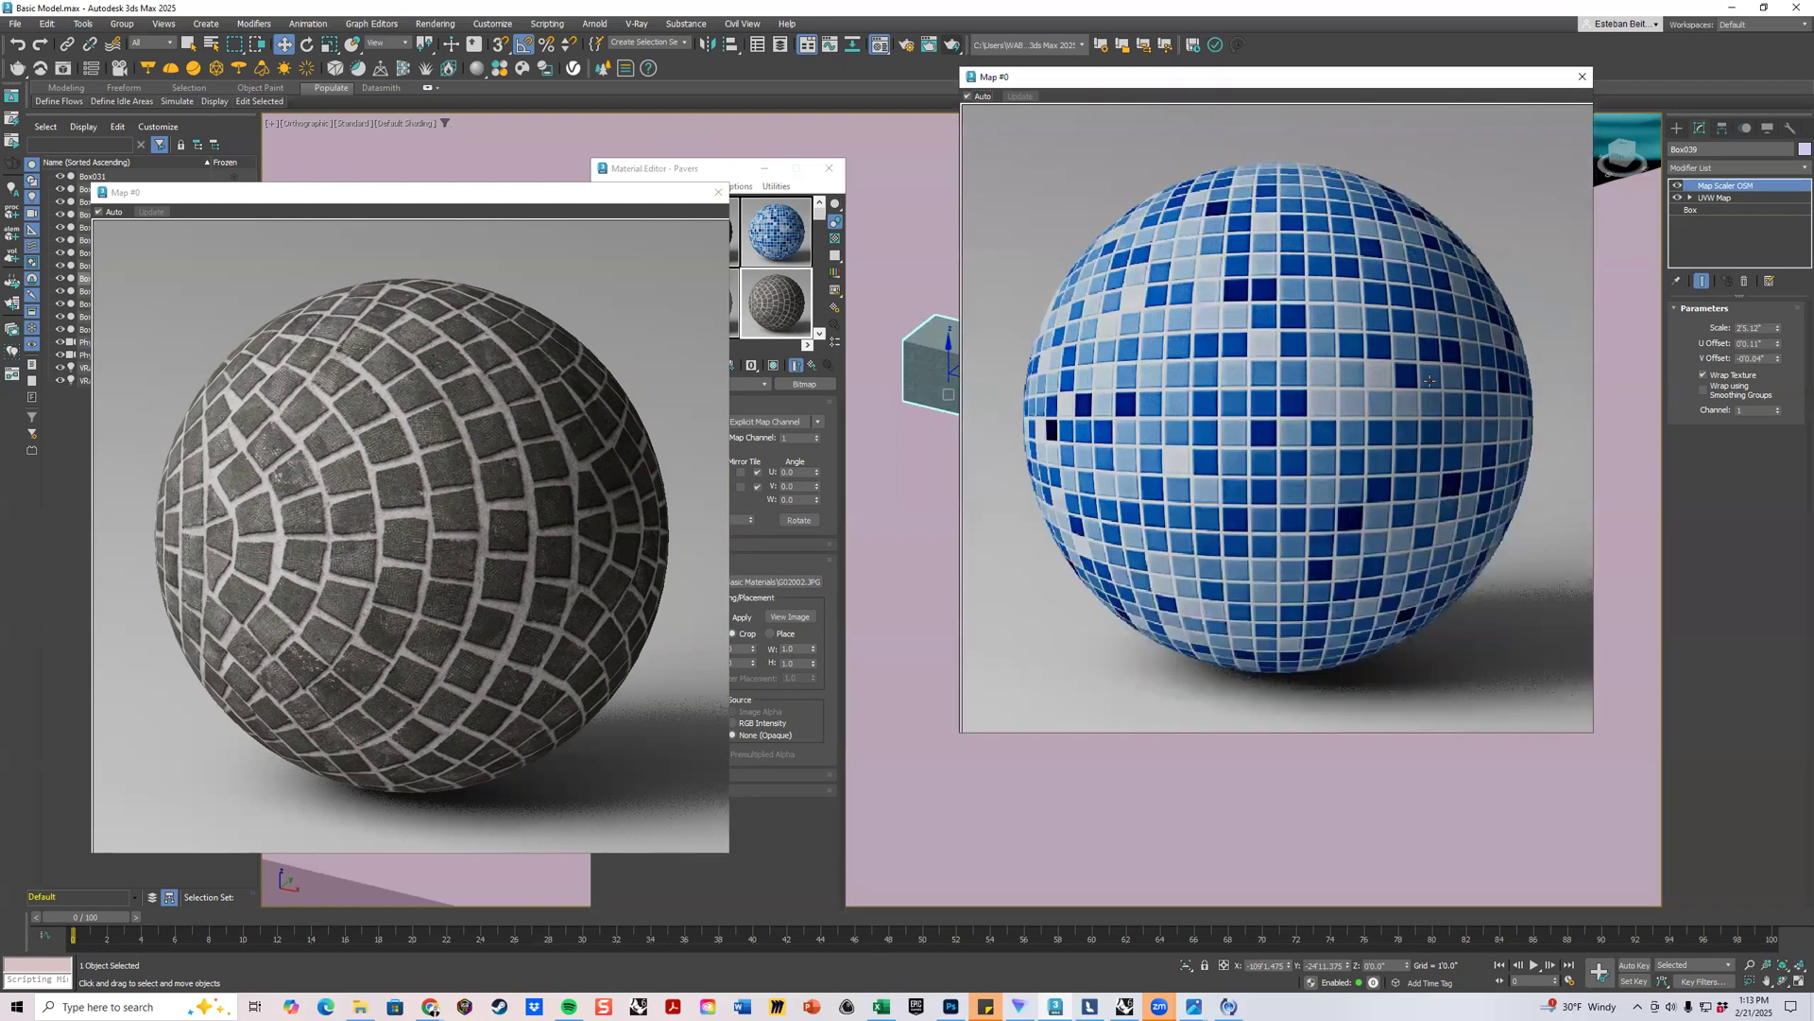
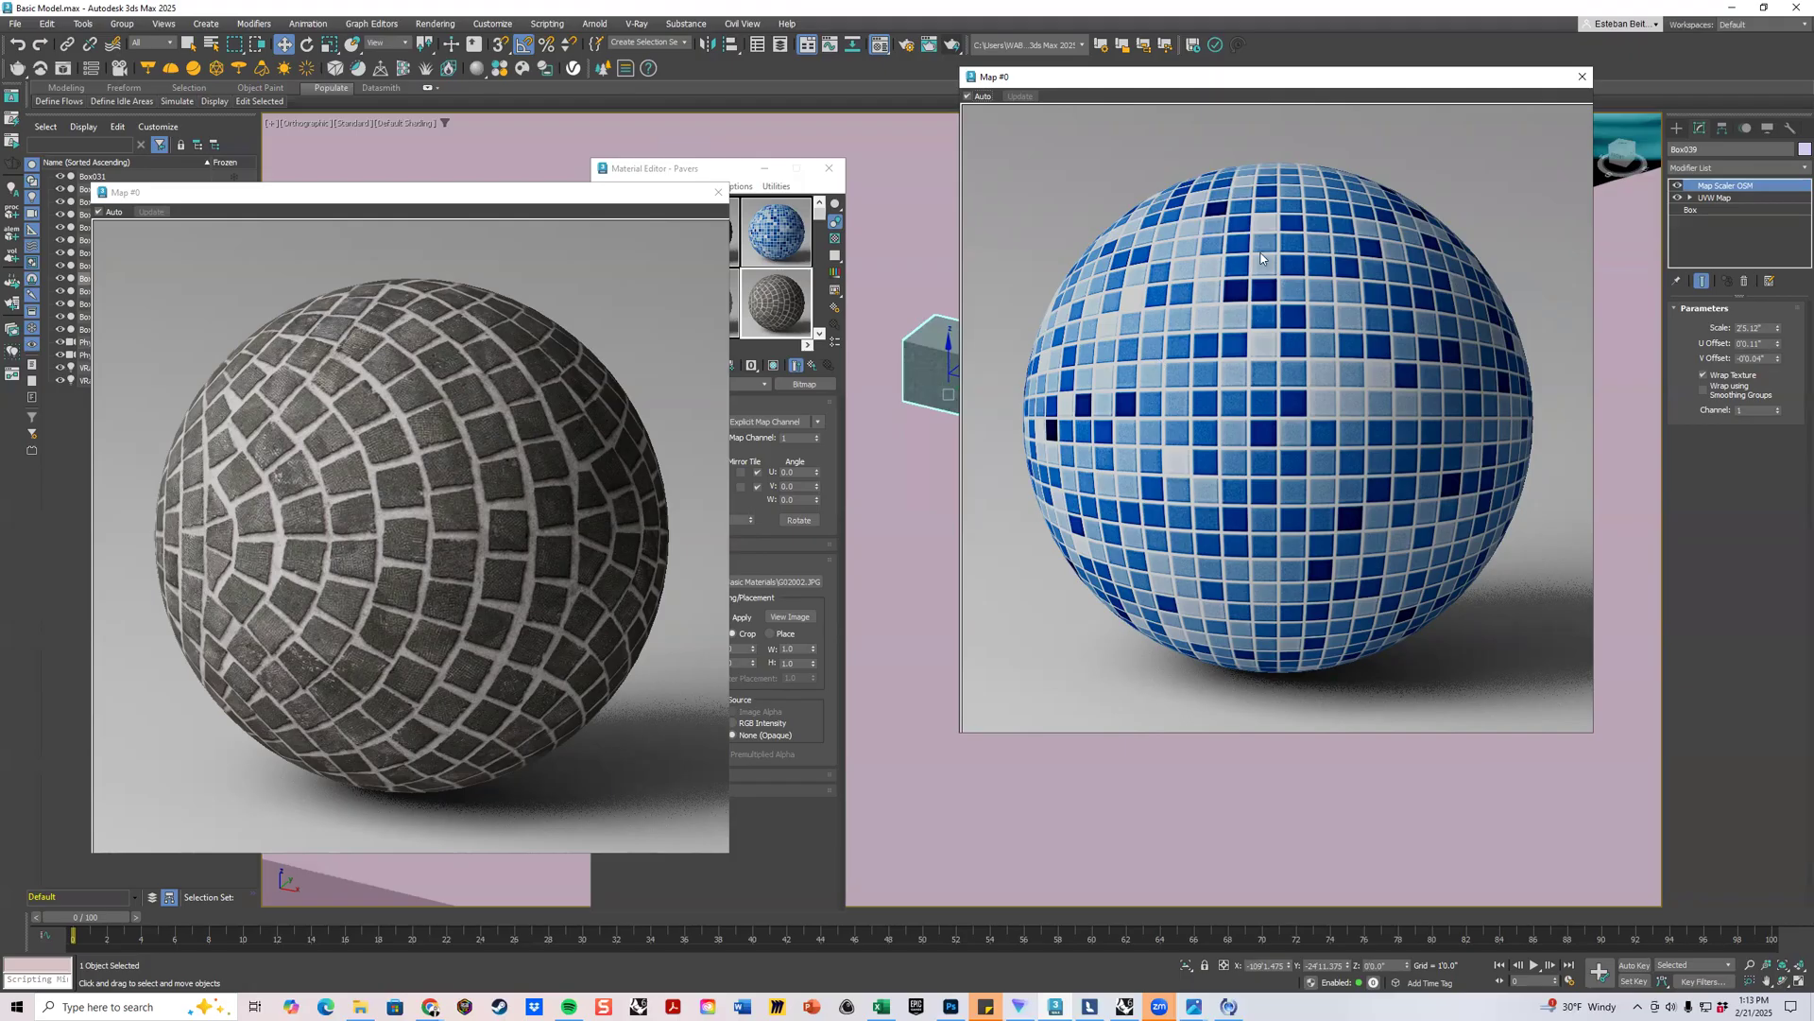
left_click(718, 193)
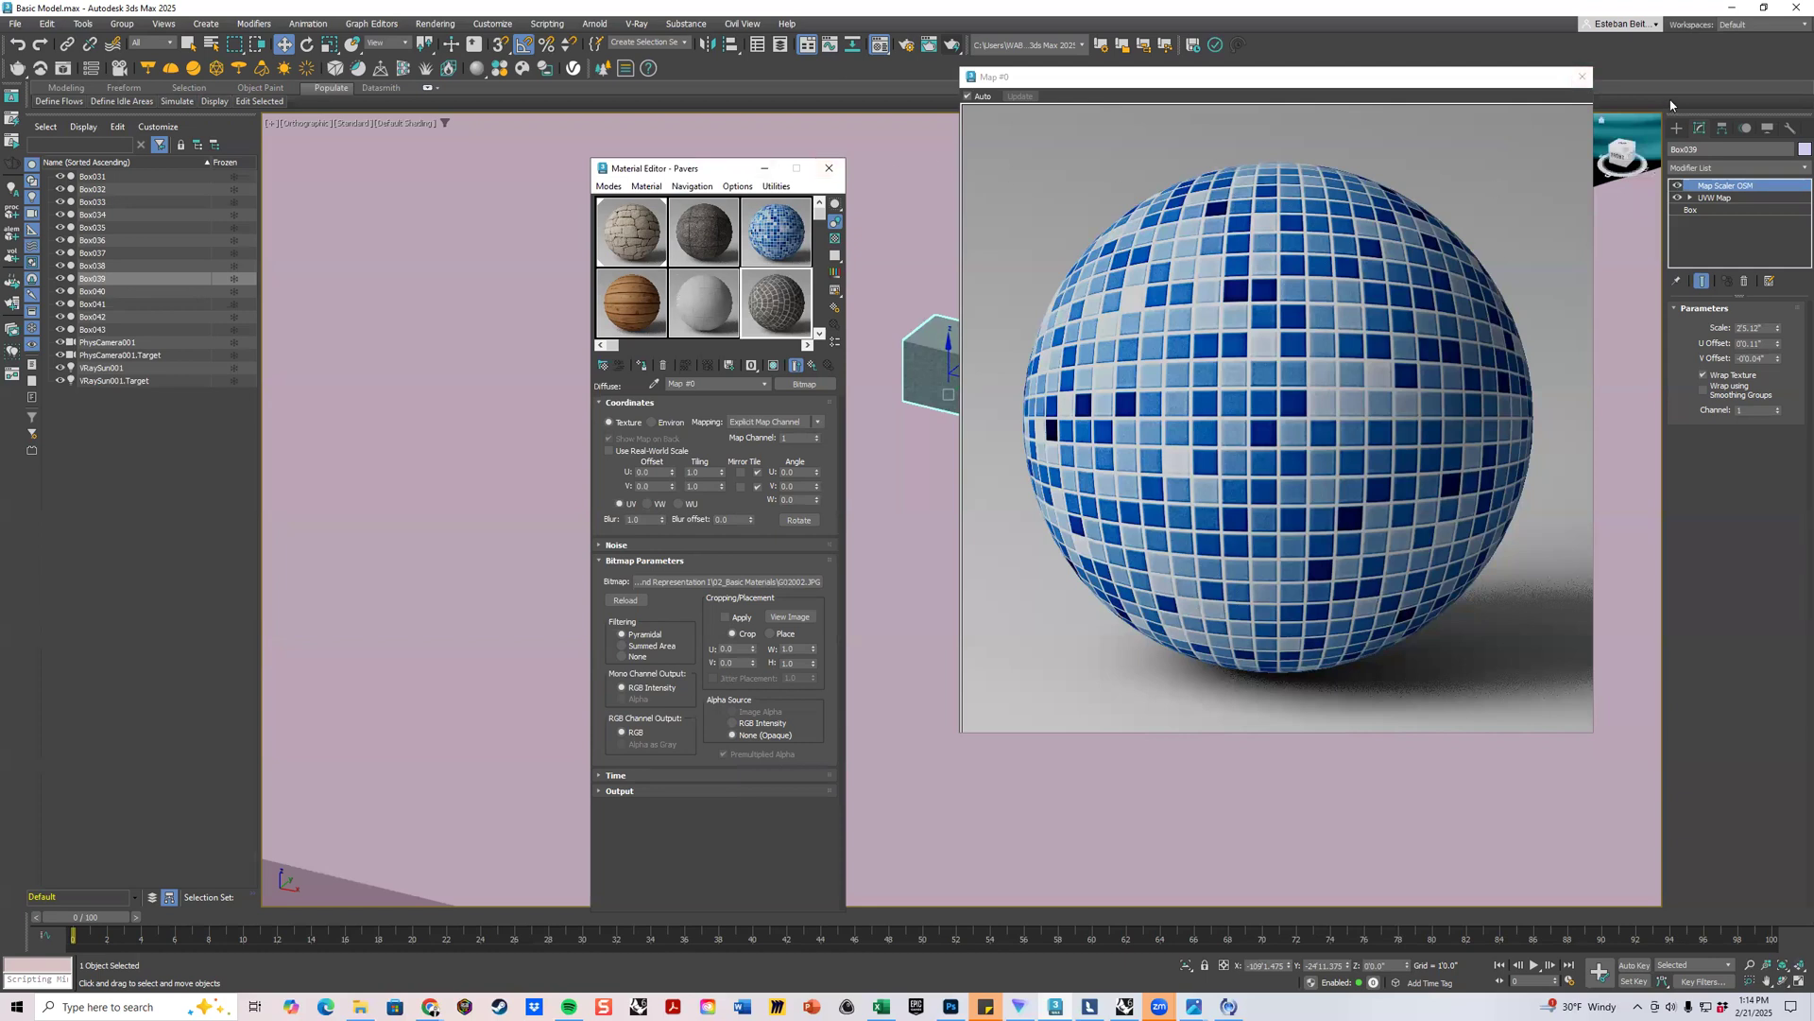
left_click(1582, 78)
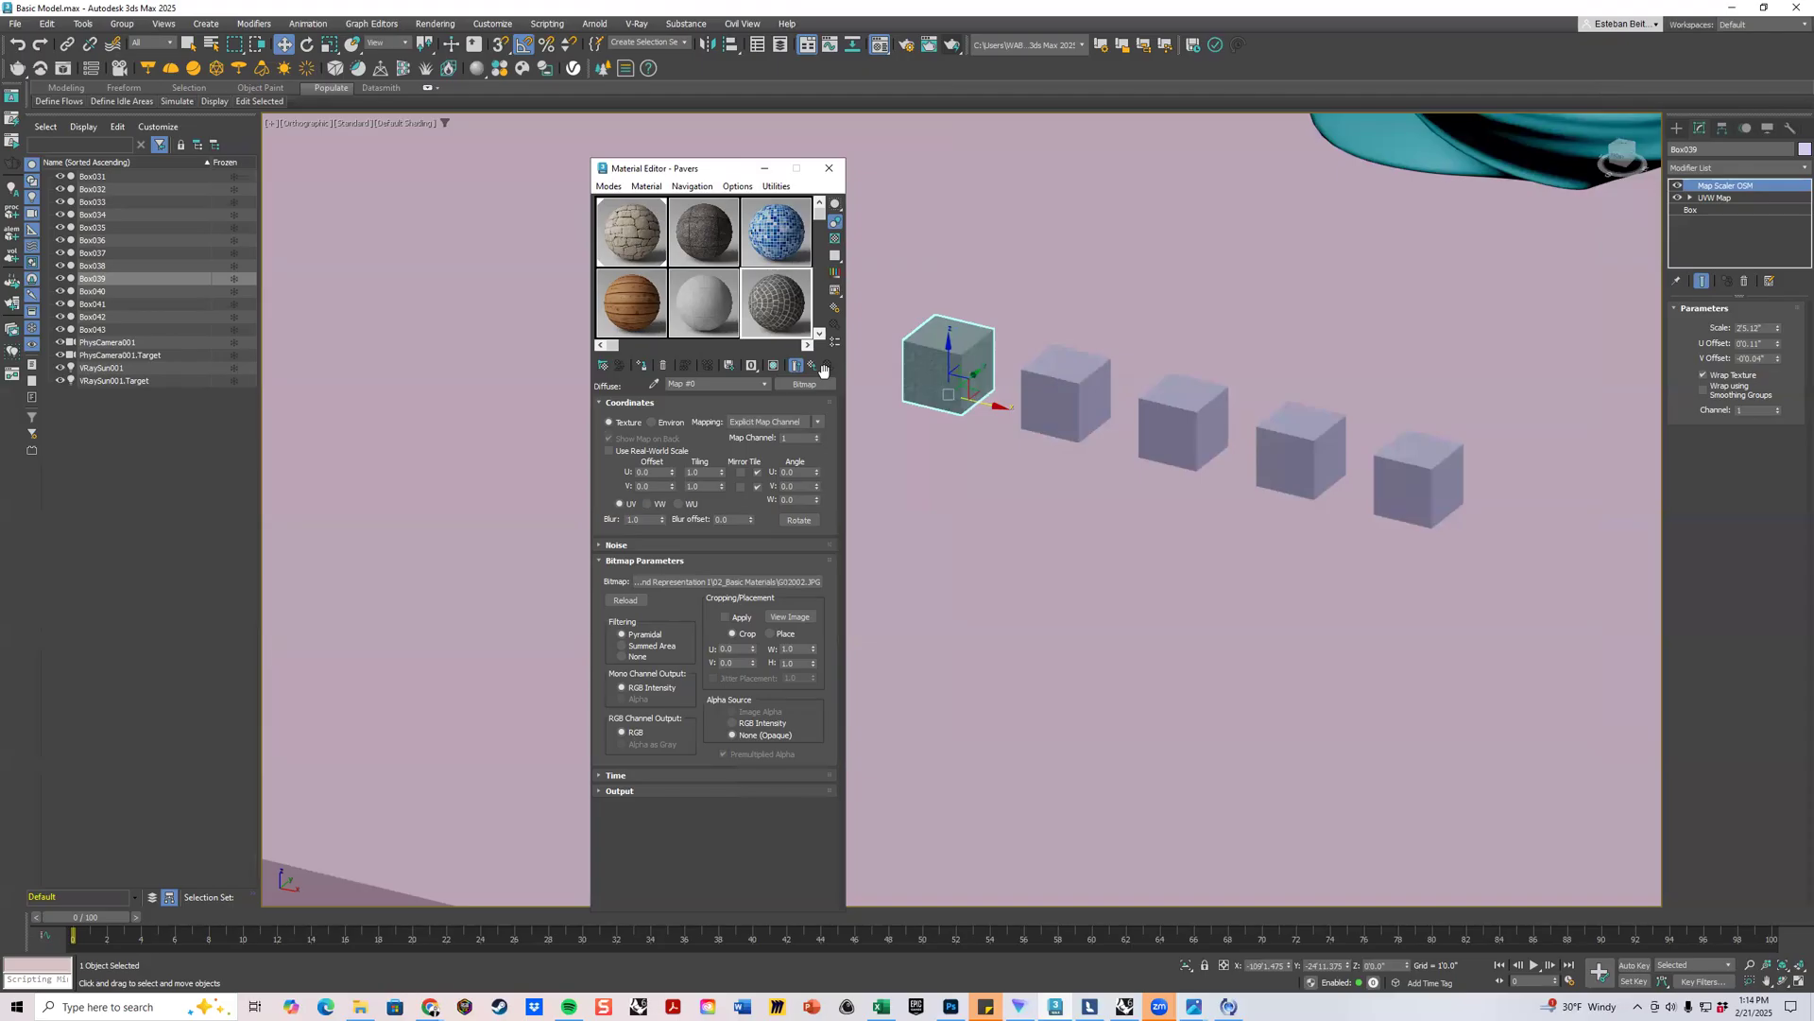
Assign the Concrete Tile material to Box040, the second box in the row.
middle_click_drag(903, 296, 929, 341)
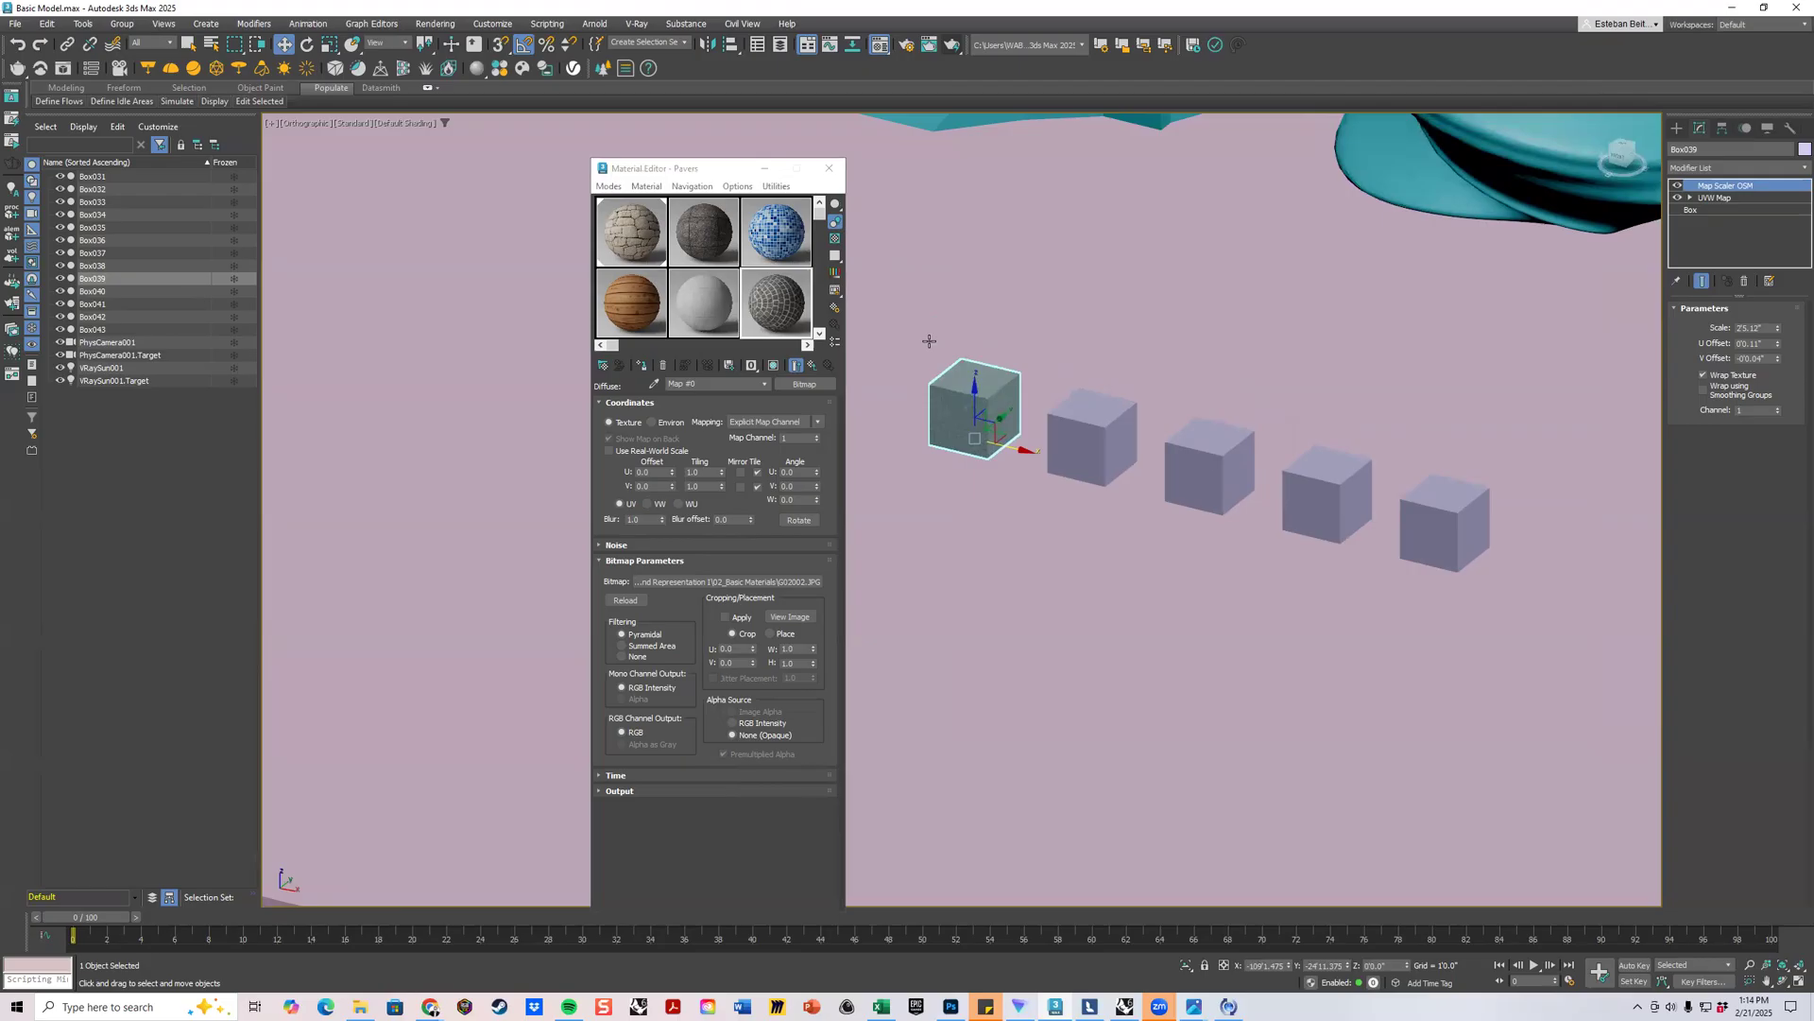
scroll(973, 348, "up", 5)
middle_click_drag(1252, 520, 1106, 376)
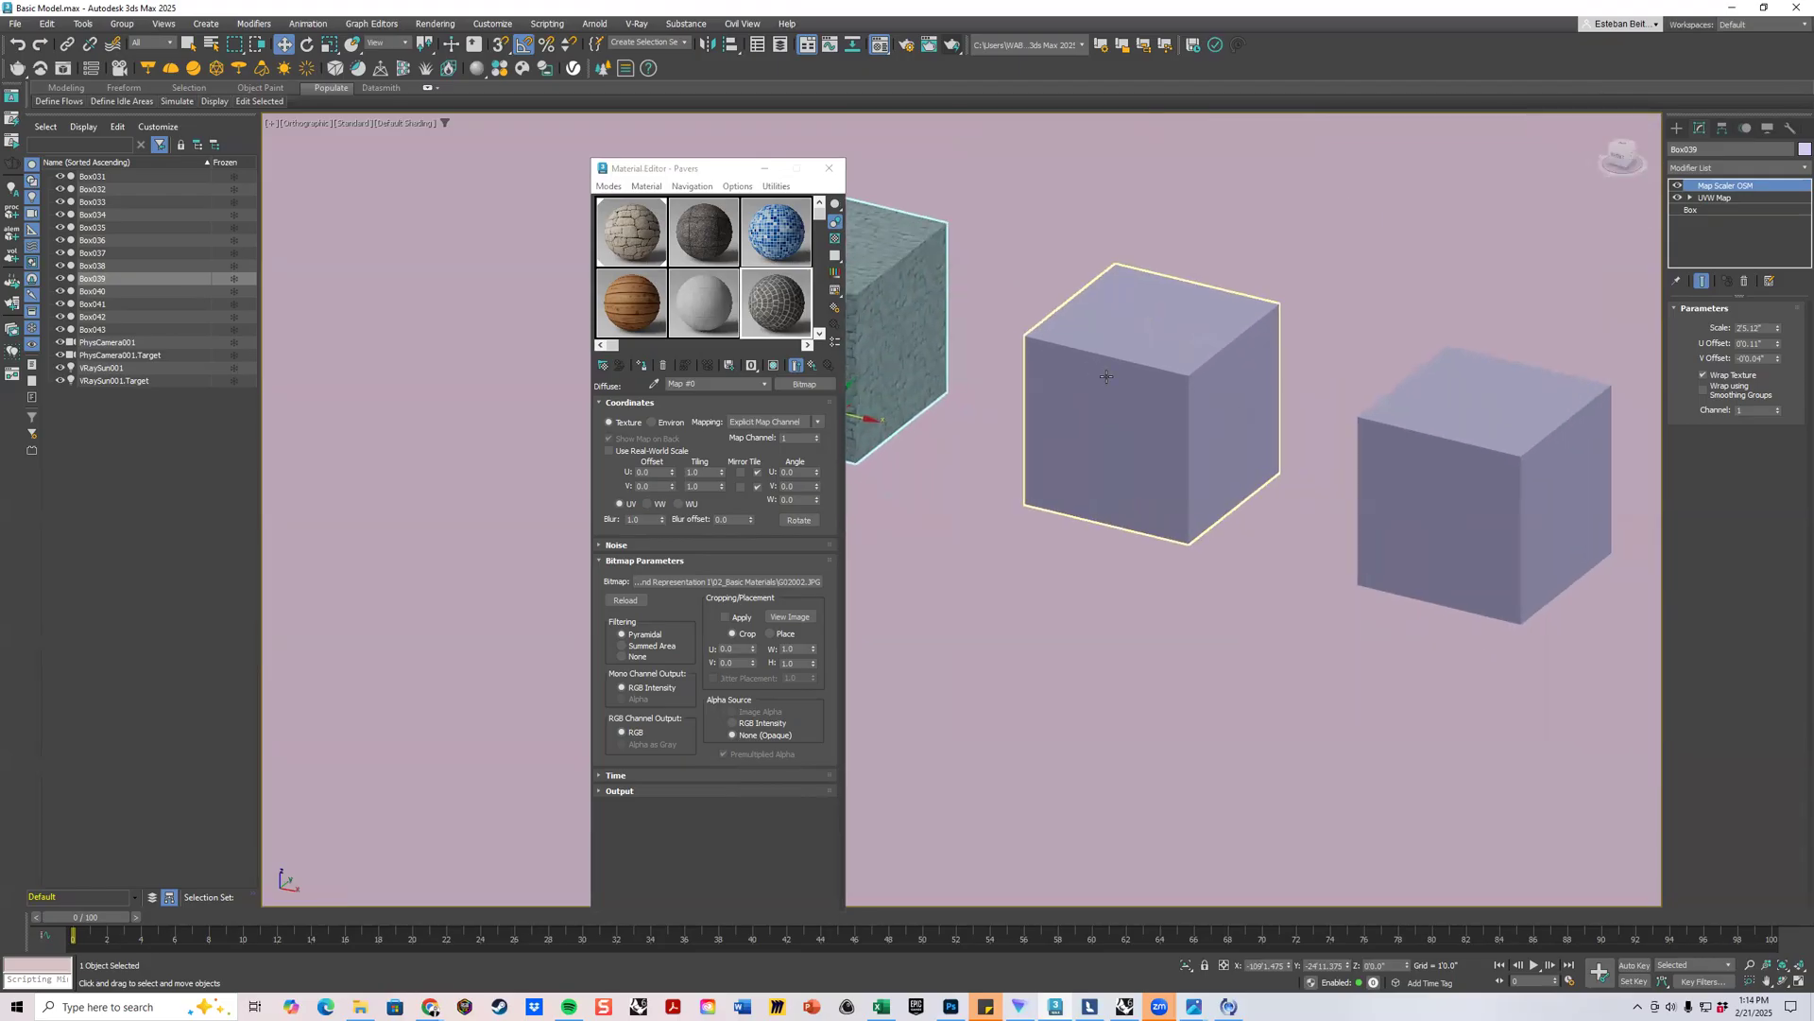
scroll(1107, 376, "up", 3)
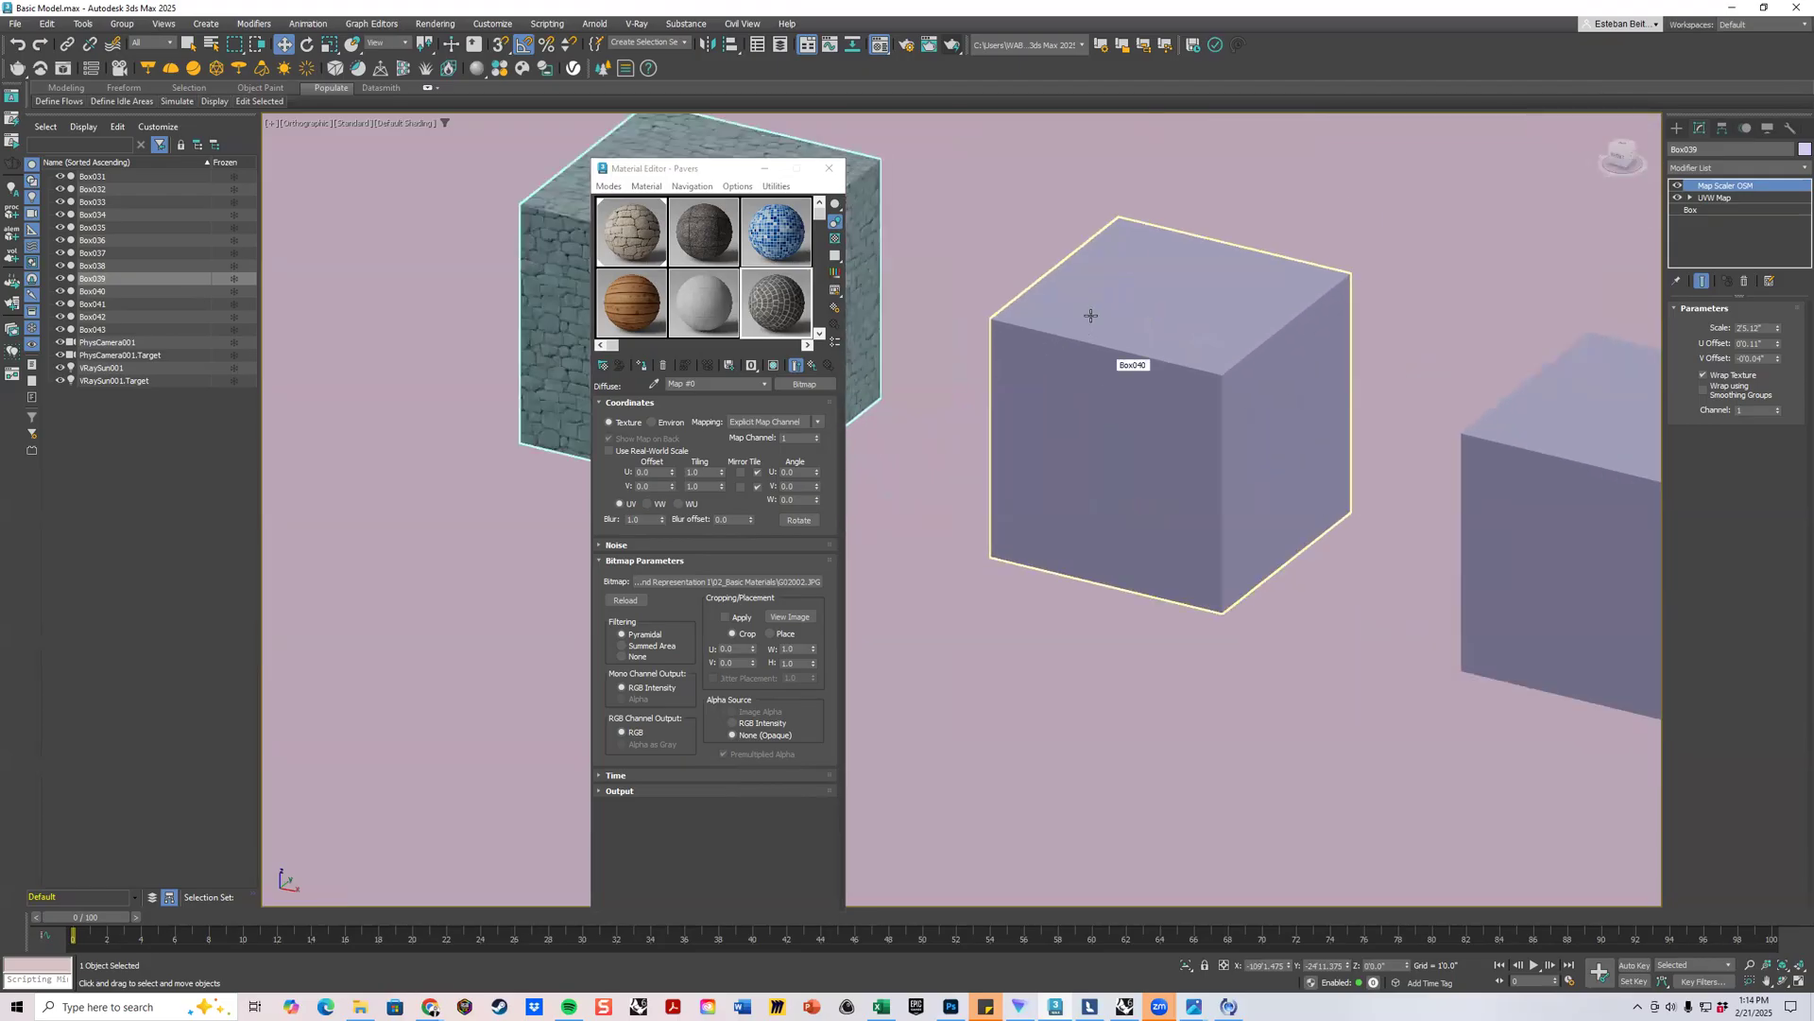
left_click(1011, 348)
left_click(704, 231)
left_click(641, 365)
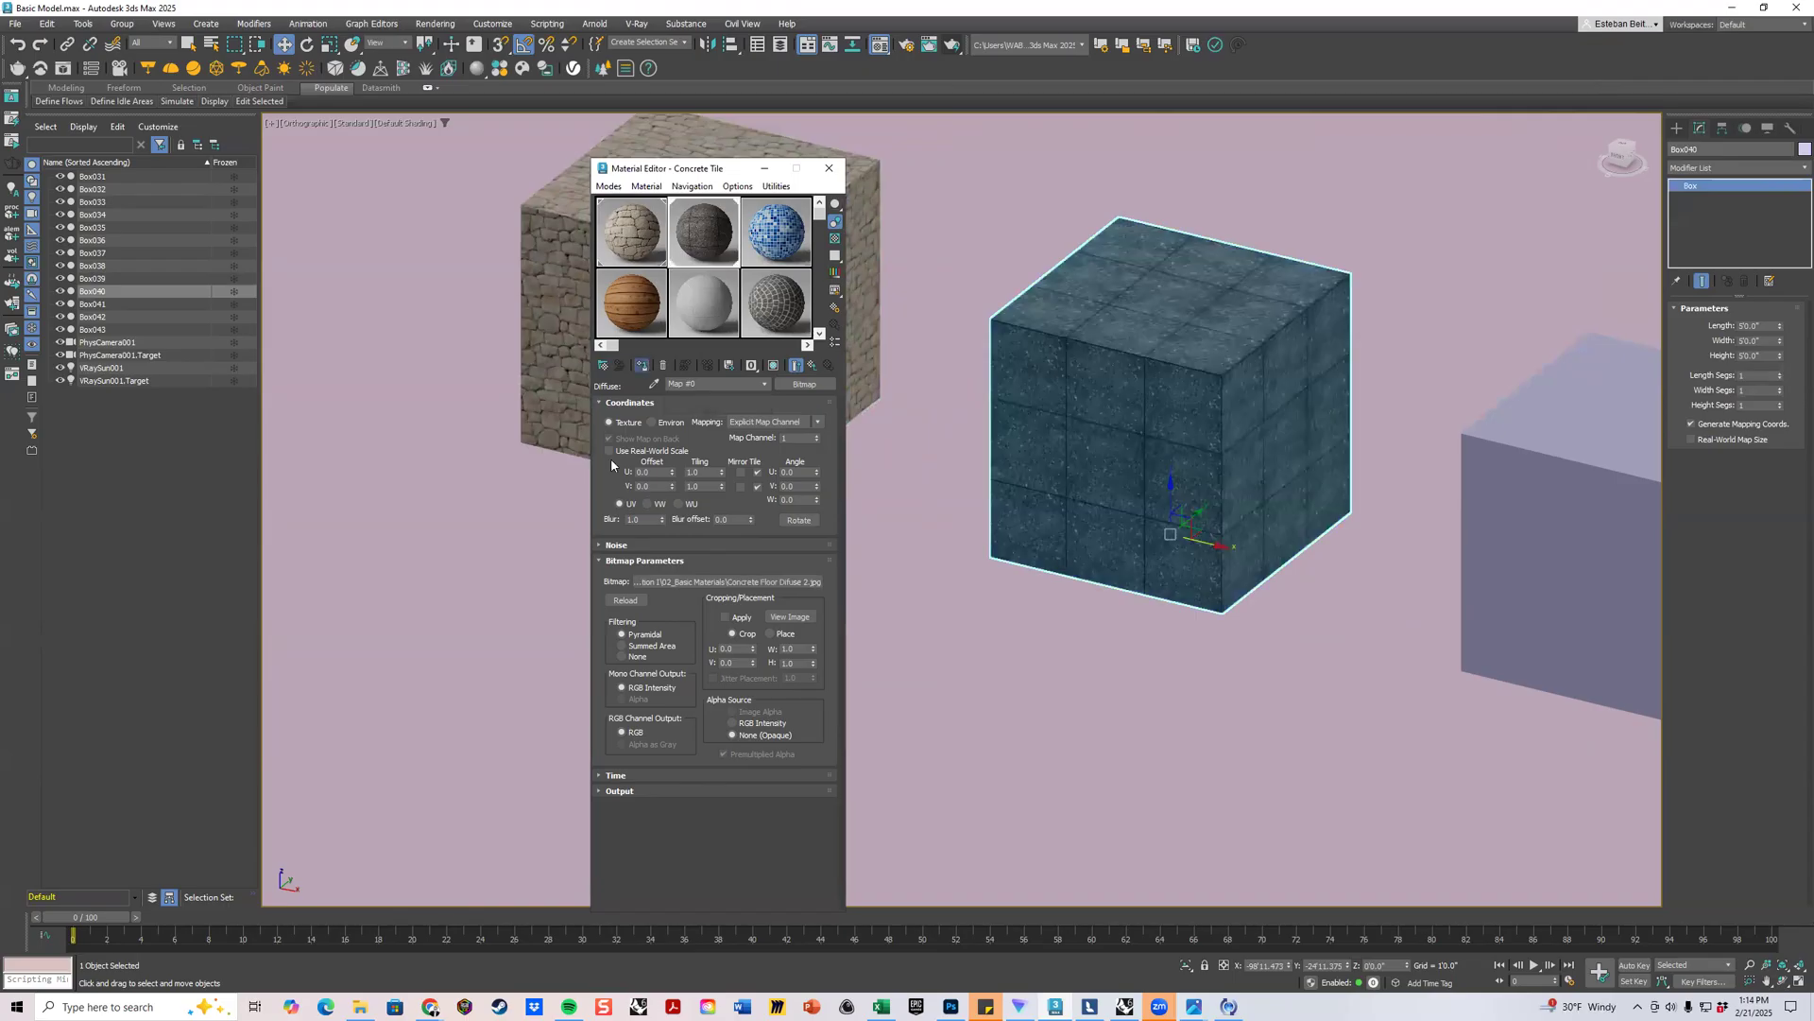
Check the Concrete Tile material's source image among the bitmap files and keep Concrete Floor Difuse 2.
scroll(1146, 427, "up", 5)
middle_click_drag(1105, 384, 1117, 516, "alt")
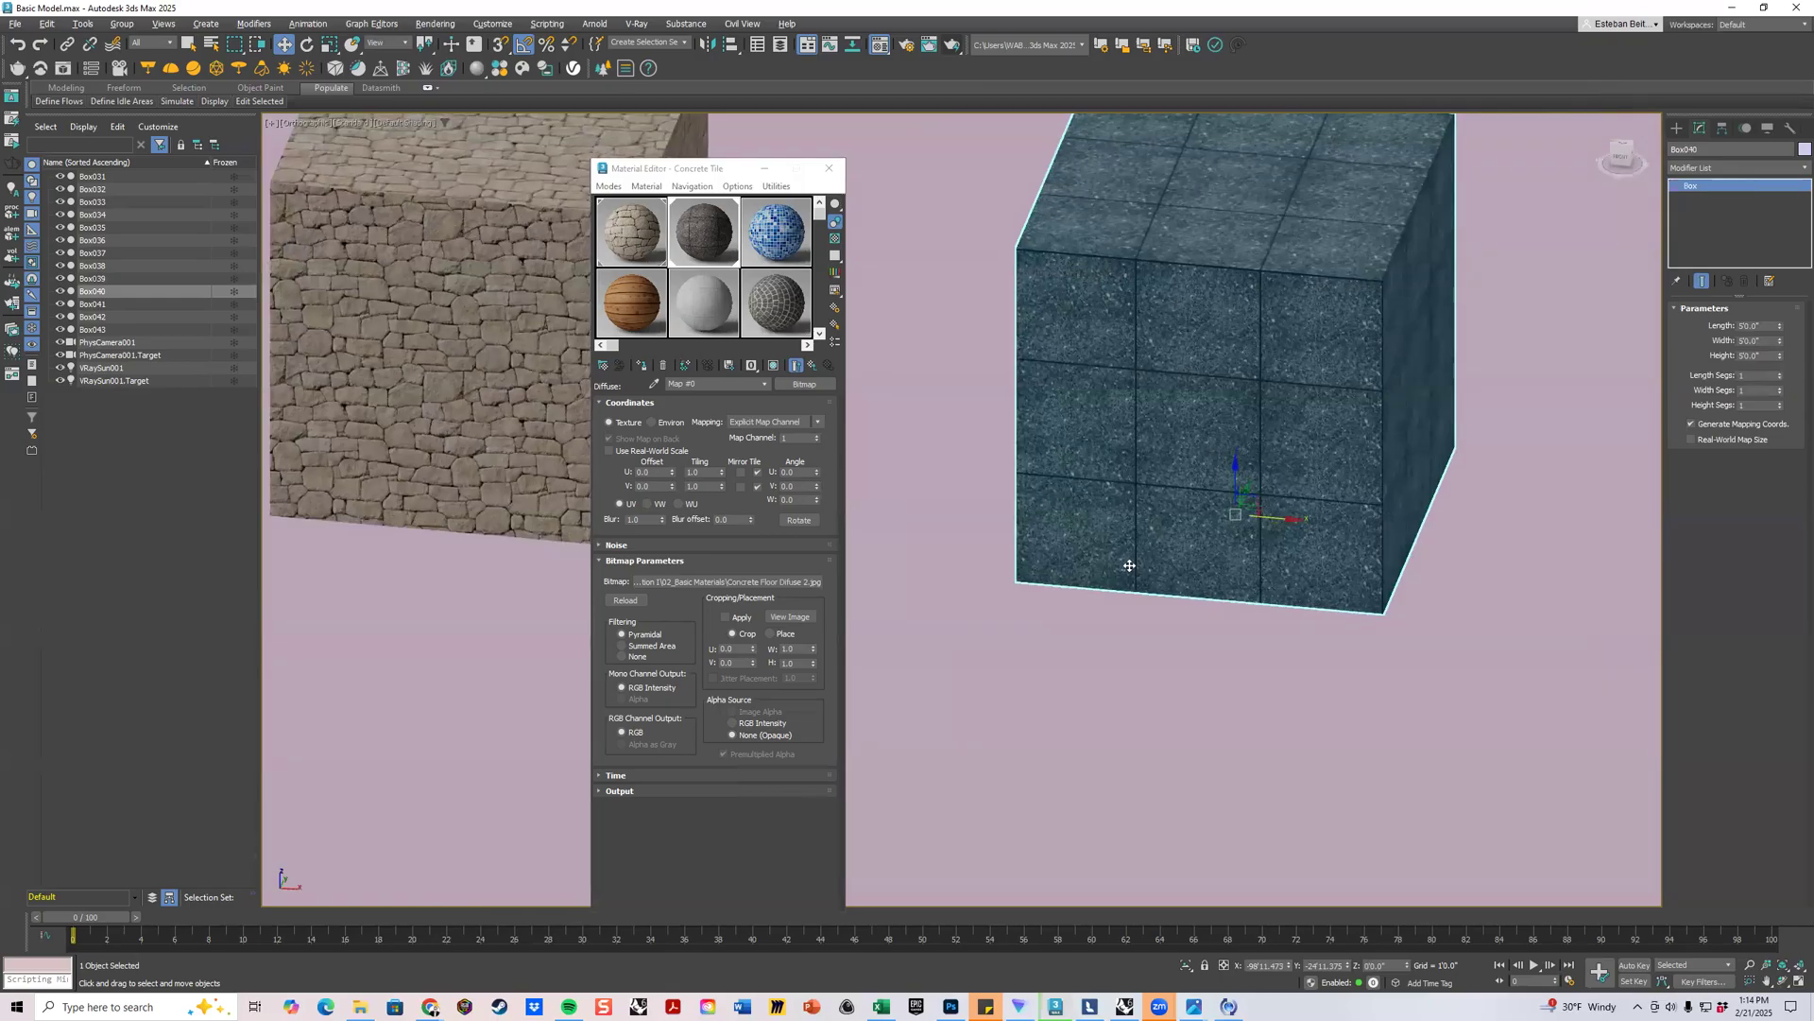
left_click(767, 580)
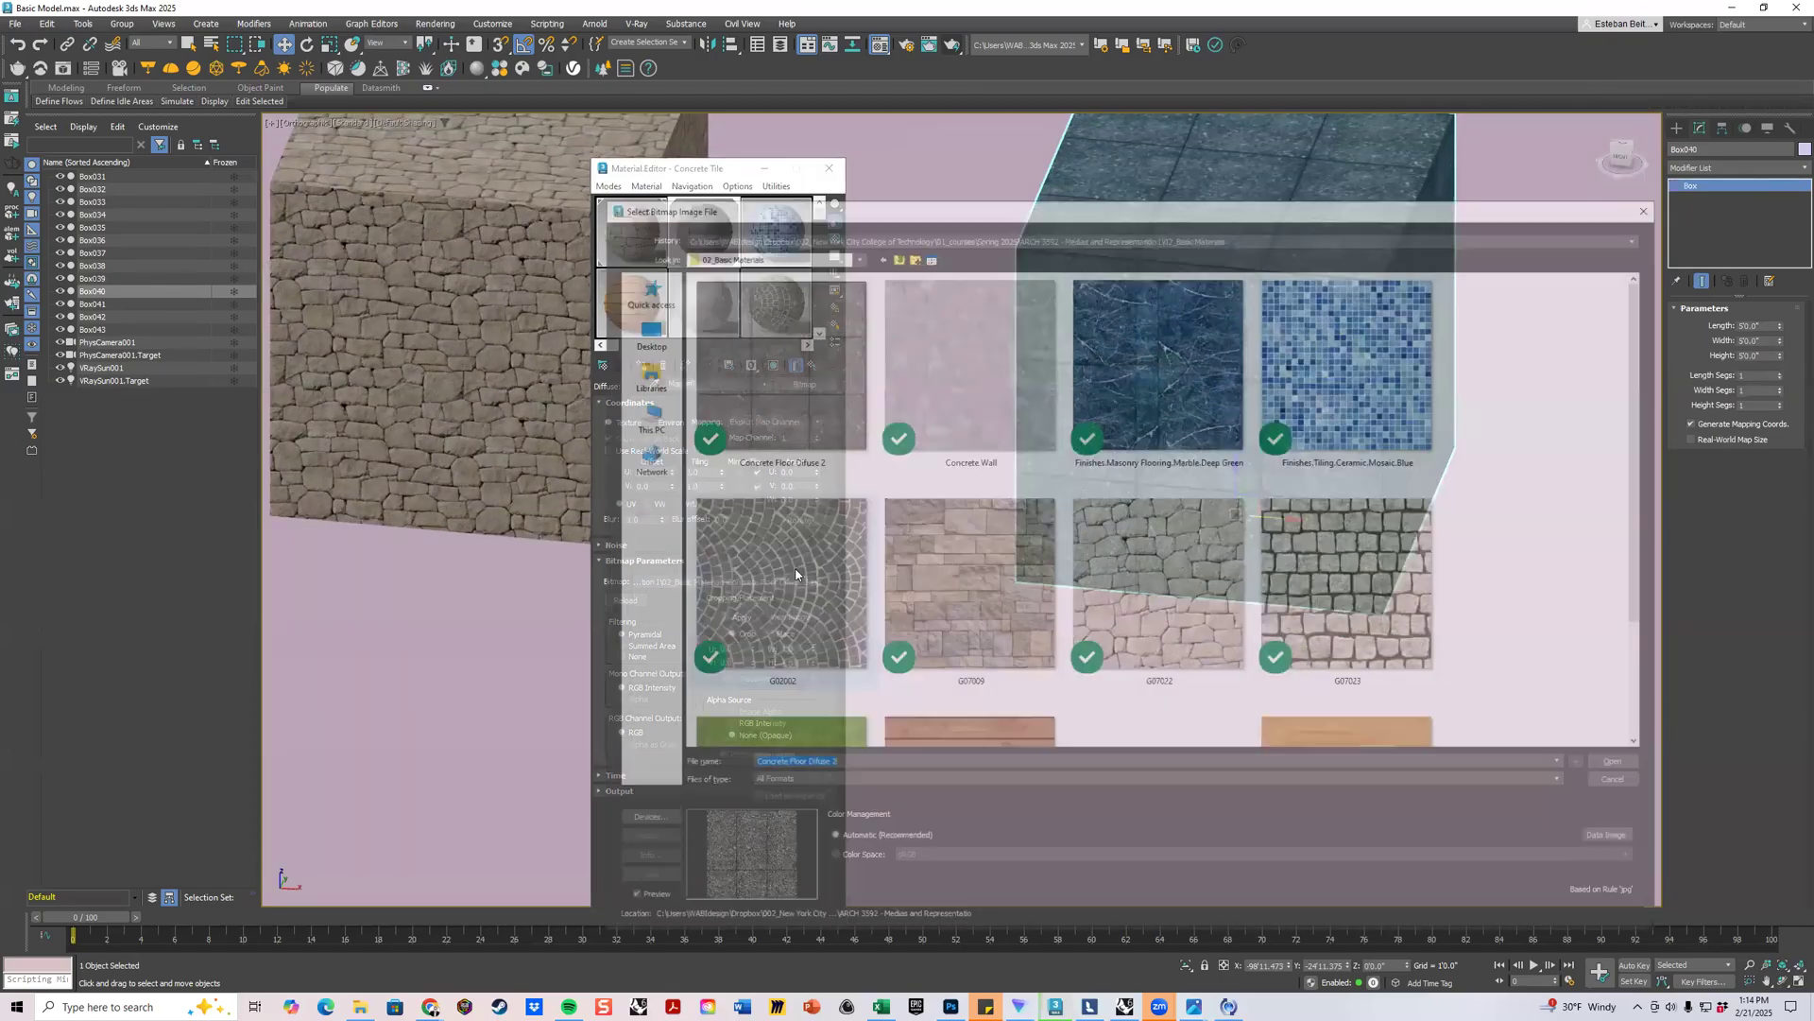
scroll(1040, 478, "down", 2)
scroll(1043, 468, "up", 2)
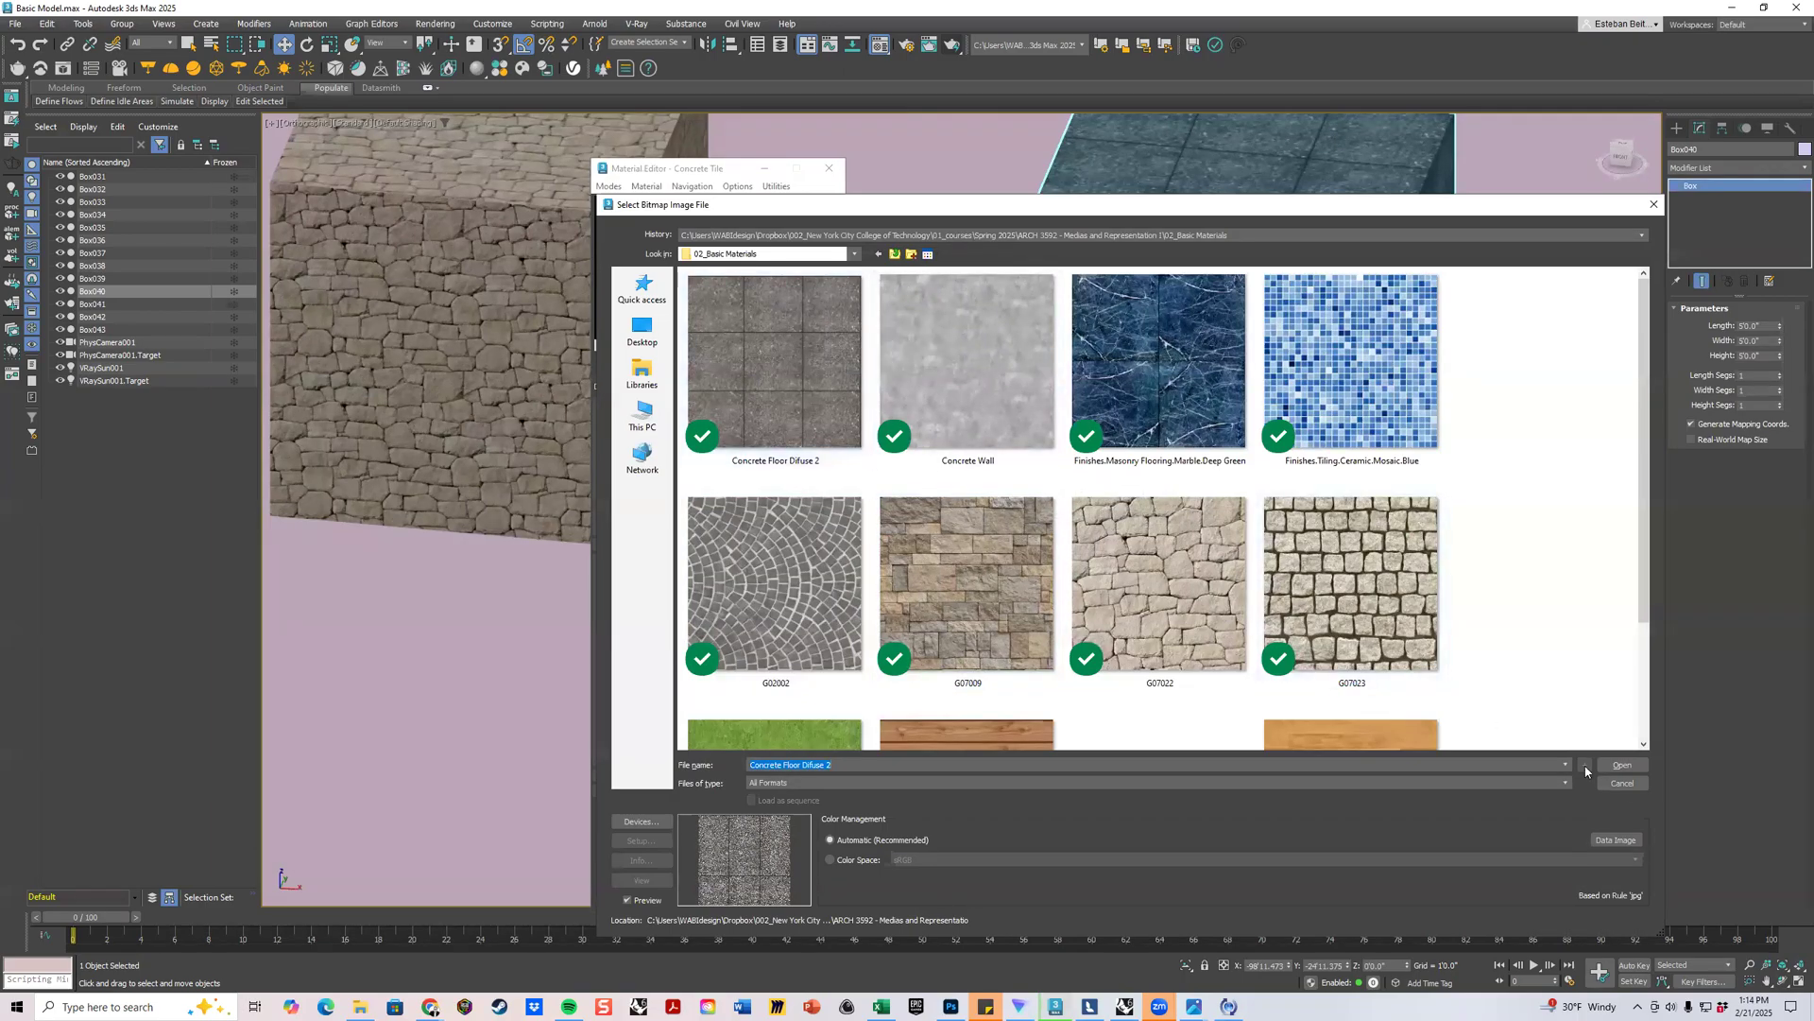
left_click(1622, 764)
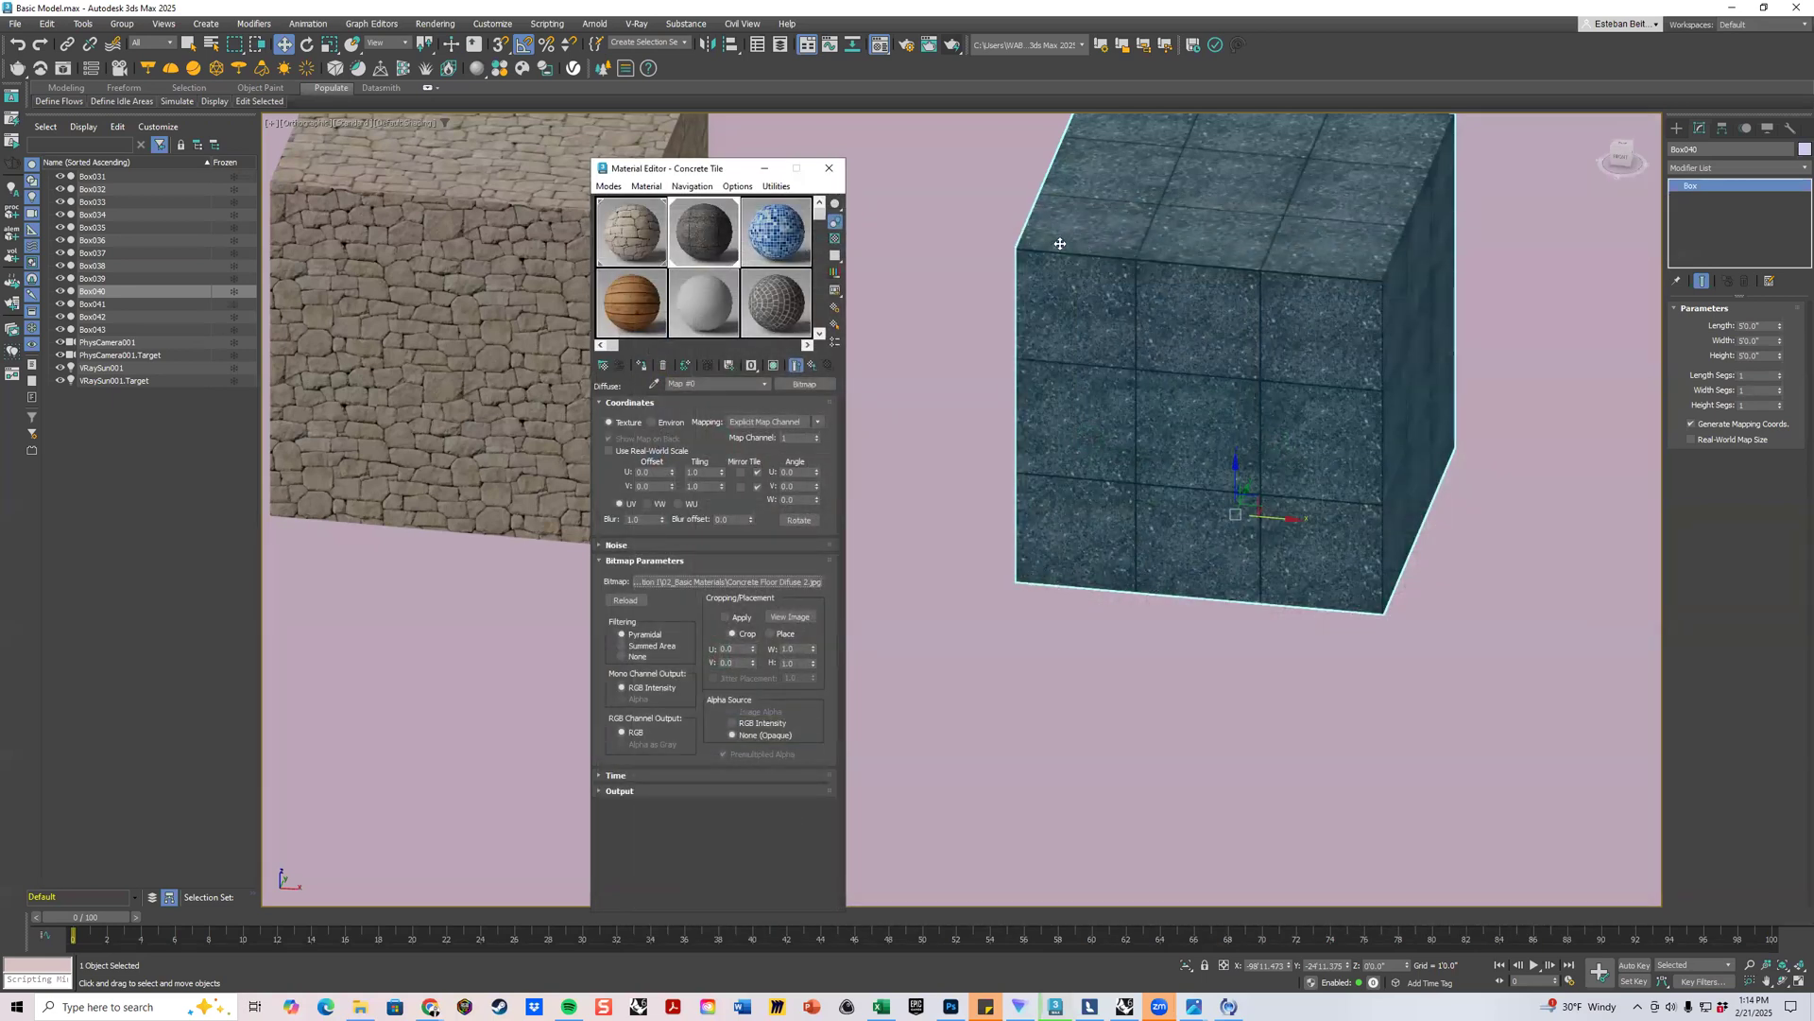
Examine the concrete tile pattern on the second box and compare its scale with the neighbouring stone box.
scroll(1061, 244, "down", 5)
scroll(1190, 312, "up", 6)
middle_click_drag(1194, 311, 1155, 441, "alt")
scroll(1146, 323, "down", 3)
scroll(1151, 437, "down", 2)
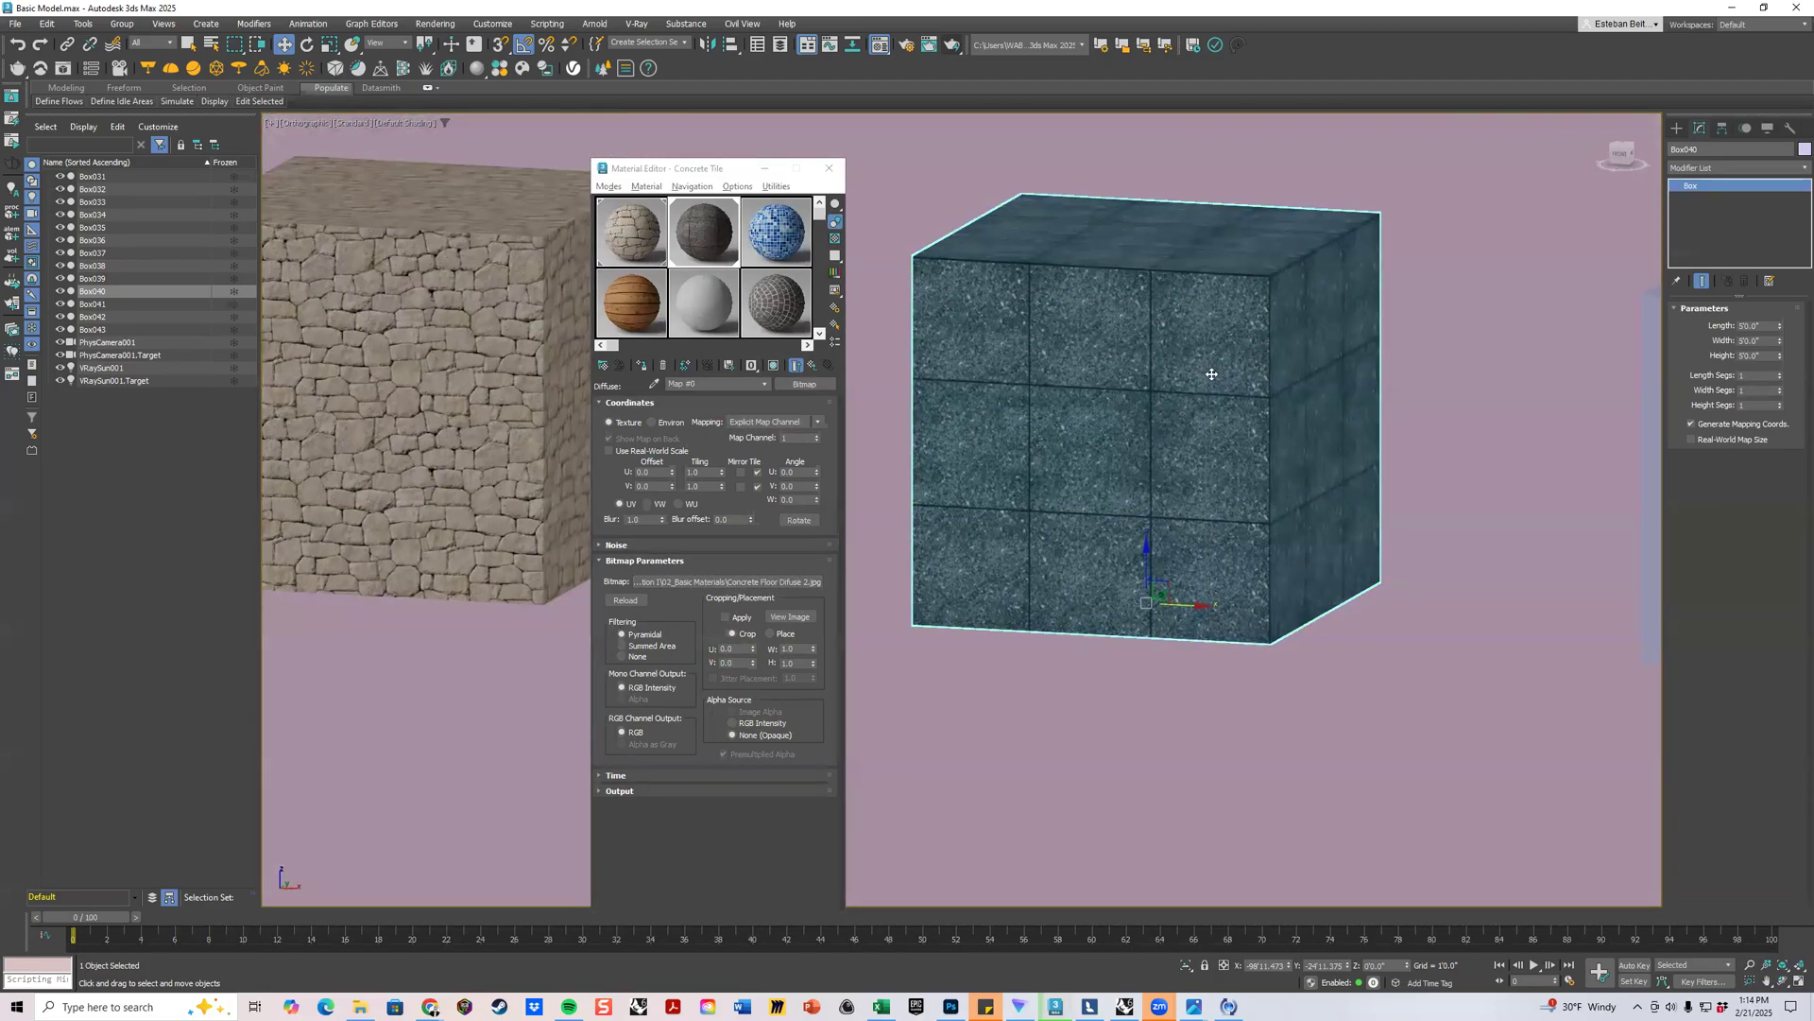
scroll(1222, 365, "down", 2)
scroll(1272, 357, "down", 1)
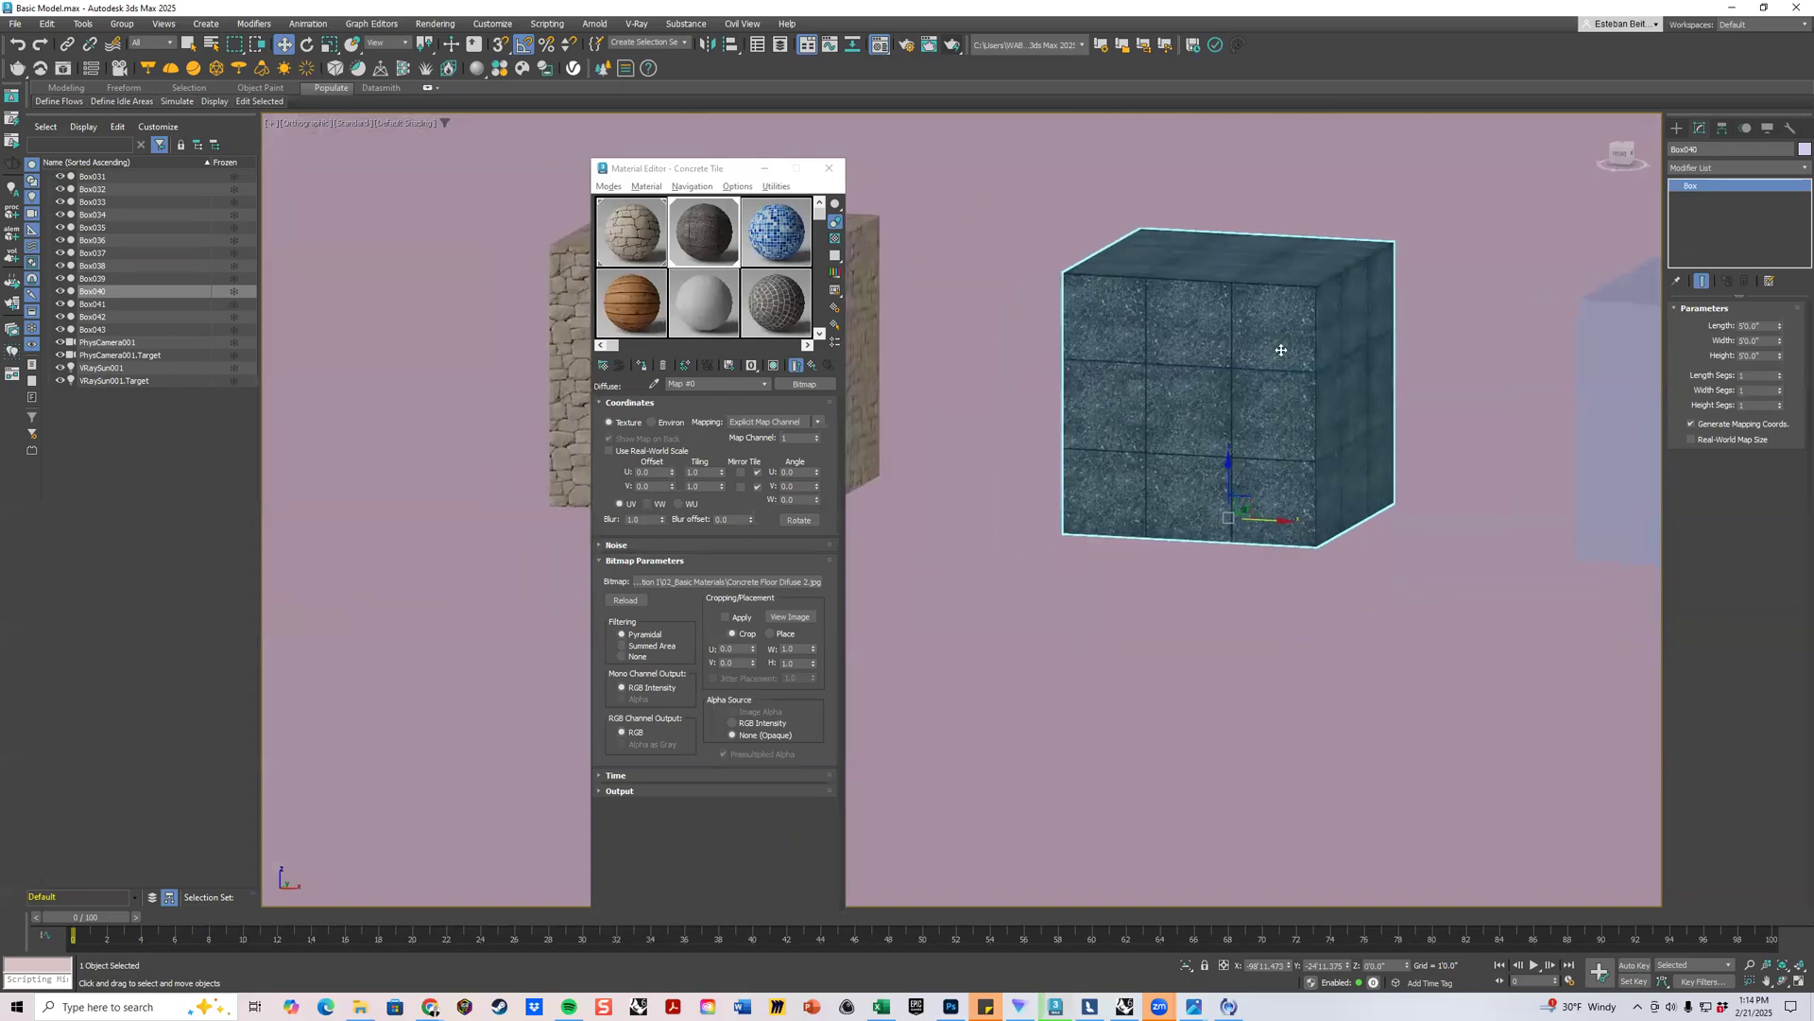
scroll(1265, 374, "up", 1)
middle_click_drag(1194, 316, 1544, 344)
scroll(1266, 375, "down", 3)
scroll(1264, 360, "up", 4)
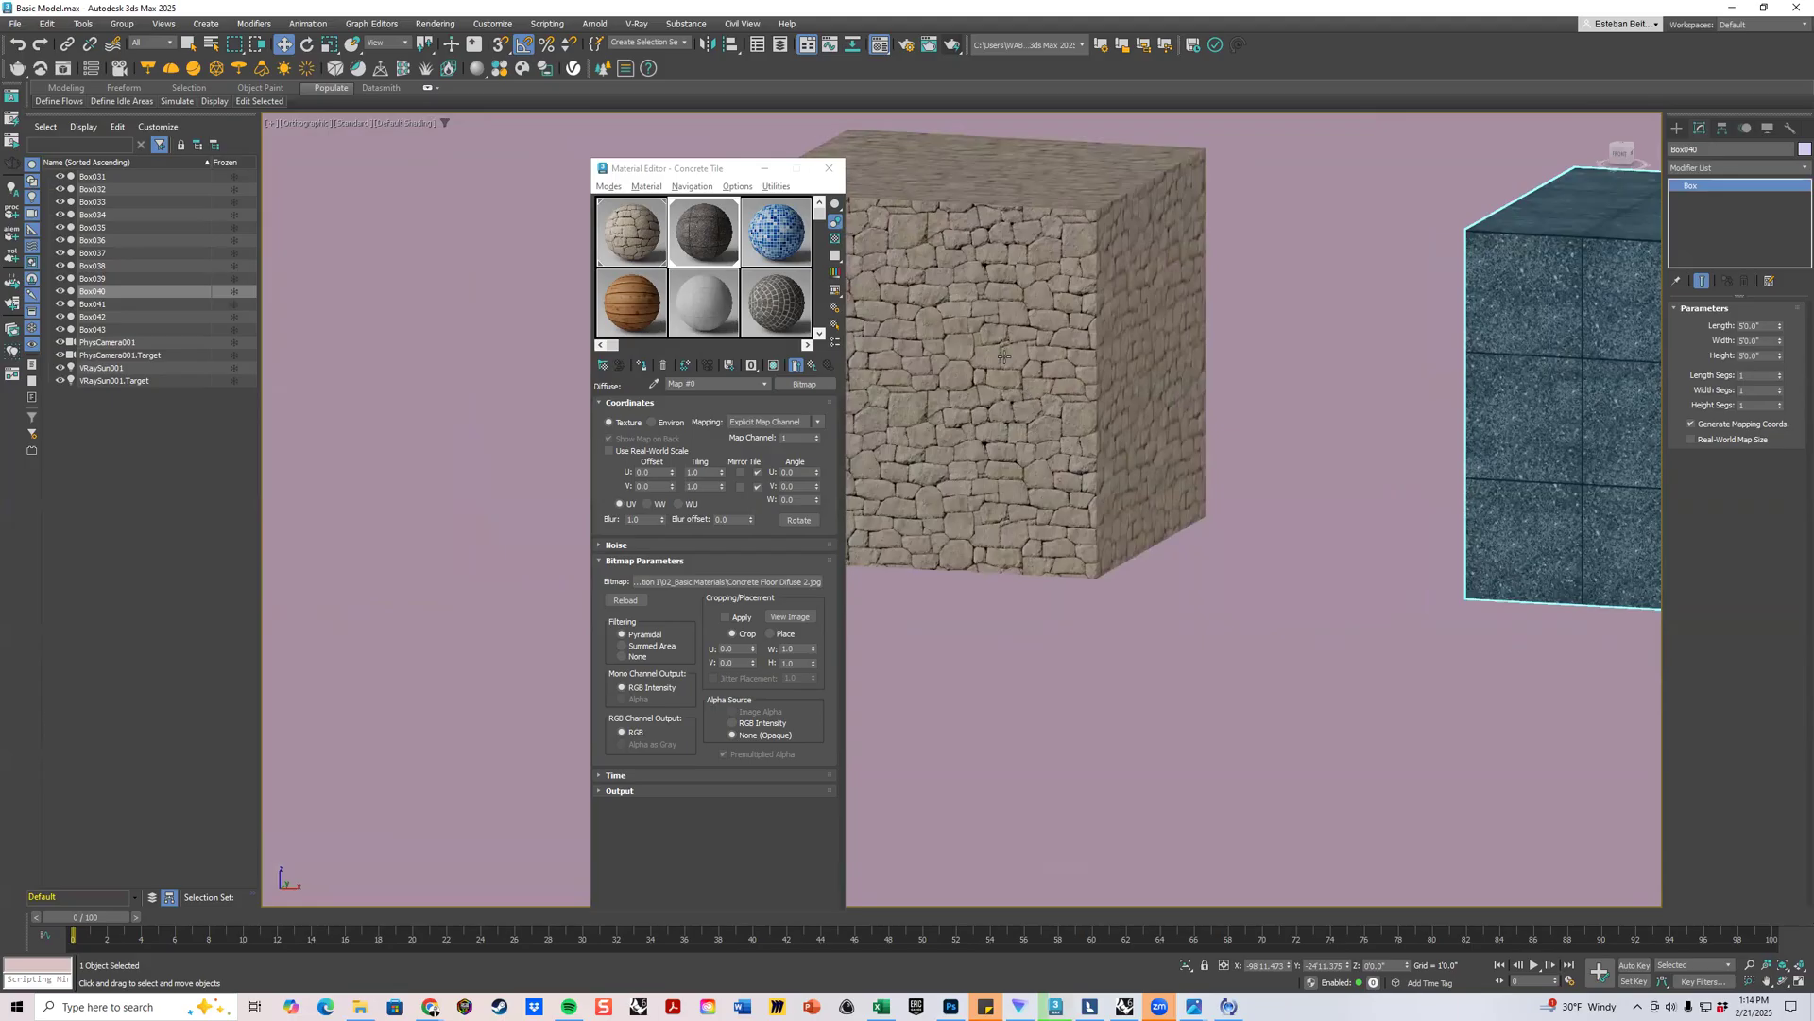
scroll(1005, 352, "down", 3)
middle_click_drag(1030, 355, 1040, 391, "alt")
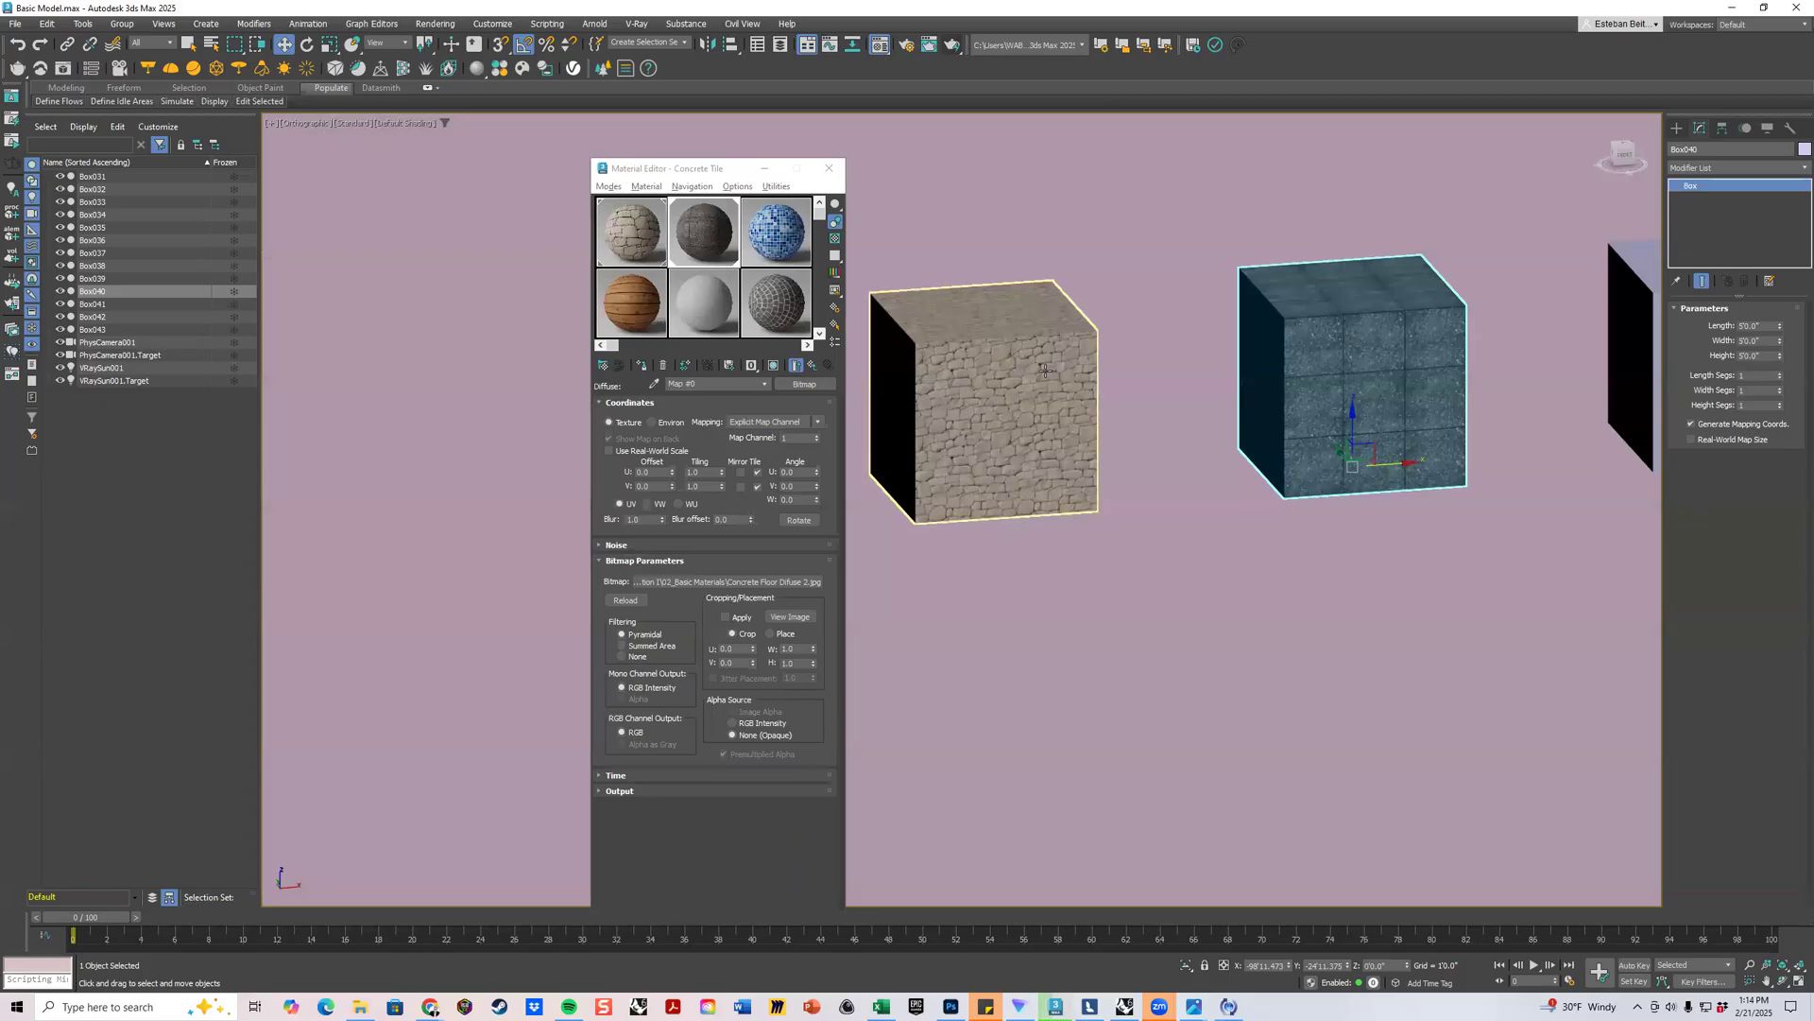
Copy the UVW Map and Map Scaler modifiers from the stone box onto the concrete tile box.
left_click(1044, 370)
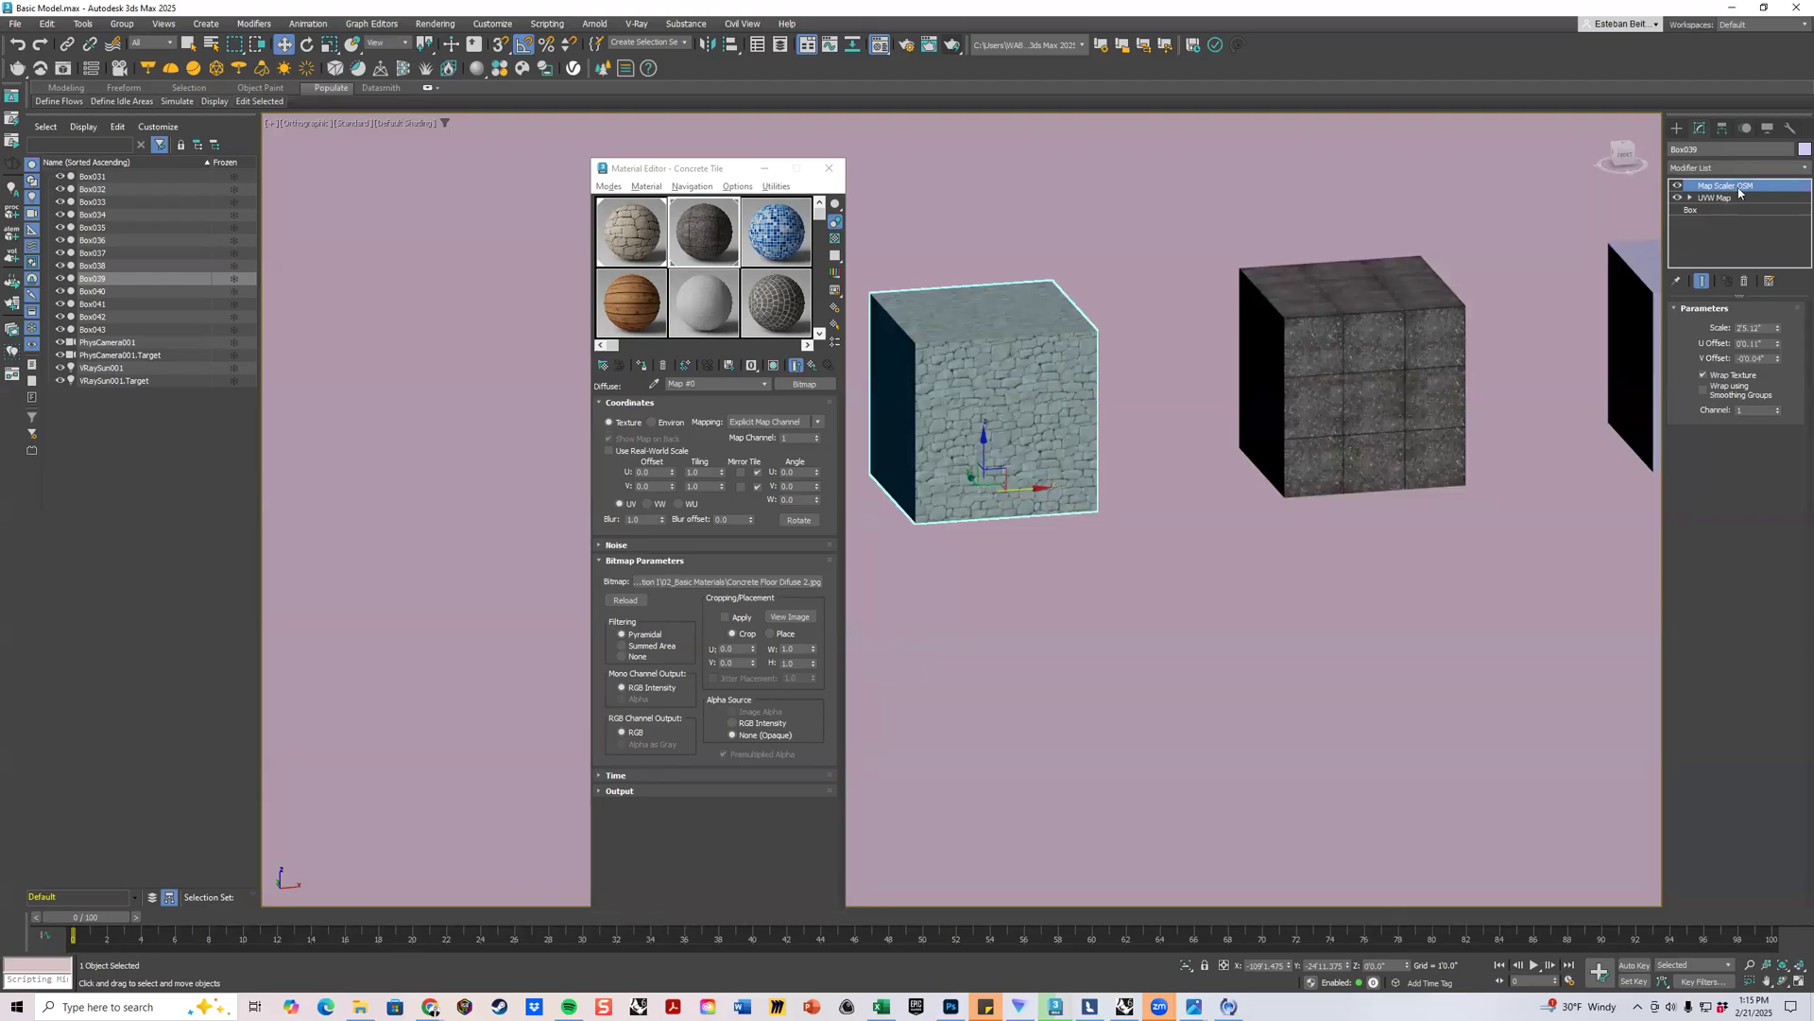
left_click(1722, 199)
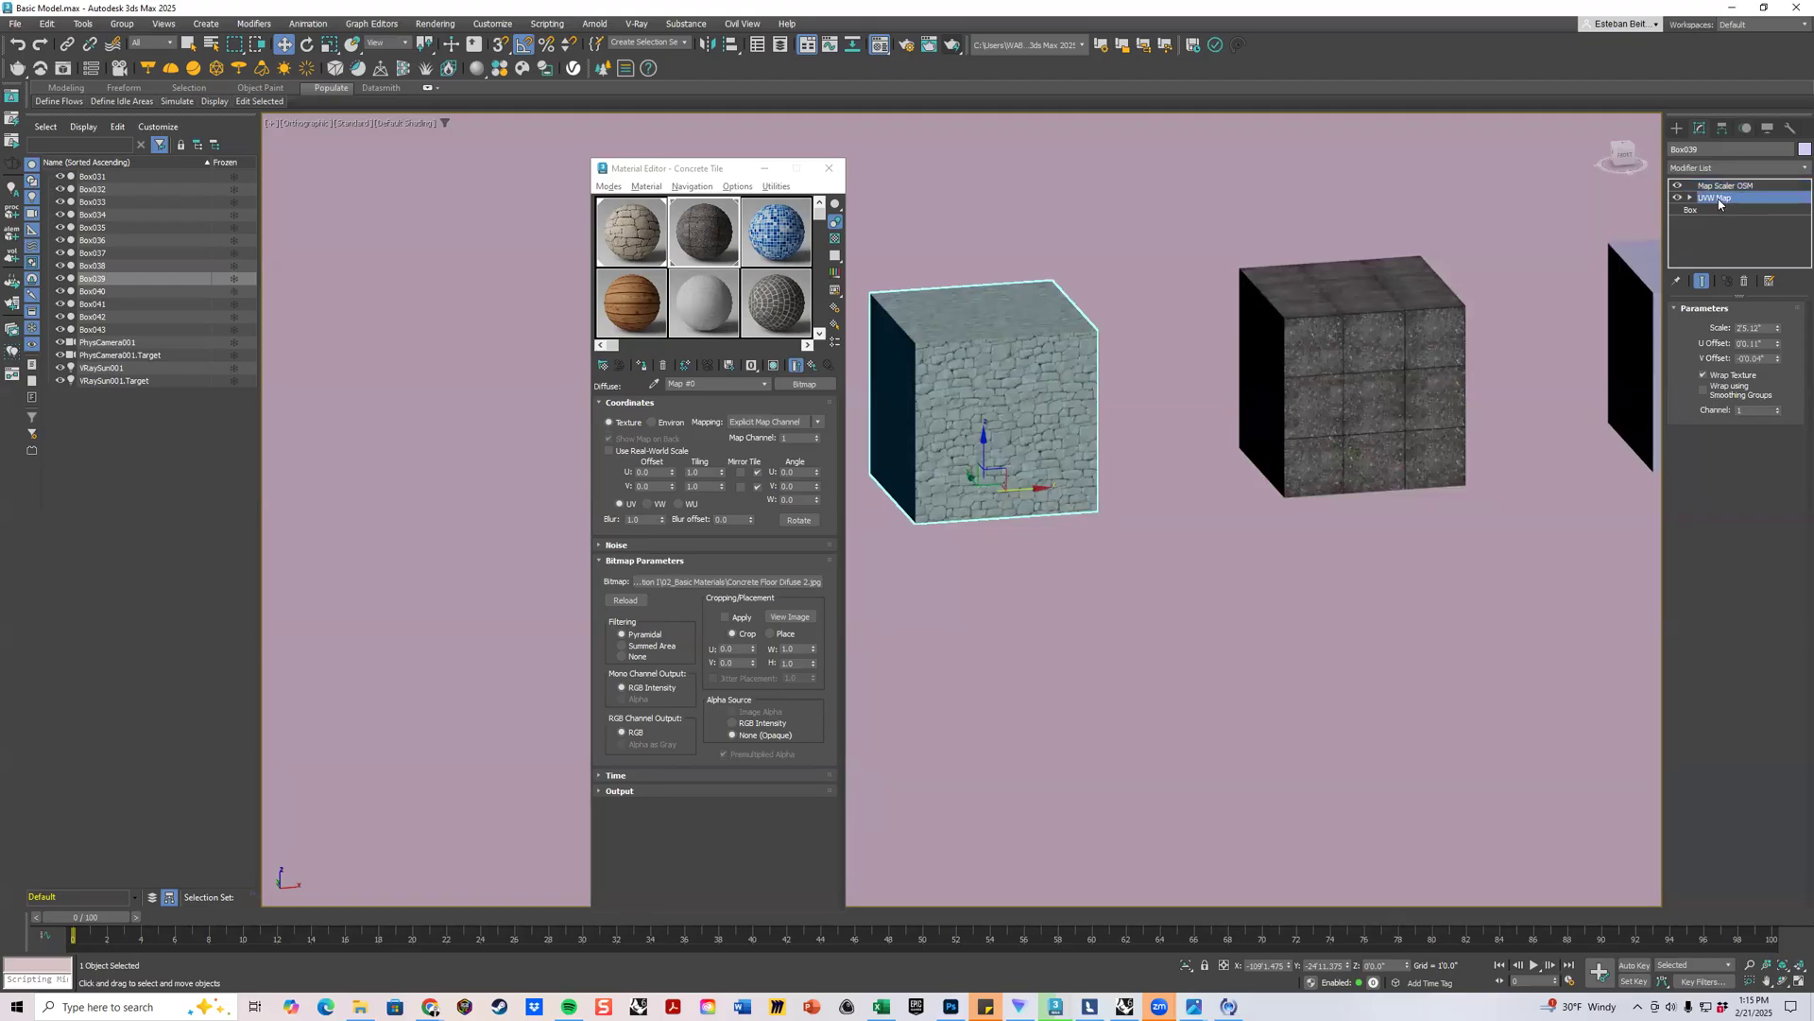
left_click_drag(1725, 201, 1407, 345)
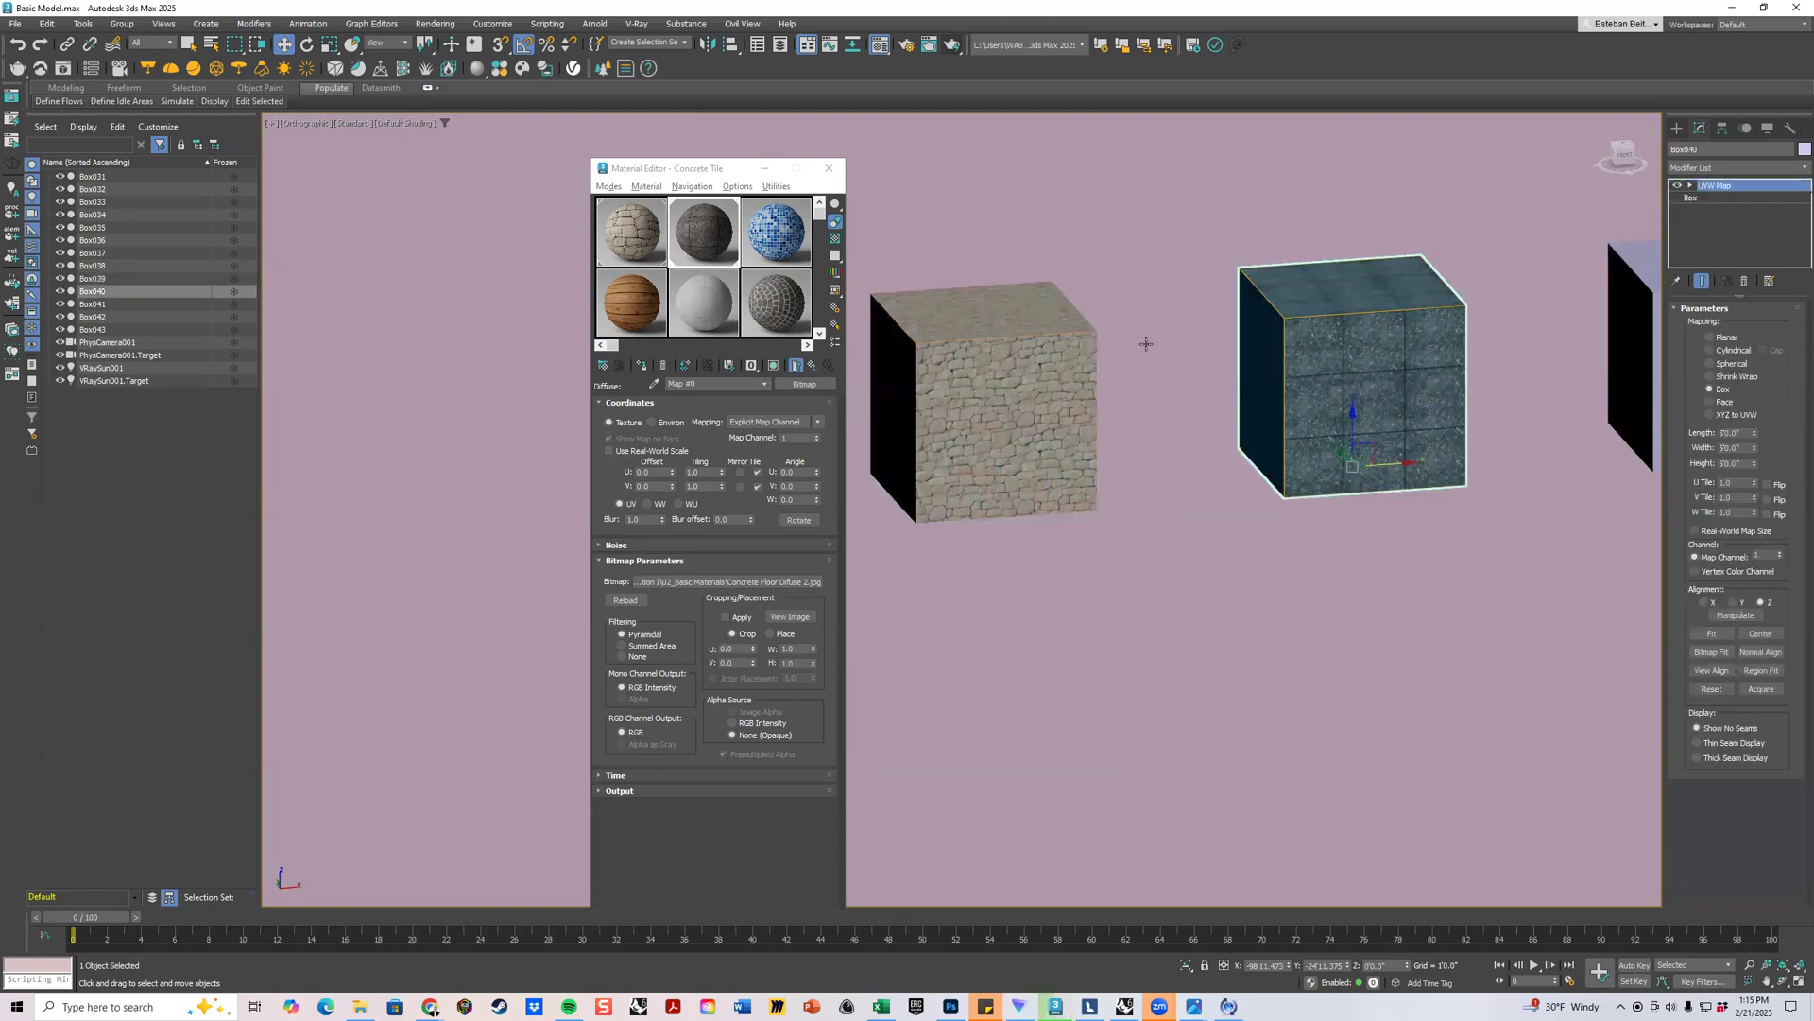
left_click(1000, 347)
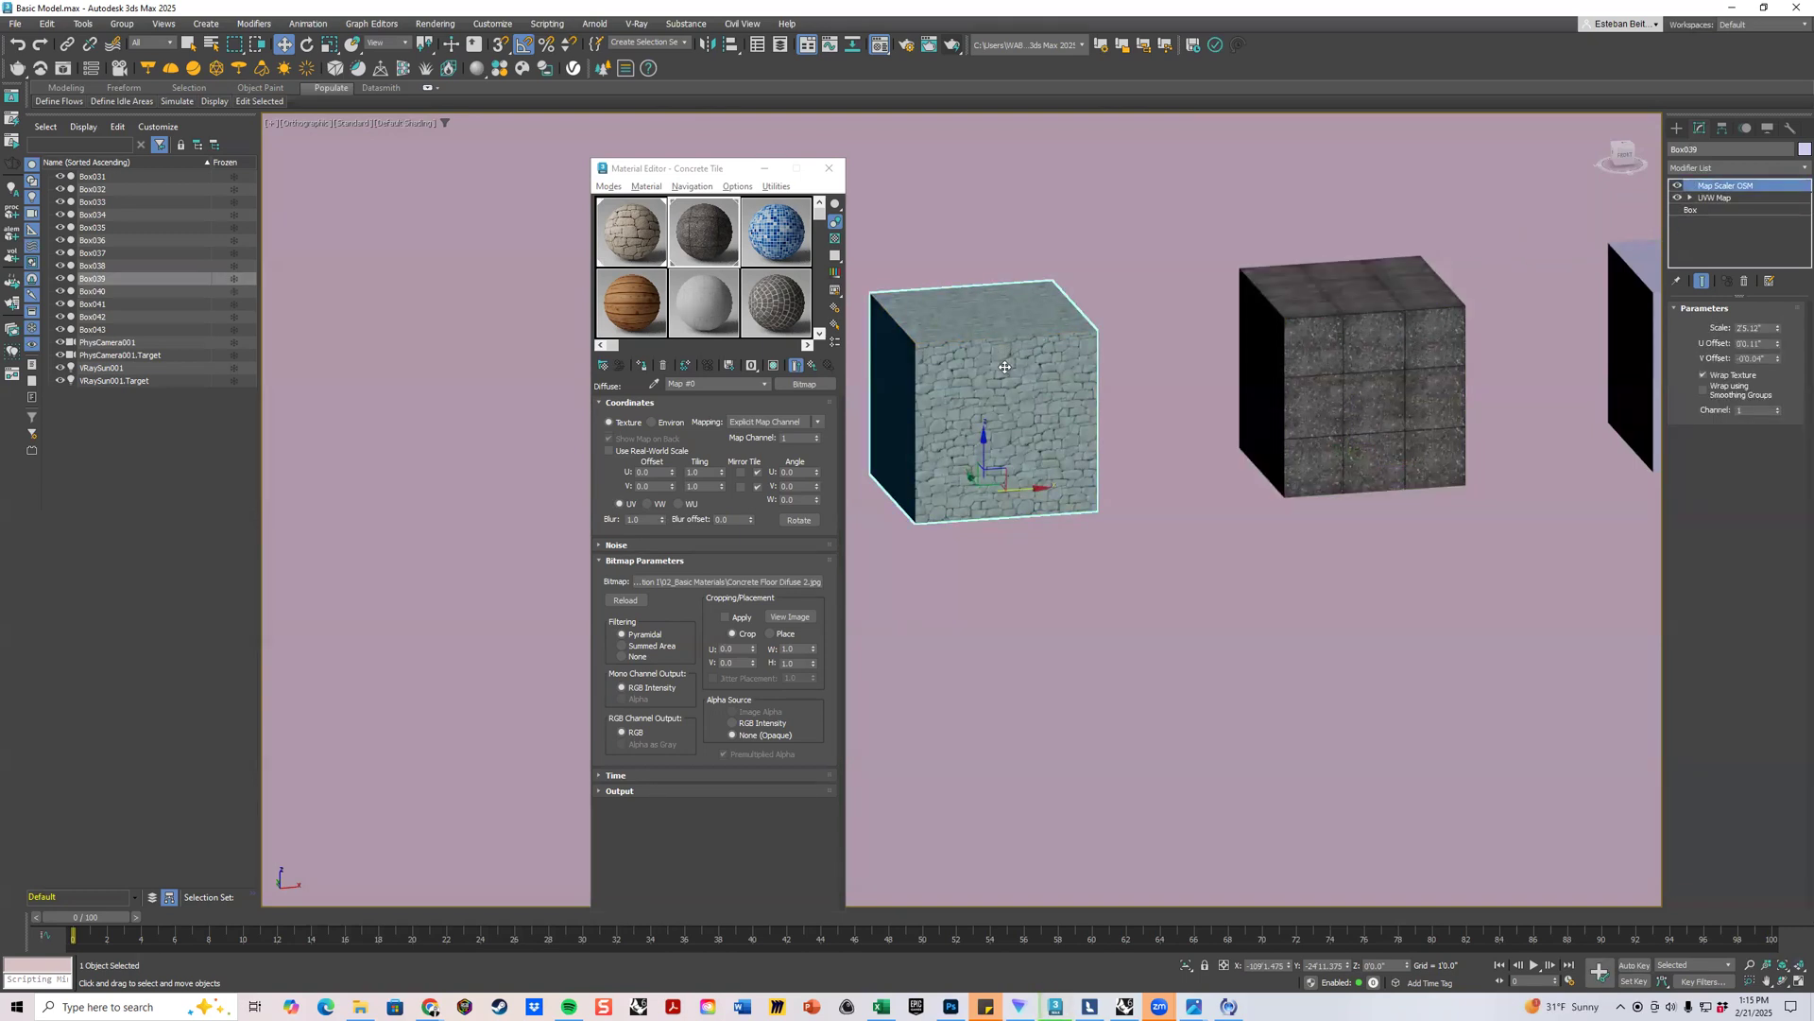
left_click_drag(1724, 193, 1403, 317)
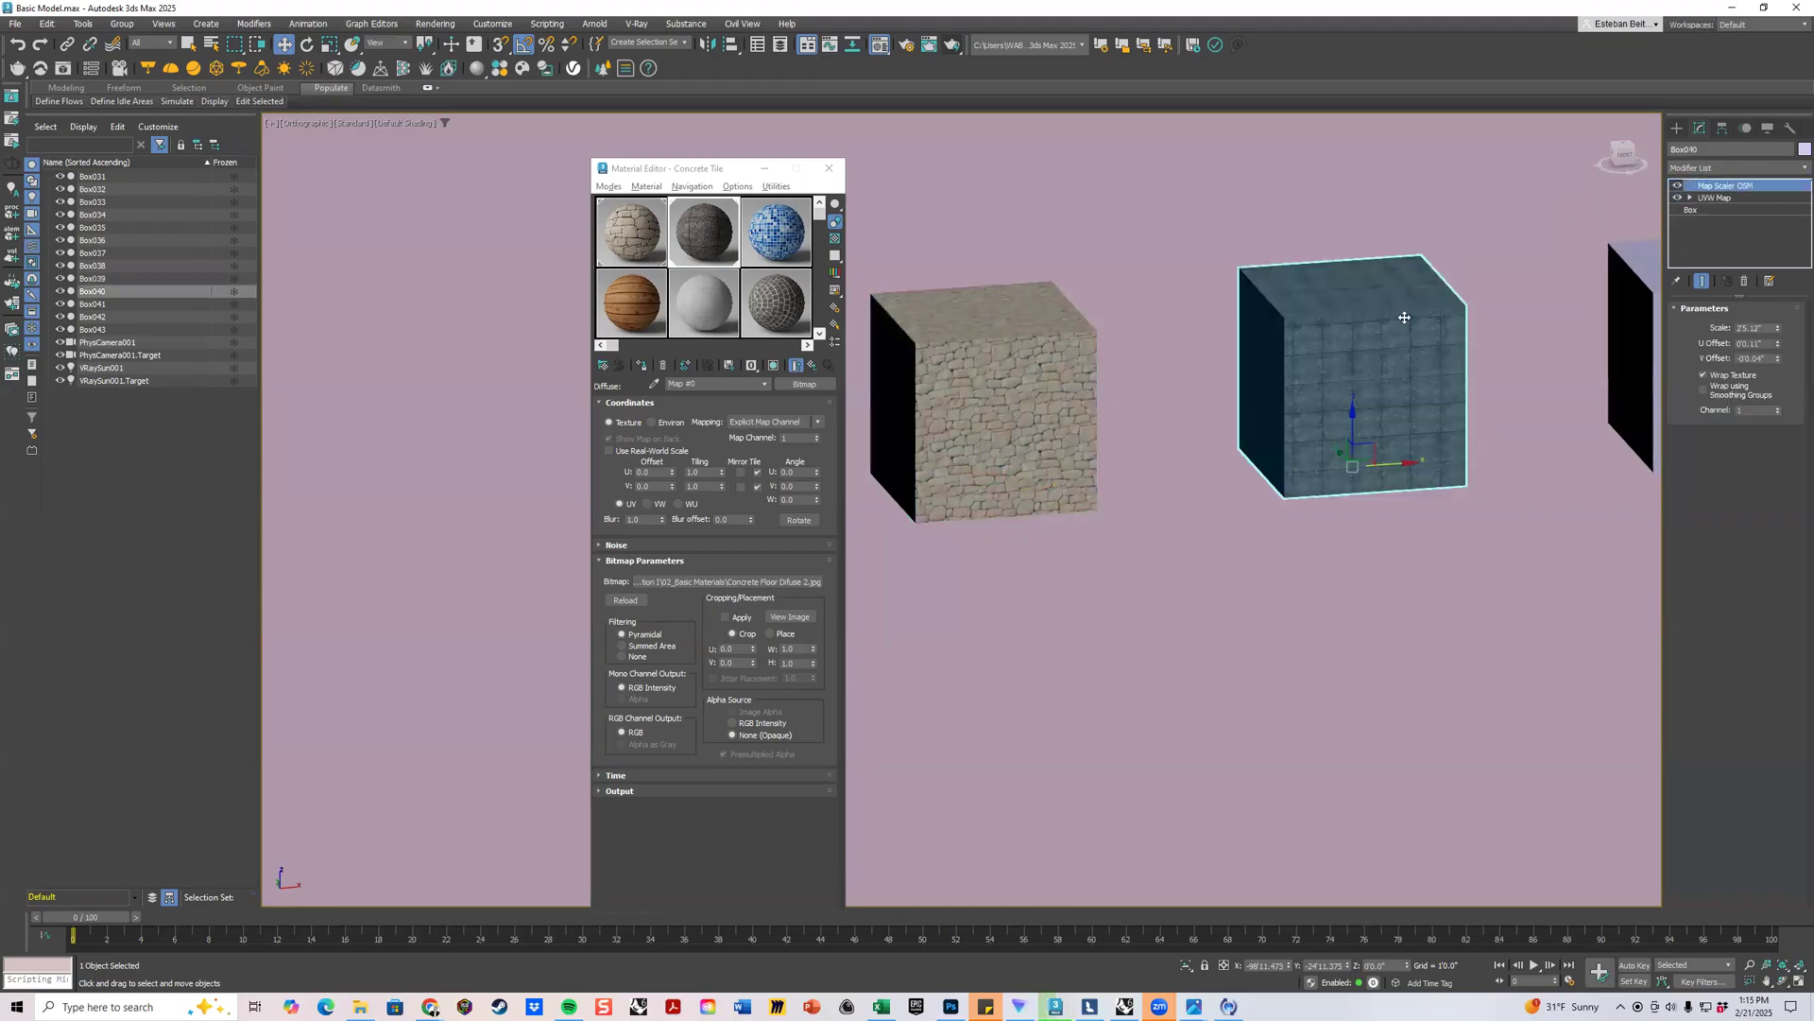
scroll(1453, 415, "up", 2)
scroll(1452, 415, "up", 2)
scroll(1453, 415, "down", 6)
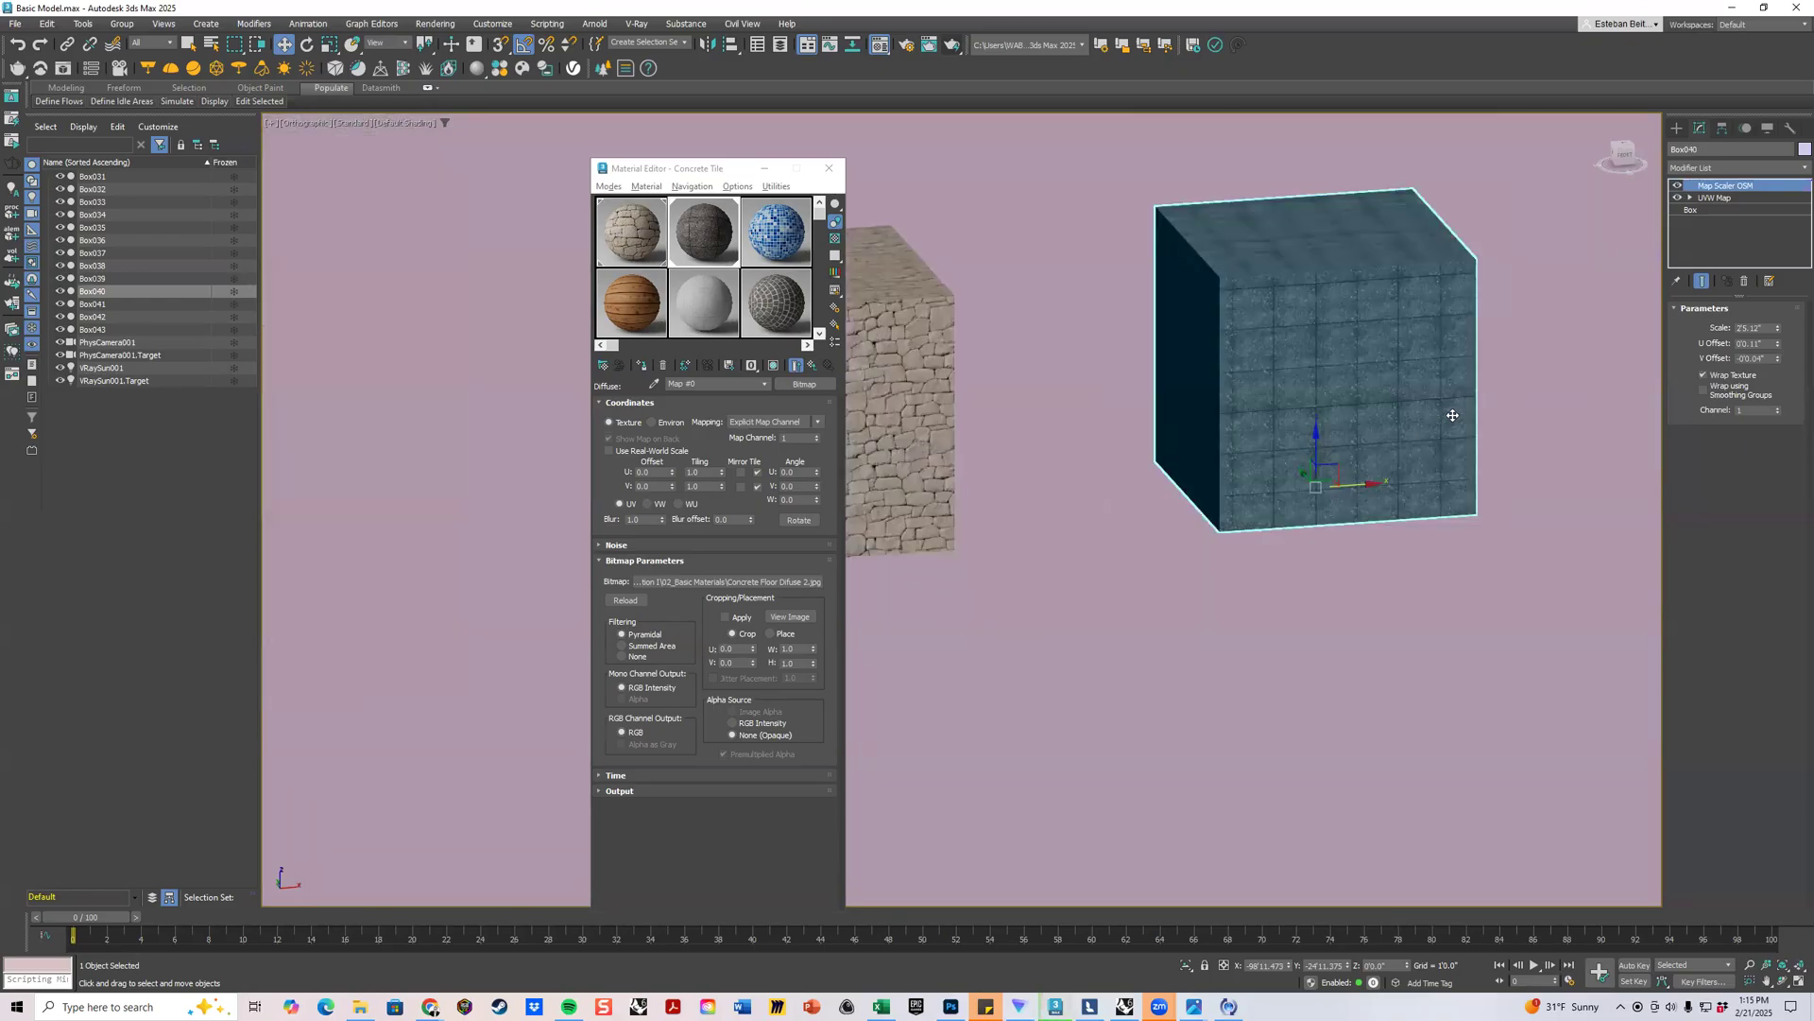
middle_click_drag(1291, 374, 1059, 374)
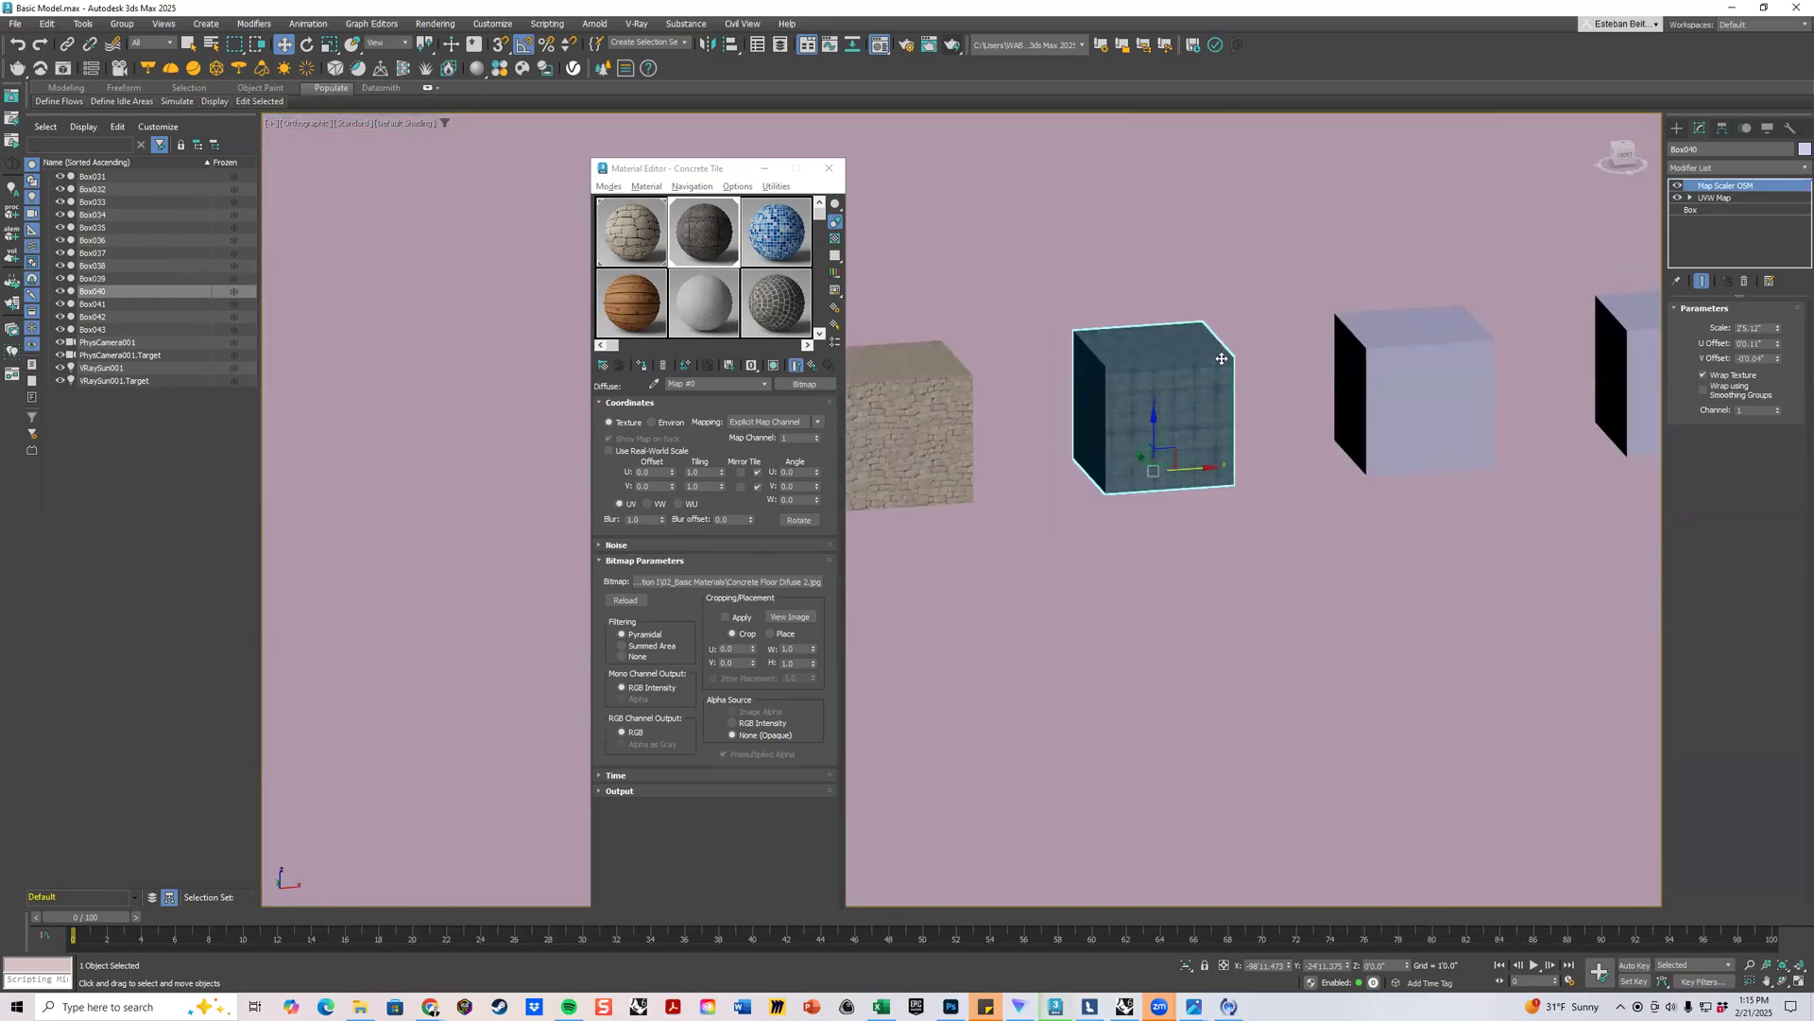
scroll(1200, 359, "up", 2)
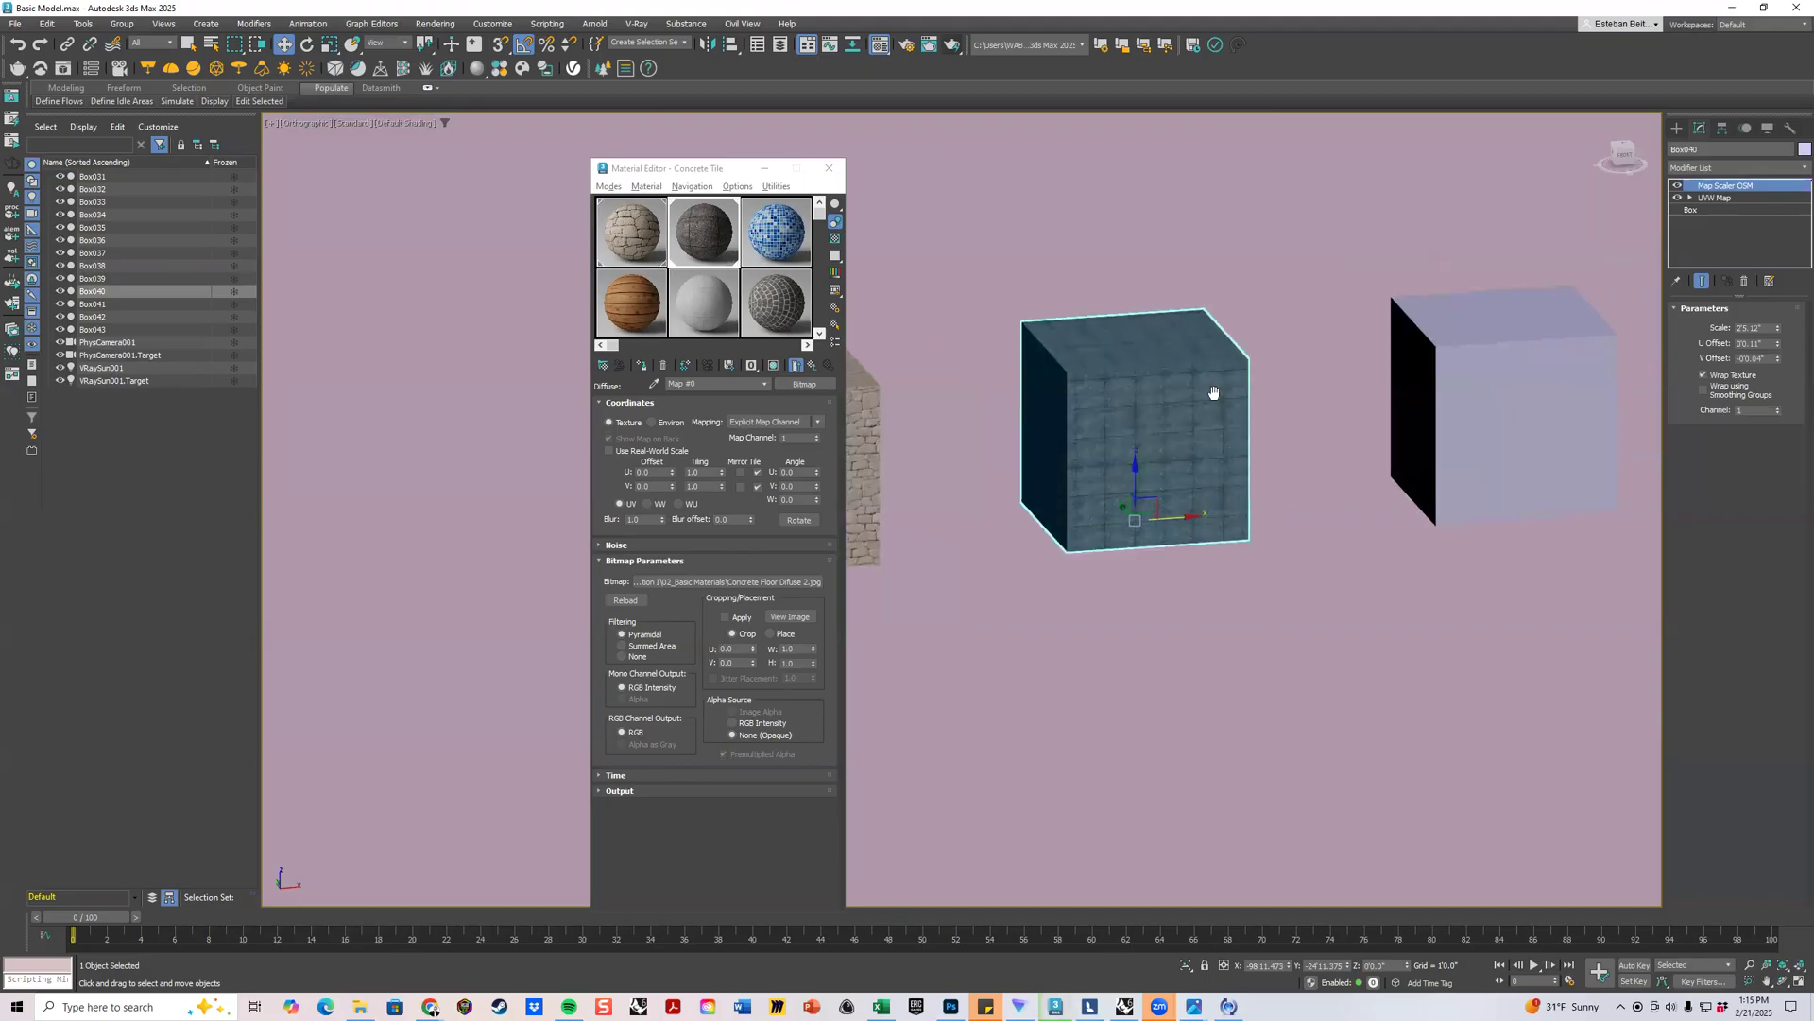
Enlarge the Map Scaler scale on the concrete tile box to about 3 feet.
scroll(1214, 392, "up", 3)
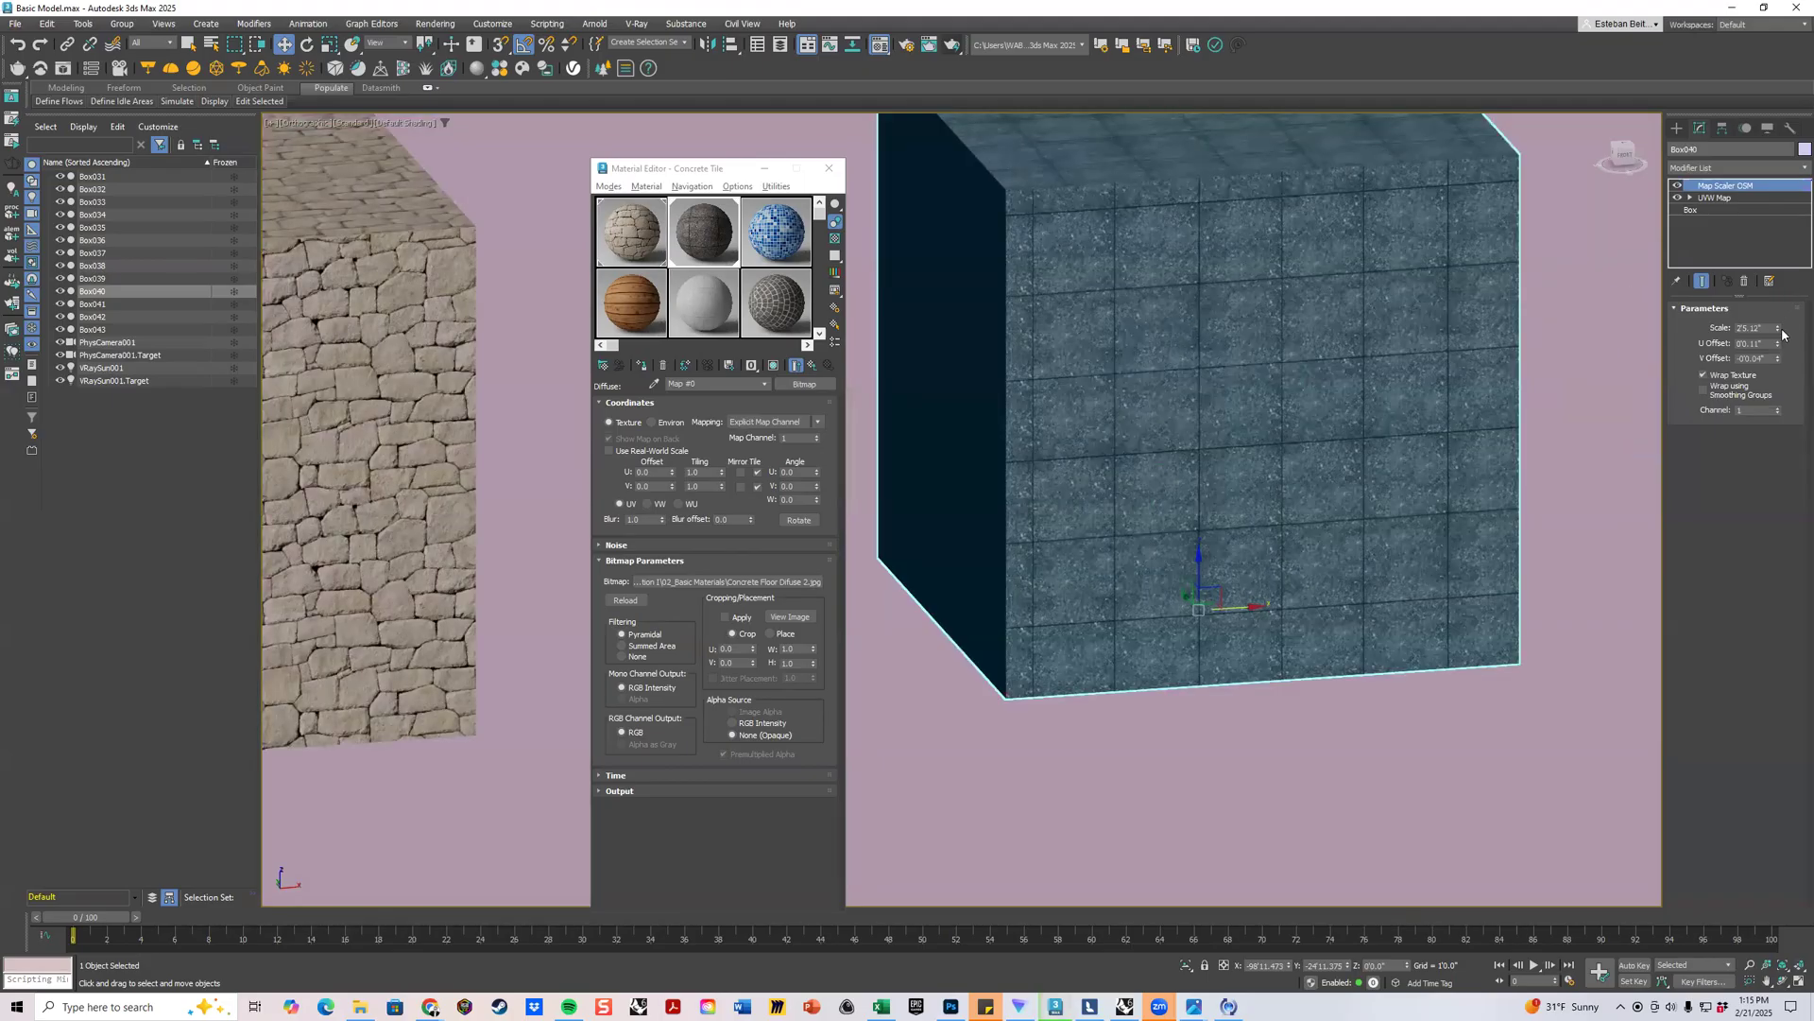
left_click_drag(1782, 315, 1785, 307)
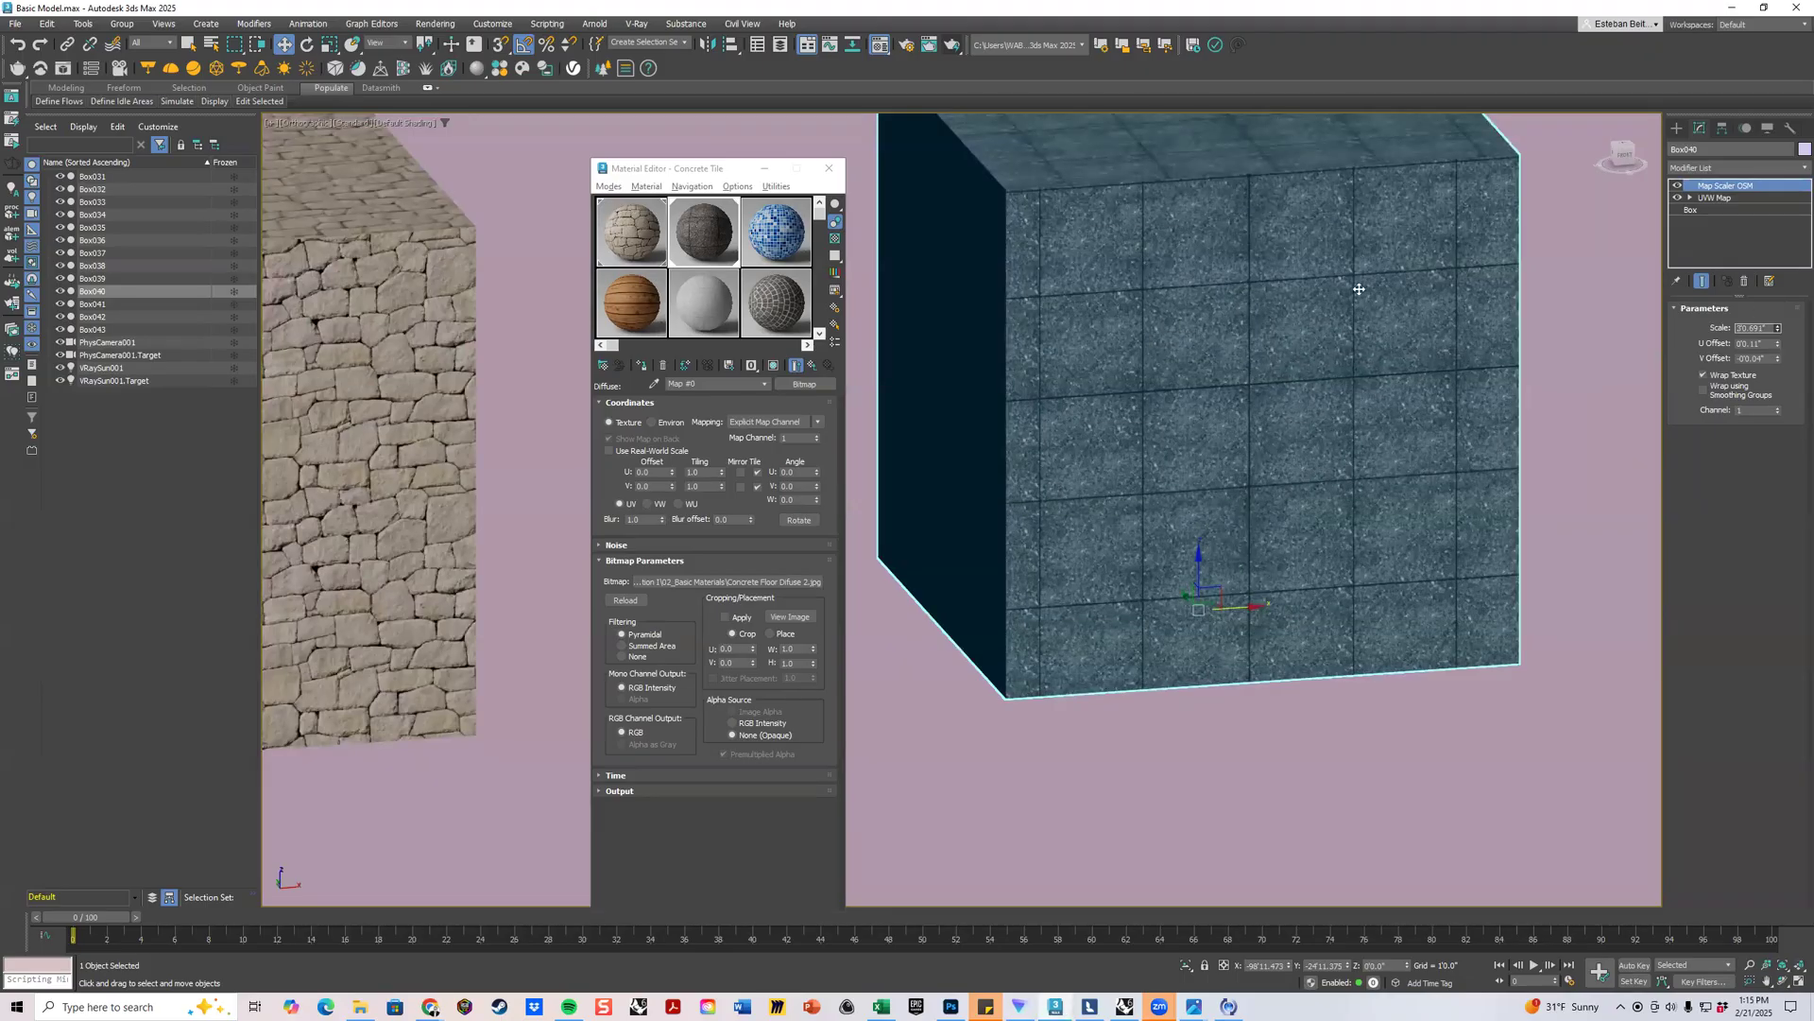
Shift the concrete tile texture toward the box edges by setting U Offset to 0'0.31" and V Offset to -0'0.03".
scroll(1328, 401, "up", 5)
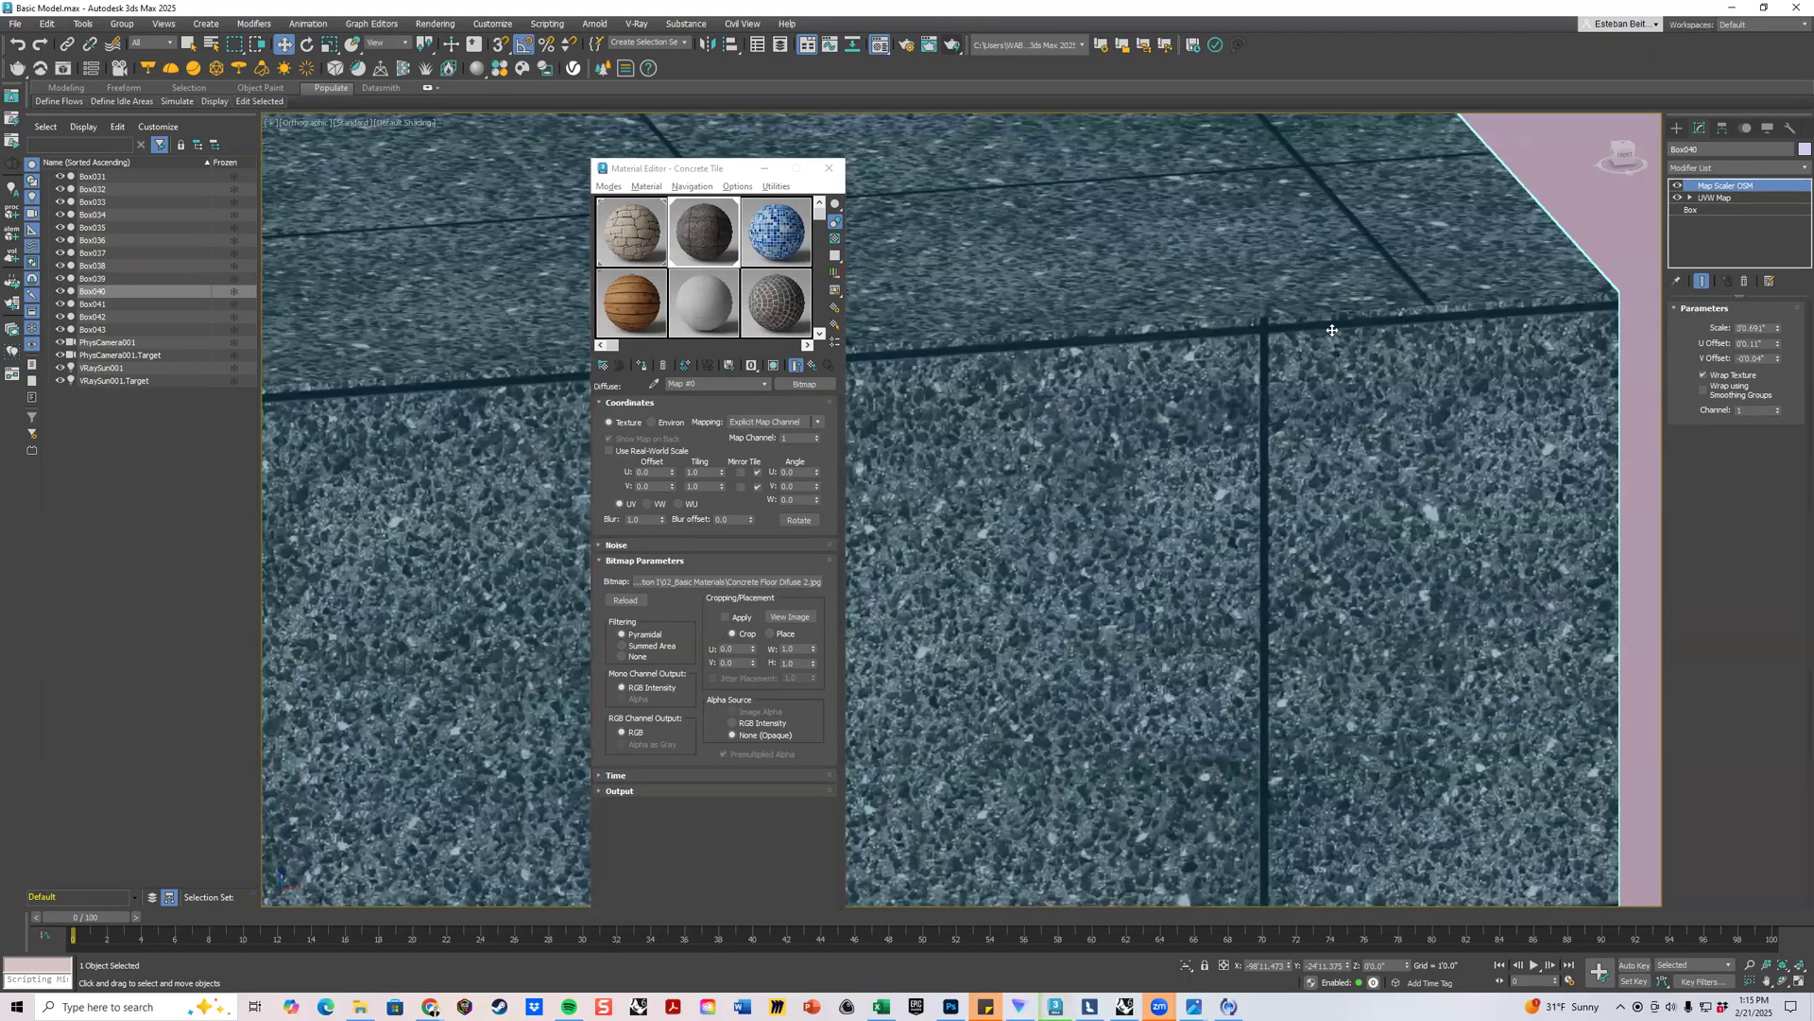
middle_click_drag(1285, 362, 1220, 375)
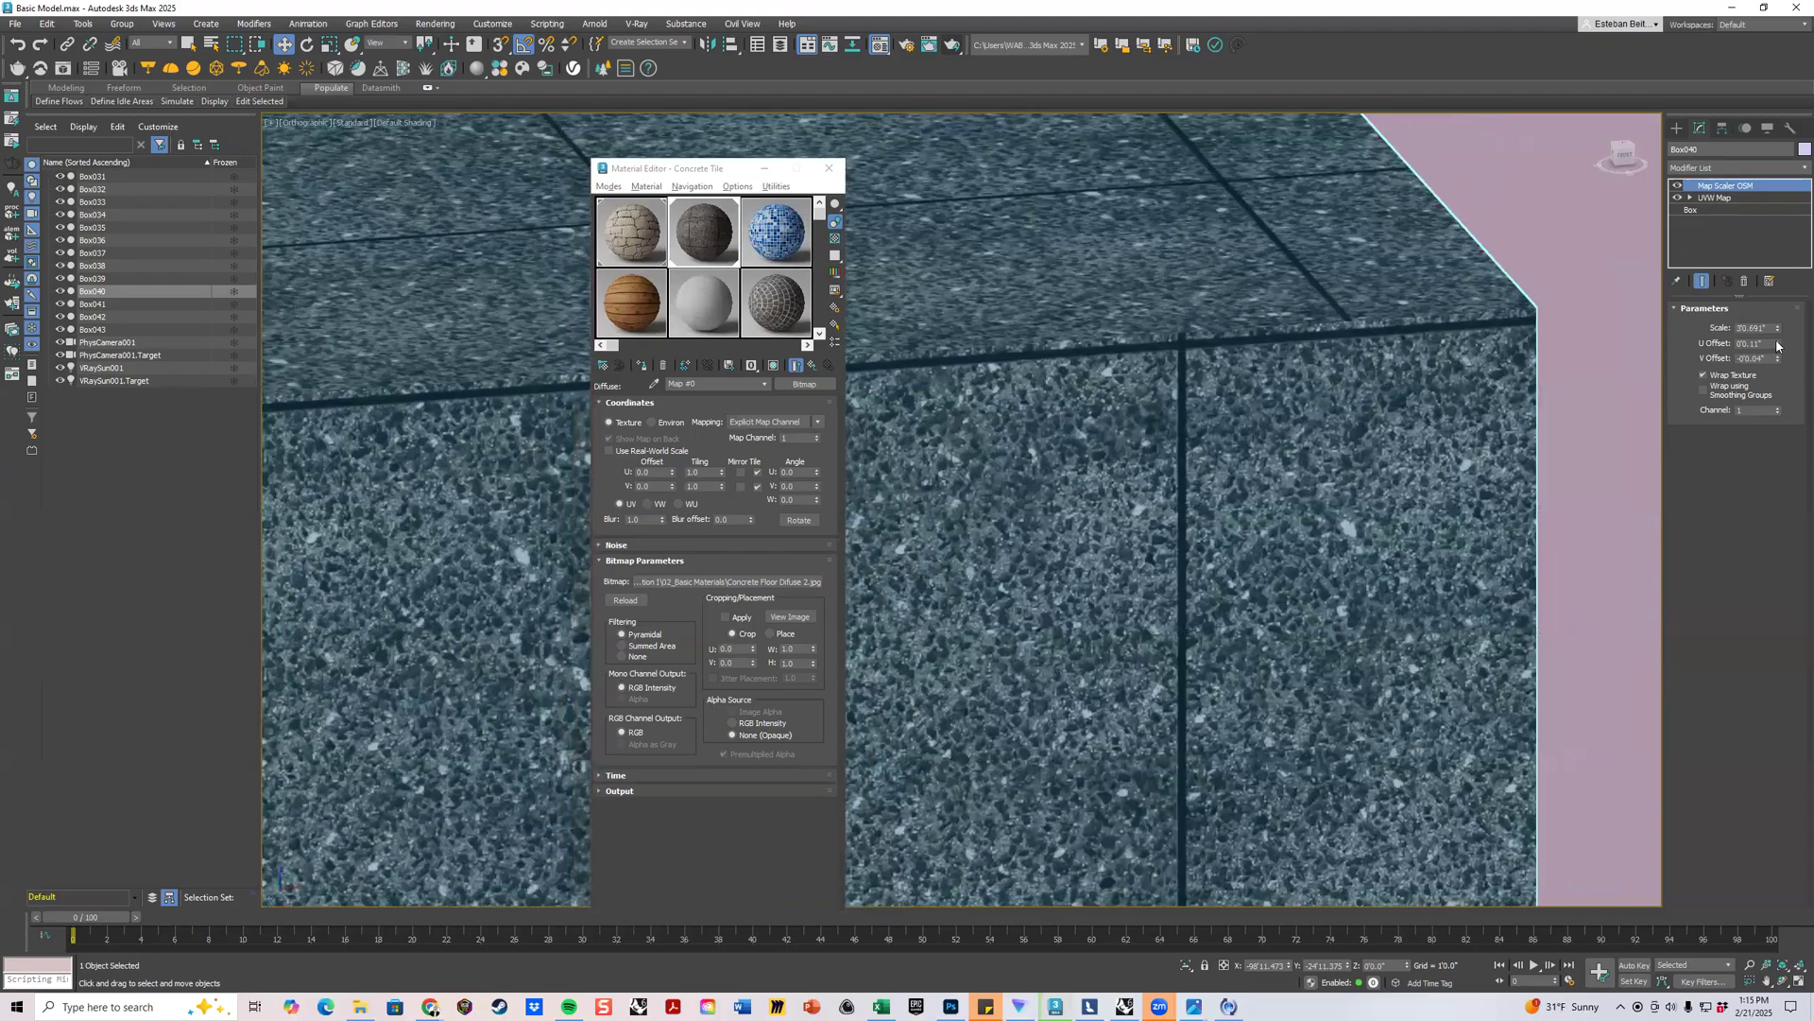
left_click(1776, 343)
left_click(1777, 343)
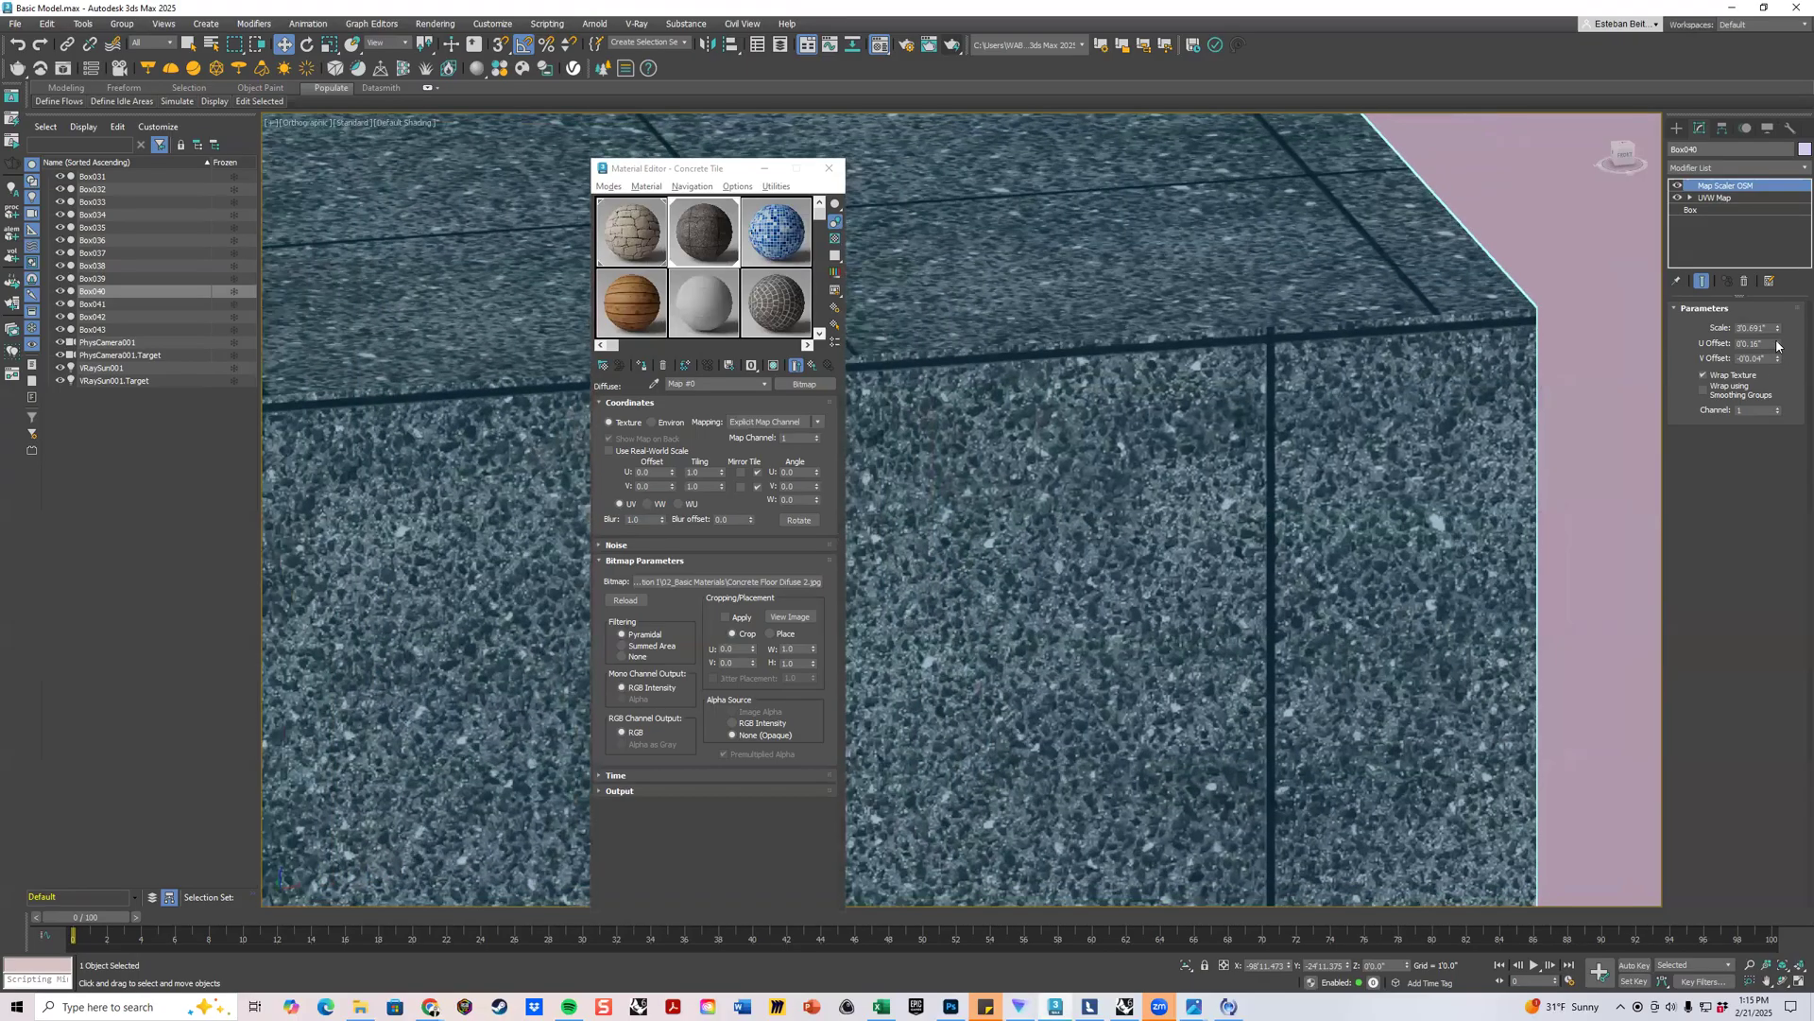
left_click(1776, 343)
left_click(1777, 344)
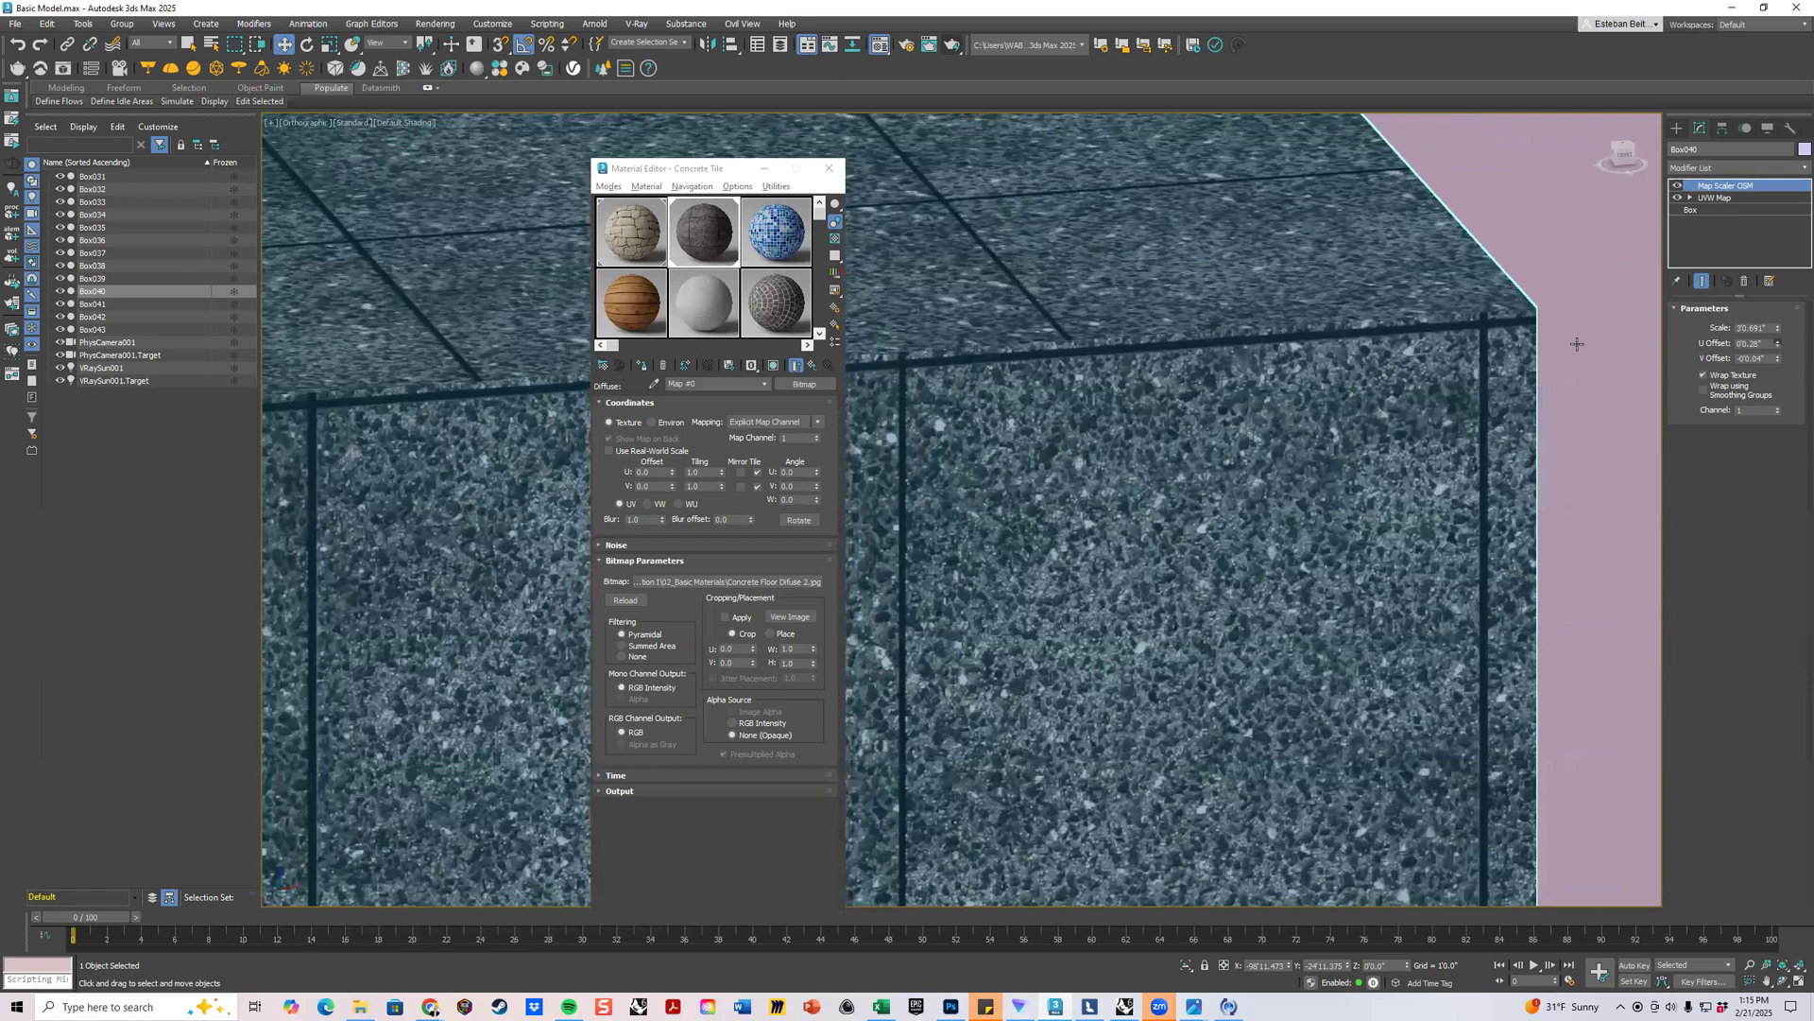
left_click(1776, 343)
left_click(1776, 362)
Examine how the tile joints line up across the top and side faces of the concrete tile box.
scroll(1354, 362, "down", 3)
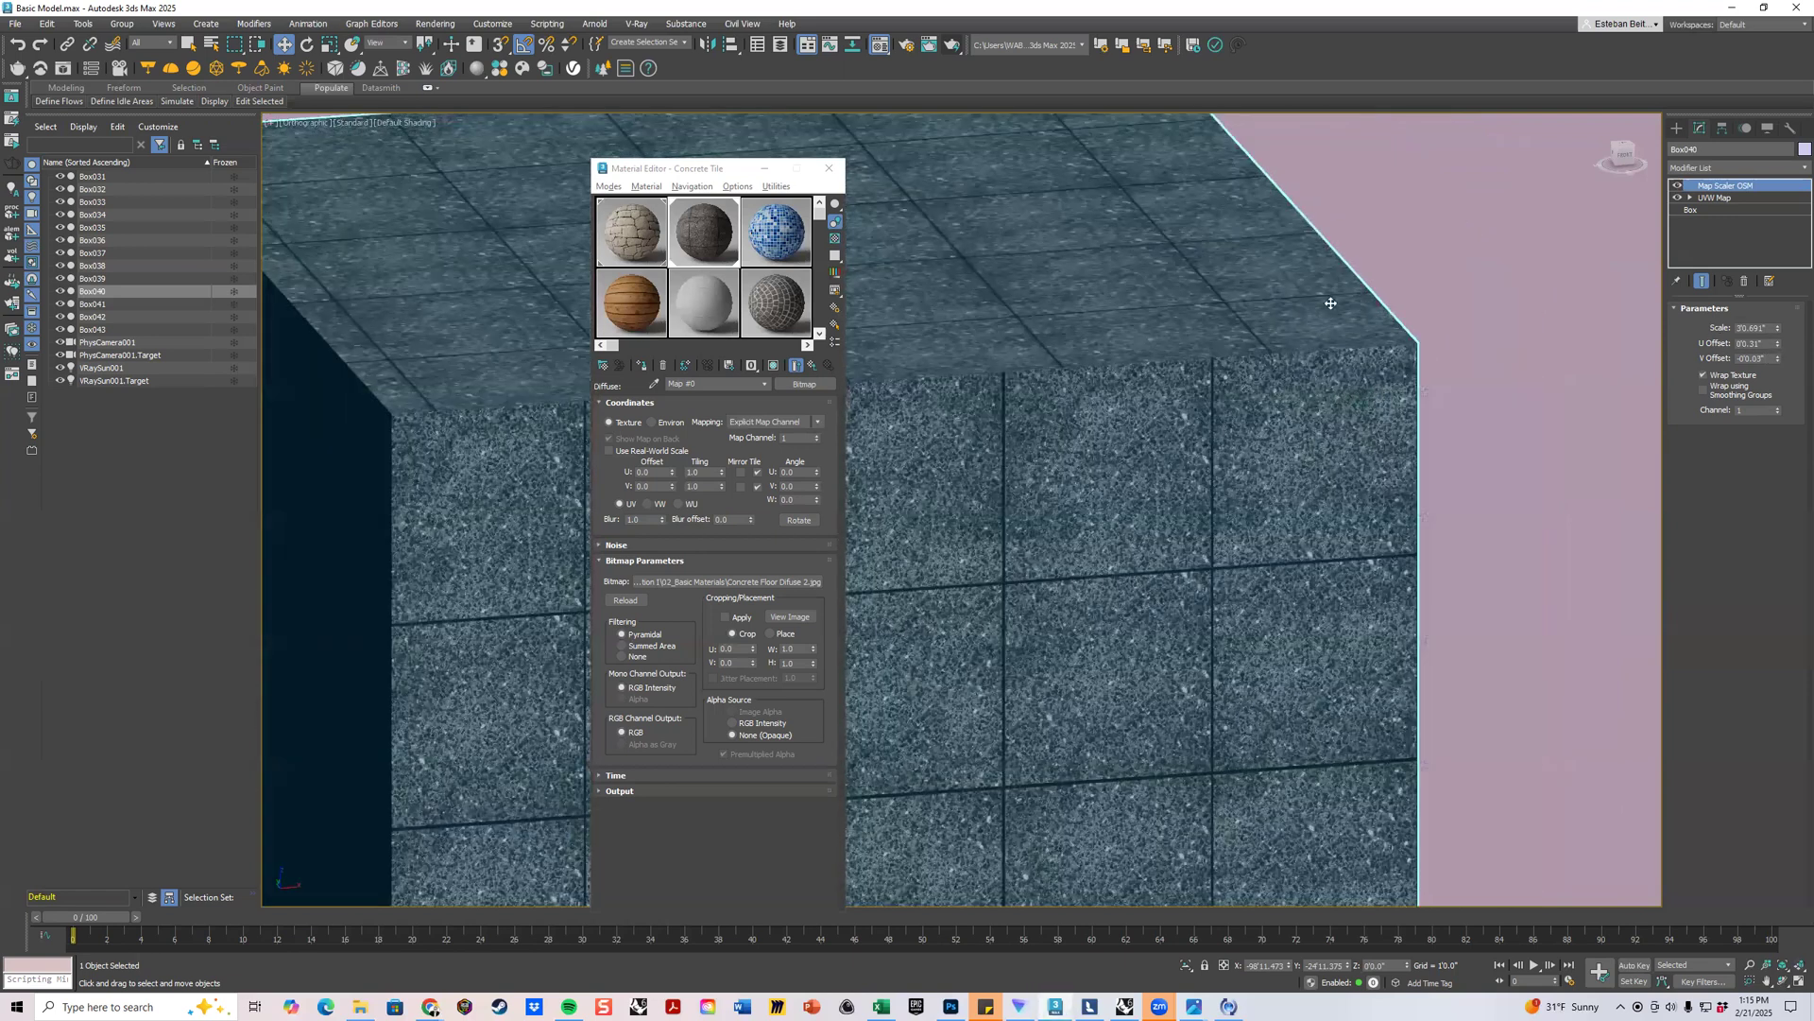
scroll(1330, 303, "down", 1)
scroll(1312, 718, "down", 3)
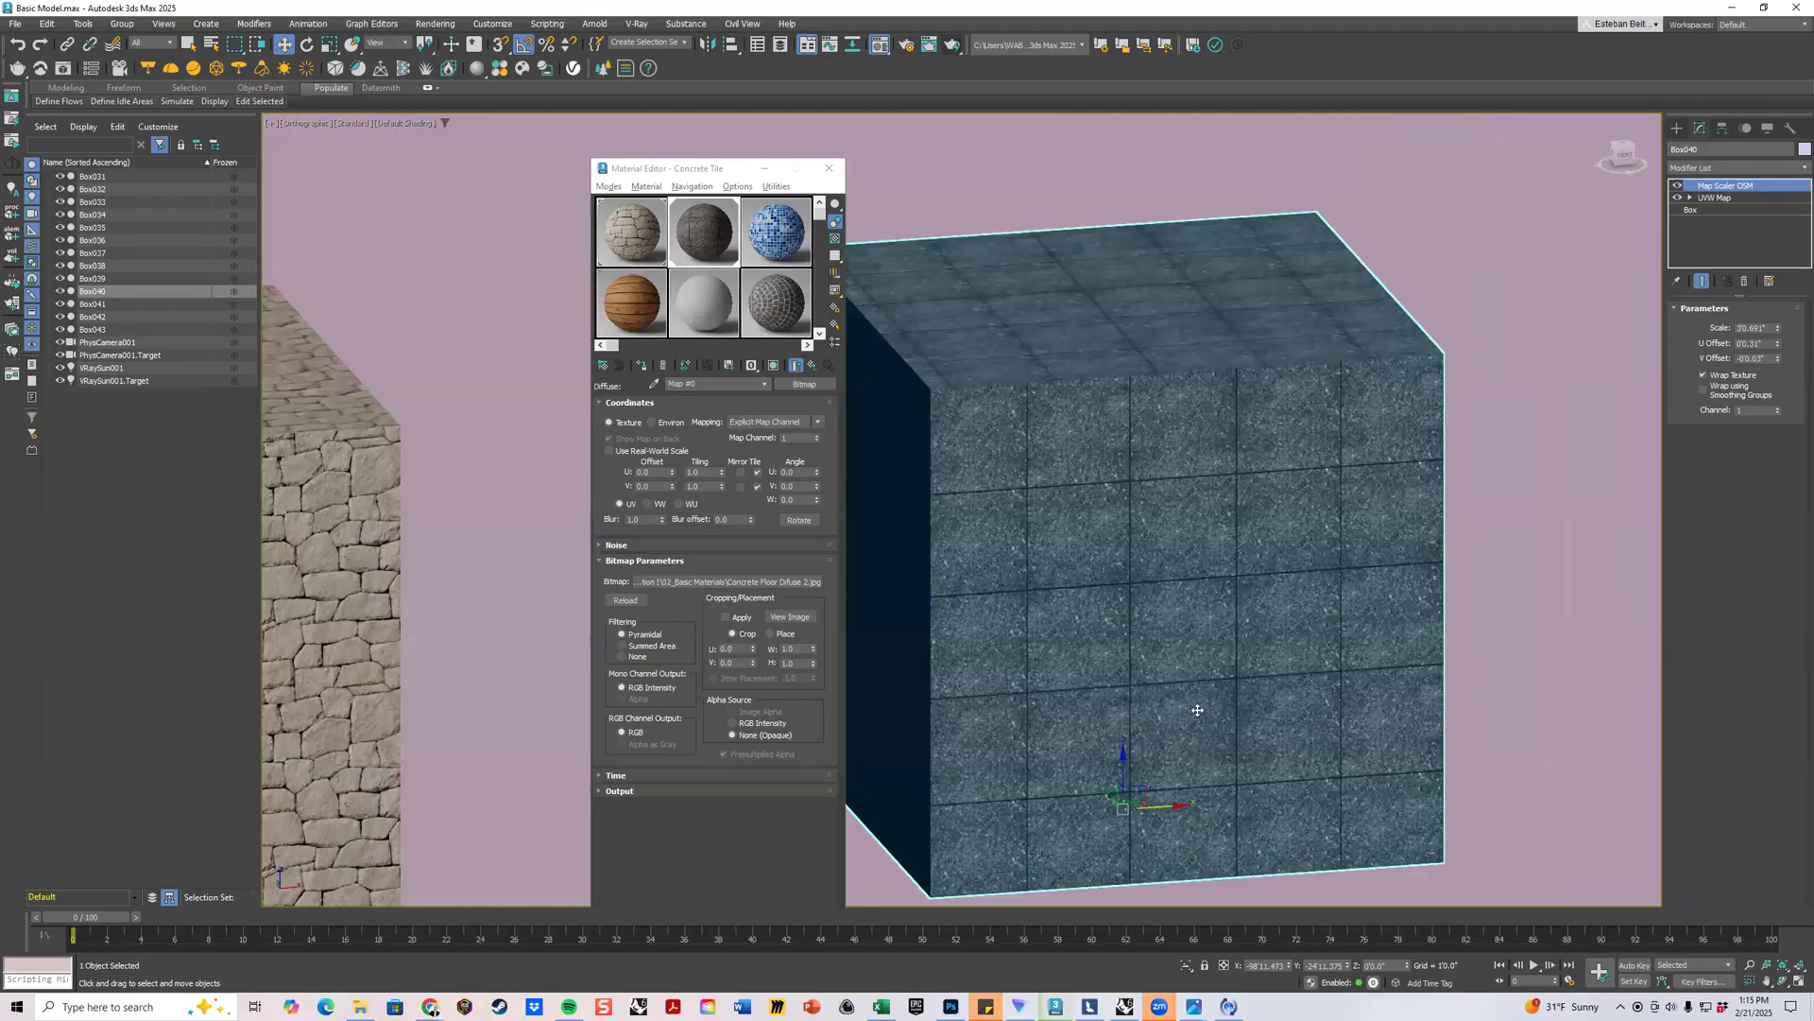
middle_click_drag(1198, 709, 1245, 599)
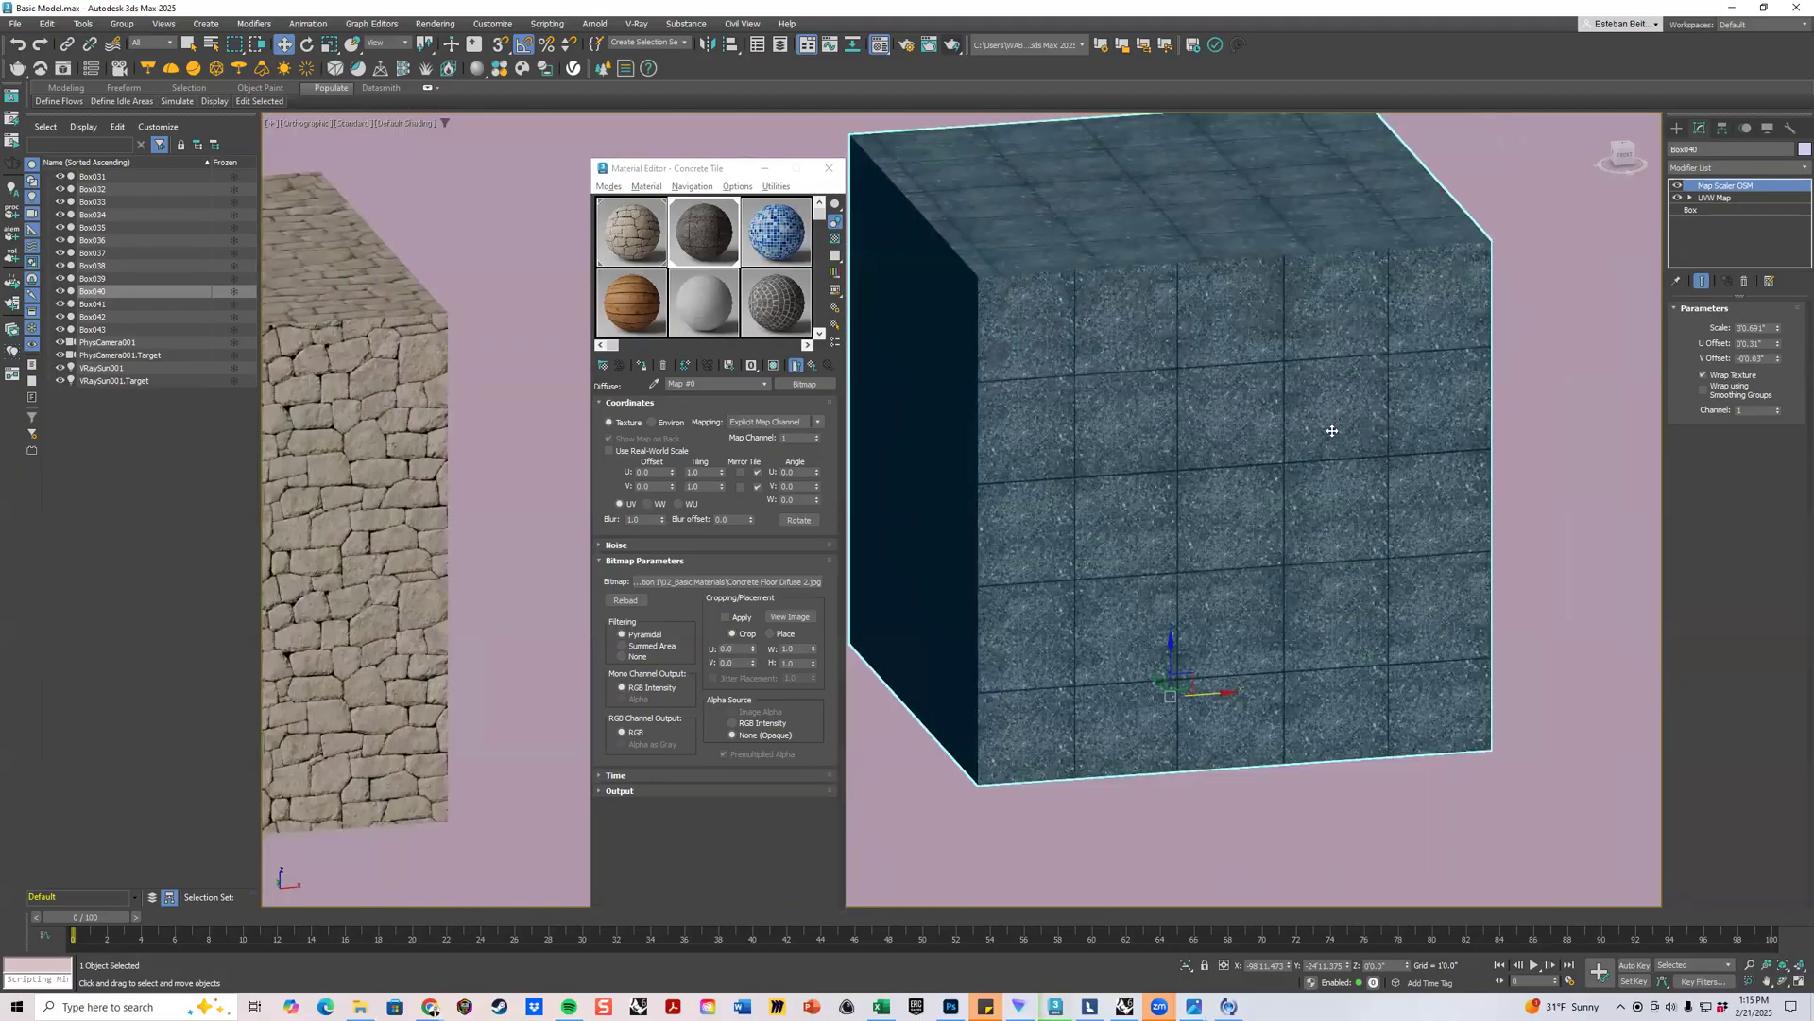
scroll(1209, 482, "down", 1)
scroll(1172, 500, "down", 2)
middle_click_drag(1214, 540, 1157, 599, "alt")
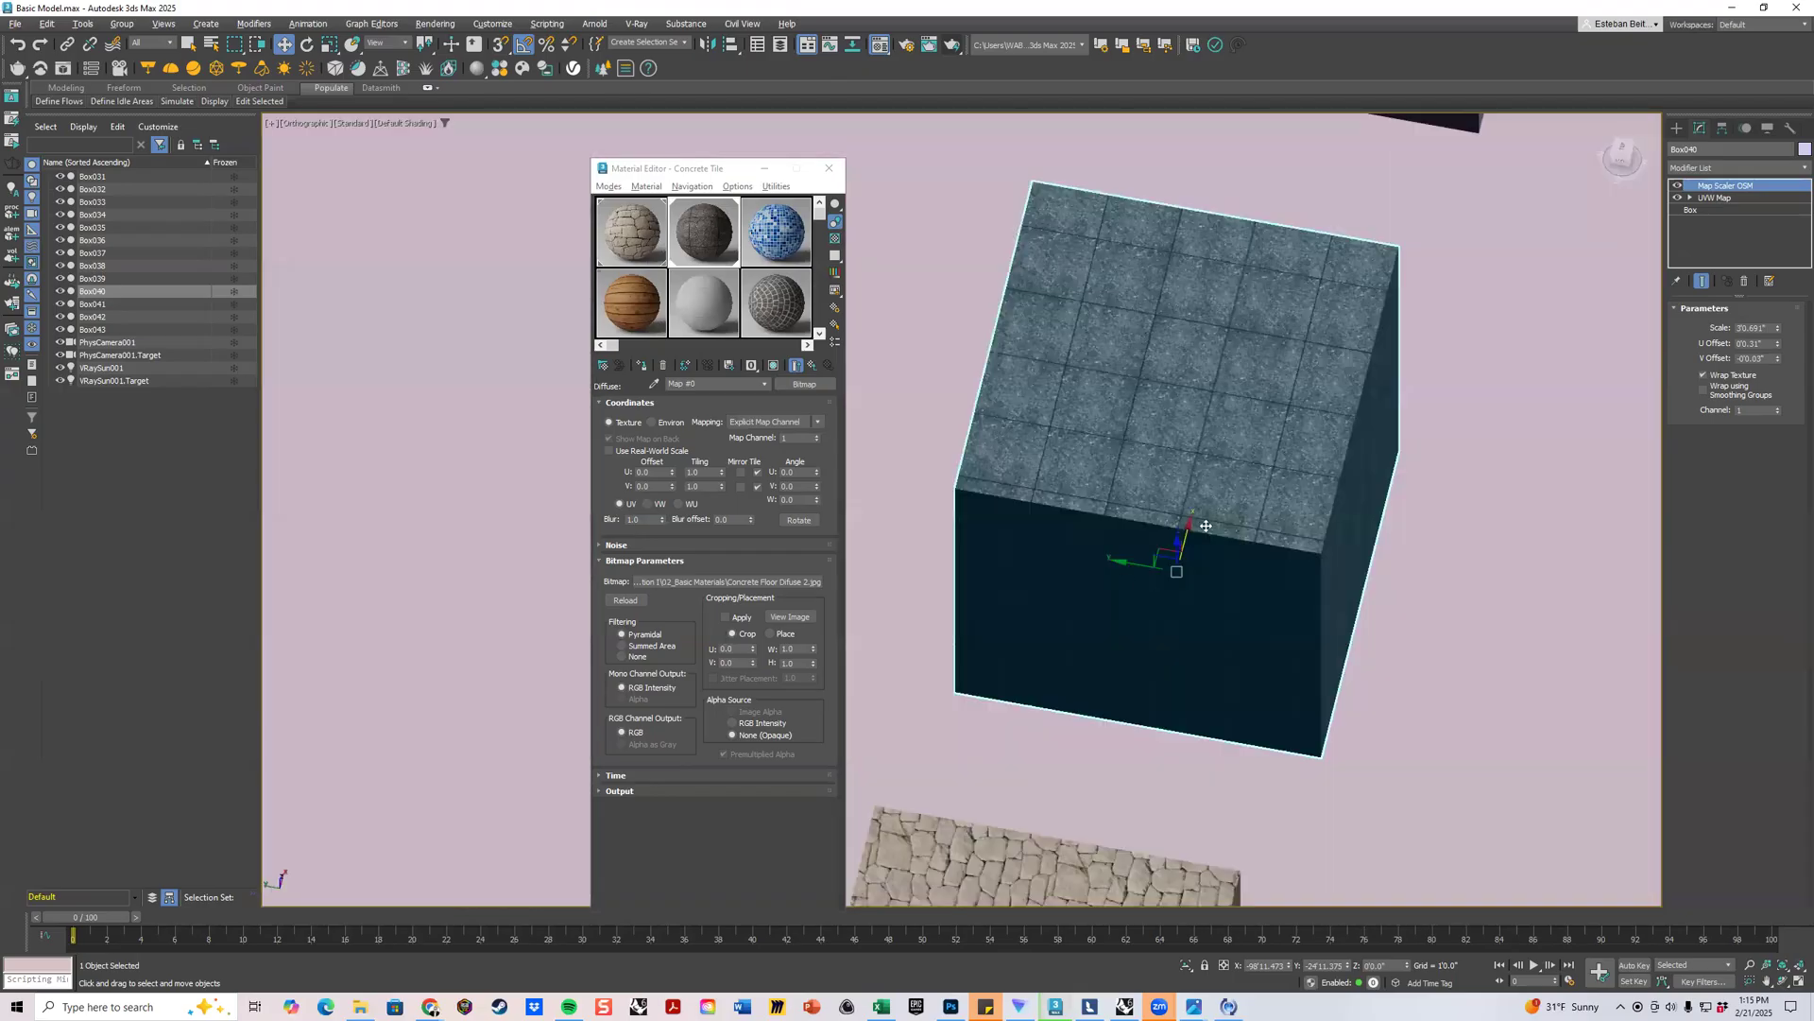
scroll(1228, 521, "up", 3)
scroll(1300, 399, "up", 2)
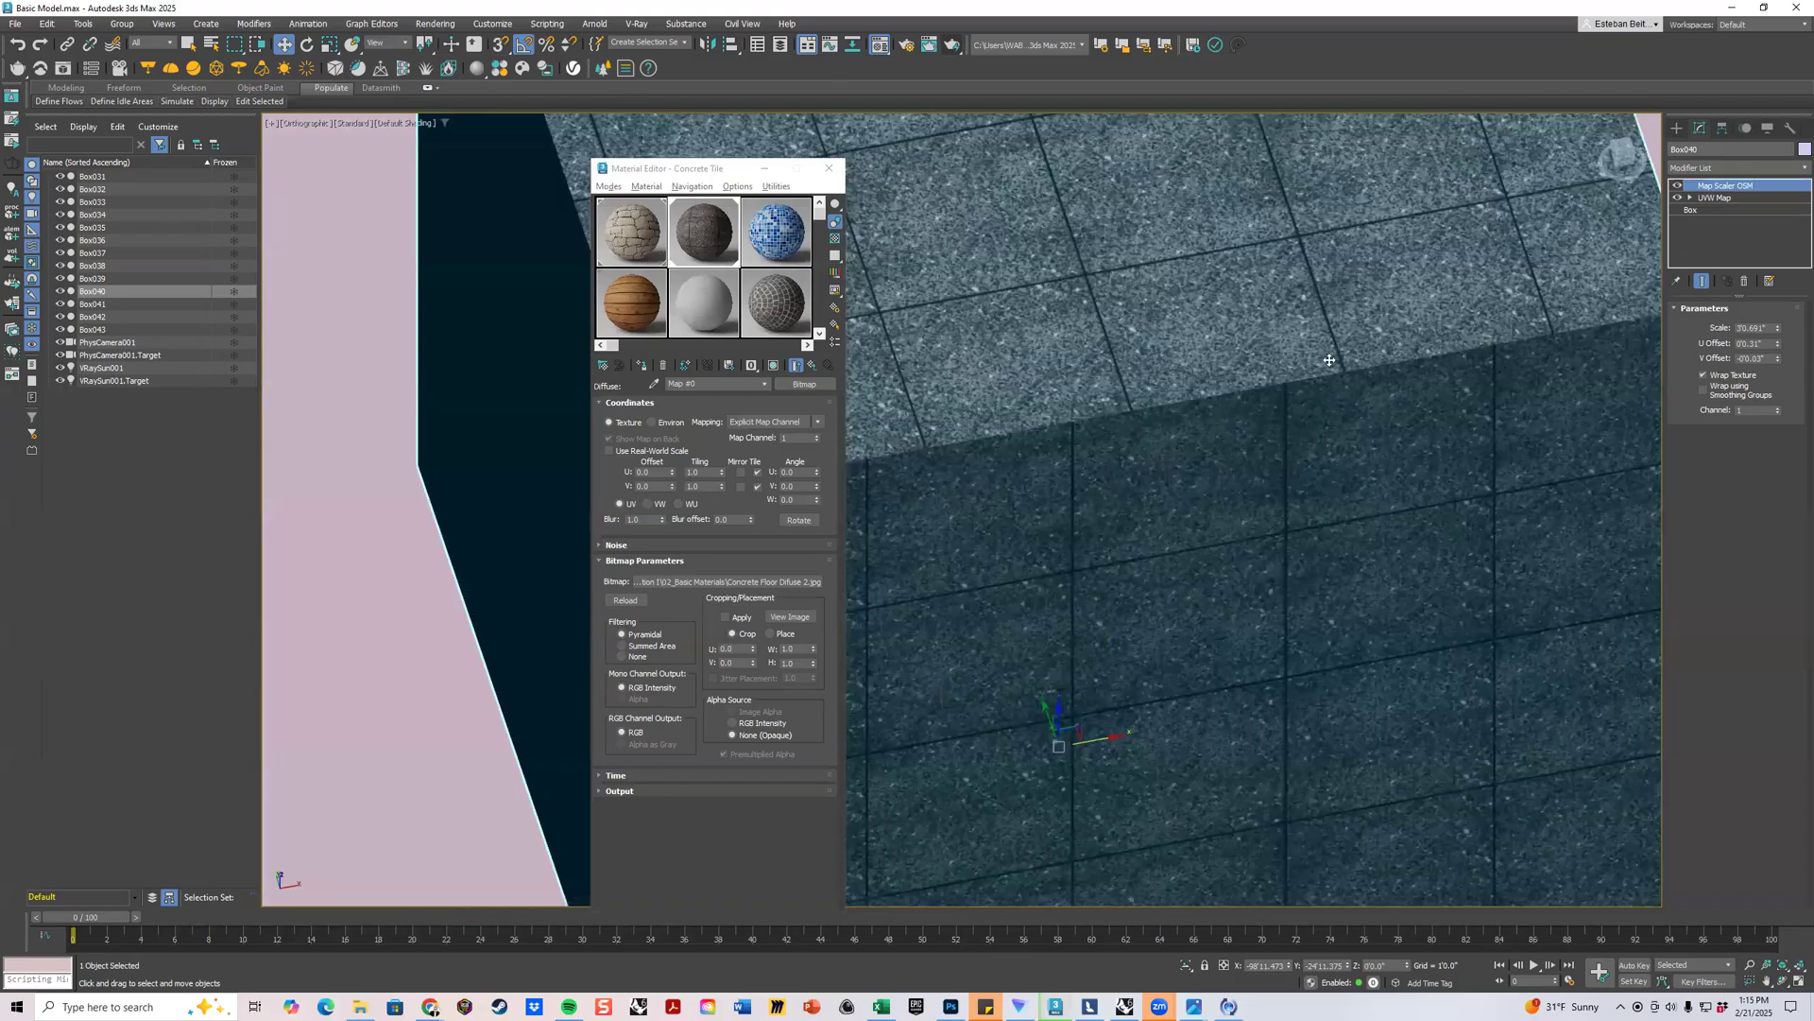
scroll(1380, 505, "down", 3)
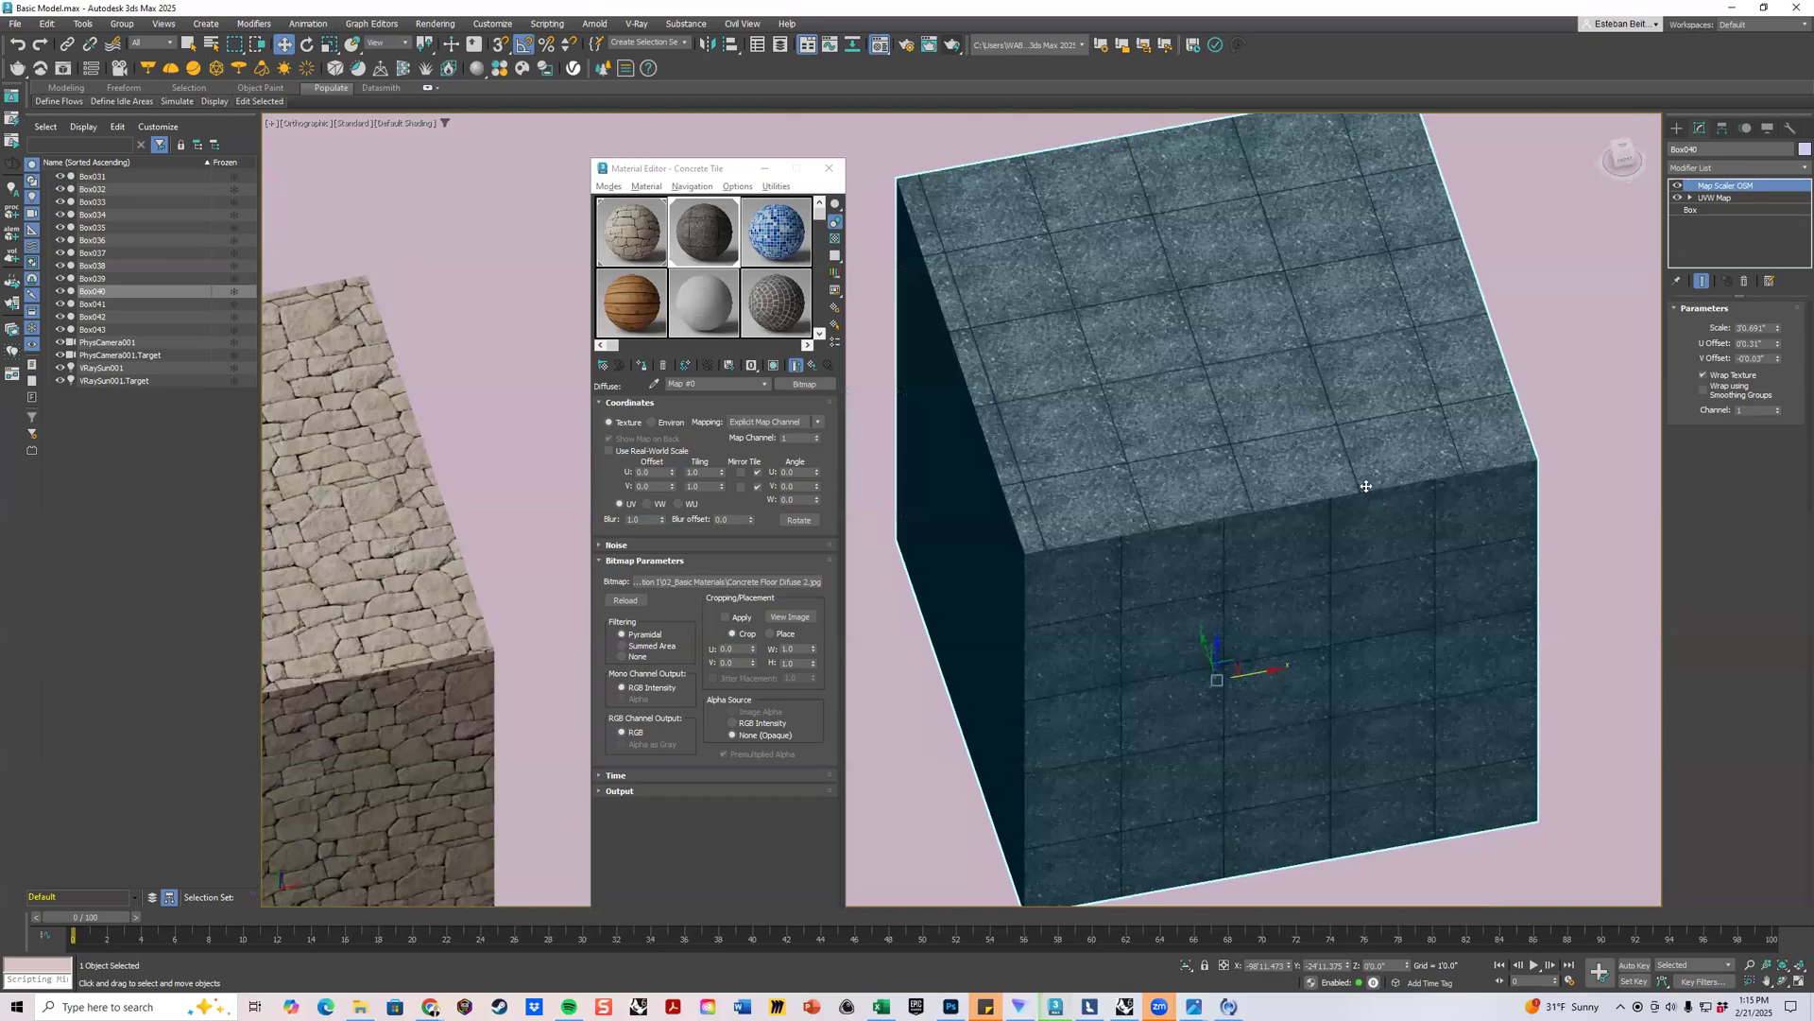
scroll(1264, 537, "down", 3)
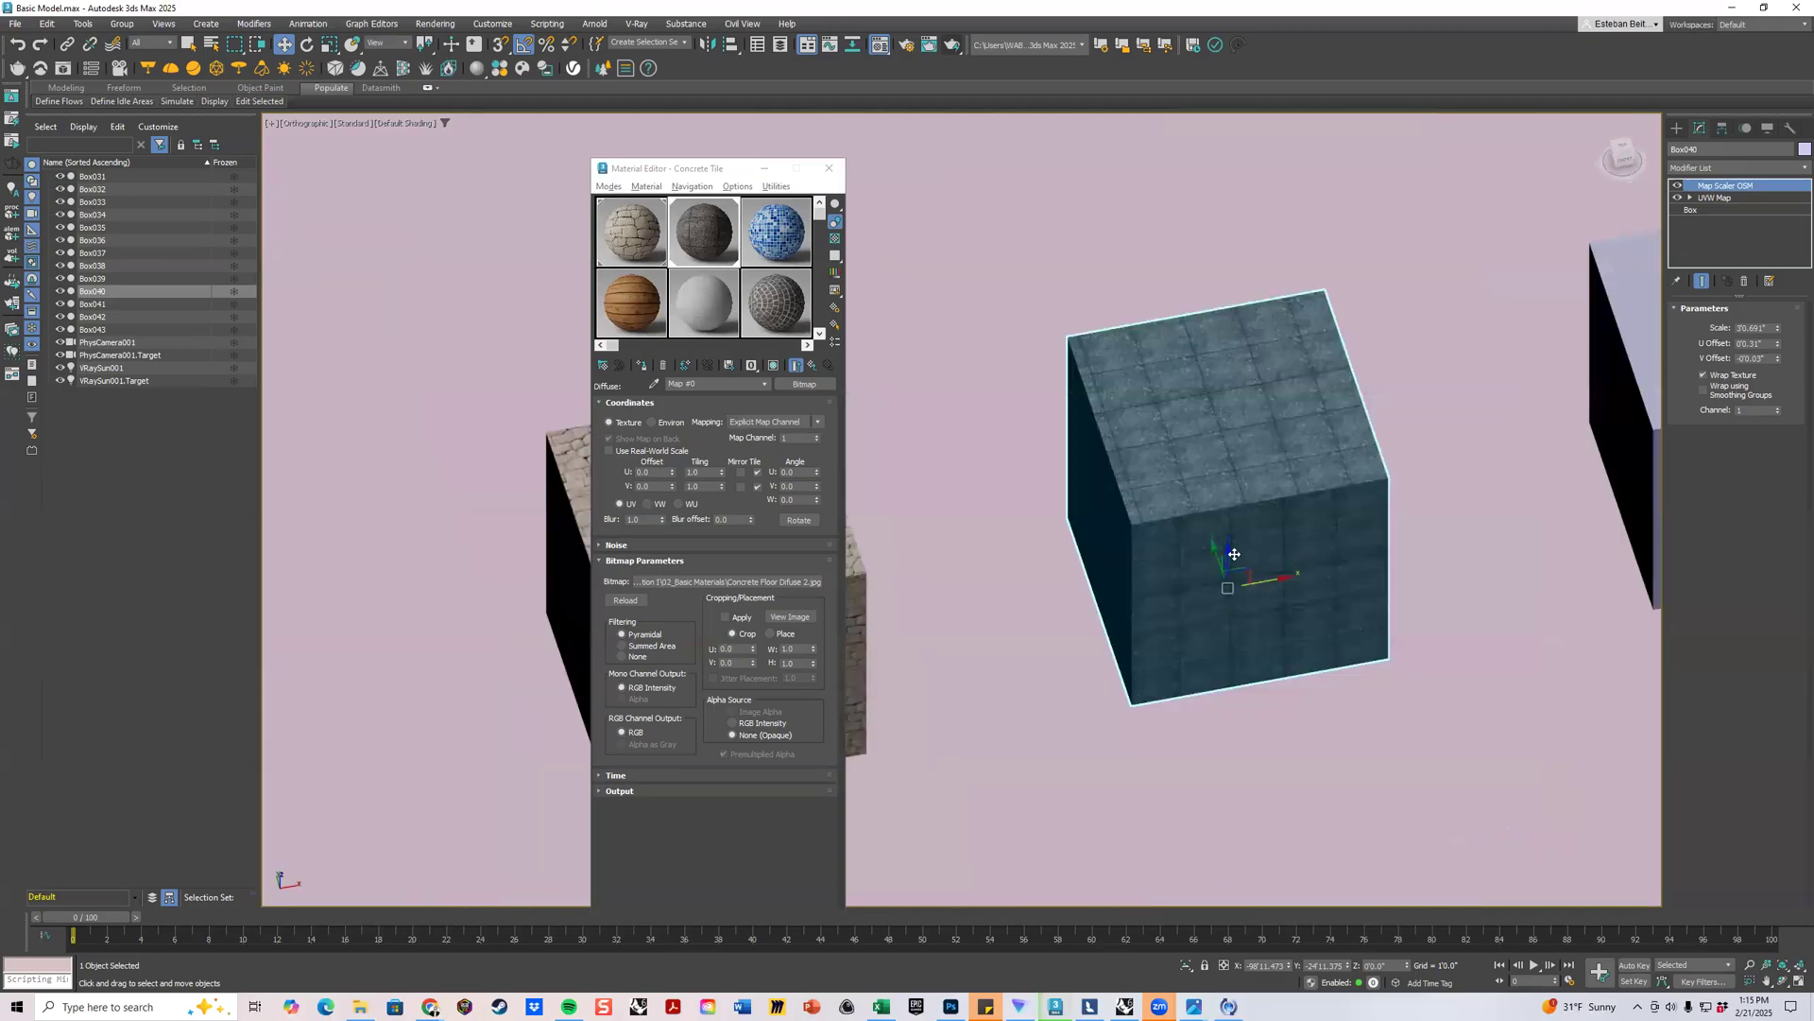
scroll(1234, 554, "up", 4)
scroll(1260, 511, "down", 3)
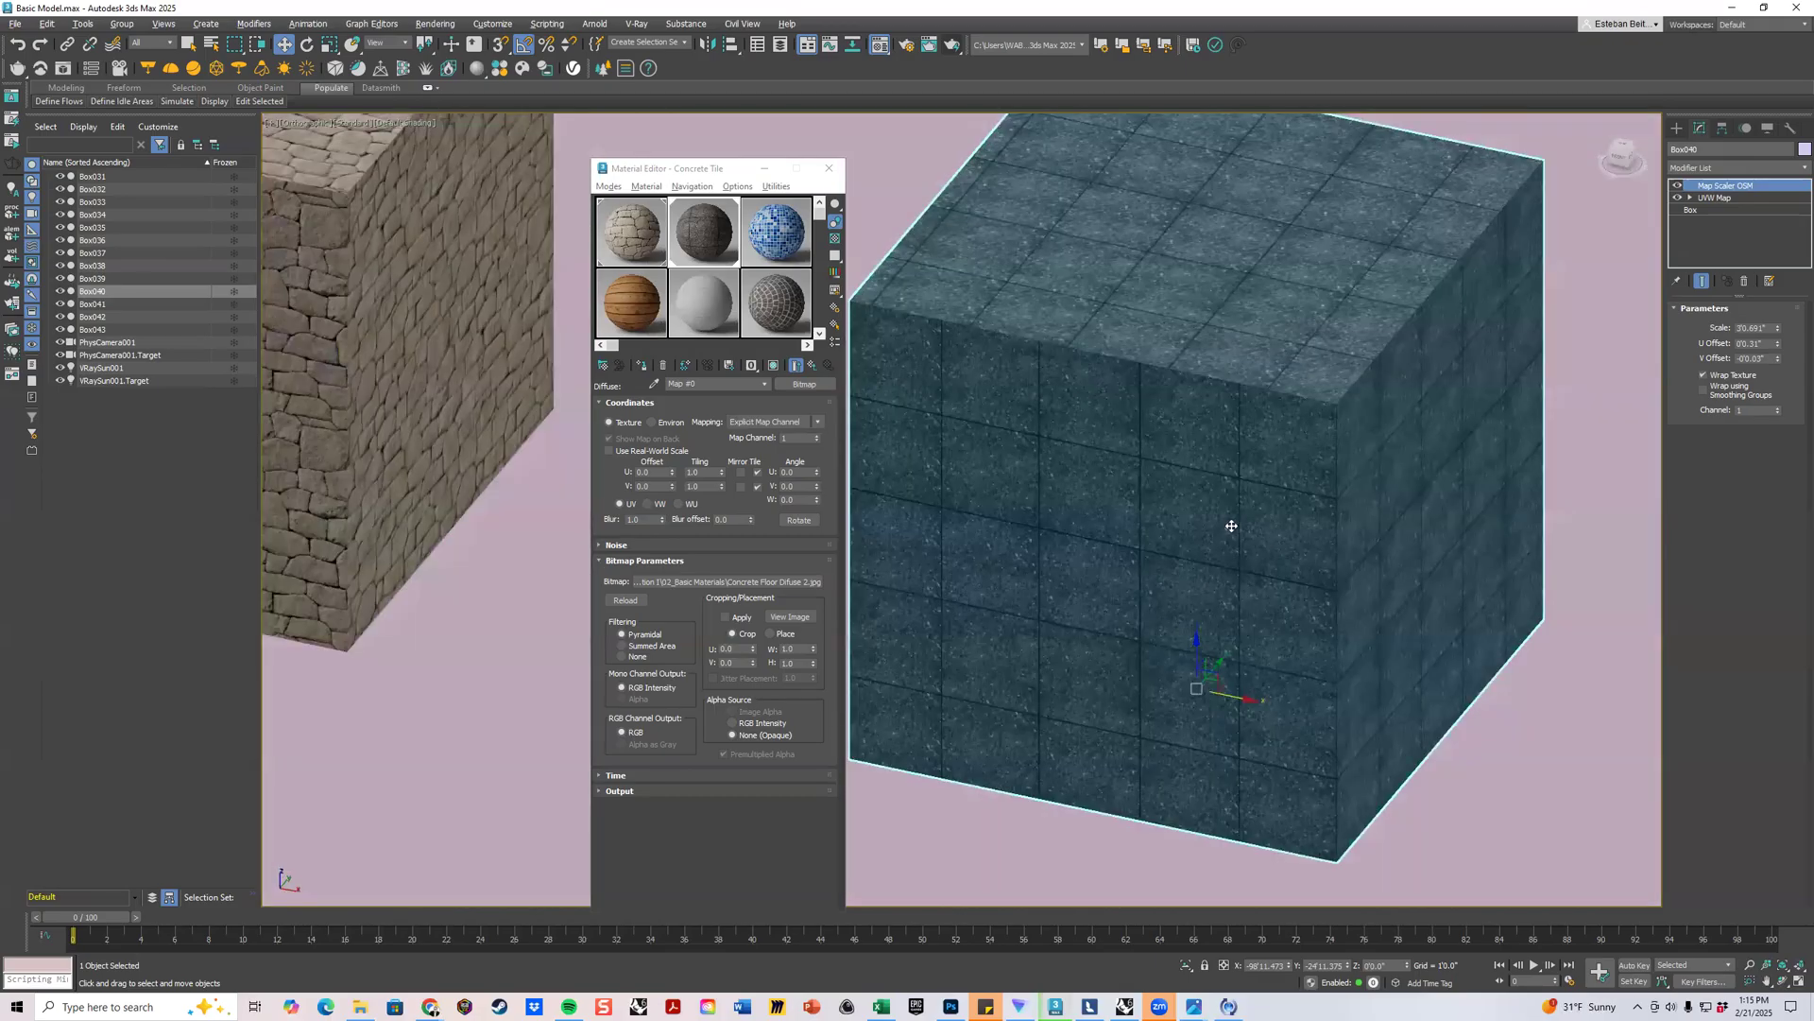
scroll(1230, 526, "down", 3)
scroll(1103, 434, "down", 3)
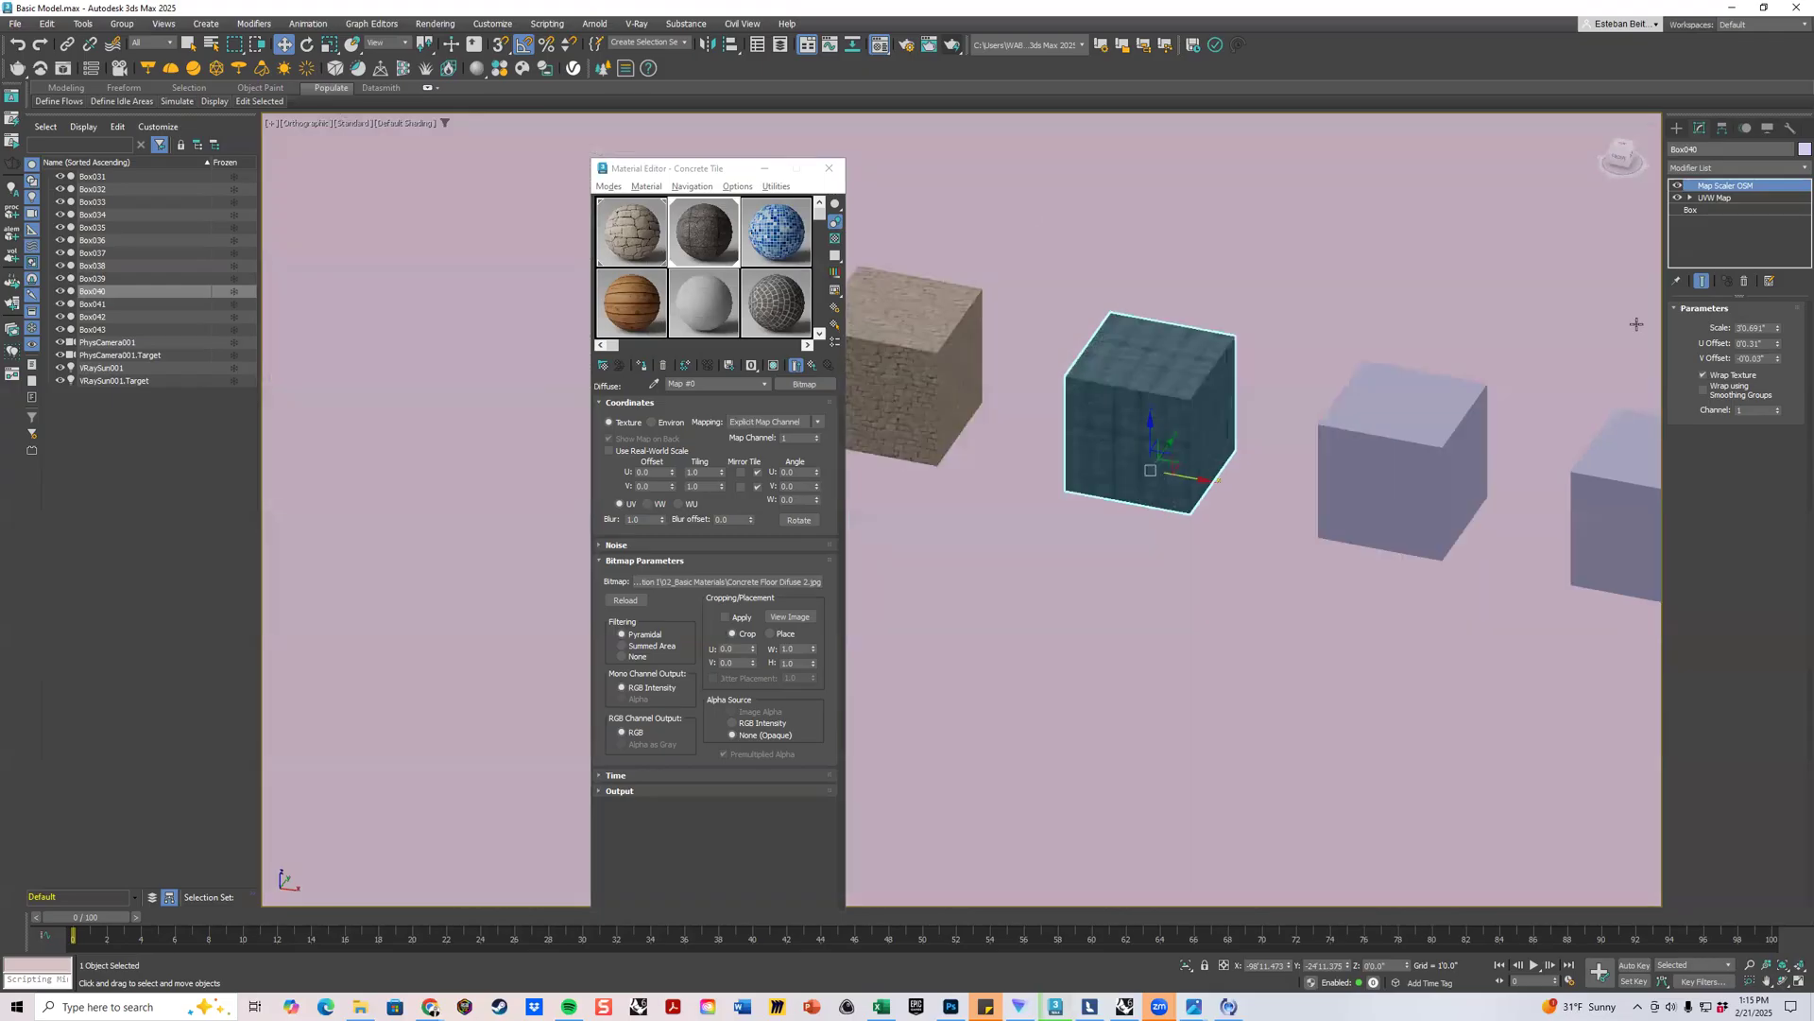
Assign the blue tile material to Box041, the third box in the row.
scroll(1420, 423, "up", 3)
scroll(1420, 422, "up", 1)
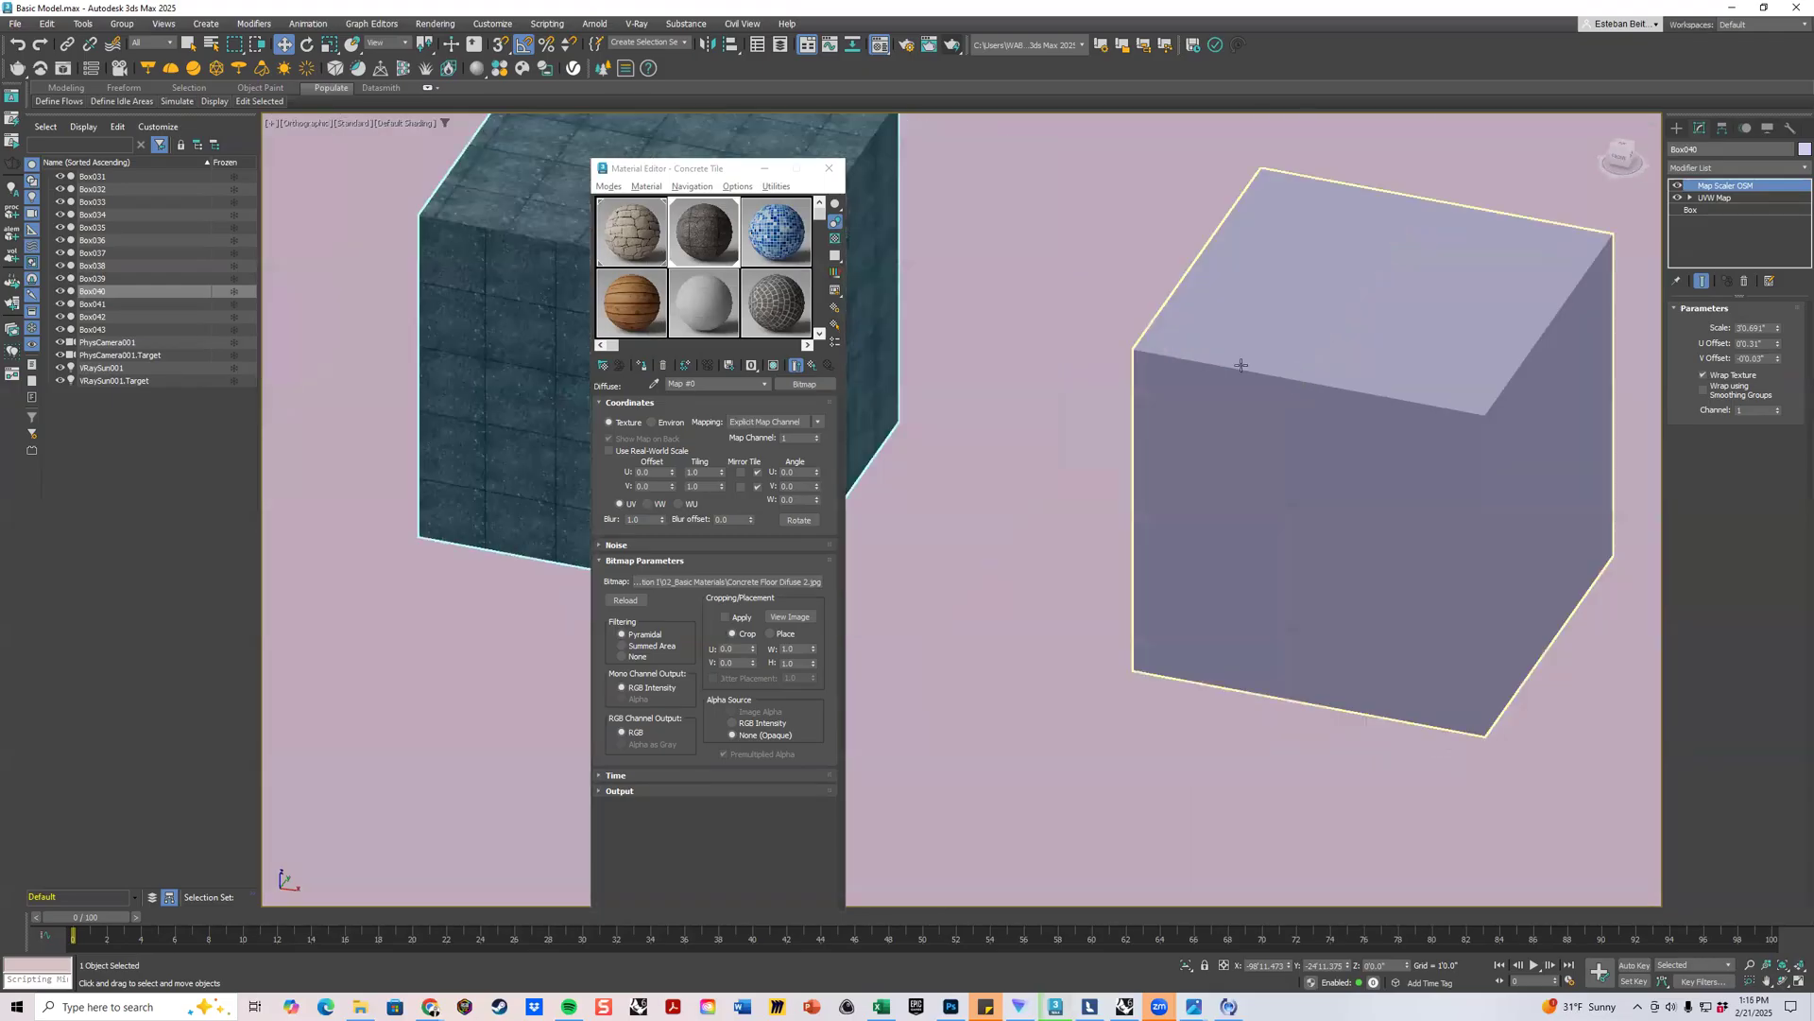
left_click(1326, 316)
left_click_drag(779, 227, 1294, 395)
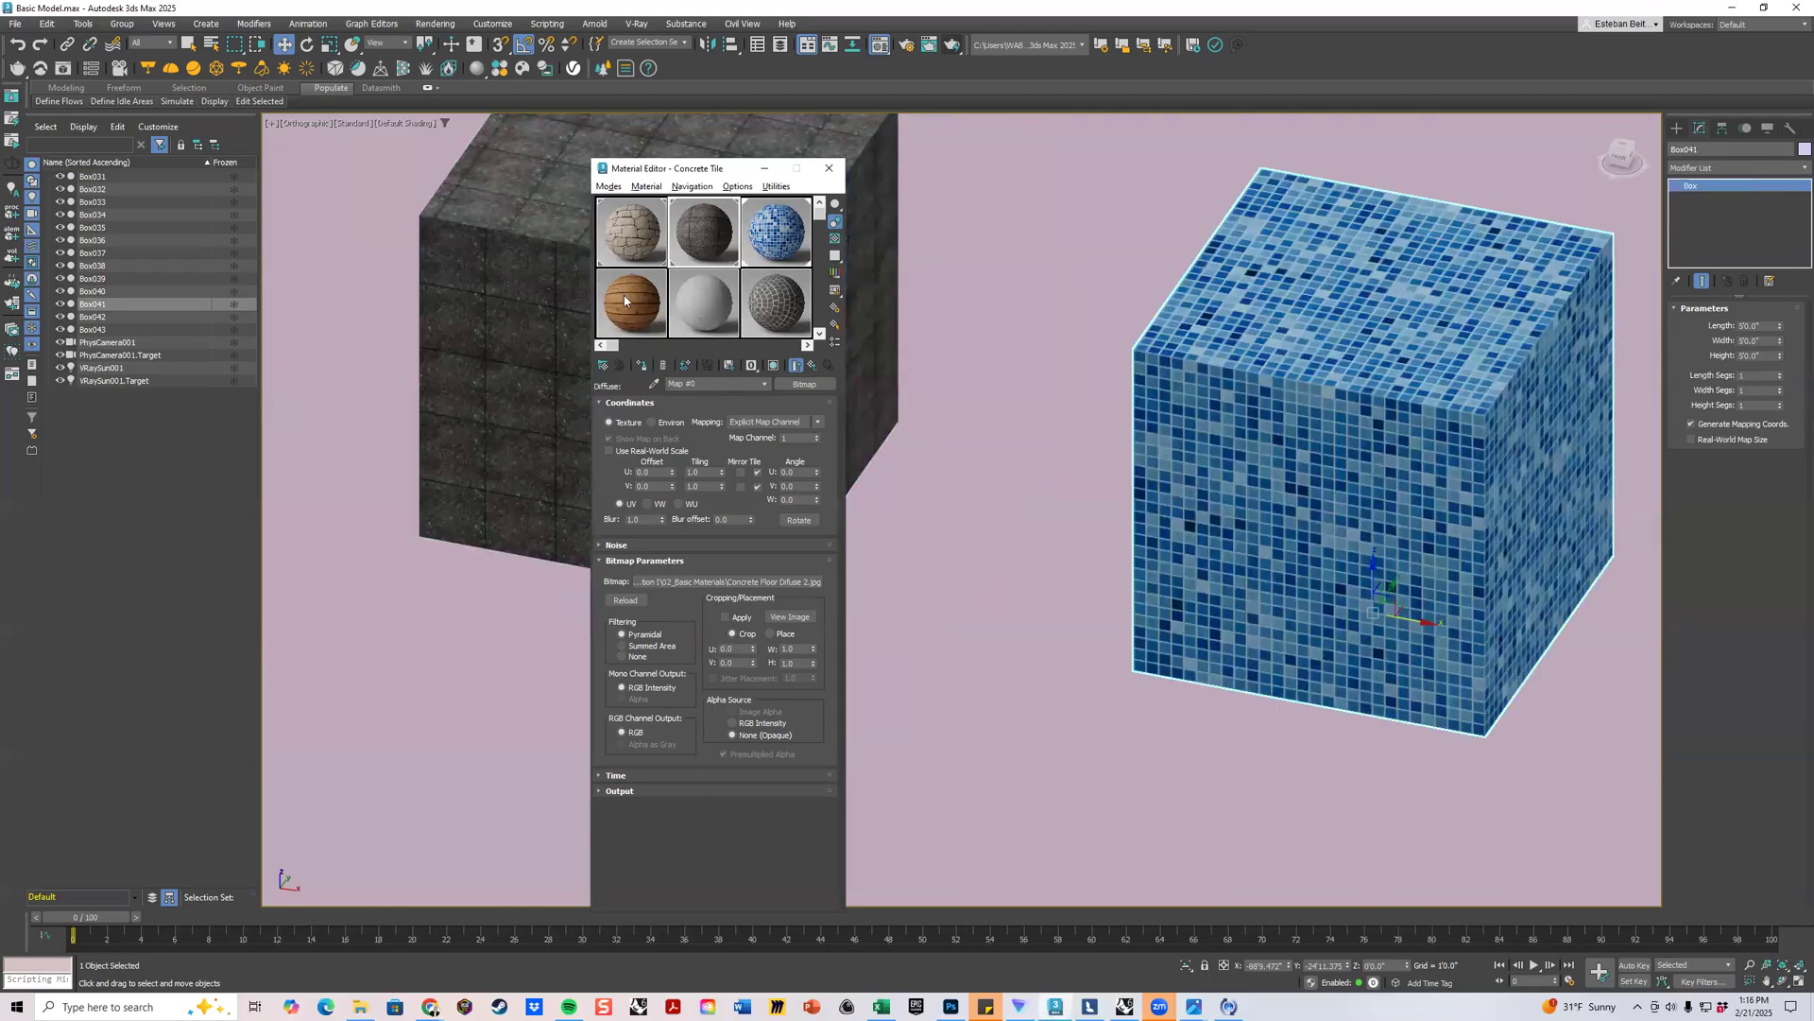
Assign the wood material to the fourth box and the plain concrete material to the fifth box.
scroll(622, 330, "down", 4)
left_click_drag(1287, 412, 1287, 412)
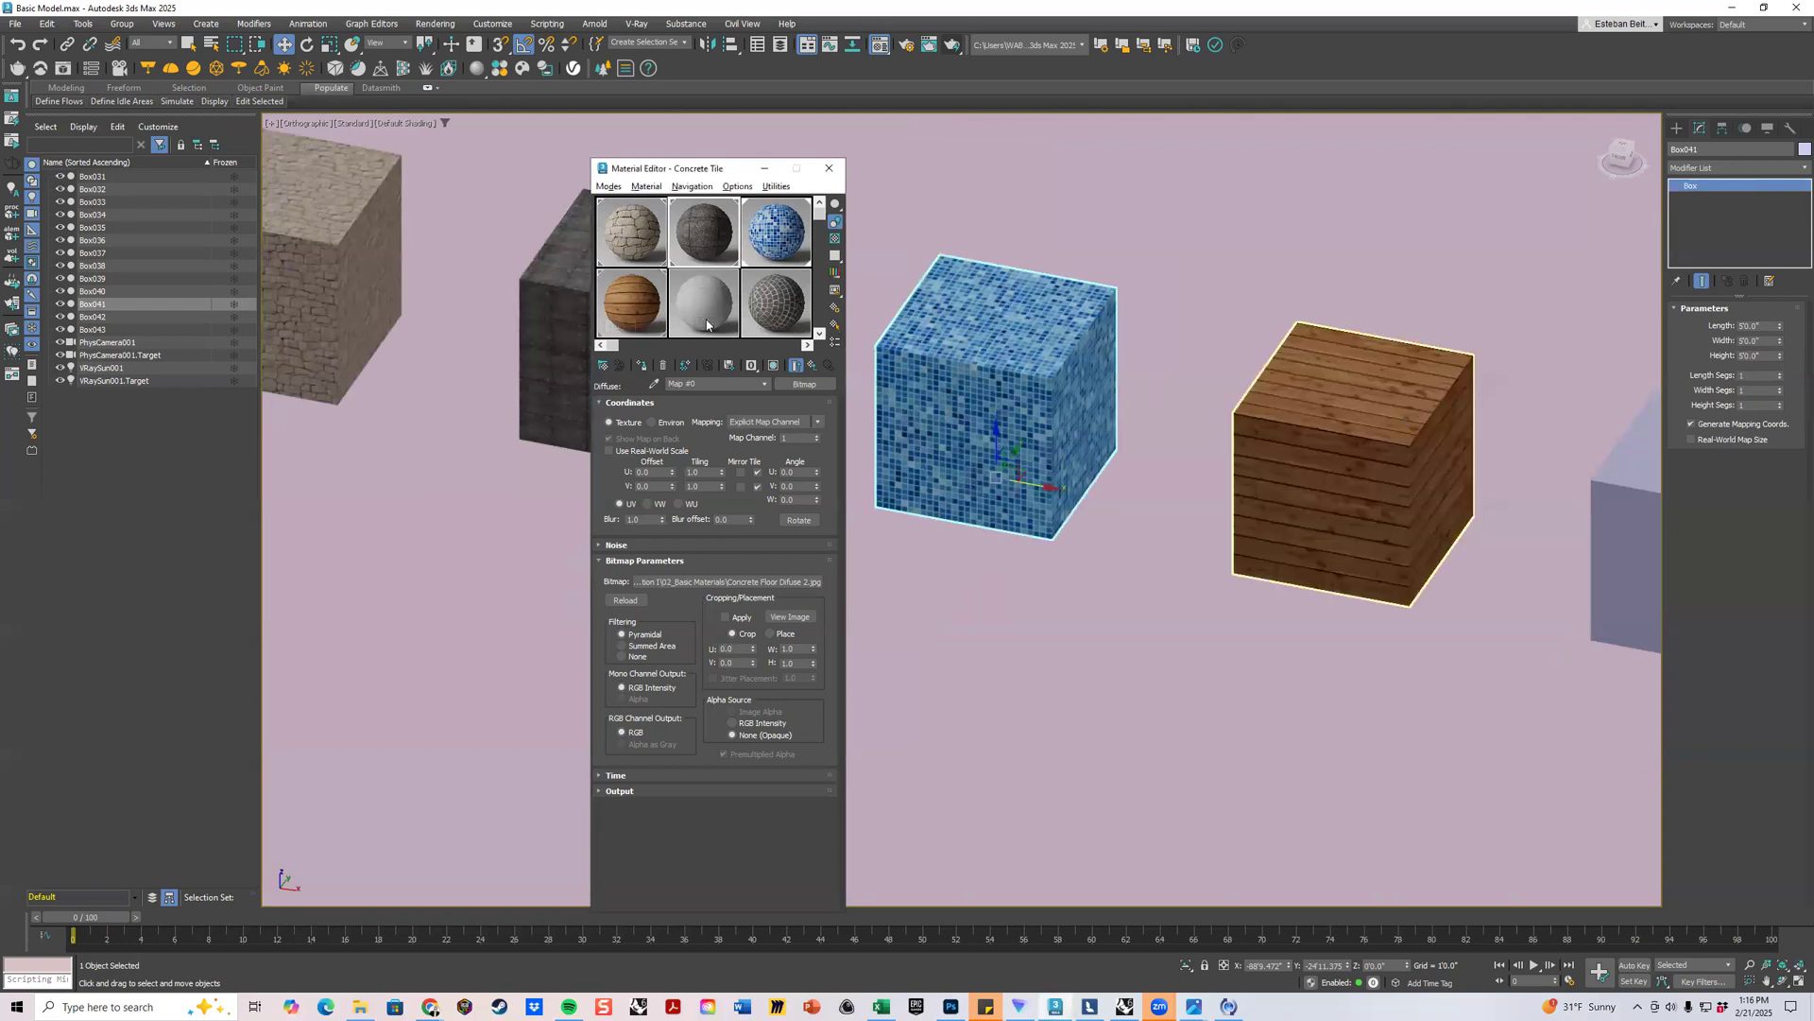
middle_click_drag(984, 340, 713, 303)
left_click_drag(1402, 459, 1400, 456)
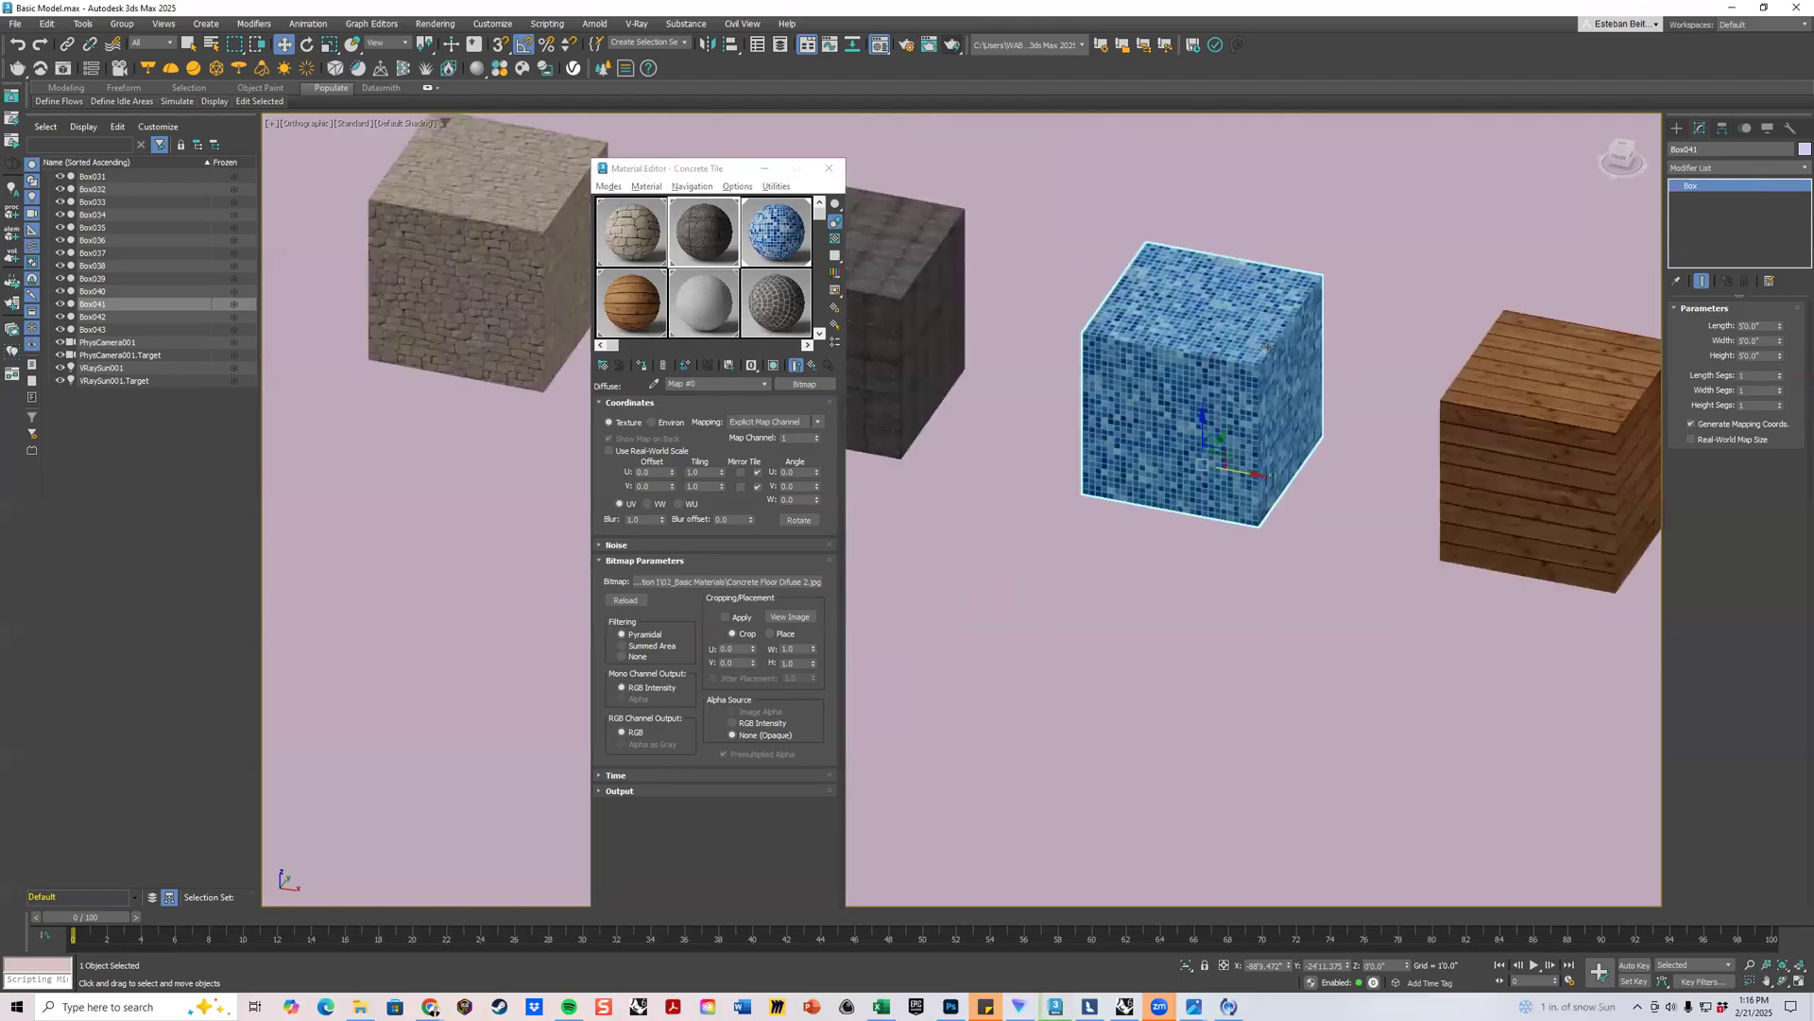
Assign the pavers material to Box038, the large ground slab beneath the objects.
scroll(1266, 329, "down", 2)
scroll(1232, 386, "down", 5)
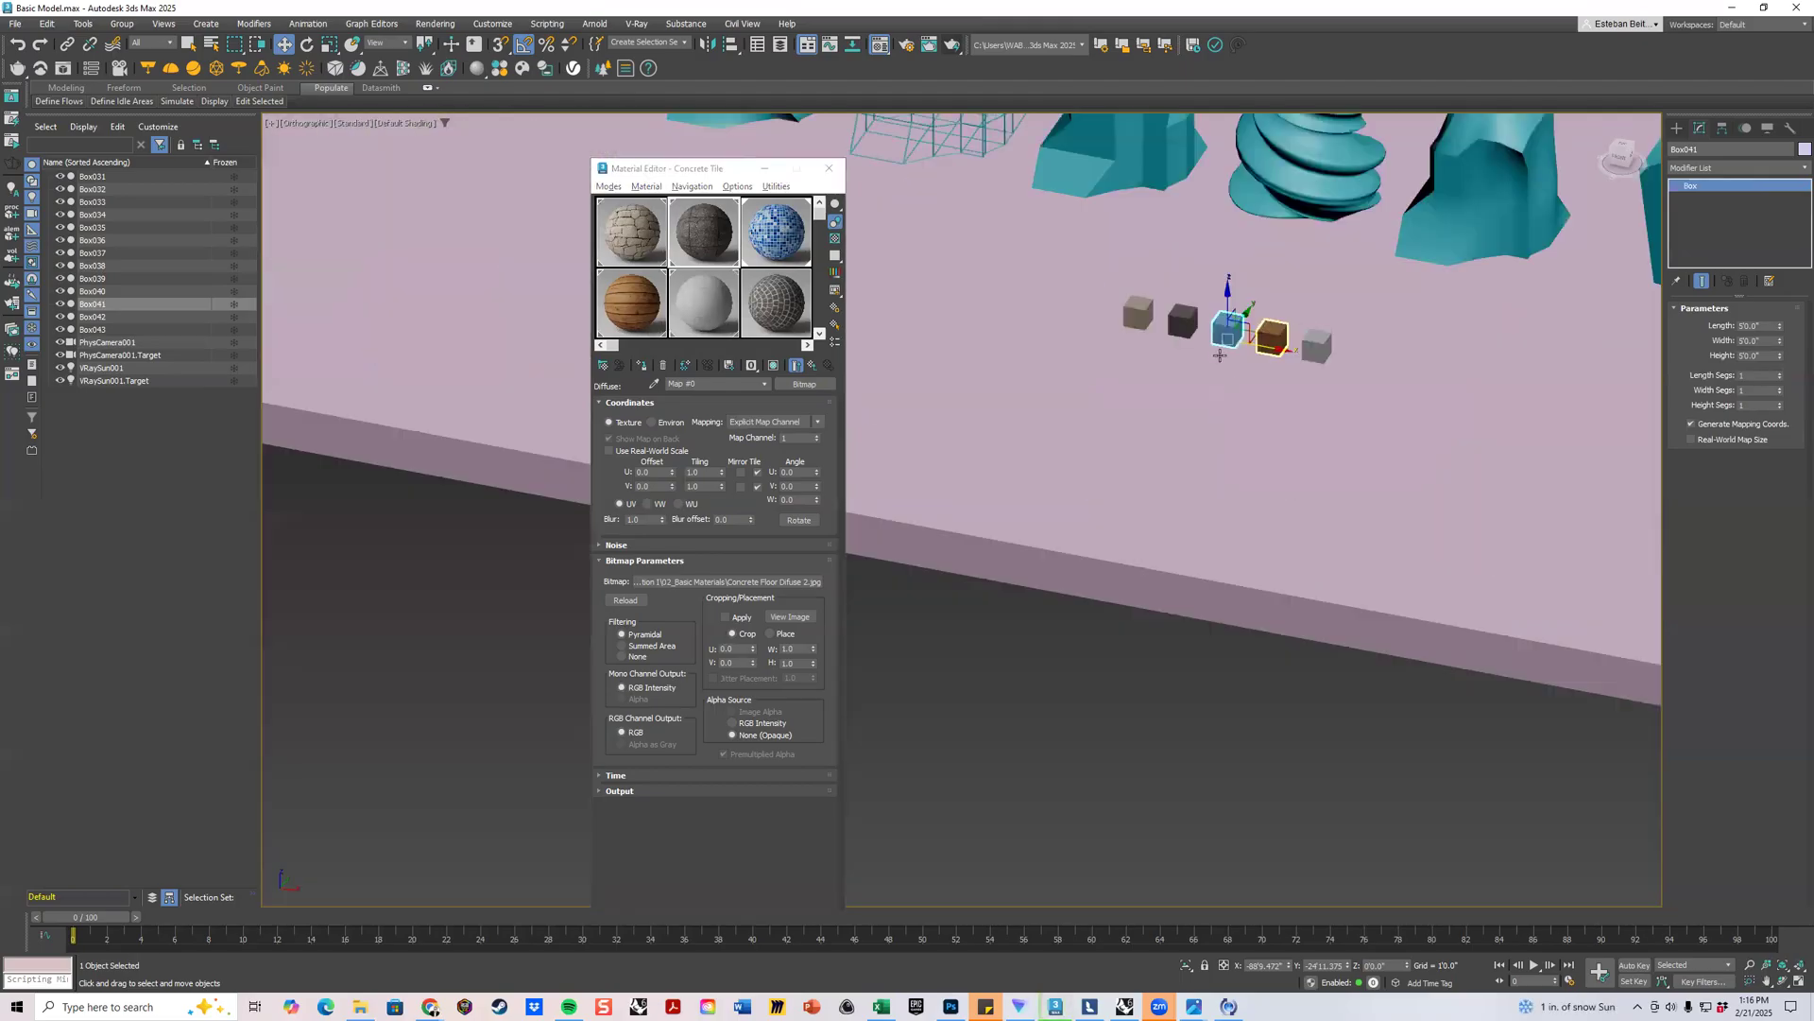
scroll(1245, 250, "up", 2)
middle_click_drag(1244, 250, 1271, 369)
left_click_drag(780, 307, 1004, 368)
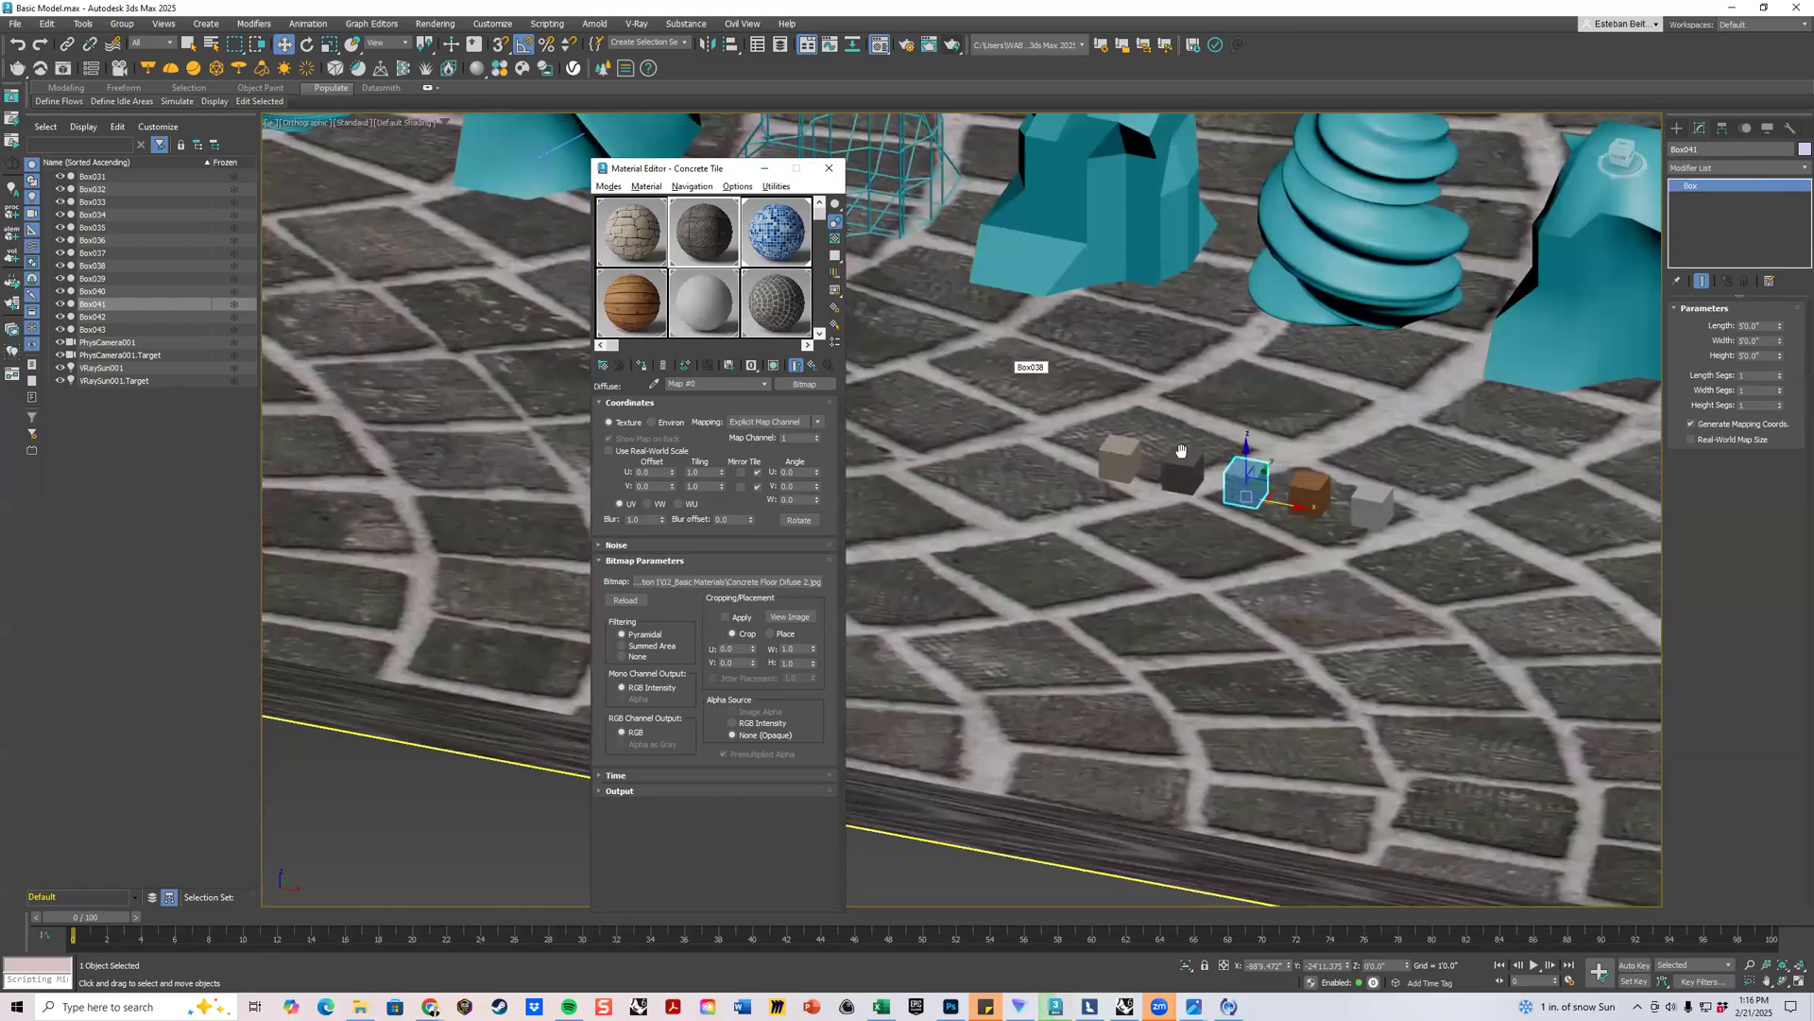
scroll(1129, 451, "down", 3)
middle_click_drag(894, 190, 1091, 227)
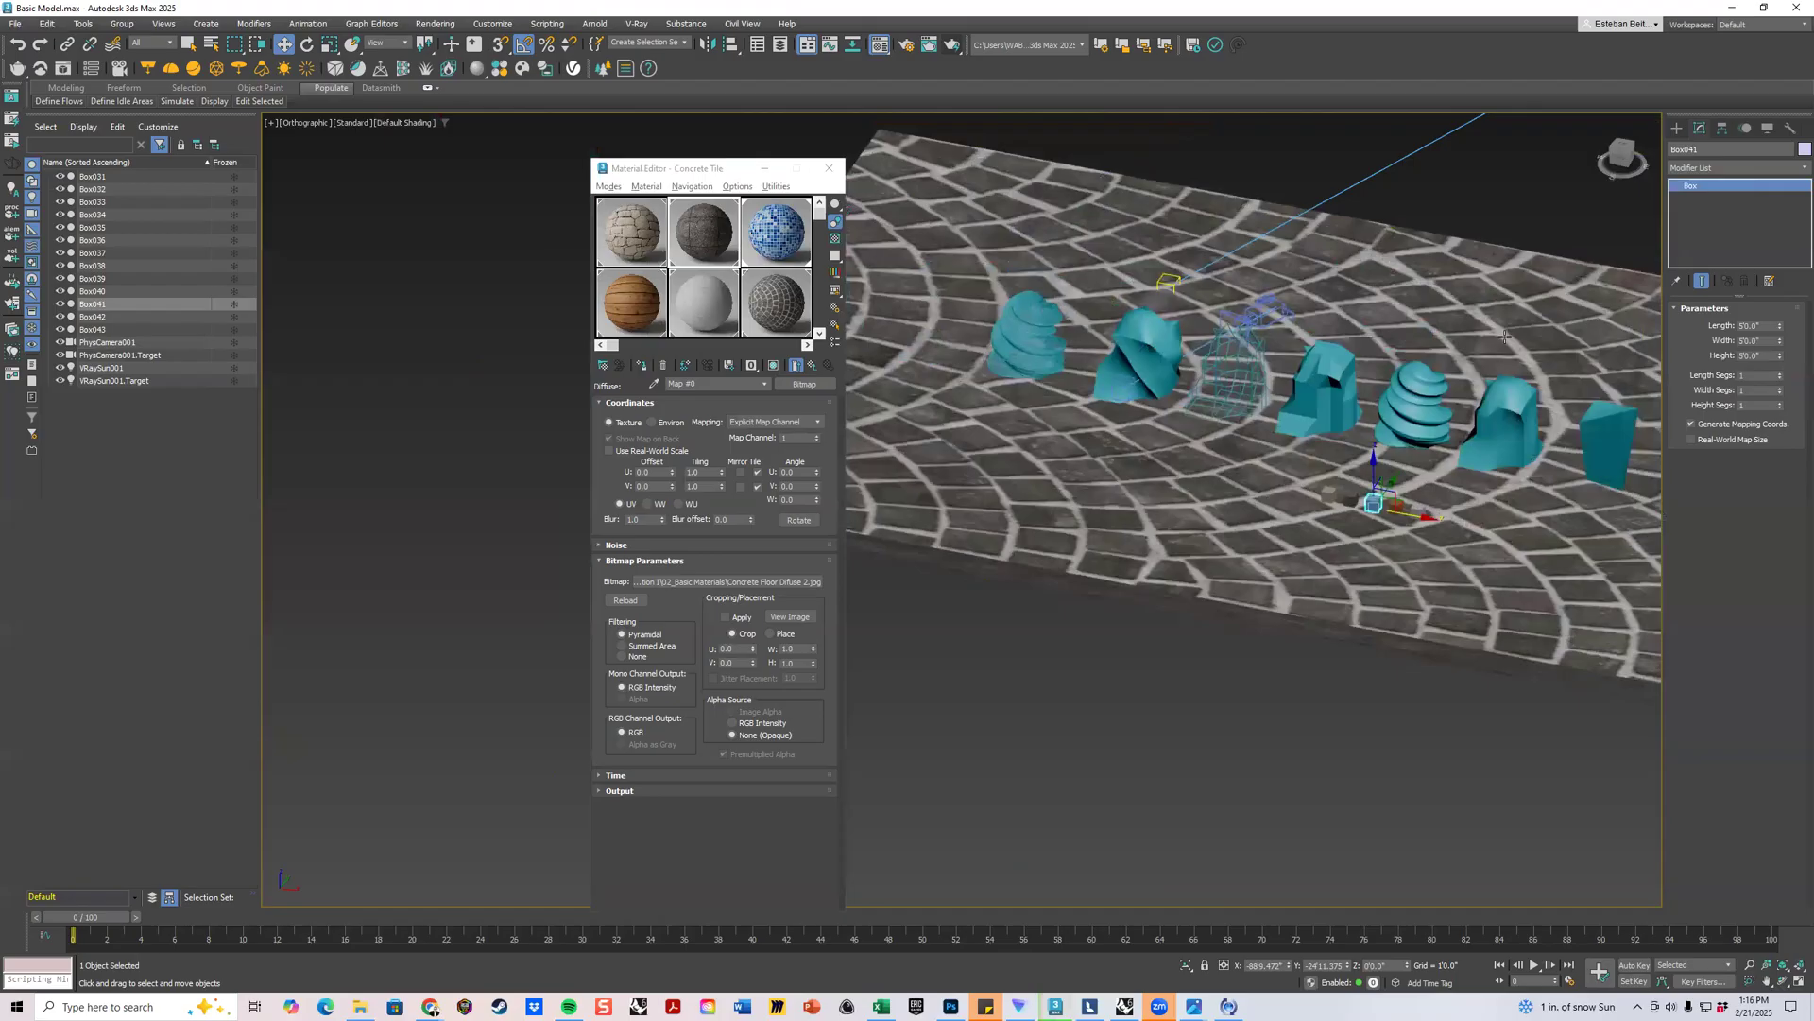
scroll(1250, 330, "down", 2)
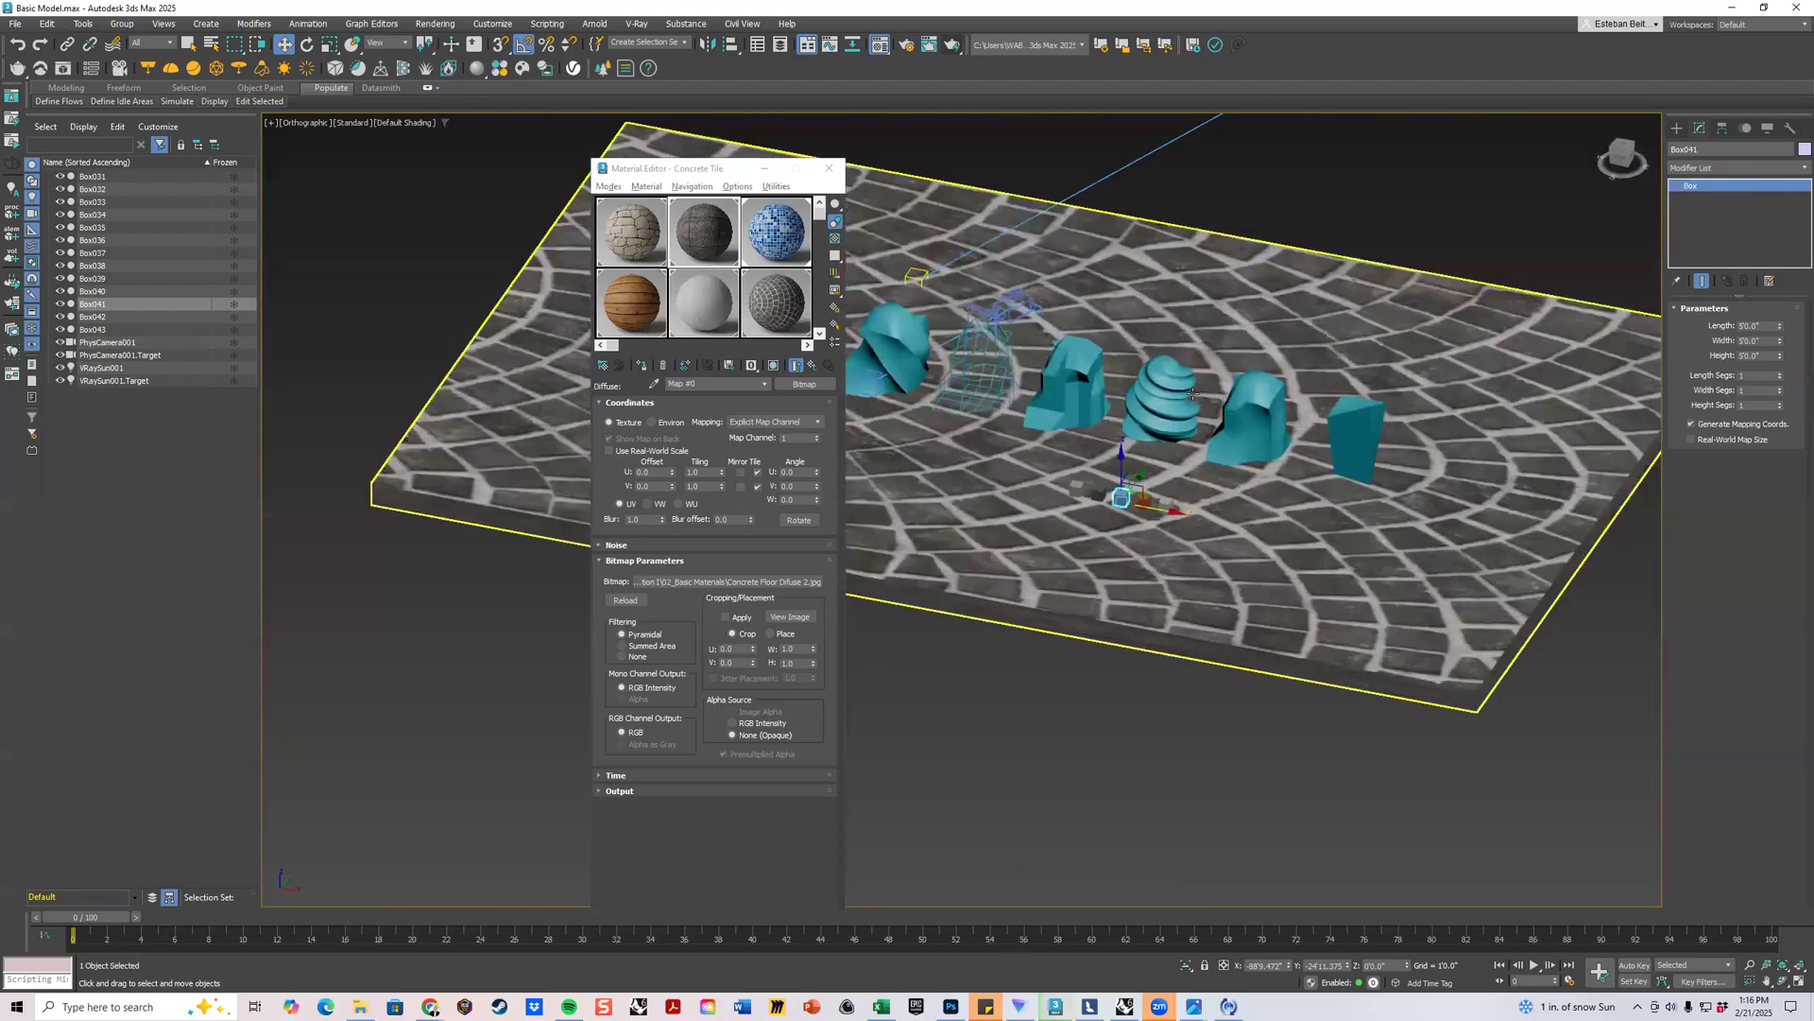
middle_click_drag(1079, 519, 1088, 508)
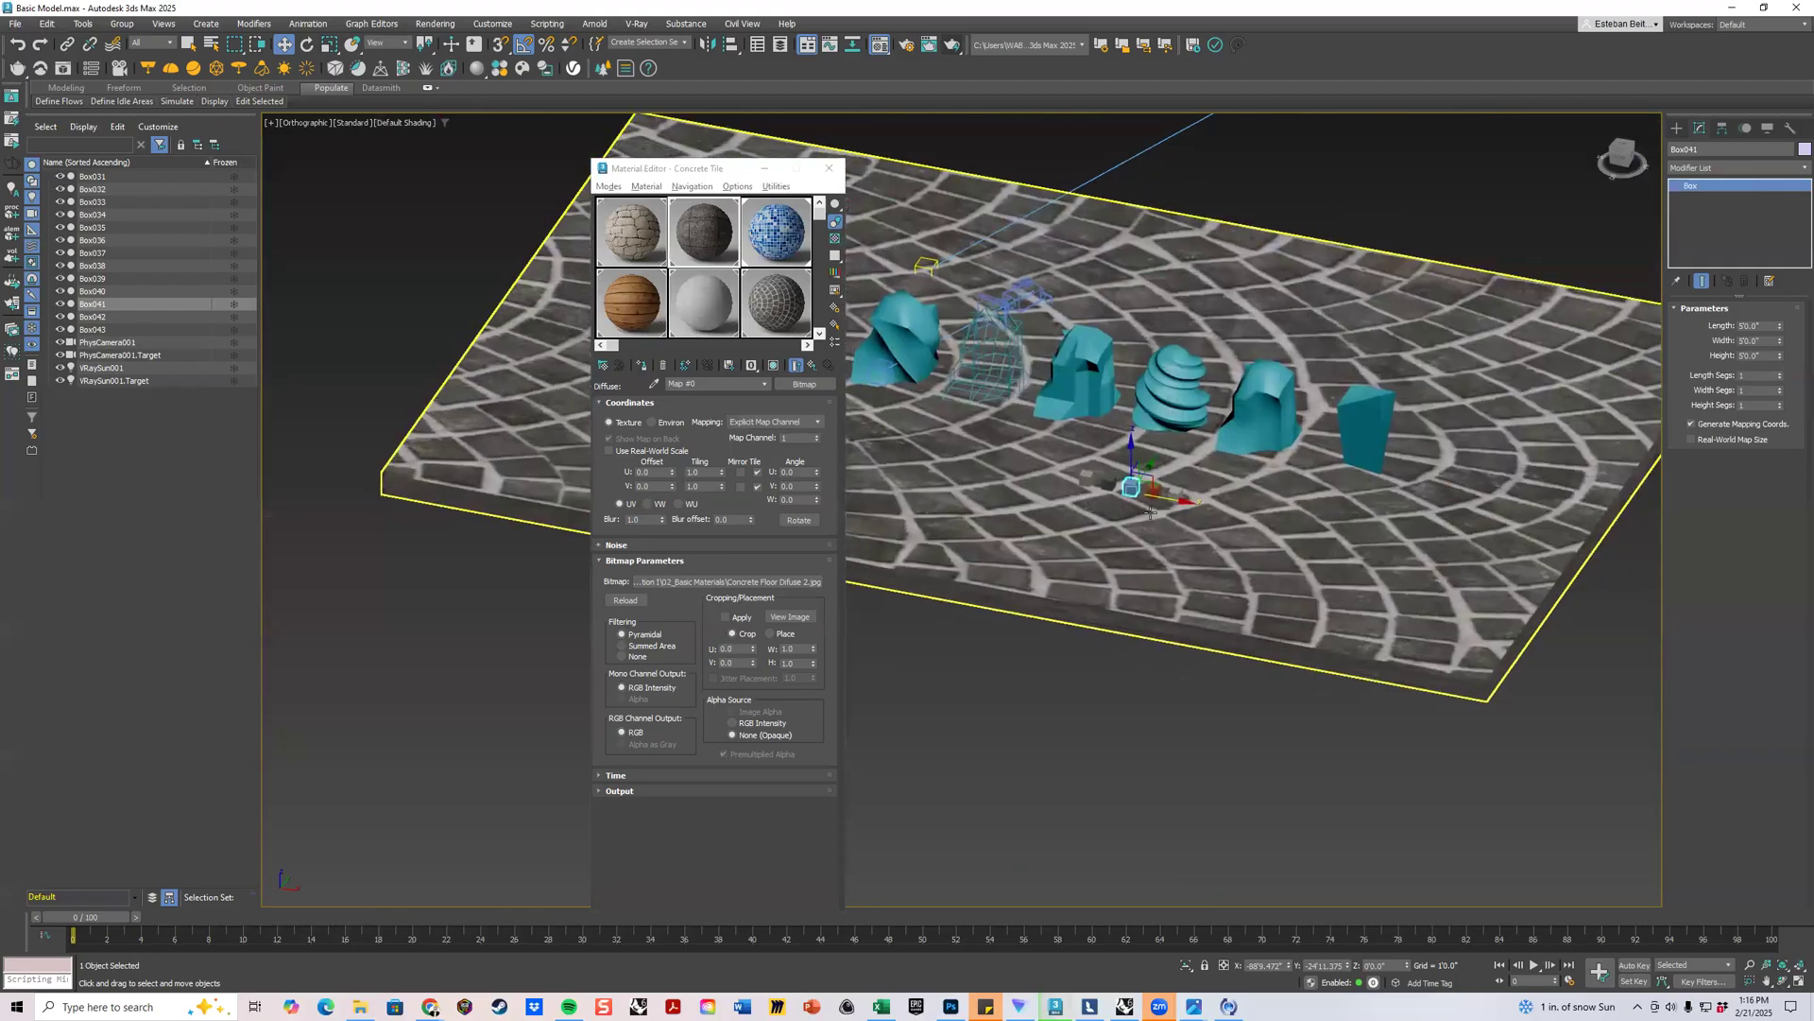
Add a UVW Map modifier to the ground slab and set its mapping type to Box.
scroll(1151, 511, "up", 5)
left_click(1153, 511)
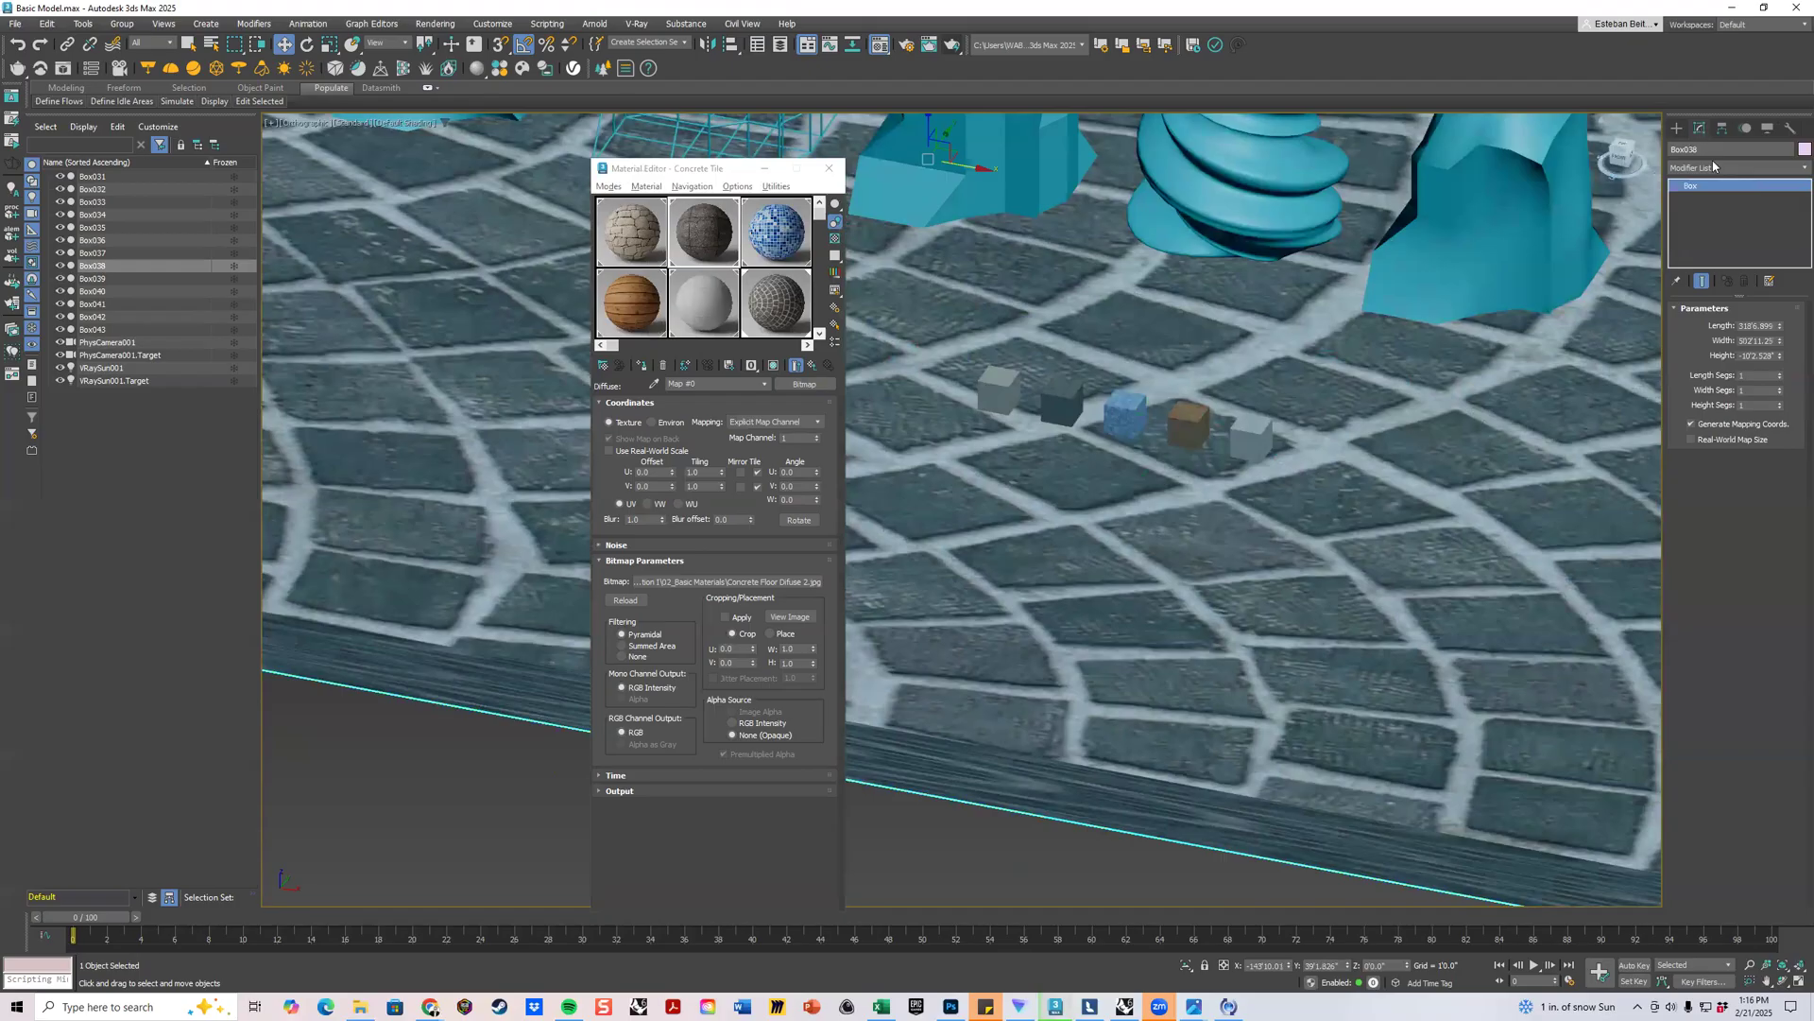
left_click(1713, 167)
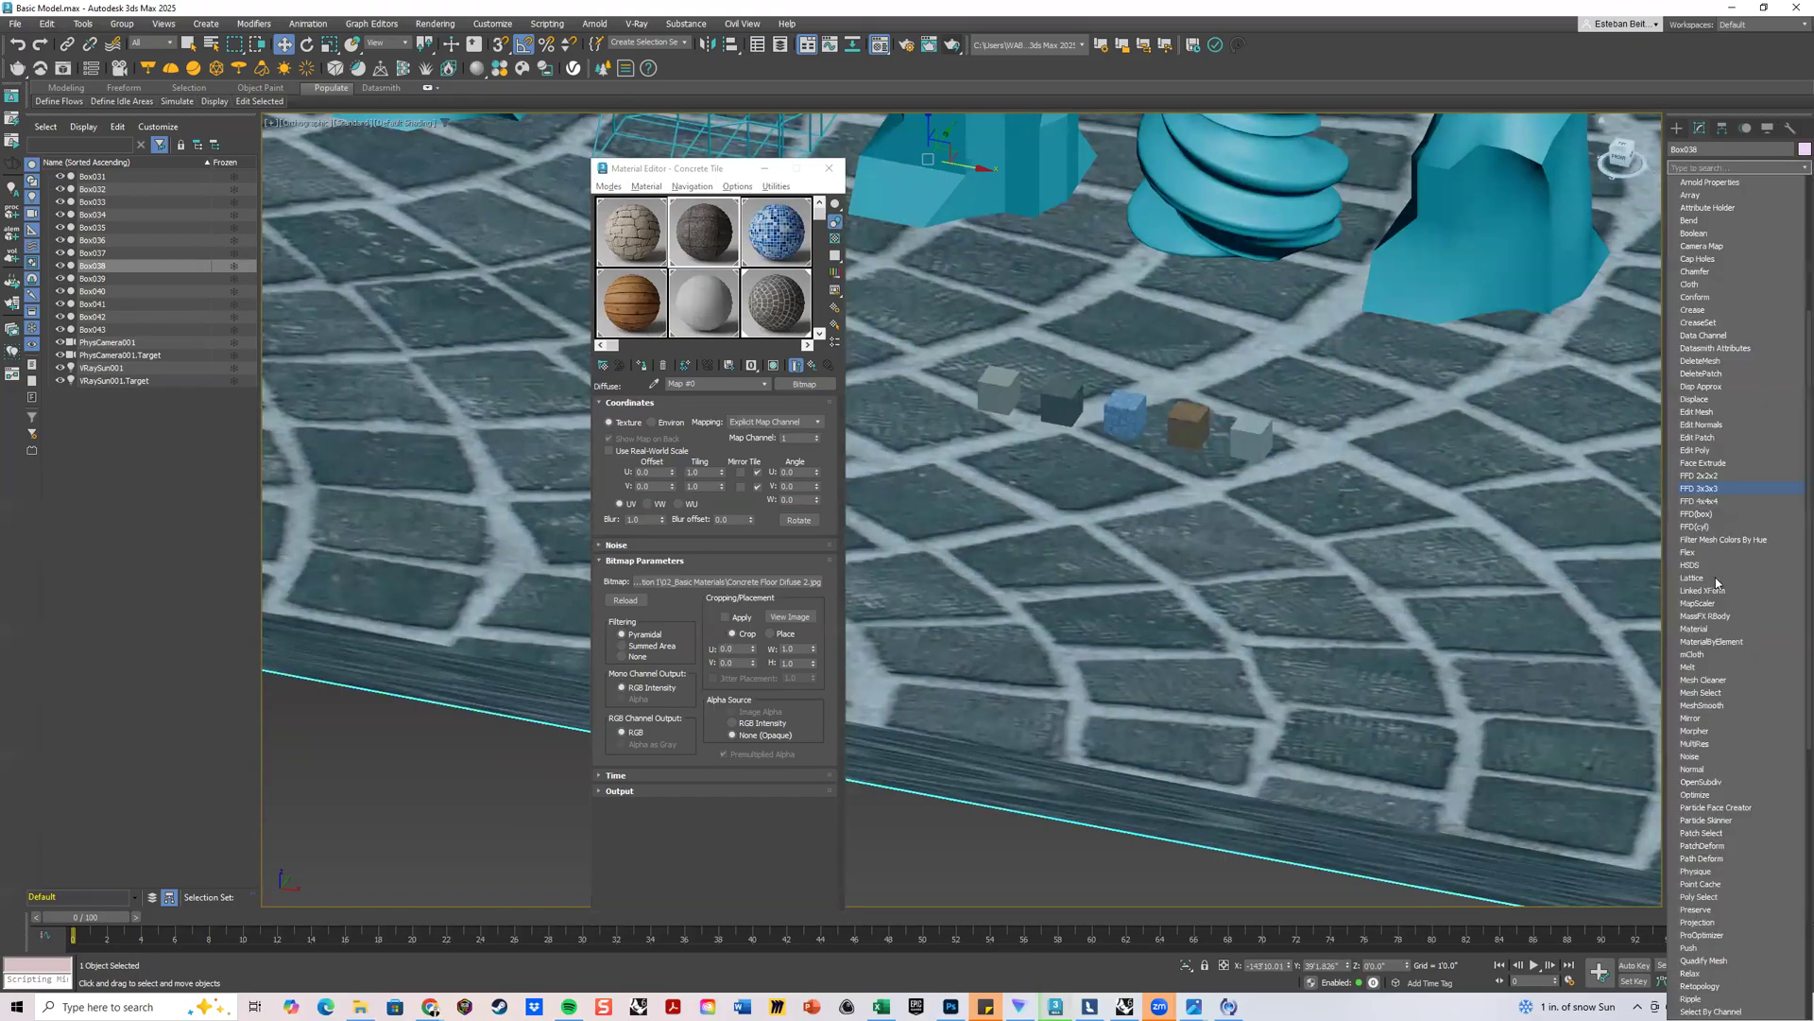
scroll(1716, 583, "down", 10)
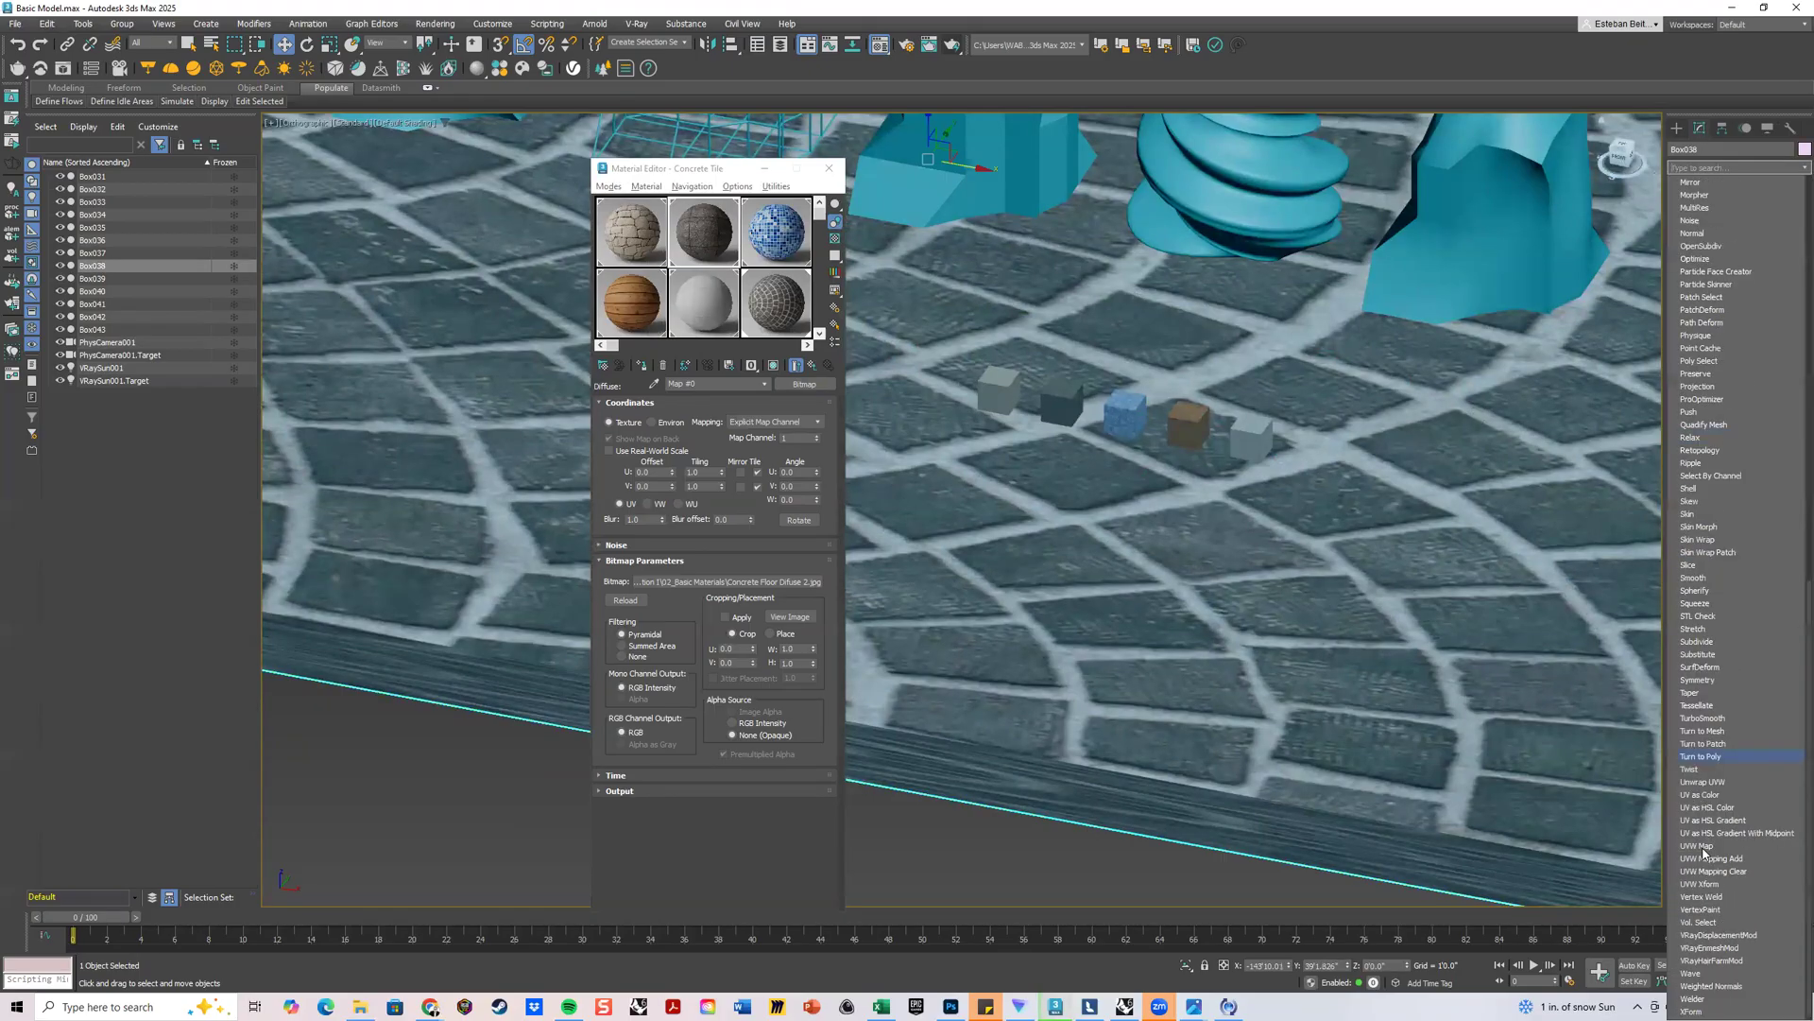
left_click(1699, 845)
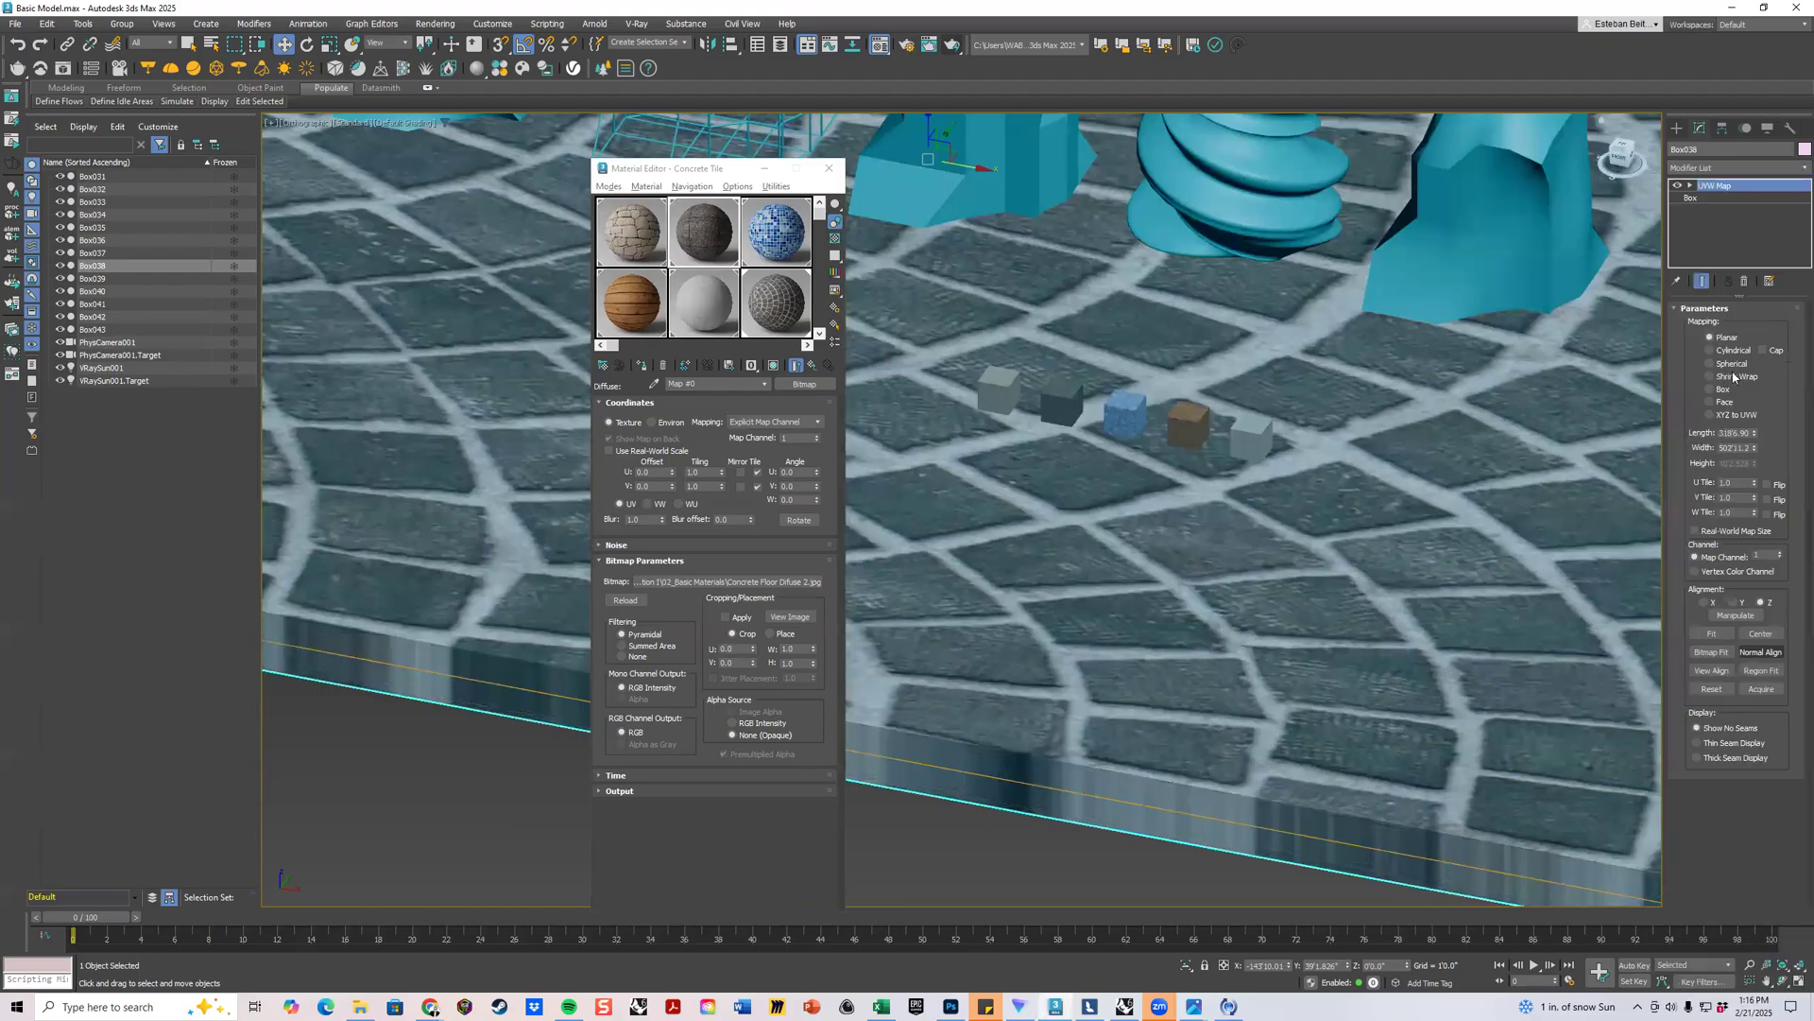
left_click(1723, 390)
Add a MapScaler object-space modifier above the UVW Map on the ground slab.
left_click(1725, 168)
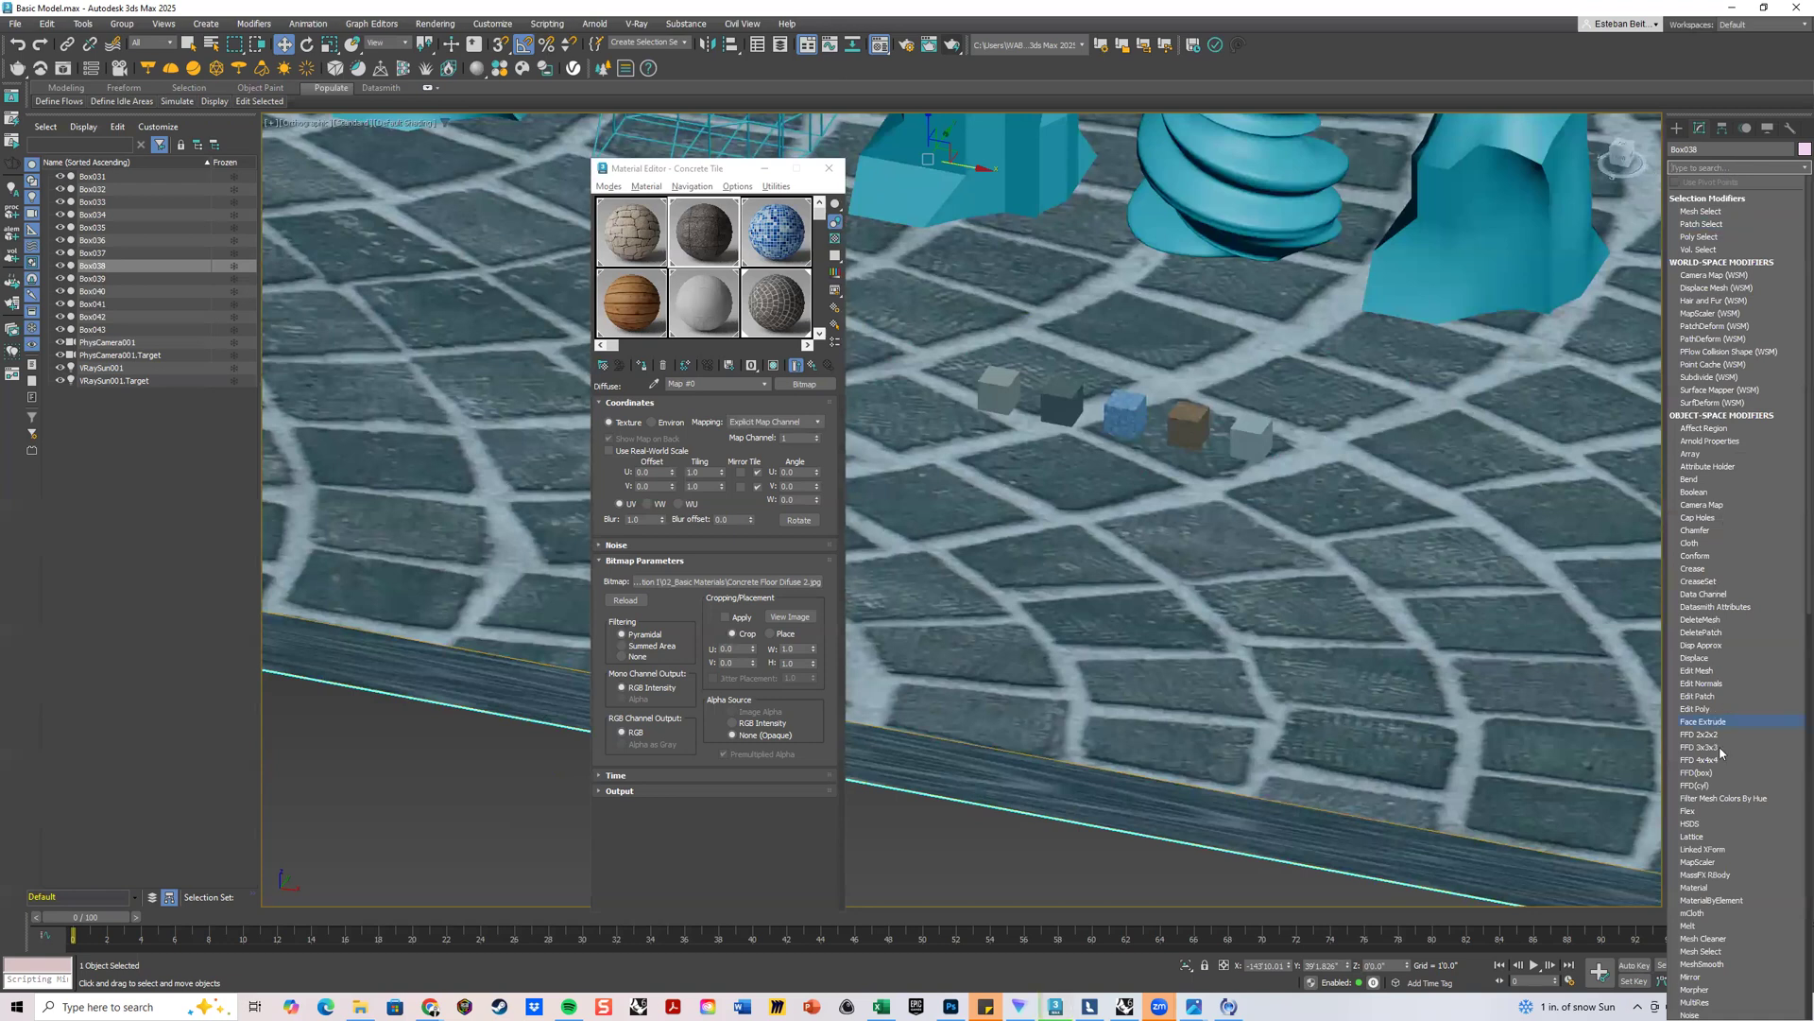
scroll(1720, 746, "down", 3)
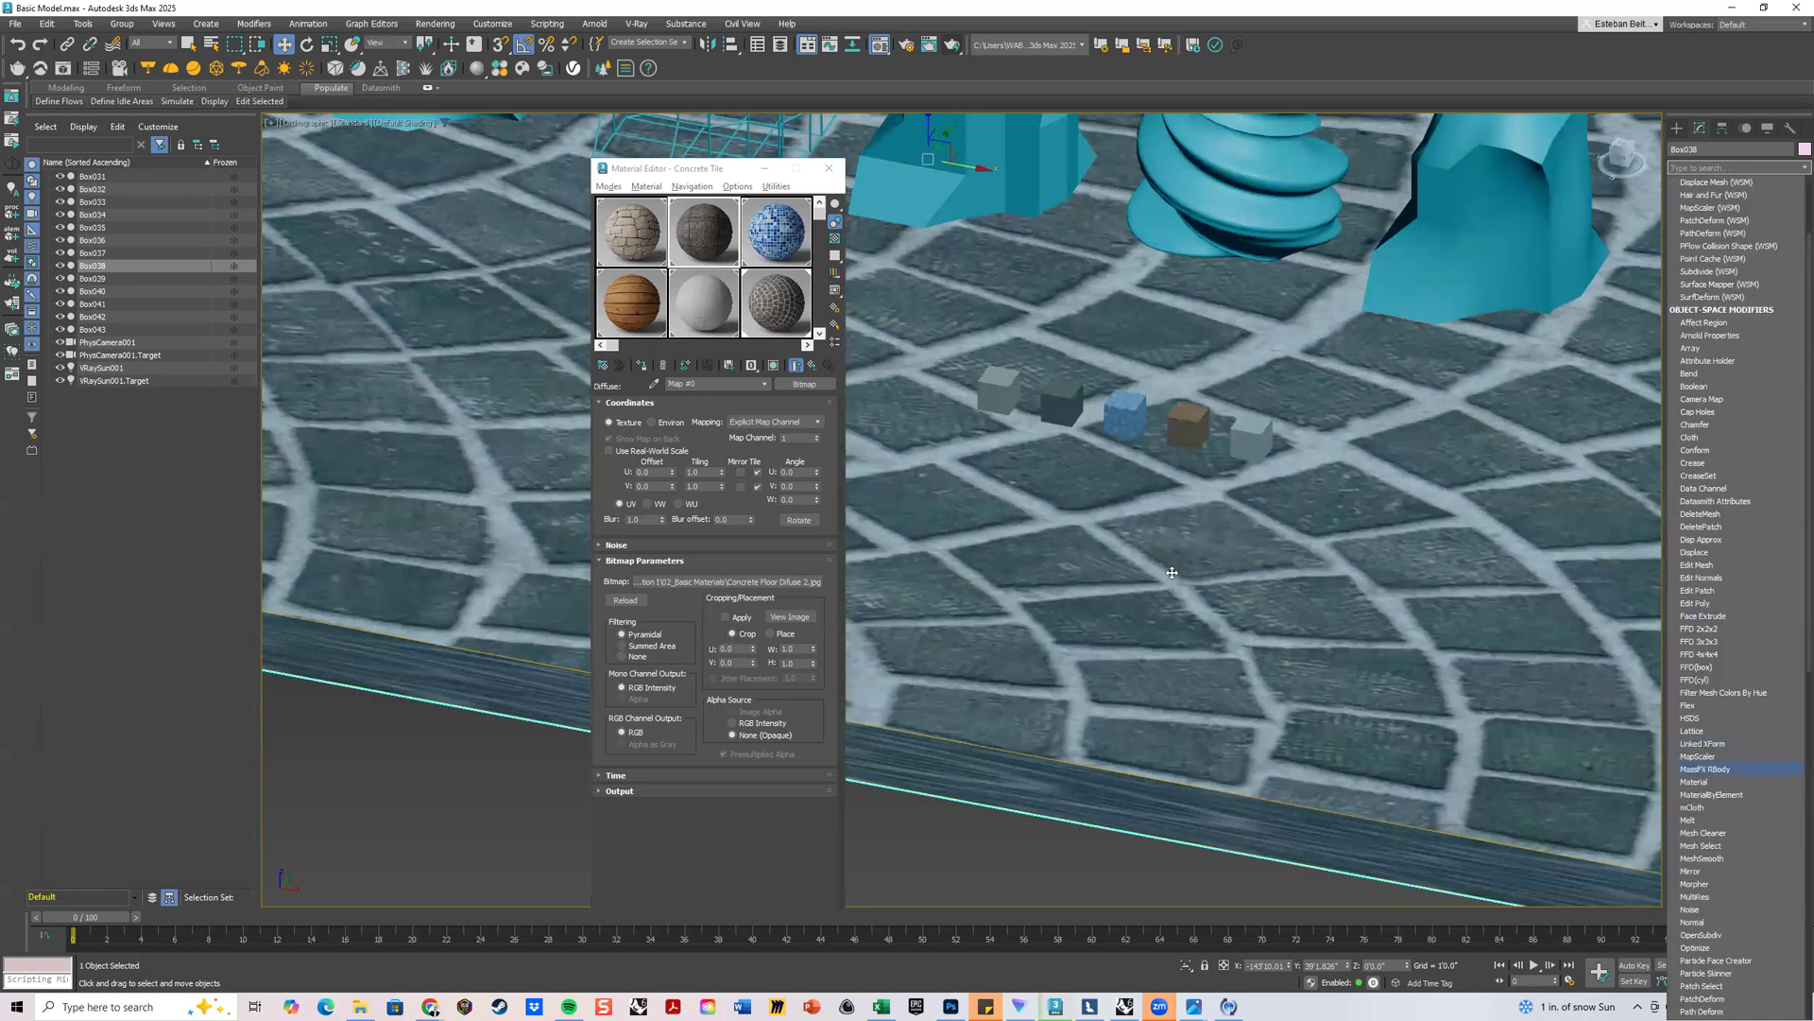
left_click(1714, 756)
Examine the paver pattern on the ground slab and compare its scale with the row of boxes.
middle_click_drag(962, 510, 1162, 713)
scroll(1239, 692, "up", 5)
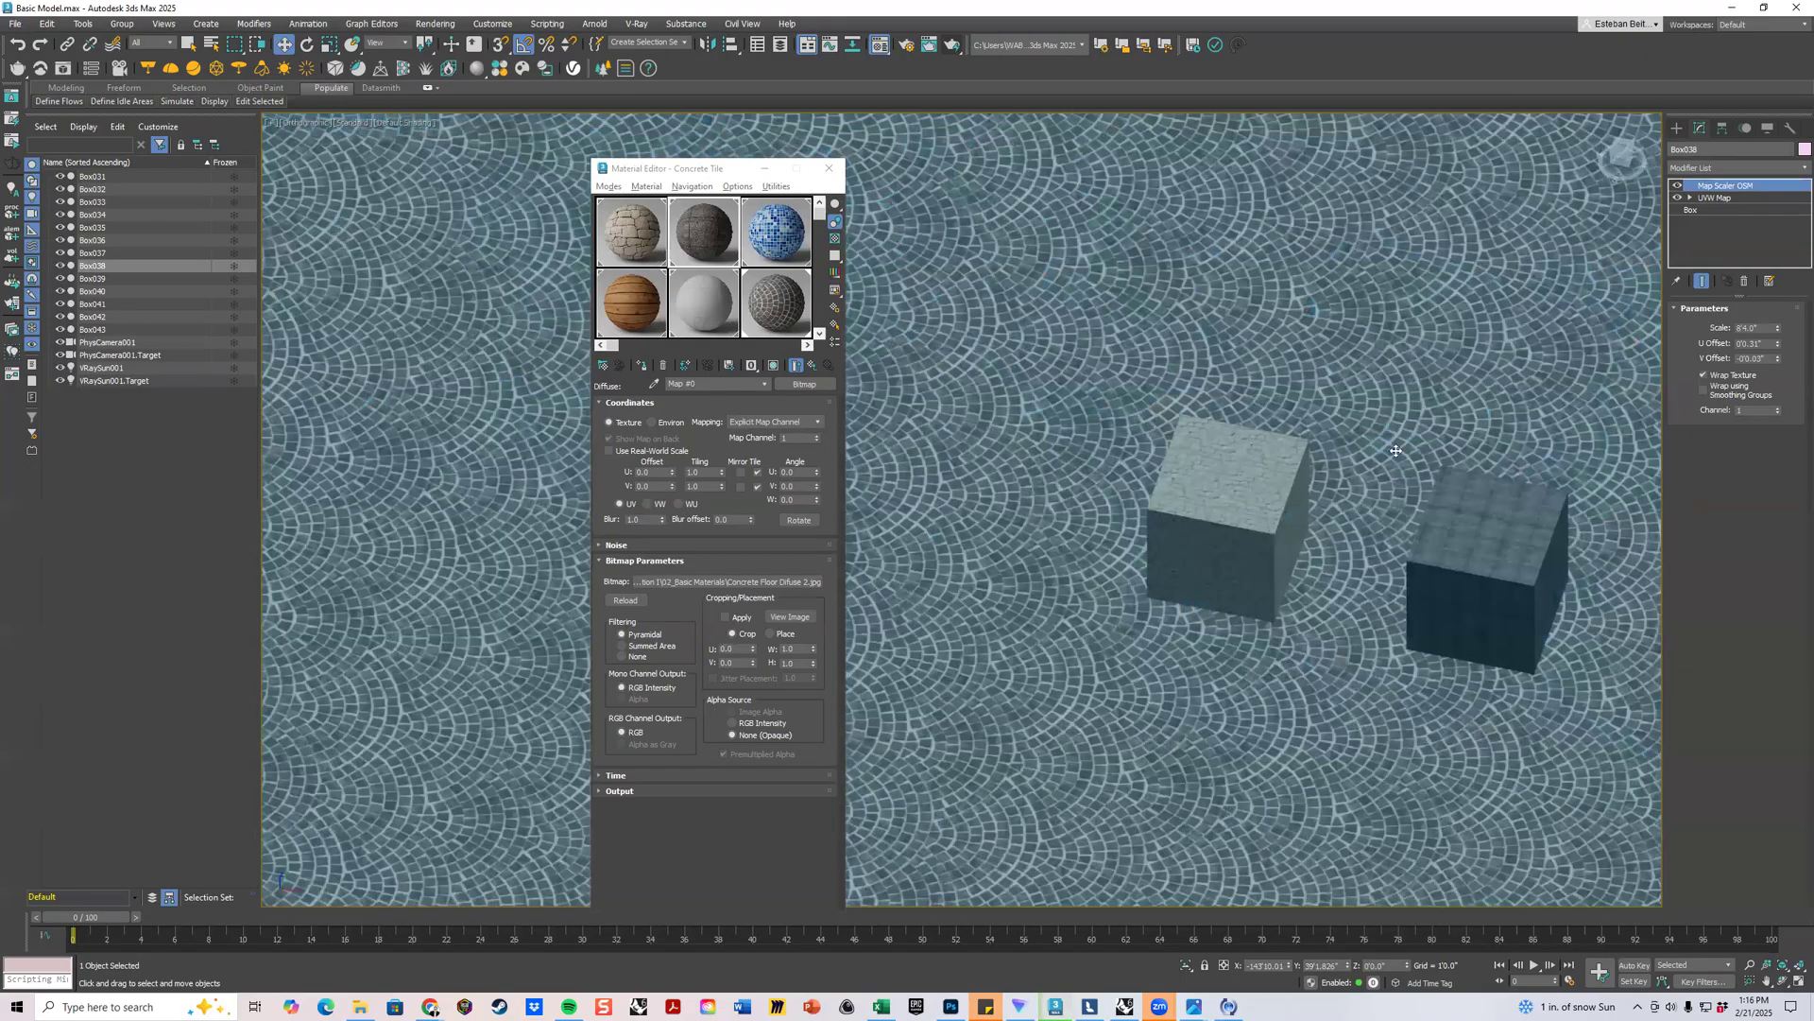
middle_click_drag(1067, 409, 1395, 450)
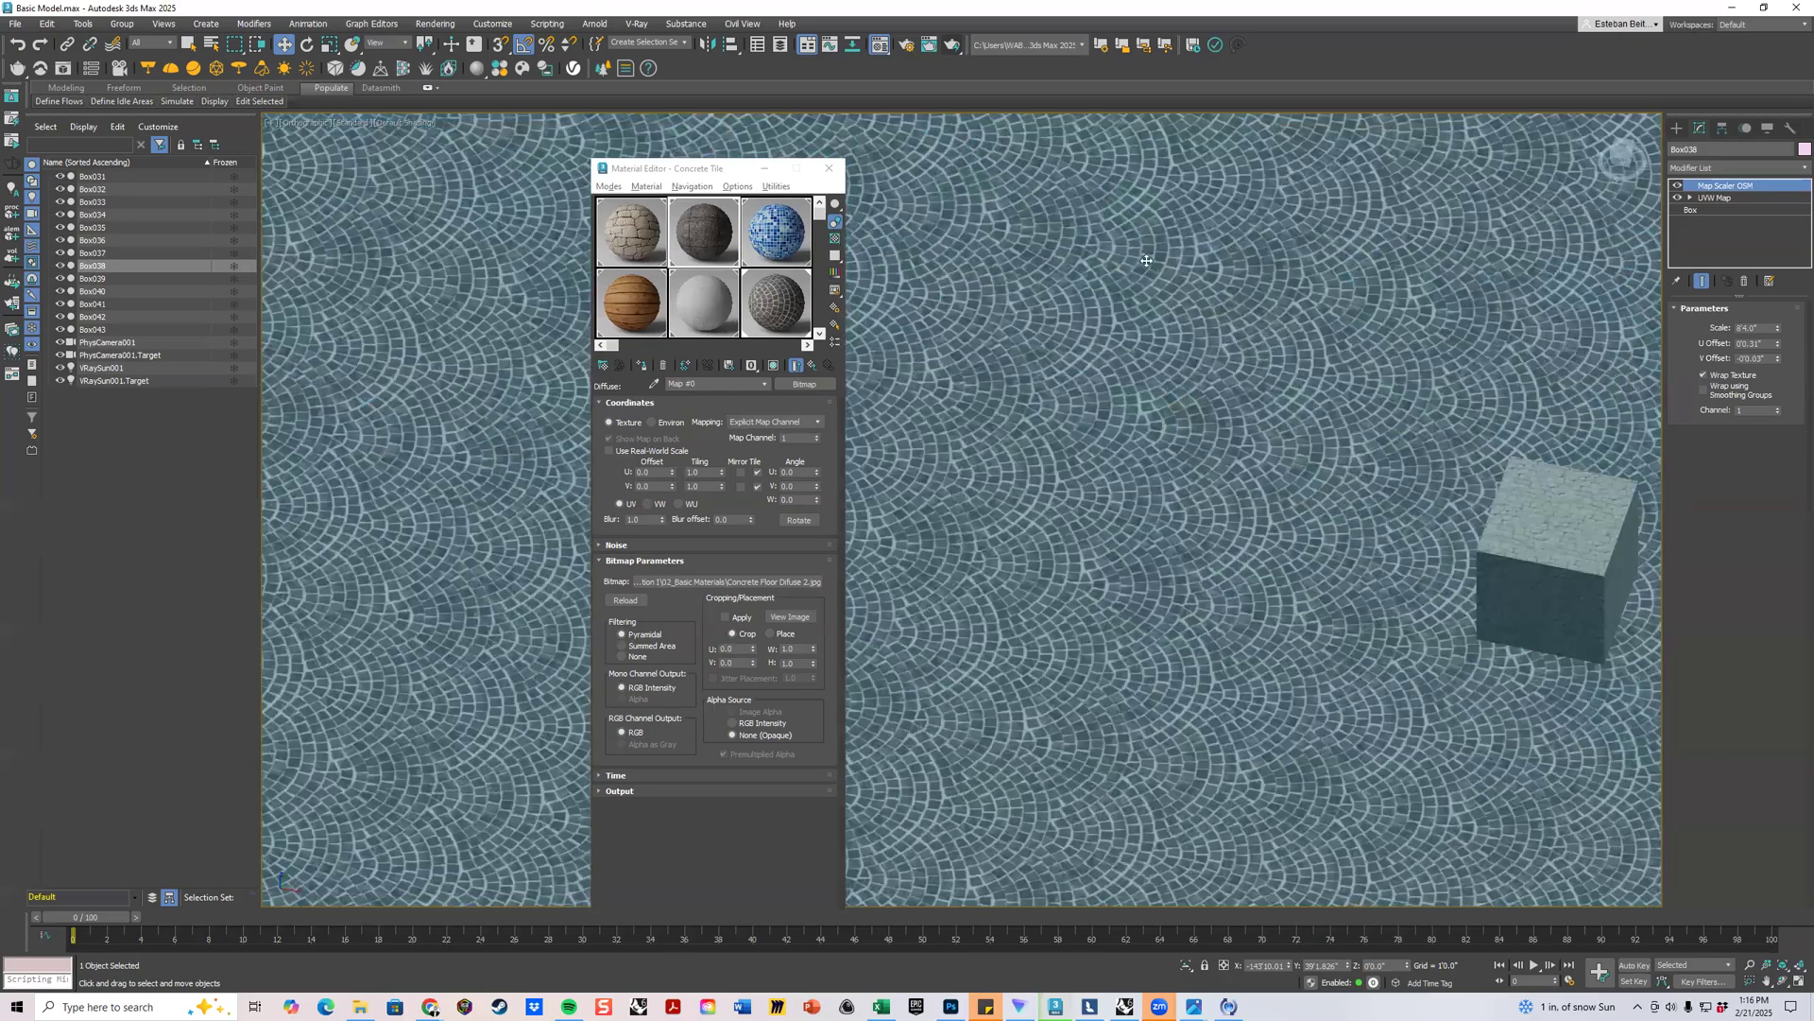
middle_click_drag(1124, 539, 1052, 560, "alt")
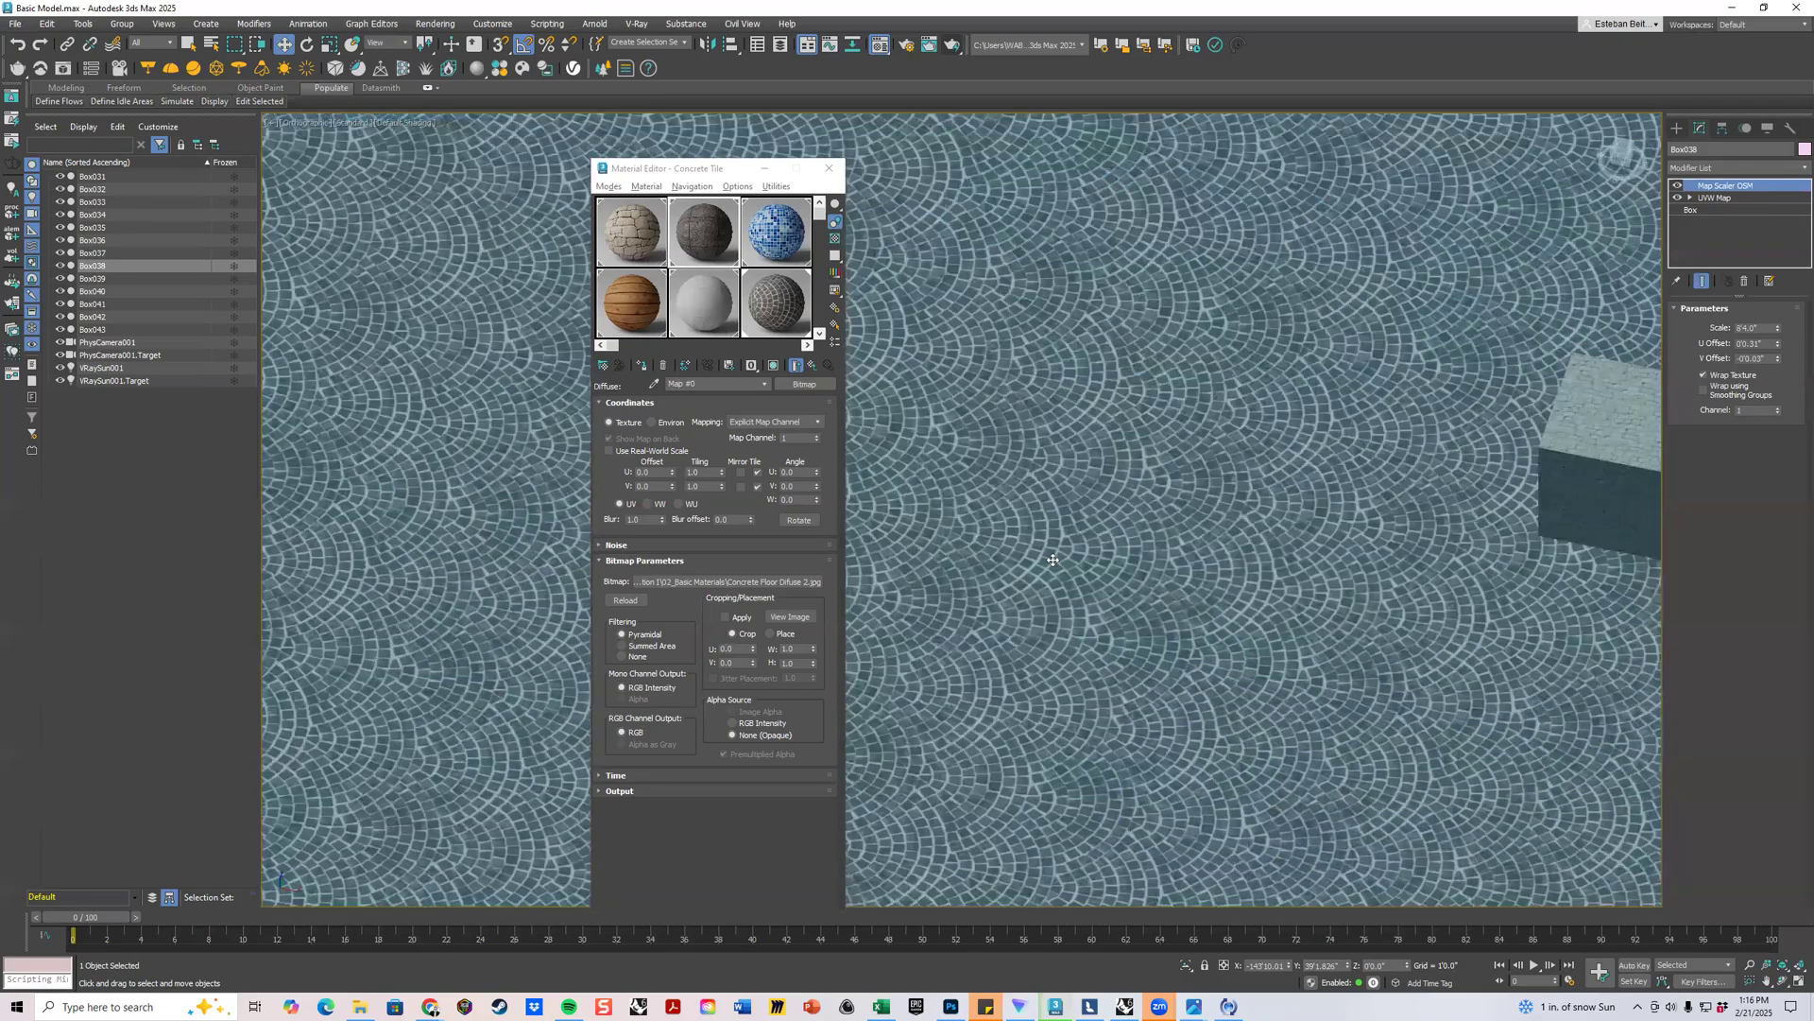
scroll(1064, 559, "up", 2)
scroll(1200, 571, "up", 2)
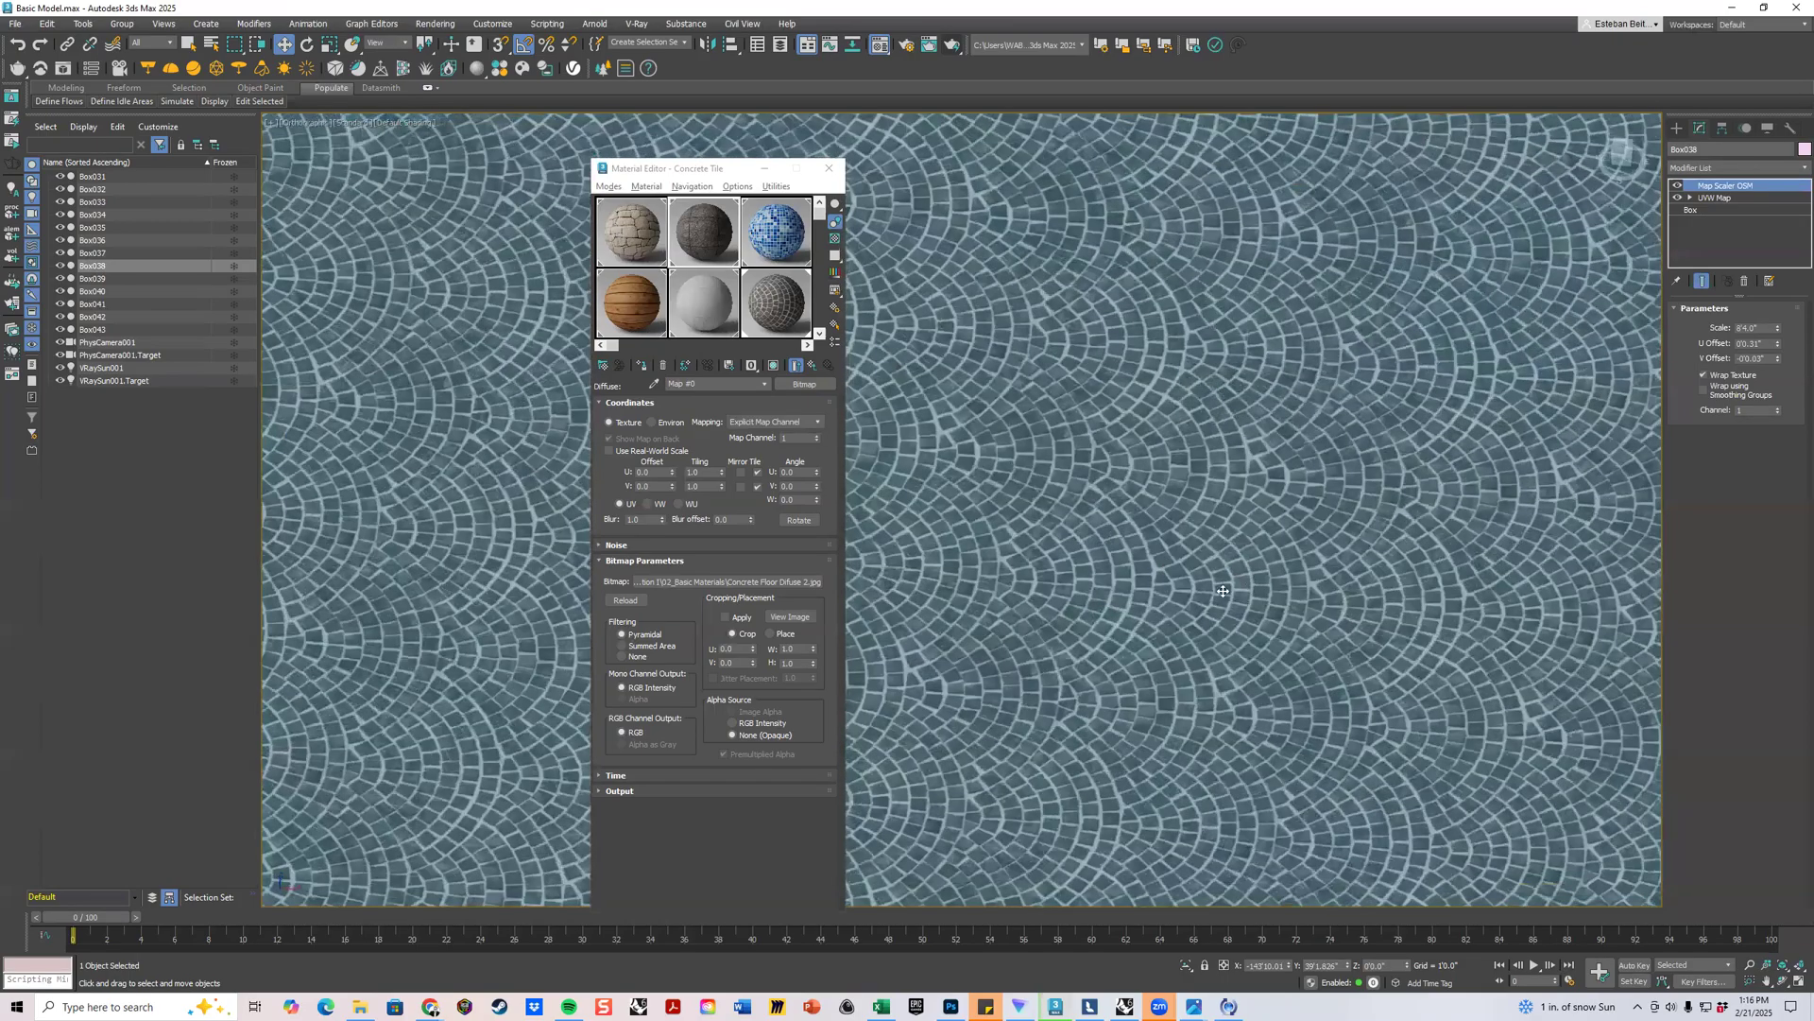
scroll(1222, 591, "down", 3)
middle_click_drag(1219, 615, 1213, 567)
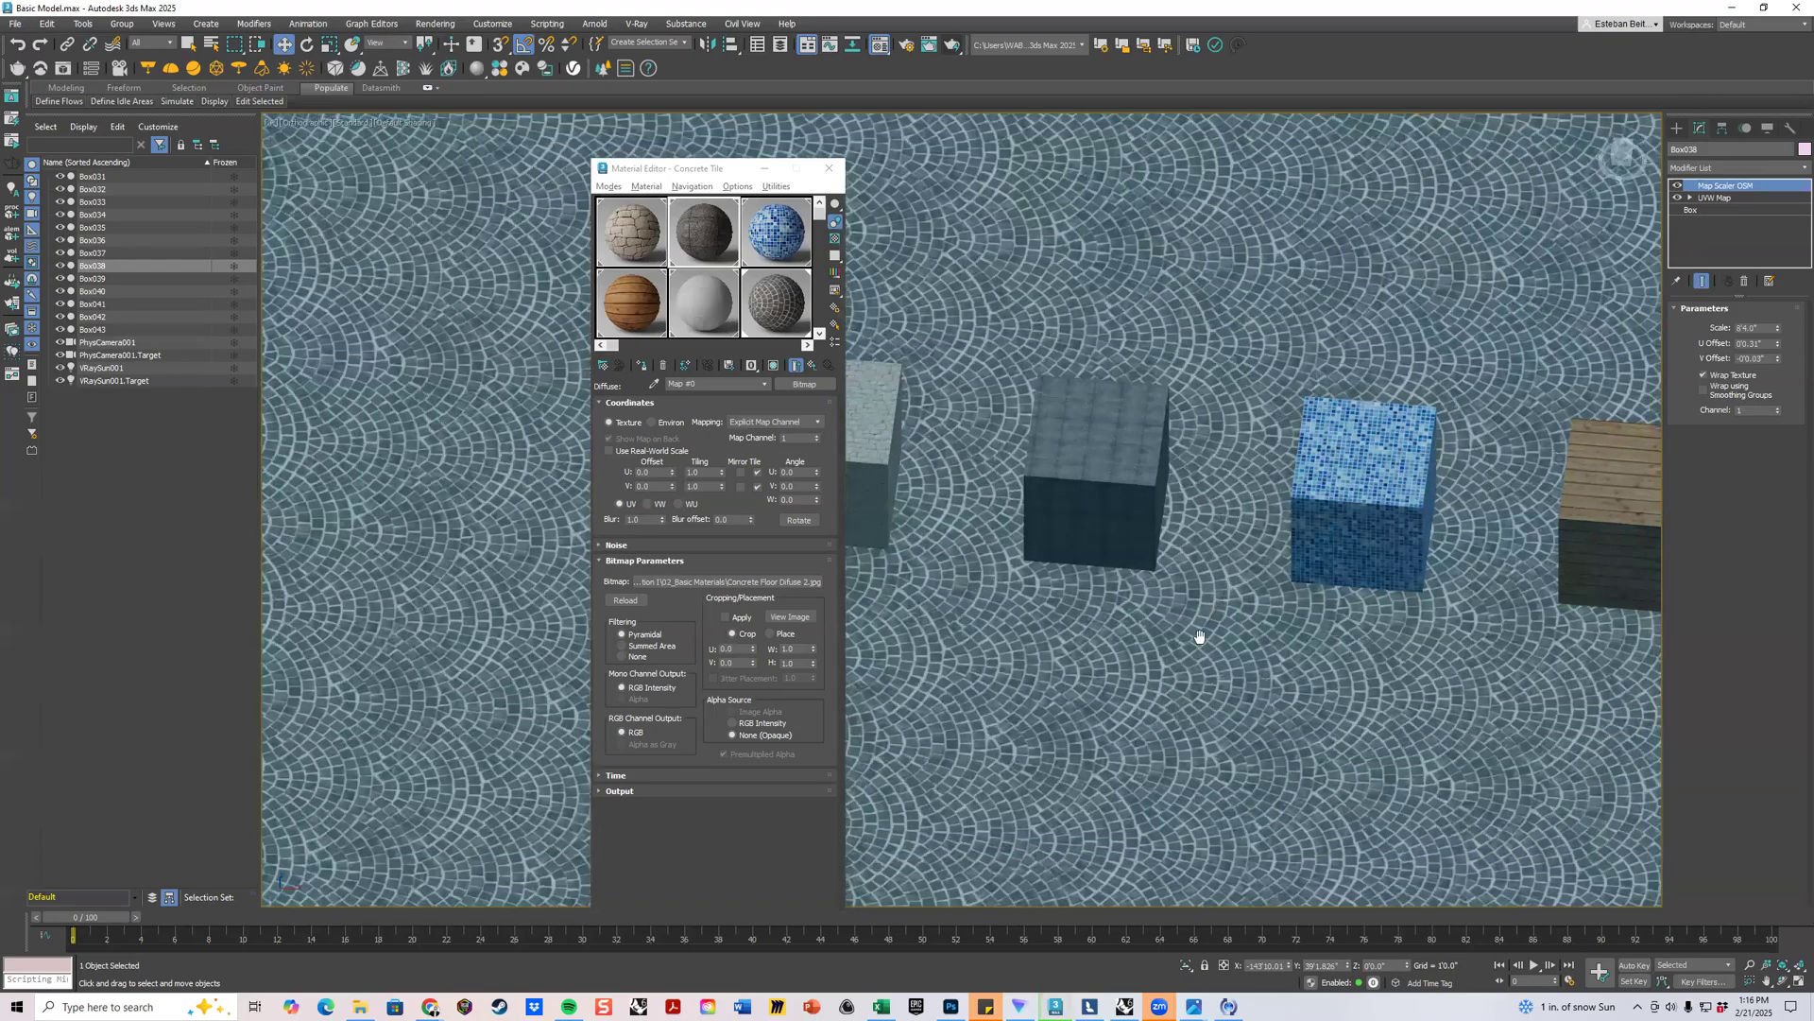
Close the material editor, return to the four-viewport layout and frame the whole scene in the Top view.
scroll(1199, 636, "down", 2)
scroll(1270, 596, "down", 2)
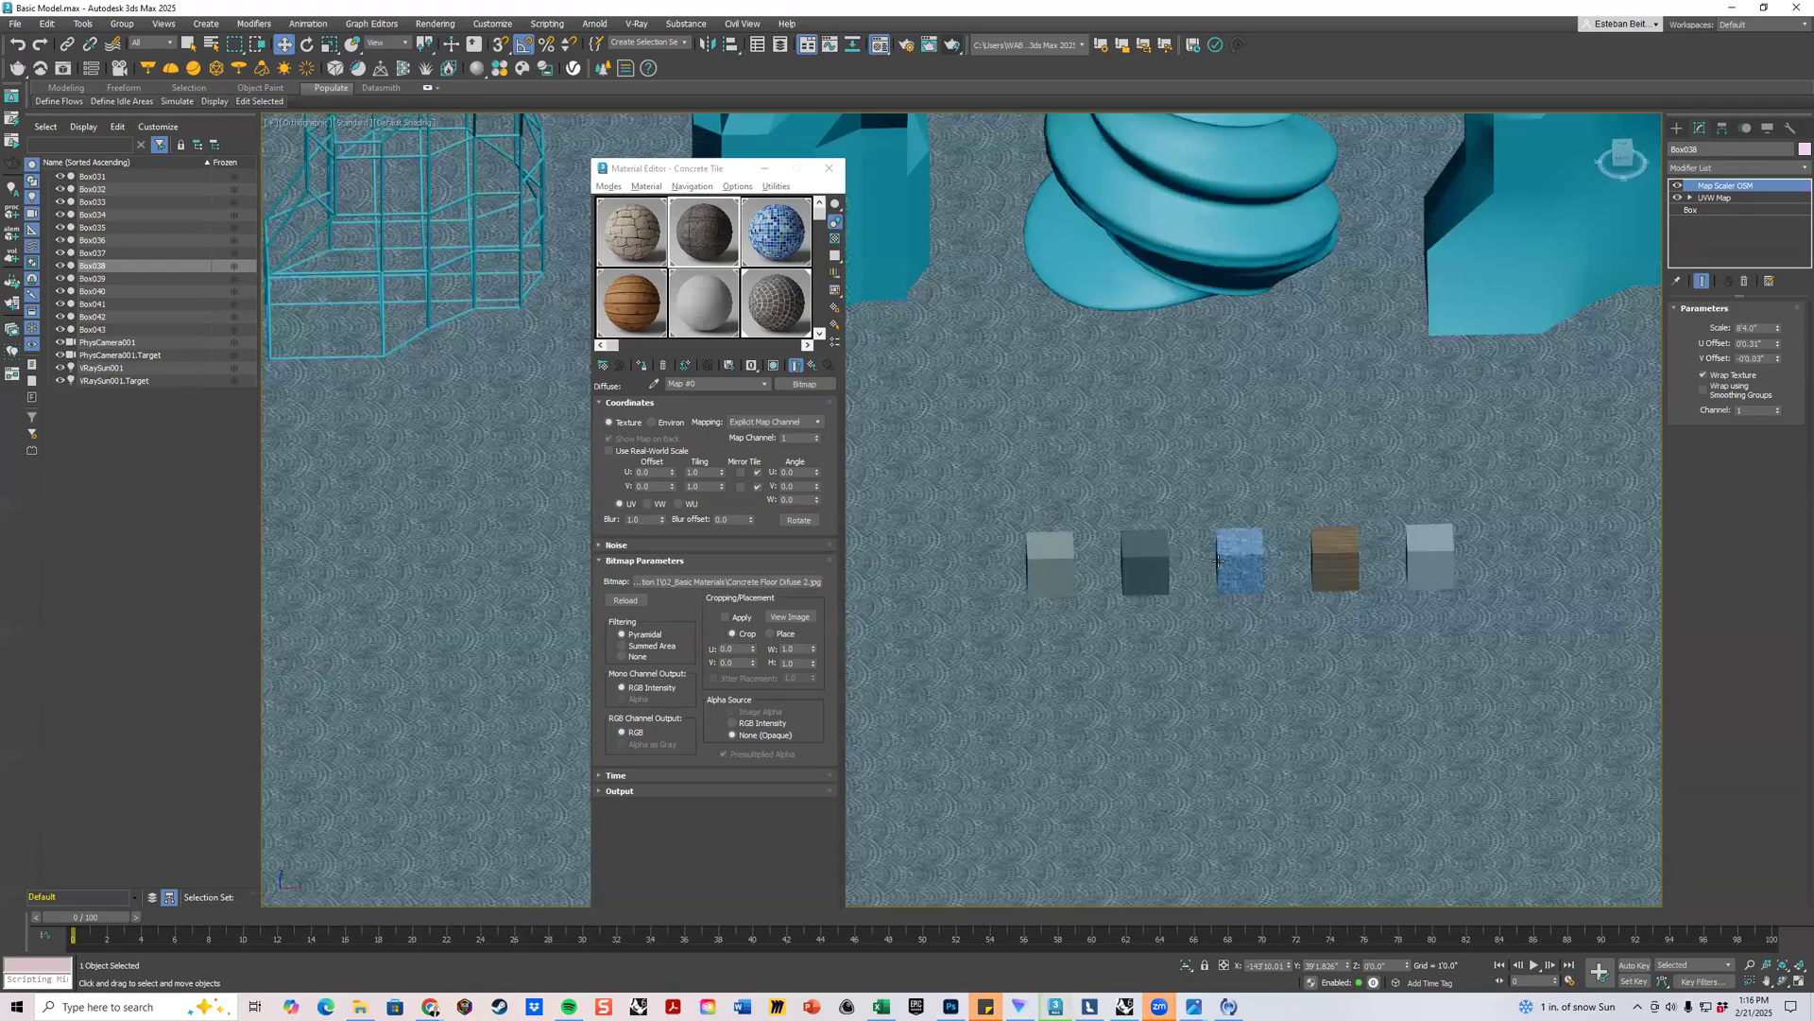
scroll(1195, 558, "up", 3)
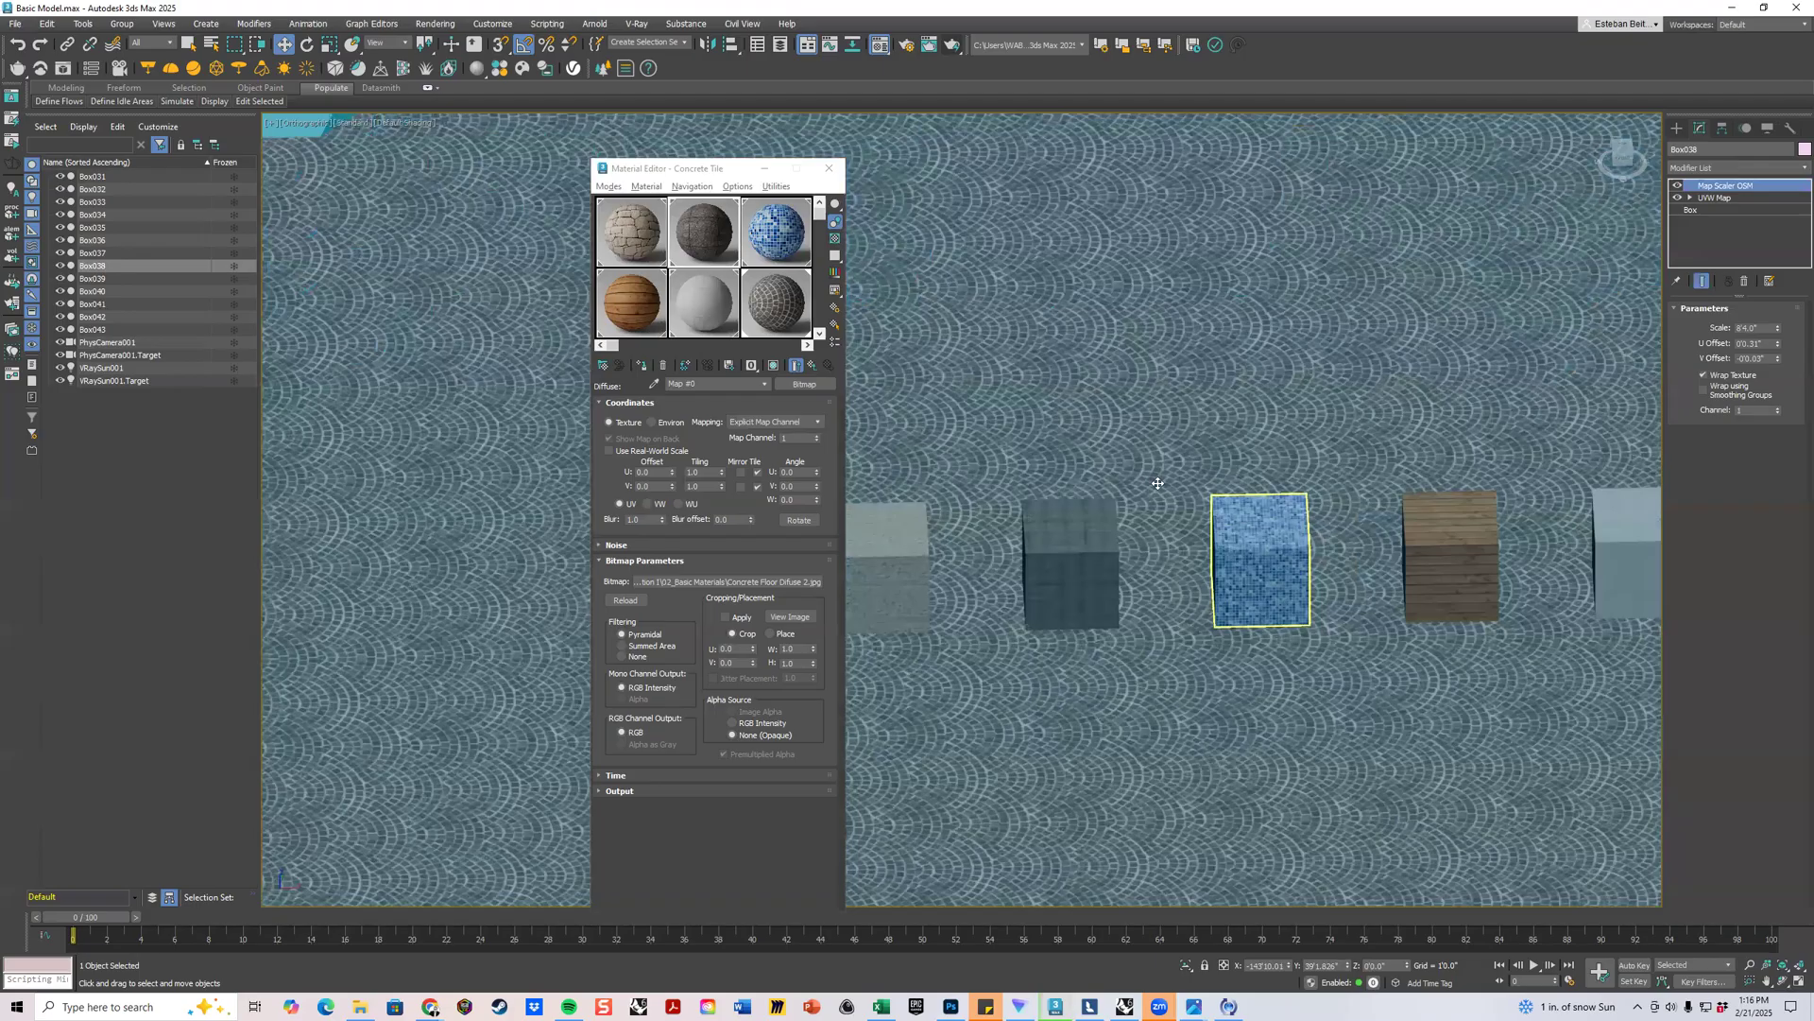
scroll(1157, 483, "up", 1)
middle_click_drag(1147, 434, 1106, 375)
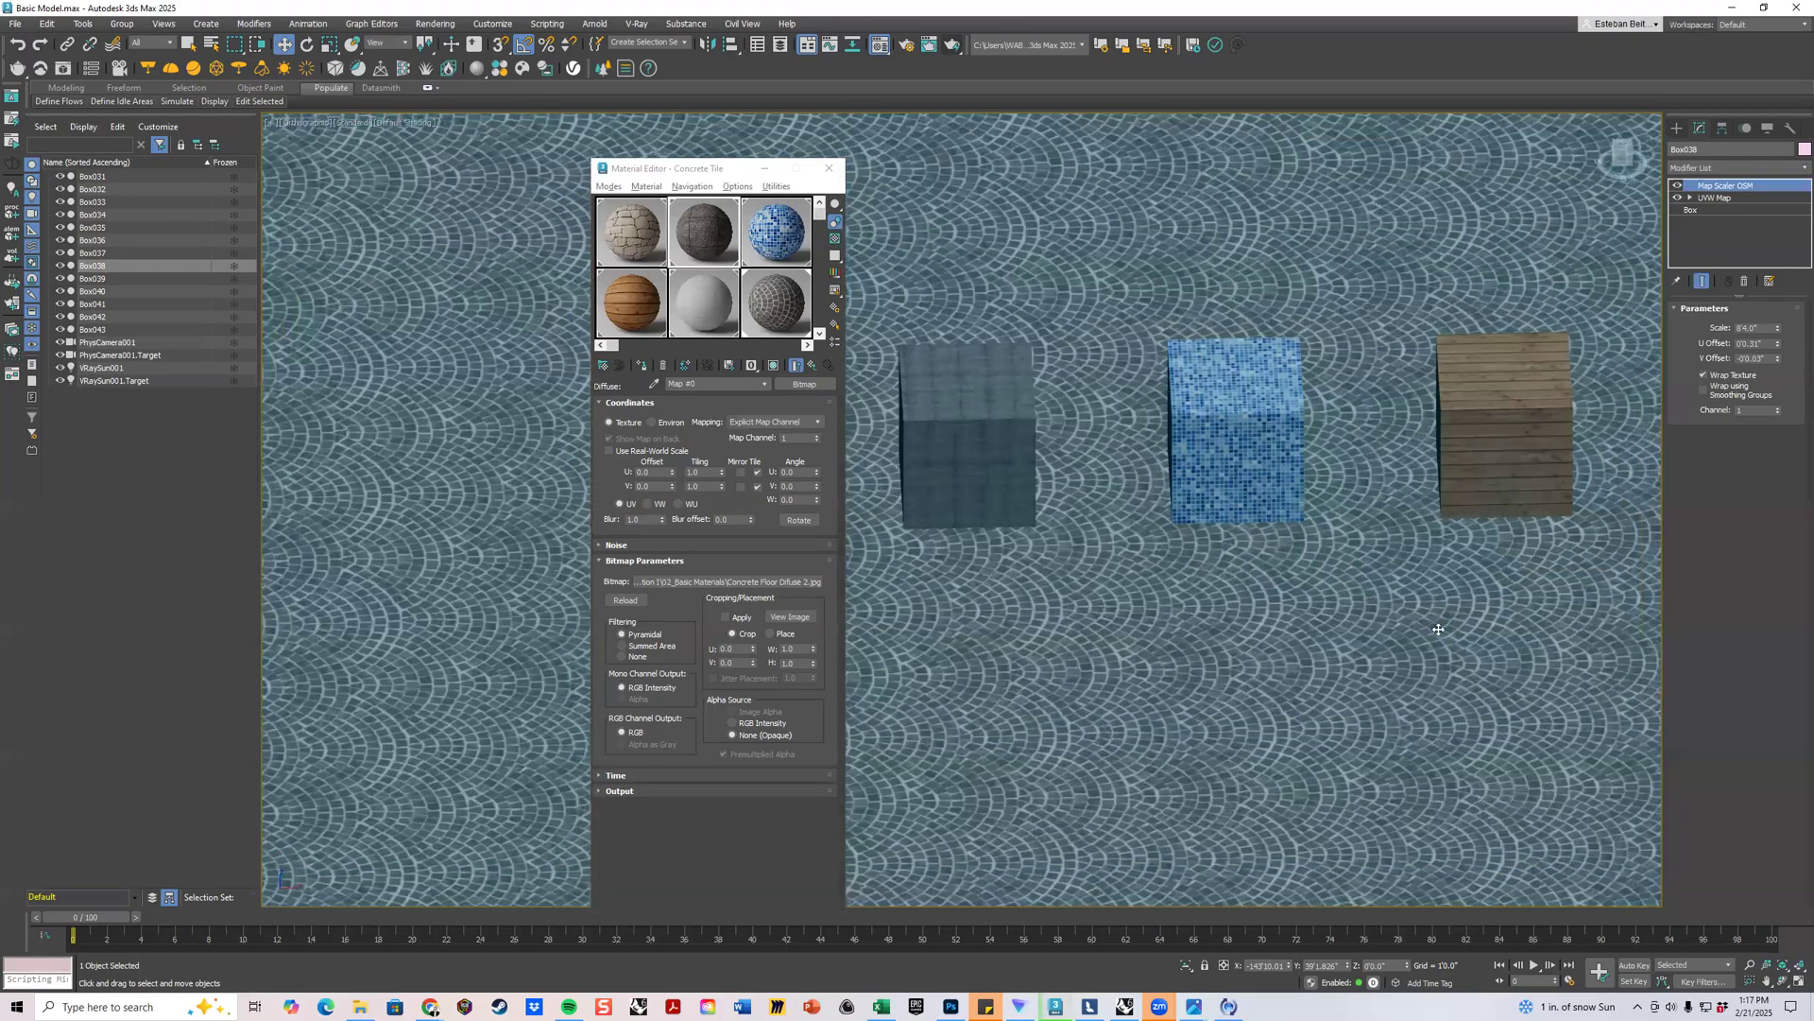
key("m")
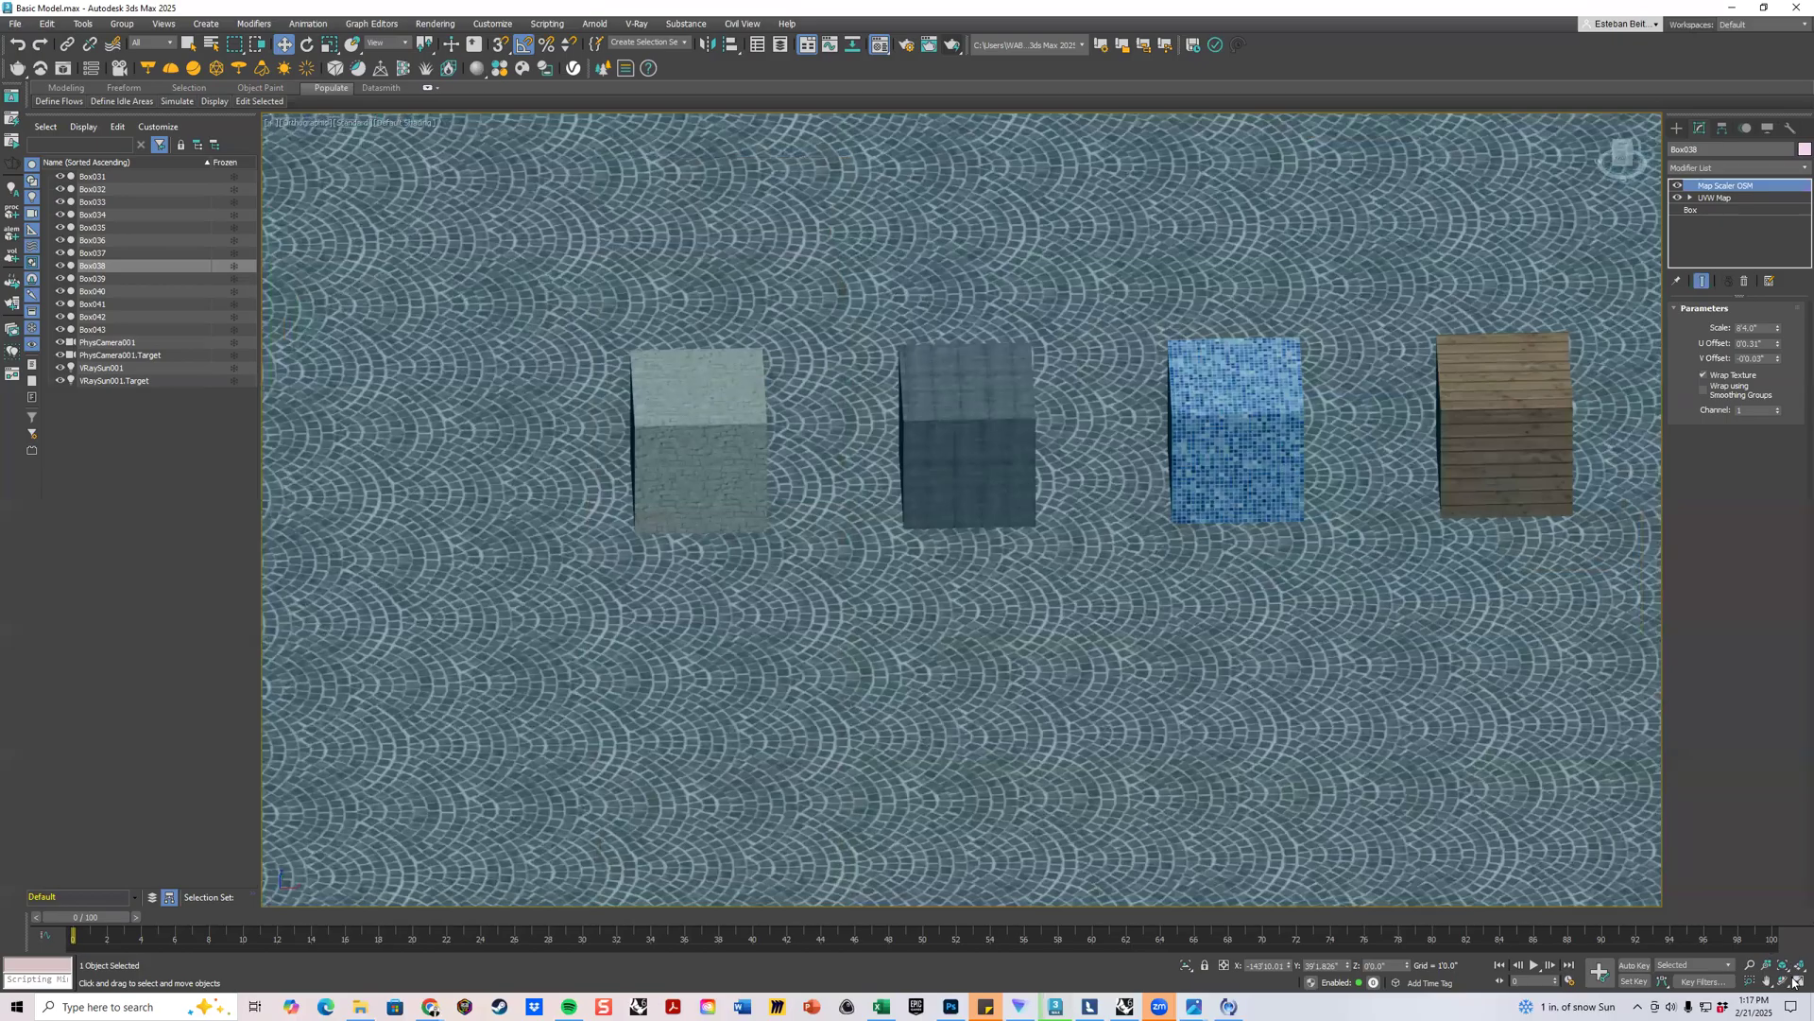
left_click(1784, 965)
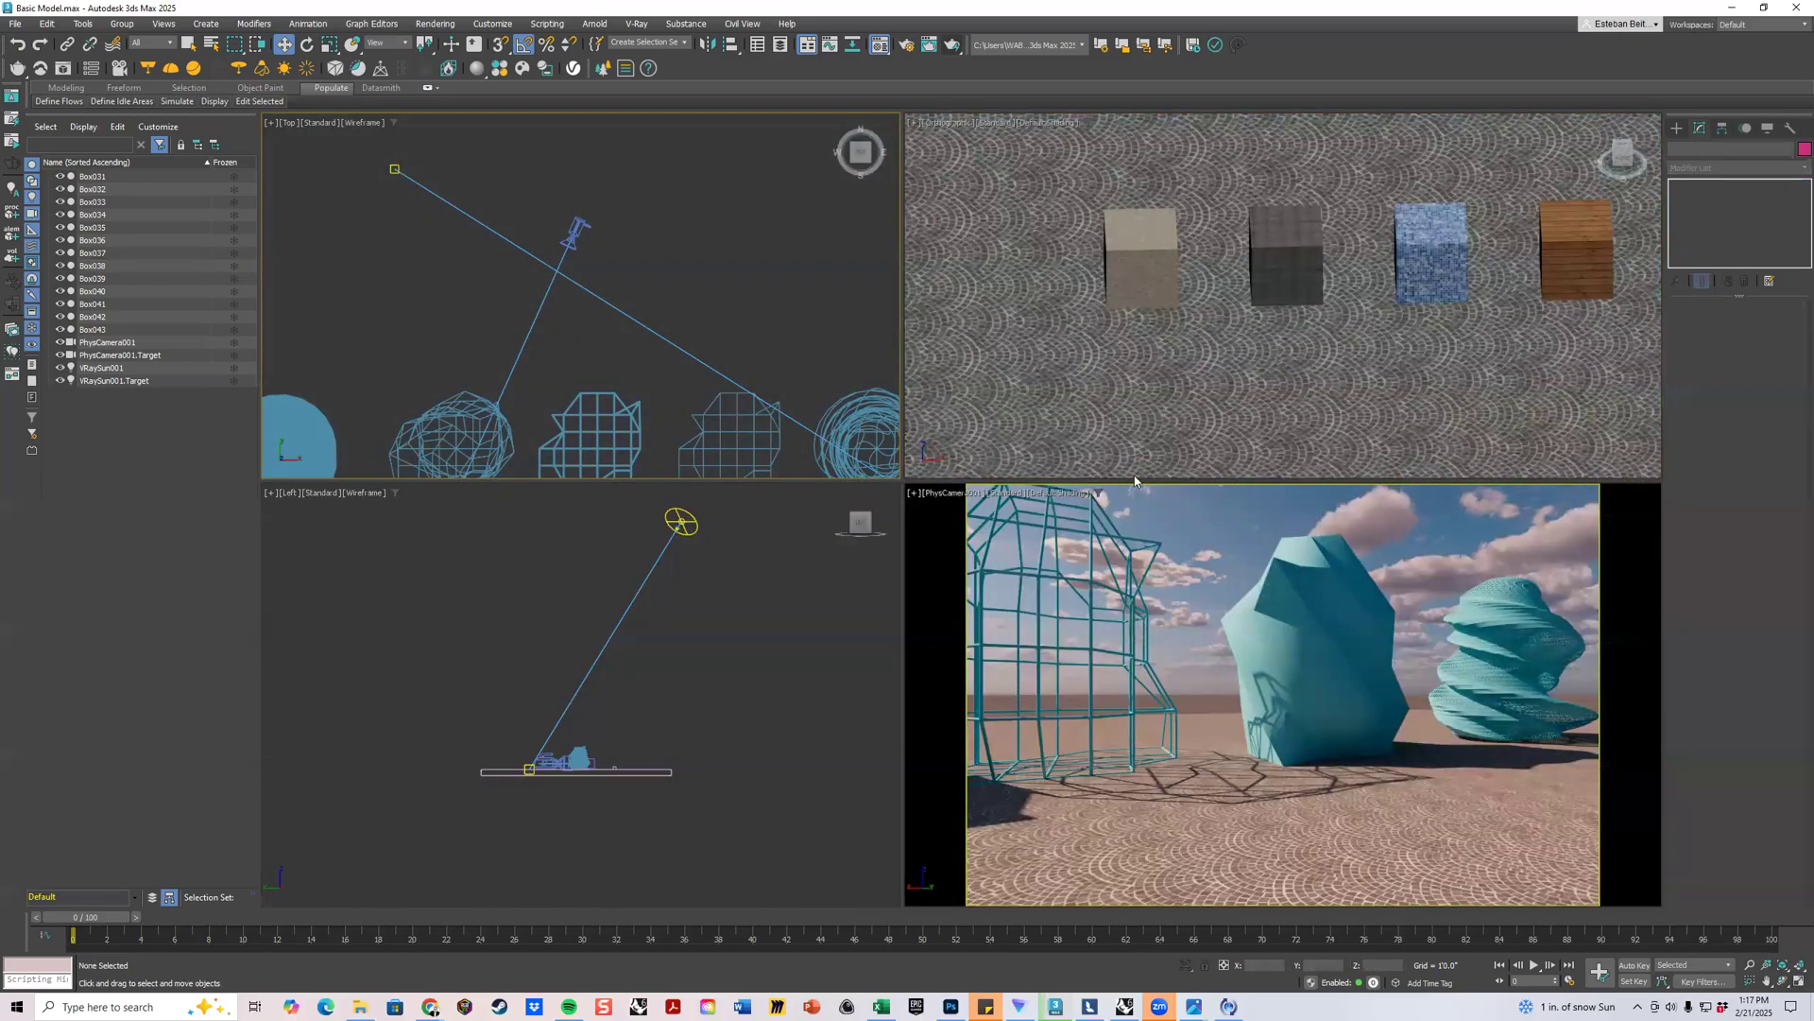
key("alt+w")
key("z")
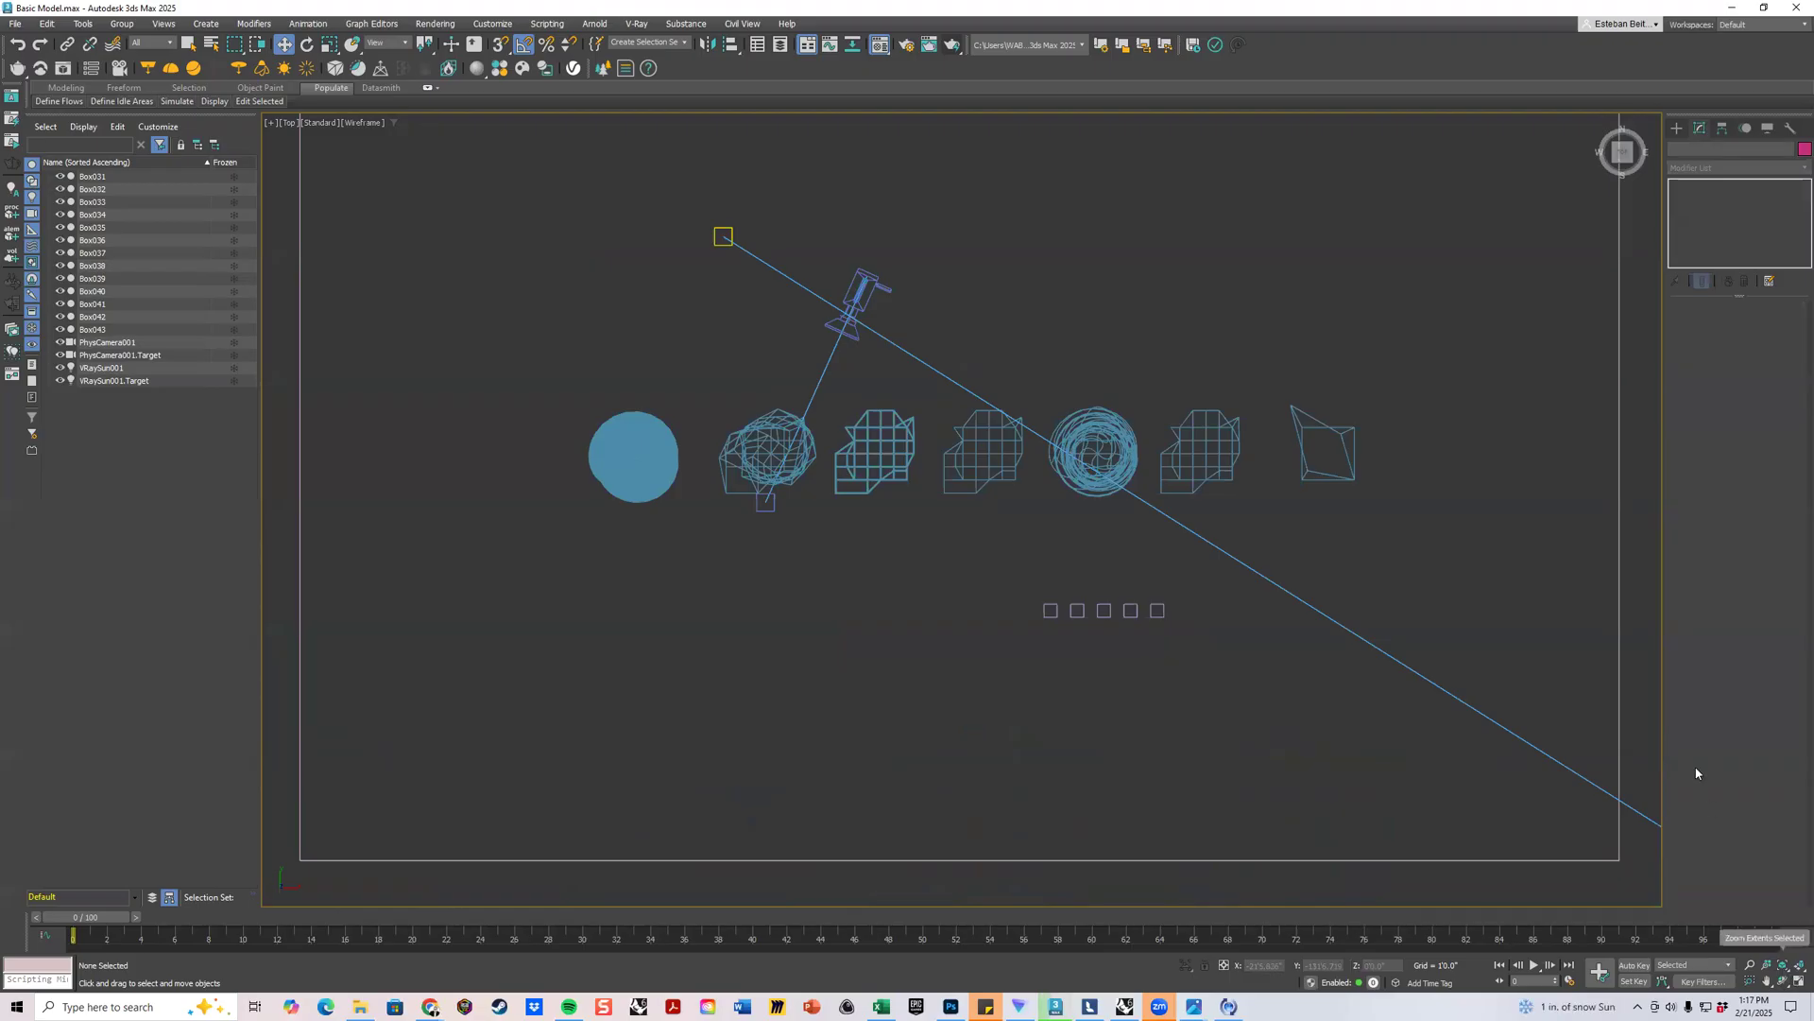
key("alt+w")
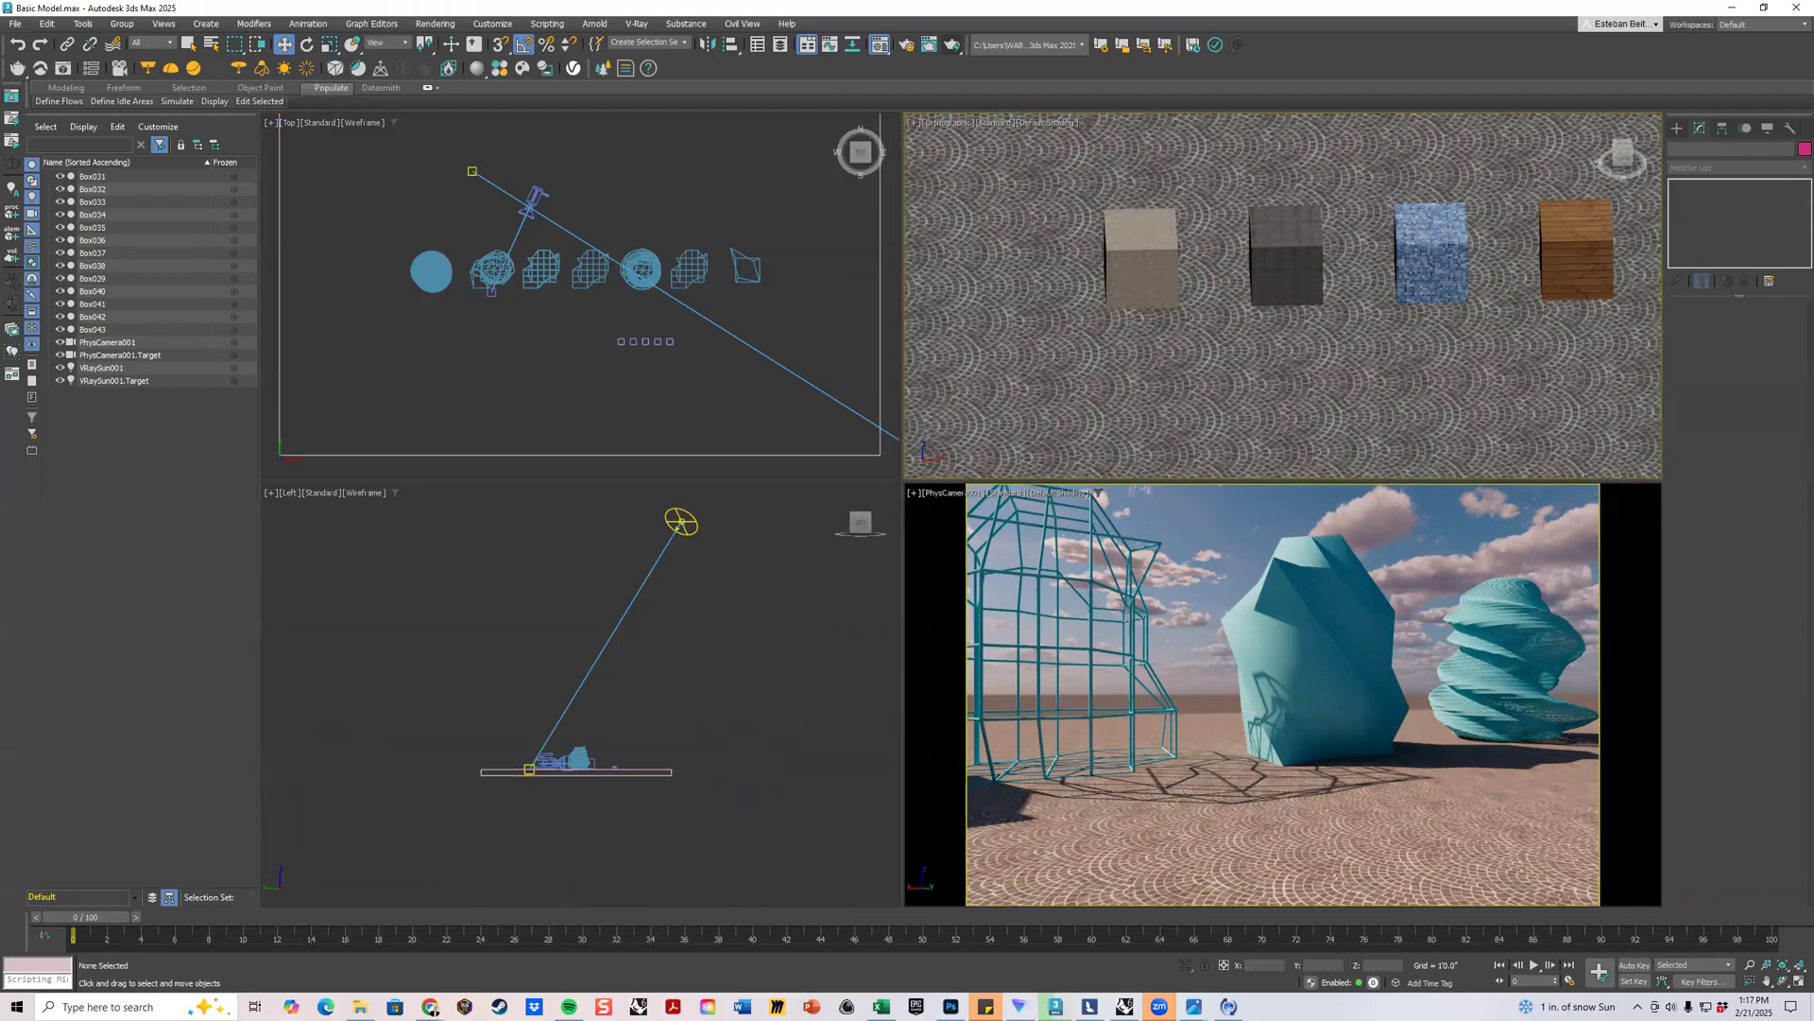
Bring up the Stone Wall material in the material editor and select the stone box in the row.
key("m")
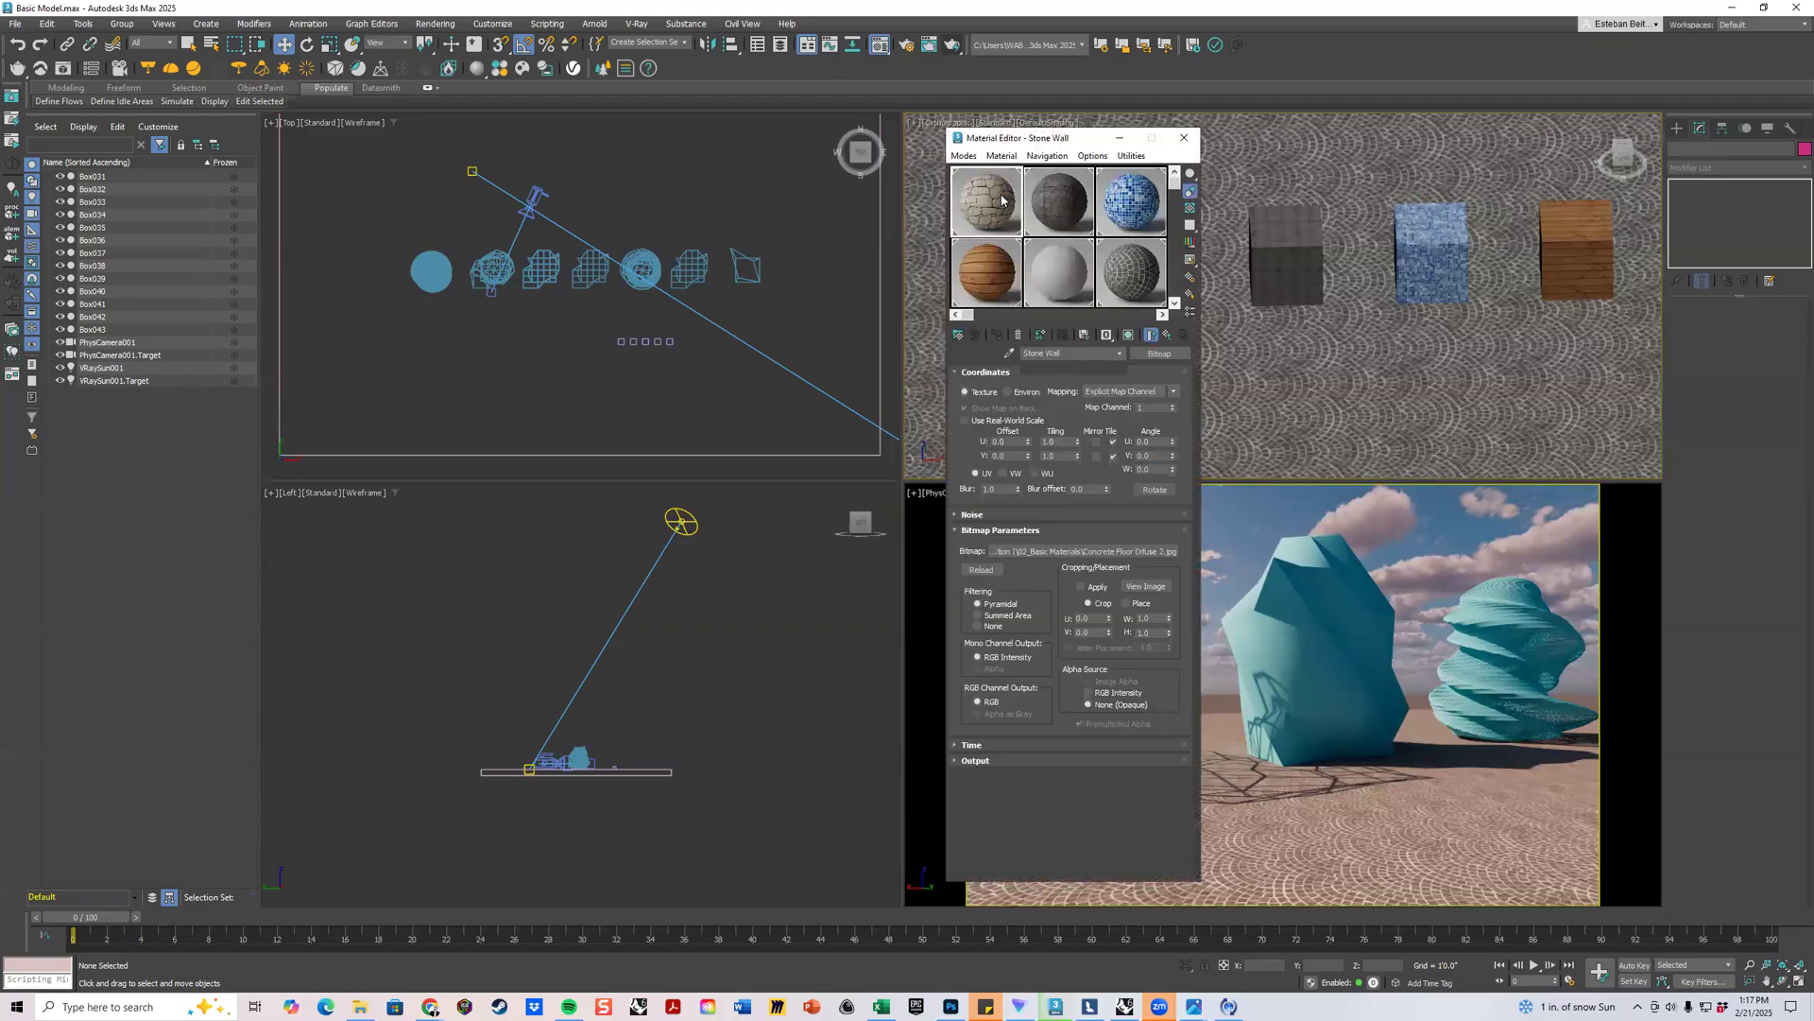
left_click(1004, 203)
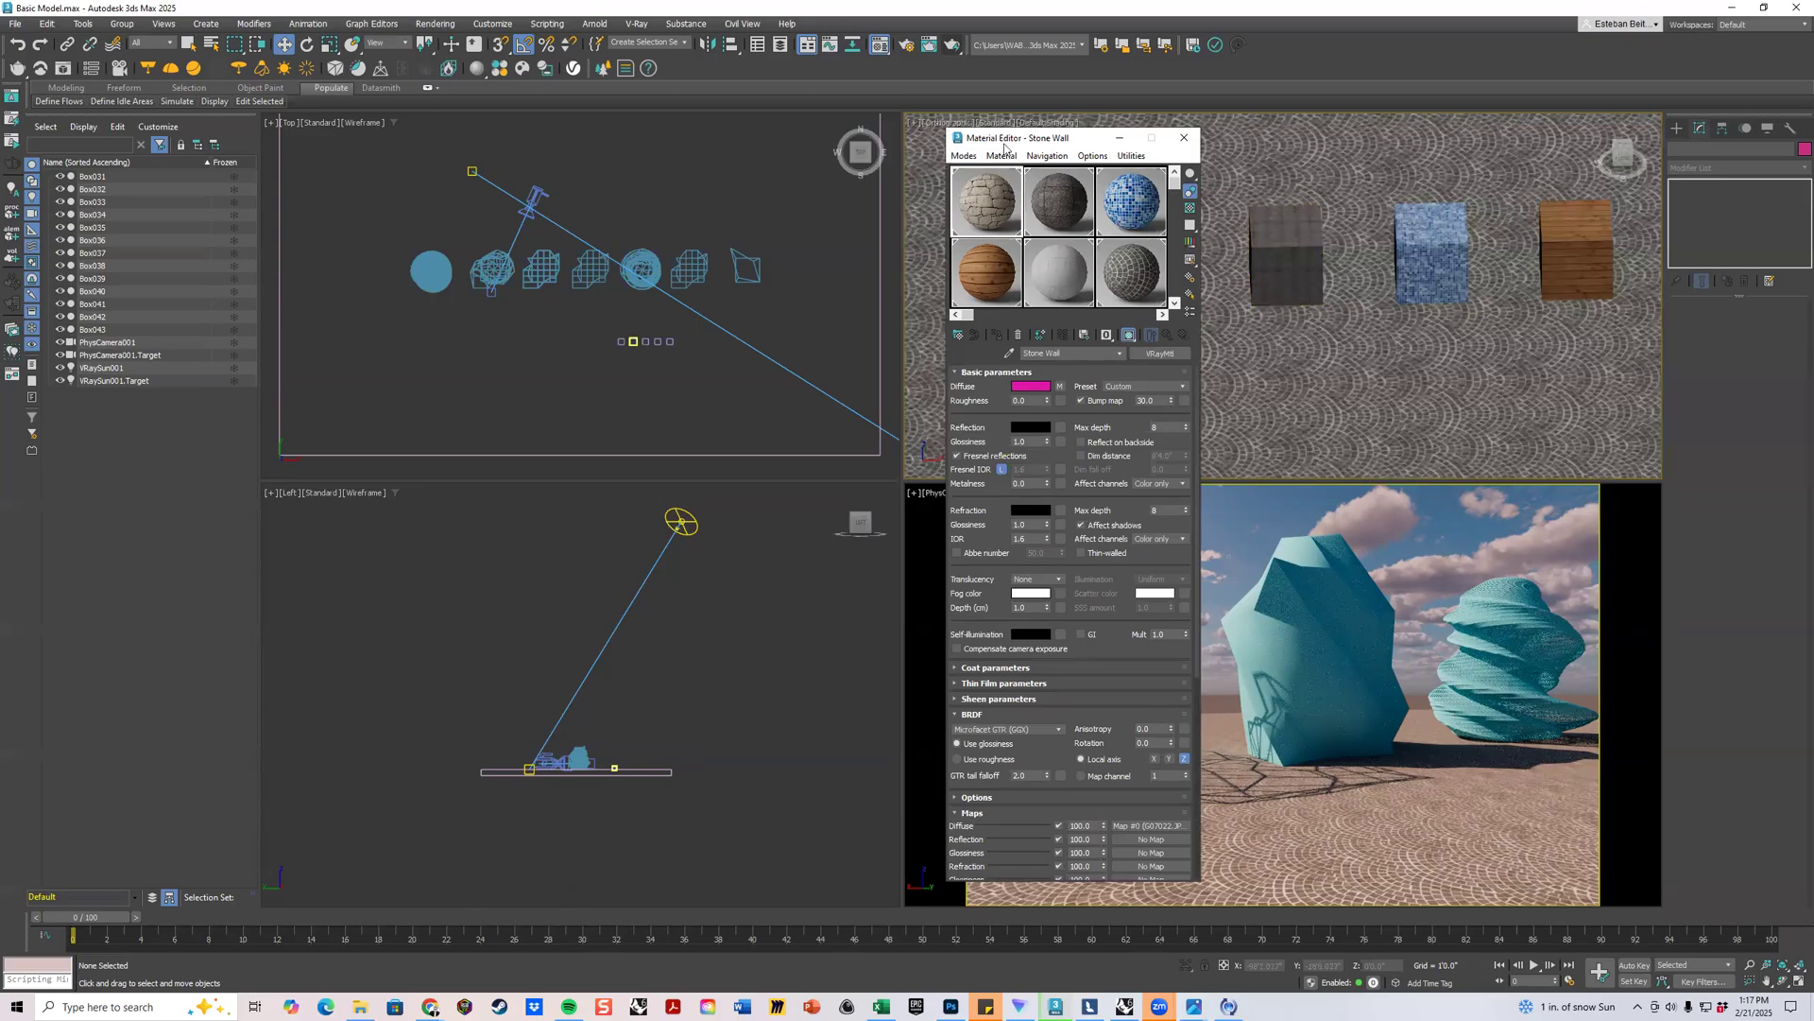
left_click_drag(1004, 138, 529, 148)
scroll(1119, 256, "up", 2)
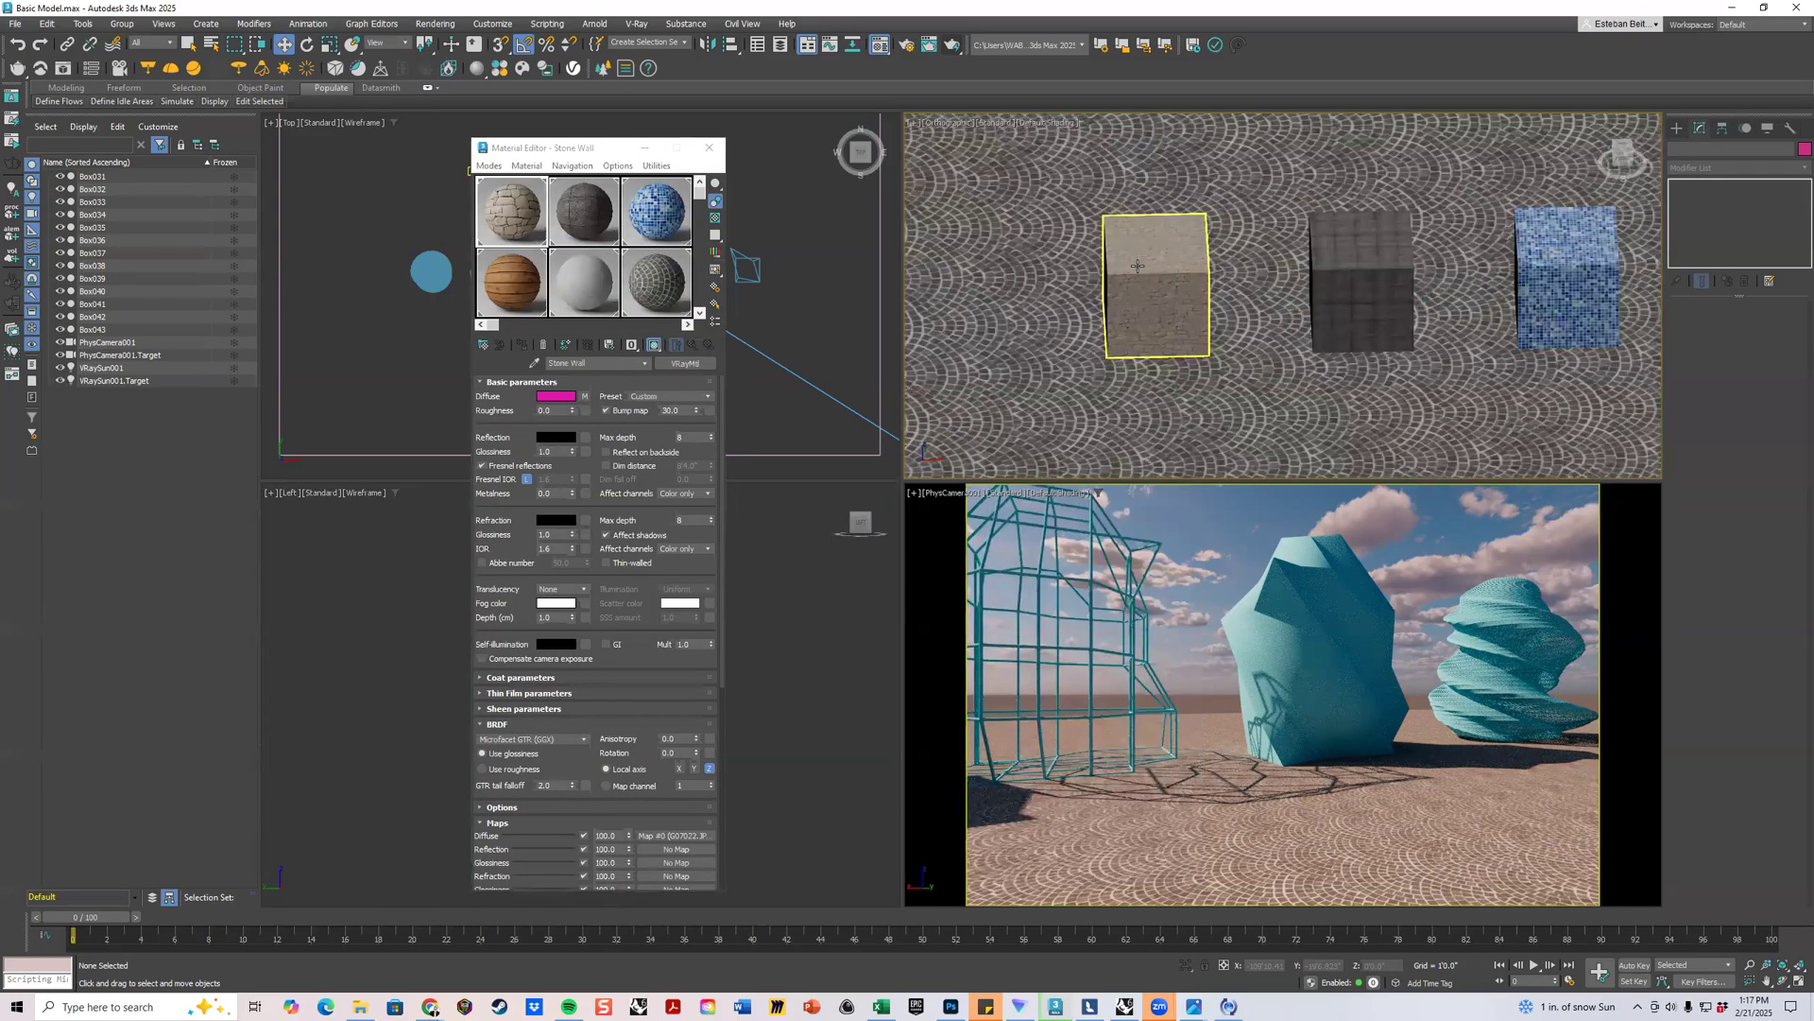
scroll(1138, 268, "up", 2)
left_click(1183, 253)
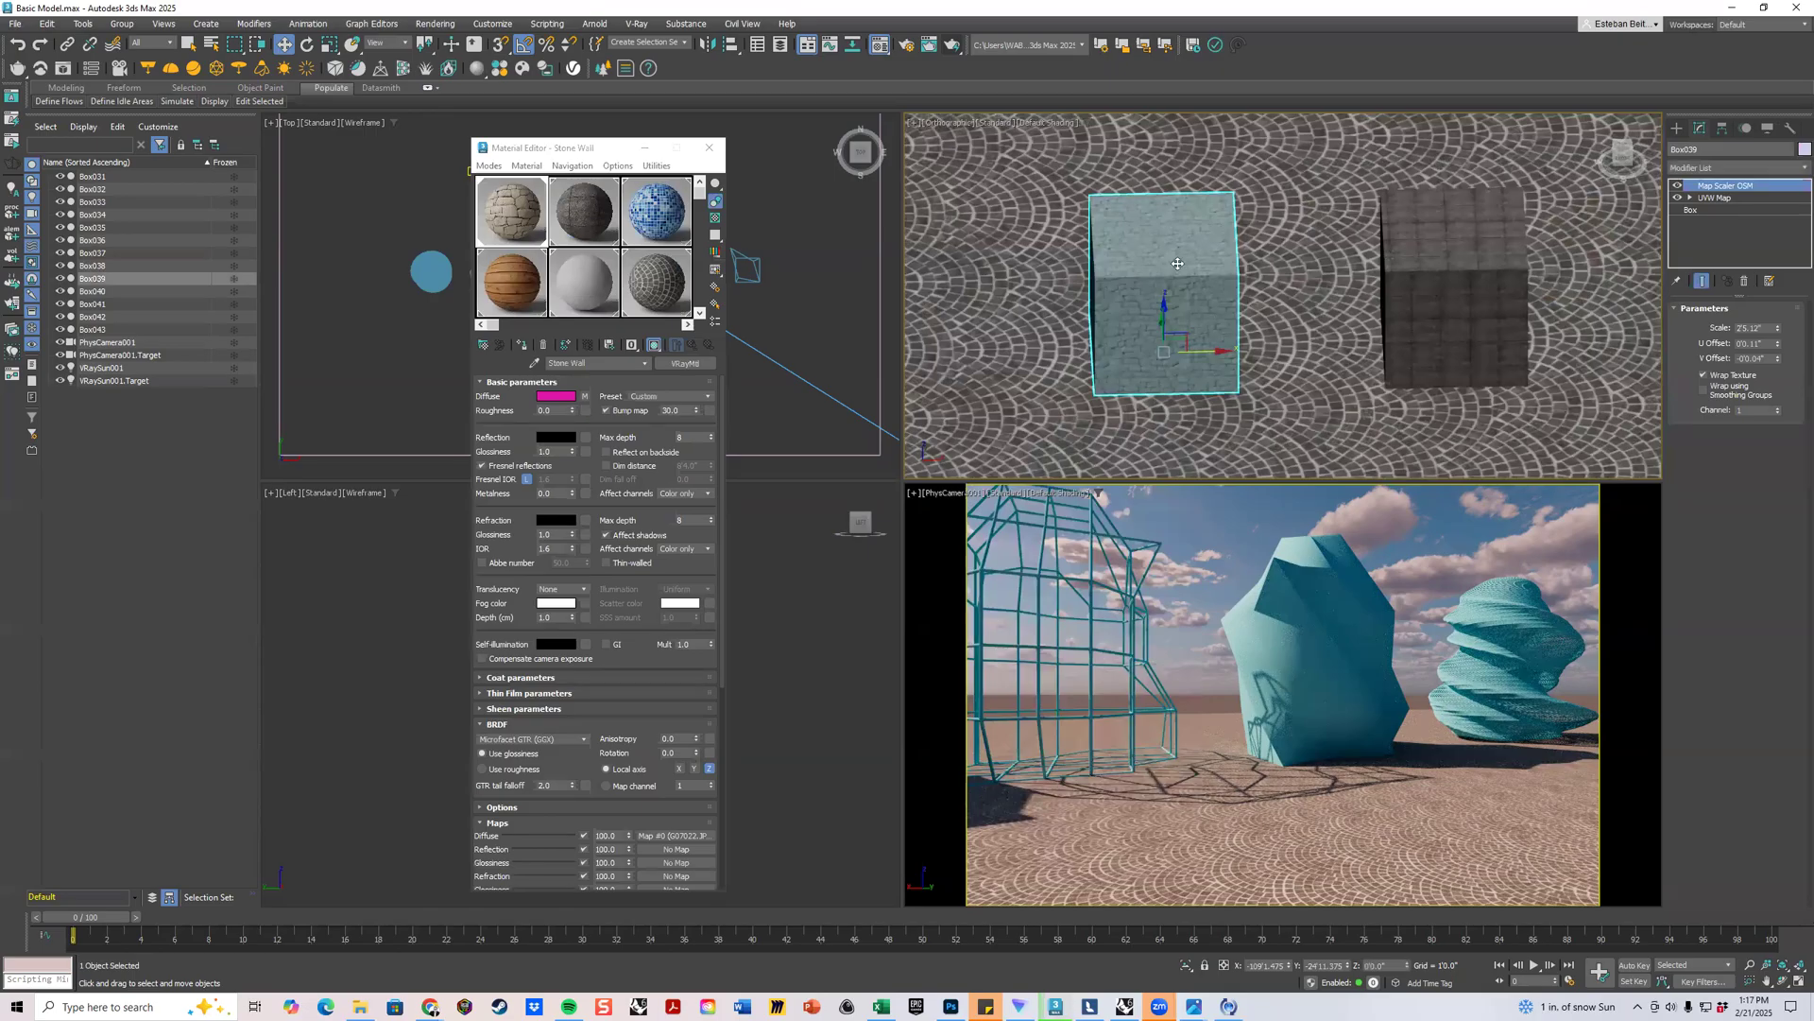
Review the stone box's UVW Map and MapScaler modifiers against the neighbouring concrete tile and blue tile boxes.
left_click_drag(1729, 194, 1511, 244)
left_click_drag(1732, 189, 1473, 217)
middle_click_drag(1427, 222, 1147, 230)
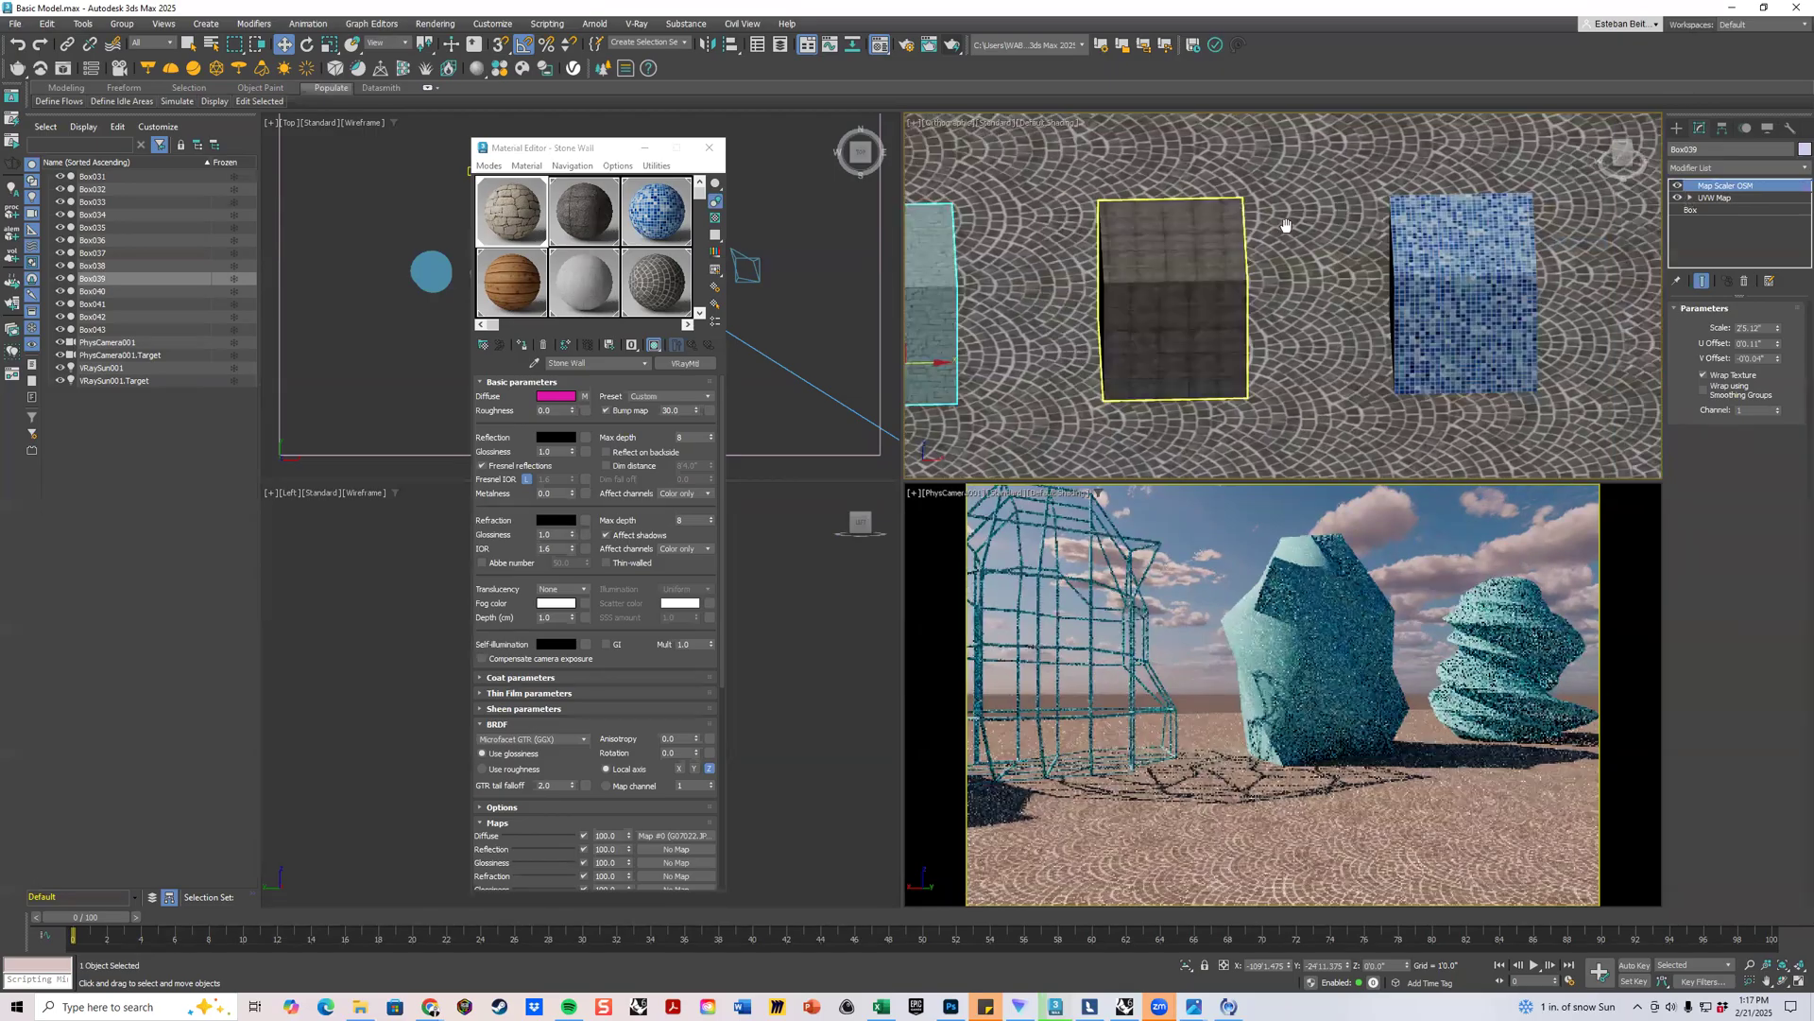
middle_click_drag(1328, 241, 1196, 224)
scroll(1420, 211, "down", 2)
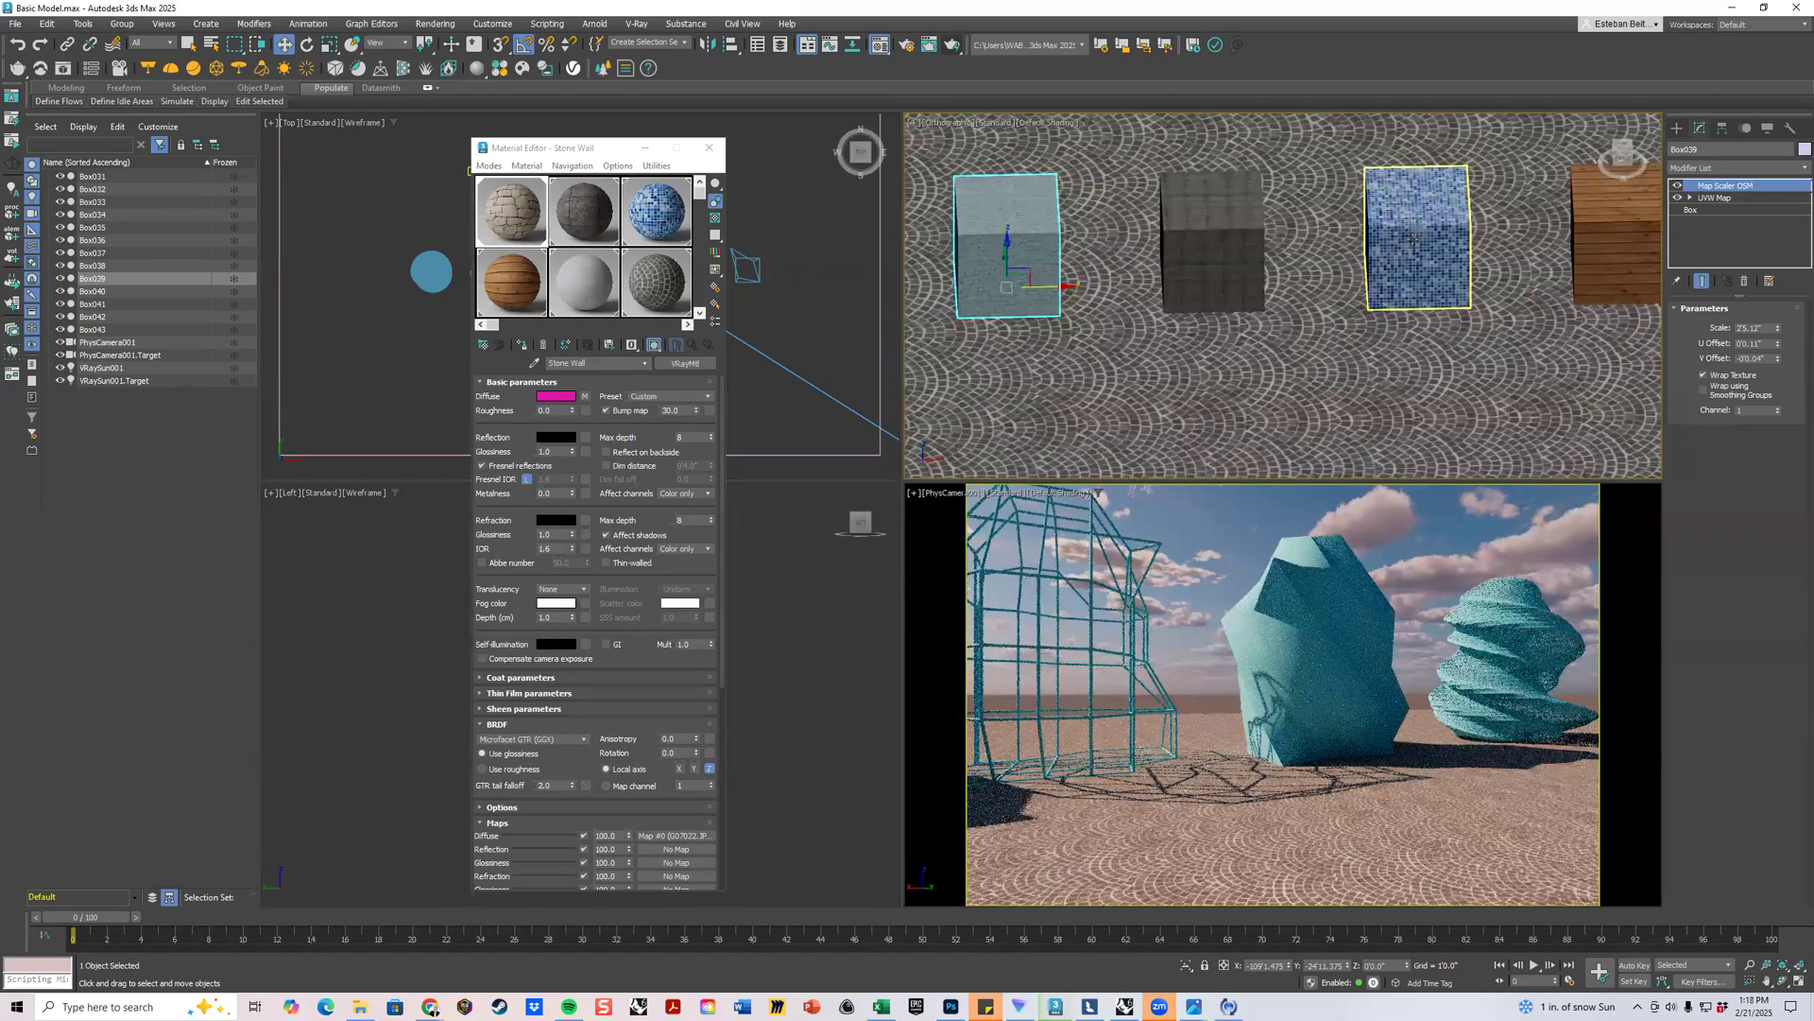
left_click(1008, 193)
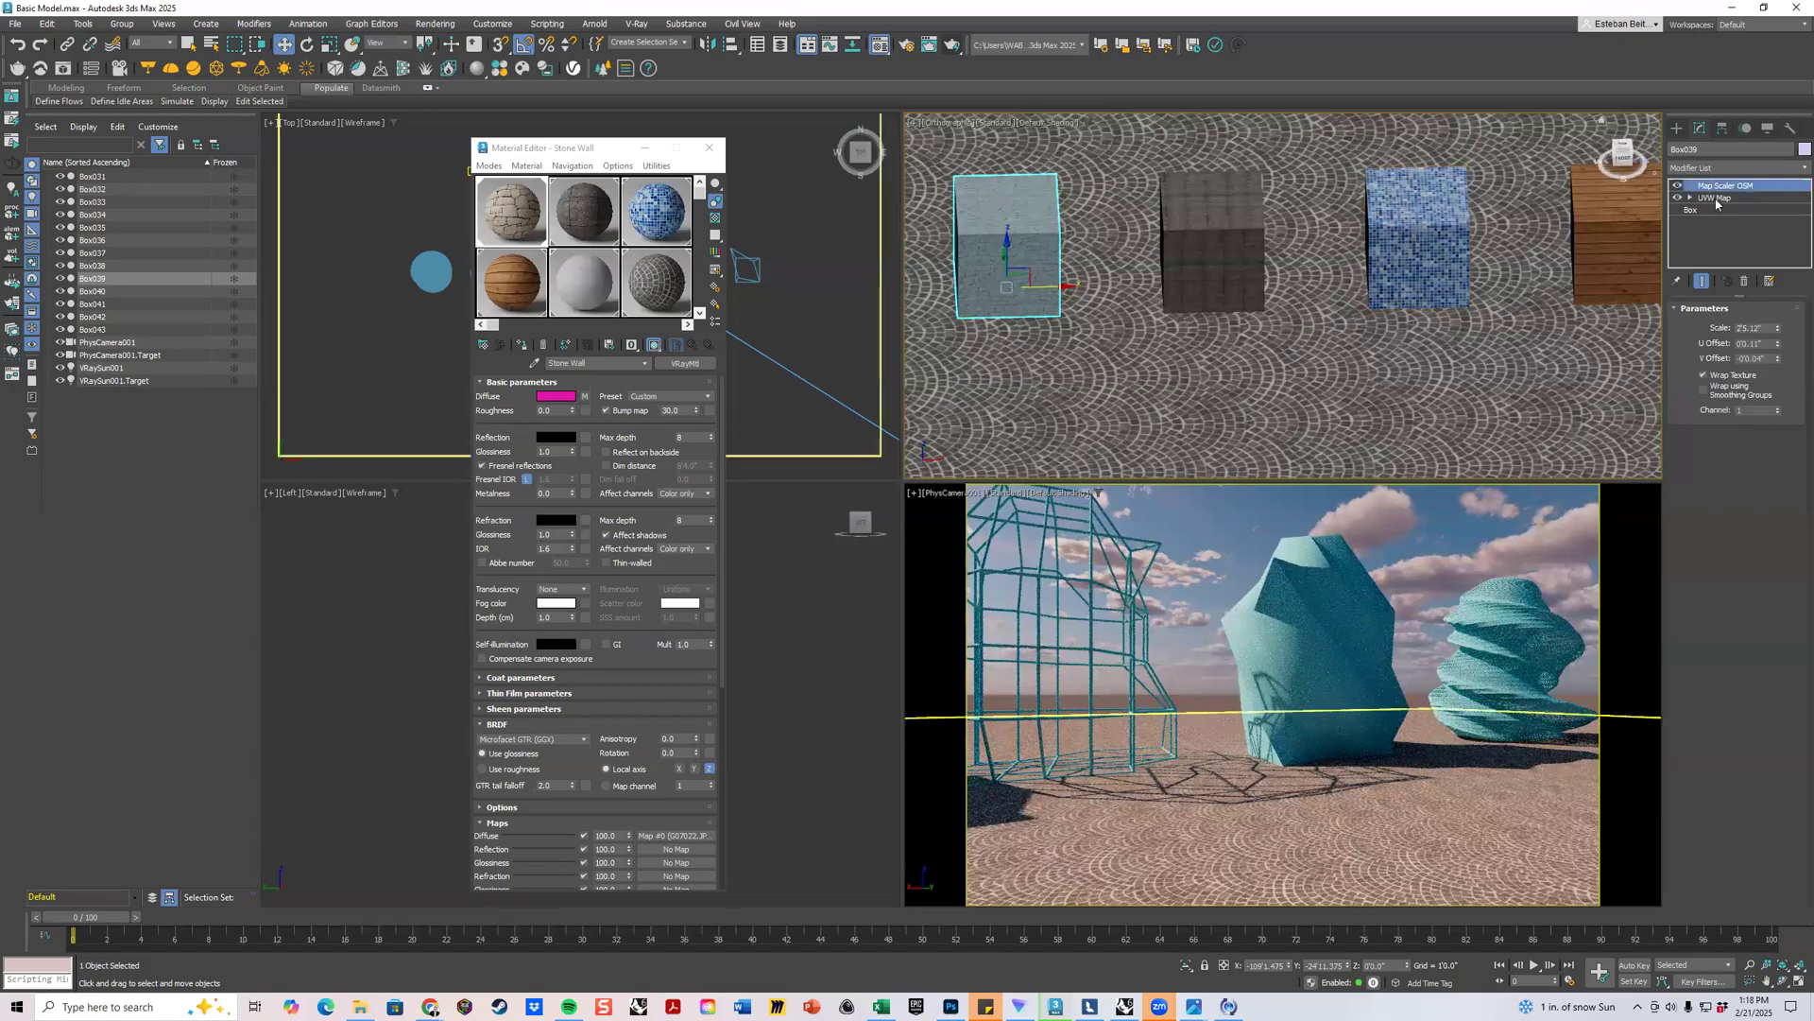
left_click_drag(1715, 197, 1436, 218)
left_click(1435, 218)
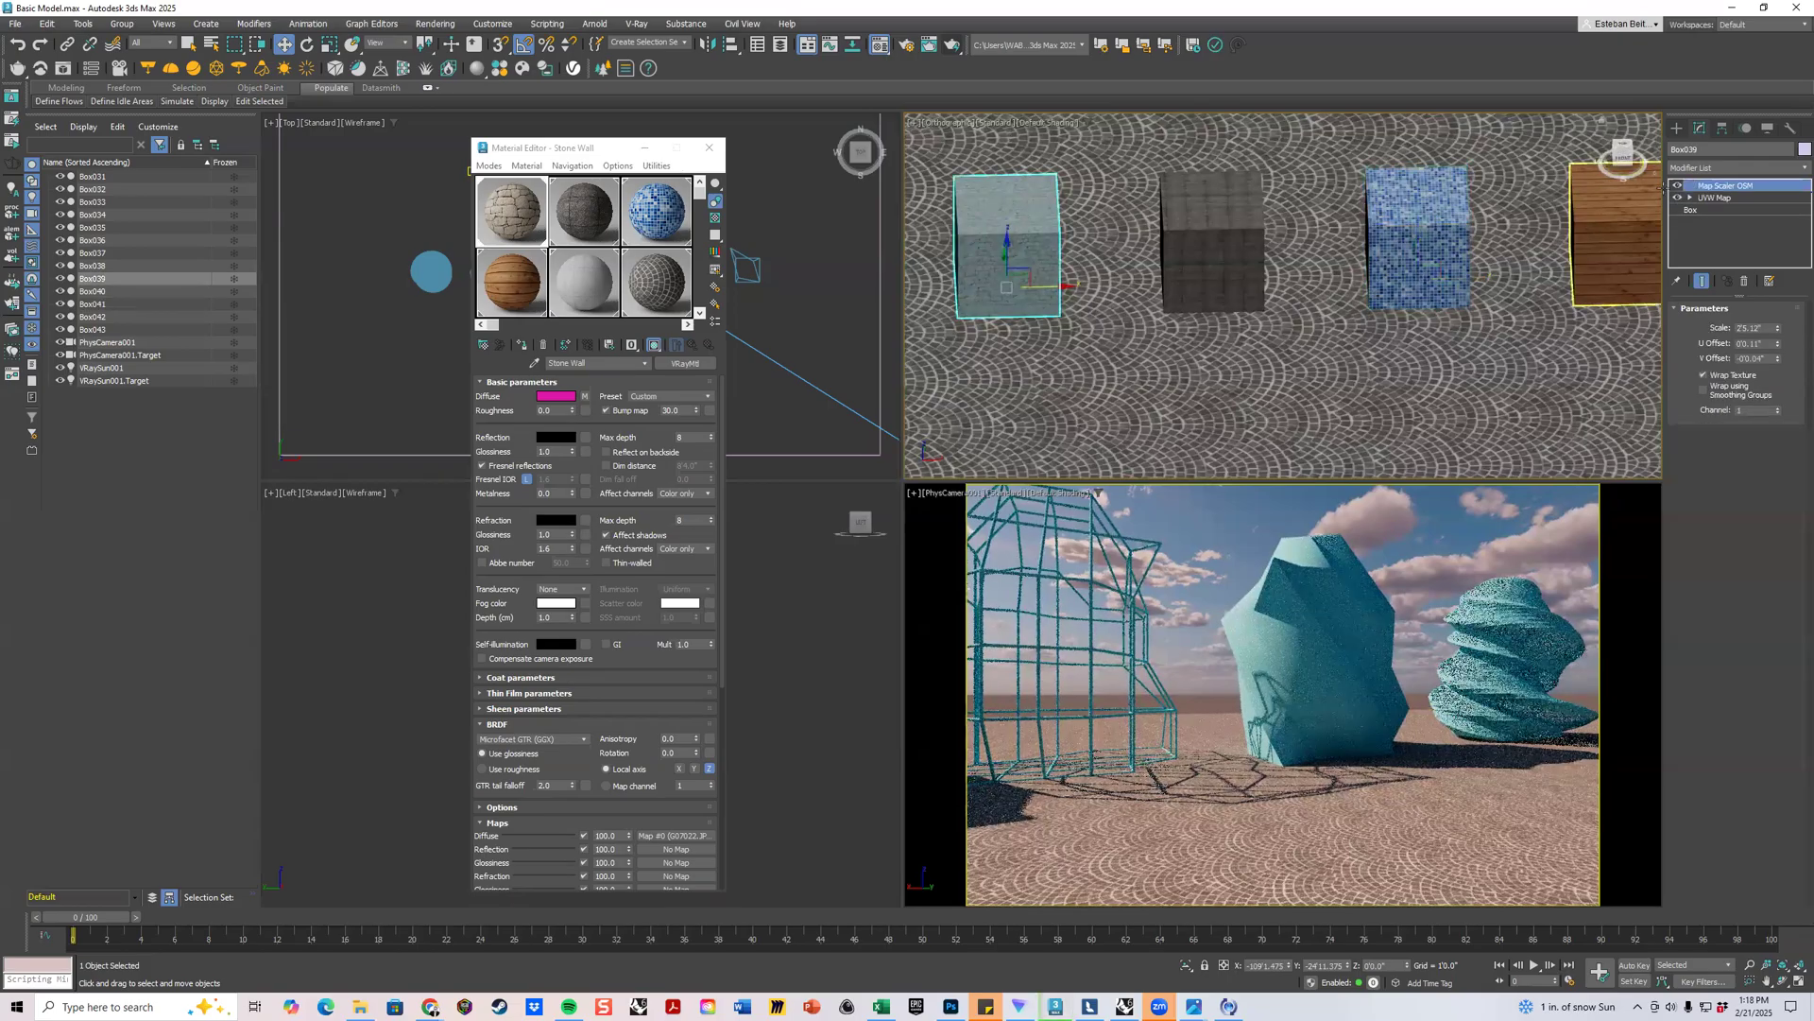
left_click_drag(1707, 188, 1423, 255)
Check the mosaic on the blue tile box up close and save the scene.
key("z")
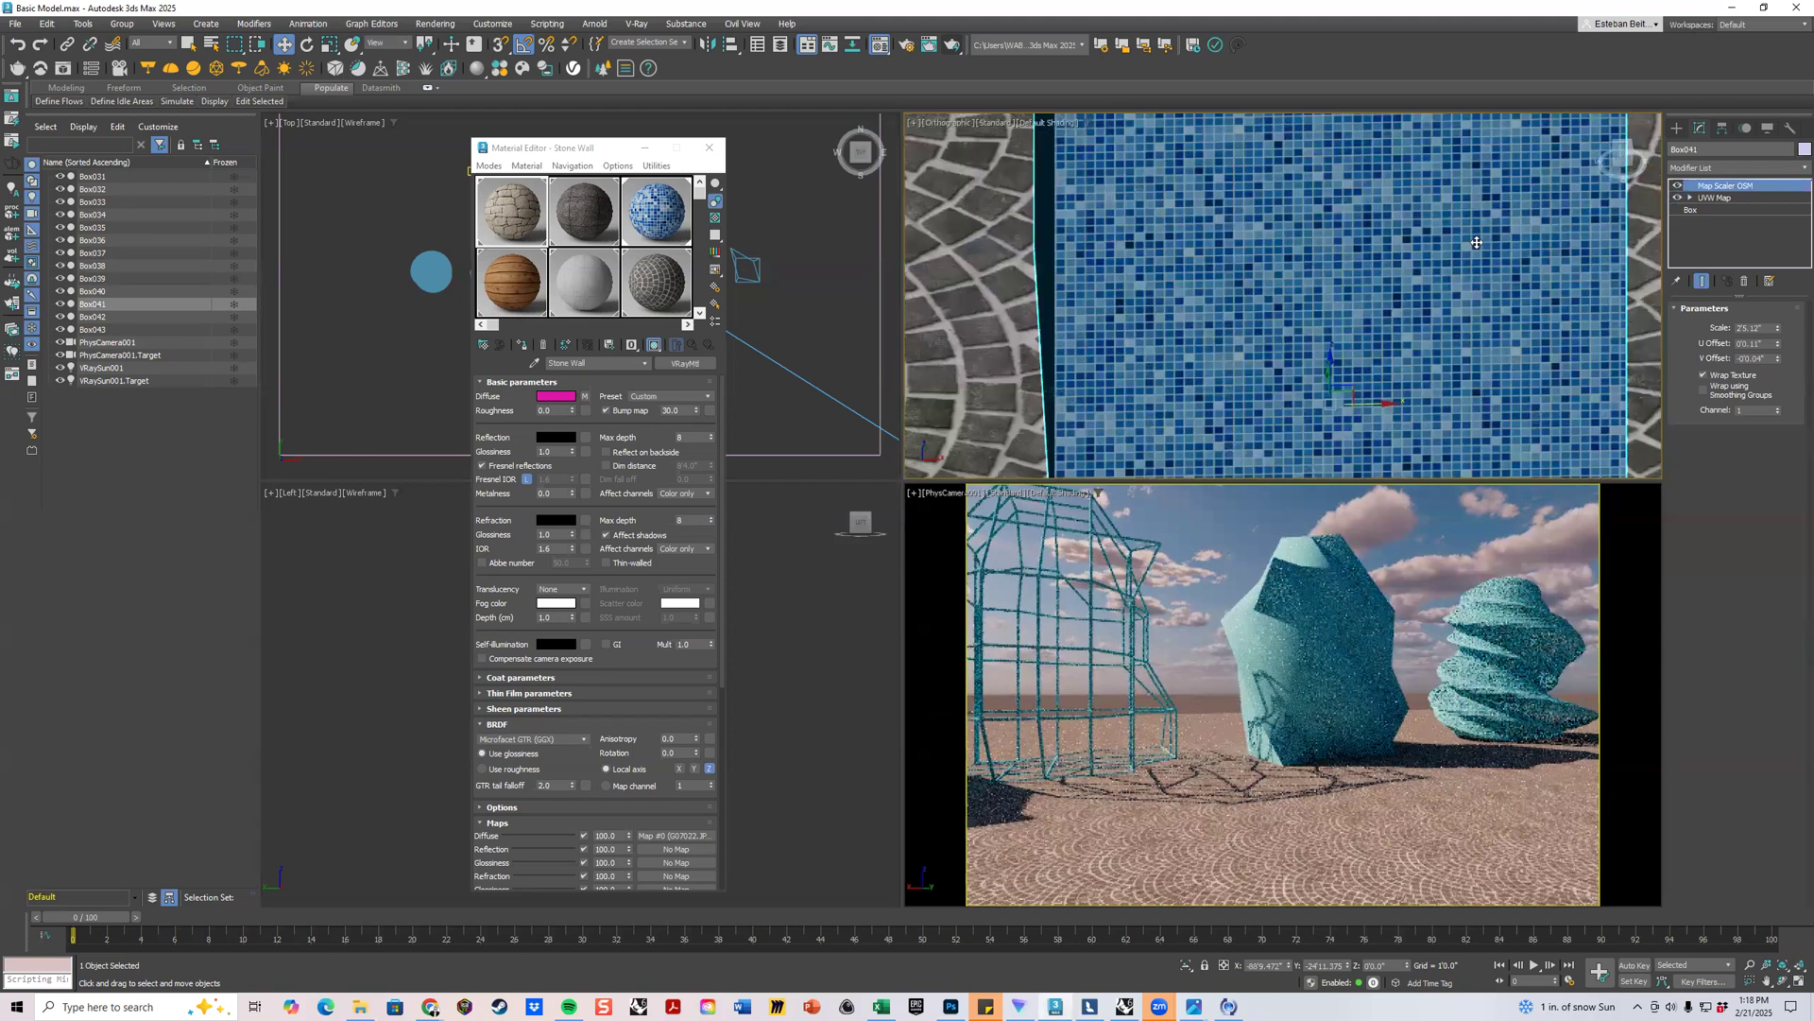
scroll(1476, 243, "down", 4)
scroll(1476, 243, "down", 3)
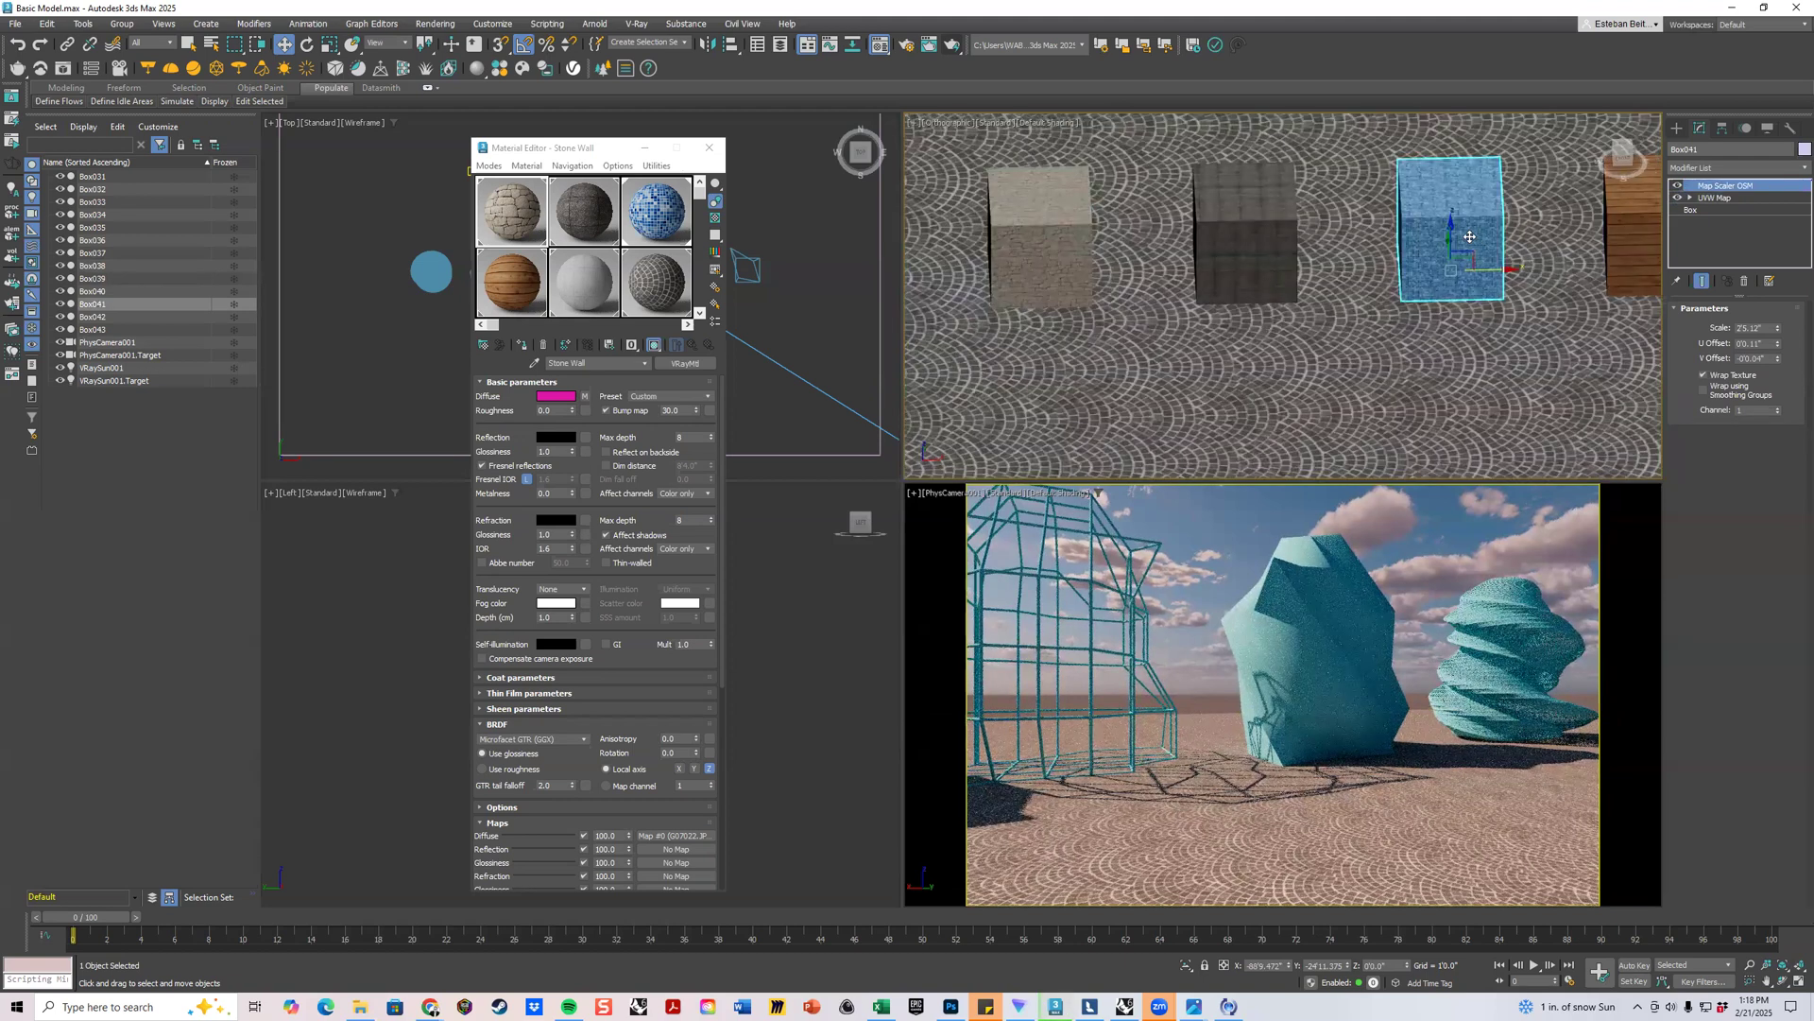
middle_click_drag(1396, 195, 1370, 234)
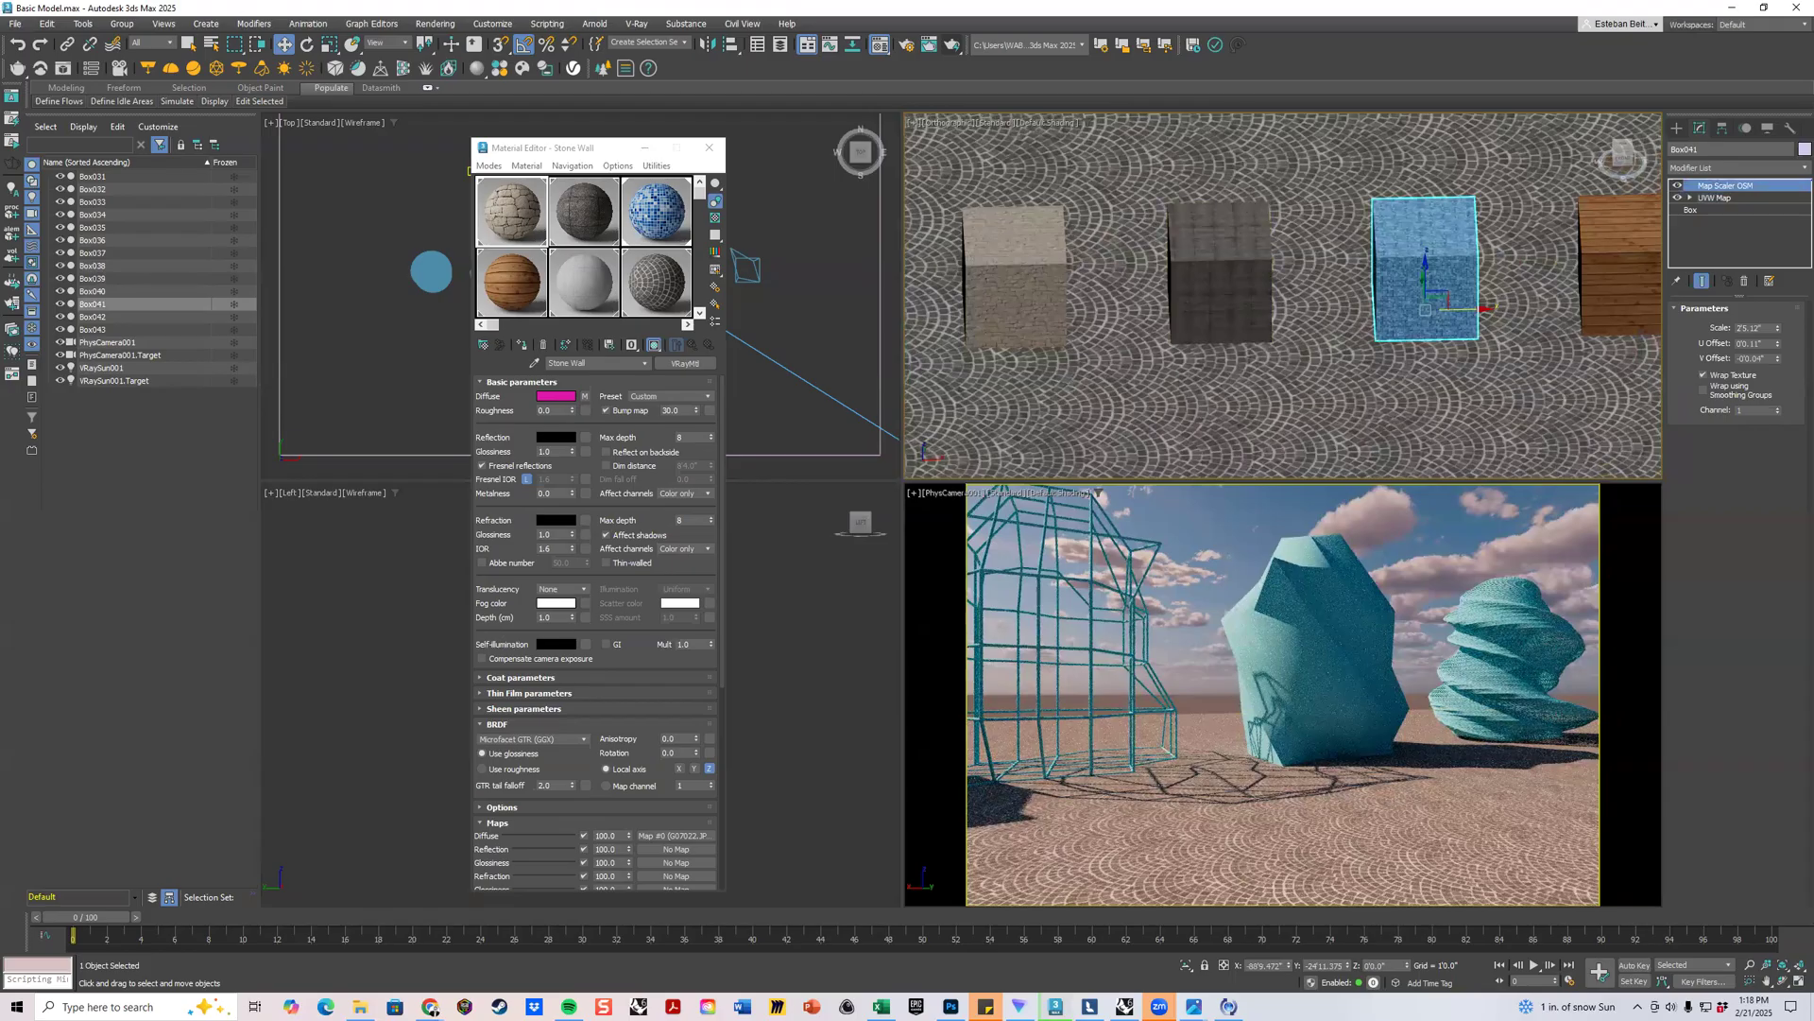
left_click(15, 25)
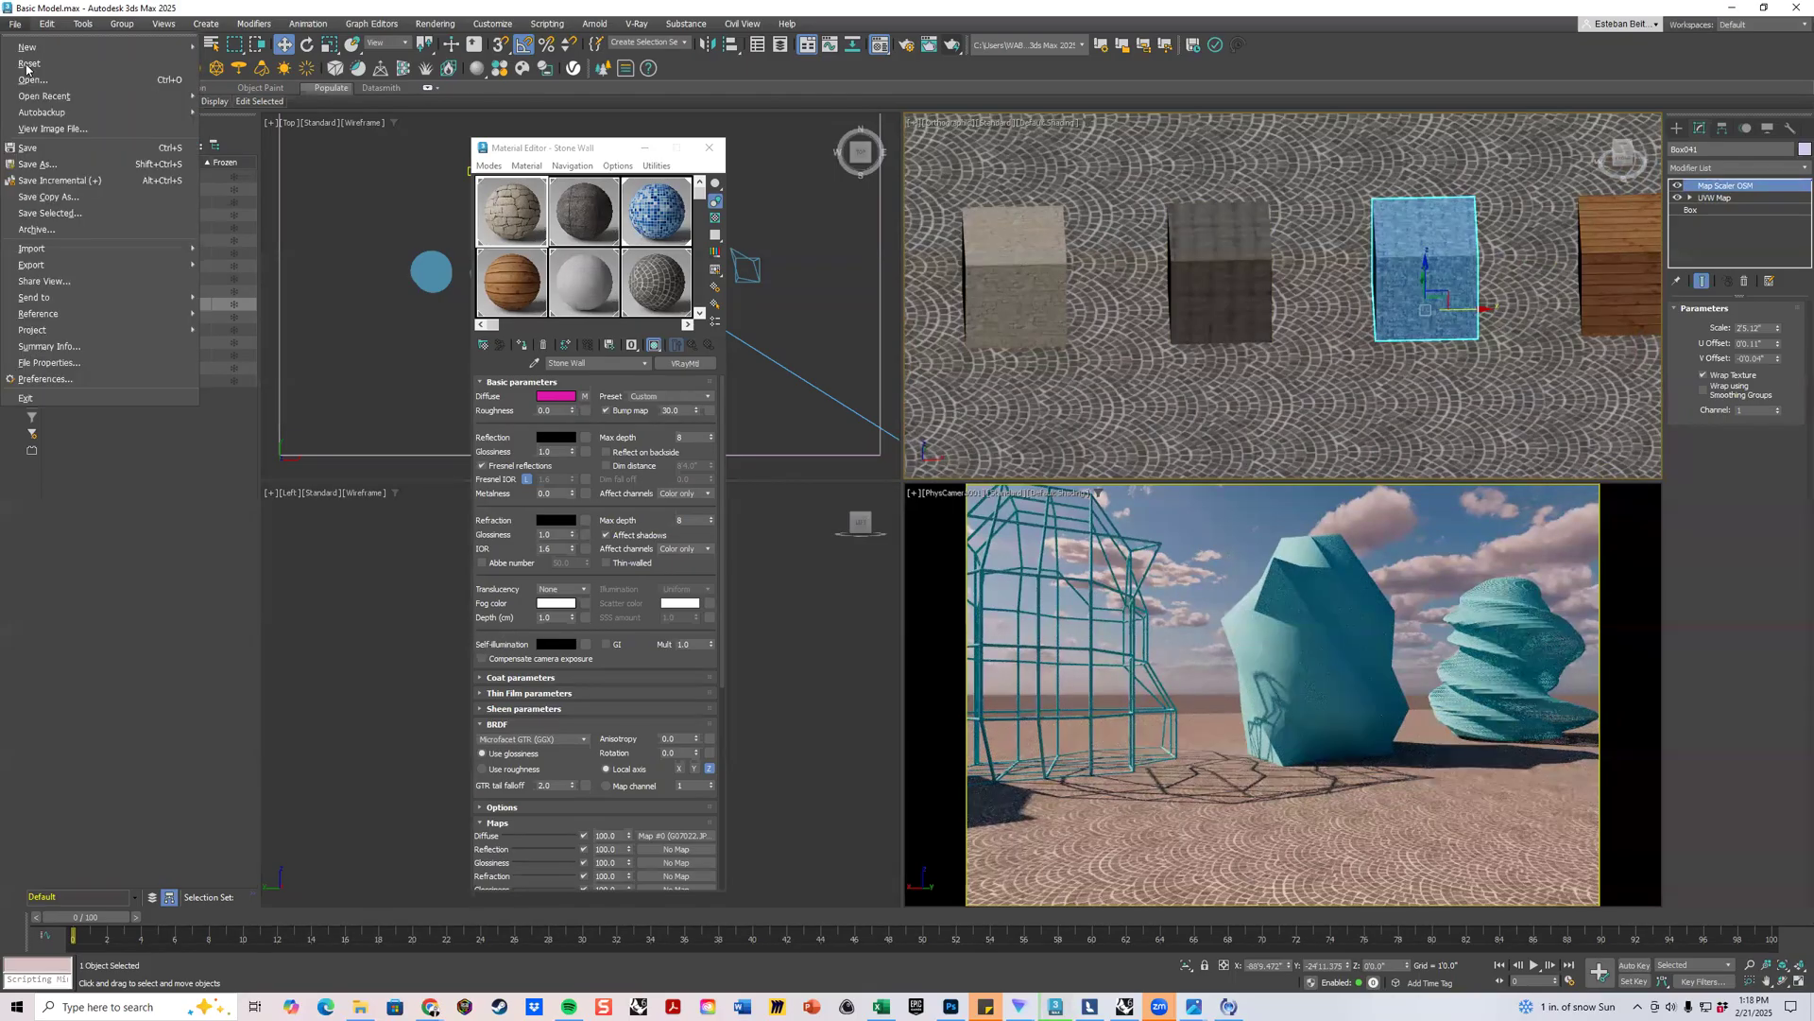
left_click(29, 148)
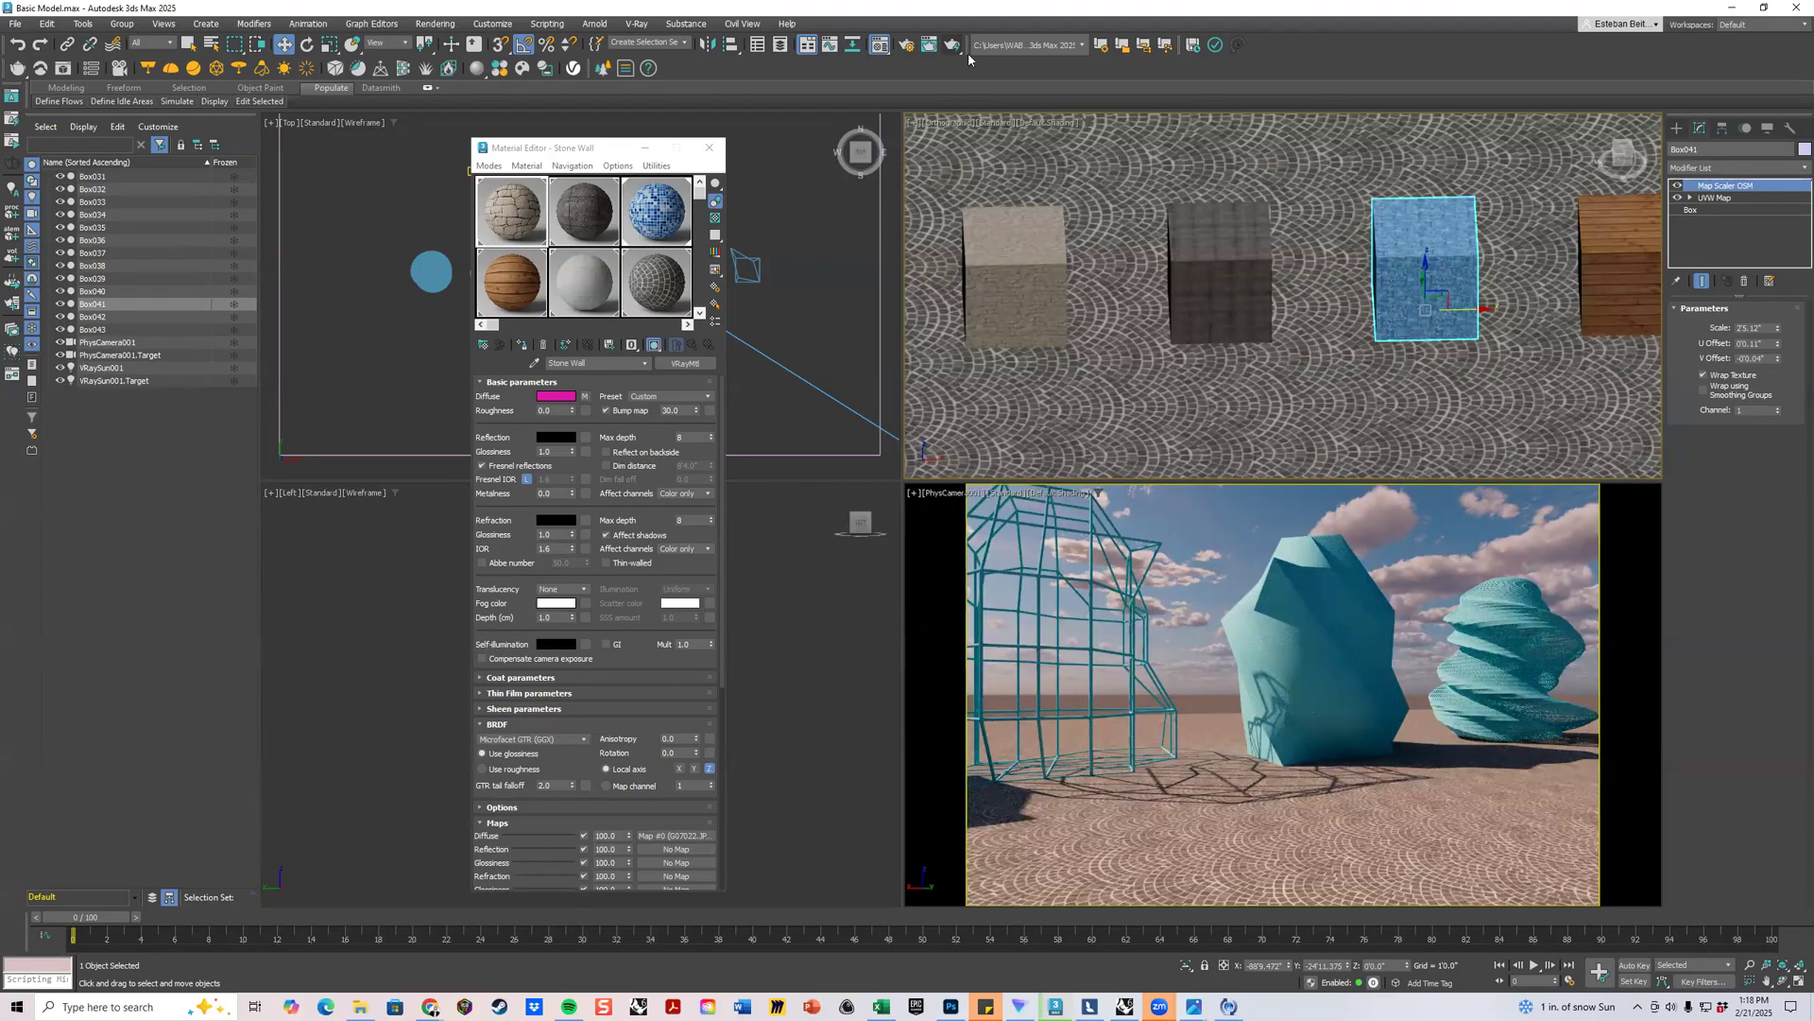
Maximize the orthographic view and examine the spiral and faceted teal forms behind the row of boxes.
middle_click_drag(1441, 335, 1412, 336)
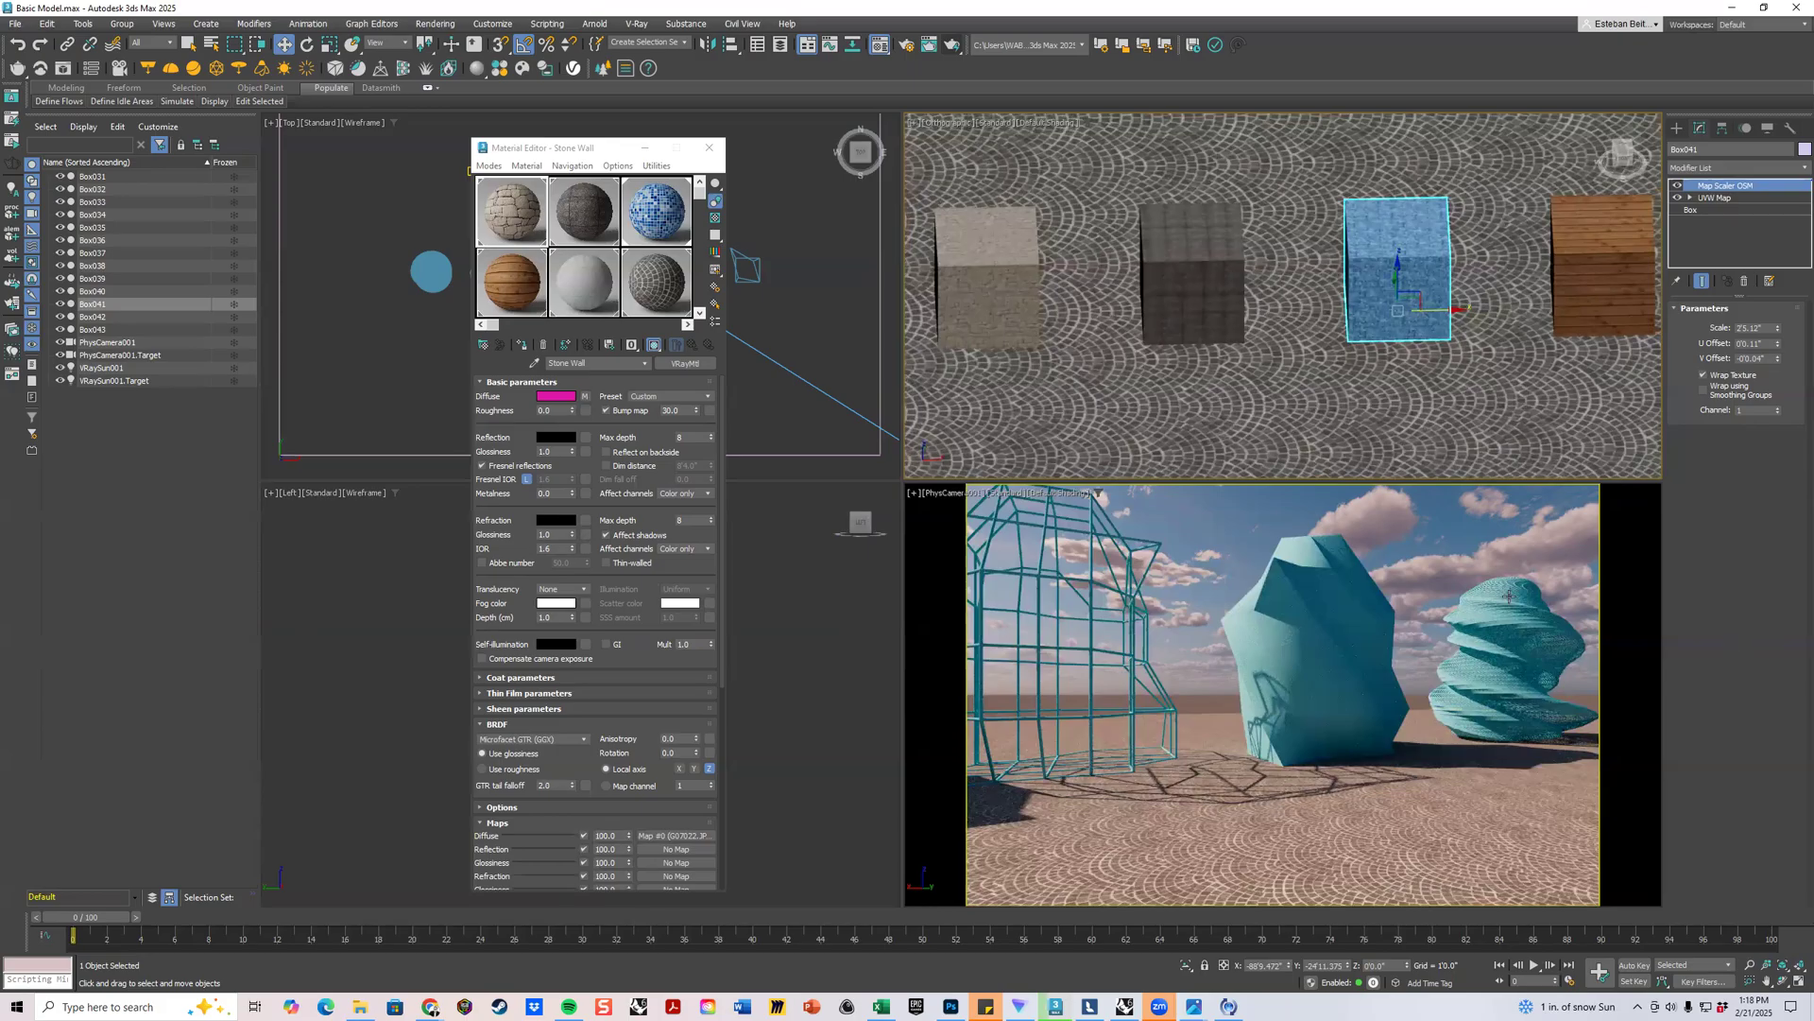
middle_click_drag(1356, 382, 1357, 370)
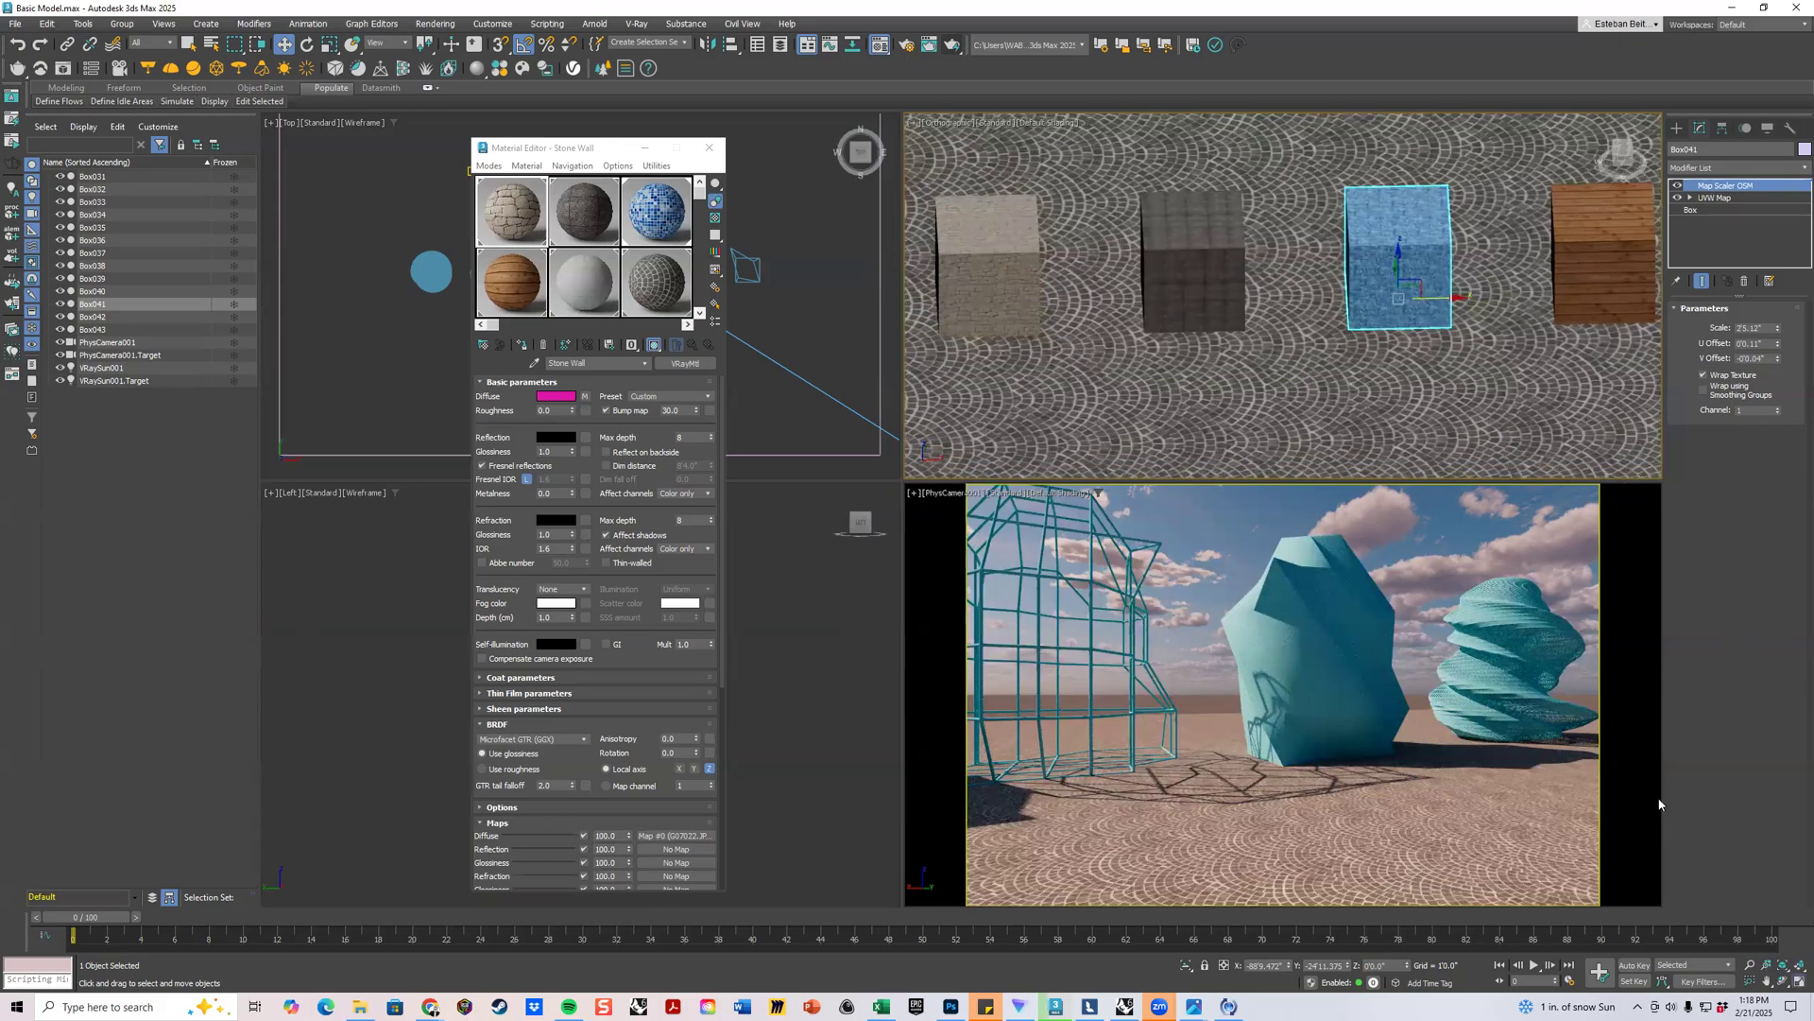
key("alt+w")
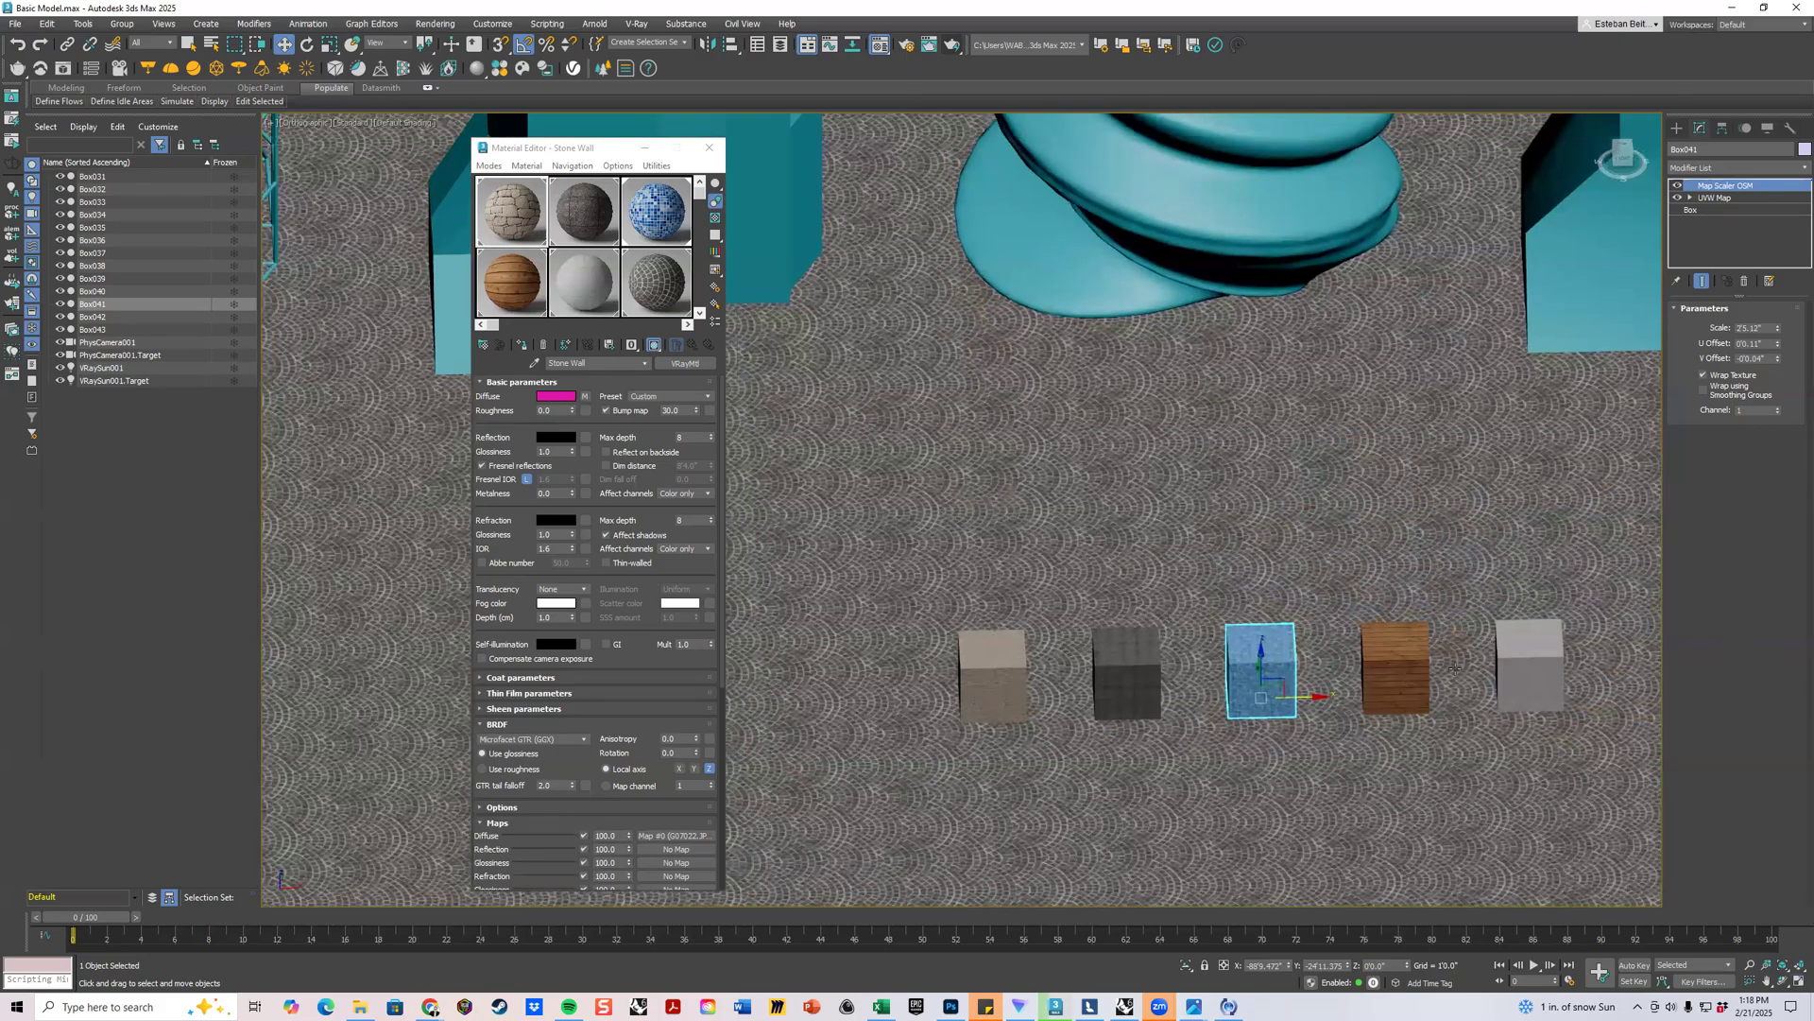
scroll(1487, 660, "down", 3)
middle_click_drag(1239, 326, 1098, 383)
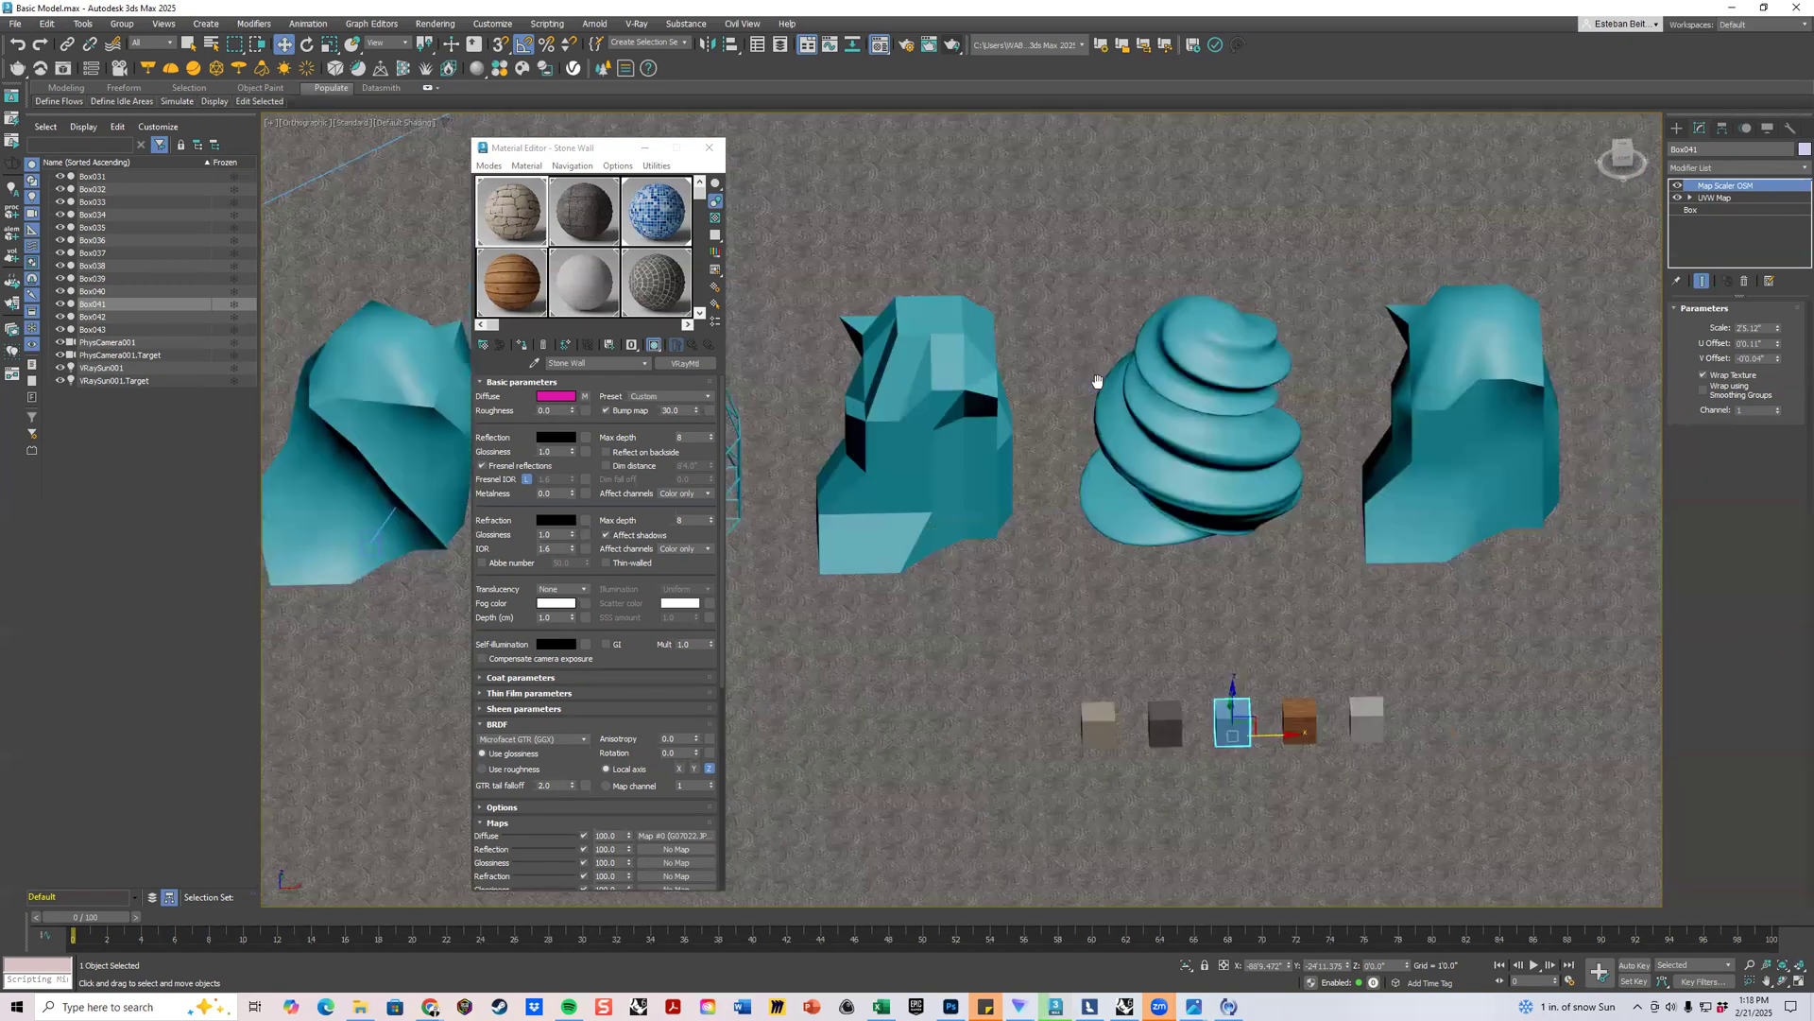
middle_click_drag(1144, 491, 1176, 469)
scroll(1229, 369, "up", 5)
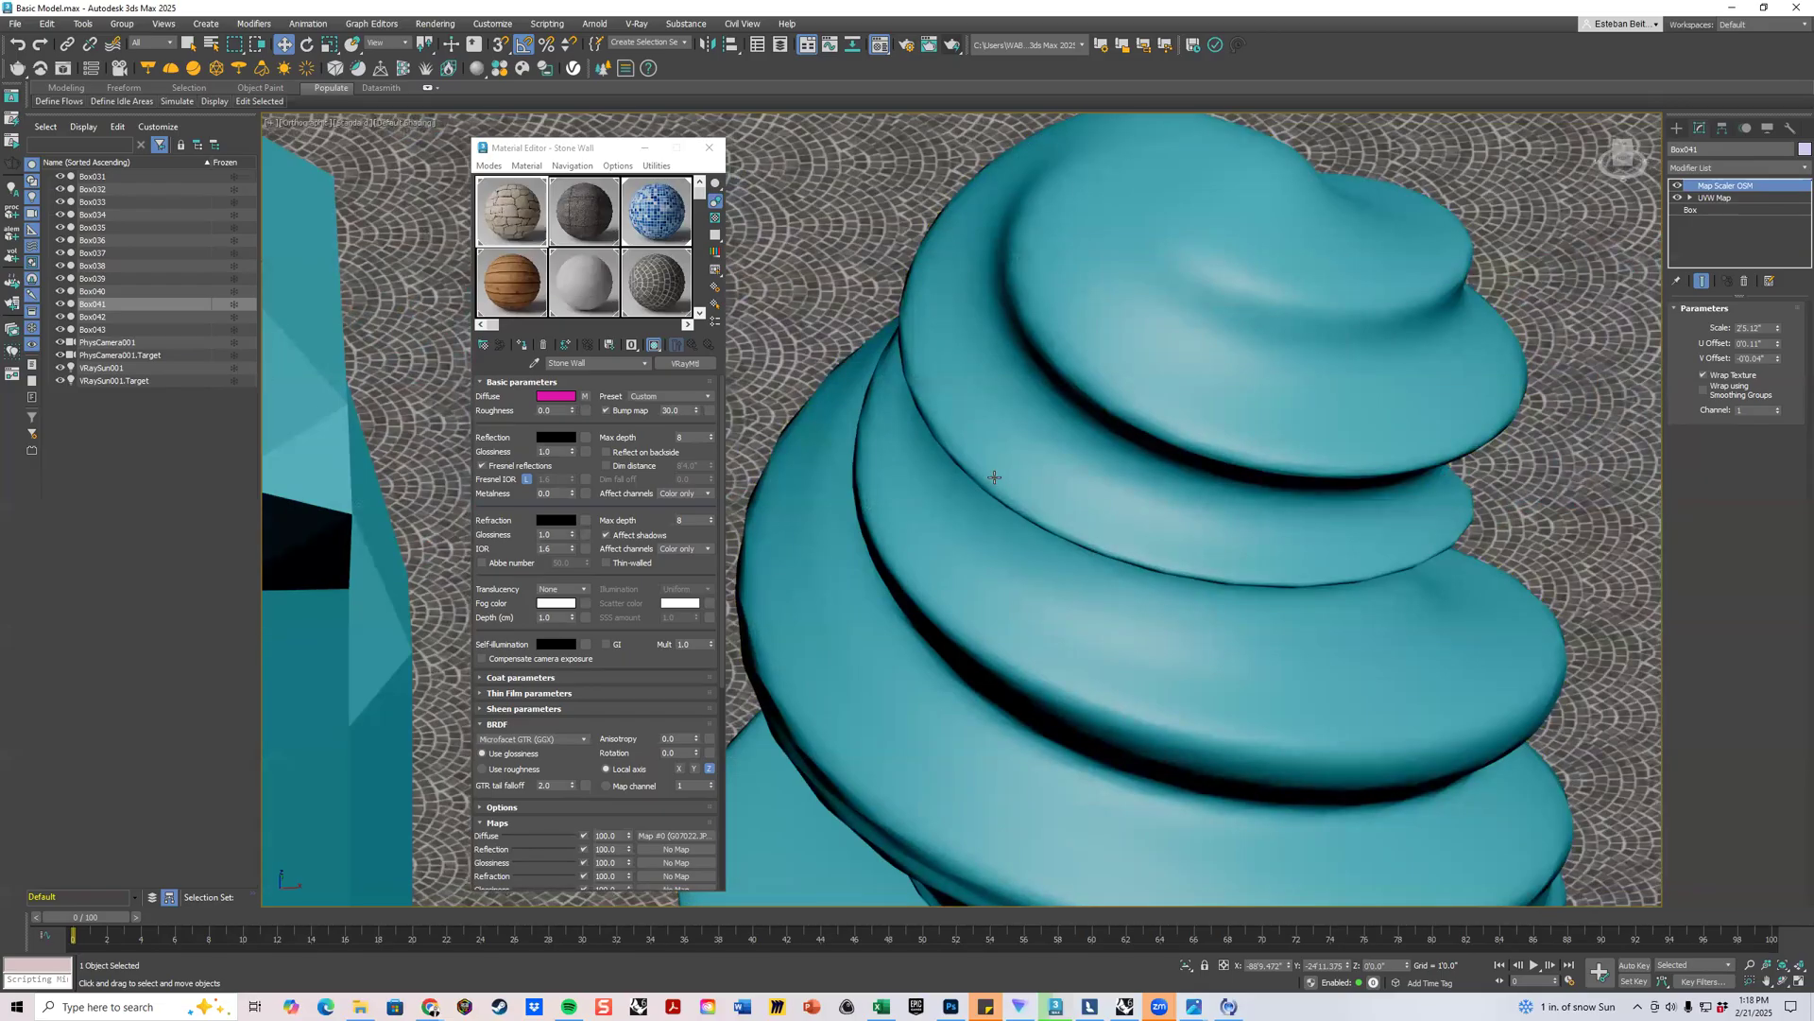
scroll(1430, 413, "down", 4)
mouse_move(964, 220)
middle_mouse_down()
mouse_move(1167, 239)
mouse_move(1060, 401)
mouse_move(1097, 449)
mouse_move(1070, 469)
middle_mouse_up()
scroll(1076, 410, "up", 2)
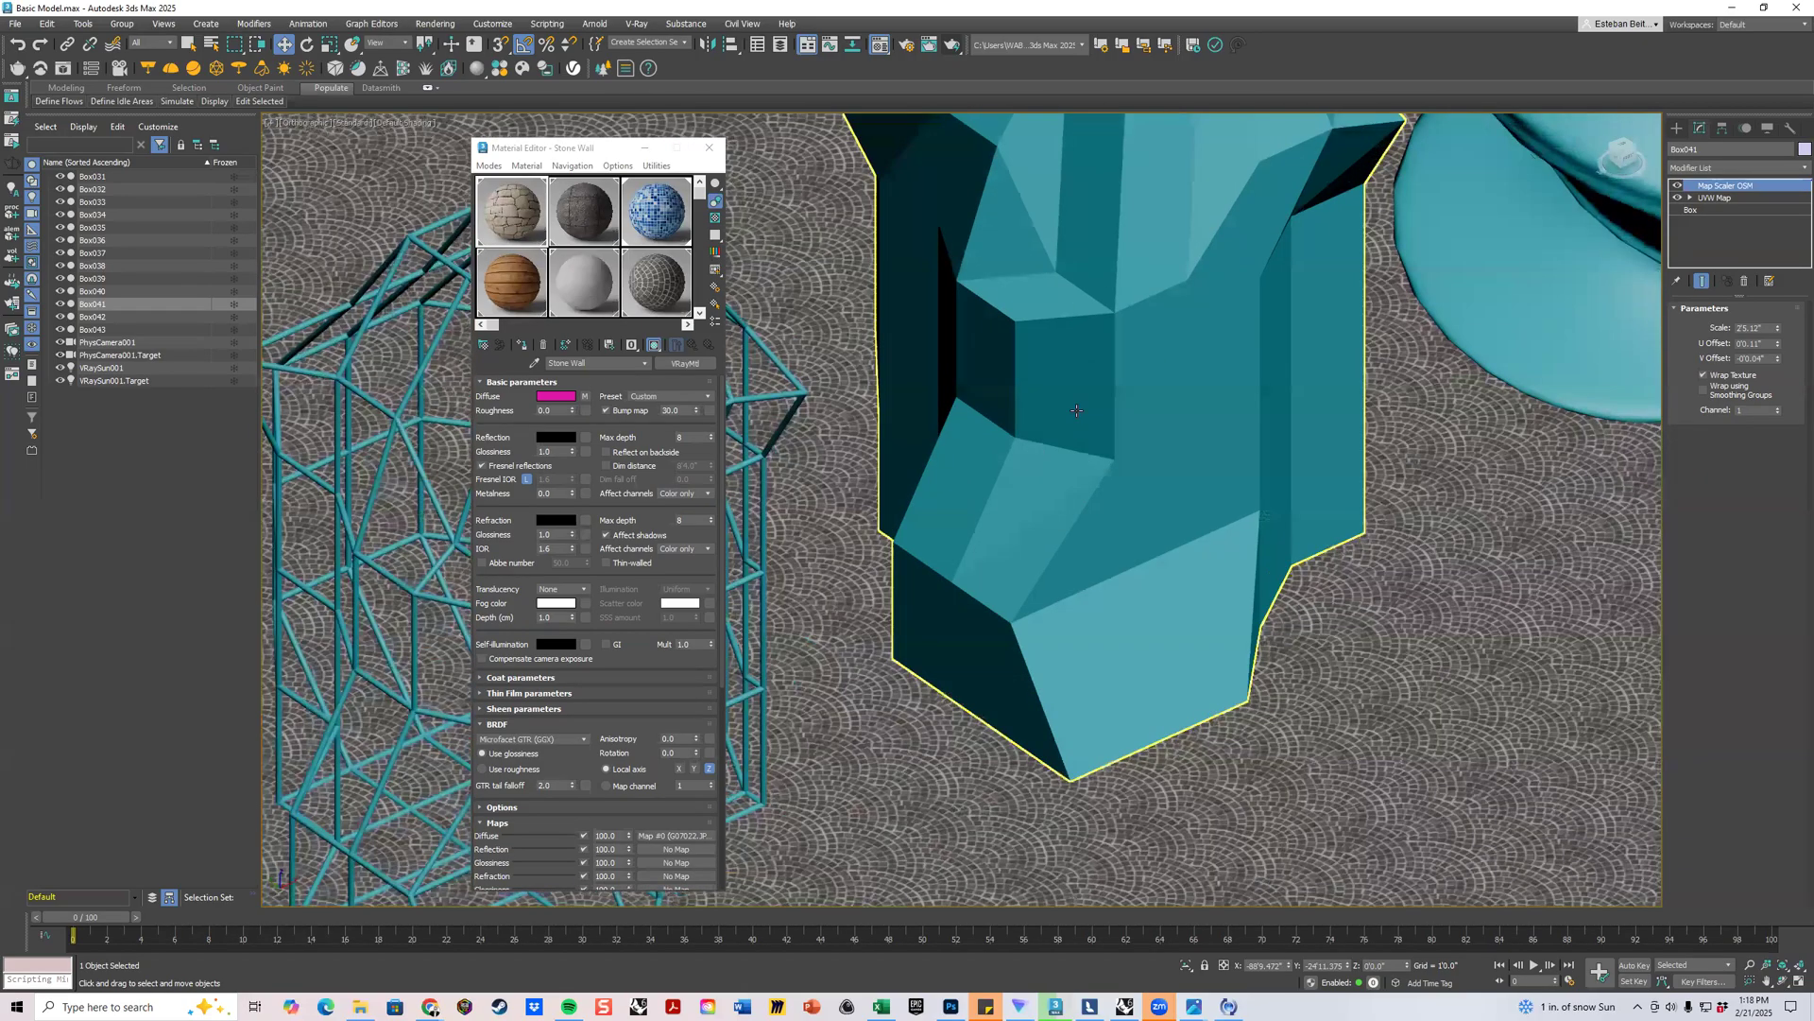
middle_click_drag(1030, 331, 1015, 338, "alt")
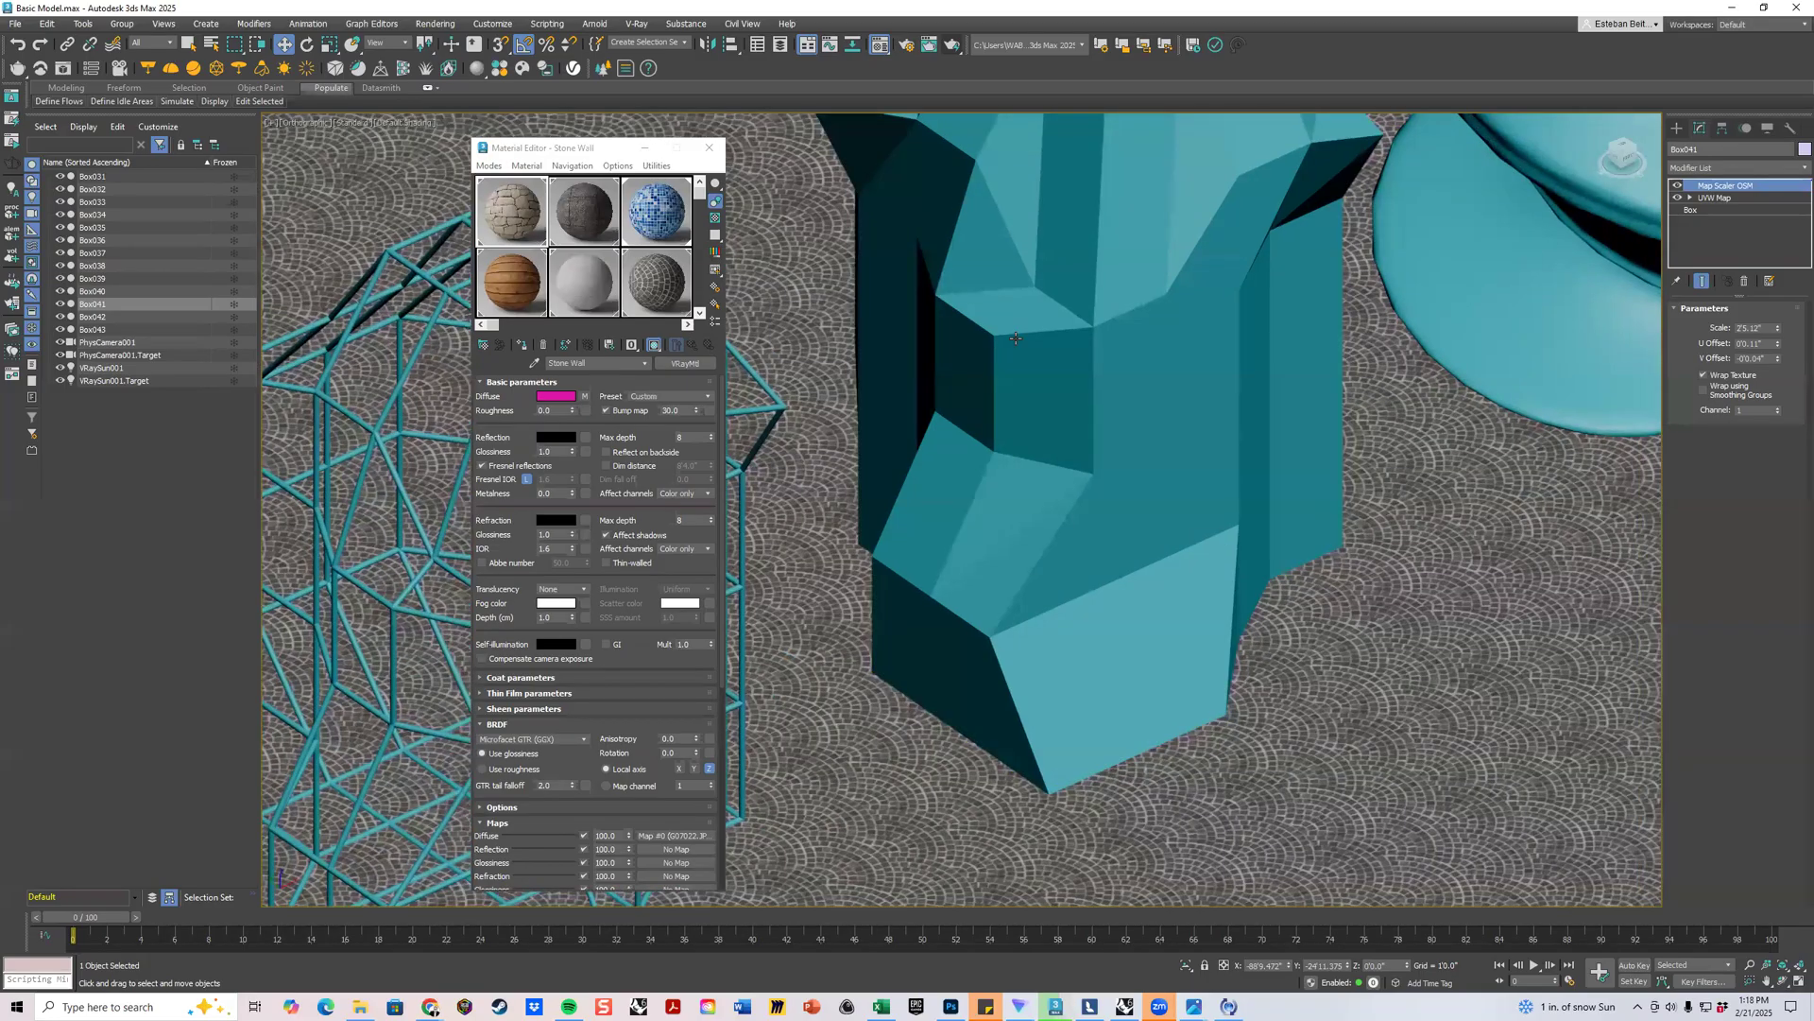
Preview the Concrete material's Wall Concrete Diffuse bitmap and assign the material to the solid faceted form, Box034.
left_click(592, 274)
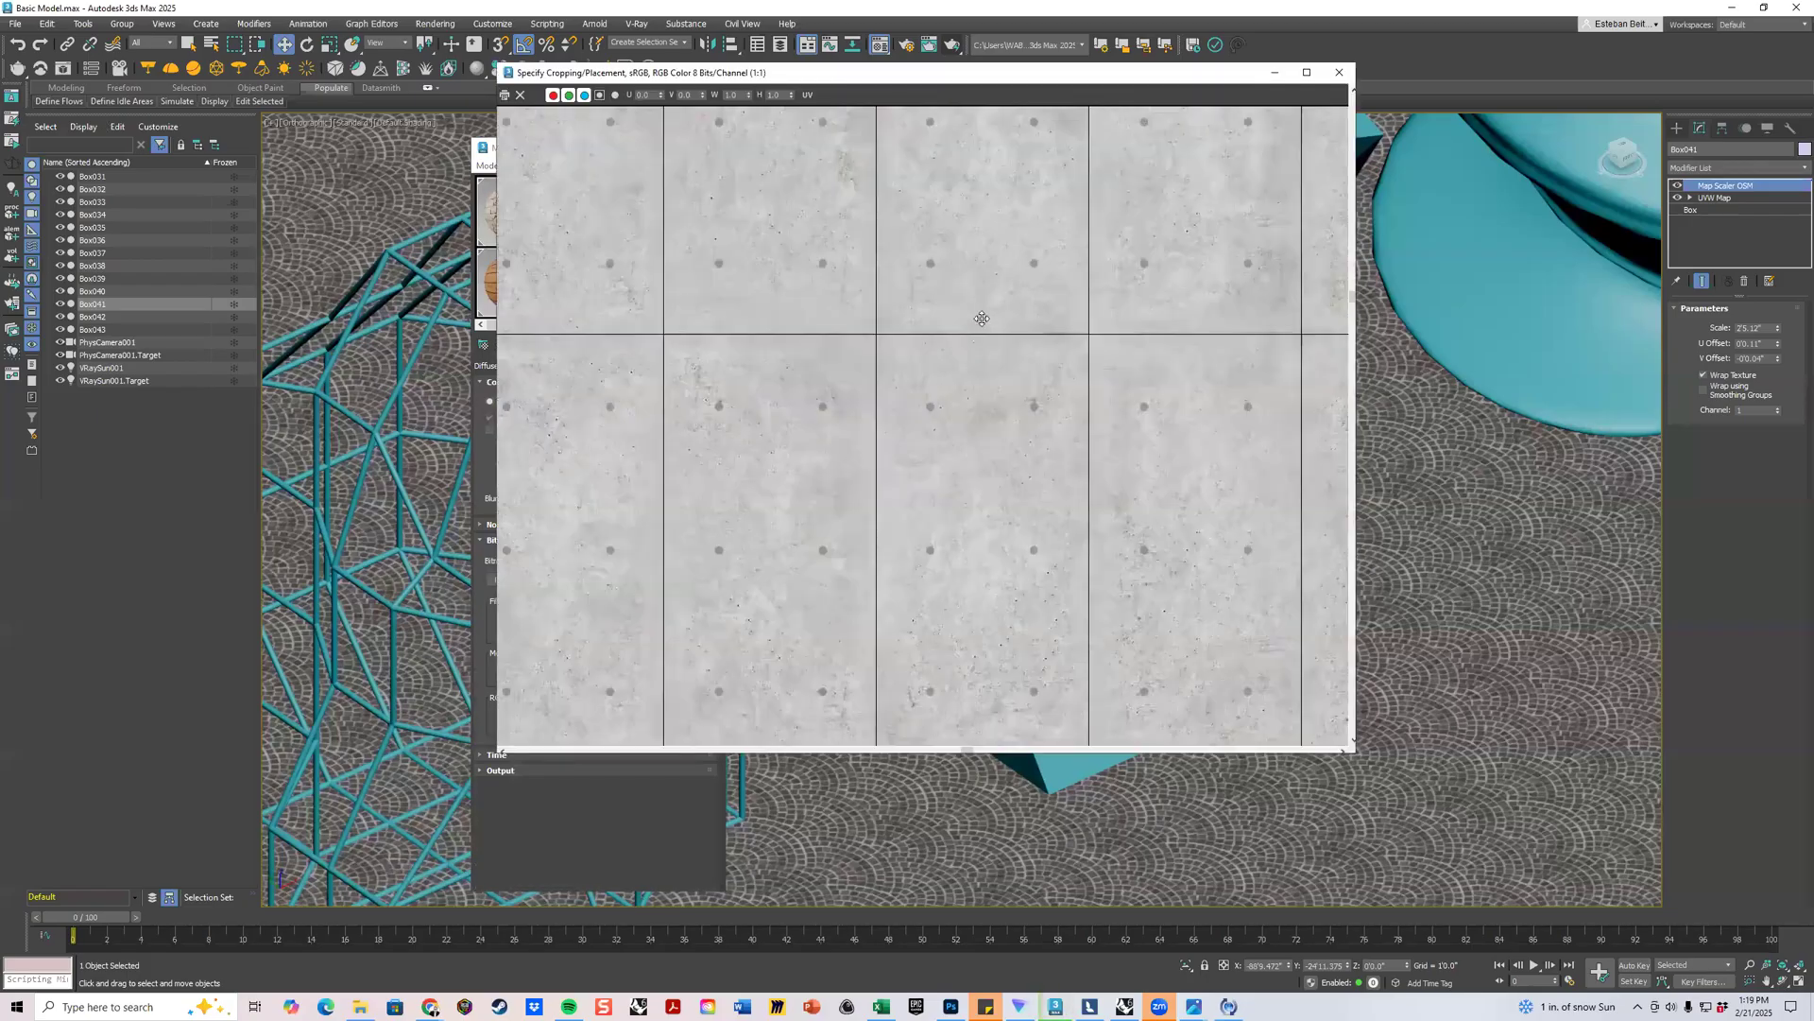
scroll(836, 326, "down", 1)
left_click(1340, 72)
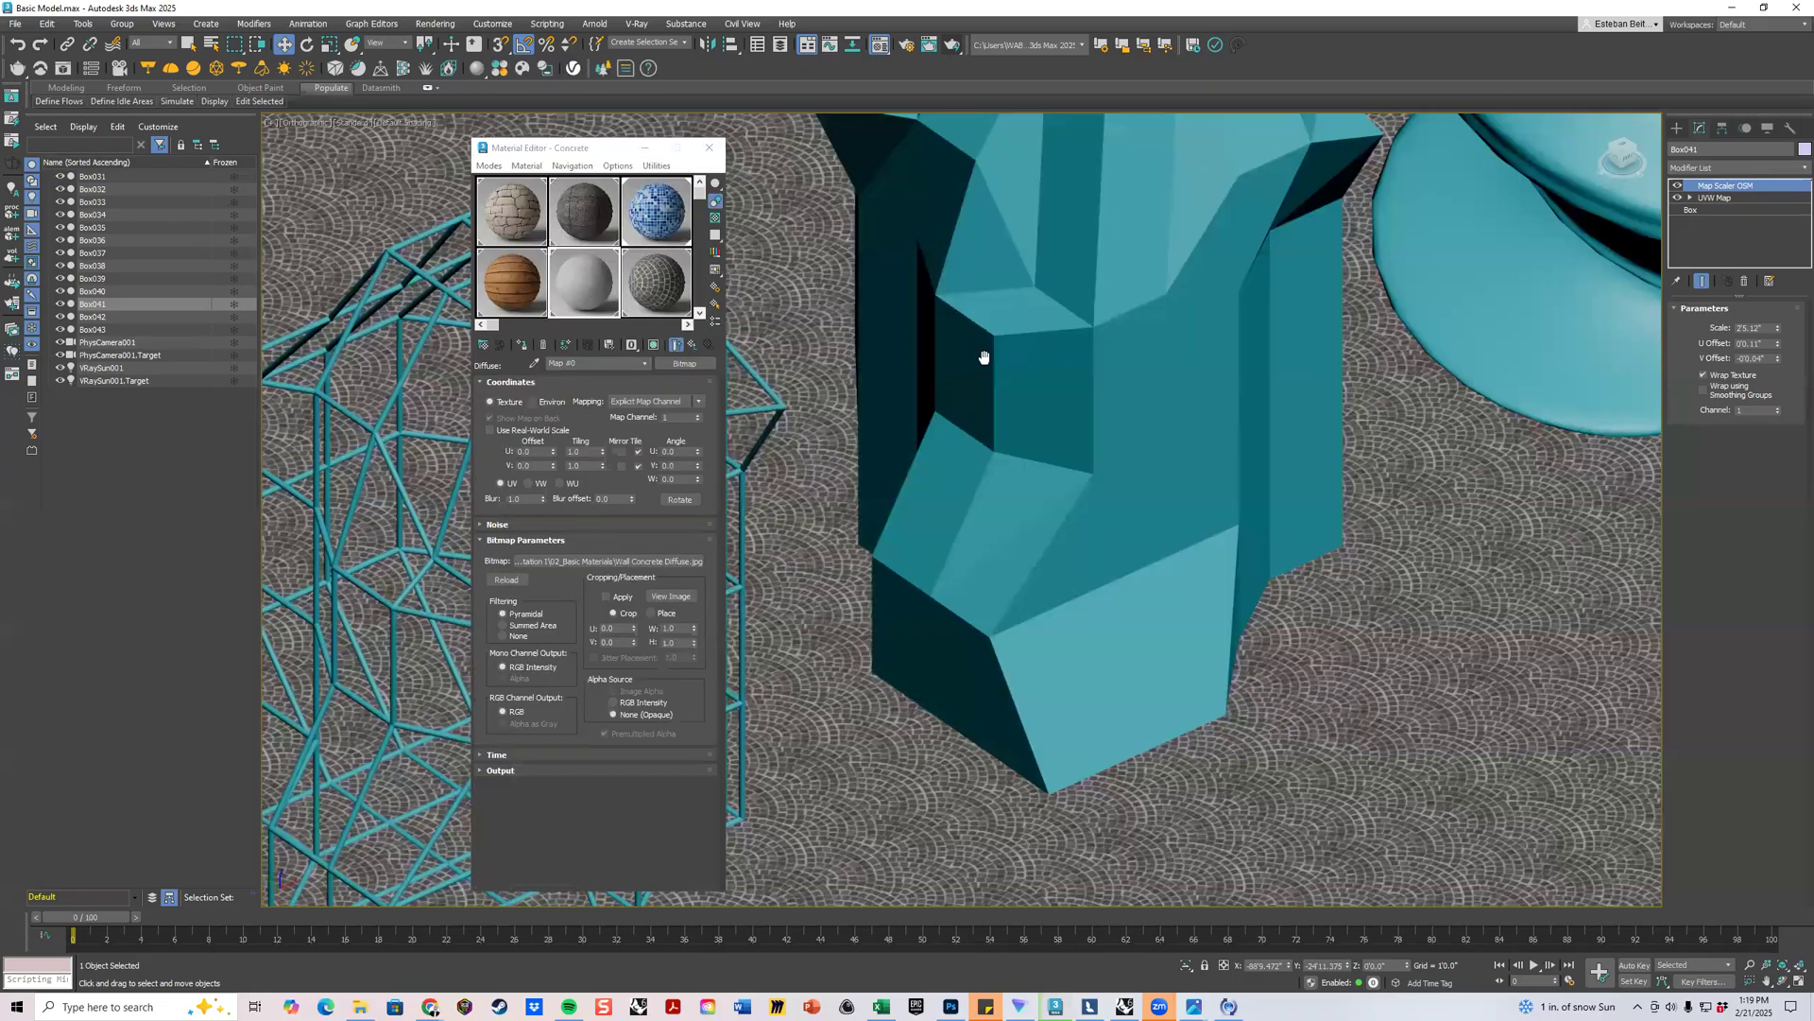
scroll(1011, 276, "down", 2)
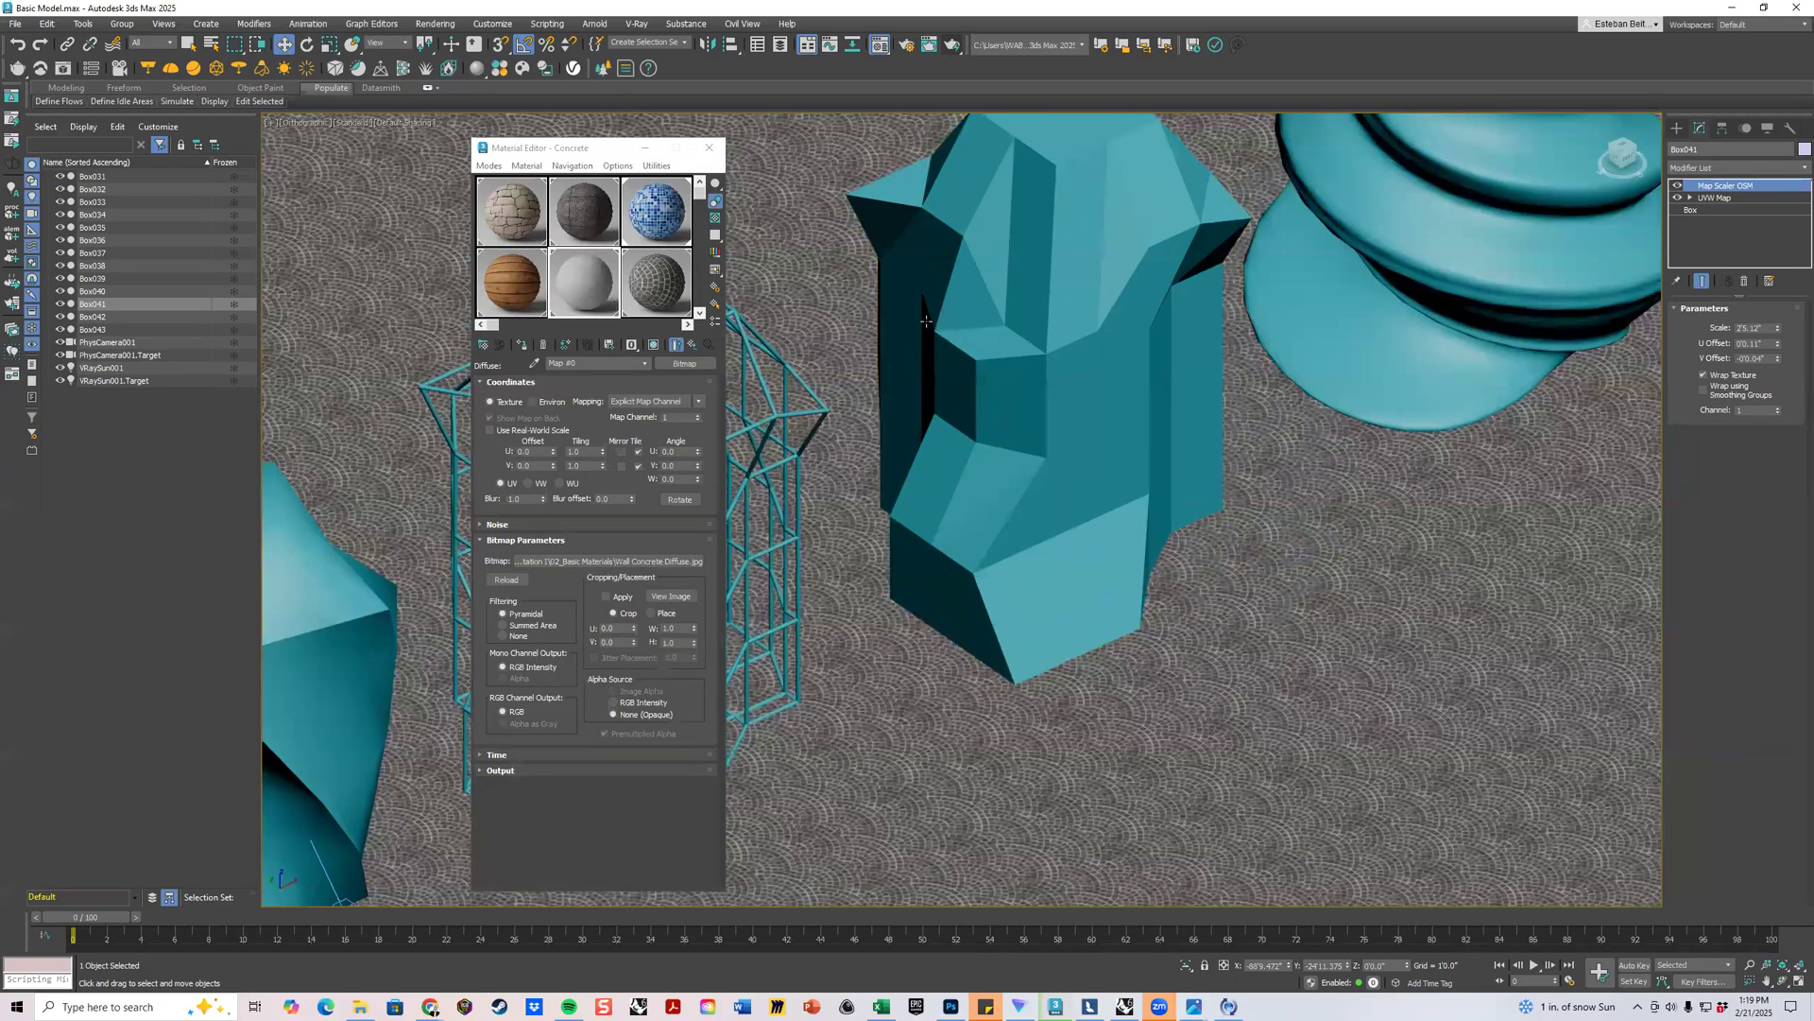
left_click(1033, 337)
right_click(1034, 336)
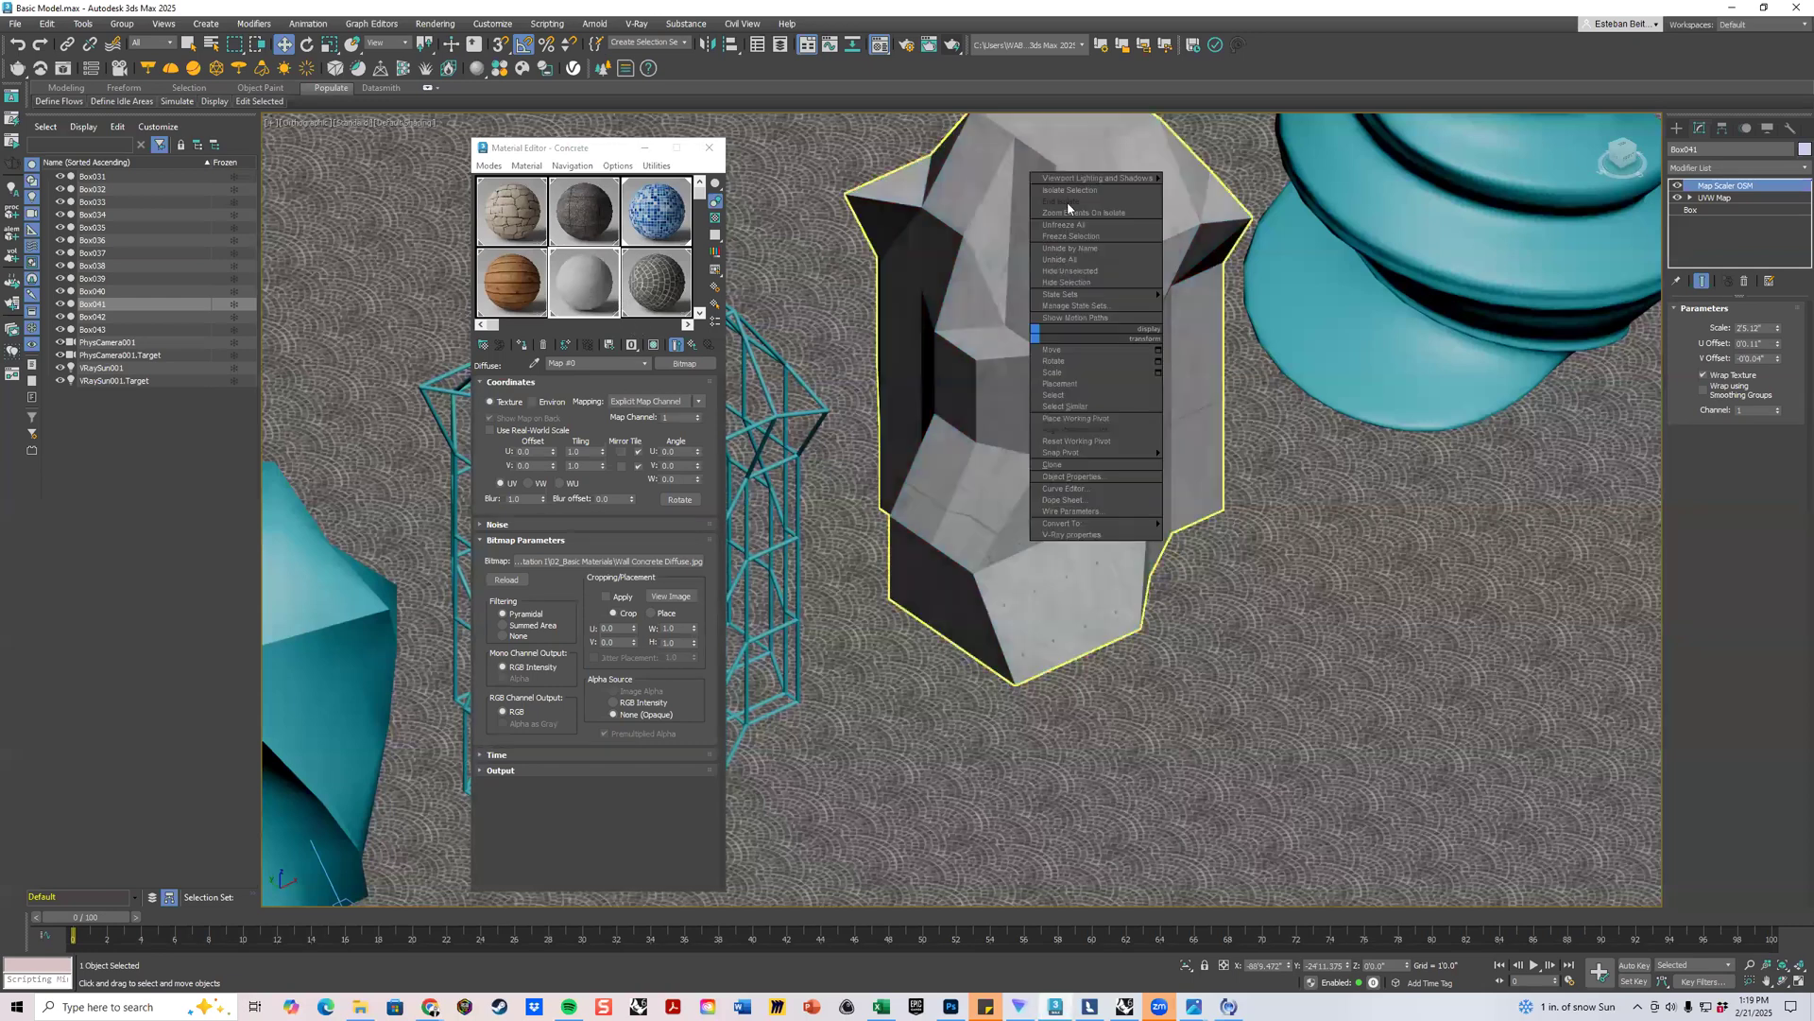
left_click(1070, 193)
right_click(994, 382)
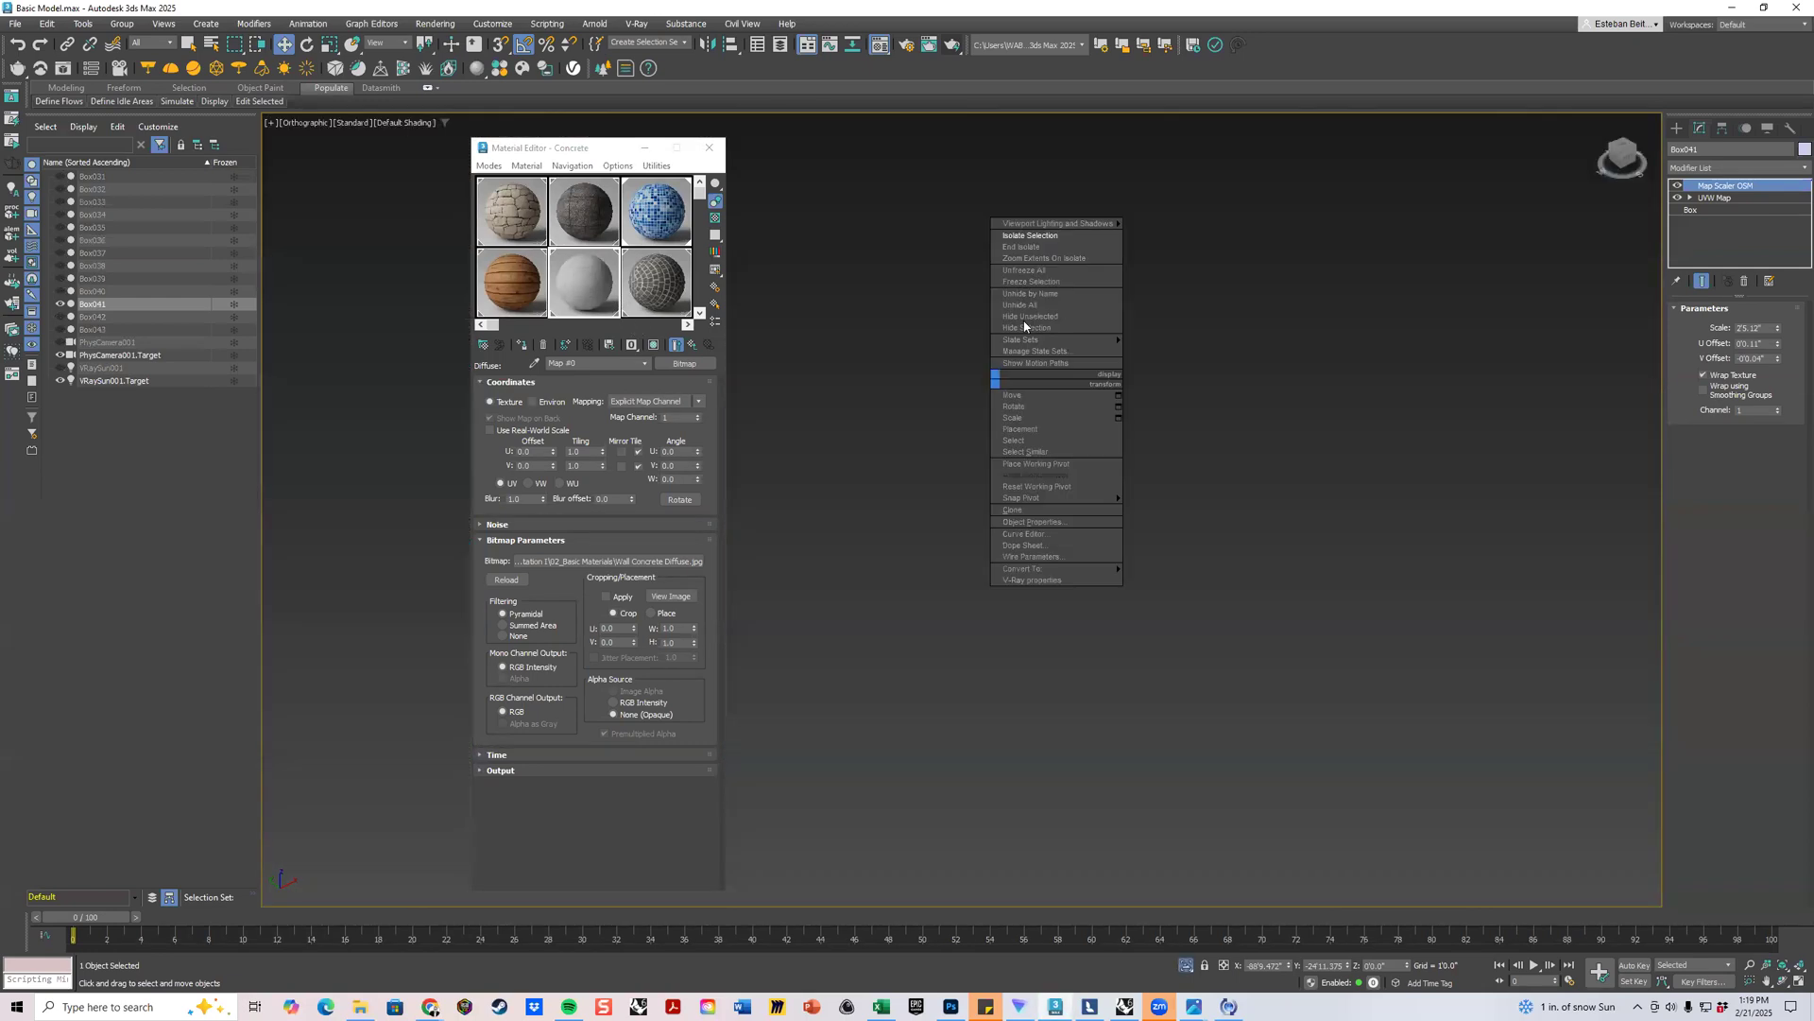
left_click(1045, 248)
Isolate the faceted form Box034 and inspect the concrete texture across its faces.
left_click(1043, 312)
right_click(1043, 311)
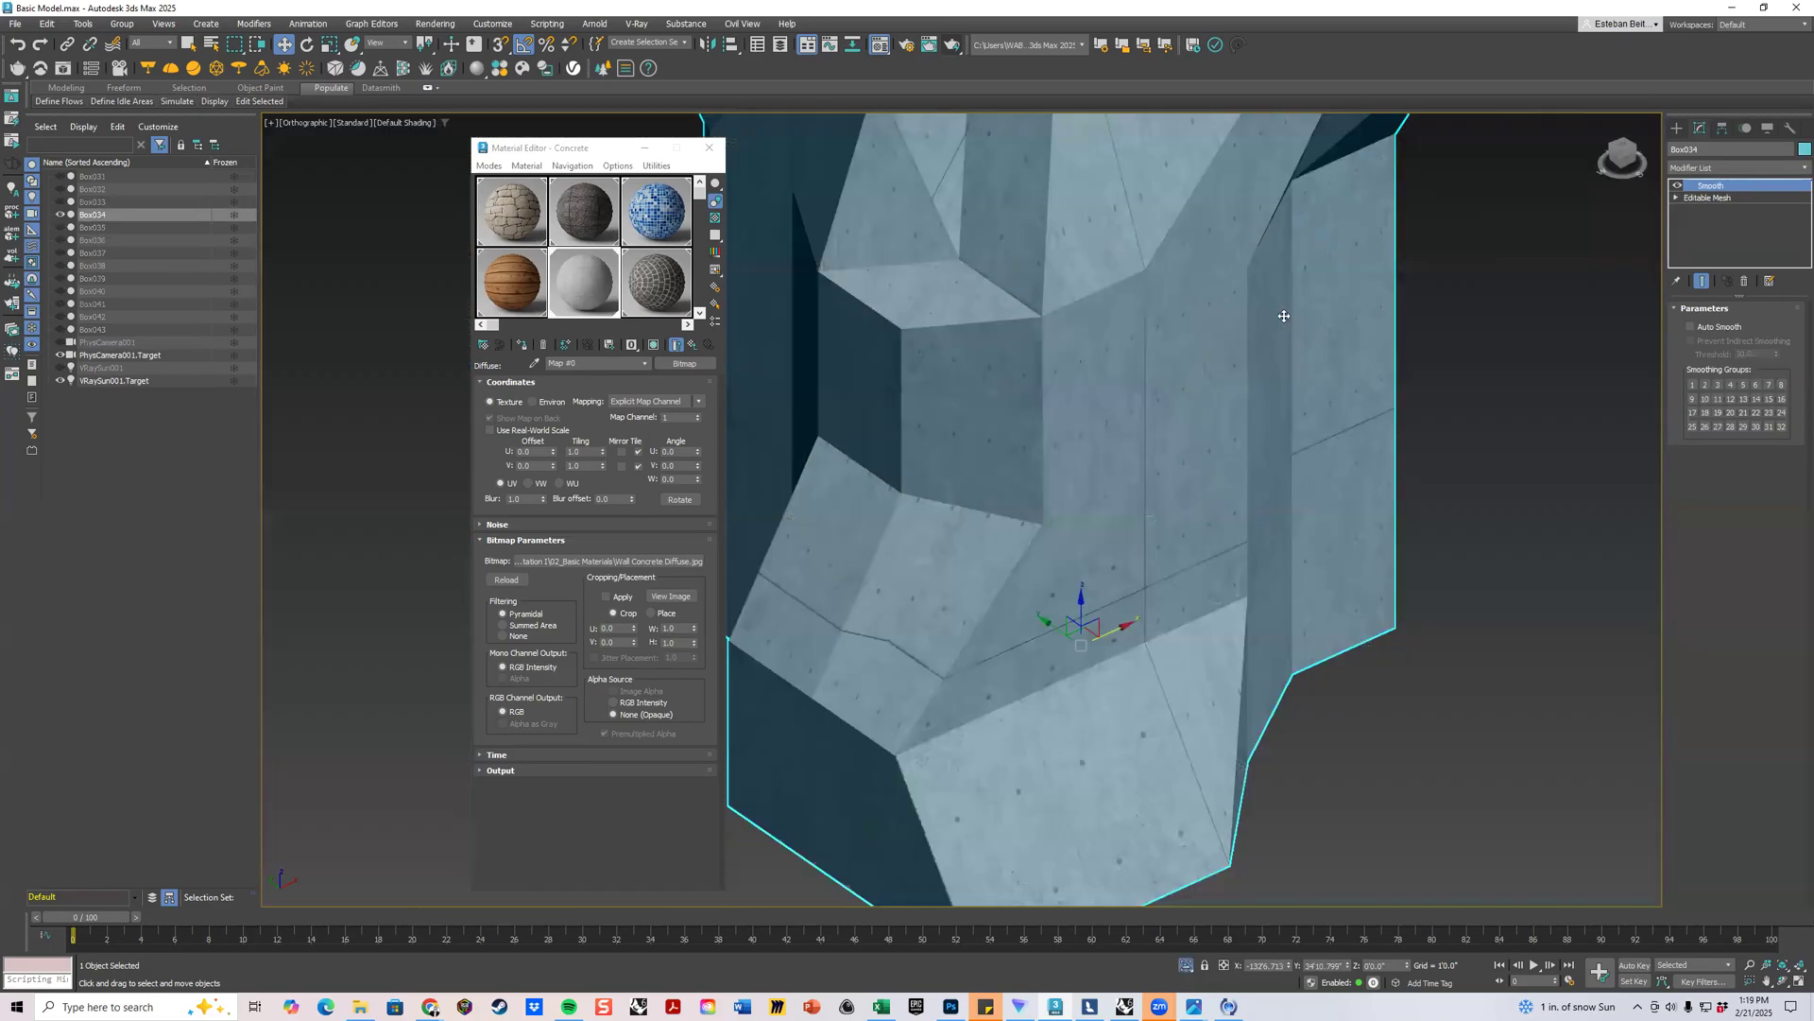
left_click(1078, 167)
middle_click_drag(959, 634, 1055, 463)
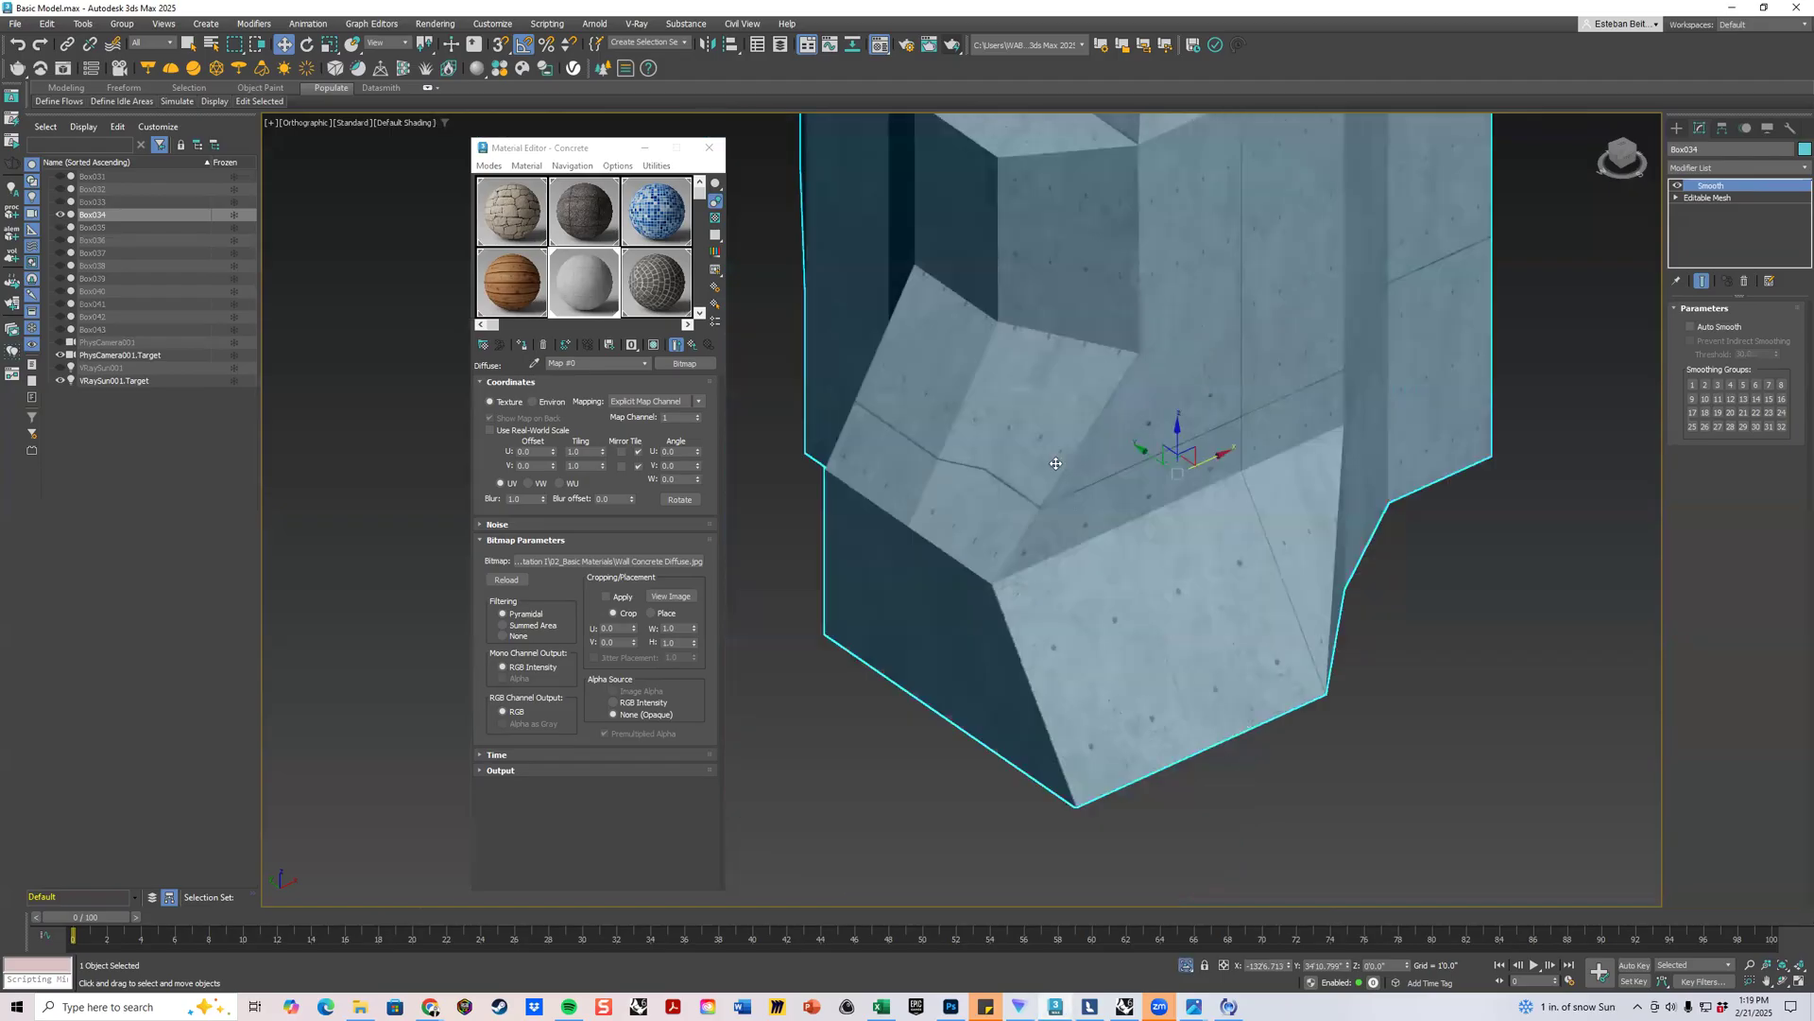
scroll(1027, 506, "up", 2)
scroll(1172, 426, "up", 2)
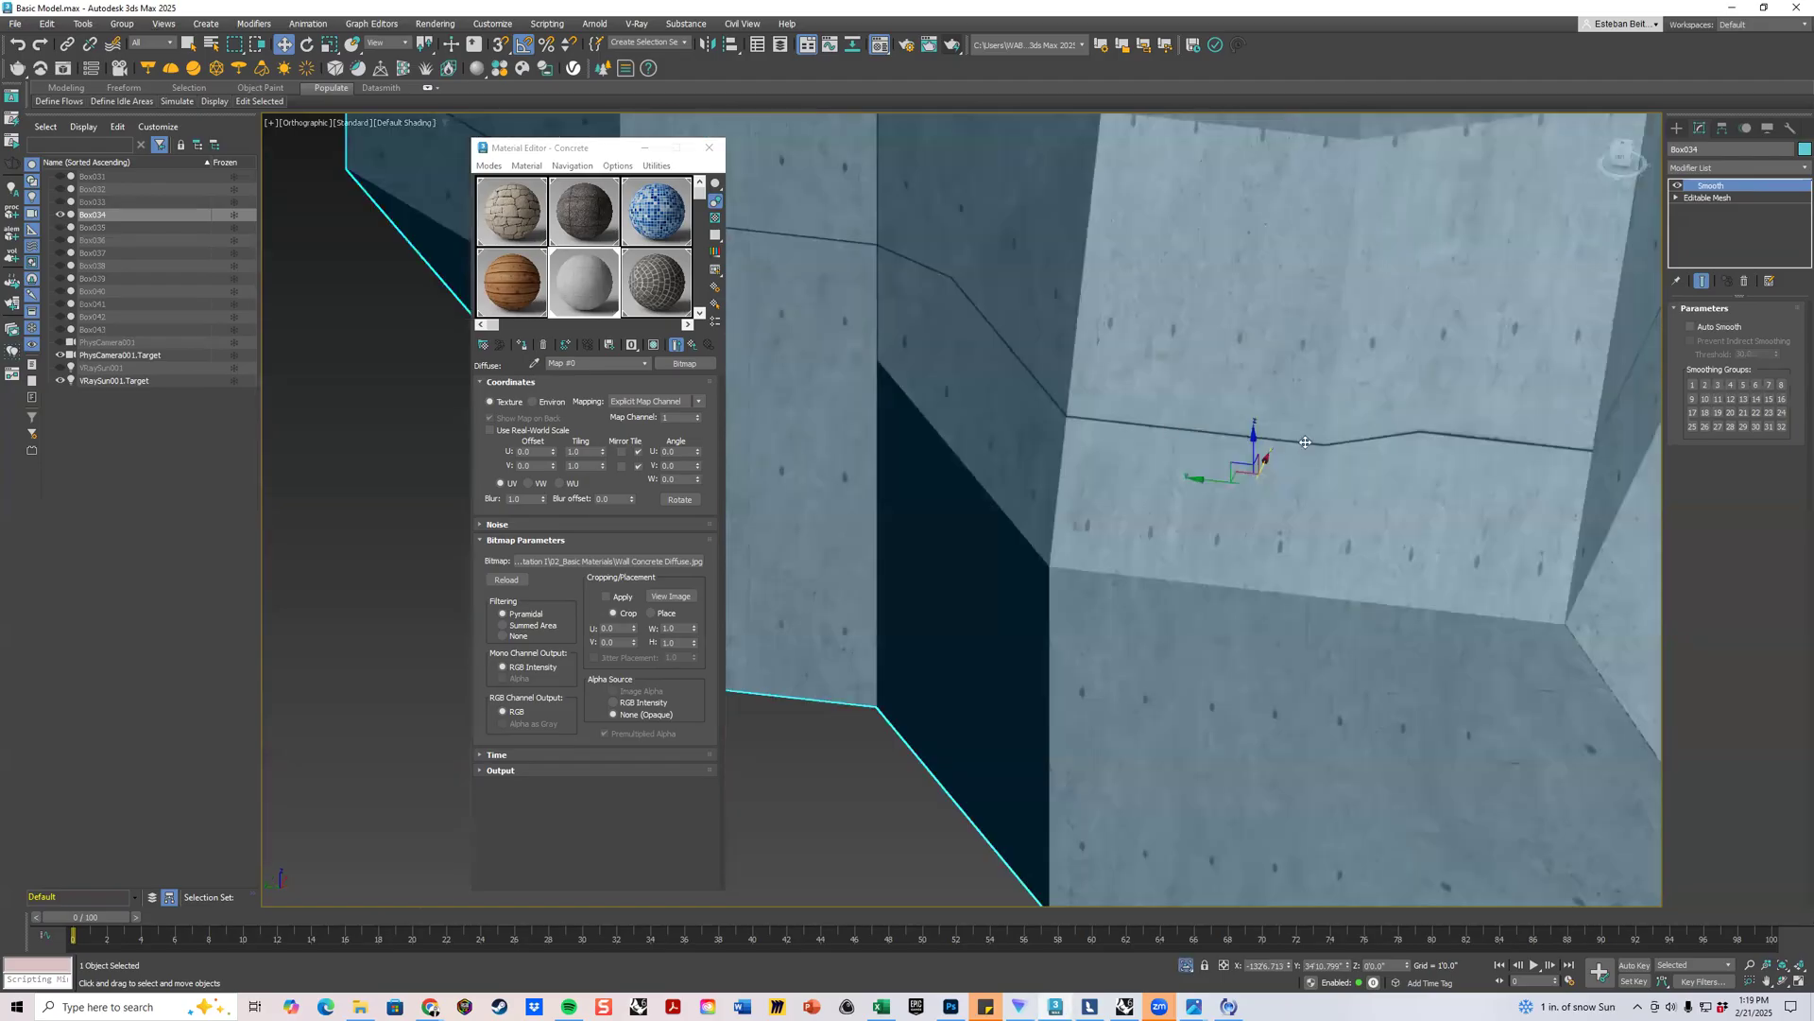
Examine the concrete texture on the isolated faceted form up close and from several sides, both deselected and selected.
scroll(1399, 359, "up", 2)
scroll(1370, 269, "up", 2)
scroll(1278, 408, "down", 3)
scroll(1276, 407, "down", 2)
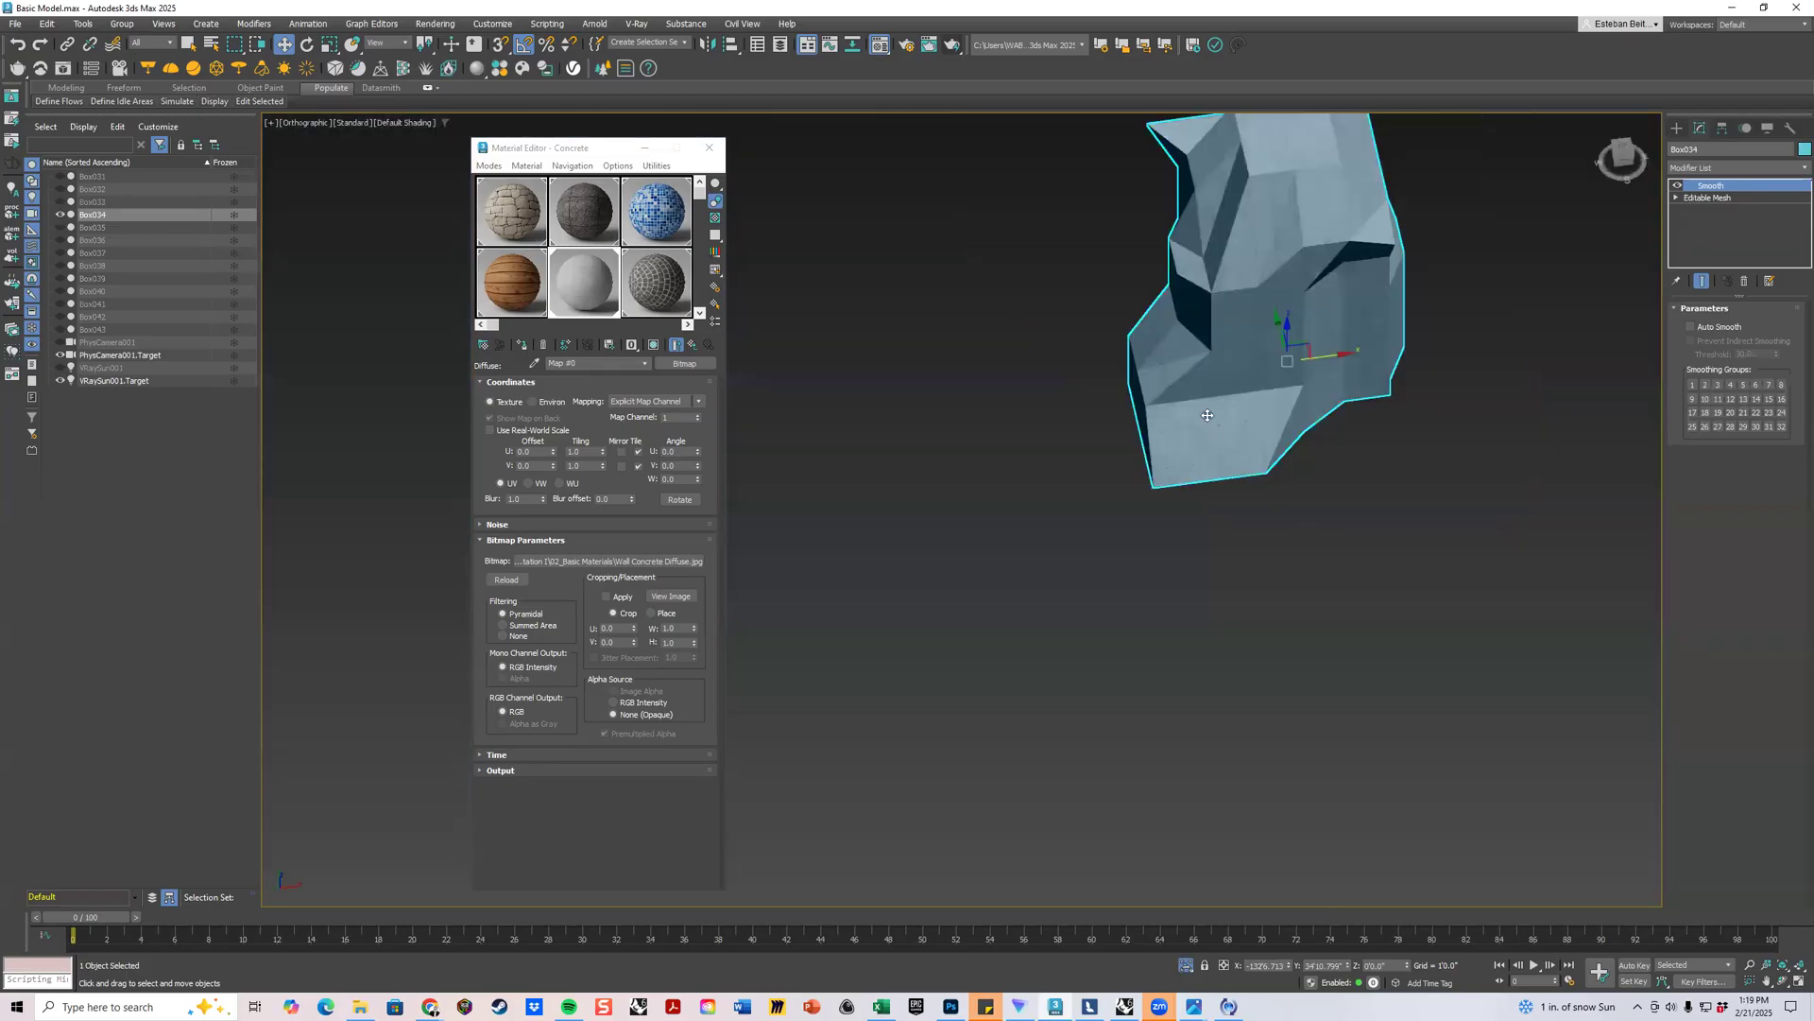
middle_click_drag(1204, 369, 1200, 358, "alt")
middle_click_drag(1095, 378, 1210, 395, "alt")
middle_click_drag(1234, 320, 1374, 340, "alt")
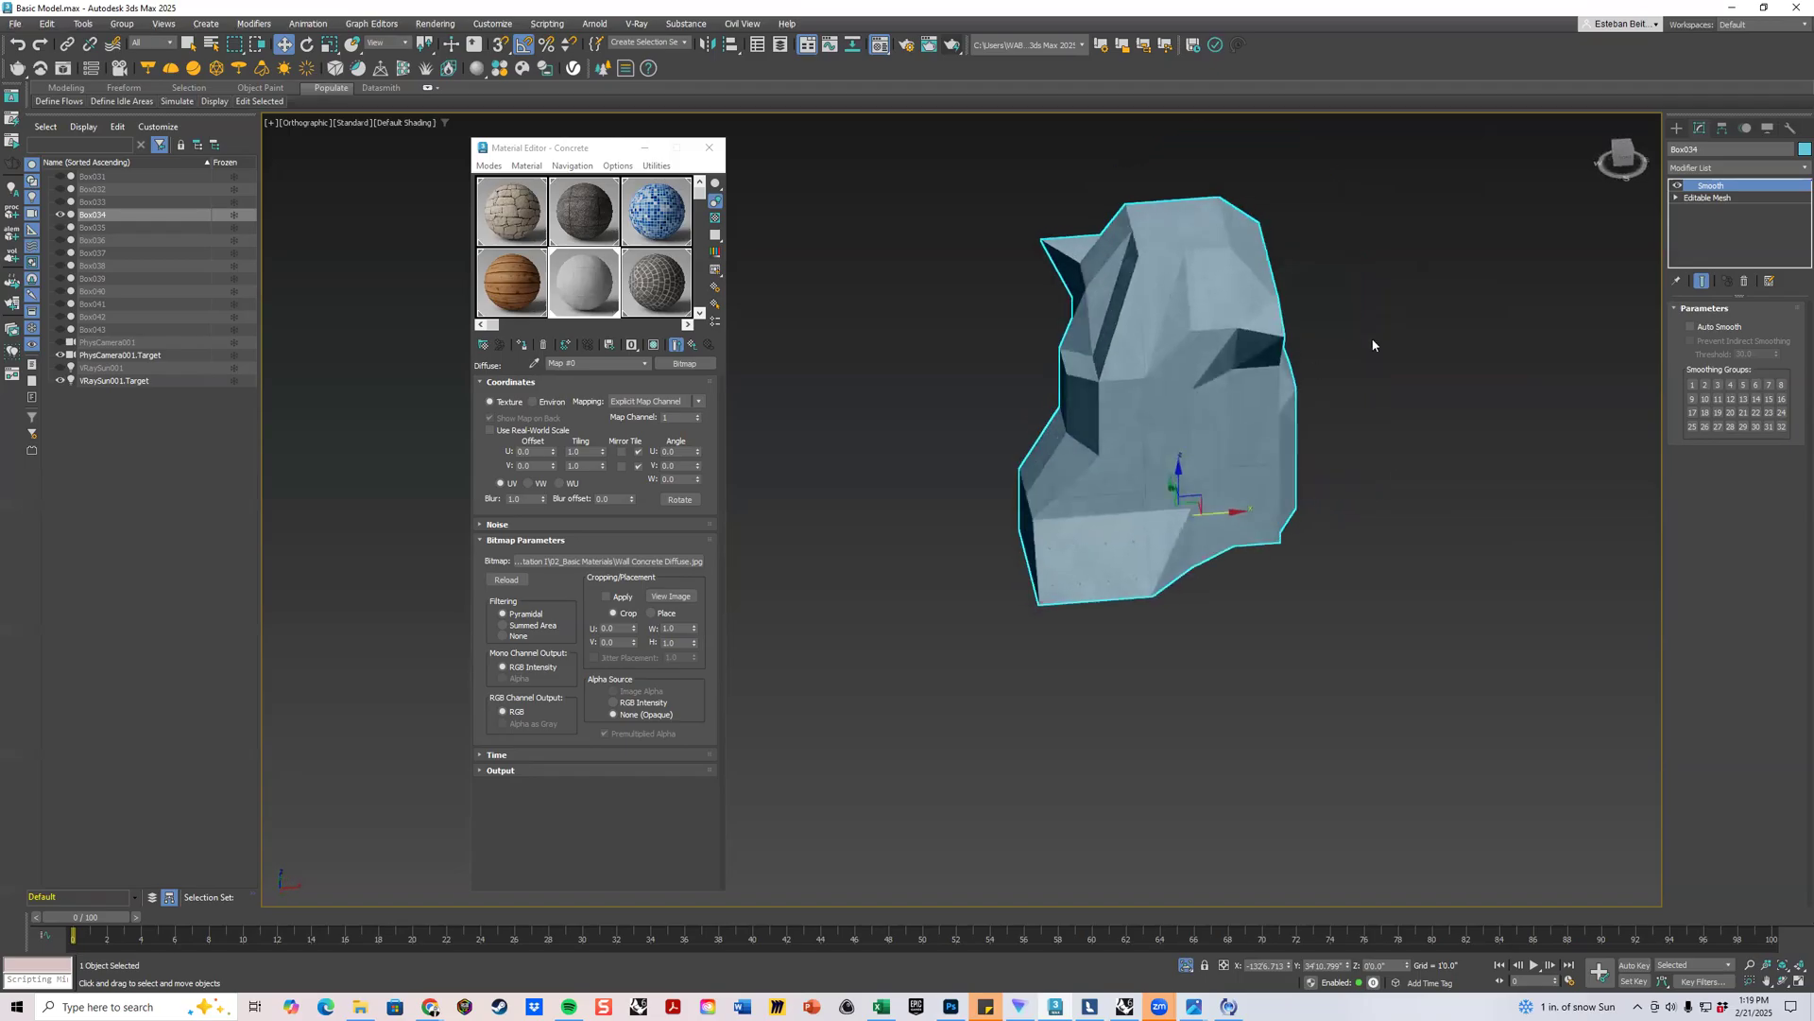
left_click(1373, 341)
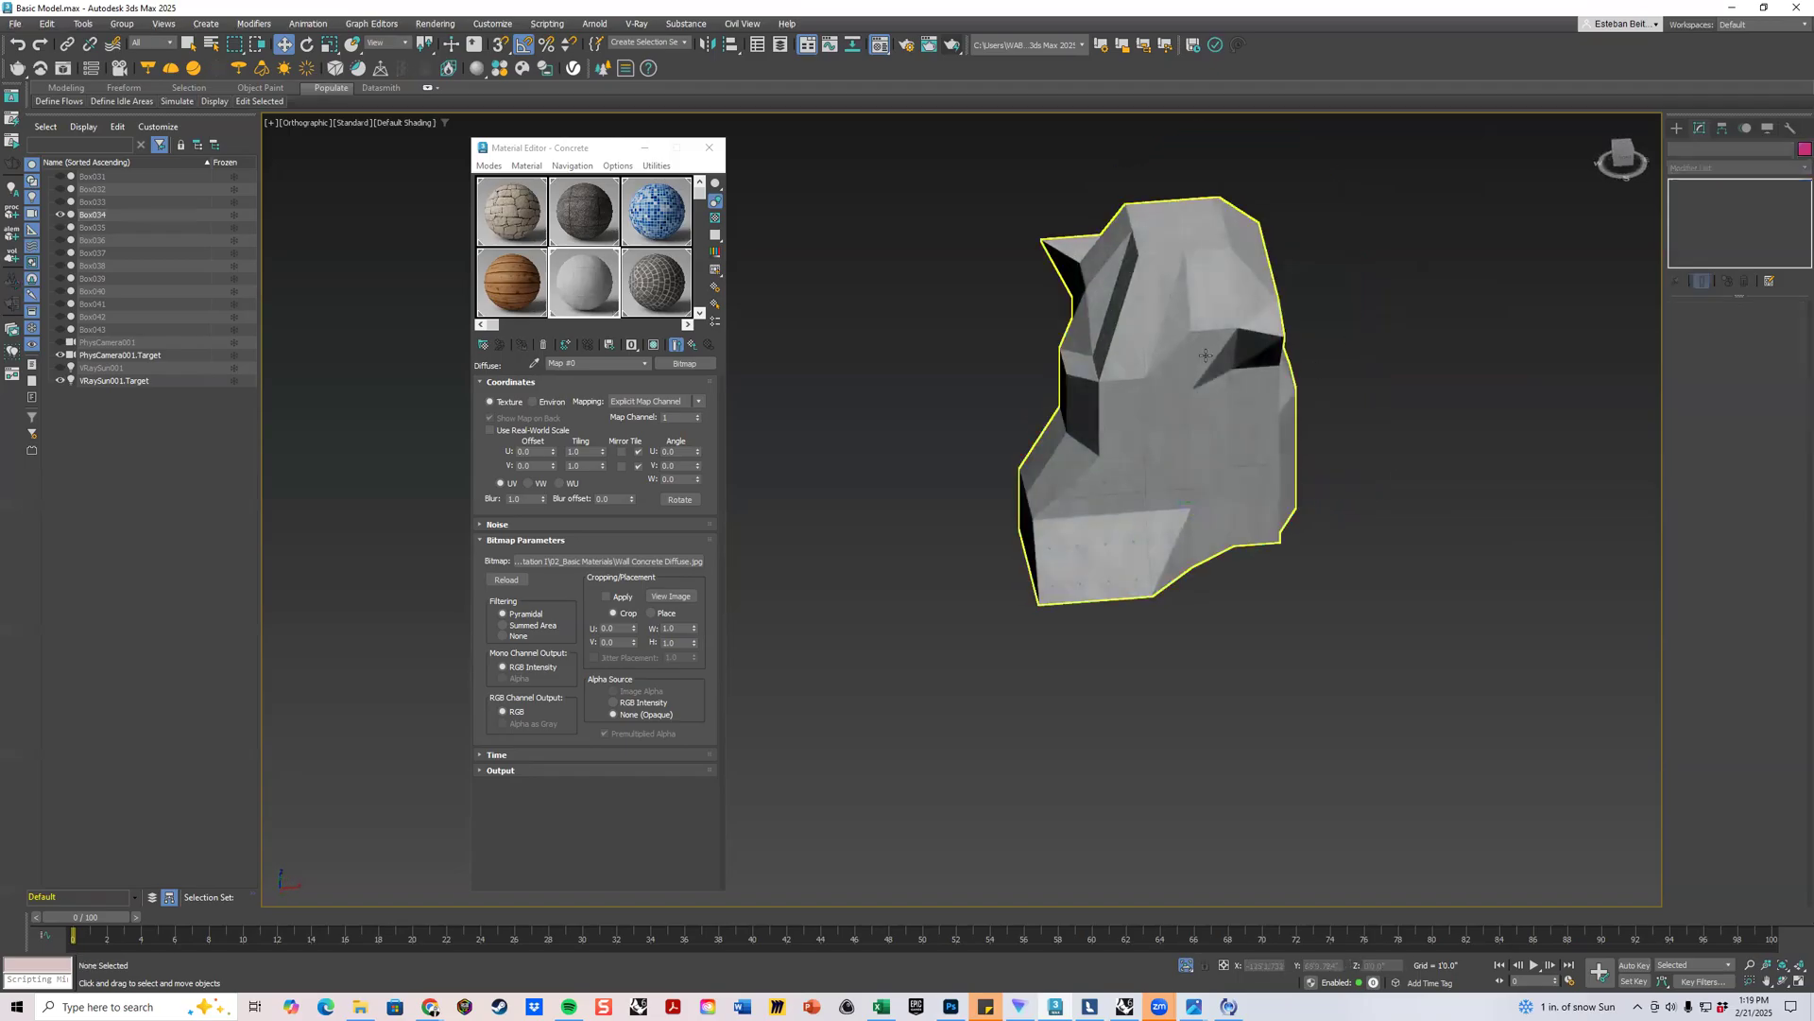
left_click(1213, 304)
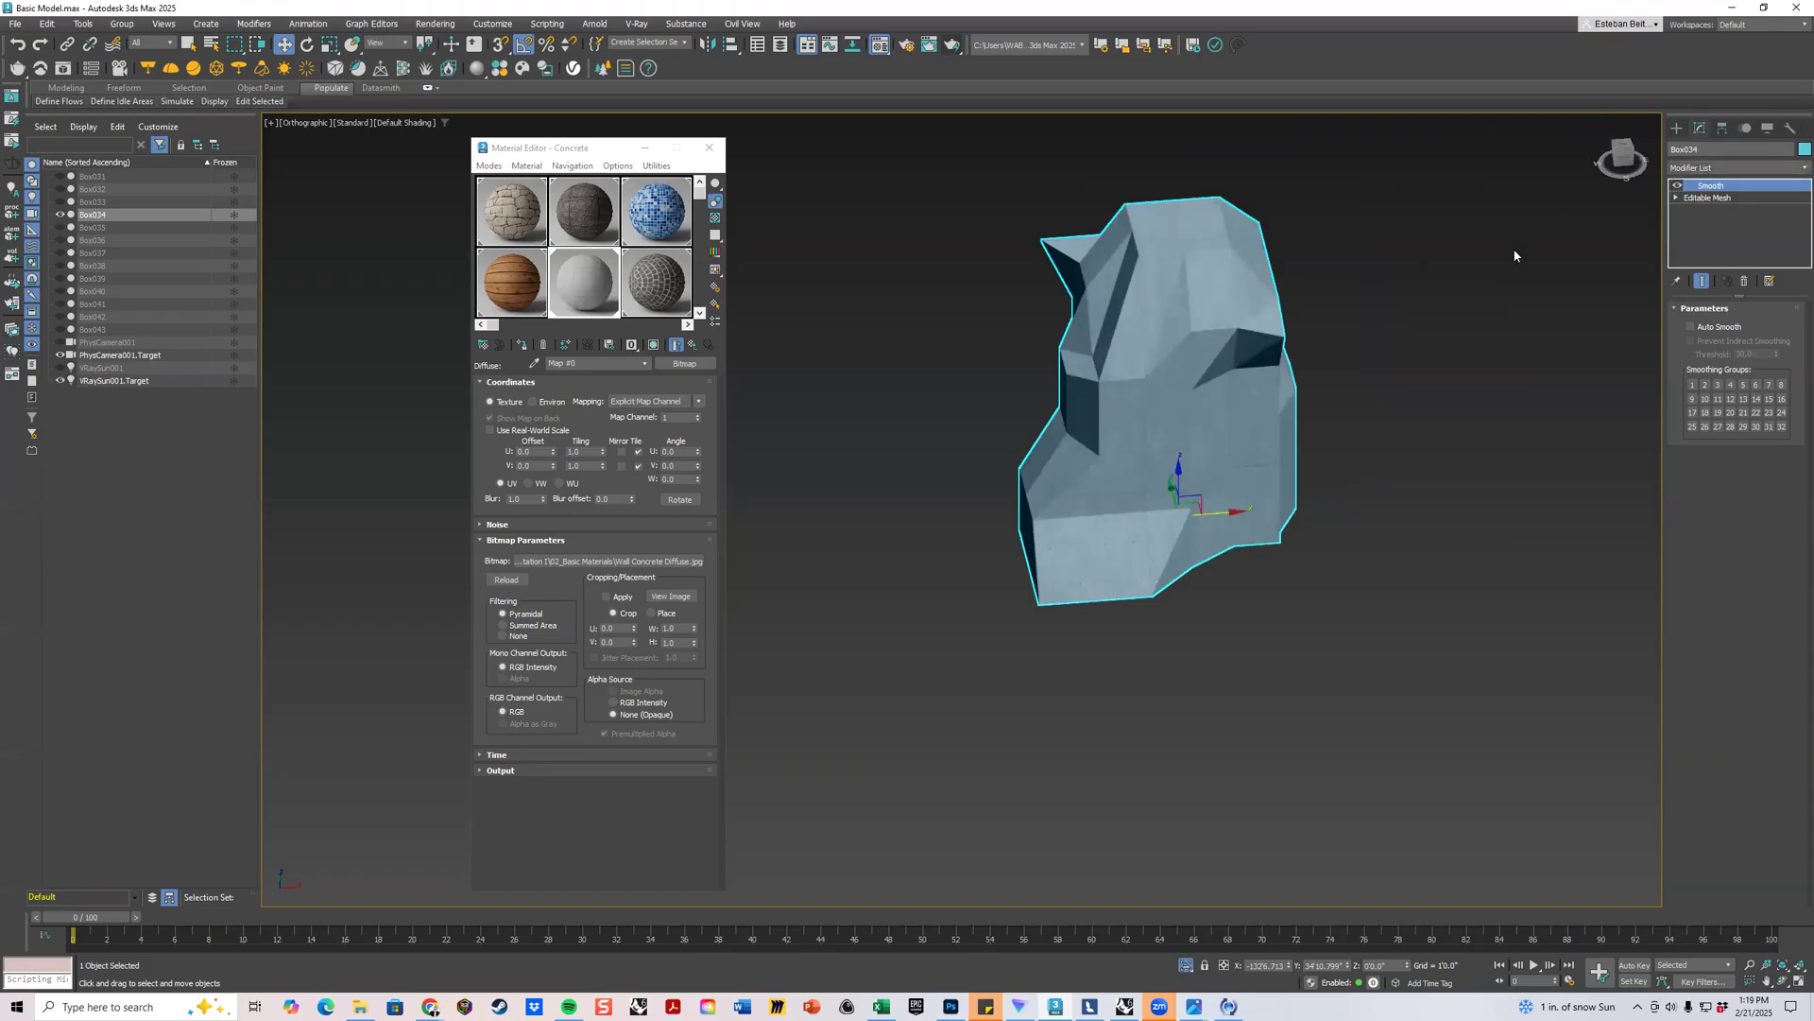
Add a UVW Map modifier to the faceted form, try Shrink Wrap mapping, and settle on Box mapping.
left_click(1737, 167)
scroll(1760, 614, "down", 2)
scroll(1748, 633, "down", 5)
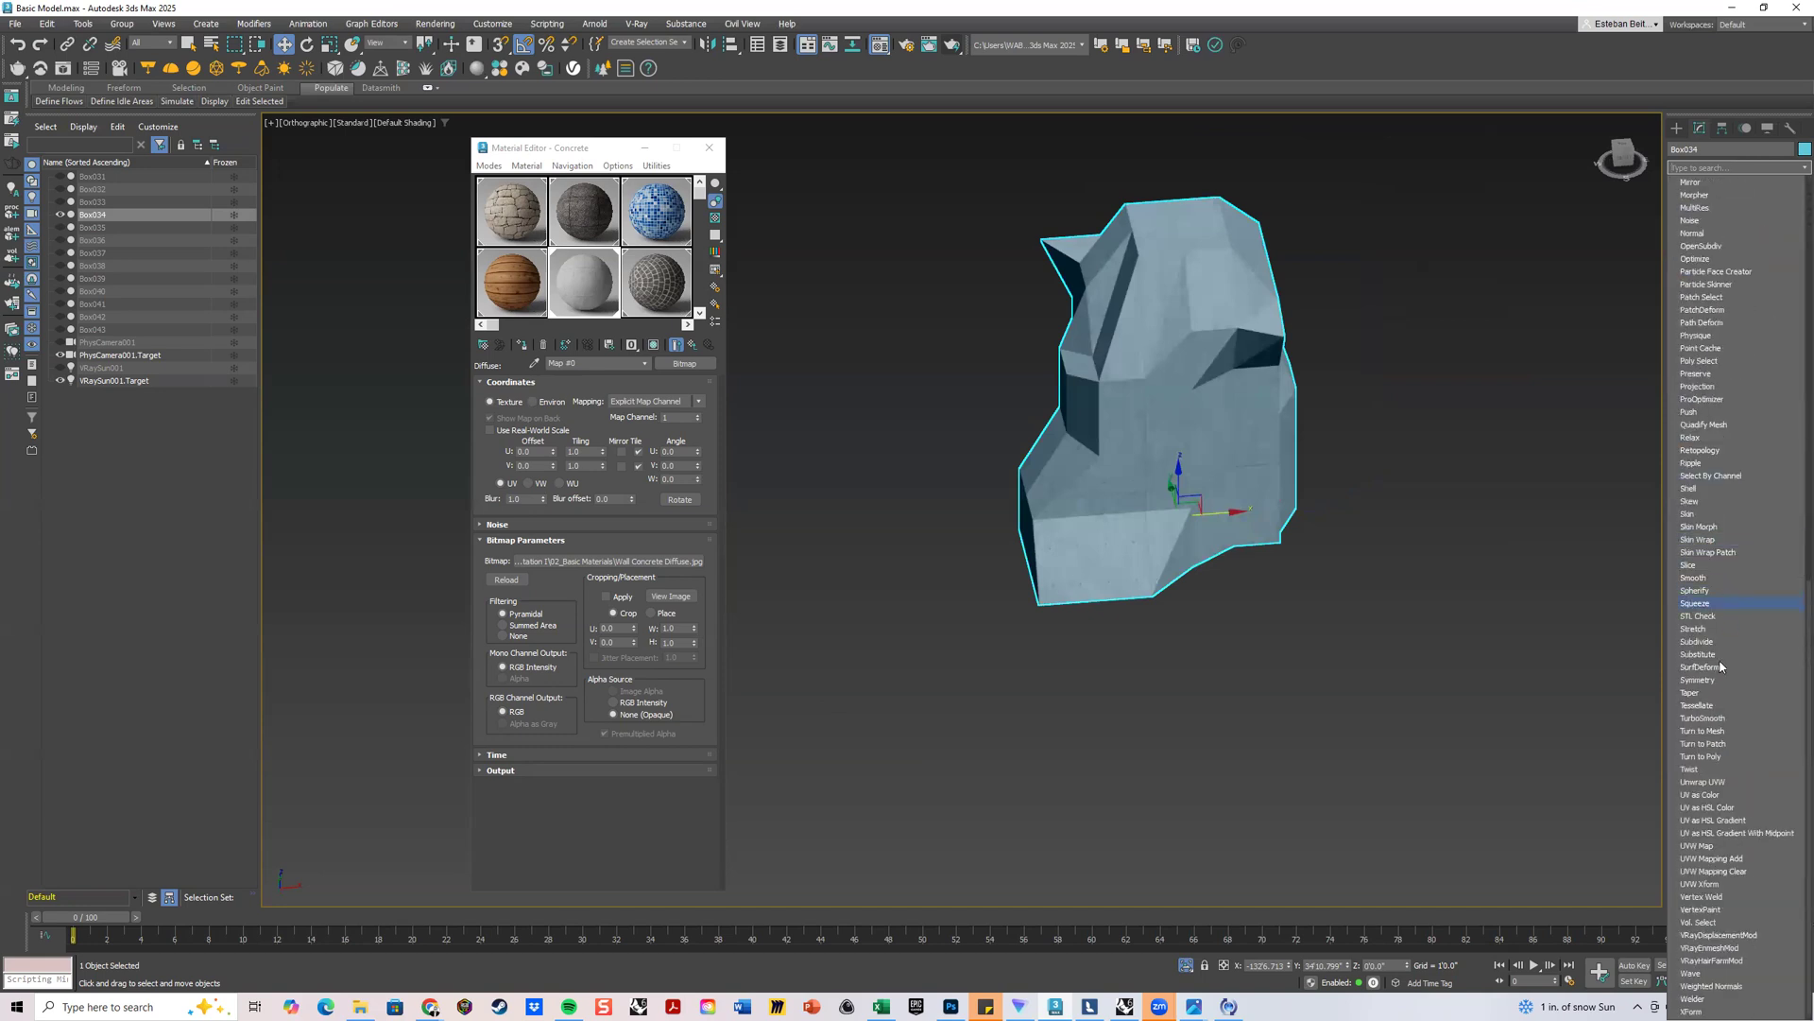
left_click(1716, 846)
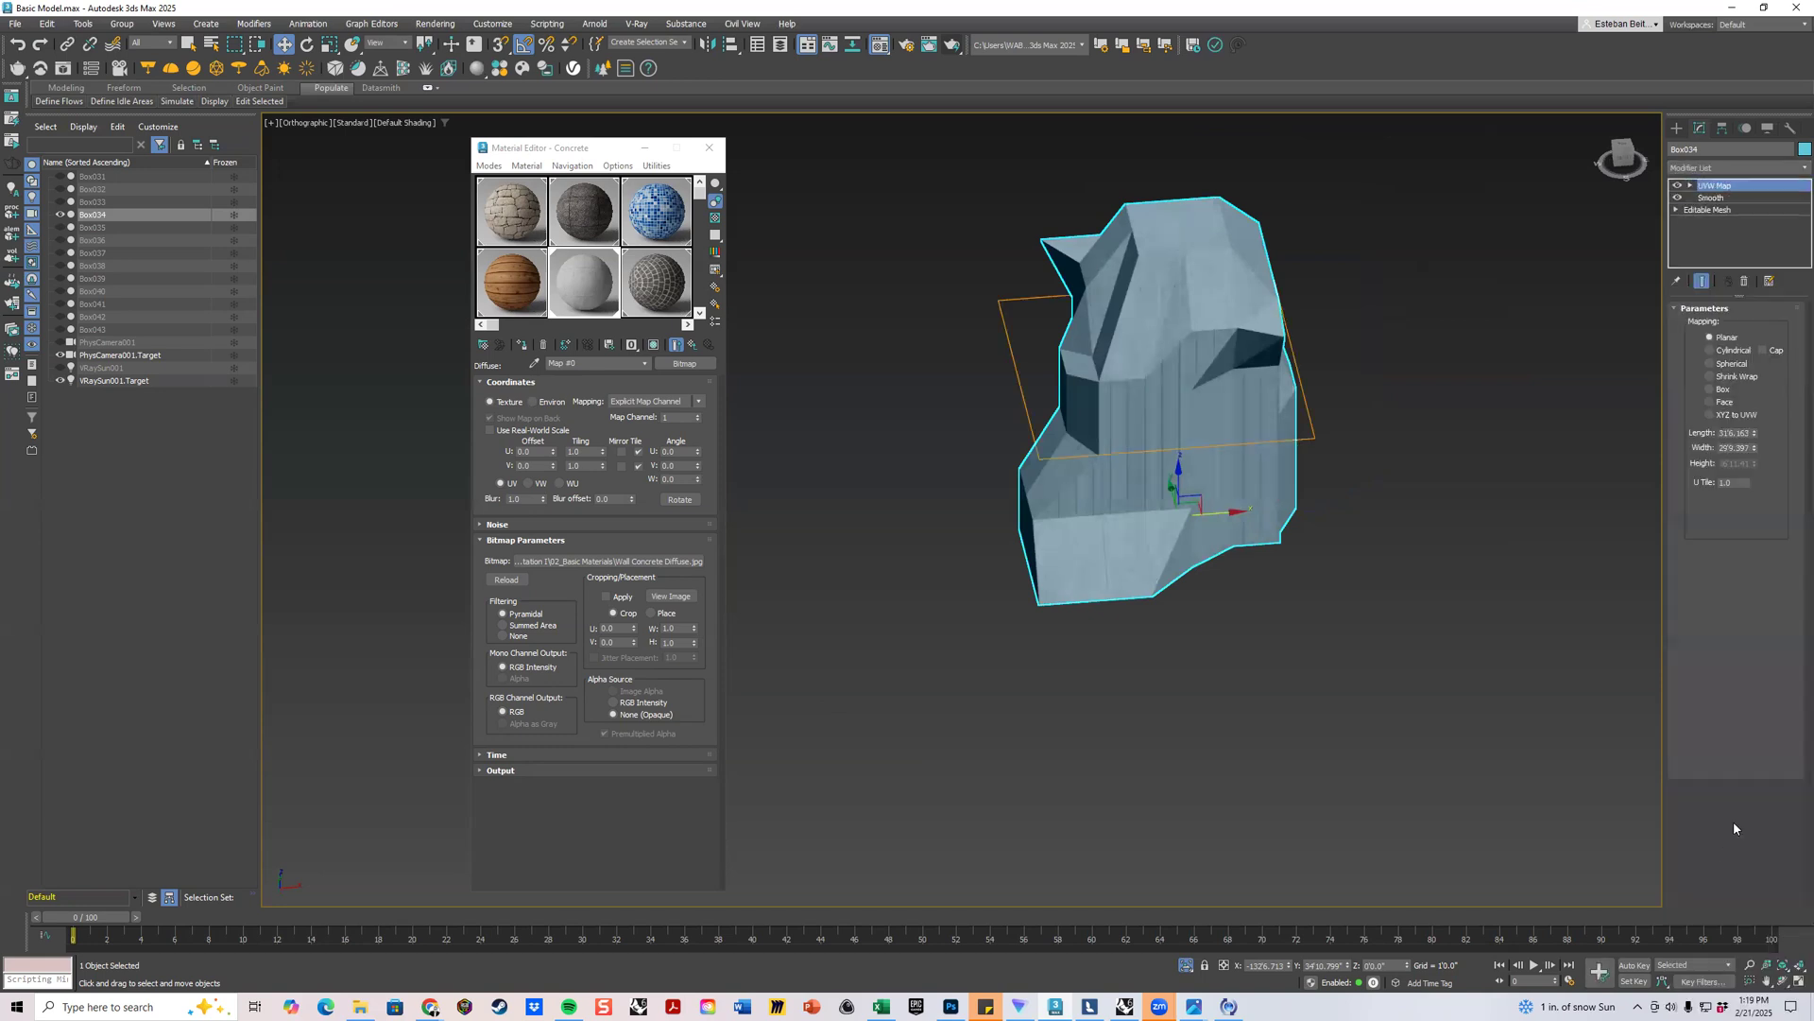
scroll(1186, 359, "up", 5)
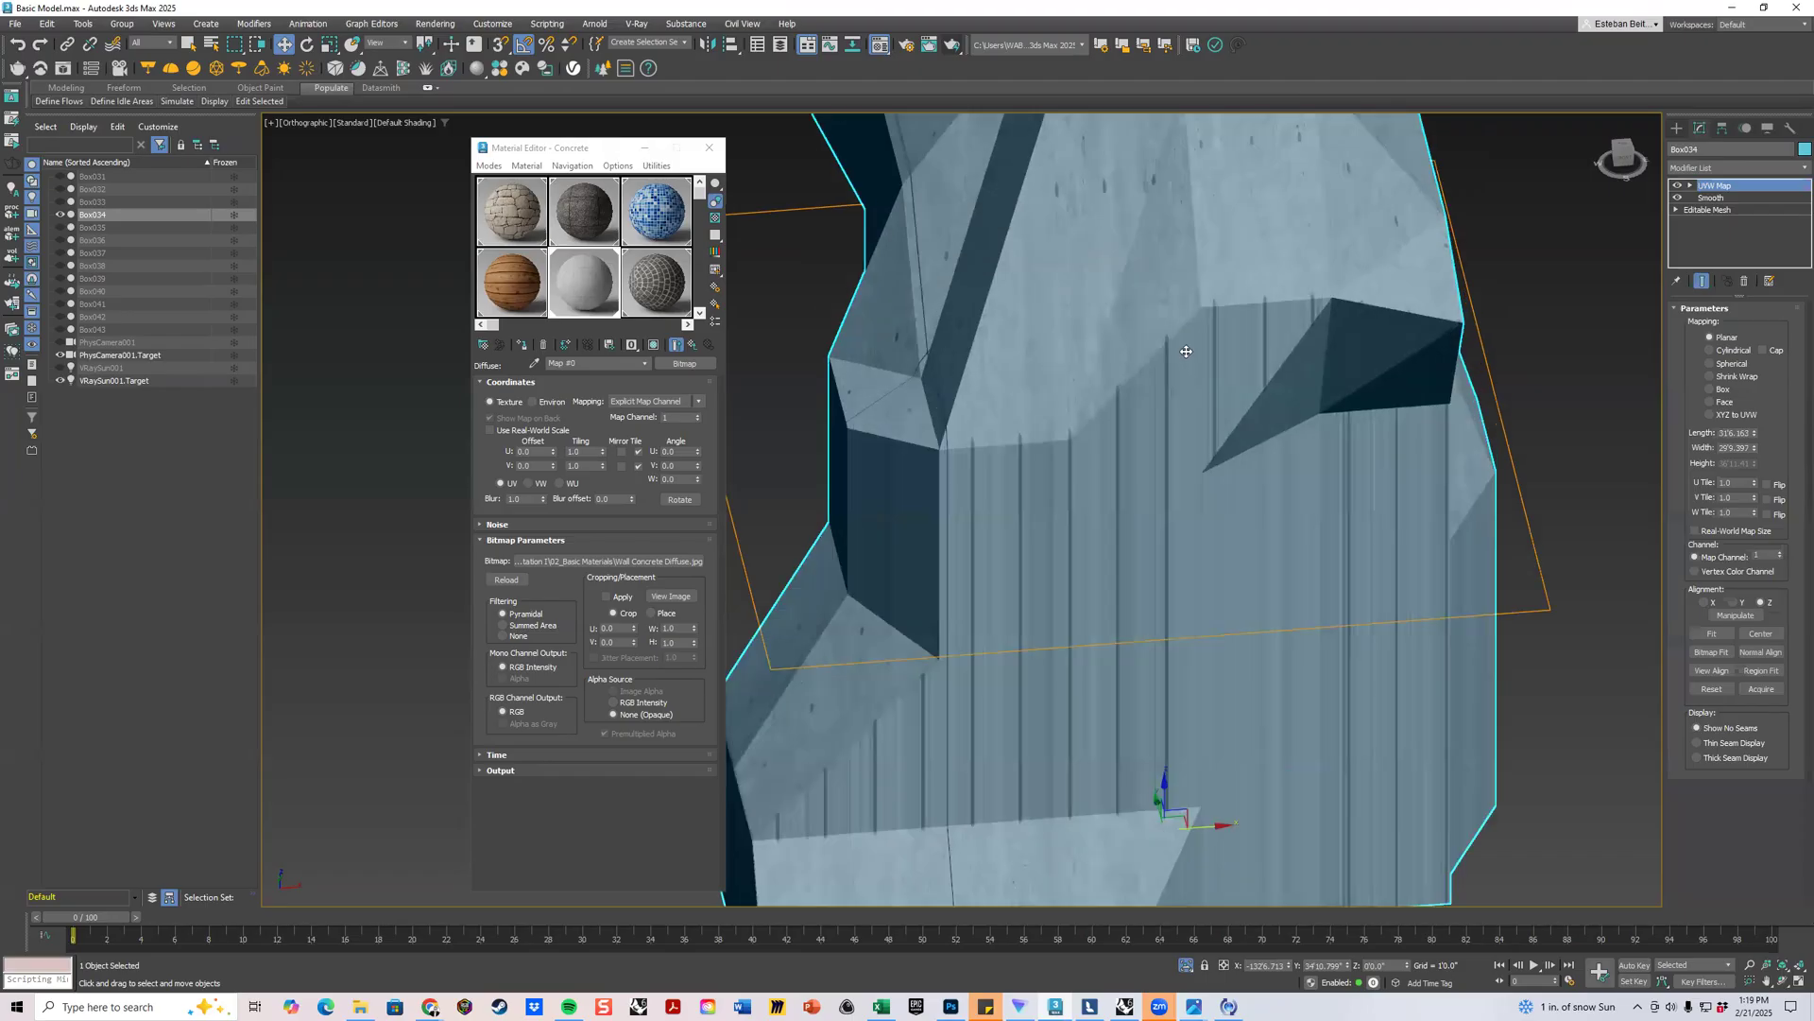
left_click(1743, 377)
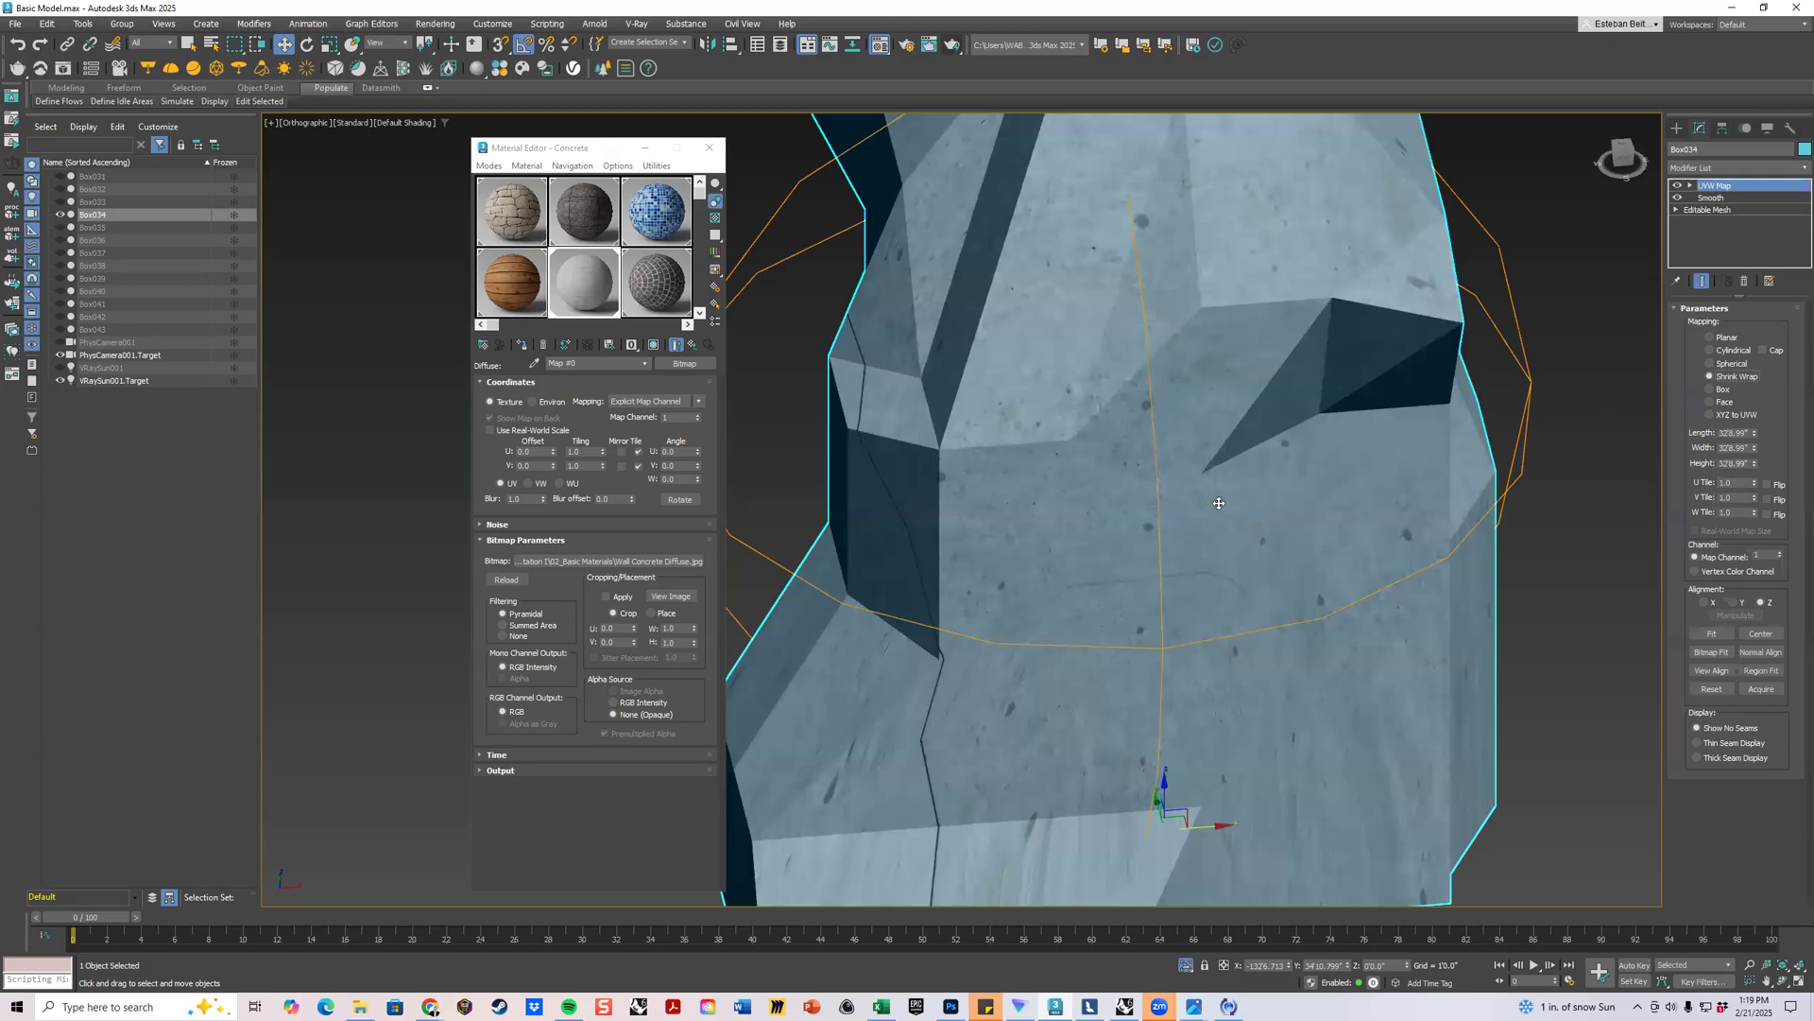
scroll(1247, 400, "down", 4)
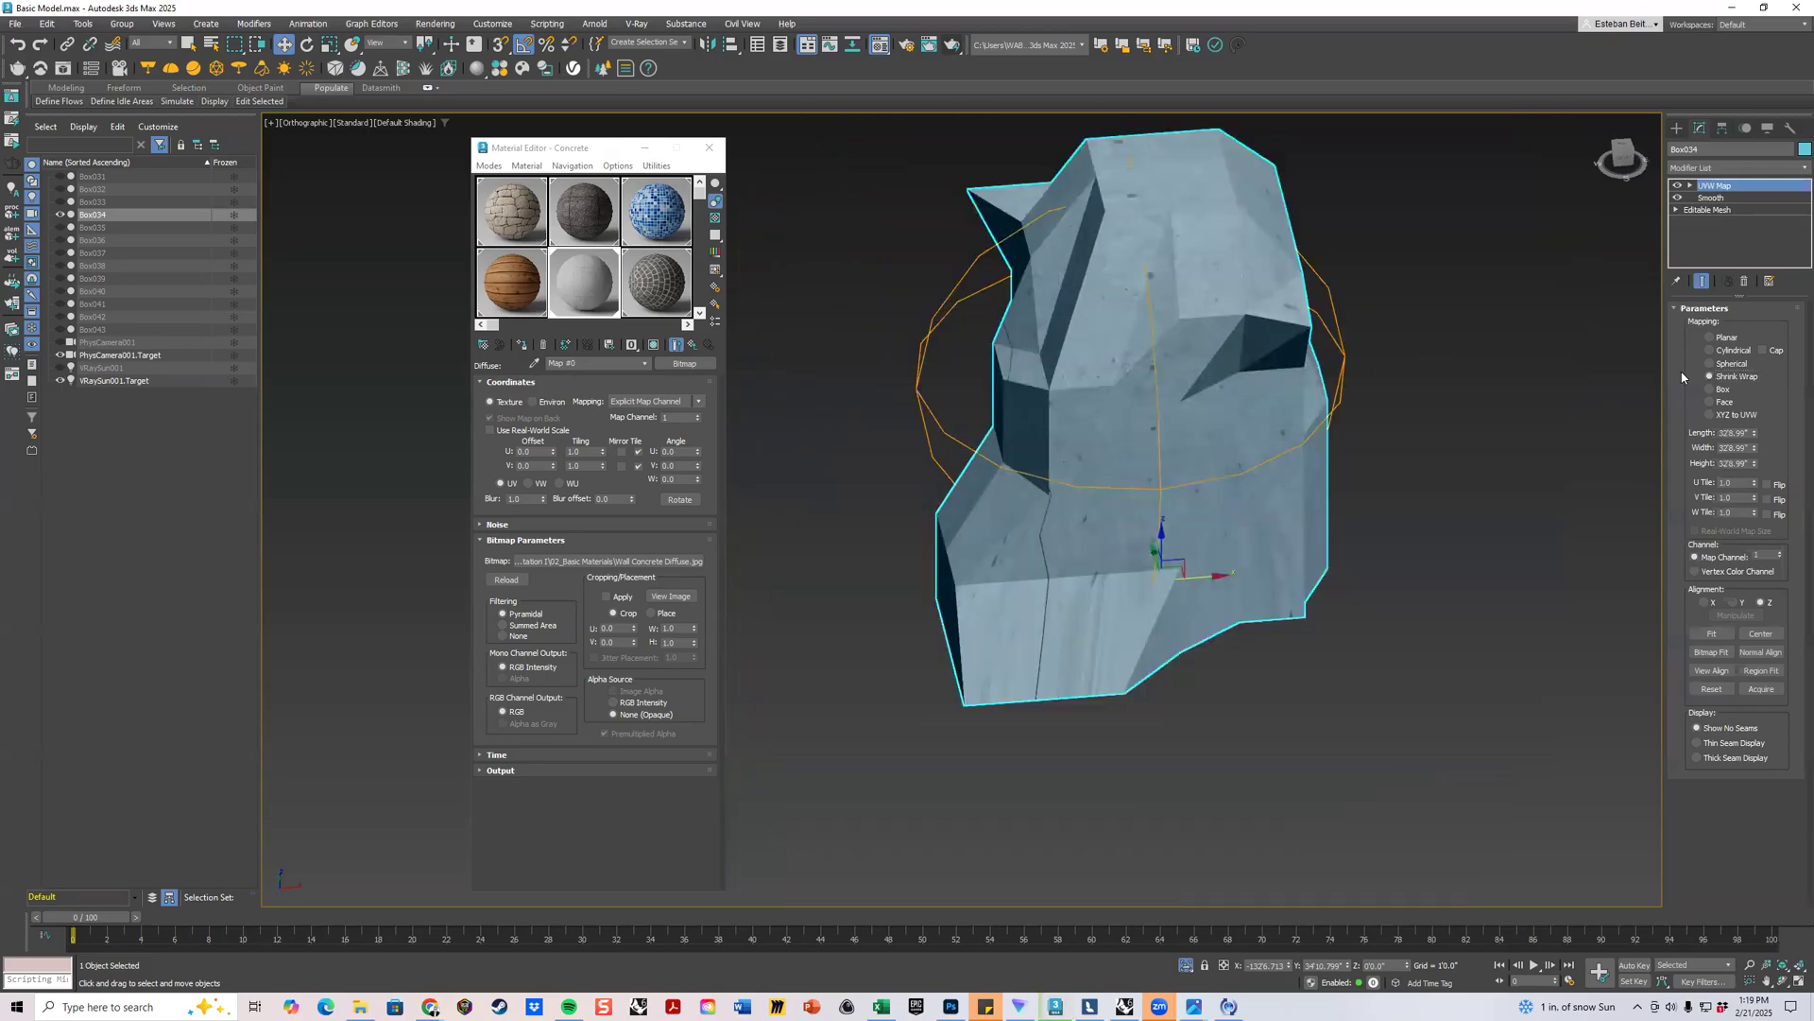
left_click(1719, 389)
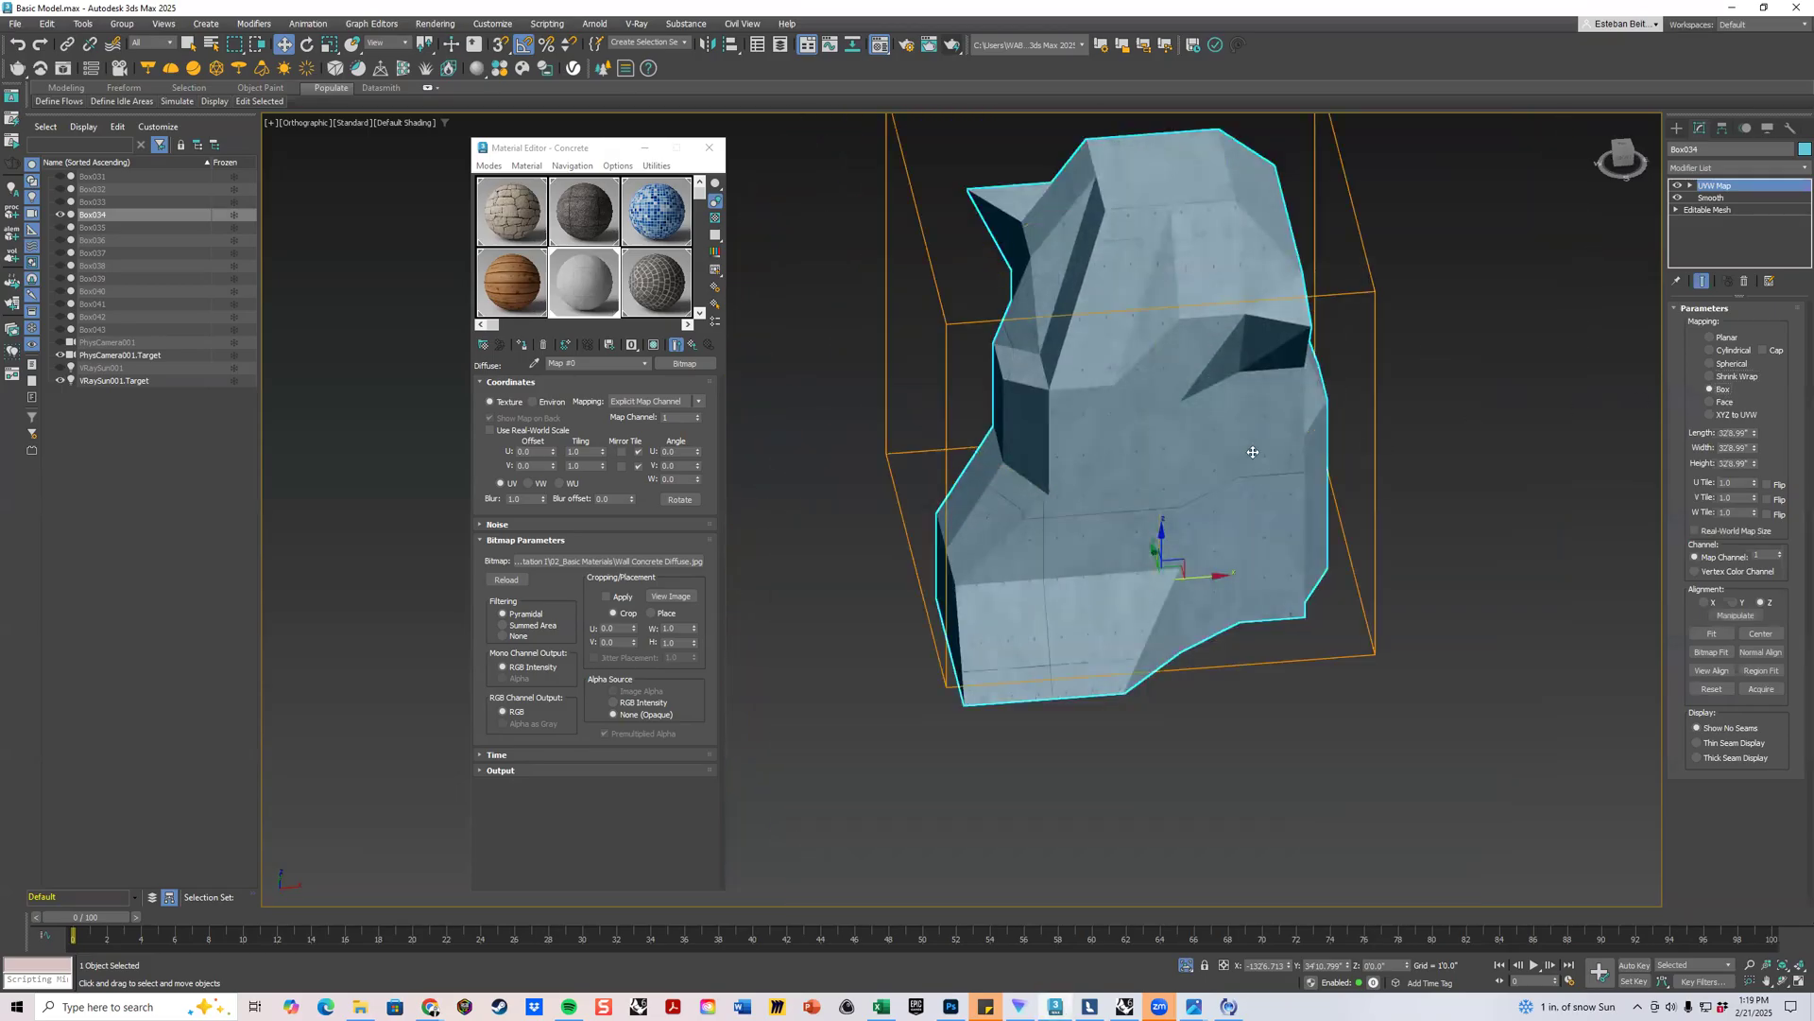
middle_click_drag(1035, 521, 1323, 425, "alt")
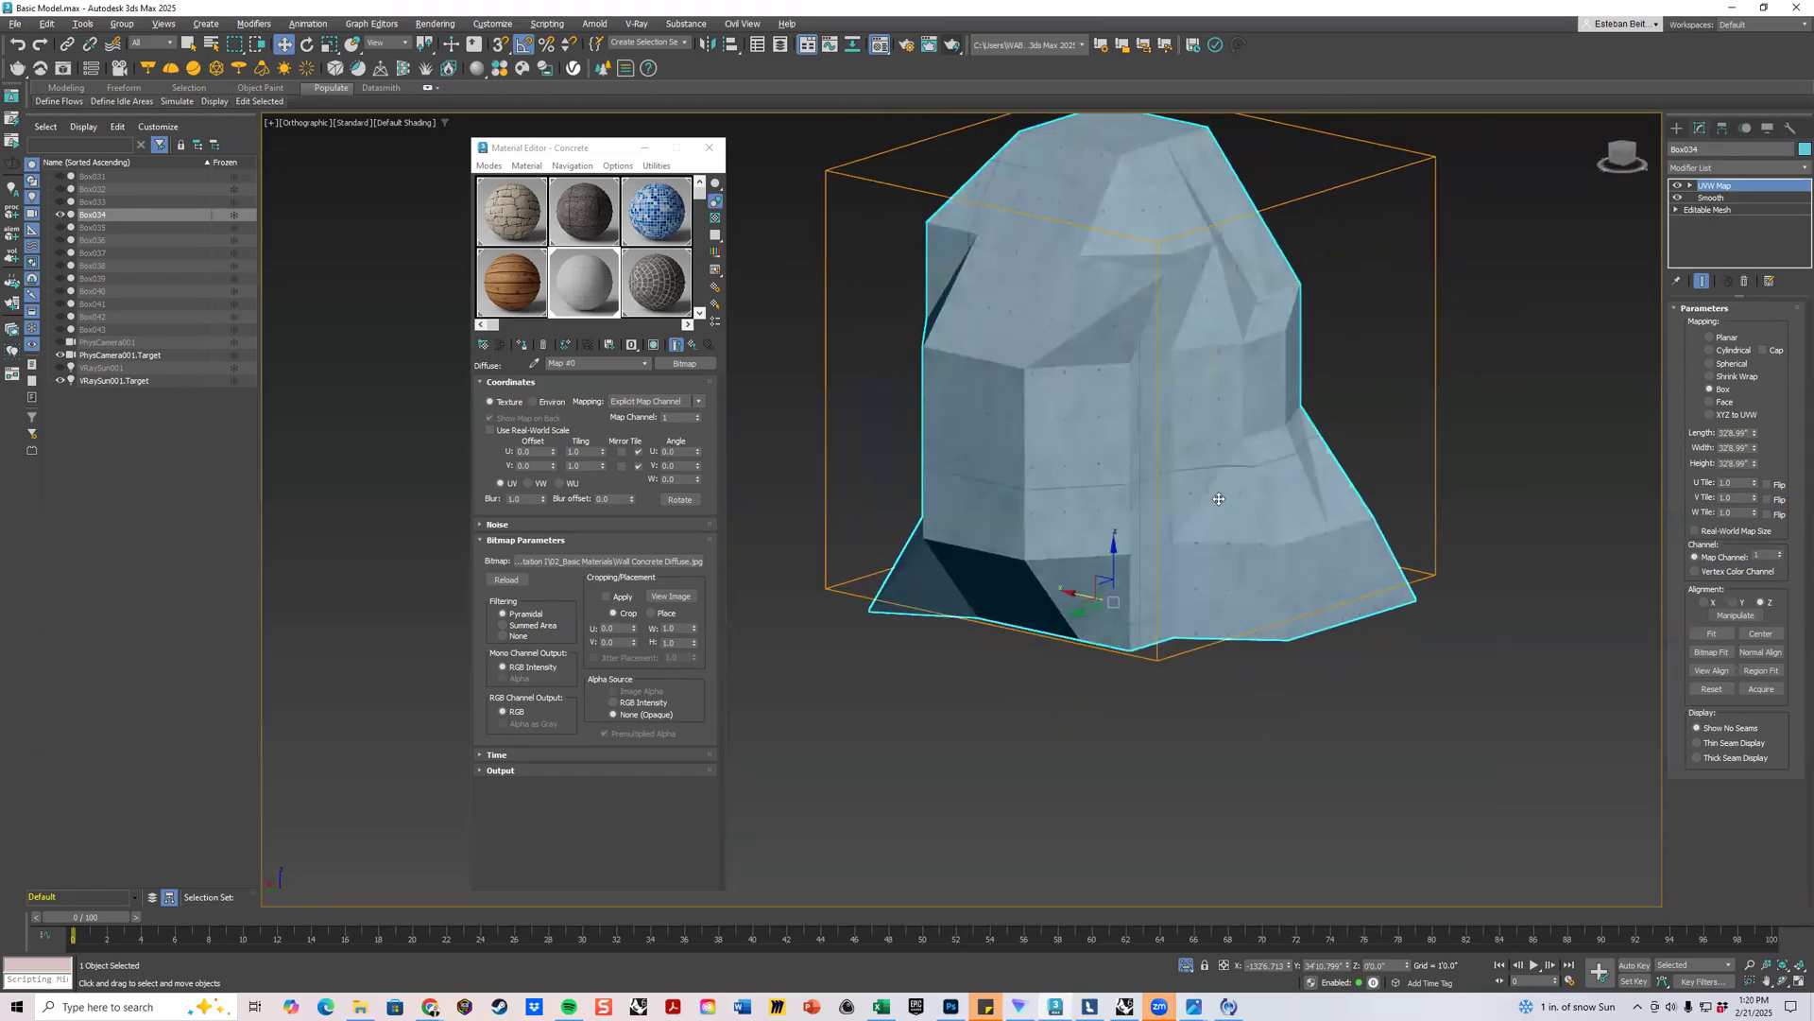
Add an object-space MapScaler modifier above the UVW Map and inspect the concrete panel joints across the faces.
left_click(1750, 174)
scroll(1730, 633, "down", 2)
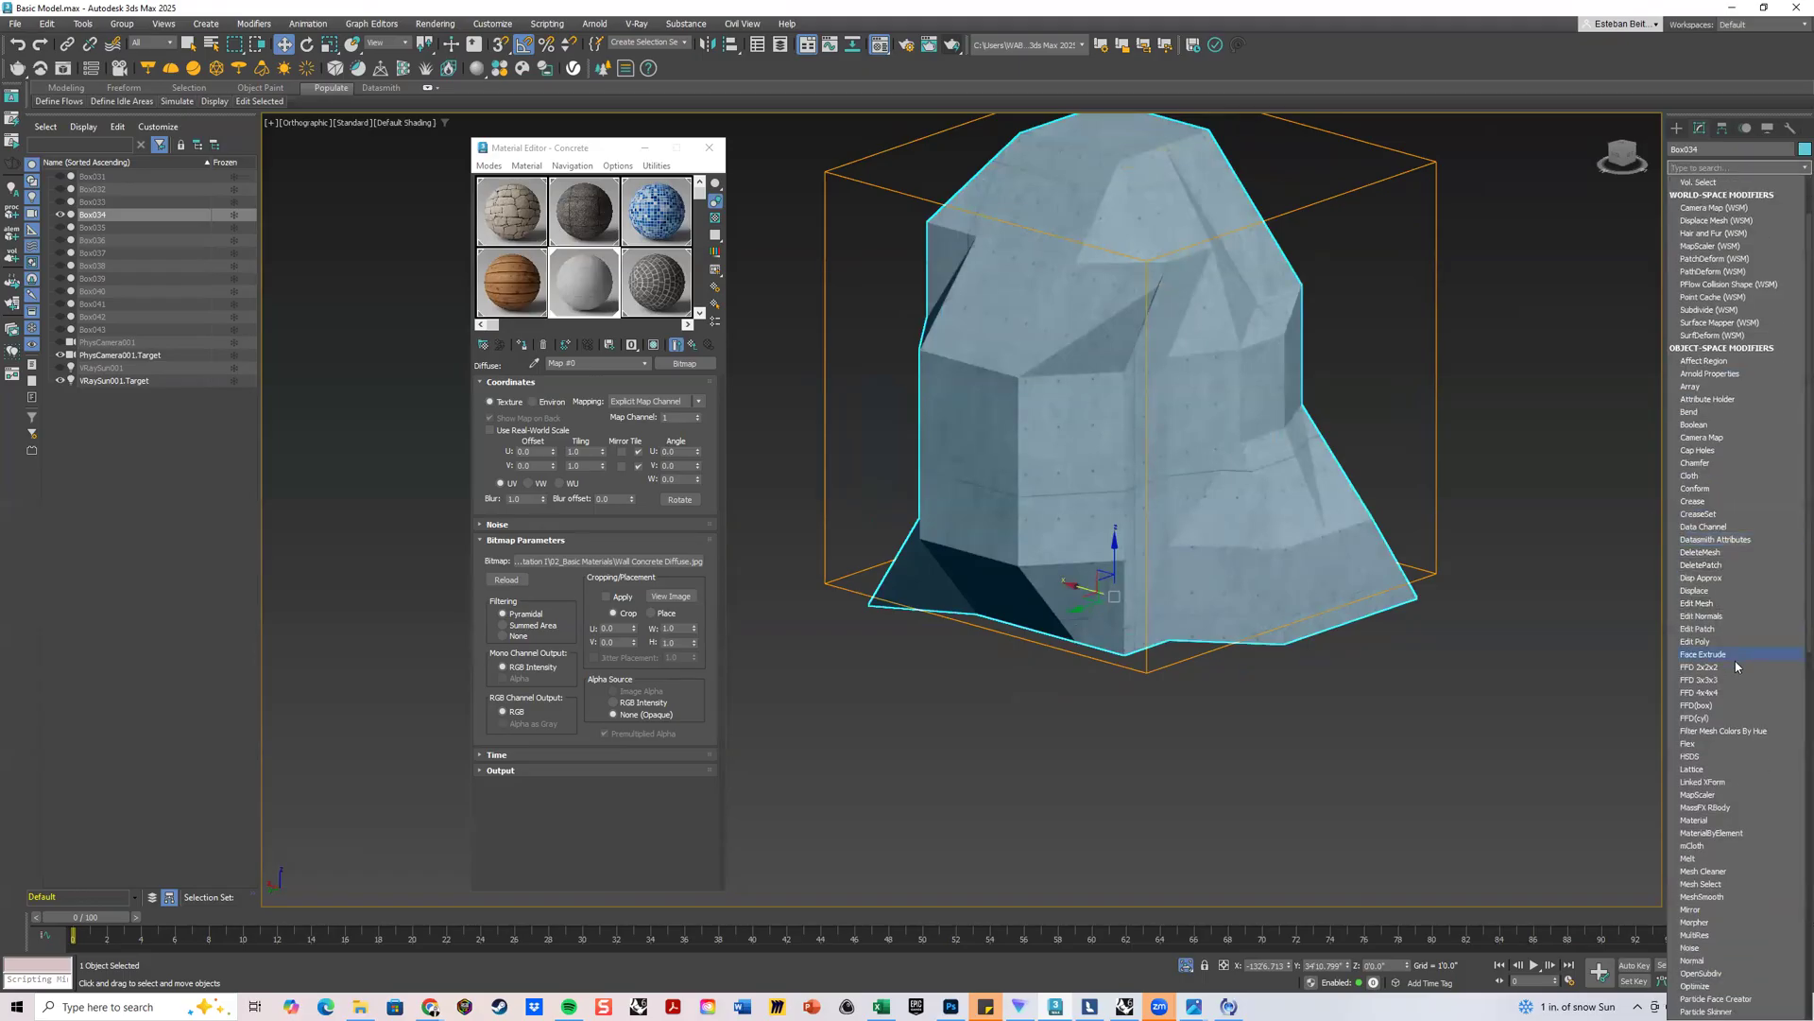
left_click(1737, 797)
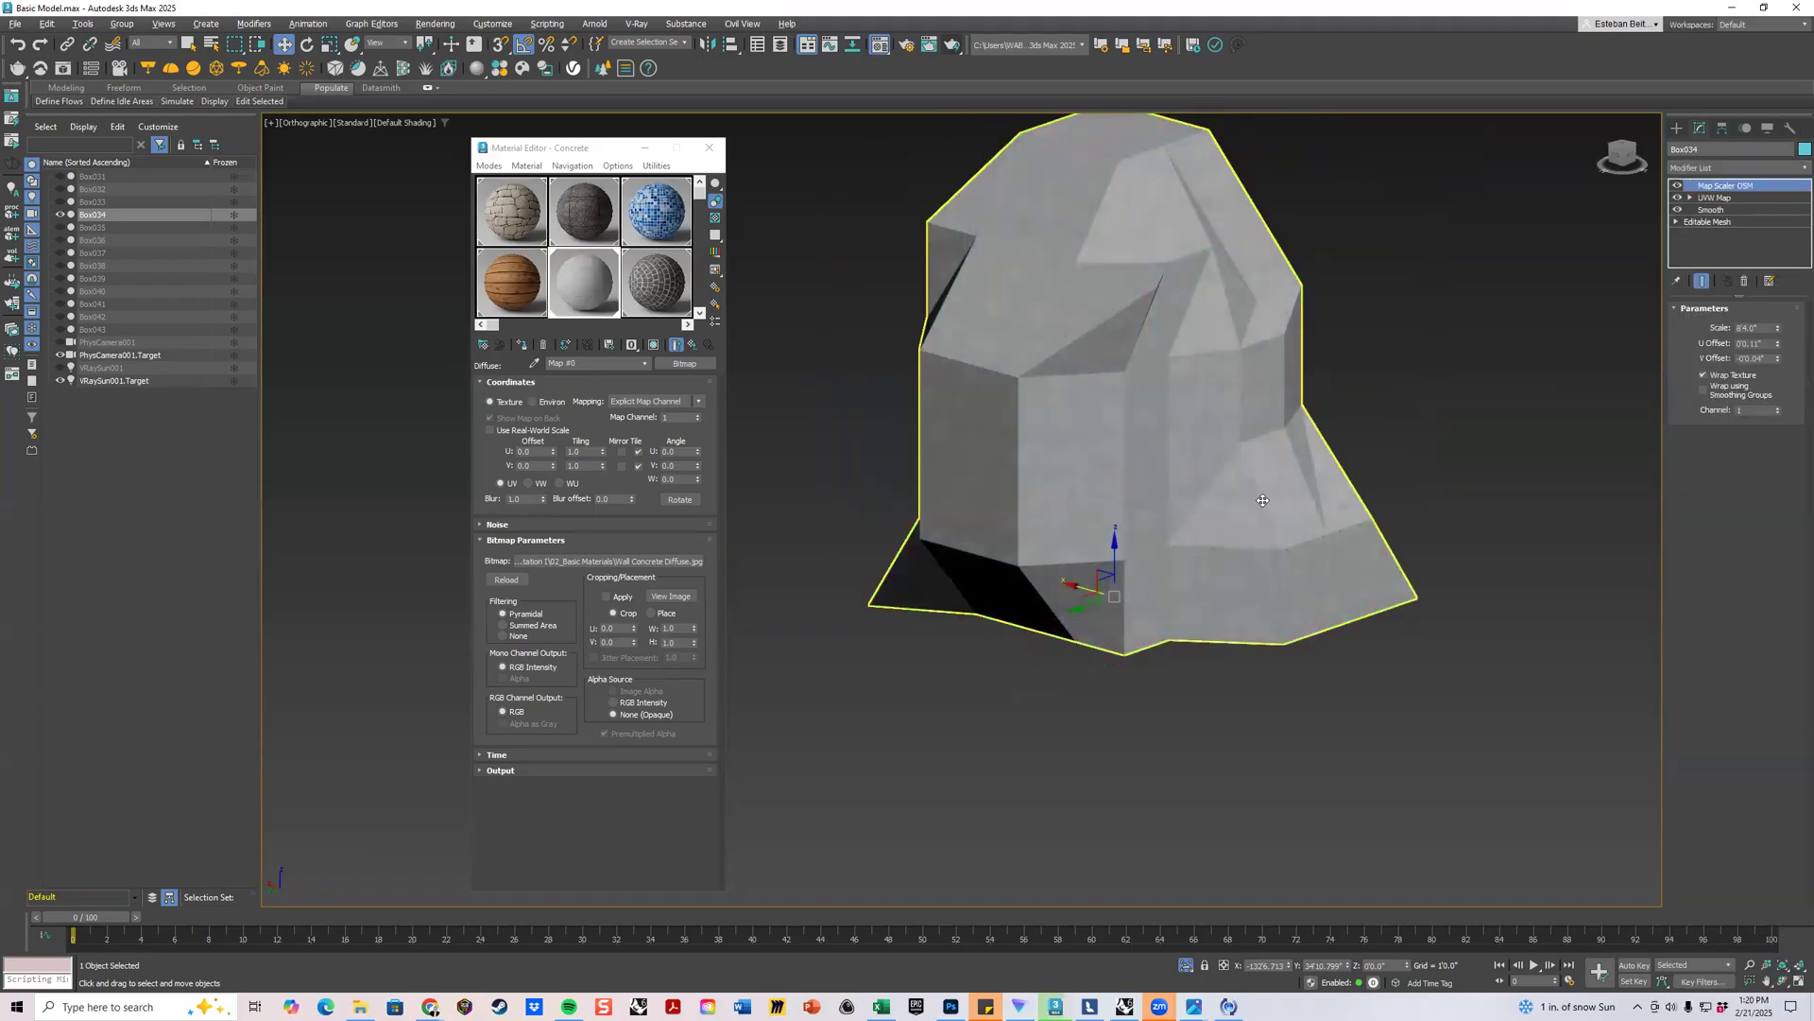
scroll(1142, 445, "up", 6)
scroll(1141, 445, "down", 6)
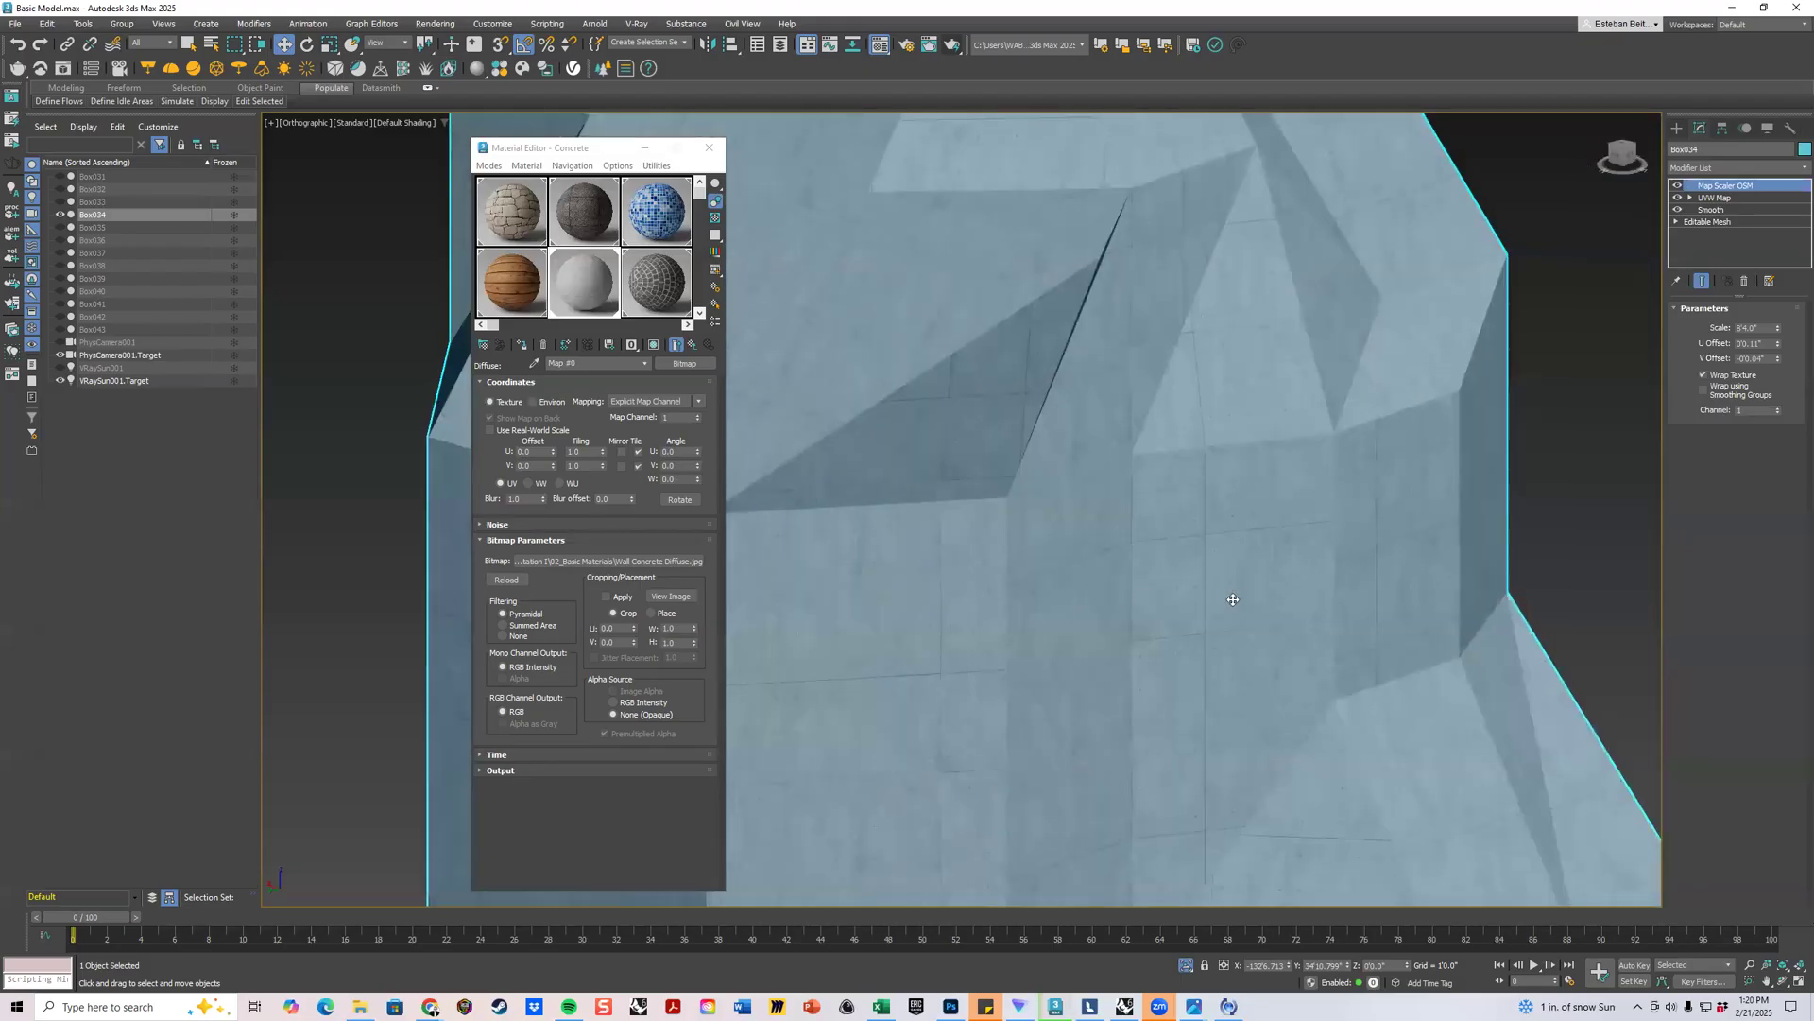
scroll(1239, 582, "up", 5)
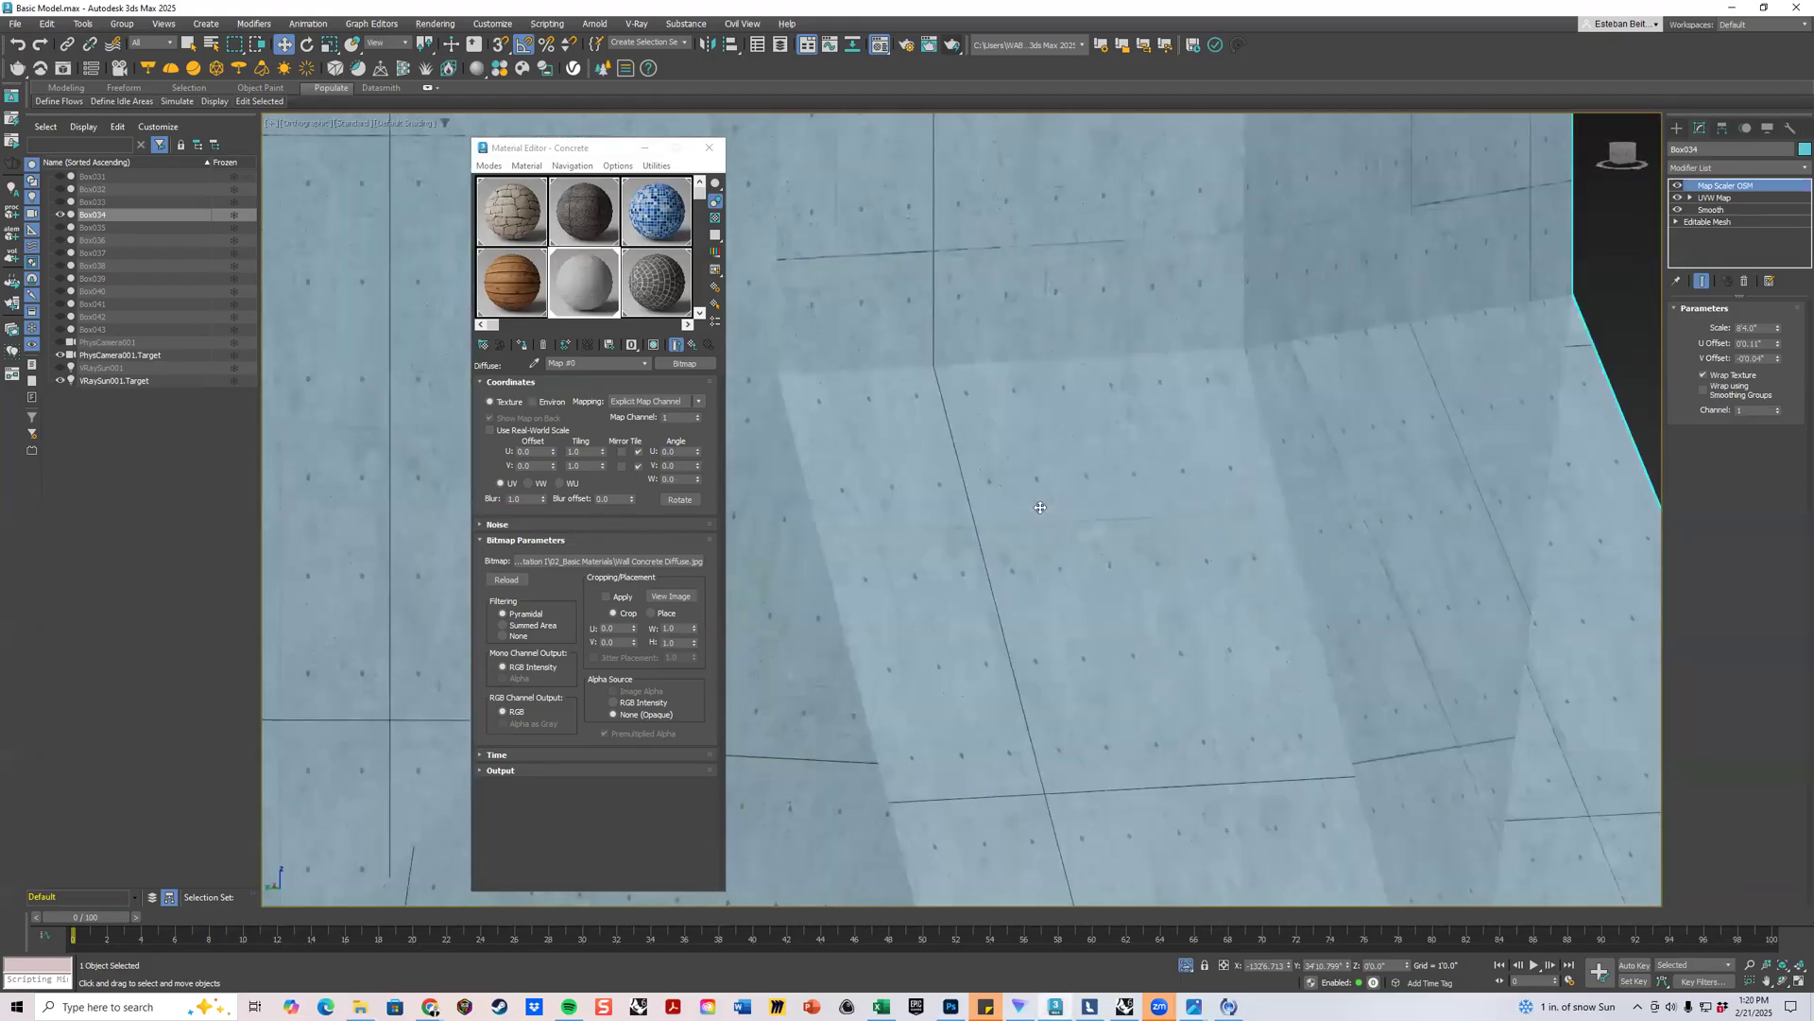
middle_click_drag(937, 295, 1405, 335)
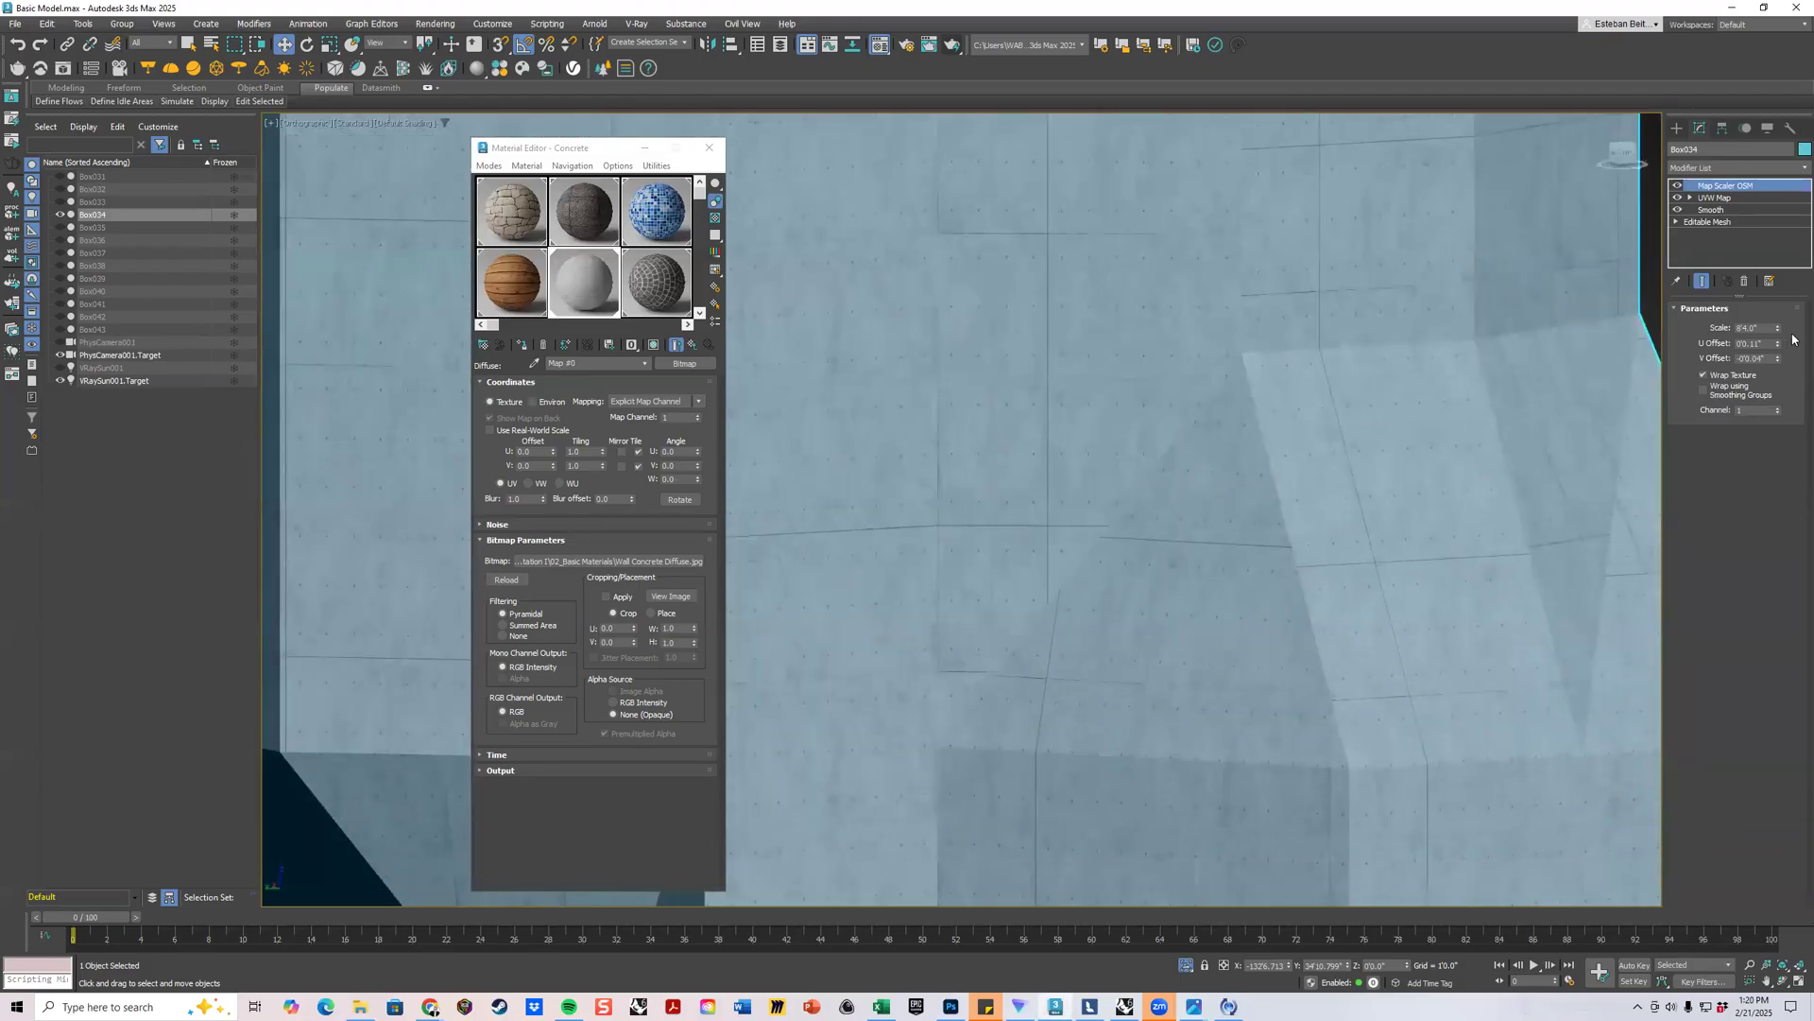
Increase the MapScaler scale to about 13 feet and check the concrete panels around the faceted form.
mouse_move(1780, 327)
left_mouse_down()
mouse_move(1780, 283)
mouse_move(1779, 365)
mouse_move(1779, 312)
left_mouse_up()
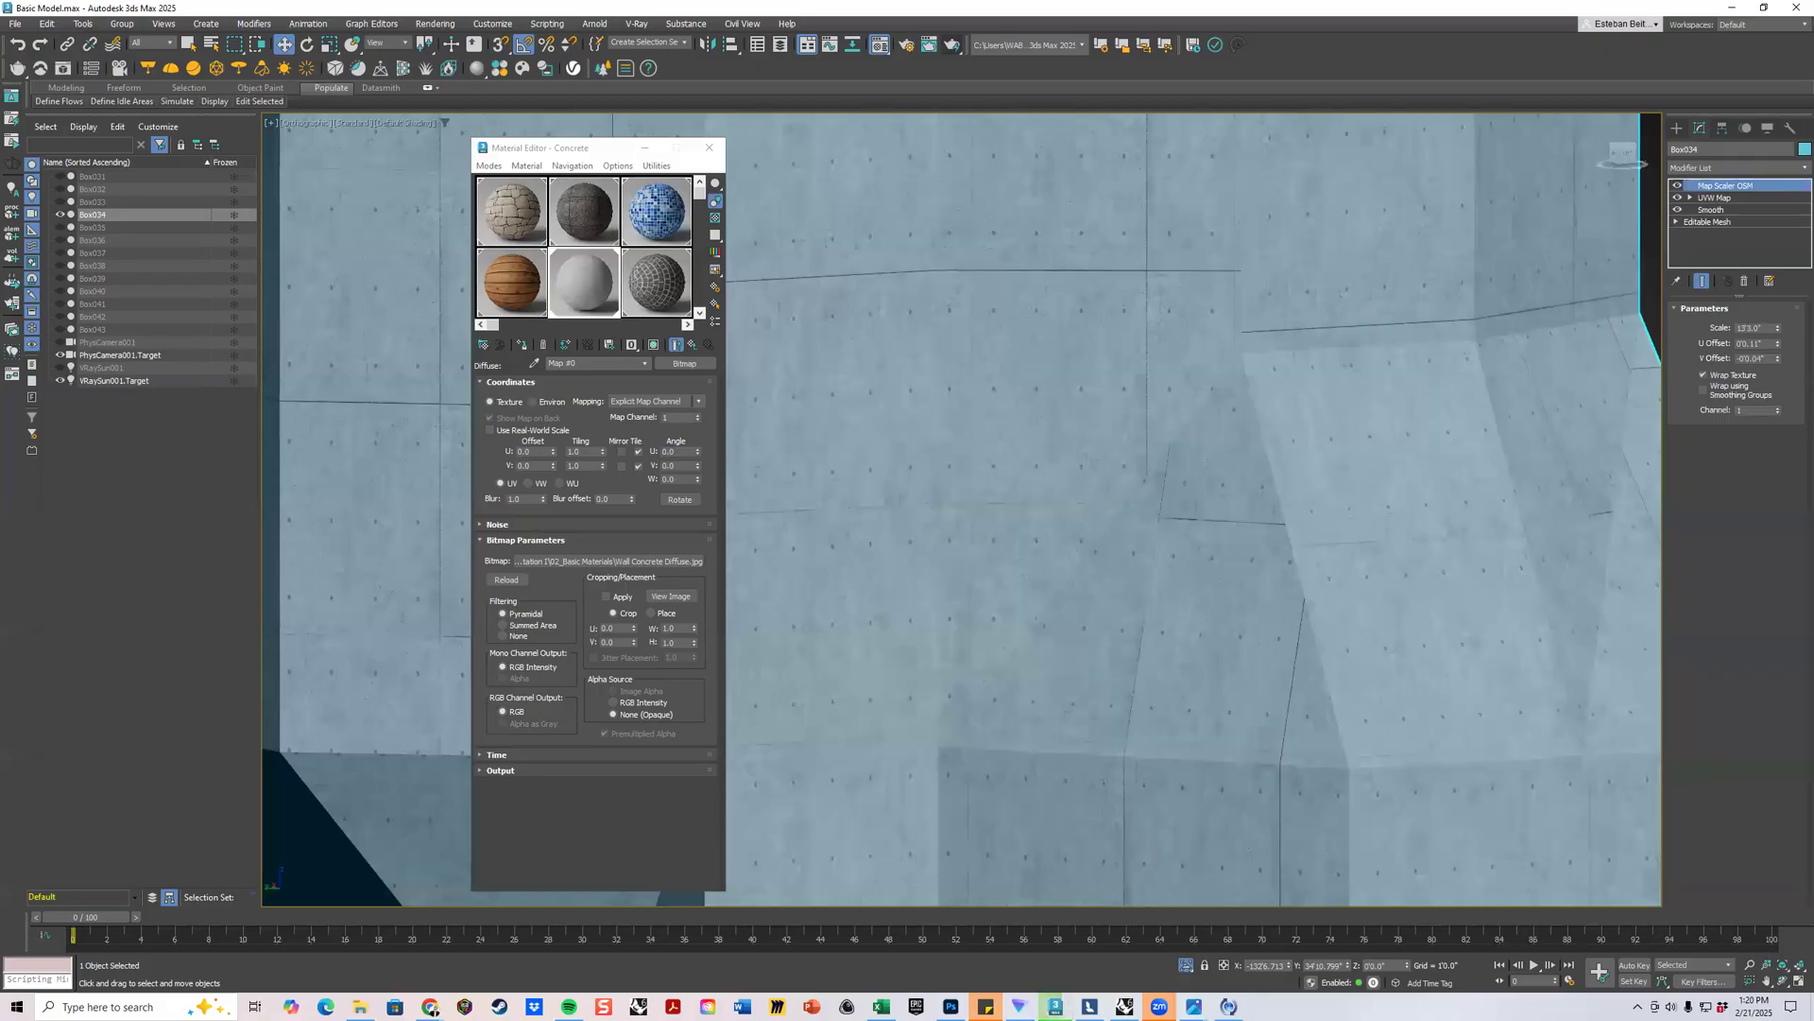
scroll(1101, 502, "up", 3)
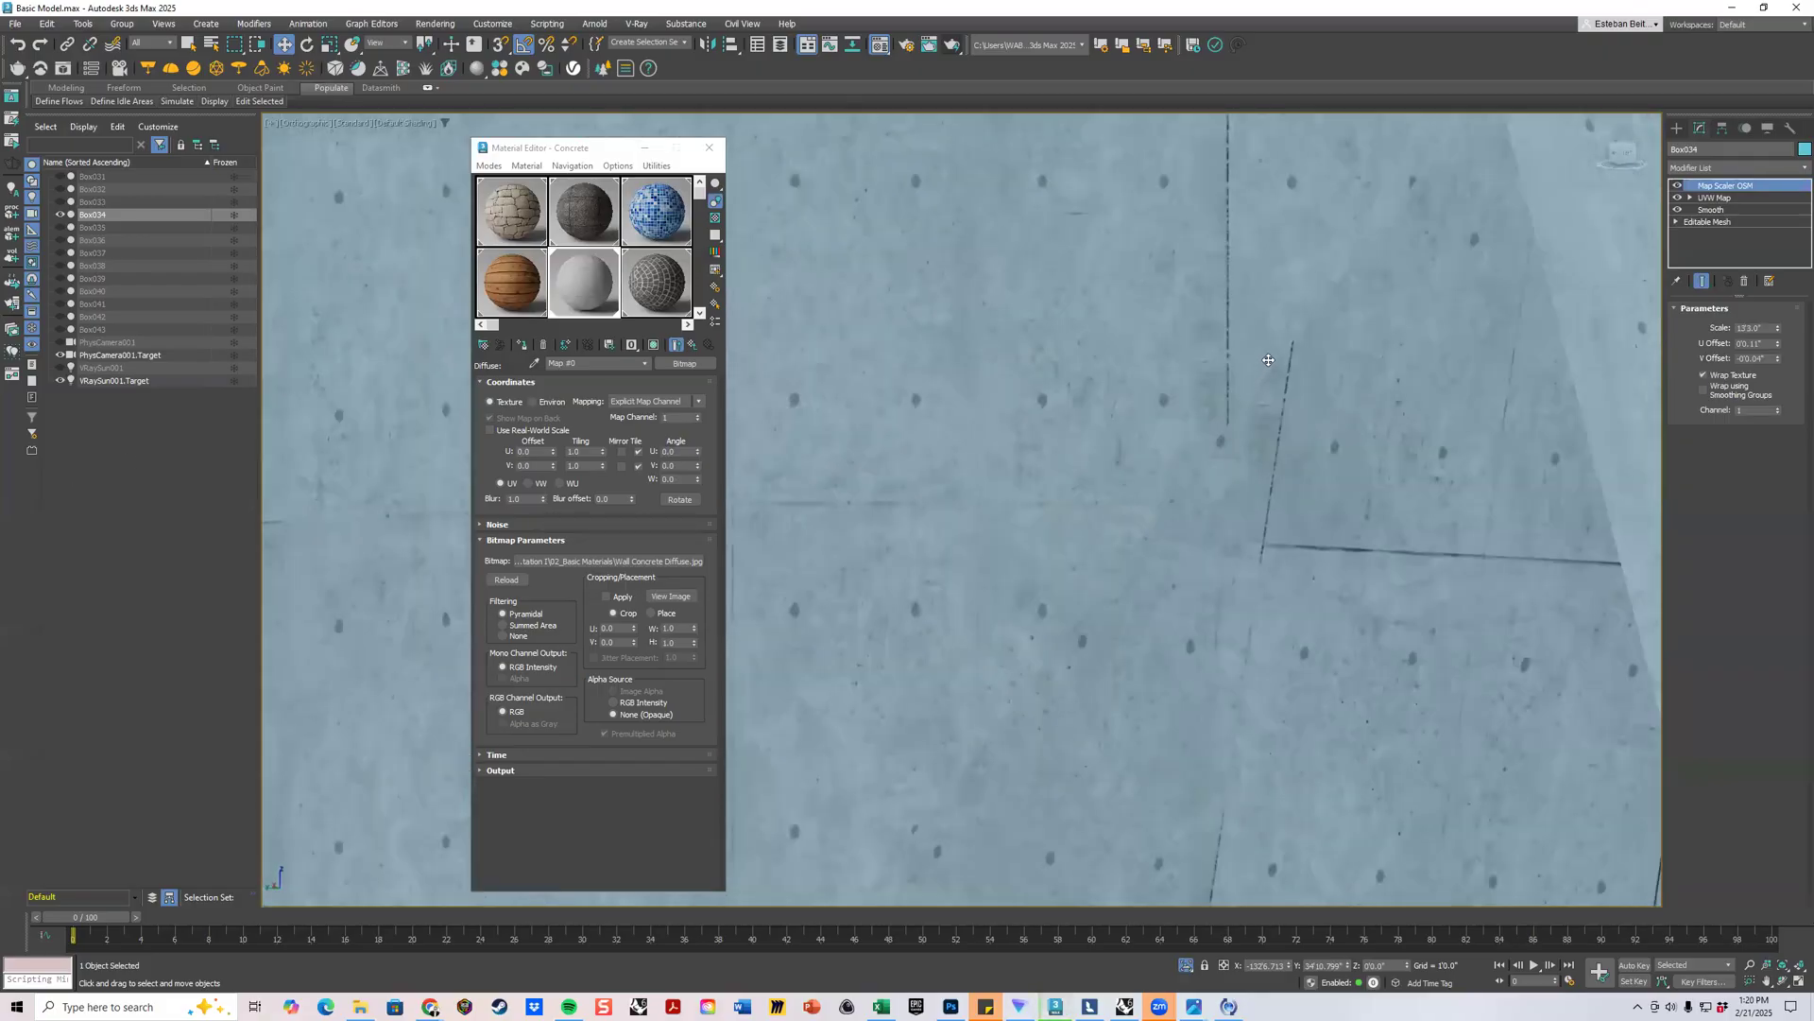
scroll(1218, 539, "down", 5)
scroll(1169, 519, "up", 4)
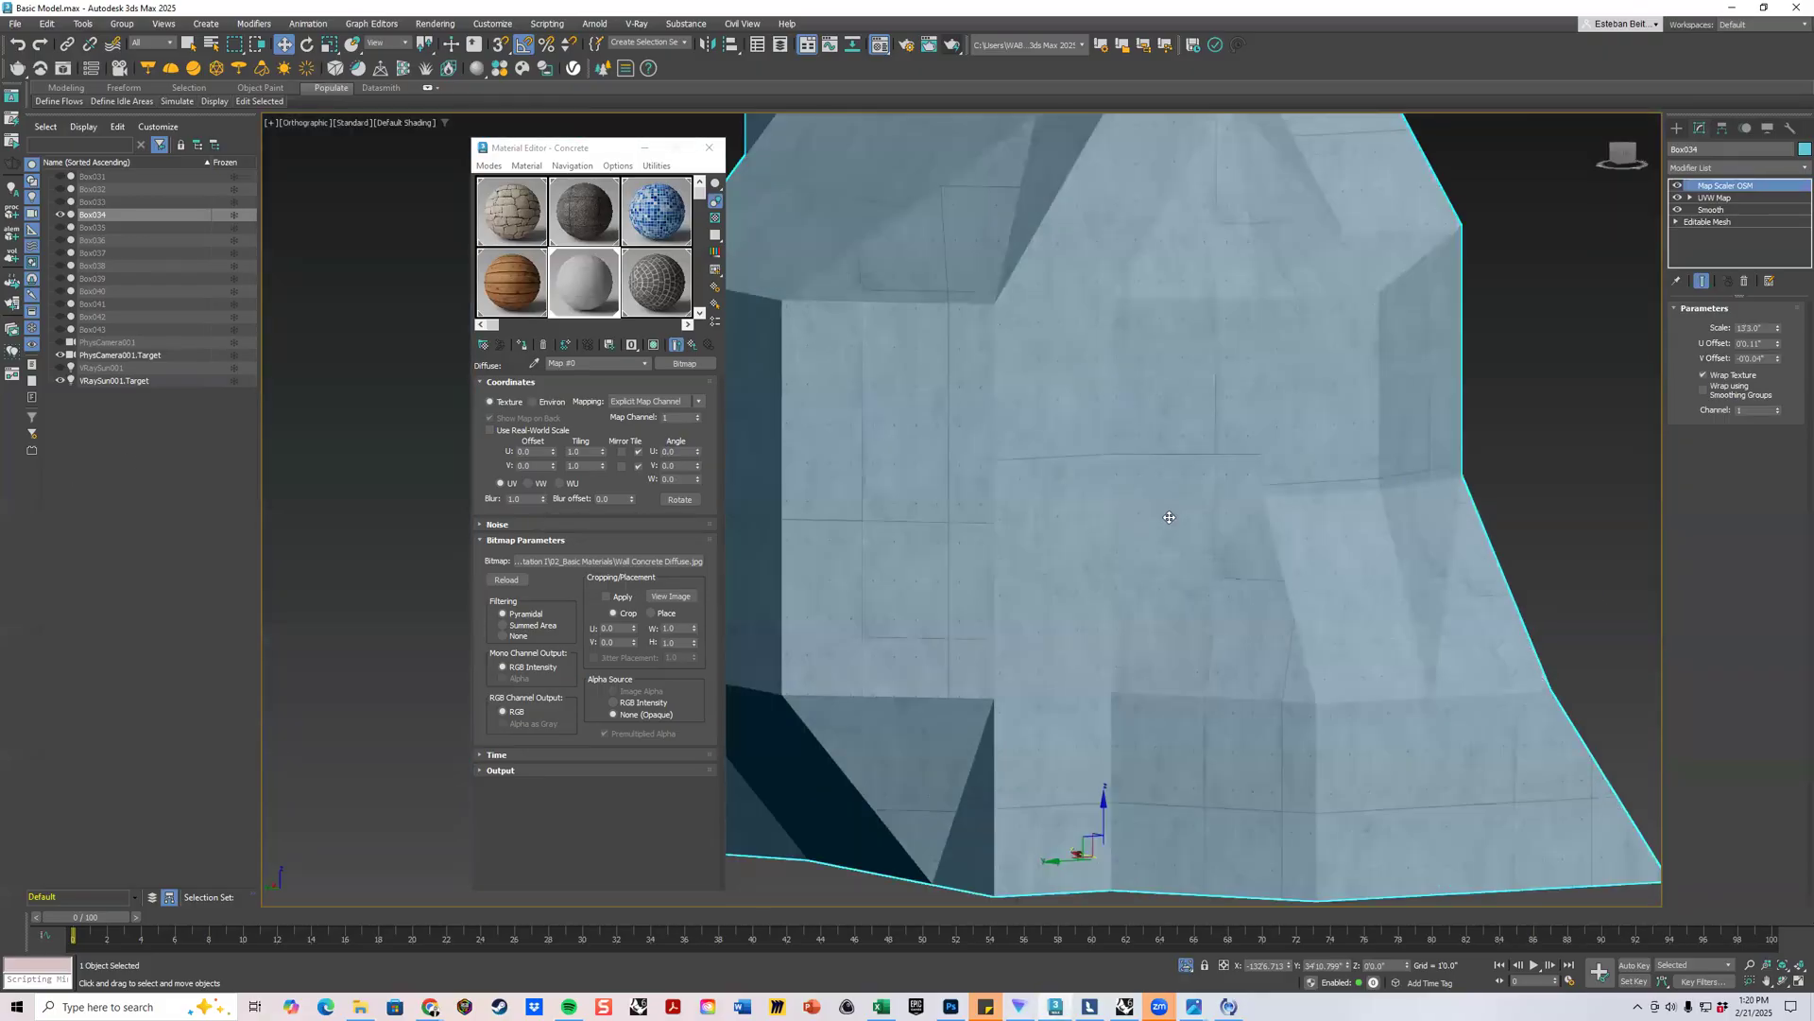
middle_click_drag(1241, 567, 1090, 468, "alt")
scroll(1089, 467, "down", 3)
middle_click_drag(1227, 422, 1302, 456, "alt")
scroll(1190, 453, "up", 3)
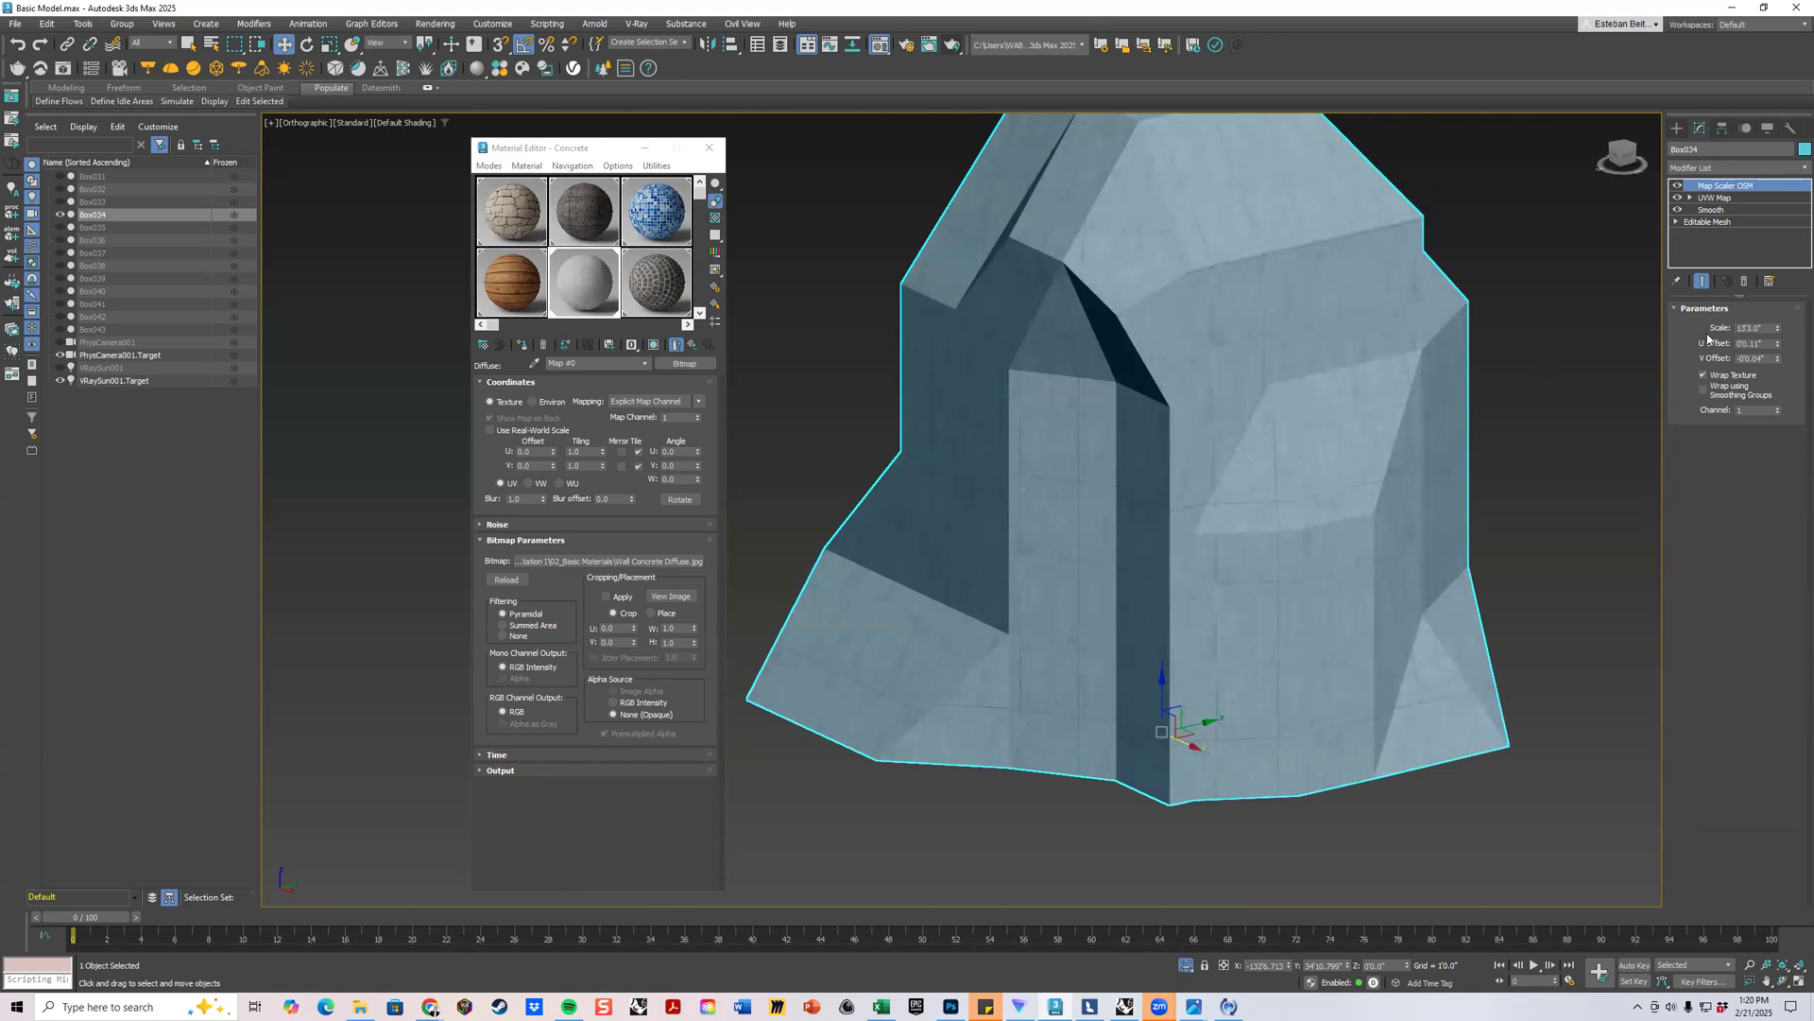
Reduce the MapScaler scale to about 11'7.92" and review the concrete from near and far.
scroll(1299, 447, "down", 2)
scroll(1300, 447, "up", 4)
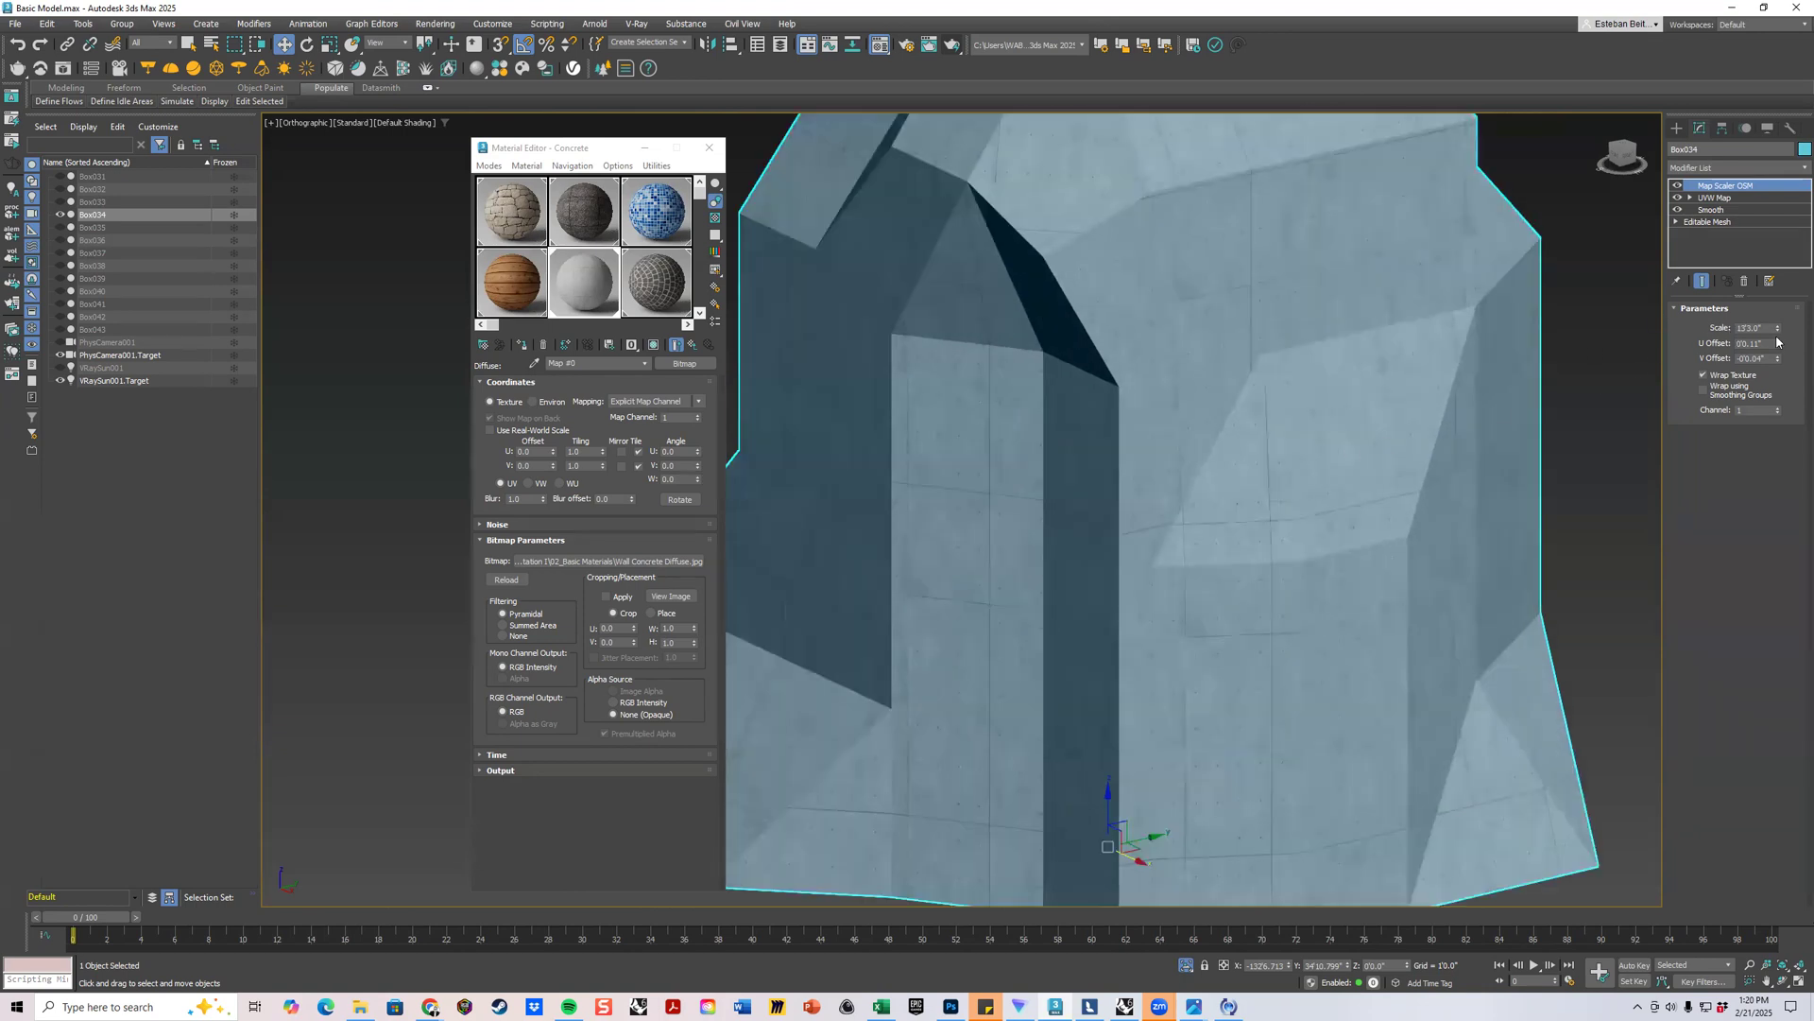
left_click_drag(1778, 332, 1778, 344)
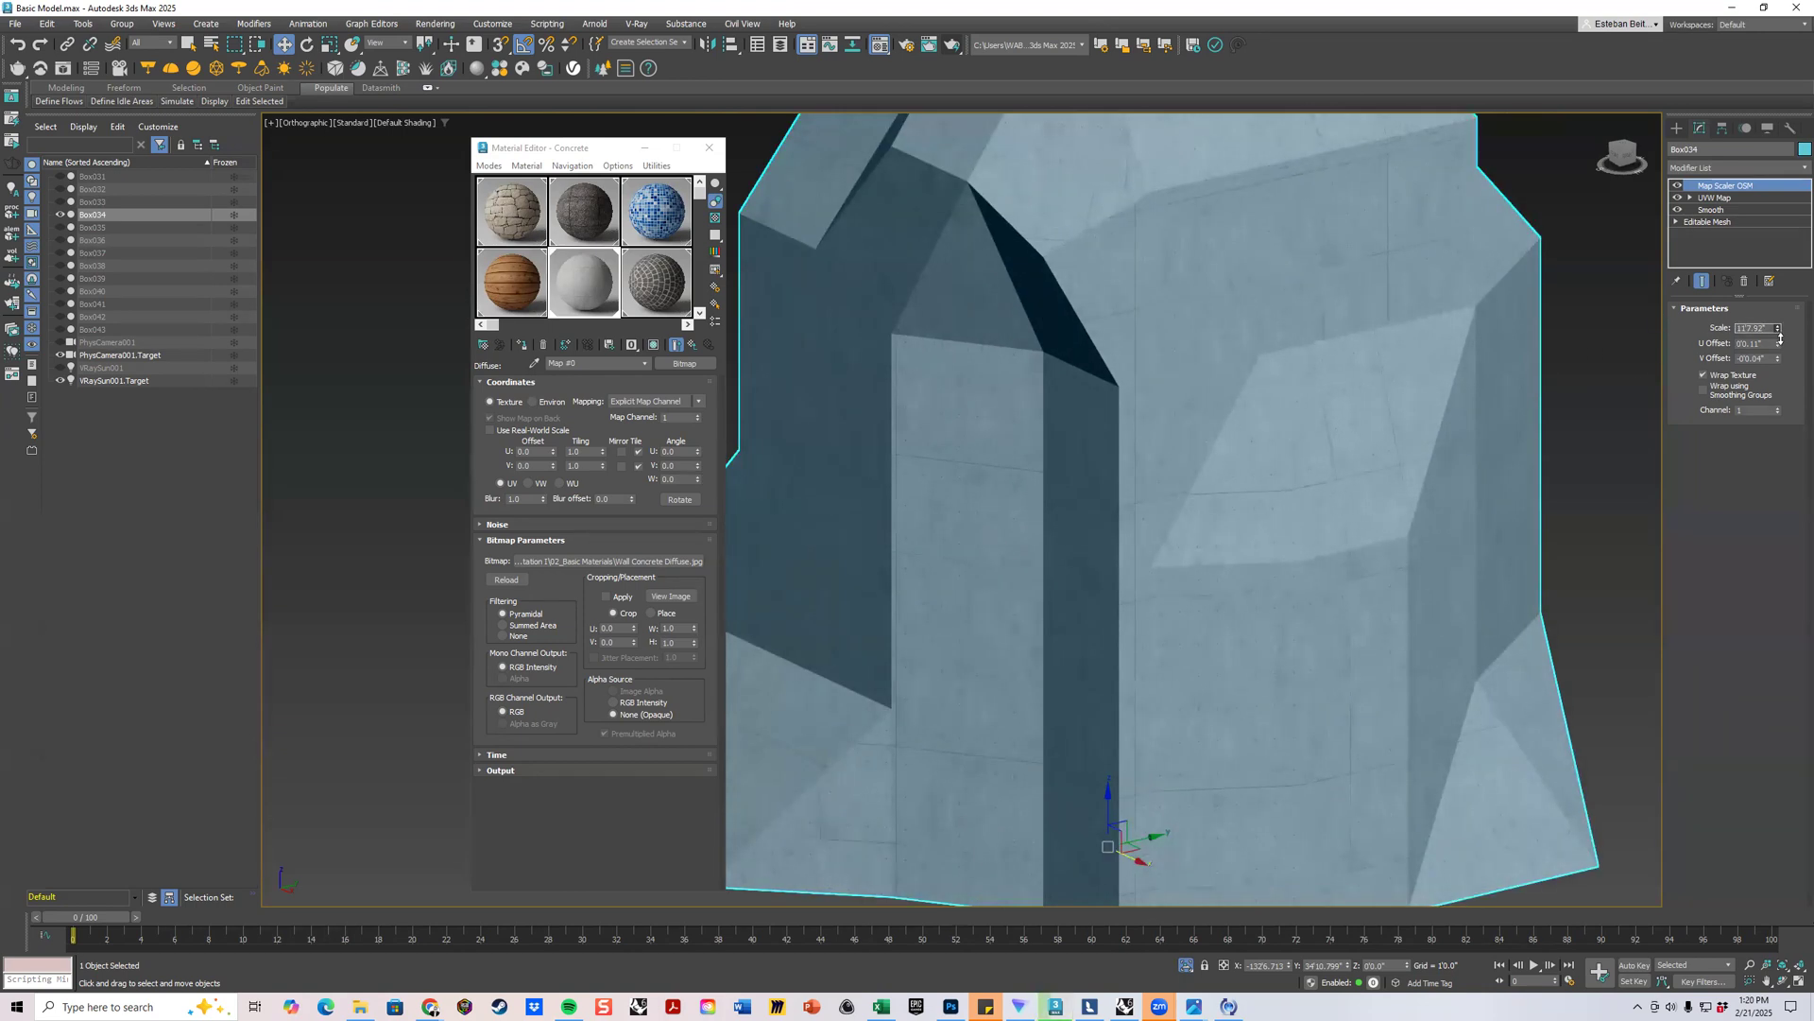
scroll(1216, 420, "down", 3)
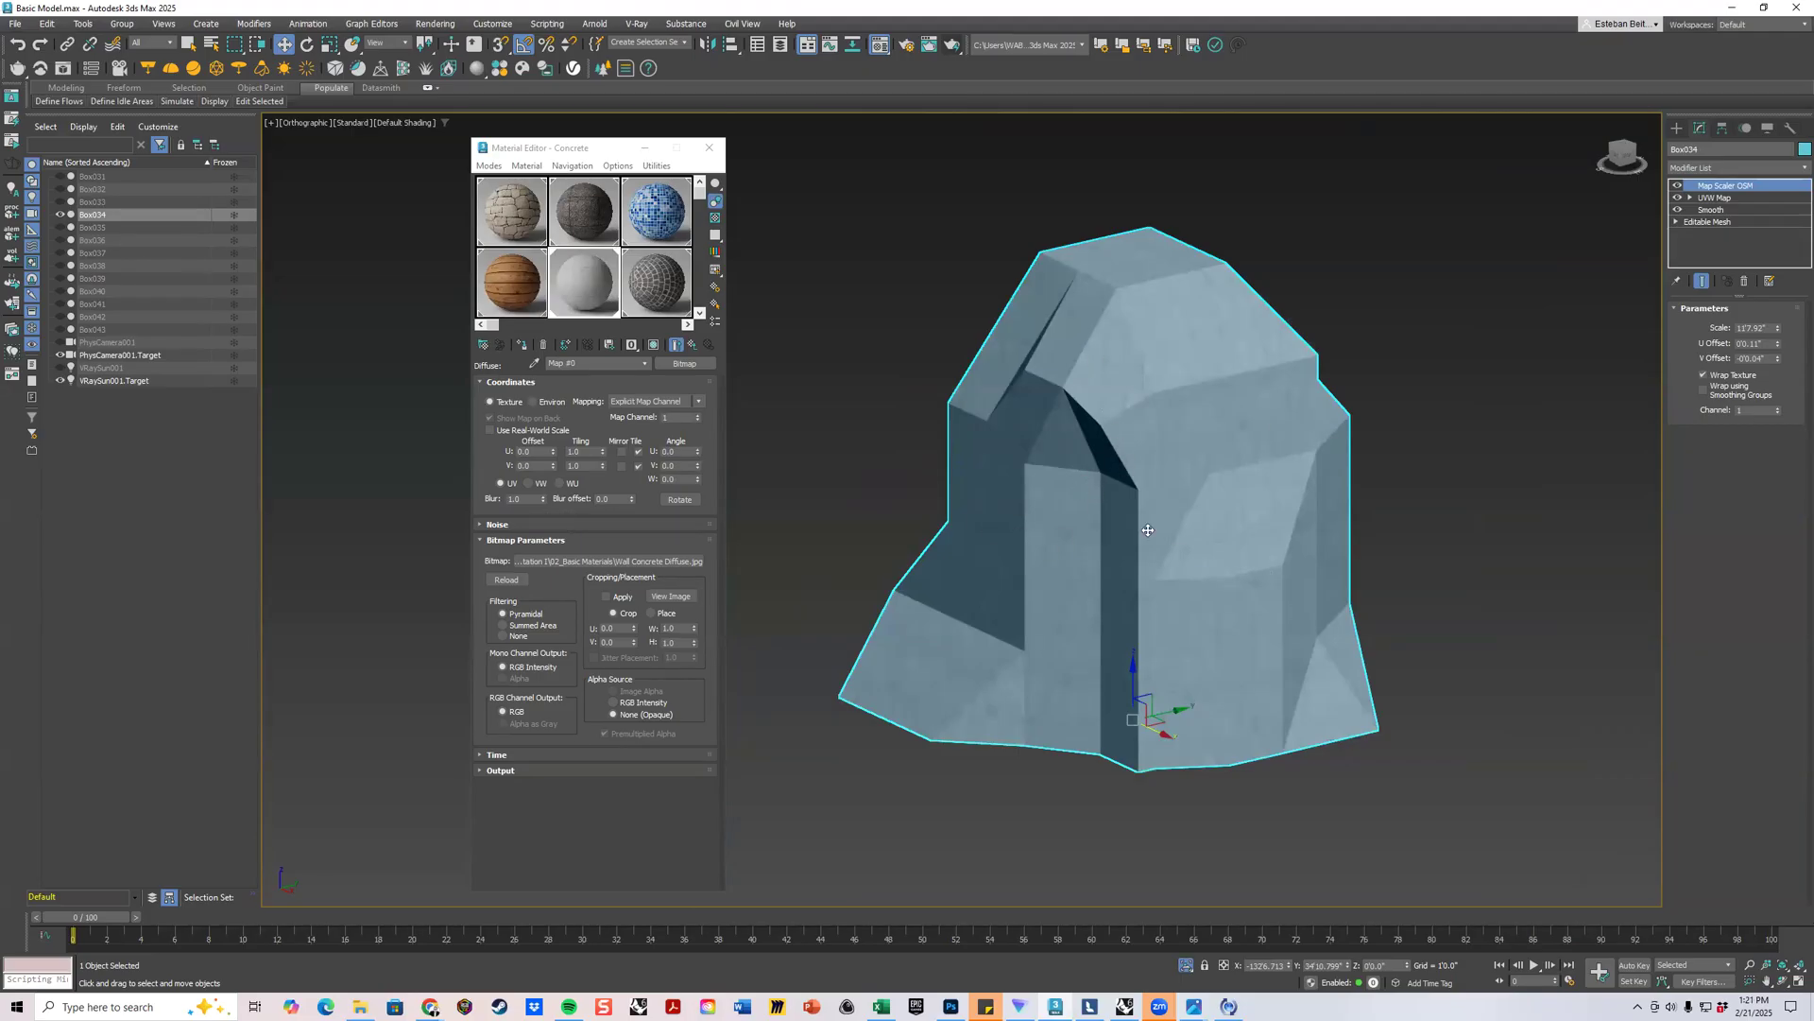
scroll(1182, 534, "up", 6)
mouse_move(1292, 541)
middle_mouse_down("alt")
mouse_move(1377, 519)
mouse_move(1392, 571)
mouse_move(1478, 555)
mouse_move(1269, 553)
middle_mouse_up("alt")
scroll(1268, 552, "down", 5)
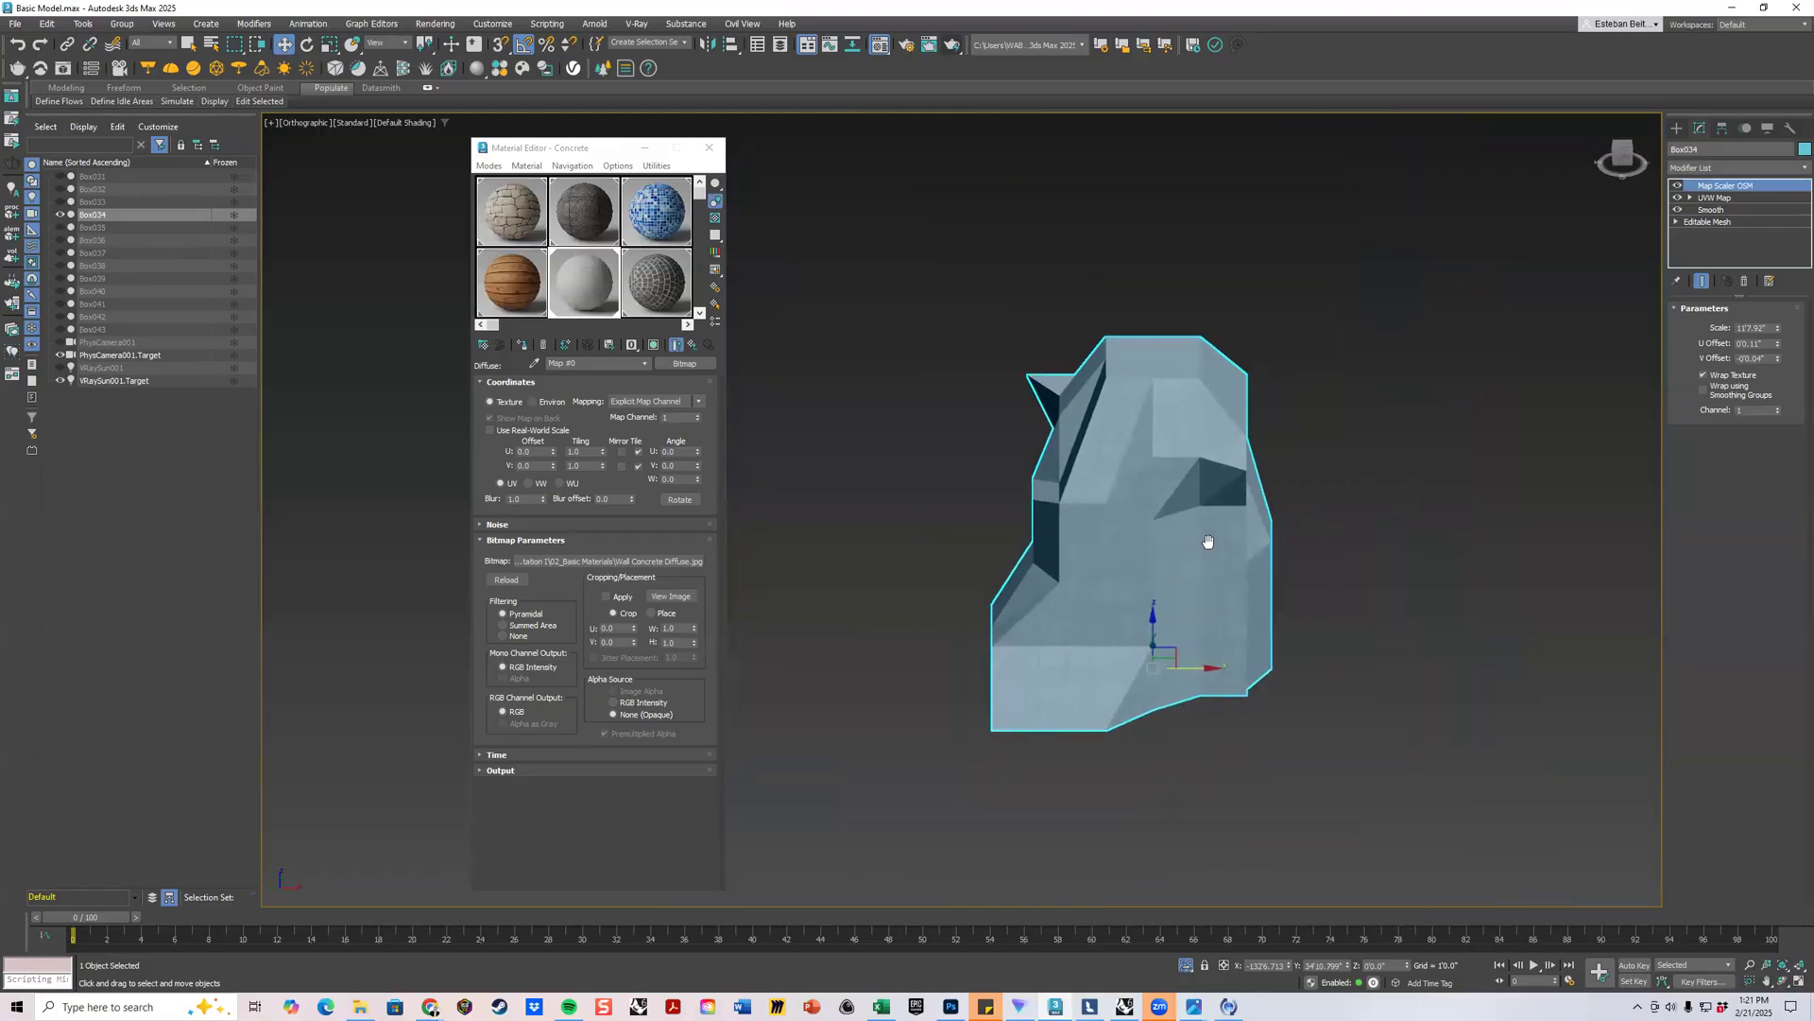
End the isolation of the faceted form and bring the neighbouring spiral form into view.
right_click(1319, 567)
left_click(1361, 425)
scroll(1280, 495, "down", 4)
middle_click_drag(1280, 495, 1163, 451, "alt")
scroll(1163, 451, "up", 2)
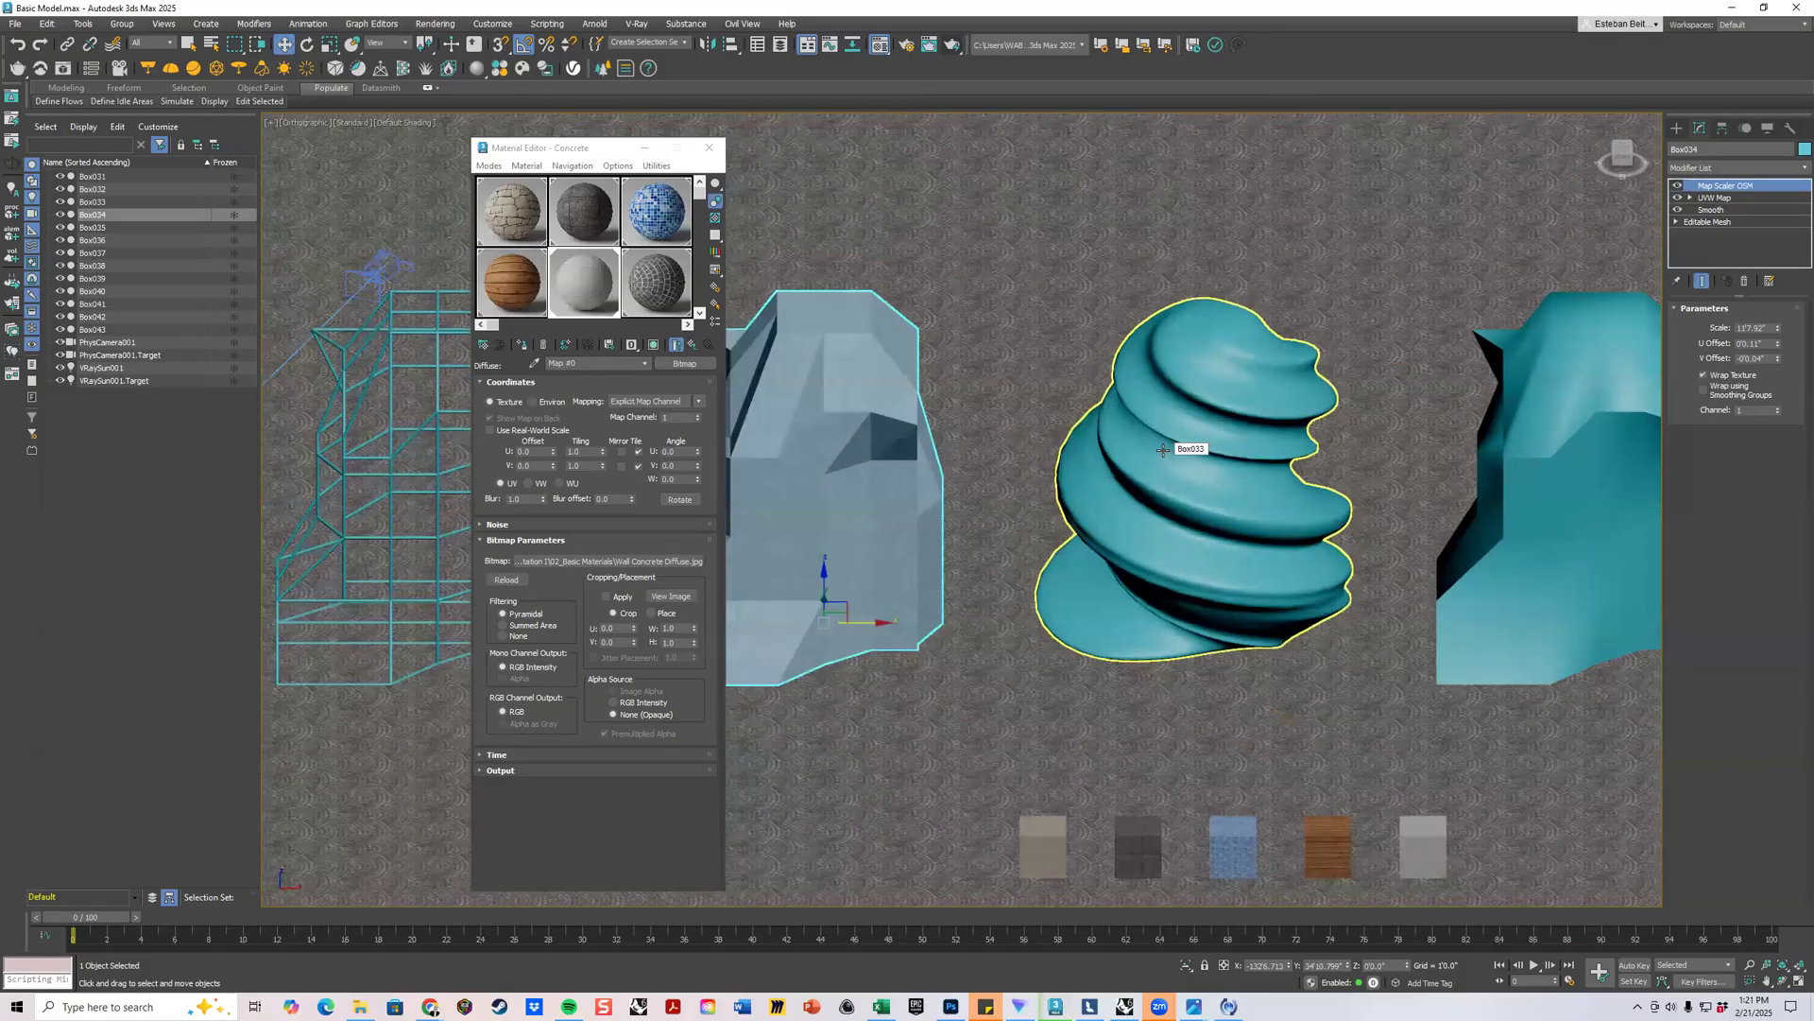
Select the twisted spiral form, Box033, and isolate it.
scroll(1183, 535, "up", 5)
middle_click_drag(1183, 535, 1178, 459)
scroll(1197, 421, "up", 2)
scroll(1186, 402, "up", 2)
left_click(1142, 406)
right_click(1136, 398)
left_click(1149, 261)
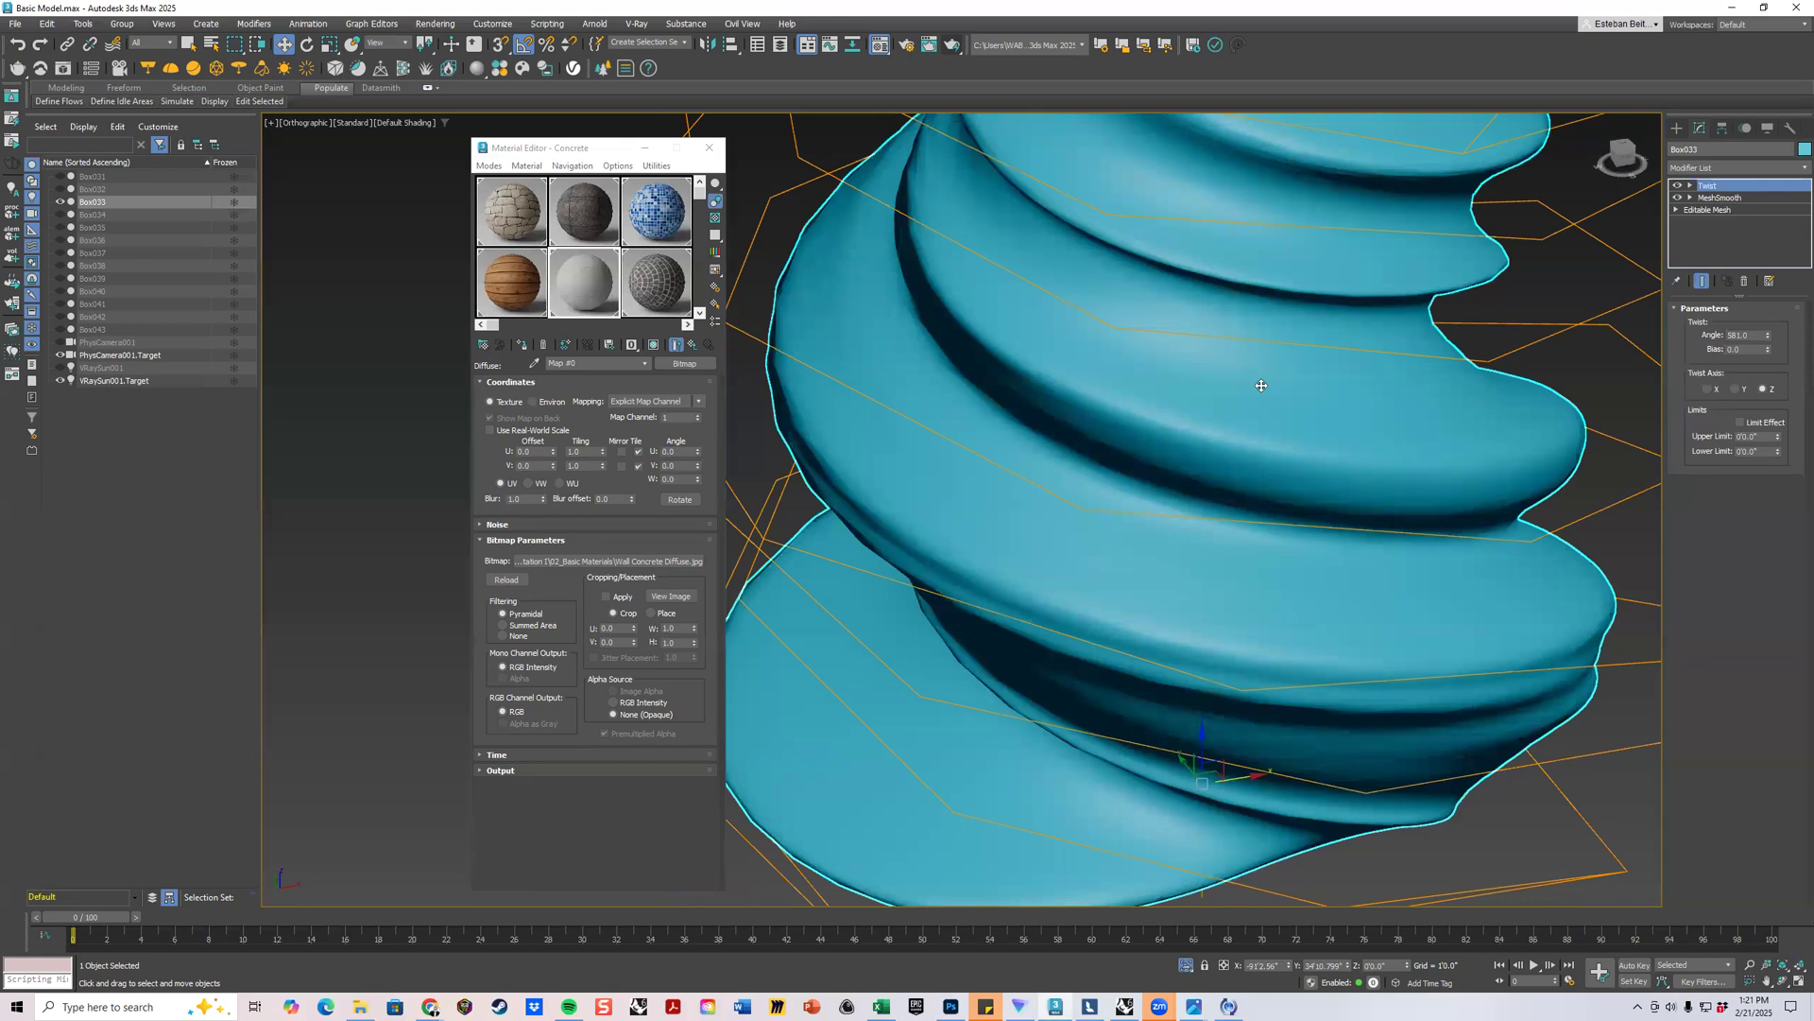
Deselect the spiral form, assign the wood plank material to it, and frame the whole shape.
key("ctrl+d")
left_click_drag(538, 297, 943, 430)
scroll(983, 416, "down", 3)
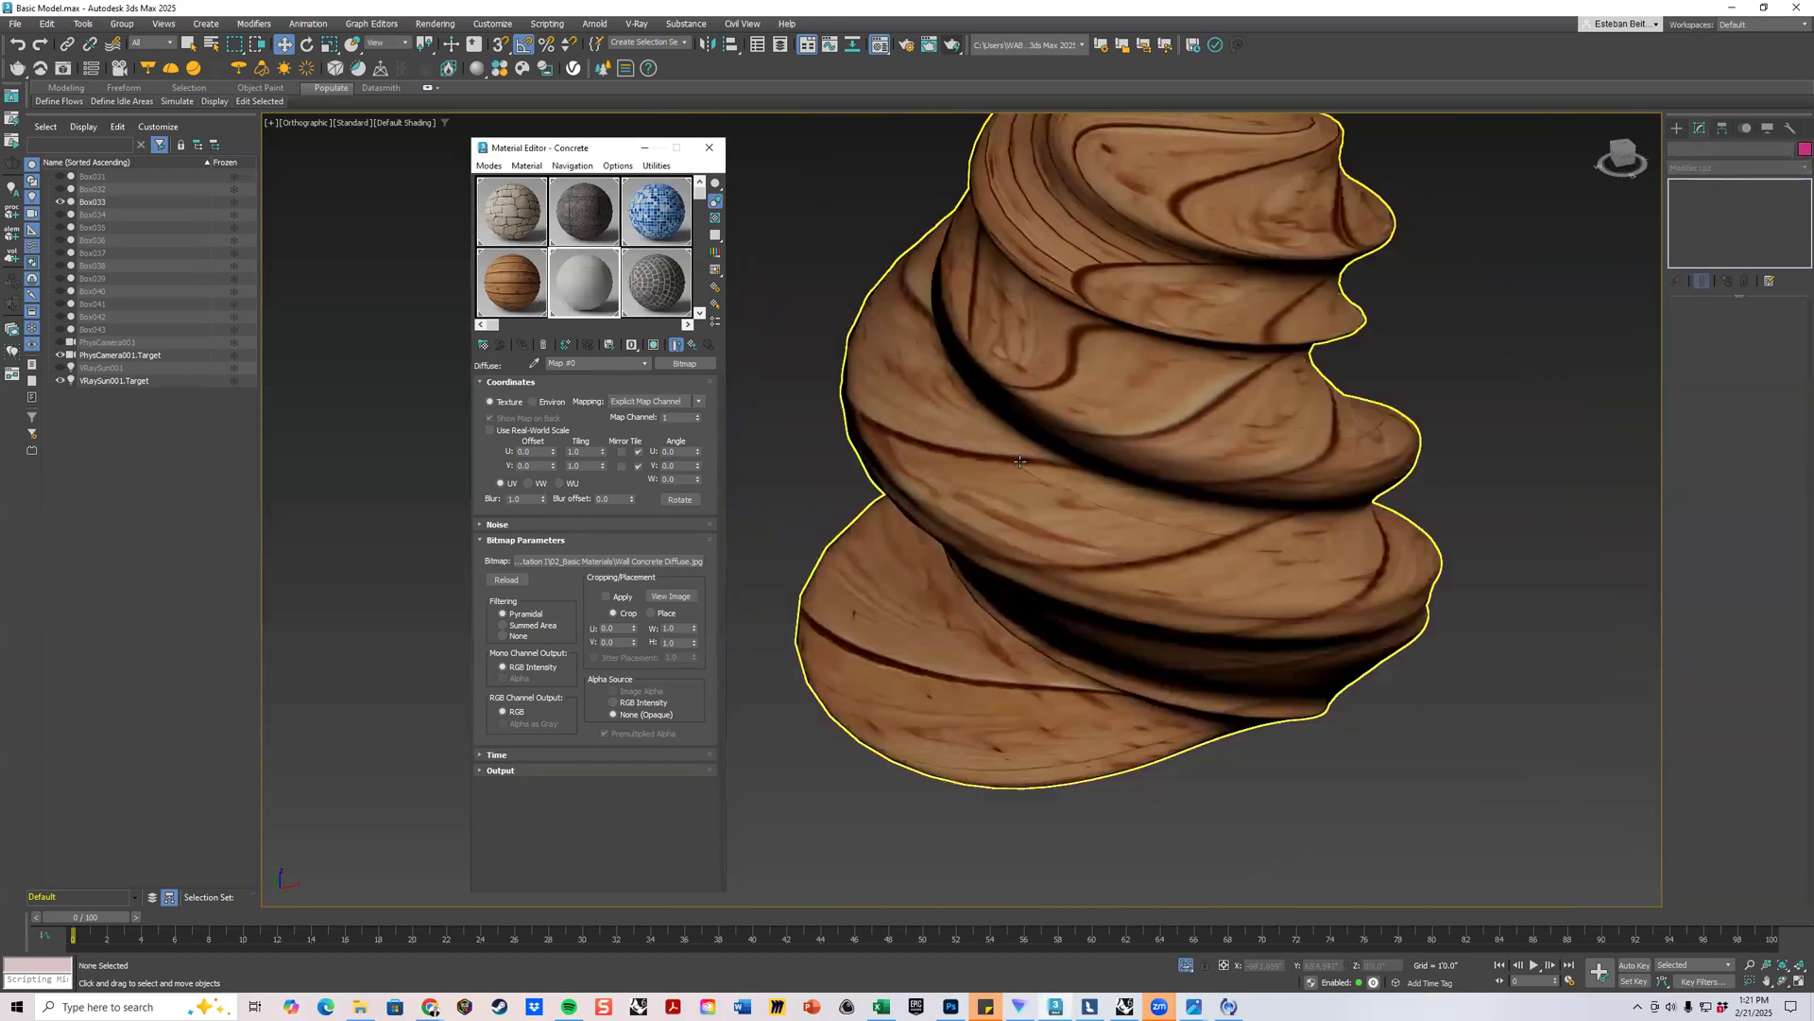
middle_click_drag(1013, 401, 992, 517)
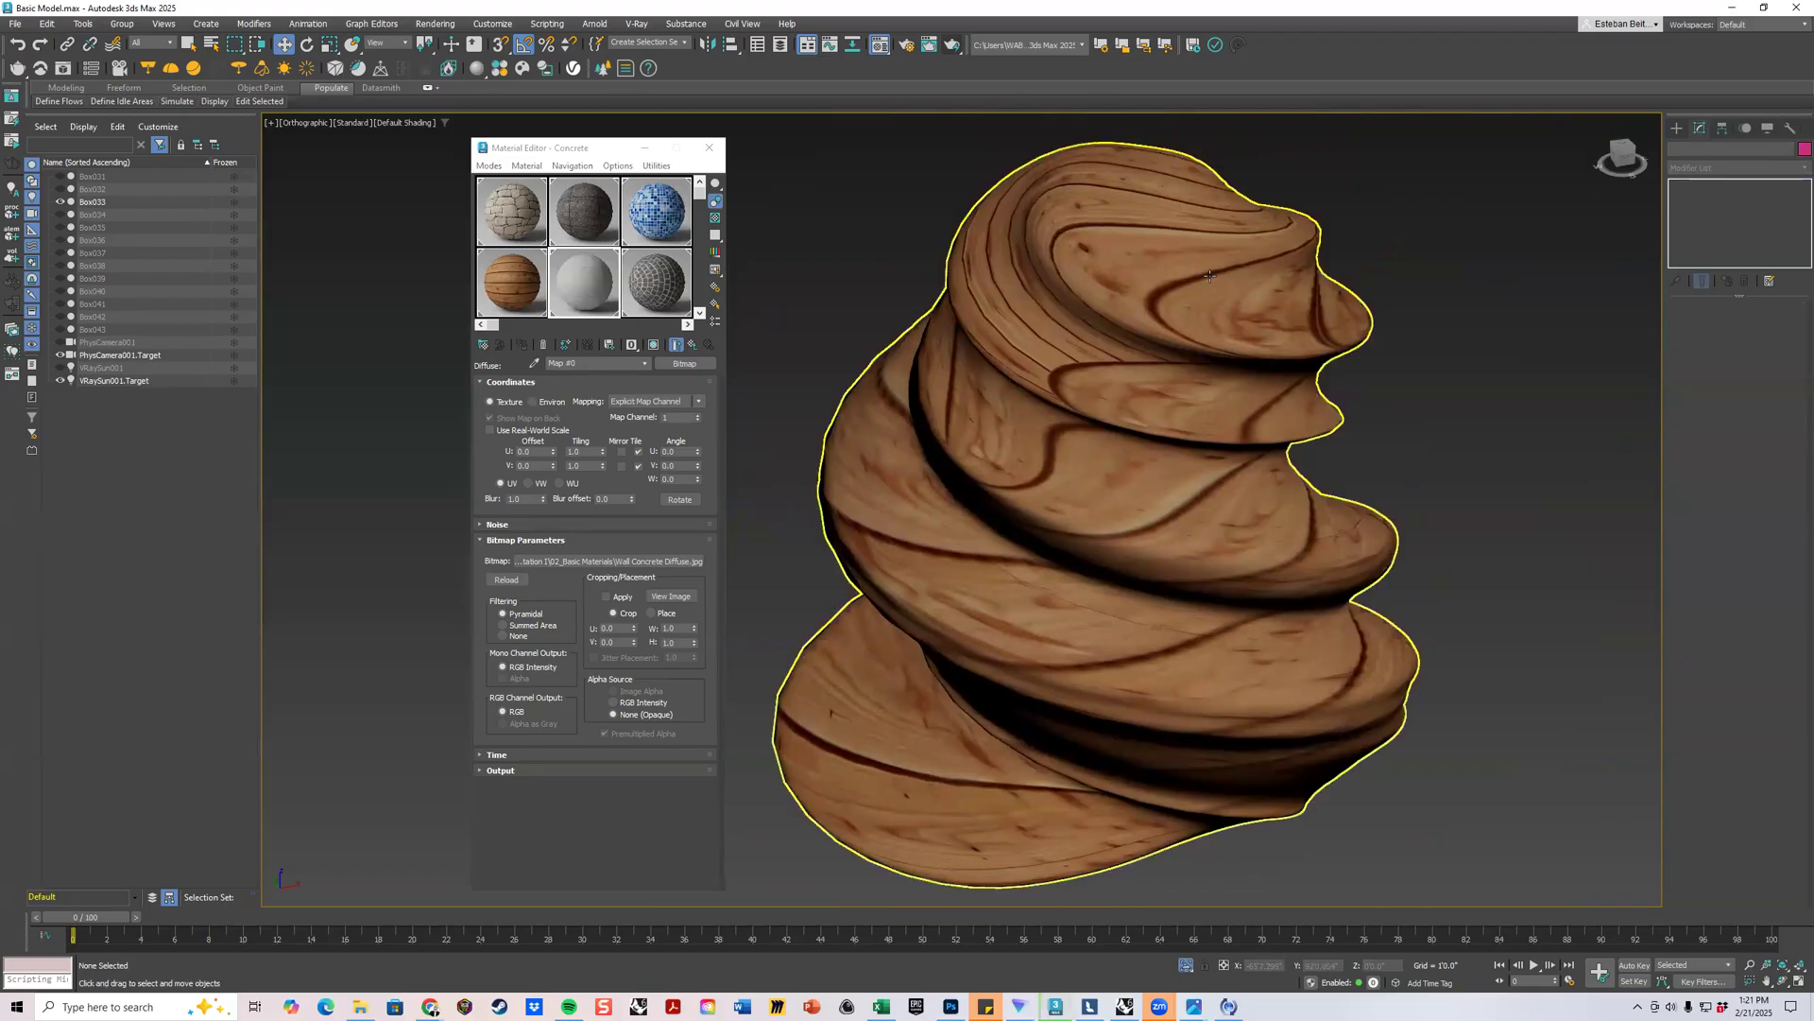
Add a UVW Map modifier on top of the spiral form's Twist modifier.
left_click(1287, 316)
left_click(1782, 170)
scroll(1773, 492, "down", 20)
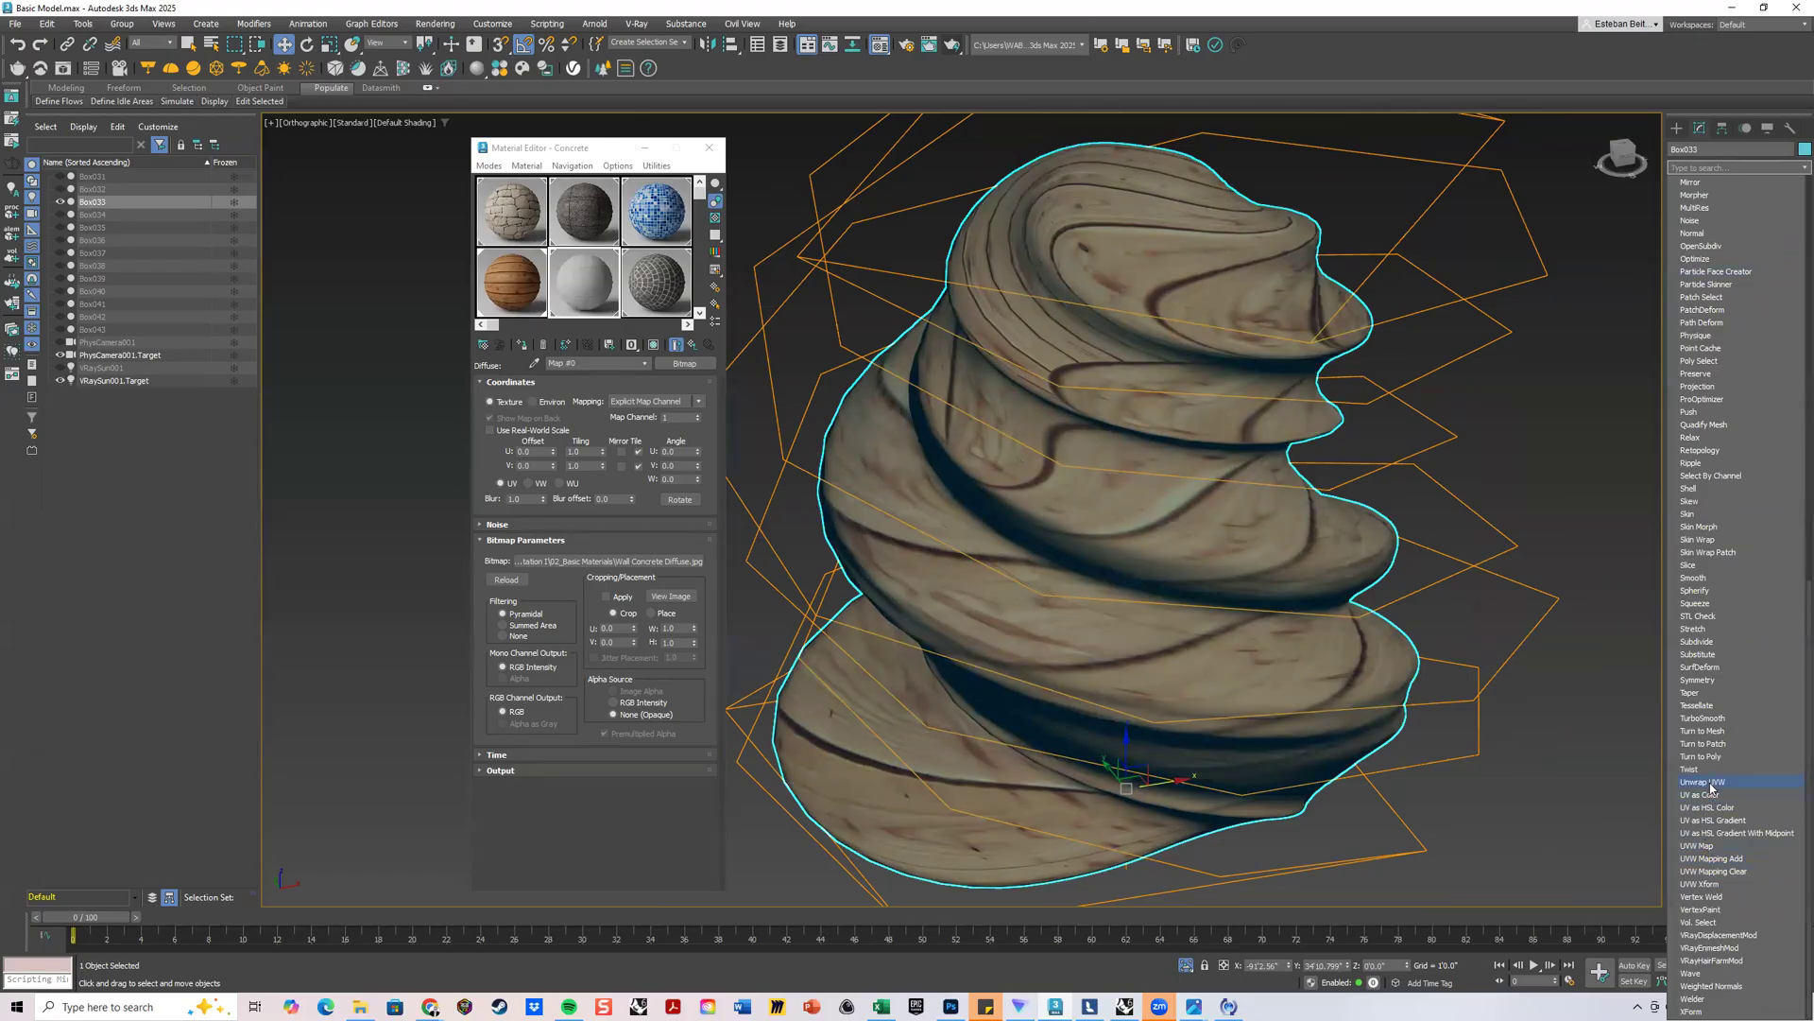
left_click(1709, 845)
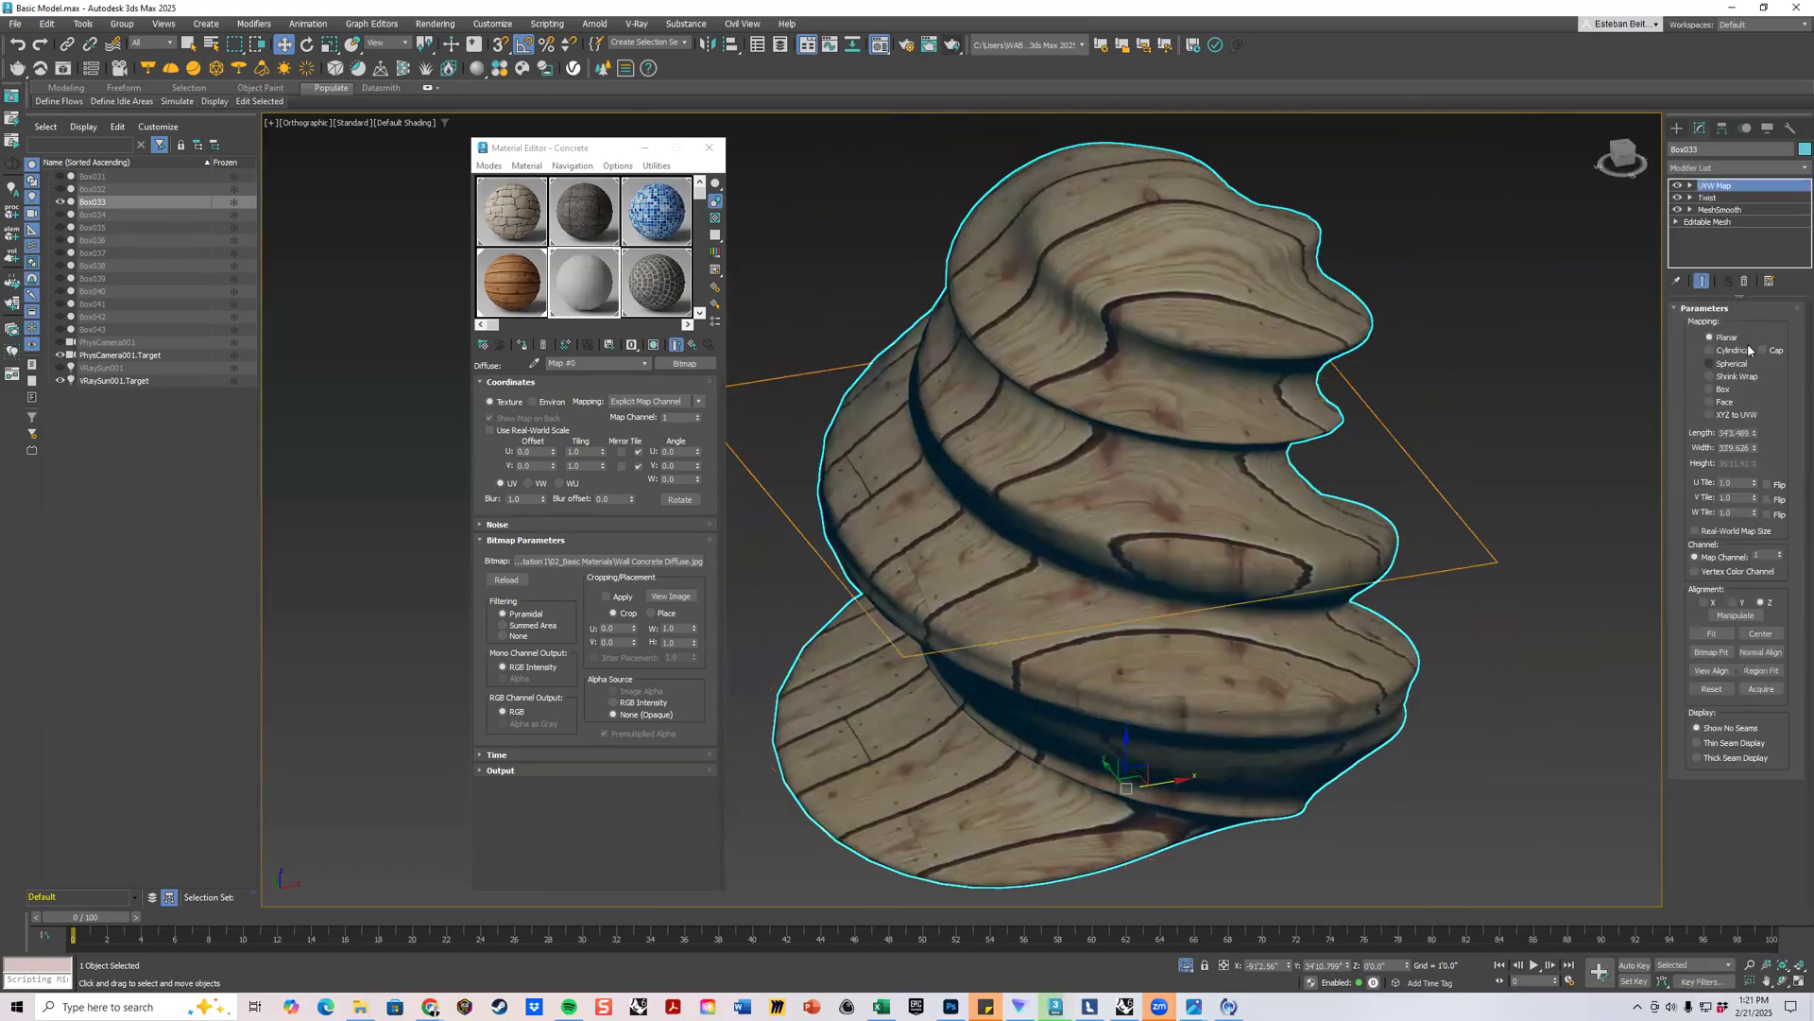
Try Cylindrical, Spherical, Shrink Wrap, Box and Face mapping on the spiral form's UVW Map and inspect the wood texture up close.
left_click(1710, 351)
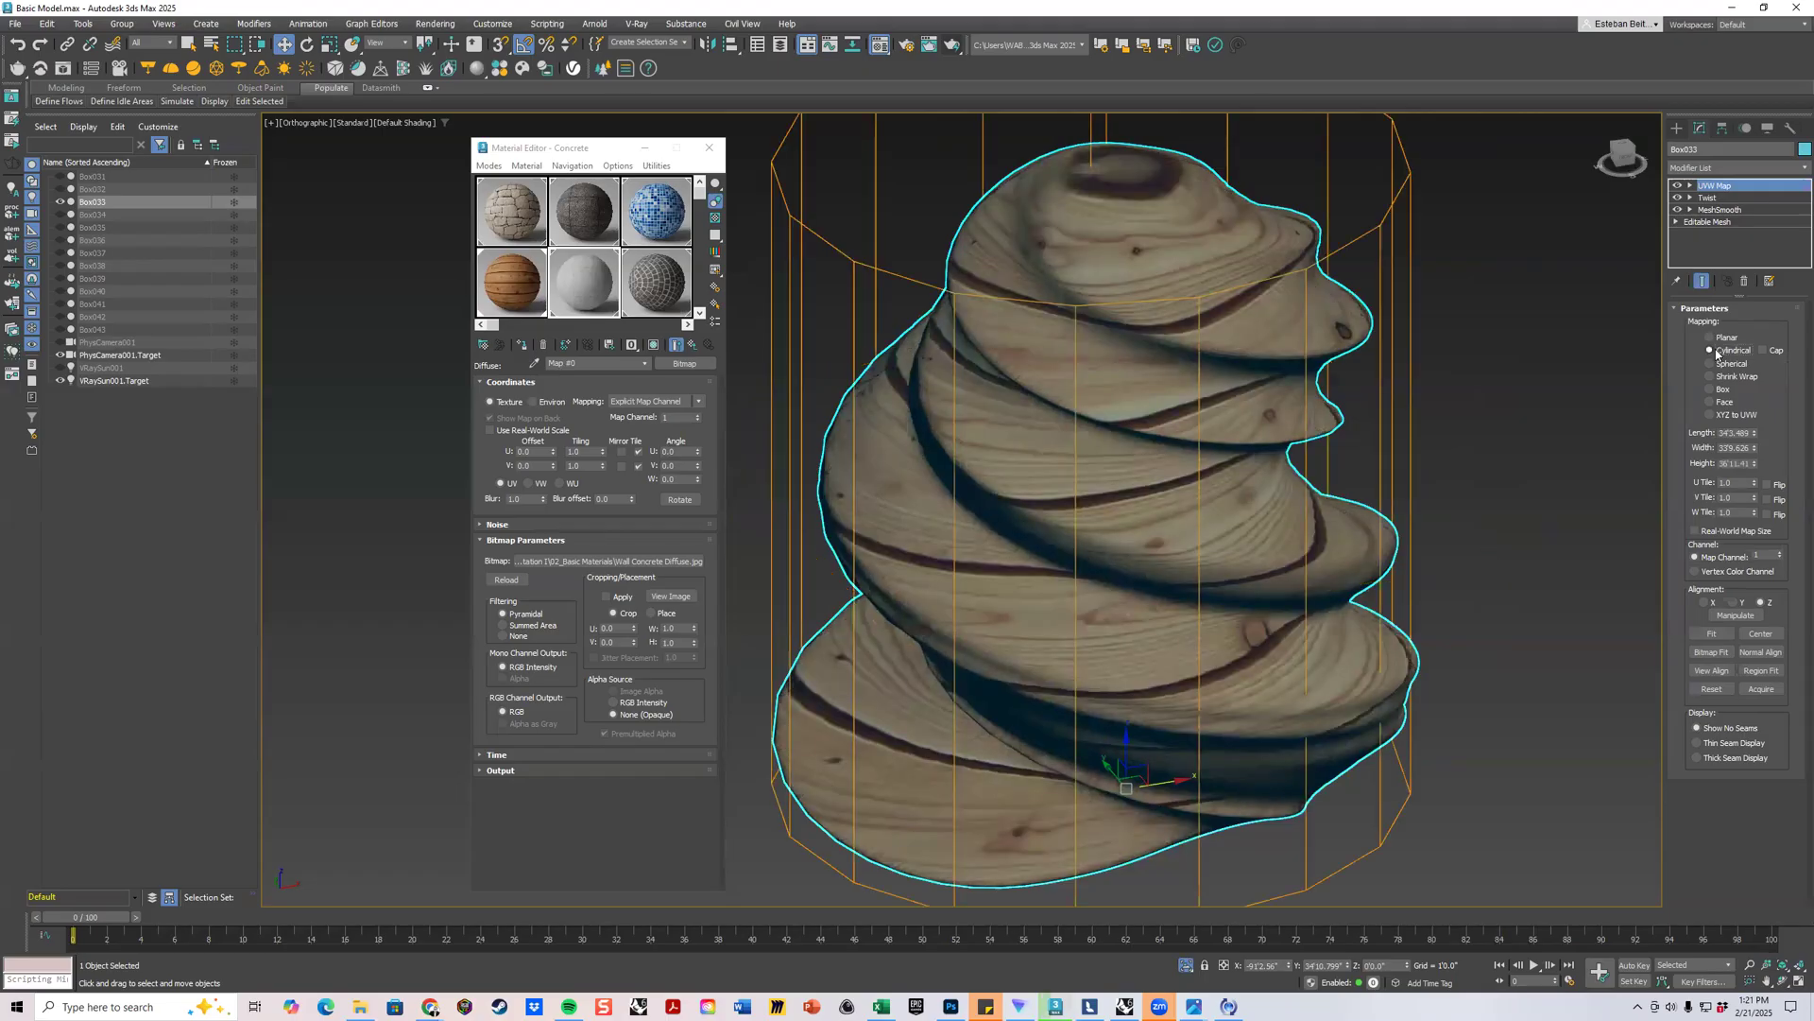
left_click(1709, 364)
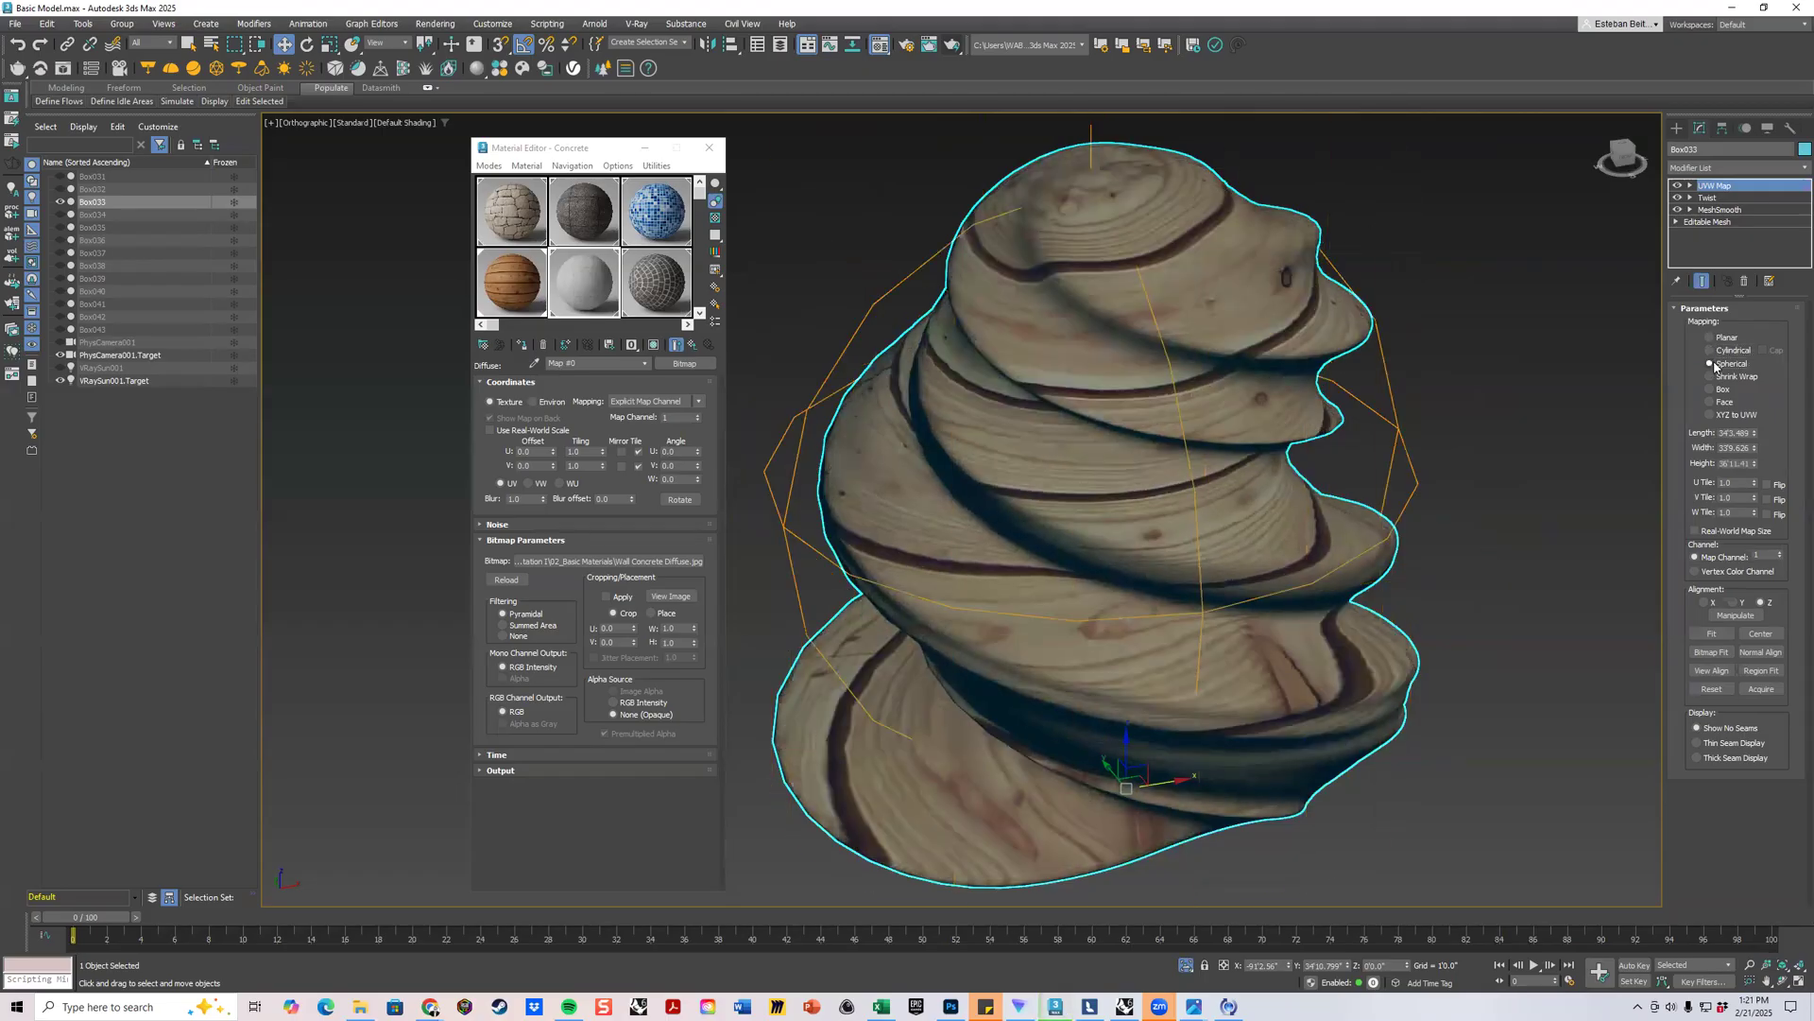
left_click(1709, 376)
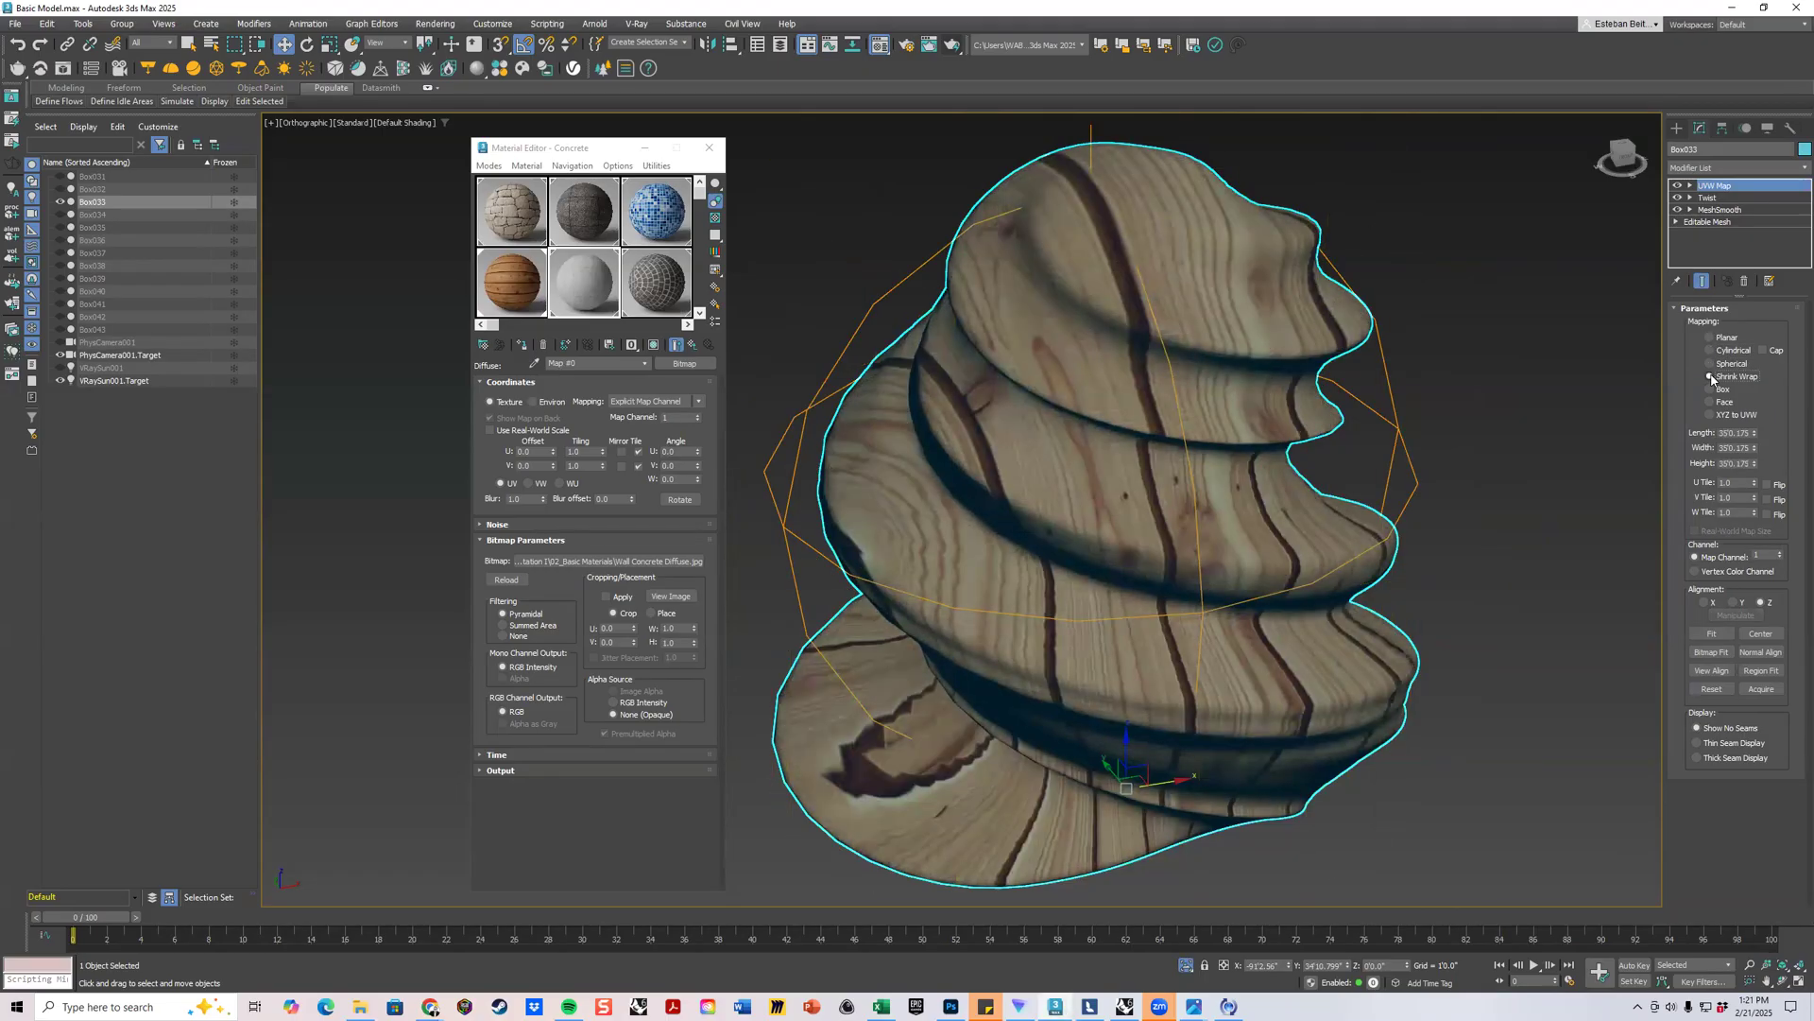
left_click(1710, 389)
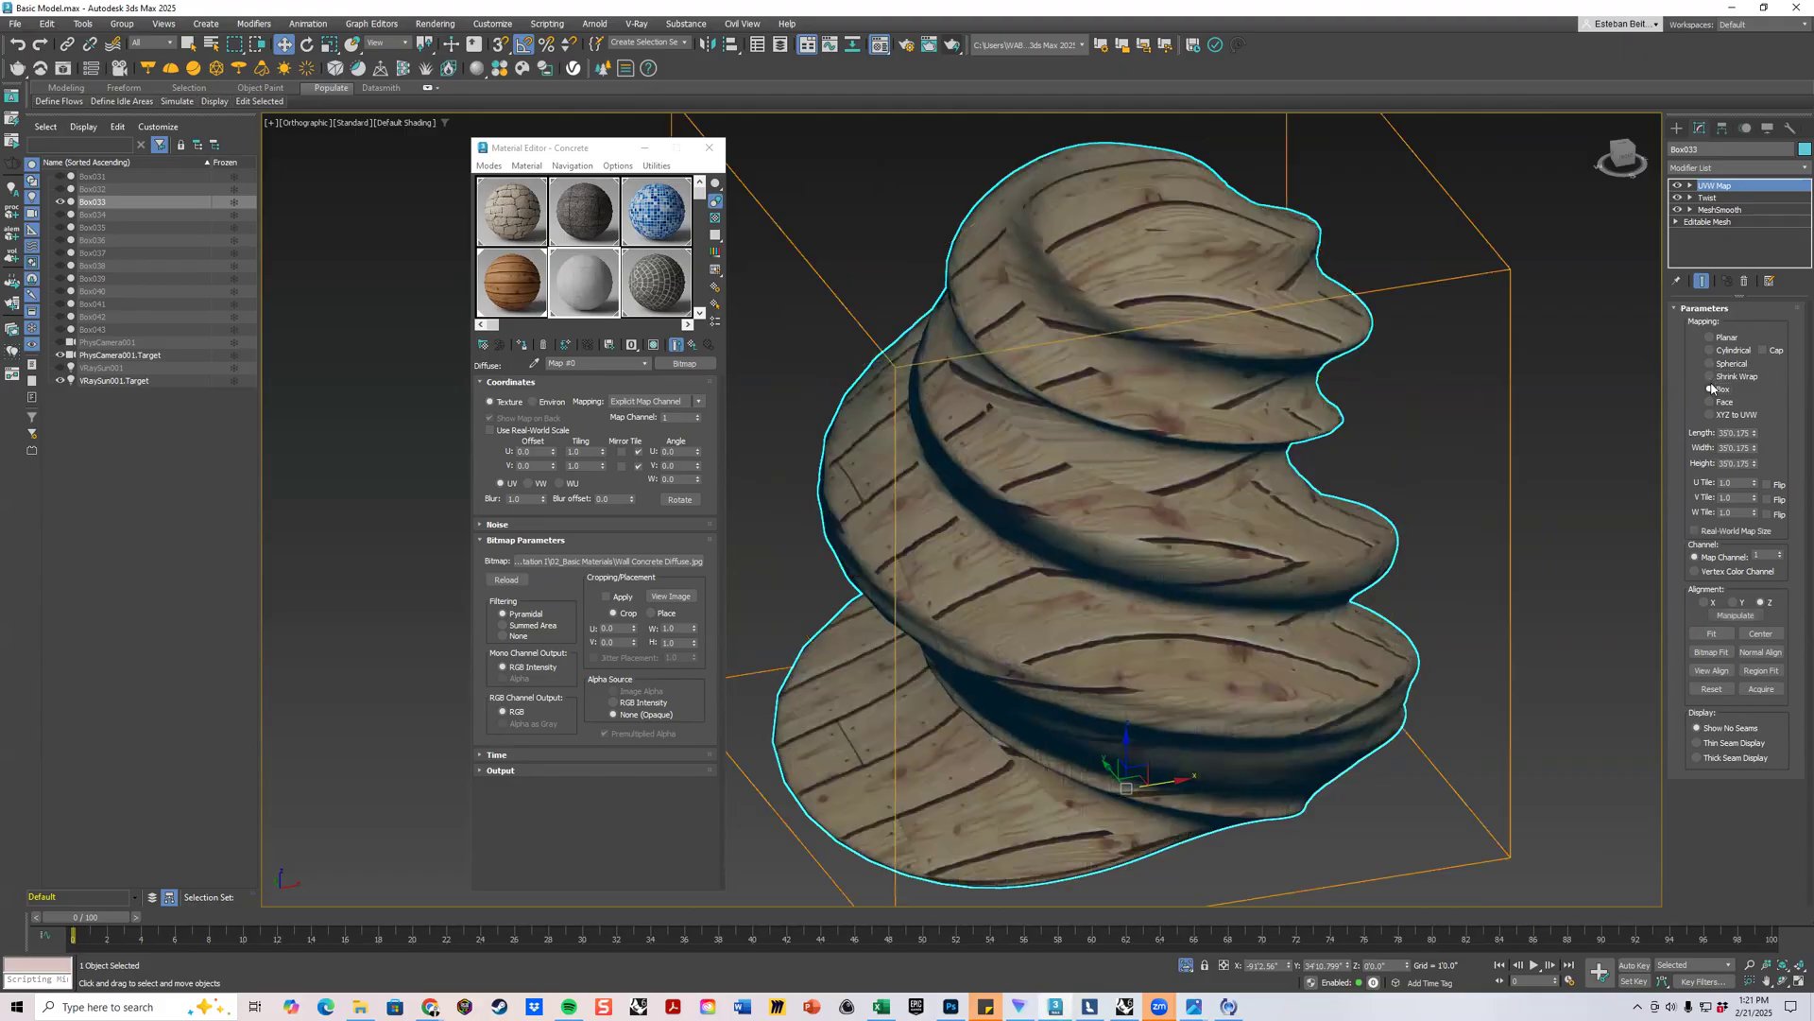
left_click(1710, 402)
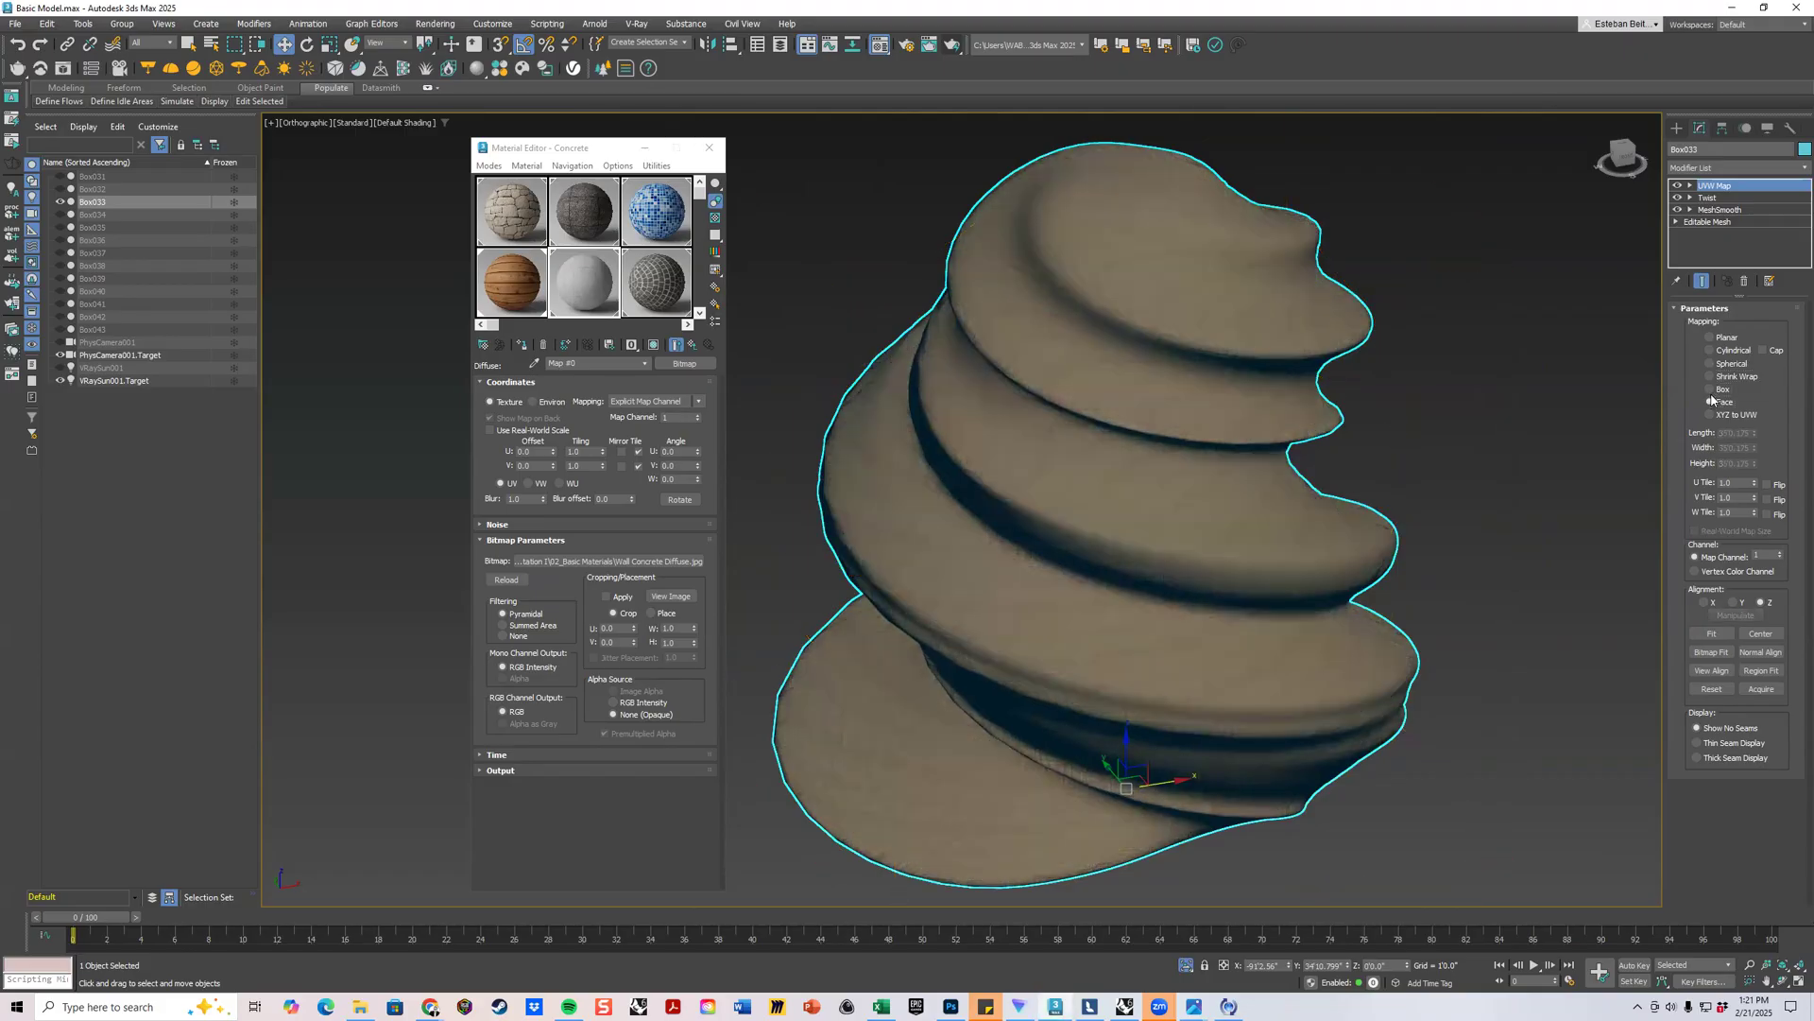
scroll(1124, 489, "up", 10)
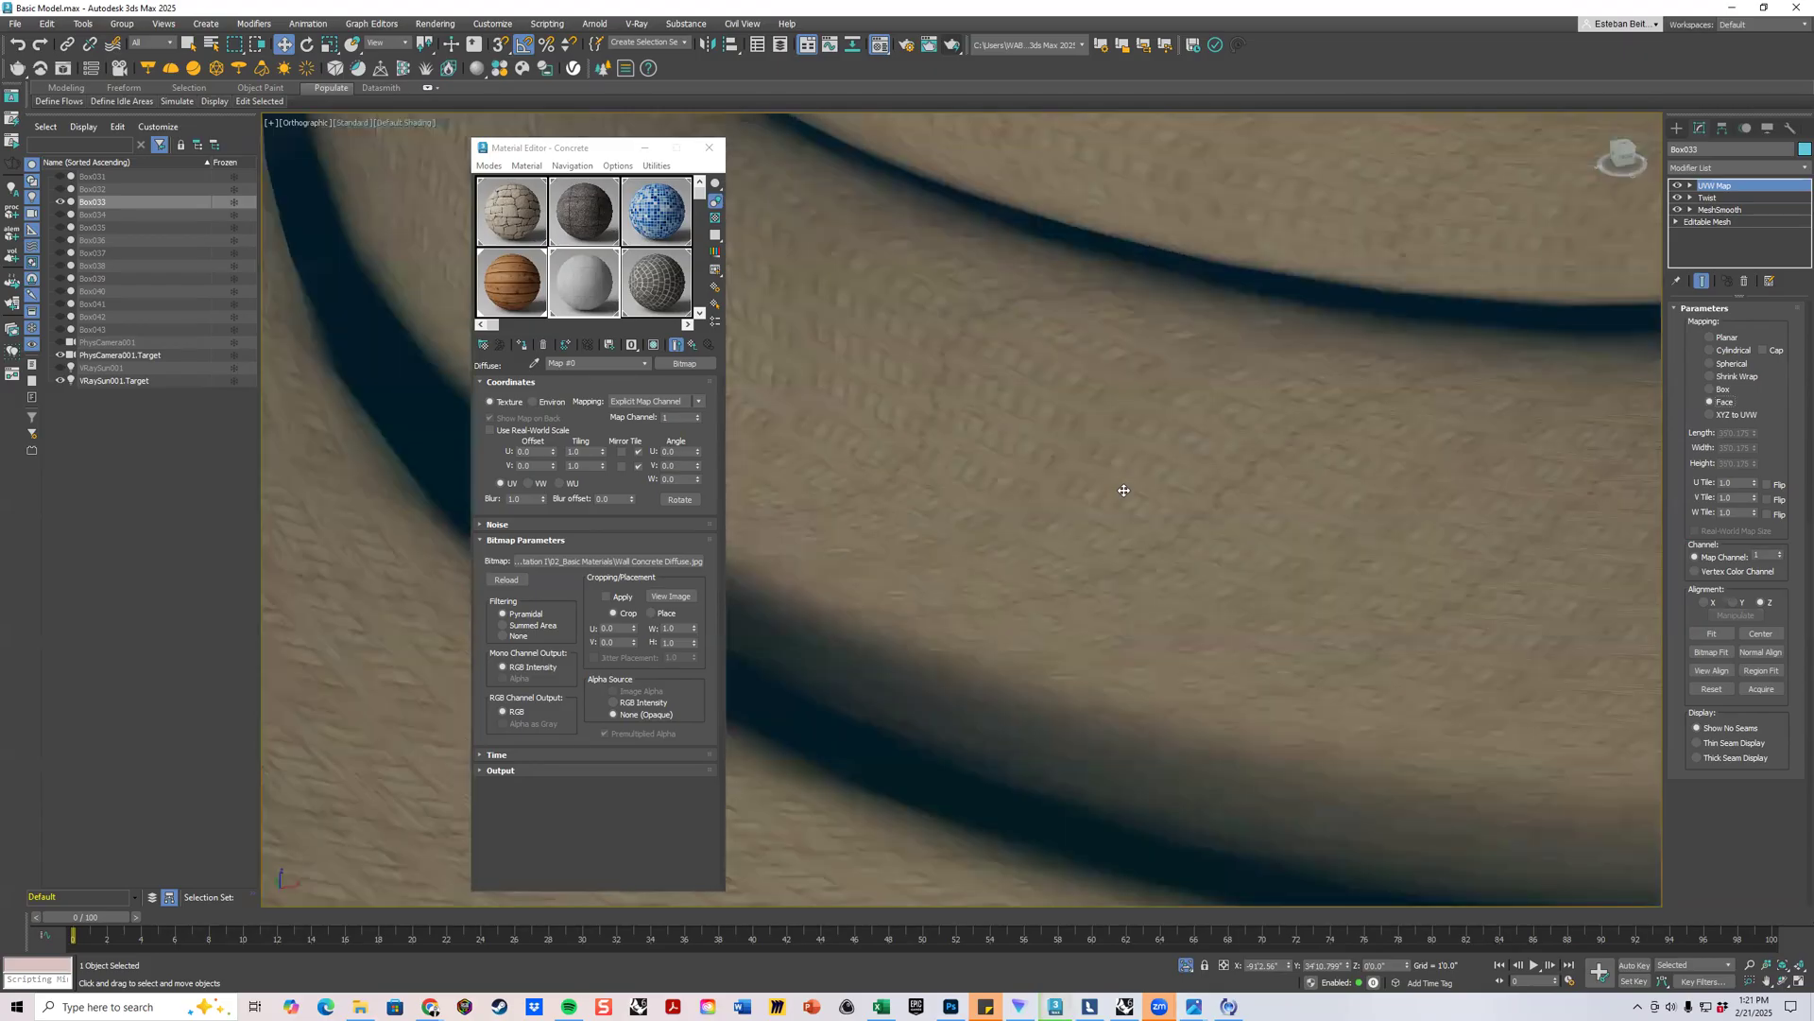
scroll(1123, 489, "up", 3)
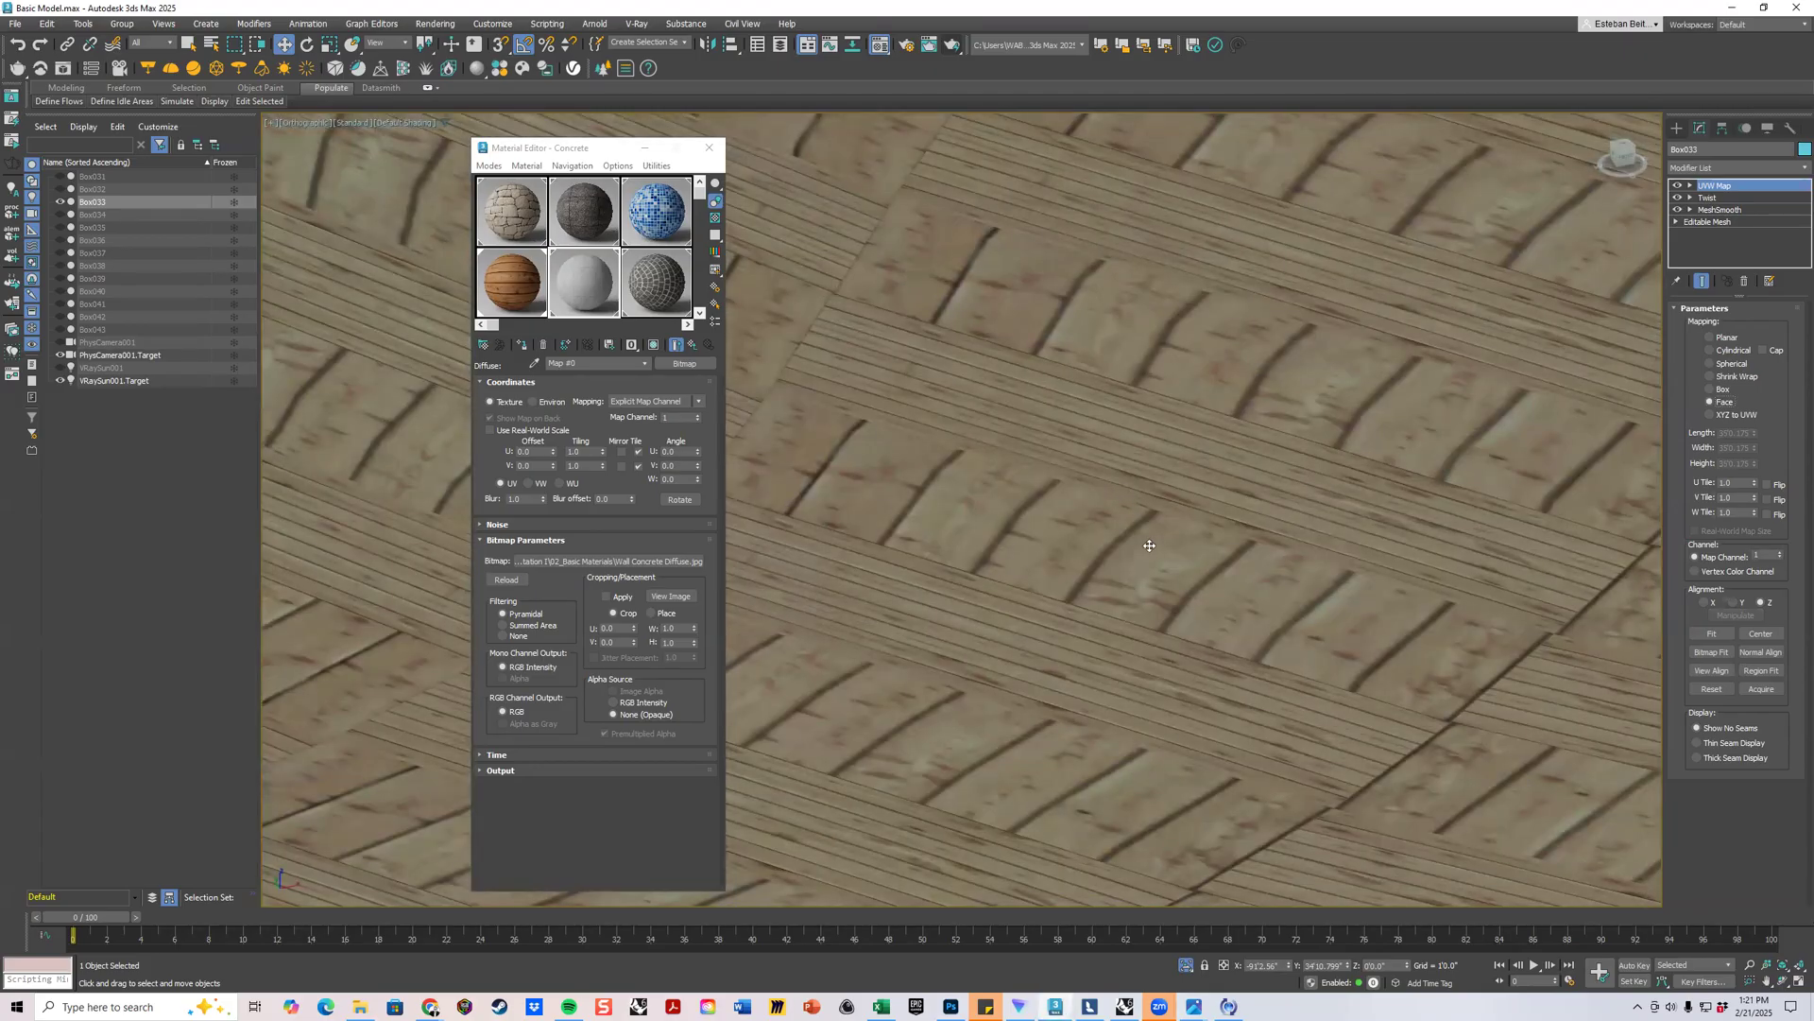
scroll(1126, 501, "down", 15)
scroll(1251, 493, "up", 5)
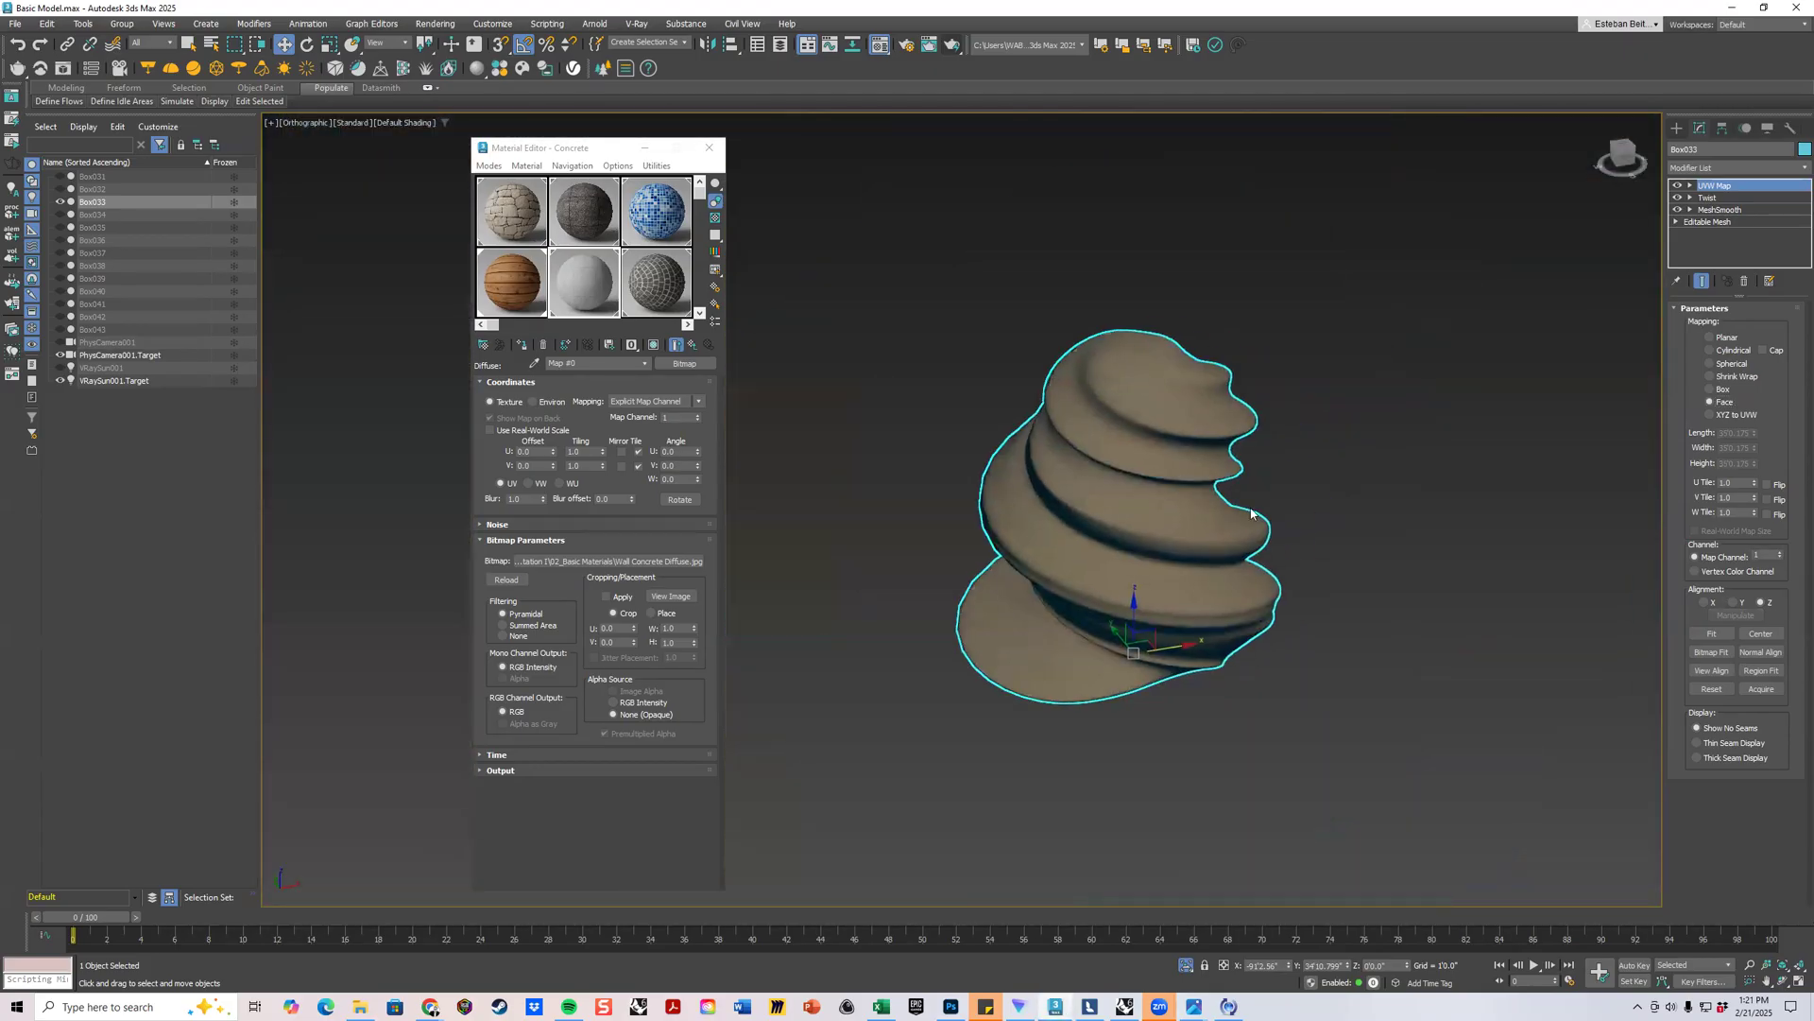
Add a MapScaler modifier above the spiral form's UVW Map and try to adjust its scale.
left_click(1766, 169)
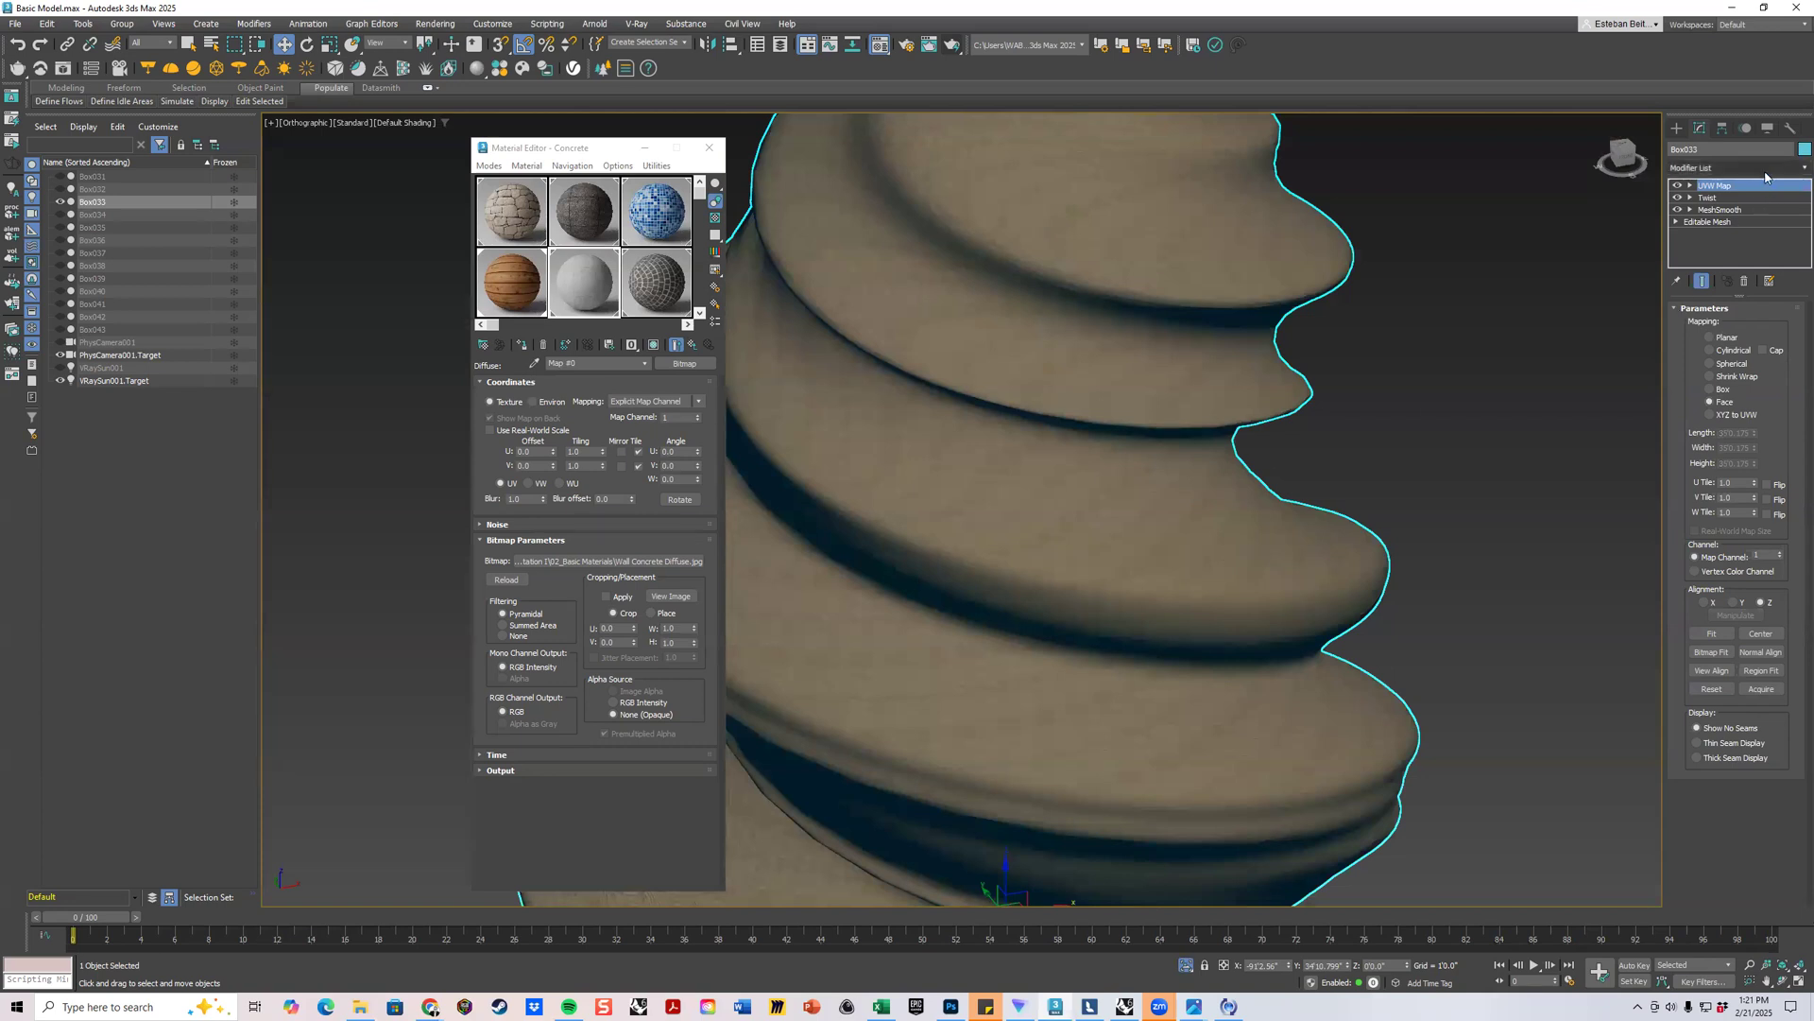
scroll(1734, 661, "down", 1)
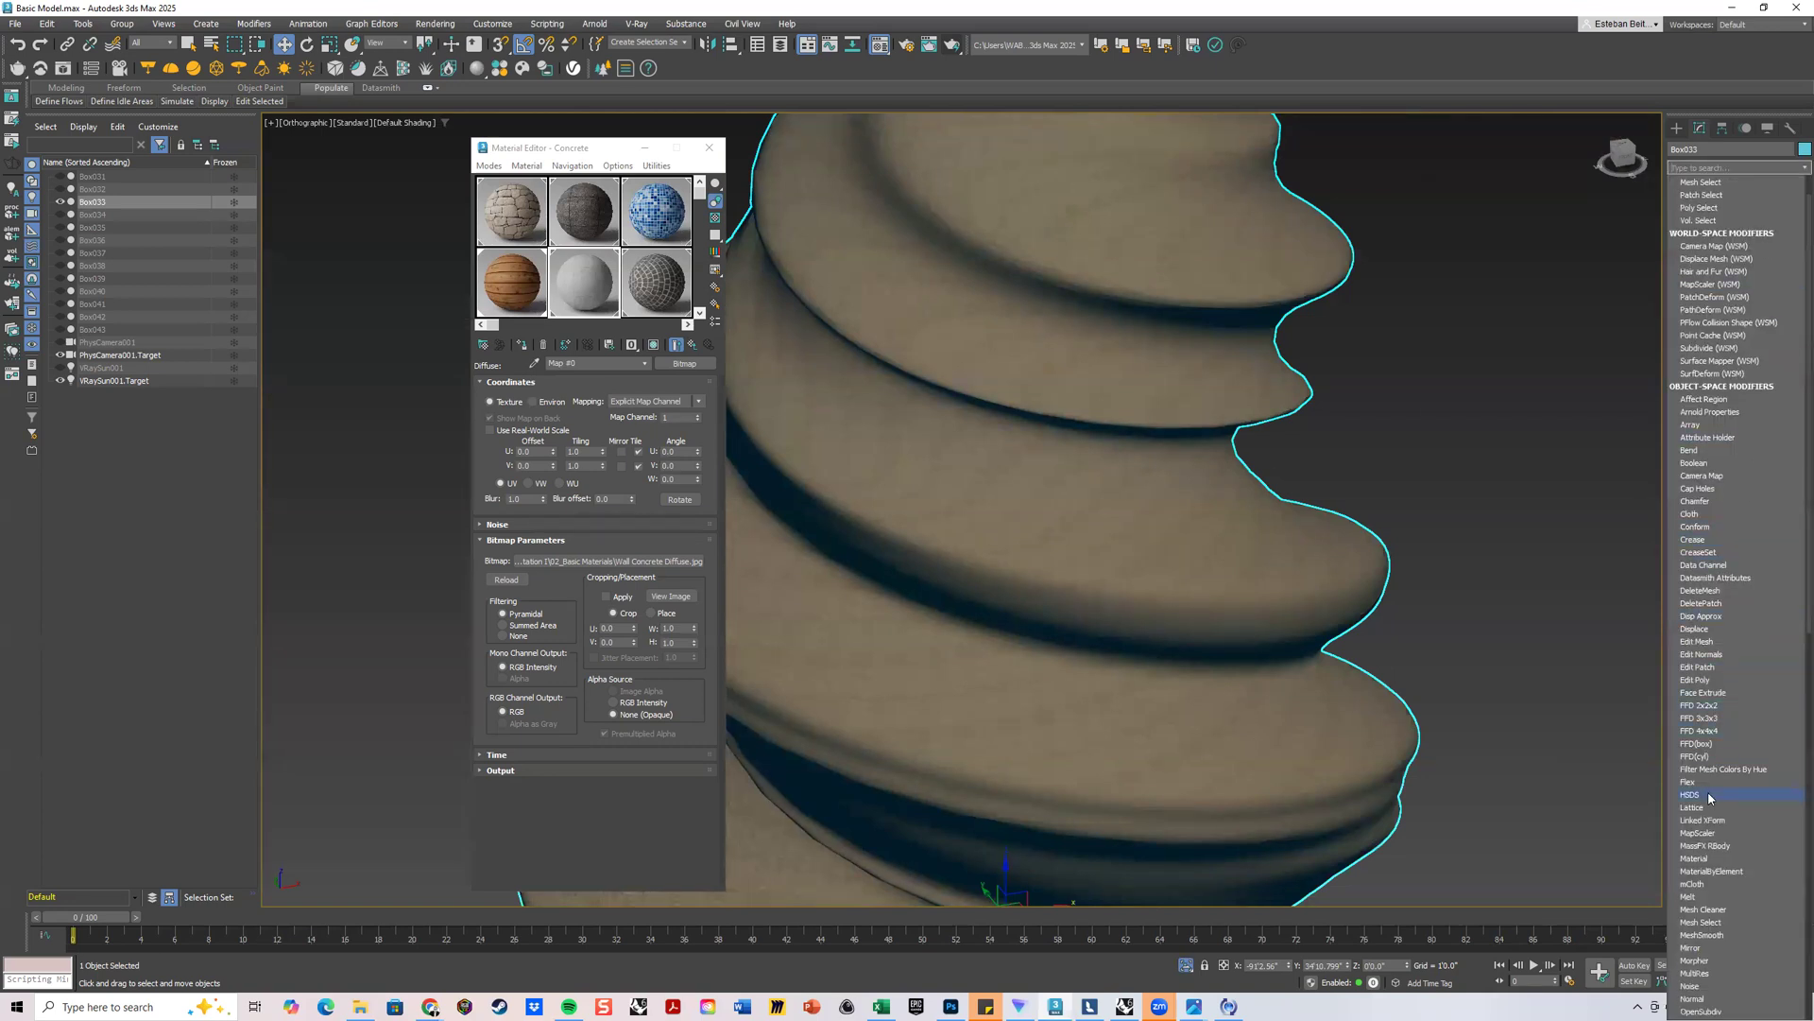
left_click(1722, 834)
middle_click_drag(1298, 596, 1346, 601)
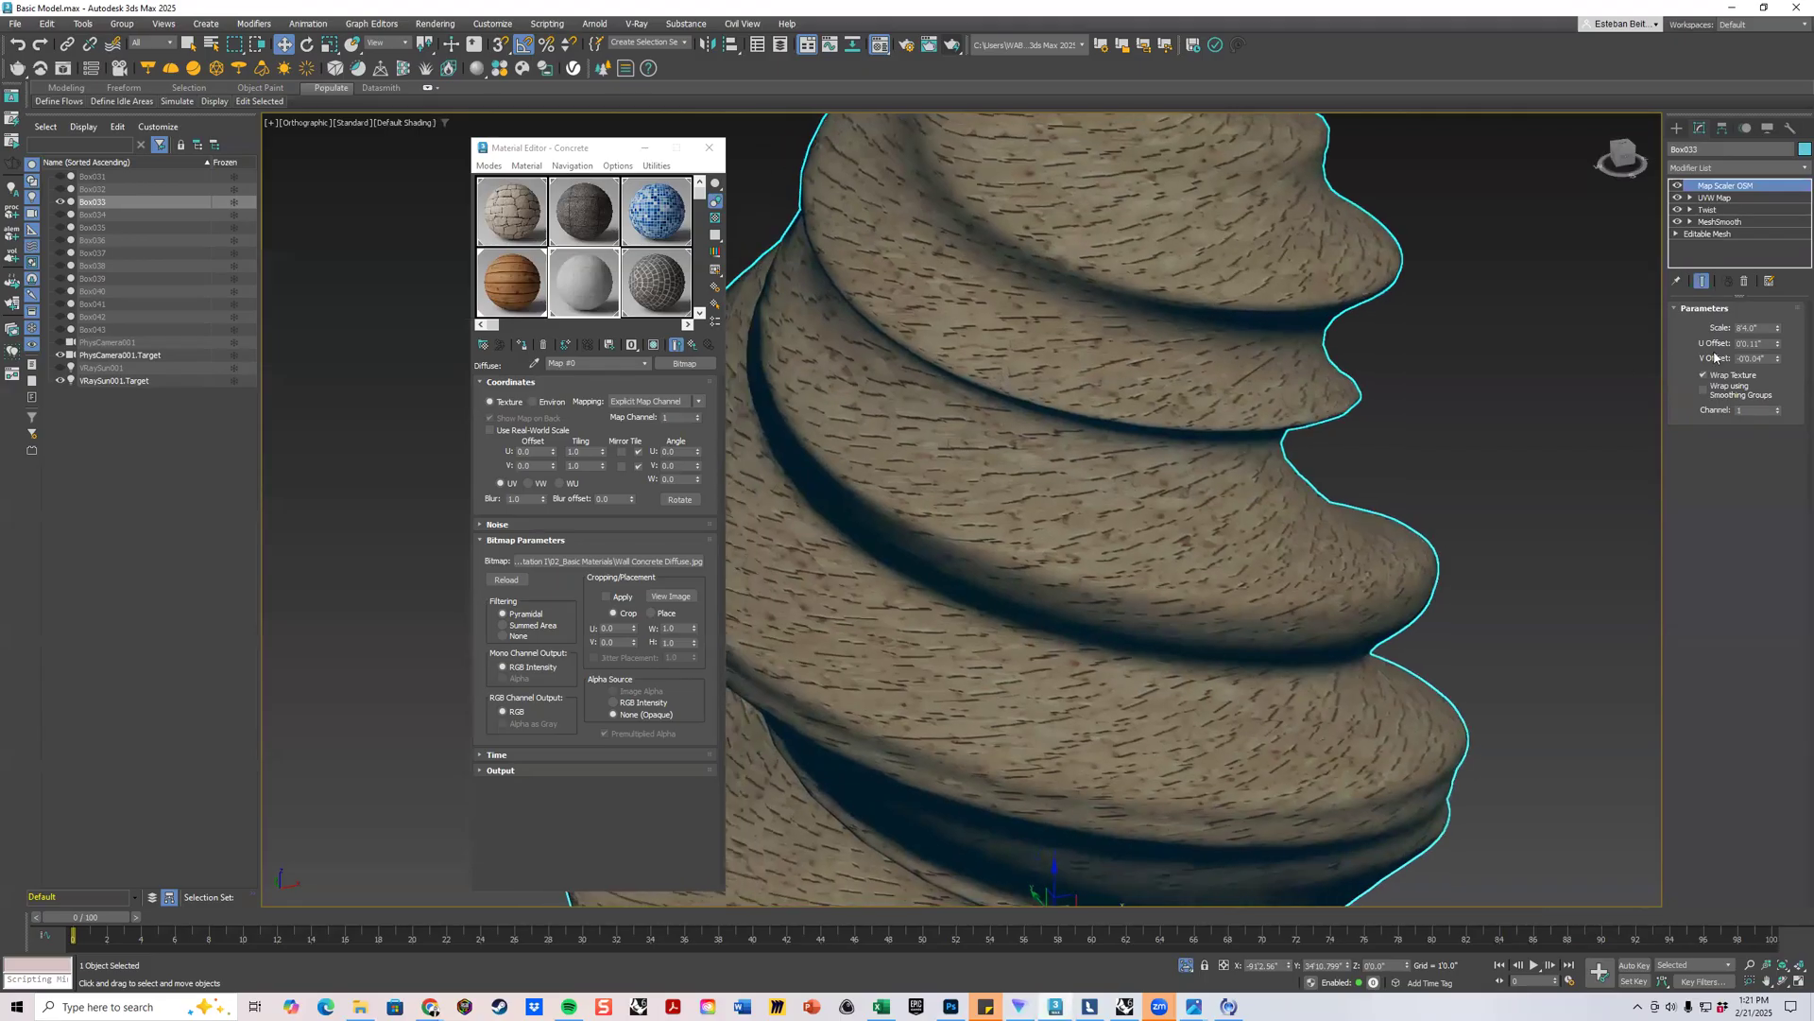
left_click(1778, 326)
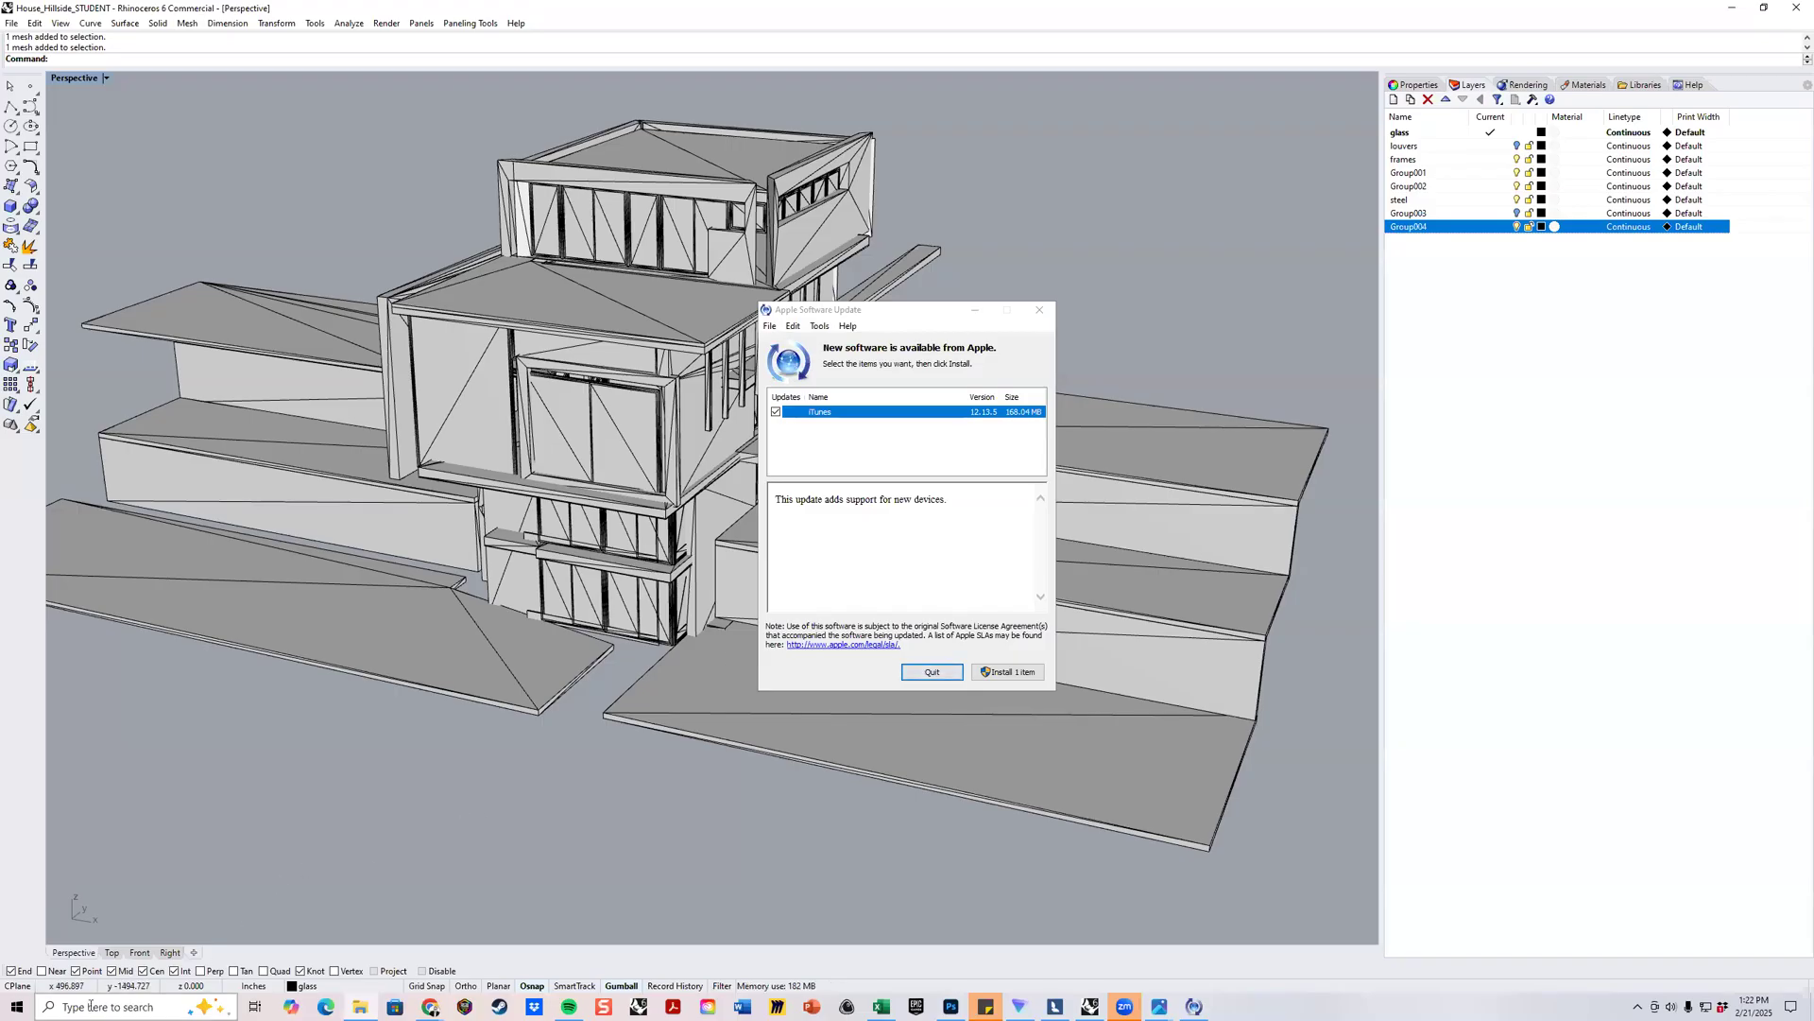
Search the computer for 3ds and launch 3ds Max 2025.
left_click(95, 1004)
type("3ds")
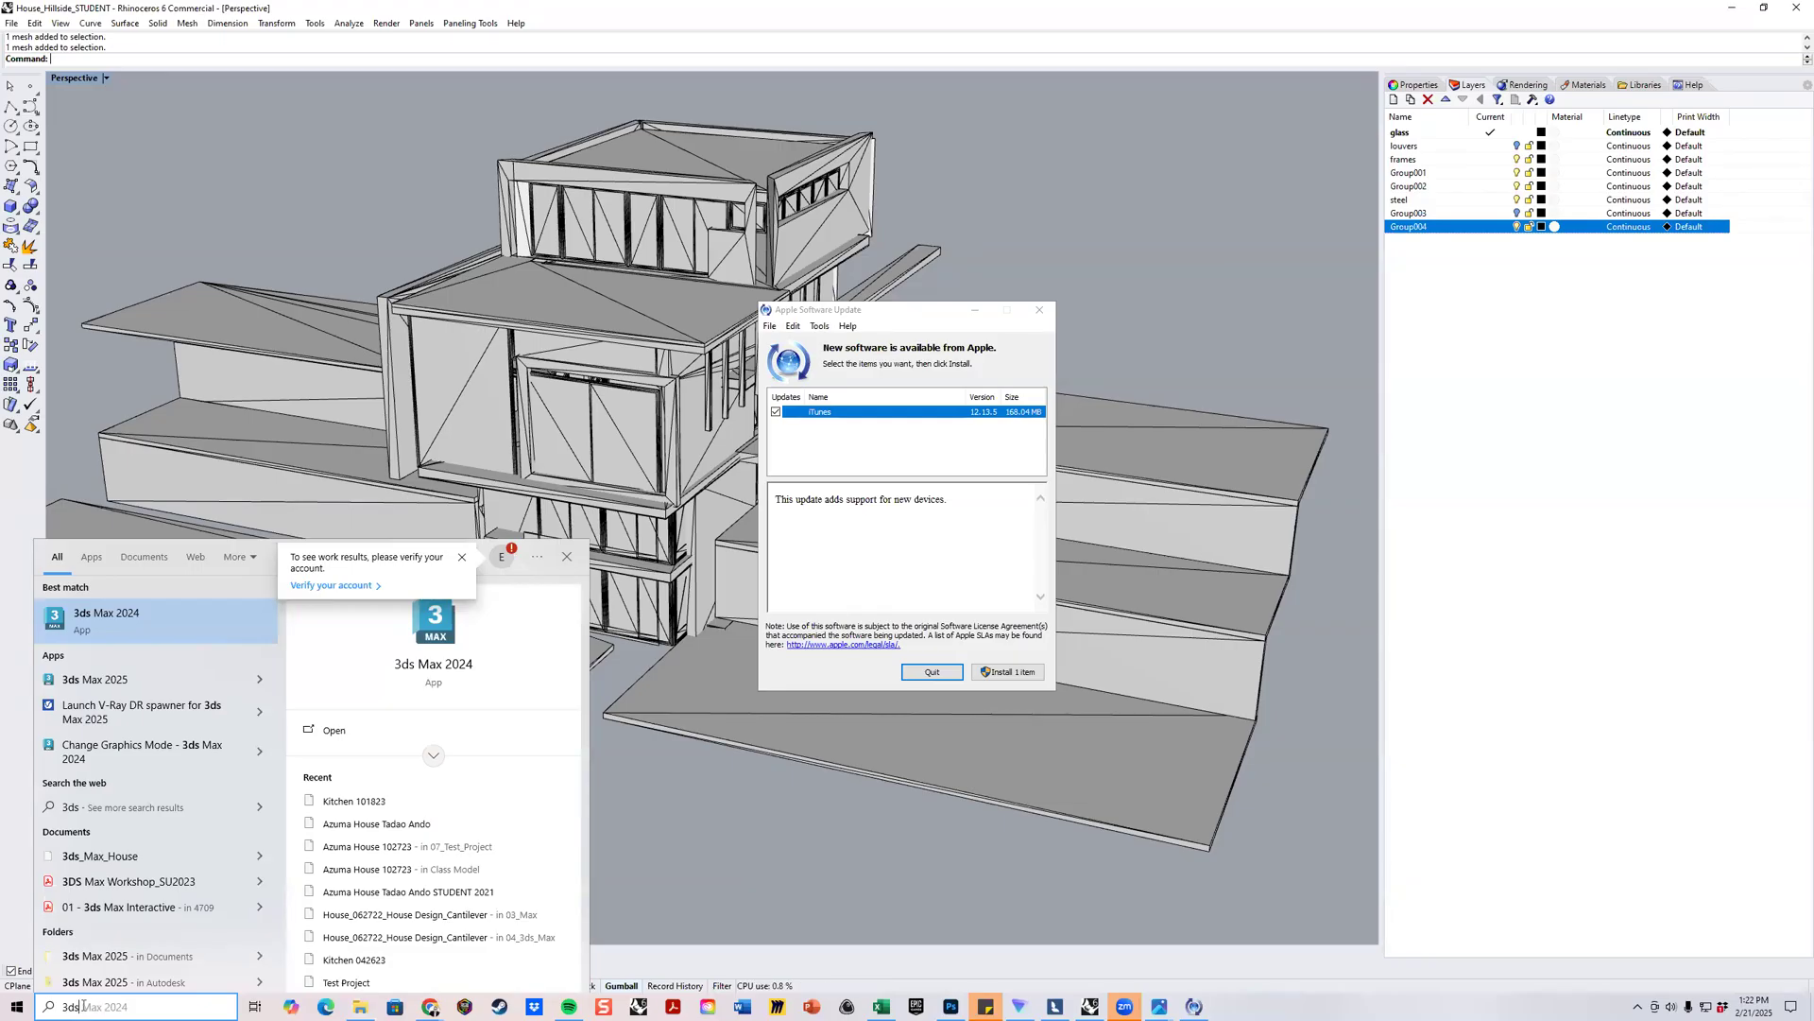
left_click(203, 680)
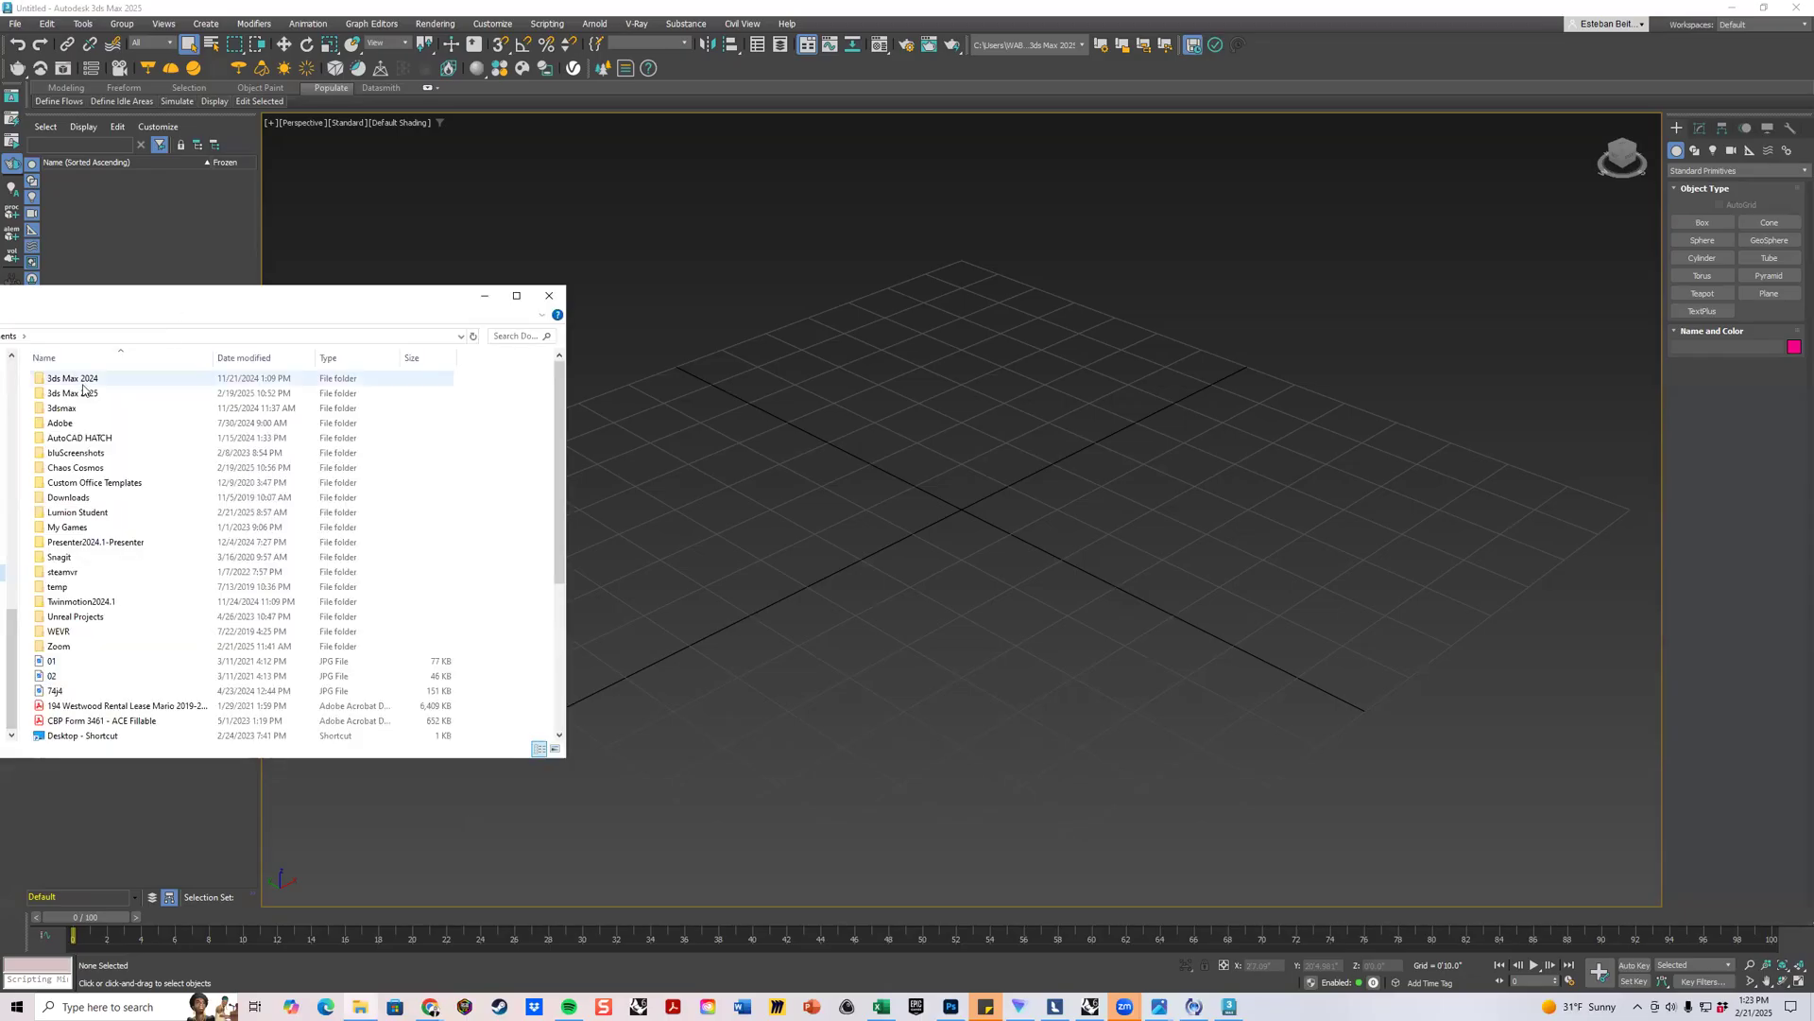
Browse to the autoback folder inside the 3ds Max 2025 documents folder.
left_click(91, 398)
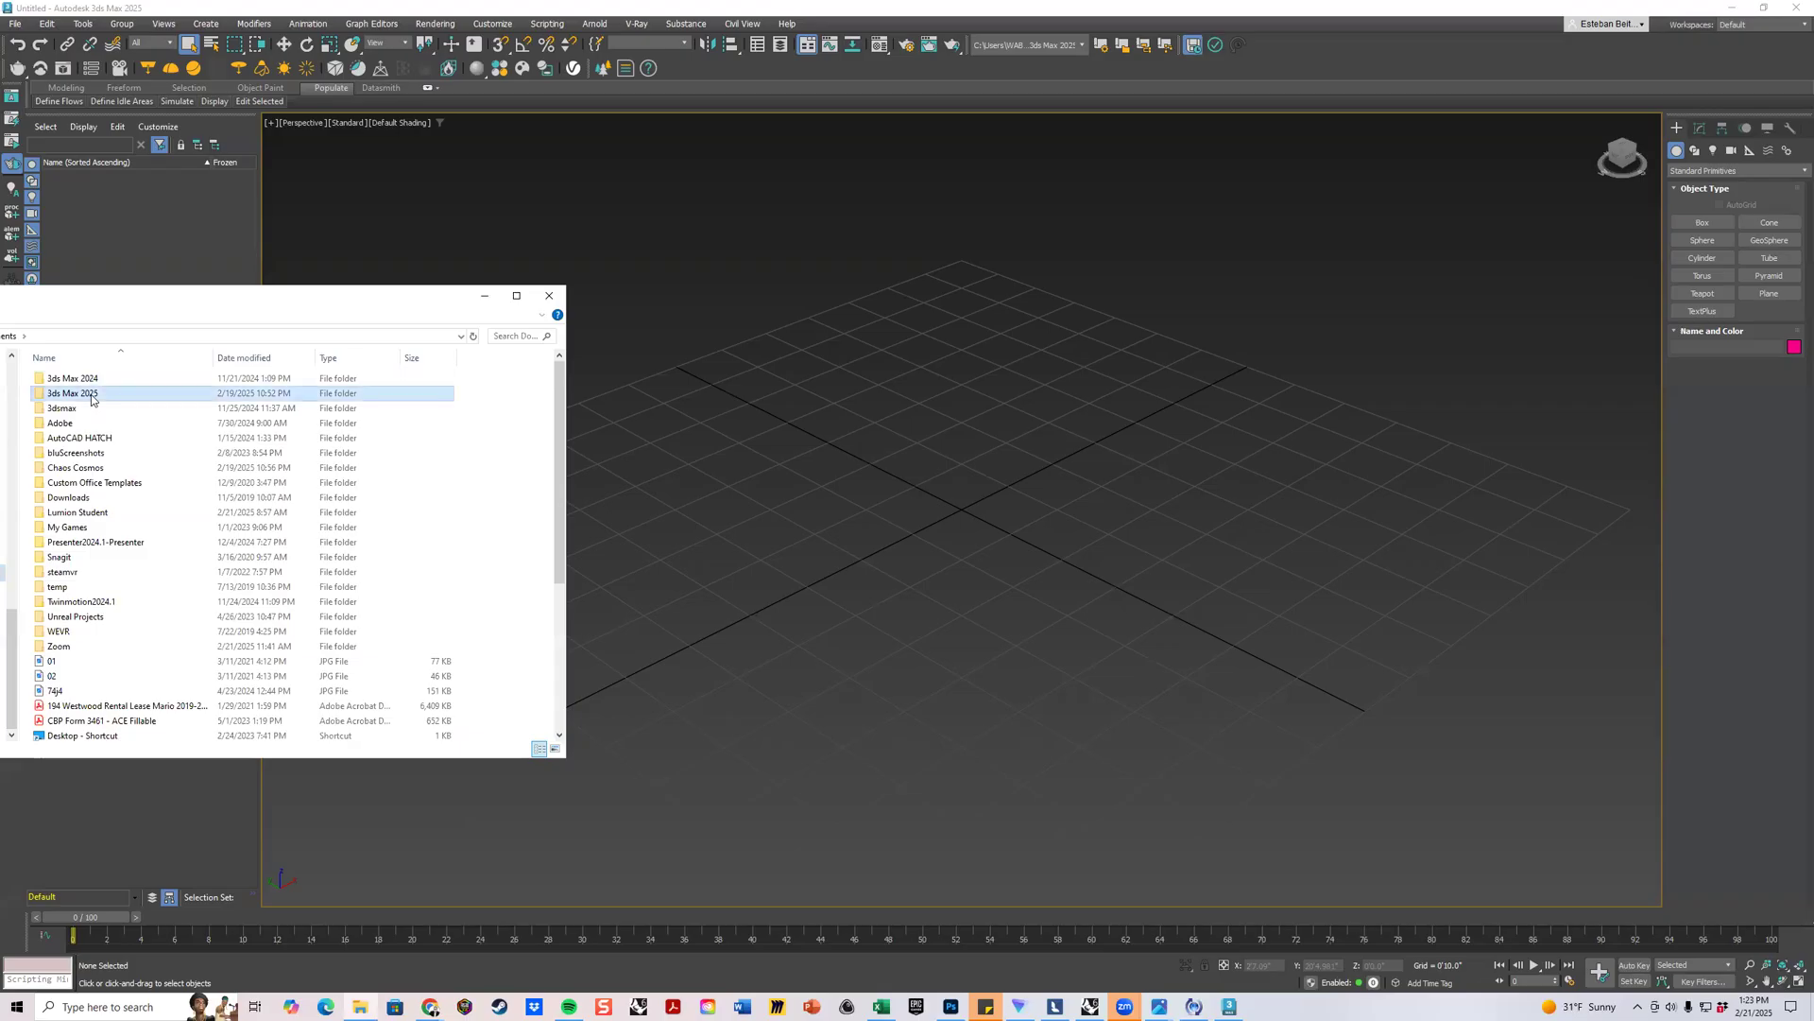
double_click(91, 398)
left_click(73, 396)
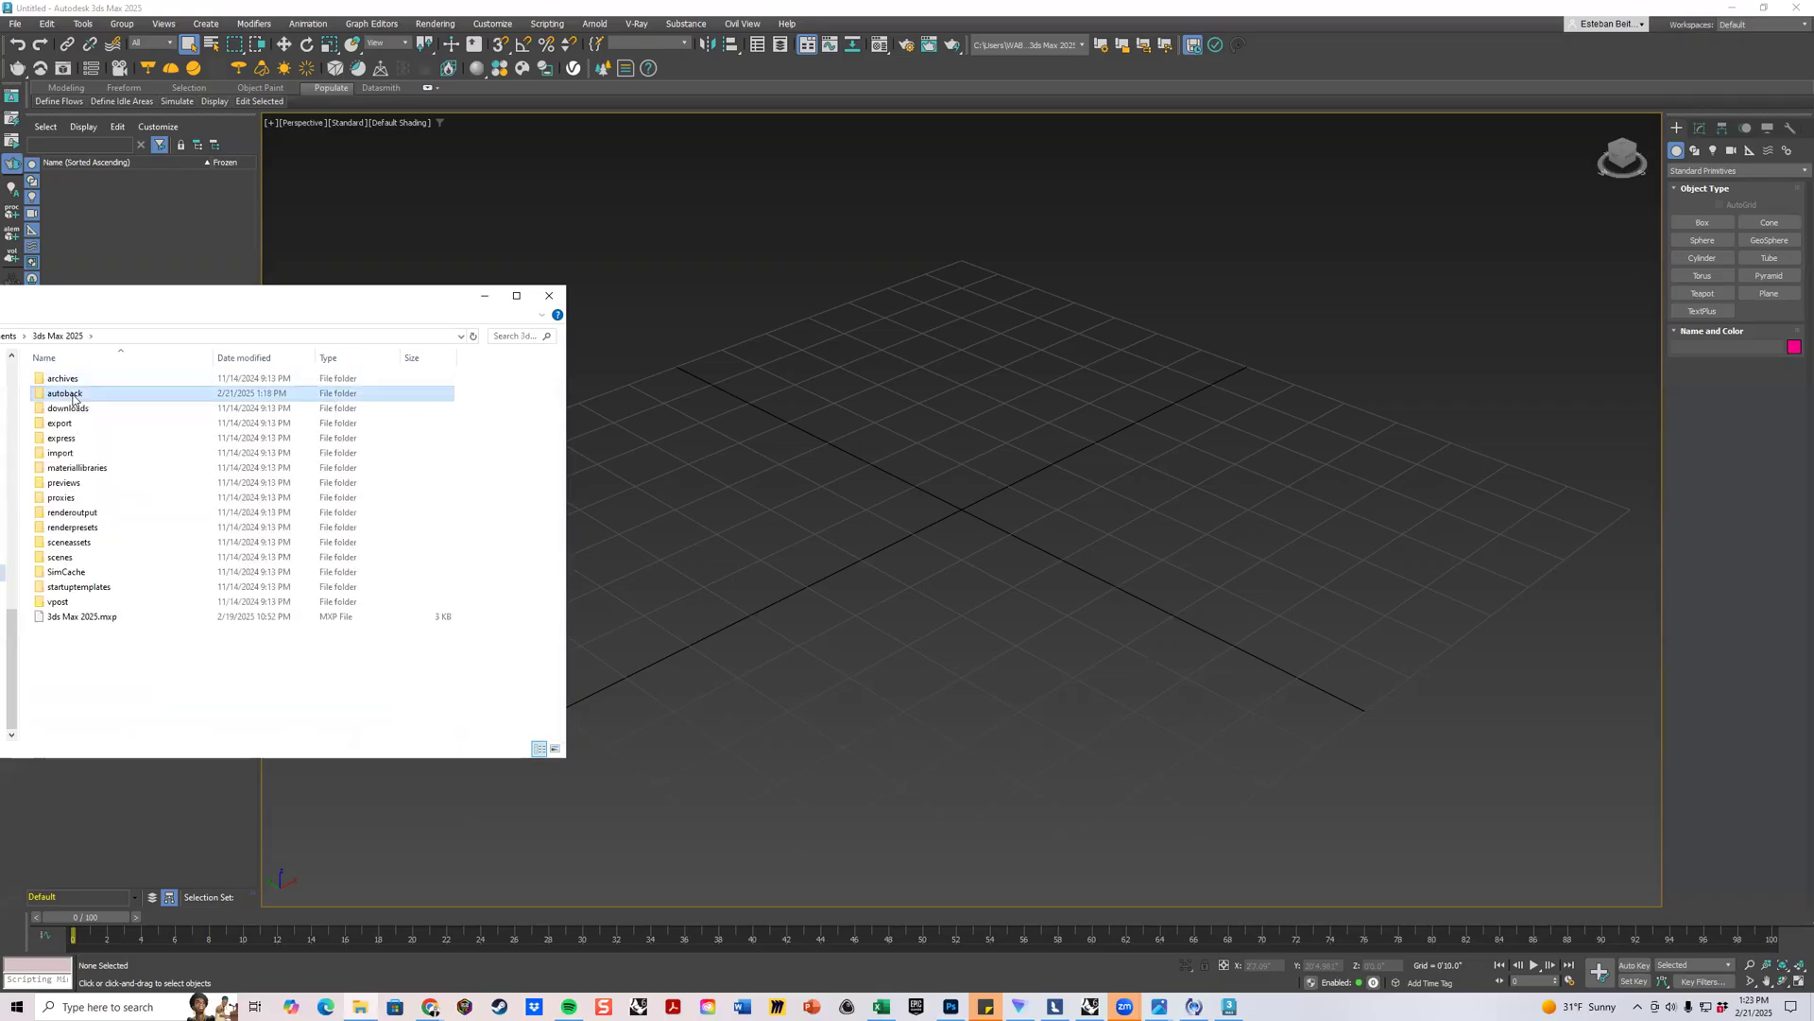
double_click(73, 396)
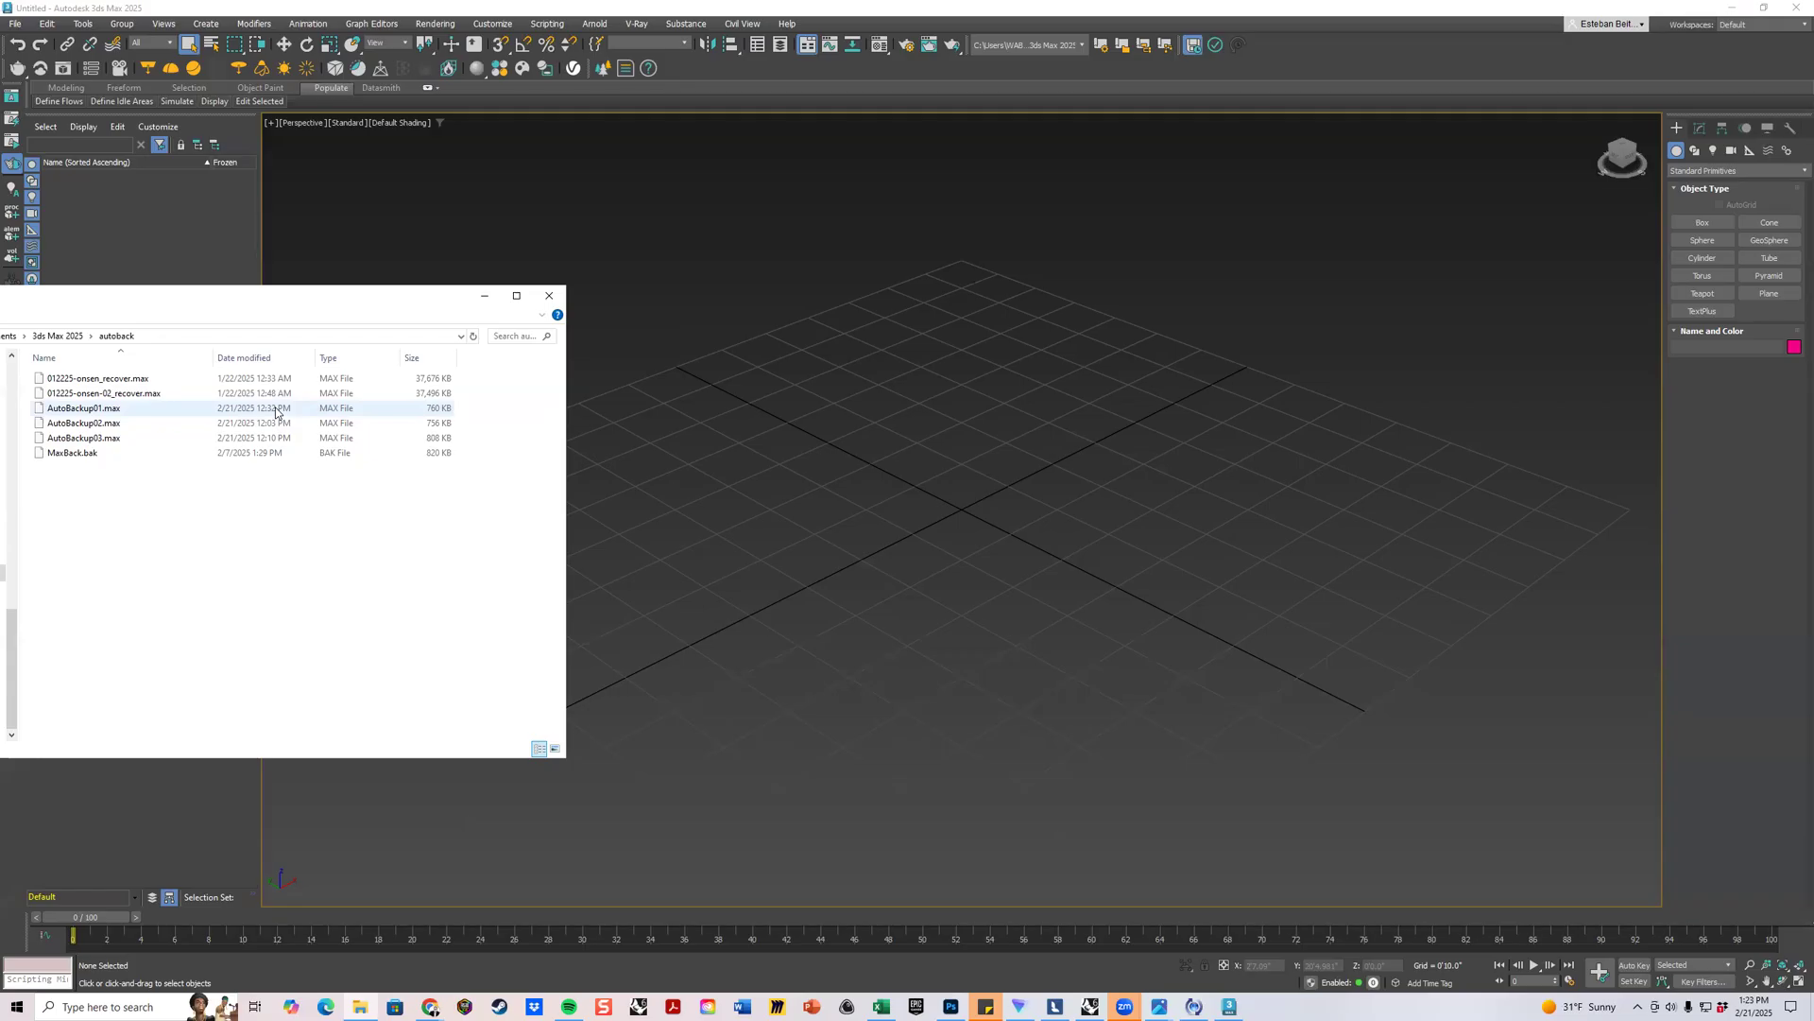
Check the modified dates of MaxBack.bak, AutoBackup03.max and AutoBackup01.max, and move the folder window out of the way.
left_click(76, 459)
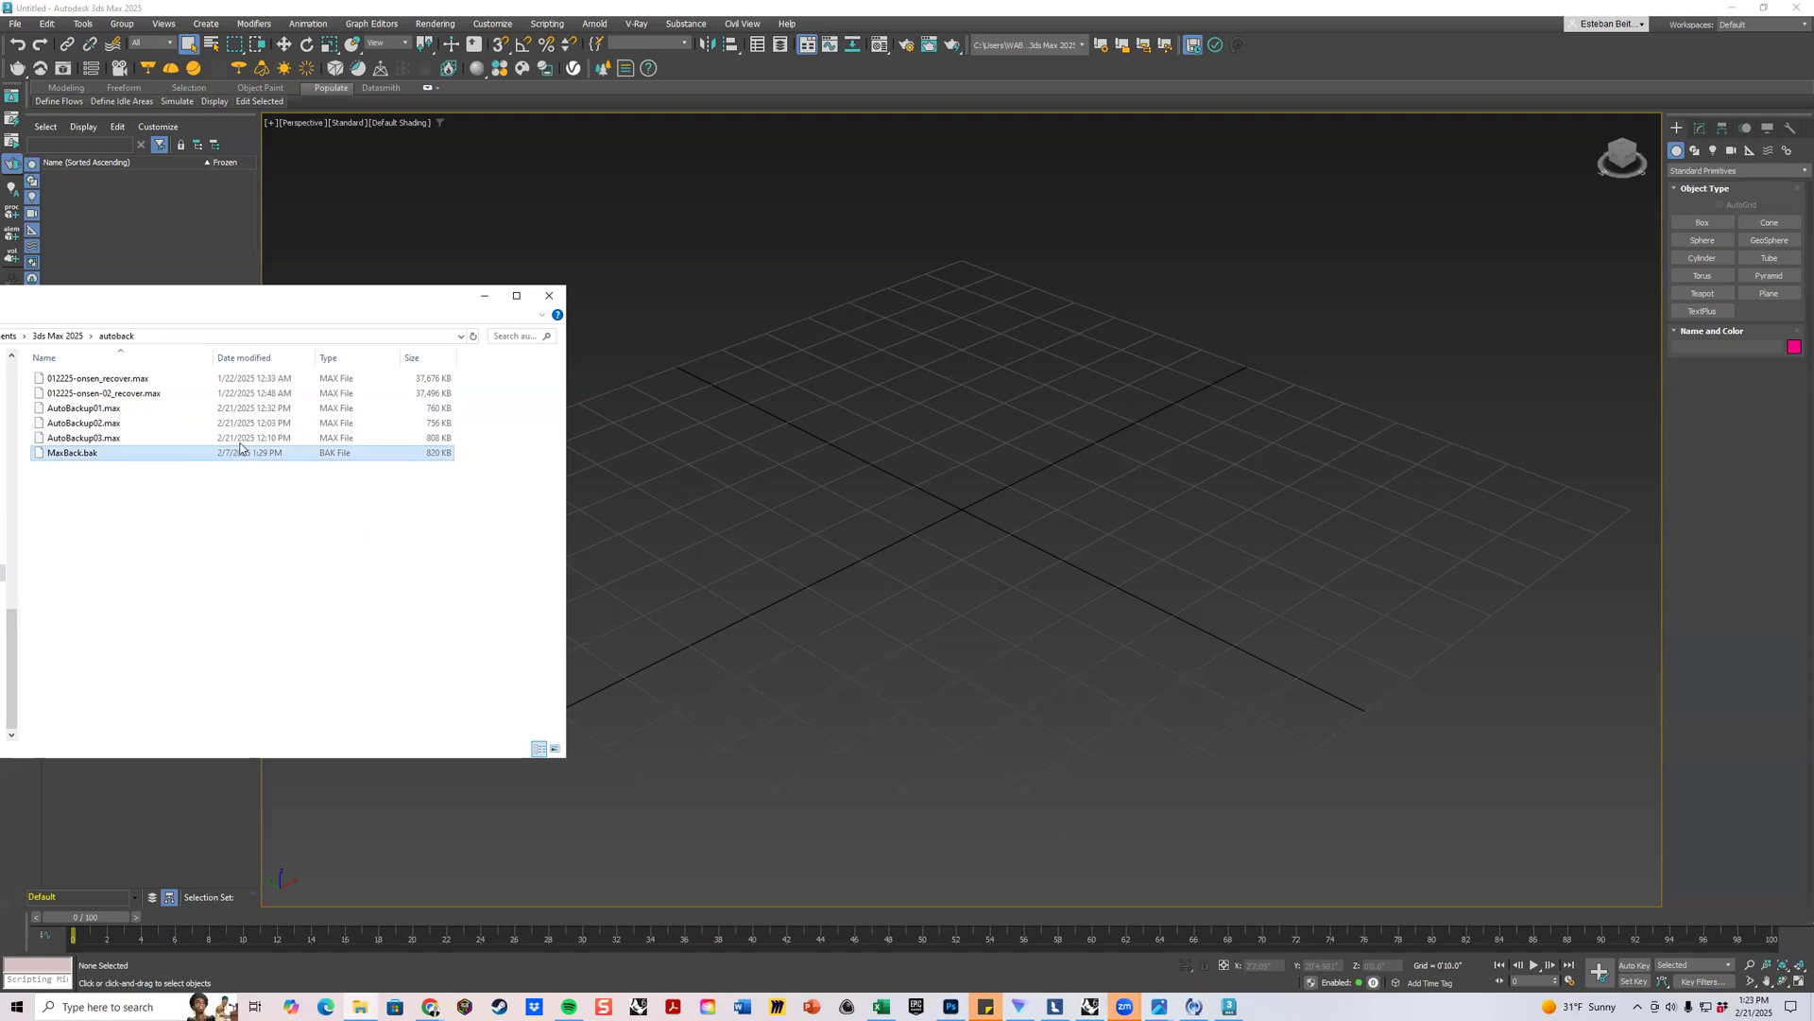
left_click(236, 439)
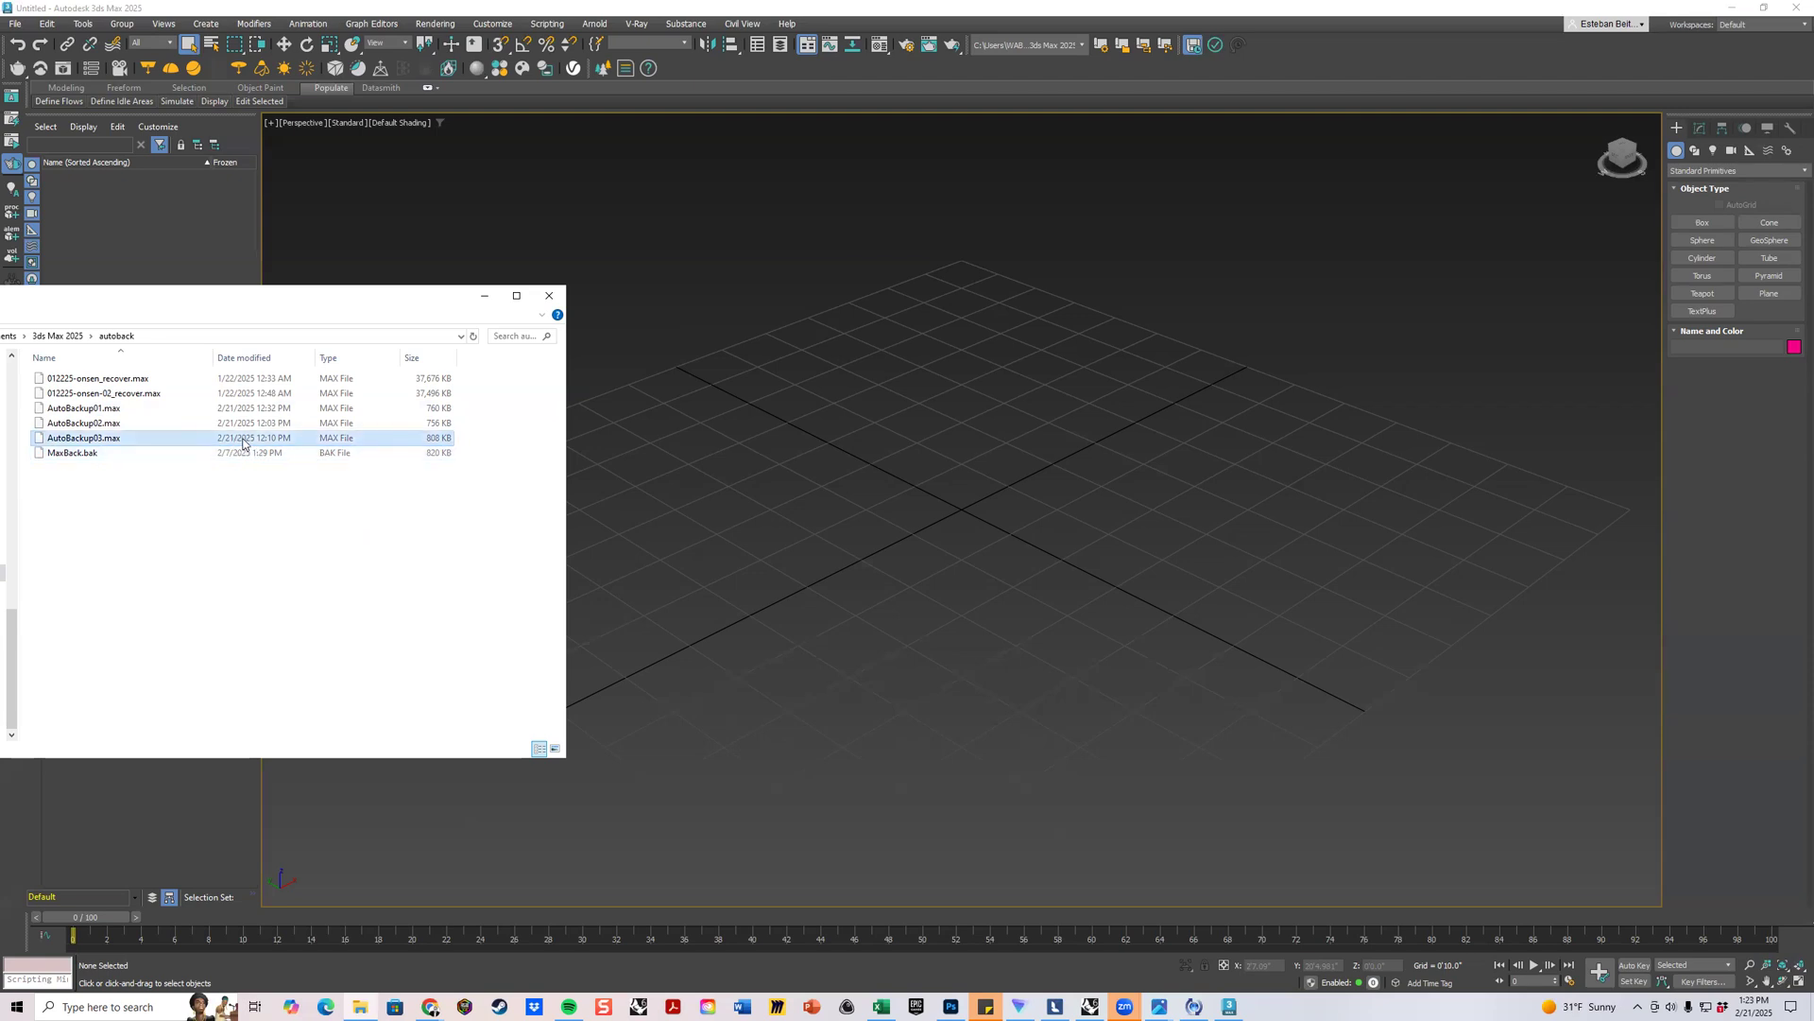
left_click(275, 410)
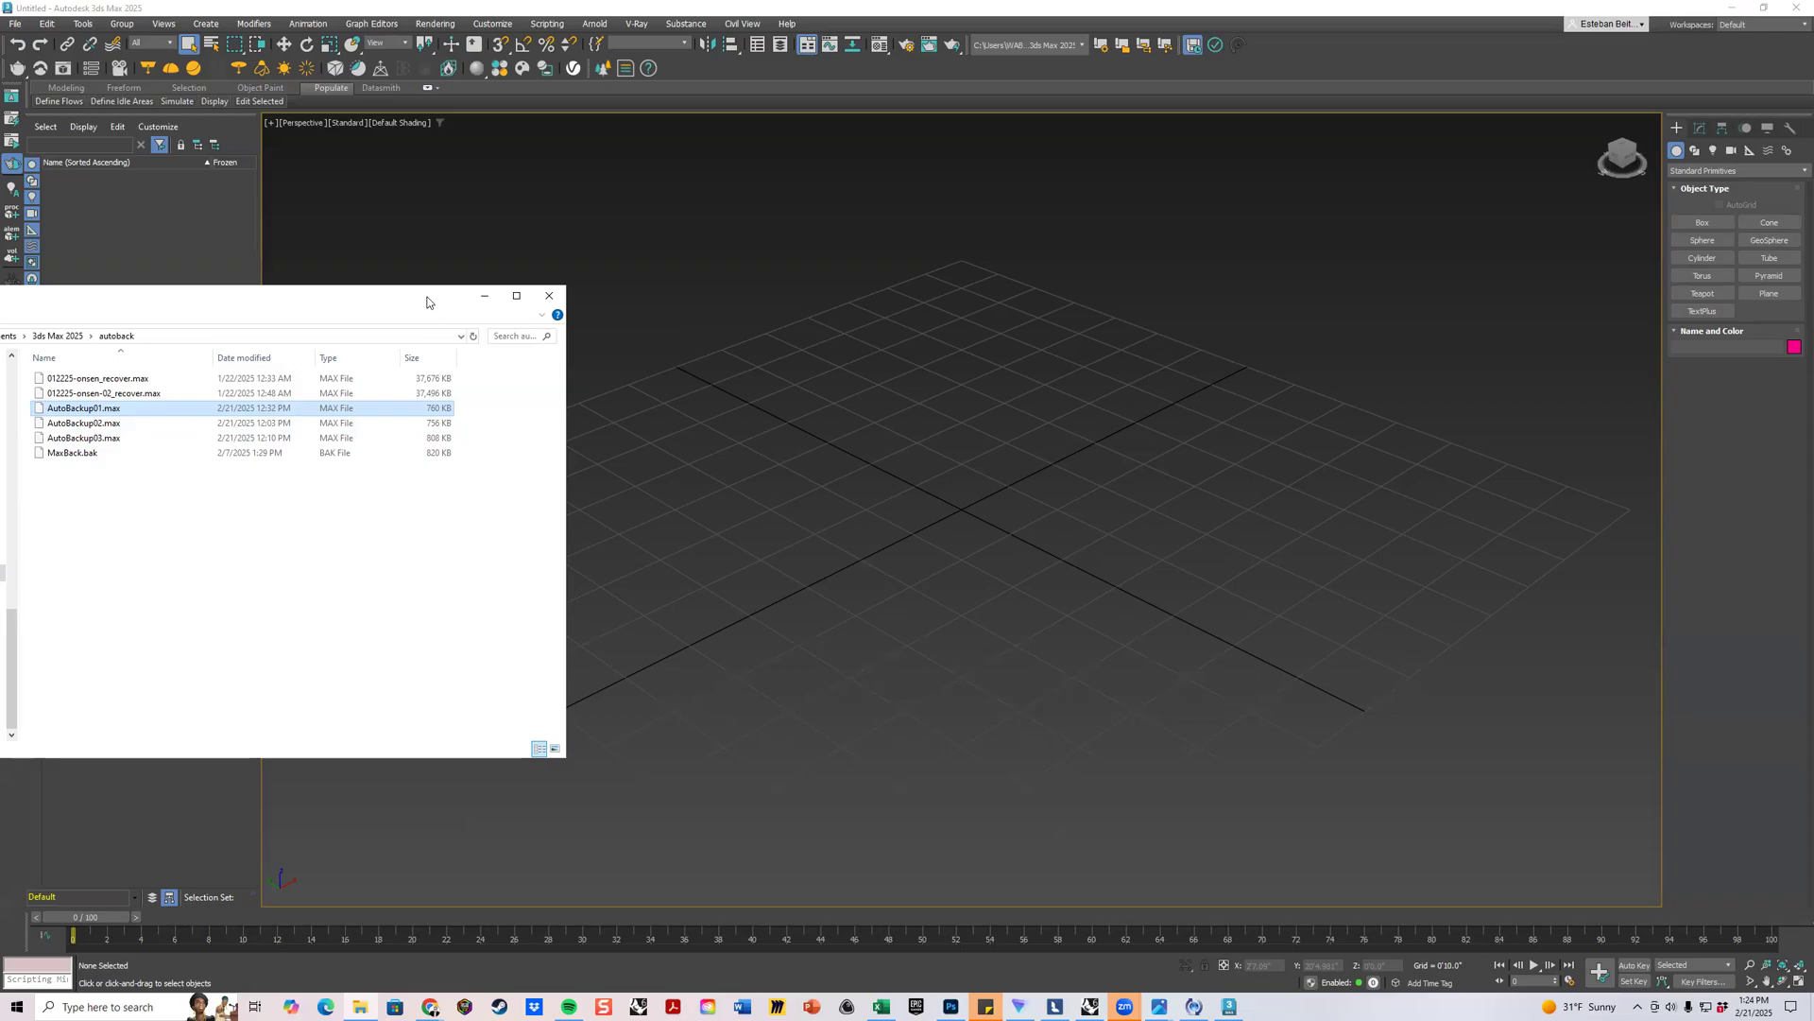
left_click_drag(419, 297, 0, 297)
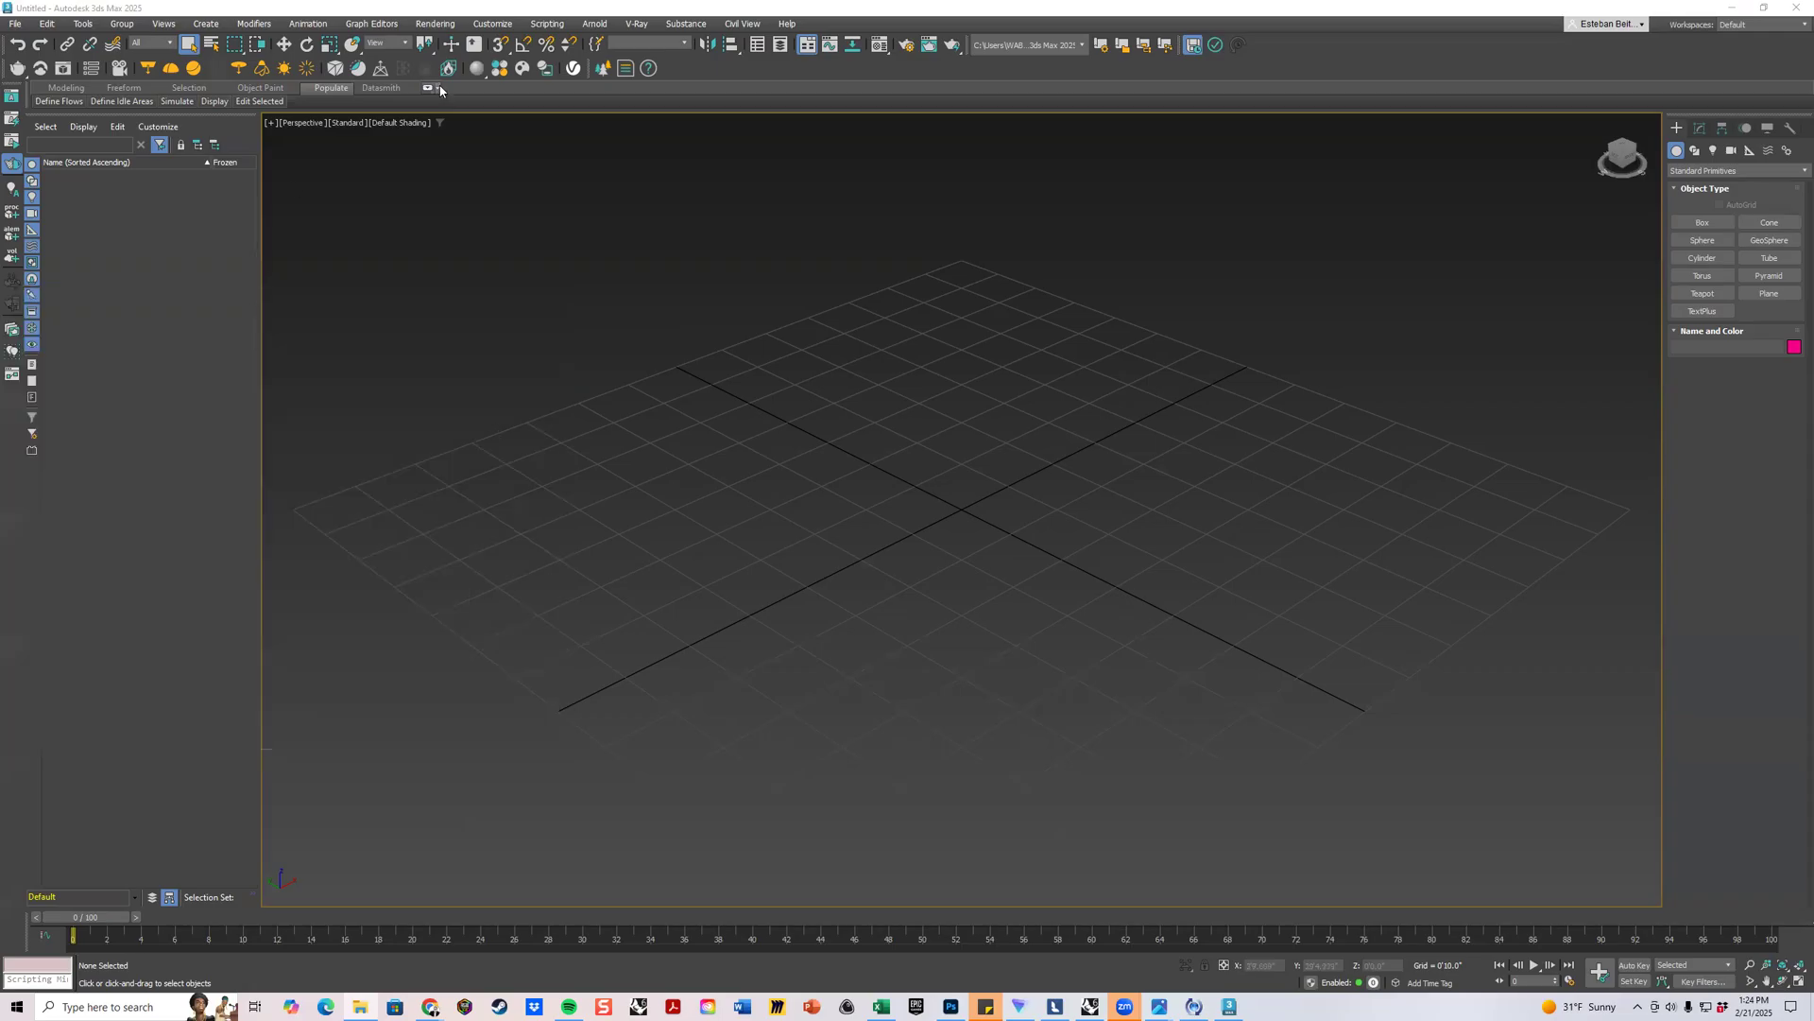
Review the Autobackup interval in the Files preferences and close the preferences without changing anything.
left_click(492, 24)
left_click(522, 314)
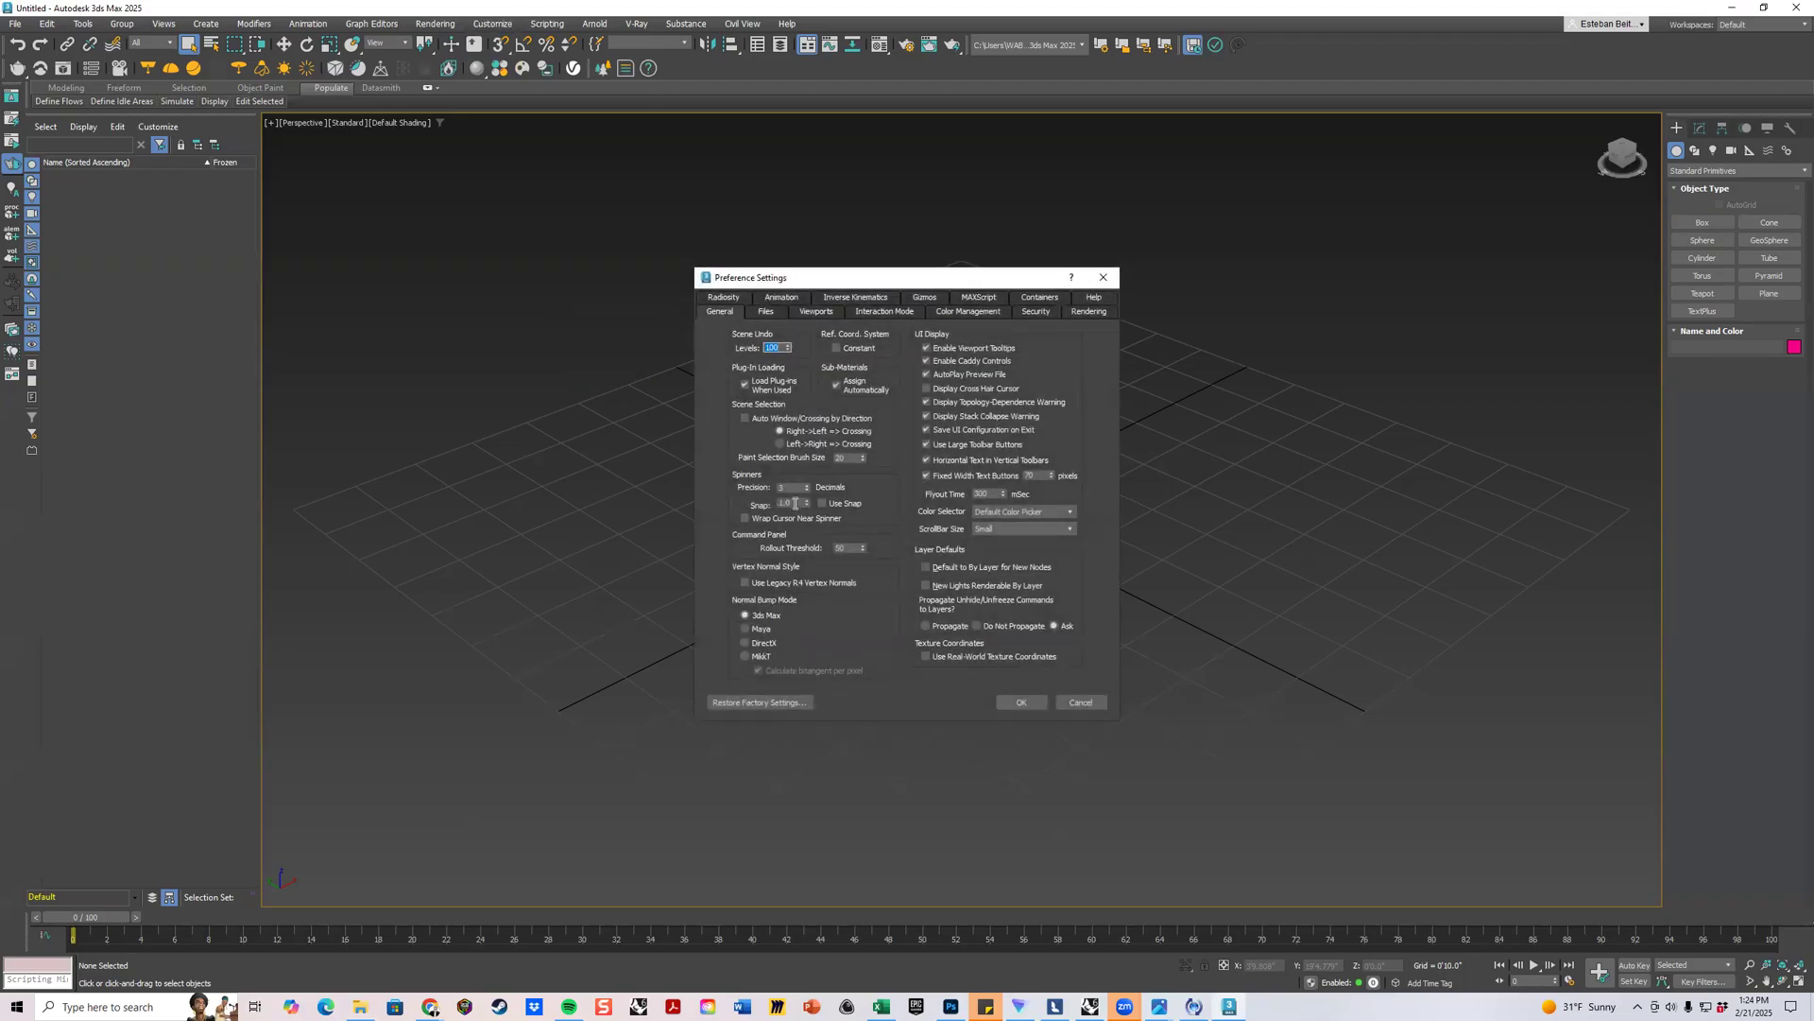
left_click(766, 312)
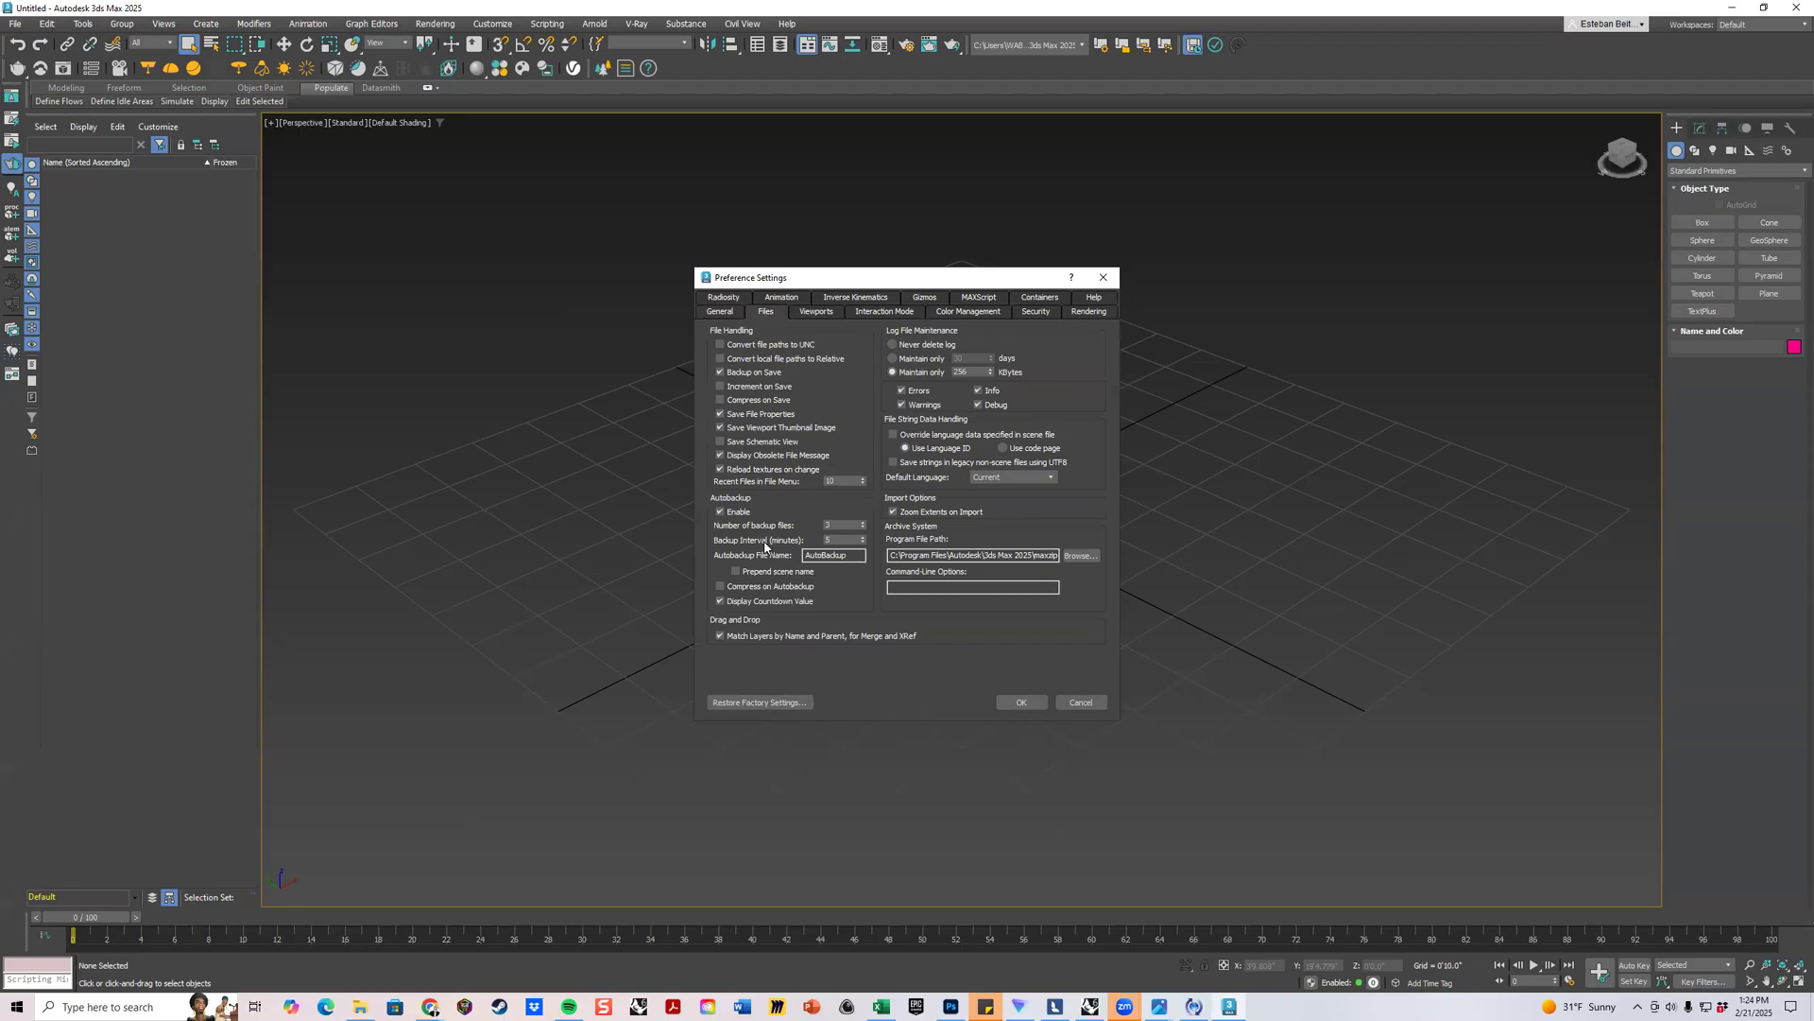
double_click(842, 540)
key("super+e")
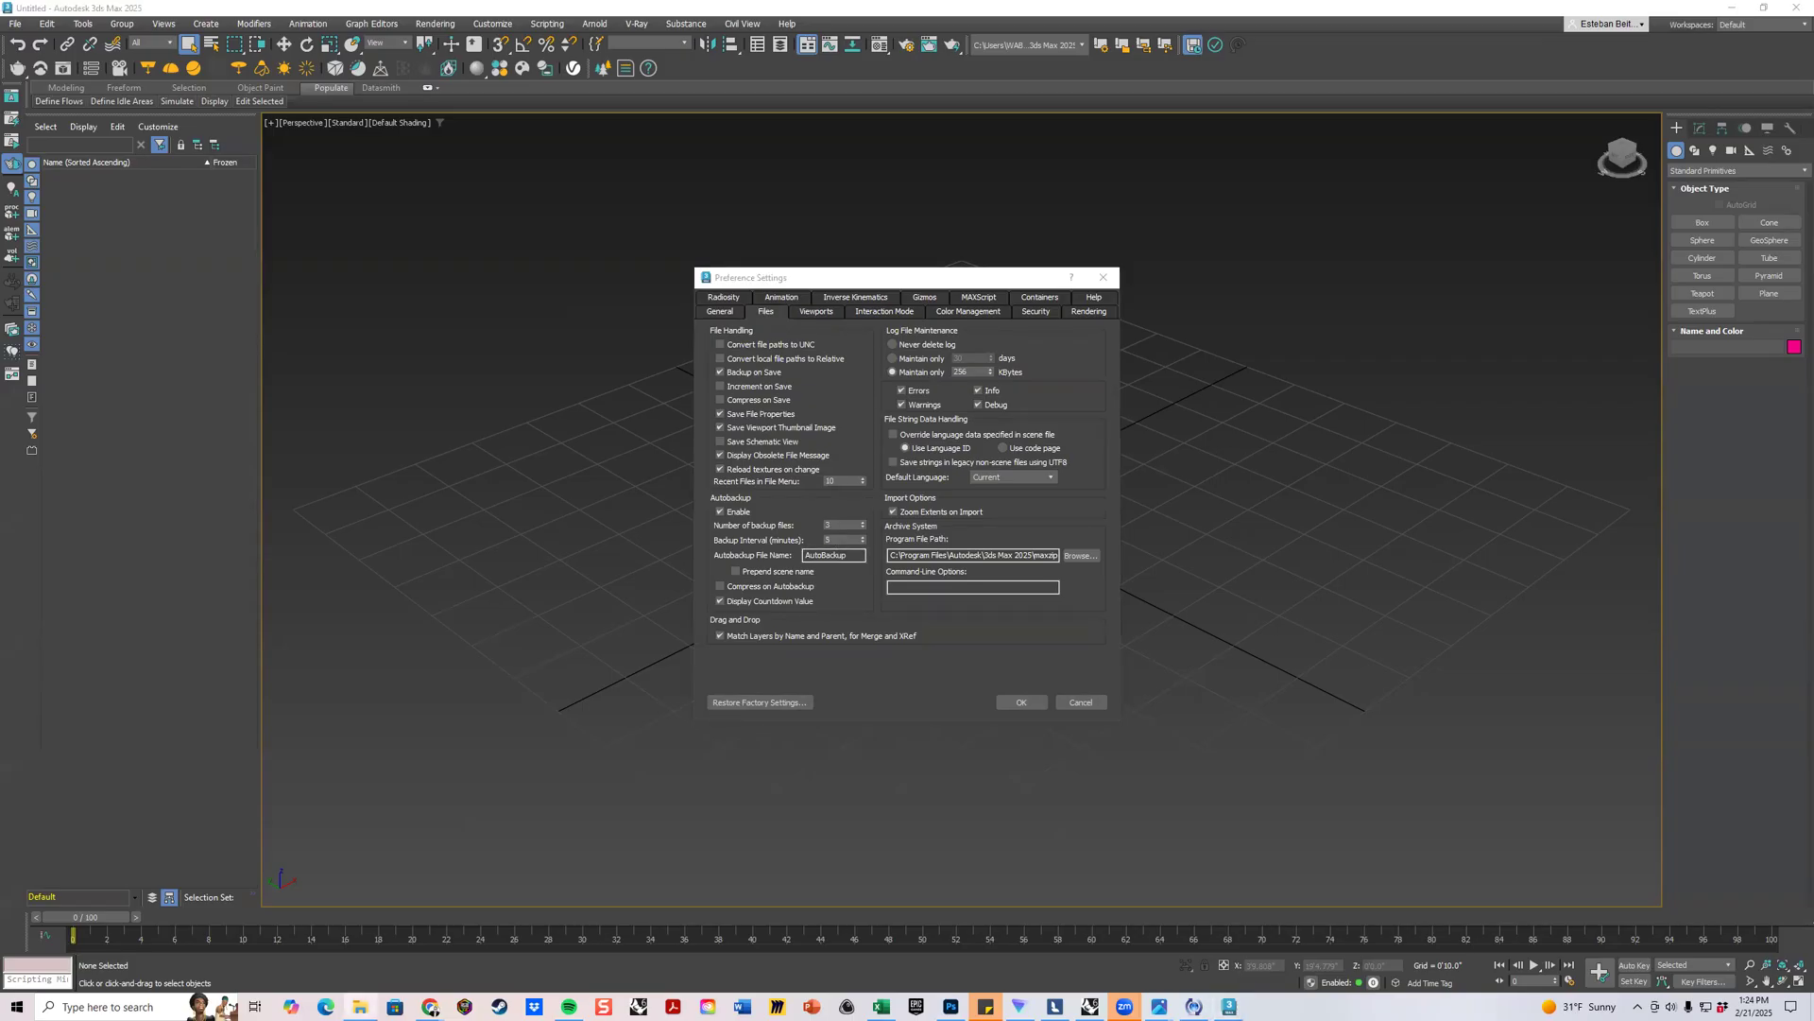
left_click(1064, 703)
Reopen the recent scene Basic Model.max and orbit the orthographic view to show the row of textured boxes.
left_click(15, 24)
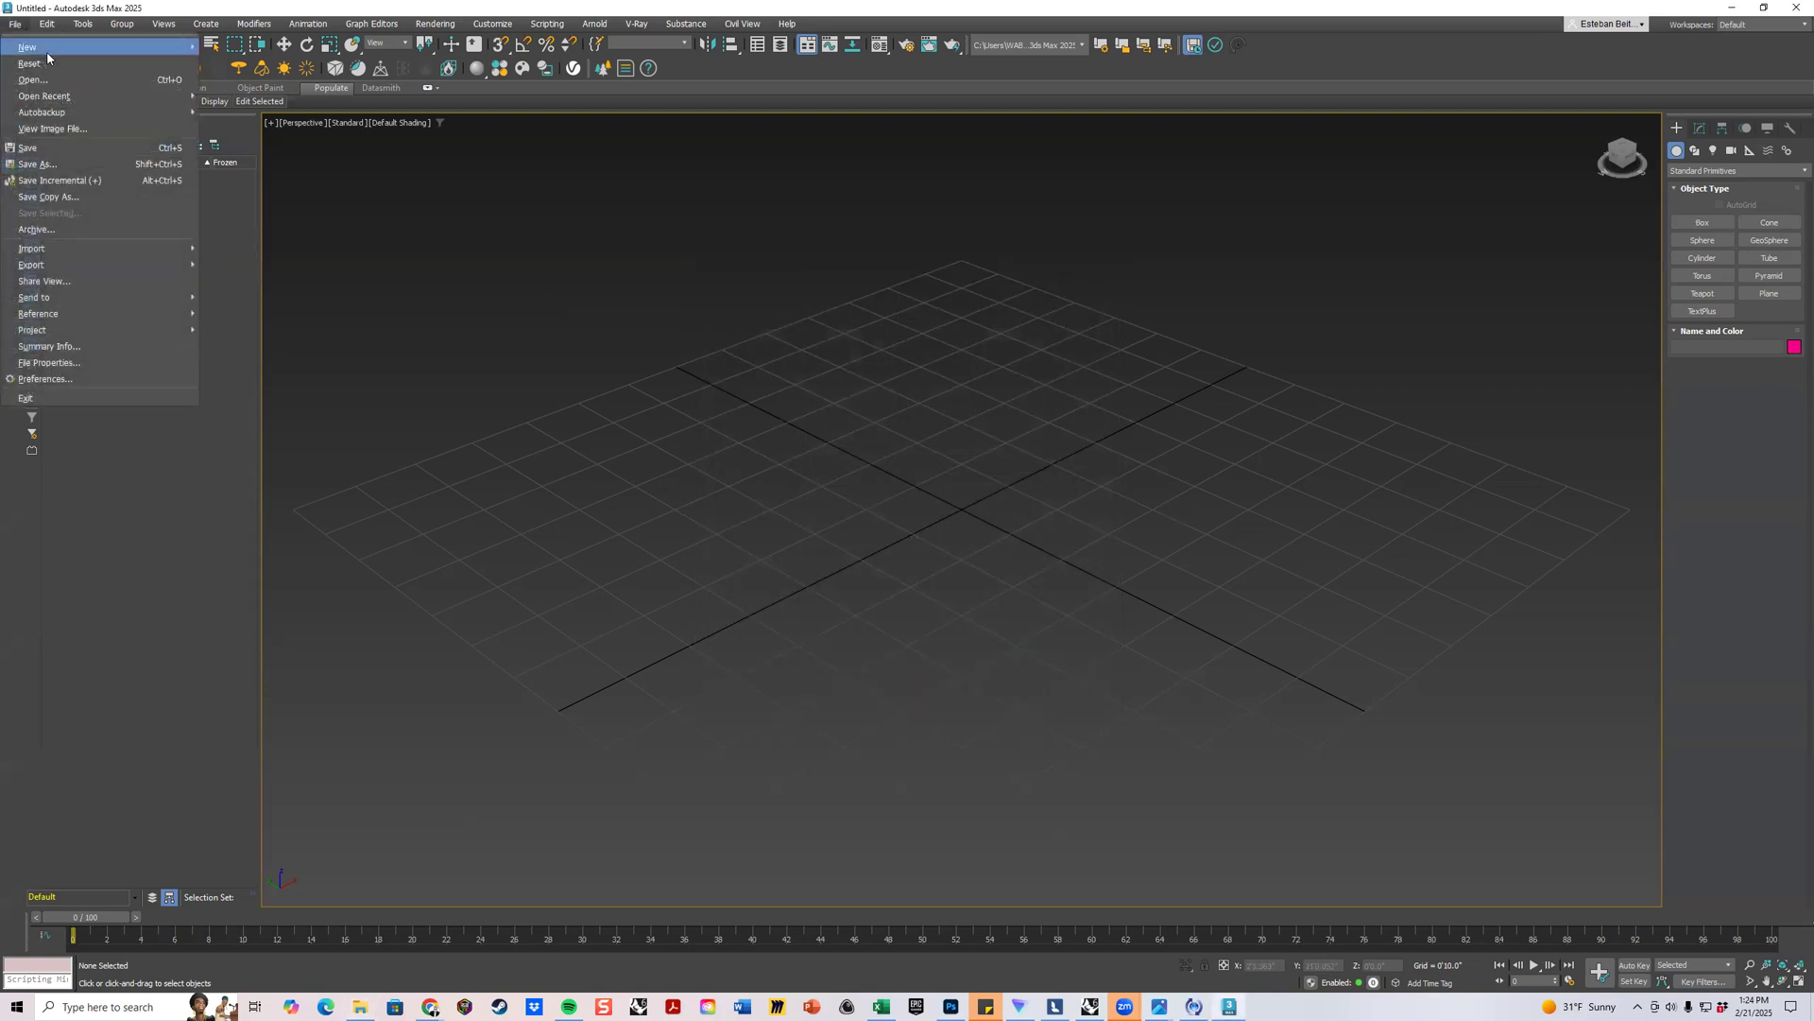
mouse_move(55, 99)
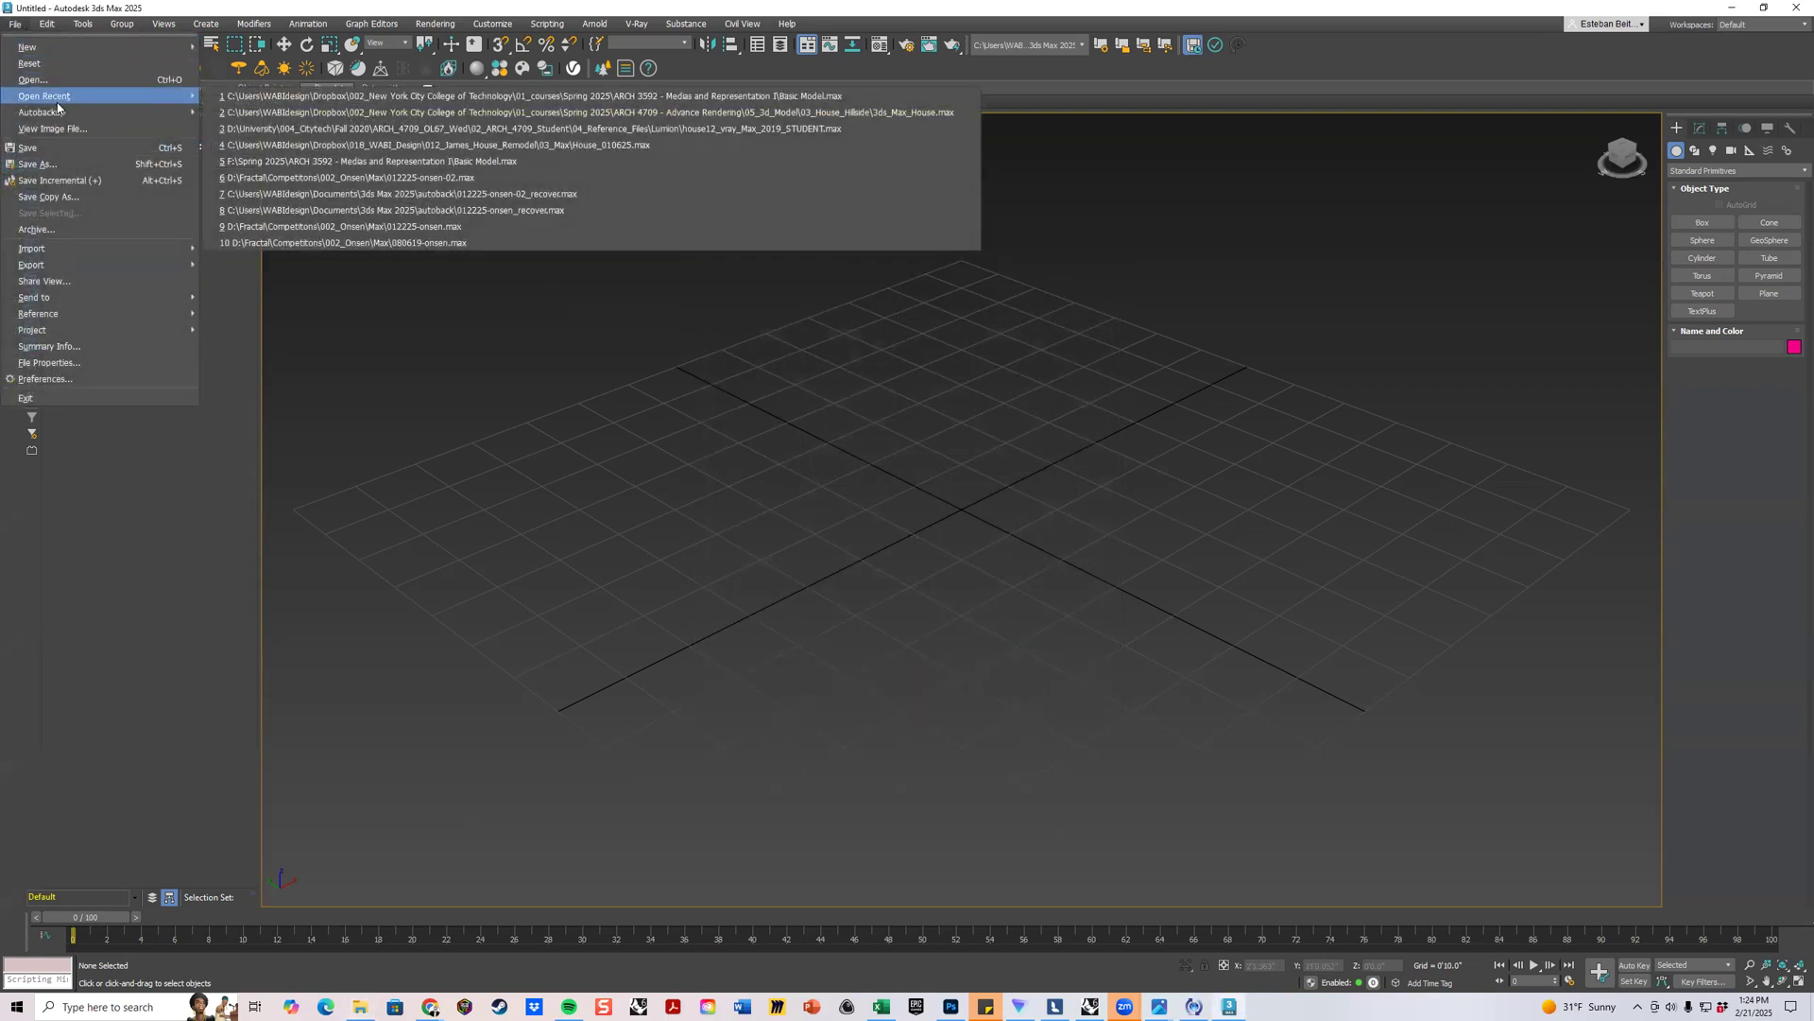
left_click(310, 97)
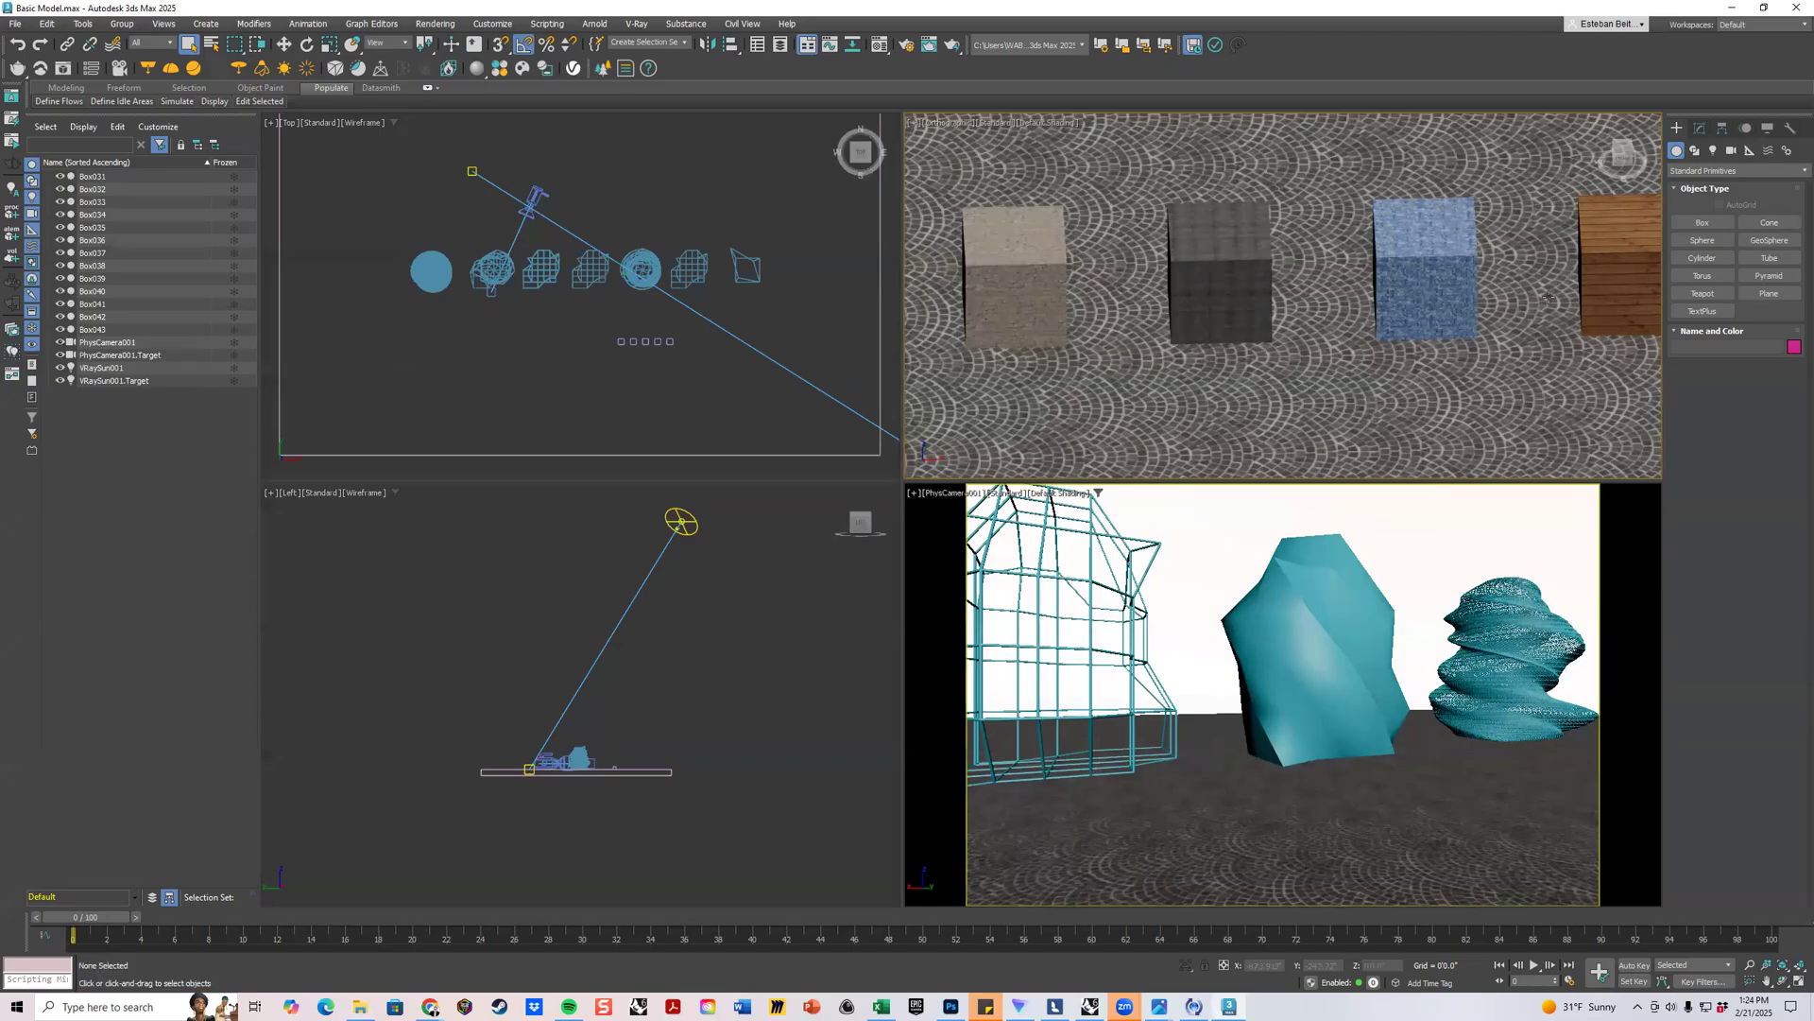
scroll(1280, 298, "down", 5)
middle_click_drag(1280, 298, 1313, 247)
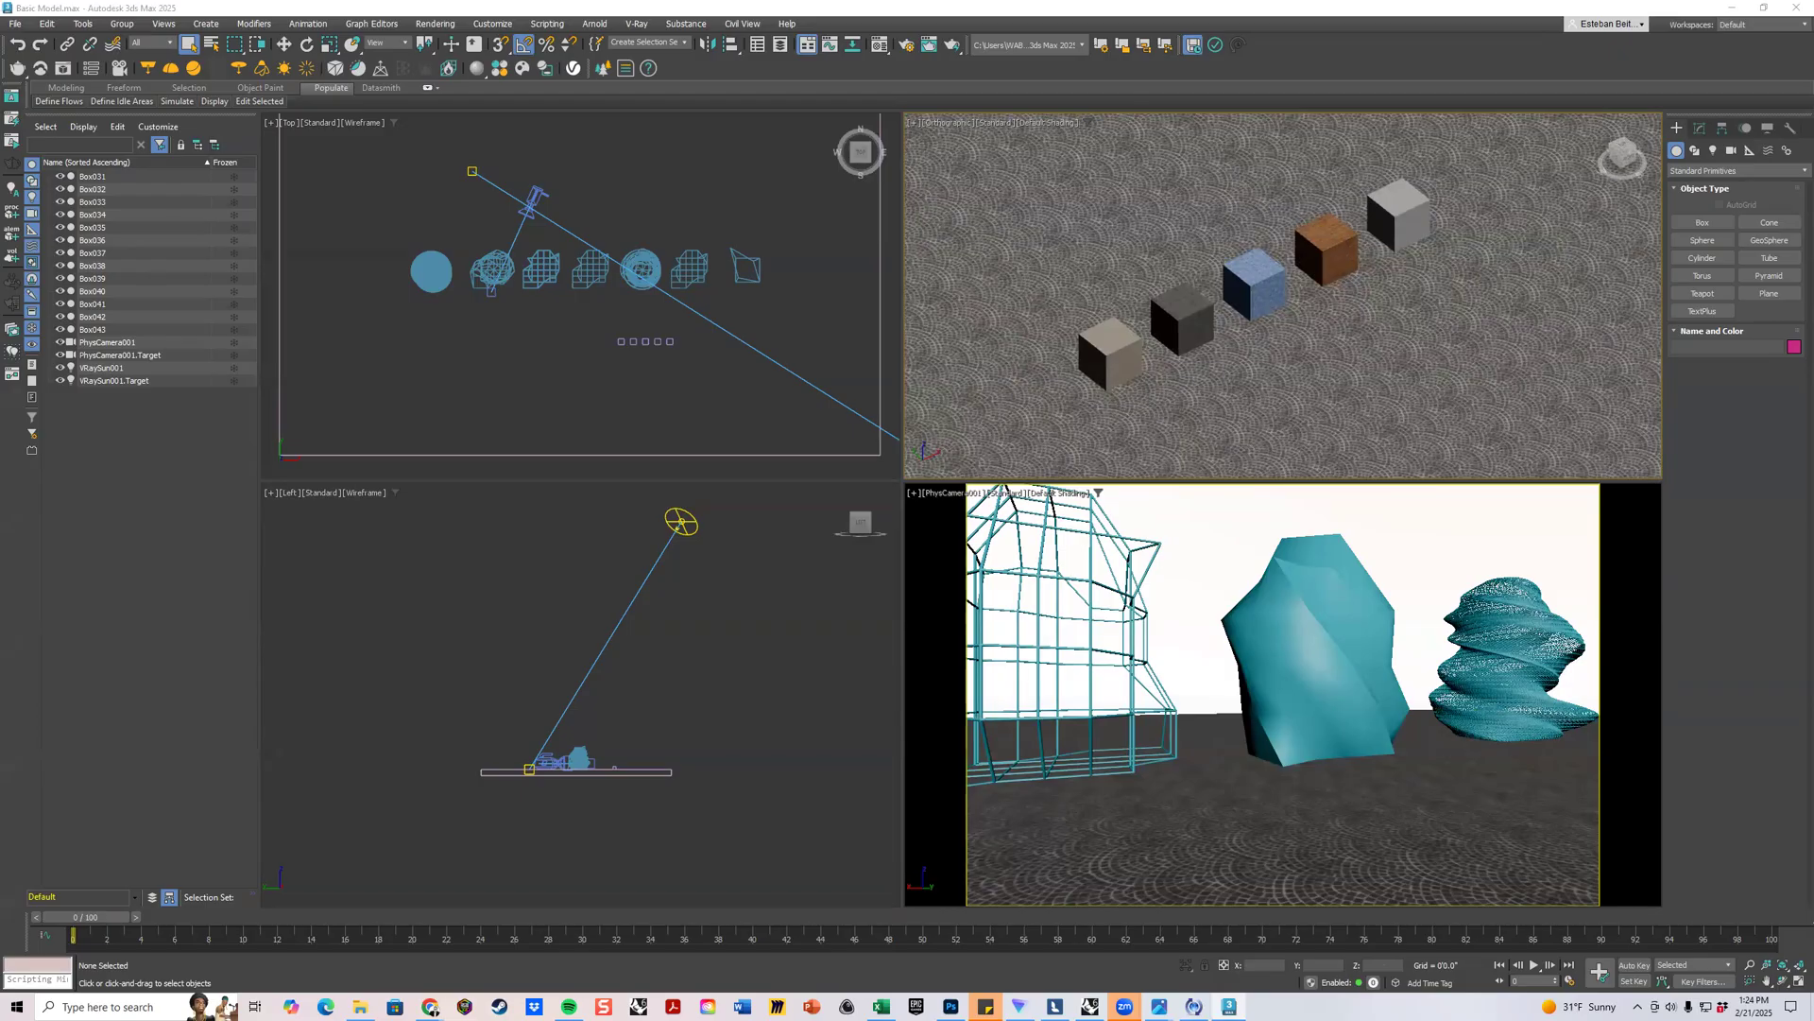
Recheck the modified date of AutoBackup01.max in the autoback folder and move the folder window away again.
left_click_drag(0, 322, 222, 323)
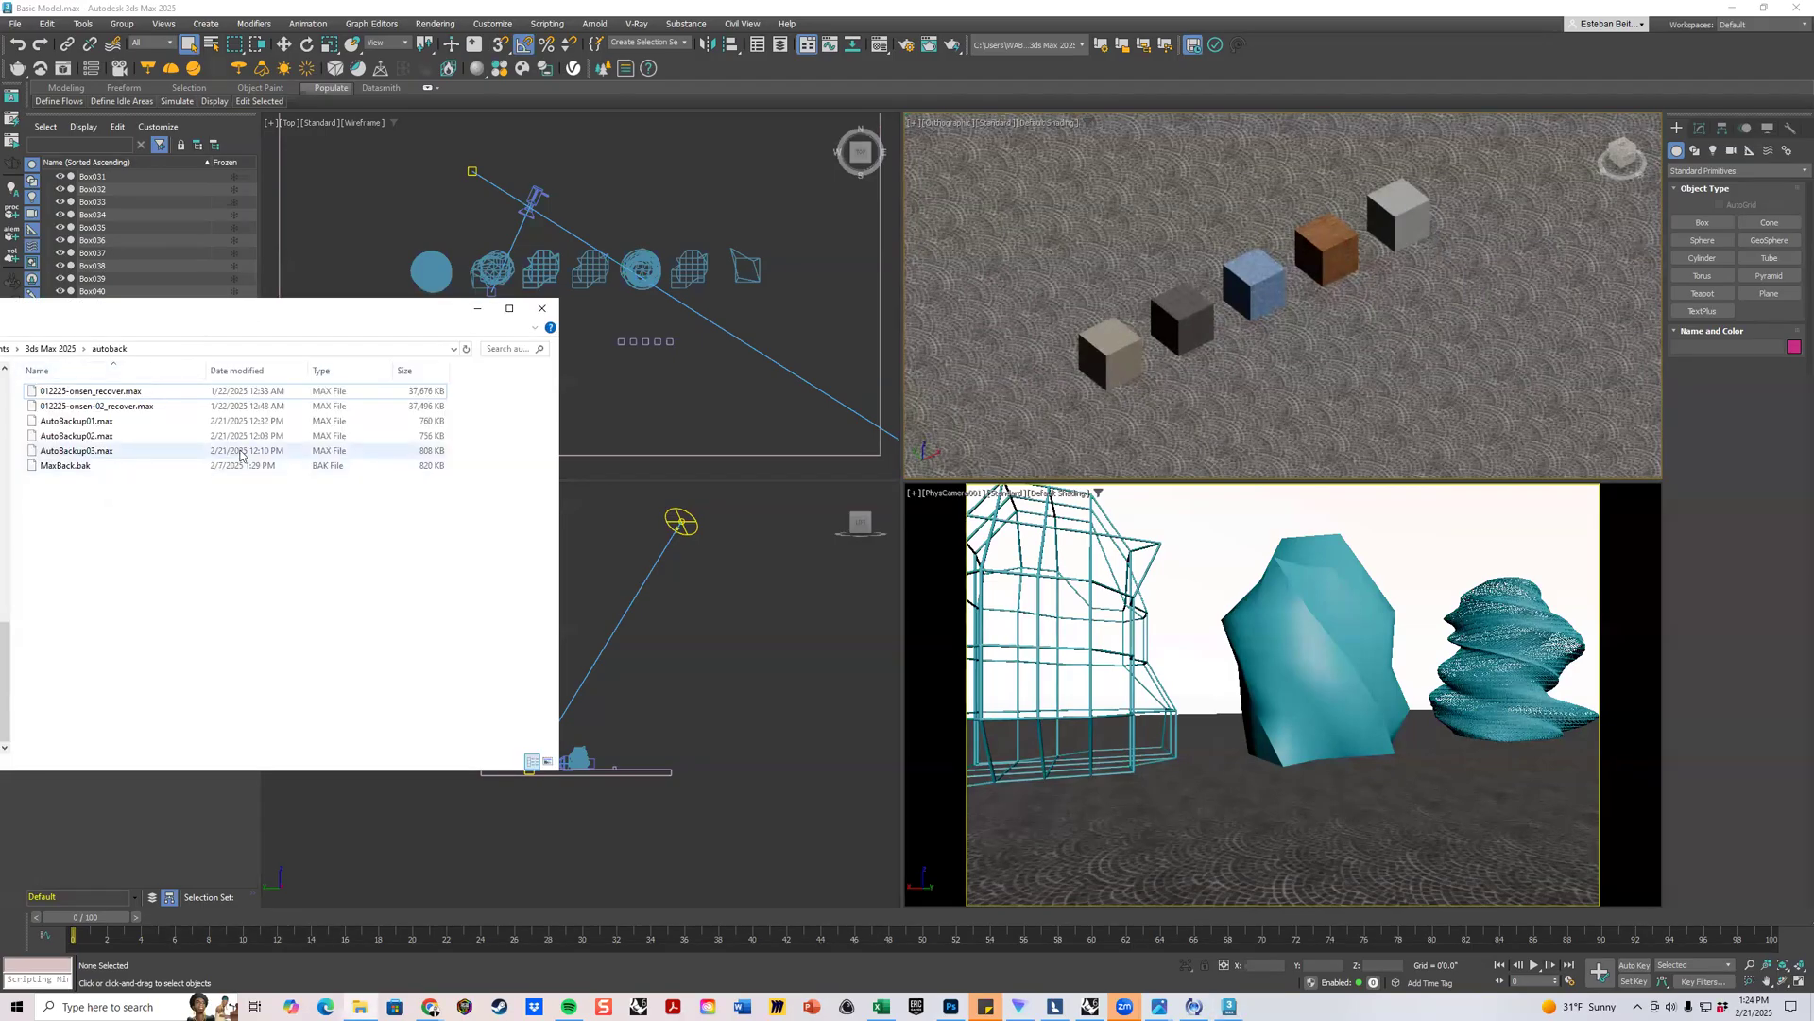
left_click(272, 423)
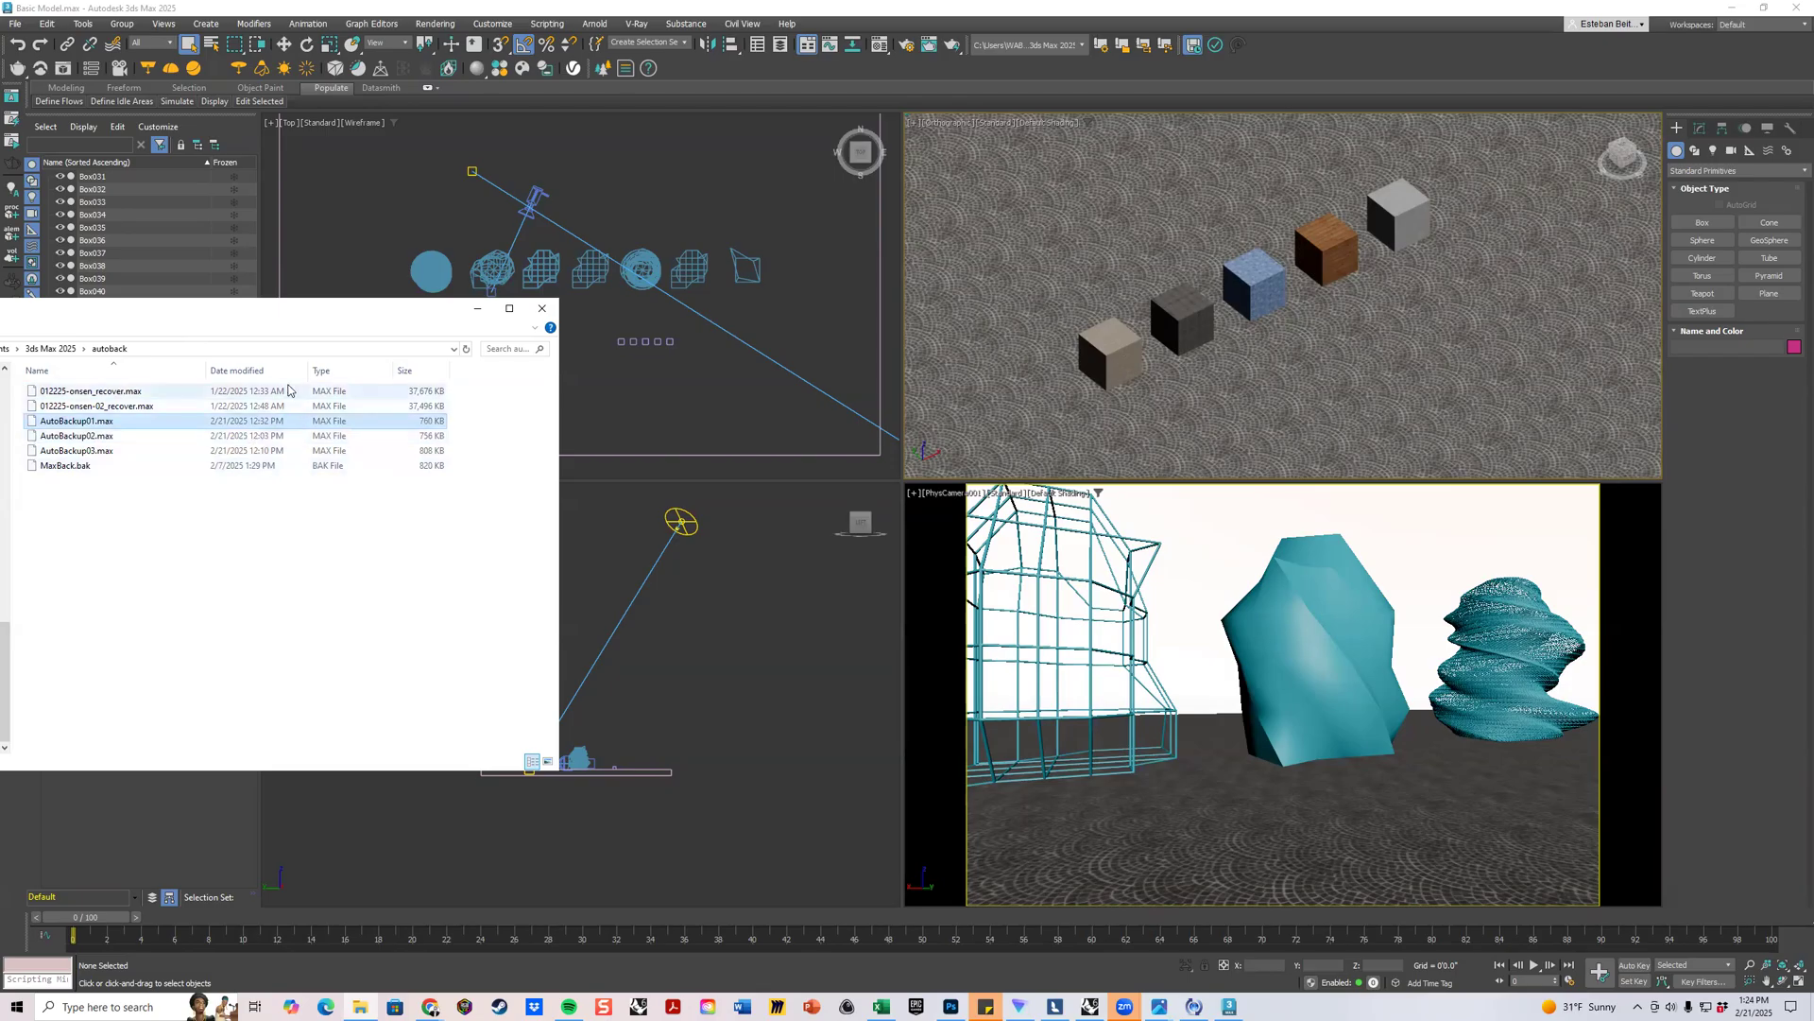
left_click_drag(390, 321, 0, 320)
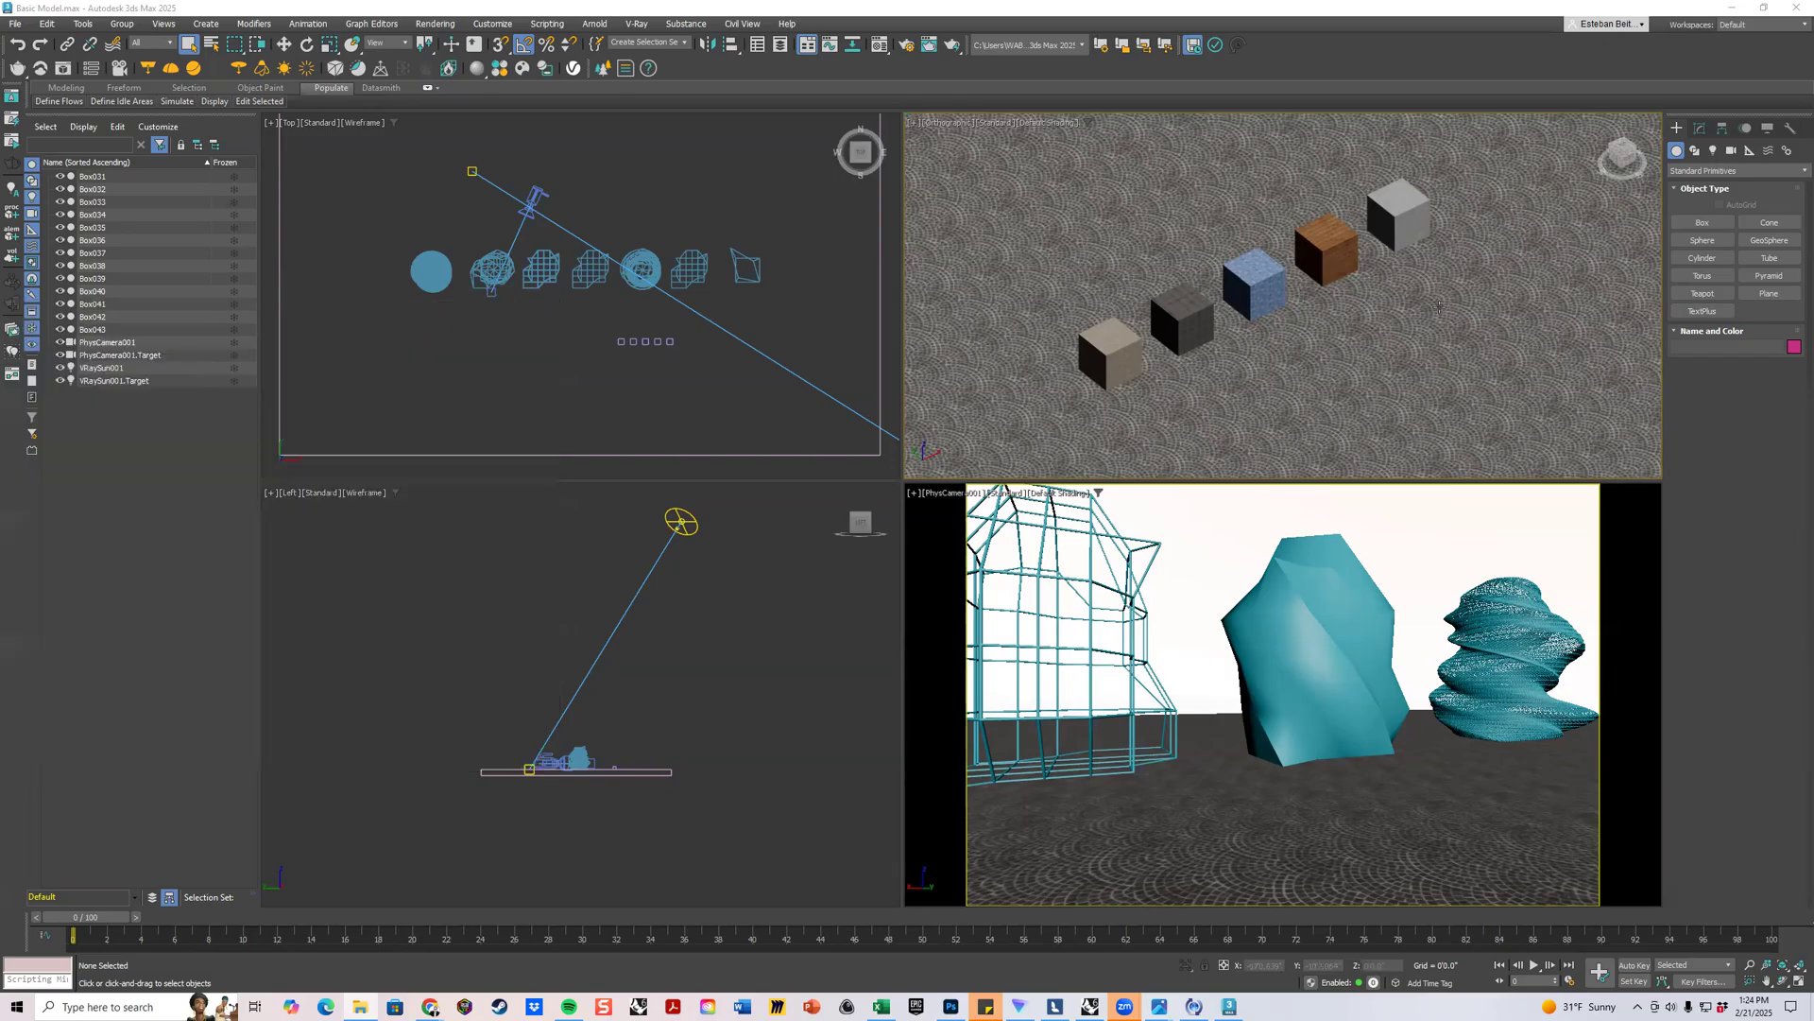
Select the ground slab, maximize the orthographic viewport and bring the faceted and spiral forms into view.
left_click(1532, 316)
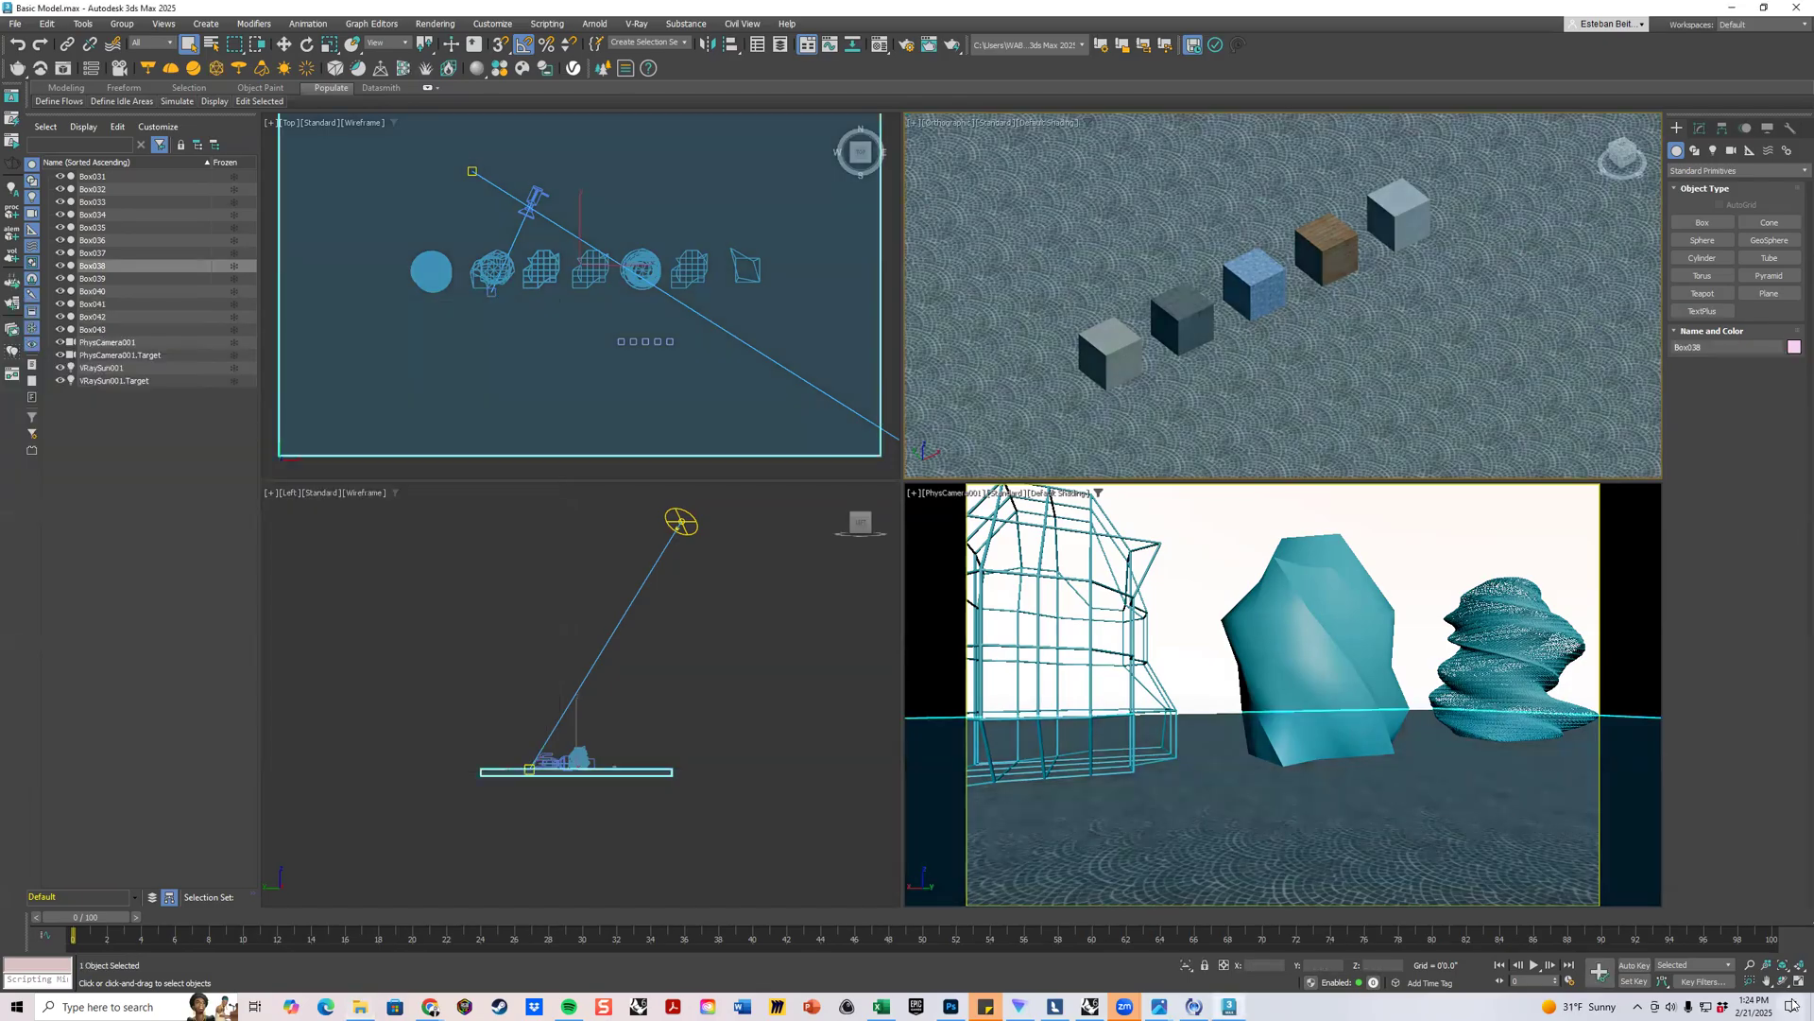
key("alt+w")
scroll(950, 474, "down", 5)
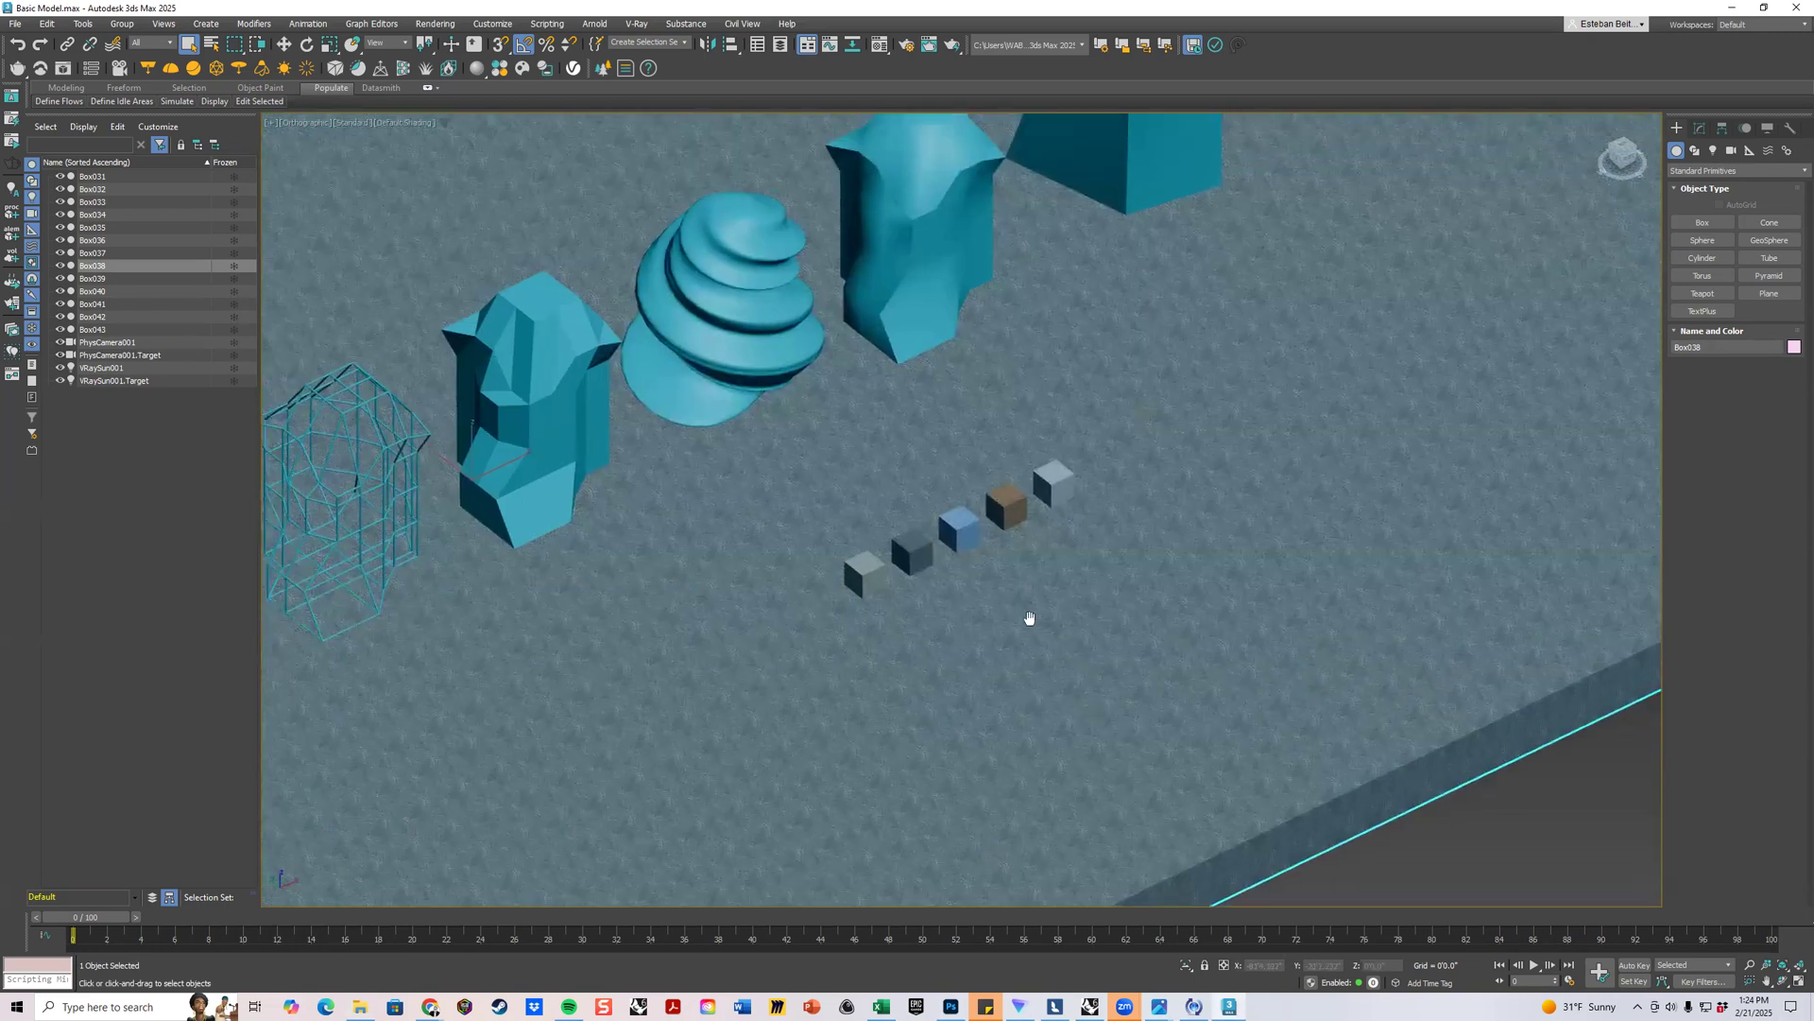
middle_click_drag(739, 292, 810, 416)
middle_click_drag(586, 520, 948, 389)
scroll(948, 389, "up", 5)
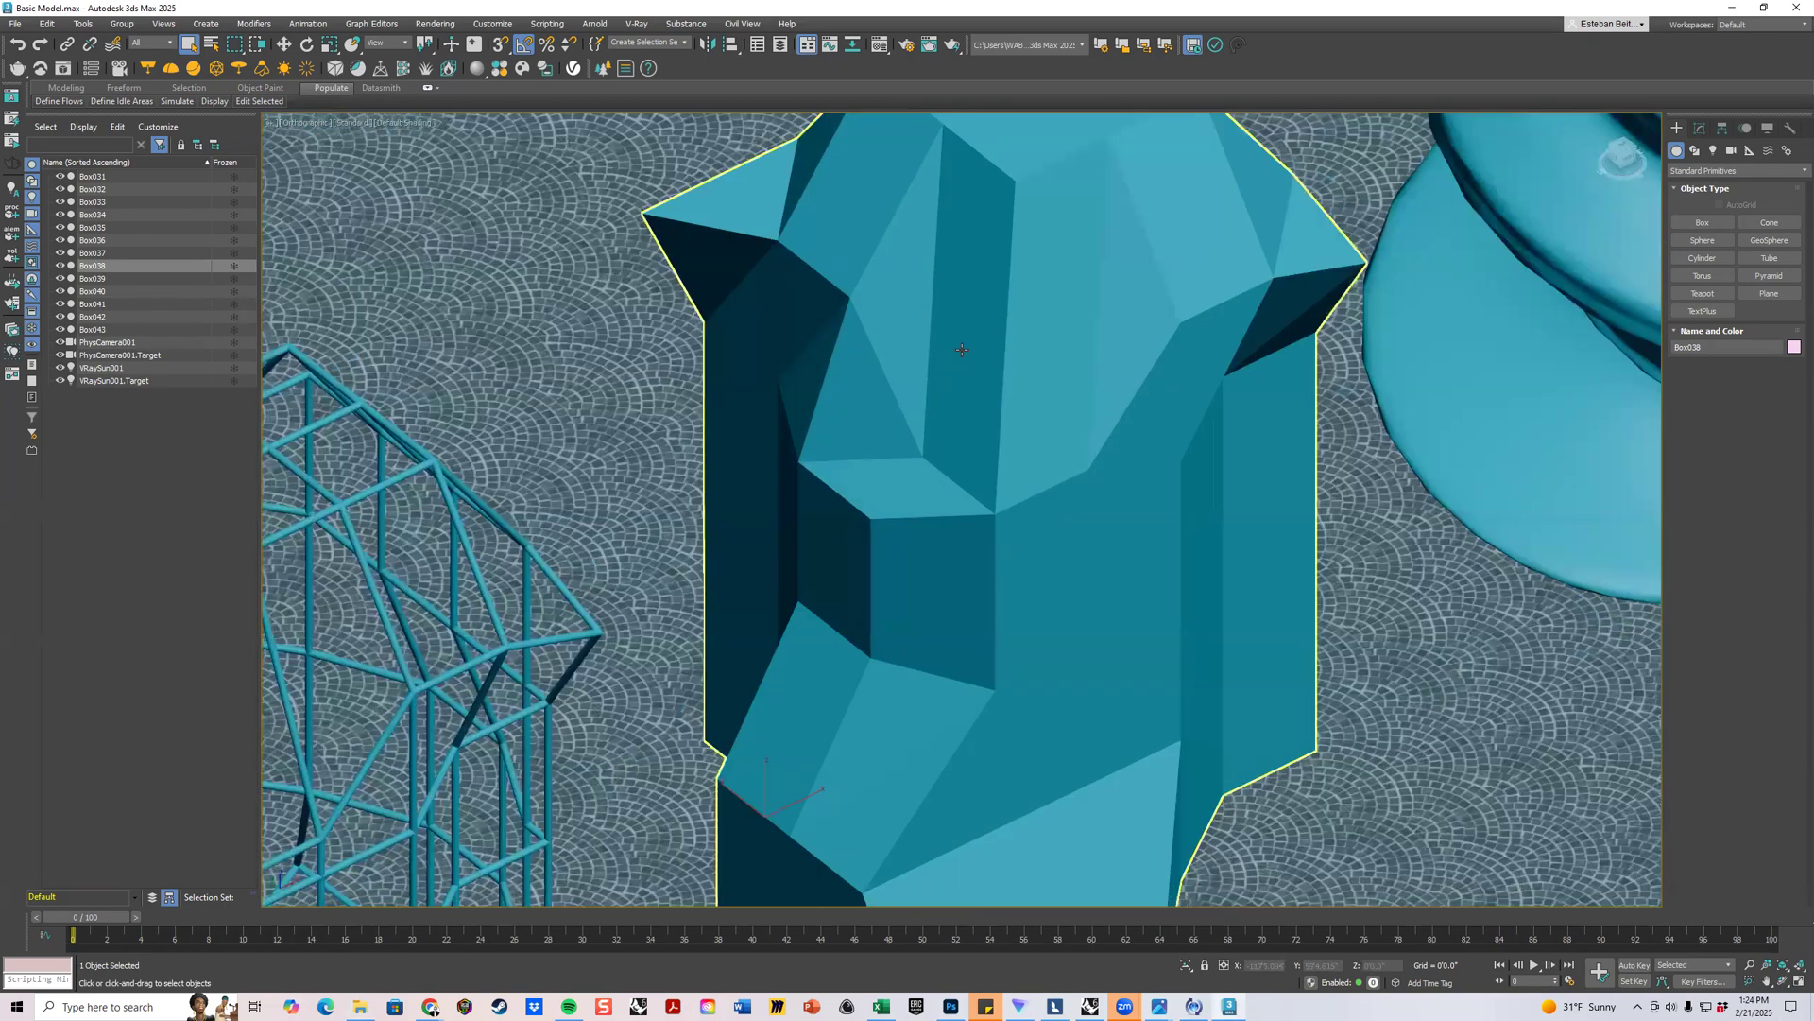
scroll(962, 349, "down", 5)
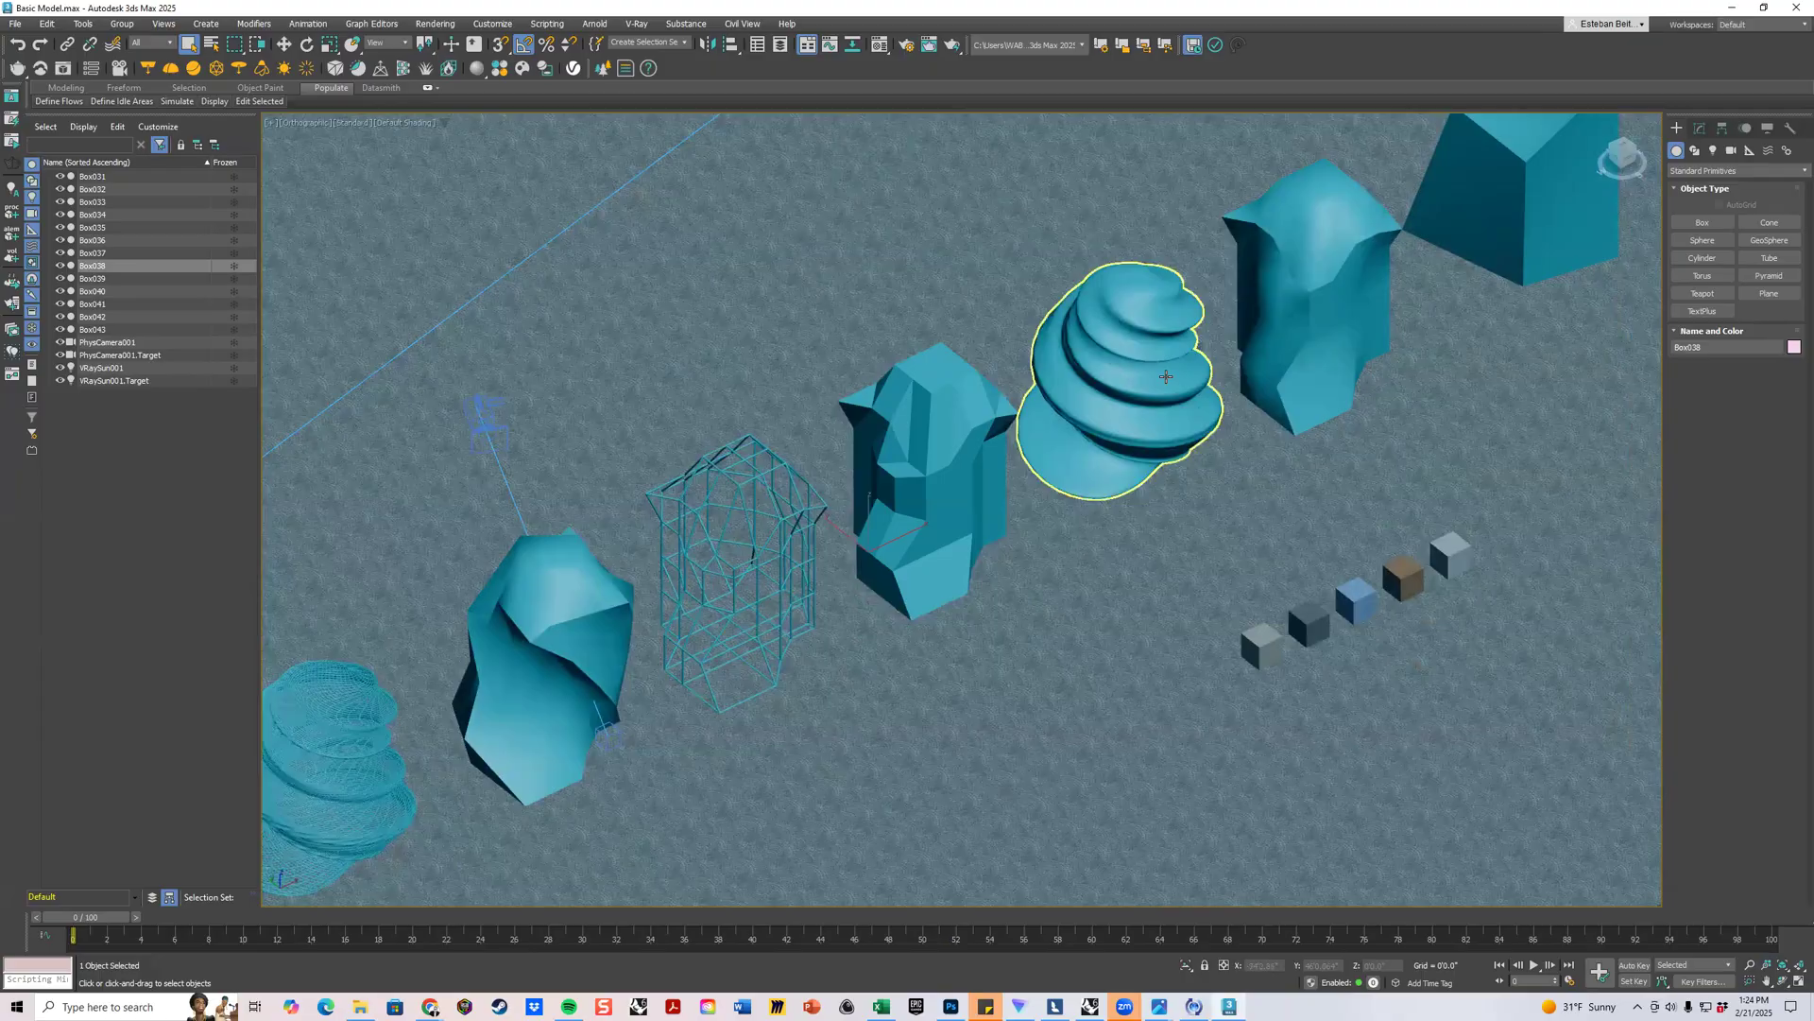
Create a sphere primitive on the ground slab in front of the row of small textured boxes.
scroll(1152, 374, "up", 4)
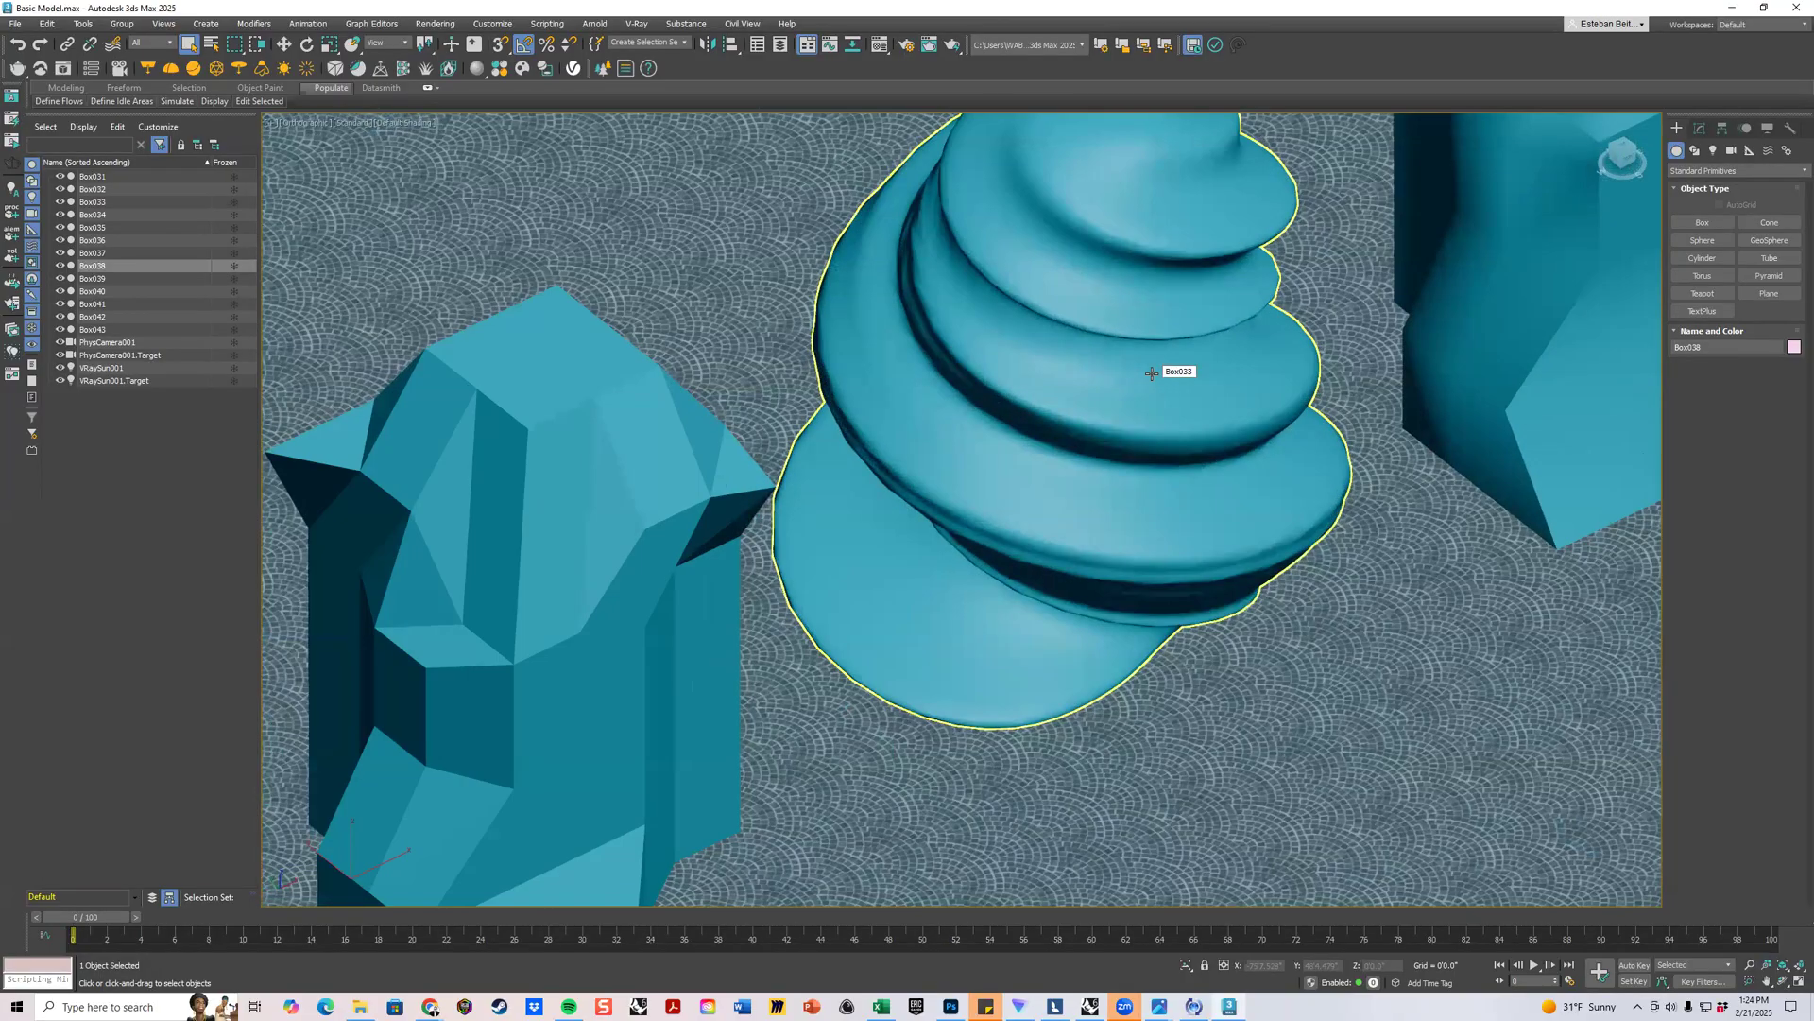
scroll(1152, 374, "down", 6)
middle_click_drag(1294, 590, 931, 495)
scroll(1105, 432, "up", 5)
middle_click_drag(867, 414, 828, 539)
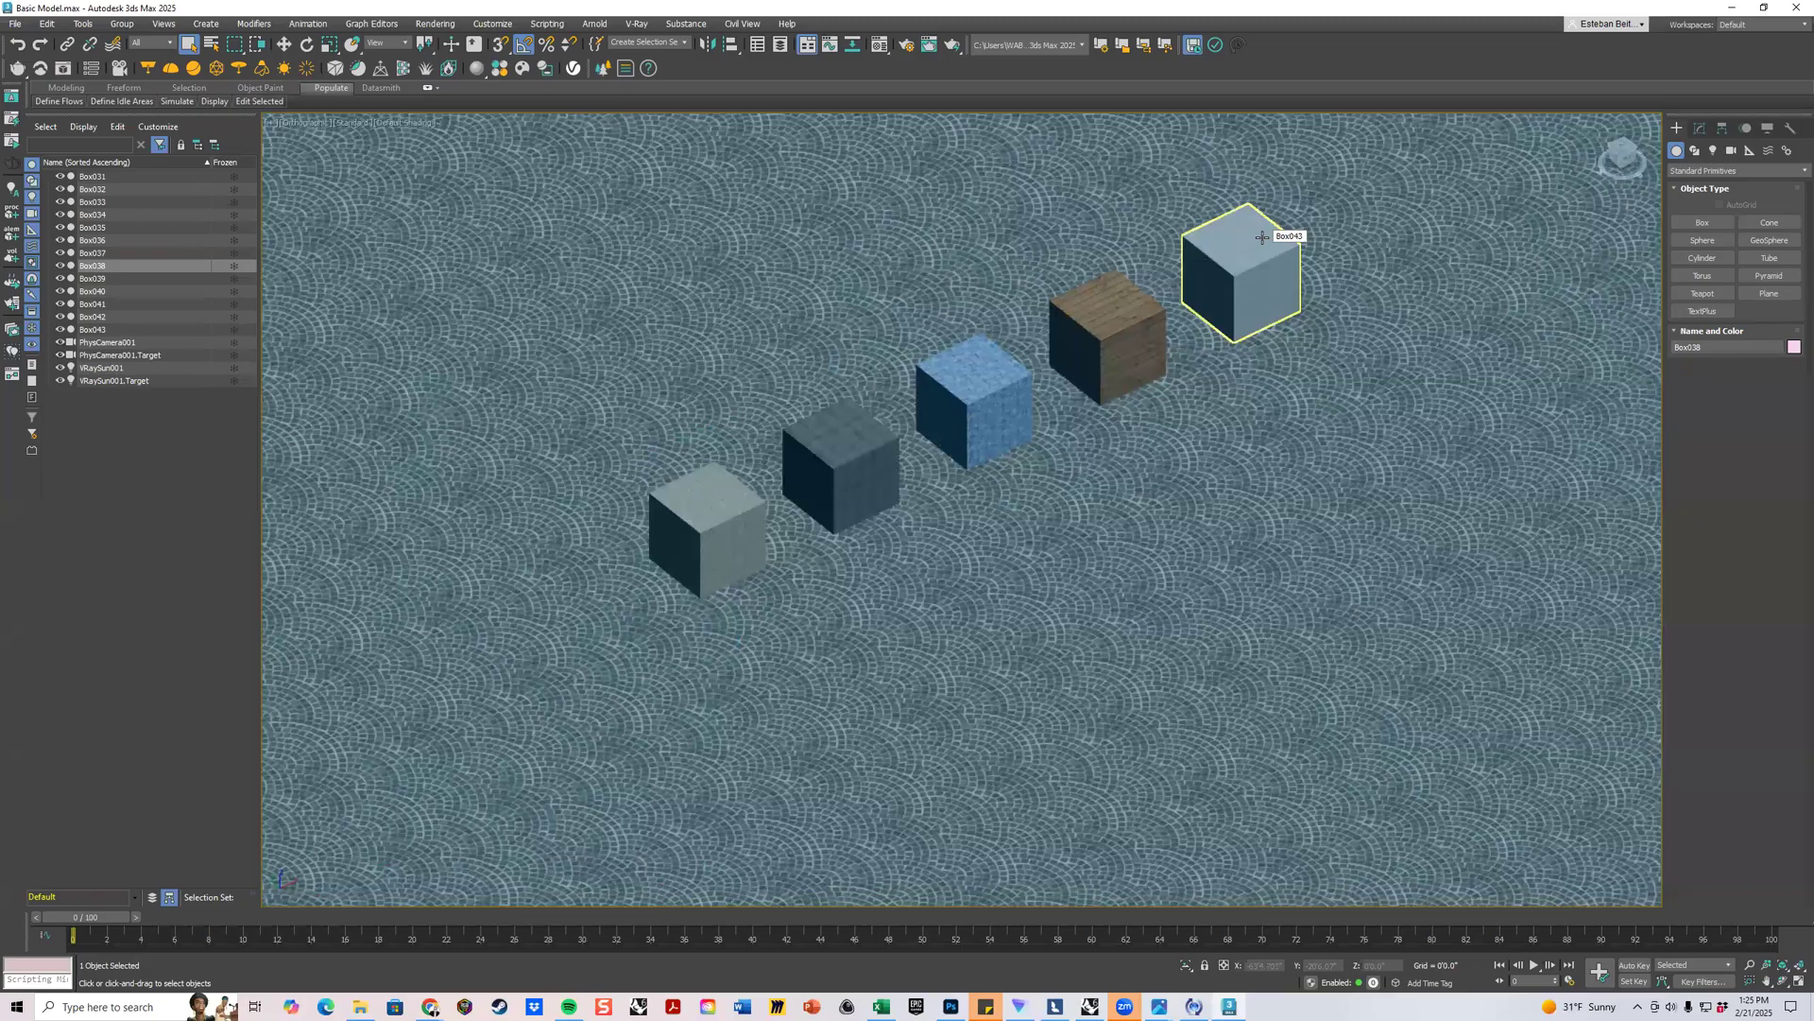
middle_click_drag(1559, 269, 1567, 206)
left_click(1701, 242)
middle_click_drag(916, 530, 826, 502)
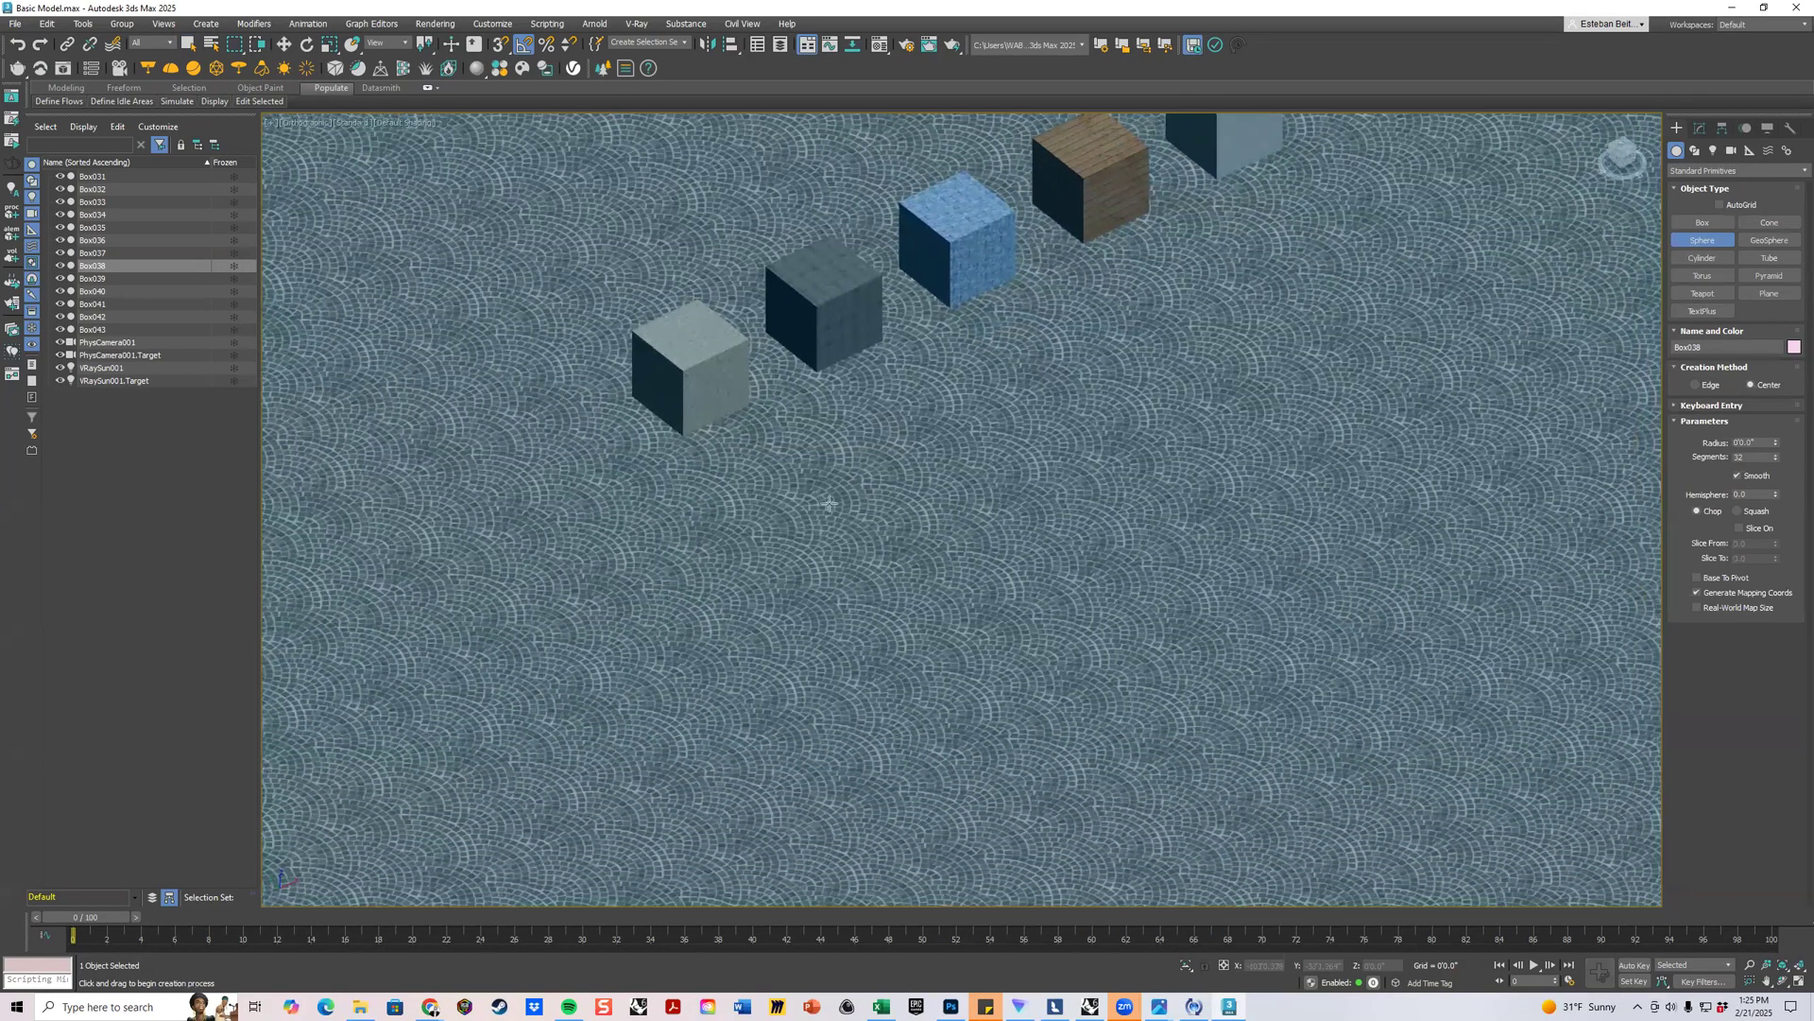
left_click_drag(826, 507, 844, 545)
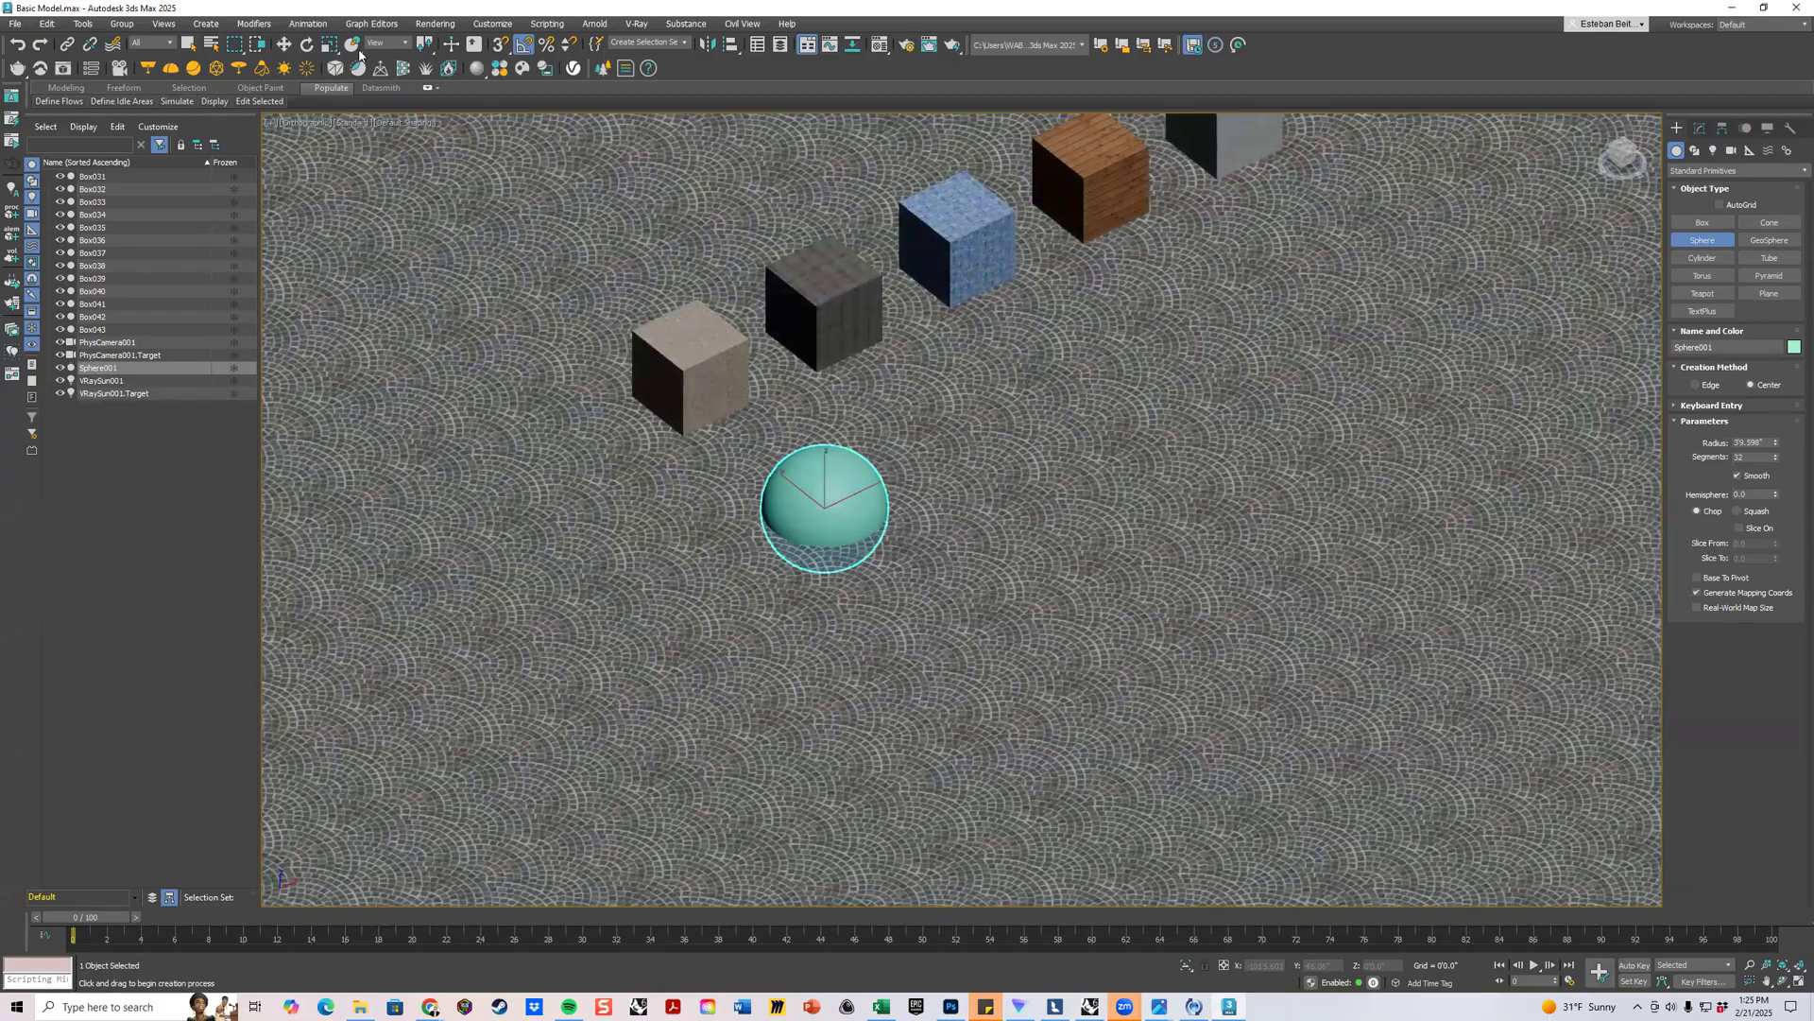
Raise the new sphere vertically until it rests on top of the ground slab beside the textured boxes.
key("w")
scroll(827, 510, "up", 5)
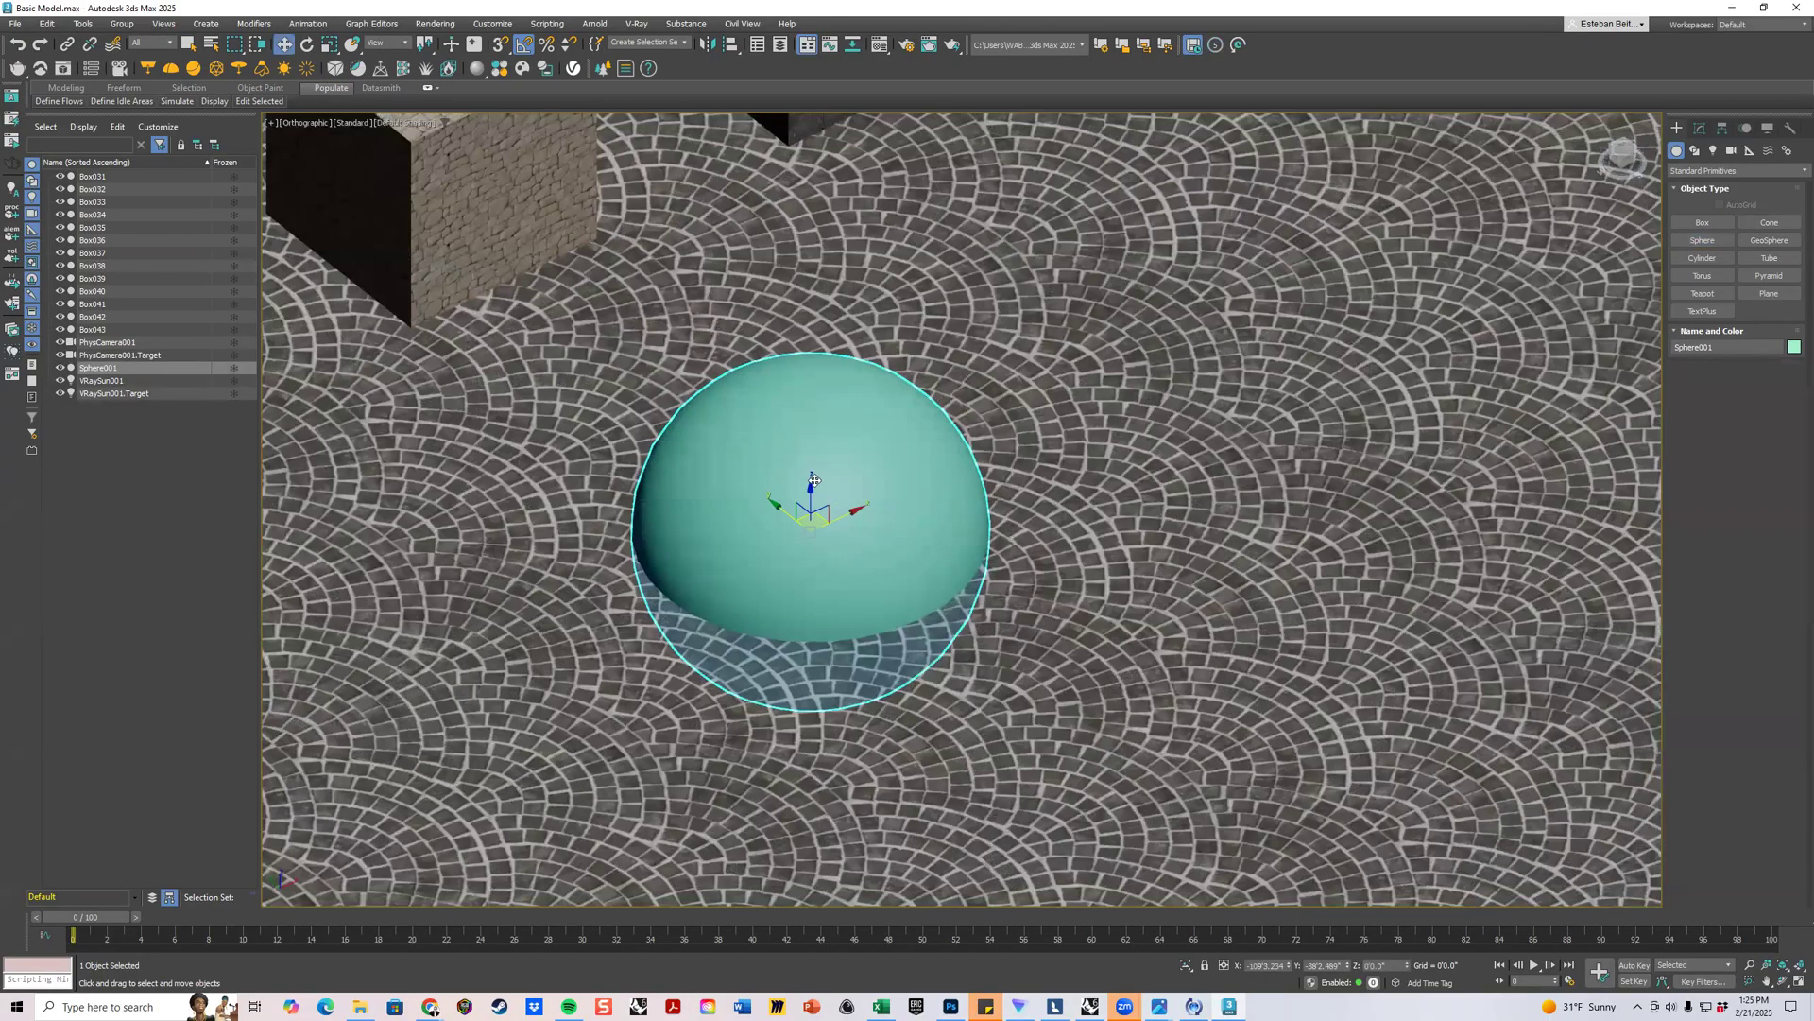
left_click_drag(815, 446, 821, 362)
scroll(822, 370, "down", 6)
middle_click_drag(824, 370, 942, 495)
scroll(975, 410, "up", 2)
middle_click_drag(1038, 450, 1013, 432, "alt")
scroll(1013, 431, "up", 5)
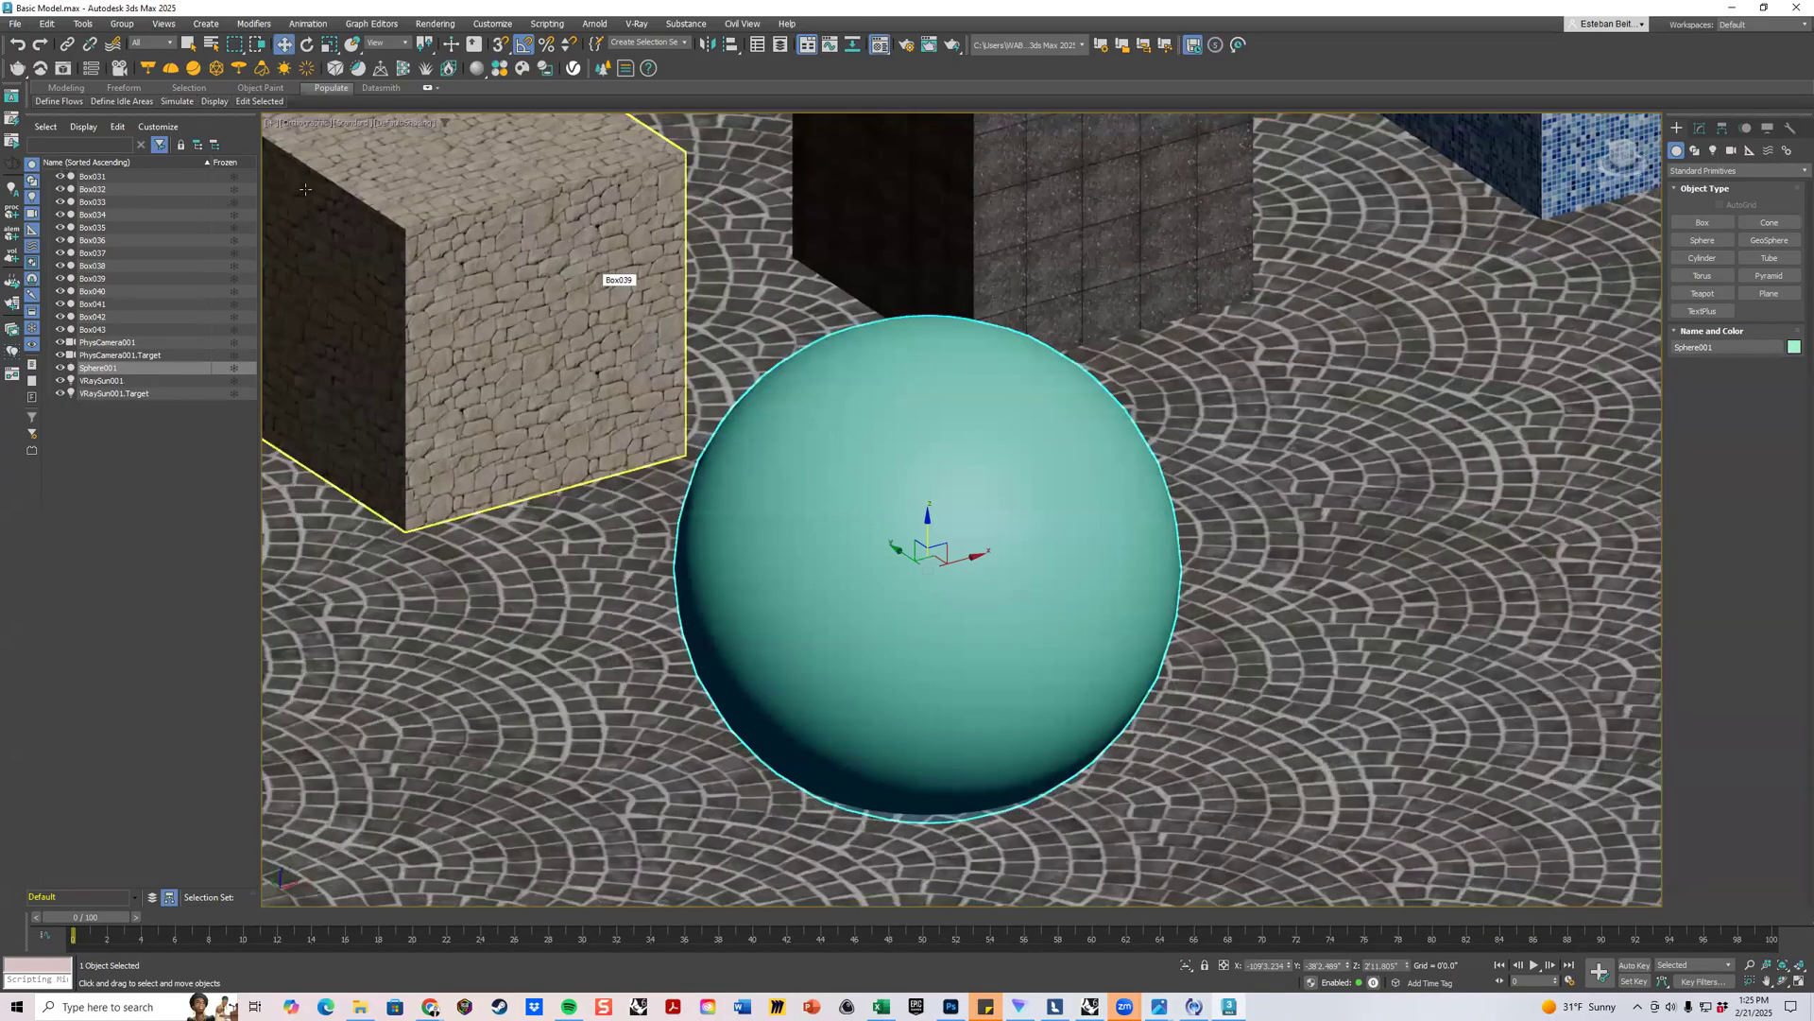
Assign the Stone Wall material to the sphere and isolate the sphere in the viewport.
left_click_drag(216, 398, 842, 517)
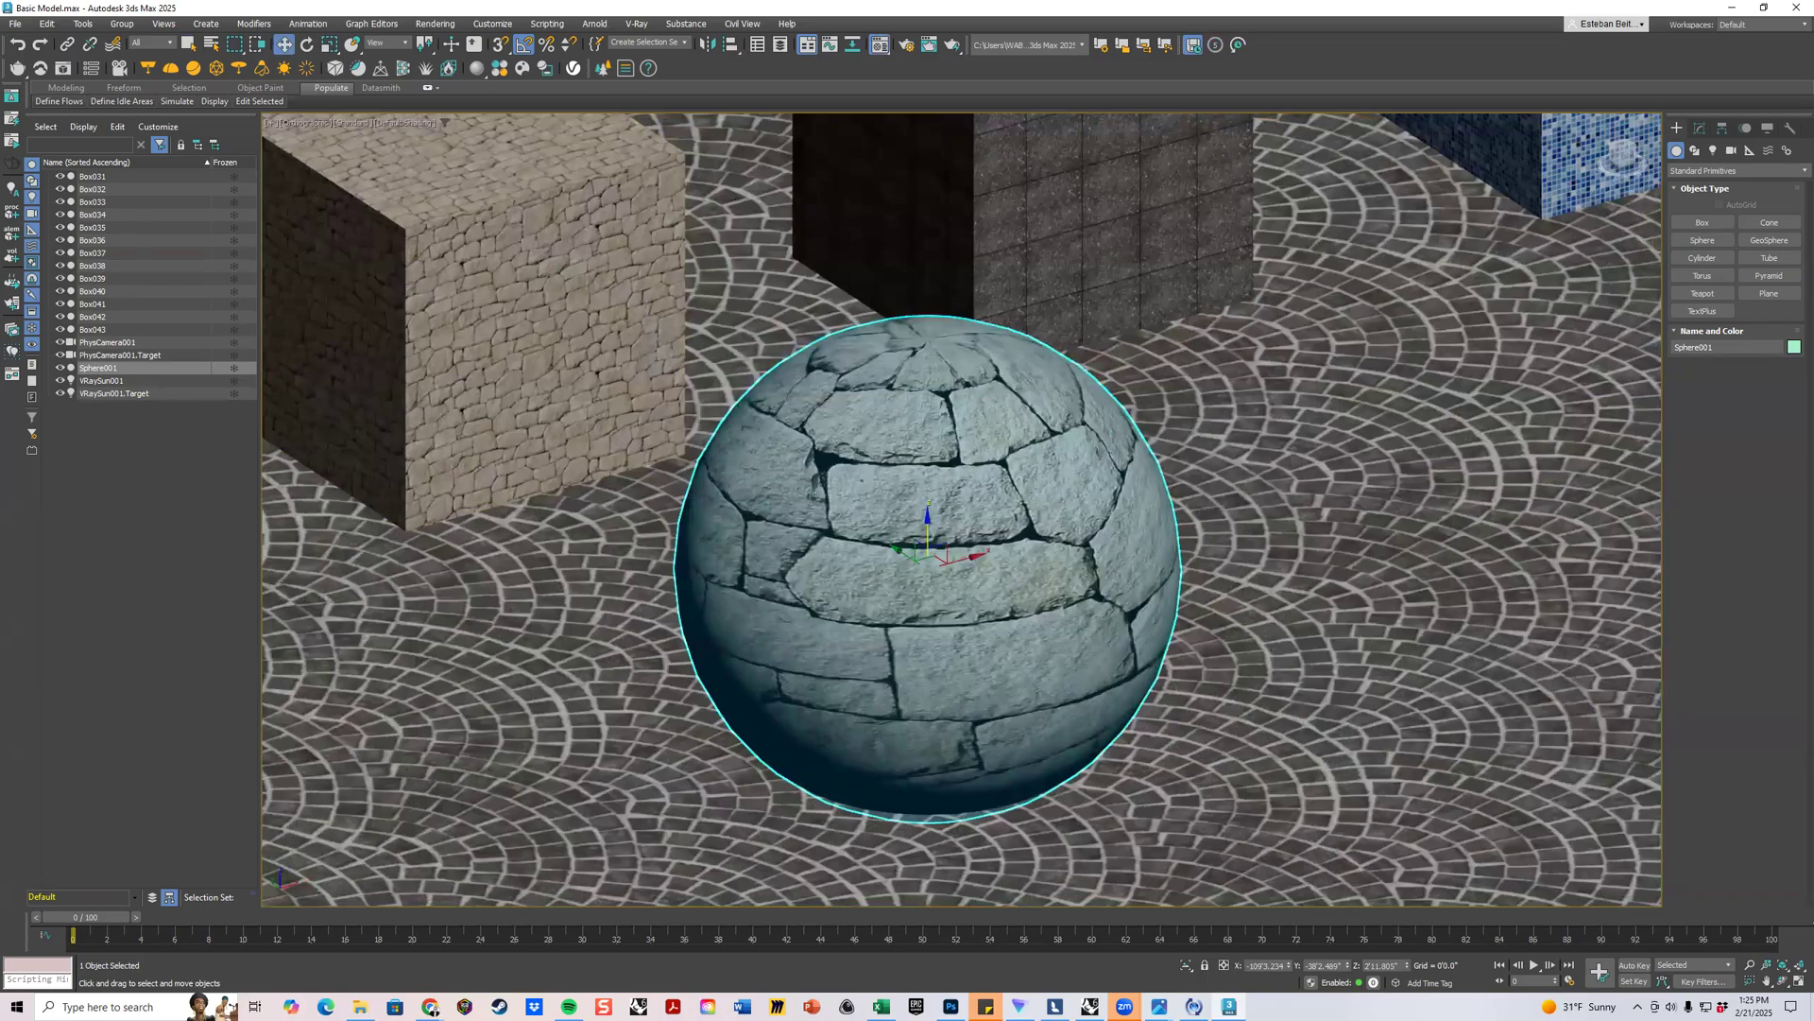
key("m")
right_click(860, 482)
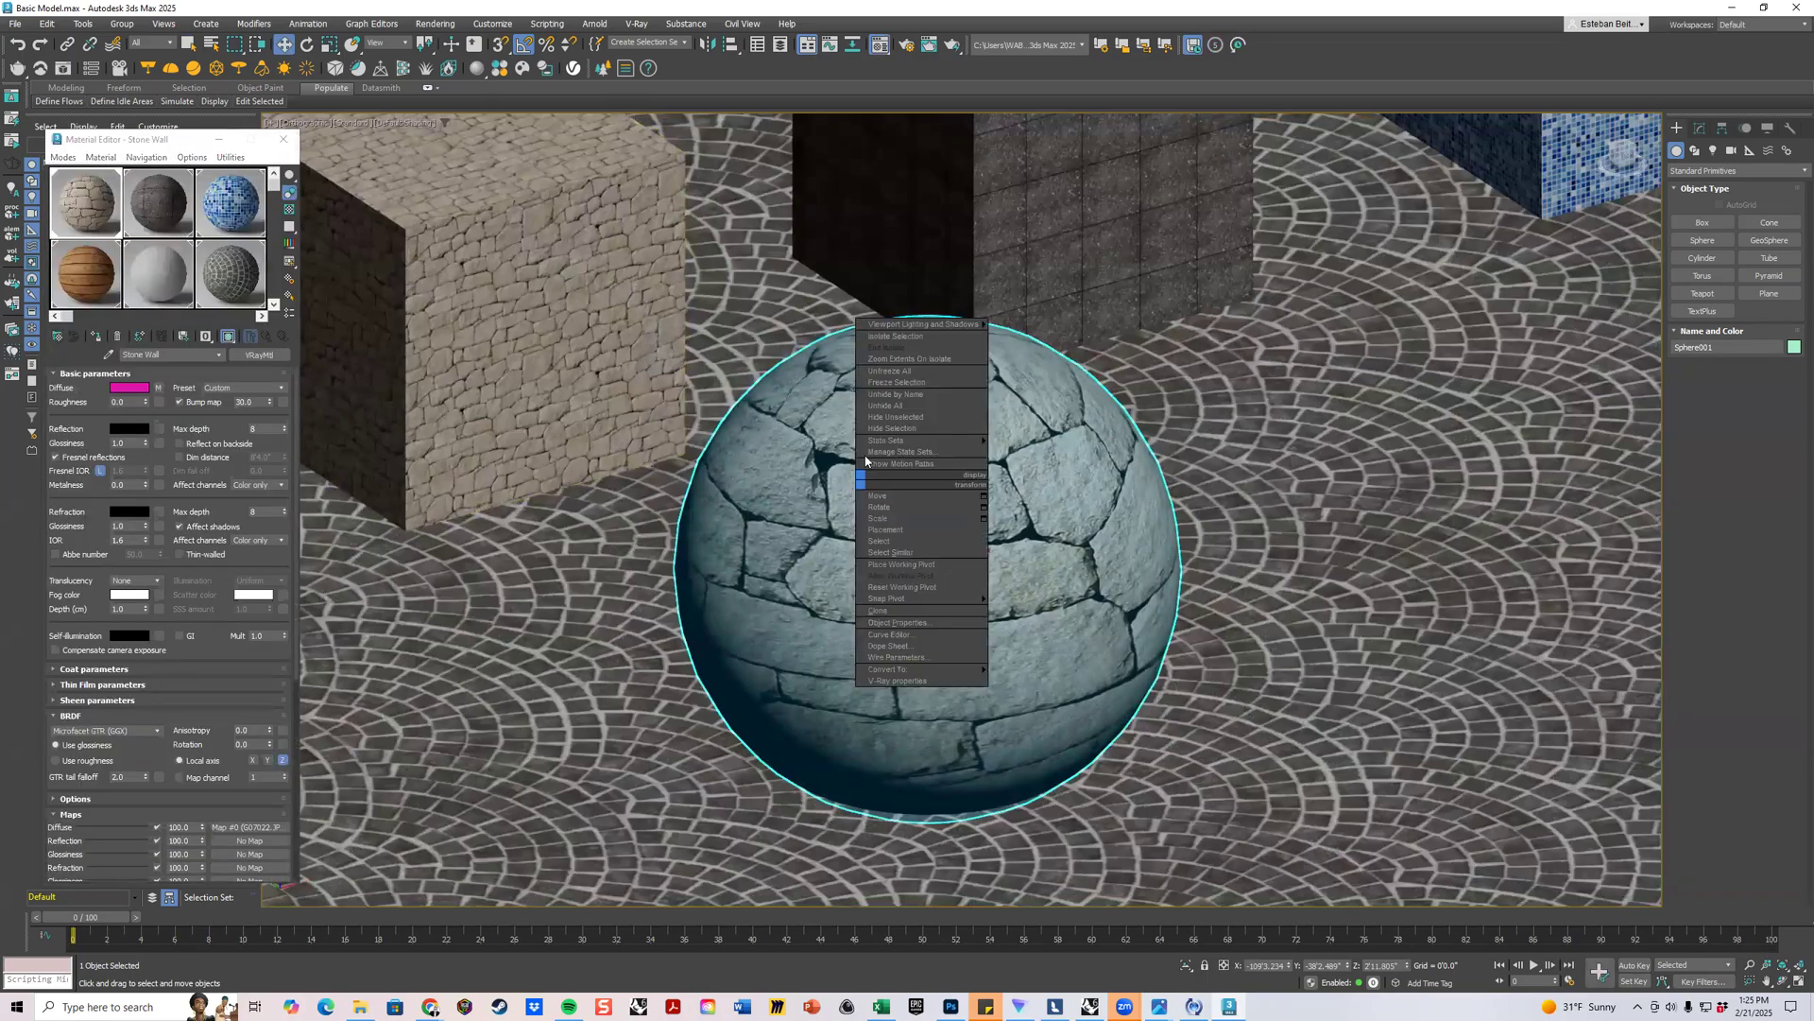
left_click(895, 336)
left_click(1098, 268)
left_click(949, 507)
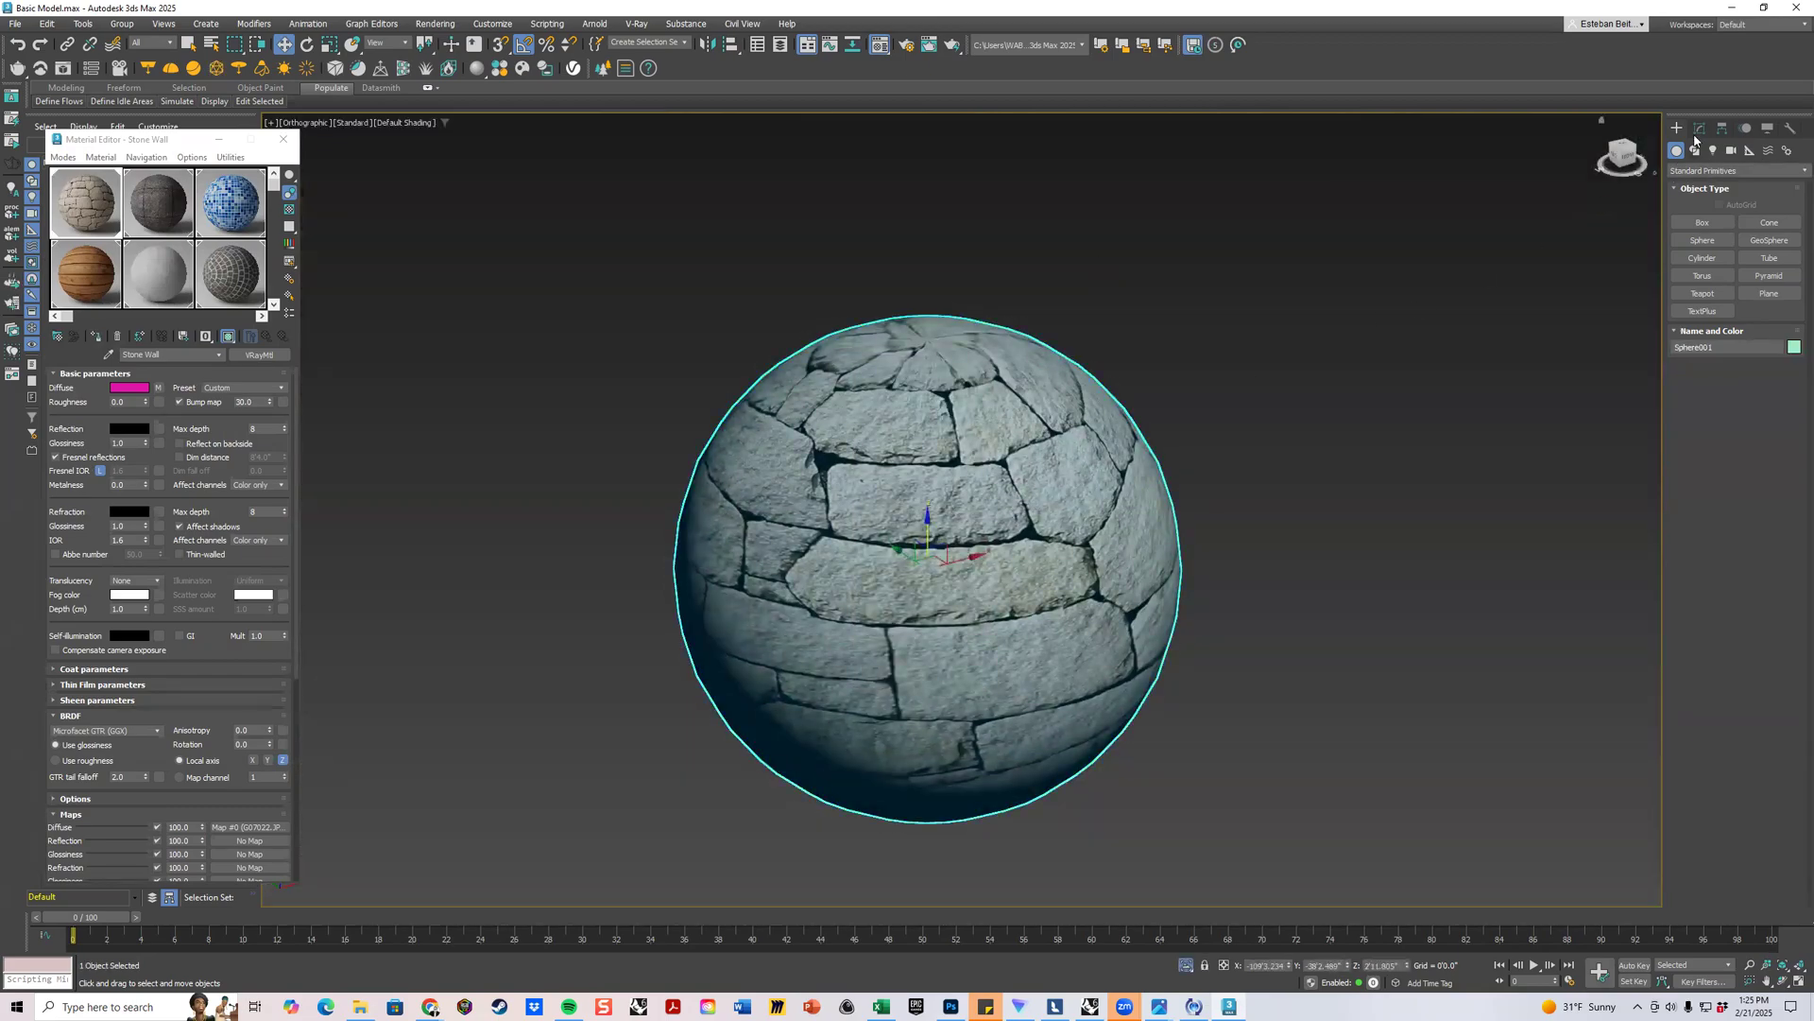
Add a UVW Map modifier to the sphere and set its mapping type to Spherical.
left_click(1698, 131)
left_click(1757, 170)
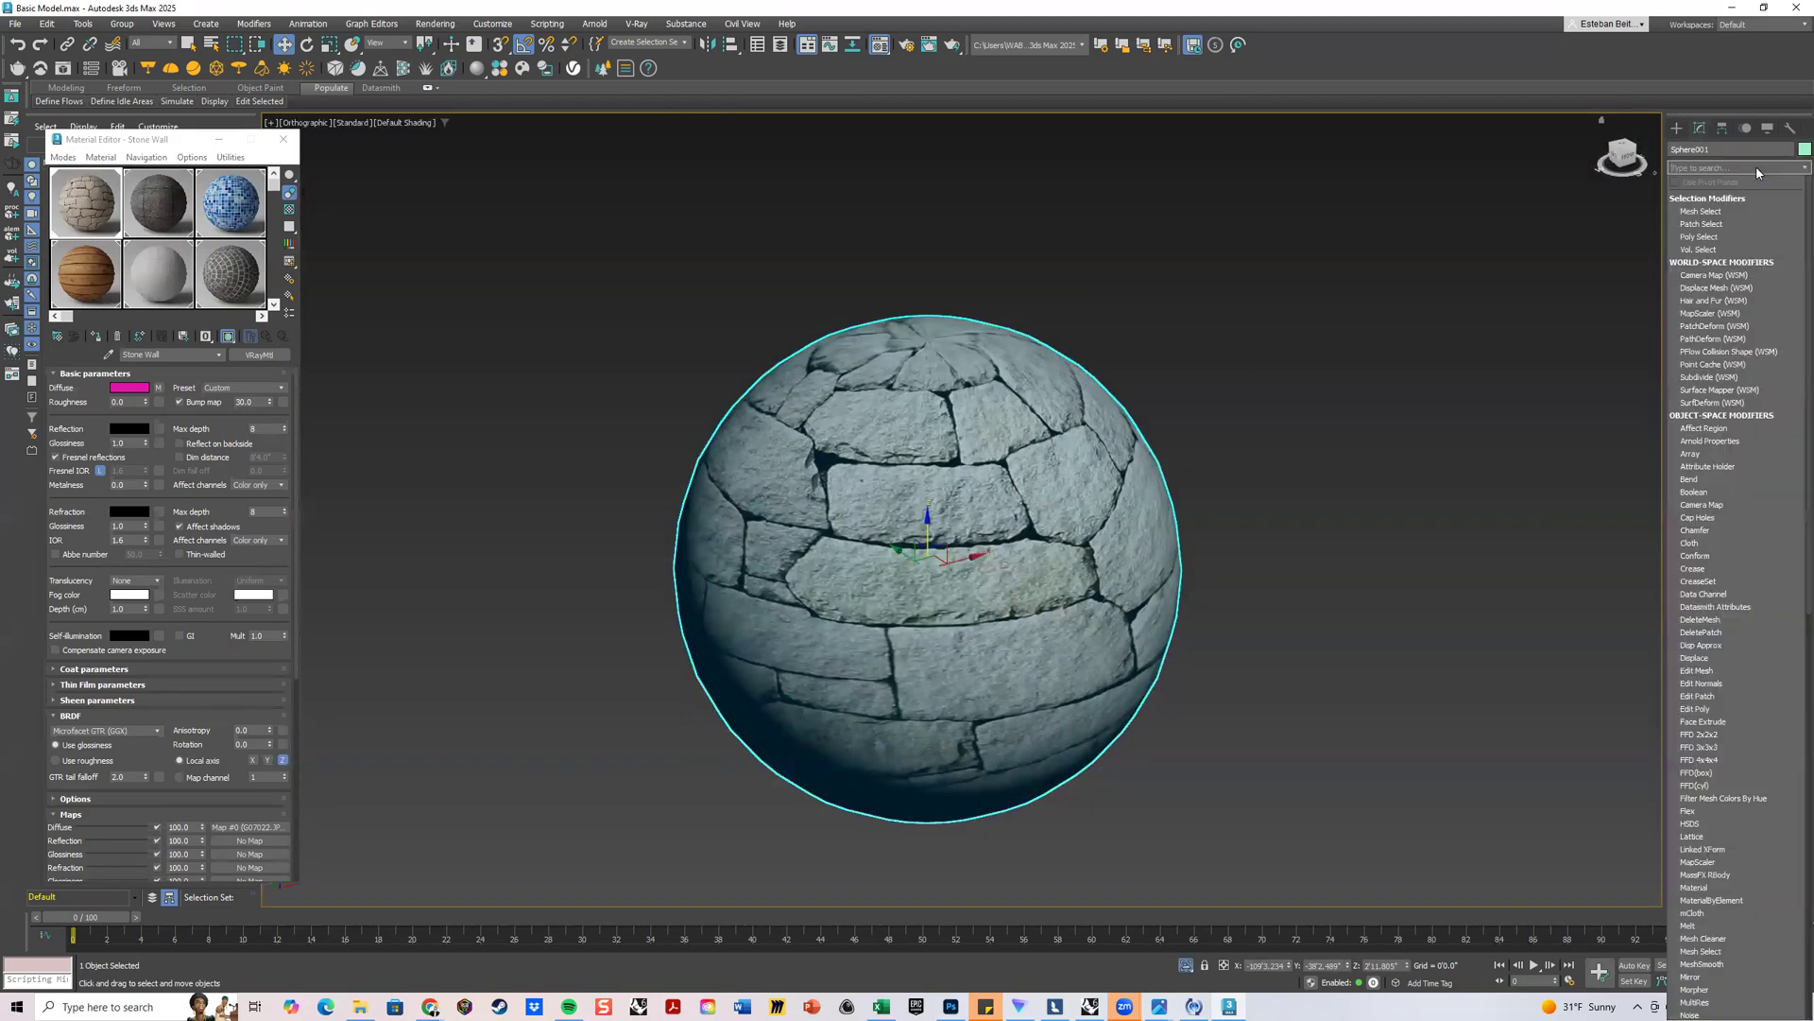
scroll(1754, 510, "down", 20)
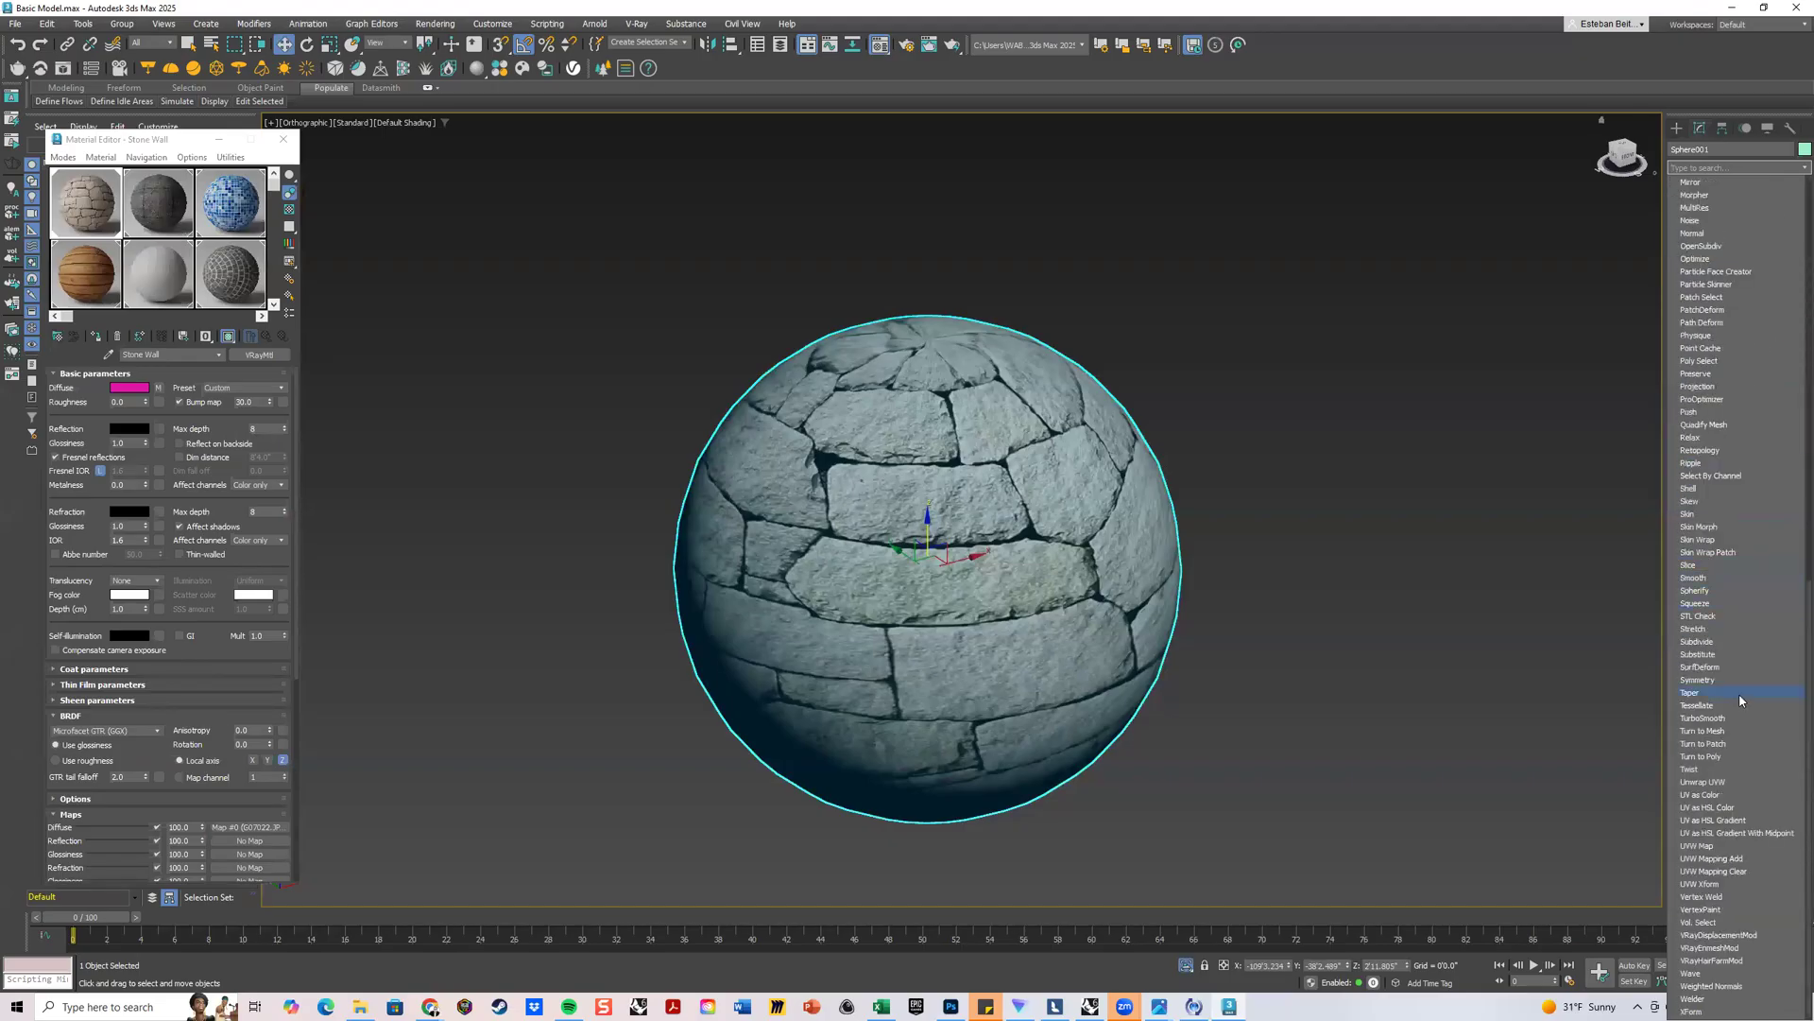
left_click(1720, 846)
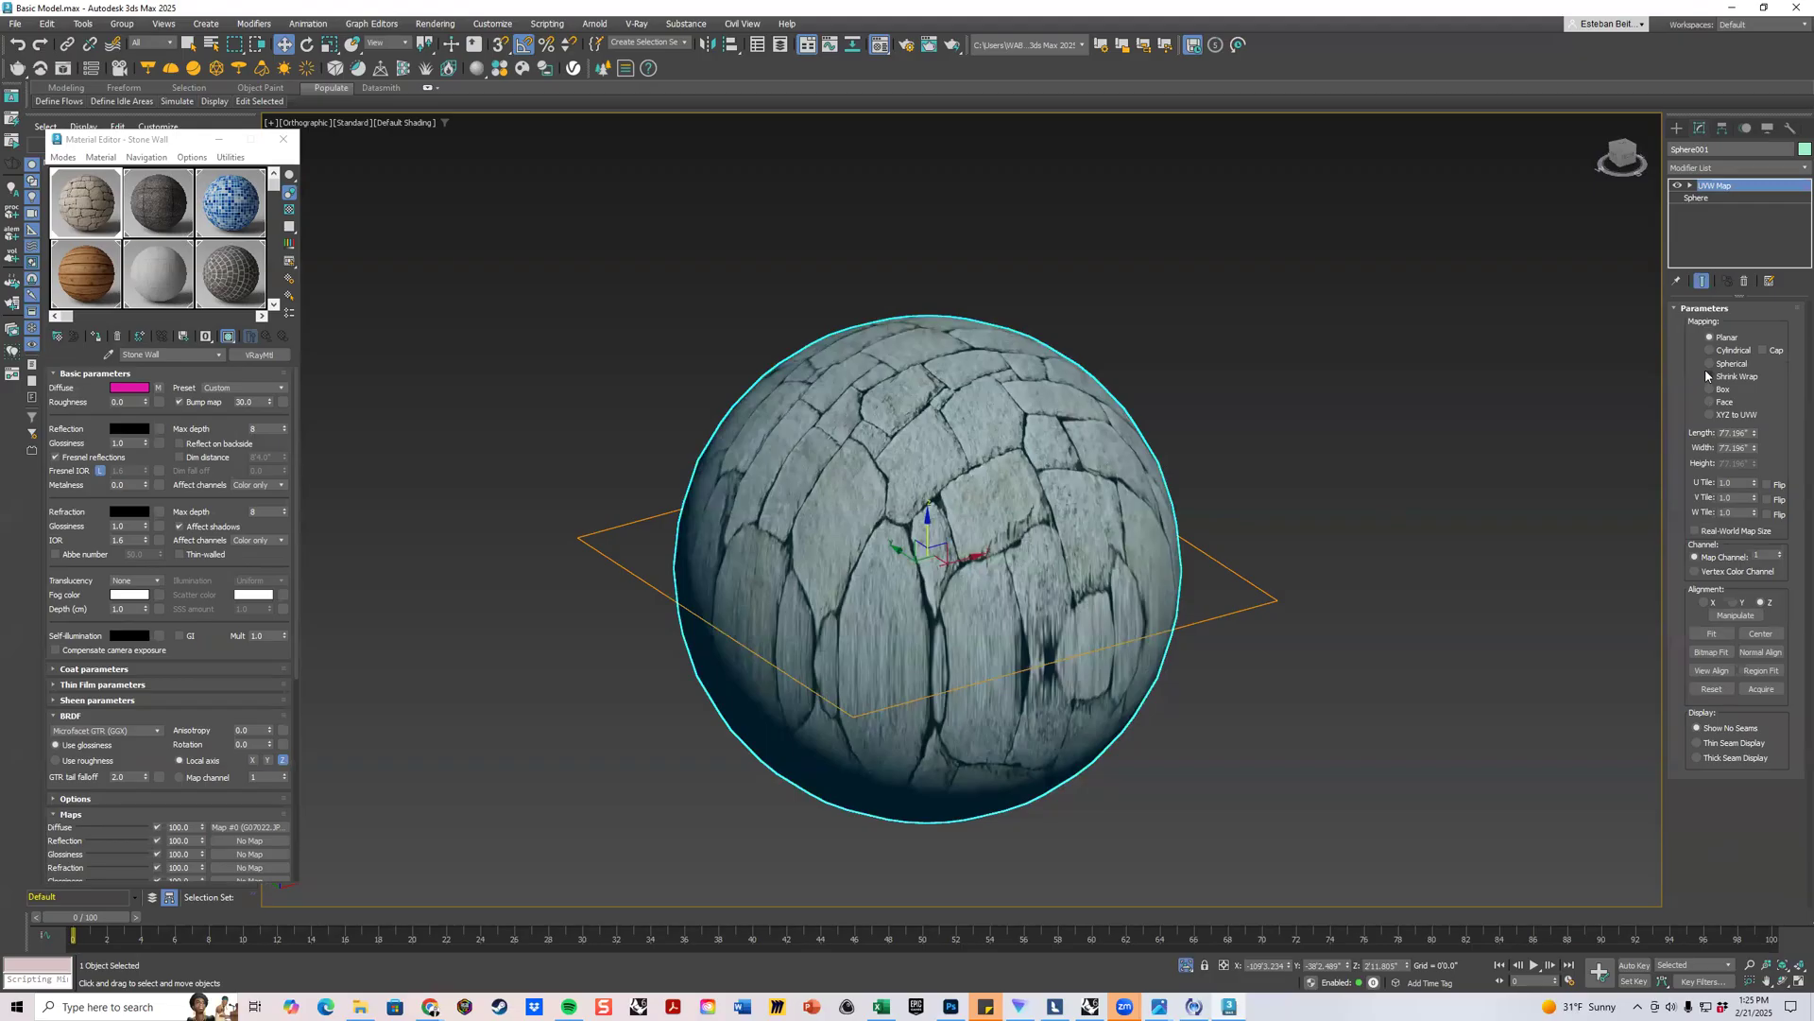
left_click(1709, 364)
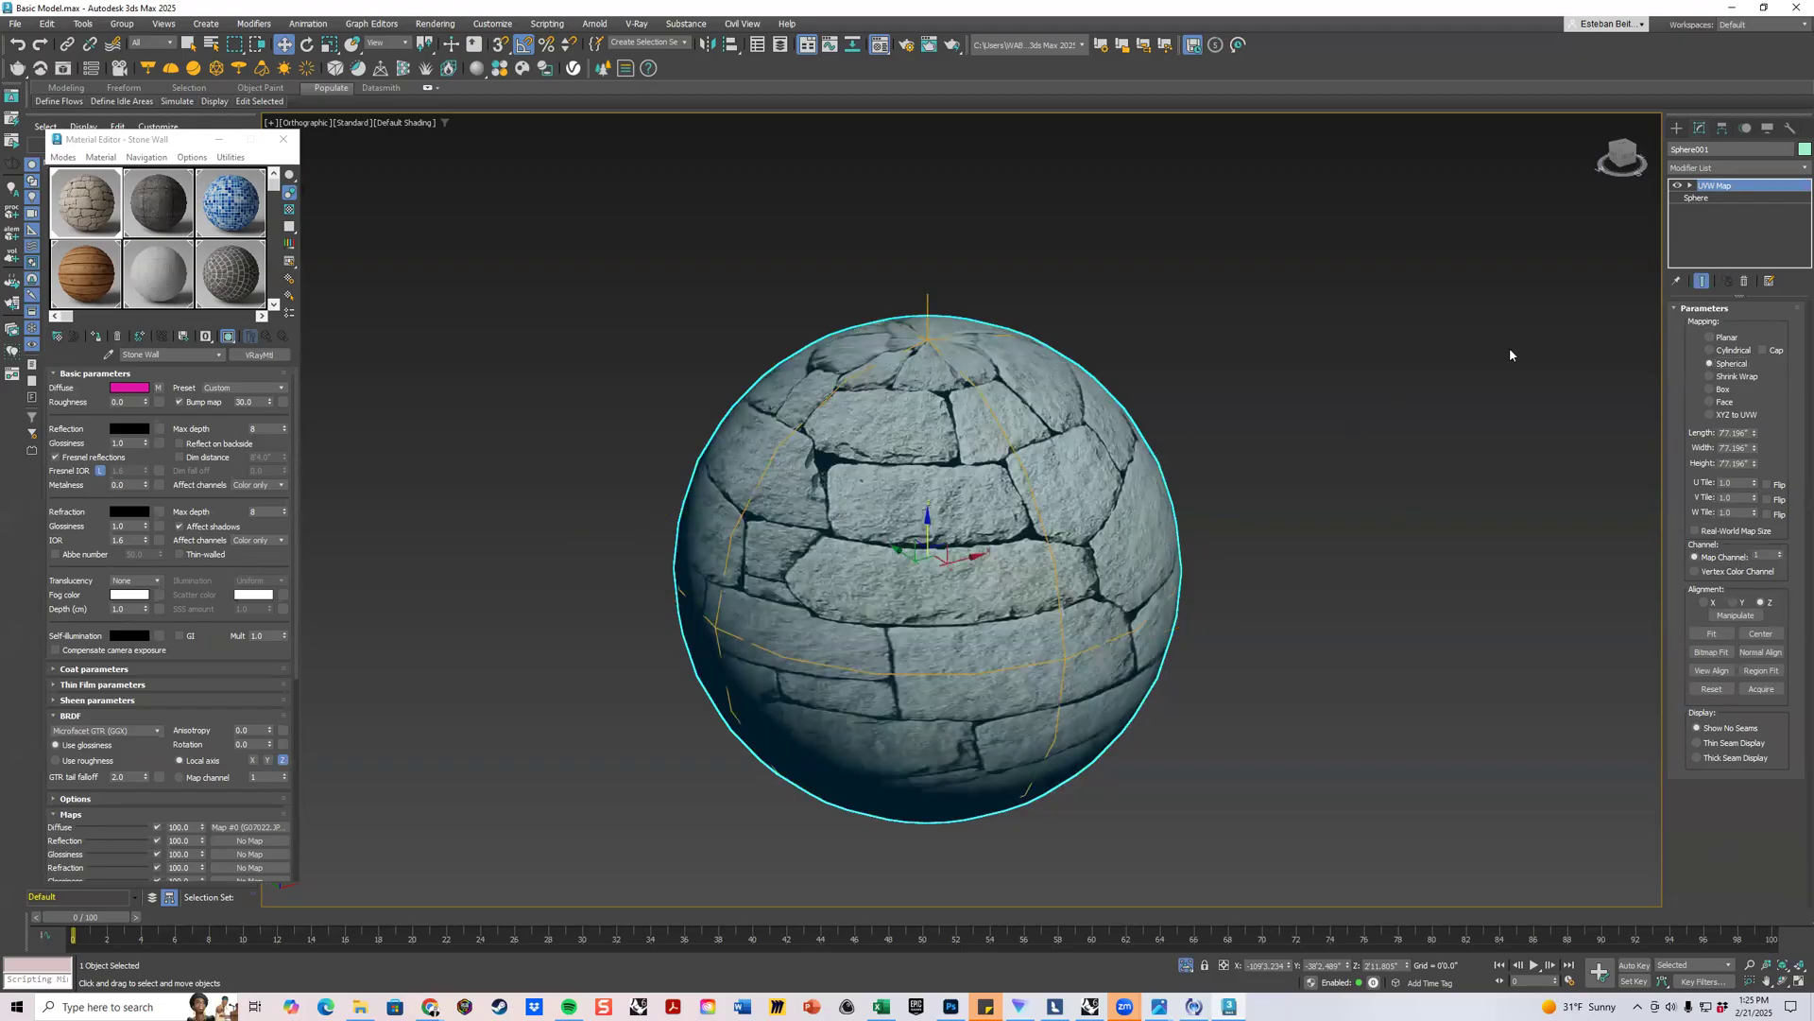
Add an object-space MapScaler modifier above the sphere's UVW Map and set its scale to 10'0".
left_click(1774, 168)
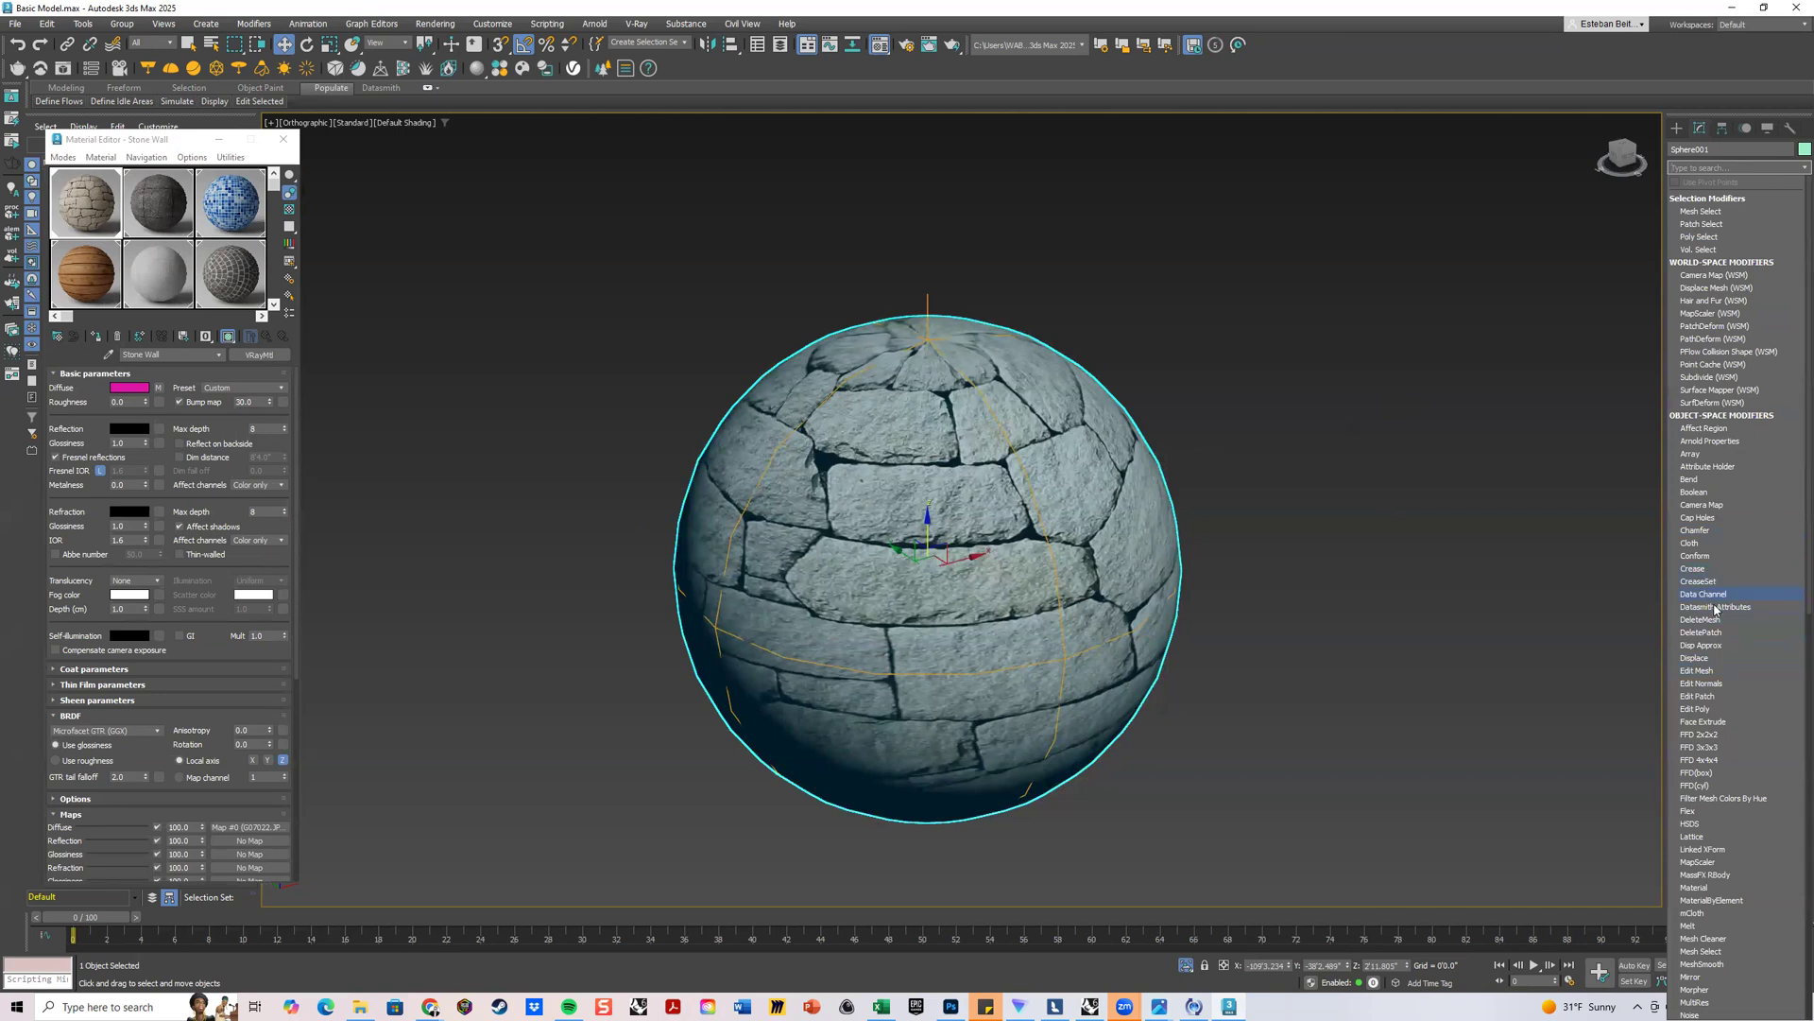
scroll(1715, 586, "down", 2)
scroll(1732, 734, "down", 3)
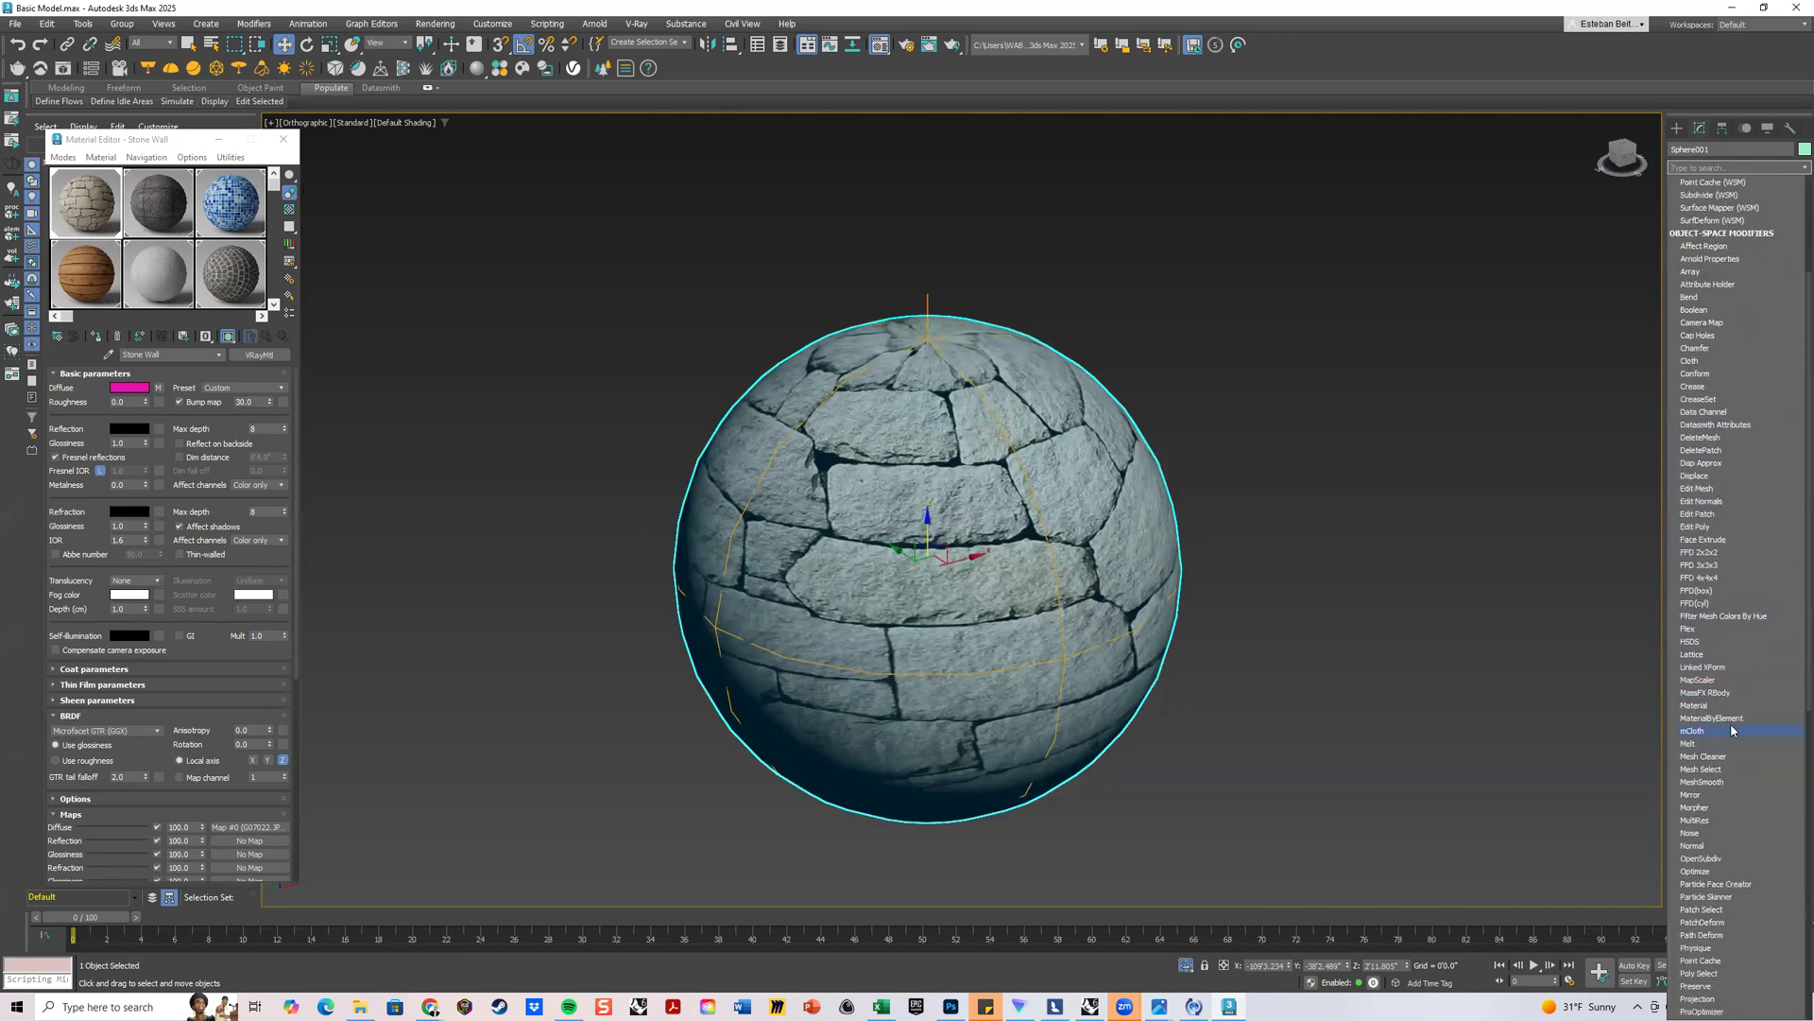
left_click(1701, 680)
scroll(1028, 556, "up", 3)
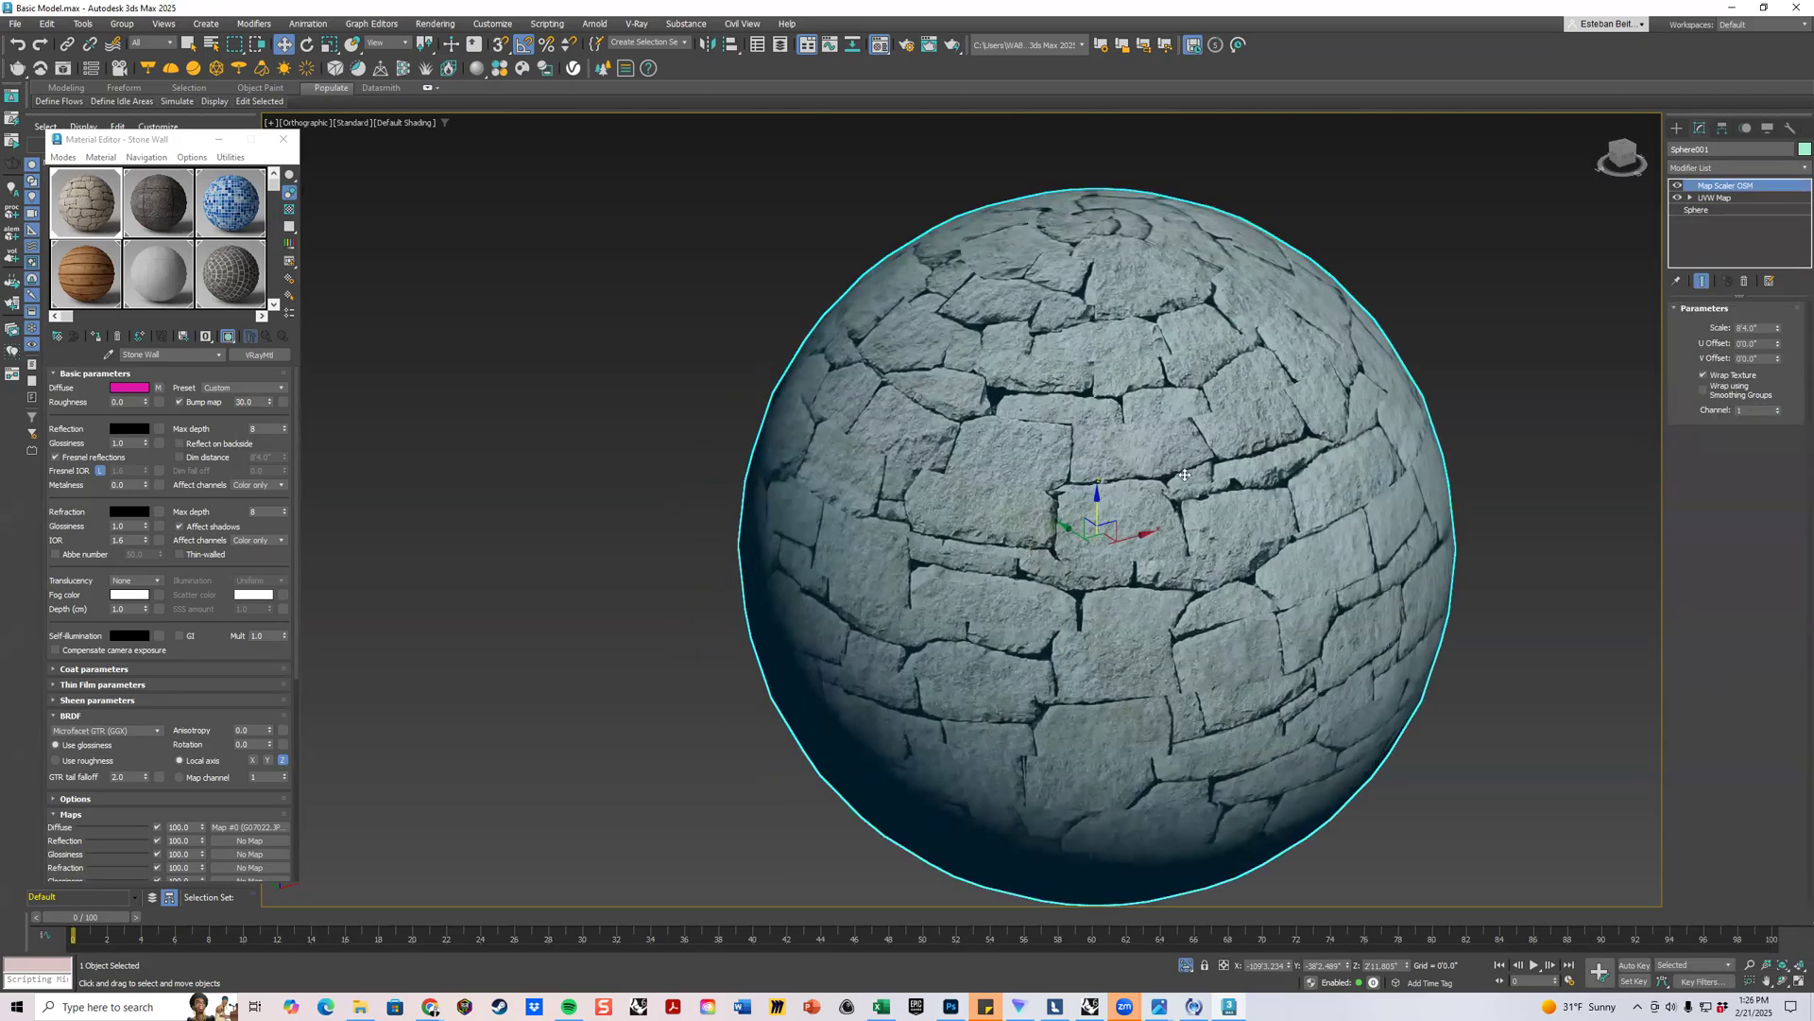
left_click_drag(1776, 330, 1780, 316)
Examine the stone texture around the sphere for seams and broken joints caused by the map scaling.
middle_click_drag(1087, 643, 1003, 569)
middle_click_drag(1004, 569, 1209, 537, "alt")
middle_click_drag(1212, 588, 1116, 582, "alt")
scroll(1116, 583, "down", 3)
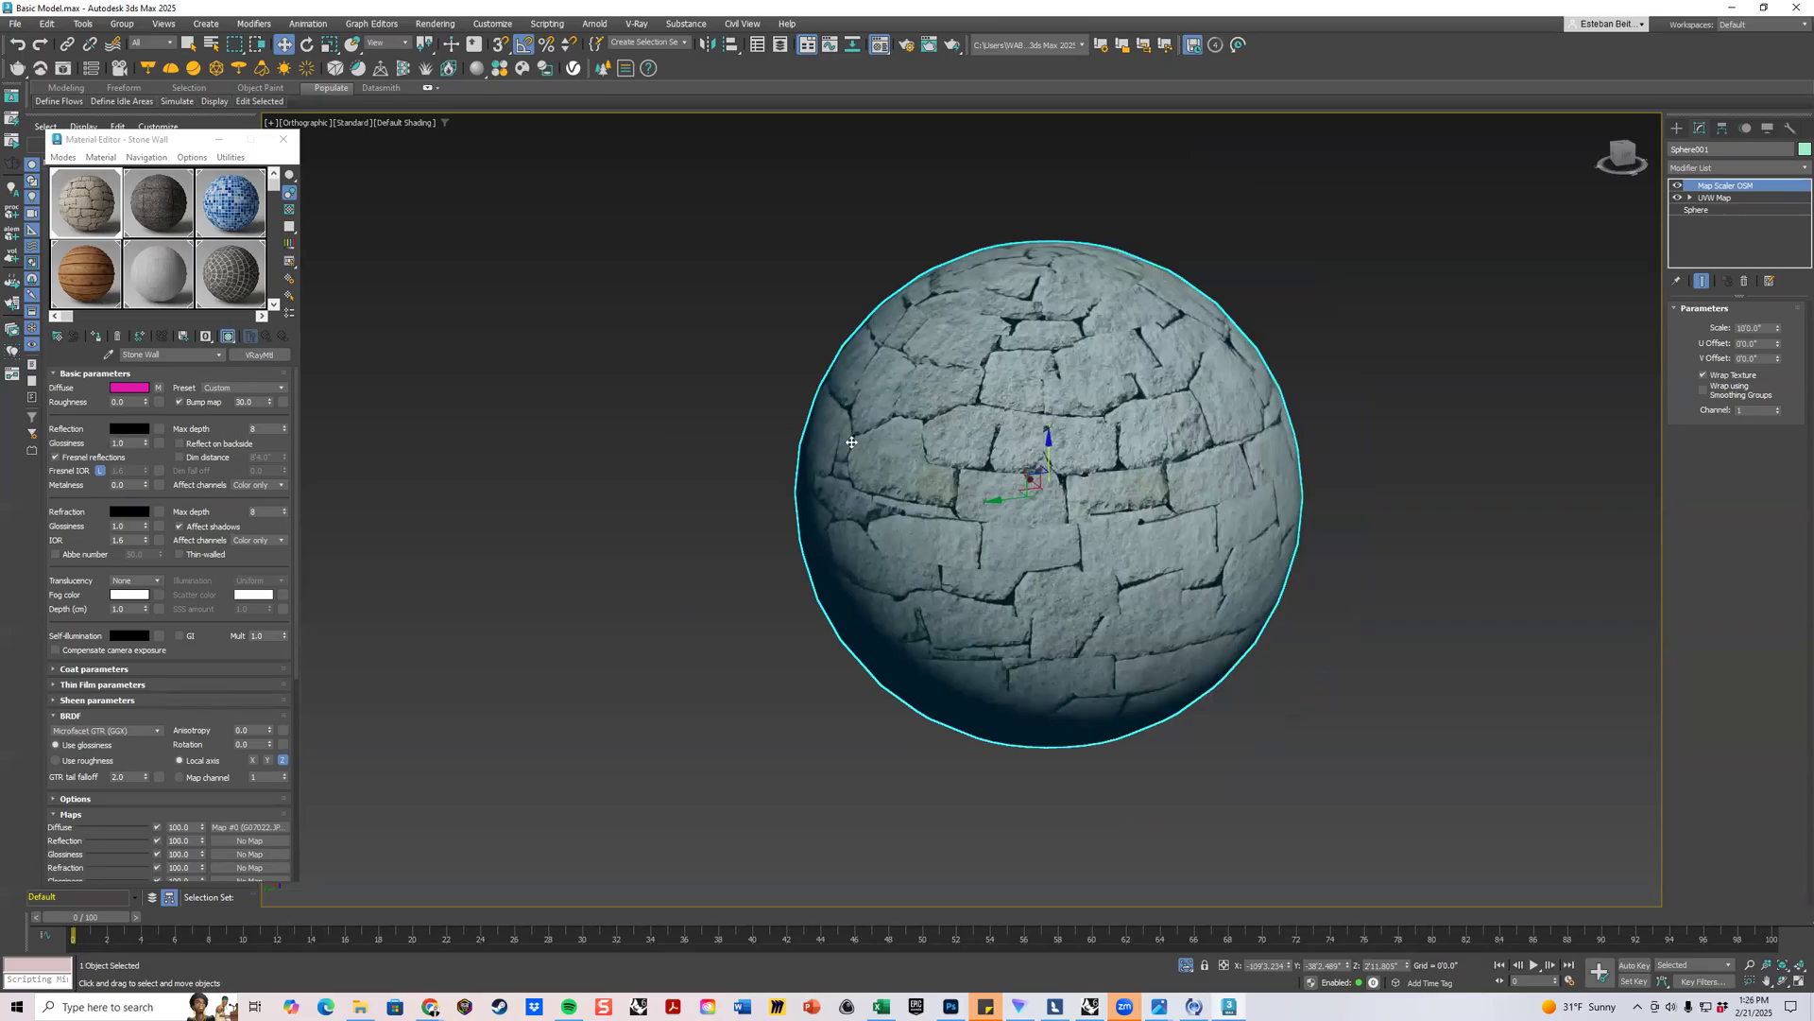
scroll(1041, 513, "up", 5)
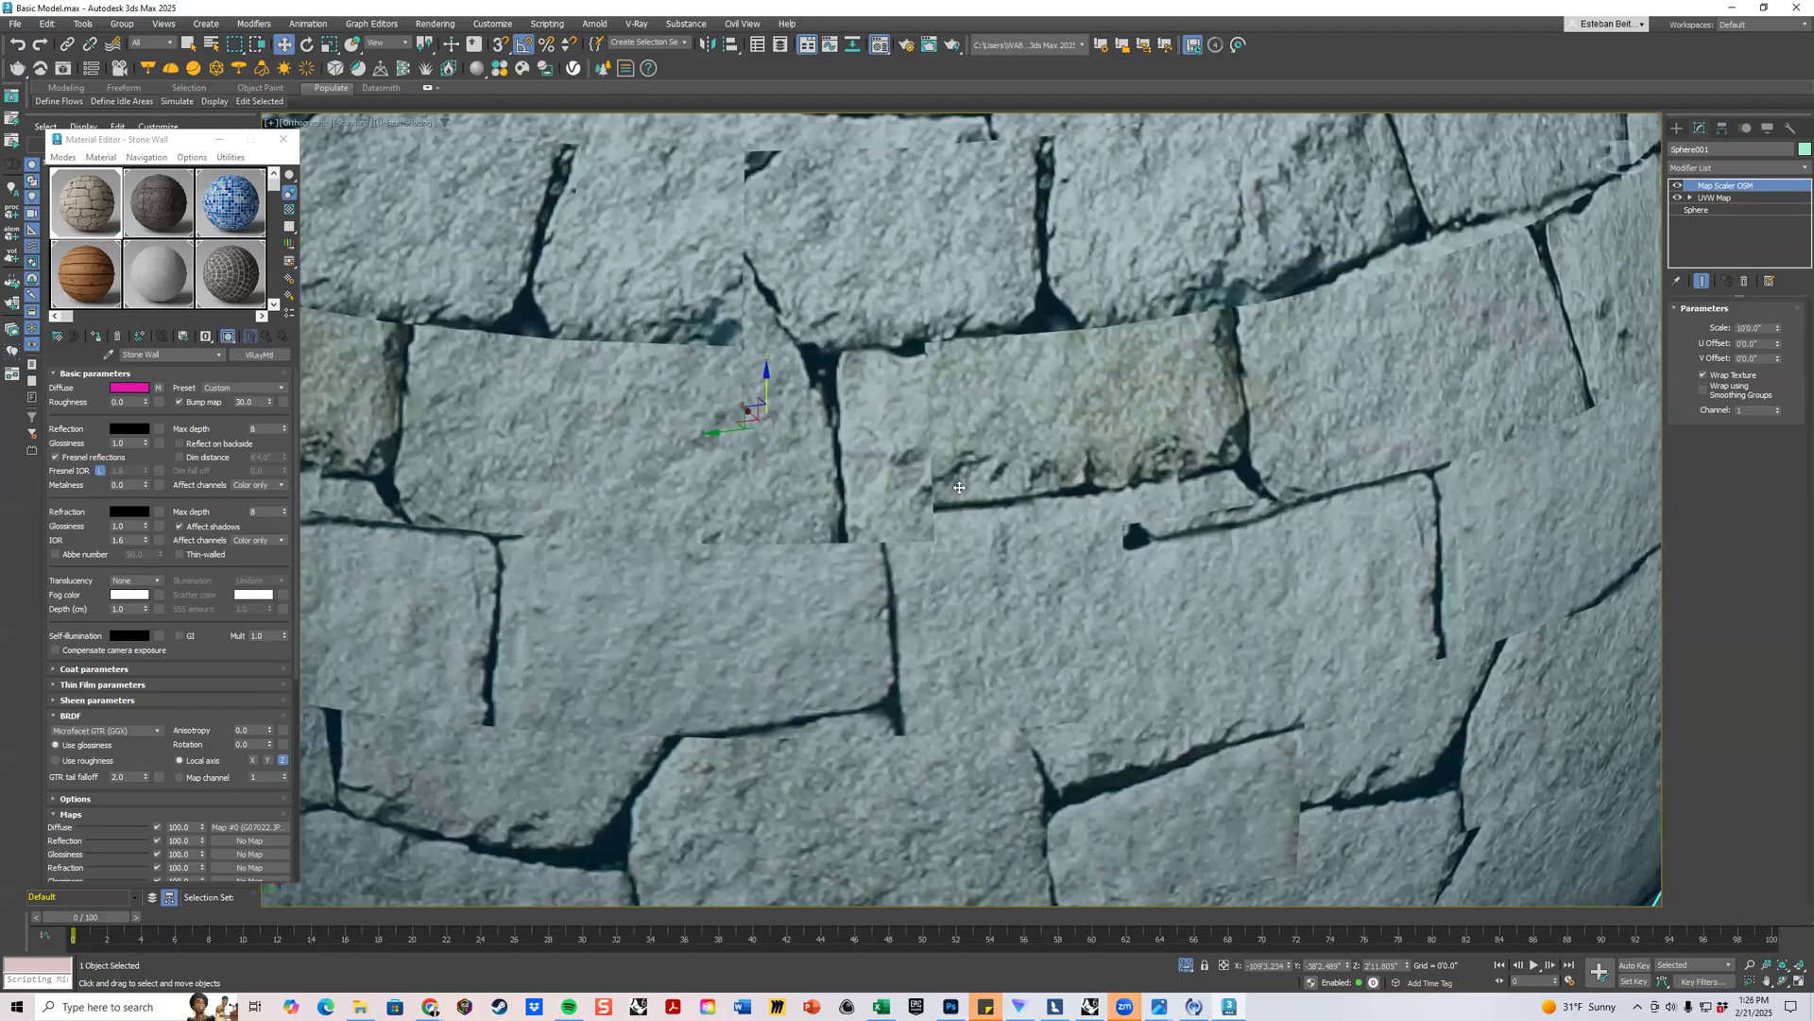
scroll(958, 490, "down", 5)
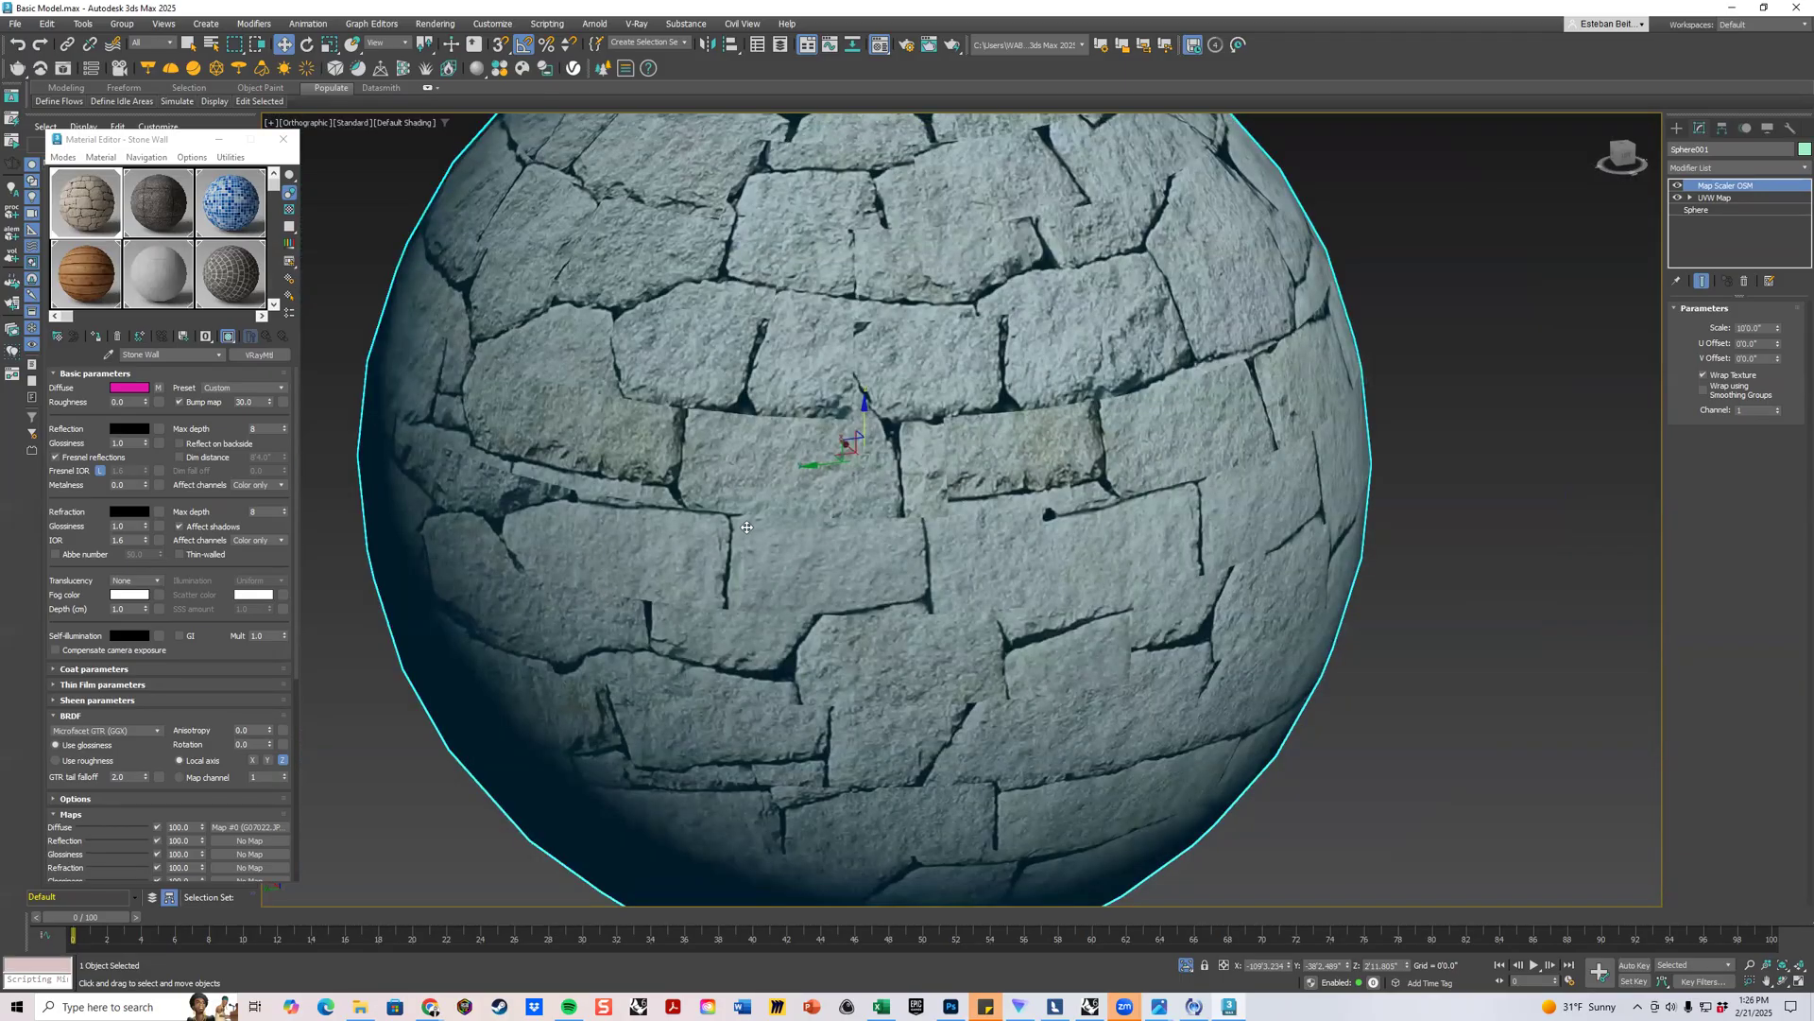
scroll(826, 519, "down", 5)
scroll(941, 503, "up", 3)
middle_click_drag(942, 503, 1049, 533)
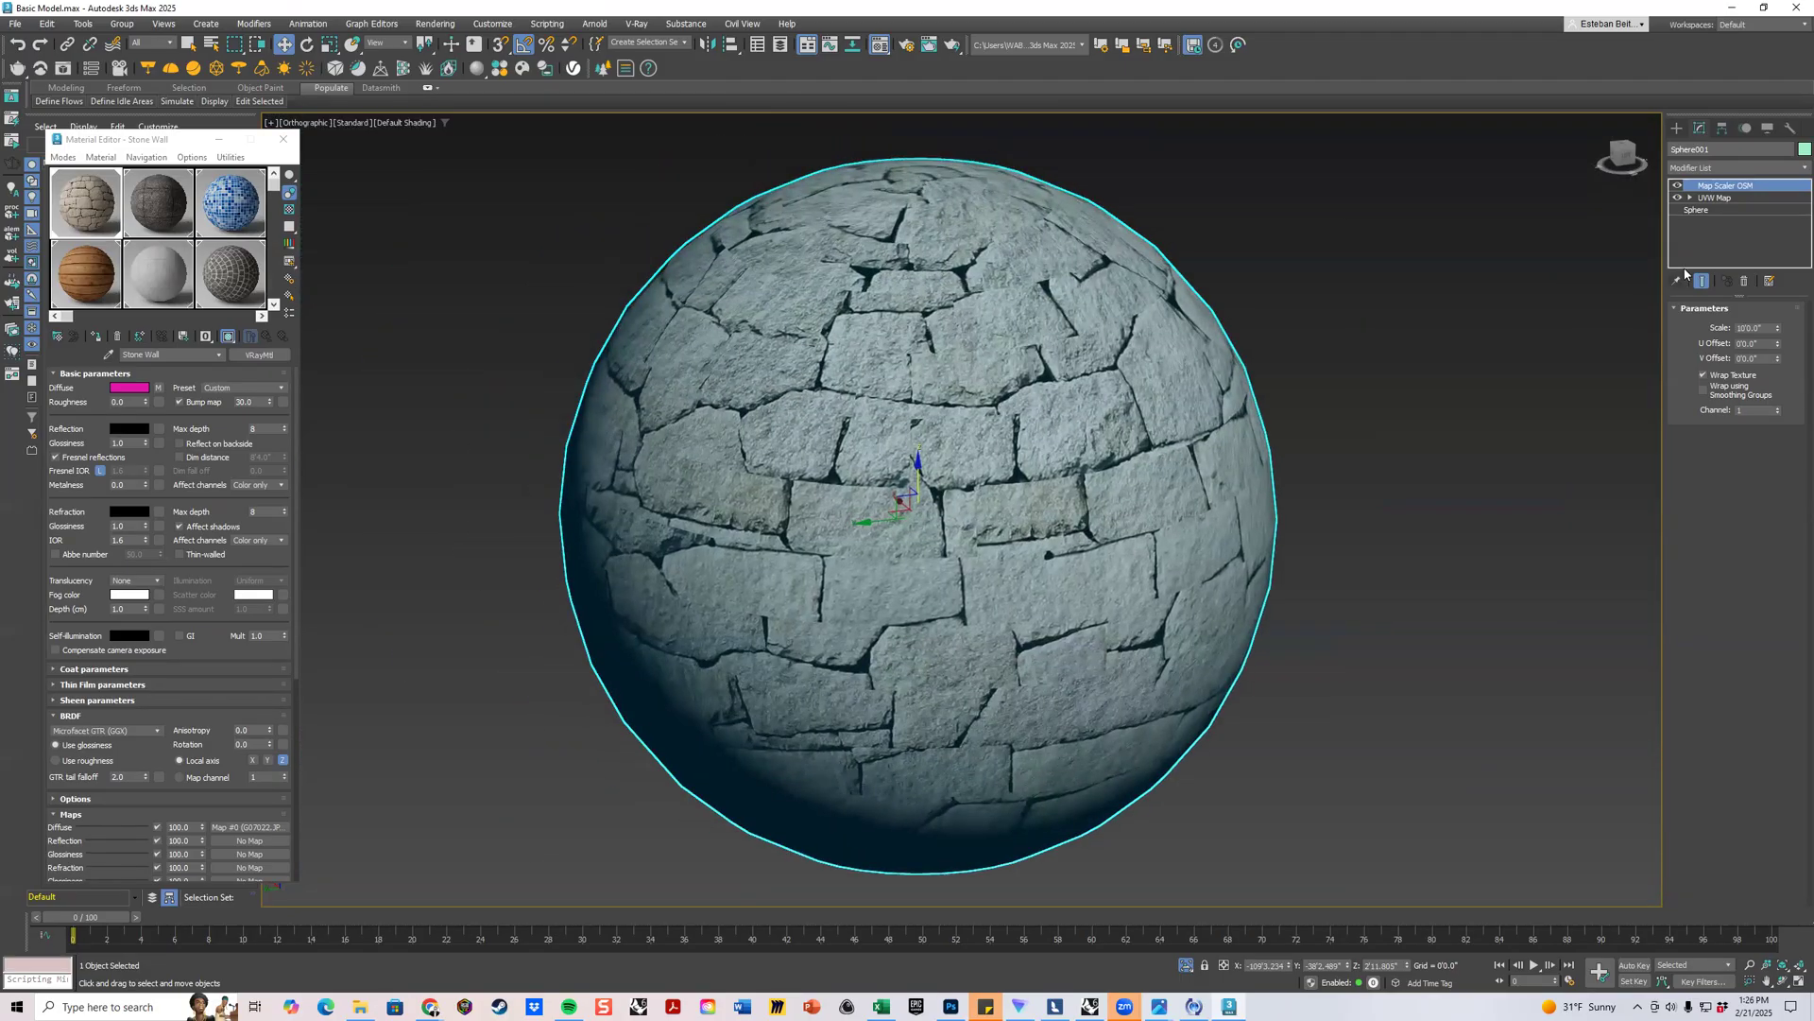
Delete the Map Scaler and UVW Map modifiers from the sphere, leaving only its base object.
right_click(1731, 187)
left_click(1748, 203)
left_click(1732, 187)
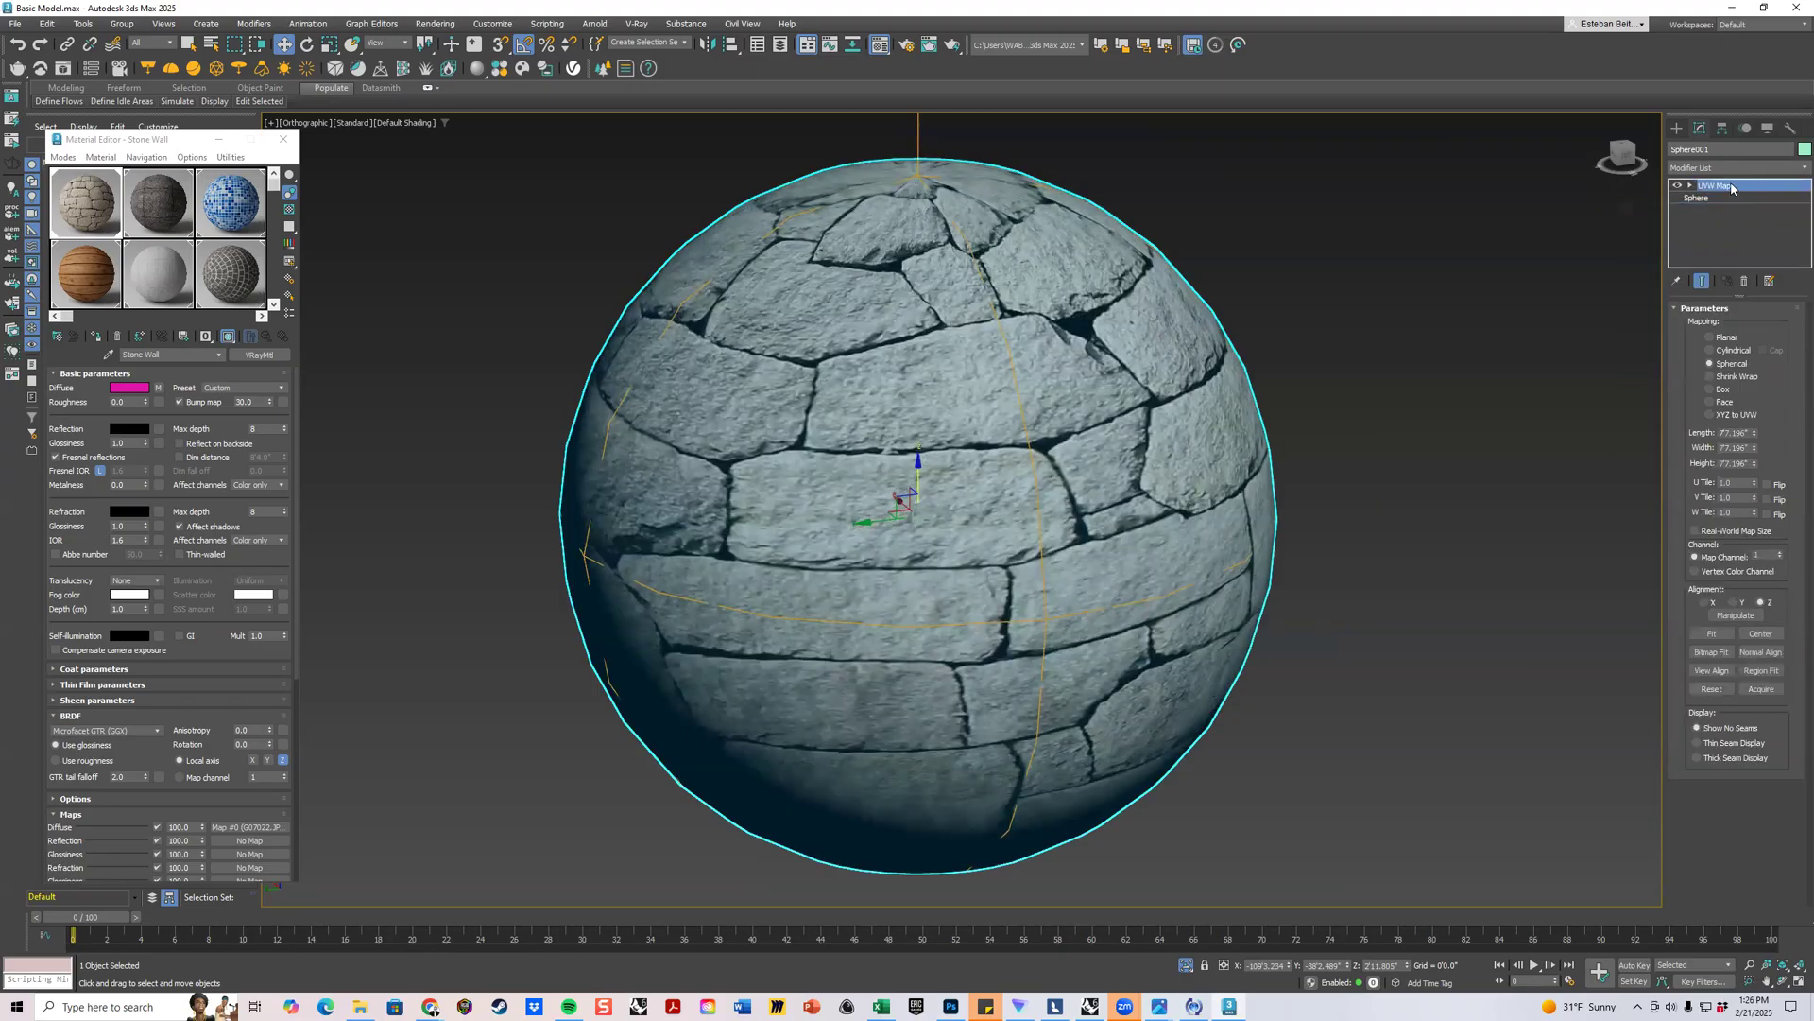
left_click(1703, 210)
key("ctrl+d")
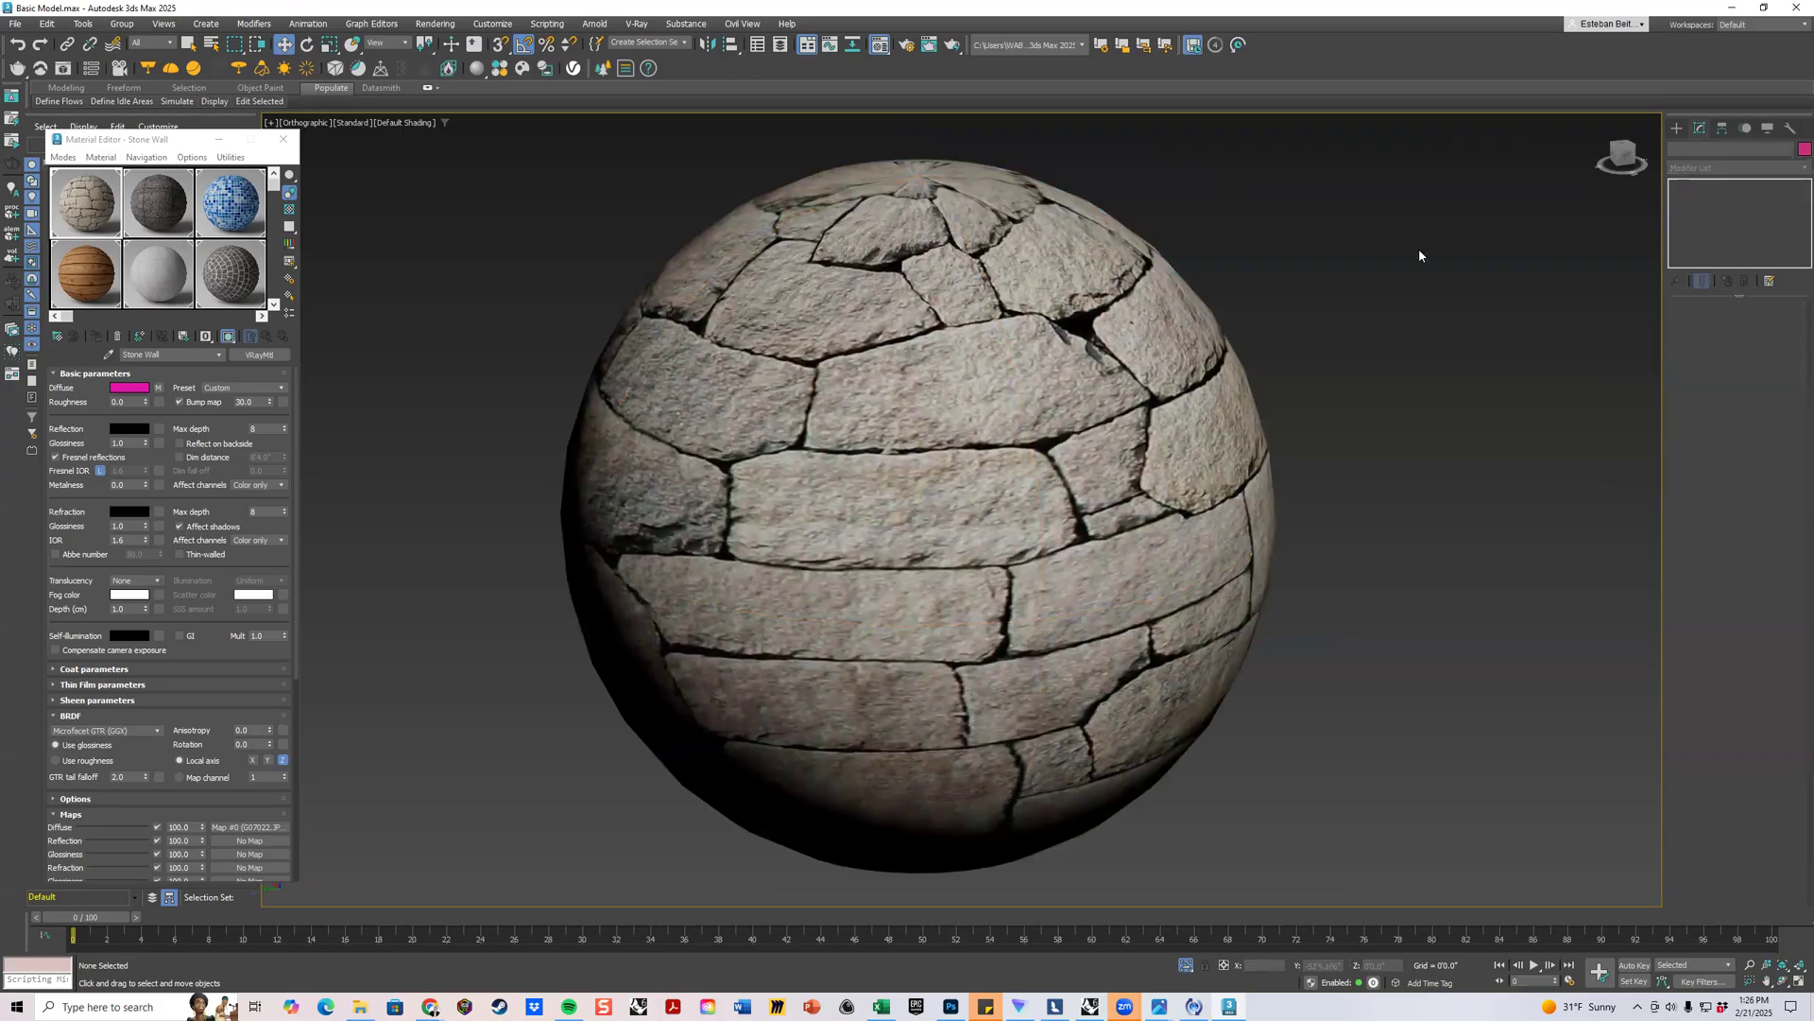
left_click(1169, 326)
right_click(1732, 187)
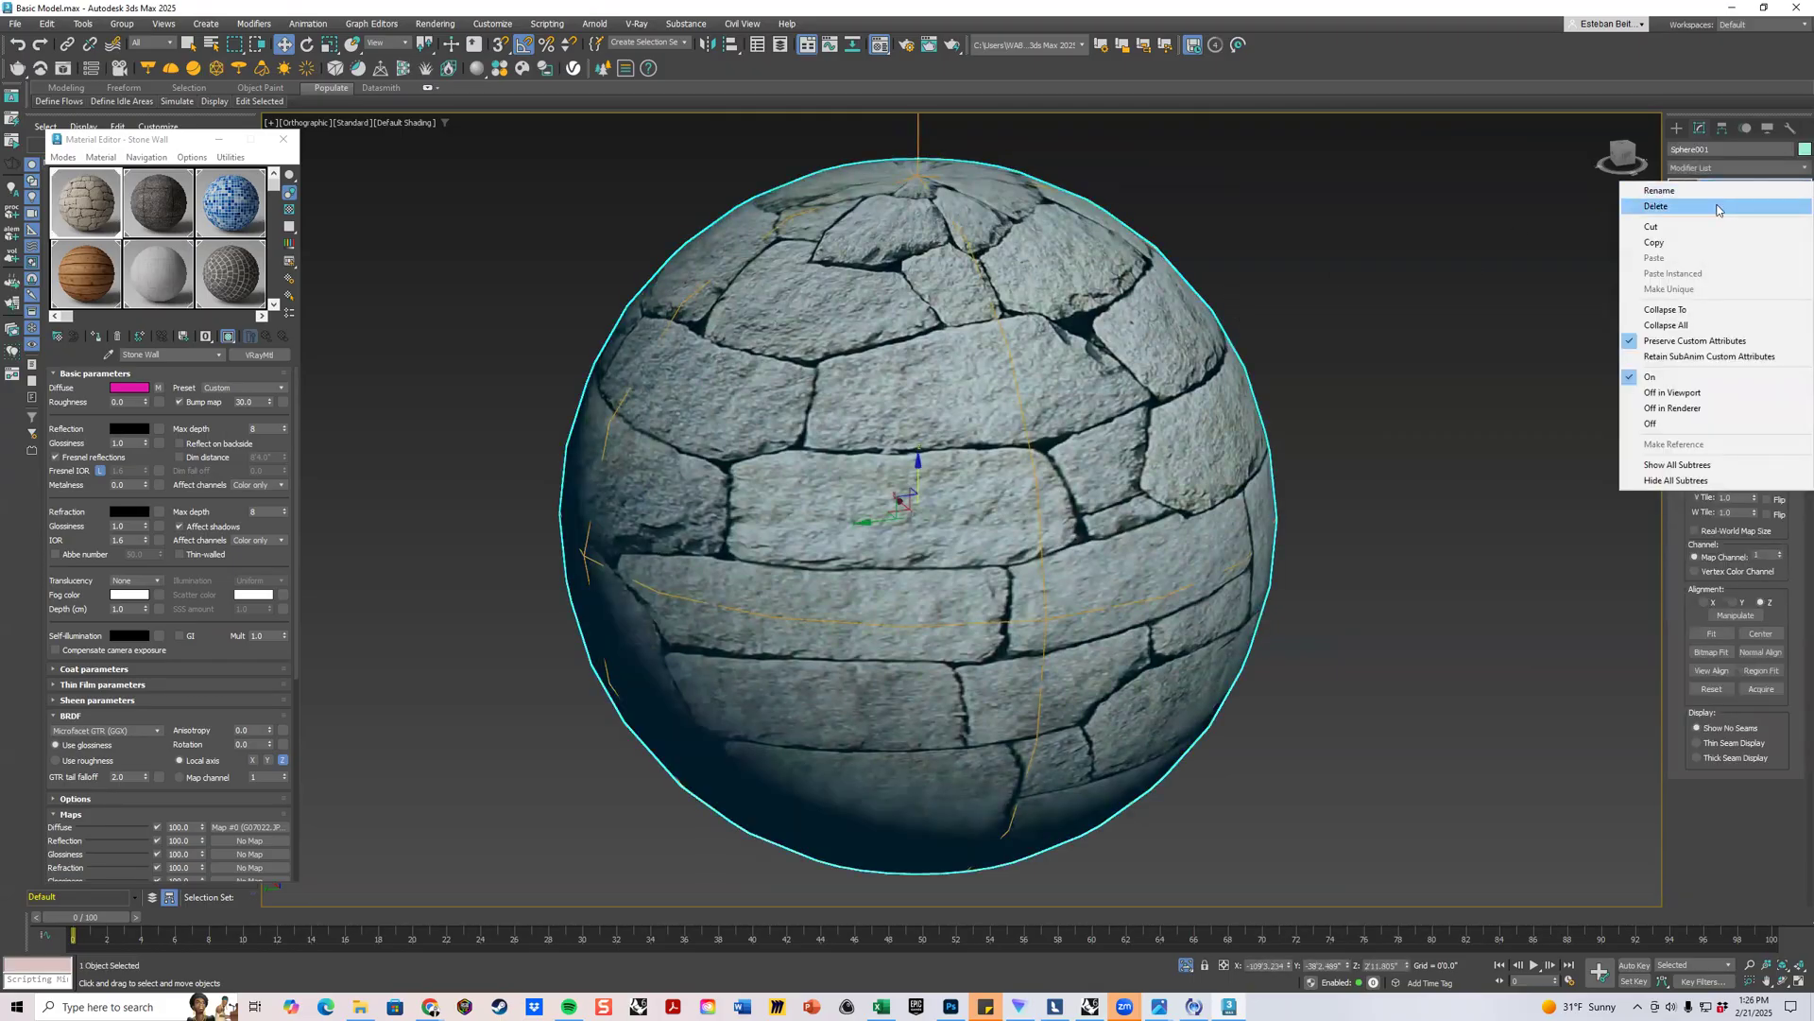
left_click(1748, 203)
End the sphere's isolation and compare its stone texture scale with that of the neighbouring stone wall box.
scroll(1351, 371, "down", 3)
middle_click_drag(1102, 508, 1106, 437)
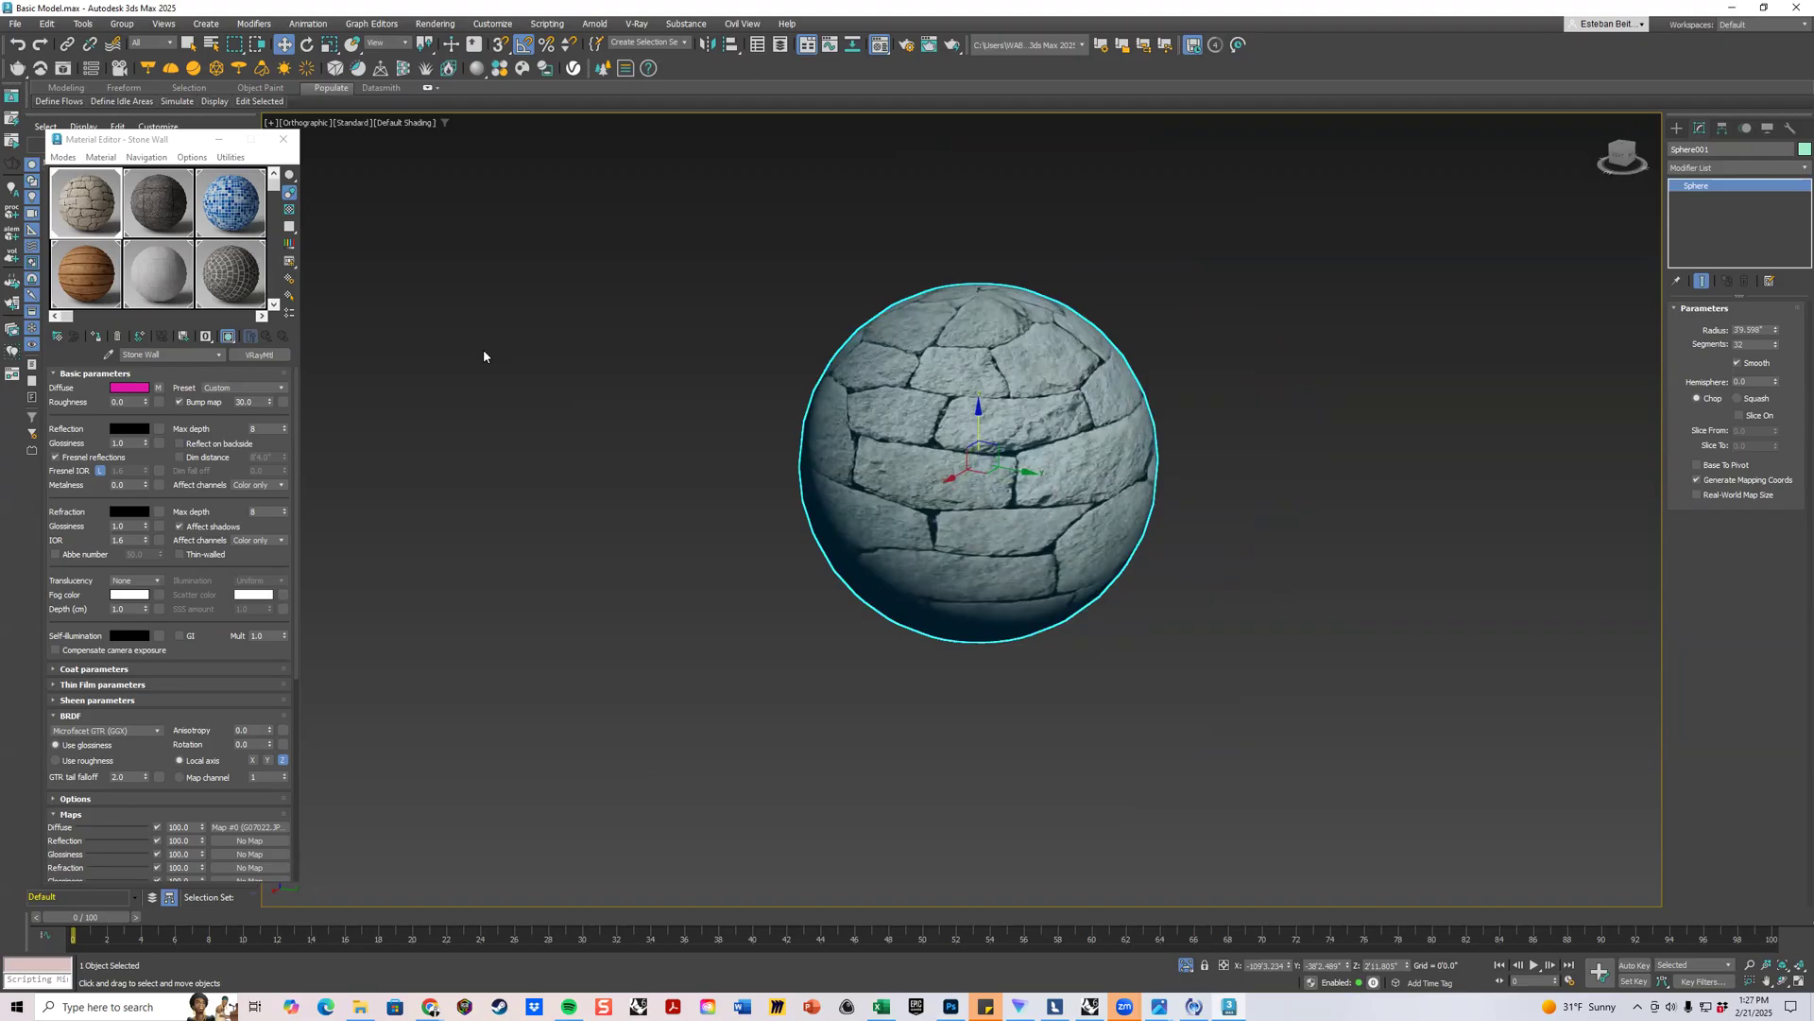
right_click(520, 384)
left_click(553, 252)
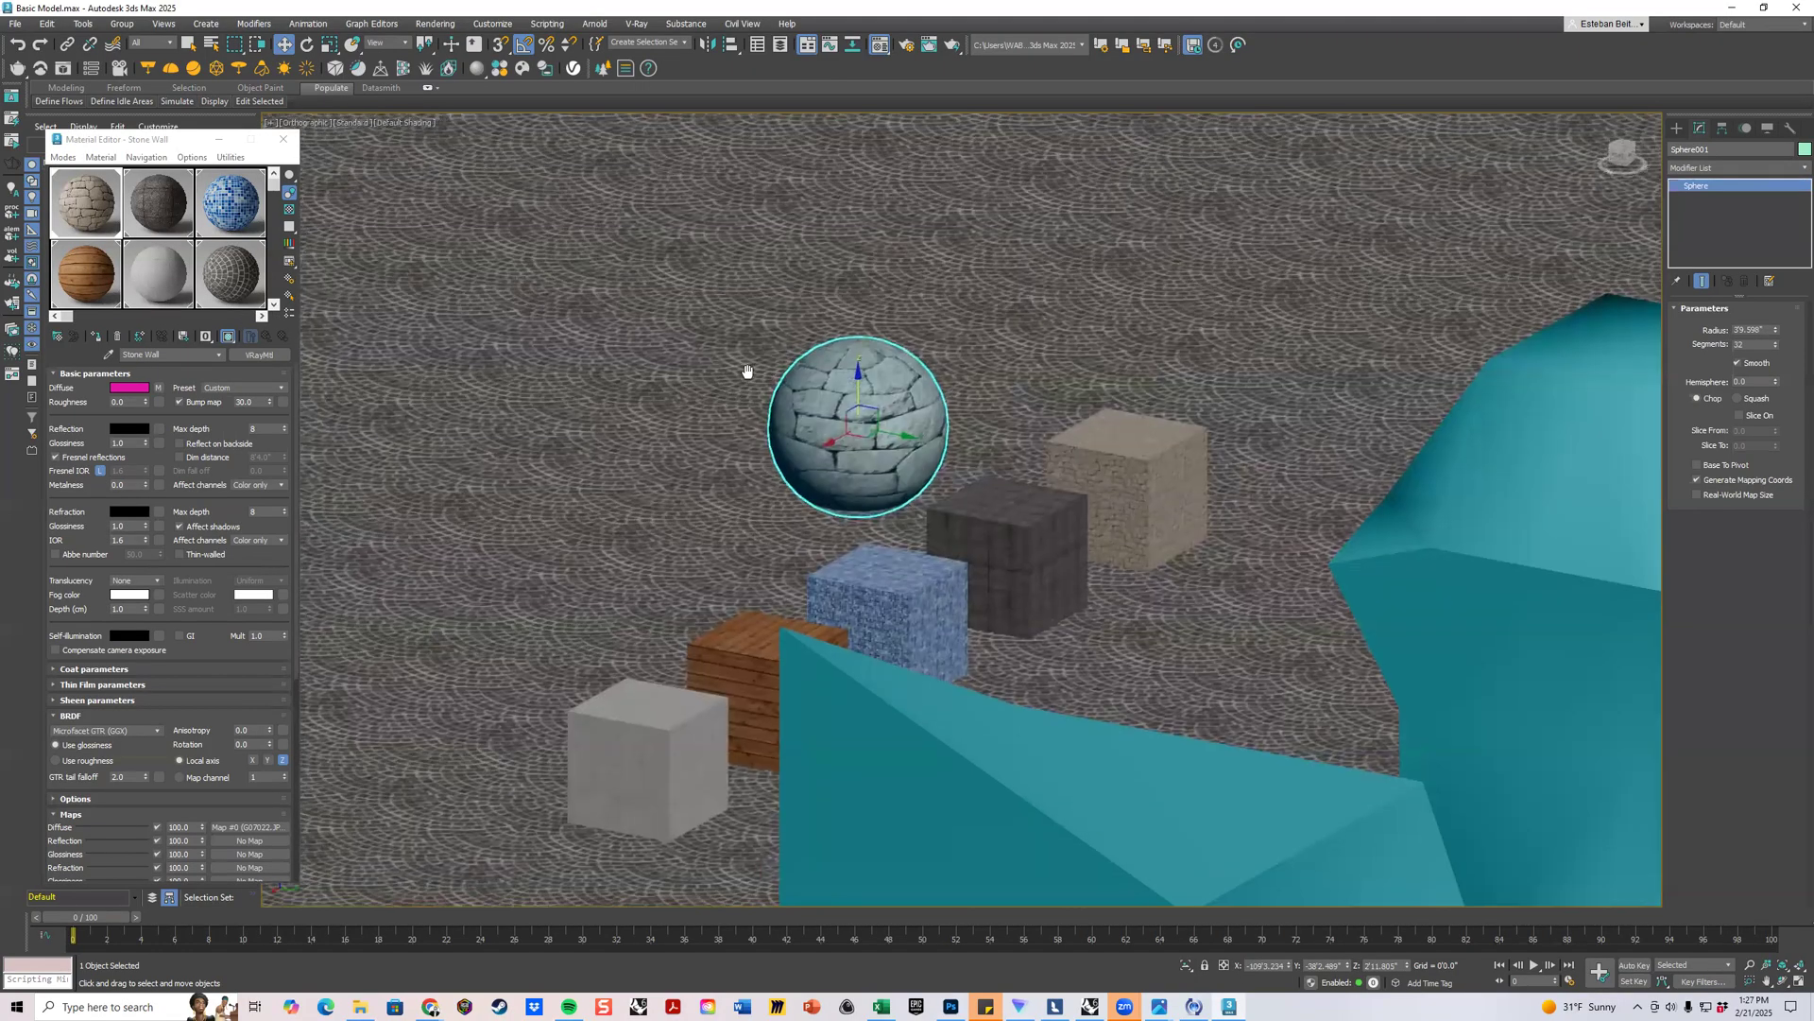
scroll(695, 529, "up", 3)
scroll(794, 539, "down", 3)
middle_click_drag(803, 482, 616, 481)
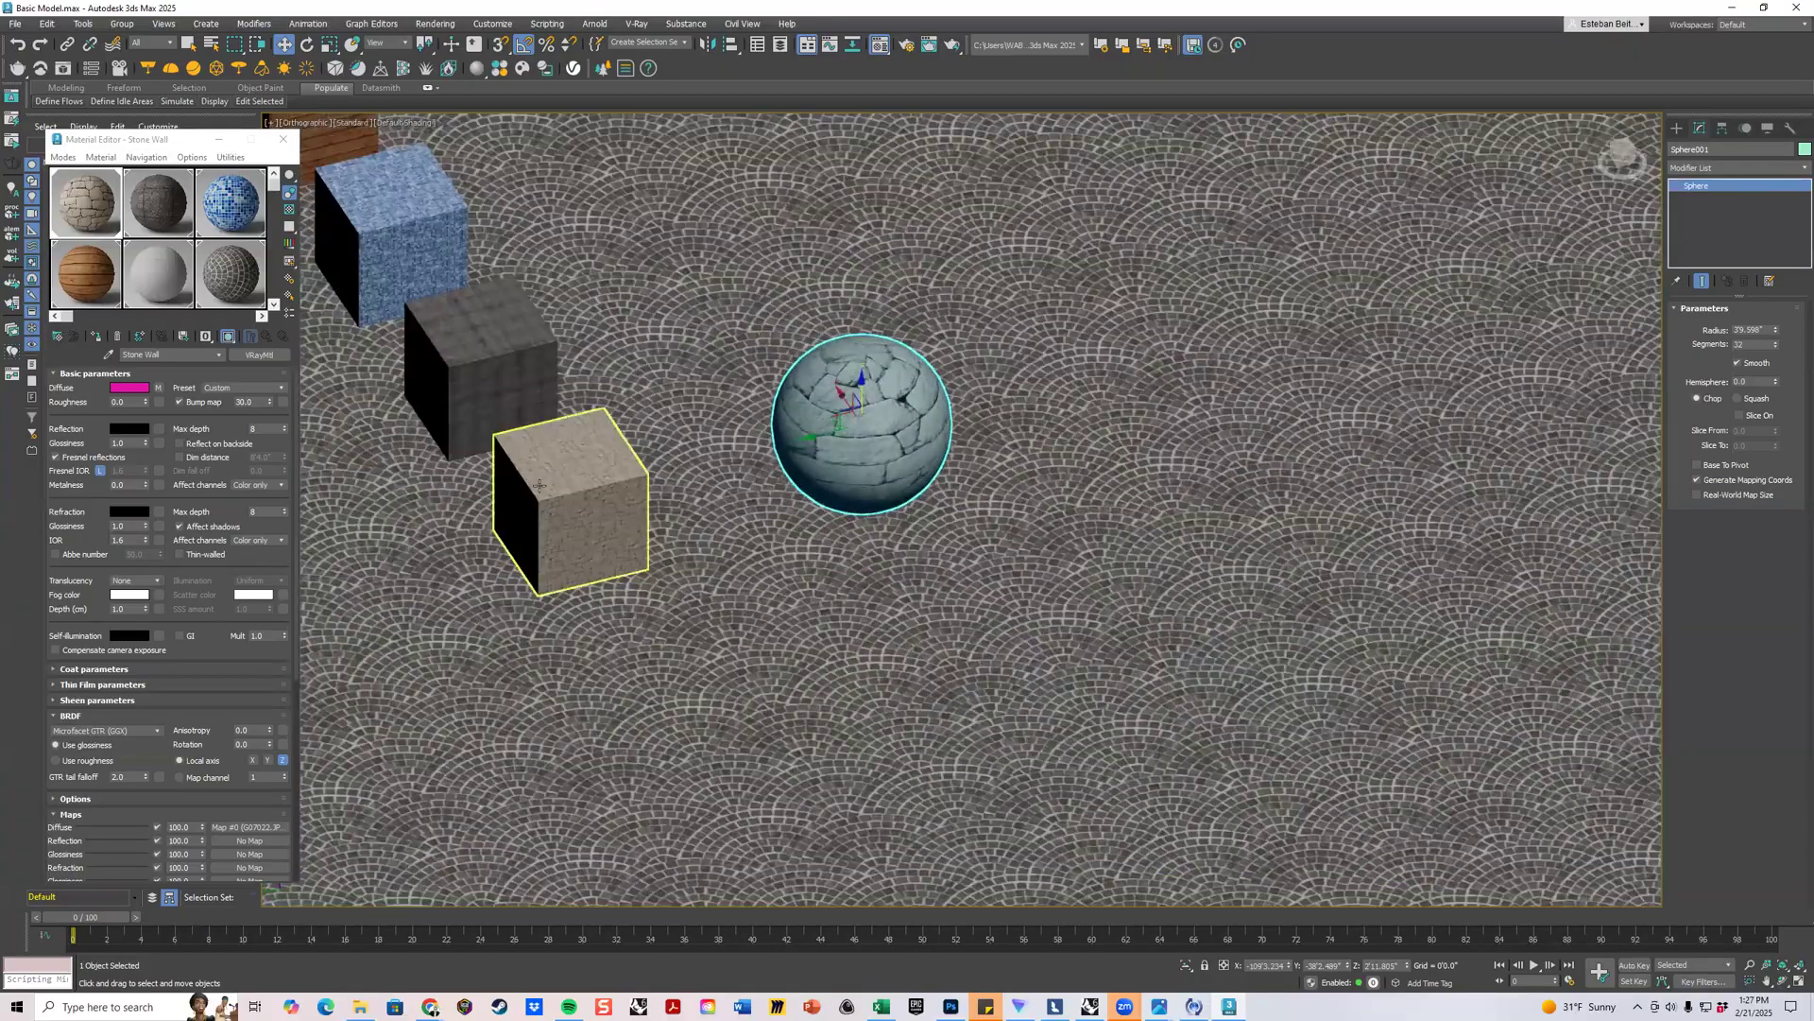
scroll(616, 481, "up", 3)
scroll(616, 481, "up", 2)
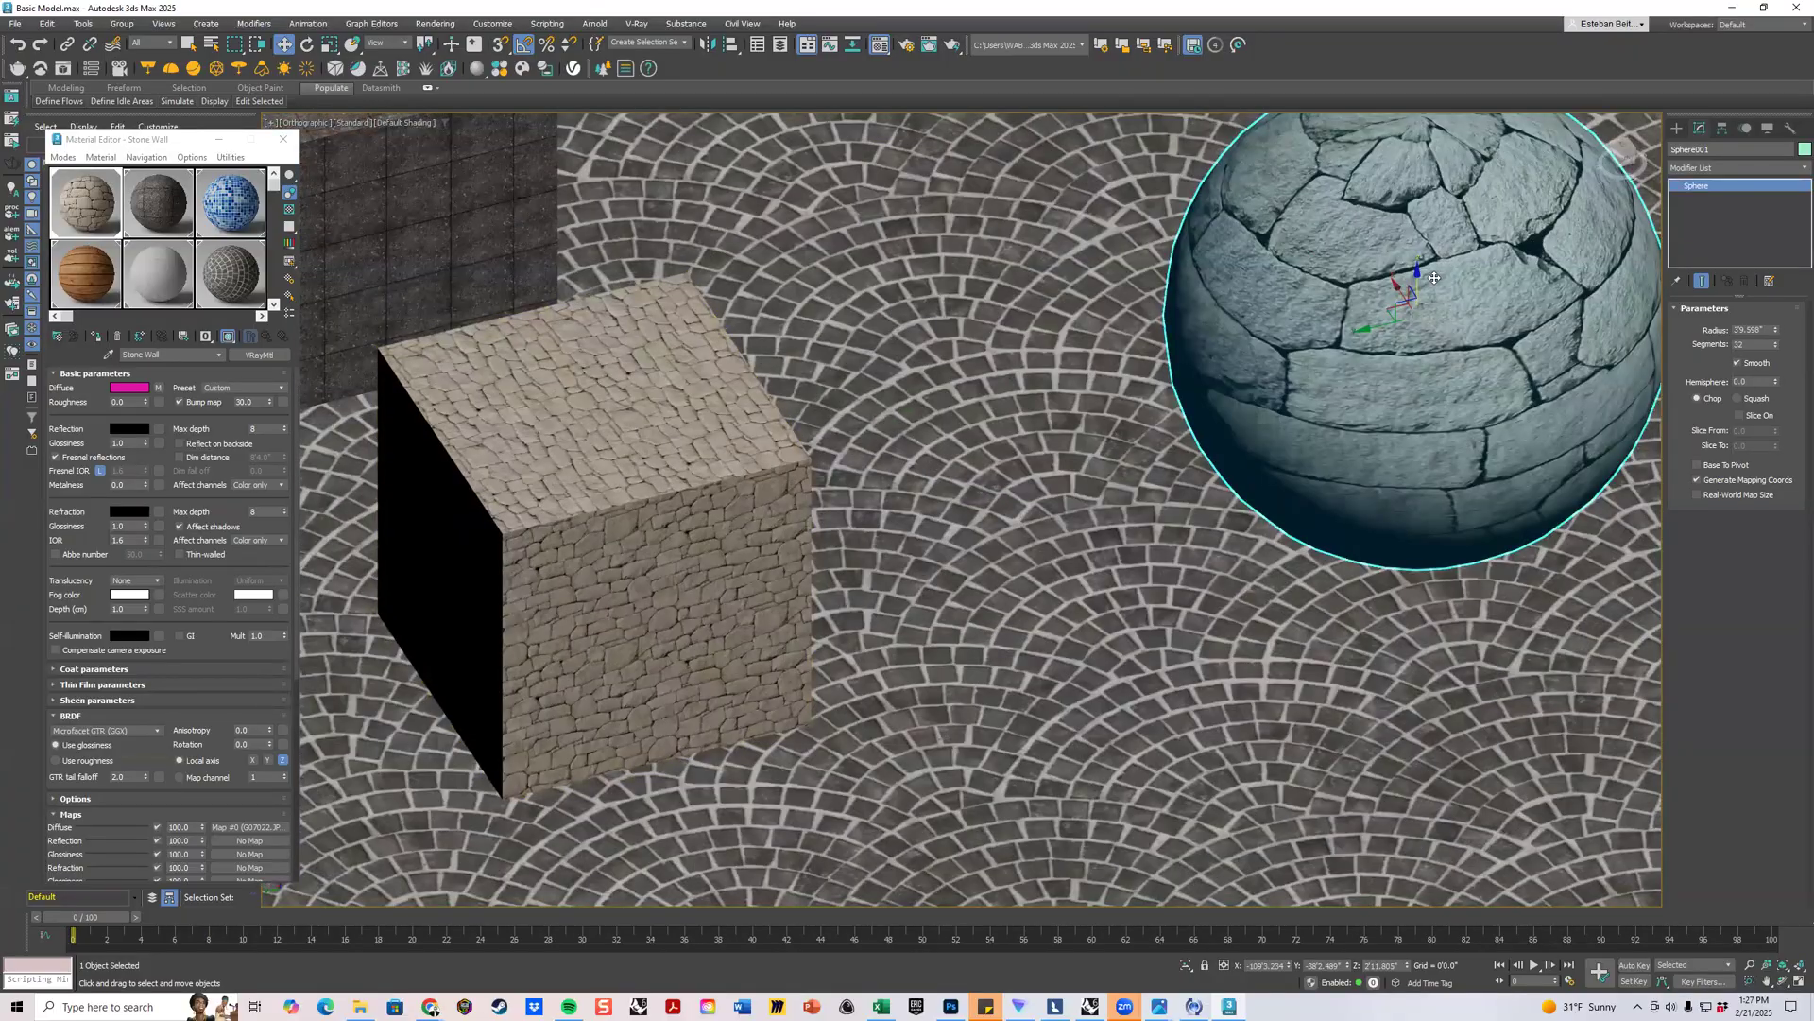
Copy the Stone Wall material onto the wood material's sample slot and name the copy Stone Wall Sphere.
left_click(97, 200)
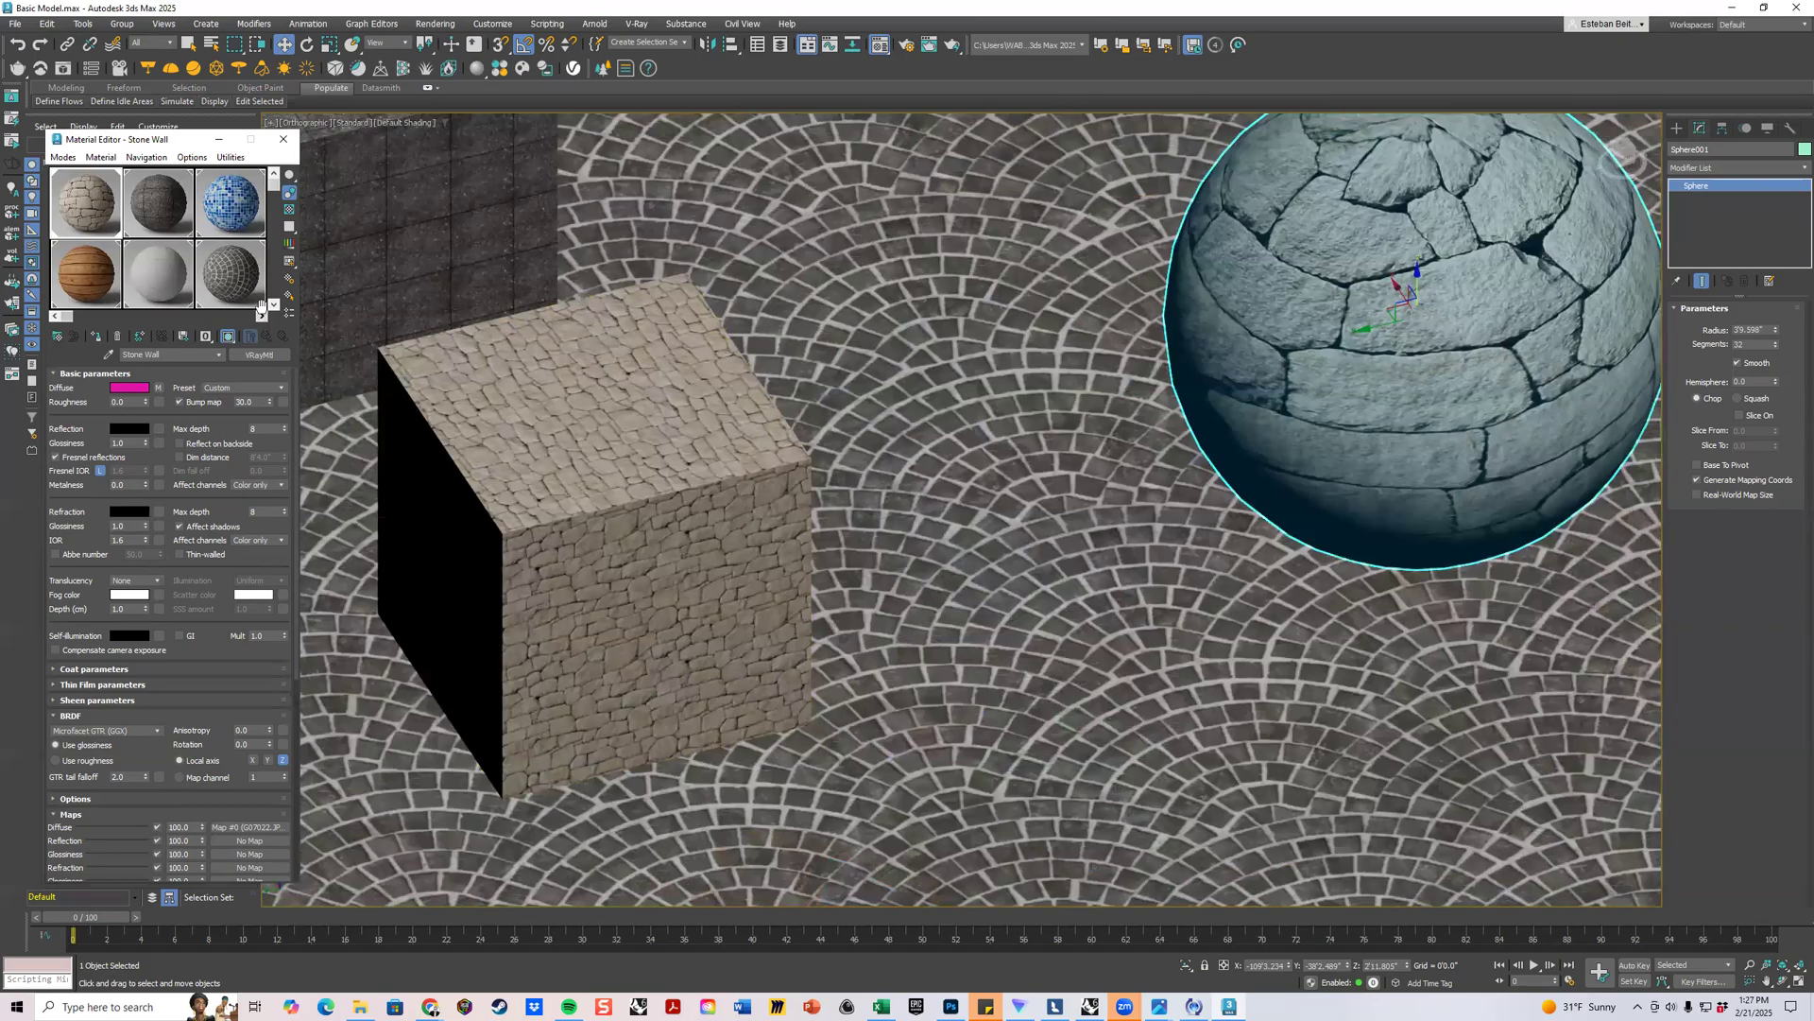
scroll(276, 218, "down", 1)
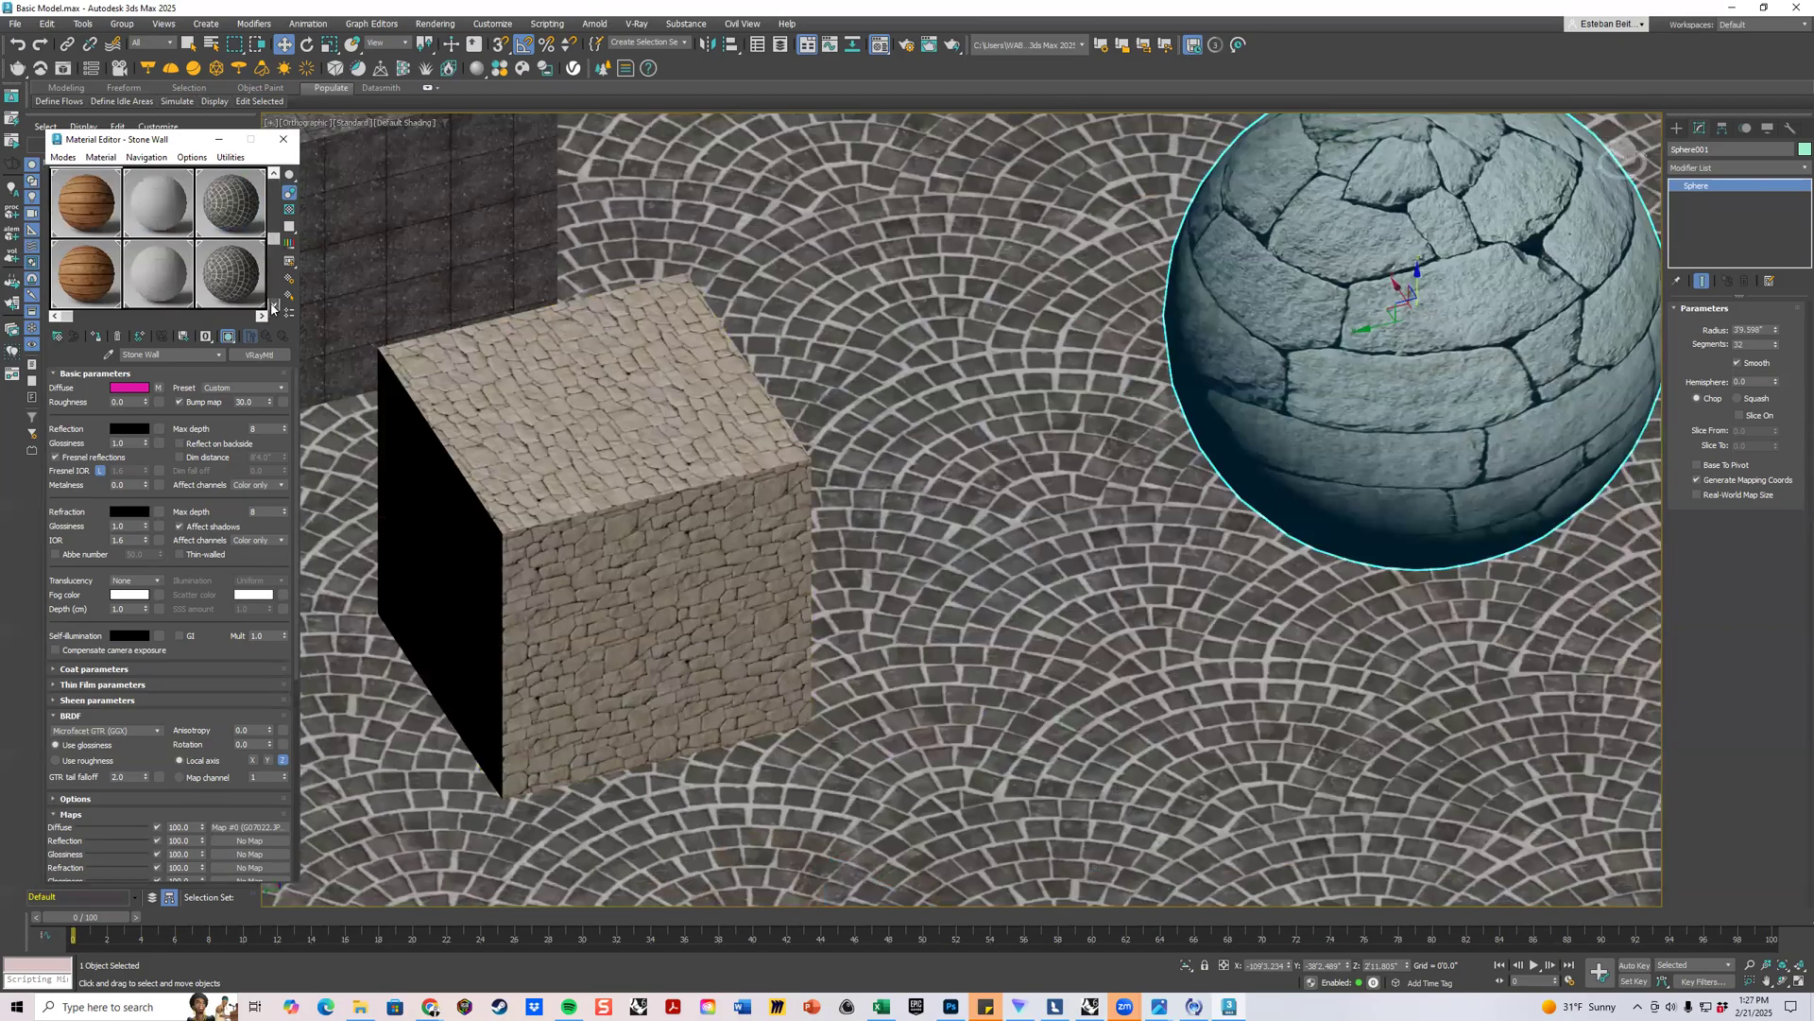
left_click(274, 174)
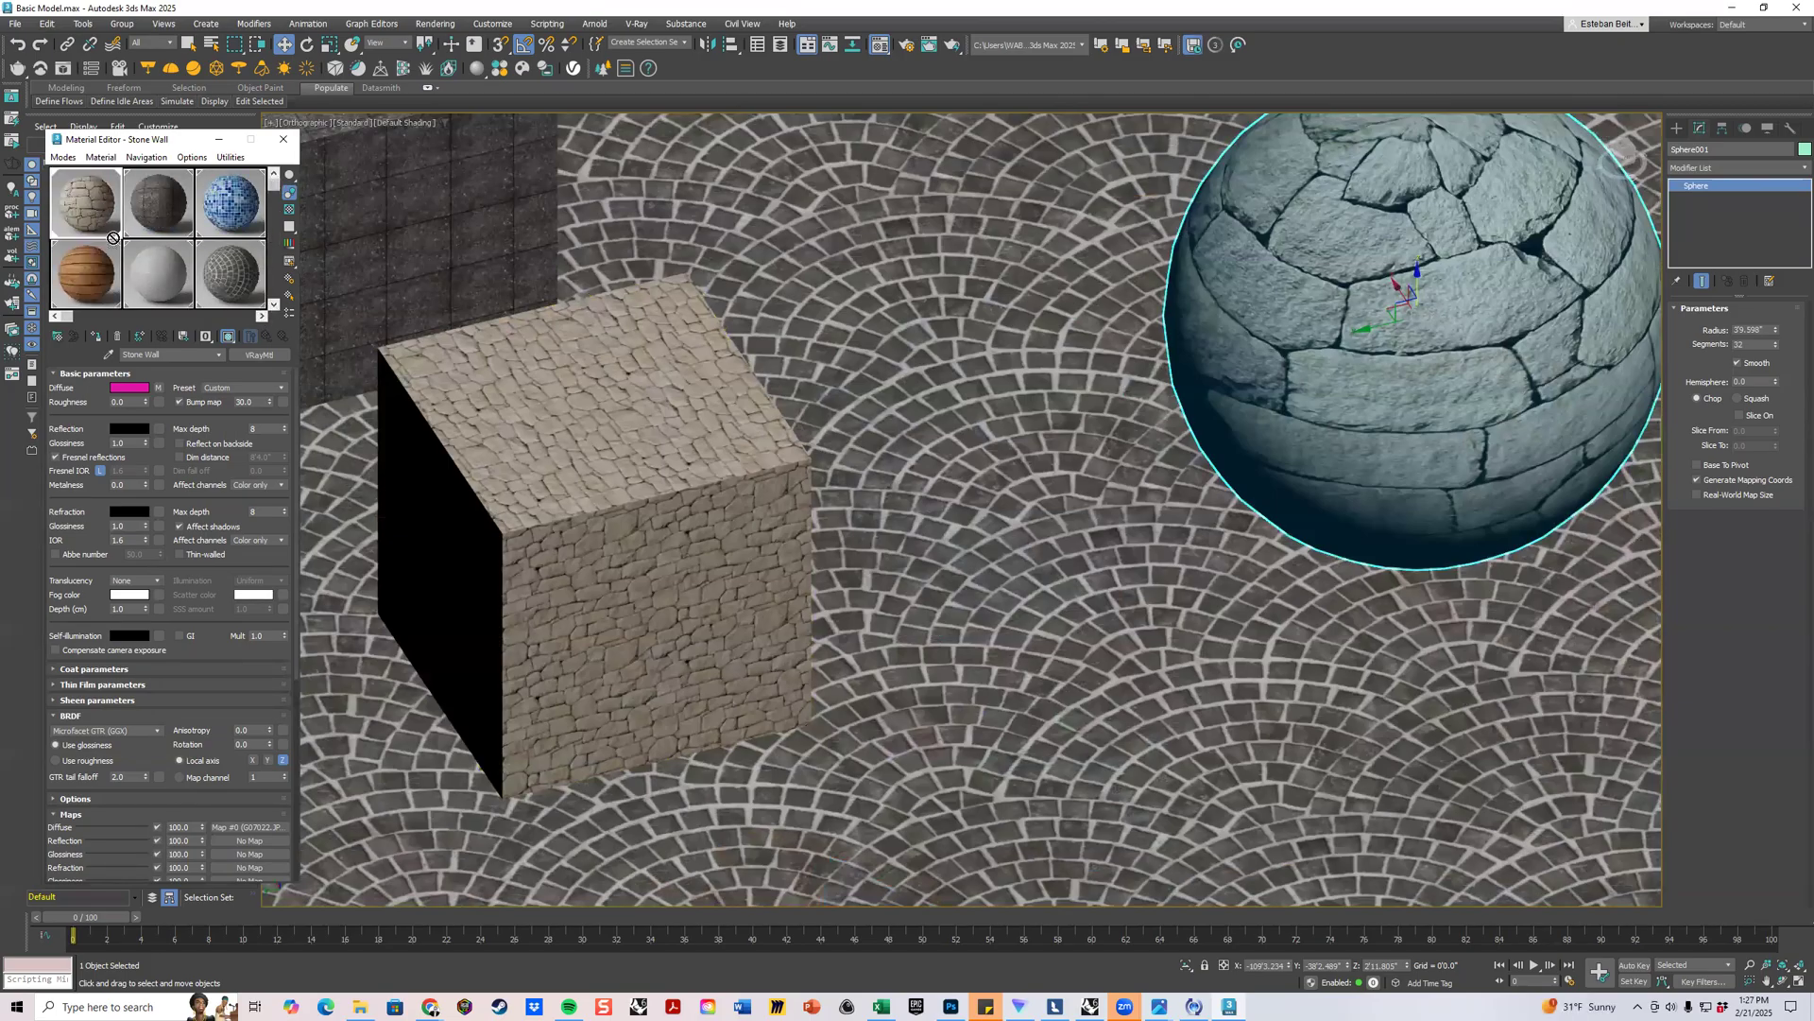
left_click_drag(92, 275, 91, 275)
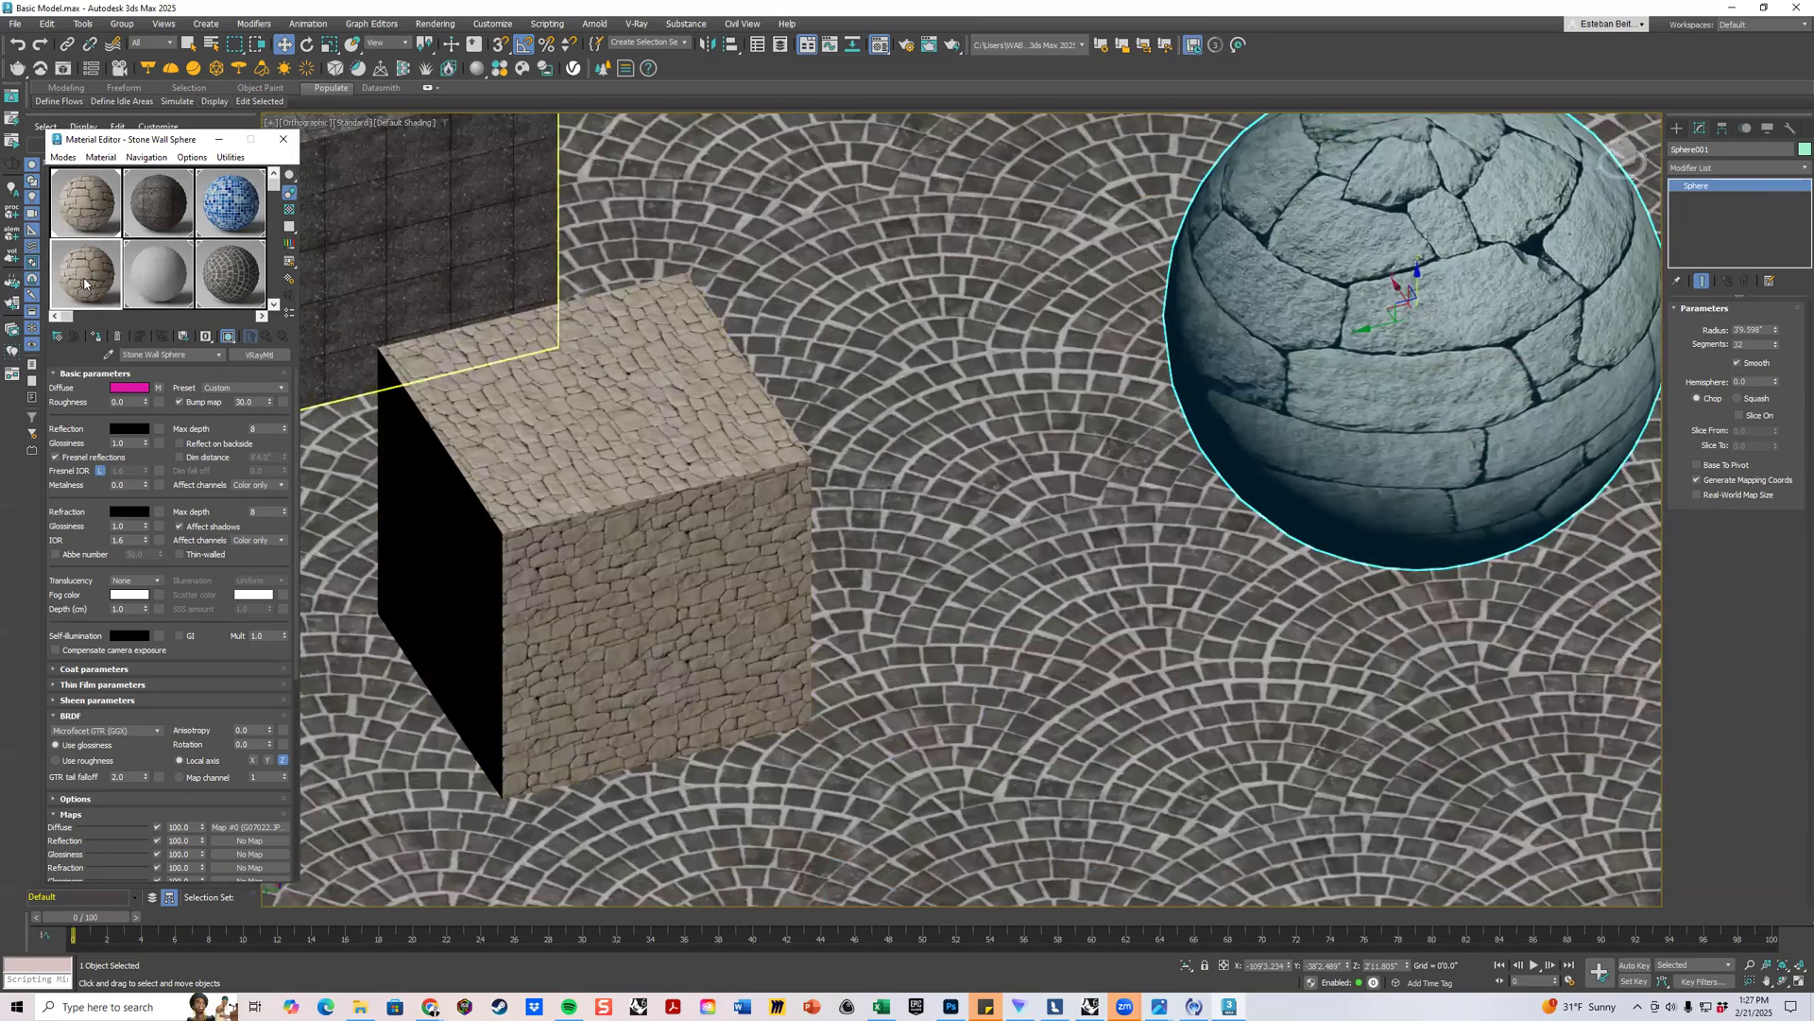
Move the sphere along the ground a little closer to the stone wall box.
middle_click_drag(1375, 284, 1239, 372)
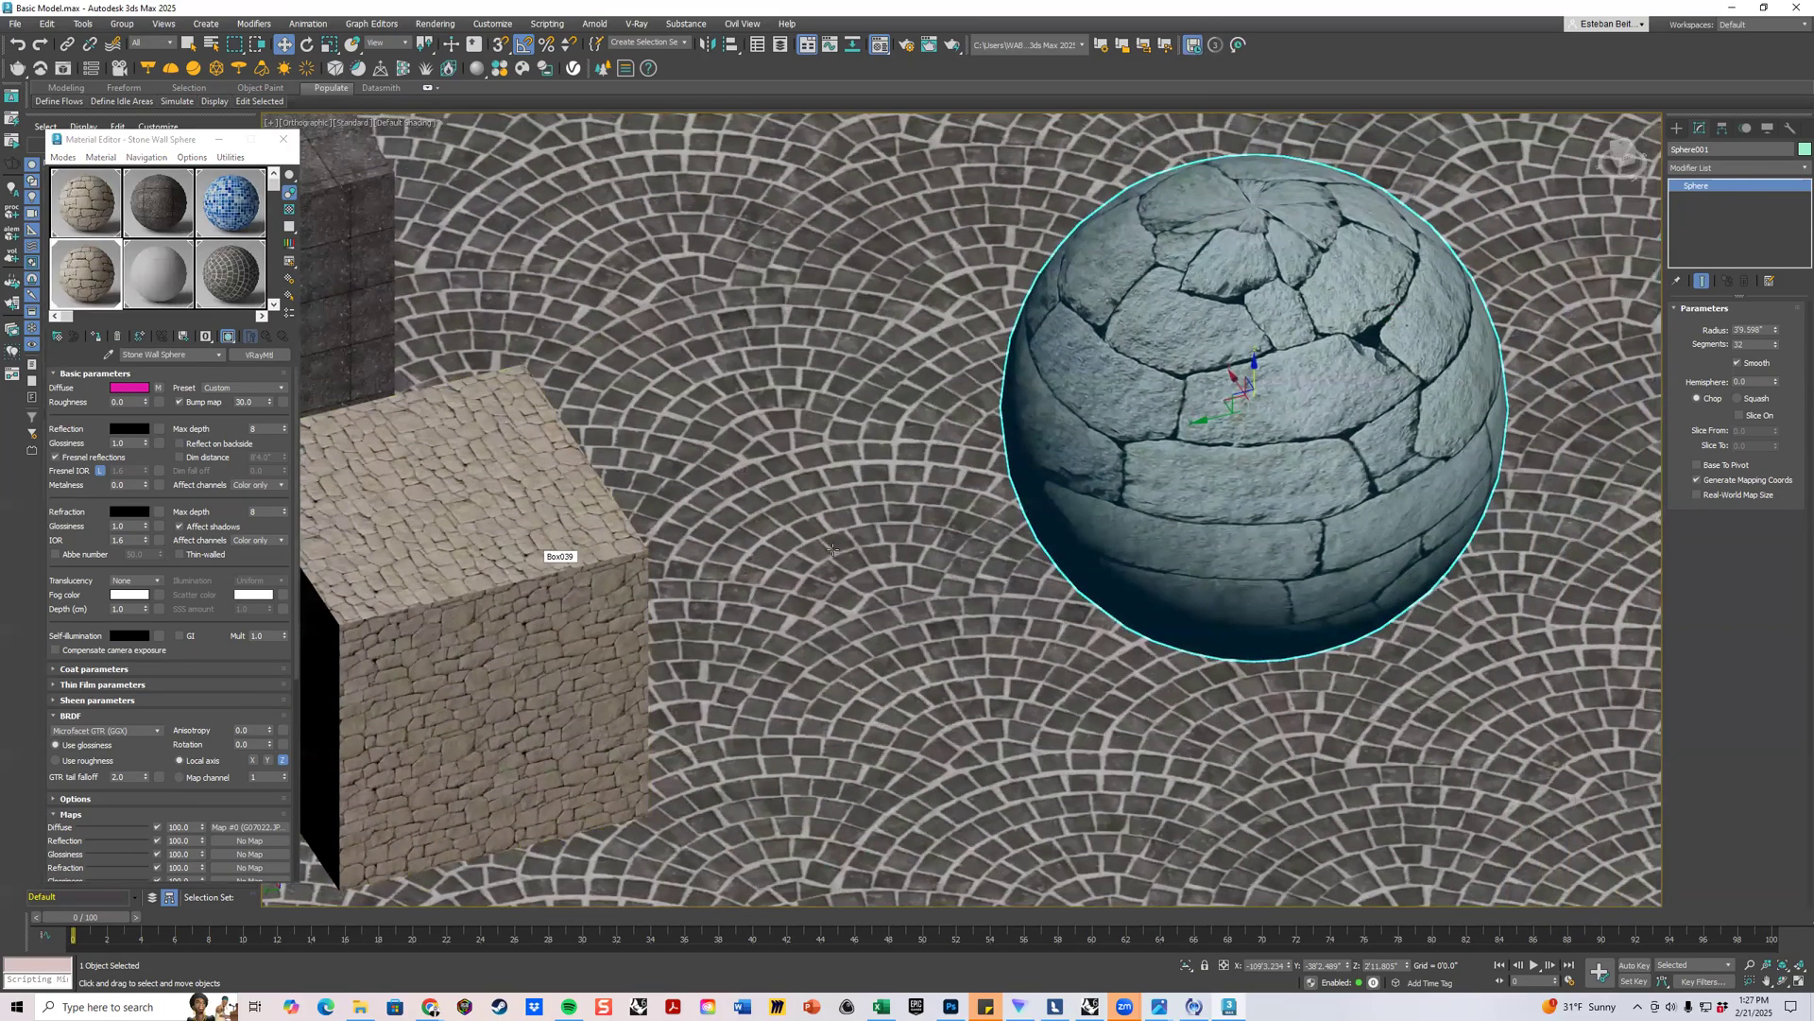
left_click_drag(1218, 417, 1083, 430)
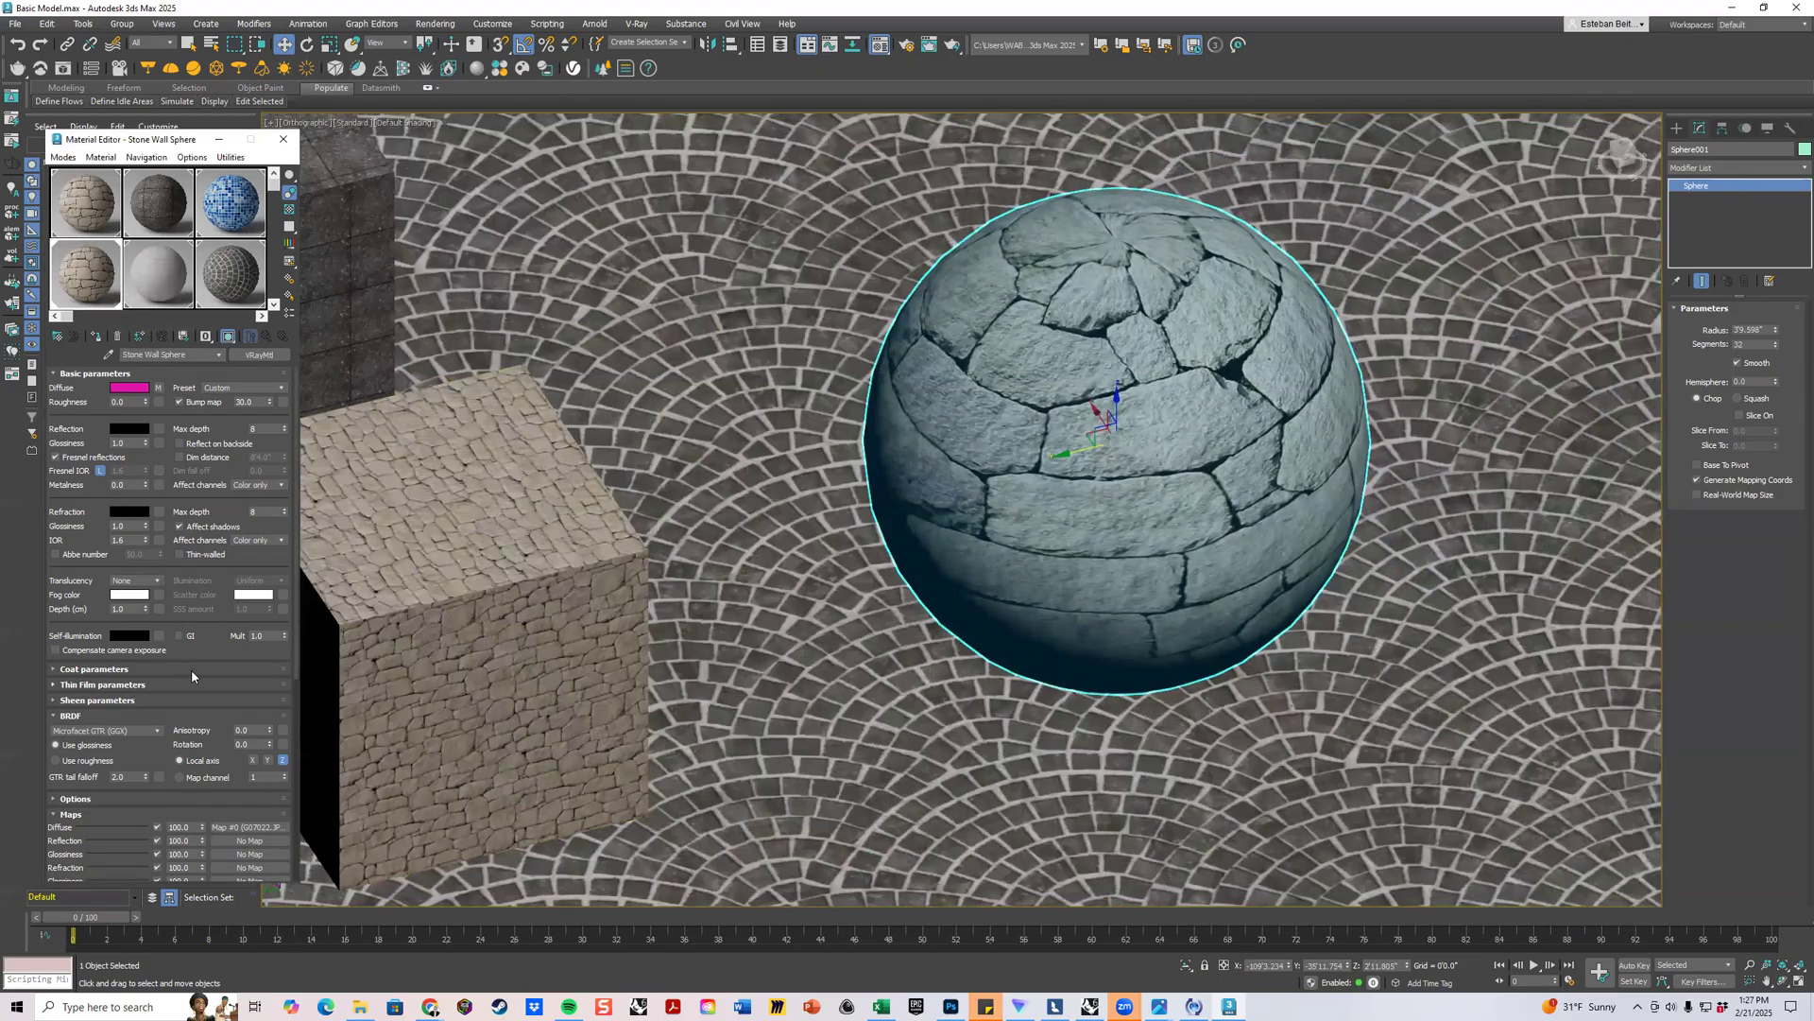
Open the diffuse bitmap of the Stone Wall Sphere material and set its U and V tiling to 5.
scroll(142, 482, "down", 3)
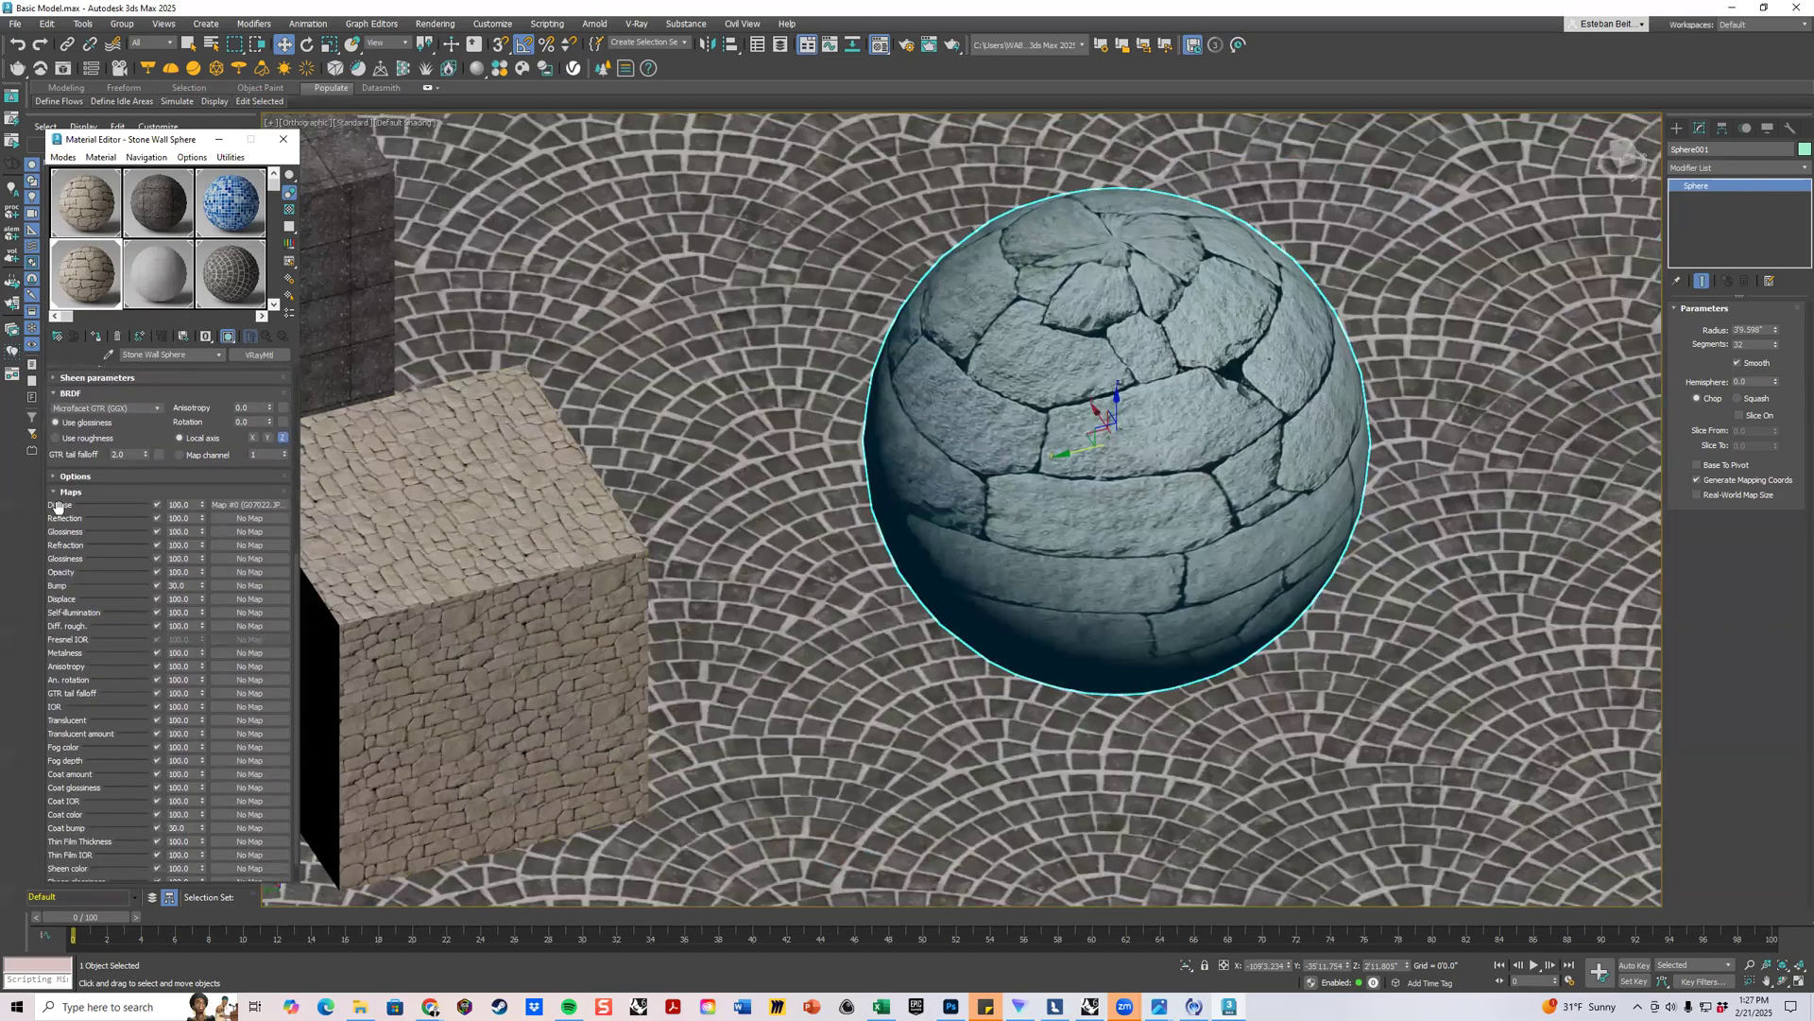
left_click(232, 506)
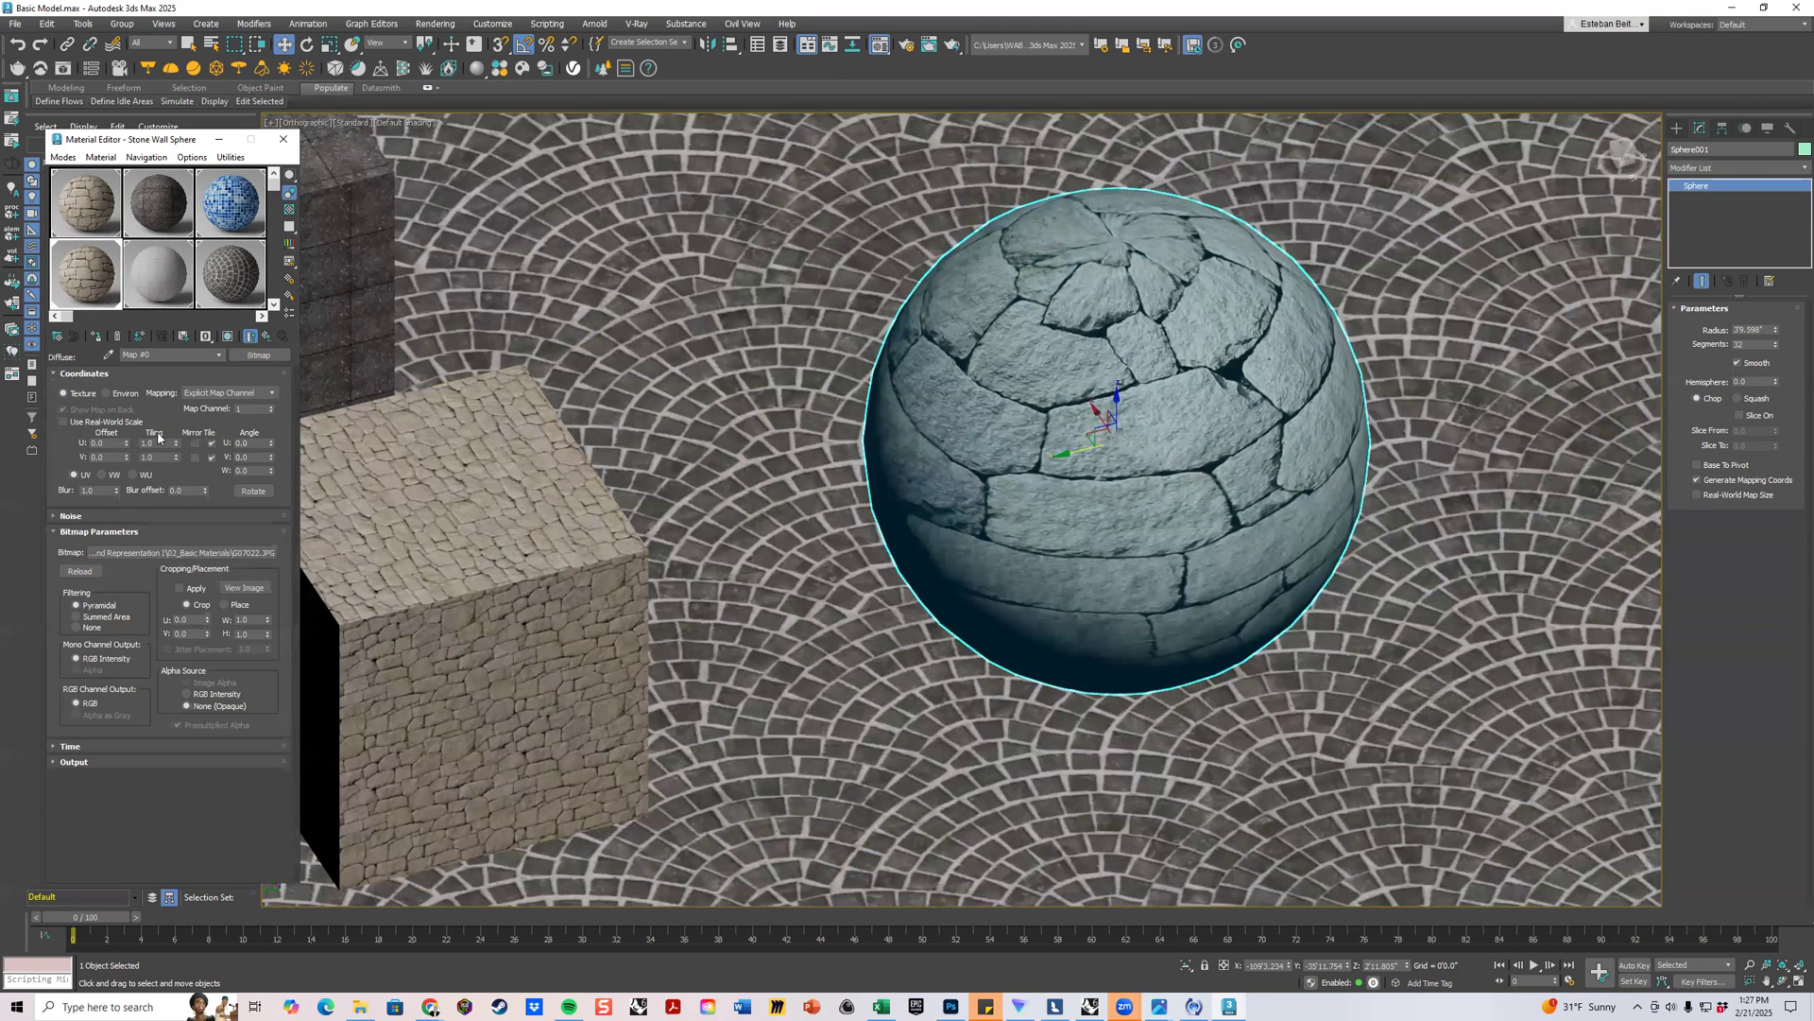
double_click(150, 442)
type("3")
key("Return")
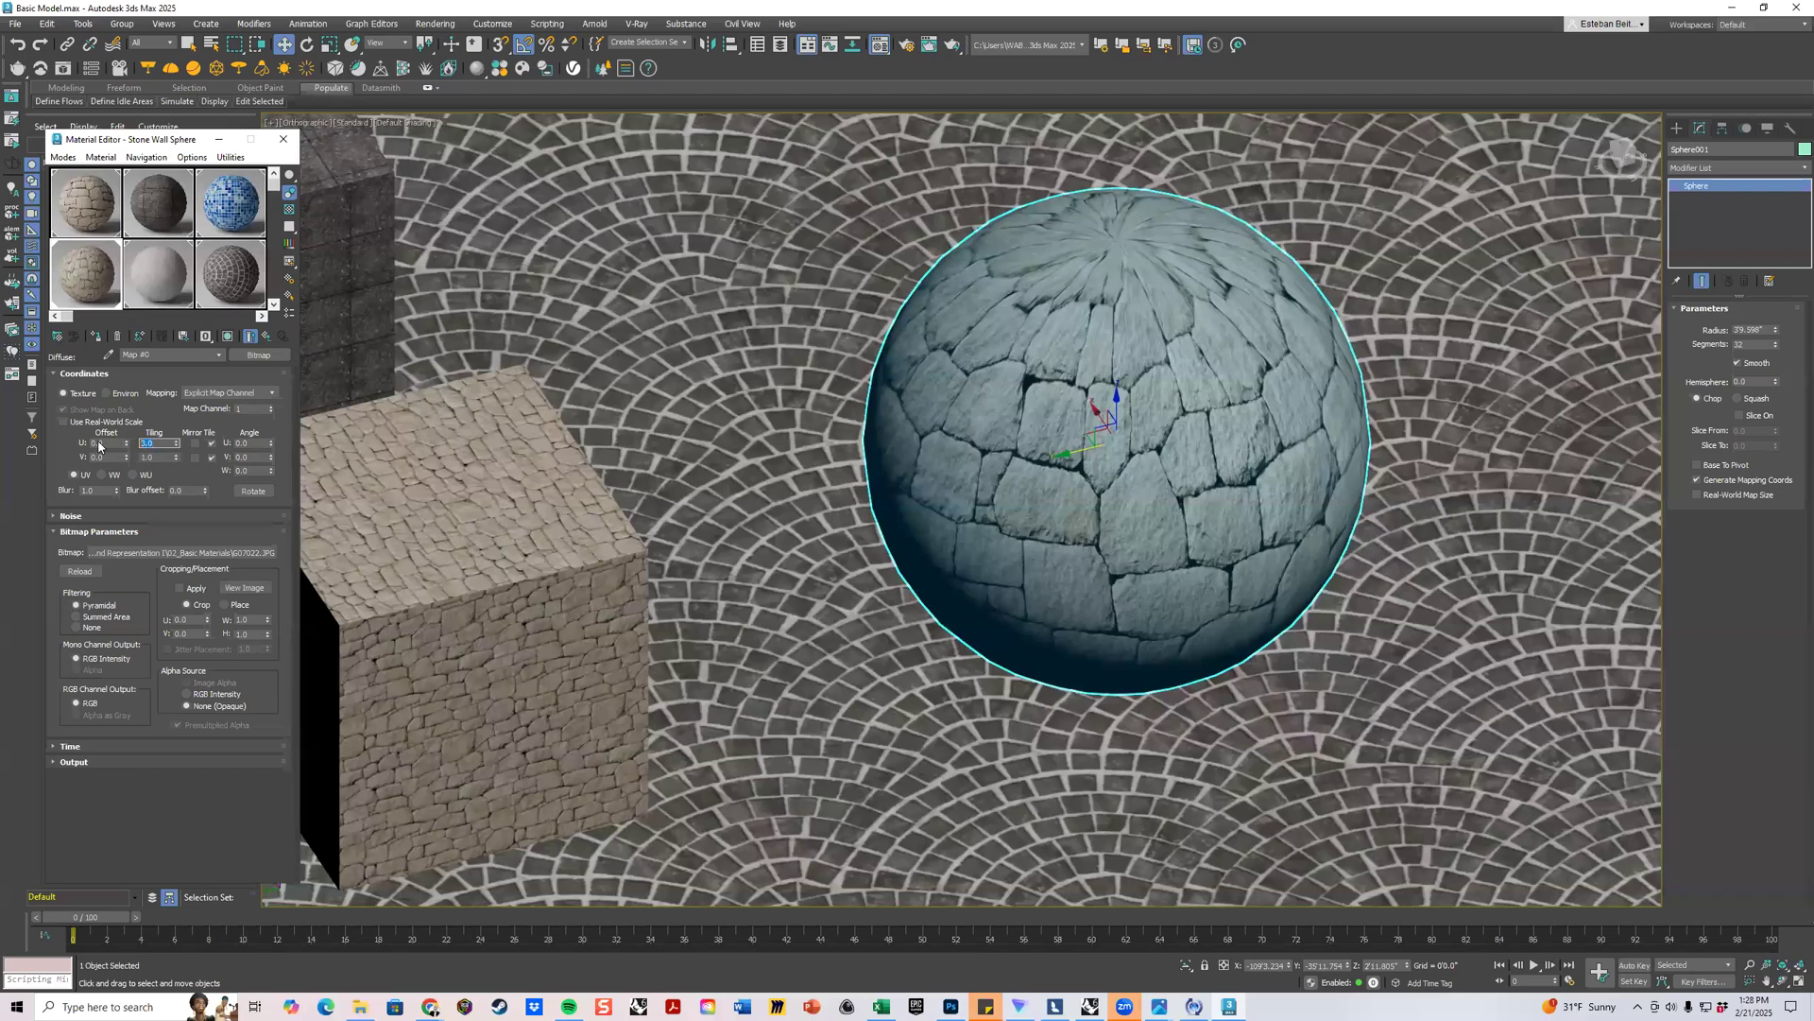
type("5")
key("Return")
middle_click_drag(1043, 474, 1101, 459, "alt")
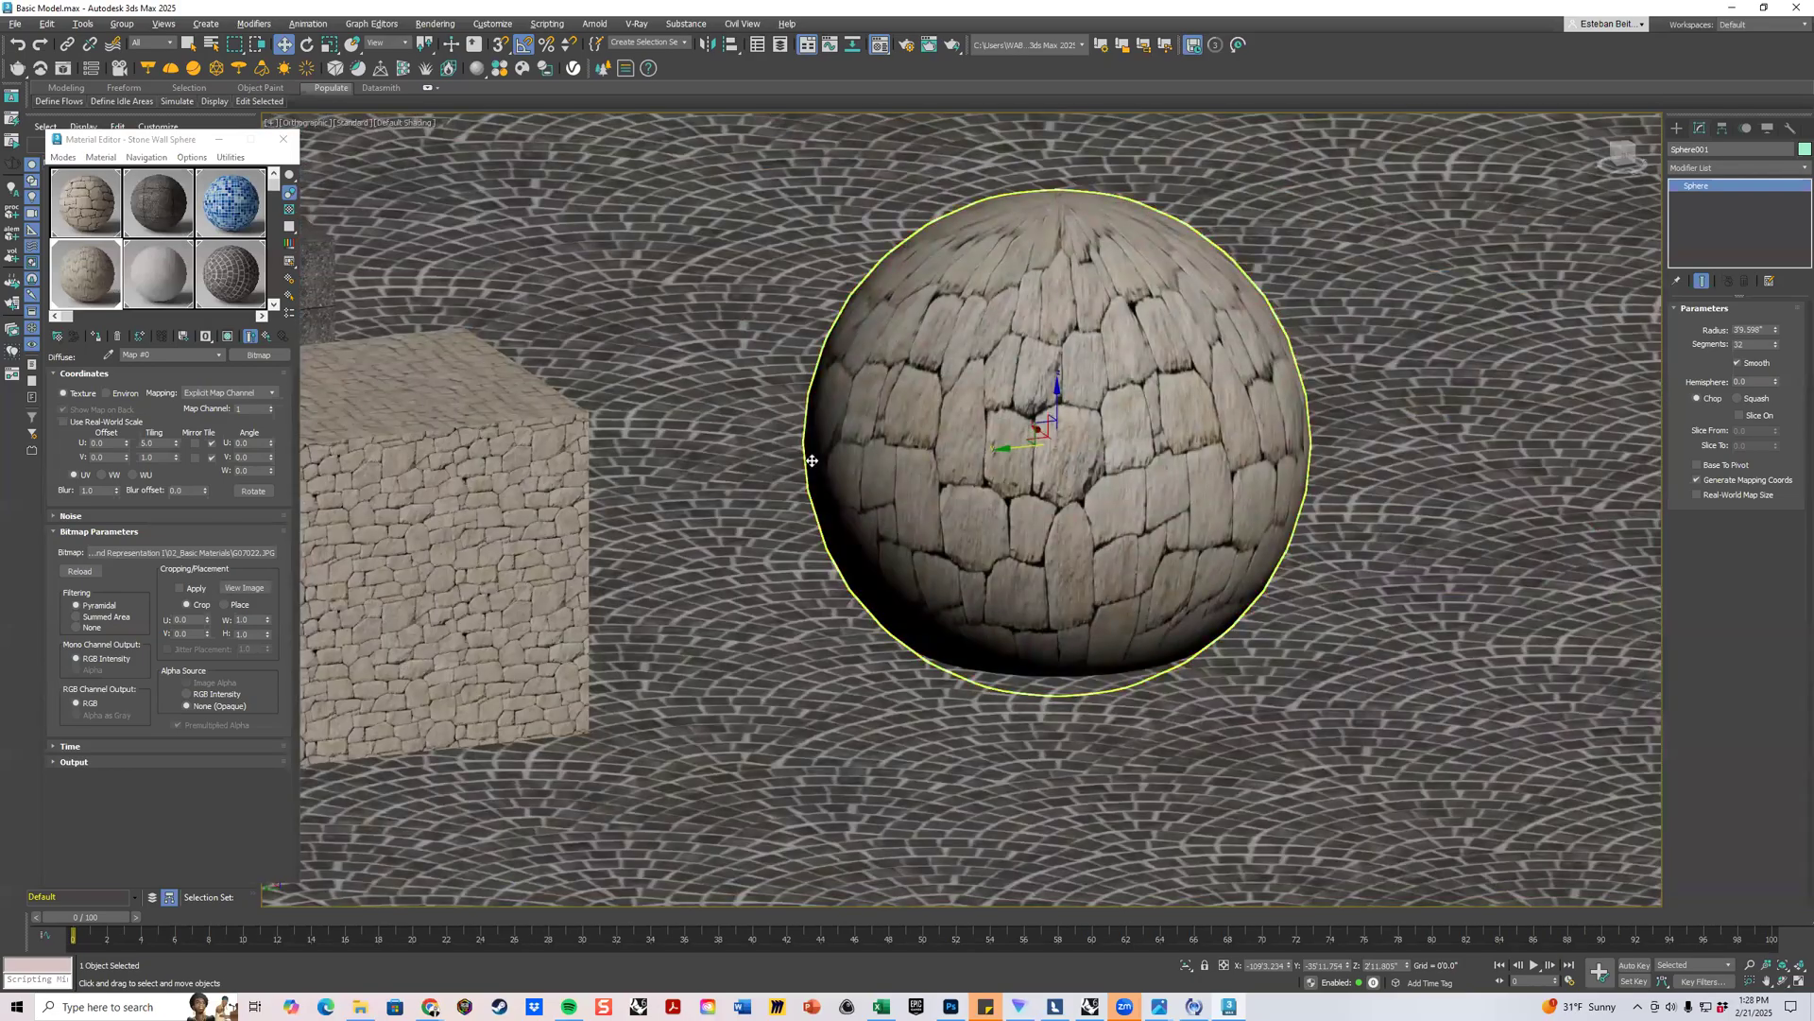
left_click(161, 458)
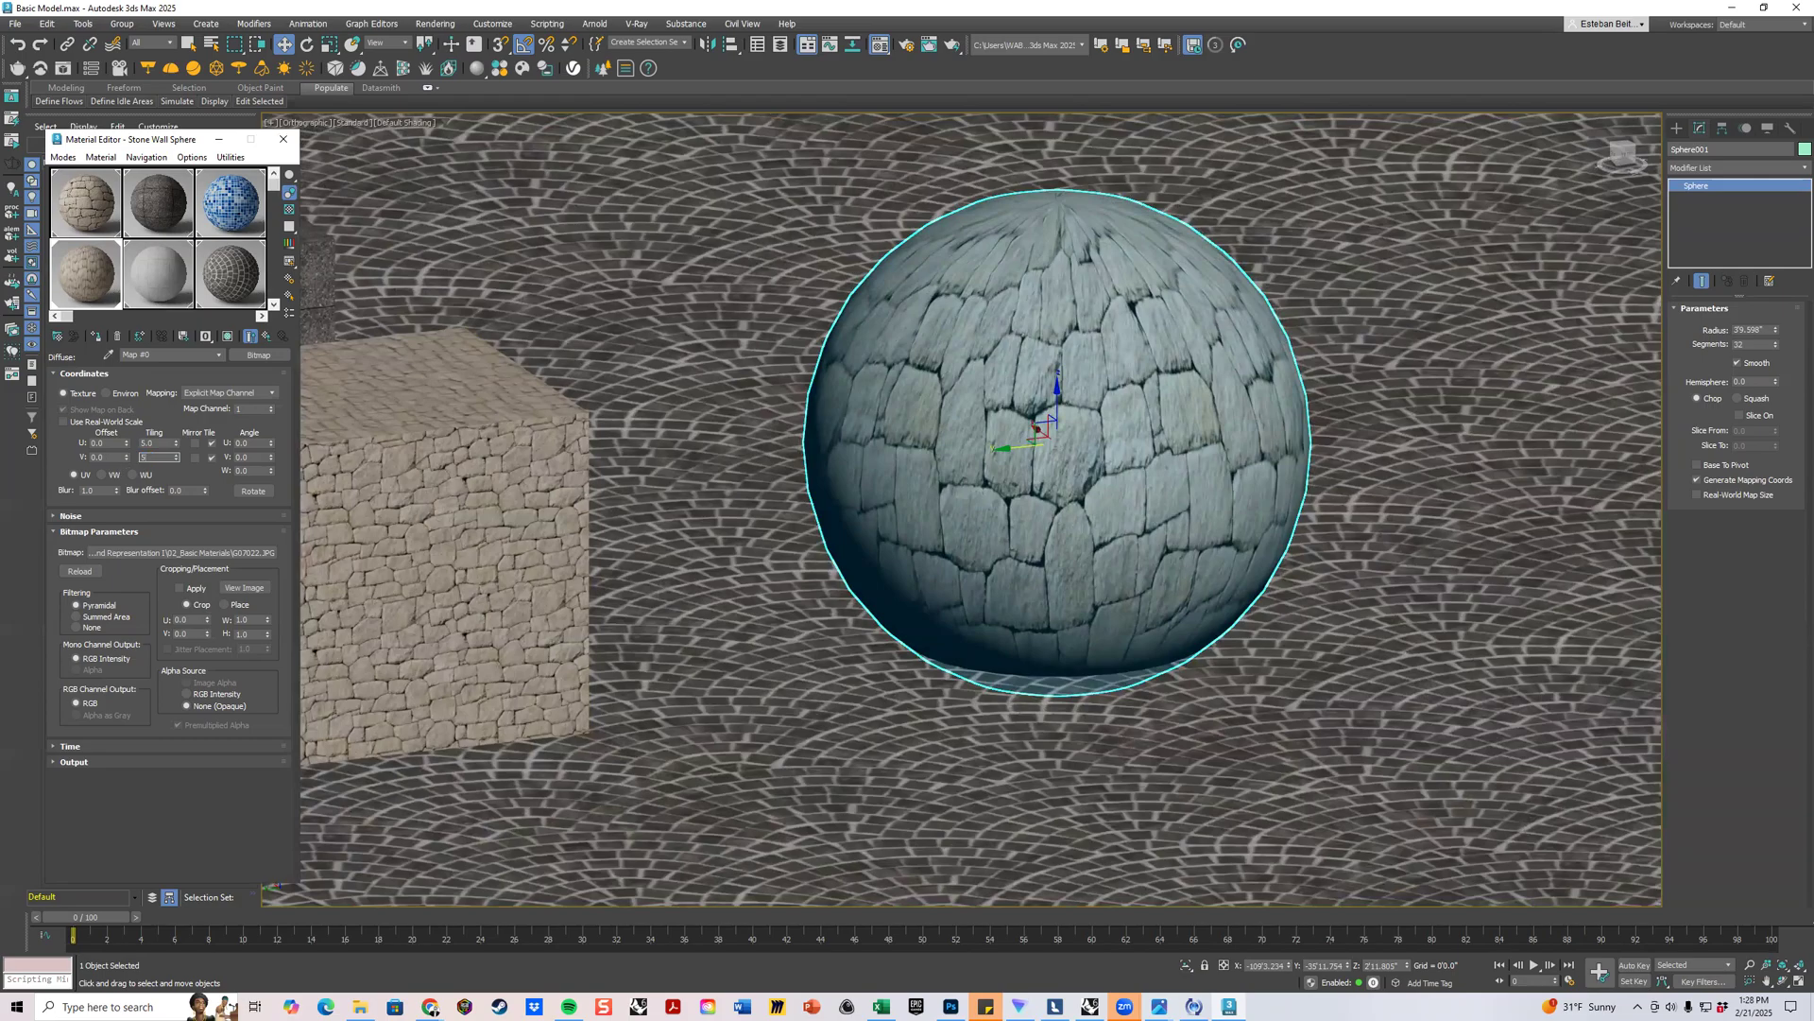
key("Return")
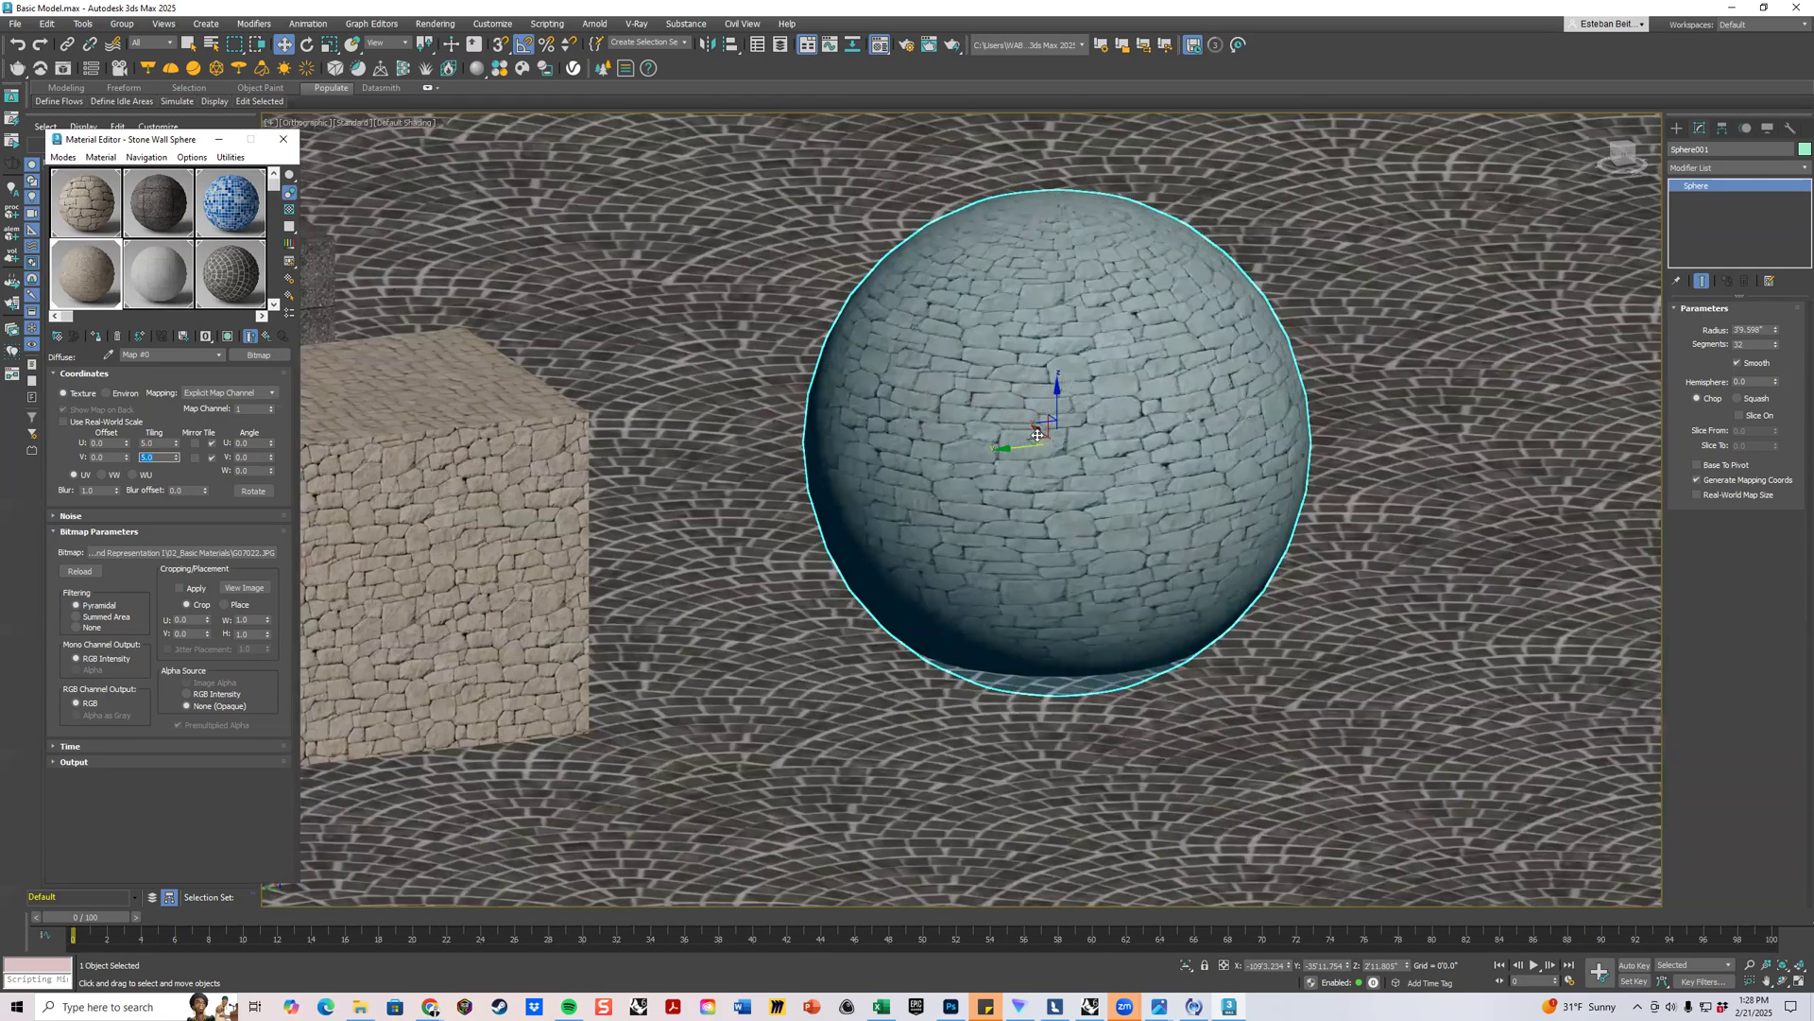
Isolate the sphere and examine the stone pattern around its sides and at its top pole.
right_click(1112, 451)
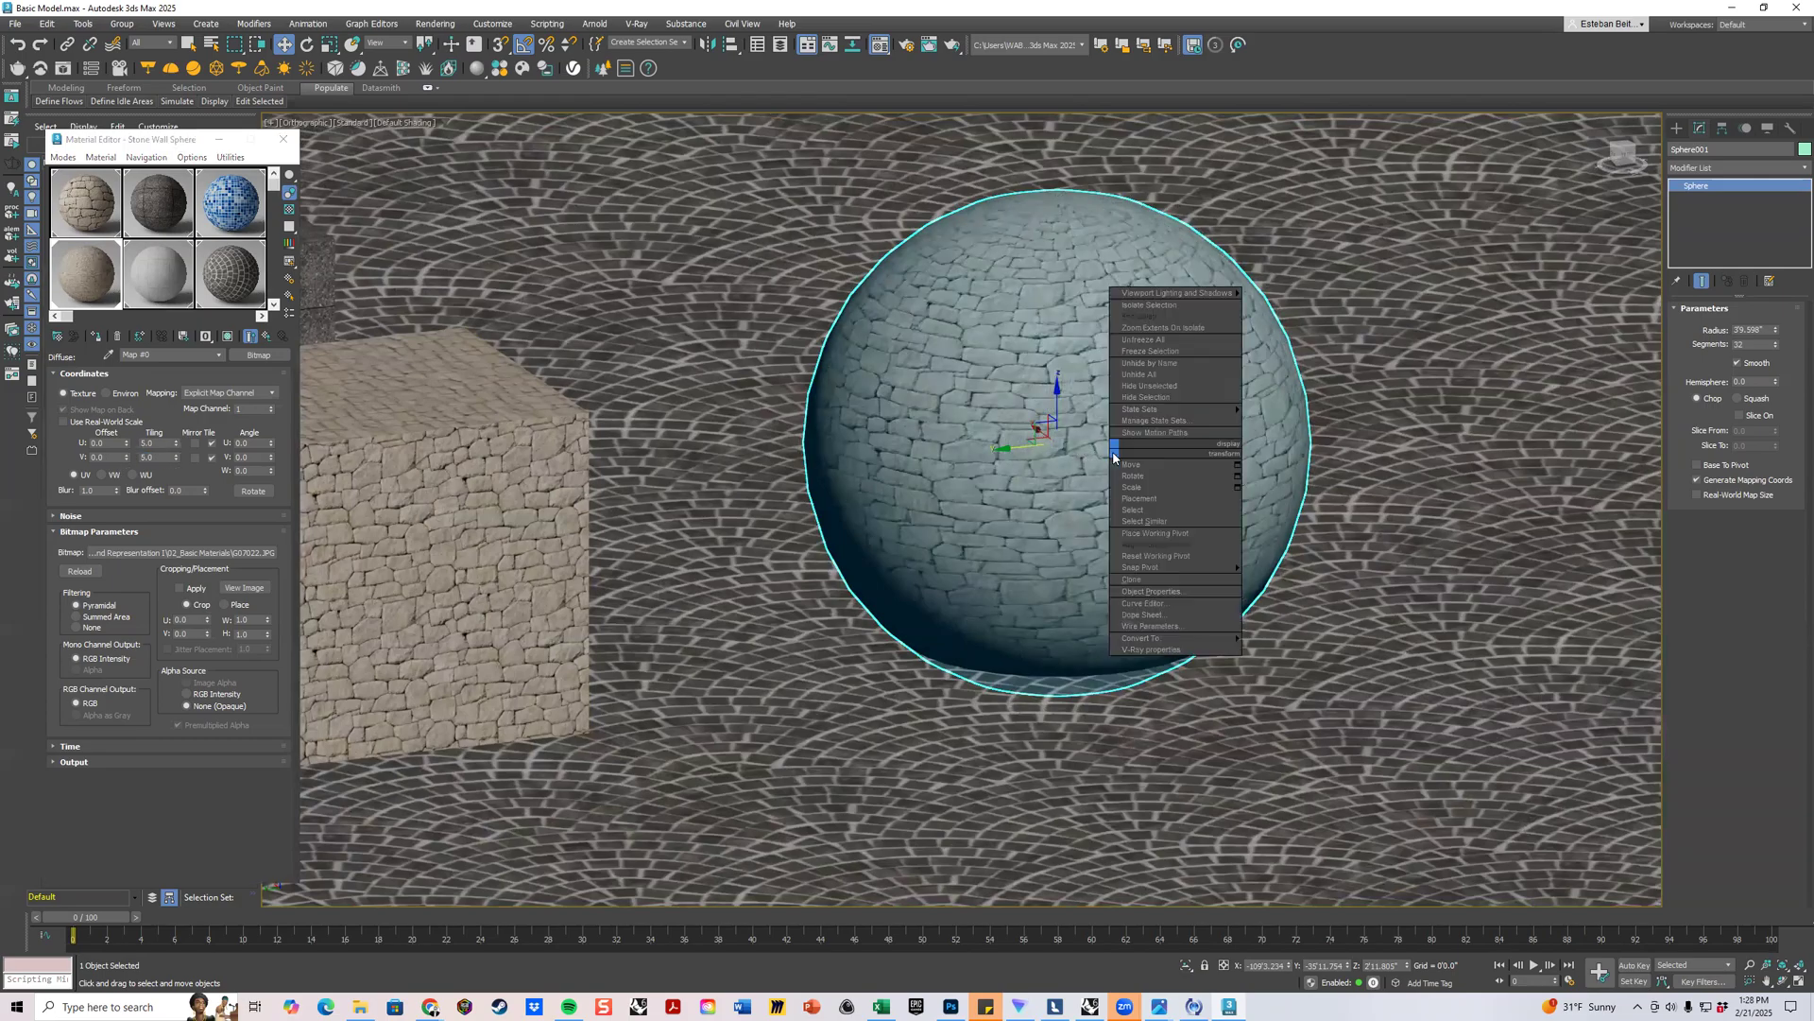
left_click(1142, 327)
left_click(1471, 393)
scroll(1077, 469, "up", 5)
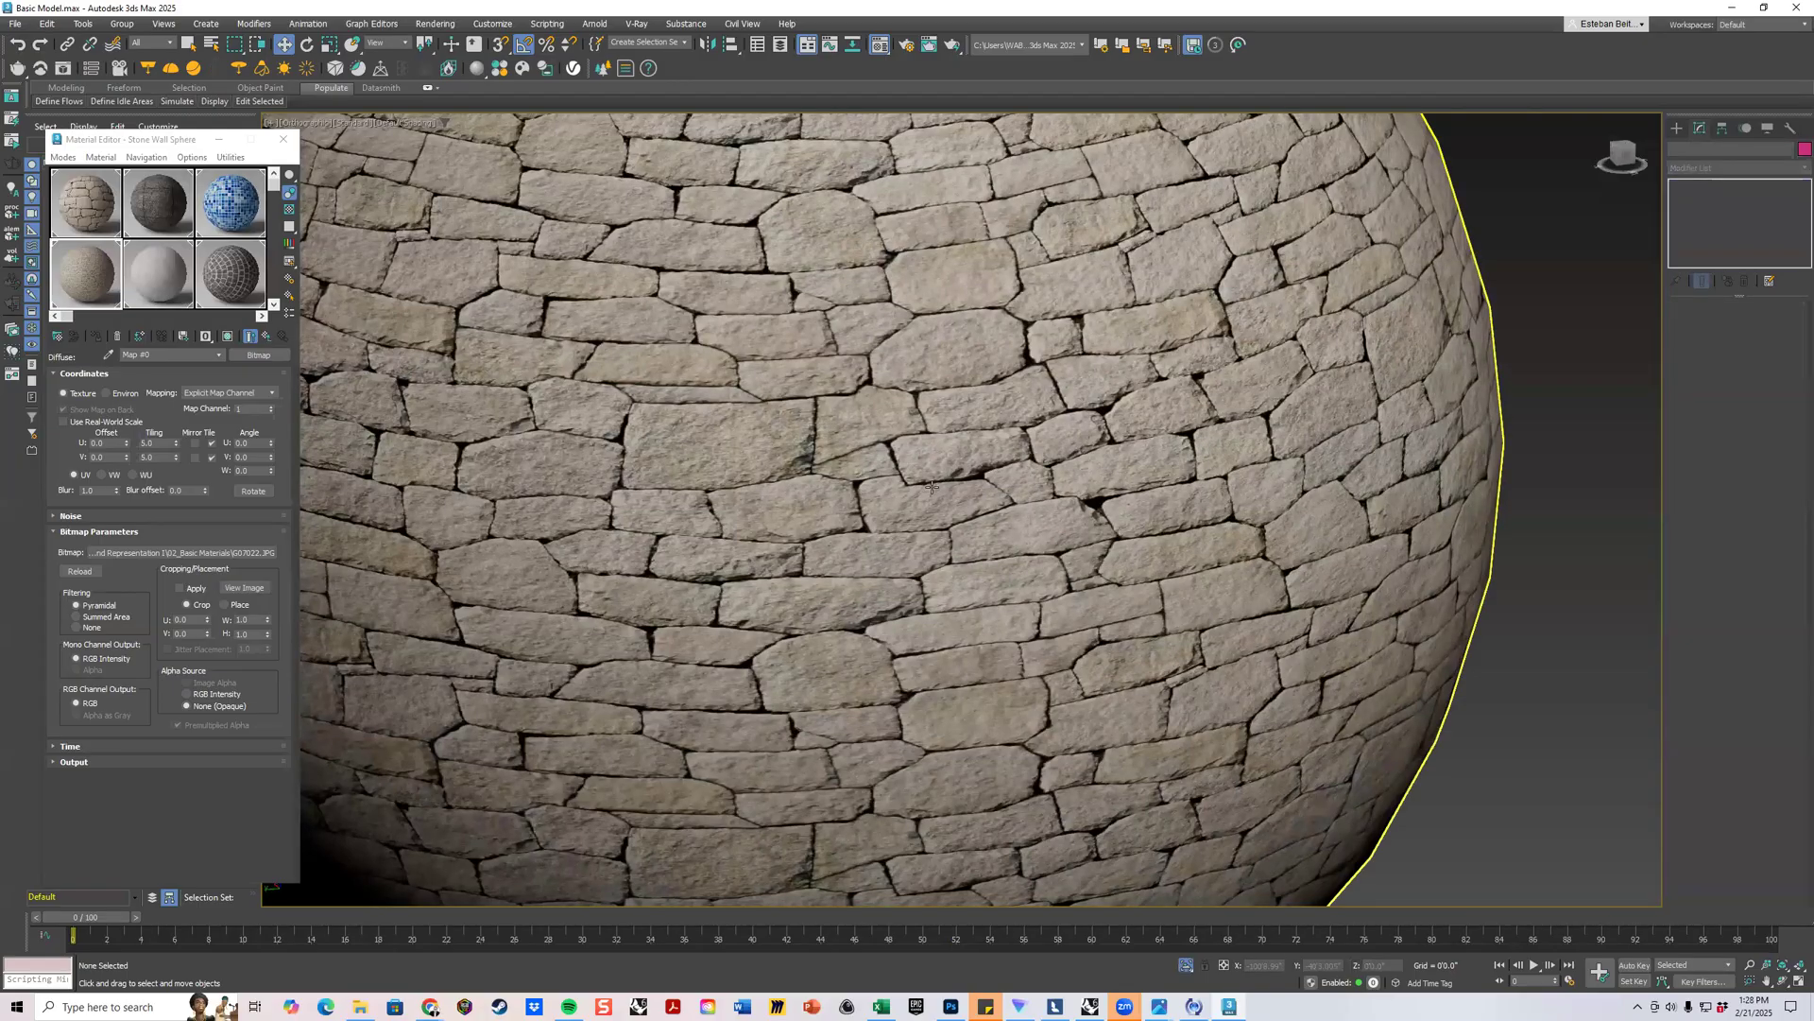
scroll(932, 489, "down", 2)
middle_click_drag(964, 485, 1064, 422)
scroll(912, 415, "down", 2)
left_click(912, 415)
scroll(912, 415, "up", 2)
middle_click_drag(912, 415, 1004, 531, "alt")
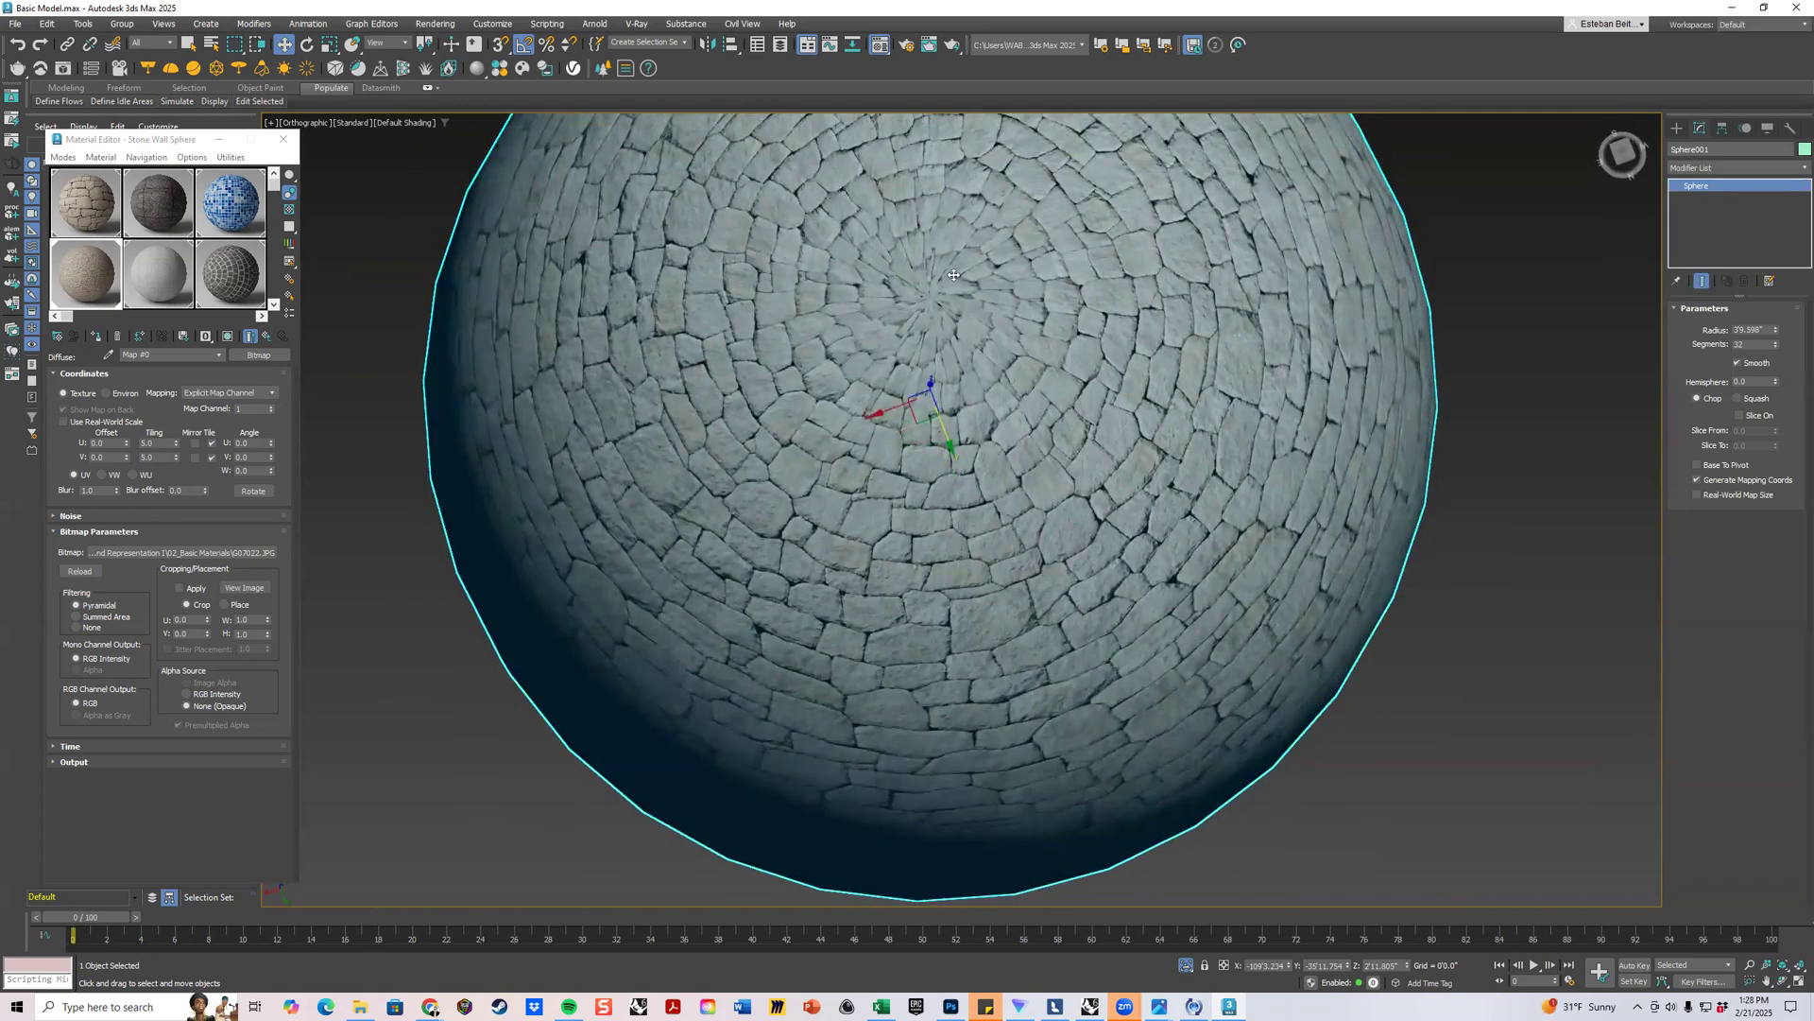
scroll(879, 330, "up", 5)
scroll(852, 355, "down", 8)
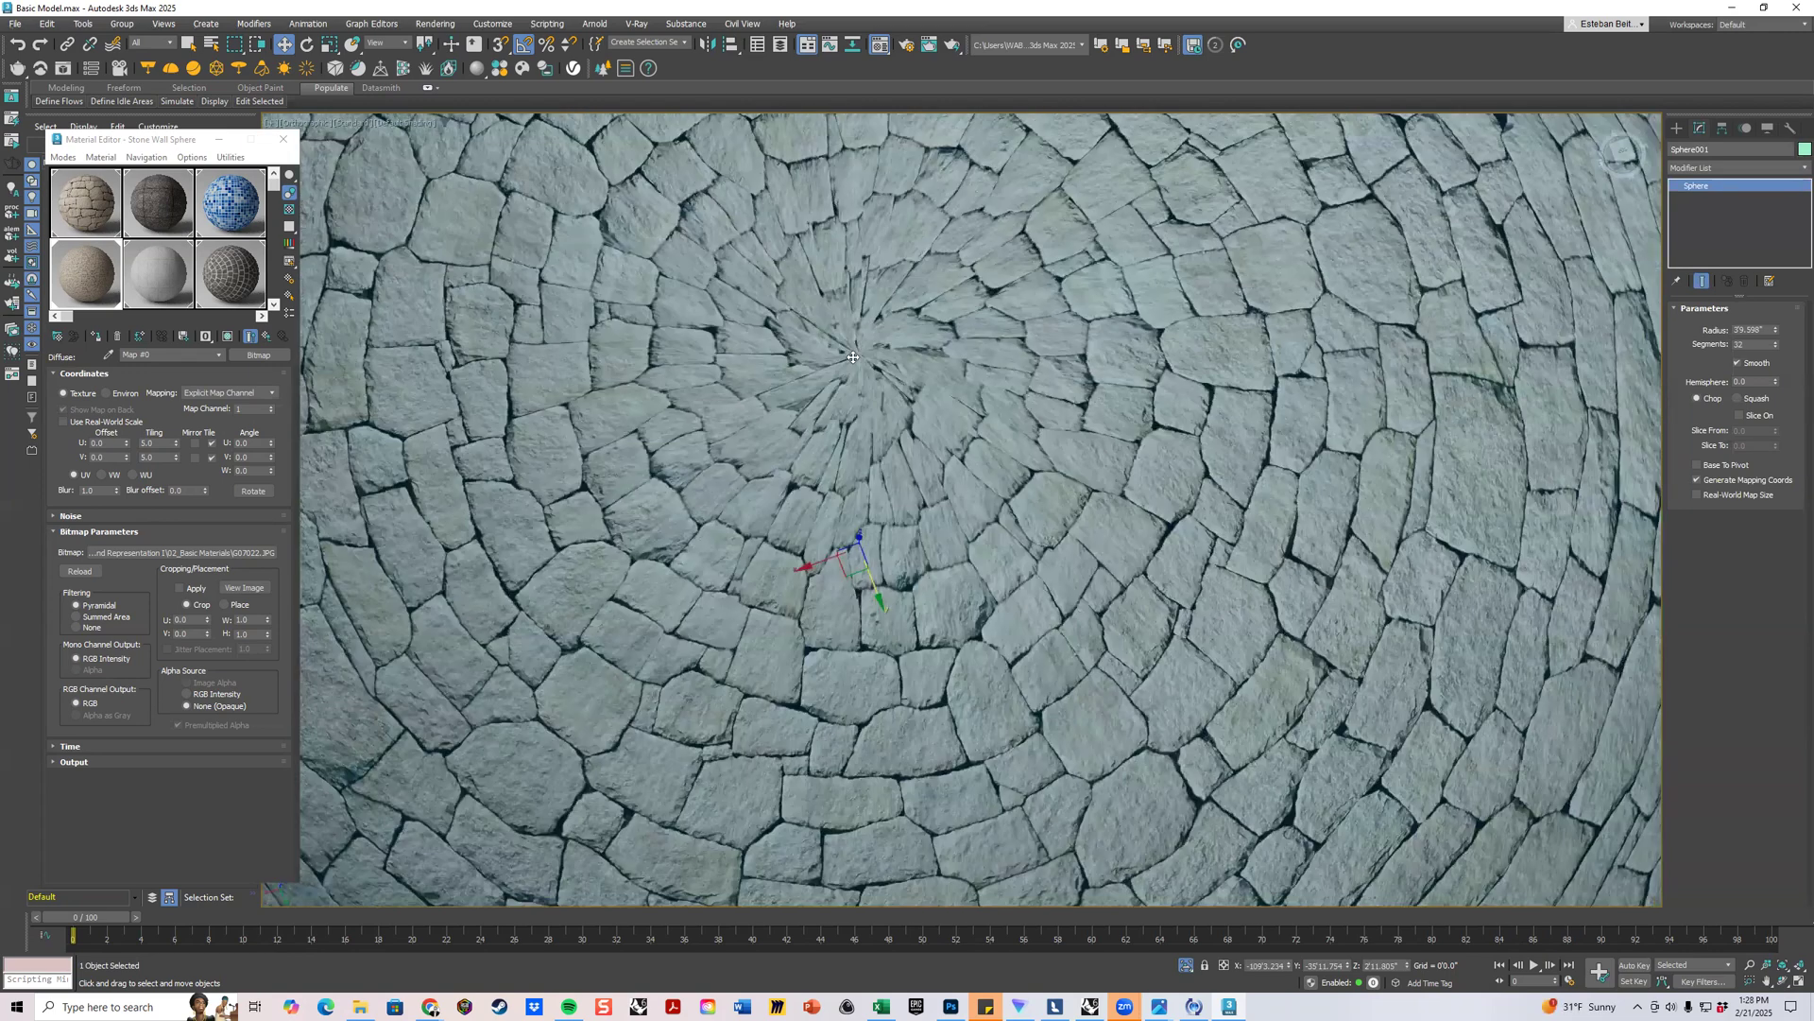
middle_click_drag(851, 355, 1092, 341, "alt")
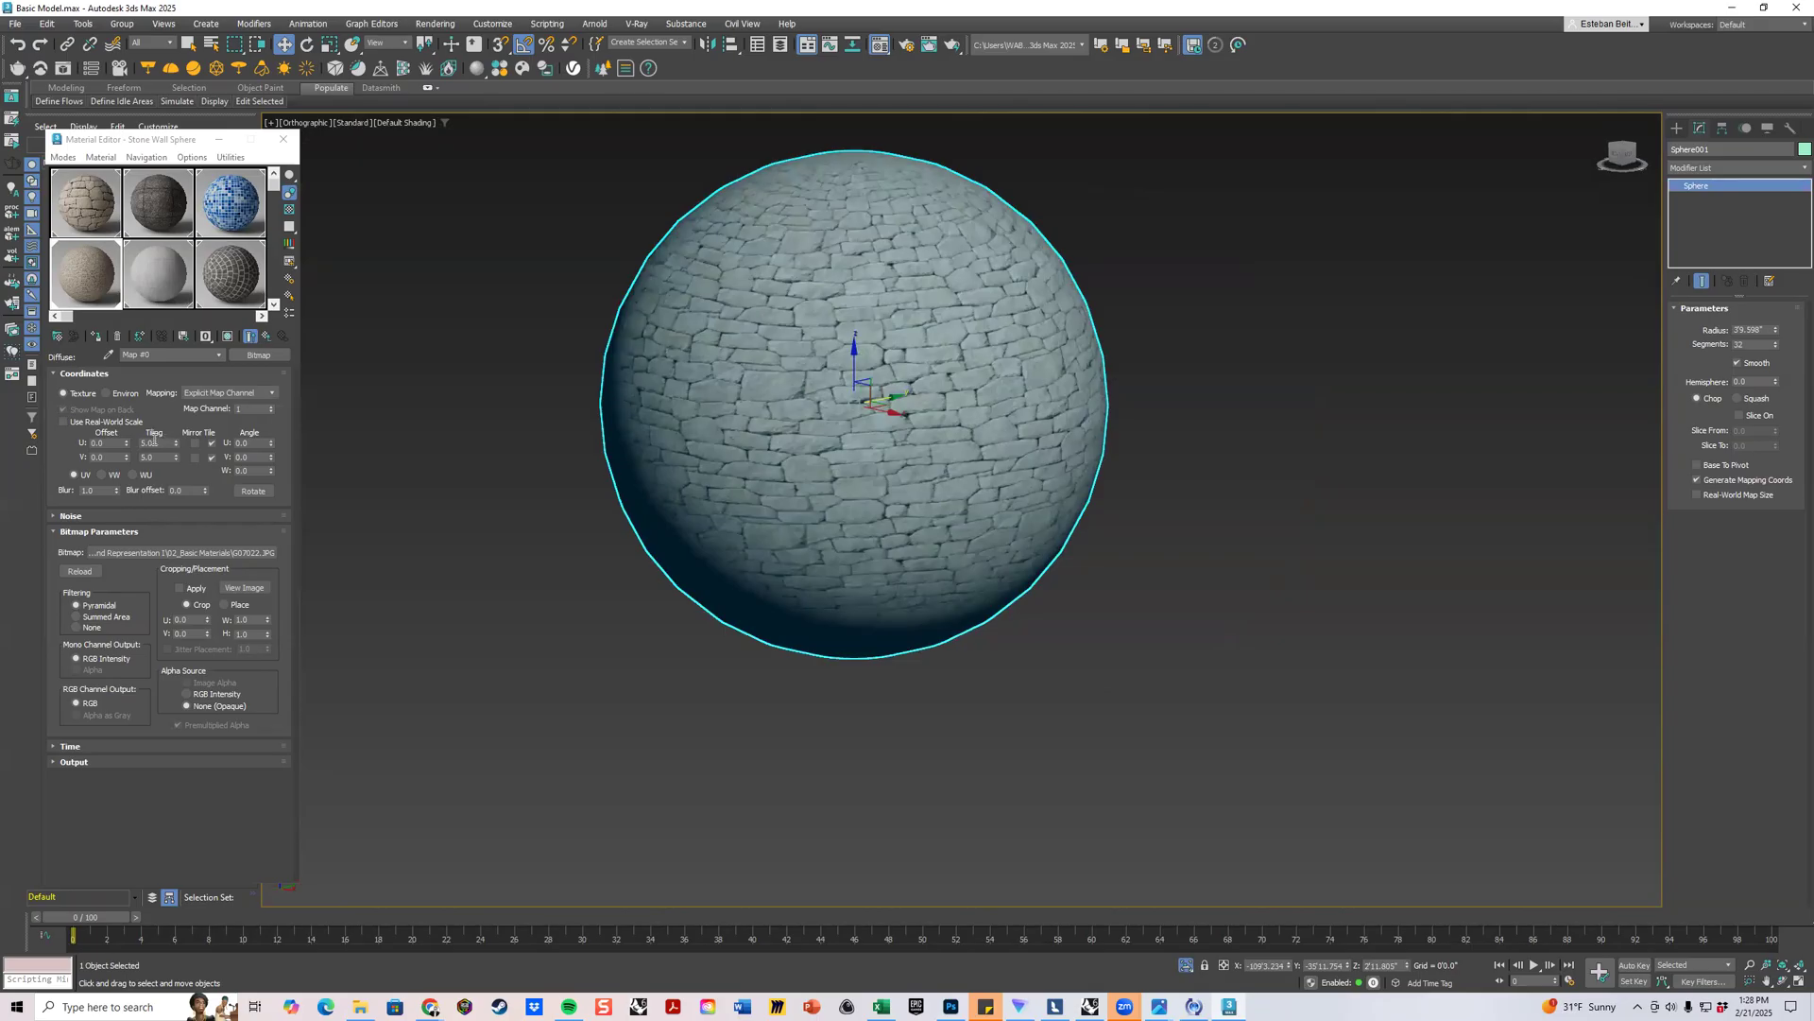
Set the U and V tiling of the sphere's stone bitmap to 0.5.
left_click_drag(157, 444, 115, 442)
key("Return")
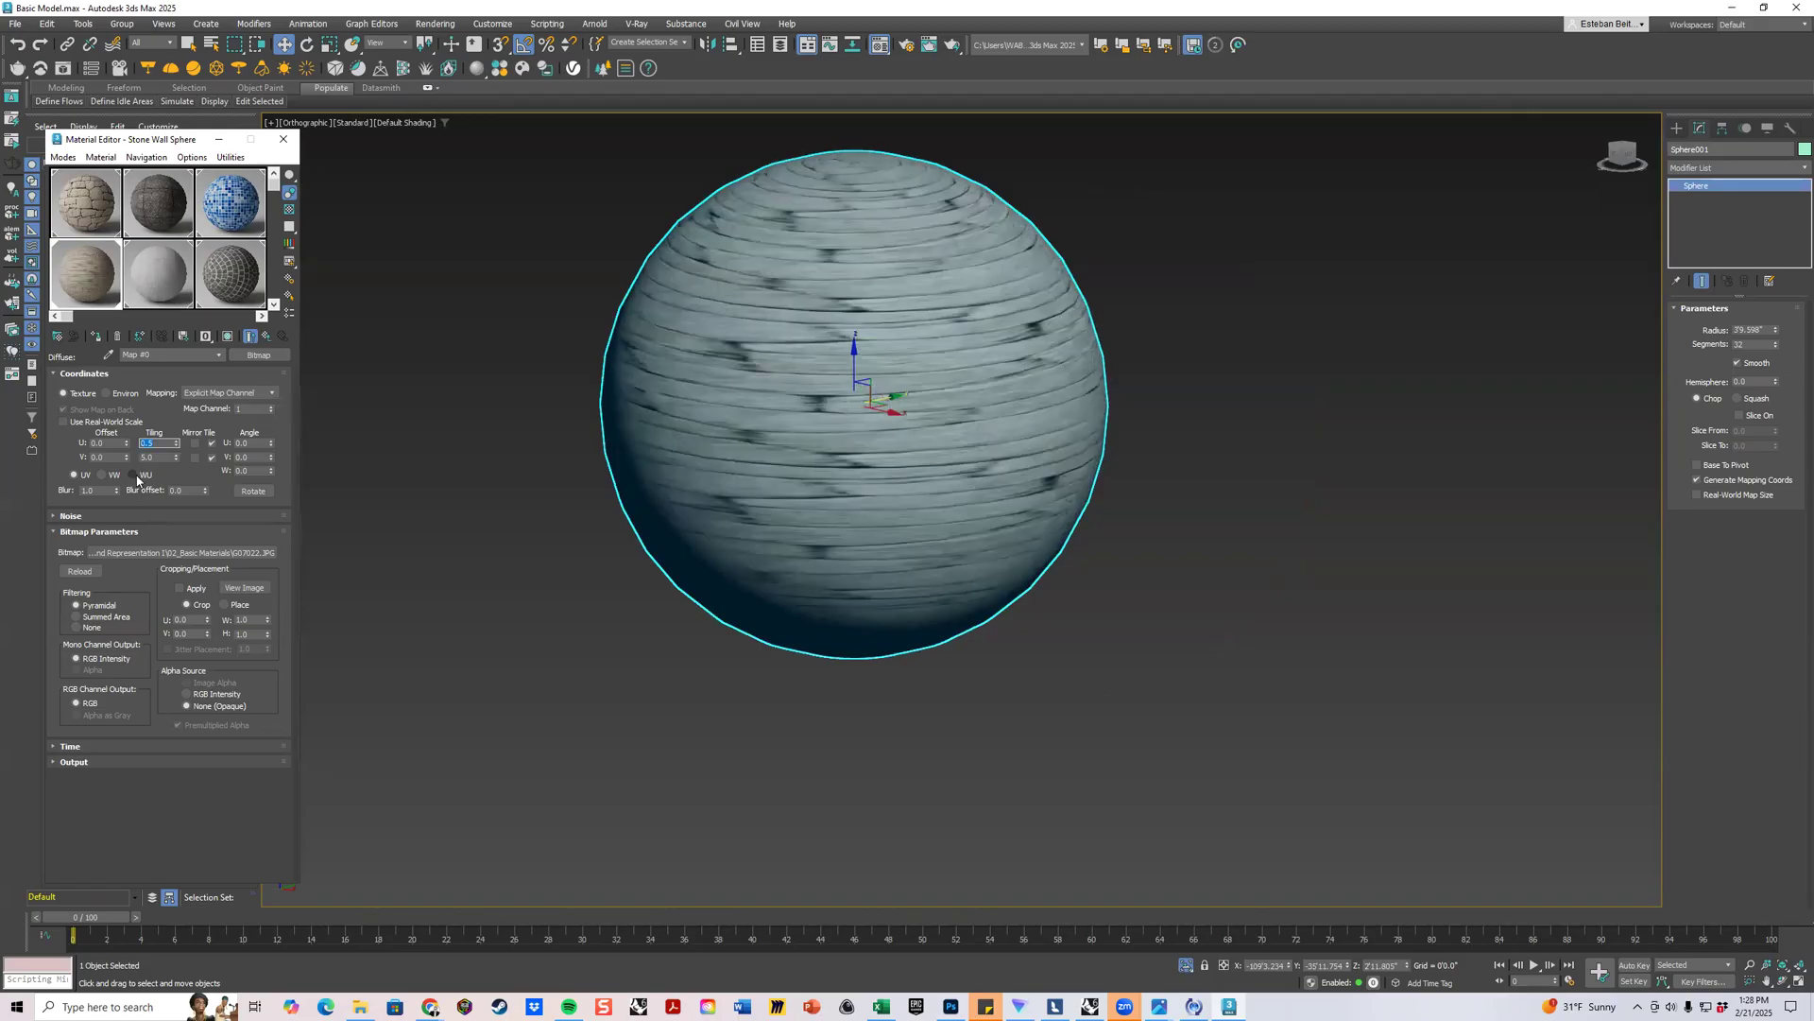
double_click(154, 458)
middle_click_drag(715, 426, 480, 458, "alt")
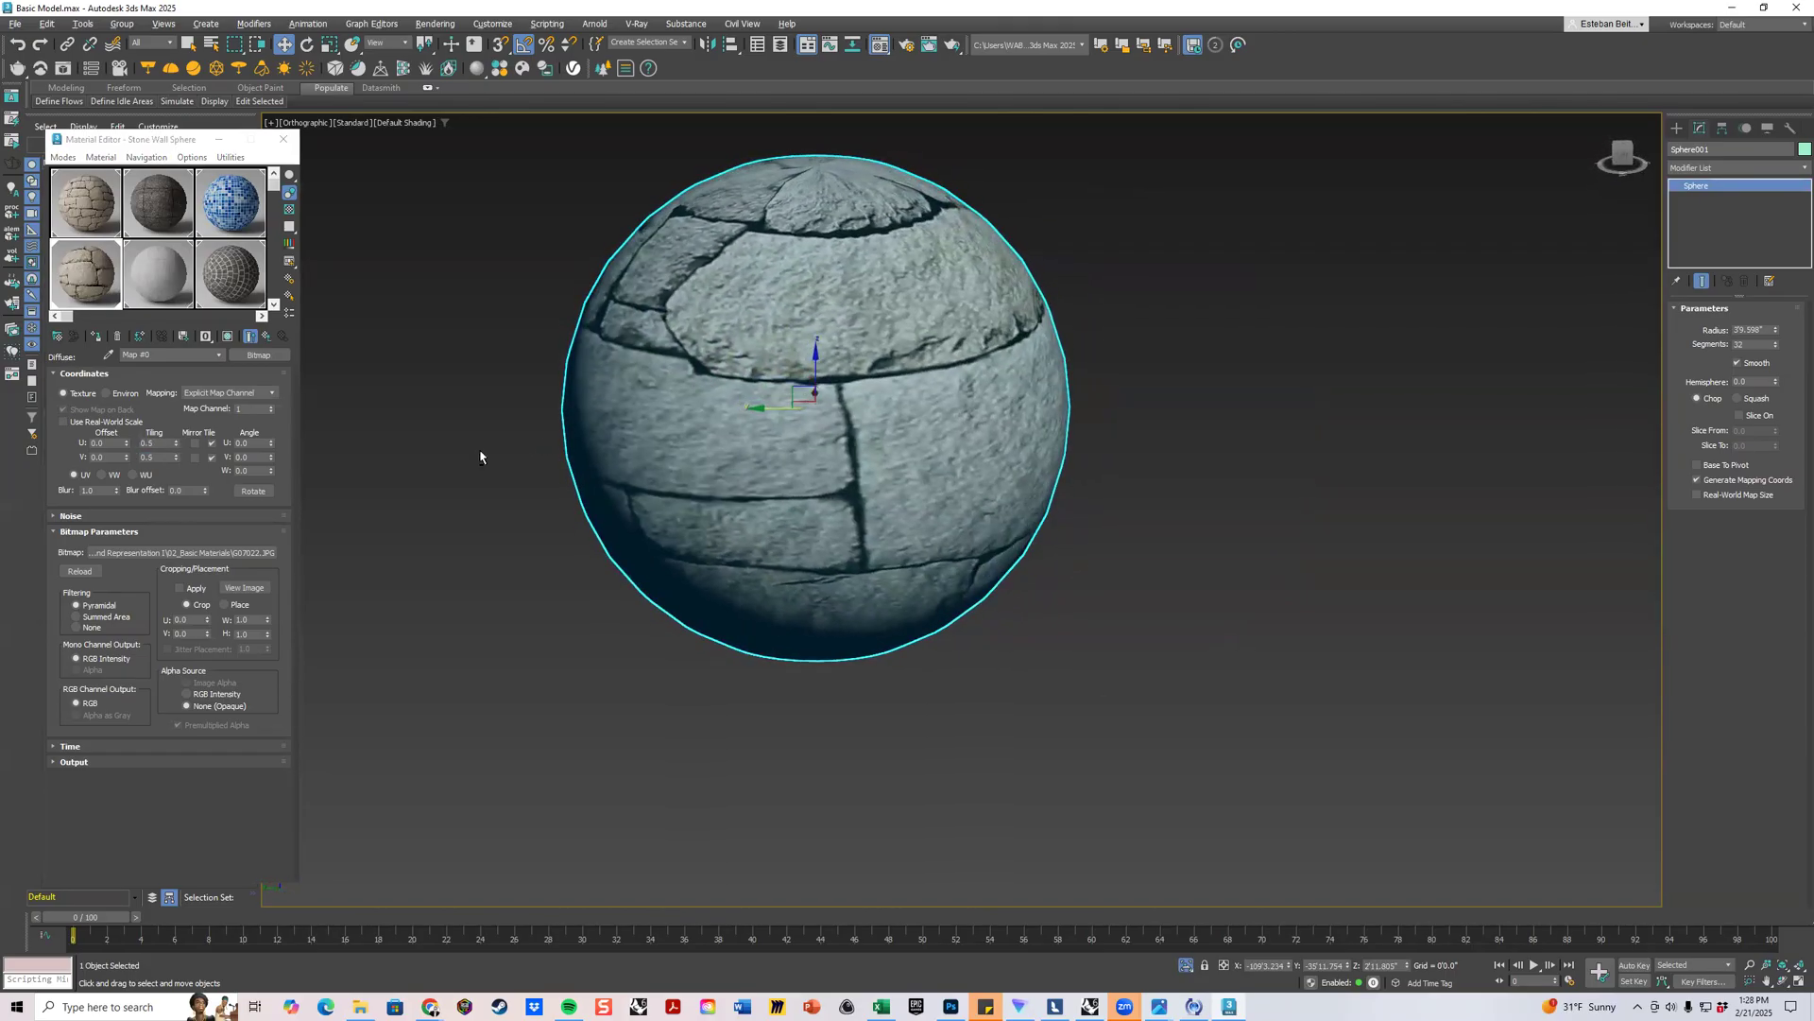
Set both the U and V tiling of the sphere's stone bitmap to 3.
double_click(162, 444)
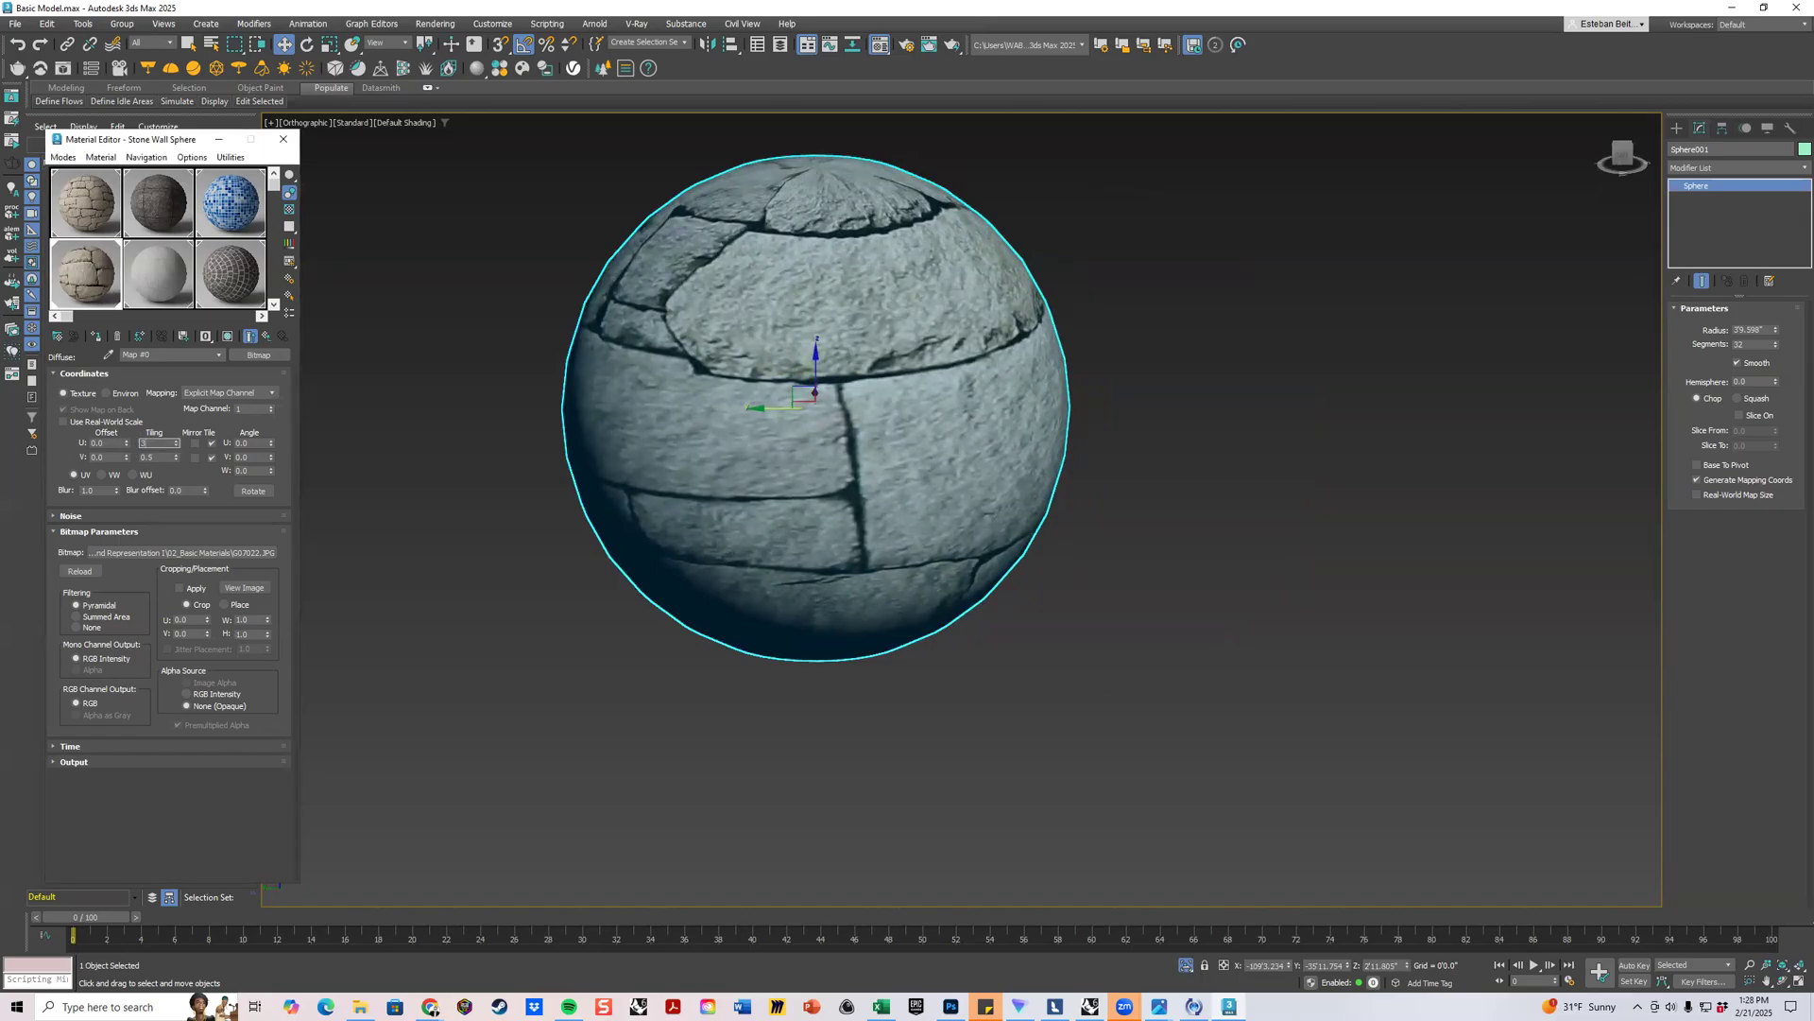
type("3")
key("Return")
double_click(157, 457)
type("3")
key("Return")
middle_click_drag(844, 408, 872, 370, "alt")
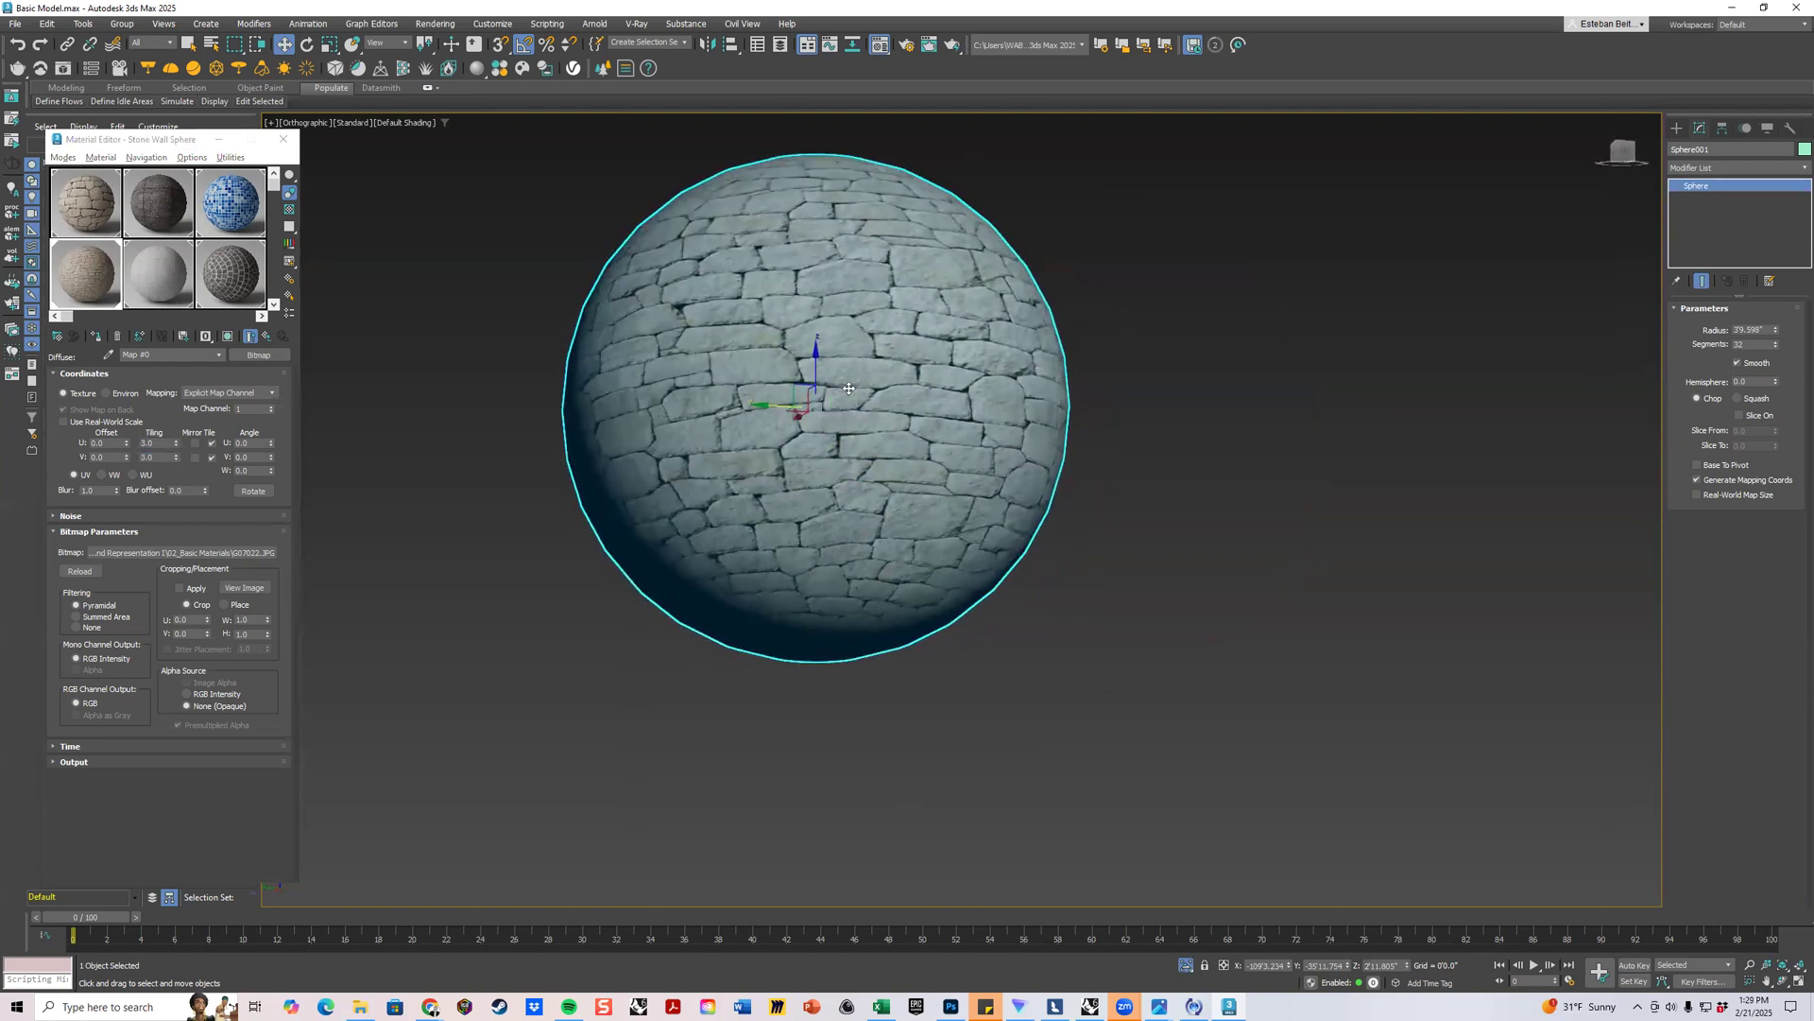
Try V tiling values of 4 and 5 for the stone bitmap, then settle on 2.
double_click(153, 457)
type("4")
key("Return")
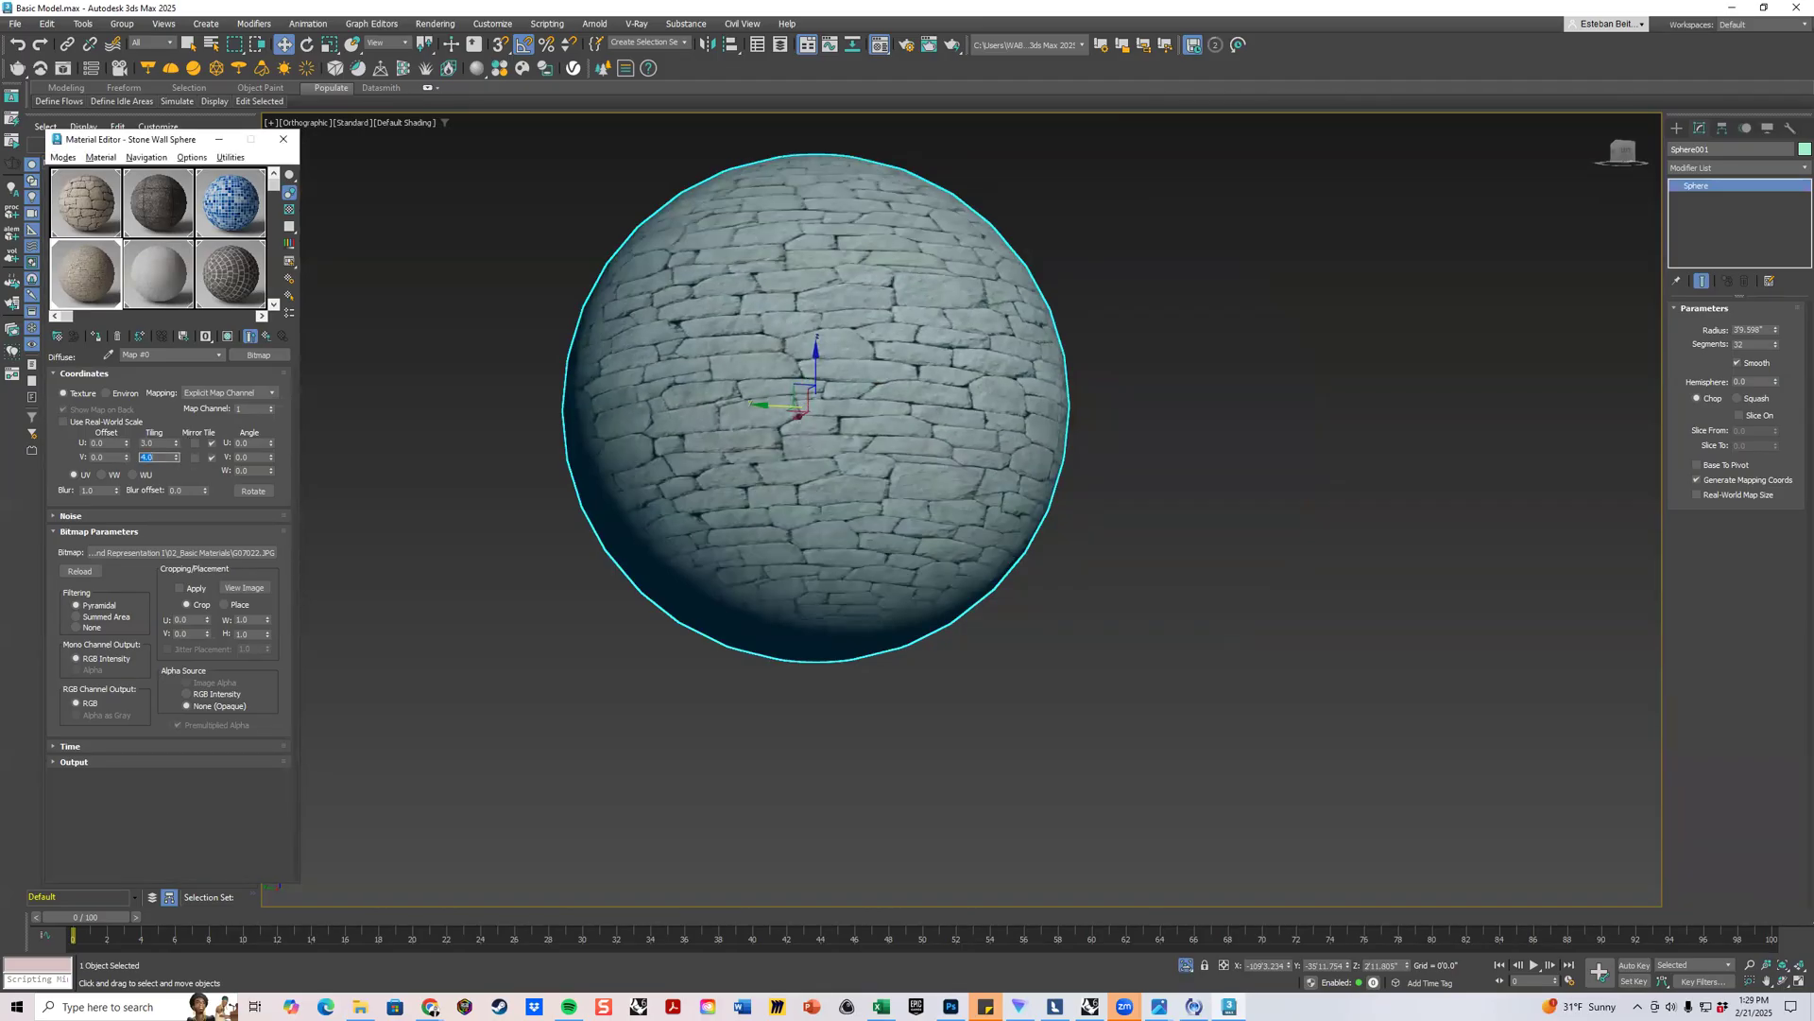
type("5")
key("Return")
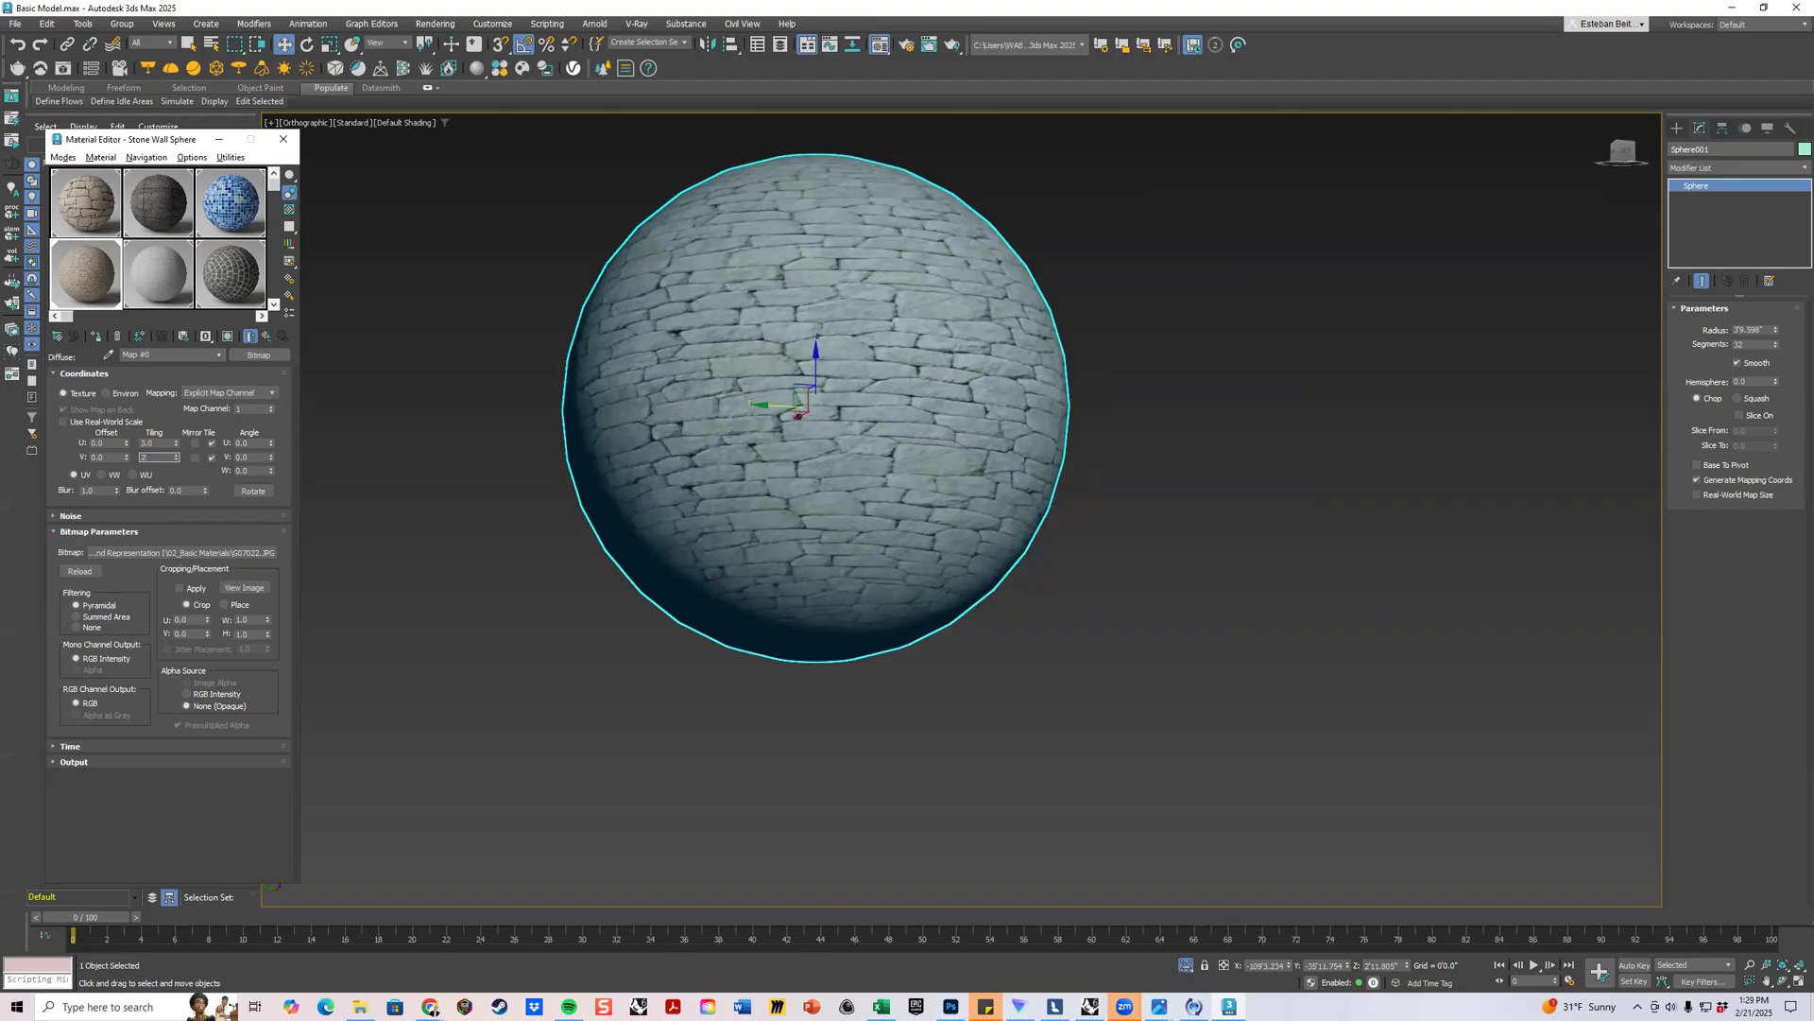
key("Return")
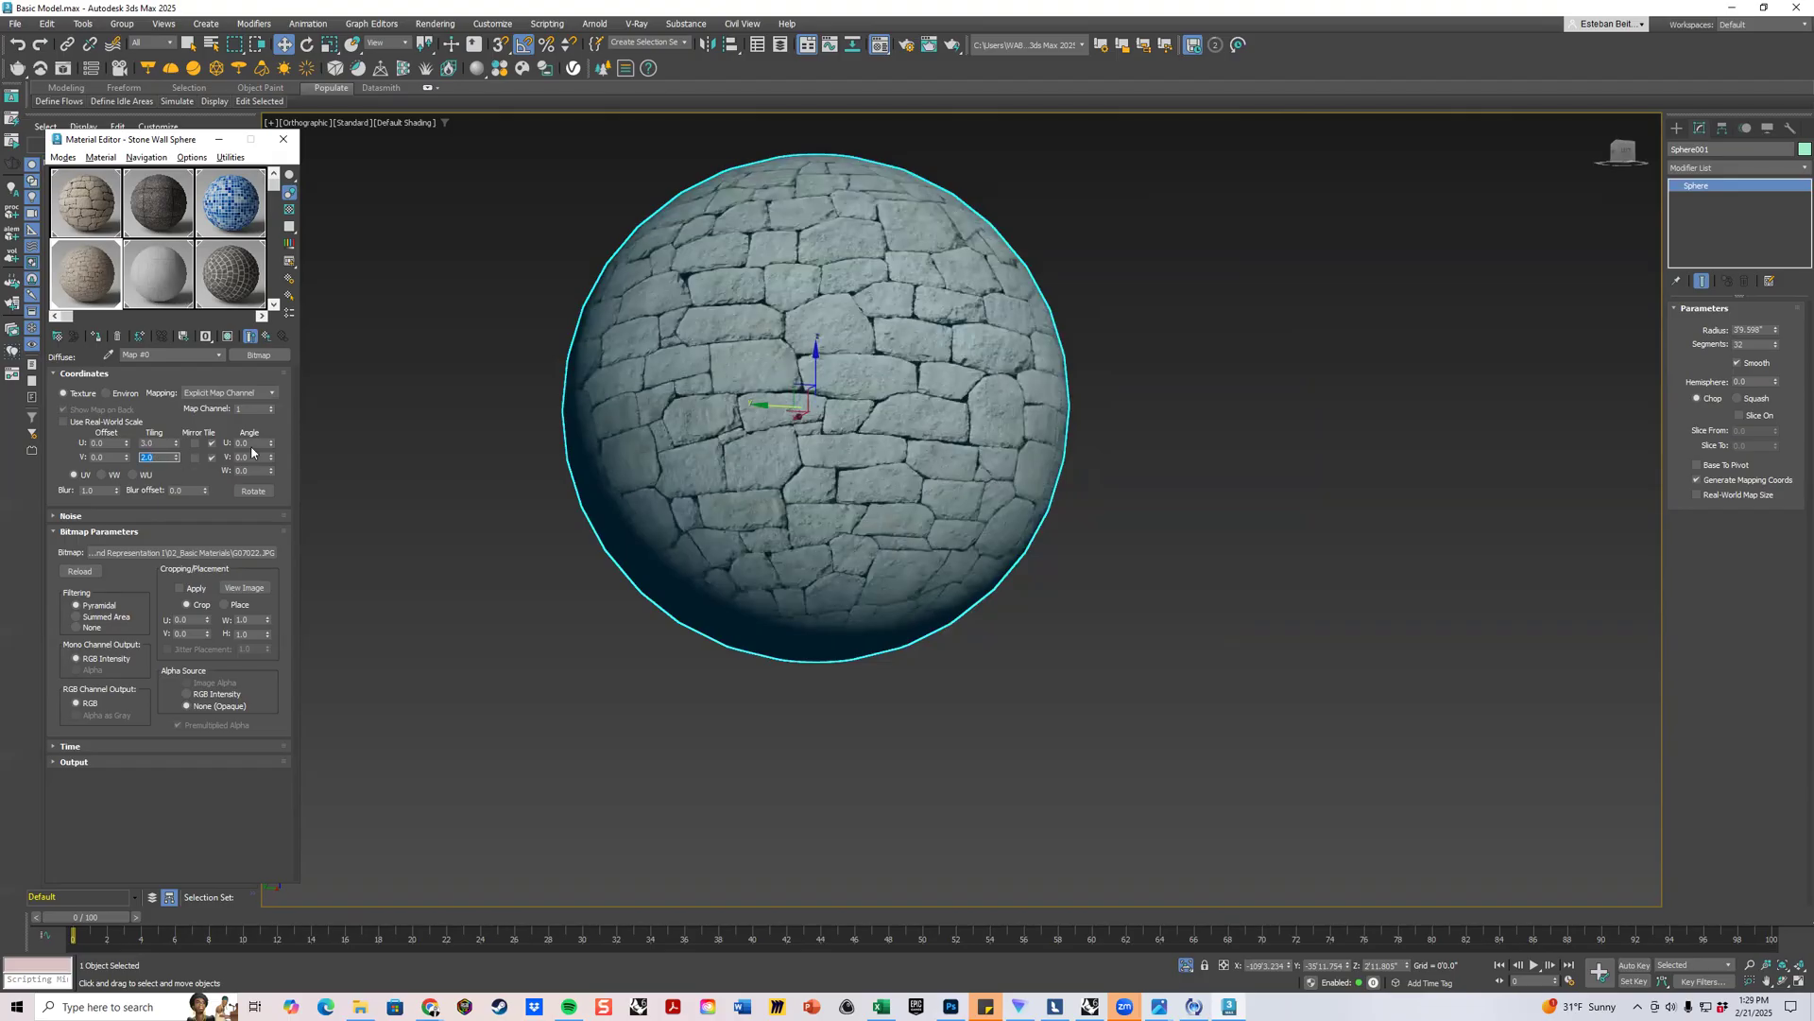
middle_click_drag(344, 458, 682, 497, "alt")
End the sphere's isolation and view it together with the row of material boxes and the large teal forms.
right_click(1149, 417)
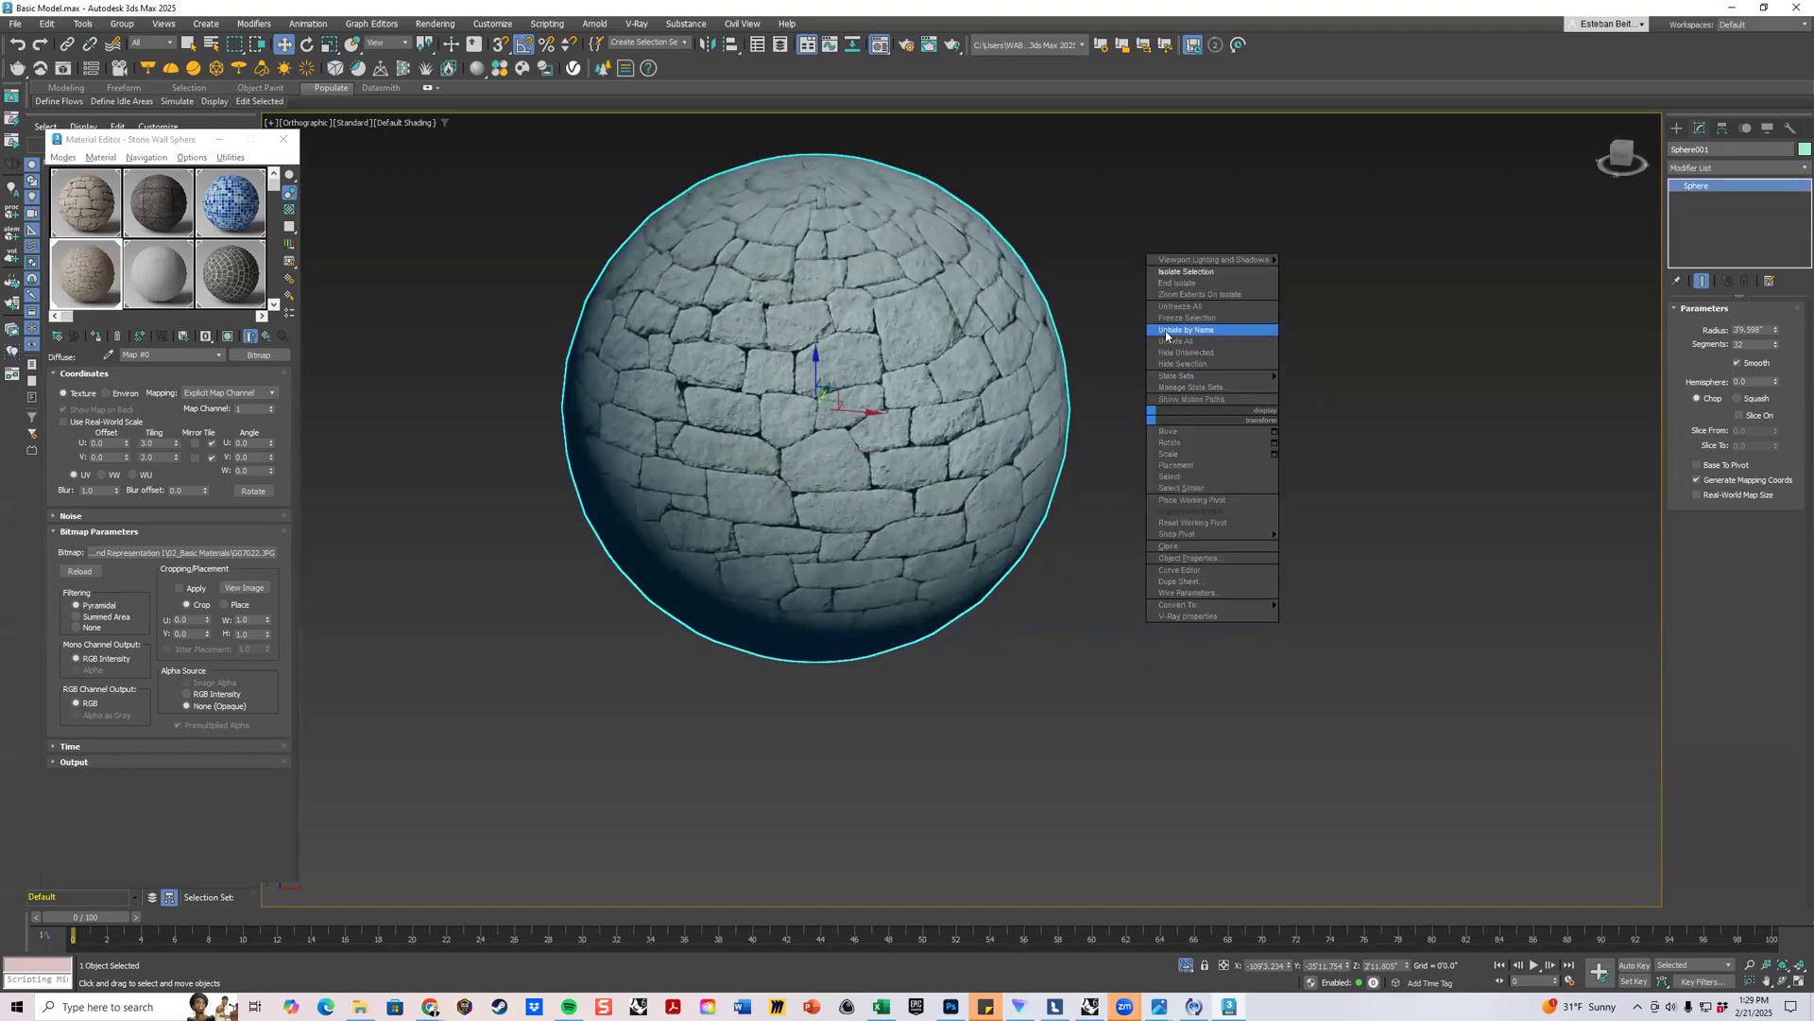
left_click(1192, 288)
scroll(1131, 329, "down", 10)
middle_click_drag(1087, 322, 877, 422)
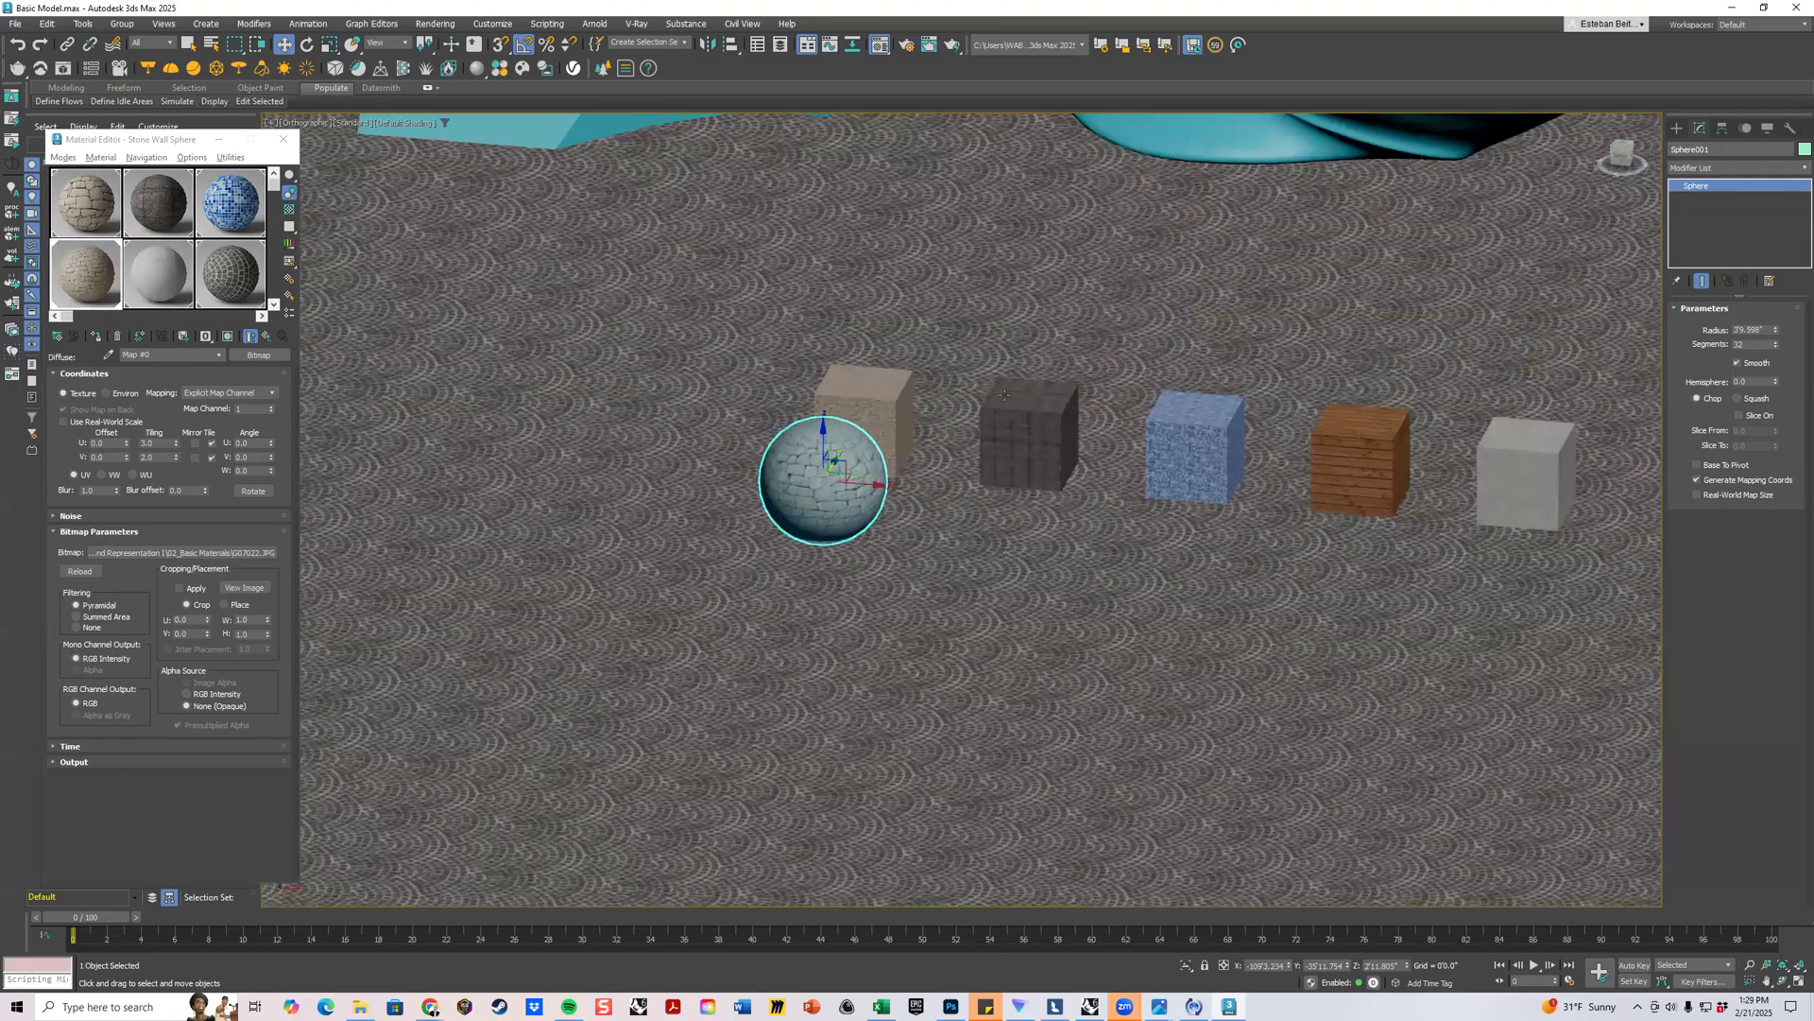
middle_click_drag(1540, 452, 1509, 437)
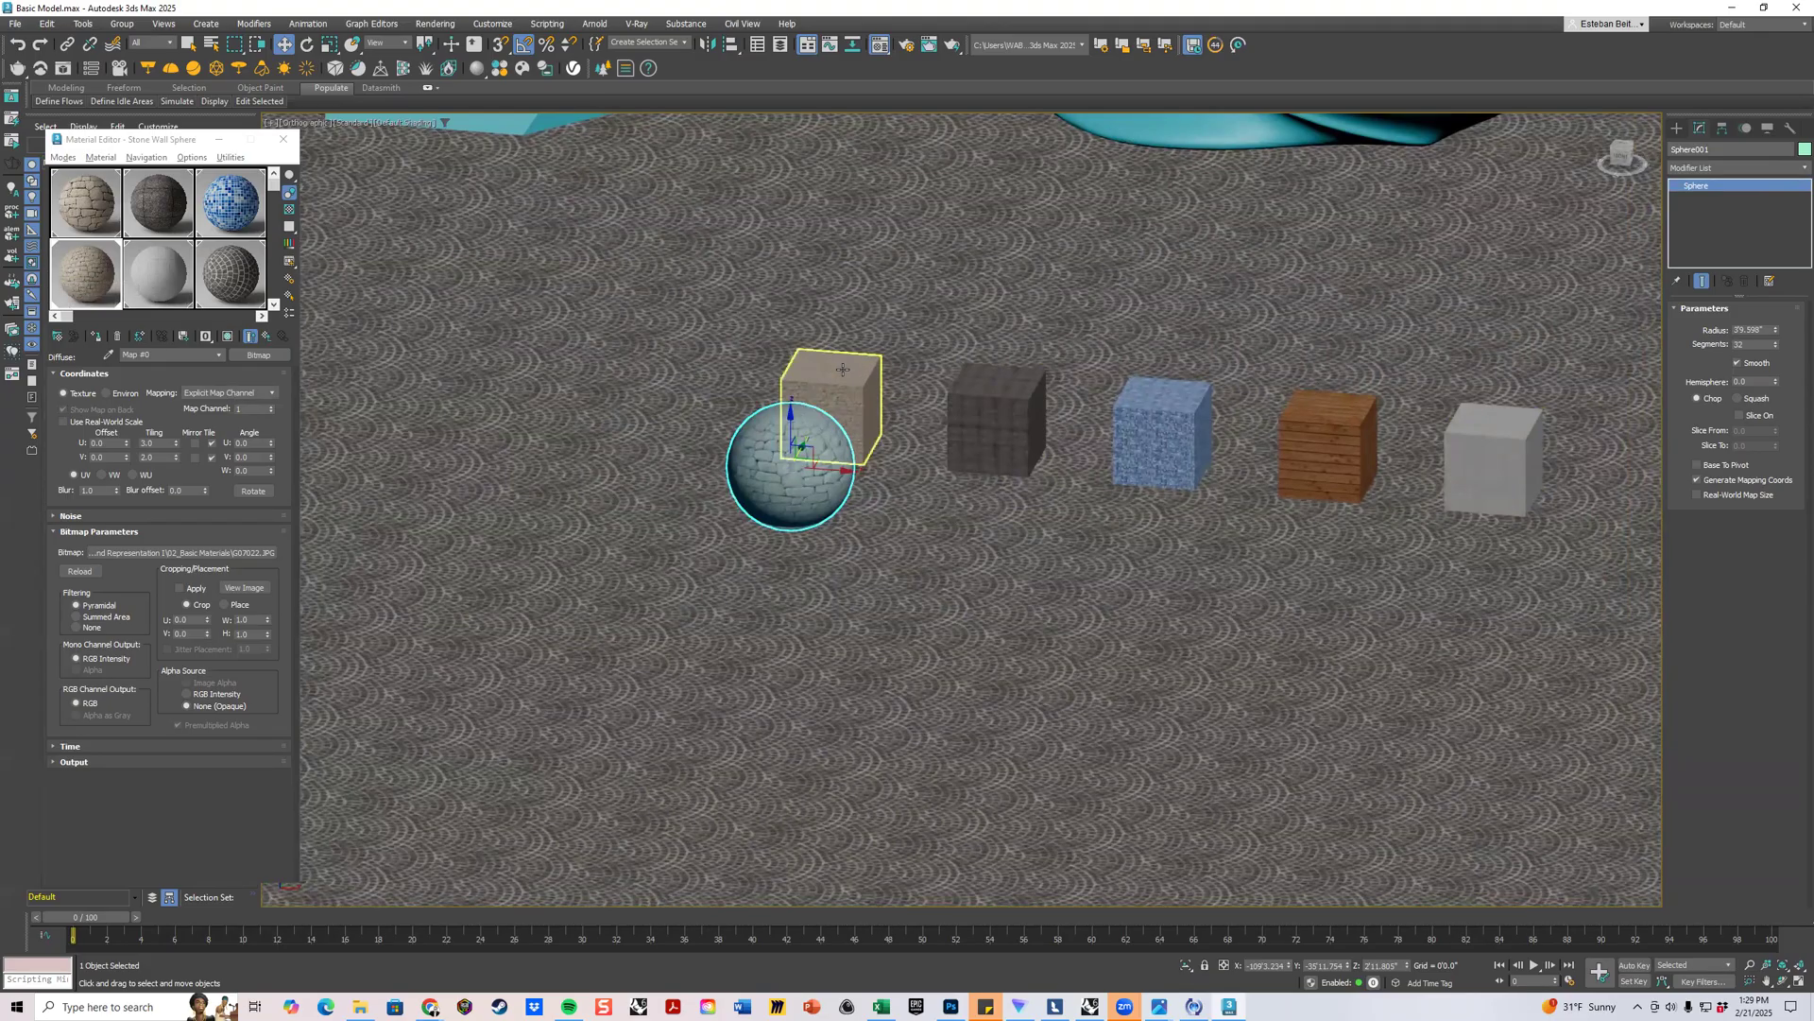
scroll(715, 355, "down", 6)
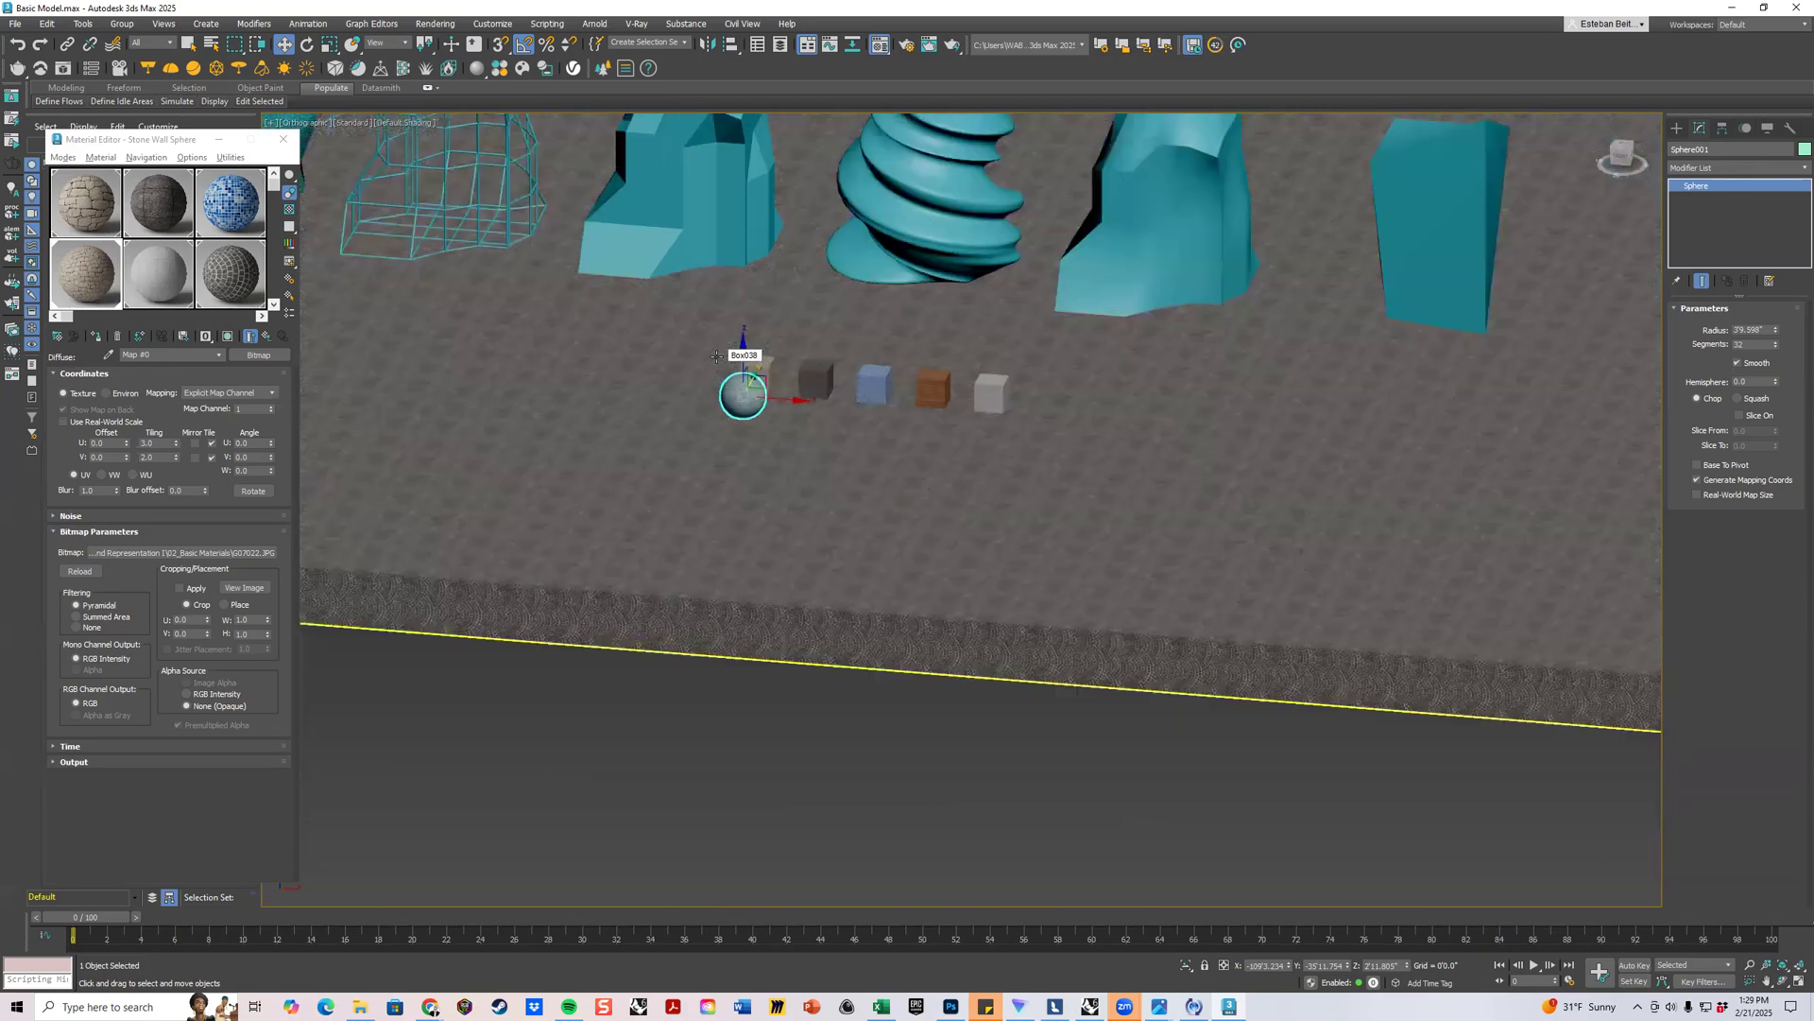
middle_click_drag(633, 424, 803, 398)
scroll(803, 398, "up", 2)
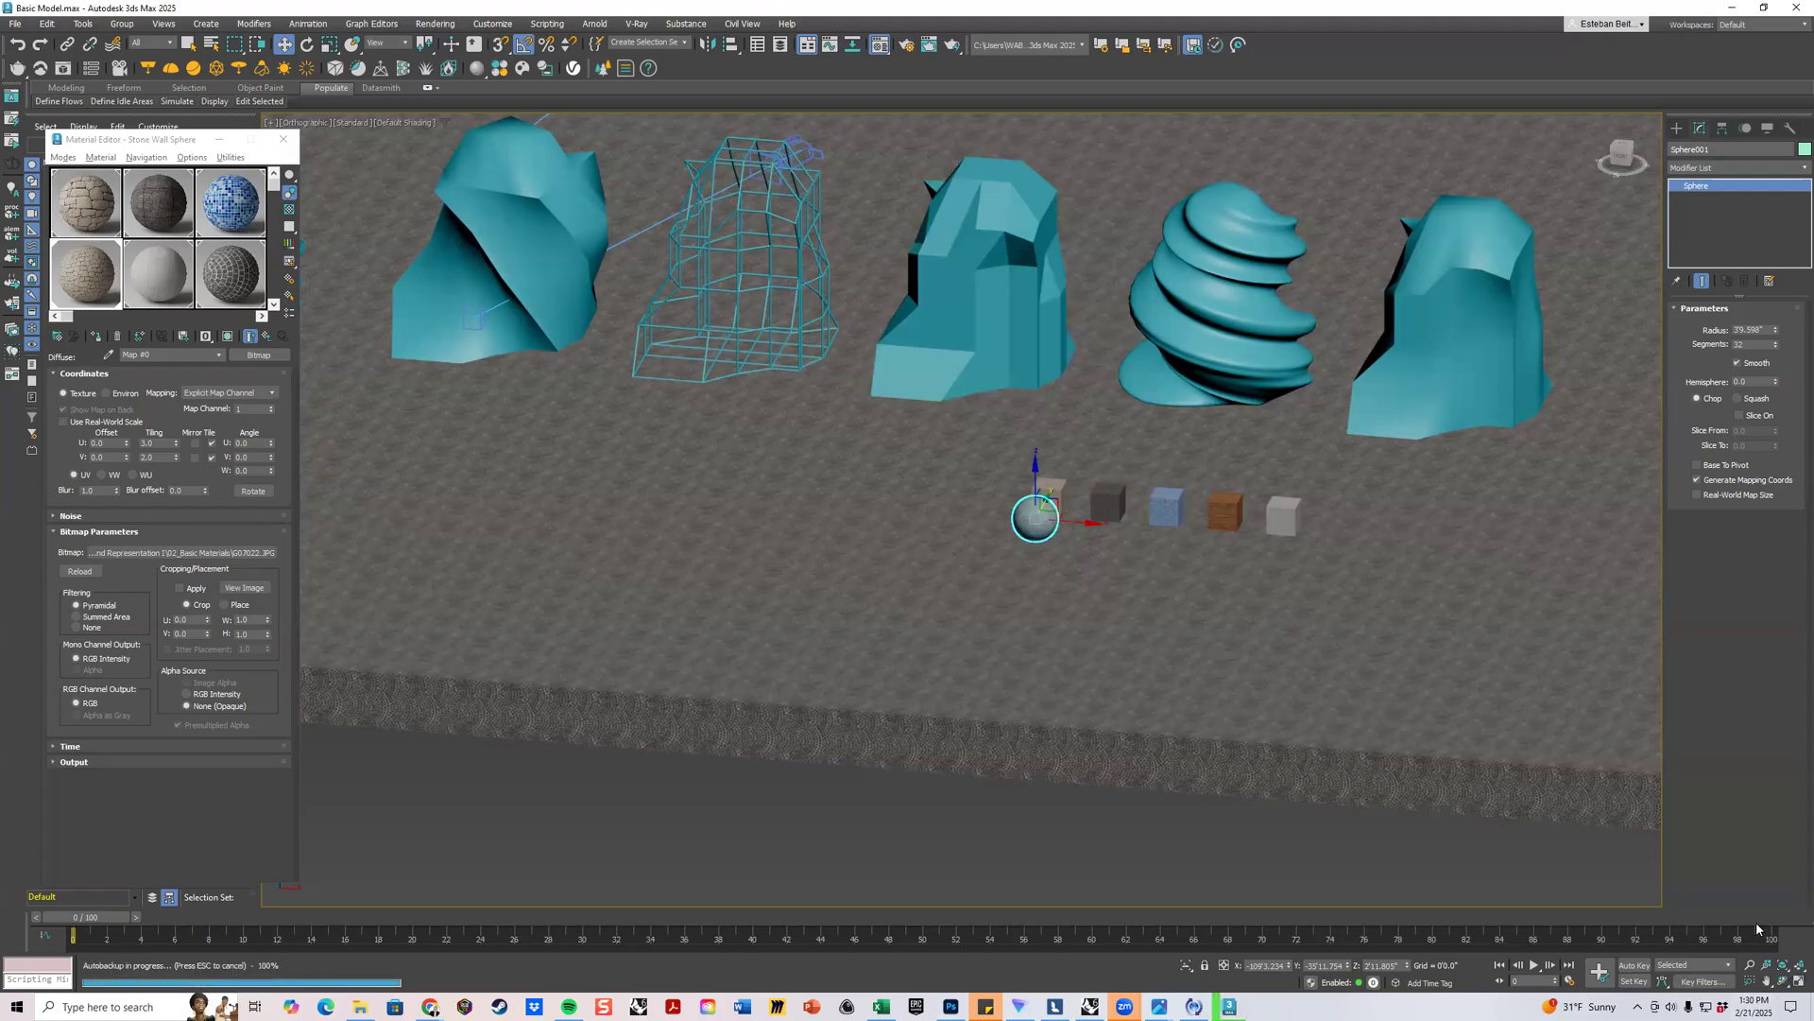
In a maximized Top view, clone the camera with its target as the independent copy PhysCamera002, behind the far end of the object row.
key("alt+w")
left_click(1036, 613)
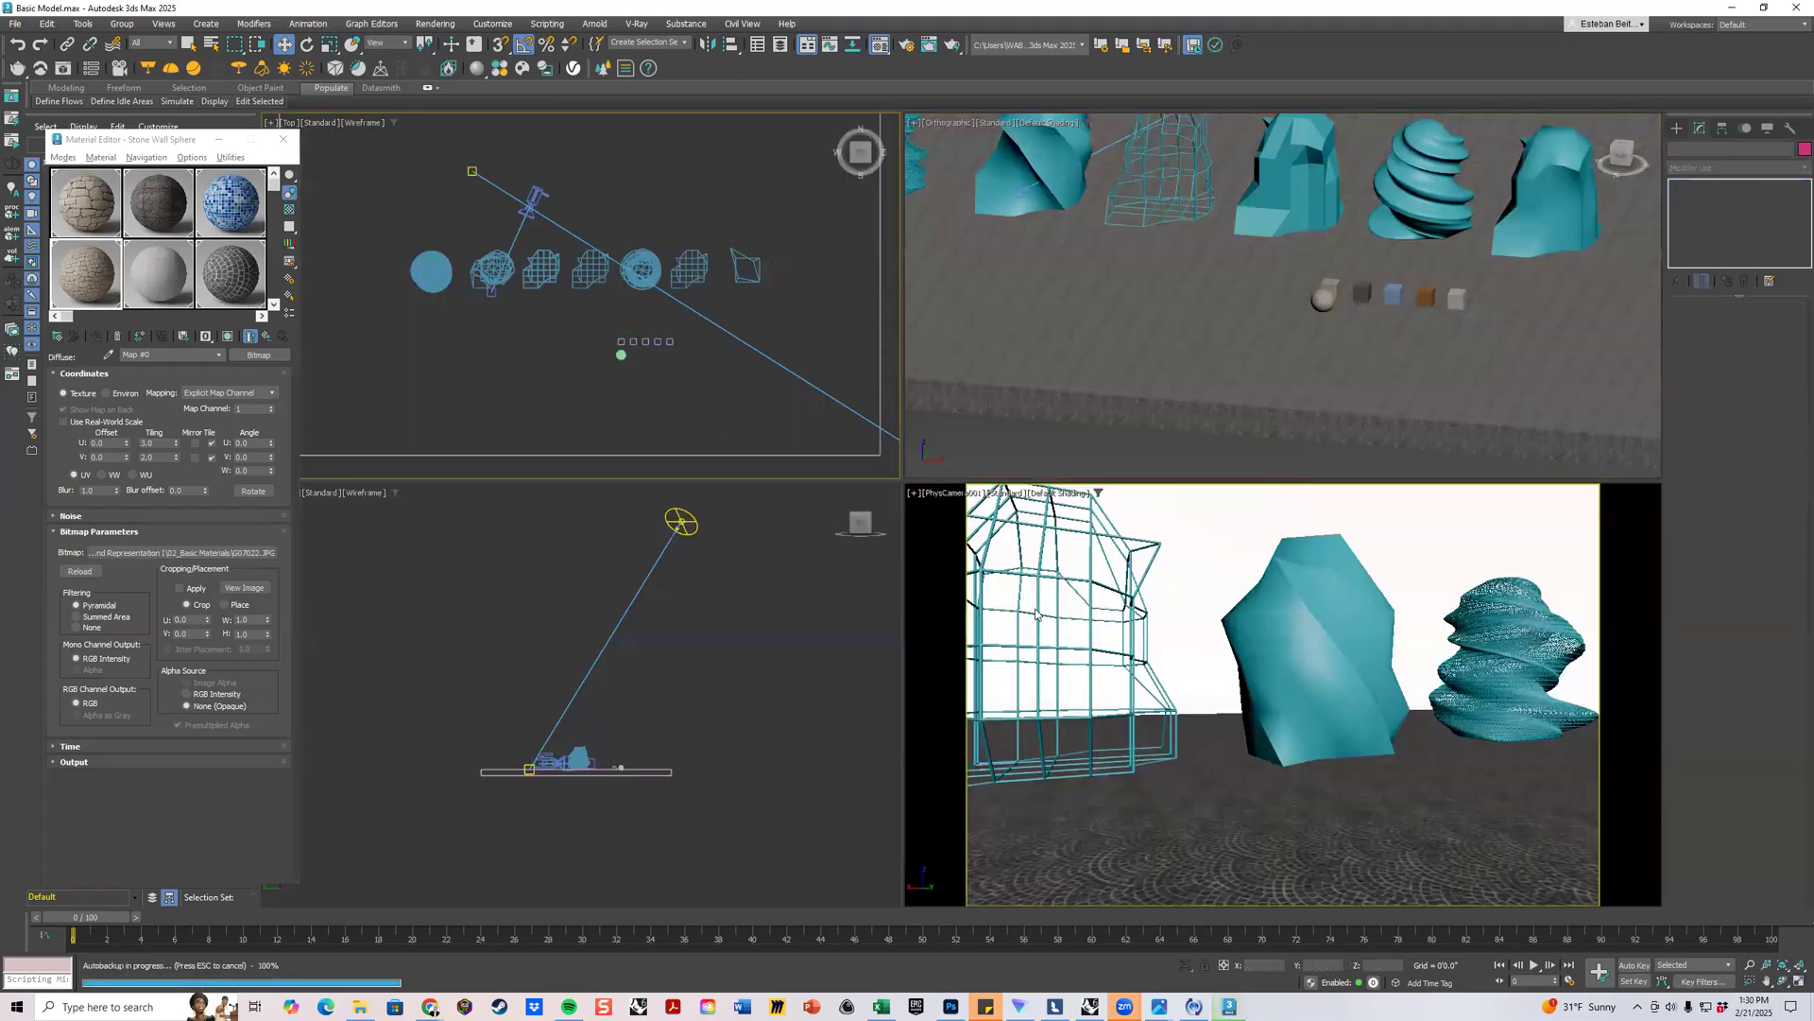
left_click(1794, 984)
scroll(832, 394, "up", 2)
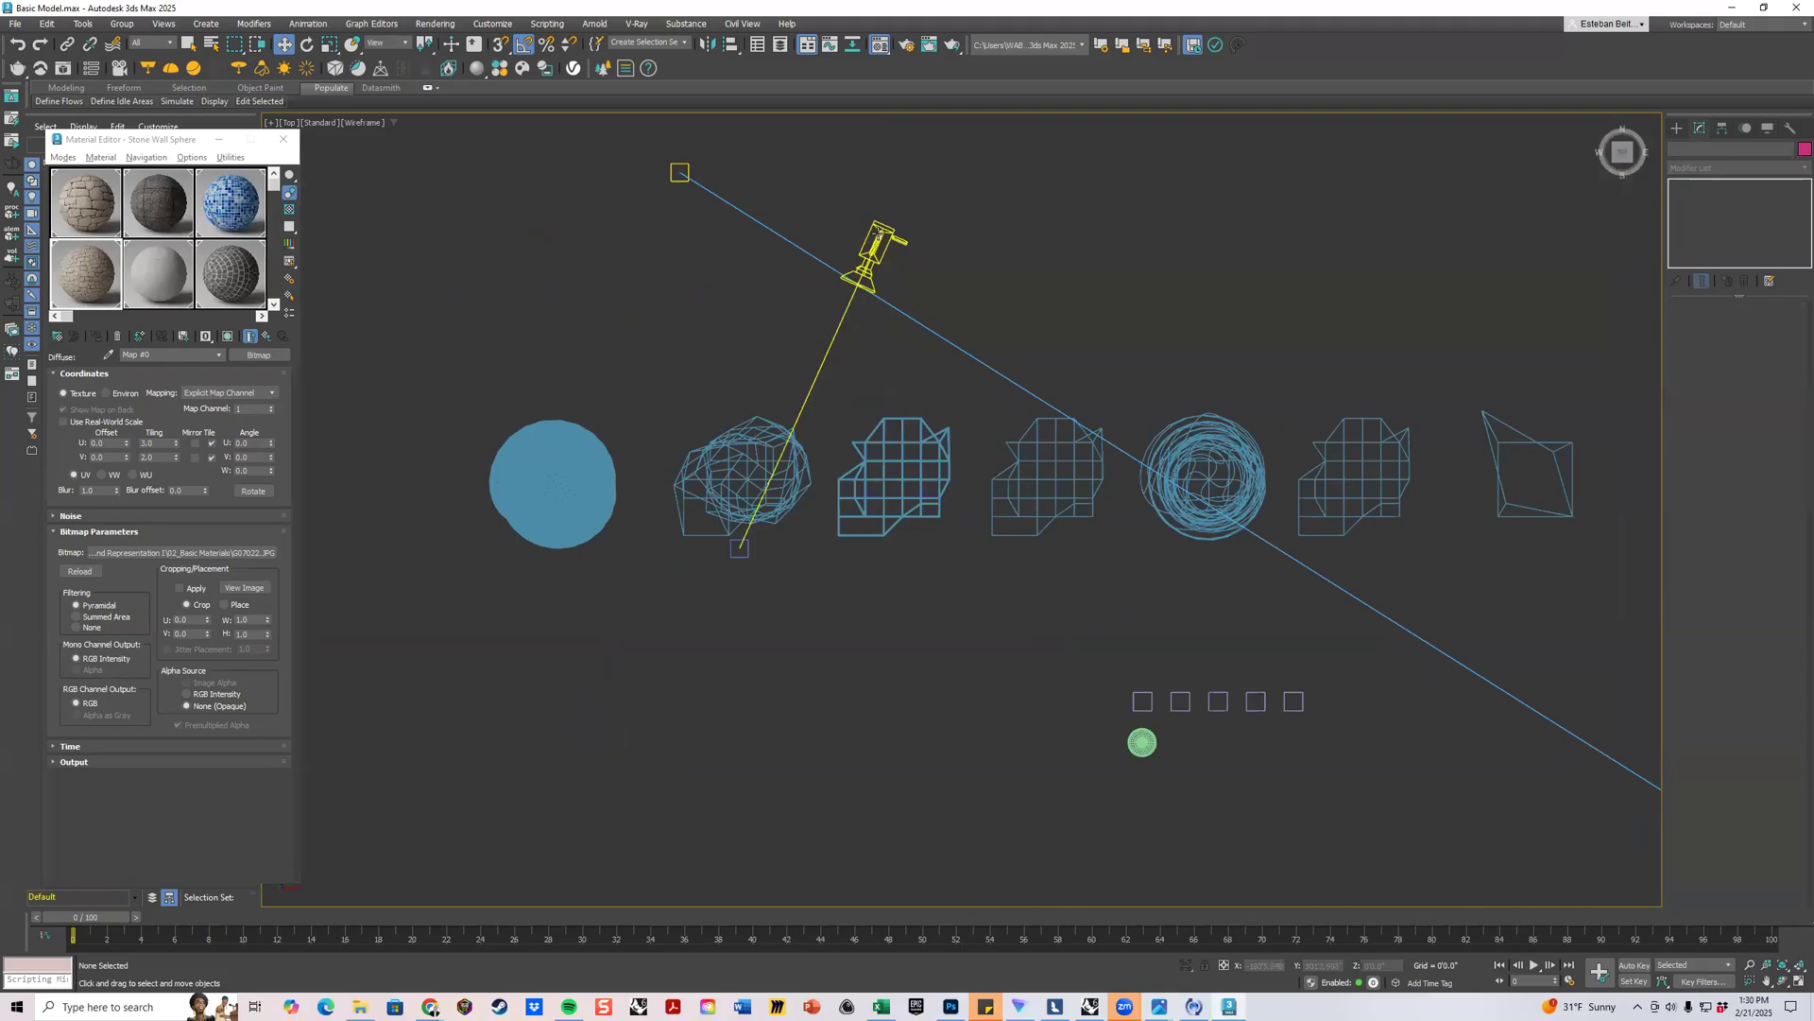
left_click(739, 541)
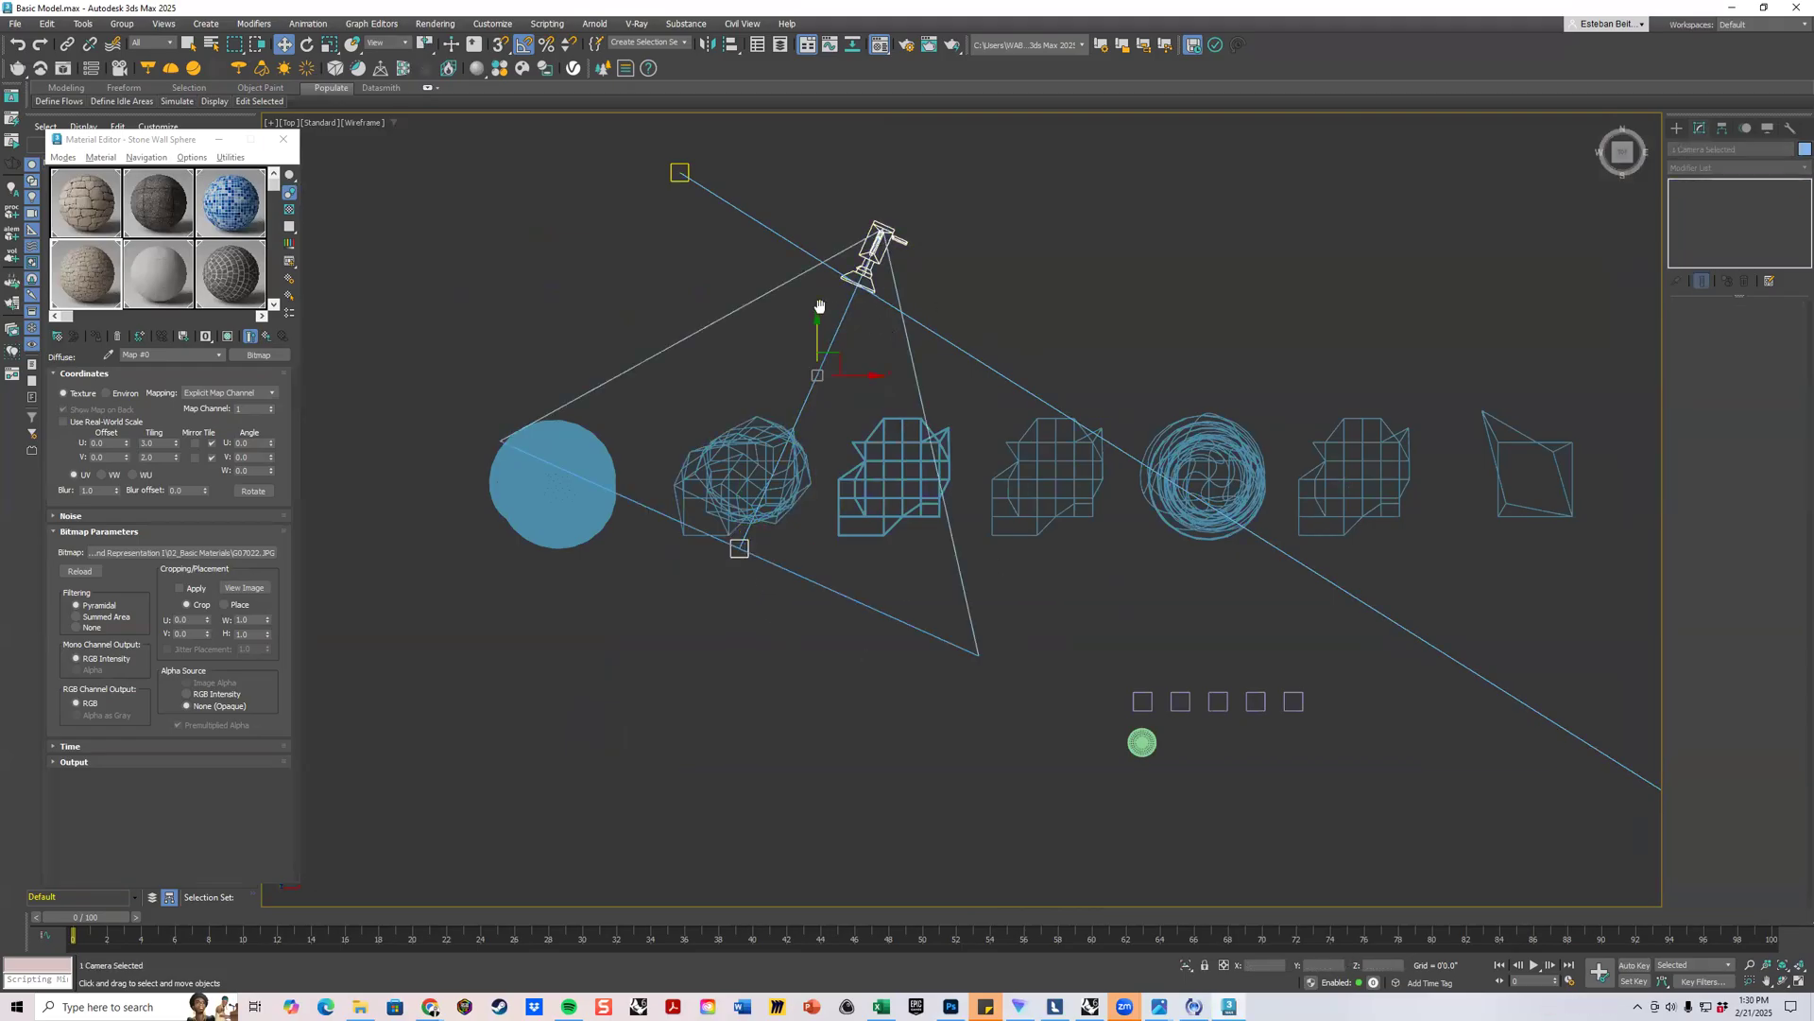
middle_click_drag(889, 245, 757, 199)
left_click_drag(716, 290, 1223, 114)
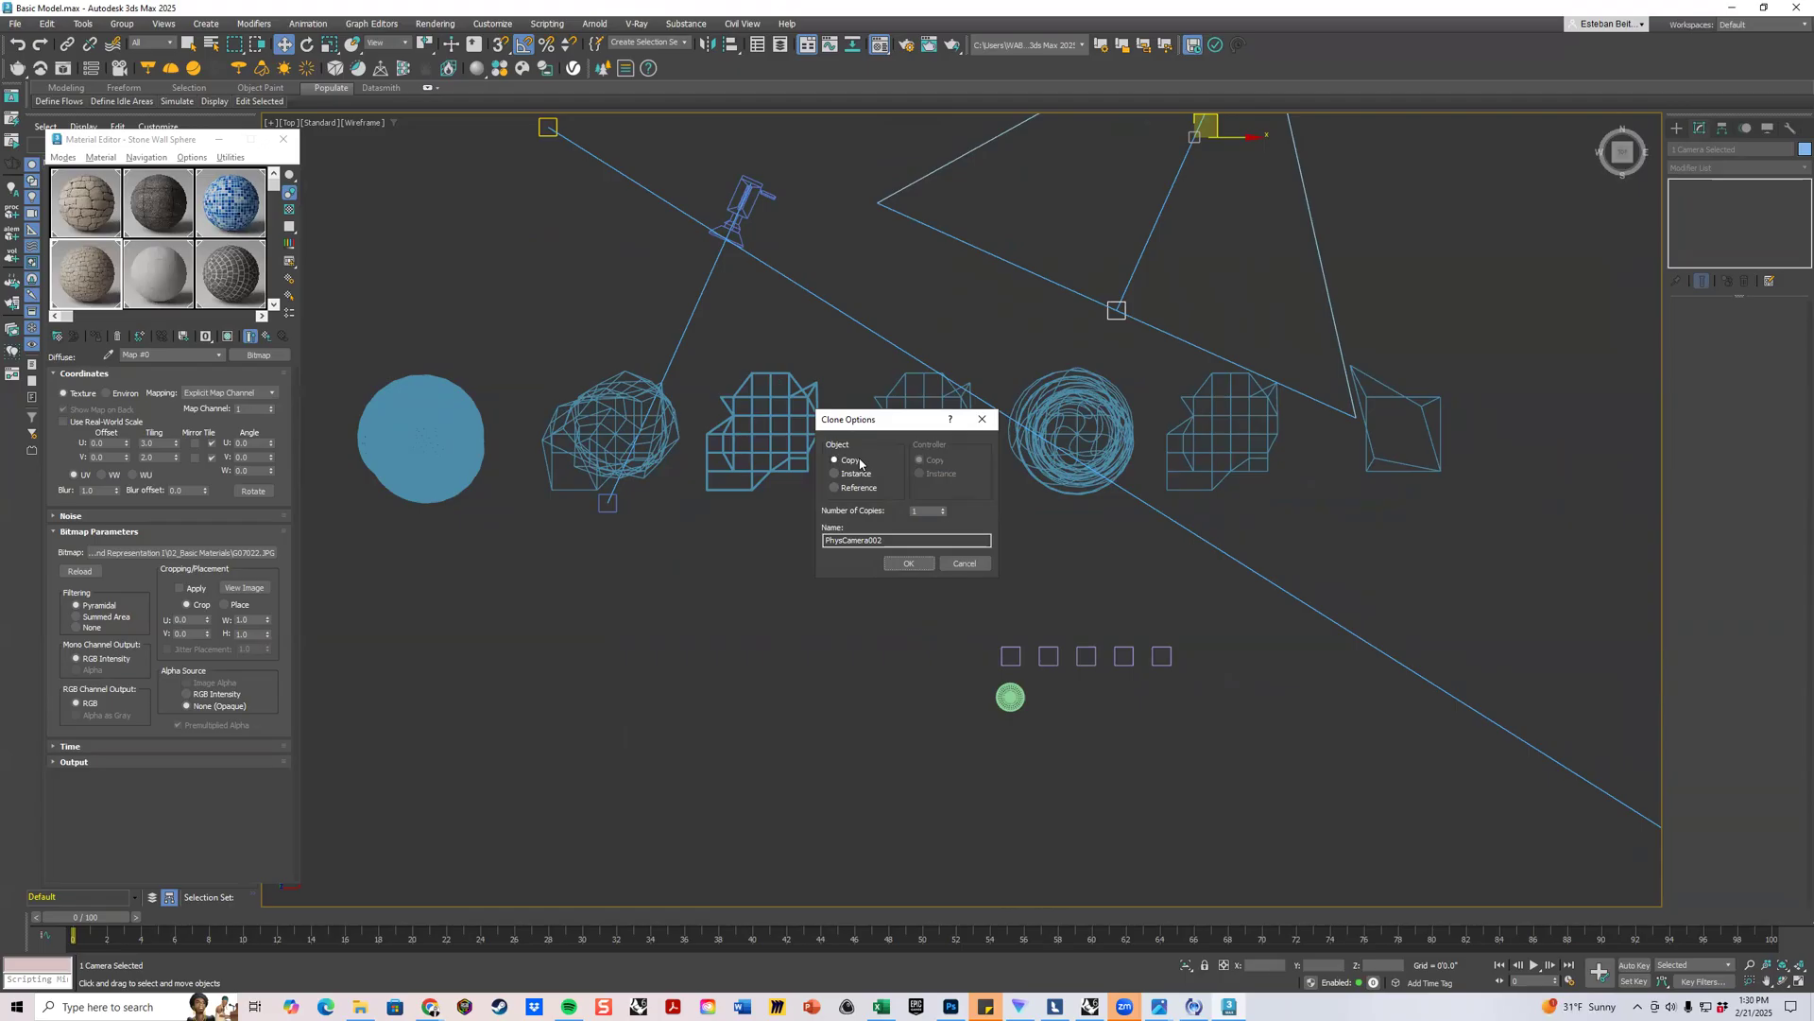
left_click(908, 563)
Clone PhysCamera002 with its target as the independent copy PhysCamera003, placed beyond the last form in the row.
scroll(1057, 327, "down", 5)
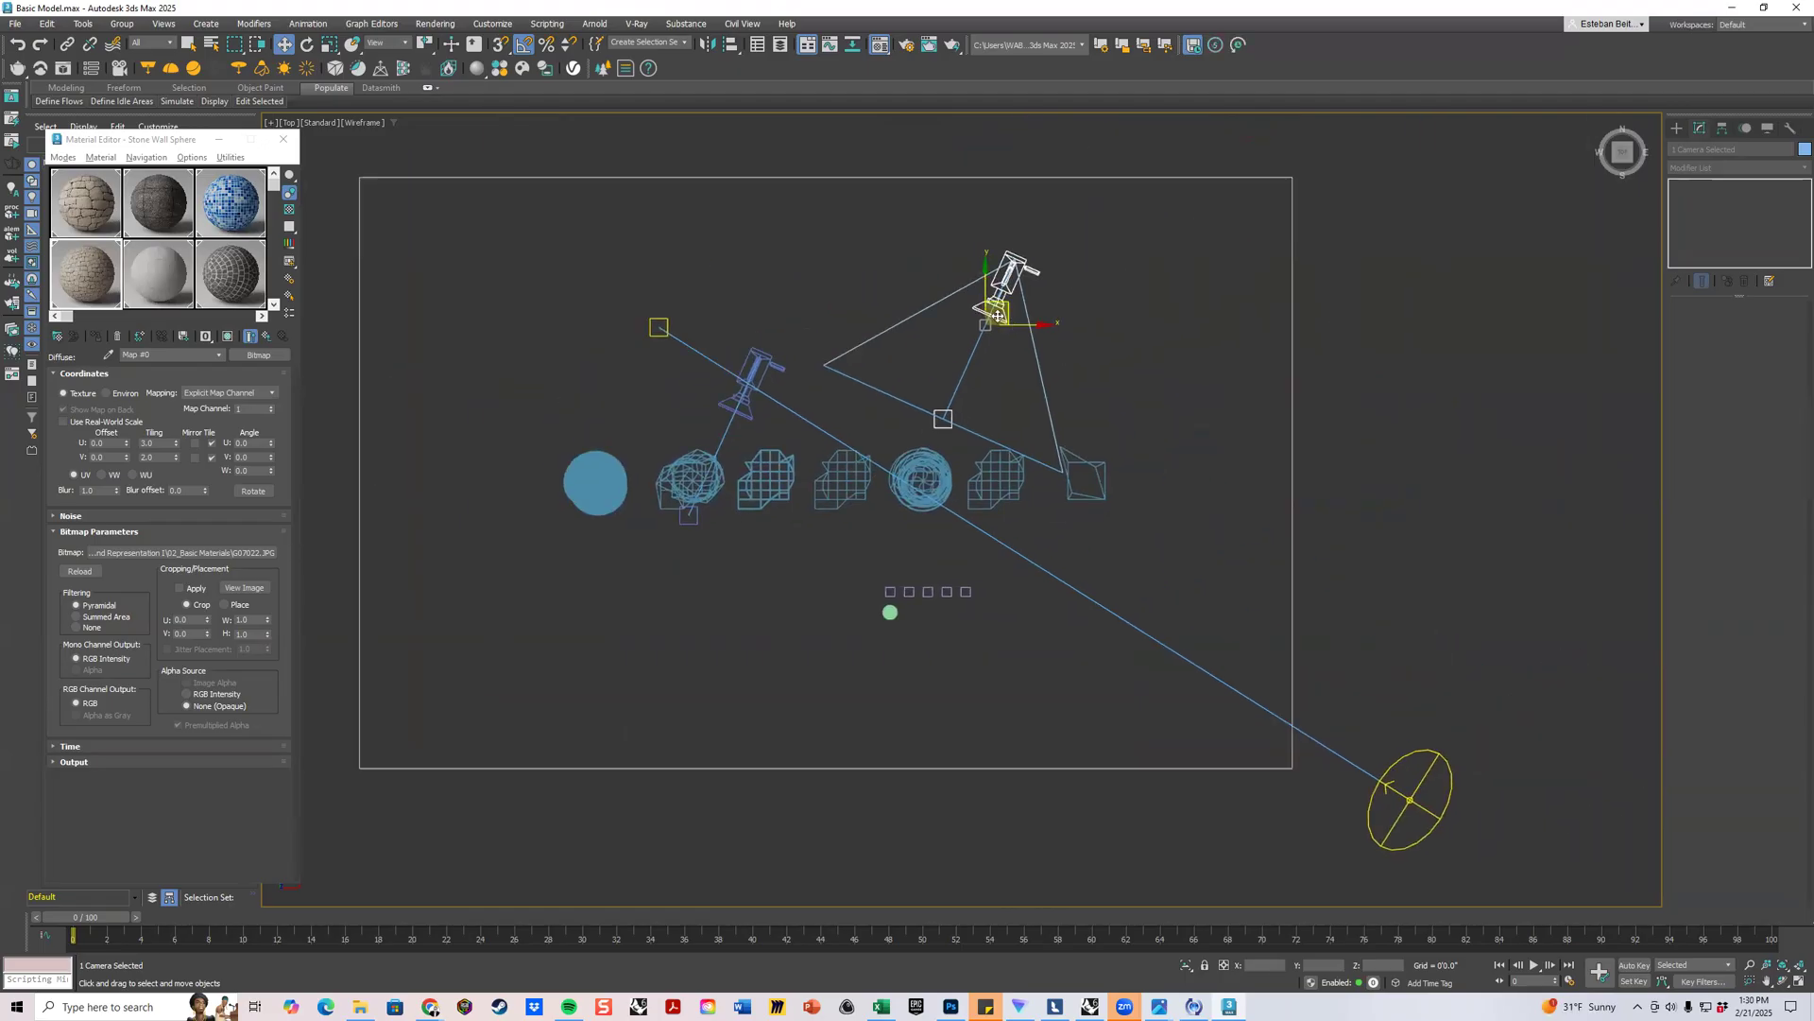
mouse_move(998, 315)
left_mouse_down("shift")
mouse_move(1080, 447)
mouse_move(1153, 495)
left_mouse_up("shift")
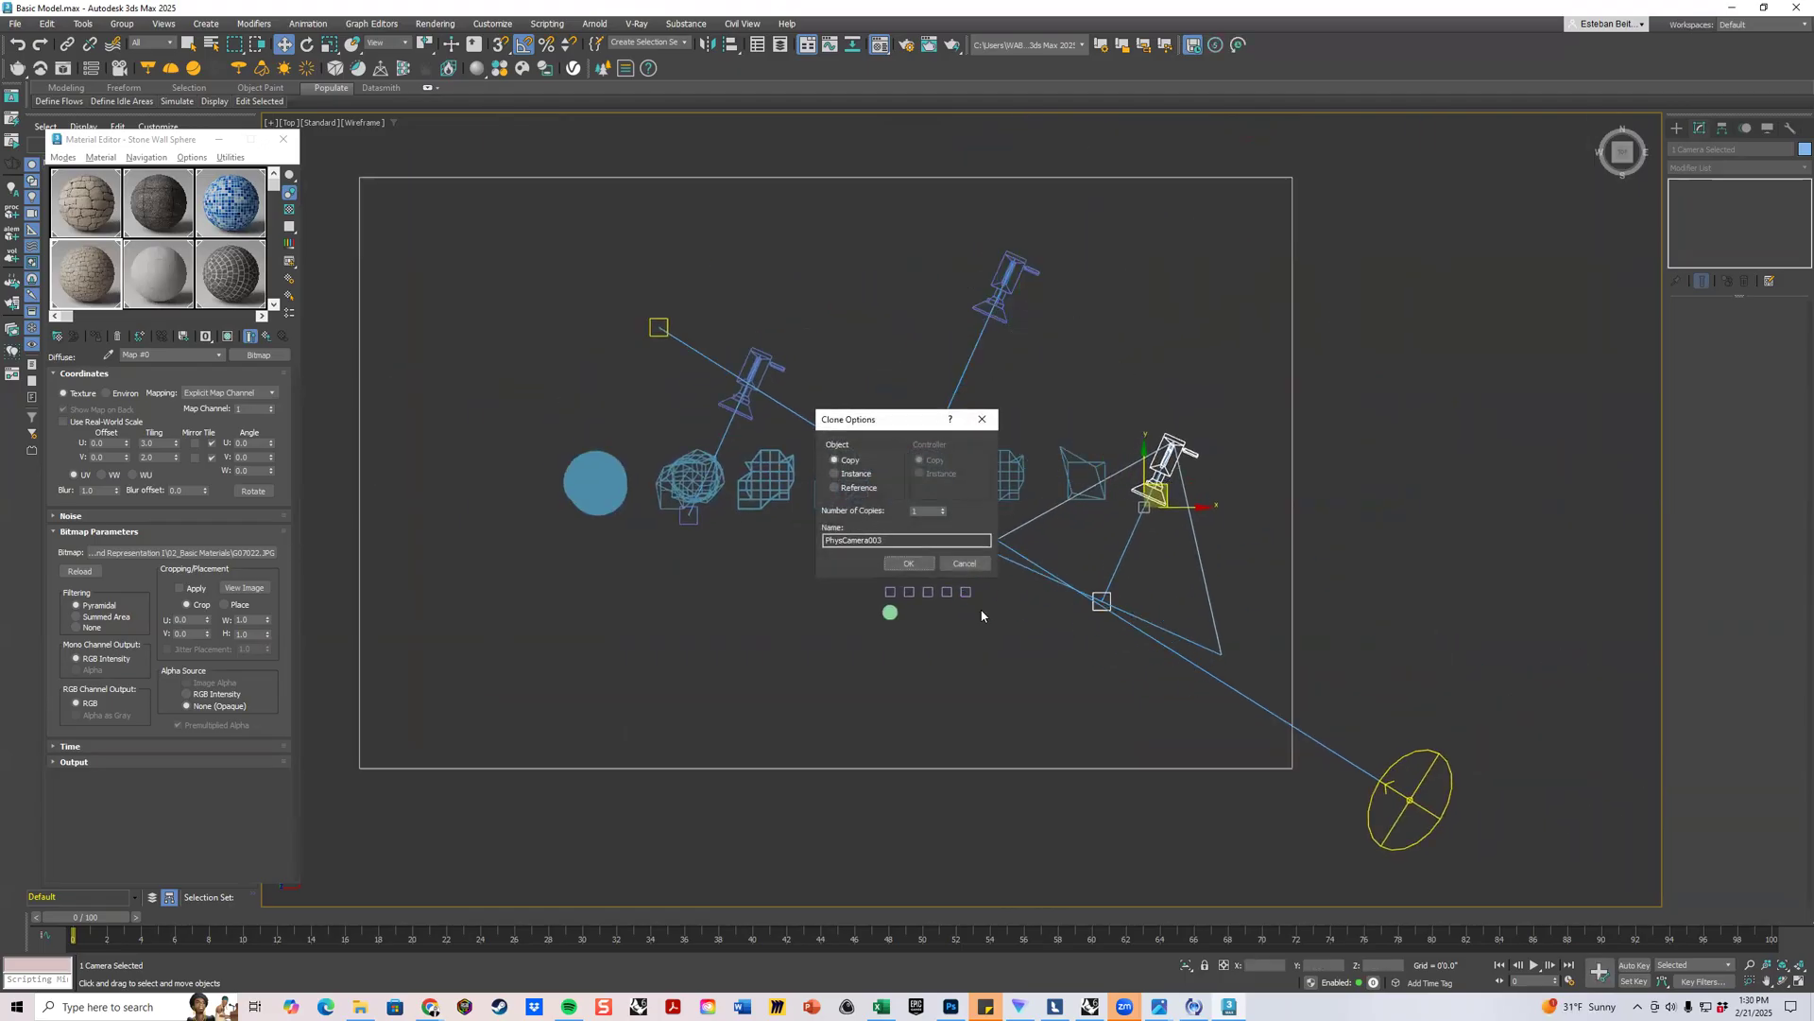
left_click(908, 563)
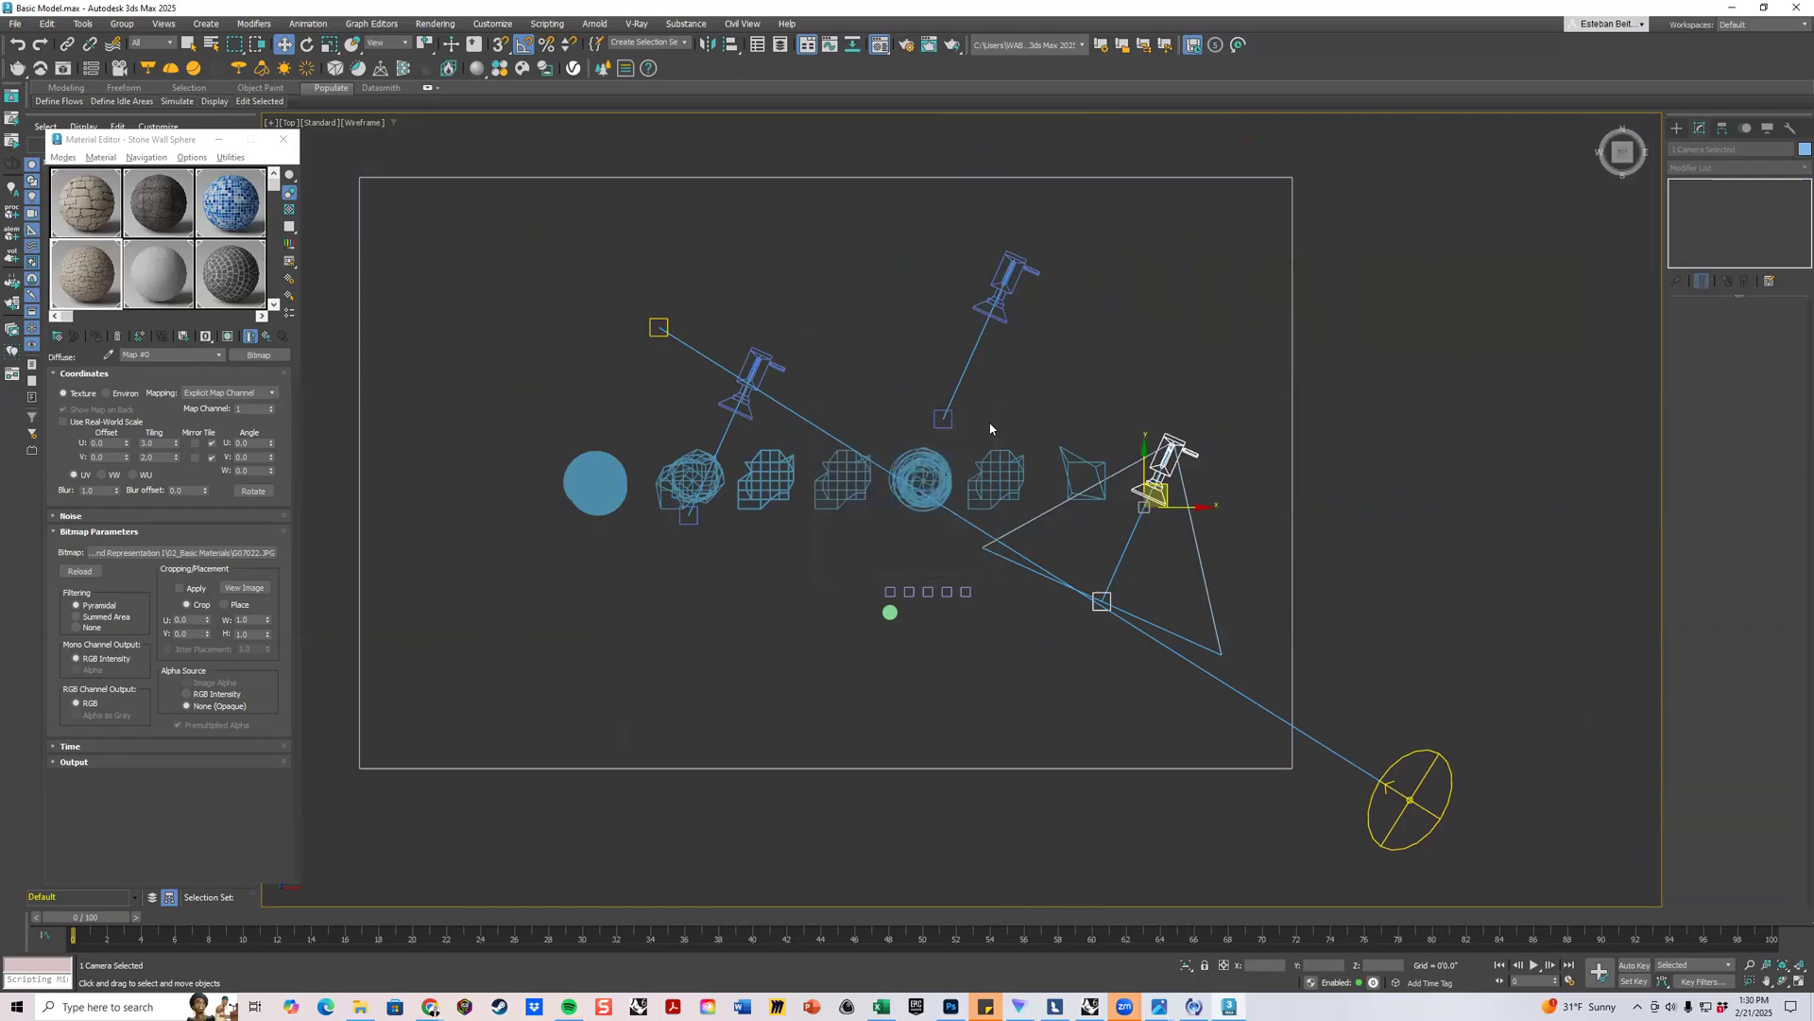
Move PhysCamera002's target slightly toward the spiral form and PhysCamera003's target next to the last form in the row.
left_click(993, 421)
mouse_move(950, 428)
left_mouse_down()
mouse_move(916, 415)
mouse_move(935, 428)
left_mouse_up()
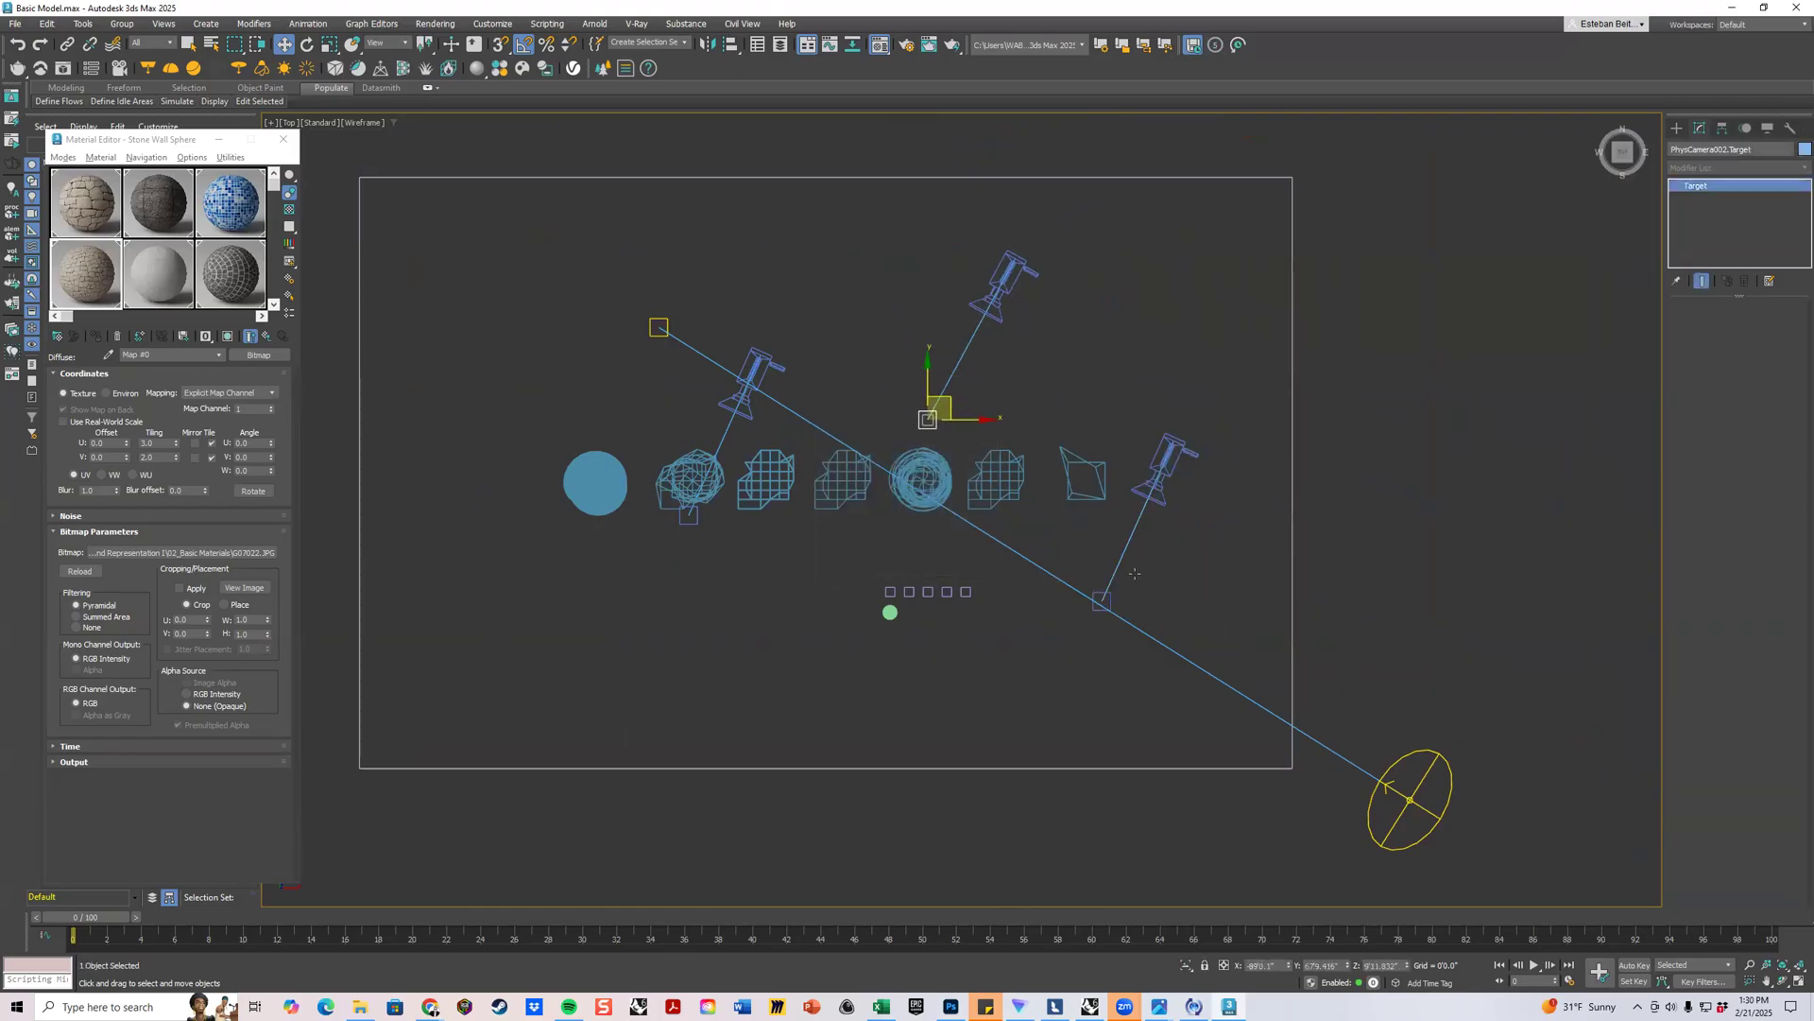
left_click_drag(1102, 601, 1088, 440)
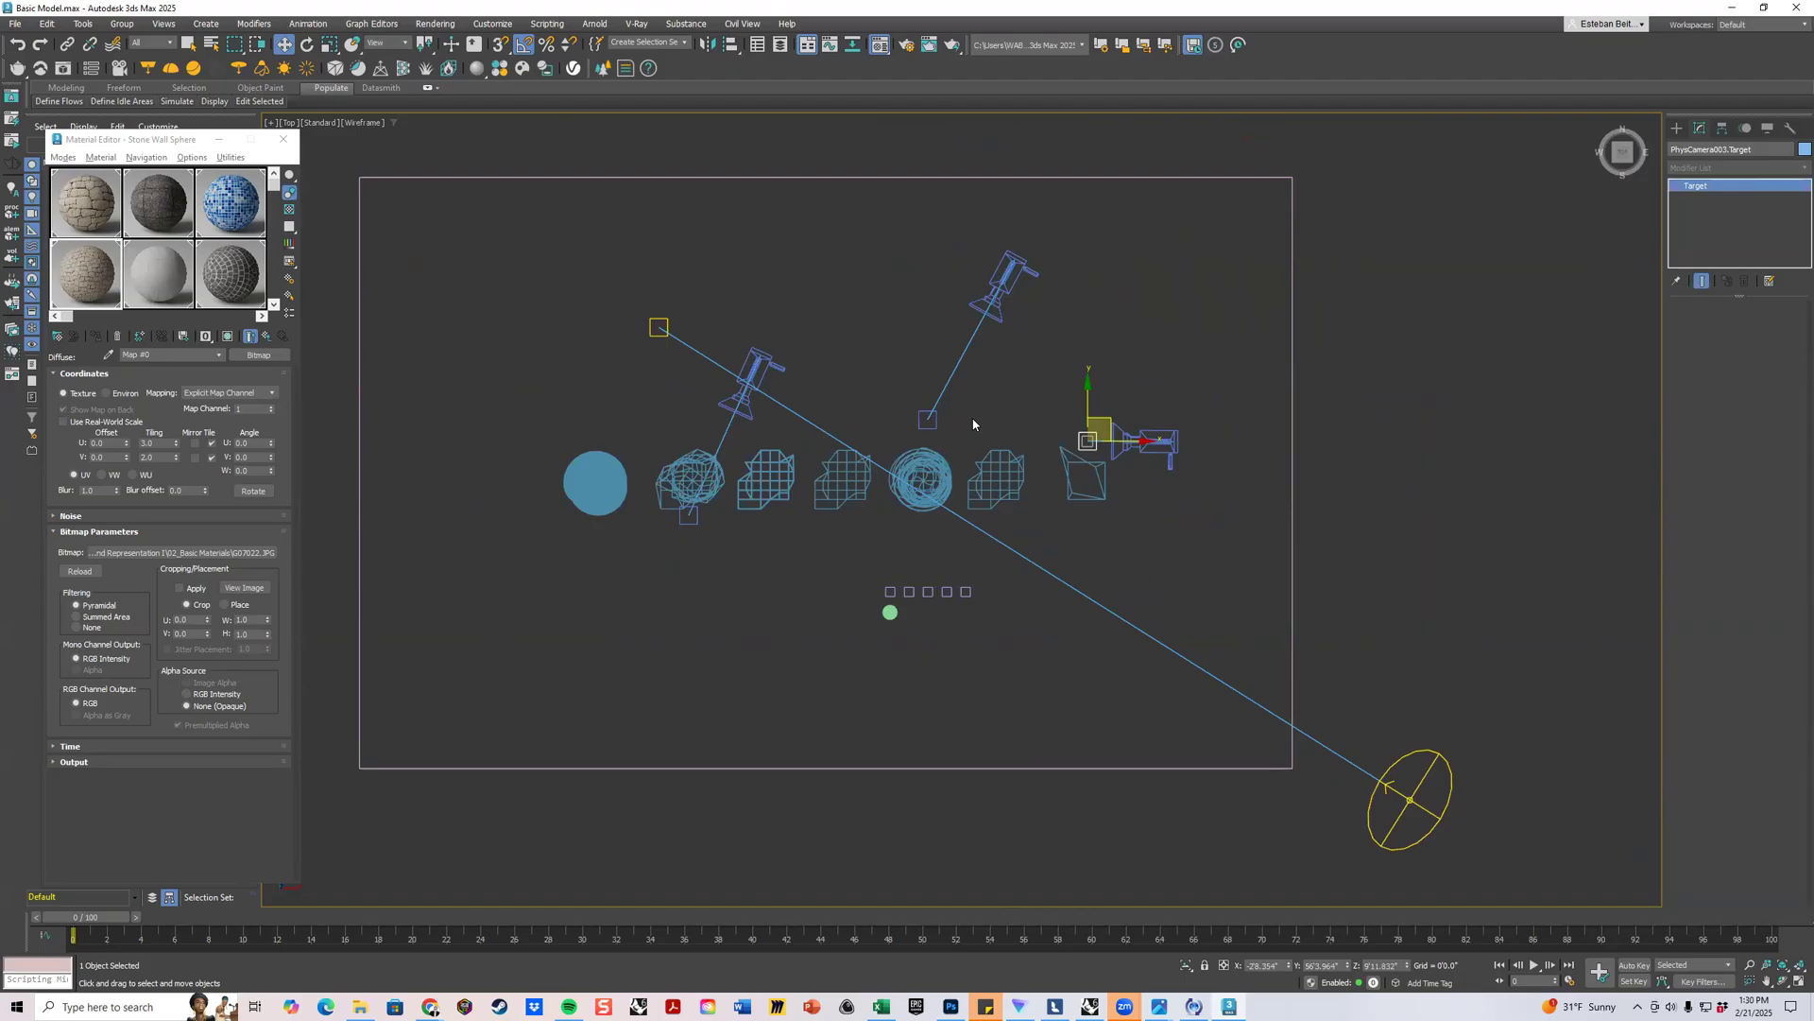
Restore the four-viewport layout and switch the camera viewport to PhysCamera002.
left_click(1795, 983)
left_click(949, 492)
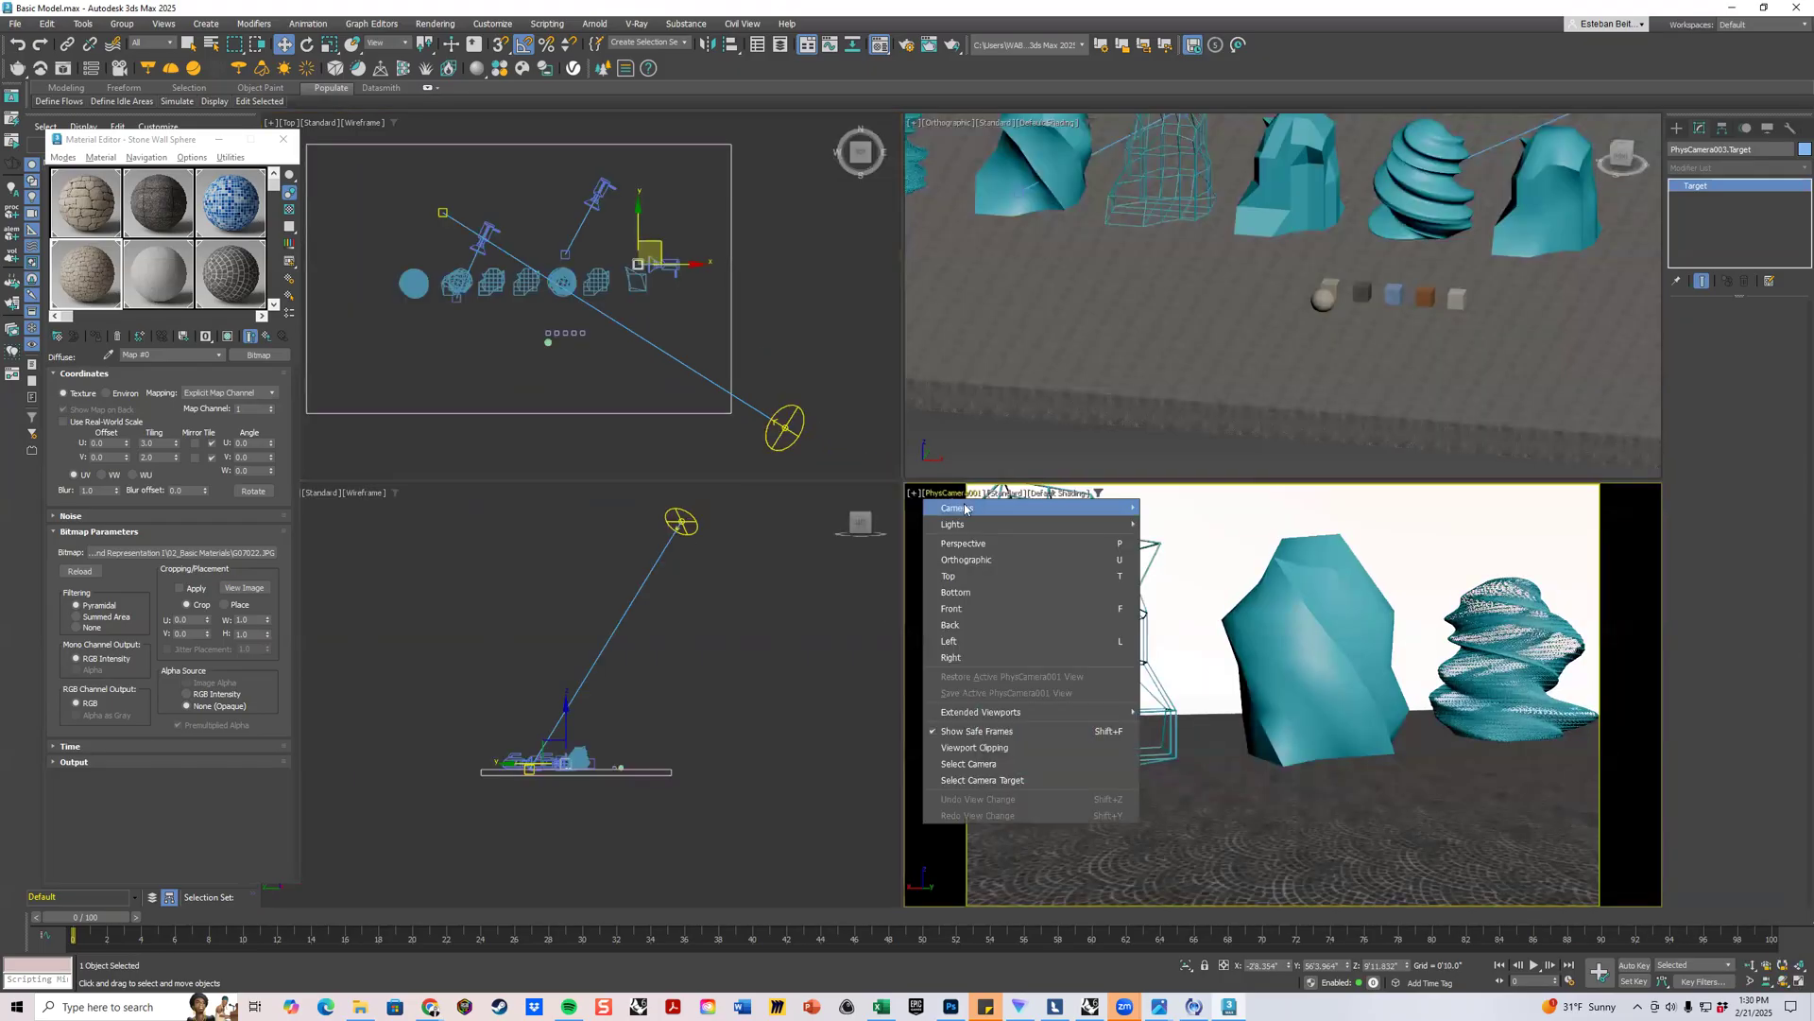
mouse_move(1087, 509)
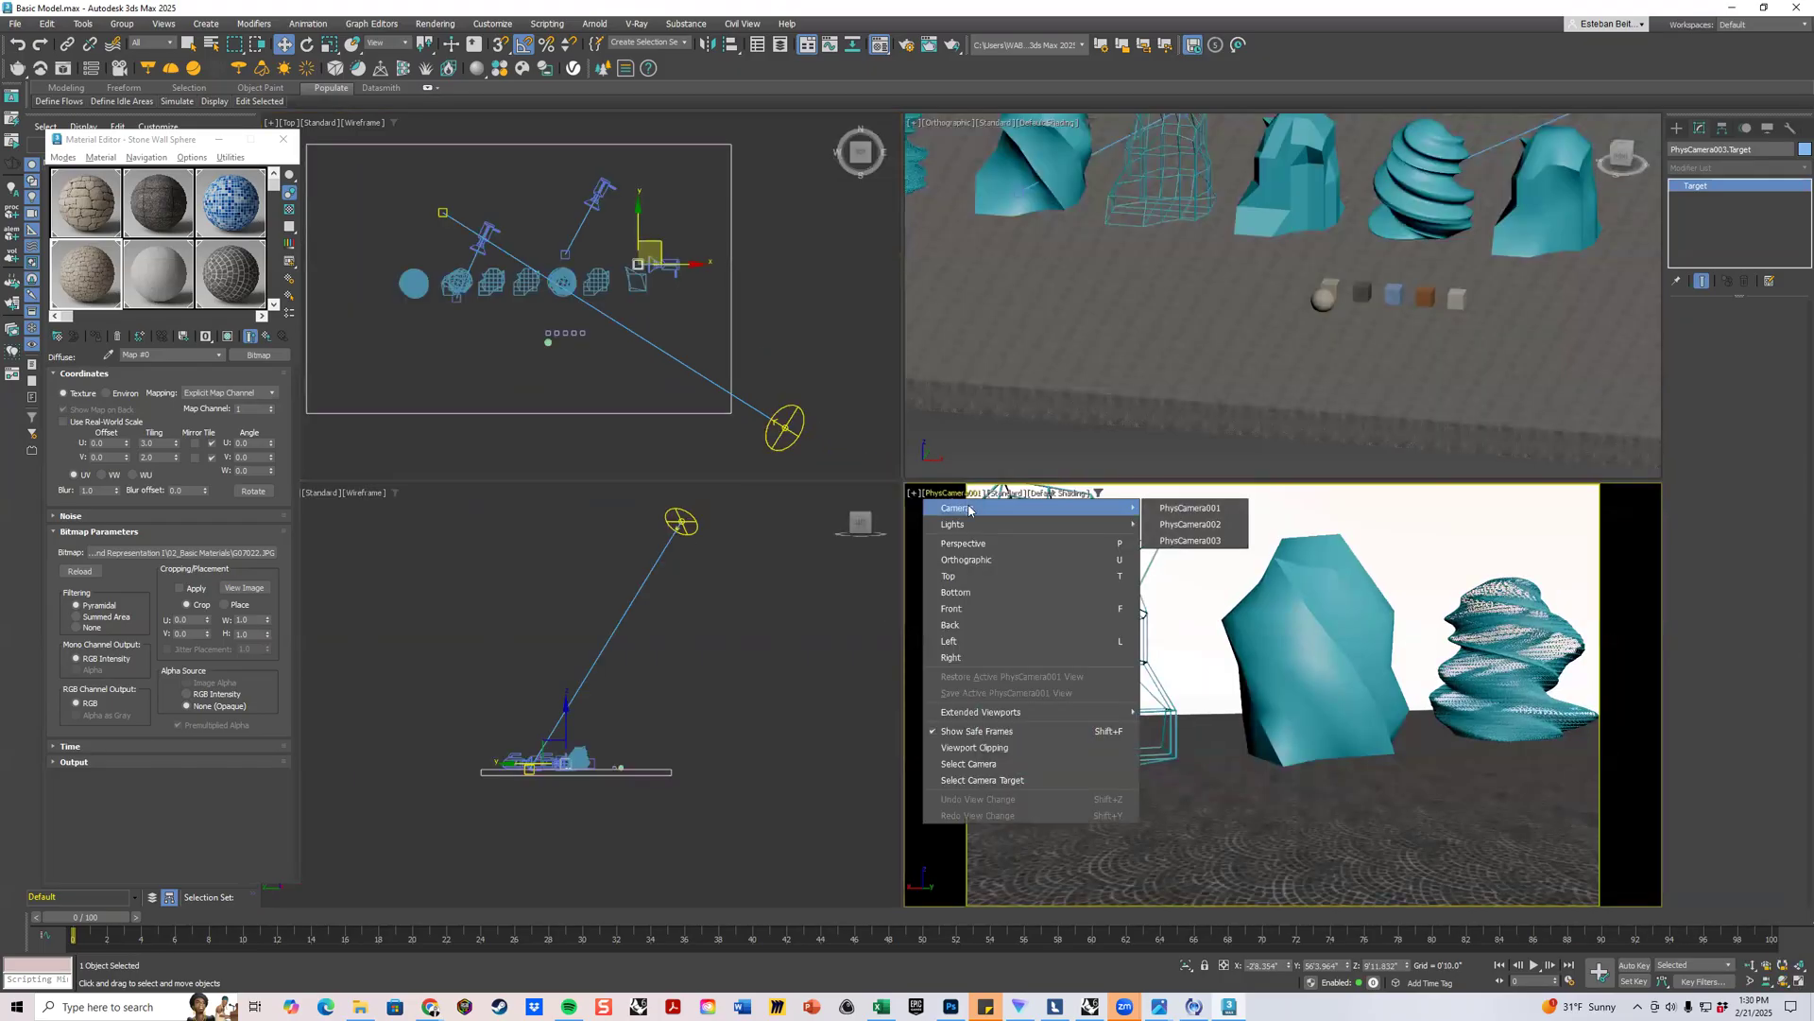
left_click(1205, 524)
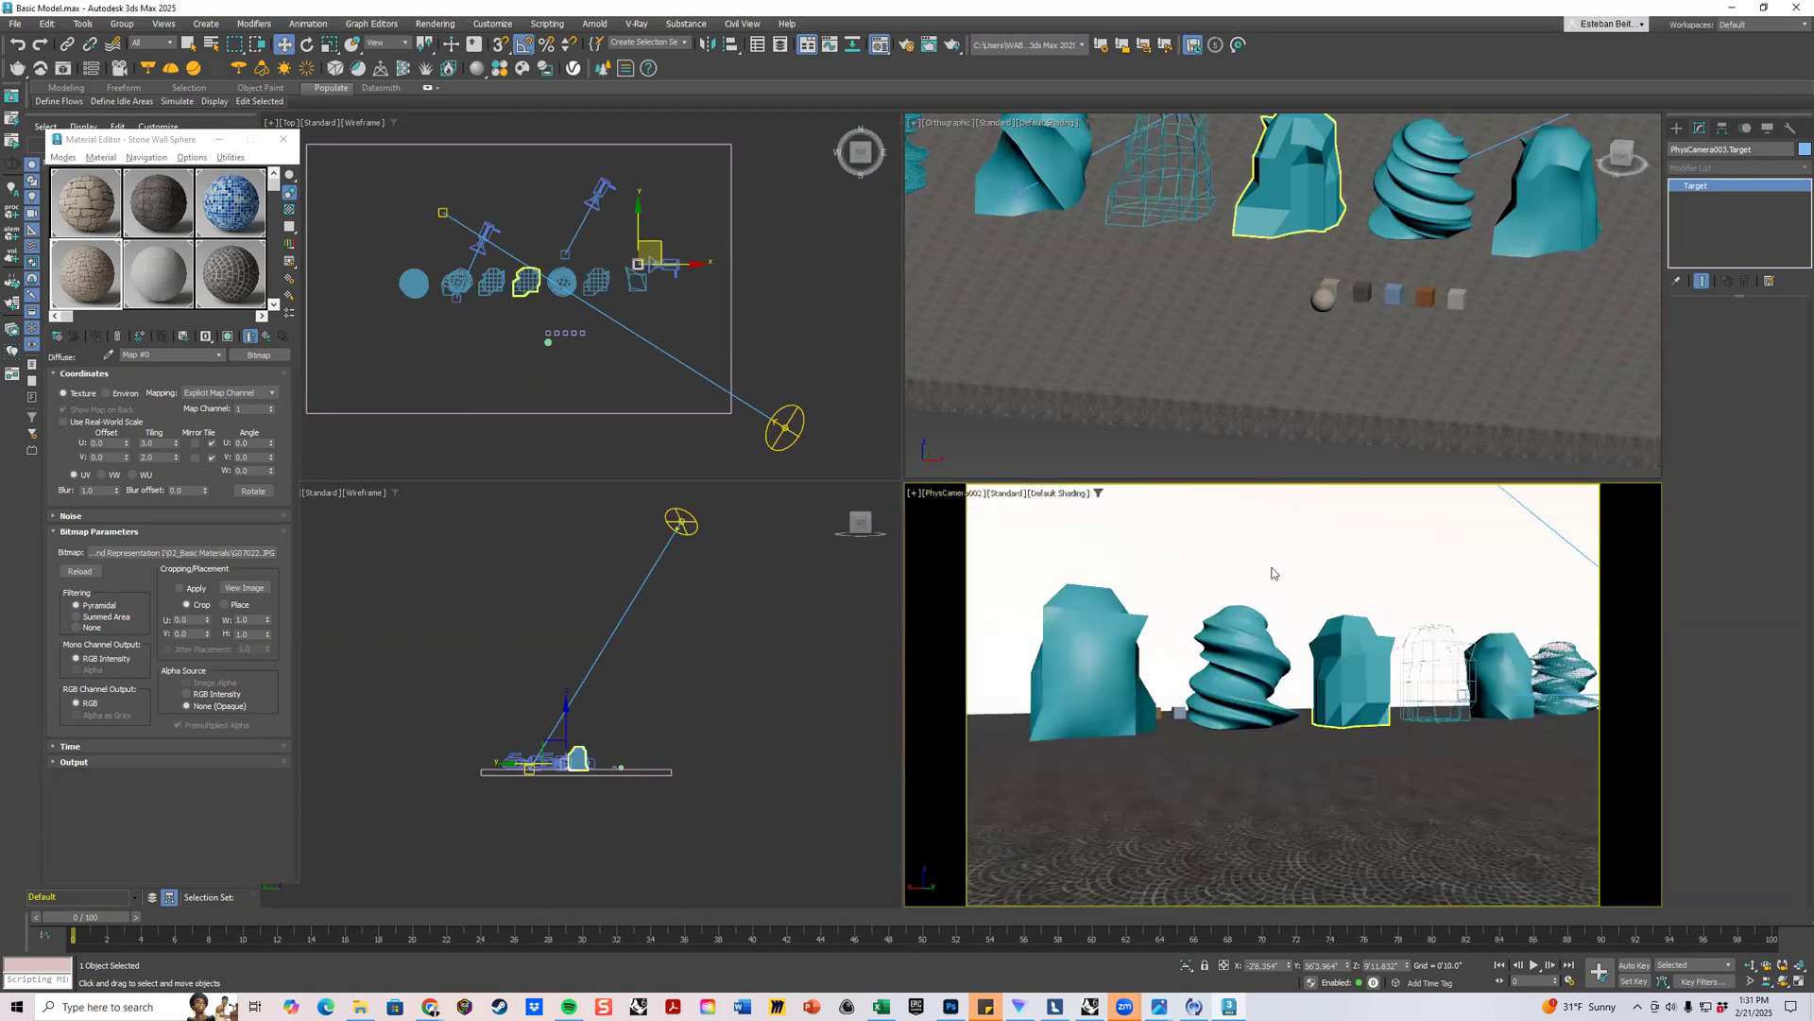
left_click(1061, 493)
left_click(1170, 539)
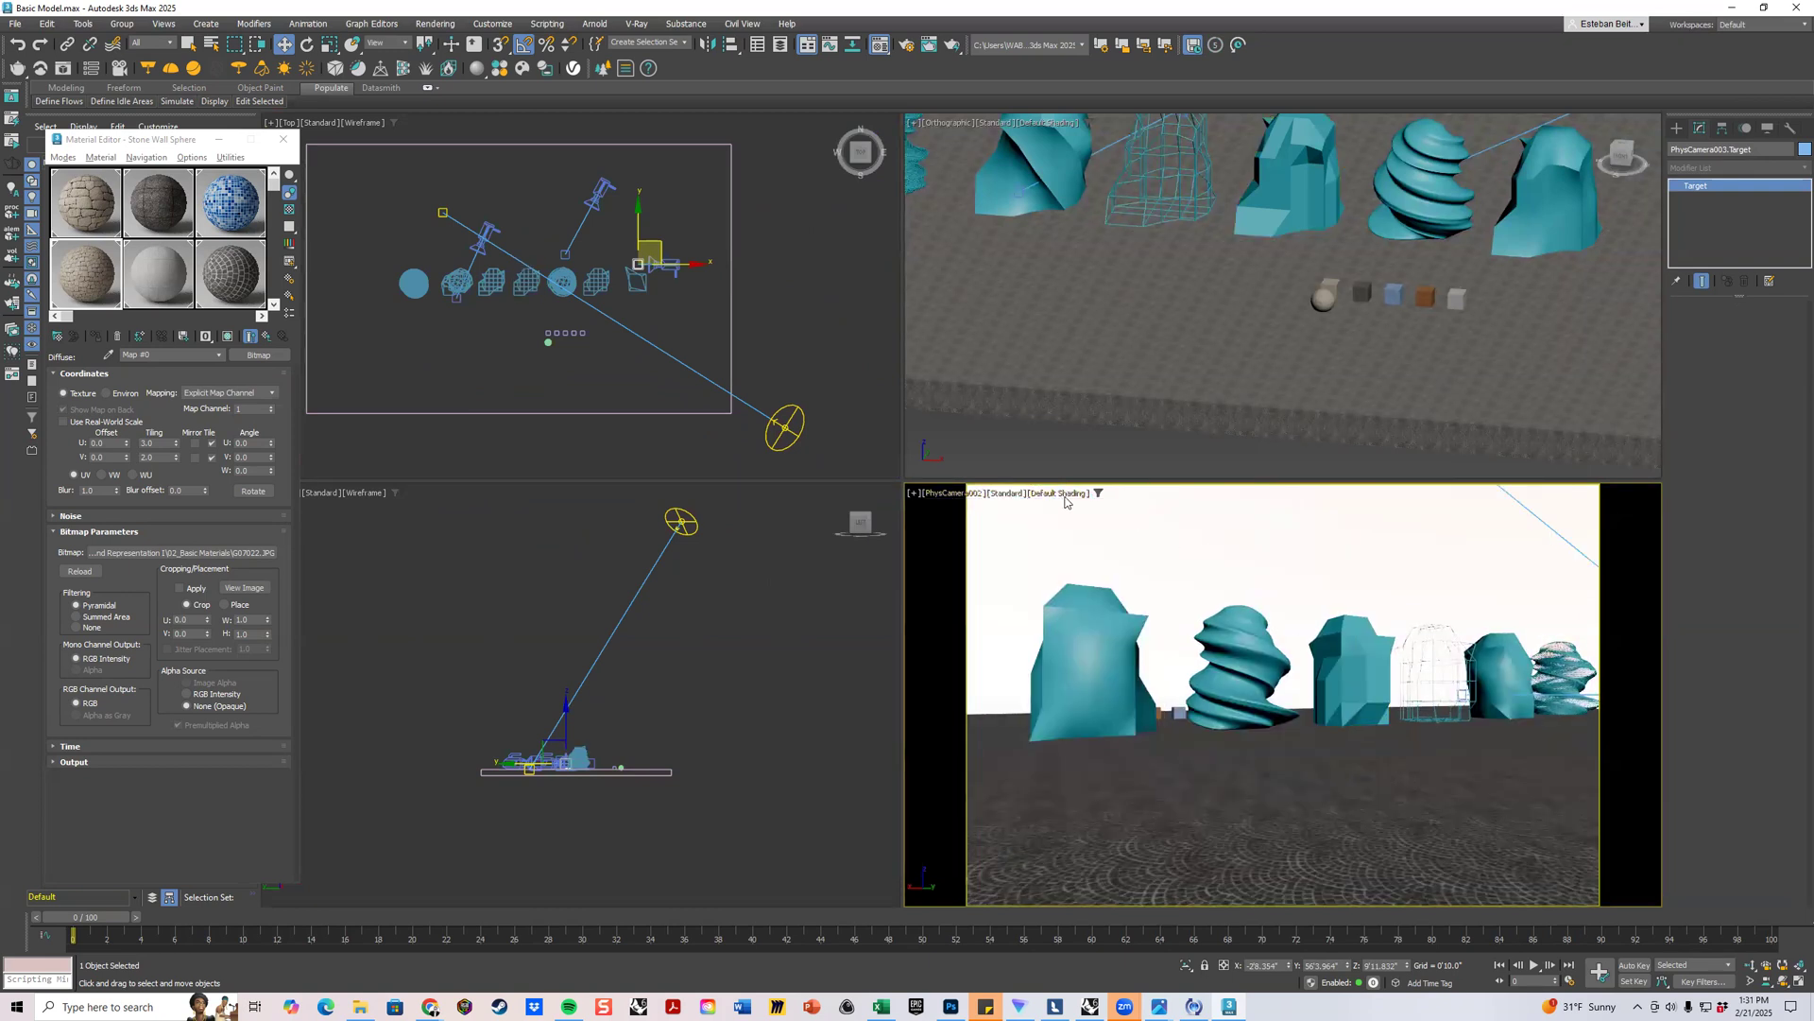
left_click(1085, 494)
left_click(1168, 531)
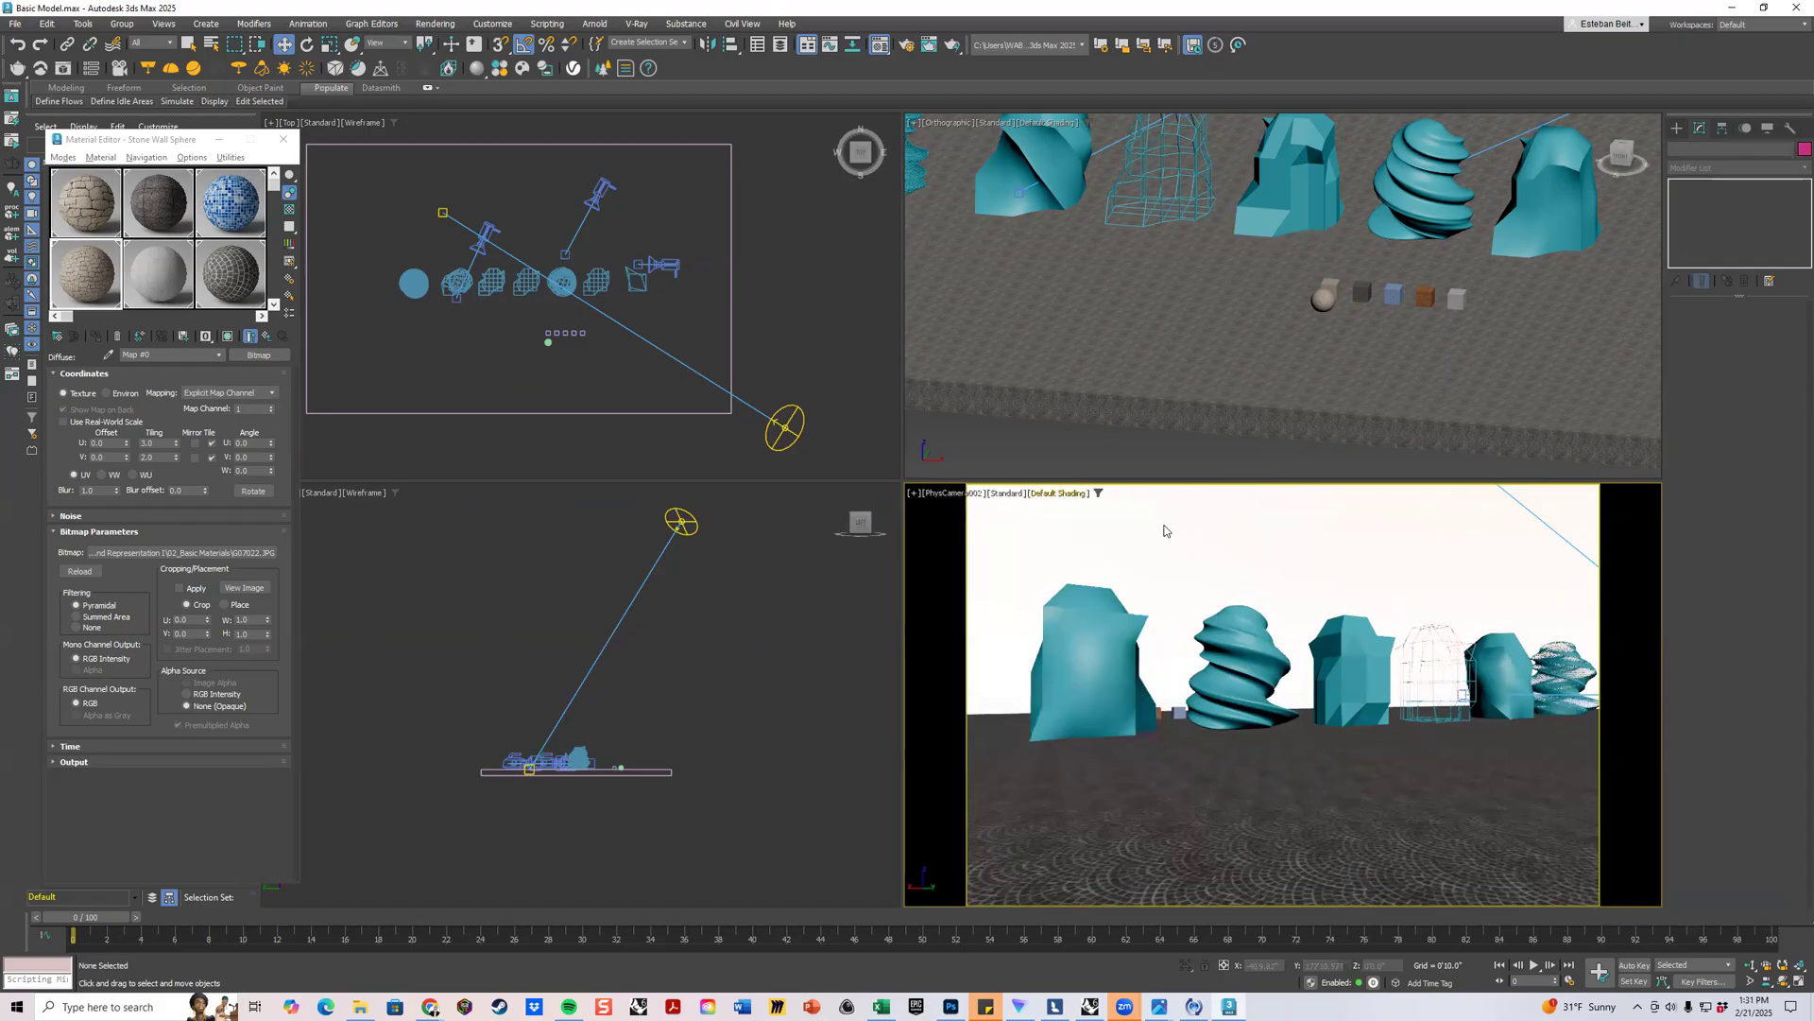
left_click(1074, 495)
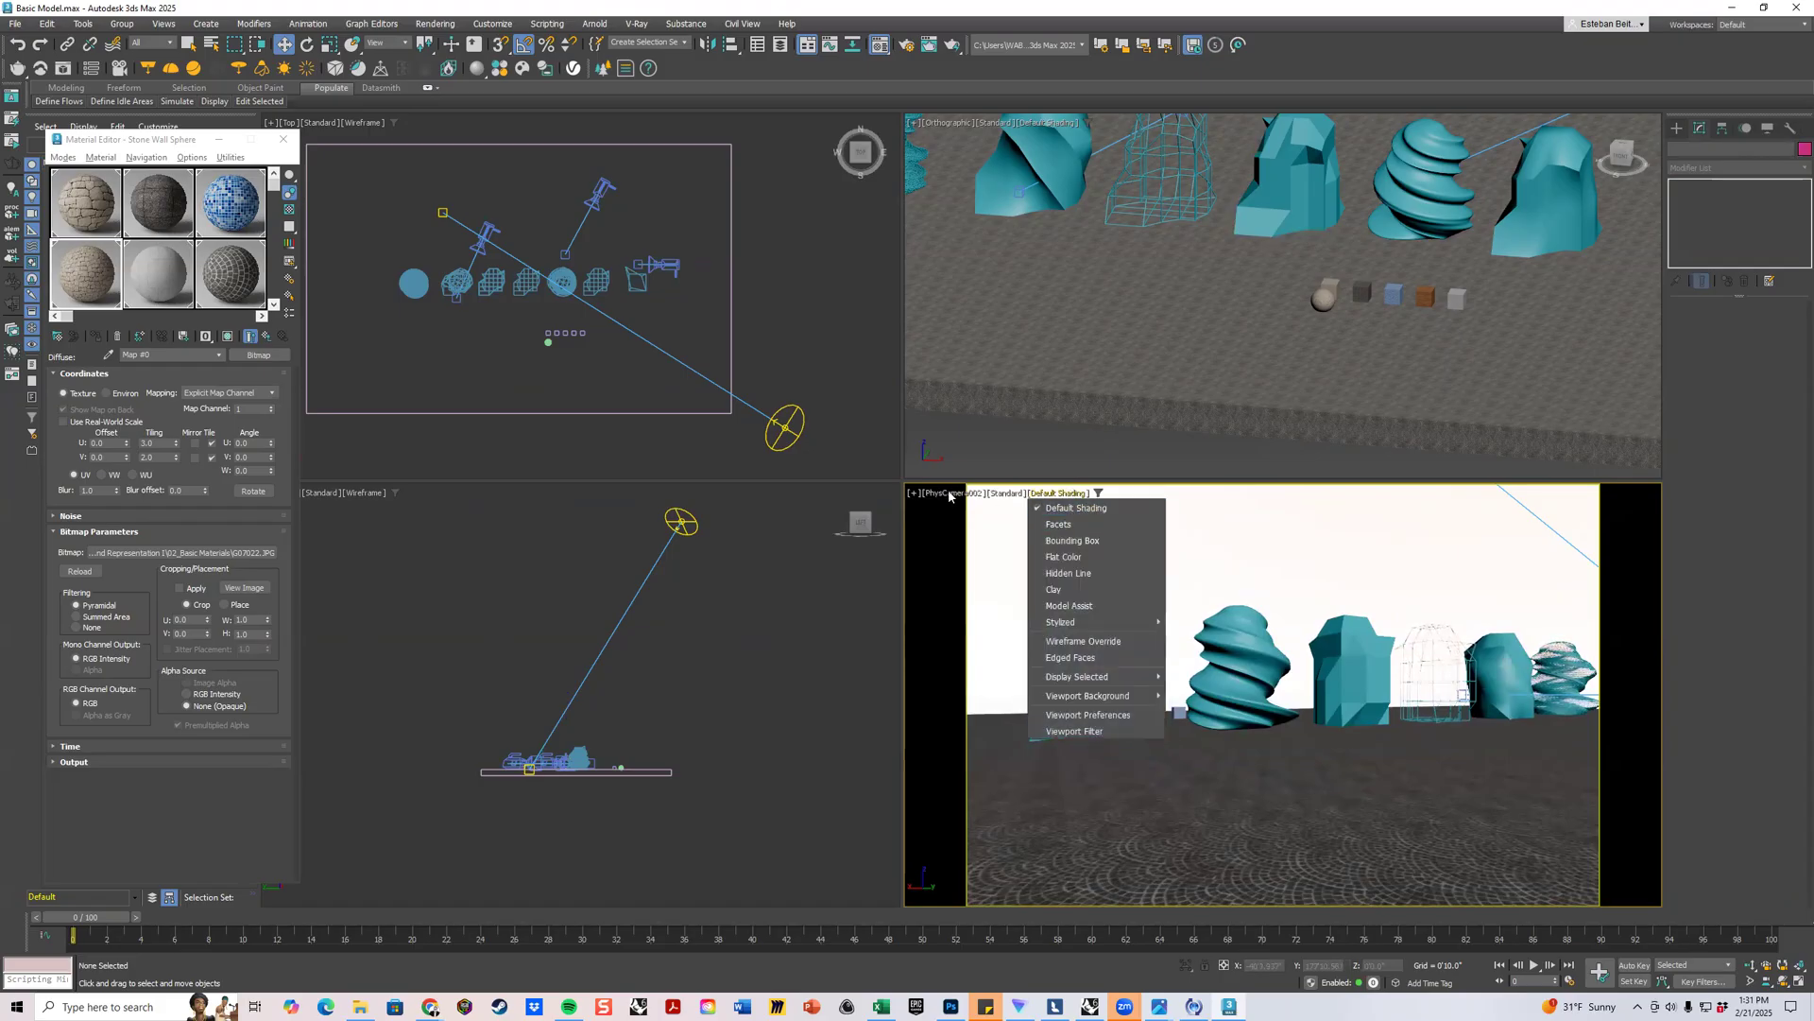
left_click(1009, 494)
left_click(1008, 494)
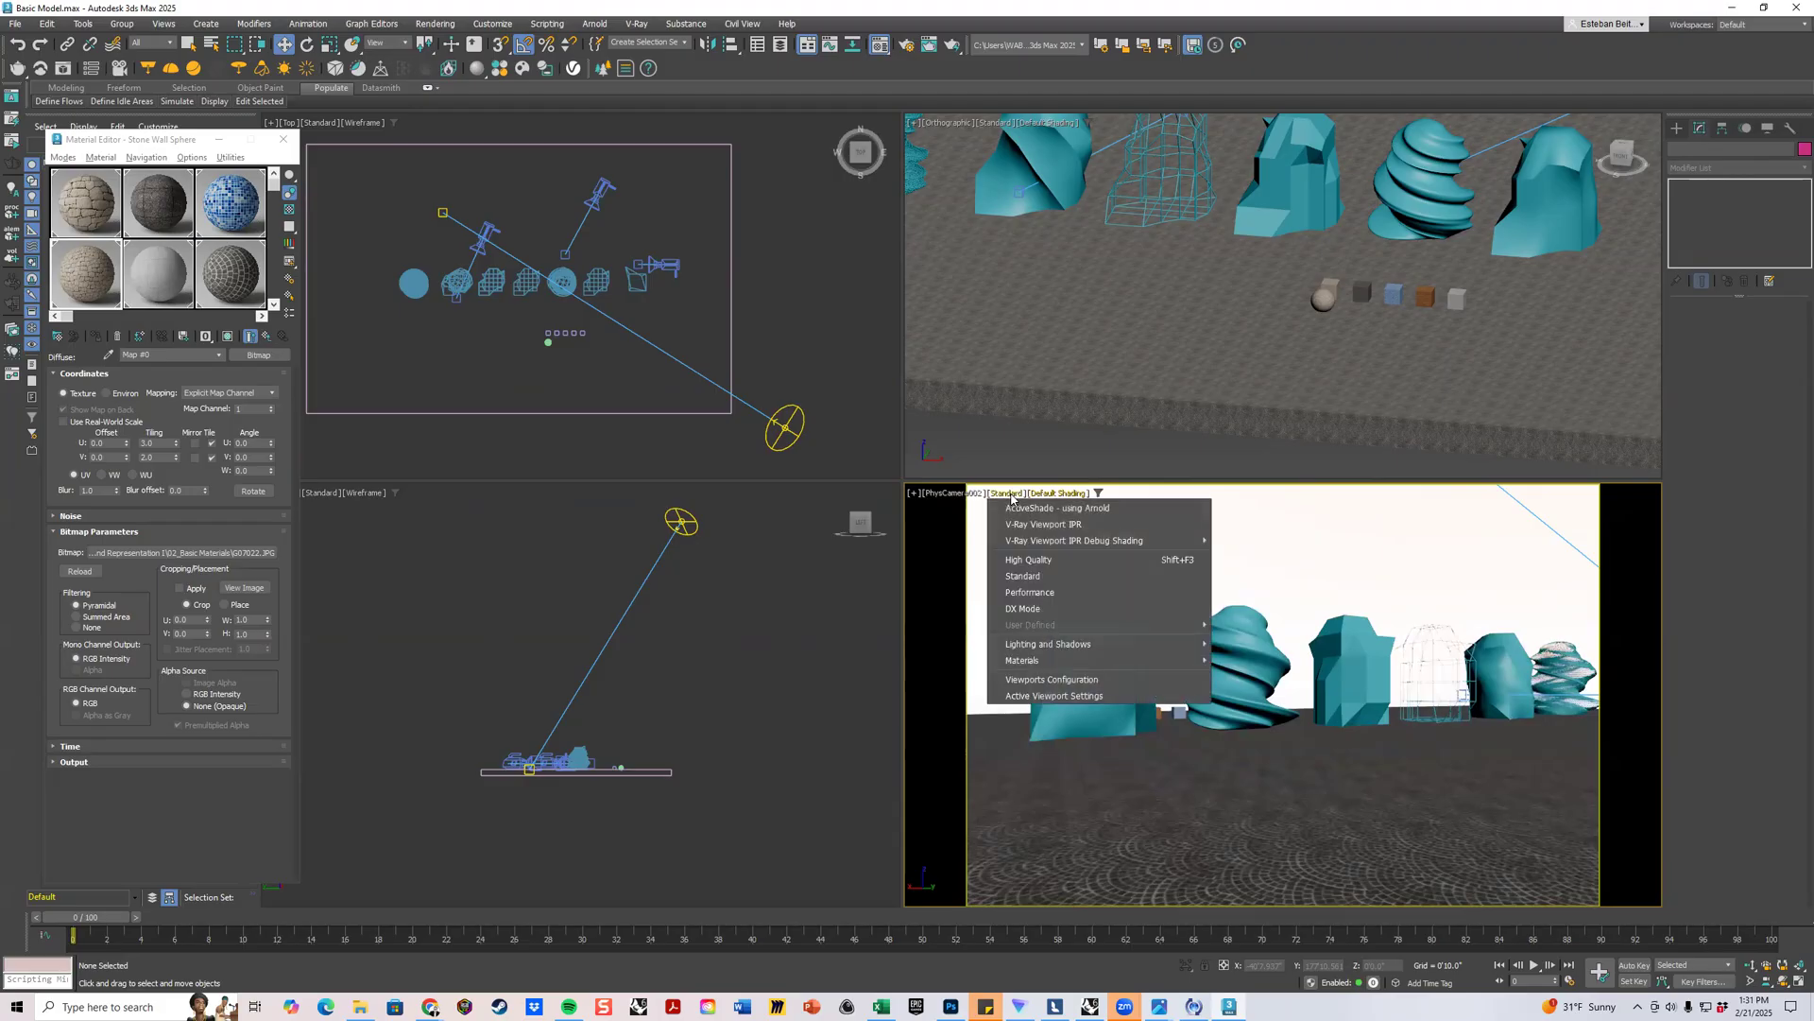
Switch the camera viewport from PhysCamera002 to the PhysCamera003 view.
left_click(973, 497)
left_click(973, 496)
mouse_move(979, 509)
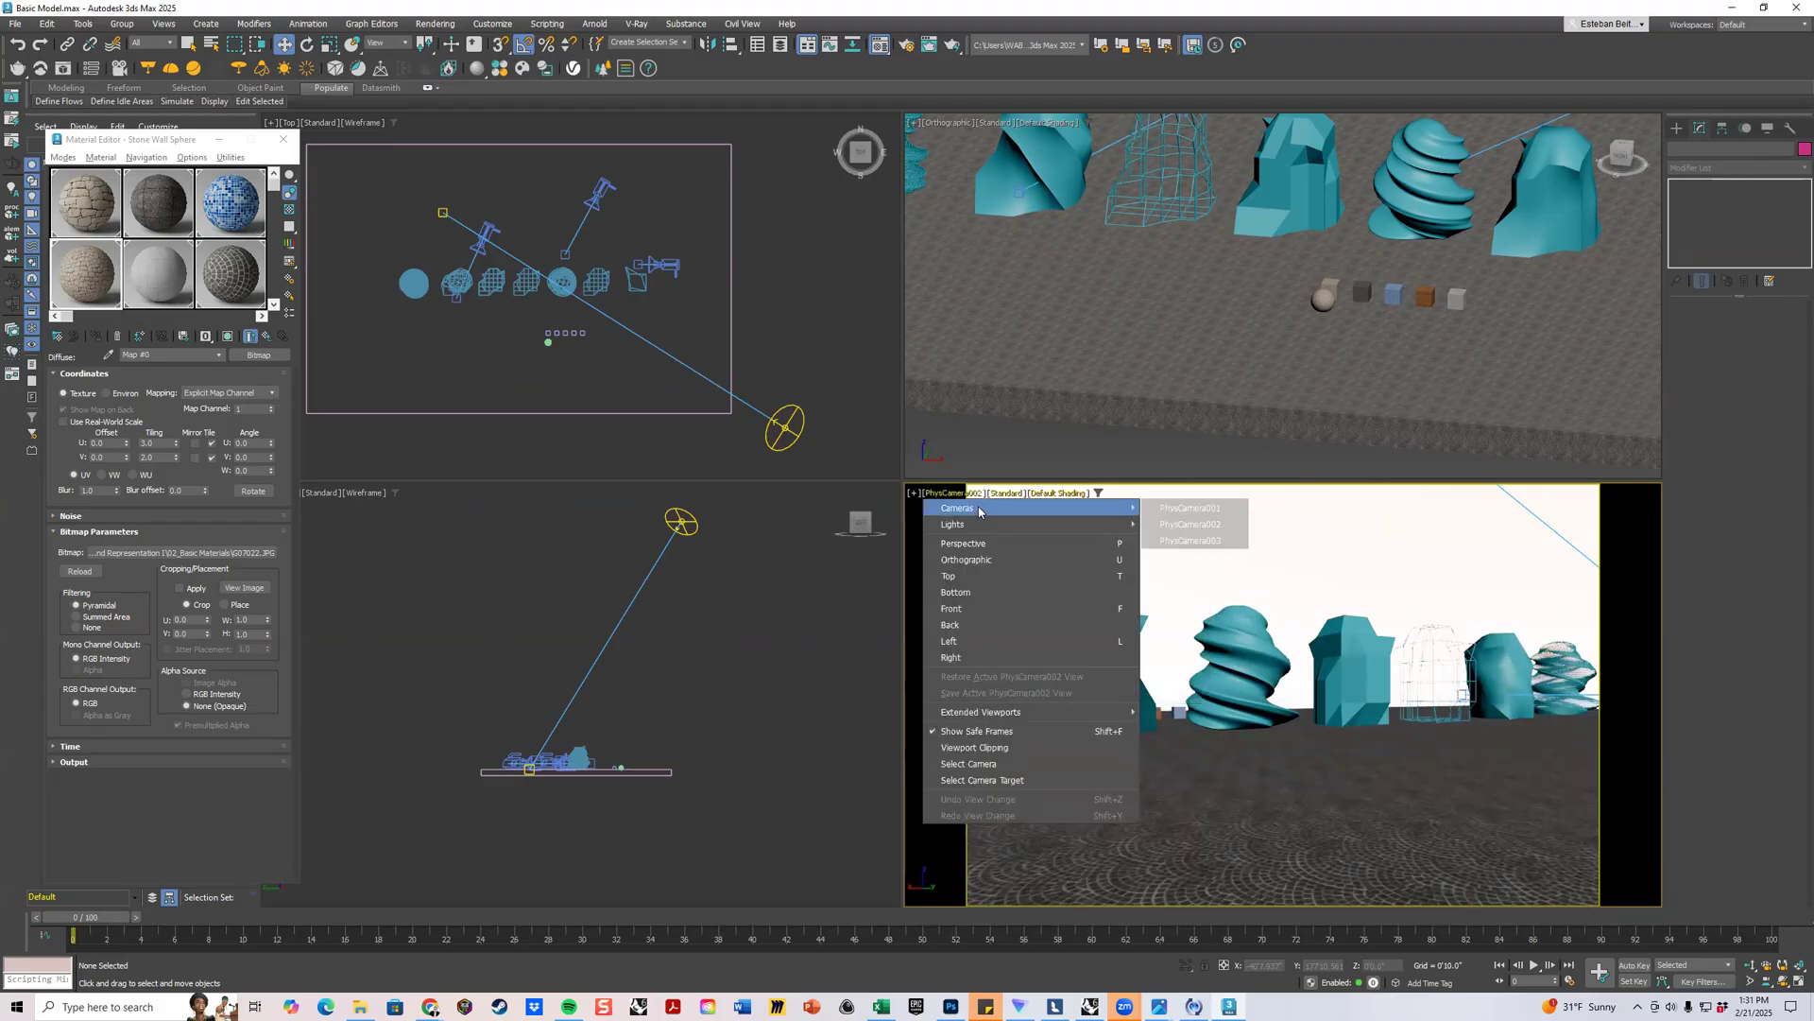
left_click(1179, 540)
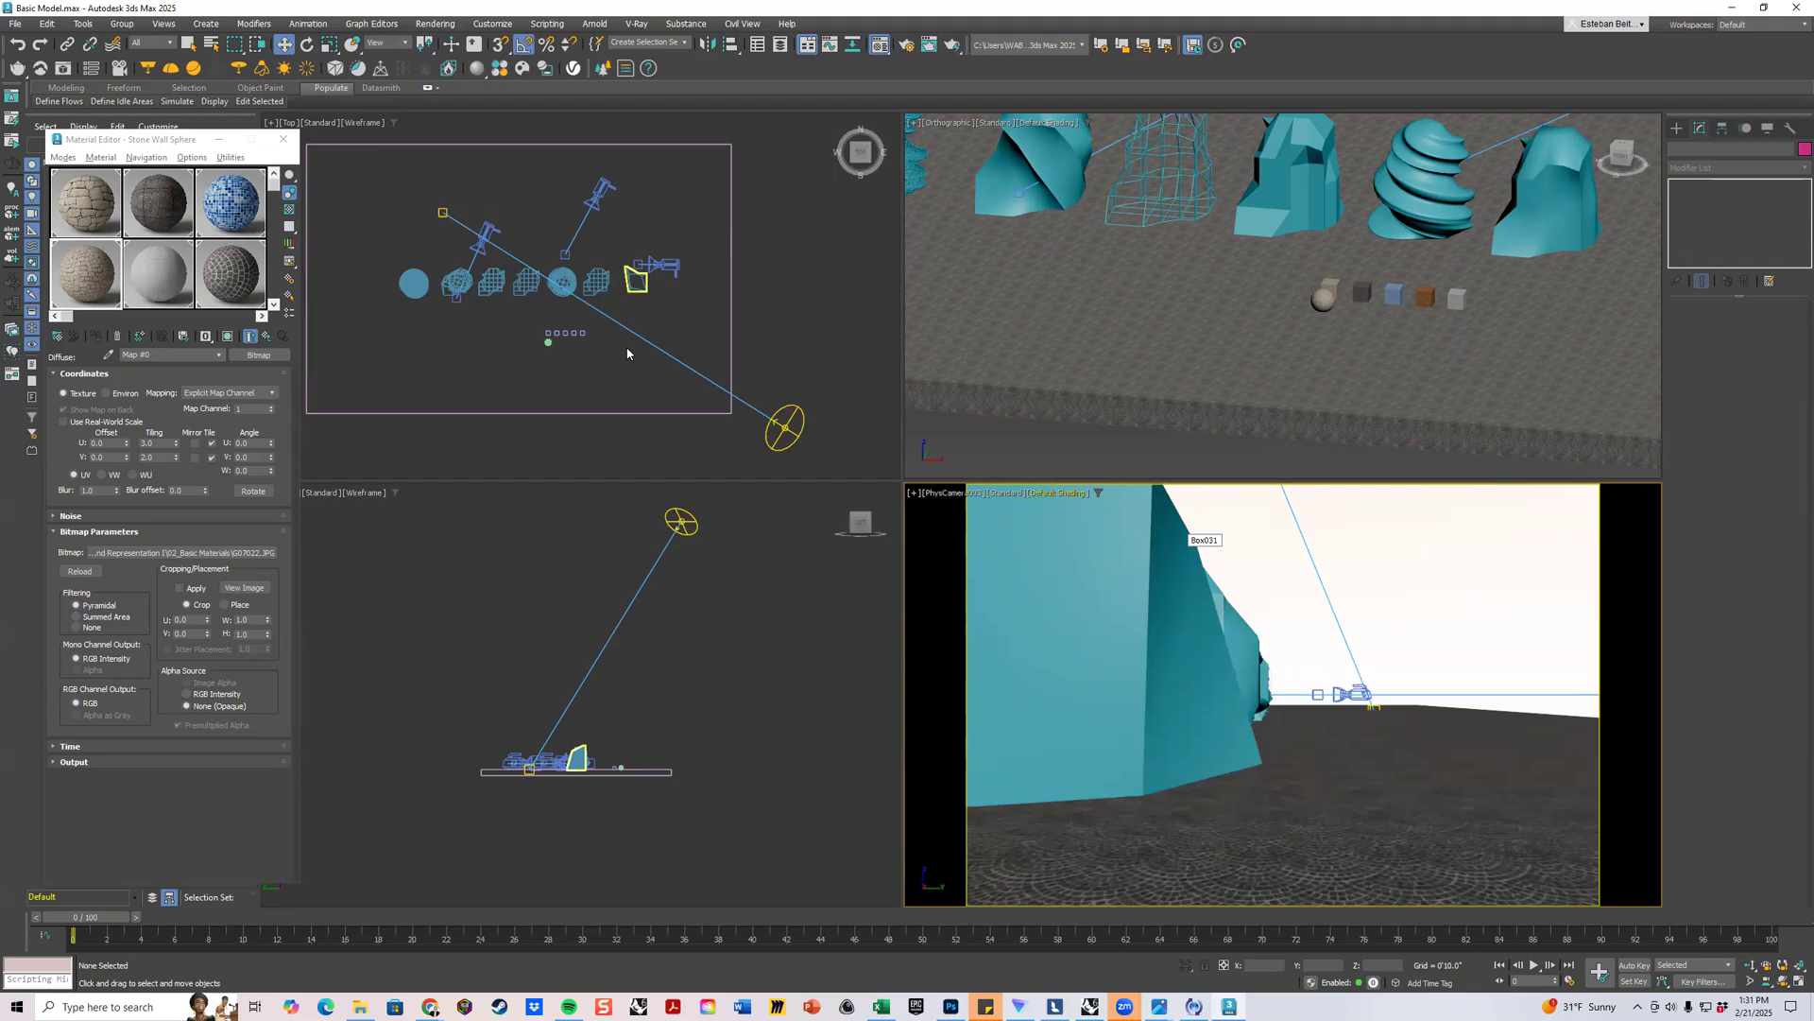
Select the physical camera behind the round-form end of the object row in the Top view.
left_click(497, 218)
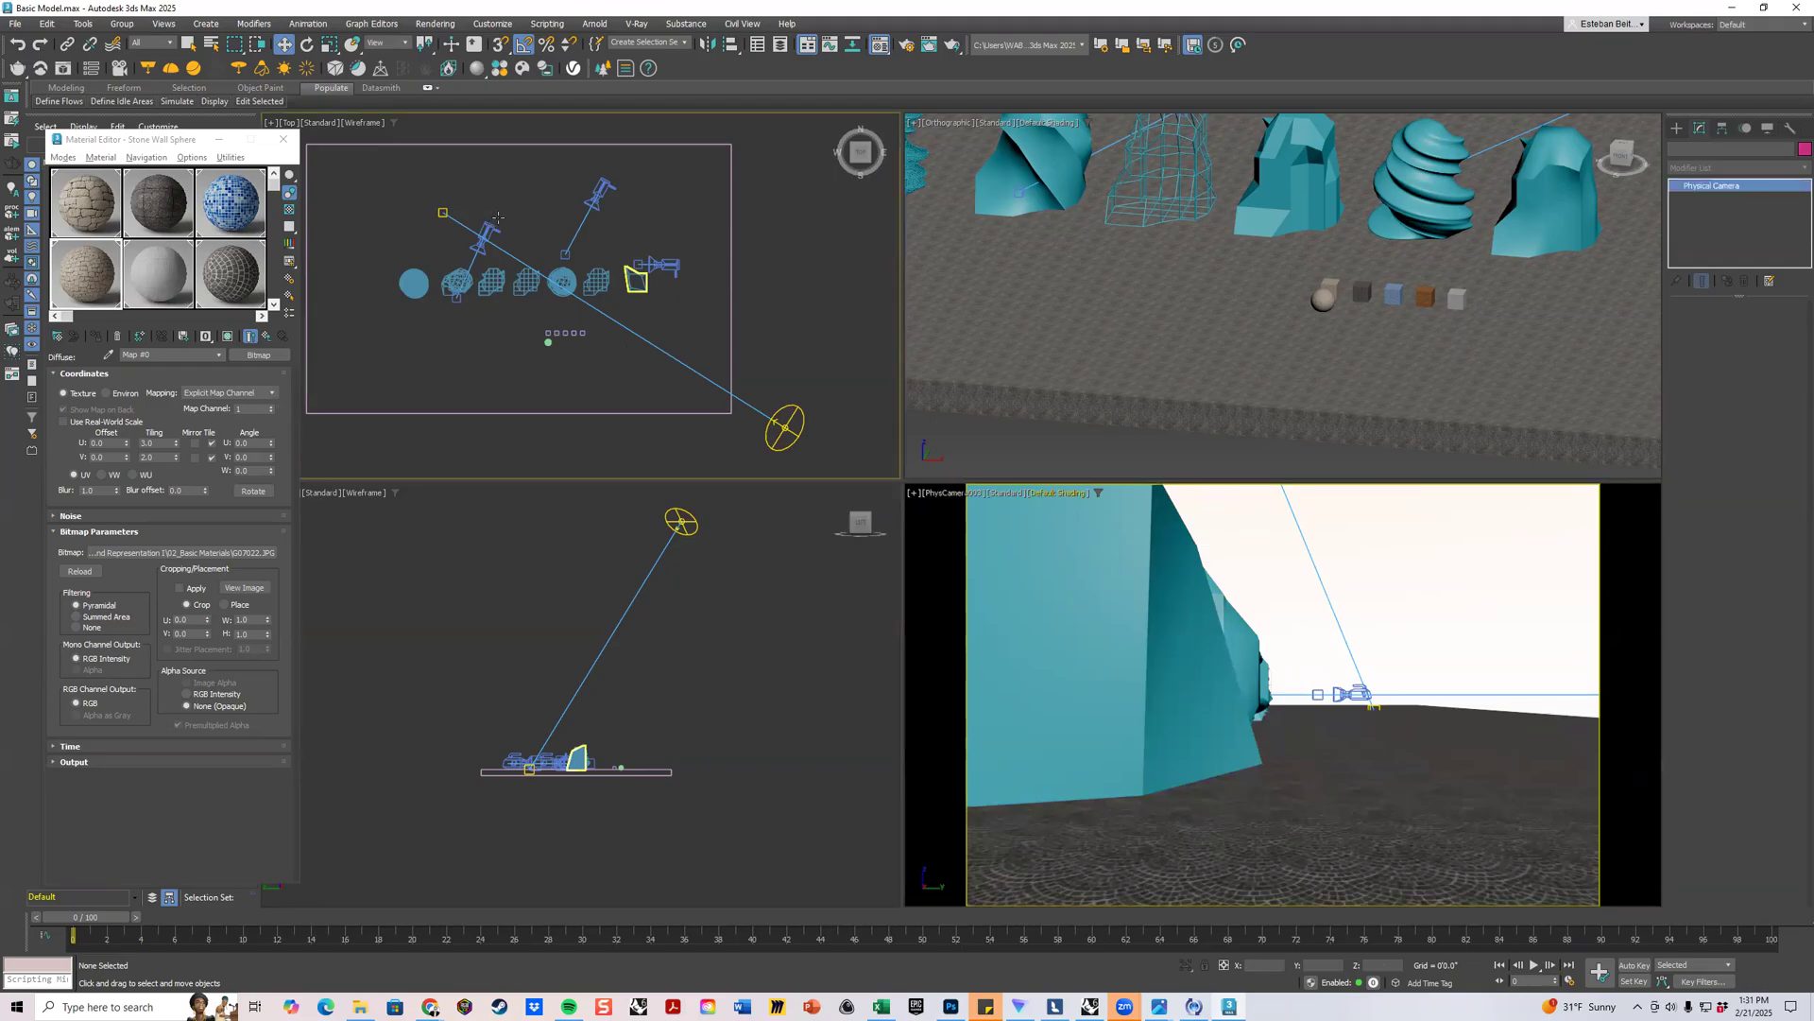